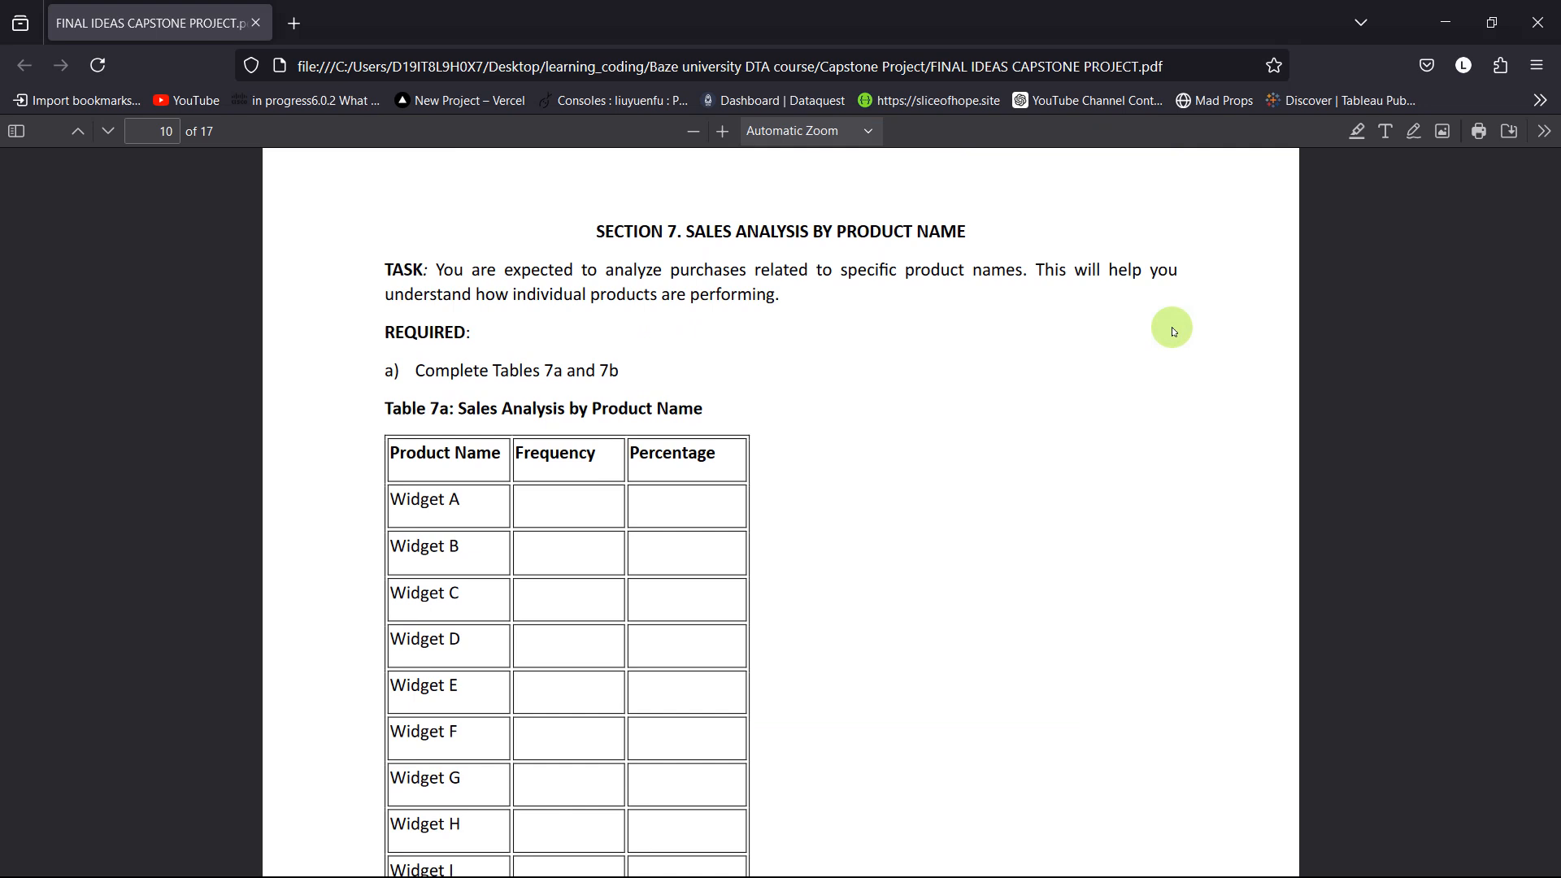
- Review the Section 7 product name table in the project PDF and switch to Sheet1 of the sales workbook in Excel
{"action": "scroll", "coordinate": [1173, 327], "scroll_direction": "down", "scroll_amount": 2}
{"action": "key", "text": "alt+Tab"}
{"action": "key", "text": "alt+Tab"}
{"action": "key", "text": "ctrl+Page_Up"}
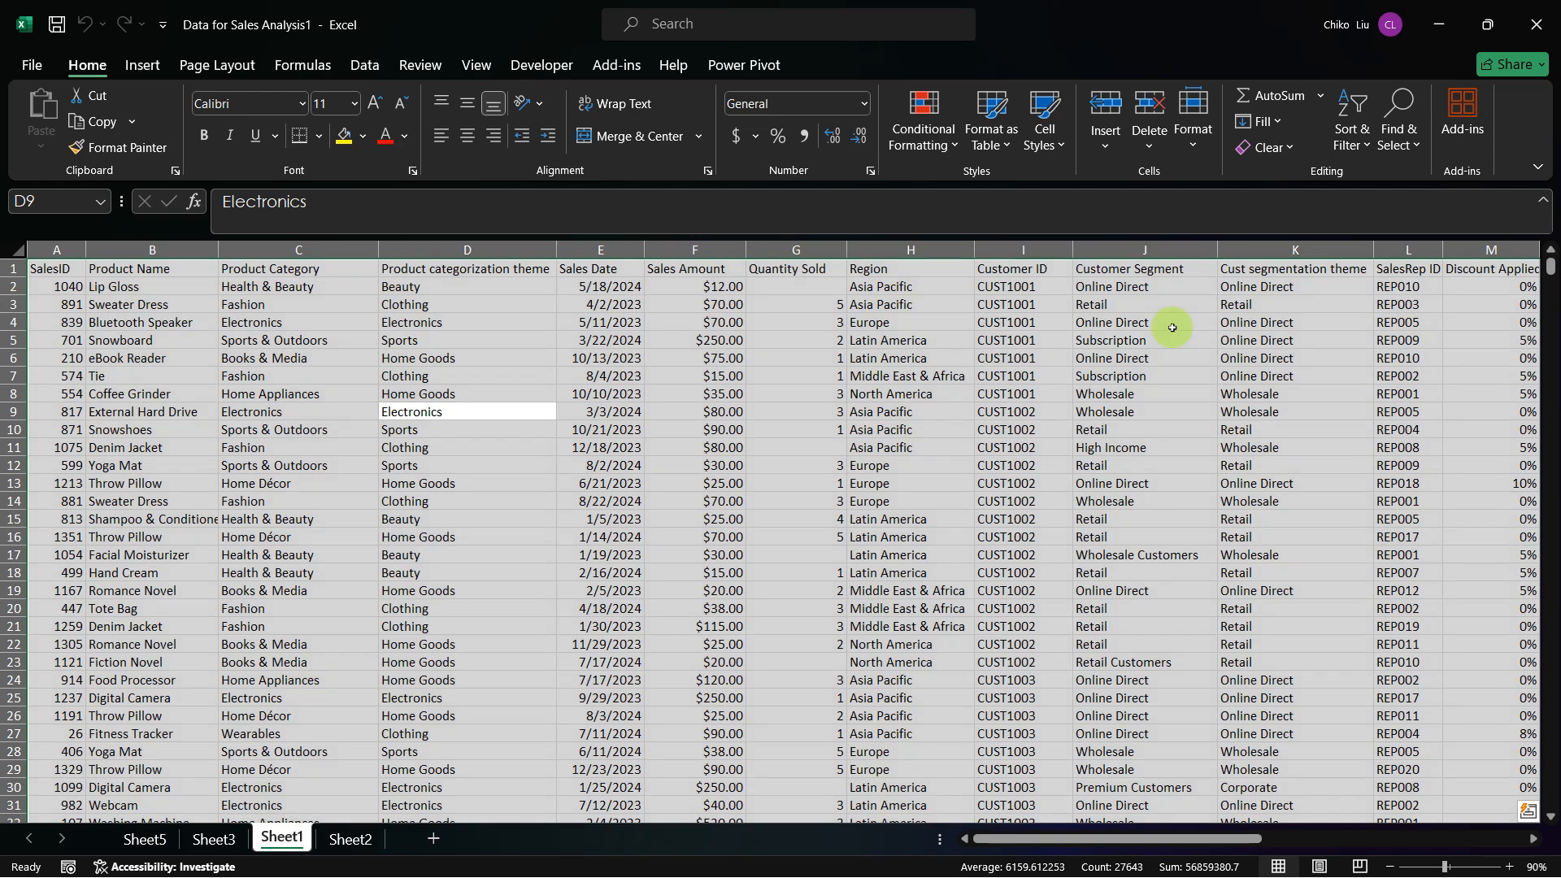
{"action": "key", "text": "ctrl+Page_Up"}
{"action": "key", "text": "ctrl+Page_Down"}
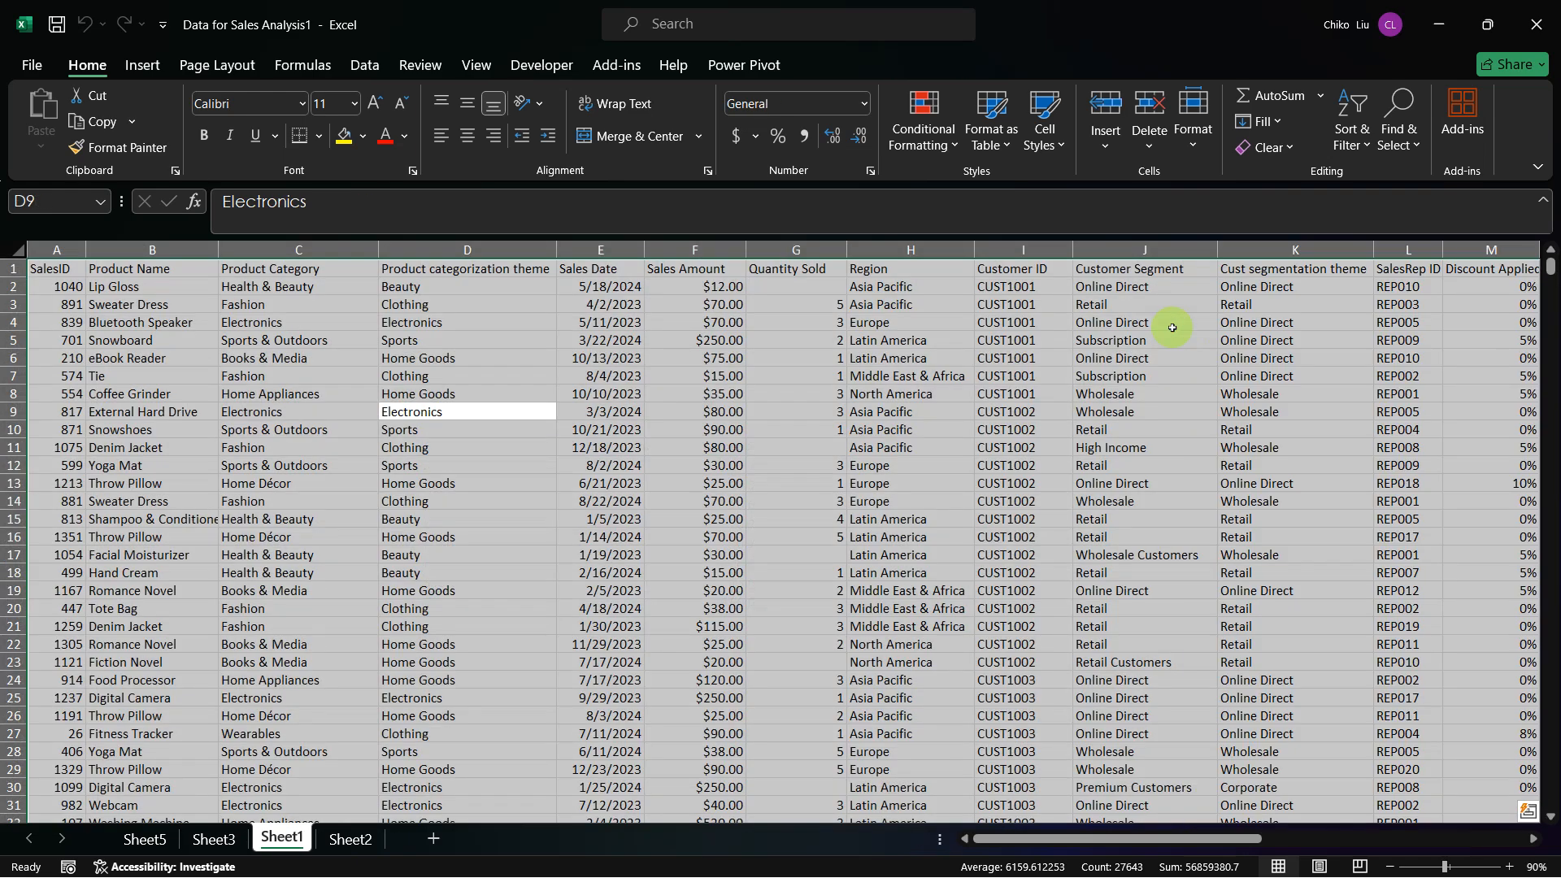
- Copy all product names in column B of Sheet1, from B2 down to the last data row
{"action": "left_click", "coordinate": [169, 374]}
{"action": "key", "text": "Up"}
{"action": "key", "text": "Up"}
{"action": "key", "text": "Up"}
{"action": "key", "text": "Up"}
{"action": "key", "text": "Up"}
{"action": "key", "text": "ctrl+shift+Down"}
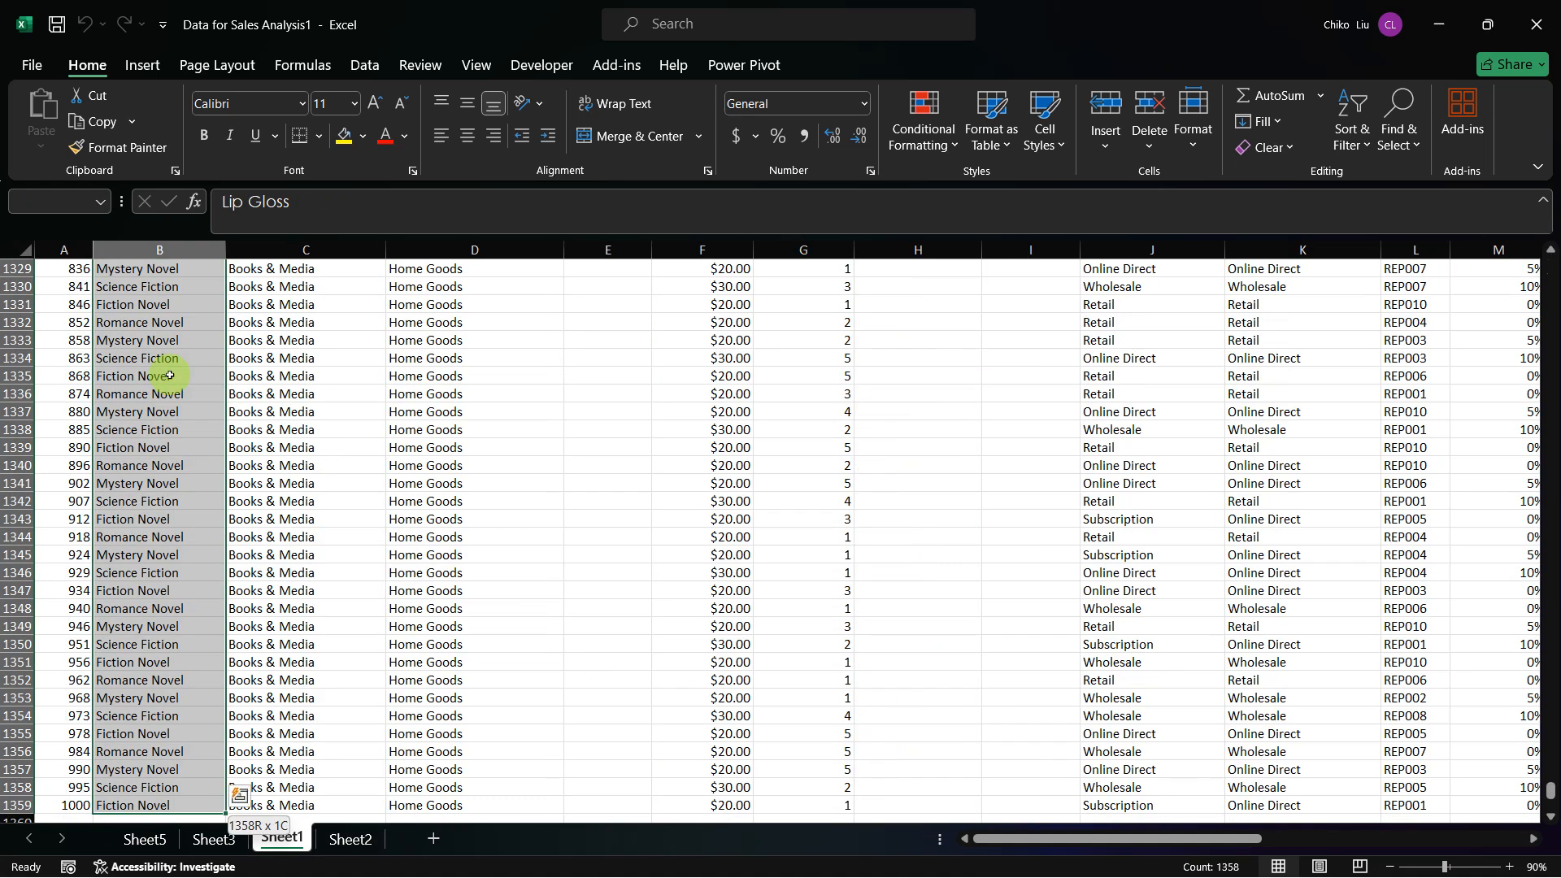
{"action": "key", "text": "ctrl+c"}
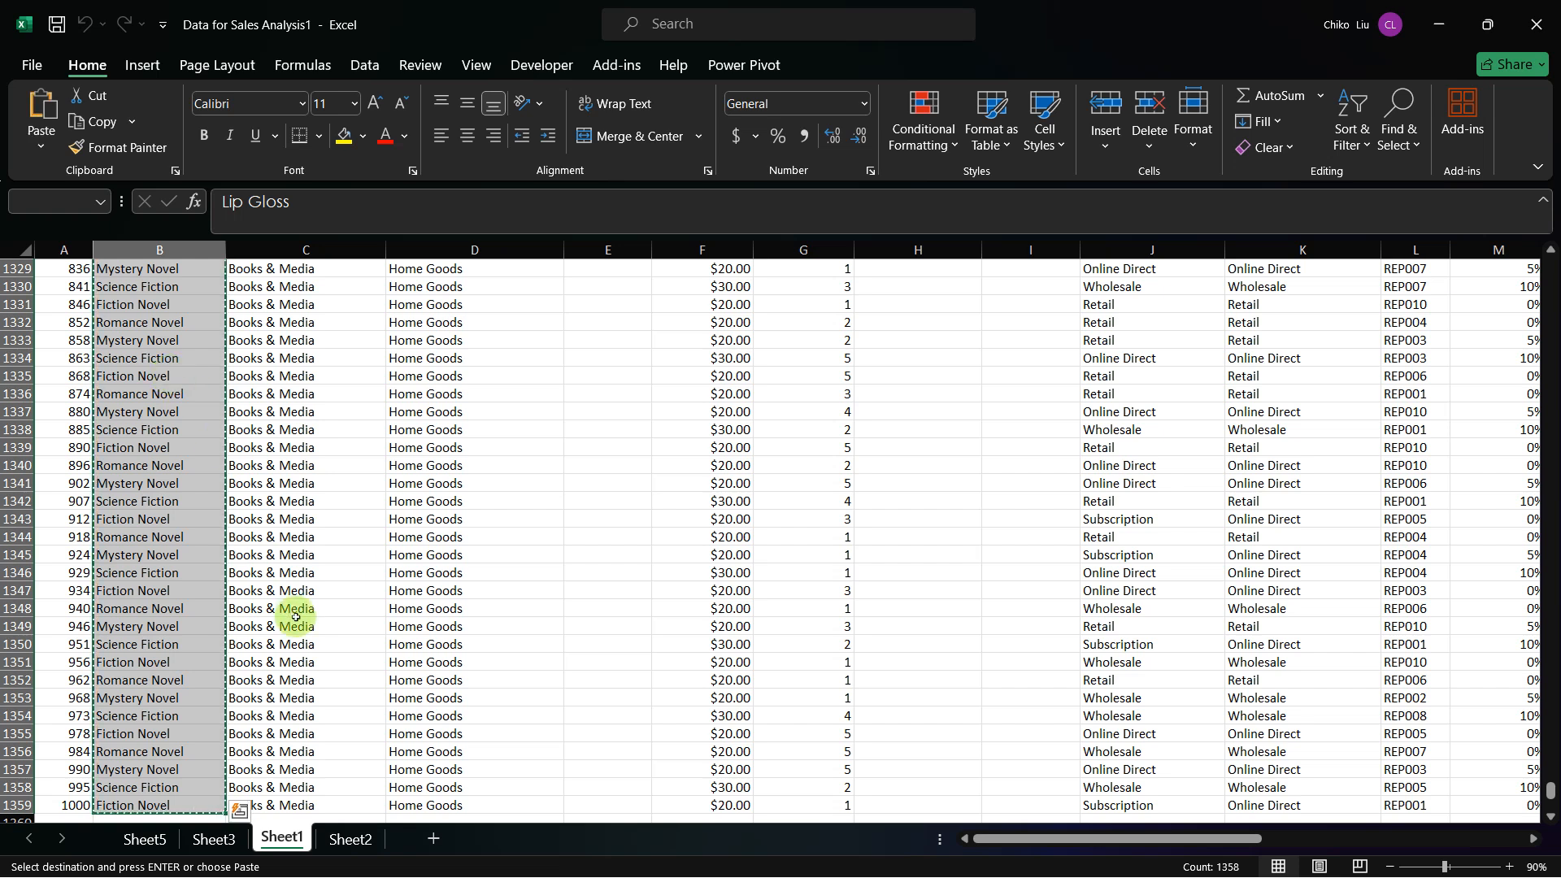
- Paste the copied product names as values into Sheet2, starting at cell AD1
{"action": "left_click", "coordinate": [344, 837]}
{"action": "scroll", "coordinate": [611, 394], "scroll_direction": "right", "scroll_amount": 5}
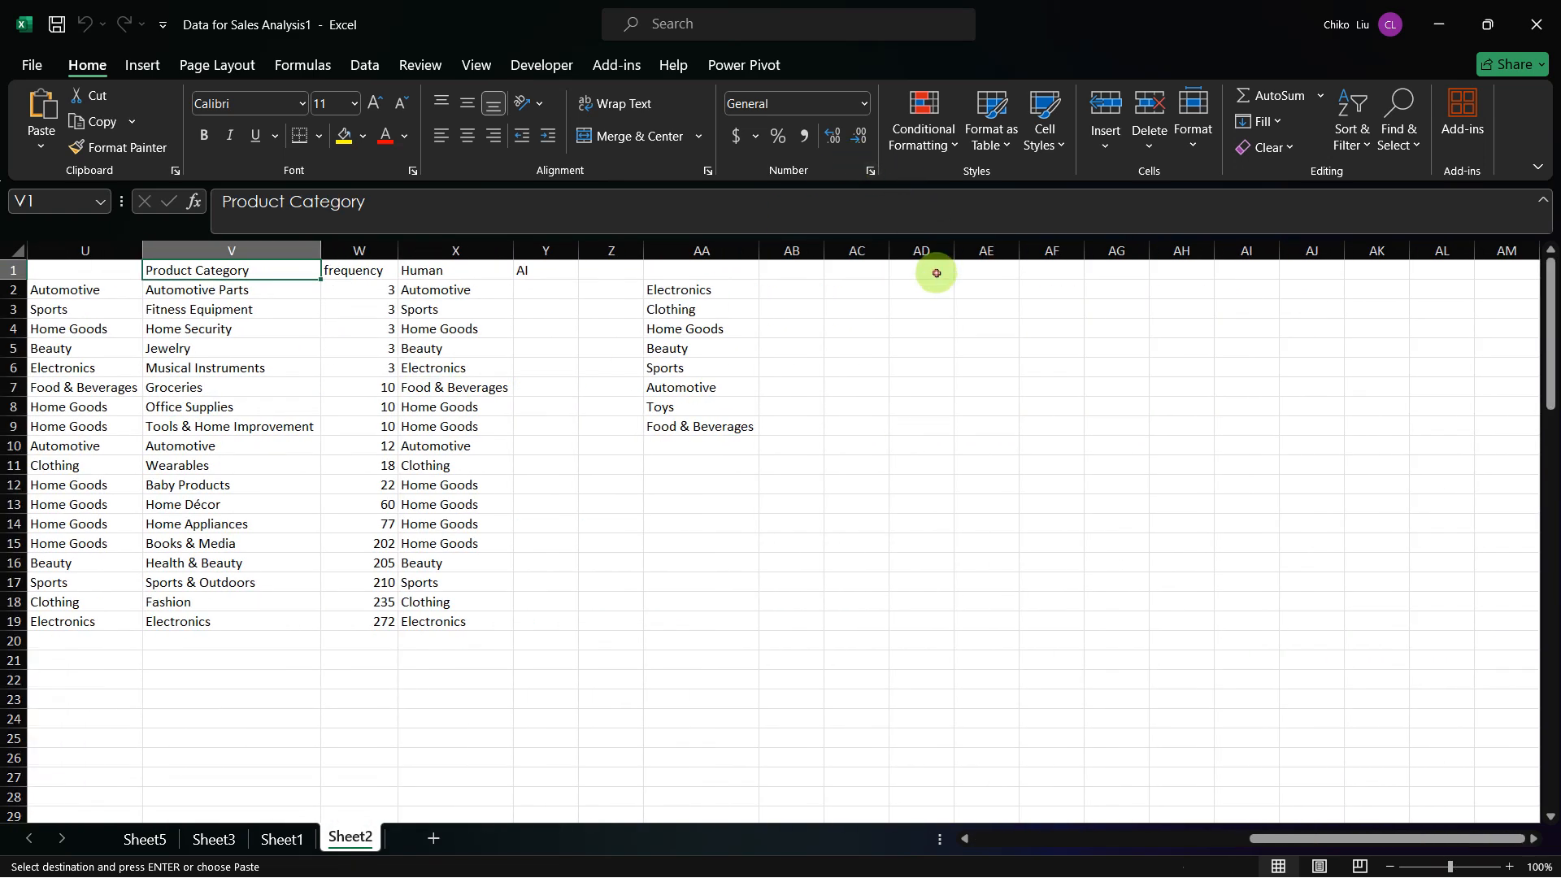
{"action": "left_click", "coordinate": [935, 270]}
{"action": "right_click", "coordinate": [935, 270]}
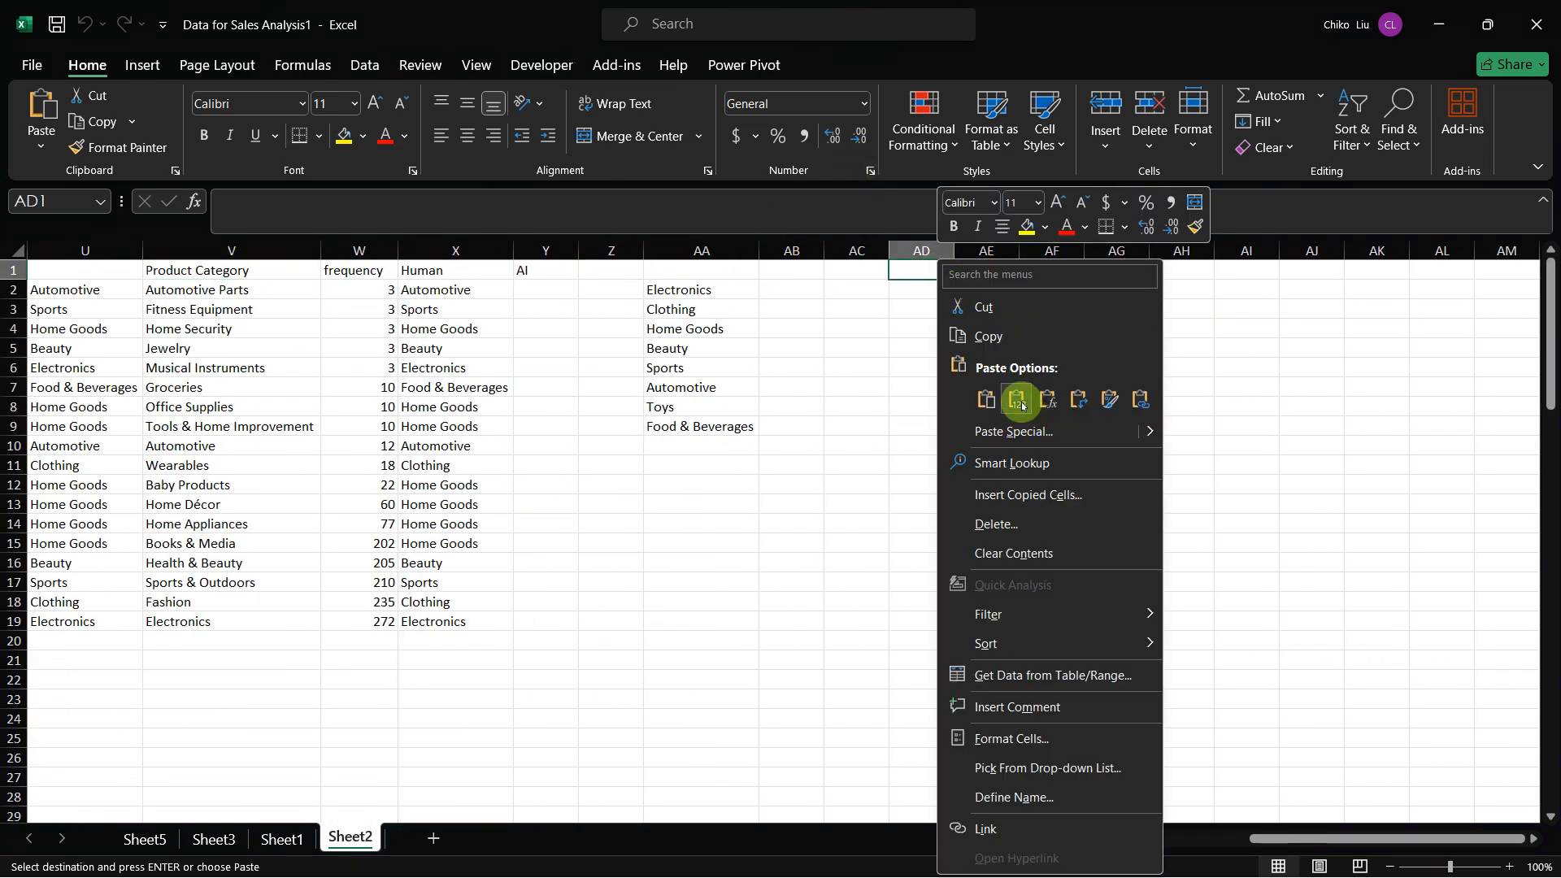
{"action": "left_click", "coordinate": [1017, 398]}
- Remove duplicates from column AD without treating the first row as a header, and autofit the column width
{"action": "left_click", "coordinate": [909, 252]}
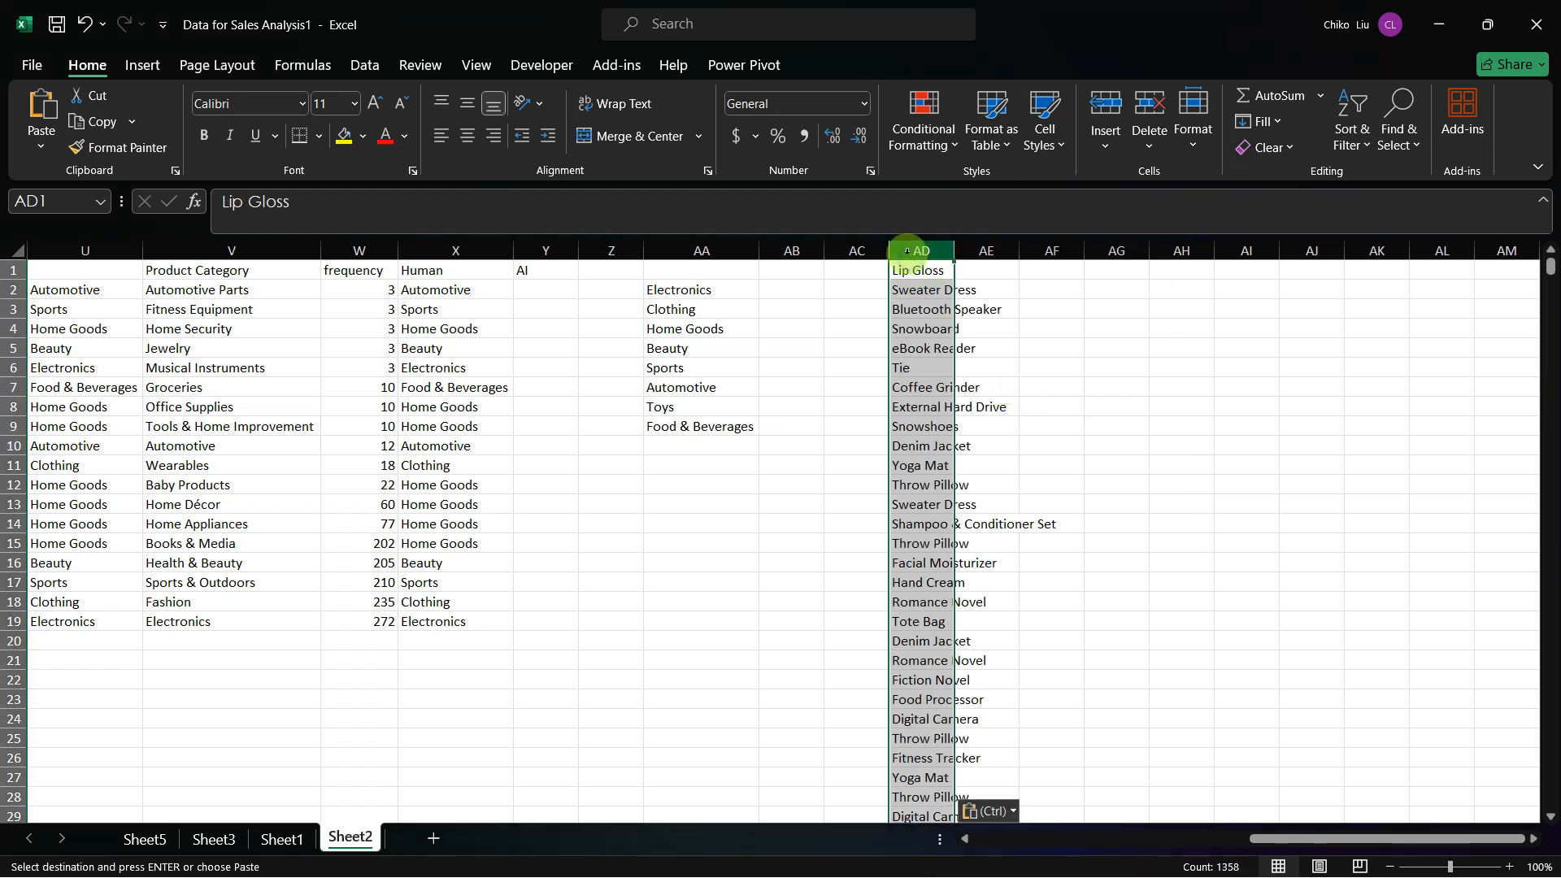
{"action": "left_click", "coordinate": [364, 65]}
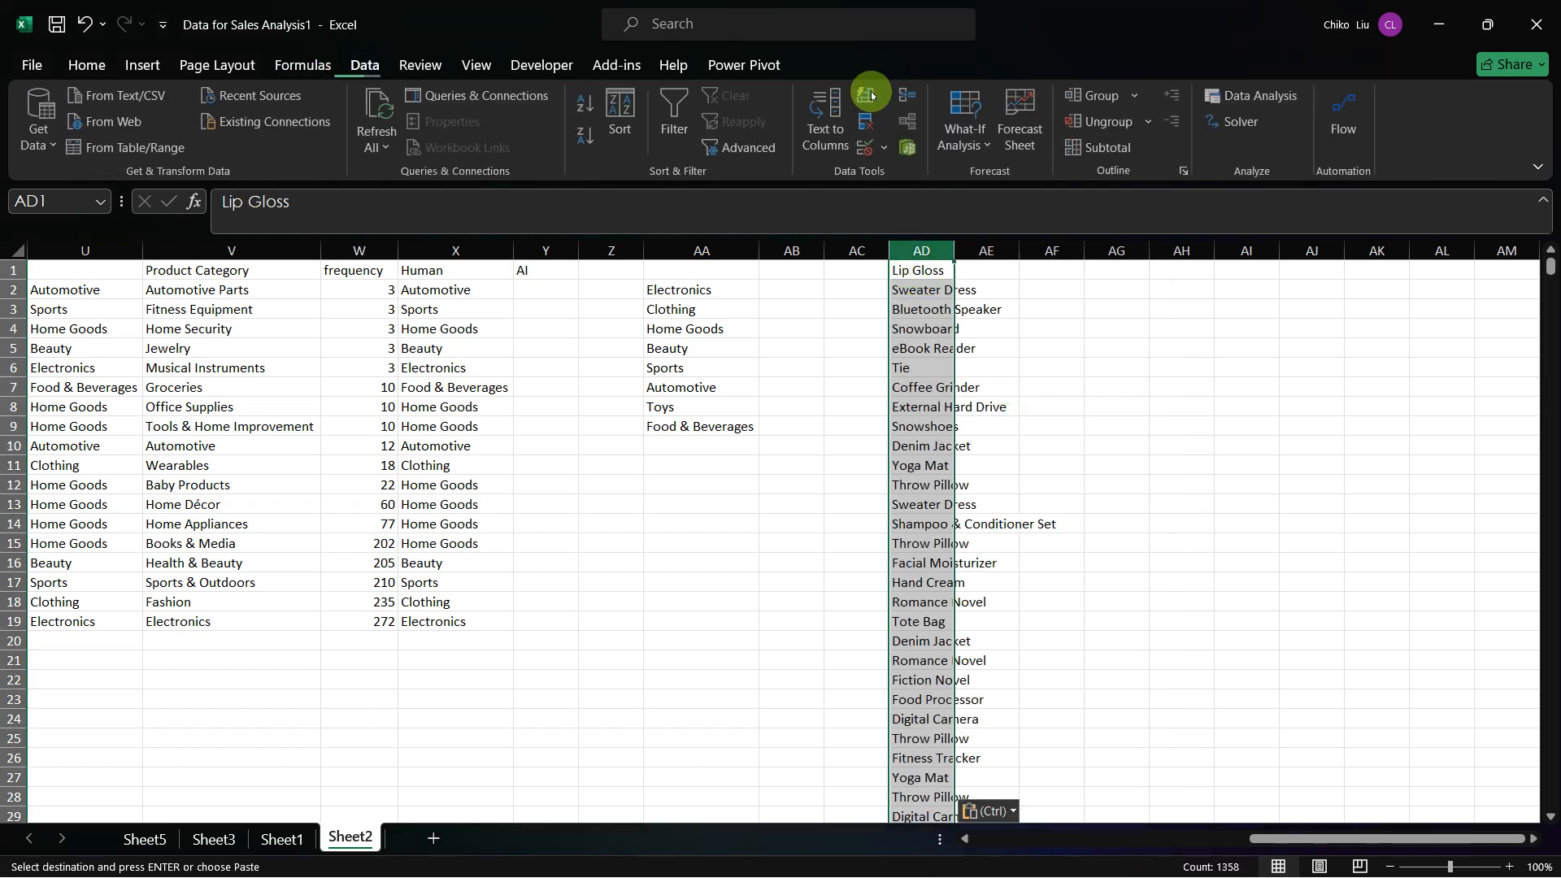
{"action": "left_click", "coordinate": [868, 120]}
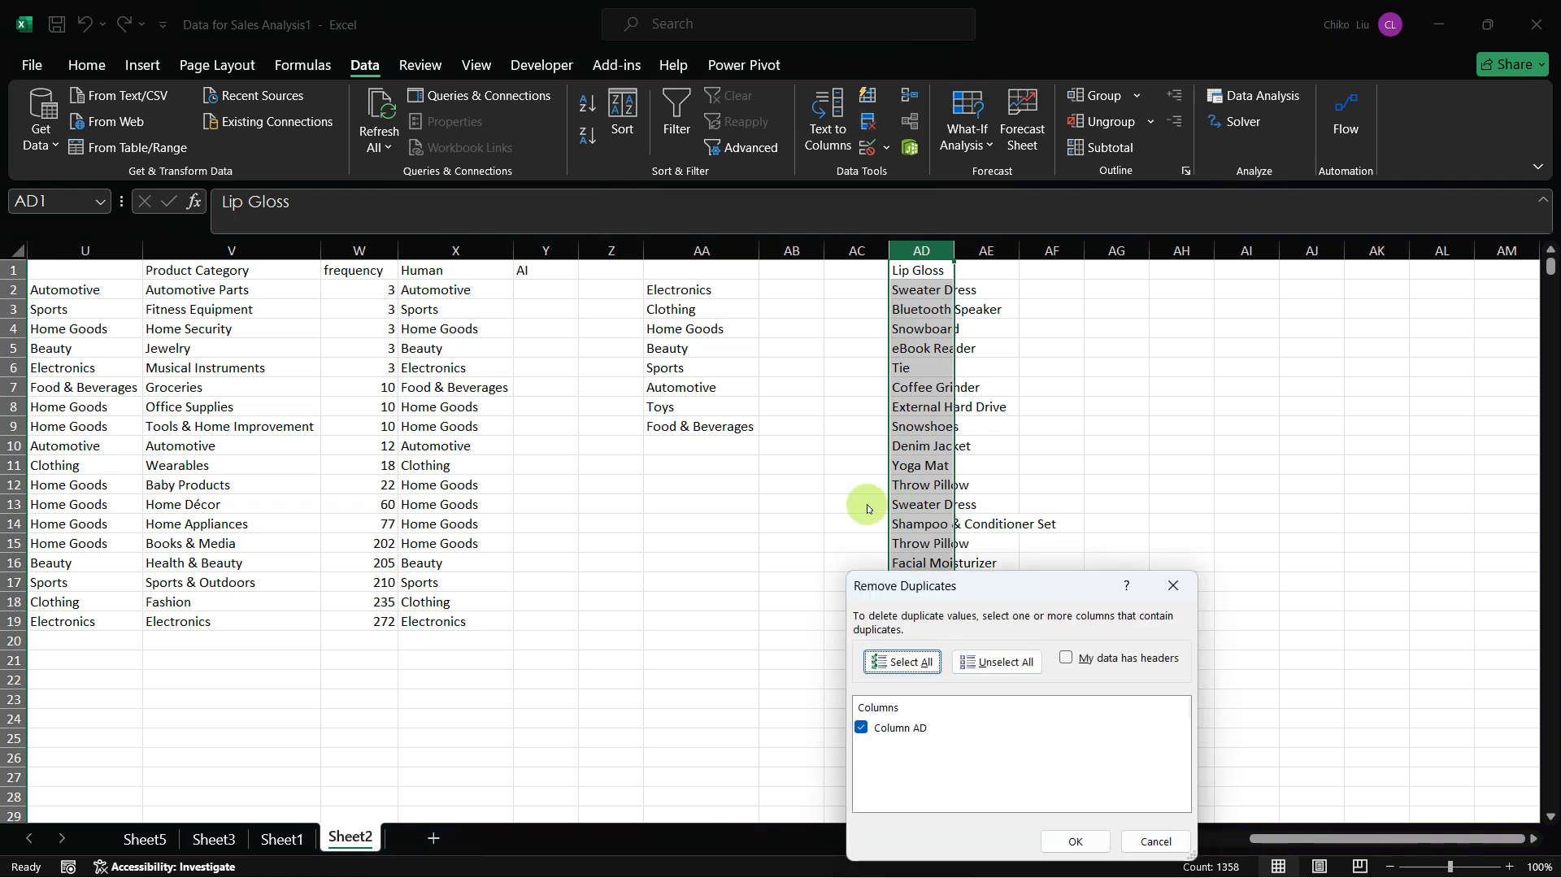
{"action": "left_click", "coordinate": [1068, 844]}
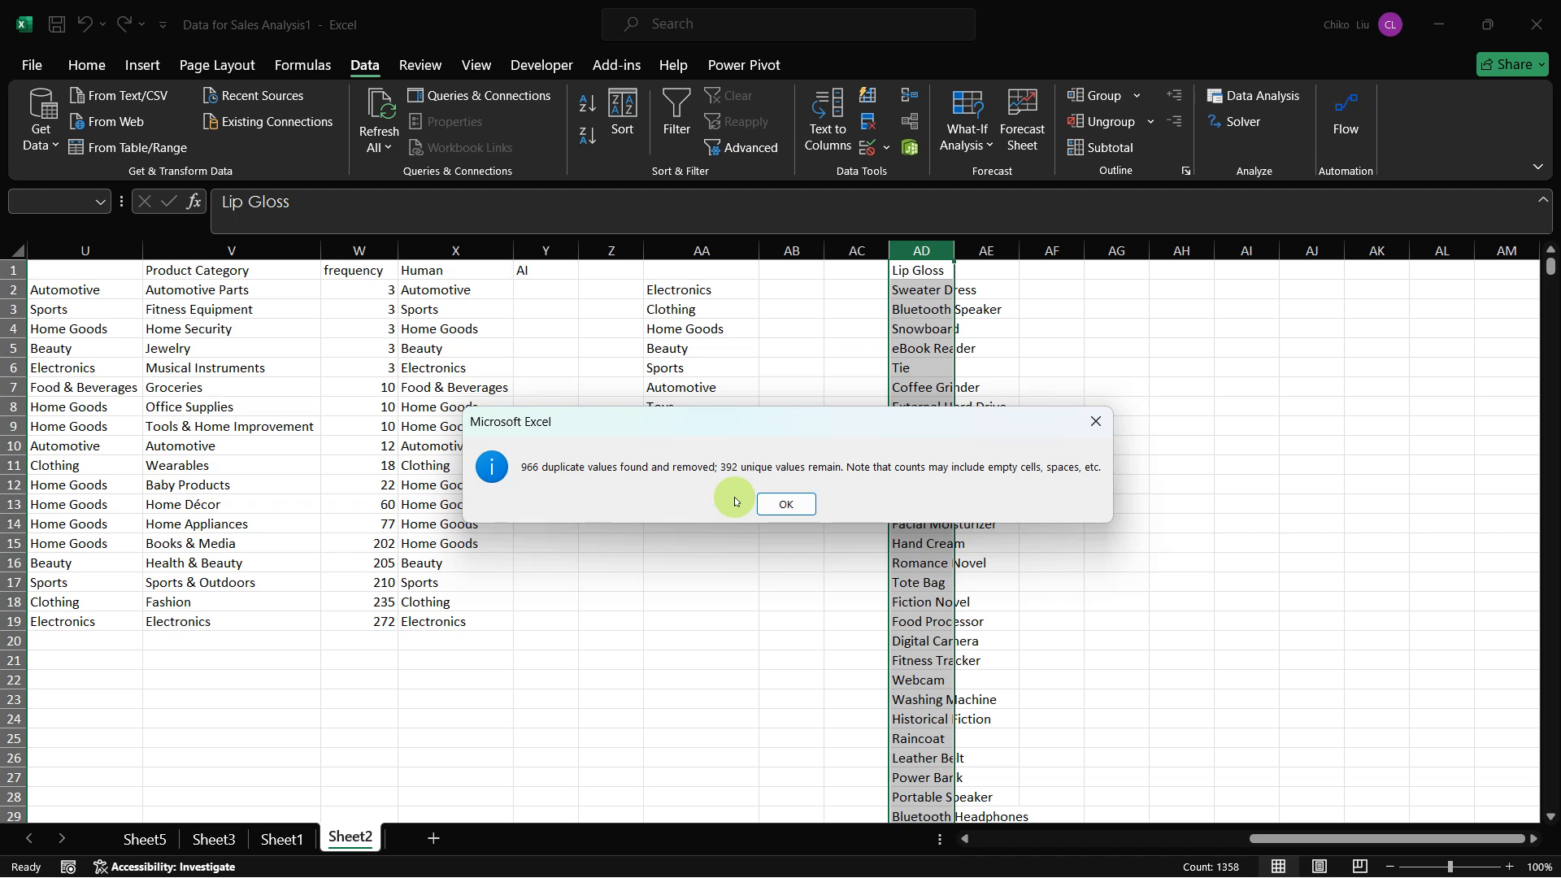
{"action": "left_click", "coordinate": [785, 504]}
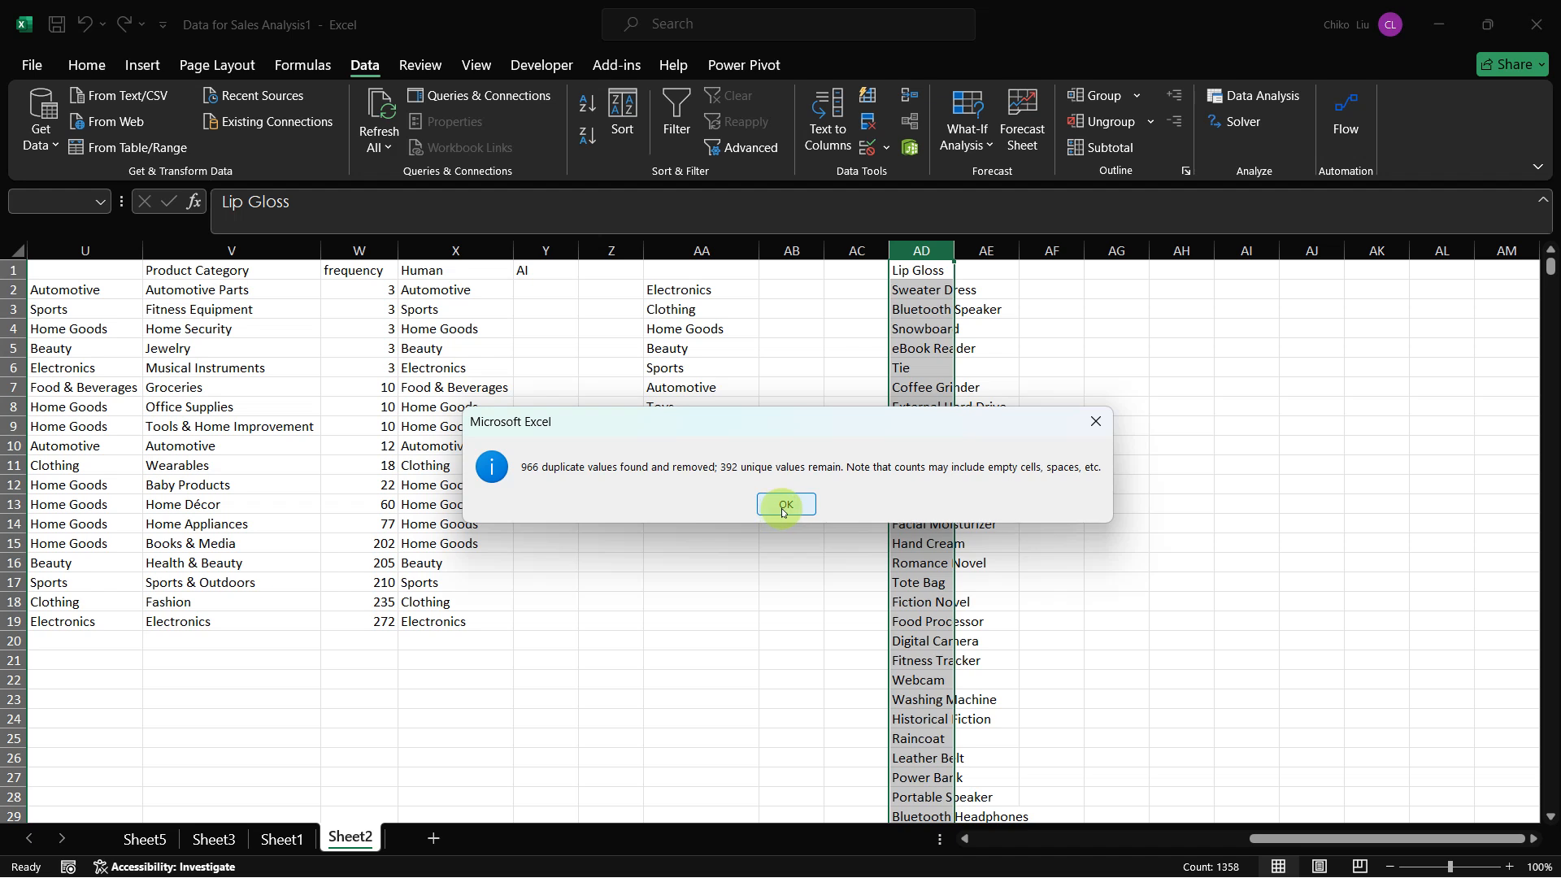
{"action": "double_click", "coordinate": [954, 253]}
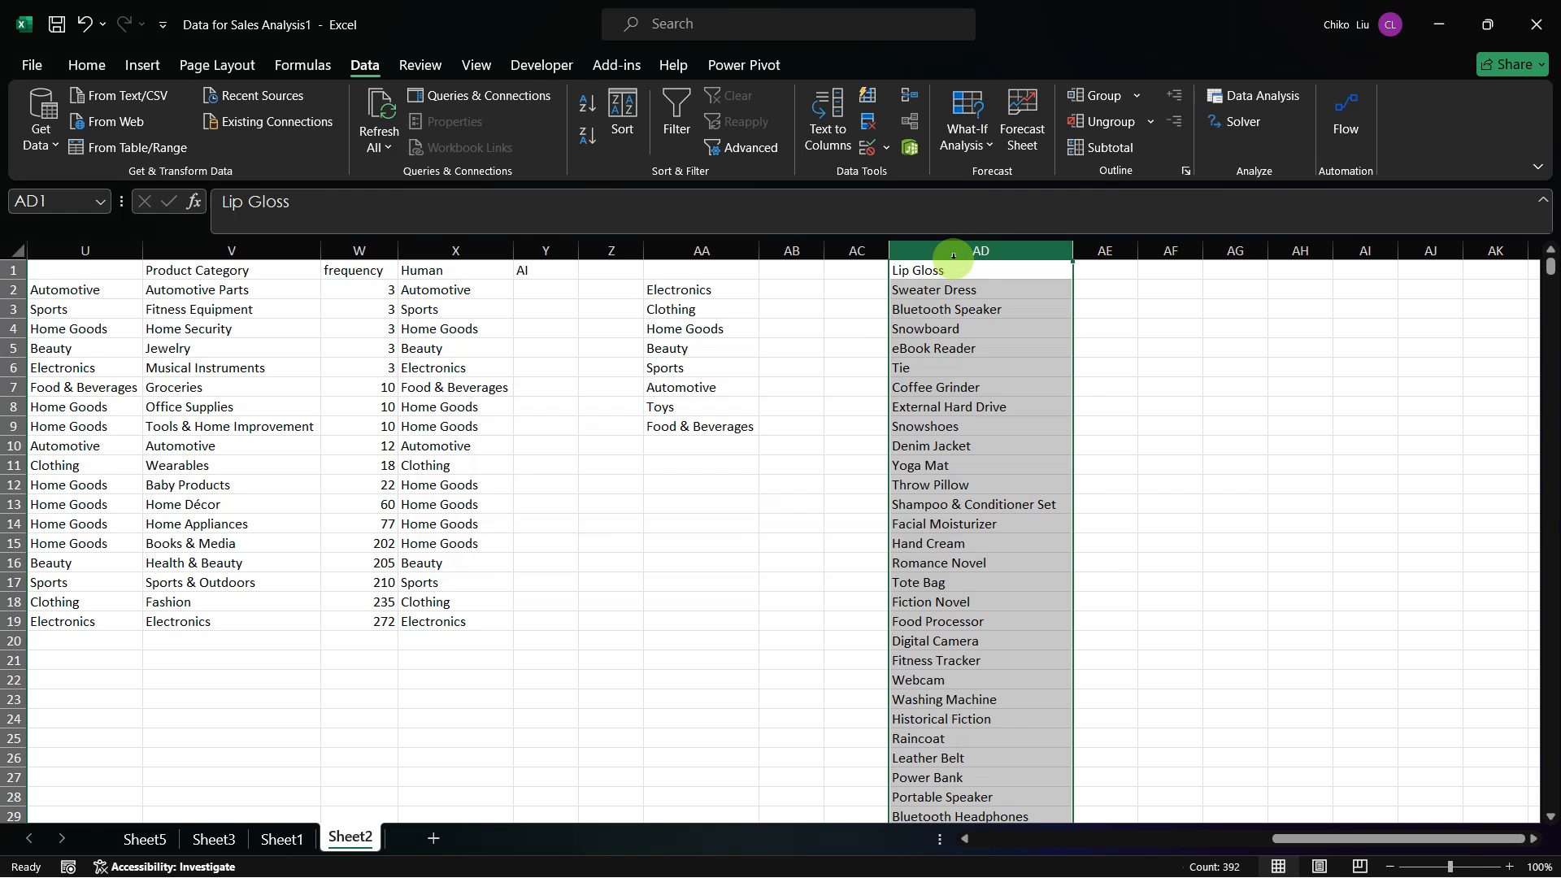
{"action": "key", "text": "ctrl+shift+l"}
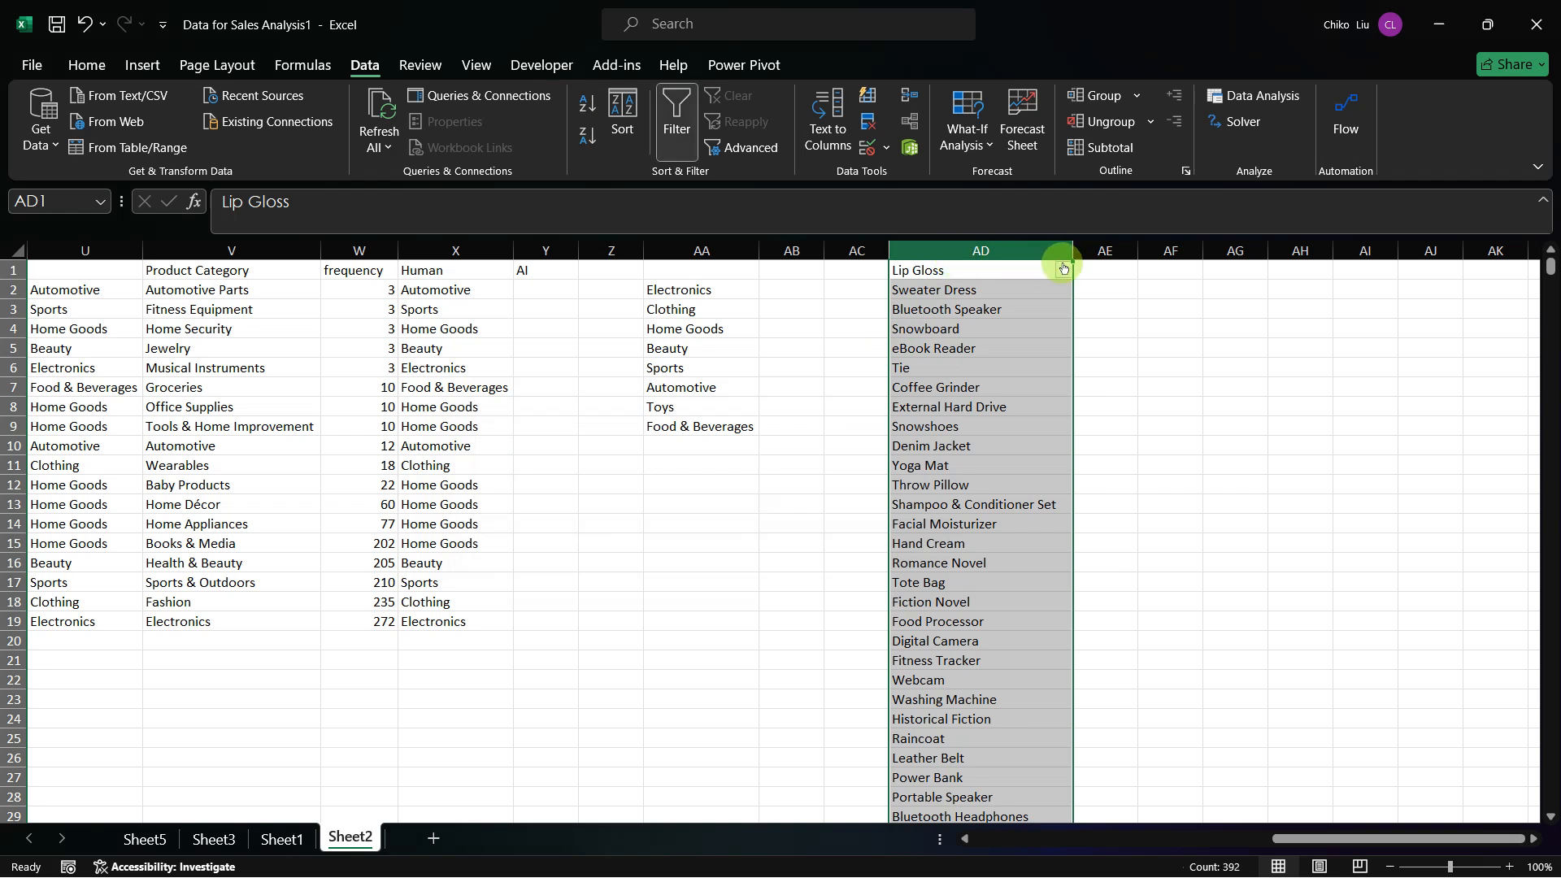
{"action": "key", "text": "ctrl+z"}
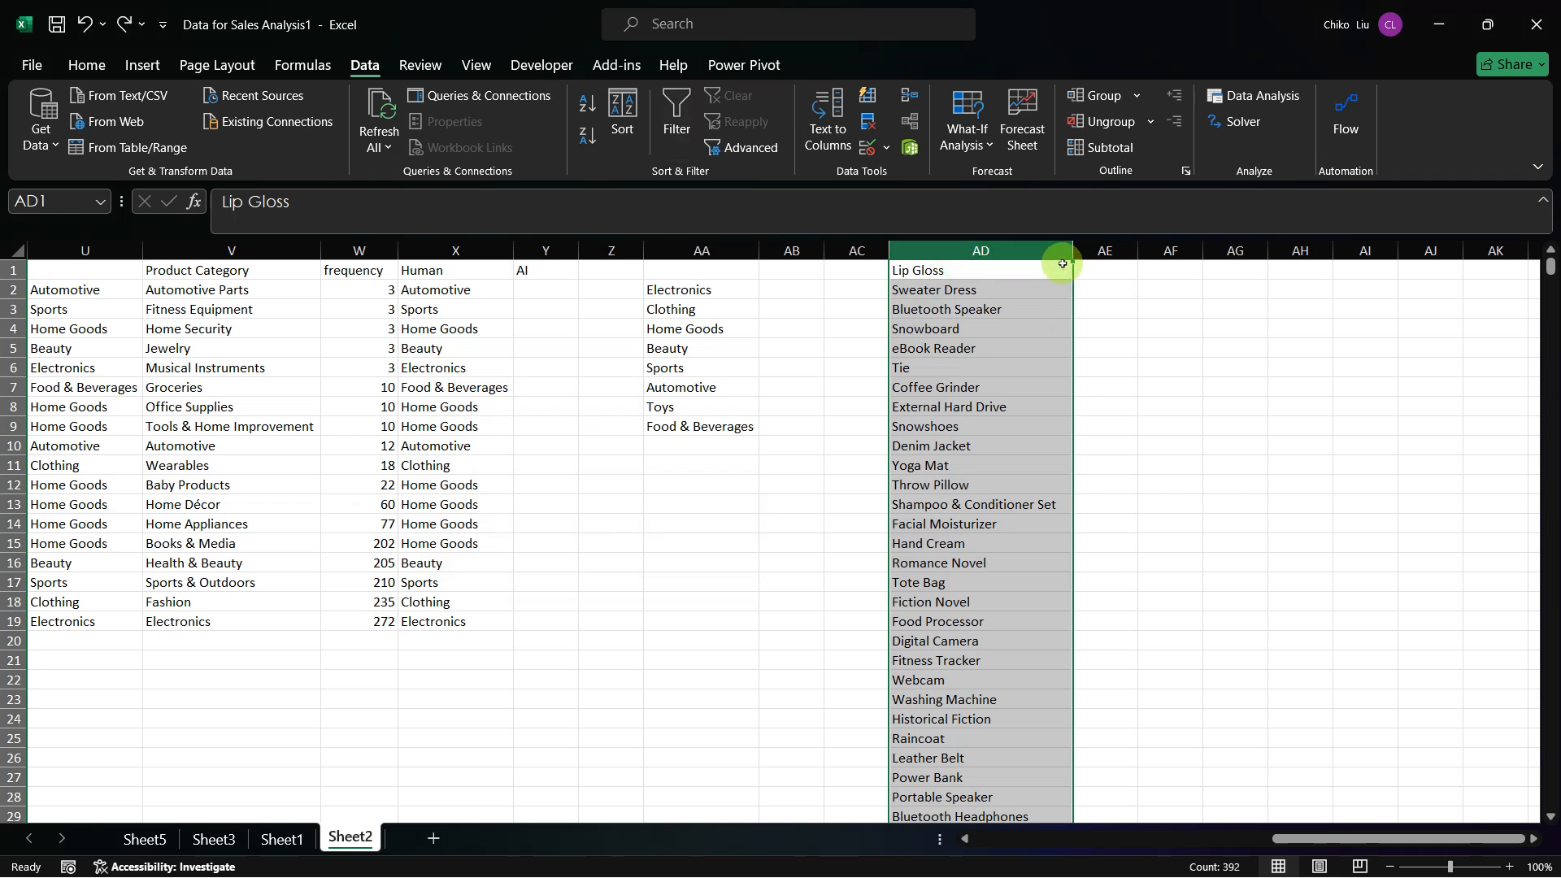
{"action": "right_click", "coordinate": [1014, 302]}
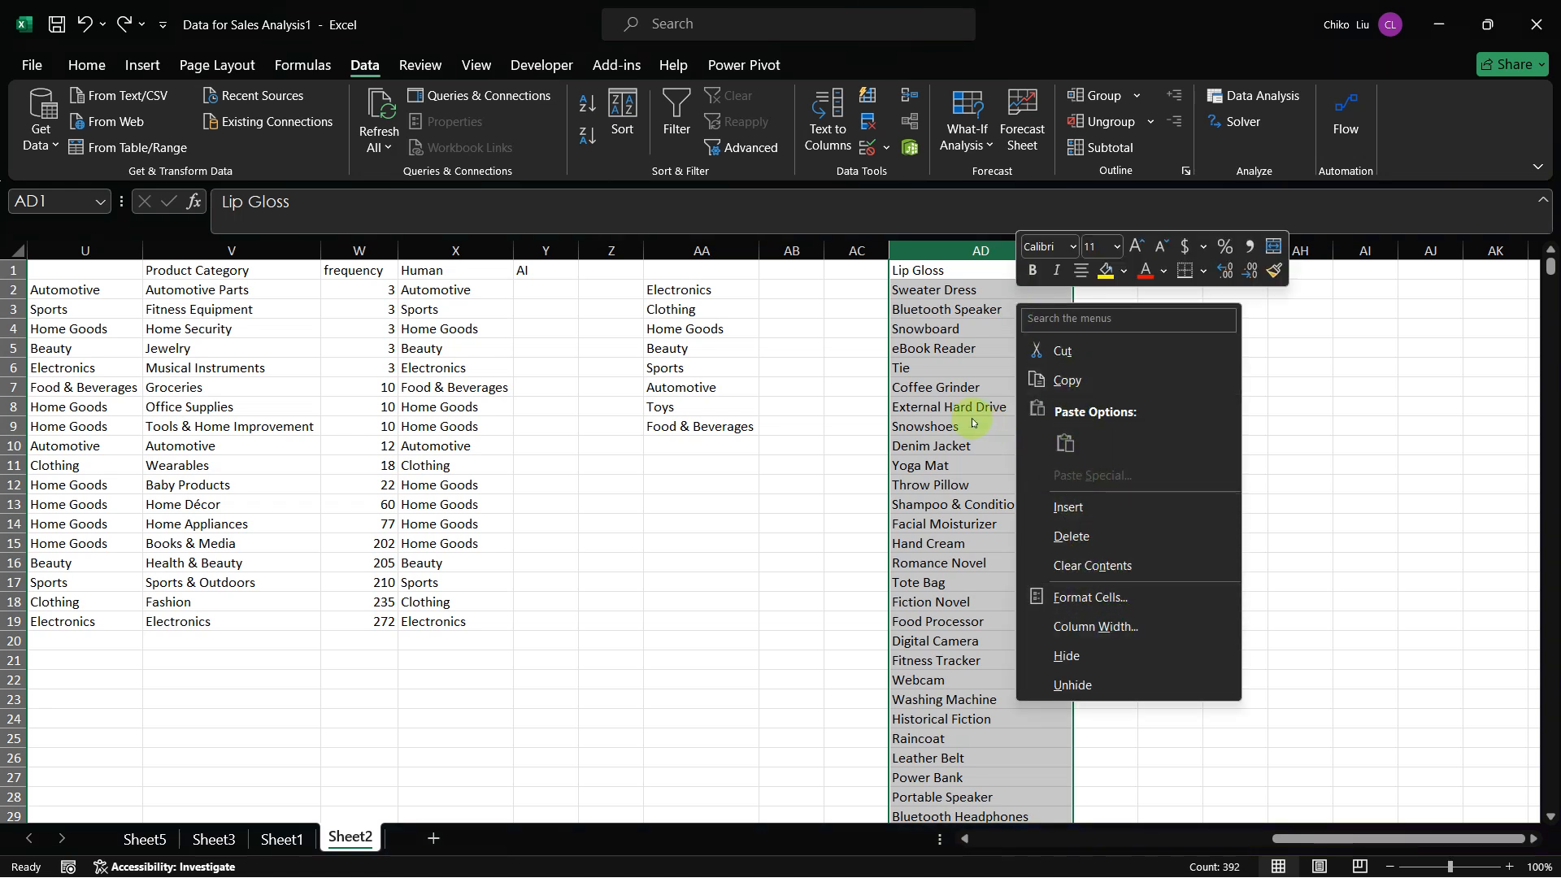
{"action": "key", "text": "Escape"}
- Sort the unique product names in AD1:AD392 from A to Z
{"action": "left_click", "coordinate": [935, 270]}
{"action": "key", "text": "ctrl+shift+Down"}
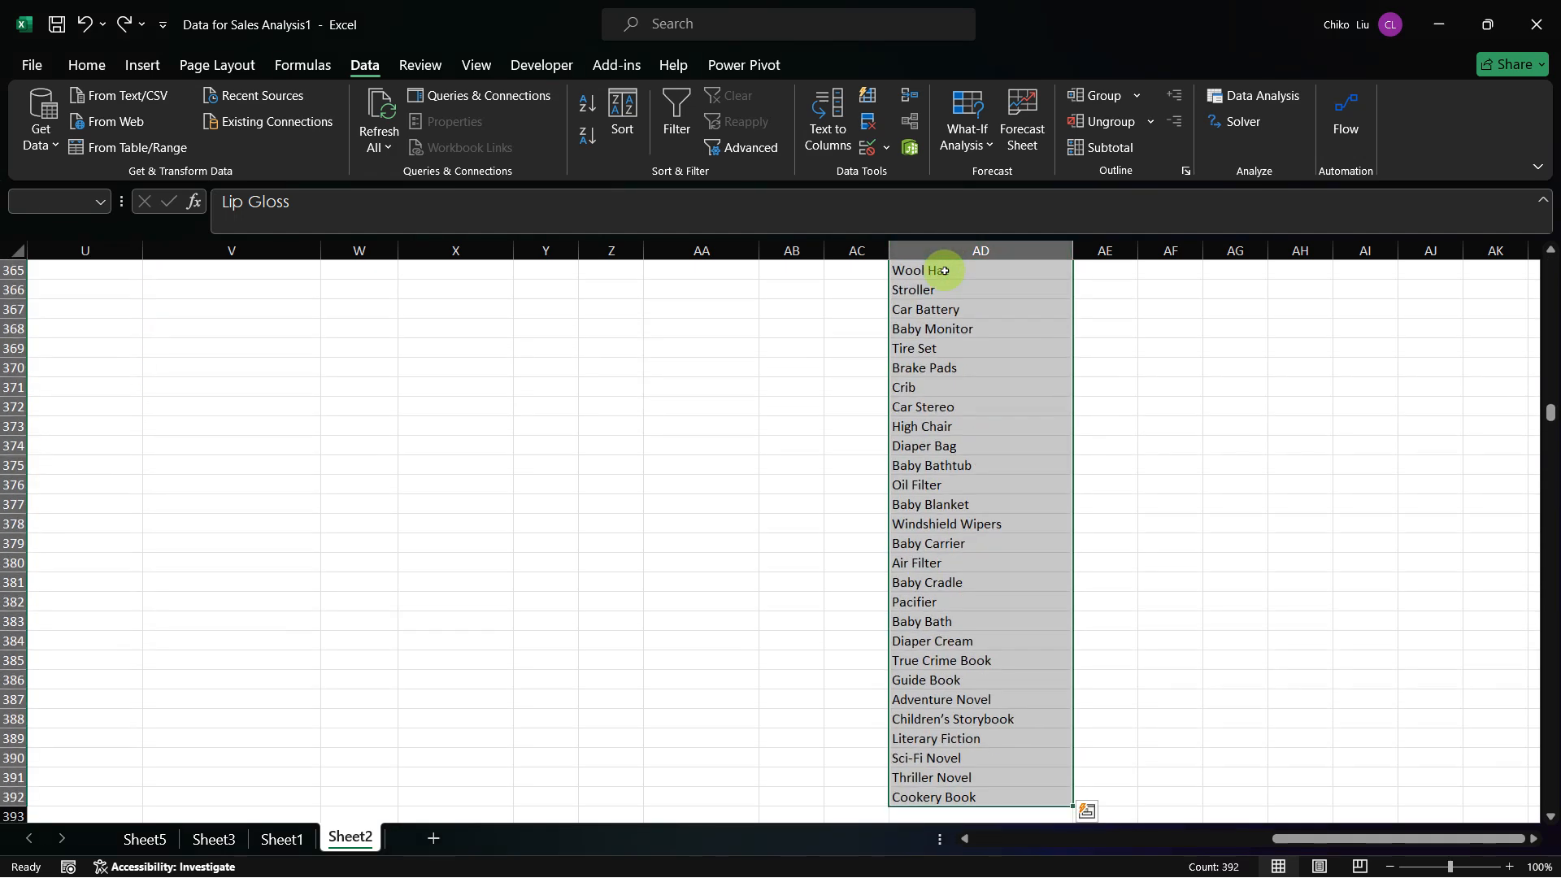
{"action": "left_click", "coordinate": [944, 270]}
{"action": "key", "text": "Down"}
{"action": "key", "text": "ctrl+Down"}
{"action": "key", "text": "ctrl+Up"}
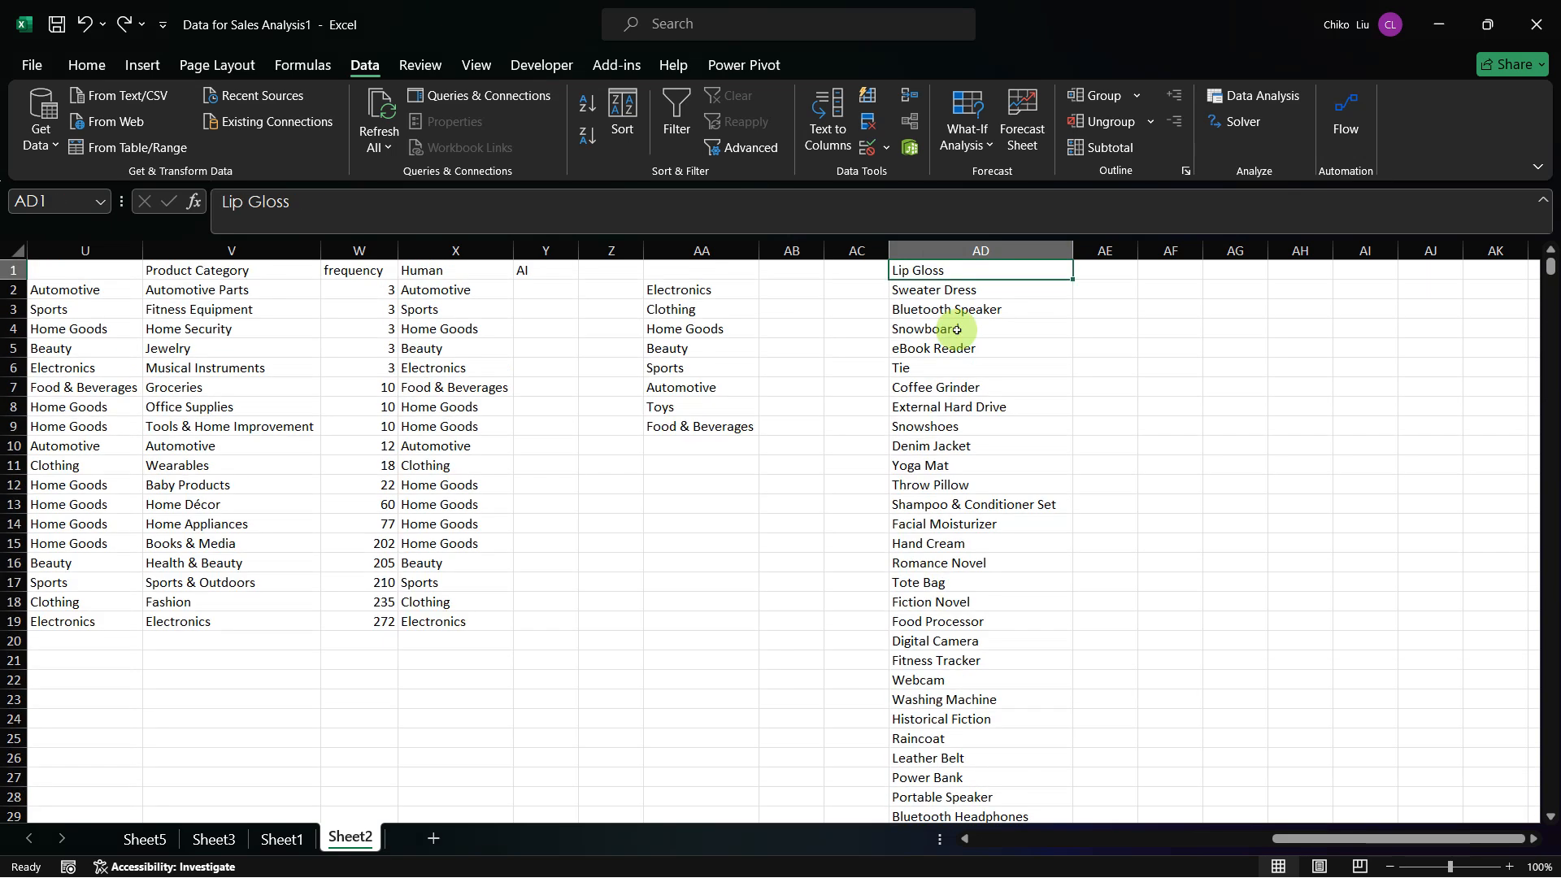
{"action": "key", "text": "ctrl+shift+Down"}
{"action": "left_click", "coordinate": [957, 329]}
{"action": "key", "text": "ctrl+Down"}
{"action": "key", "text": "ctrl+shift+Up"}
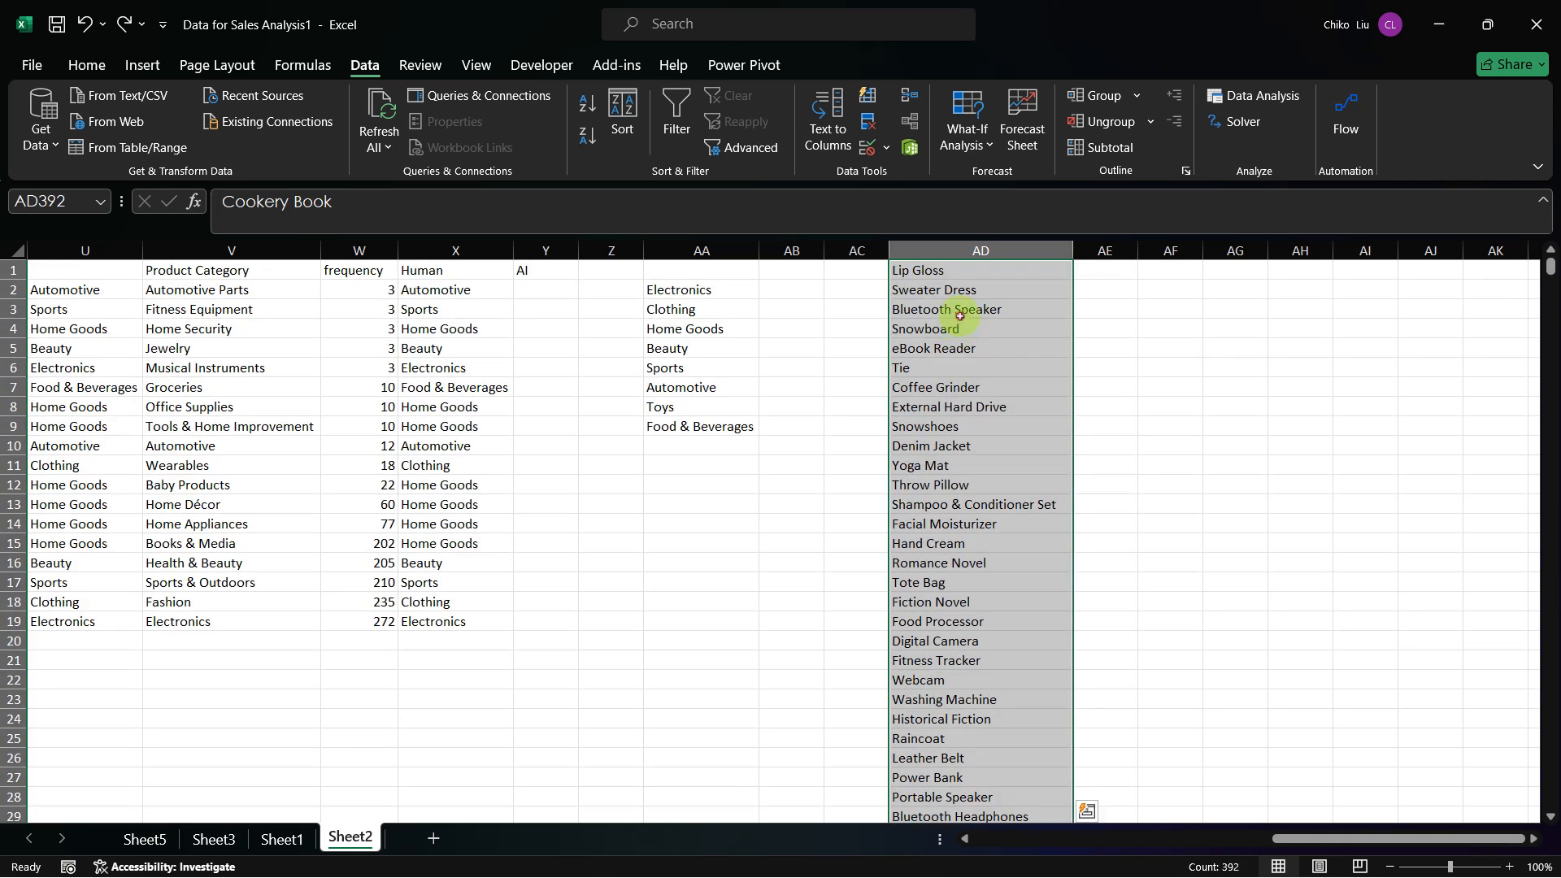
{"action": "right_click", "coordinate": [959, 316]}
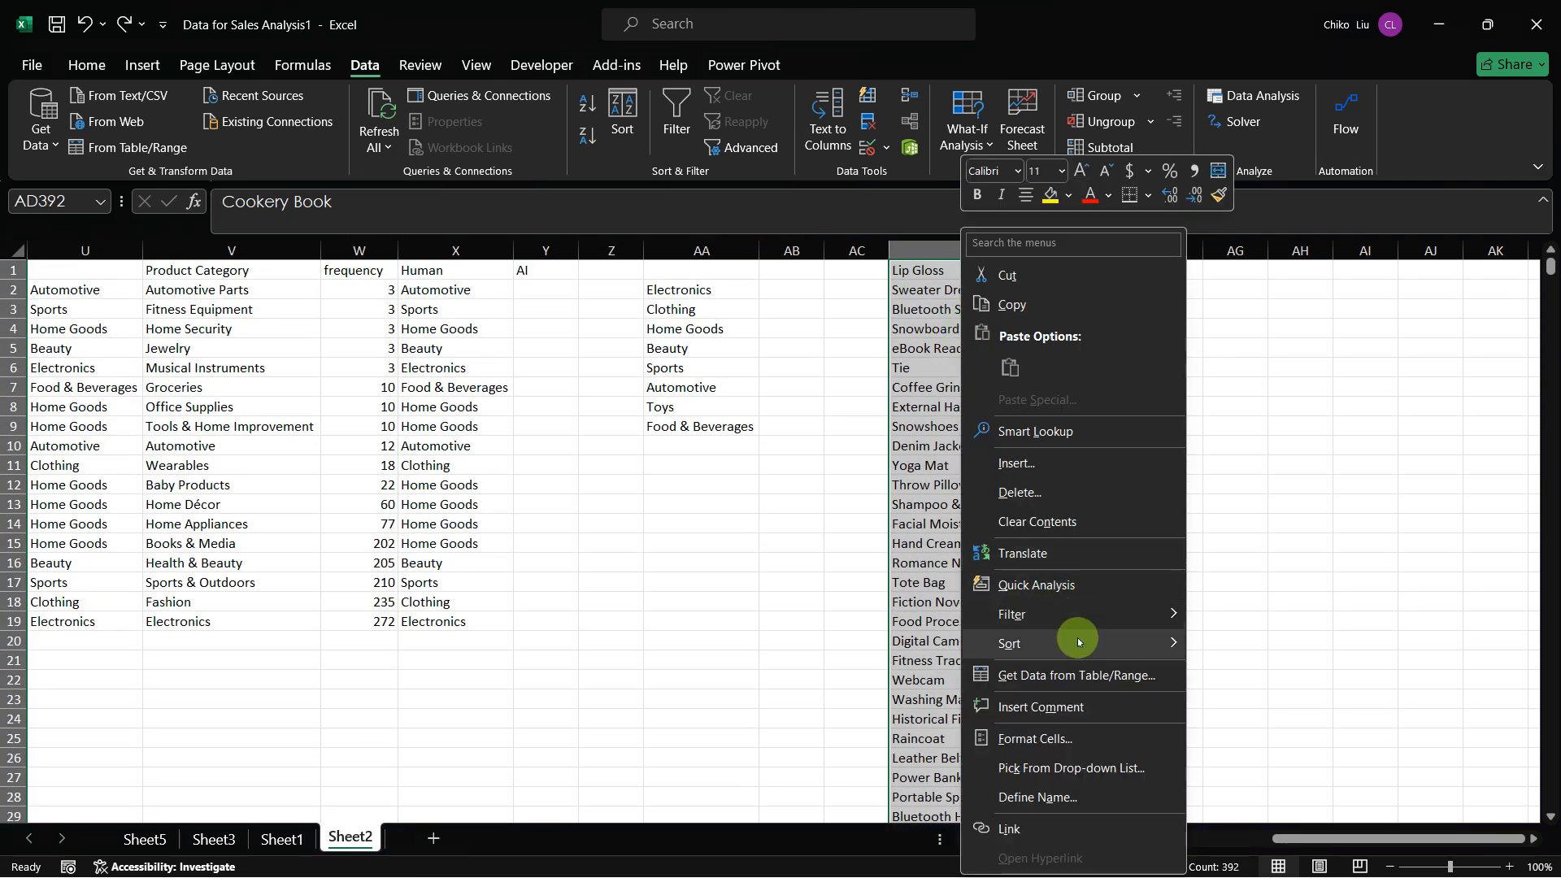
{"action": "mouse_move", "coordinate": [1078, 643]}
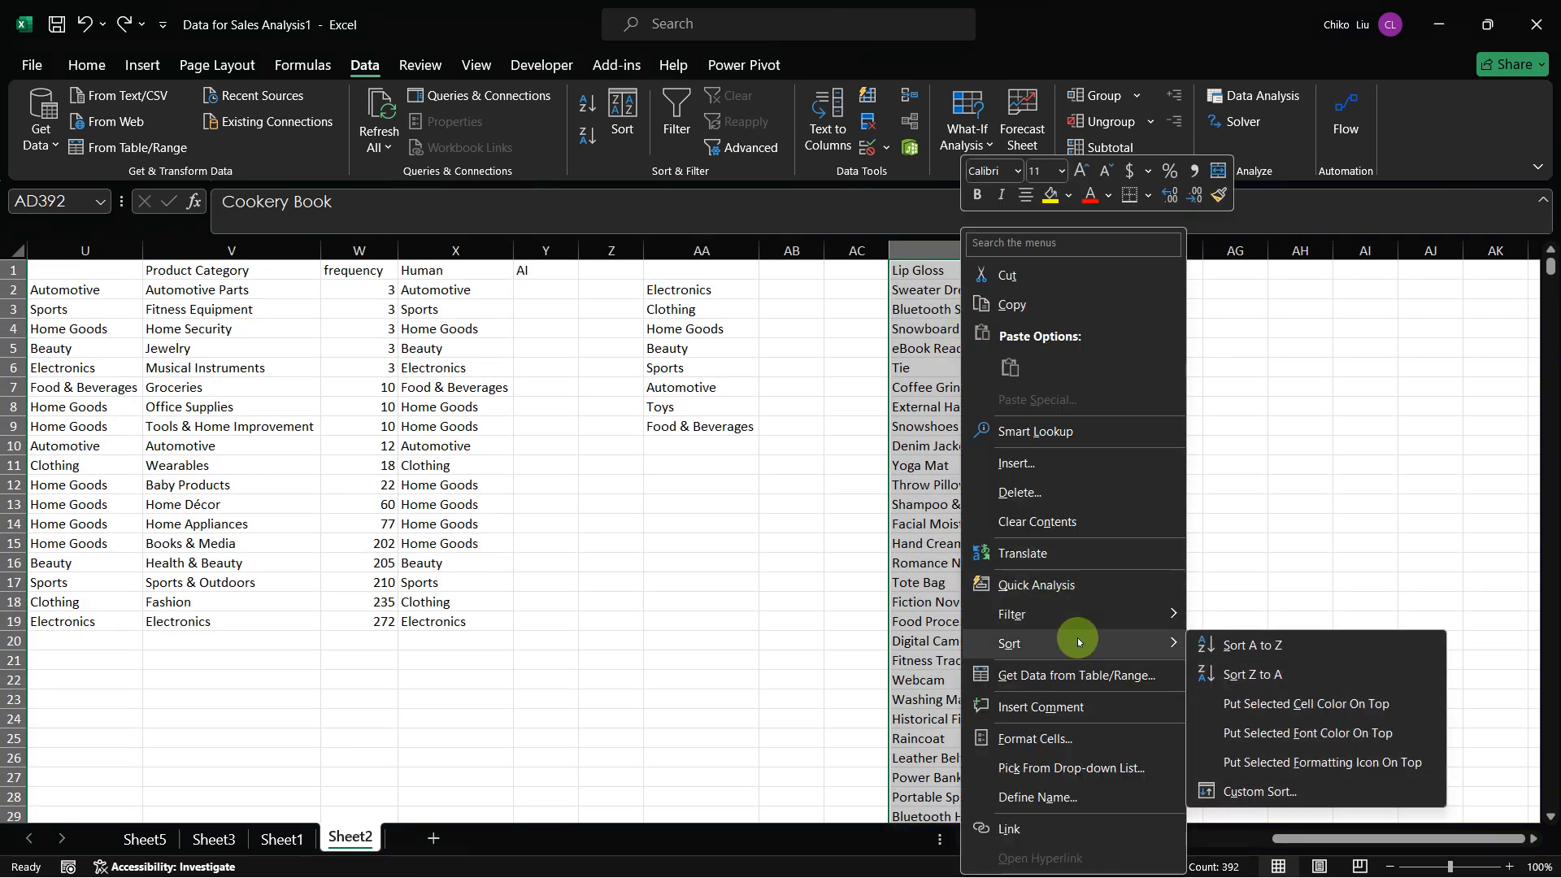
{"action": "left_click", "coordinate": [1234, 648]}
- Examine the sorted product names in column AD for similar or repeated items, such as the wireless products
{"action": "scroll", "coordinate": [1042, 537], "scroll_direction": "up", "scroll_amount": 3}
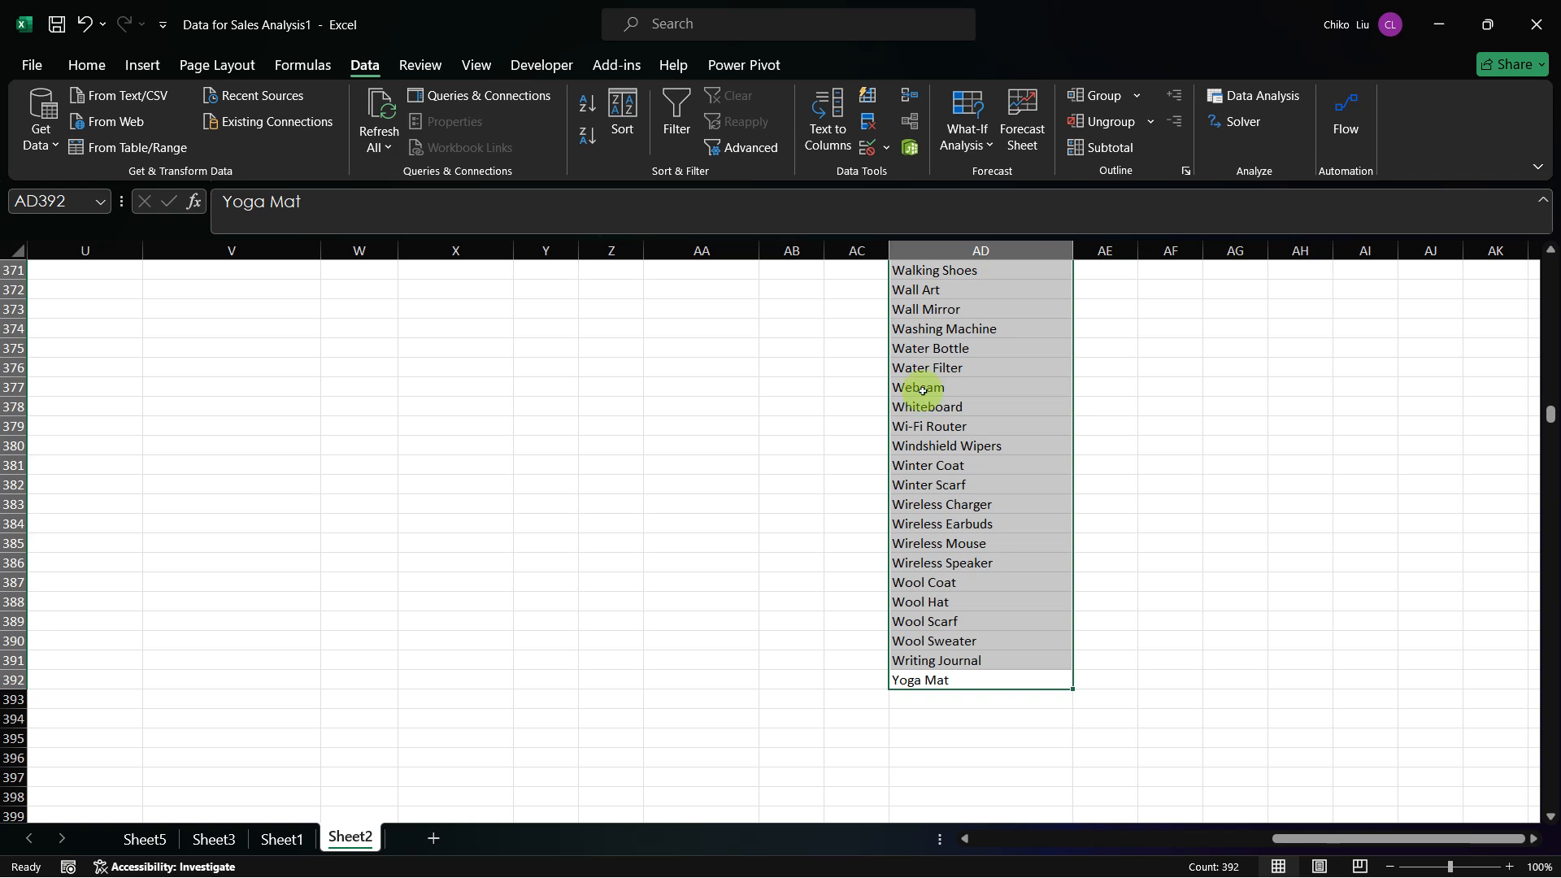
{"action": "left_click", "coordinate": [922, 390]}
{"action": "key", "text": "Right"}
{"action": "key", "text": "Left"}
{"action": "key", "text": "Down"}
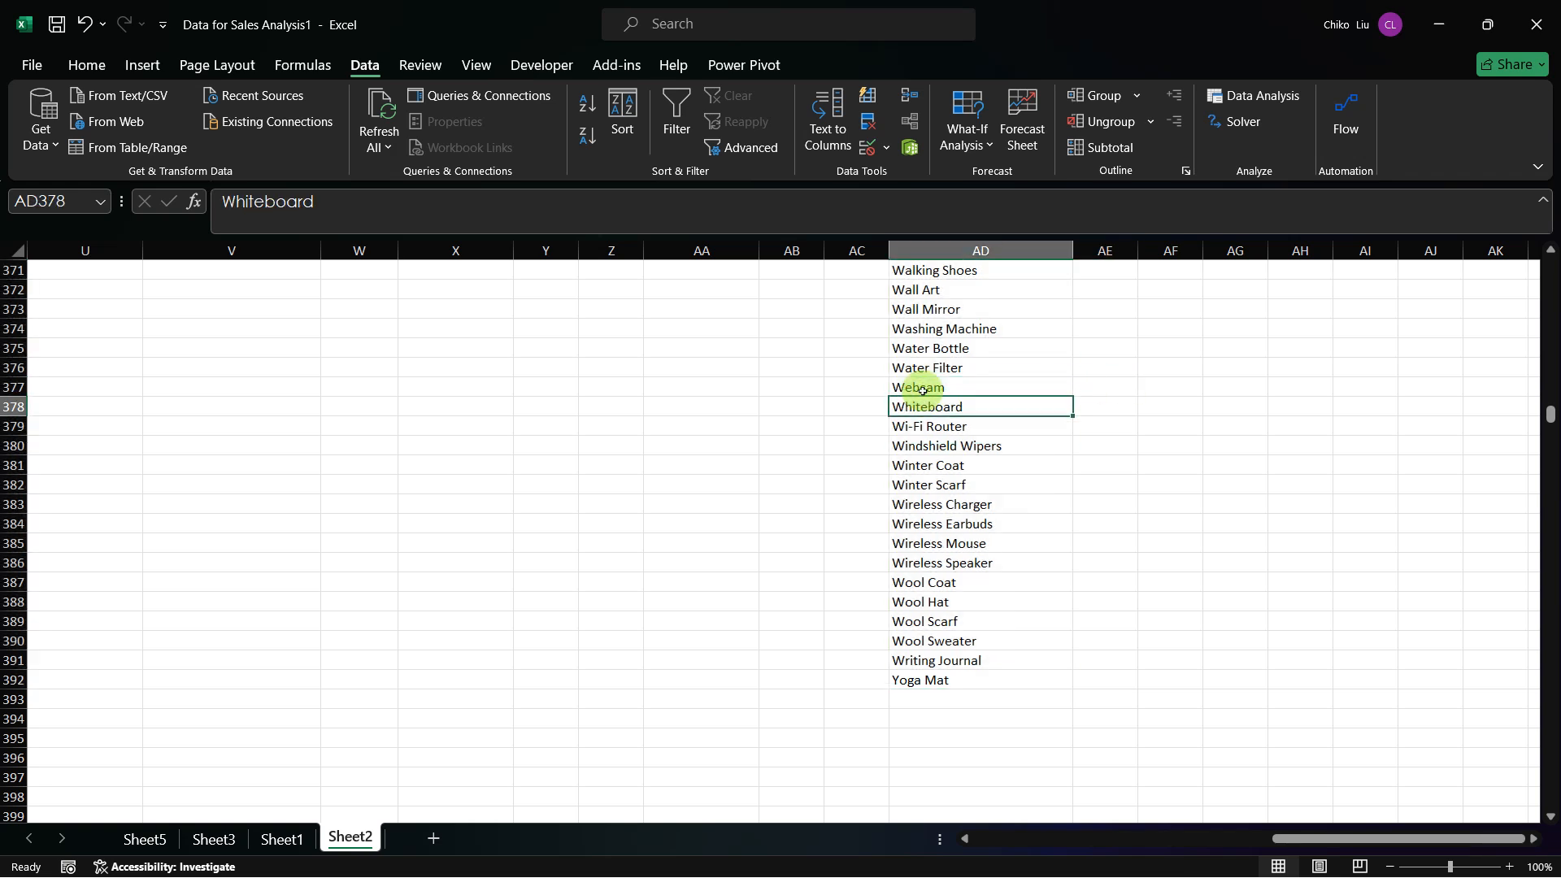
{"action": "key", "text": "Down"}
{"action": "key", "text": "Down"}
{"action": "key", "text": "Down"}
{"action": "key", "text": "Down"}
{"action": "key", "text": "Down"}
{"action": "key", "text": "Down"}
{"action": "key", "text": "Down"}
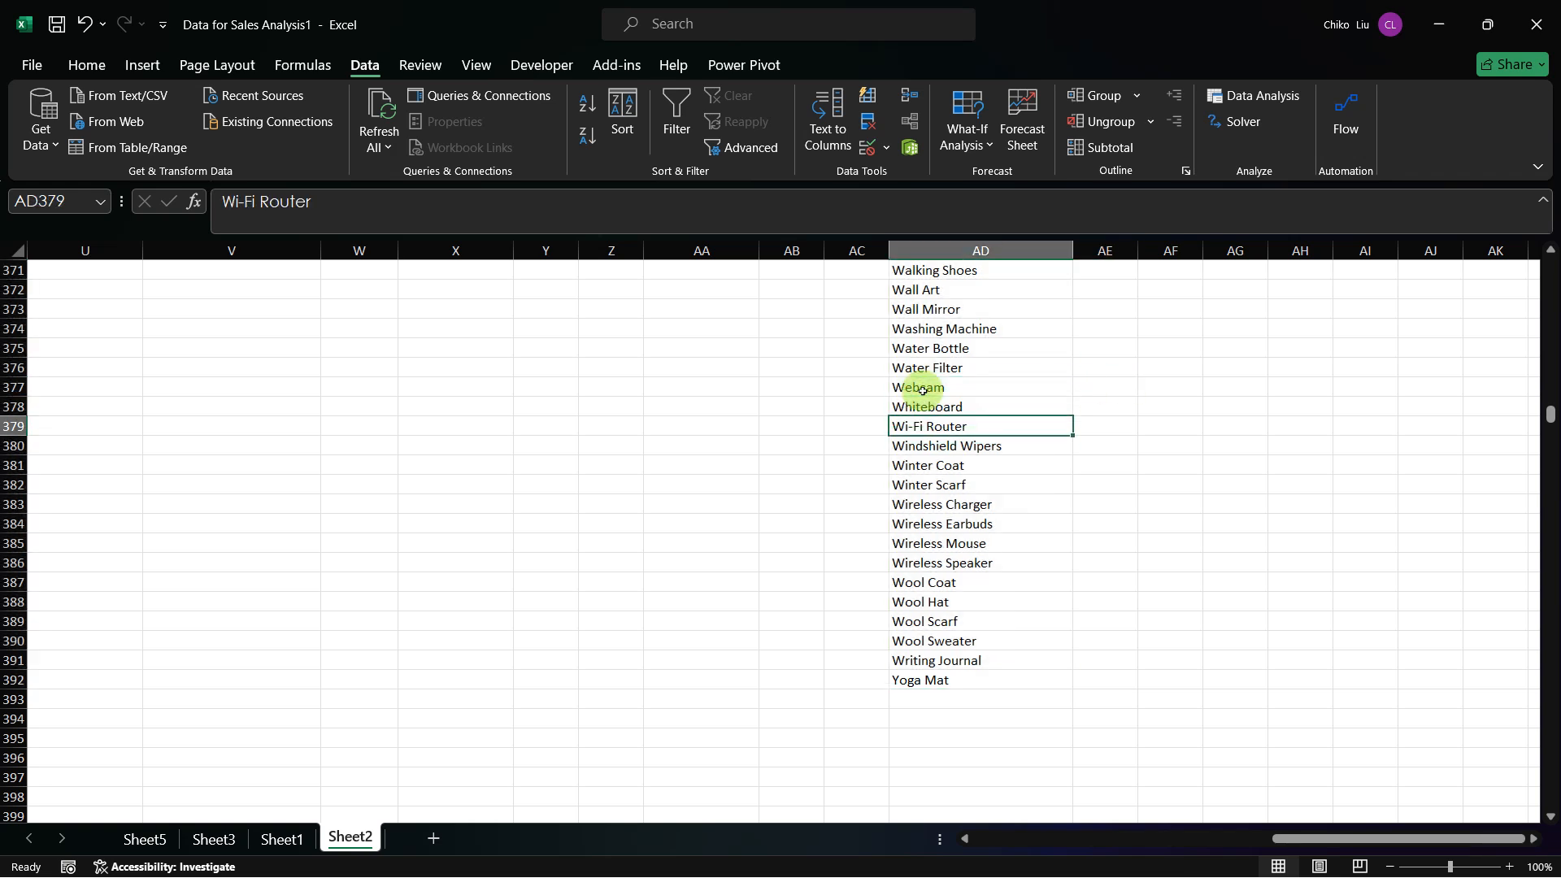
{"action": "key", "text": "Down"}
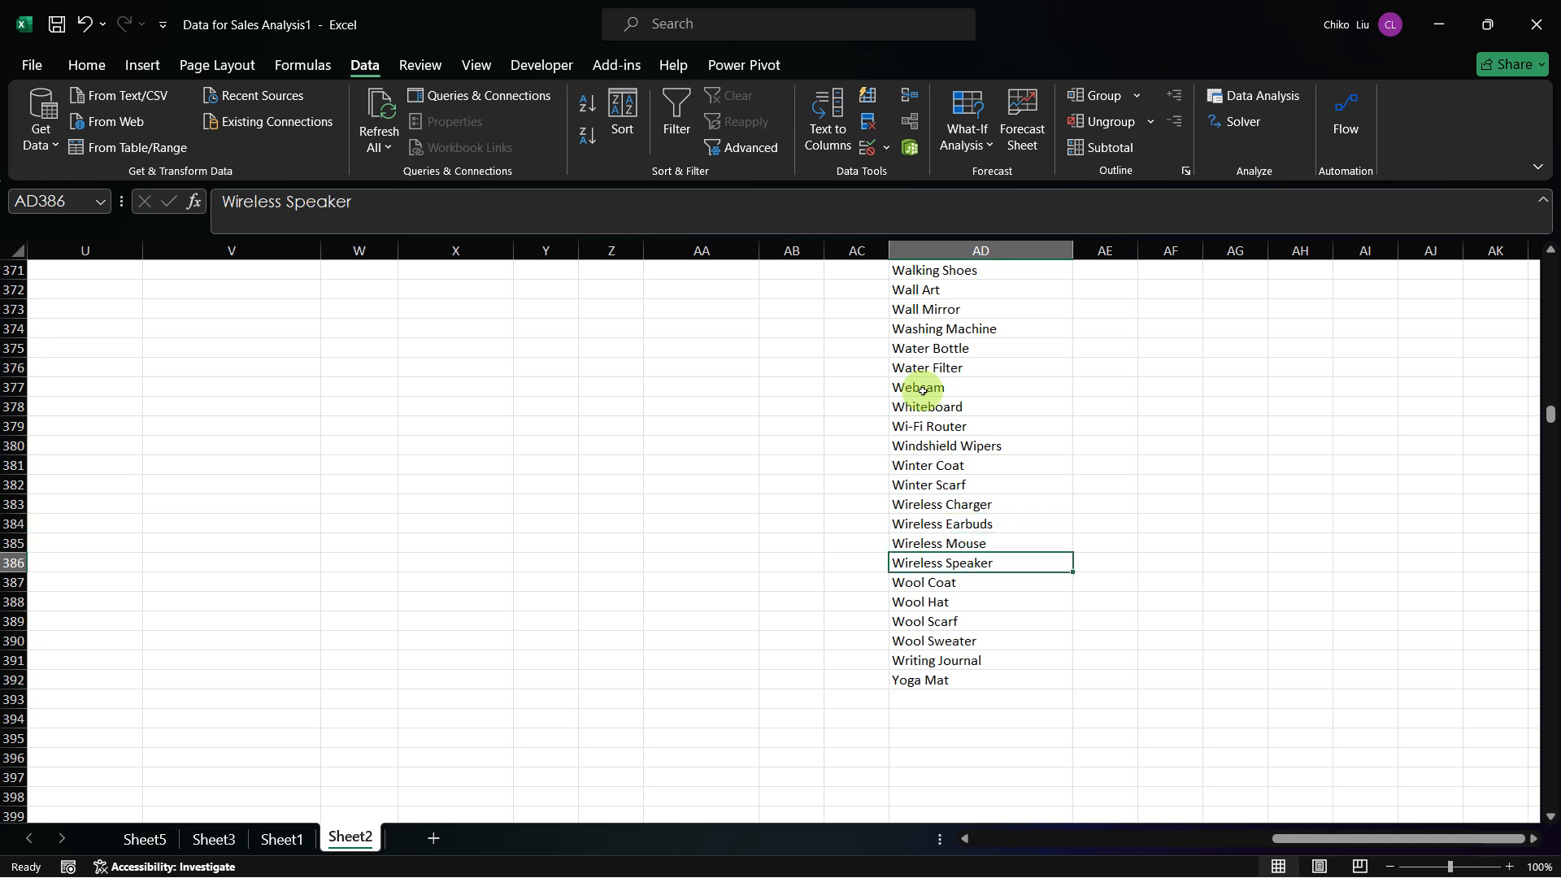
{"action": "key", "text": "Up"}
{"action": "key", "text": "Up"}
{"action": "key", "text": "Up"}
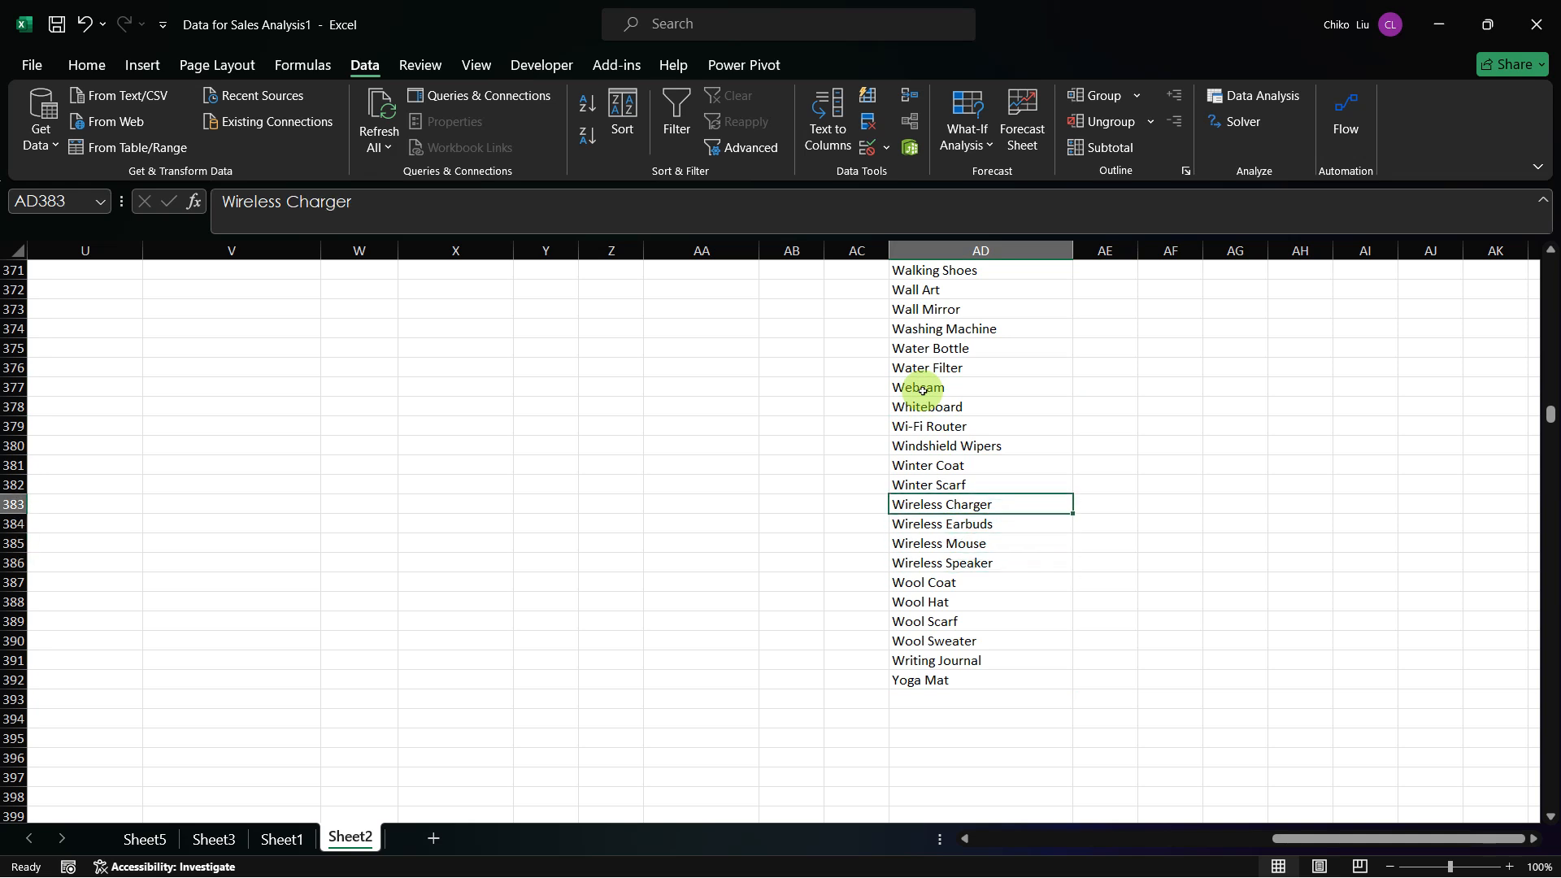
{"action": "key", "text": "Up"}
{"action": "key", "text": "ctrl+Up"}
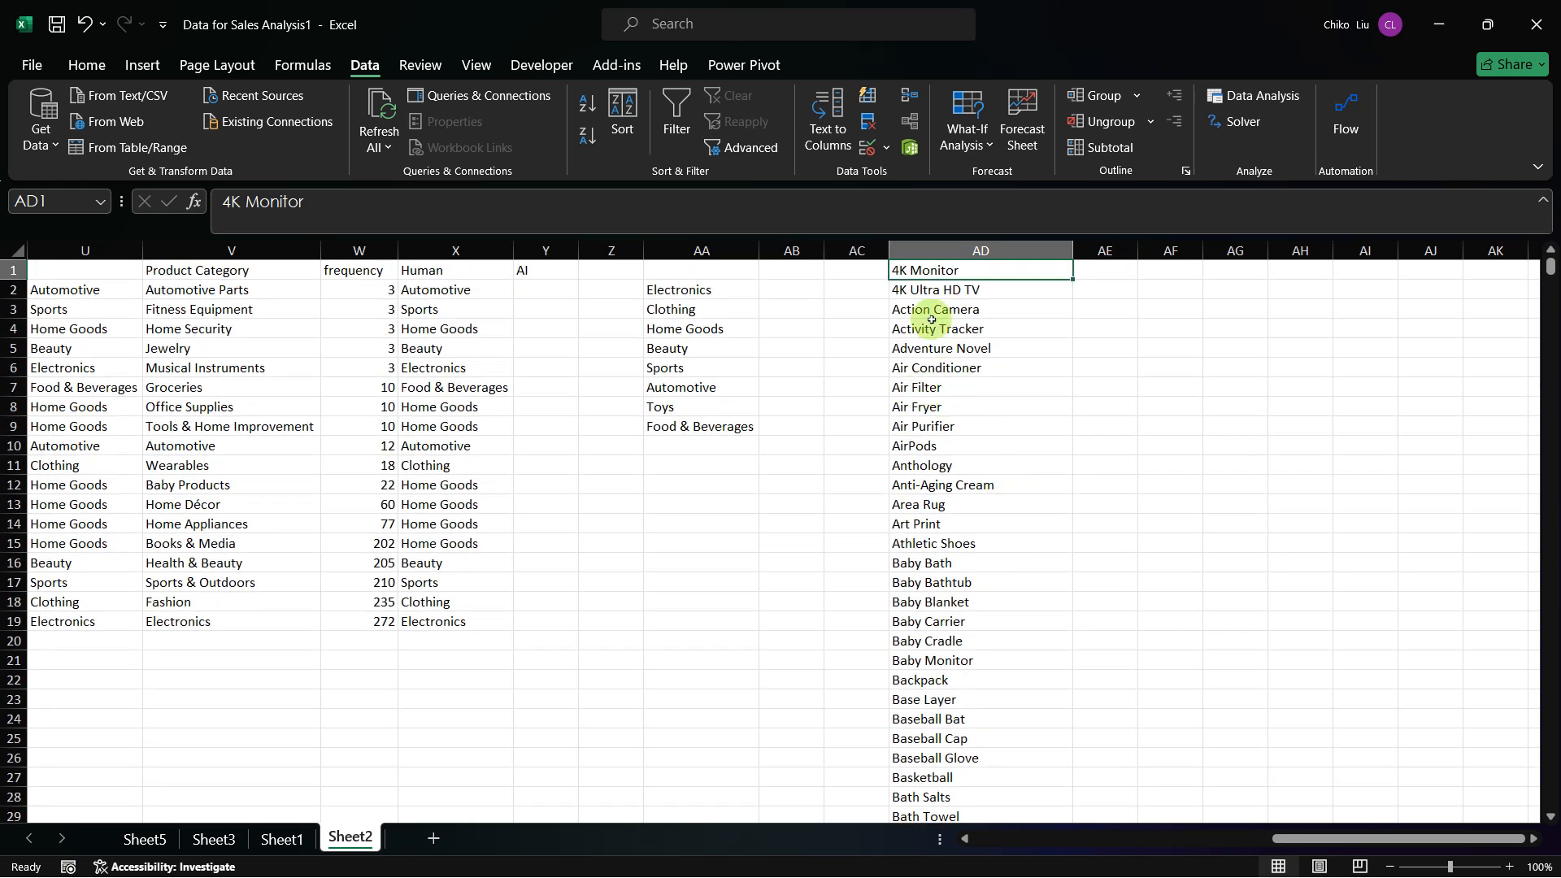
- Apply a duplicate values highlight rule to column AD with Light Red Fill with Dark Red Text, and check the list for highlighted names
{"action": "left_click", "coordinate": [925, 252]}
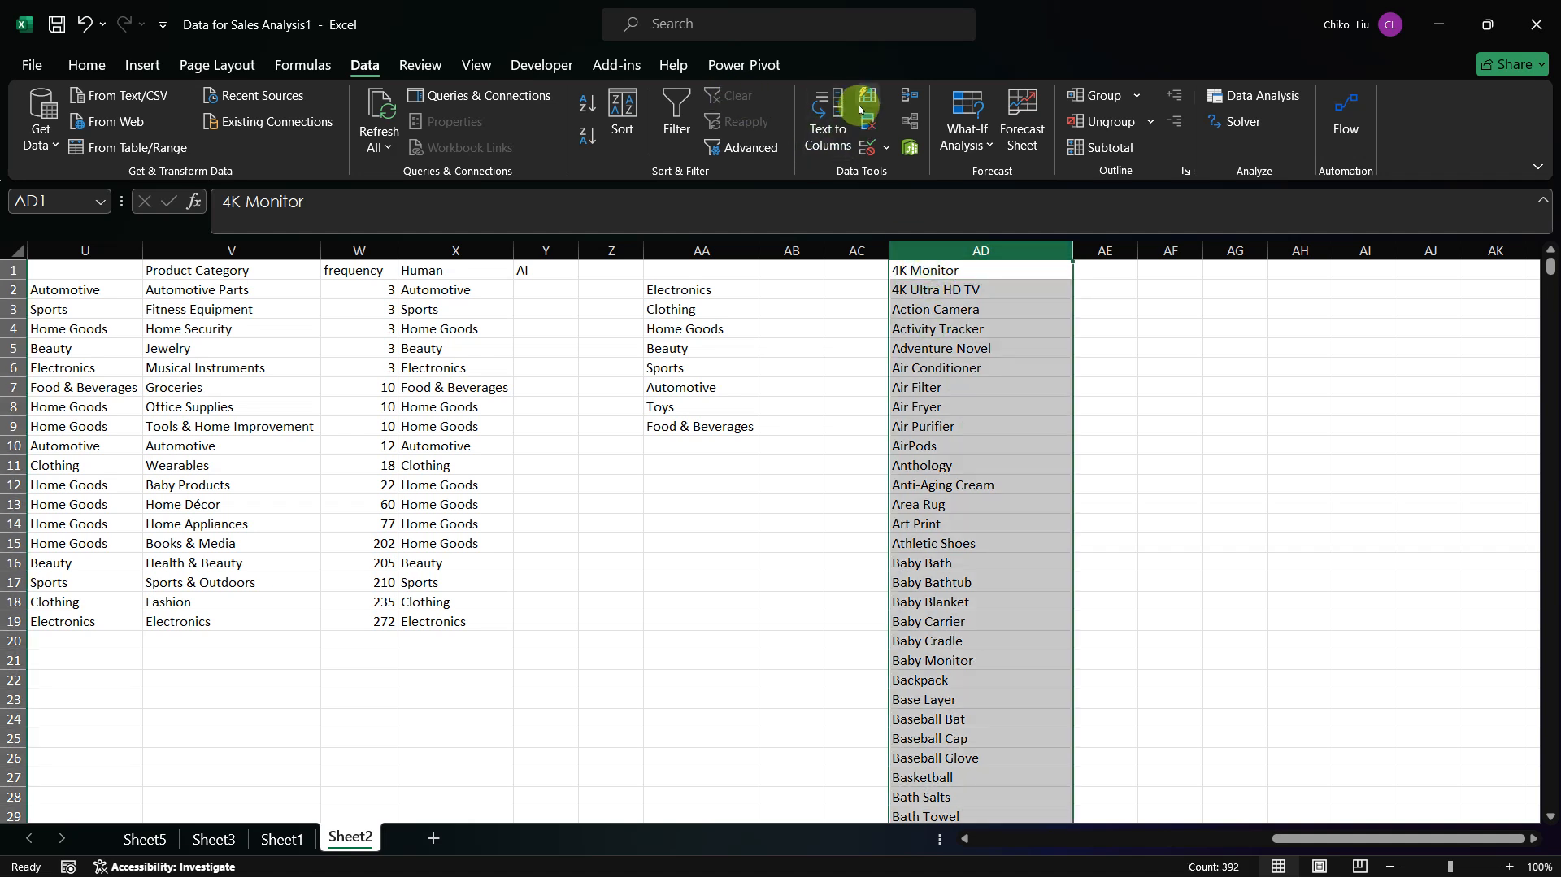
{"action": "left_click", "coordinate": [84, 63]}
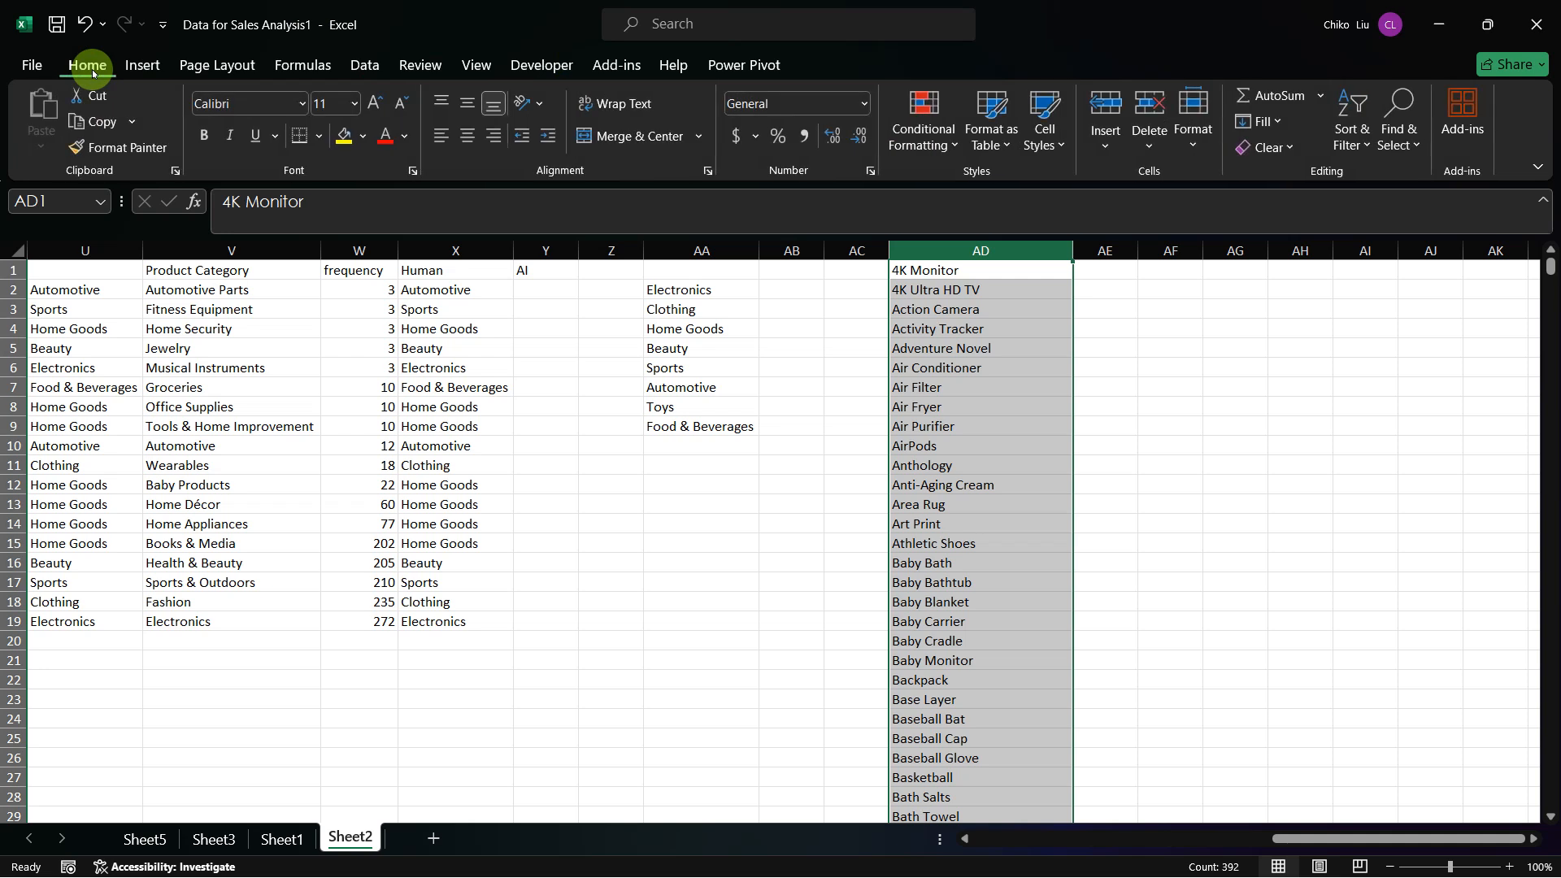
{"action": "left_click", "coordinate": [923, 134]}
{"action": "mouse_move", "coordinate": [984, 183]}
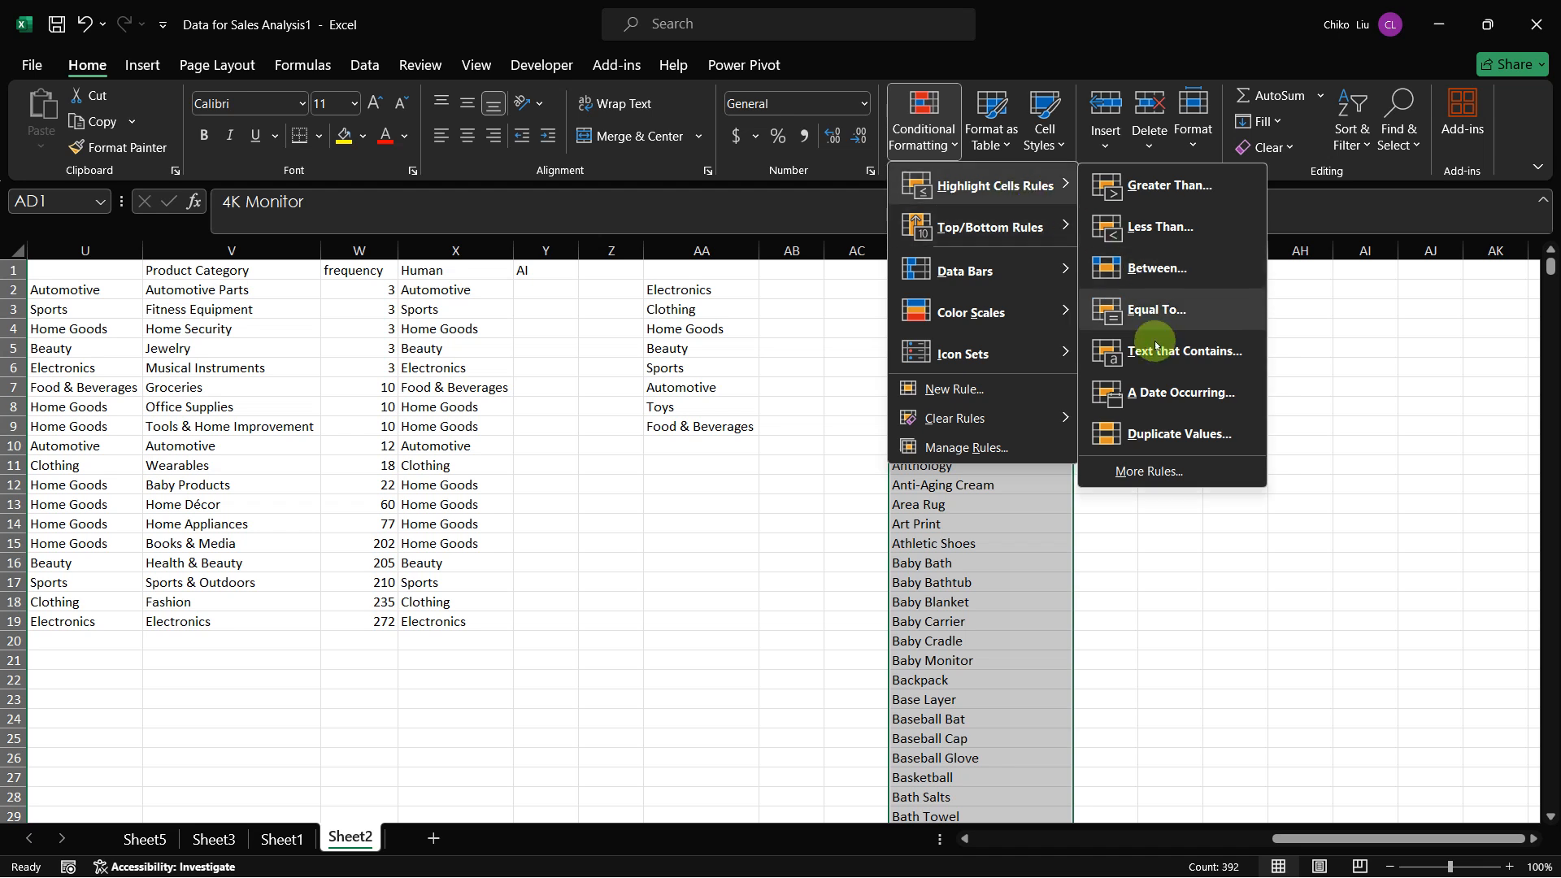
{"action": "left_click", "coordinate": [1178, 430]}
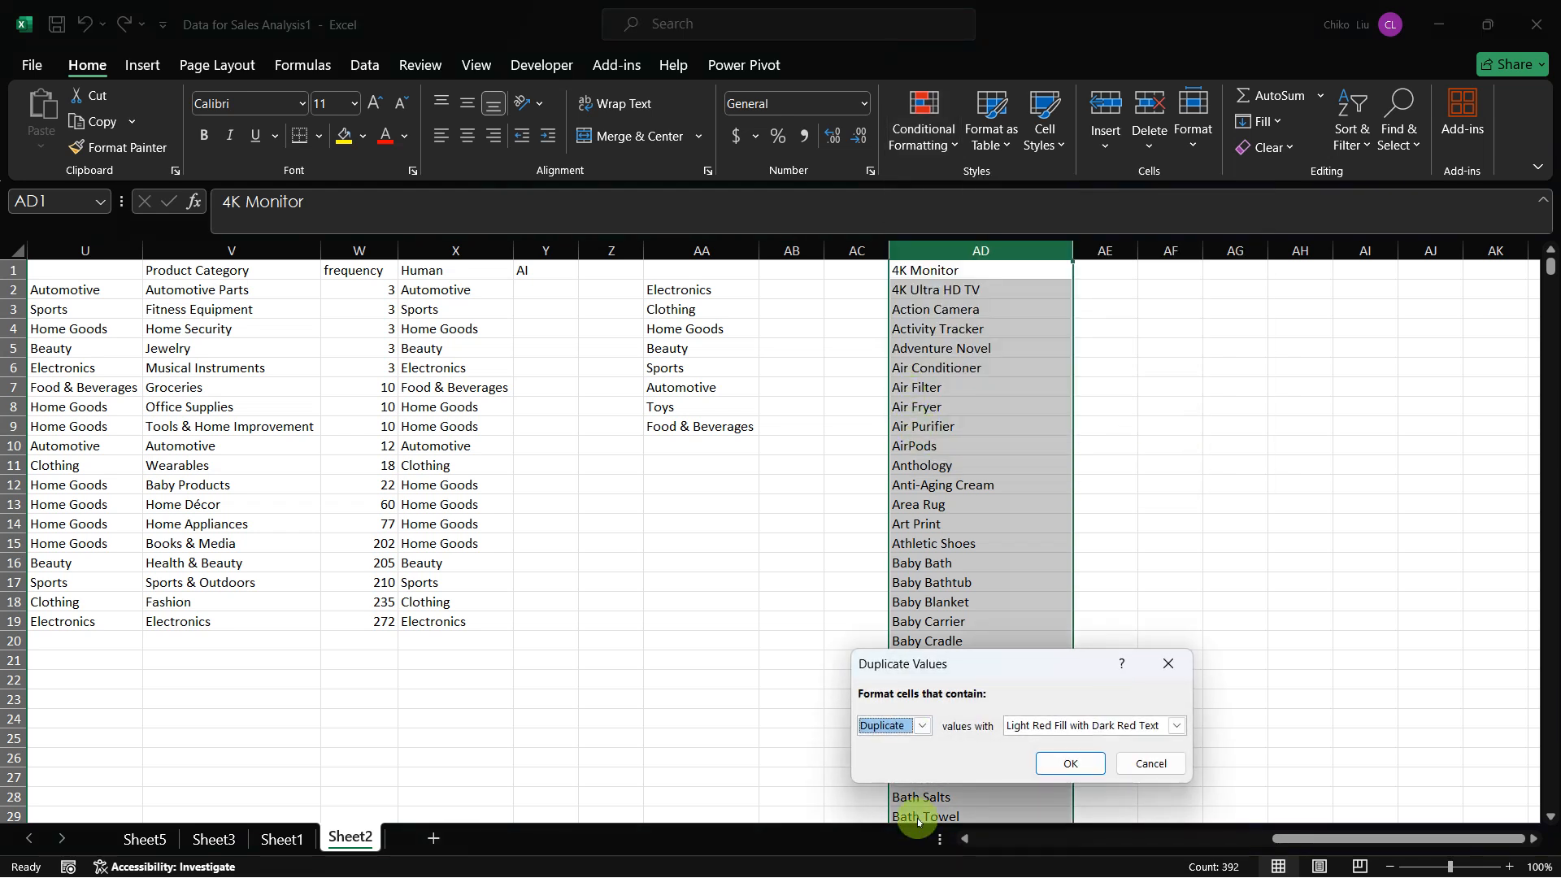
{"action": "left_click", "coordinate": [1072, 763]}
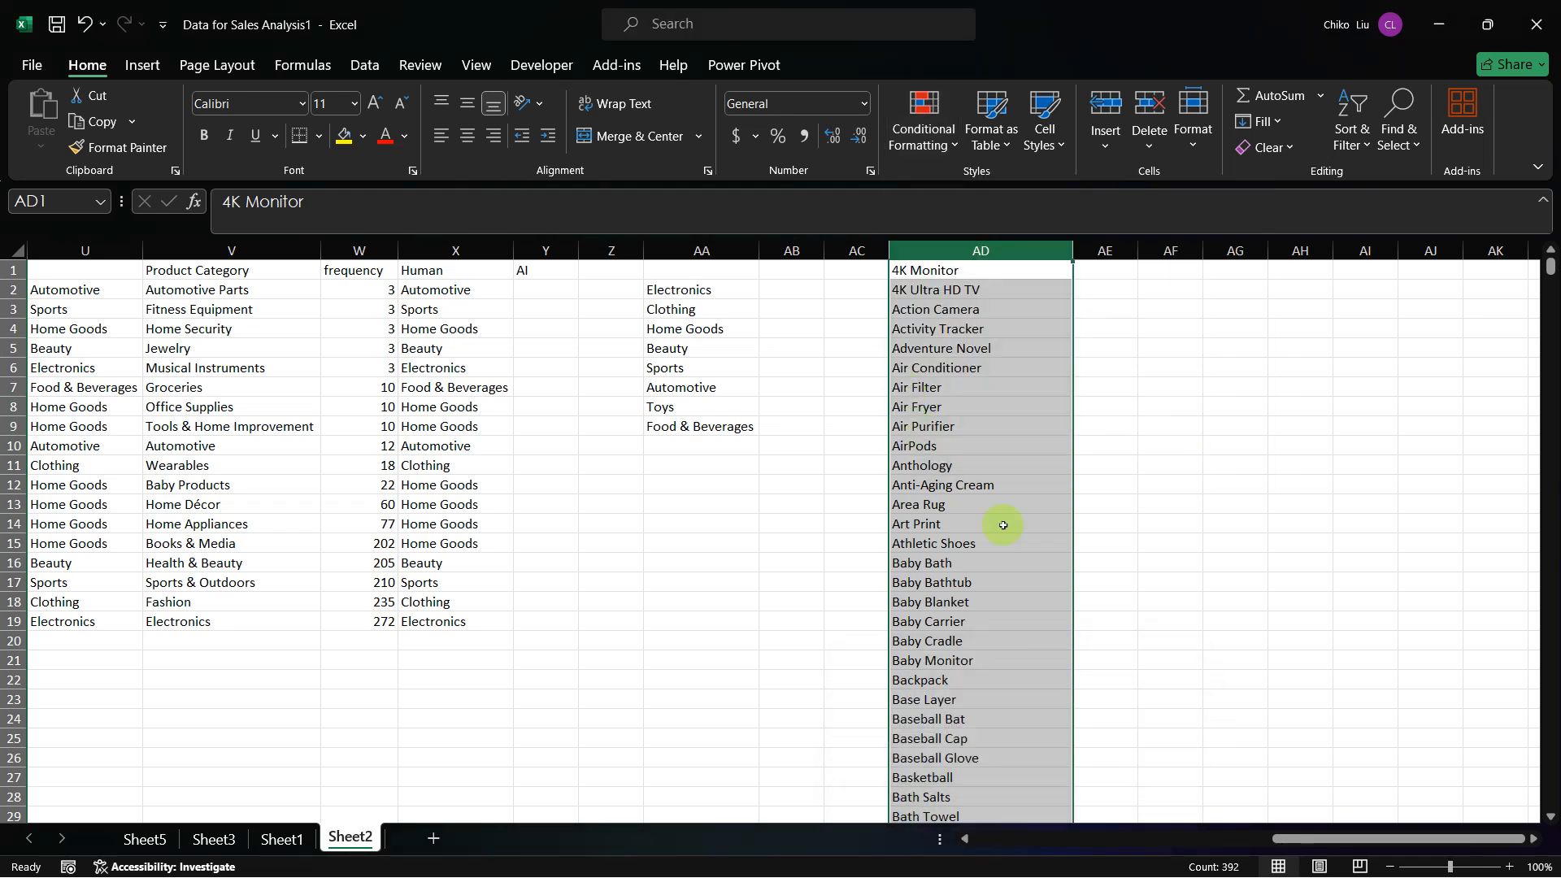
{"action": "scroll", "coordinate": [1003, 525], "scroll_direction": "down", "scroll_amount": 7}
{"action": "scroll", "coordinate": [1003, 525], "scroll_direction": "down", "scroll_amount": 20}
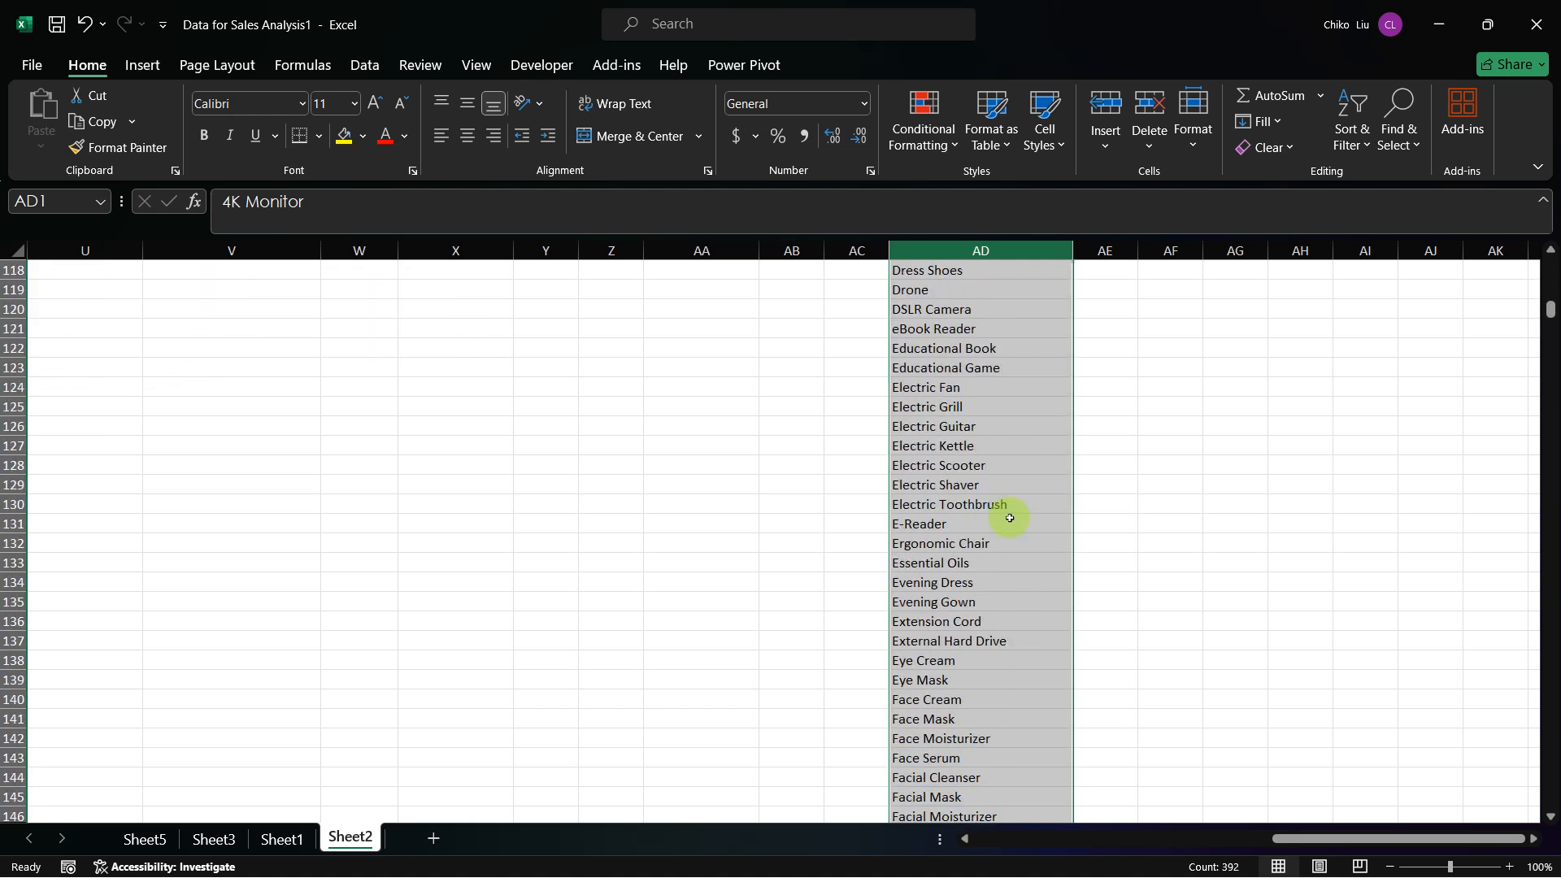
{"action": "scroll", "coordinate": [1009, 518], "scroll_direction": "down", "scroll_amount": 15}
{"action": "scroll", "coordinate": [1009, 518], "scroll_direction": "up", "scroll_amount": 15}
{"action": "scroll", "coordinate": [1008, 765], "scroll_direction": "up", "scroll_amount": 20}
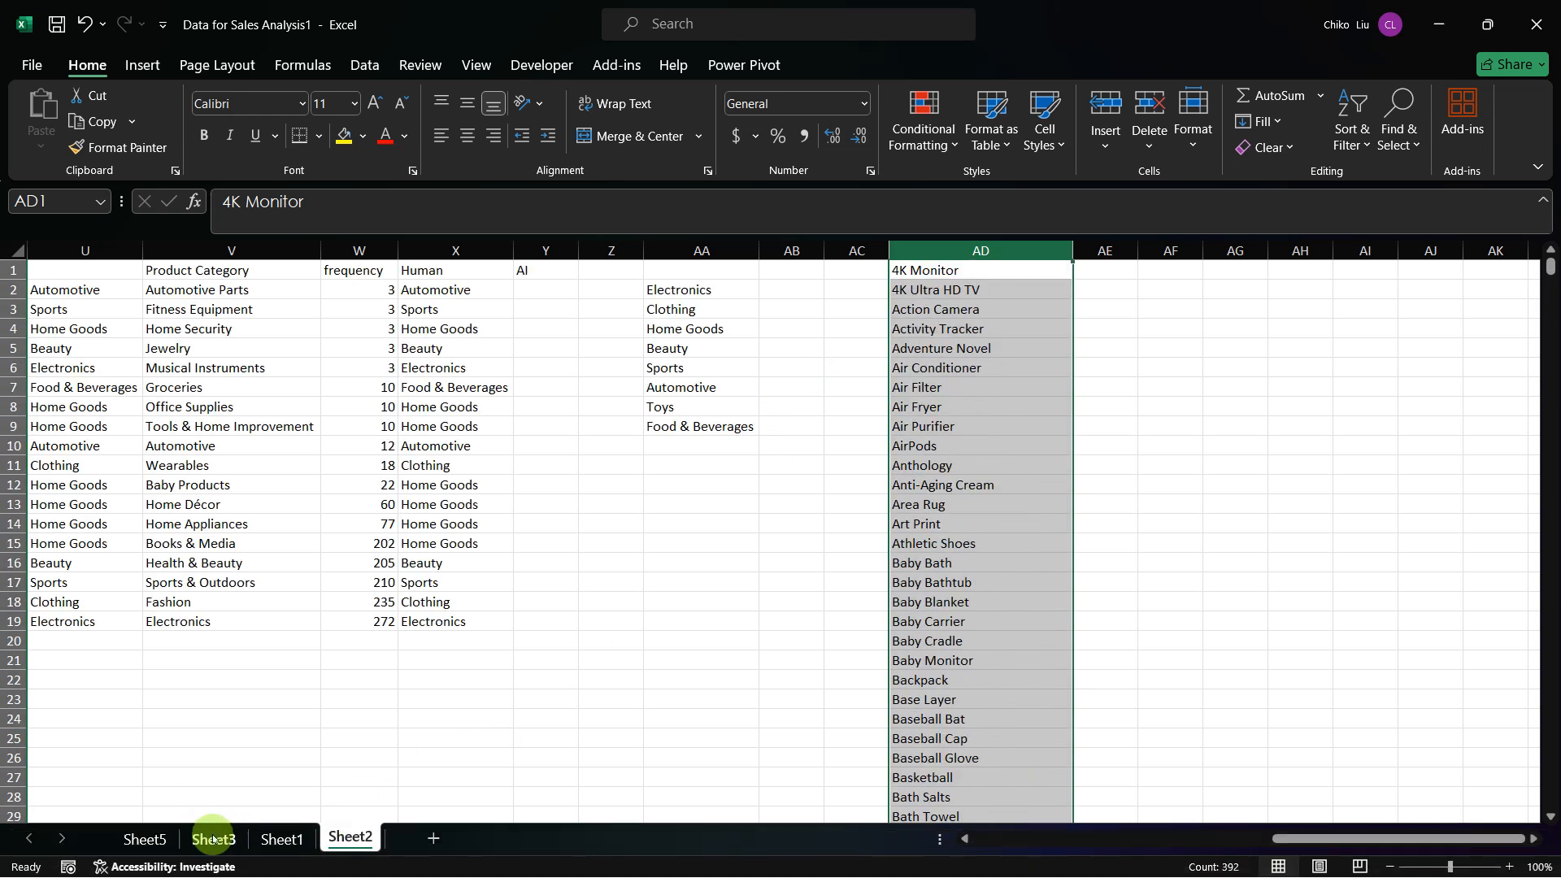
- Review the other sheets, including the product categories at the start of the Sheet1 sales data, and return to Sheet2
{"action": "left_click", "coordinate": [213, 839]}
{"action": "left_click", "coordinate": [158, 845]}
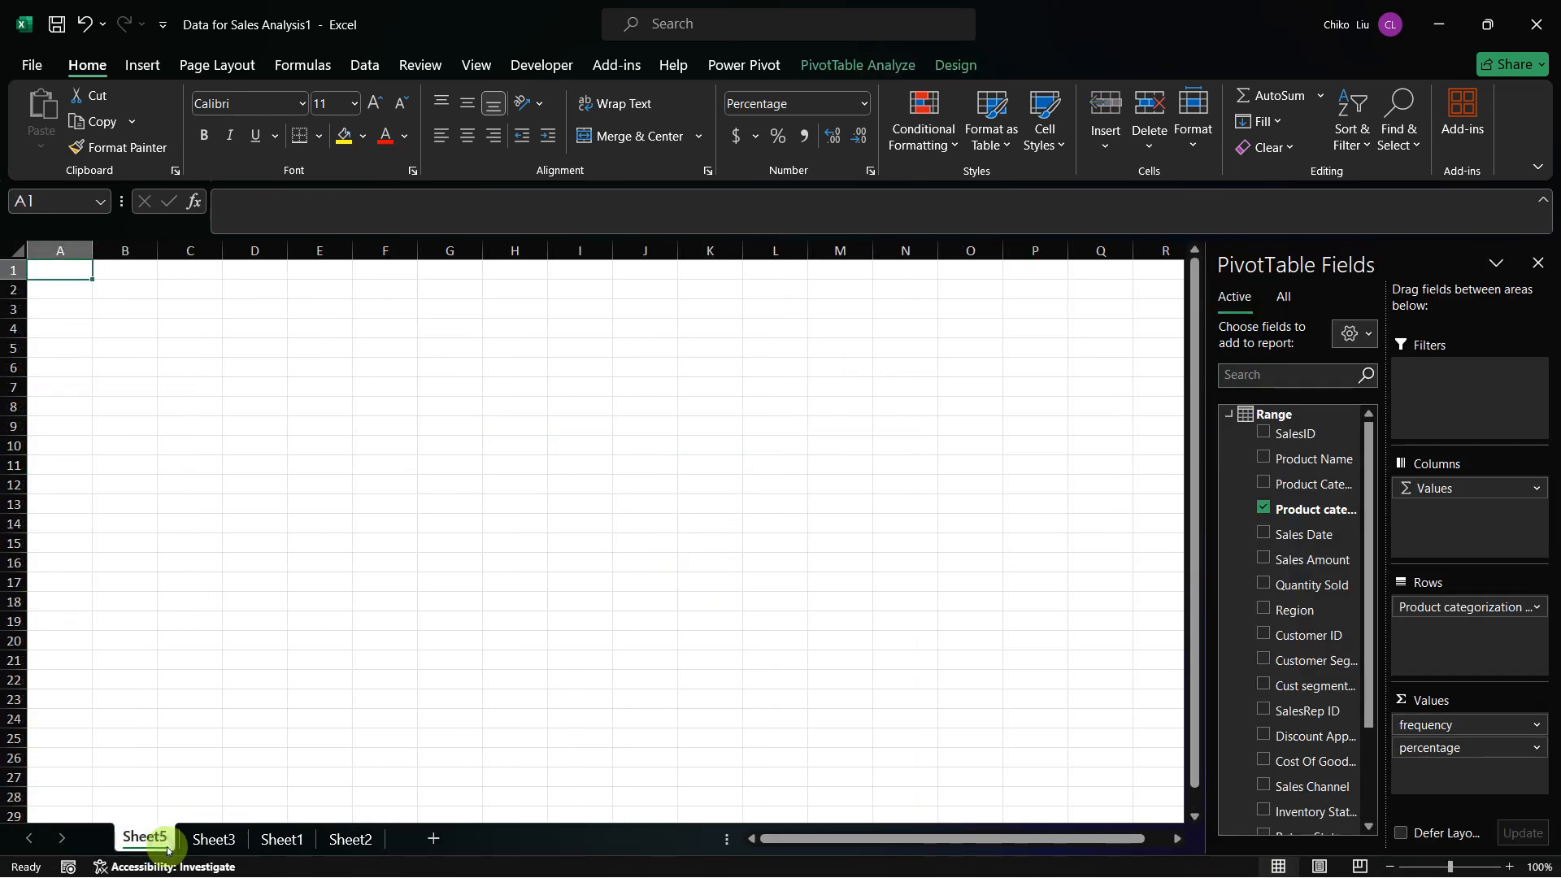
{"action": "left_click", "coordinate": [279, 839]}
{"action": "scroll", "coordinate": [226, 325], "scroll_direction": "up", "scroll_amount": 13}
{"action": "left_click", "coordinate": [312, 412]}
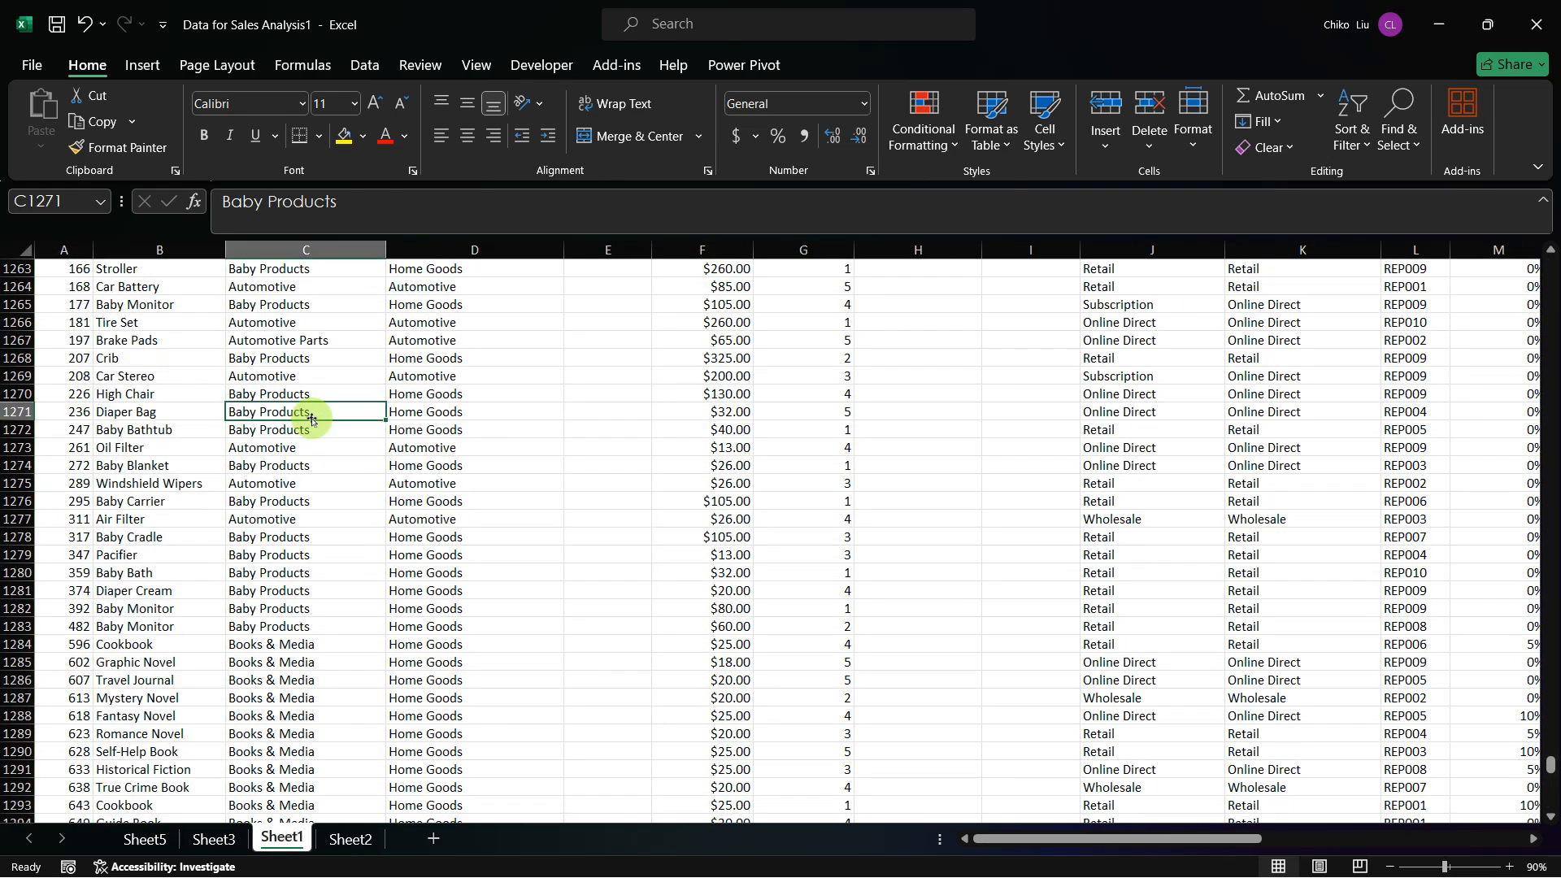
{"action": "key", "text": "ctrl+Up"}
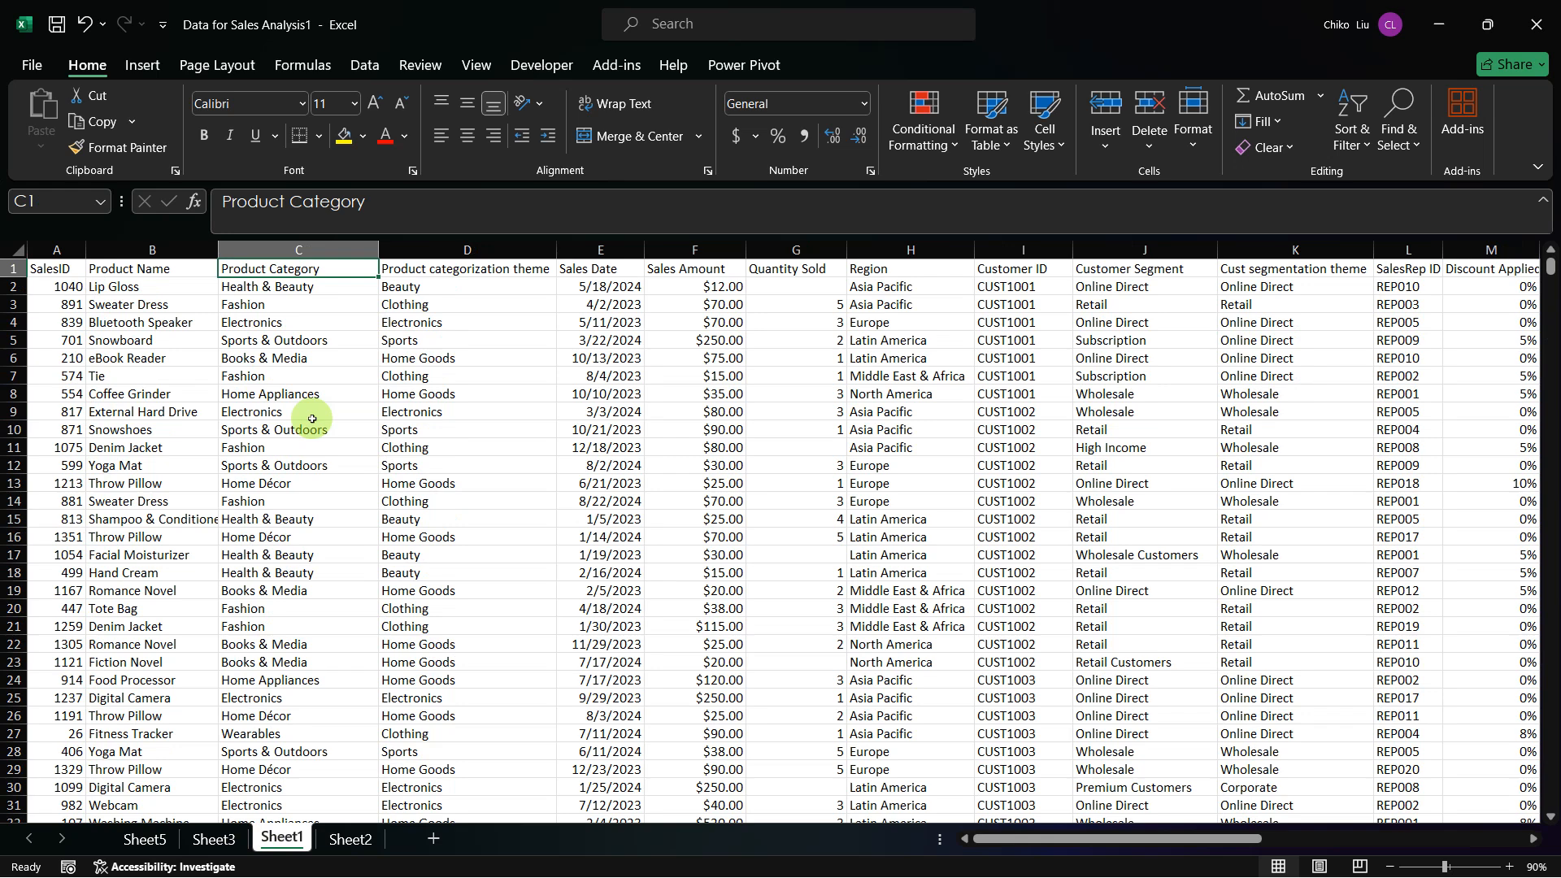
{"action": "left_click", "coordinate": [359, 839]}
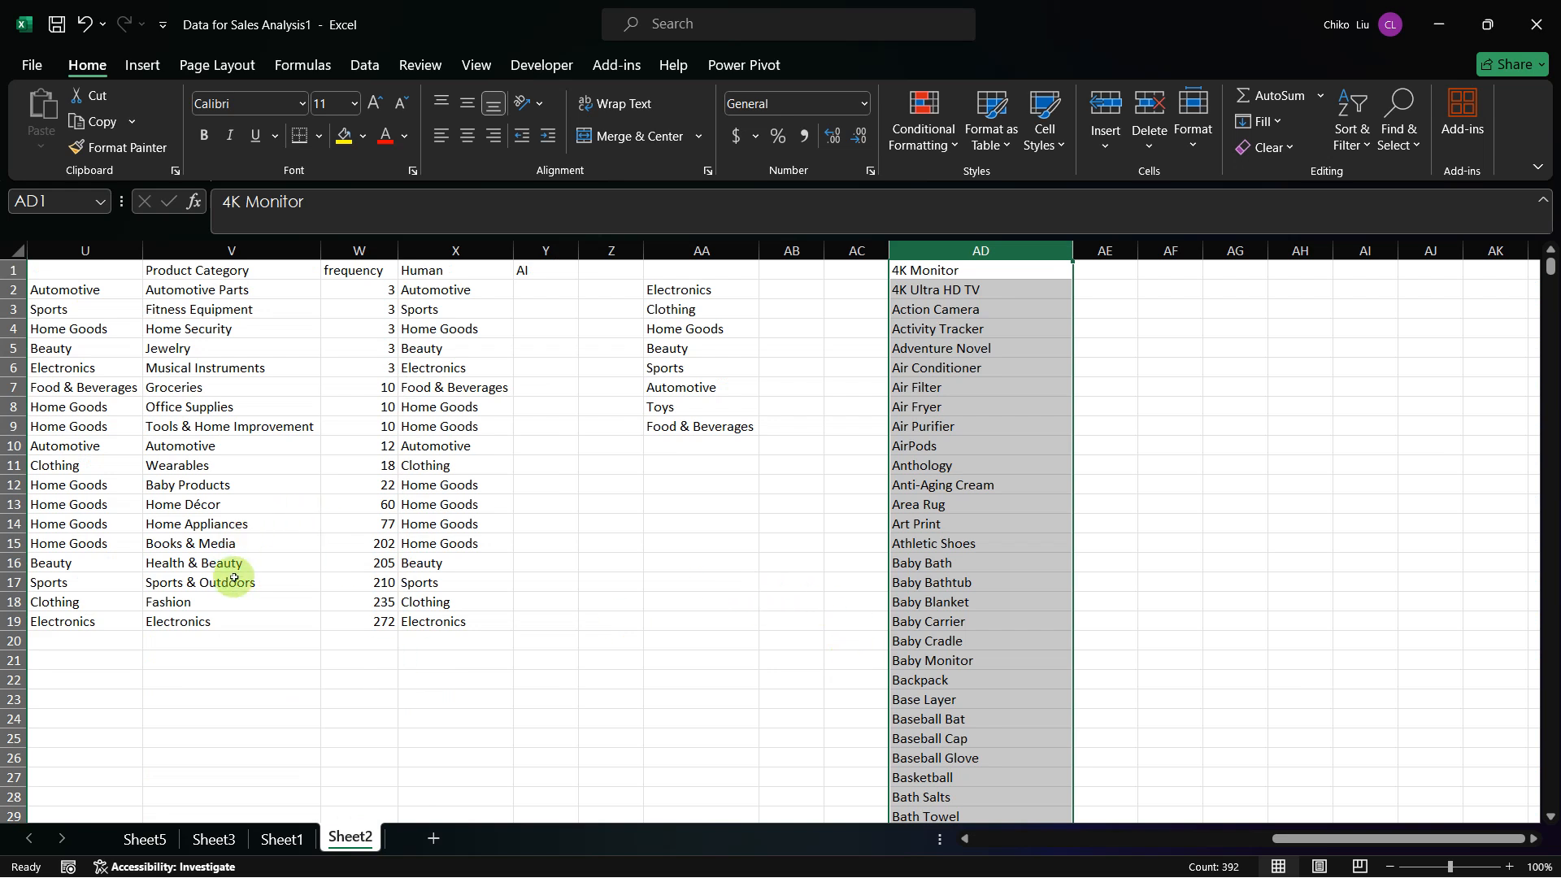
- Copy the Product Category and frequency table in V1:W19 to AG1 and autofit column AG
{"action": "scroll", "coordinate": [234, 579], "scroll_direction": "left", "scroll_amount": 6}
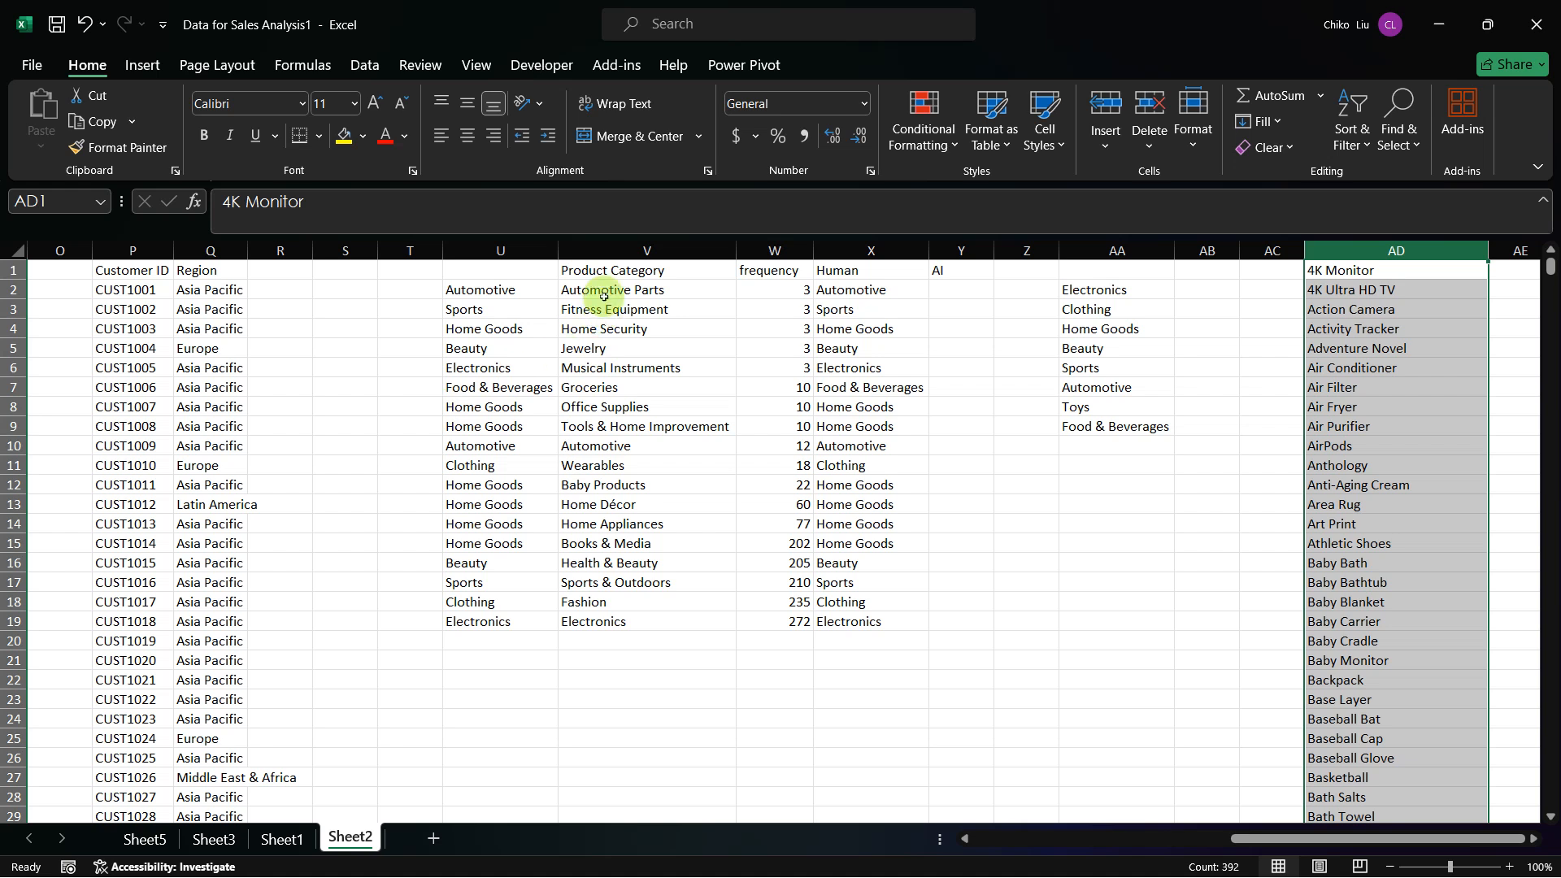
{"action": "left_click_drag", "start_coordinate": [604, 296], "coordinate": [613, 623]}
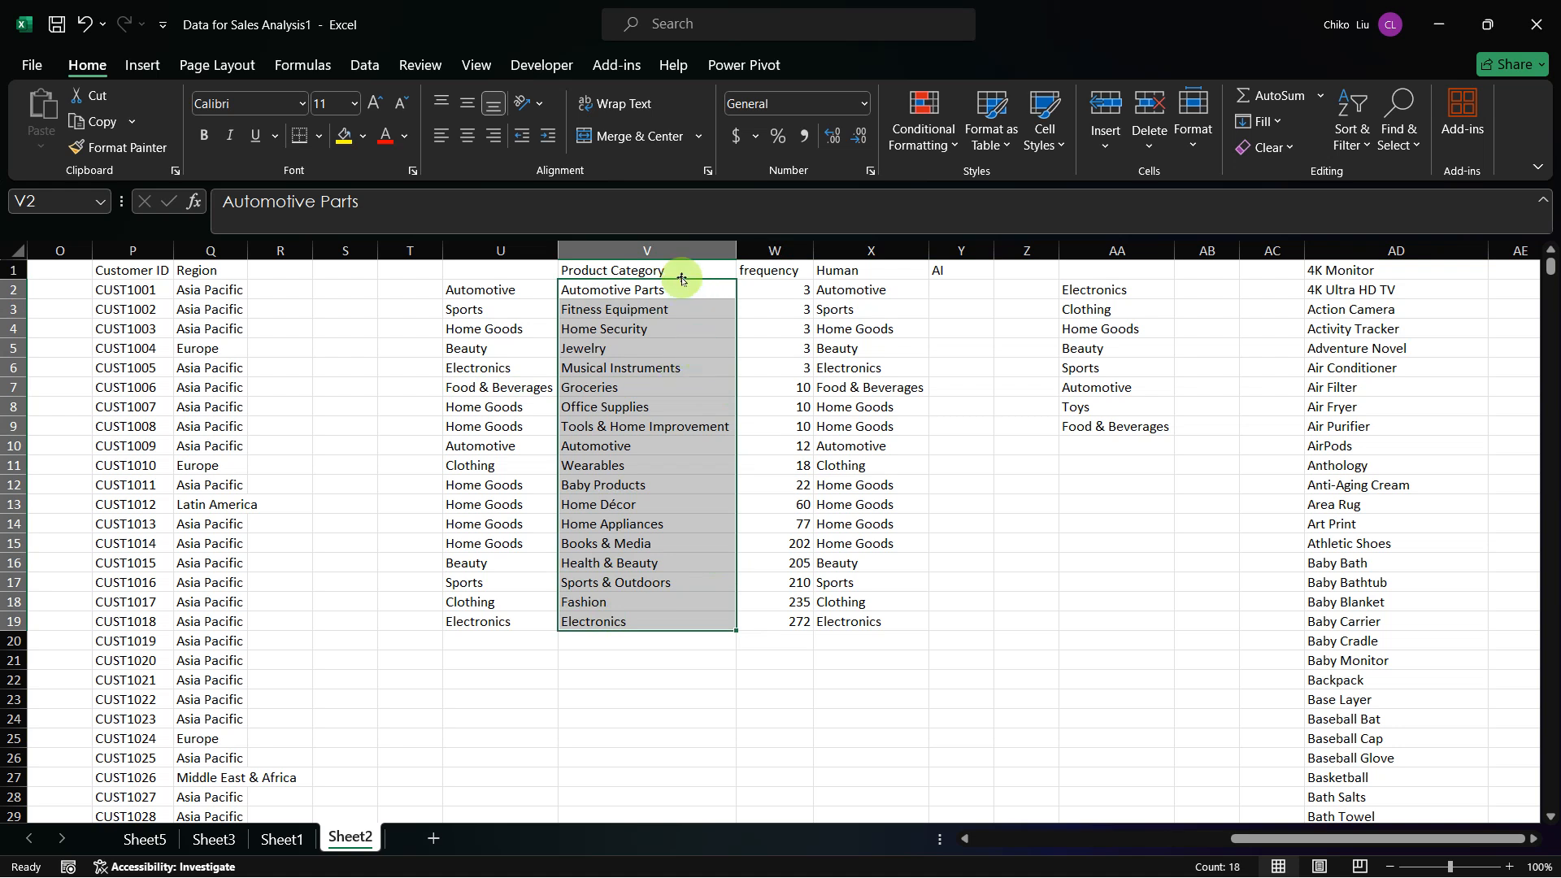
{"action": "left_click_drag", "start_coordinate": [681, 270], "coordinate": [774, 621]}
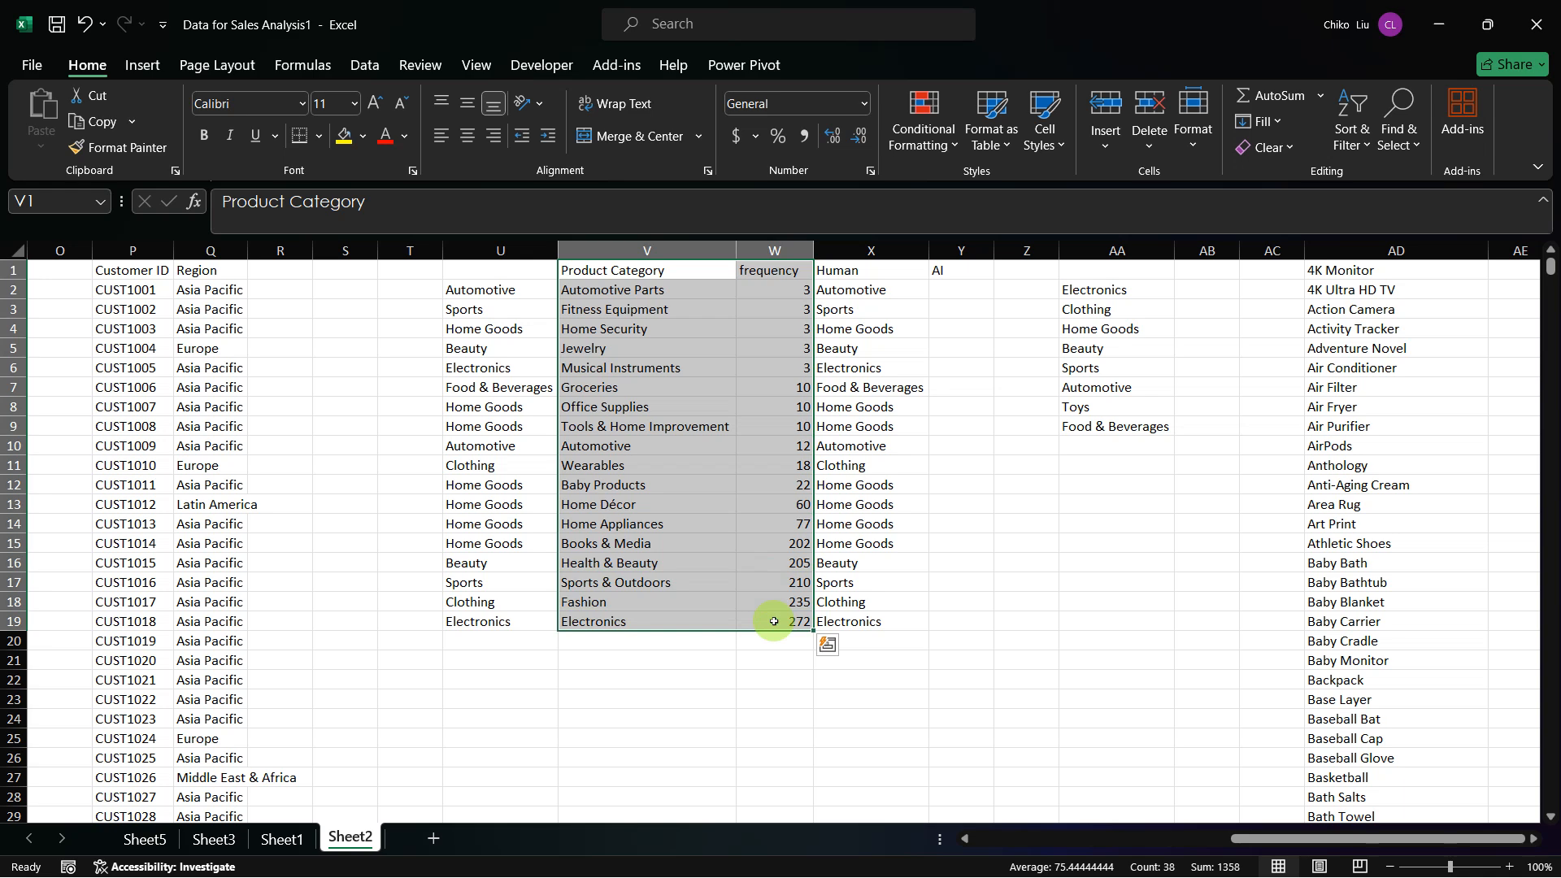
{"action": "key", "text": "ctrl+c"}
{"action": "scroll", "coordinate": [773, 622], "scroll_direction": "right", "scroll_amount": 5}
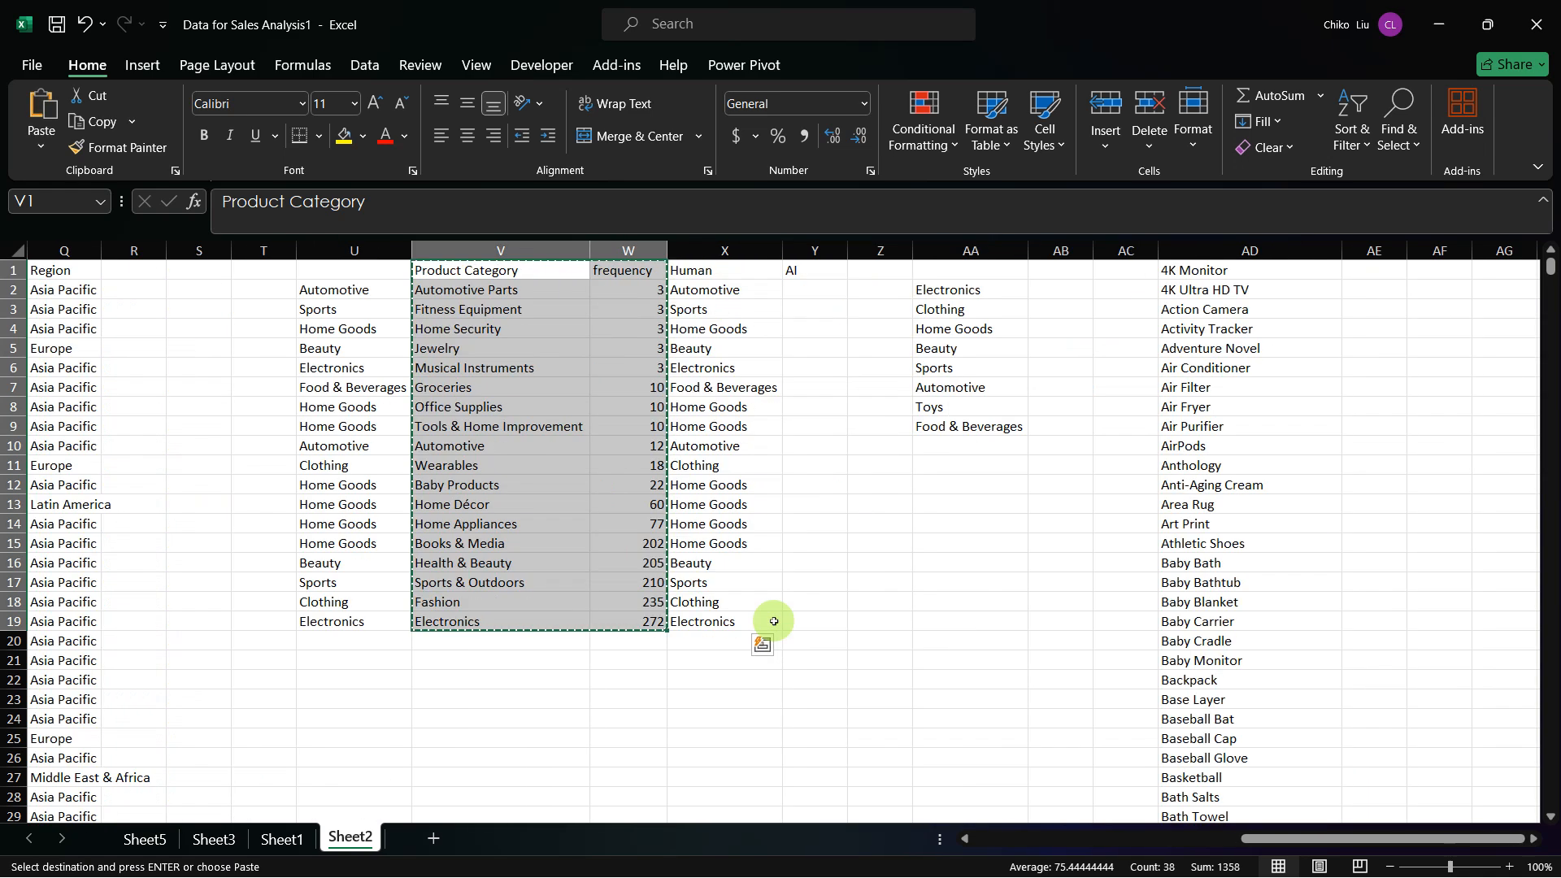
{"action": "left_click", "coordinate": [752, 272]}
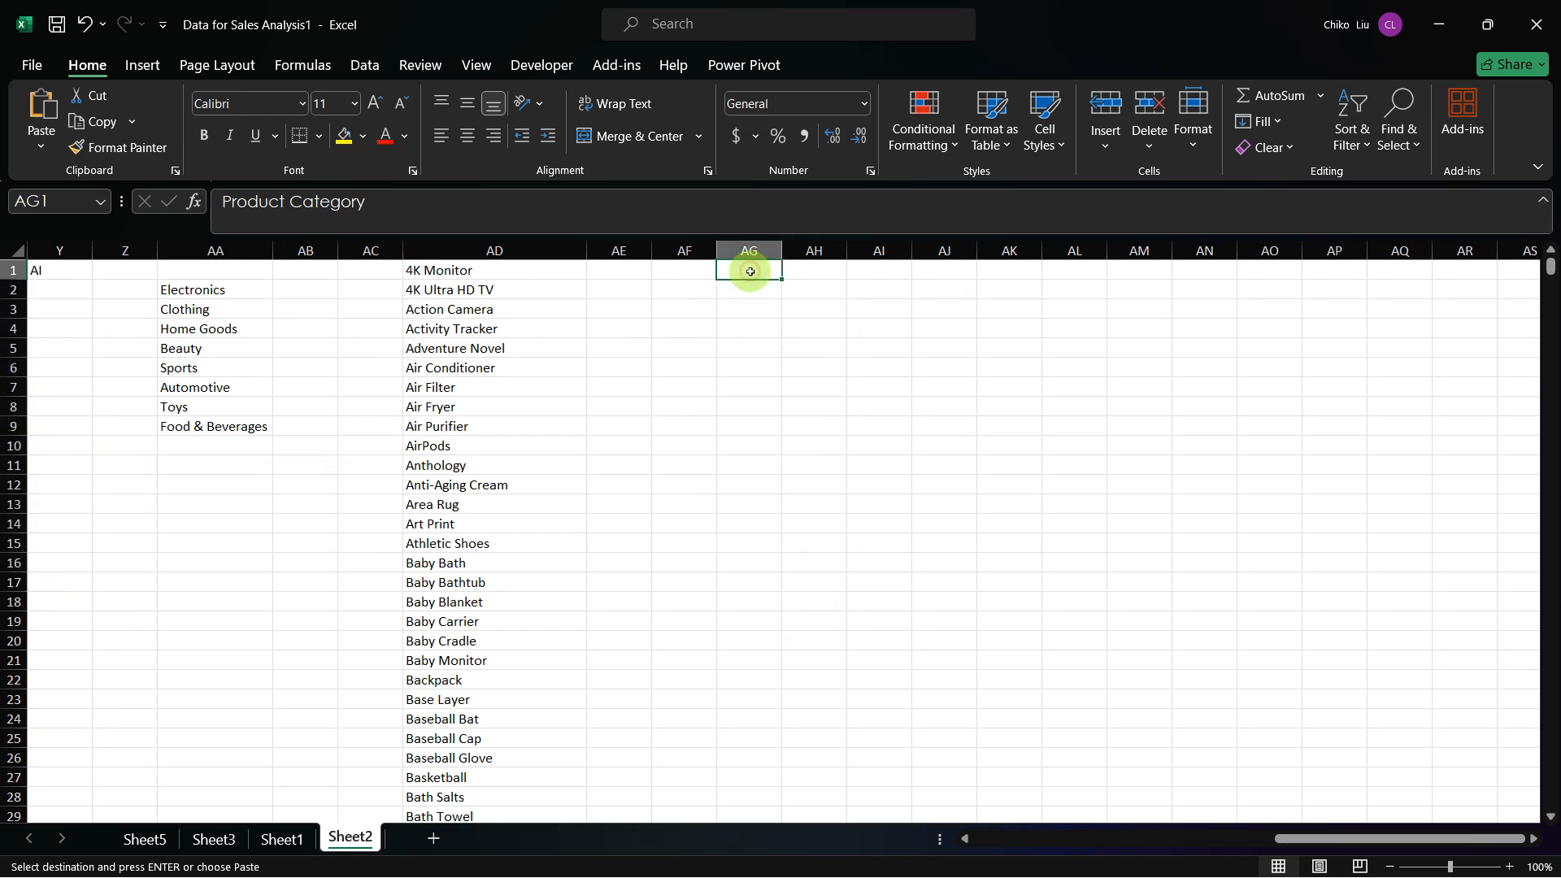
{"action": "right_click", "coordinate": [752, 273]}
{"action": "left_click", "coordinate": [821, 396]}
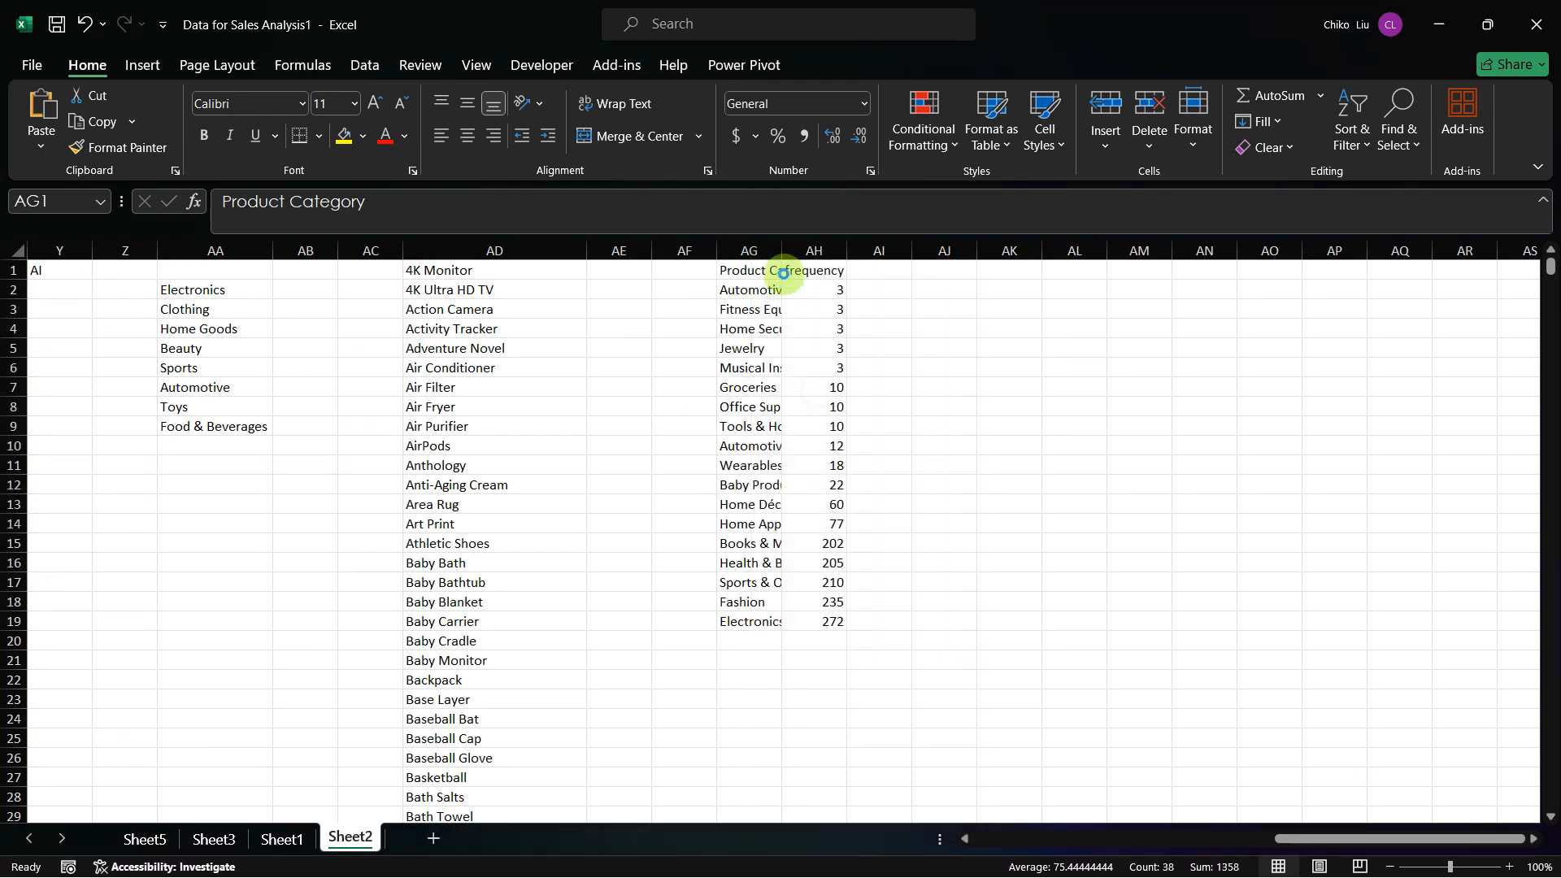
{"action": "double_click", "coordinate": [781, 243]}
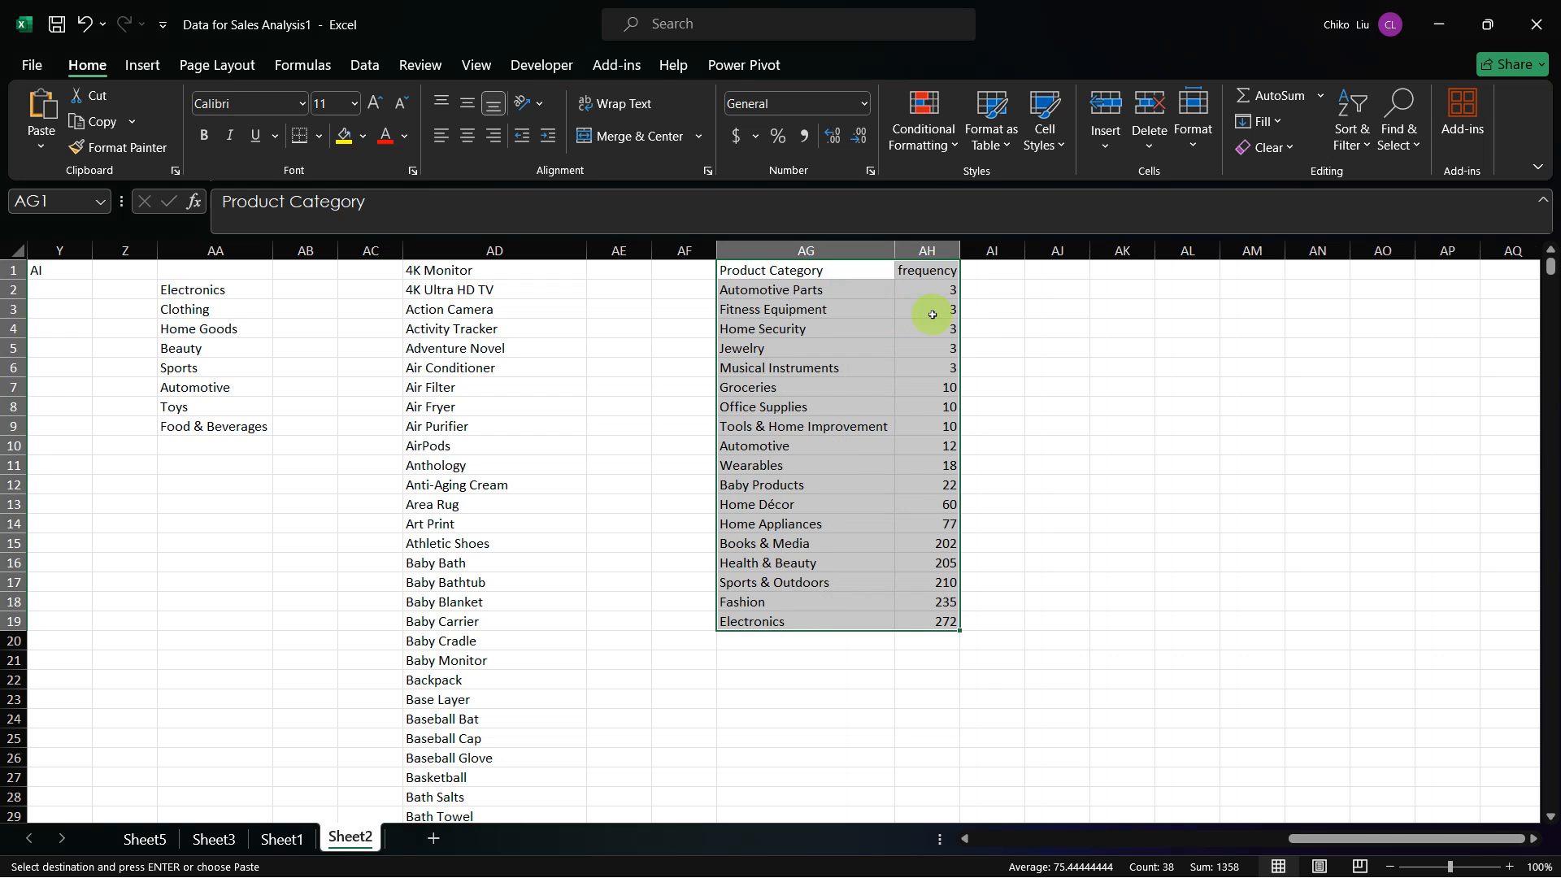
- Enter Widget A in AI19 as the product group for Electronics
{"action": "left_click", "coordinate": [1015, 297]}
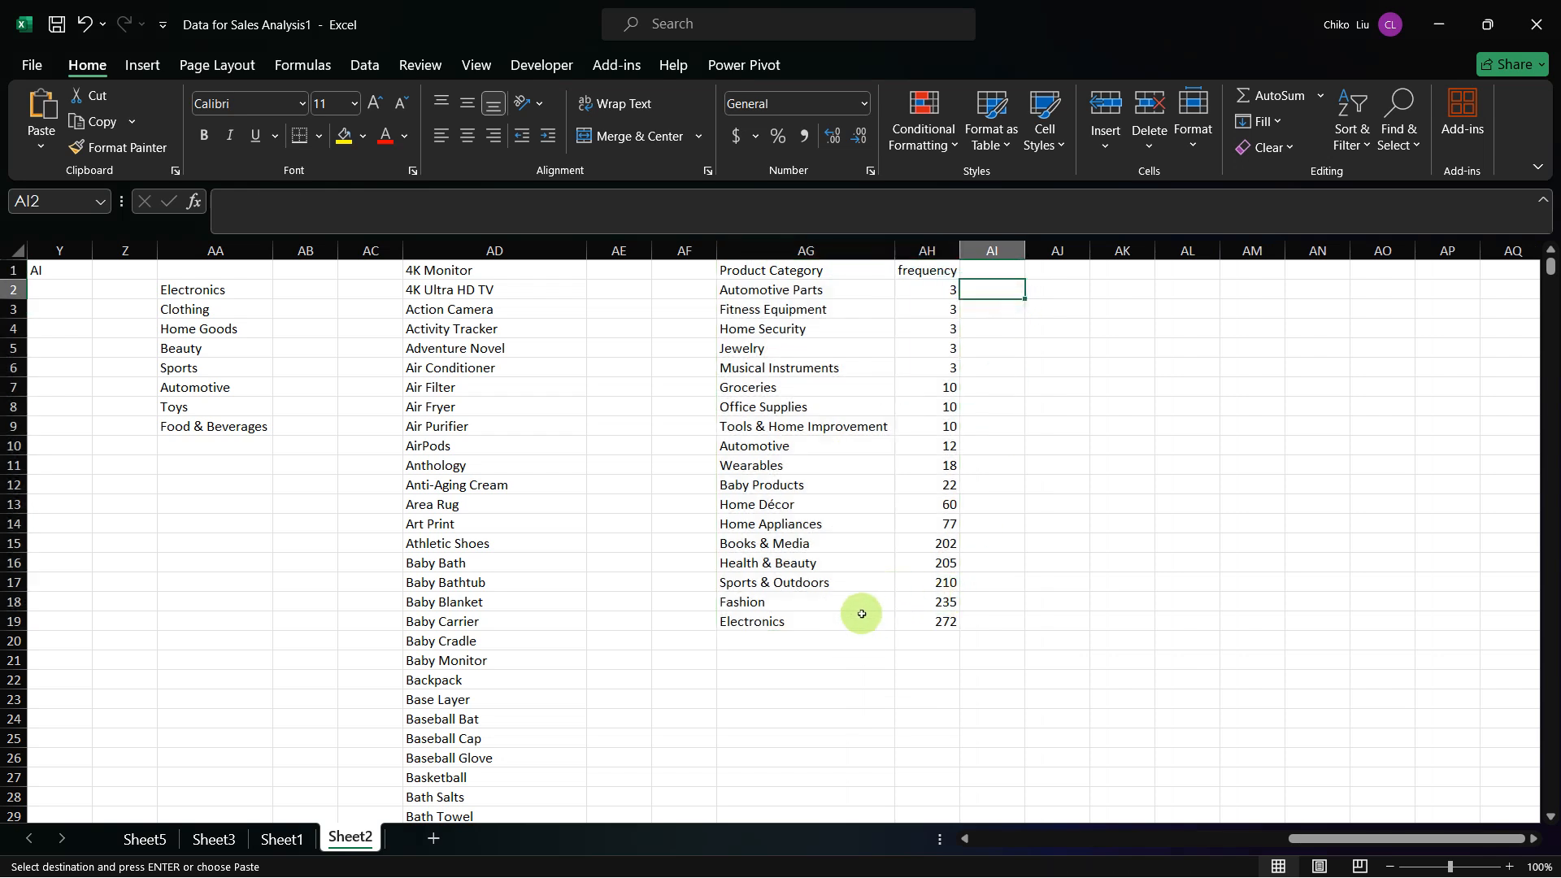
{"action": "left_click", "coordinate": [1000, 619]}
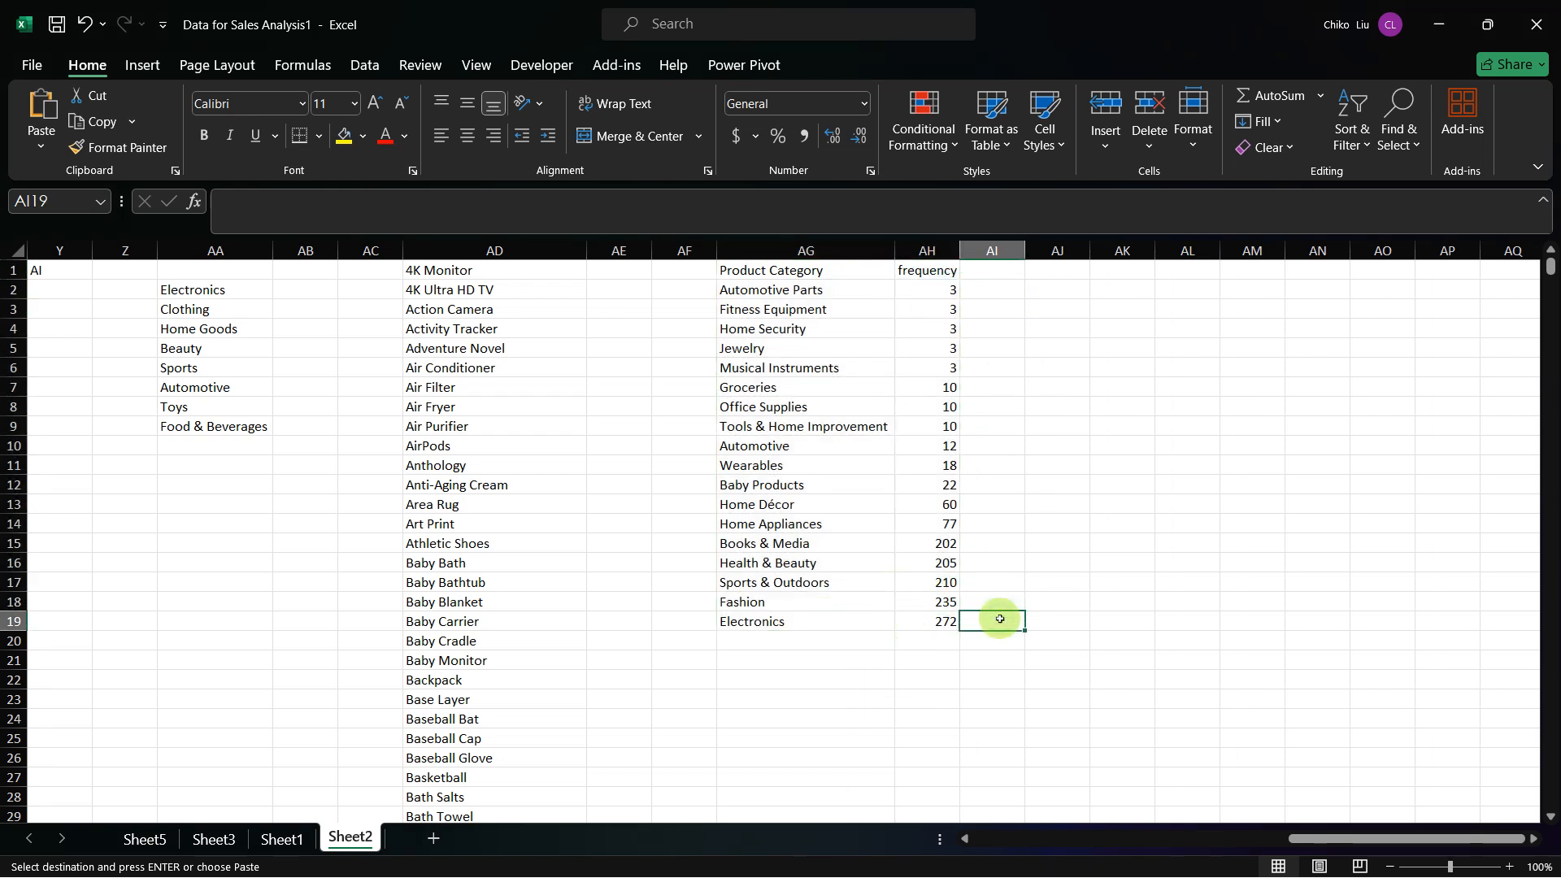
{"action": "type", "text": "Wid"}
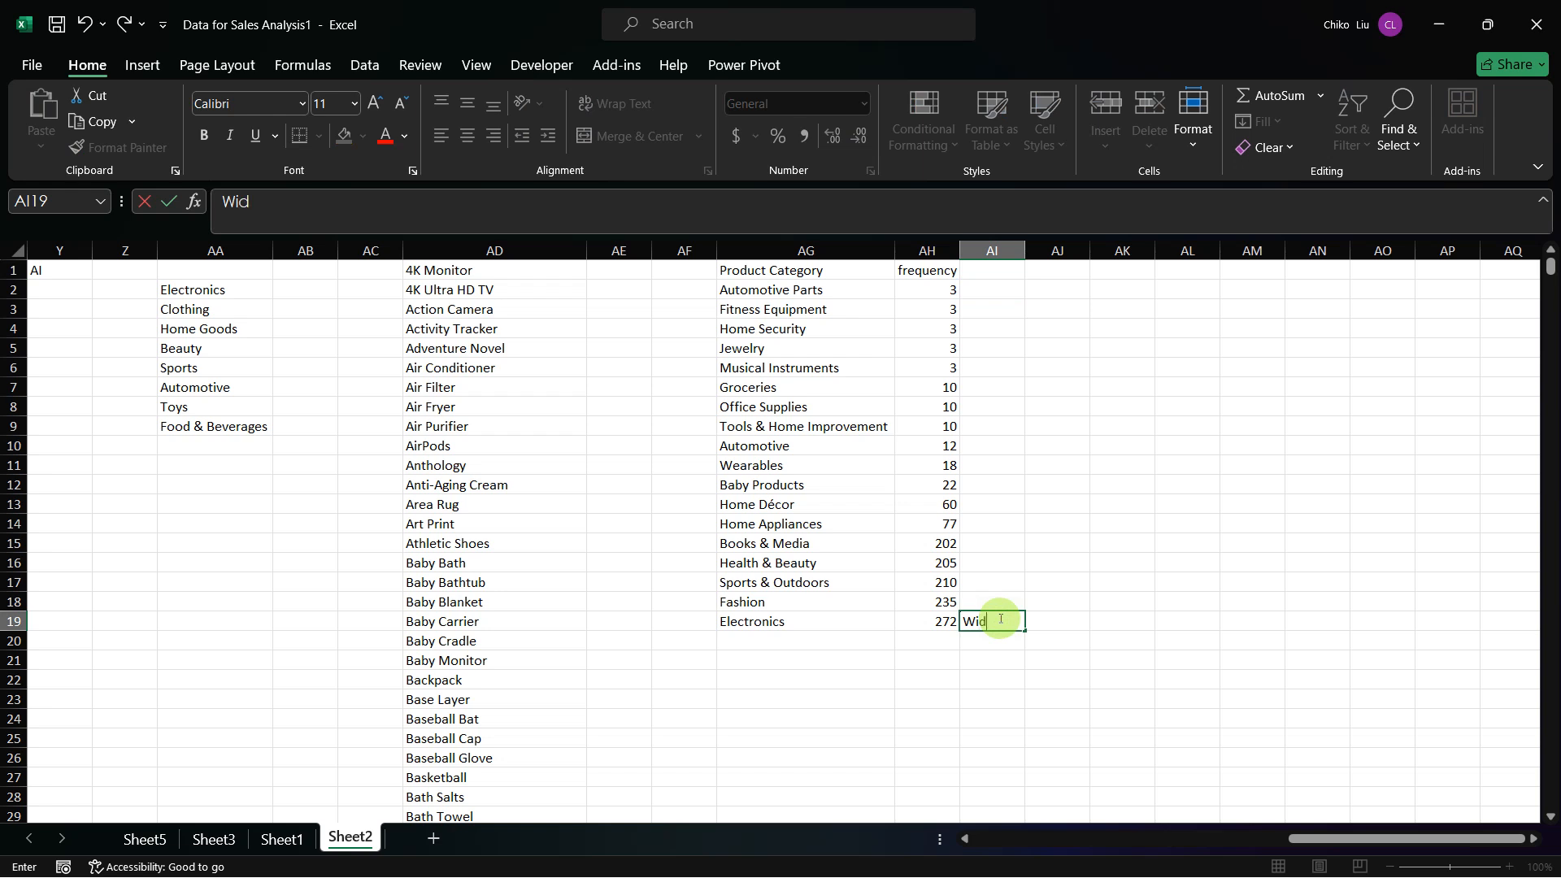
{"action": "type", "text": "get A"}
{"action": "key", "text": "Return"}
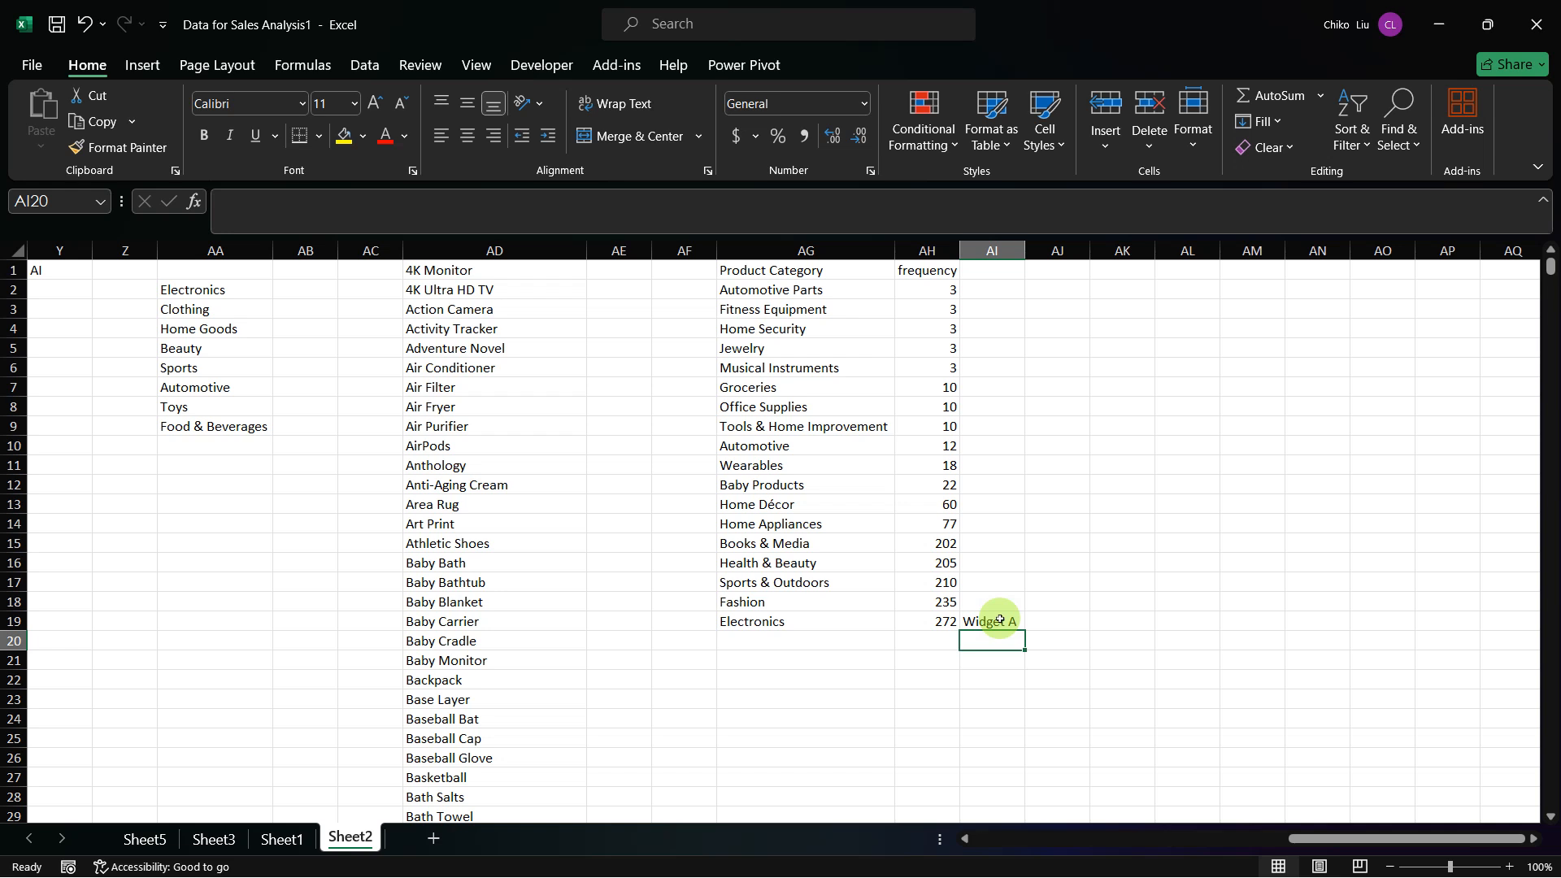
- Enter Widget B in AI18 as the product group for Fashion
{"action": "left_click", "coordinate": [994, 609]}
{"action": "type", "text": "Widget B"}
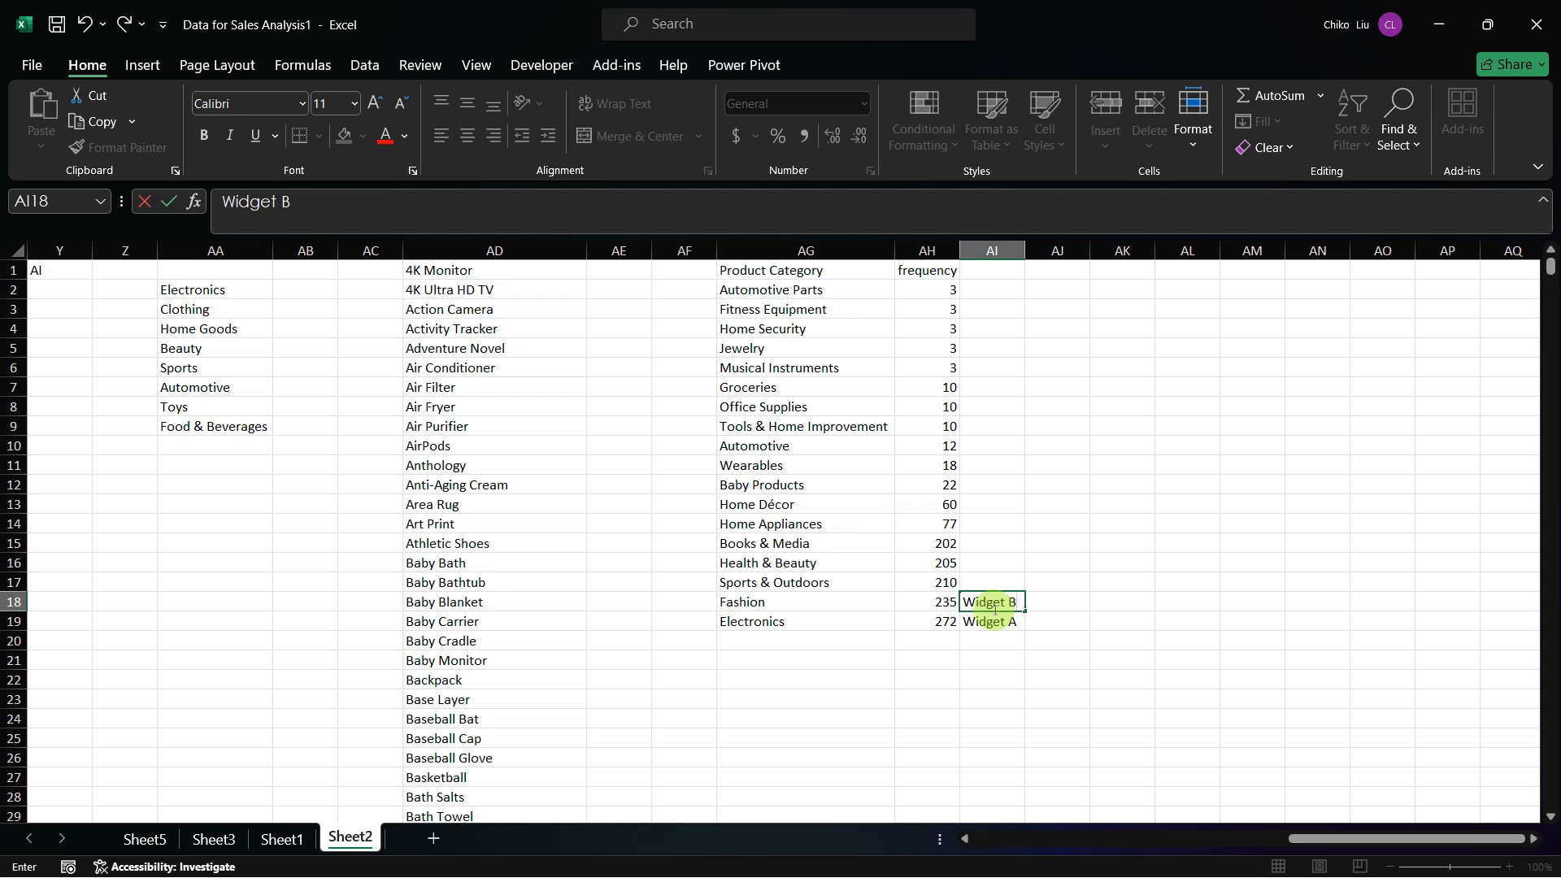
{"action": "key", "text": "Up"}
{"action": "key", "text": "Down"}
{"action": "key", "text": "Down"}
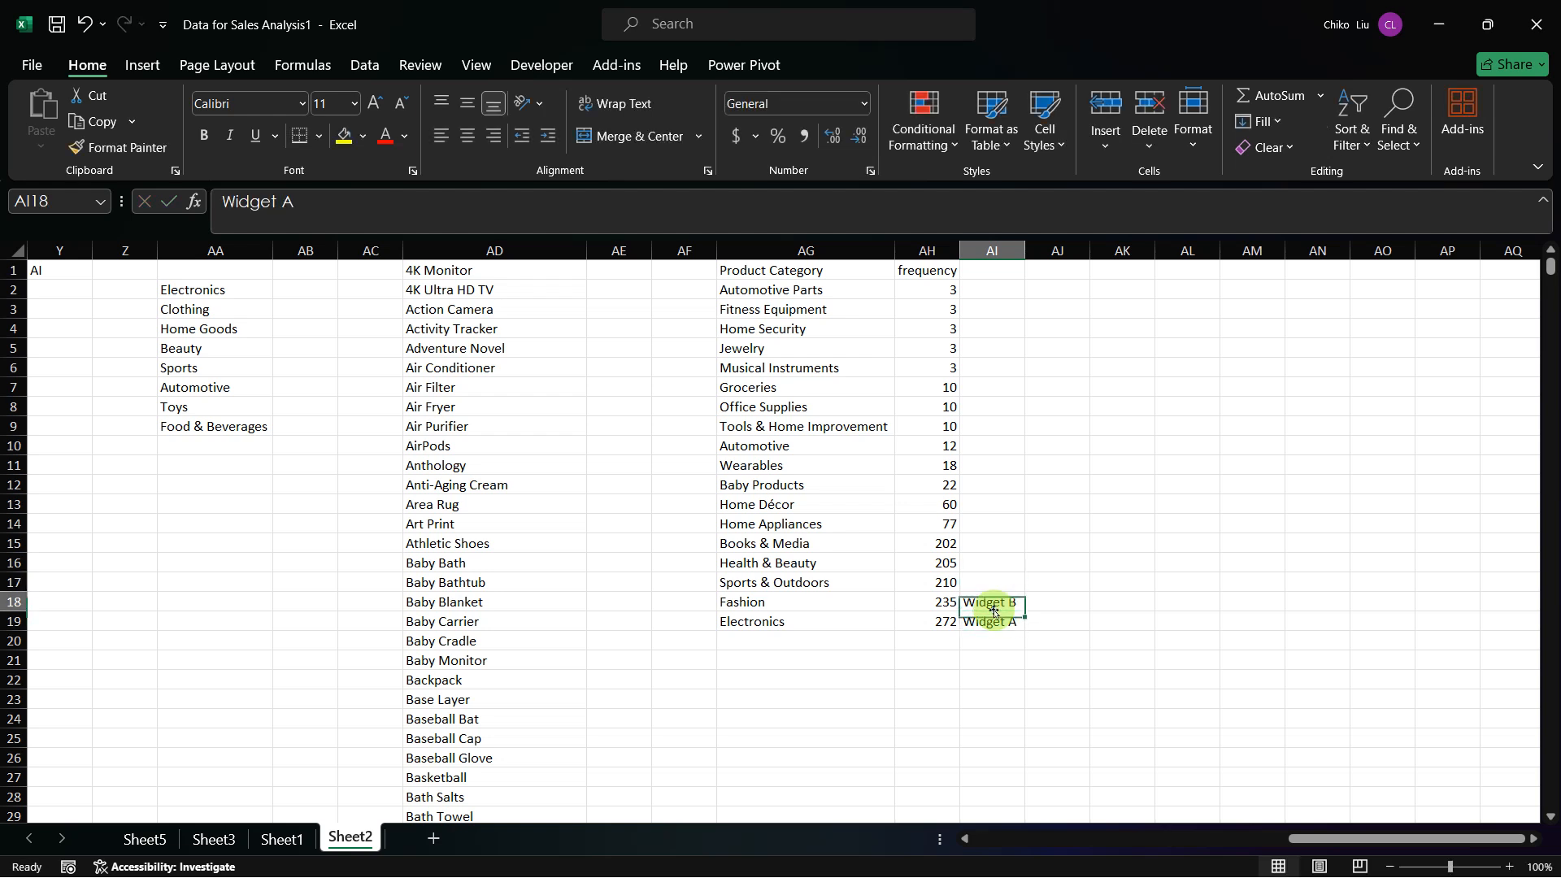
- Enter Widget C in AI17 as the product group for Sports & Outdoors
{"action": "key", "text": "Up"}
{"action": "key", "text": "Up"}
{"action": "type", "text": "Wi"}
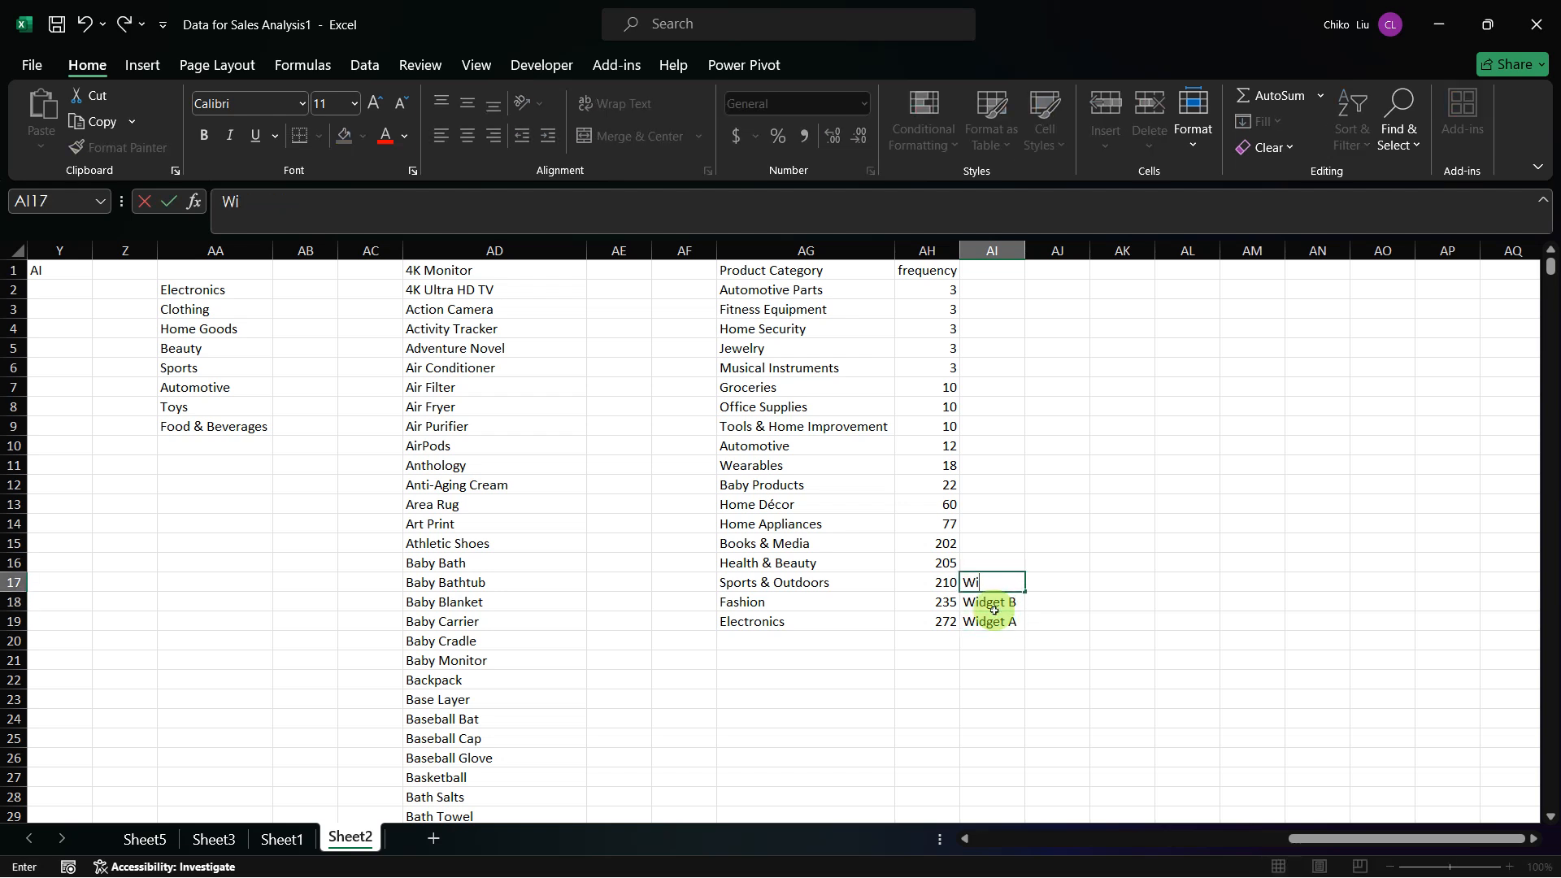
{"action": "type", "text": "dget C"}
{"action": "key", "text": "Return"}
- Enter Widget D in AI16 as the product group for Health & Beauty
{"action": "key", "text": "Up"}
{"action": "key", "text": "Up"}
{"action": "key", "text": "Up"}
{"action": "key", "text": "Down"}
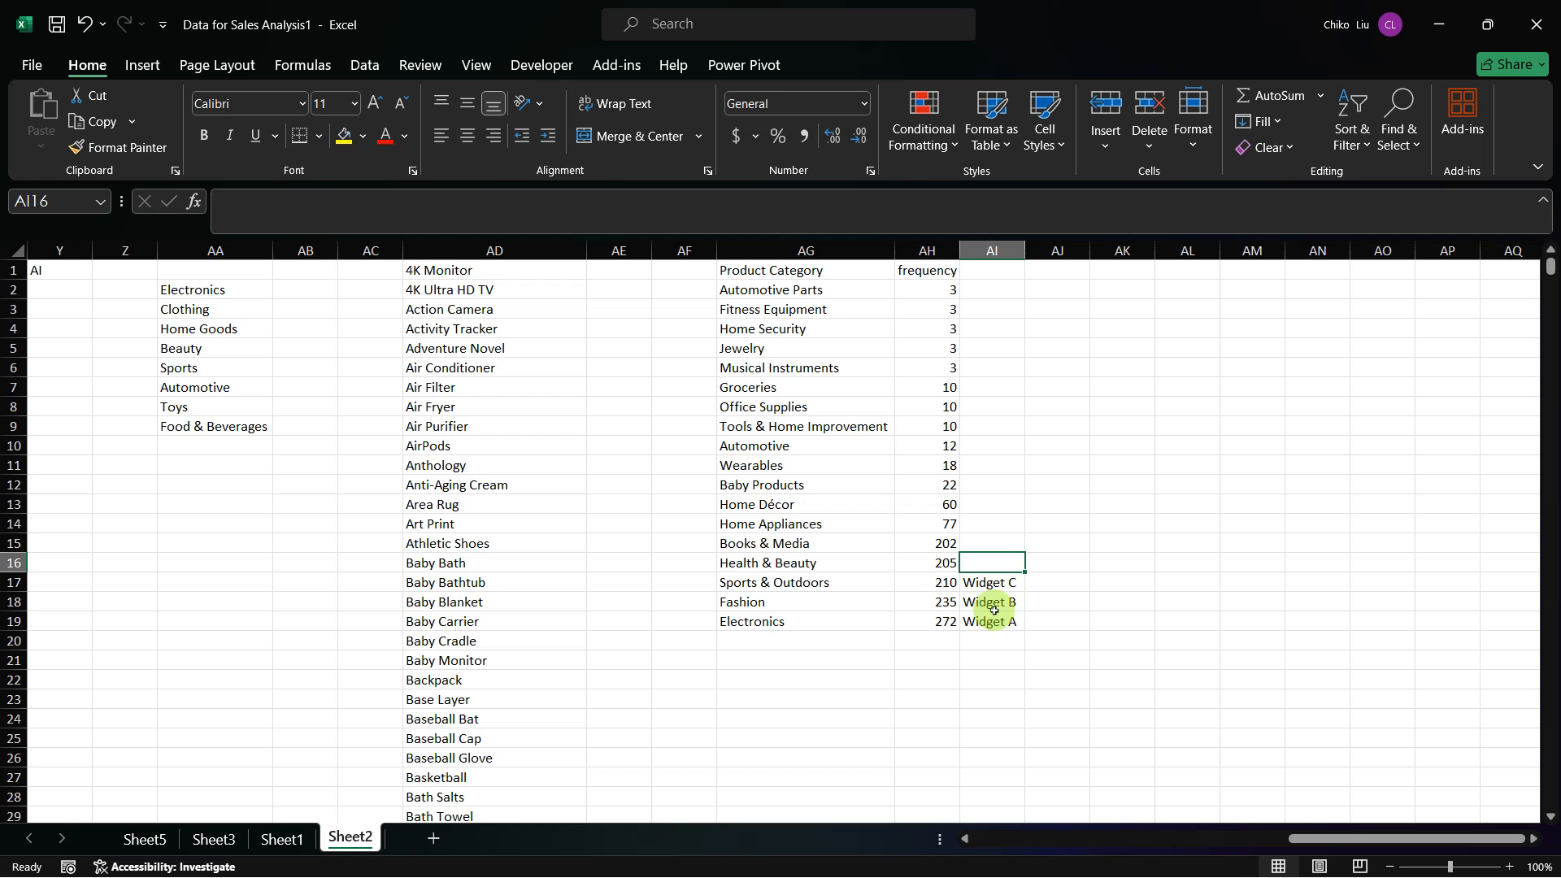
{"action": "type", "text": "Wi"}
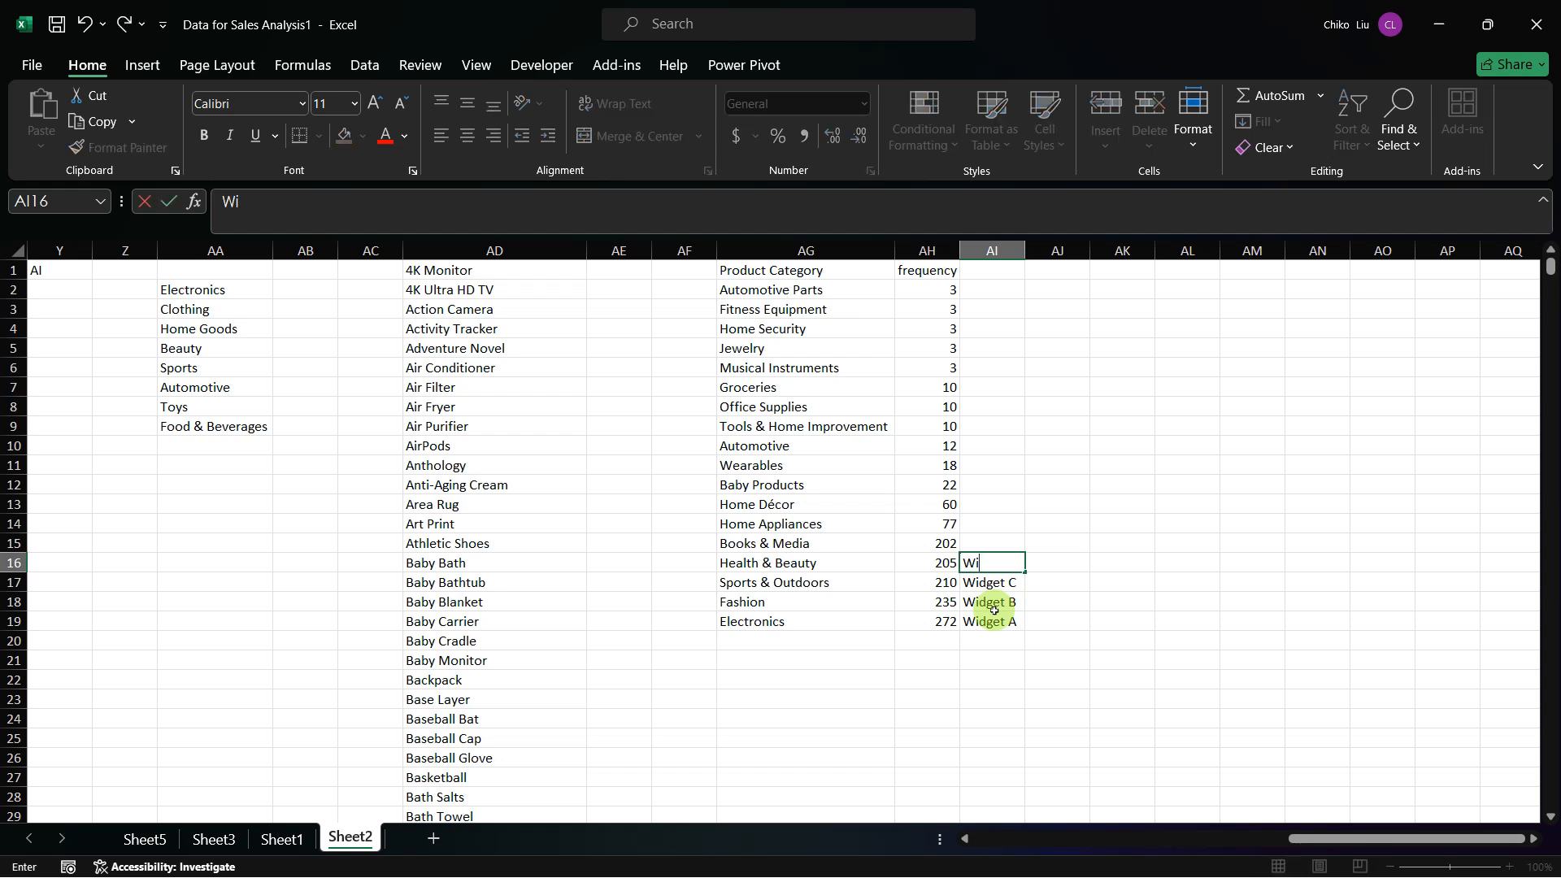
{"action": "type", "text": "dget D"}
{"action": "key", "text": "shift+Return"}
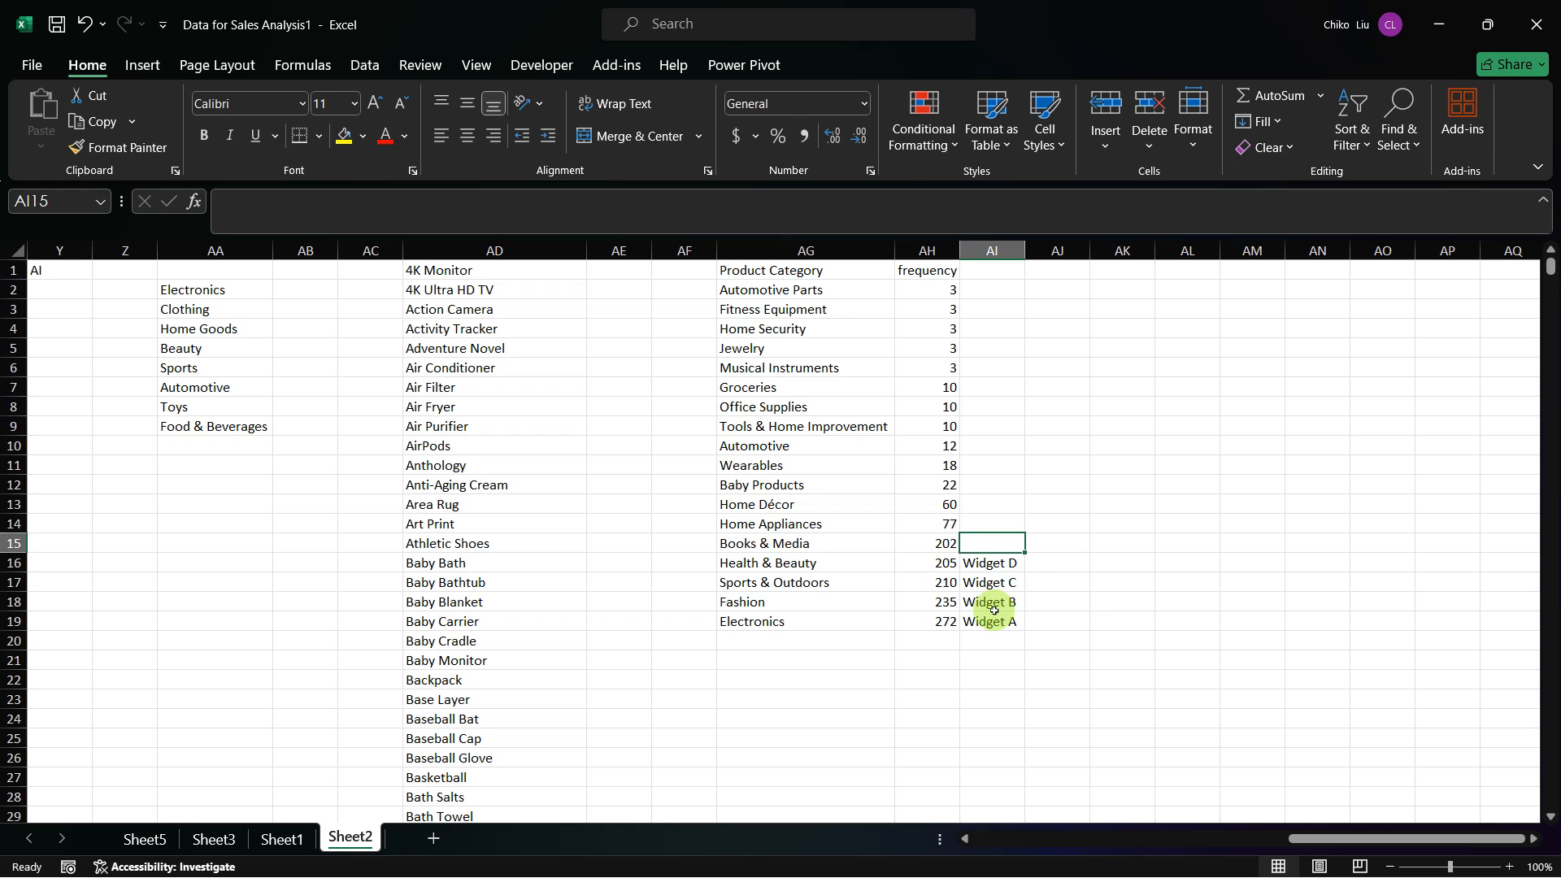
- Enter Widget E in AI15 as the product group for Books & Media
{"action": "type", "text": "Wdi"}
{"action": "key", "text": "BackSpace"}
{"action": "key", "text": "BackSpace"}
{"action": "type", "text": "iu"}
{"action": "type", "text": "get "}
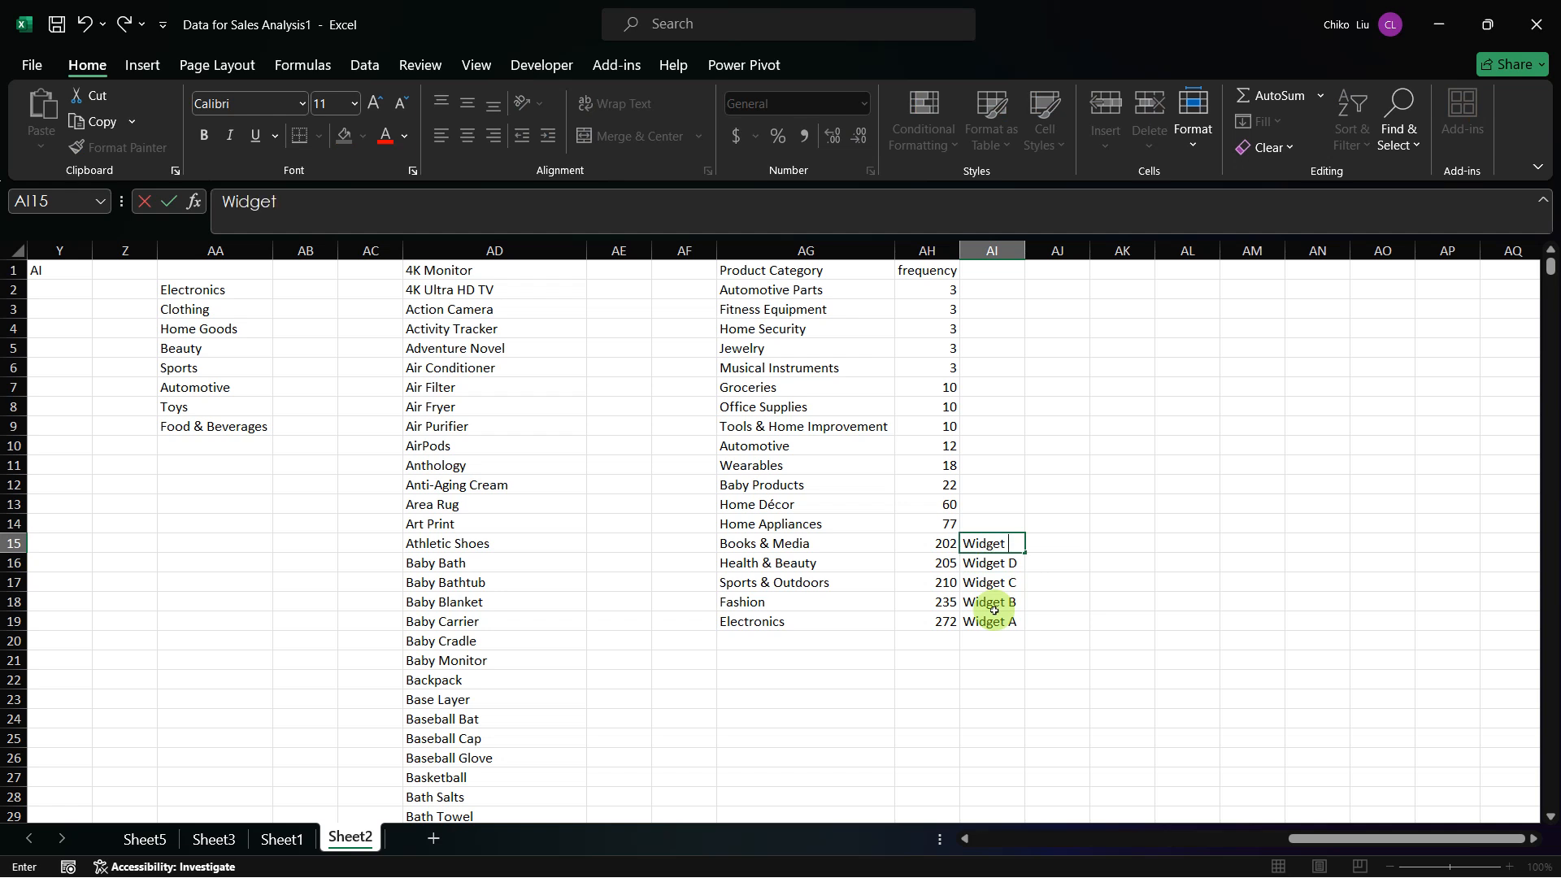
{"action": "type", "text": "E"}
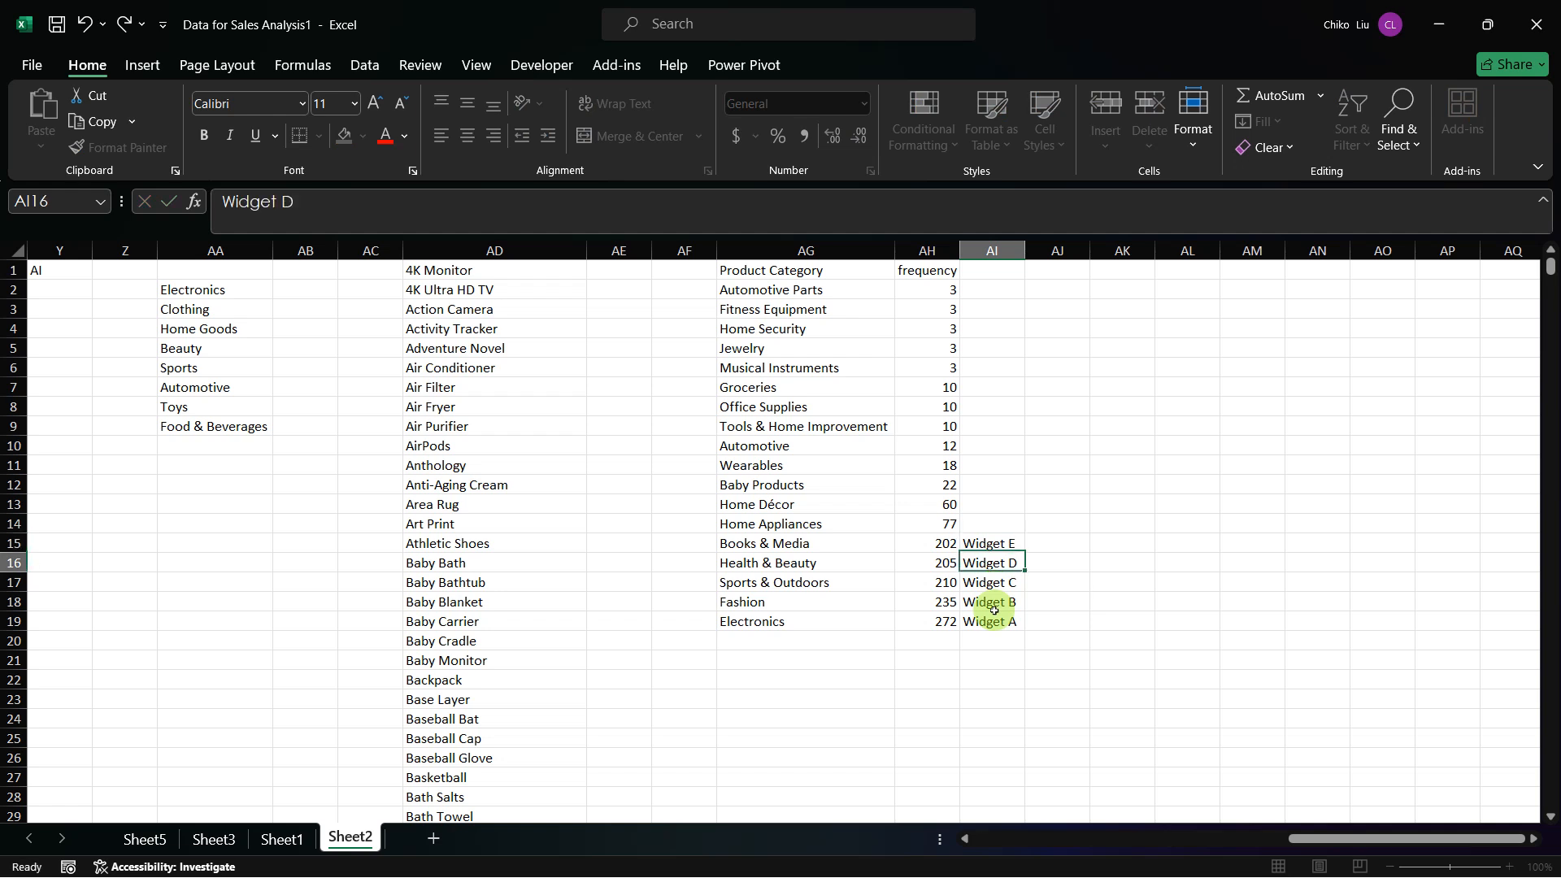
{"action": "key", "text": "Return"}
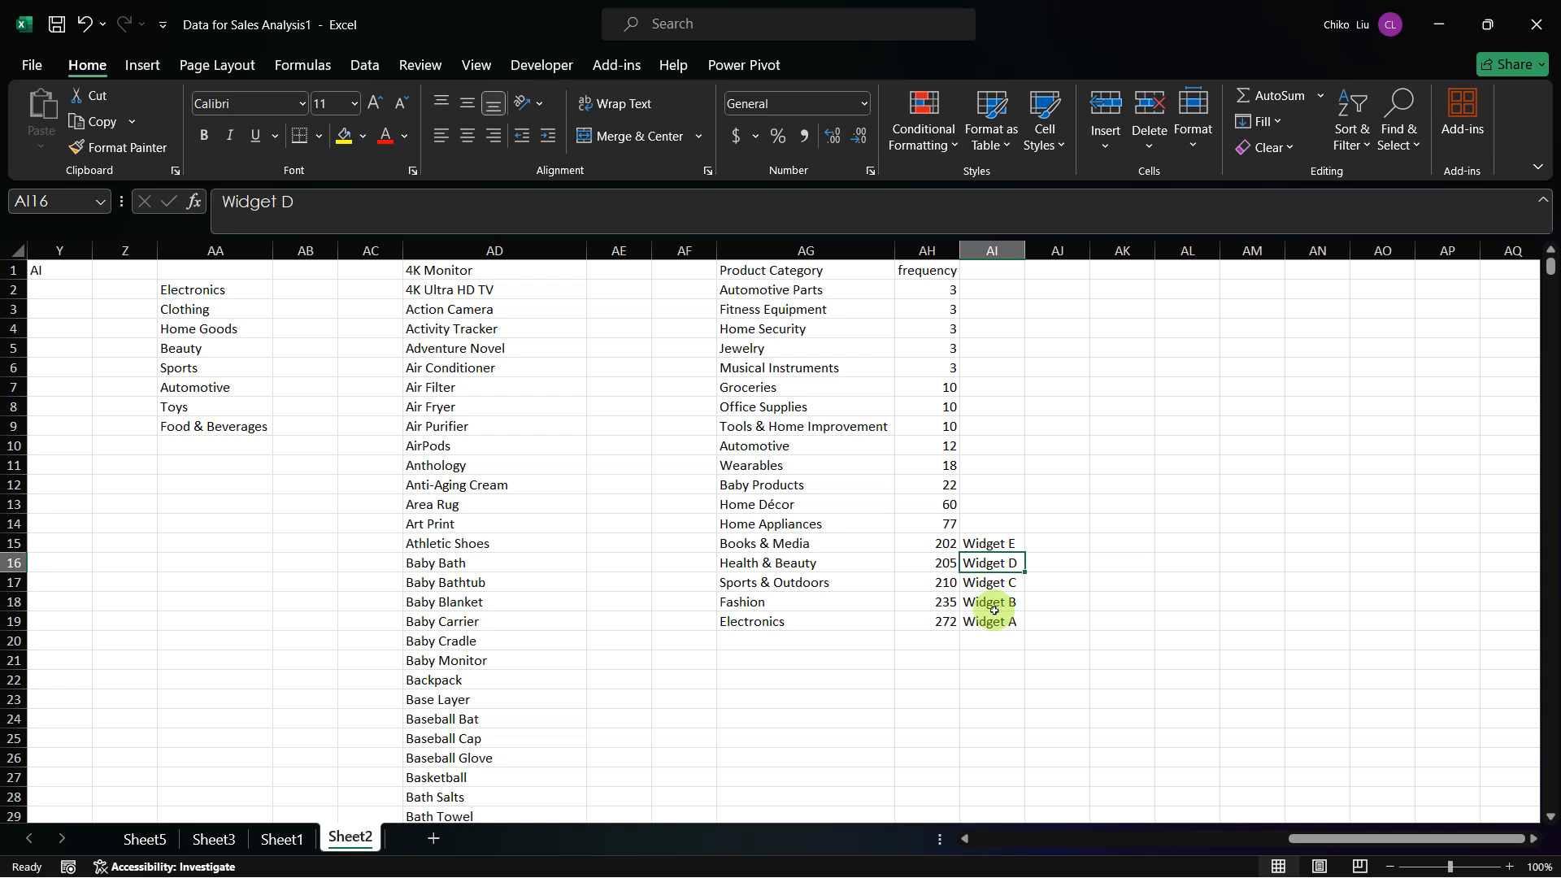
- Enter Widget F in AI14 as the product group for Home Appliances
{"action": "left_click", "coordinate": [803, 524]}
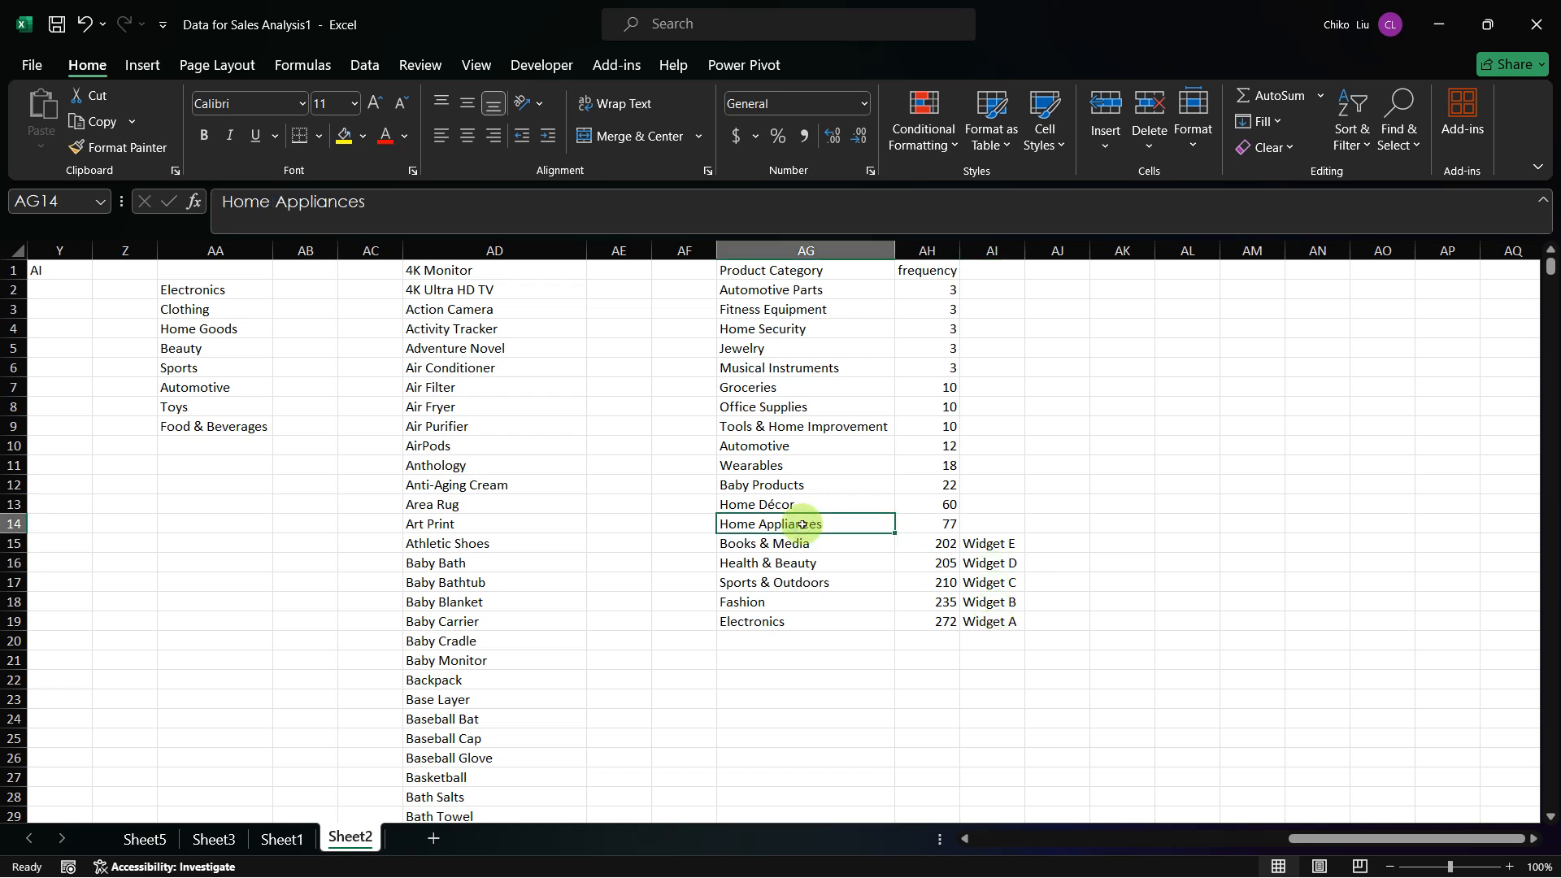
{"action": "key", "text": "Up"}
{"action": "key", "text": "Up"}
{"action": "key", "text": "Down"}
{"action": "key", "text": "Down"}
{"action": "key", "text": "Up"}
{"action": "key", "text": "Down"}
{"action": "key", "text": "Right"}
{"action": "key", "text": "Right"}
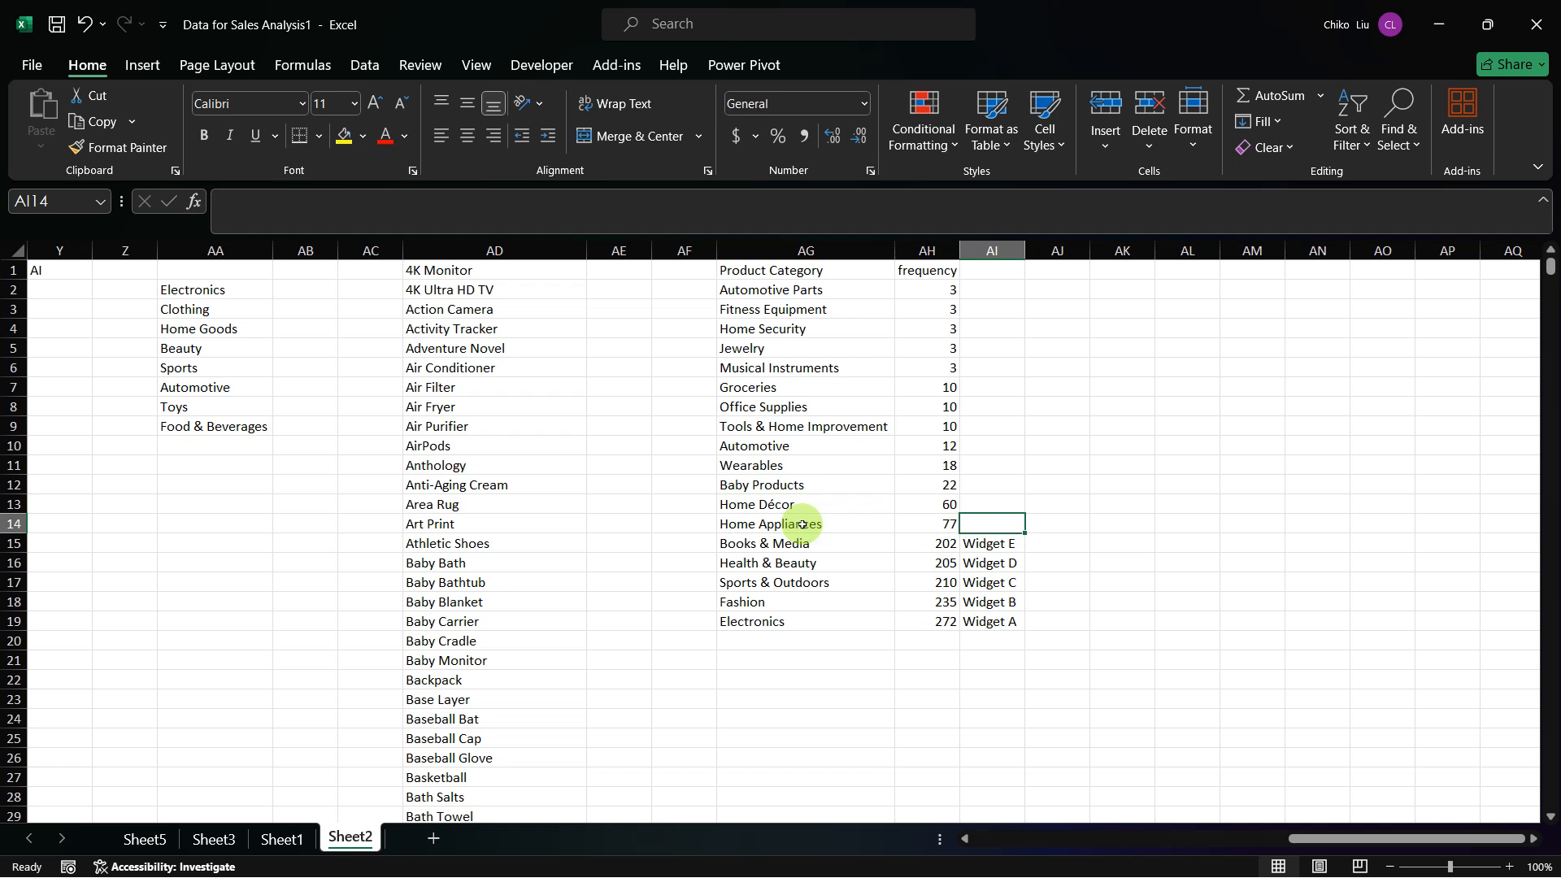
{"action": "type", "text": "Widget"}
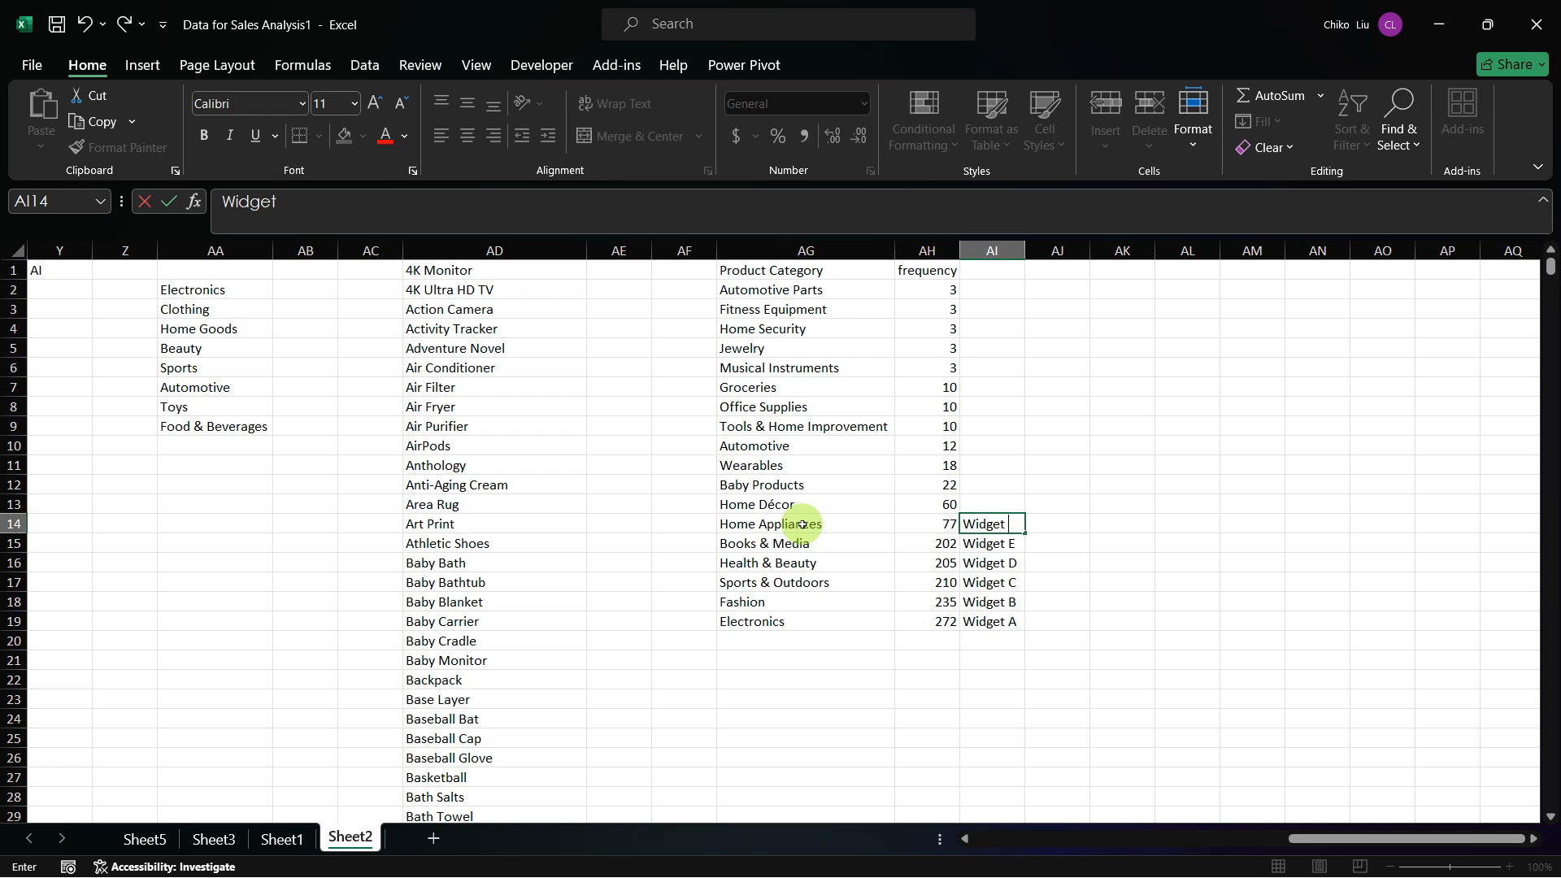
{"action": "type", "text": " F"}
{"action": "key", "text": "ctrl+Return"}
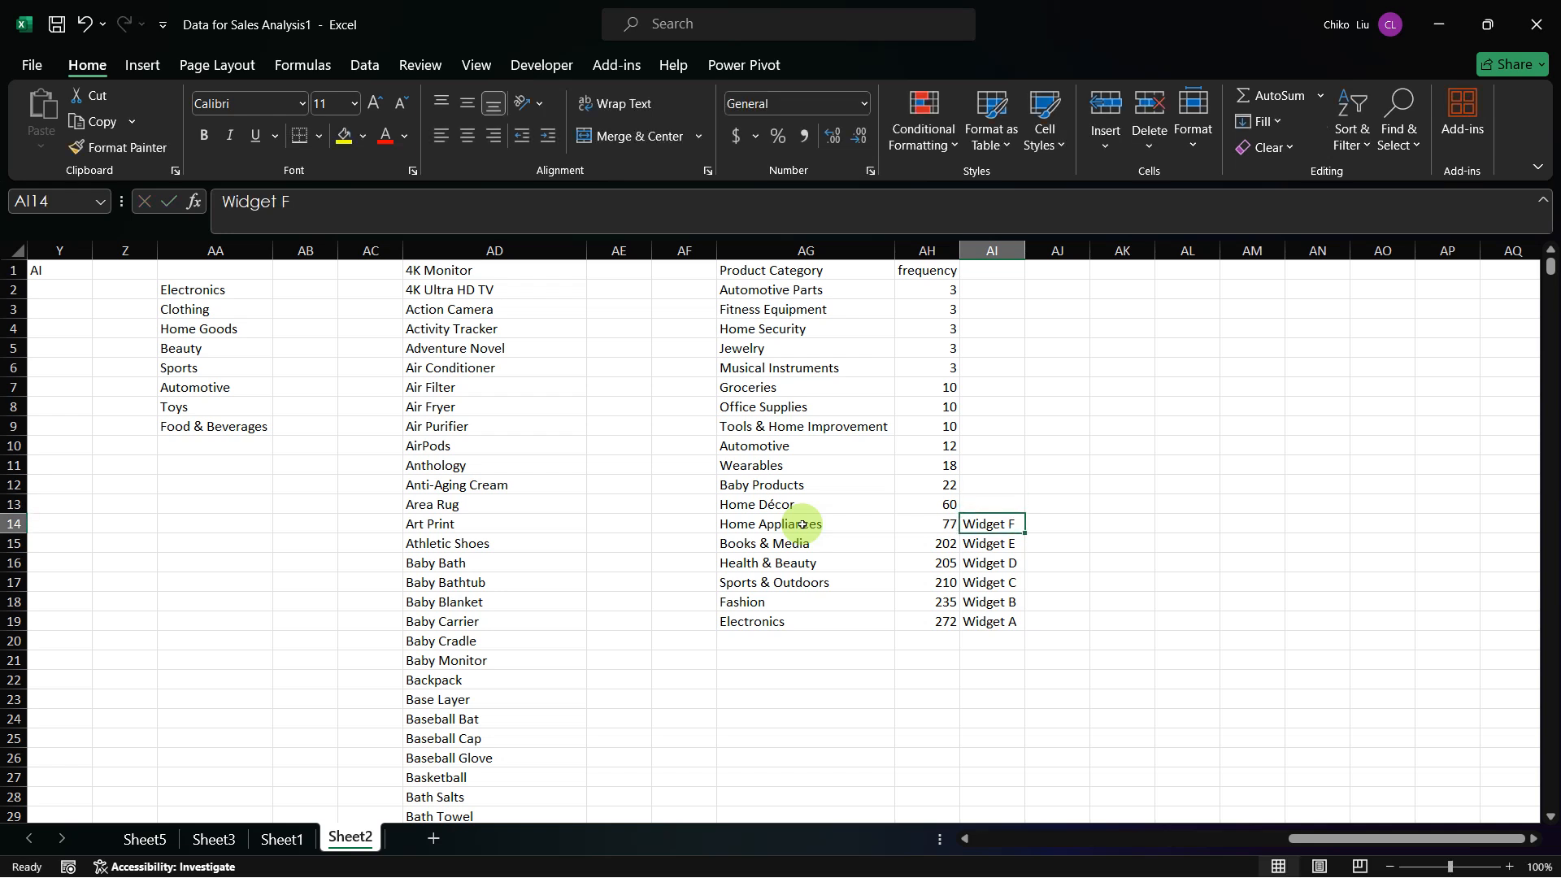
- Copy Widget F from AI14 to Home Décor in AI13 and Home Security in AI4
{"action": "key", "text": "ctrl+c"}
{"action": "key", "text": "Up"}
{"action": "key", "text": "ctrl+v"}
{"action": "key", "text": "Up"}
{"action": "key", "text": "Up"}
{"action": "key", "text": "Up"}
{"action": "key", "text": "Up"}
{"action": "key", "text": "Up"}
{"action": "key", "text": "Up"}
{"action": "key", "text": "Up"}
{"action": "key", "text": "Up"}
{"action": "key", "text": "Up"}
{"action": "key", "text": "Up"}
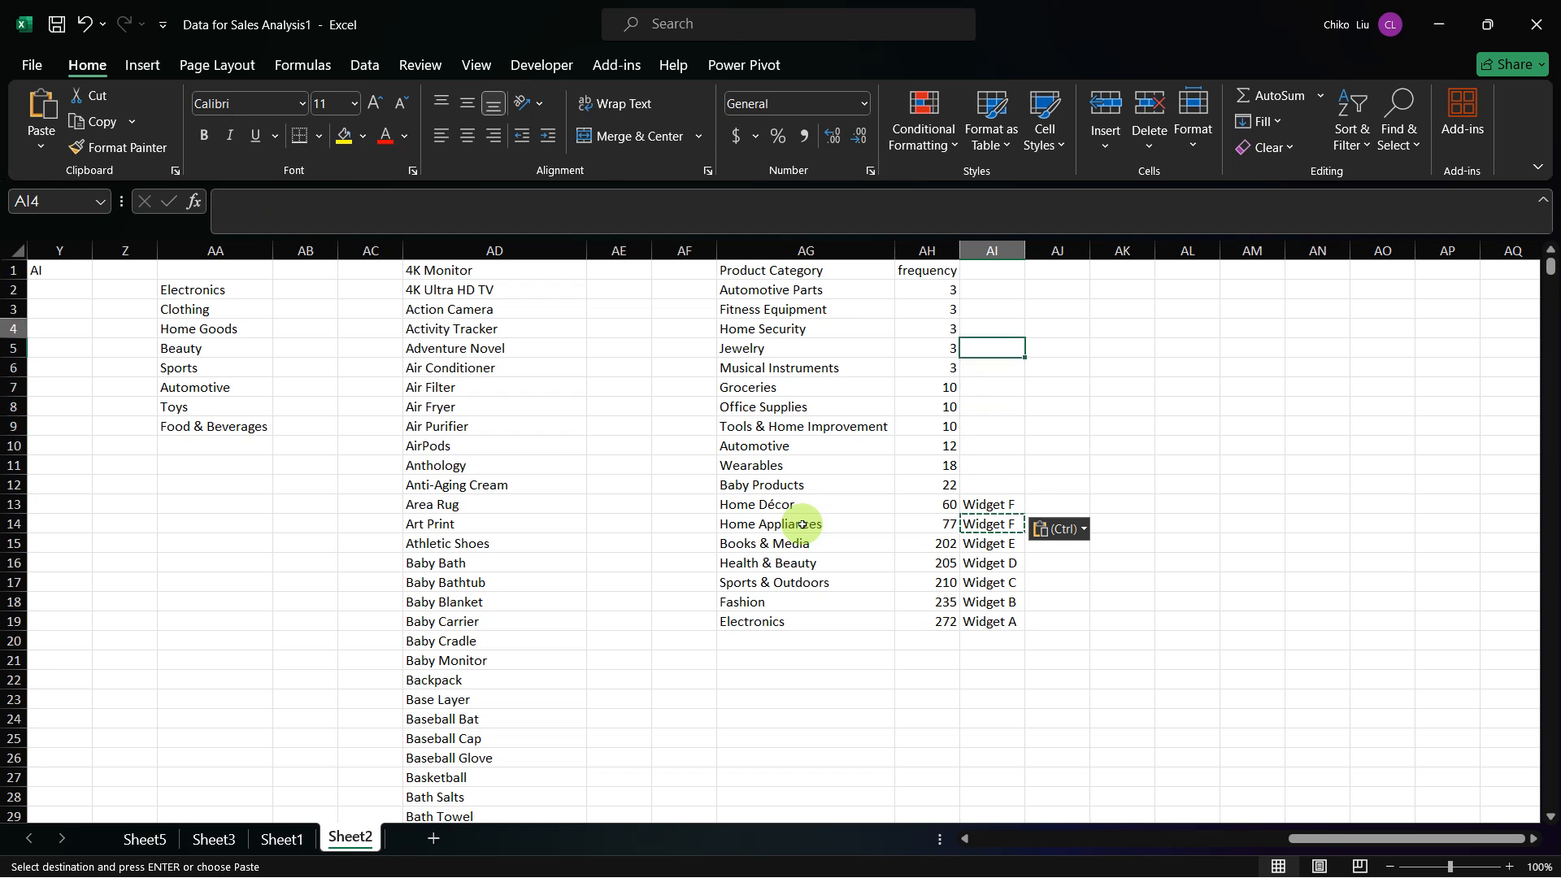
{"action": "key", "text": "ctrl"}
{"action": "key", "text": "Escape"}
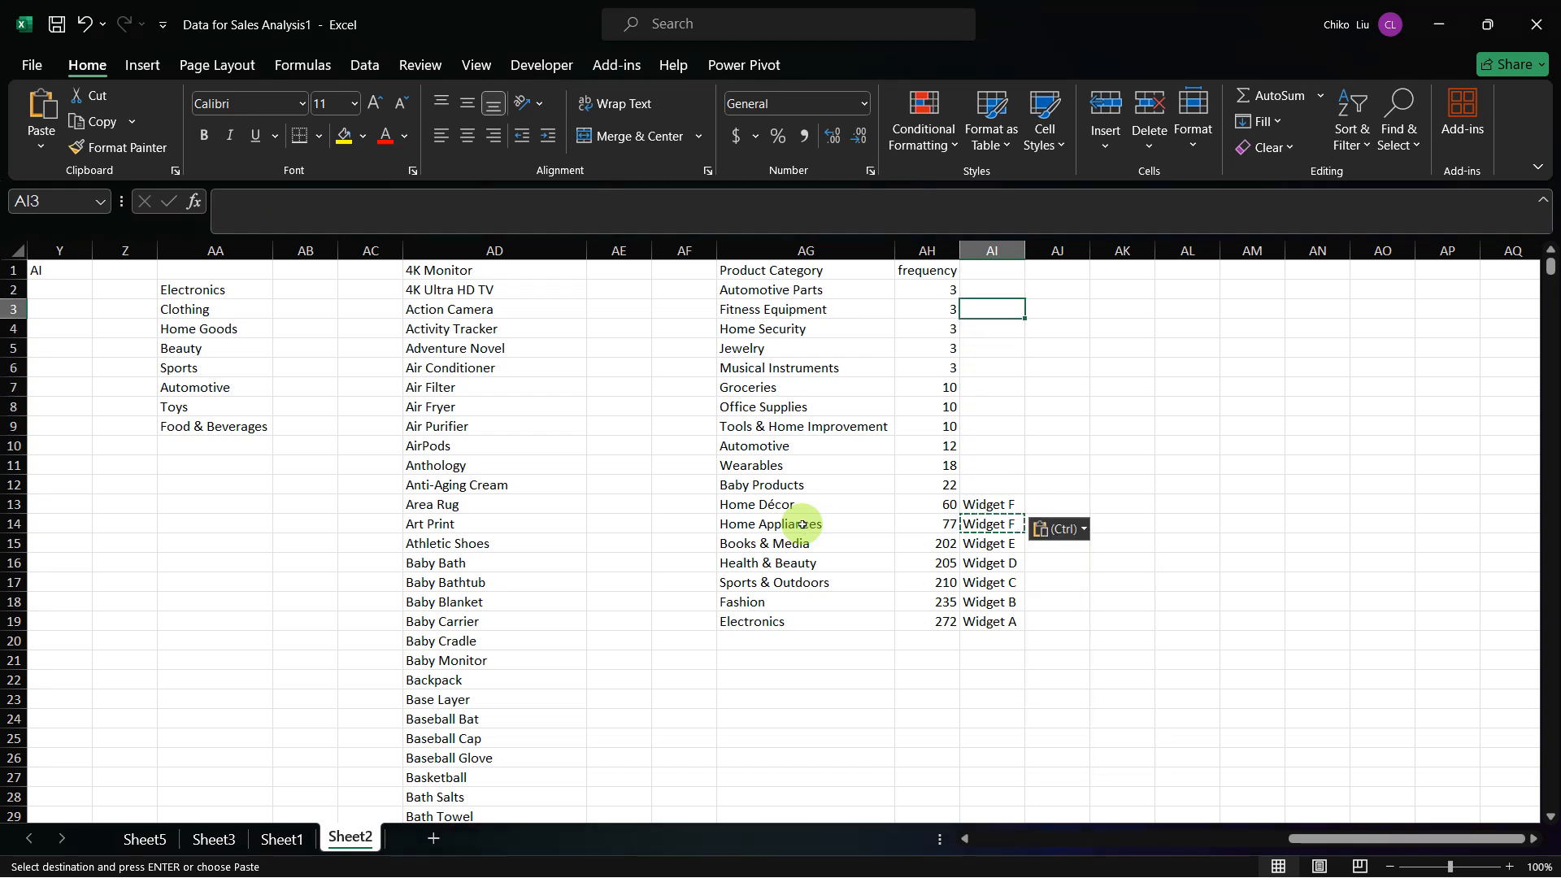
{"action": "key", "text": "Down"}
{"action": "key", "text": "ctrl+v"}
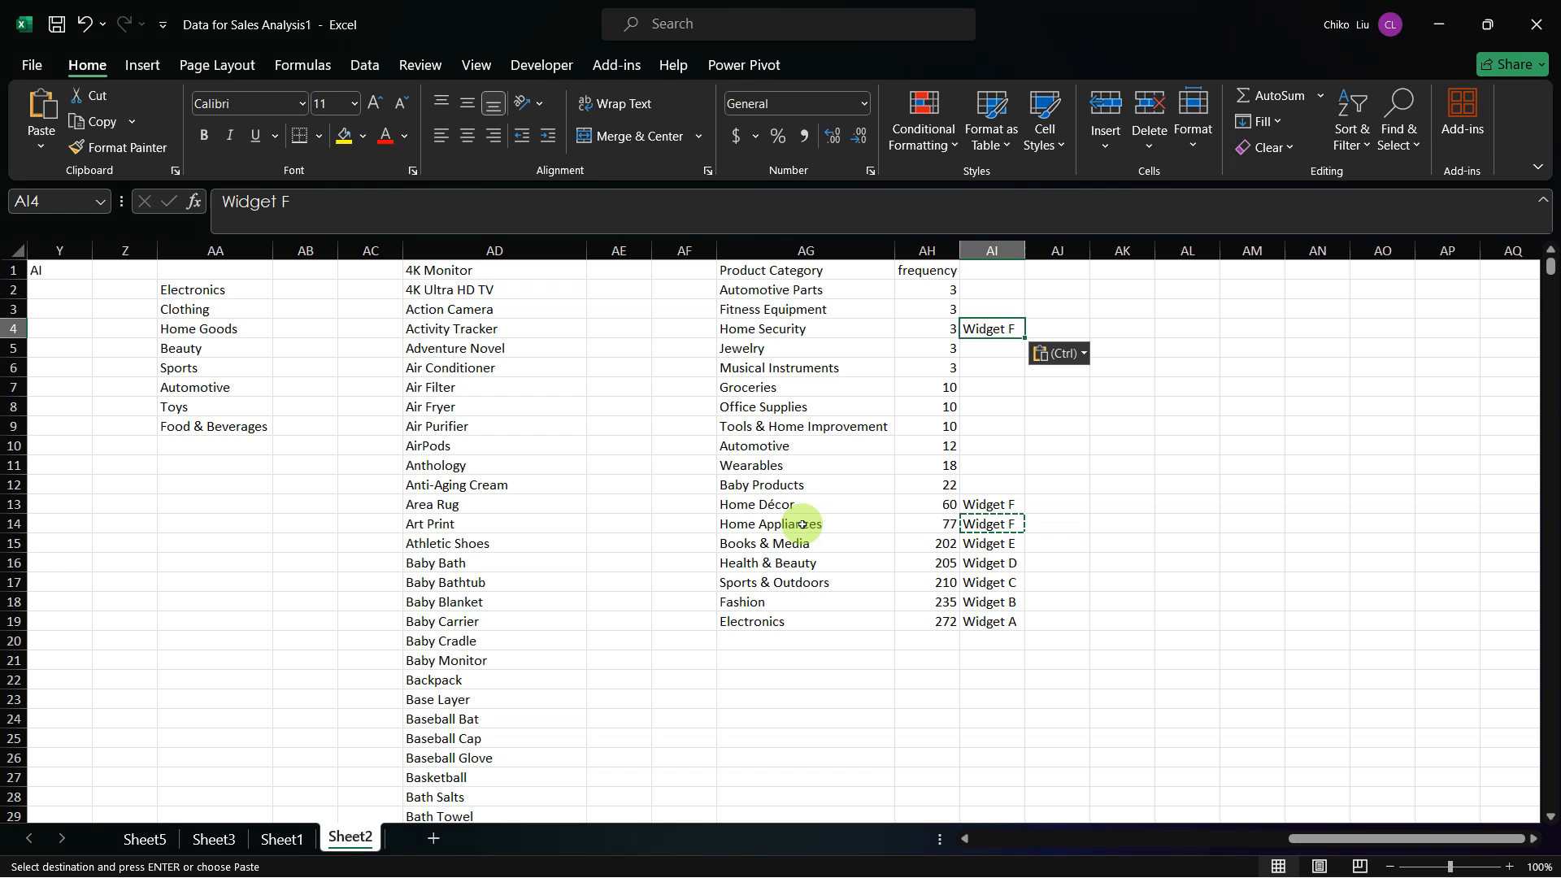
- Paste Widget F into AI9 as the product group for Tools & Home Improvement
{"action": "key", "text": "Down"}
{"action": "key", "text": "Down"}
{"action": "key", "text": "Down"}
{"action": "key", "text": "Down"}
{"action": "key", "text": "Down"}
{"action": "key", "text": "Down"}
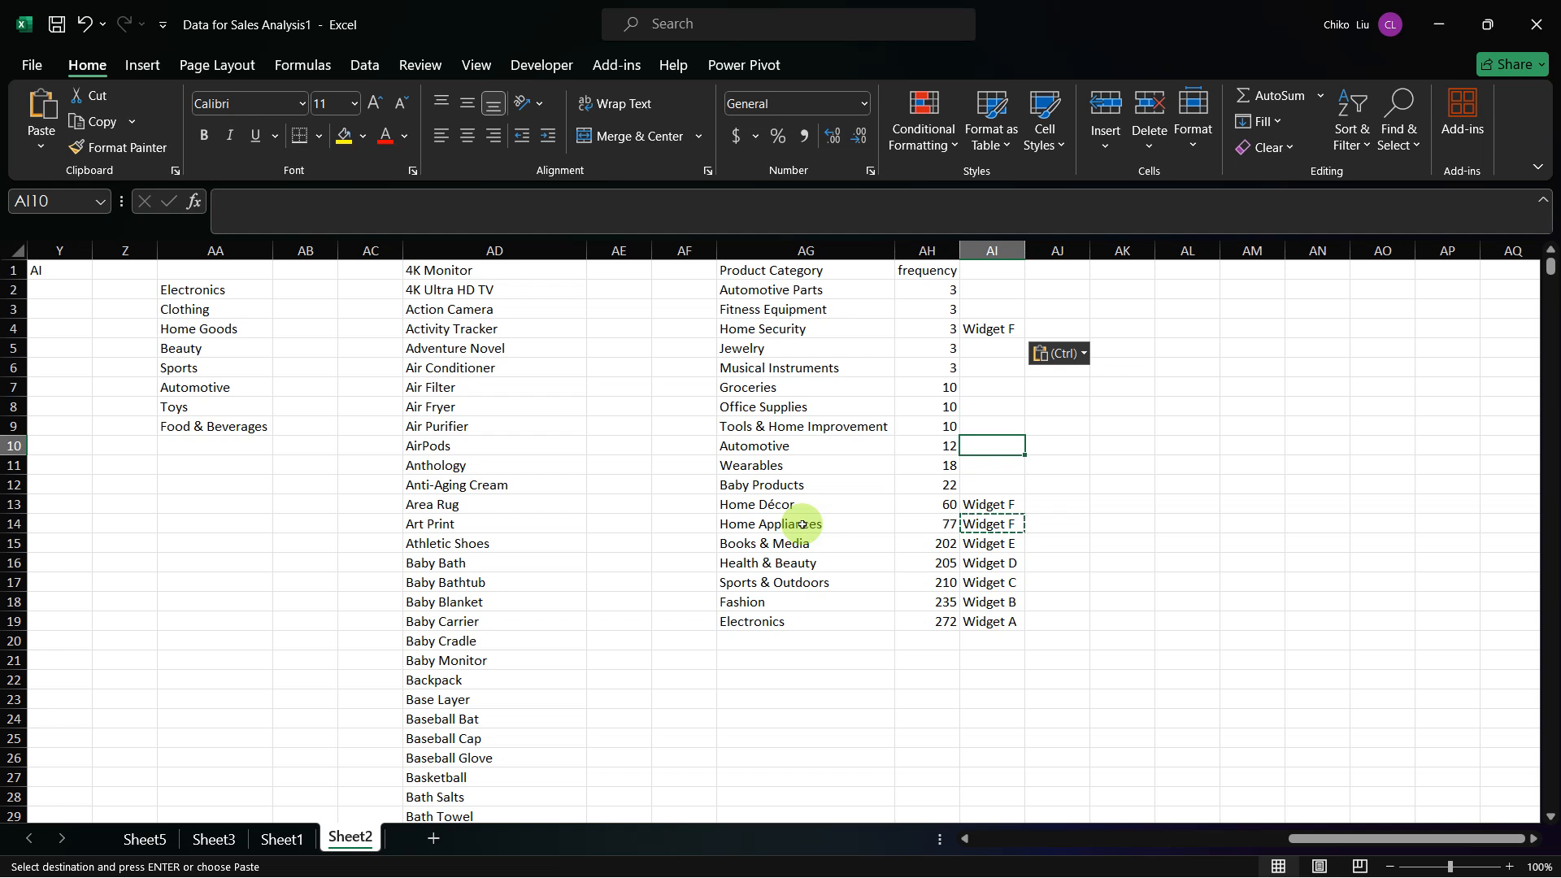
{"action": "key", "text": "Up"}
{"action": "key", "text": "ctrl+v"}
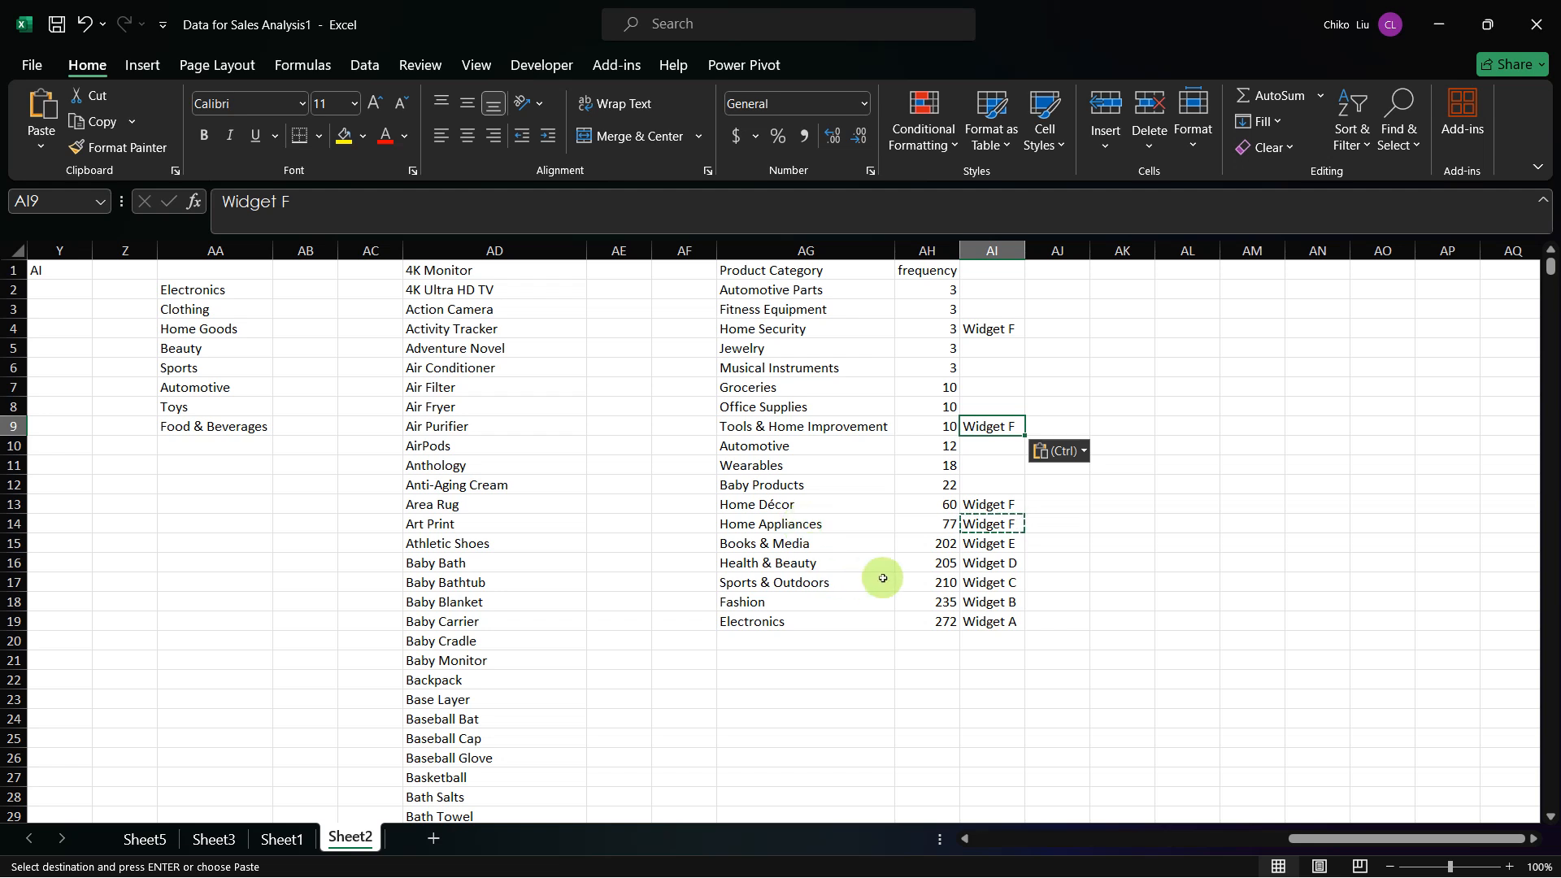
- Copy Widget B from the Fashion row to Jewelry in AI5
{"action": "left_click", "coordinate": [976, 602]}
{"action": "key", "text": "ctrl+c"}
{"action": "key", "text": "ctrl+Up"}
{"action": "key", "text": "ctrl+Up"}
{"action": "key", "text": "ctrl+Up"}
{"action": "key", "text": "Down"}
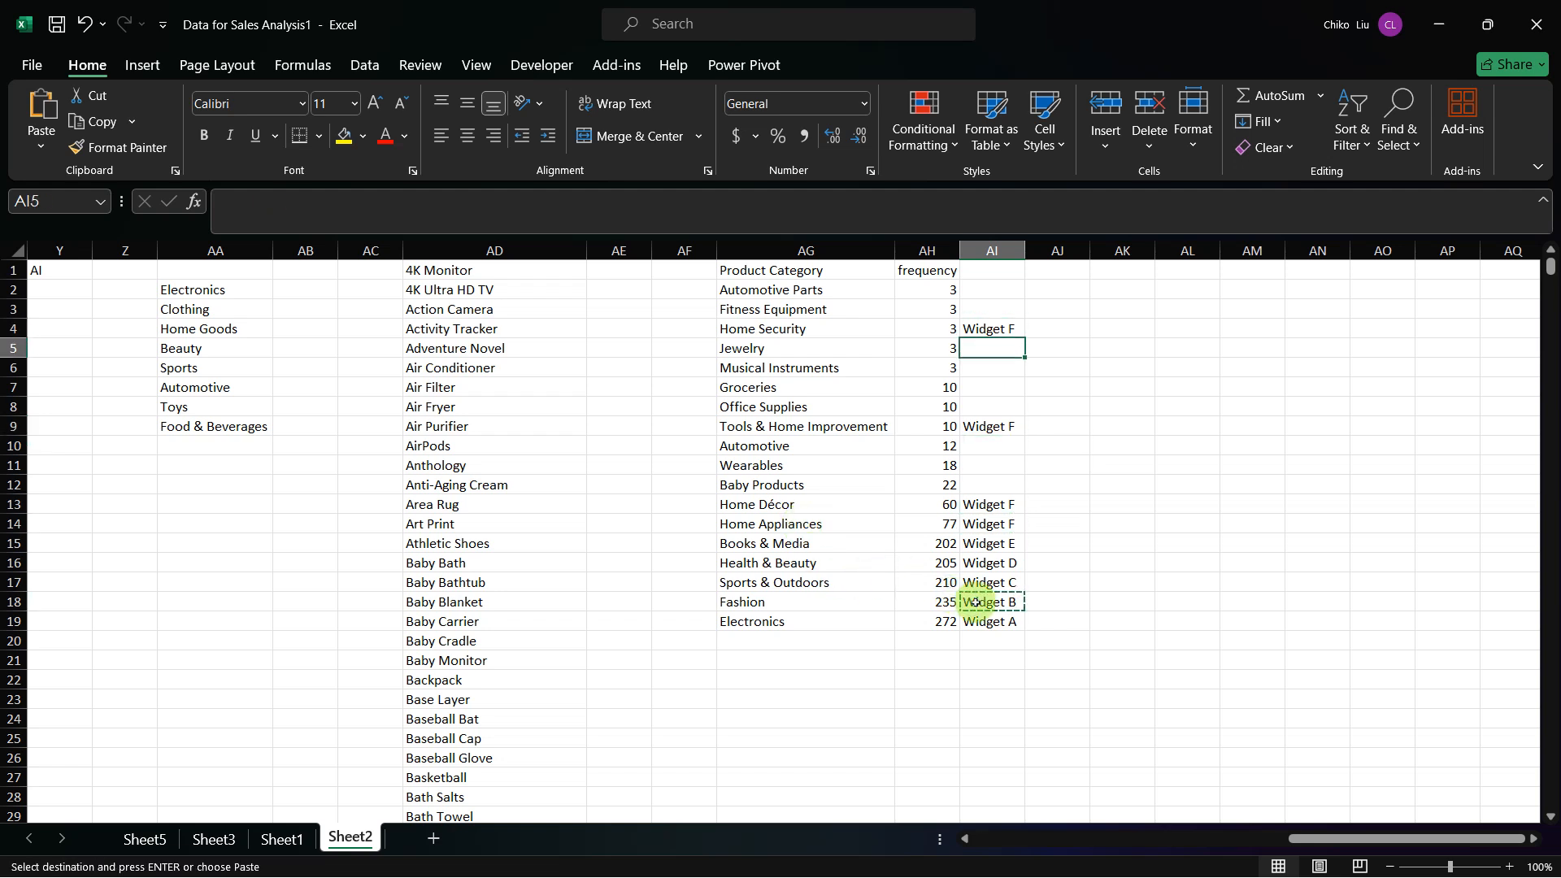
{"action": "key", "text": "ctrl+v"}
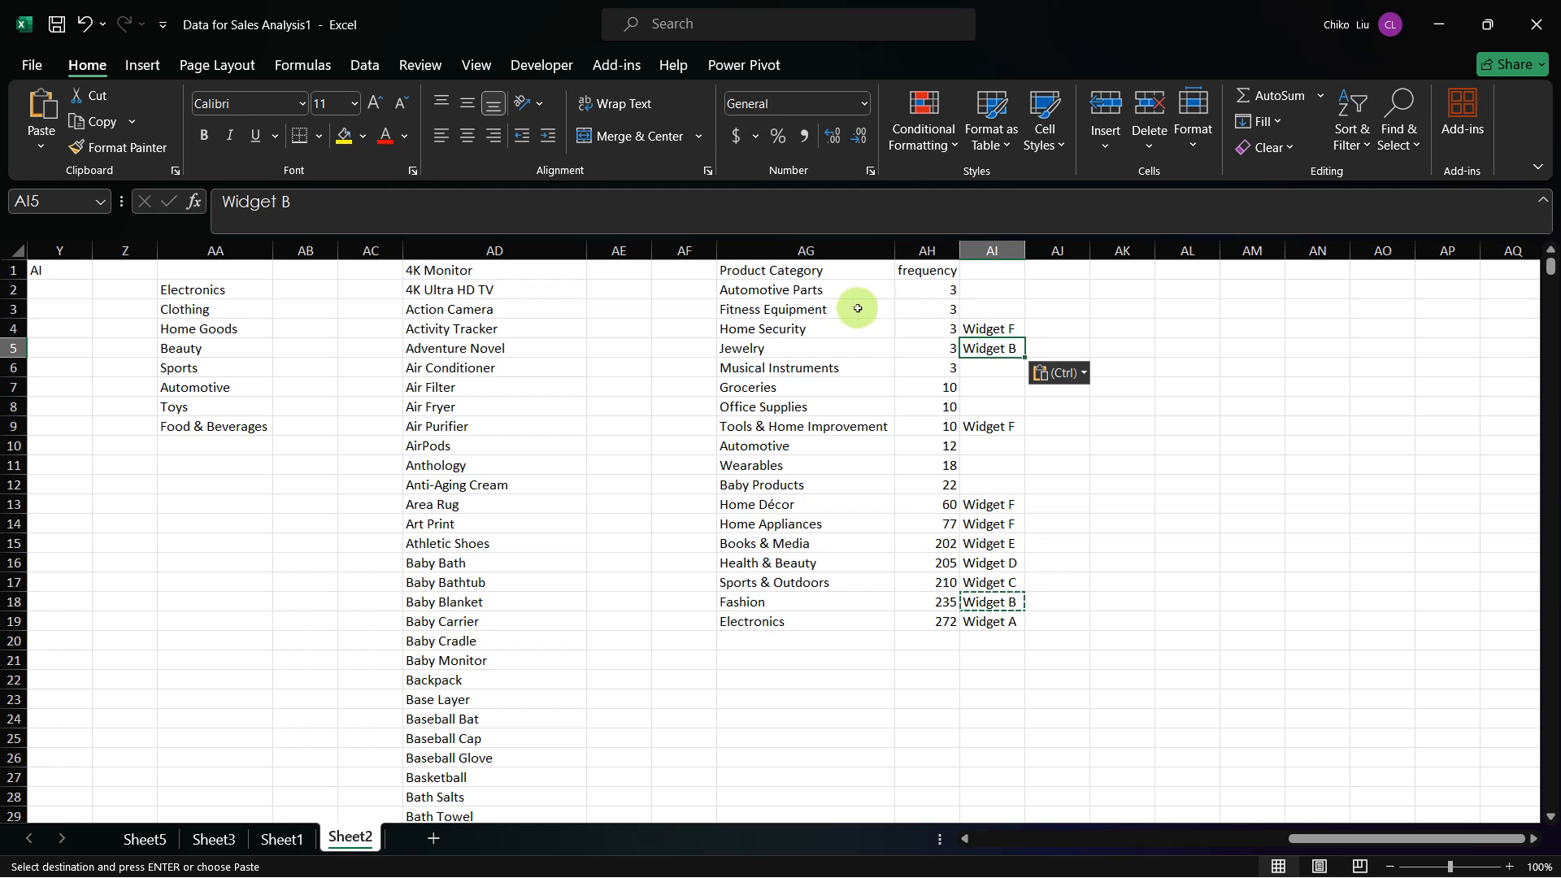
- Copy Widget F from the Home Décor row to AI3 as the product group for Fitness Equipment
{"action": "left_click", "coordinate": [982, 510]}
{"action": "key", "text": "ctrl+c"}
{"action": "key", "text": "ctrl+Up"}
{"action": "key", "text": "ctrl+Up"}
{"action": "key", "text": "ctrl+Up"}
{"action": "key", "text": "Up"}
{"action": "key", "text": "ctrl+v"}
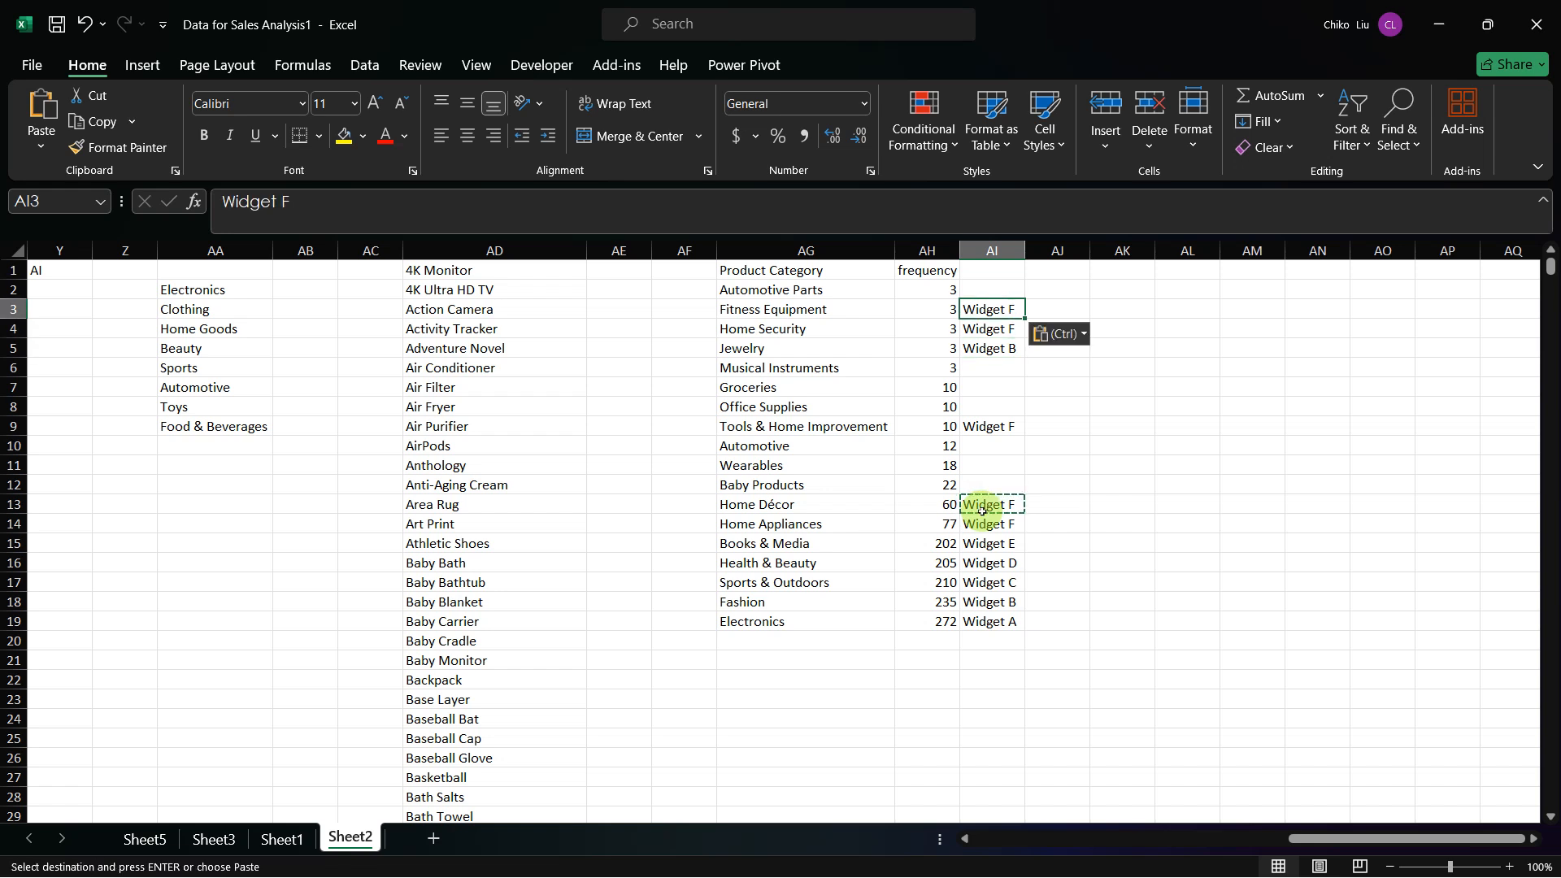
- Copy Widget B from the Fashion row to AI11 as the product group for Wearables
{"action": "key", "text": "Down"}
{"action": "key", "text": "Down"}
{"action": "key", "text": "Down"}
{"action": "key", "text": "Down"}
{"action": "key", "text": "Down"}
{"action": "key", "text": "Down"}
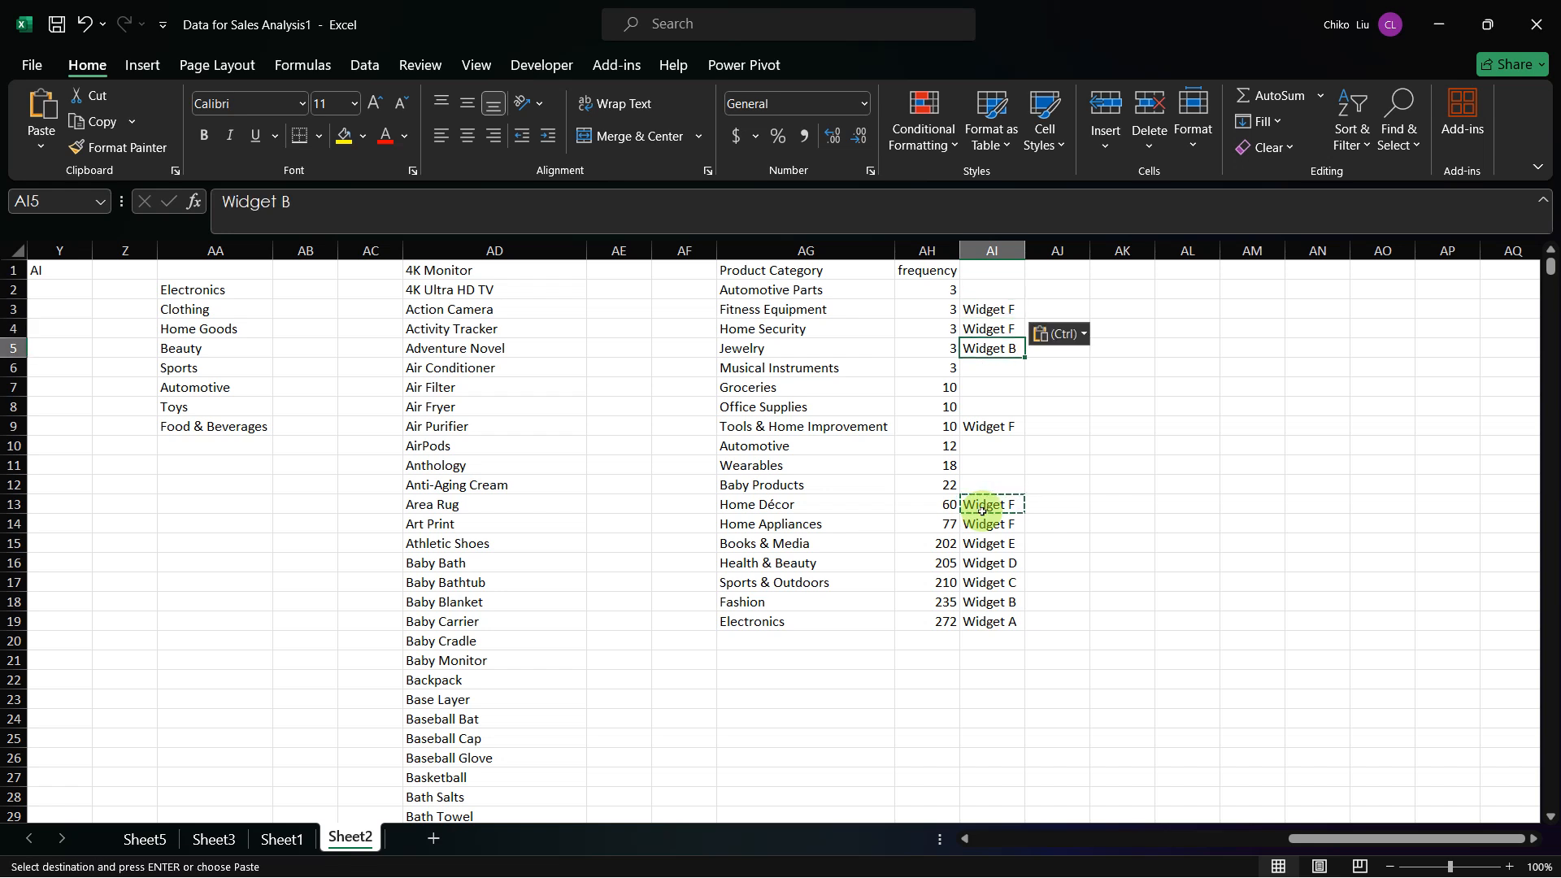
{"action": "key", "text": "Down"}
{"action": "key", "text": "Down"}
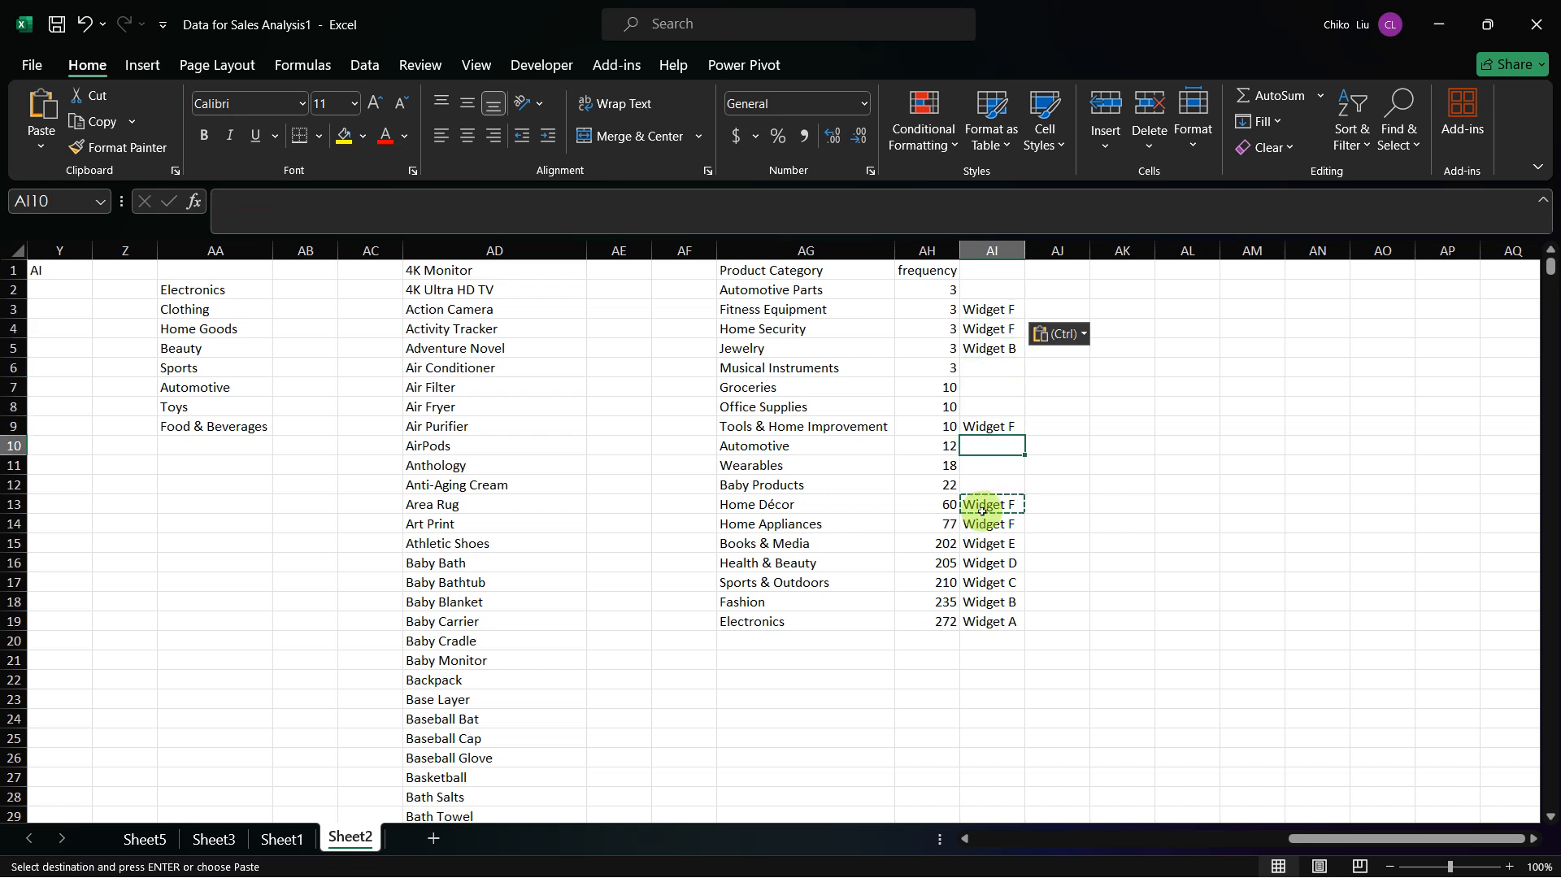
{"action": "key", "text": "Down"}
{"action": "key", "text": "Down"}
{"action": "key", "text": "Down"}
{"action": "key", "text": "Down"}
{"action": "key", "text": "Down"}
{"action": "key", "text": "Down"}
{"action": "key", "text": "Down"}
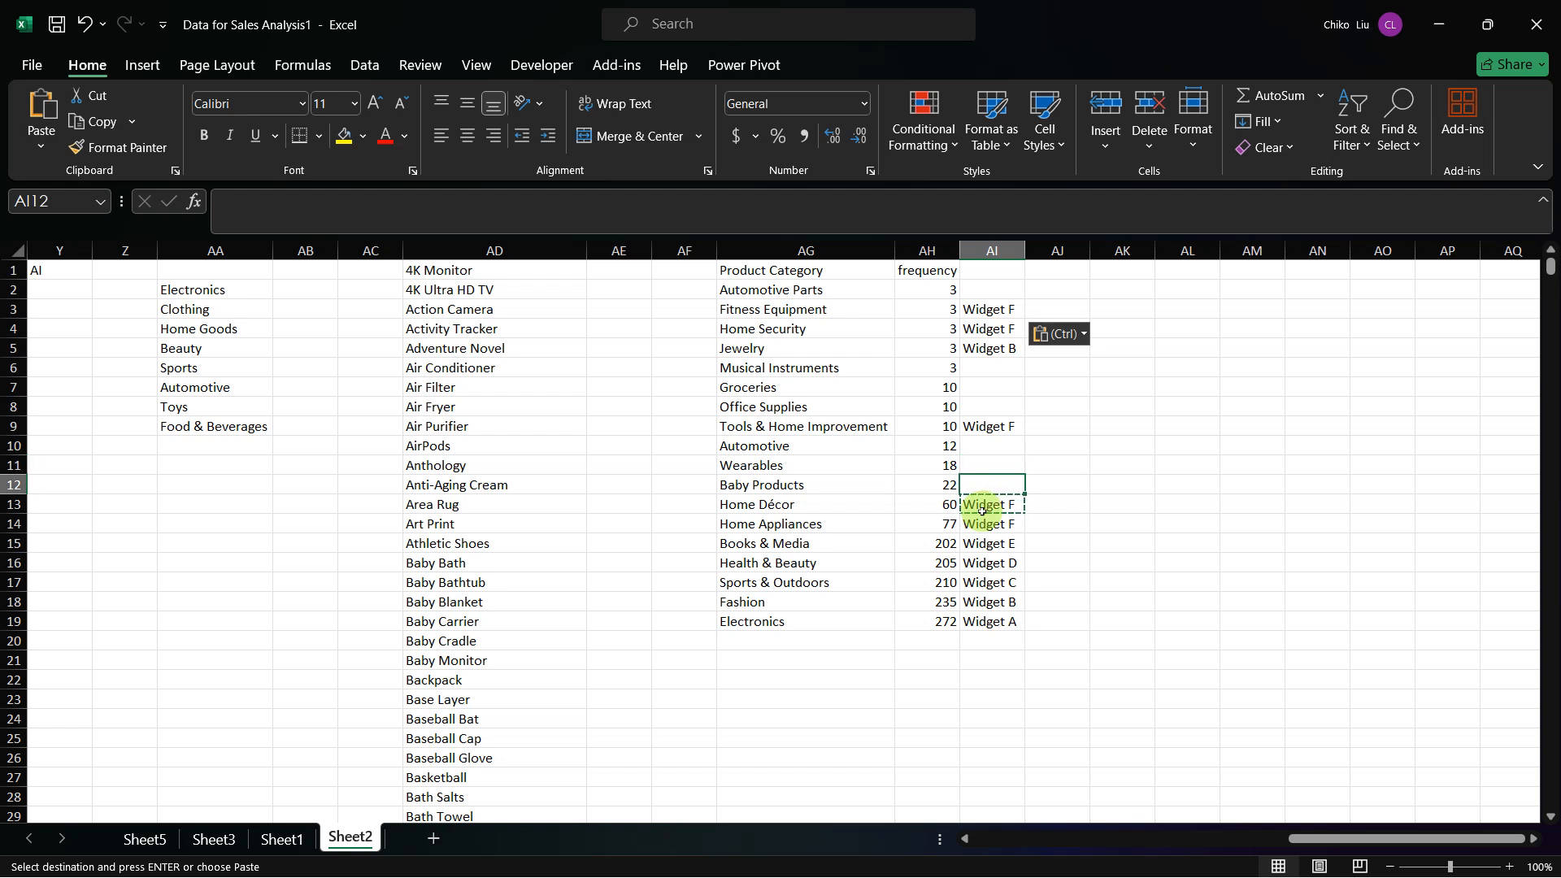
{"action": "key", "text": "ctrl+c"}
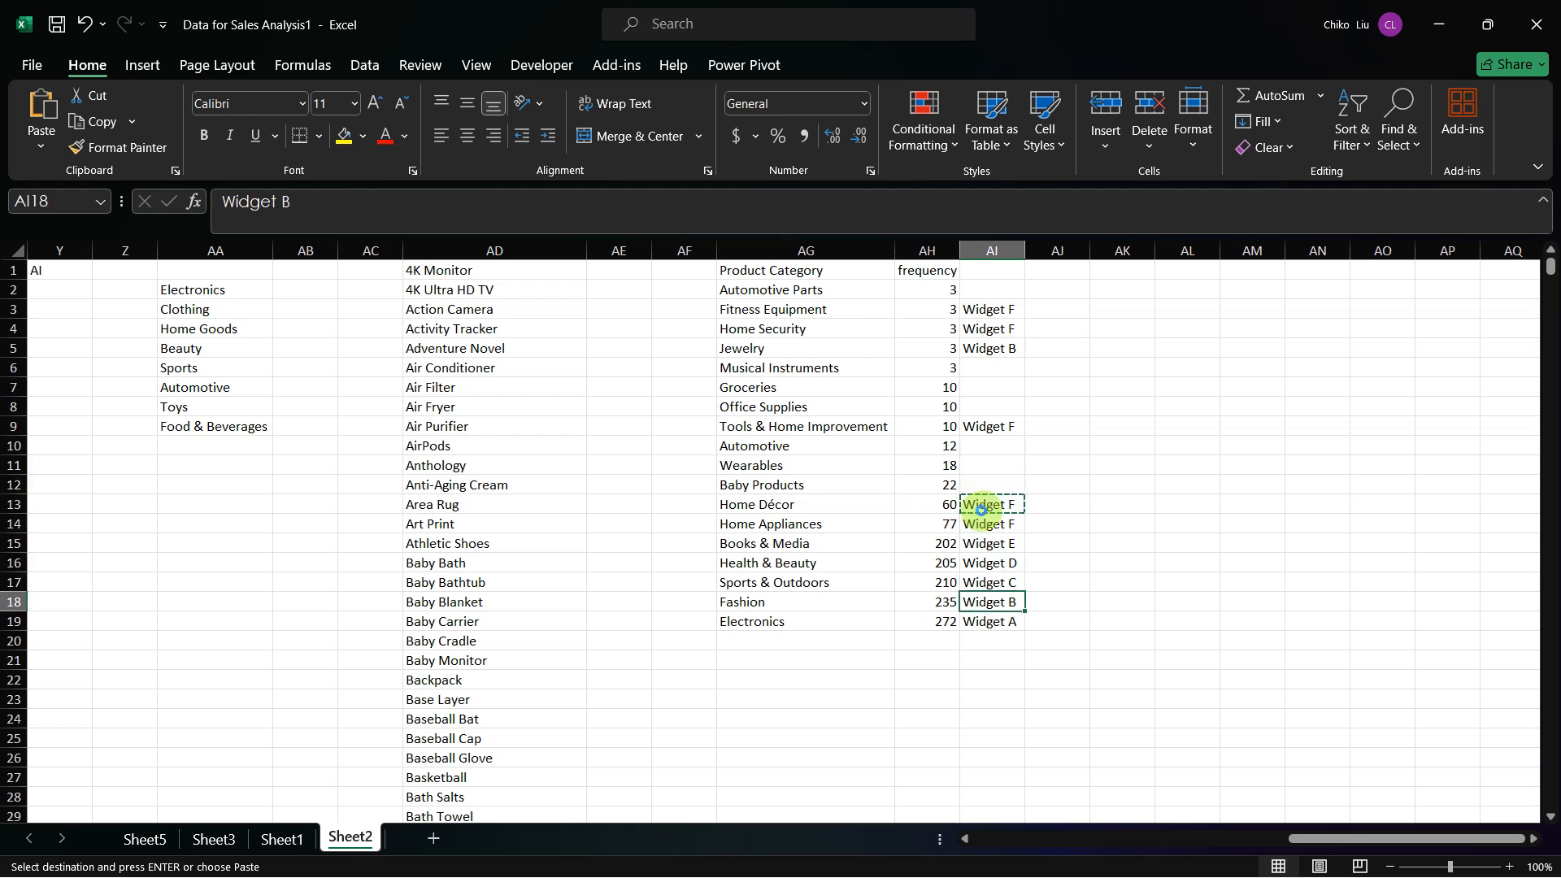
{"action": "key", "text": "Up"}
{"action": "key", "text": "Up"}
{"action": "key", "text": "Up"}
{"action": "key", "text": "Up"}
{"action": "key", "text": "Up"}
{"action": "key", "text": "Up"}
{"action": "key", "text": "Up"}
{"action": "key", "text": "Up"}
{"action": "key", "text": "Up"}
{"action": "key", "text": "Down"}
{"action": "key", "text": "Down"}
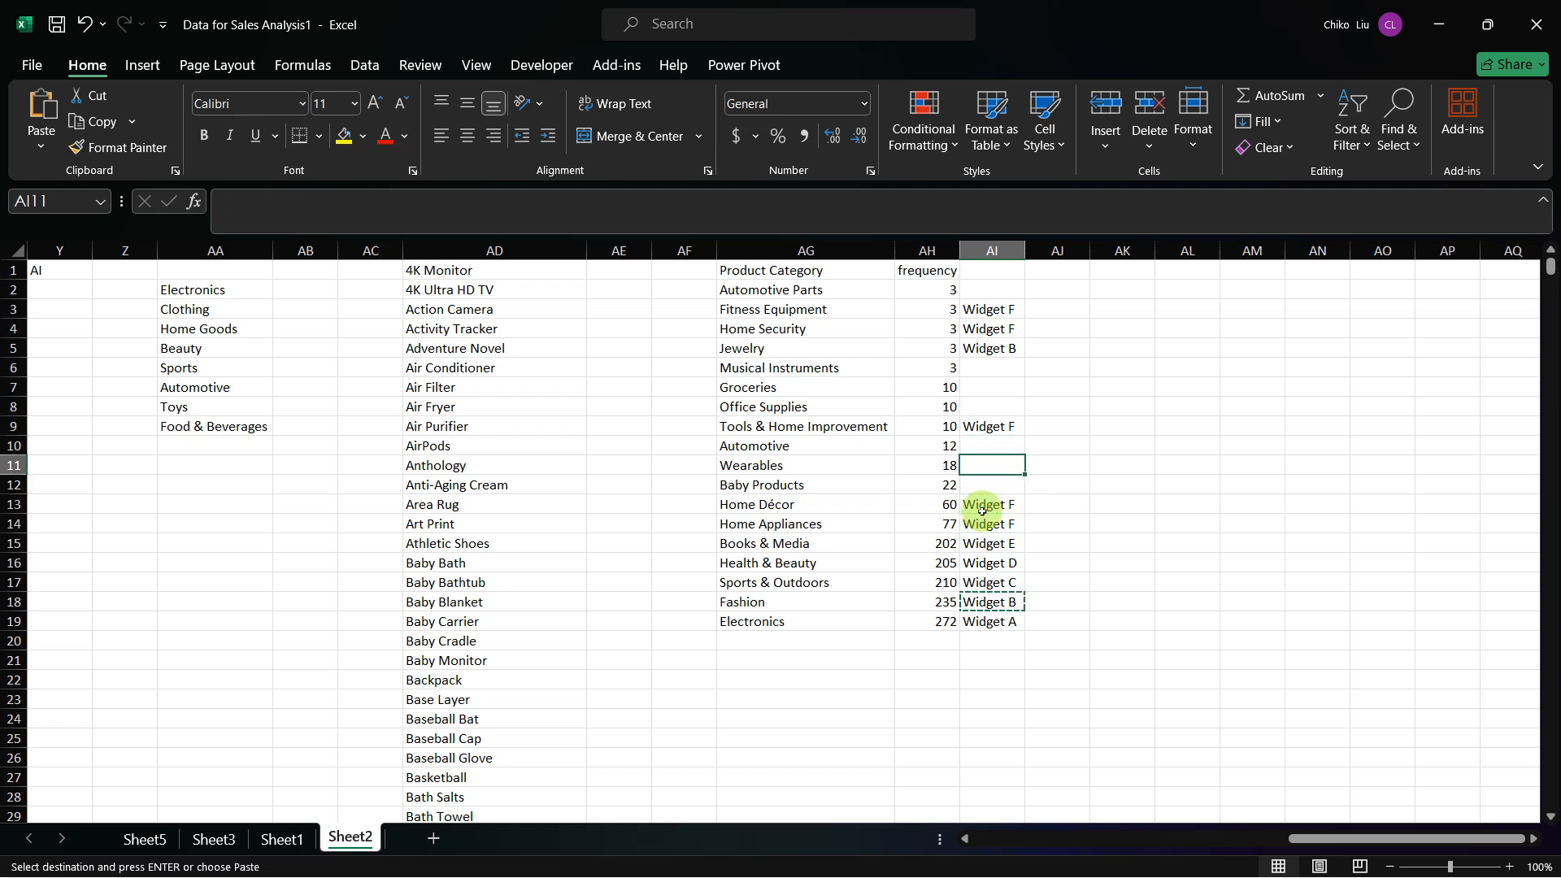
{"action": "key", "text": "ctrl+v"}
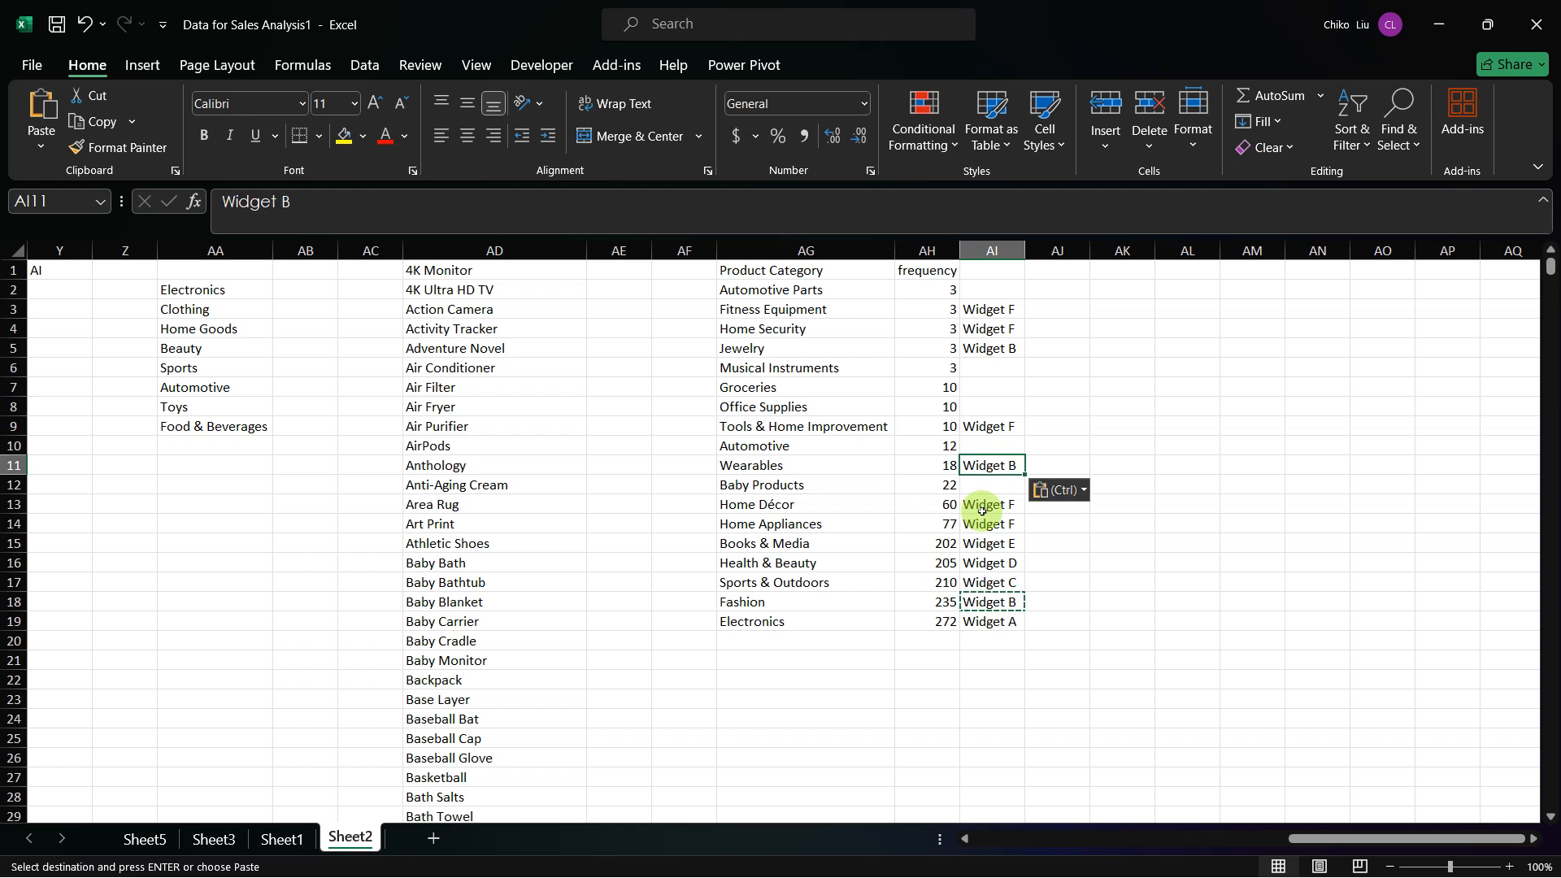
{"action": "key", "text": "ctrl"}
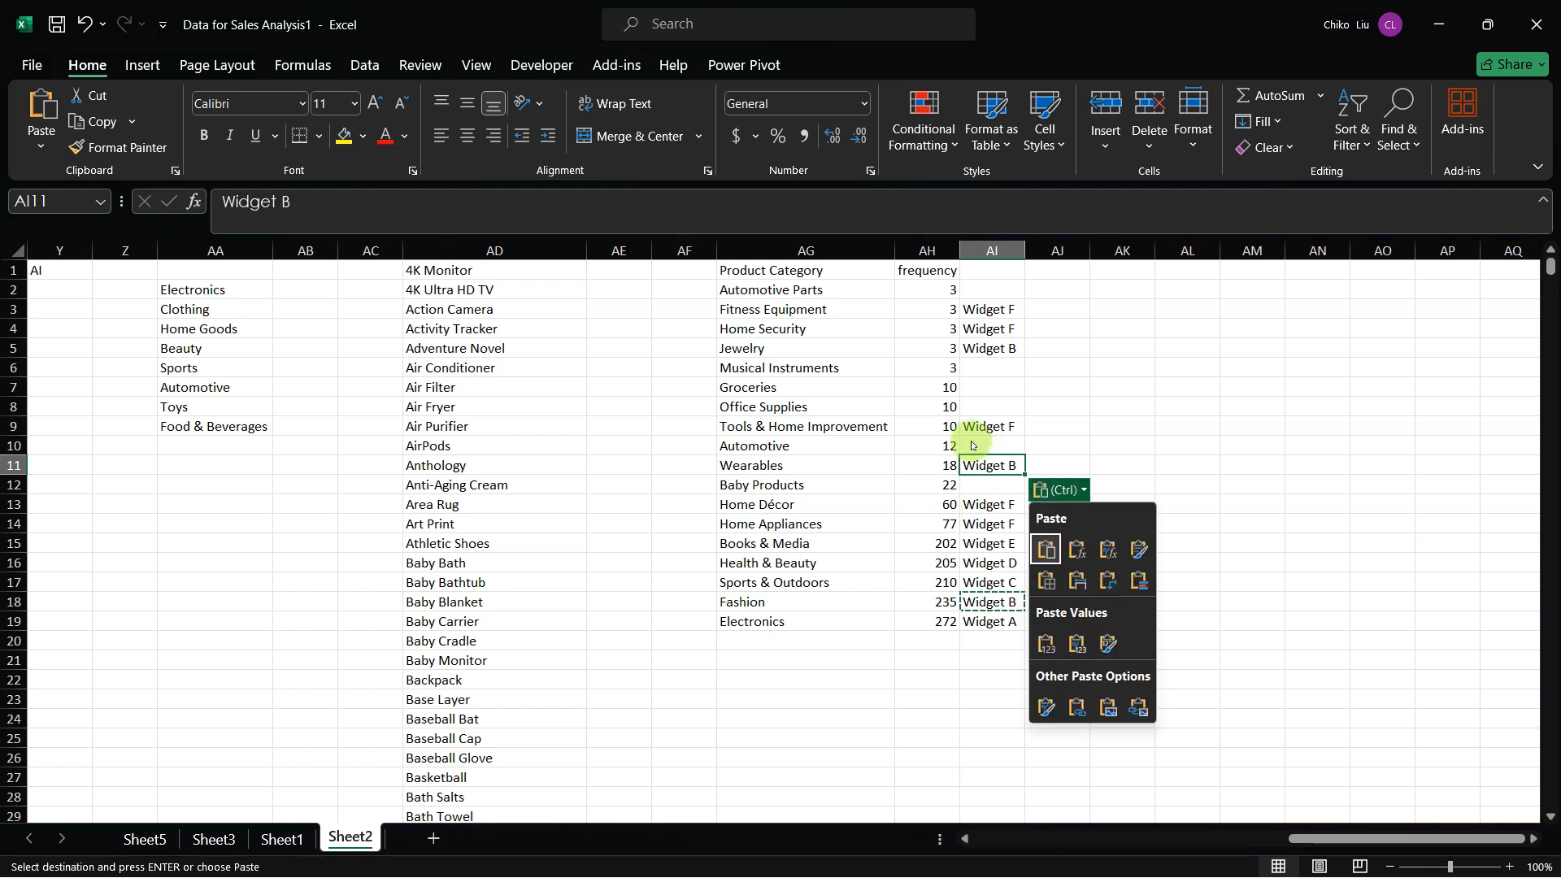
{"action": "left_click", "coordinate": [981, 465]}
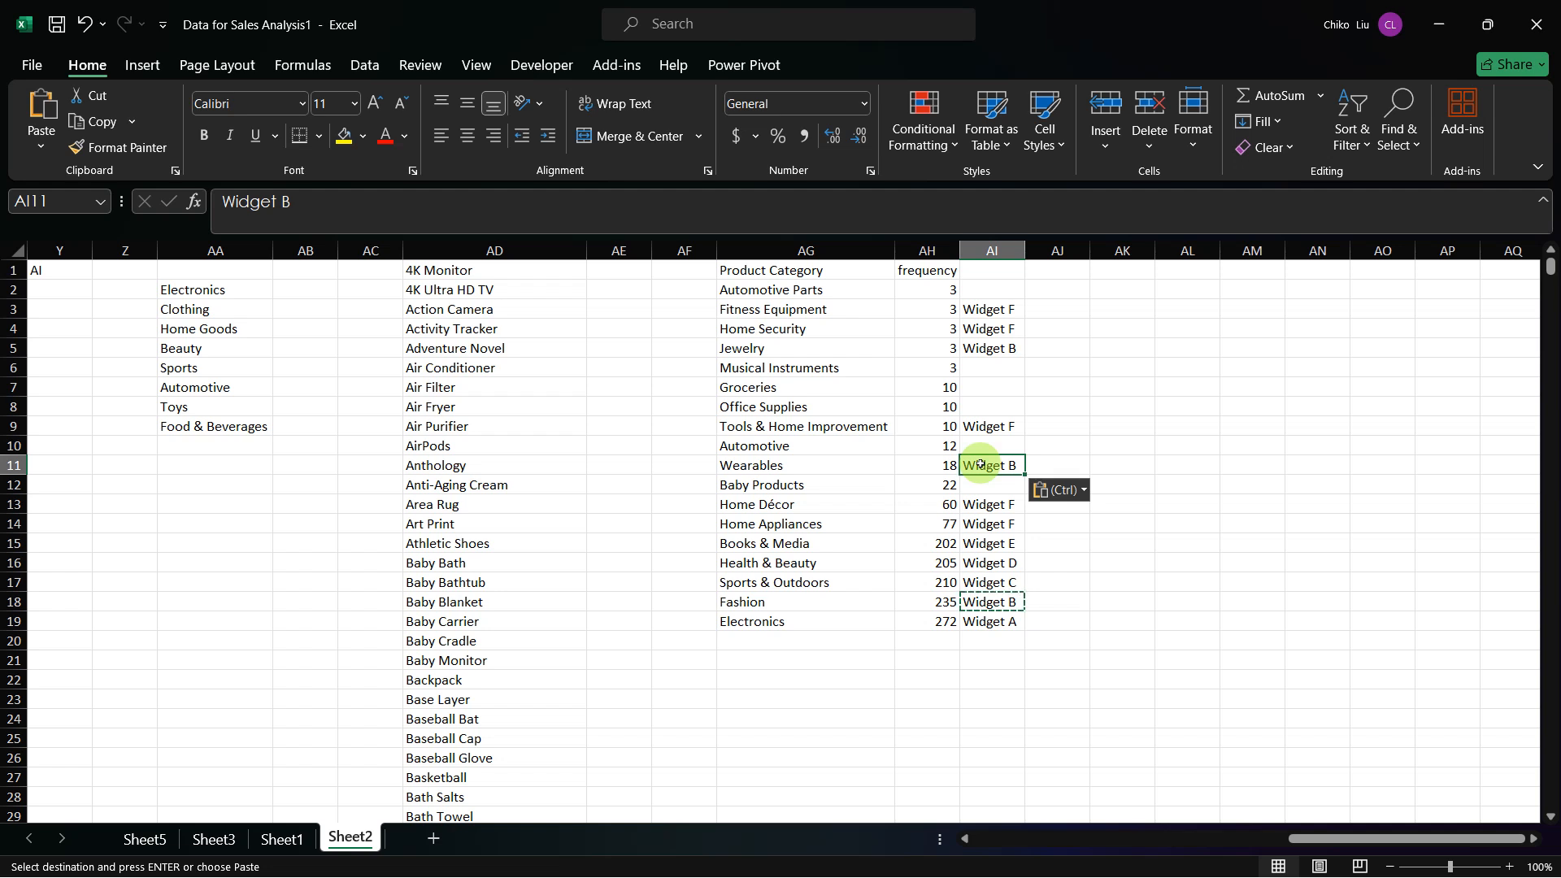
- Enter Widget G in AI10 as the product group for Automotive
{"action": "key", "text": "Up"}
{"action": "key", "text": "Up"}
{"action": "key", "text": "Up"}
{"action": "key", "text": "Up"}
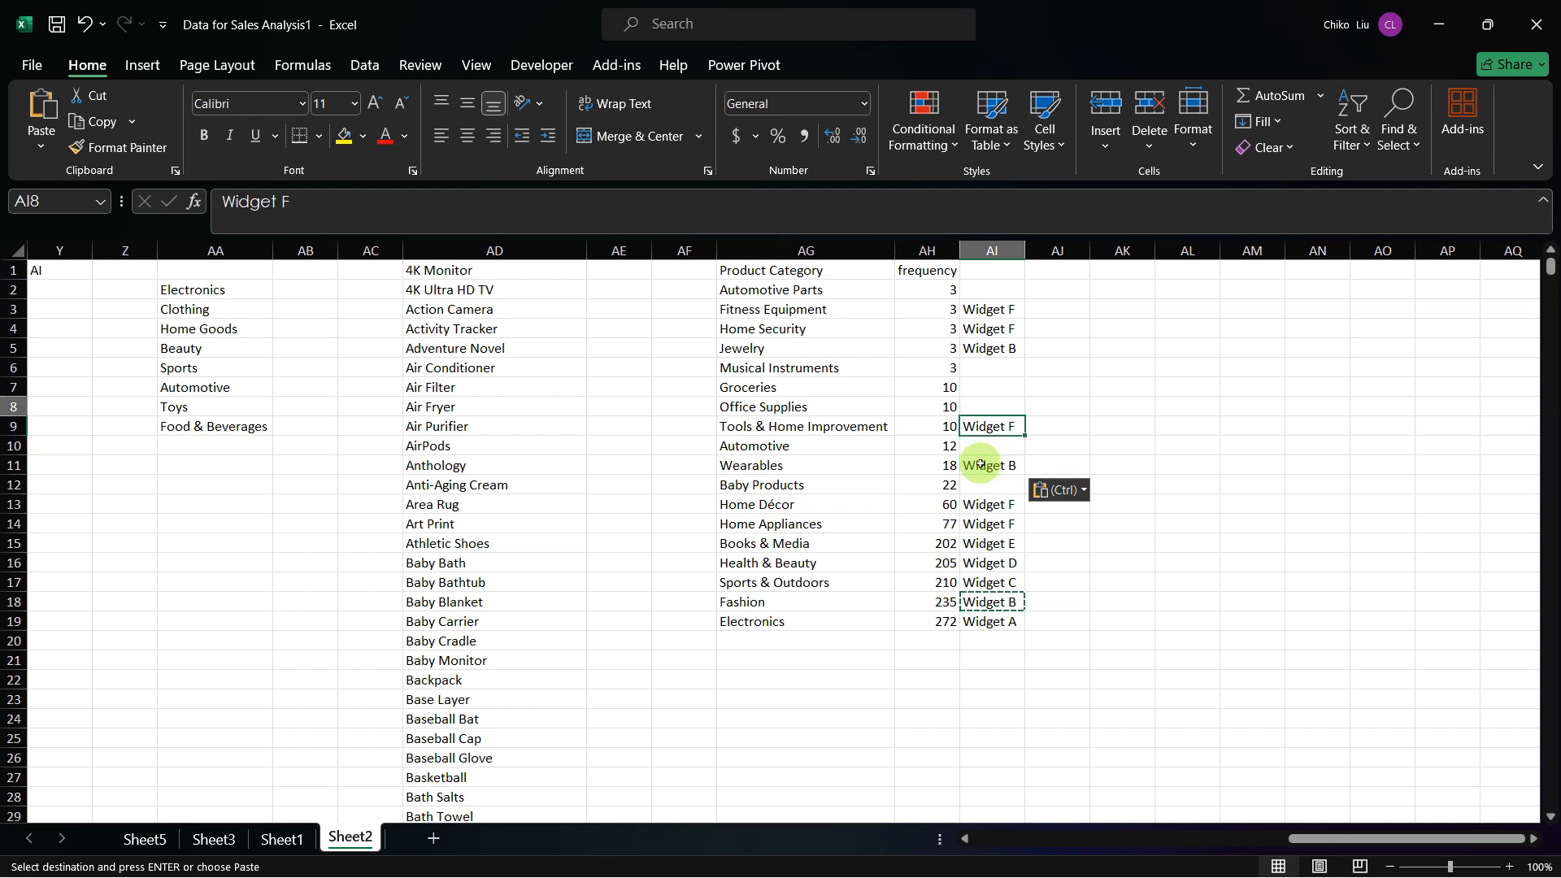
{"action": "key", "text": "Down"}
{"action": "key", "text": "Down"}
{"action": "key", "text": "Down"}
{"action": "key", "text": "Escape"}
{"action": "type", "text": "Widget G"}
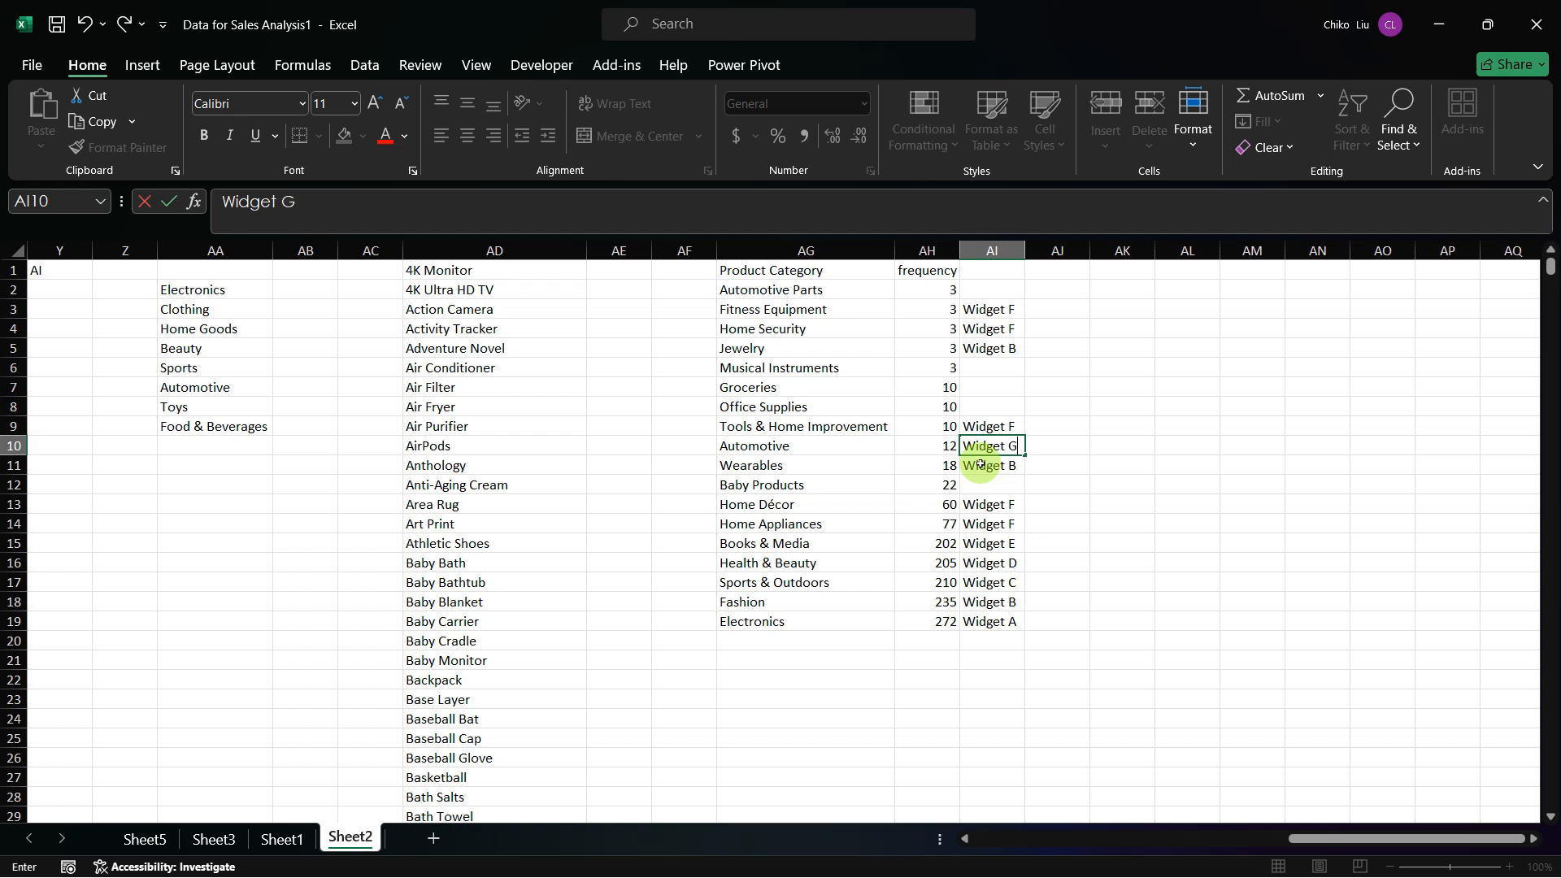
{"action": "key", "text": "Up"}
- Copy Widget G from the Automotive row to Automotive Parts in AI2
{"action": "key", "text": "Down"}
{"action": "key", "text": "ctrl+c"}
{"action": "key", "text": "Up"}
{"action": "key", "text": "Up"}
{"action": "key", "text": "Up"}
{"action": "key", "text": "Up"}
{"action": "key", "text": "Up"}
{"action": "key", "text": "Up"}
{"action": "key", "text": "Up"}
{"action": "key", "text": "Up"}
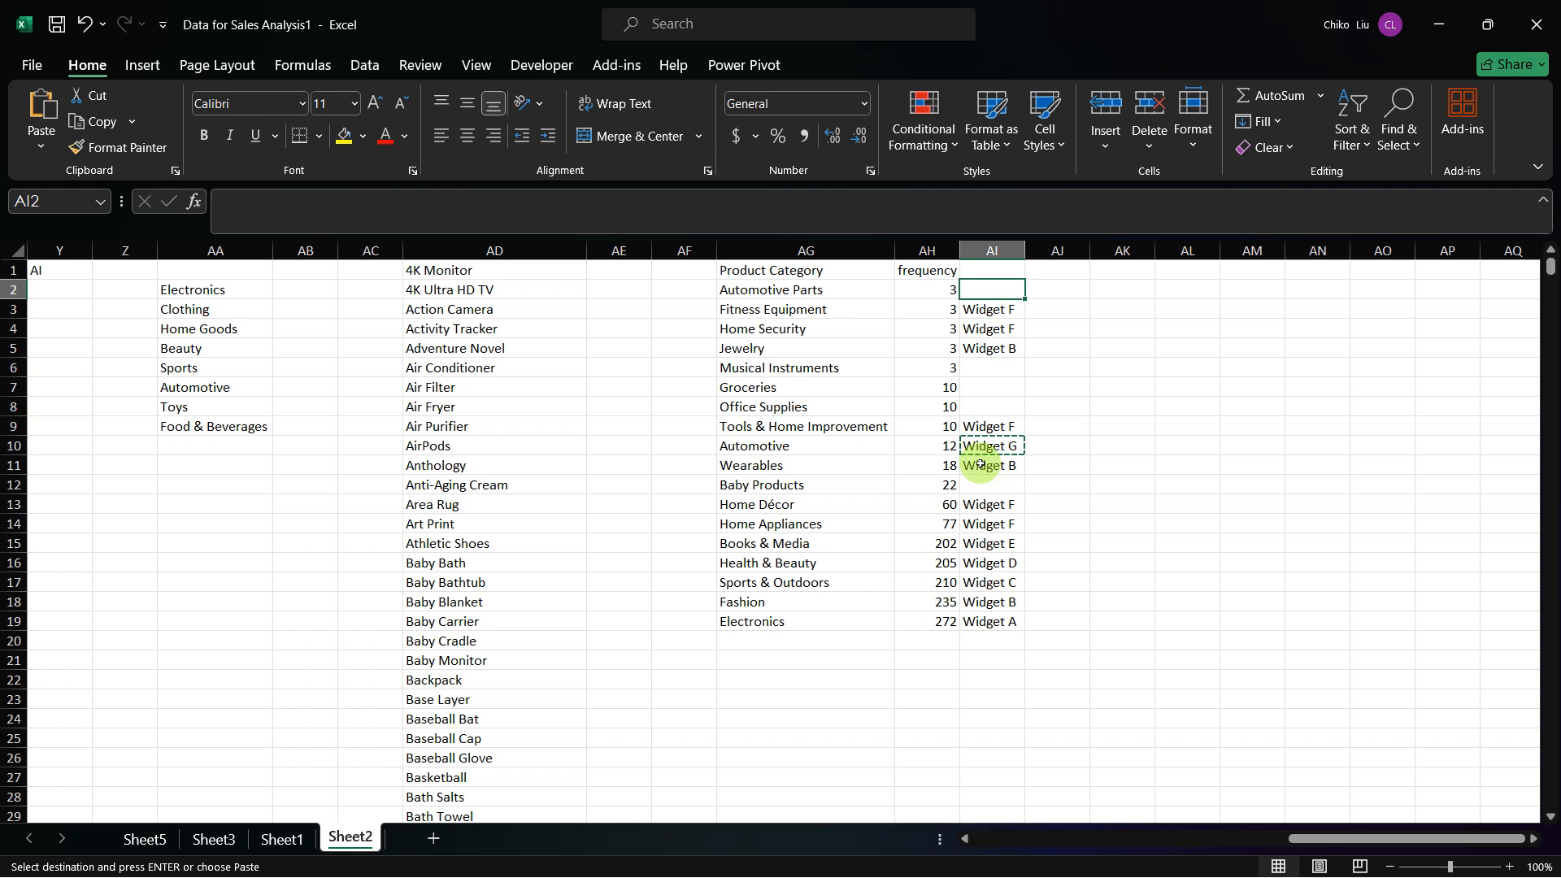
{"action": "key", "text": "Return"}
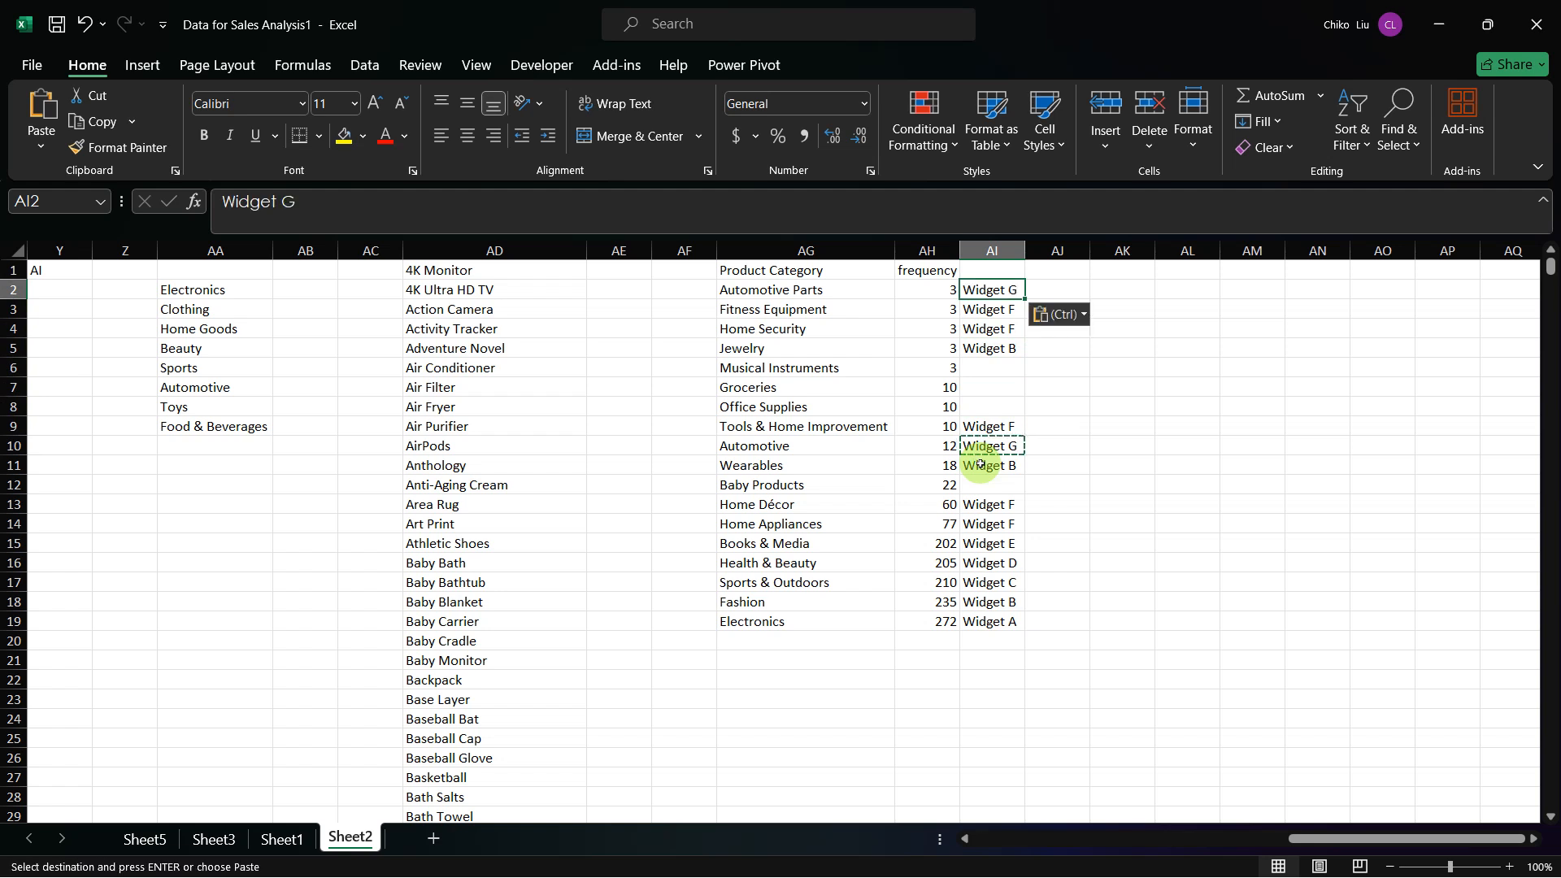
- Enter Widget H in AI12 as the product group for Baby Products
{"action": "key", "text": "Down"}
{"action": "key", "text": "Down"}
{"action": "key", "text": "Down"}
{"action": "key", "text": "Down"}
{"action": "key", "text": "Down"}
{"action": "key", "text": "Down"}
{"action": "key", "text": "Down"}
{"action": "key", "text": "Down"}
{"action": "key", "text": "Down"}
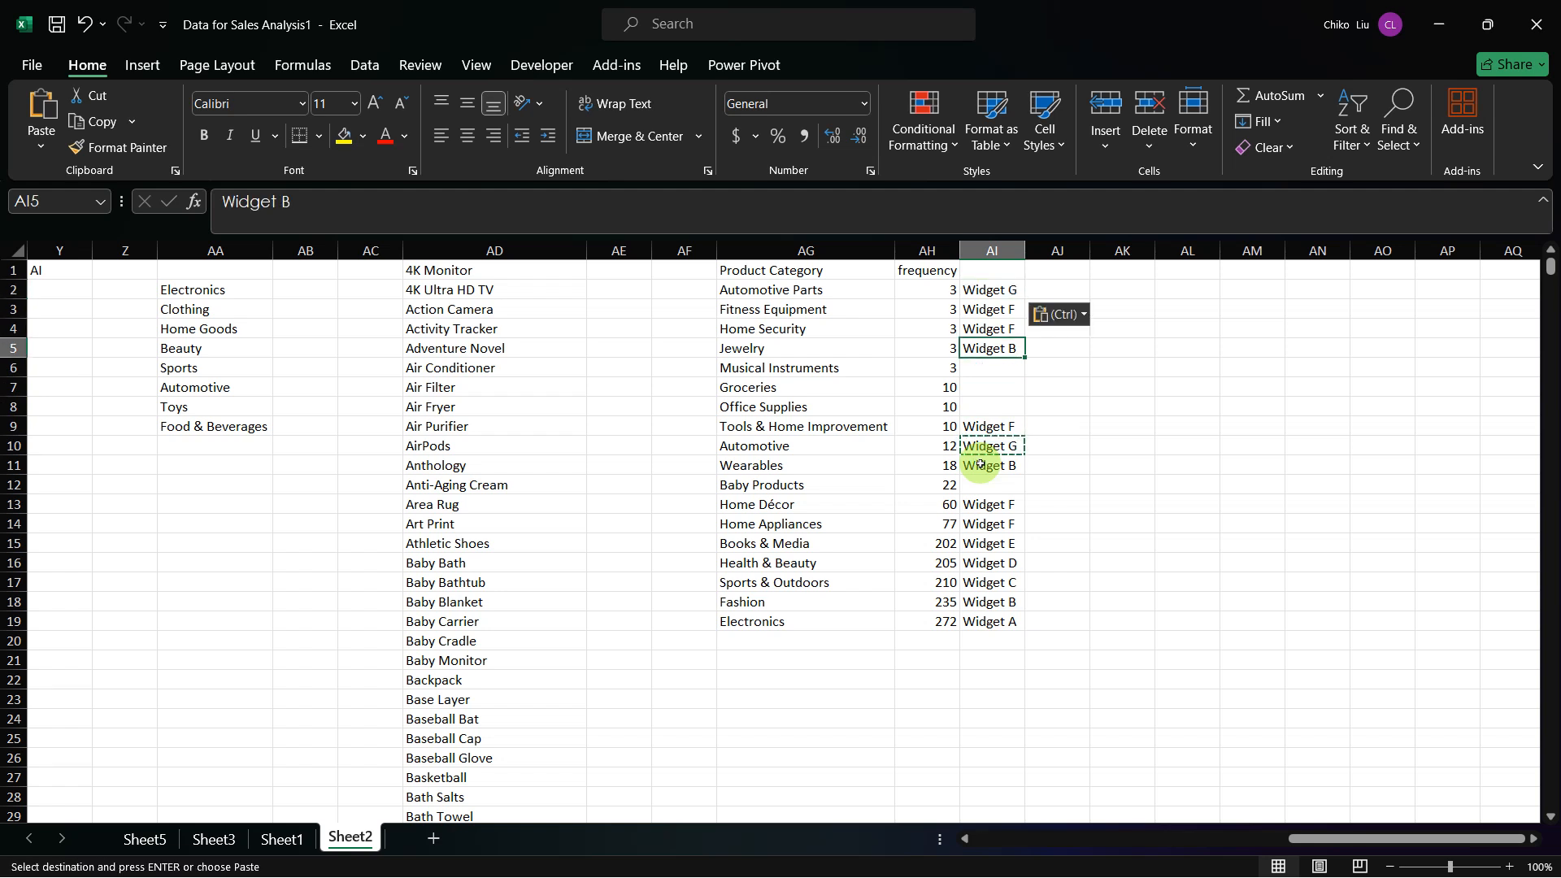
{"action": "key", "text": "Down"}
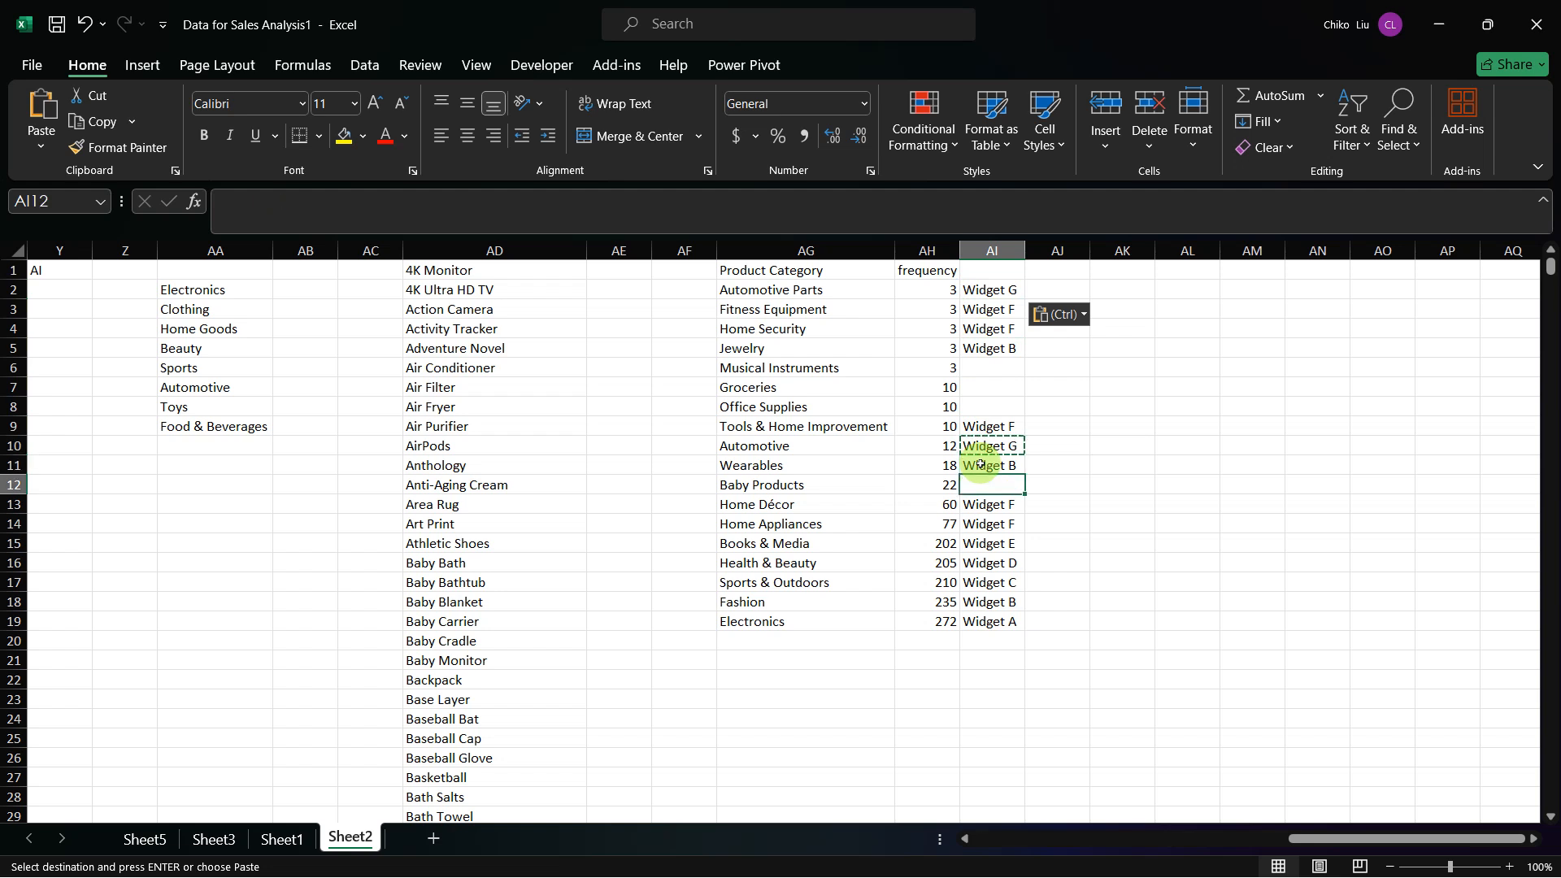
{"action": "type", "text": "Widge"}
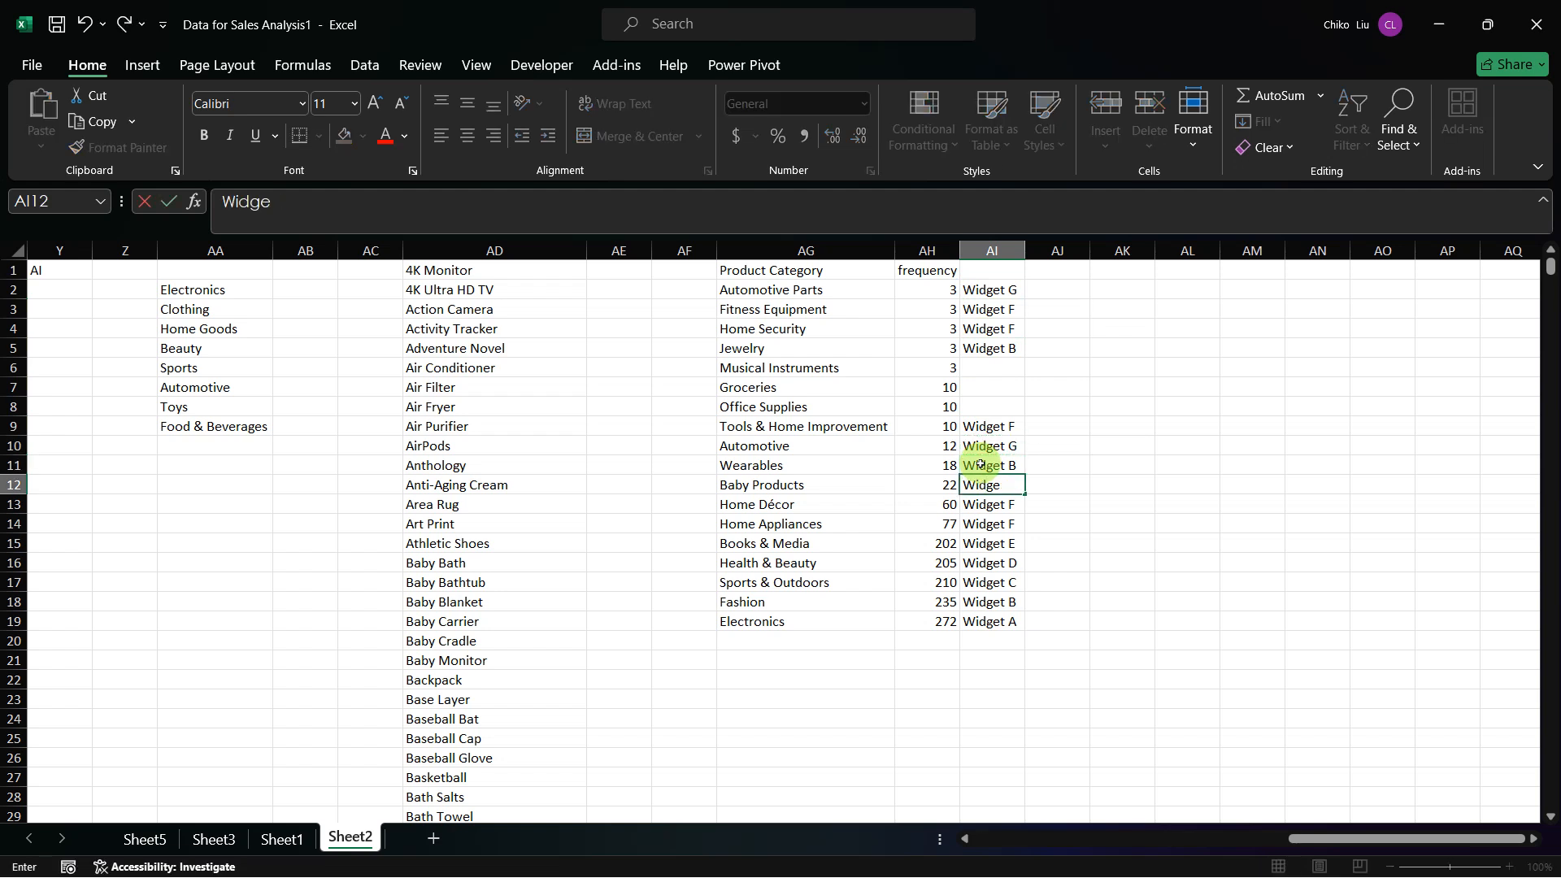
{"action": "type", "text": "t H"}
{"action": "key", "text": "Up"}
{"action": "key", "text": "Up"}
{"action": "key", "text": "Up"}
{"action": "key", "text": "Up"}
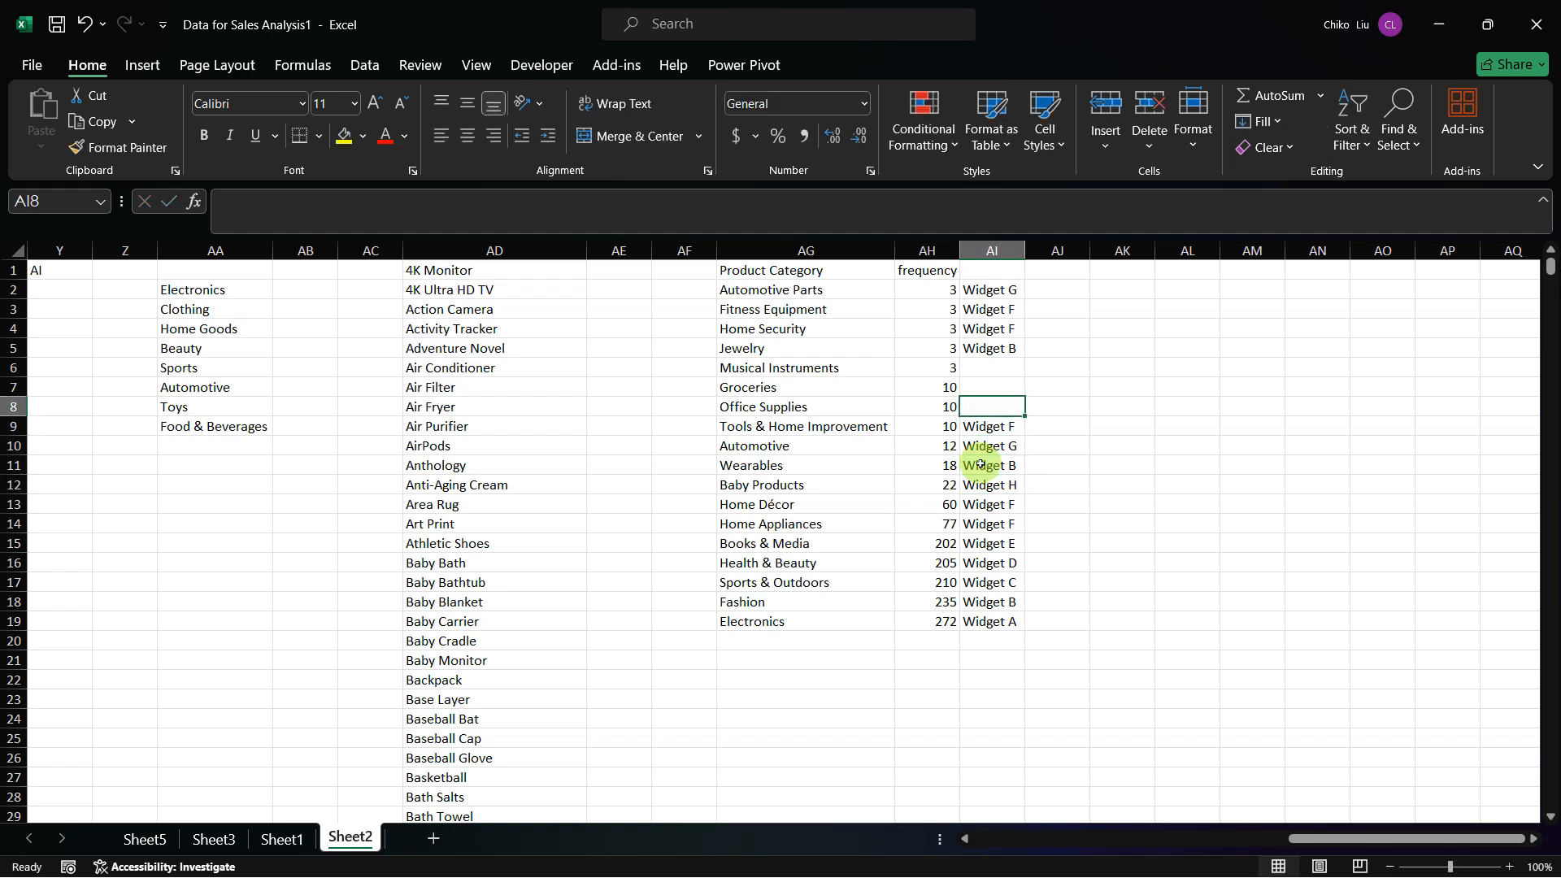
{"action": "type", "text": "Widget I"}
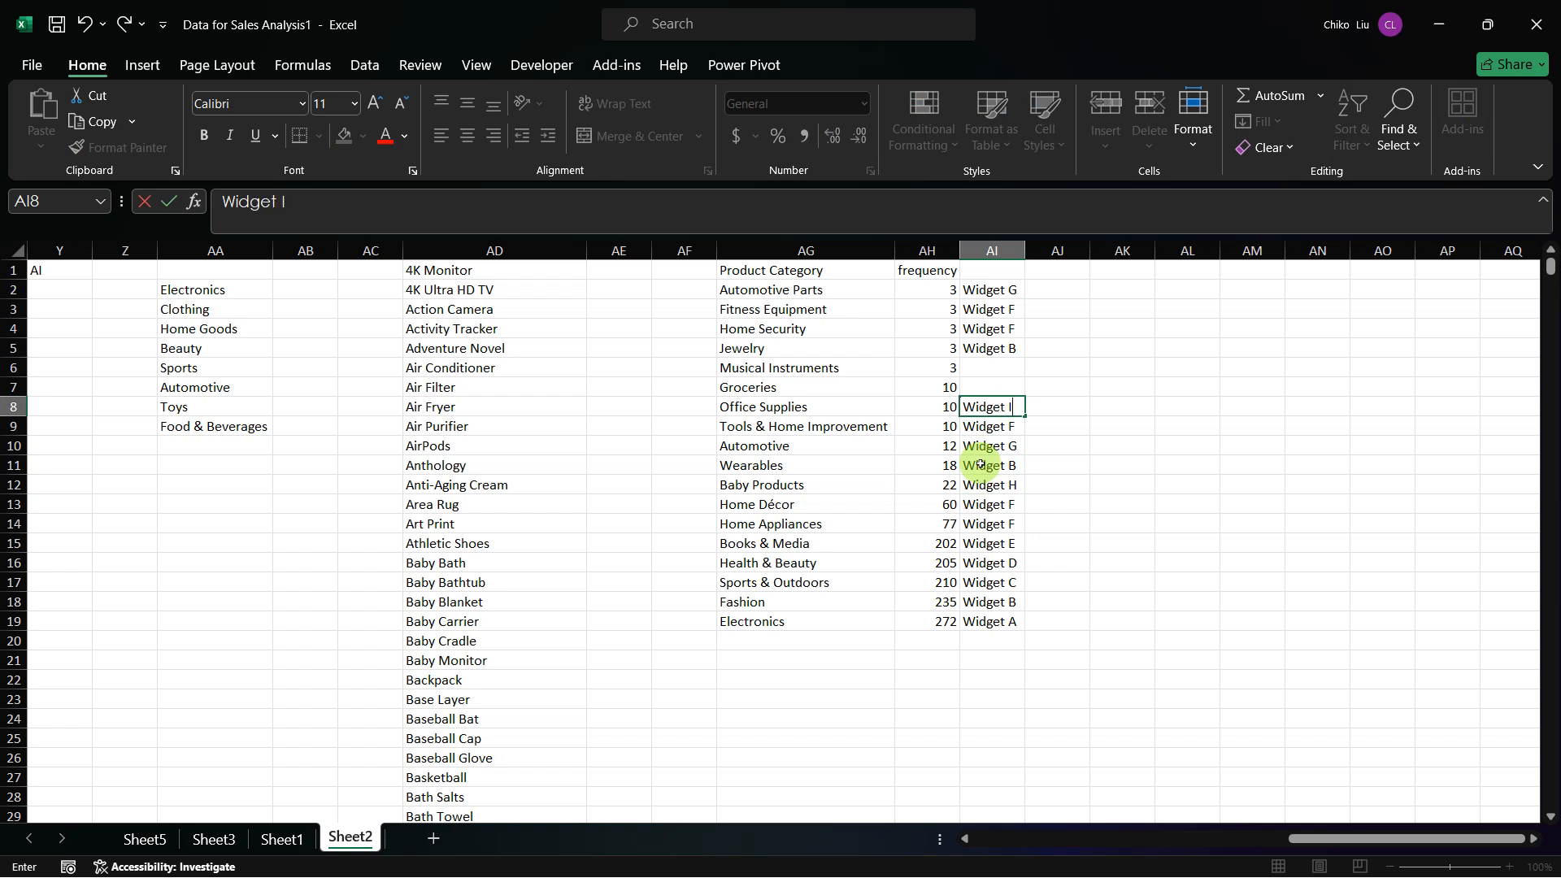
- Enter Widget I in AI8 as the product group for Office Supplies
{"action": "key", "text": "Up"}
- Enter Widget J in AI7 as the product group for Groceries
{"action": "key", "text": "Down"}
{"action": "key", "text": "Up"}
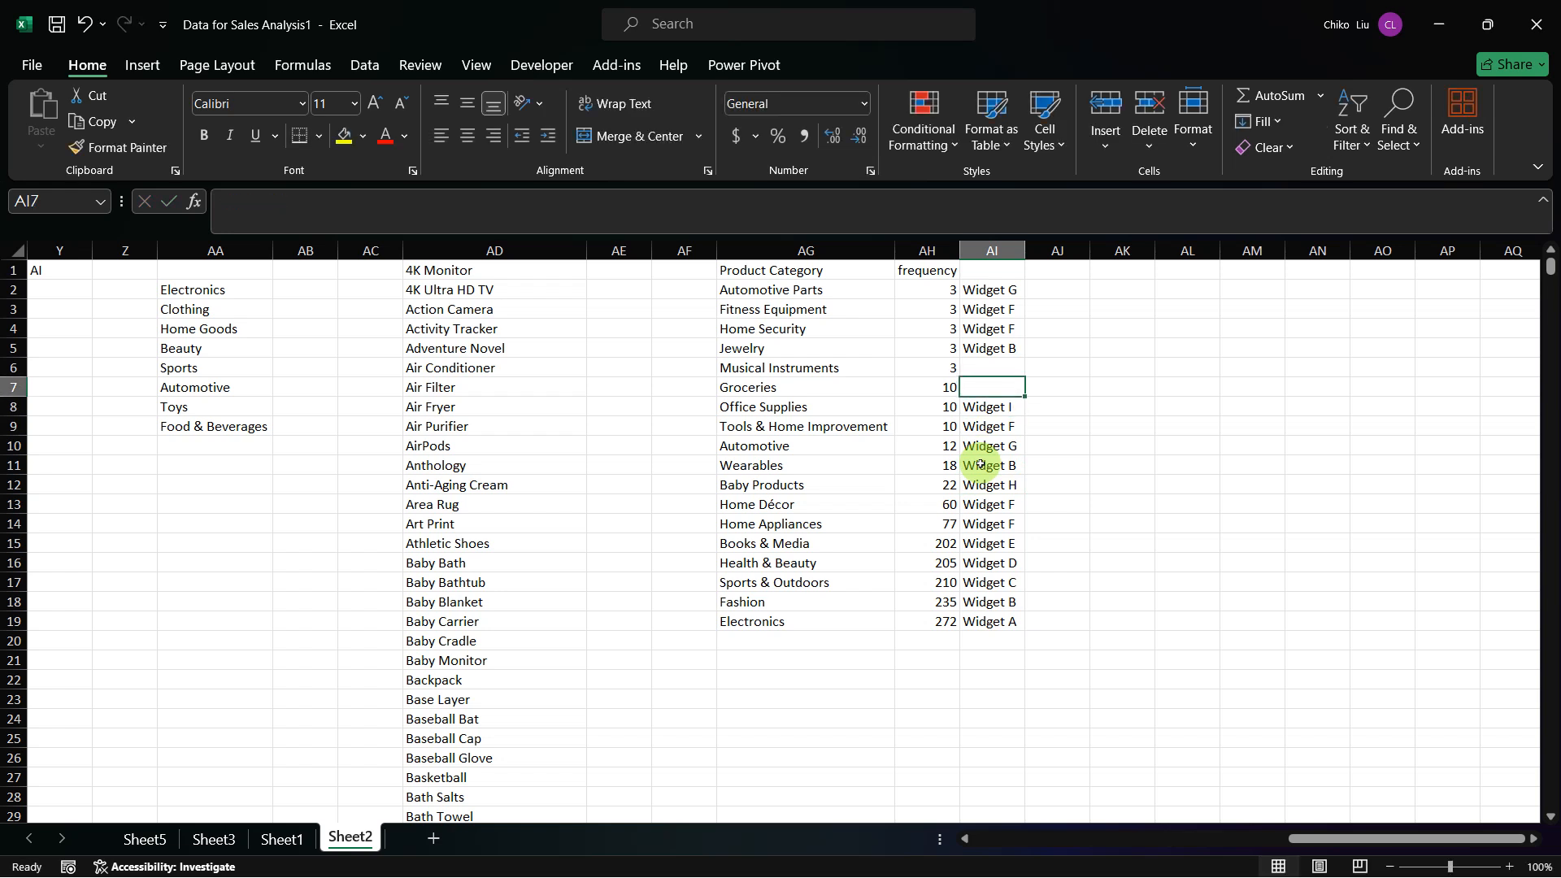
{"action": "type", "text": "Widget"}
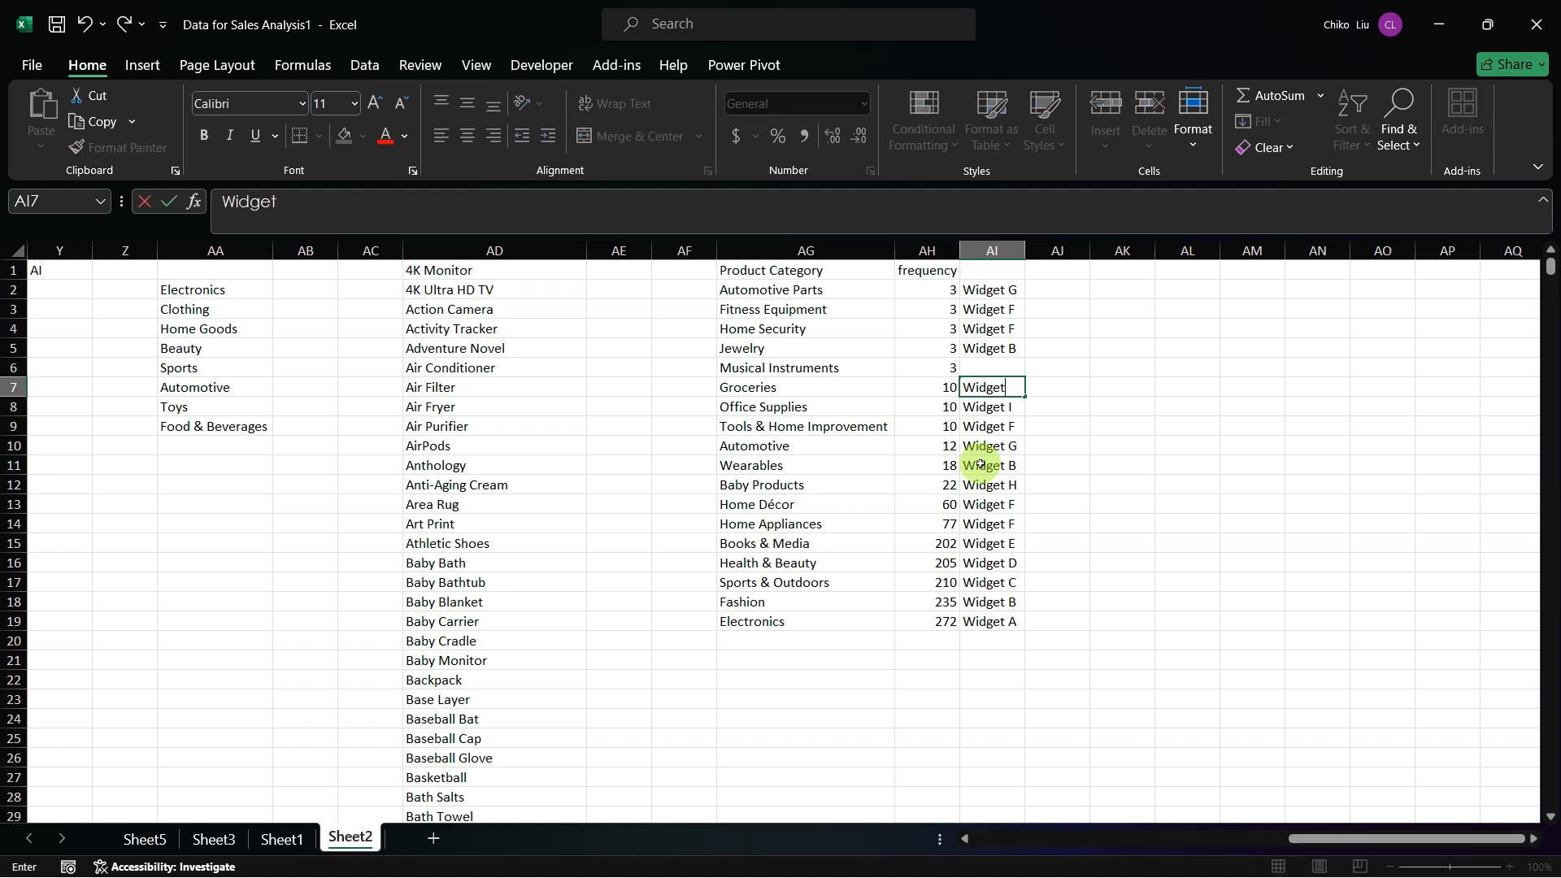
{"action": "key", "text": "Return"}
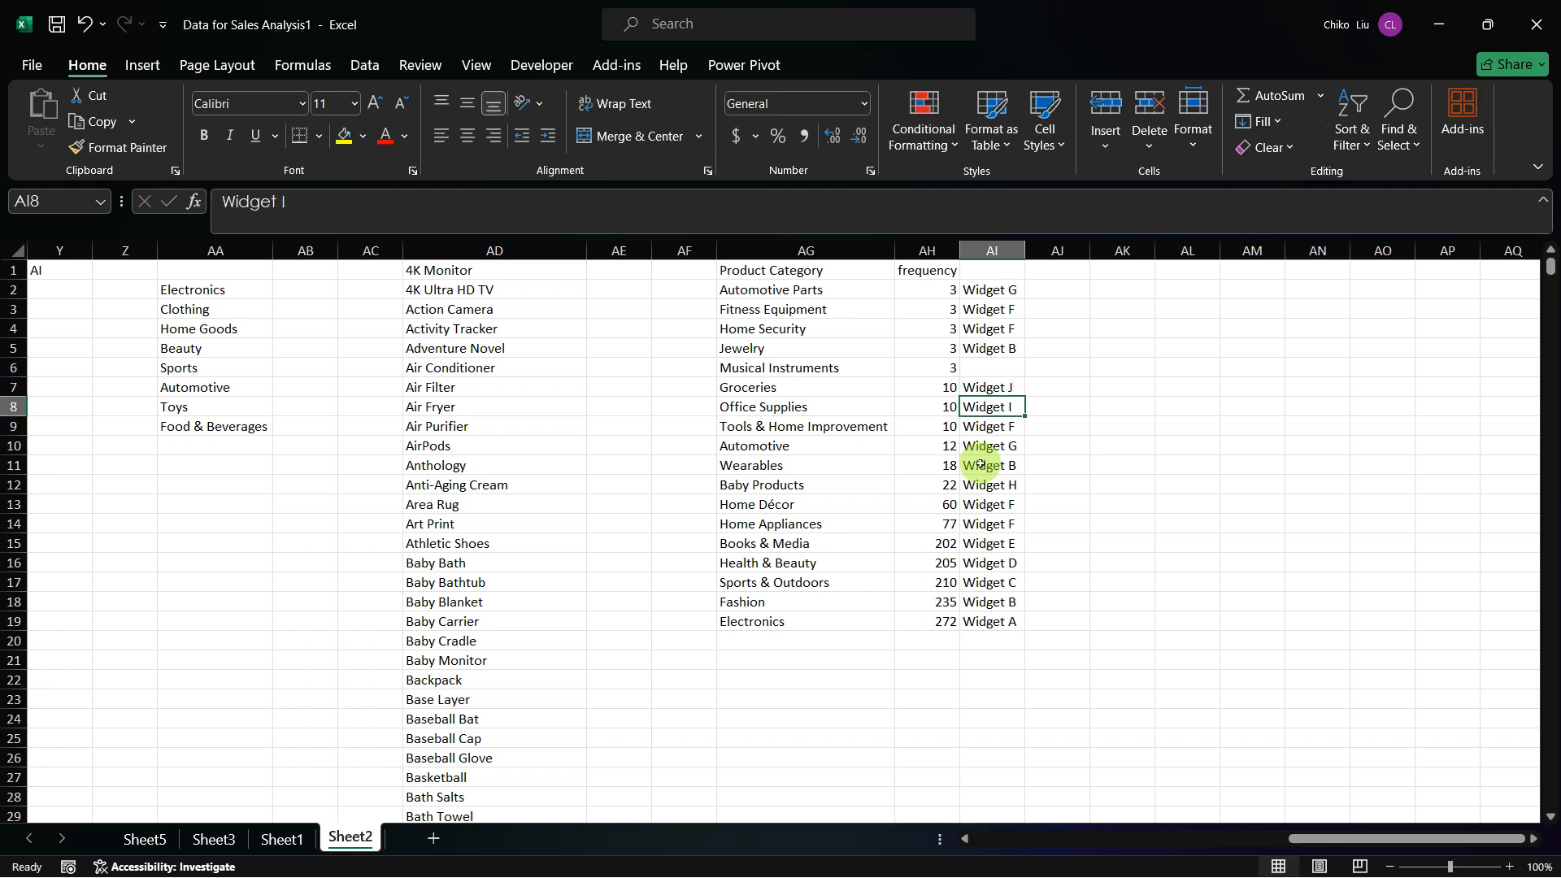
- Copy Widget A from the Electronics row to AI6 as the product group for Musical Instruments
{"action": "key", "text": "Up"}
{"action": "key", "text": "Up"}
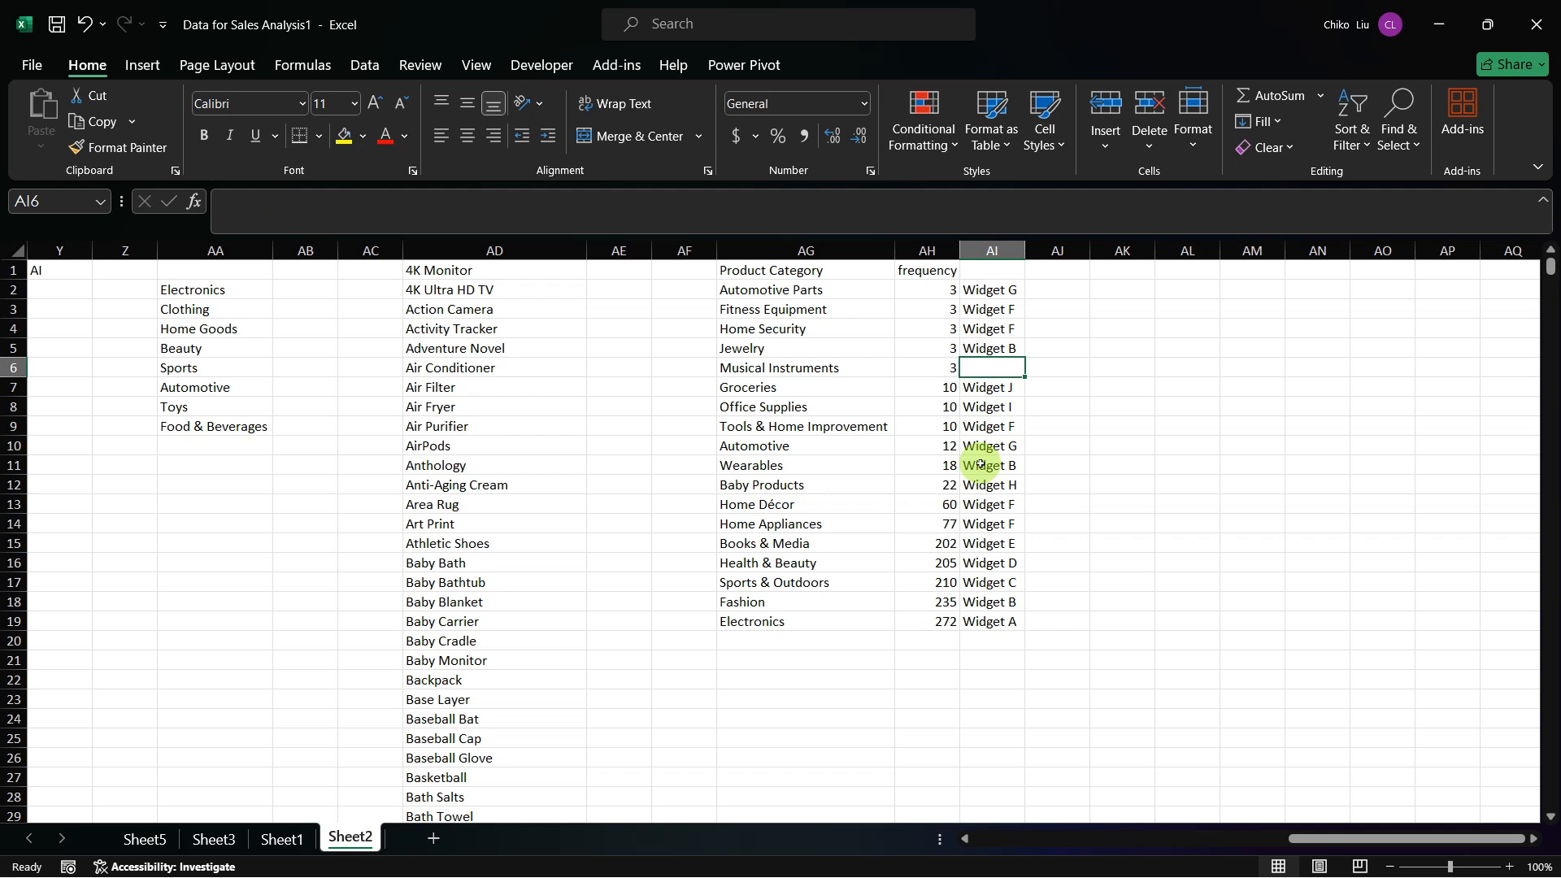
{"action": "key", "text": "Down"}
{"action": "key", "text": "ctrl+Down"}
{"action": "key", "text": "ctrl+c"}
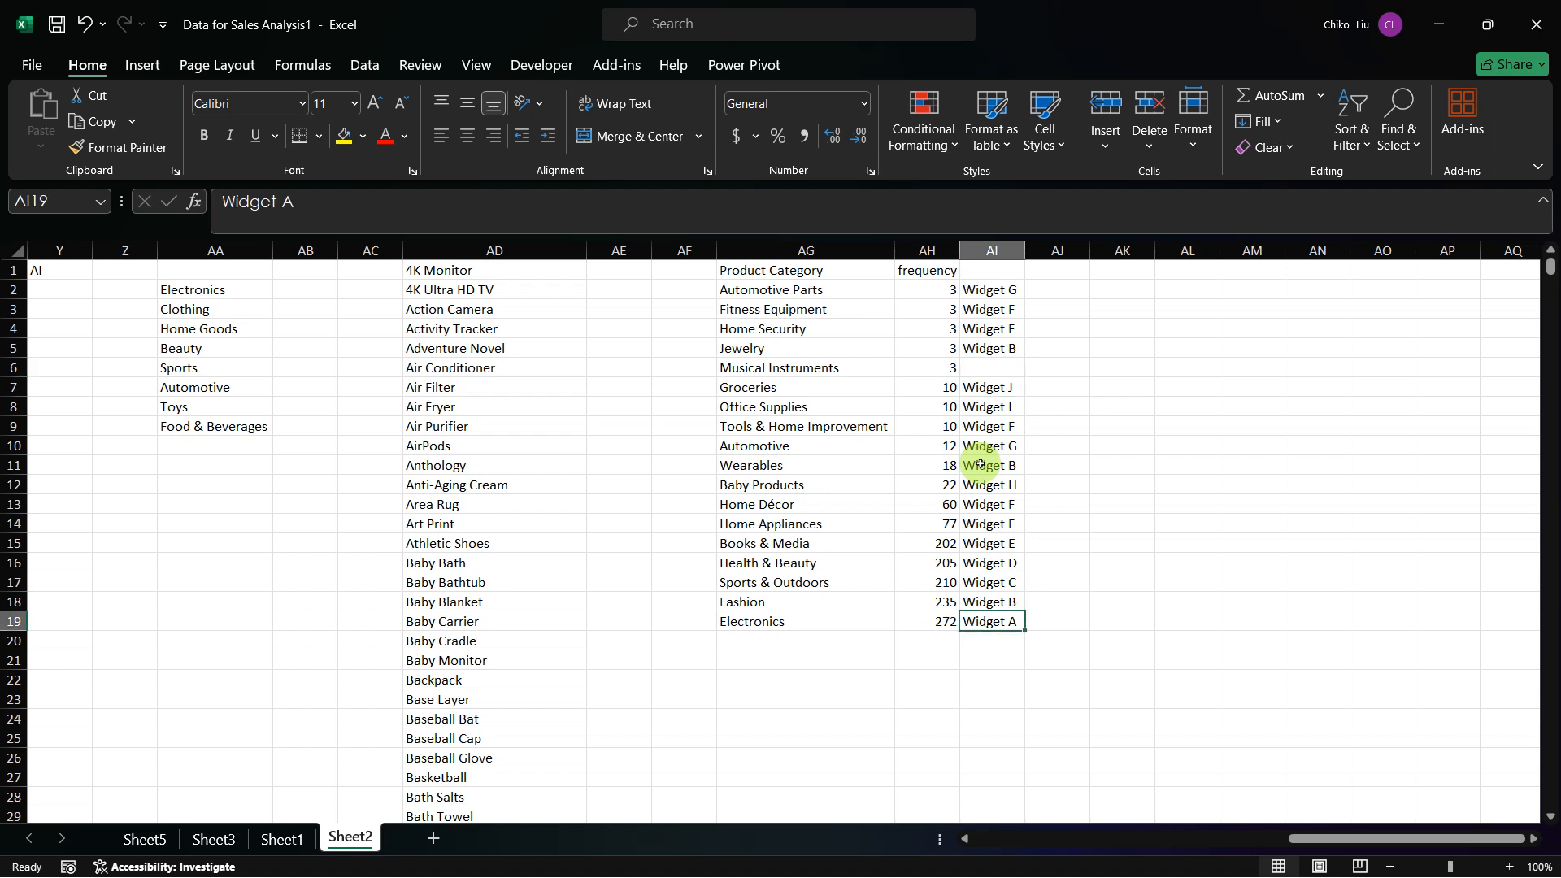
{"action": "key", "text": "ctrl+Up"}
{"action": "key", "text": "ctrl+Up"}
{"action": "key", "text": "ctrl+Down"}
{"action": "key", "text": "ctrl+Up"}
{"action": "key", "text": "Down"}
{"action": "key", "text": "ctrl+v"}
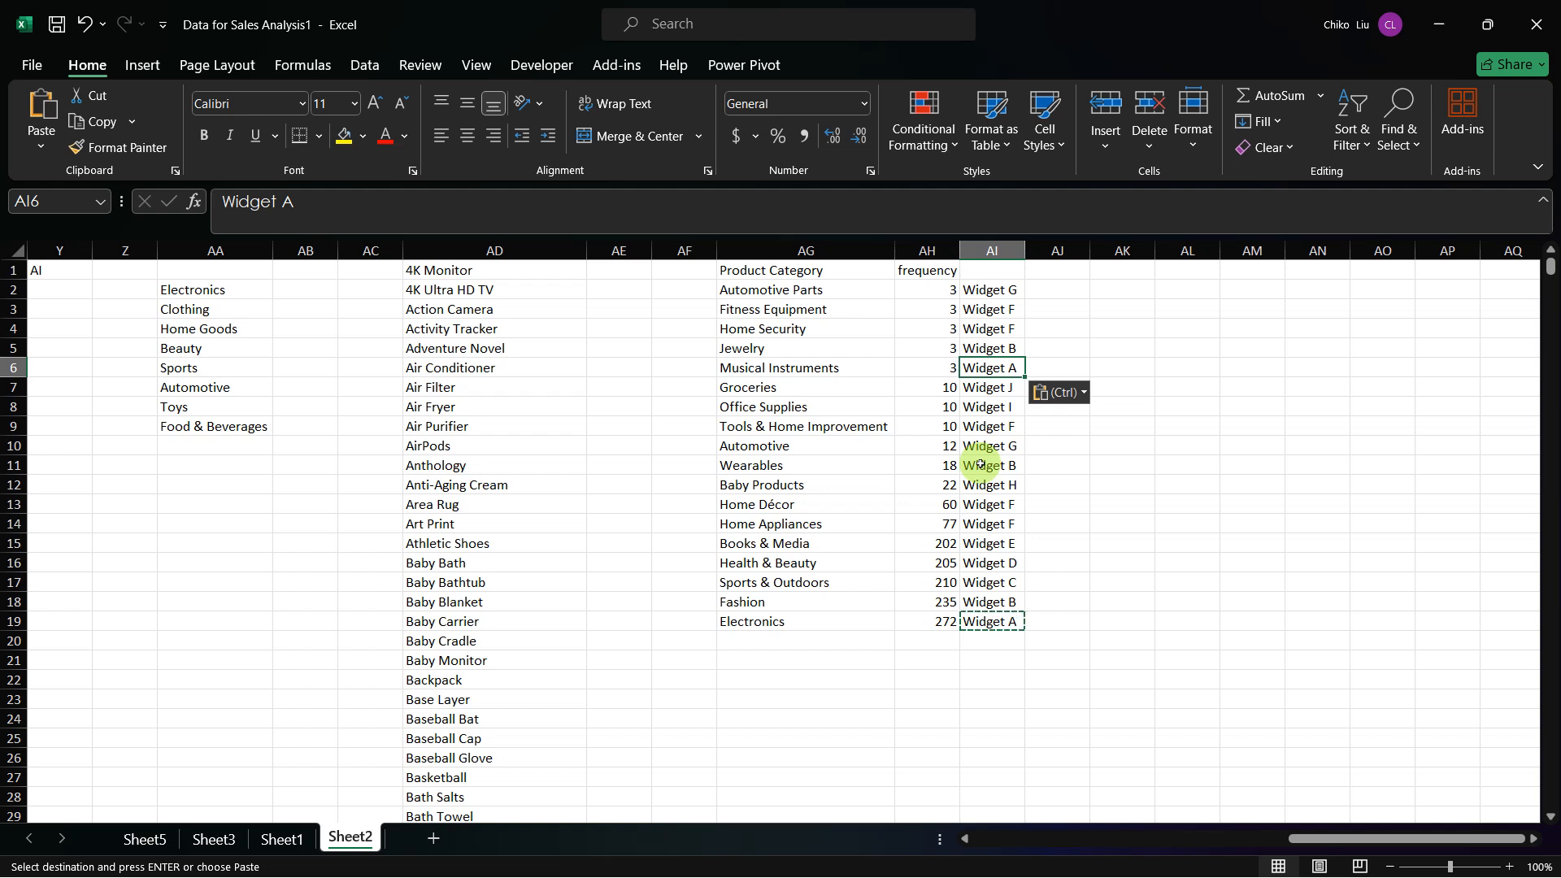
- Copy the Widget names in AI2:AI19 and paste them into column AL starting at AL2
{"action": "left_click_drag", "start_coordinate": [990, 290], "coordinate": [992, 612]}
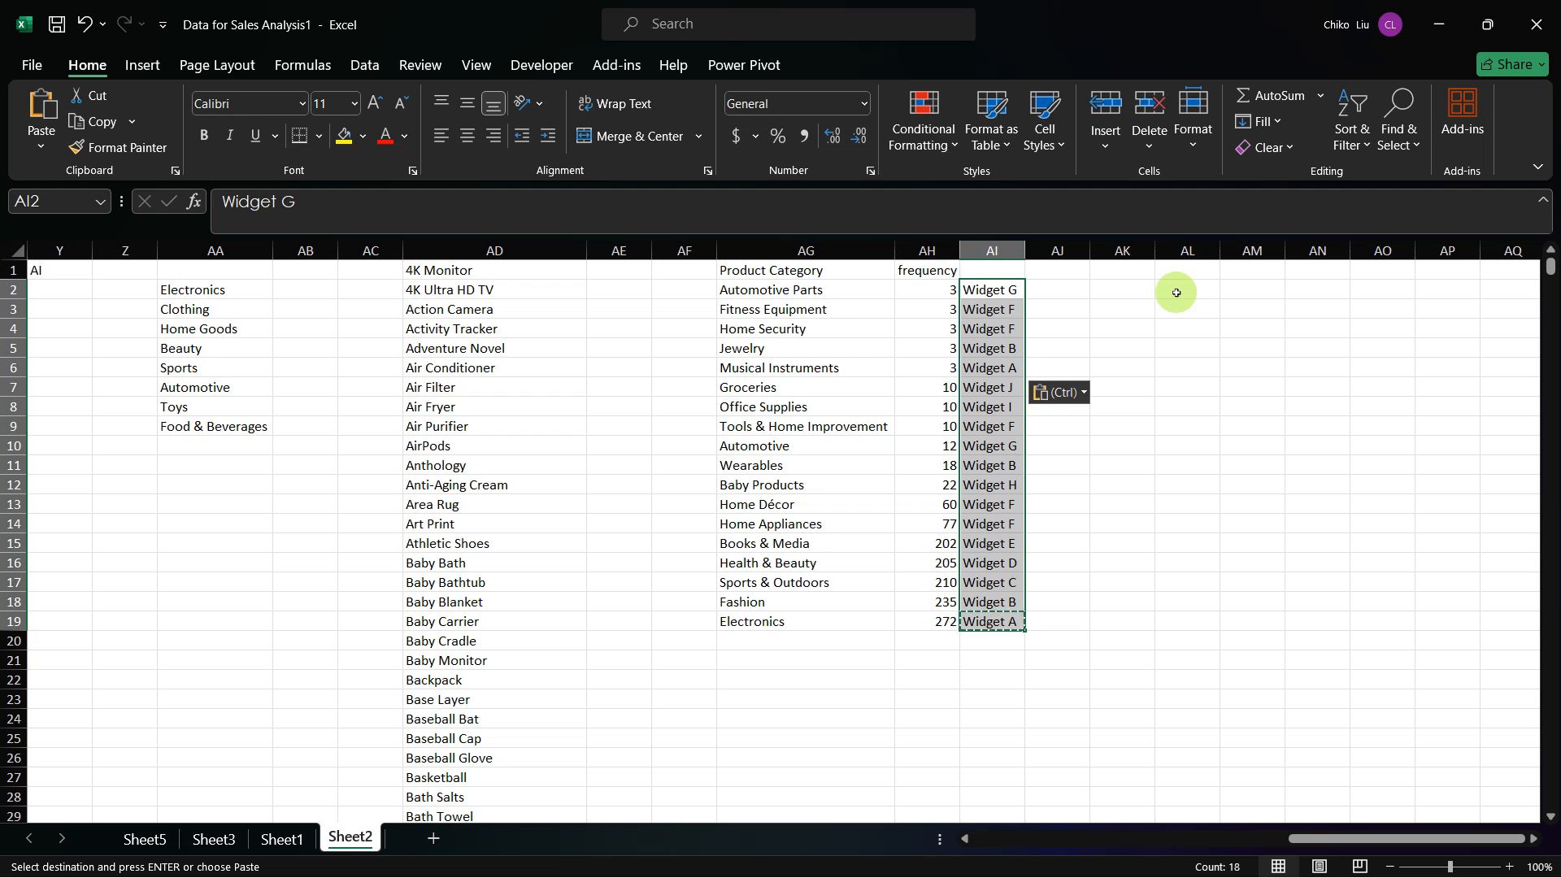
{"action": "key", "text": "ctrl+c"}
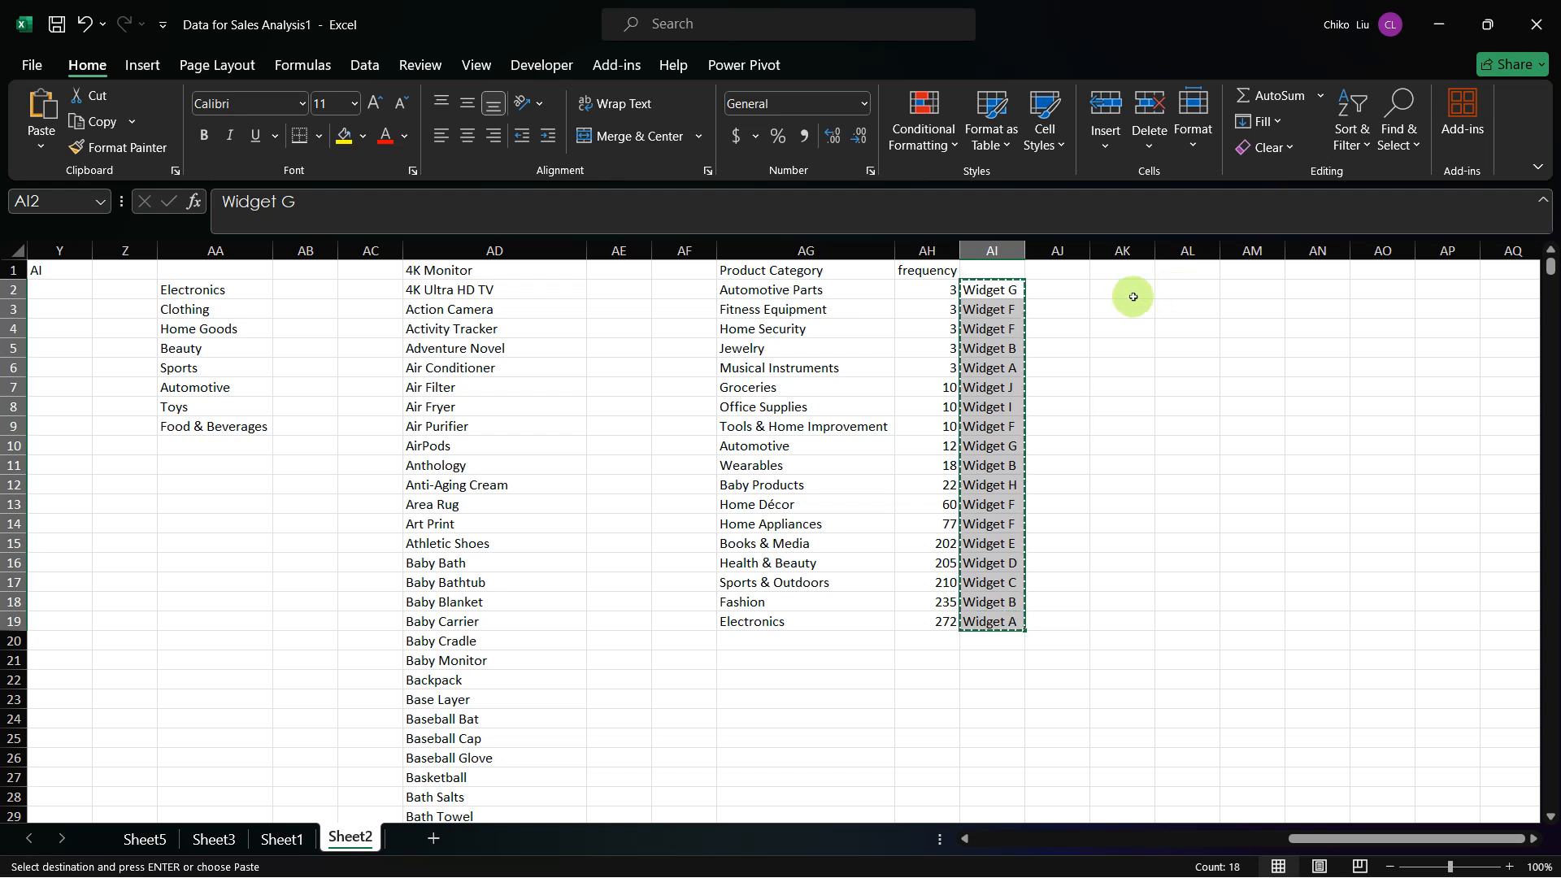
{"action": "left_click", "coordinate": [1179, 291]}
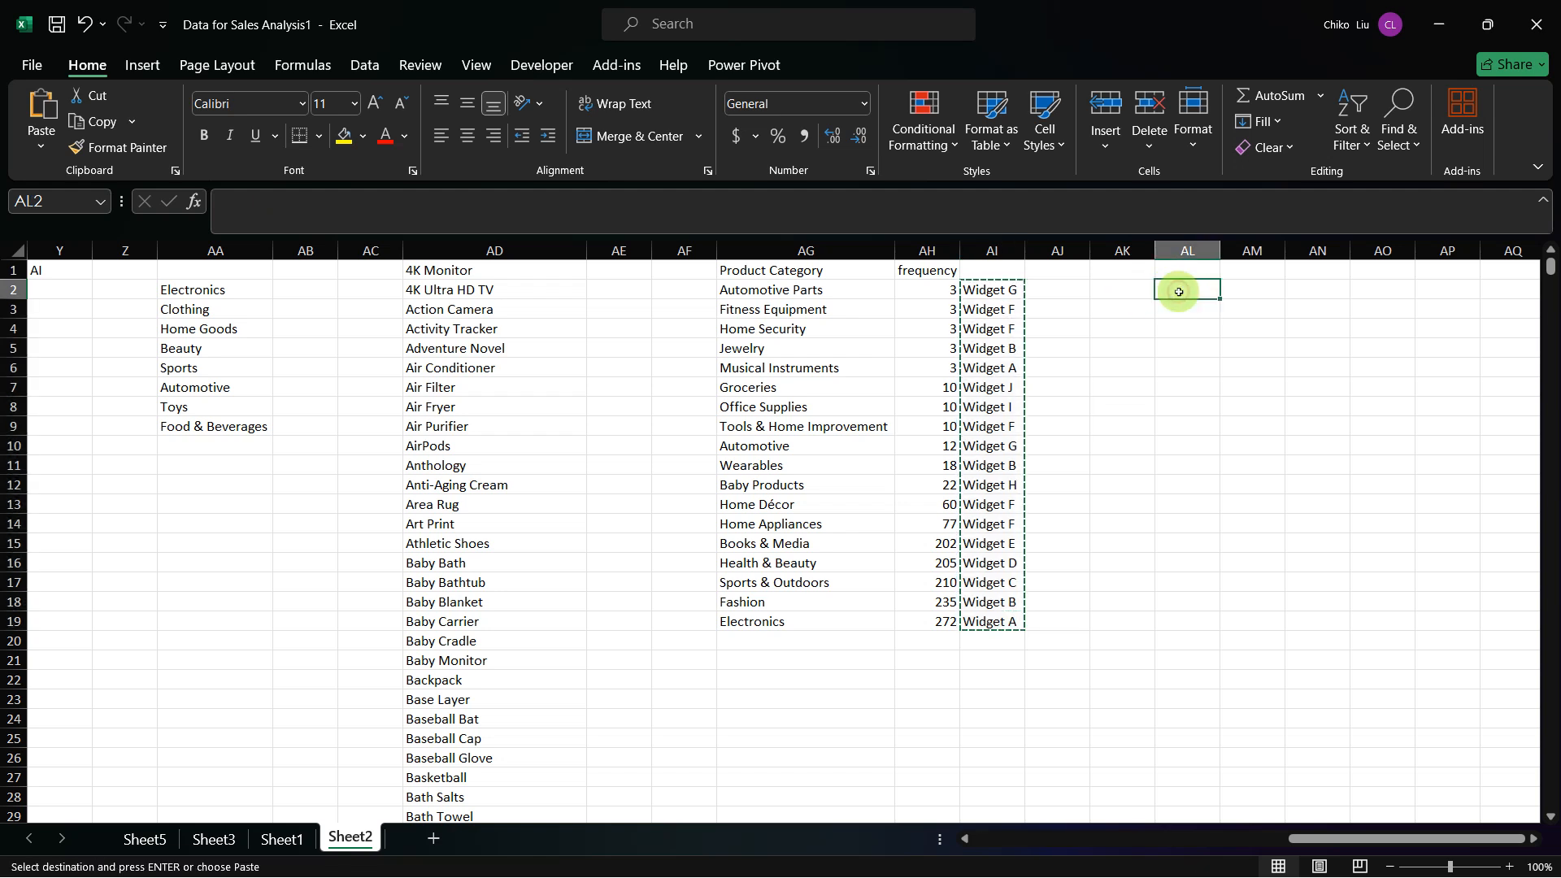
{"action": "right_click", "coordinate": [1179, 291]}
{"action": "left_click", "coordinate": [1259, 398]}
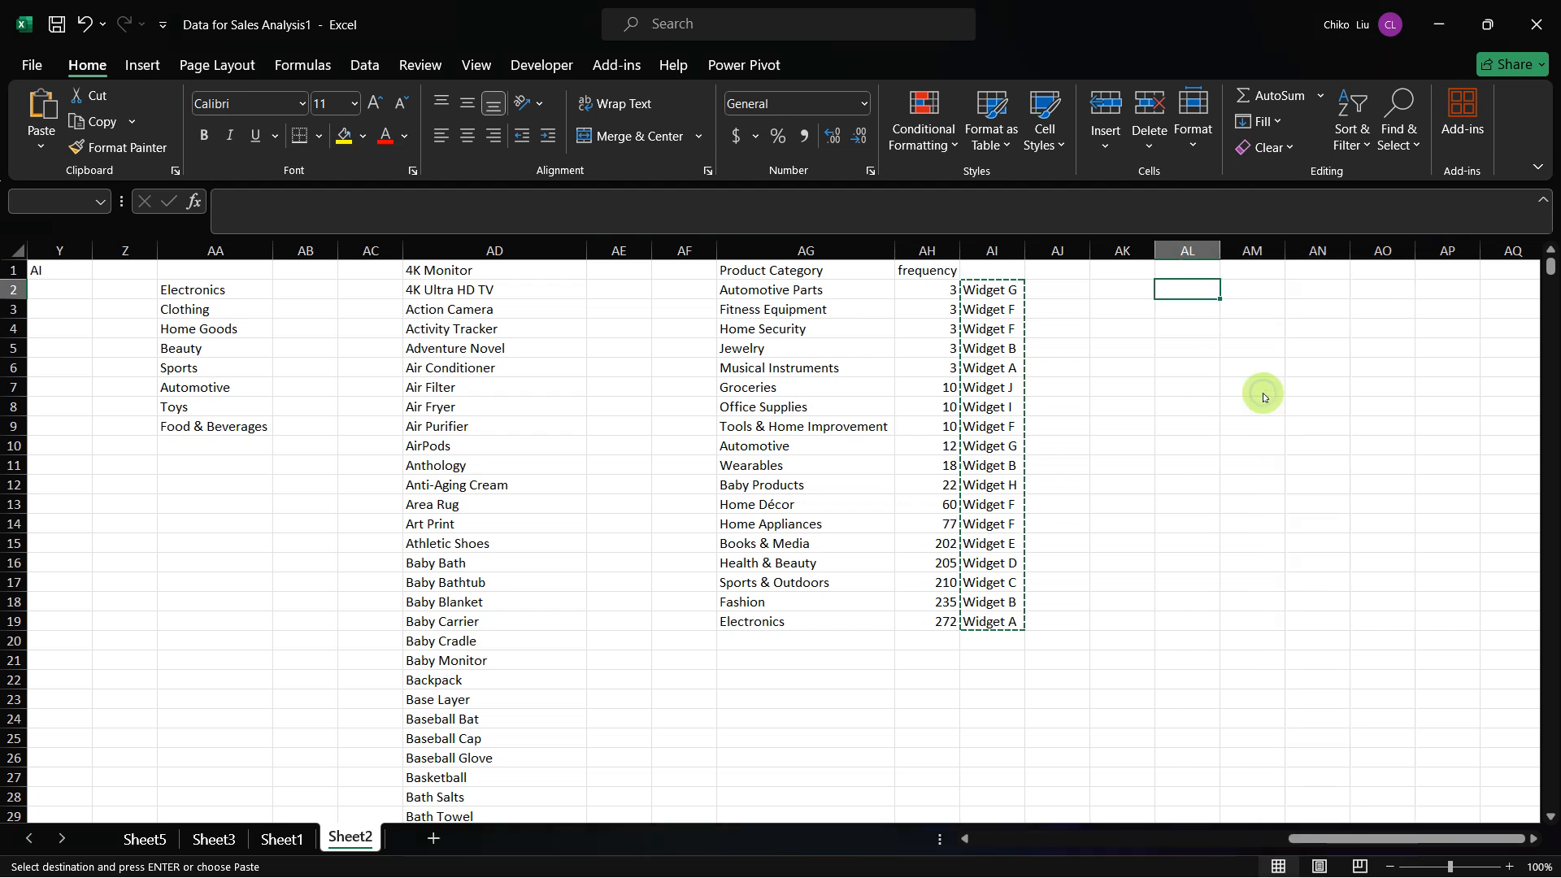
- Remove the duplicate Widget names from column AL
{"action": "left_click", "coordinate": [1188, 256]}
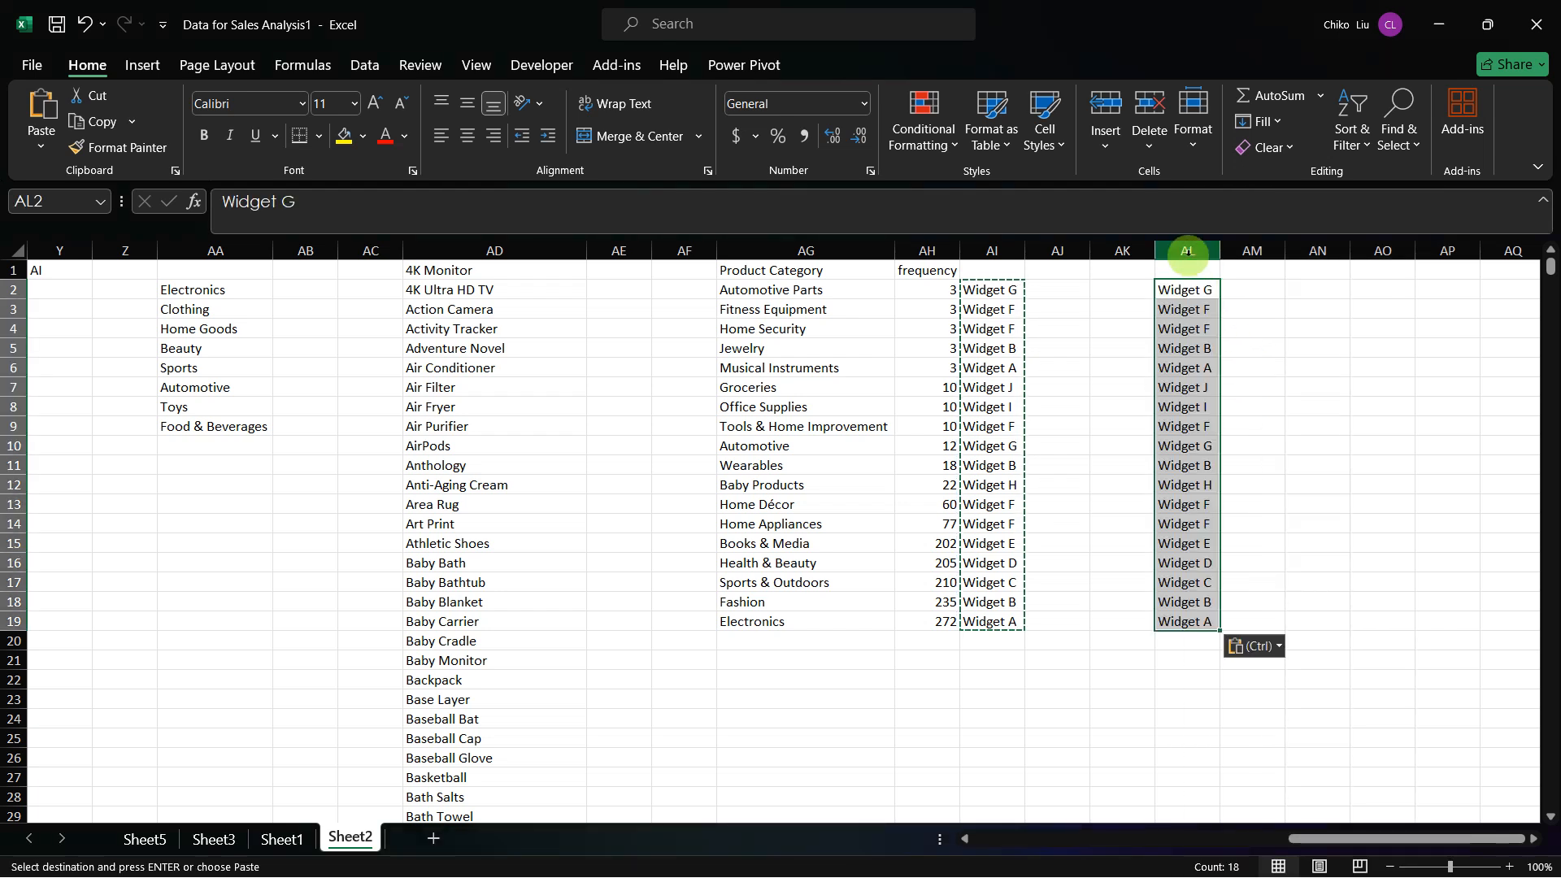
{"action": "left_click", "coordinate": [365, 63]}
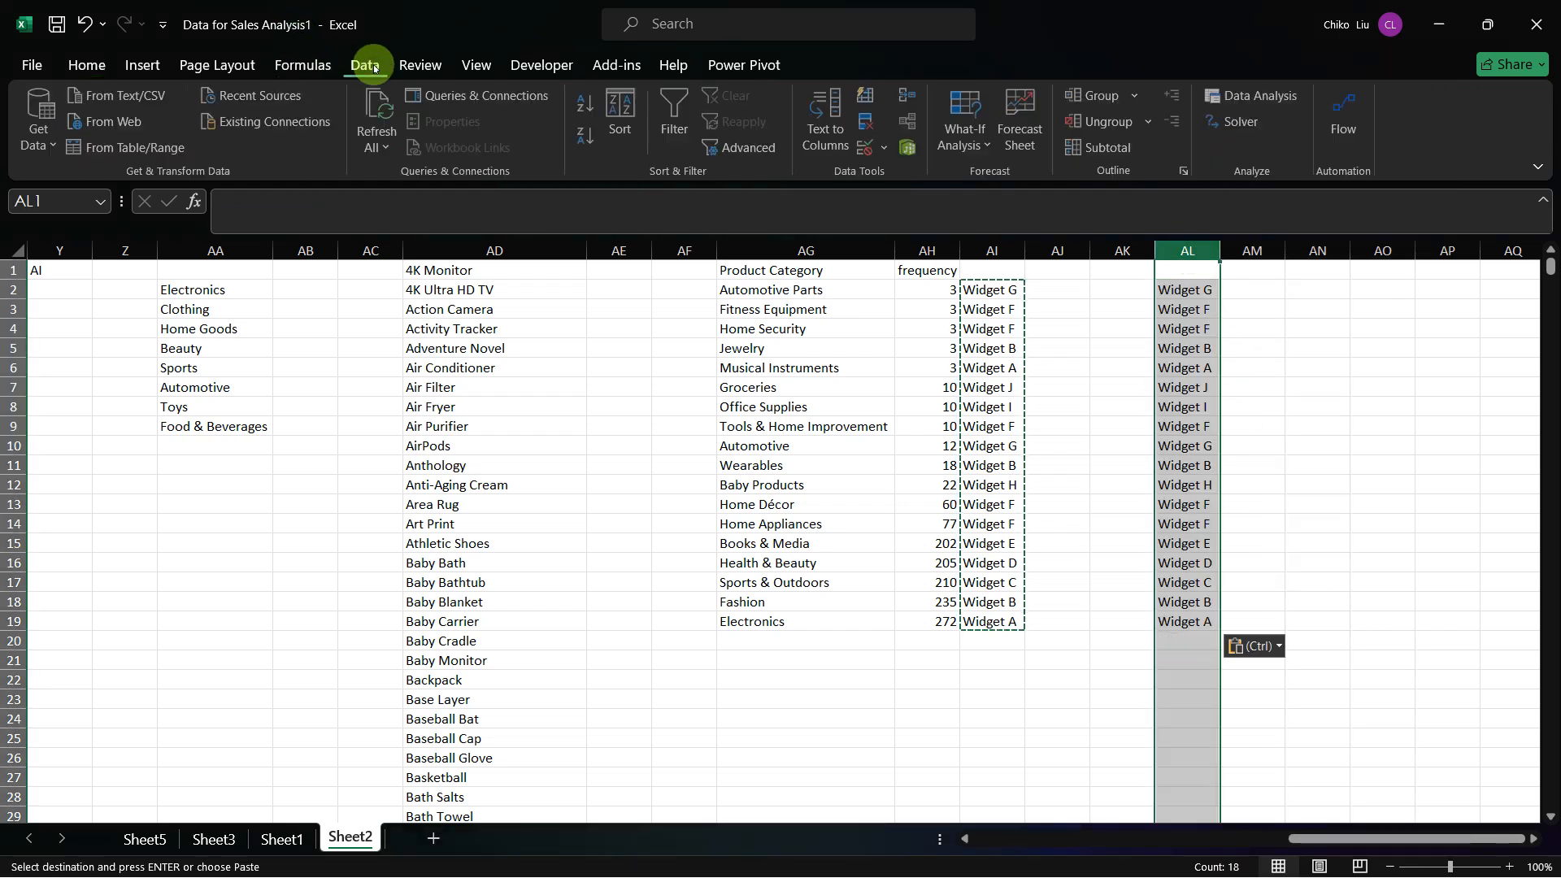
{"action": "left_click", "coordinate": [869, 122]}
{"action": "left_click", "coordinate": [1075, 841]}
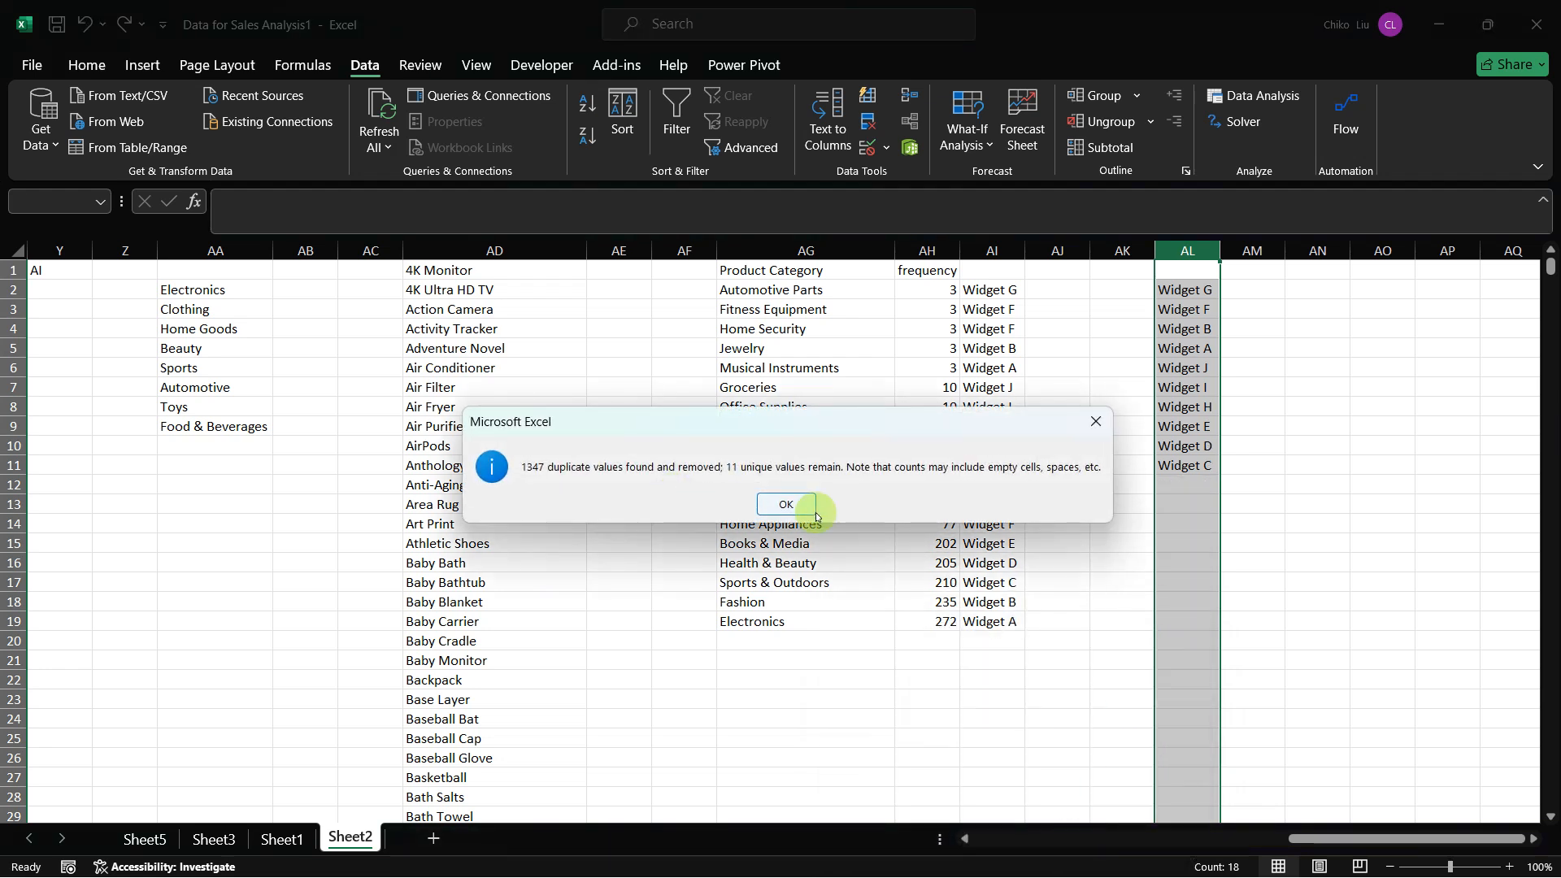
{"action": "key", "text": "Return"}
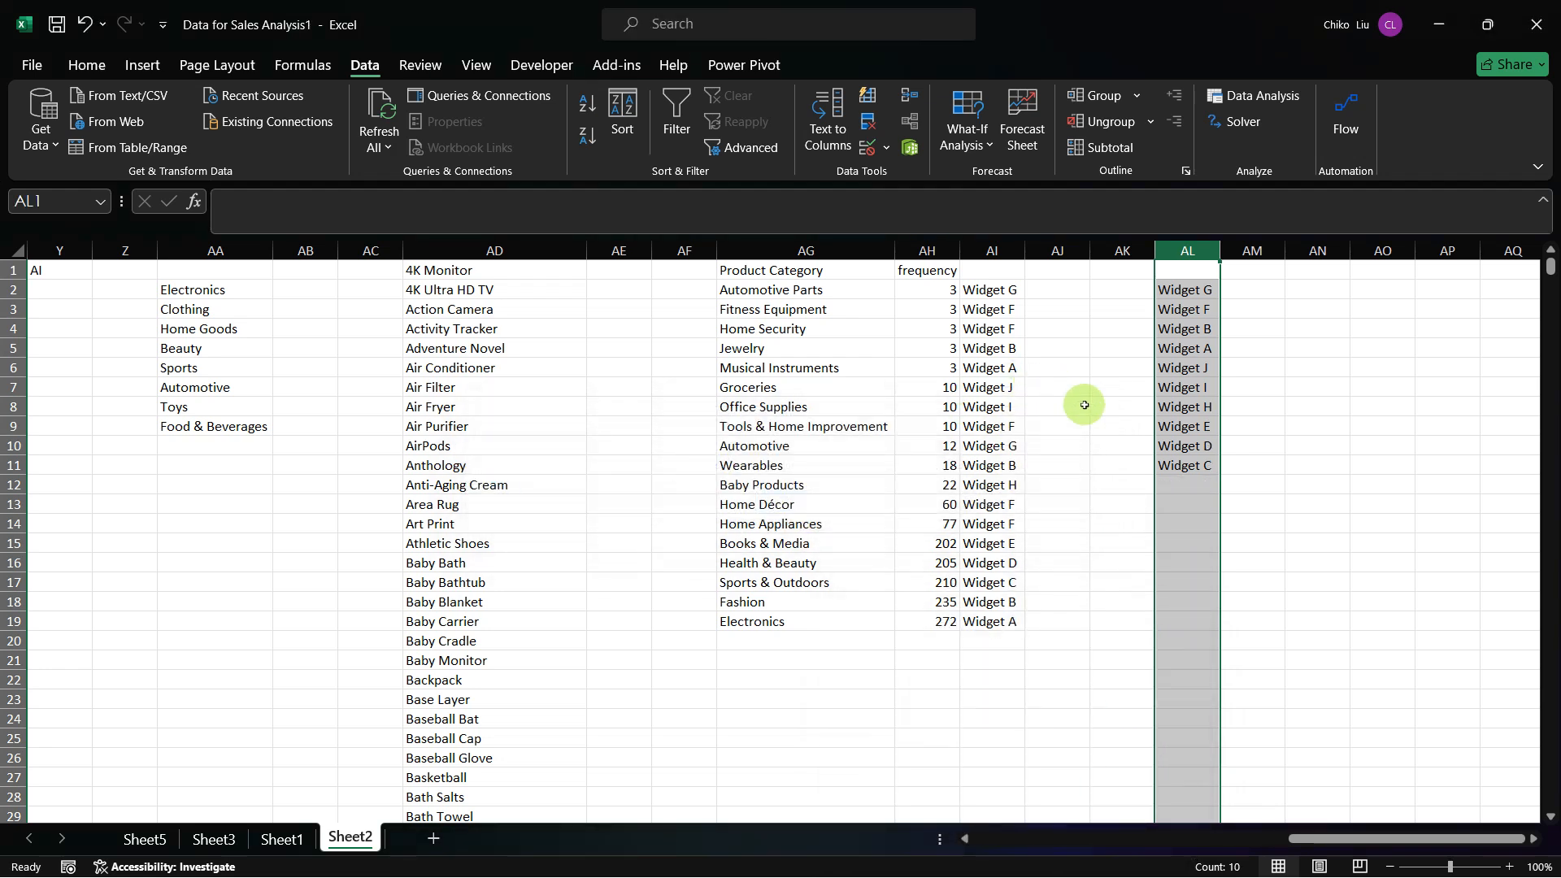
- Start a SUMIF formula in AM2 beside the first unique Widget name, using the absolute range $AI$2:$AI$19
{"action": "left_click", "coordinate": [1248, 290]}
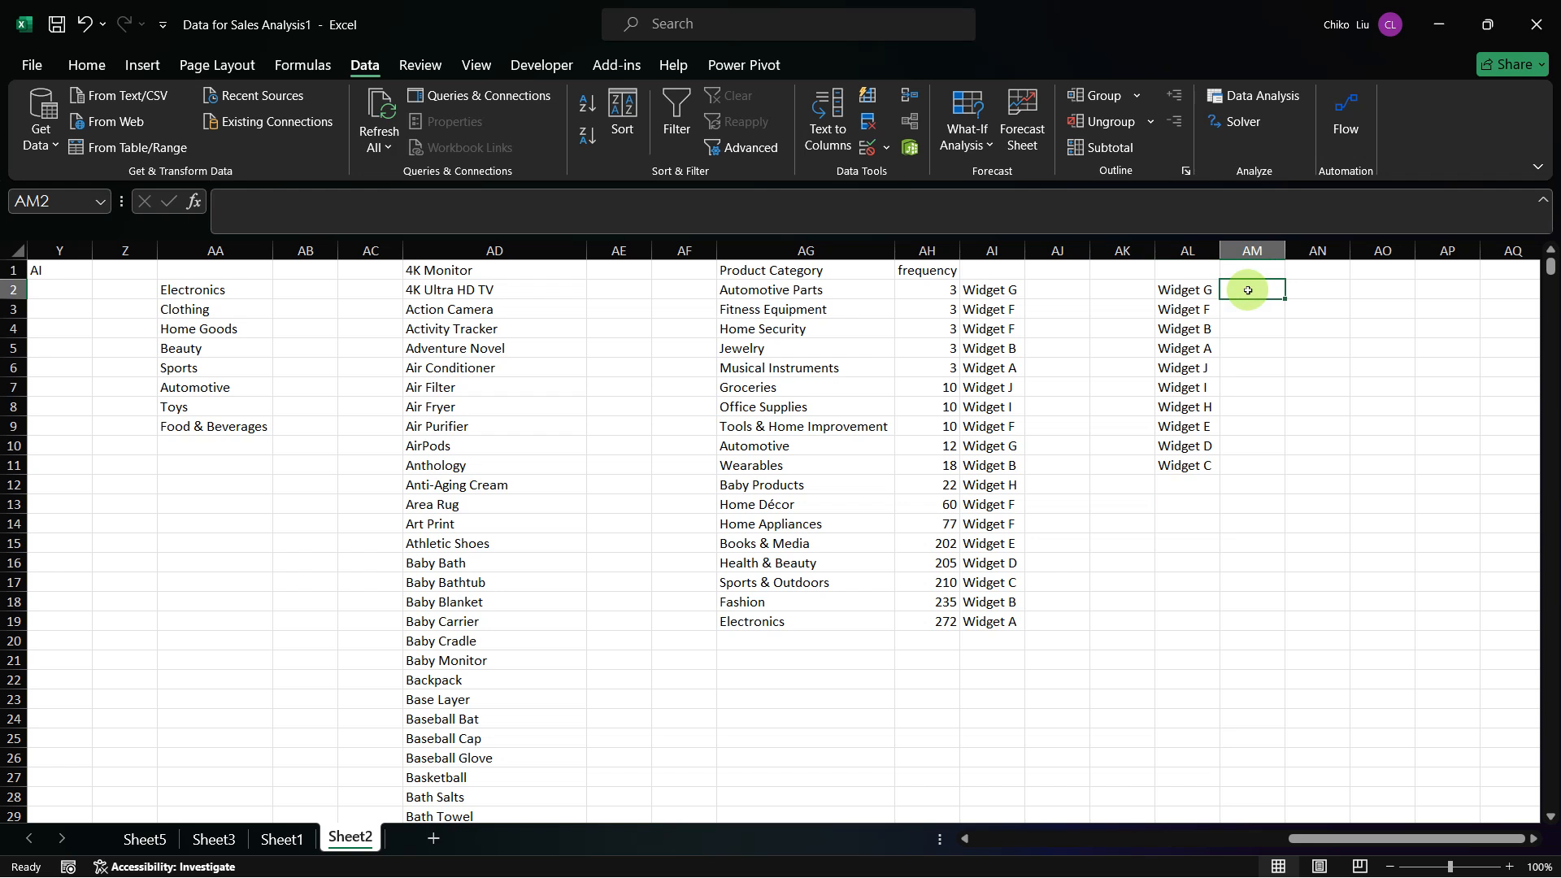
{"action": "type", "text": "=sumif"}
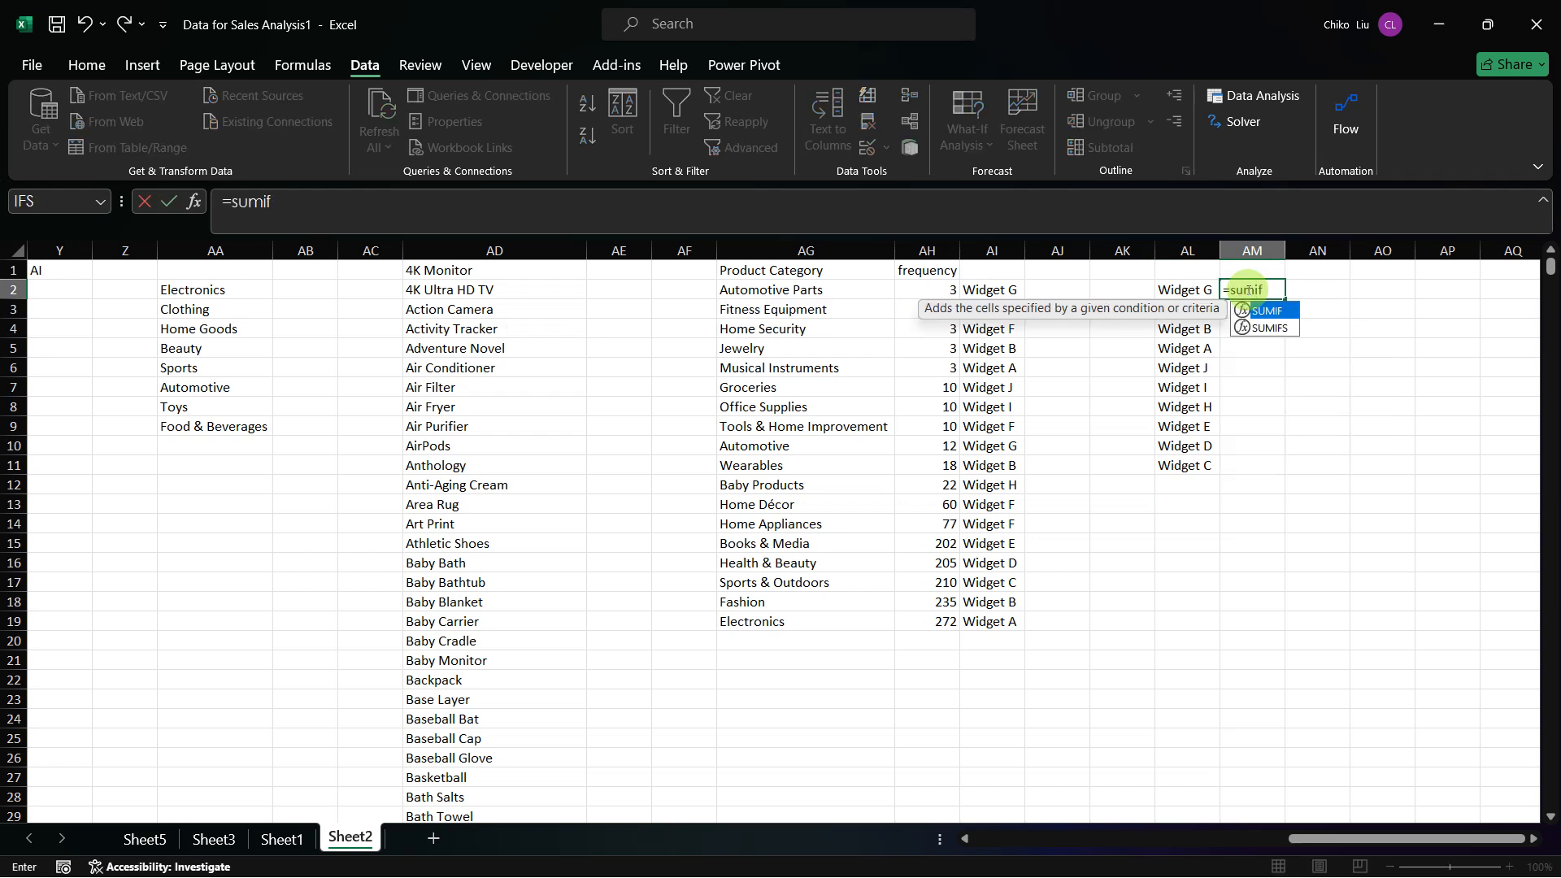
{"action": "key", "text": "Tab"}
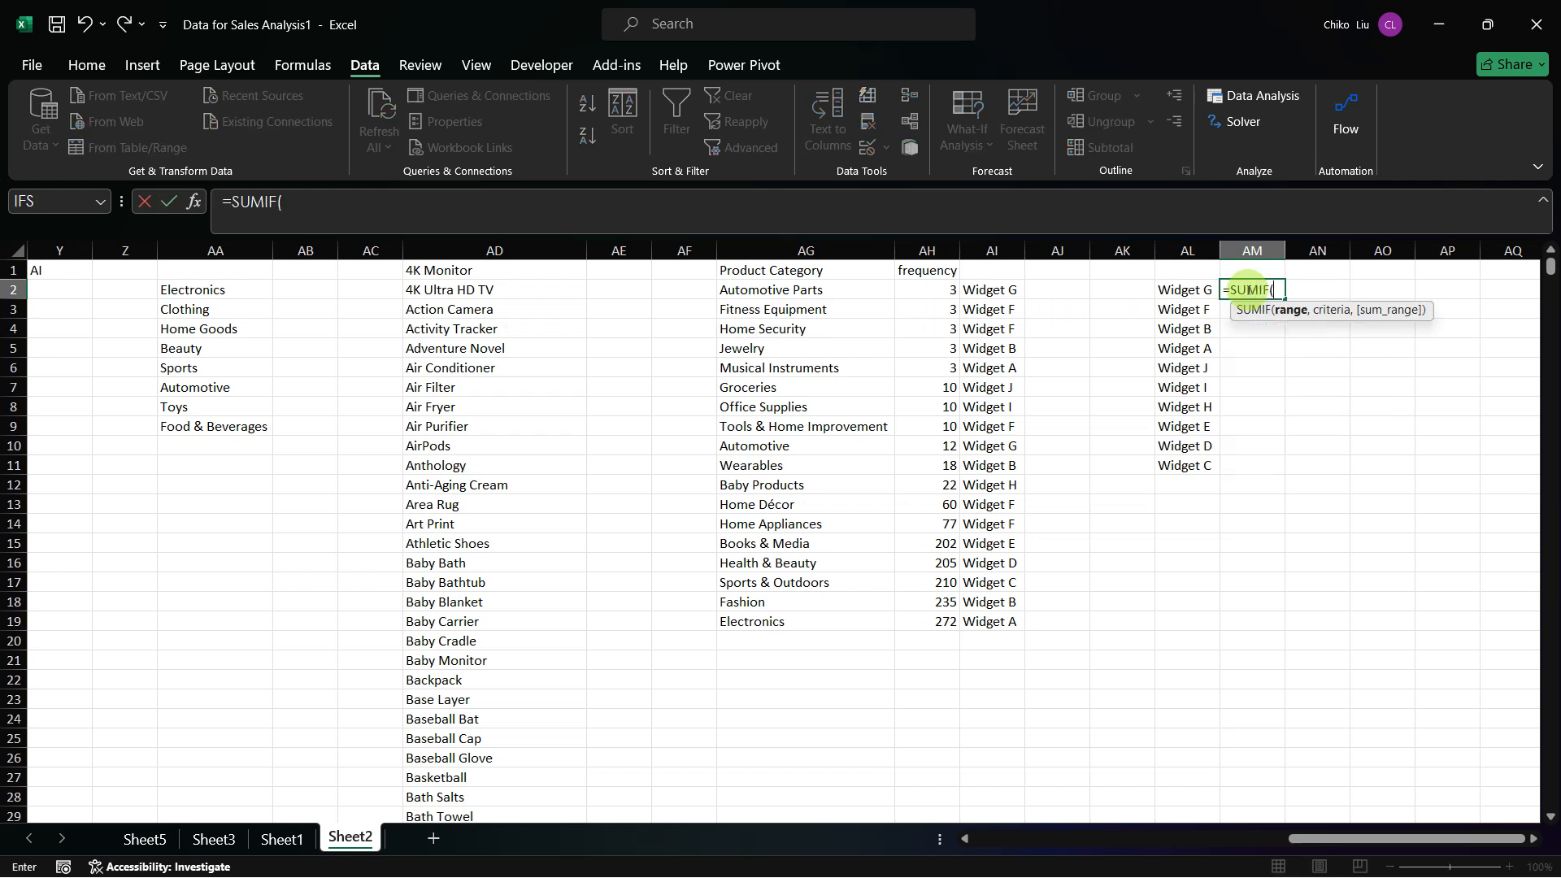
{"action": "key", "text": "Left"}
{"action": "key", "text": "Left"}
{"action": "key", "text": "Left"}
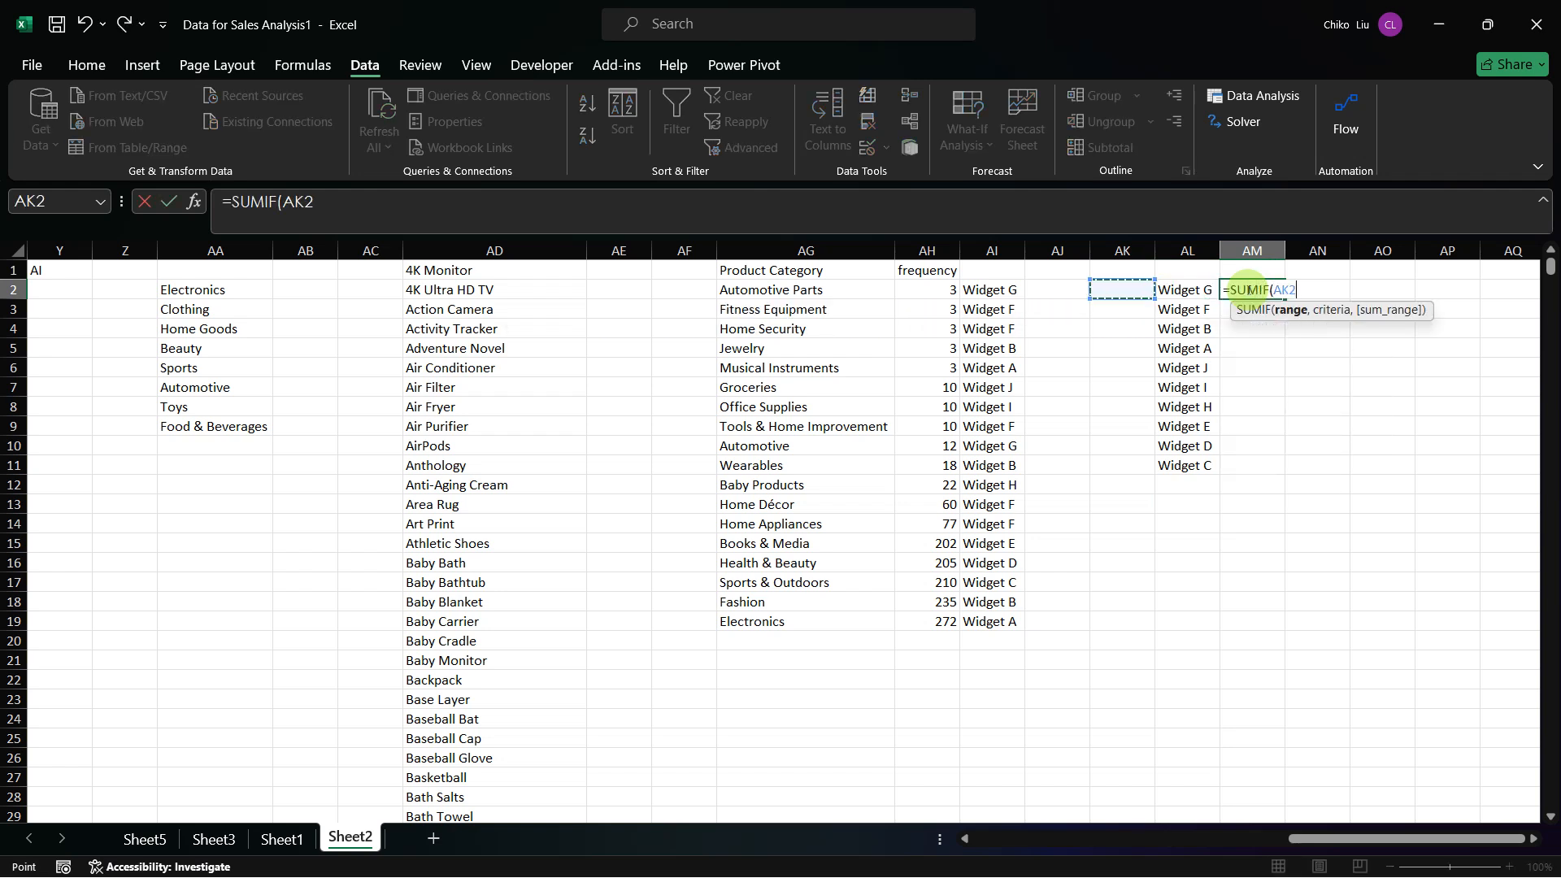
{"action": "key", "text": "Left"}
{"action": "key", "text": "ctrl+shift+Down"}
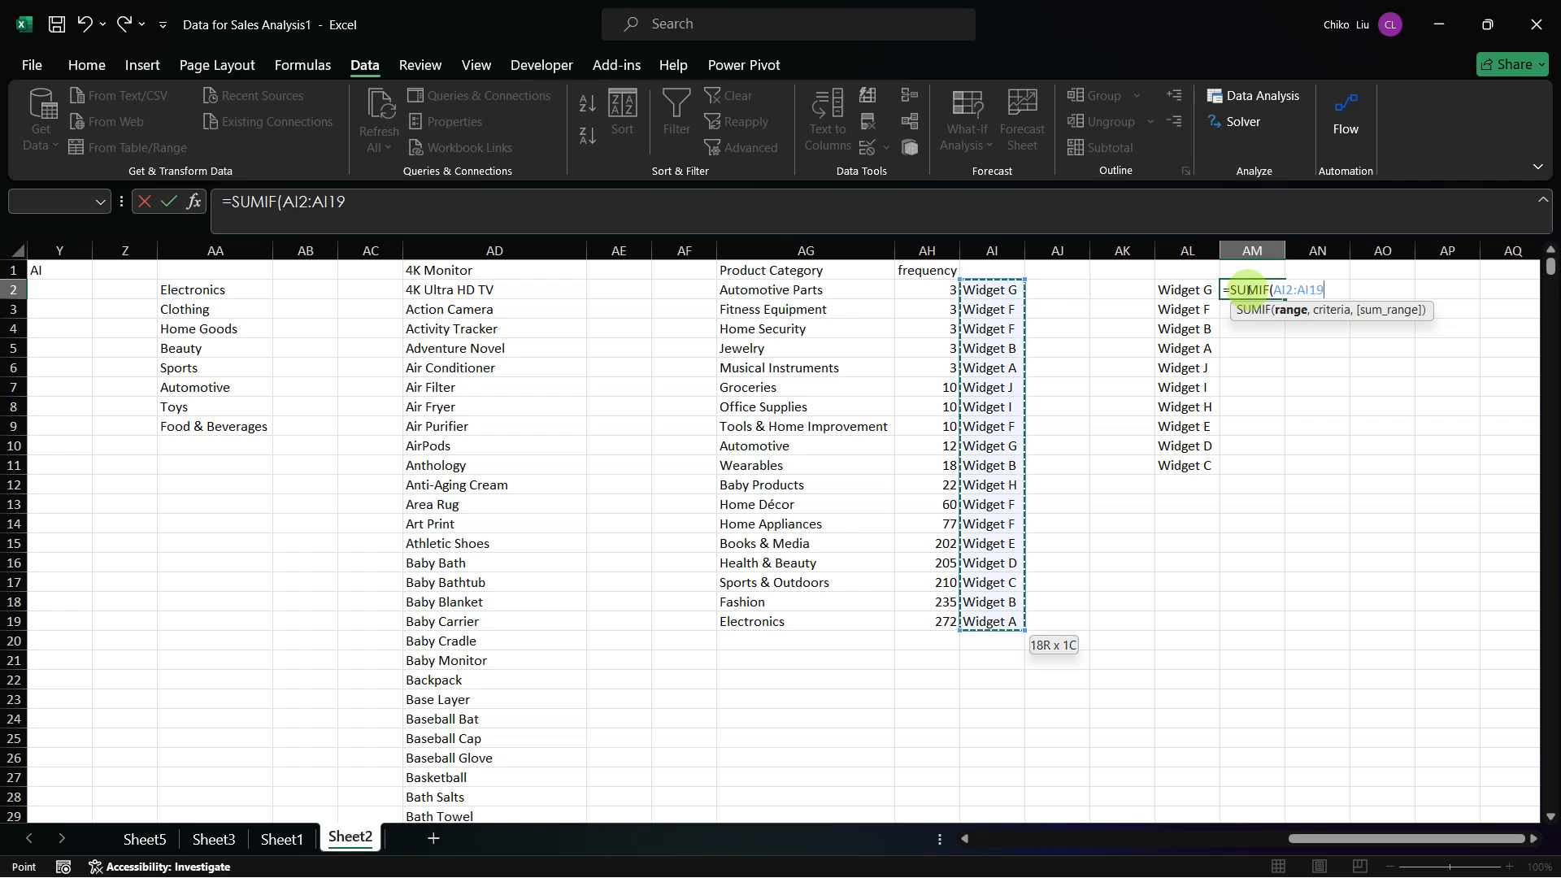
{"action": "key", "text": "F4"}
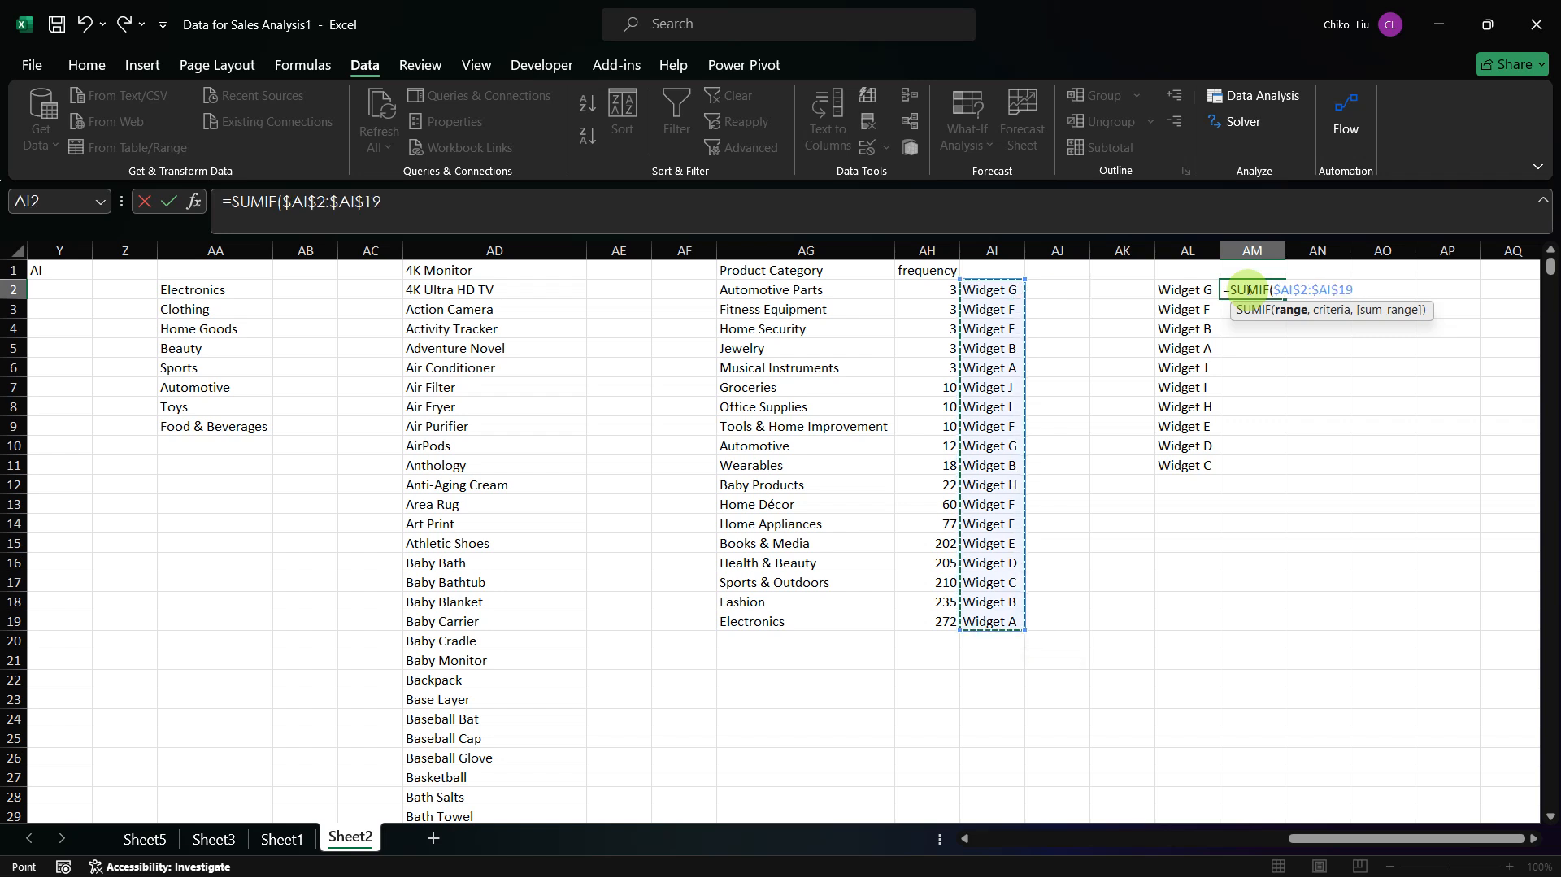
- Complete the AM2 SUMIF with criteria $AL2 and sum range AH2:AH19, and fill it down to AM11
{"action": "type", "text": ","}
{"action": "left_click", "coordinate": [1196, 289]}
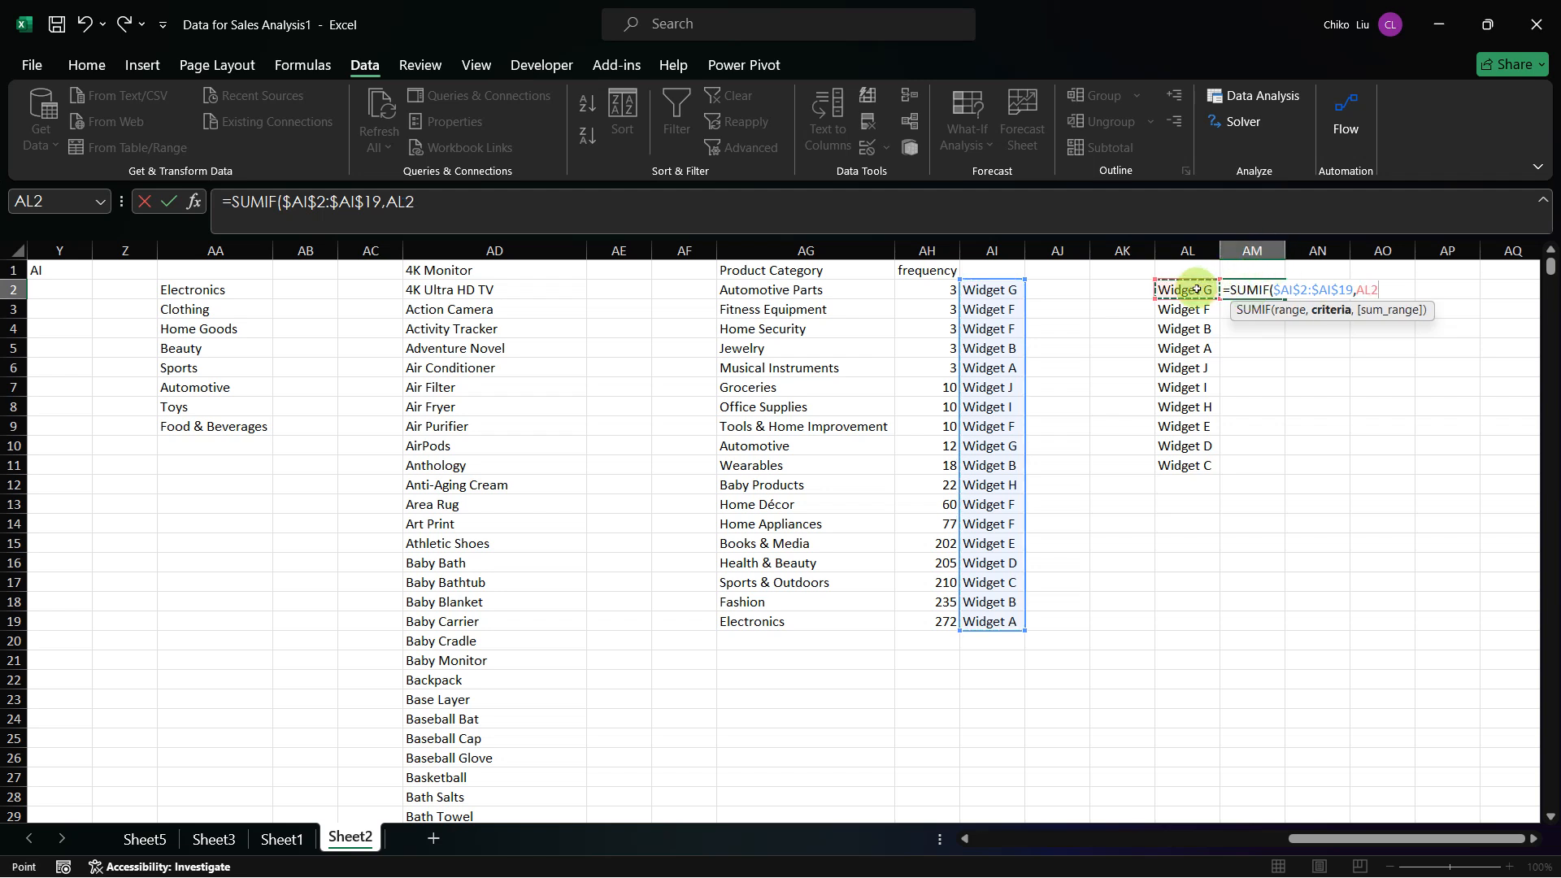
{"action": "key", "text": "F4"}
{"action": "key", "text": "F4"}
{"action": "key", "text": "F4"}
{"action": "type", "text": ","}
{"action": "left_click", "coordinate": [939, 290]}
{"action": "key", "text": "ctrl+shift+Down"}
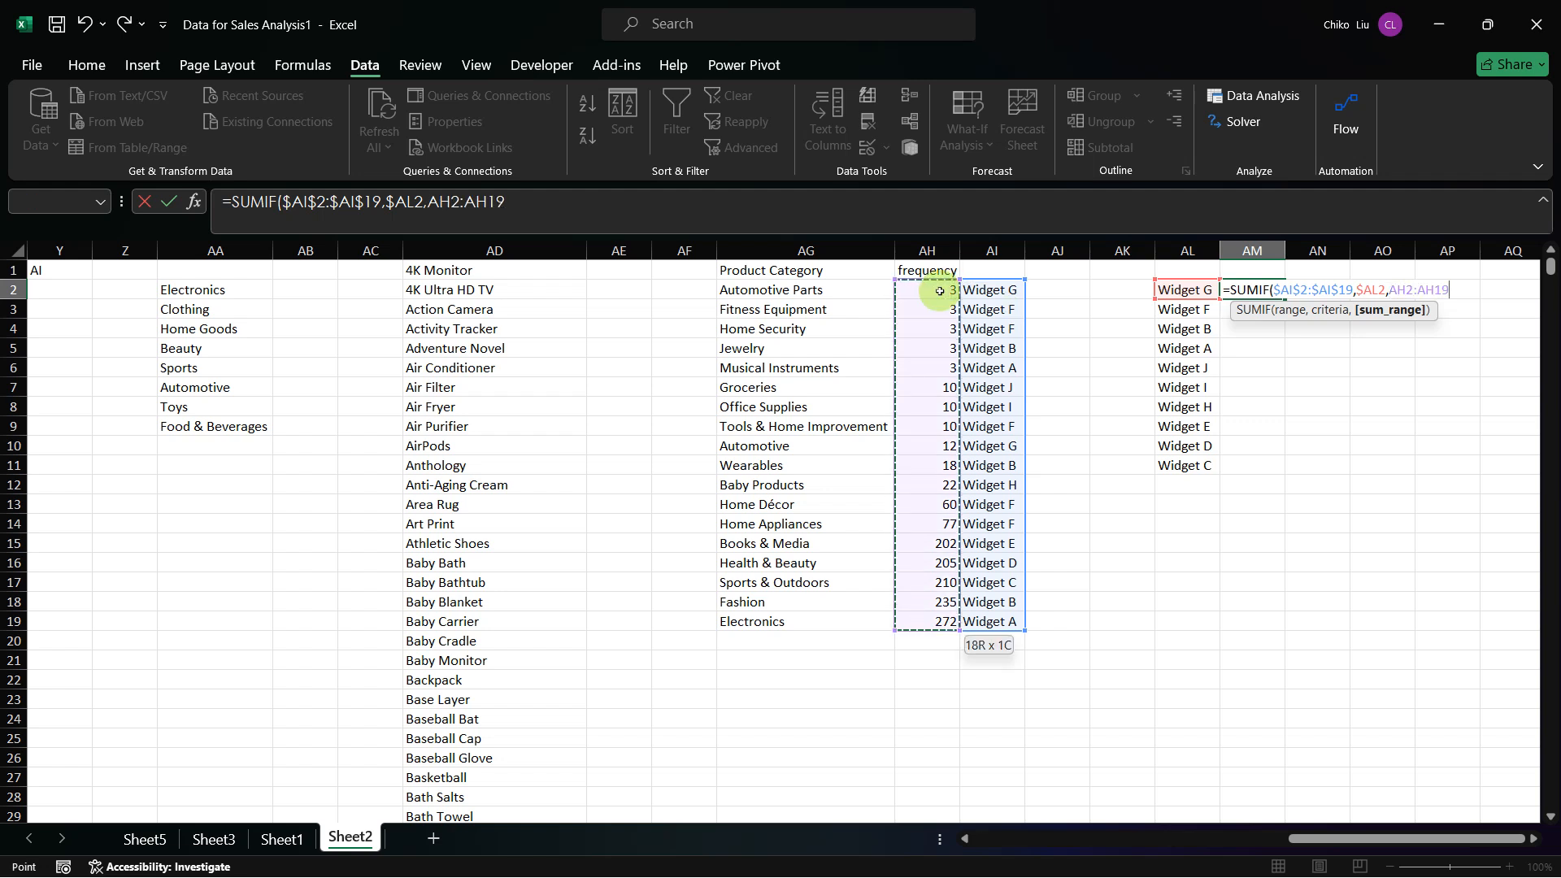
{"action": "key", "text": "Return"}
{"action": "key", "text": "Up"}
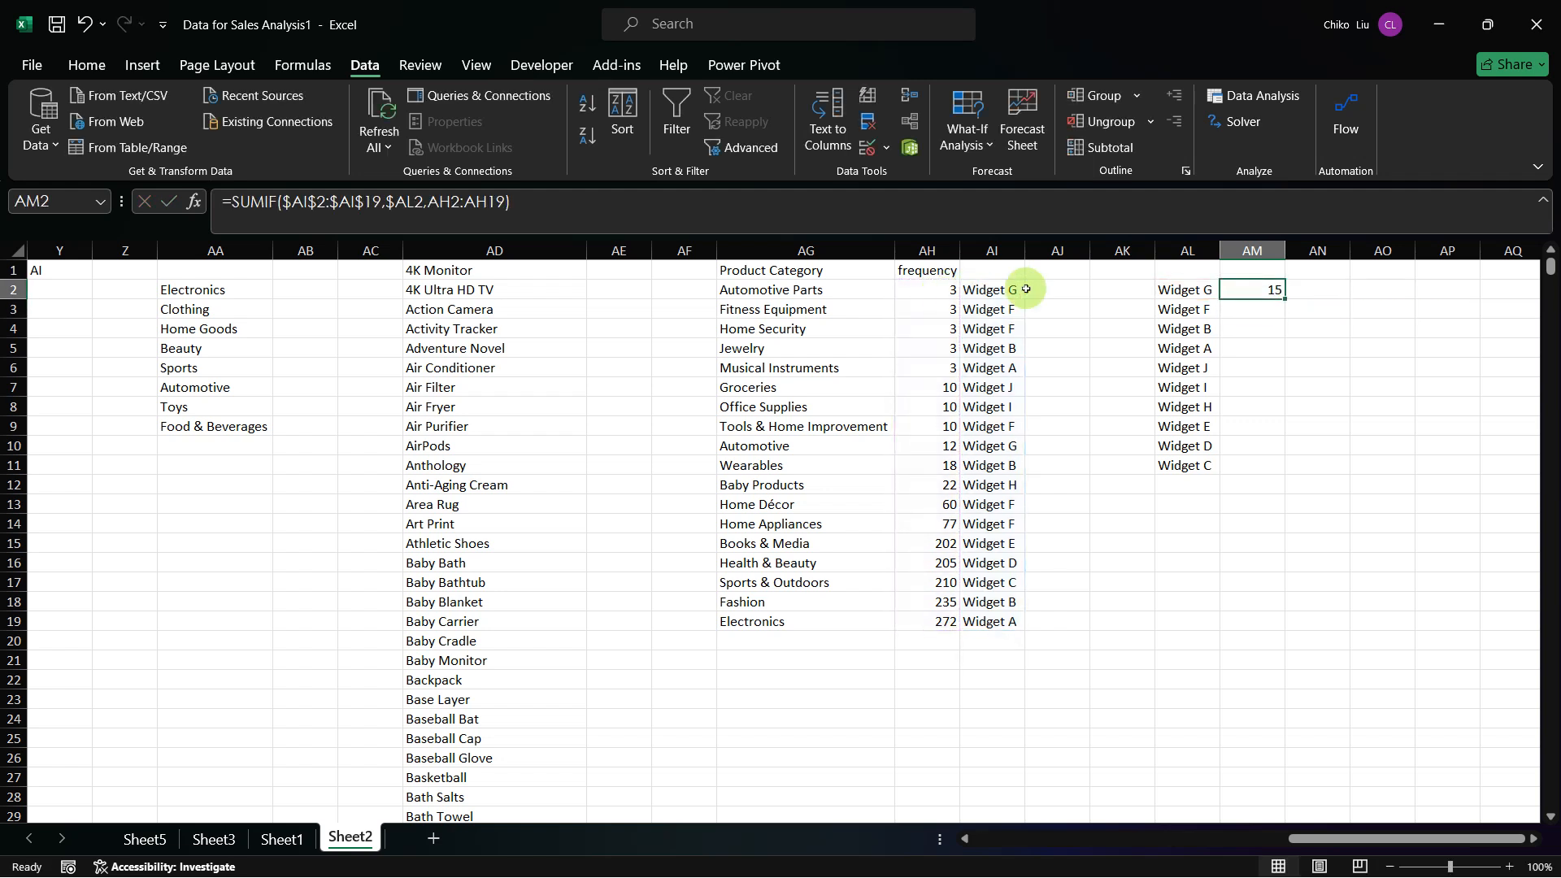
{"action": "double_click", "coordinate": [1283, 299]}
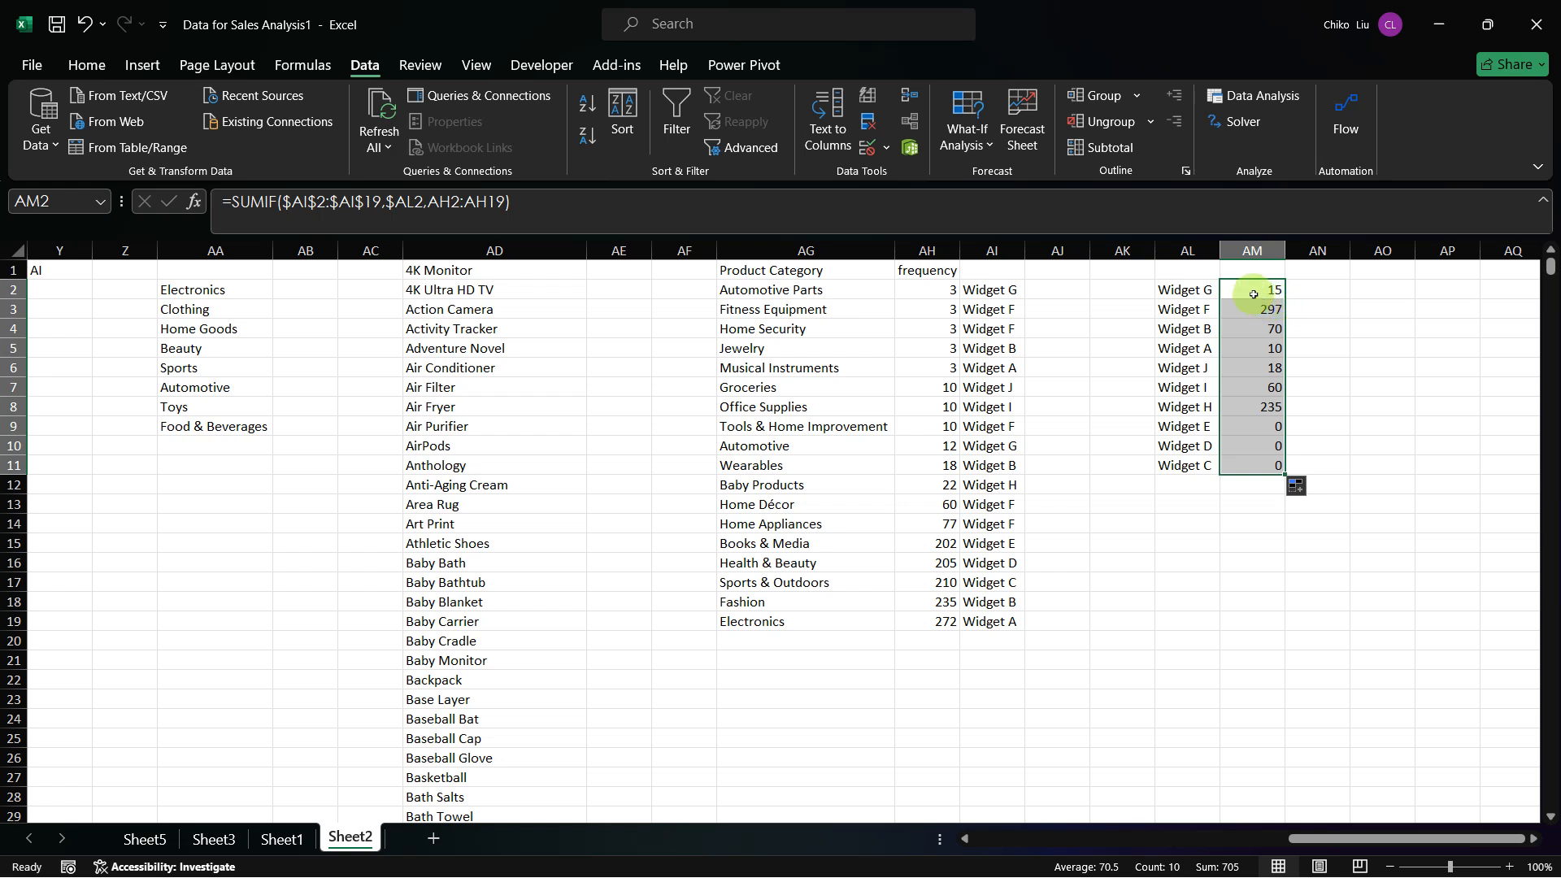
- Make the AM2 formula's sum range absolute as $AH$2:$AH$19 and refill the formula down to AM11
{"action": "left_click", "coordinate": [1253, 294]}
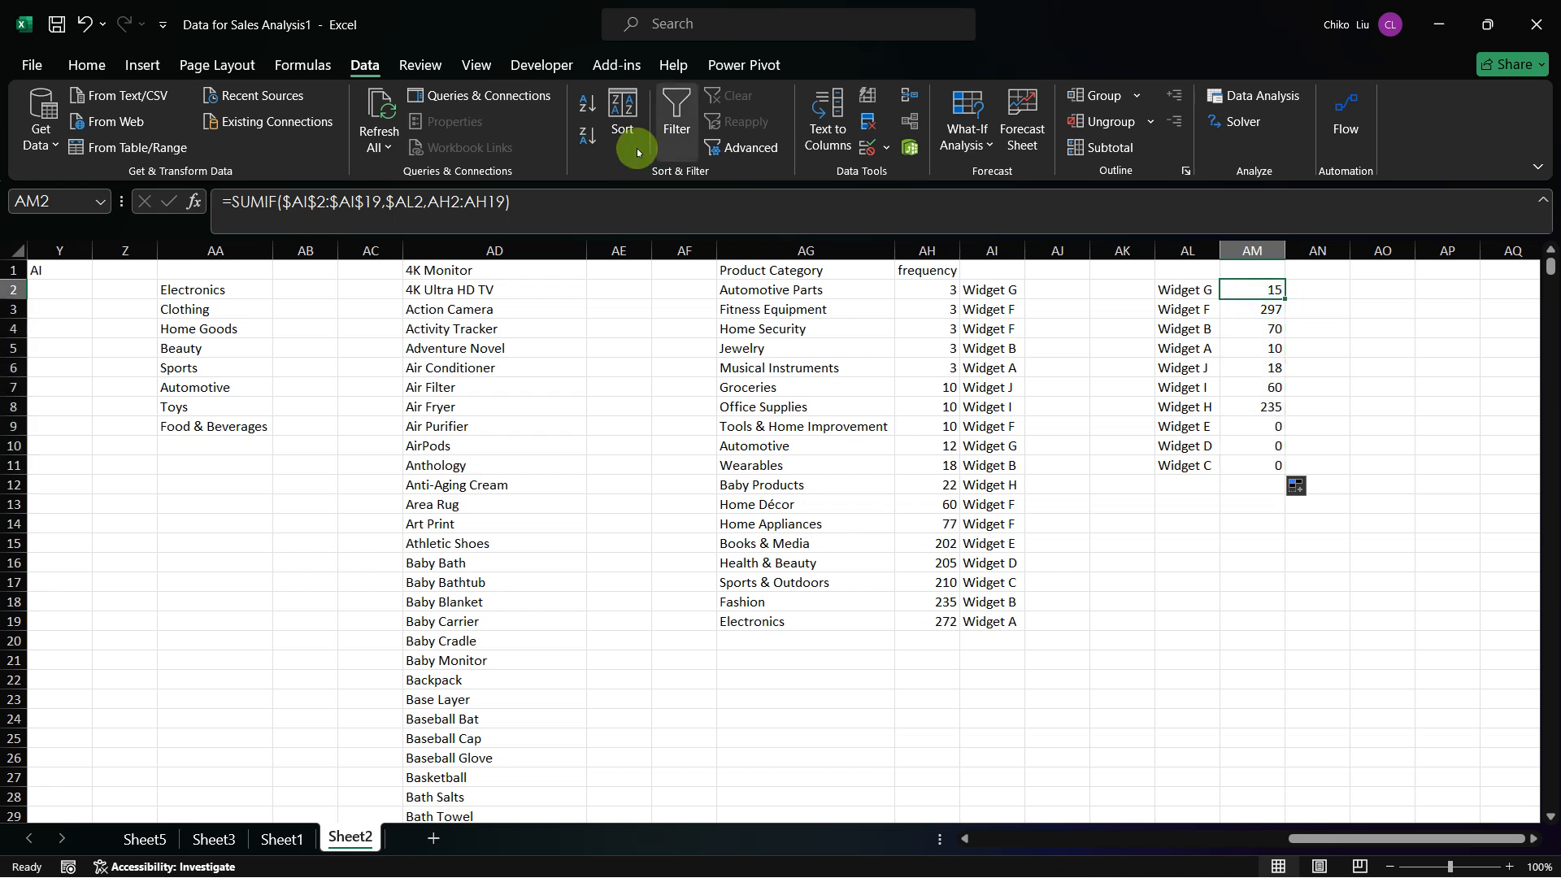
{"action": "left_click", "coordinate": [431, 201]}
{"action": "left_click_drag", "start_coordinate": [428, 201], "coordinate": [504, 204]}
{"action": "key", "text": "F4"}
{"action": "key", "text": "ctrl+Return"}
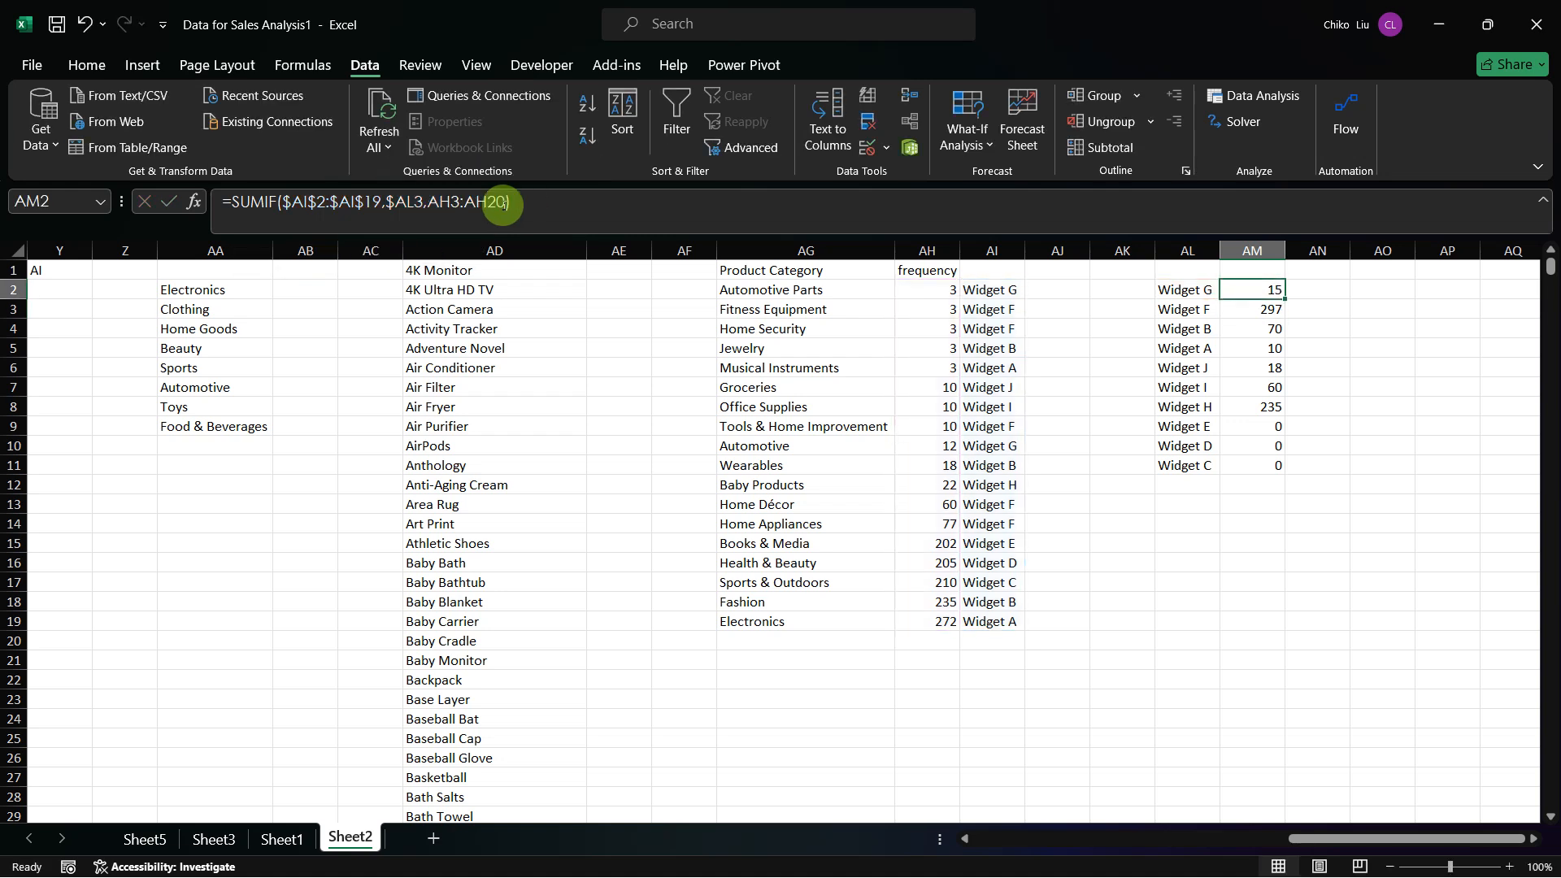
{"action": "double_click", "coordinate": [1285, 299]}
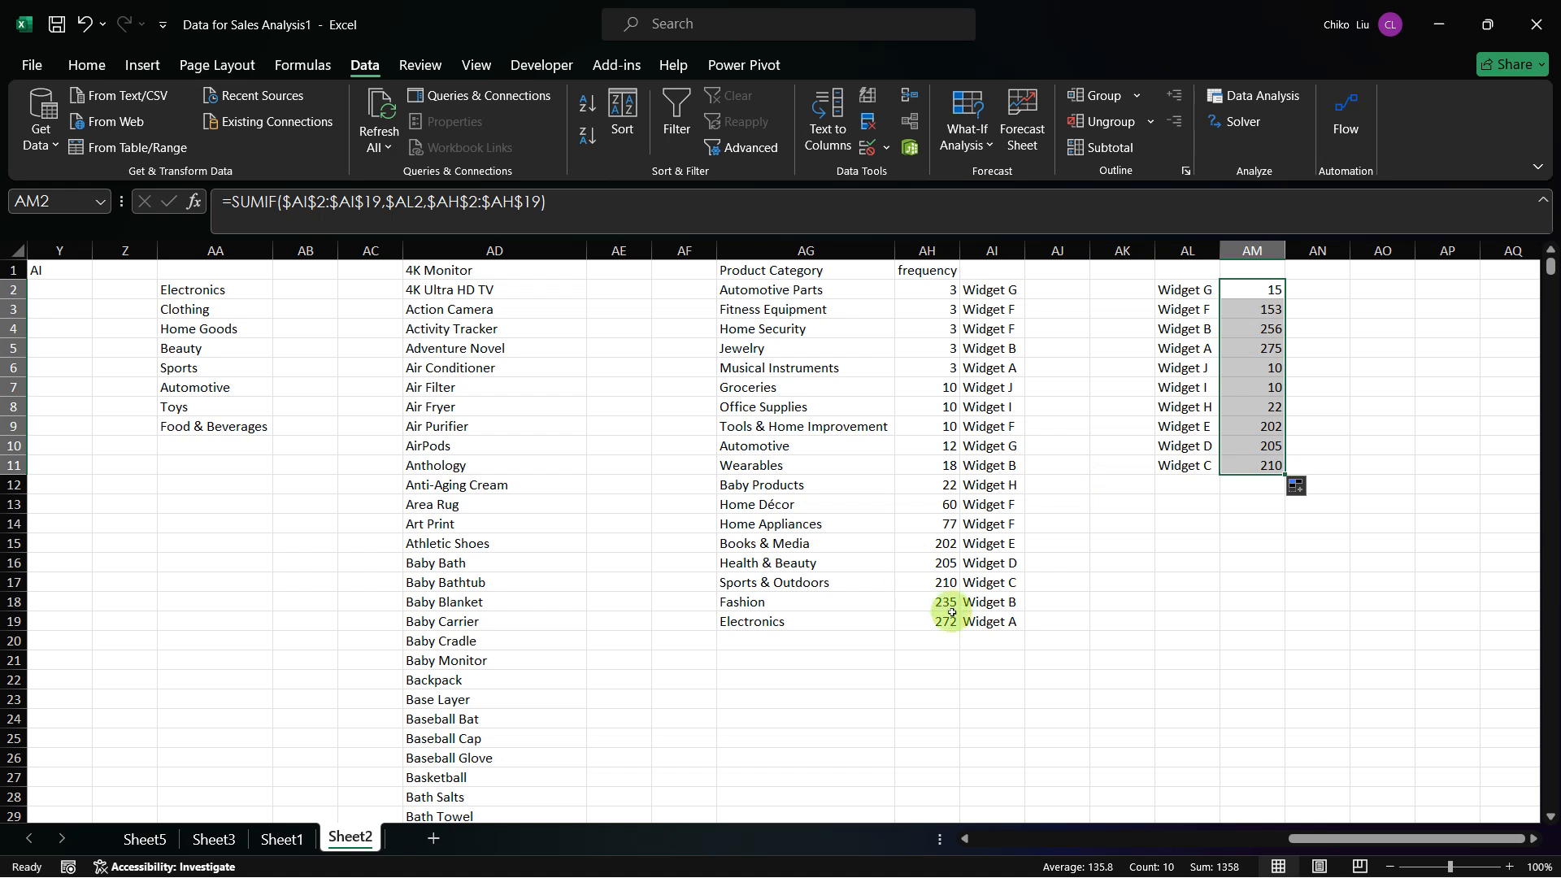
- Total the category frequencies AH2:AH19 in AH20
{"action": "left_click", "coordinate": [929, 640]}
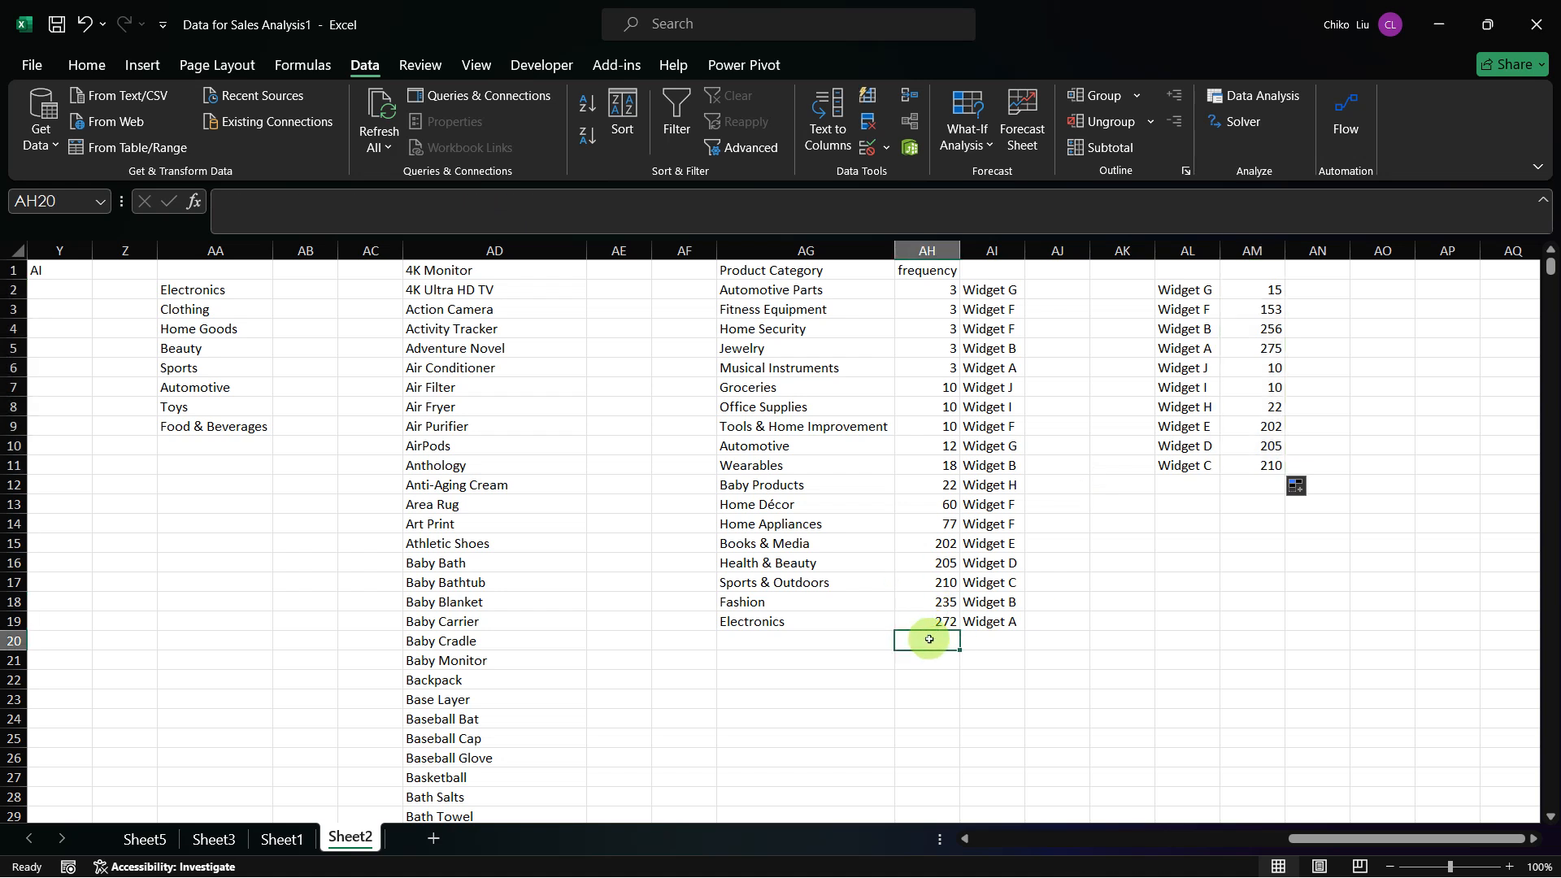
{"action": "key", "text": "alt+equal"}
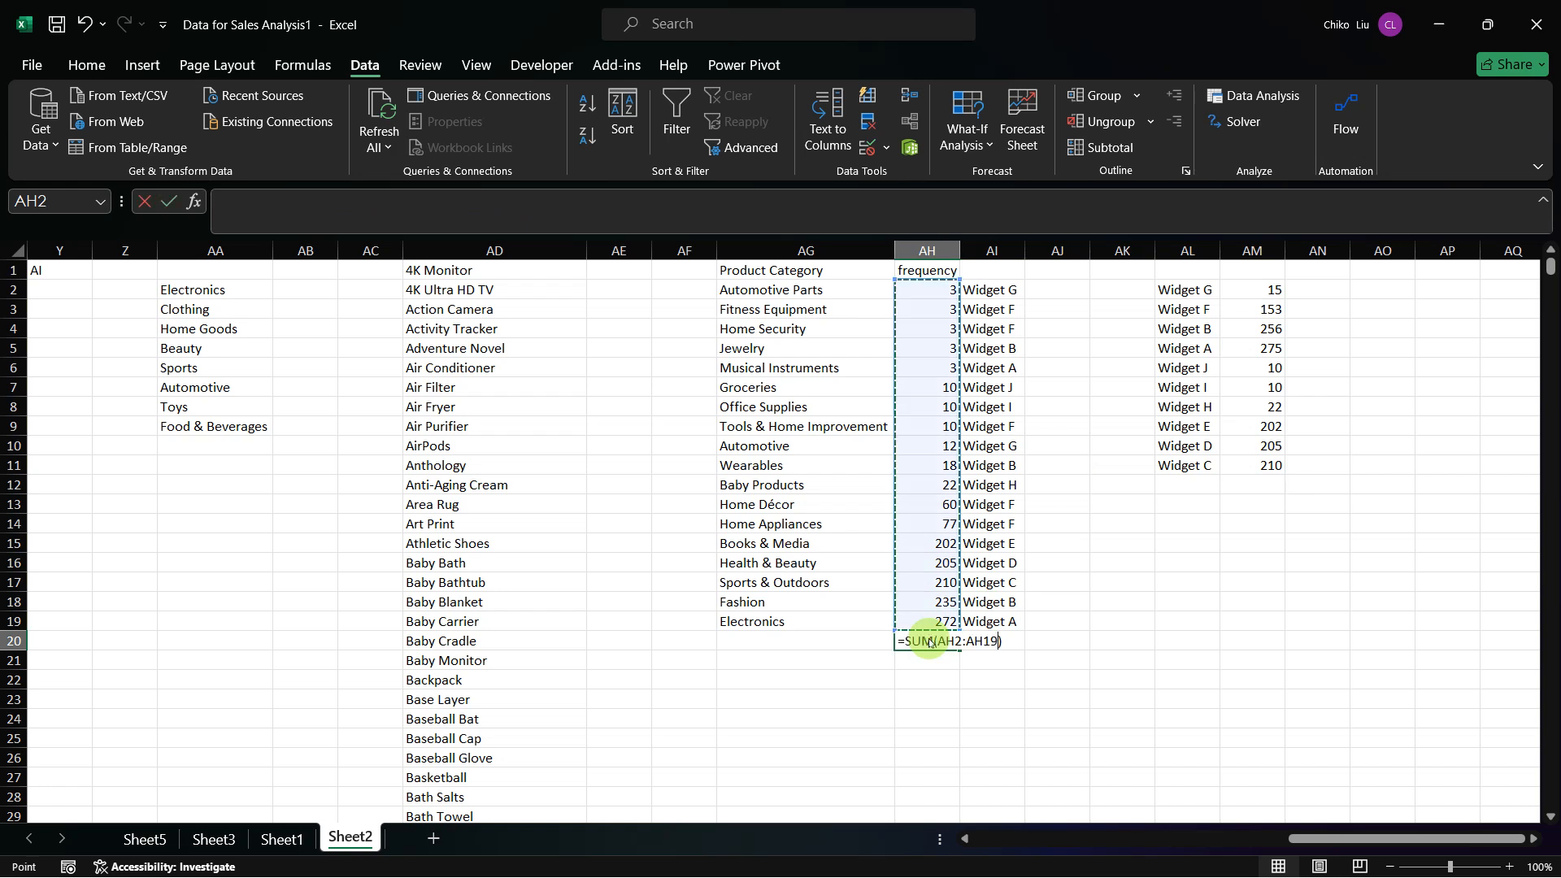
{"action": "key", "text": "super+plus"}
{"action": "key", "text": "Return"}
{"action": "left_click", "coordinate": [515, 136]}
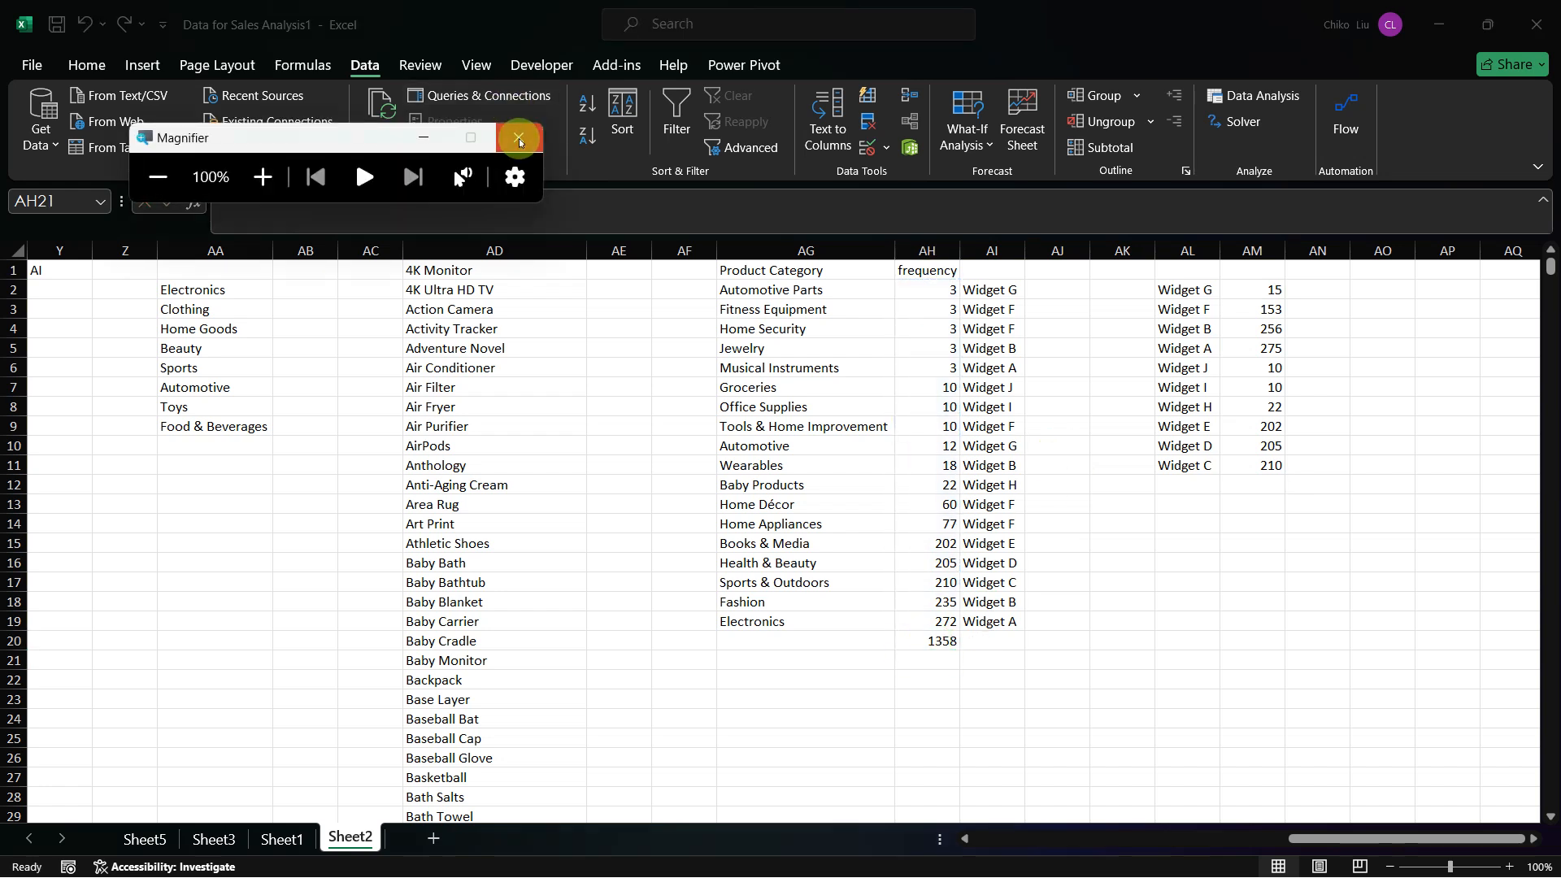
- Total the Widget frequencies AM2:AM11 in AM12
{"action": "left_click", "coordinate": [1253, 484]}
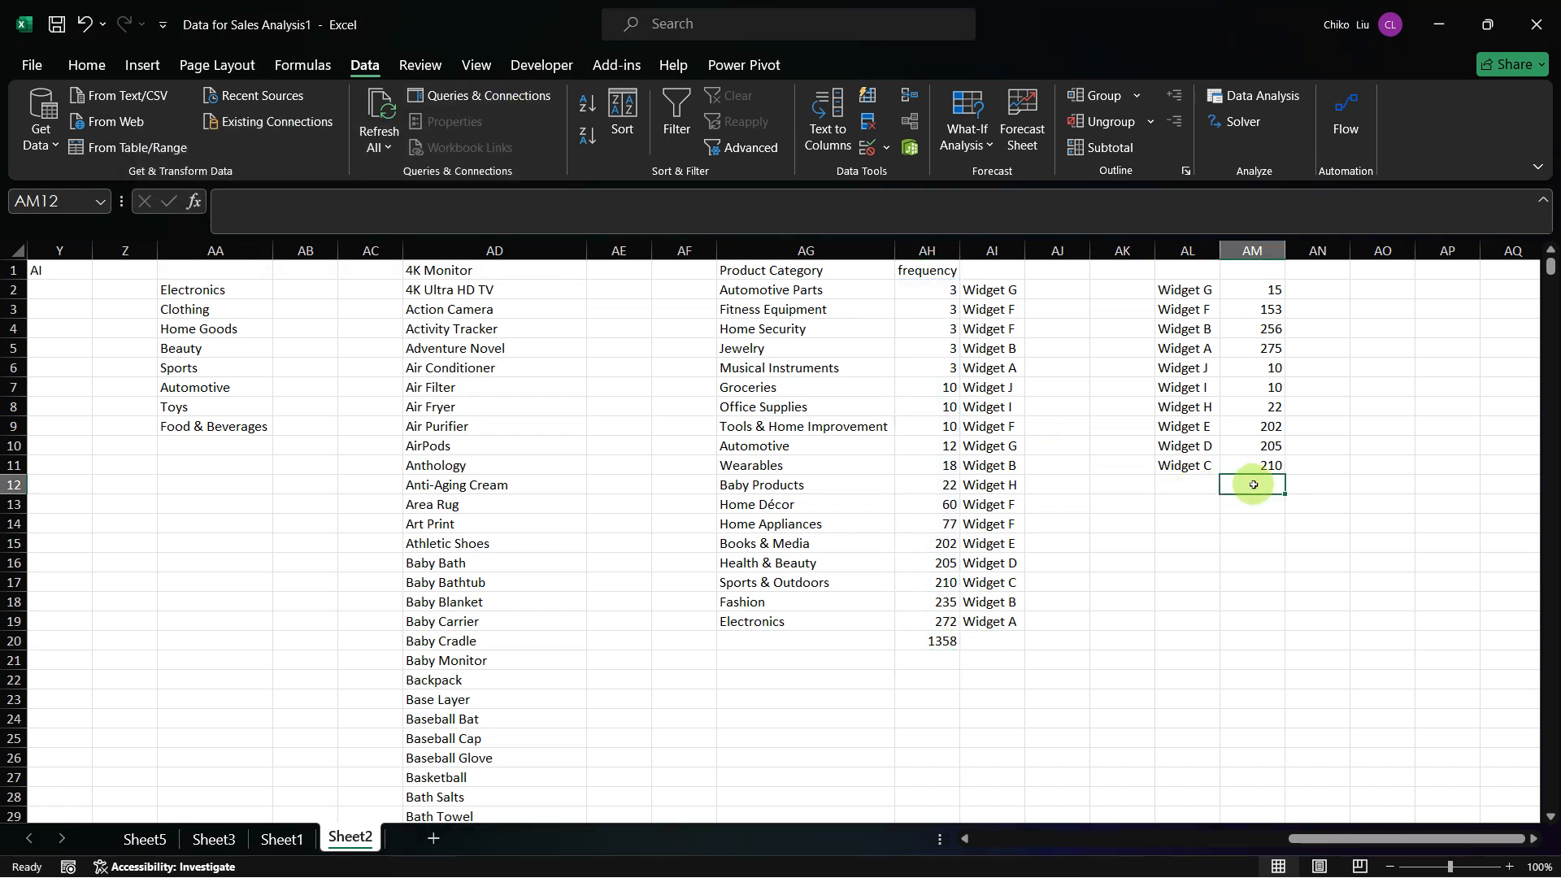
{"action": "key", "text": "alt+equal"}
{"action": "key", "text": "Return"}
{"action": "left_click", "coordinate": [1240, 485]}
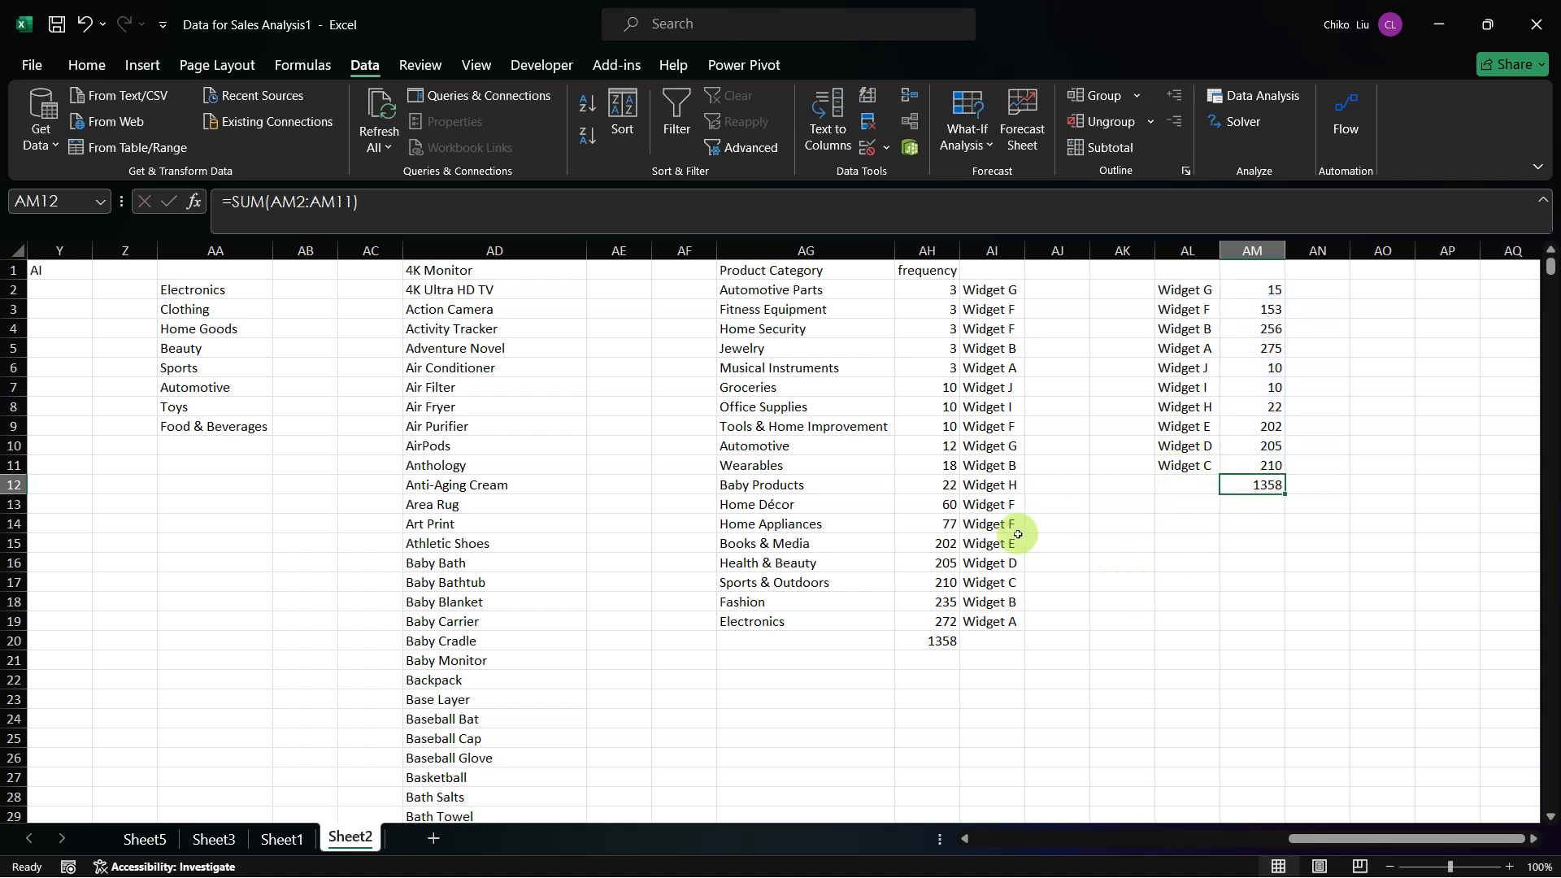
- Select the column AH frequencies belonging to Widget A and to Widget B to check their sums against column AM
{"action": "left_click", "coordinate": [1001, 583]}
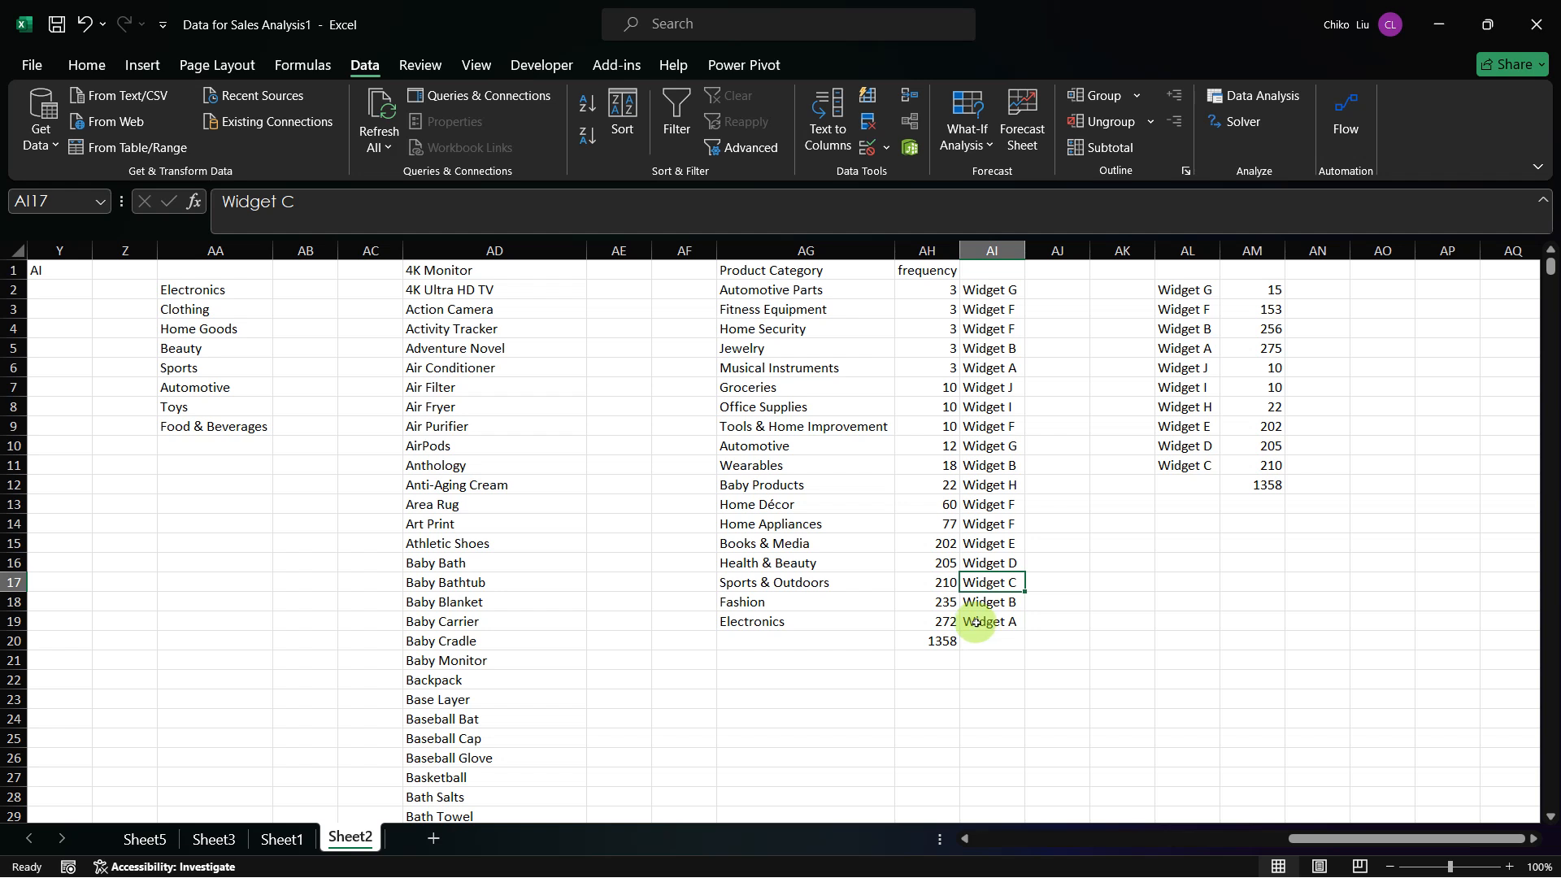
{"action": "left_click", "coordinate": [940, 622]}
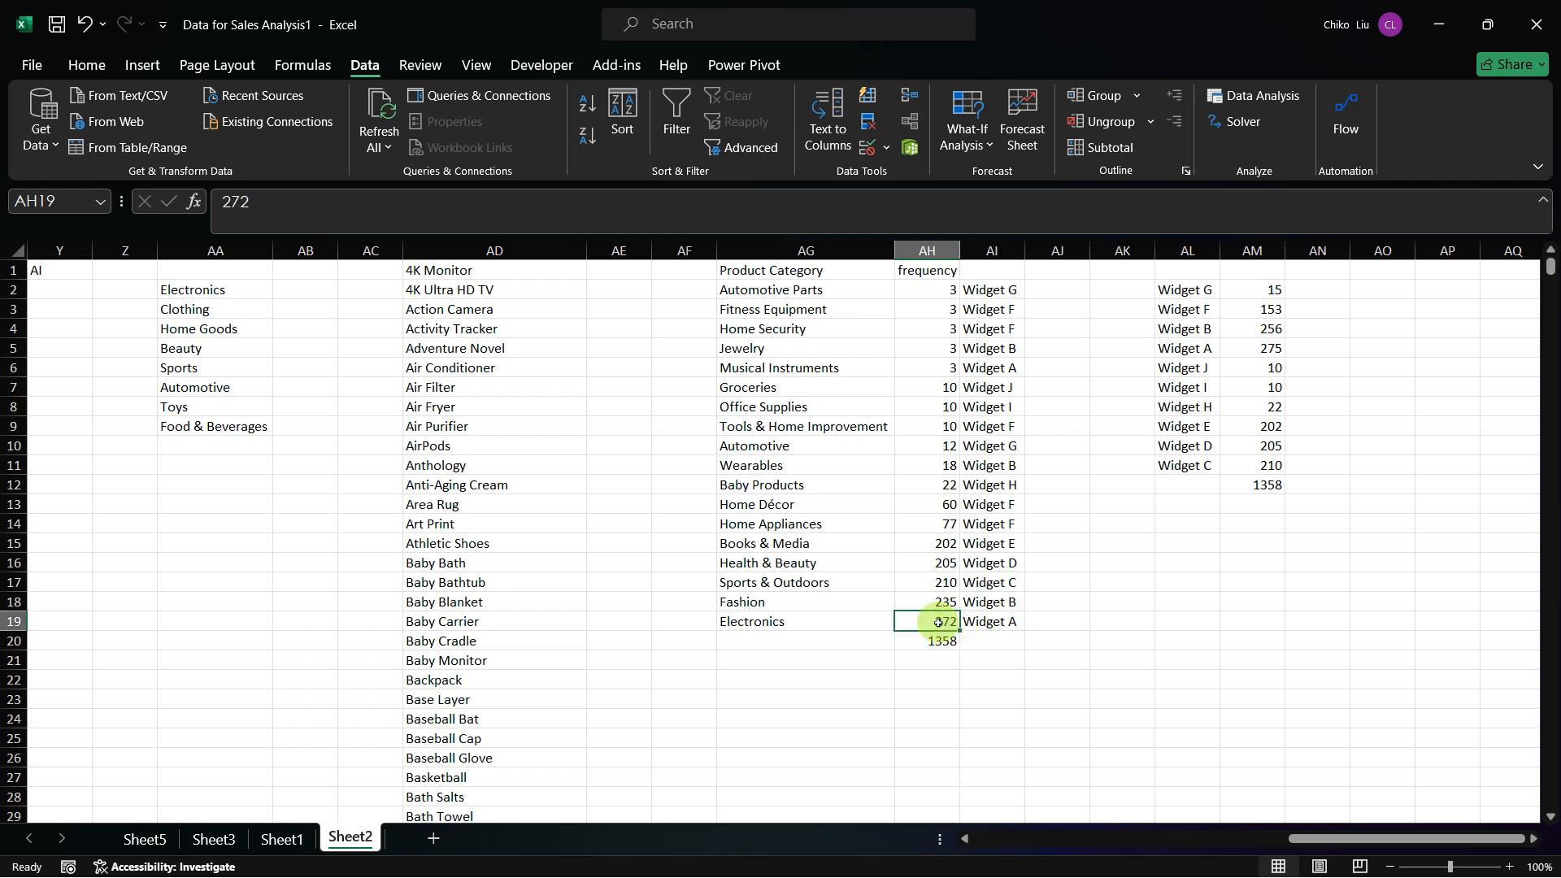
{"action": "left_click", "coordinate": [942, 349], "text": "ctrl"}
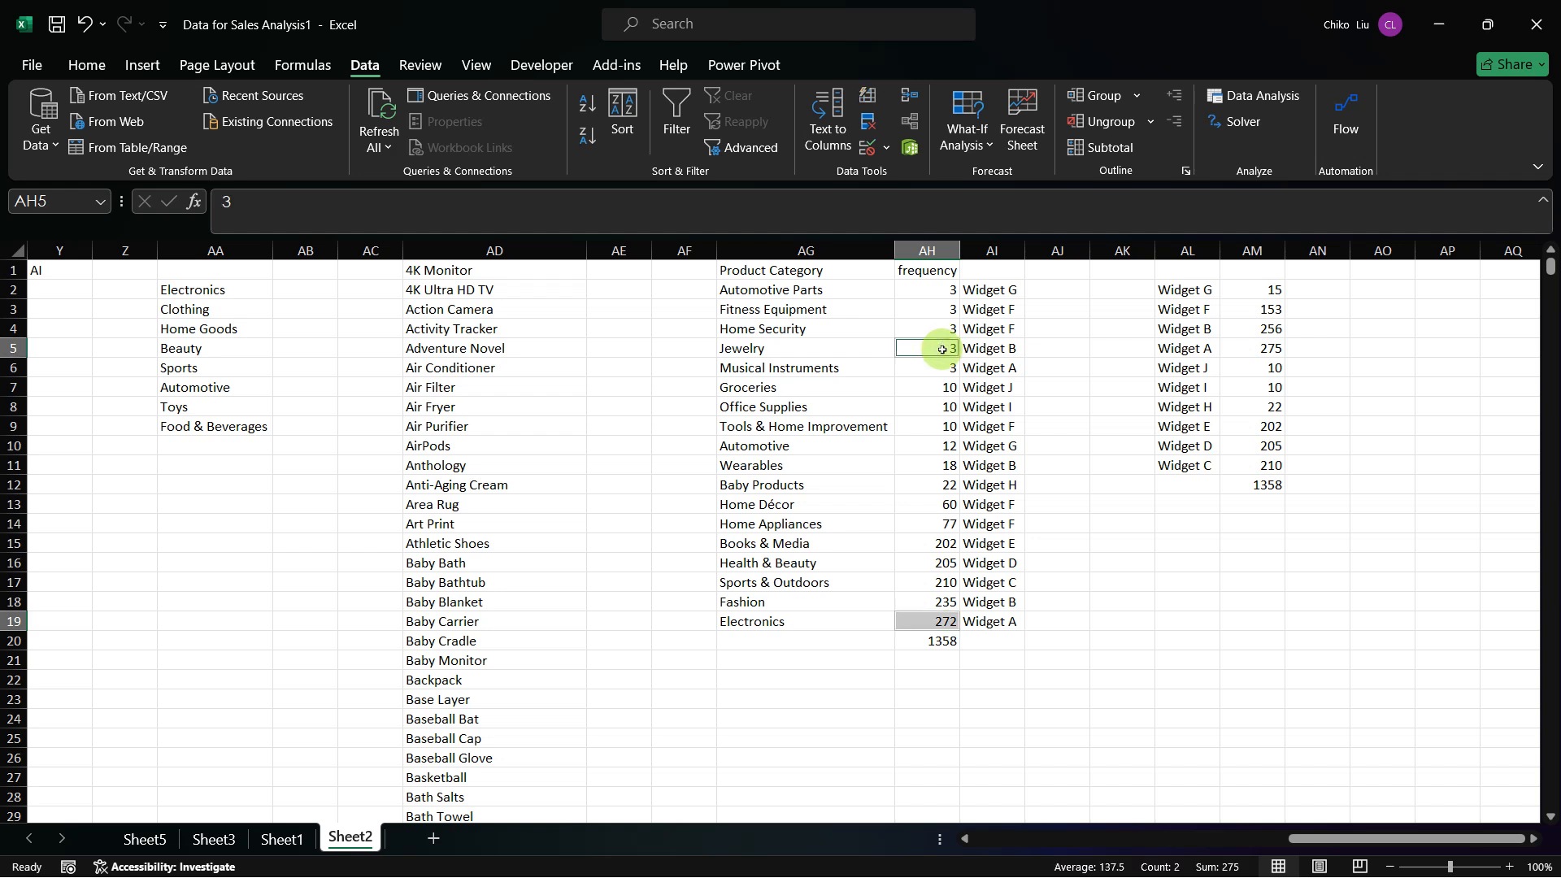
{"action": "left_click", "coordinate": [1000, 602]}
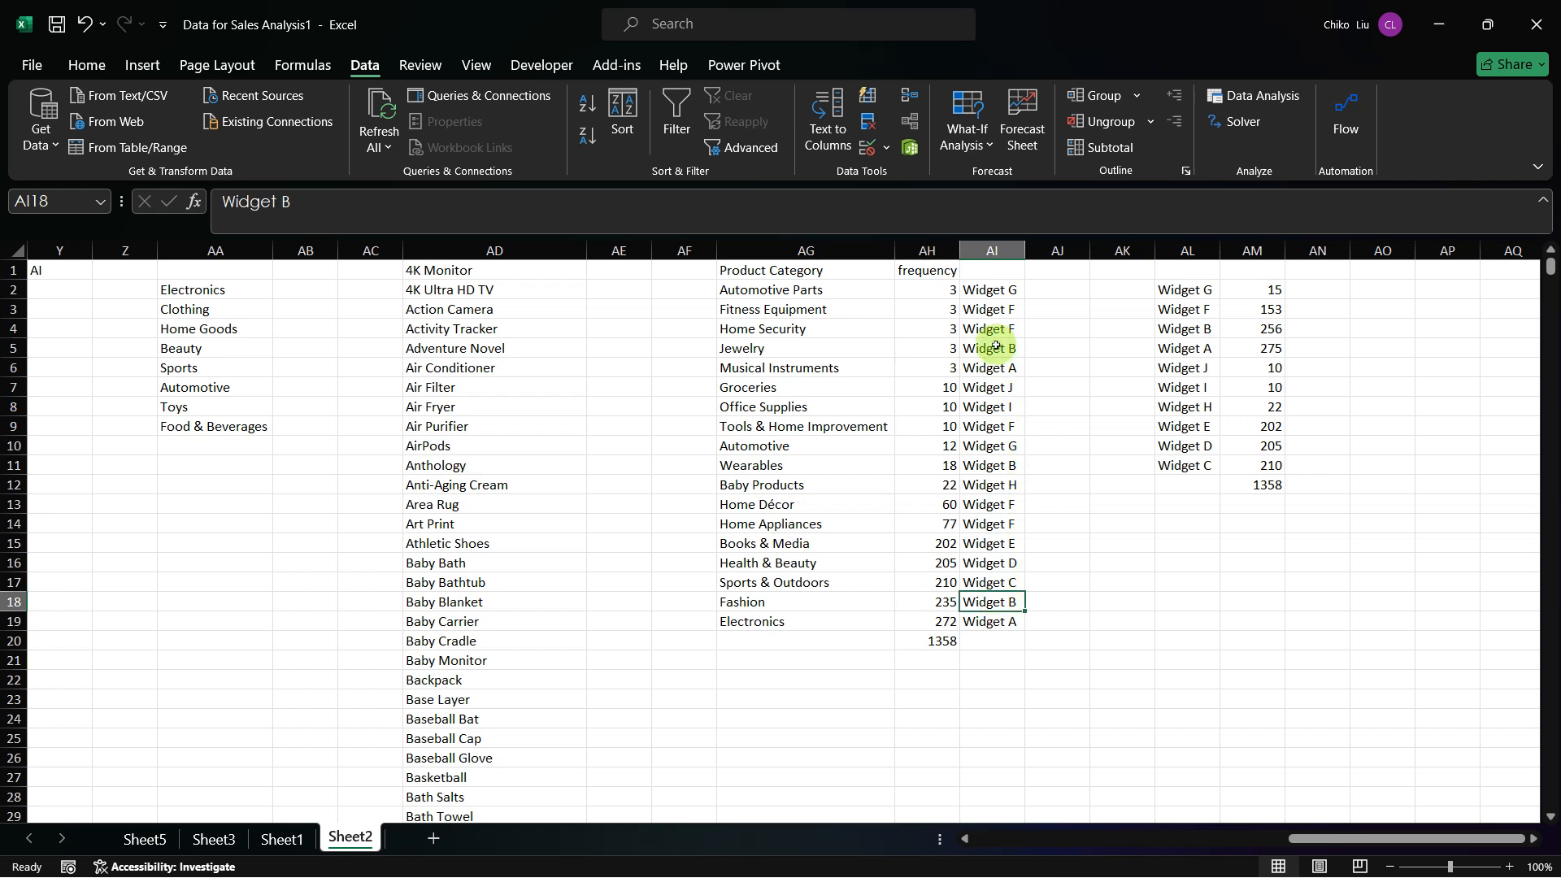
{"action": "left_click", "coordinate": [947, 352]}
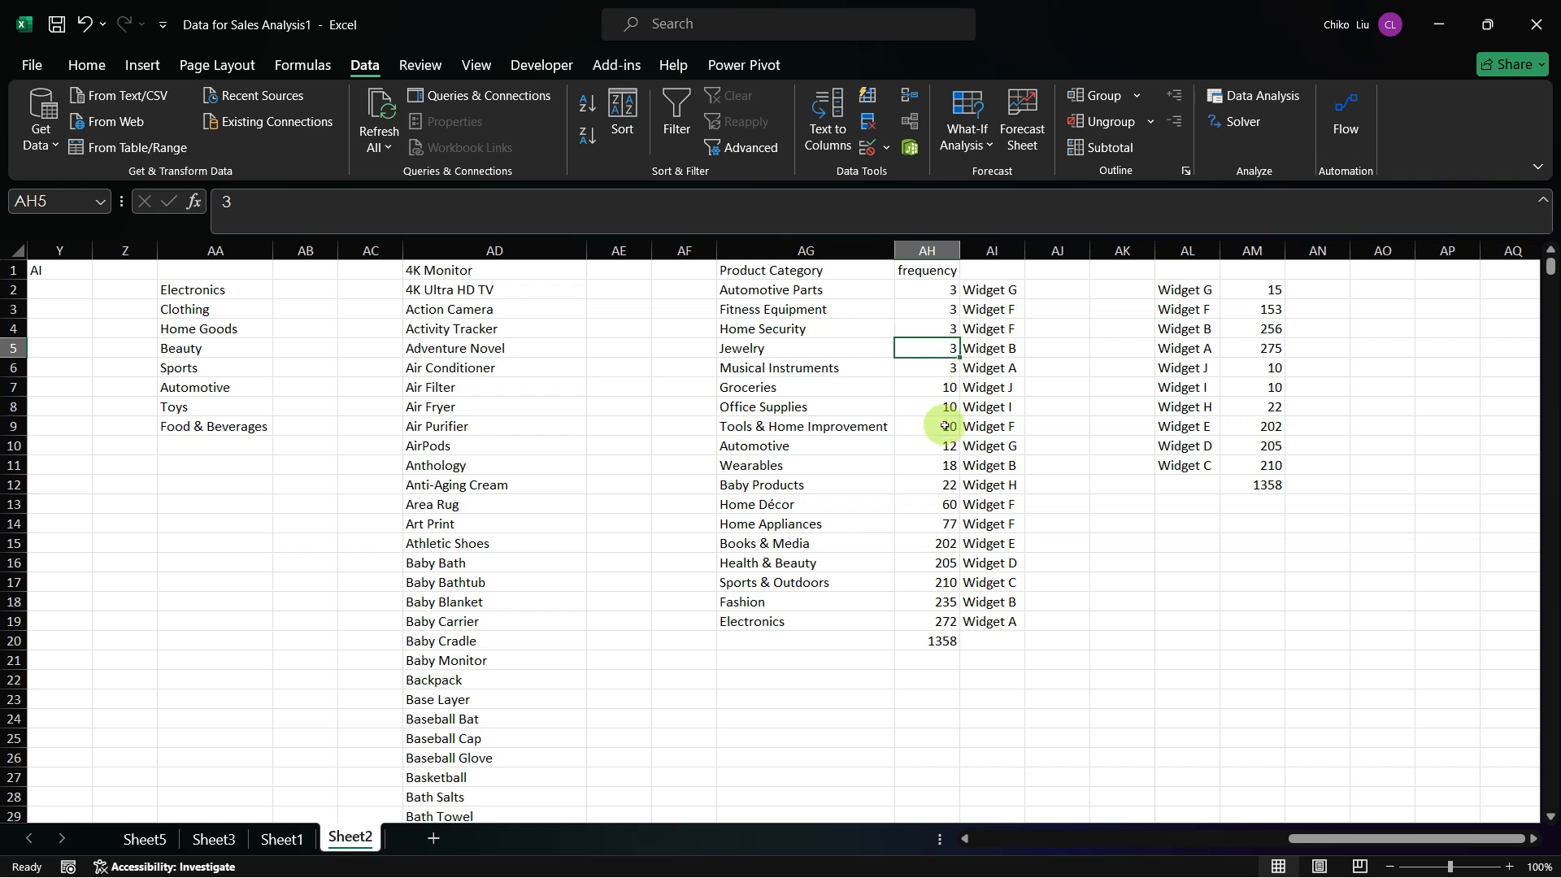
{"action": "left_click", "coordinate": [933, 602], "text": "ctrl"}
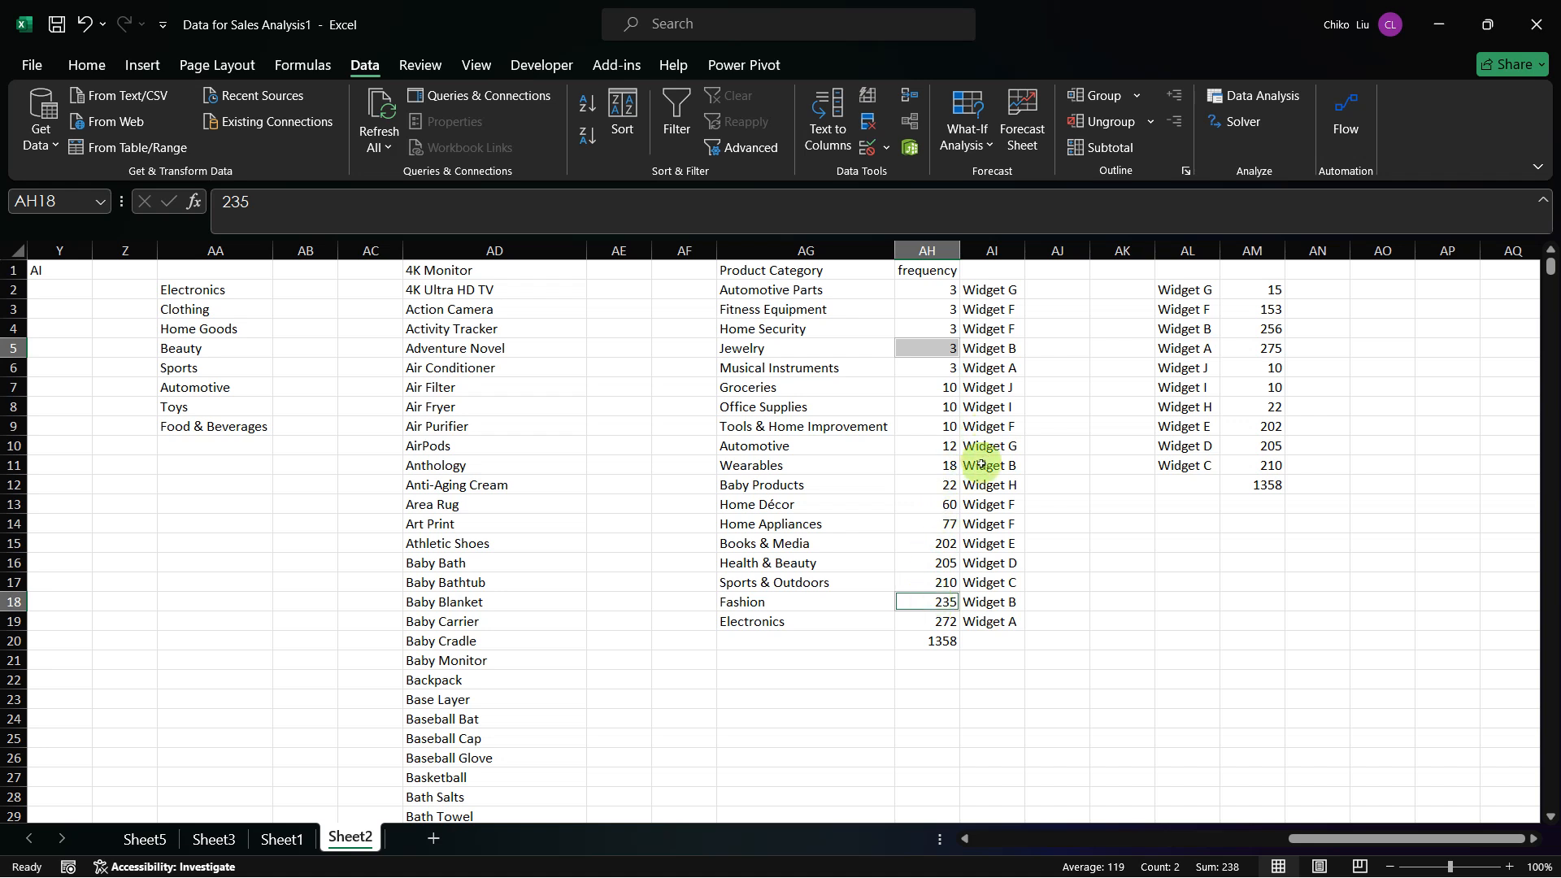
{"action": "left_click", "coordinate": [950, 466], "text": "ctrl"}
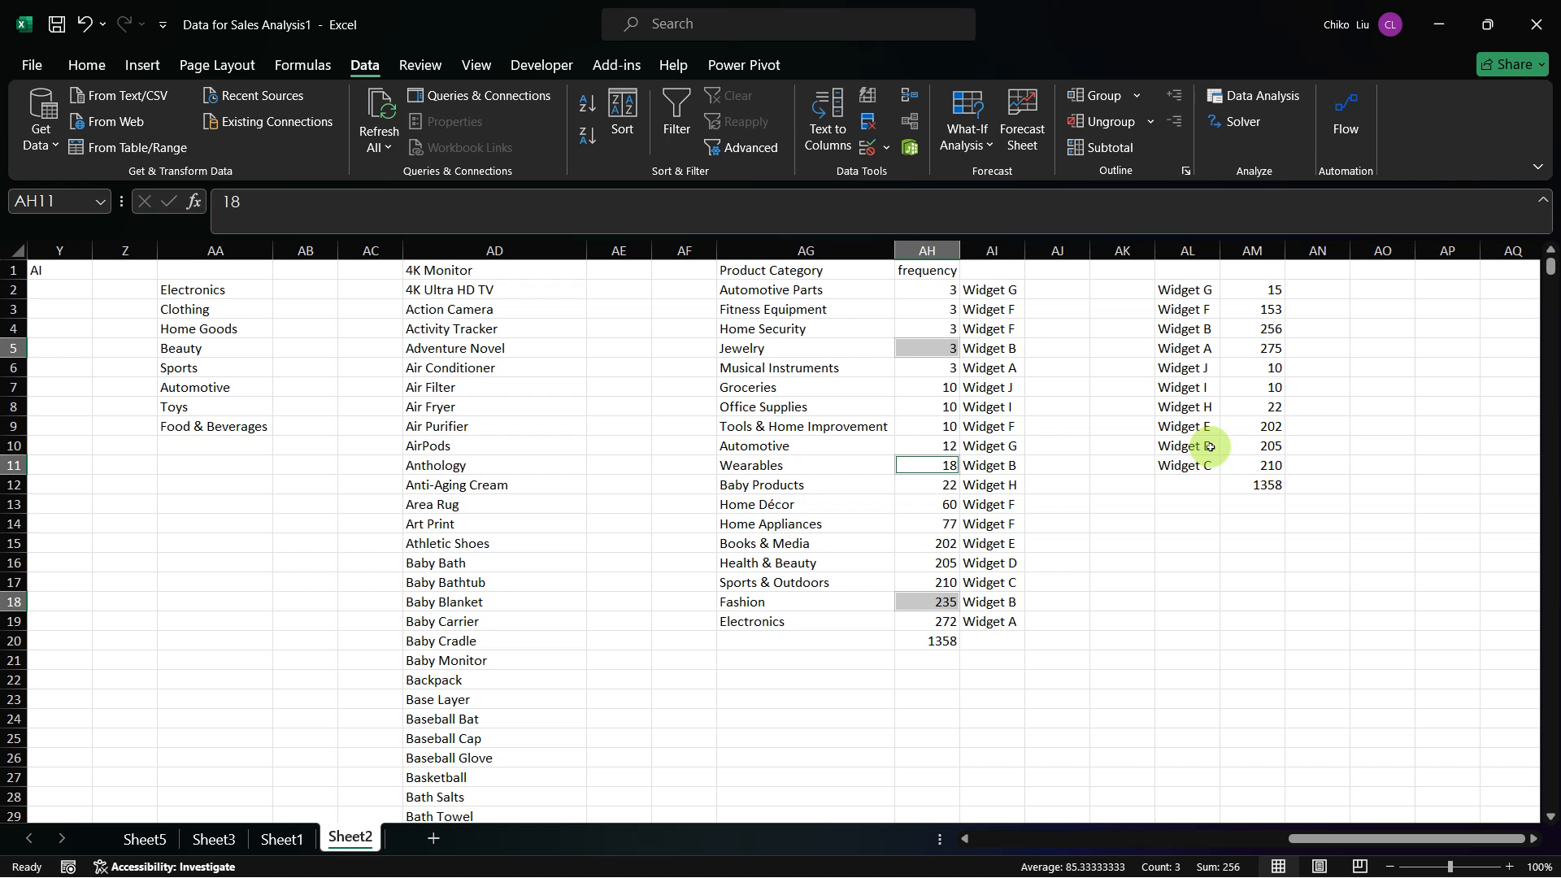
- Review the range, criteria and sum range arguments of the SUMIF formula in AM2 without changing them
{"action": "left_click", "coordinate": [1257, 290]}
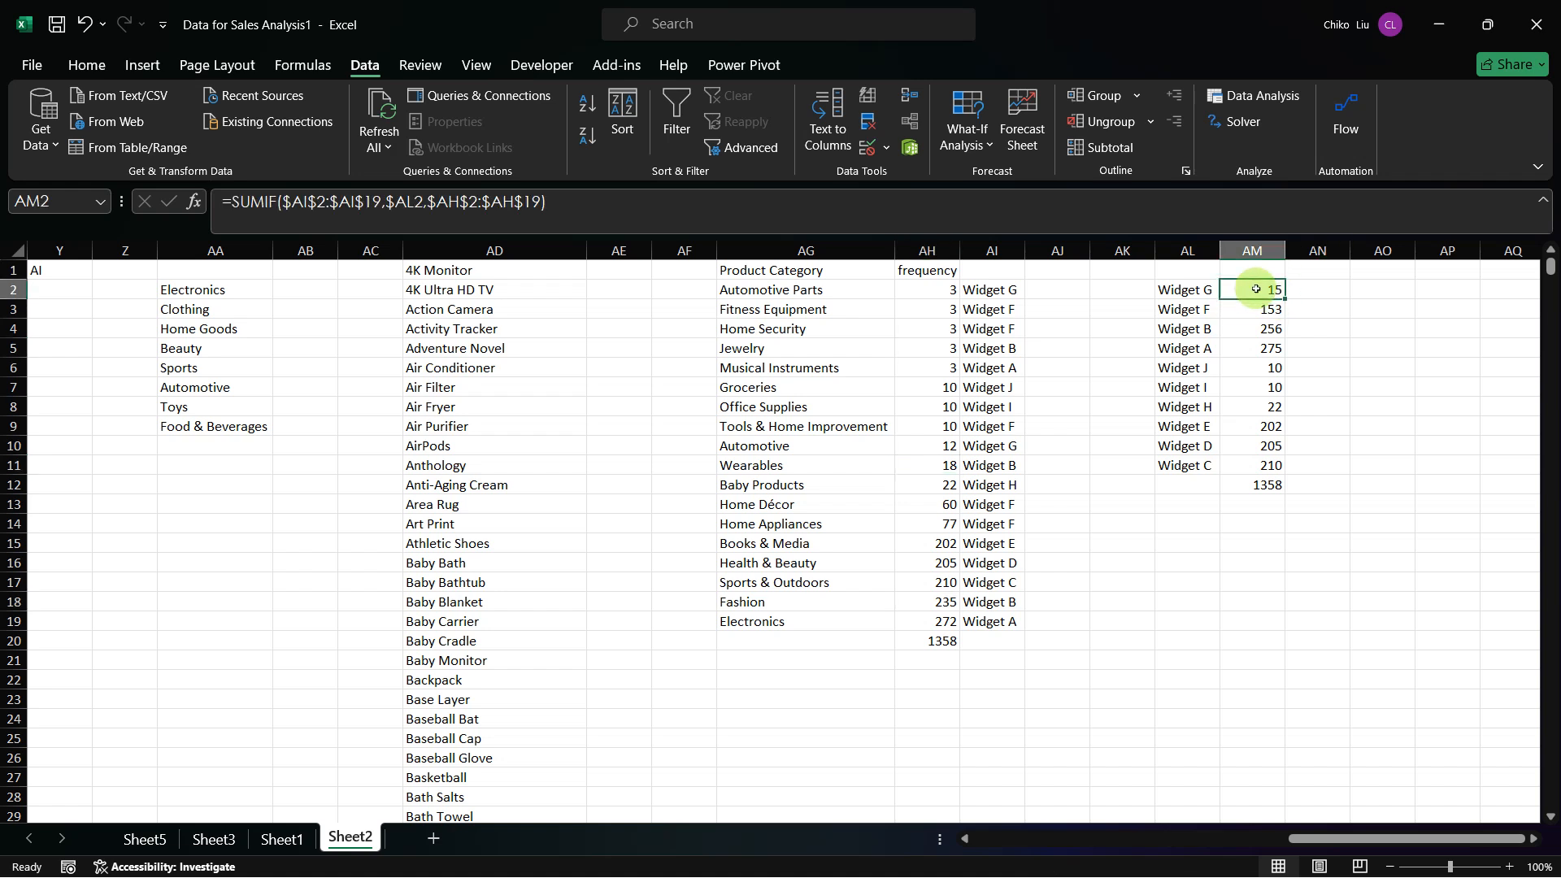
{"action": "left_click", "coordinate": [193, 200]}
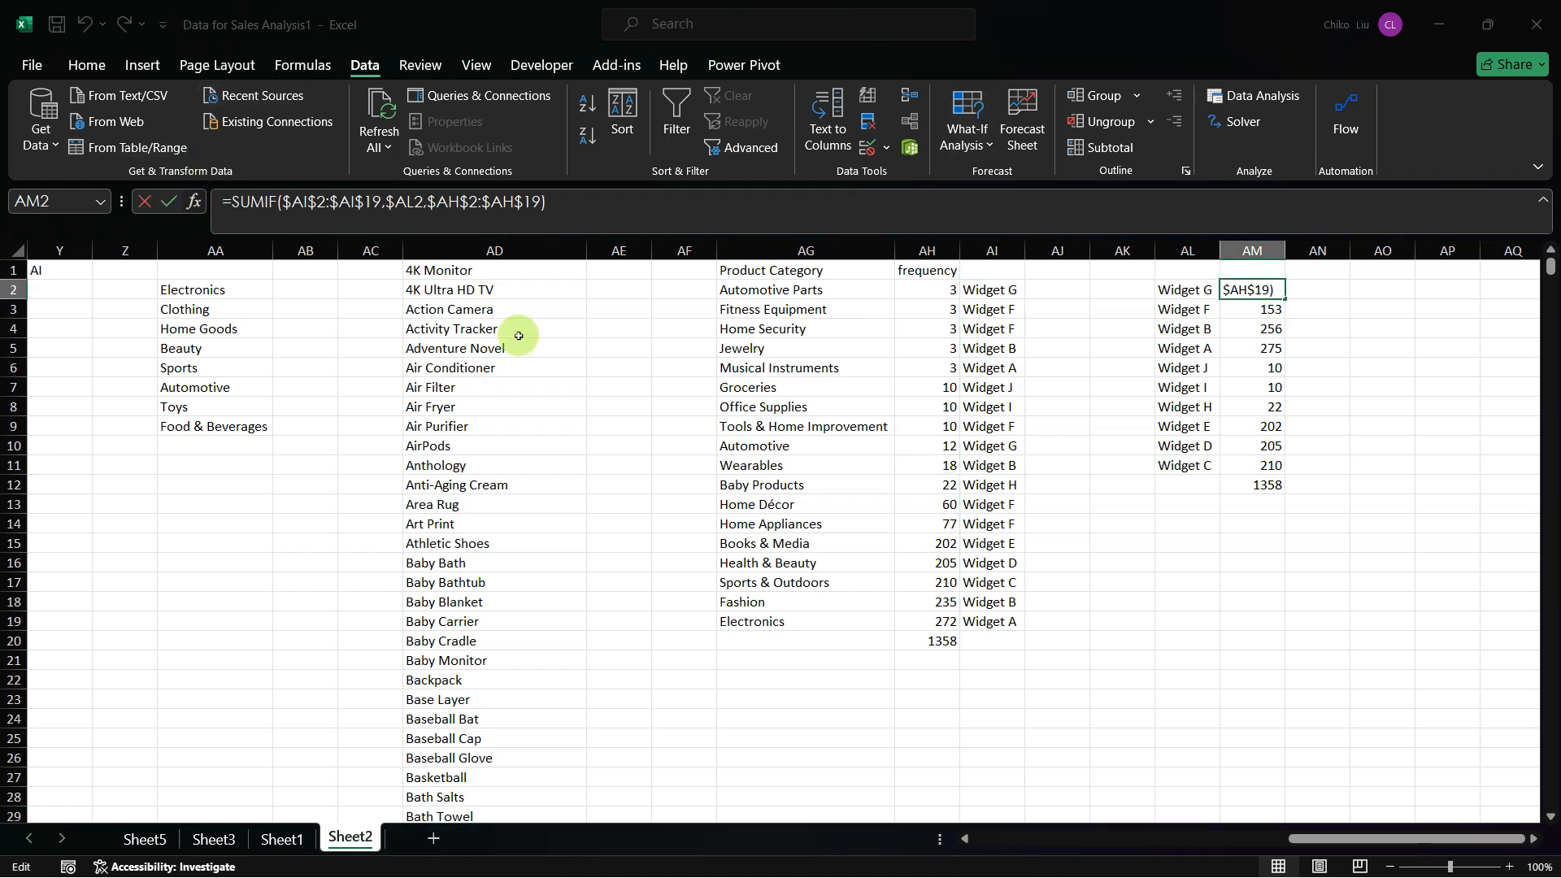
{"action": "left_click_drag", "start_coordinate": [824, 578], "coordinate": [428, 359]}
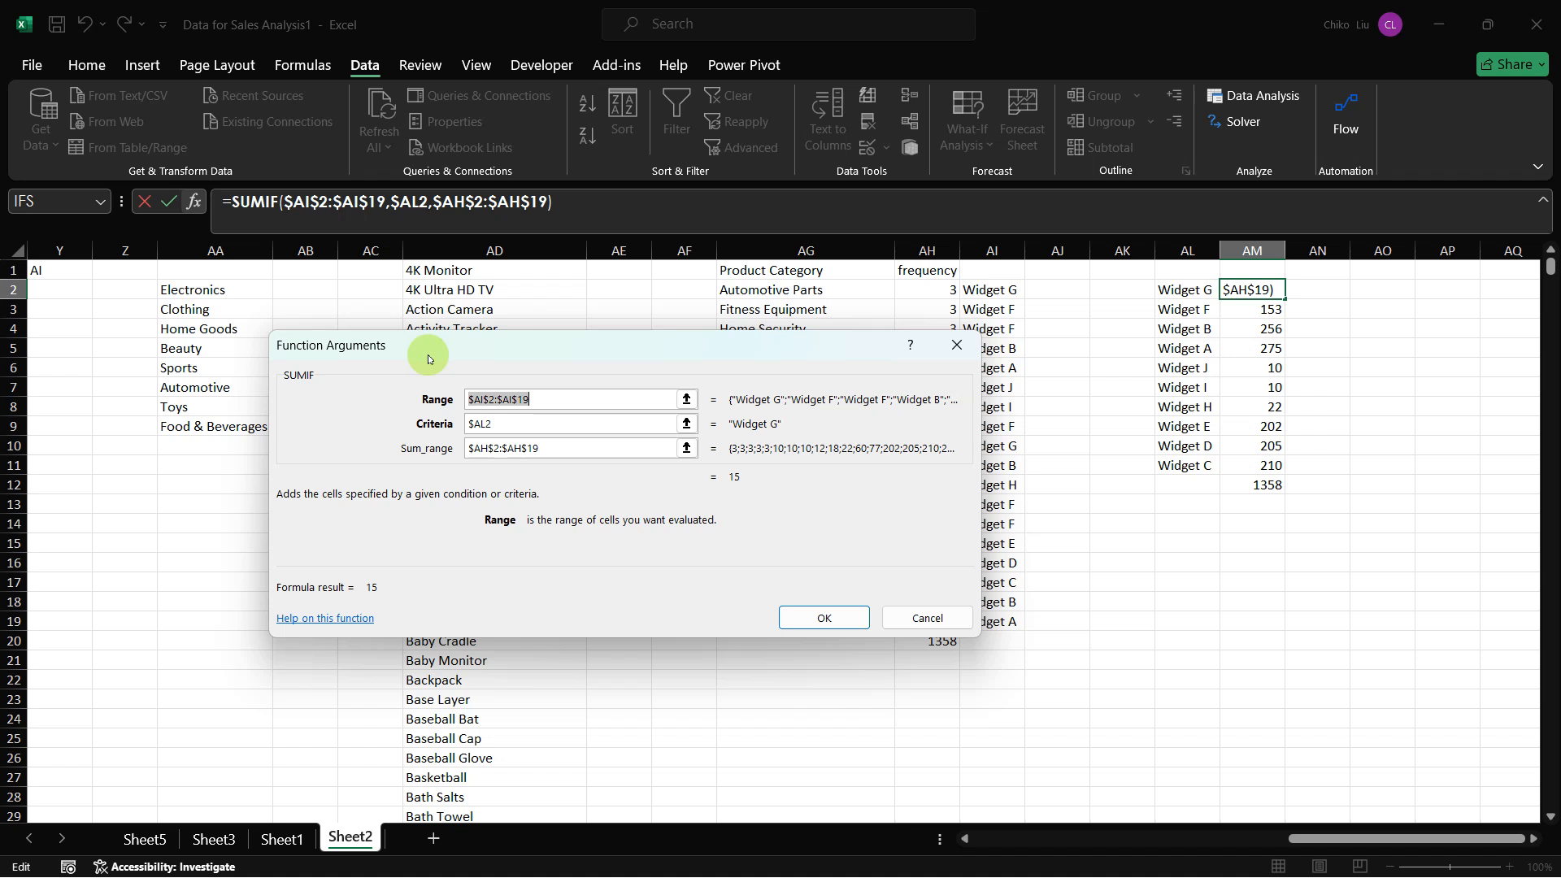
{"action": "left_click_drag", "start_coordinate": [428, 359], "coordinate": [260, 348]}
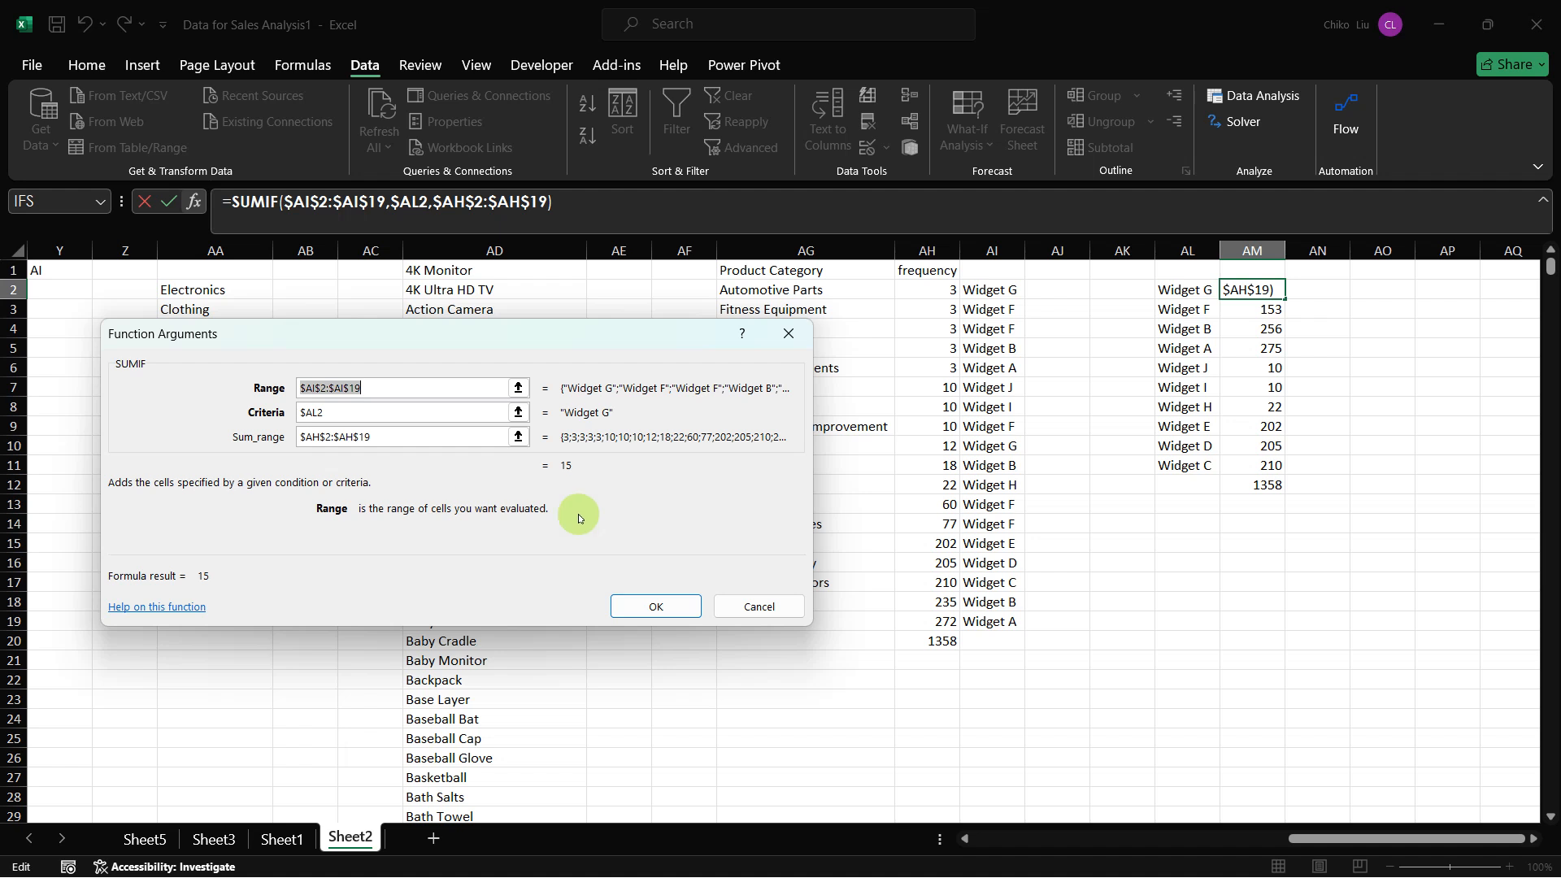
{"action": "left_click", "coordinate": [743, 608]}
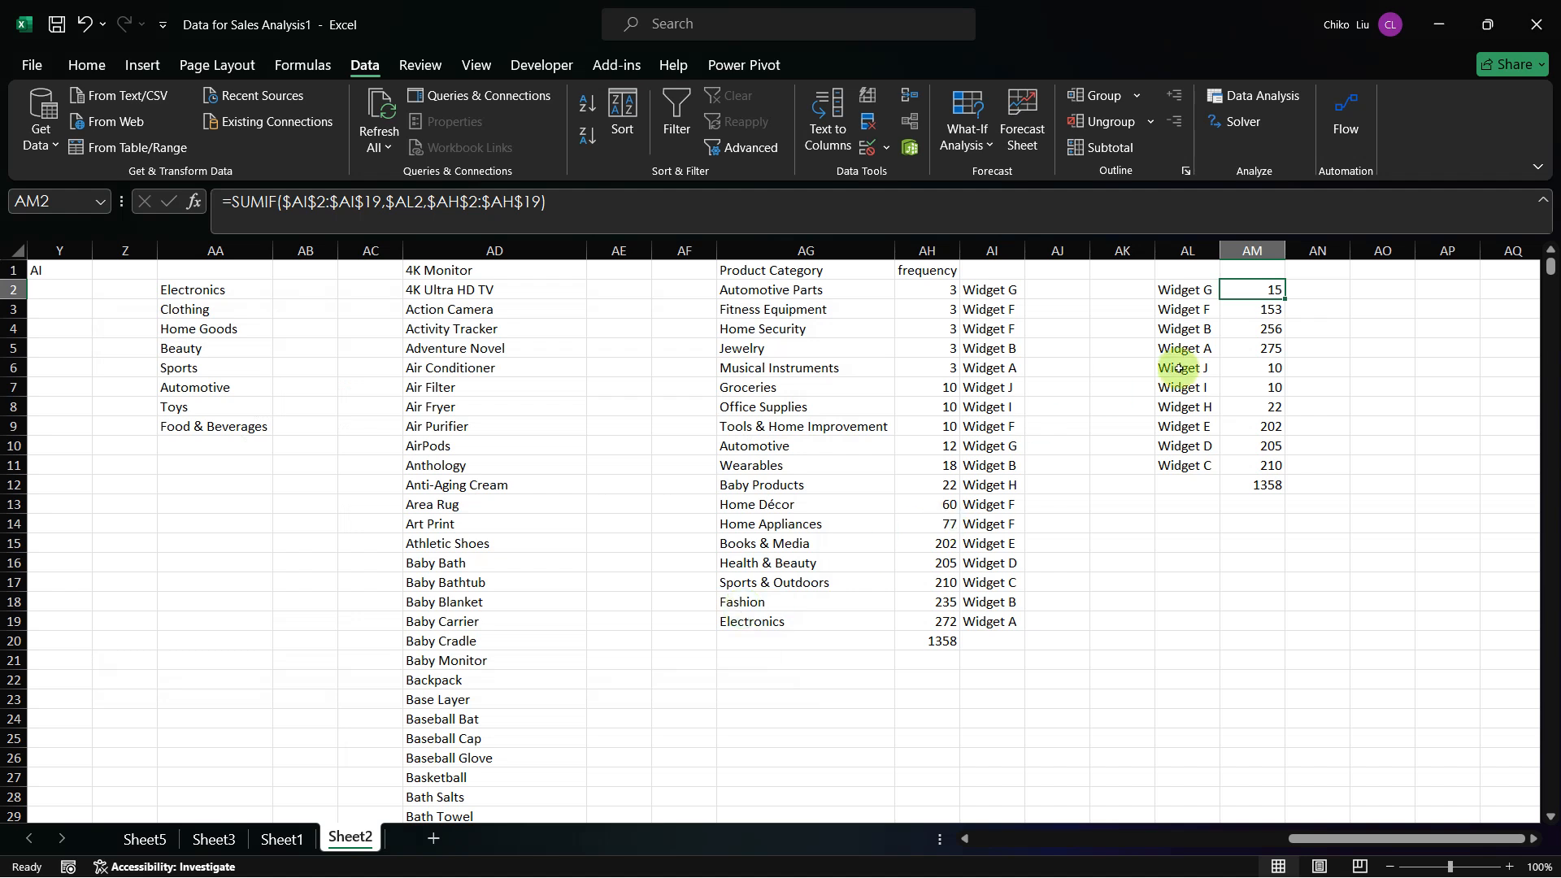
- Consult Table 7a for Section 7 in the capstone project PDF and return to the Excel workbook
{"action": "left_click", "coordinate": [1308, 295]}
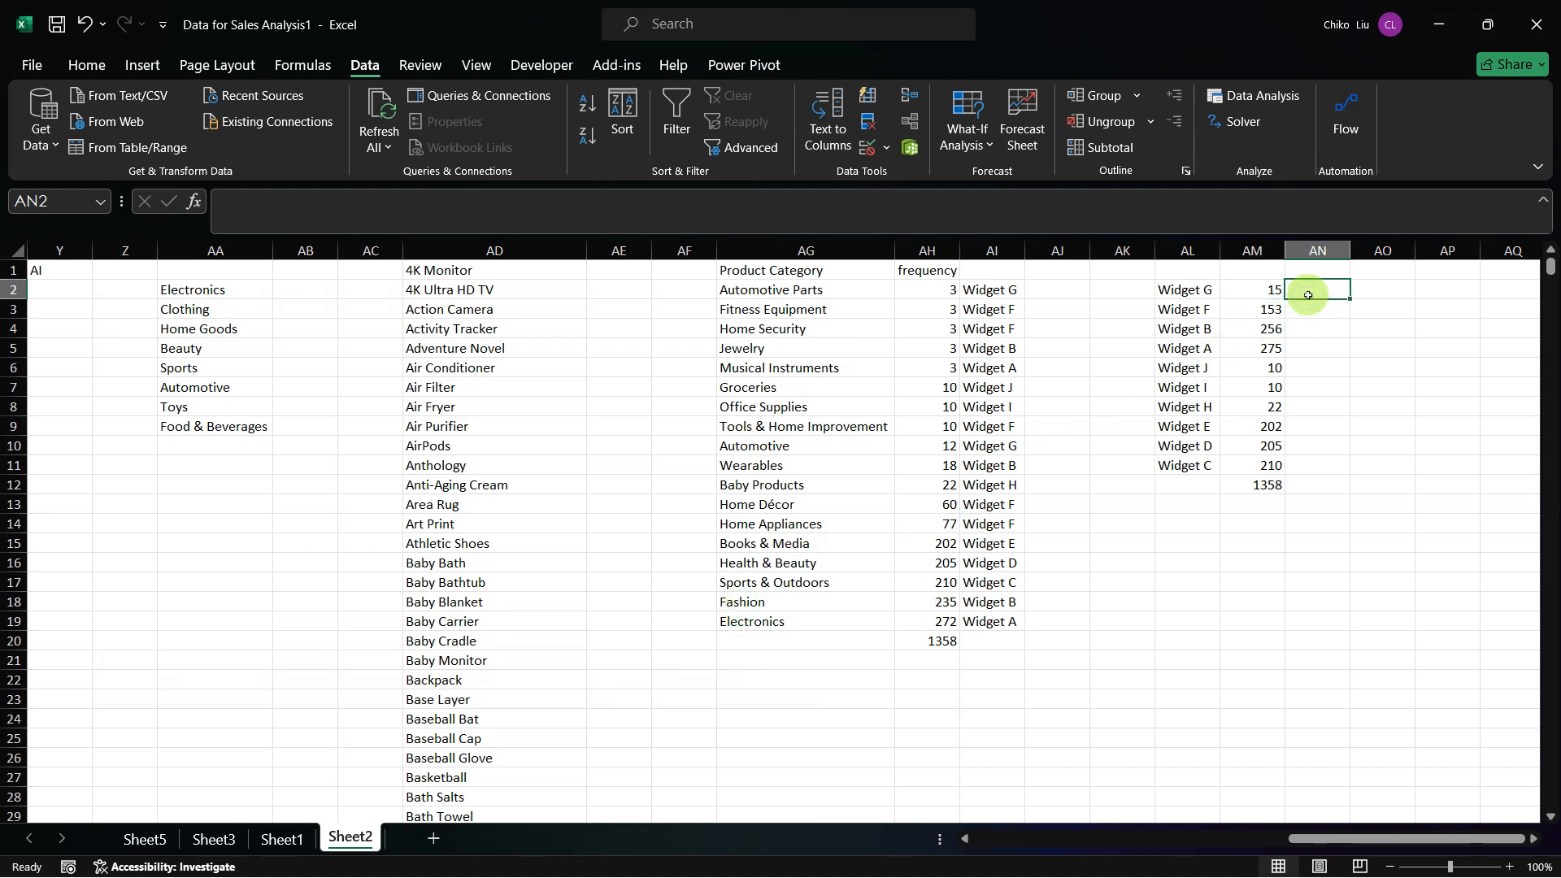
{"action": "key", "text": "alt+Tab"}
{"action": "key", "text": "alt+Tab"}
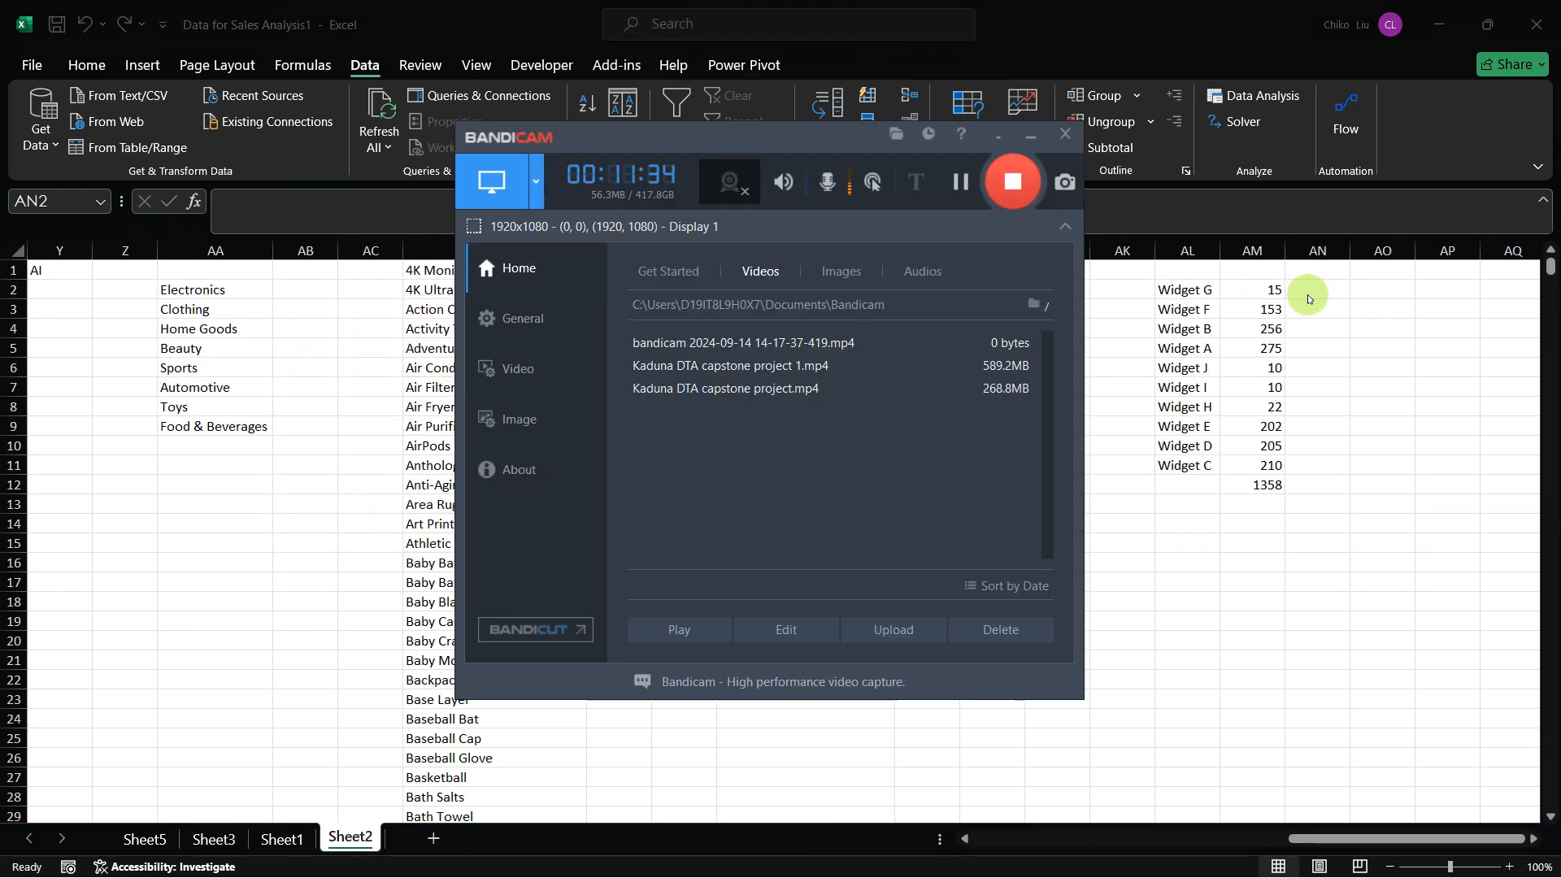
{"action": "key", "text": "alt+Tab"}
{"action": "key", "text": "alt+Tab"}
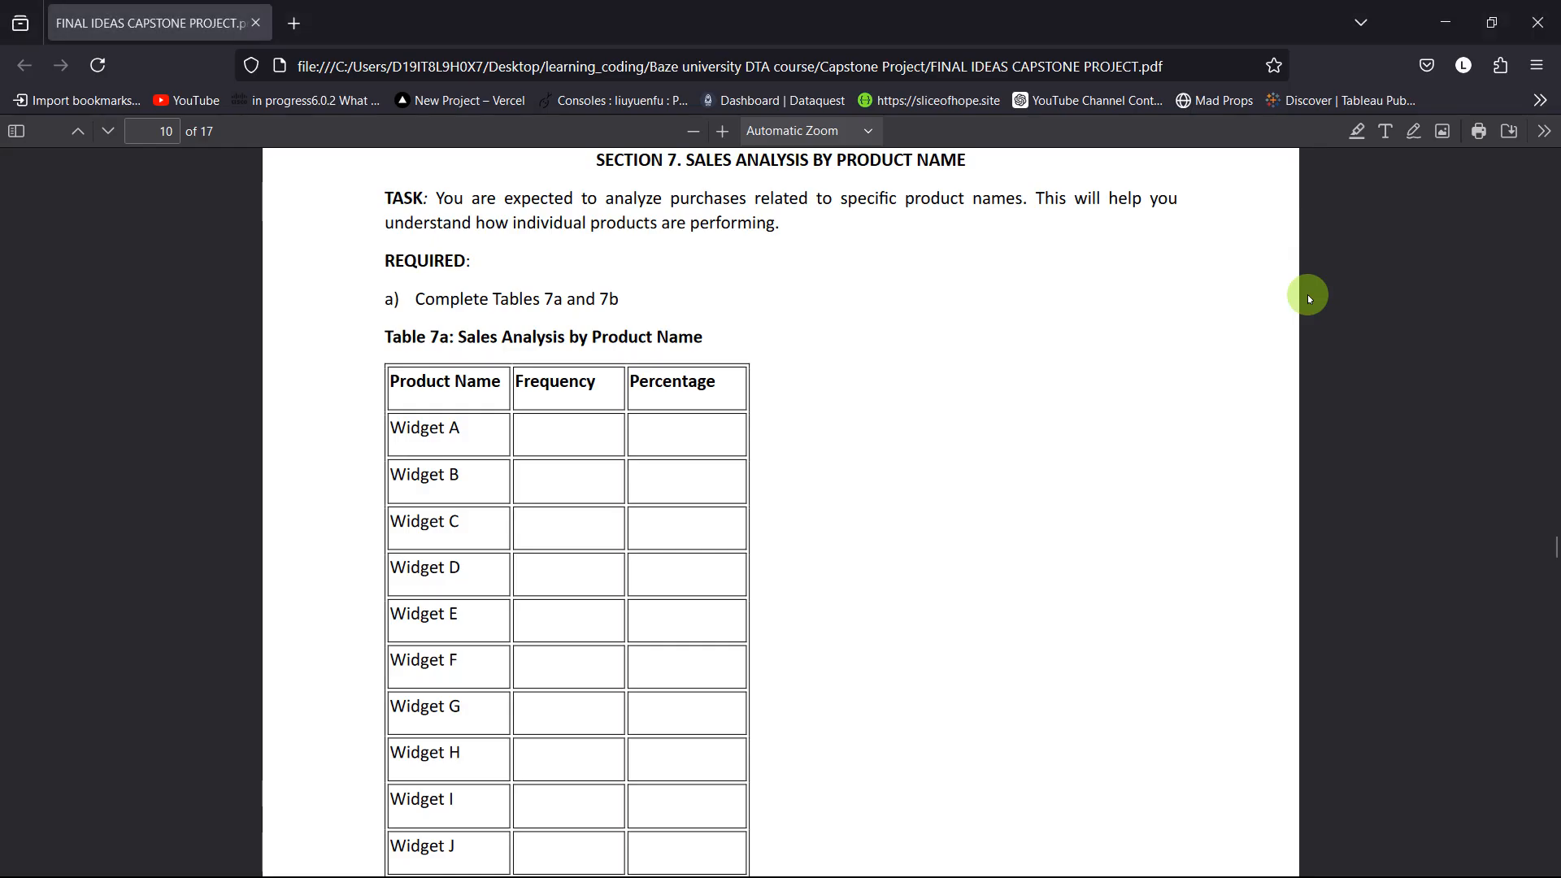
{"action": "key", "text": "alt+Tab"}
{"action": "key", "text": "alt+Tab"}
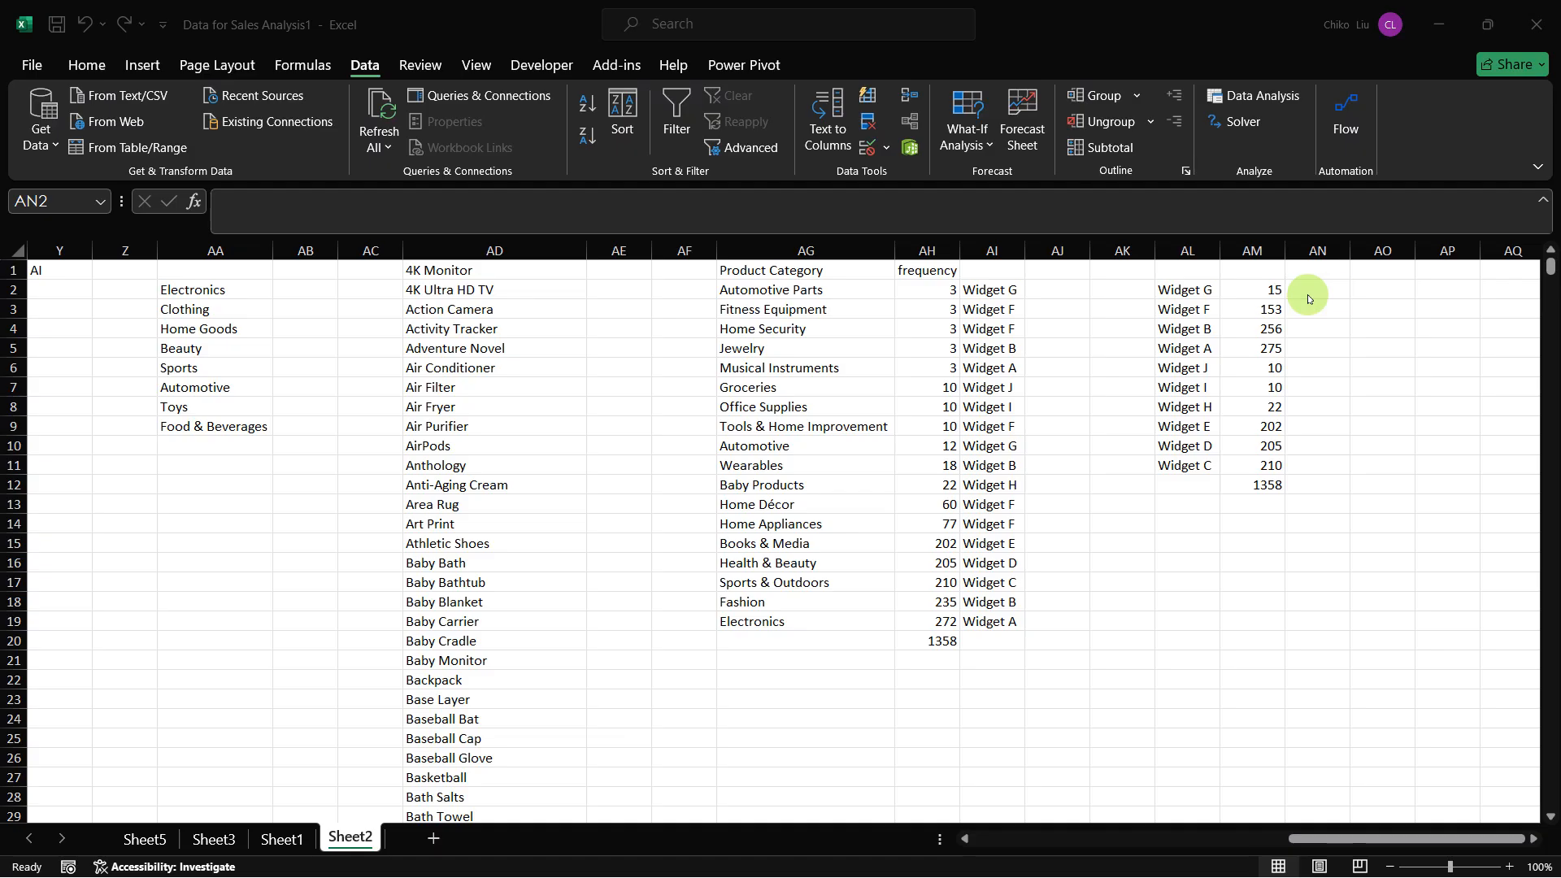
{"action": "left_click", "coordinate": [1308, 294]}
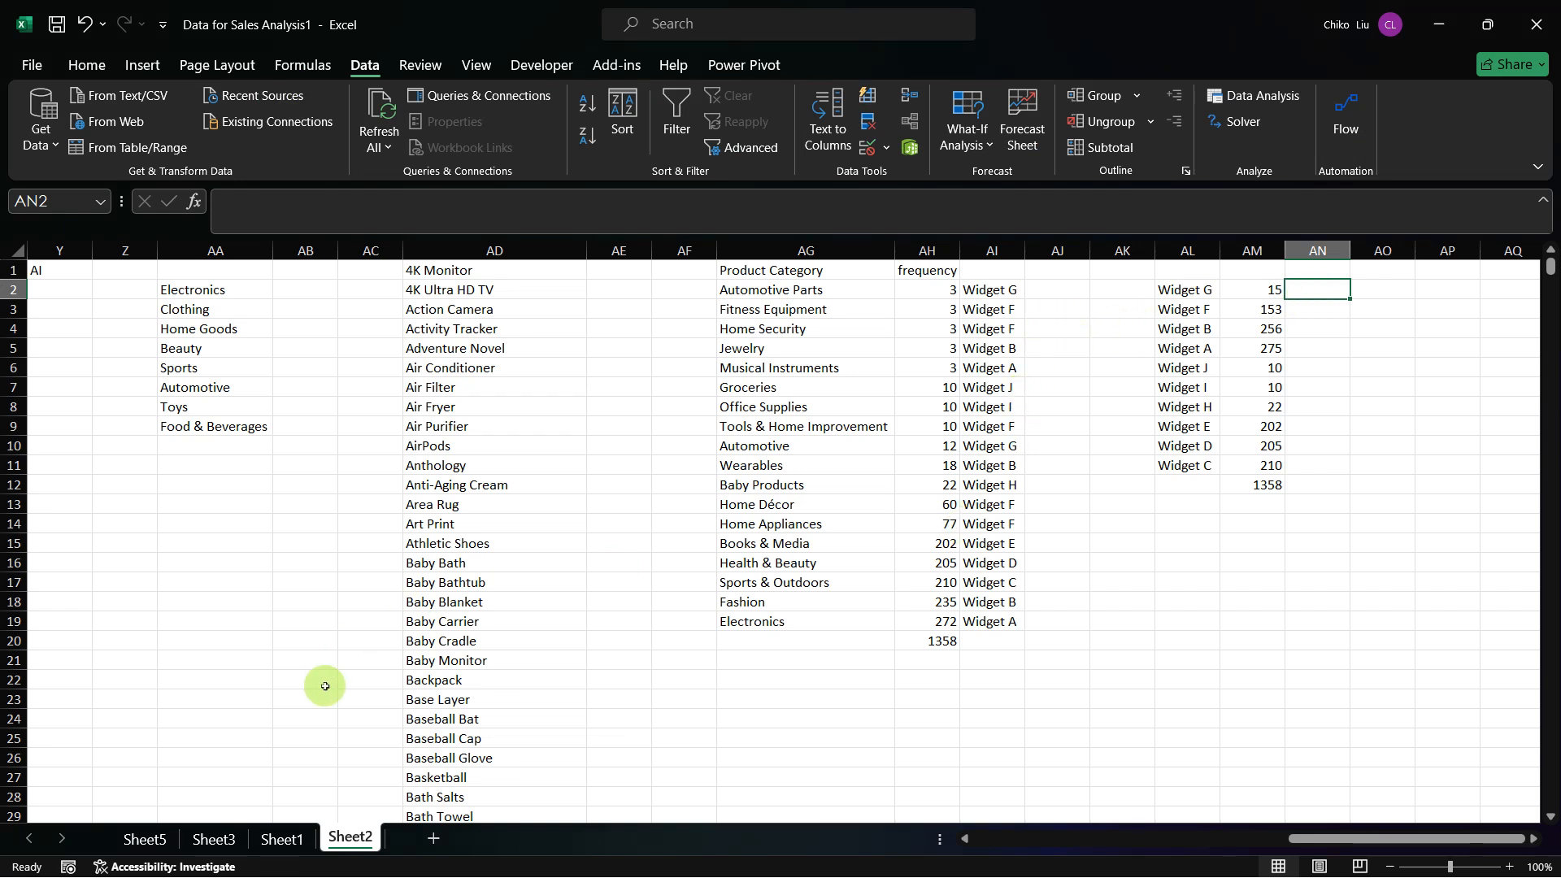
- Insert a blank column in Sheet1 before the Product categorization theme column
{"action": "left_click", "coordinate": [283, 840]}
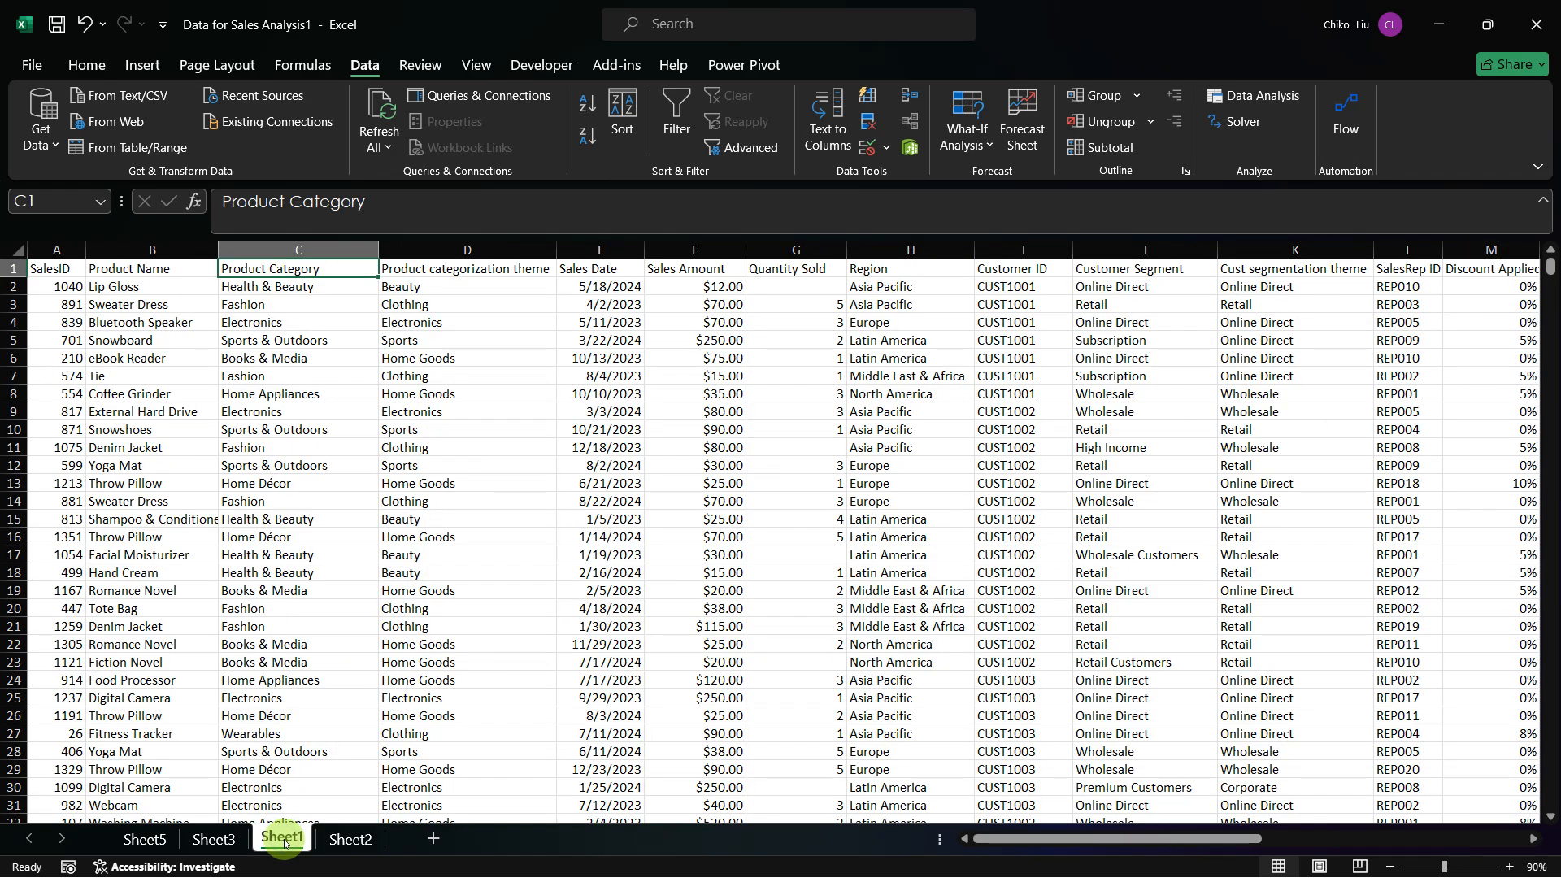
{"action": "left_click", "coordinate": [440, 251]}
{"action": "right_click", "coordinate": [440, 252]}
{"action": "left_click", "coordinate": [487, 452]}
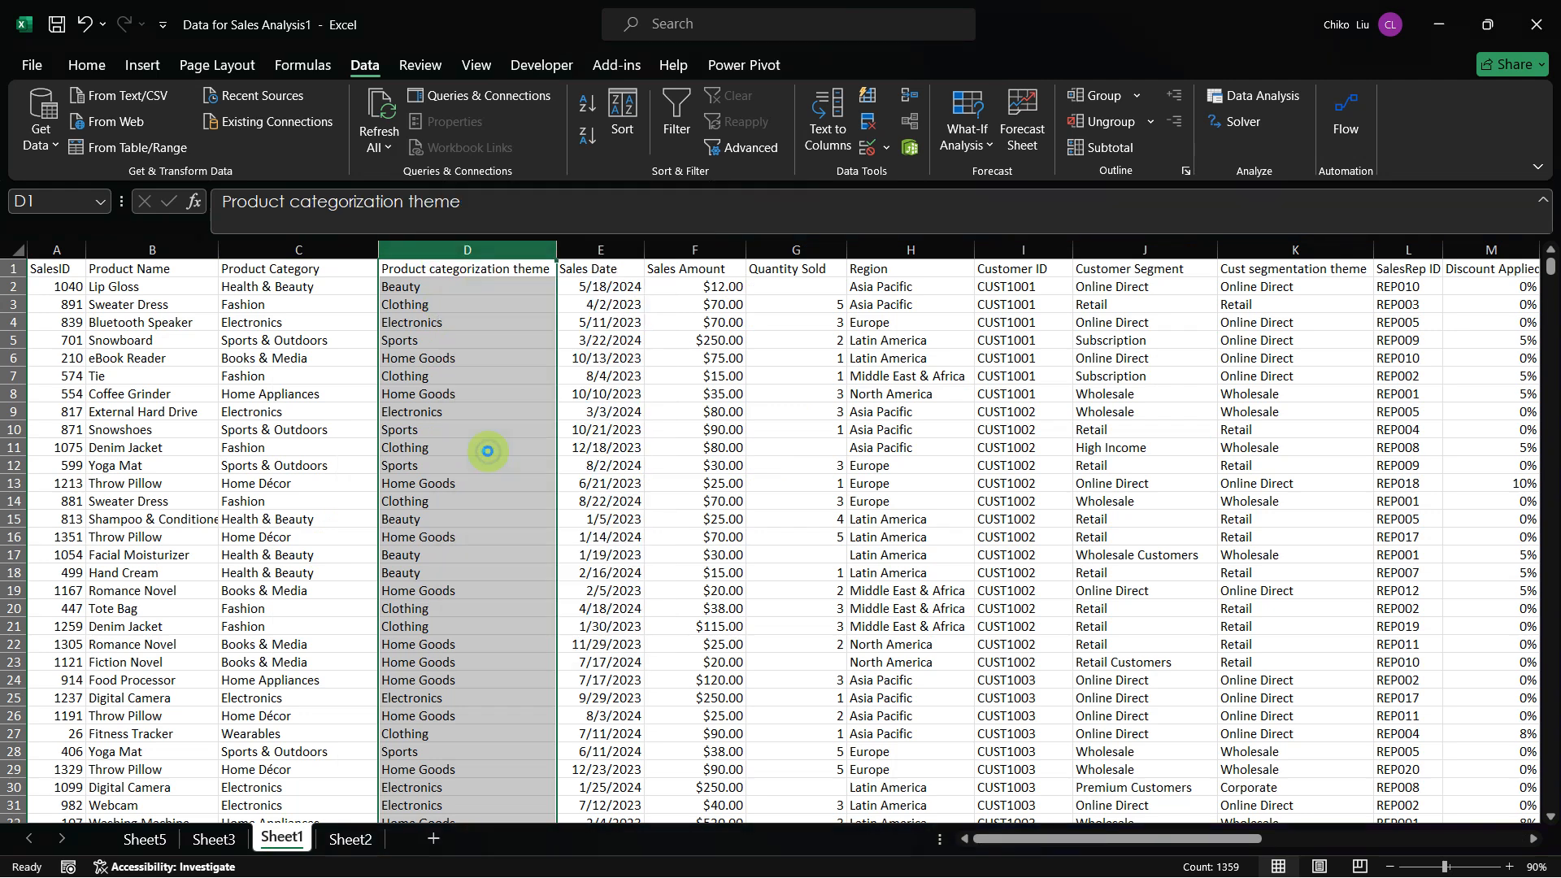
- Enter the header "Product Name widgets" in cell D1 of the new column
{"action": "left_click", "coordinate": [426, 268]}
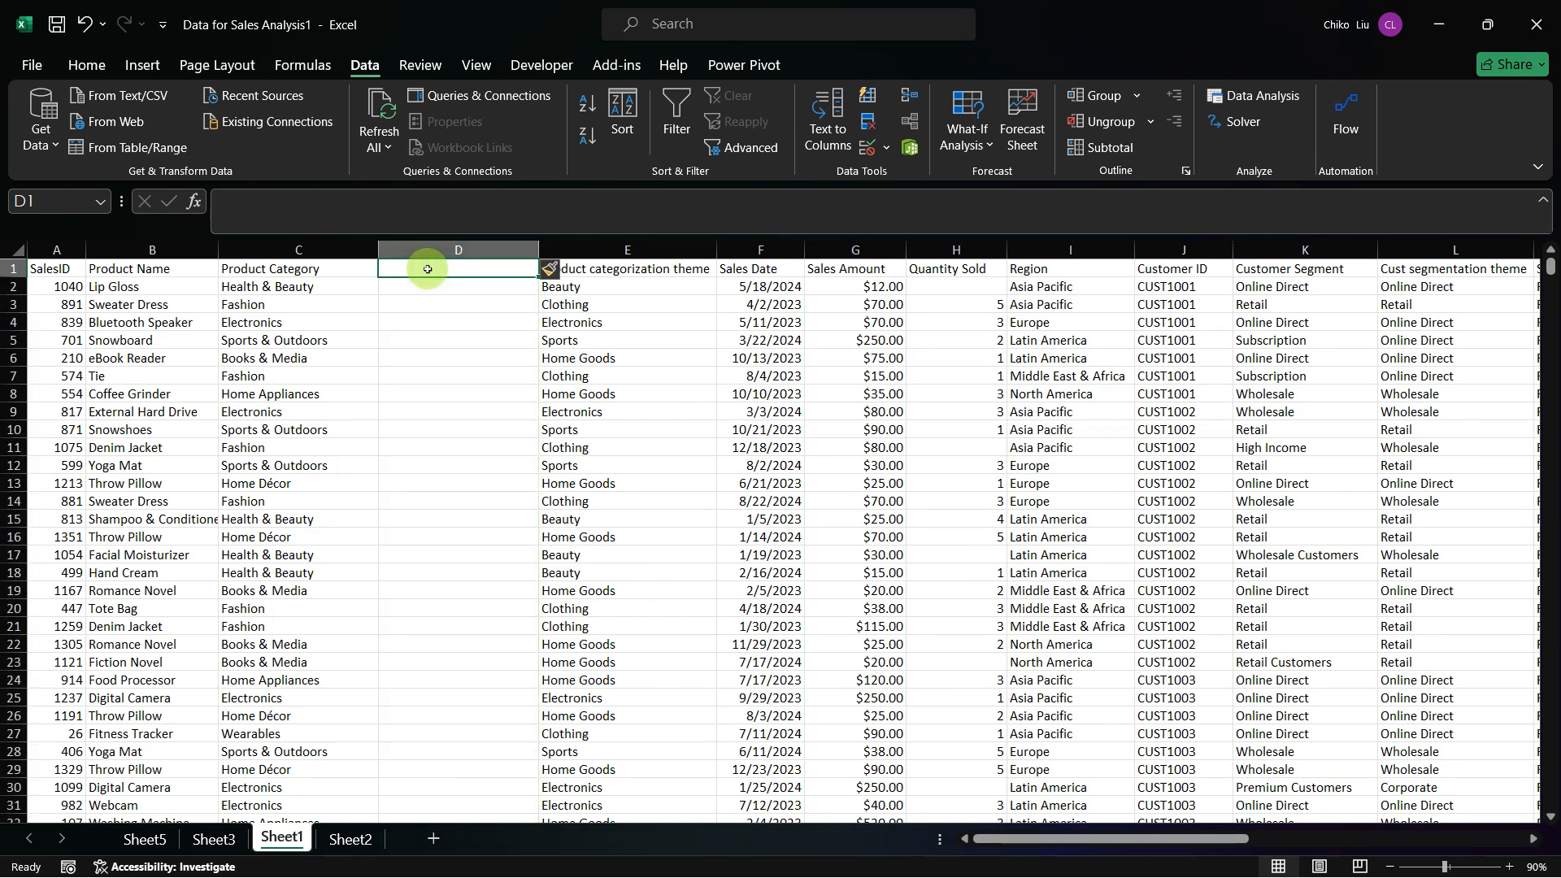
{"action": "type", "text": "Wig"}
{"action": "key", "text": "BackSpace"}
{"action": "key", "text": "BackSpace"}
{"action": "key", "text": "BackSpace"}
{"action": "type", "text": "Prodc"}
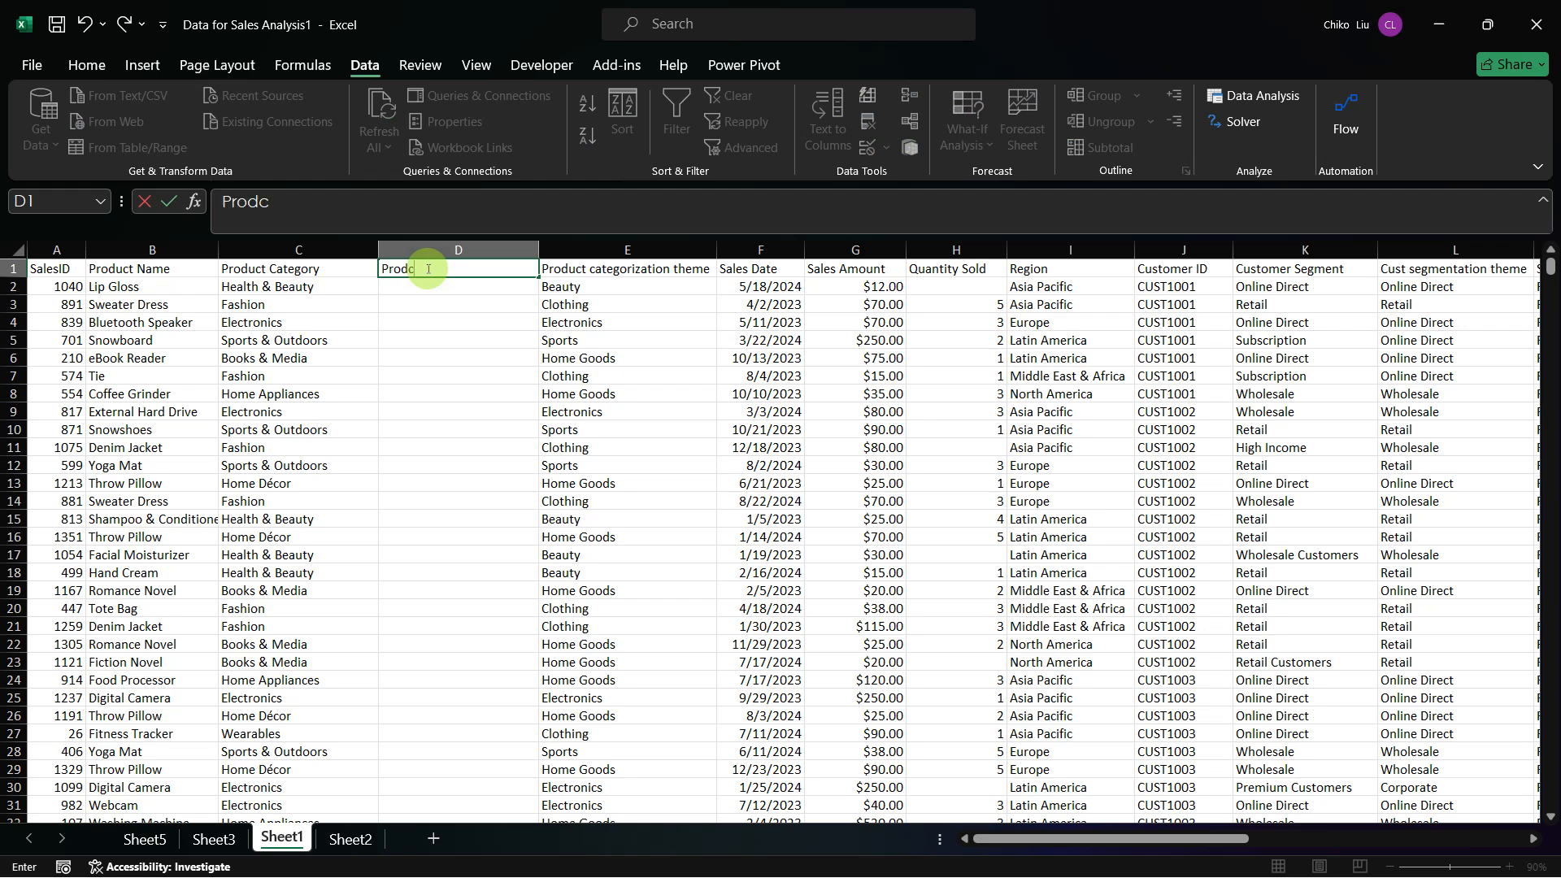
{"action": "key", "text": "BackSpace"}
{"action": "type", "text": "uct Name widgets"}
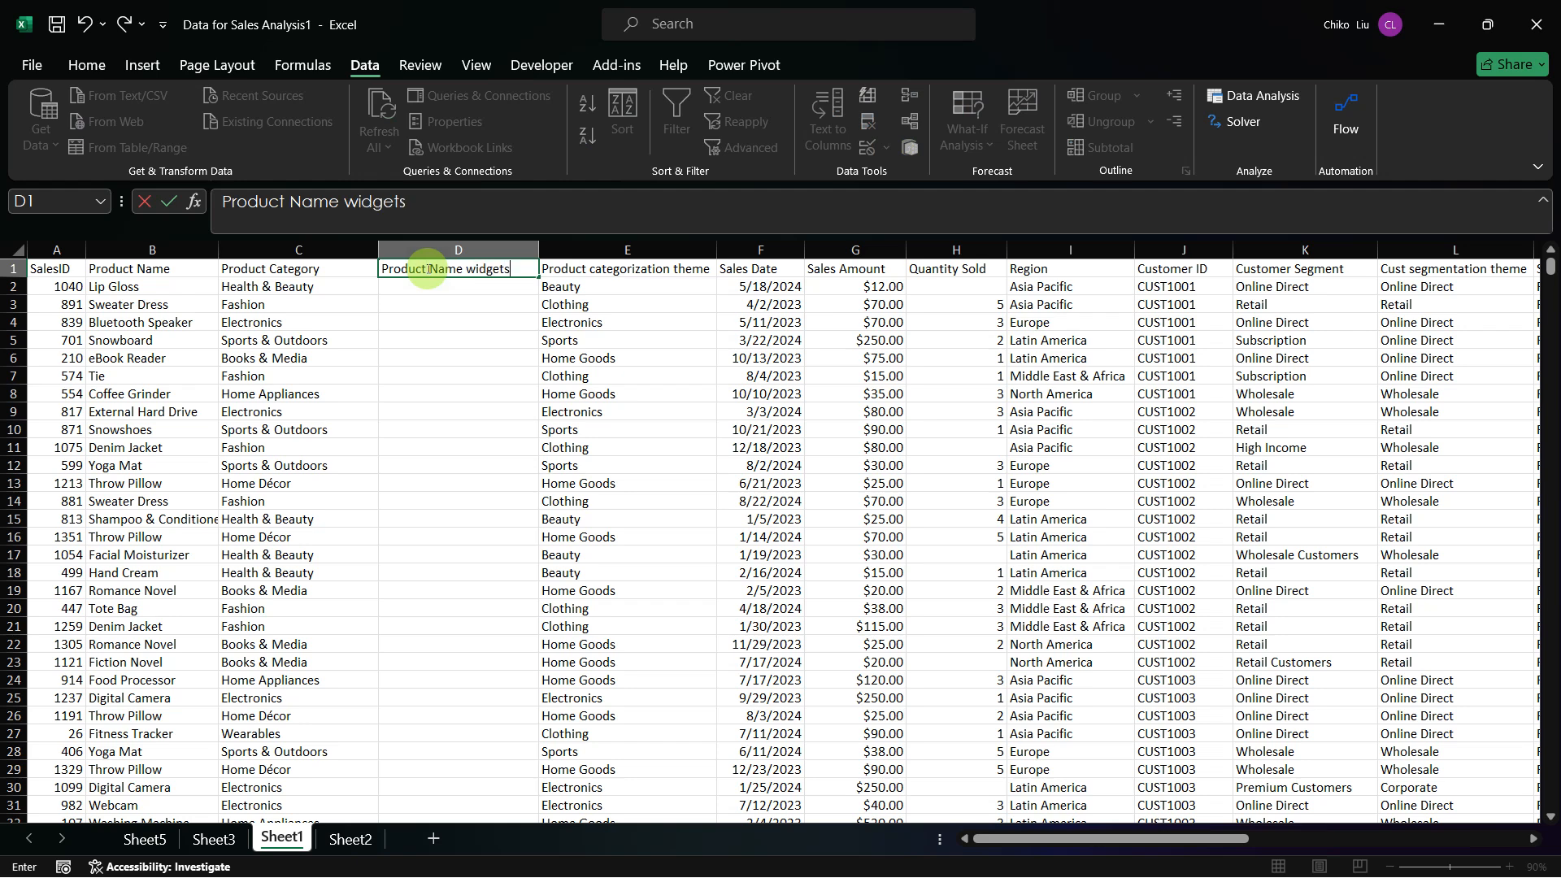
{"action": "key", "text": "Return"}
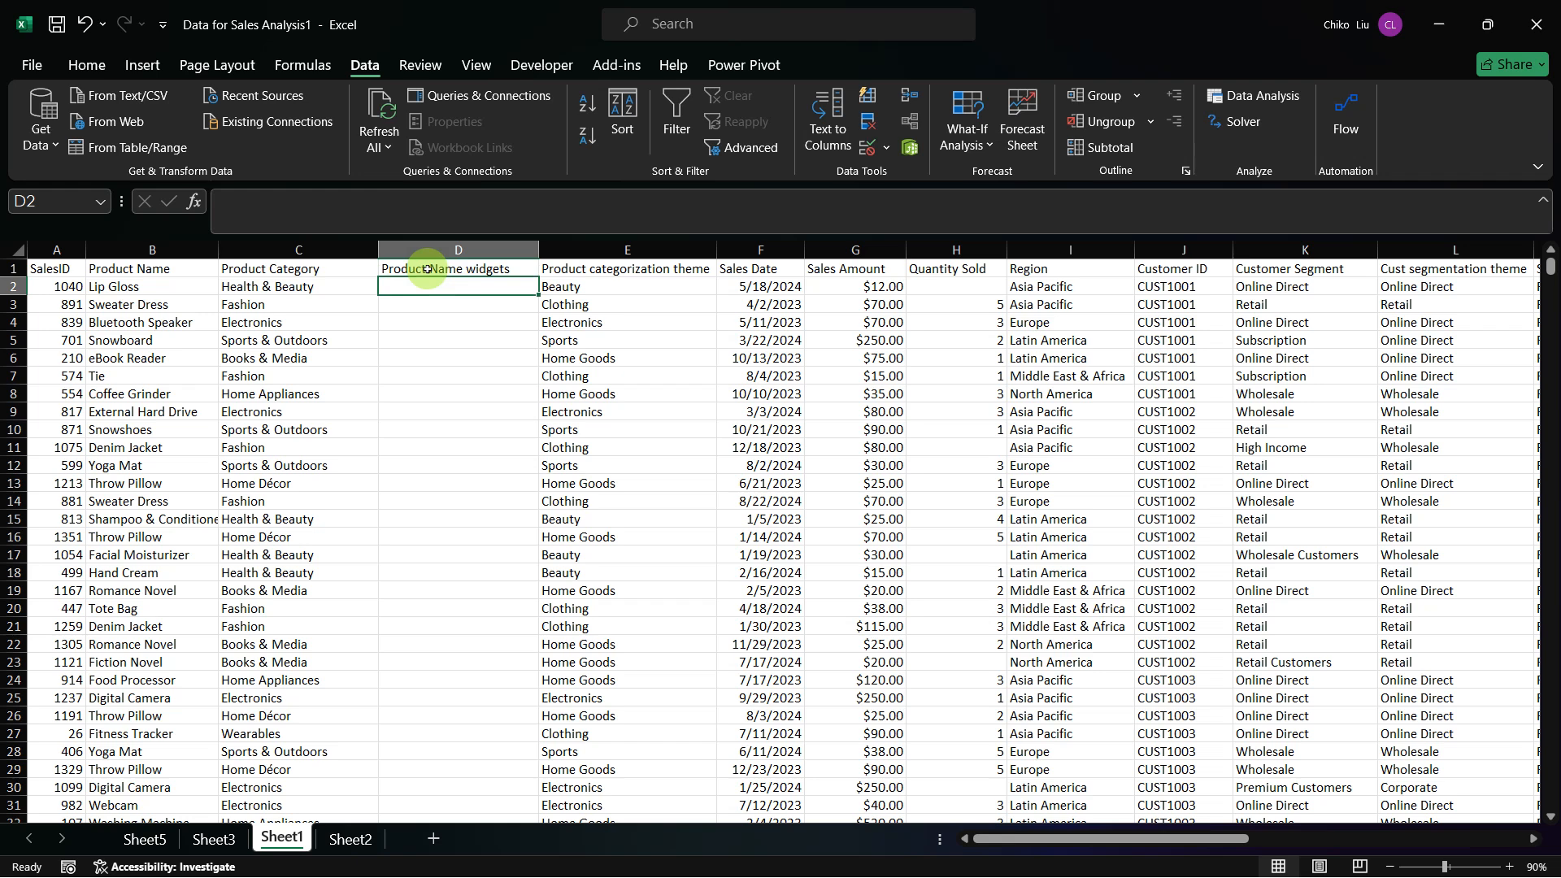
- Begin a VLOOKUP formula in D2 of Sheet1 with the column-locked reference $C2 as the lookup value
{"action": "key", "text": "ctrl+Page_Down"}
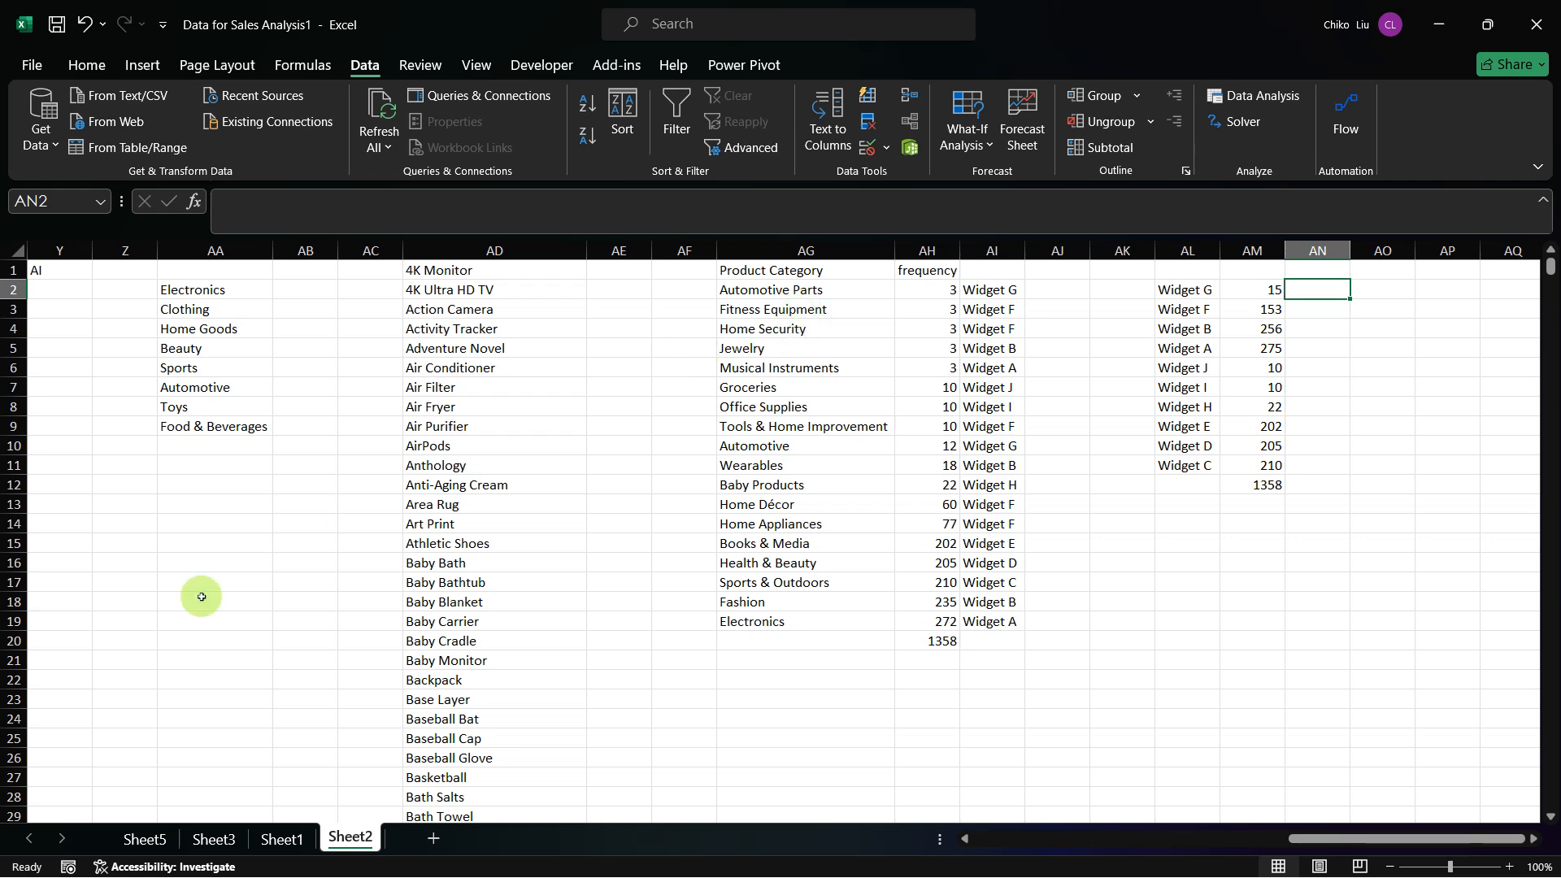
{"action": "left_click", "coordinate": [282, 846]}
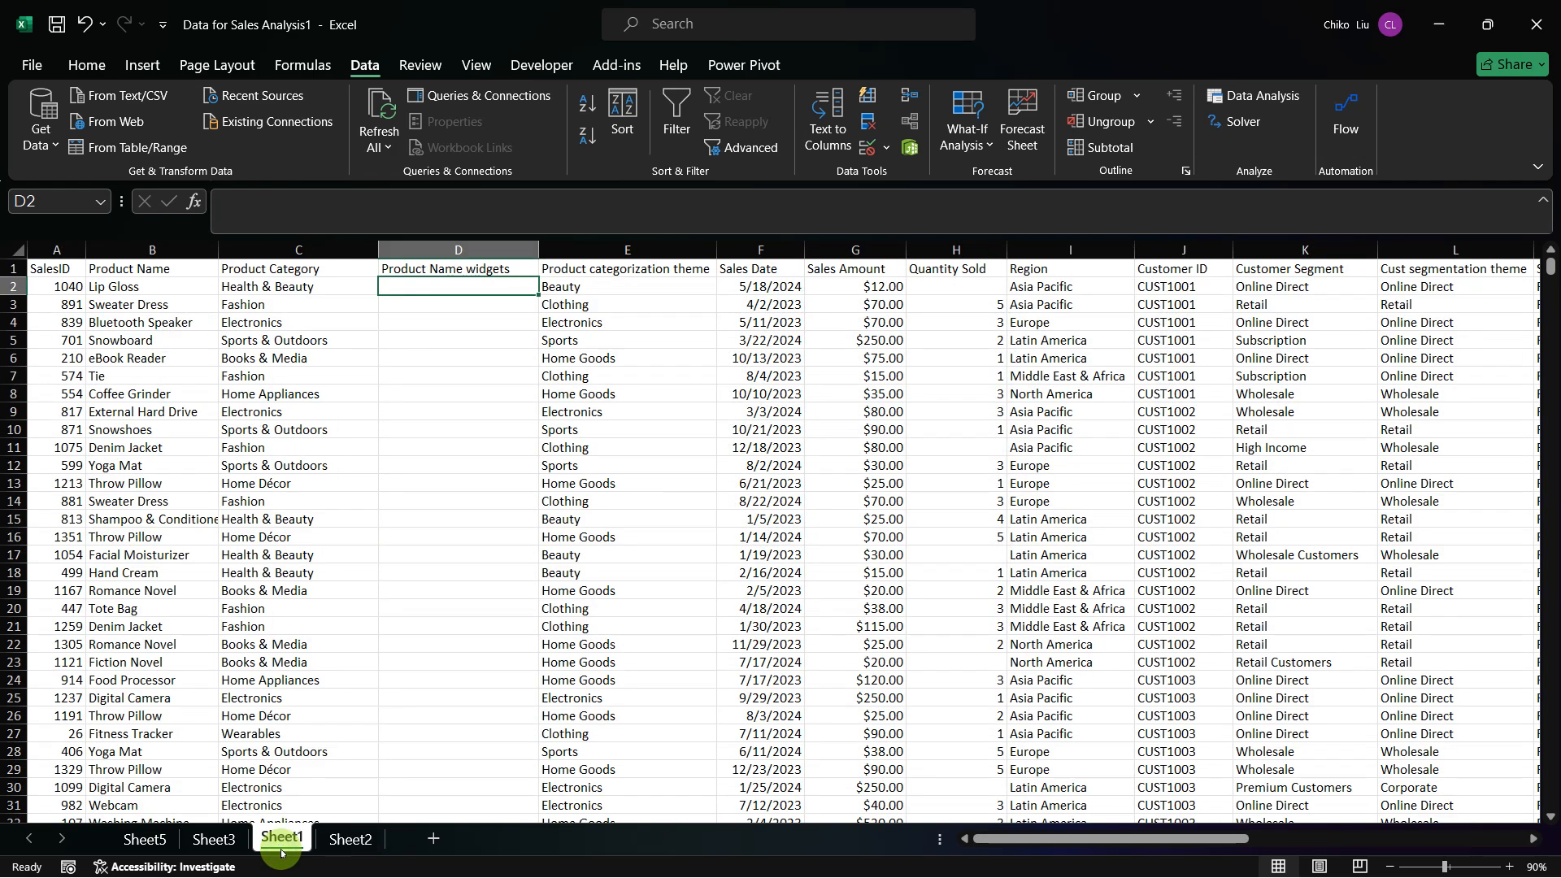
{"action": "type", "text": "=vl"}
{"action": "key", "text": "Tab"}
{"action": "key", "text": "Left"}
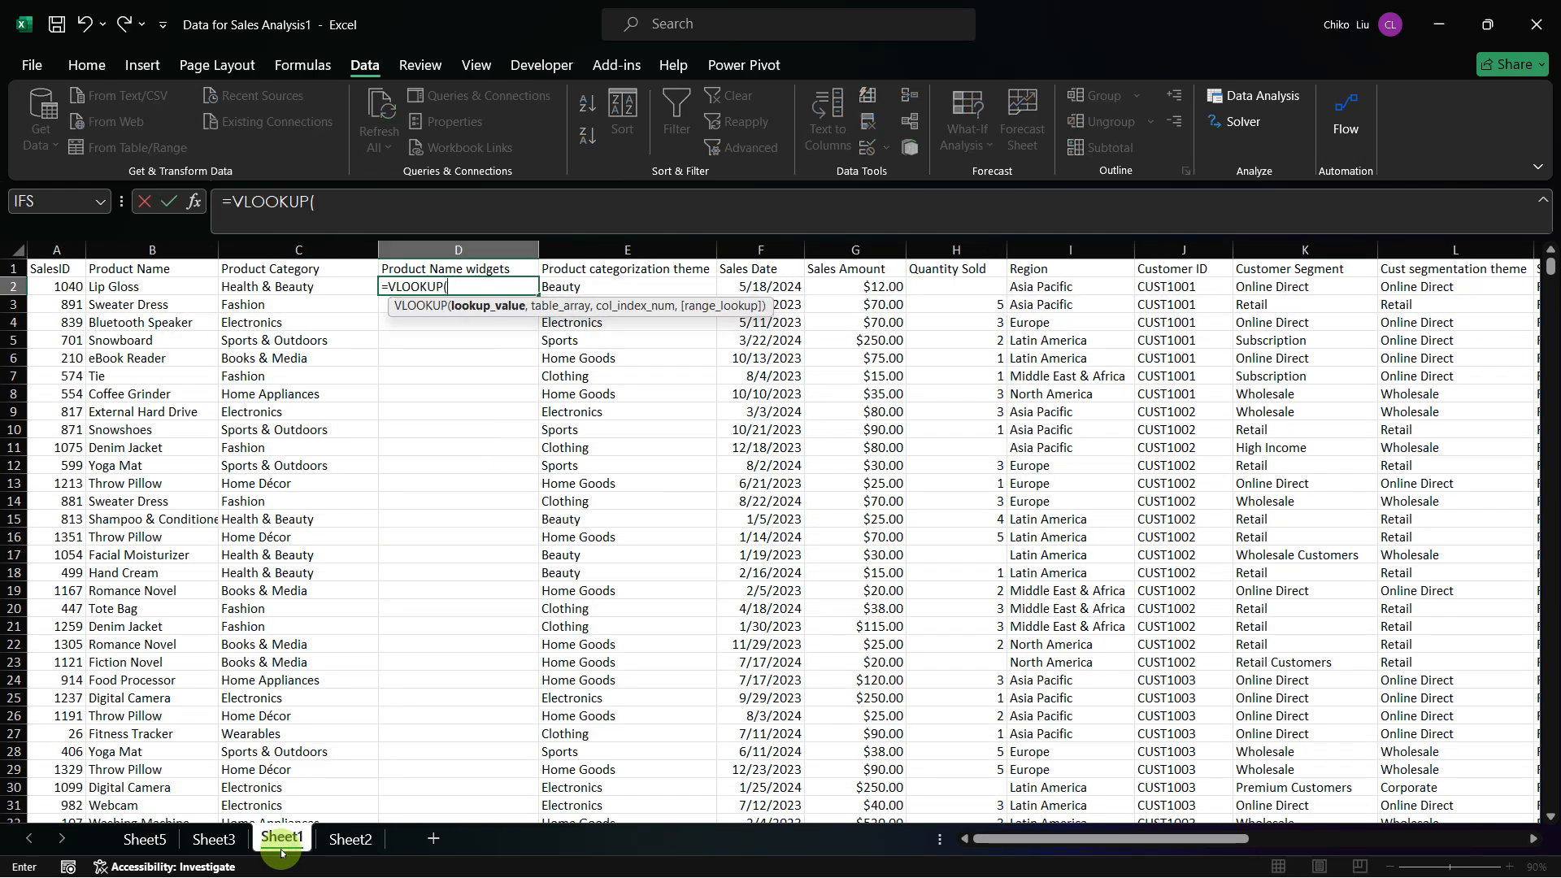
{"action": "key", "text": "F4"}
{"action": "key", "text": "F4"}
{"action": "key", "text": "F4"}
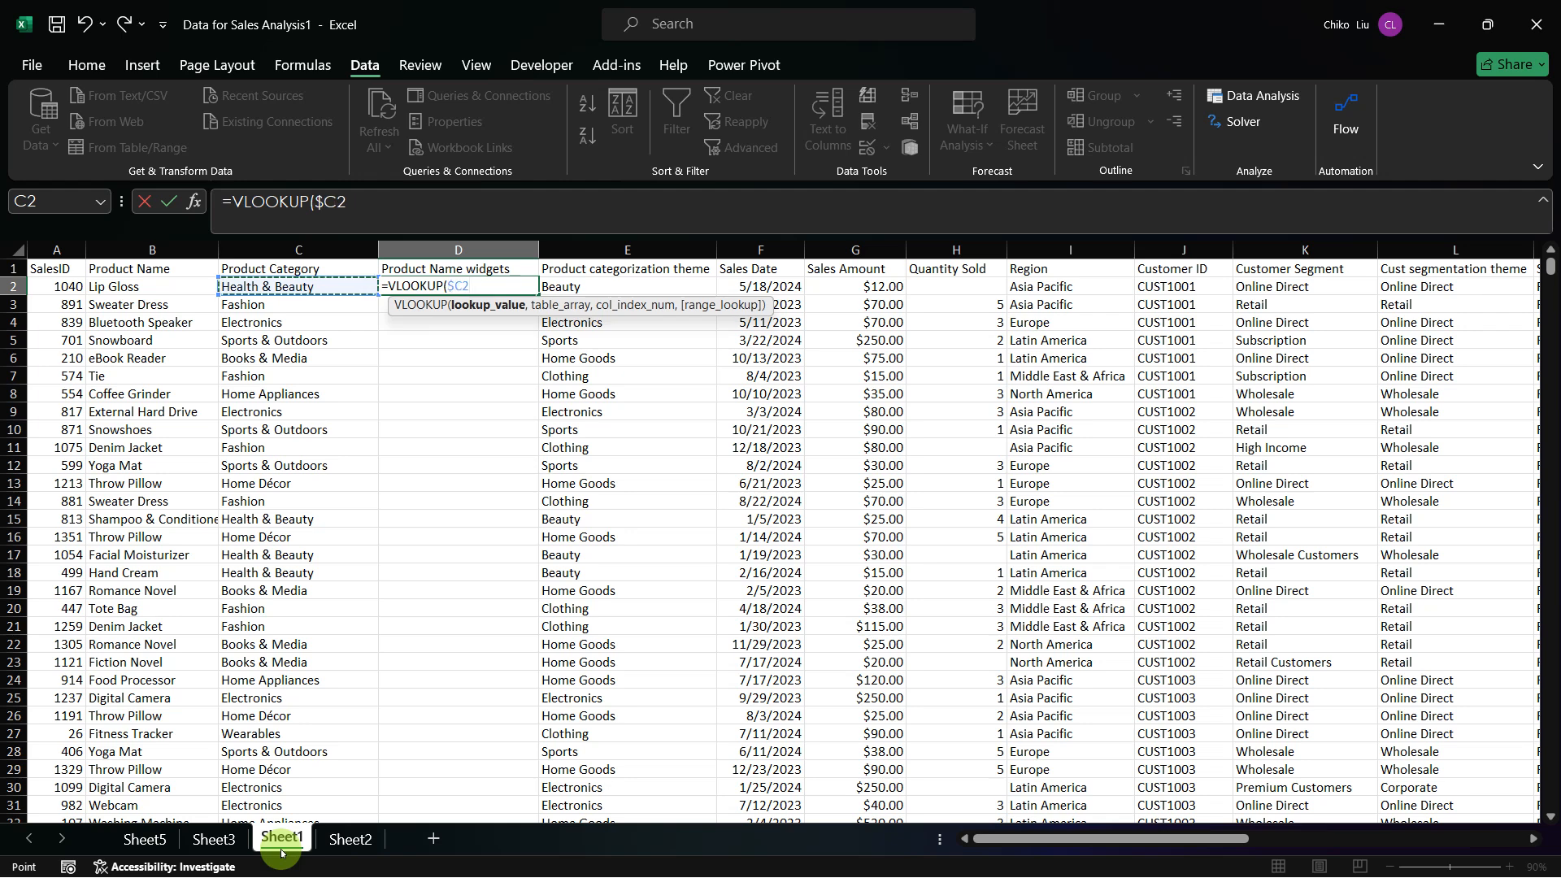
{"action": "type", "text": ","}
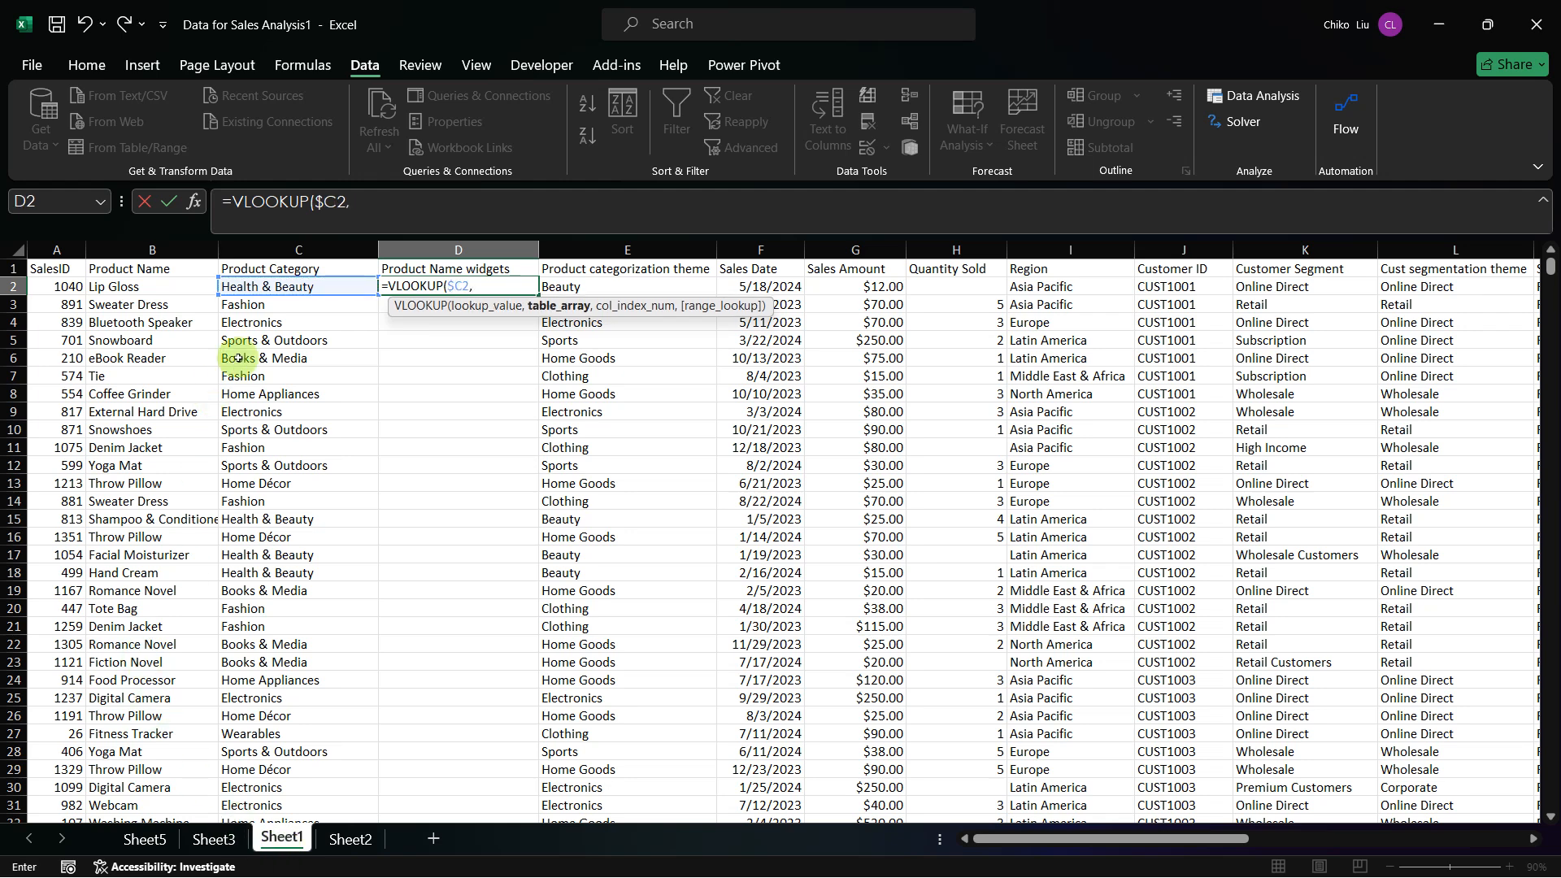
- Complete the VLOOKUP in D2 with the table Sheet2!$AG$2:$AI$19, column index 3 and exact match 0
{"action": "left_click", "coordinate": [350, 839]}
{"action": "left_click_drag", "start_coordinate": [826, 293], "coordinate": [990, 620]}
{"action": "key", "text": "F4"}
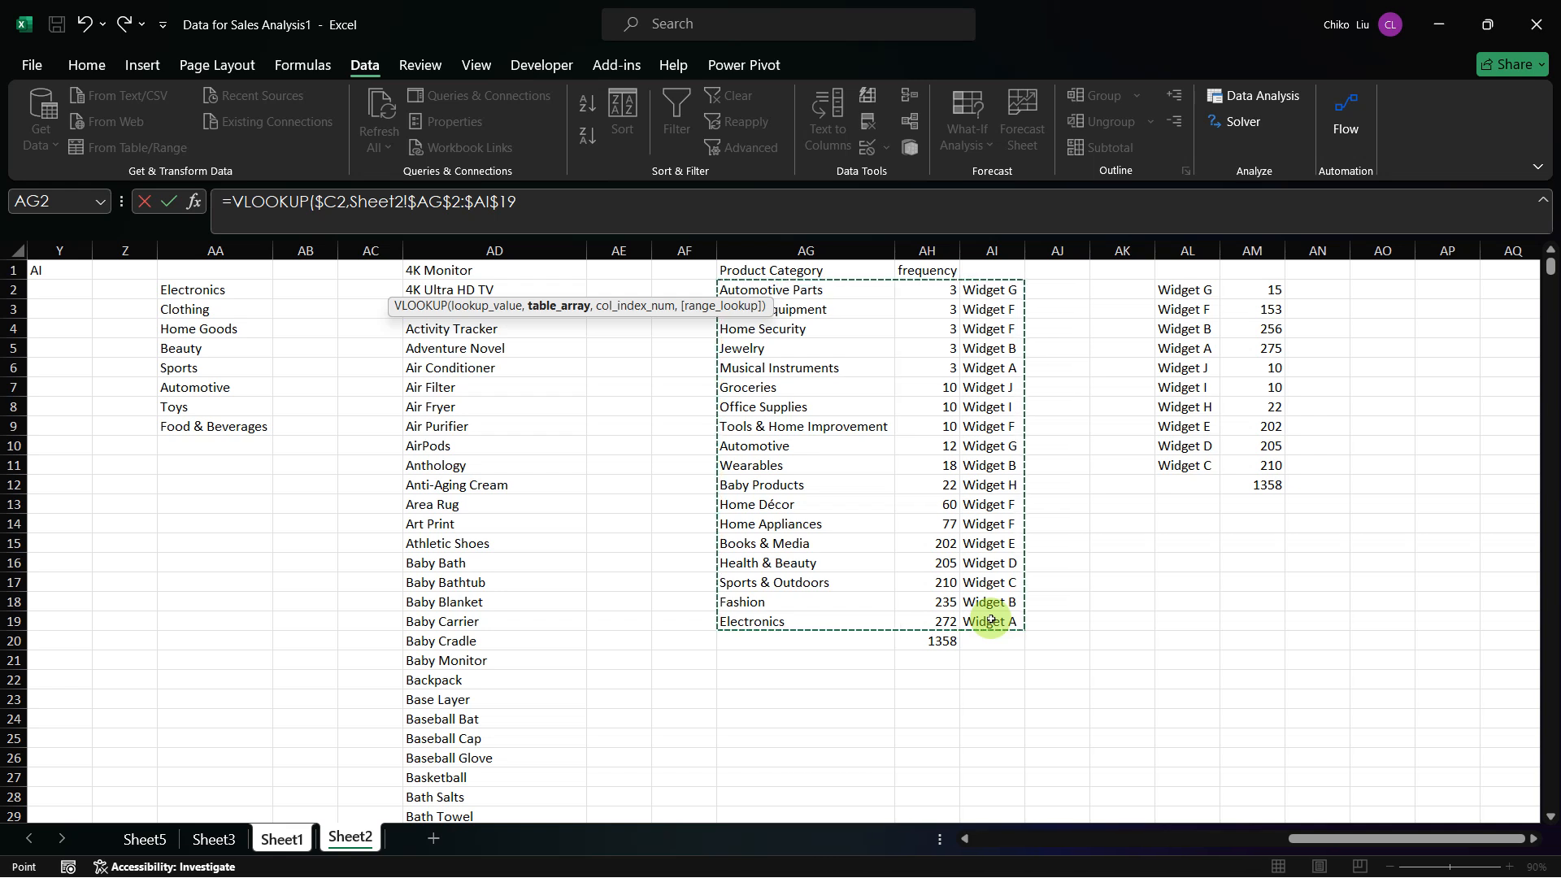
{"action": "type", "text": ","}
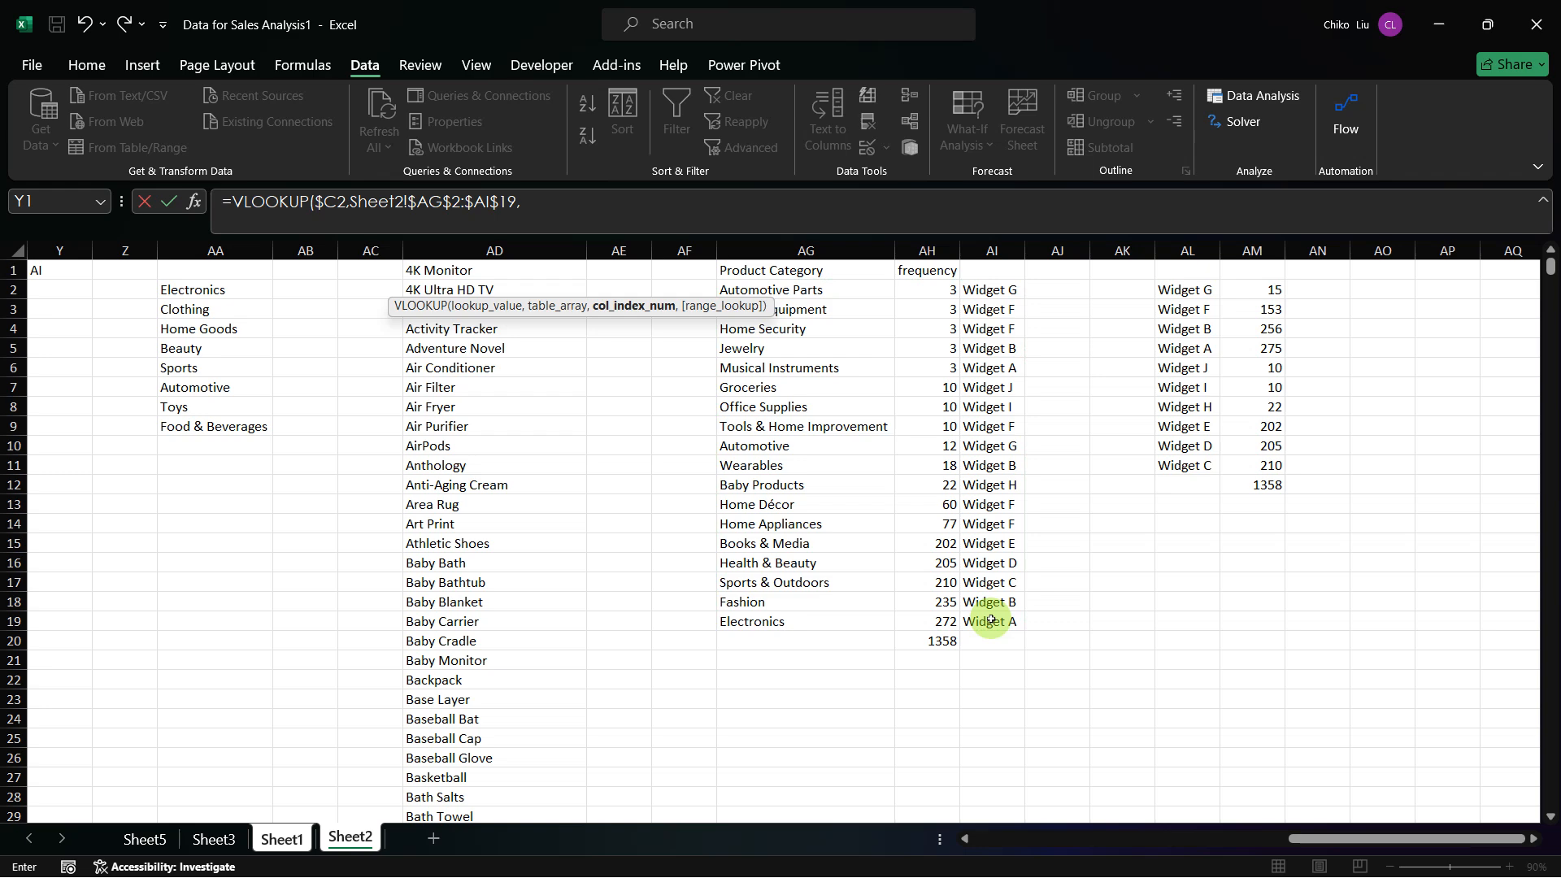
{"action": "type", "text": "3,0)"}
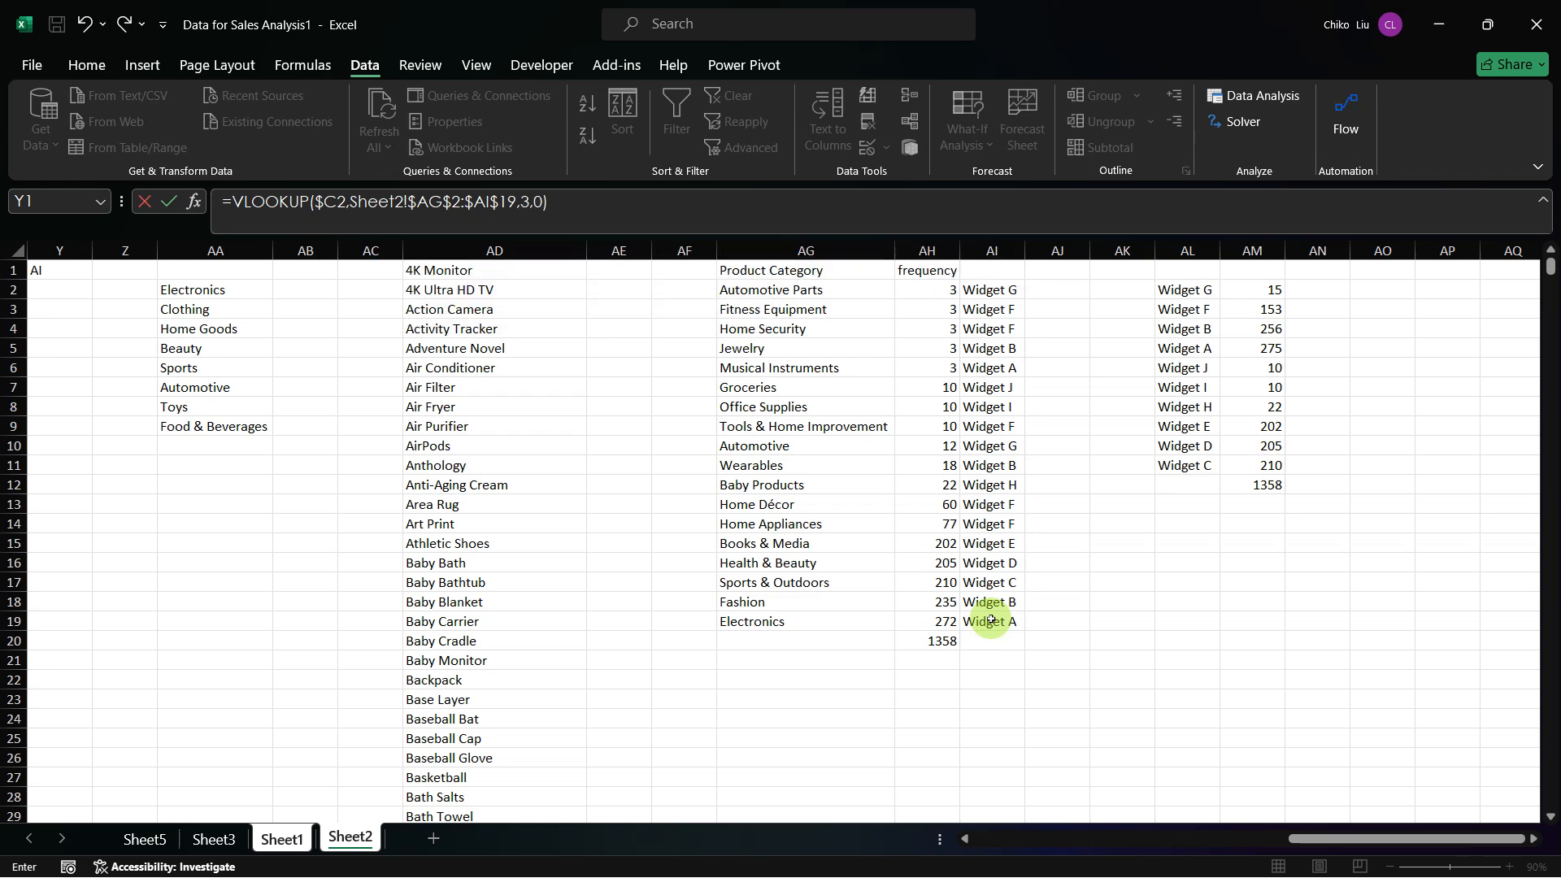
{"action": "key", "text": "Return"}
{"action": "key", "text": "Up"}
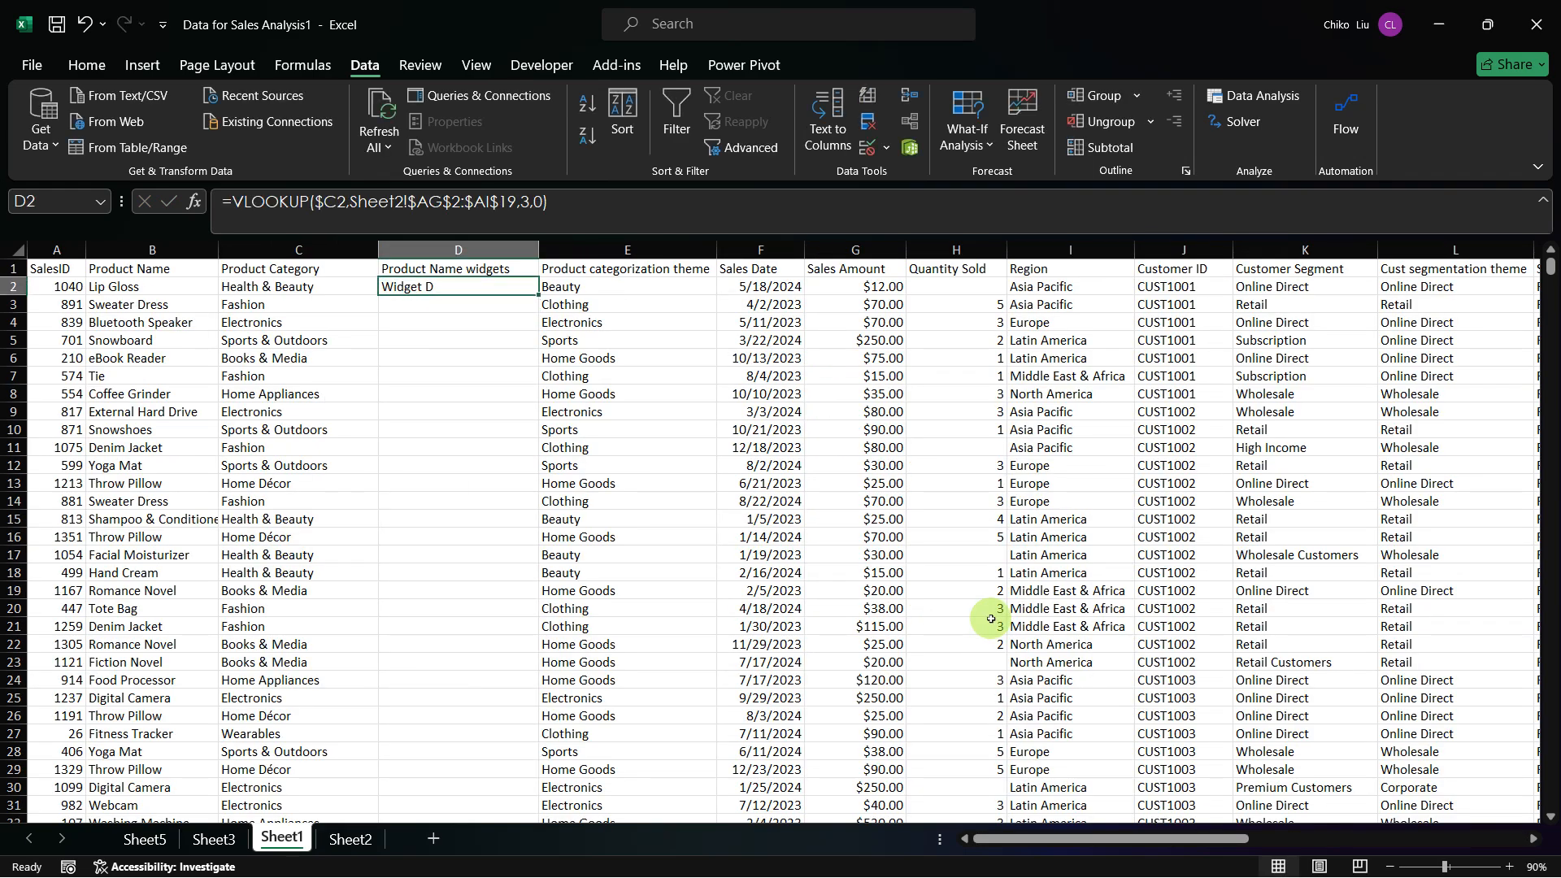
- Fill the VLOOKUP in D2 down to the last data row and replace the formulas with their values
{"action": "double_click", "coordinate": [538, 295]}
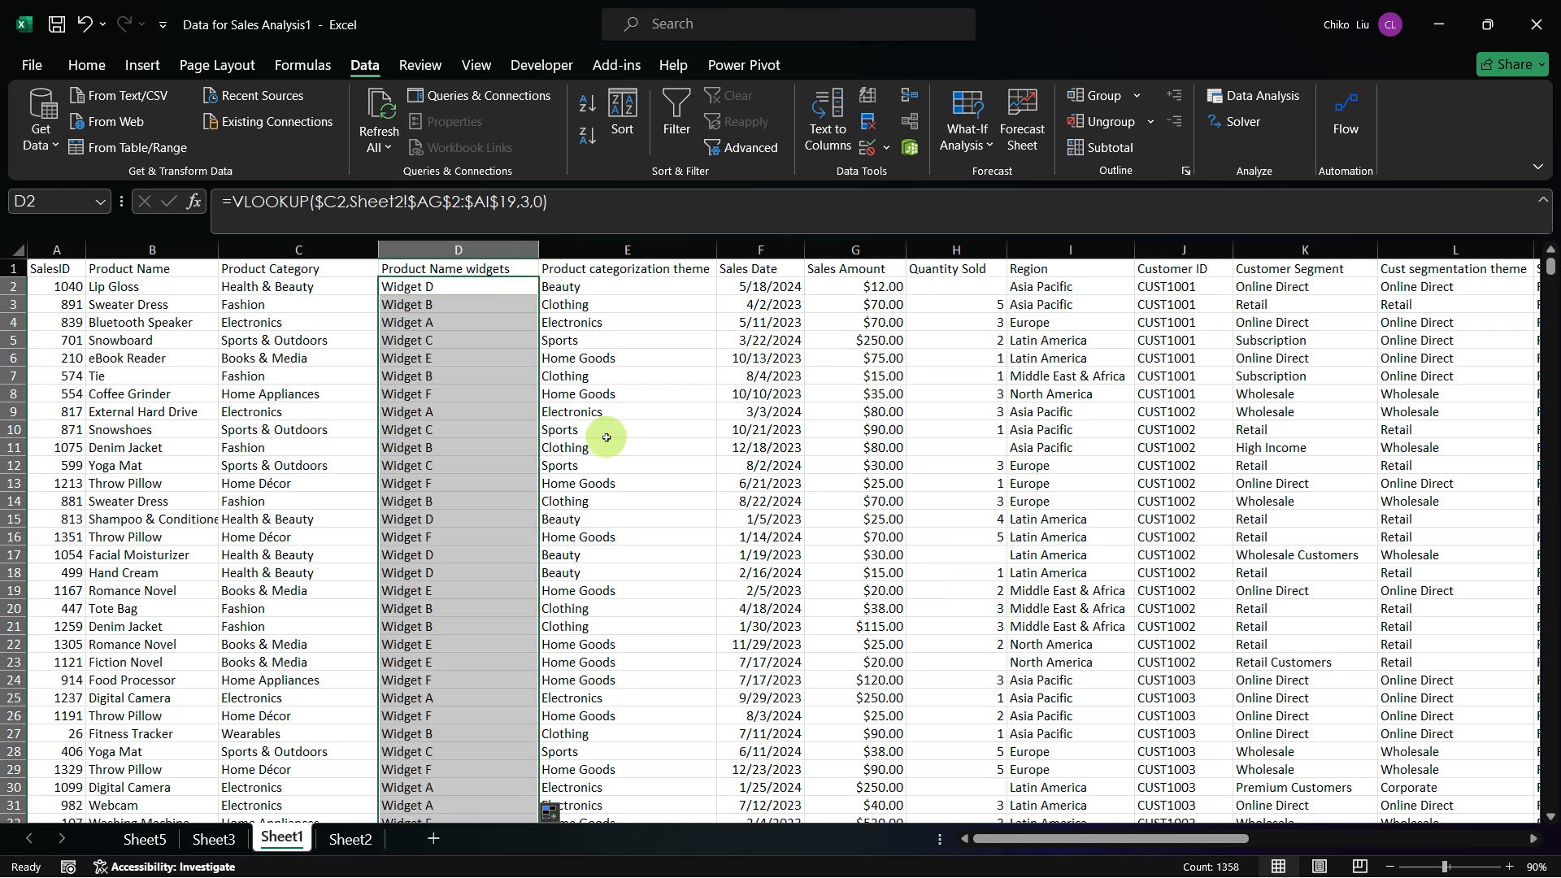
{"action": "key", "text": "ctrl+c"}
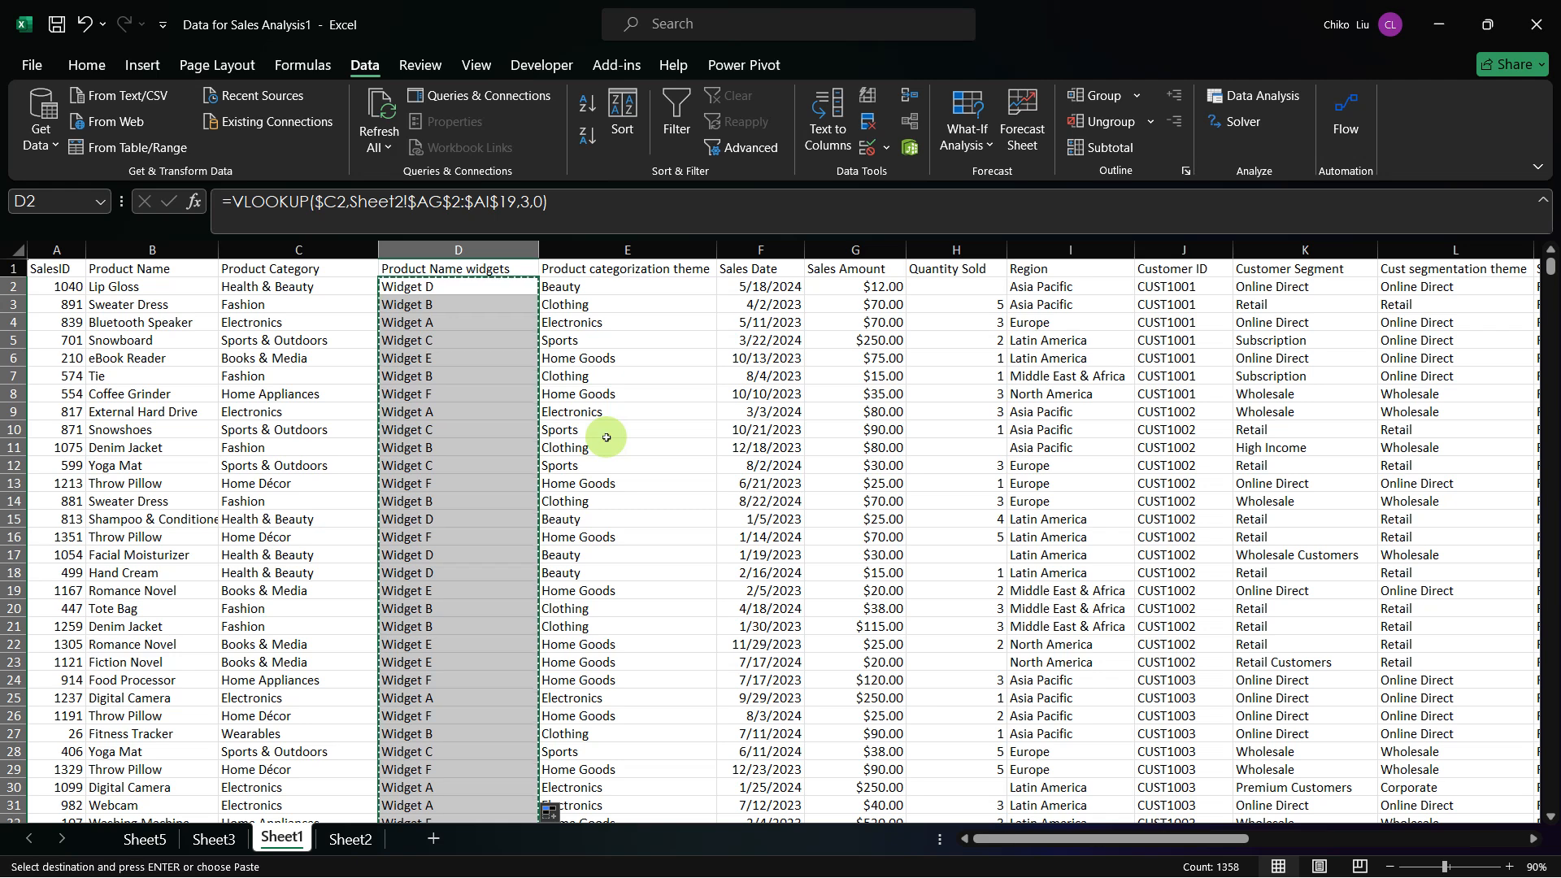
{"action": "right_click", "coordinate": [446, 291]}
{"action": "left_click", "coordinate": [521, 393]}
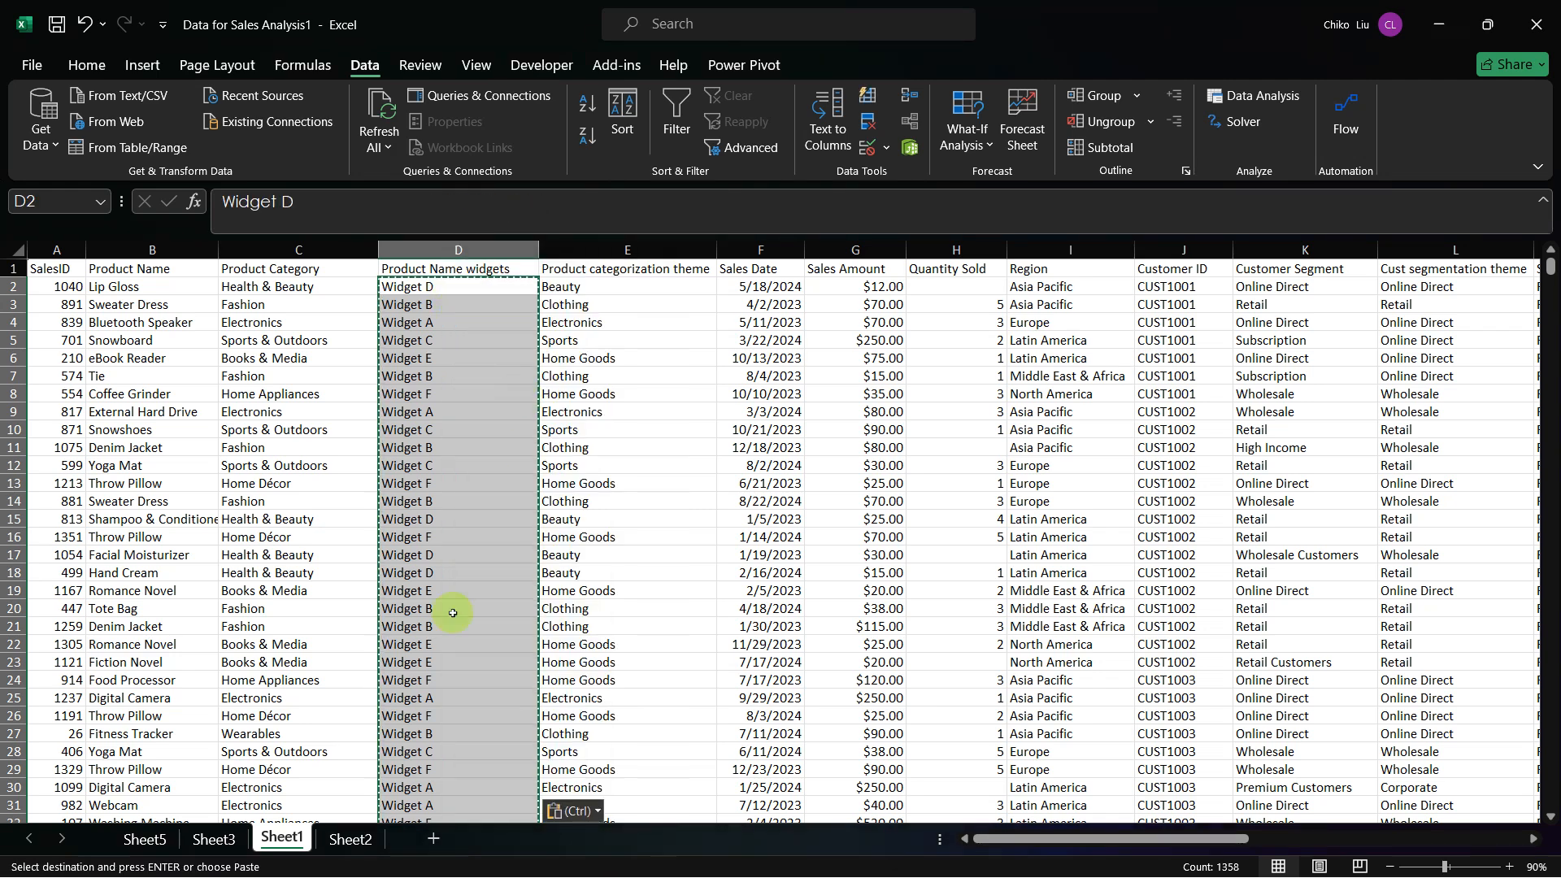
- Check Sheet5 and the existing pivot table in Sheet3, and return to the sales data in Sheet1
{"action": "left_click", "coordinate": [147, 839]}
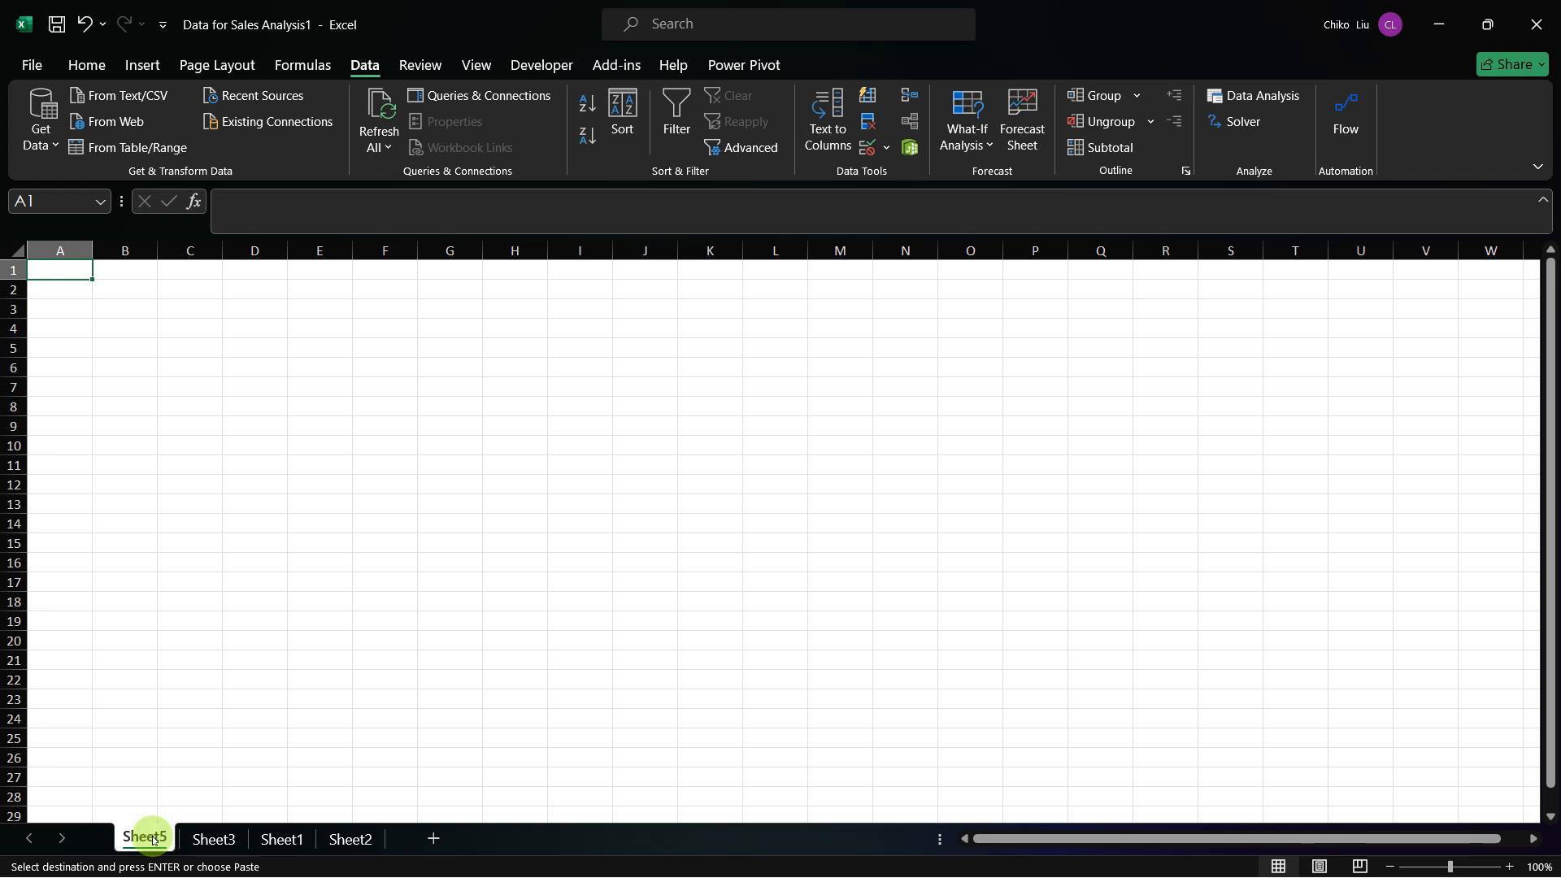
{"action": "left_click", "coordinate": [213, 839]}
{"action": "left_click", "coordinate": [270, 839]}
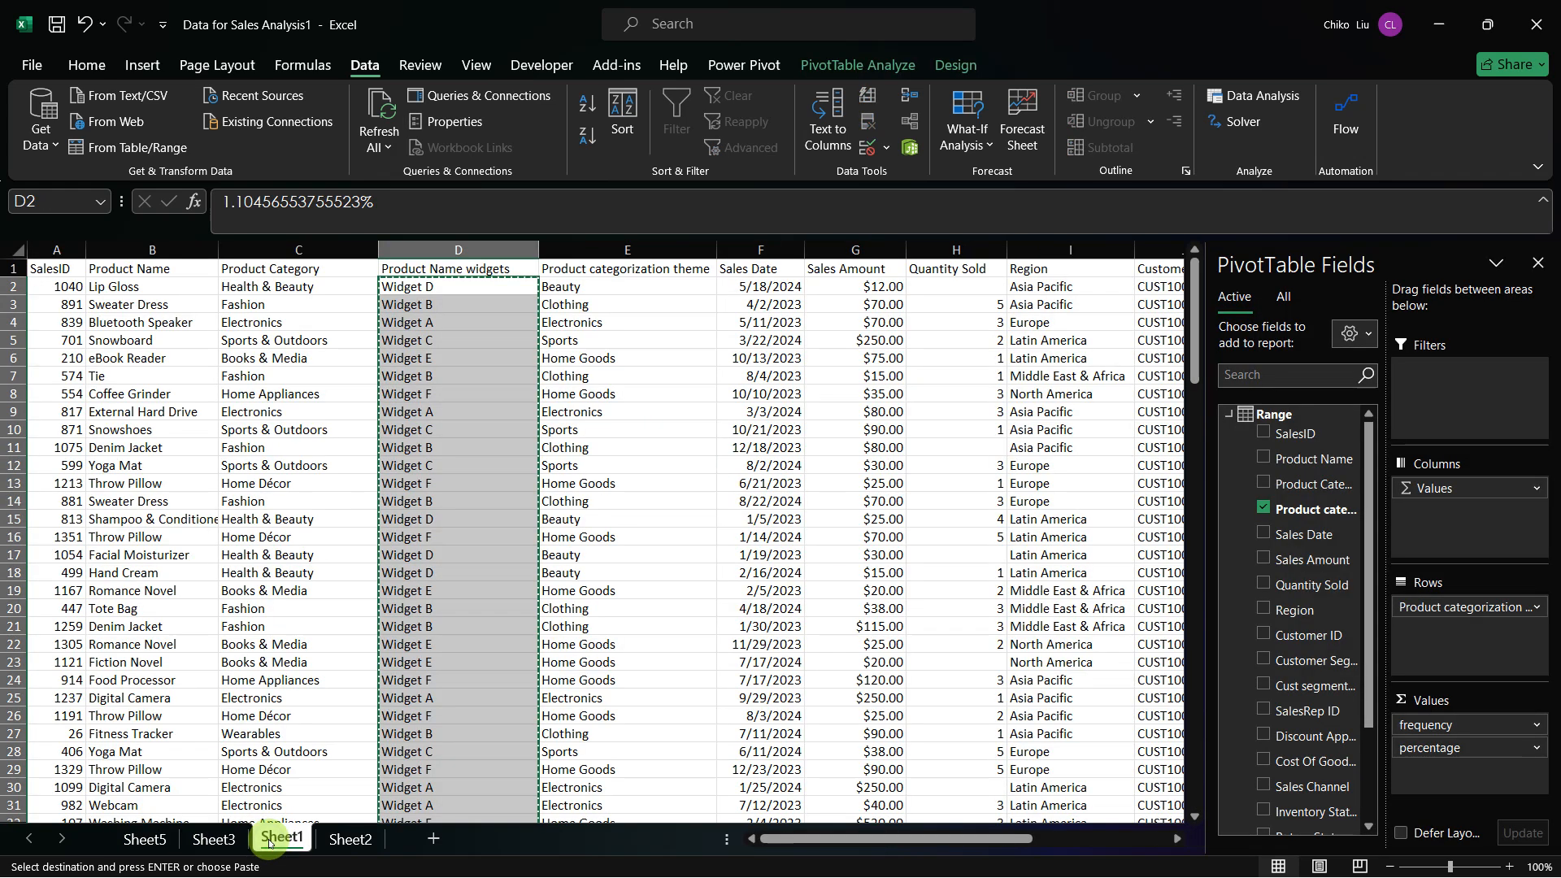
{"action": "left_click", "coordinate": [204, 840]}
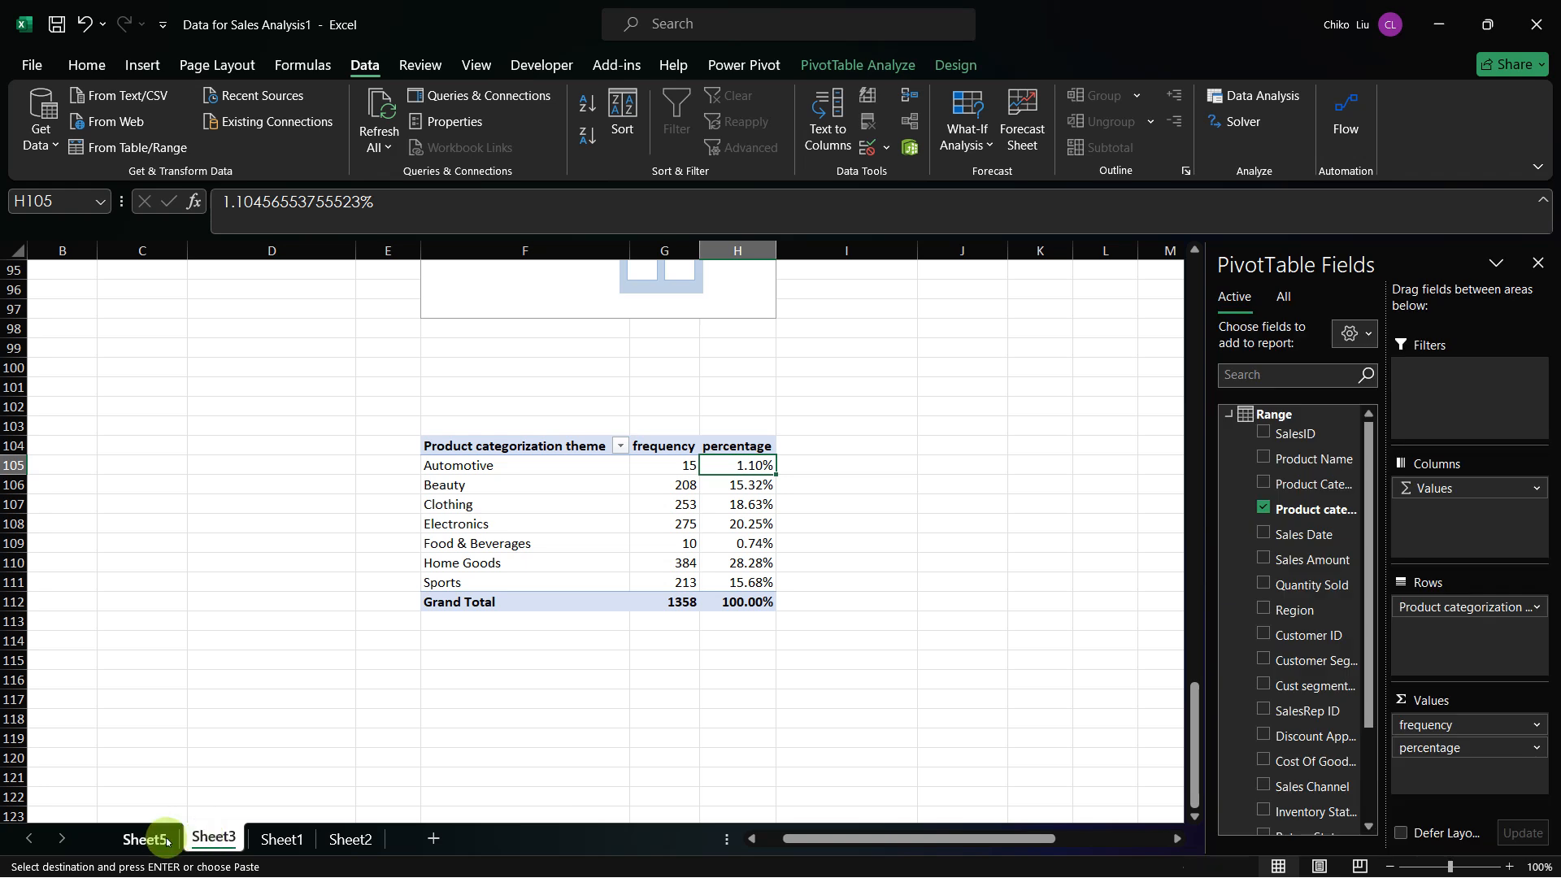
{"action": "left_click", "coordinate": [146, 838]}
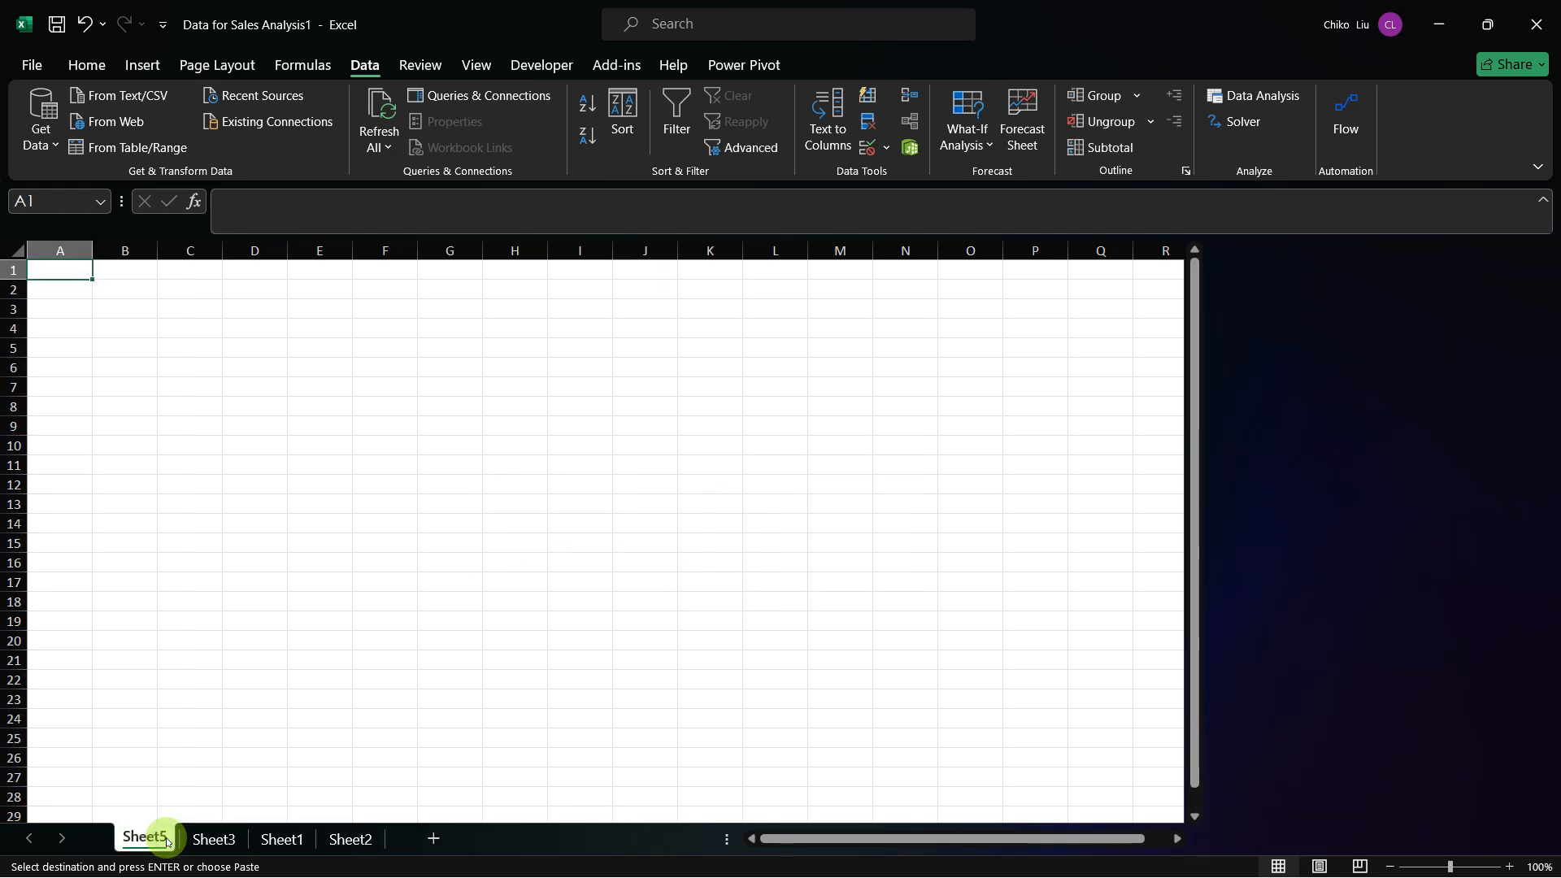
{"action": "left_click", "coordinate": [215, 840]}
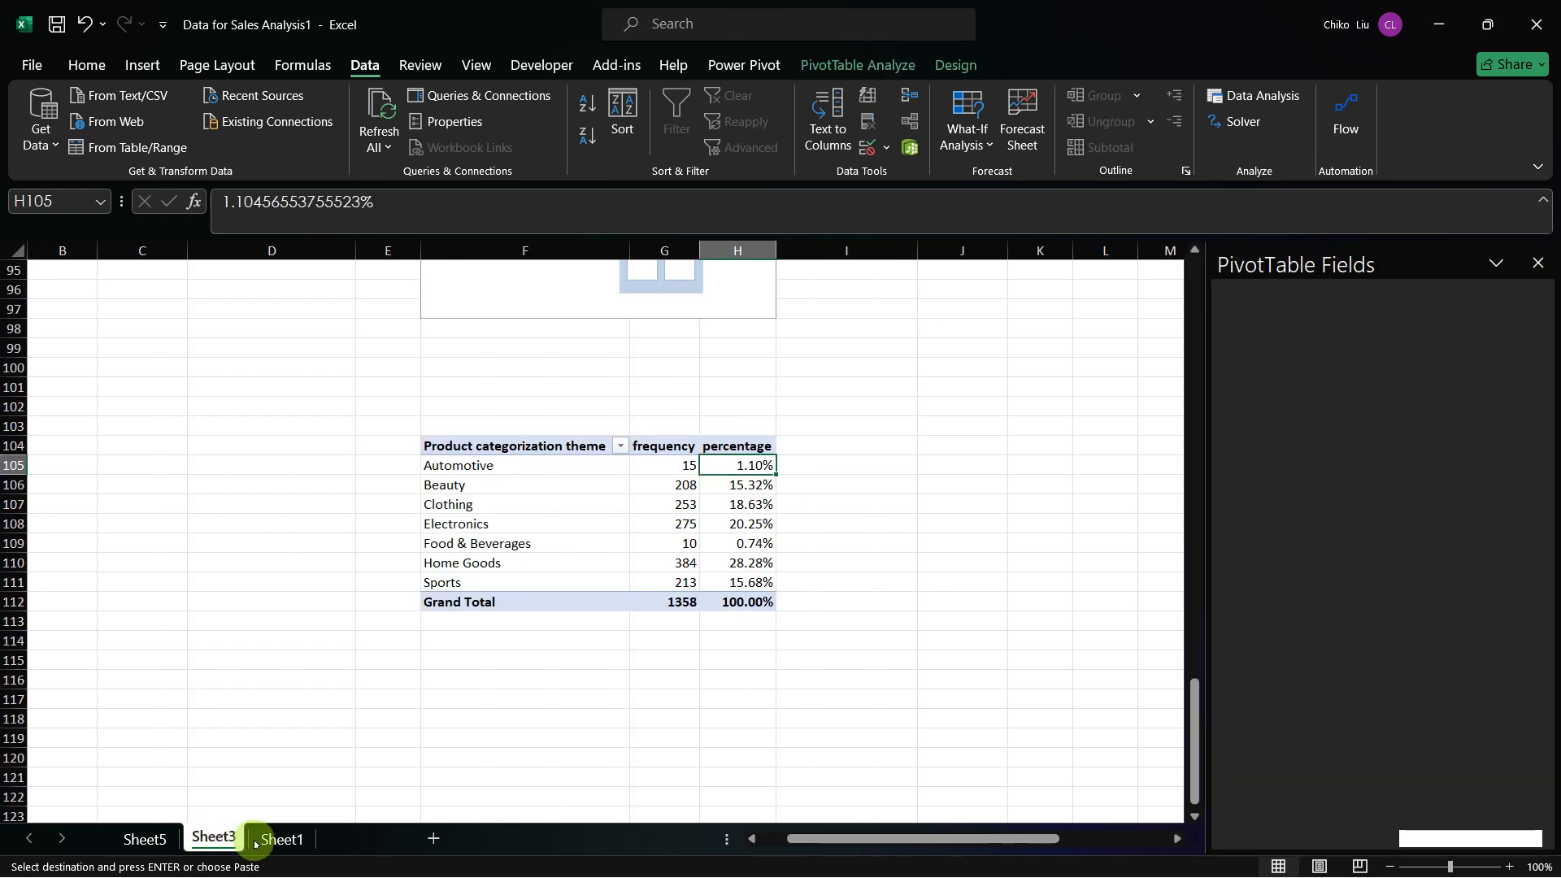
{"action": "left_click", "coordinate": [266, 842]}
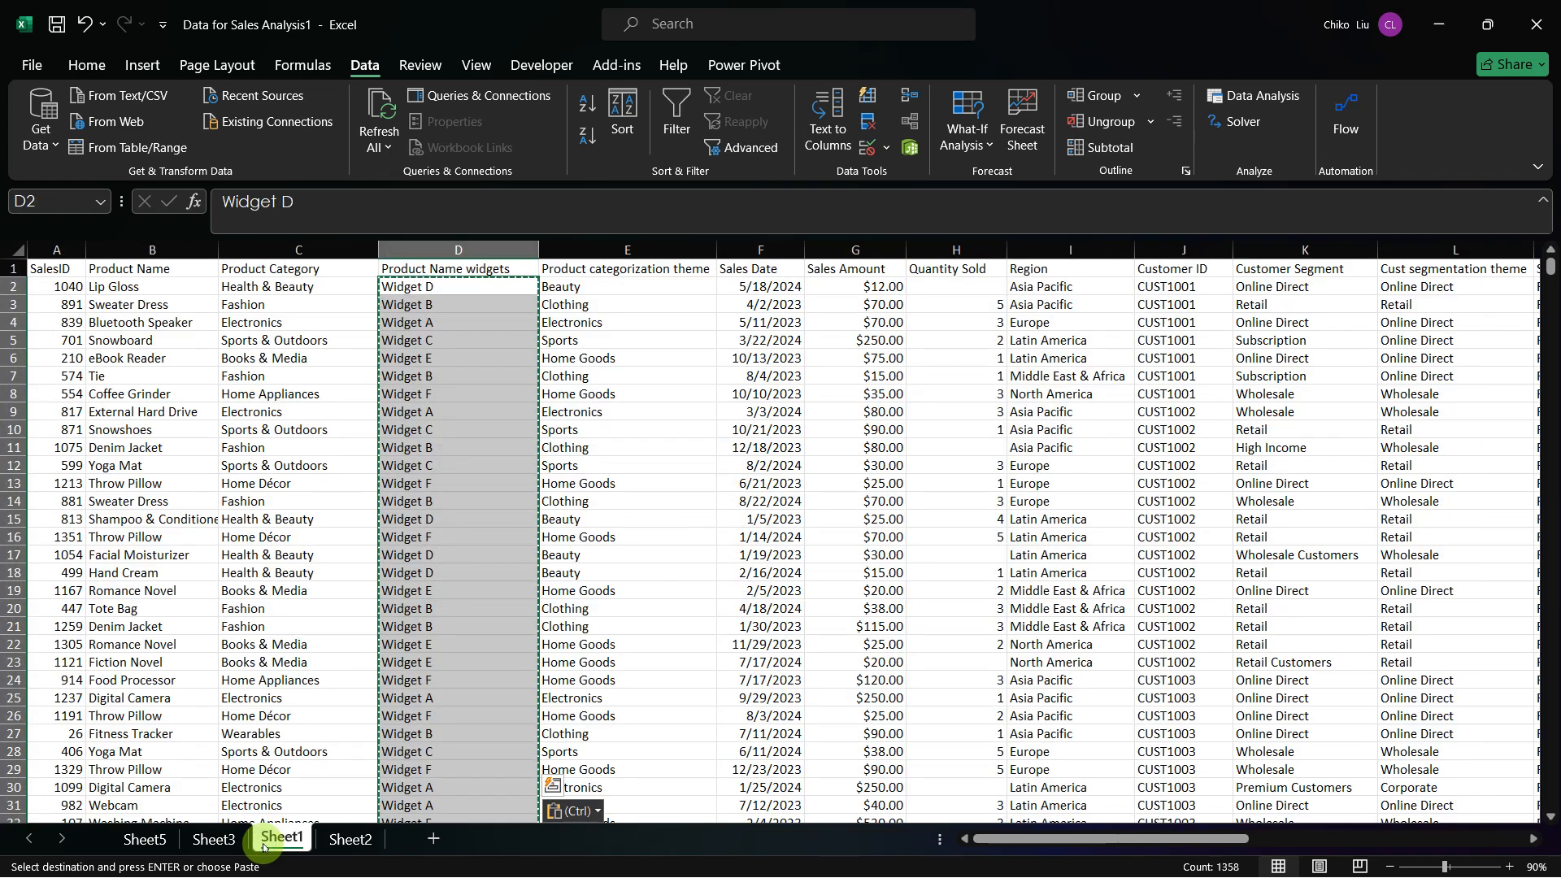
- Create a PivotTable from the Sheet1 data A1:V1359, placed in the existing worksheet Sheet5 at cell A1
{"action": "left_click", "coordinate": [229, 669]}
{"action": "left_click", "coordinate": [142, 67]}
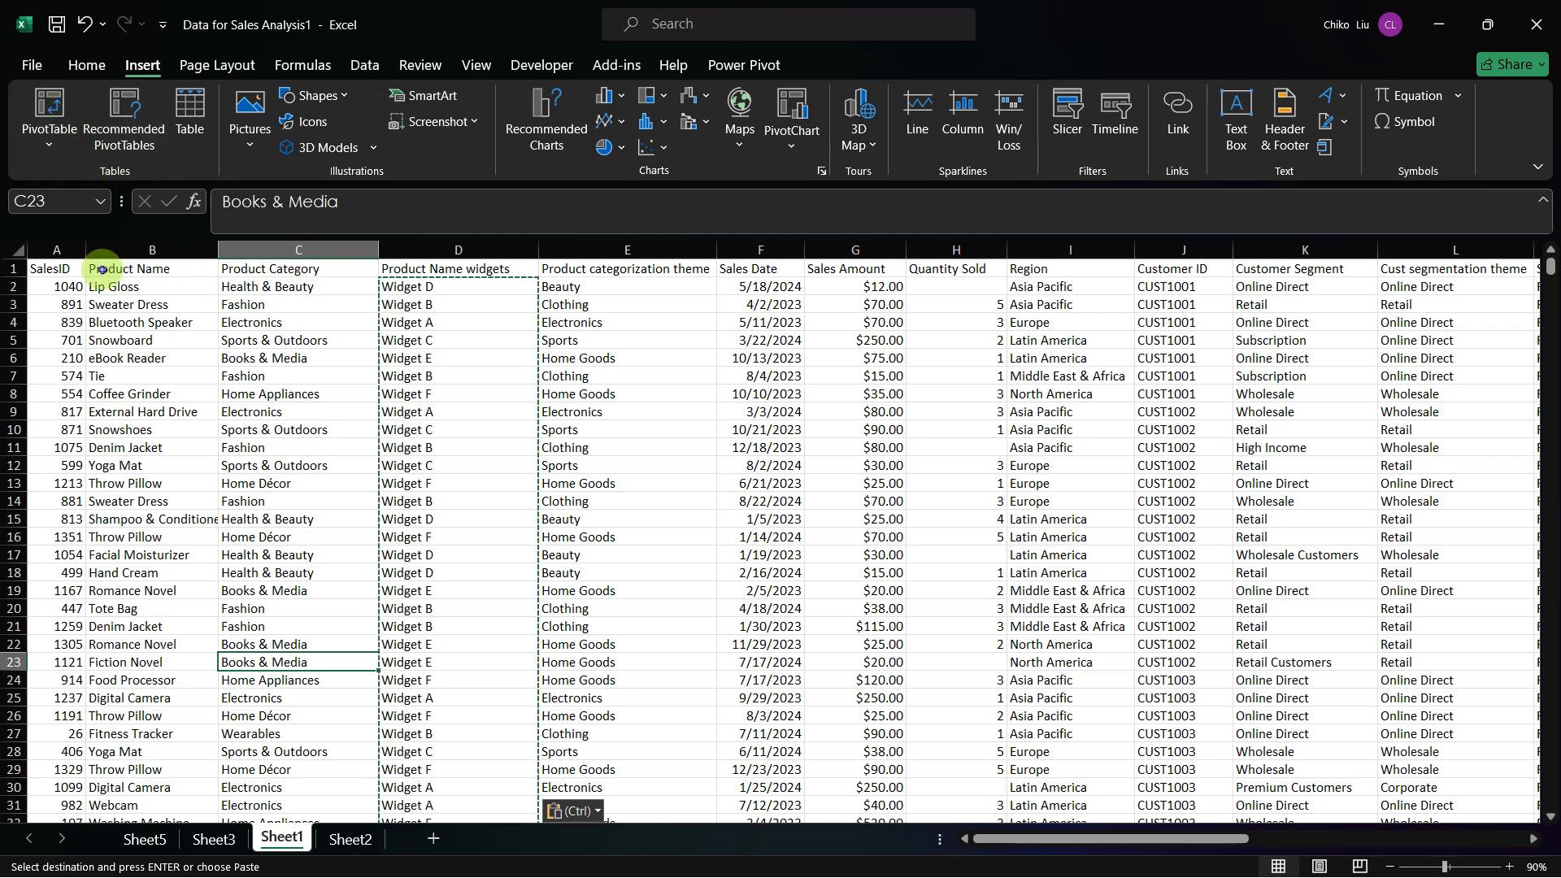
{"action": "left_click", "coordinate": [102, 269]}
{"action": "key", "text": "Left"}
{"action": "key", "text": "ctrl+shift+Right"}
{"action": "key", "text": "ctrl+shift+Down"}
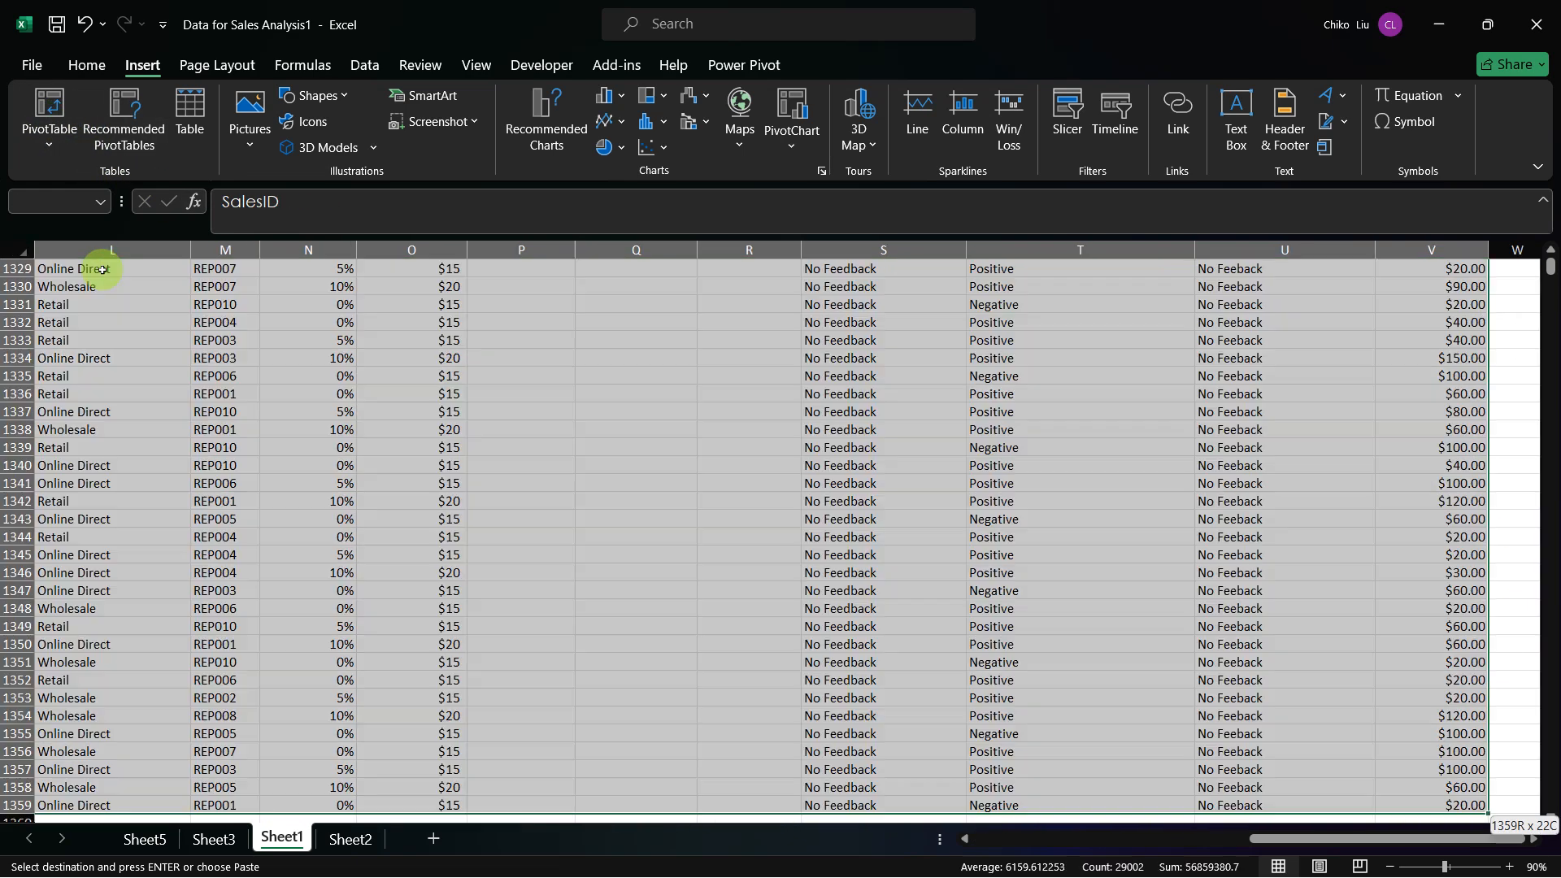
{"action": "left_click", "coordinate": [42, 106]}
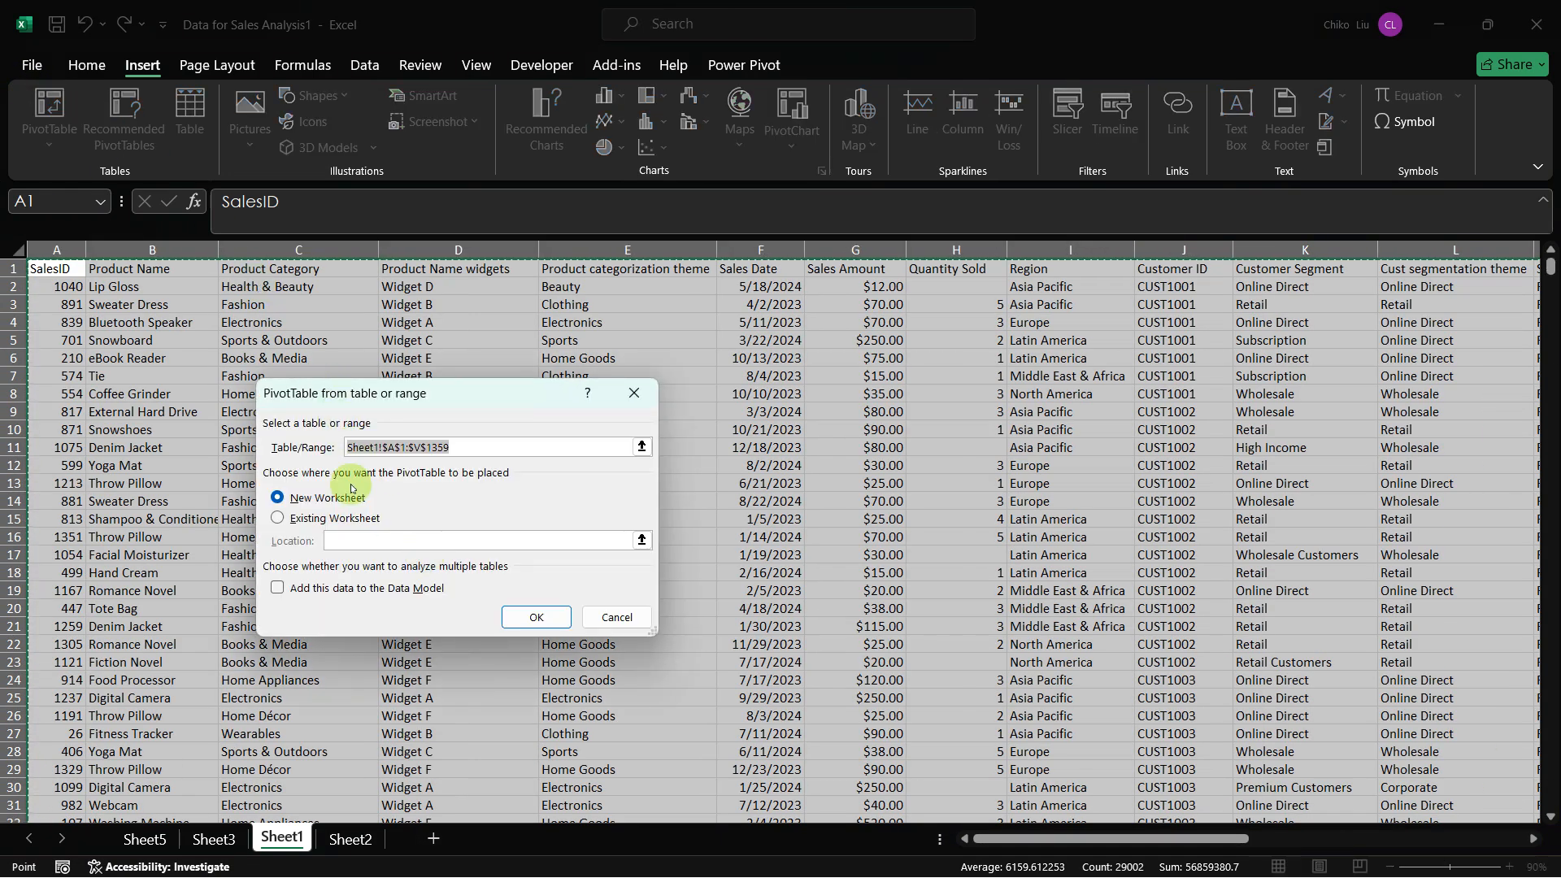
{"action": "left_click", "coordinate": [277, 518]}
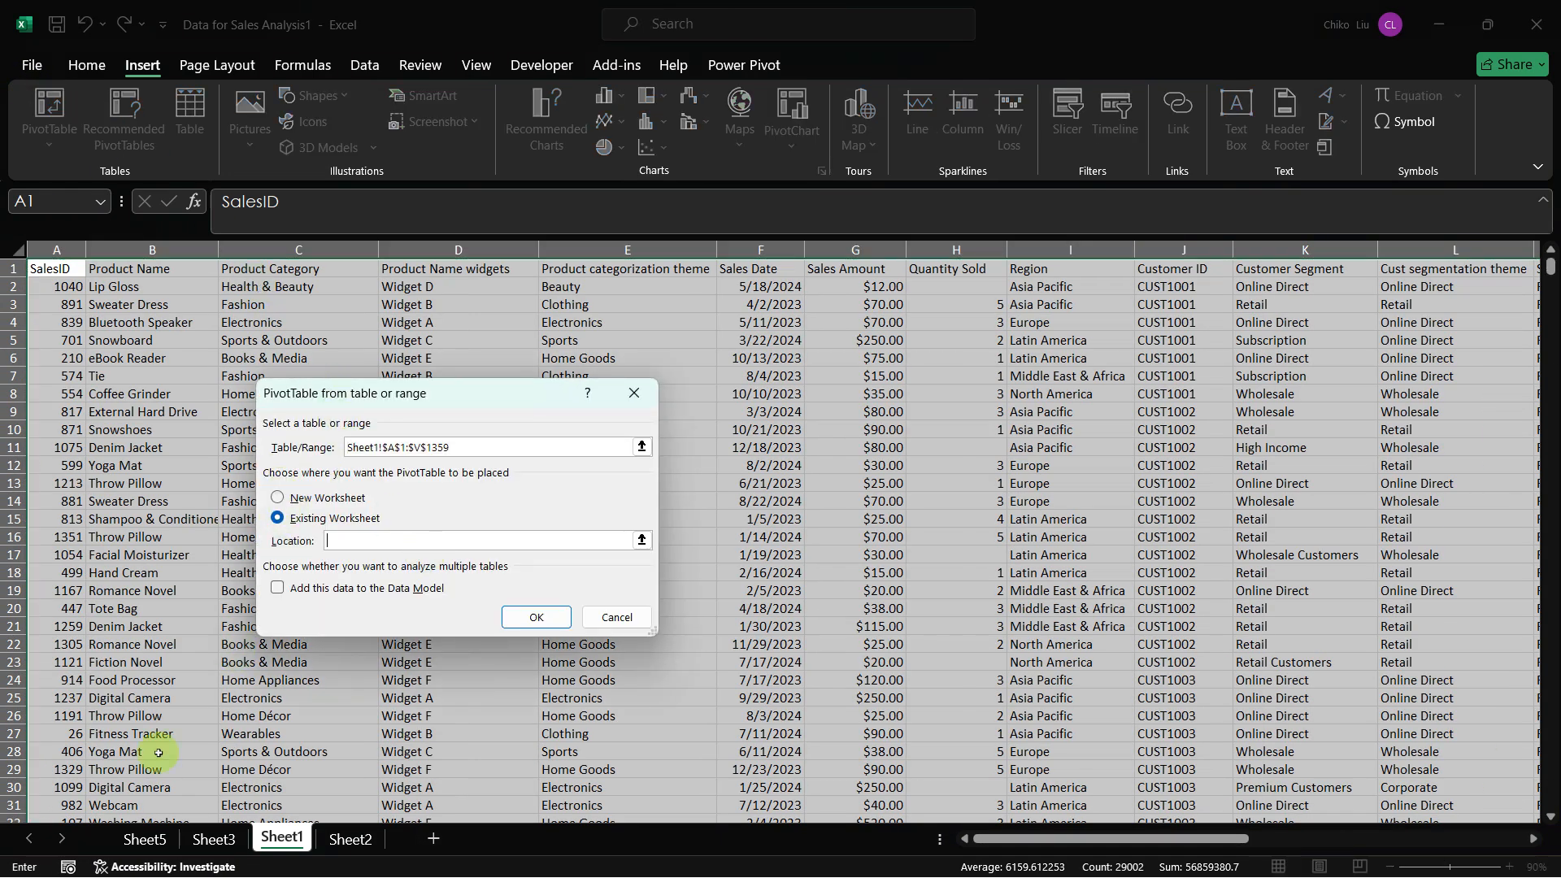
{"action": "left_click", "coordinate": [143, 838]}
{"action": "left_click", "coordinate": [63, 277]}
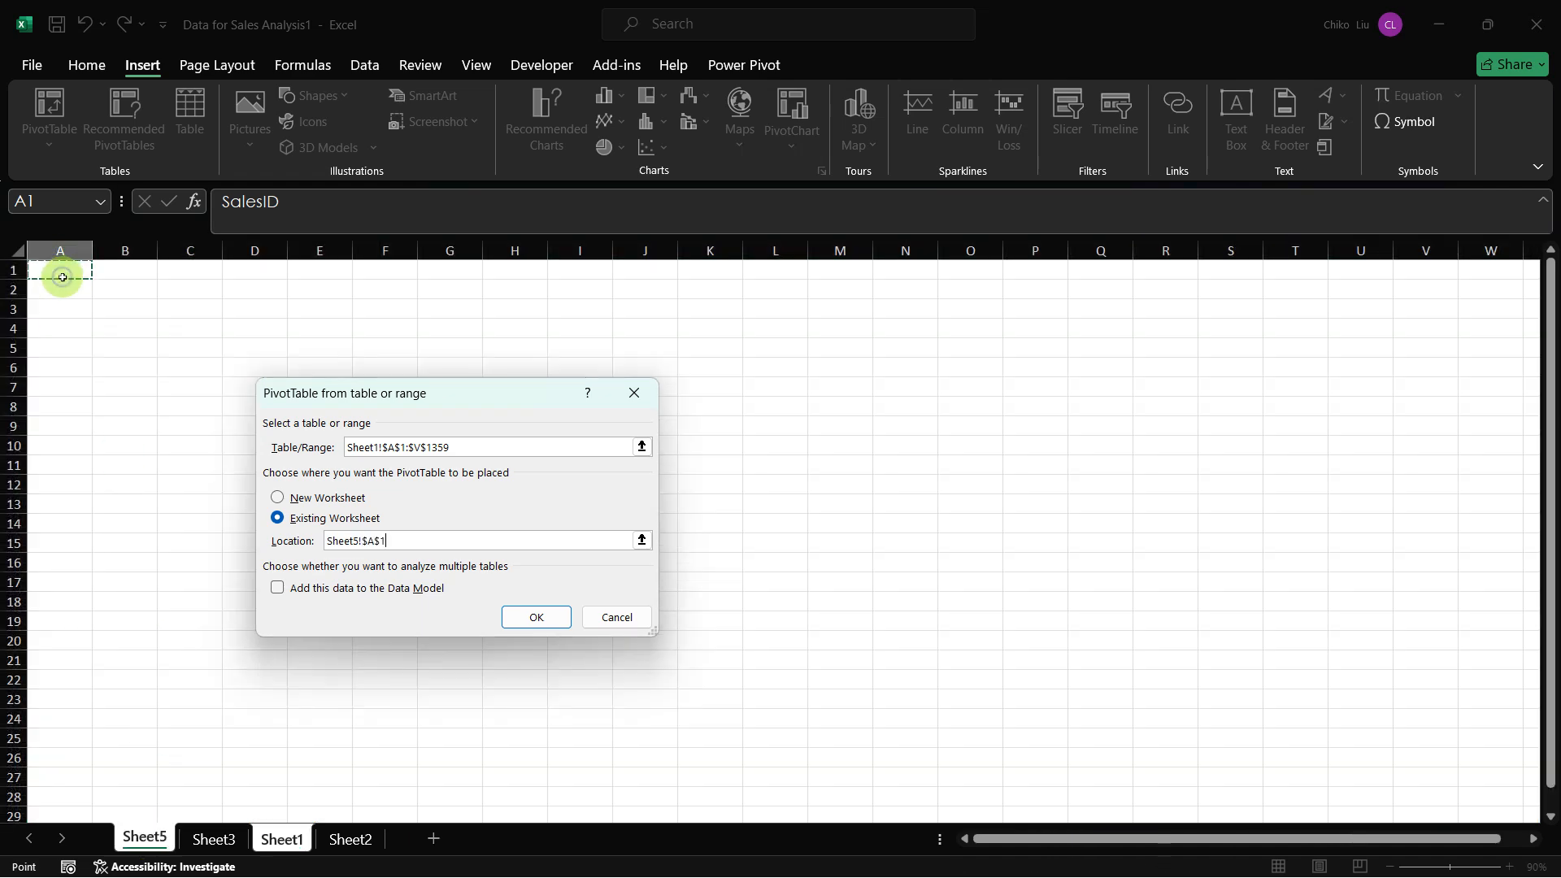
{"action": "left_click", "coordinate": [517, 615]}
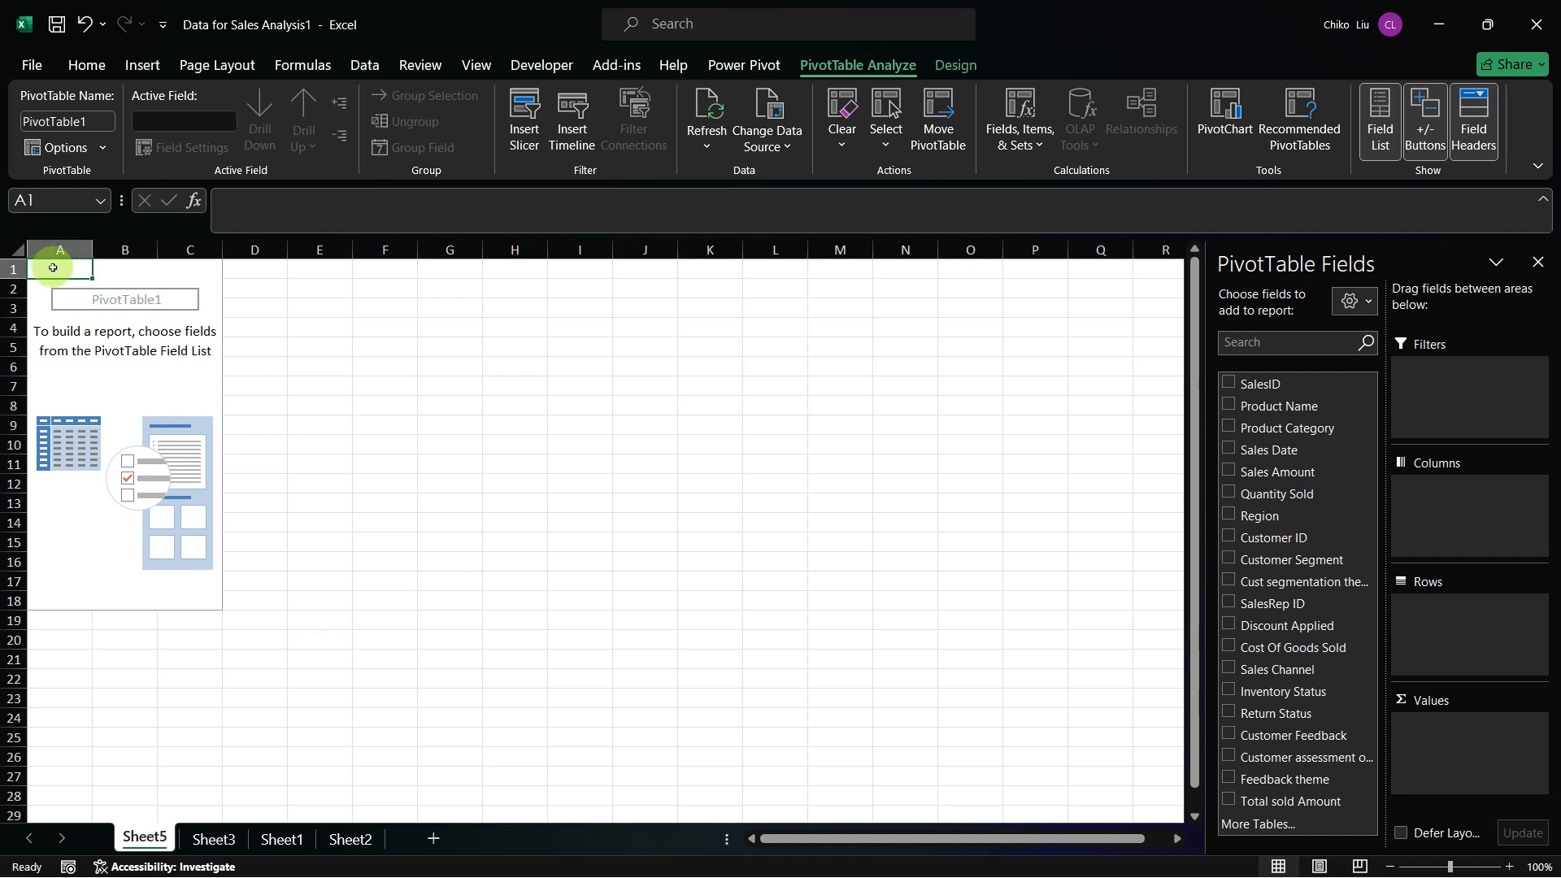
- Refresh the PivotTable and add Product Name widgets as the row field and twice as a counted value field
{"action": "right_click", "coordinate": [53, 267]}
{"action": "left_click", "coordinate": [104, 366]}
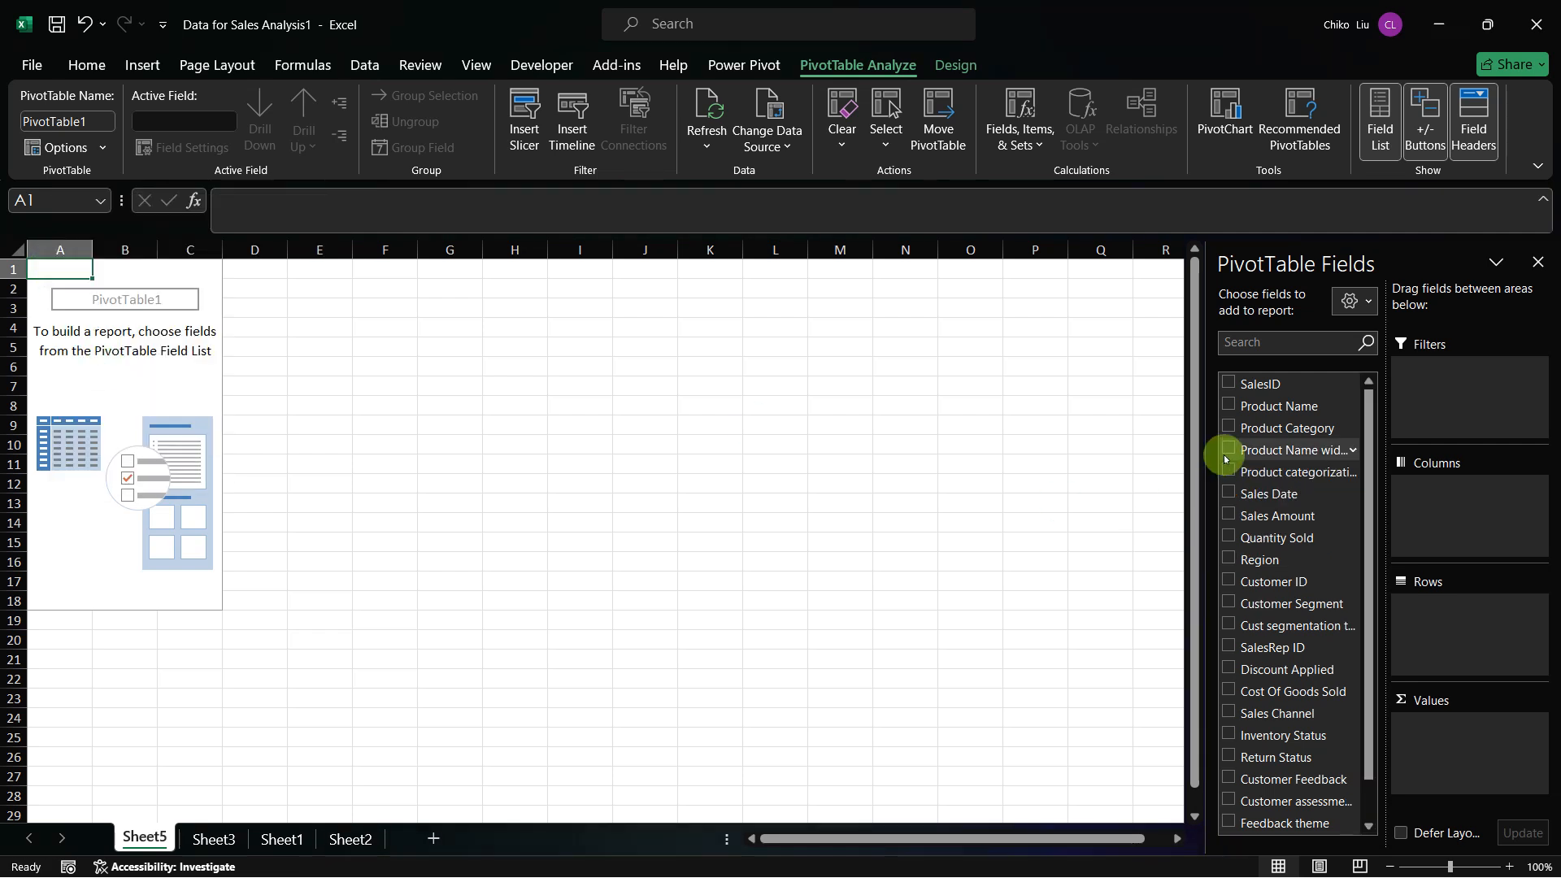
{"action": "left_click", "coordinate": [1229, 451]}
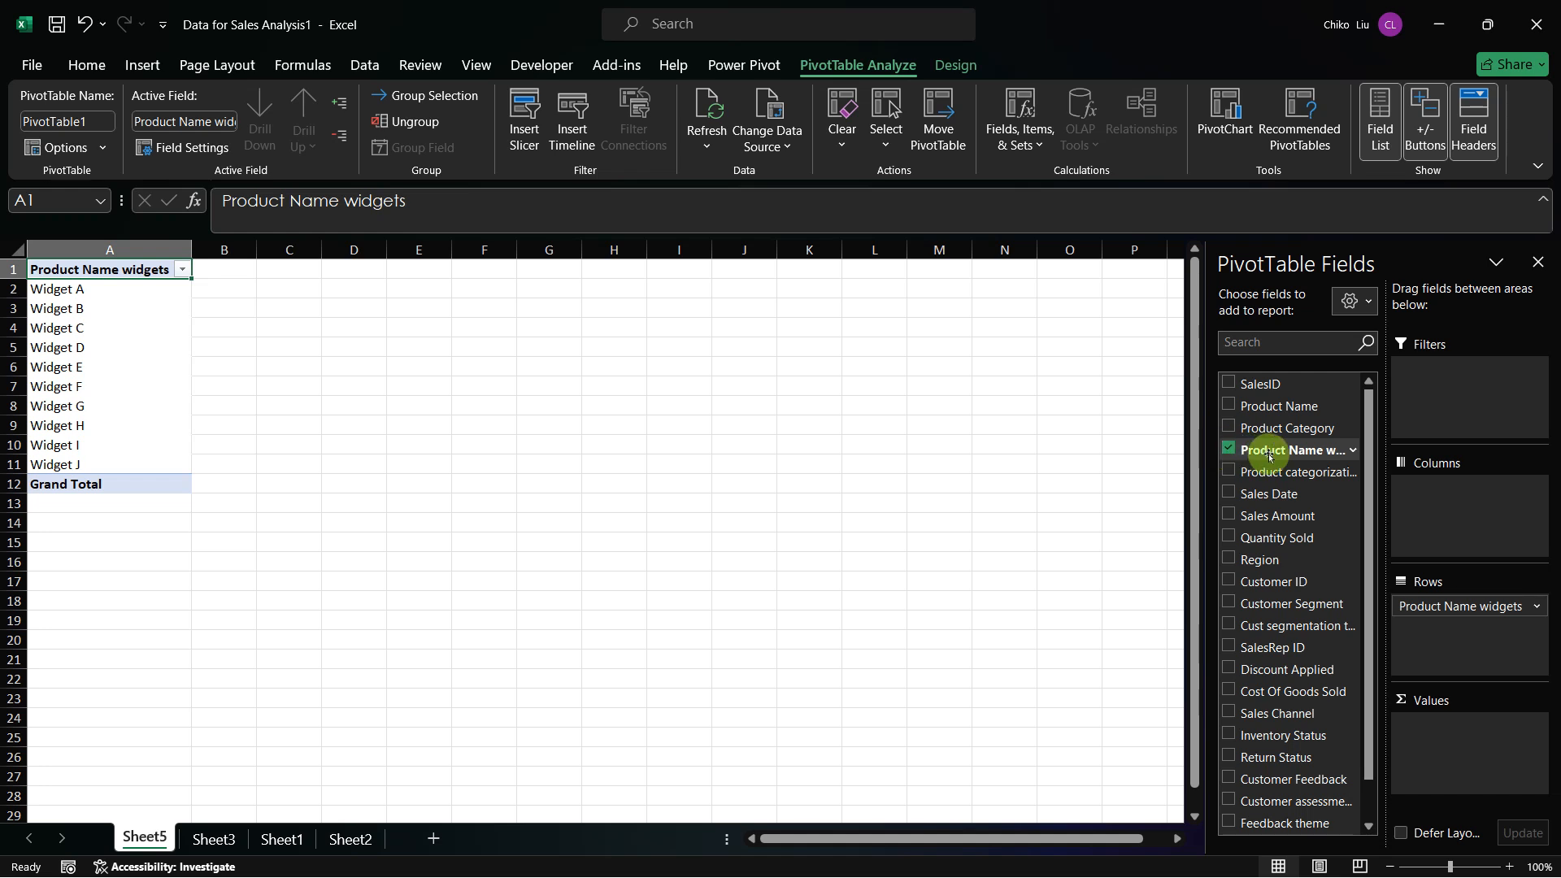
{"action": "left_click_drag", "start_coordinate": [1271, 457], "coordinate": [1447, 740]}
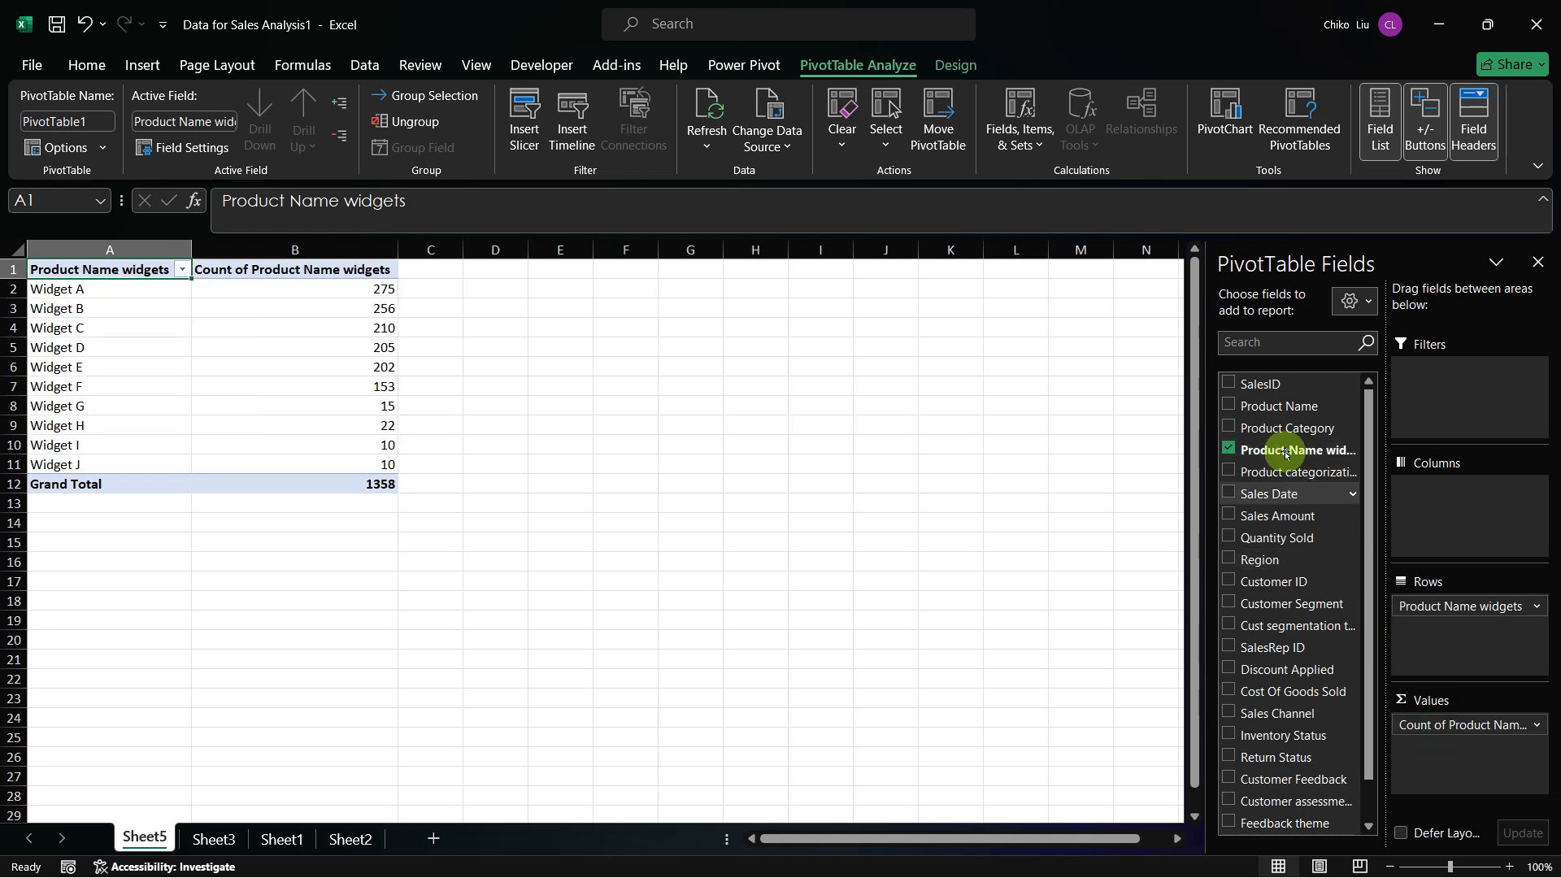
{"action": "left_click_drag", "start_coordinate": [1283, 452], "coordinate": [1446, 774]}
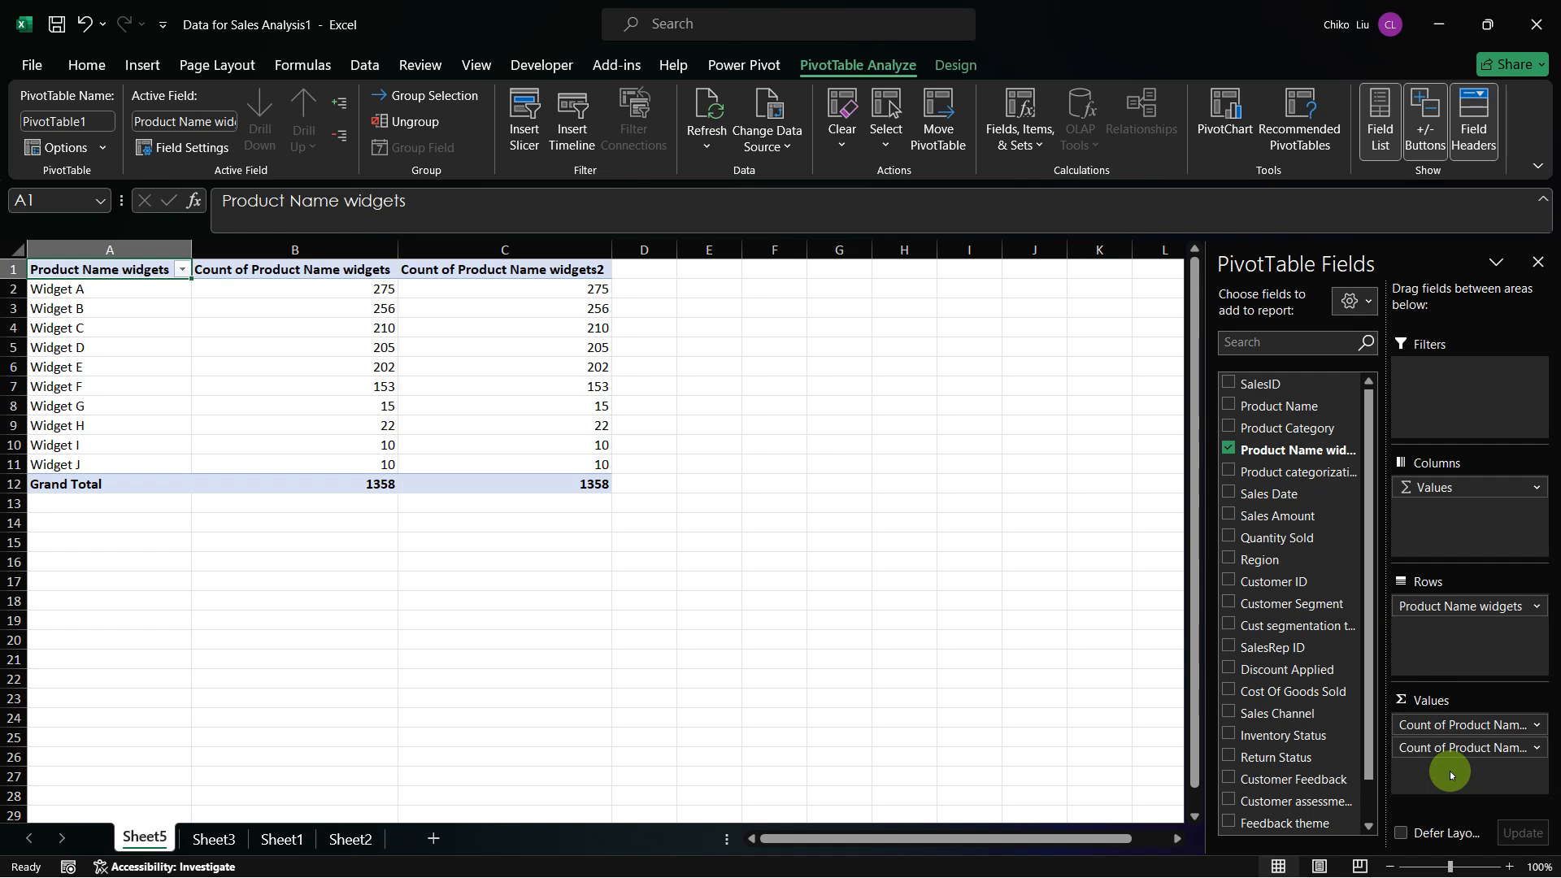
- Show the second Product Name widgets count in the PivotTable as % of Grand Total
{"action": "left_click", "coordinate": [469, 293]}
{"action": "right_click", "coordinate": [469, 293]}
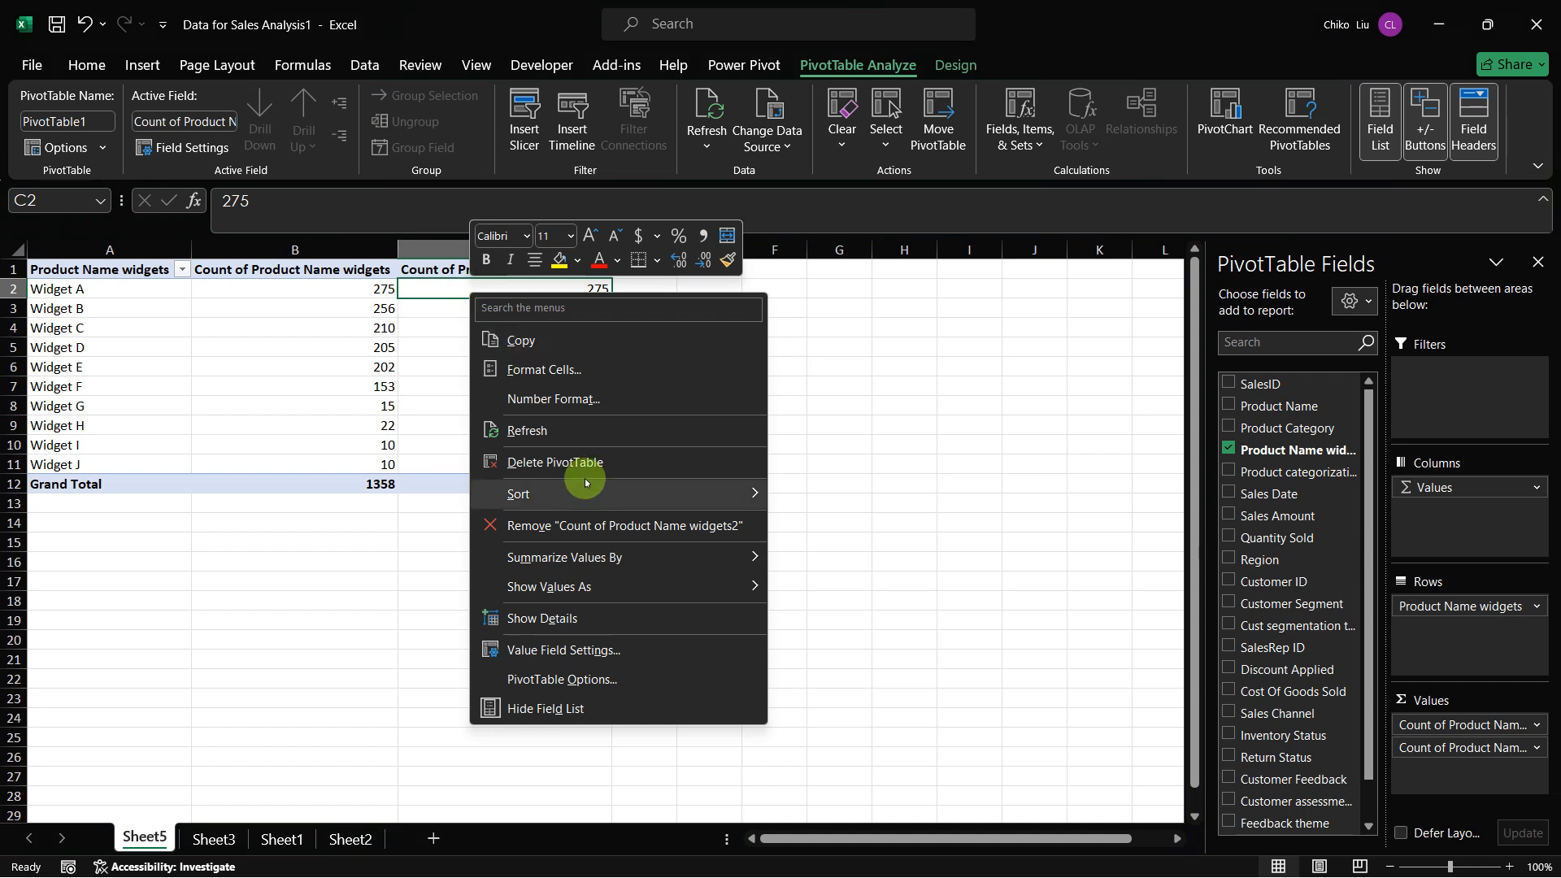
{"action": "mouse_move", "coordinate": [654, 584]}
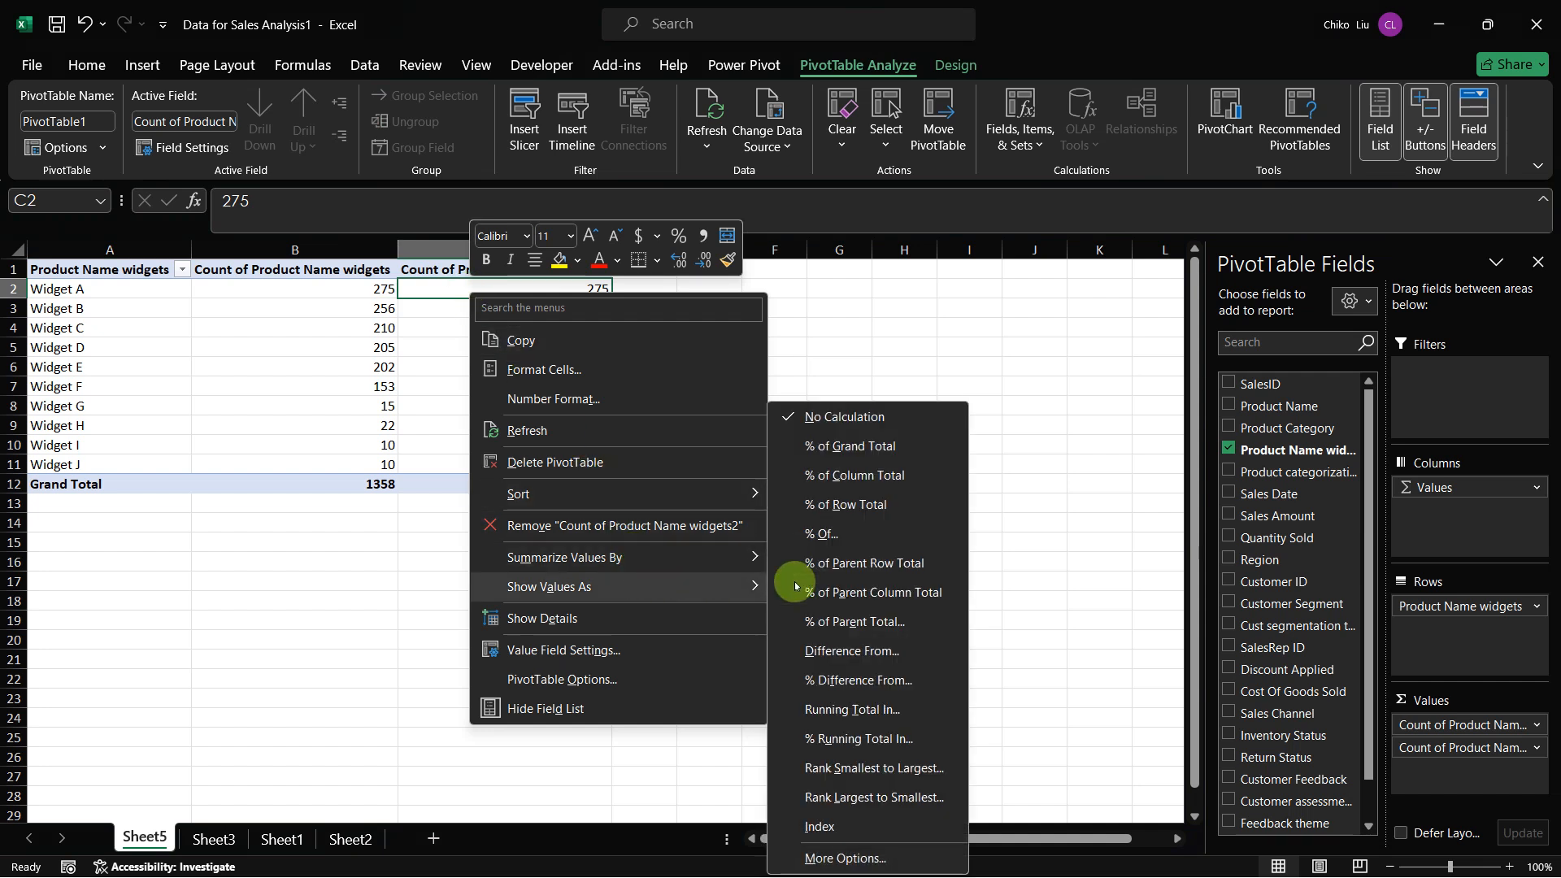
{"action": "left_click", "coordinate": [849, 446]}
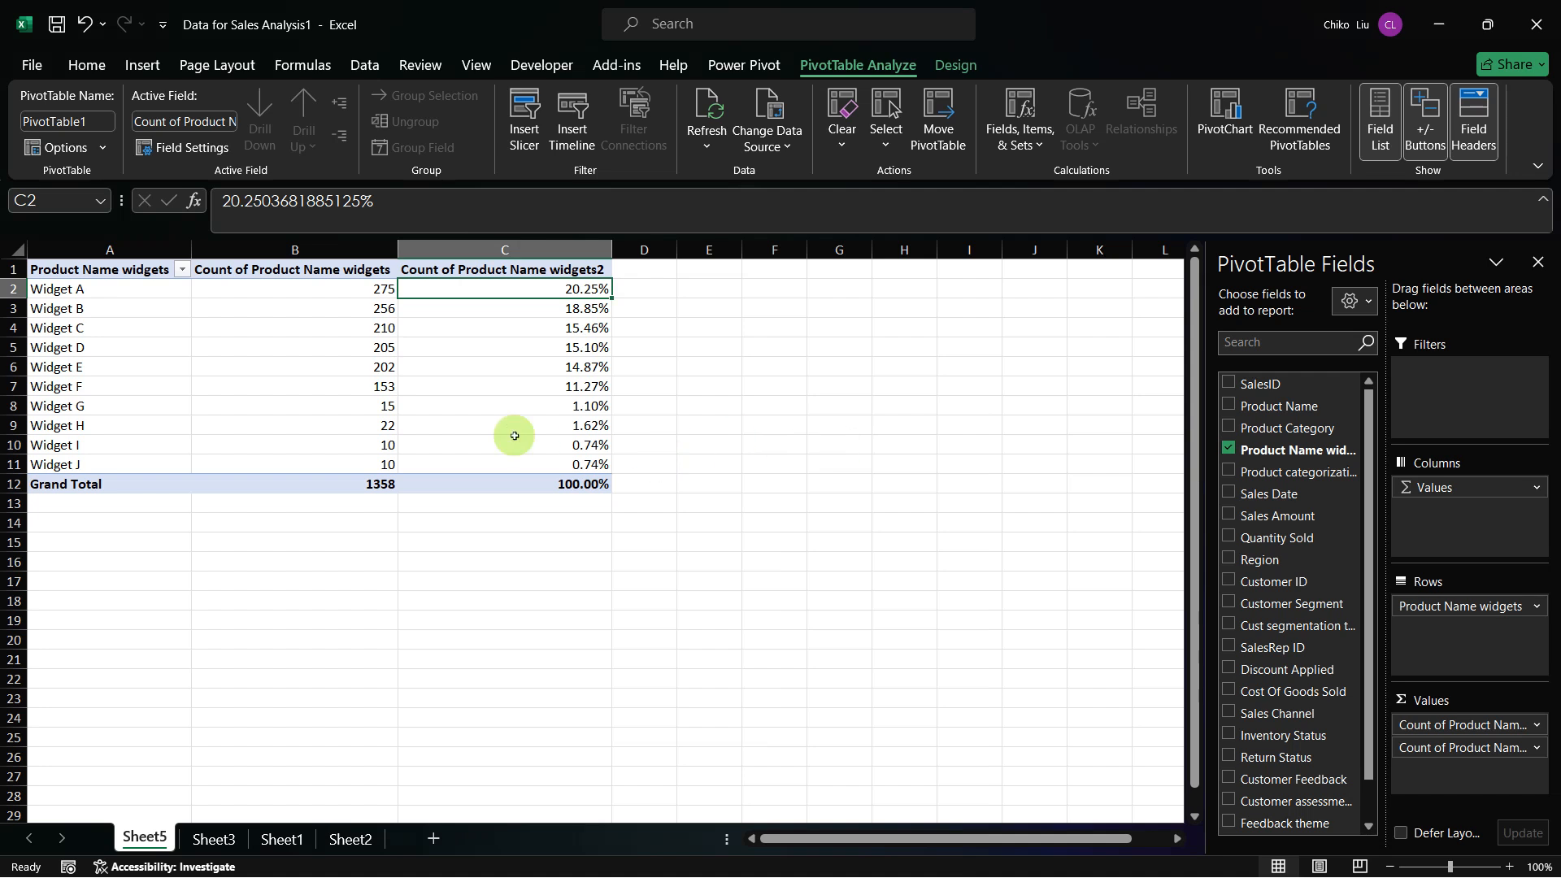
- Rename the second value field, Count of Product Name widgets2, to percentage
{"action": "mouse_move", "coordinate": [486, 431]}
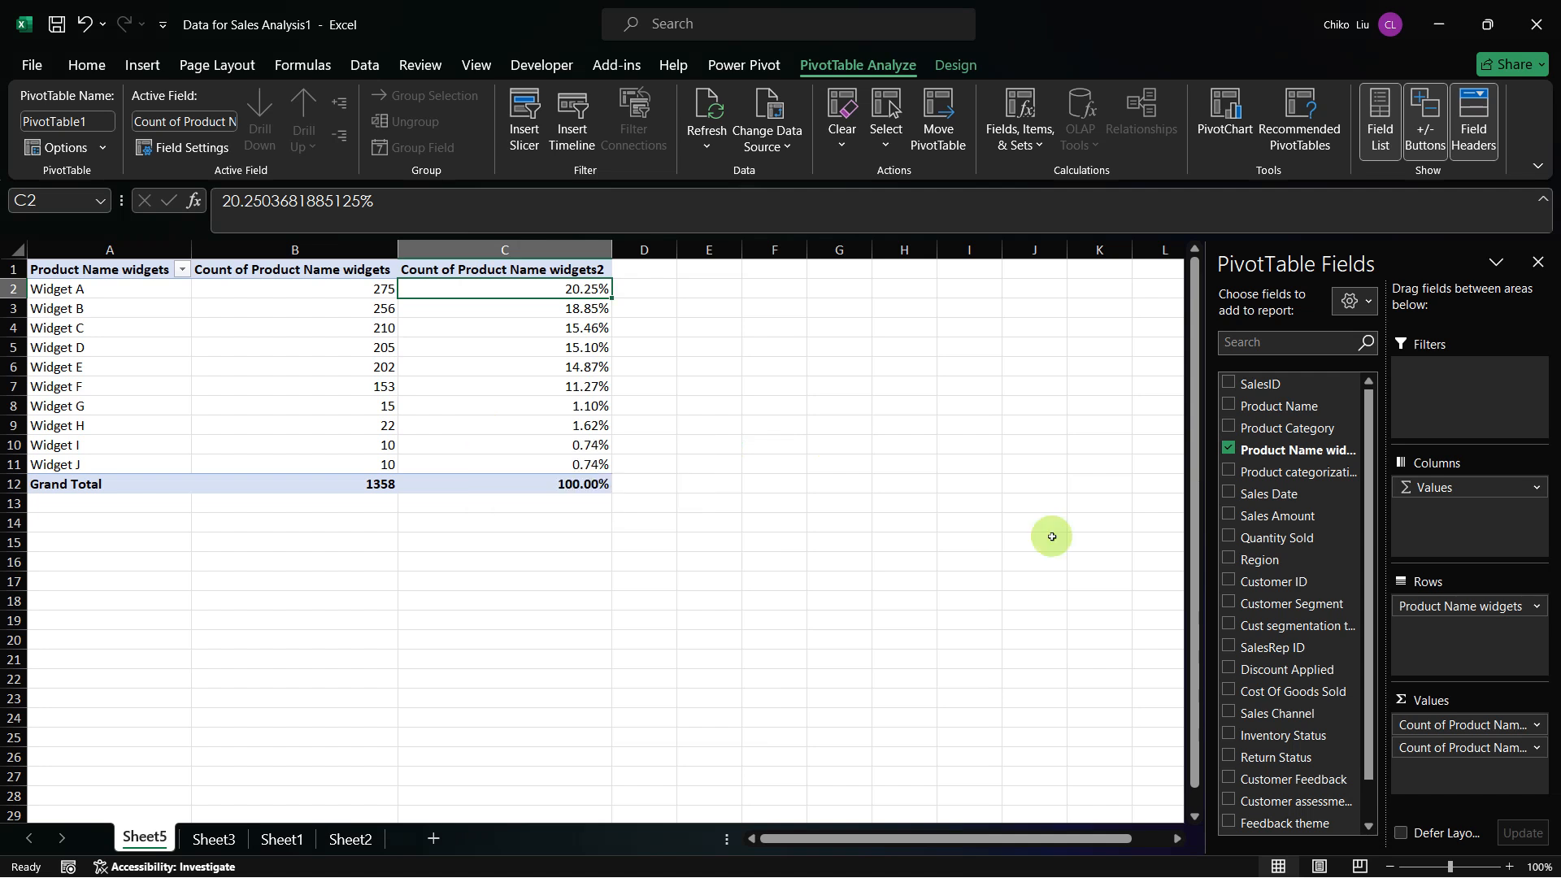
{"action": "left_click", "coordinate": [1537, 748]}
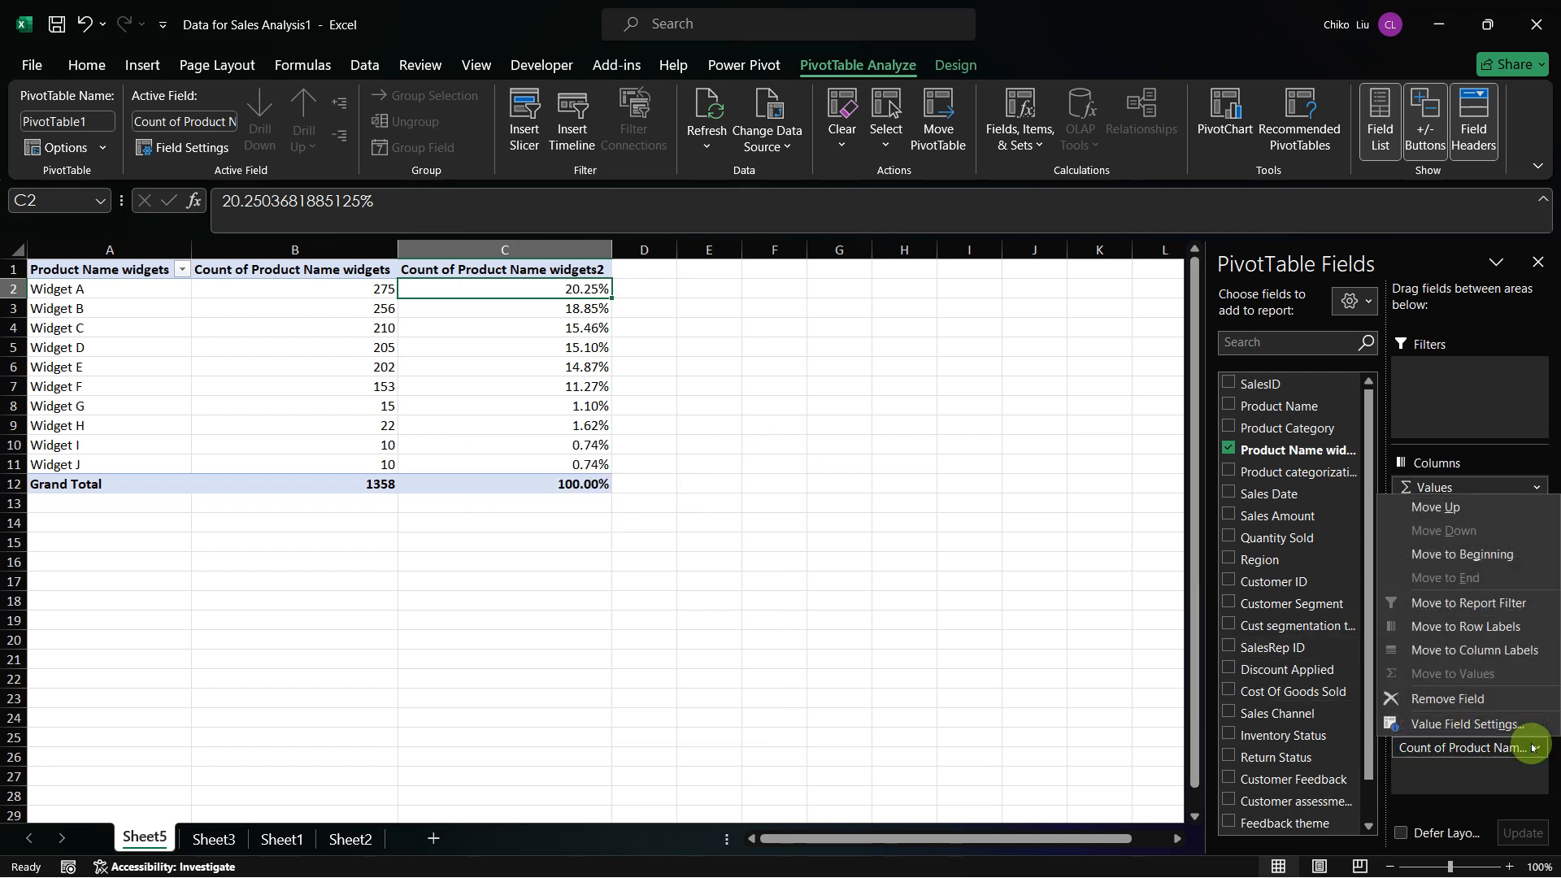
{"action": "left_click", "coordinate": [1465, 725]}
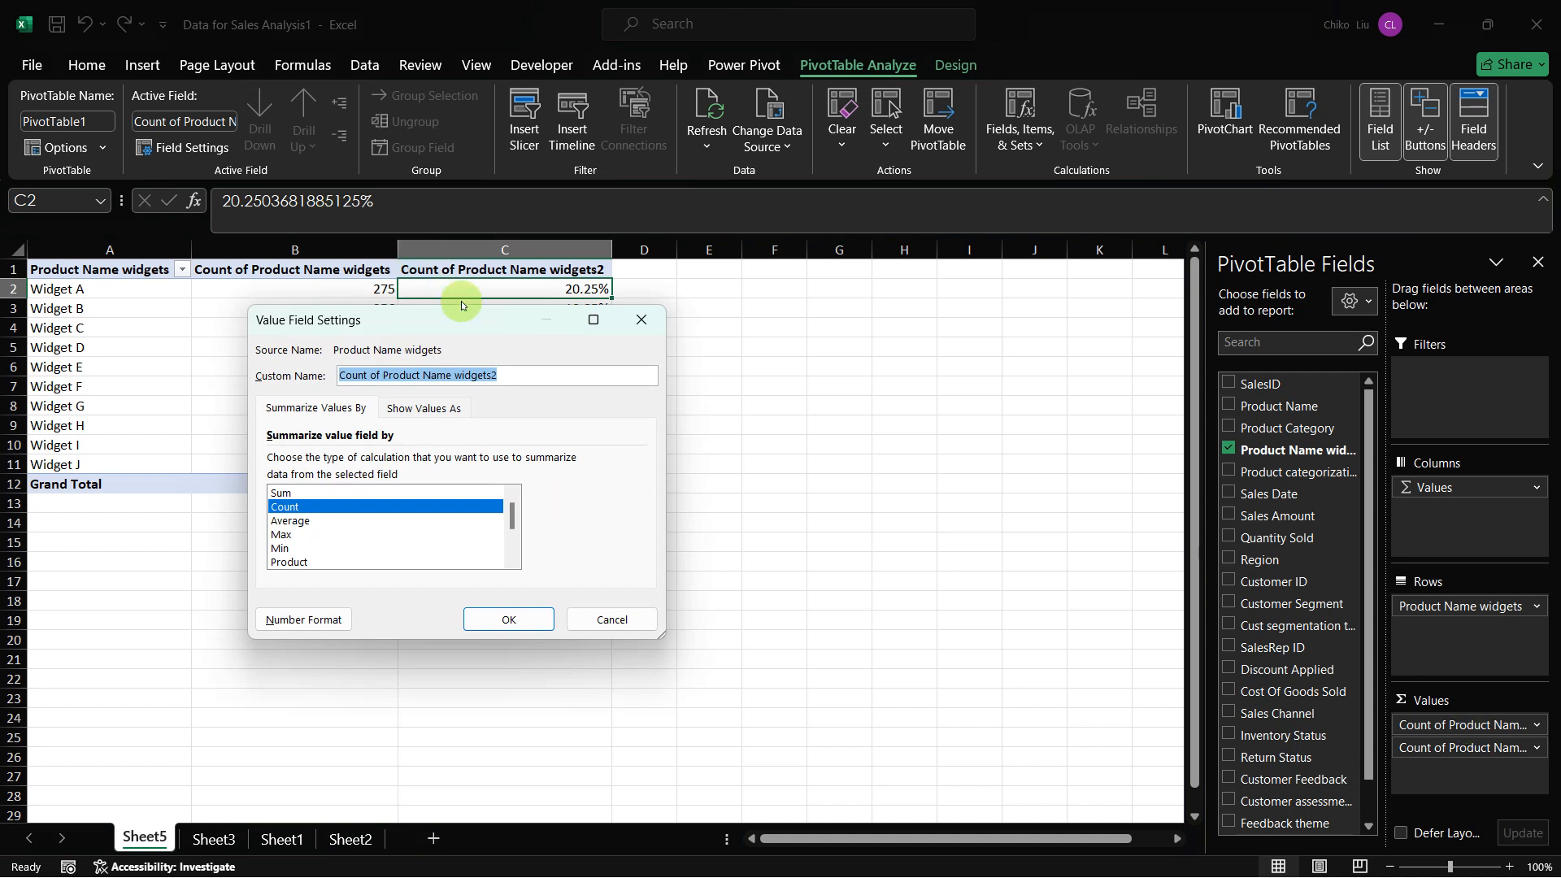
{"action": "type", "text": "percentage"}
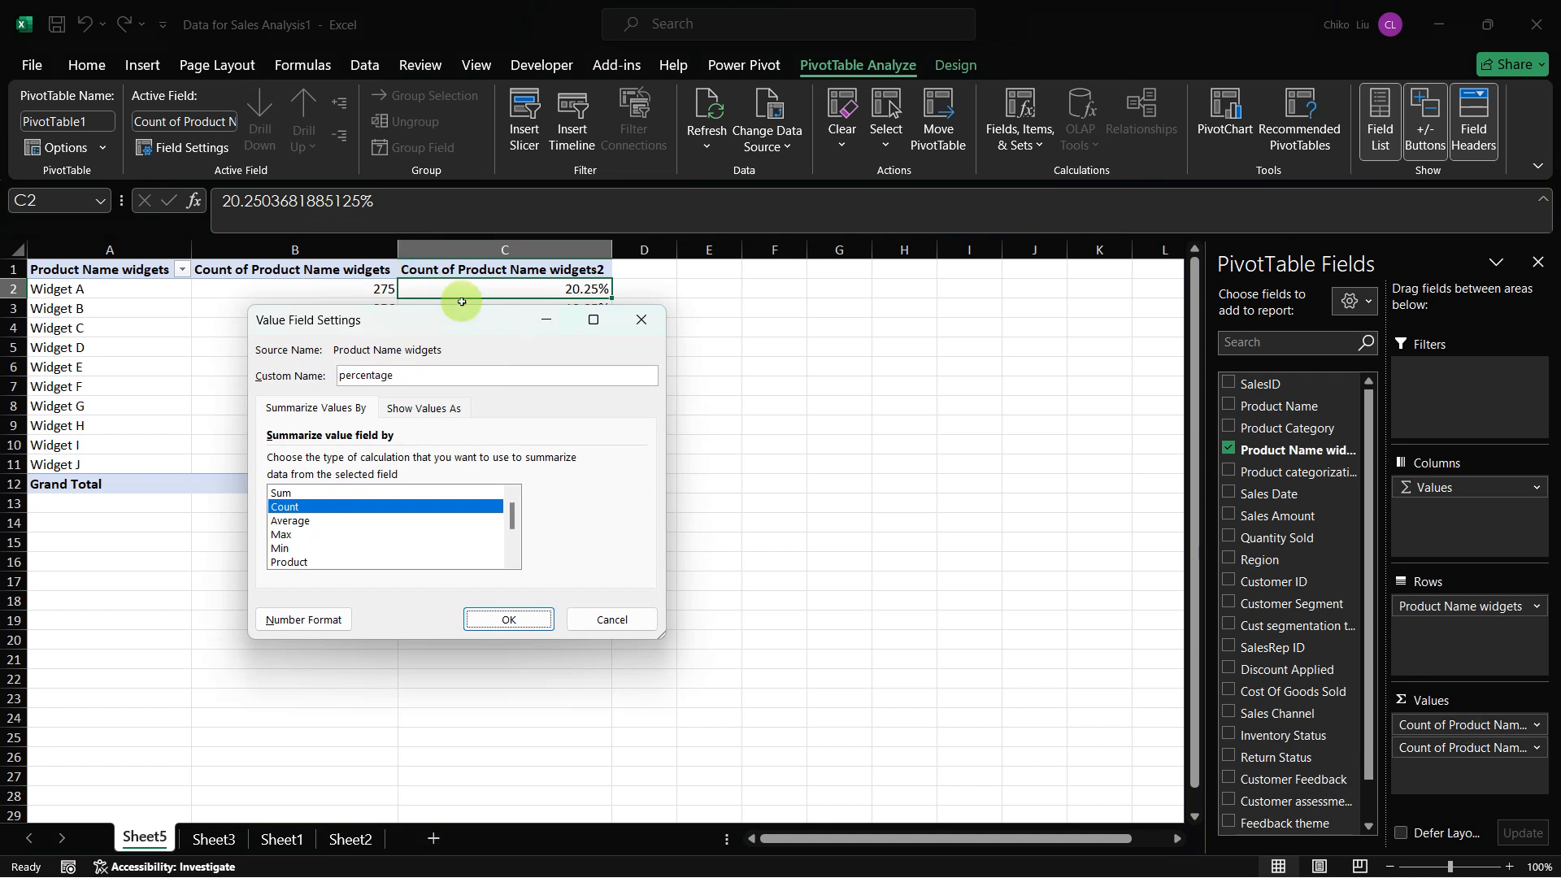
{"action": "key", "text": "Return"}
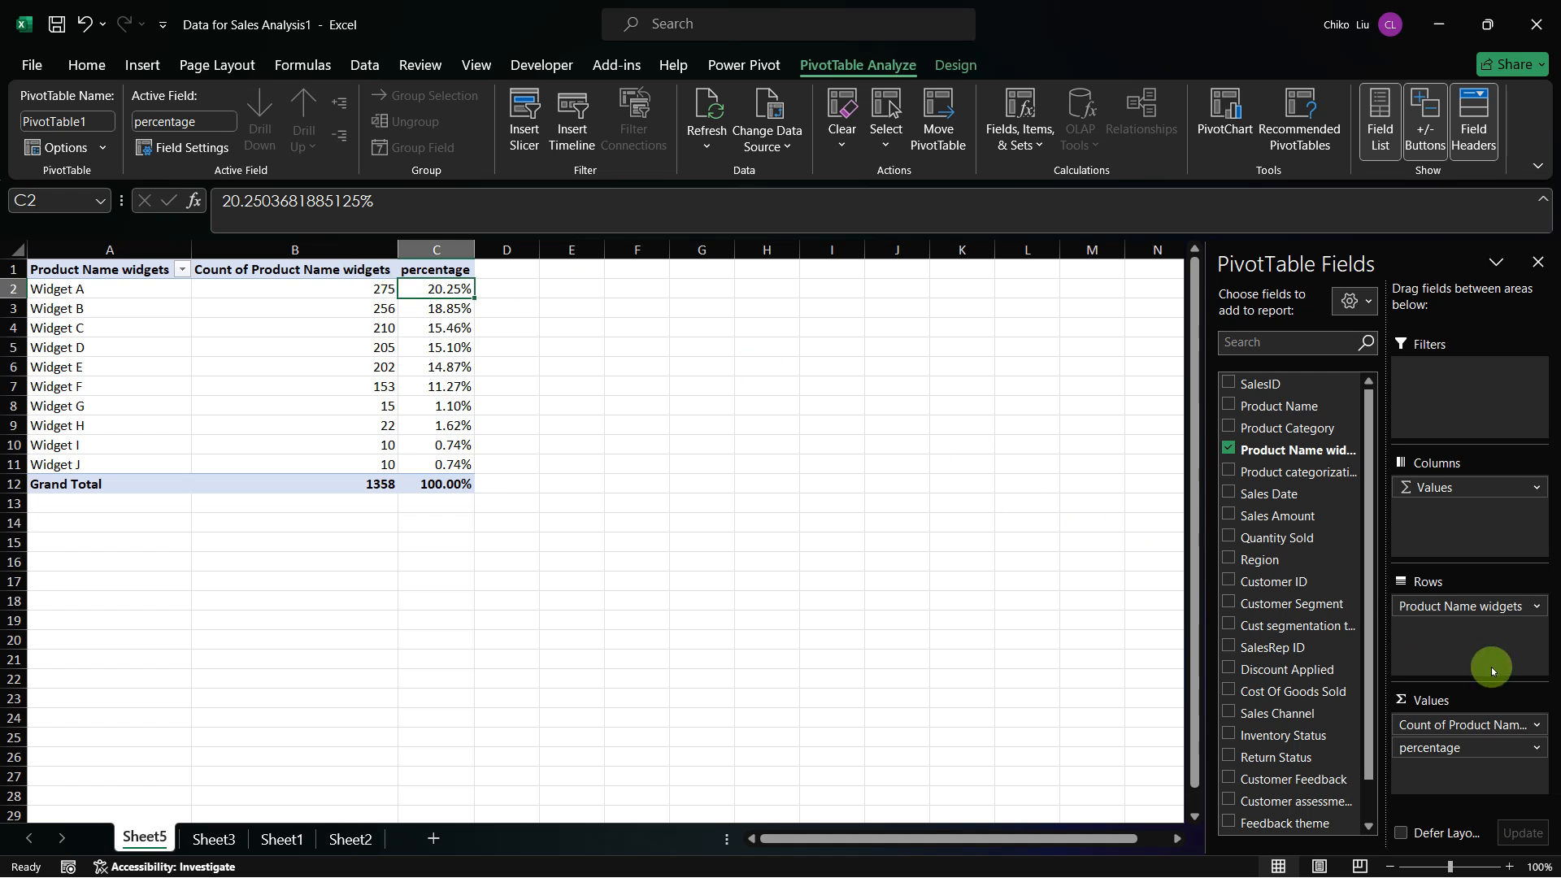
- Rename the first value field, Count of Product Name widgets, to frequency
{"action": "left_click", "coordinate": [1536, 724]}
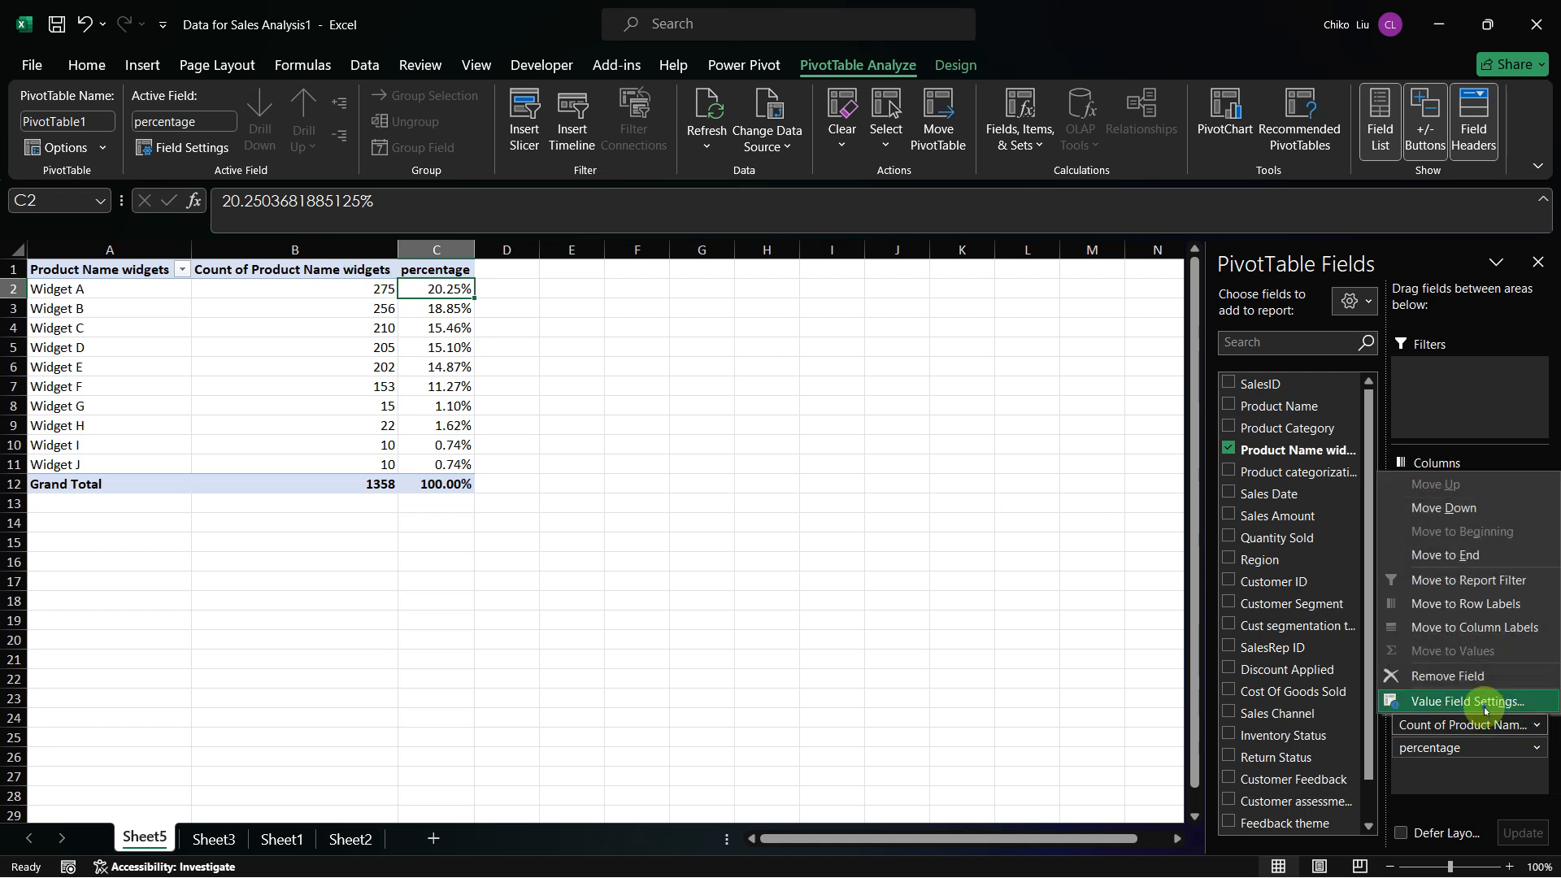
{"action": "left_click", "coordinate": [1468, 701]}
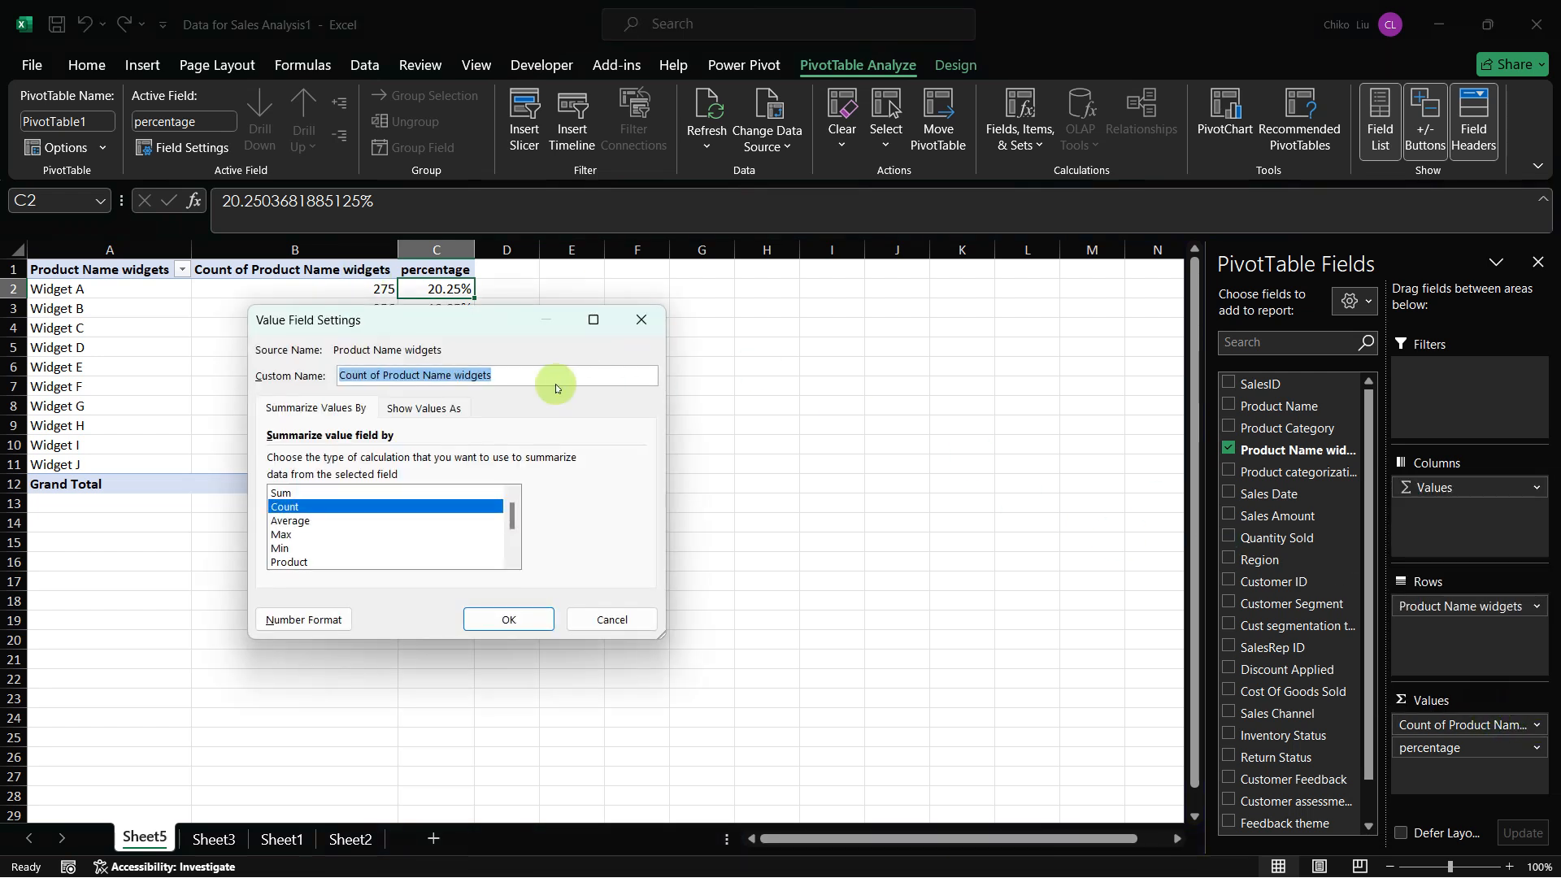
{"action": "type", "text": "frequ"}
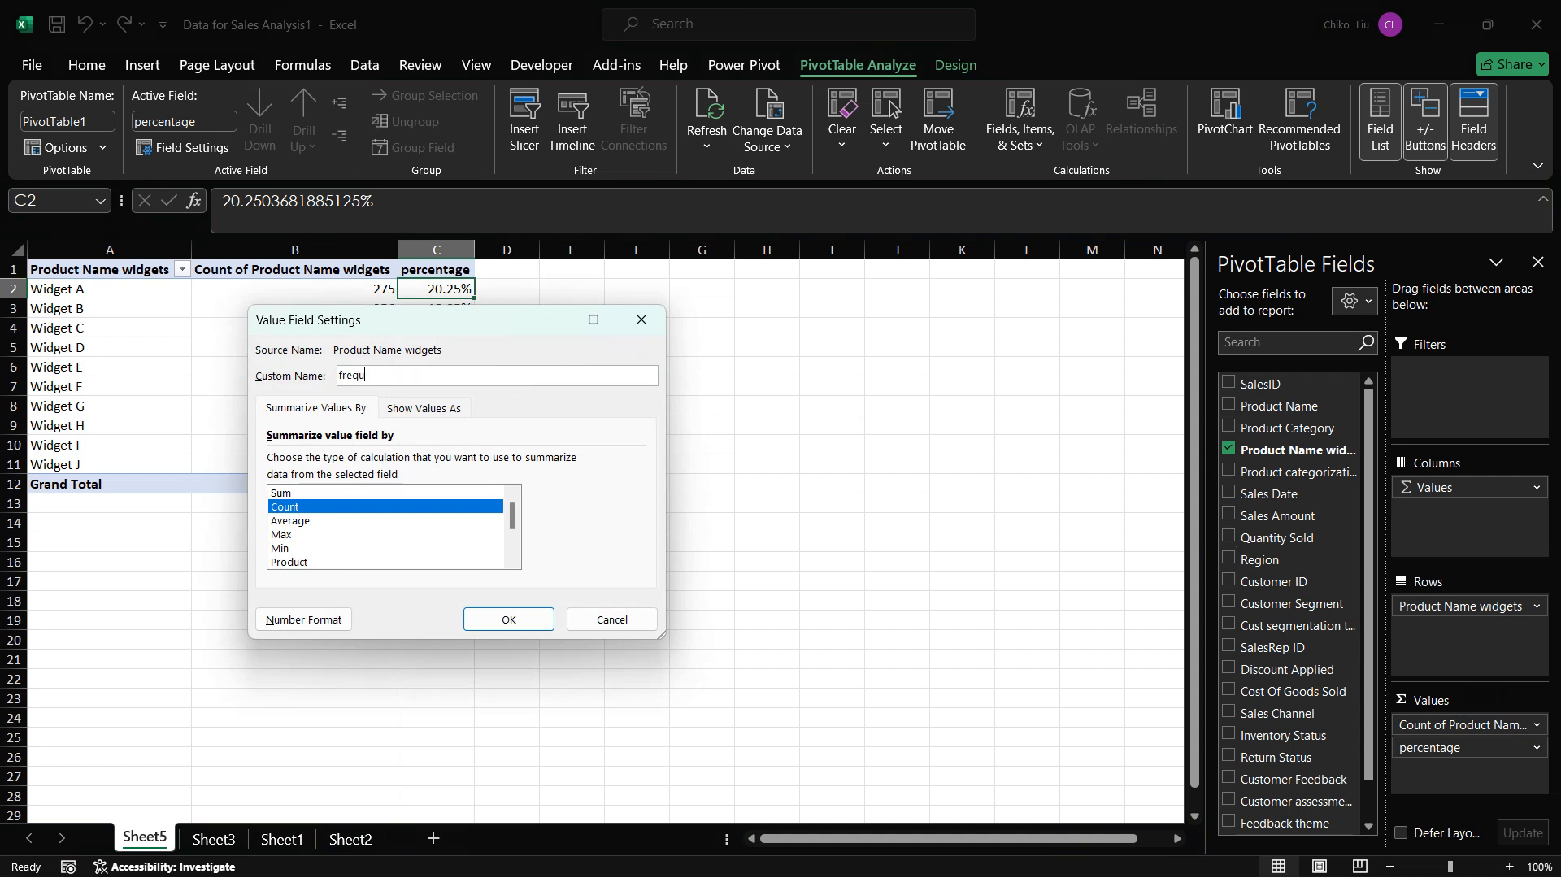
{"action": "type", "text": "ency"}
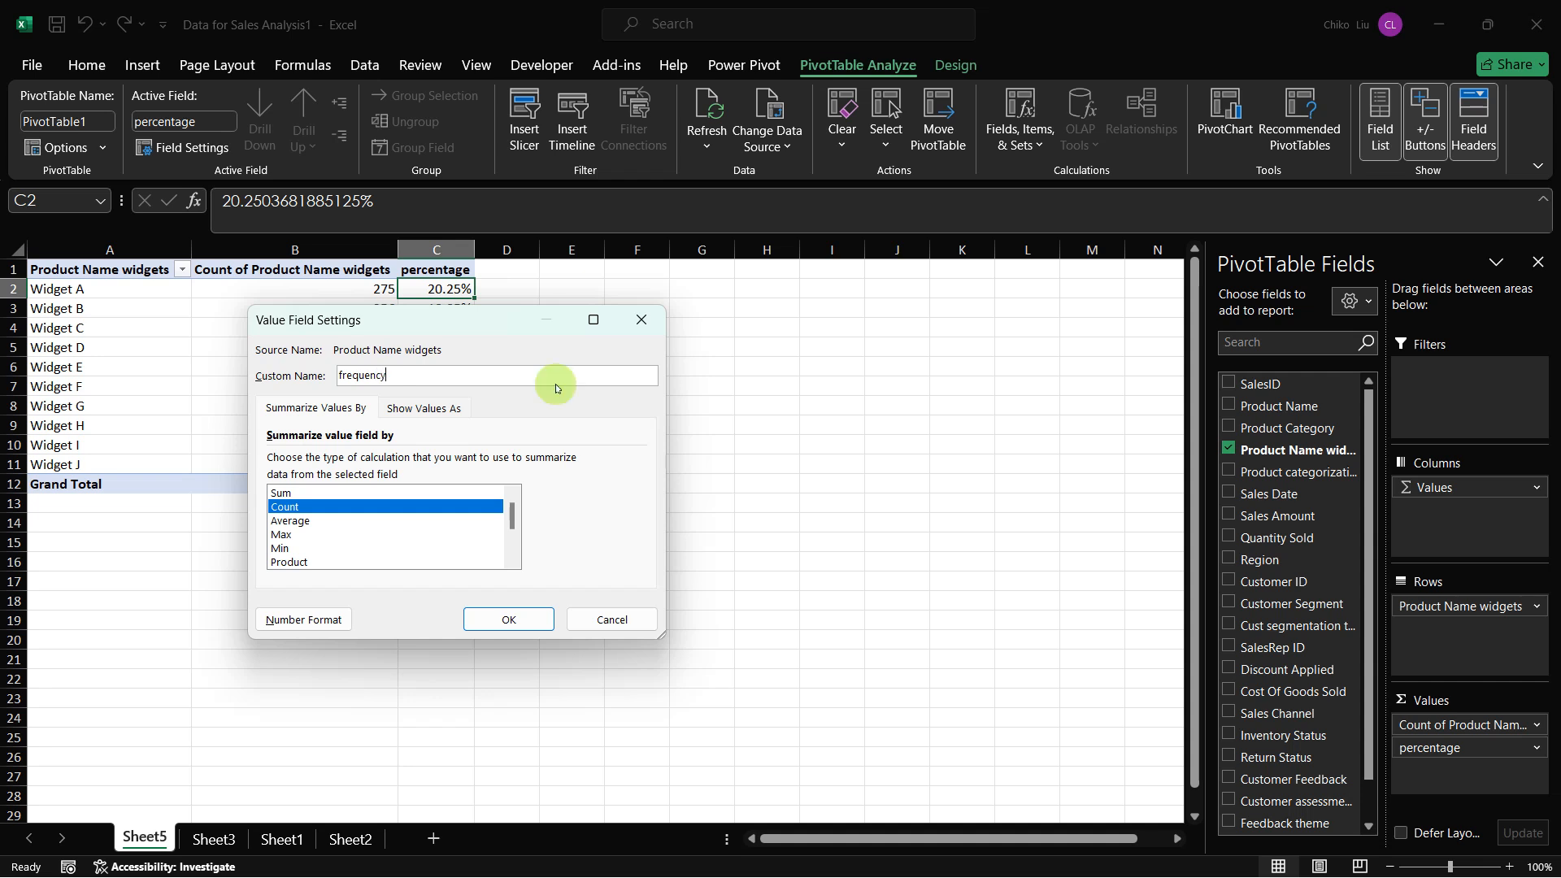
{"action": "key", "text": "Return"}
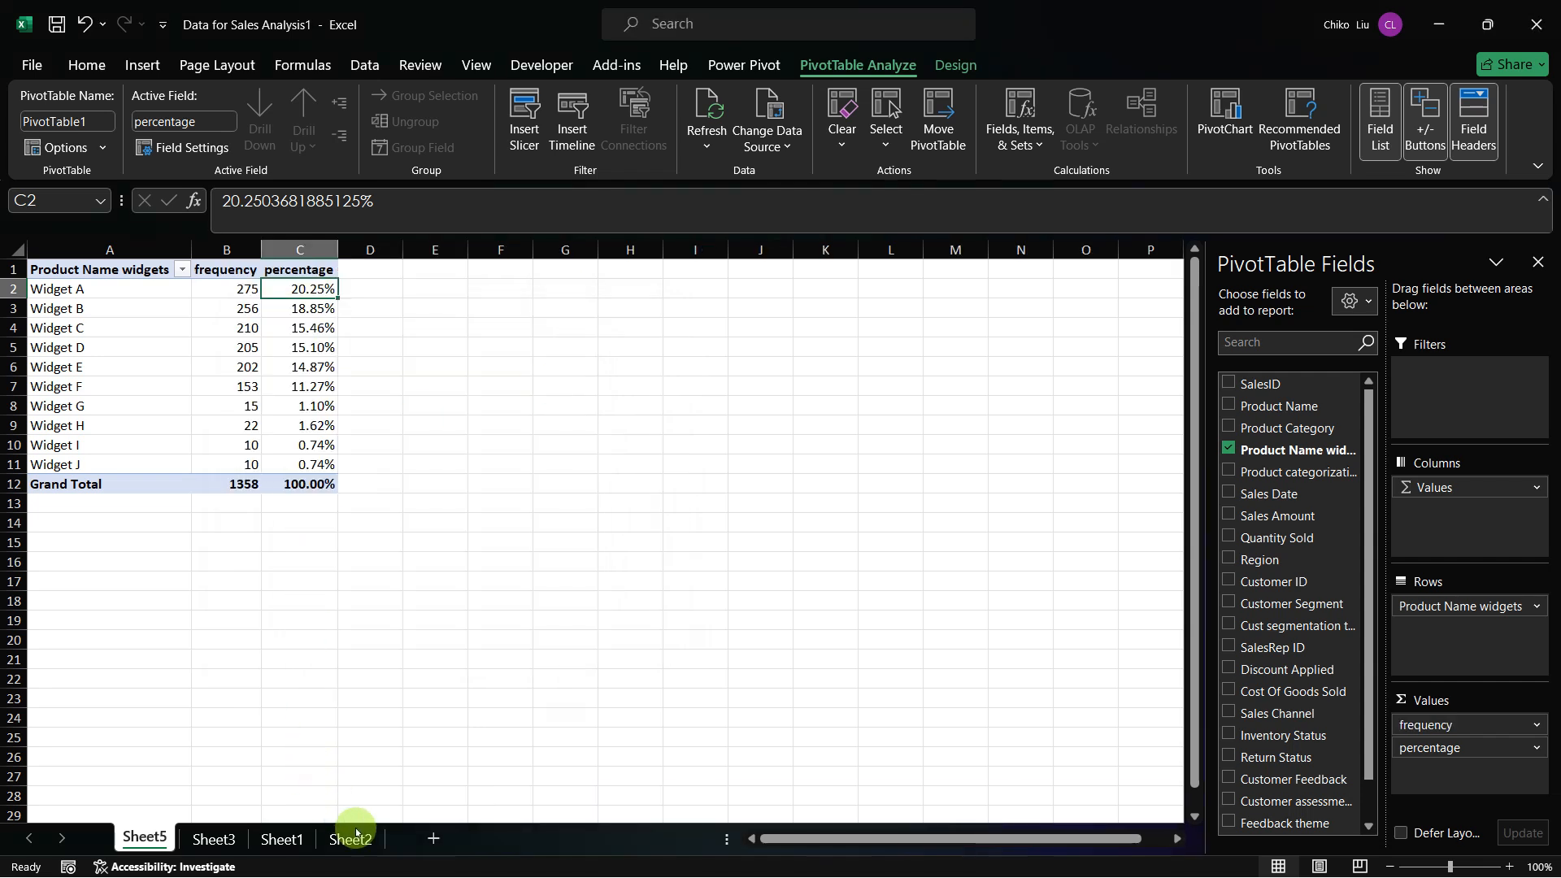
- Check the existing product categorization PivotTable in Sheet3 and return to Sheet5
{"action": "left_click", "coordinate": [227, 837]}
{"action": "left_click", "coordinate": [264, 837]}
{"action": "left_click", "coordinate": [195, 840]}
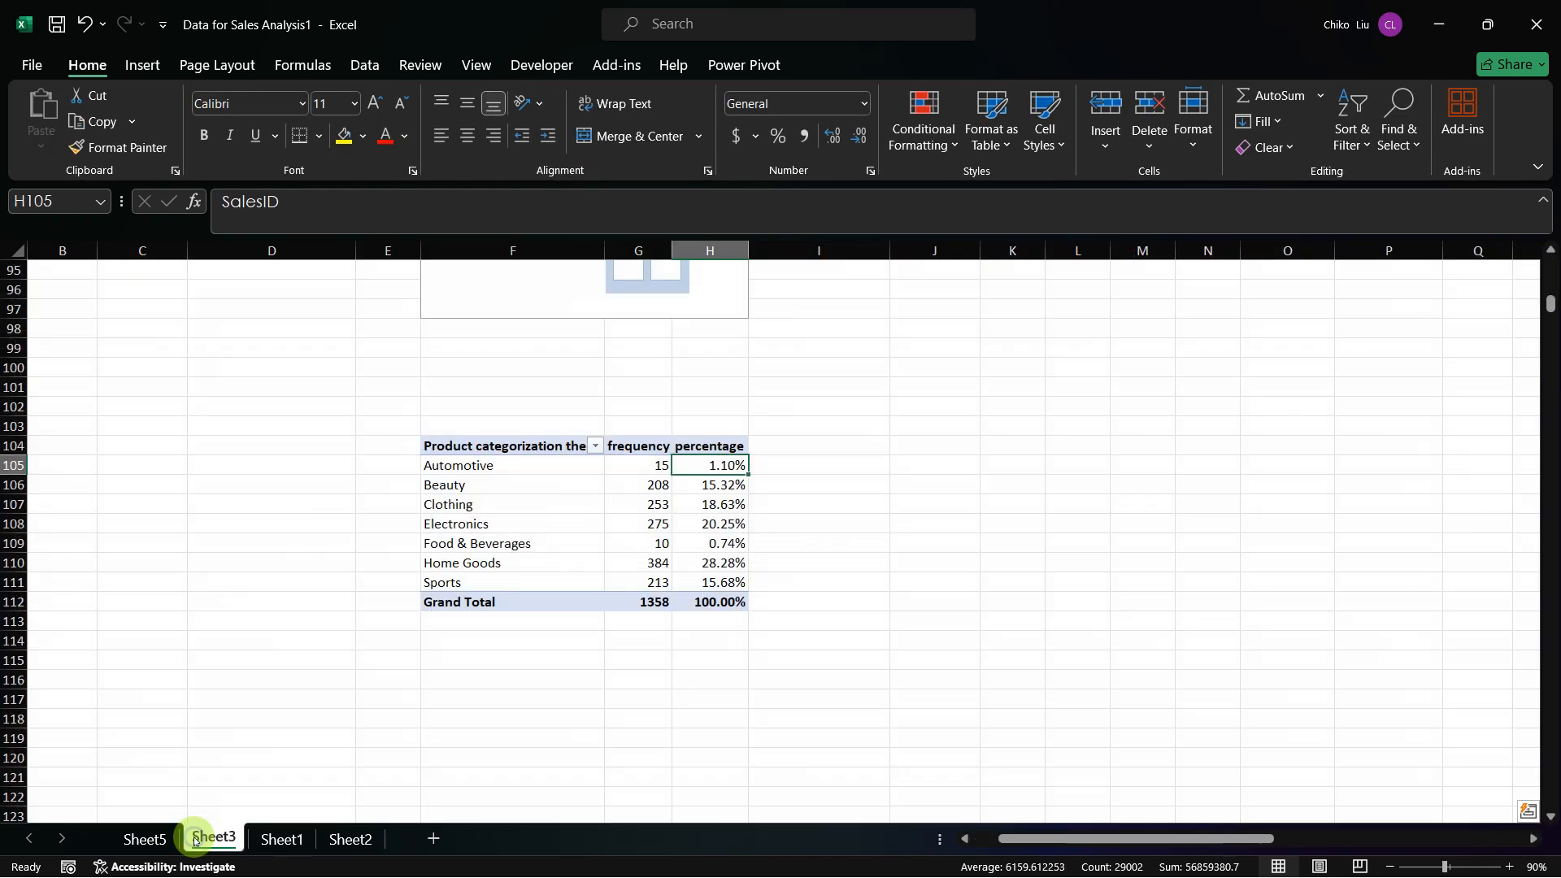
{"action": "left_click", "coordinate": [143, 839]}
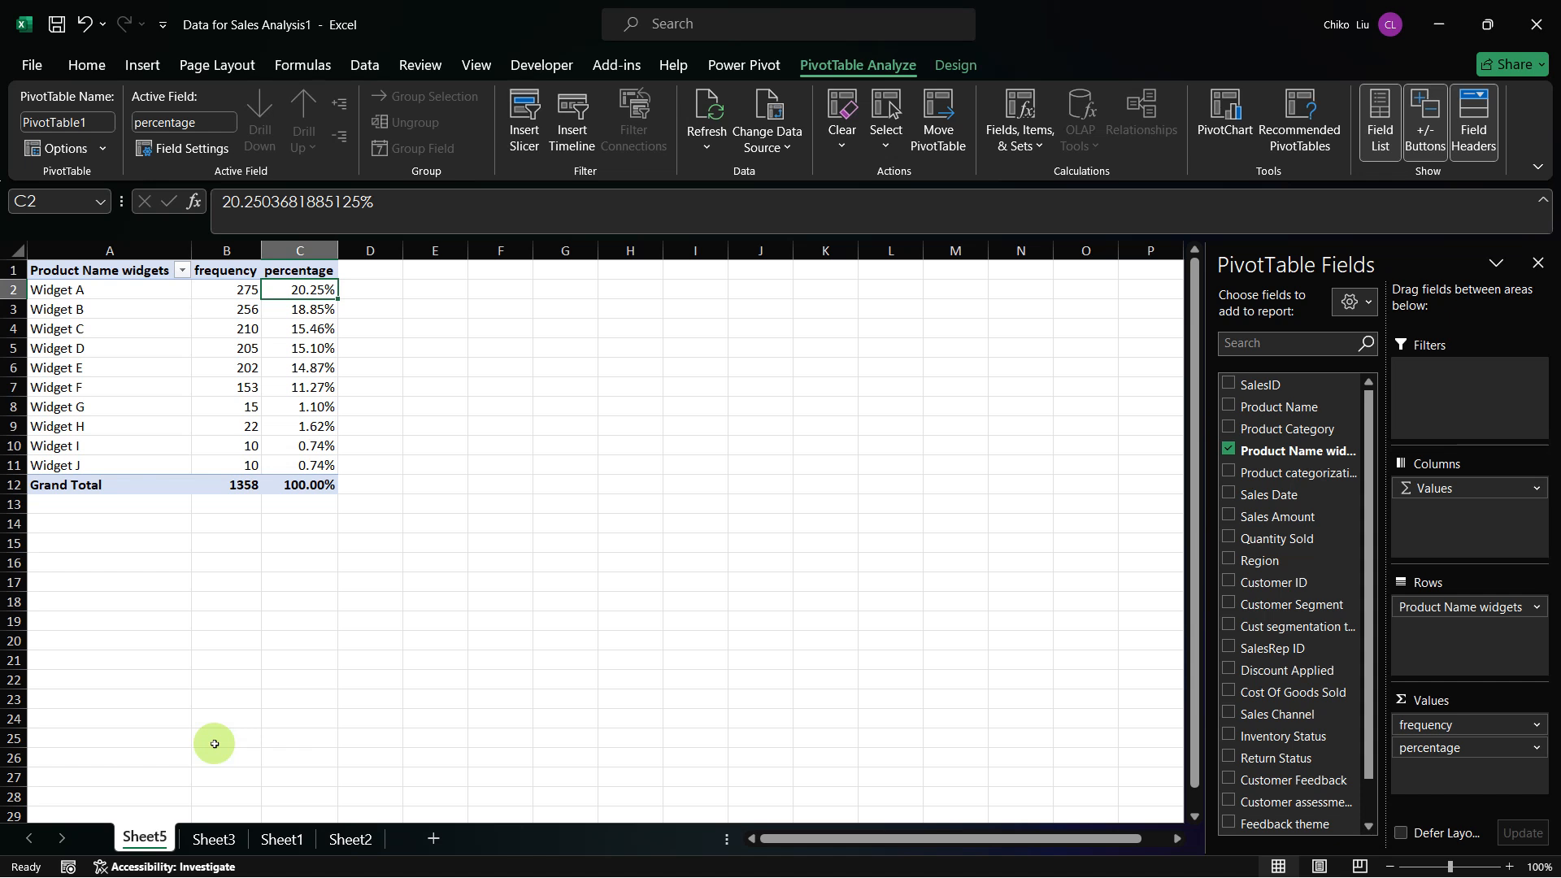
- Group Widget C and Widget D in the PivotTable rows, and undo the grouping
{"action": "left_click", "coordinate": [81, 329]}
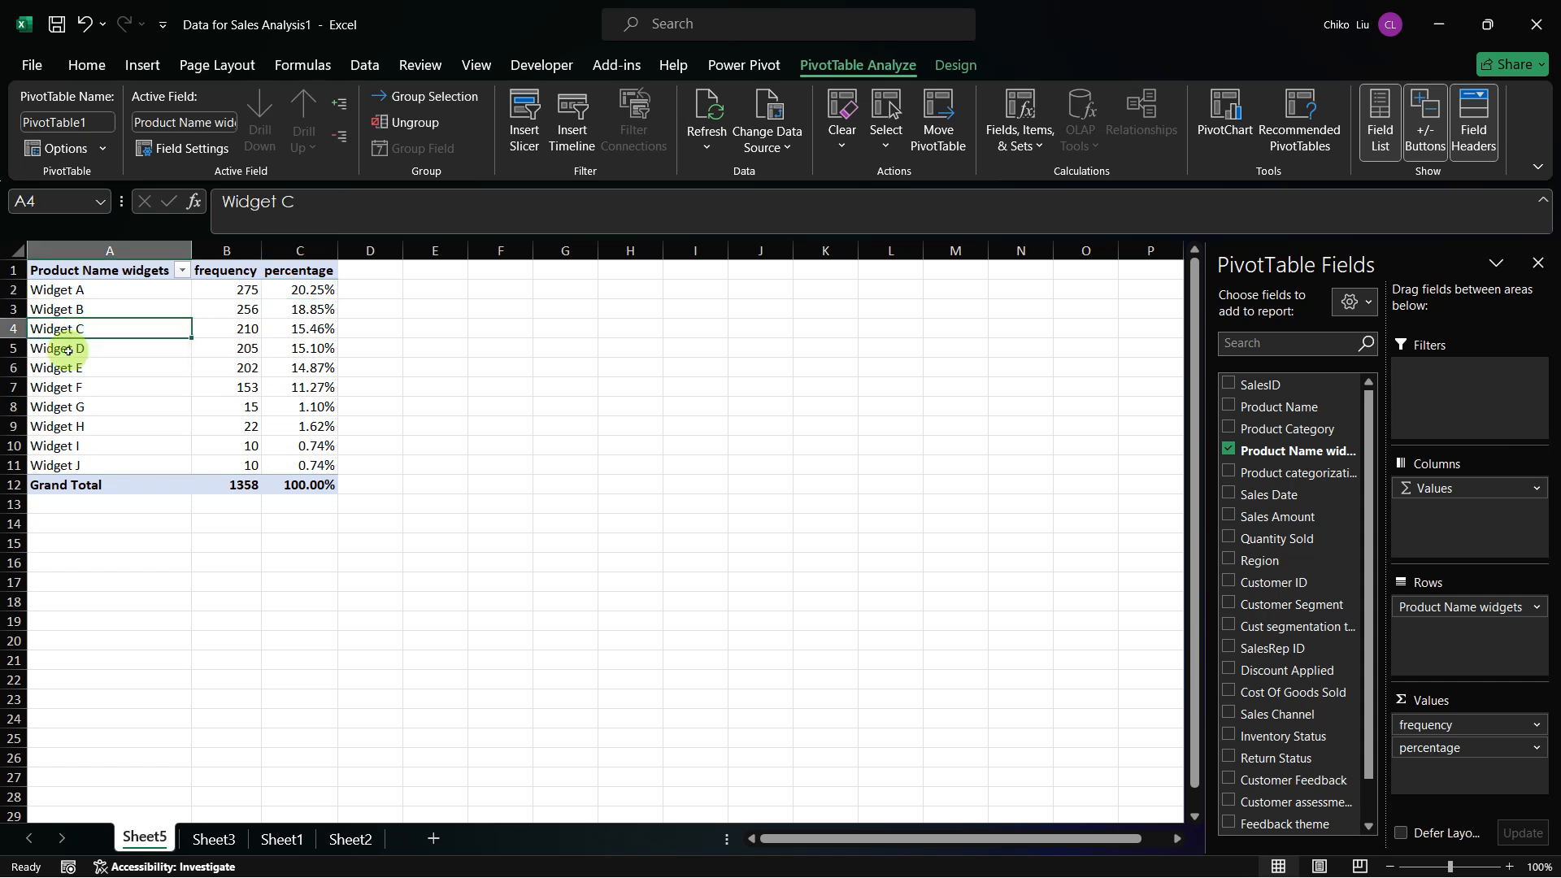
{"action": "left_click", "coordinate": [68, 349], "text": "ctrl"}
{"action": "right_click", "coordinate": [67, 349]}
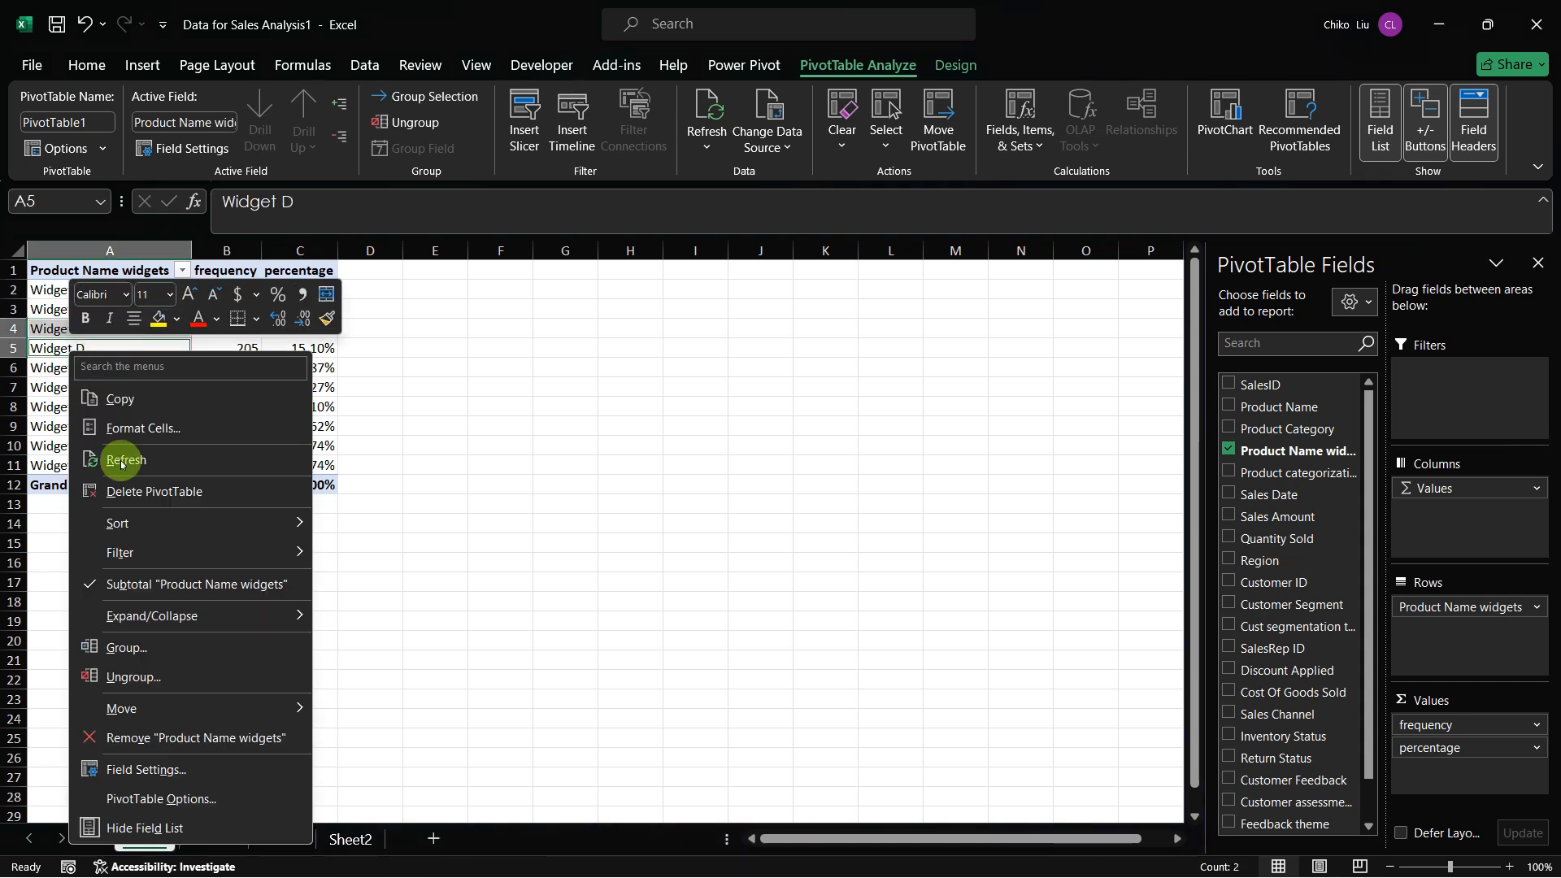
{"action": "left_click", "coordinate": [188, 647]}
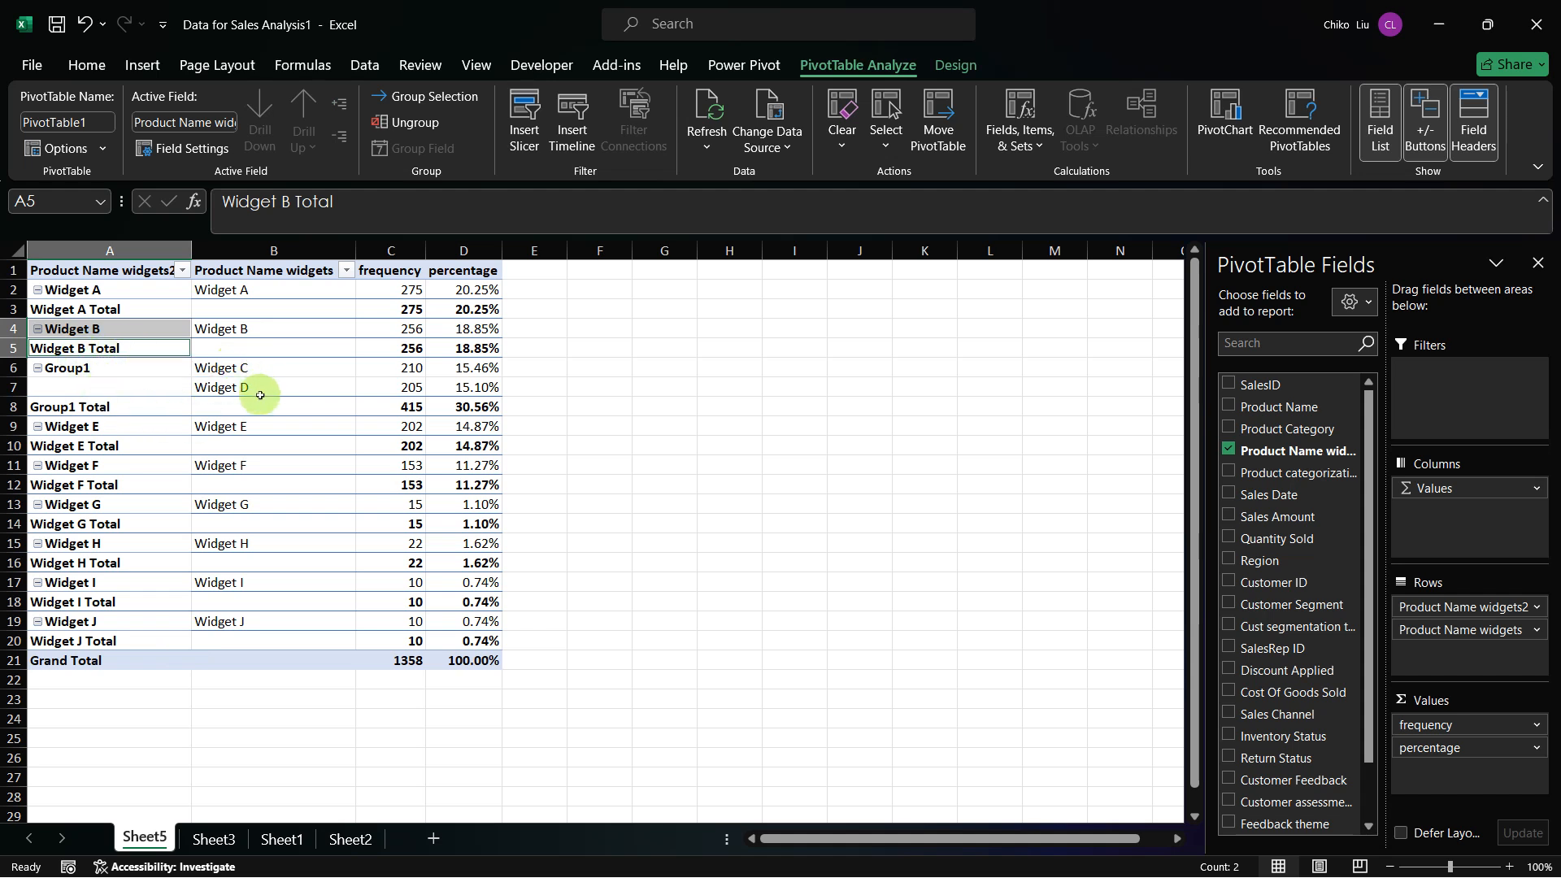
{"action": "key", "text": "ctrl+z"}
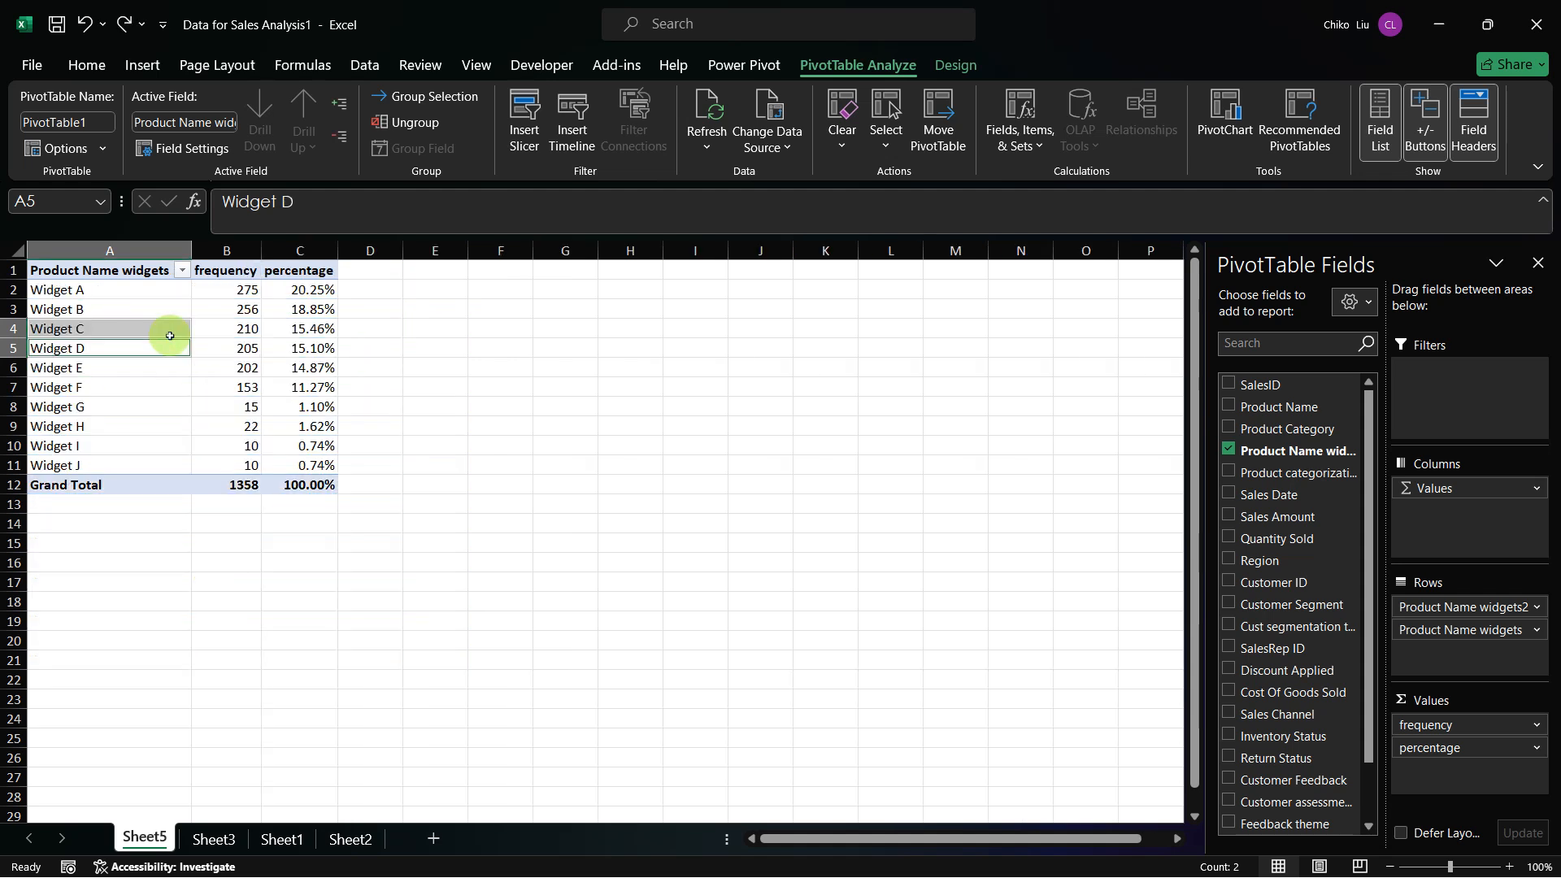
{"action": "left_click", "coordinate": [173, 329]}
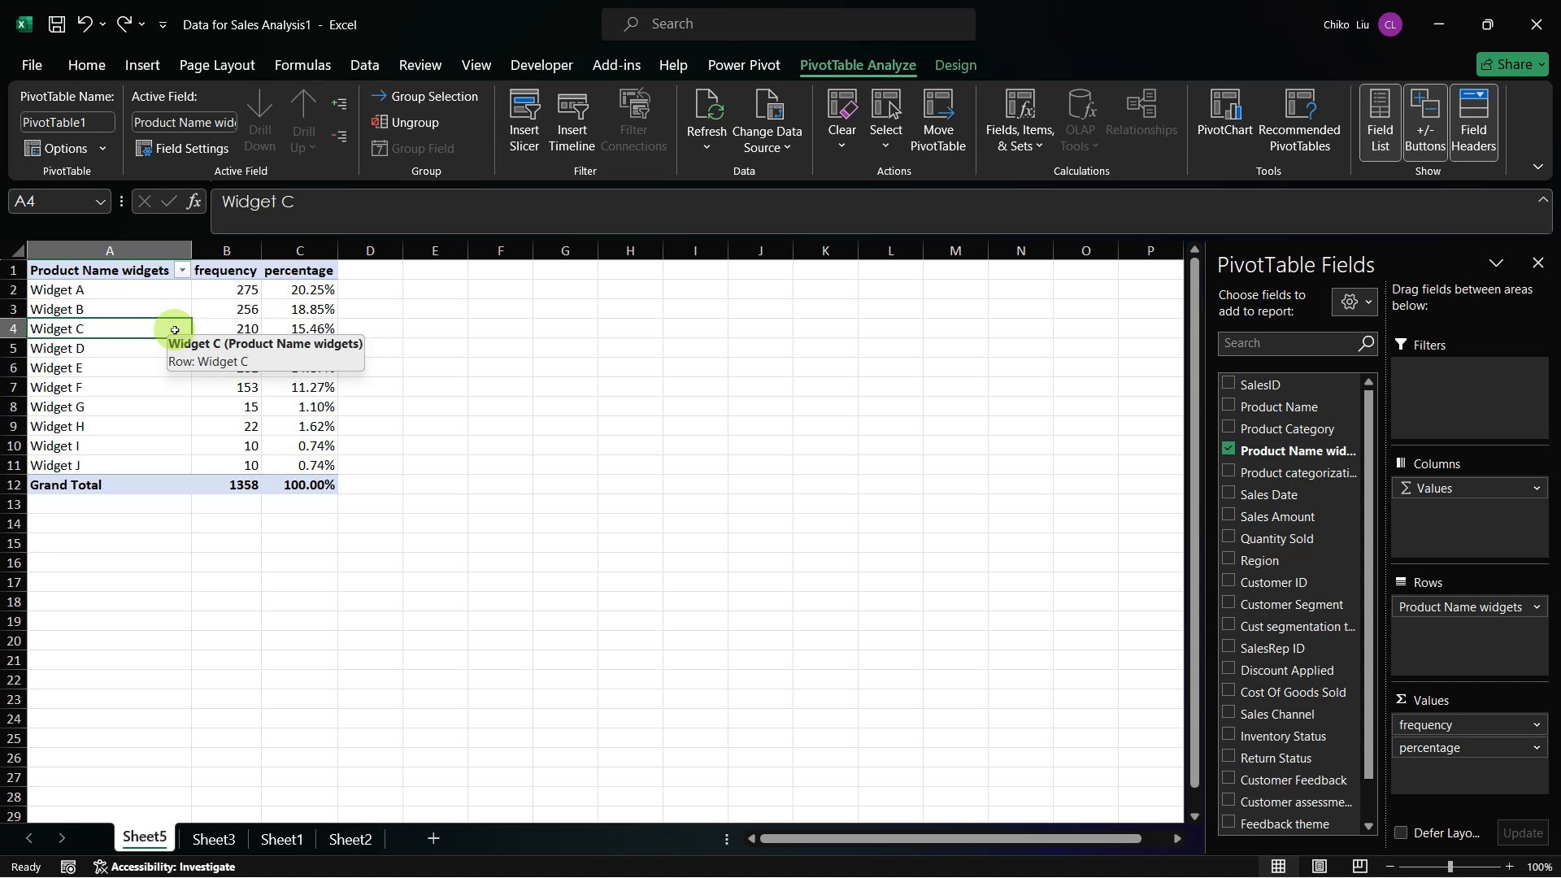
- Compare the widget frequency list in Sheet2 with the PivotTable frequencies in Sheet5, and check the Sheet1 data
{"action": "left_click", "coordinate": [348, 840]}
{"action": "scroll", "coordinate": [674, 485], "scroll_direction": "right", "scroll_amount": 4}
{"action": "scroll", "coordinate": [683, 487], "scroll_direction": "left", "scroll_amount": 3}
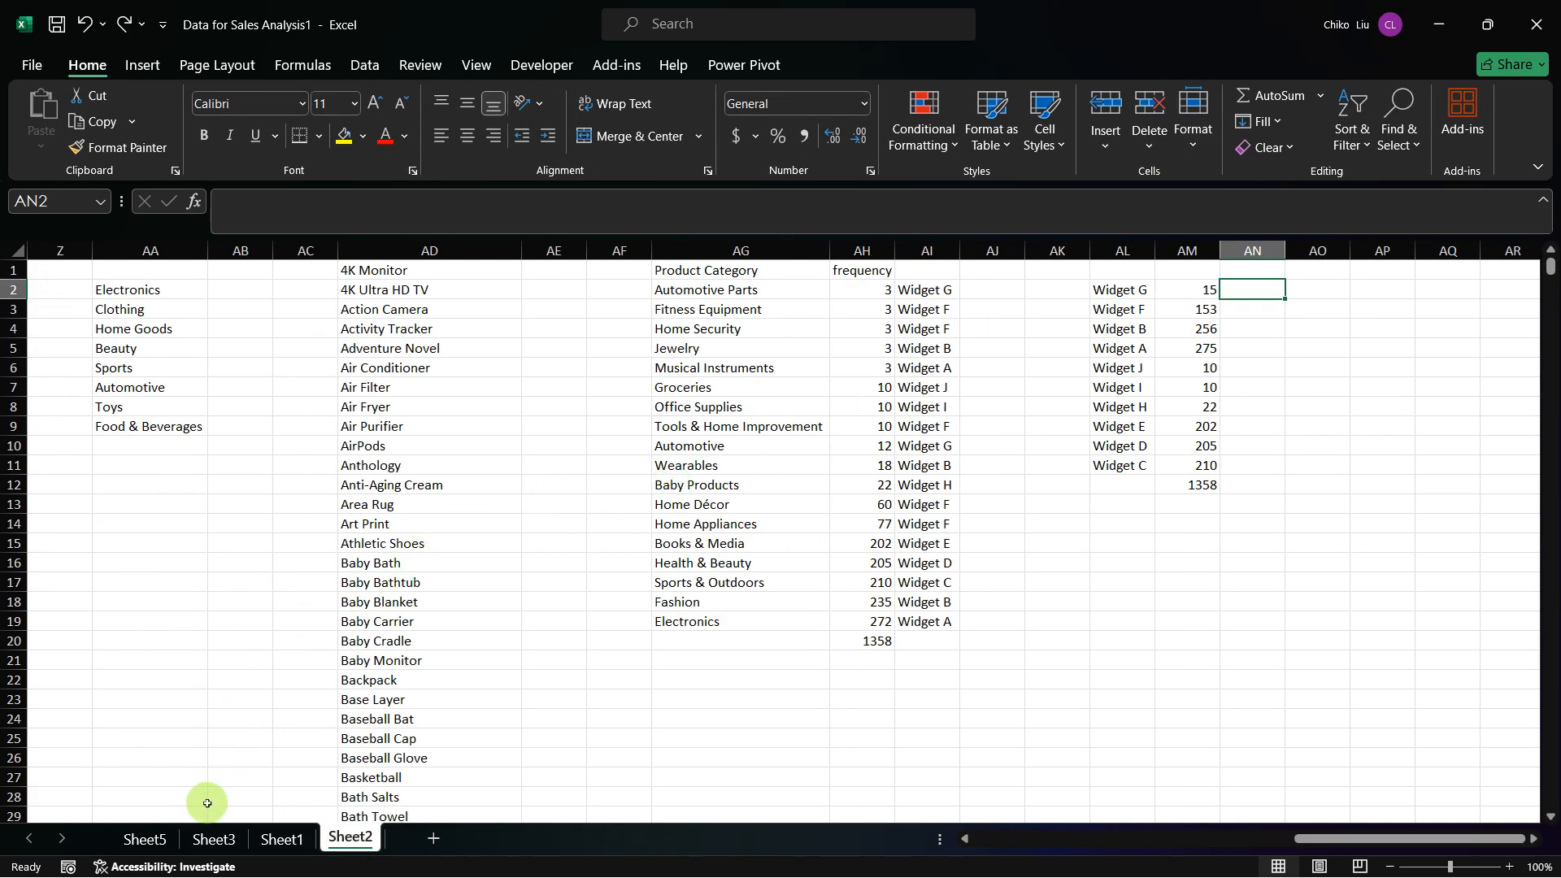
{"action": "left_click", "coordinate": [142, 838]}
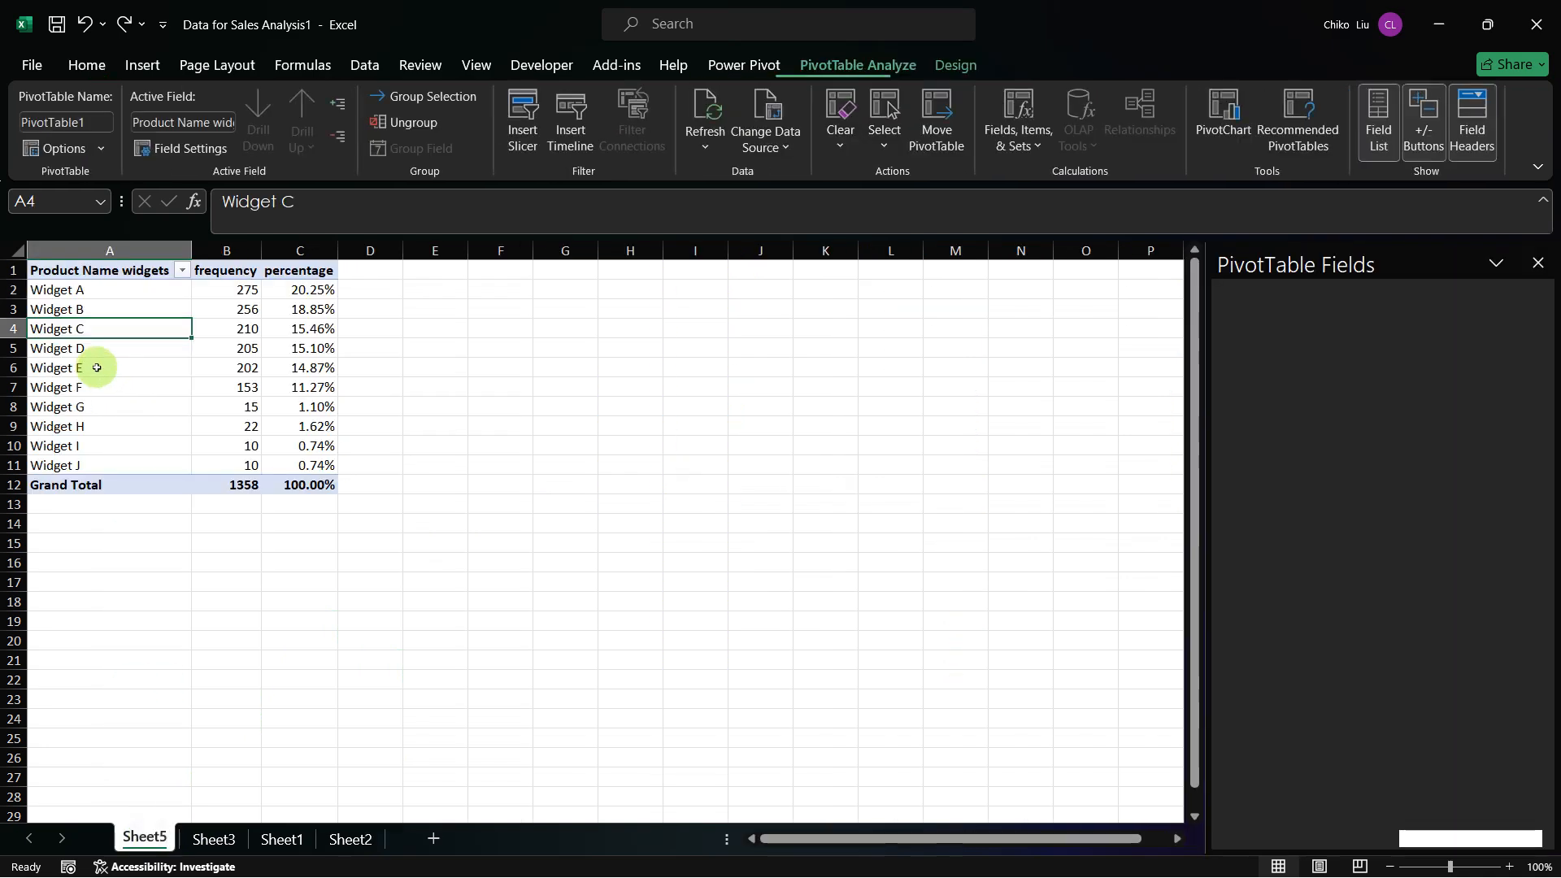
{"action": "left_click", "coordinate": [221, 406]}
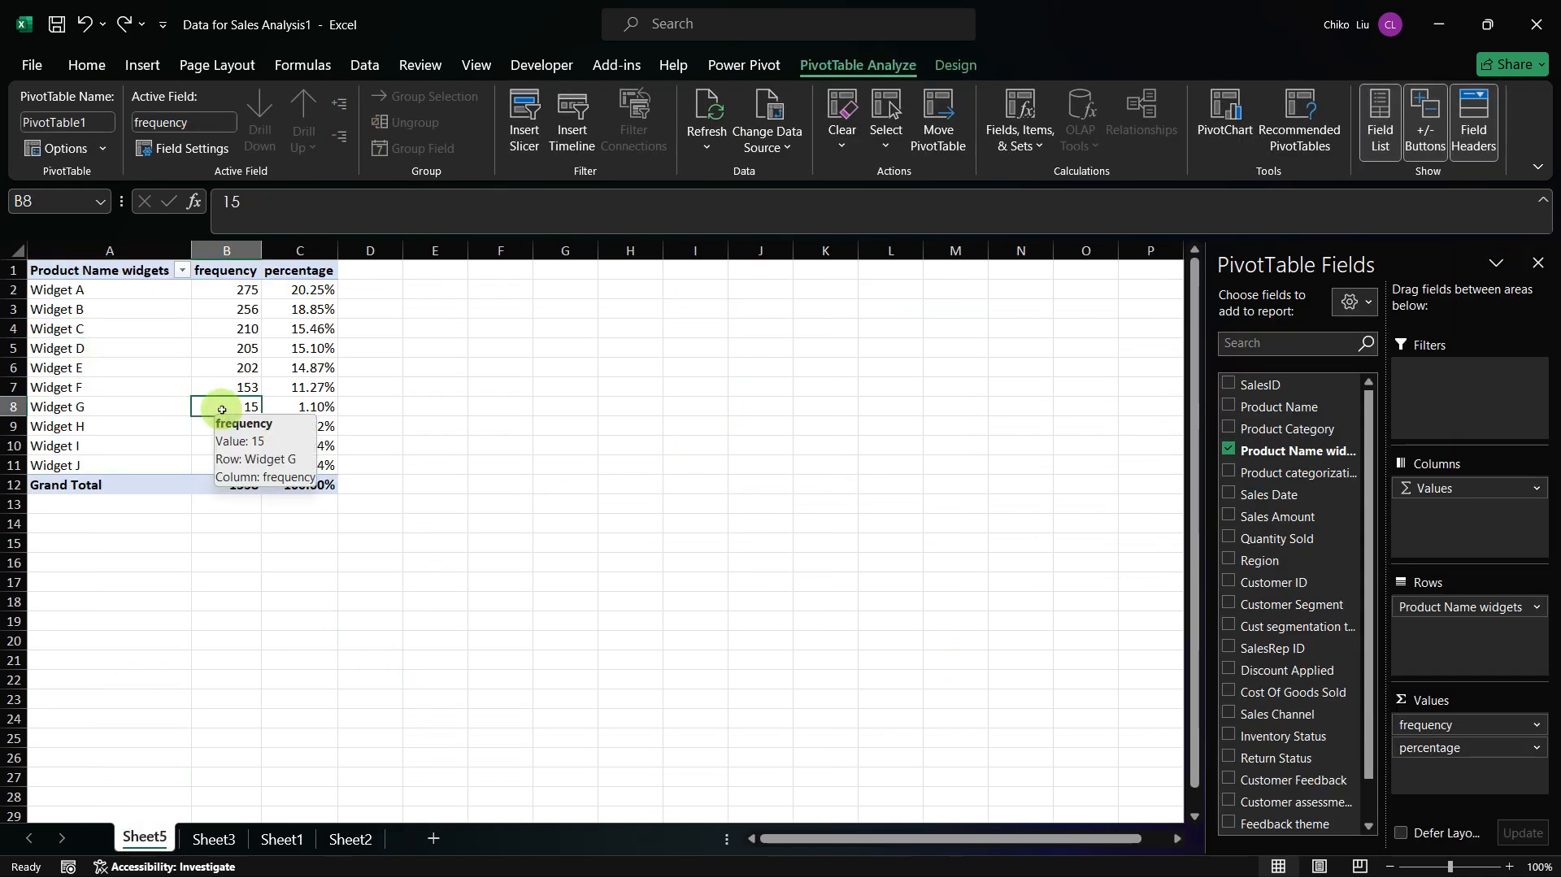
{"action": "left_click", "coordinate": [281, 837]}
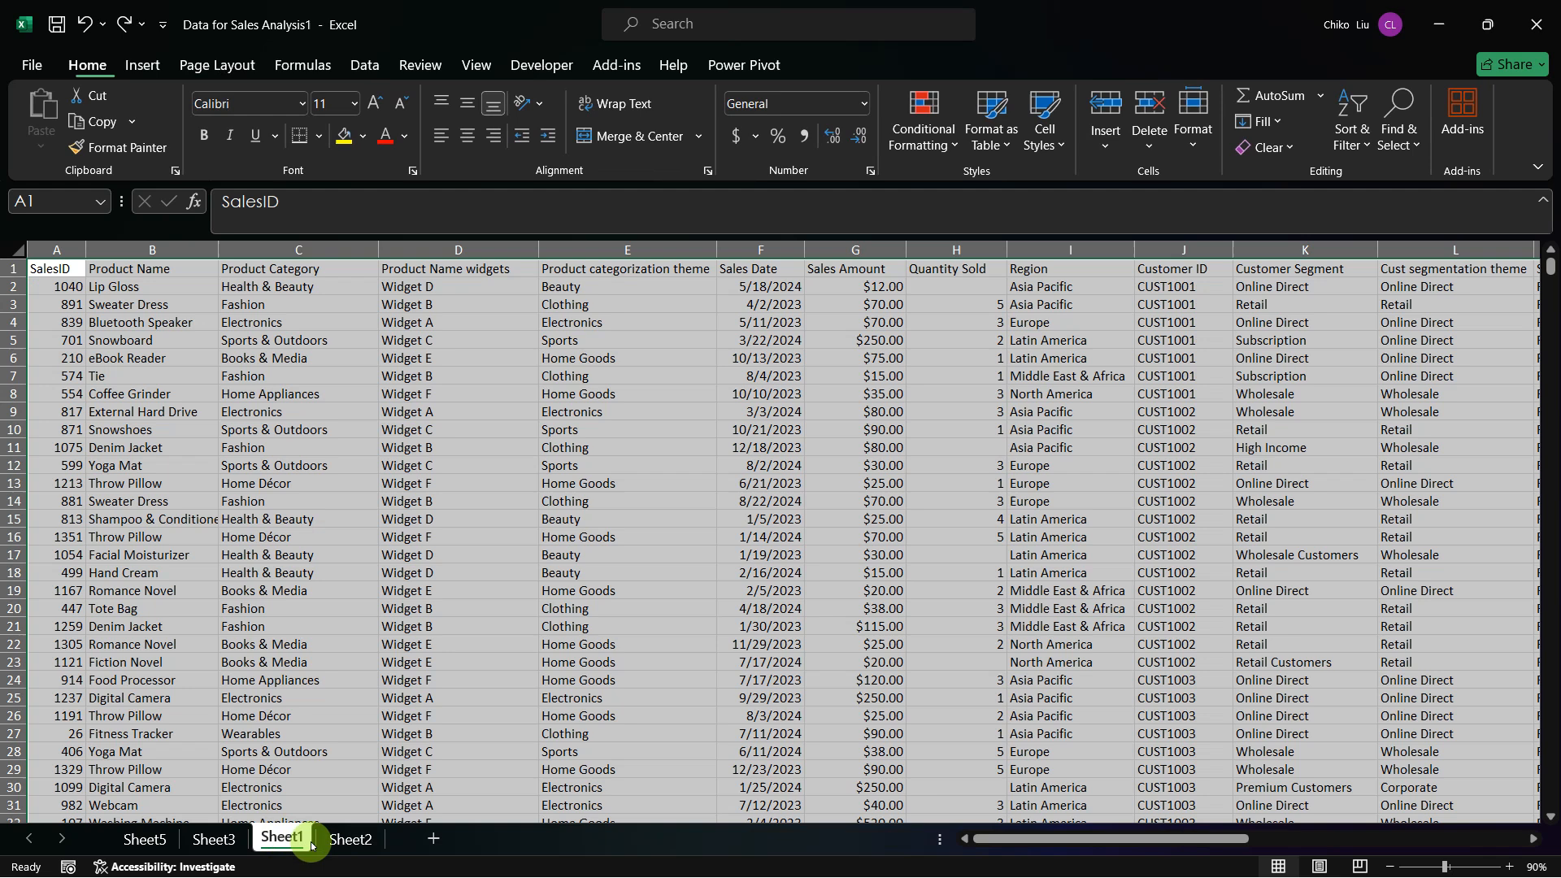
- In Sheet2, enter =AM2/$AM$12 in AN2 to calculate Widget G's share of the total
{"action": "left_click", "coordinate": [348, 845]}
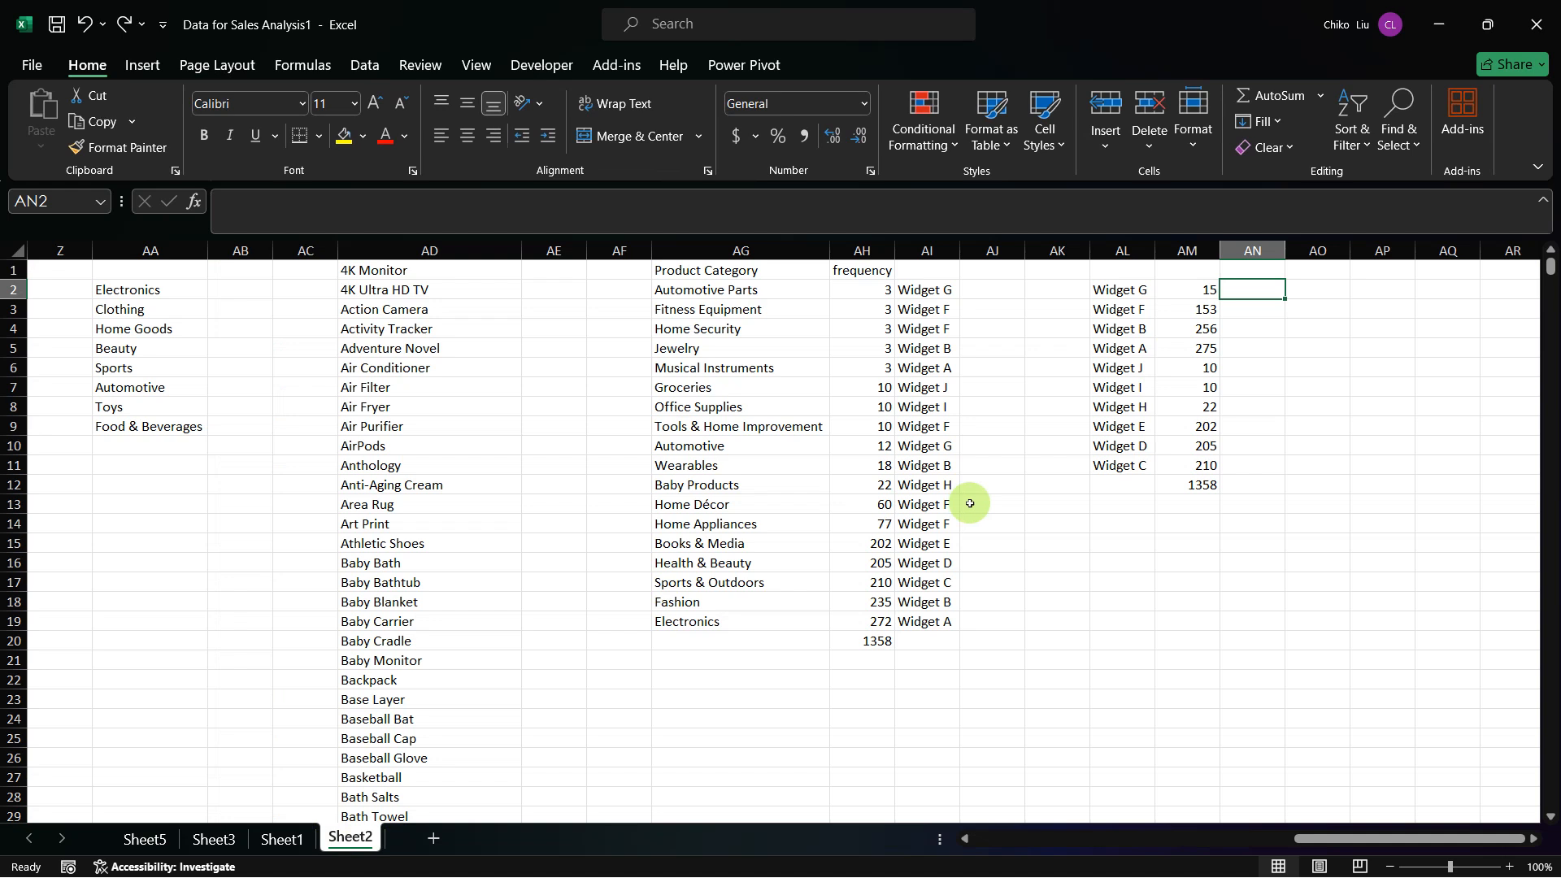
{"action": "type", "text": "="}
{"action": "left_click", "coordinate": [1197, 286]}
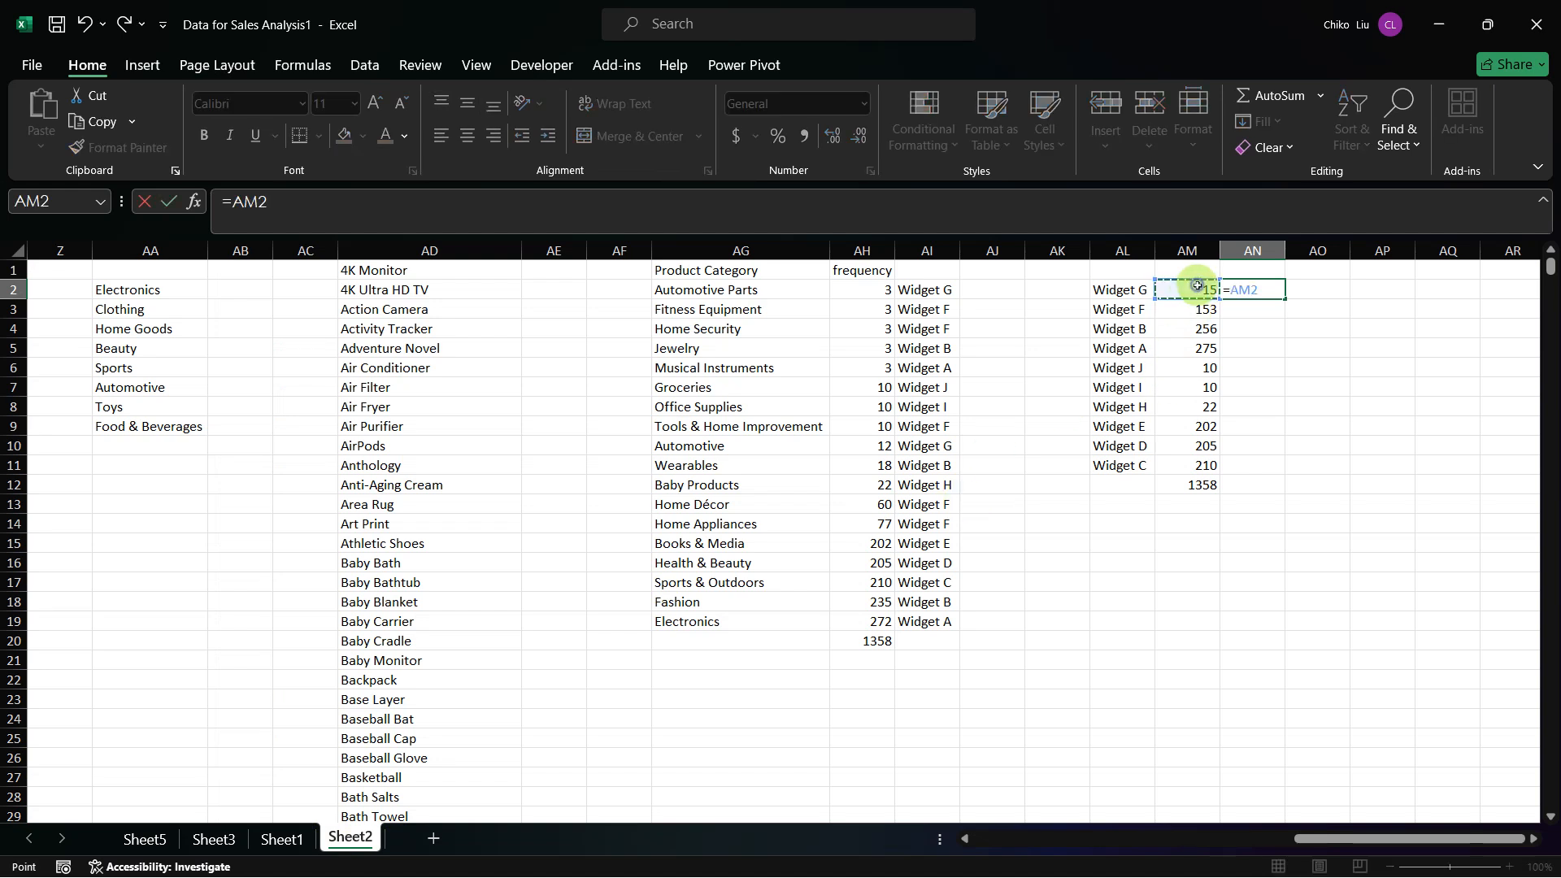
{"action": "type", "text": "/"}
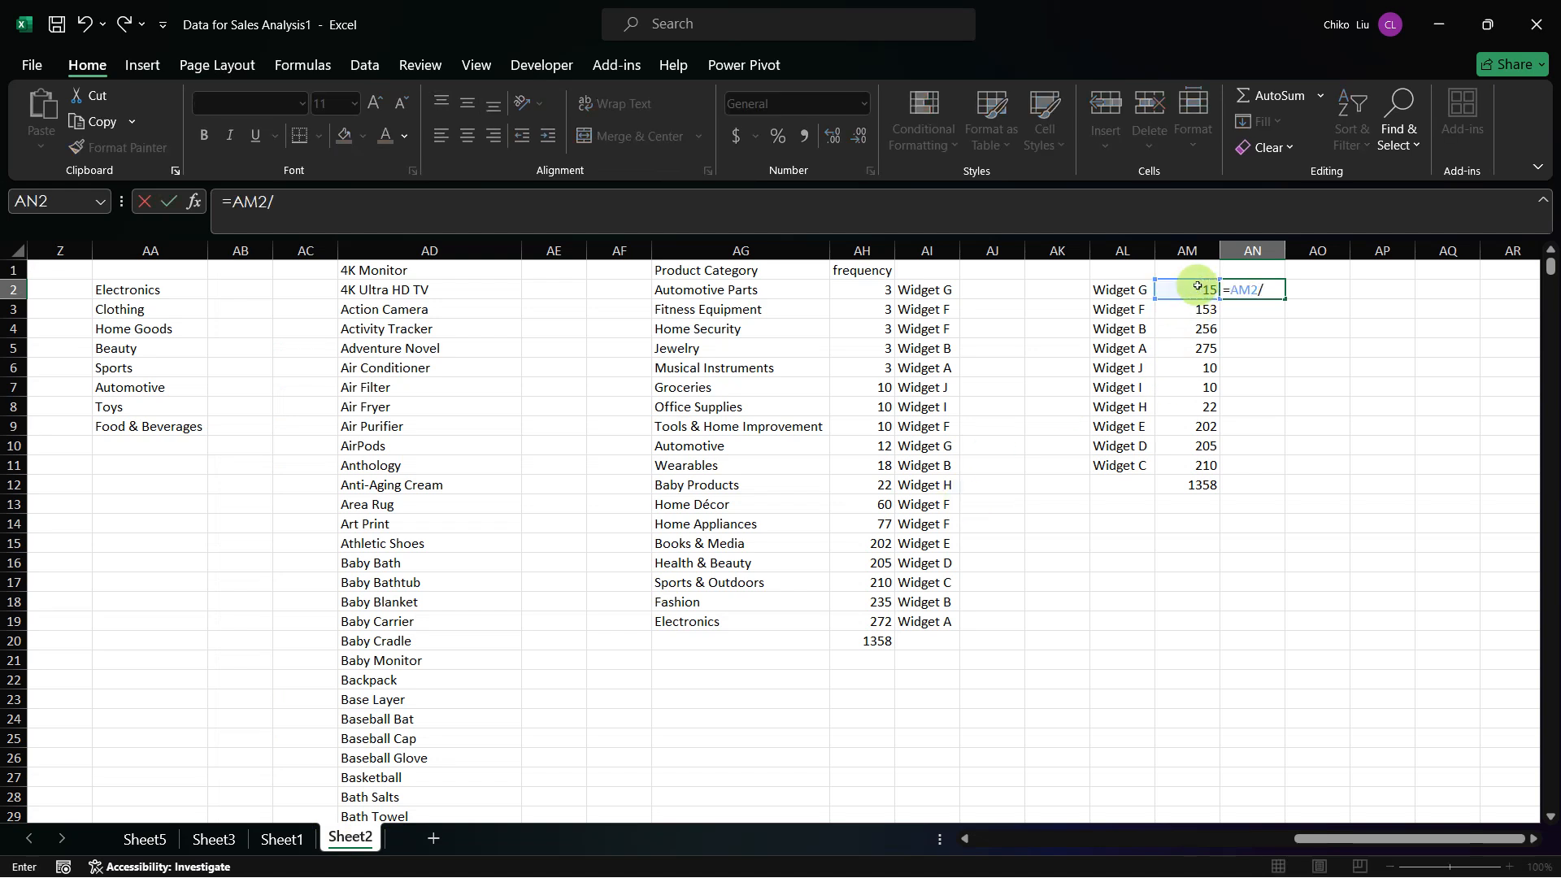
{"action": "left_click", "coordinate": [1203, 486]}
{"action": "key", "text": "F4"}
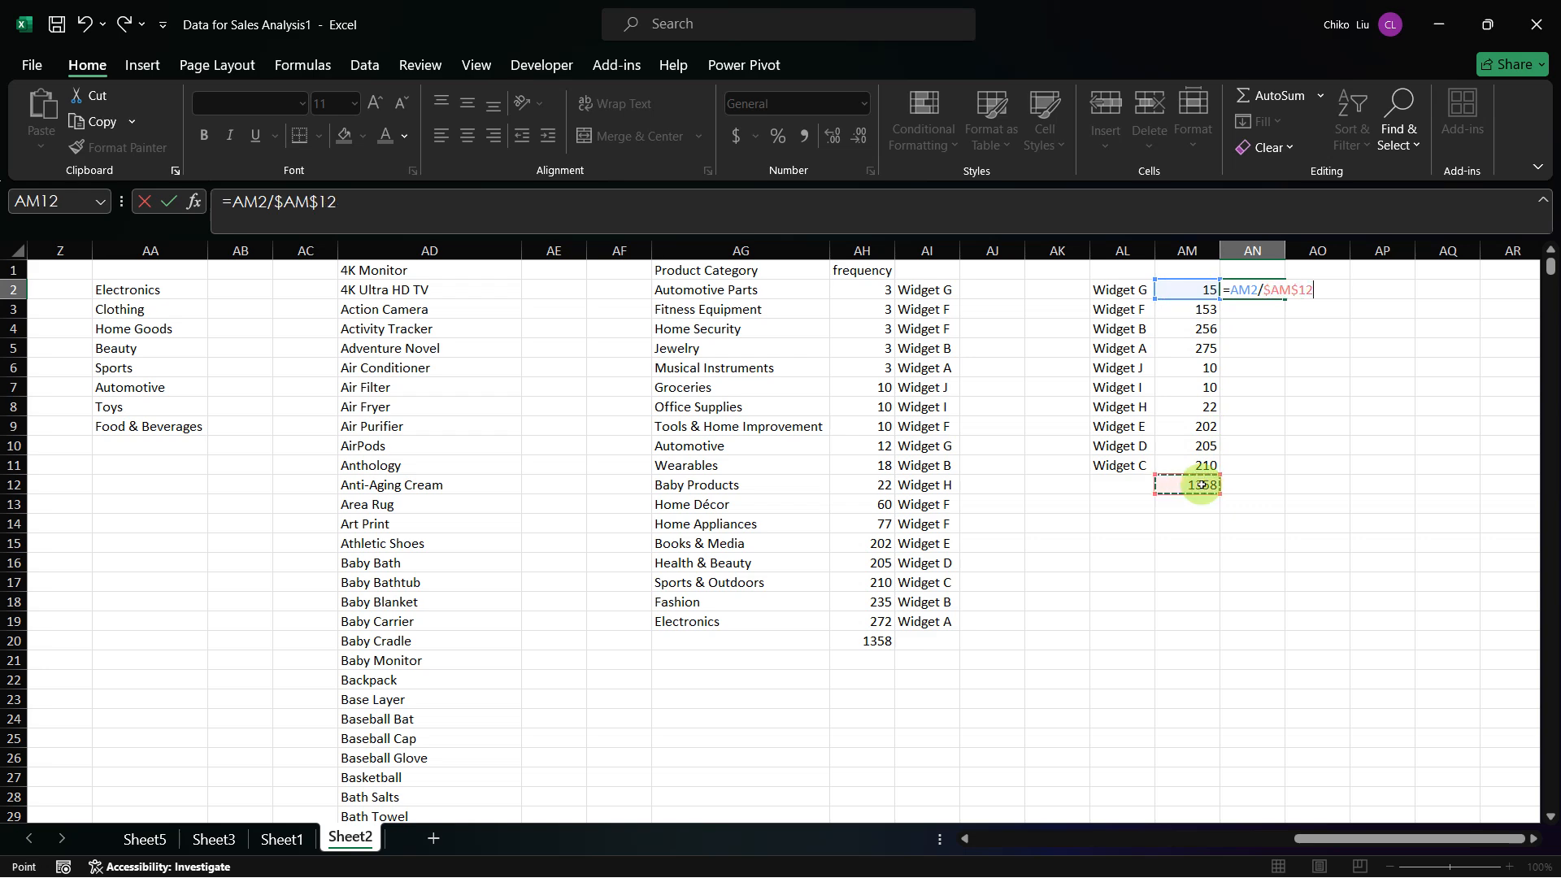
{"action": "key", "text": "Return"}
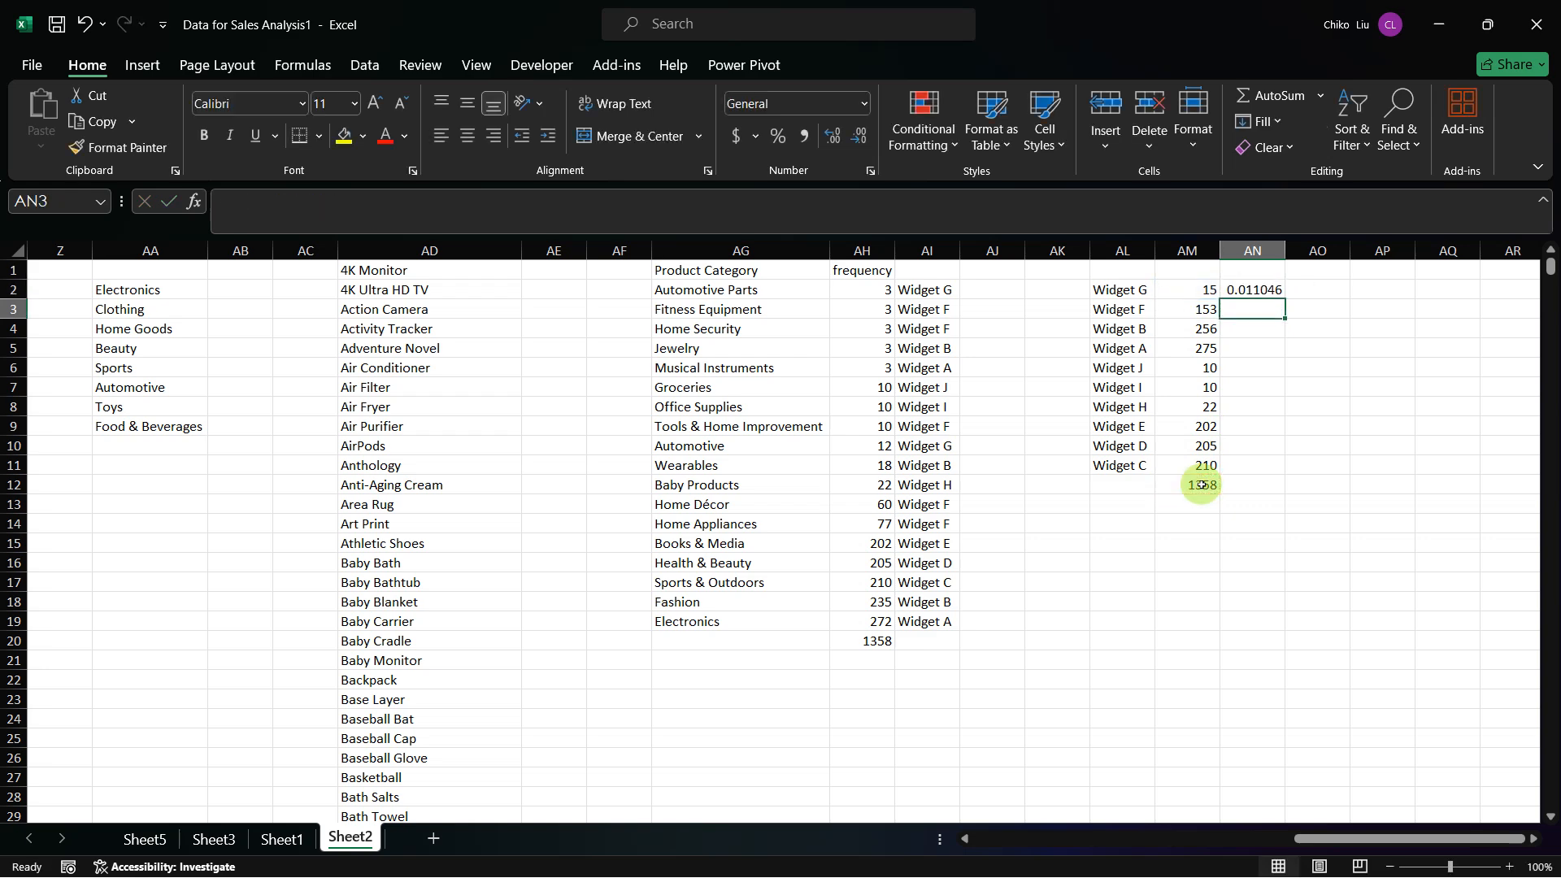
- Fill the share formula down to AN11 and format AN2:AN11 as percentages with one decimal place
{"action": "left_click", "coordinate": [1252, 290]}
{"action": "double_click", "coordinate": [1284, 299]}
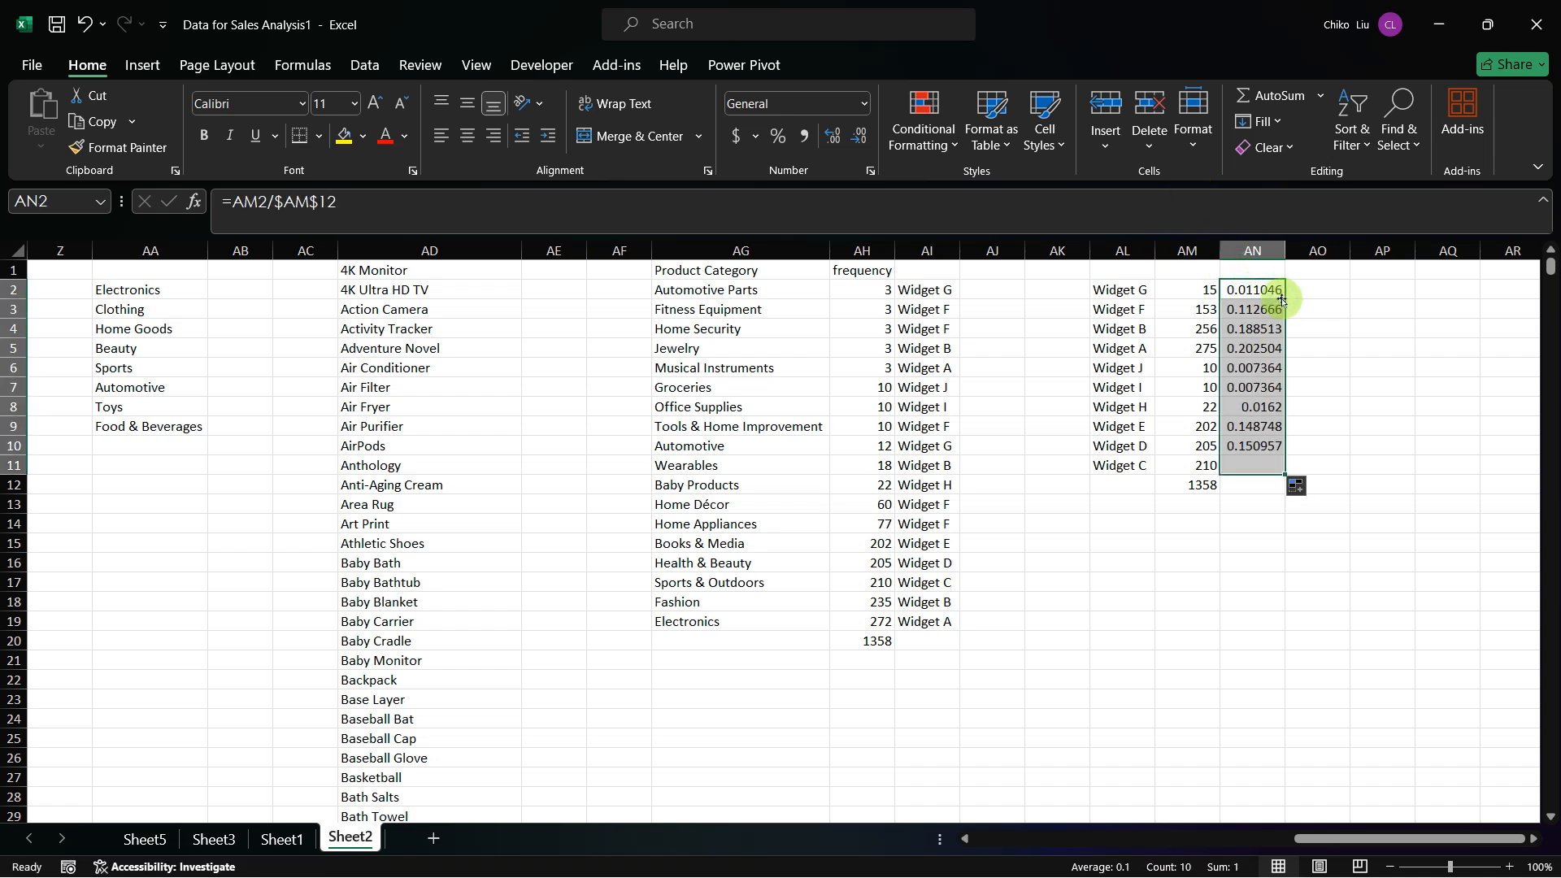
{"action": "left_click", "coordinate": [781, 147]}
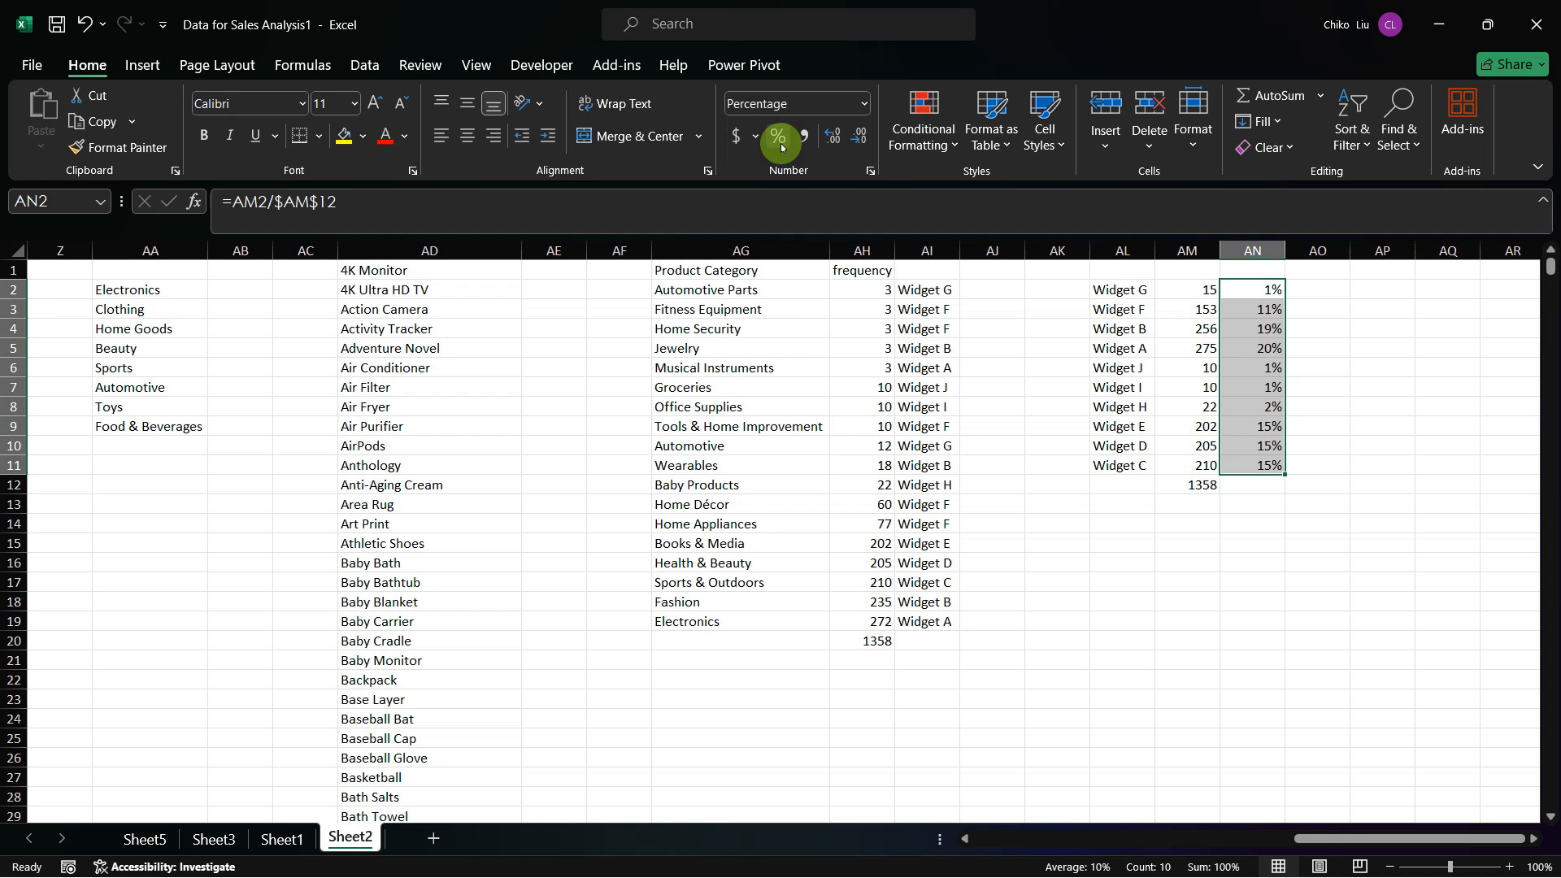
{"action": "left_click", "coordinate": [843, 142]}
{"action": "left_click", "coordinate": [843, 142]}
{"action": "left_click", "coordinate": [858, 143]}
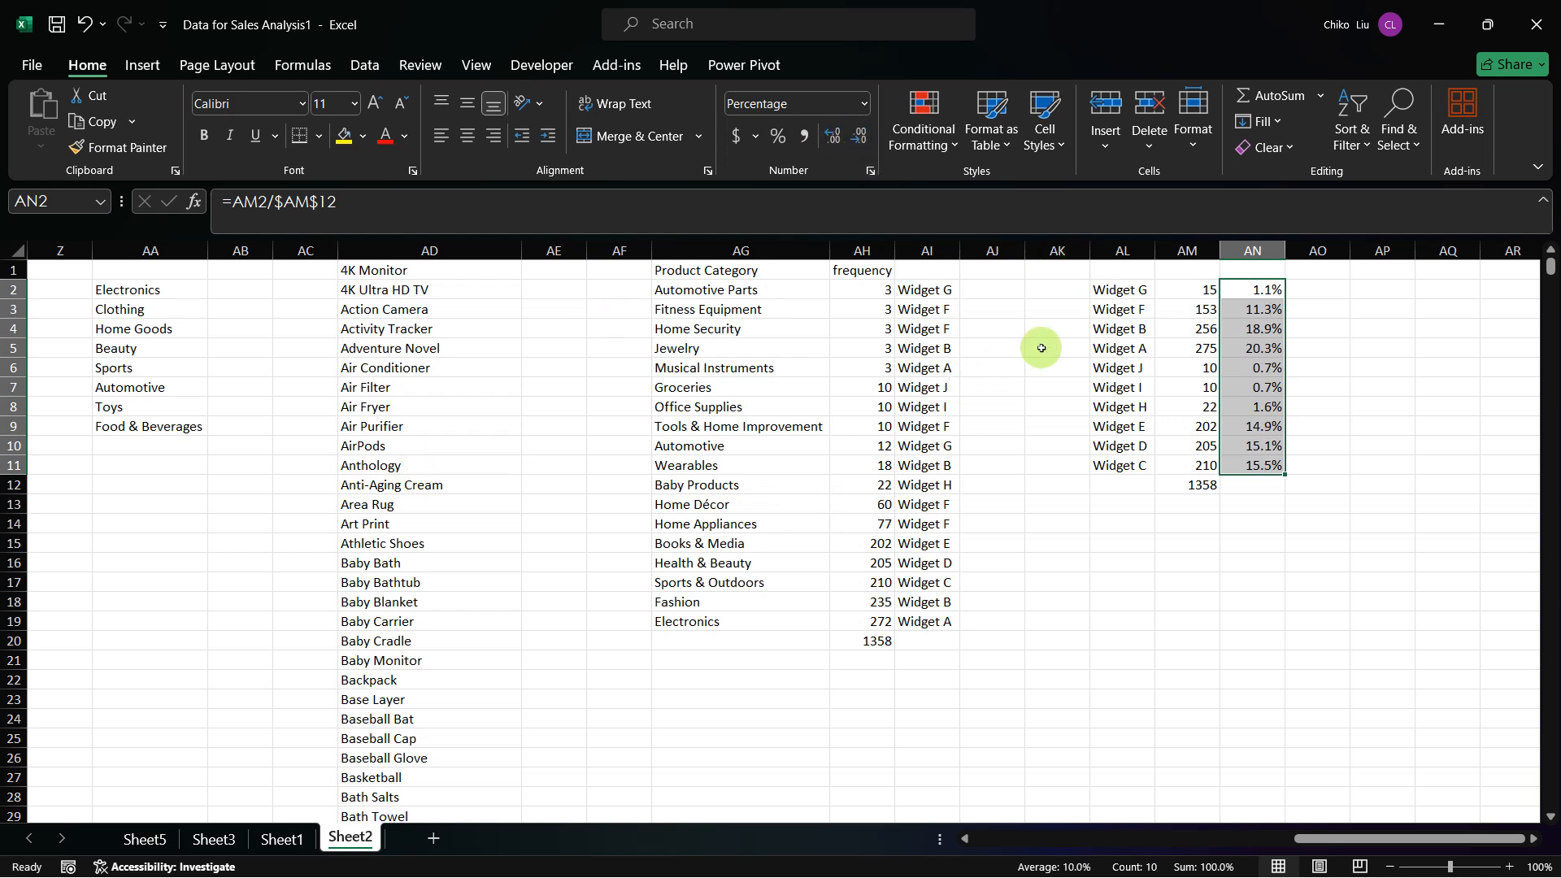
- Check the Widget F percentage in the Sheet5 PivotTable against the calculated percentages in Sheet2
{"action": "left_click", "coordinate": [134, 839]}
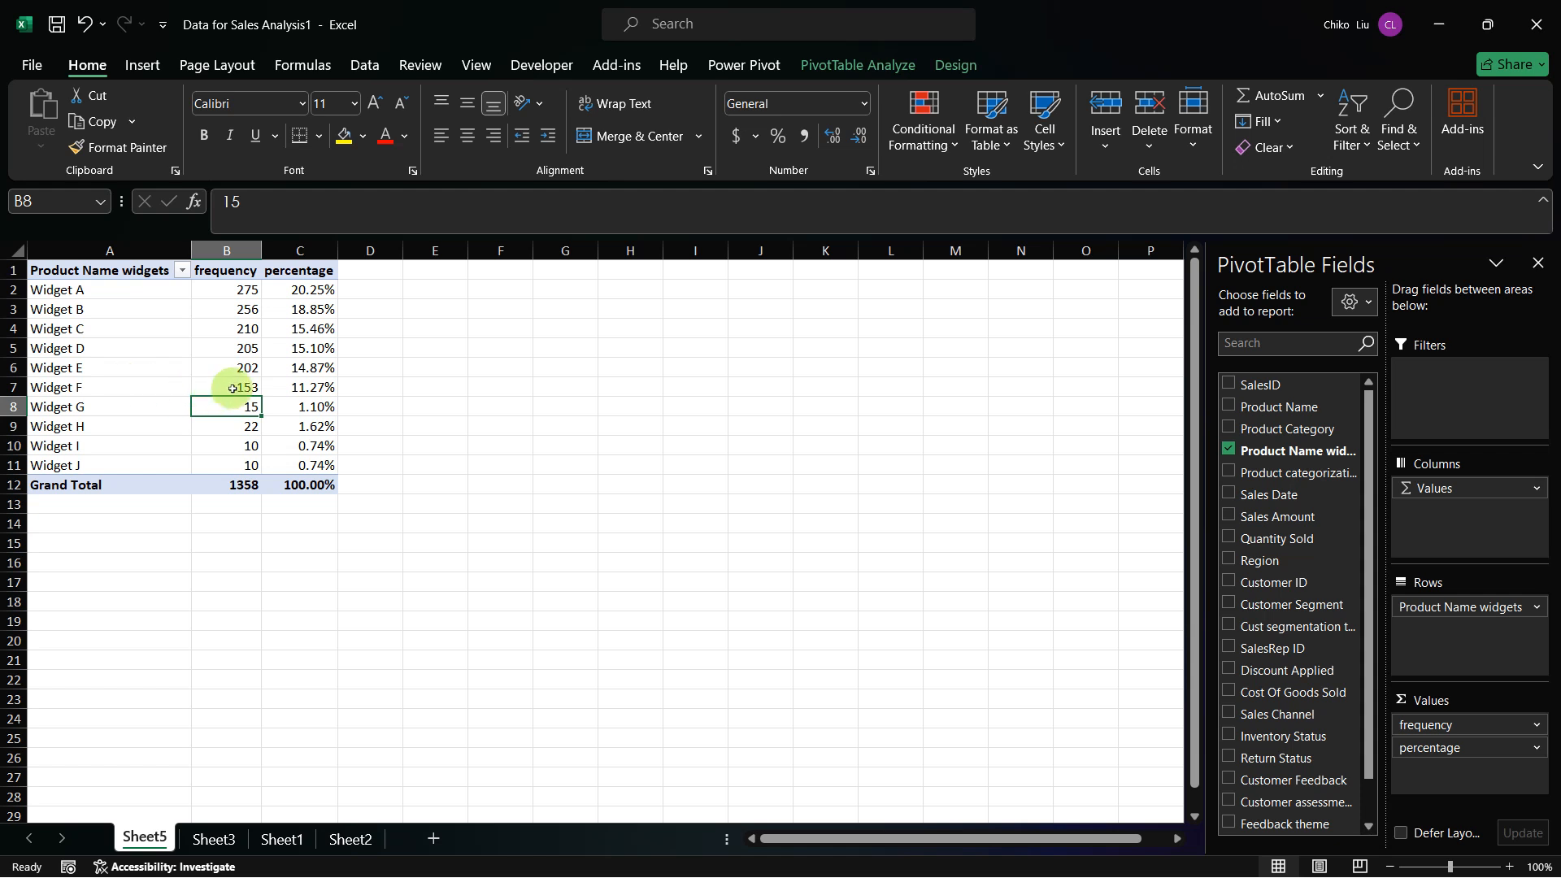
{"action": "left_click", "coordinate": [301, 389]}
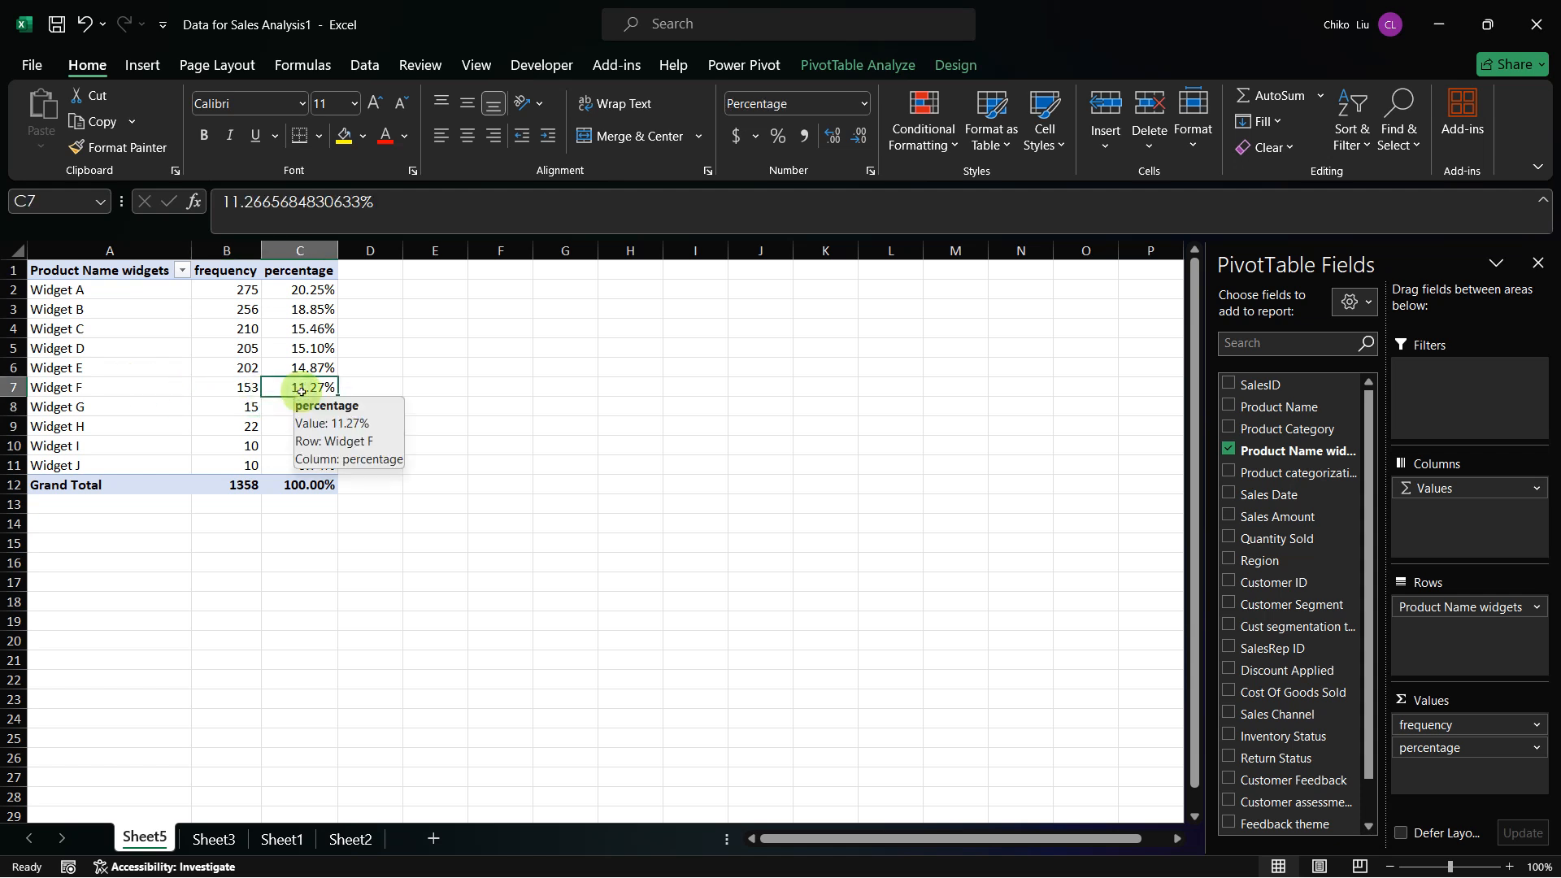
{"action": "left_click", "coordinate": [348, 840]}
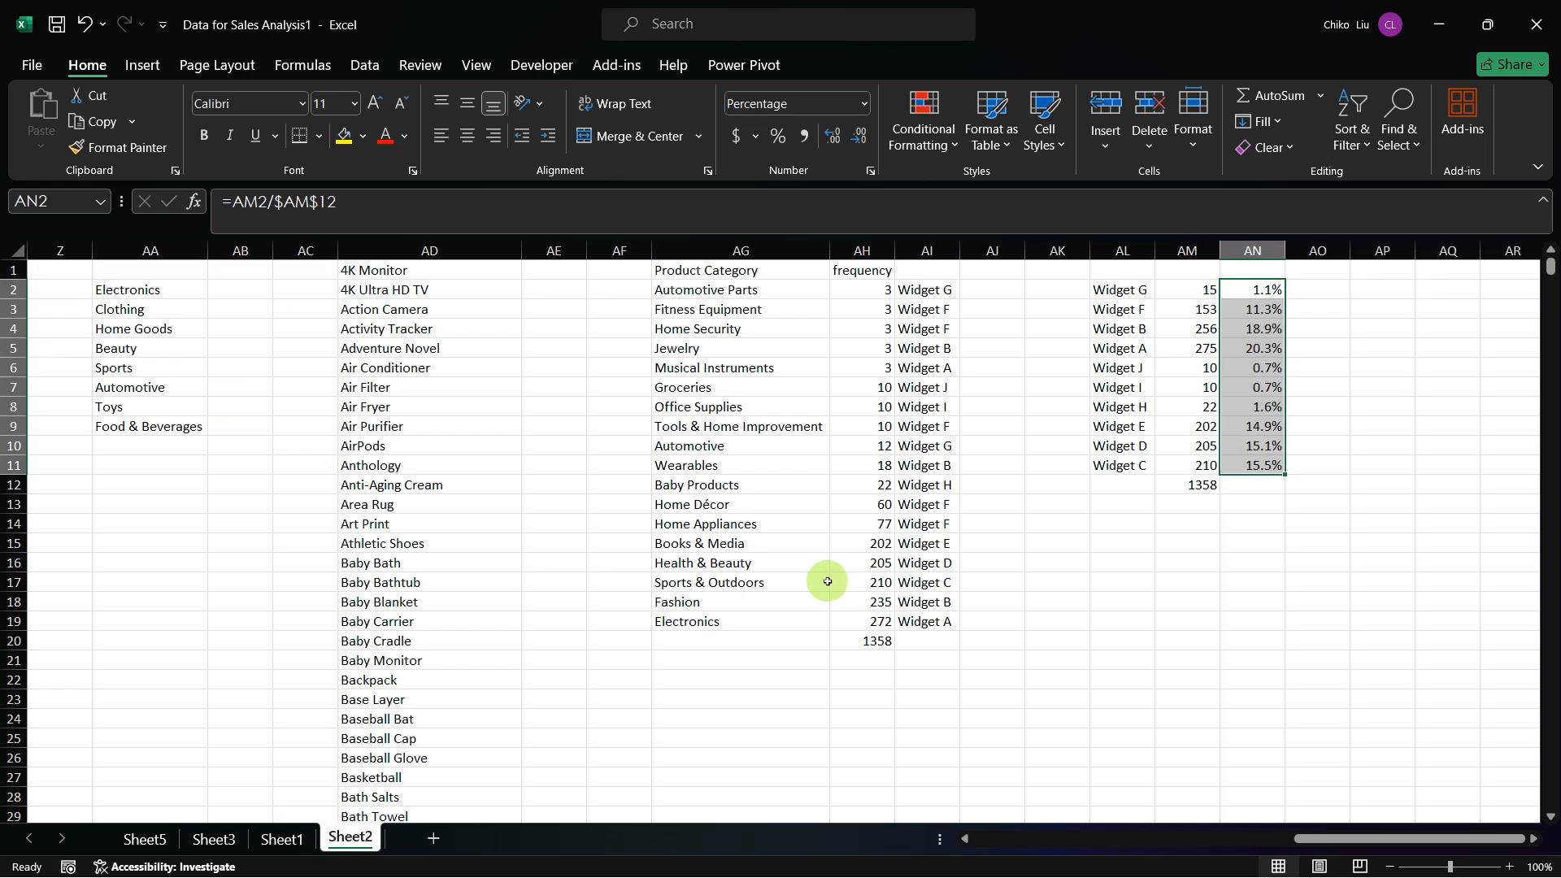
- Show the Sheet2 percentages in AN2:AN11 with two decimal places and compare them with the PivotTable percentages in Sheet5
{"action": "left_click", "coordinate": [838, 138]}
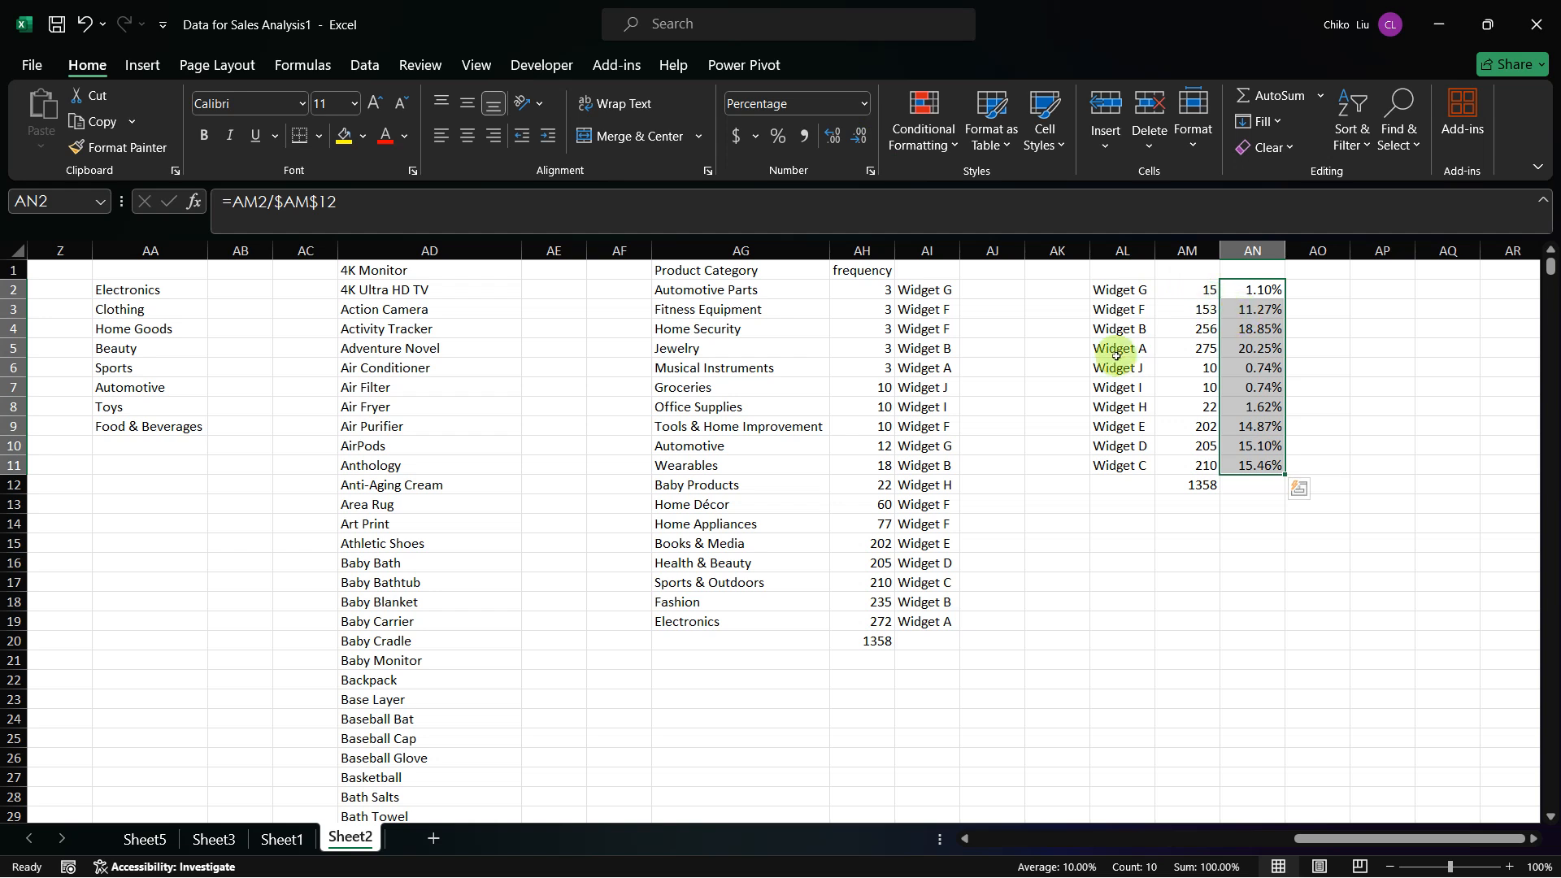
{"action": "left_click", "coordinate": [134, 837]}
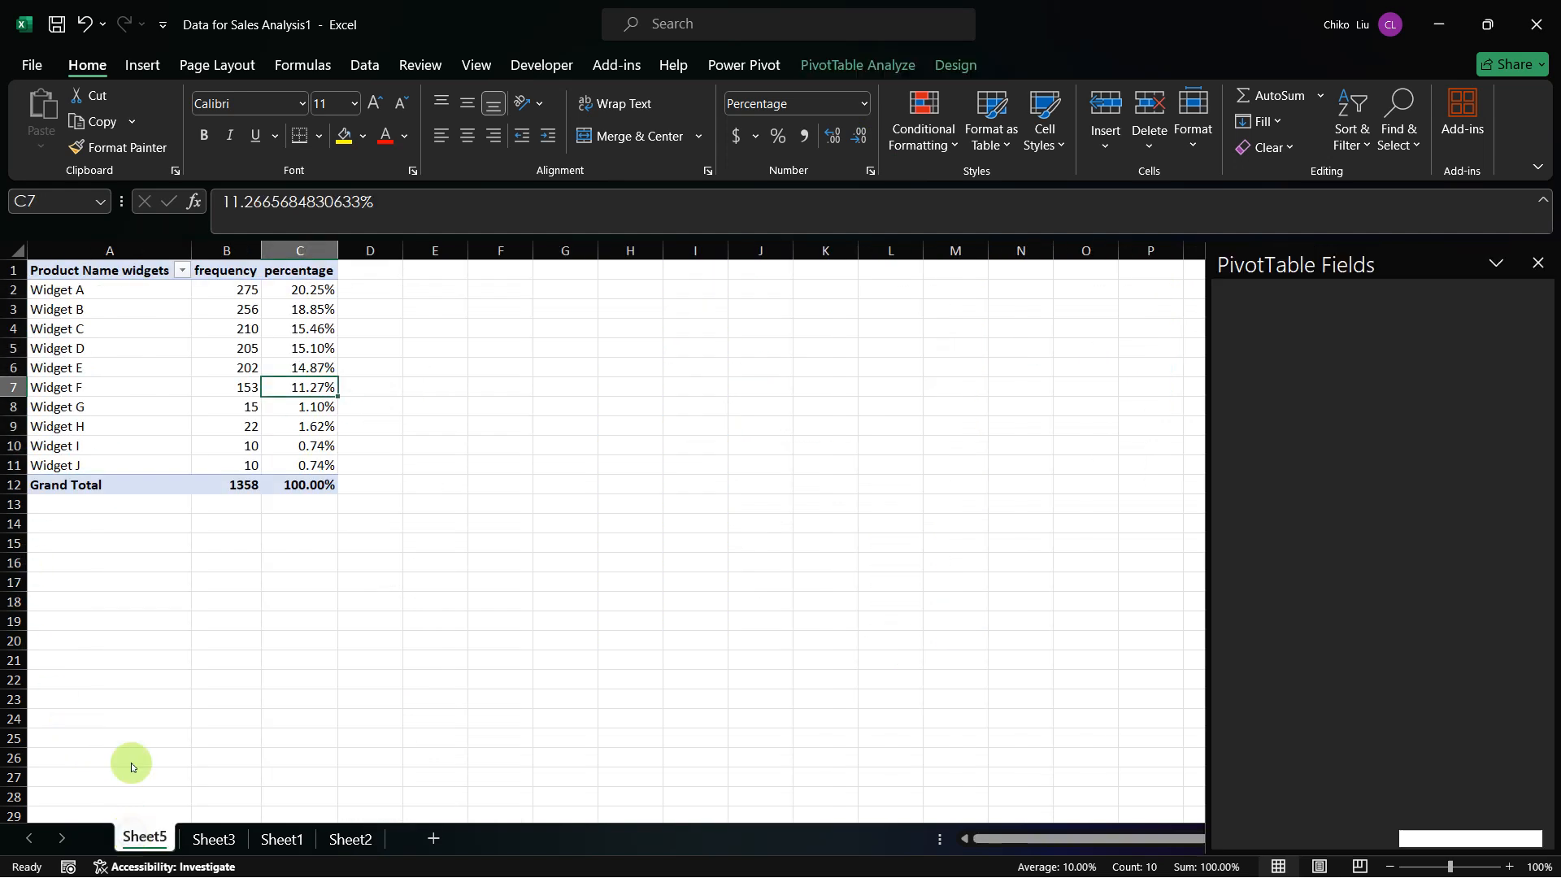
{"action": "left_click", "coordinate": [289, 313]}
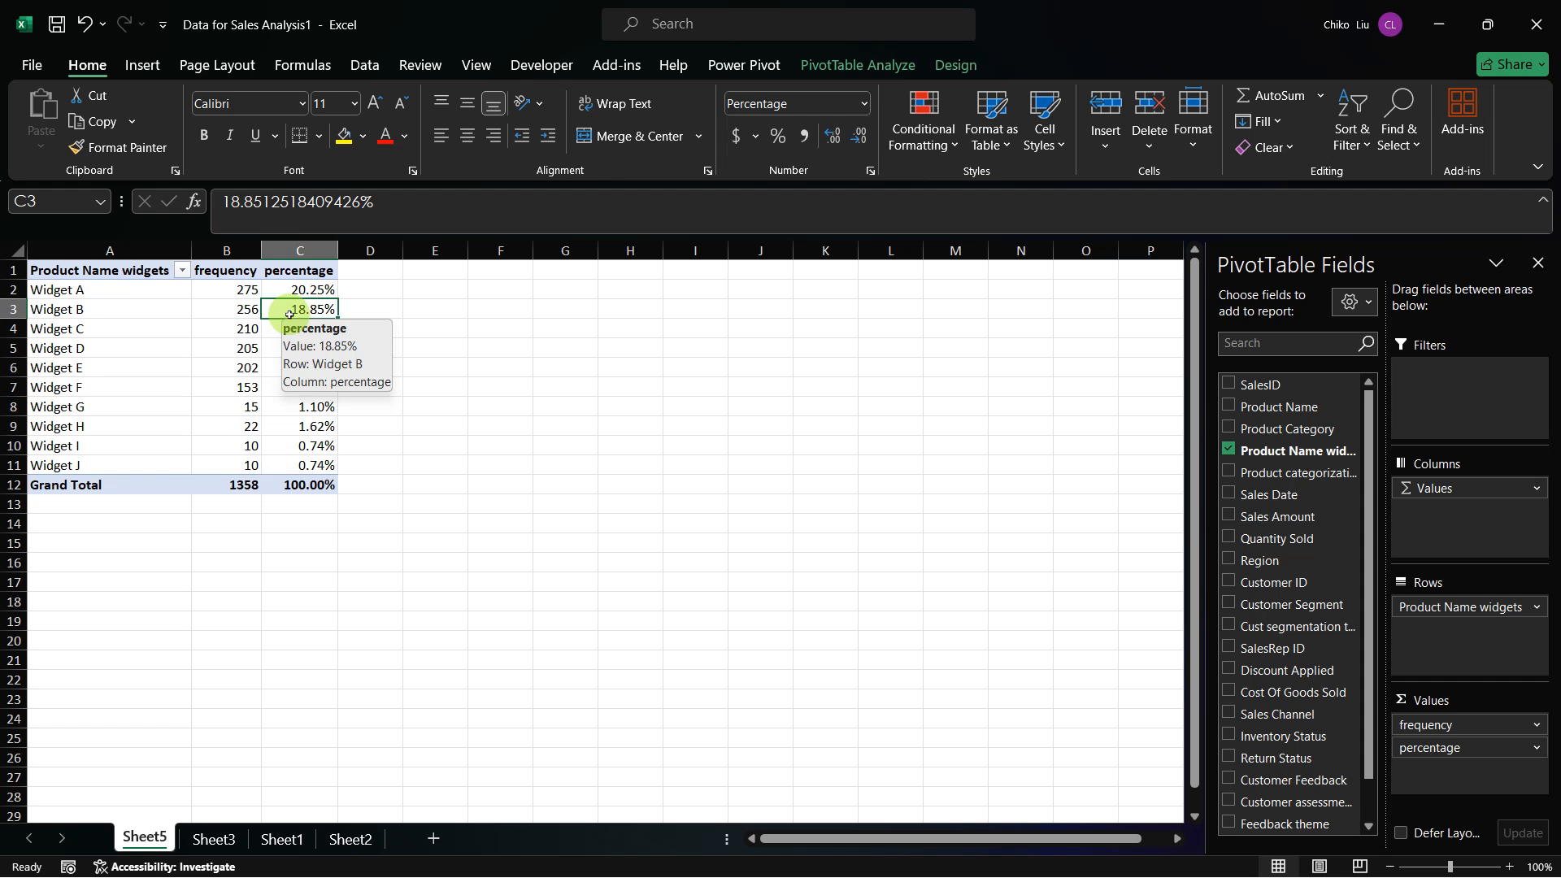
- Switch to the capstone project PDF in the browser and review the layouts required for Tables 7a and 7b in Section 7
{"action": "key", "text": "alt+Tab"}
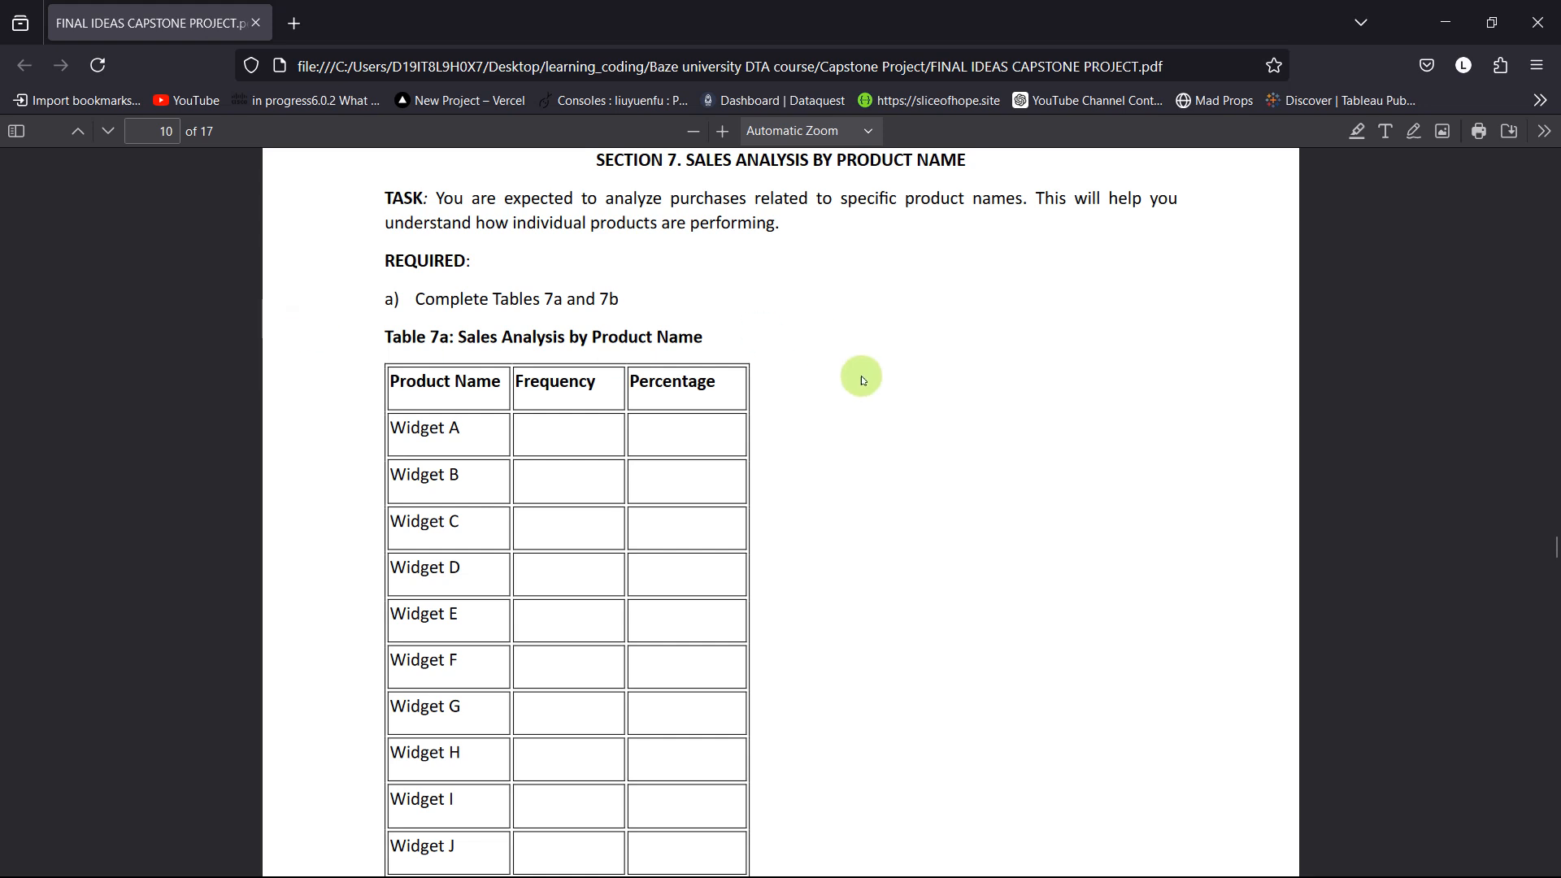
{"action": "scroll", "coordinate": [861, 376], "scroll_direction": "down", "scroll_amount": 15}
{"action": "scroll", "coordinate": [861, 376], "scroll_direction": "up", "scroll_amount": 2}
{"action": "scroll", "coordinate": [861, 376], "scroll_direction": "up", "scroll_amount": 1}
{"action": "scroll", "coordinate": [861, 376], "scroll_direction": "down", "scroll_amount": 3}
{"action": "scroll", "coordinate": [861, 376], "scroll_direction": "up", "scroll_amount": 6}
{"action": "scroll", "coordinate": [861, 376], "scroll_direction": "up", "scroll_amount": 3}
{"action": "scroll", "coordinate": [861, 376], "scroll_direction": "down", "scroll_amount": 2}
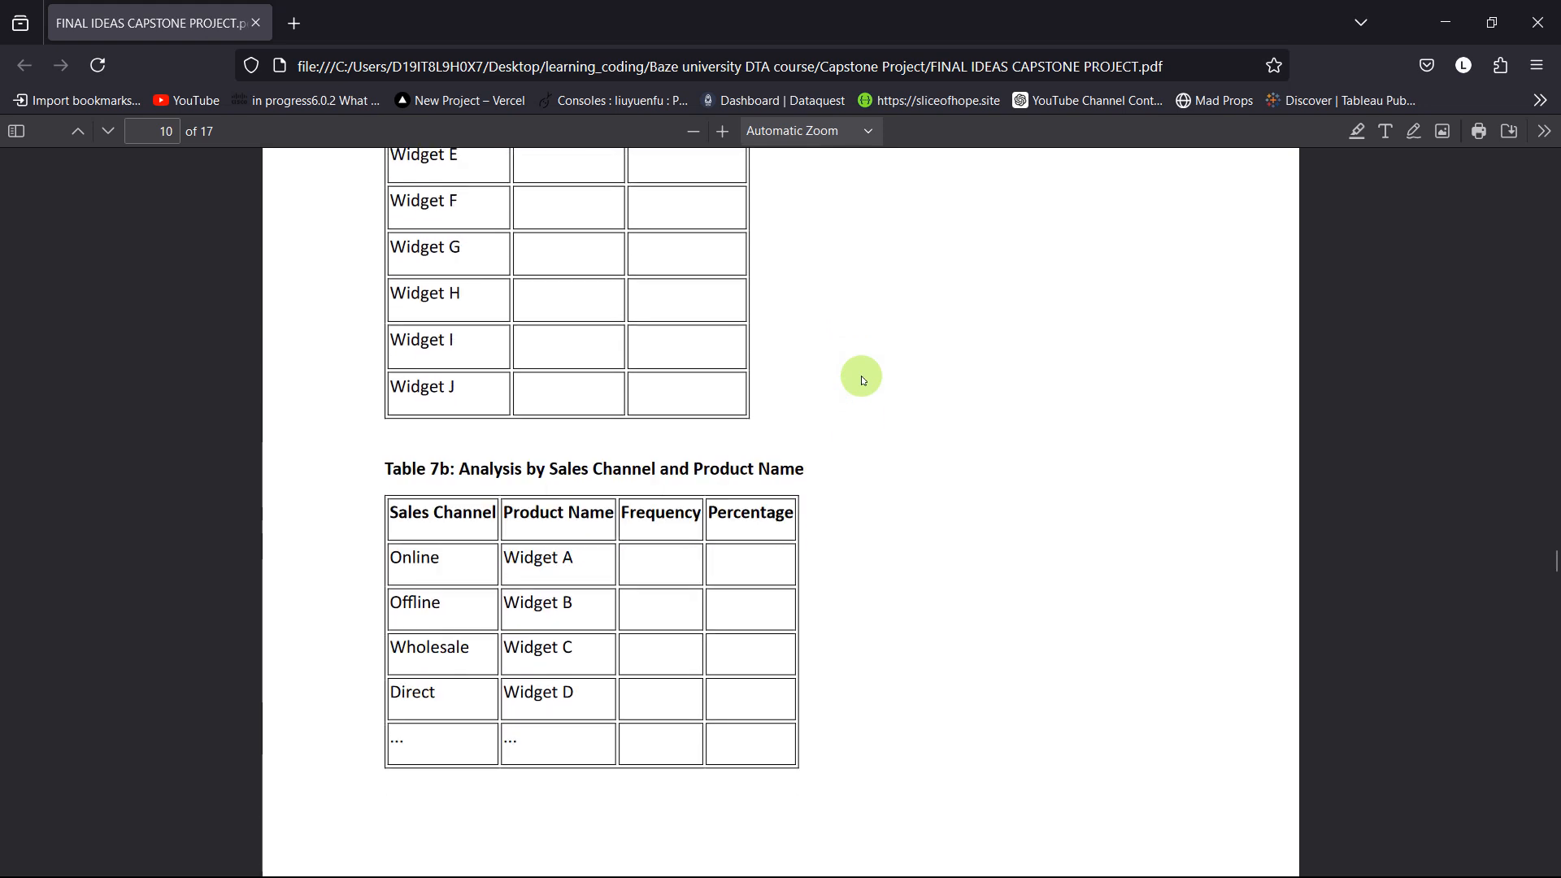
{"action": "scroll", "coordinate": [861, 375], "scroll_direction": "down", "scroll_amount": 1}
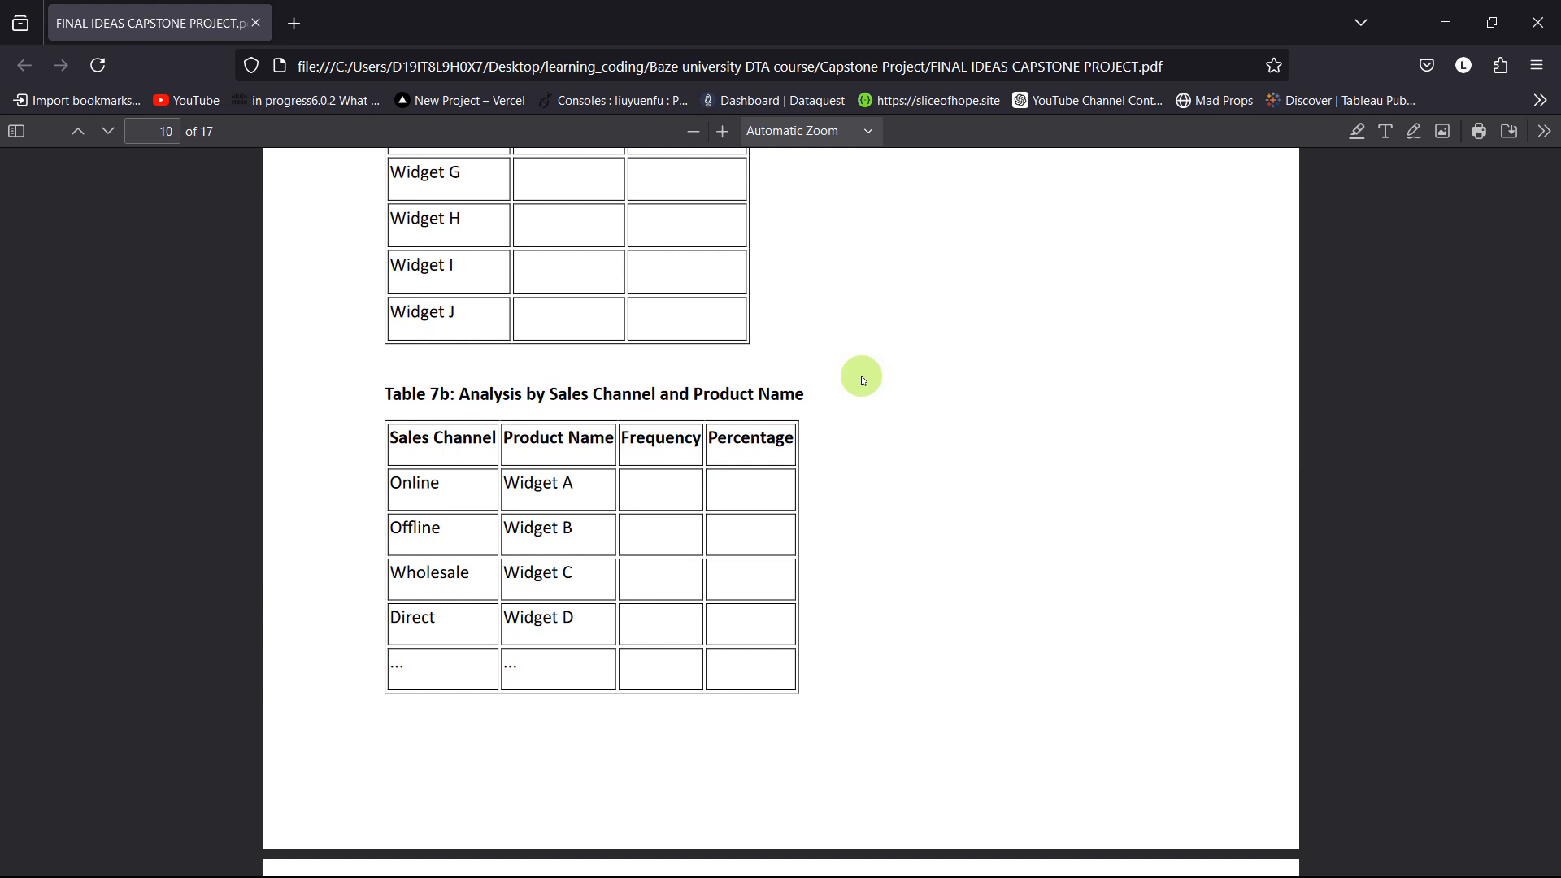
- Switch back to Excel and paste a copy of the whole Sheet5 widget PivotTable at cell G1
{"action": "key", "text": "alt+Tab"}
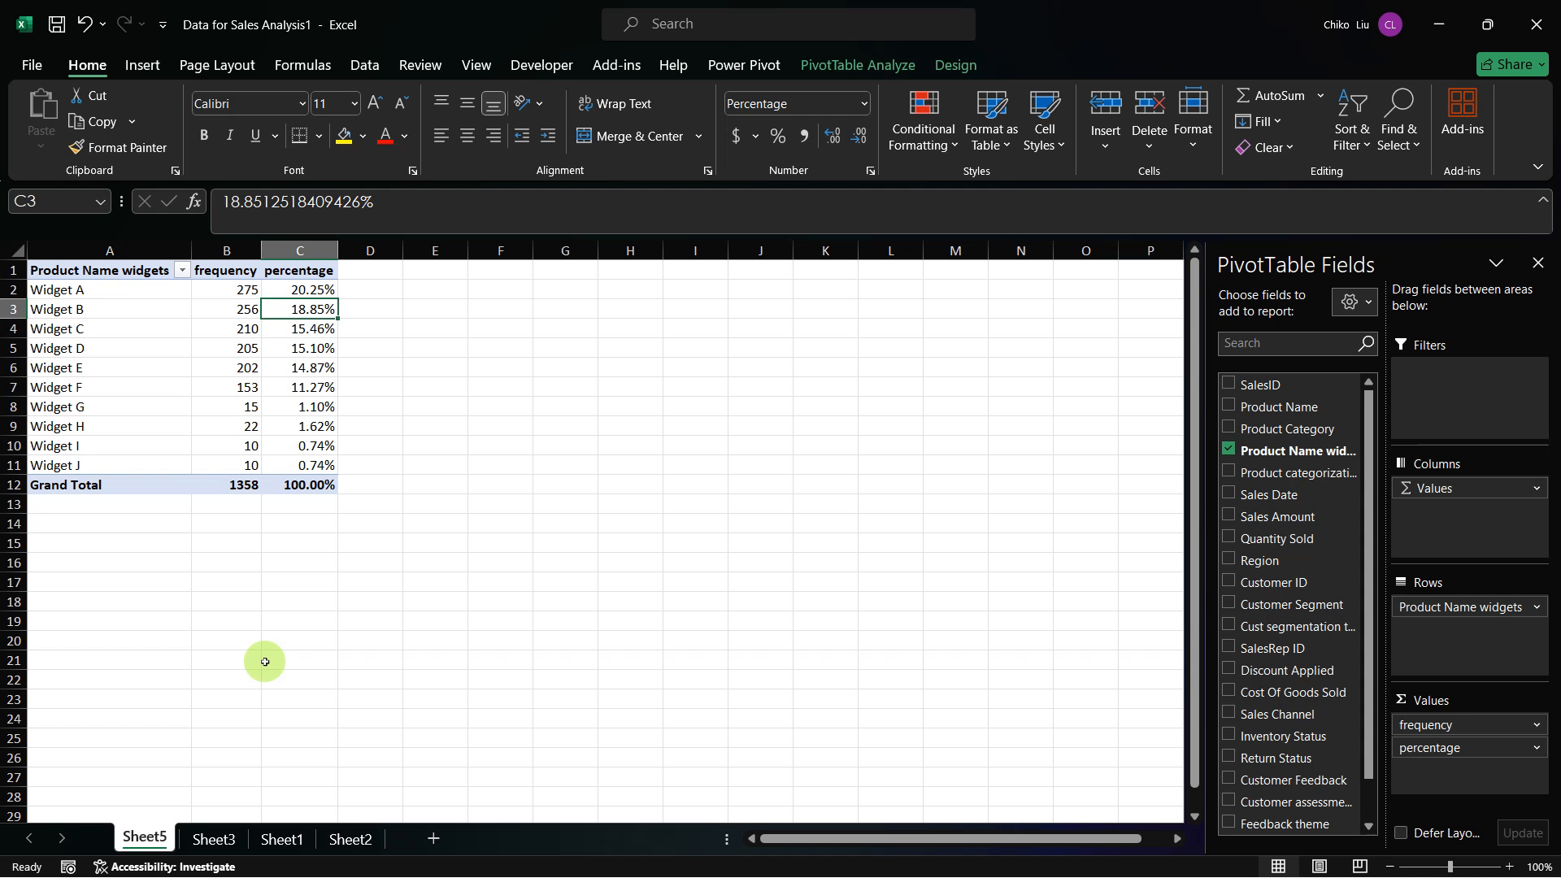
{"action": "left_click", "coordinate": [215, 838]}
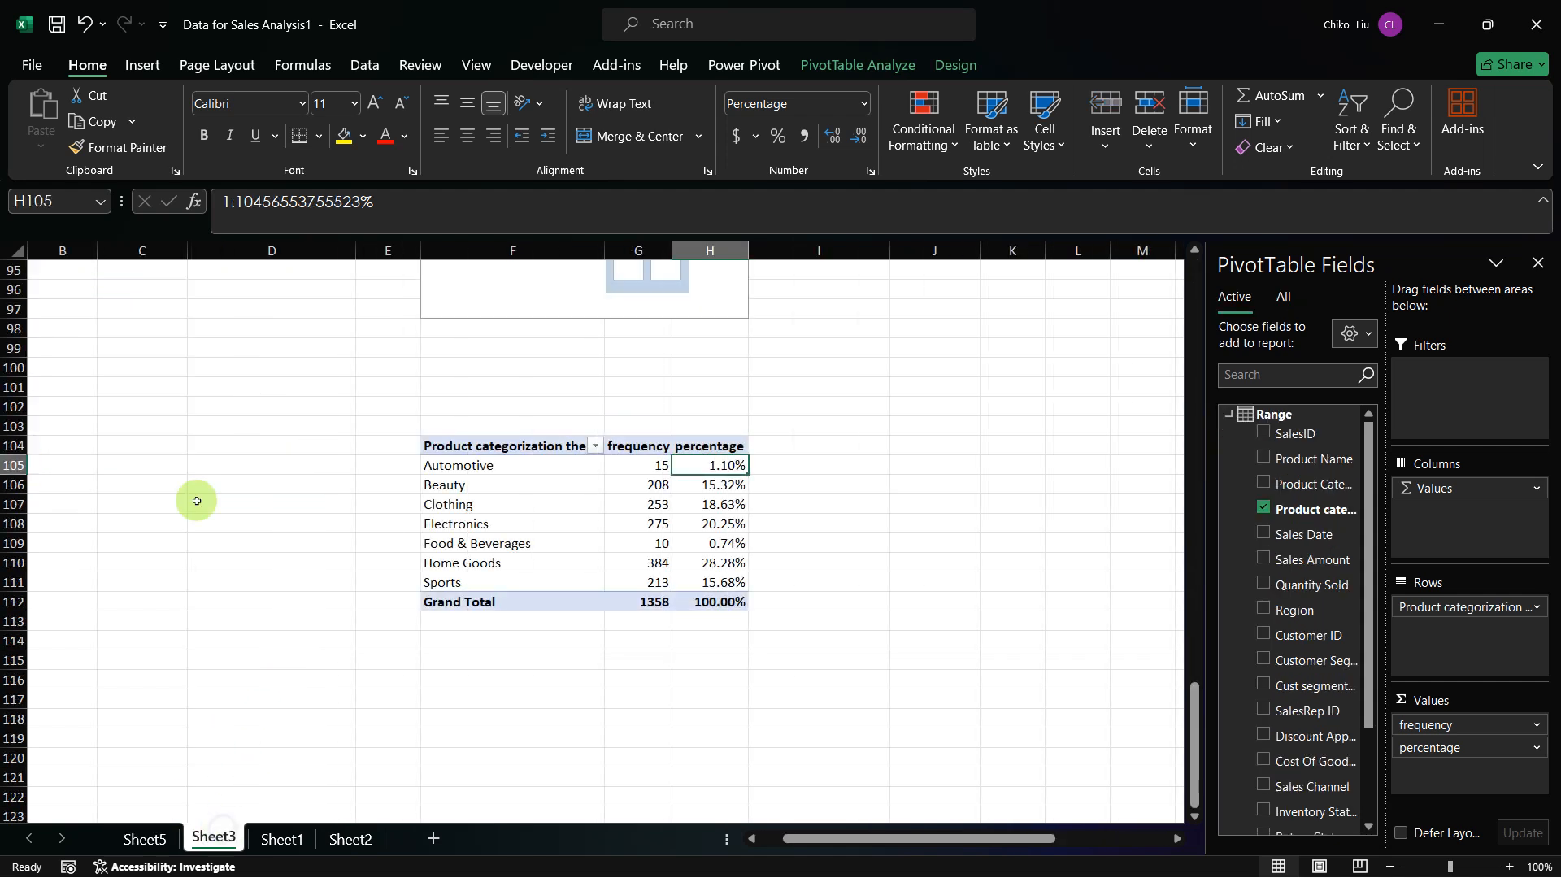
{"action": "left_click", "coordinate": [144, 838]}
{"action": "left_click", "coordinate": [128, 260]}
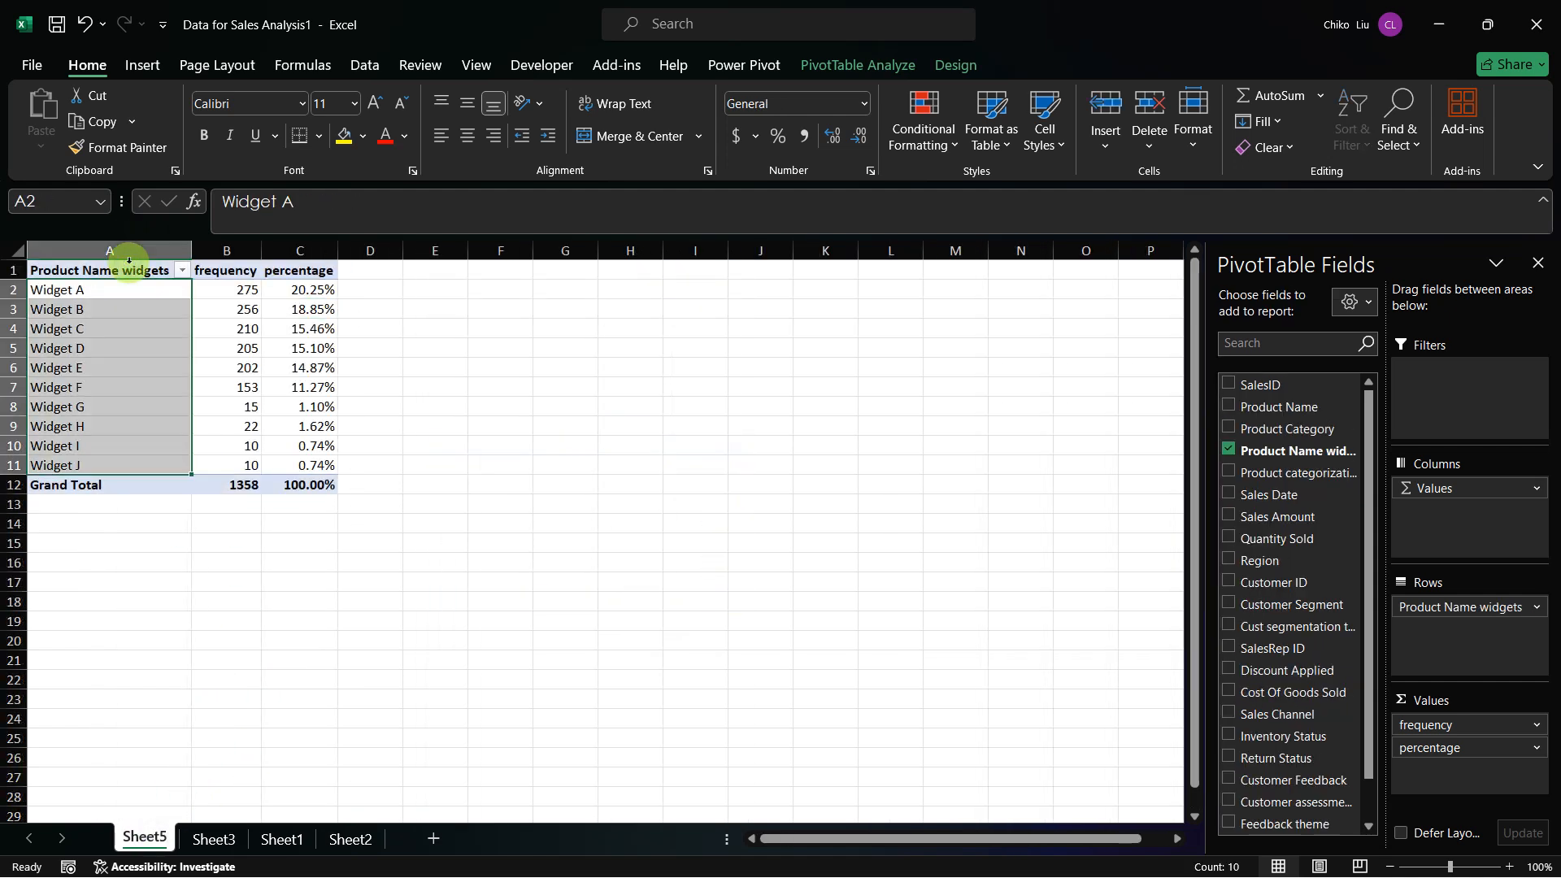
{"action": "key", "text": "Down"}
{"action": "key", "text": "Up"}
{"action": "key", "text": "Up"}
{"action": "key", "text": "ctrl+a"}
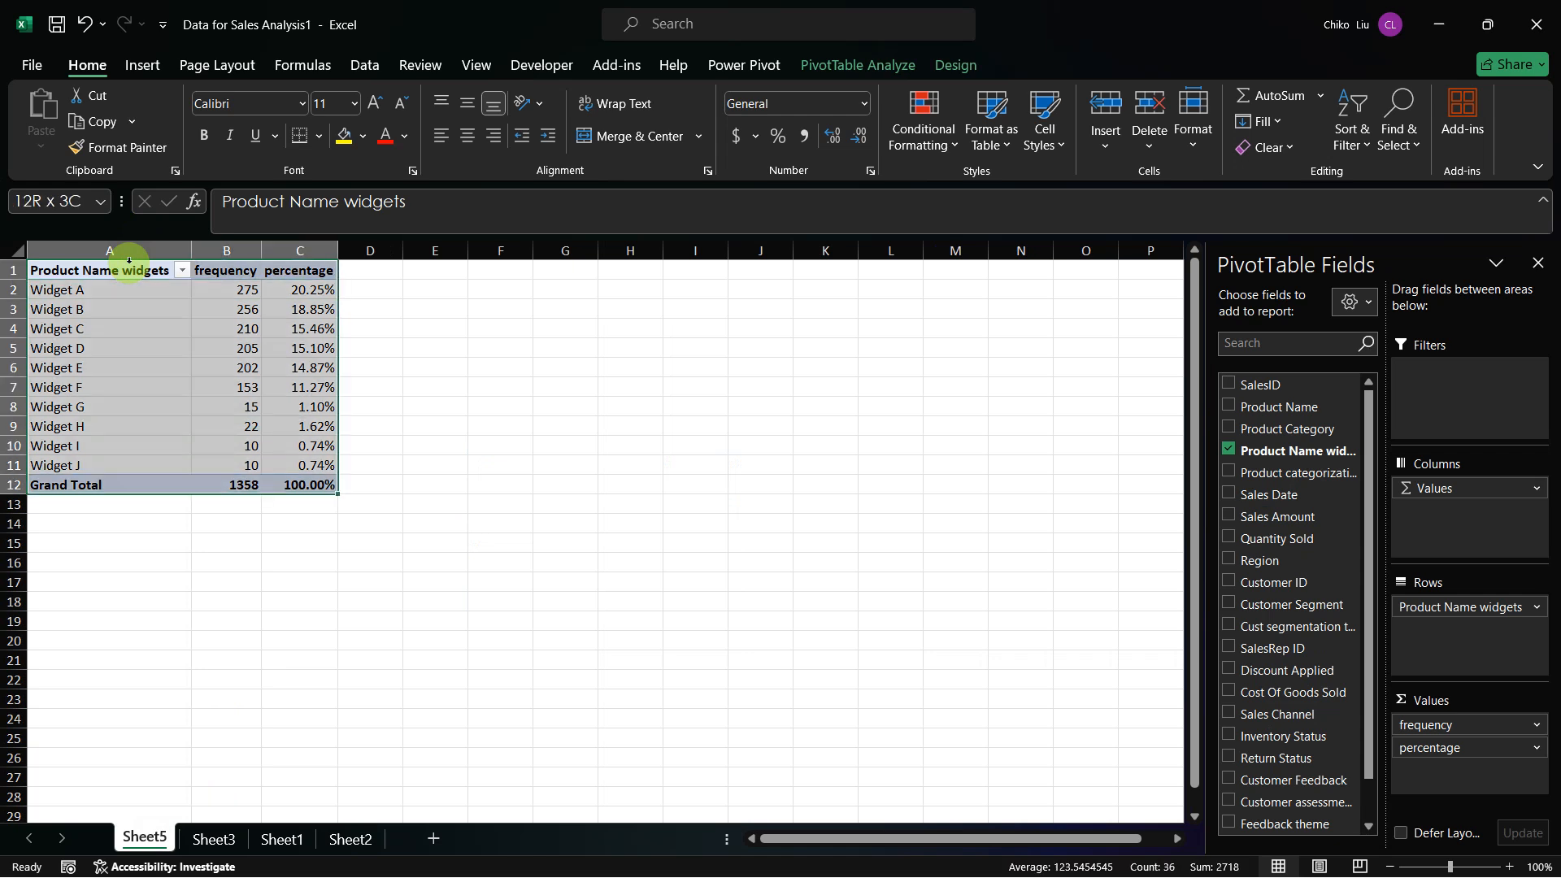
{"action": "key", "text": "ctrl+c"}
{"action": "key", "text": "Right"}
{"action": "key", "text": "Right"}
{"action": "key", "text": "Right"}
{"action": "key", "text": "Right"}
{"action": "key", "text": "Right"}
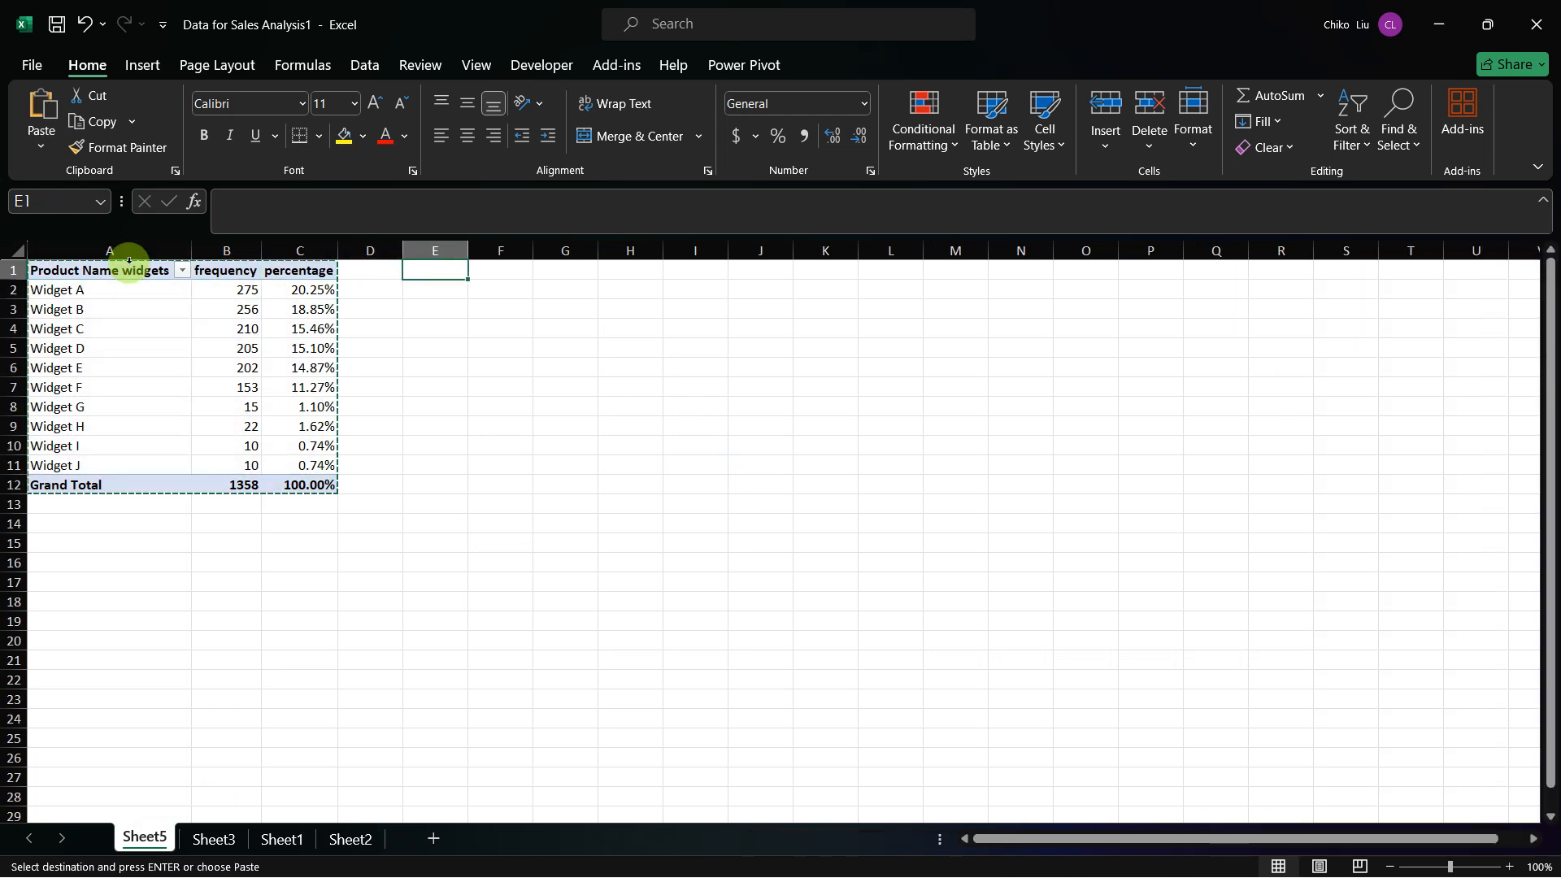
{"action": "key", "text": "Right"}
{"action": "key", "text": "ctrl+v"}
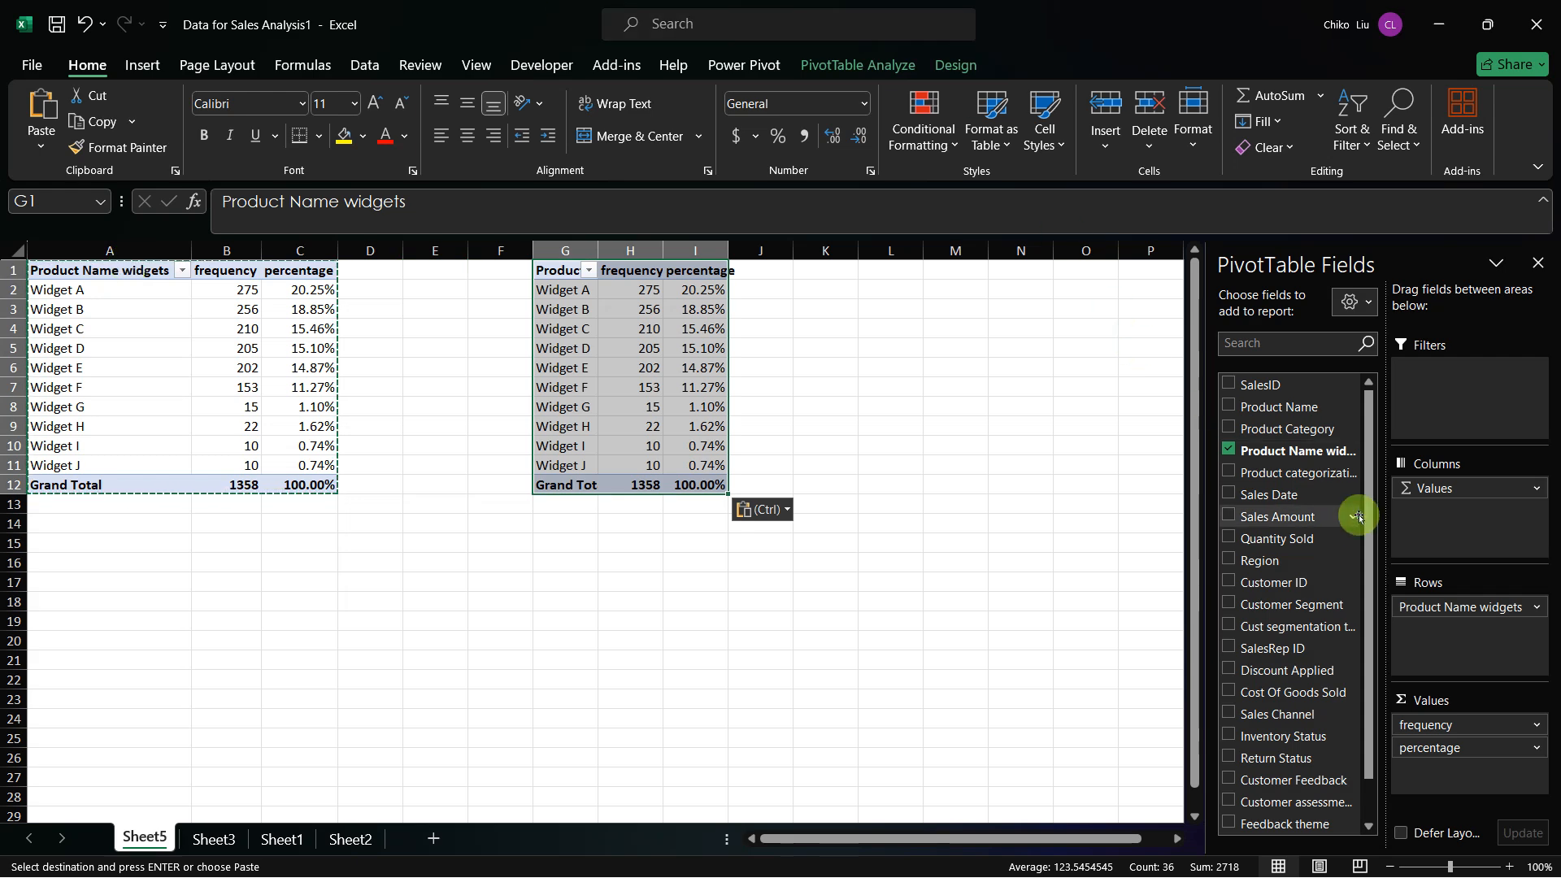
- Add Sales Channel to the copied PivotTable's rows and place it above Product Name widgets, following the column order of Table 7b
{"action": "scroll", "coordinate": [1367, 528], "scroll_direction": "down", "scroll_amount": 2}
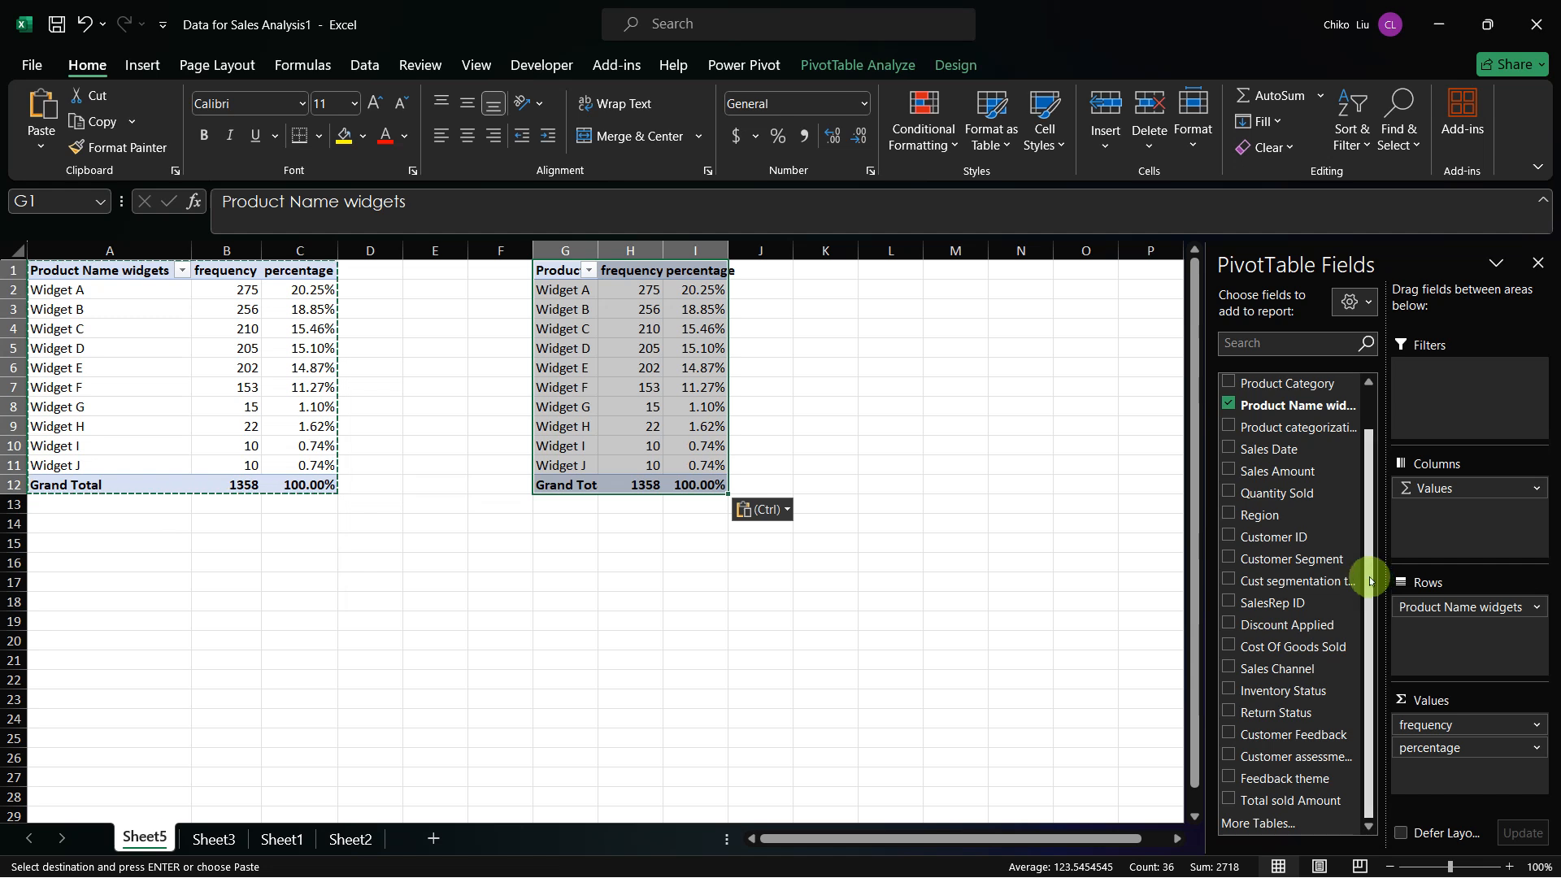
{"action": "left_click", "coordinate": [1231, 667]}
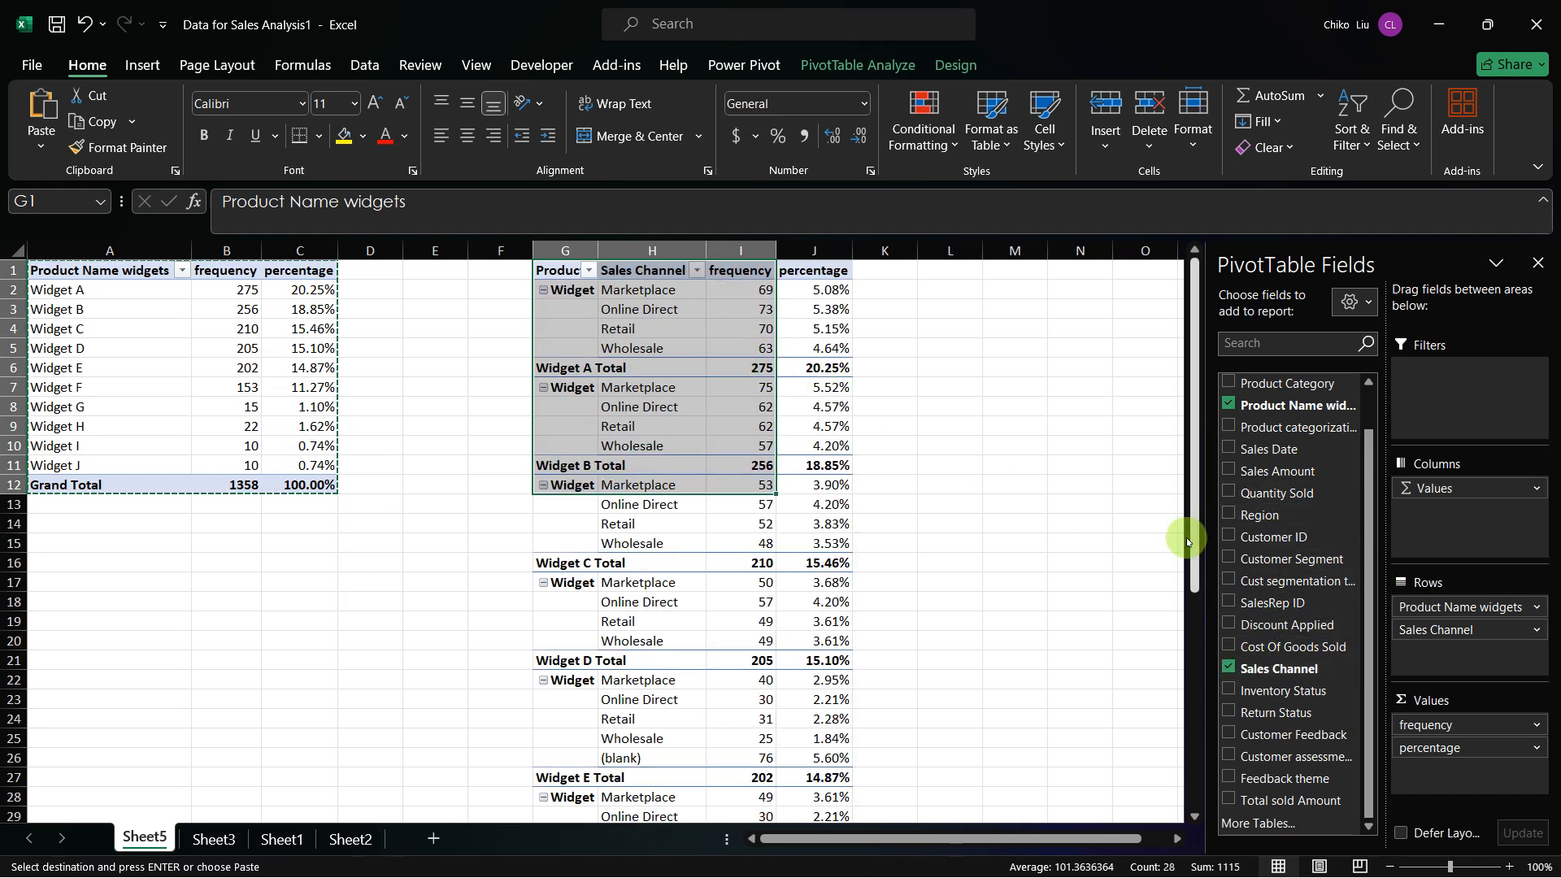
{"action": "key", "text": "alt+Tab"}
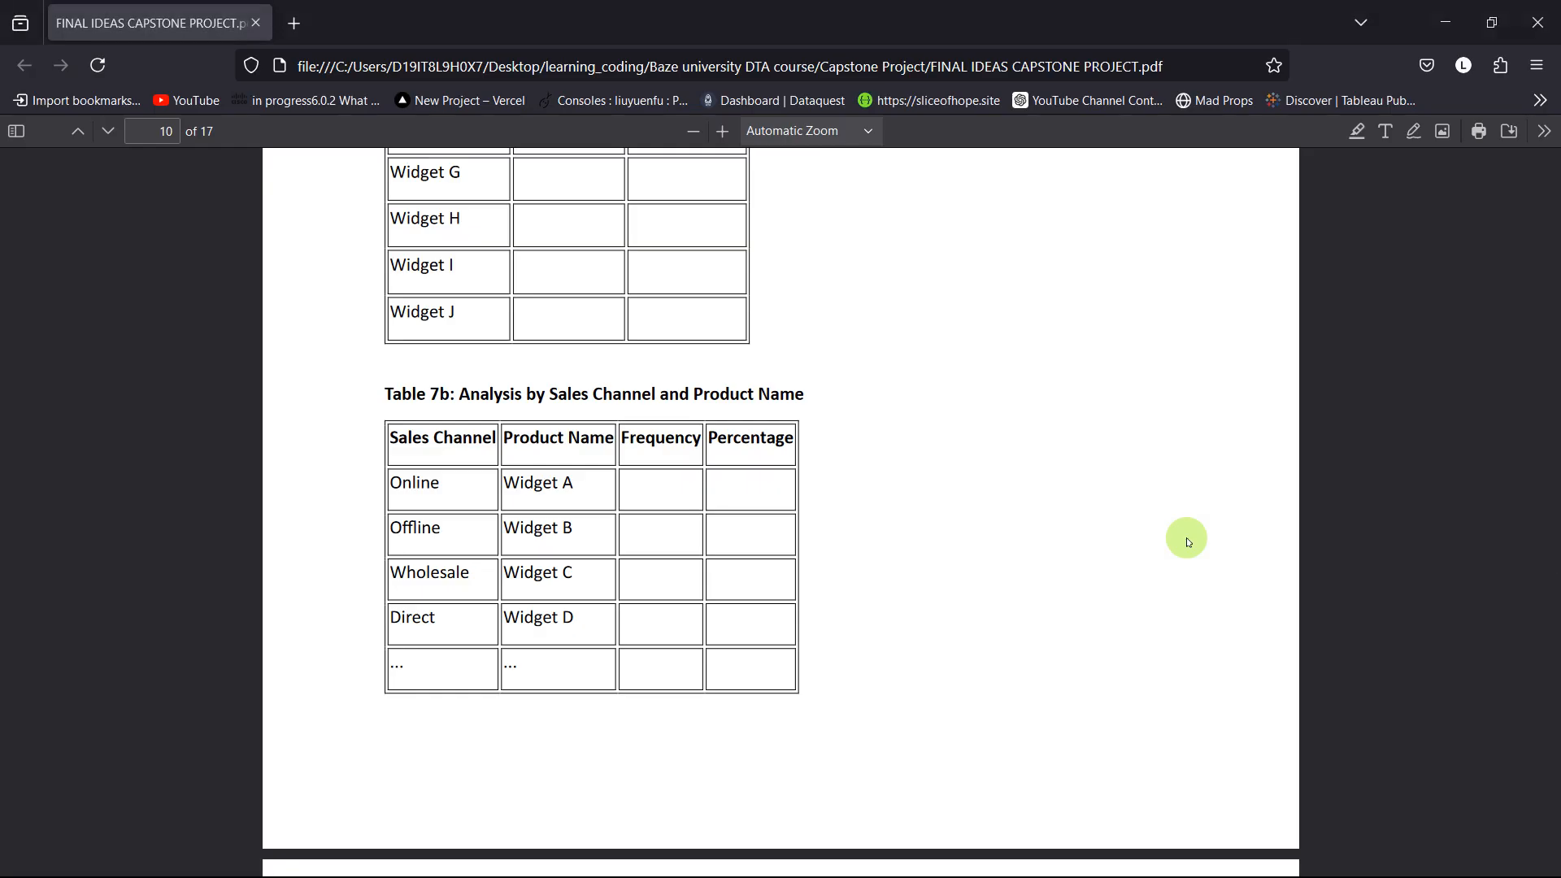
{"action": "key", "text": "alt+Tab"}
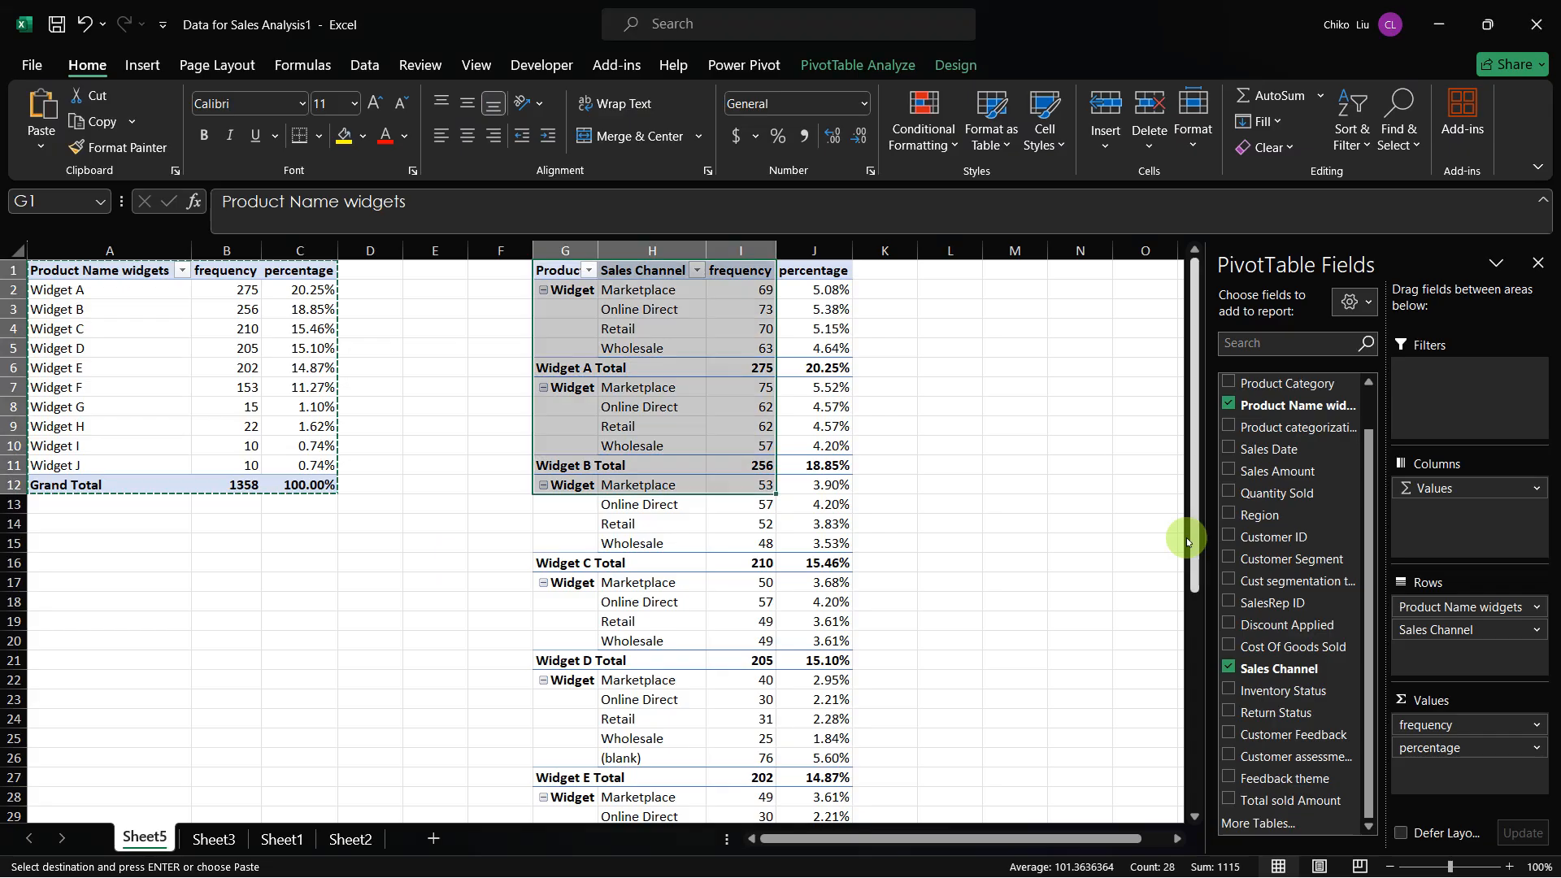
{"action": "left_click_drag", "start_coordinate": [1396, 605], "coordinate": [1426, 645]}
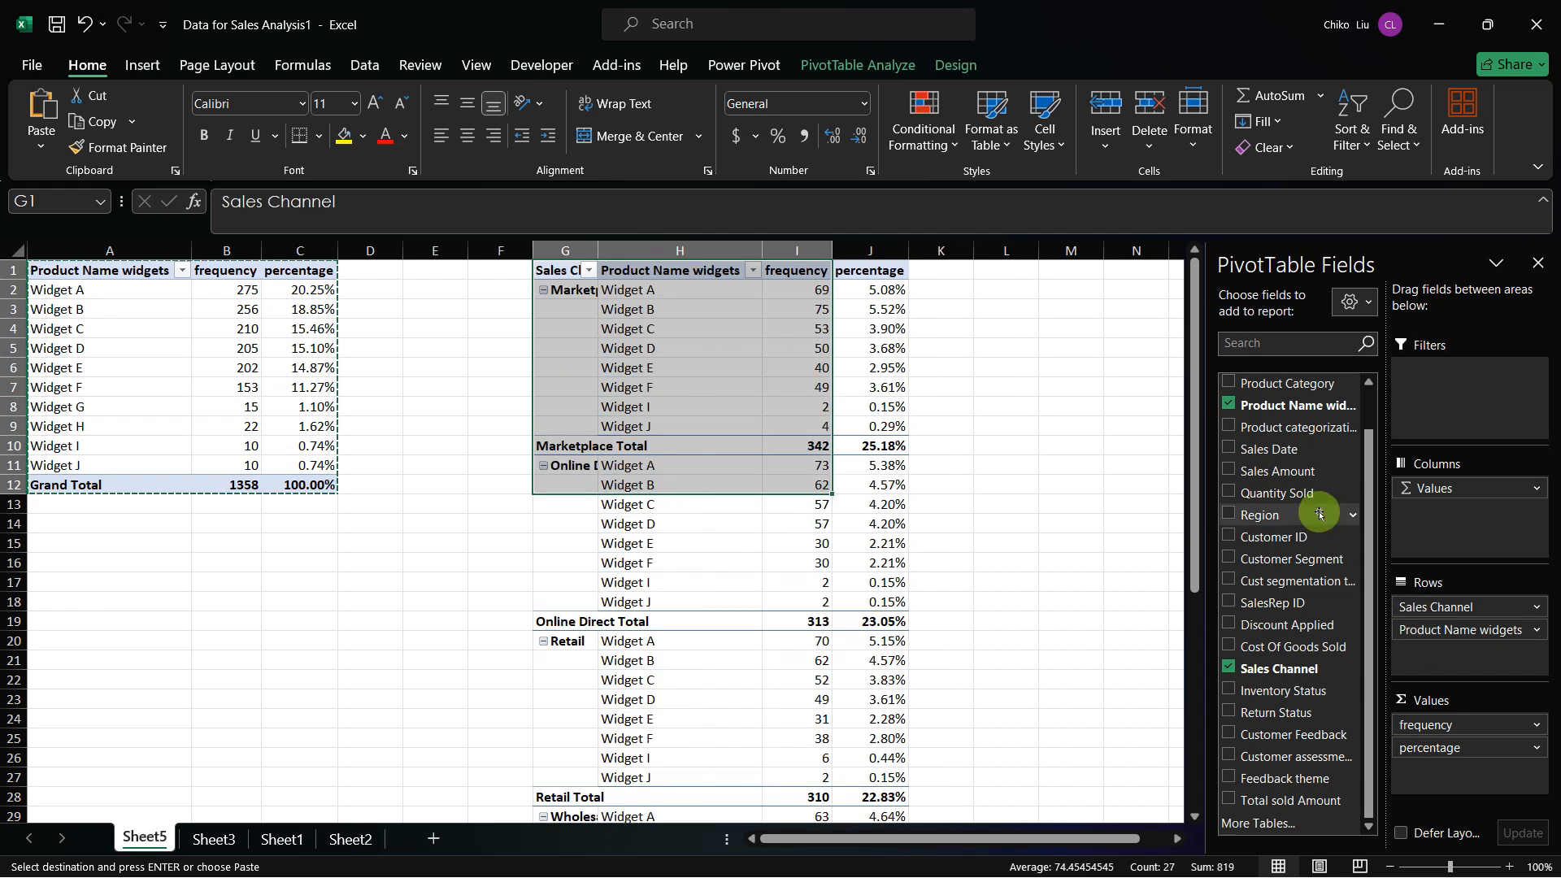
- Autofit column G to its contents and turn off subtotals in the Sales Channel PivotTable
{"action": "left_click_drag", "start_coordinate": [603, 246], "coordinate": [603, 247]}
{"action": "double_click", "coordinate": [602, 246]}
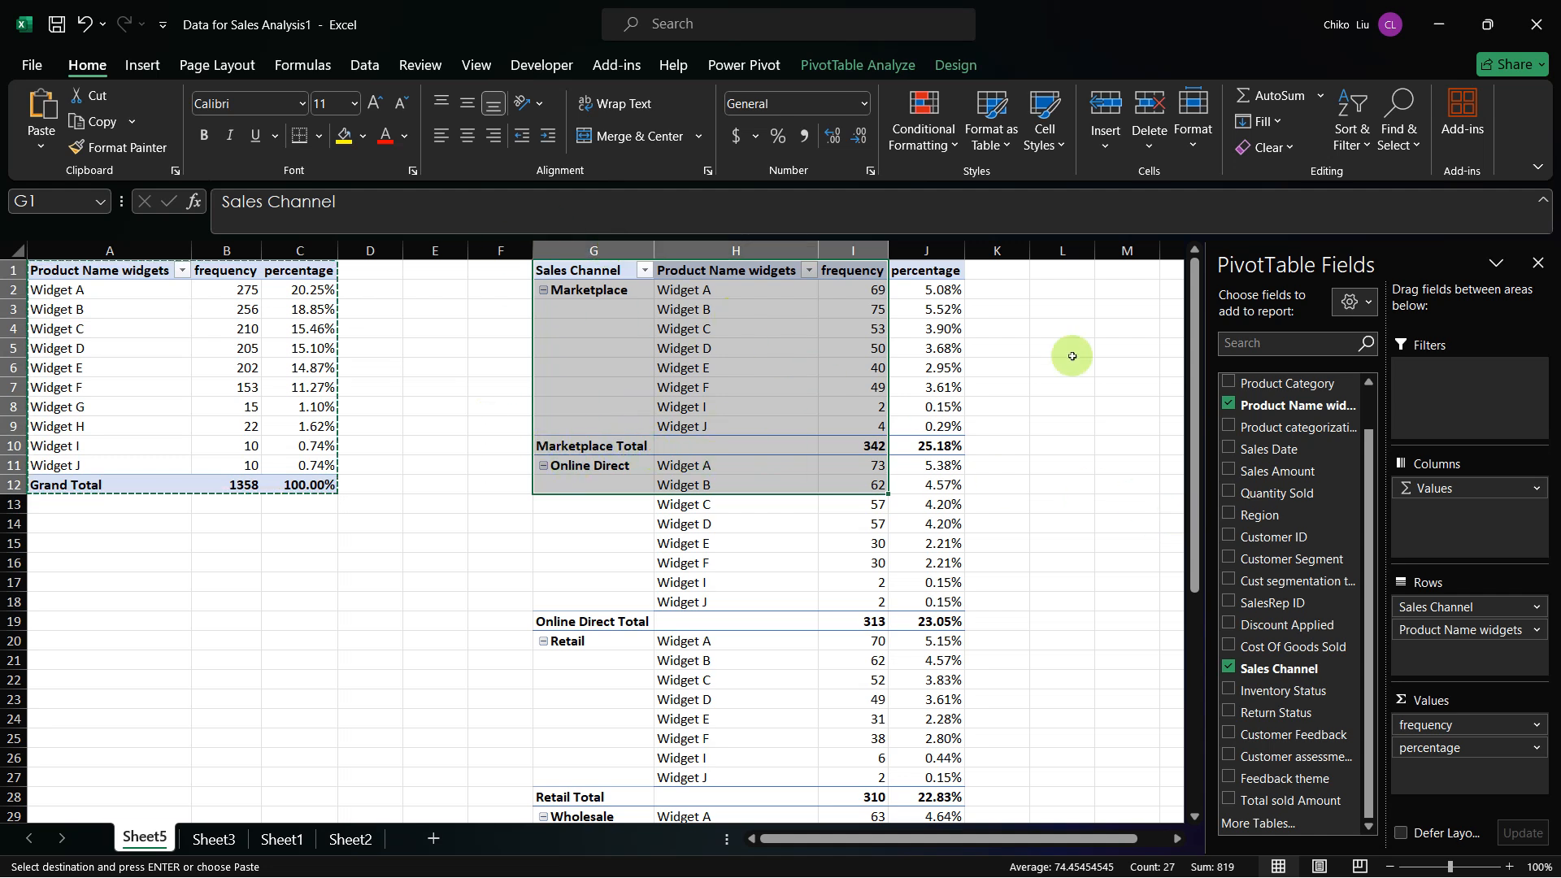
{"action": "left_click", "coordinate": [949, 76]}
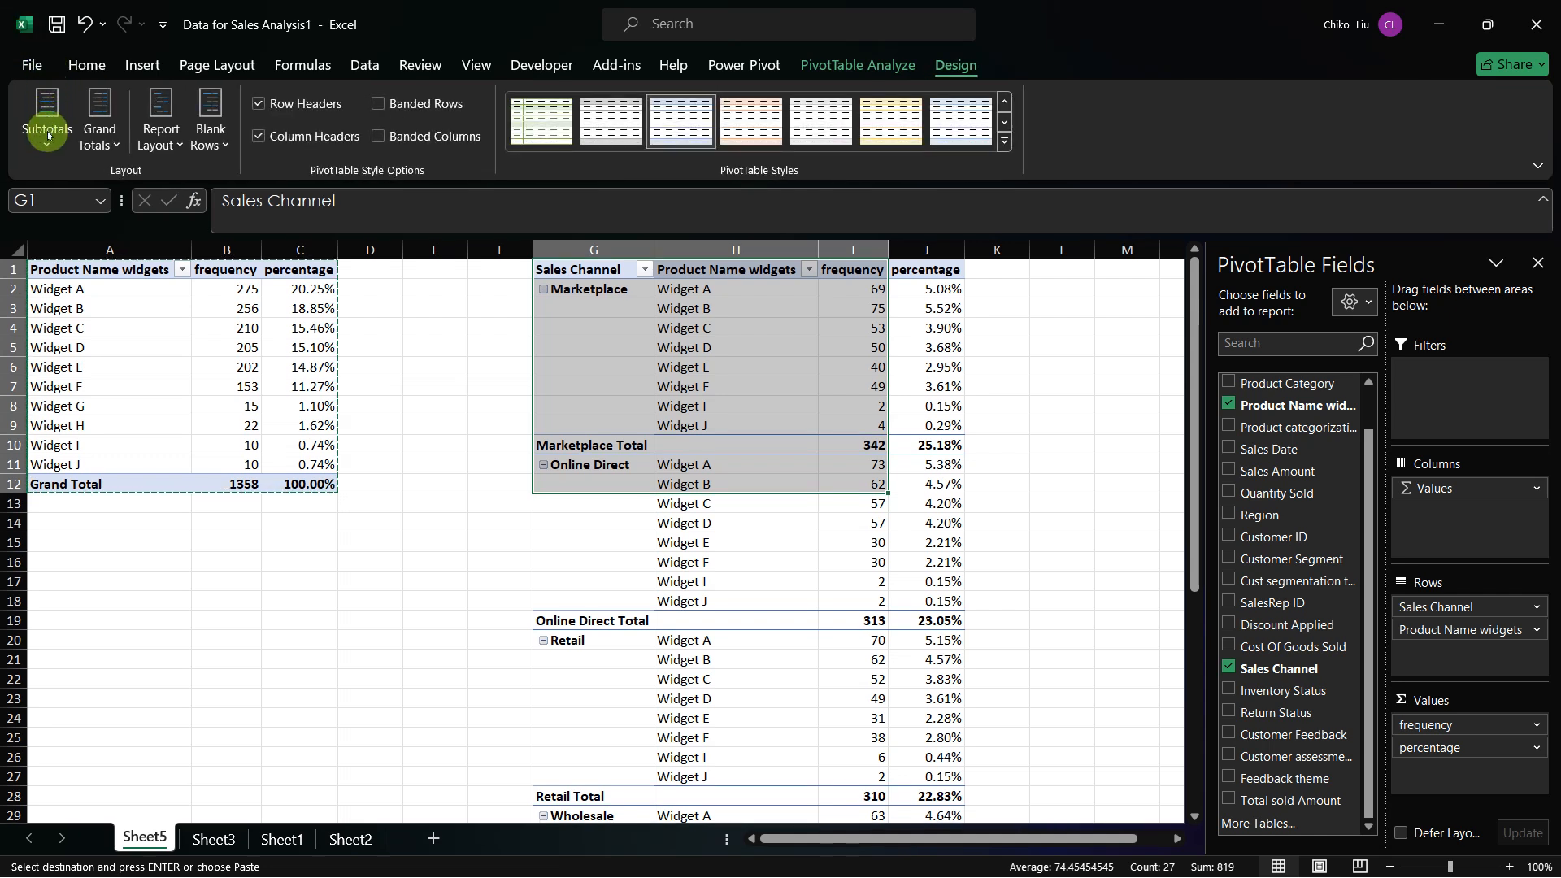
{"action": "left_click", "coordinate": [46, 122]}
{"action": "left_click", "coordinate": [115, 185]}
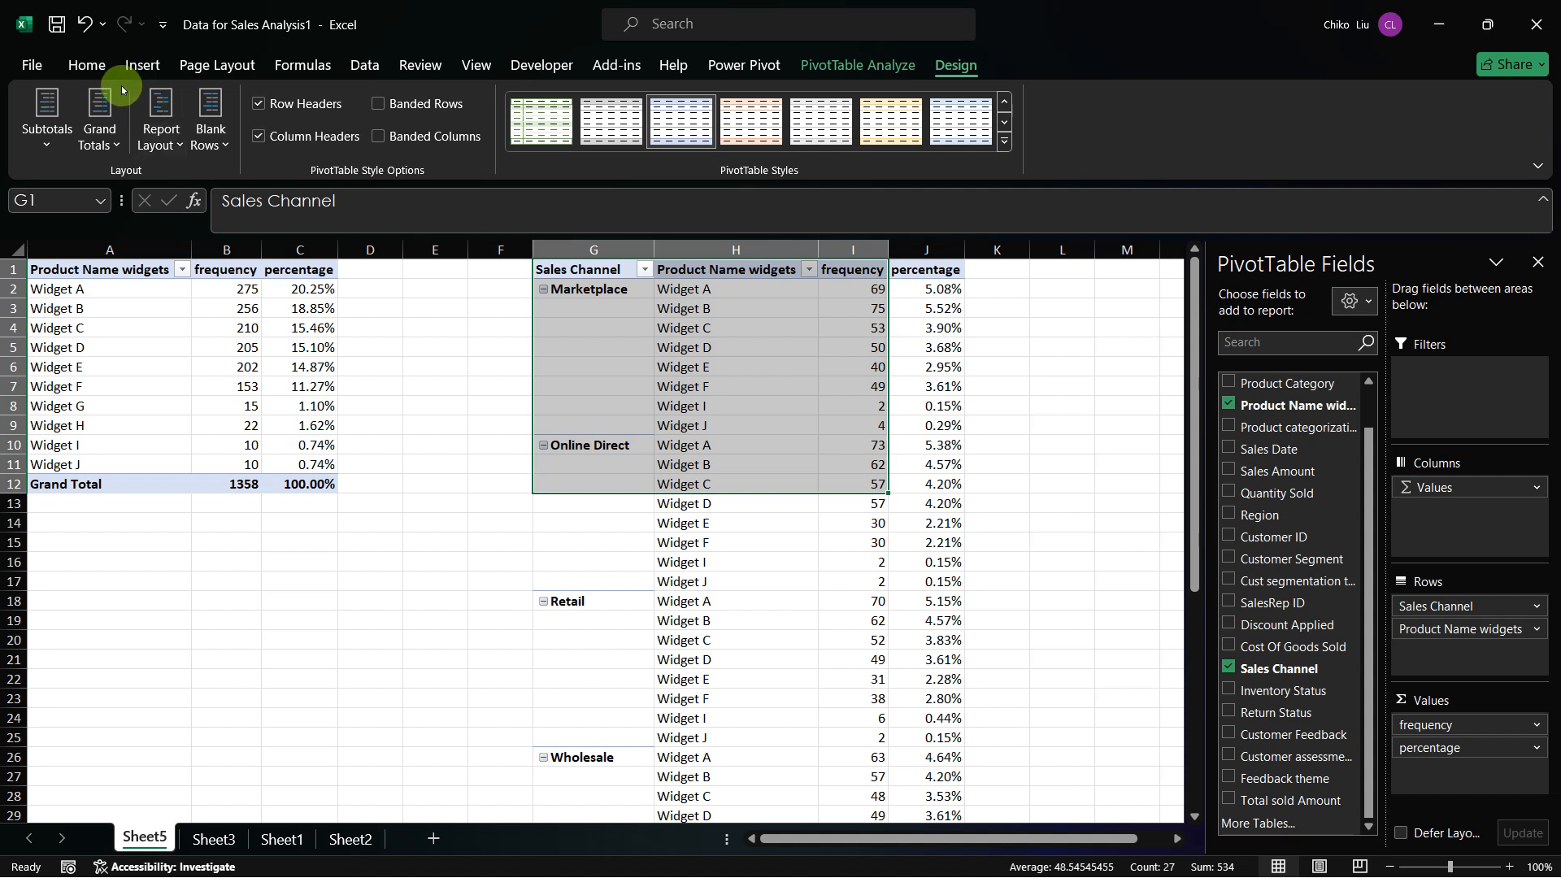
- Try repeating all item labels in the Sales Channel PivotTable, compare it with Table 7b in the PDF, and undo the change
{"action": "left_click", "coordinate": [154, 144]}
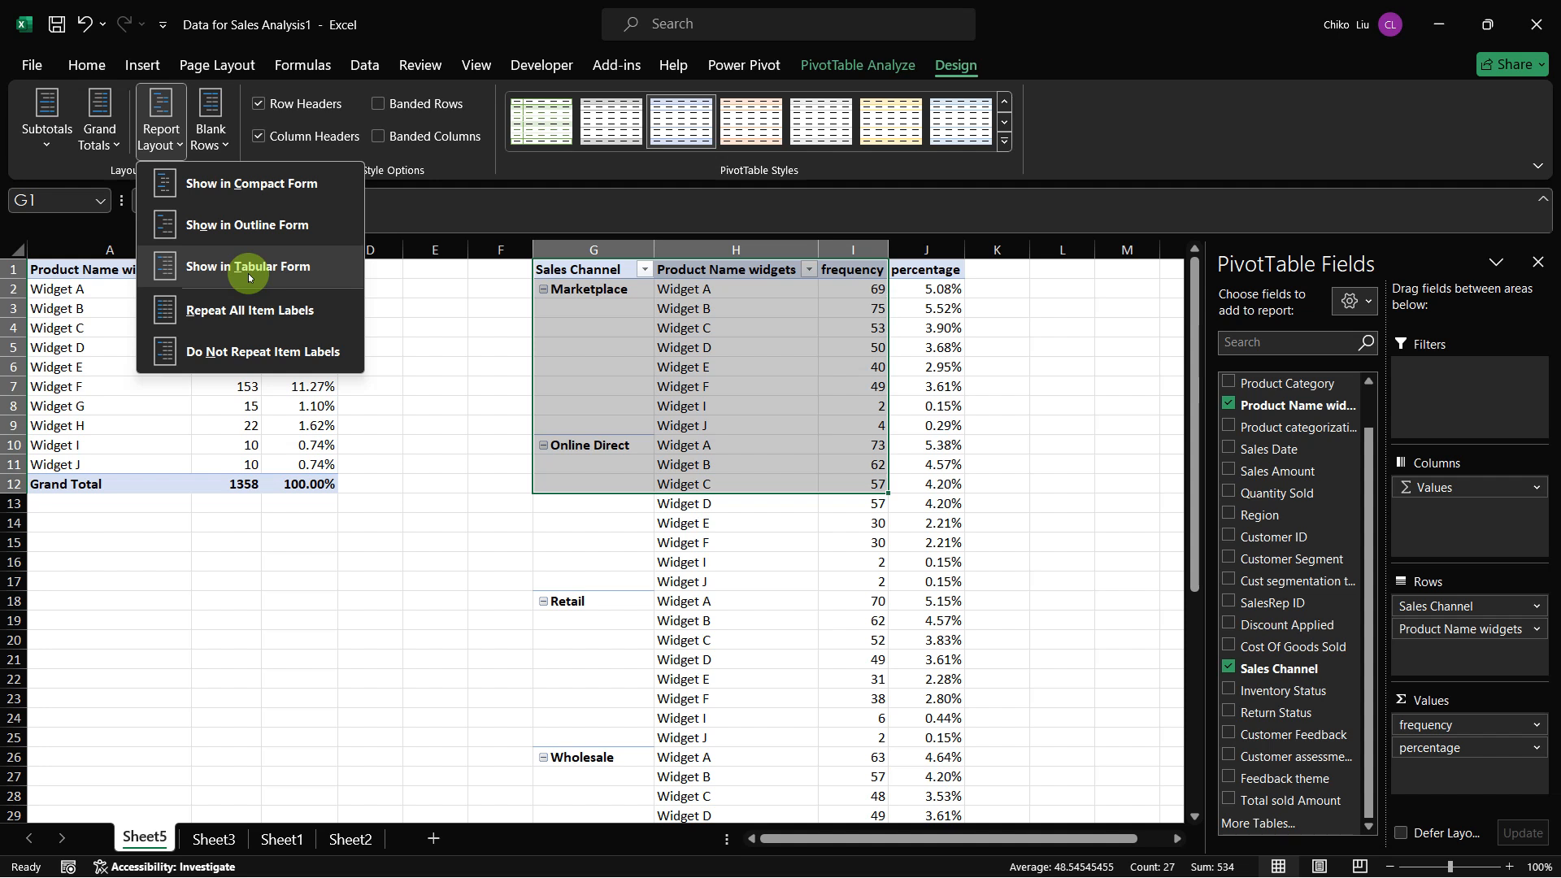
{"action": "left_click", "coordinate": [199, 303]}
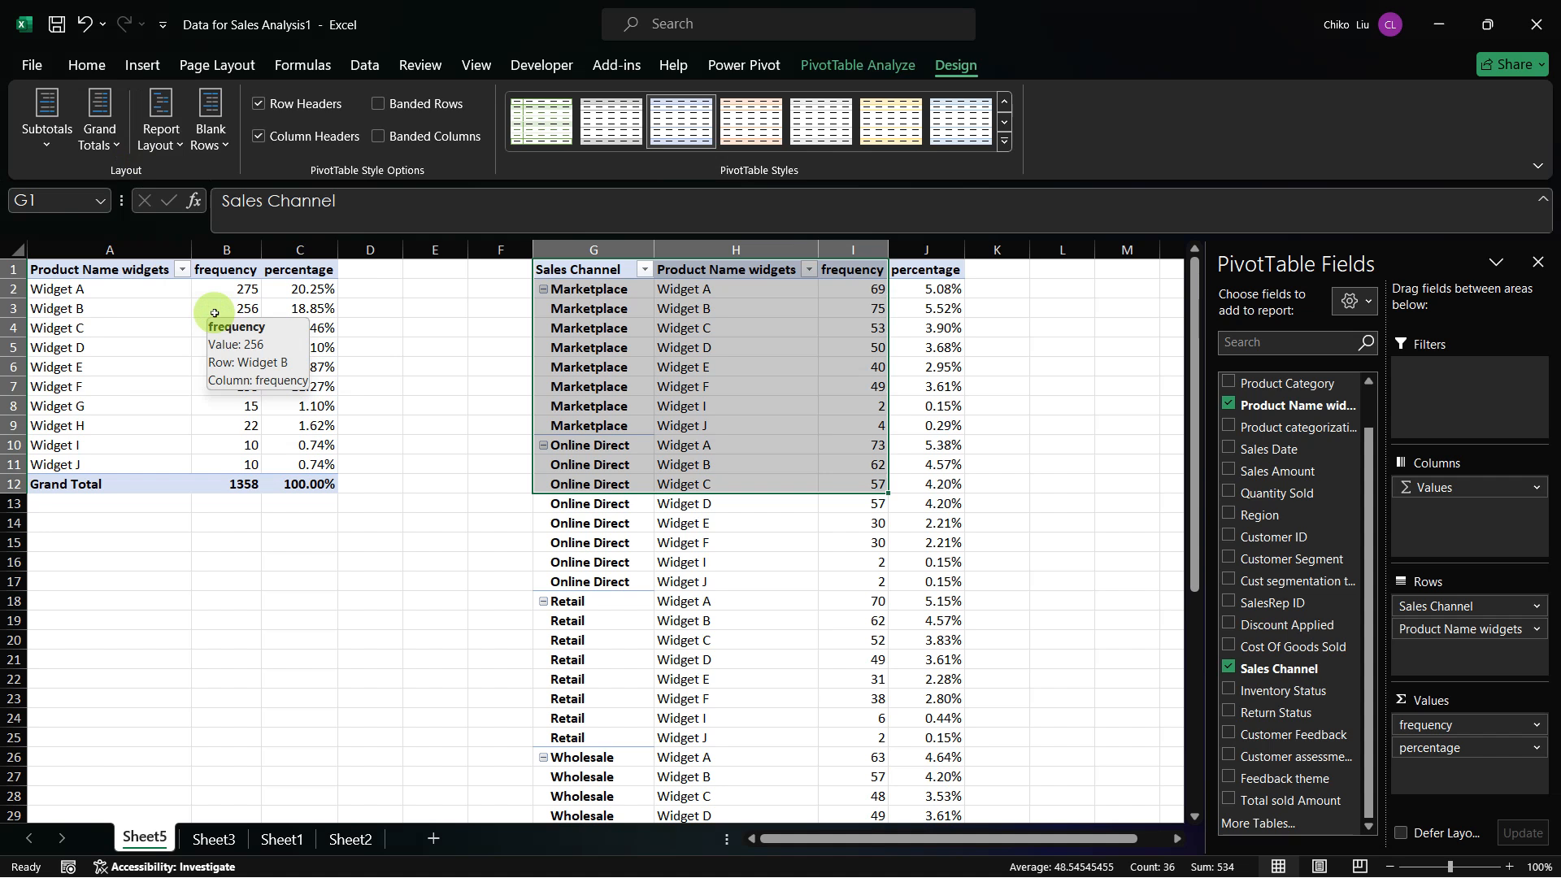
{"action": "key", "text": "alt+Tab"}
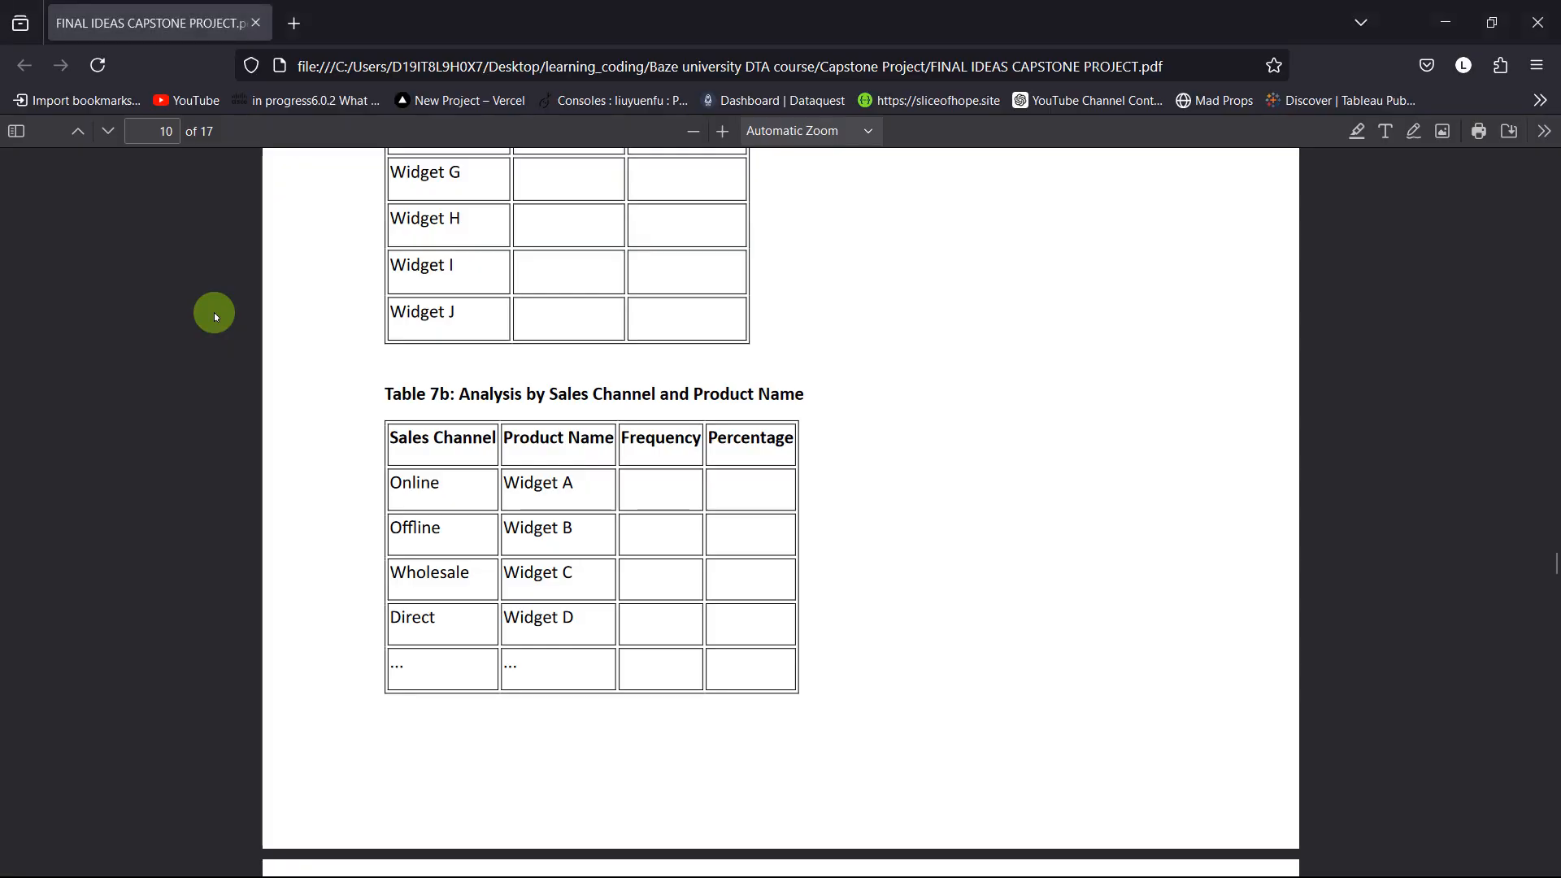
{"action": "key", "text": "alt+Tab"}
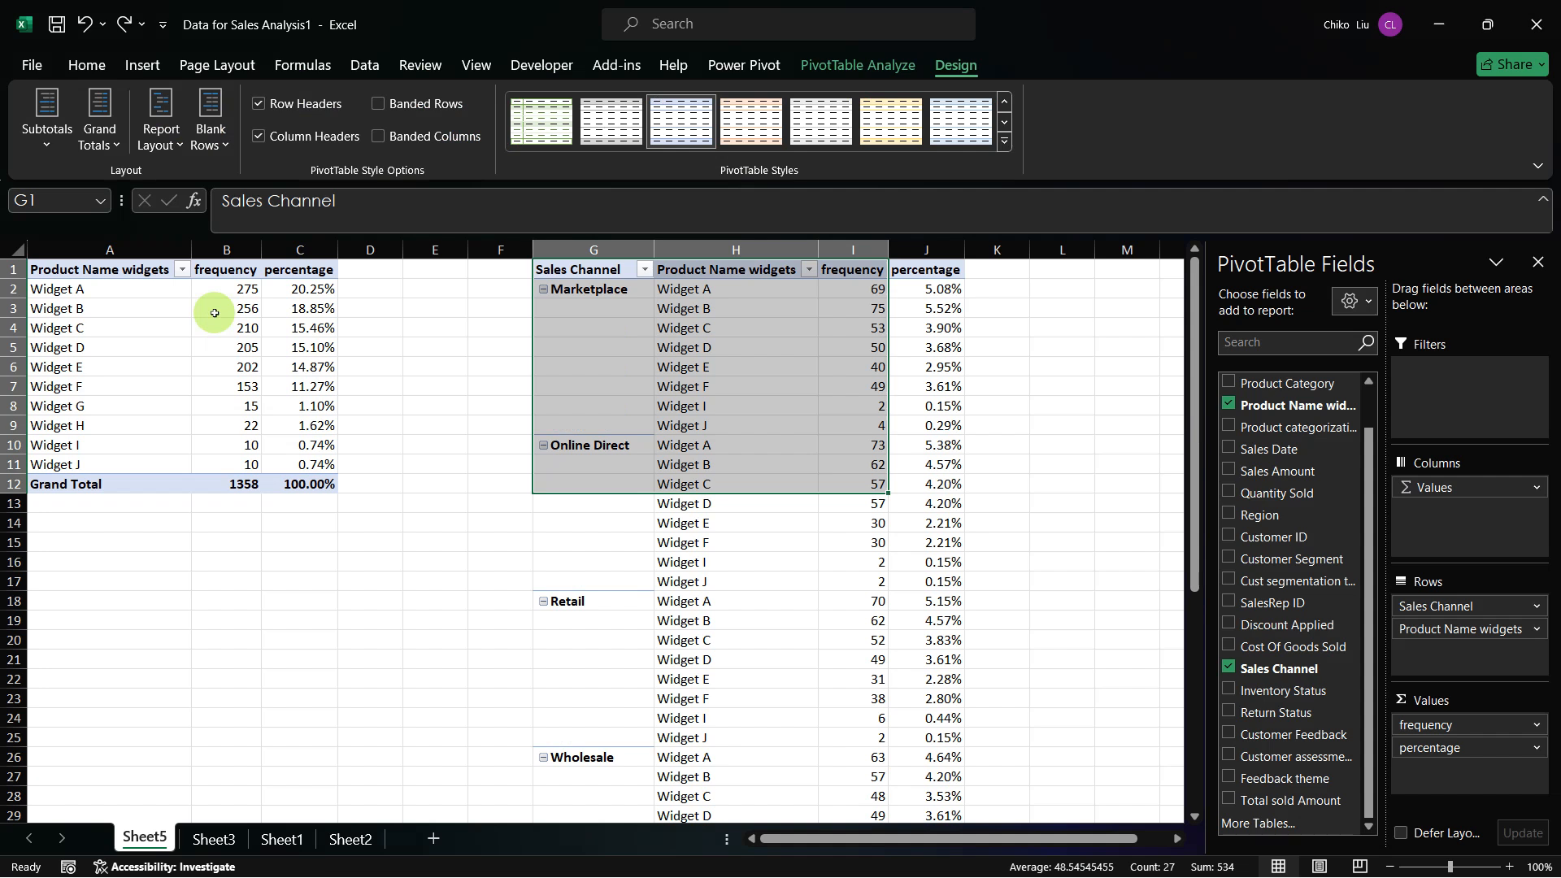
- Switch to the PDF to recheck Table 7b and read on to the Section 8 sales channel requirements
{"action": "key", "text": "alt+Tab"}
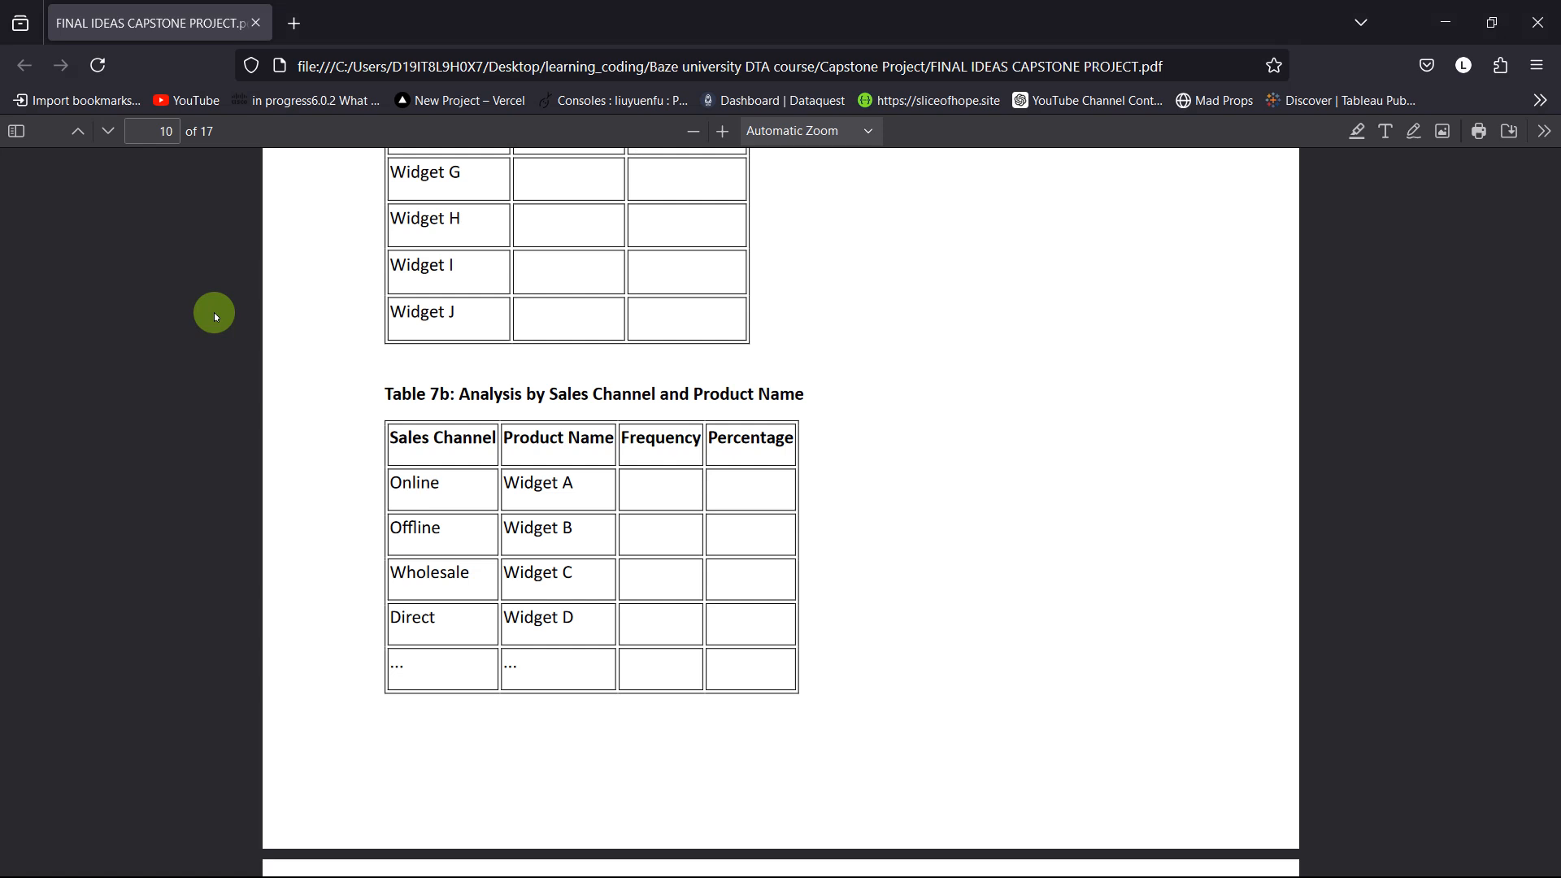
{"action": "scroll", "coordinate": [818, 510], "scroll_direction": "down", "scroll_amount": 10}
{"action": "scroll", "coordinate": [819, 511], "scroll_direction": "up", "scroll_amount": 9}
{"action": "scroll", "coordinate": [820, 511], "scroll_direction": "up", "scroll_amount": 2}
{"action": "scroll", "coordinate": [820, 510], "scroll_direction": "down", "scroll_amount": 20}
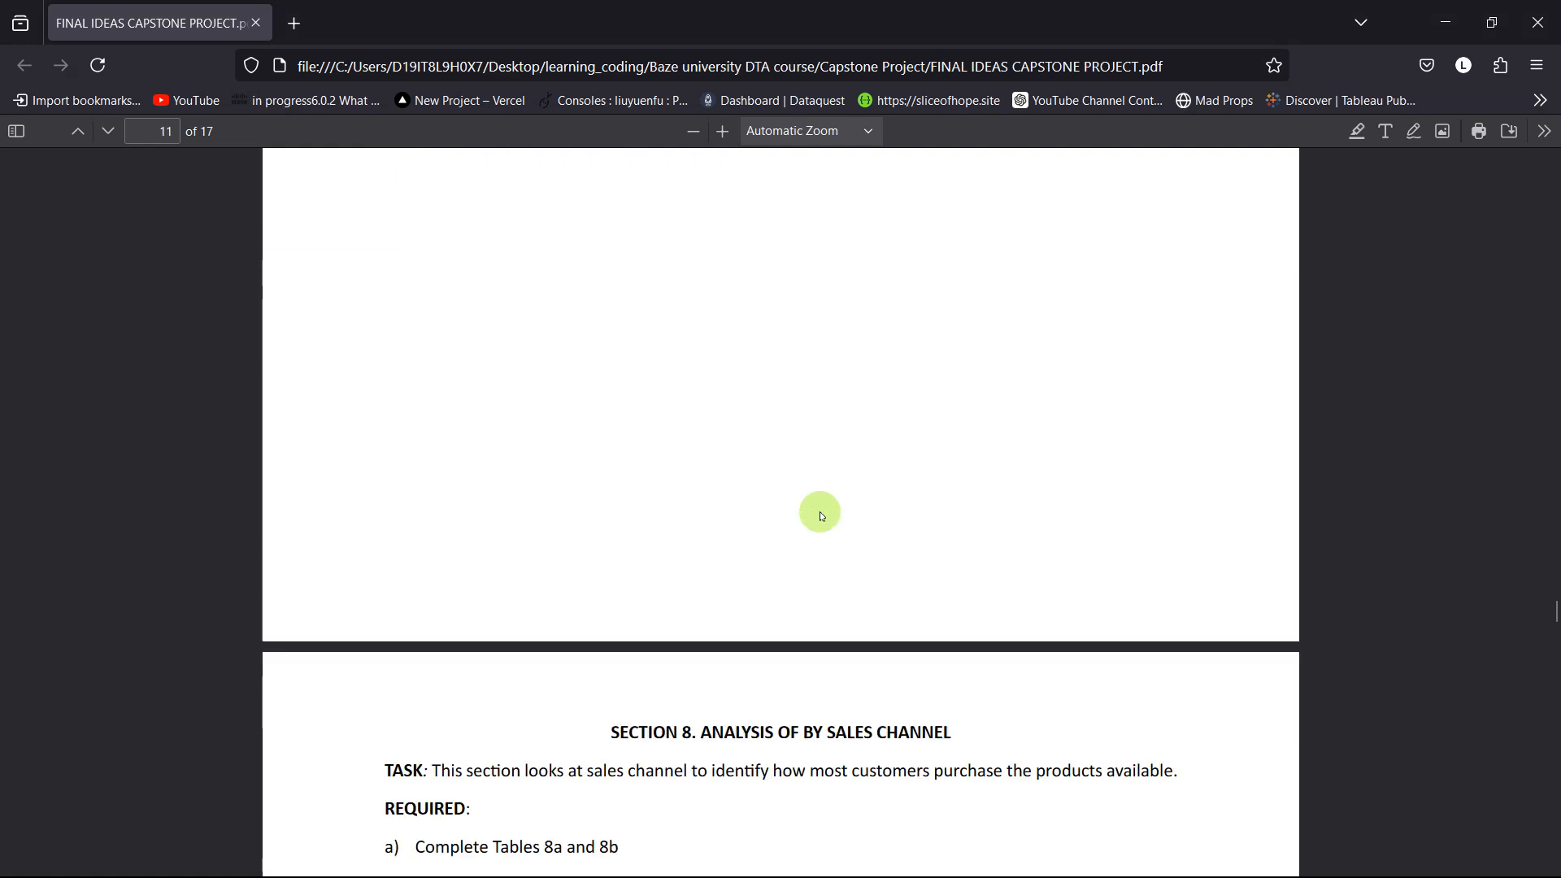
{"action": "scroll", "coordinate": [820, 511], "scroll_direction": "down", "scroll_amount": 4}
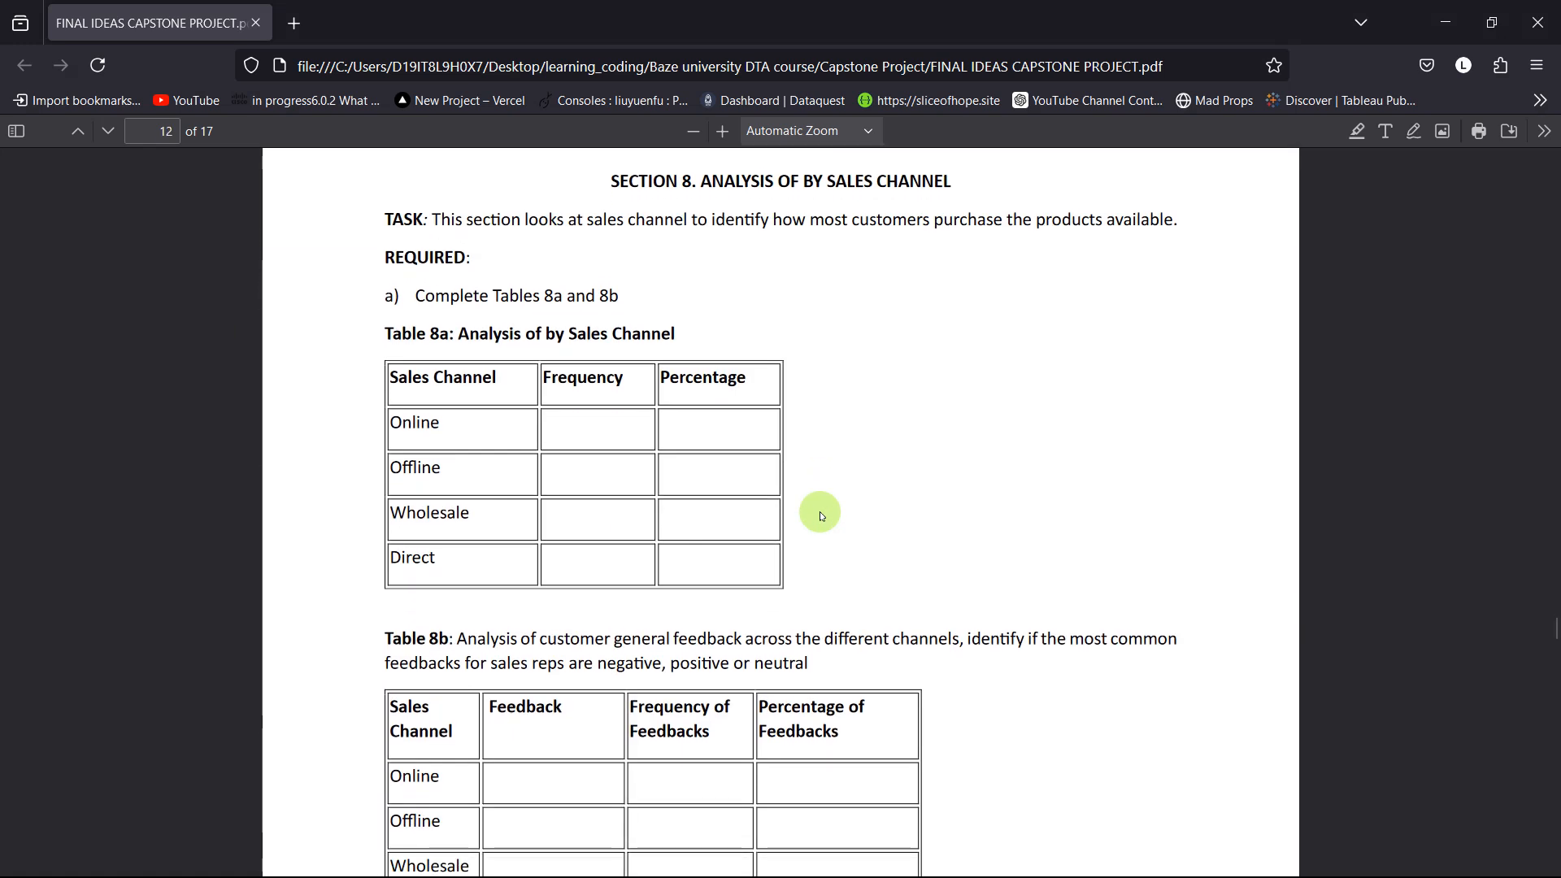
- Back in Excel, filter the Sales Channel field of the PivotTable at G1 to exclude the (blank) entries
{"action": "key", "text": "alt+Tab"}
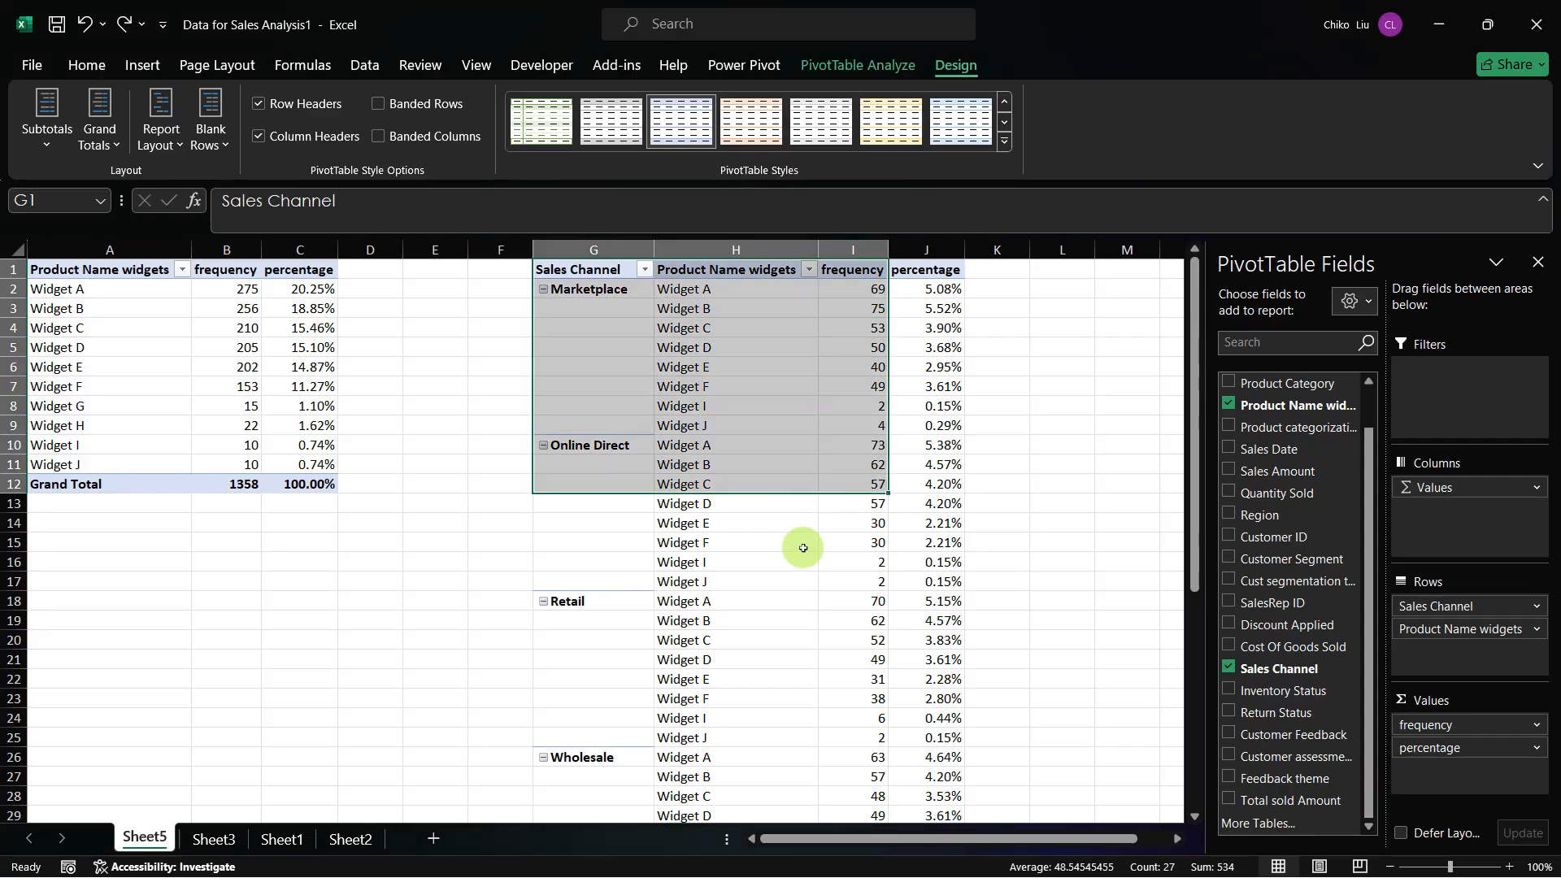
{"action": "scroll", "coordinate": [804, 549], "scroll_direction": "down", "scroll_amount": 4}
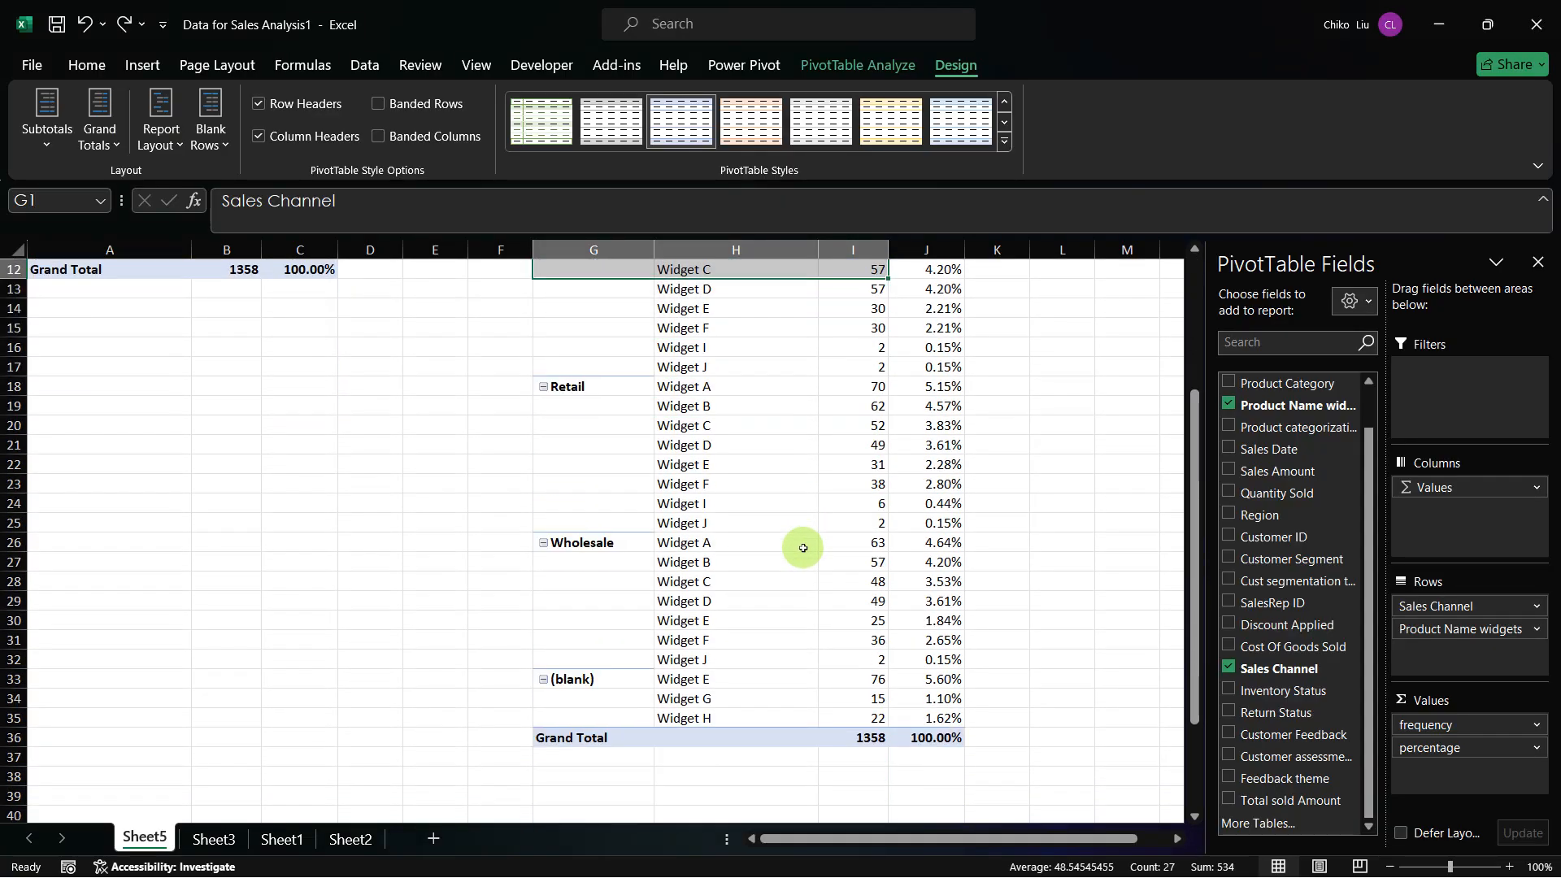
{"action": "scroll", "coordinate": [533, 642], "scroll_direction": "up", "scroll_amount": 4}
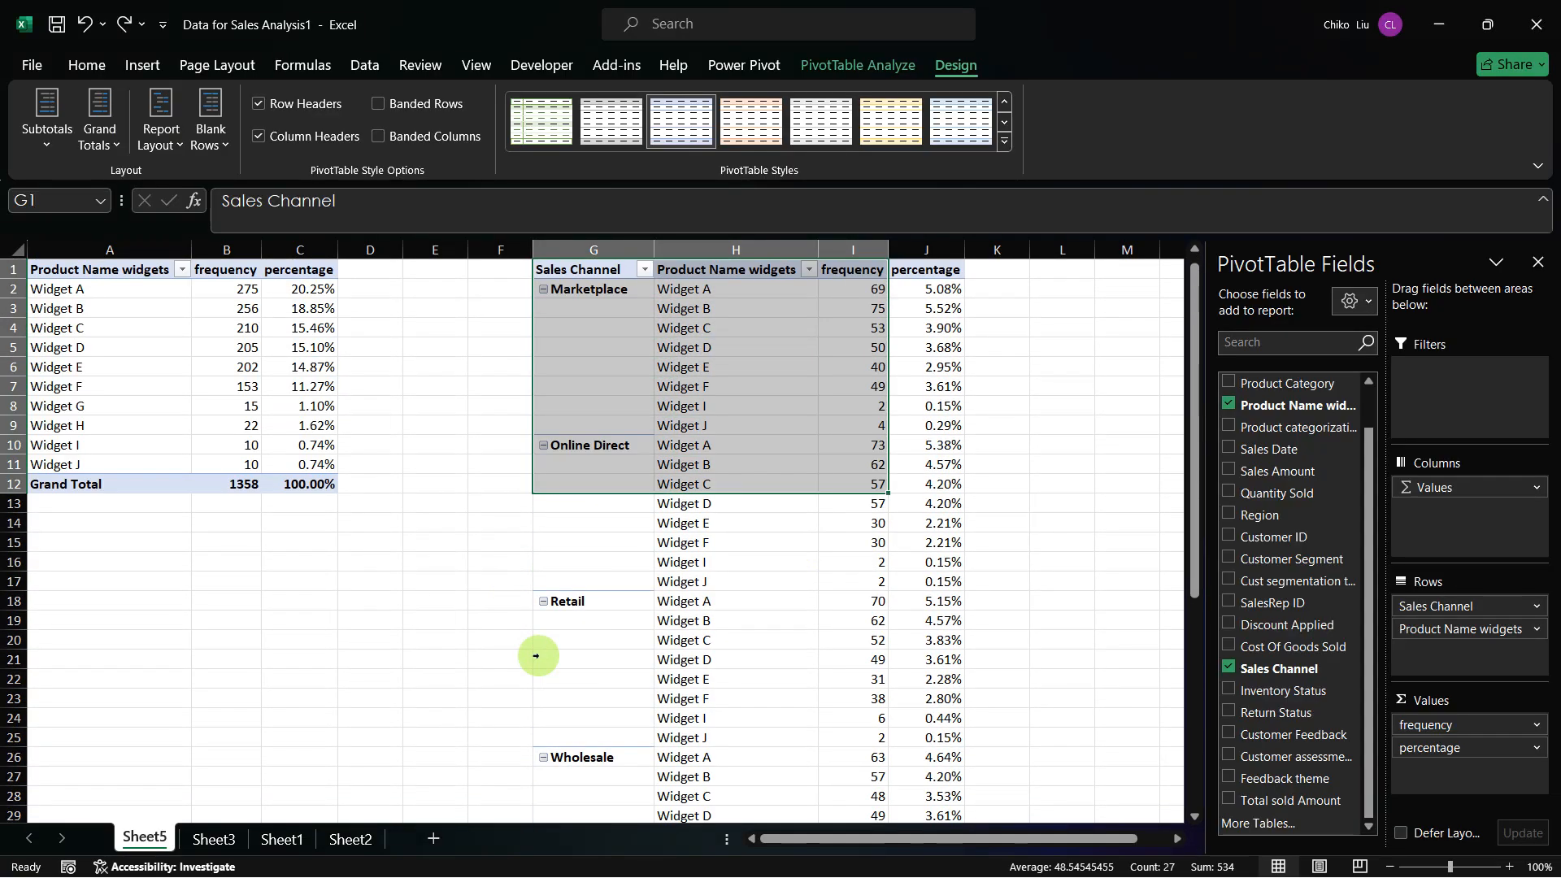
{"action": "left_click", "coordinate": [645, 270]}
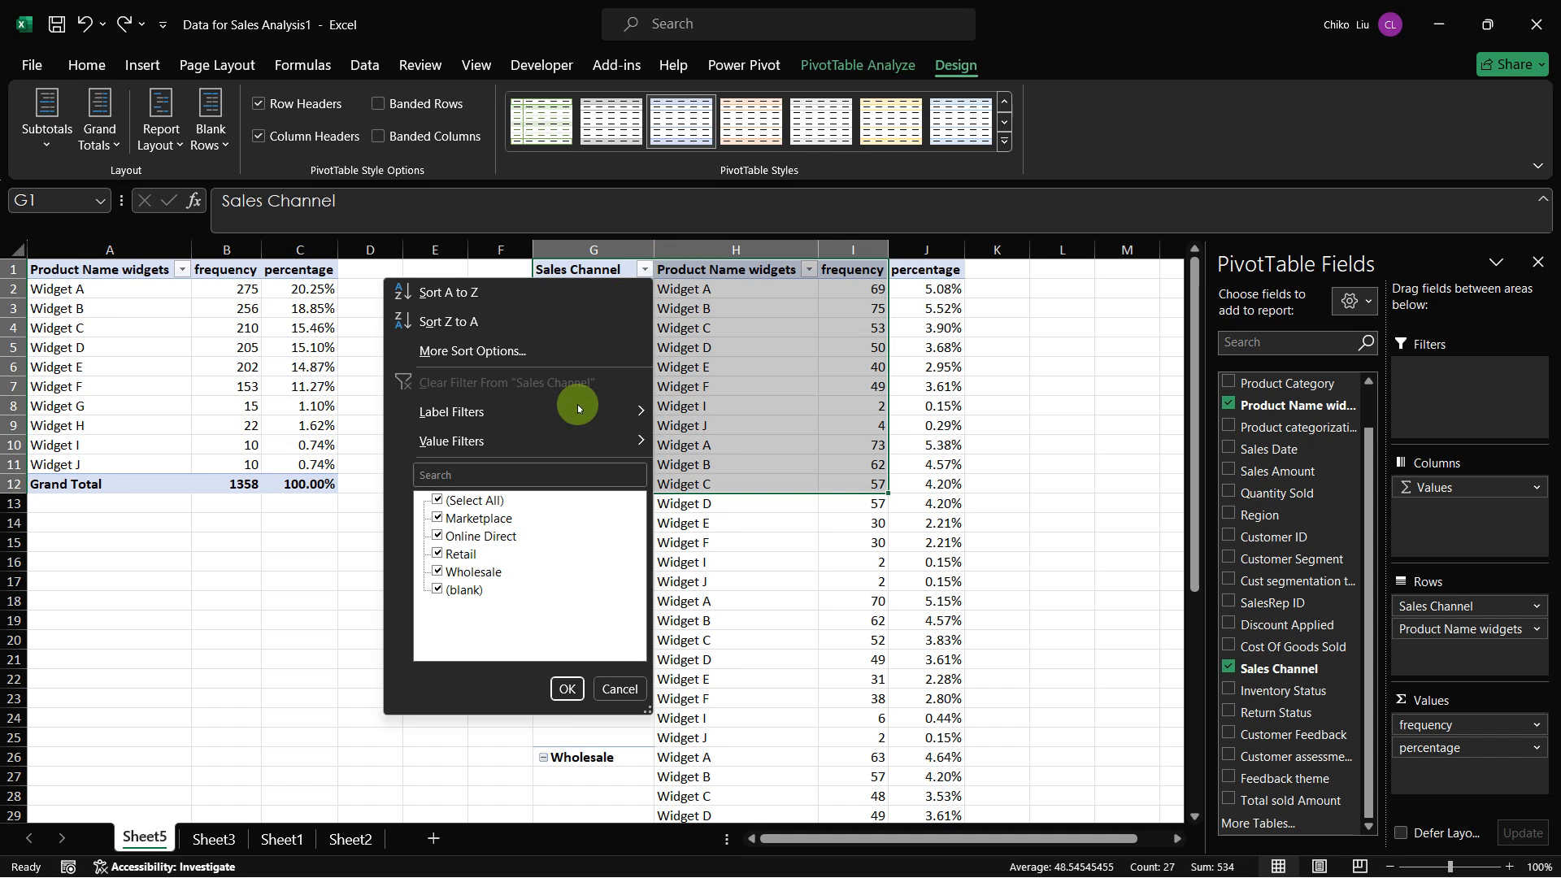
{"action": "left_click", "coordinate": [439, 590]}
{"action": "left_click", "coordinate": [559, 689]}
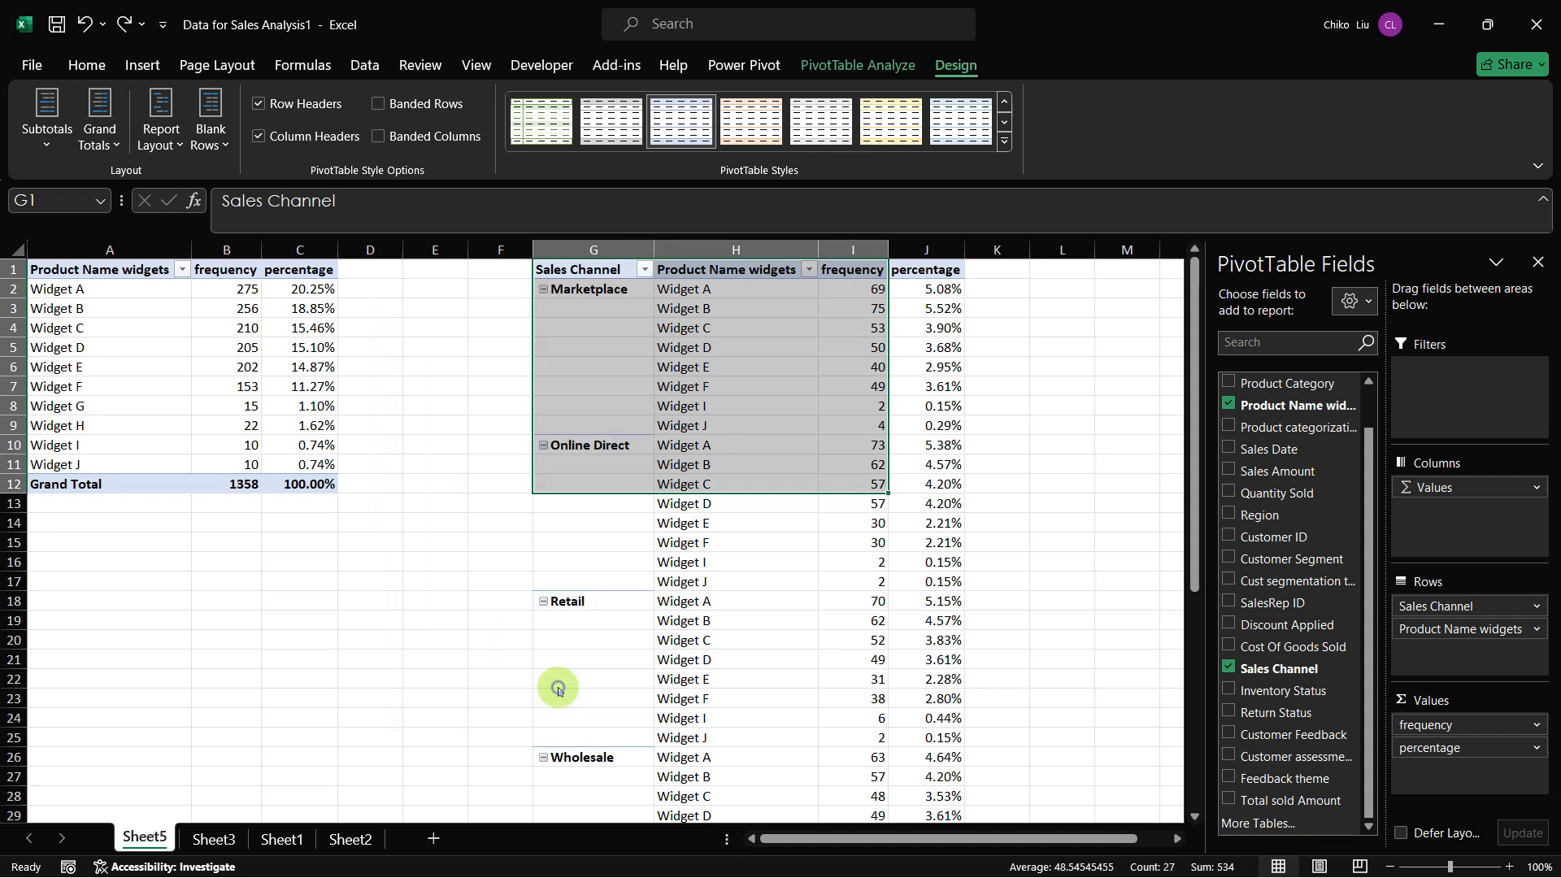
{"action": "scroll", "coordinate": [557, 688], "scroll_direction": "down", "scroll_amount": 3}
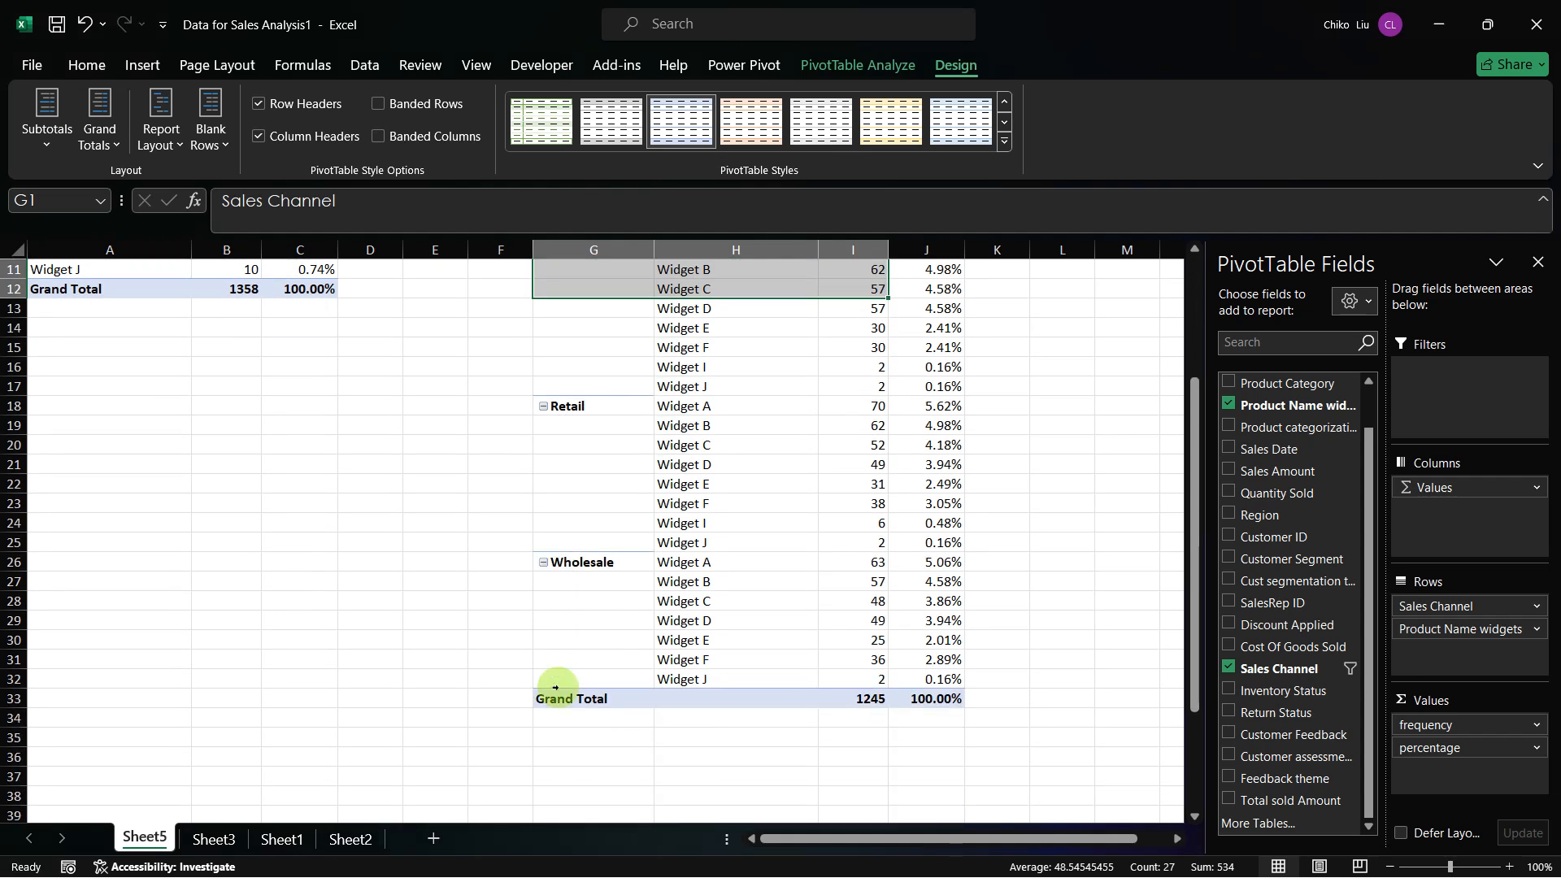
{"action": "scroll", "coordinate": [557, 688], "scroll_direction": "up", "scroll_amount": 3}
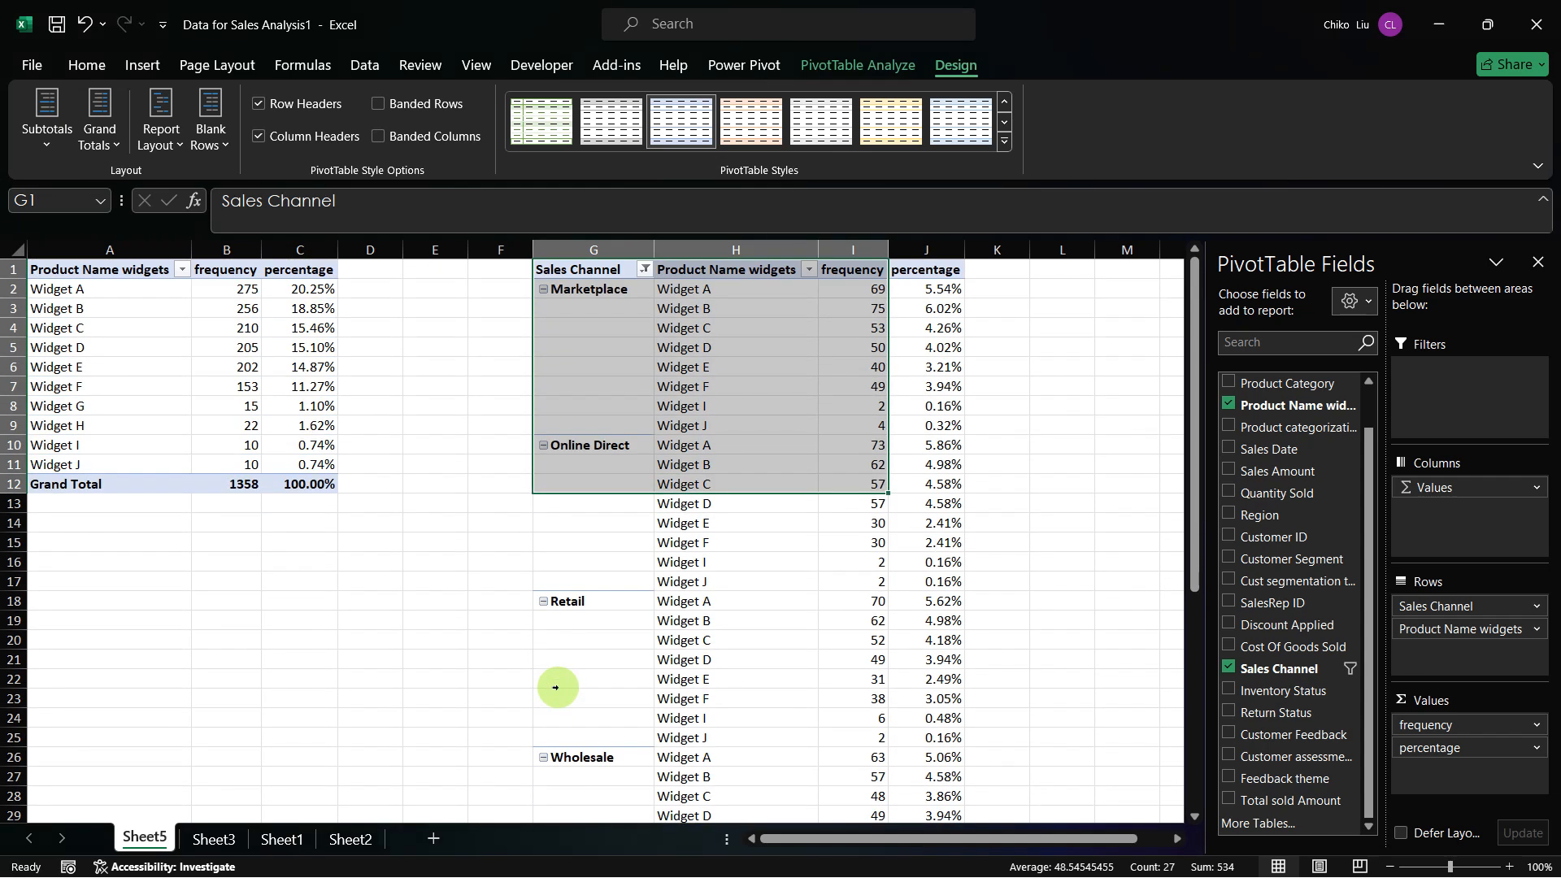
- Switch to the PDF and examine the Section 8 requirements for Tables 8a and 8b and the accompanying charts
{"action": "key", "text": "alt+Tab"}
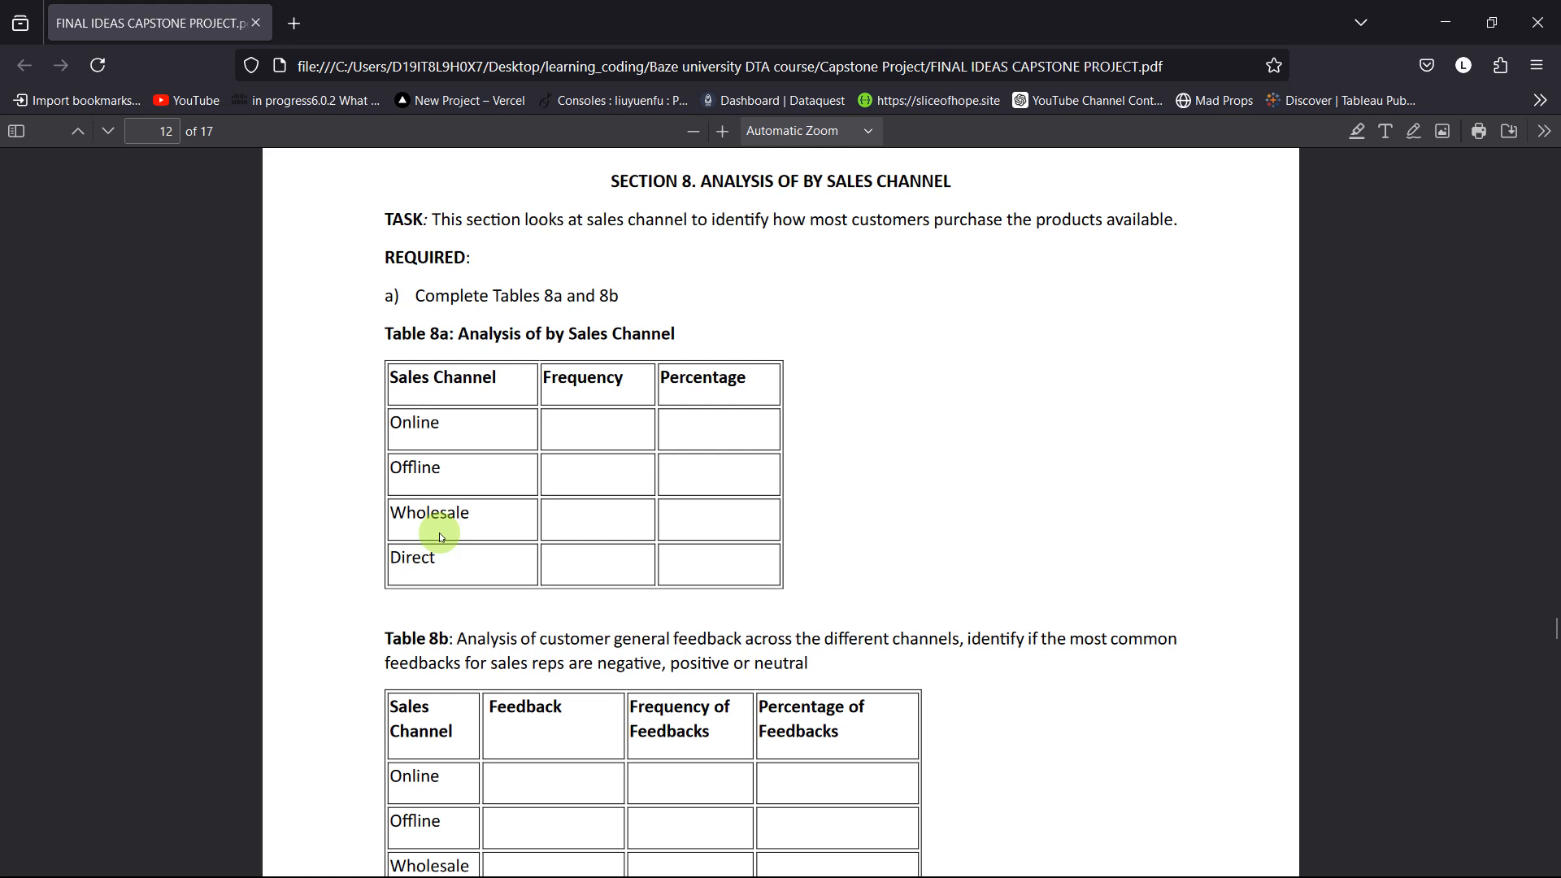
{"action": "scroll", "coordinate": [439, 534], "scroll_direction": "down", "scroll_amount": 3}
{"action": "scroll", "coordinate": [439, 533], "scroll_direction": "up", "scroll_amount": 2}
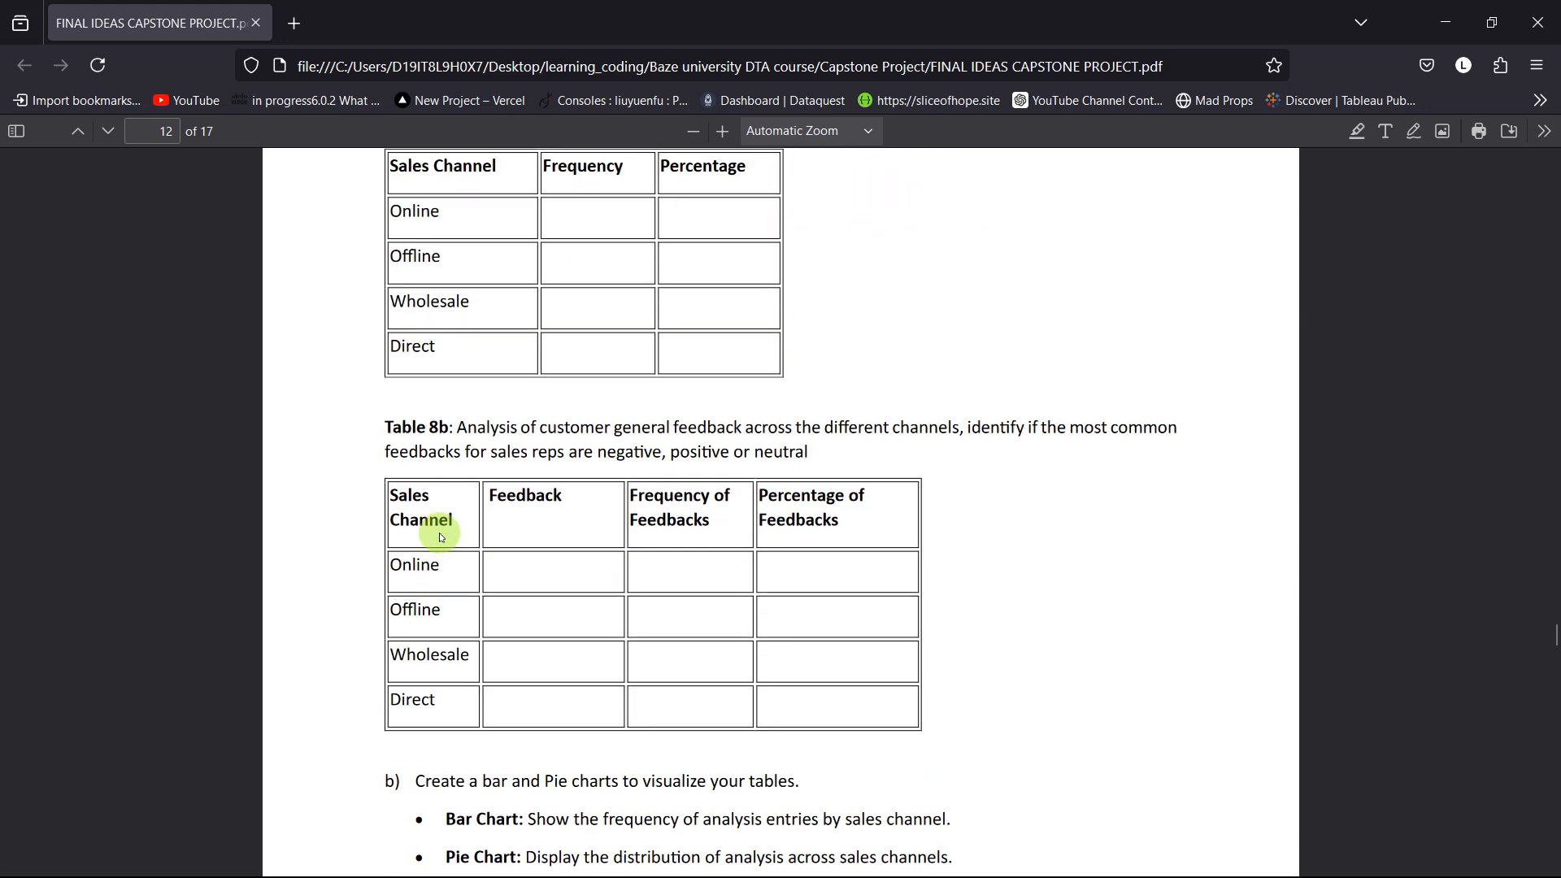
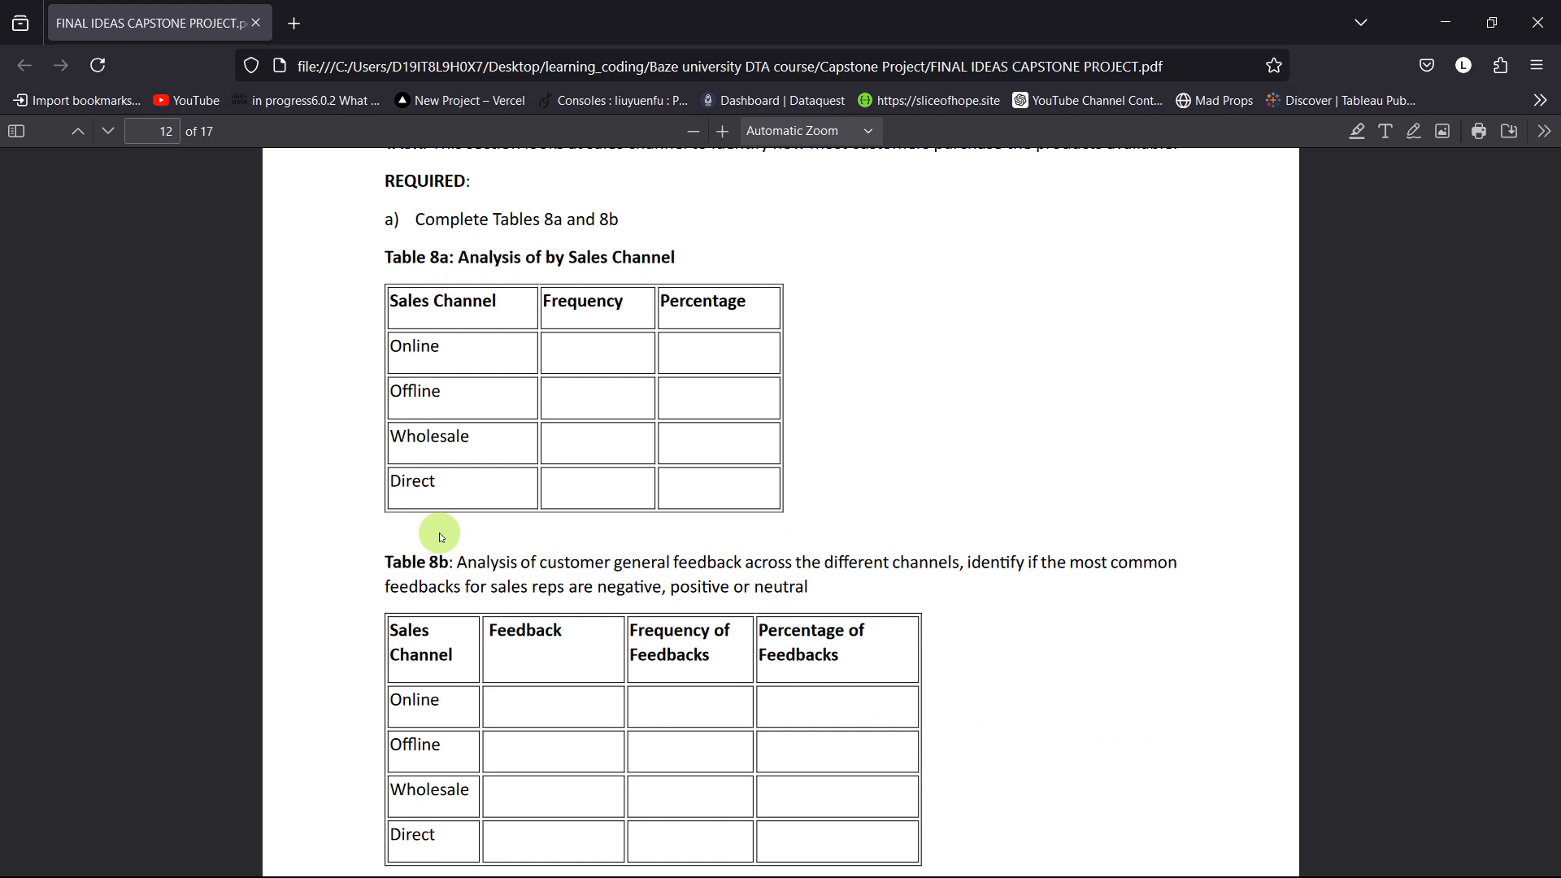
- Switch to Excel, locate the Sales Channel column on Sheet1, and compare it with the channels in Table 8a of the PDF
{"action": "key", "text": "alt+Tab"}
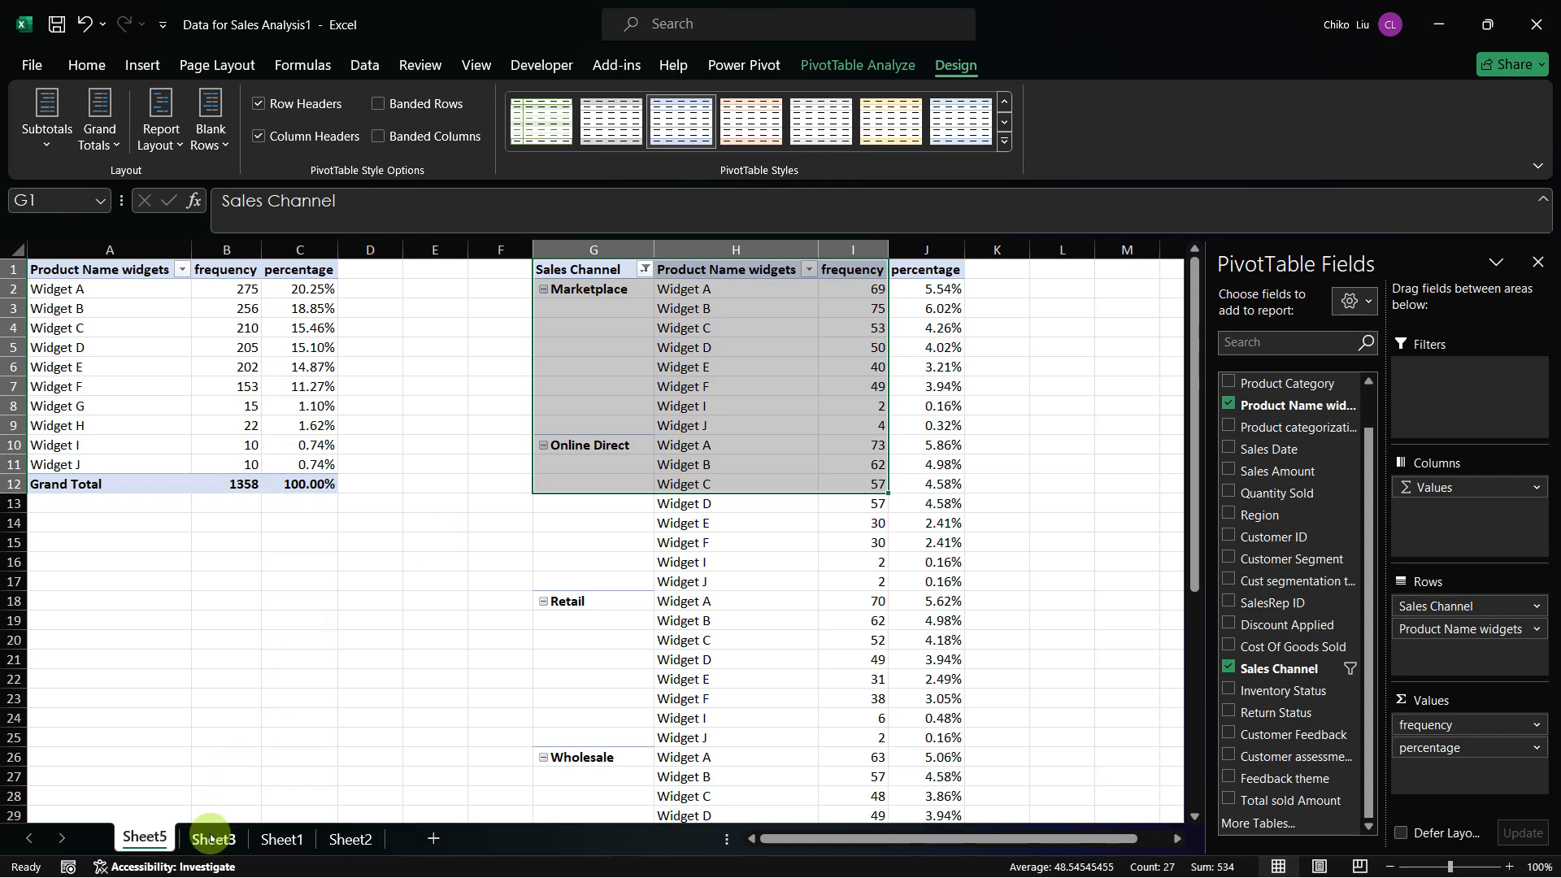
{"action": "left_click", "coordinate": [210, 837]}
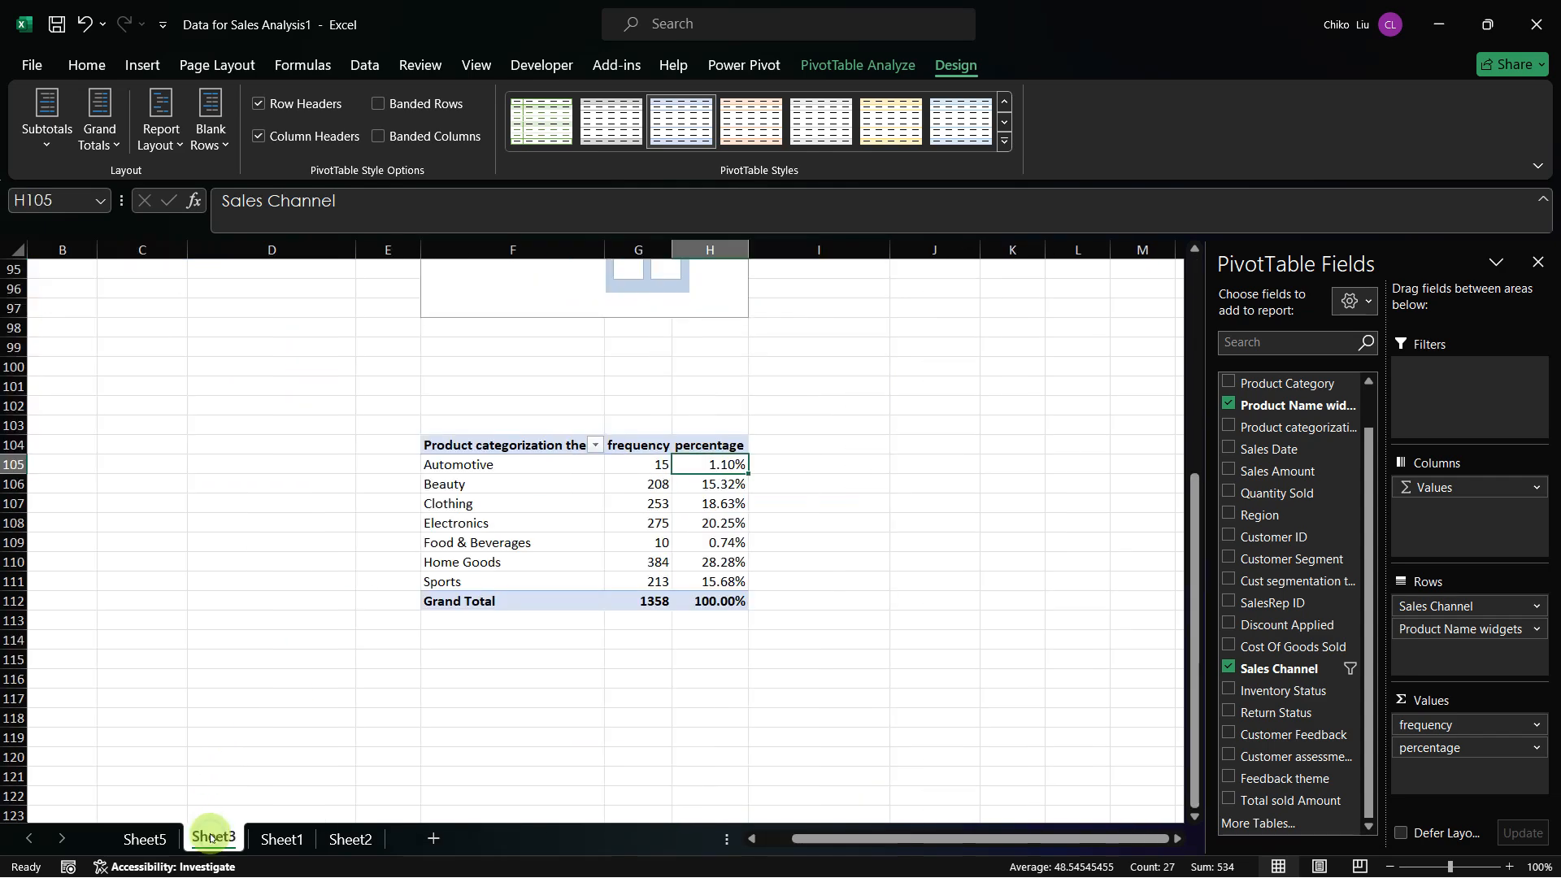
{"action": "left_click", "coordinate": [281, 839]}
{"action": "scroll", "coordinate": [511, 564], "scroll_direction": "right", "scroll_amount": 5}
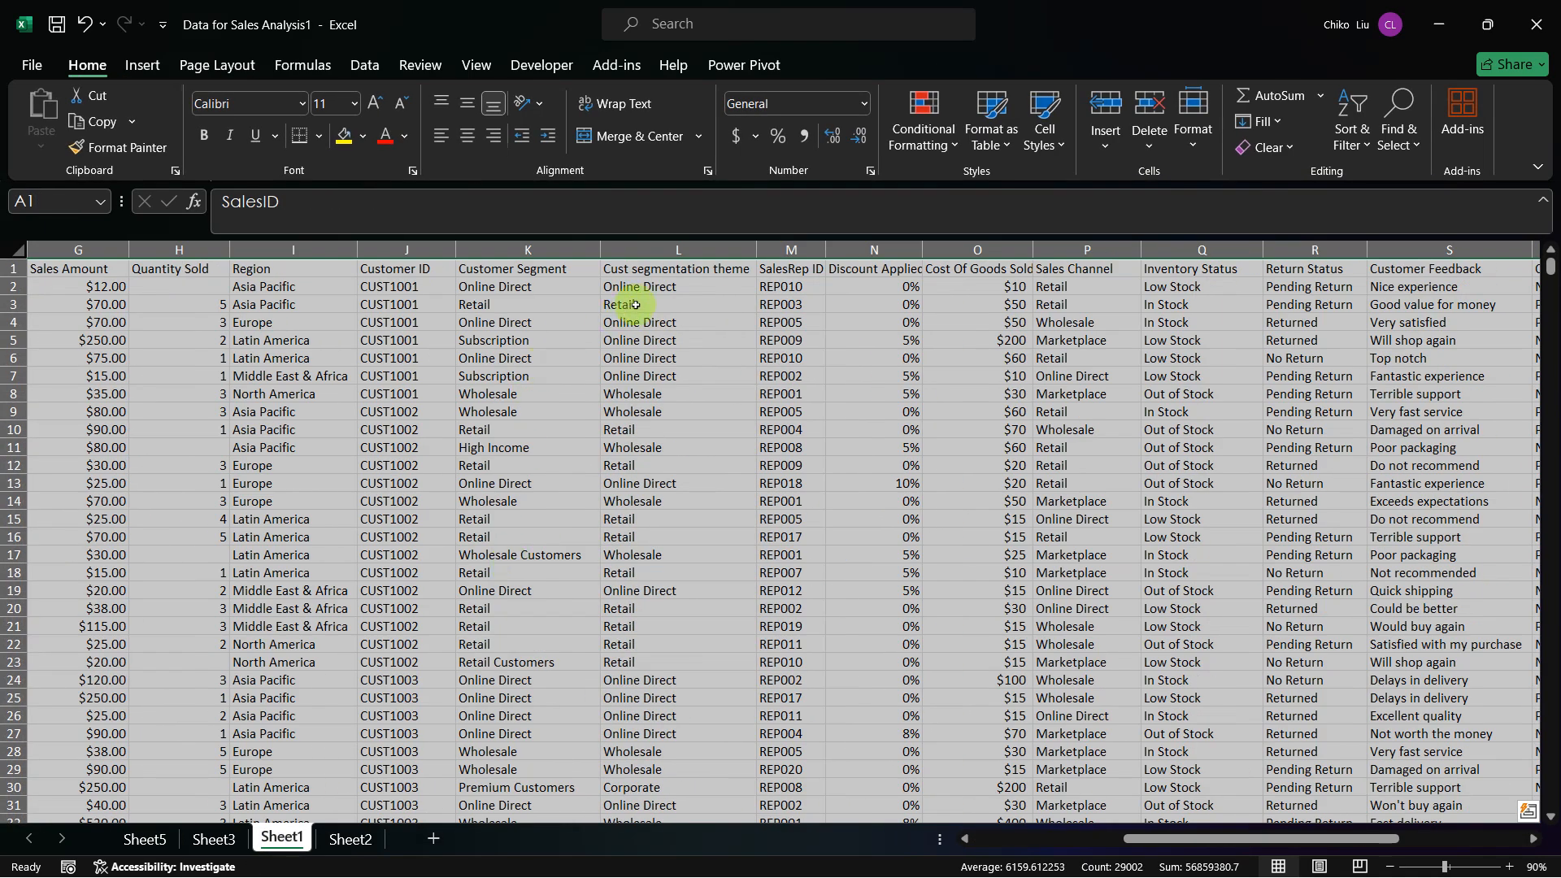
{"action": "left_click", "coordinate": [635, 304]}
{"action": "key", "text": "Right"}
{"action": "key", "text": "Right"}
{"action": "key", "text": "Right"}
{"action": "key", "text": "Right"}
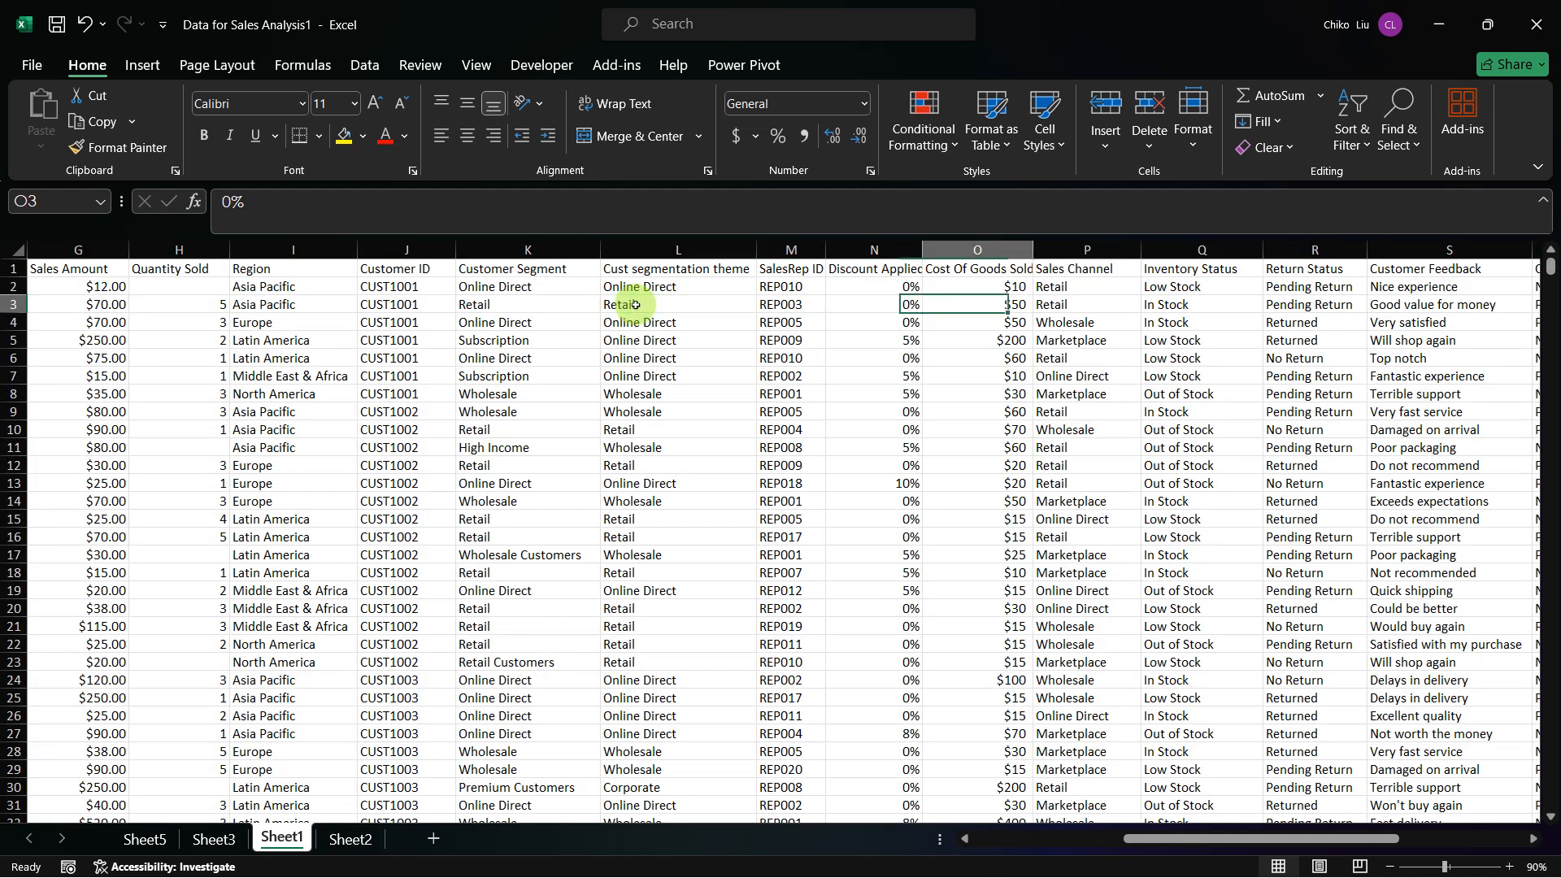
{"action": "key", "text": "Up"}
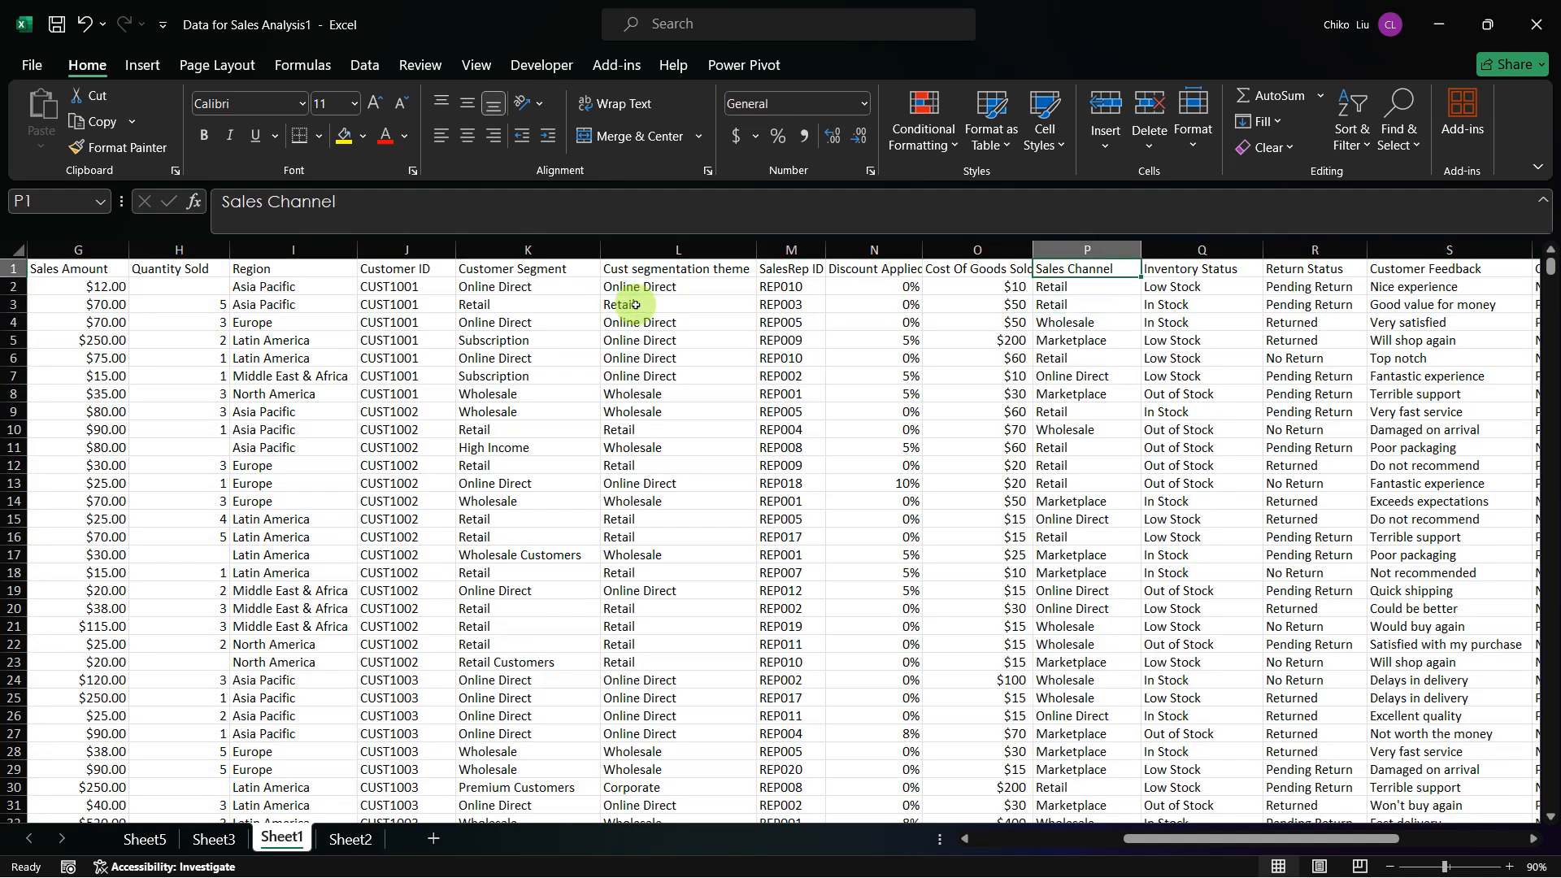
{"action": "key", "text": "alt+Tab"}
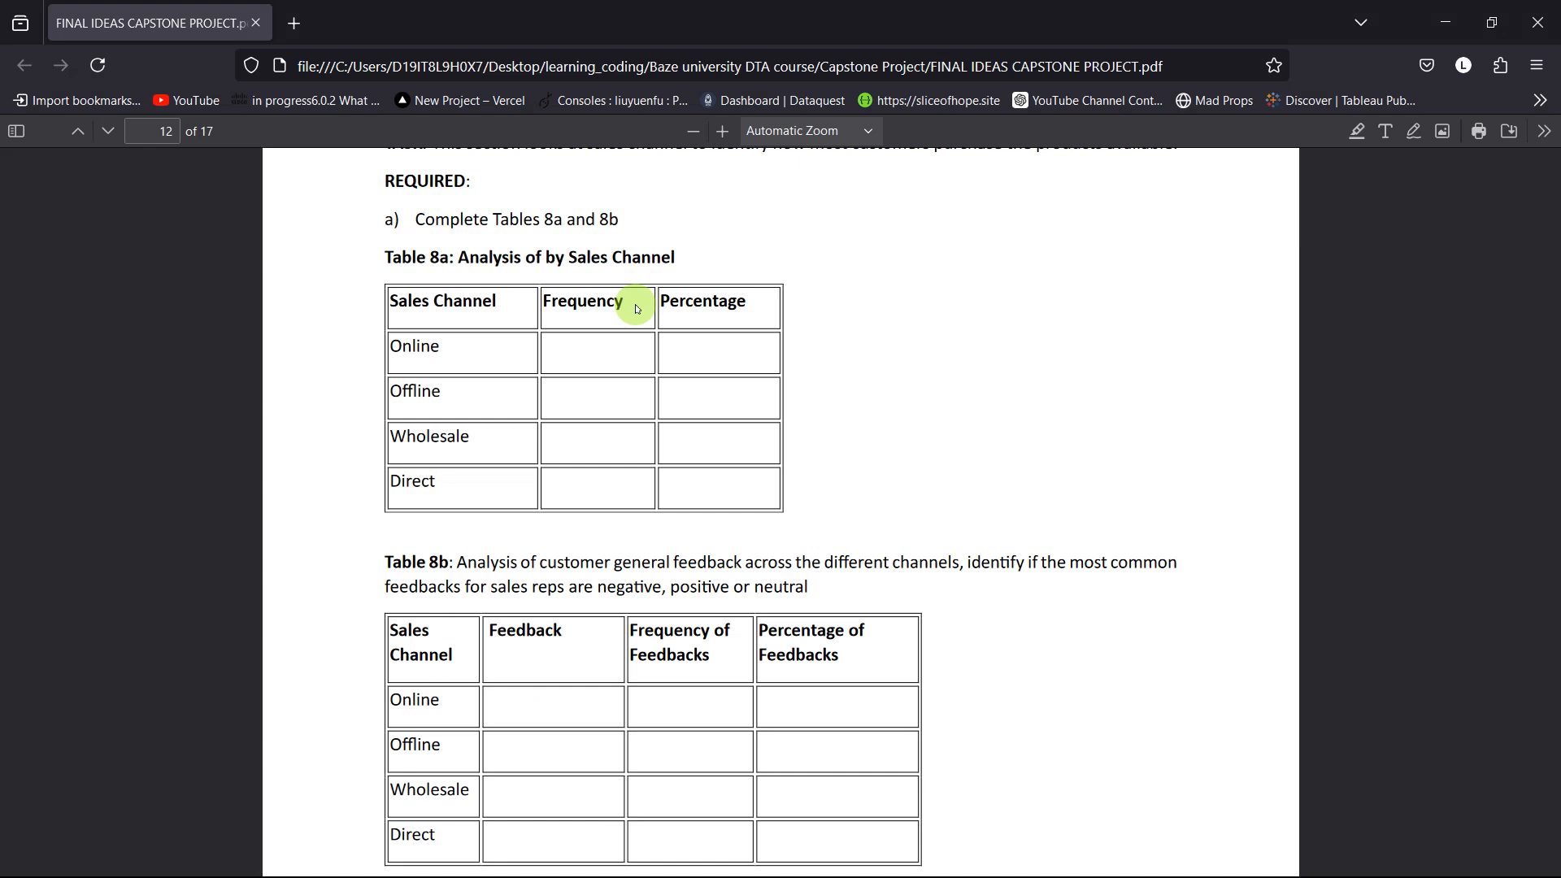
{"action": "key", "text": "alt+Tab"}
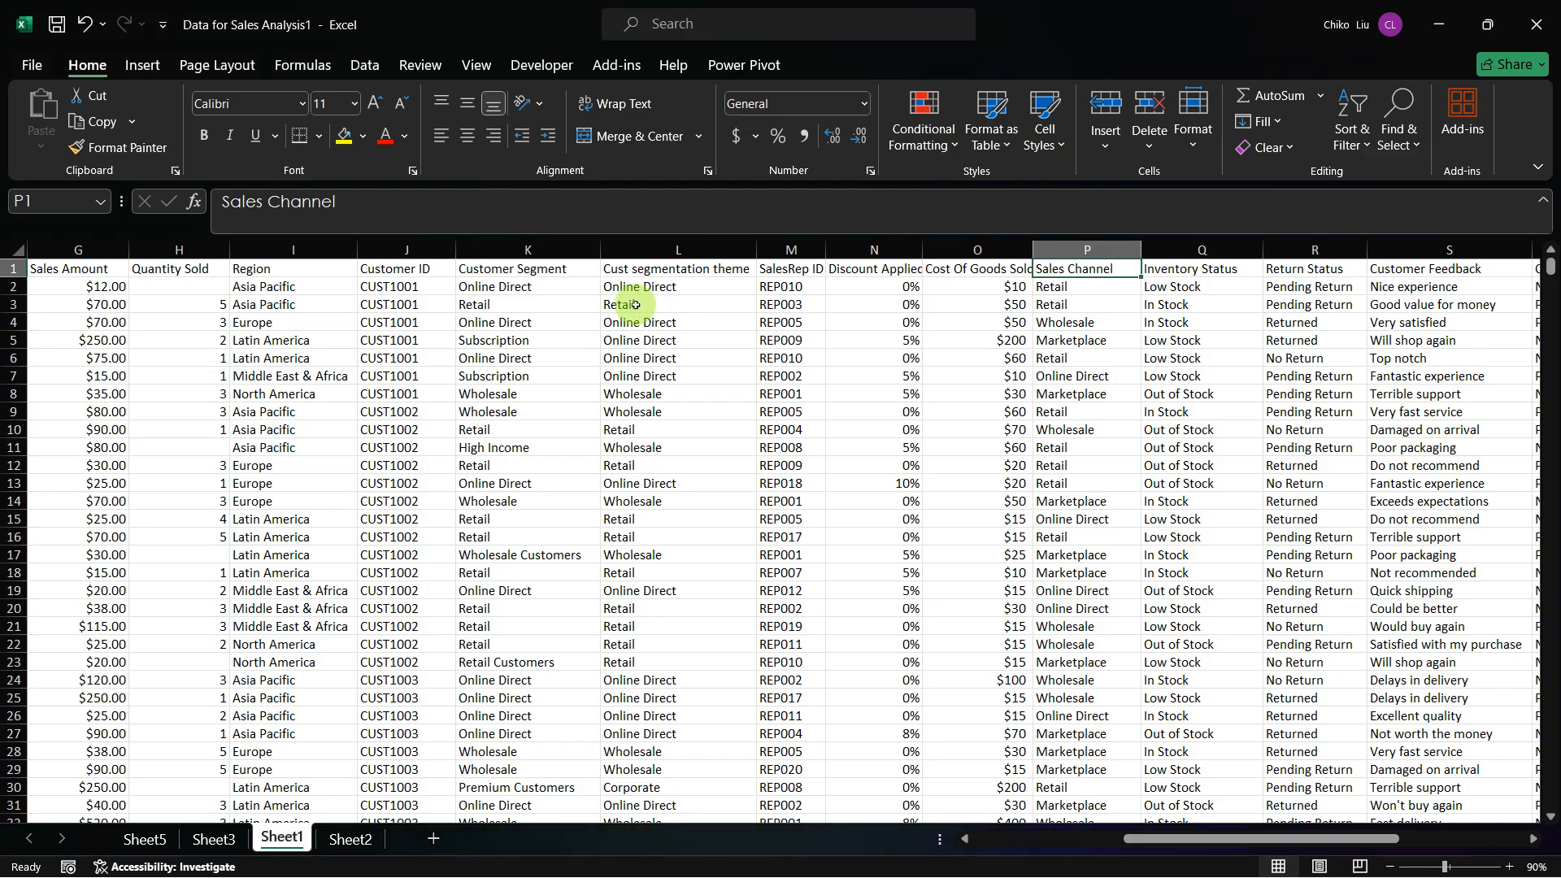
- Examine the earlier category mapping lists on Sheet2, including the customer segment themes in M1:M5
{"action": "key", "text": "ctrl+Page_Down"}
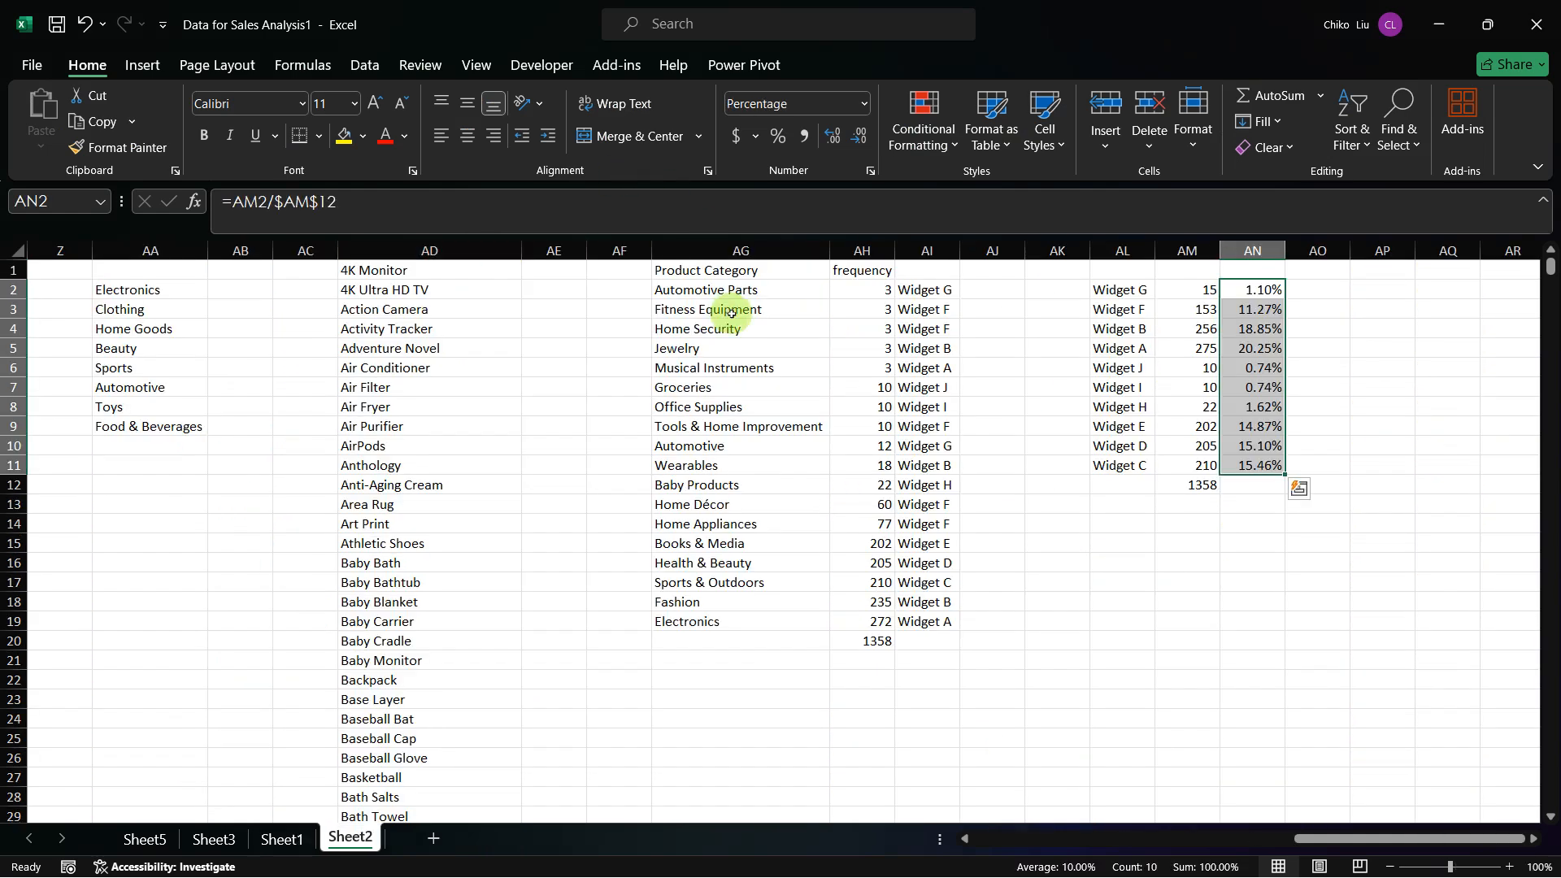
{"action": "left_click", "coordinate": [691, 341]}
{"action": "scroll", "coordinate": [690, 342], "scroll_direction": "left", "scroll_amount": 10}
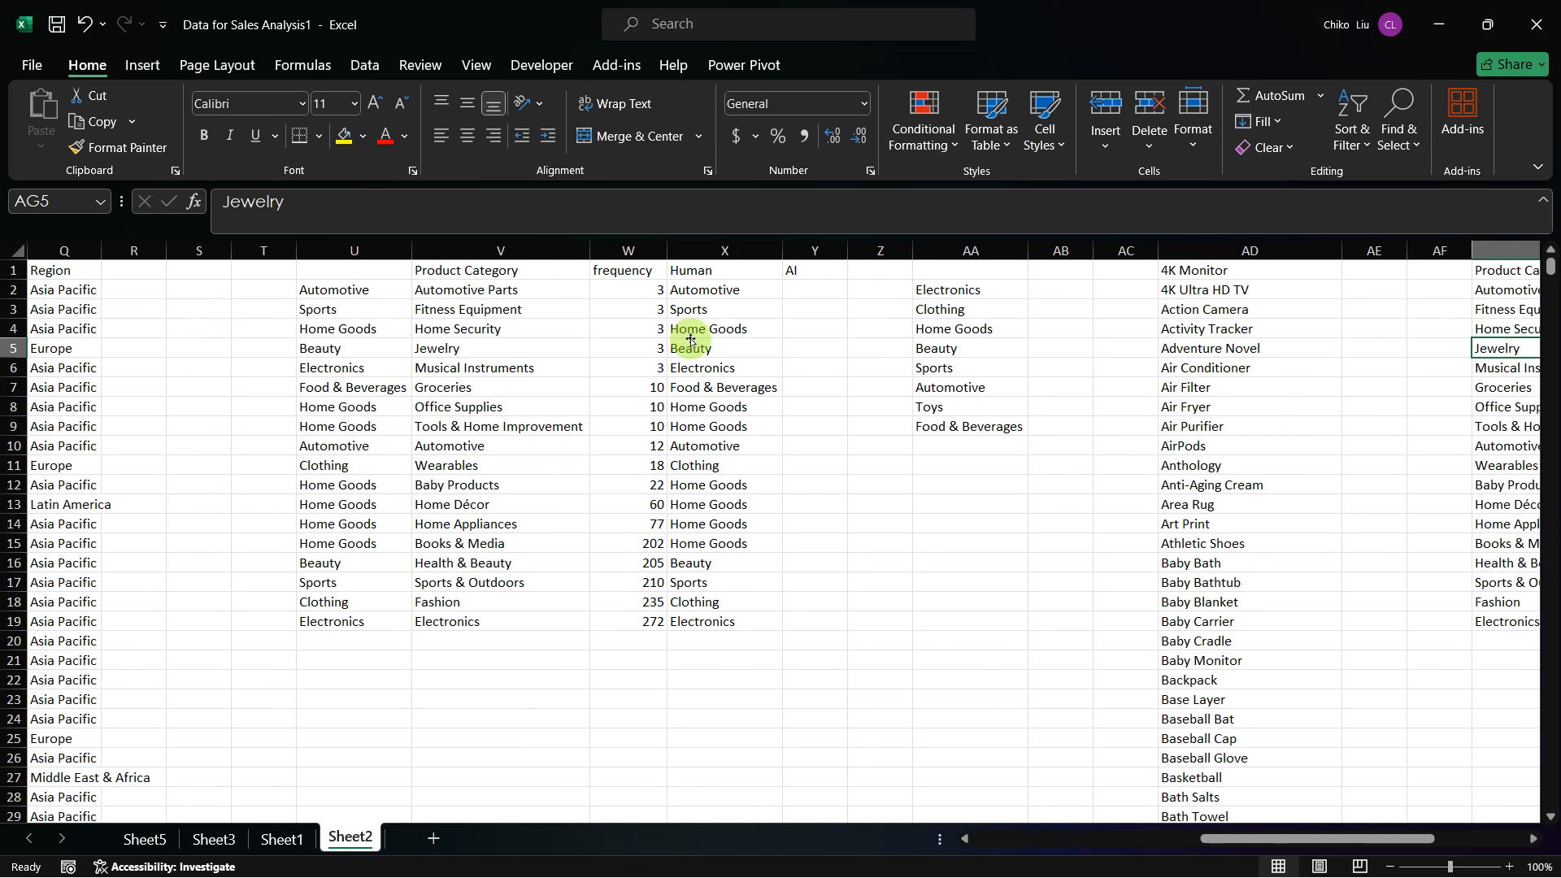
{"action": "scroll", "coordinate": [691, 341], "scroll_direction": "left", "scroll_amount": 2}
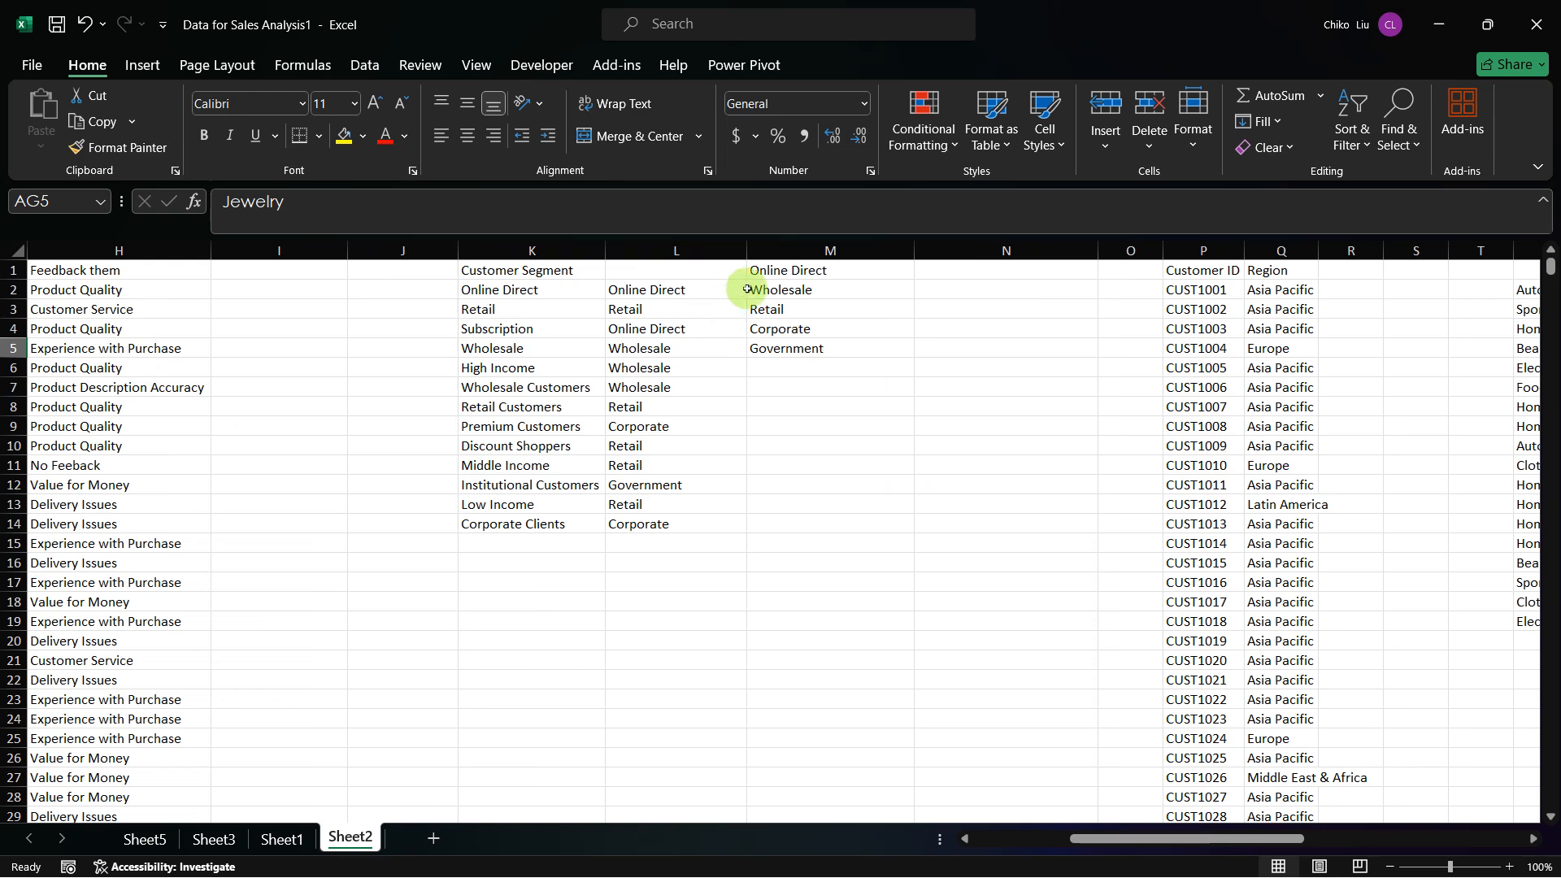
{"action": "left_click_drag", "start_coordinate": [767, 269], "coordinate": [771, 348]}
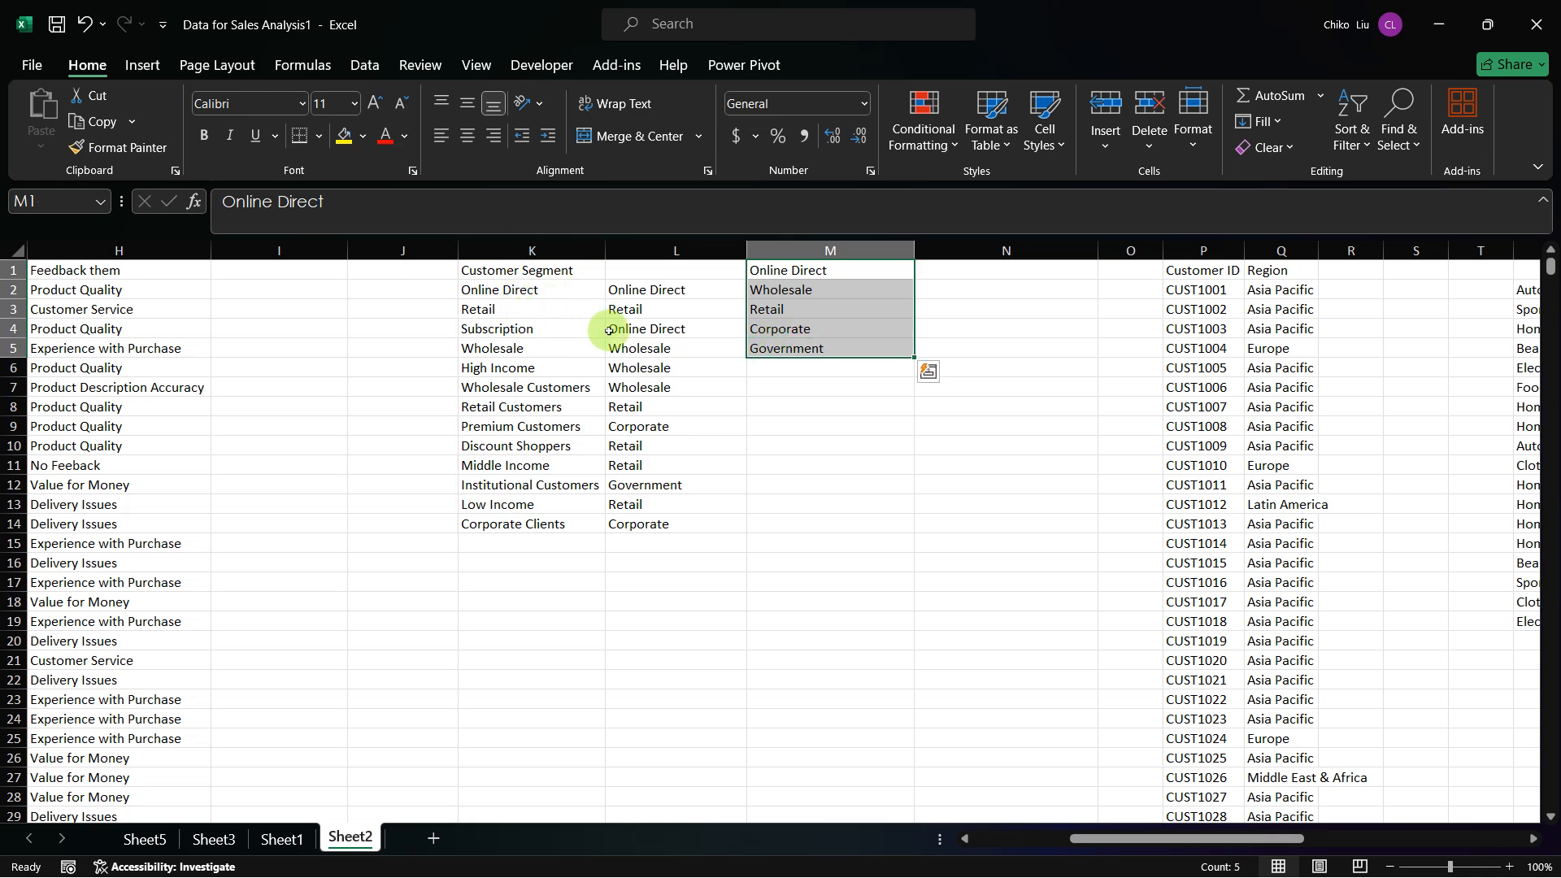
- Copy the Sales Channel column from Sheet1 and paste it into Sheet2 starting at AS1
{"action": "key", "text": "ctrl+Page_Up"}
{"action": "key", "text": "ctrl+shift+Down"}
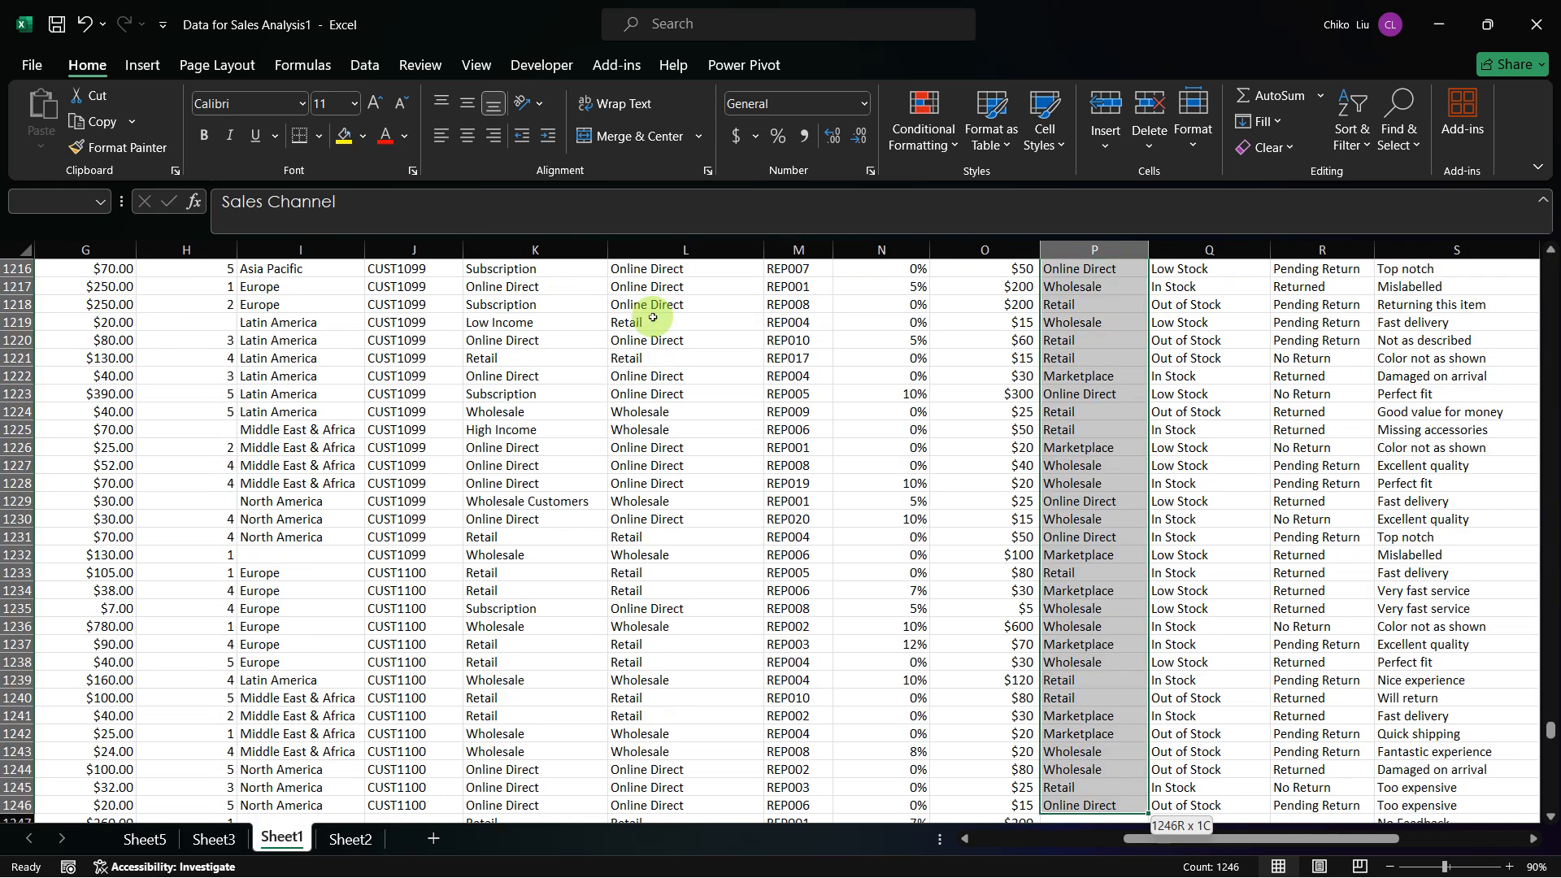
{"action": "key", "text": "ctrl+c"}
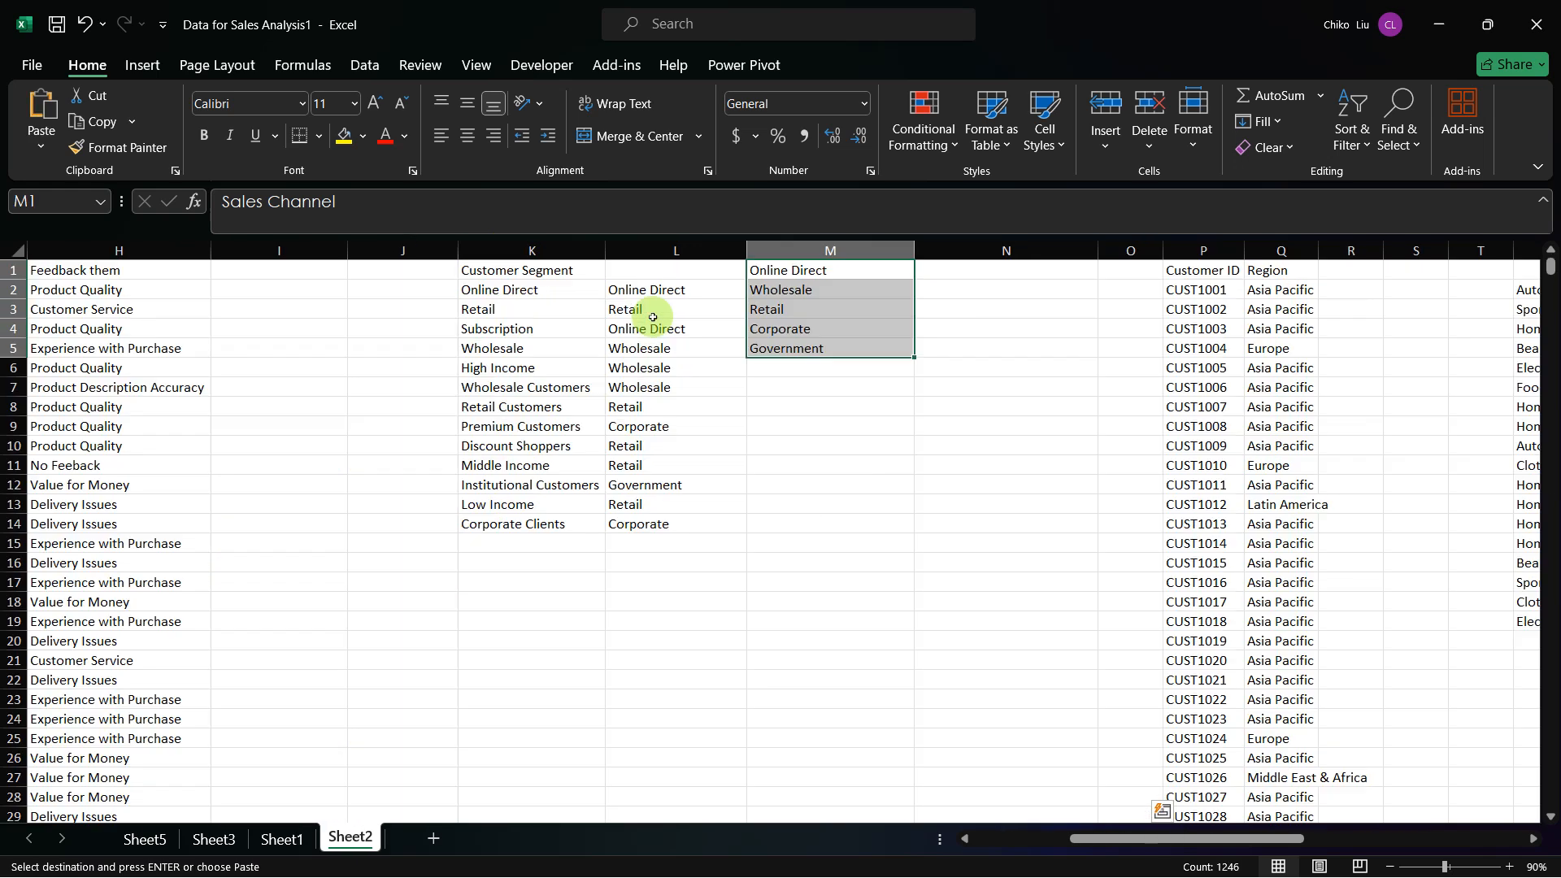
{"action": "key", "text": "ctrl+Page_Down"}
{"action": "scroll", "coordinate": [539, 317], "scroll_direction": "right", "scroll_amount": 10}
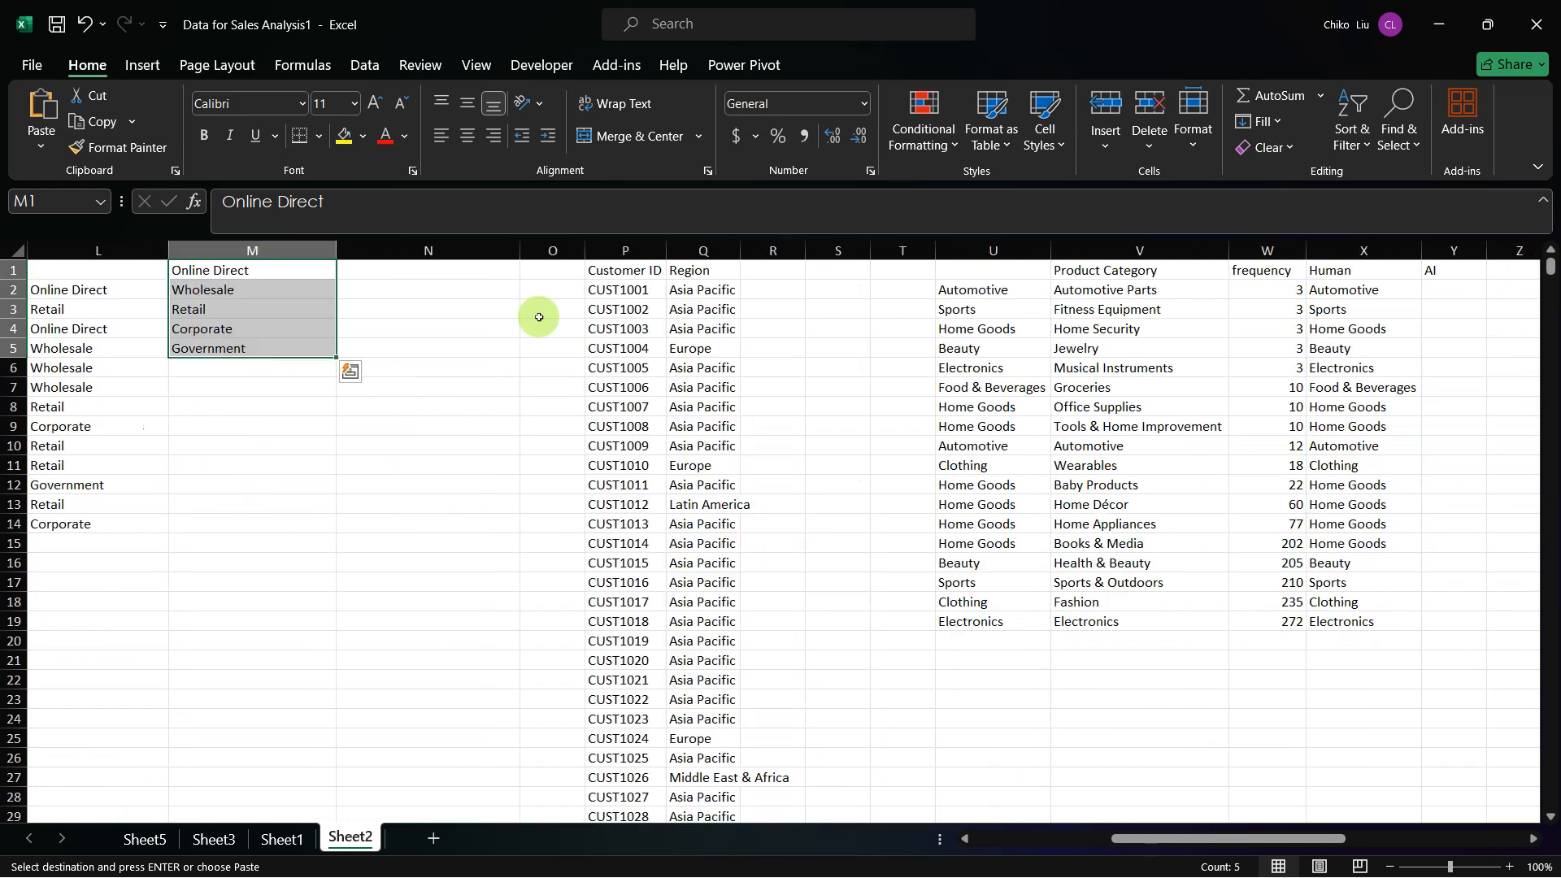
{"action": "scroll", "coordinate": [534, 325], "scroll_direction": "right", "scroll_amount": 2}
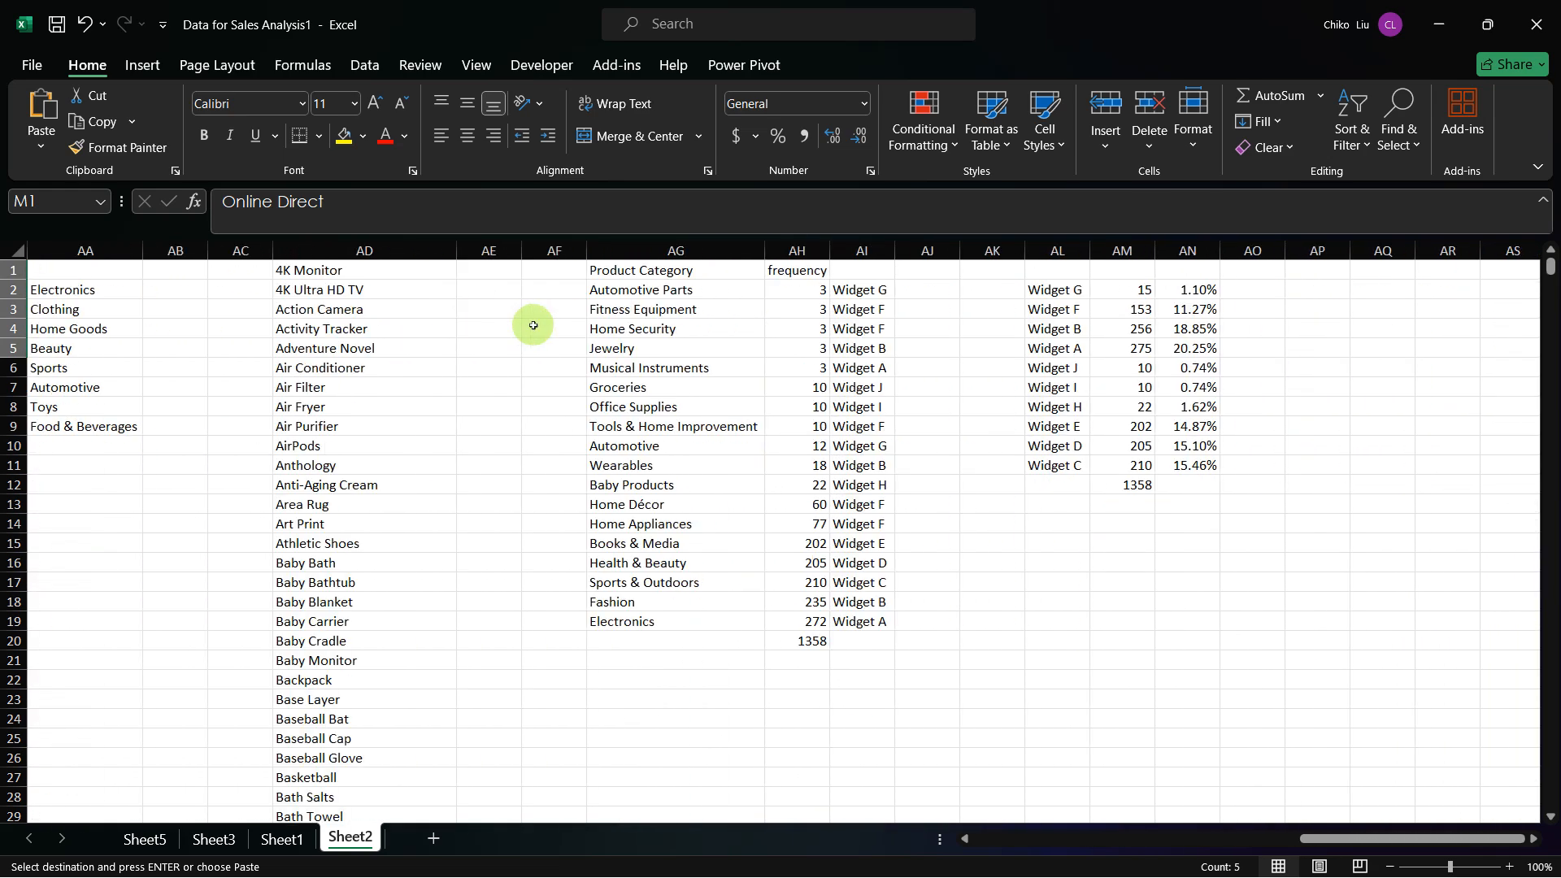
{"action": "scroll", "coordinate": [533, 325], "scroll_direction": "right", "scroll_amount": 6}
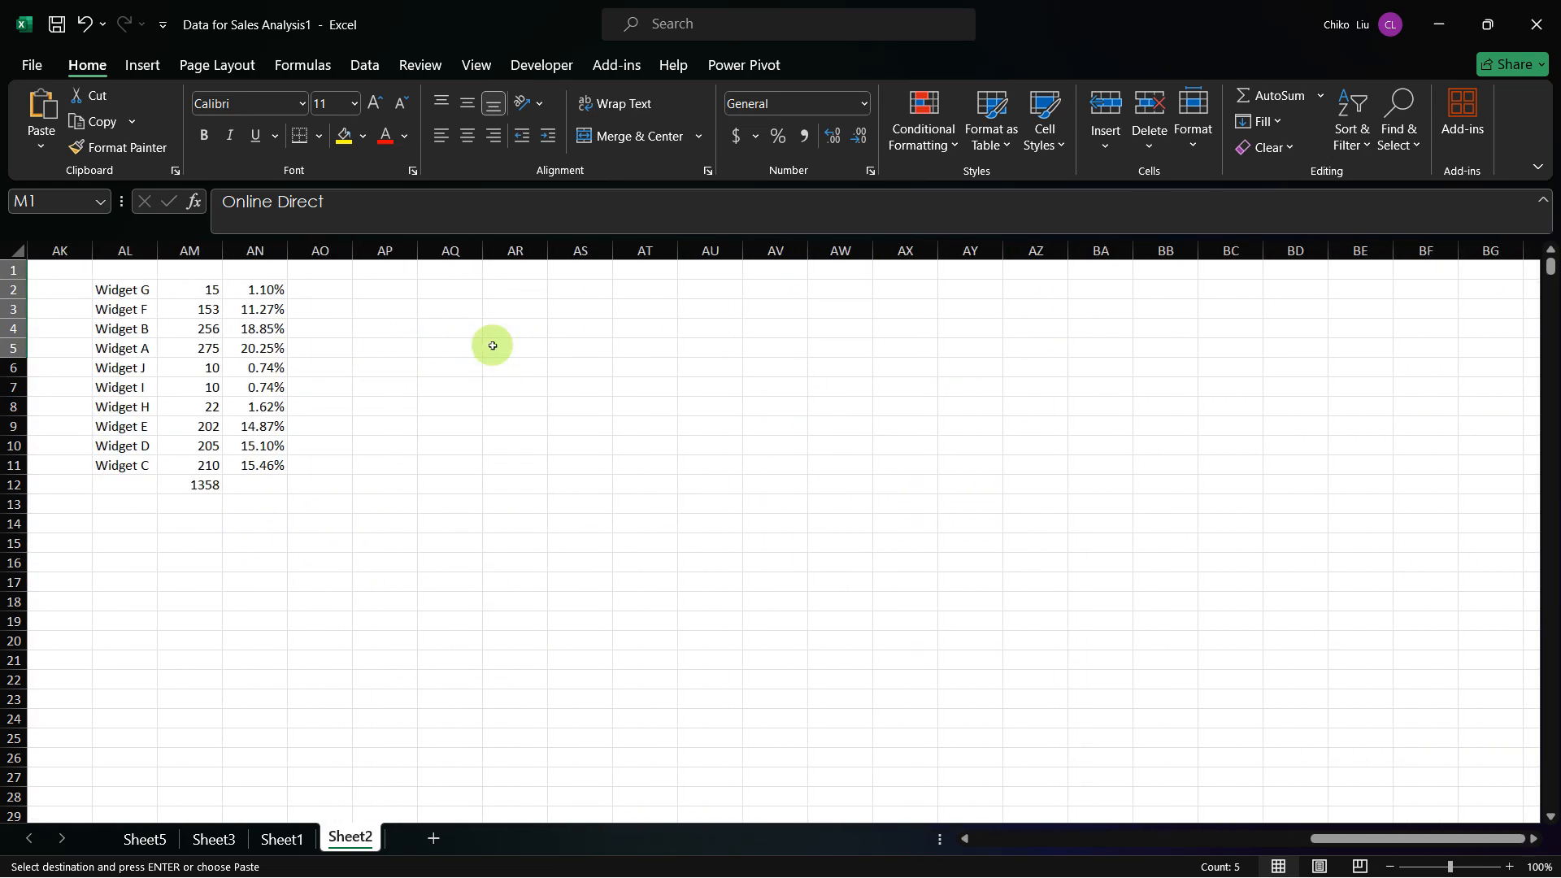
{"action": "left_click", "coordinate": [585, 269]}
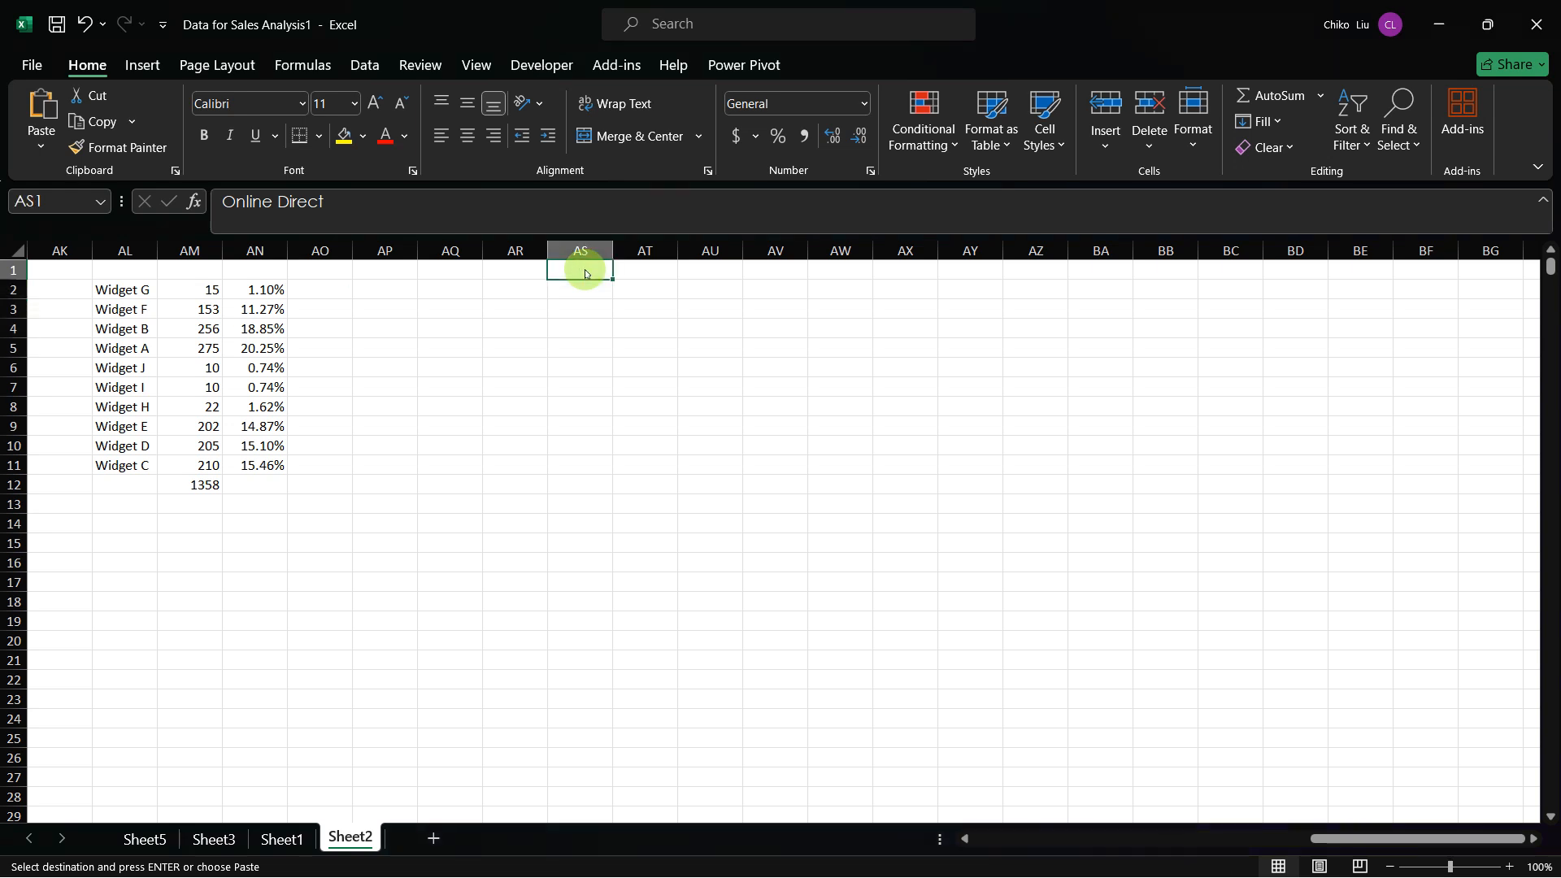
{"action": "right_click", "coordinate": [585, 269]}
{"action": "left_click", "coordinate": [662, 401]}
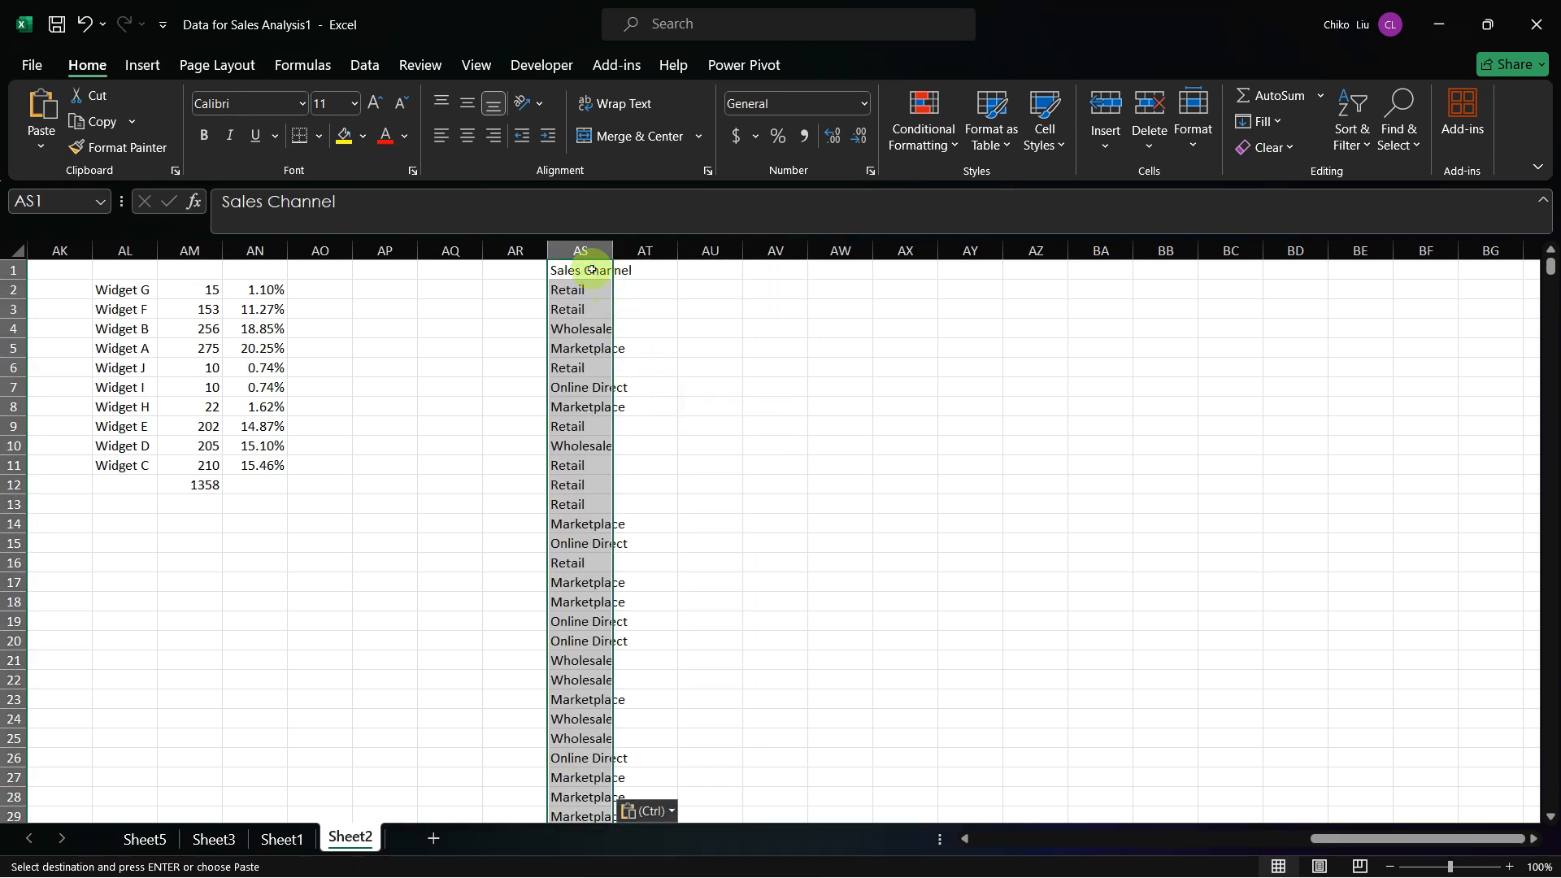
- Remove the duplicate values from the pasted Sales Channel column AS and autofit its width
{"action": "left_click", "coordinate": [365, 65]}
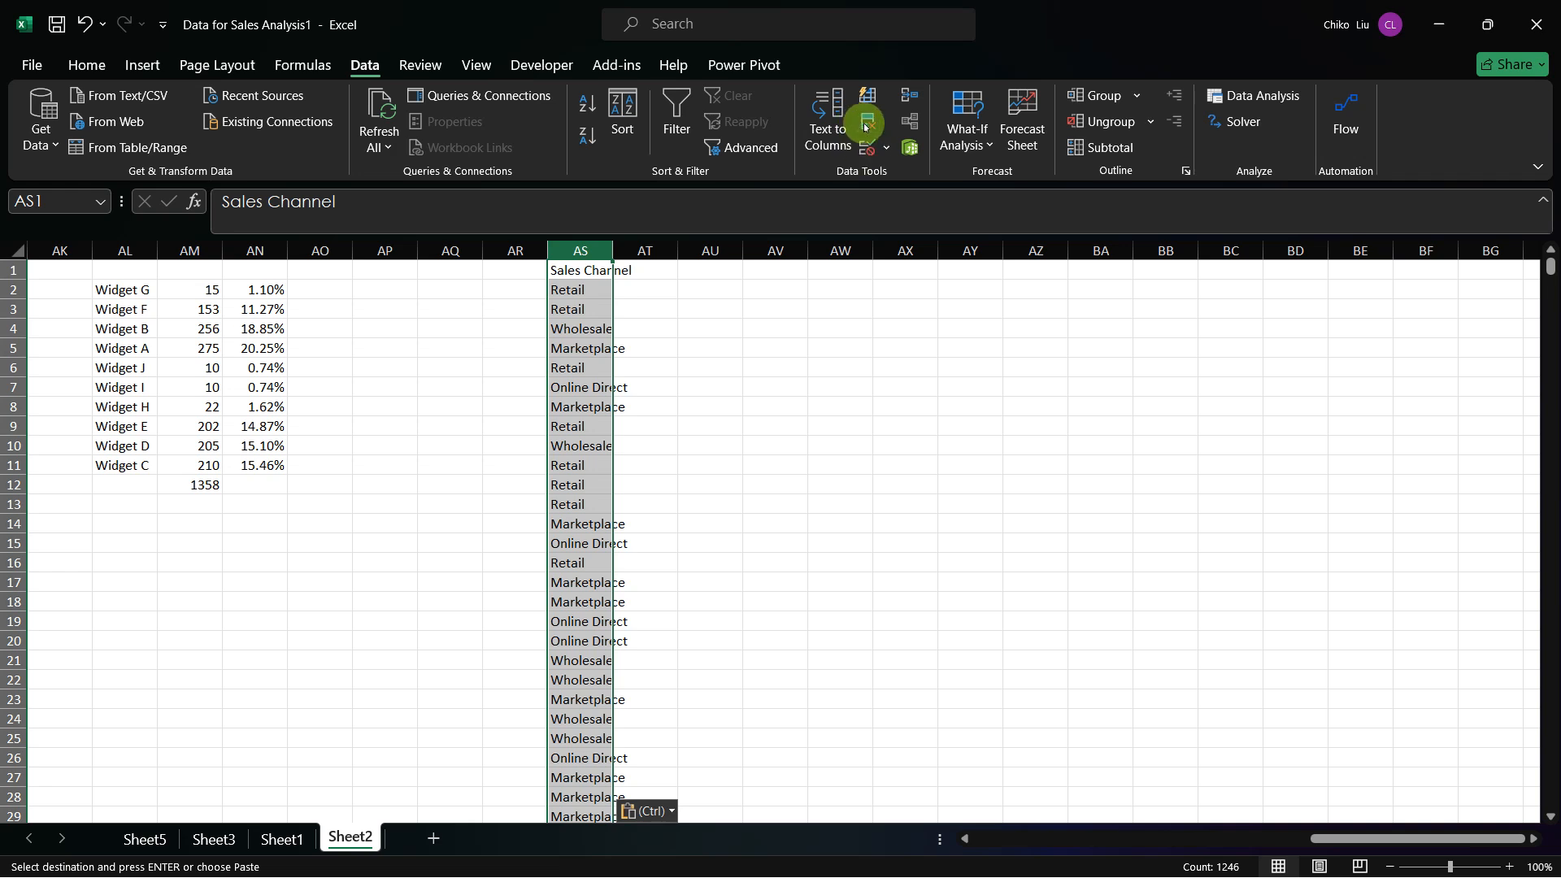
{"action": "key", "text": "Escape"}
{"action": "left_click", "coordinate": [865, 131]}
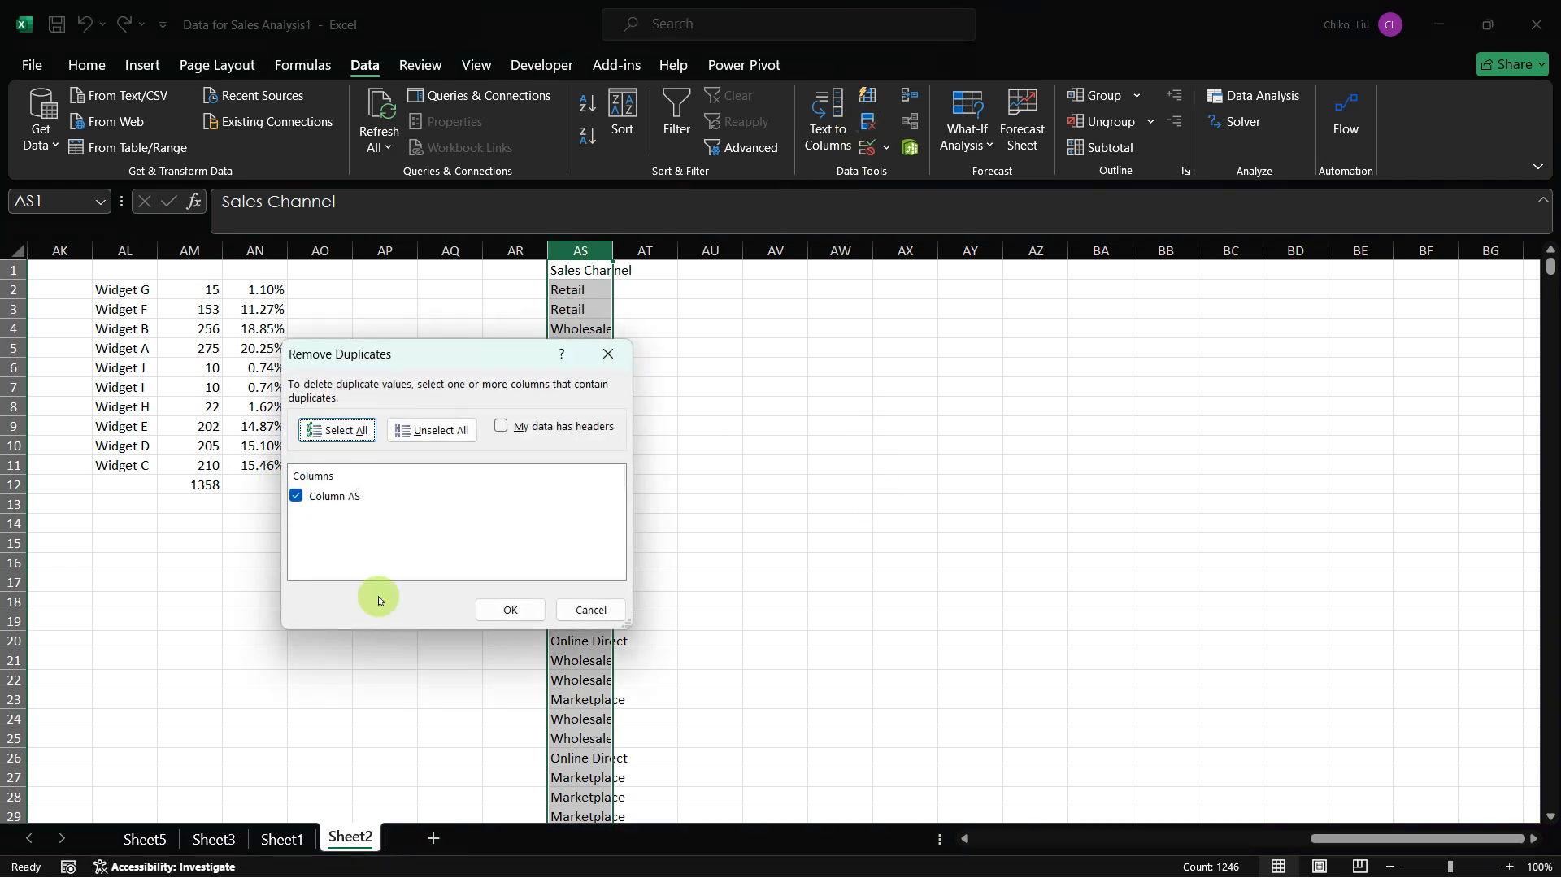
{"action": "left_click", "coordinate": [510, 606]}
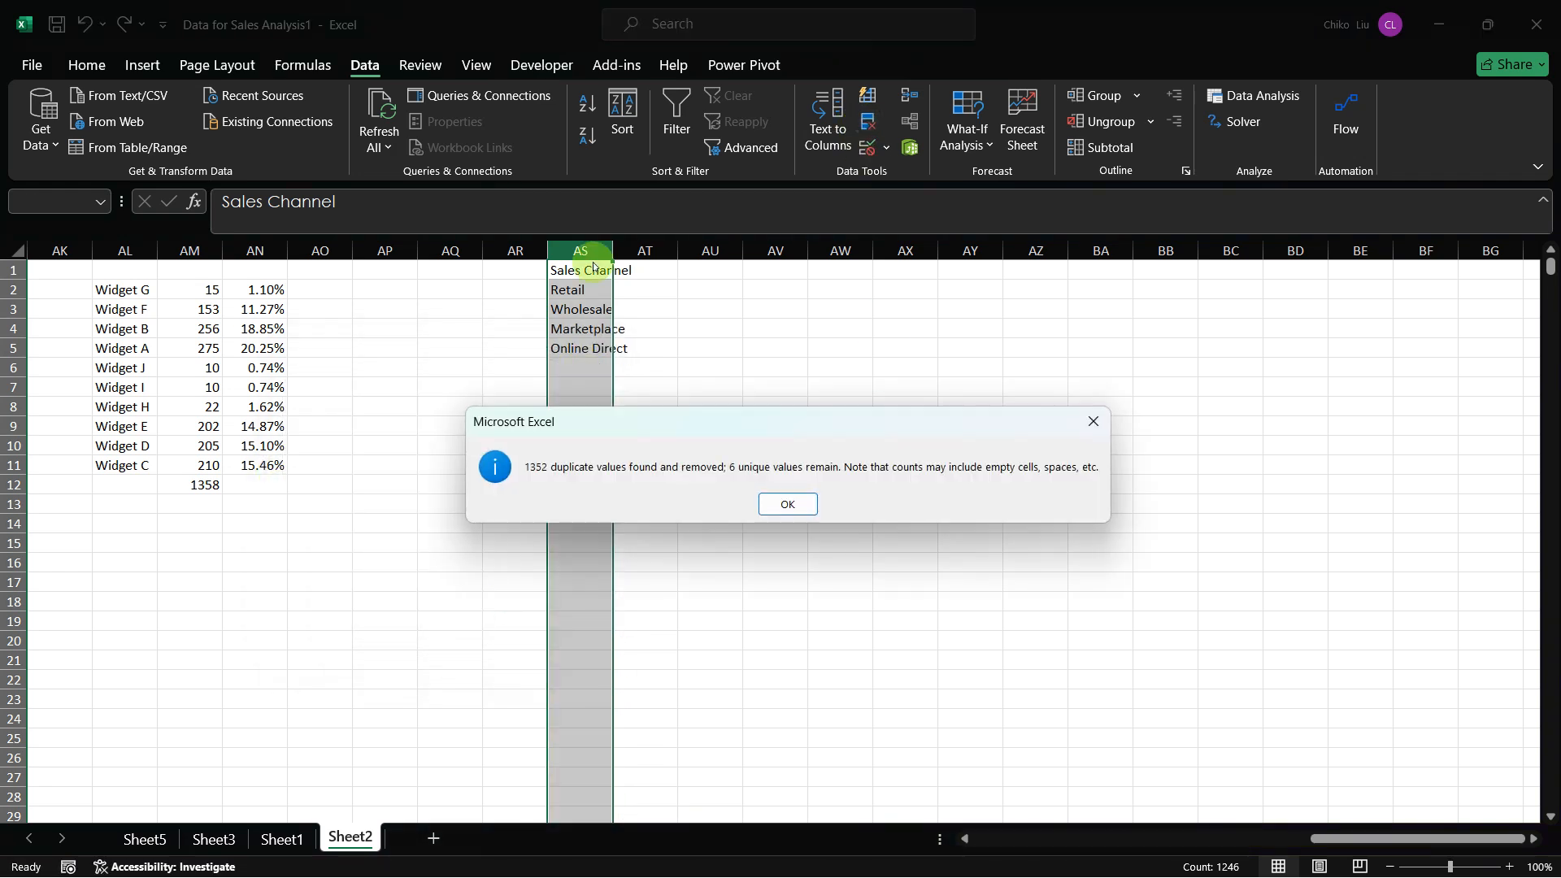
{"action": "left_click", "coordinate": [774, 505]}
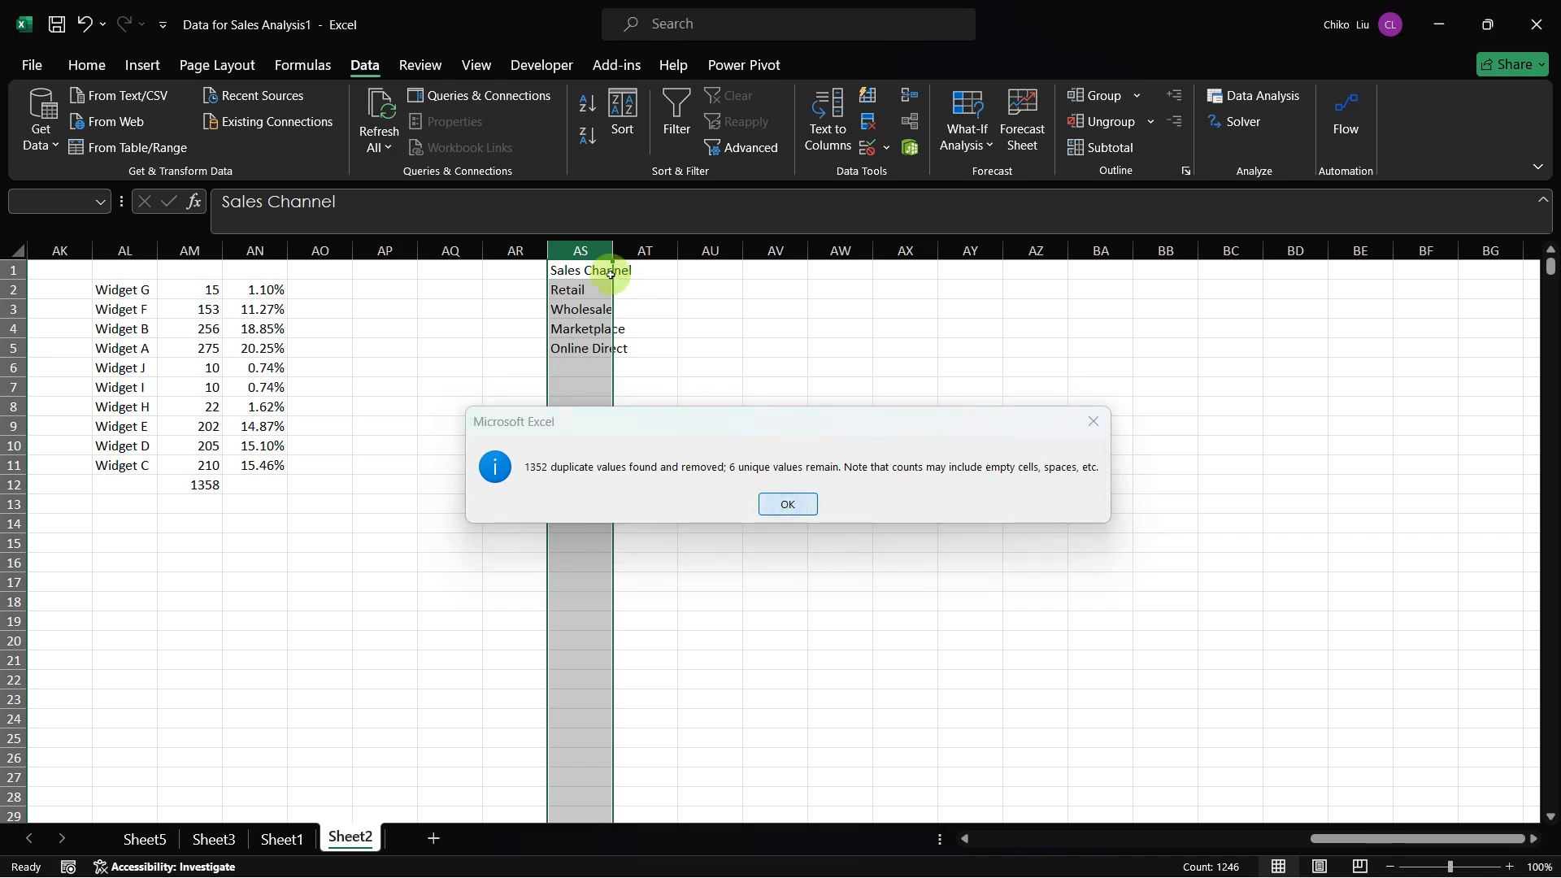
{"action": "double_click", "coordinate": [613, 249]}
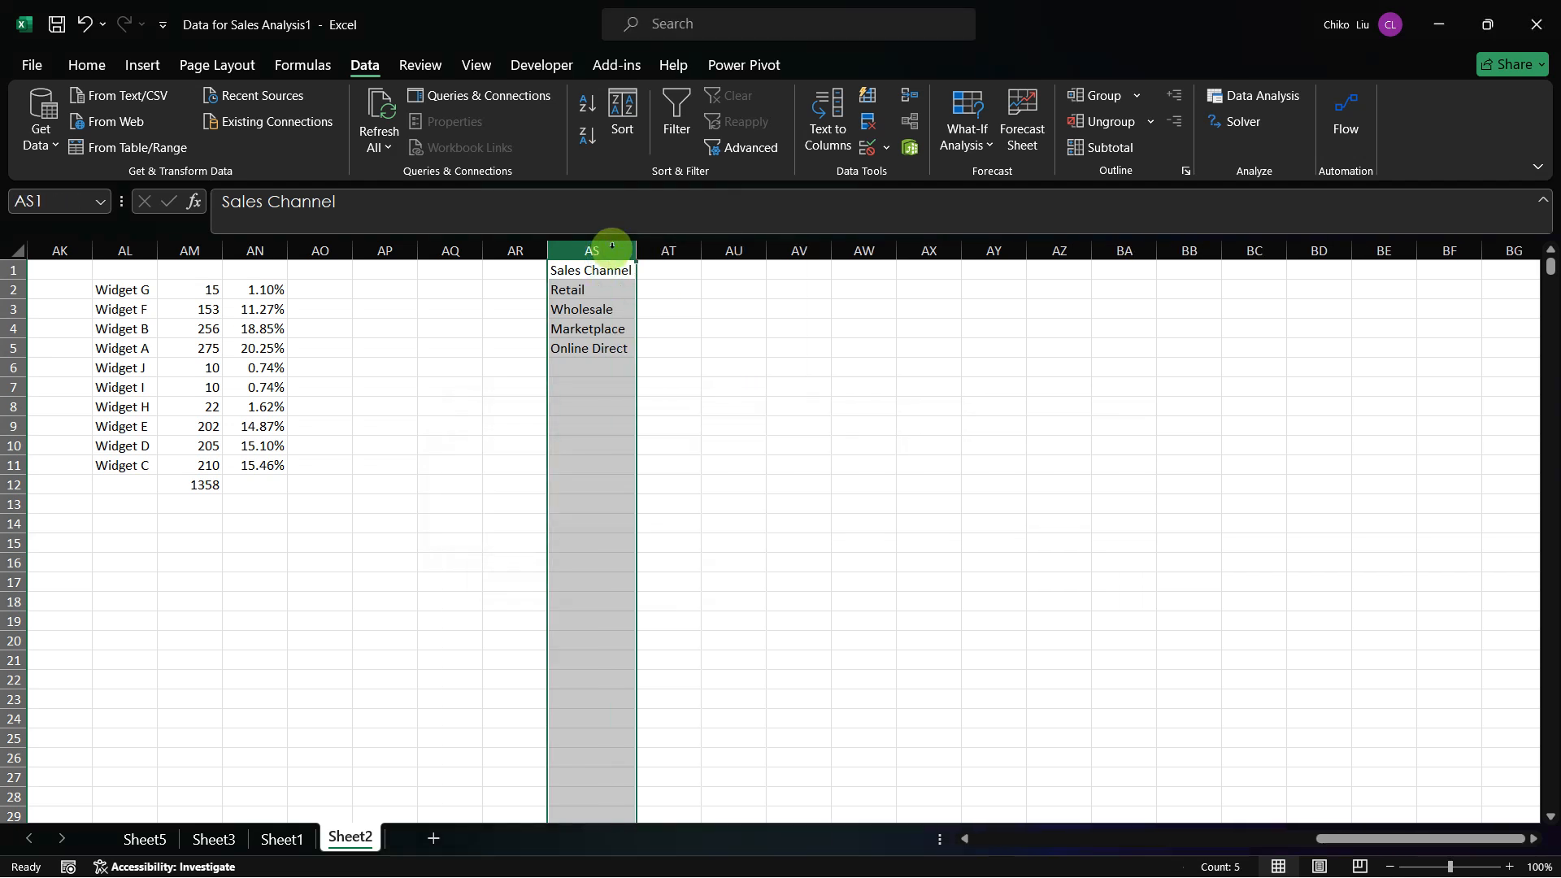
- Copy the channel names Online, Offline, Wholesale and Direct from Table 8a in the PDF and paste them into Sheet2 from AV1
{"action": "key", "text": "alt+Tab"}
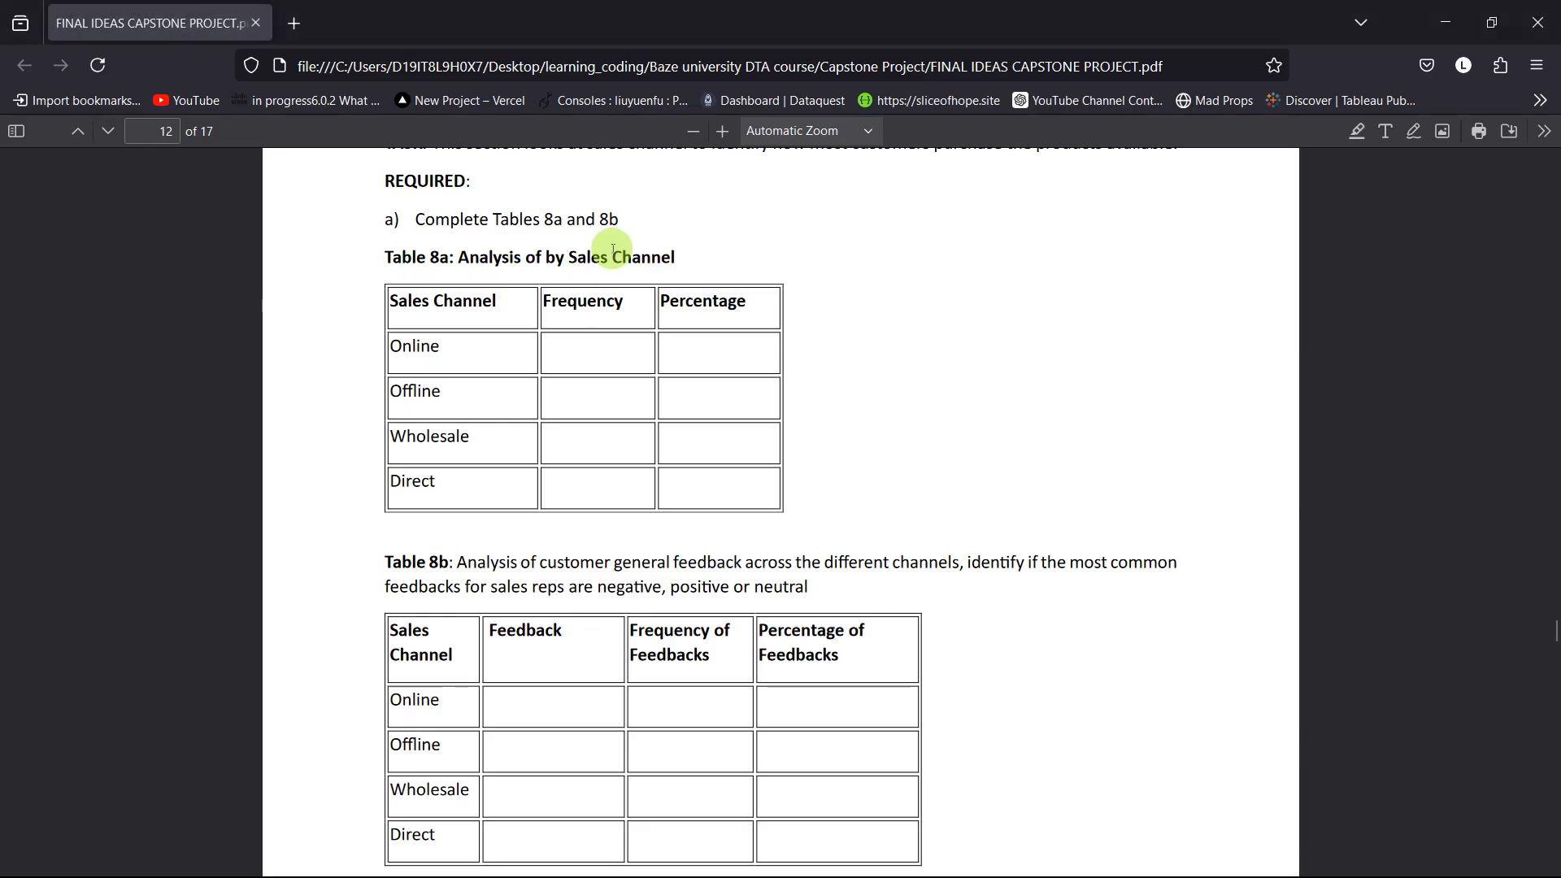
{"action": "key", "text": "alt+Tab"}
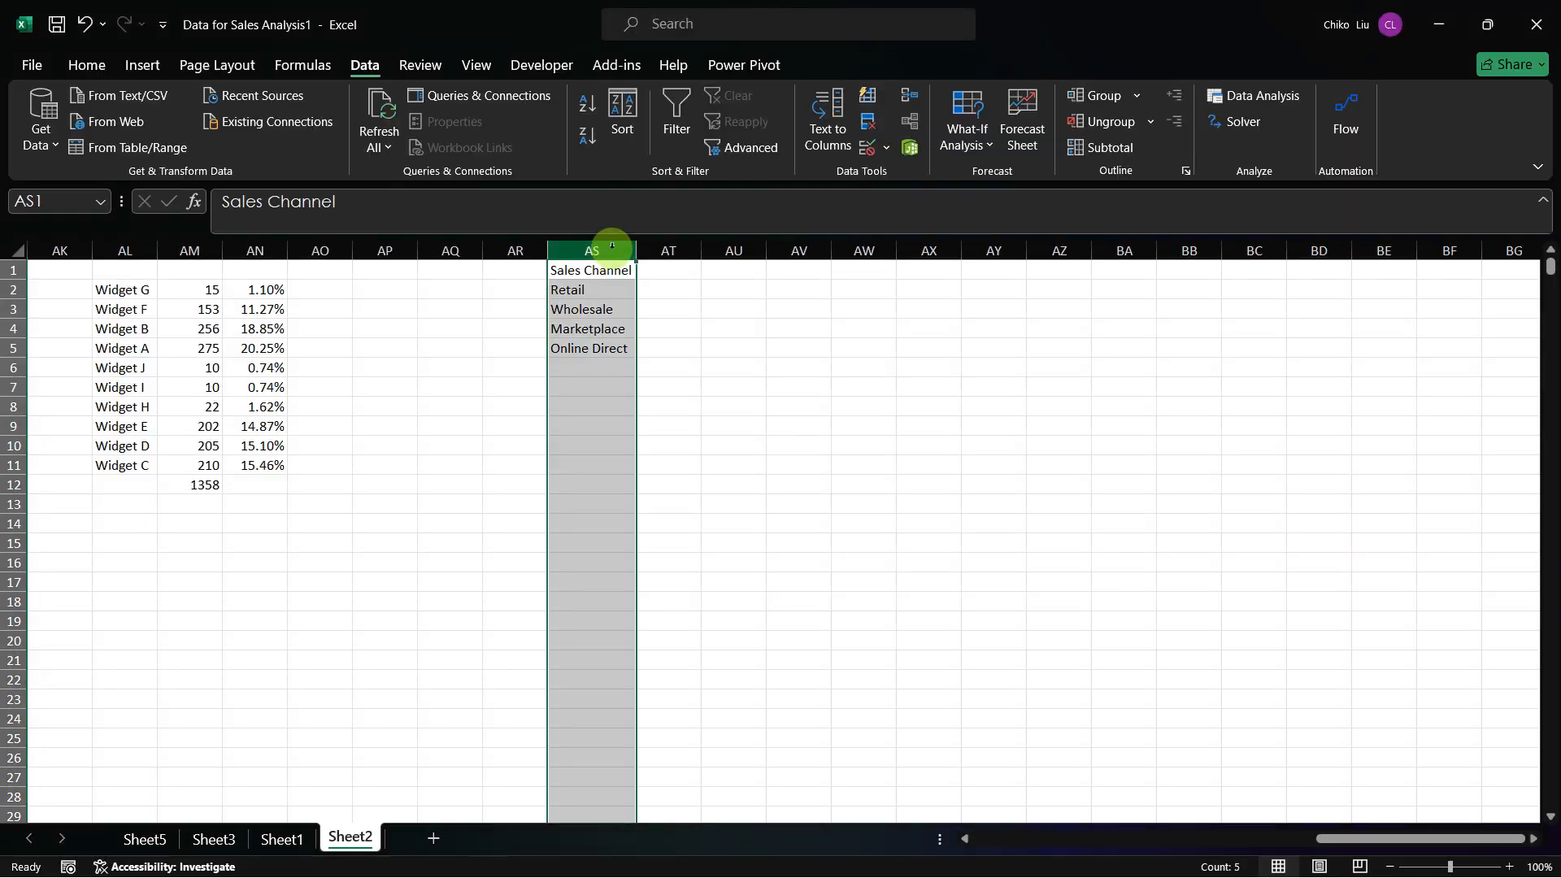
{"action": "key", "text": "alt+Tab"}
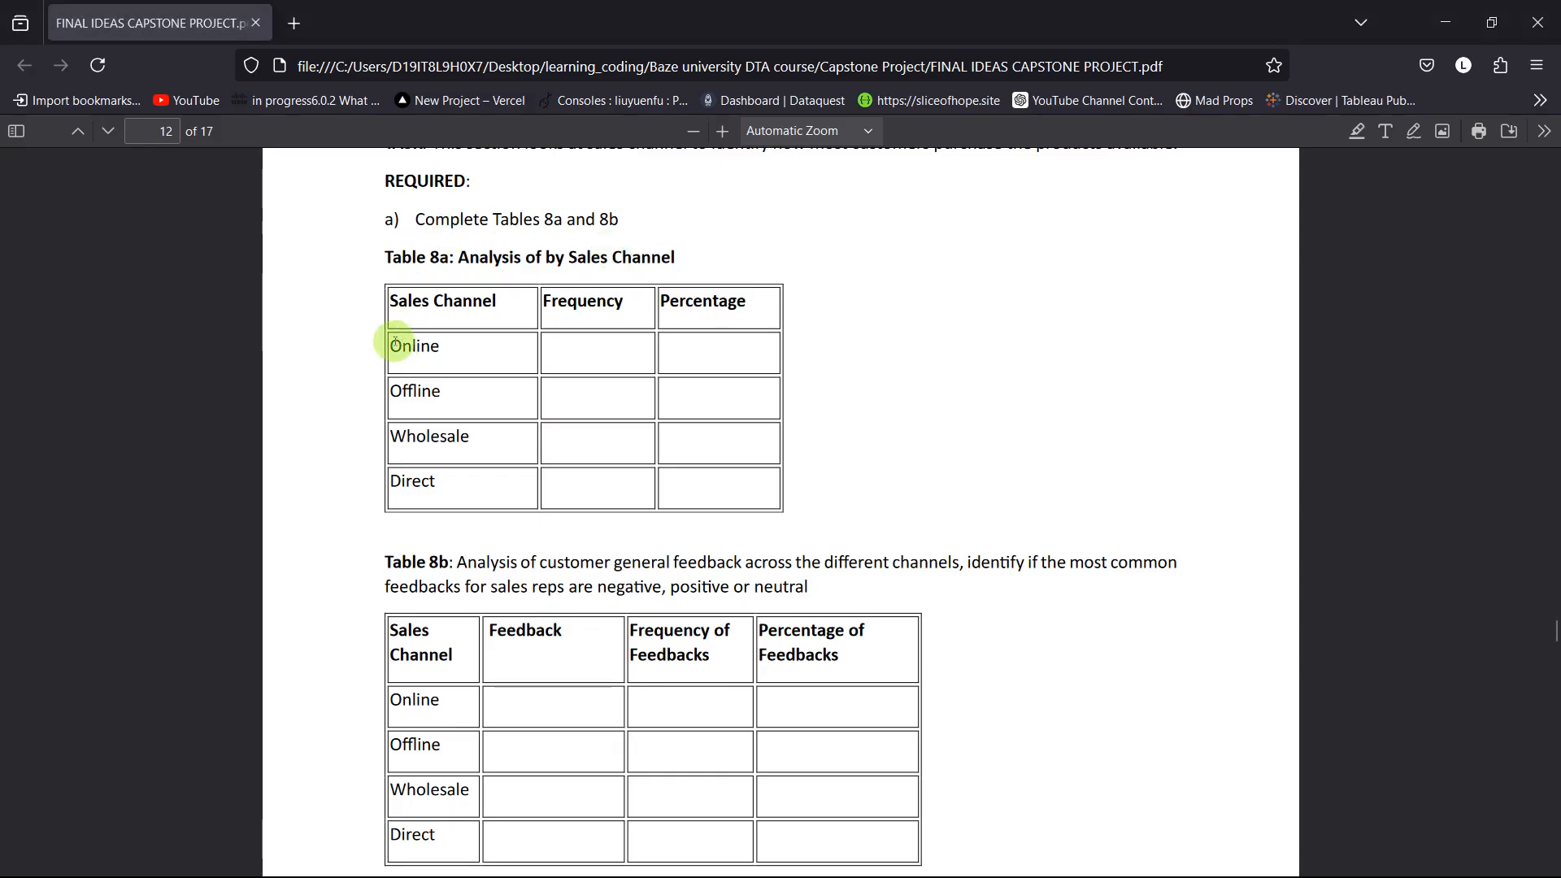
{"action": "left_click_drag", "start_coordinate": [396, 344], "coordinate": [436, 484]}
{"action": "key", "text": "super+c"}
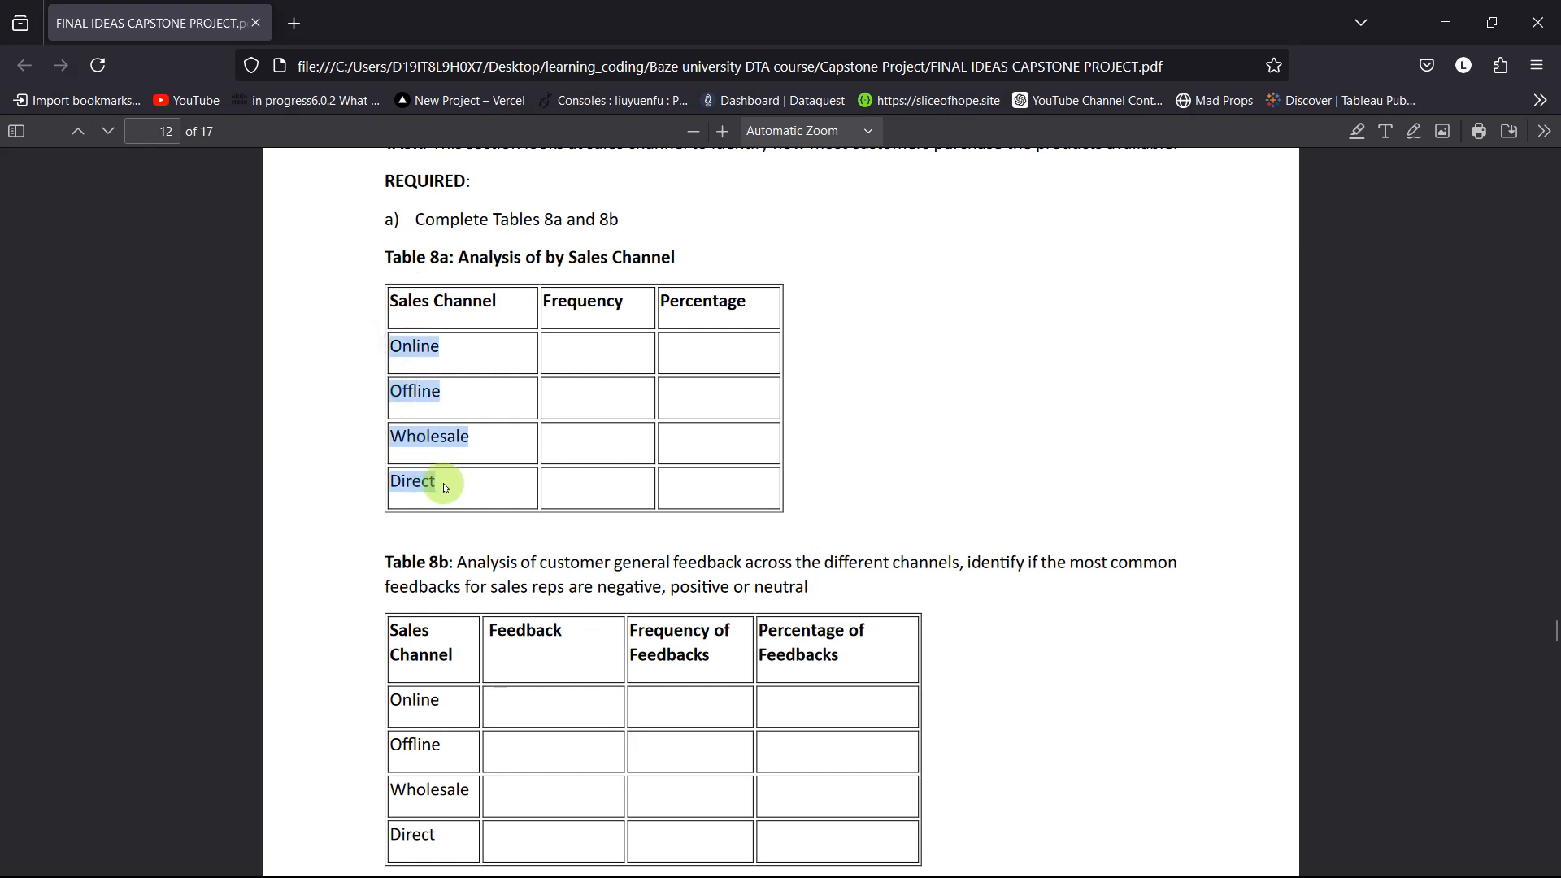
{"action": "key", "text": "alt+Tab"}
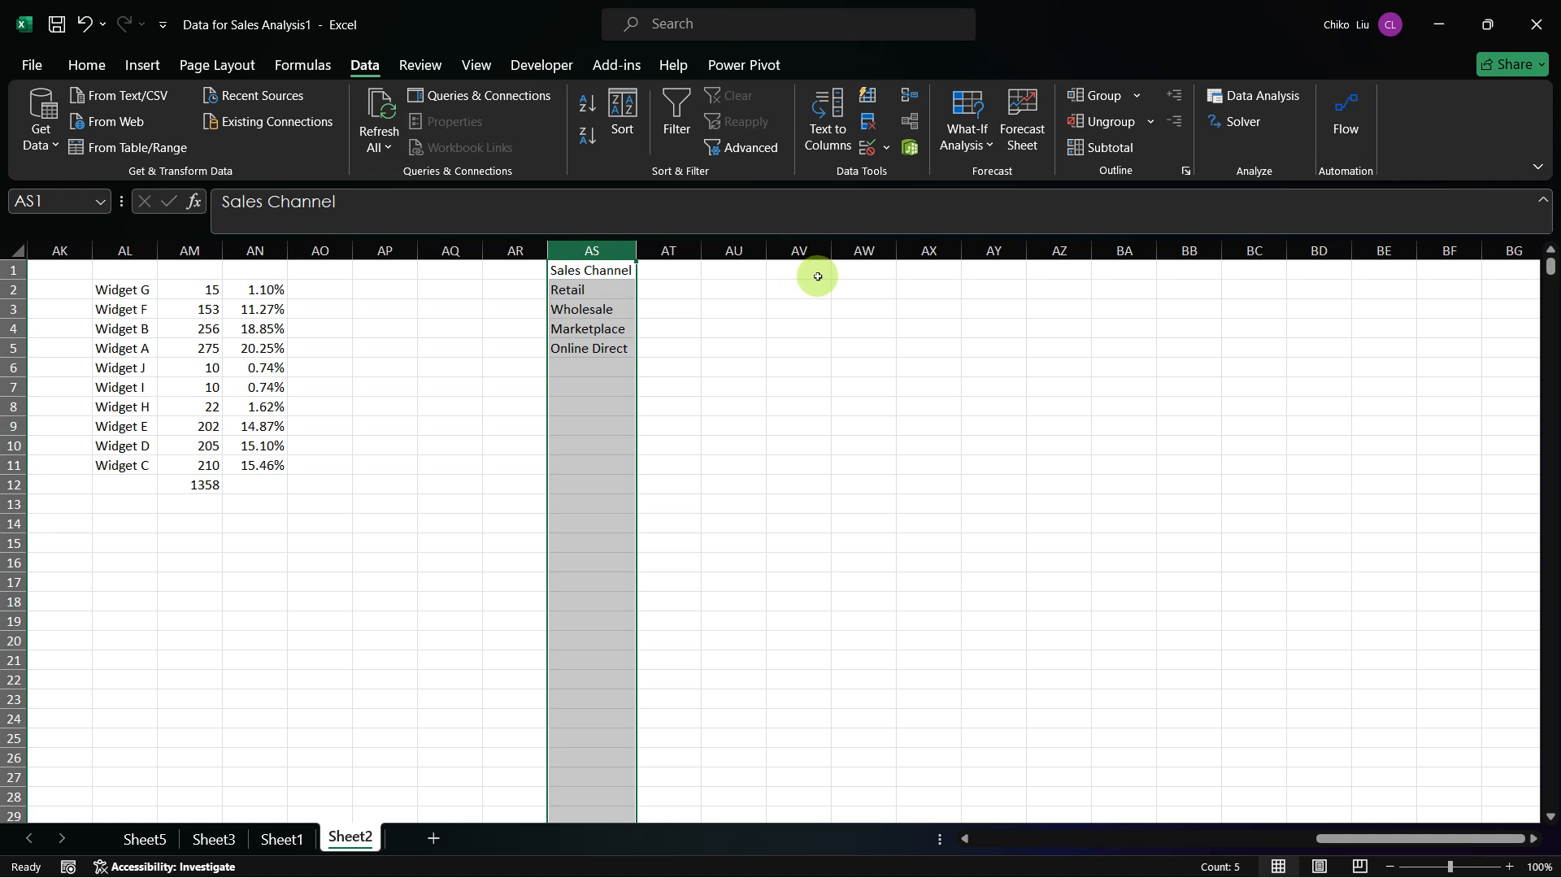
{"action": "left_click", "coordinate": [819, 270]}
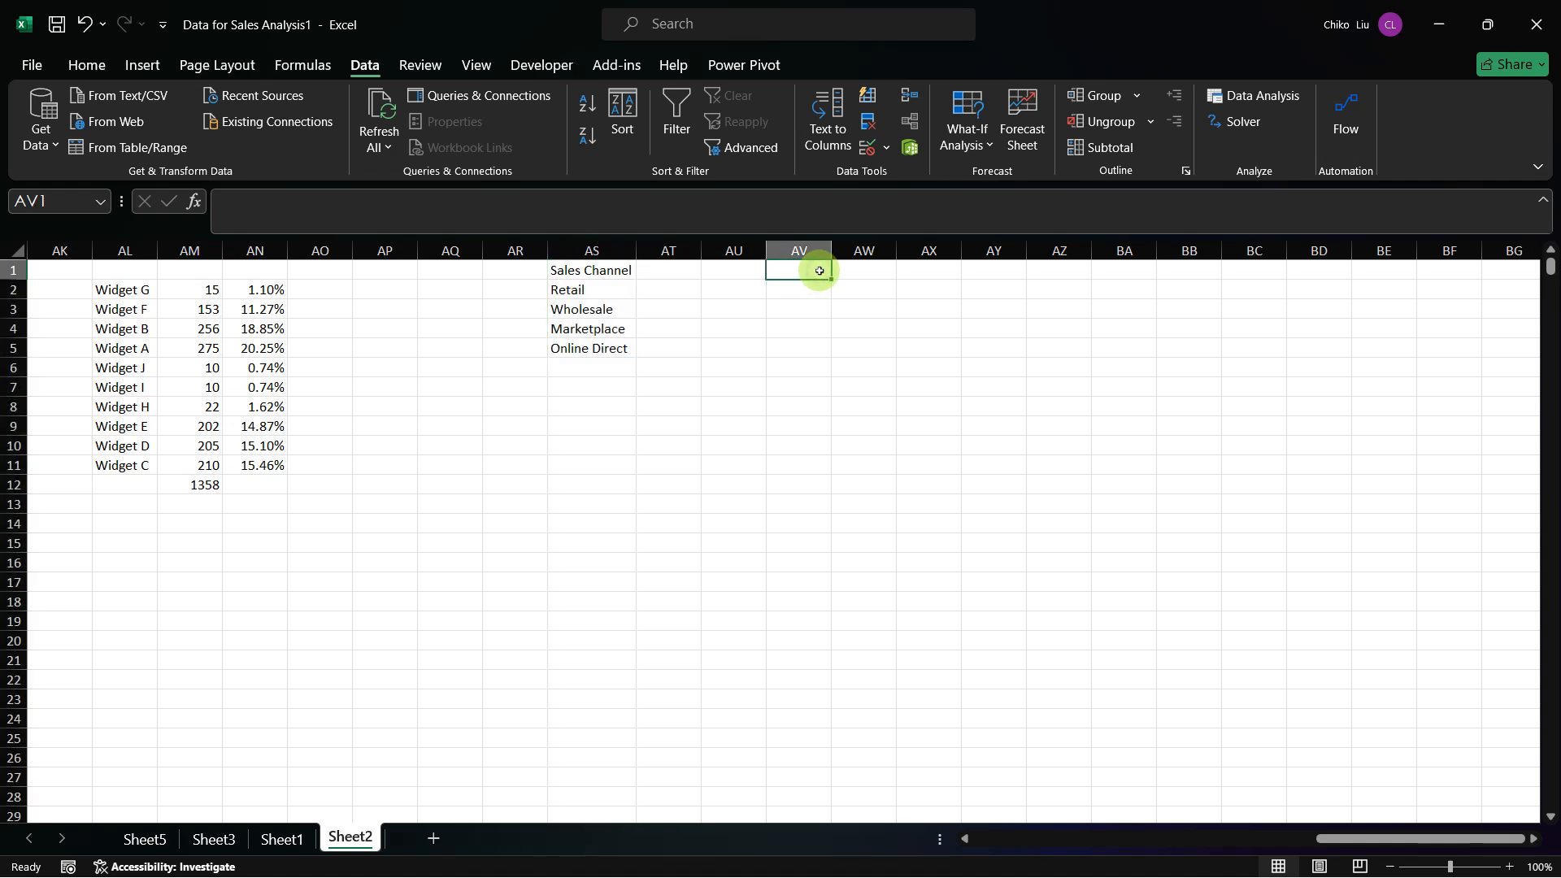
{"action": "right_click", "coordinate": [819, 271]}
{"action": "left_click", "coordinate": [868, 394]}
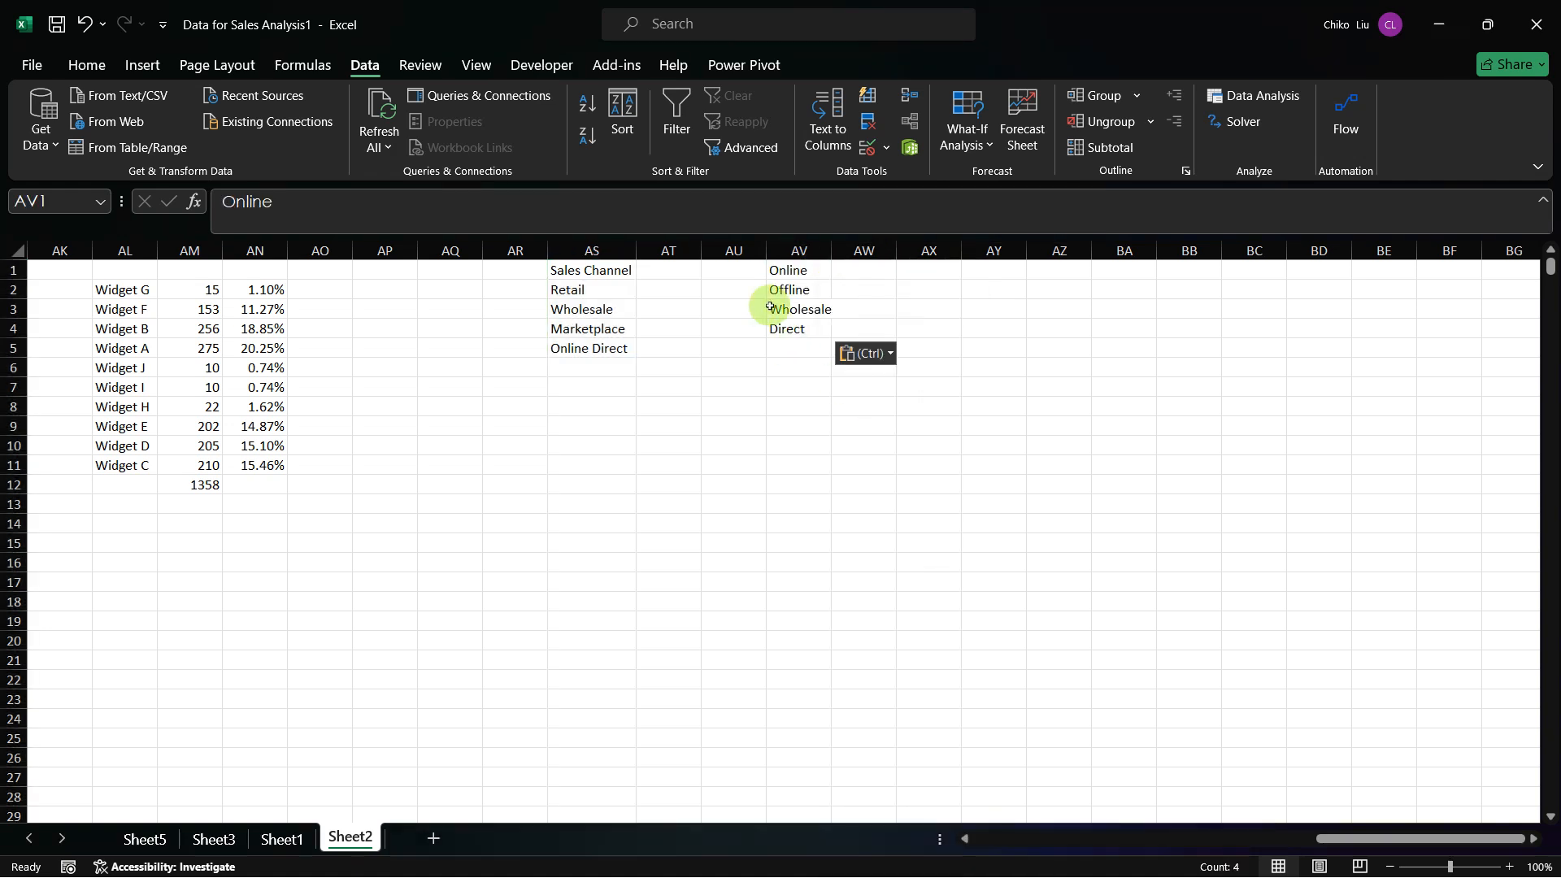
- Map Online Direct to Online in AT5 and Wholesale to Wholesale in AT3
{"action": "left_click", "coordinate": [678, 349]}
{"action": "type", "text": "Online"}
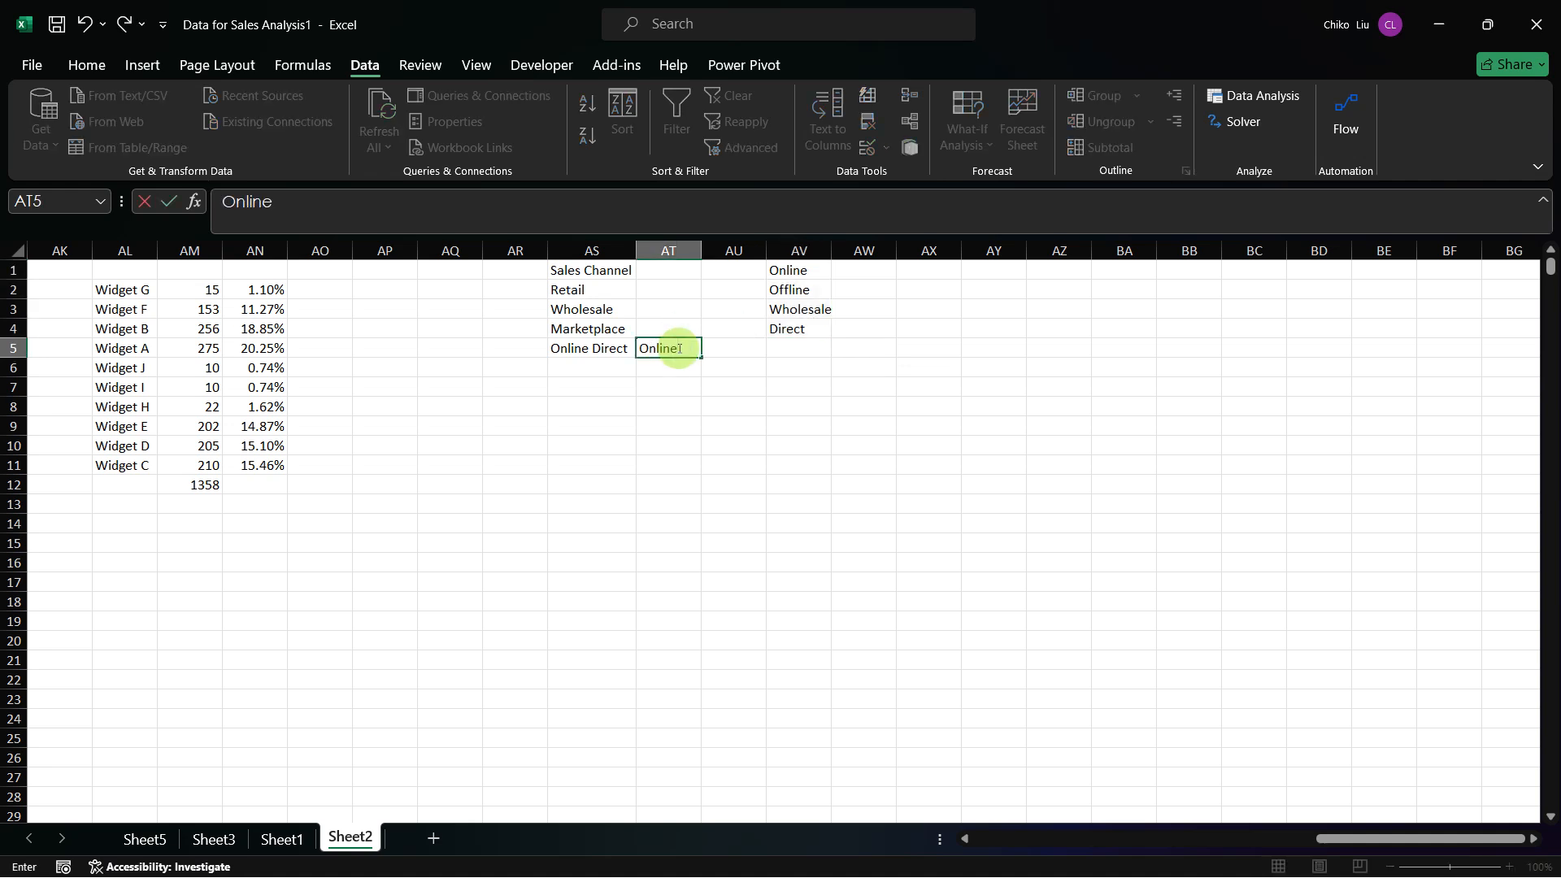
{"action": "key", "text": "ctrl+Return"}
{"action": "key", "text": "Up"}
{"action": "key", "text": "Up"}
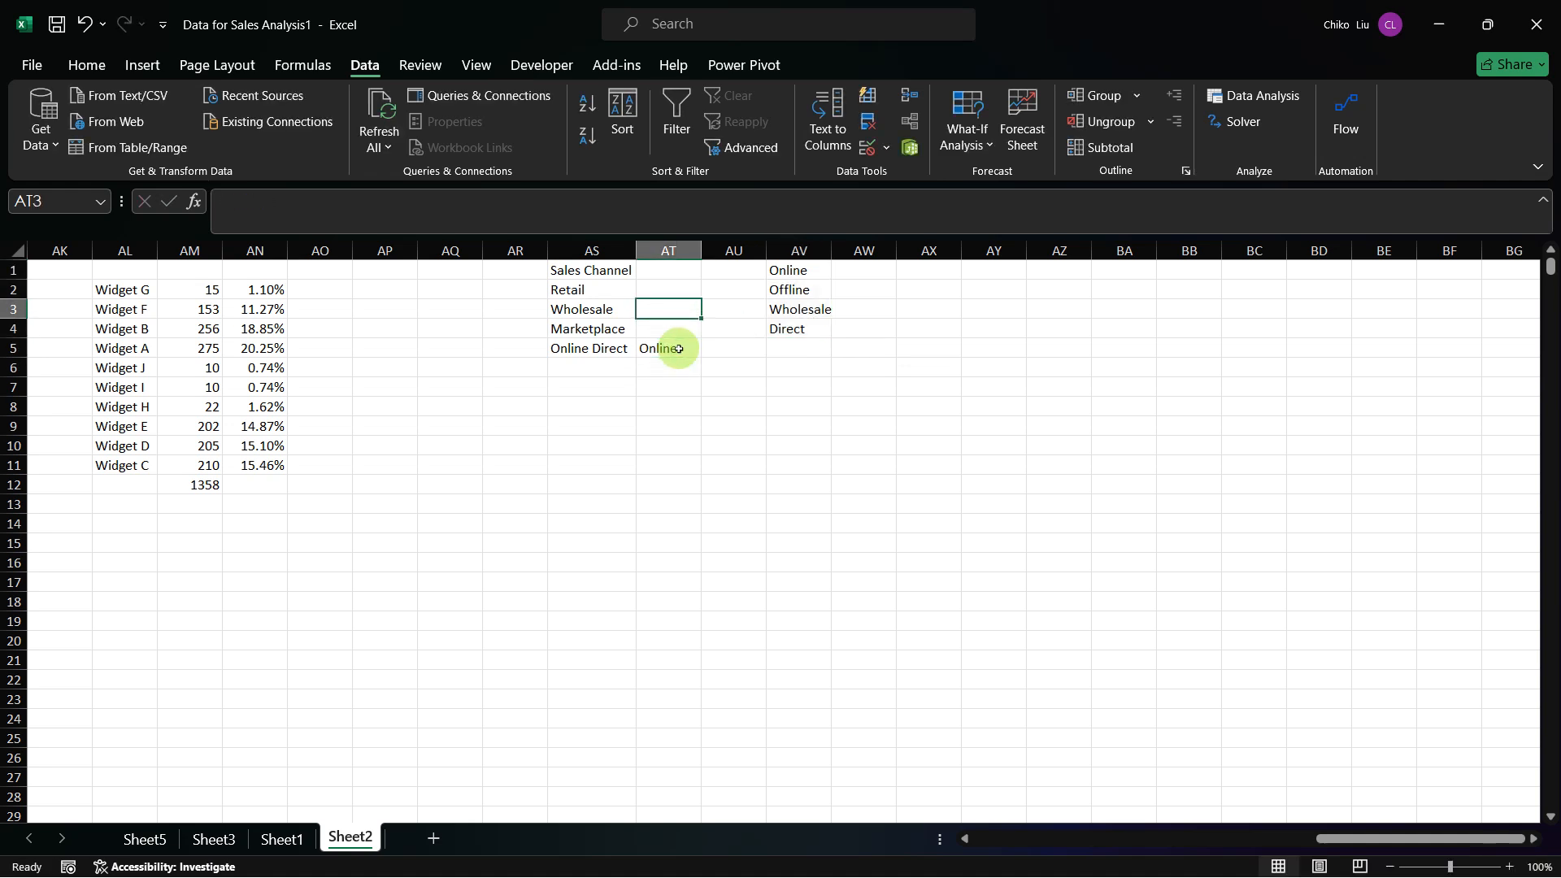
{"action": "type", "text": "Whol"}
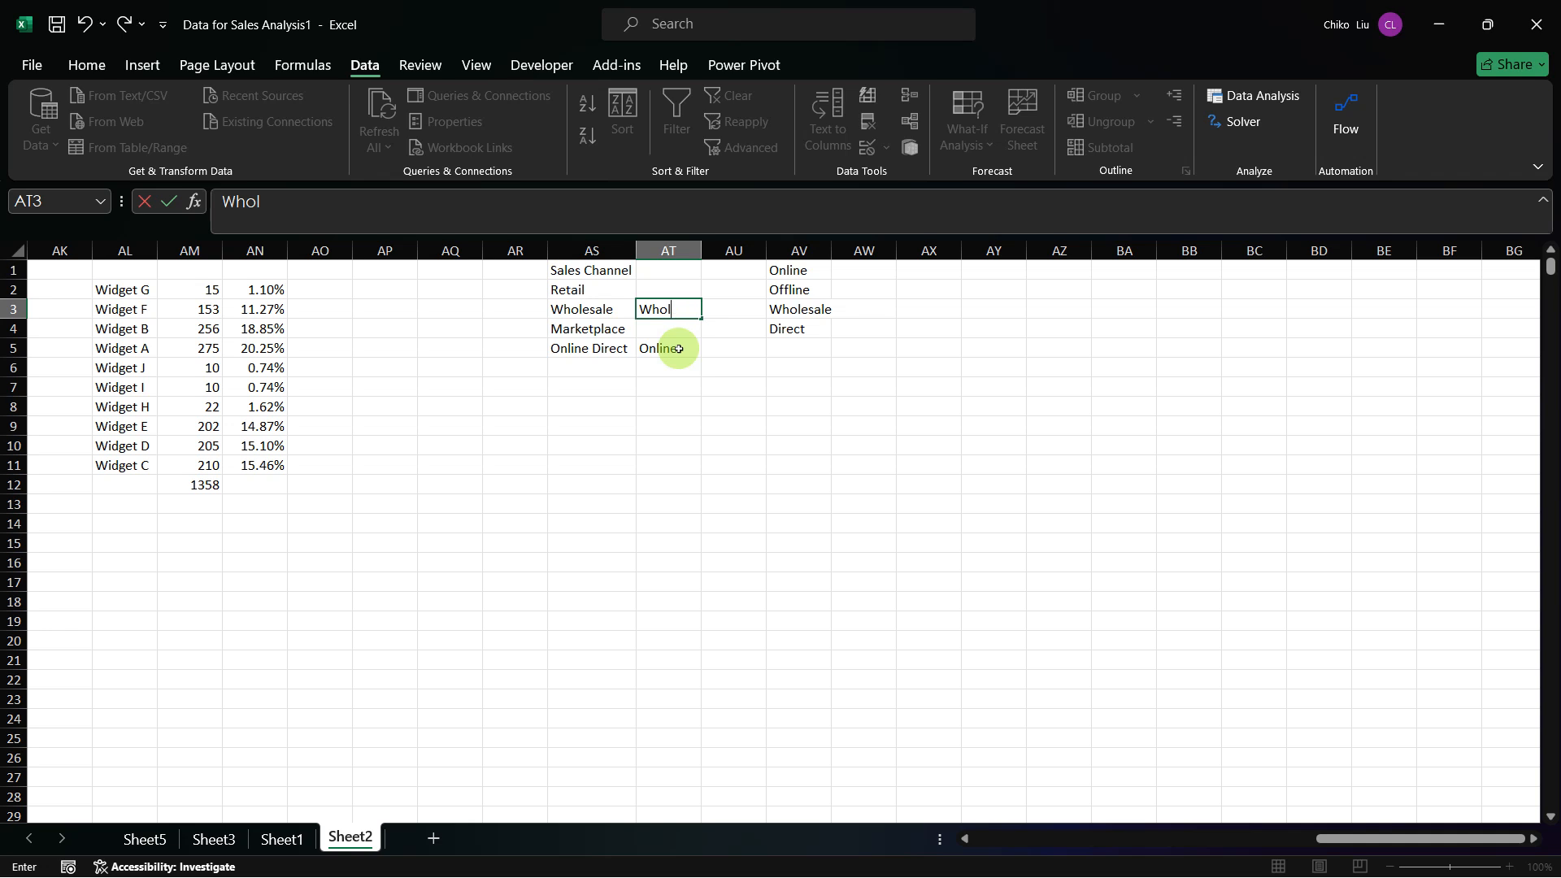
{"action": "type", "text": "eesale"}
{"action": "key", "text": "Return"}
- Map Marketplace to offline in AT4 and Retail to direct in AT2
{"action": "type", "text": "offl"}
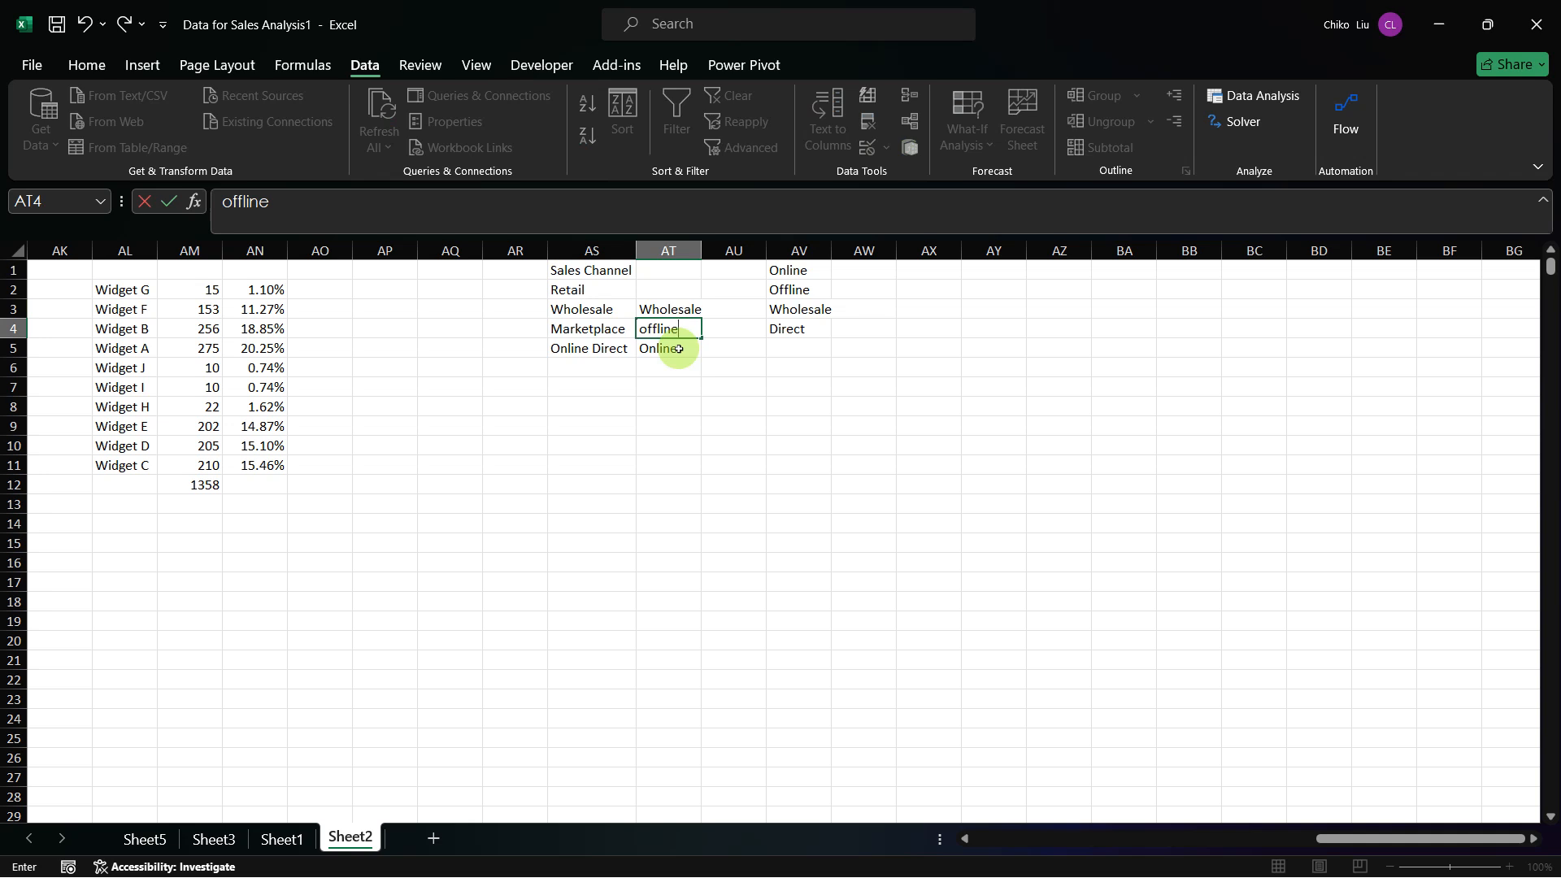
{"action": "key", "text": "Up"}
{"action": "key", "text": "Up"}
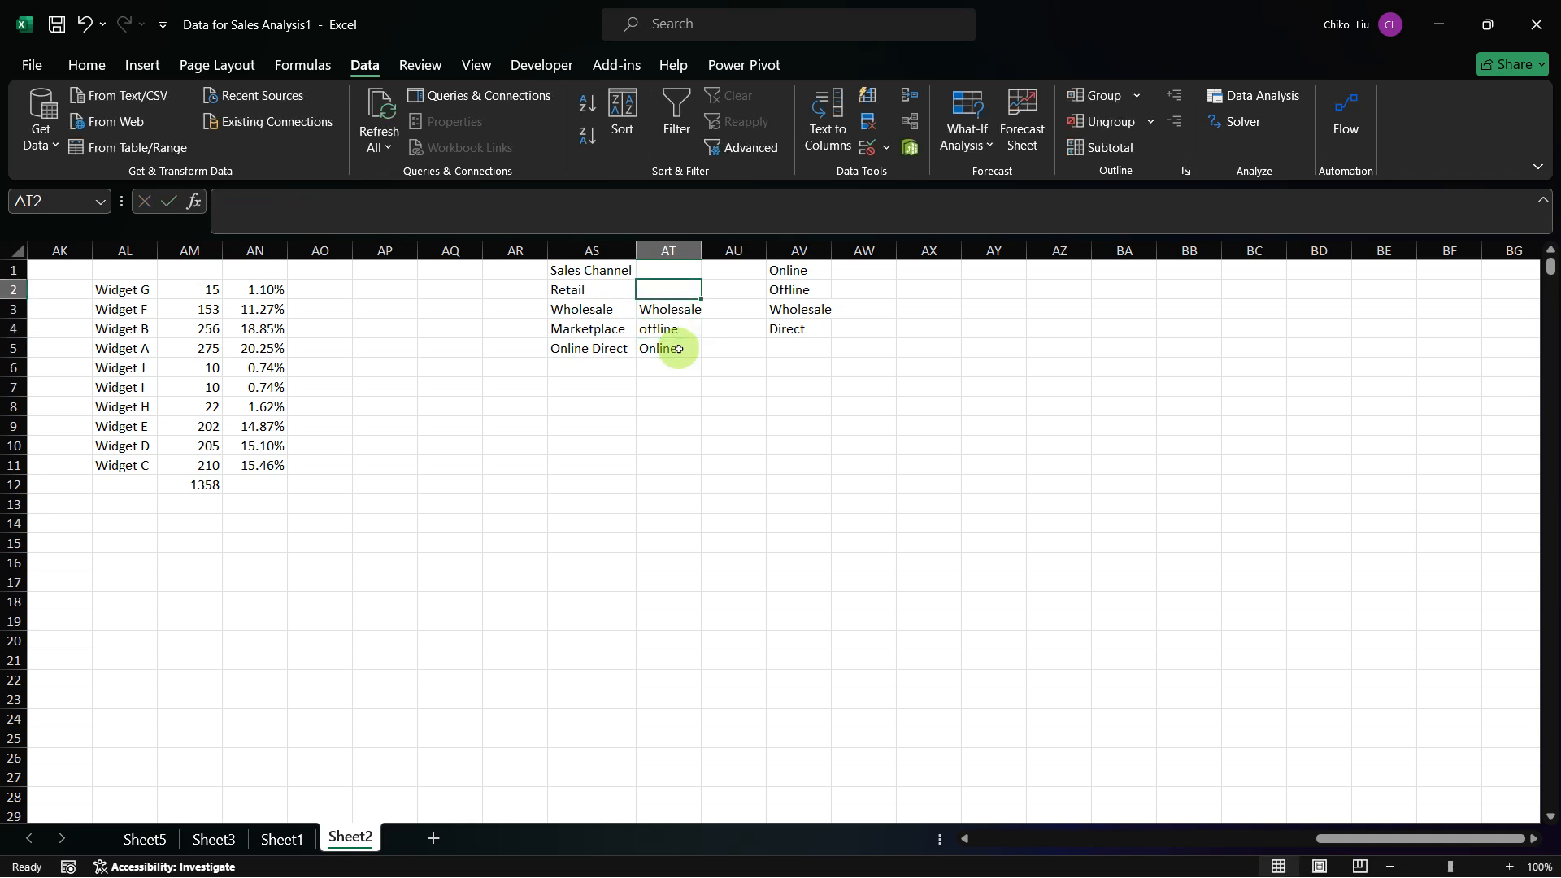
{"action": "type", "text": "D"}
{"action": "key", "text": "BackSpace"}
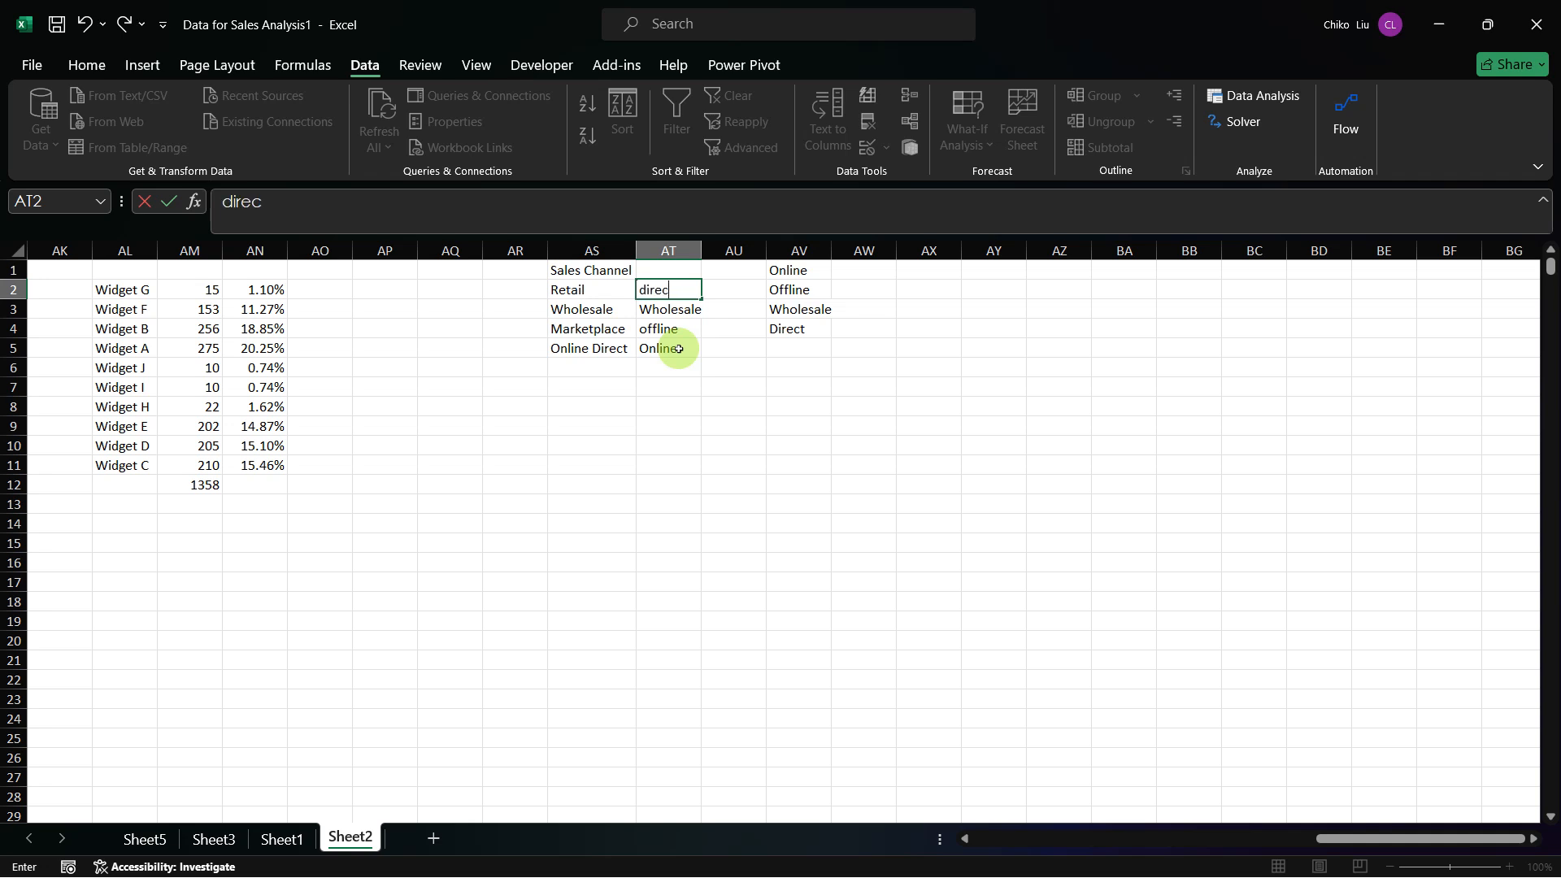
{"action": "key", "text": "Return"}
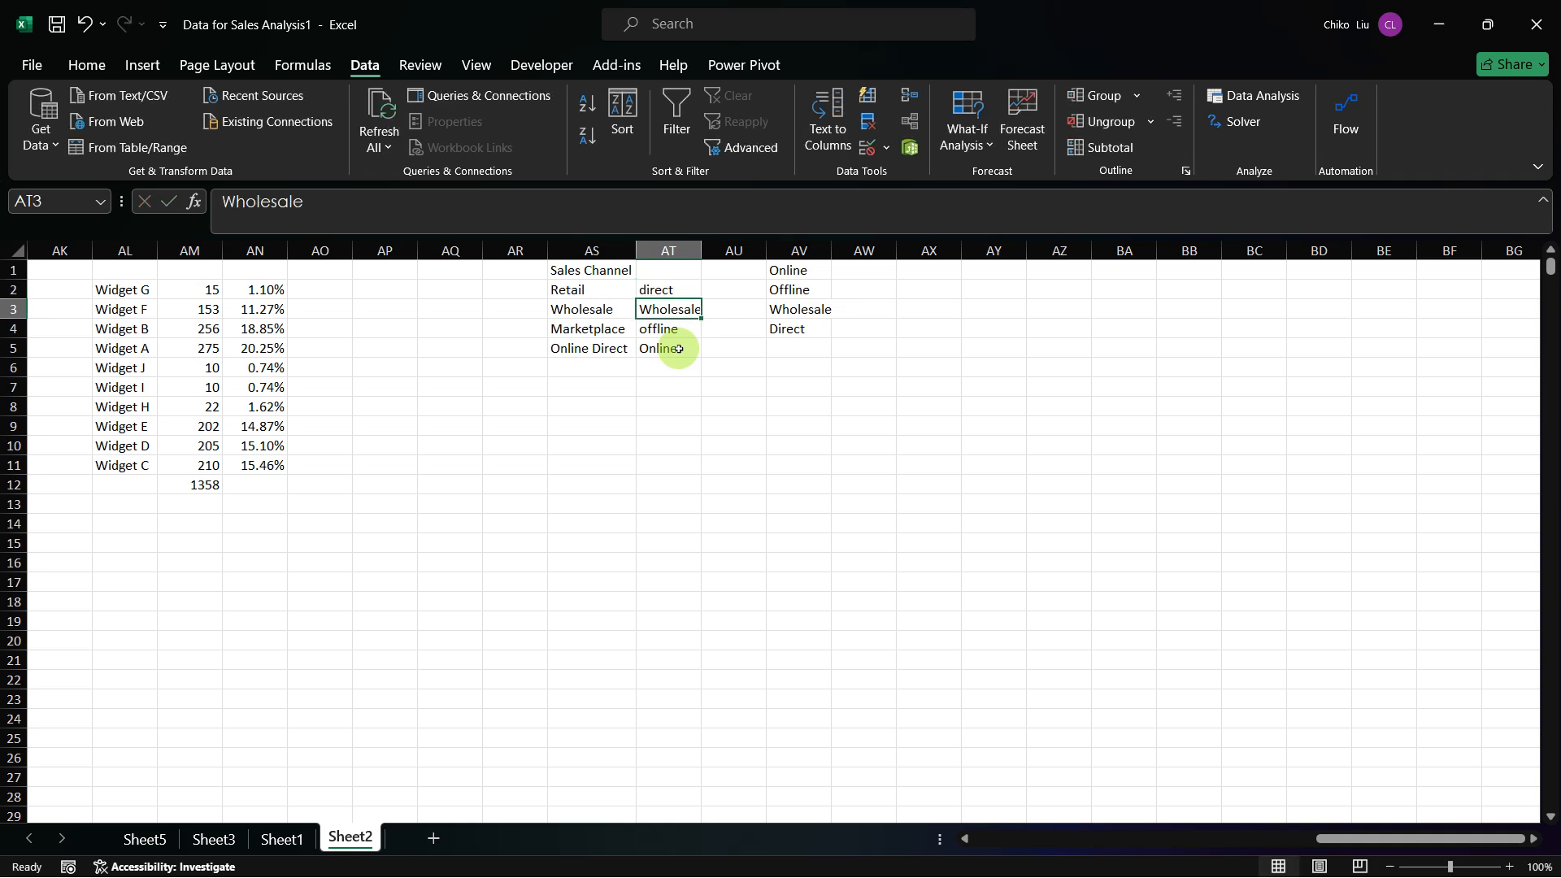
{"action": "key", "text": "Up"}
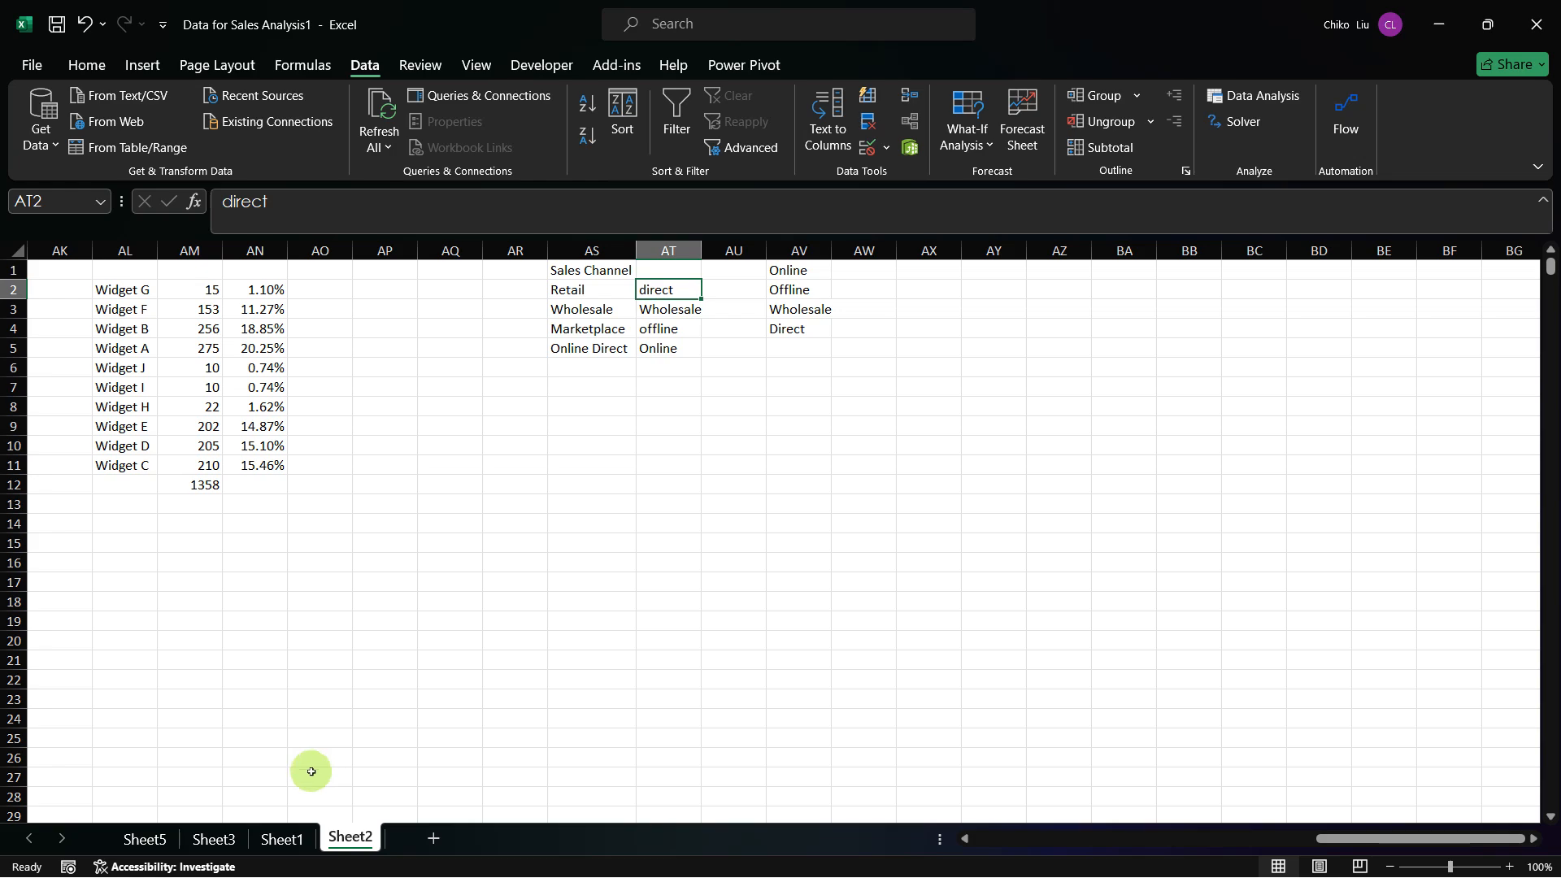
- Insert a blank column on Sheet1 between Sales Channel and Inventory Status
{"action": "left_click", "coordinate": [232, 839]}
{"action": "left_click", "coordinate": [264, 841]}
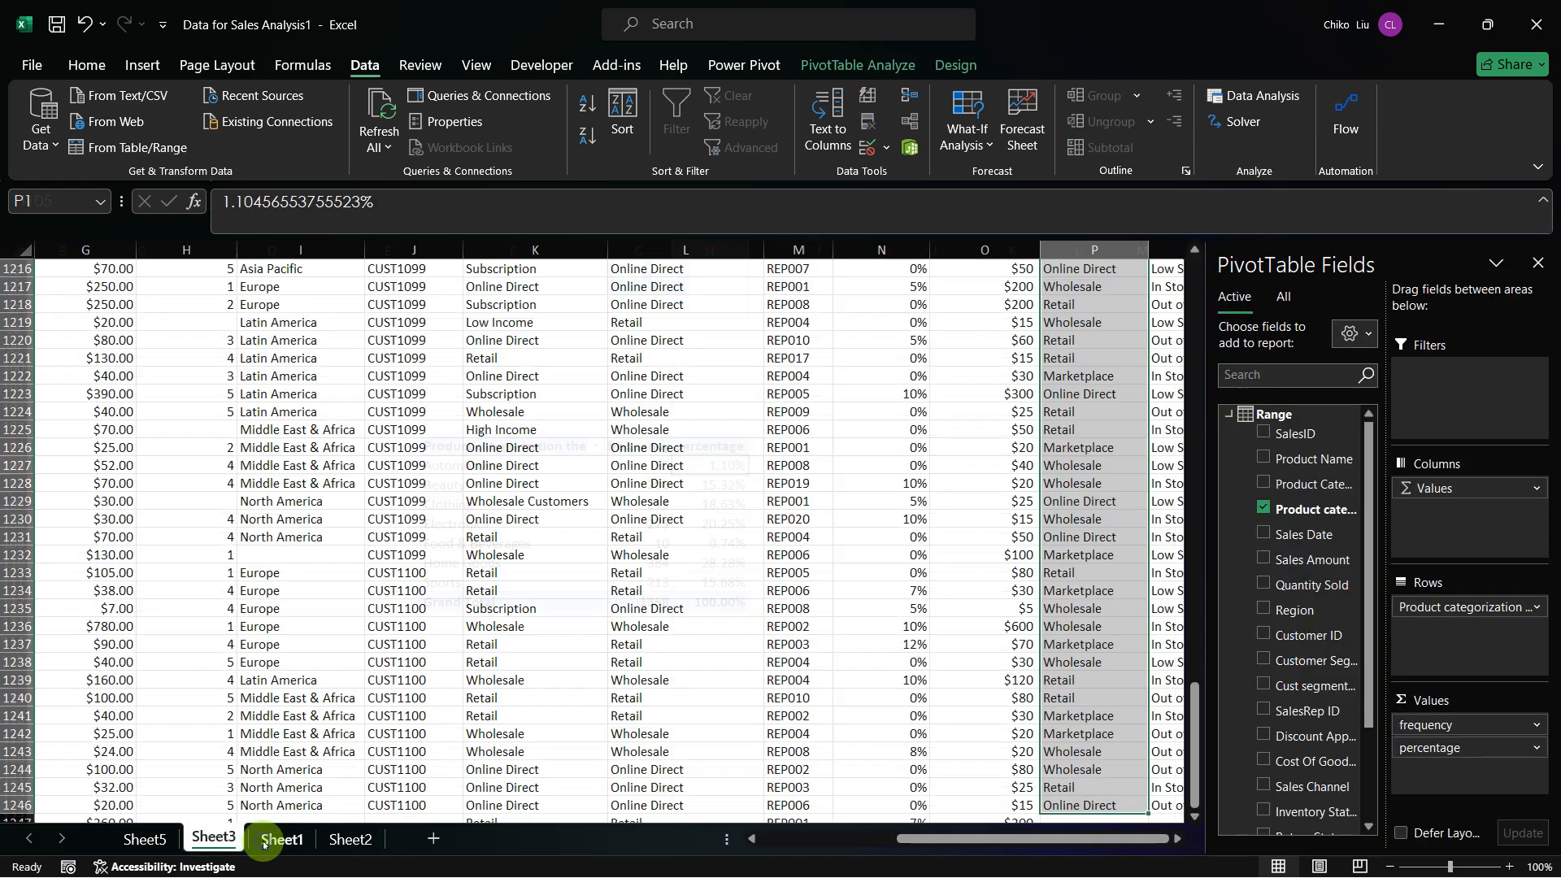
{"action": "scroll", "coordinate": [759, 648], "scroll_direction": "up", "scroll_amount": 18}
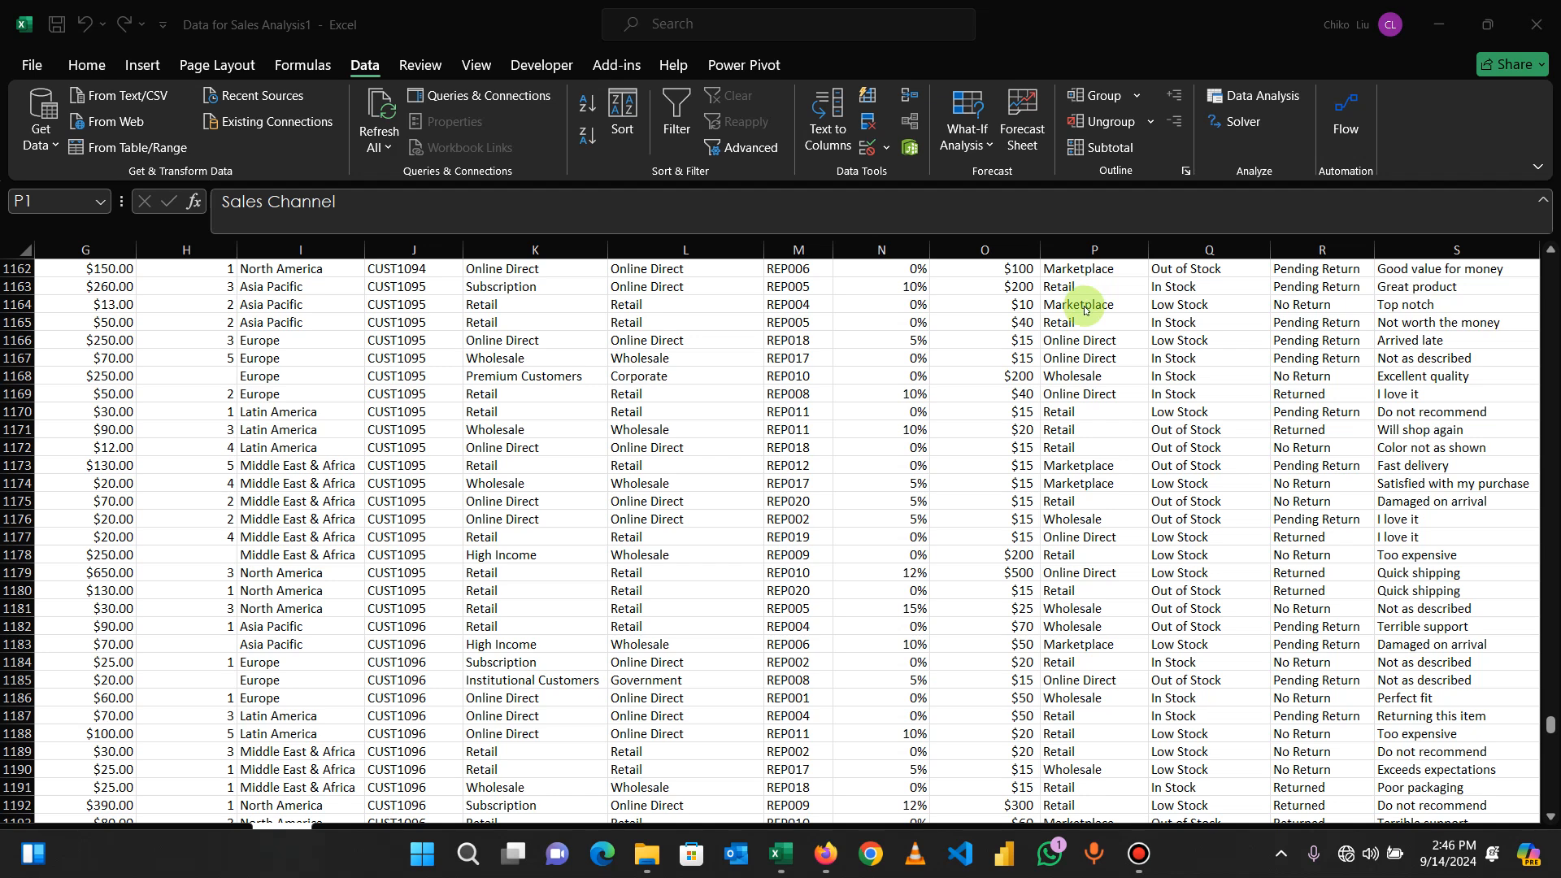
{"action": "key", "text": "ctrl+Up"}
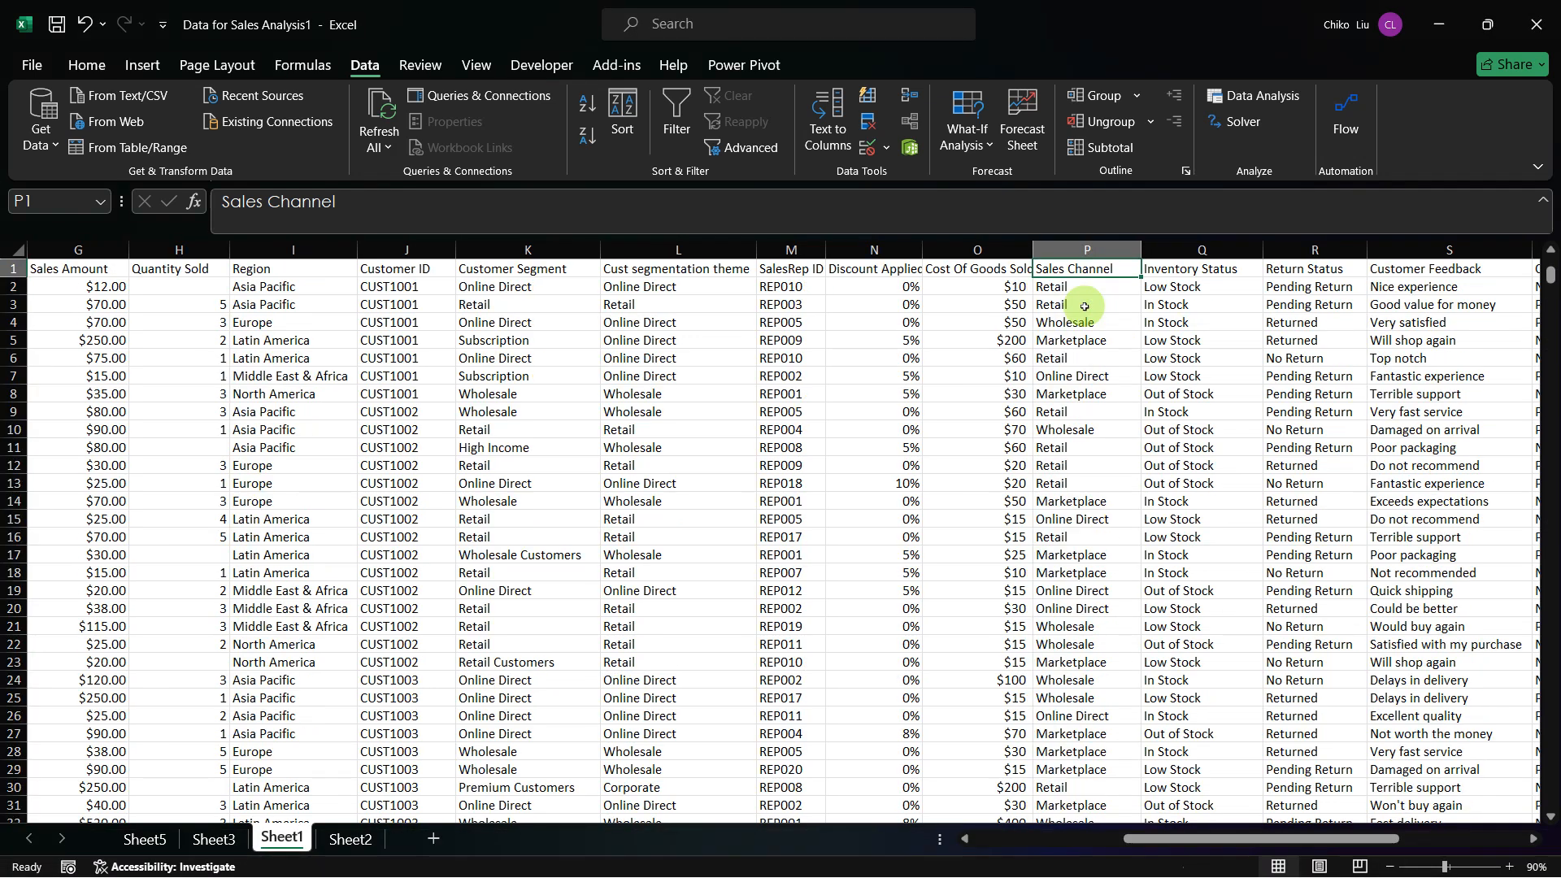
{"action": "left_click", "coordinate": [1169, 252]}
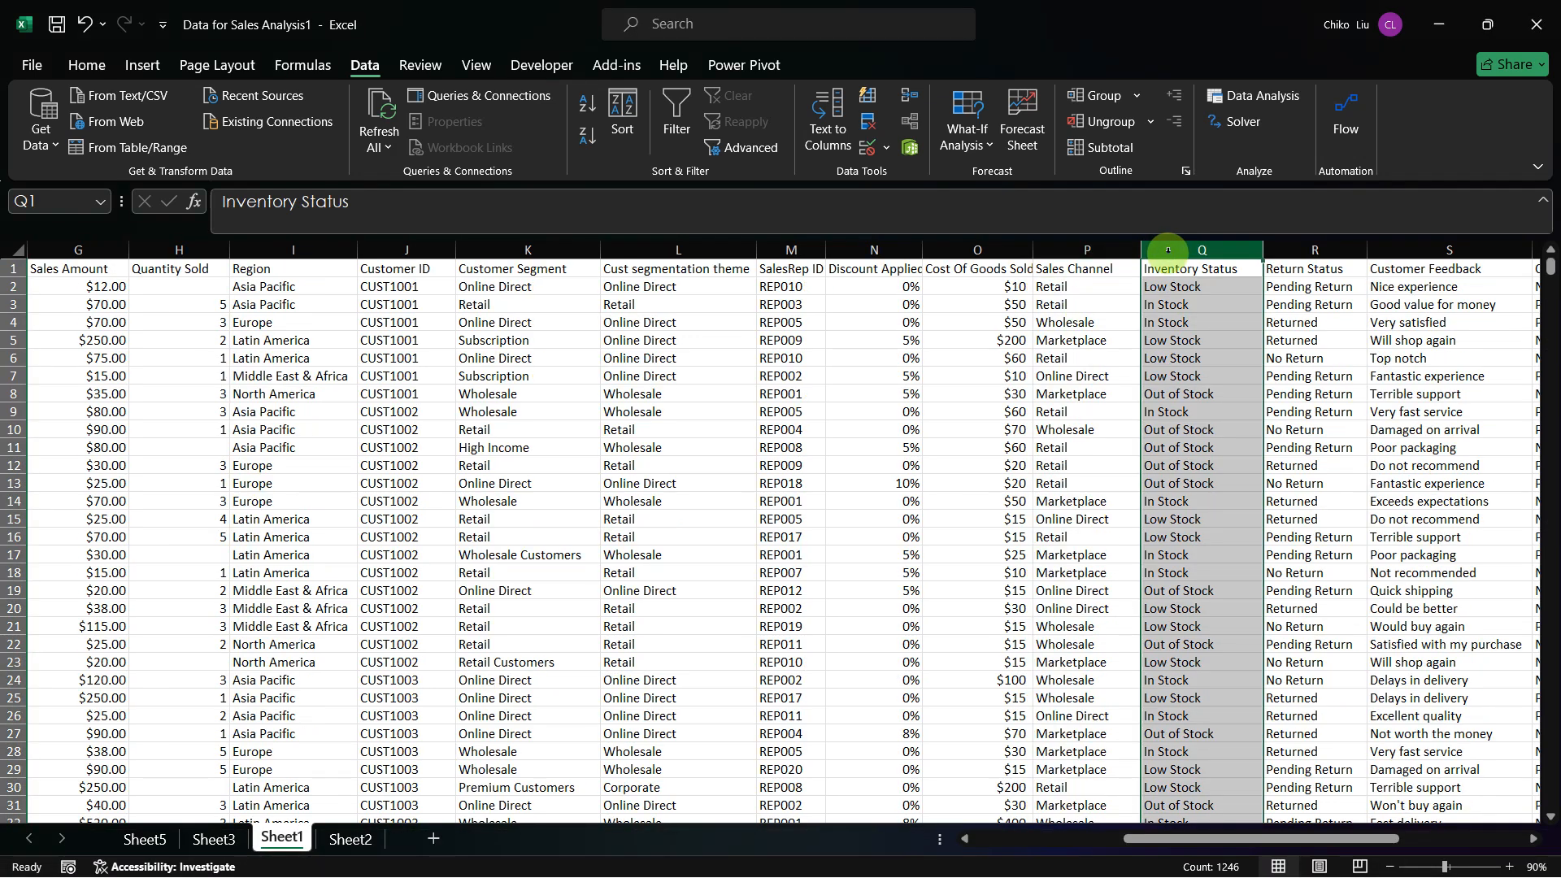
{"action": "right_click", "coordinate": [1169, 251]}
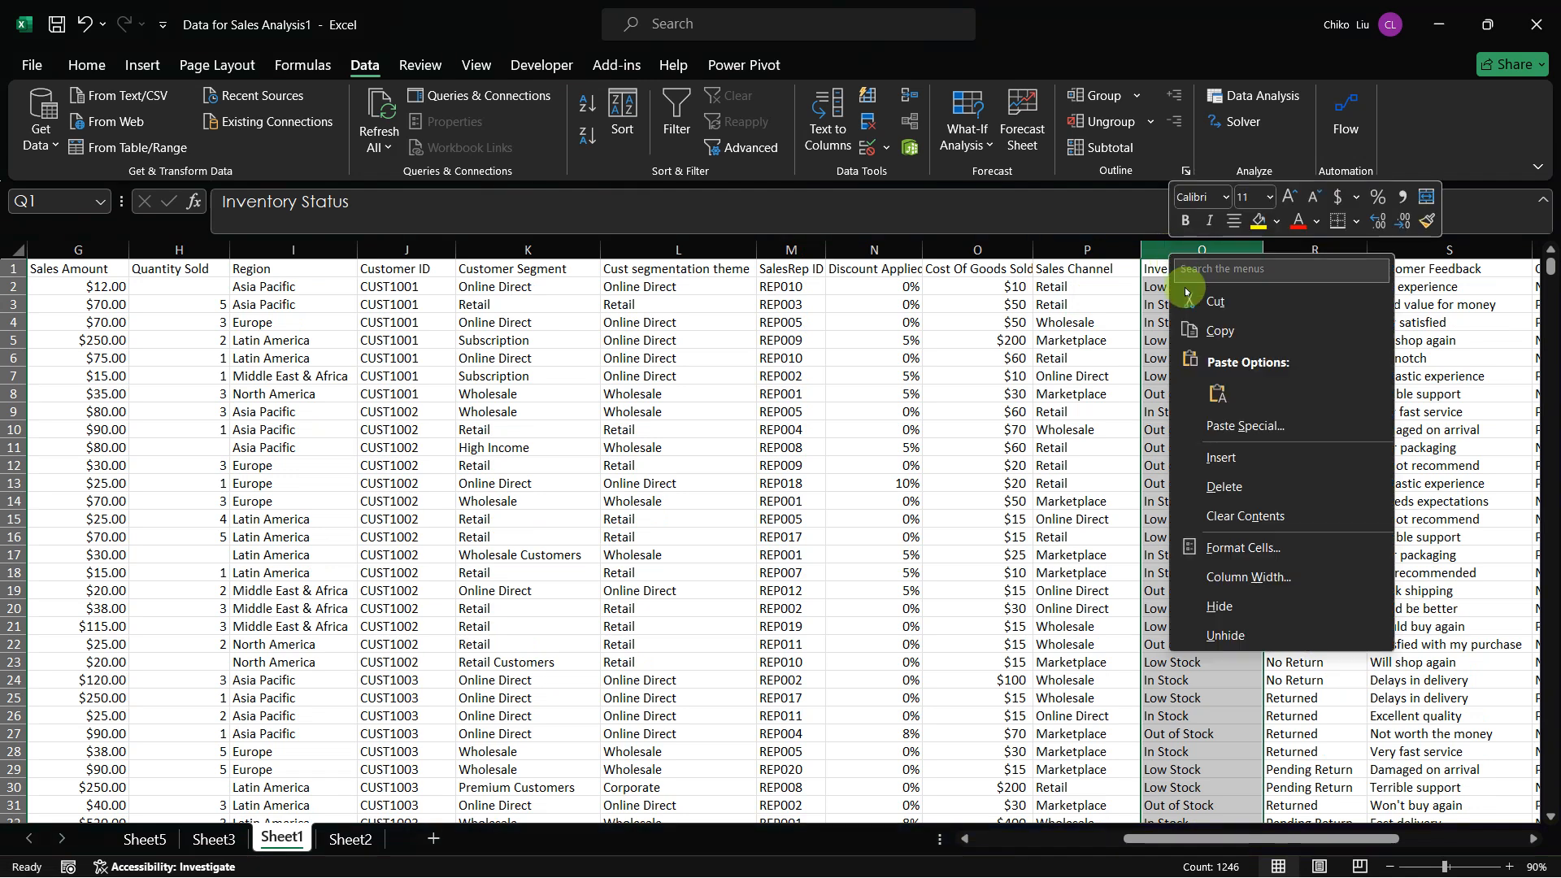
{"action": "left_click", "coordinate": [1224, 457]}
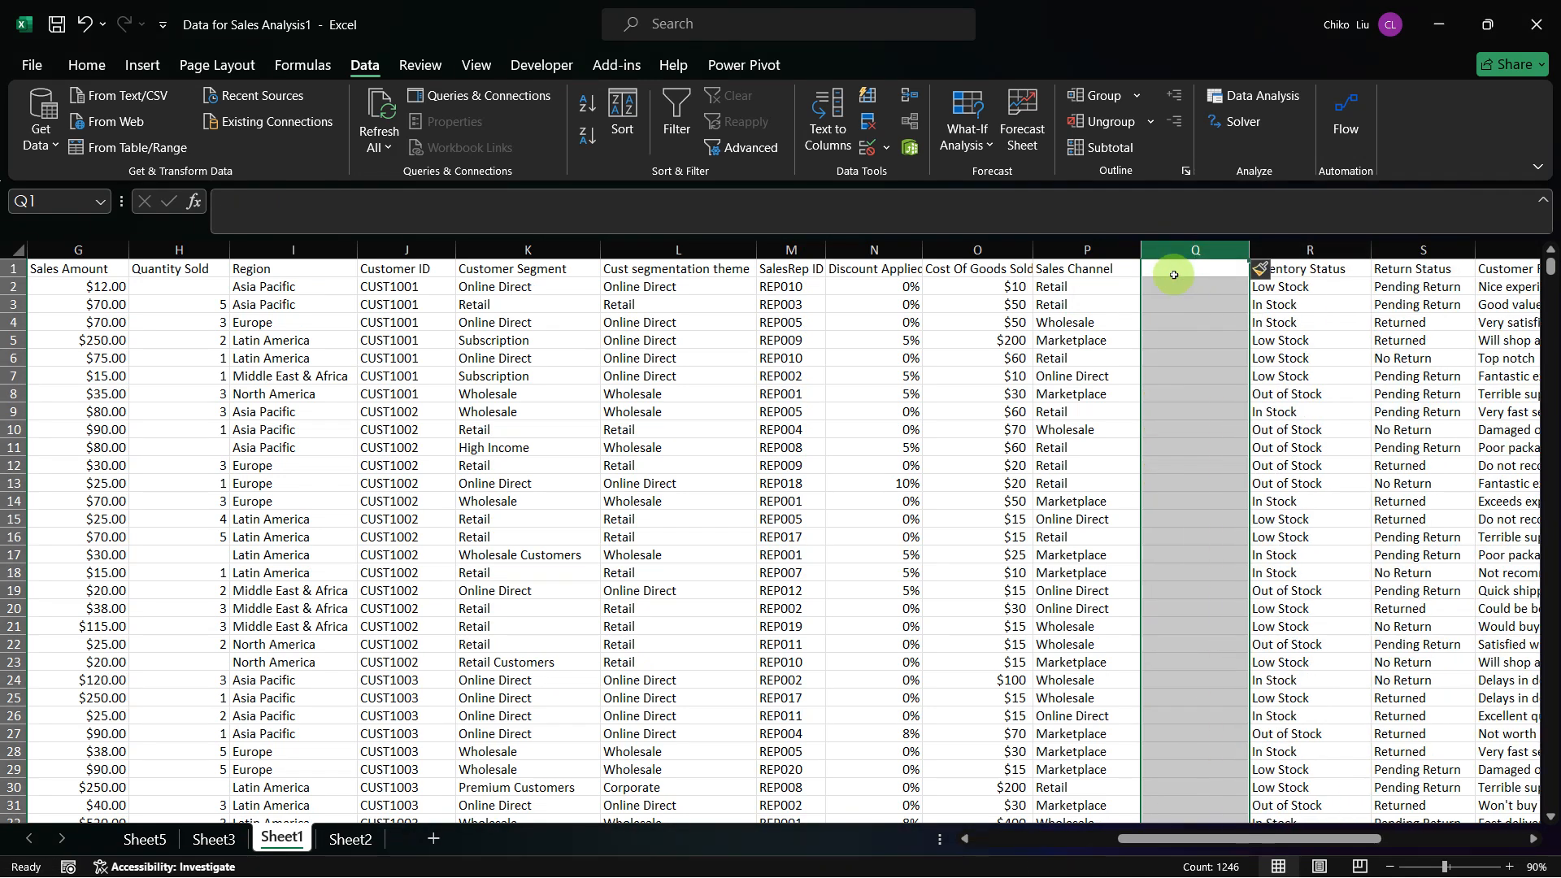
- Enter the header Sales Channel Seg in Q1 of the new column
{"action": "left_click", "coordinate": [1173, 276]}
{"action": "type", "text": "Sale"}
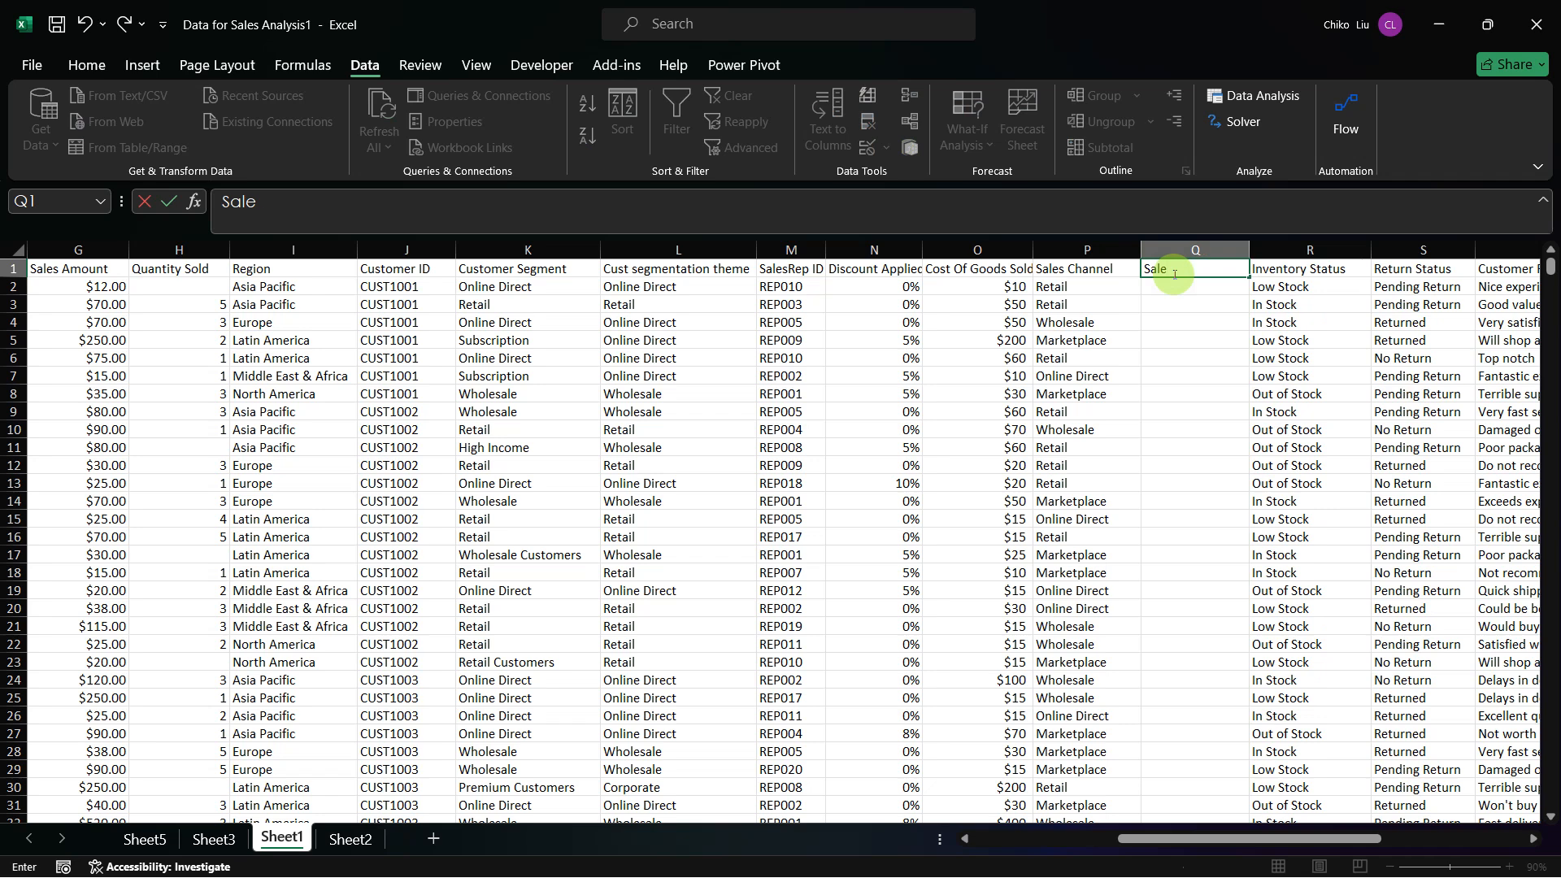
{"action": "type", "text": "s Channel Seg"}
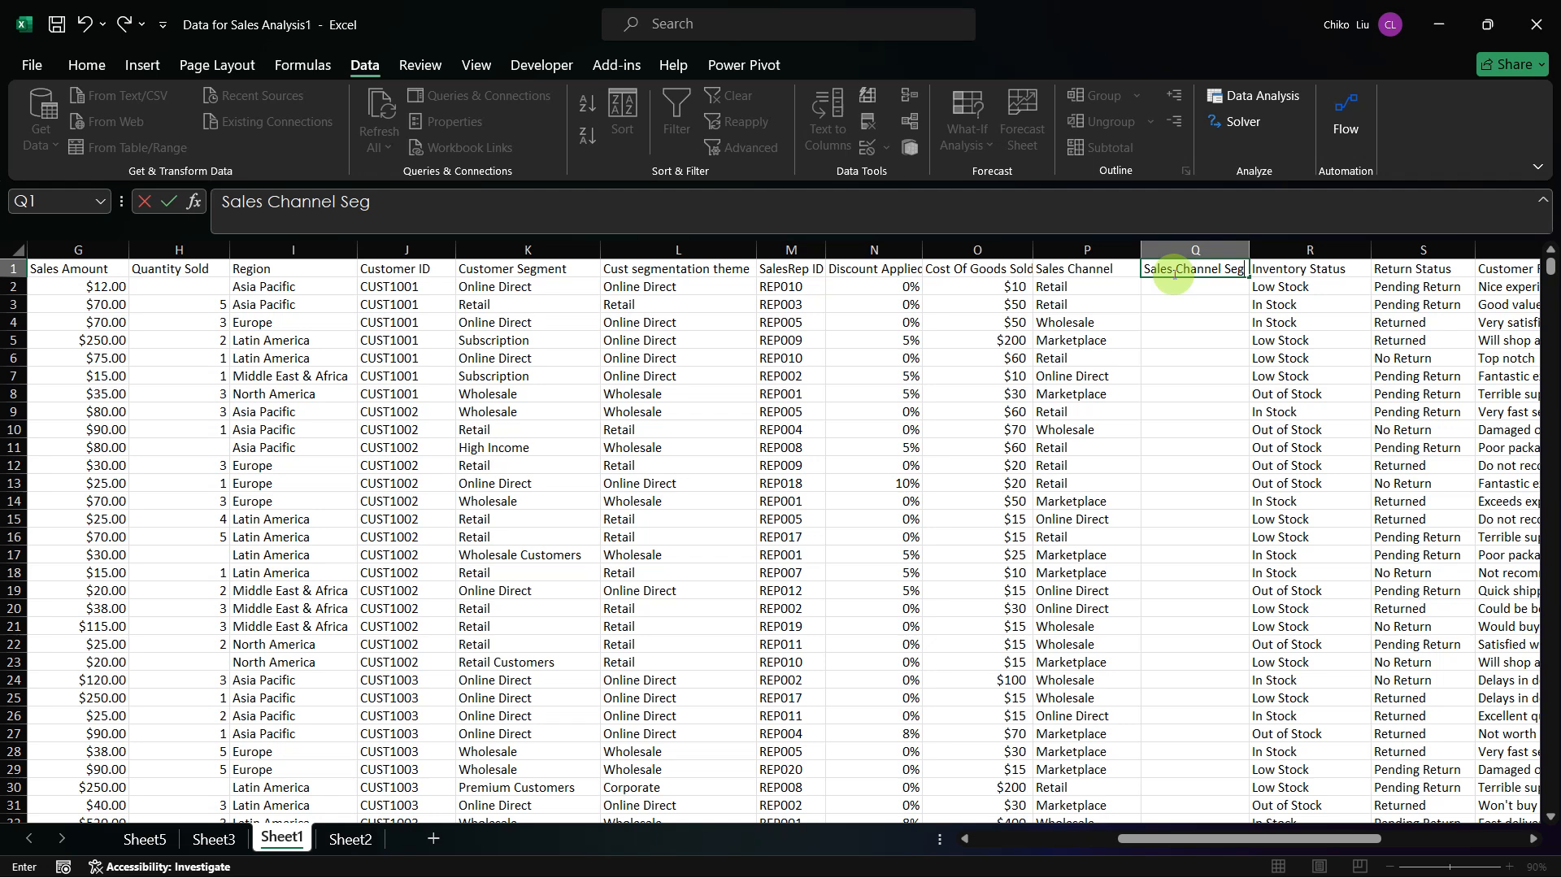
{"action": "key", "text": "Return"}
- Enter =VLOOKUP($P2,Sheet2!$AS$2:$AT$5,2,0) in Q2 and fill it down the Sales Channel Seg column
{"action": "type", "text": "=VLOOKUP("}
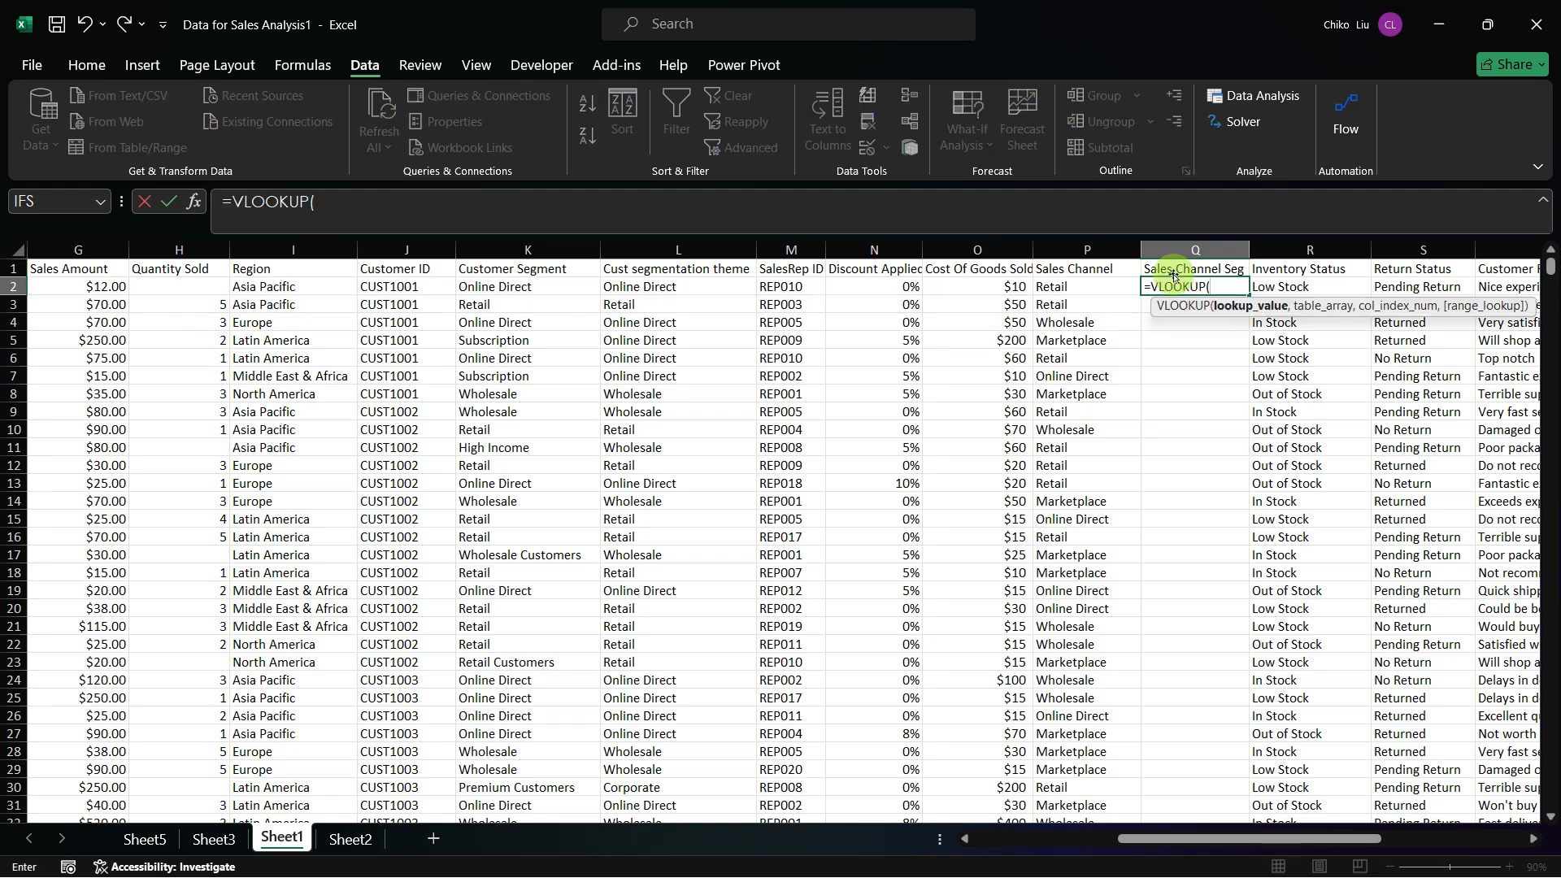
{"action": "key", "text": "Left"}
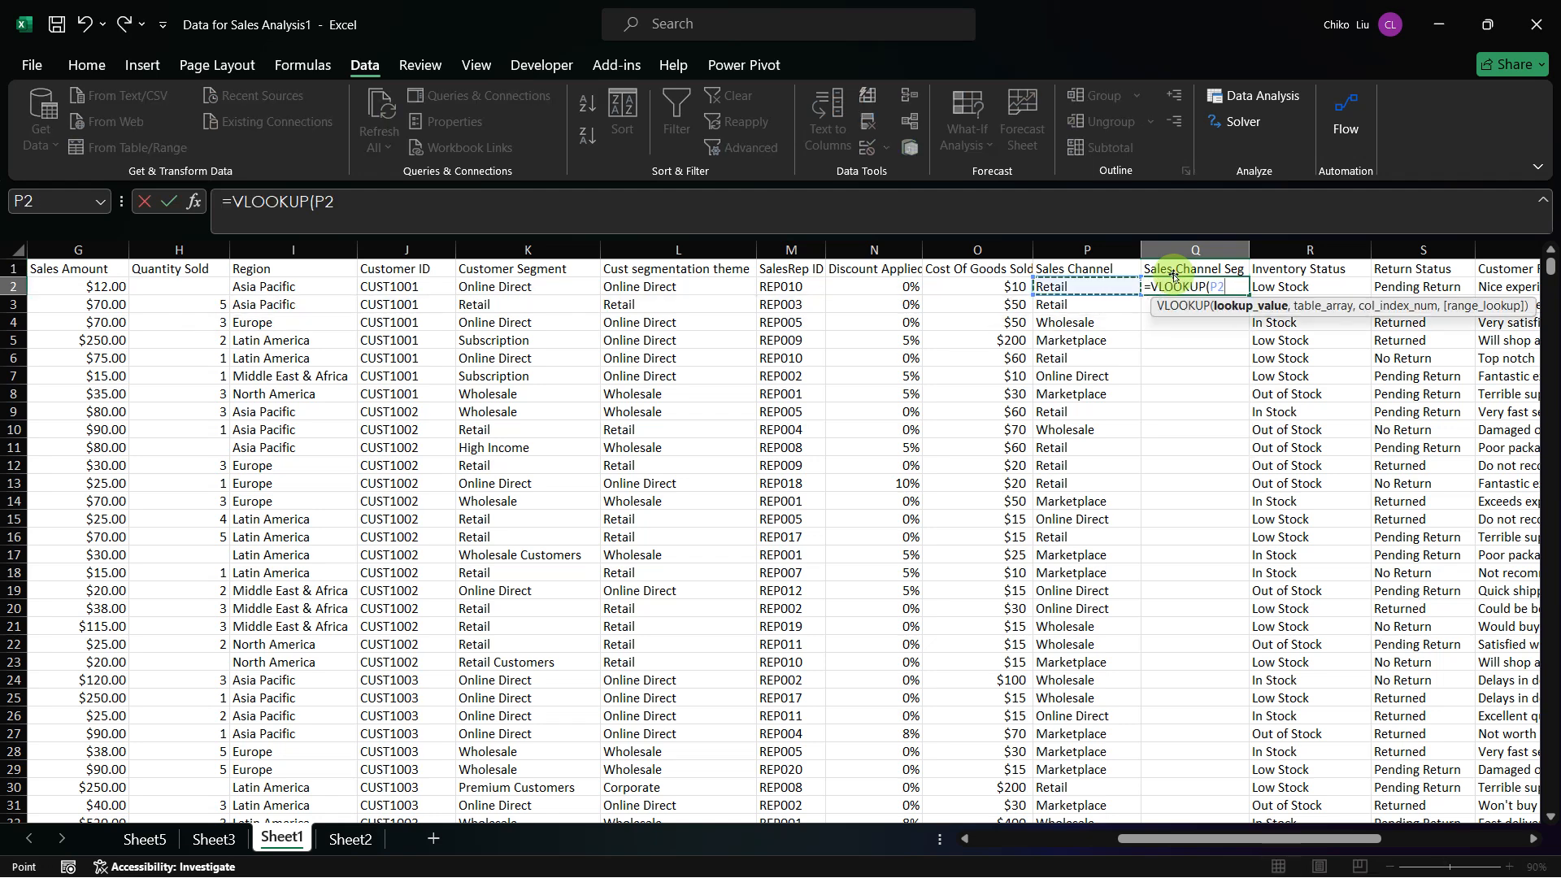
{"action": "key", "text": "F4"}
{"action": "key", "text": "F4"}
{"action": "key", "text": "F4"}
{"action": "type", "text": ","}
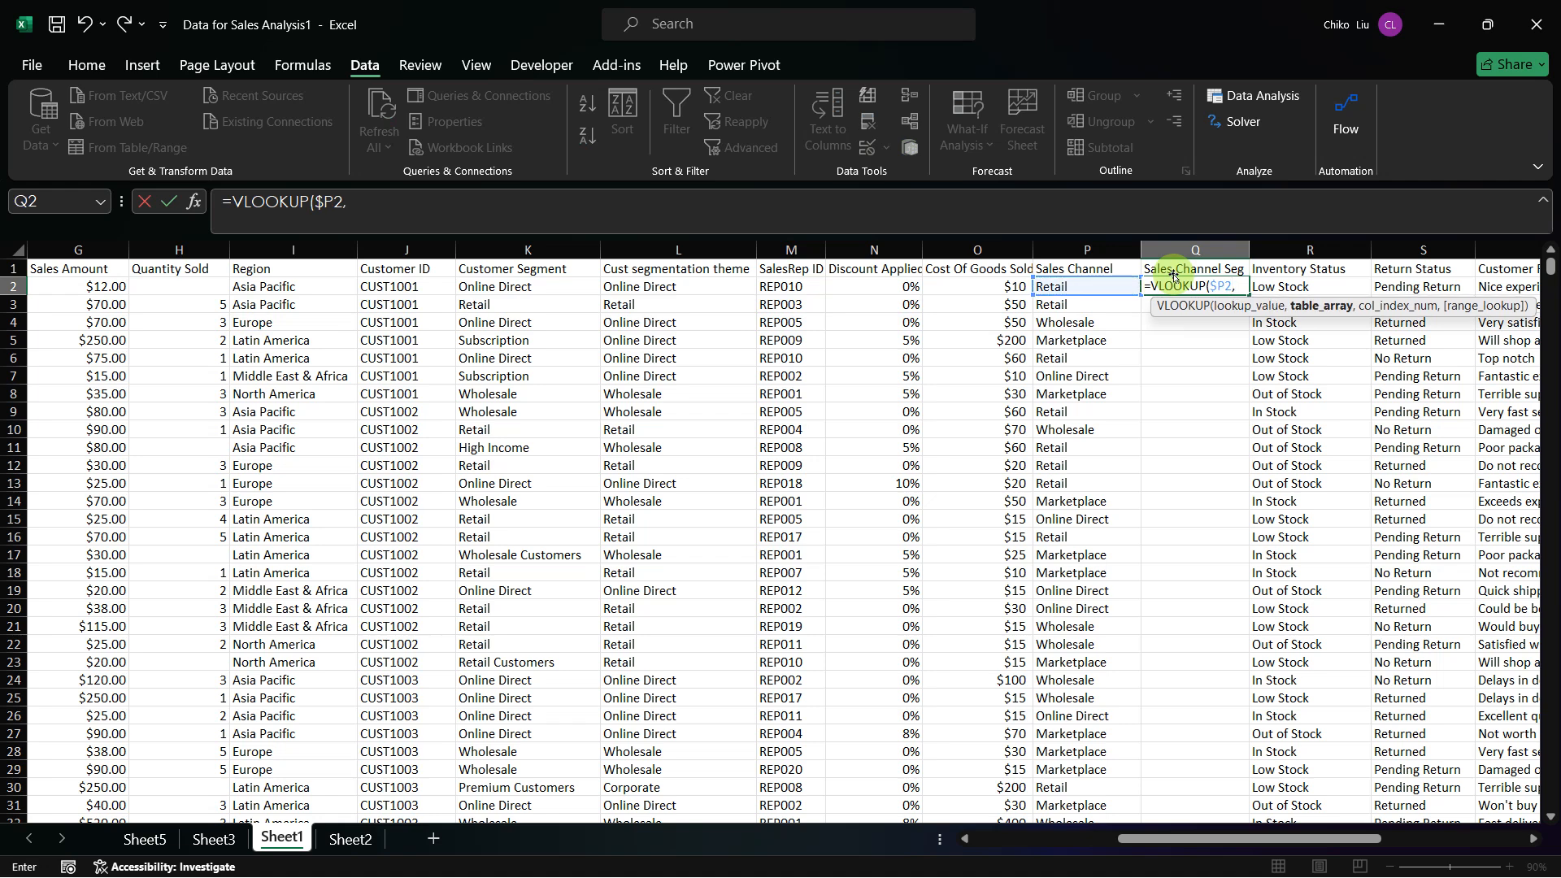
{"action": "left_click", "coordinate": [361, 839]}
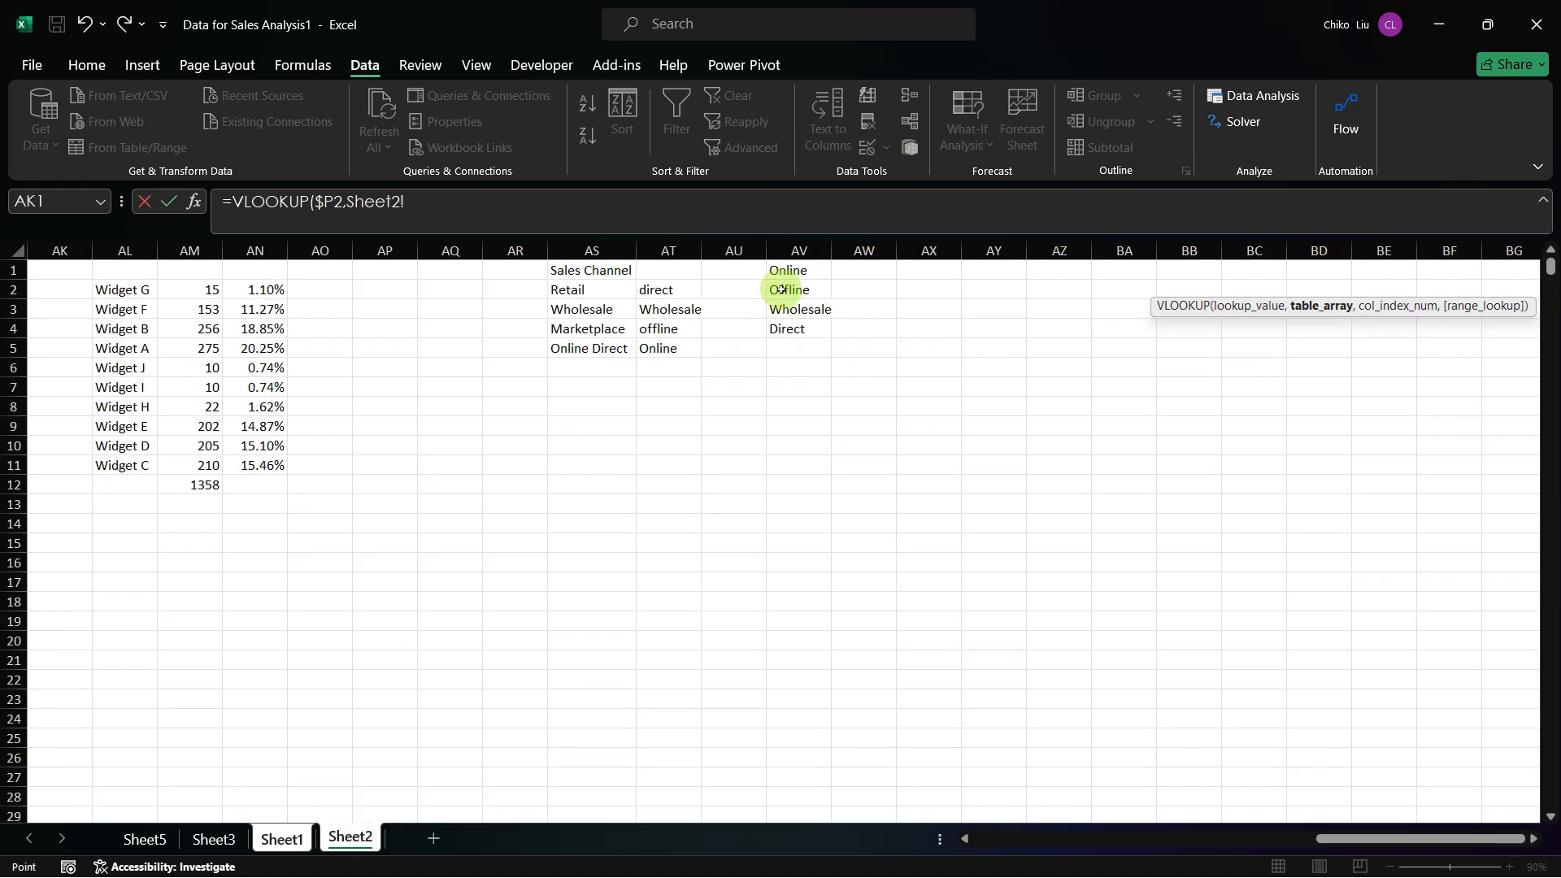
{"action": "left_click_drag", "start_coordinate": [602, 290], "coordinate": [651, 344]}
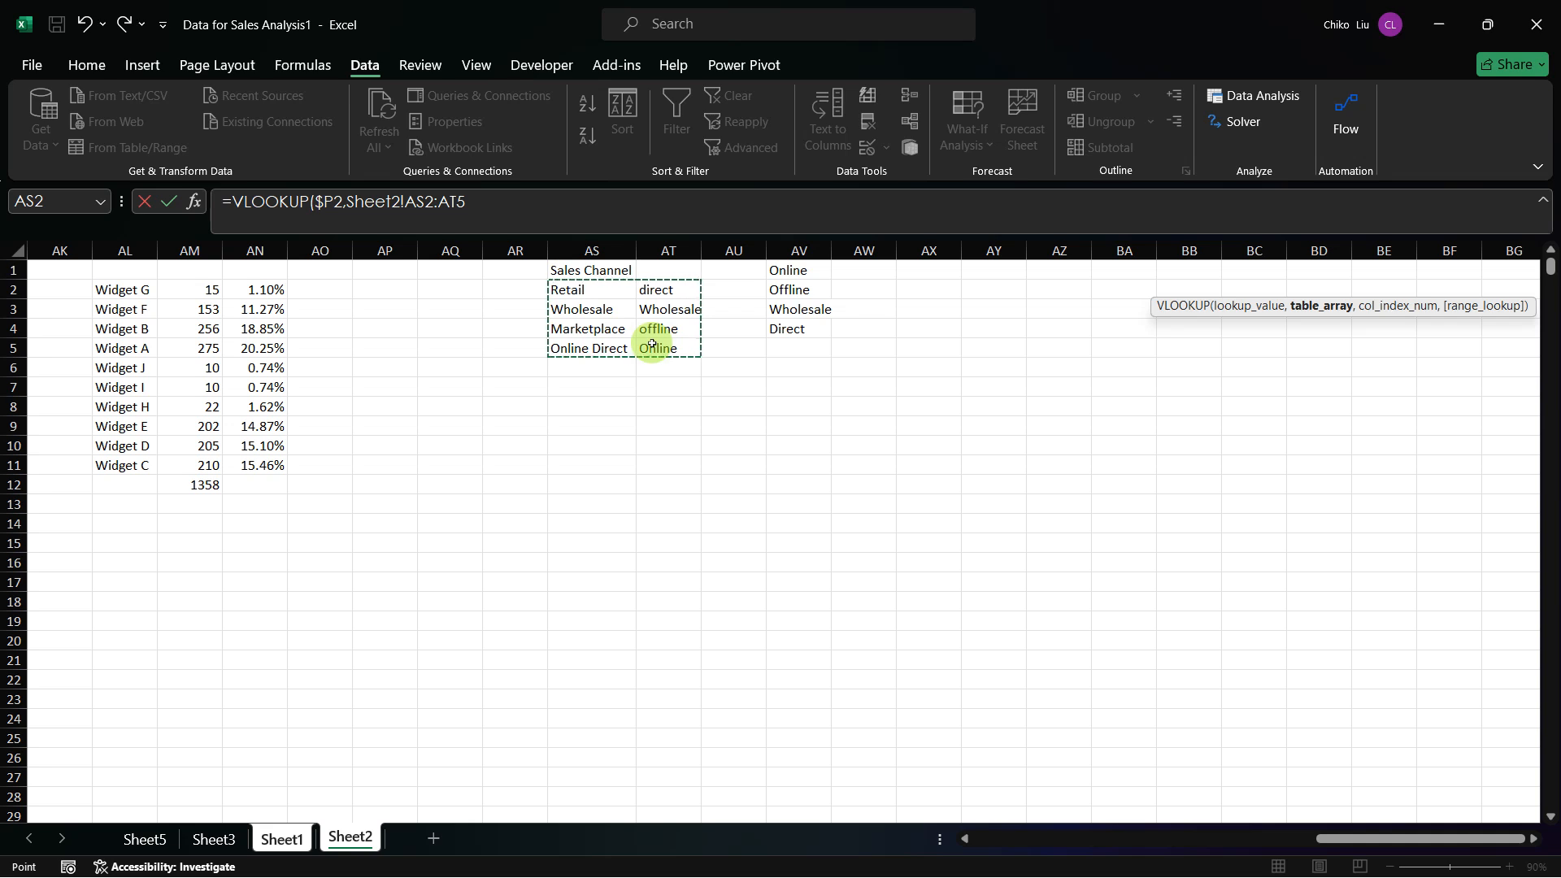
{"action": "key", "text": "F4"}
{"action": "type", "text": ","}
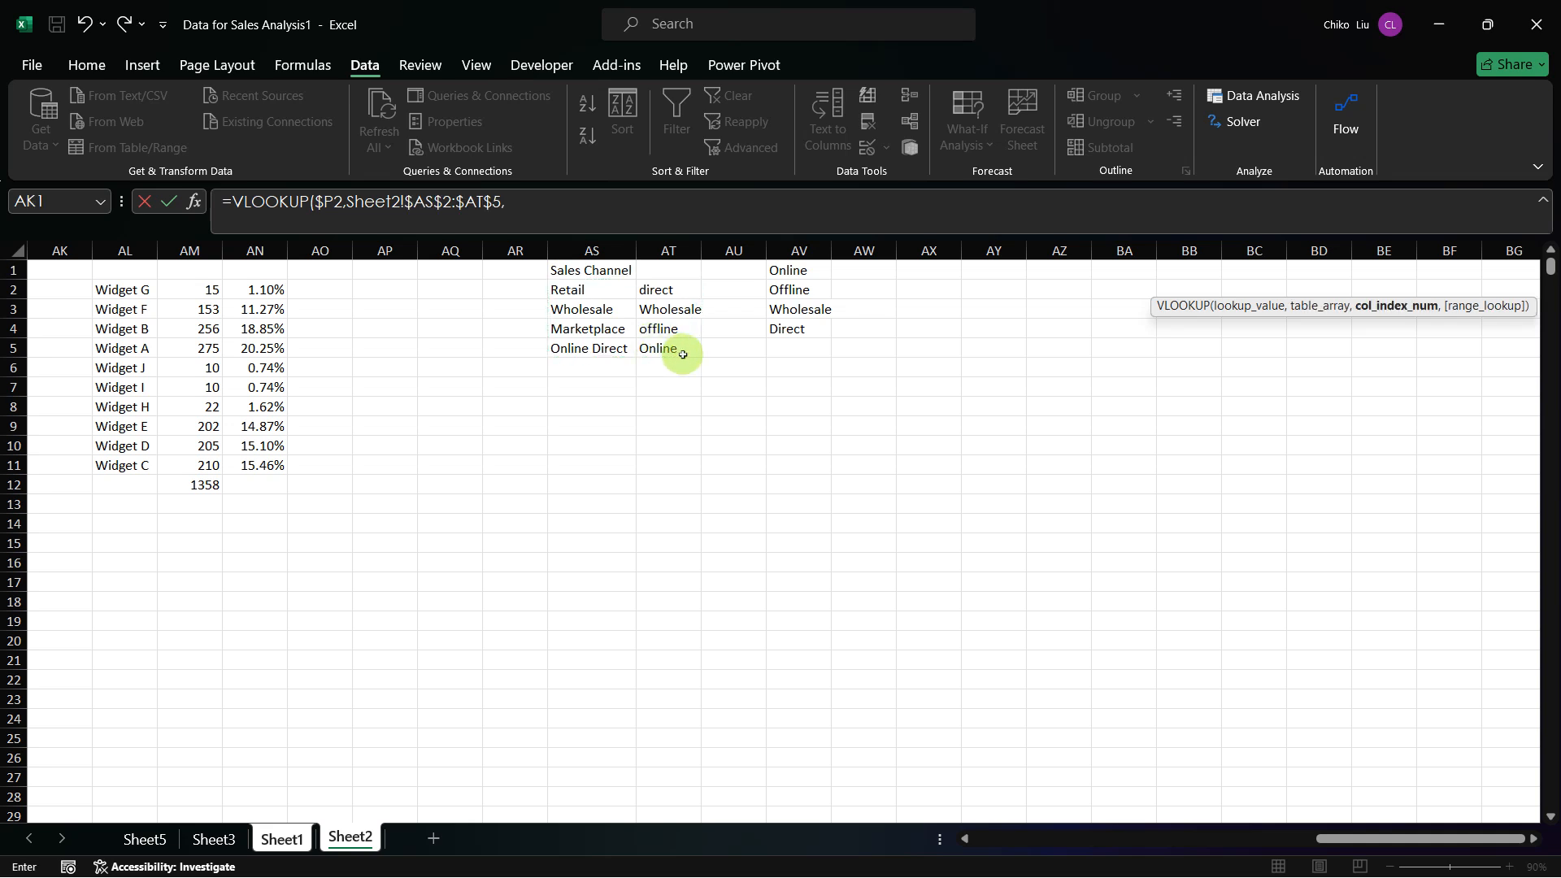
{"action": "type", "text": ",0"}
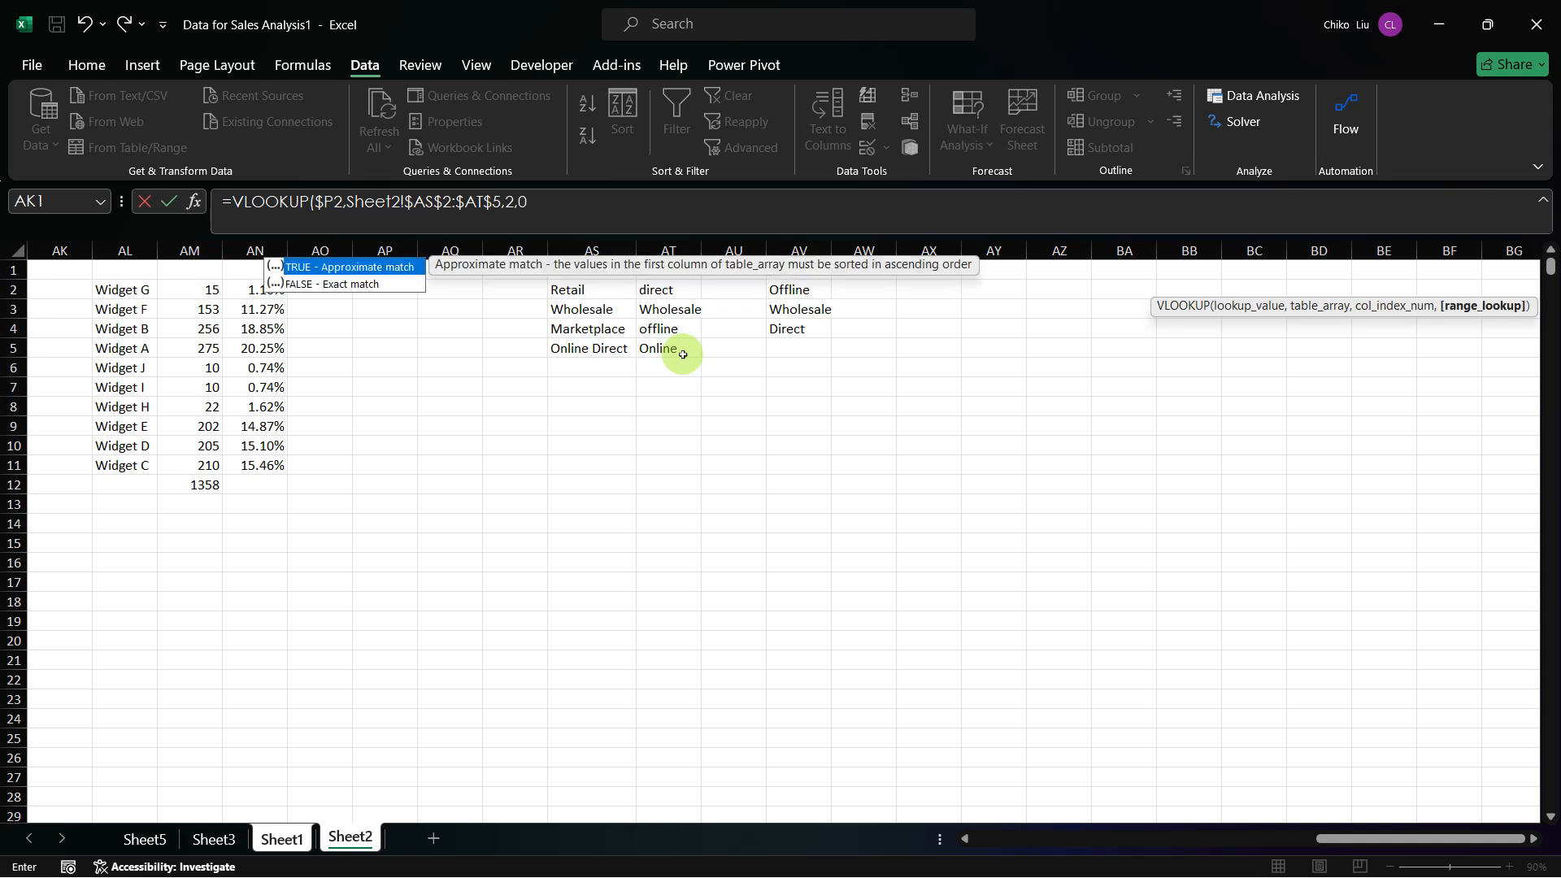
{"action": "key", "text": "Return"}
{"action": "left_click", "coordinate": [1223, 288]}
{"action": "double_click", "coordinate": [1248, 291]}
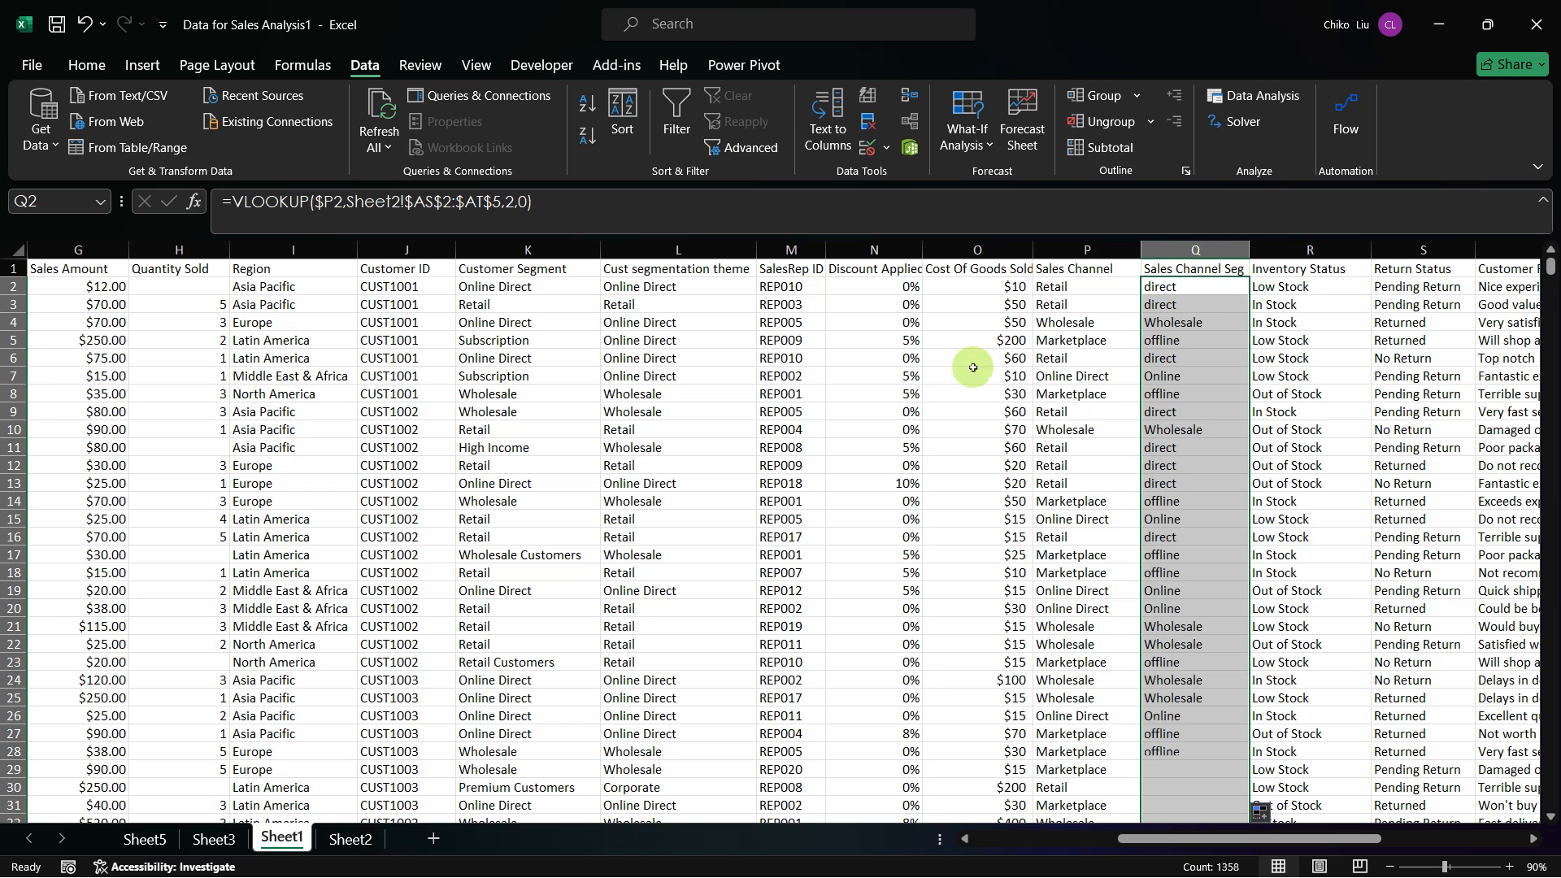
- Change the Retail mapping in Sheet2's AT2 to Direct and check the lookup column on Sheet1
{"action": "left_click", "coordinate": [348, 838]}
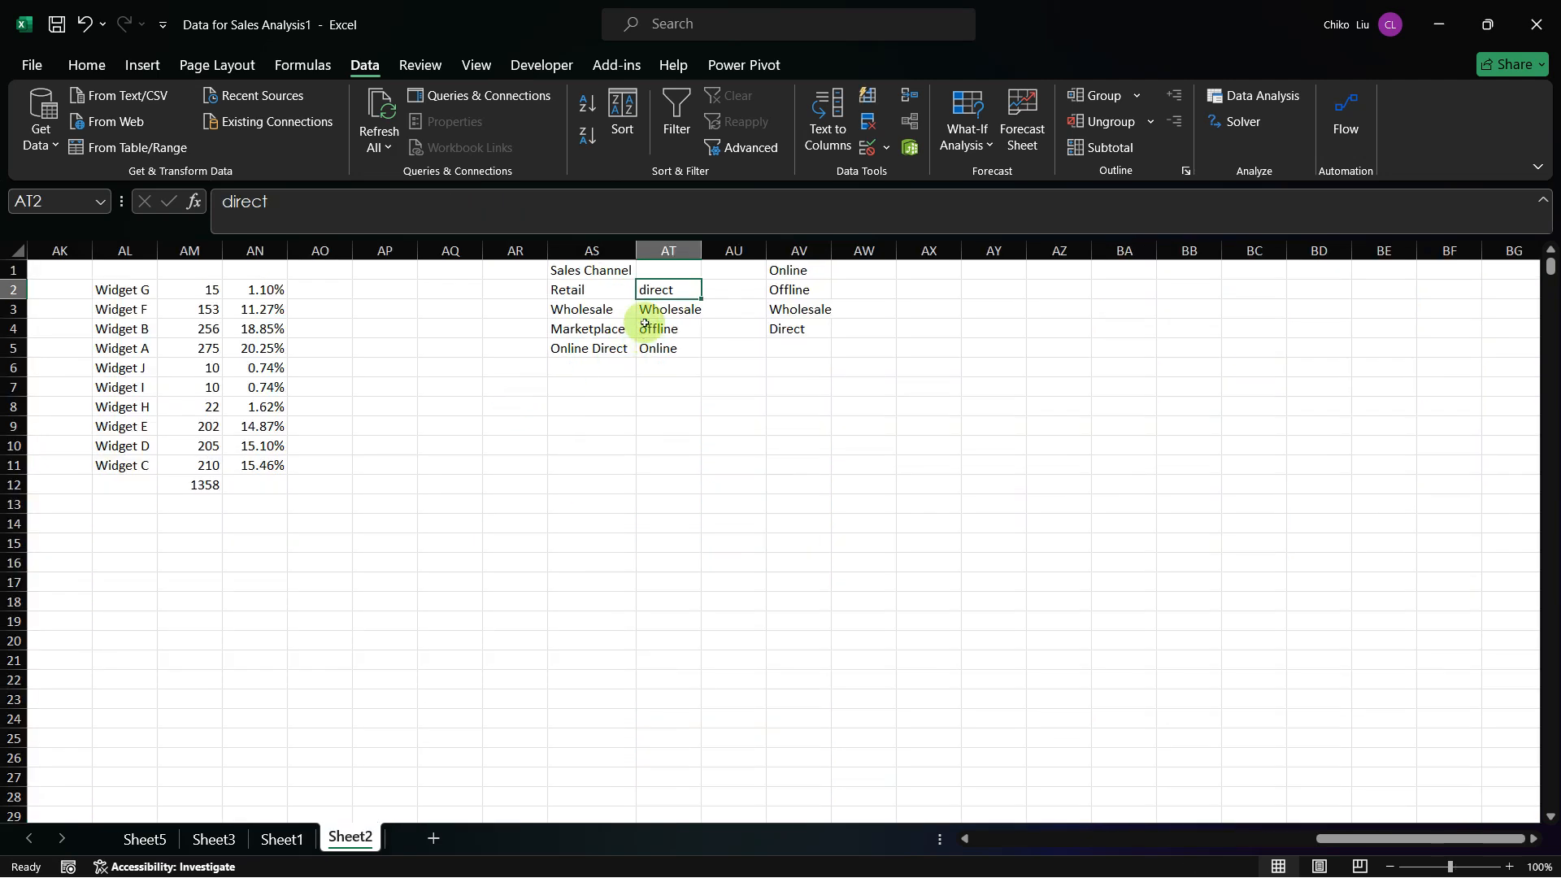
{"action": "type", "text": "Dire"}
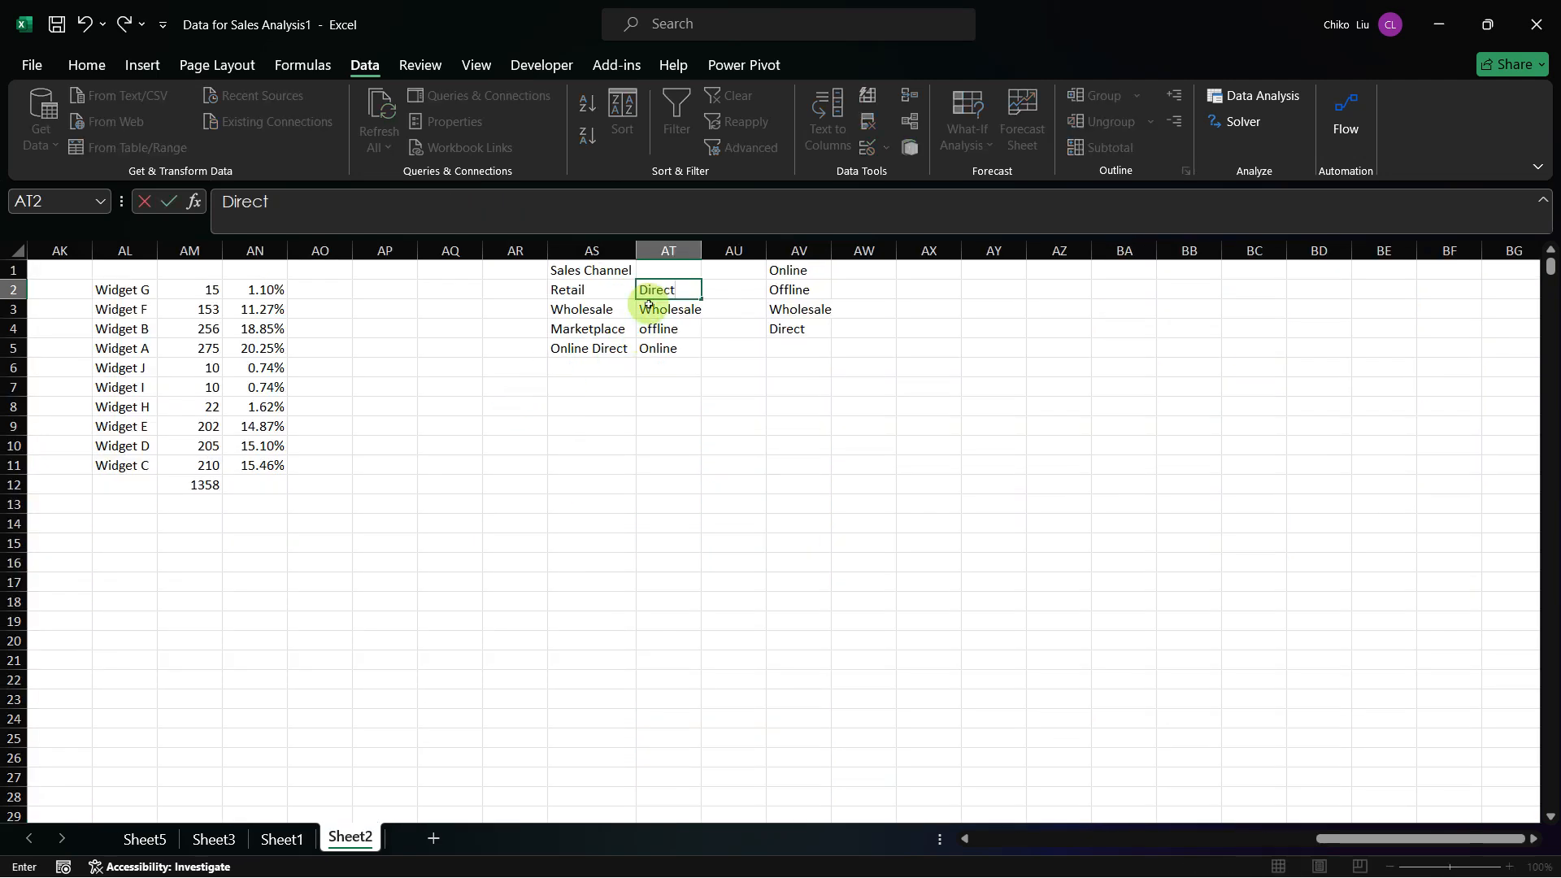
{"action": "key", "text": "Return"}
{"action": "left_click", "coordinate": [283, 837]}
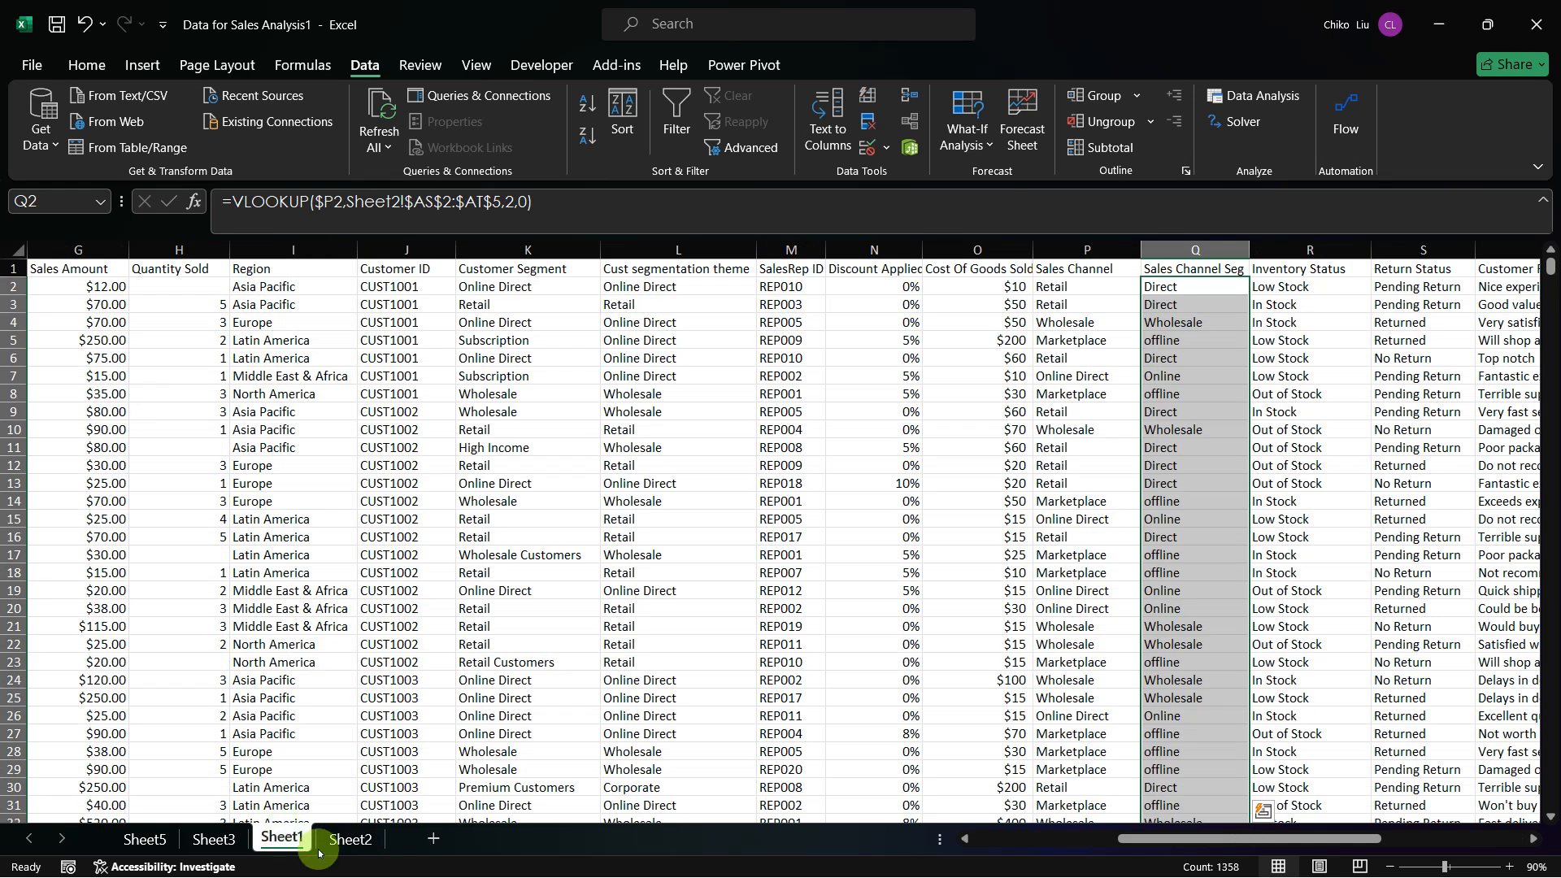
- Widen column AT slightly on Sheet2 and open the Marketplace mapping in AT4 for editing, leaving it without a change
{"action": "left_click", "coordinate": [350, 837]}
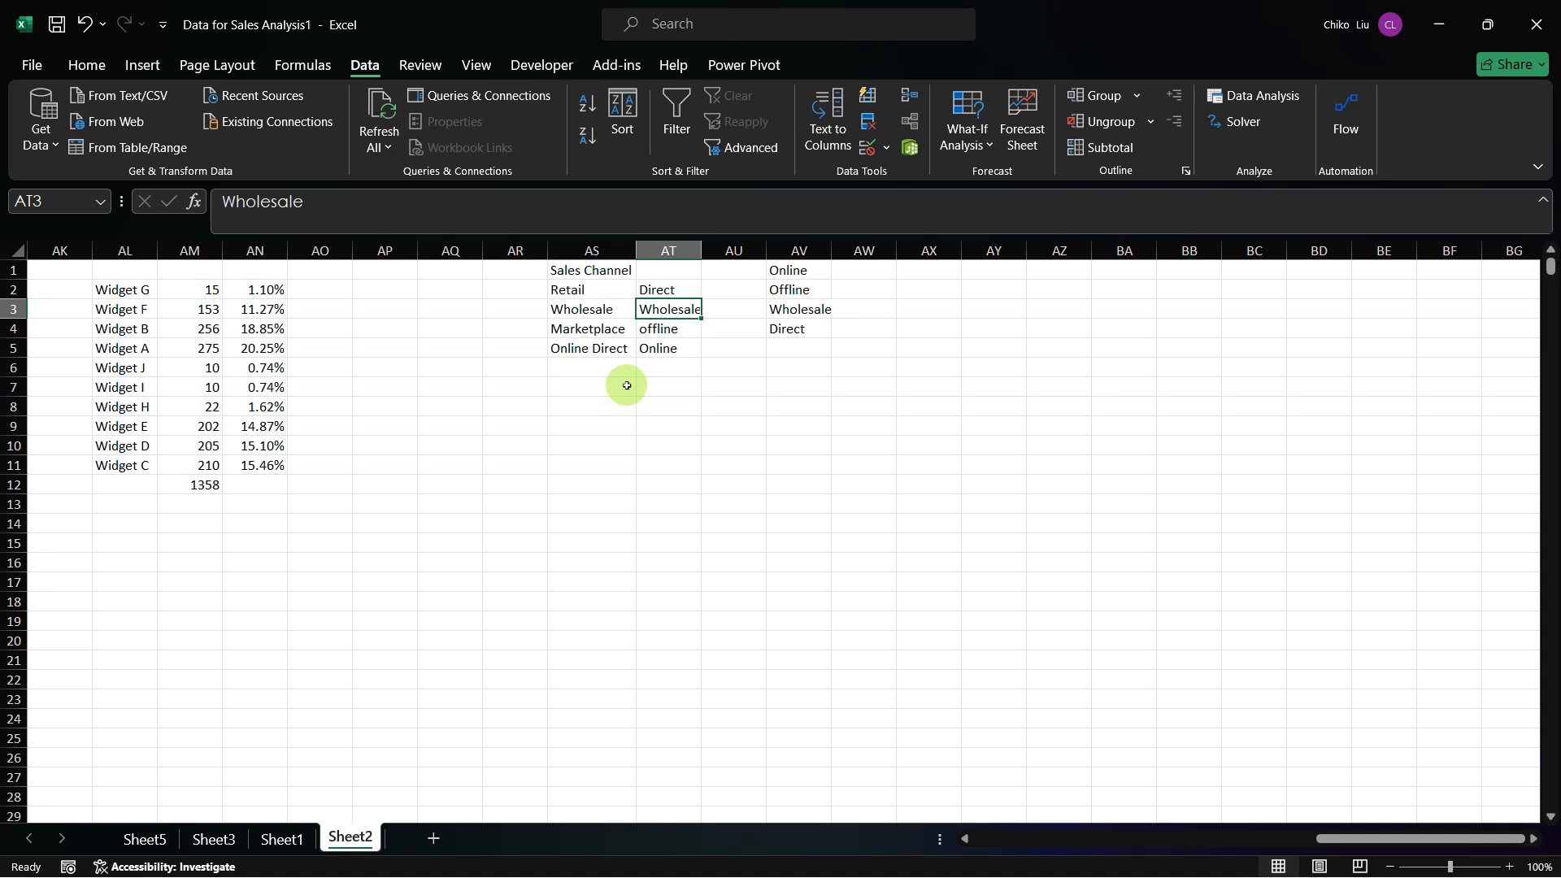
{"action": "left_click", "coordinate": [657, 342]}
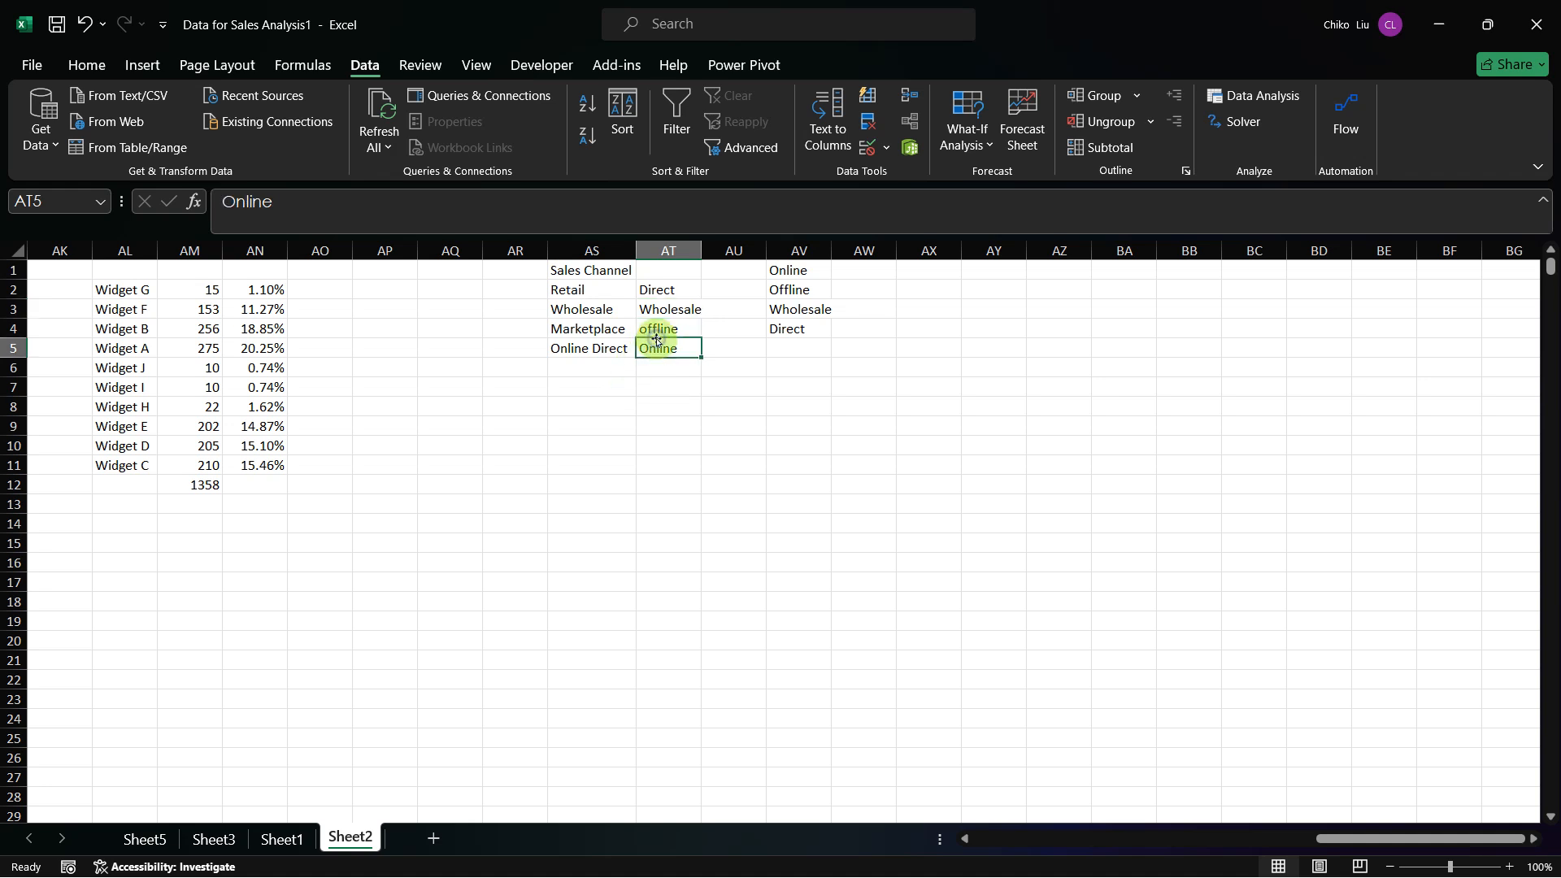
{"action": "left_click", "coordinate": [716, 329]}
{"action": "left_click_drag", "start_coordinate": [703, 248], "coordinate": [708, 248]}
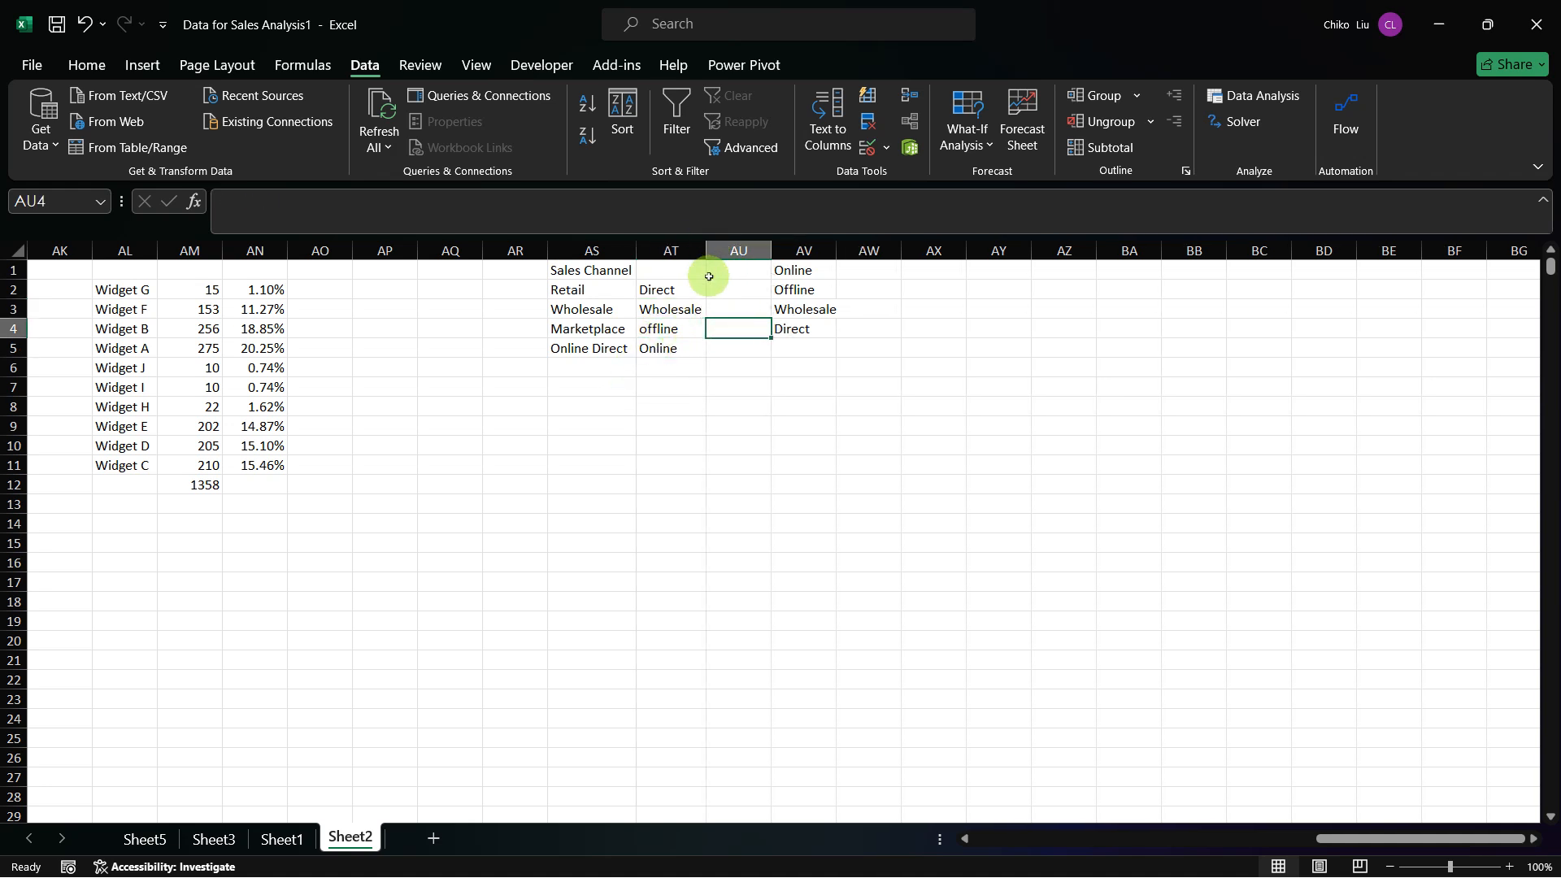
{"action": "double_click", "coordinate": [674, 326]}
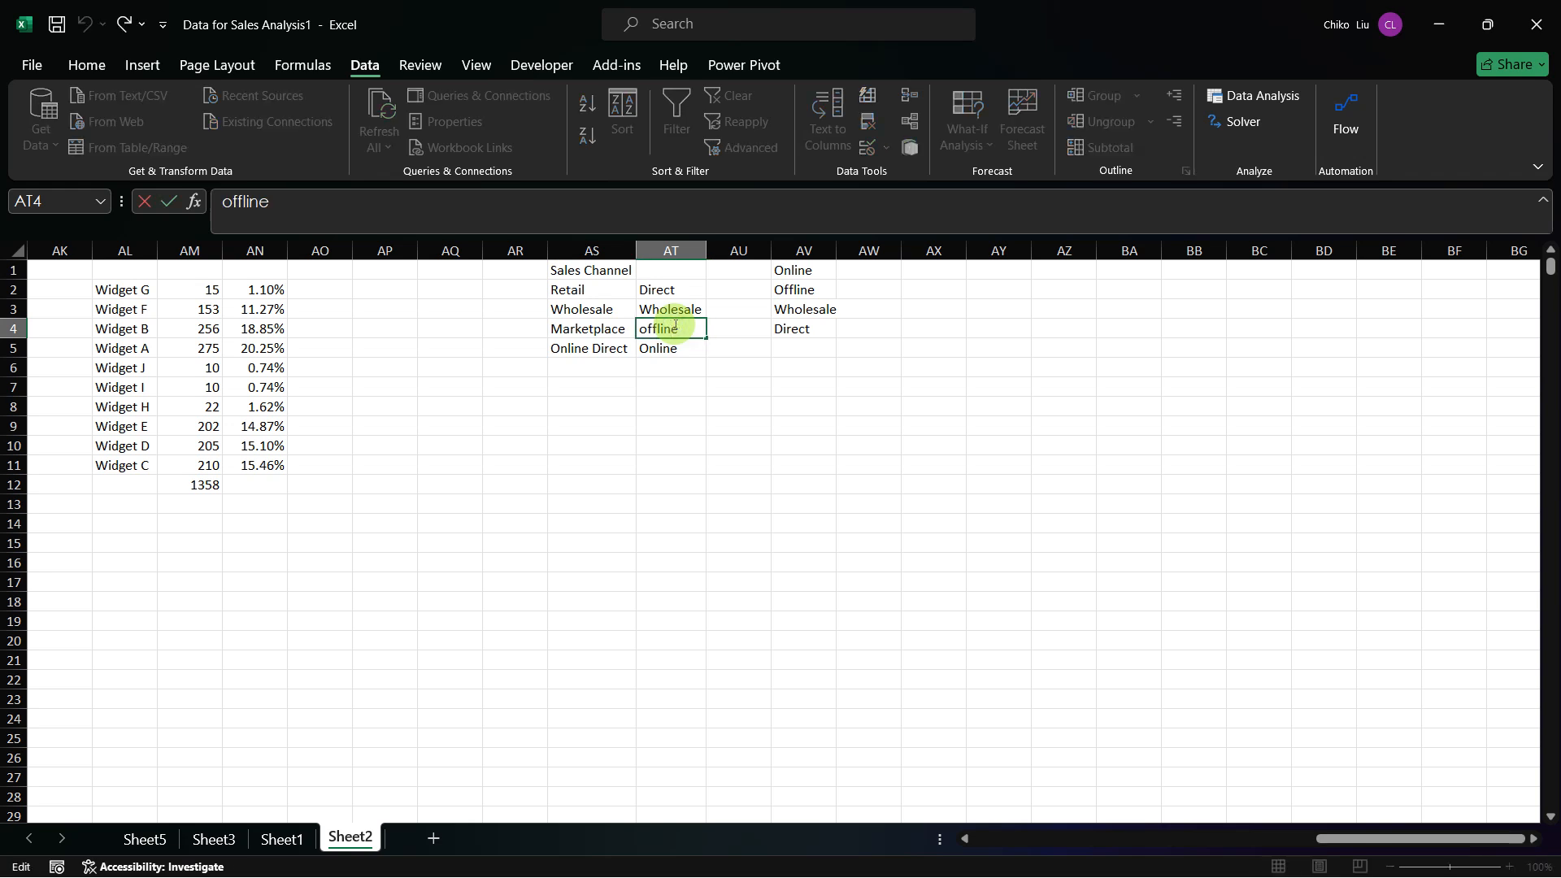
{"action": "key", "text": "Escape"}
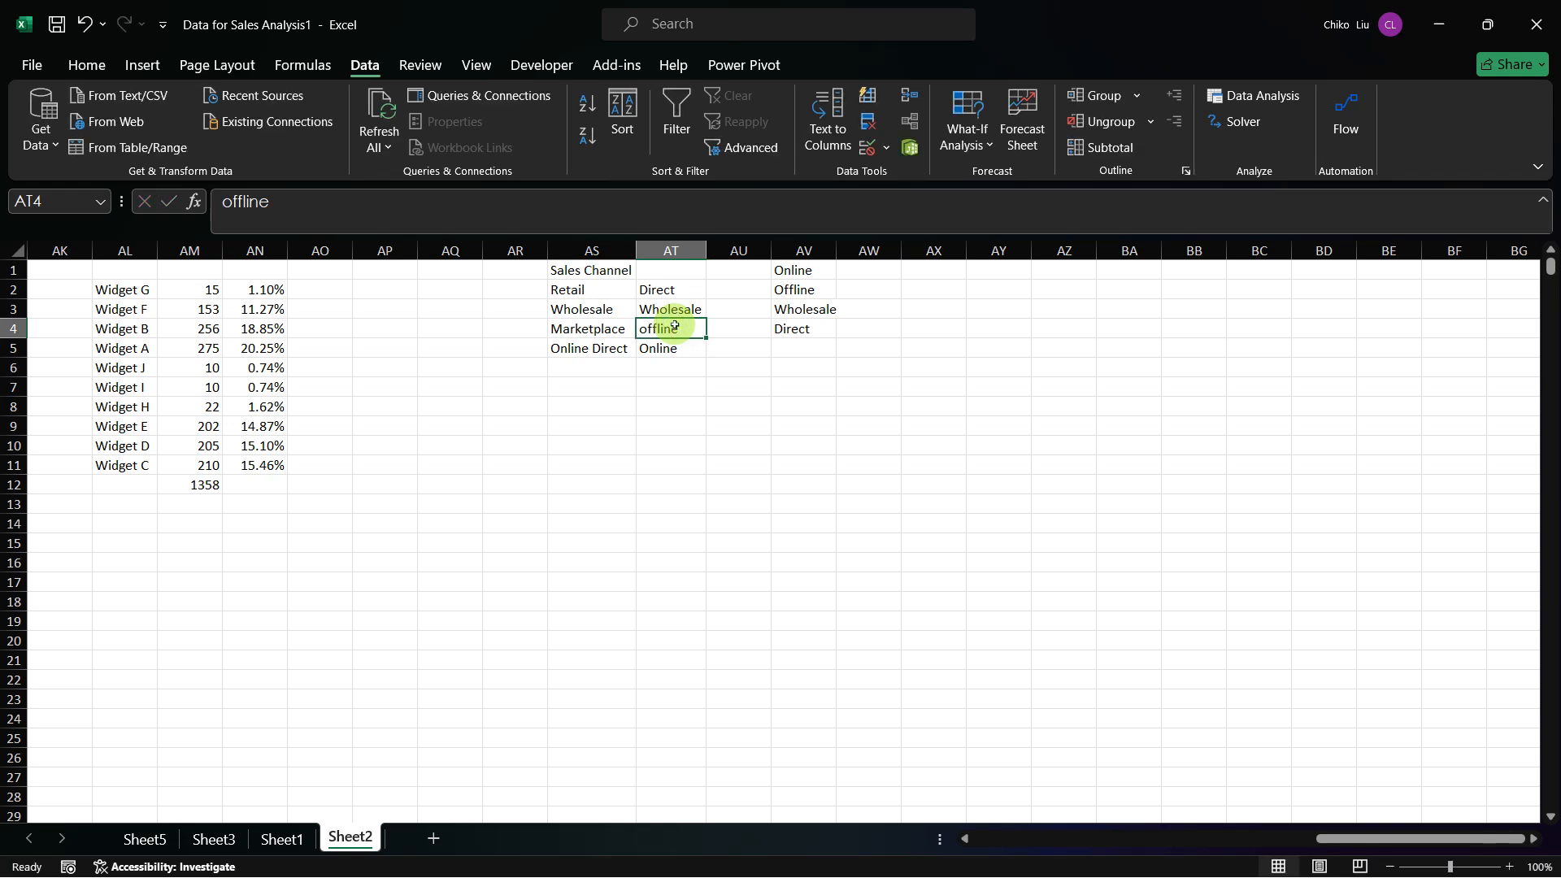
- Undo the column AT width change and the capitalised entry in AT2
{"action": "key", "text": "ctrl+z"}
{"action": "key", "text": "ctrl+z"}
{"action": "key", "text": "ctrl+z"}
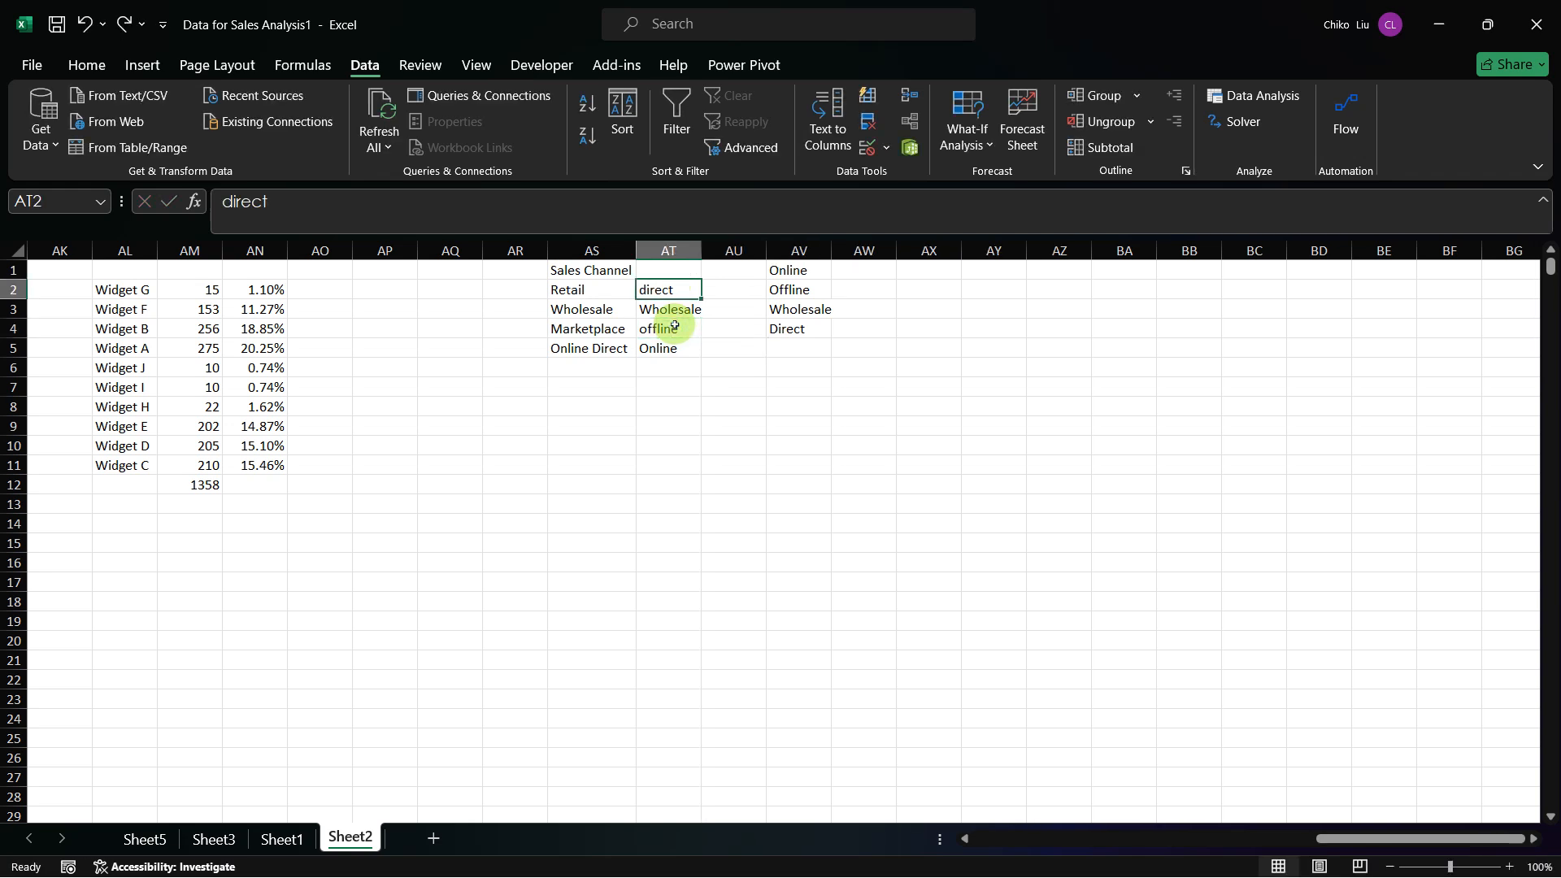
- Enter =PROPER(AT2) in AU2 on Sheet2 and fill it down to AU5
{"action": "type", "text": "=uppe"}
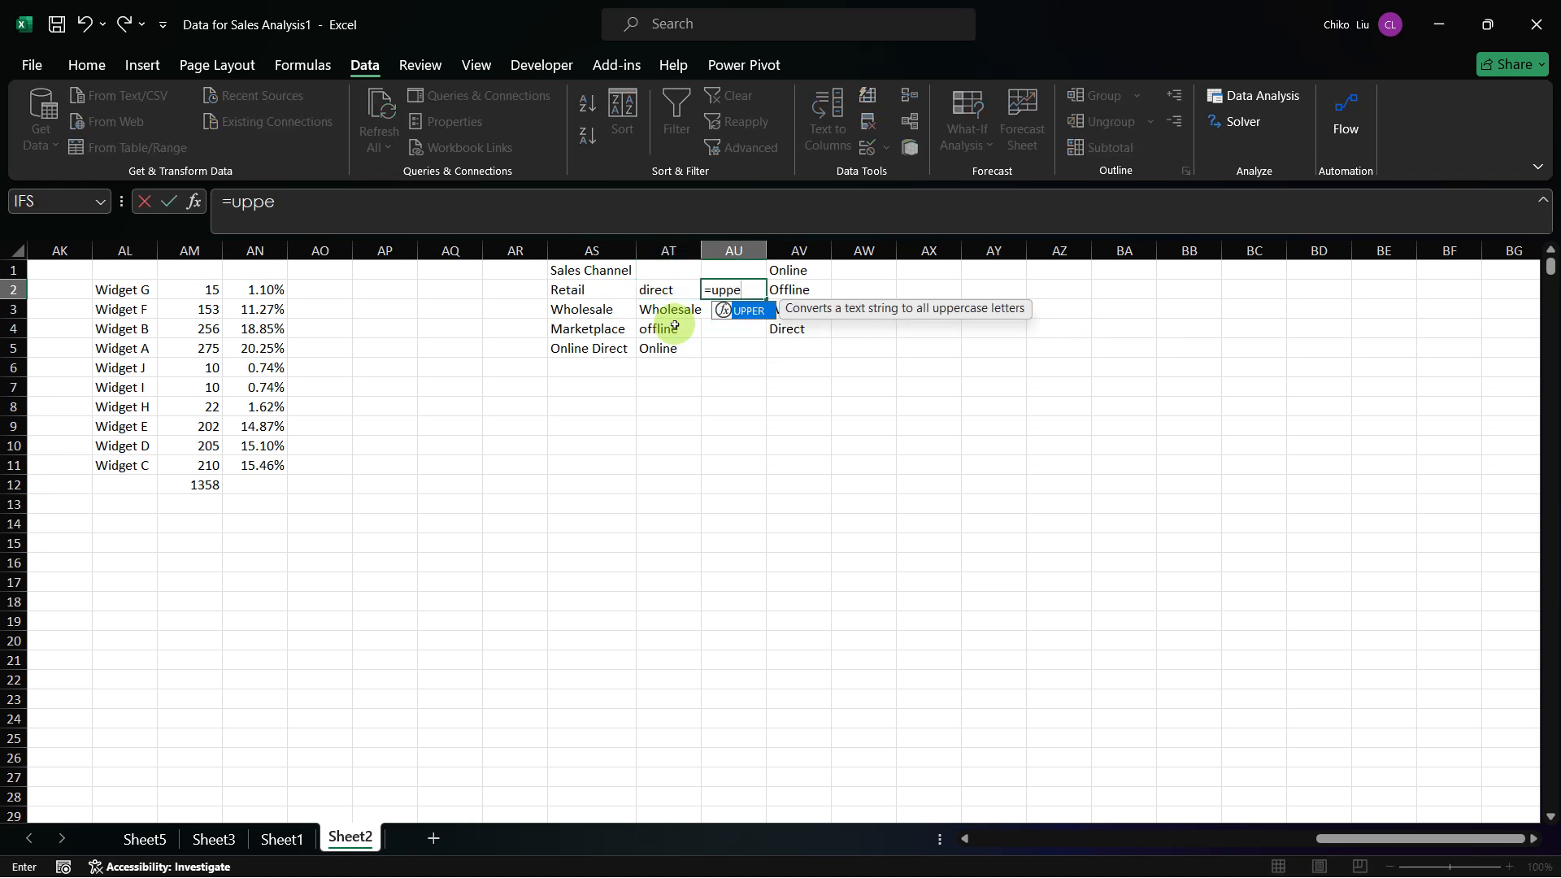
{"action": "key", "text": "BackSpace"}
{"action": "key", "text": "BackSpace"}
{"action": "key", "text": "BackSpace"}
{"action": "key", "text": "BackSpace"}
{"action": "type", "text": "pro"}
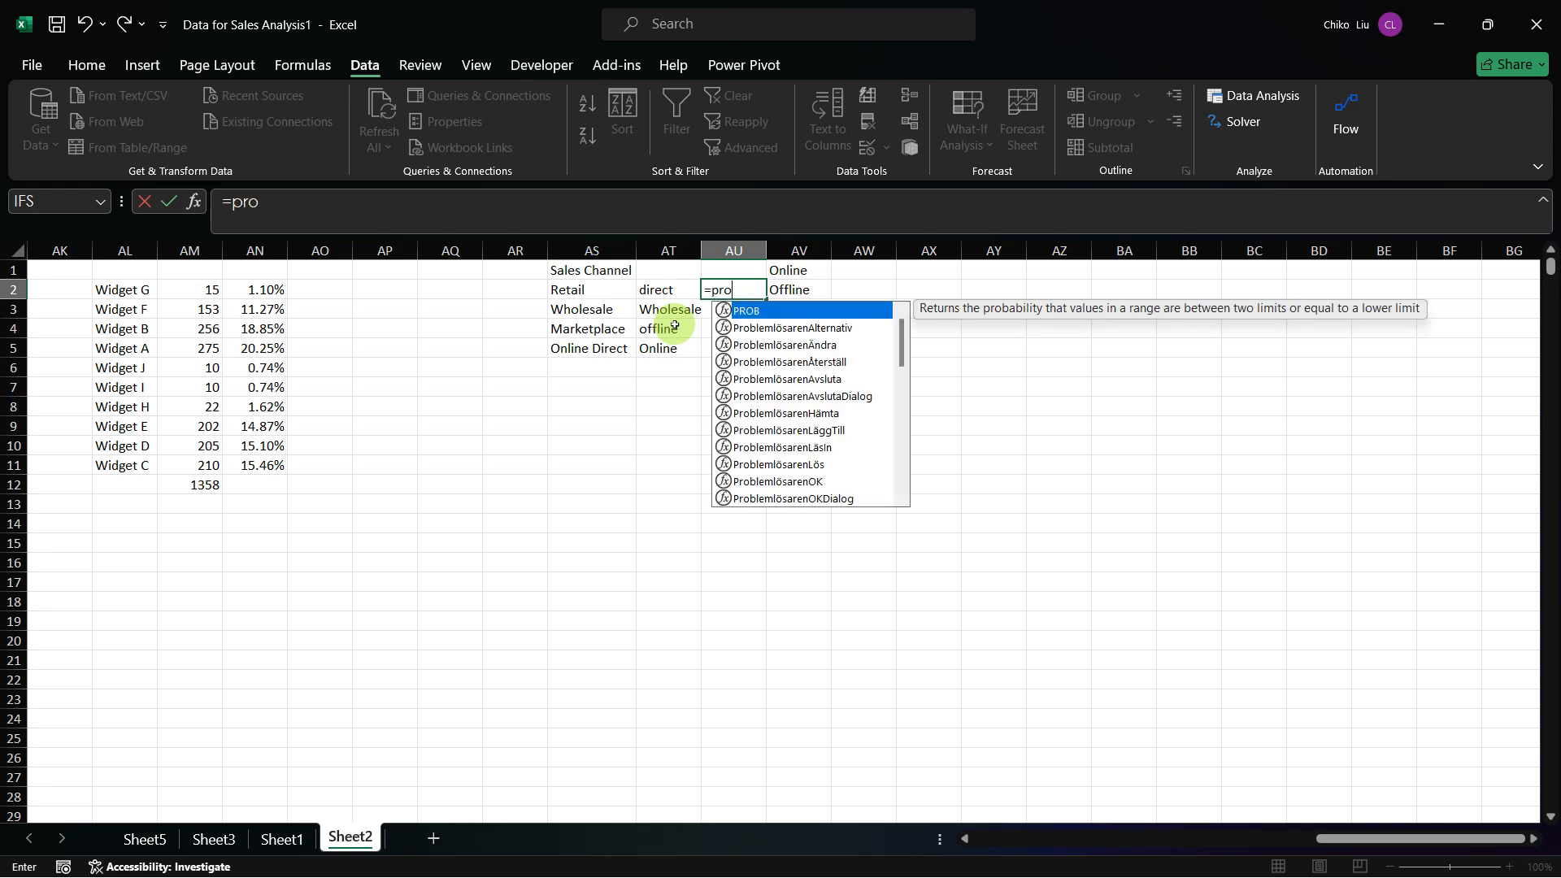
{"action": "type", "text": "per"}
{"action": "key", "text": "Tab"}
{"action": "key", "text": "Left"}
{"action": "key", "text": "ctrl+Return"}
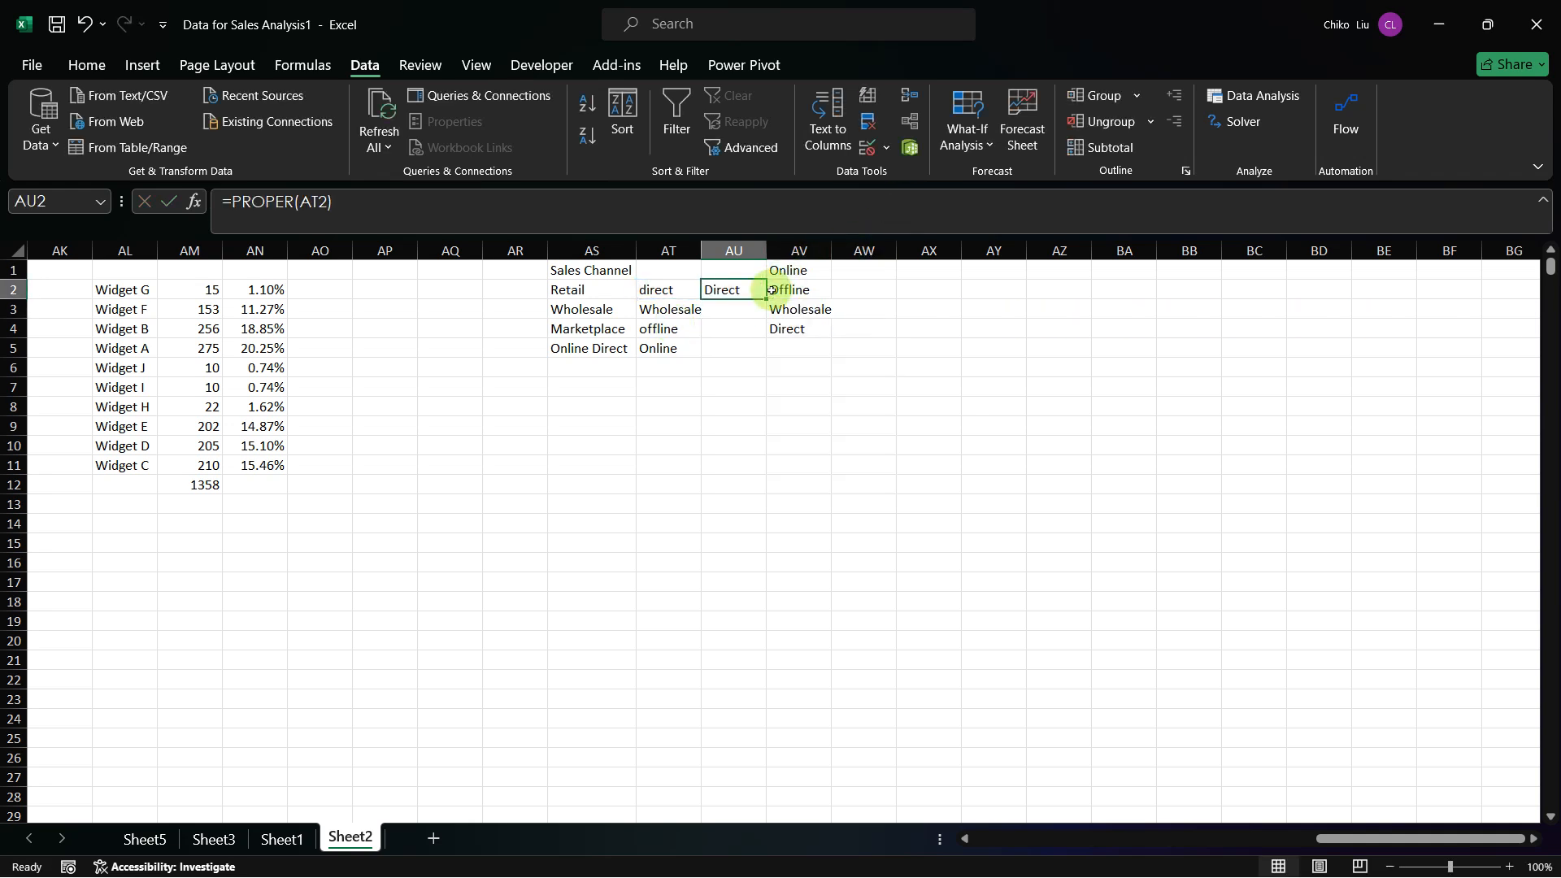
{"action": "double_click", "coordinate": [767, 298]}
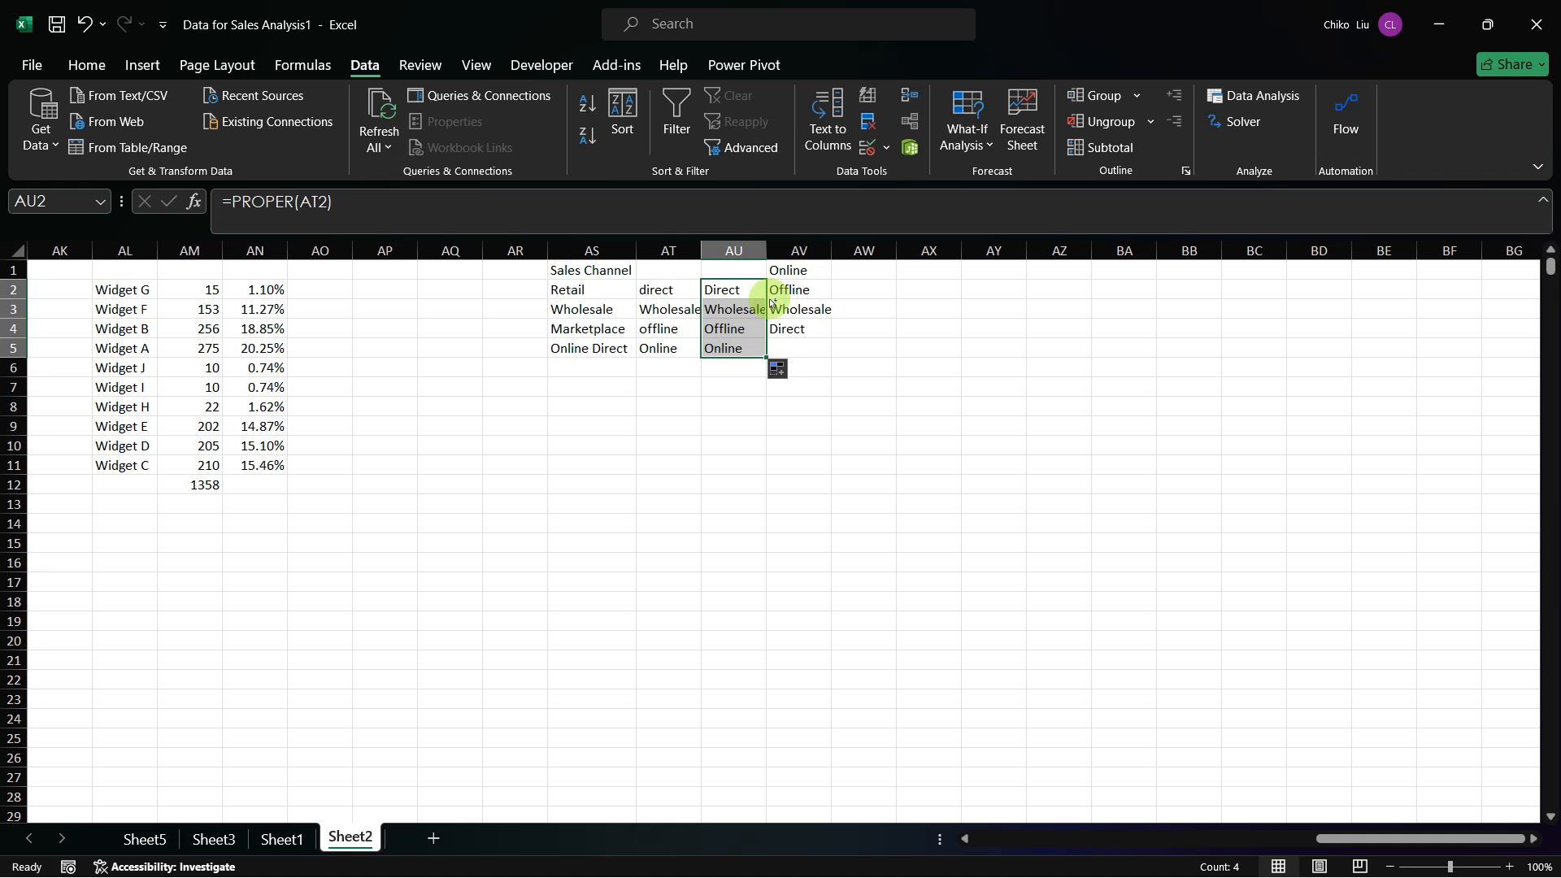
- Copy the capitalised results in AU2:AU5 and paste them as values over the channel mappings starting at AT2
{"action": "key", "text": "ctrl+c"}
{"action": "left_click", "coordinate": [667, 288]}
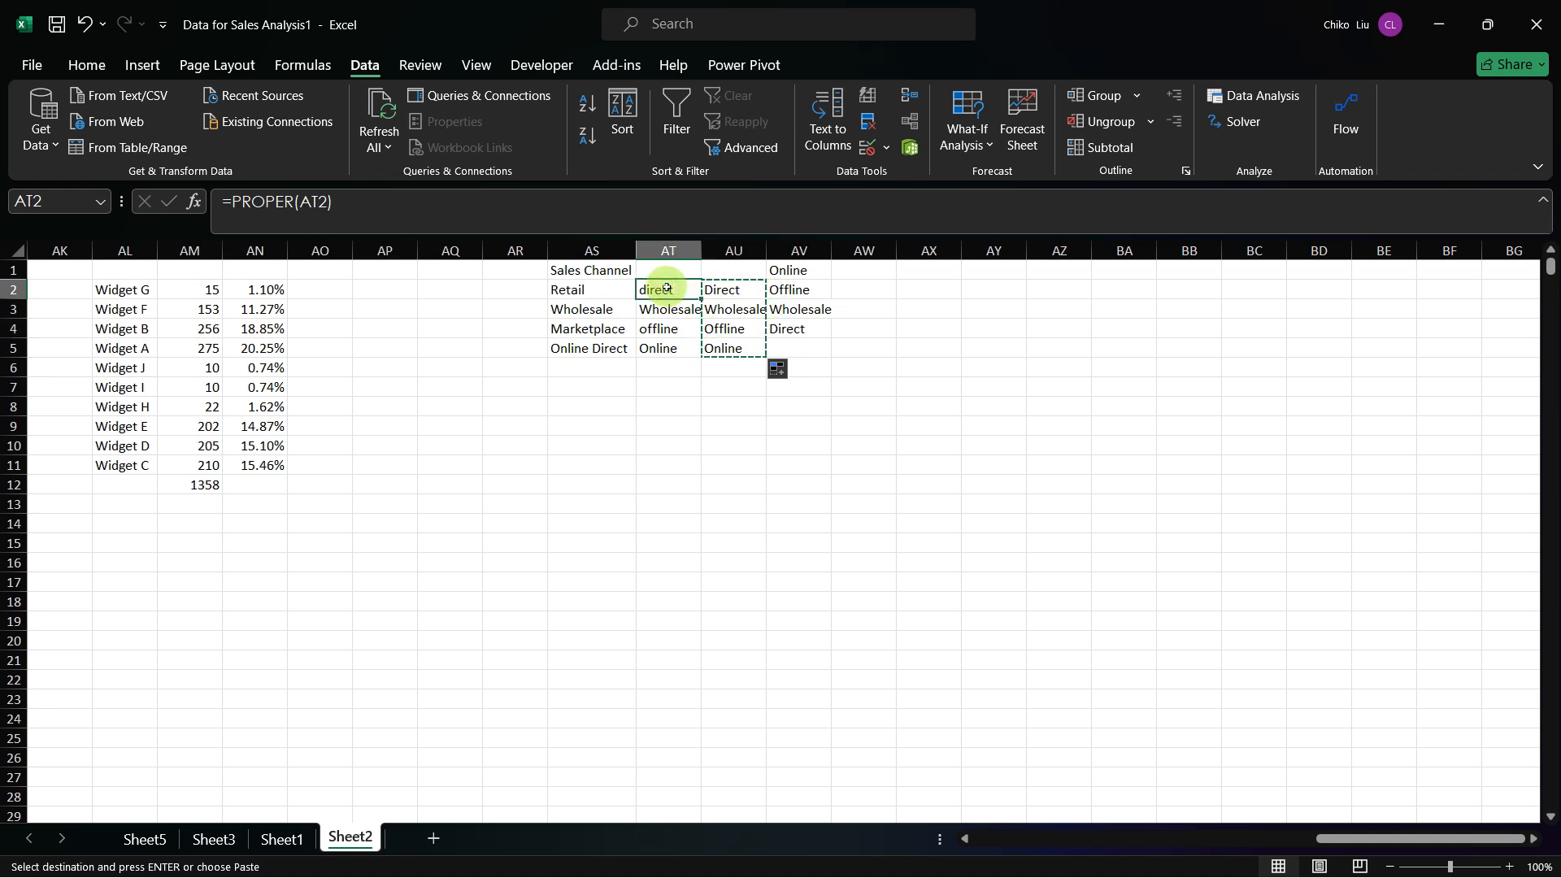
{"action": "right_click", "coordinate": [665, 289]}
{"action": "left_click", "coordinate": [736, 357]}
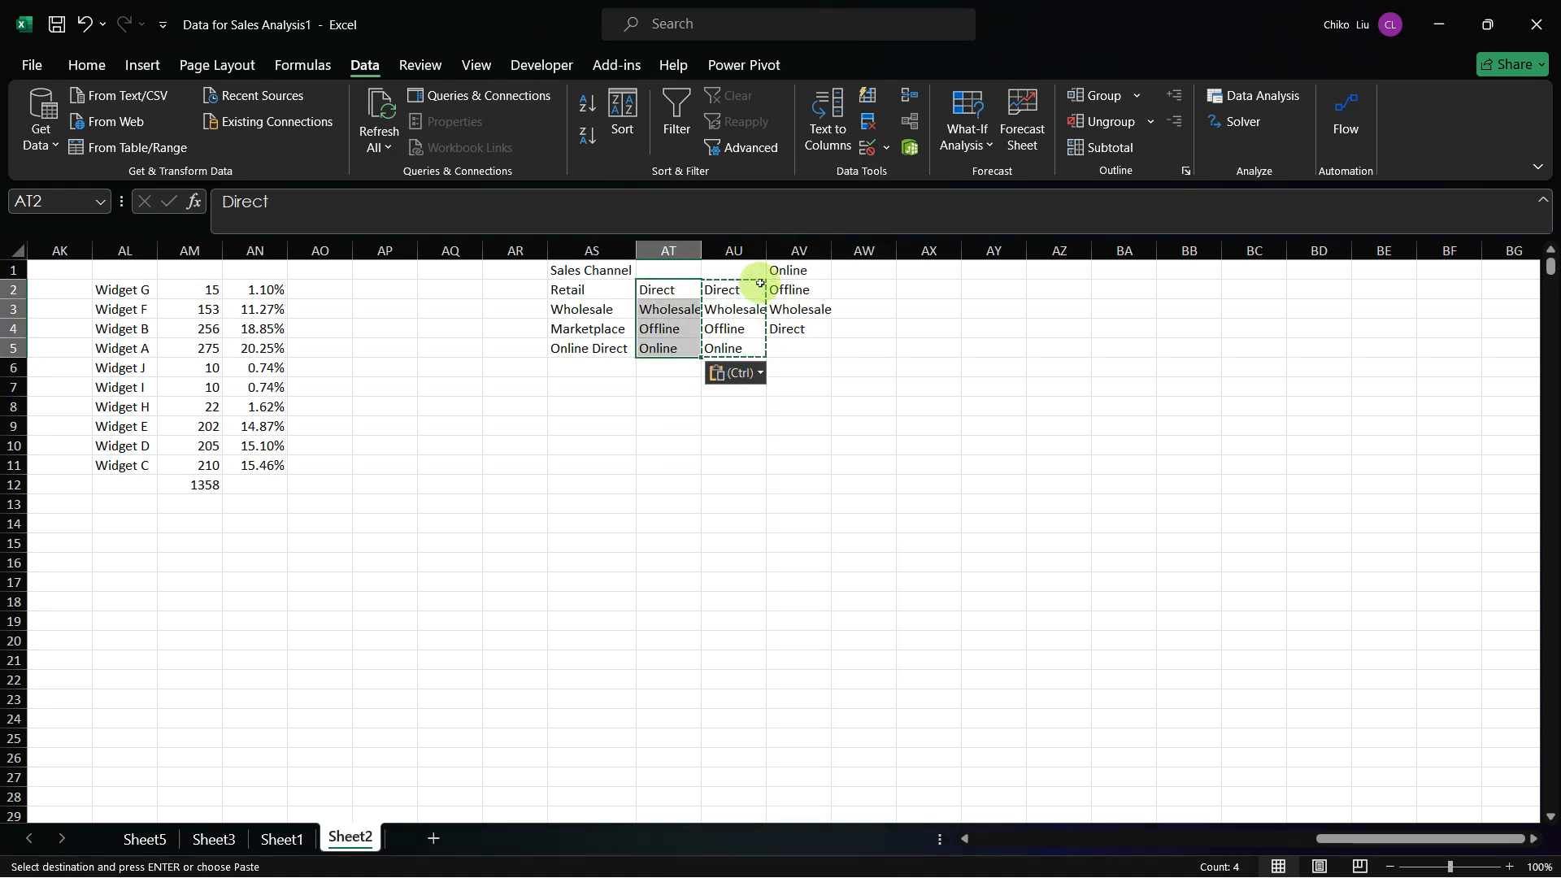
- Clear the helper formulas from column AU and widen column AT slightly to fit its text
{"action": "left_click", "coordinate": [734, 251]}
{"action": "key", "text": "Delete"}
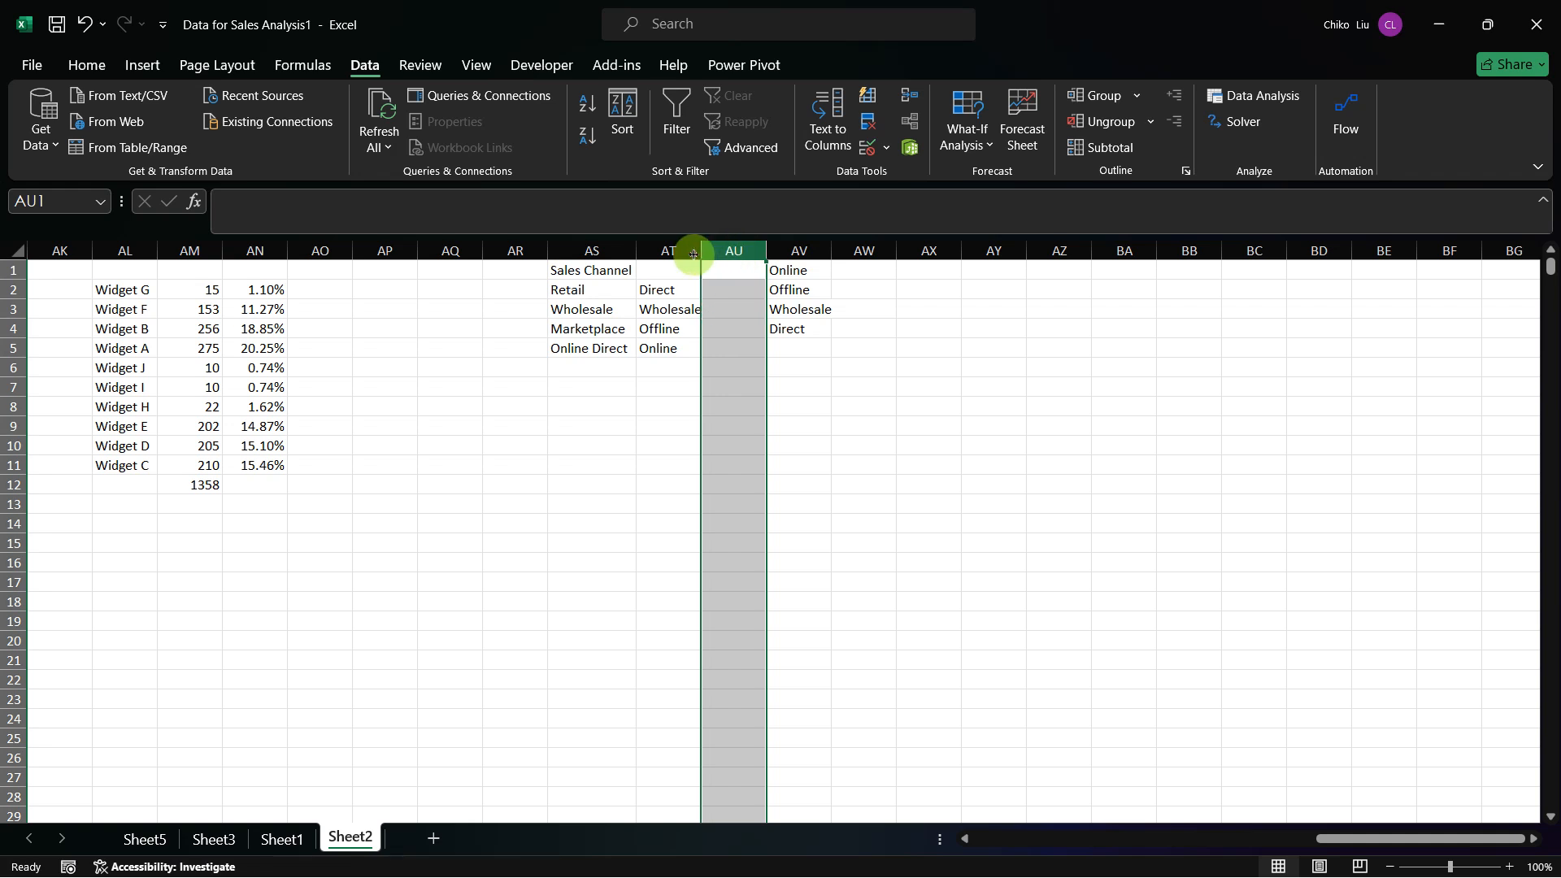
{"action": "left_click_drag", "start_coordinate": [699, 254], "coordinate": [704, 254]}
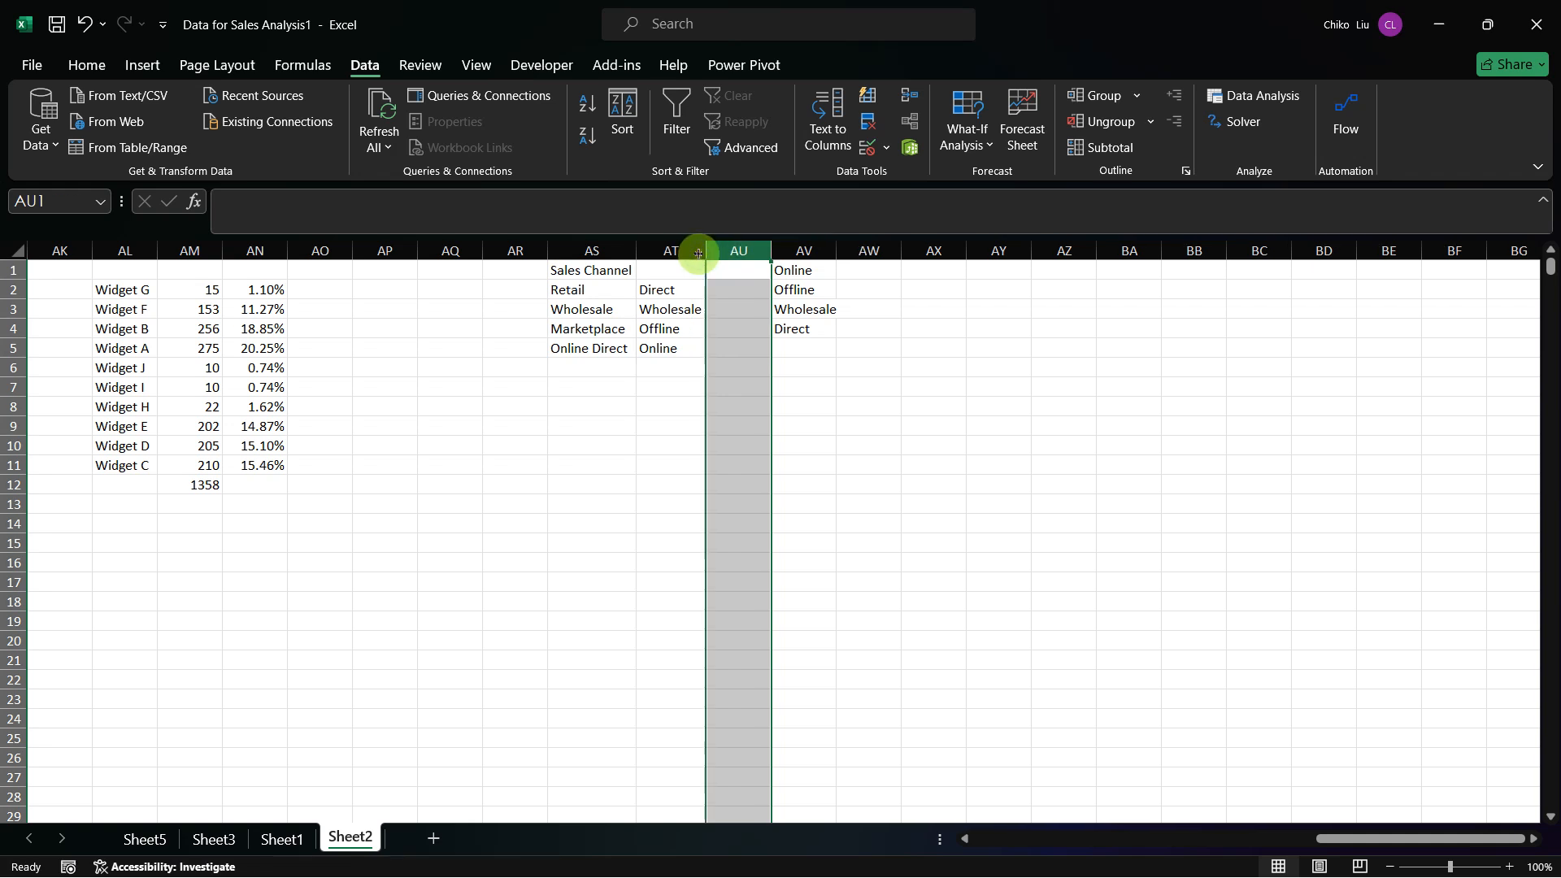
- Replace the Sales Channel Seg lookup formulas on Sheet1 with their values by copying and pasting them in place
{"action": "left_click", "coordinate": [274, 842]}
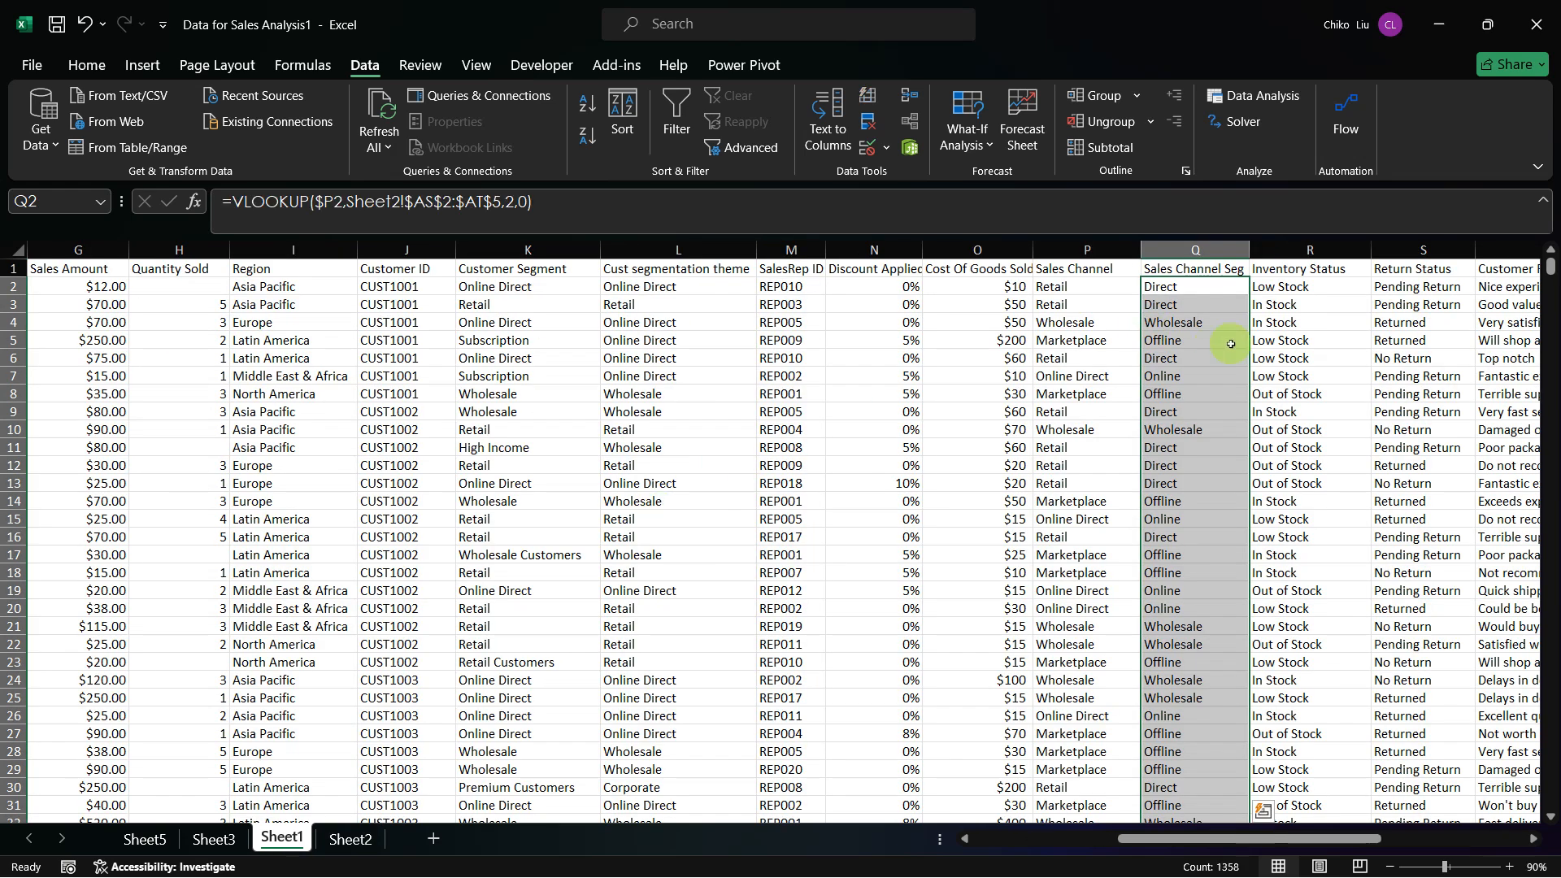
{"action": "key", "text": "ctrl+c"}
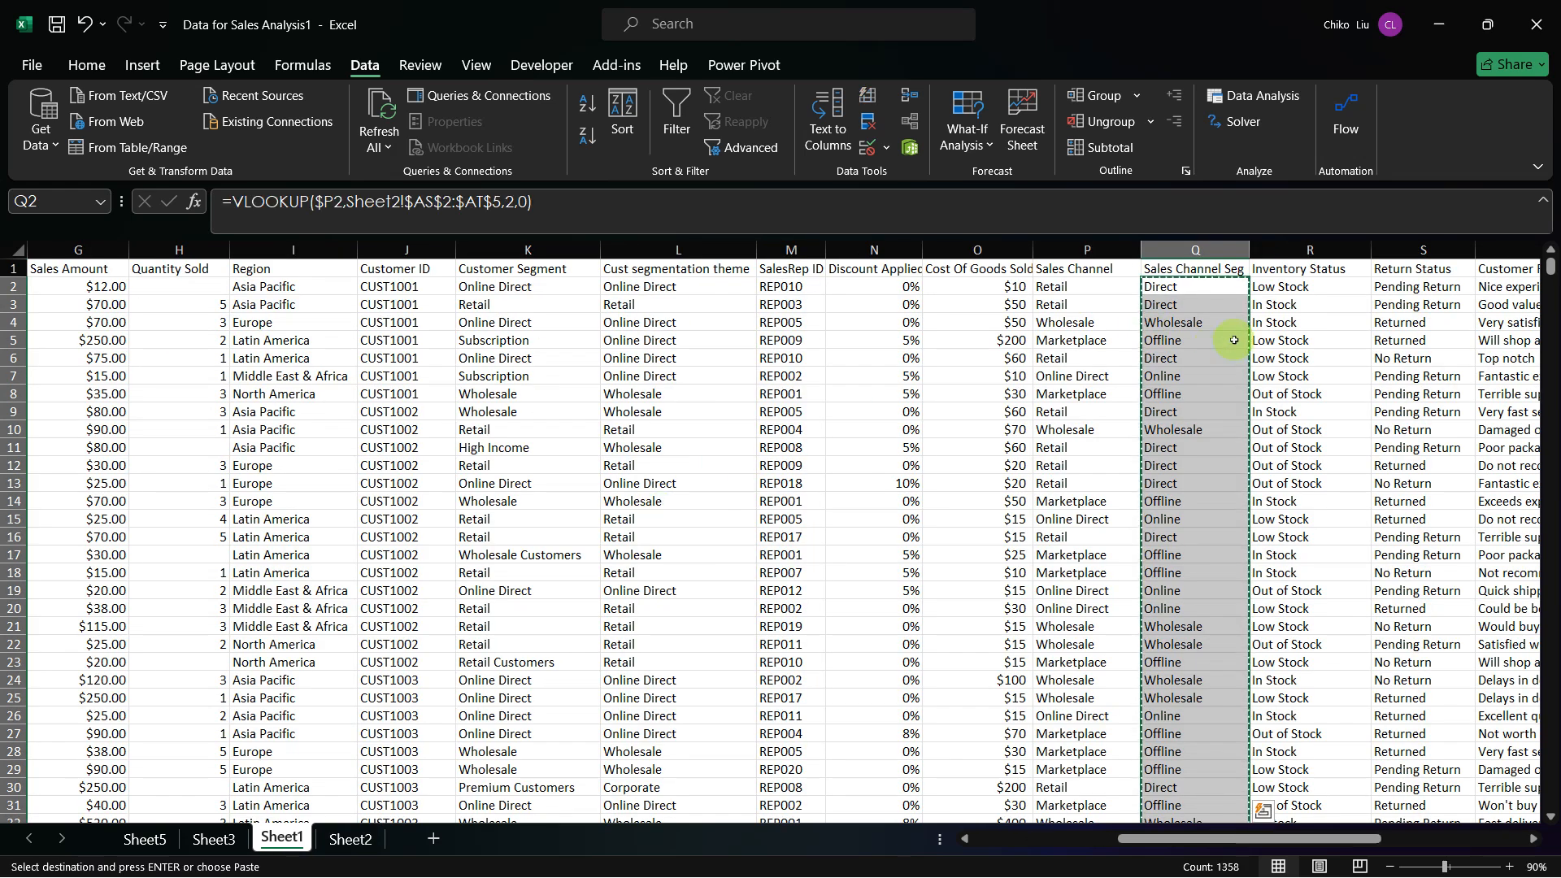
{"action": "right_click", "coordinate": [1195, 292]}
{"action": "left_click", "coordinate": [1259, 373]}
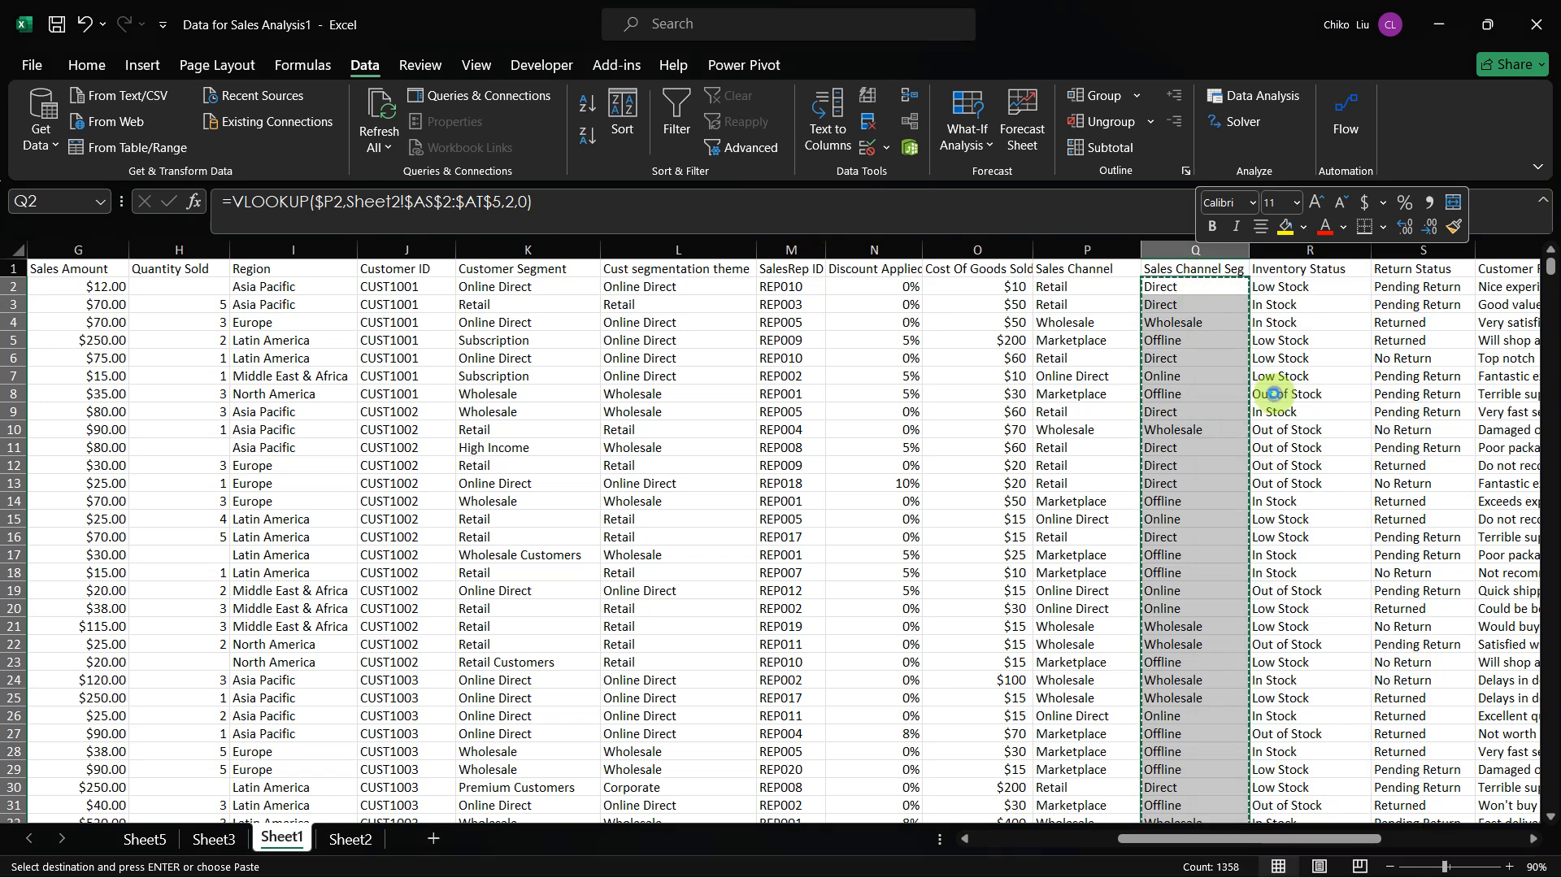
- Refresh the Sales Channel pivot table on Sheet5 so the Sales Channel Seg field can be used
{"action": "left_click", "coordinate": [136, 839]}
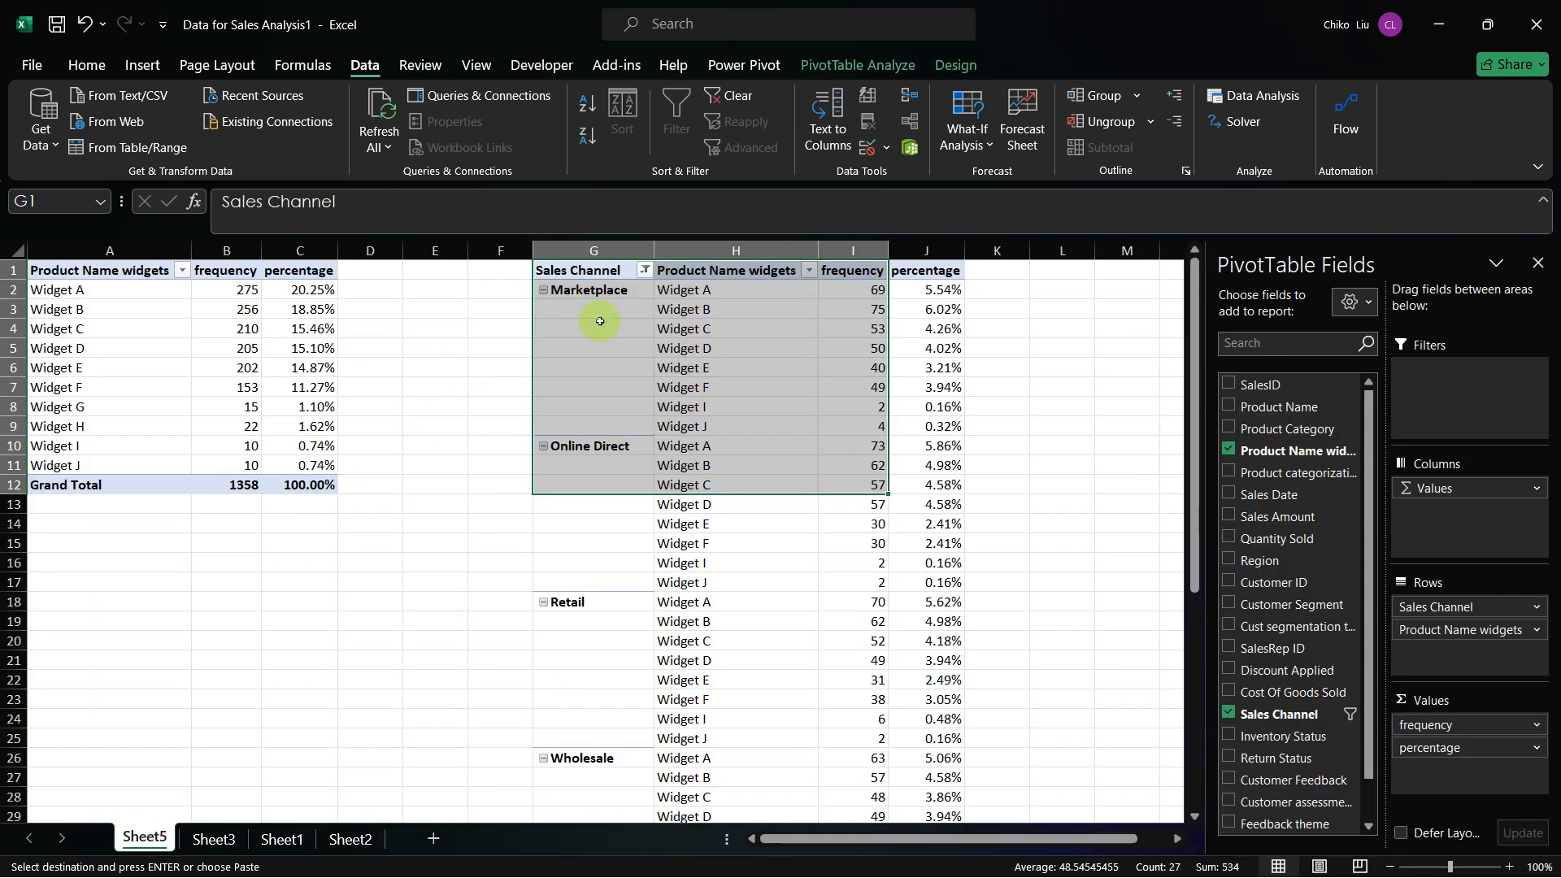
{"action": "right_click", "coordinate": [760, 334]}
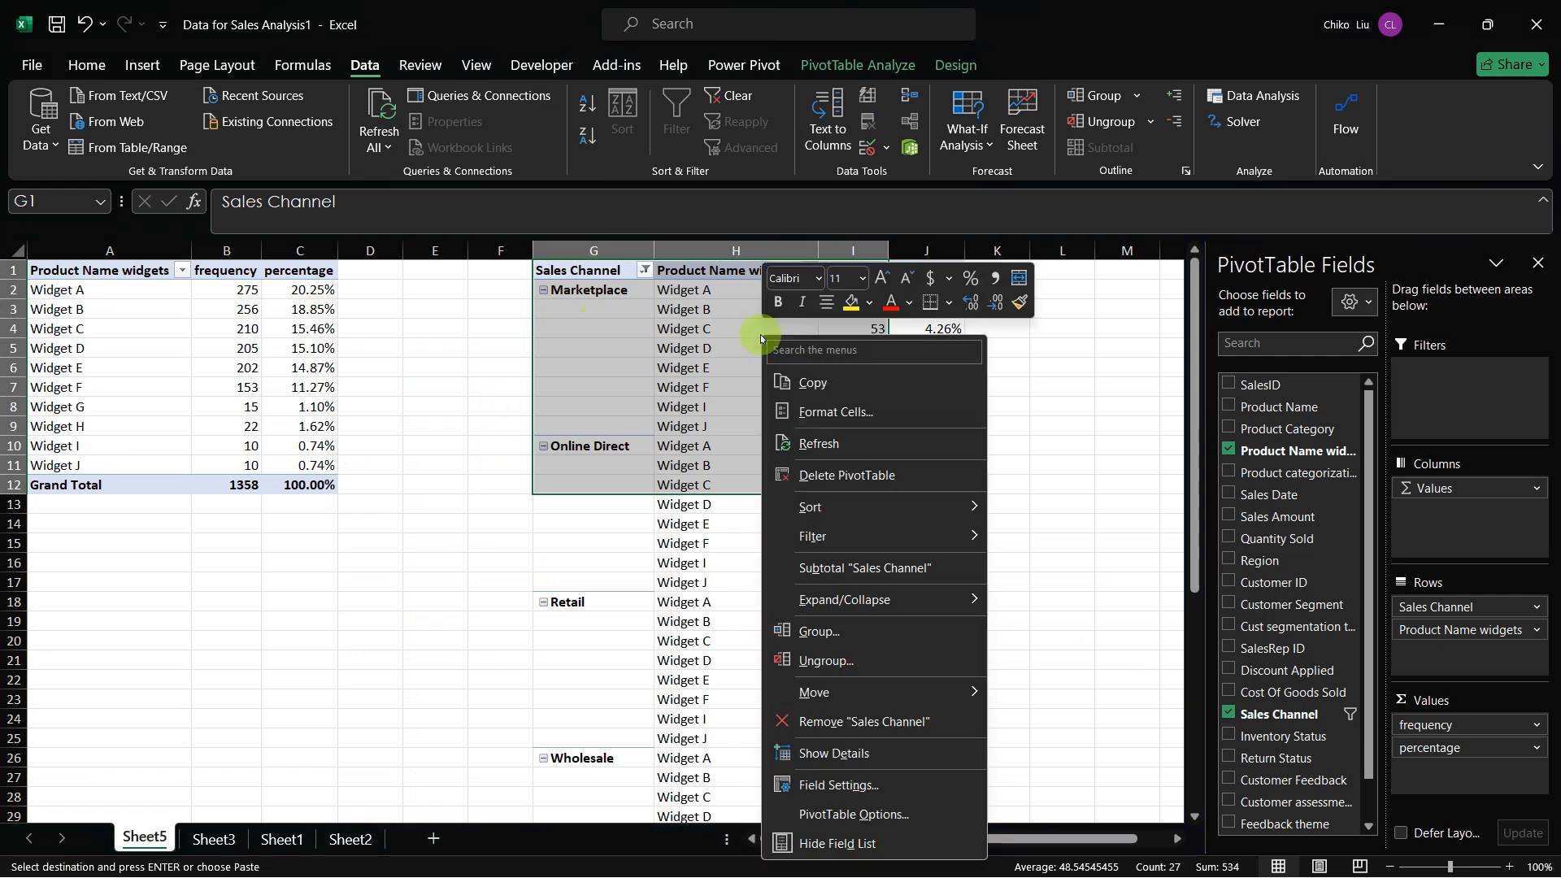
{"action": "left_click", "coordinate": [802, 433]}
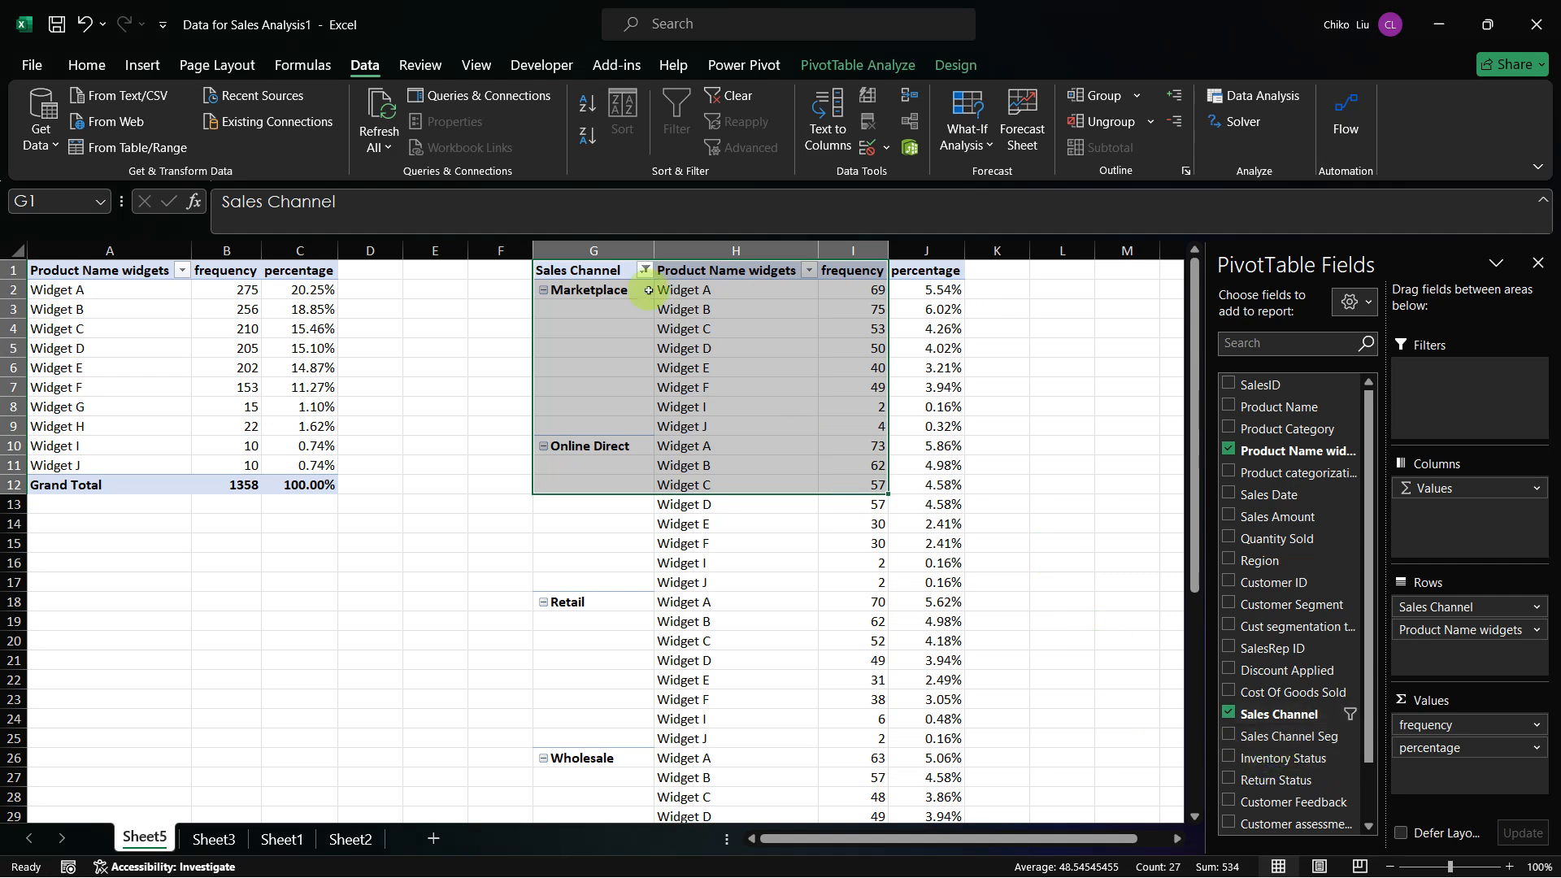
- Copy the whole Sales Channel pivot table in G1:J33 and paste the copy at N1
{"action": "left_click", "coordinate": [610, 277]}
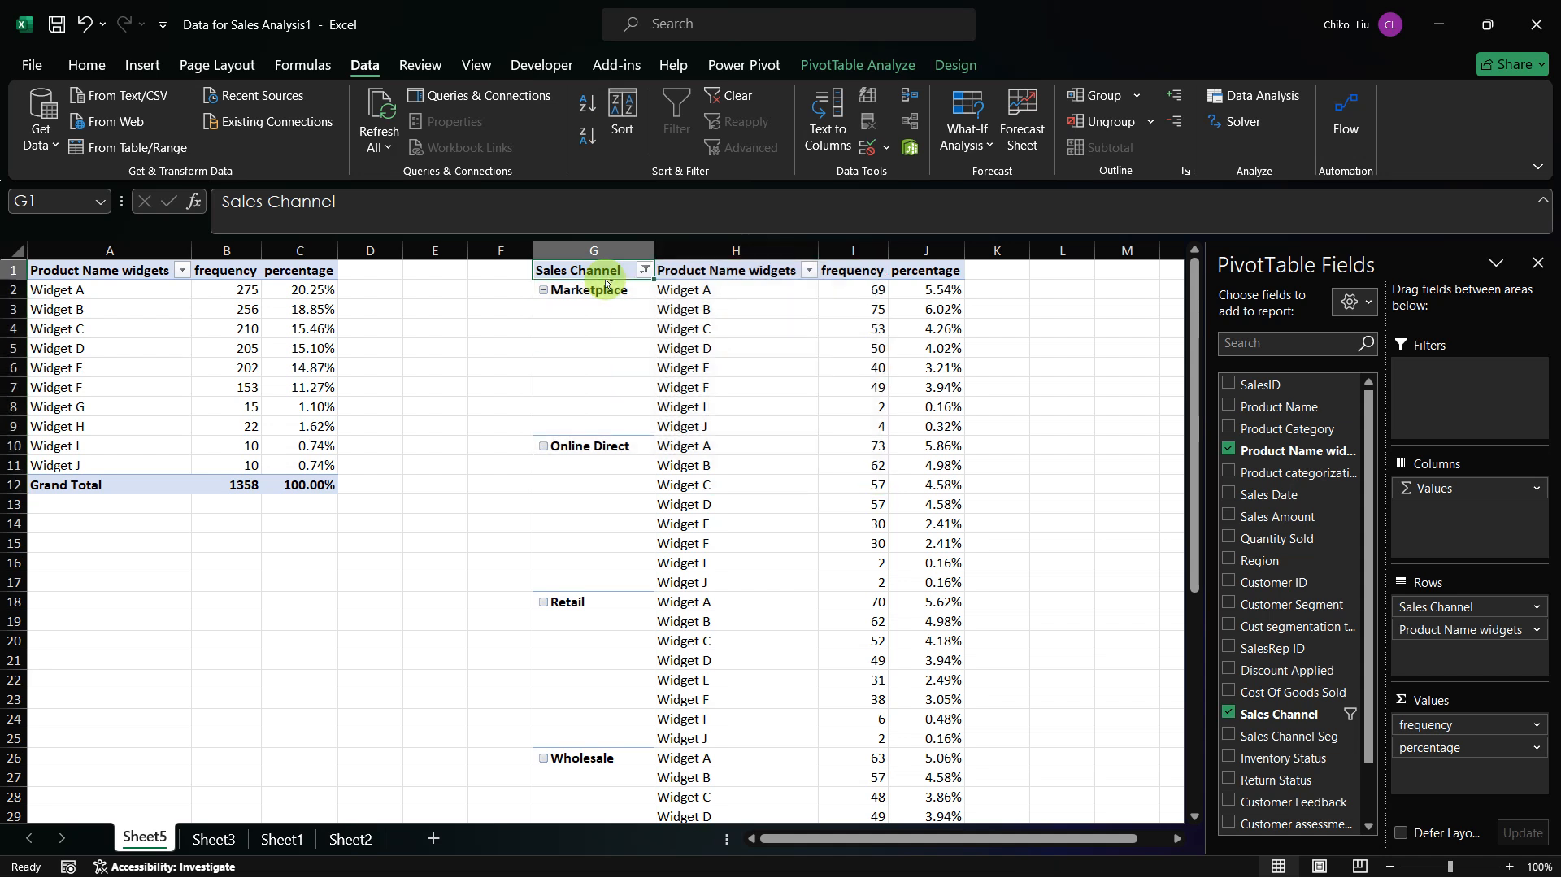
{"action": "left_click_drag", "start_coordinate": [606, 283], "coordinate": [963, 821]}
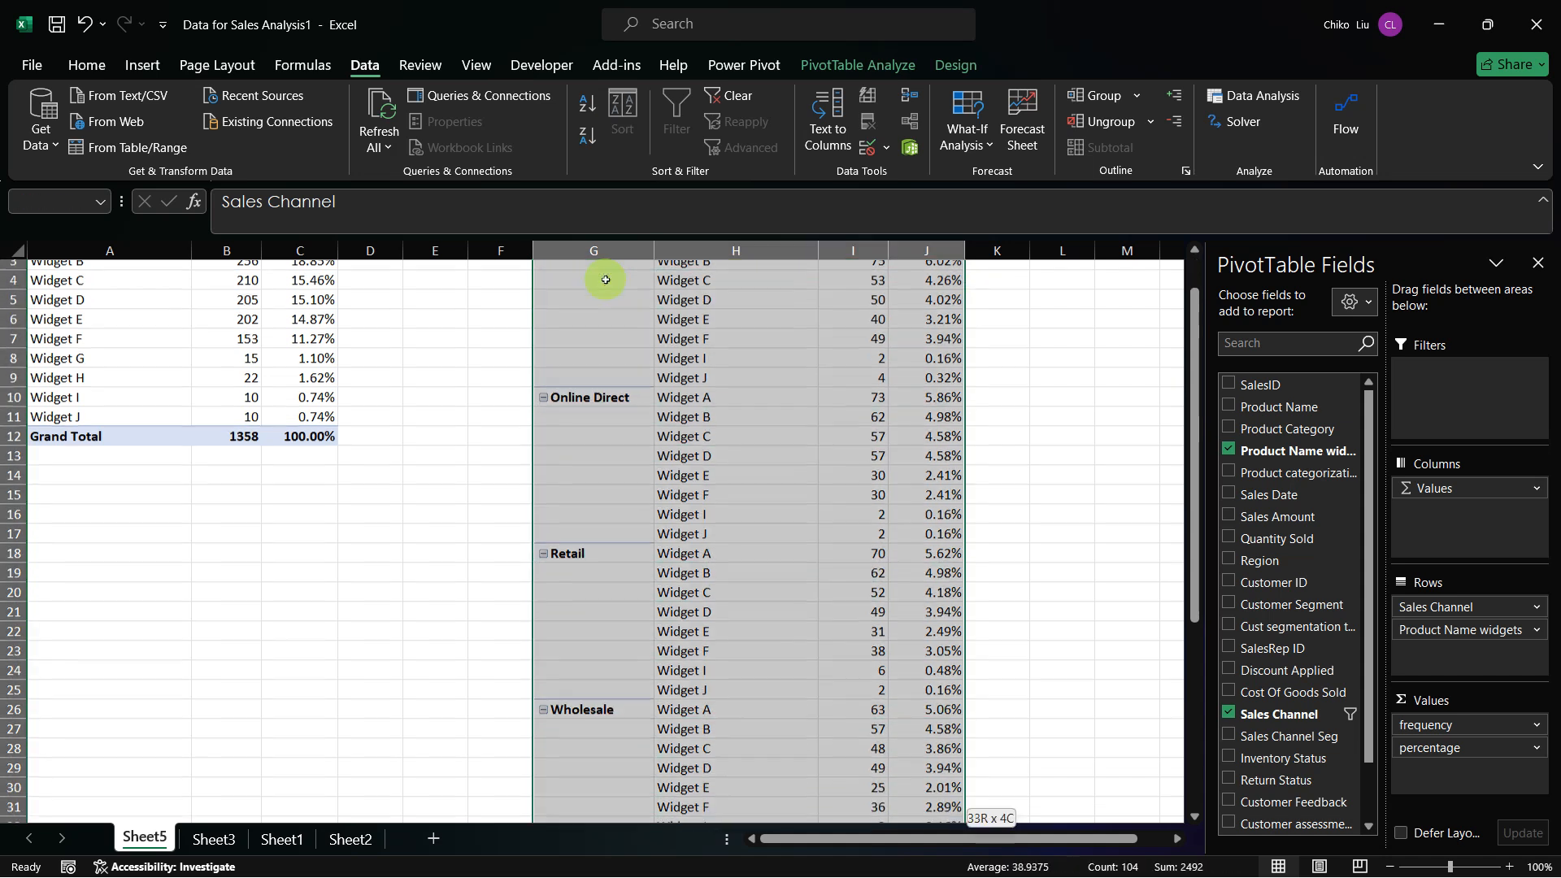
{"action": "scroll", "coordinate": [605, 280], "scroll_direction": "down", "scroll_amount": 1}
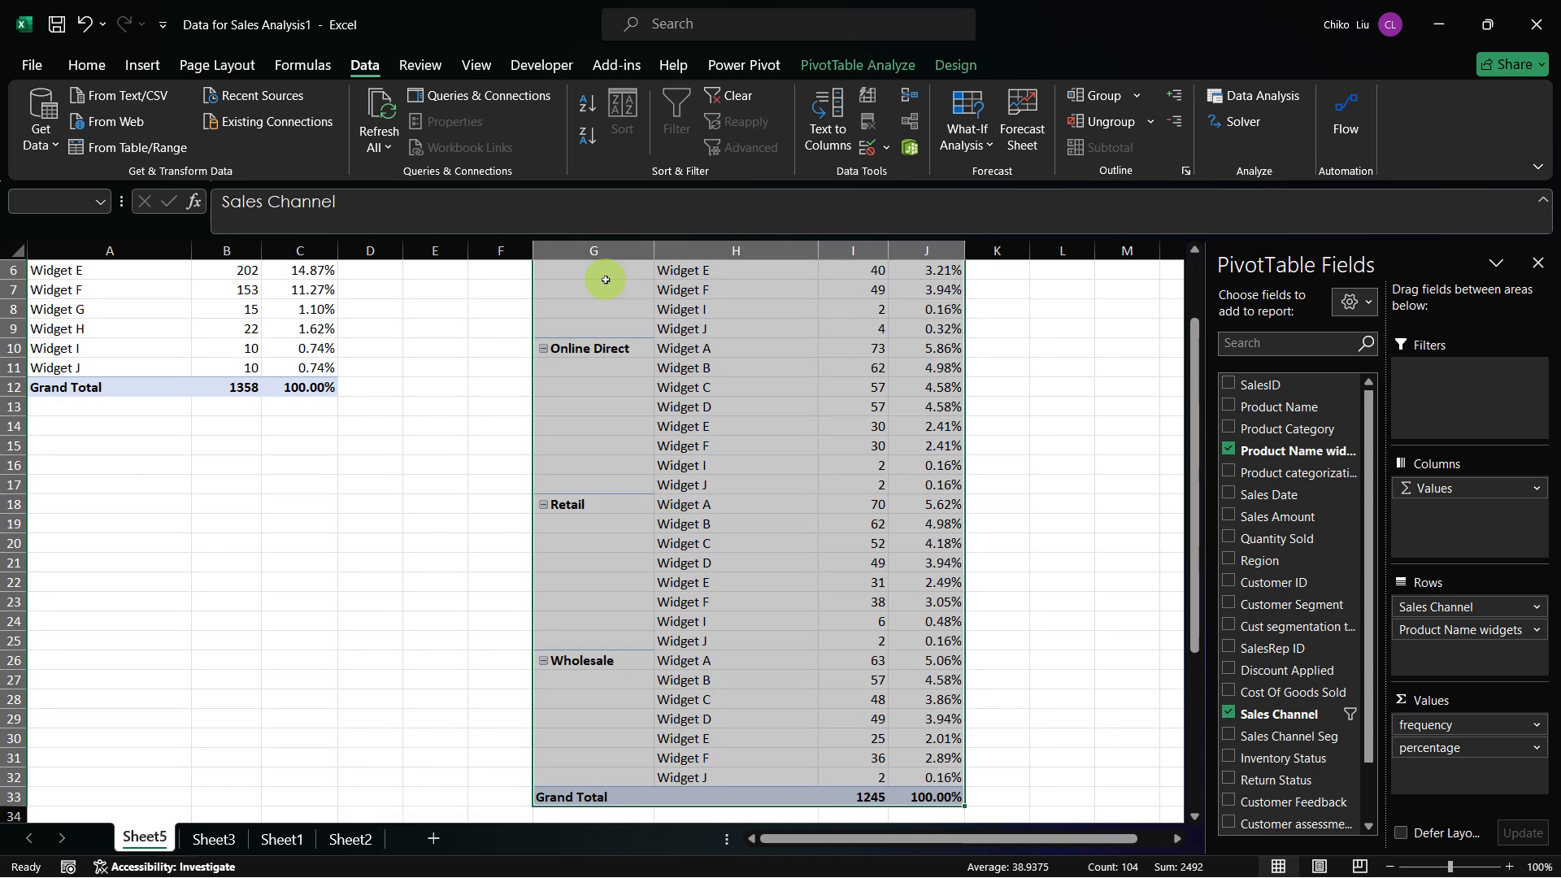
{"action": "key", "text": "ctrl+c"}
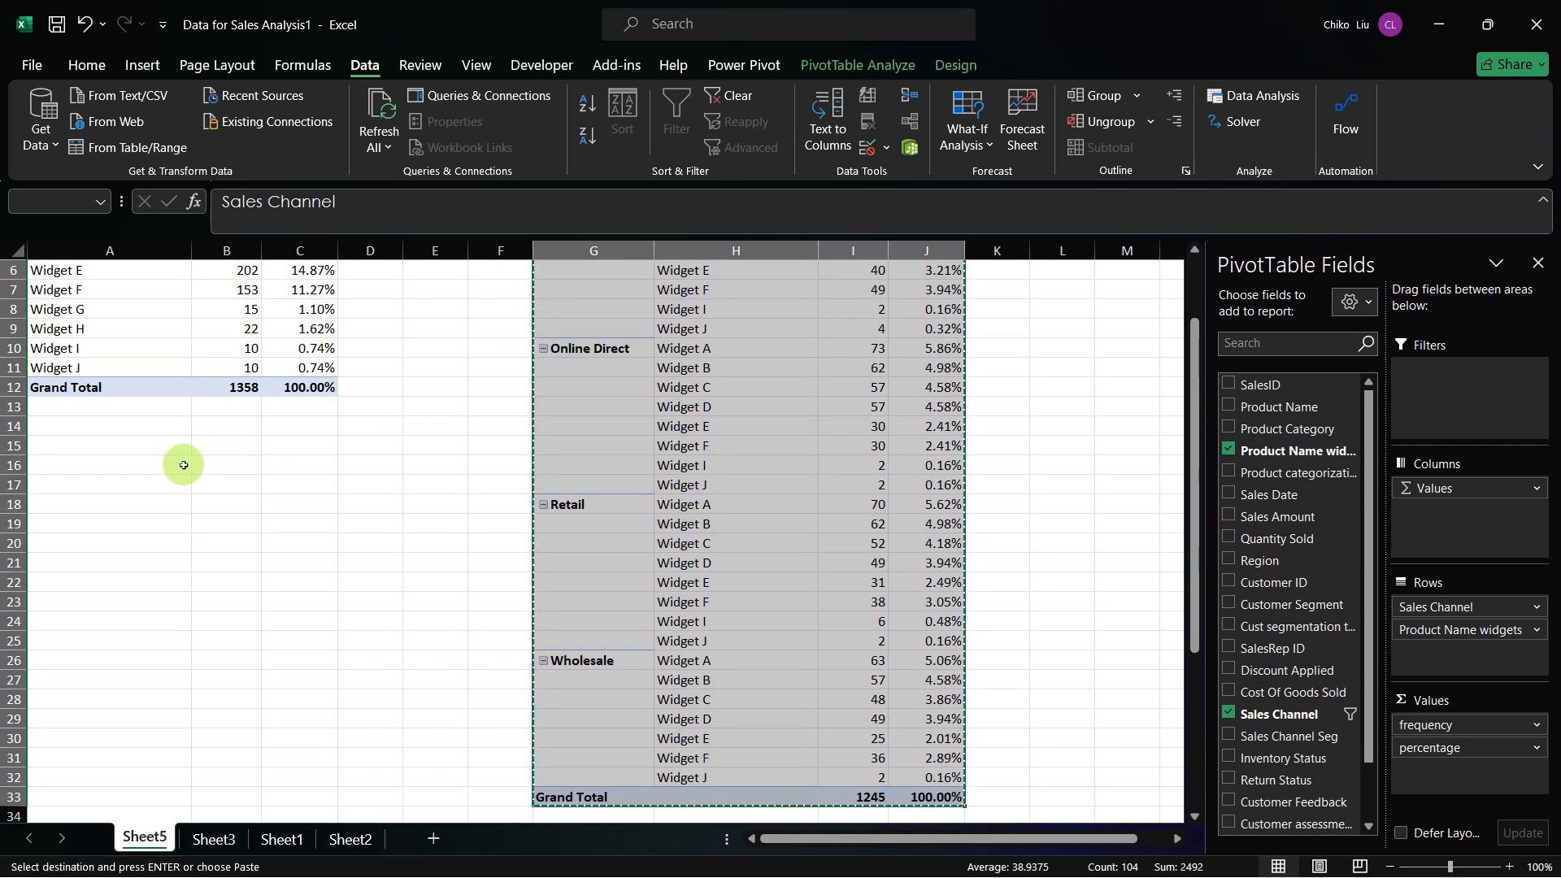
{"action": "left_click", "coordinate": [50, 469]}
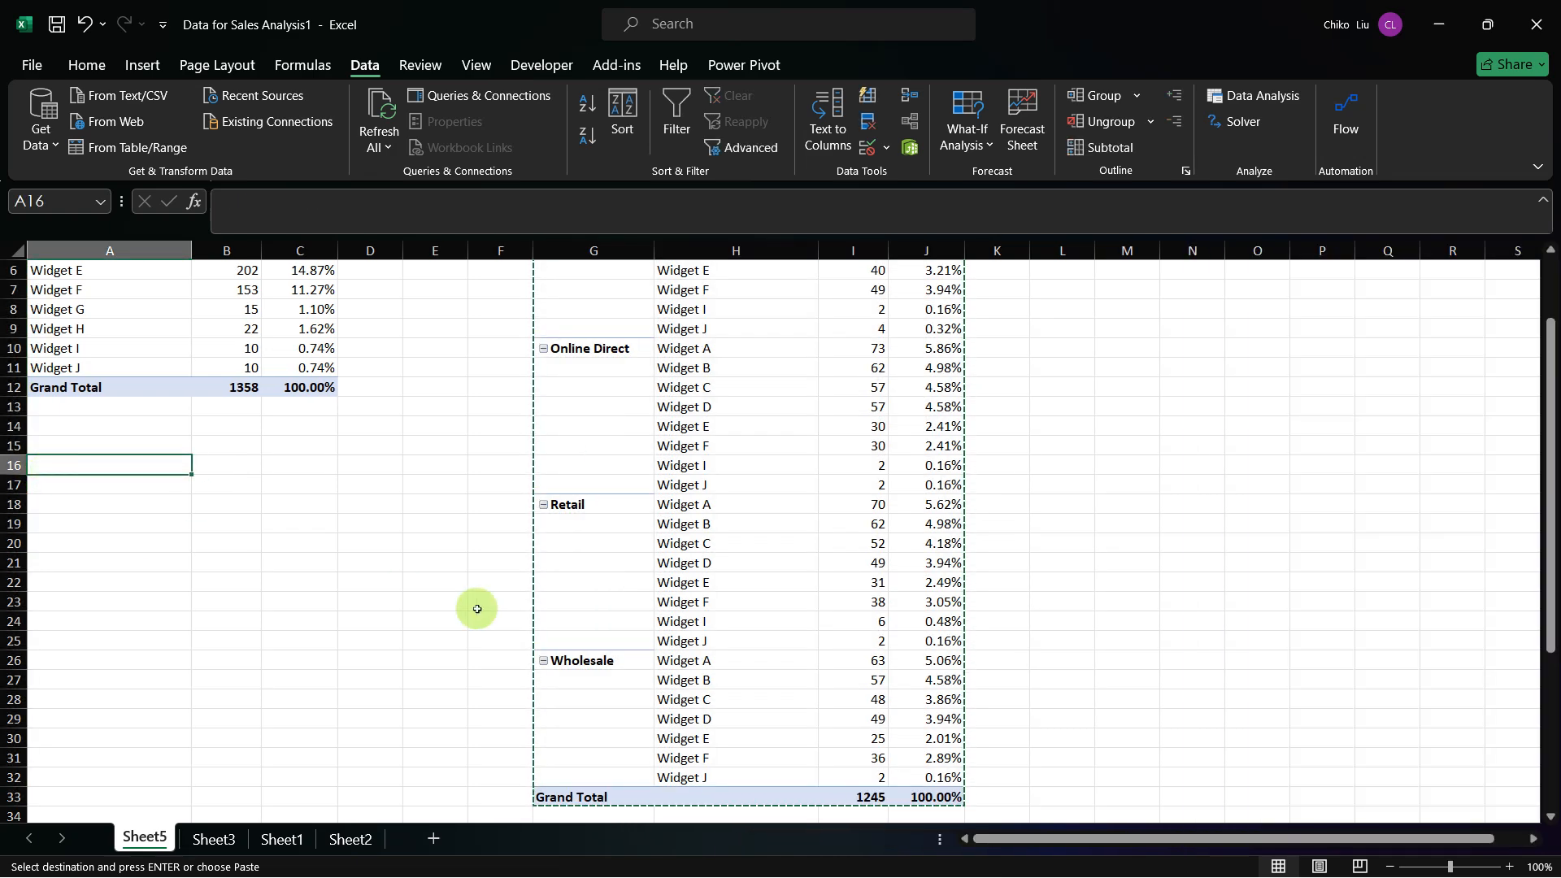
{"action": "scroll", "coordinate": [477, 609], "scroll_direction": "up", "scroll_amount": 2}
{"action": "left_click", "coordinate": [1175, 275]}
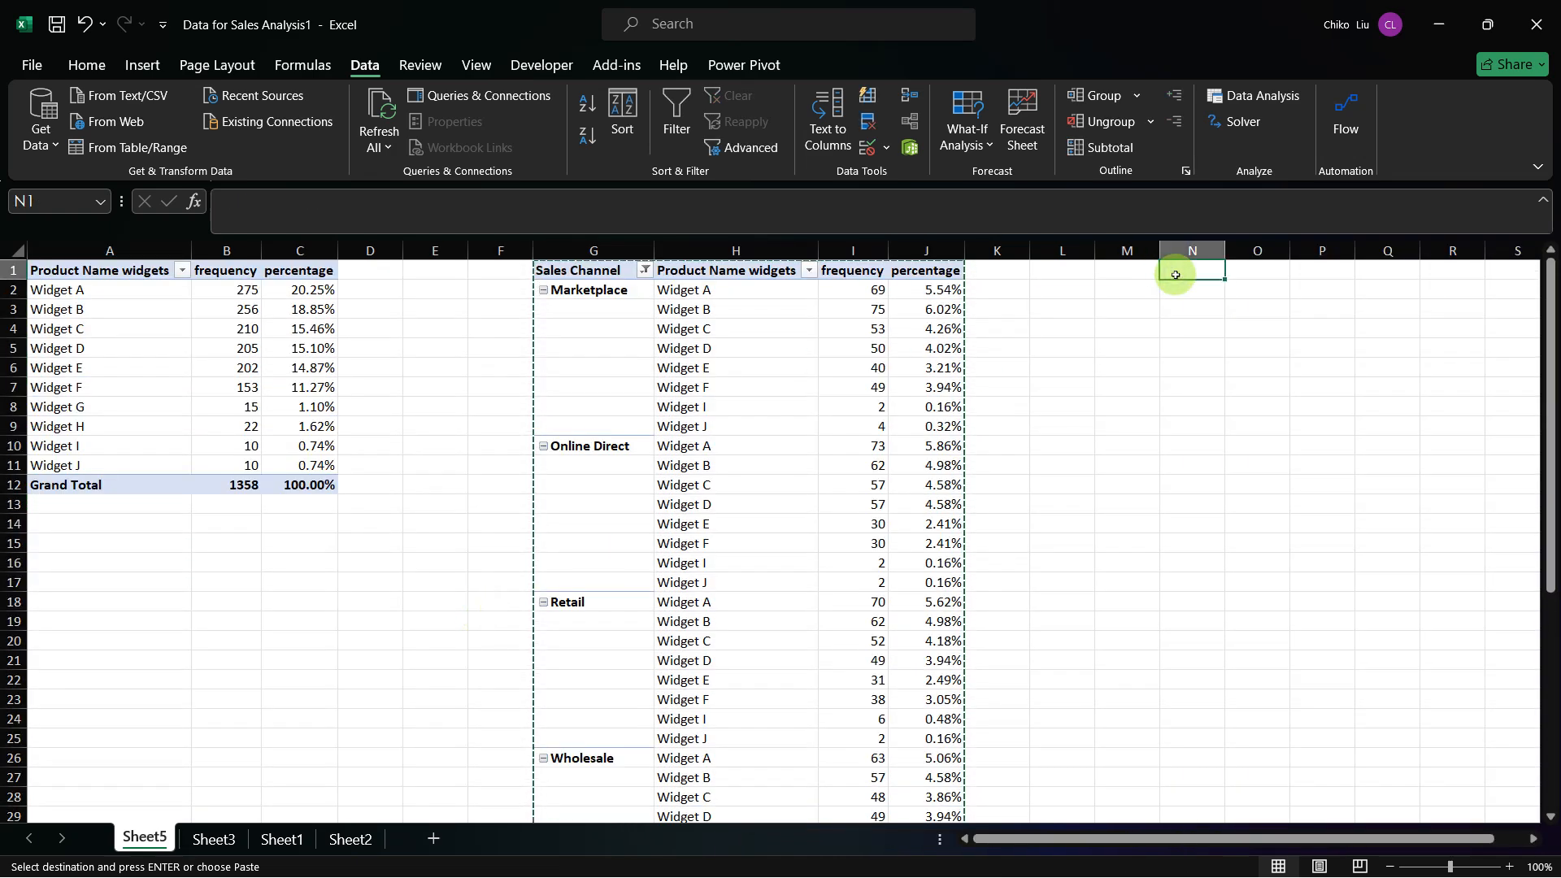
{"action": "key", "text": "ctrl+v"}
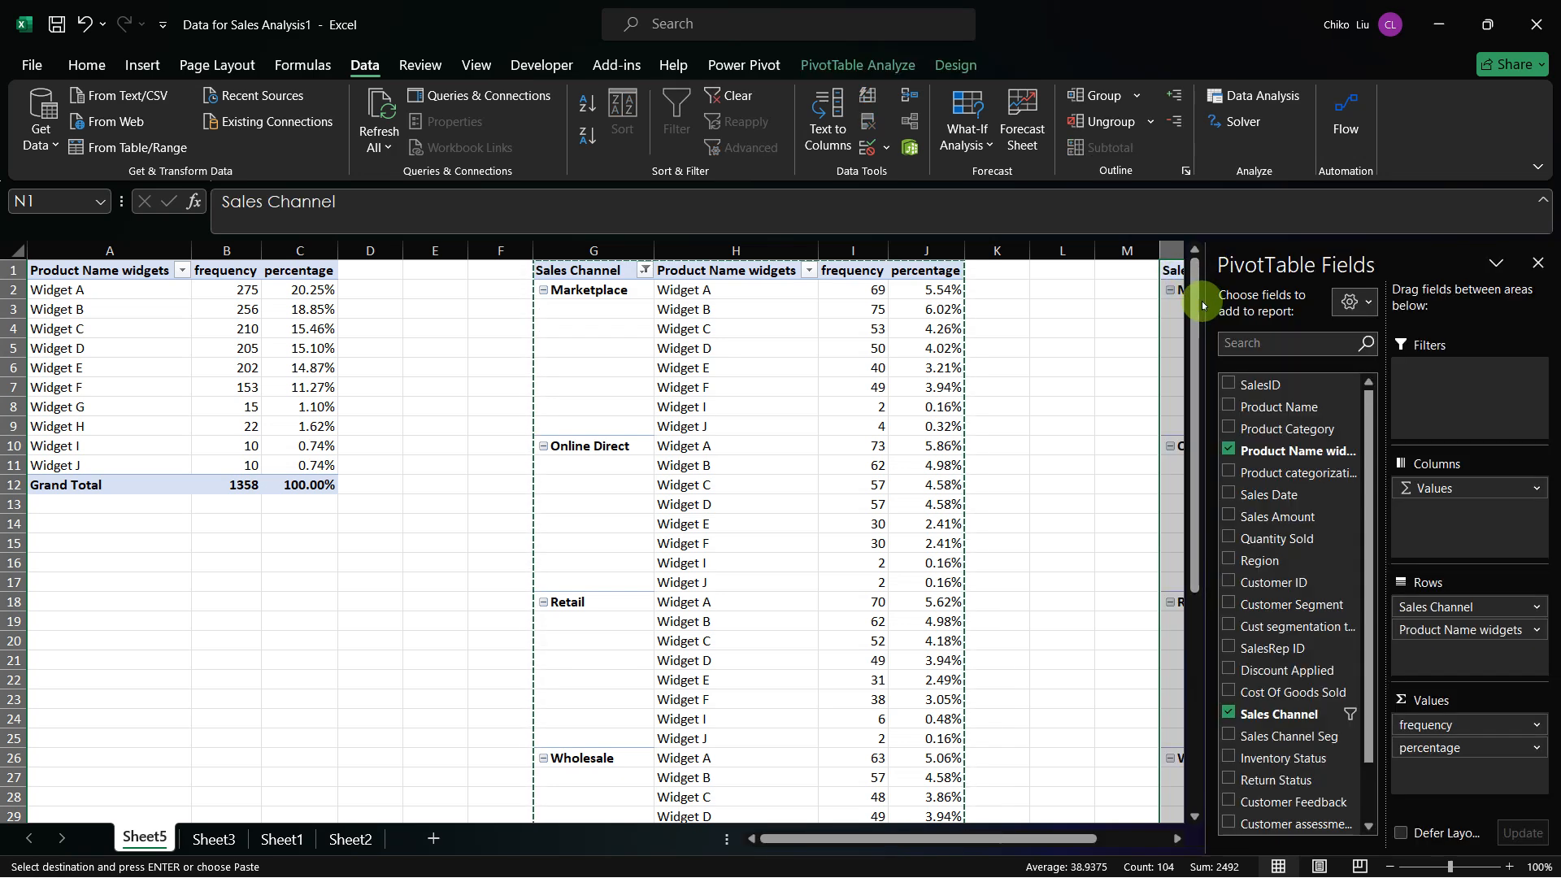
- Replace Product Name widgets and Sales Channel in the copied pivot table's rows with the Sales Channel Seg field
{"action": "left_click_drag", "start_coordinate": [999, 838], "coordinate": [1523, 627]}
{"action": "left_click", "coordinate": [1539, 631]}
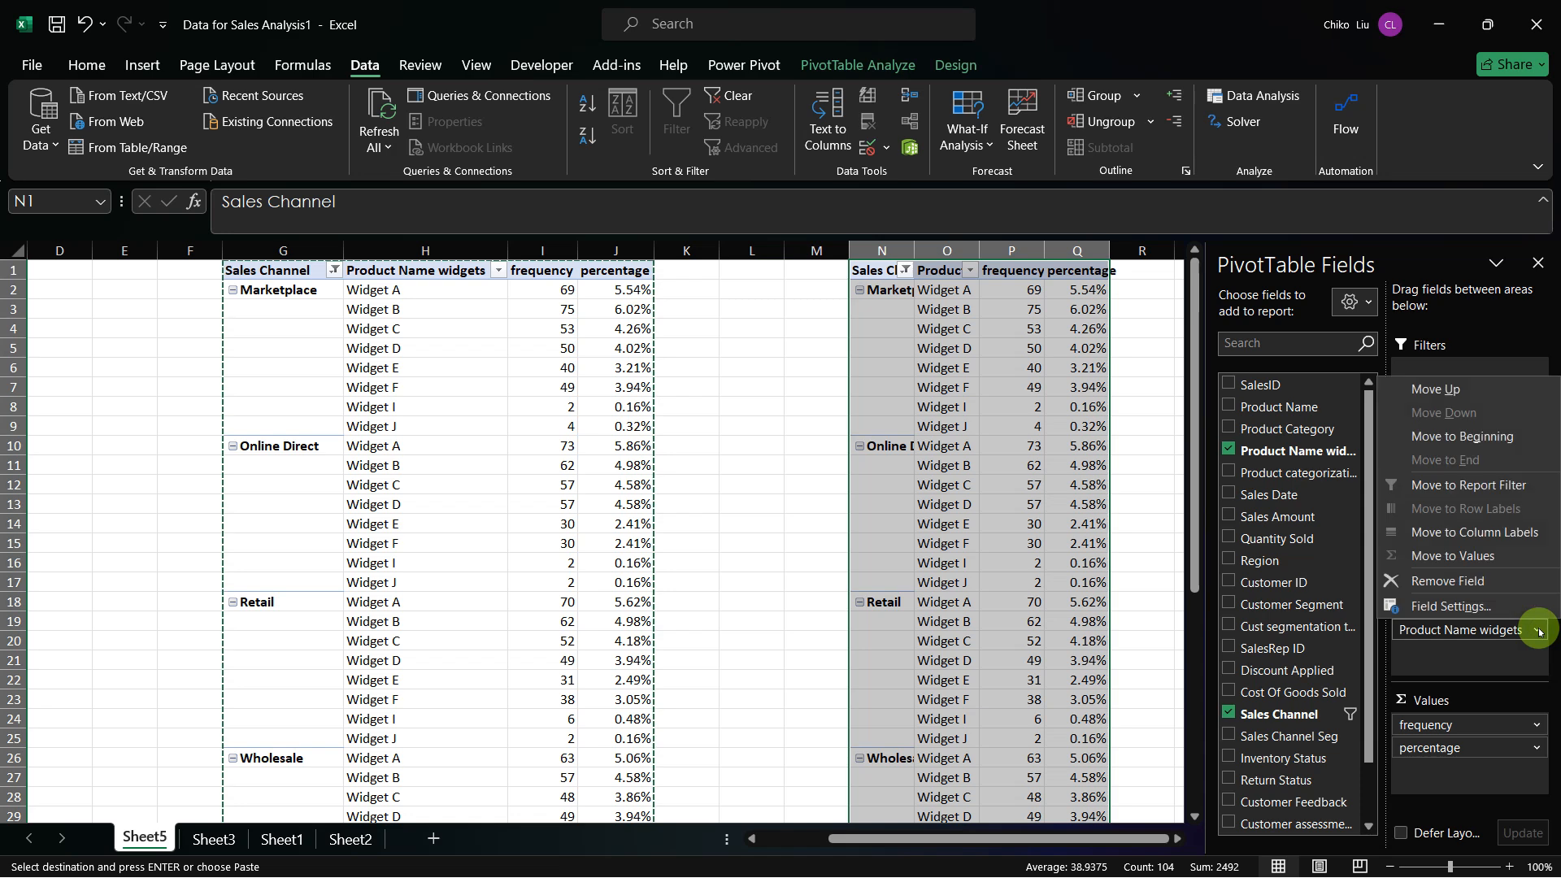
{"action": "left_click", "coordinate": [1485, 592]}
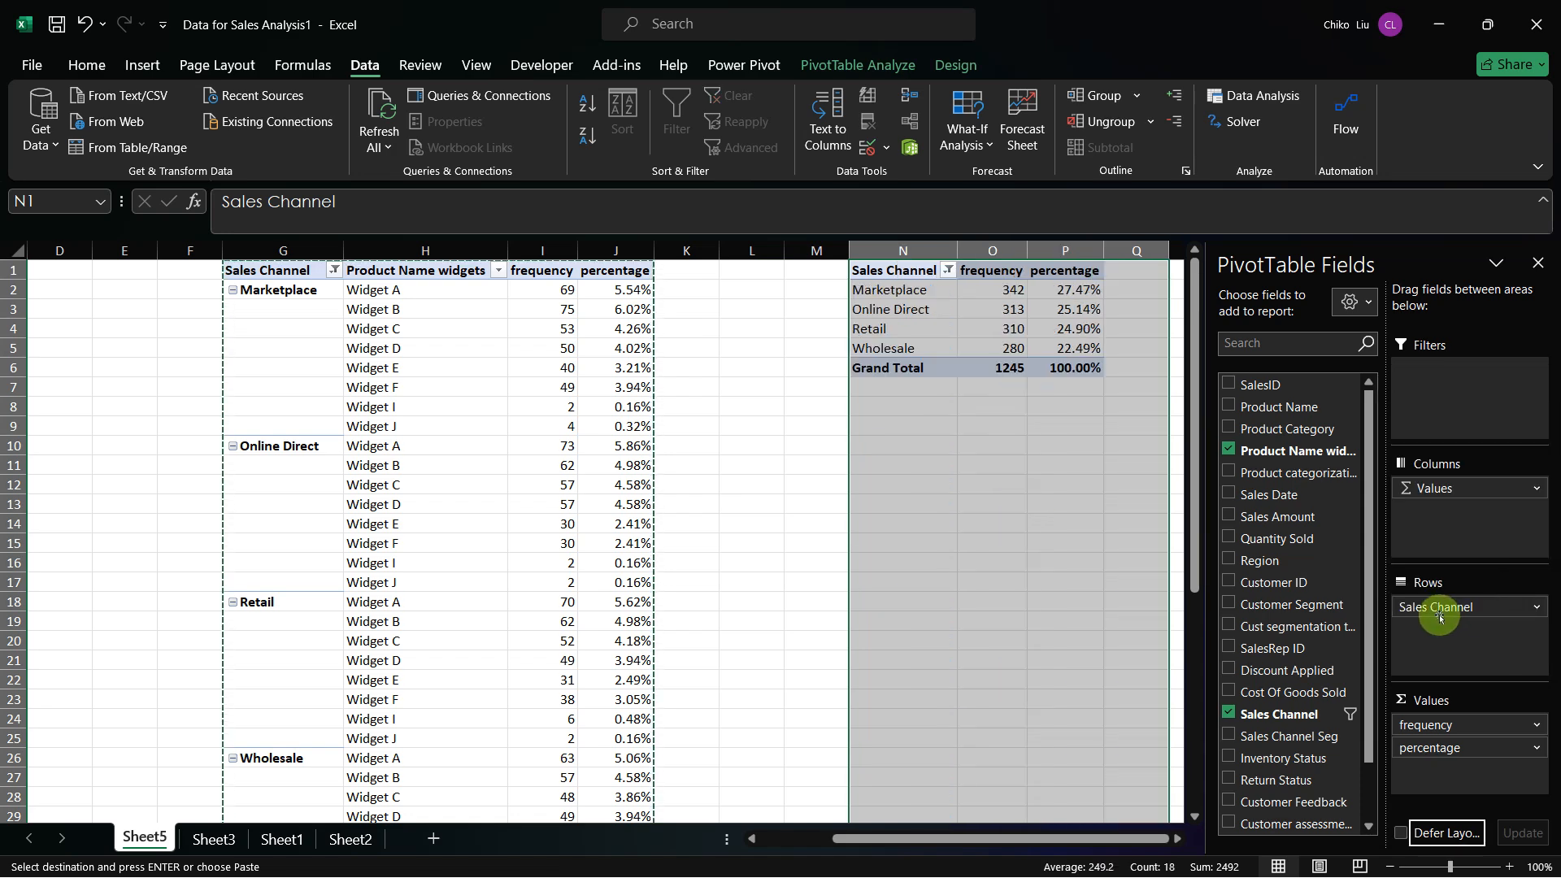
{"action": "left_click_drag", "start_coordinate": [1265, 736], "coordinate": [1494, 641]}
{"action": "left_click", "coordinate": [1531, 616]}
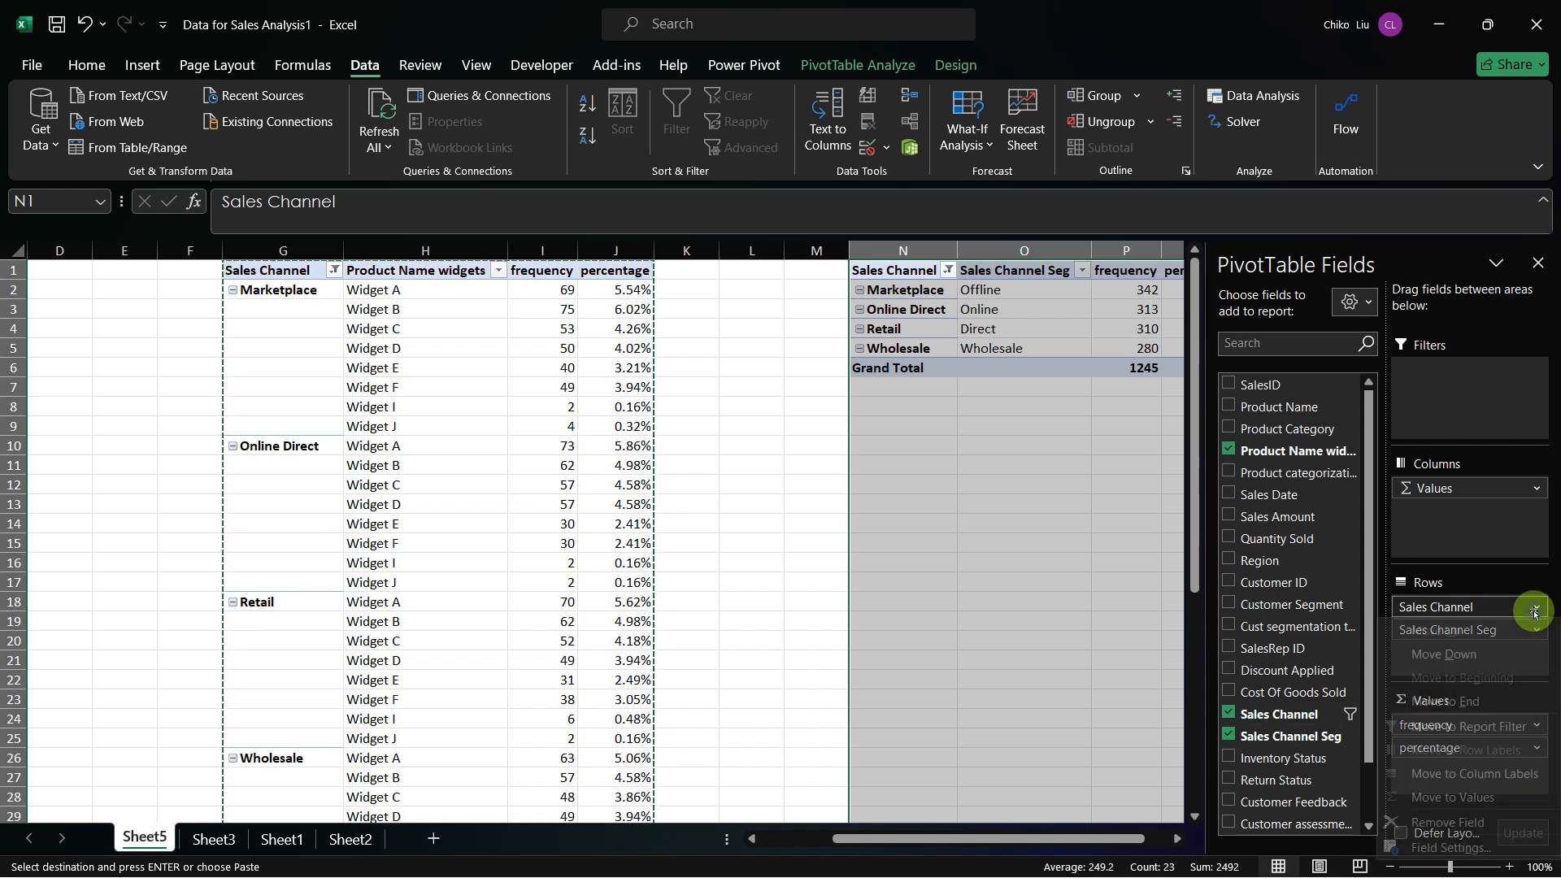
{"action": "left_click", "coordinate": [1432, 819]}
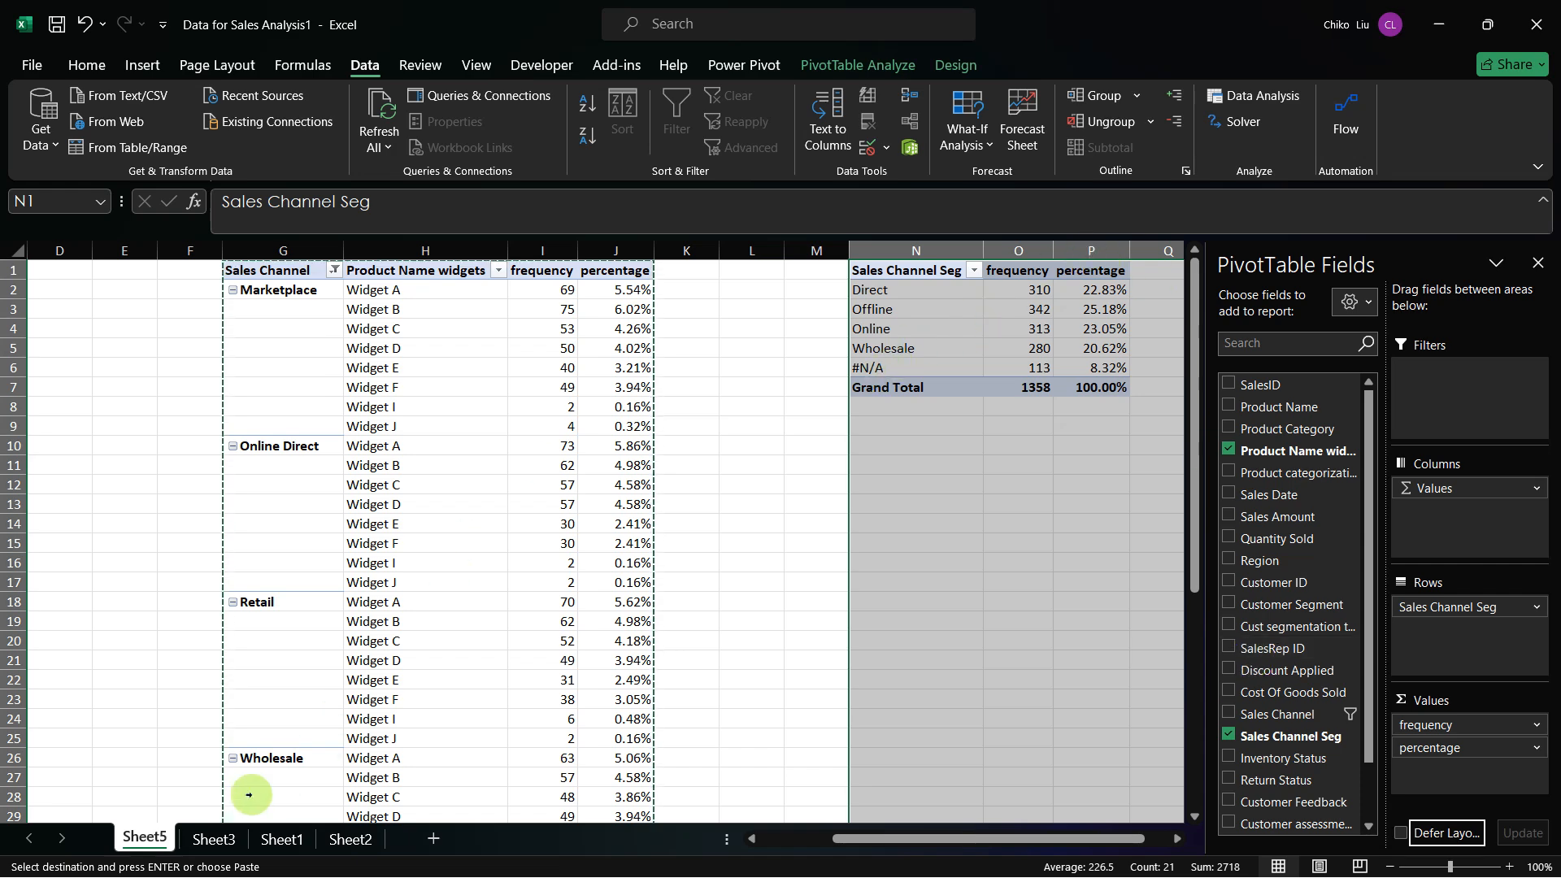
- Clear the #N/A entries in Sheet1's Sales Channel Seg column from Q1247 down to the last data row
{"action": "left_click", "coordinate": [219, 841]}
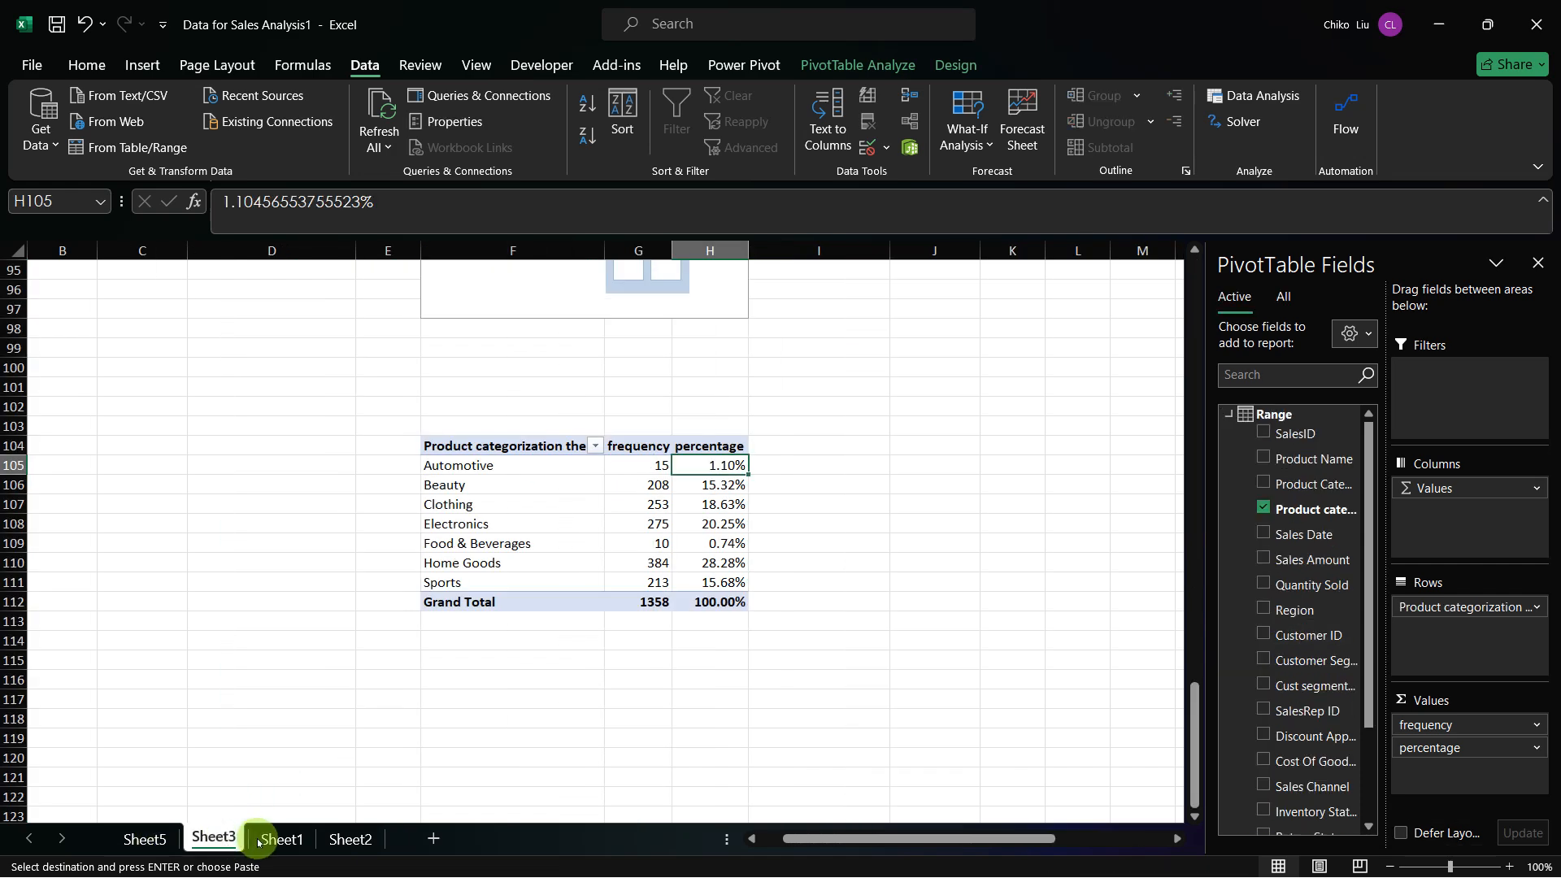
{"action": "left_click", "coordinate": [282, 840]}
{"action": "left_click", "coordinate": [1197, 368]}
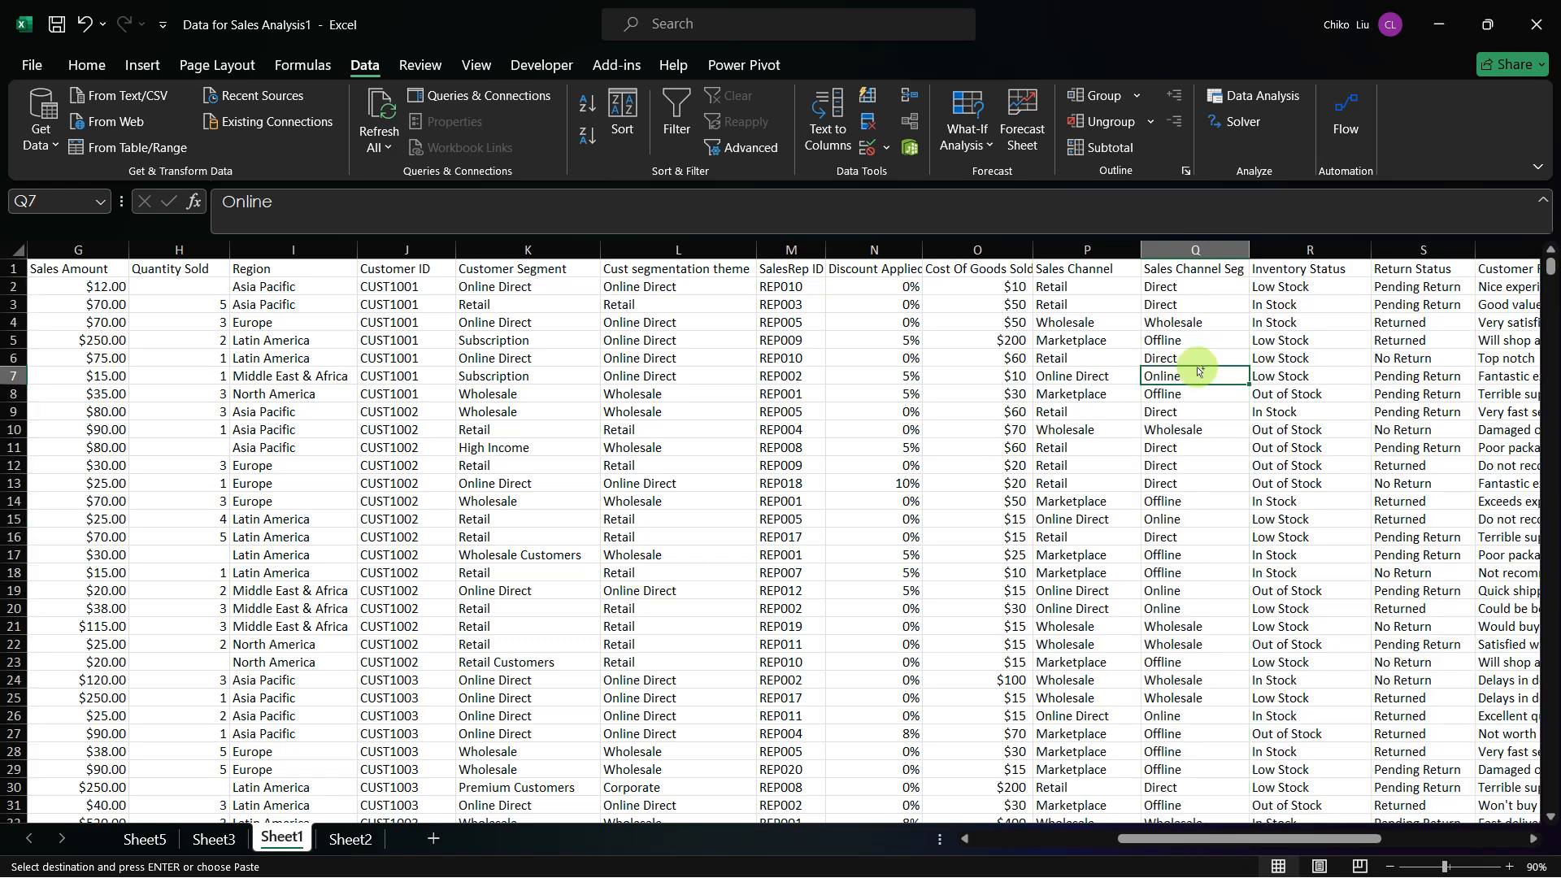
{"action": "key", "text": "ctrl+Down"}
{"action": "key", "text": "Up"}
{"action": "key", "text": "Up"}
{"action": "key", "text": "Up"}
{"action": "key", "text": "Up"}
{"action": "key", "text": "Up"}
{"action": "key", "text": "Up"}
{"action": "key", "text": "Up"}
{"action": "key", "text": "Up"}
{"action": "key", "text": "Up"}
{"action": "key", "text": "Up"}
{"action": "key", "text": "Up"}
{"action": "key", "text": "Up"}
{"action": "key", "text": "Up"}
{"action": "key", "text": "Up"}
{"action": "key", "text": "Up"}
{"action": "key", "text": "Up"}
{"action": "key", "text": "Up"}
{"action": "key", "text": "Up"}
{"action": "key", "text": "Up"}
{"action": "key", "text": "Up"}
{"action": "key", "text": "Left"}
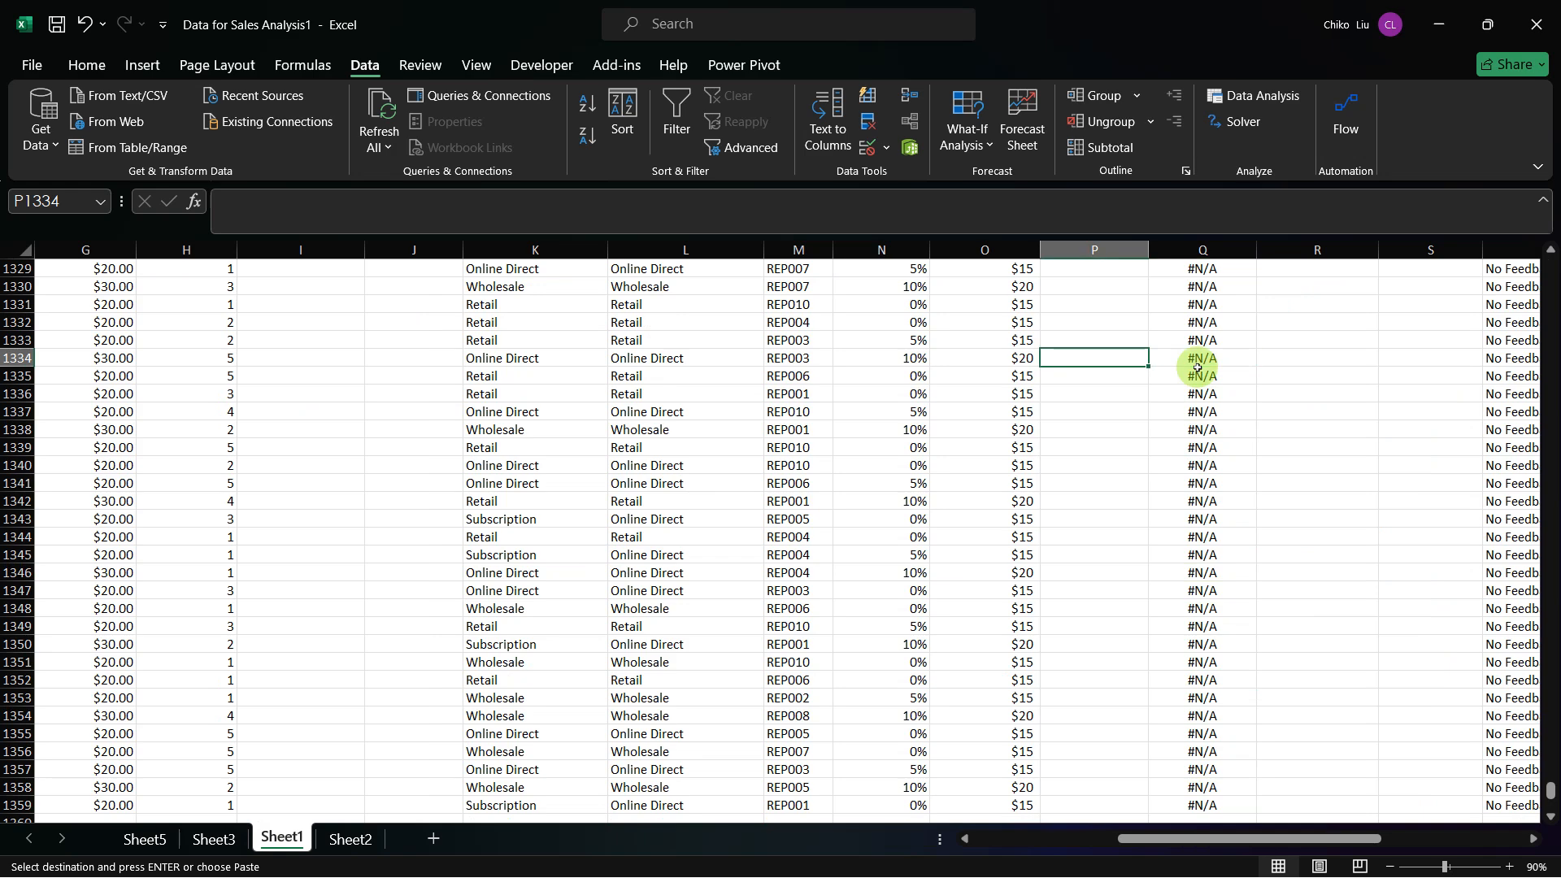
{"action": "key", "text": "ctrl+Up"}
{"action": "key", "text": "Right"}
{"action": "key", "text": "Down"}
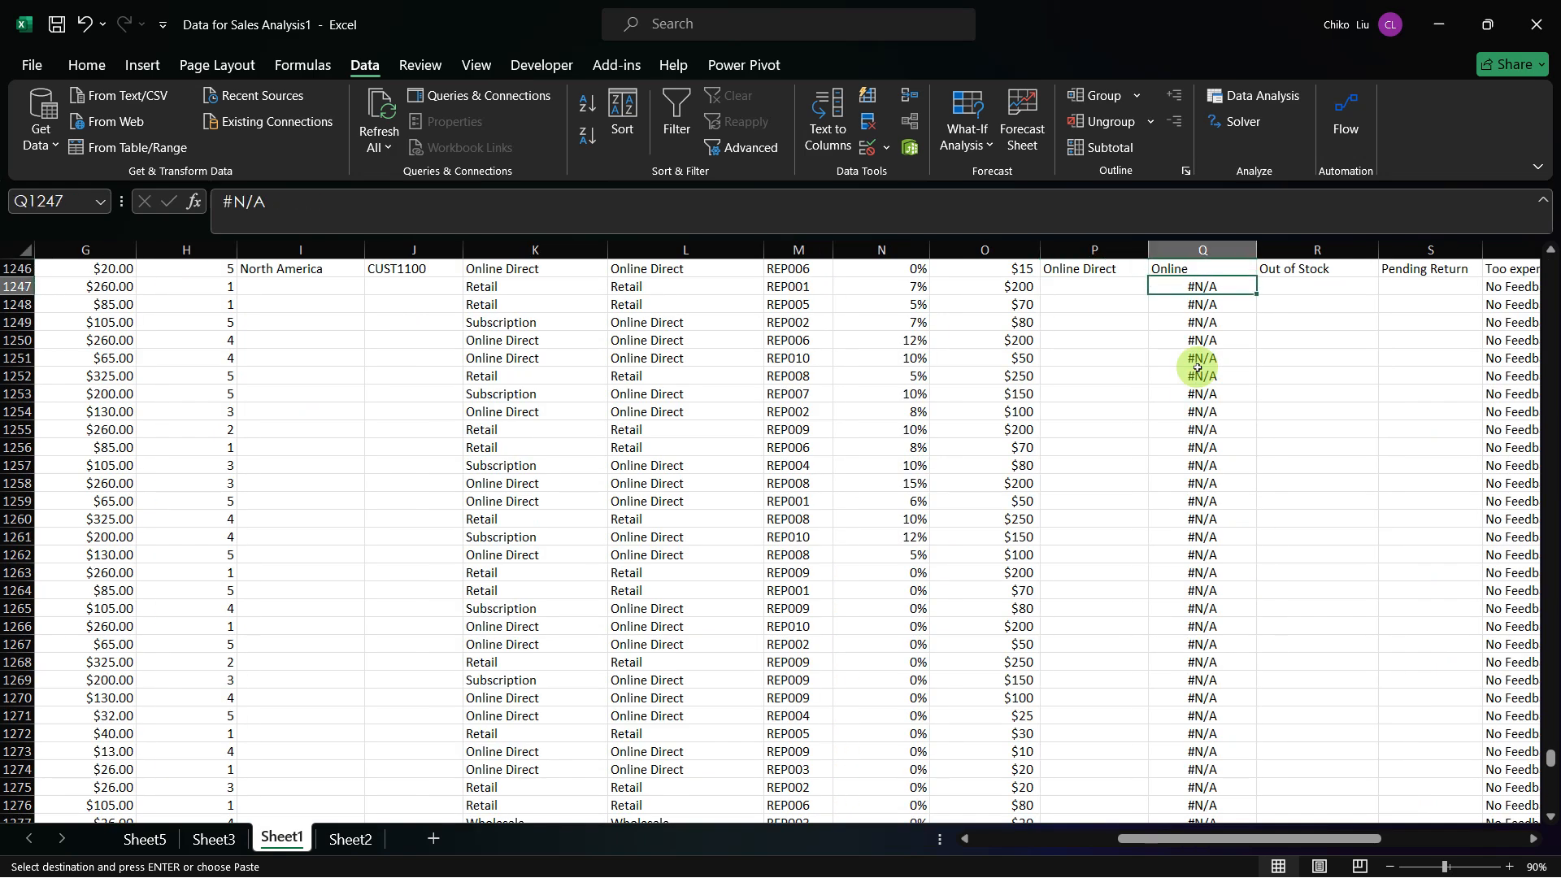
{"action": "key", "text": "ctrl+shift+Down"}
{"action": "key", "text": "ctrl+BackSpace"}
{"action": "key", "text": "Delete"}
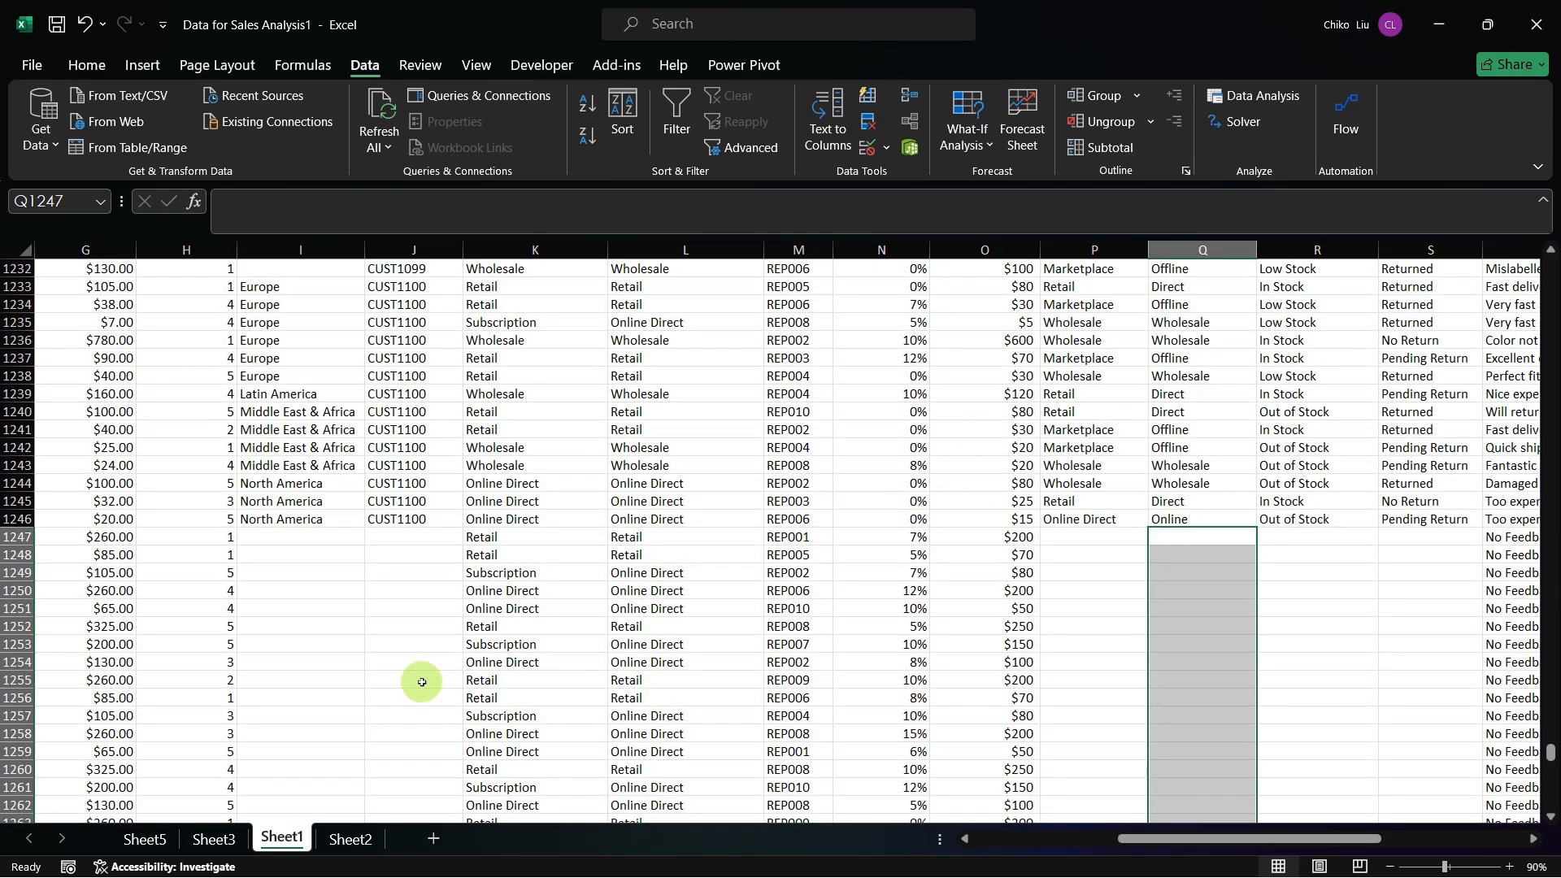
- Refresh the Sales Channel Seg pivot table on Sheet5 and filter out its blank category
{"action": "left_click", "coordinate": [139, 839]}
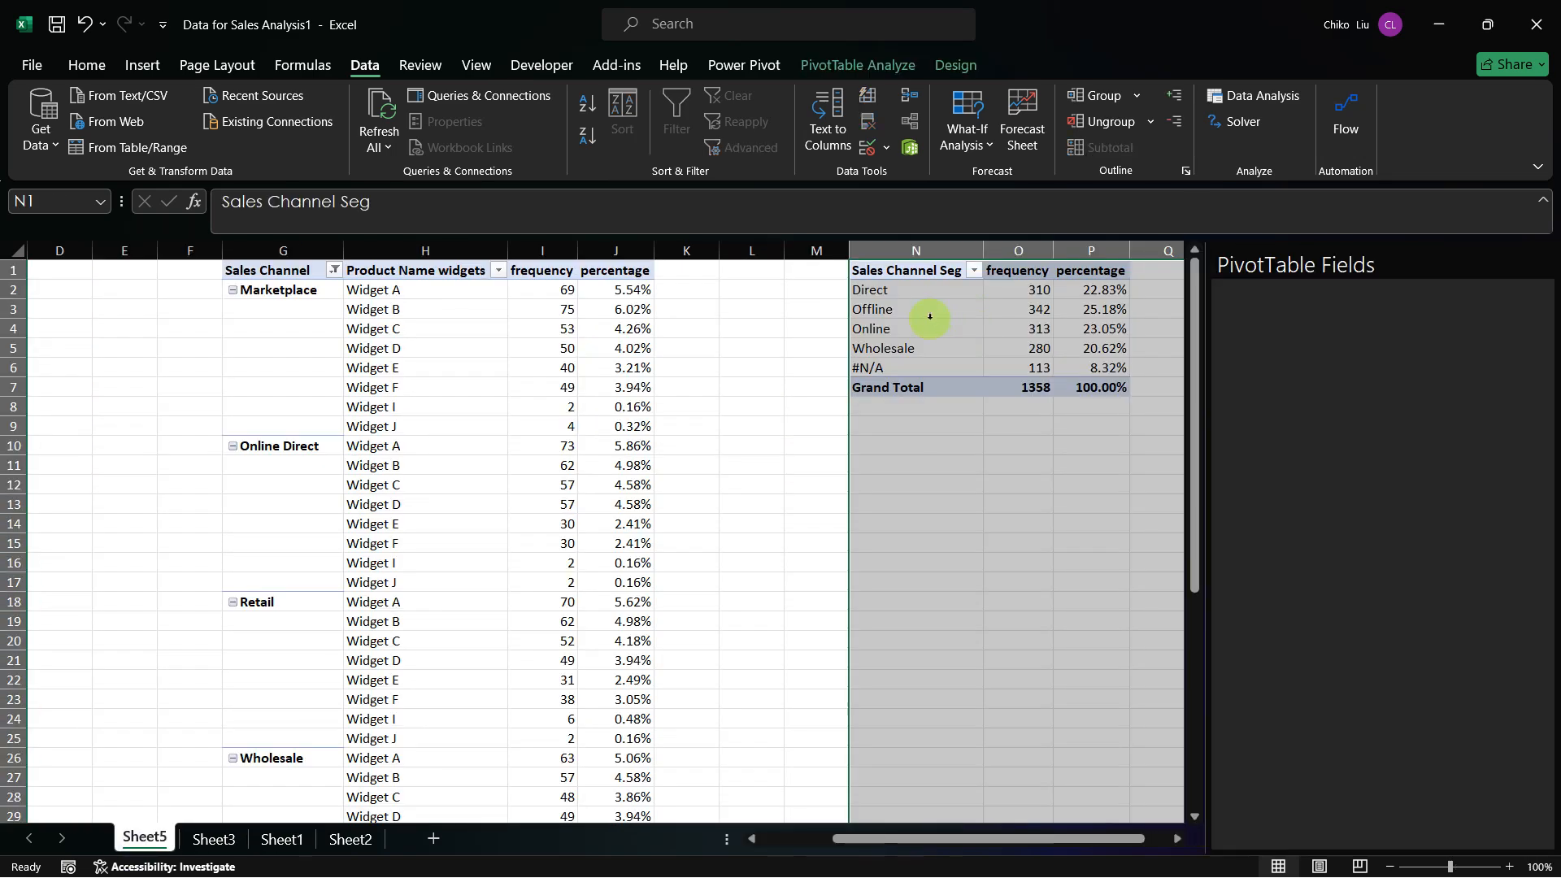
{"action": "right_click", "coordinate": [931, 321]}
{"action": "key", "text": "Escape"}
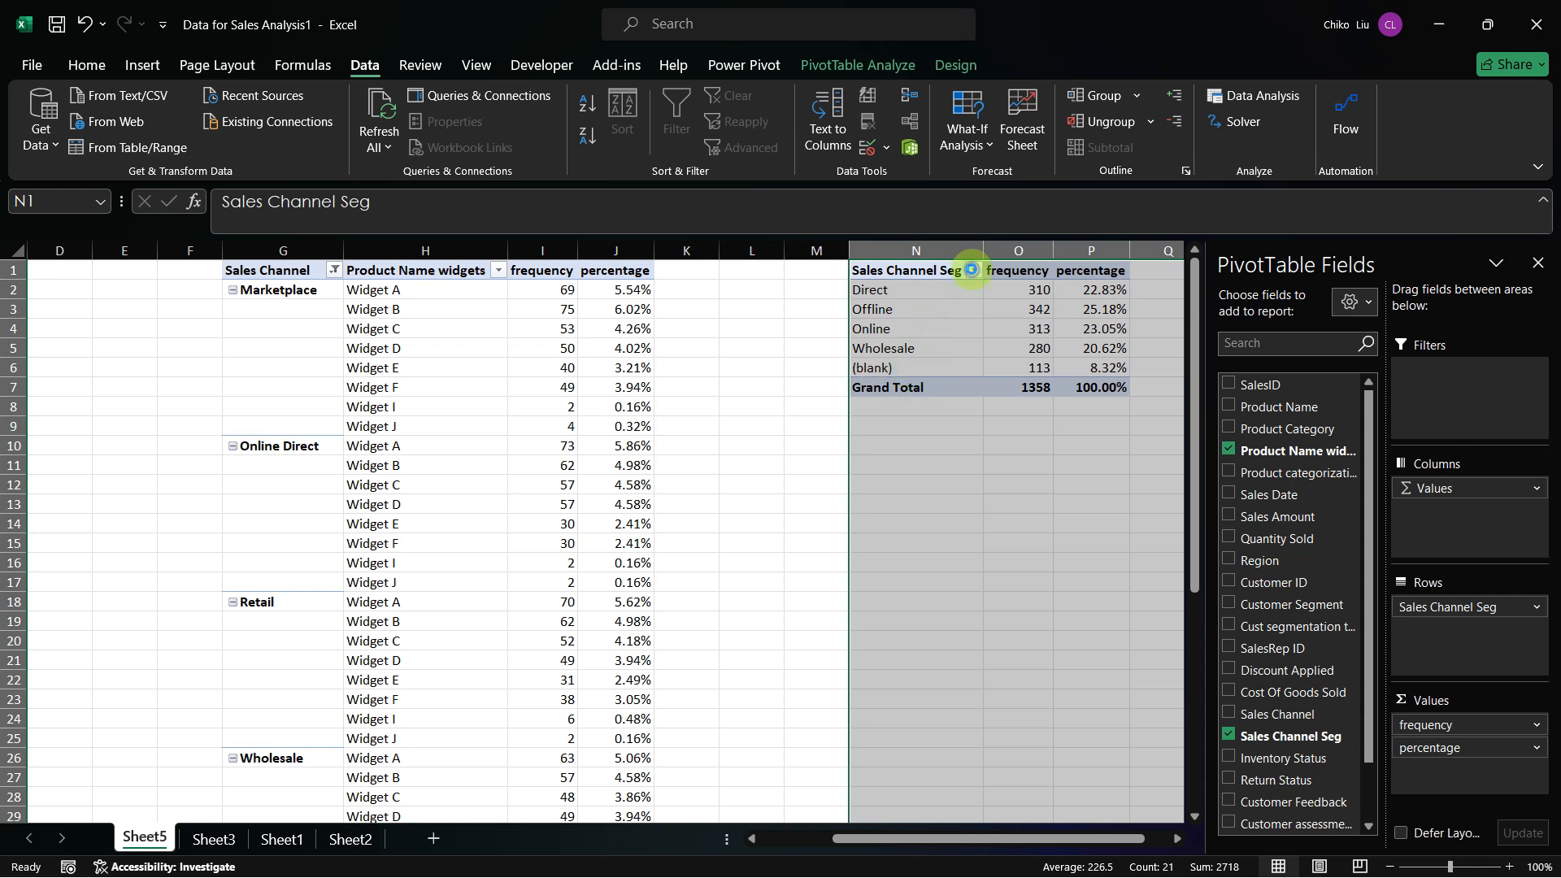
{"action": "left_click", "coordinate": [972, 269]}
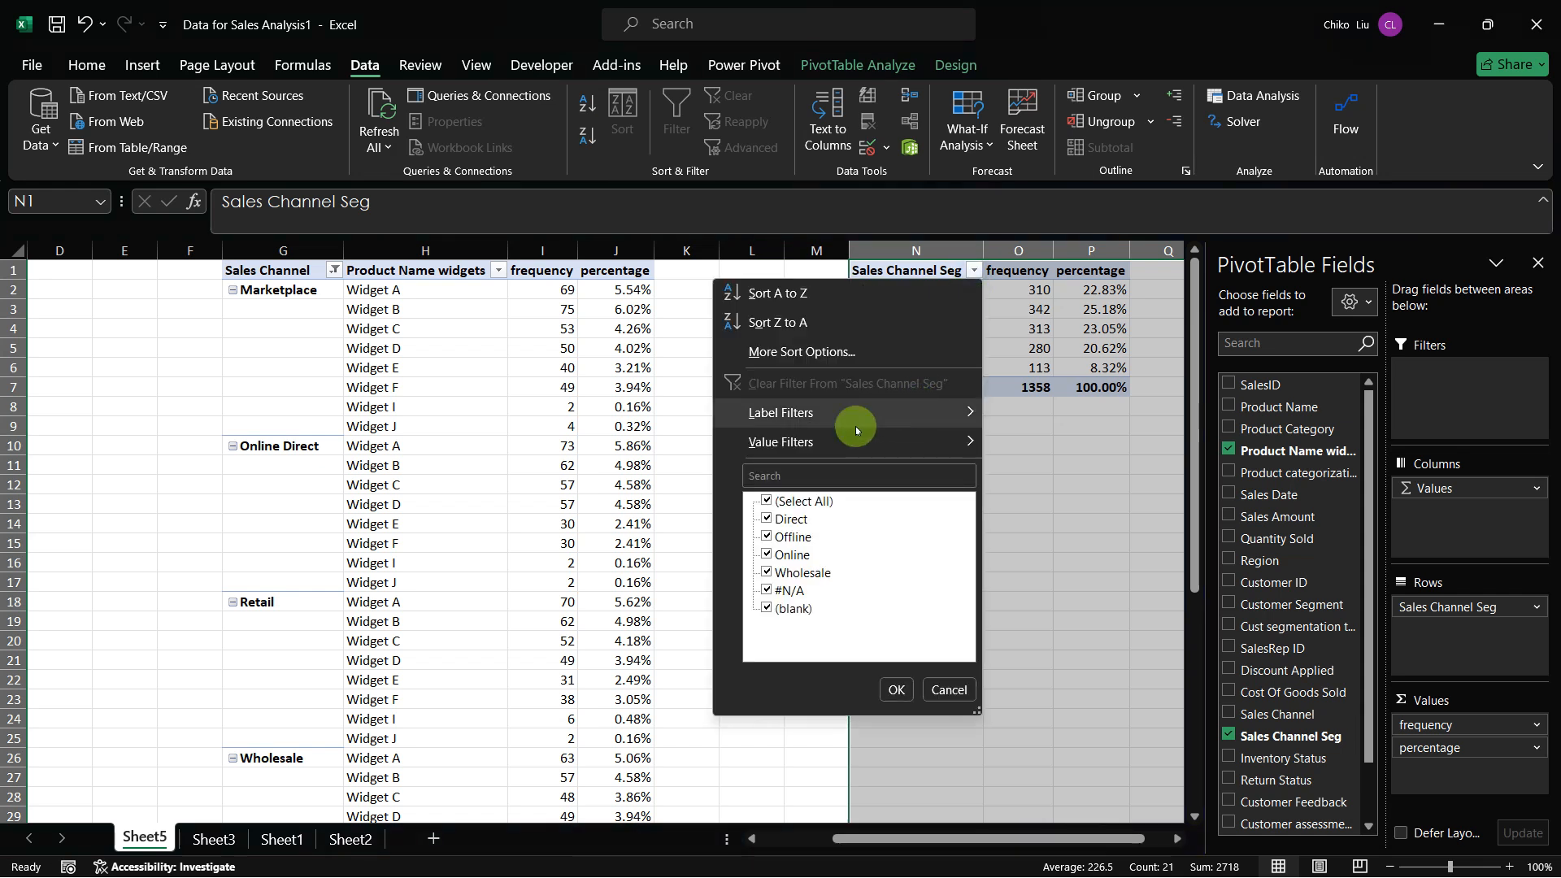
{"action": "left_click", "coordinate": [767, 592]}
{"action": "left_click", "coordinate": [895, 690]}
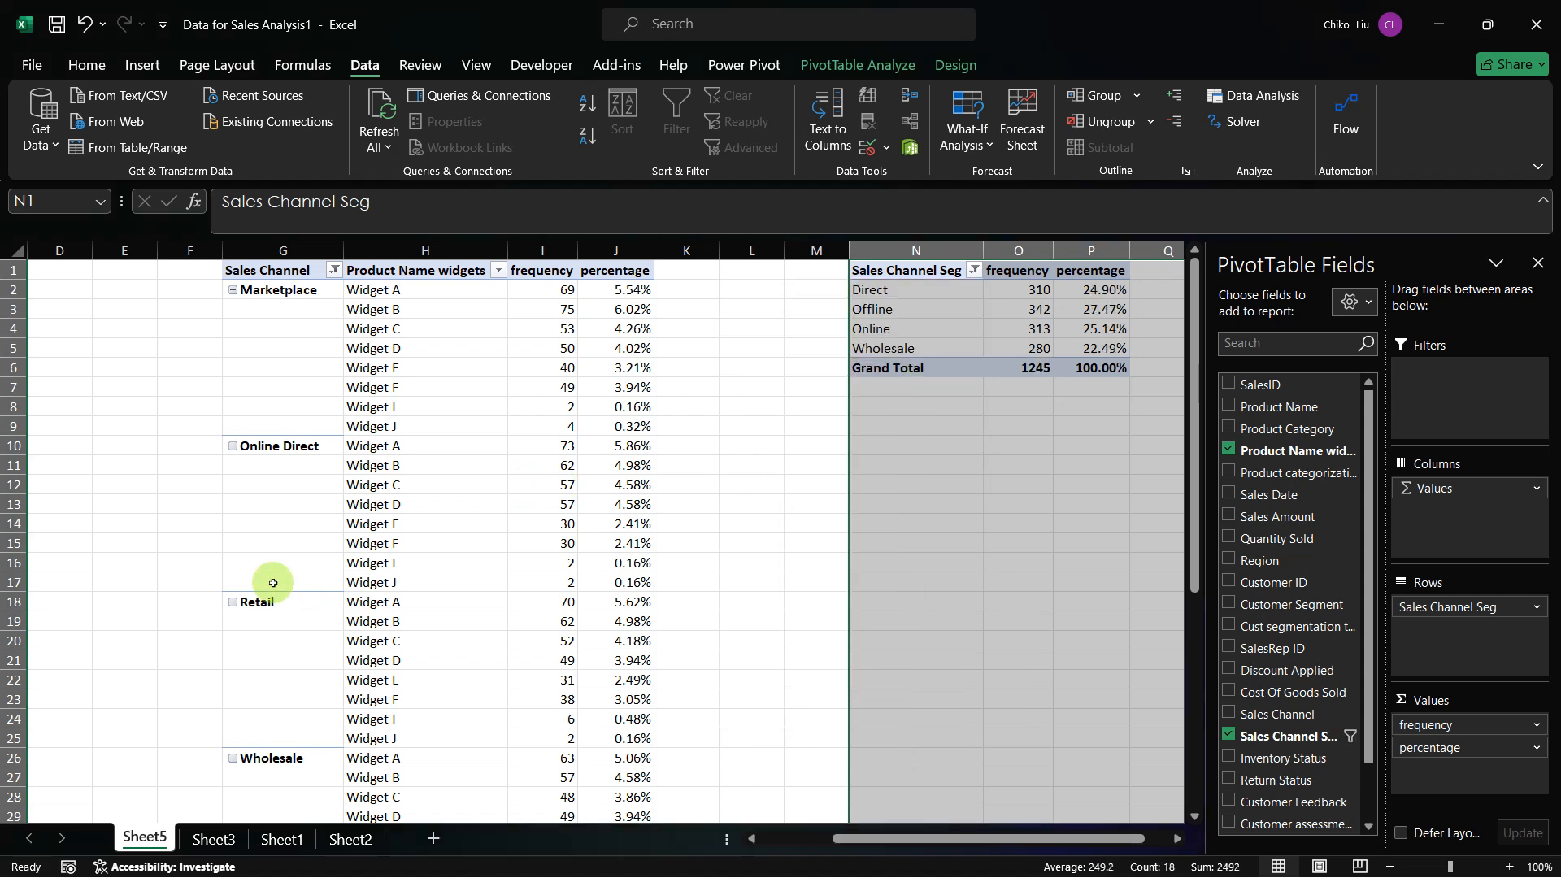
- Switch to the capstone project PDF in the browser and review the layout of Tables 8a and 8b
{"action": "key", "text": "alt+Tab"}
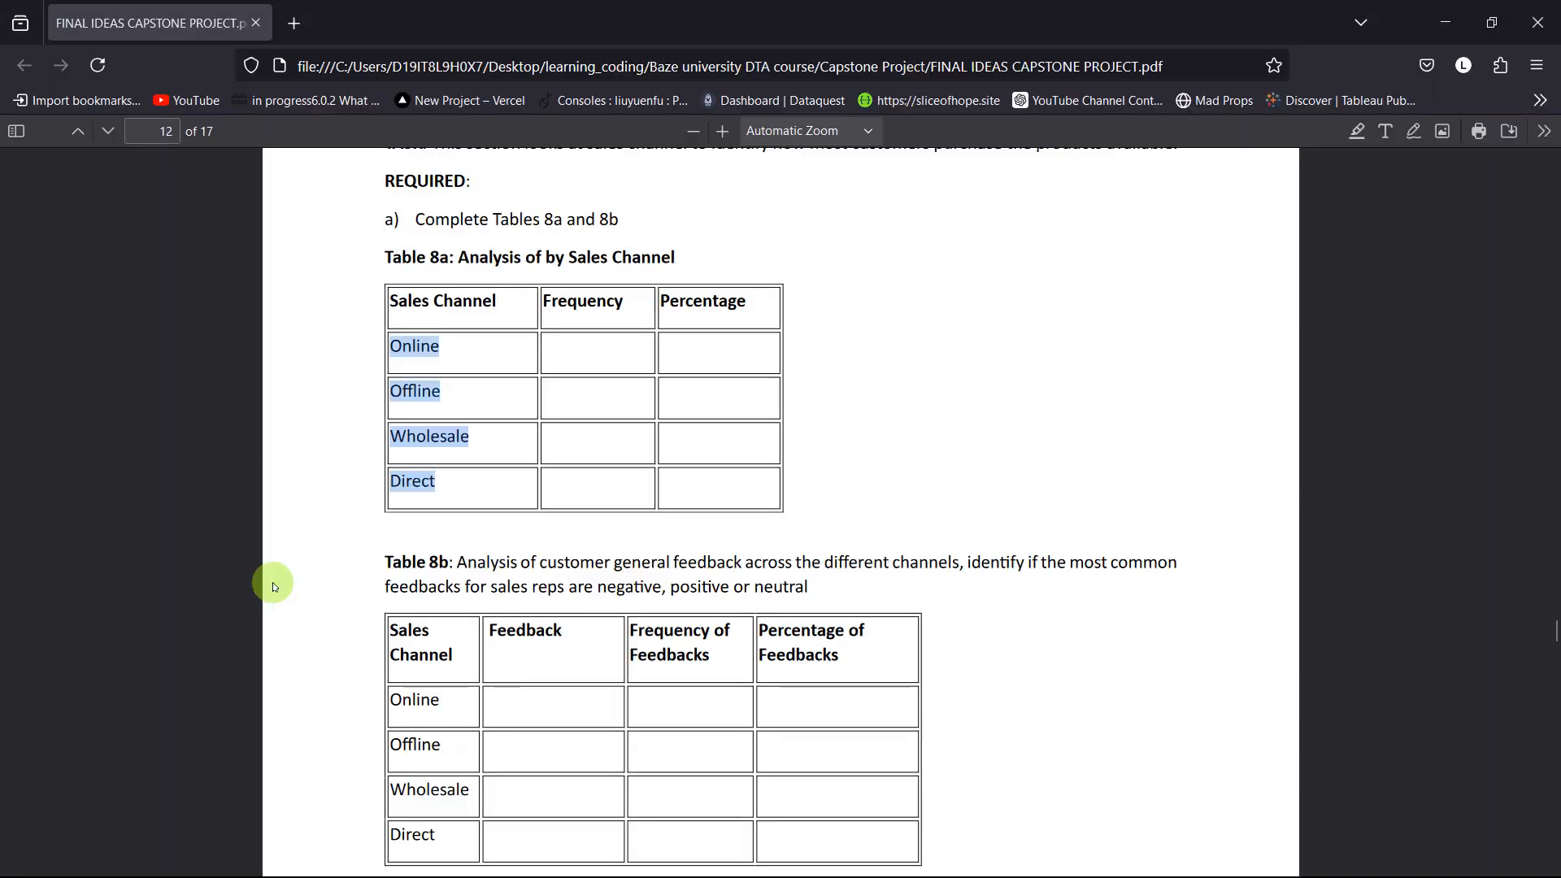
- Switch to Excel and examine the Customer assessment of Sales Rep column in Sheet1's data
{"action": "key", "text": "alt+Tab"}
{"action": "key", "text": "alt+shift+Tab"}
{"action": "key", "text": "alt+Tab"}
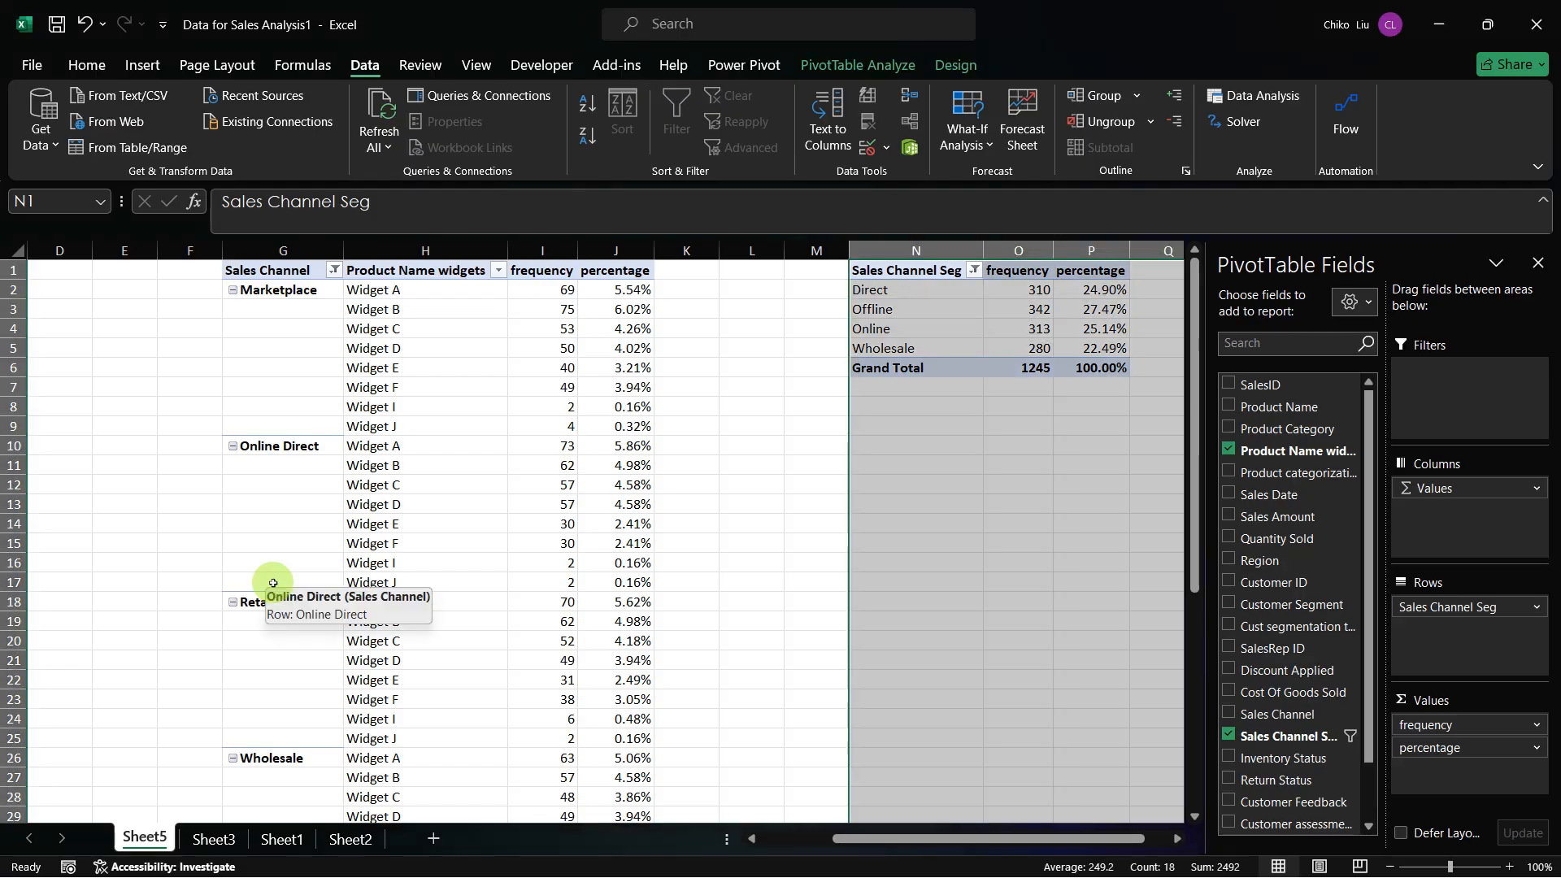
{"action": "key", "text": "ctrl+Page_Down"}
{"action": "key", "text": "ctrl+Page_Down"}
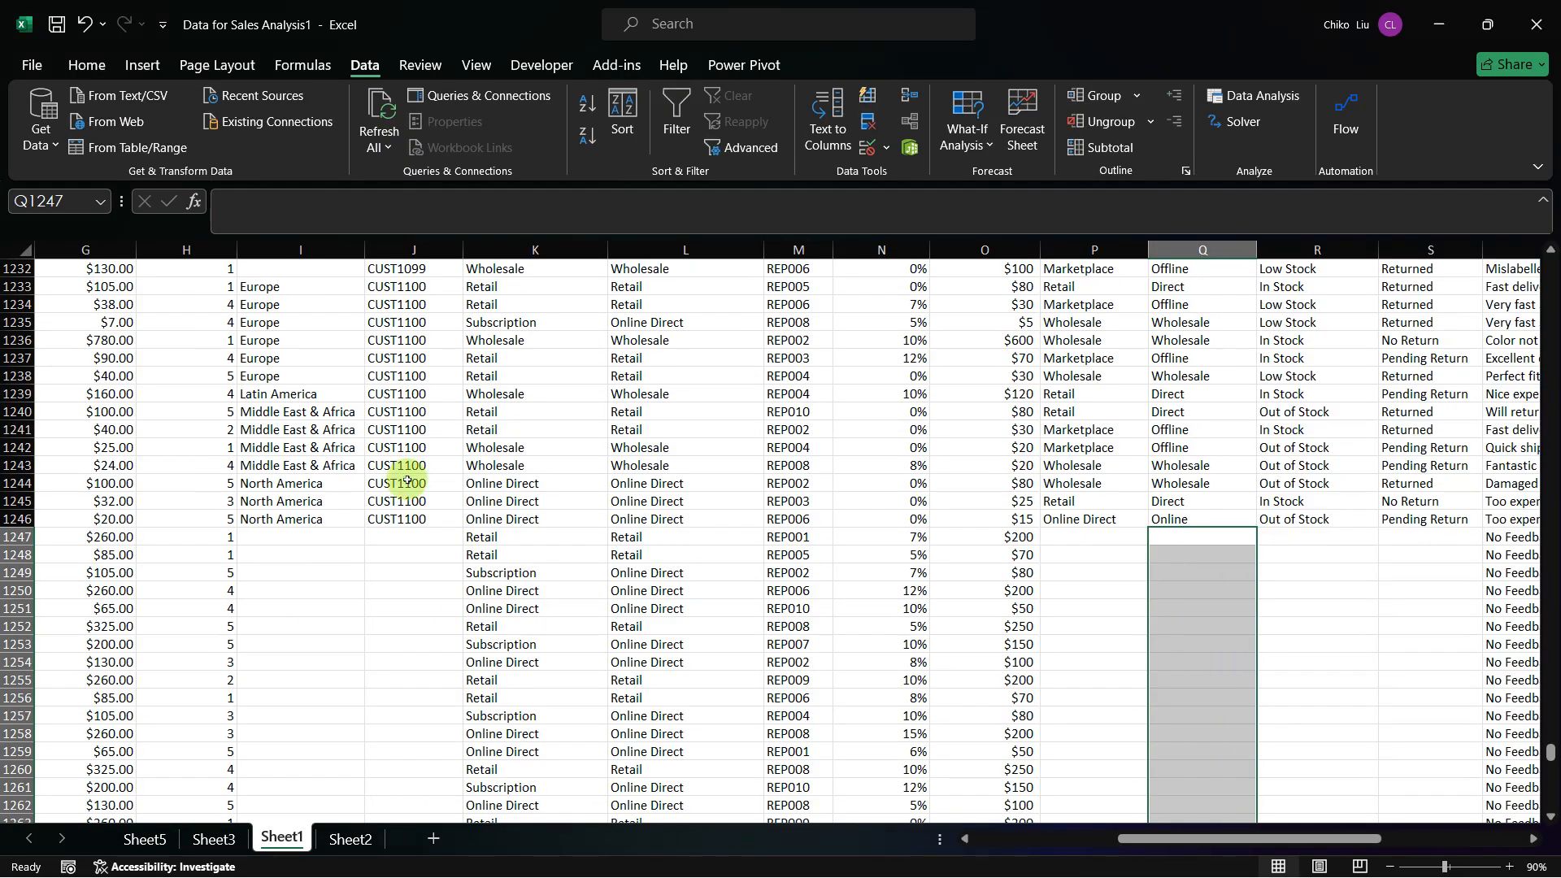
{"action": "scroll", "coordinate": [410, 498], "scroll_direction": "up", "scroll_amount": 7}
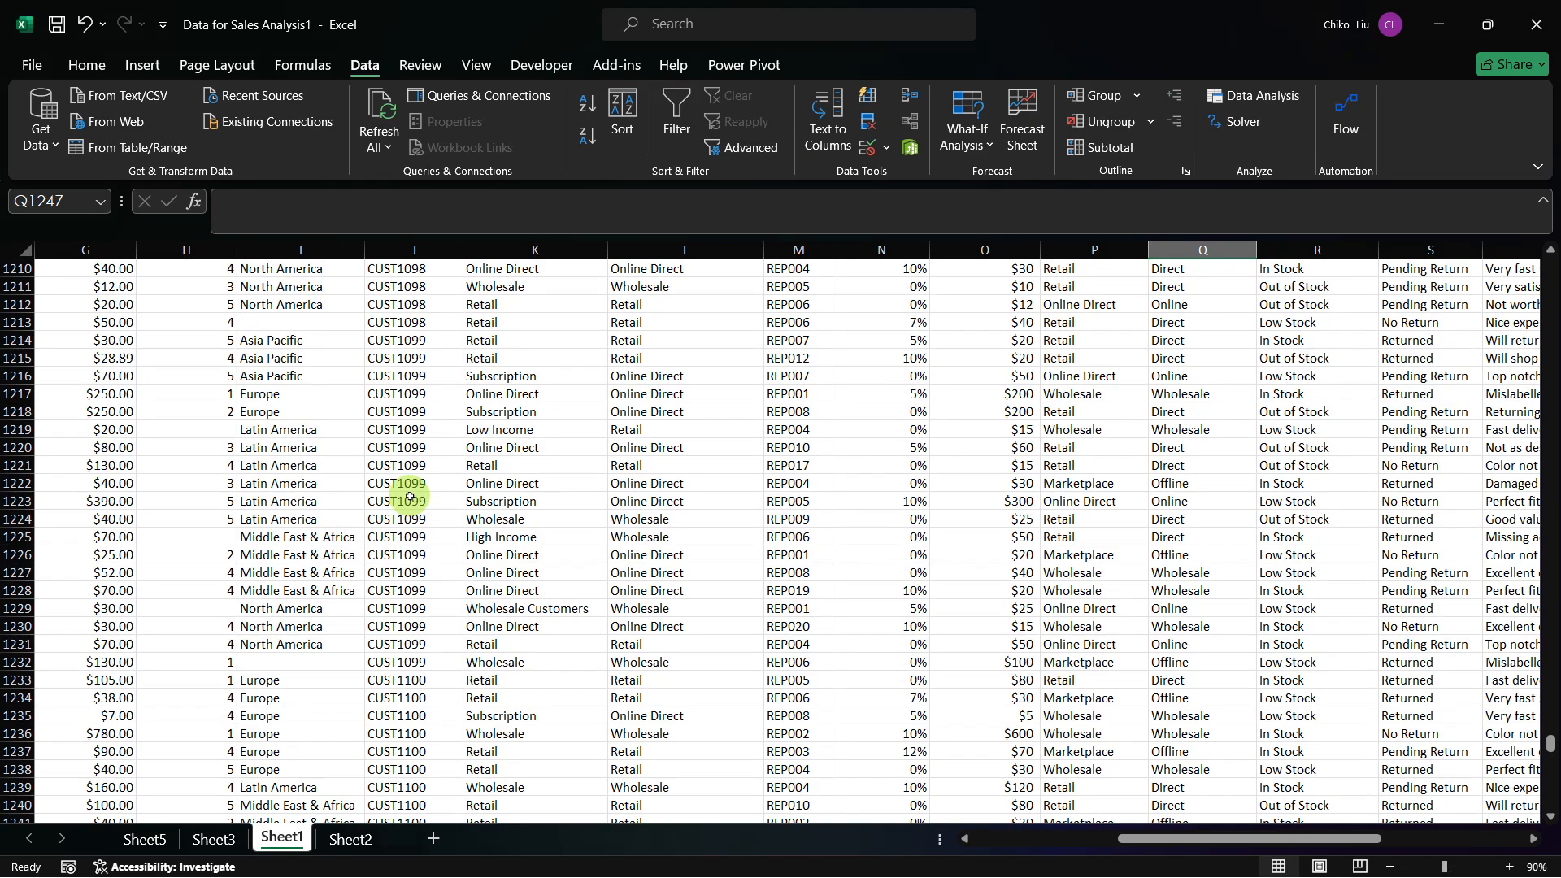
{"action": "key", "text": "ctrl+Home"}
{"action": "key", "text": "ctrl+Right"}
{"action": "key", "text": "Left"}
{"action": "key", "text": "Left"}
{"action": "key", "text": "Left"}
{"action": "key", "text": "Right"}
{"action": "key", "text": "Left"}
{"action": "key", "text": "Right"}
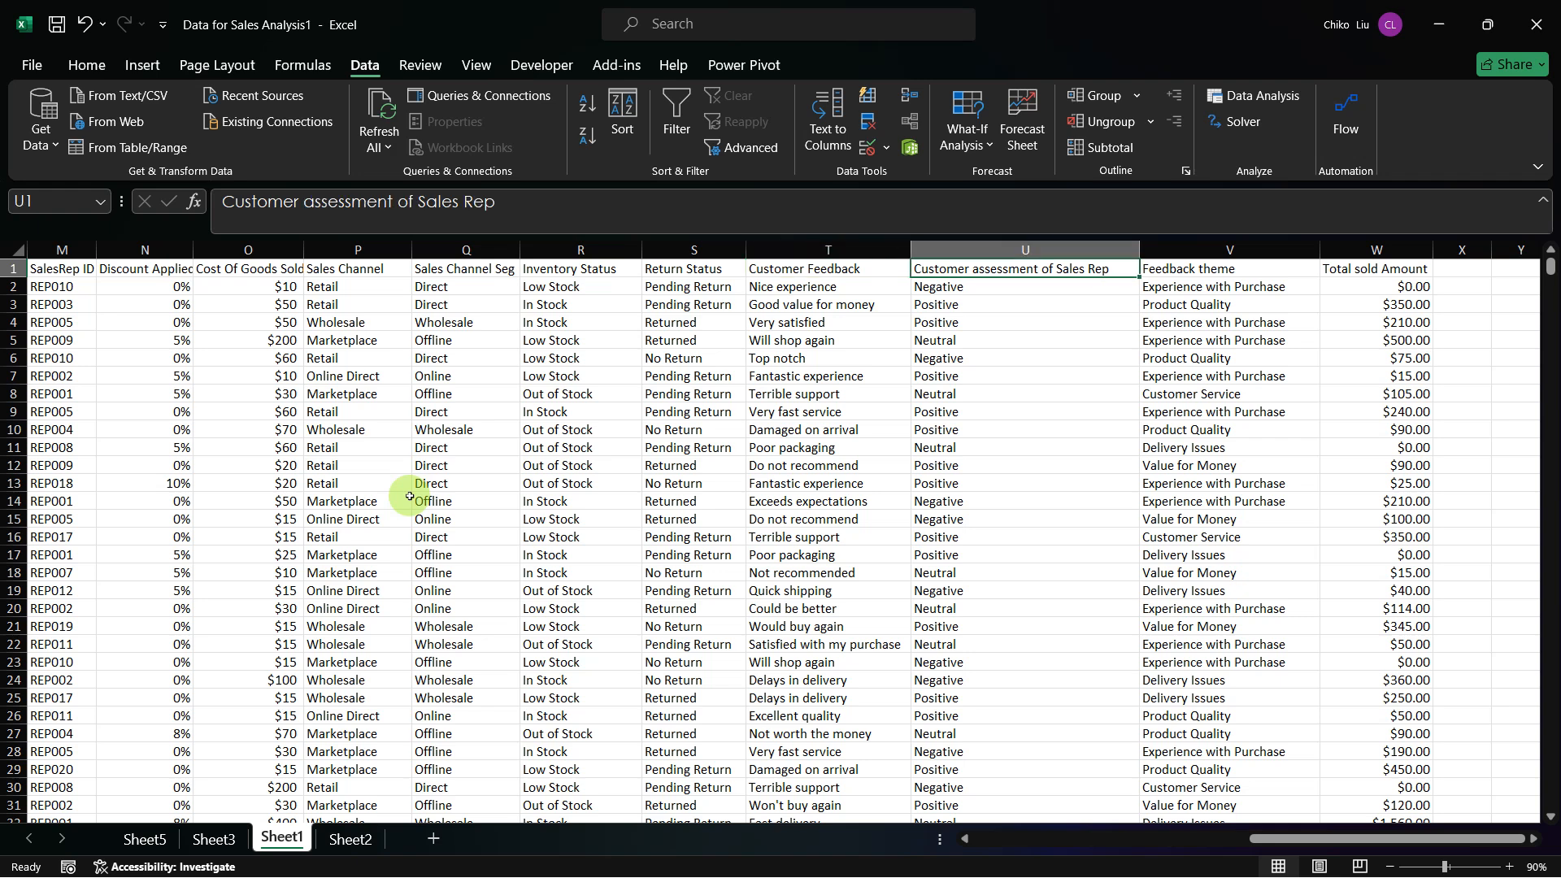
{"action": "key", "text": "Down"}
{"action": "key", "text": "Down"}
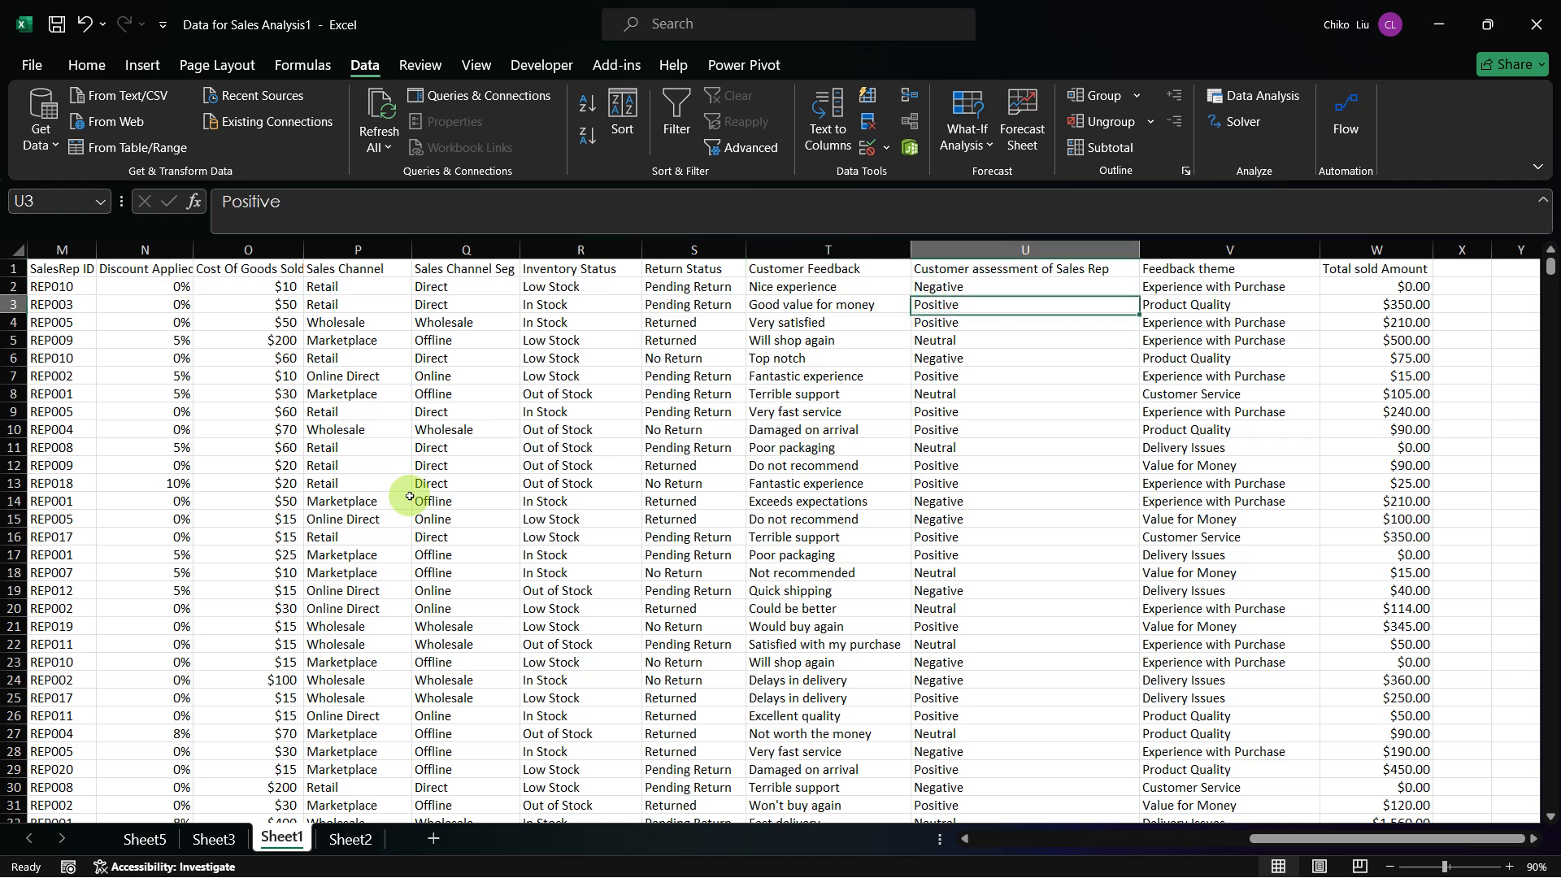
{"action": "key", "text": "Up"}
{"action": "key", "text": "Up"}
- Check the feedback requirements of Table 8b in the capstone project PDF and return to the Excel workbook
{"action": "key", "text": "alt+Tab"}
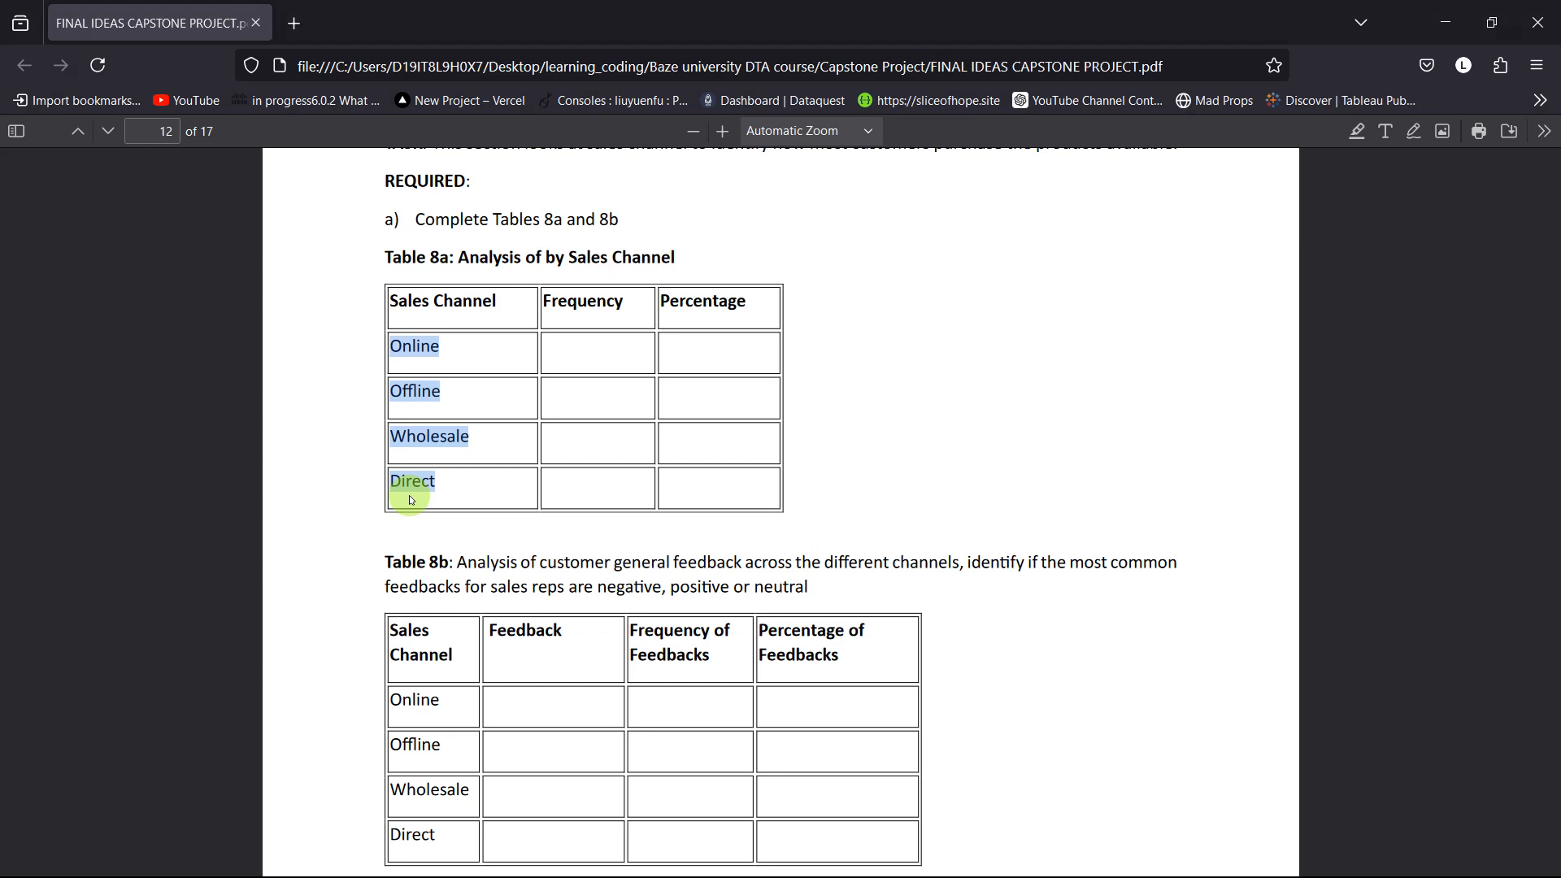
{"action": "key", "text": "alt+Tab"}
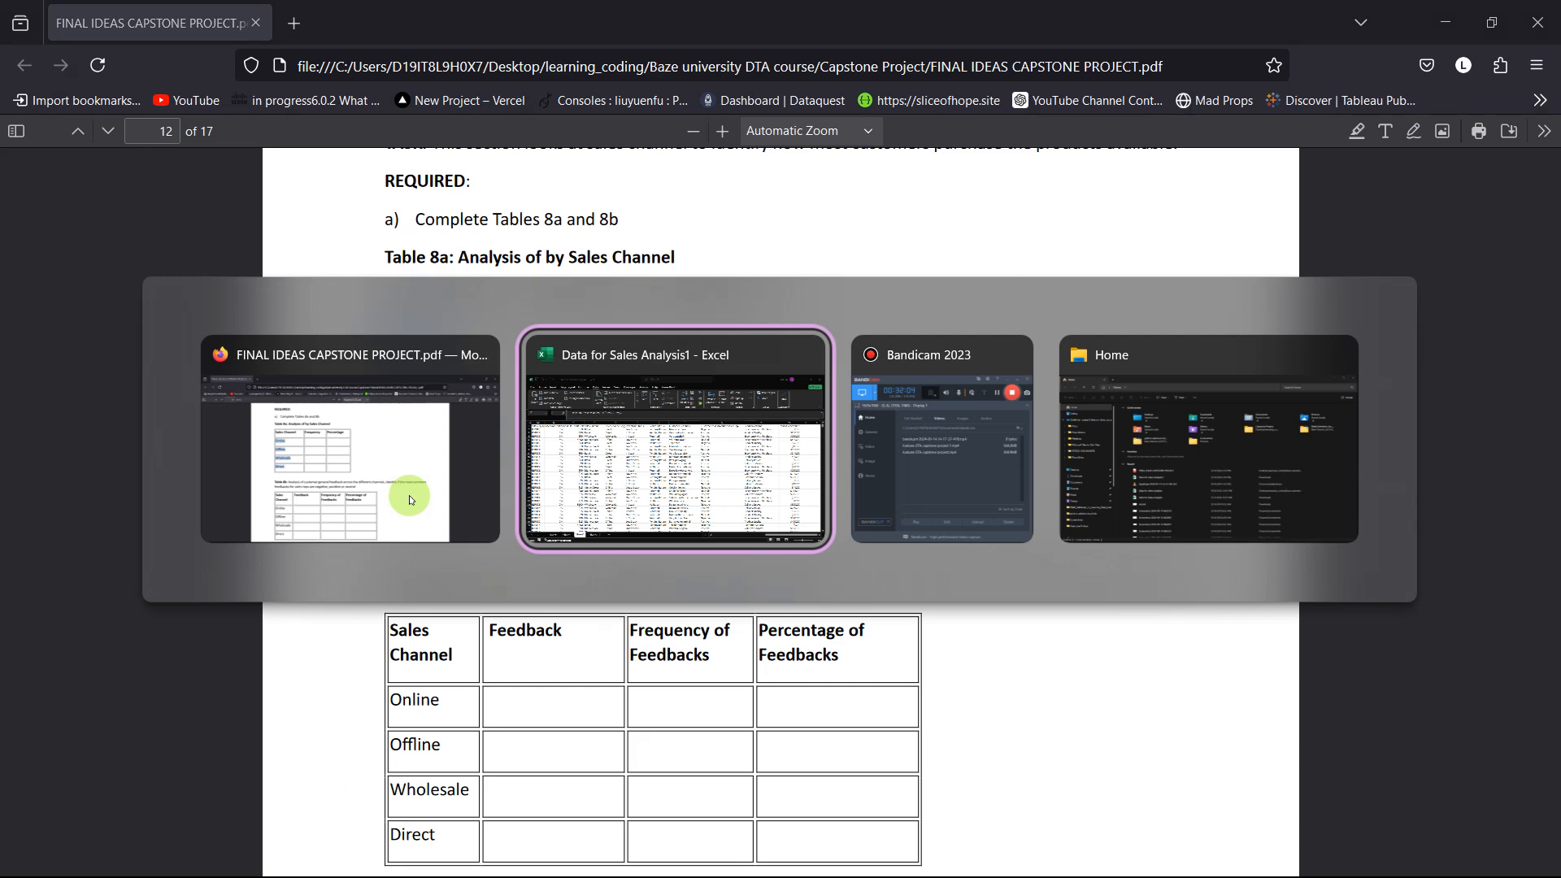
{"action": "key", "text": "alt+shift+Tab"}
{"action": "key", "text": "alt+Tab"}
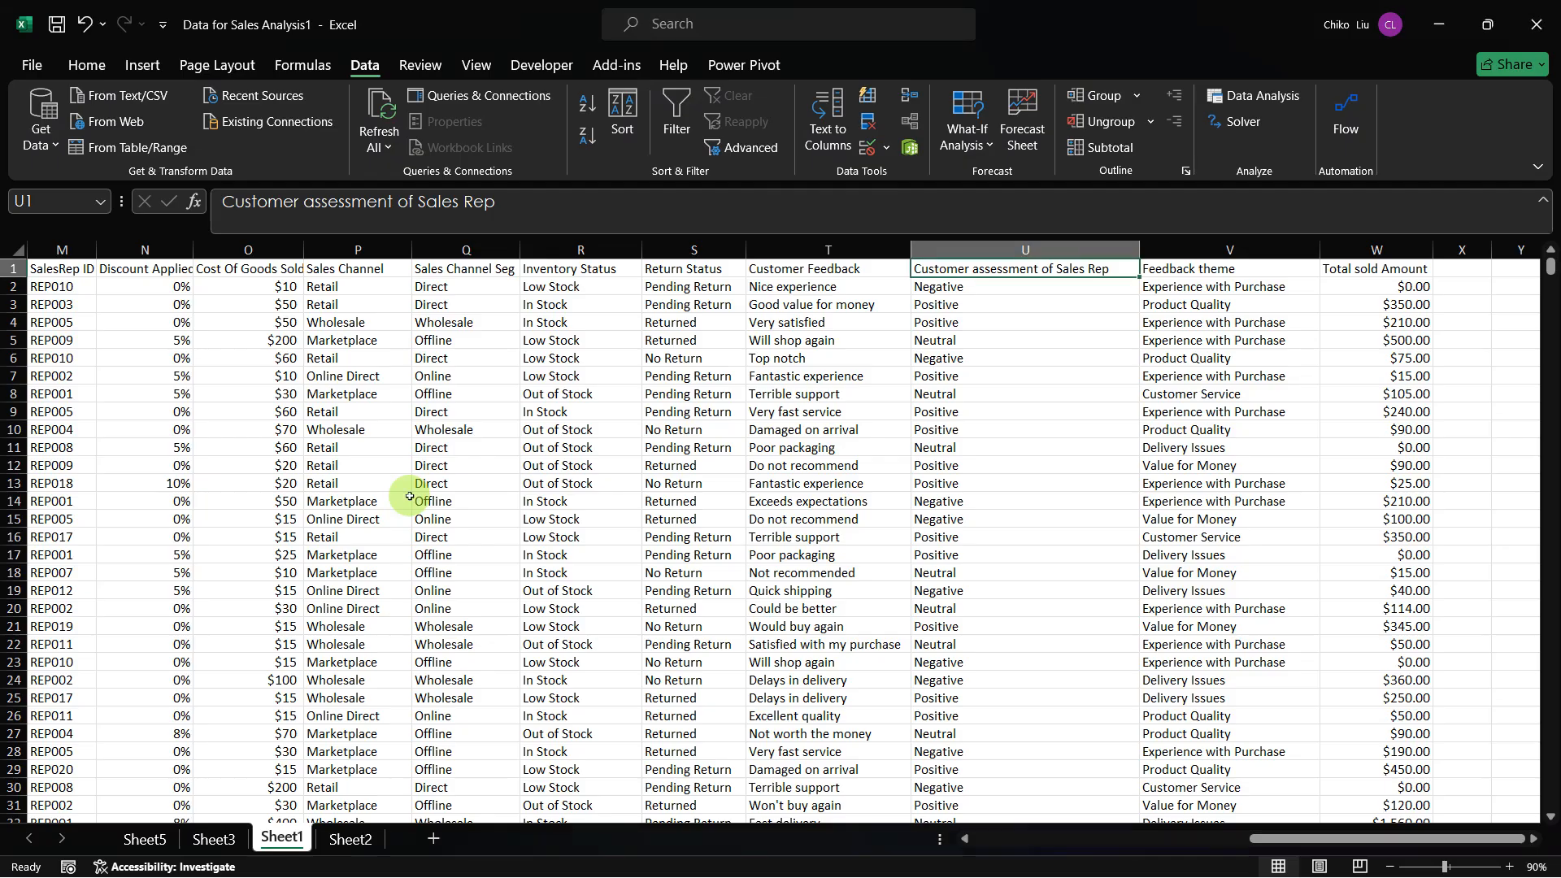
- Add the Customer assessment of Sales Rep field to the columns of Sheet5's Sales Channel Seg pivot table
{"action": "key", "text": "ctrl+Page_Up"}
{"action": "key", "text": "ctrl+Page_Up"}
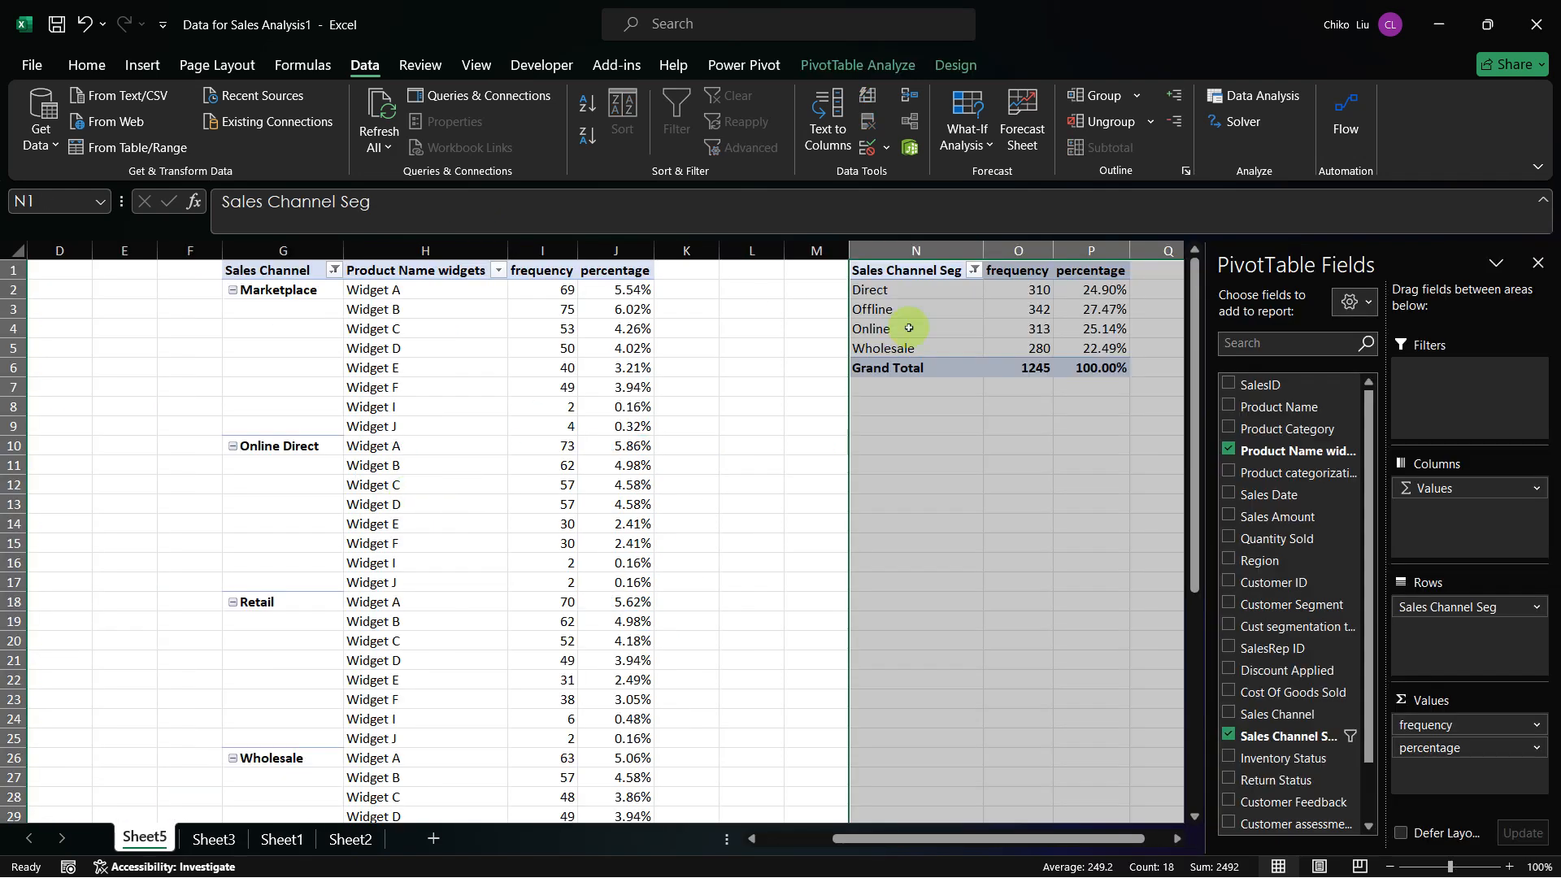
{"action": "left_click_drag", "start_coordinate": [921, 271], "coordinate": [1073, 371]}
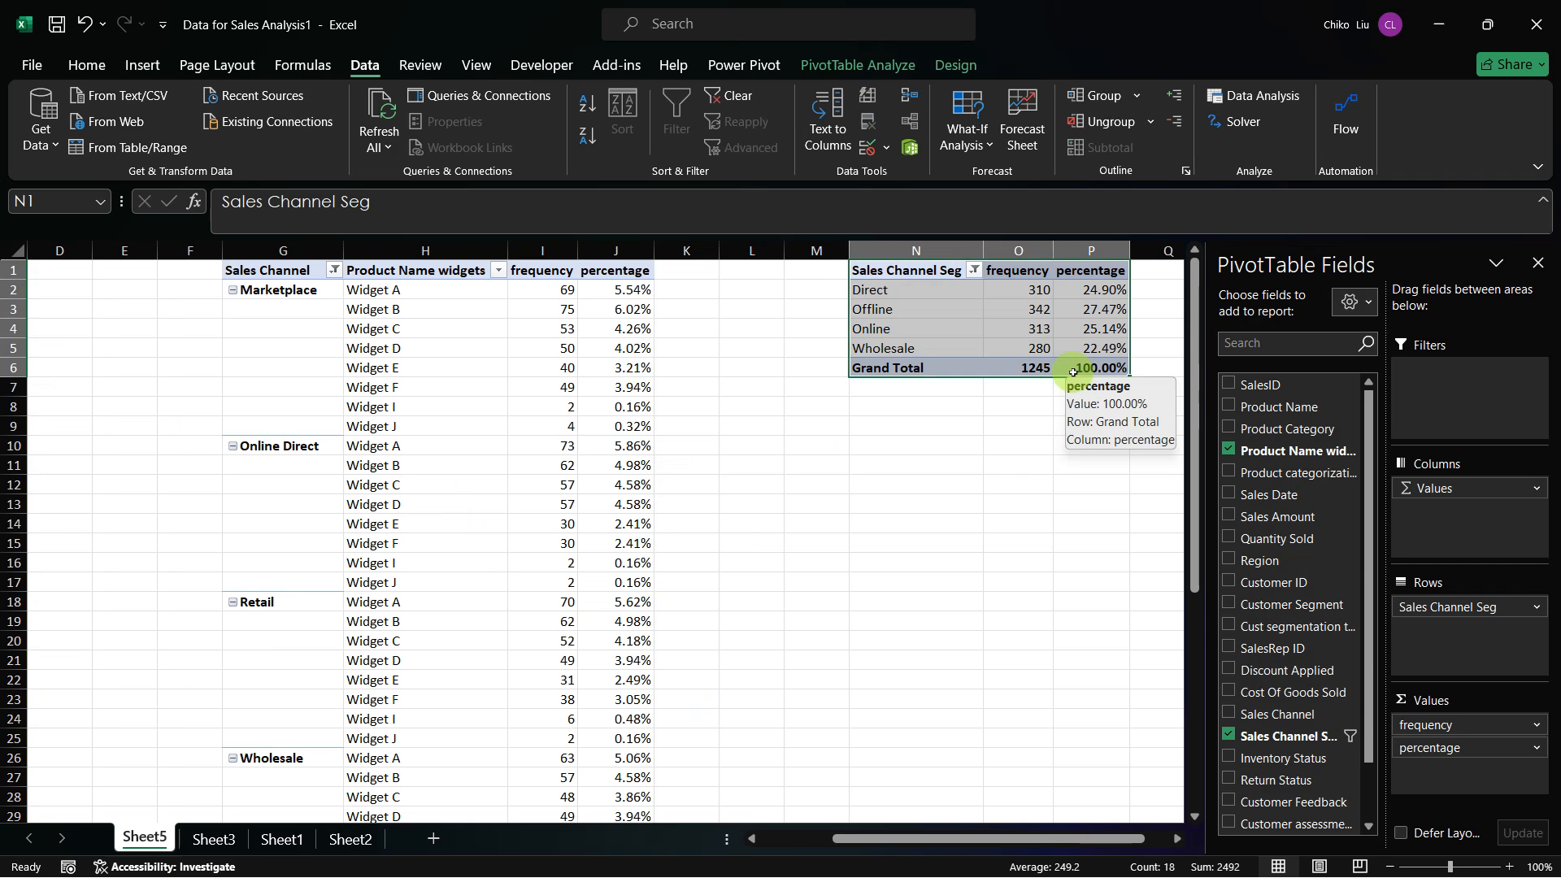
{"action": "scroll", "coordinate": [1074, 372], "scroll_direction": "right", "scroll_amount": 4}
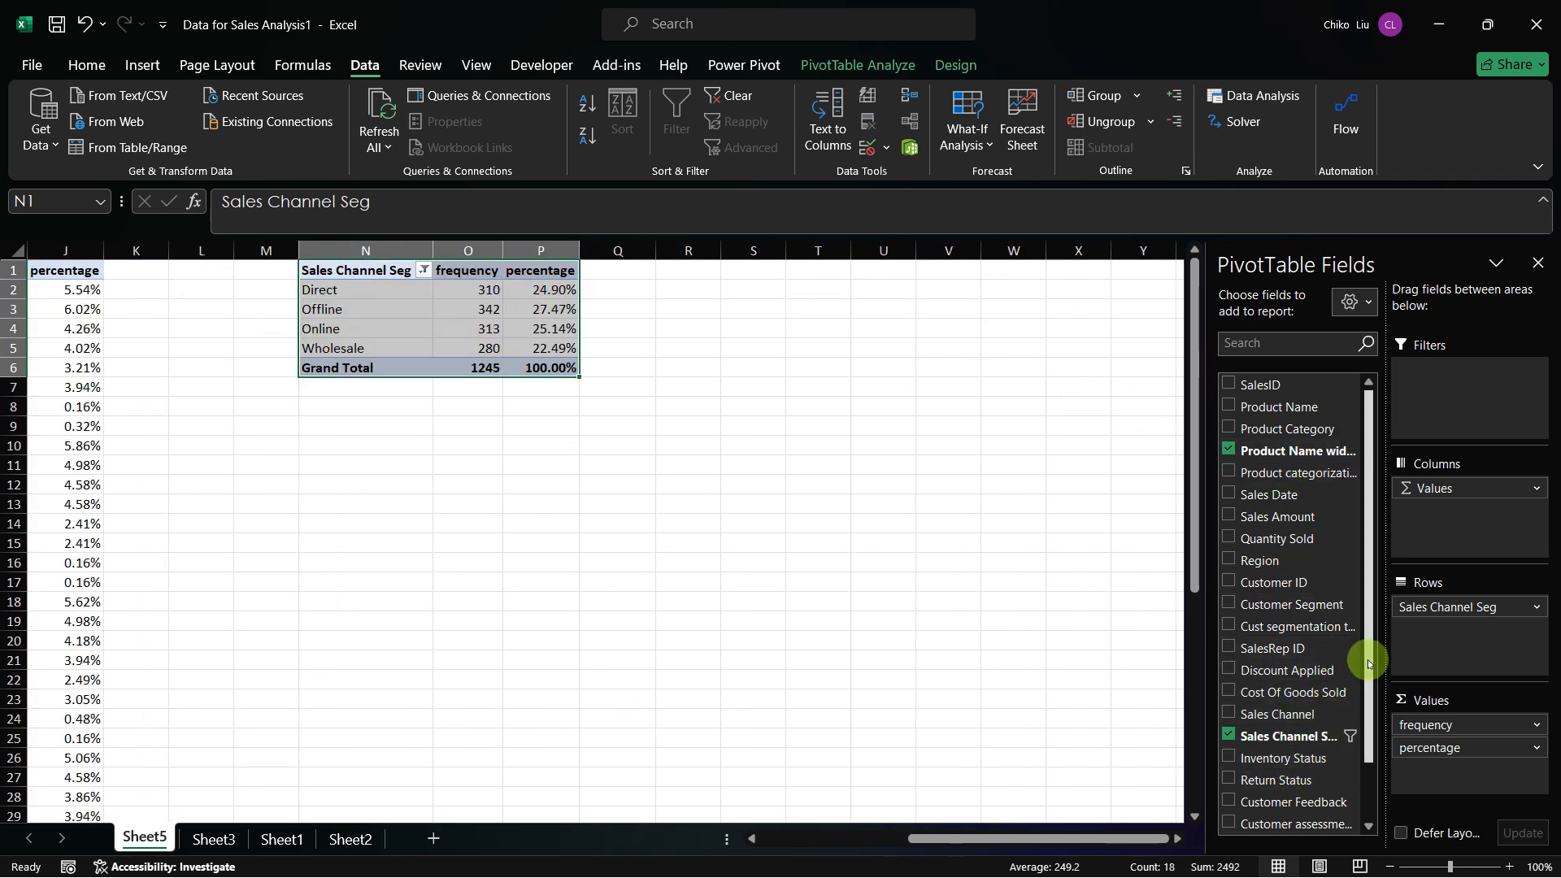
{"action": "scroll", "coordinate": [1368, 662], "scroll_direction": "down", "scroll_amount": 1}
{"action": "left_click_drag", "start_coordinate": [1305, 756], "coordinate": [1465, 534]}
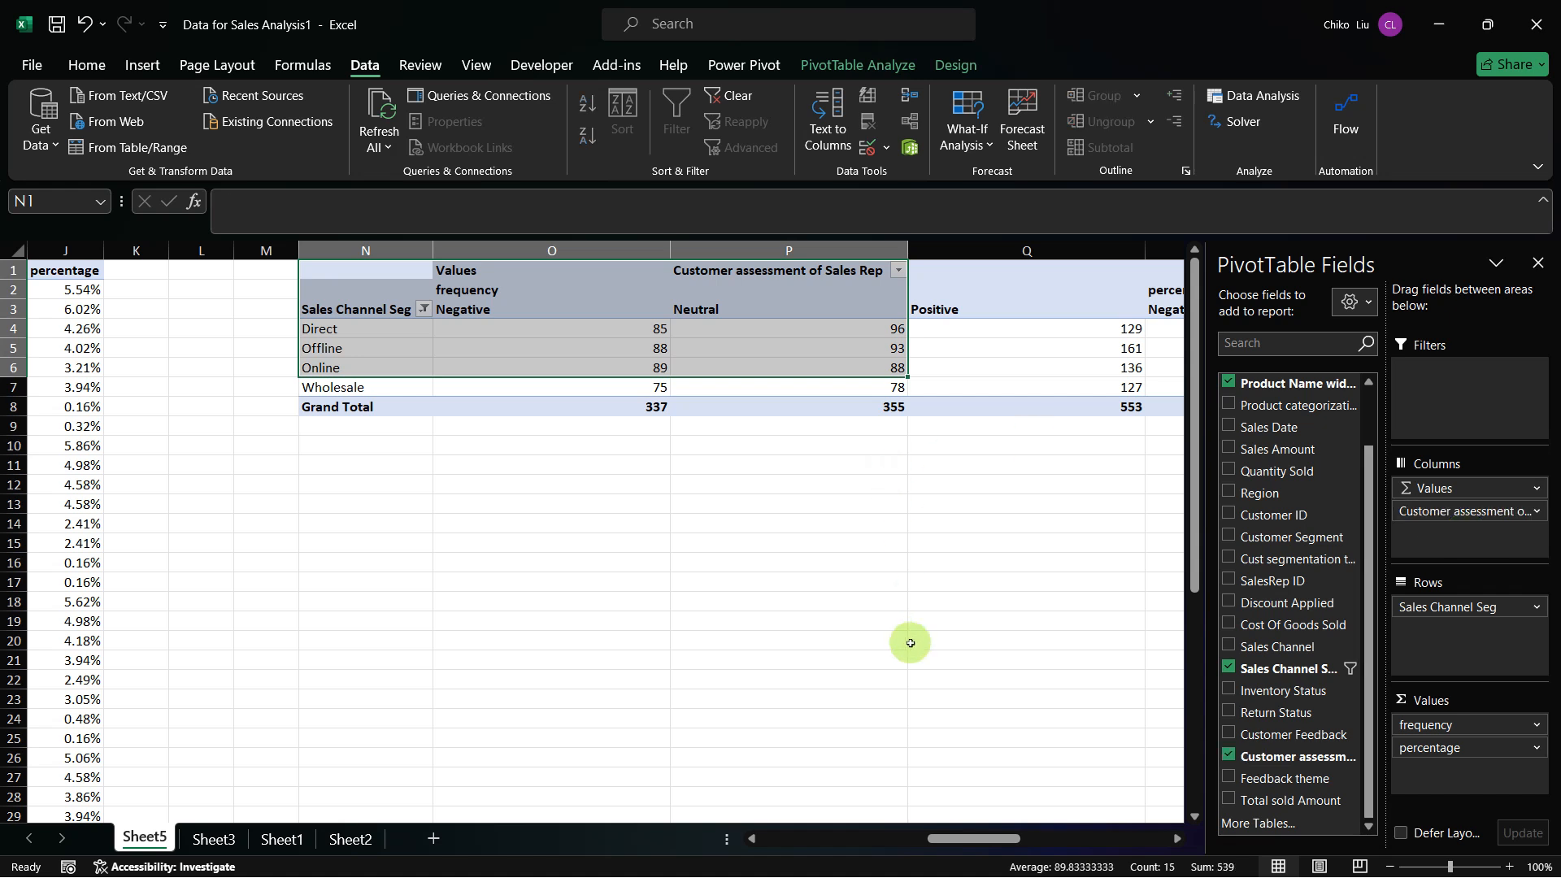
{"action": "left_click_drag", "start_coordinate": [959, 836], "coordinate": [1017, 845]}
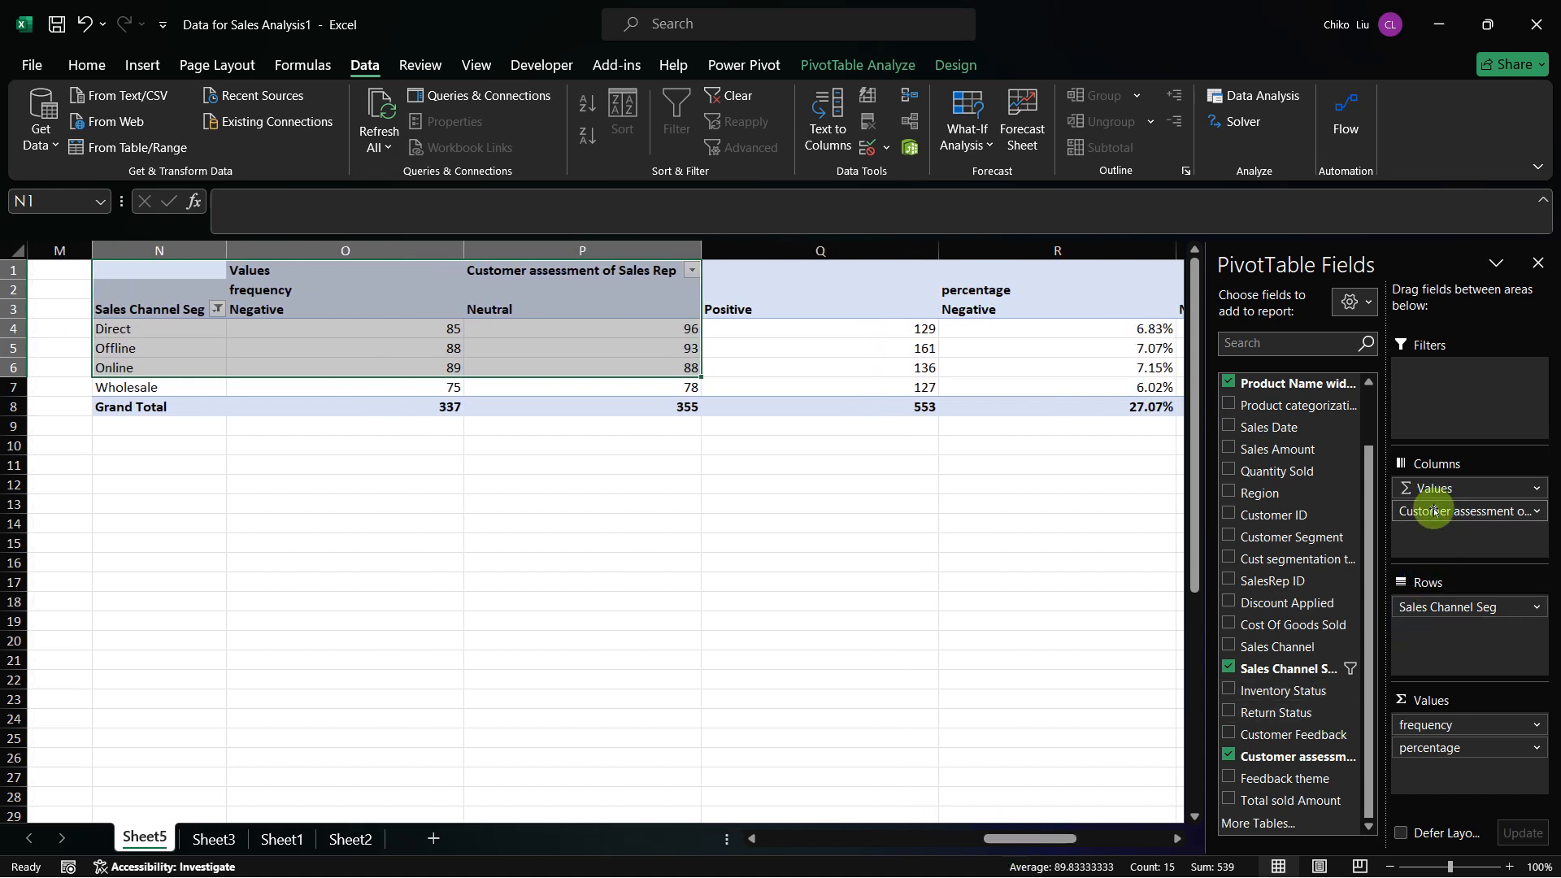
- Move Customer assessment of Sales Rep from the pivot table's columns to its rows and compare the layout with Table 8b in the PDF
{"action": "left_click_drag", "start_coordinate": [1433, 511], "coordinate": [1431, 630]}
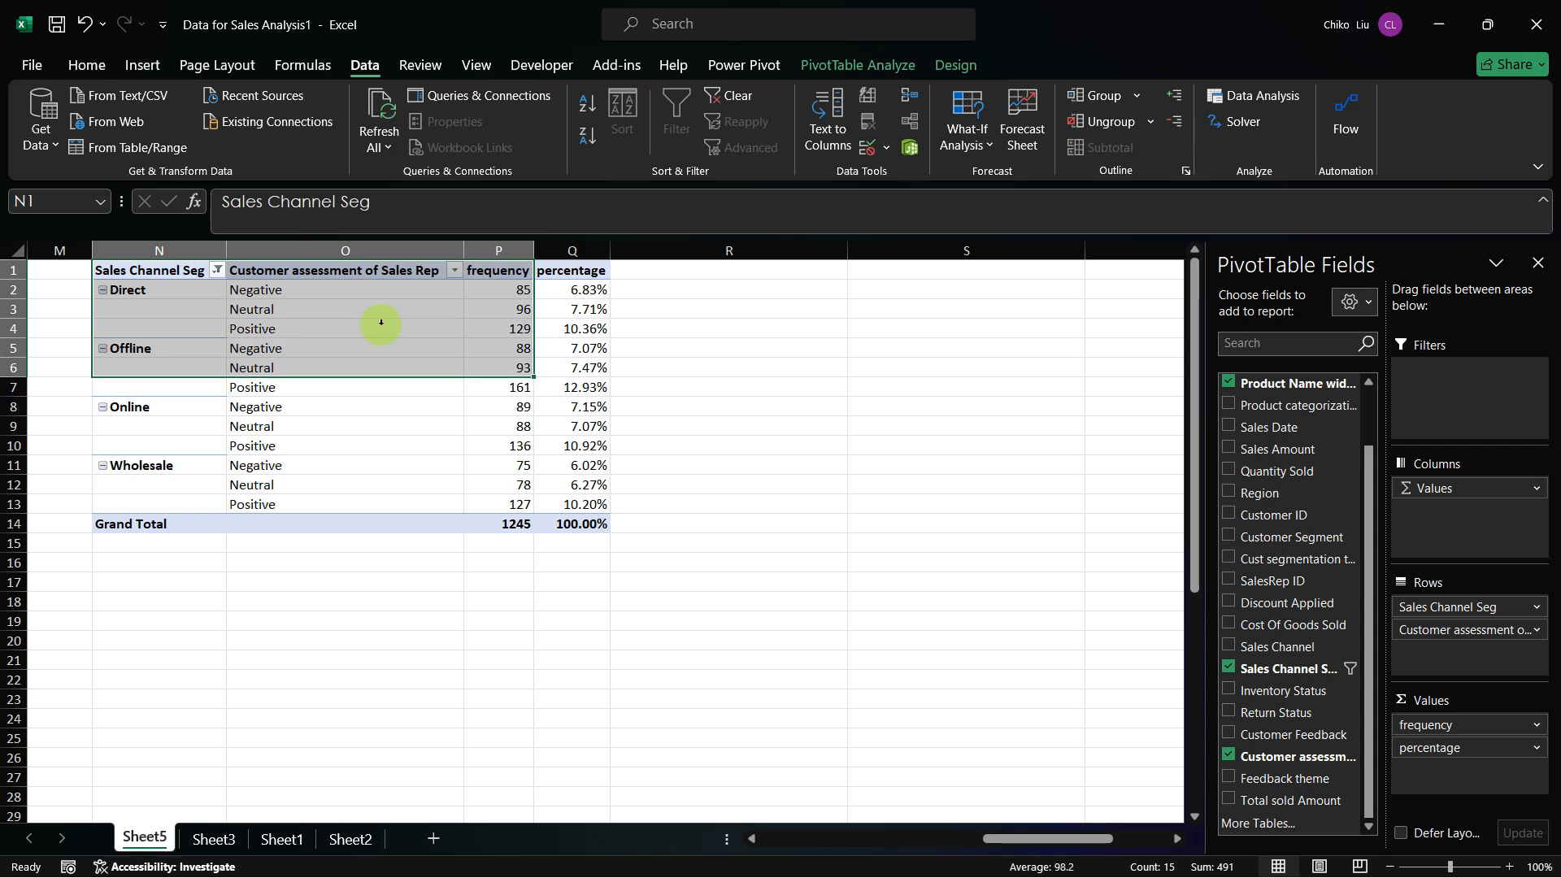
{"action": "key", "text": "alt+Tab"}
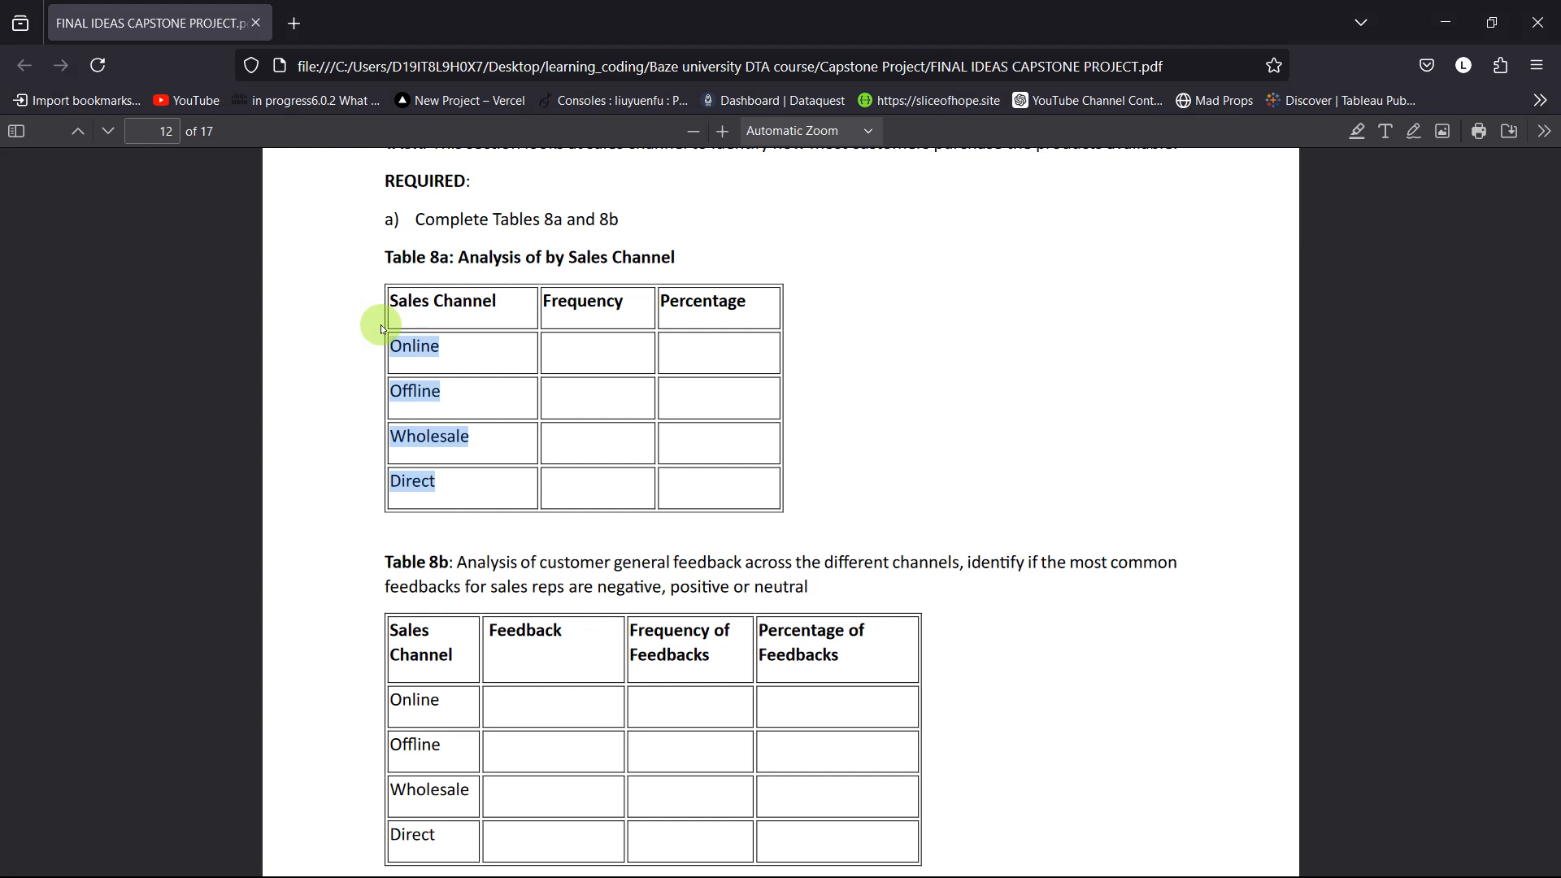
{"action": "key", "text": "alt+Tab"}
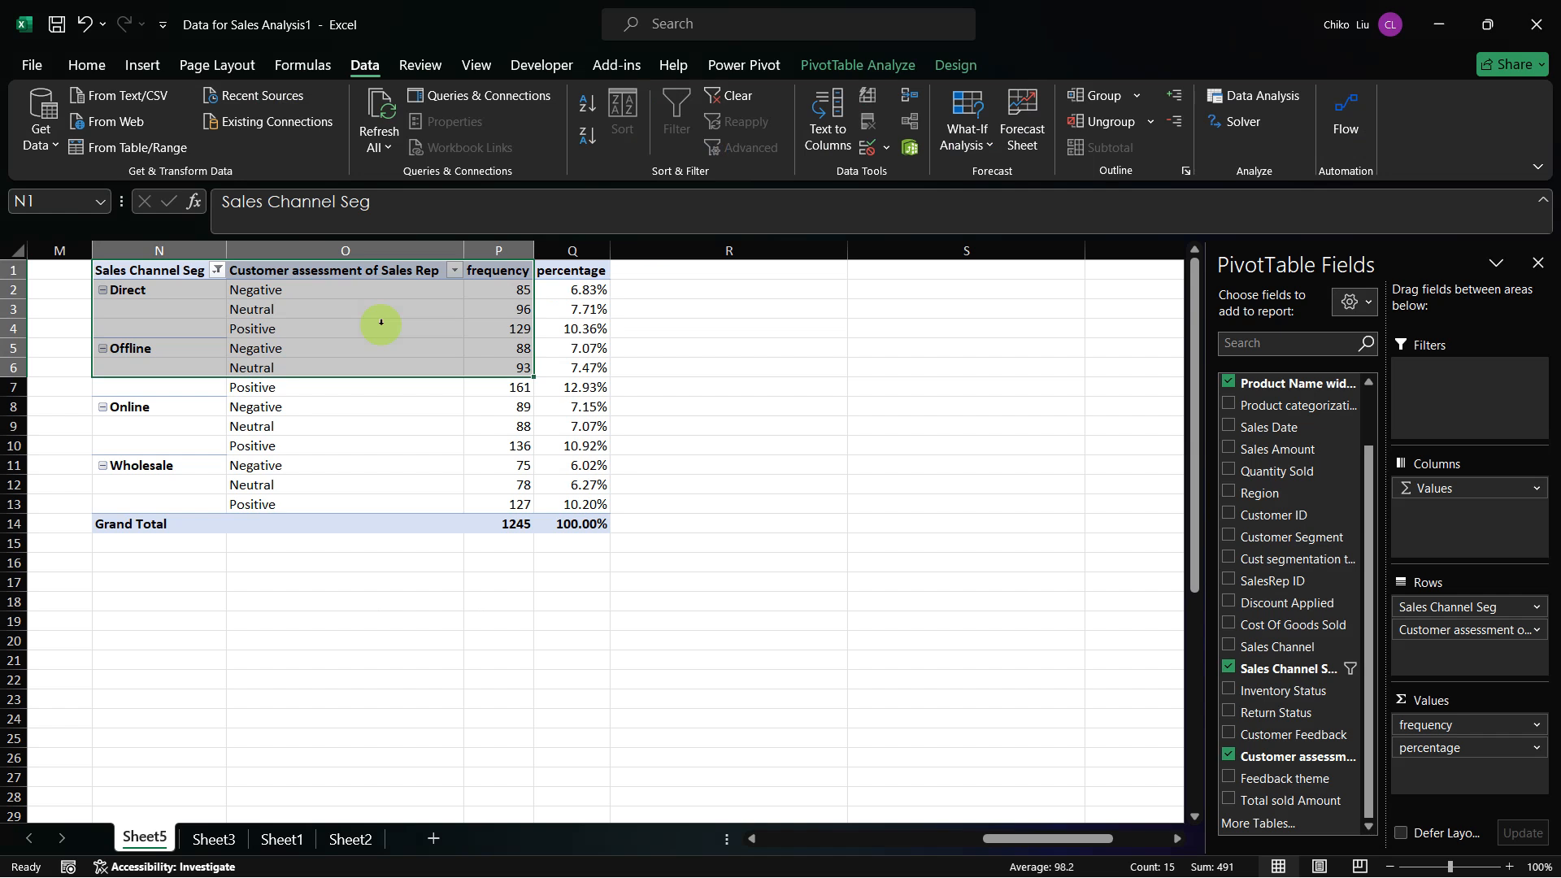
- Try removing the Values field from the pivot table's columns, and undo the removal
{"action": "left_click", "coordinate": [1535, 488]}
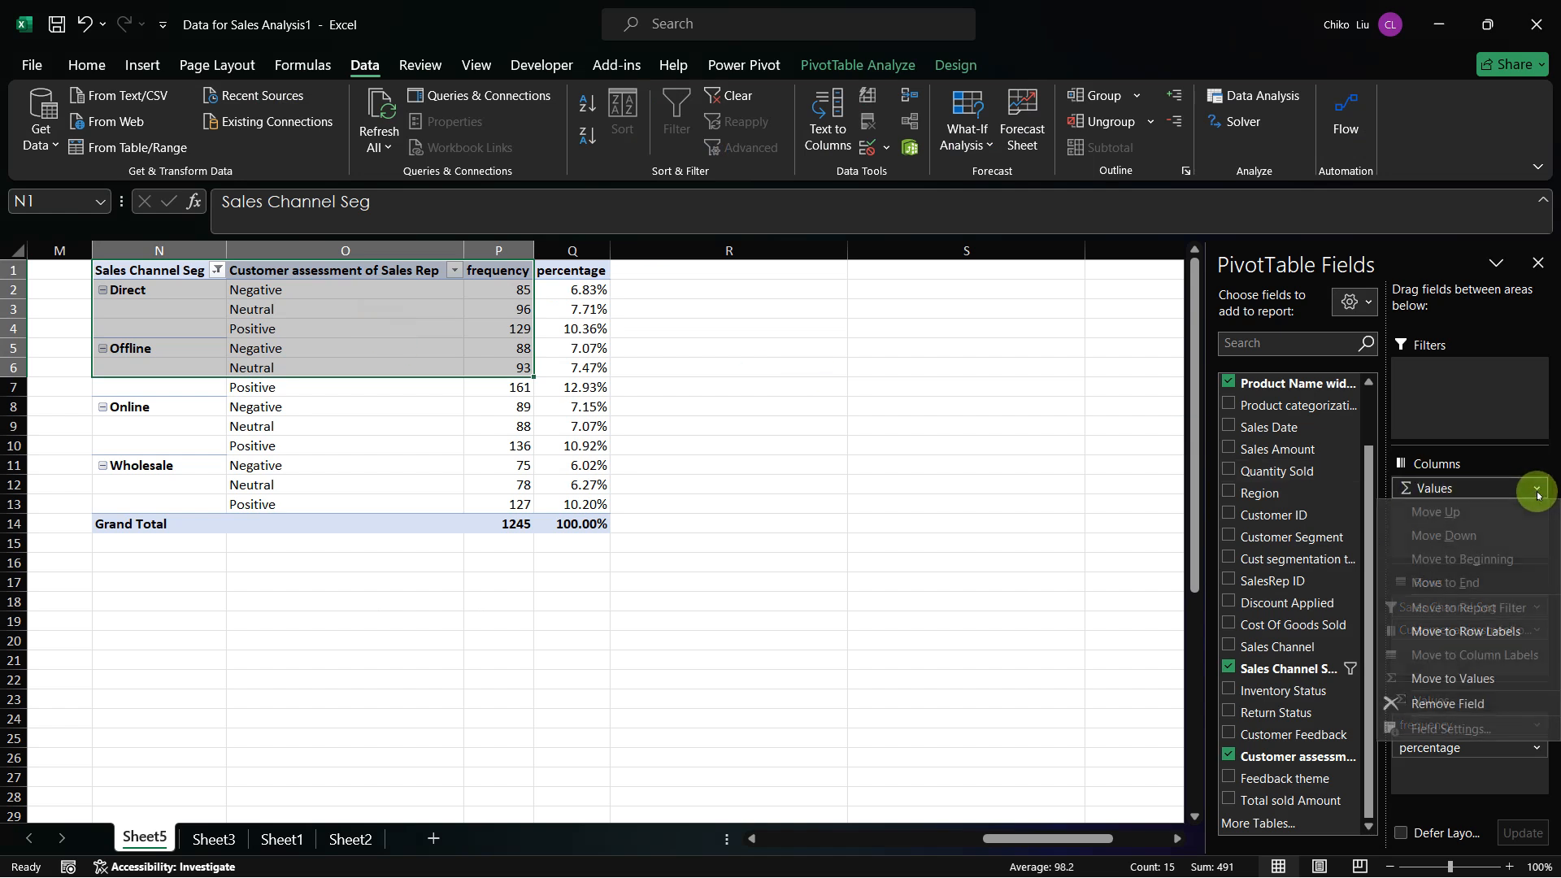
{"action": "left_click", "coordinate": [1431, 703]}
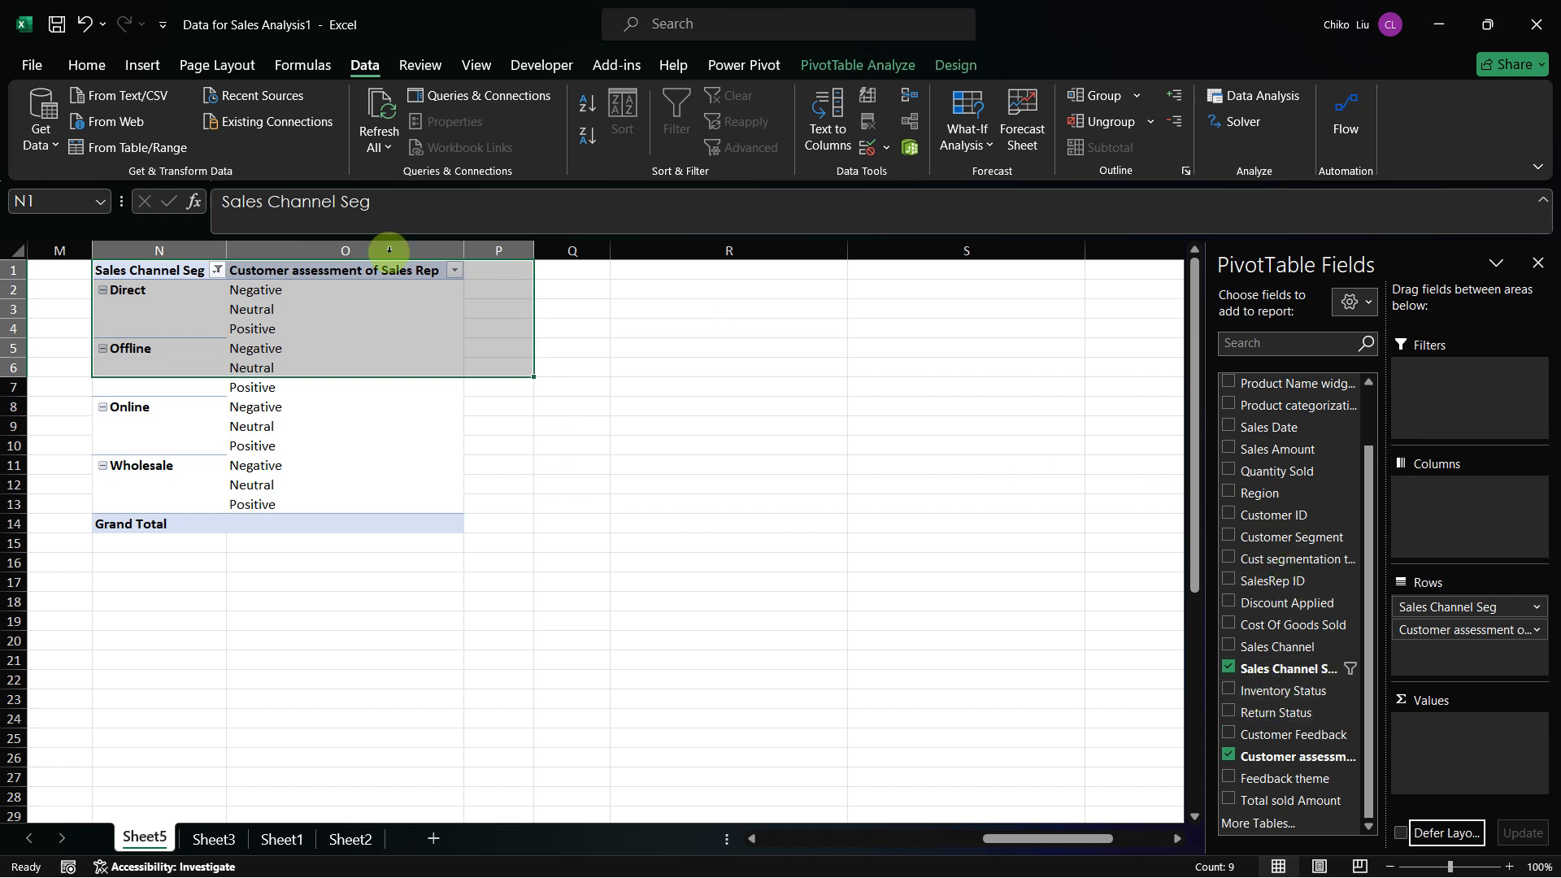
{"action": "left_click", "coordinate": [380, 302]}
{"action": "key", "text": "ctrl+z"}
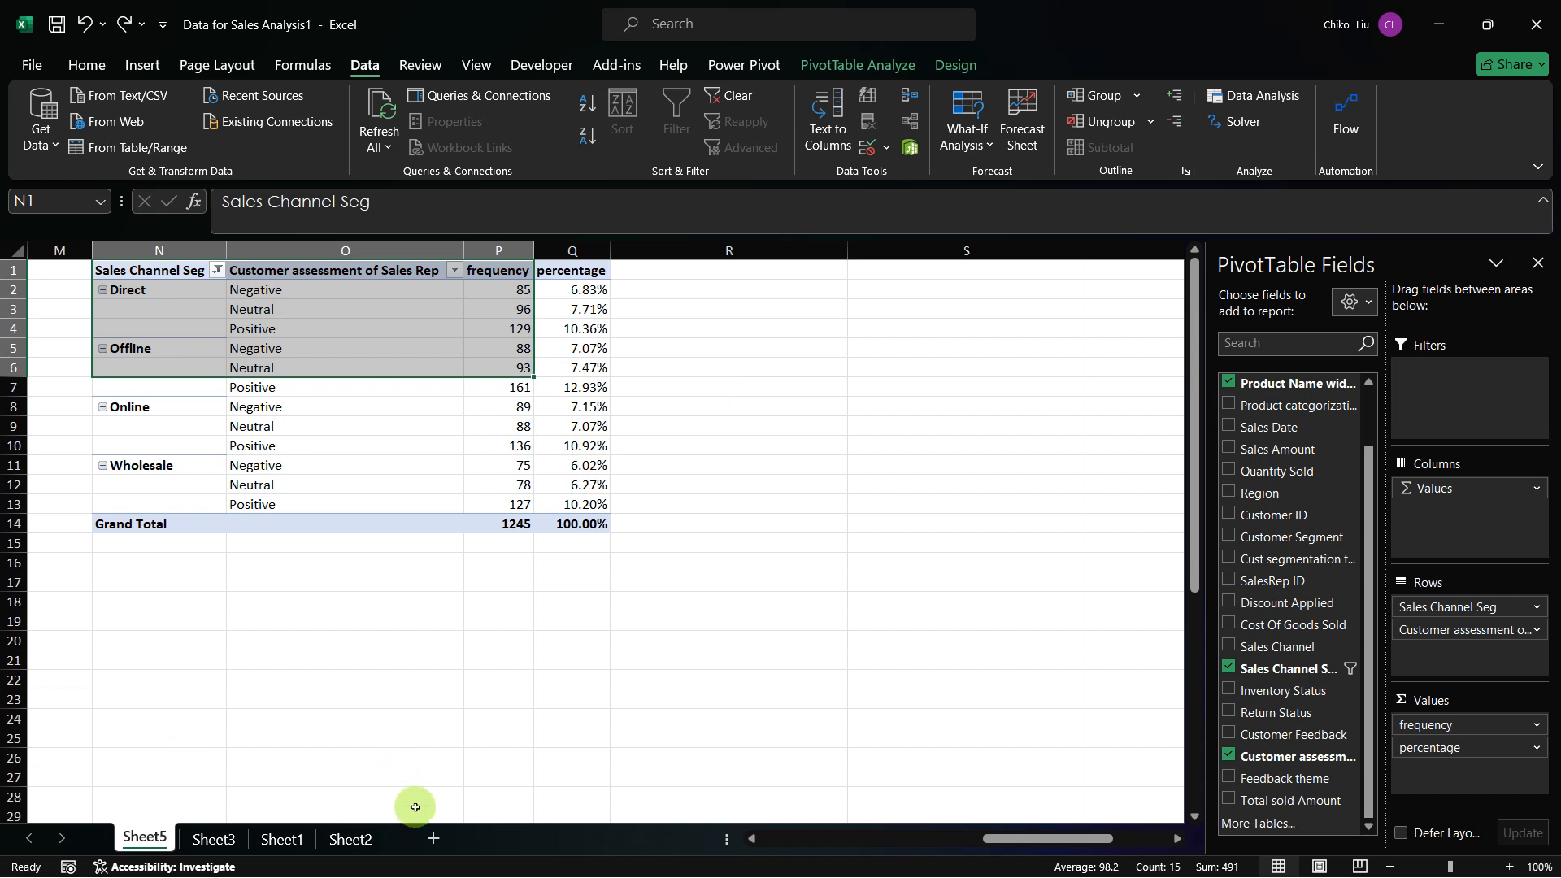
- Add a blank worksheet and insert a PivotTable from Sheet1's full data range, A1:W1359, on another new worksheet
{"action": "left_click", "coordinate": [432, 838]}
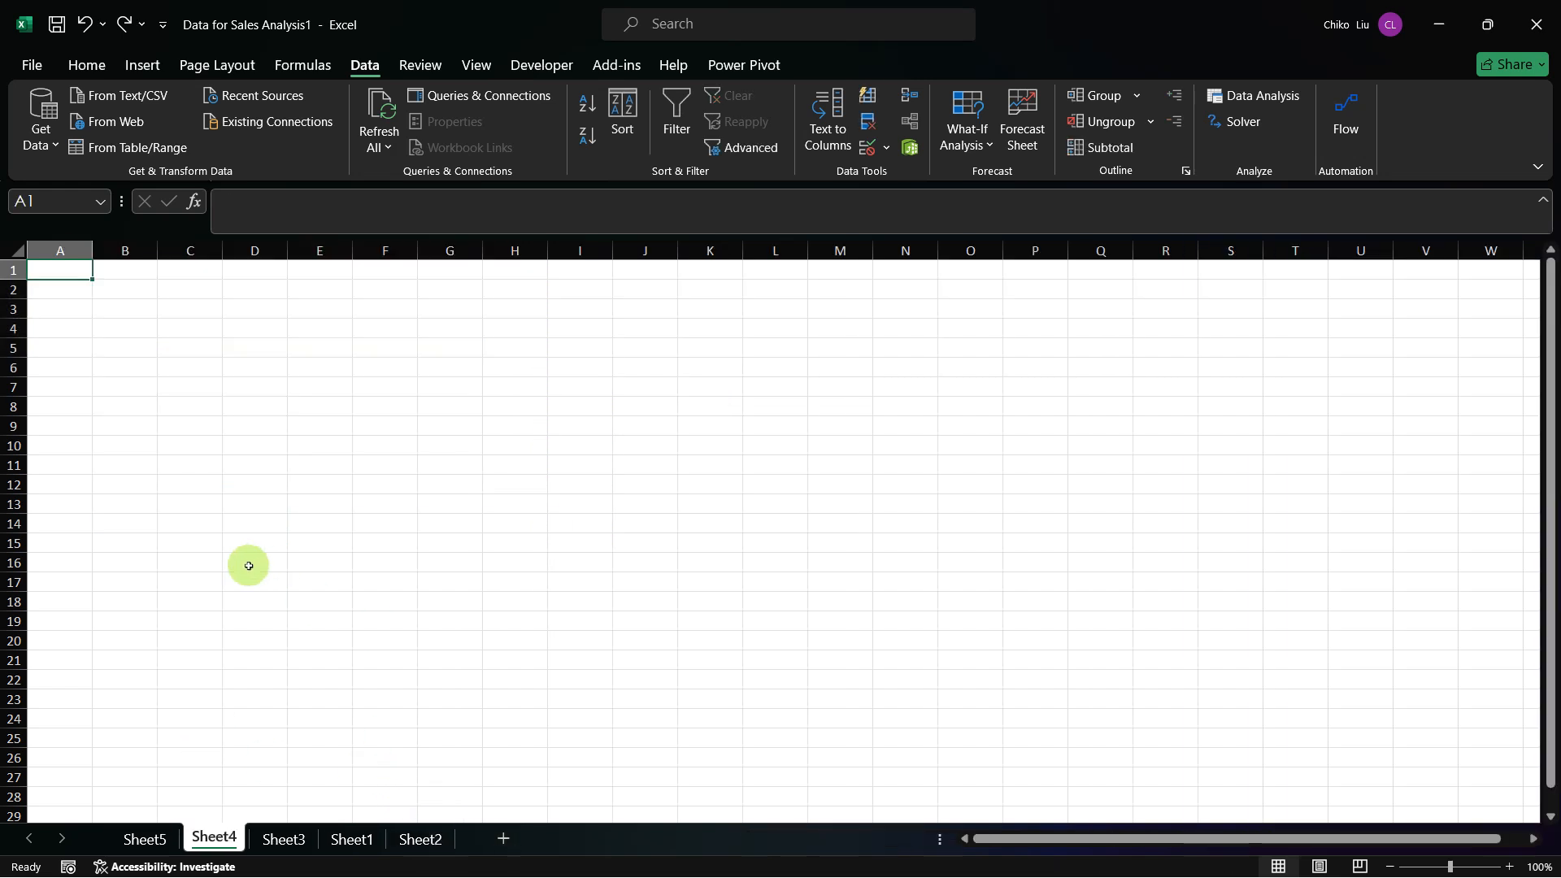
{"action": "left_click", "coordinate": [285, 838]}
{"action": "left_click", "coordinate": [351, 838]}
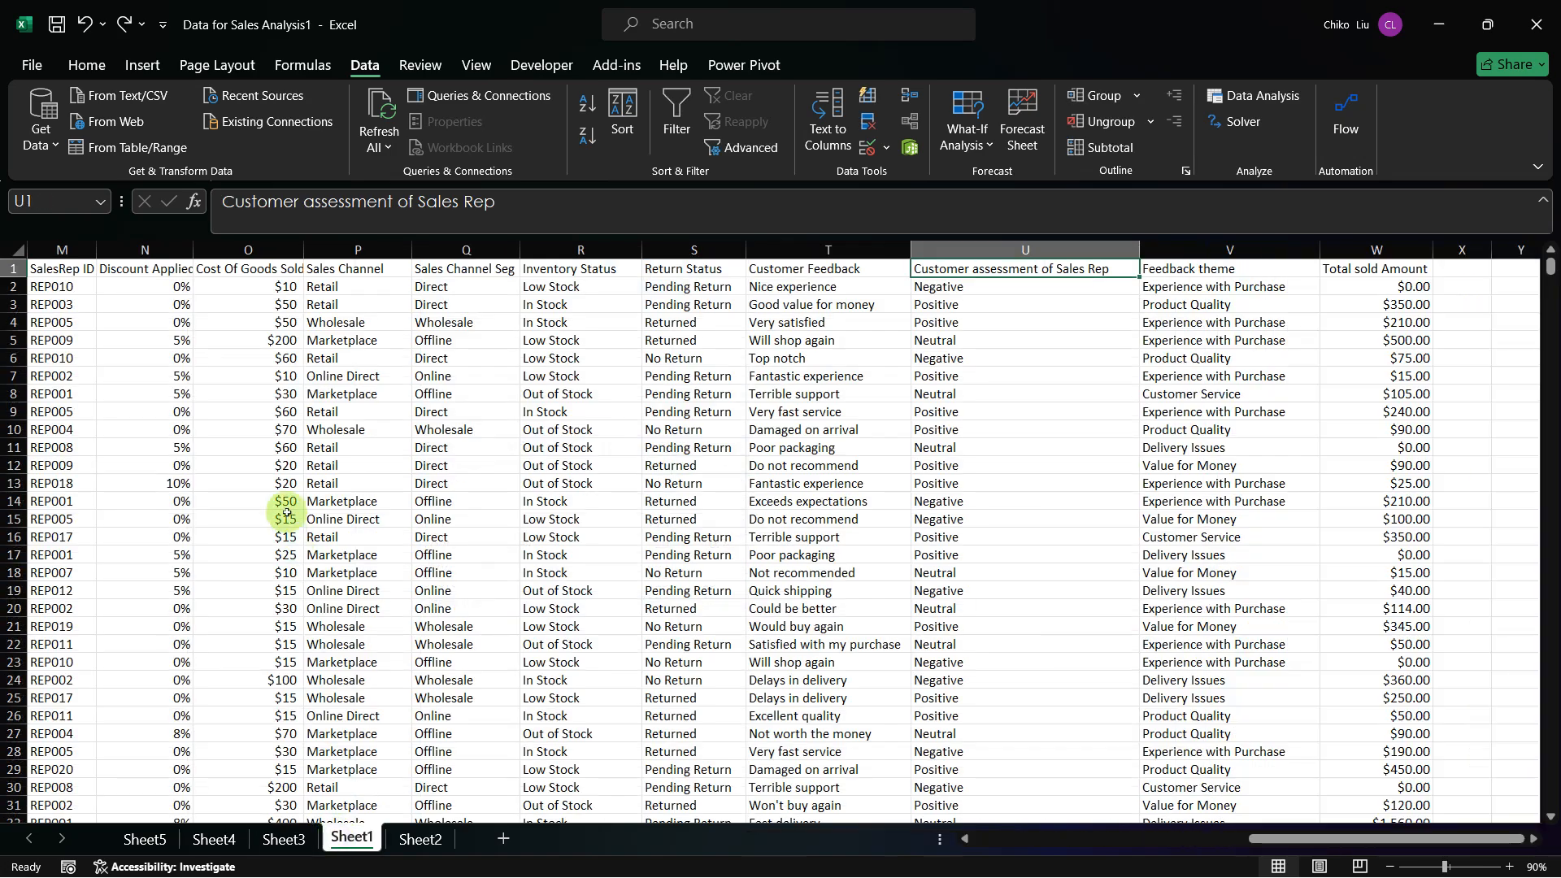
{"action": "left_click", "coordinate": [288, 517]}
{"action": "key", "text": "ctrl+a"}
{"action": "left_click", "coordinate": [142, 65]}
{"action": "left_click", "coordinate": [47, 114]}
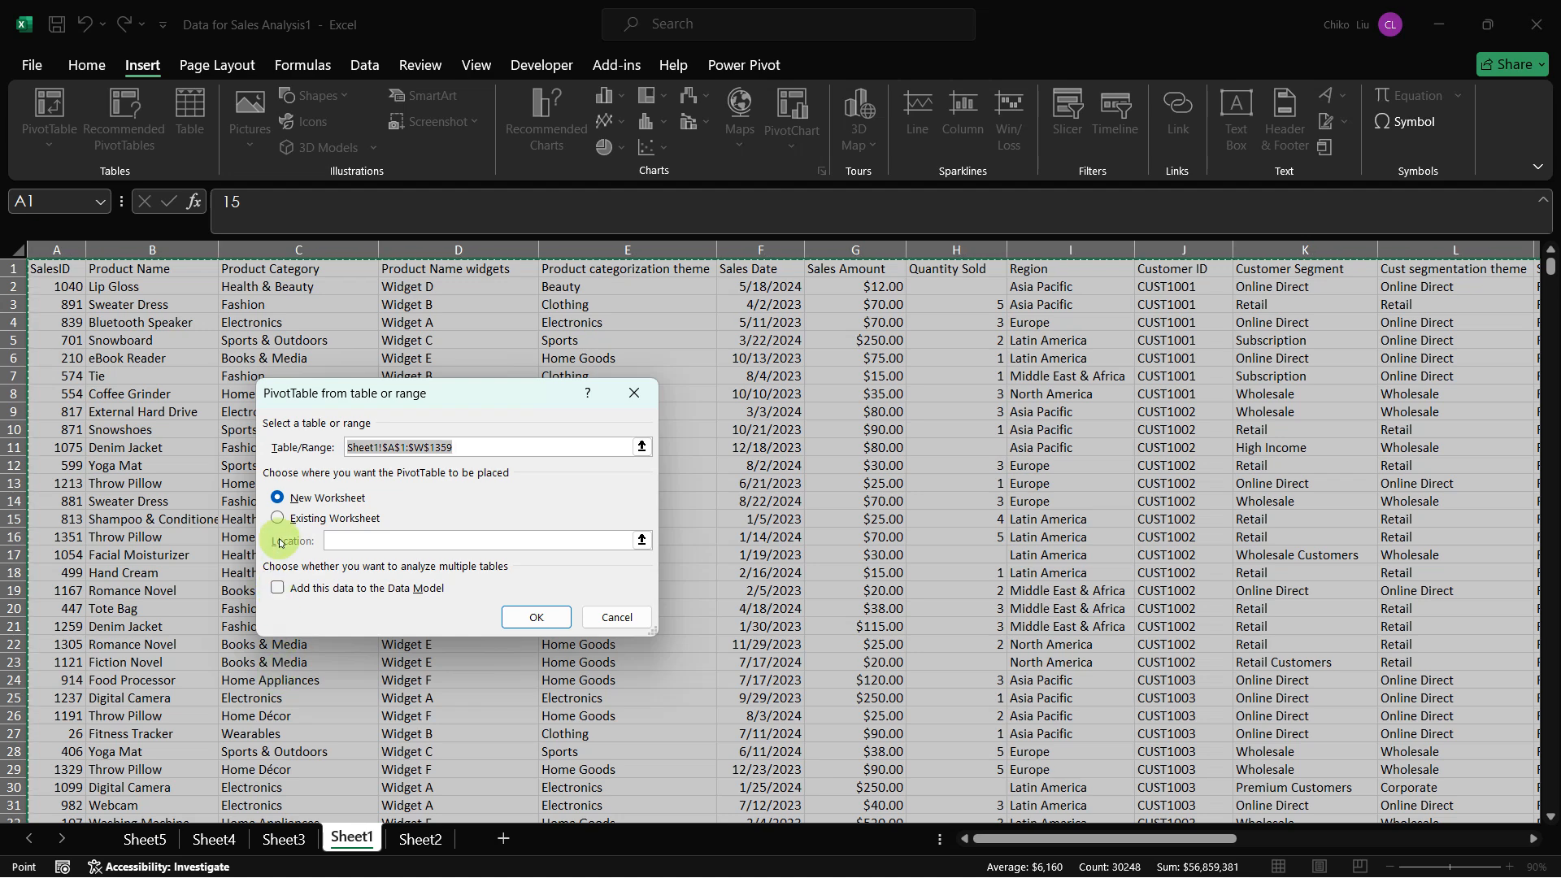
{"action": "left_click", "coordinate": [519, 617]}
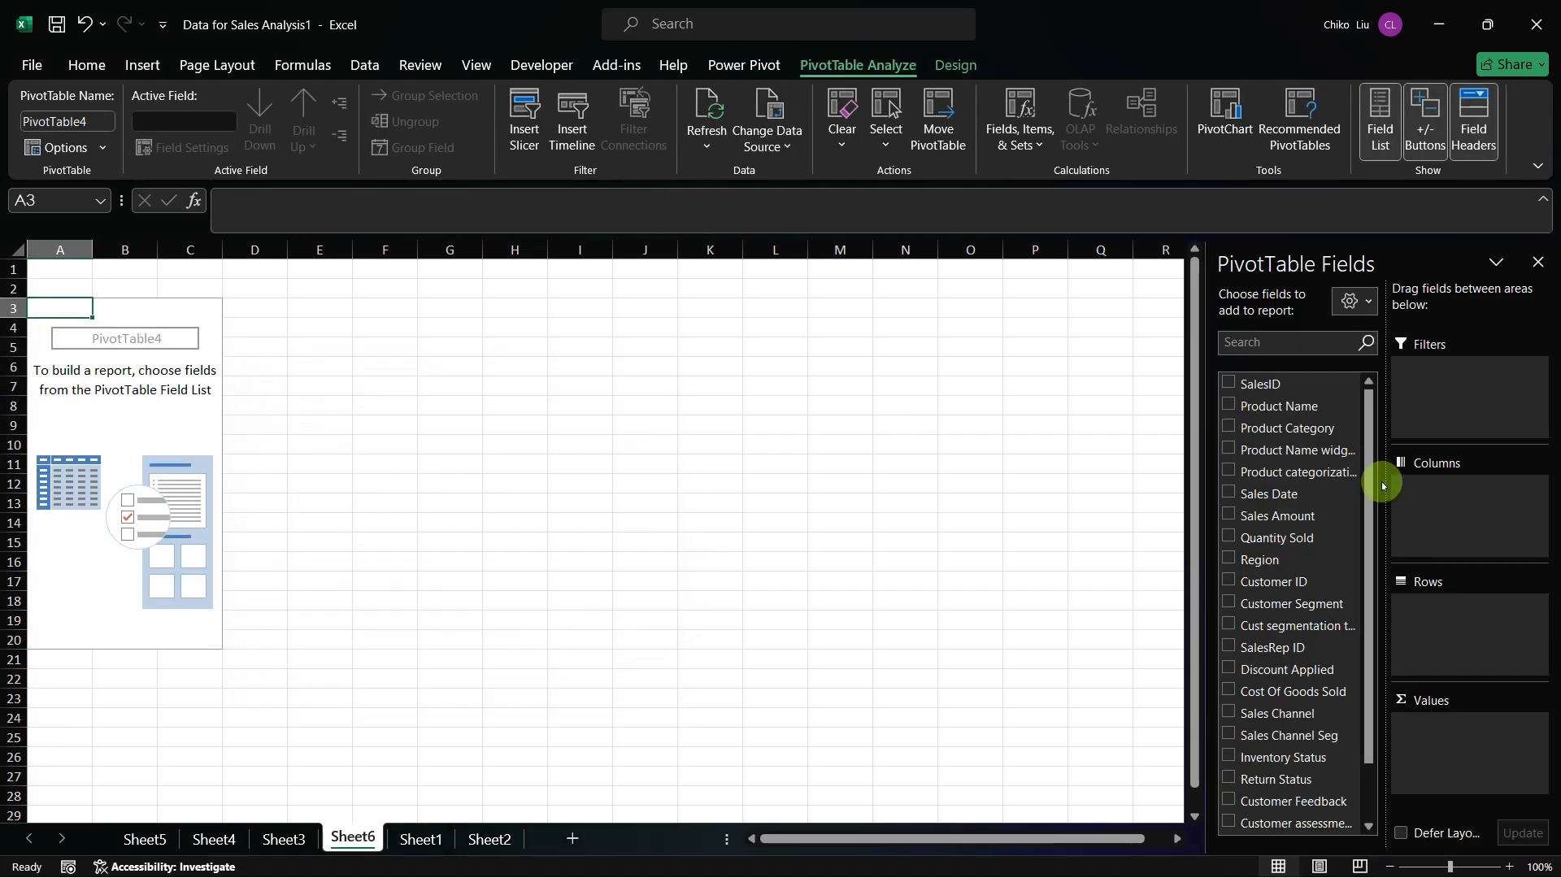
- Stack the field list's fields and areas sections, and add Sales Channel Seg once to the rows and twice to the values
{"action": "left_click", "coordinate": [1369, 303]}
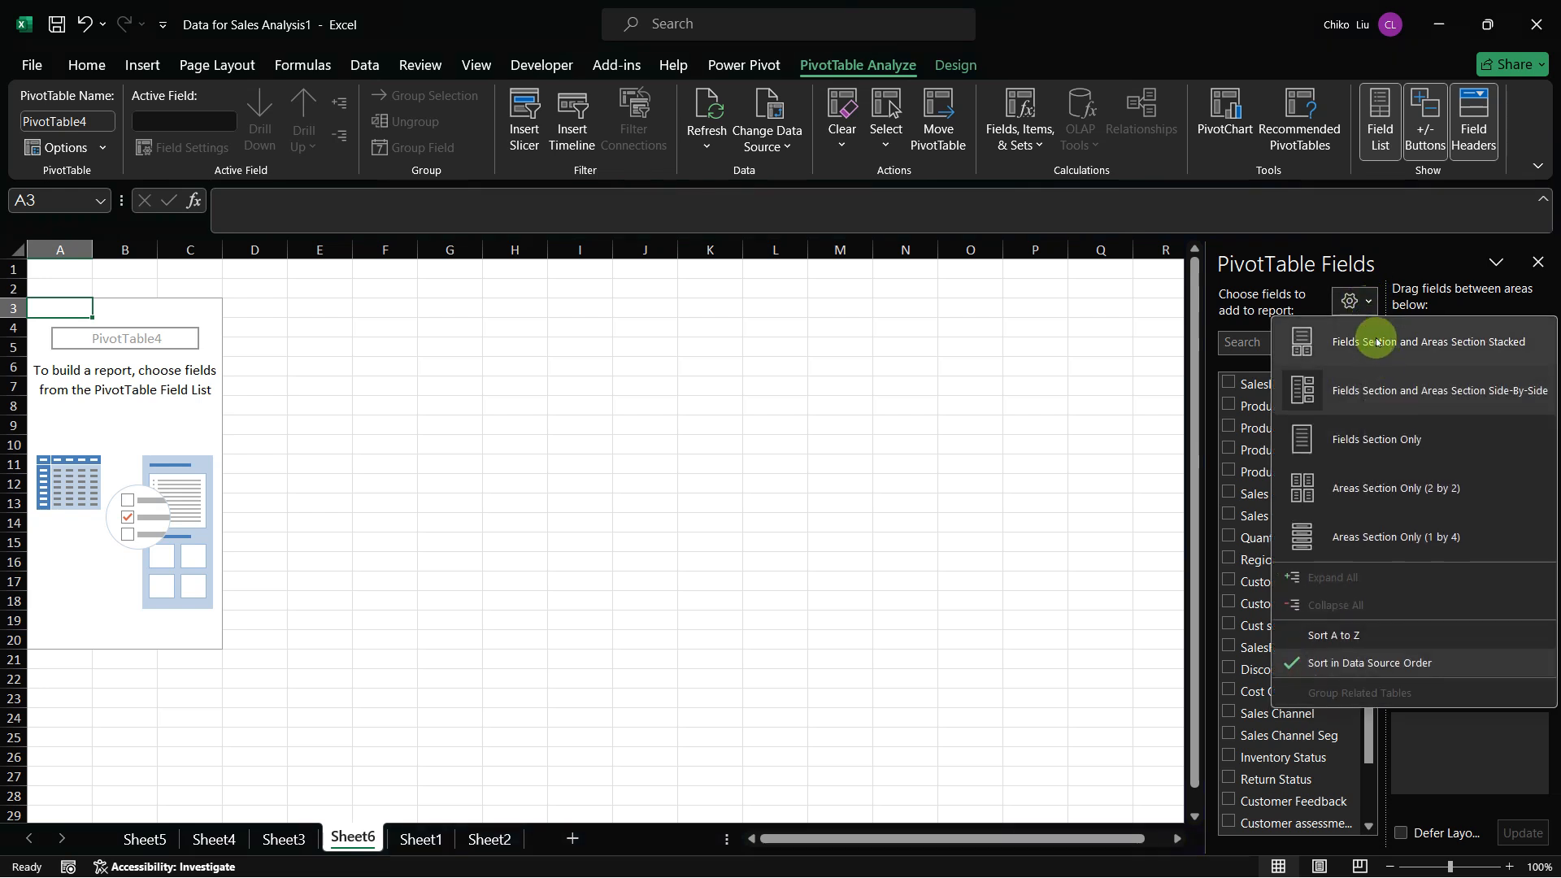
{"action": "left_click", "coordinate": [1376, 345]}
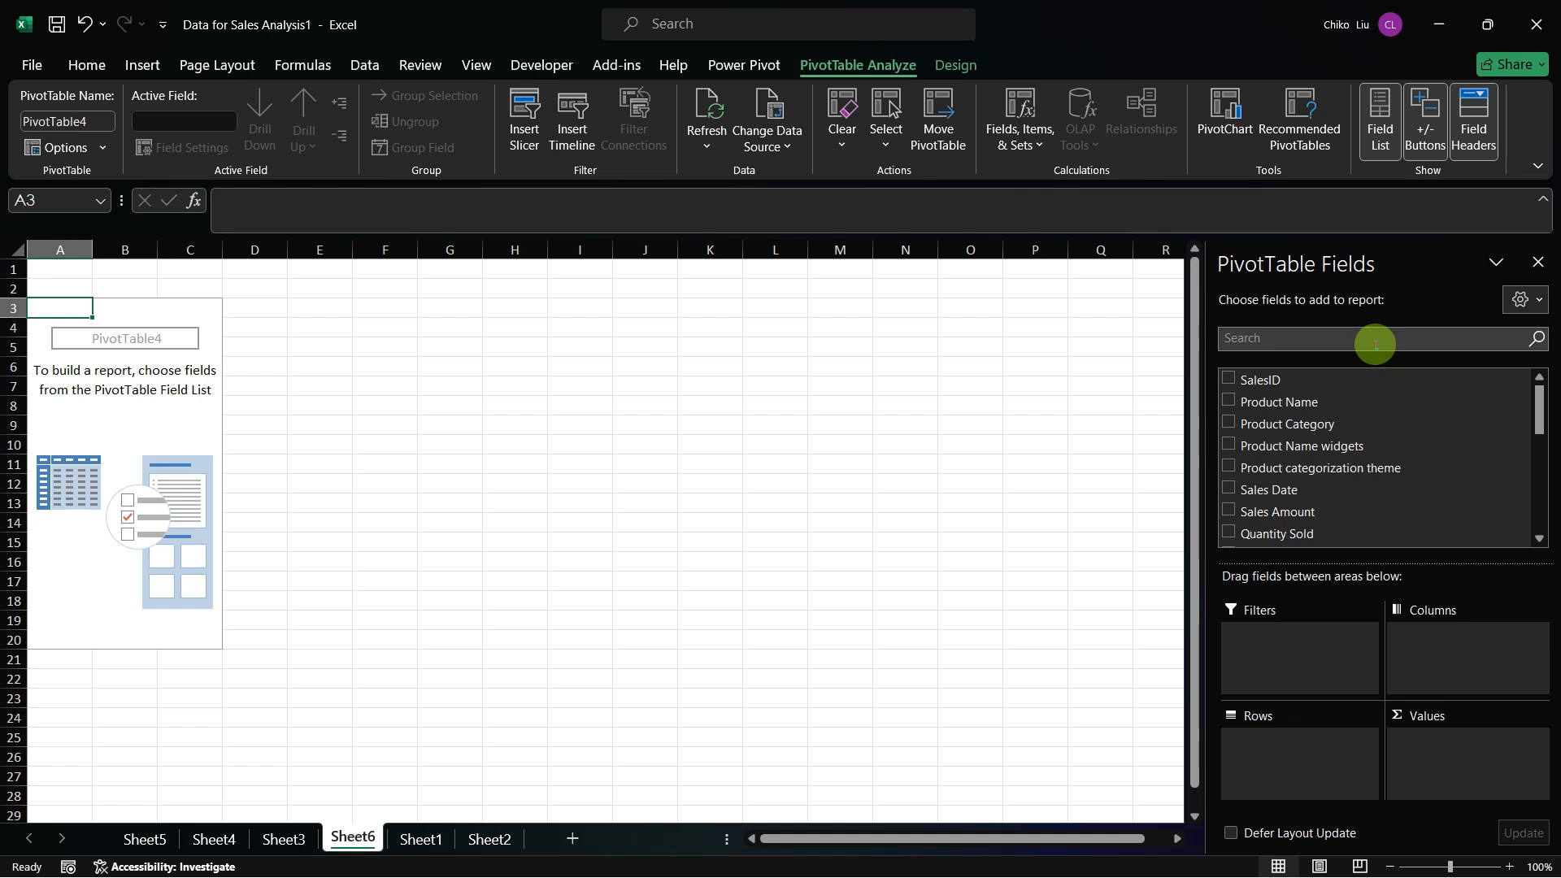
{"action": "left_click_drag", "start_coordinate": [1538, 411], "coordinate": [1532, 491]}
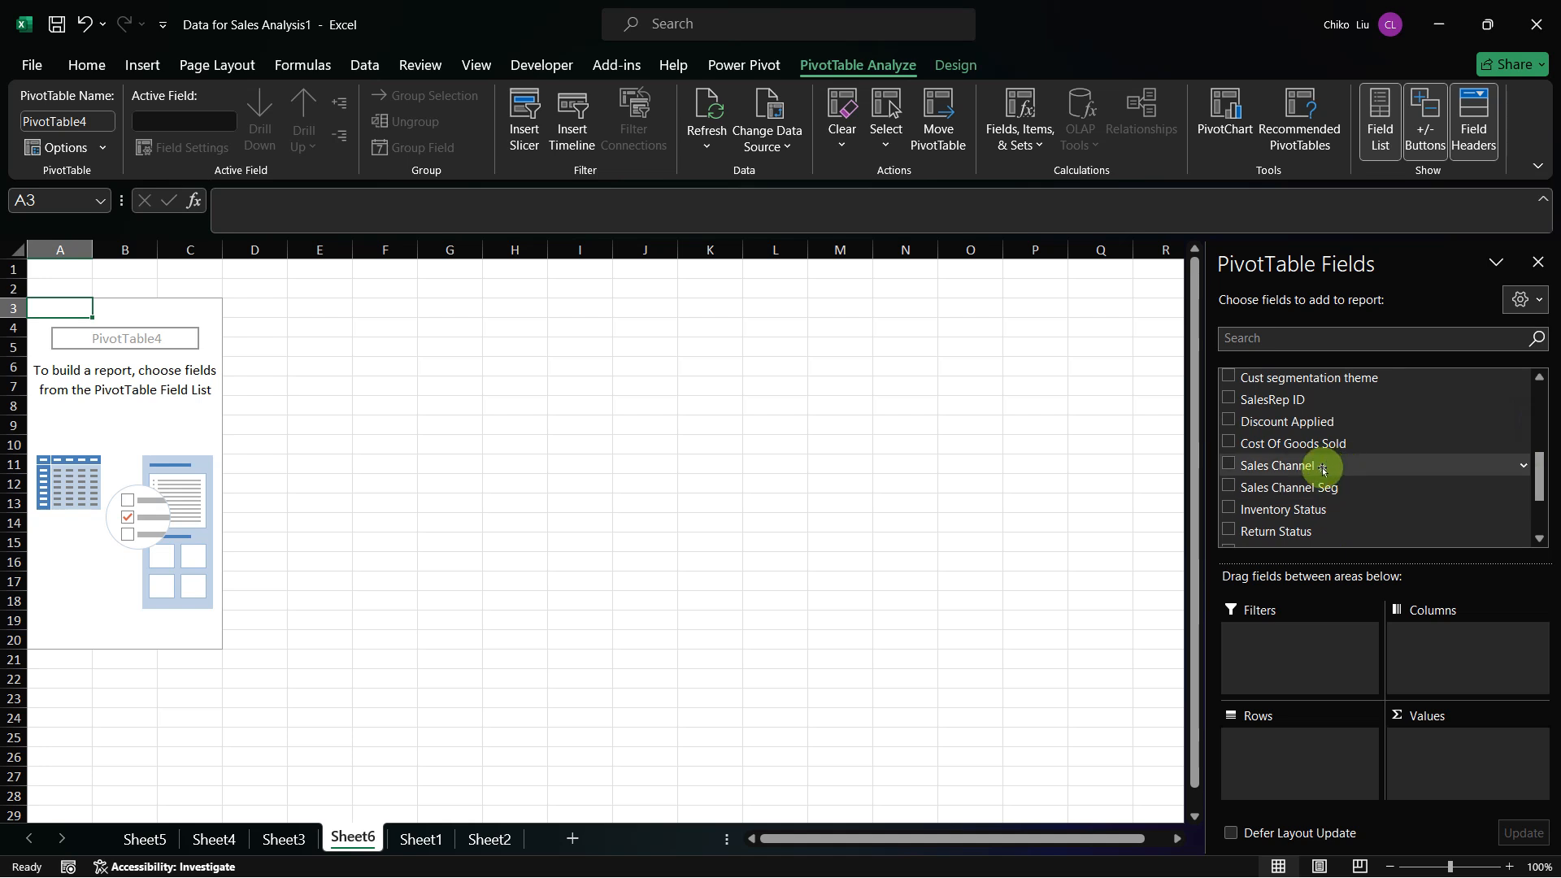
{"action": "left_click", "coordinate": [1230, 486]}
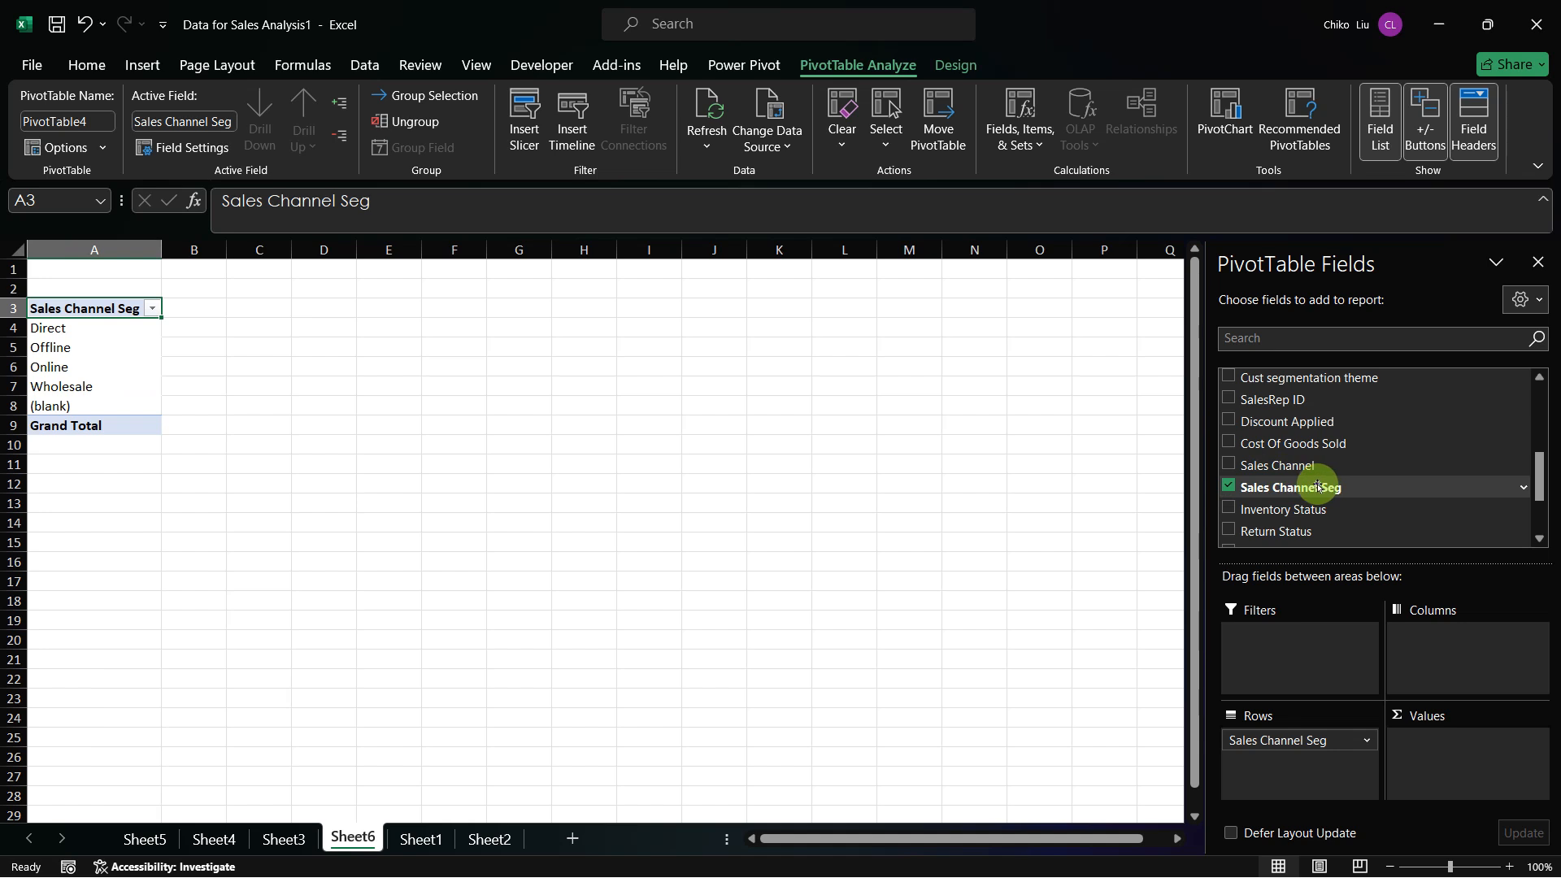
{"action": "left_click_drag", "start_coordinate": [1321, 486], "coordinate": [1437, 765]}
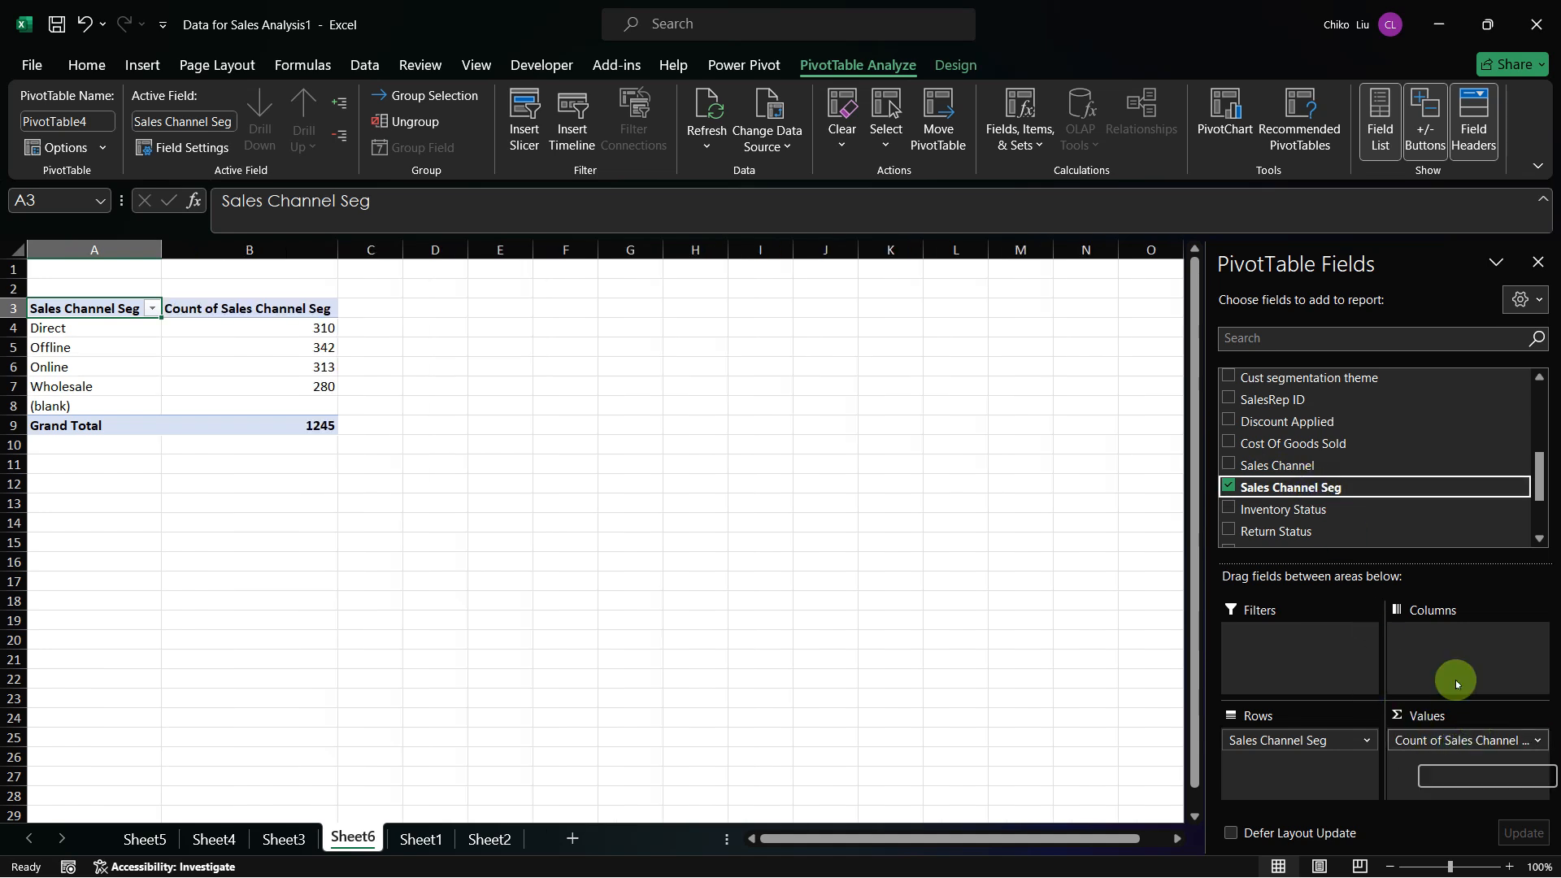
{"action": "left_click_drag", "start_coordinate": [1305, 488], "coordinate": [1439, 784]}
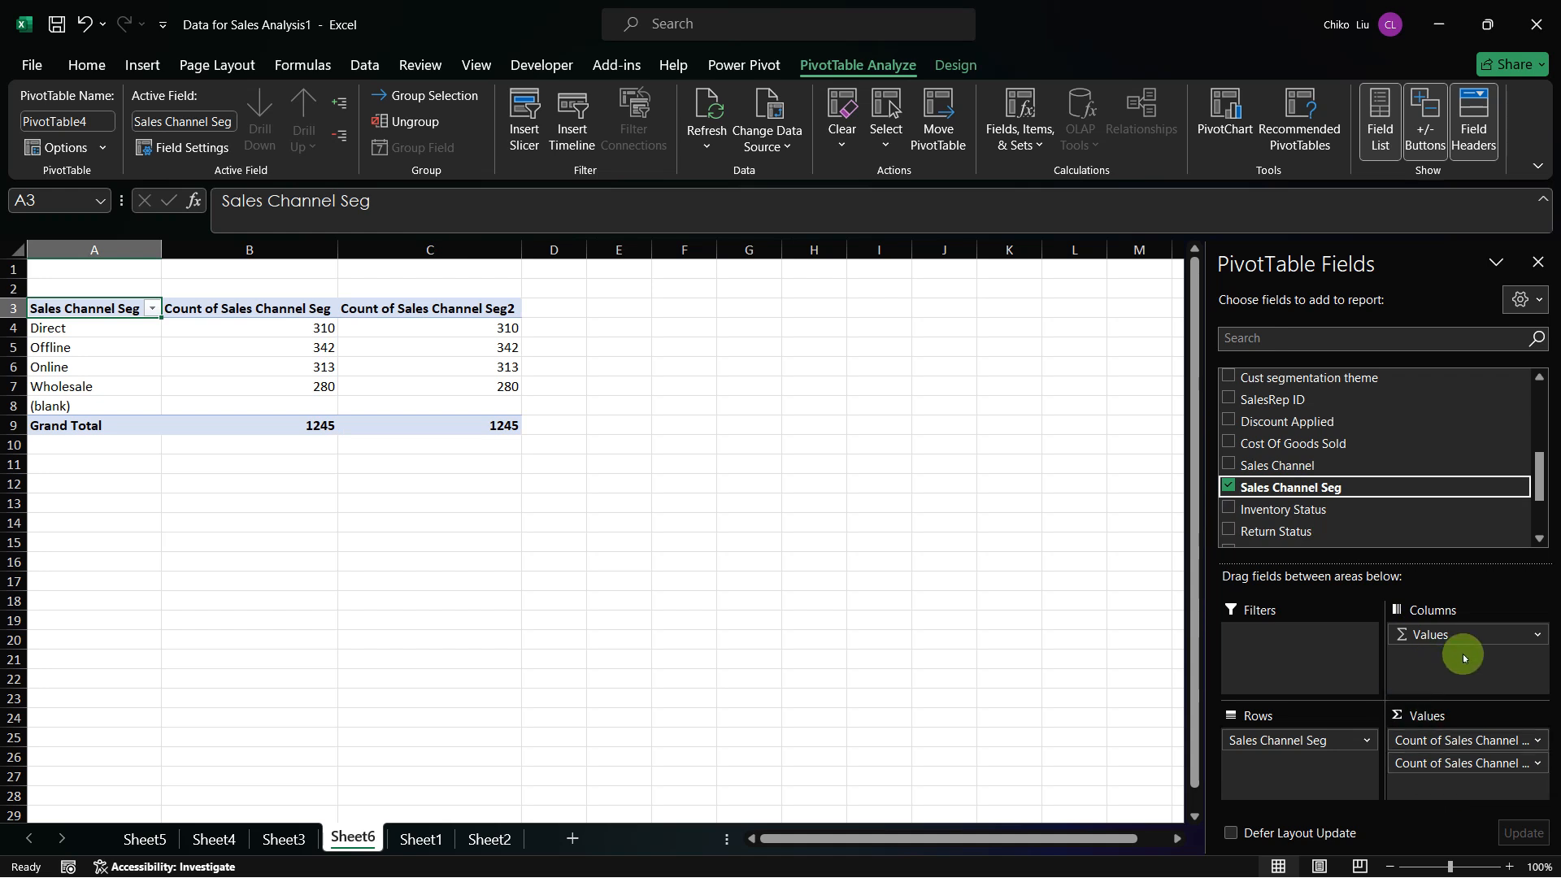
- Filter the #N/A and blank categories out of the new pivot table's Sales Channel Seg rows
{"action": "left_click", "coordinate": [150, 307]}
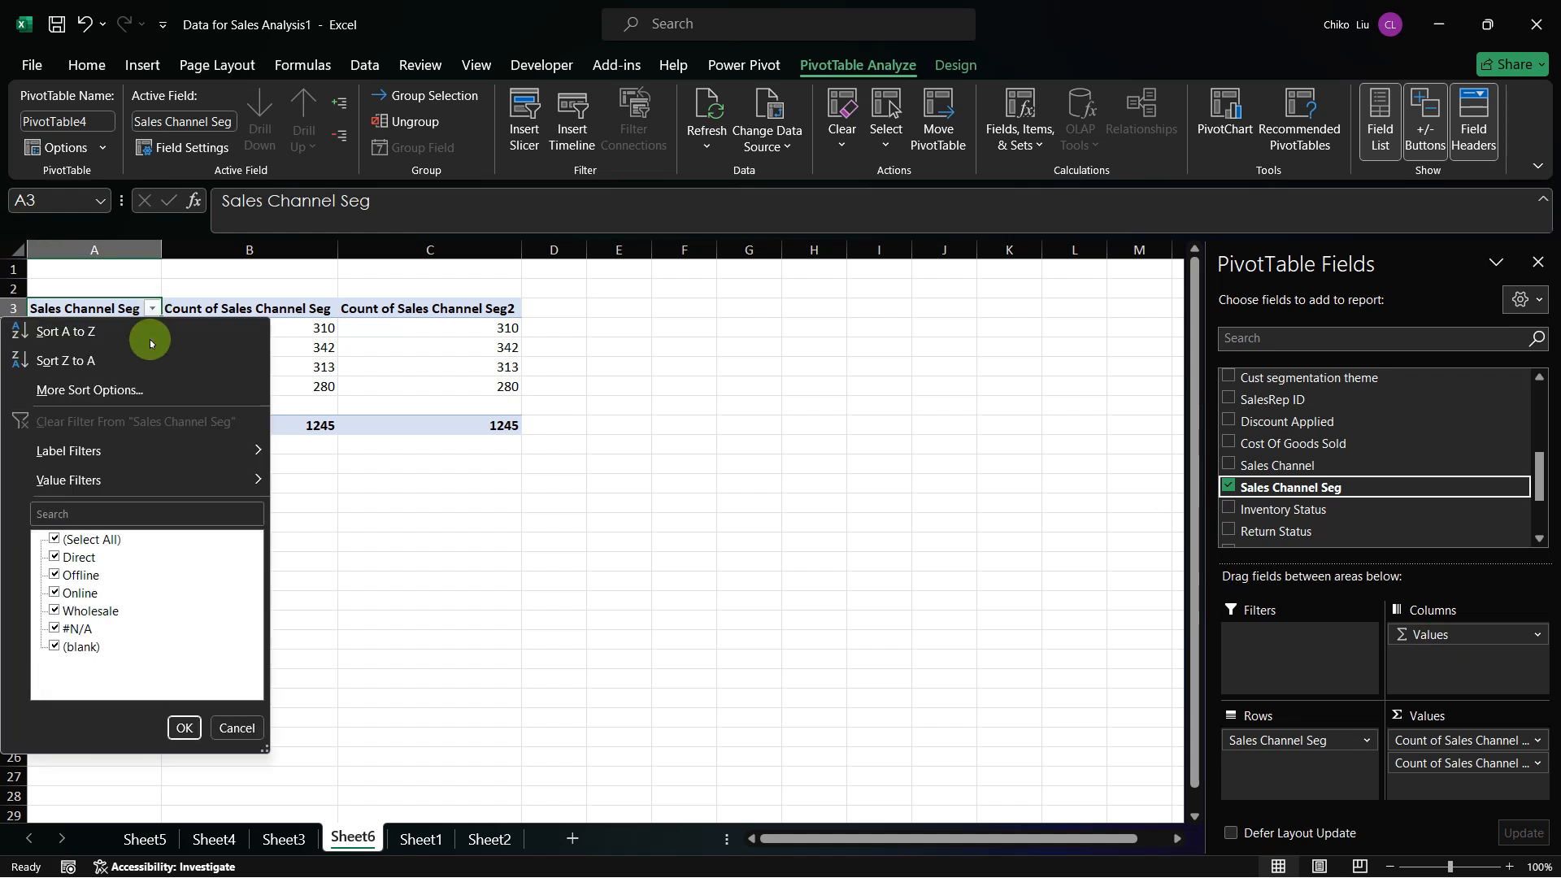
{"action": "left_click", "coordinate": [54, 629]}
{"action": "left_click", "coordinate": [54, 647]}
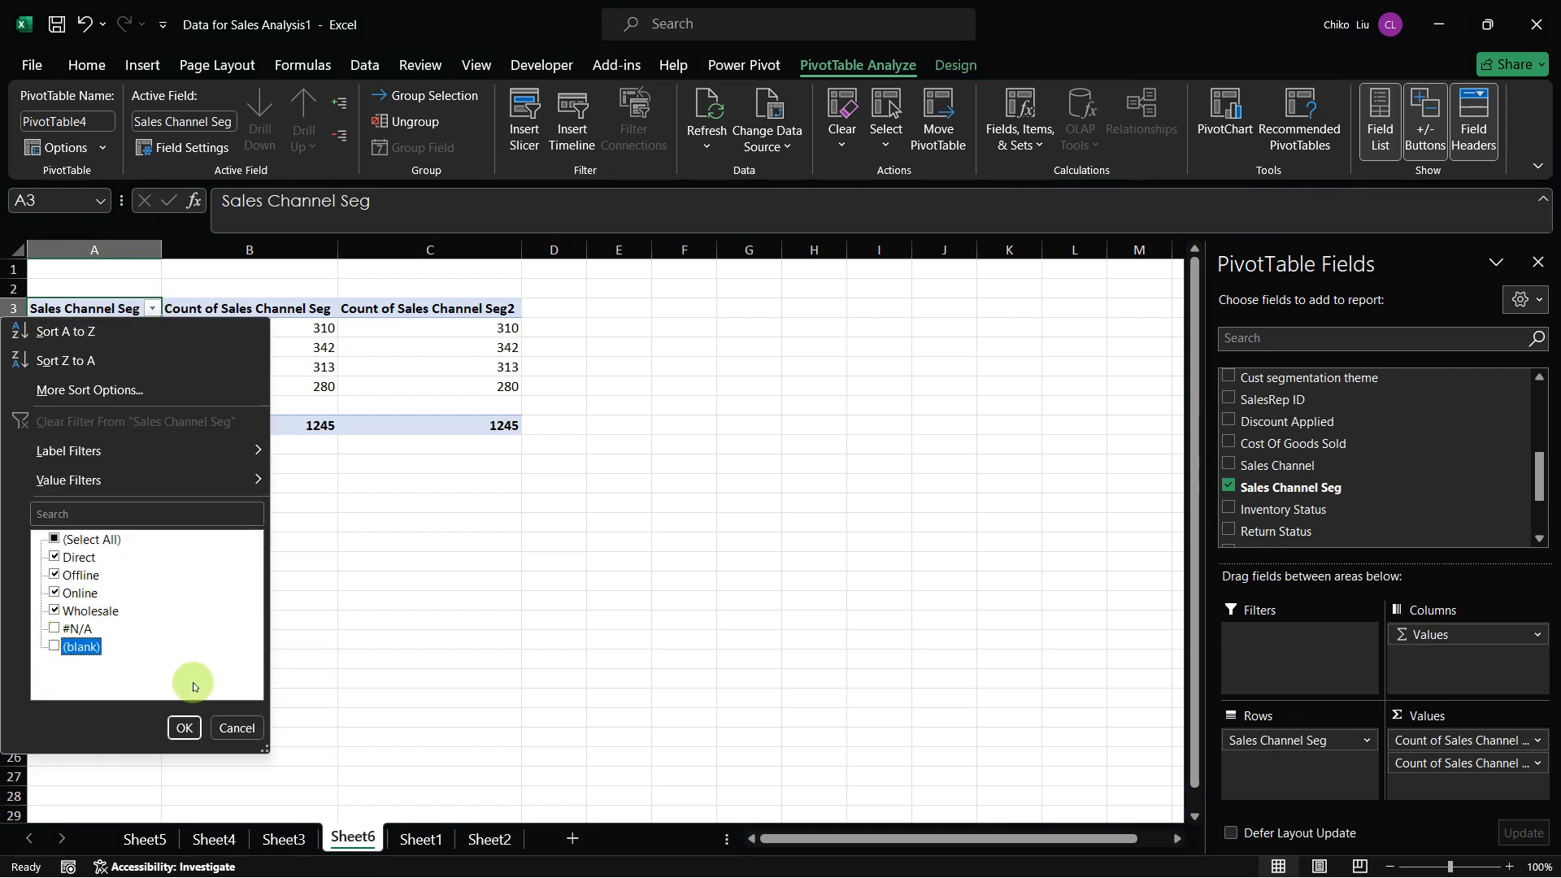
{"action": "left_click", "coordinate": [185, 726]}
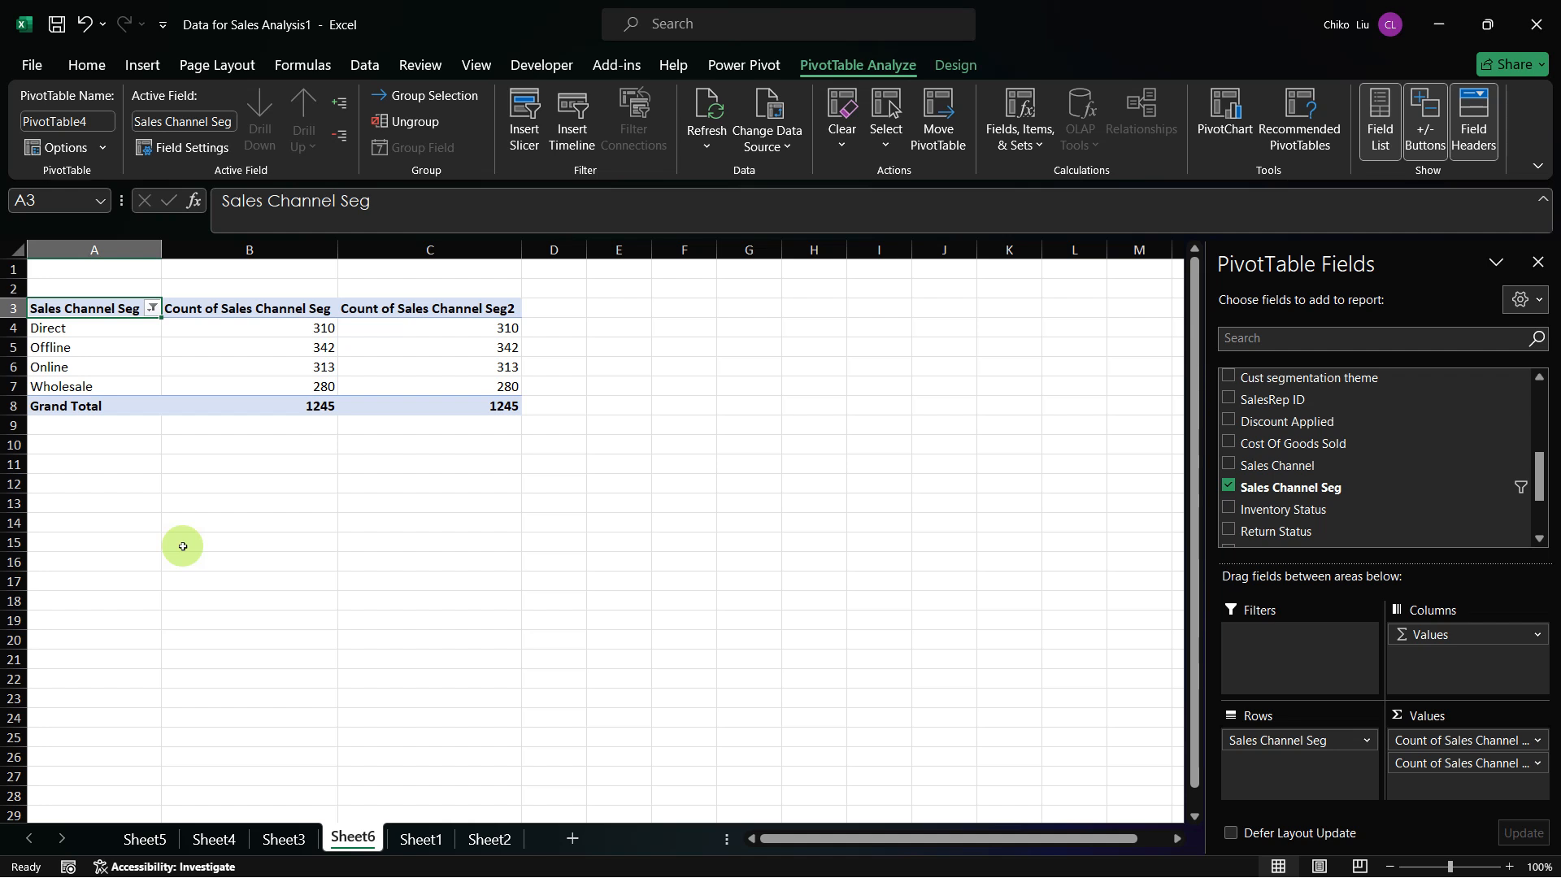
- Add the Customer assessment of Sales Rep field below Sales Channel Seg in the new pivot table's rows
{"action": "mouse_move", "coordinate": [510, 403]}
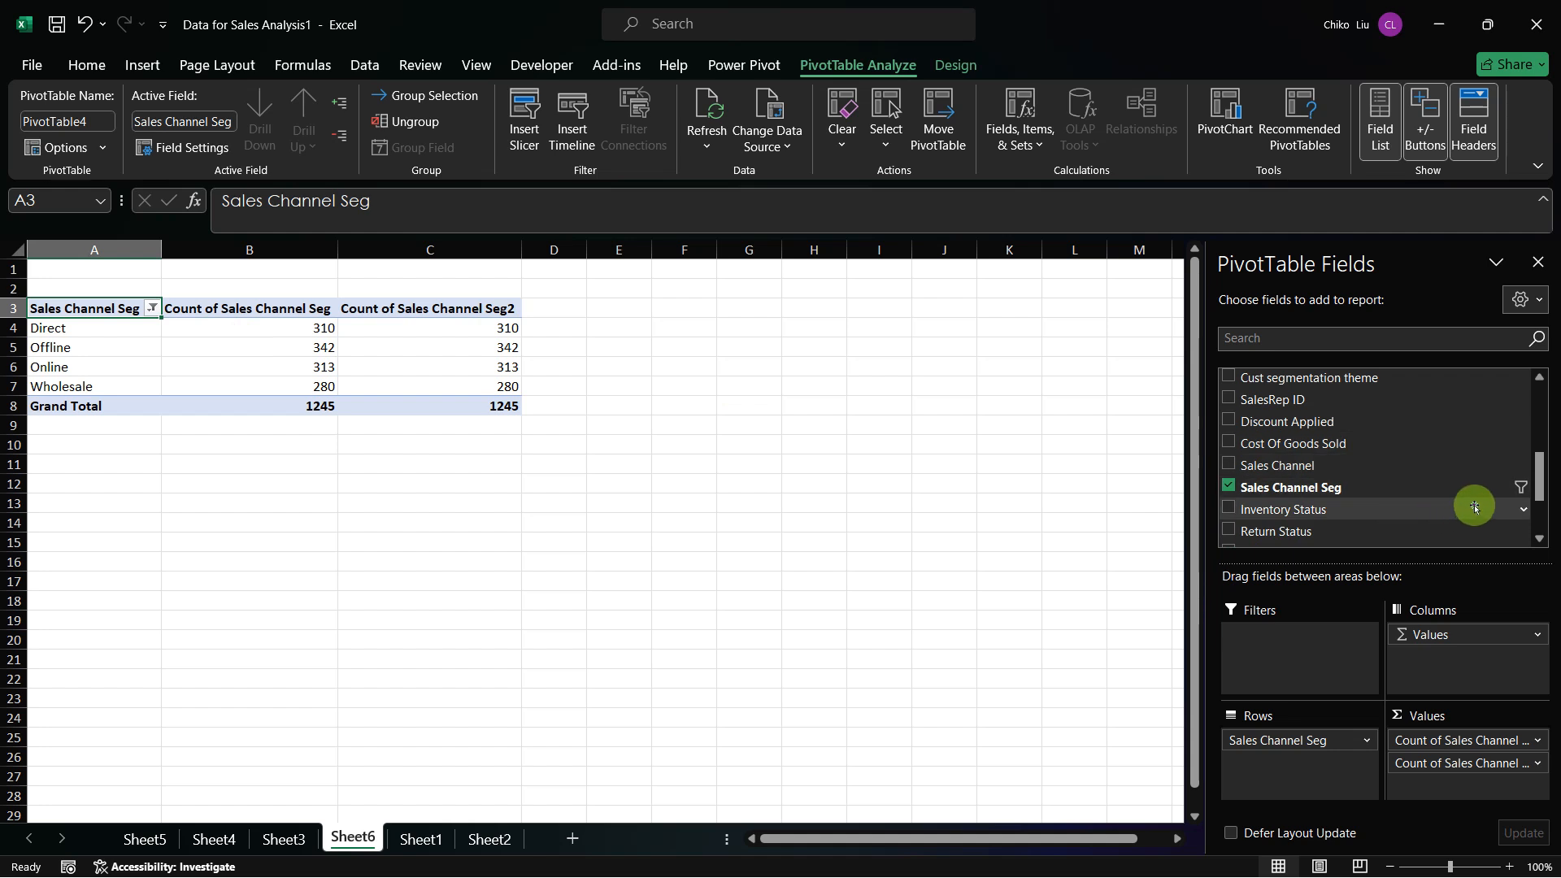
{"action": "left_click_drag", "start_coordinate": [1538, 472], "coordinate": [1539, 510]}
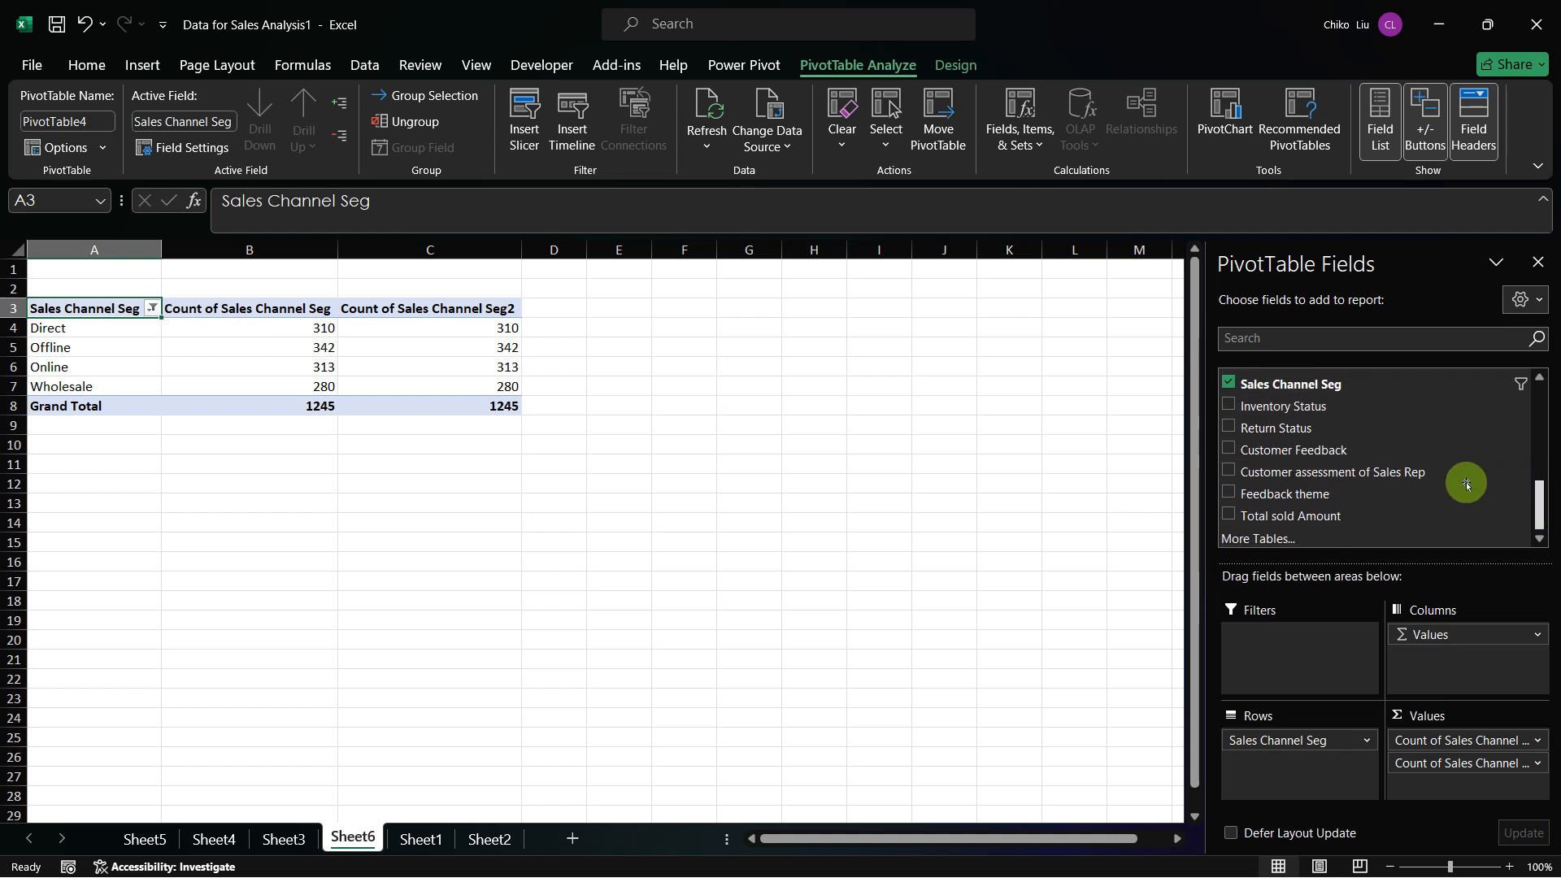
{"action": "left_click_drag", "start_coordinate": [1400, 479], "coordinate": [1317, 760]}
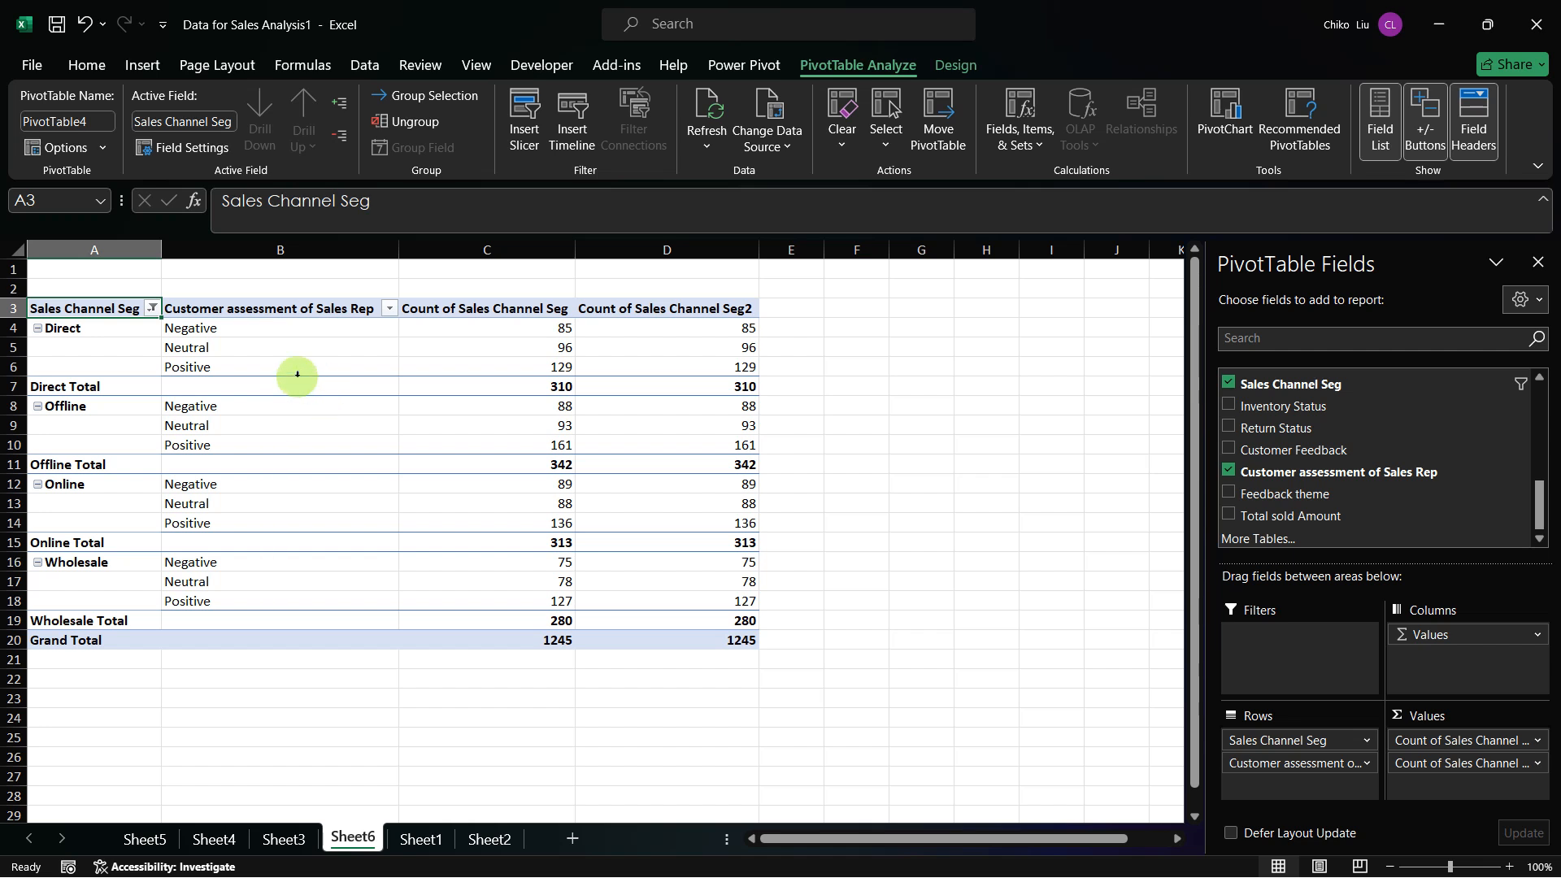
- Turn off all subtotals in the Sales Channel Seg and Customer assessment of Sales Rep pivot table
{"action": "left_click", "coordinate": [269, 350]}
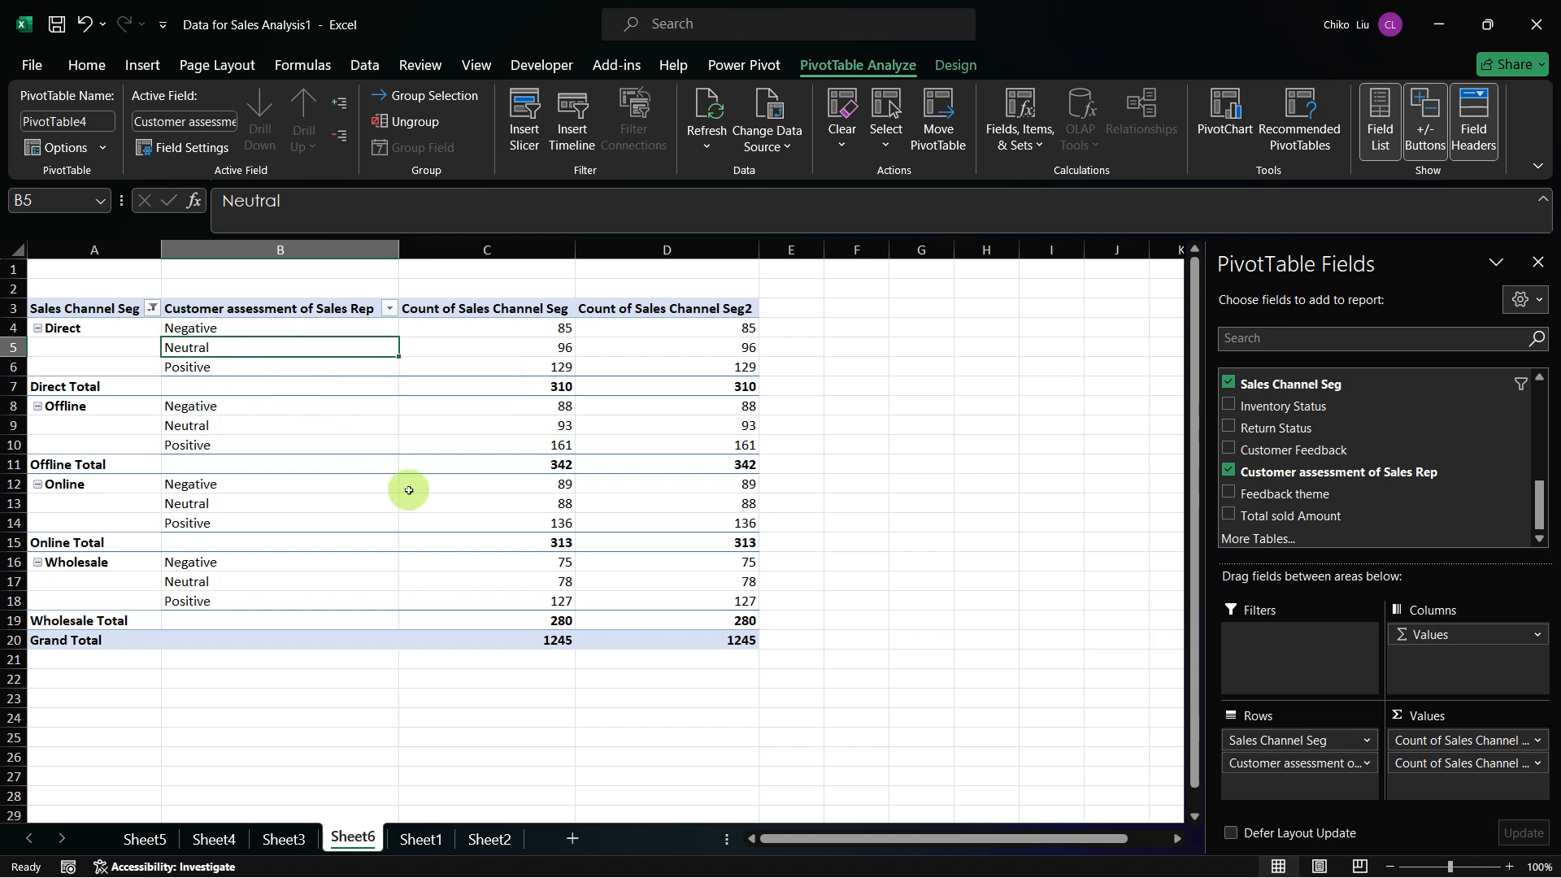
{"action": "mouse_move", "coordinate": [409, 490]}
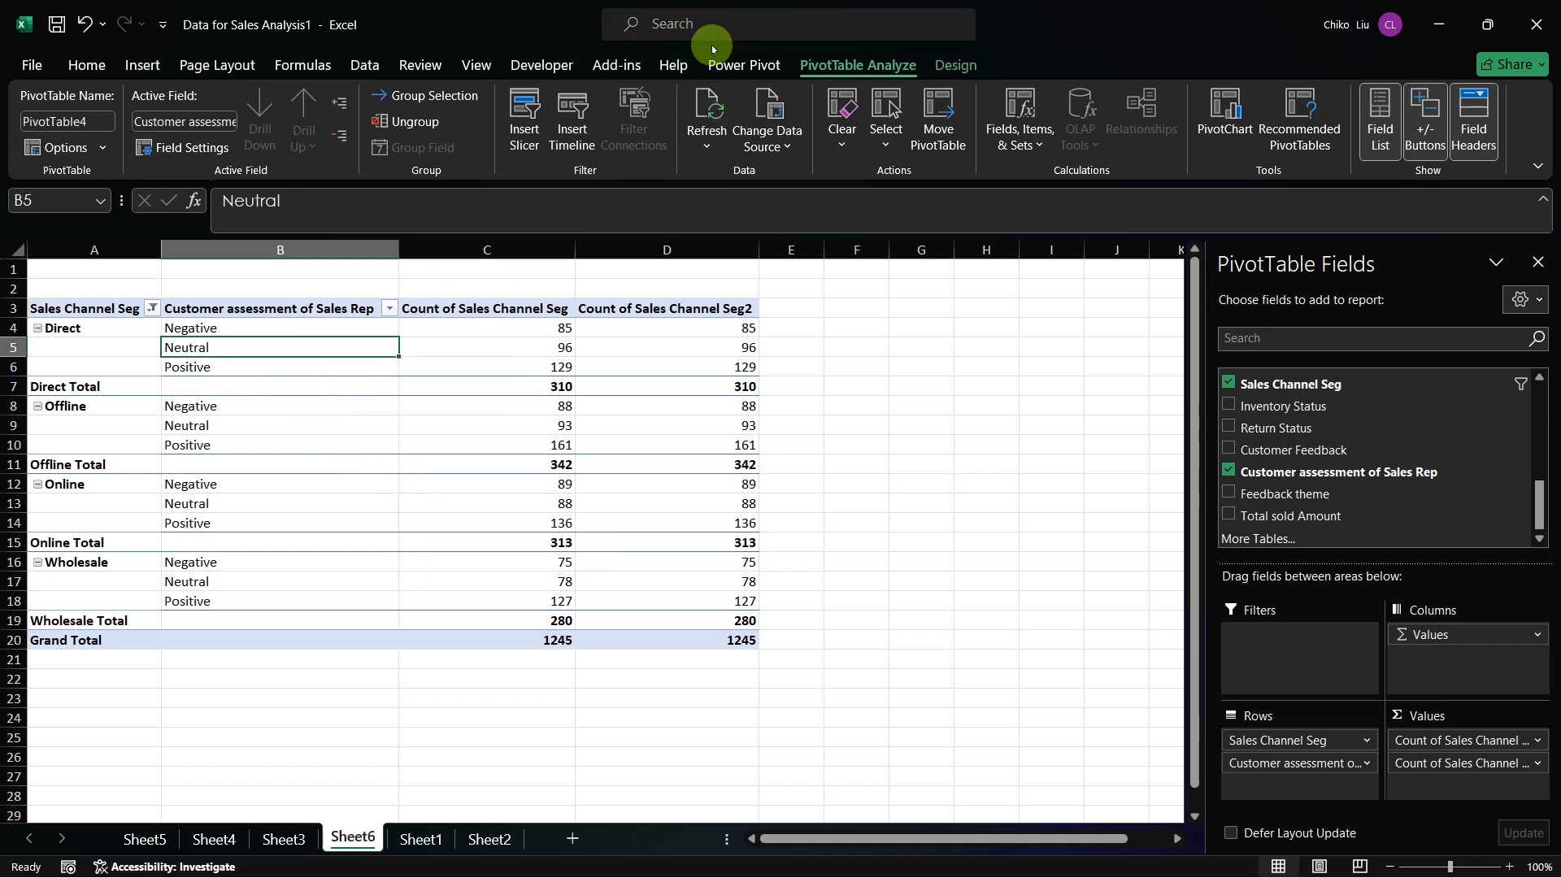
{"action": "left_click", "coordinate": [963, 71]}
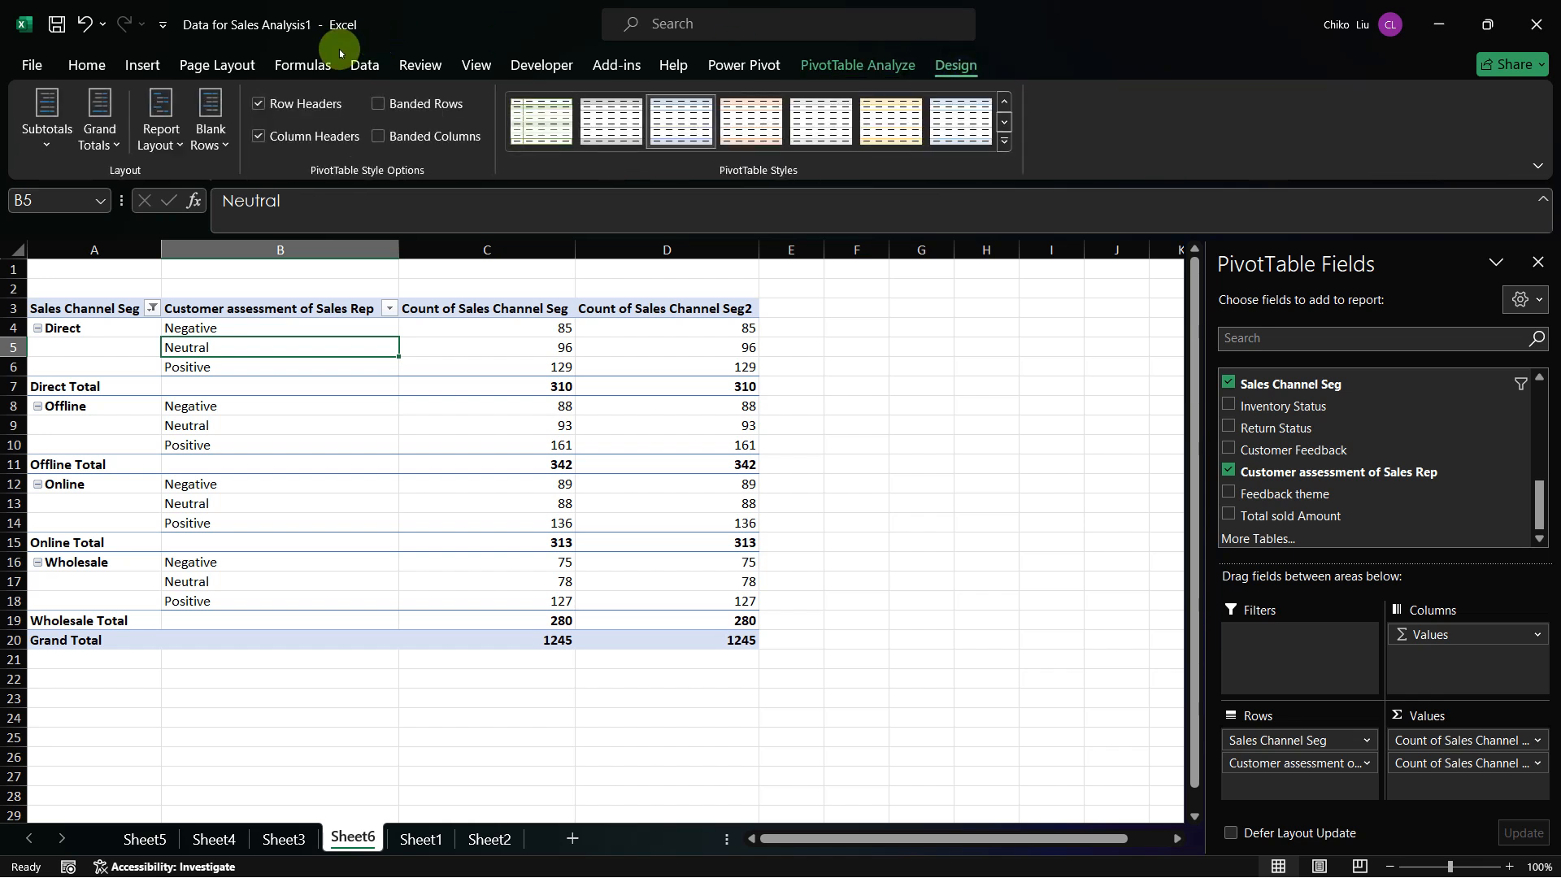
{"action": "left_click", "coordinate": [40, 122]}
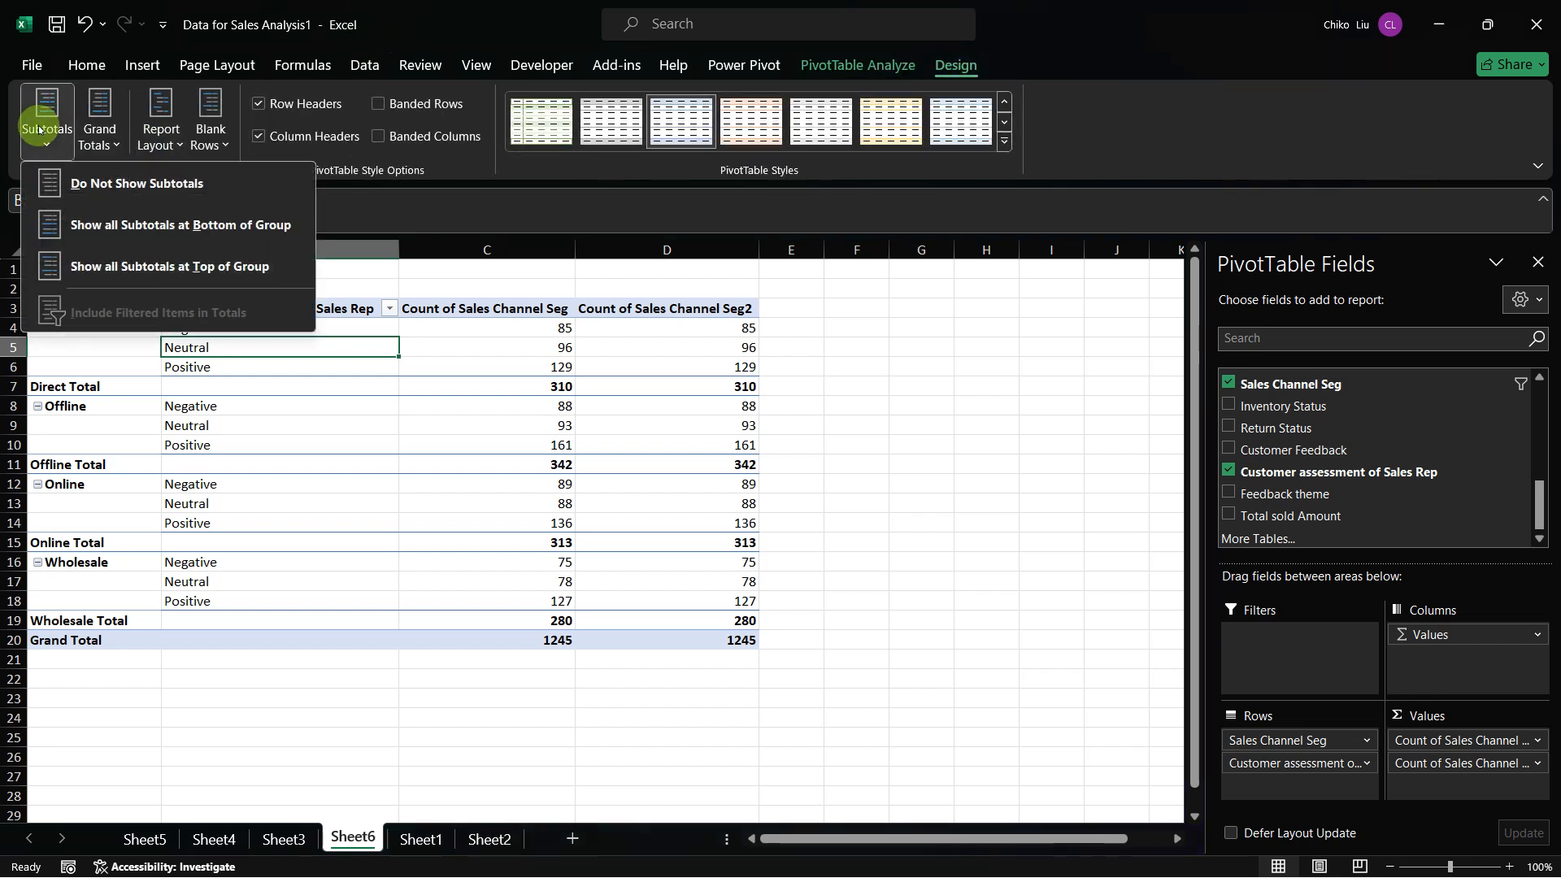
{"action": "left_click", "coordinate": [148, 185]}
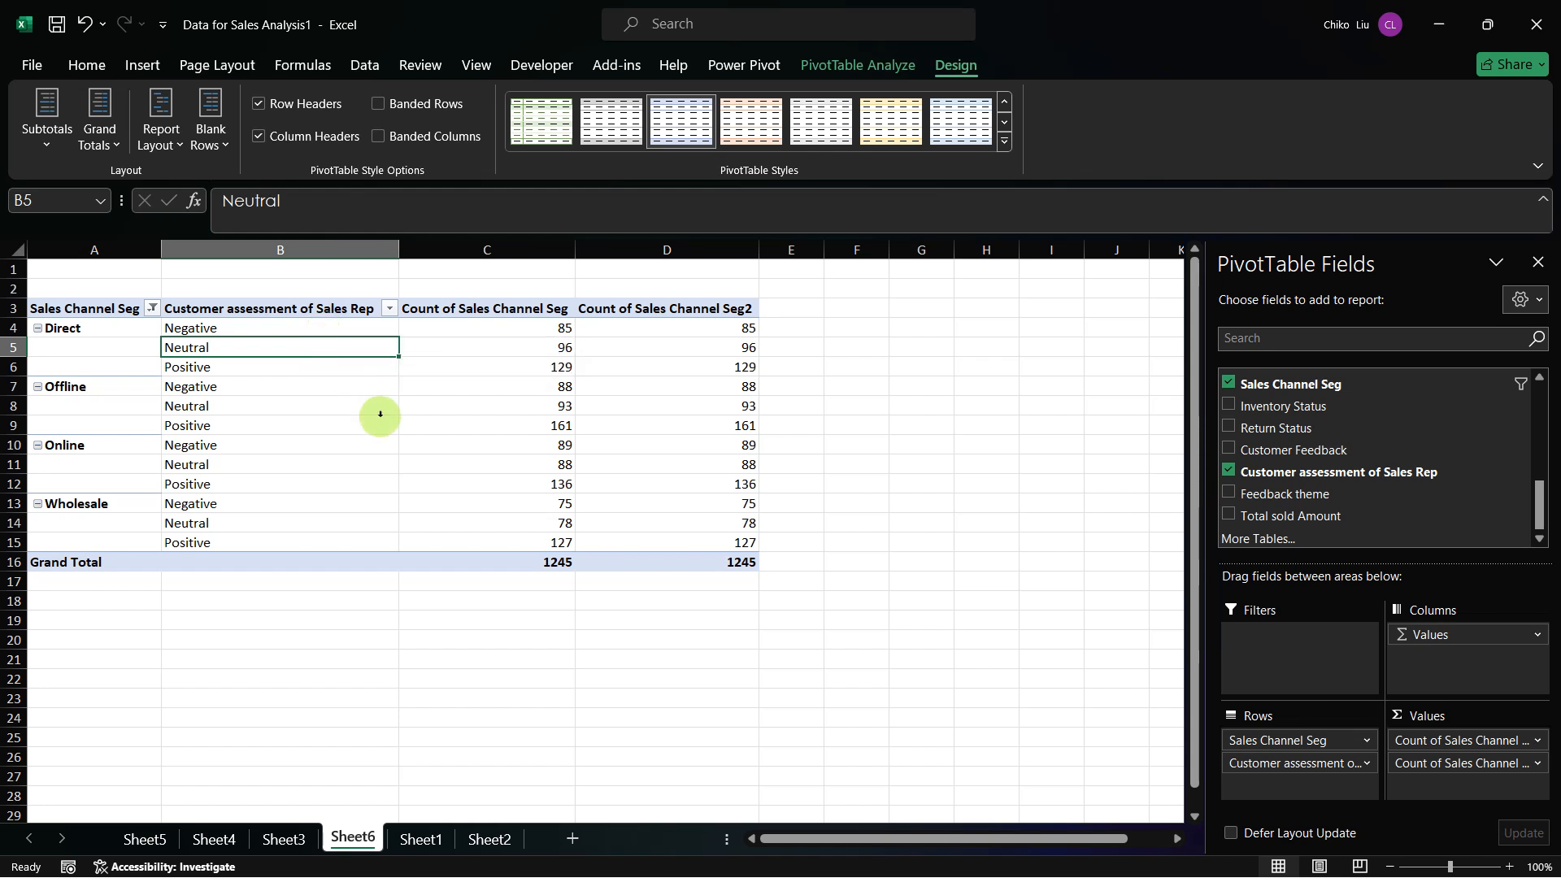
- Check the columns of Table 8b in the capstone PDF and show Count of Sales Channel Seg2 as % of Grand Total
{"action": "key", "text": "alt+Tab"}
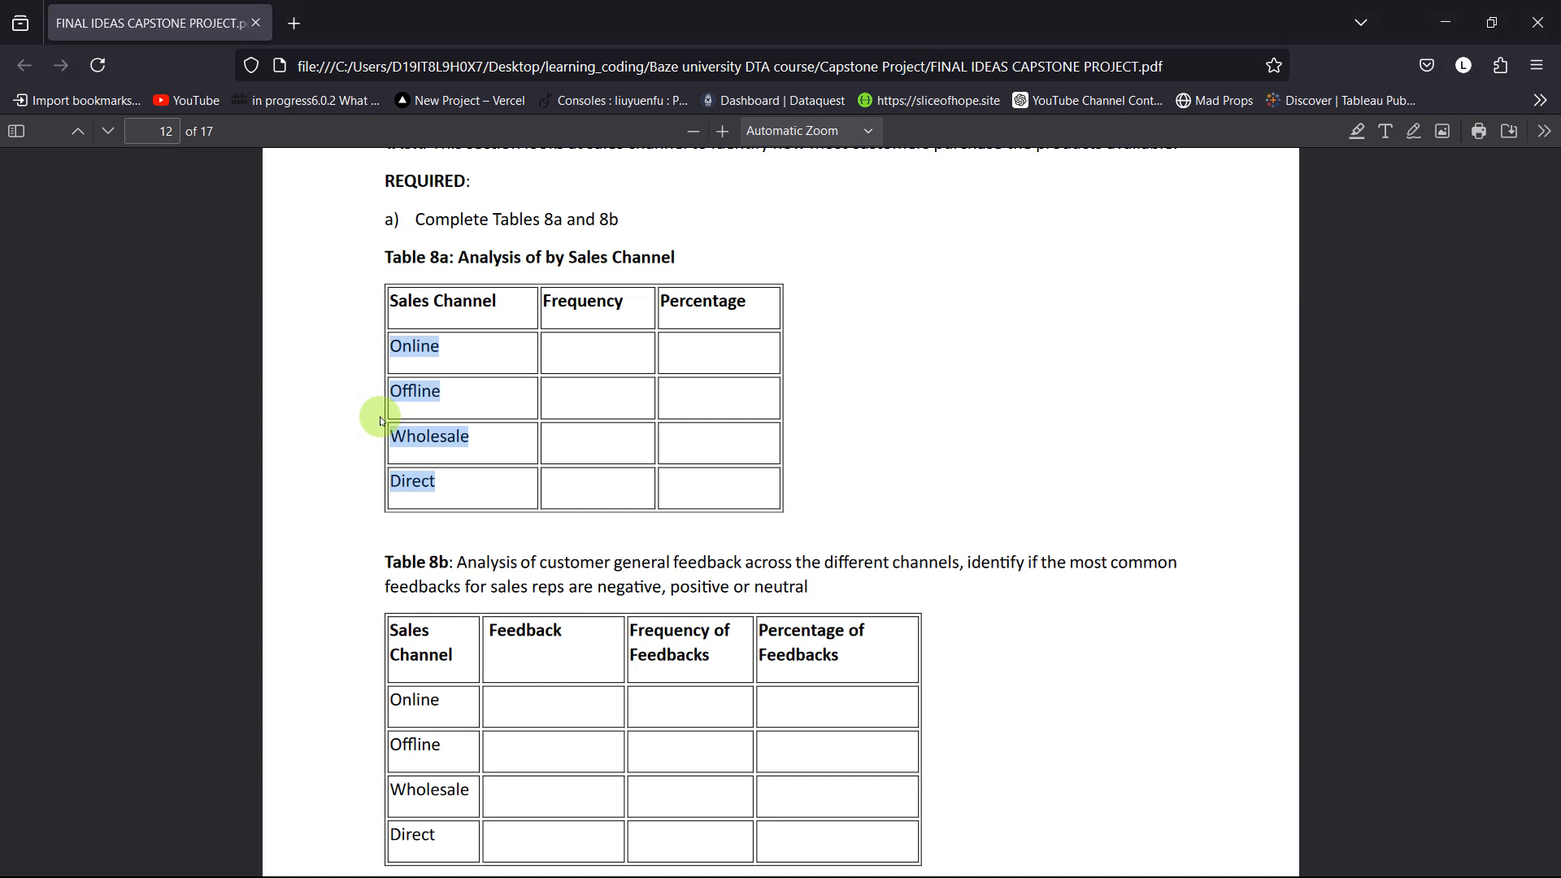
{"action": "key", "text": "alt+Tab"}
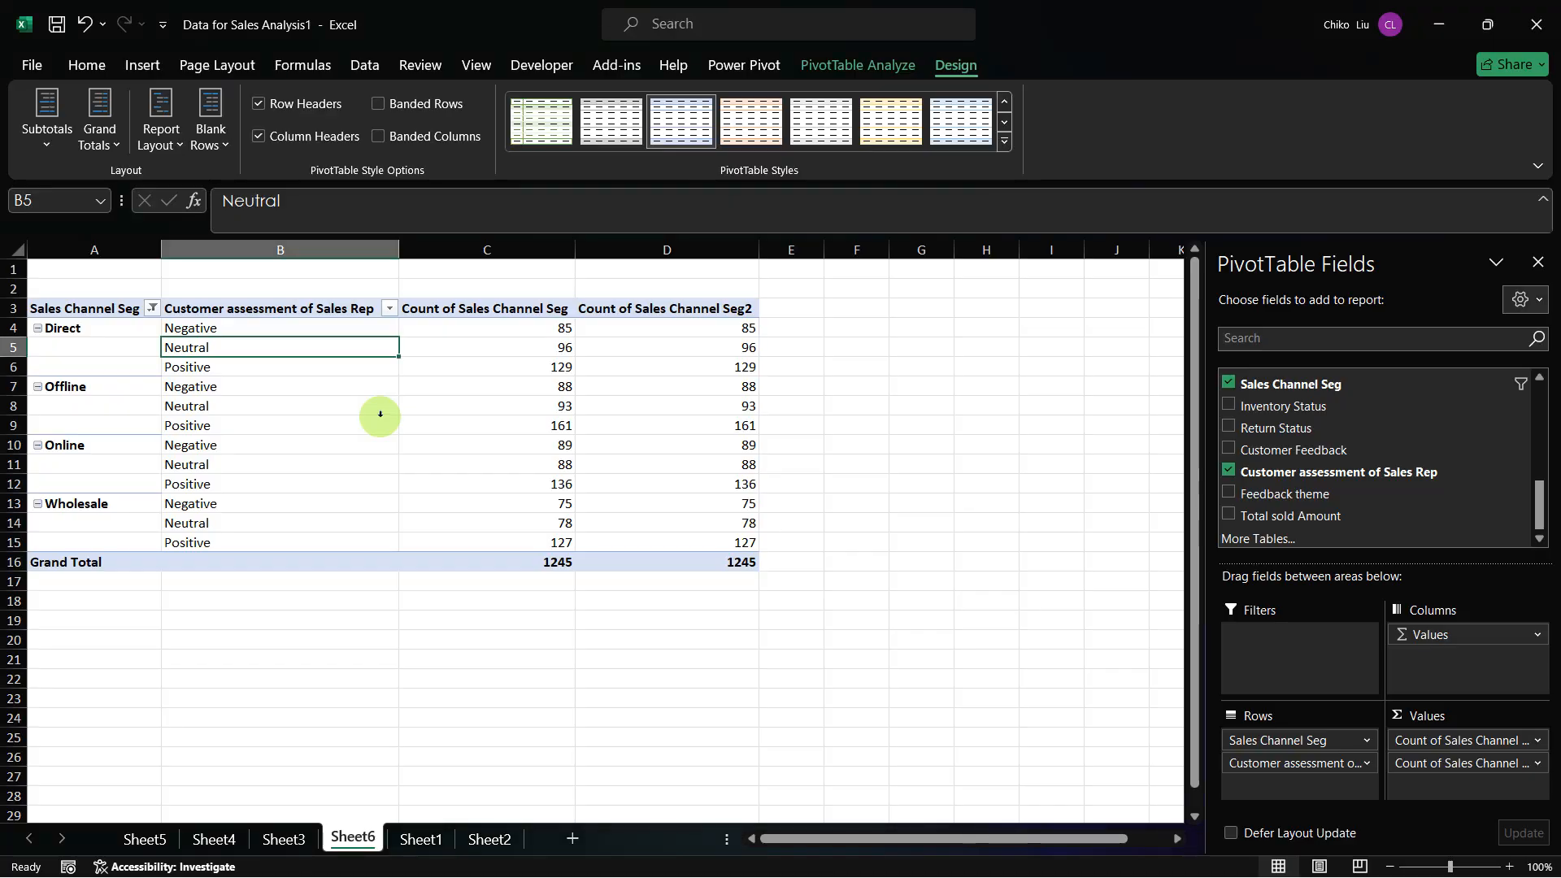
{"action": "right_click", "coordinate": [668, 336]}
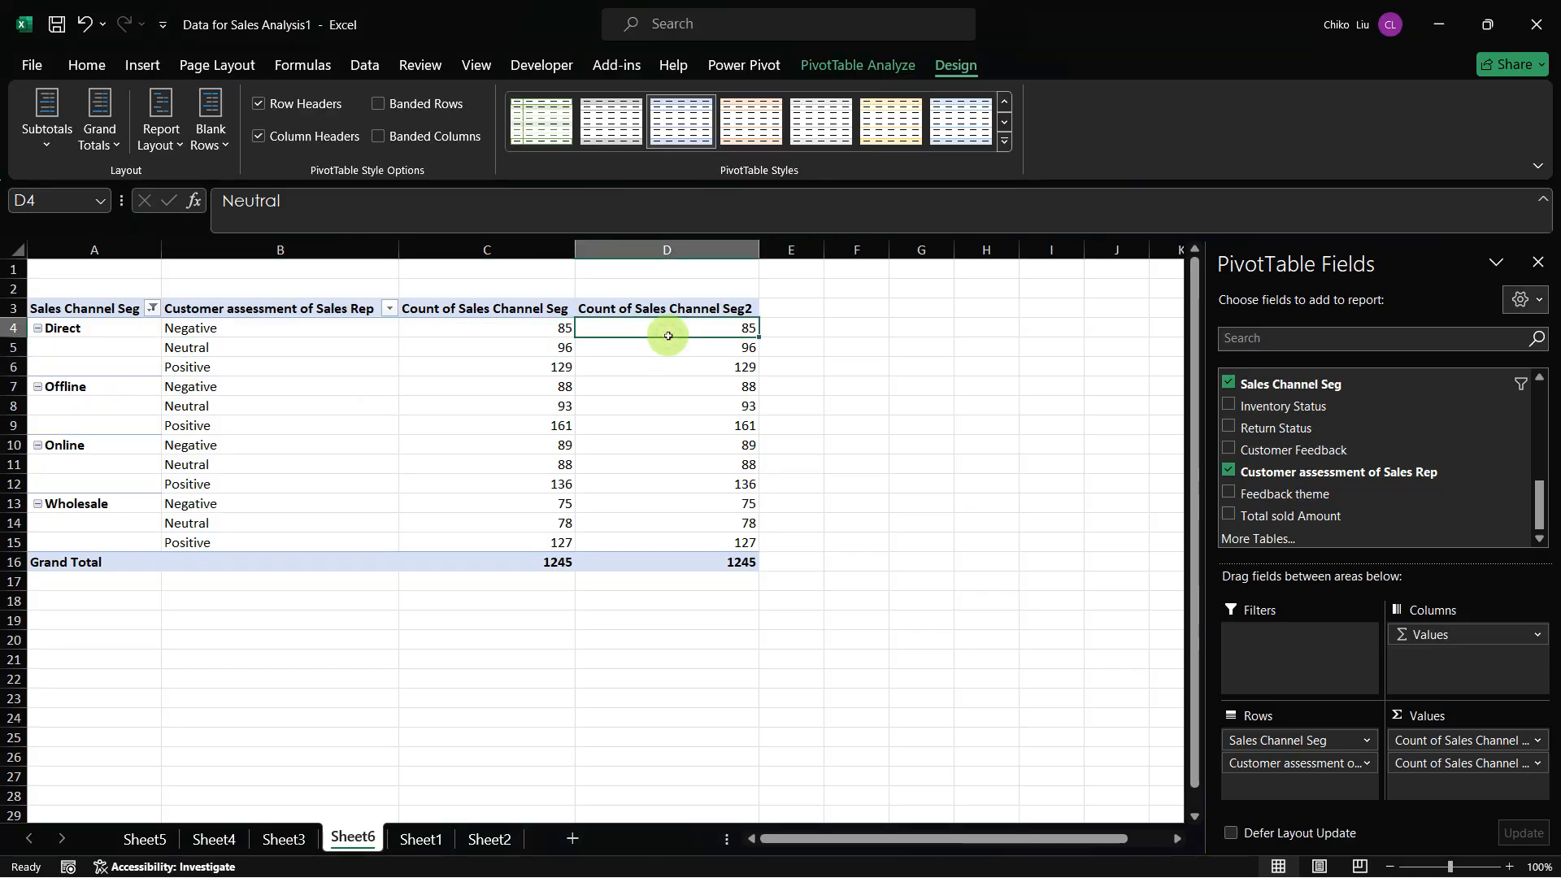
{"action": "mouse_move", "coordinate": [809, 639]}
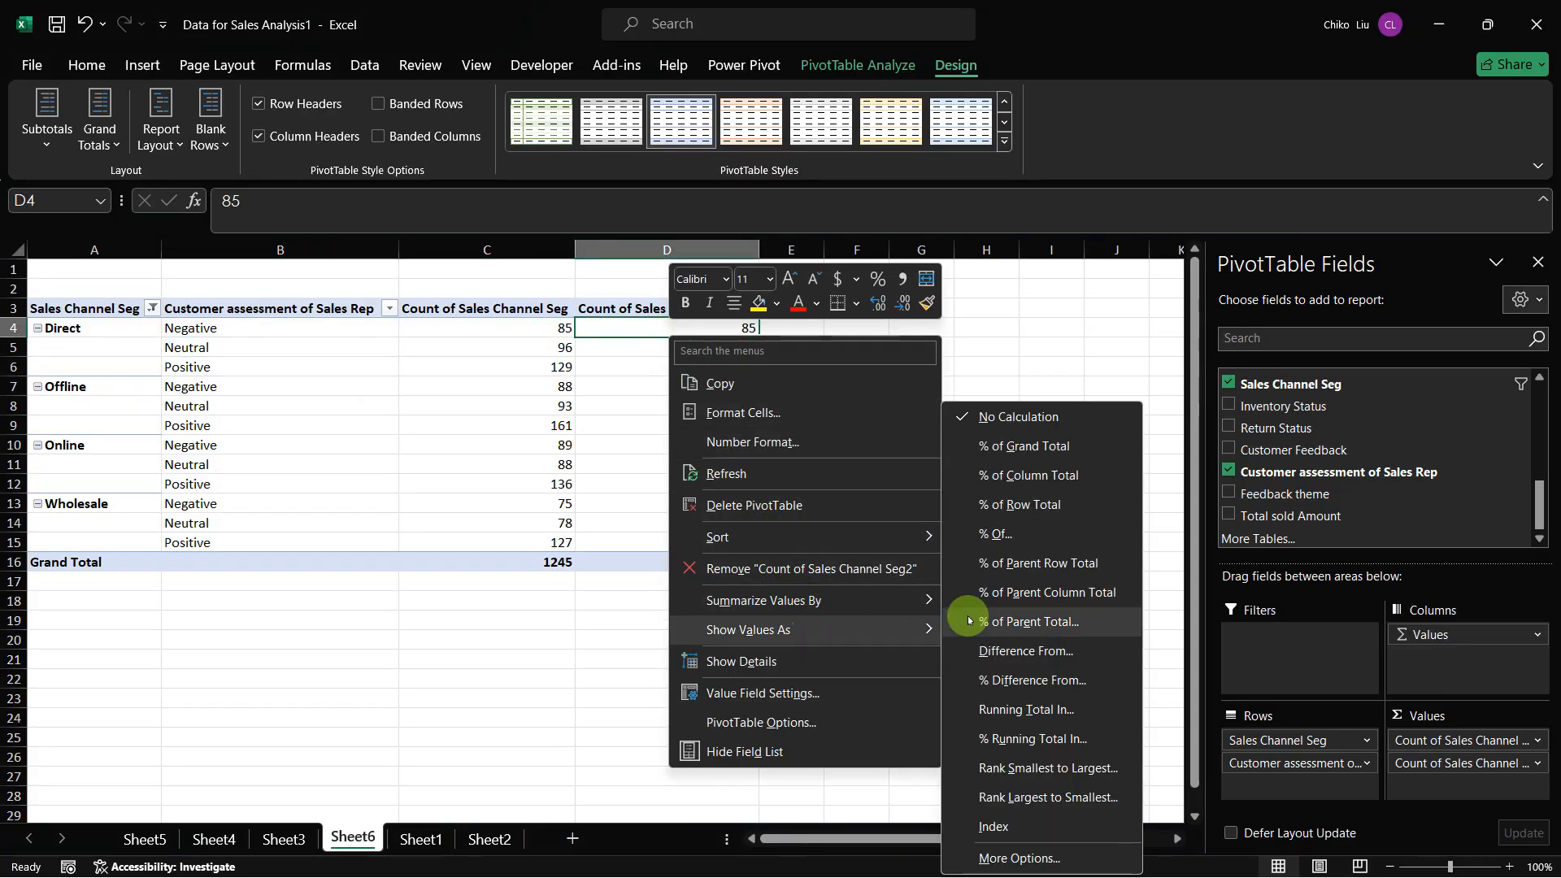
{"action": "left_click", "coordinate": [1049, 444]}
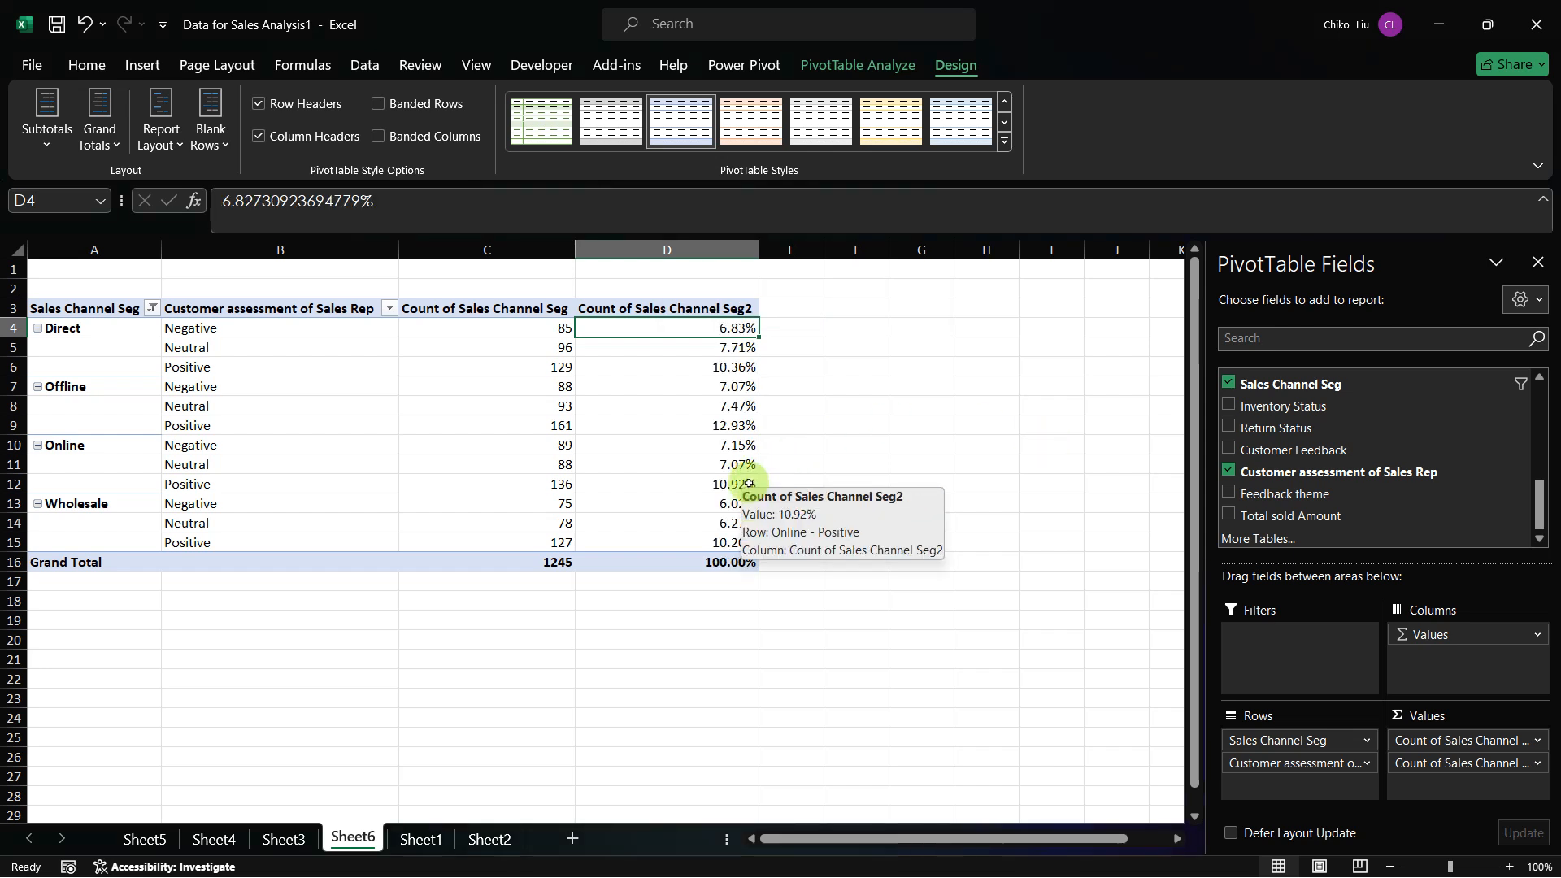
{"action": "left_click", "coordinate": [530, 304]}
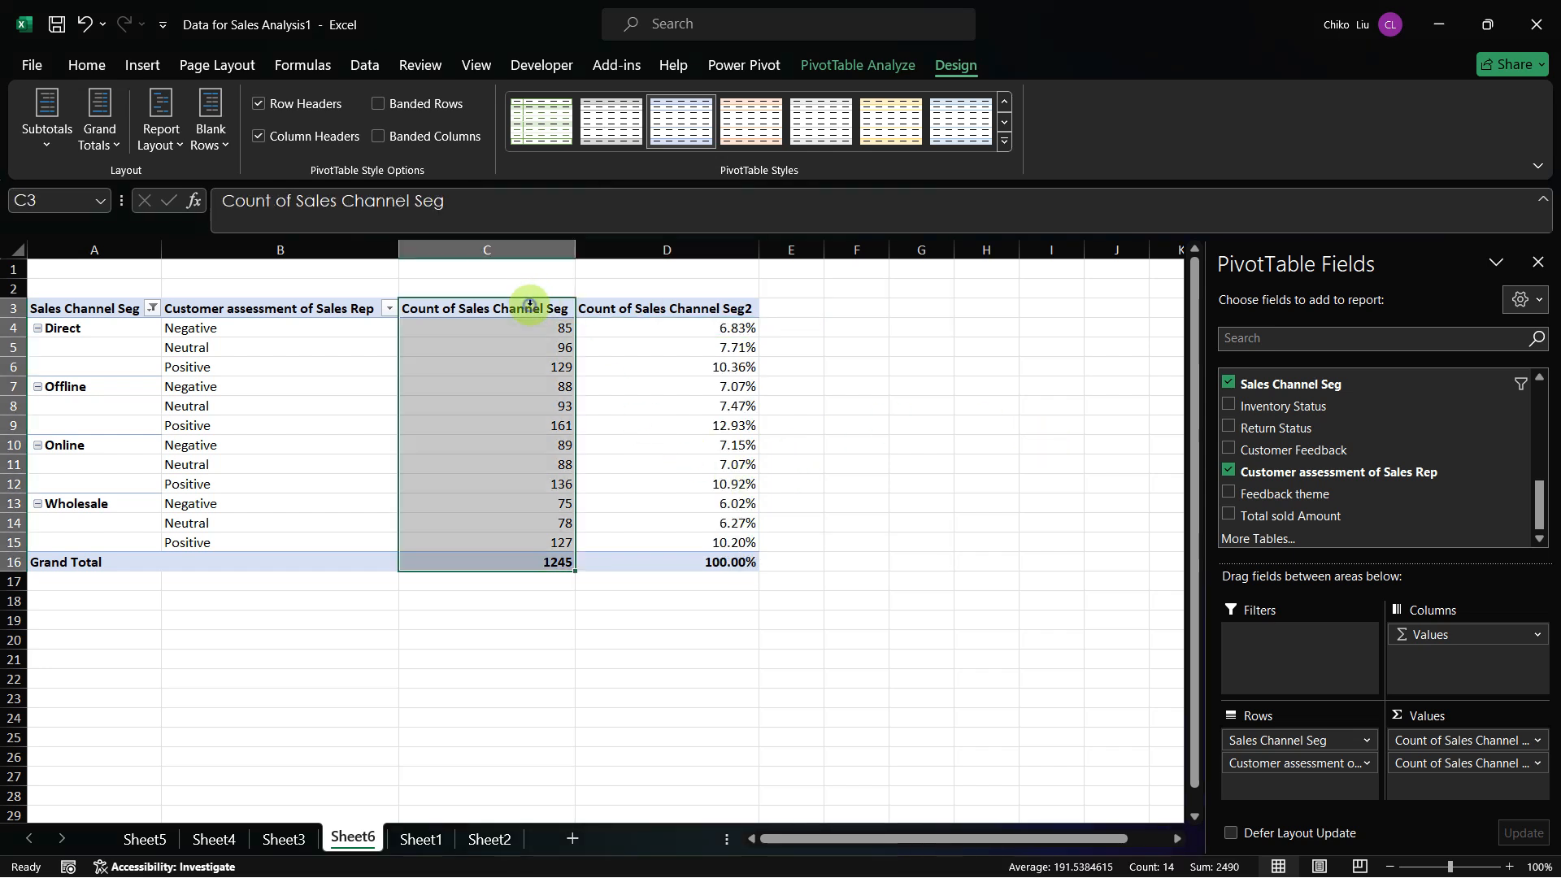
{"action": "left_click", "coordinate": [532, 315]}
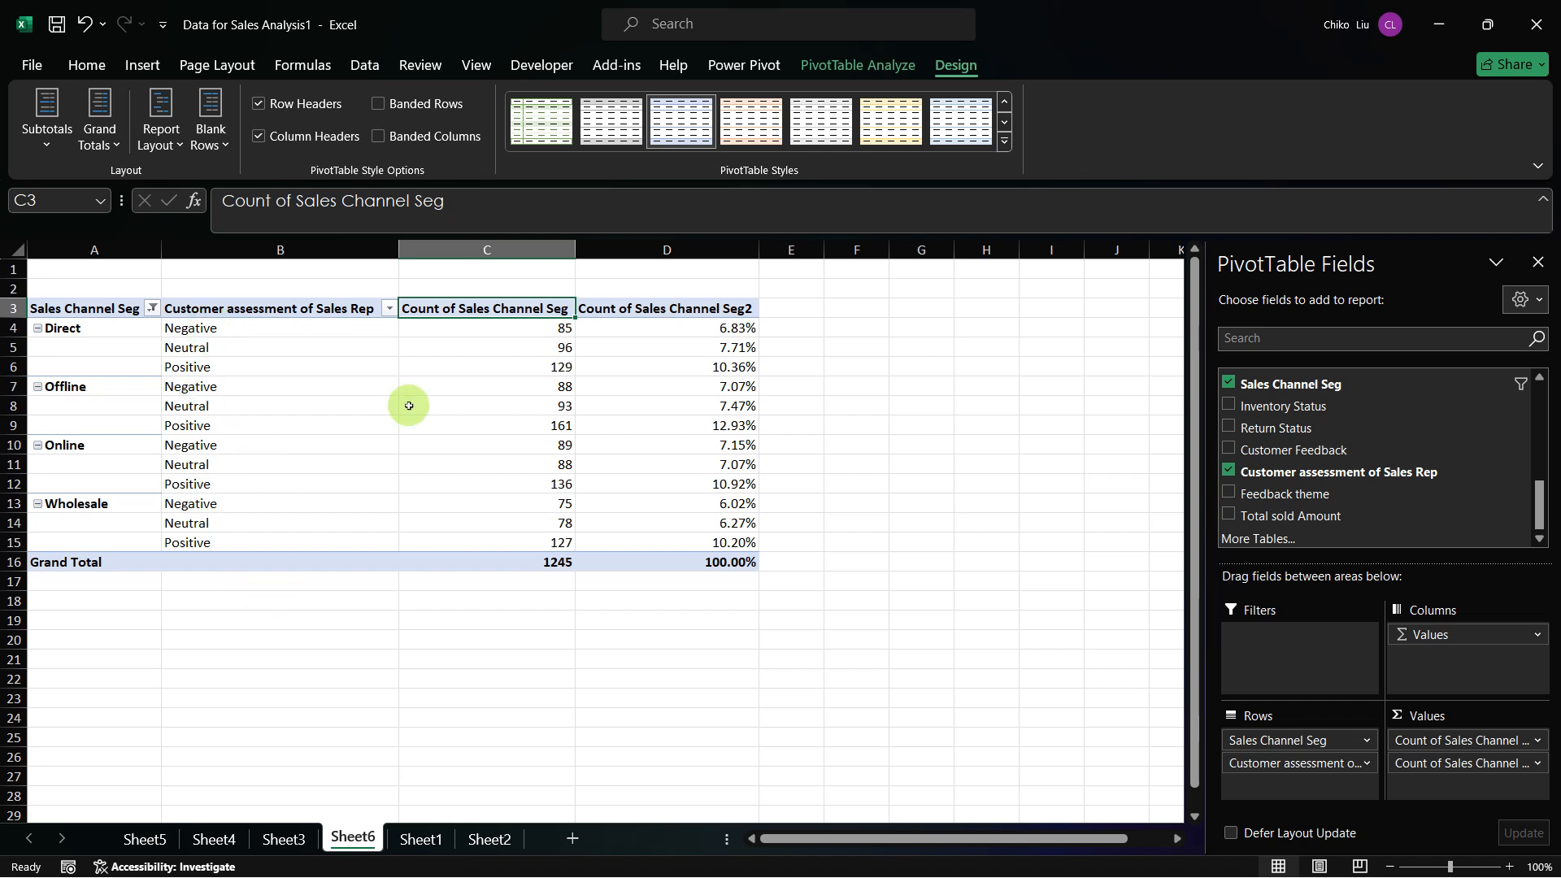
- On Sheet2, copy the four channel names in AT2:AT5 to the range starting at AX2
{"action": "left_click", "coordinate": [486, 840]}
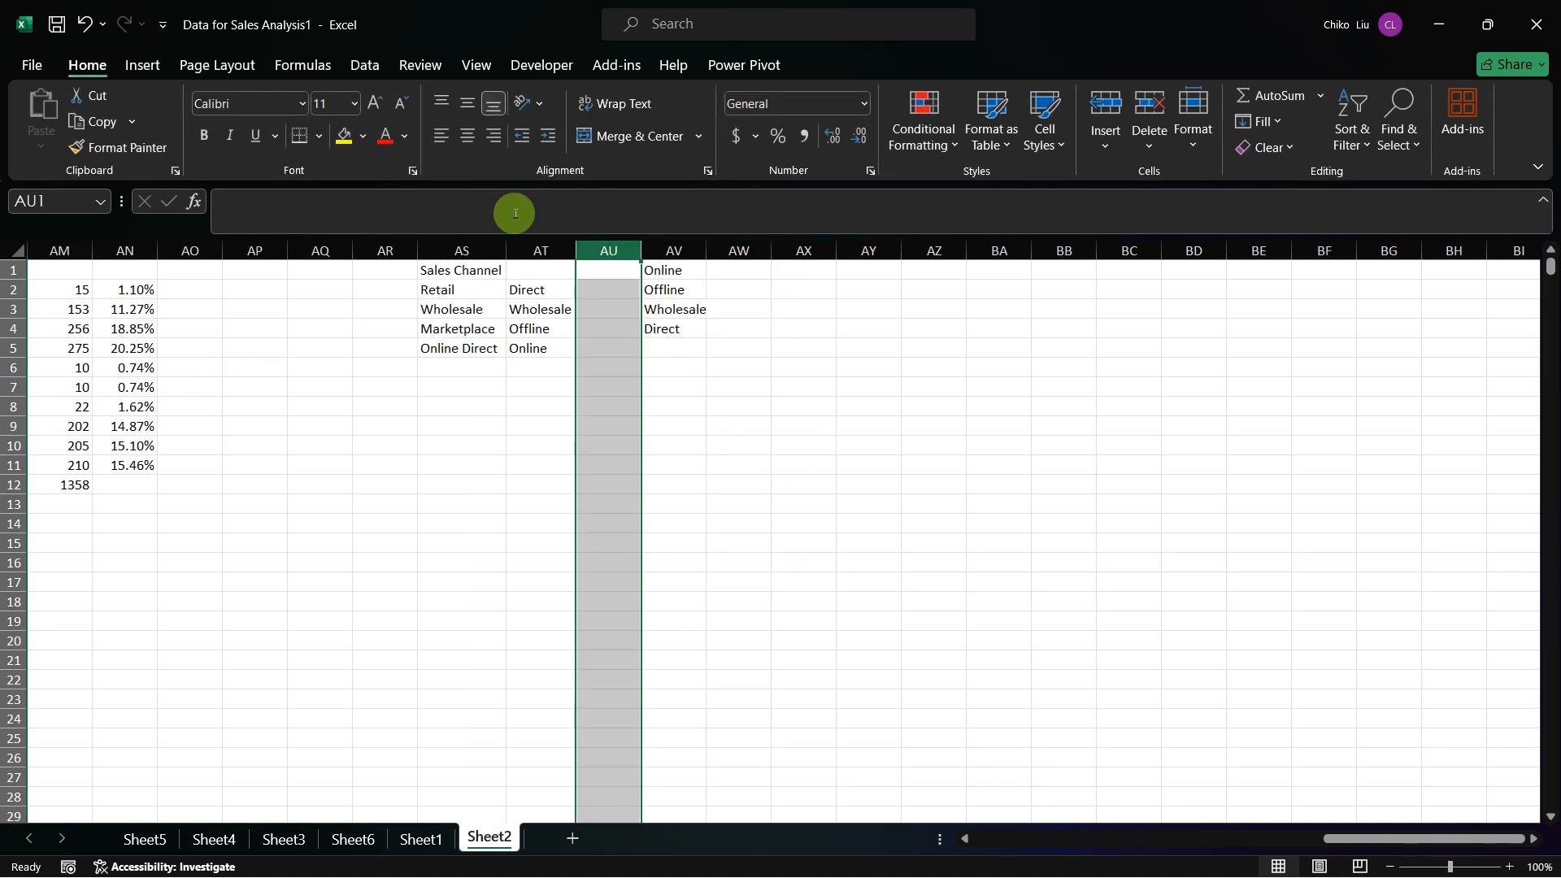
{"action": "left_click_drag", "start_coordinate": [527, 290], "coordinate": [531, 356]}
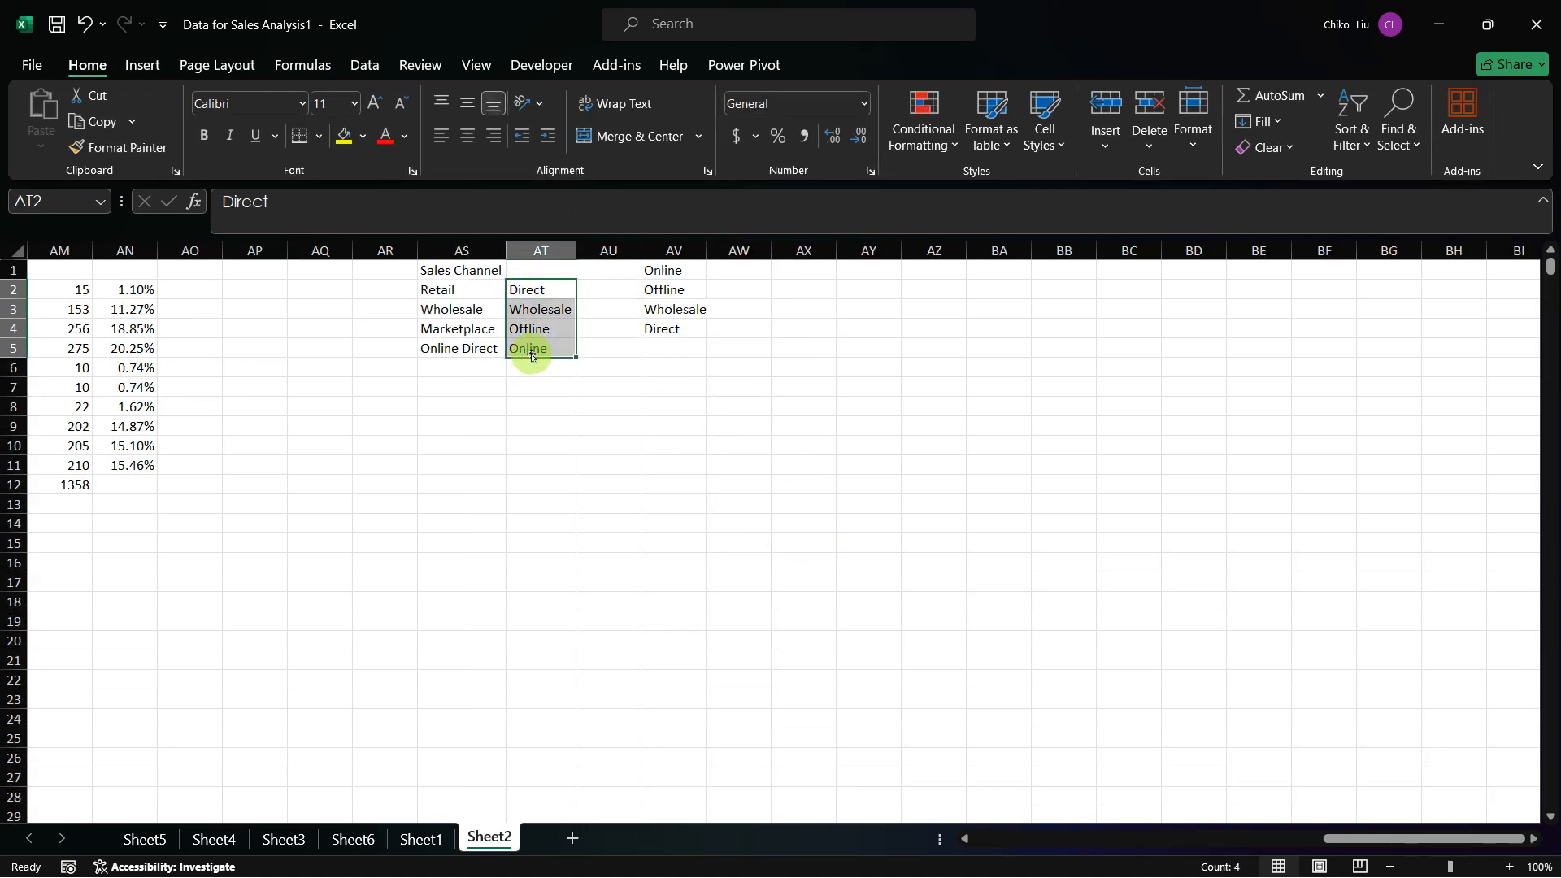
{"action": "key", "text": "ctrl+c"}
{"action": "left_click", "coordinate": [833, 290]}
{"action": "key", "text": "ctrl+v"}
- Begin a formula in Sheet2 cell AY1 that nests UNIQUE inside TRANSPOSE
{"action": "key", "text": "Right"}
{"action": "key", "text": "Up"}
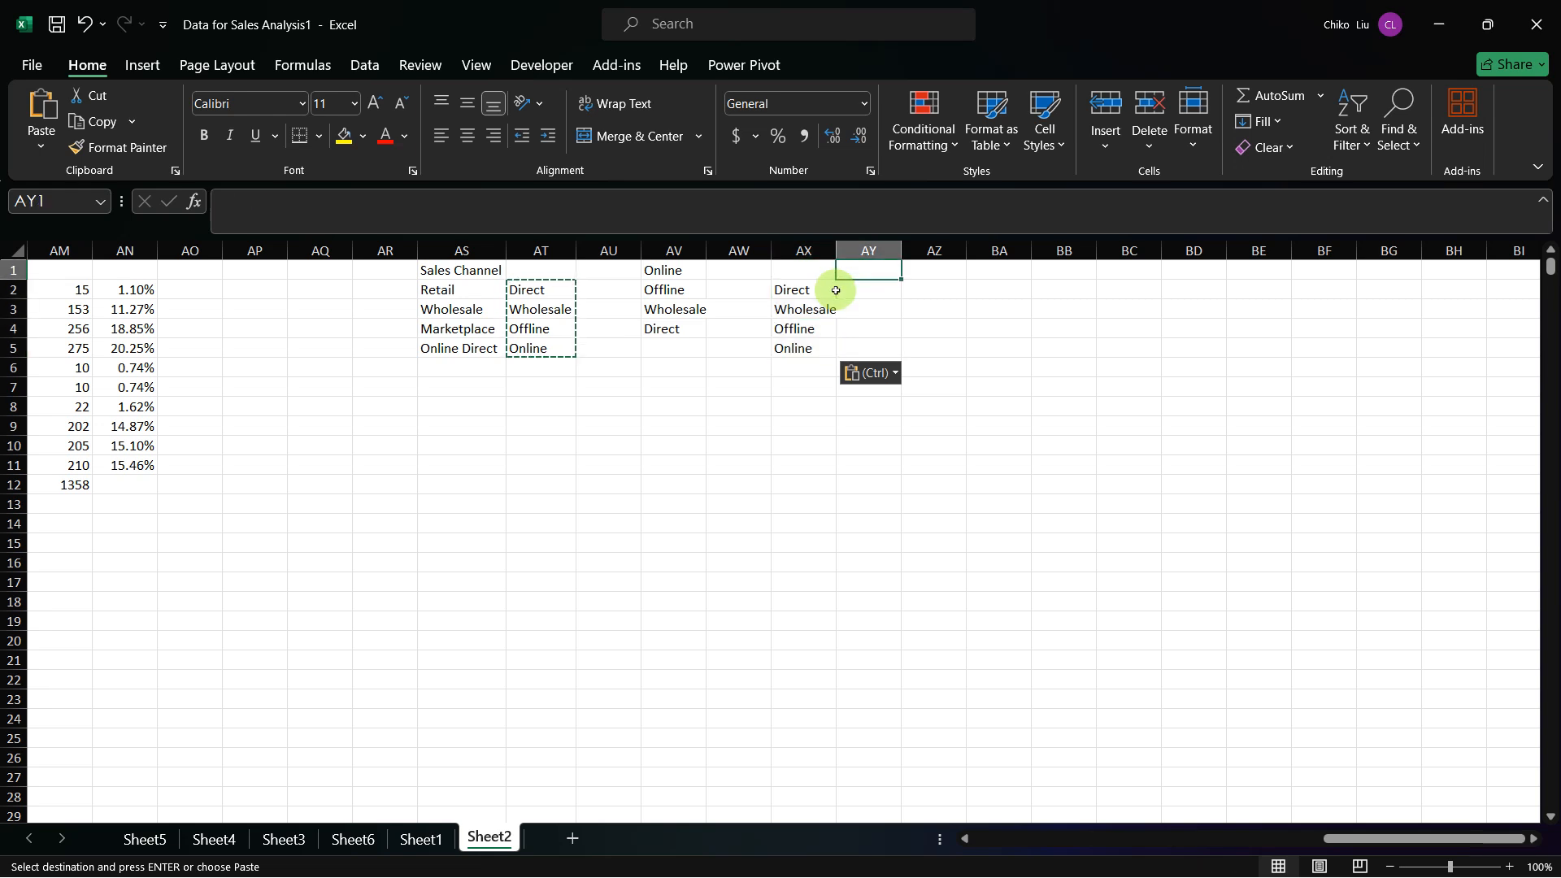
{"action": "key", "text": "Escape"}
{"action": "type", "text": "=ta"}
{"action": "key", "text": "BackSpace"}
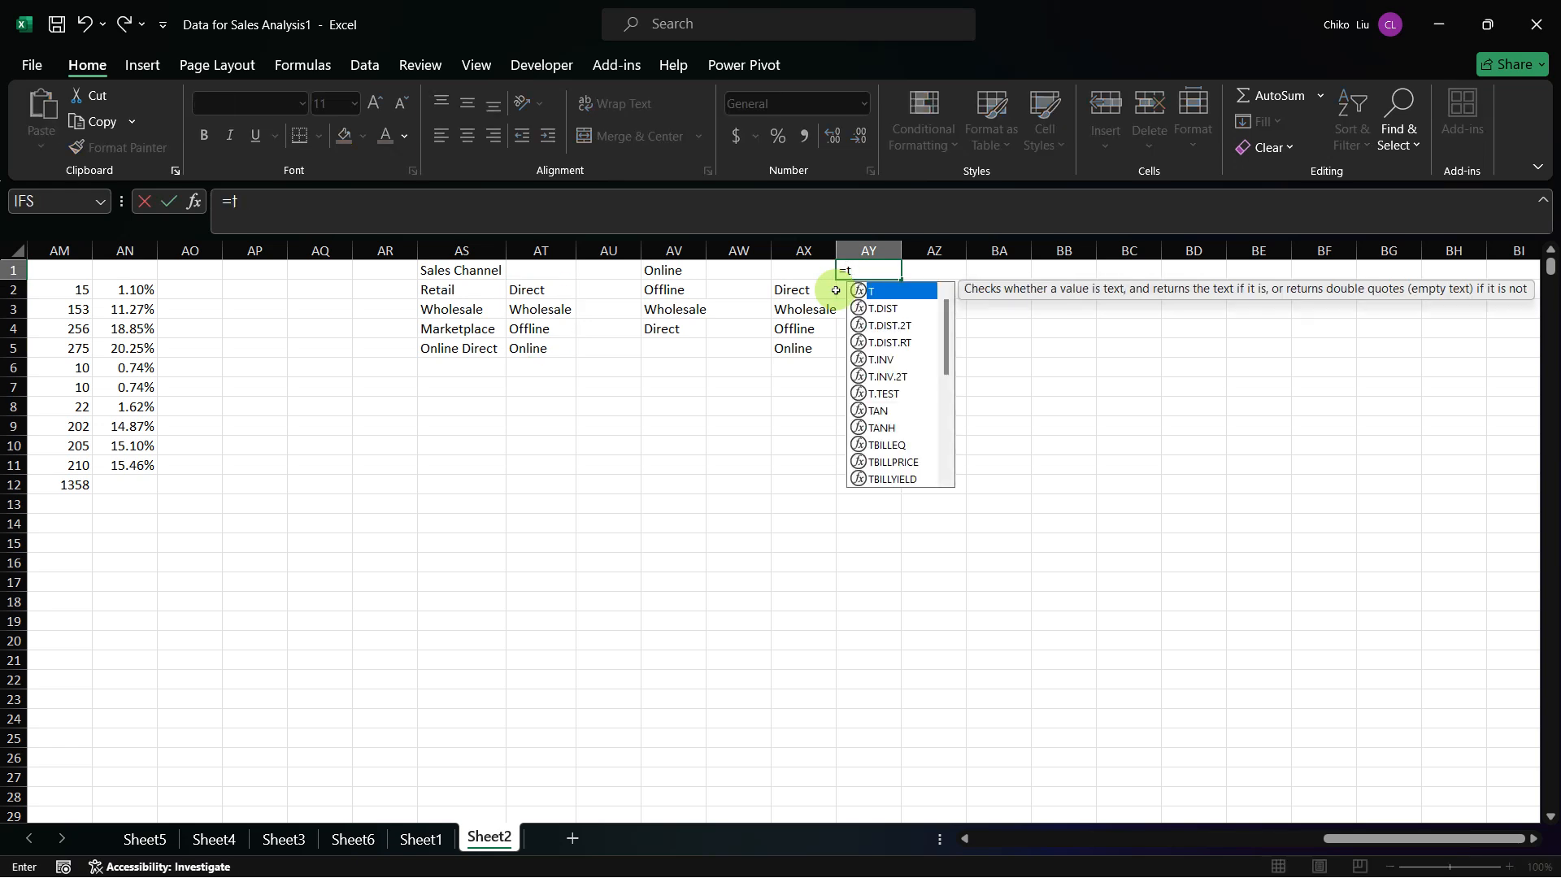
{"action": "type", "text": "ran"}
{"action": "key", "text": "Tab"}
{"action": "type", "text": "u"}
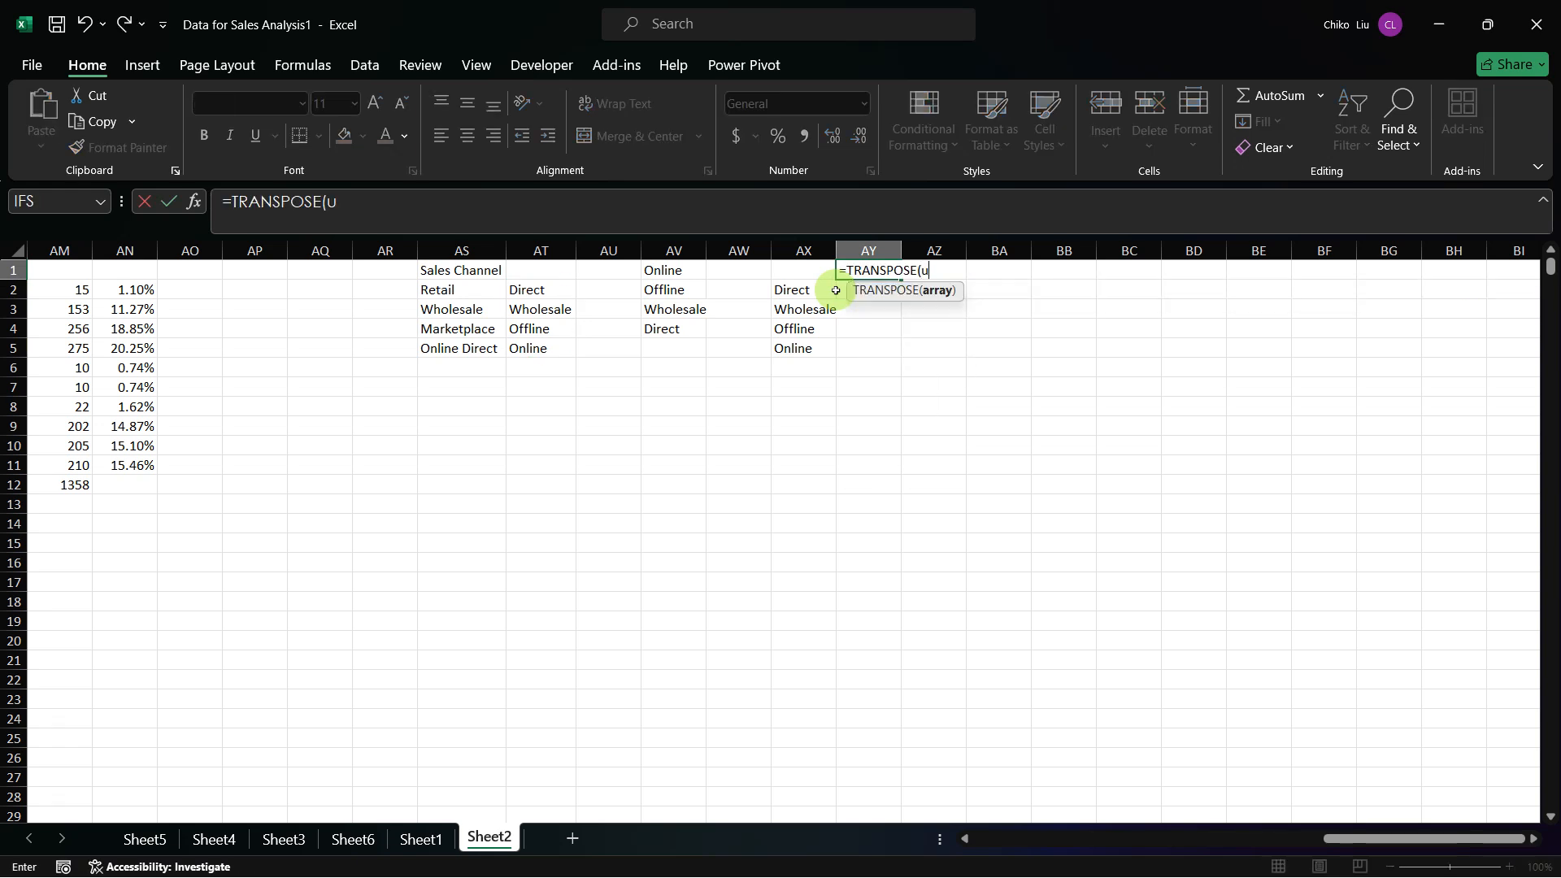
{"action": "type", "text": "ni"}
{"action": "key", "text": "Down"}
{"action": "key", "text": "Down"}
{"action": "key", "text": "Tab"}
- Complete the AY1 formula with the sales rep assessments in Sheet1's U2:U1359 as the UNIQUE array
{"action": "left_click", "coordinate": [419, 839]}
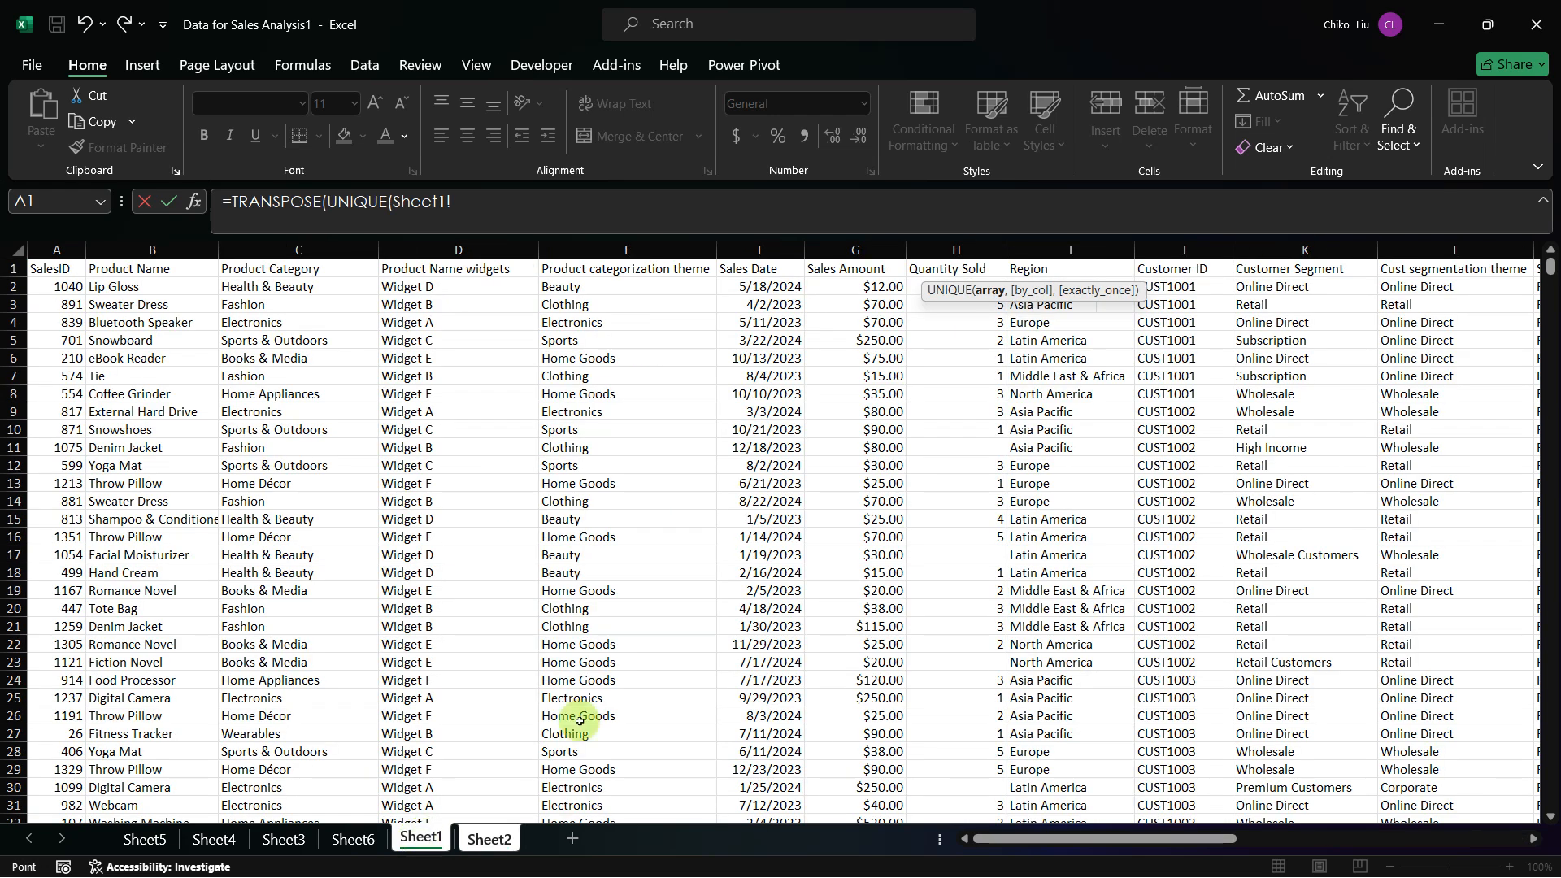
{"action": "left_click", "coordinate": [1390, 290]}
{"action": "key", "text": "Right"}
{"action": "key", "text": "Right"}
{"action": "key", "text": "Right"}
{"action": "key", "text": "Right"}
{"action": "key", "text": "Right"}
{"action": "key", "text": "Right"}
{"action": "key", "text": "Right"}
{"action": "key", "text": "Right"}
{"action": "key", "text": "Right"}
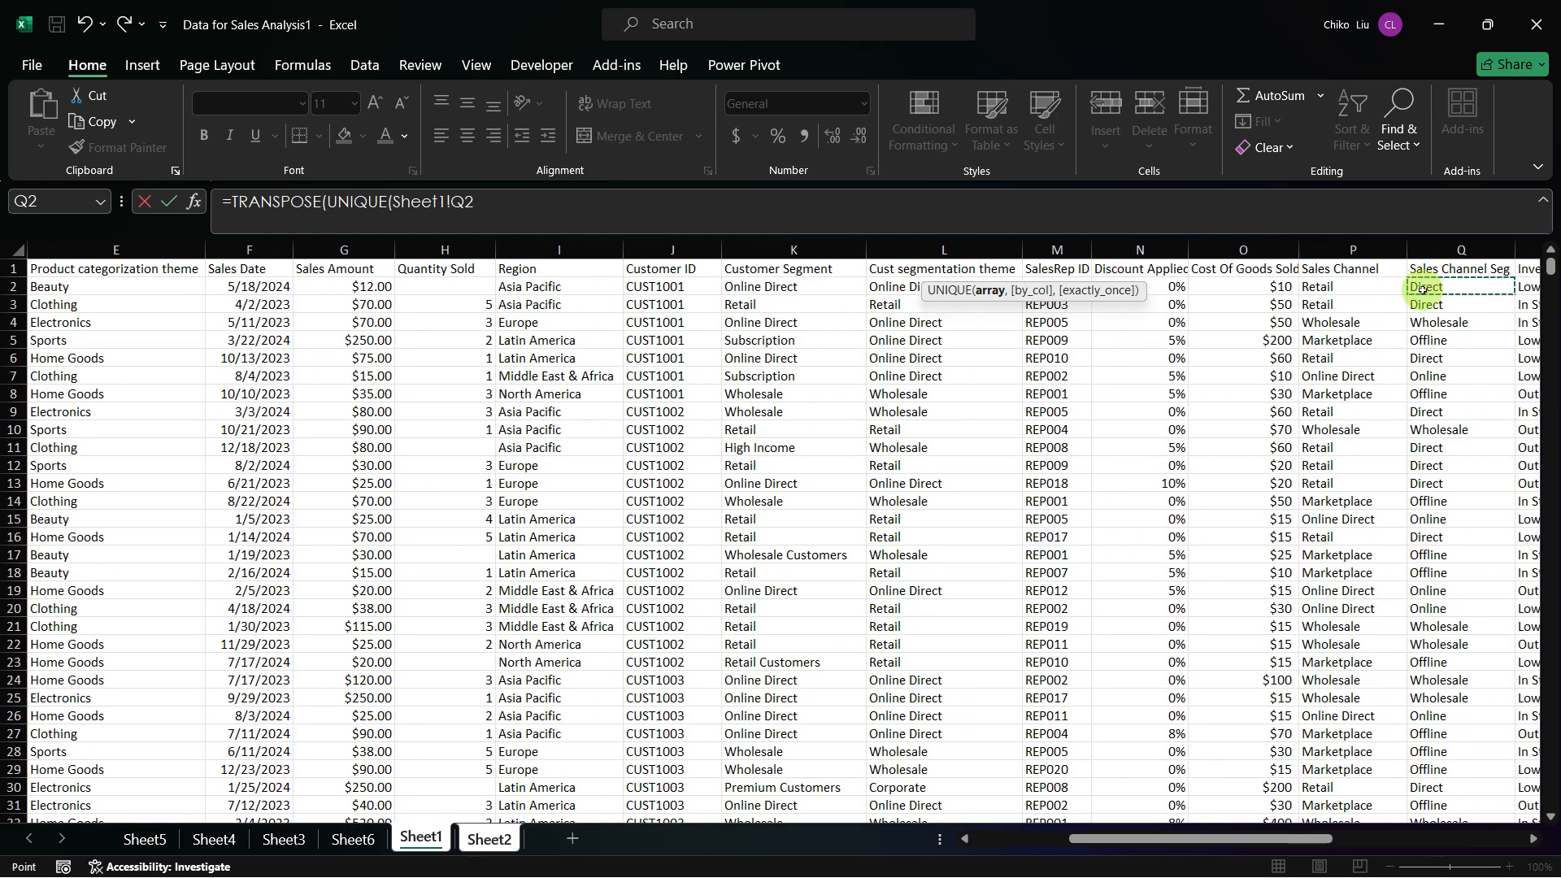
{"action": "key", "text": "Right"}
{"action": "key", "text": "Left"}
{"action": "key", "text": "ctrl+shift+Down"}
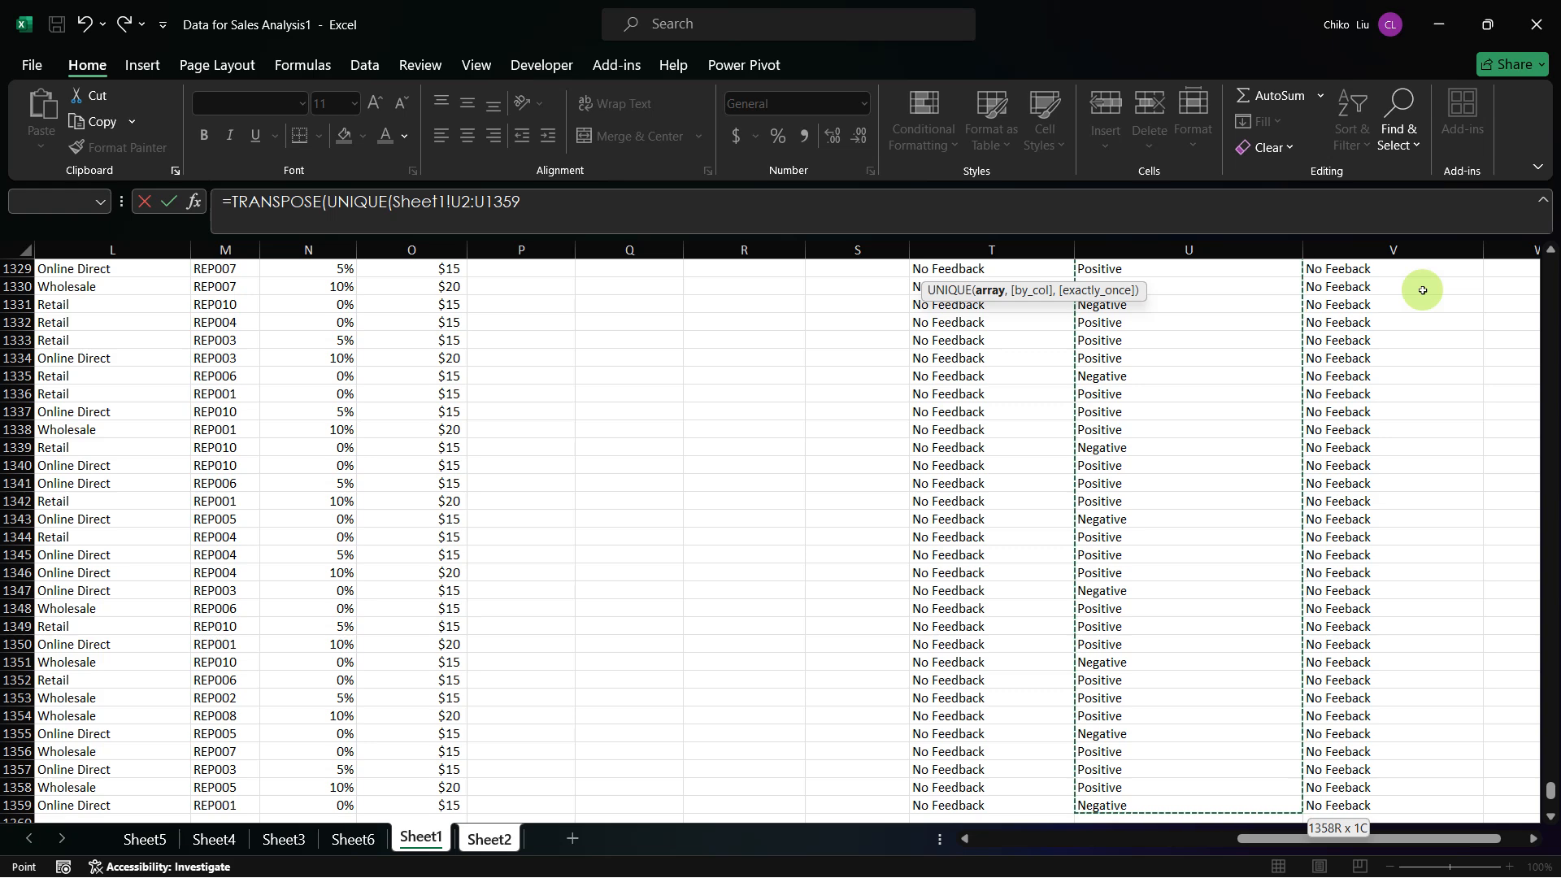
{"action": "key", "text": "Return"}
{"action": "key", "text": "Return"}
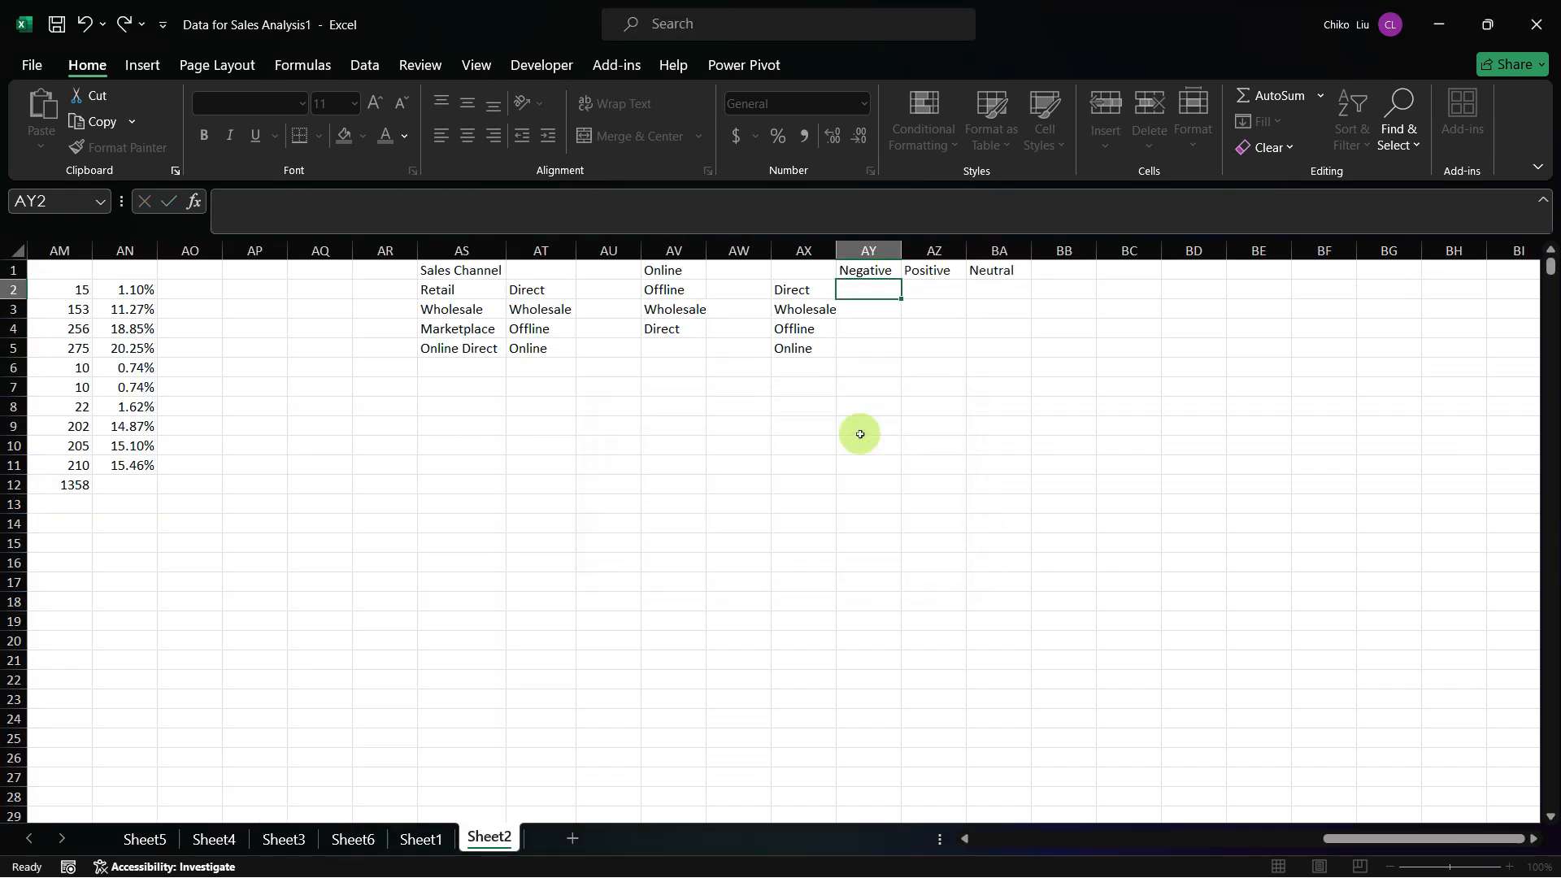
{"action": "key", "text": "Up"}
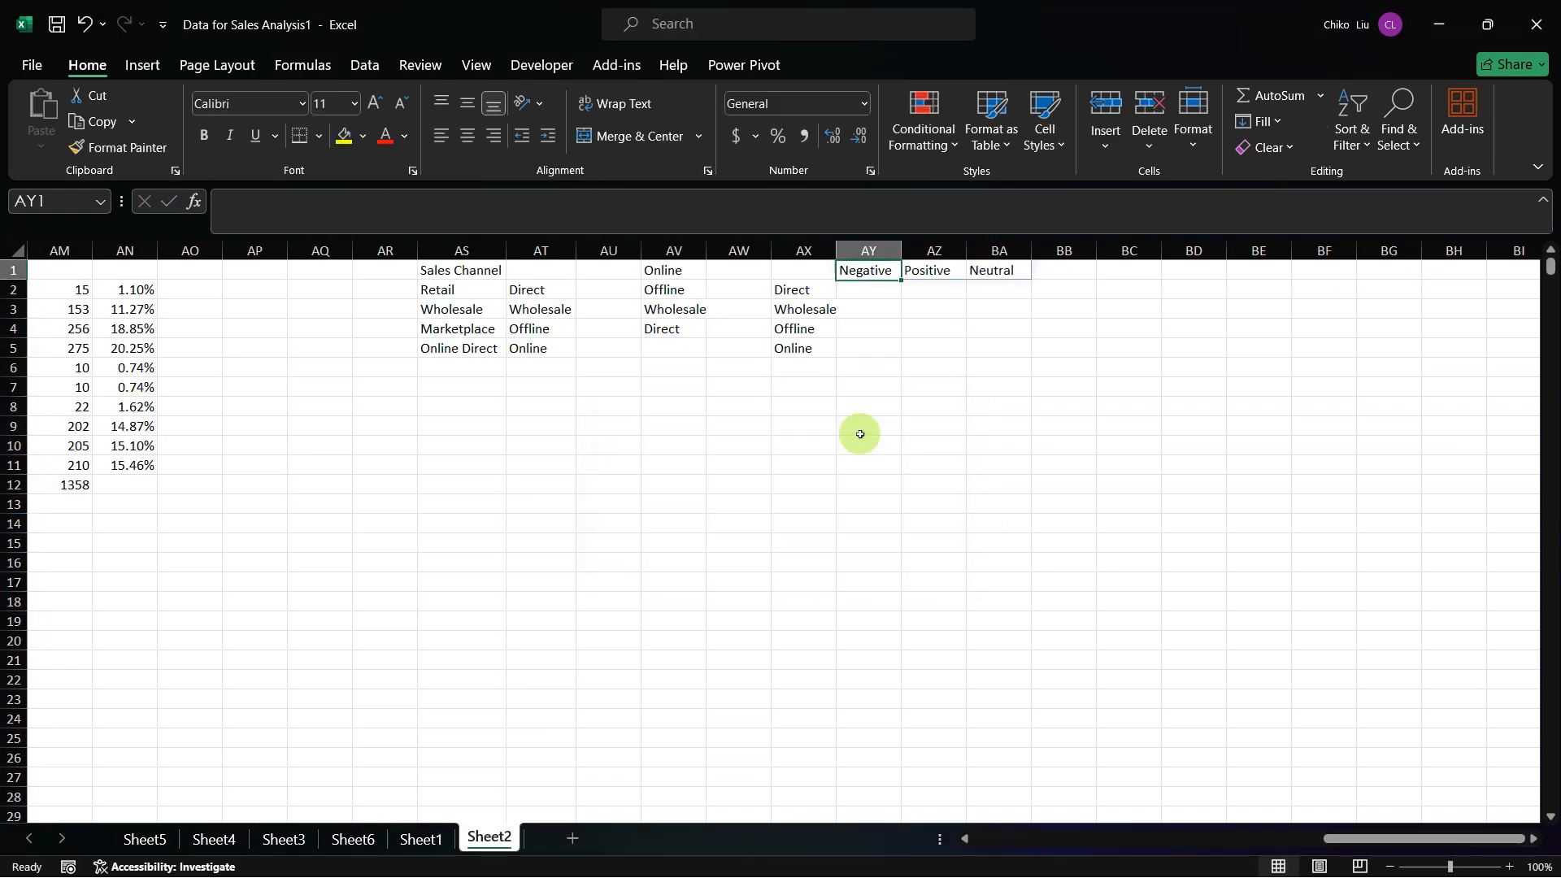
{"action": "key", "text": "Right"}
{"action": "key", "text": "Right"}
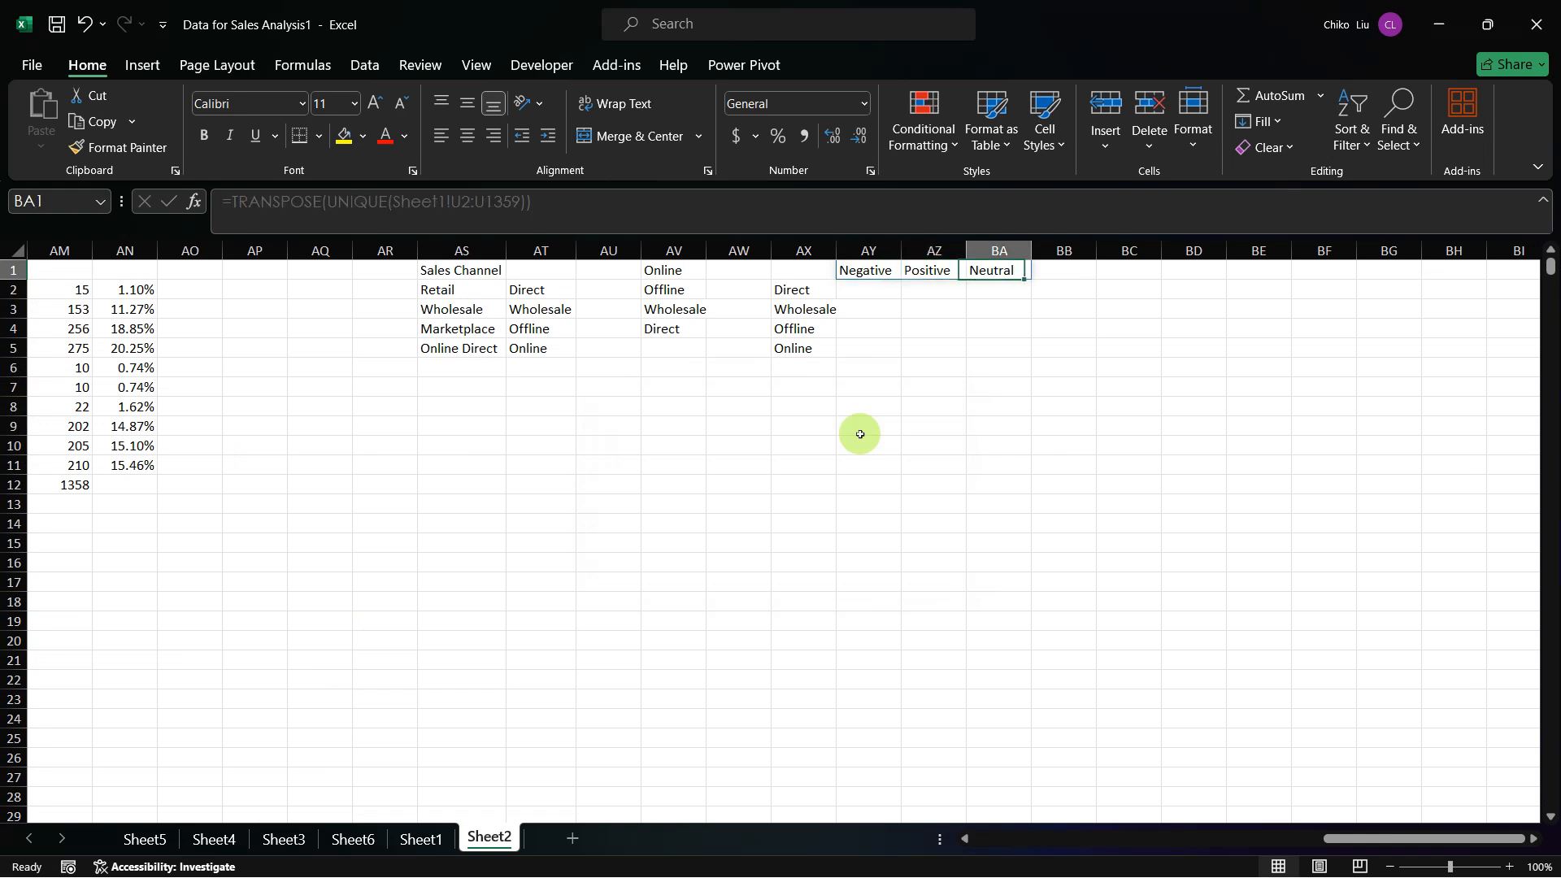
- Enter a UNIQUE formula in Sheet2 cell BC3 listing the distinct sales rep assessments from Sheet1's U2:U1359
{"action": "left_click", "coordinate": [1129, 304]}
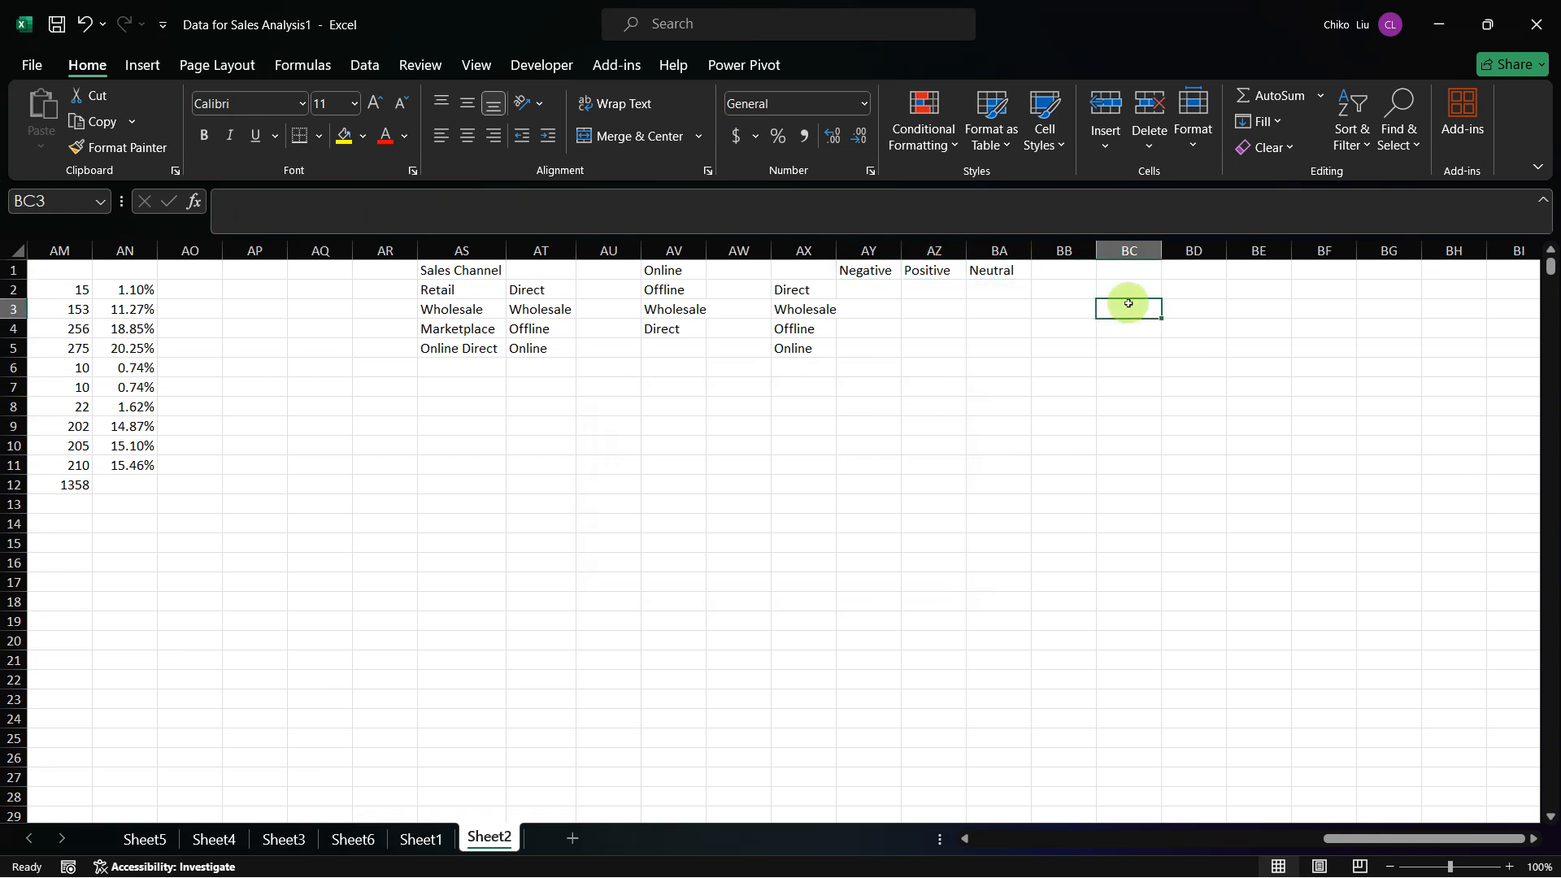
{"action": "type", "text": "=UN"}
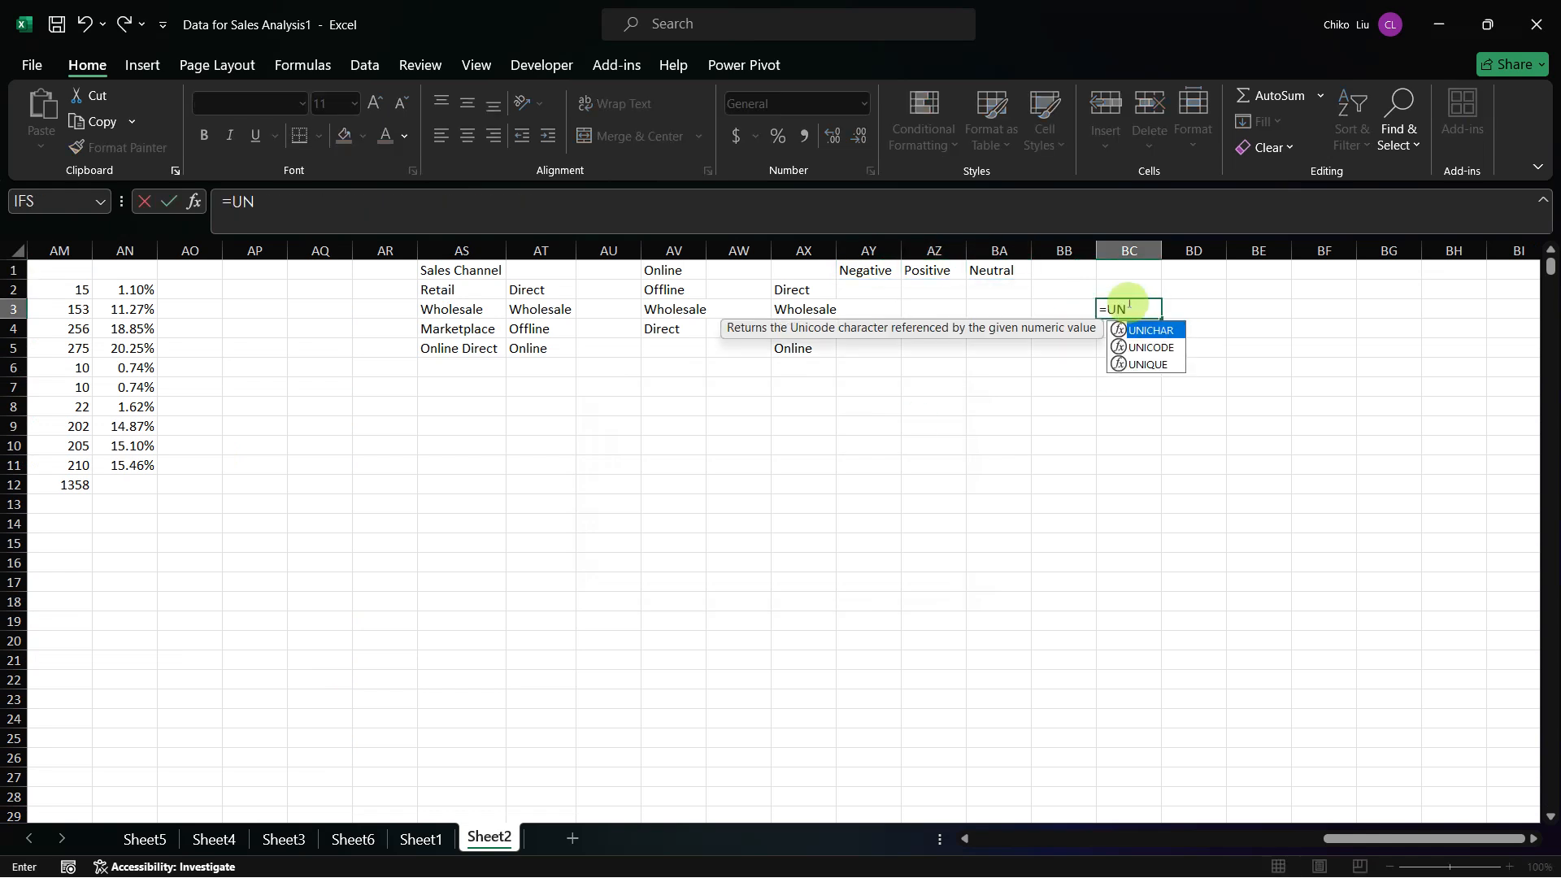
{"action": "key", "text": "Down"}
{"action": "key", "text": "Down"}
{"action": "key", "text": "Tab"}
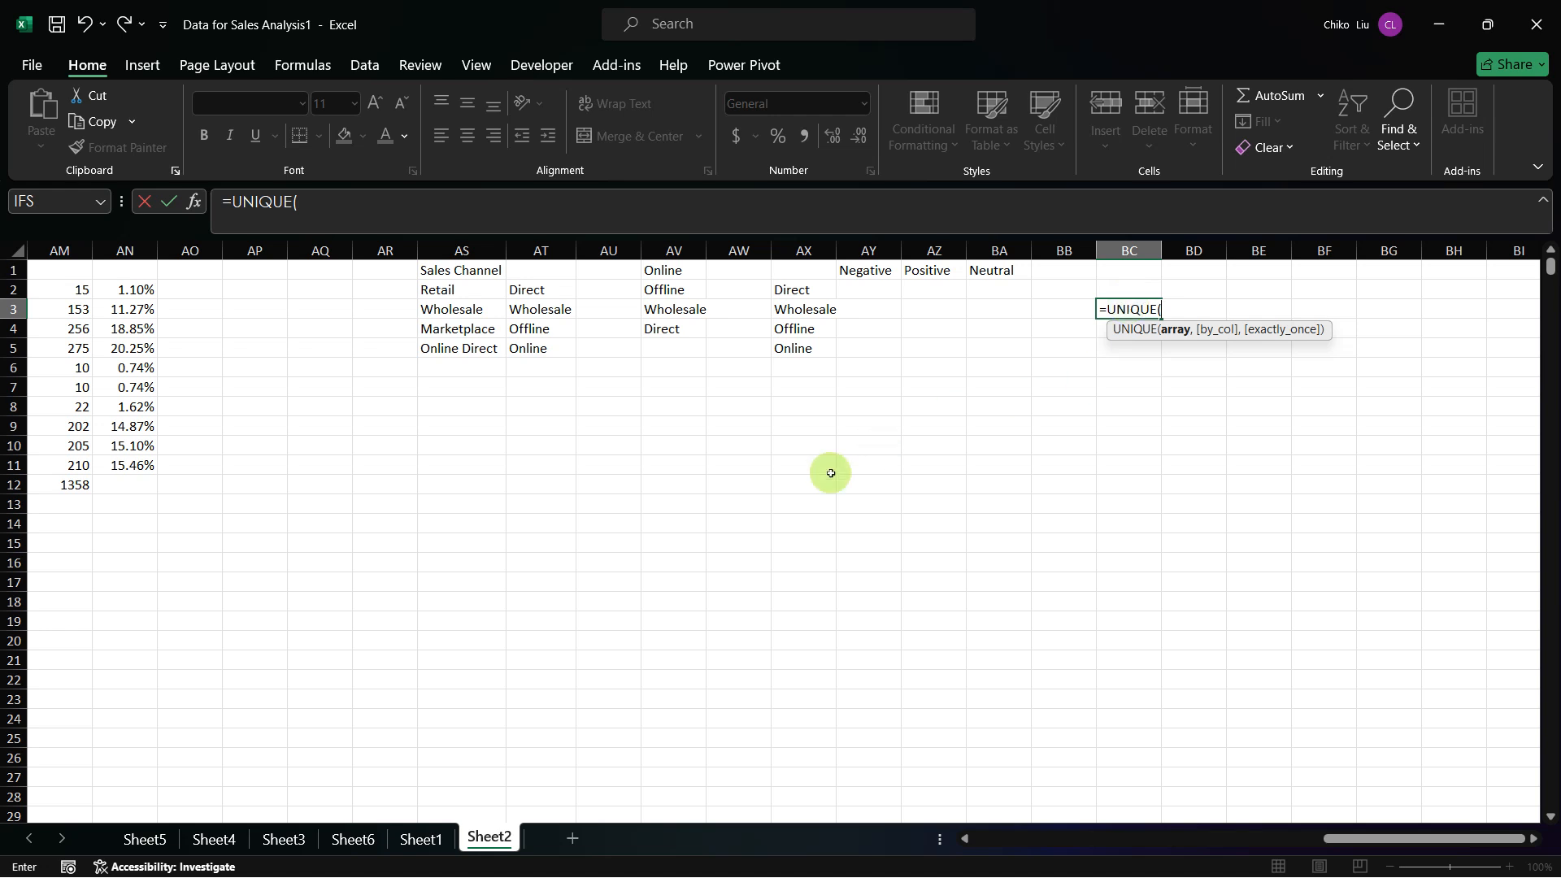
{"action": "left_click", "coordinate": [420, 838]}
{"action": "left_click", "coordinate": [1125, 508]}
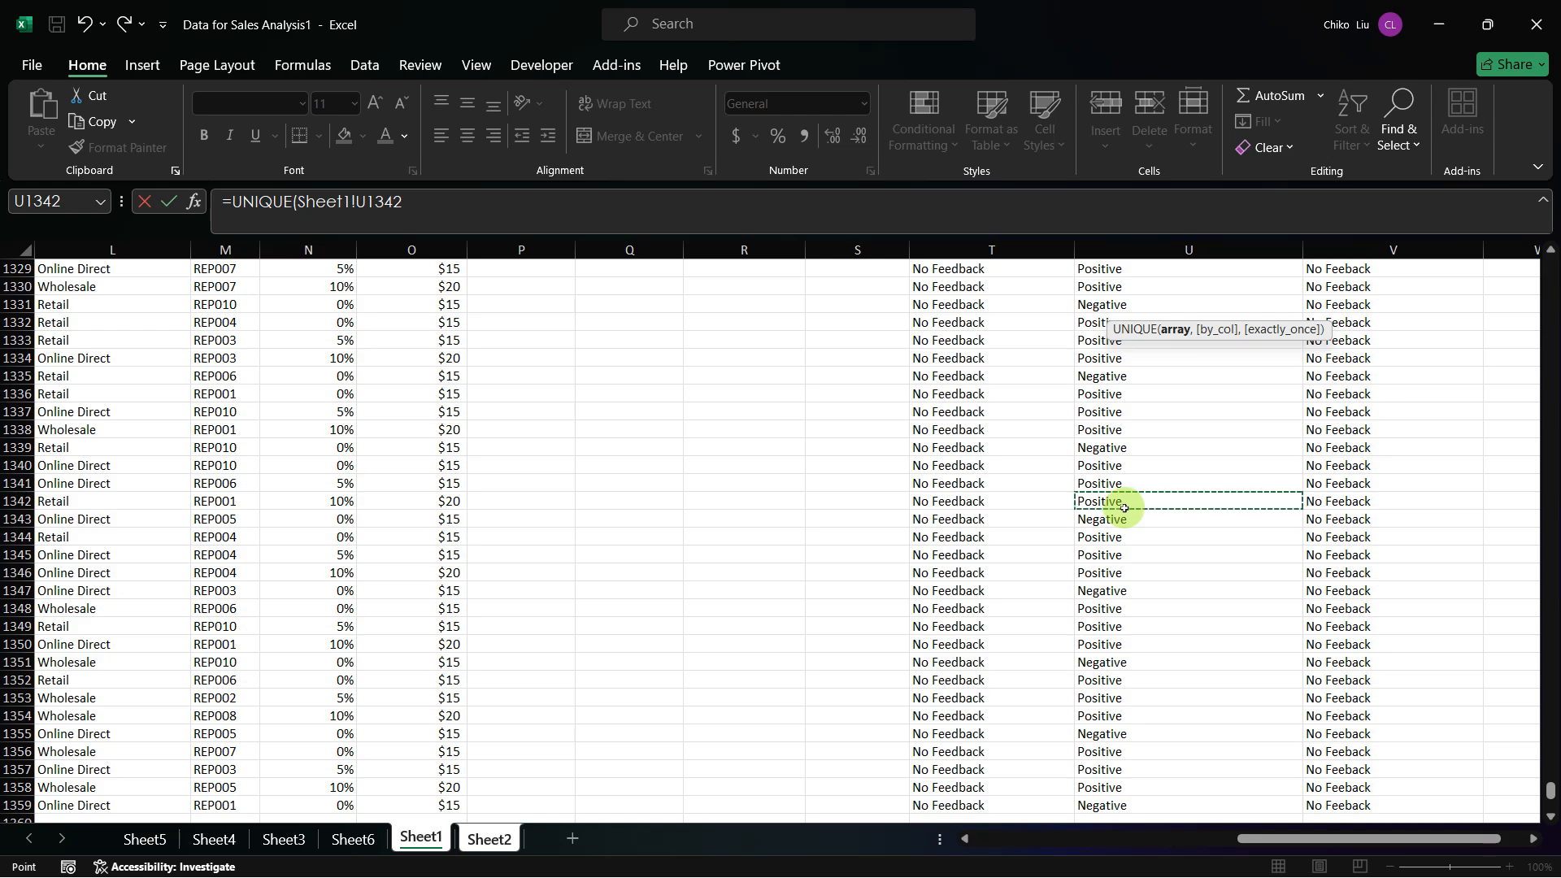
{"action": "key", "text": "ctrl+Up"}
{"action": "key", "text": "Down"}
{"action": "key", "text": "ctrl+shift+Down"}
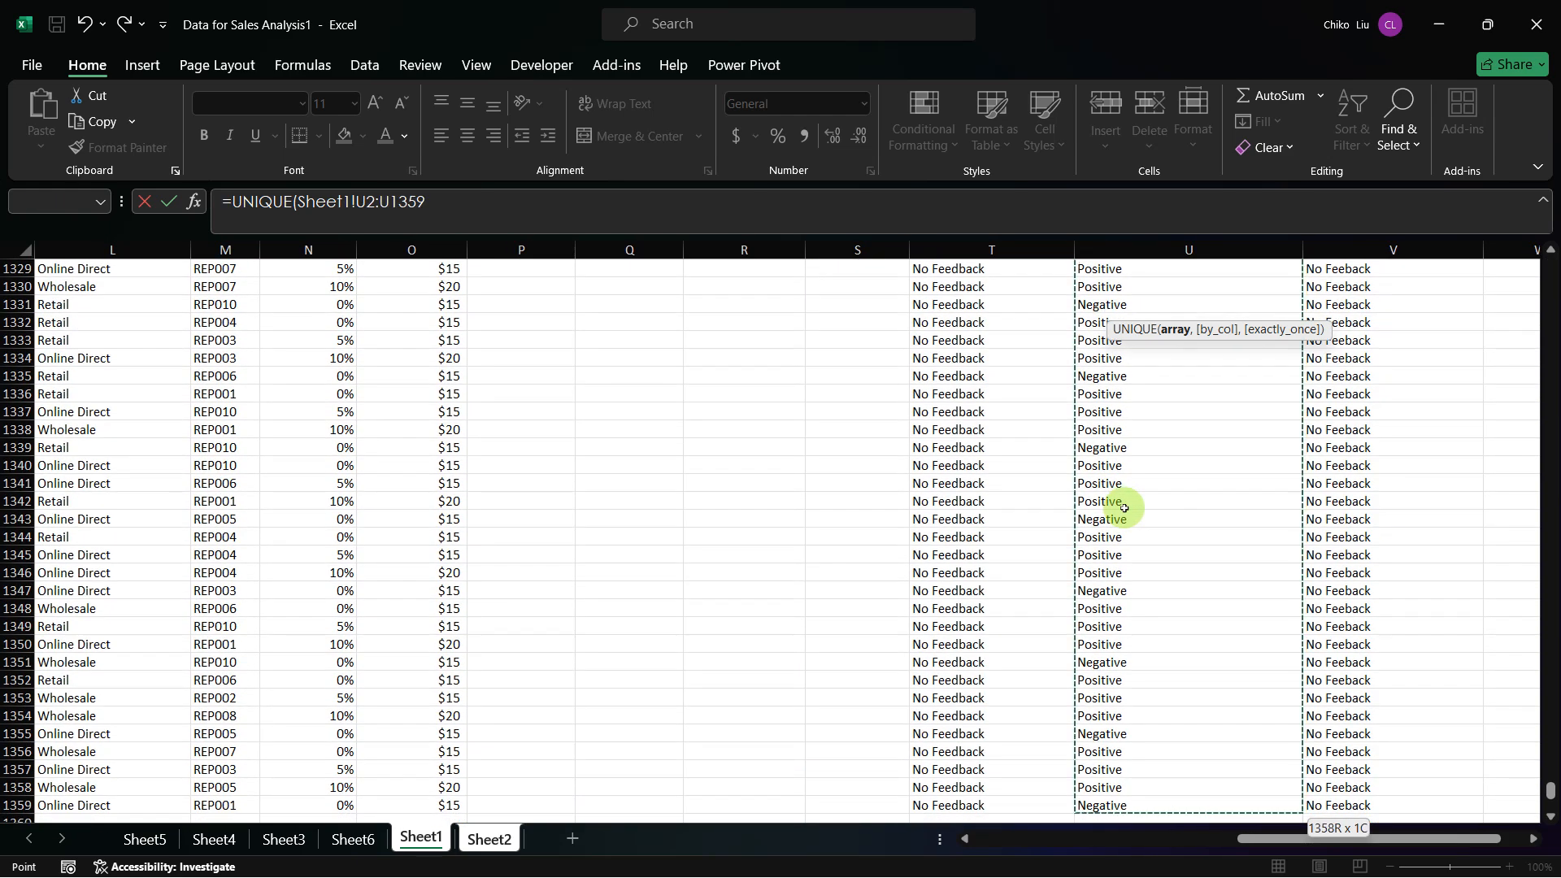
{"action": "key", "text": "Return"}
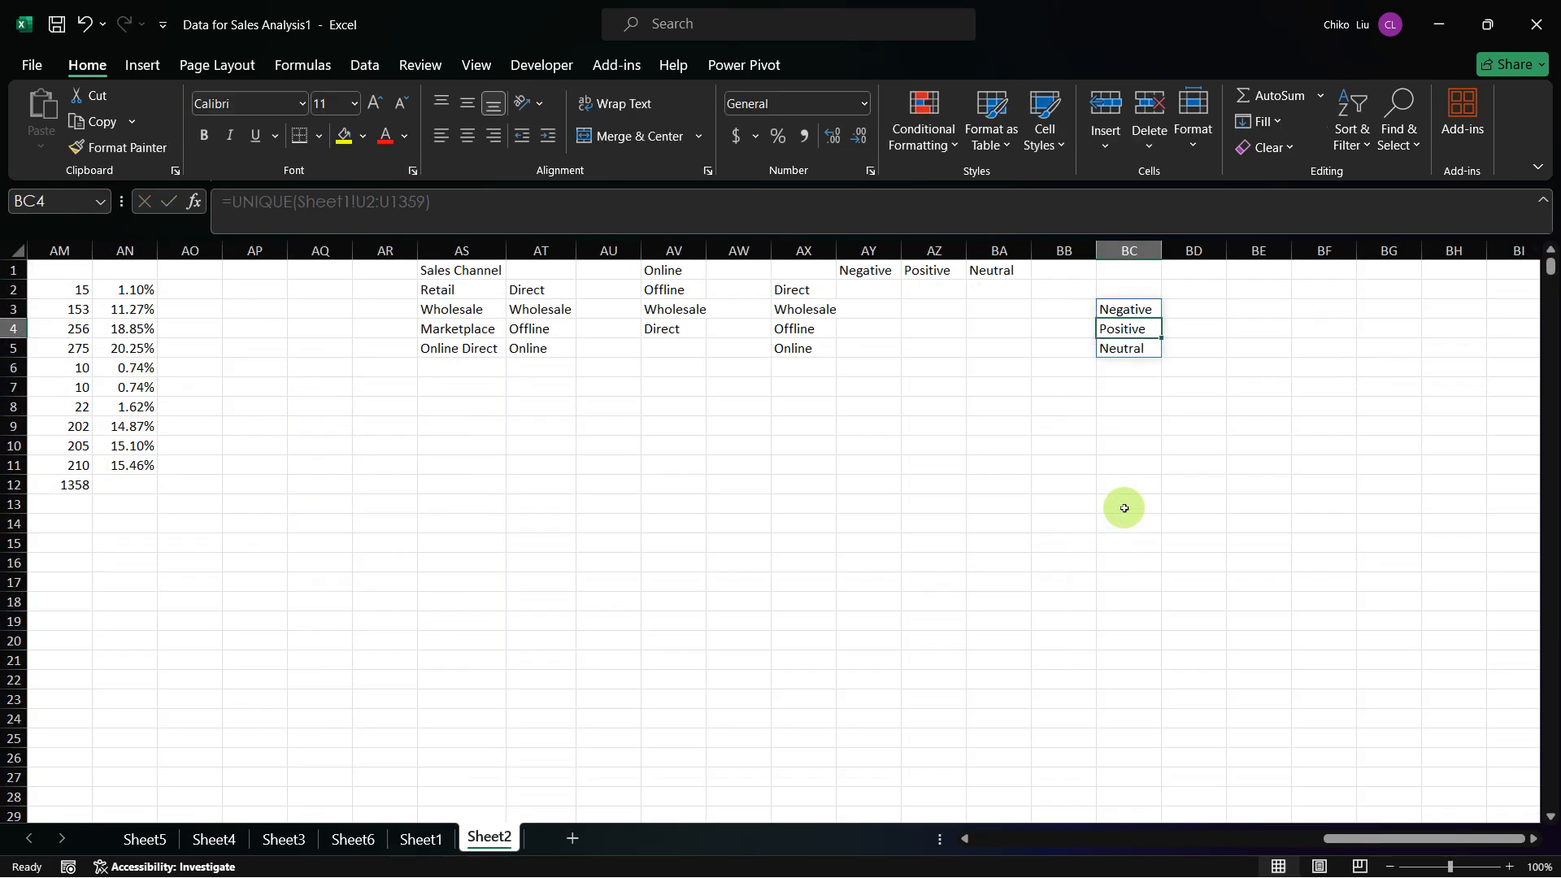
- Transpose the list in BC3:BC5 into a row starting at BD2, and compare its formula with the one in AY1
{"action": "left_click", "coordinate": [1243, 289]}
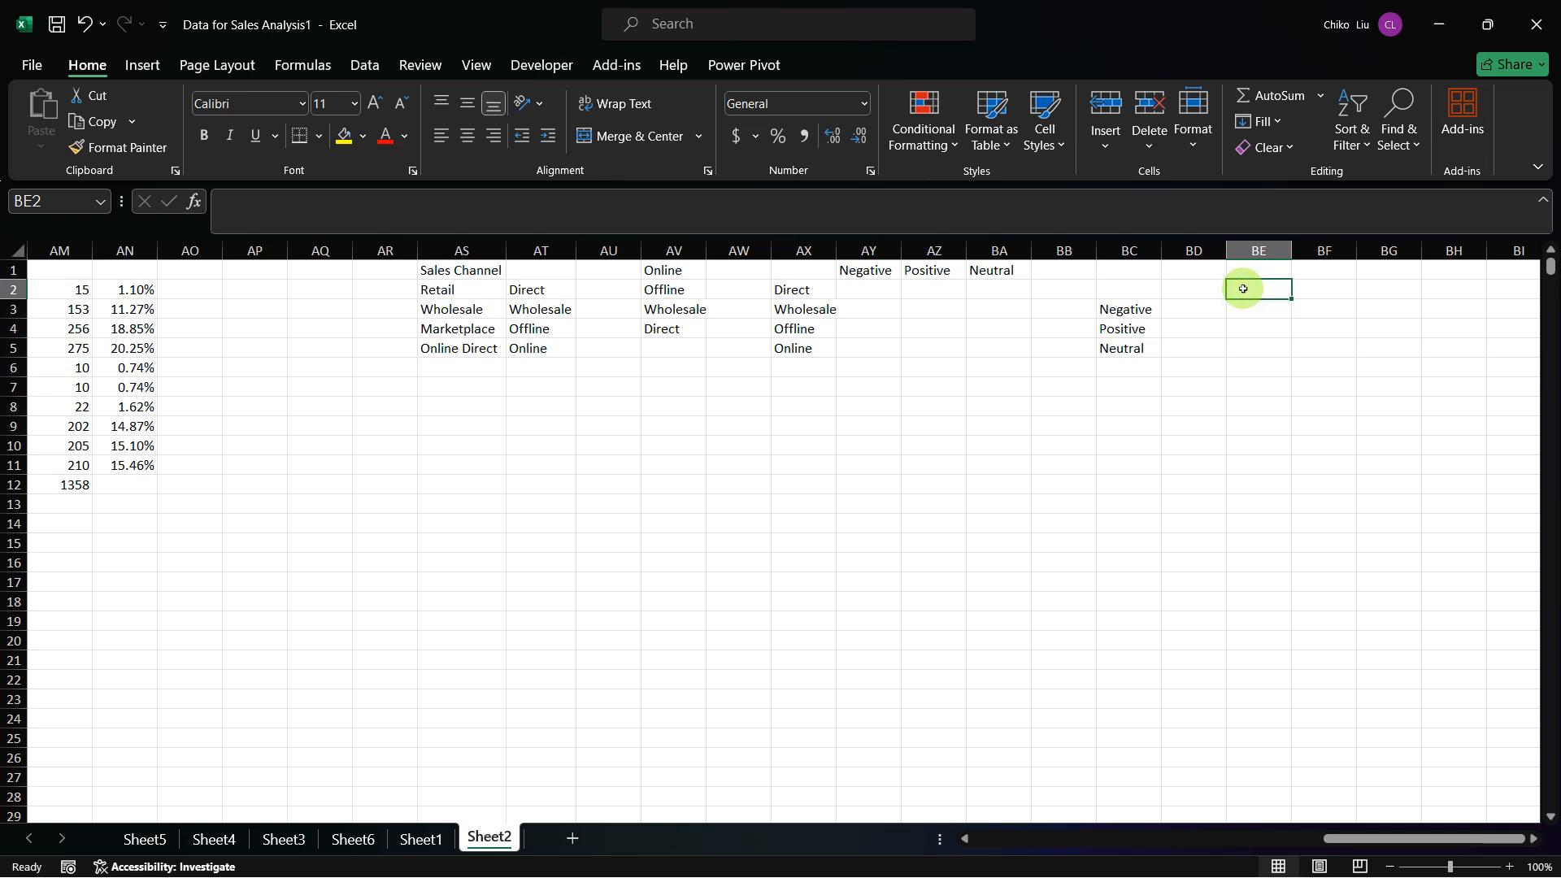
{"action": "key", "text": "Left"}
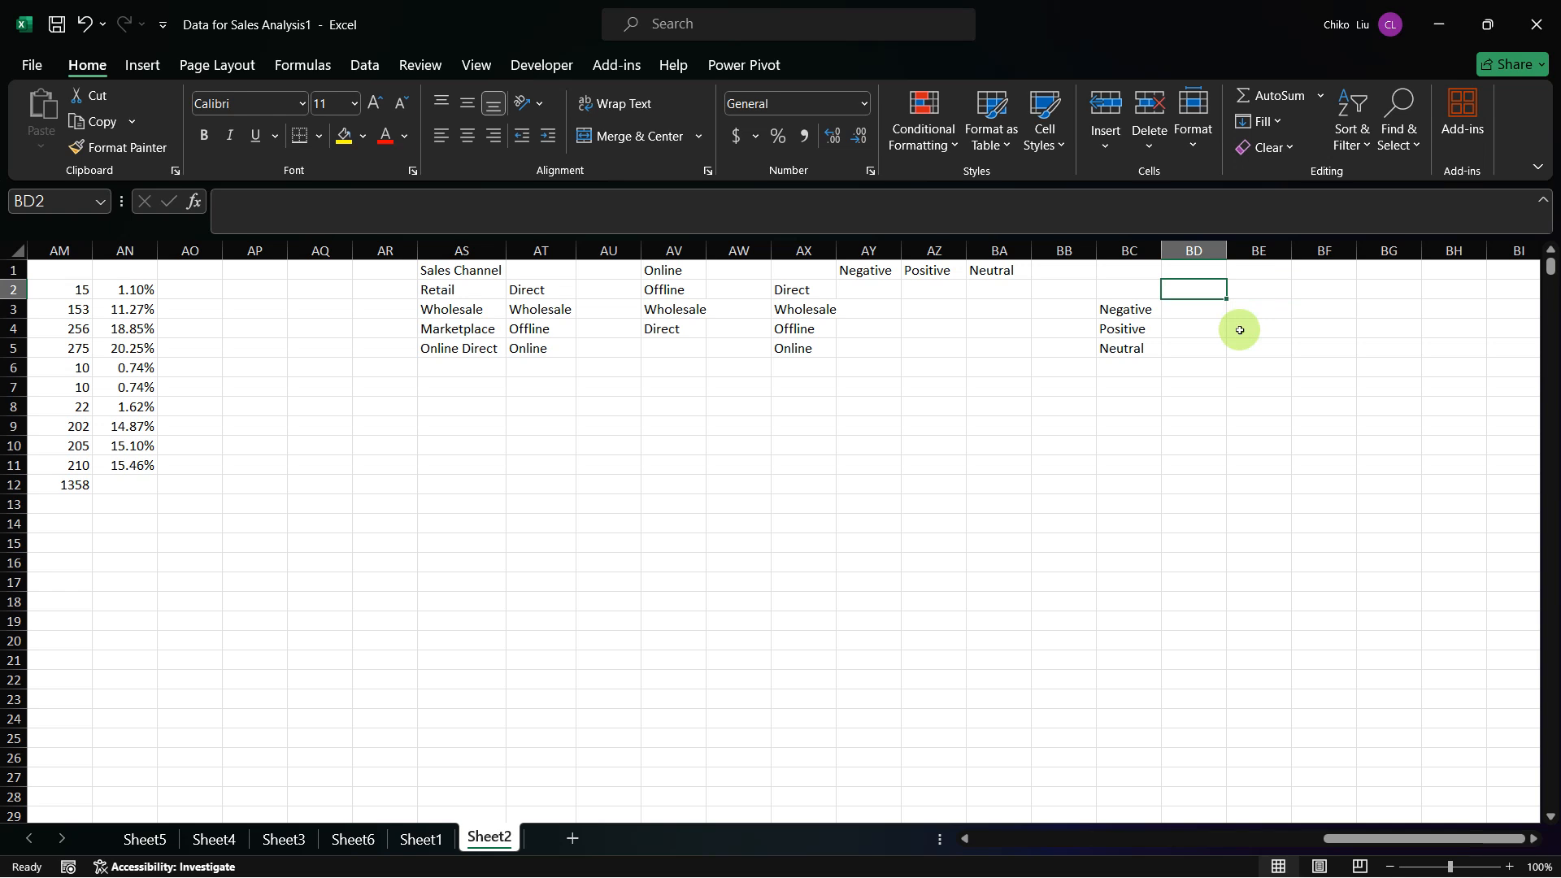
{"action": "type", "text": "=TRAN"}
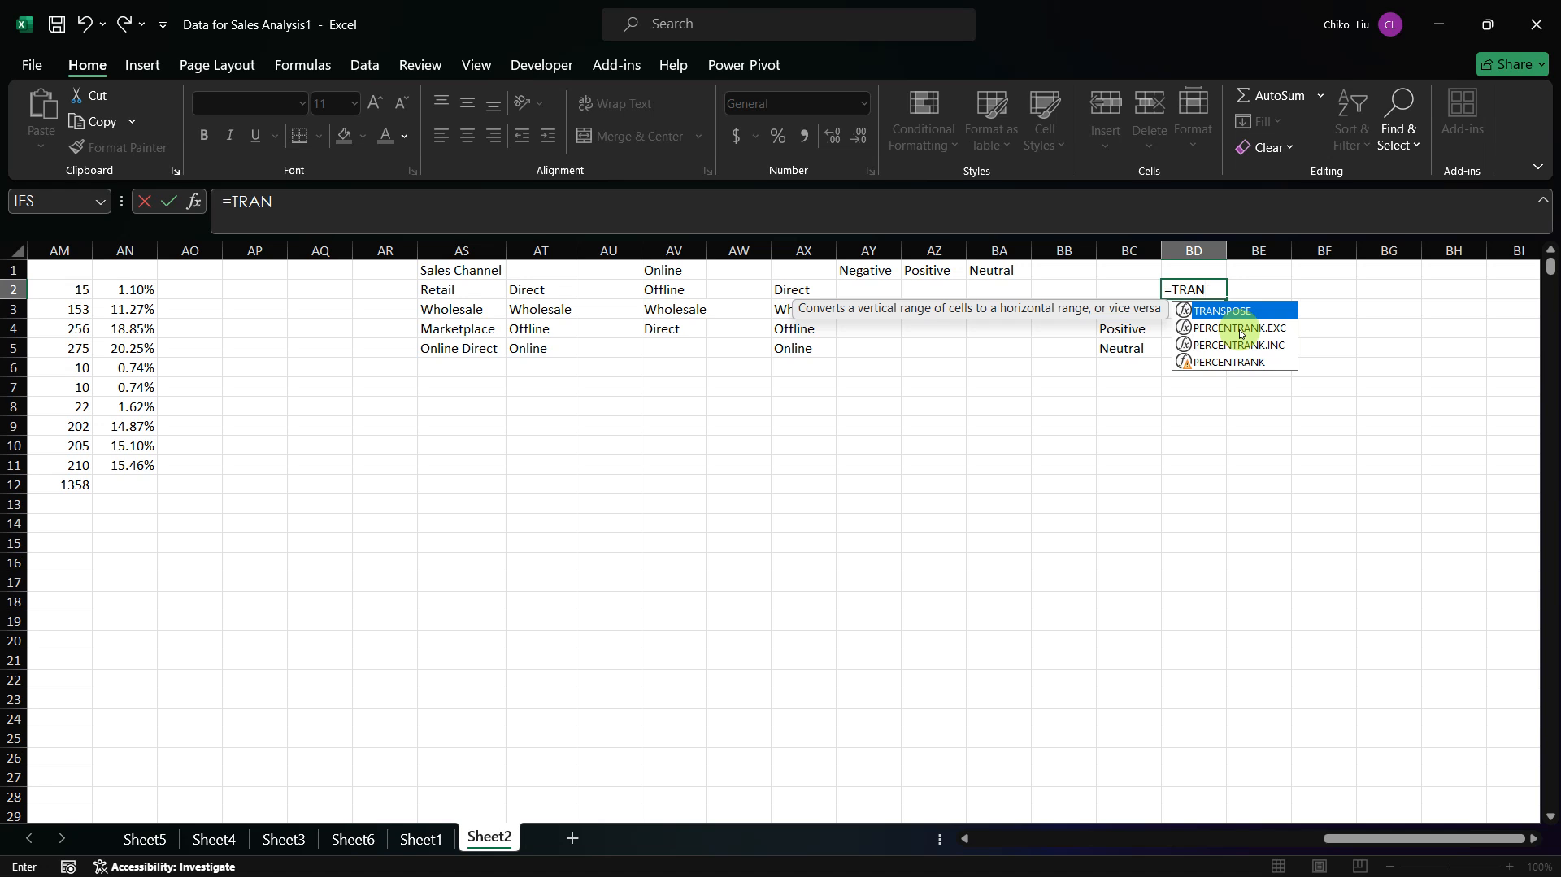
{"action": "key", "text": "Tab"}
{"action": "key", "text": "Left"}
{"action": "key", "text": "Down"}
{"action": "key", "text": "shift+Down"}
{"action": "key", "text": "shift+Down"}
{"action": "key", "text": "Return"}
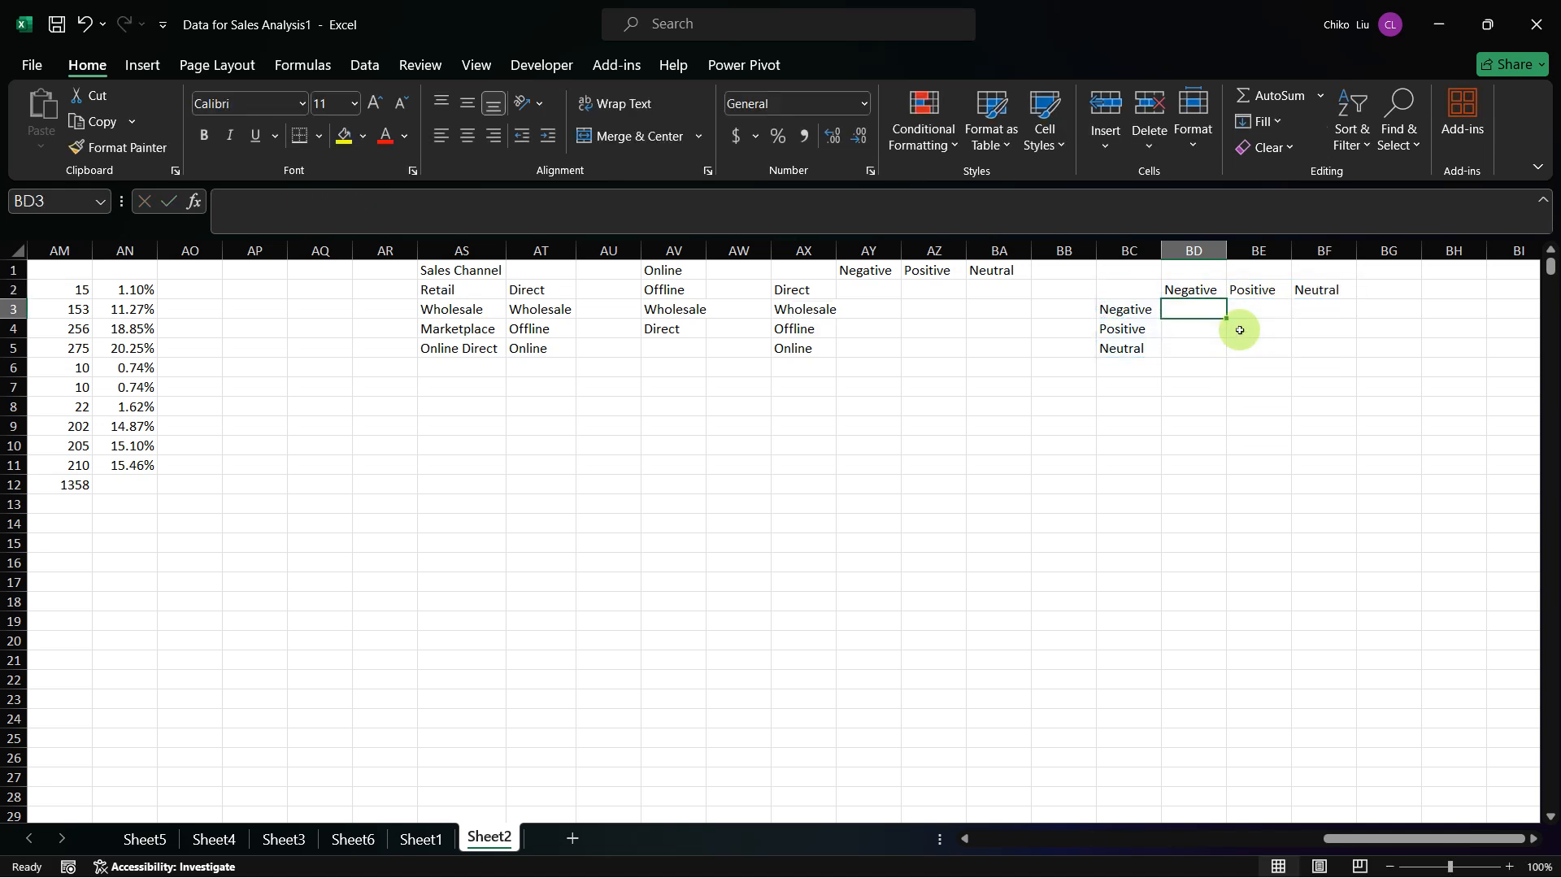
{"action": "left_click", "coordinate": [1193, 291]}
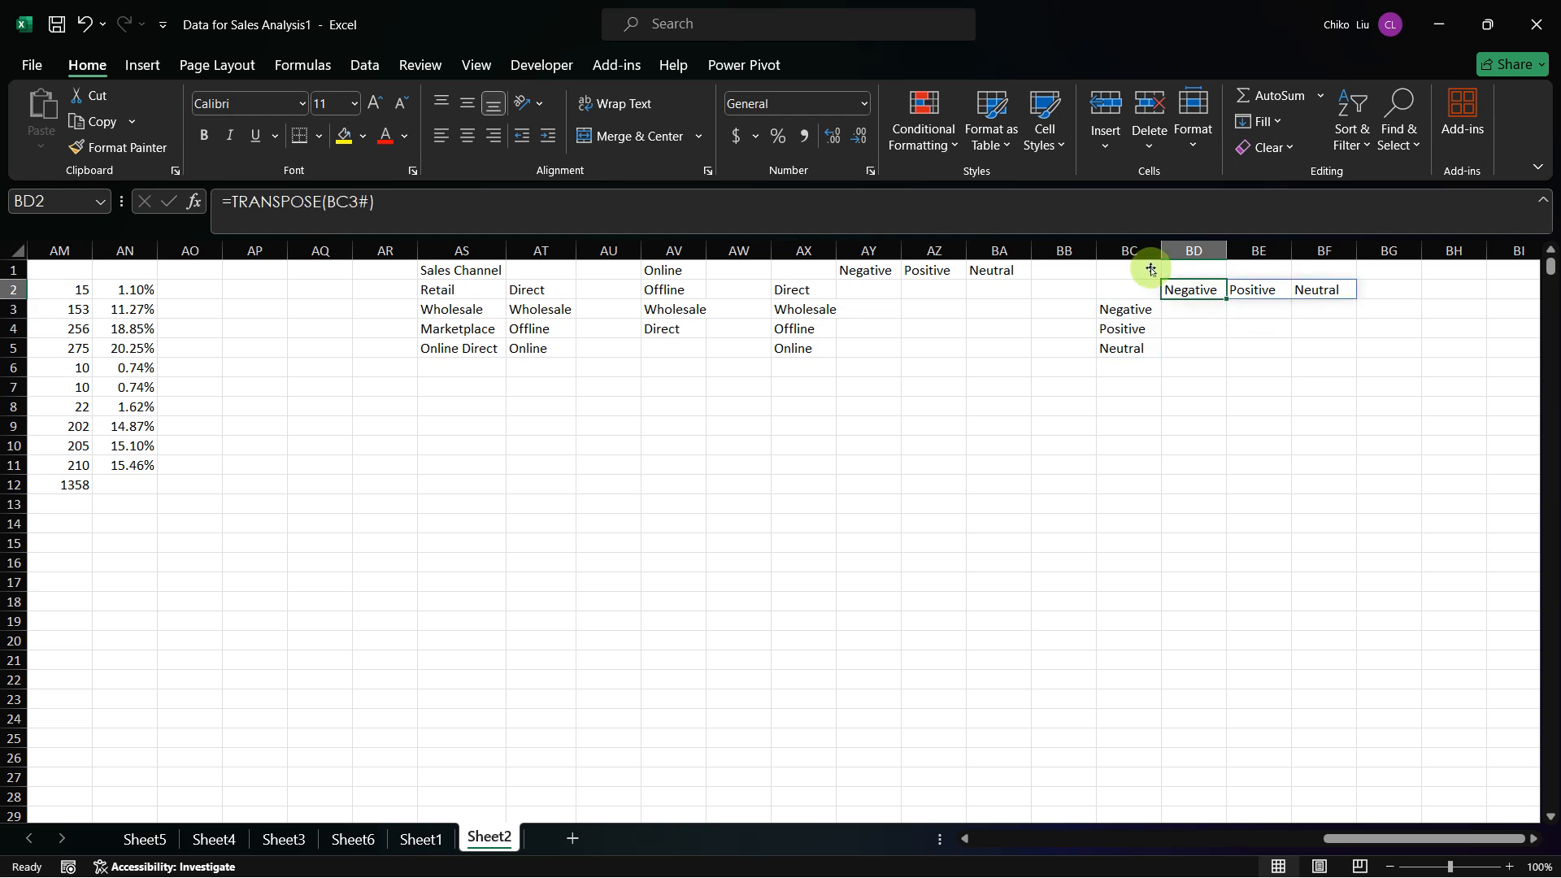
{"action": "left_click", "coordinate": [858, 266]}
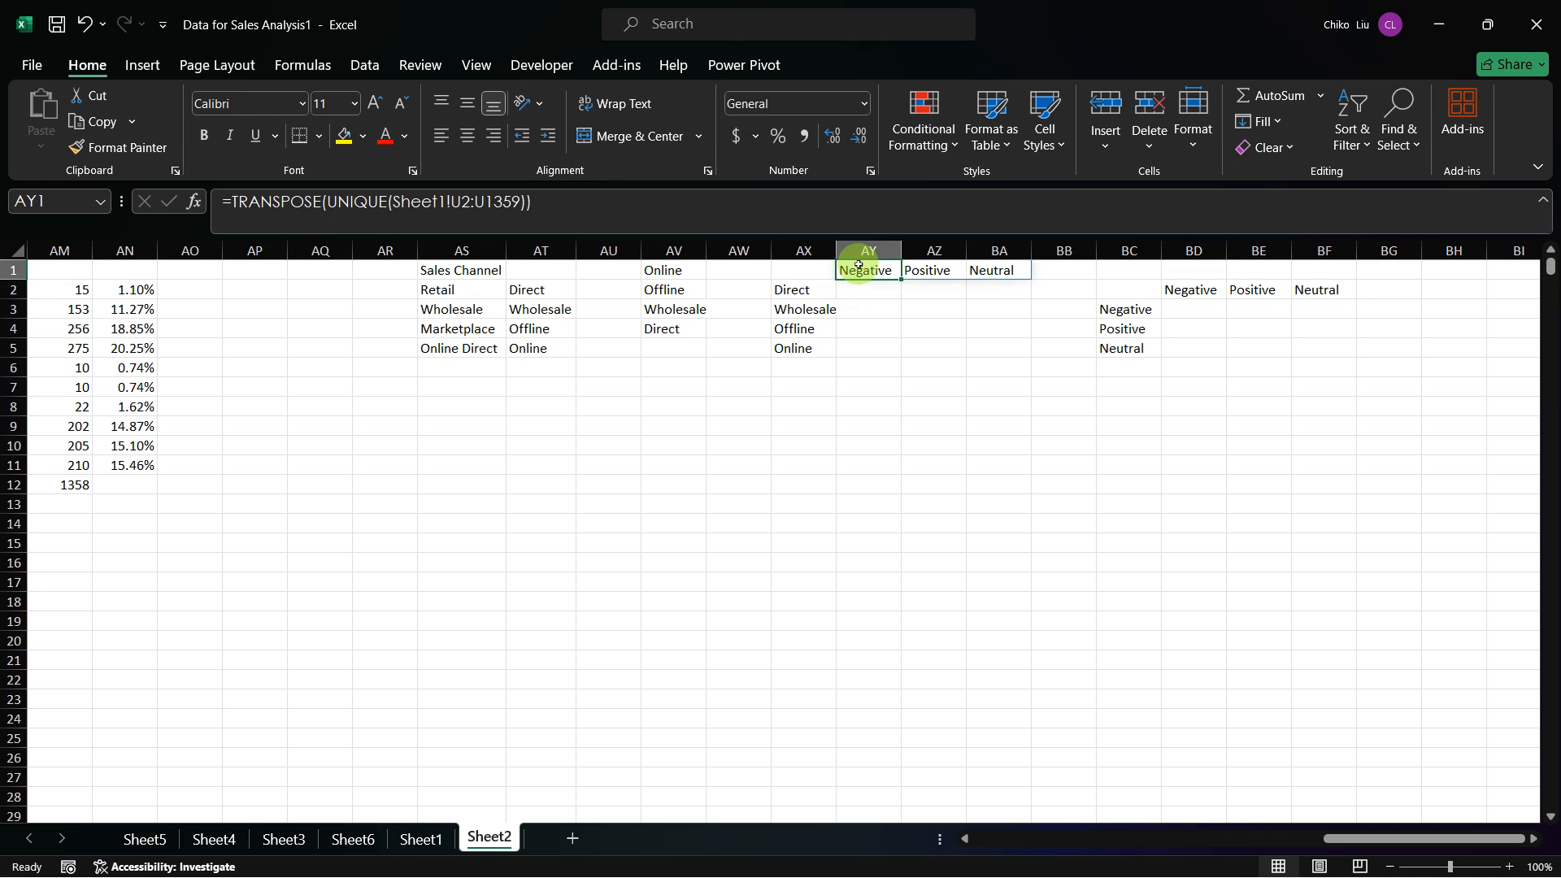
- Clear the trial lists from columns BC to BF, and convert the assessment headers in AY1:BA1 to static values
{"action": "left_click_drag", "start_coordinate": [1138, 250], "coordinate": [1318, 263]}
{"action": "key", "text": "Delete"}
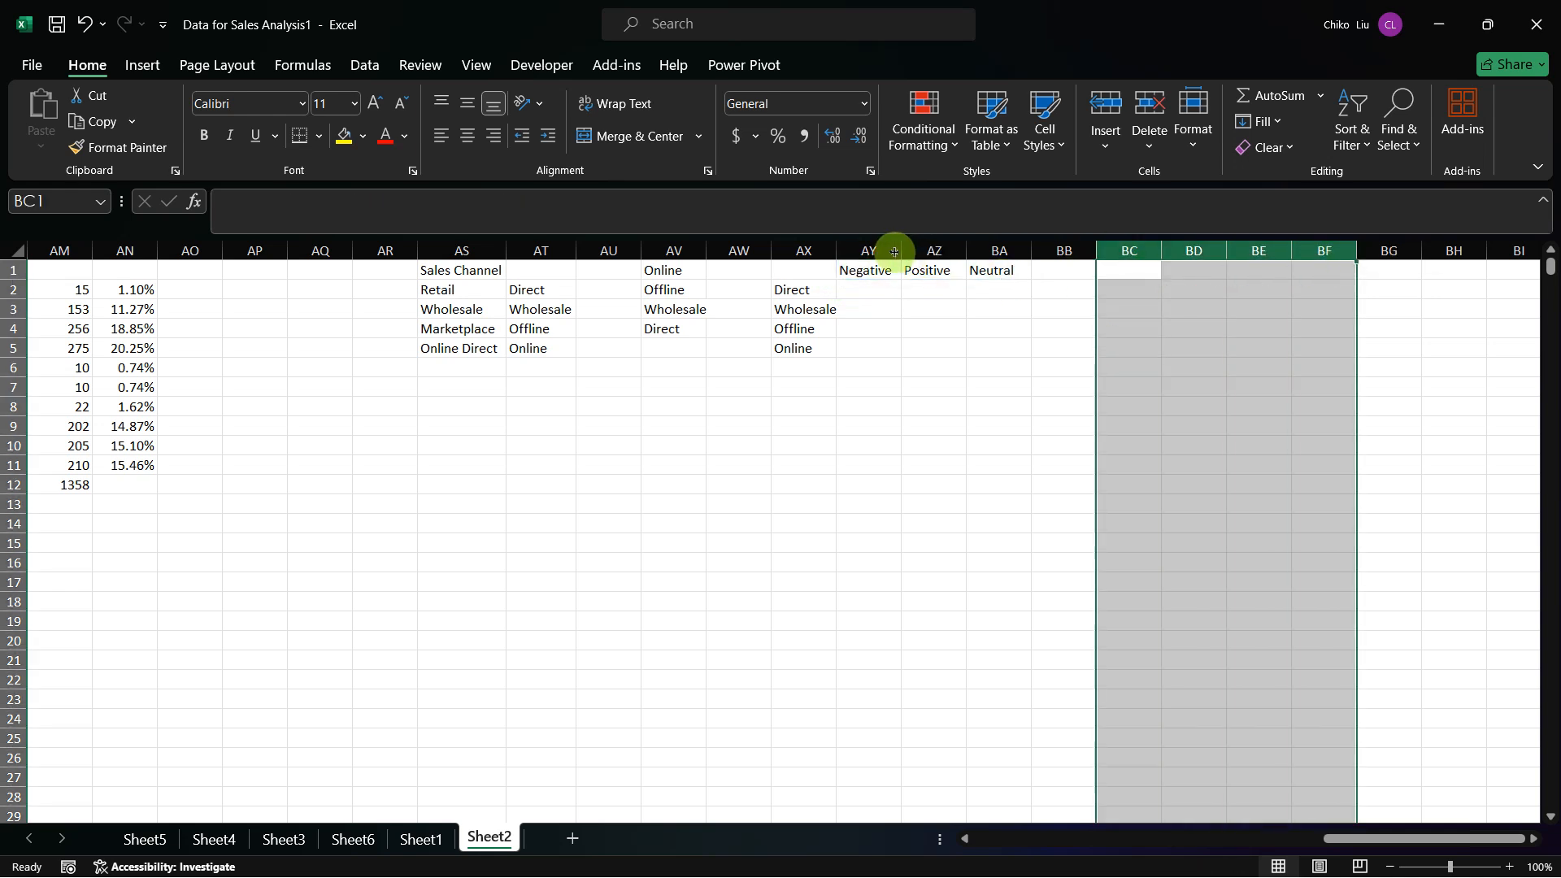
{"action": "left_click", "coordinate": [877, 266]}
{"action": "key", "text": "shift+Right"}
{"action": "key", "text": "shift+Right"}
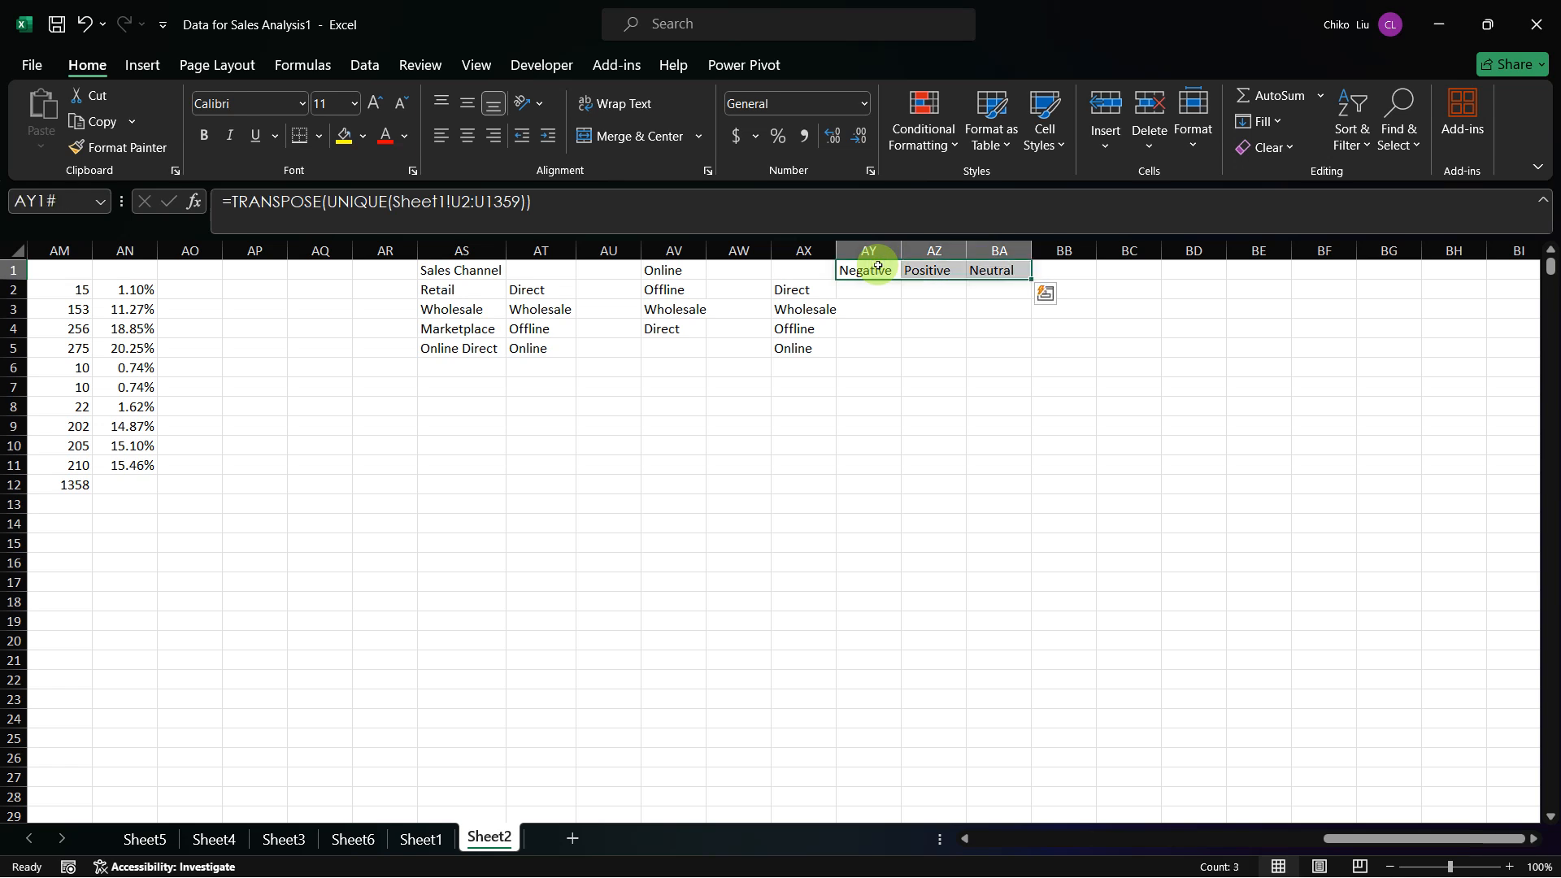
{"action": "key", "text": "ctrl+c"}
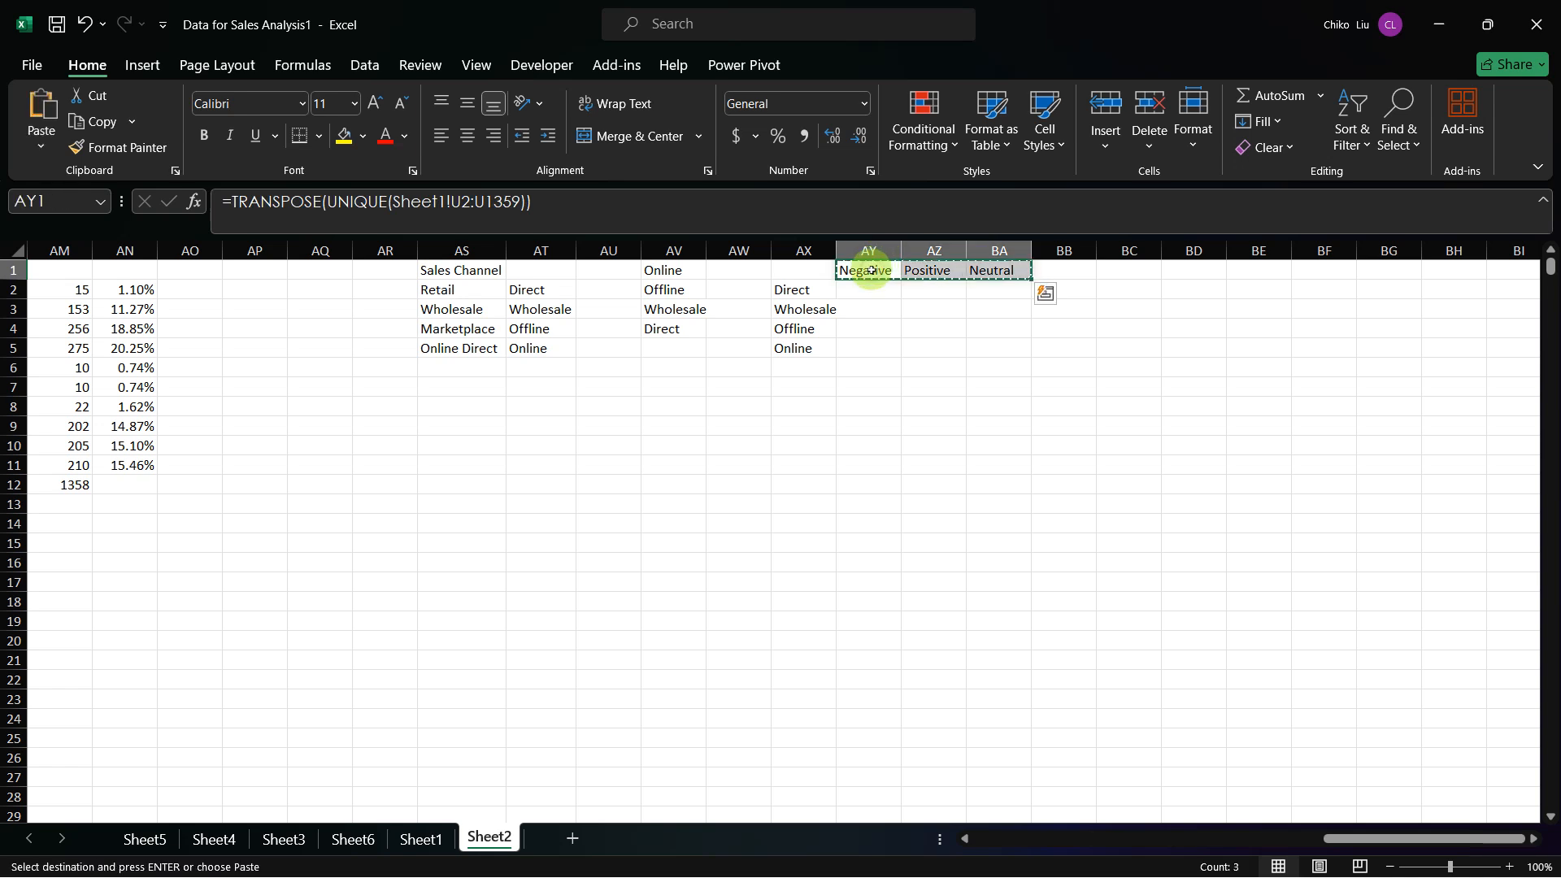
{"action": "right_click", "coordinate": [871, 270]}
{"action": "left_click", "coordinate": [945, 397]}
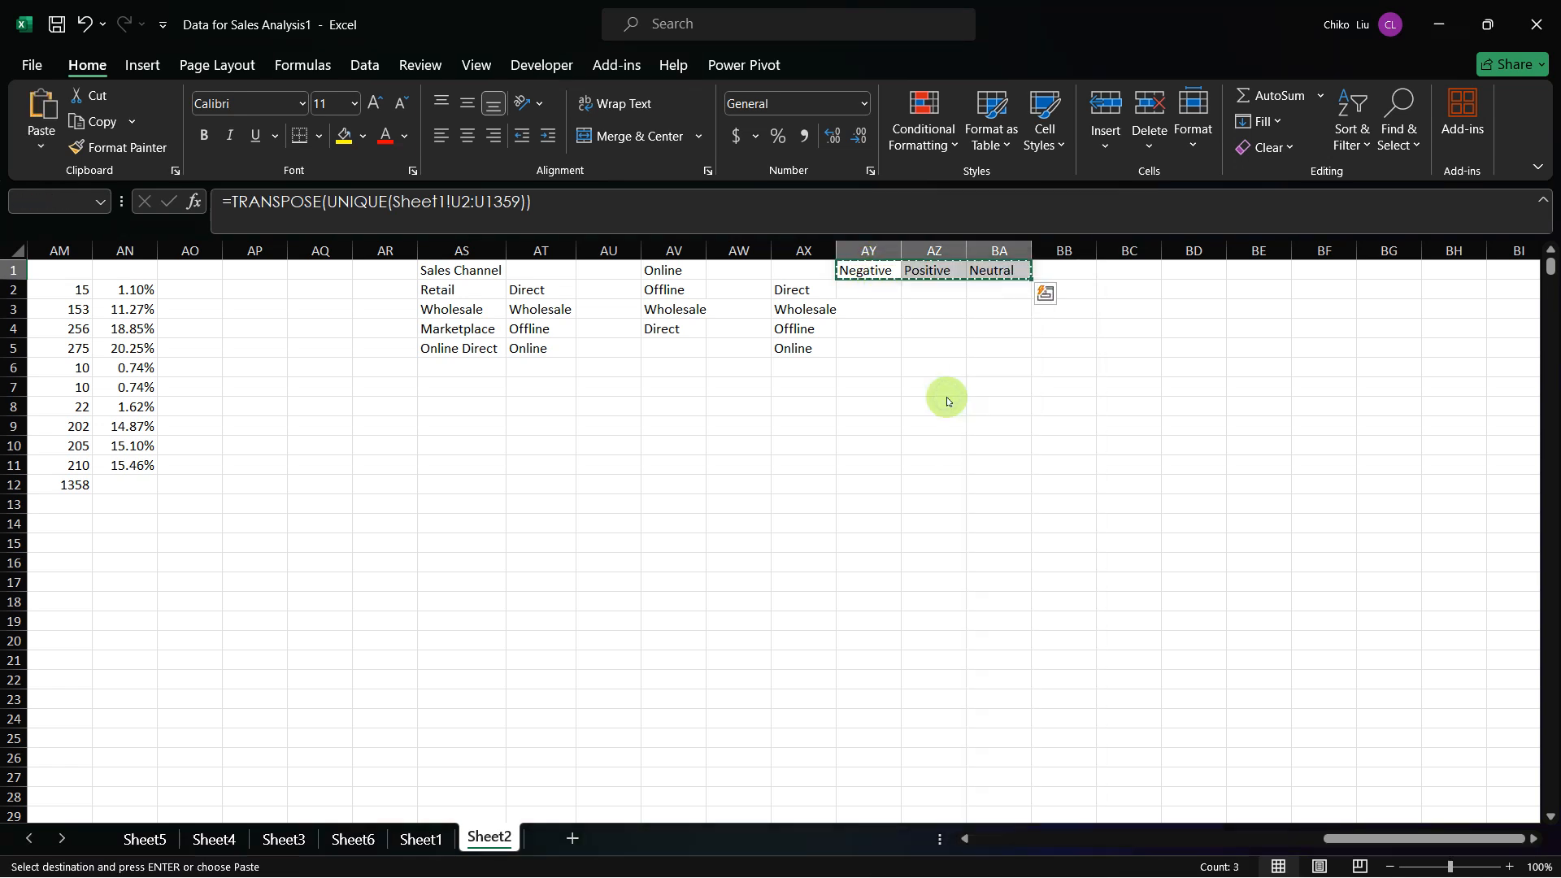
- Begin a COUNTIFS formula in Sheet2 cell AY2
{"action": "key", "text": "Left"}
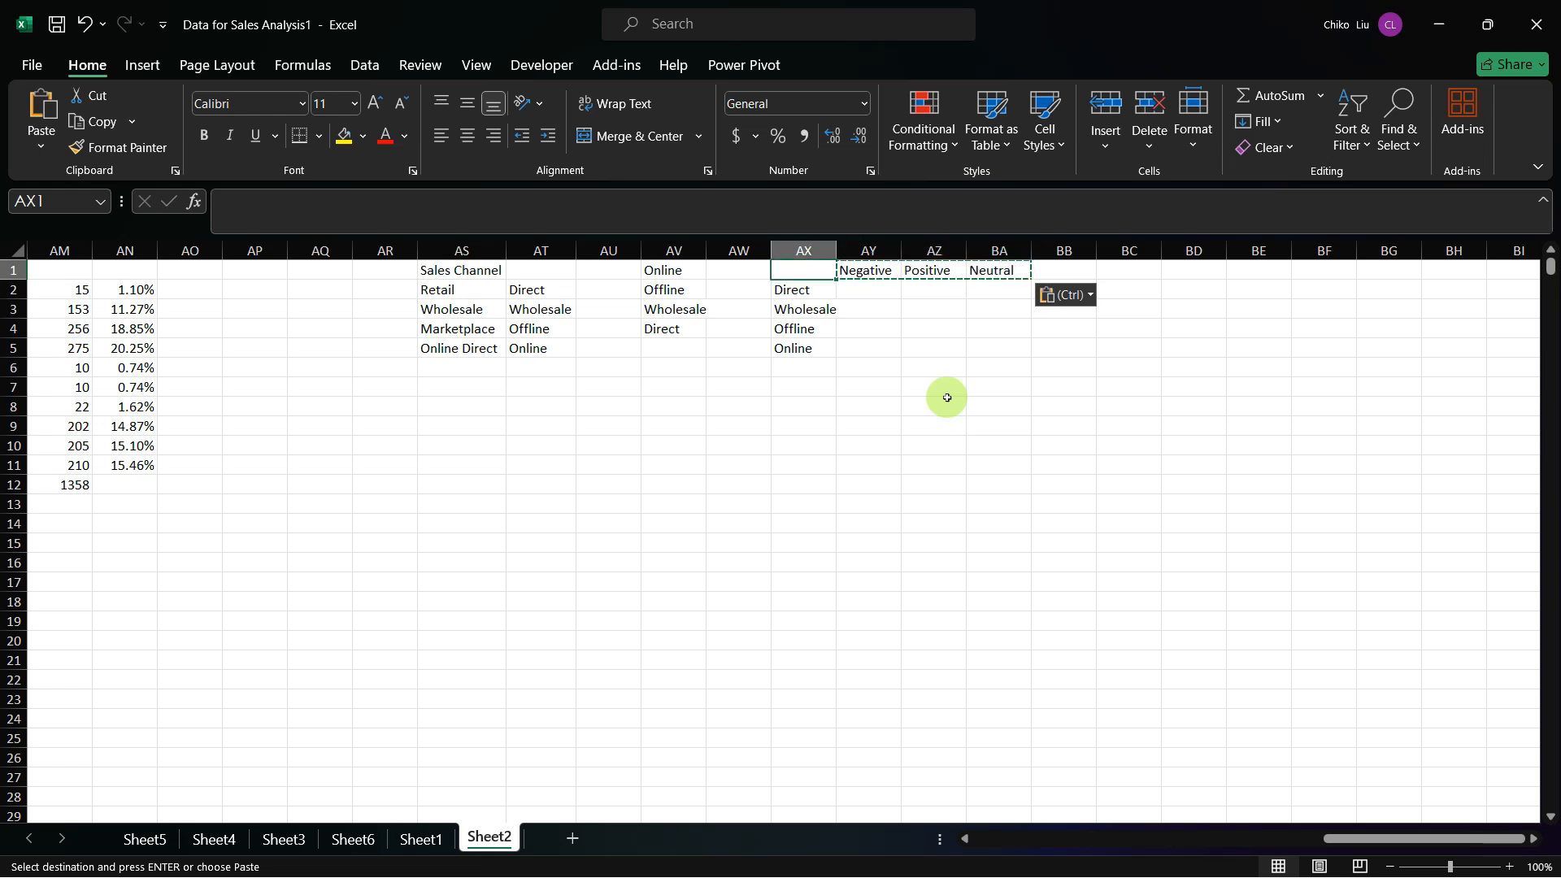
{"action": "key", "text": "Down"}
{"action": "key", "text": "Right"}
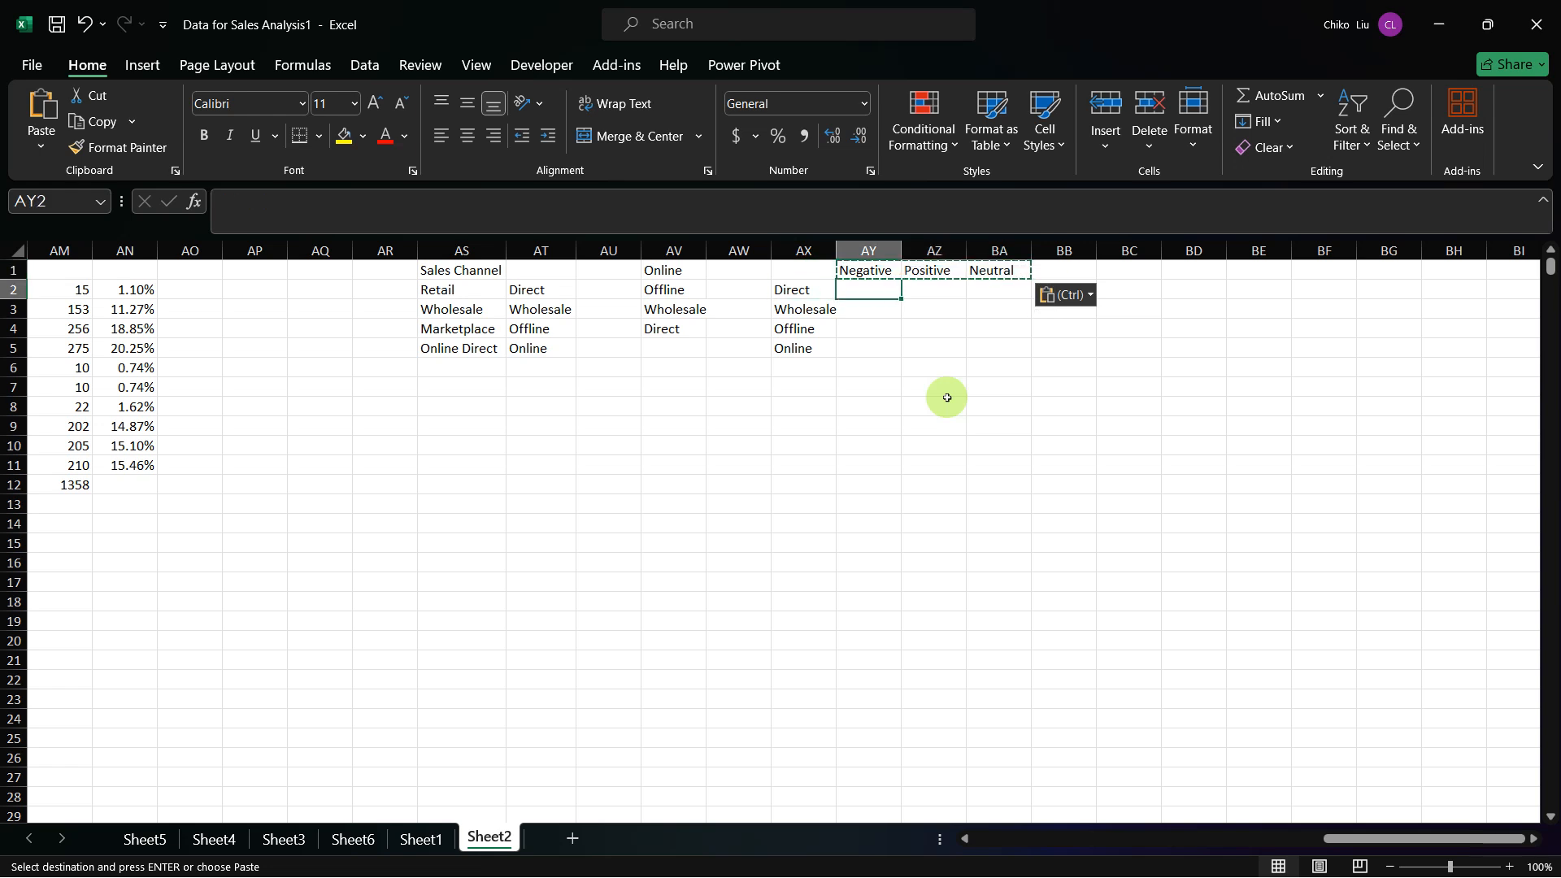
{"action": "key", "text": "Escape"}
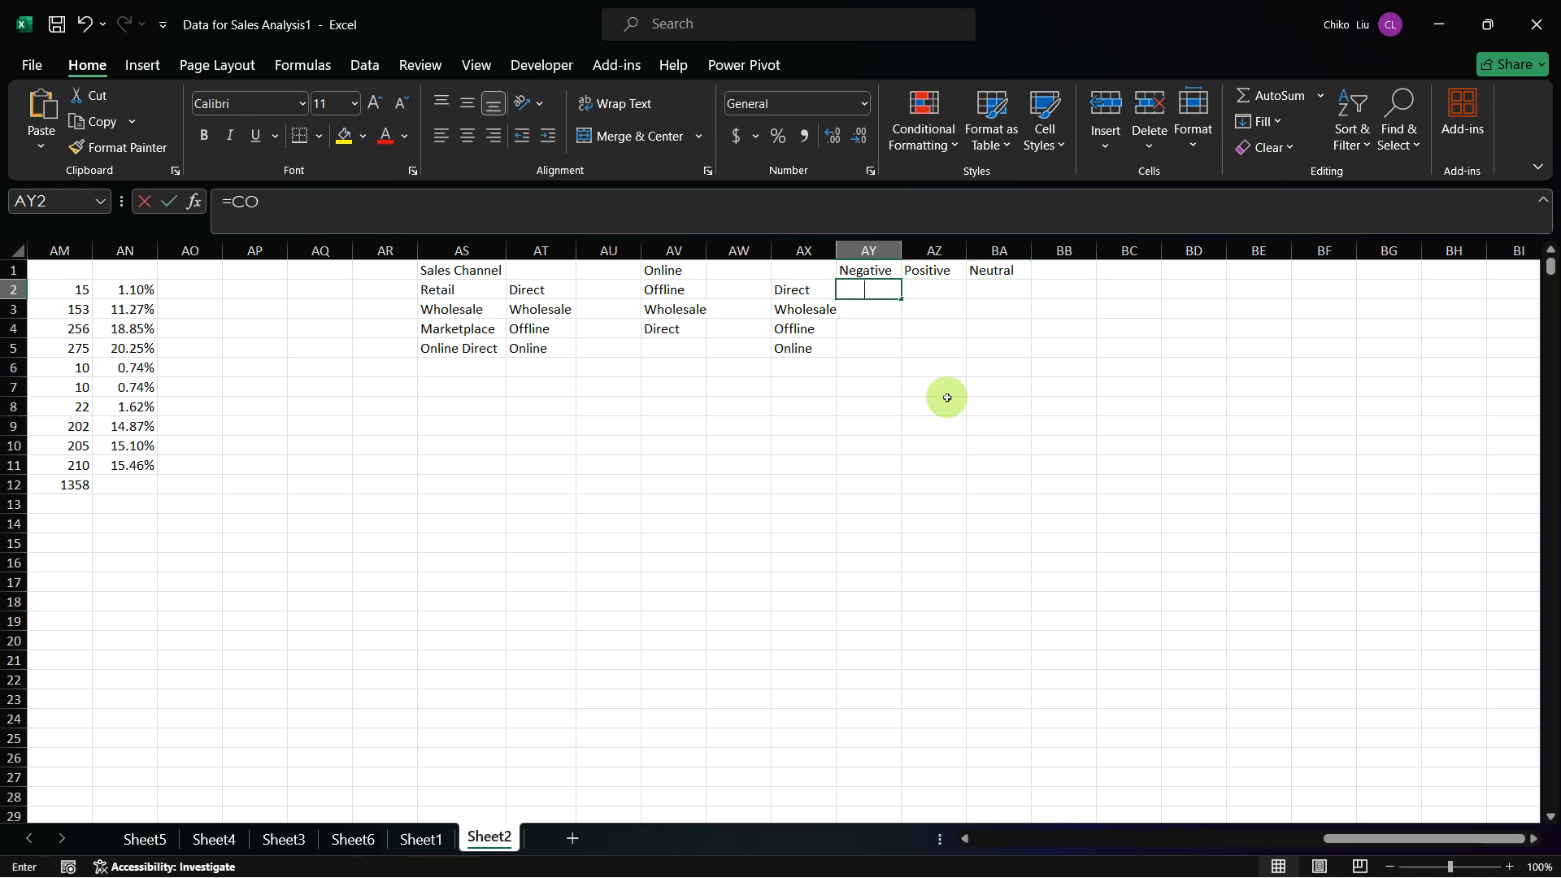
{"action": "type", "text": "=COUNFI"}
{"action": "key", "text": "BackSpace"}
{"action": "type", "text": "IFA"}
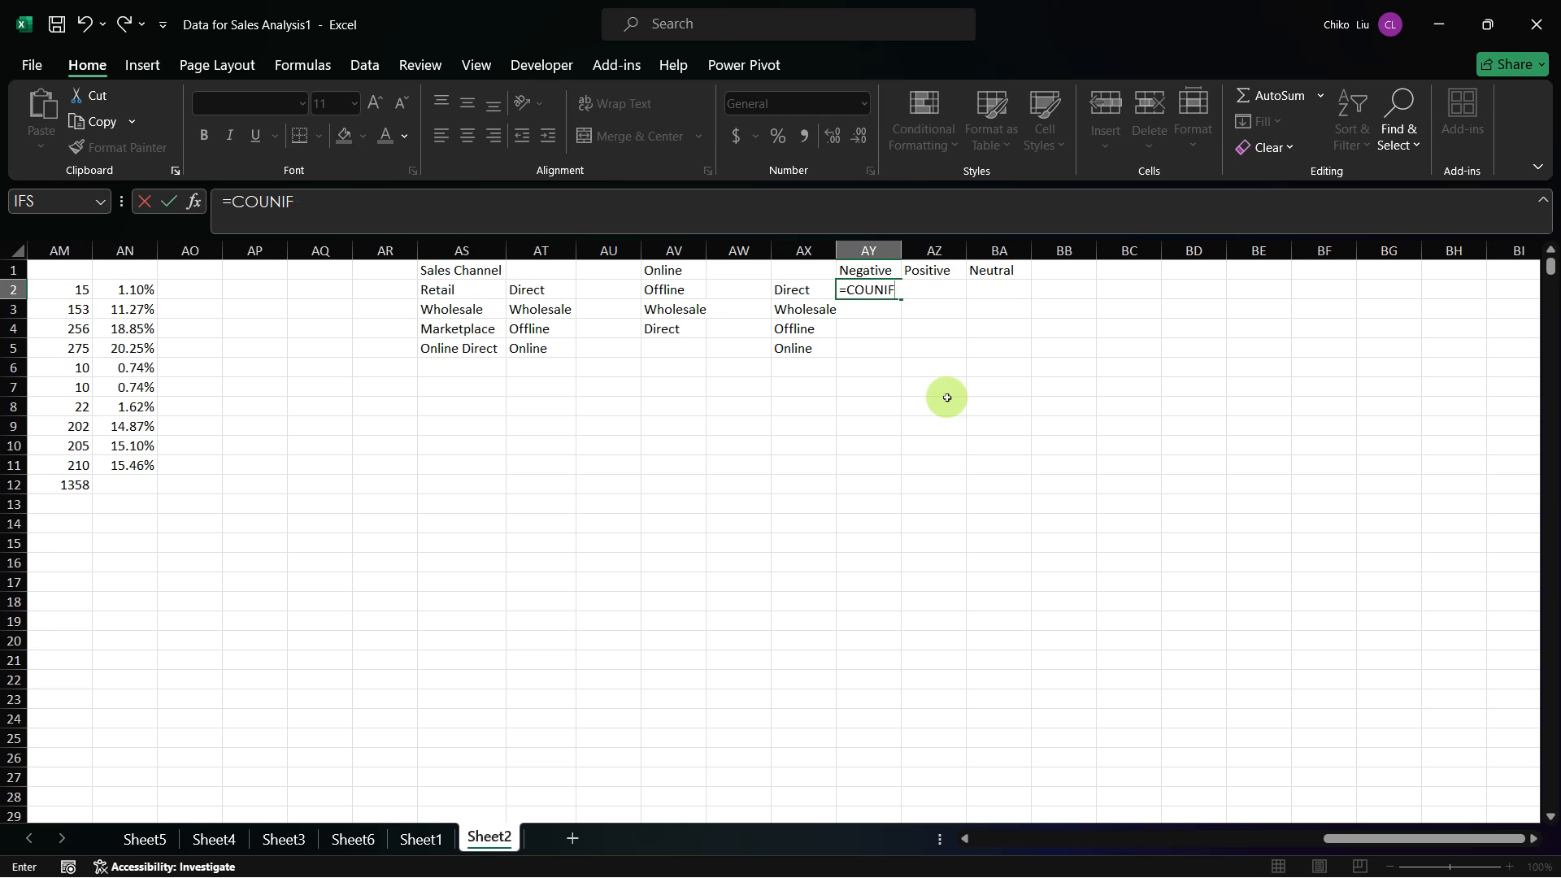
{"action": "key", "text": "BackSpace"}
{"action": "key", "text": "BackSpace"}
{"action": "key", "text": "BackSpace"}
{"action": "type", "text": "TI"}
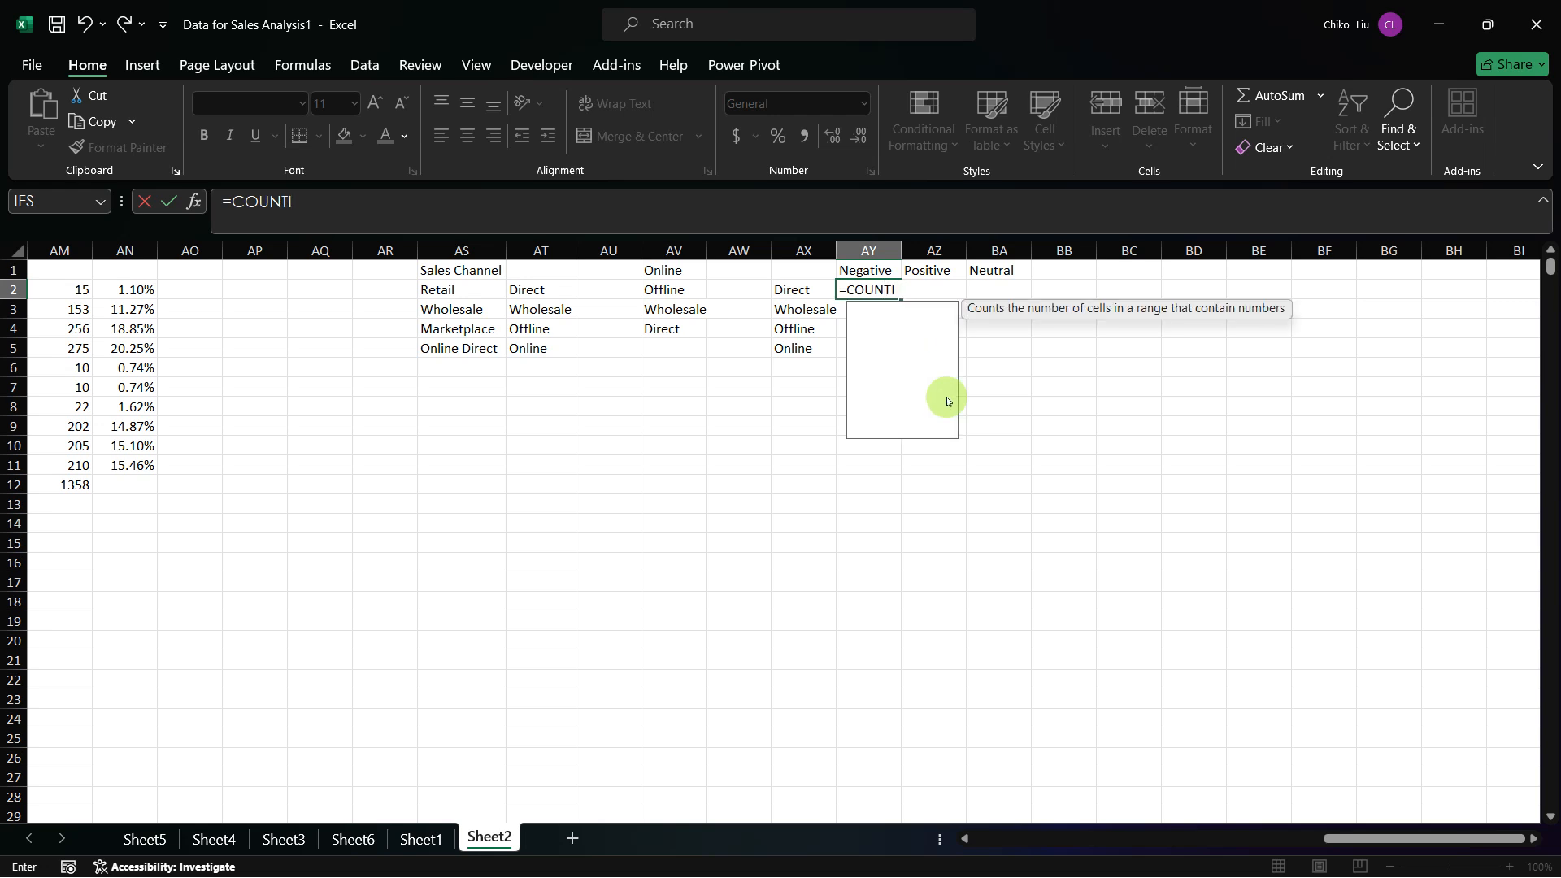
{"action": "type", "text": "FS("}
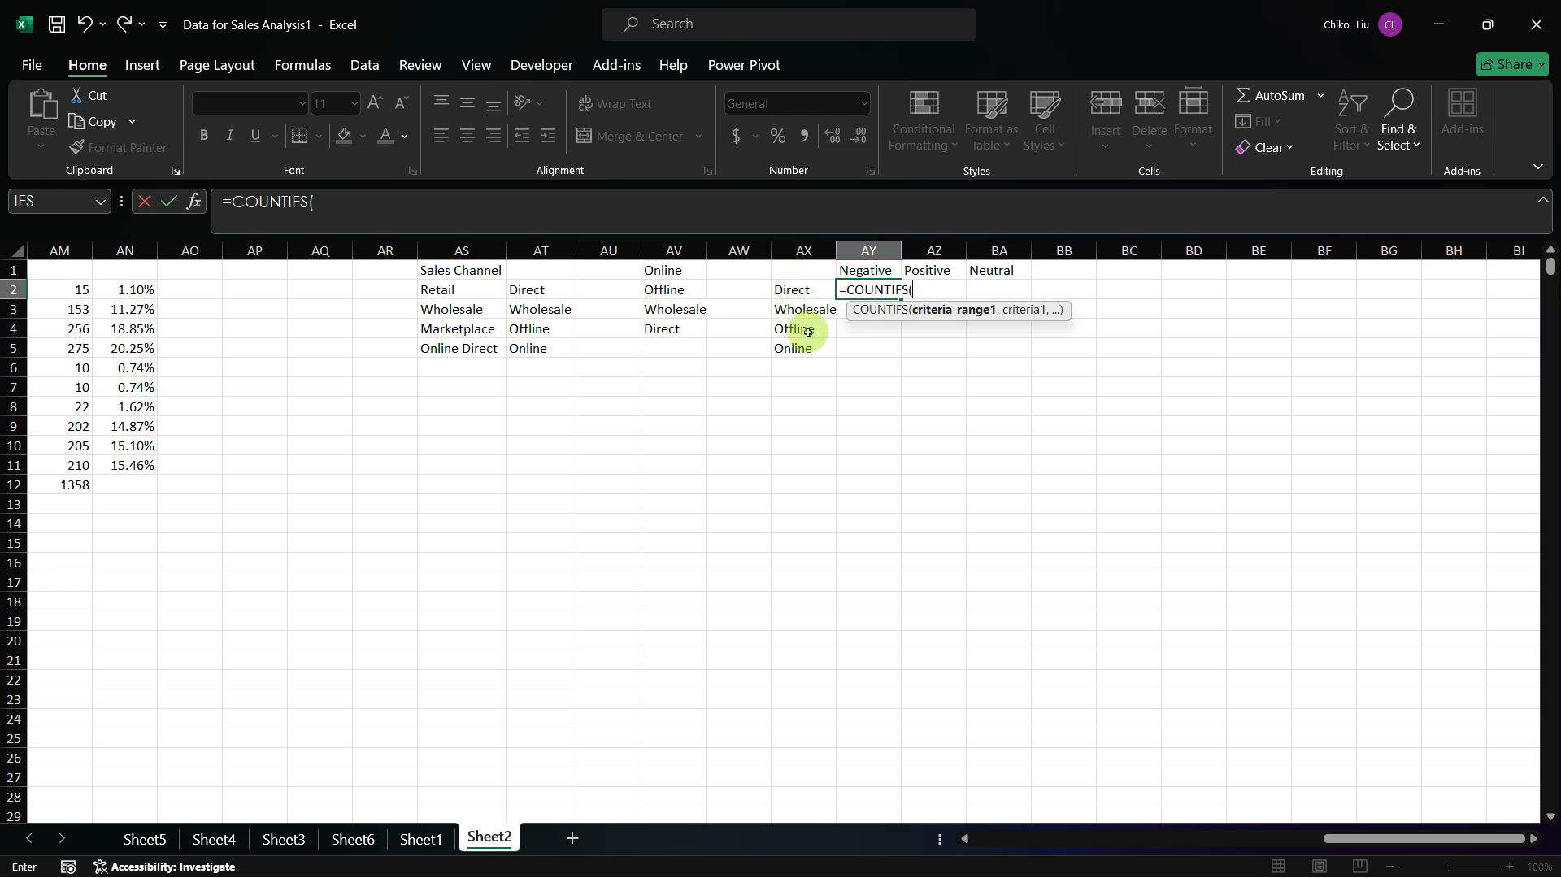
- Add the first COUNTIFS pair: Sheet1's column U as an absolute range, matched to Sheet2's AY1 header with only its row locked
{"action": "left_click", "coordinate": [416, 844]}
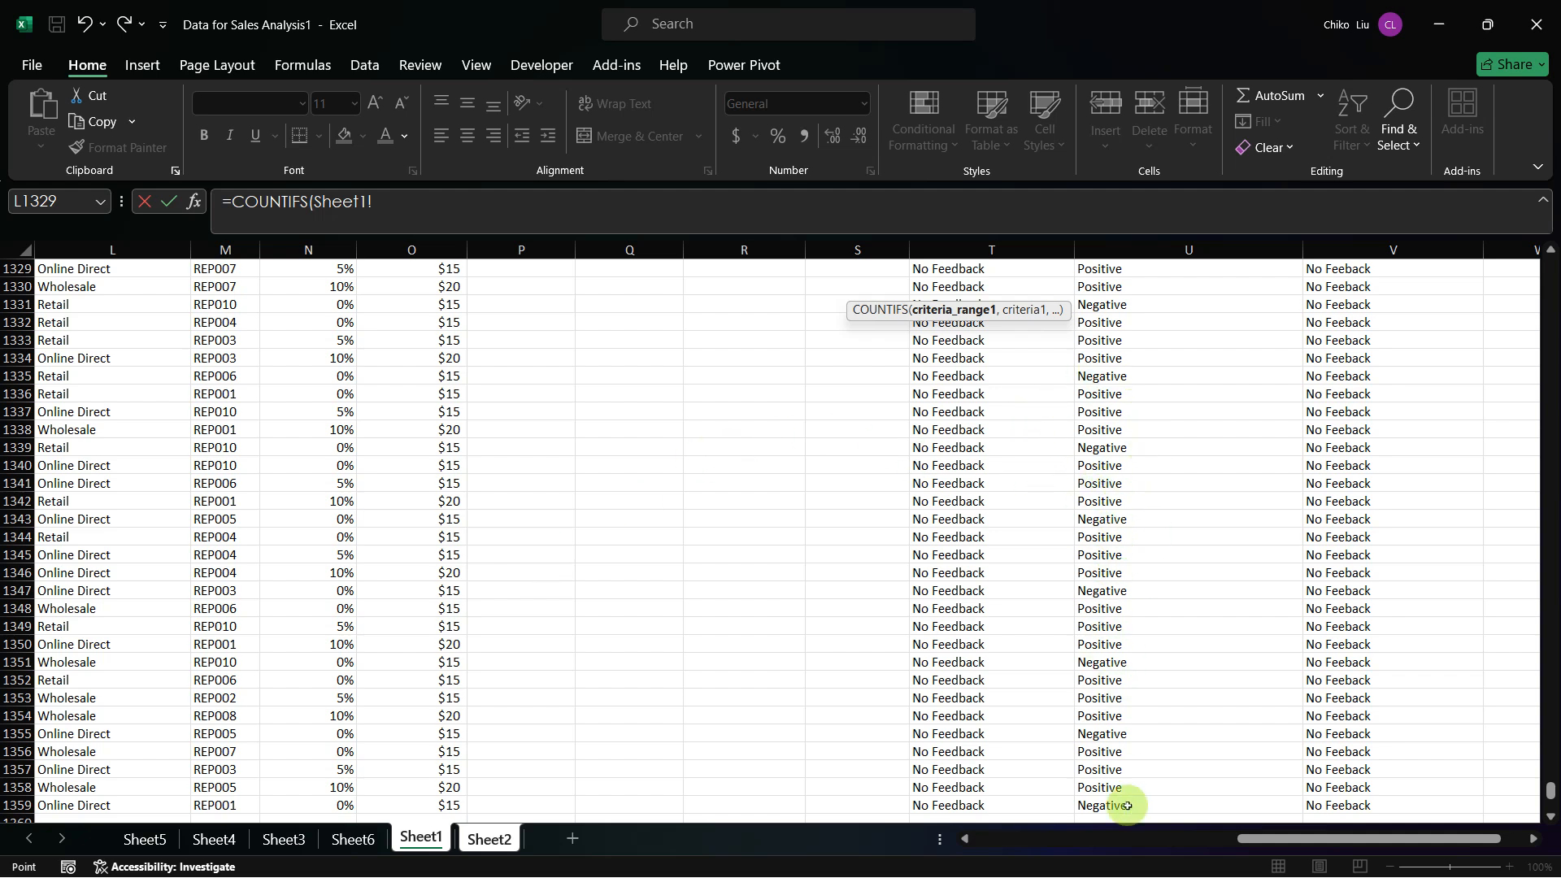
{"action": "left_click", "coordinate": [1139, 250]}
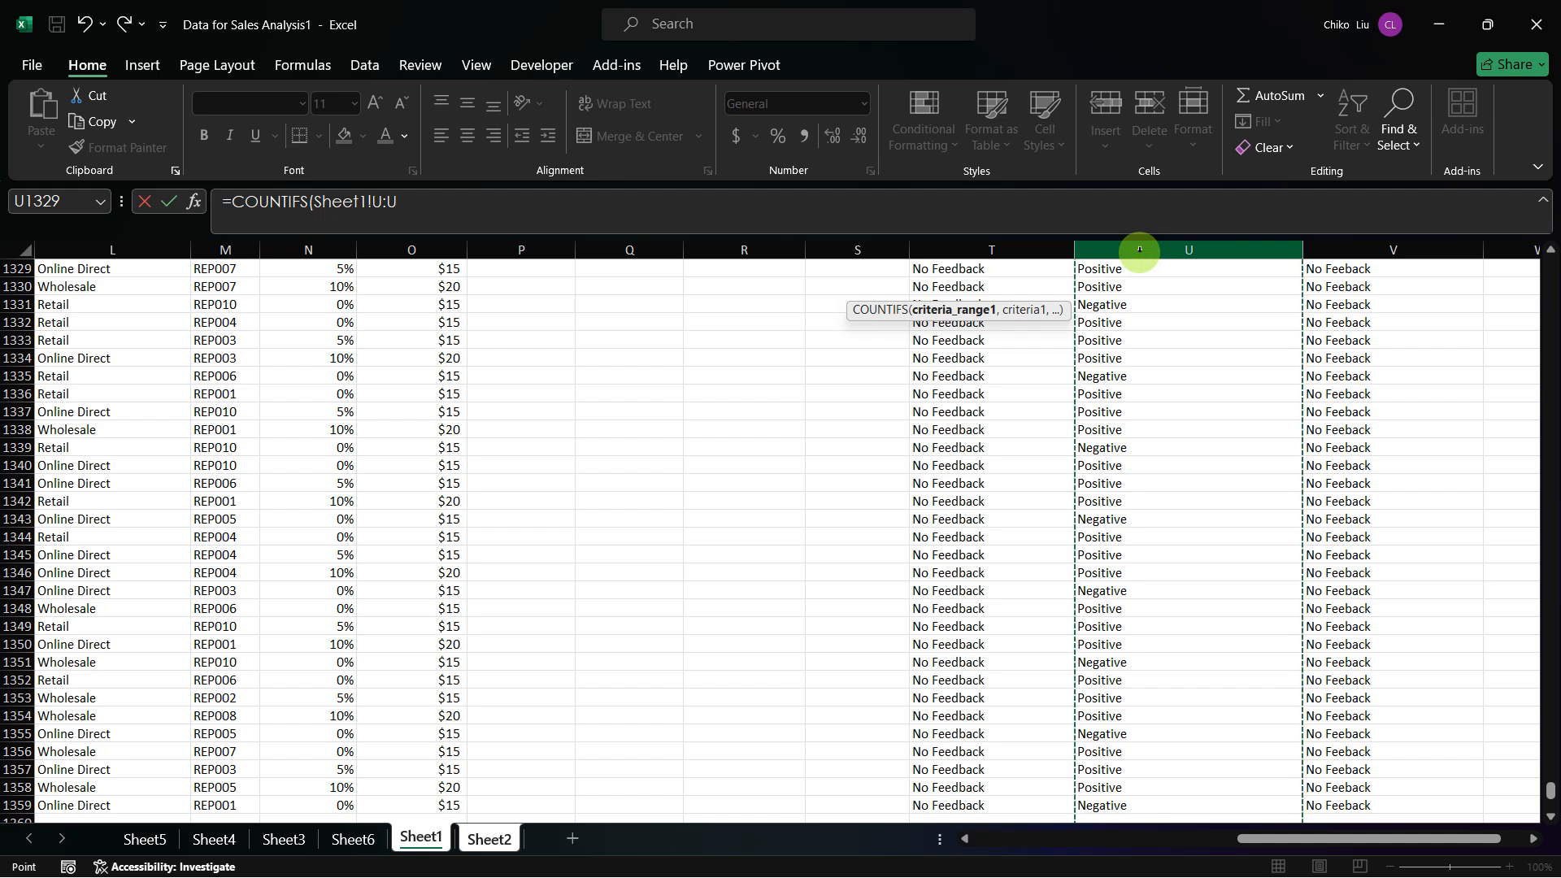
{"action": "key", "text": "F5"}
{"action": "key", "text": "Escape"}
{"action": "key", "text": "F4"}
{"action": "type", "text": ","}
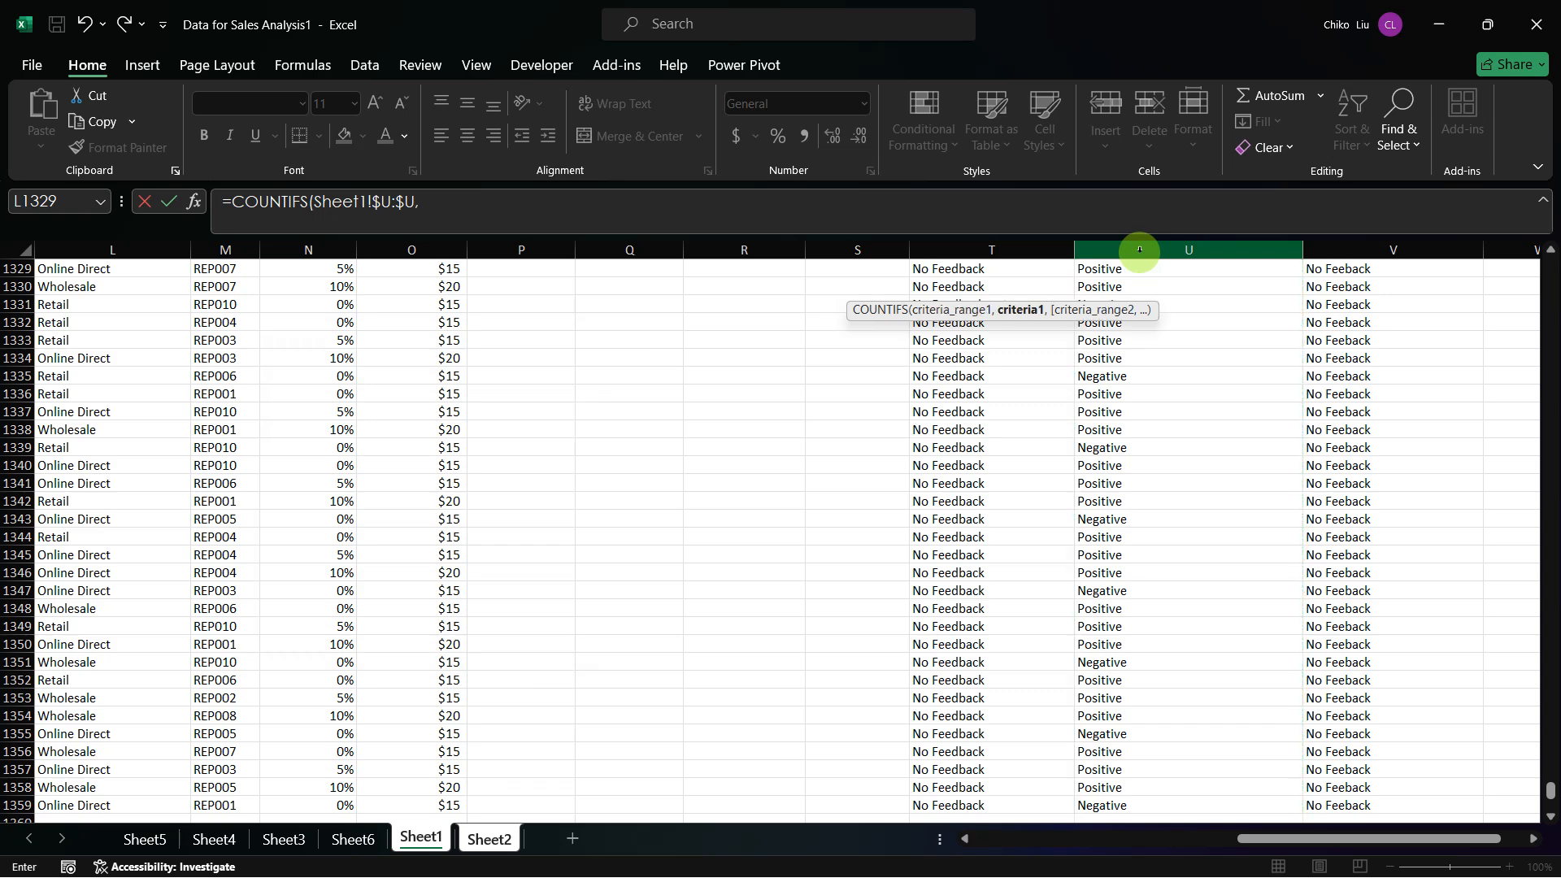
{"action": "left_click", "coordinate": [489, 838]}
{"action": "left_click", "coordinate": [877, 271]}
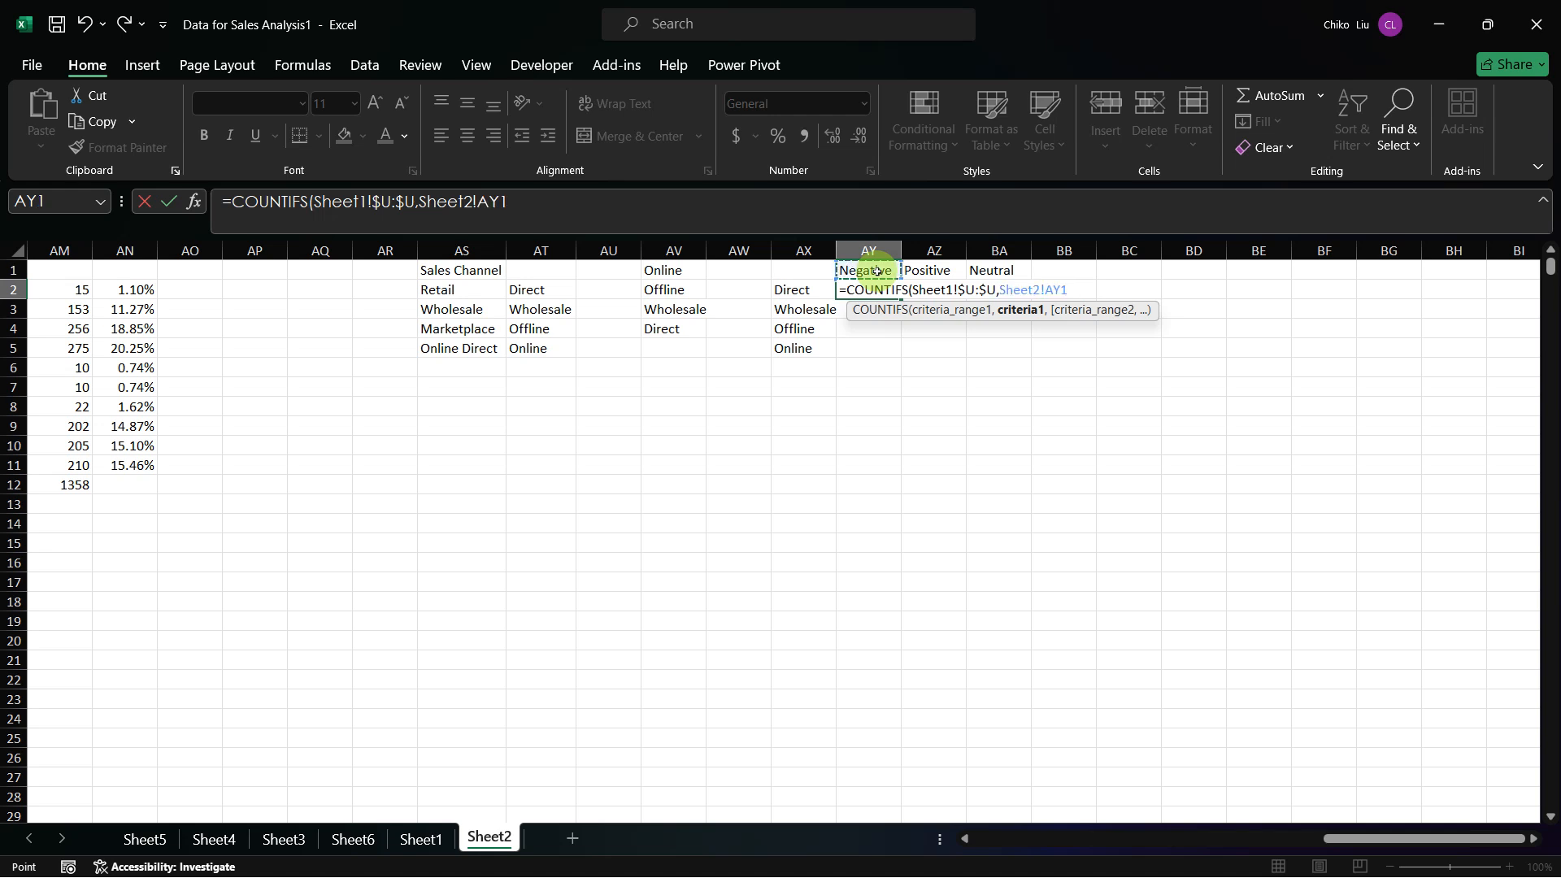
{"action": "key", "text": "F4"}
{"action": "key", "text": "F4"}
{"action": "type", "text": ","}
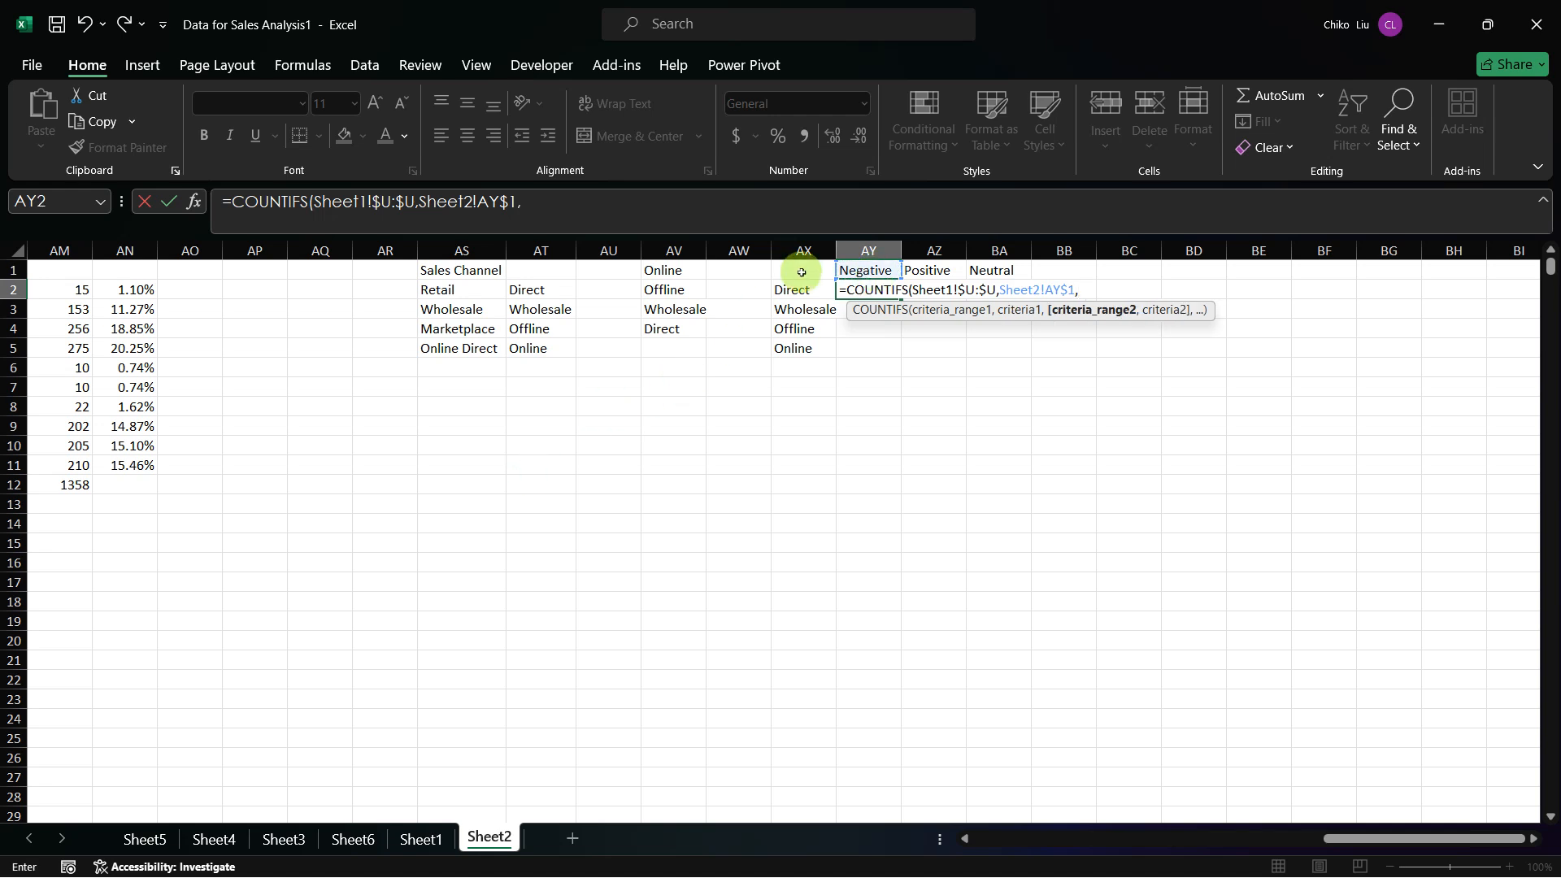
- Add Sheet1's Sales Channel Seg column Q as the second COUNTIFS criteria range, with absolute references
{"action": "left_click", "coordinate": [420, 838]}
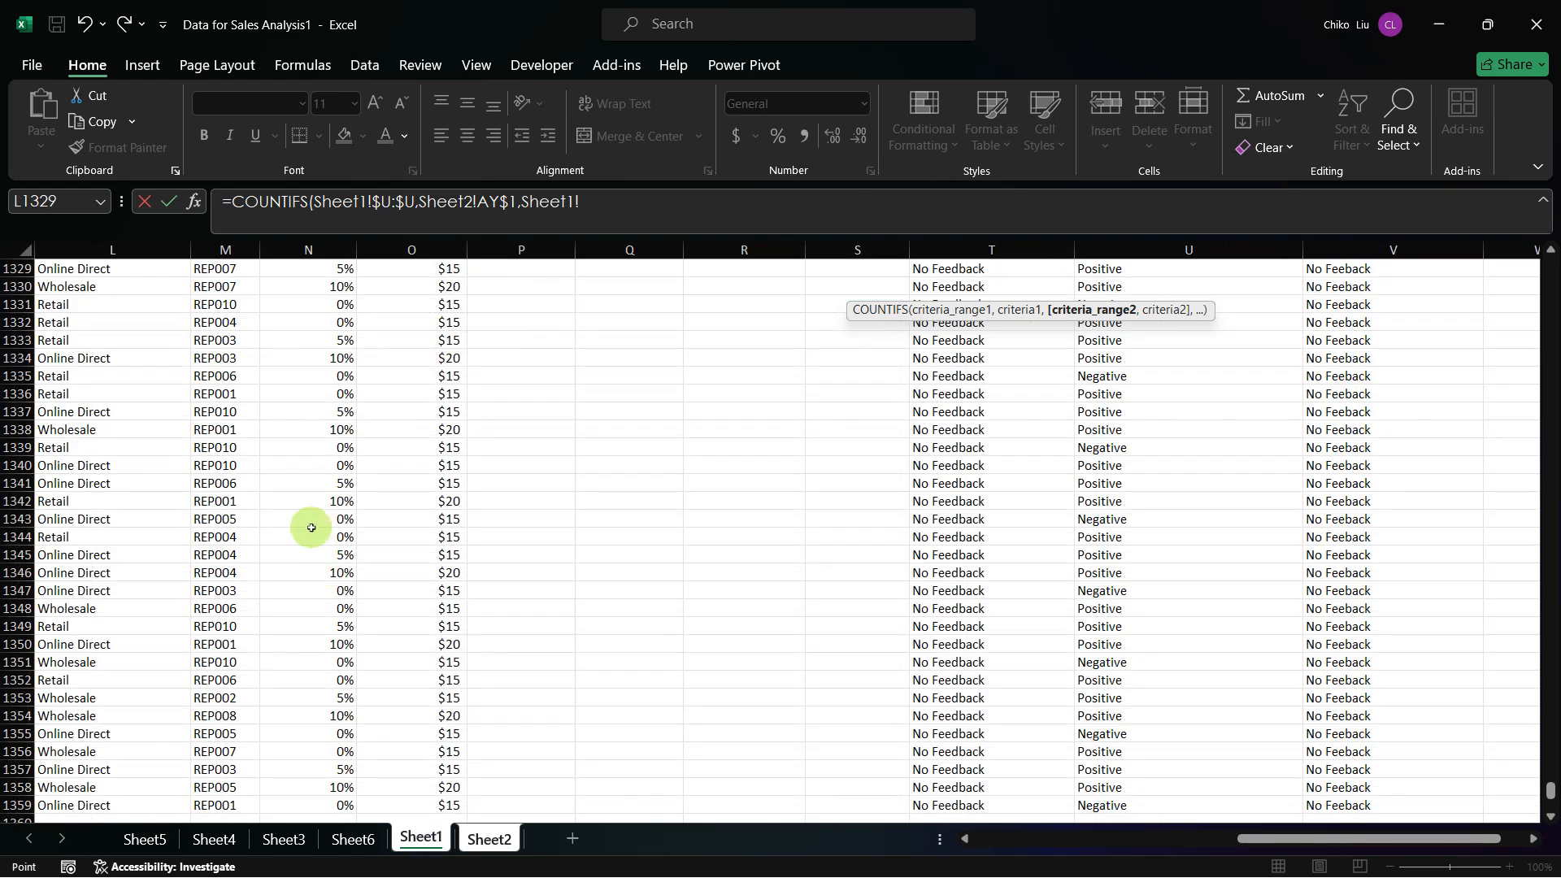
{"action": "key", "text": "Left"}
{"action": "key", "text": "Left"}
{"action": "key", "text": "Left"}
{"action": "key", "text": "Left"}
{"action": "key", "text": "Left"}
{"action": "key", "text": "Left"}
{"action": "key", "text": "Left"}
{"action": "key", "text": "Left"}
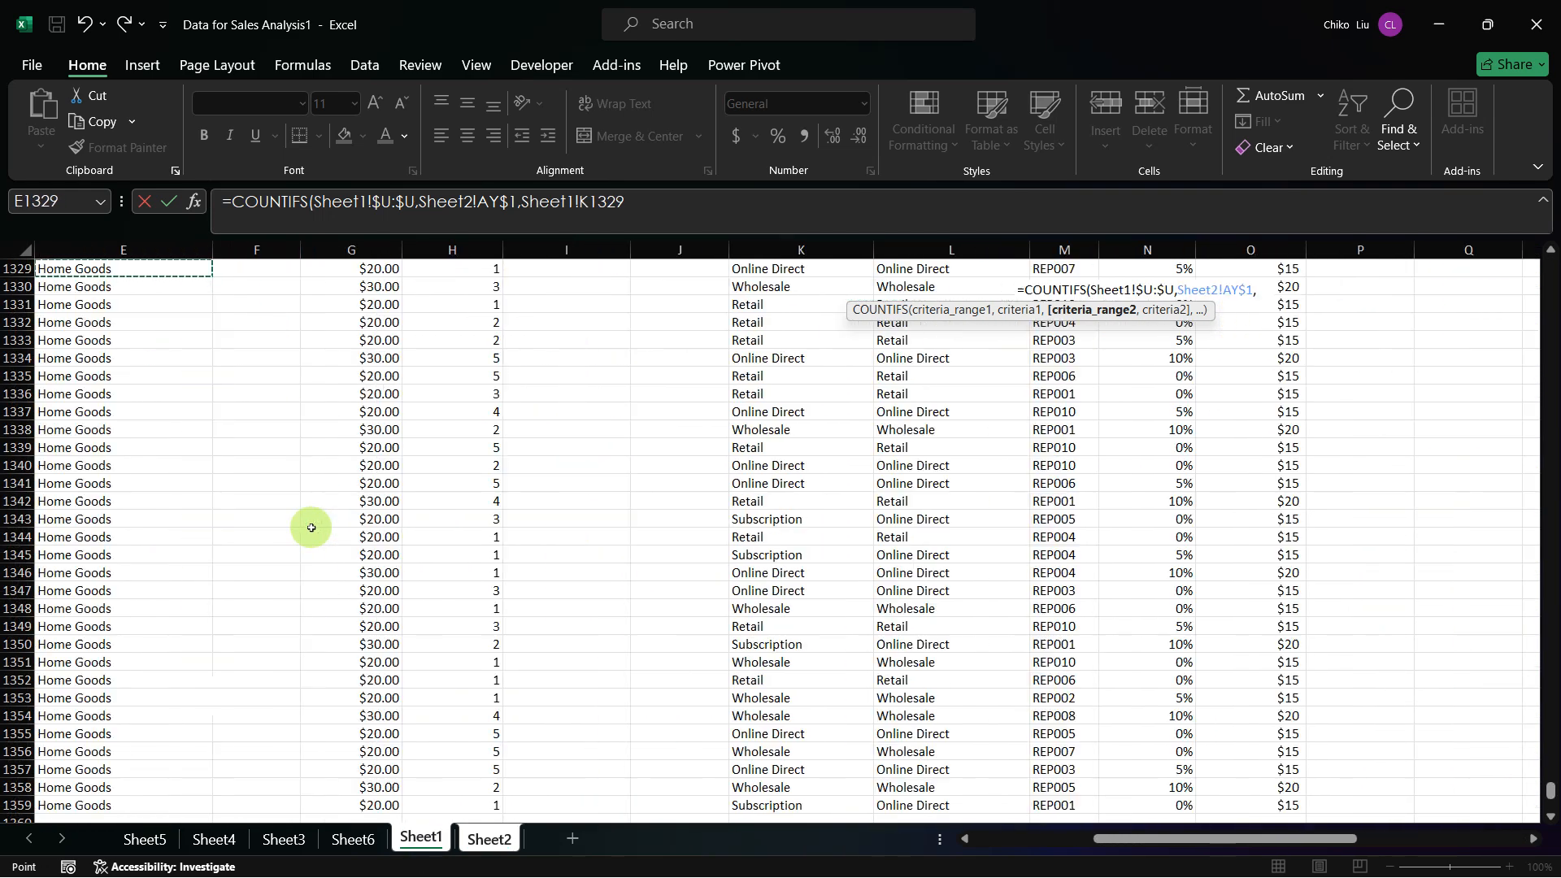
{"action": "key", "text": "Right"}
{"action": "key", "text": "Right"}
{"action": "key", "text": "Right"}
{"action": "key", "text": "Right"}
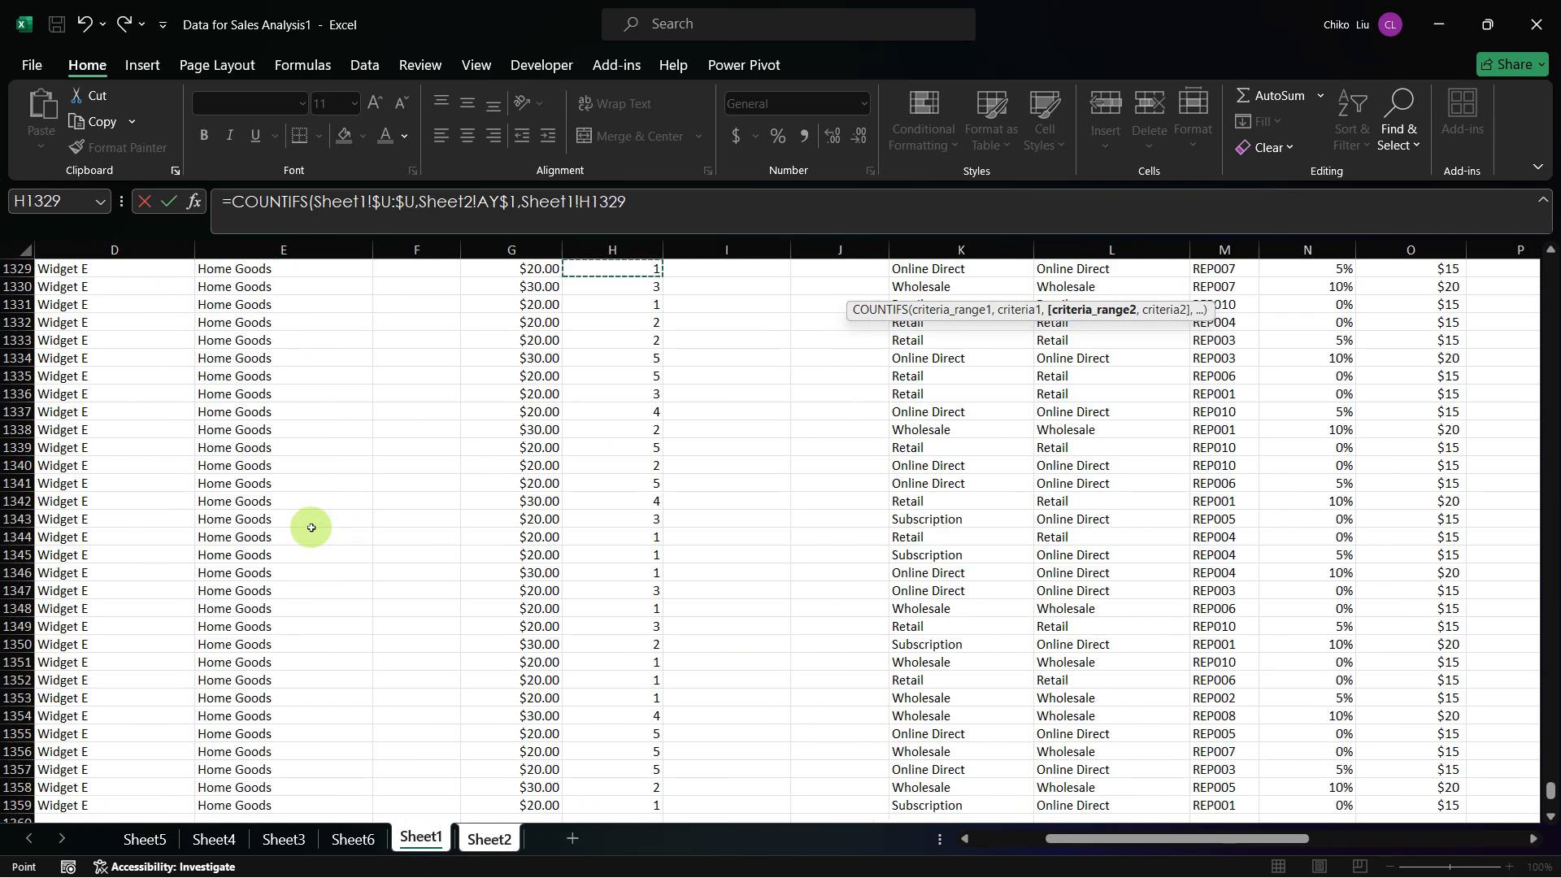
{"action": "scroll", "coordinate": [394, 453], "scroll_direction": "up", "scroll_amount": 20}
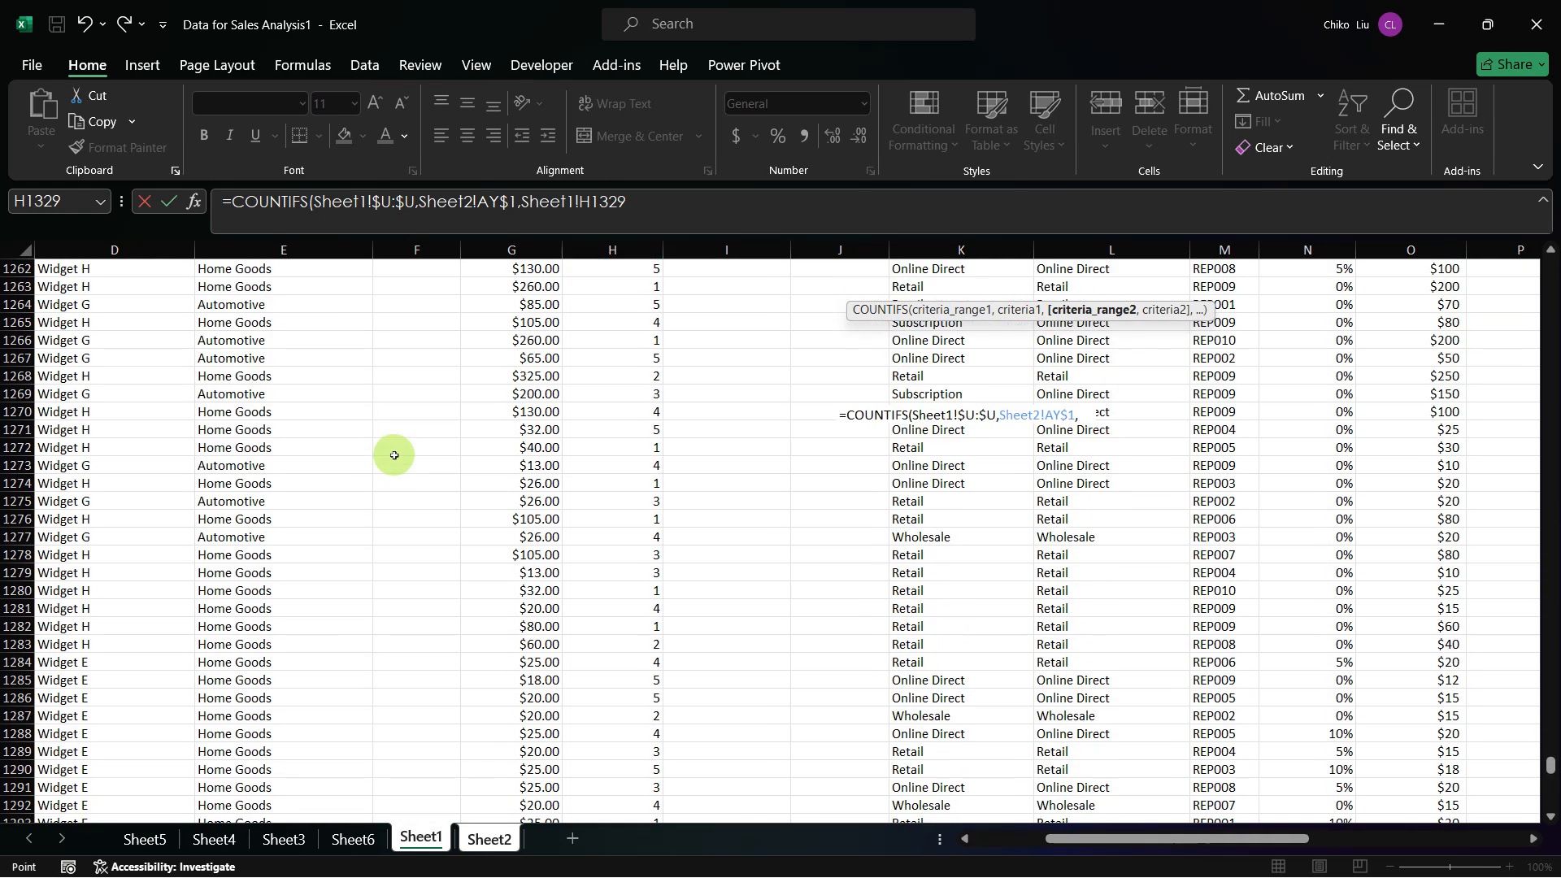
{"action": "scroll", "coordinate": [393, 453], "scroll_direction": "up", "scroll_amount": 20}
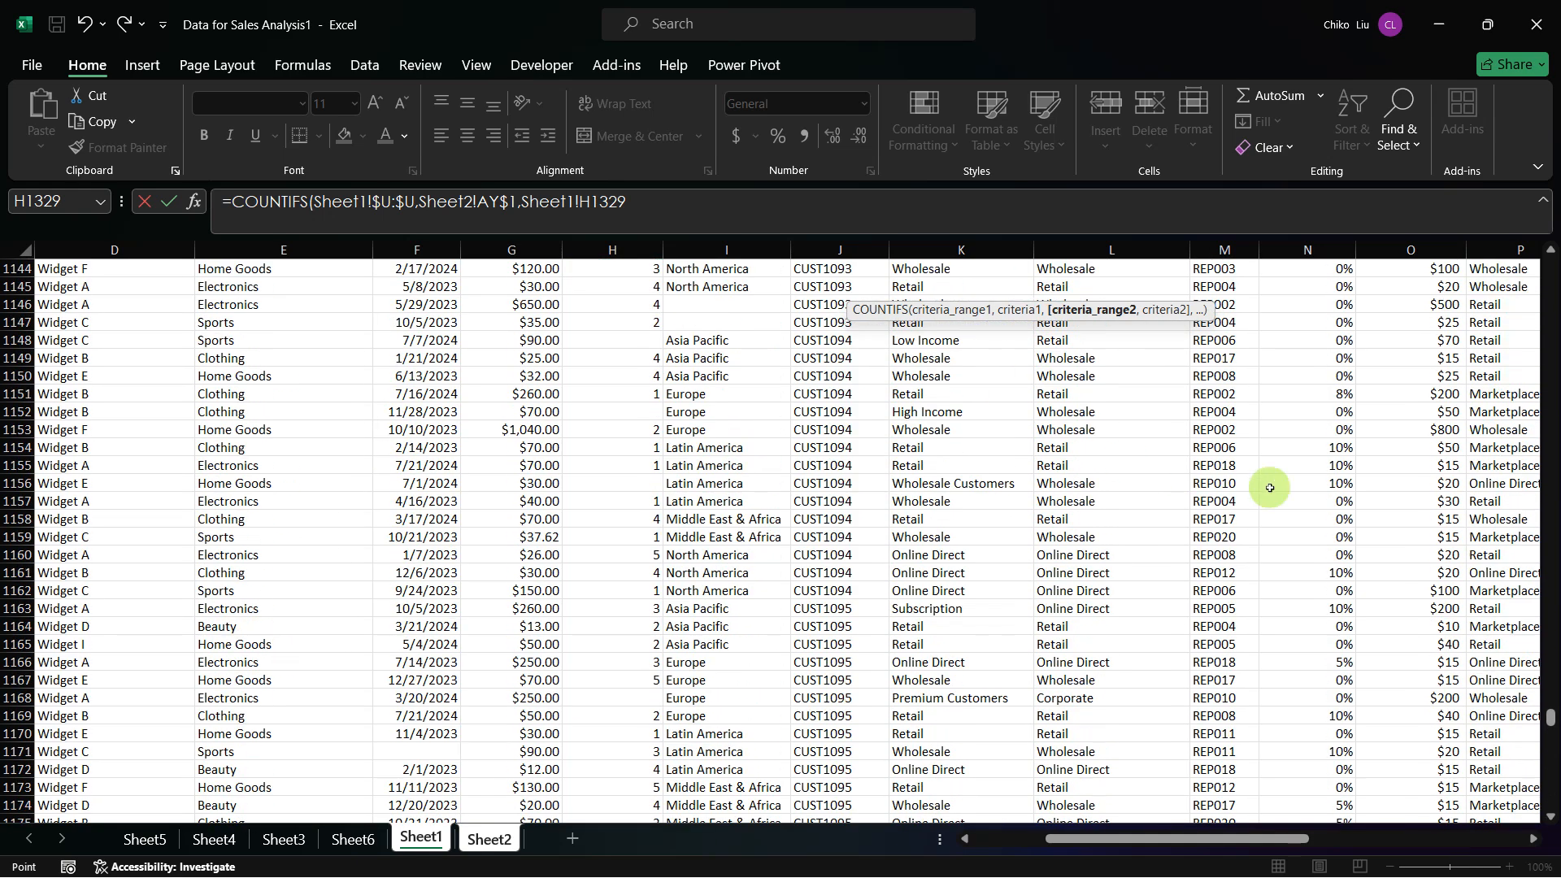
{"action": "left_click_drag", "start_coordinate": [1550, 717], "coordinate": [1547, 258]}
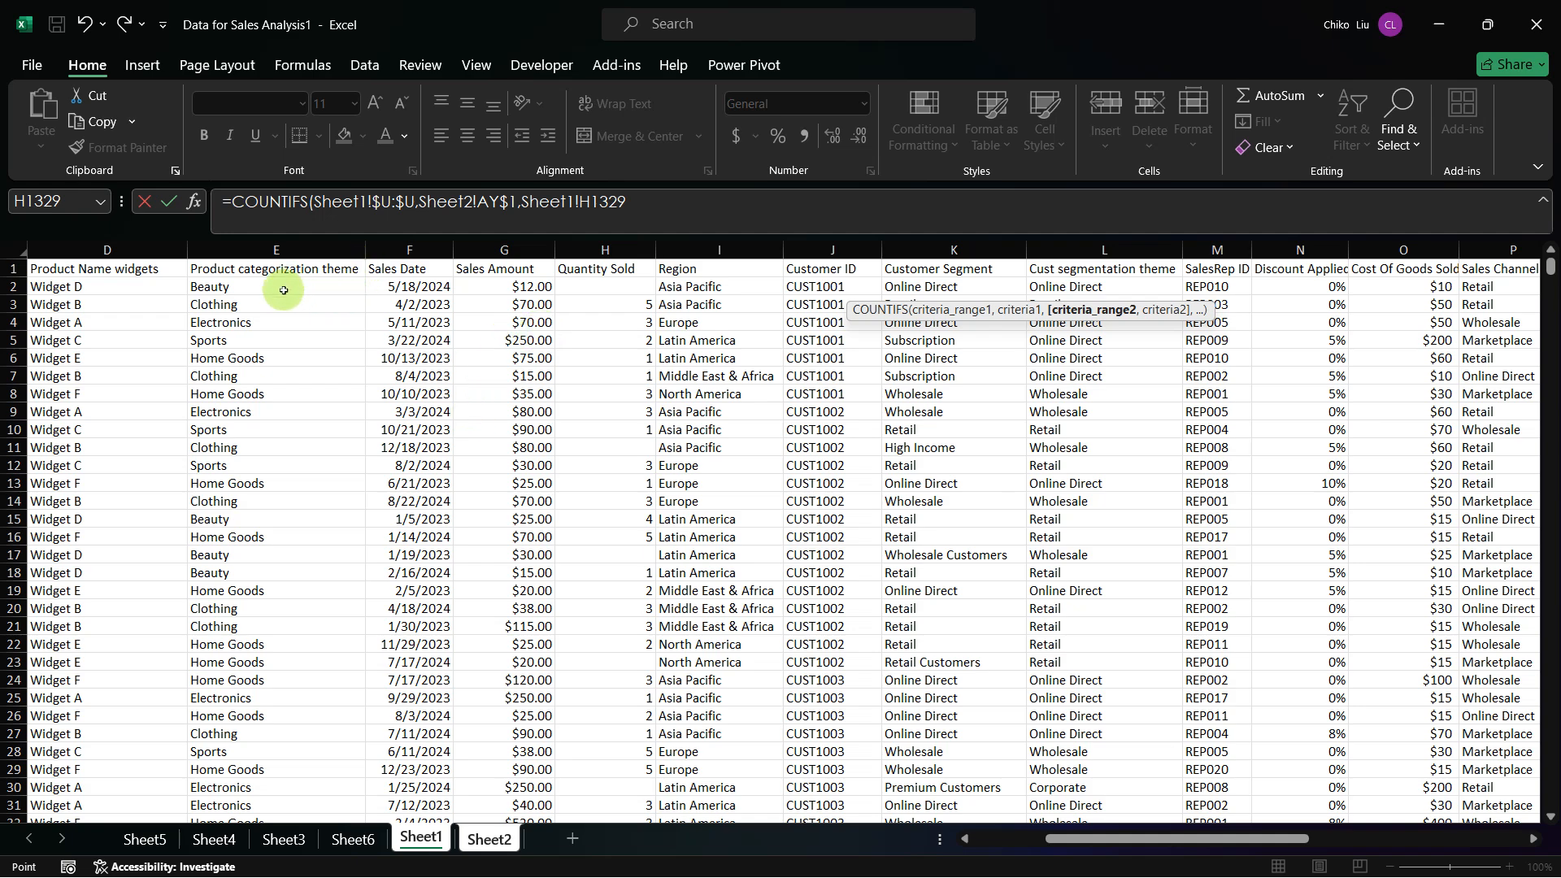
{"action": "key", "text": "Right"}
{"action": "key", "text": "Right"}
{"action": "key", "text": "ctrl+Up"}
{"action": "key", "text": "Right"}
{"action": "key", "text": "ctrl+Up"}
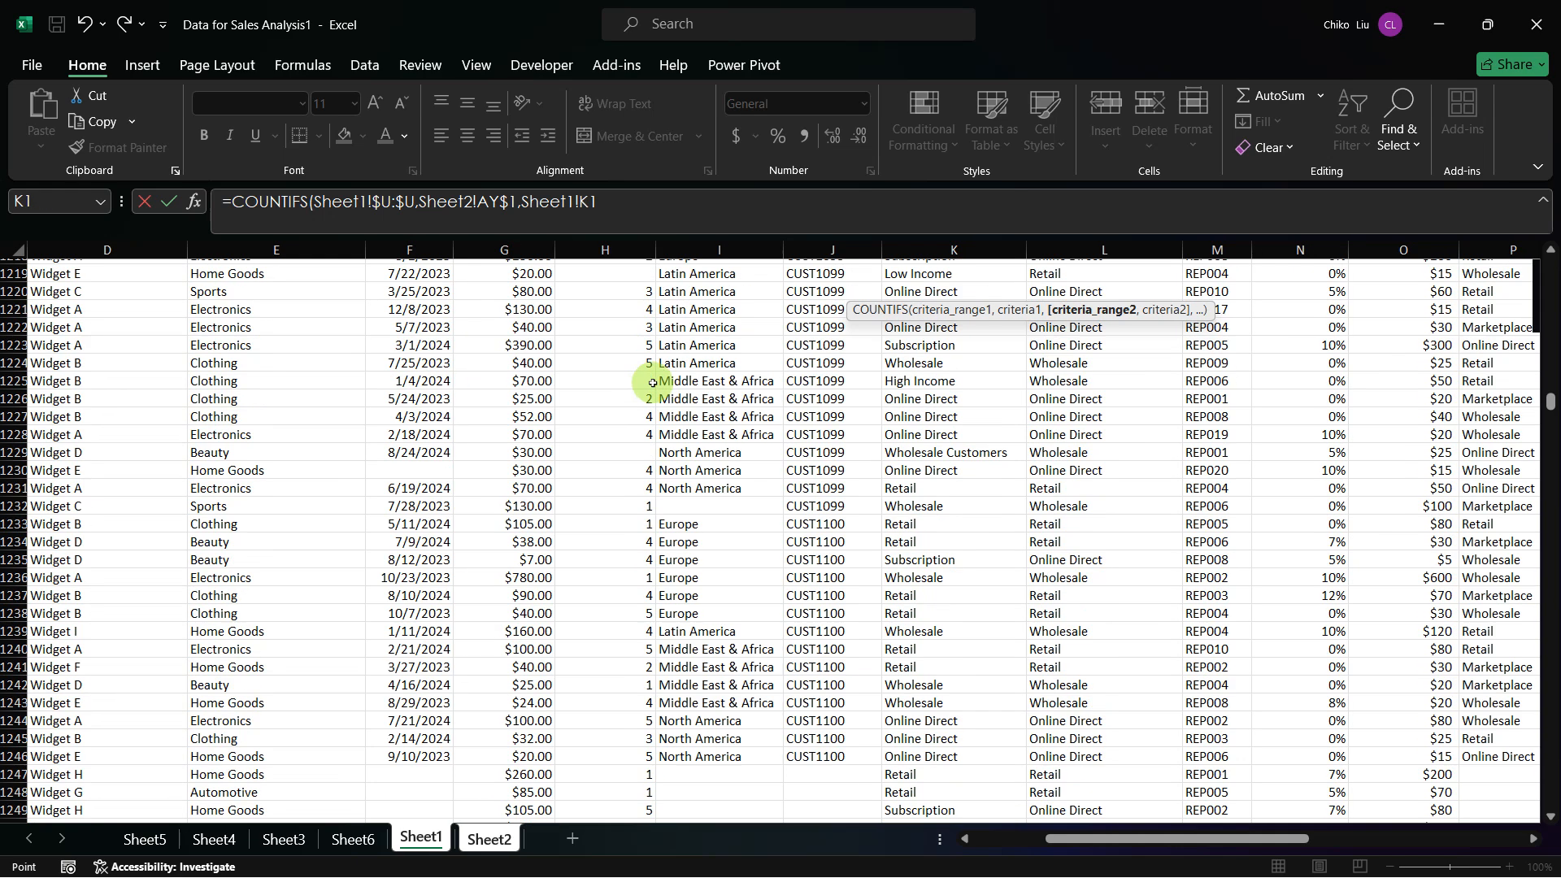
{"action": "key", "text": "Right"}
{"action": "key", "text": "Right"}
{"action": "key", "text": "Right"}
{"action": "key", "text": "ctrl+Right"}
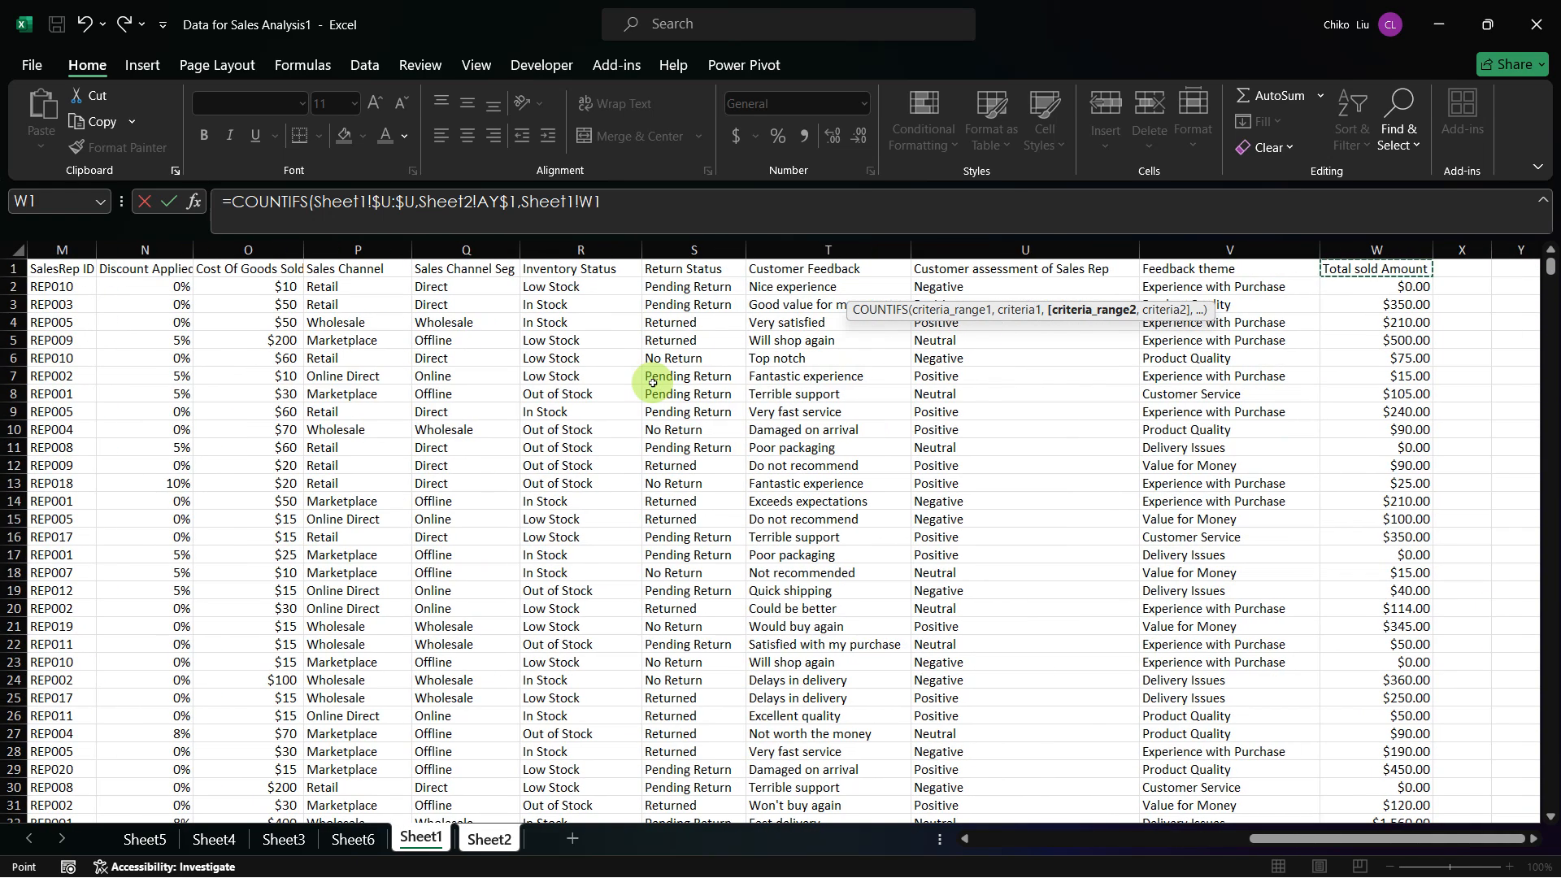
{"action": "key", "text": "Left"}
{"action": "key", "text": "Left"}
{"action": "key", "text": "Left"}
{"action": "key", "text": "Left"}
{"action": "key", "text": "Left"}
{"action": "key", "text": "Left"}
{"action": "key", "text": "Left"}
{"action": "key", "text": "Left"}
{"action": "key", "text": "Left"}
{"action": "key", "text": "Right"}
{"action": "key", "text": "Right"}
{"action": "key", "text": "Right"}
{"action": "key", "text": "Down"}
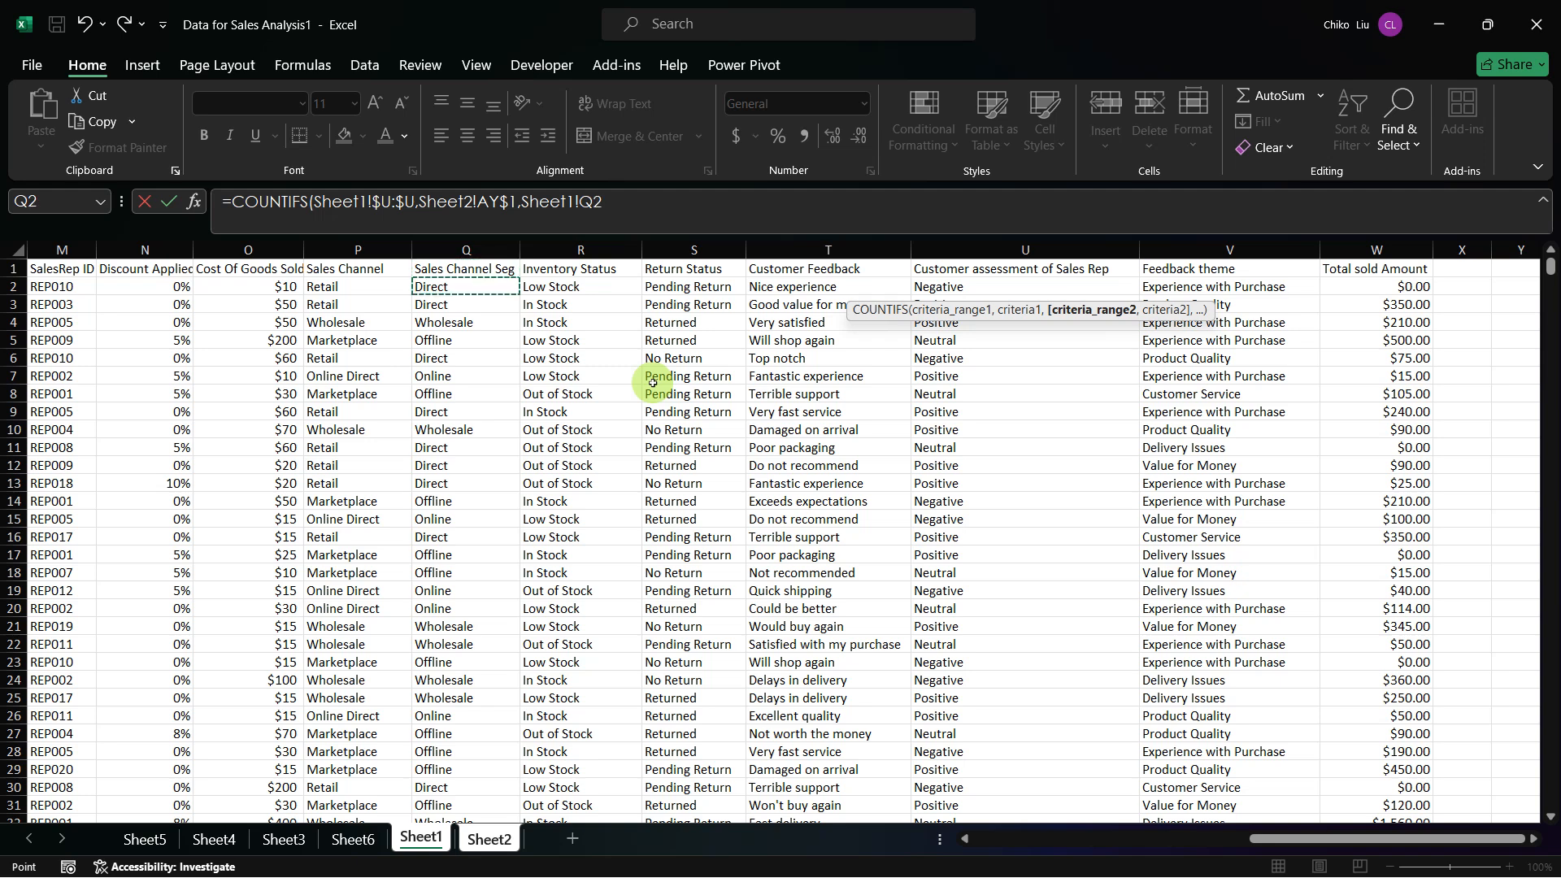
{"action": "left_click", "coordinate": [492, 249]}
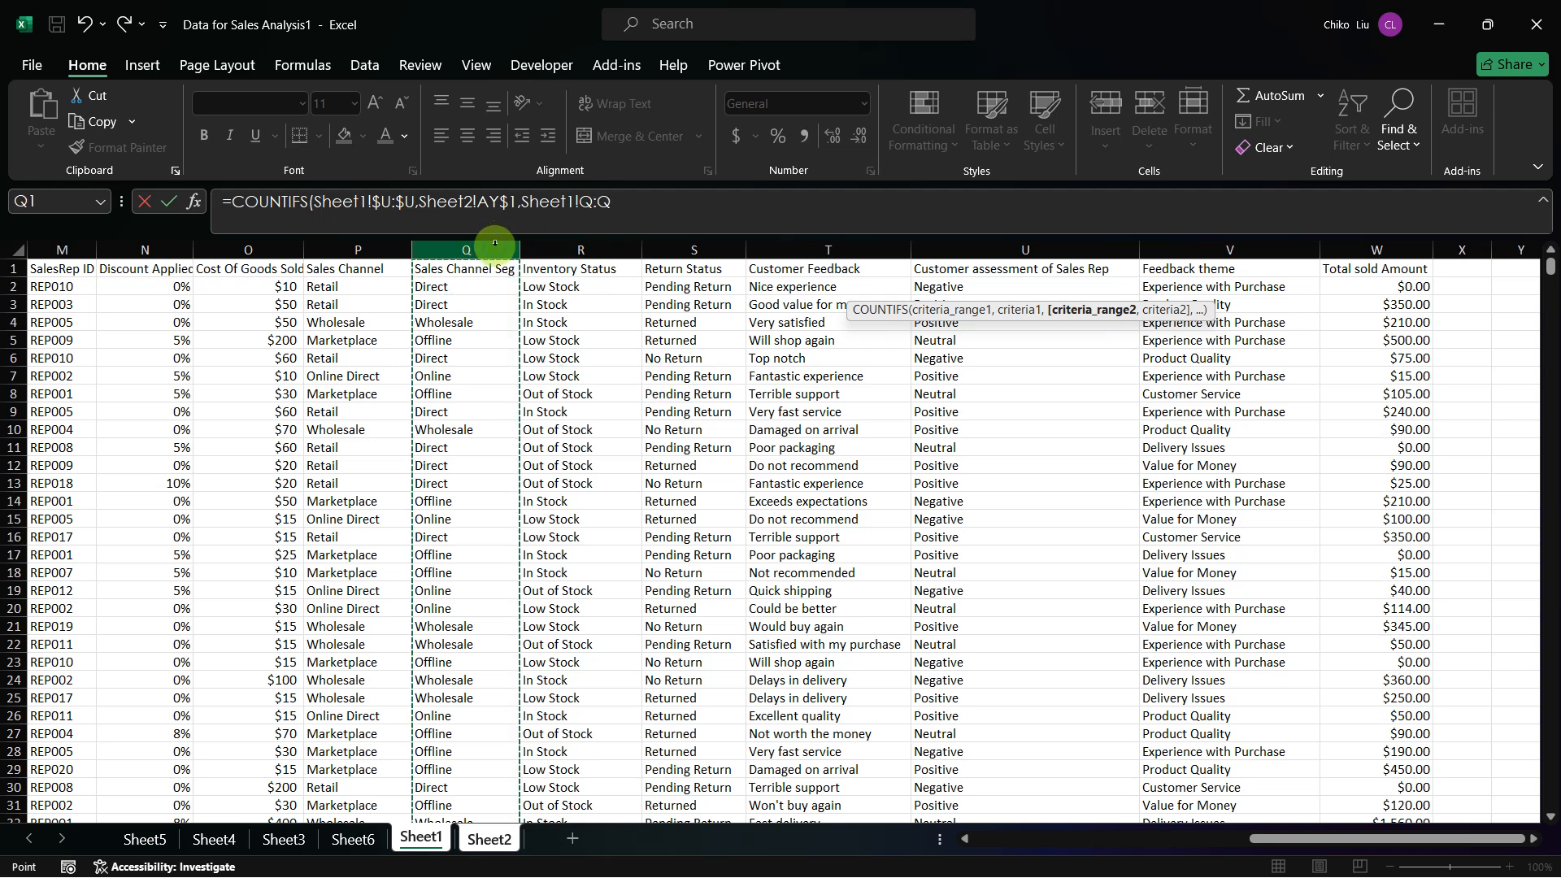
{"action": "key", "text": "F4"}
{"action": "type", "text": ","}
- Complete the AY2 formula with Sheet2's AX2 as the second criterion, locking only its column
{"action": "left_click", "coordinate": [488, 838]}
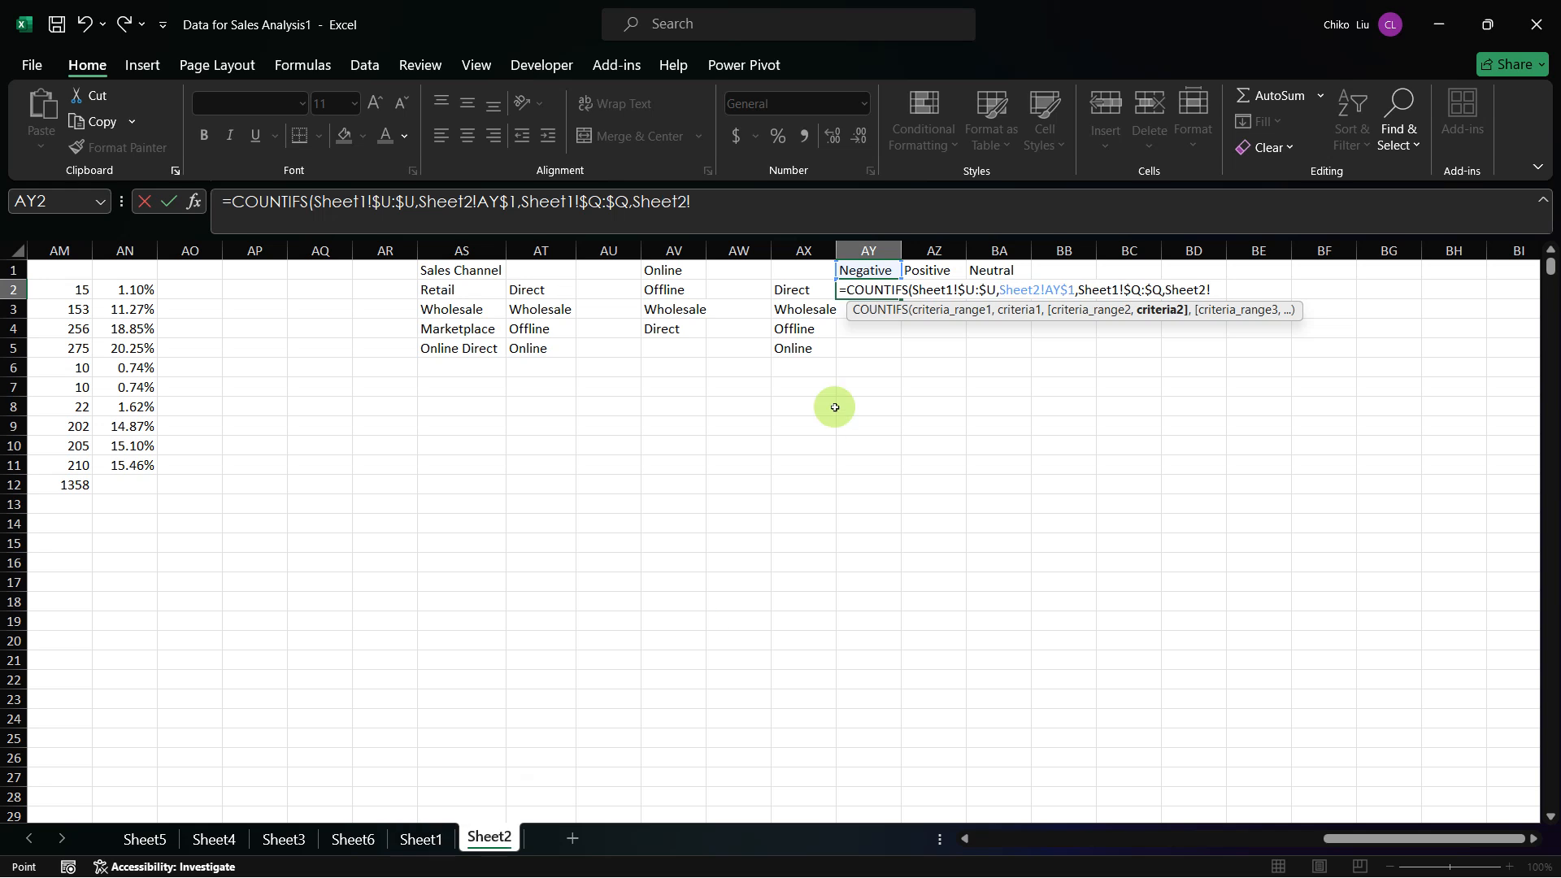
{"action": "left_click", "coordinate": [801, 293]}
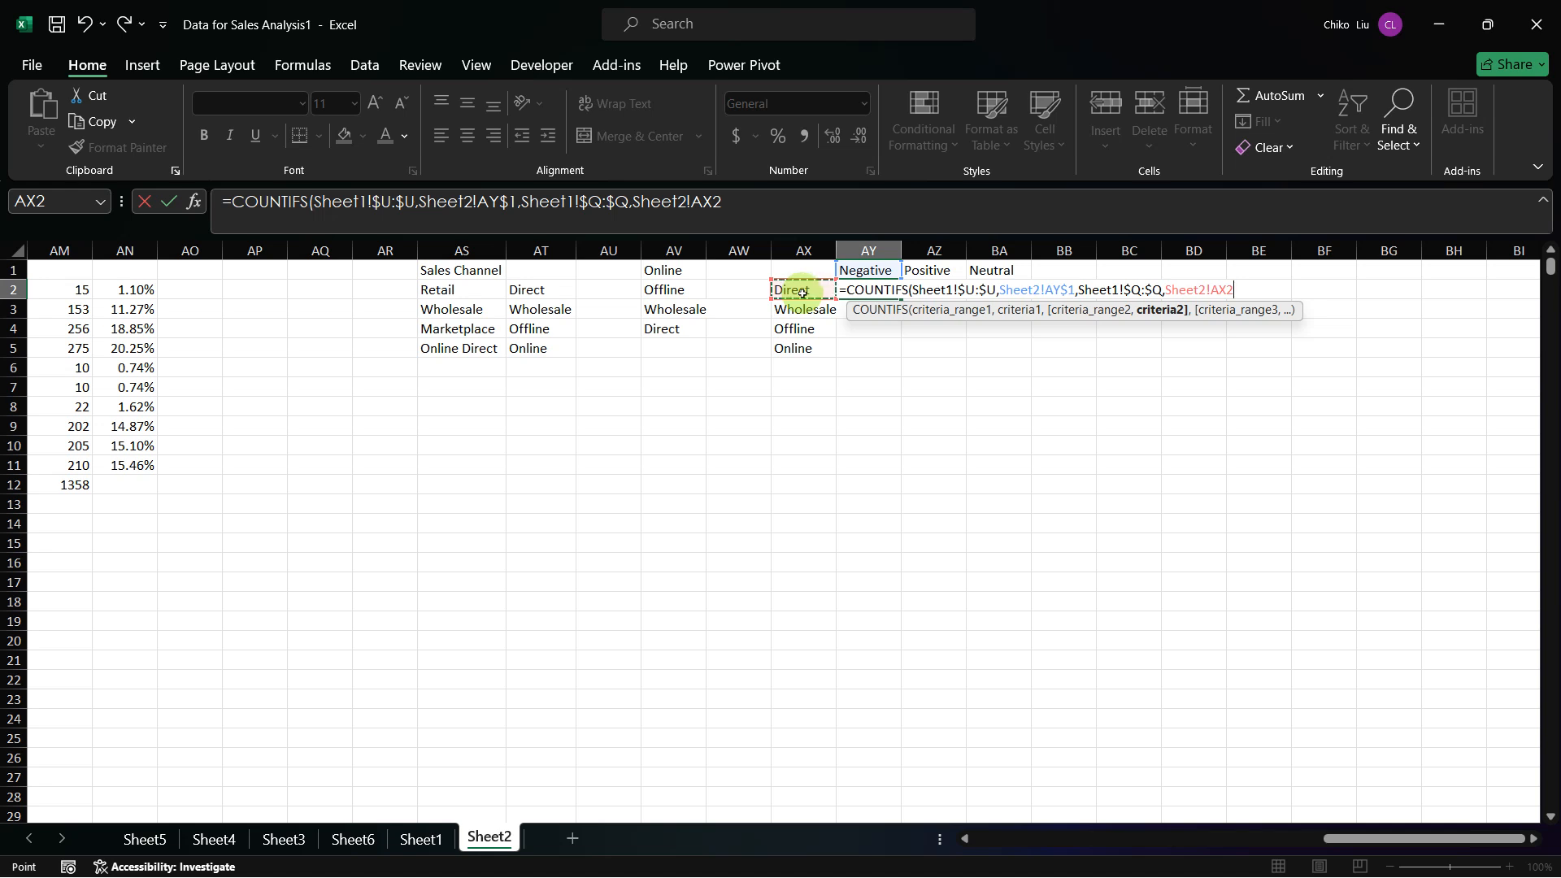
{"action": "key", "text": "F4"}
{"action": "key", "text": "F4"}
{"action": "key", "text": "F4"}
{"action": "key", "text": "Return"}
- Fill the AY2 COUNTIFS formula across AY2:BA5, and slightly widen column AX to fit its channel names
{"action": "left_click", "coordinate": [880, 289]}
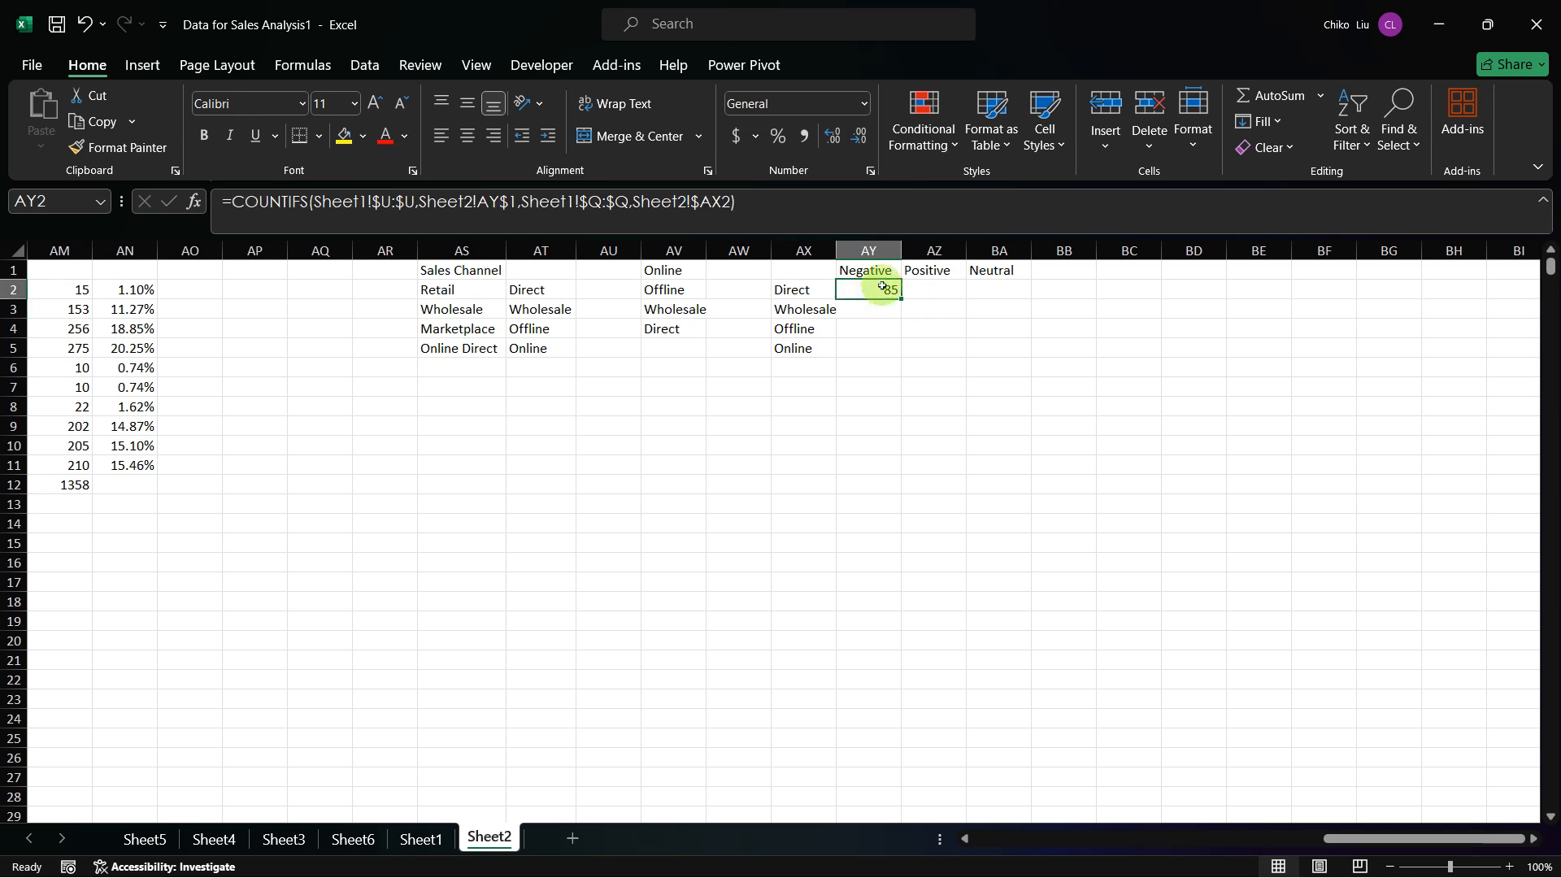
{"action": "left_click_drag", "start_coordinate": [889, 285], "coordinate": [982, 351]}
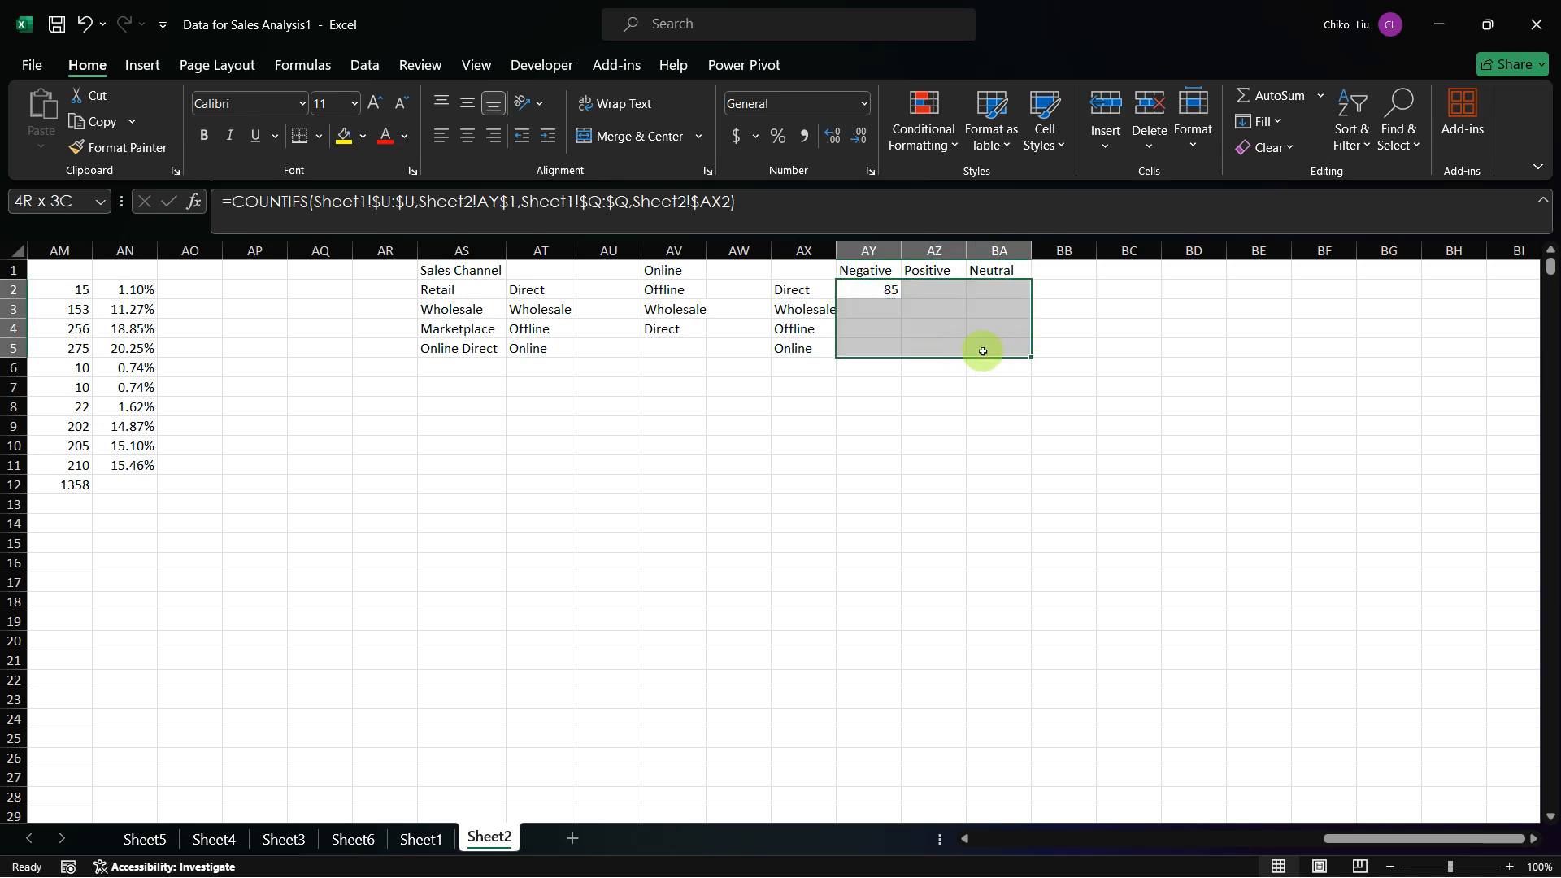
{"action": "left_click", "coordinate": [805, 207]}
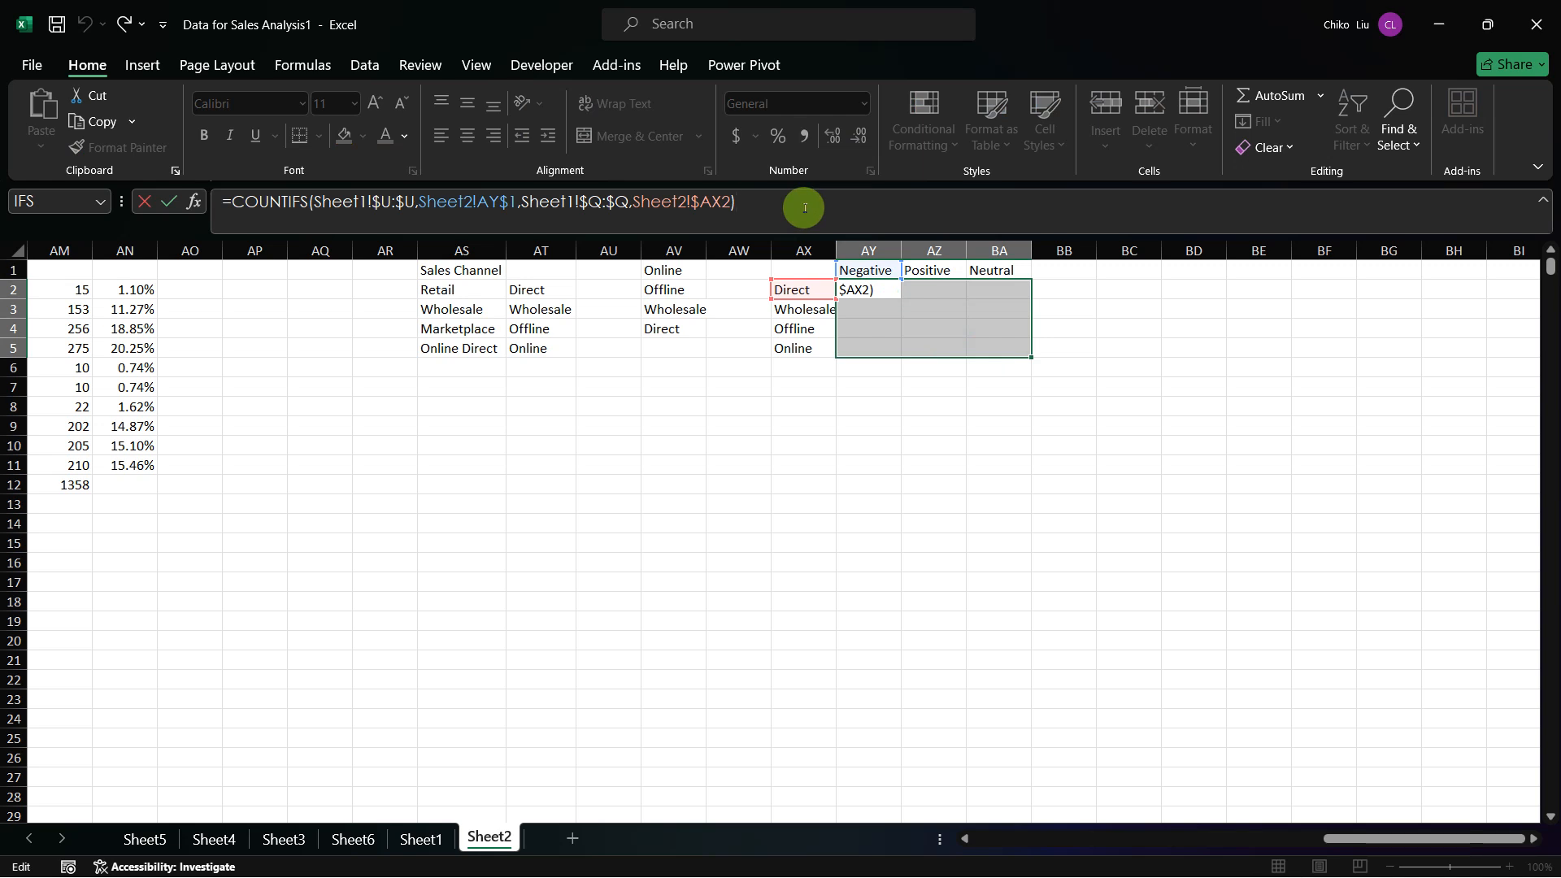
{"action": "key", "text": "ctrl+Return"}
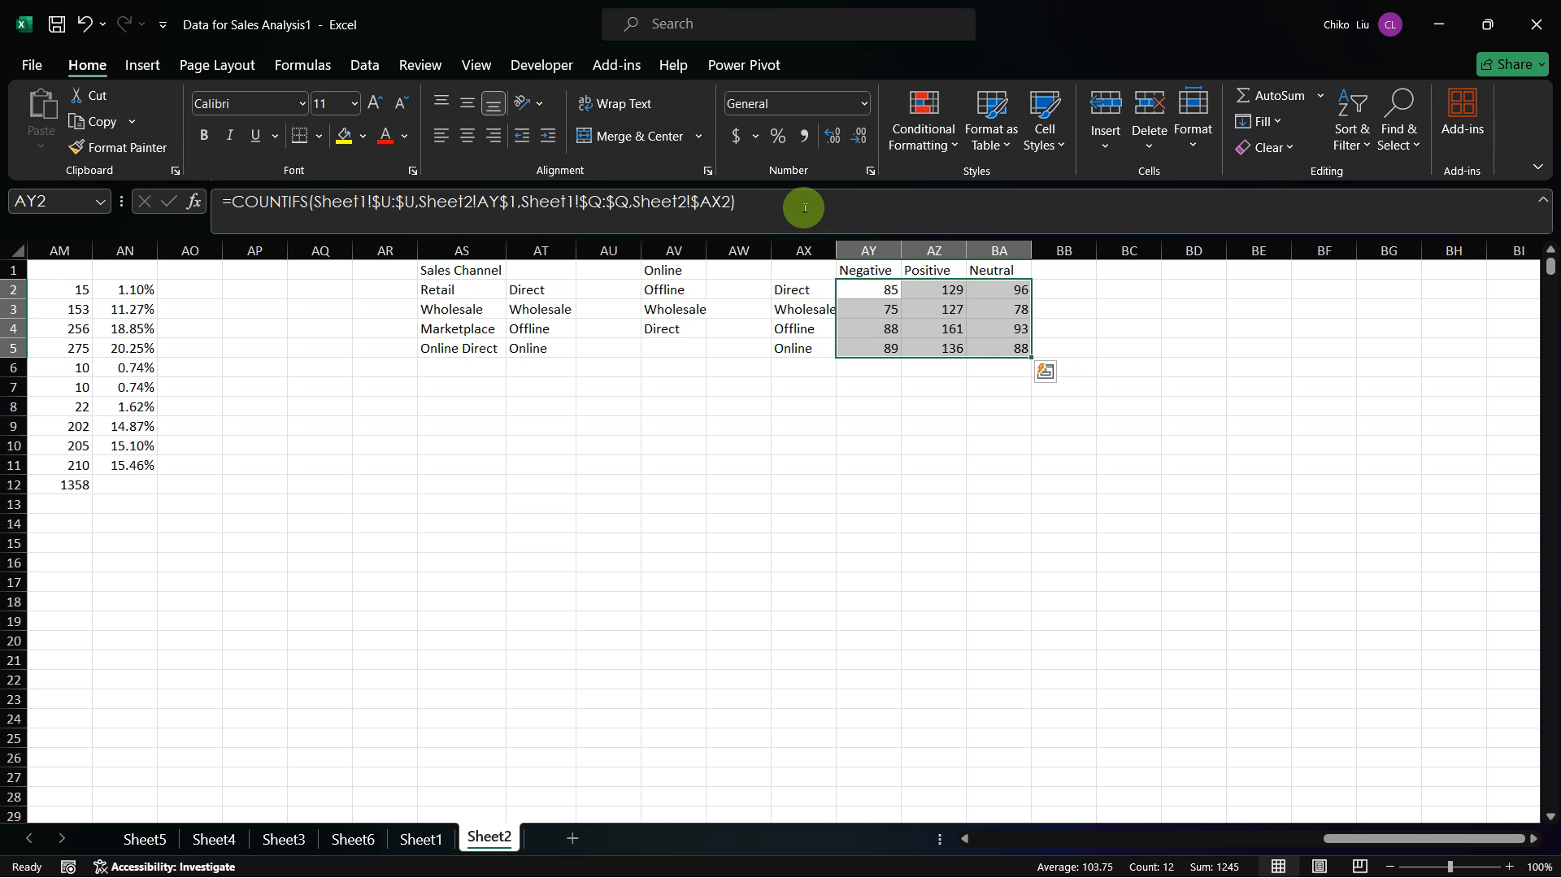
{"action": "left_click_drag", "start_coordinate": [839, 254], "coordinate": [841, 255]}
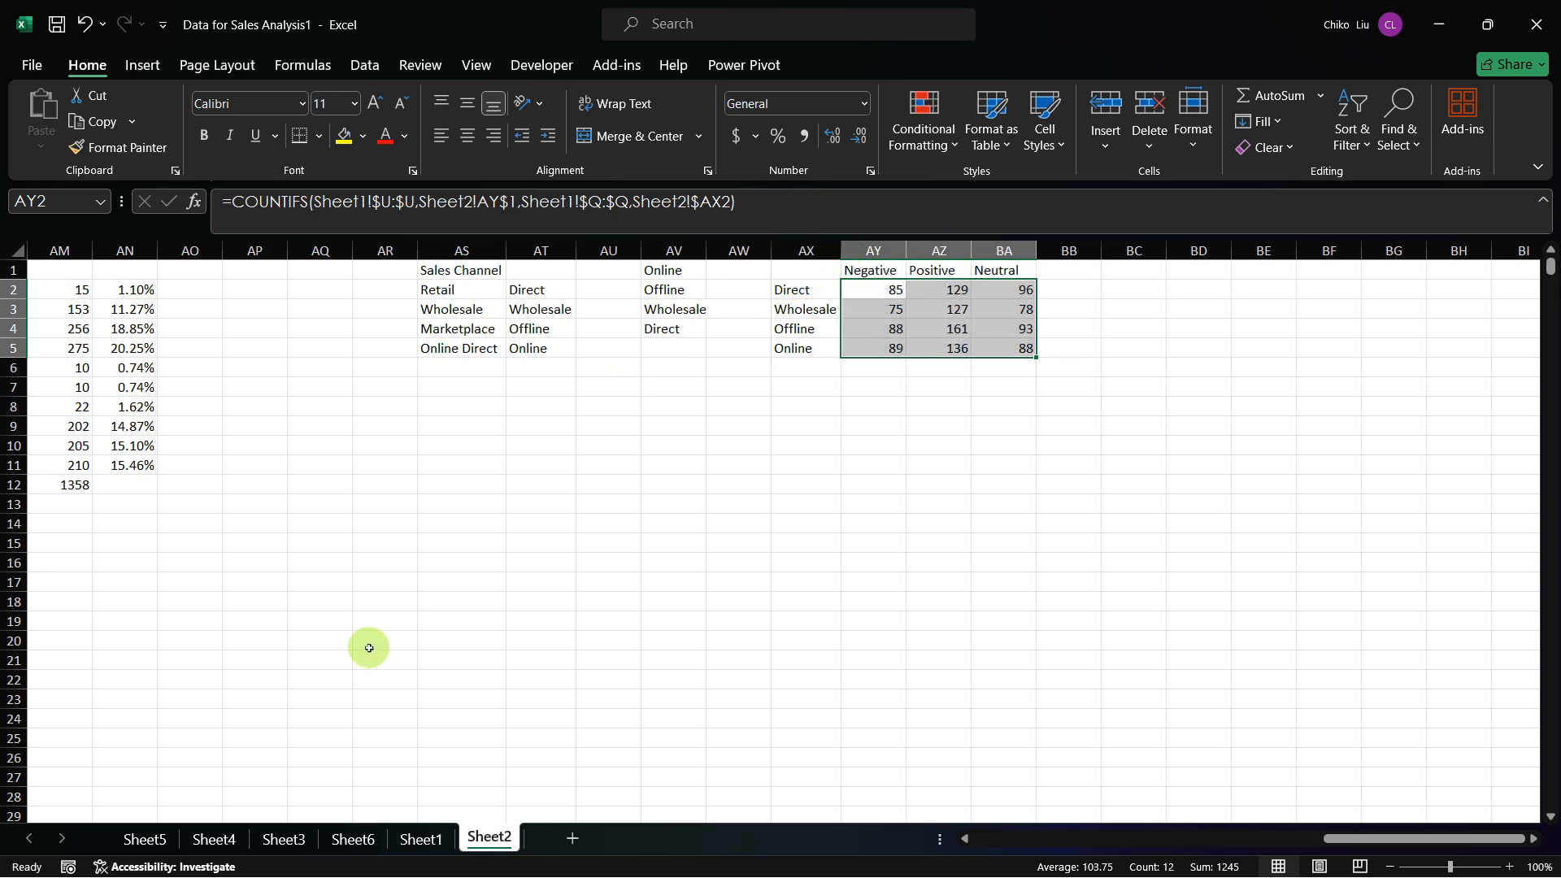
- Compare the cross-table counts in Sheet2 with the sales channel and assessment frequencies in Sheet5's pivot table
{"action": "left_click", "coordinate": [146, 840]}
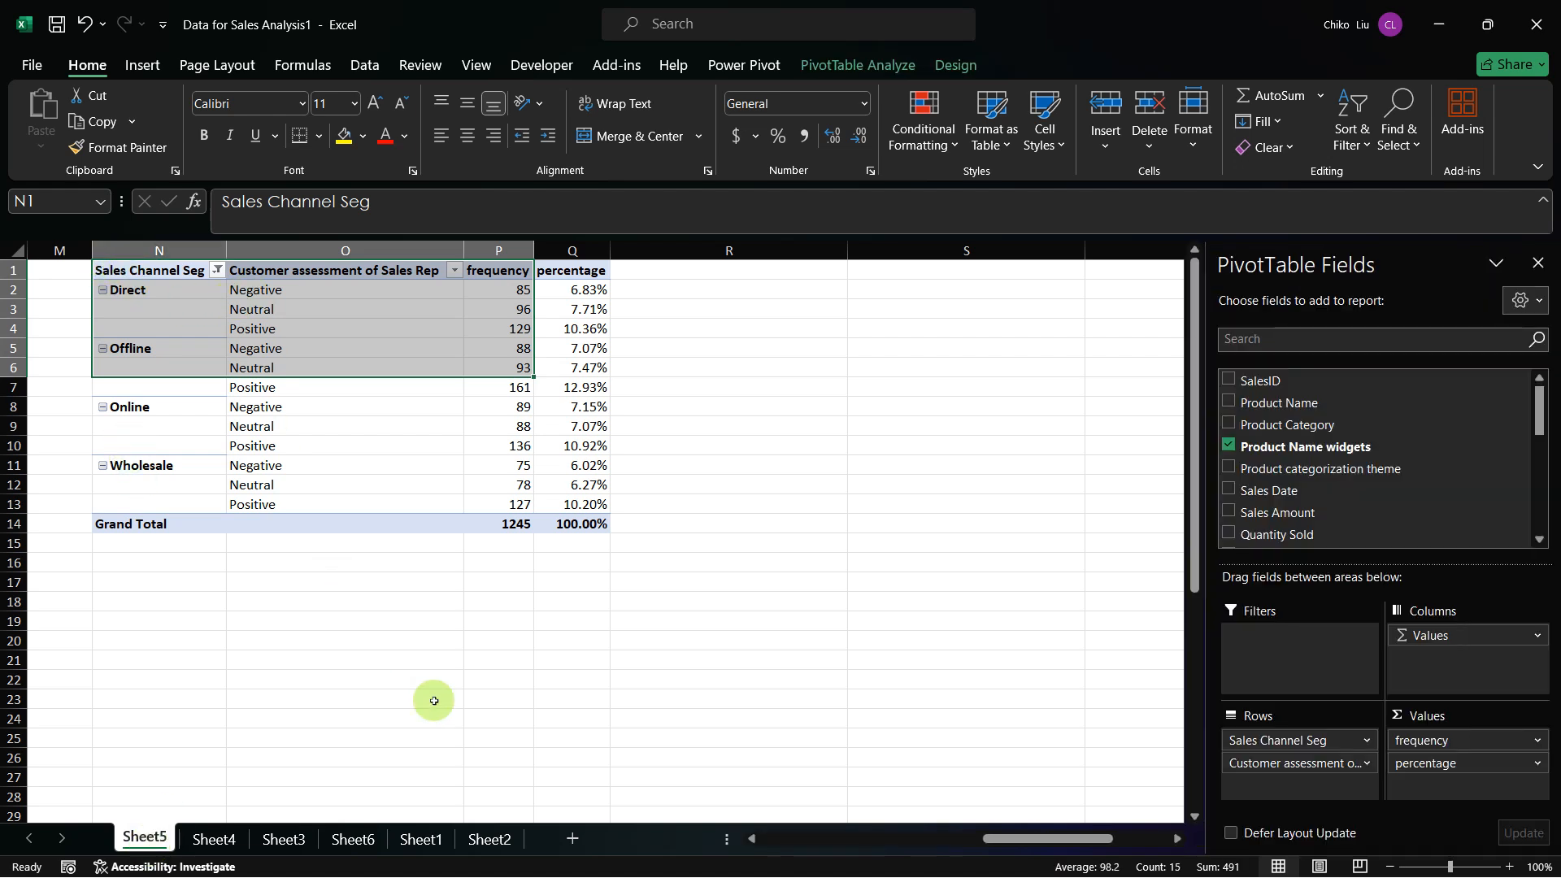
{"action": "left_click", "coordinate": [495, 845]}
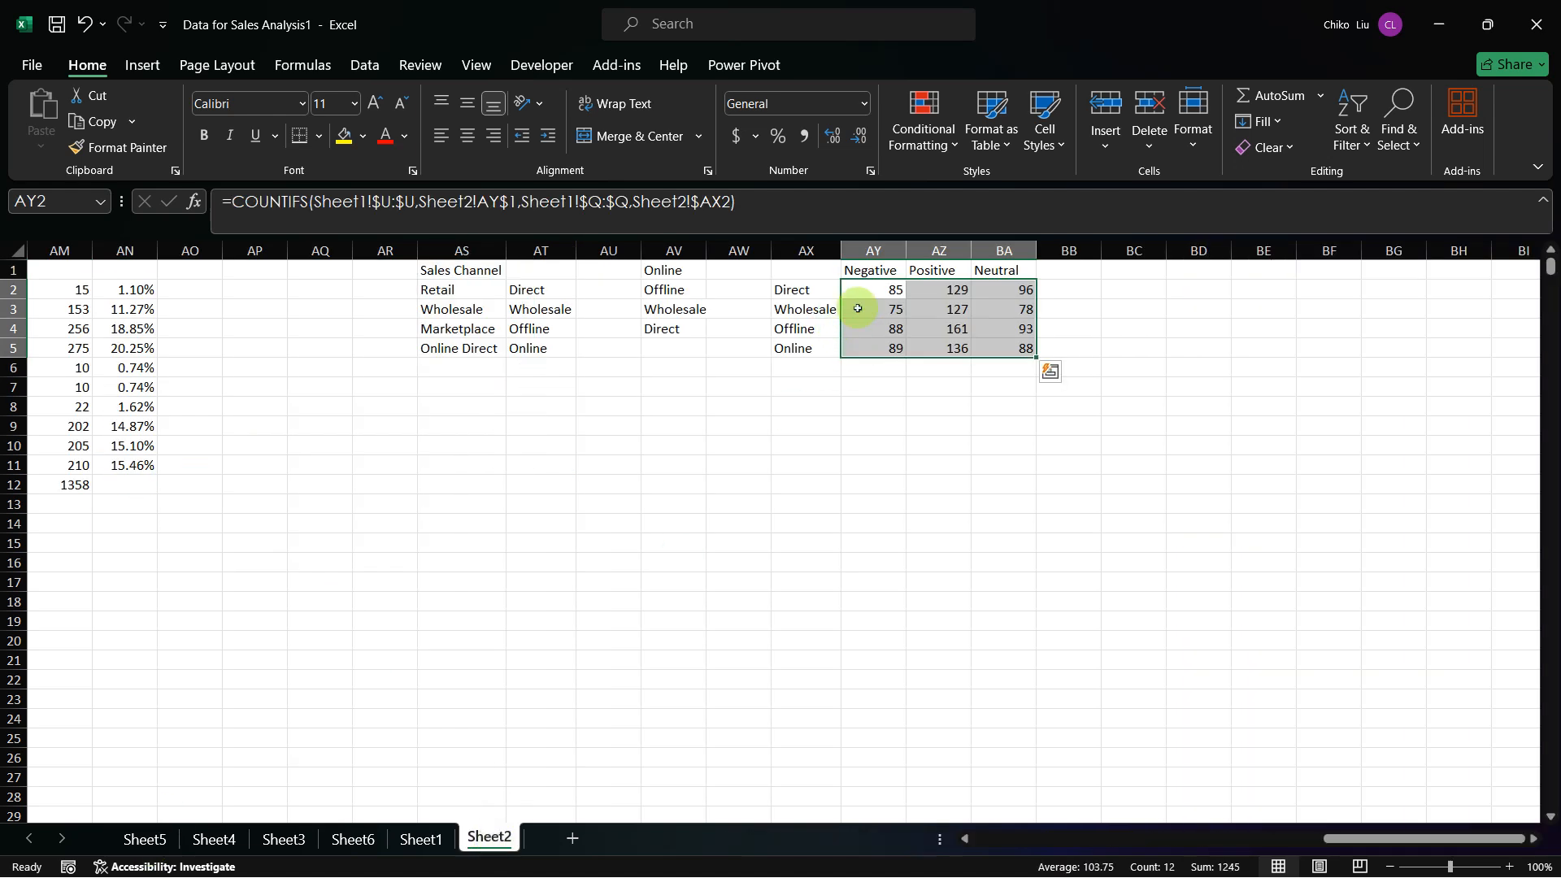
{"action": "left_click", "coordinate": [876, 288]}
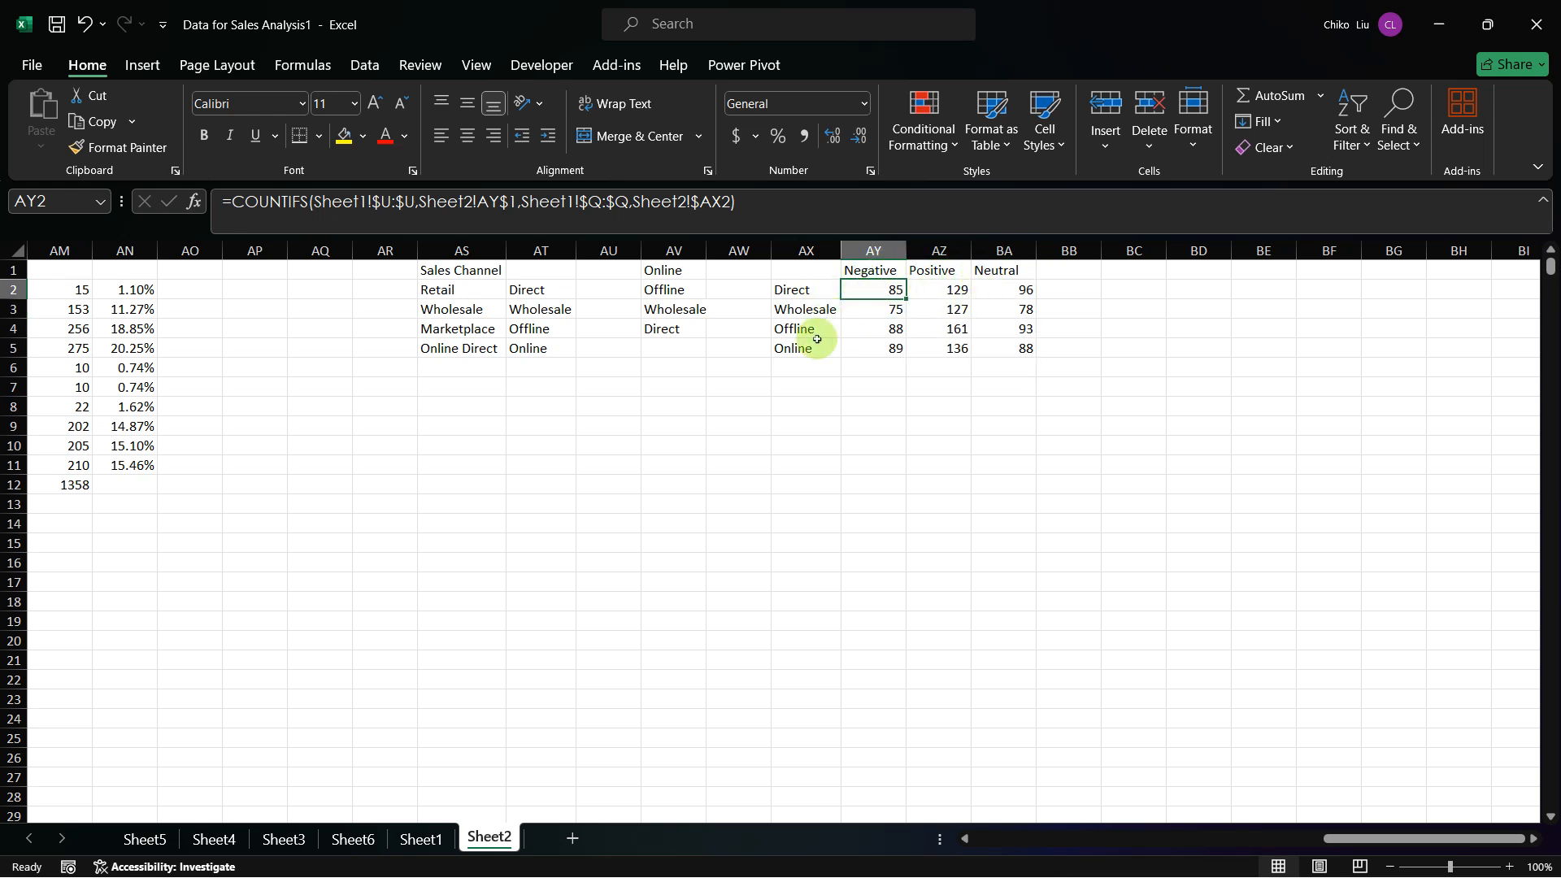
- Review Sheet5's sales channel pivot table and Sheet2's cross-table against the Table 8b layout in the capstone project PDF
{"action": "left_click", "coordinate": [143, 837]}
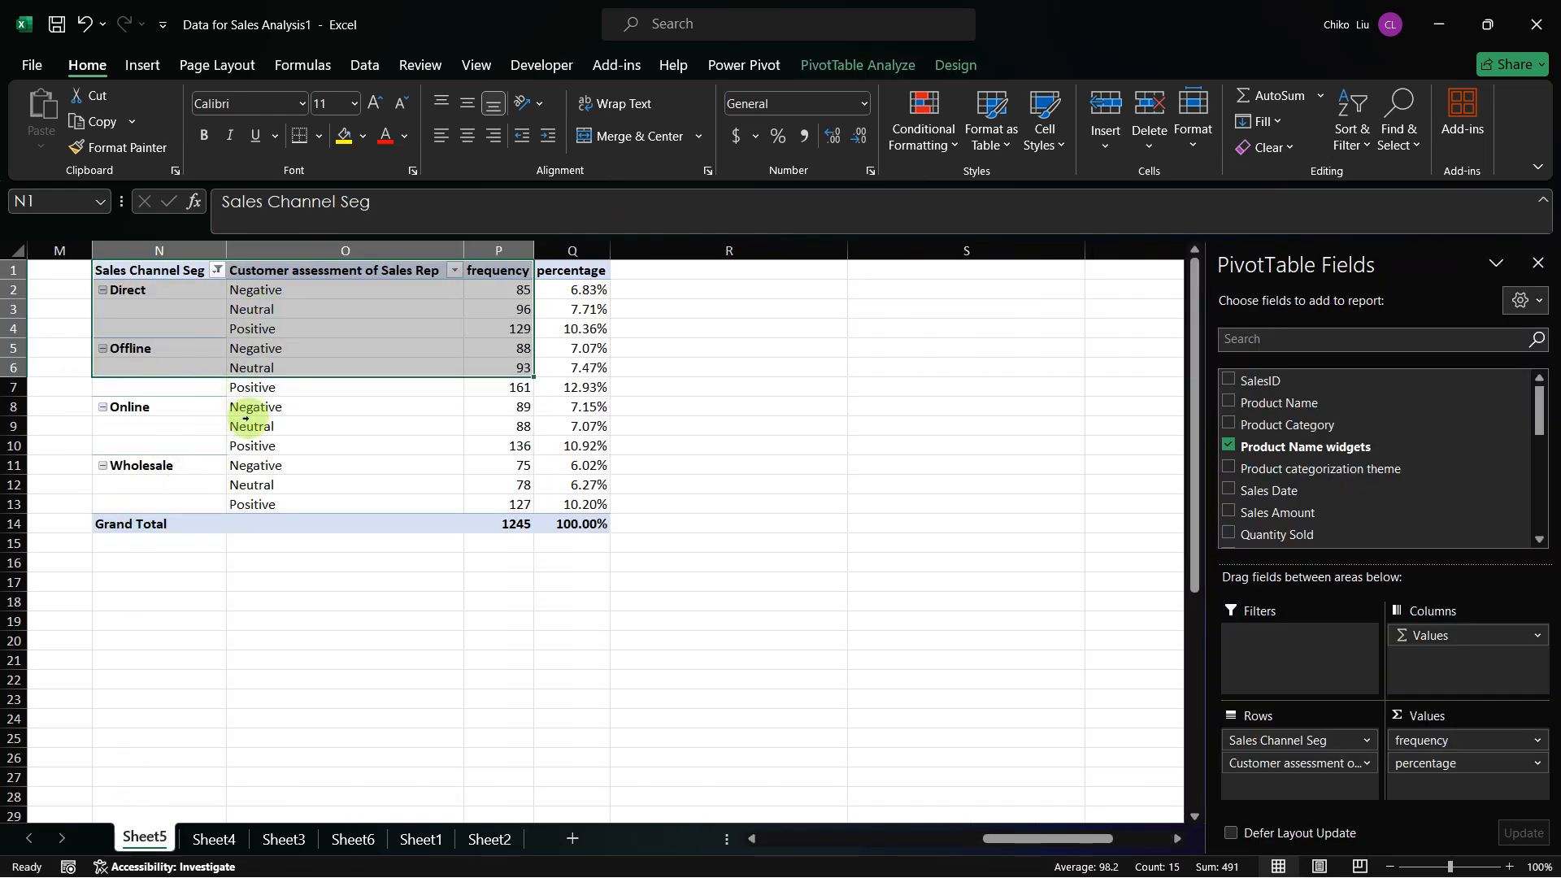
{"action": "left_click", "coordinate": [446, 430]}
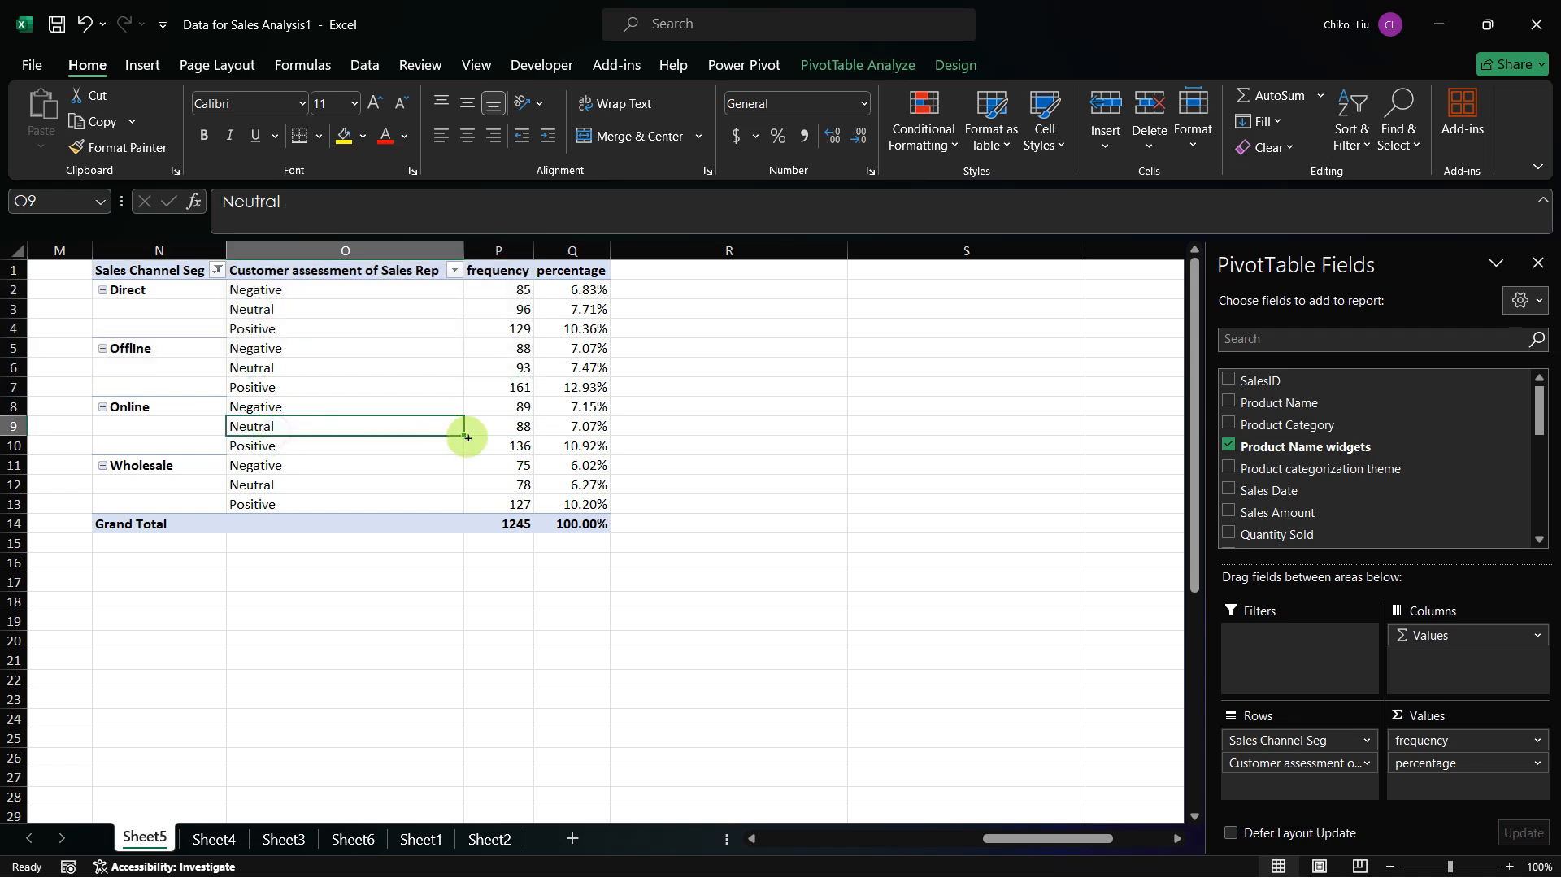
{"action": "left_click", "coordinate": [505, 432]}
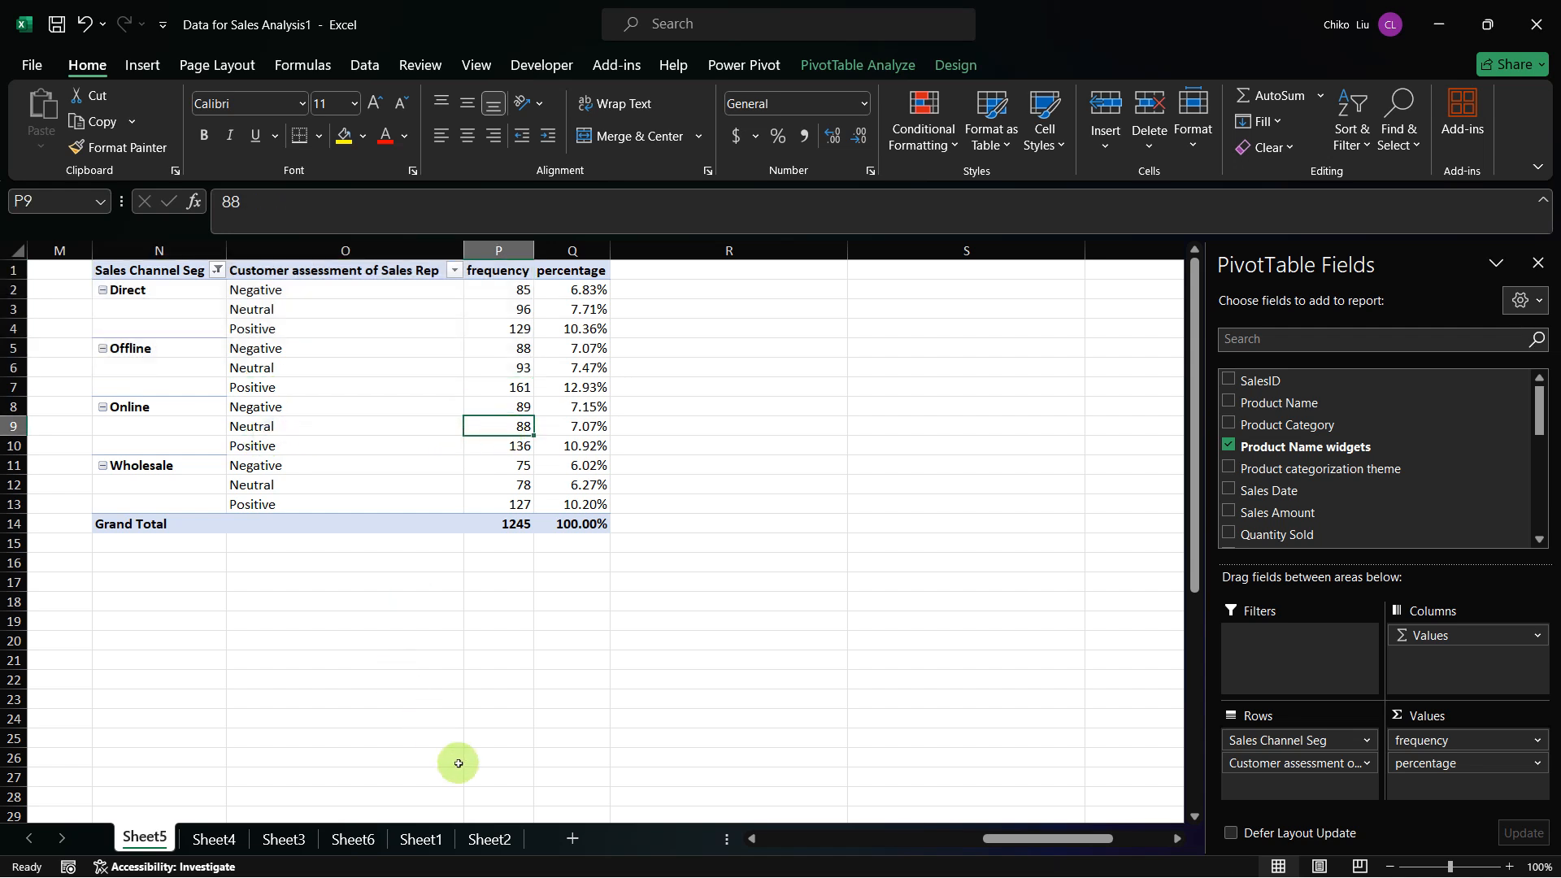
{"action": "left_click", "coordinate": [482, 841]}
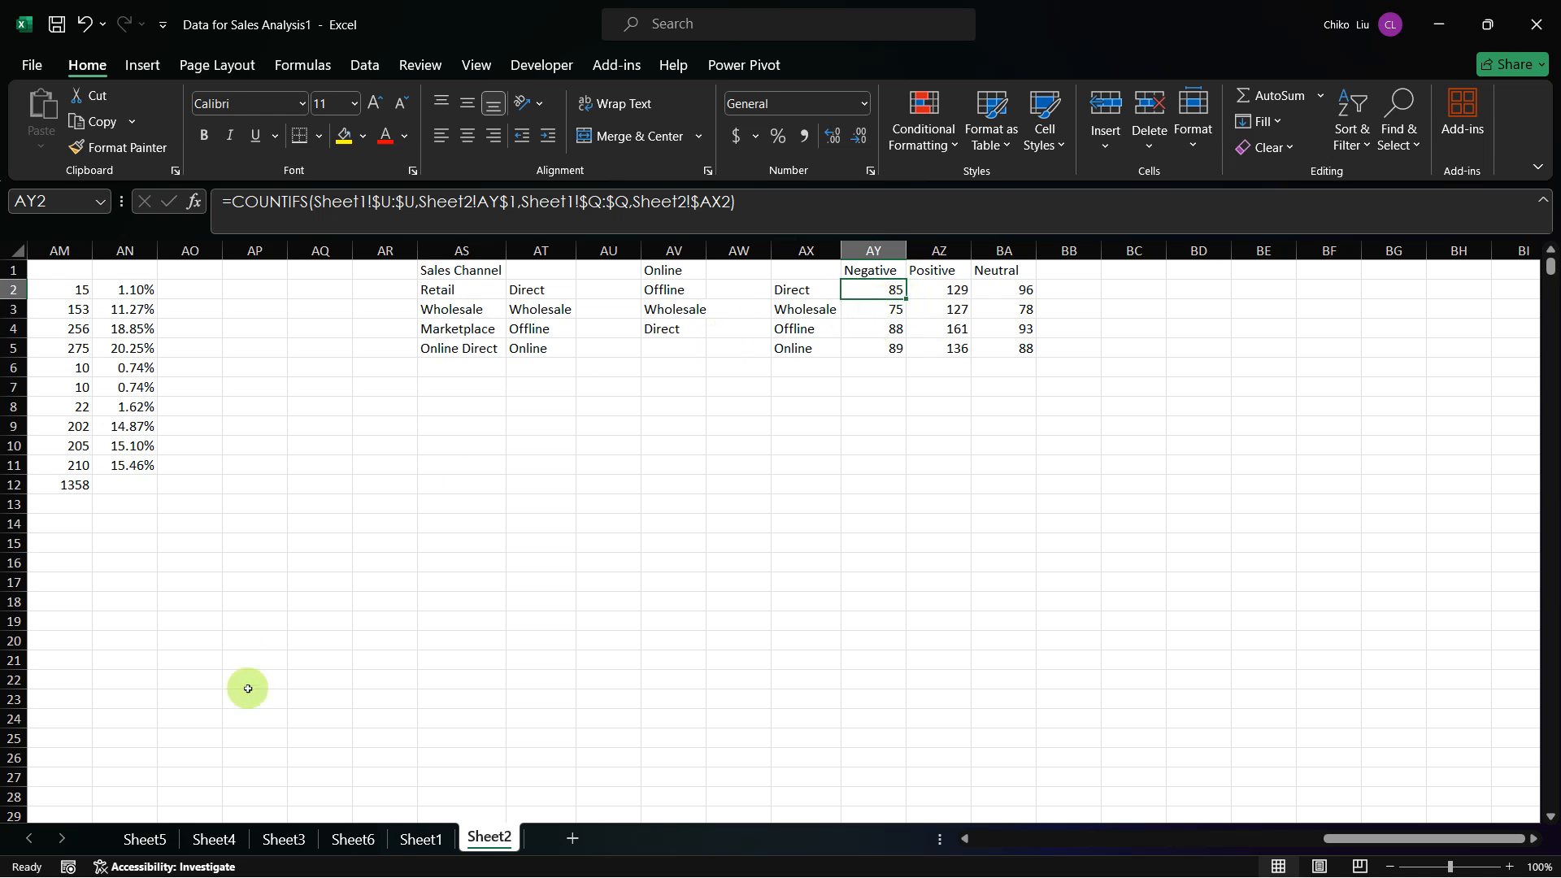
{"action": "left_click", "coordinate": [137, 836]}
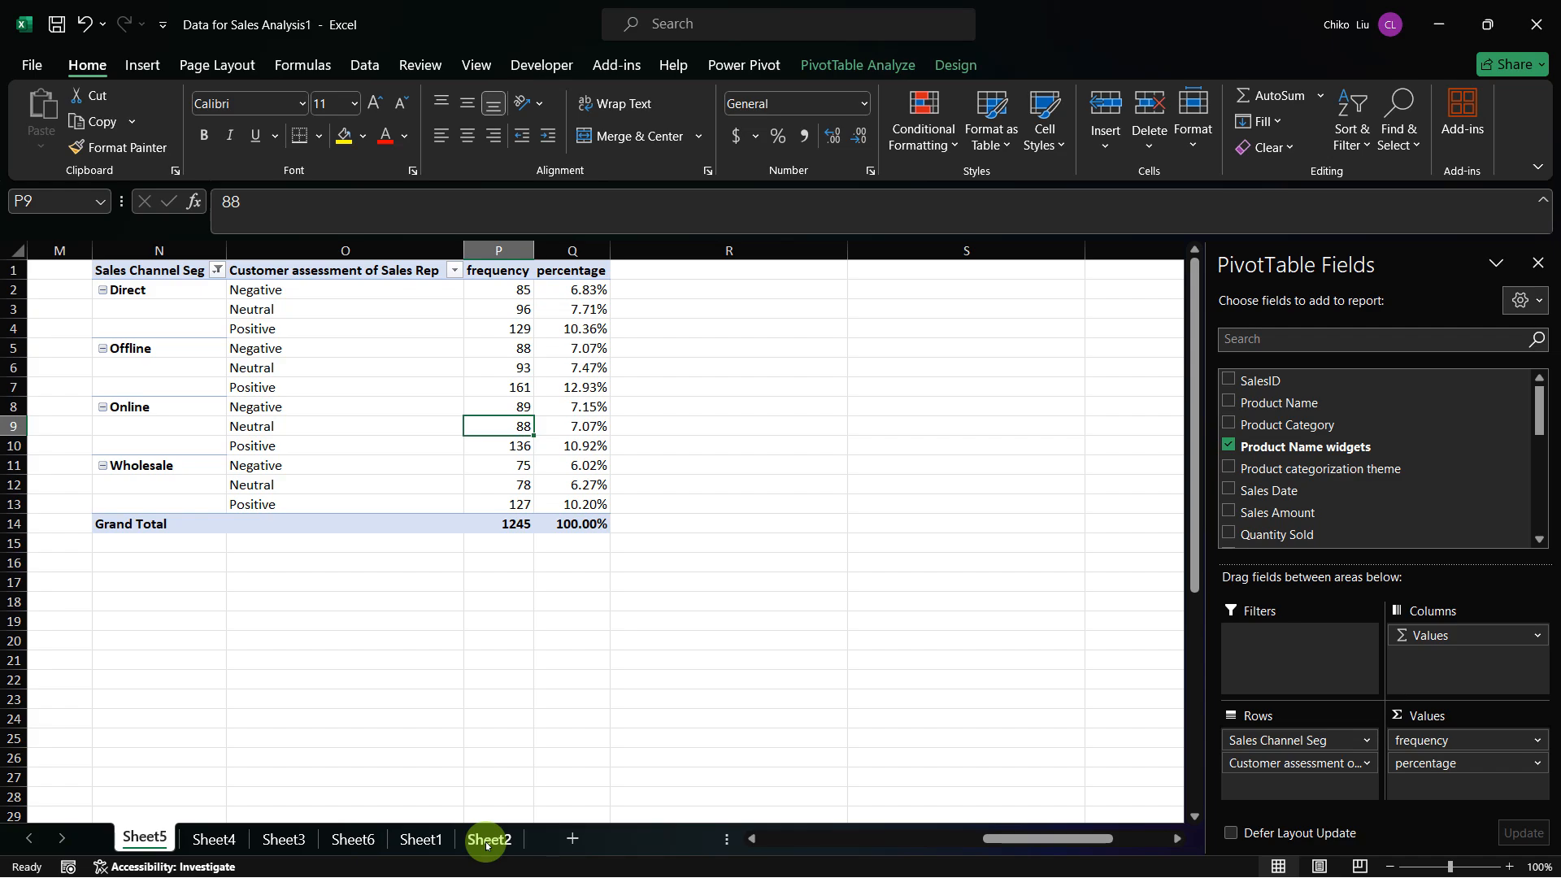
{"action": "key", "text": "alt+Tab"}
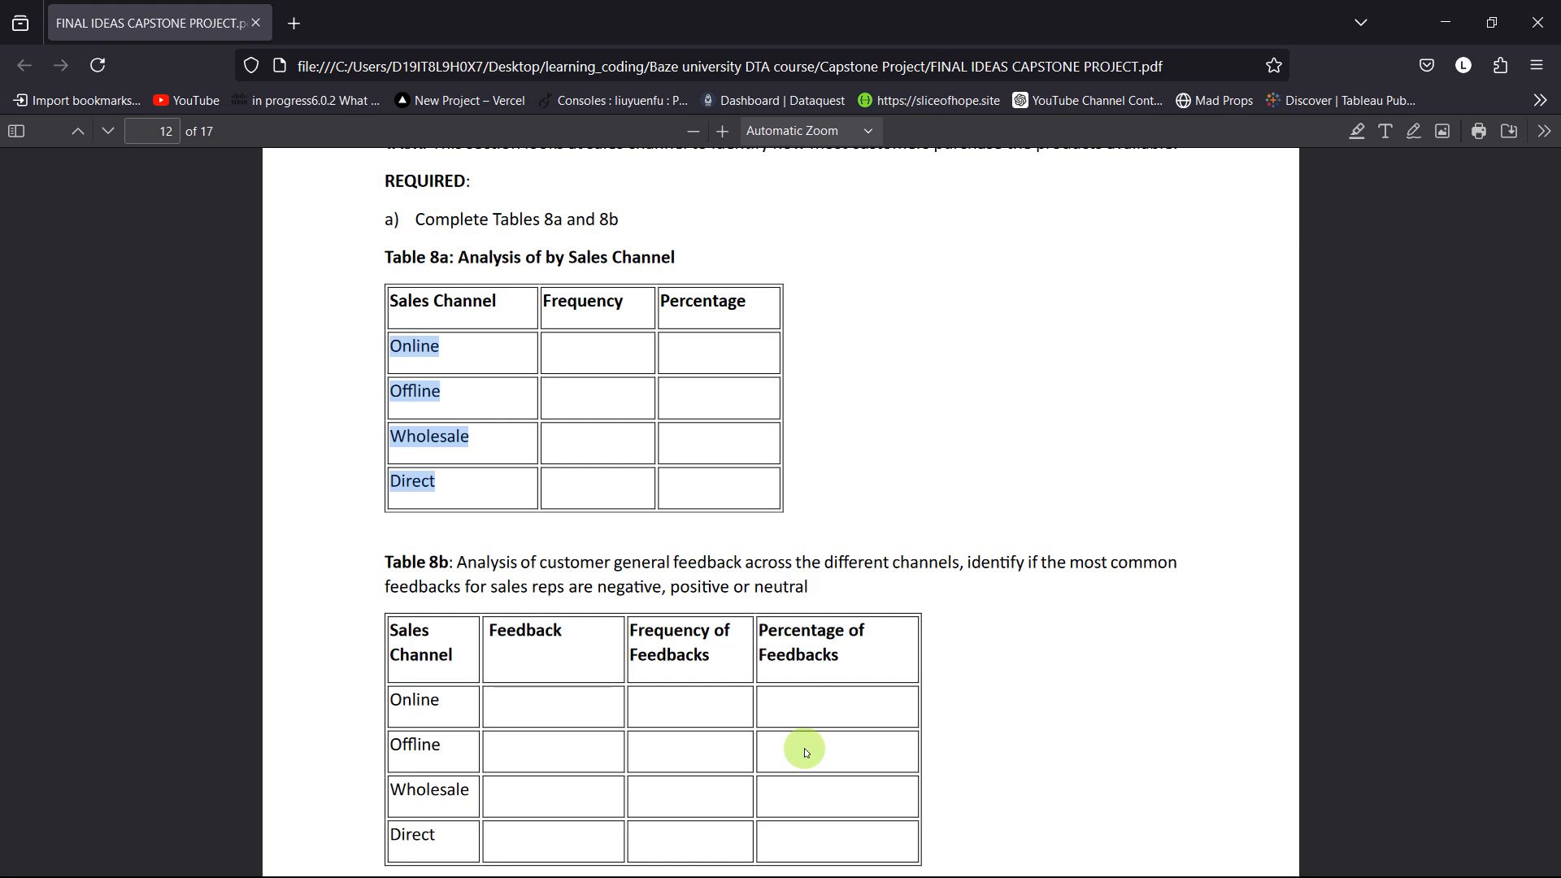
{"action": "key", "text": "alt+Tab"}
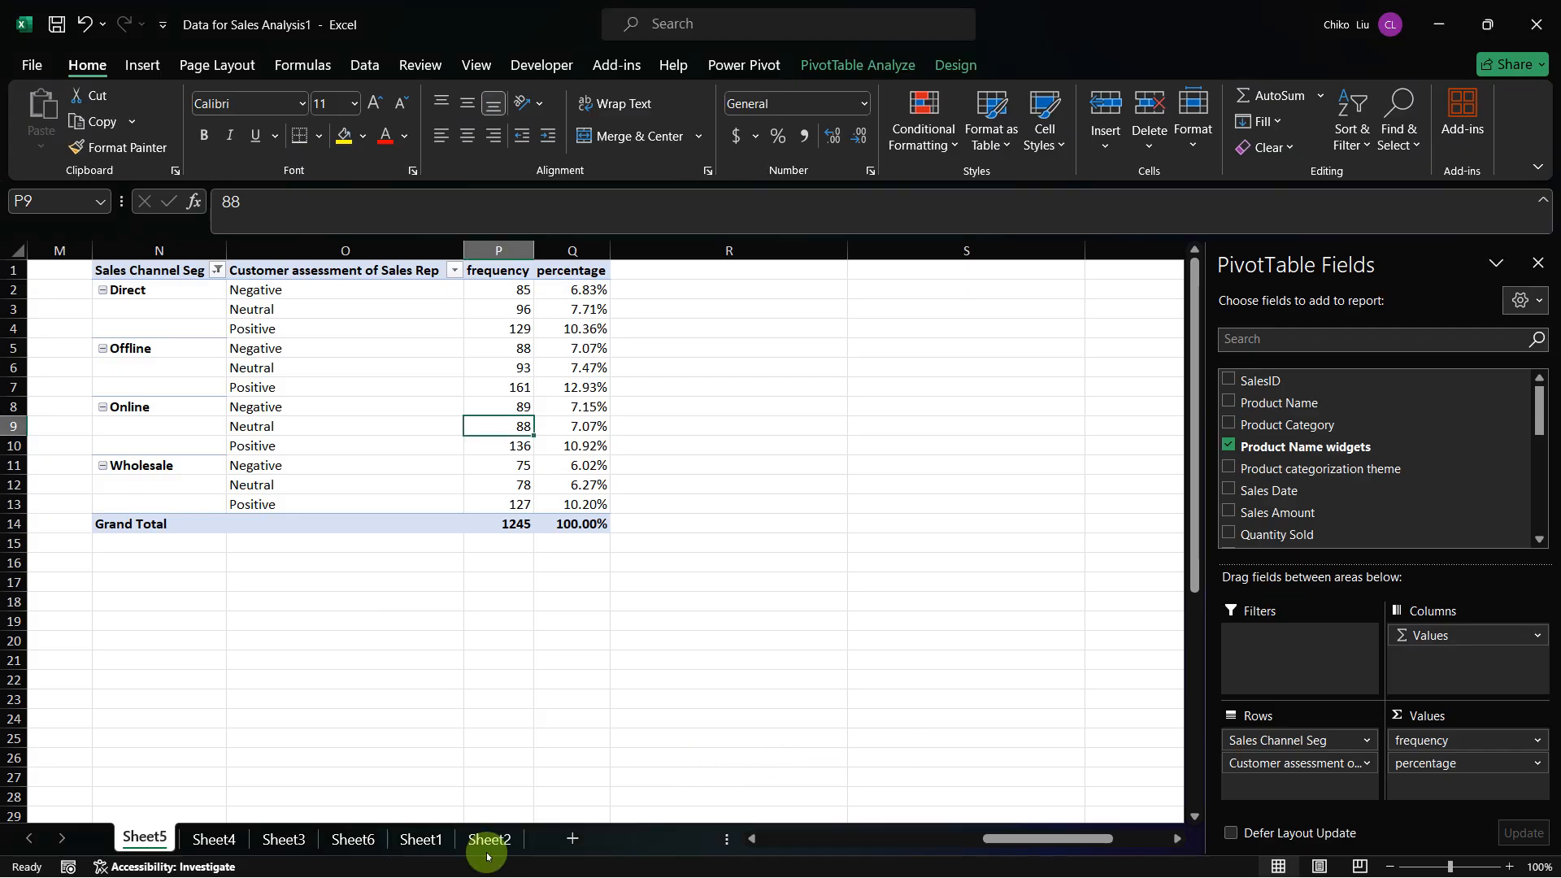
{"action": "left_click", "coordinate": [488, 841]}
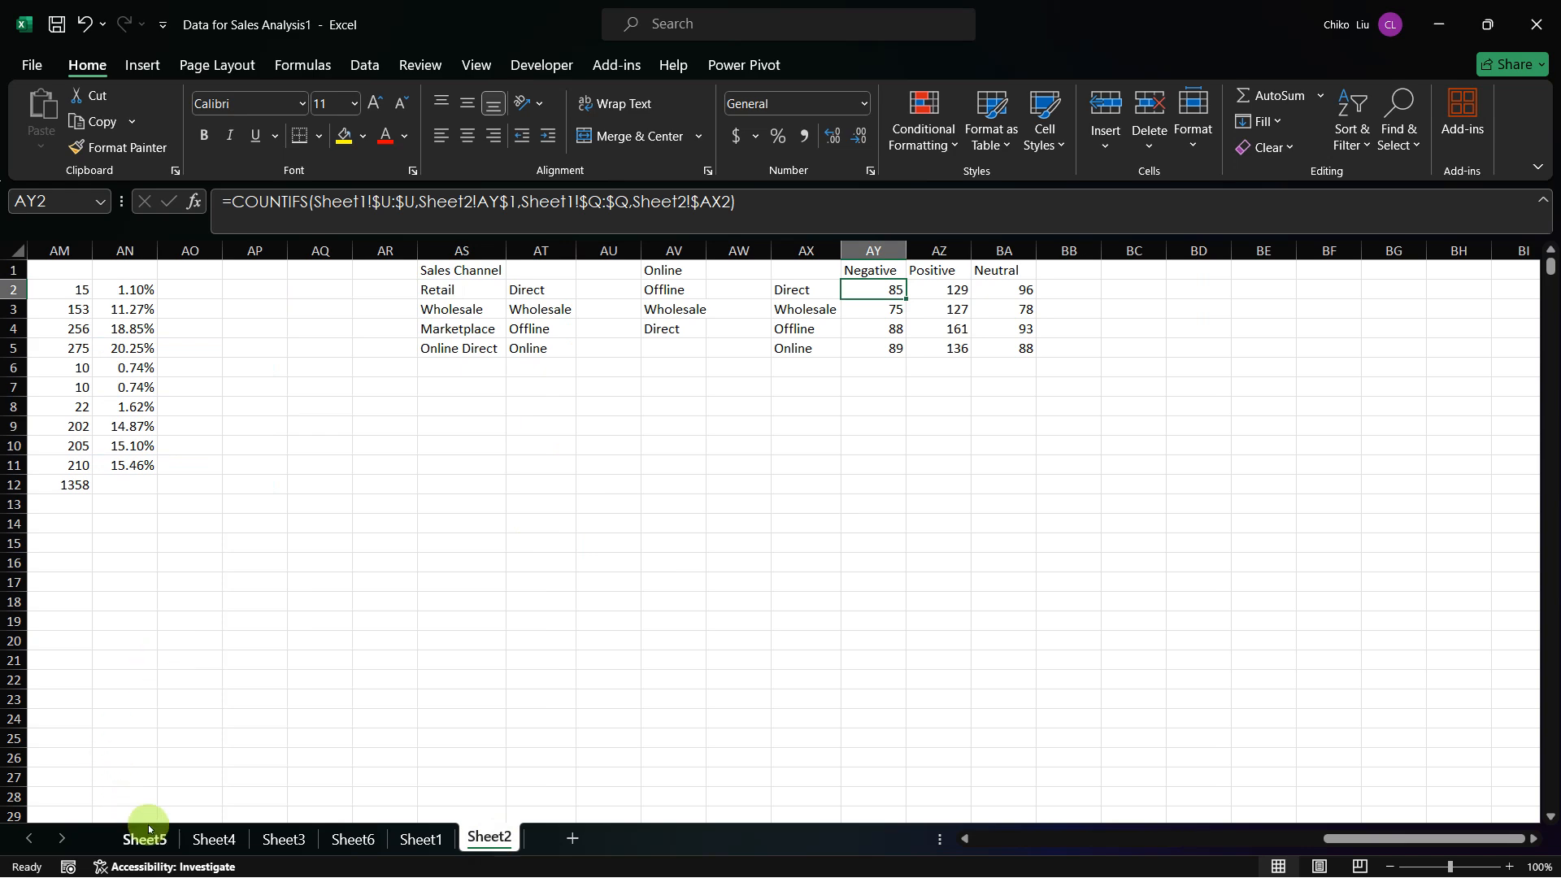
- Switch to the capstone project PDF and read the Section 9 requirements for Table 9, Analysis of Return Status
{"action": "key", "text": "alt+Tab"}
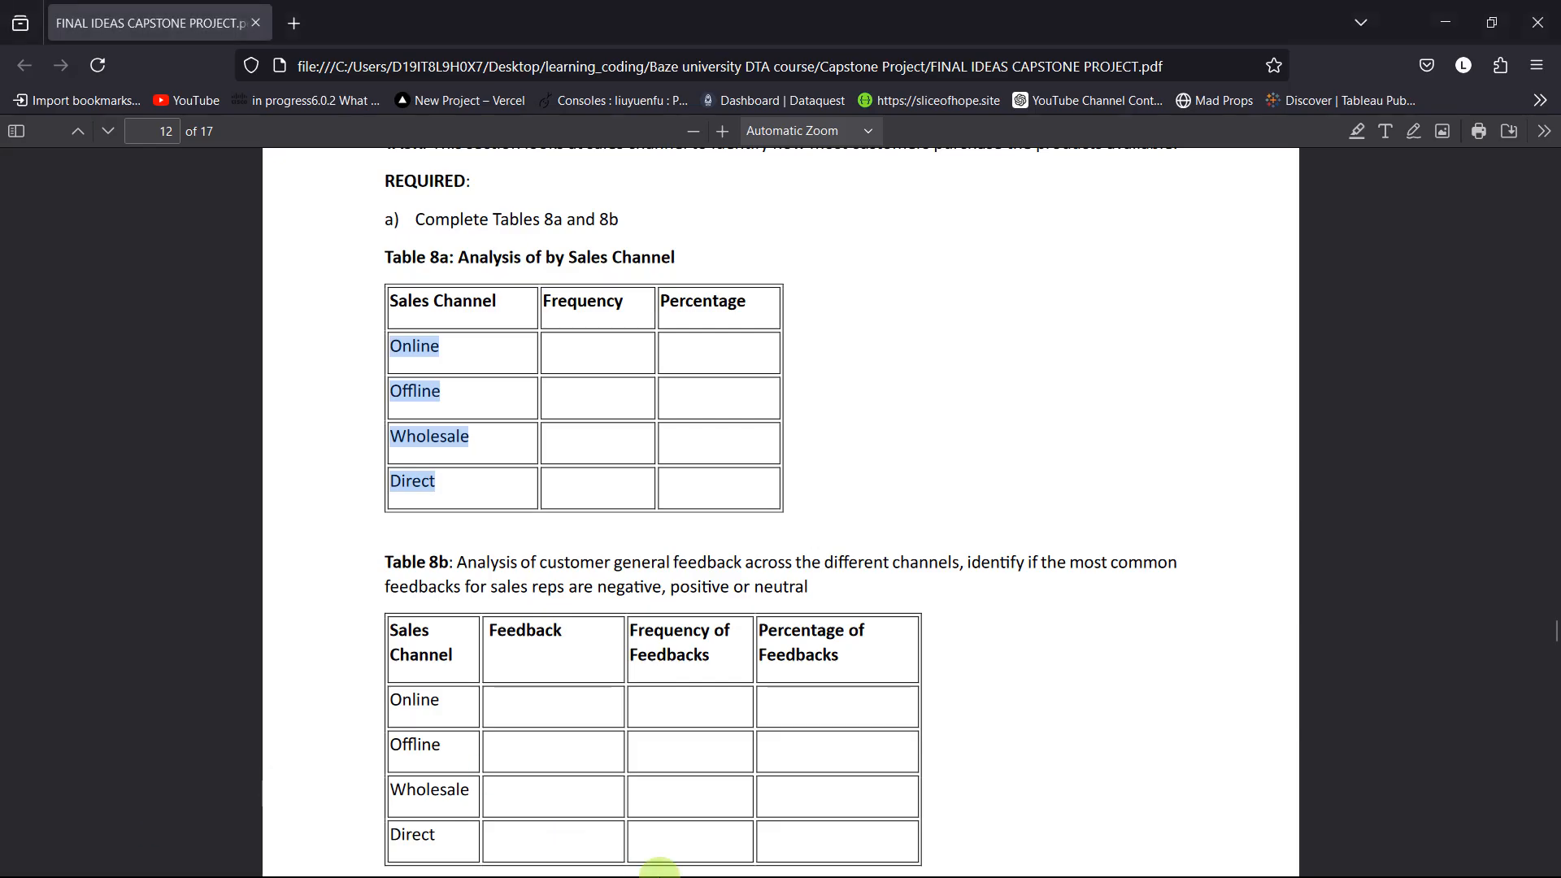
{"action": "scroll", "coordinate": [786, 556], "scroll_direction": "down", "scroll_amount": 12}
{"action": "scroll", "coordinate": [780, 554], "scroll_direction": "down", "scroll_amount": 3}
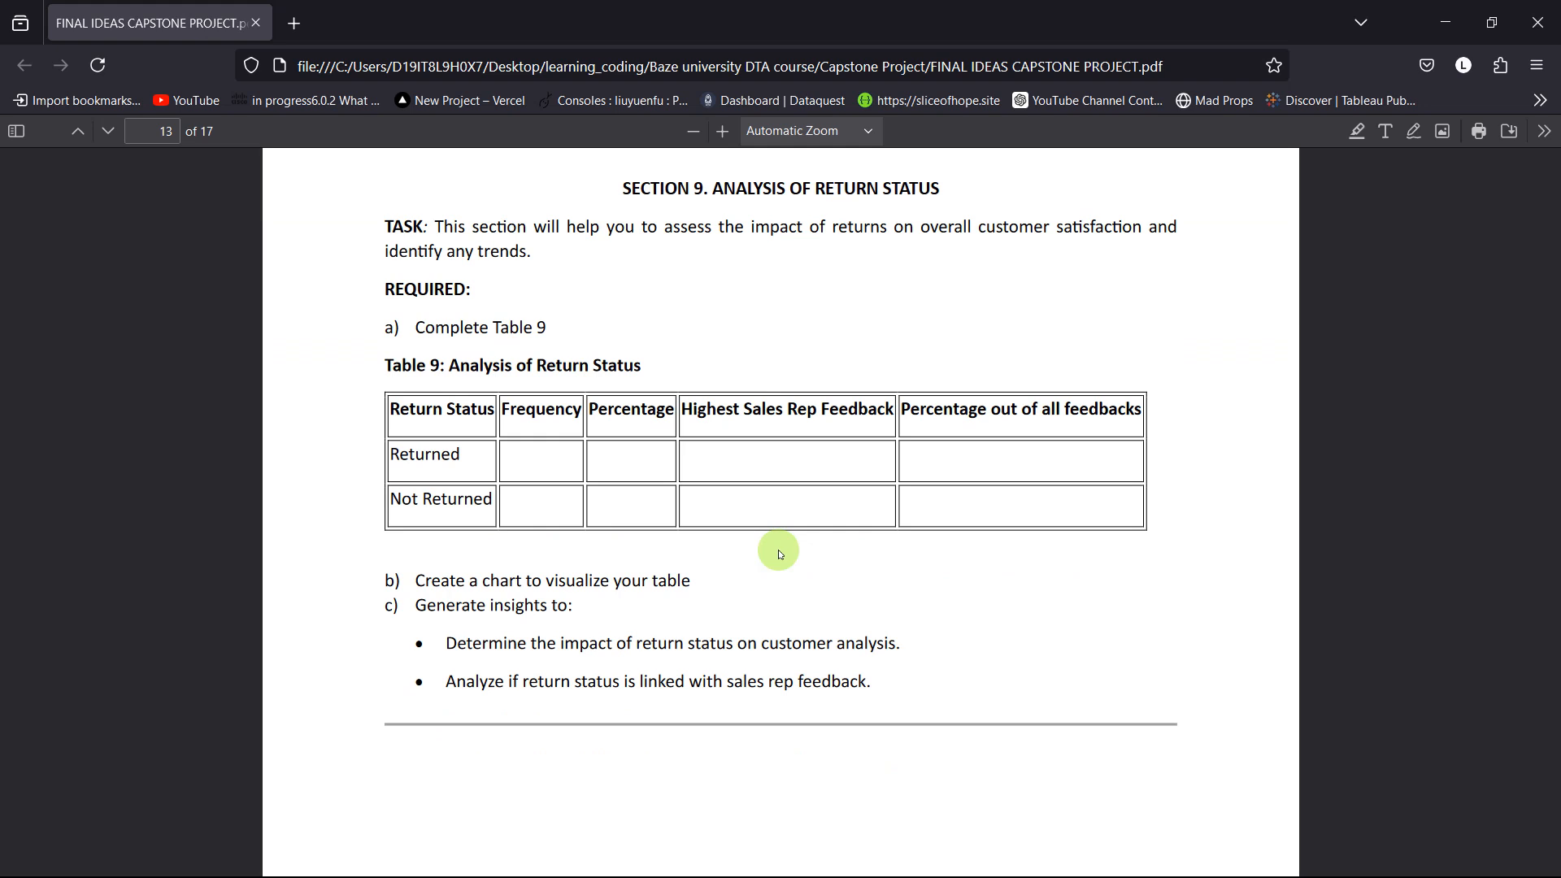
- Examine the Return Status values in Sheet1's column S and compare them with the Table 9 categories in the PDF
{"action": "key", "text": "alt+Tab"}
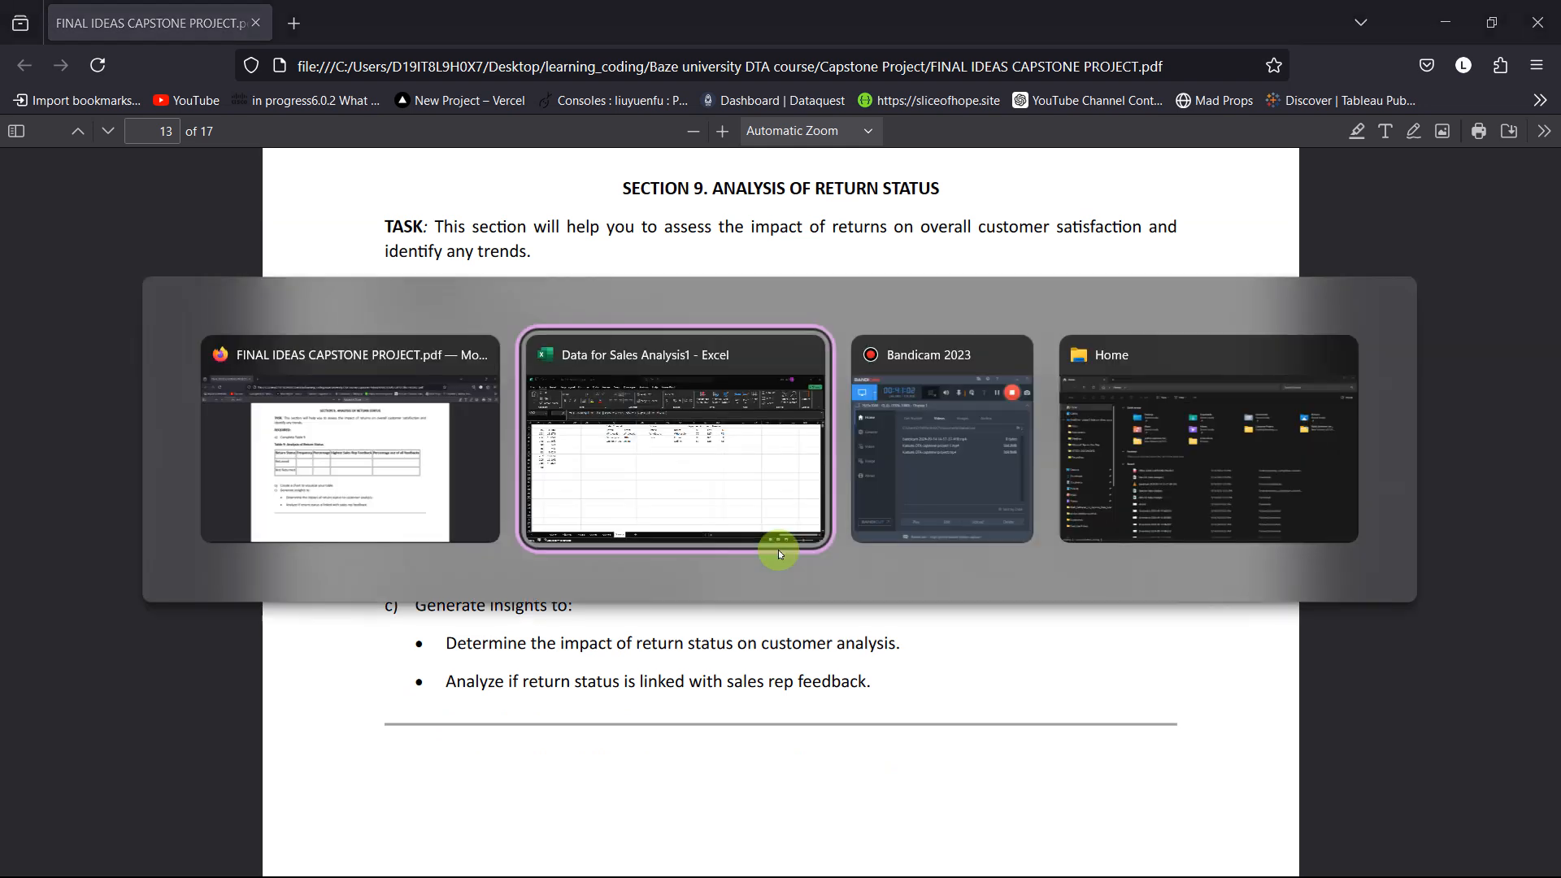
{"action": "key", "text": "ctrl+Page_Up"}
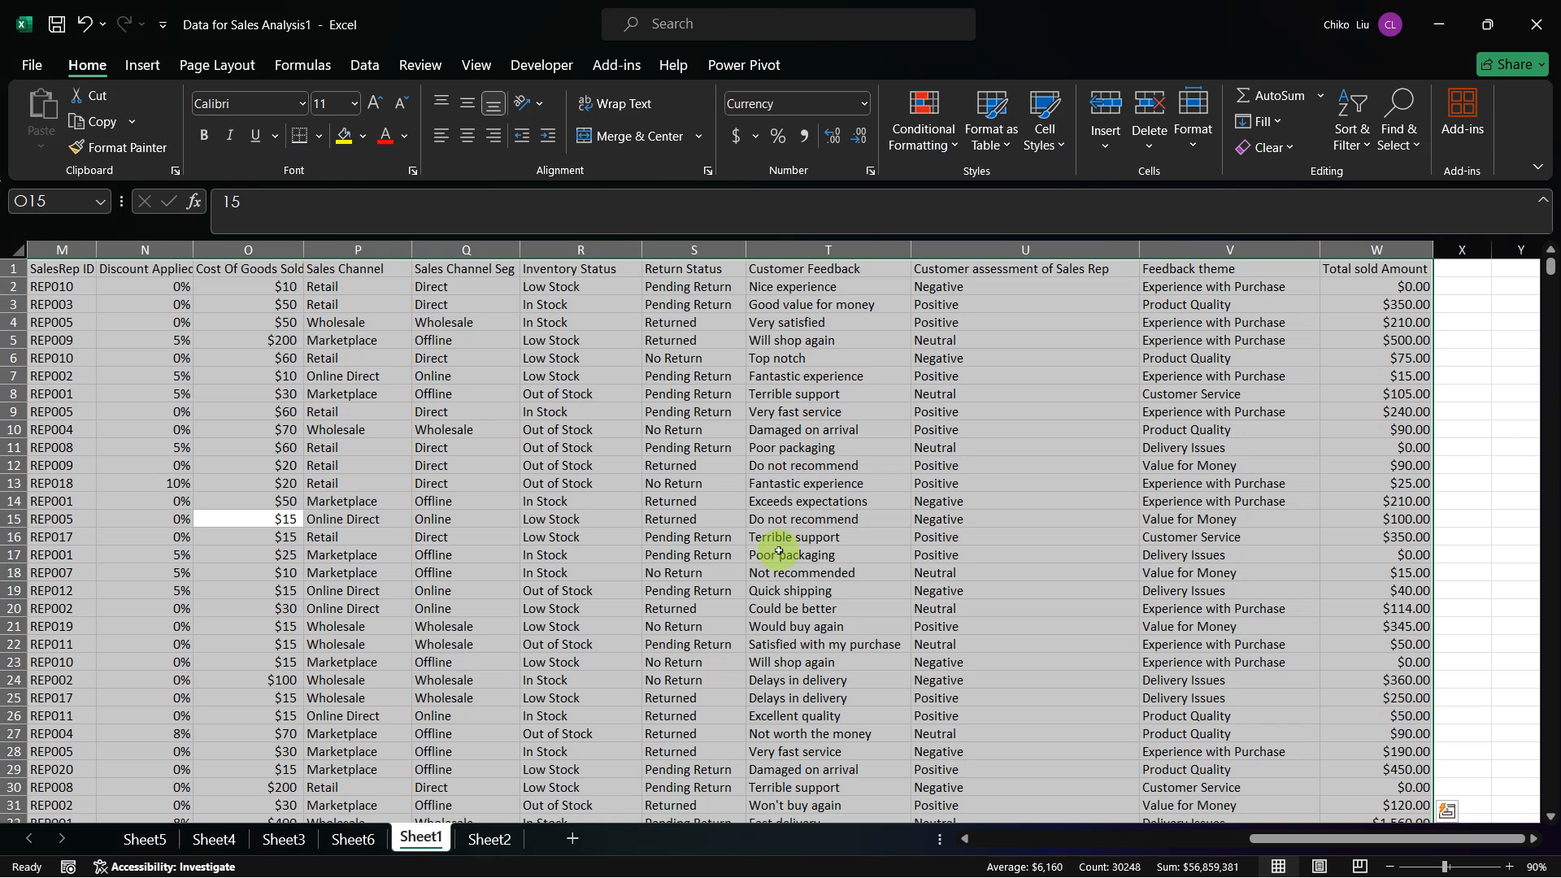
{"action": "left_click", "coordinate": [1446, 812]}
{"action": "left_click", "coordinate": [678, 300]}
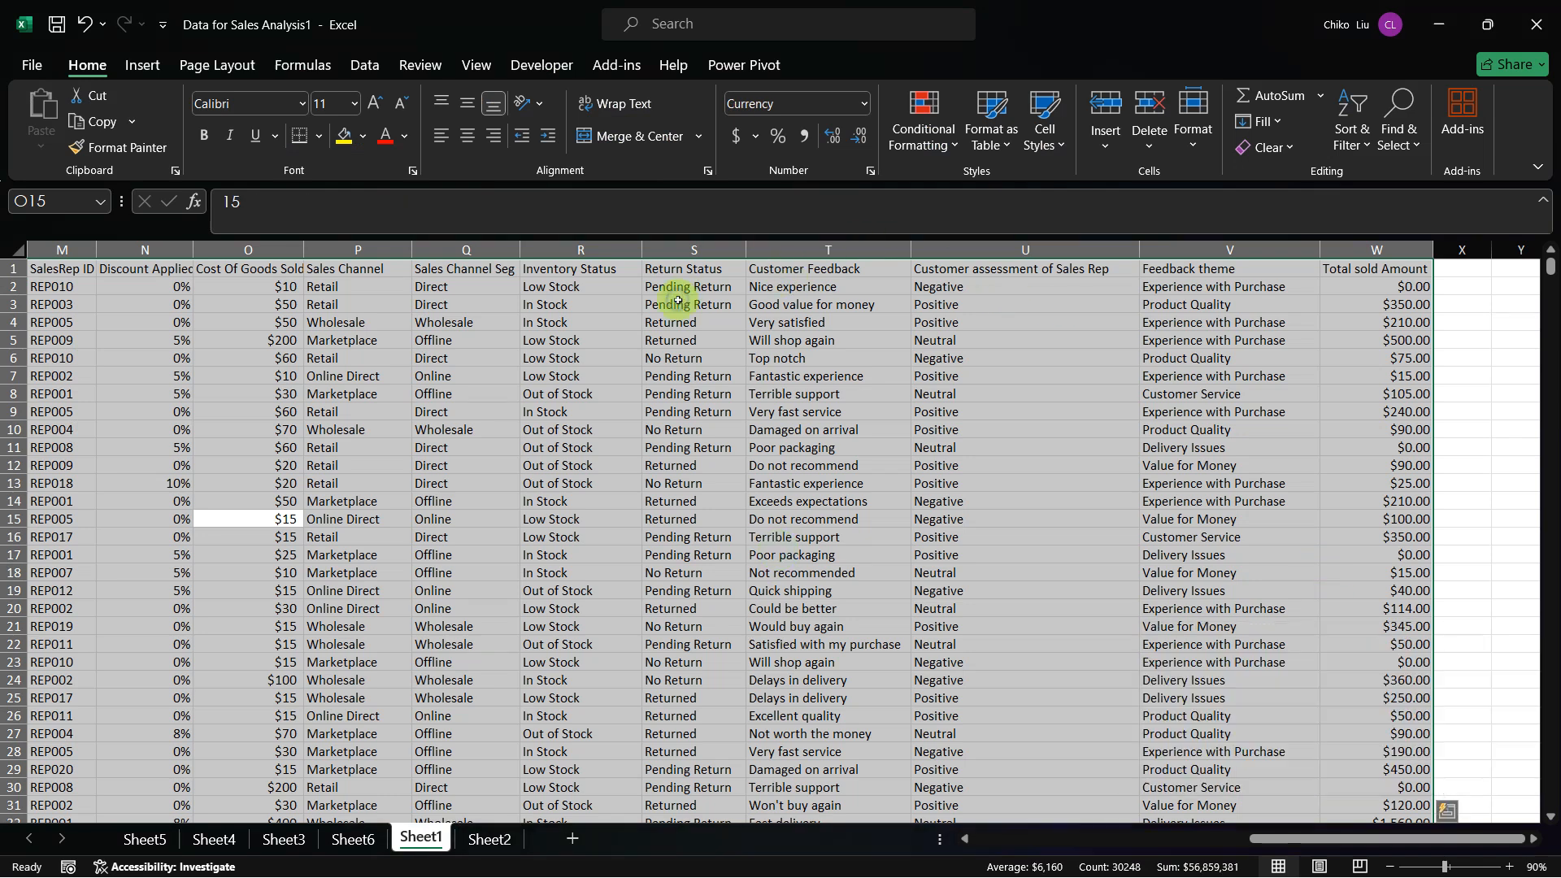
{"action": "left_click", "coordinate": [678, 301]}
{"action": "key", "text": "Up"}
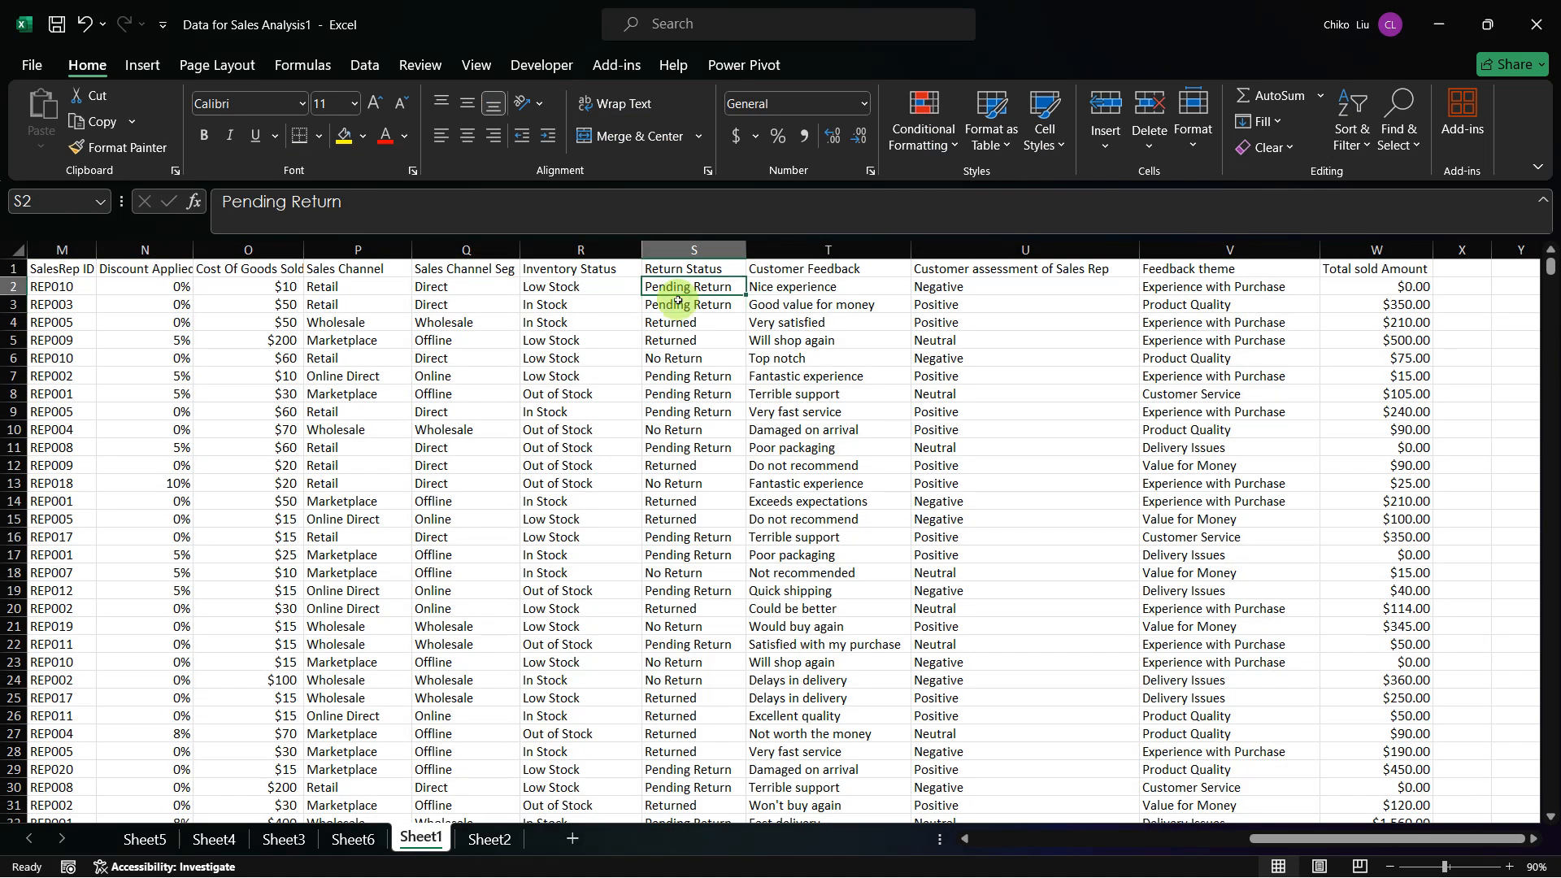
{"action": "key", "text": "Down"}
{"action": "key", "text": "Down"}
{"action": "key", "text": "Down"}
{"action": "key", "text": "Down"}
{"action": "key", "text": "Down"}
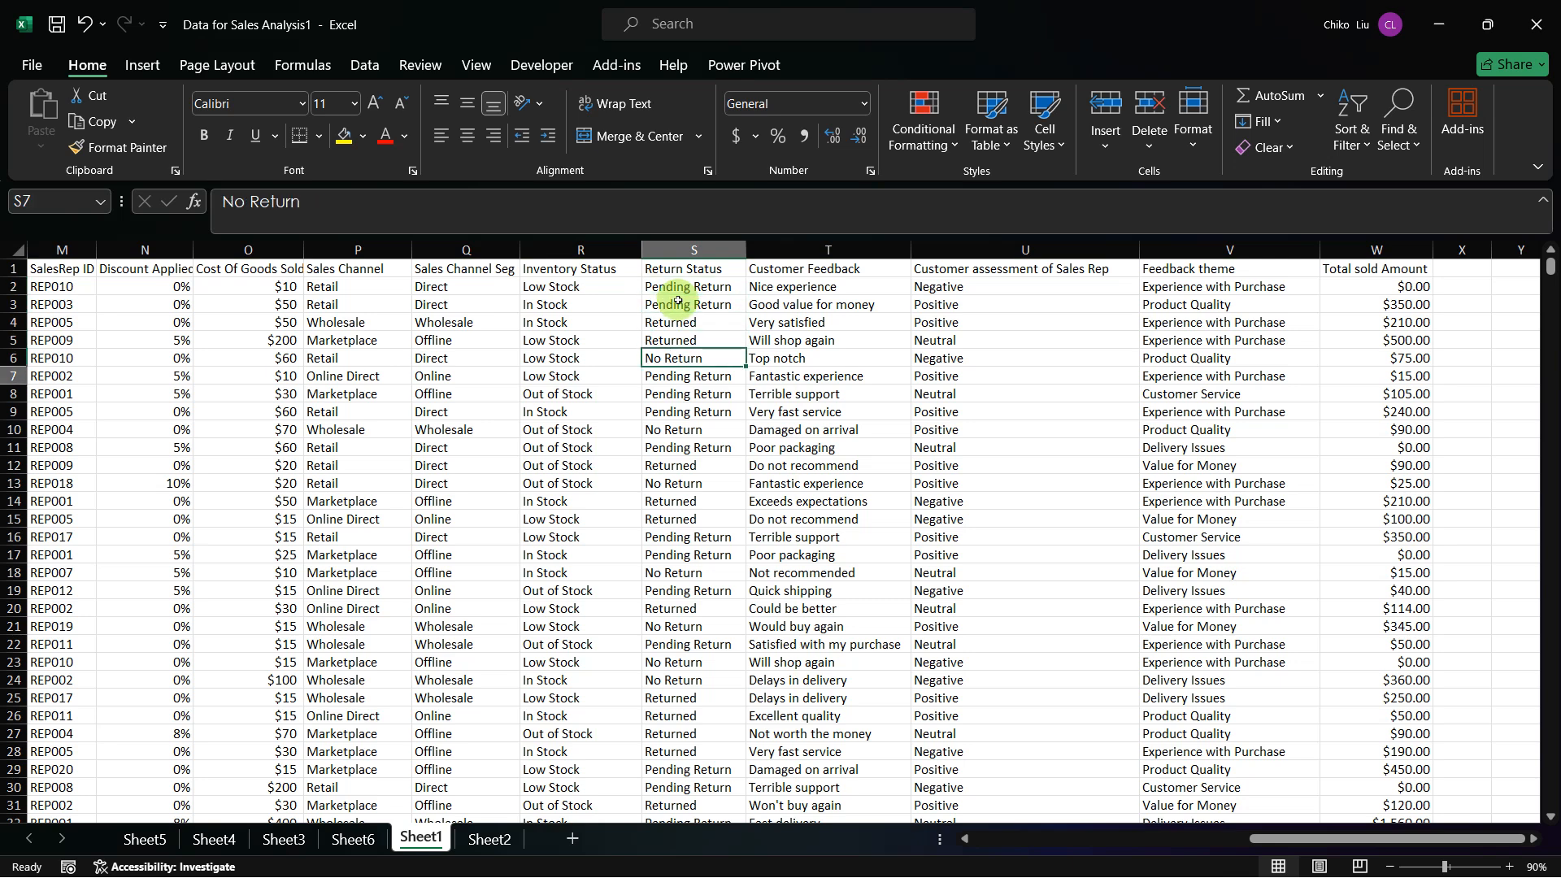
{"action": "key", "text": "Up"}
{"action": "key", "text": "Down"}
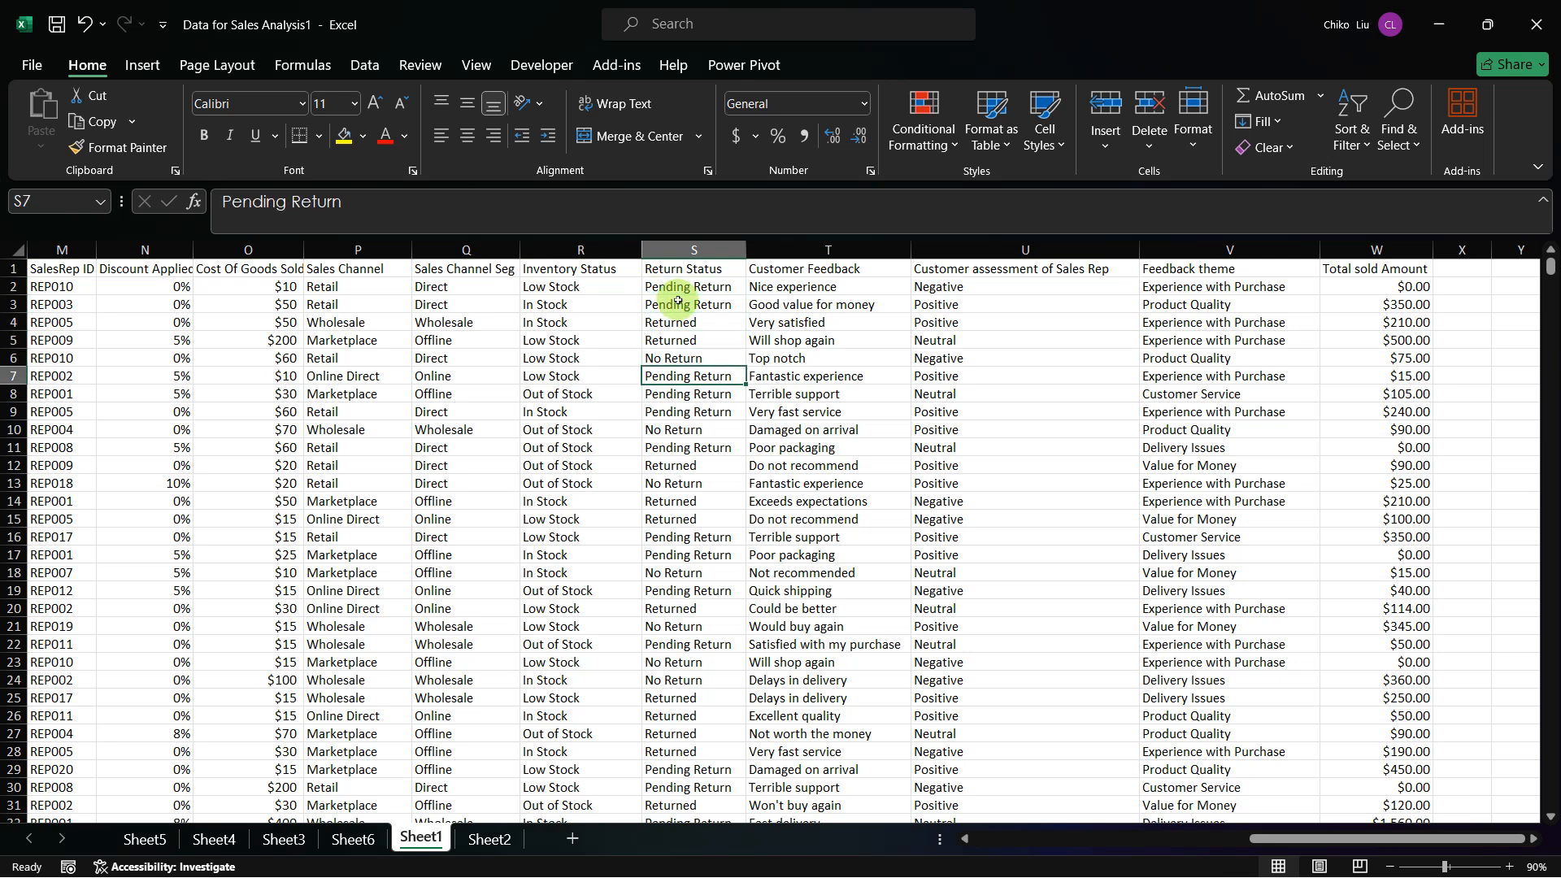
{"action": "key", "text": "Up"}
{"action": "key", "text": "Up"}
{"action": "key", "text": "alt+Tab"}
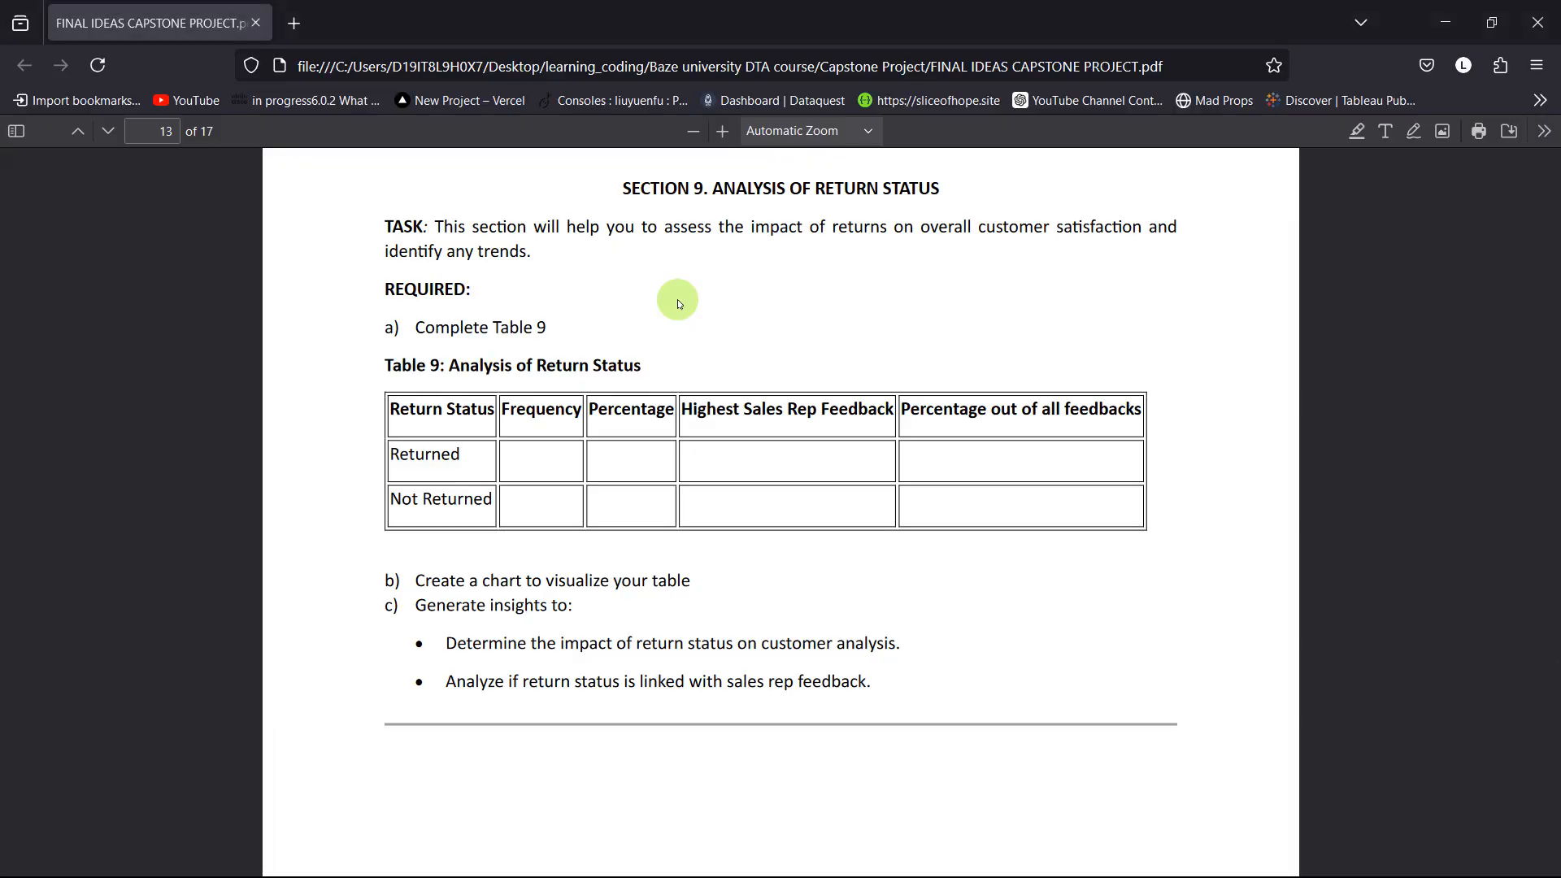
{"action": "key", "text": "alt+Tab"}
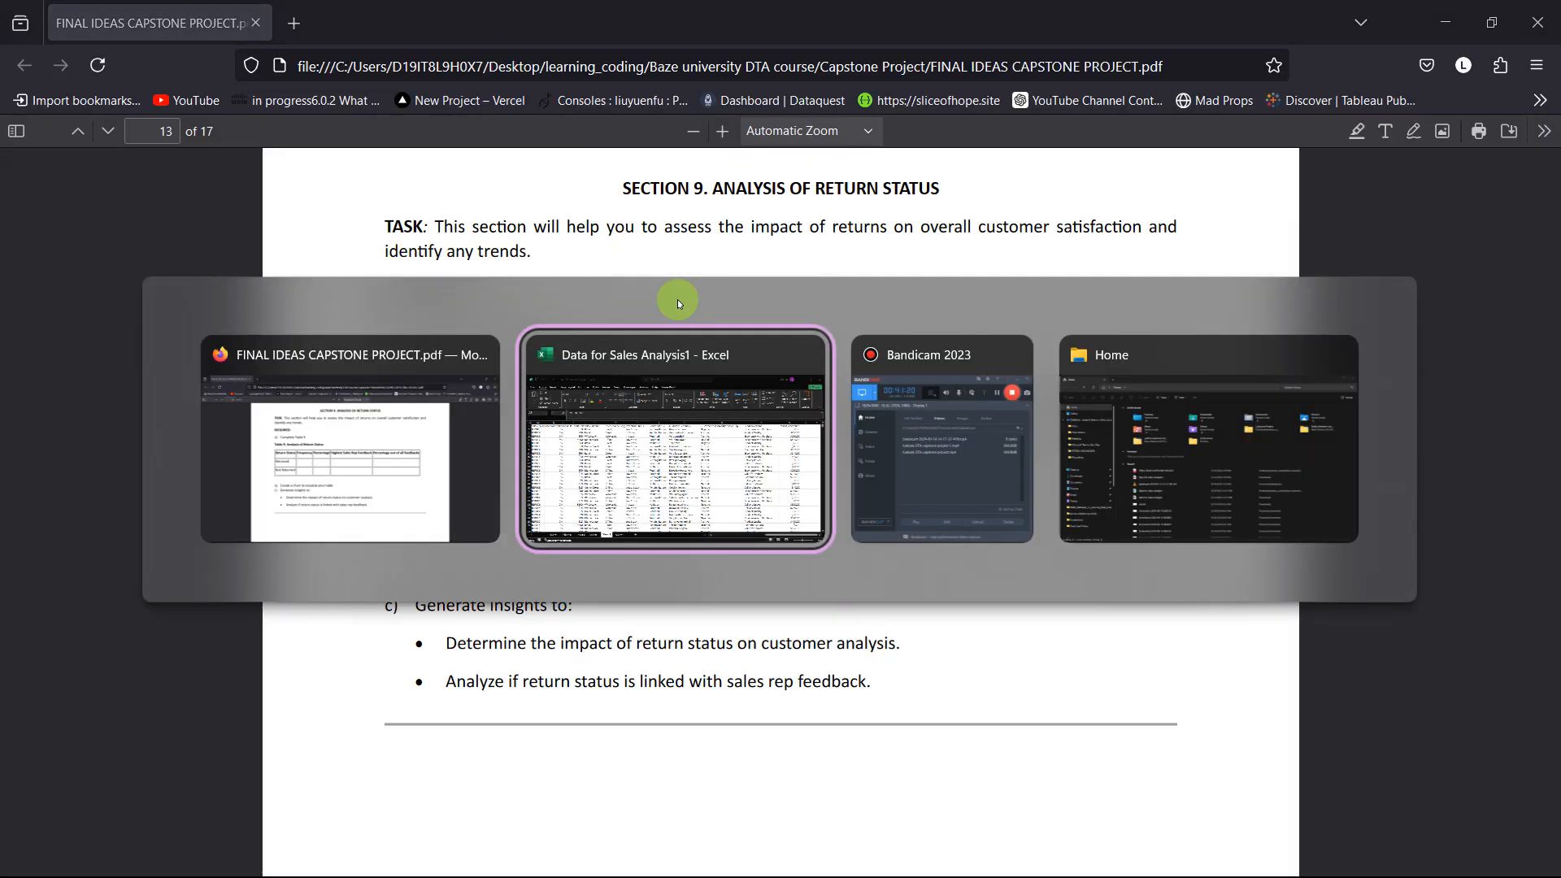
{"action": "key", "text": "Up"}
{"action": "key", "text": "Up"}
{"action": "key", "text": "Up"}
{"action": "key", "text": "Up"}
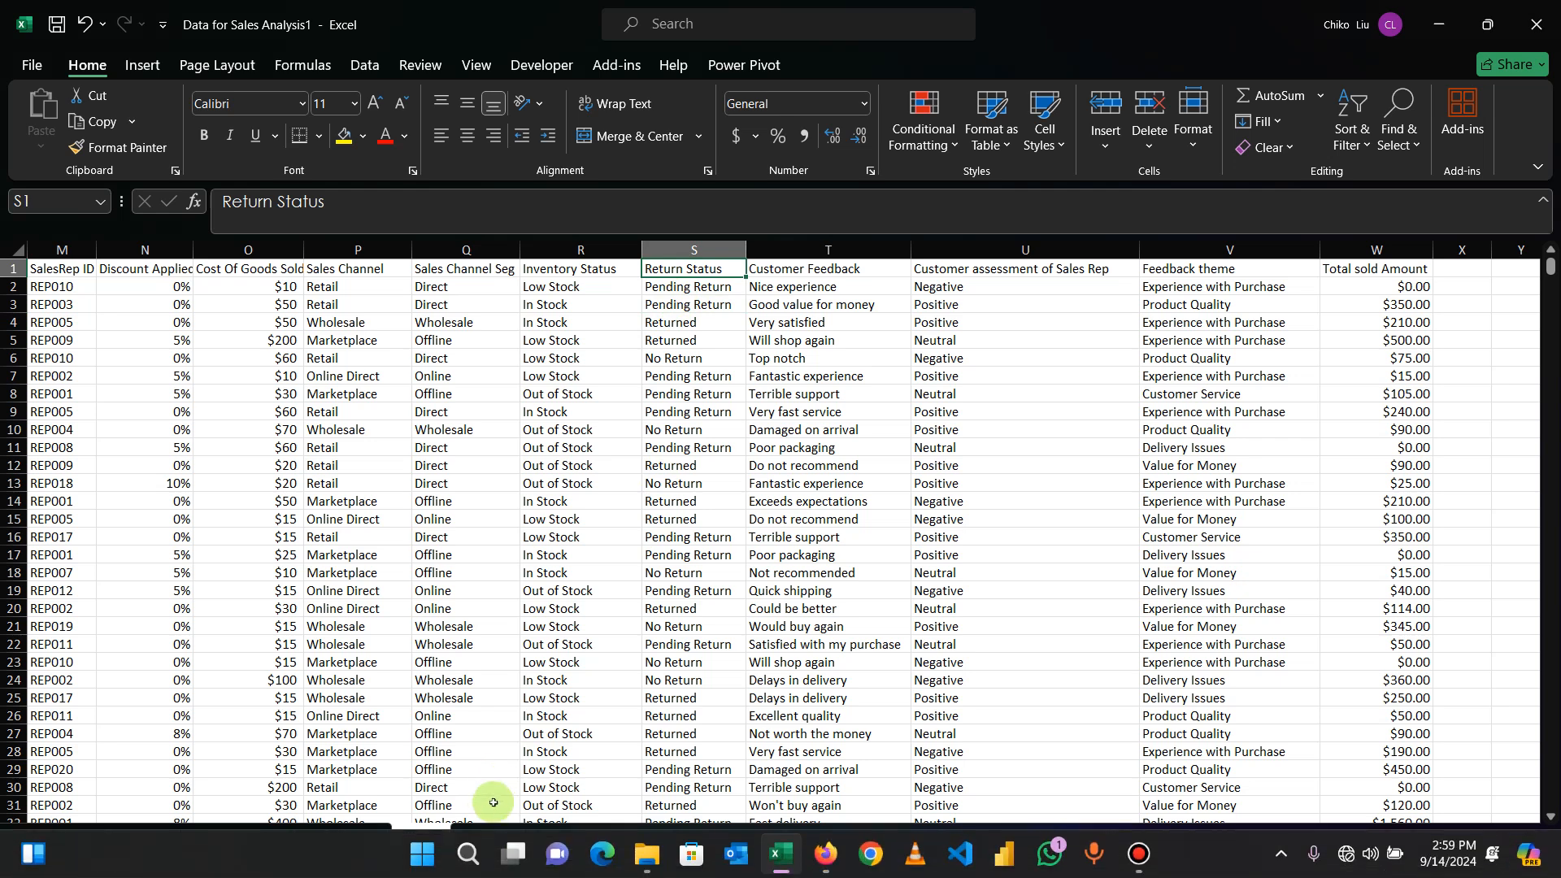
{"action": "left_click", "coordinate": [487, 839]}
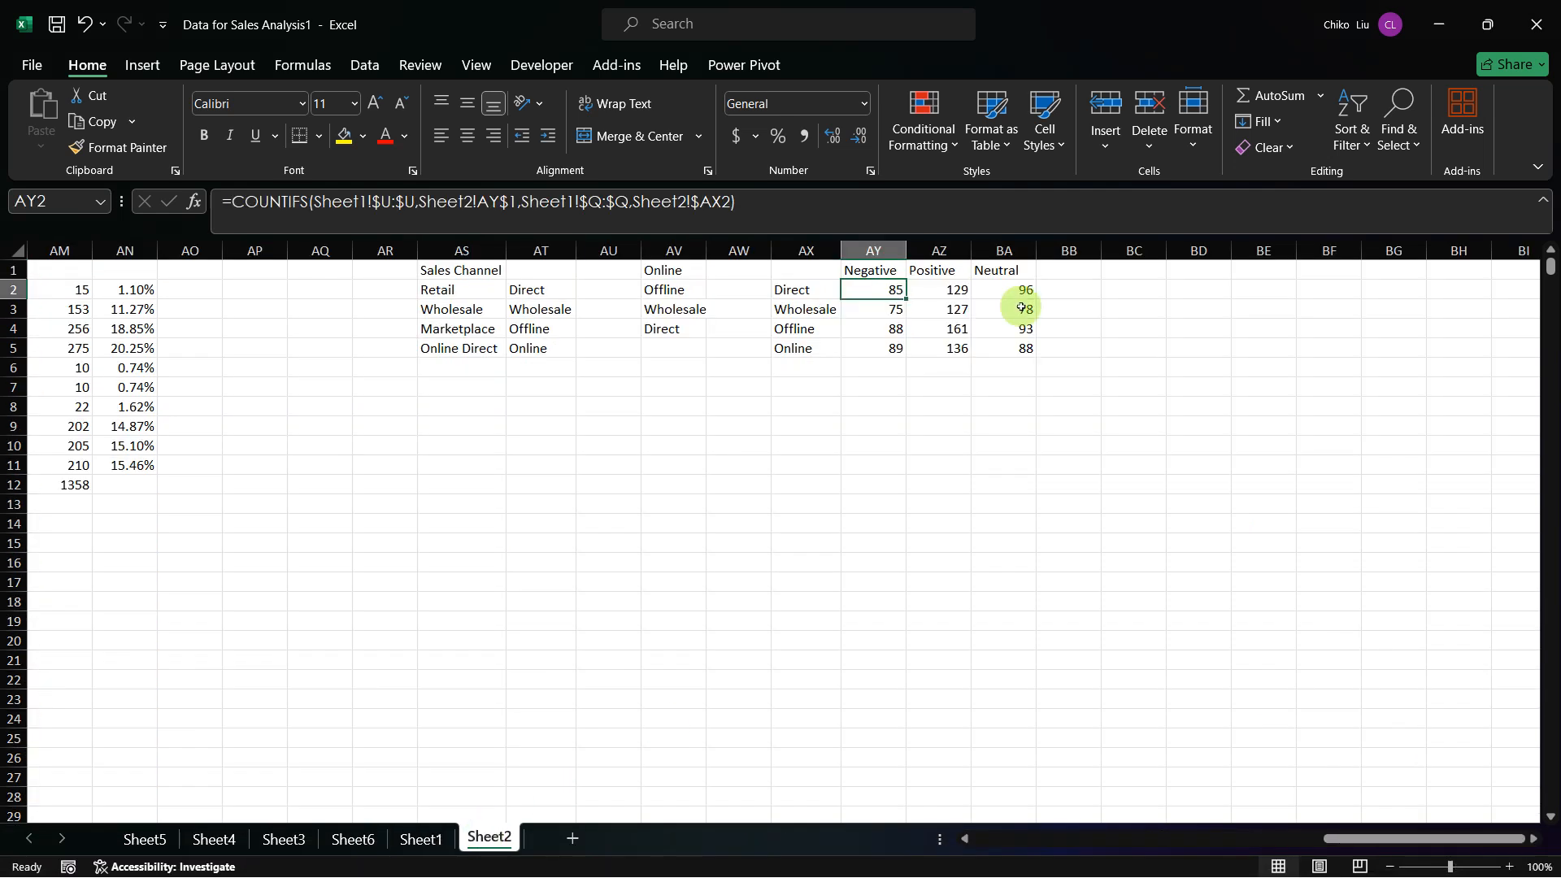
{"action": "left_click", "coordinate": [1179, 283]}
{"action": "key", "text": "Up"}
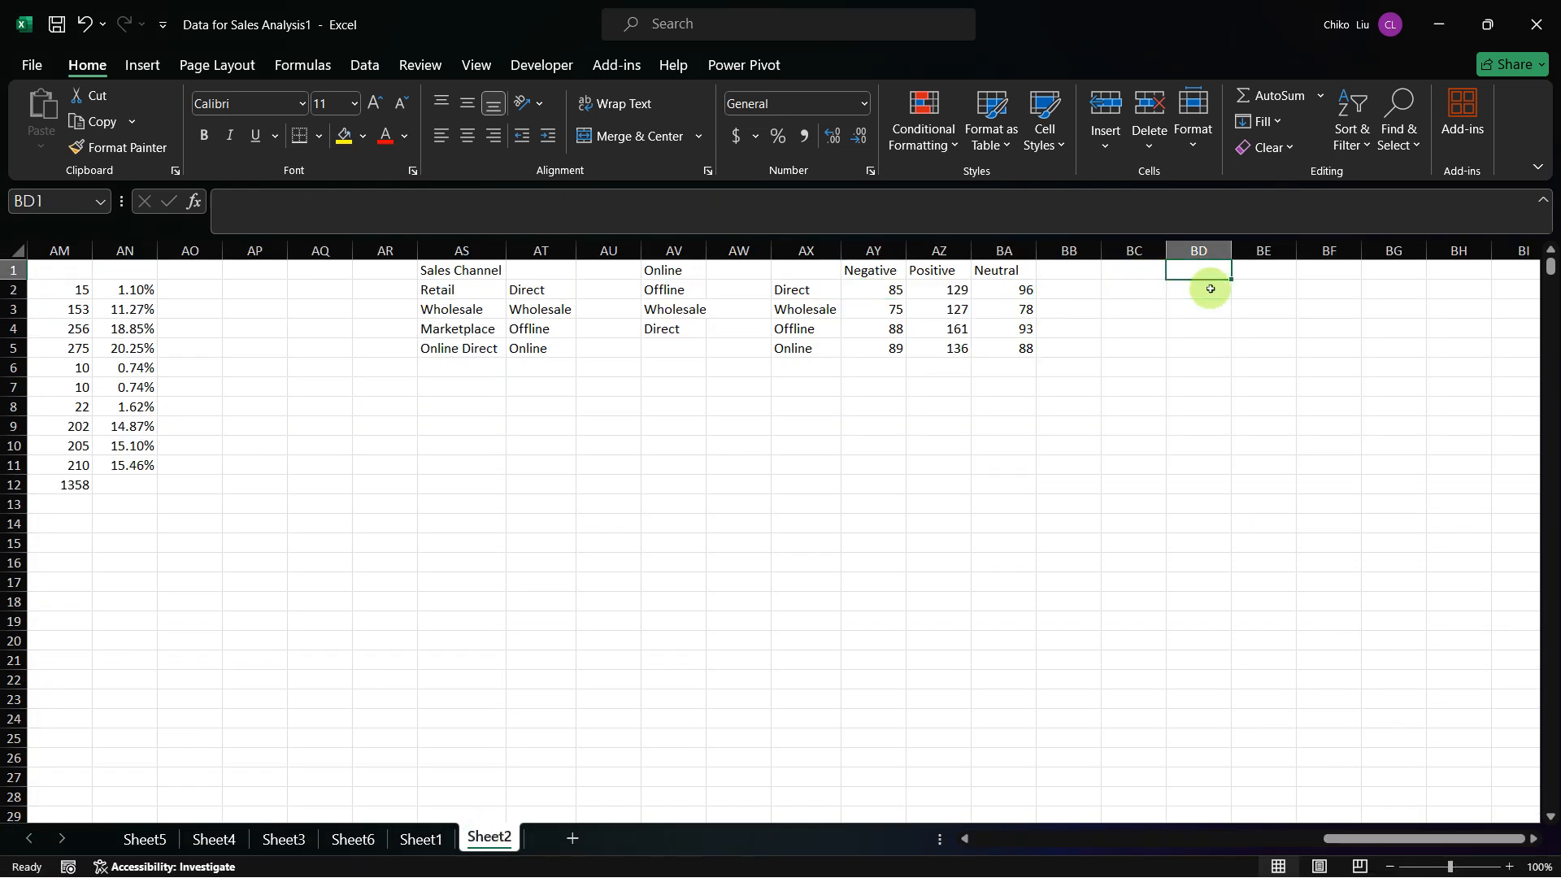
{"action": "type", "text": "=TR"}
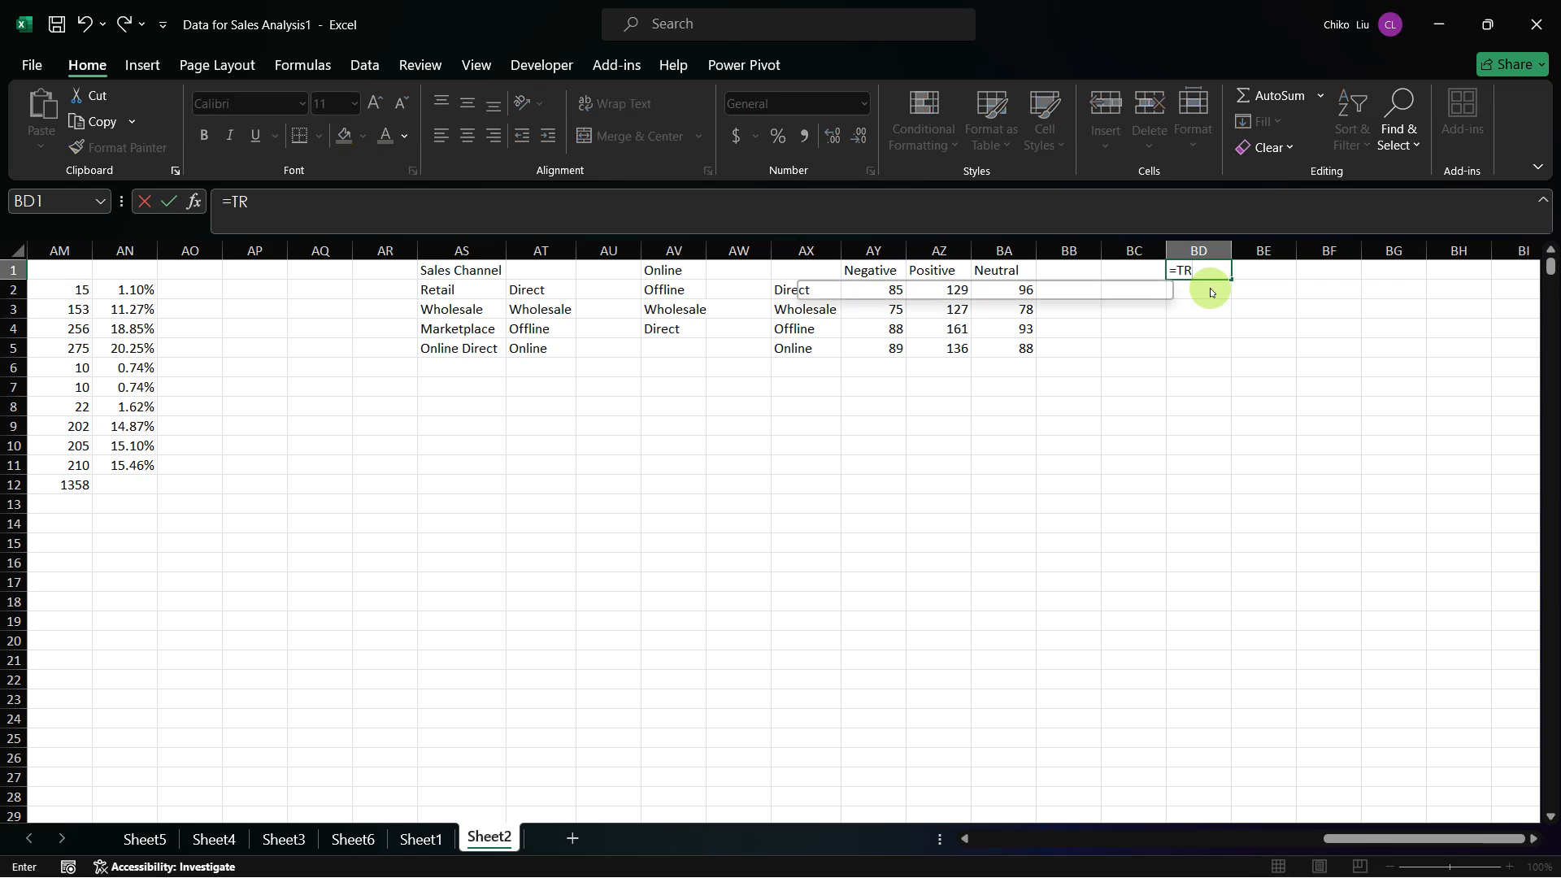
{"action": "type", "text": "ANSPOSE(UN"}
{"action": "key", "text": "Down"}
{"action": "key", "text": "Down"}
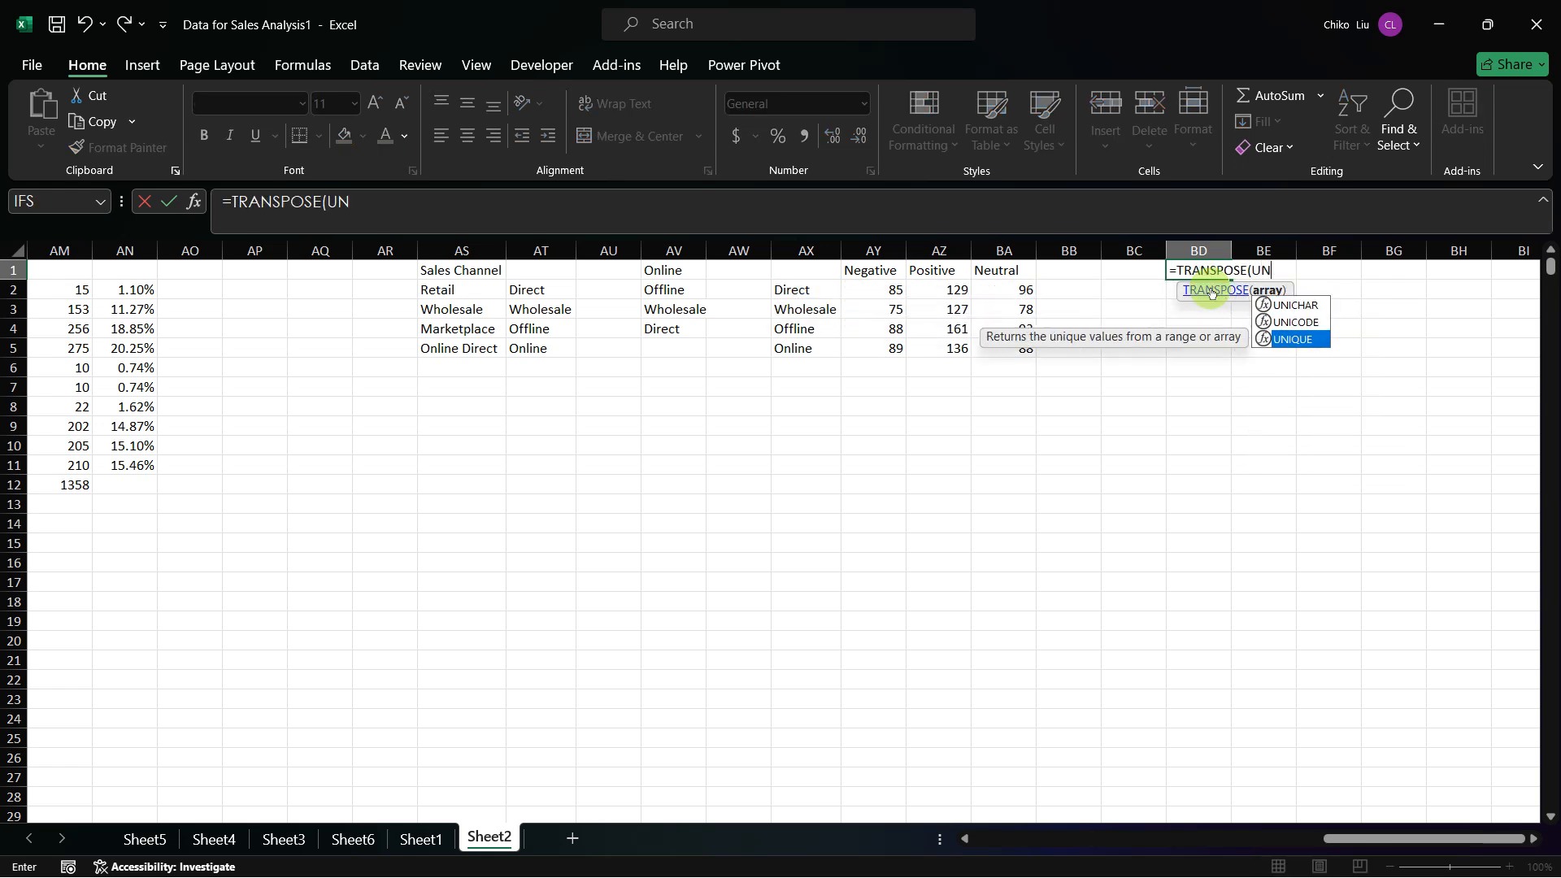
{"action": "key", "text": "Tab"}
{"action": "key", "text": "Escape"}
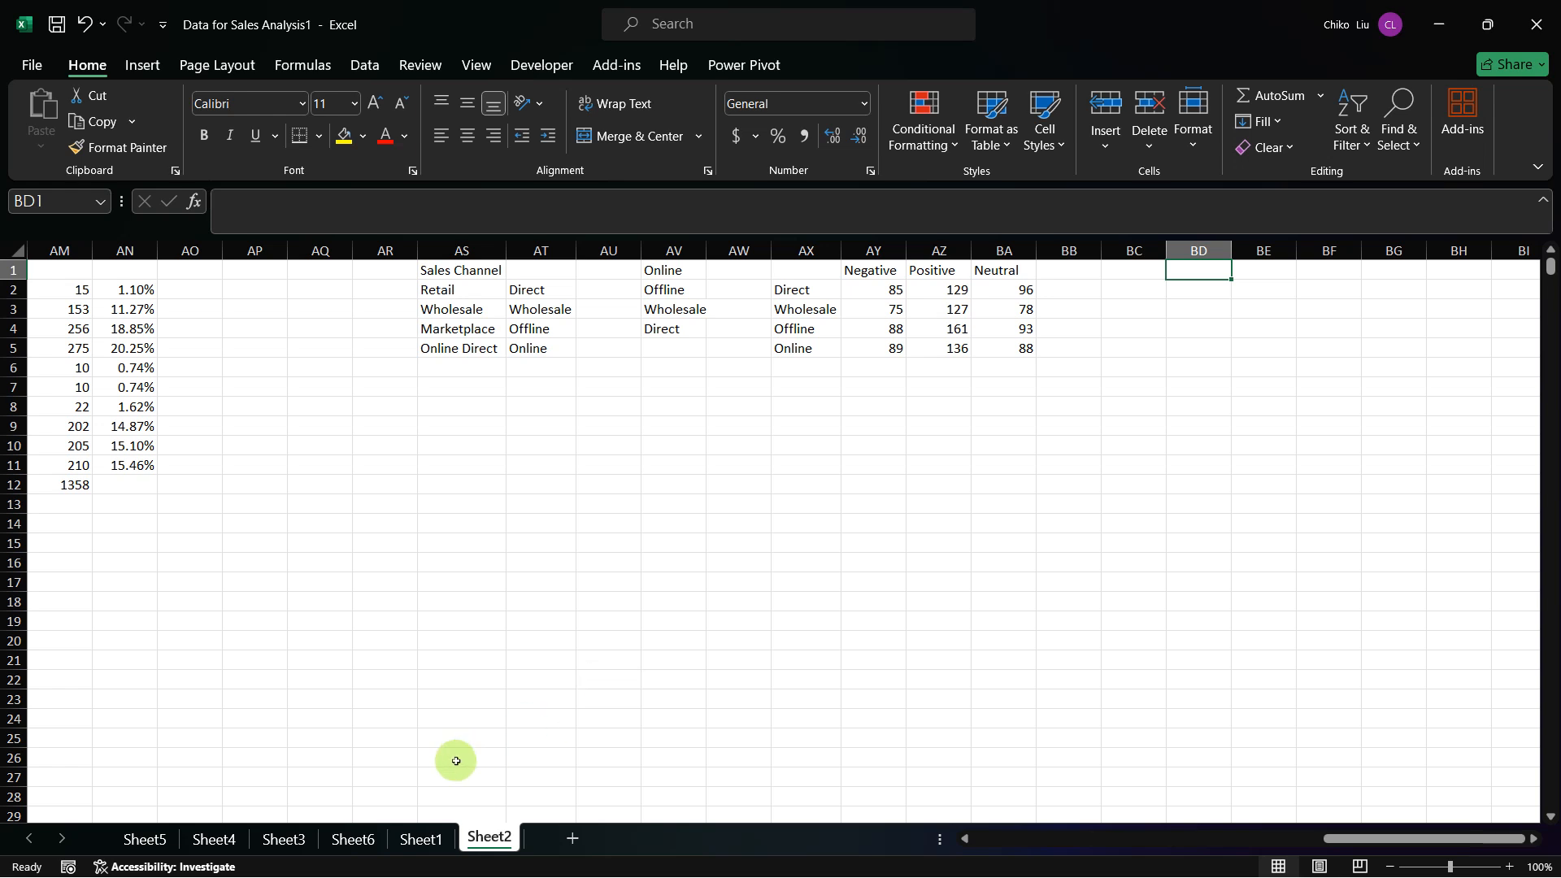
- Copy Sheet1's entire Return Status column S and paste it into Sheet2 starting at cell BD1
{"action": "left_click", "coordinate": [420, 838]}
{"action": "left_click", "coordinate": [674, 235]}
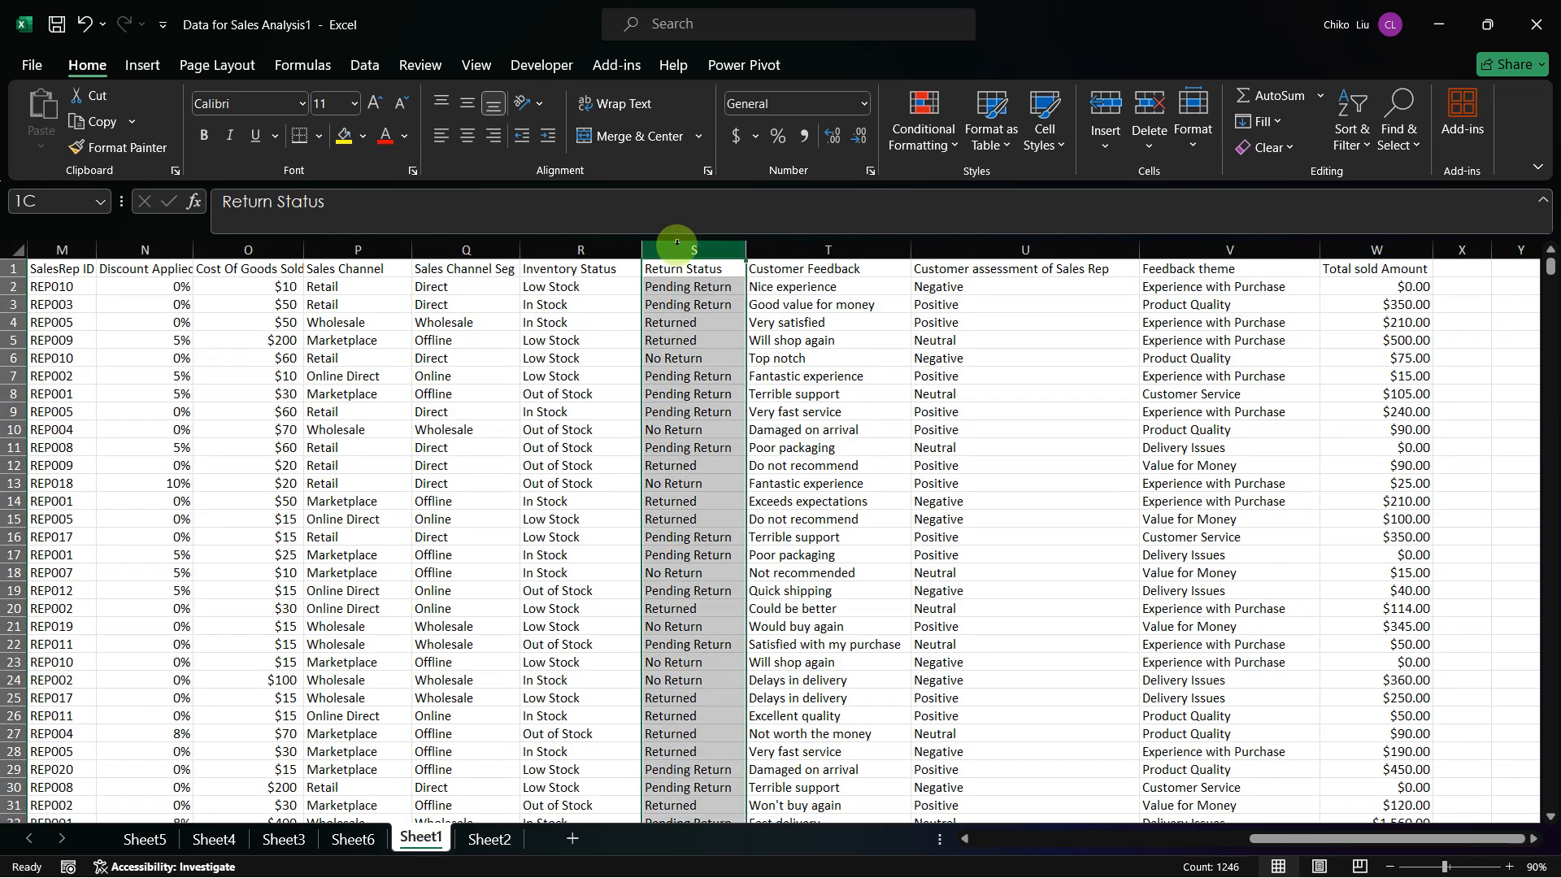
{"action": "key", "text": "ctrl+c"}
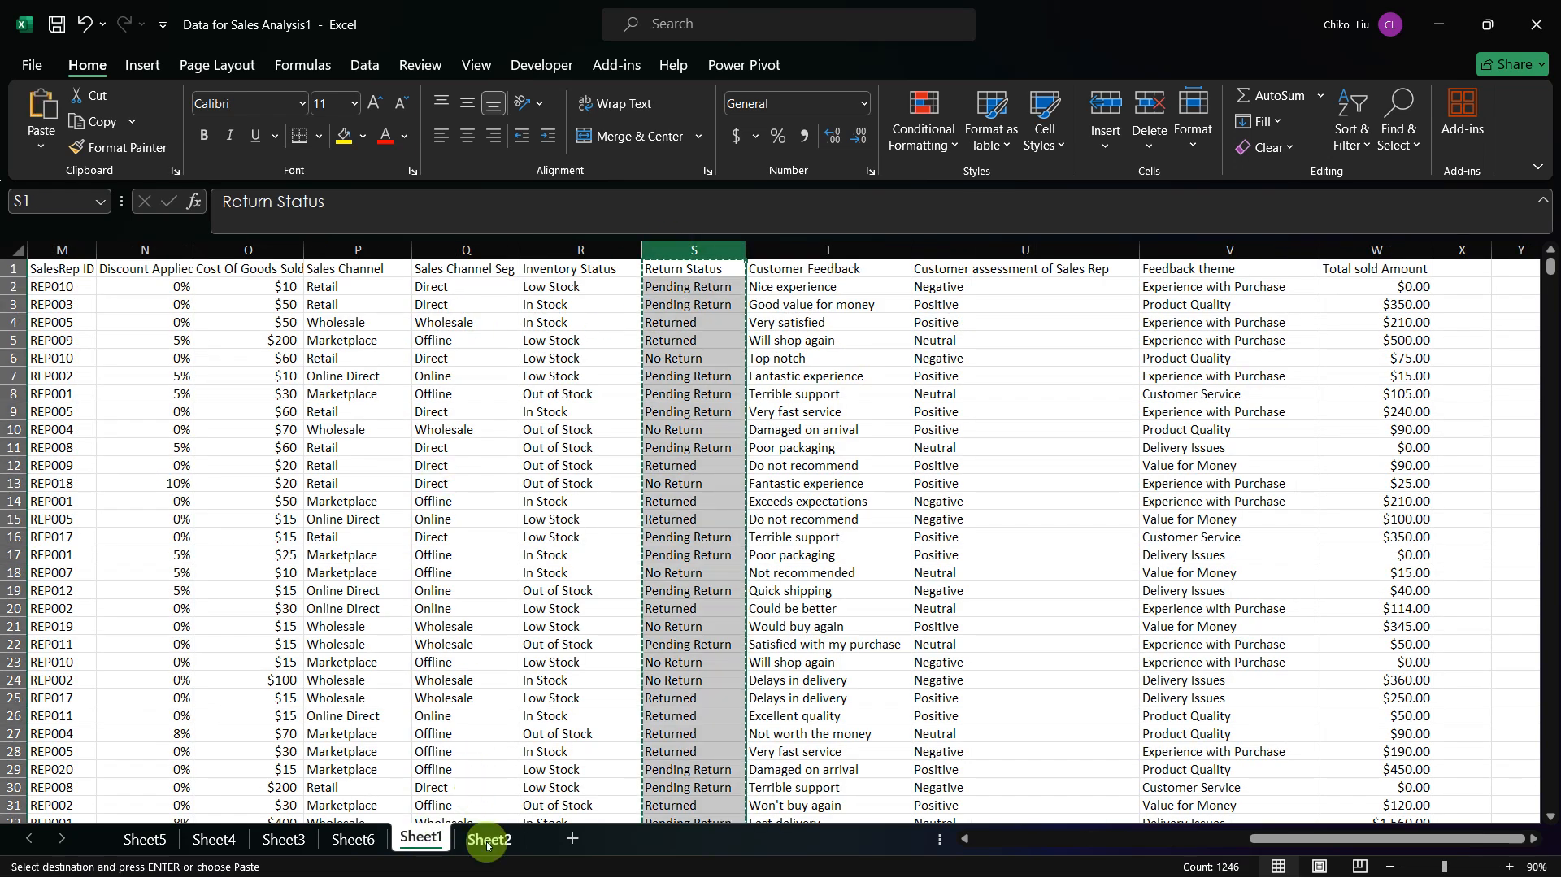
{"action": "left_click", "coordinate": [489, 839]}
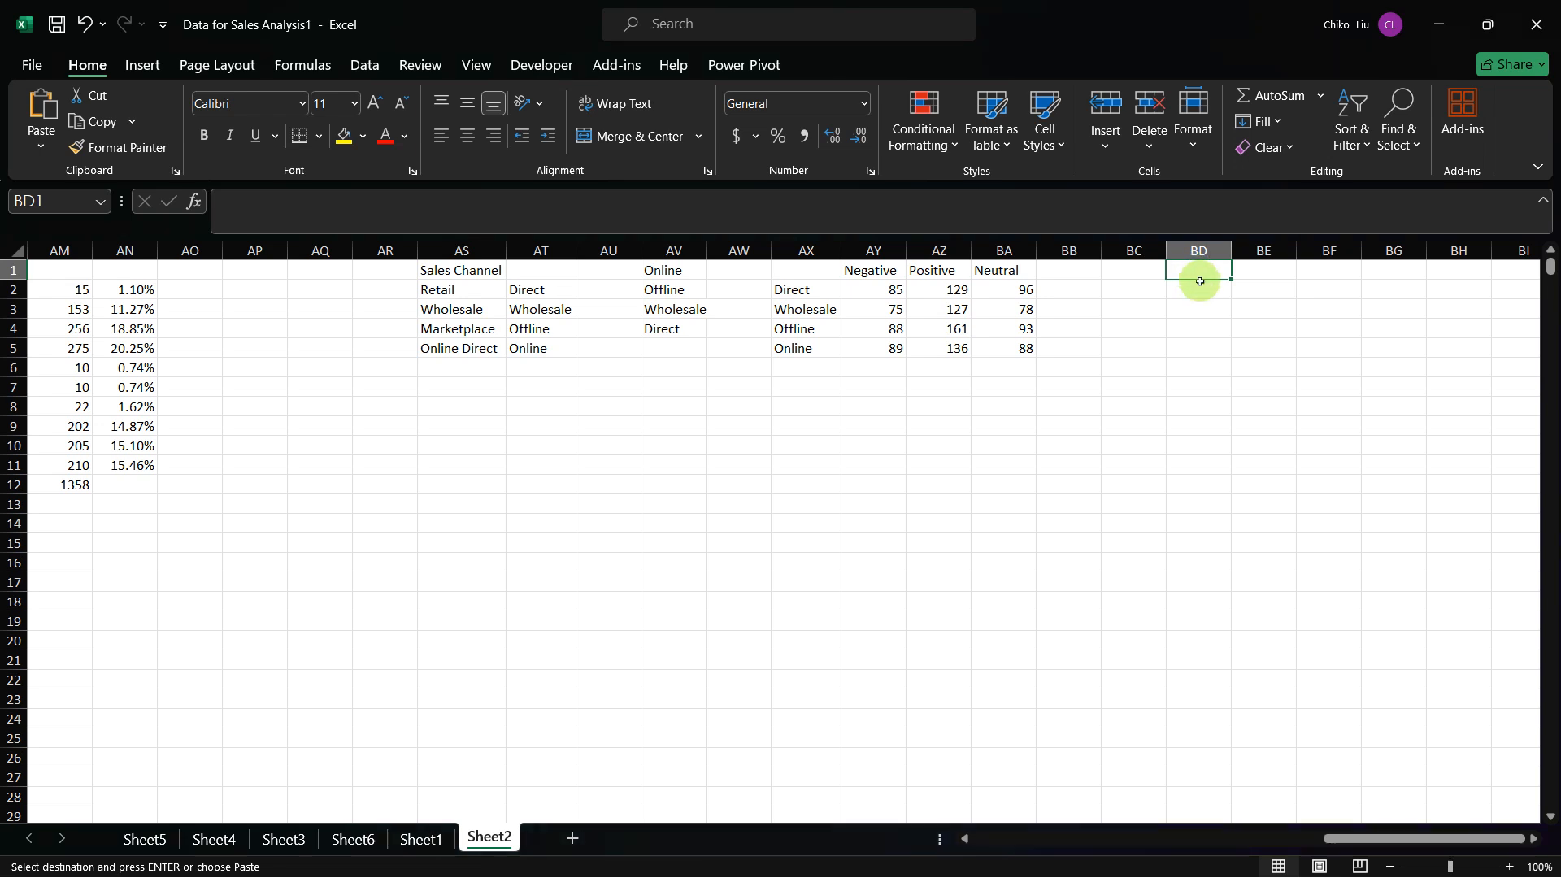
{"action": "right_click", "coordinate": [1194, 271]}
{"action": "left_click", "coordinate": [1266, 396]}
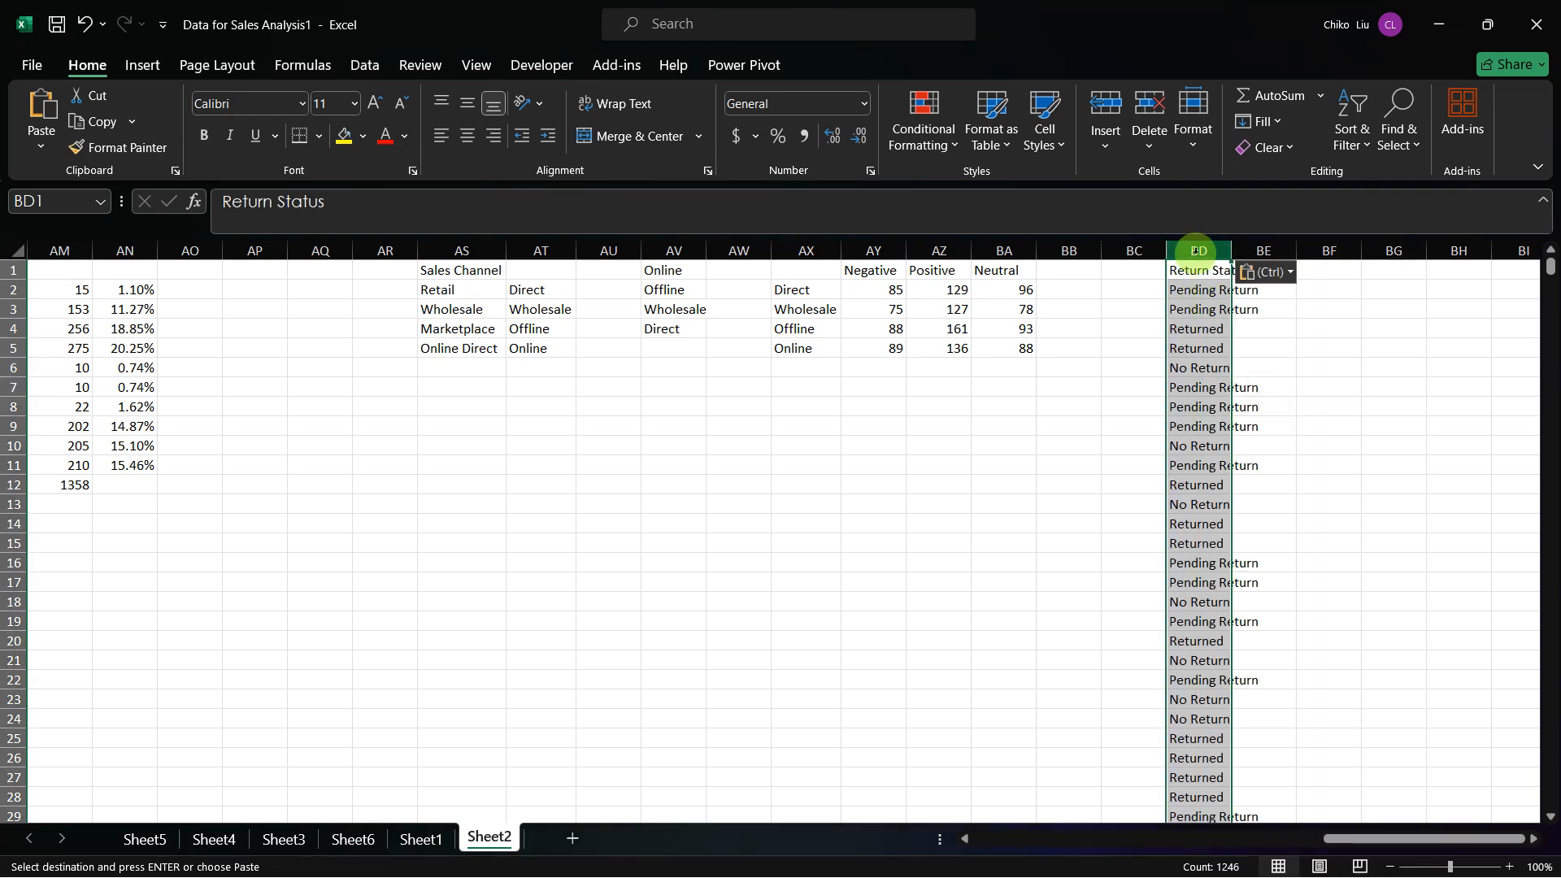
- Remove the duplicate values from Sheet2's column BD, treating the data as having no headers
{"action": "left_click", "coordinate": [365, 65]}
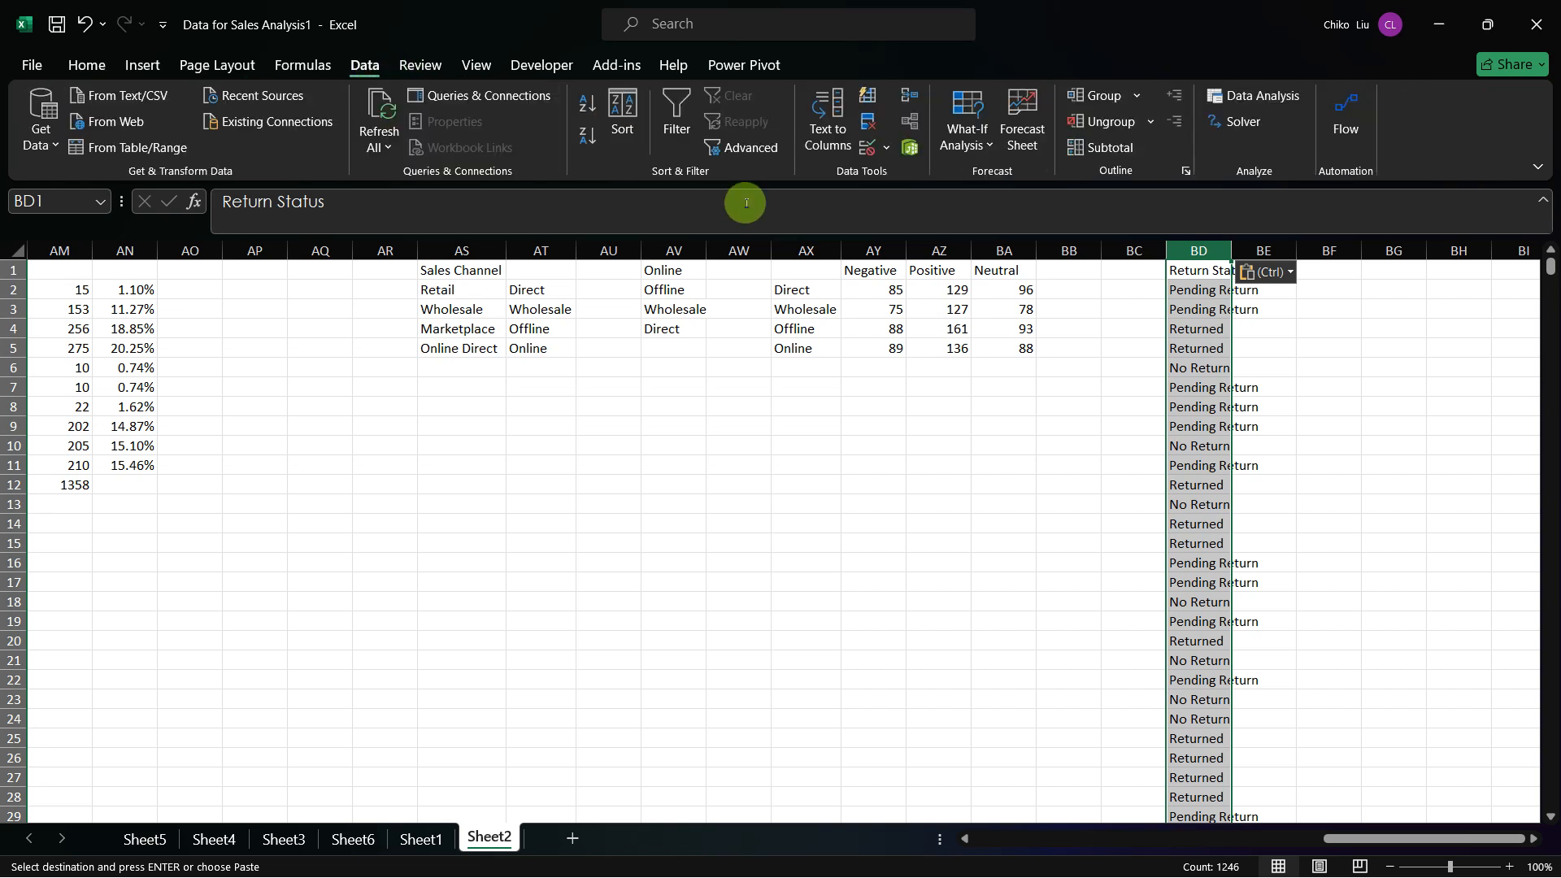
{"action": "left_click", "coordinate": [868, 122]}
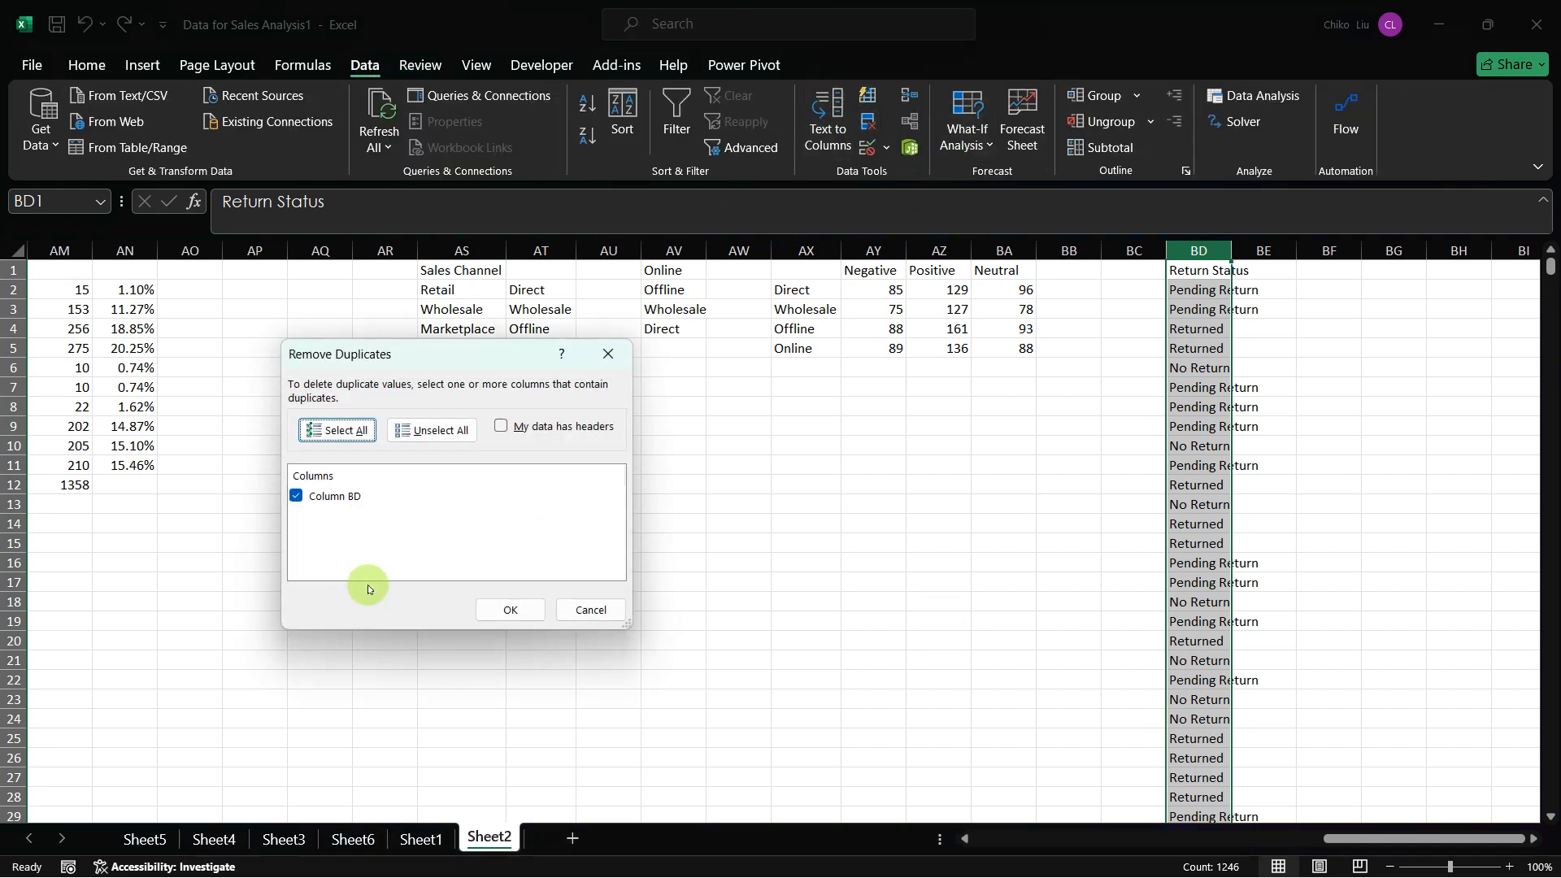
{"action": "left_click", "coordinate": [490, 610]}
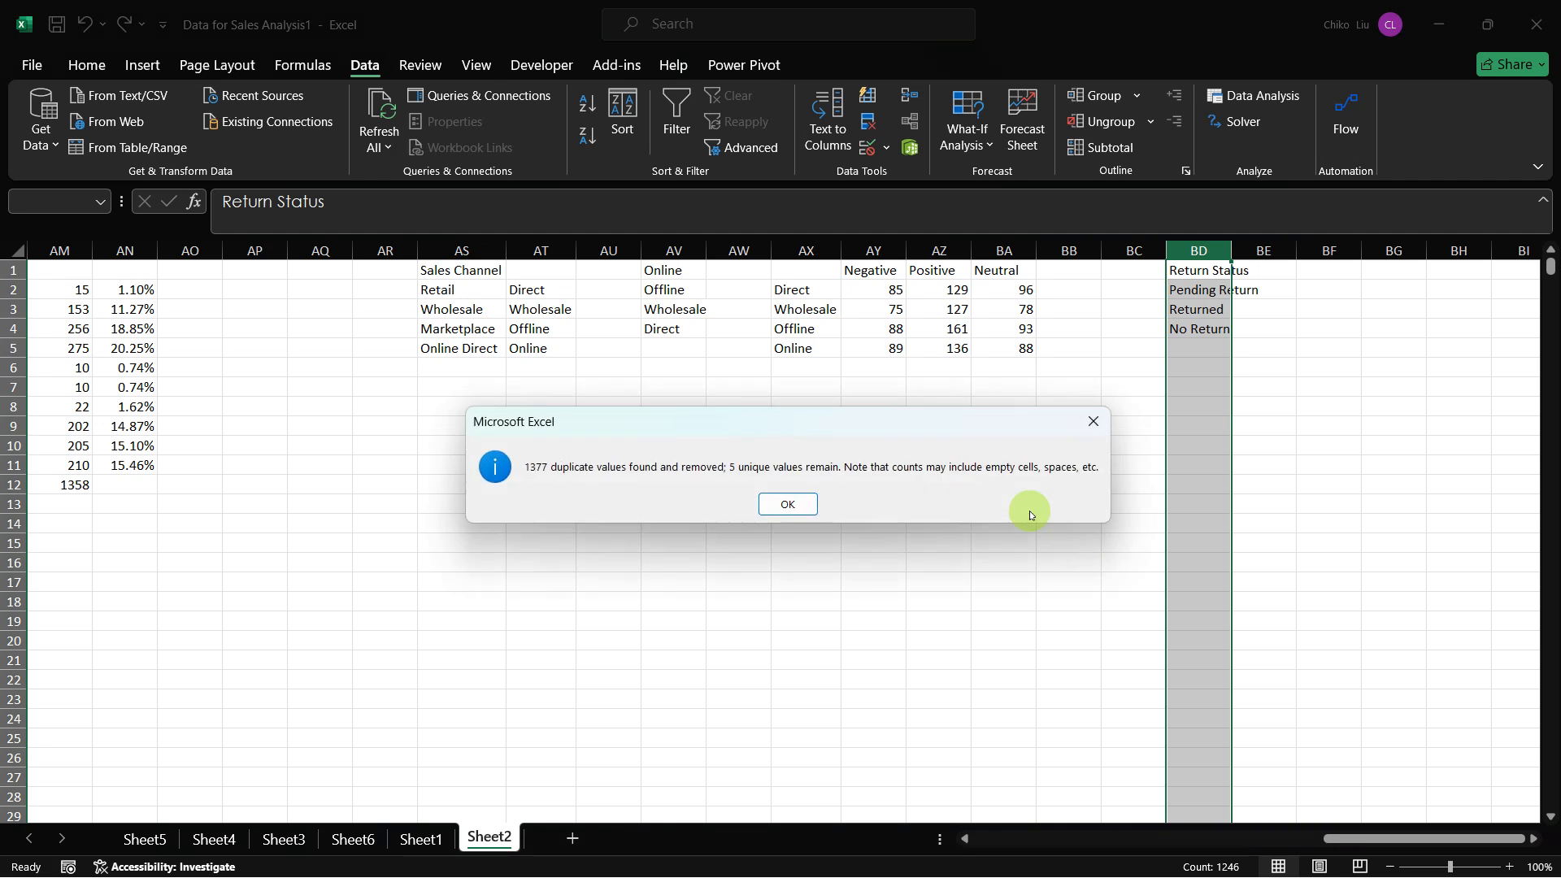
{"action": "left_click", "coordinate": [786, 503]}
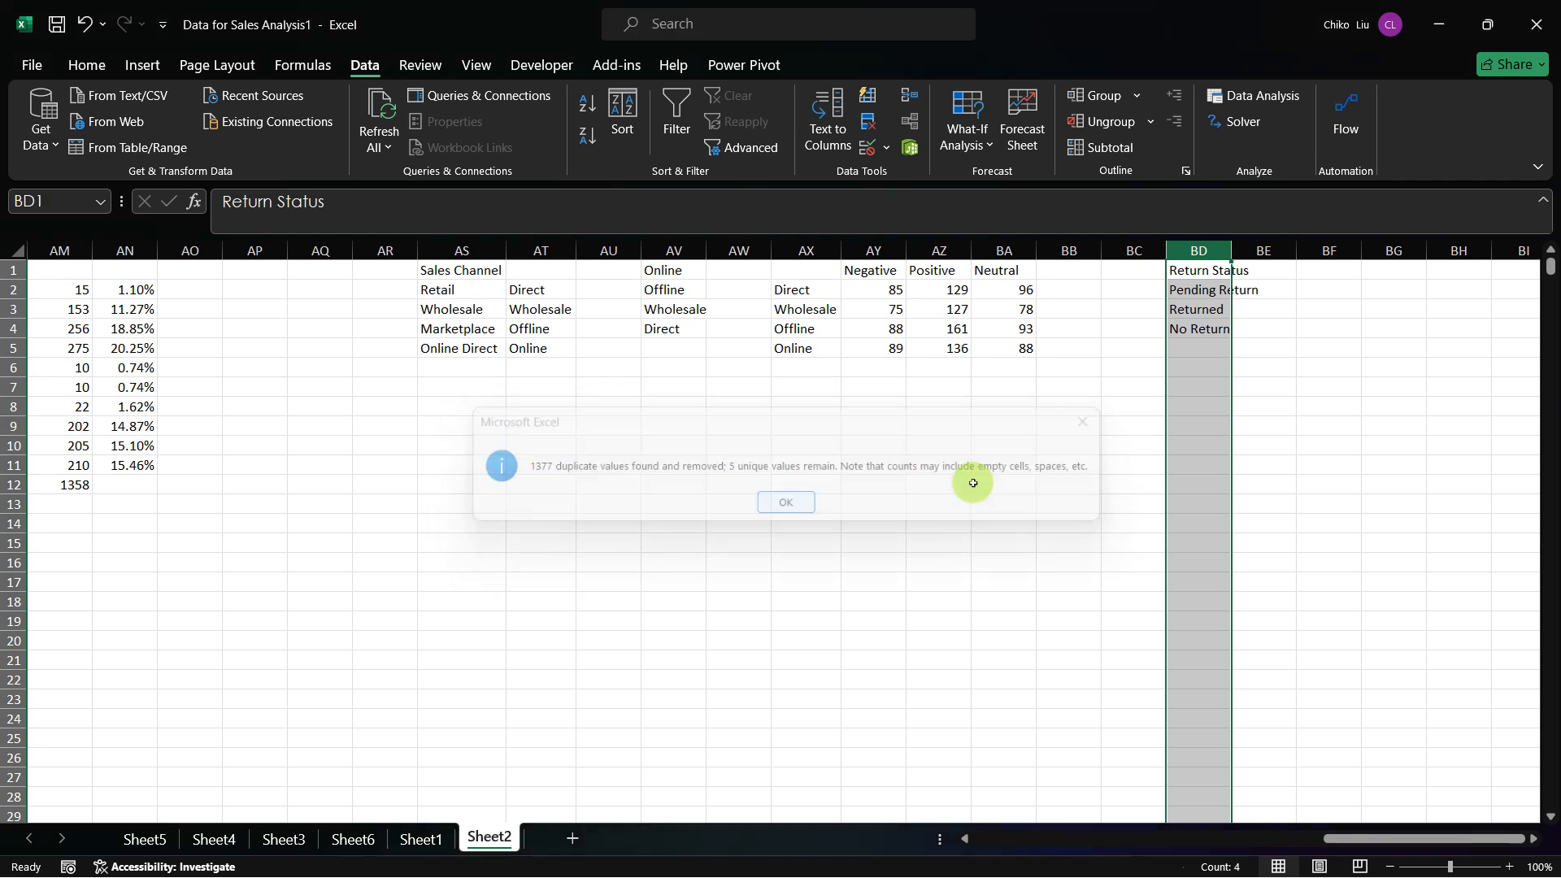
- Auto-fit column BD to its return status entries, and switch to the PDF to check Table 9
{"action": "left_click_drag", "start_coordinate": [1192, 293], "coordinate": [1200, 328]}
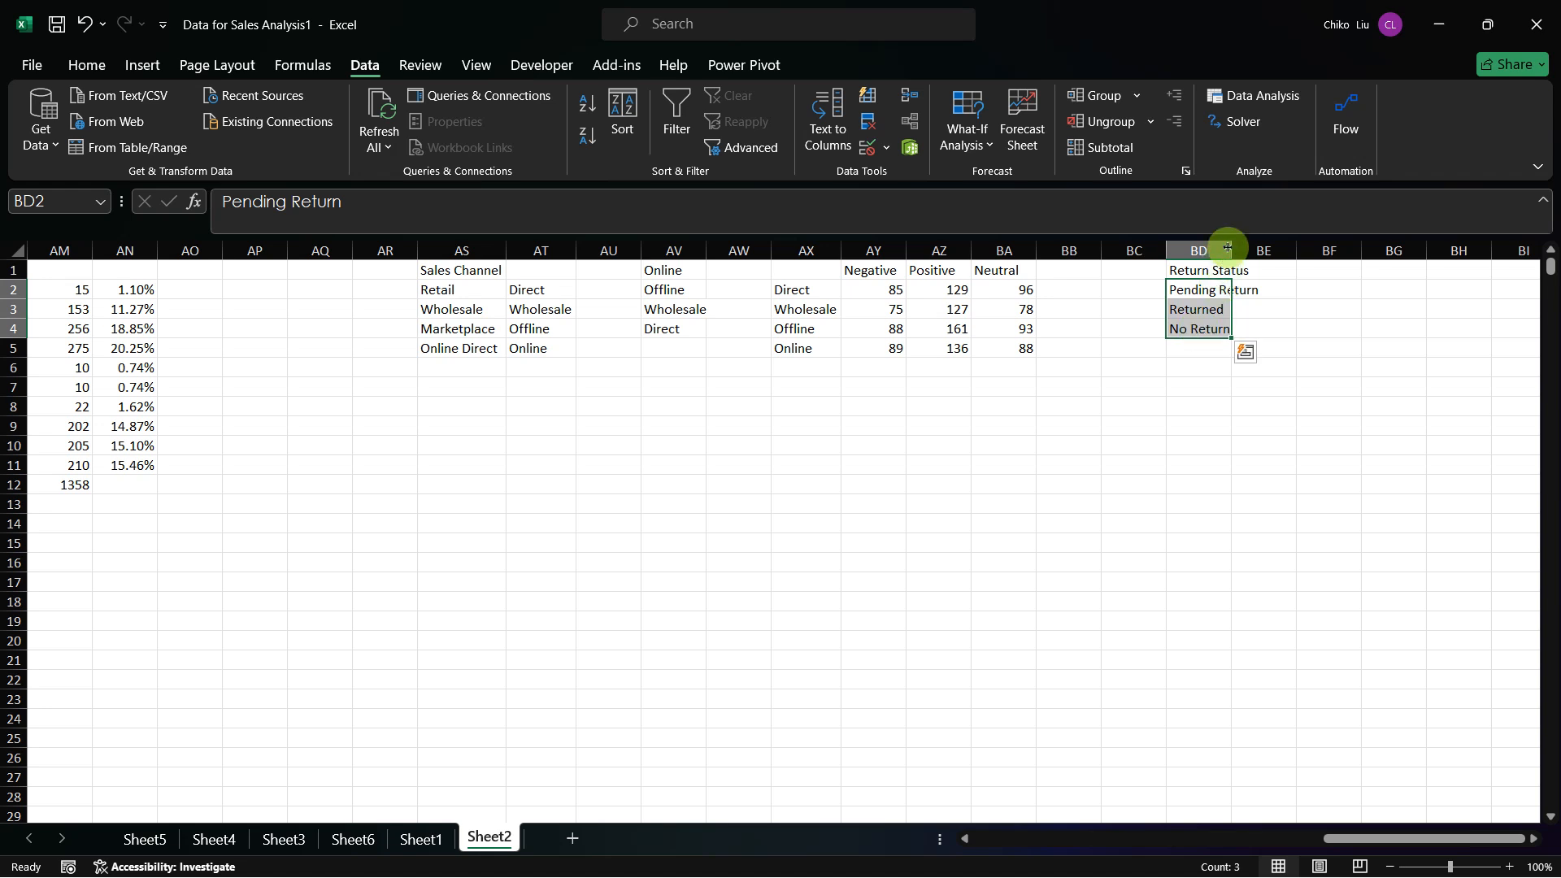
{"action": "double_click", "coordinate": [1231, 251]}
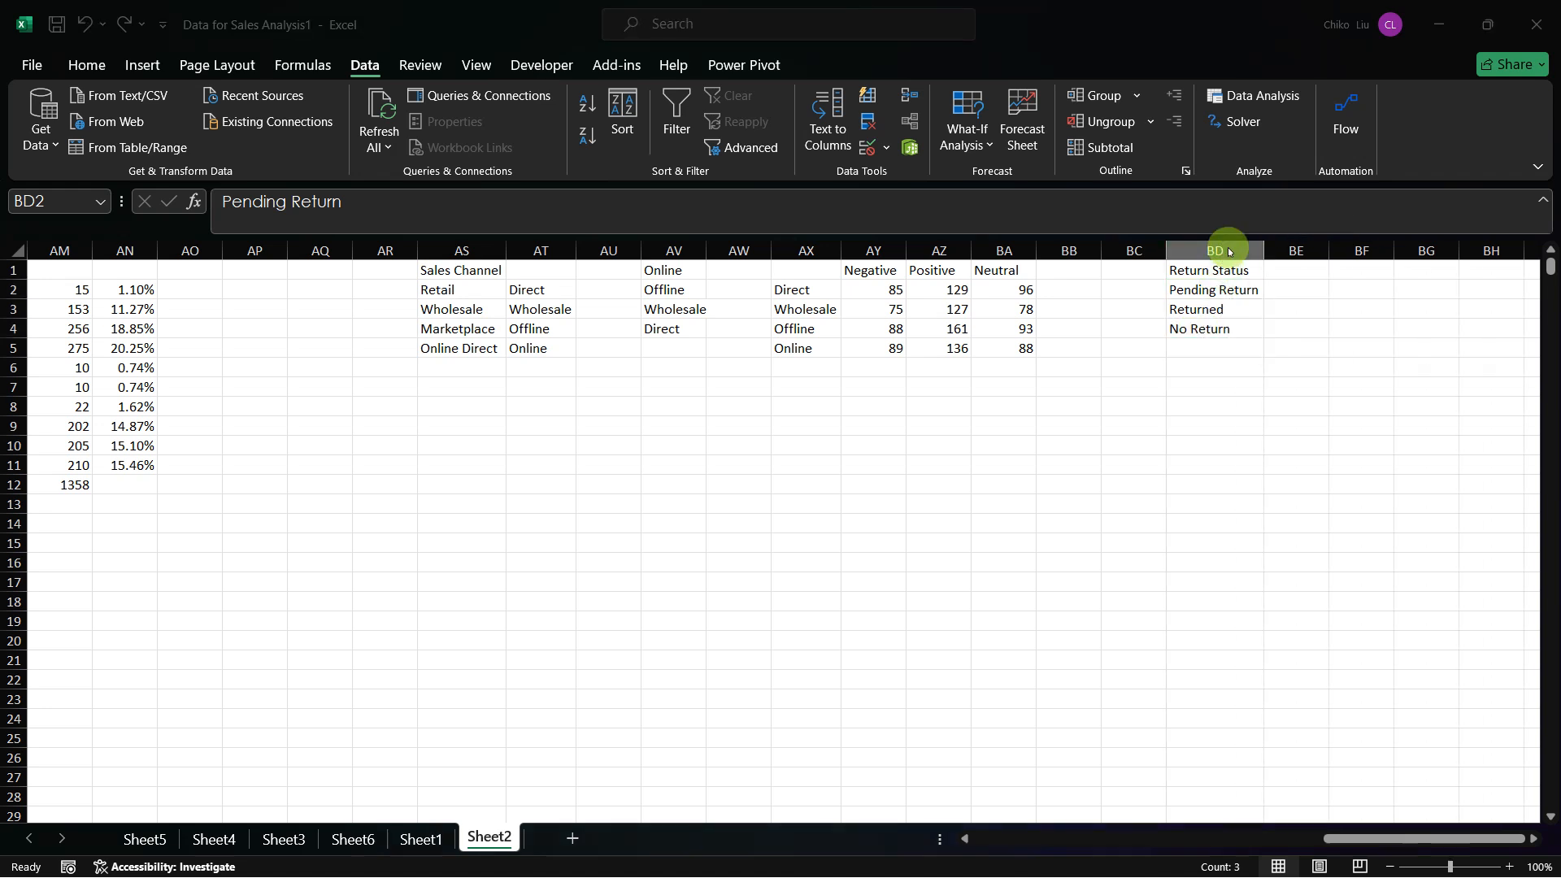
{"action": "key", "text": "alt+Tab"}
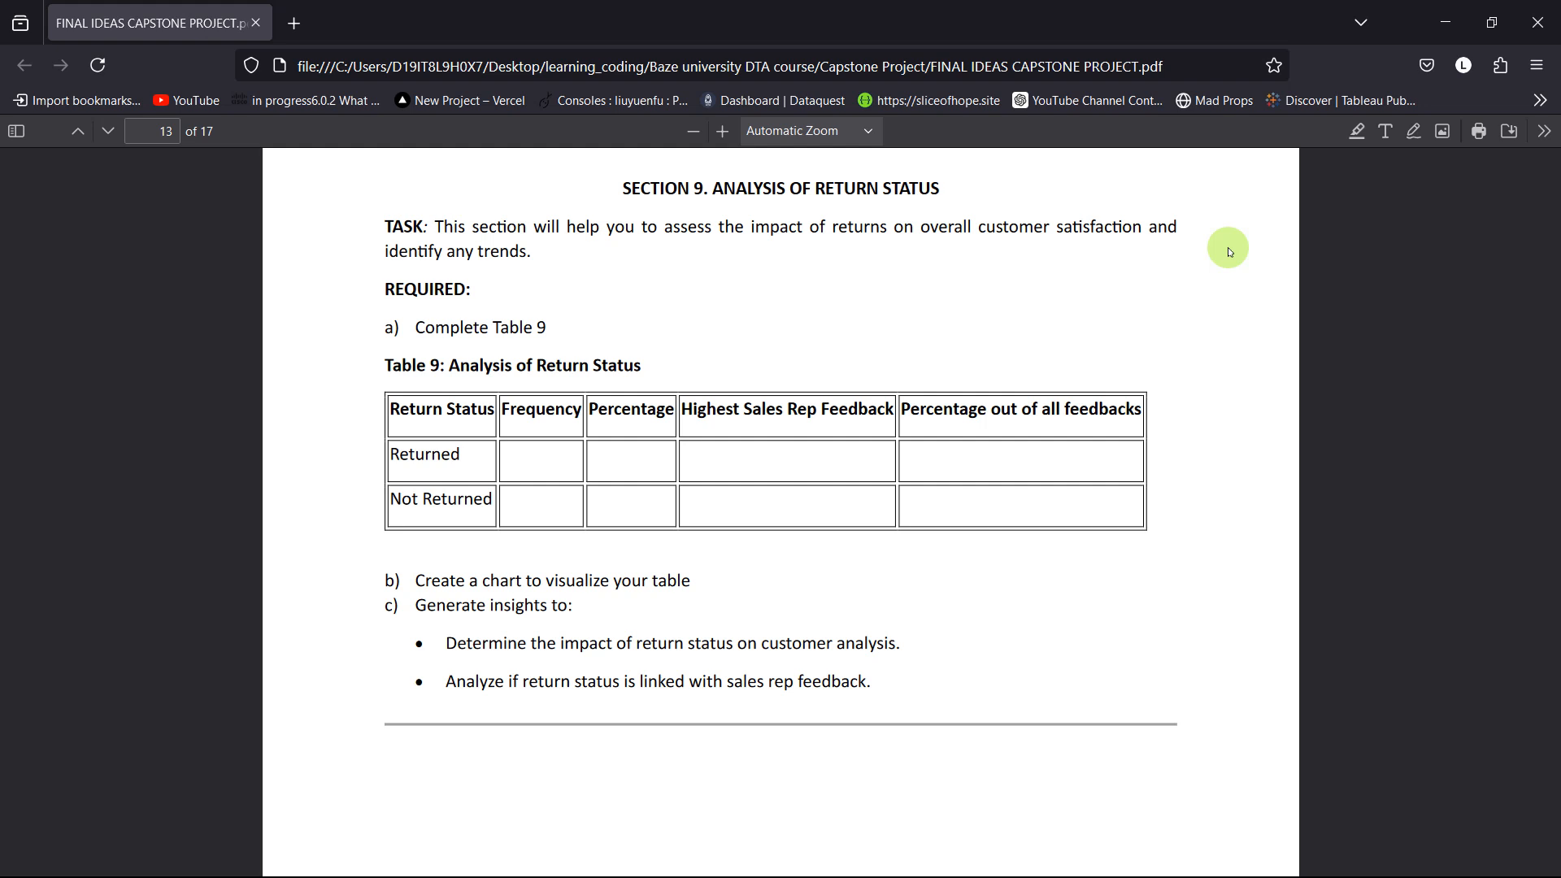
- Switch back to Excel and examine the return status entries in Sheet2's column BD
{"action": "key", "text": "alt+Tab"}
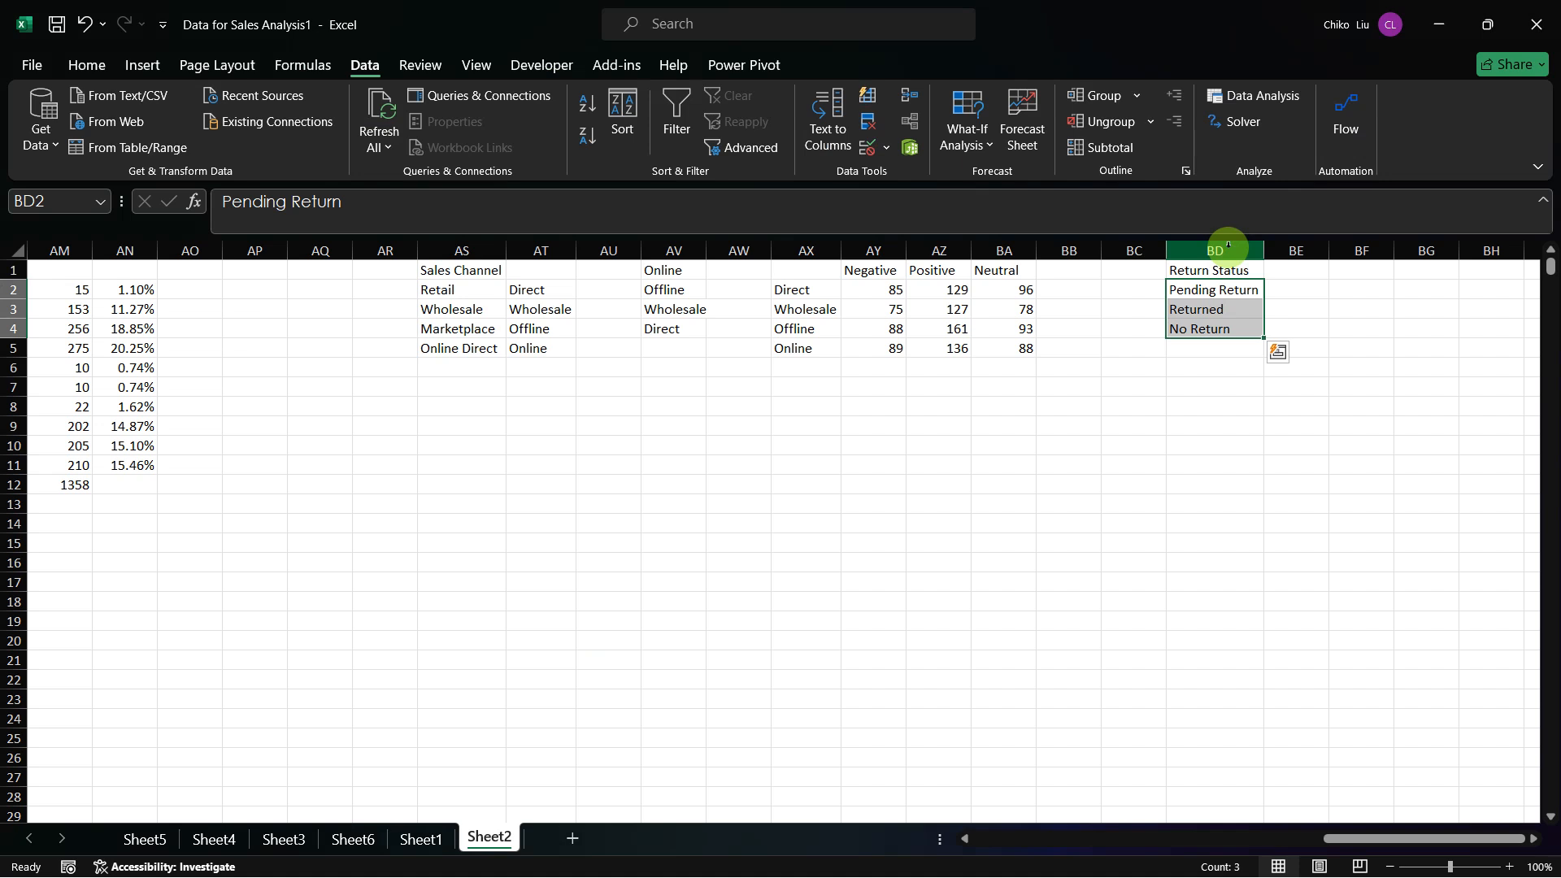
{"action": "key", "text": "Left"}
{"action": "key", "text": "Right"}
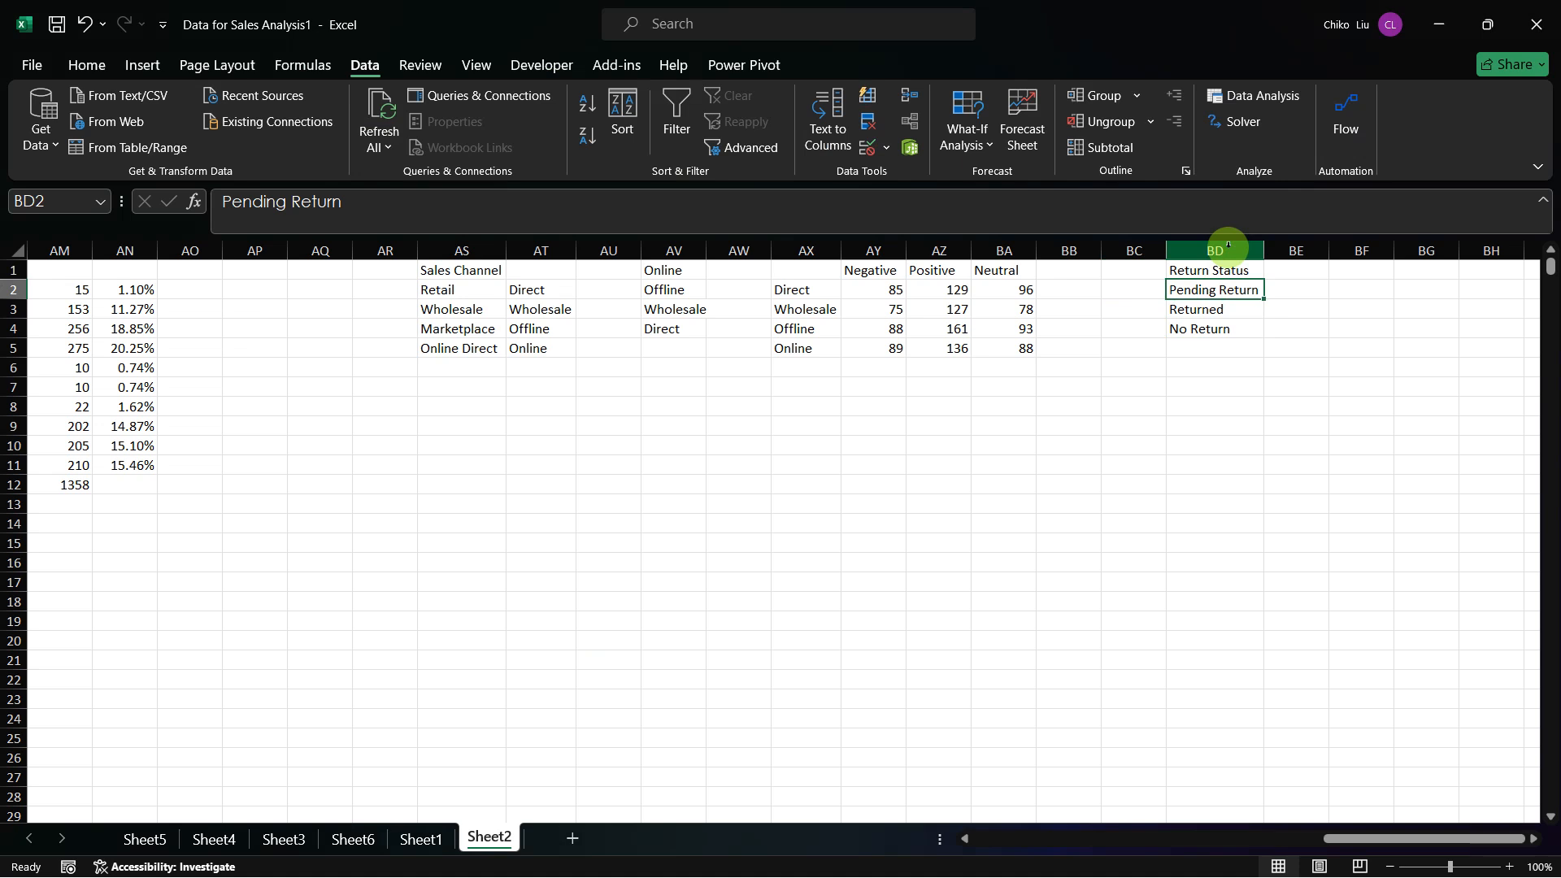
{"action": "key", "text": "Down"}
{"action": "key", "text": "Right"}
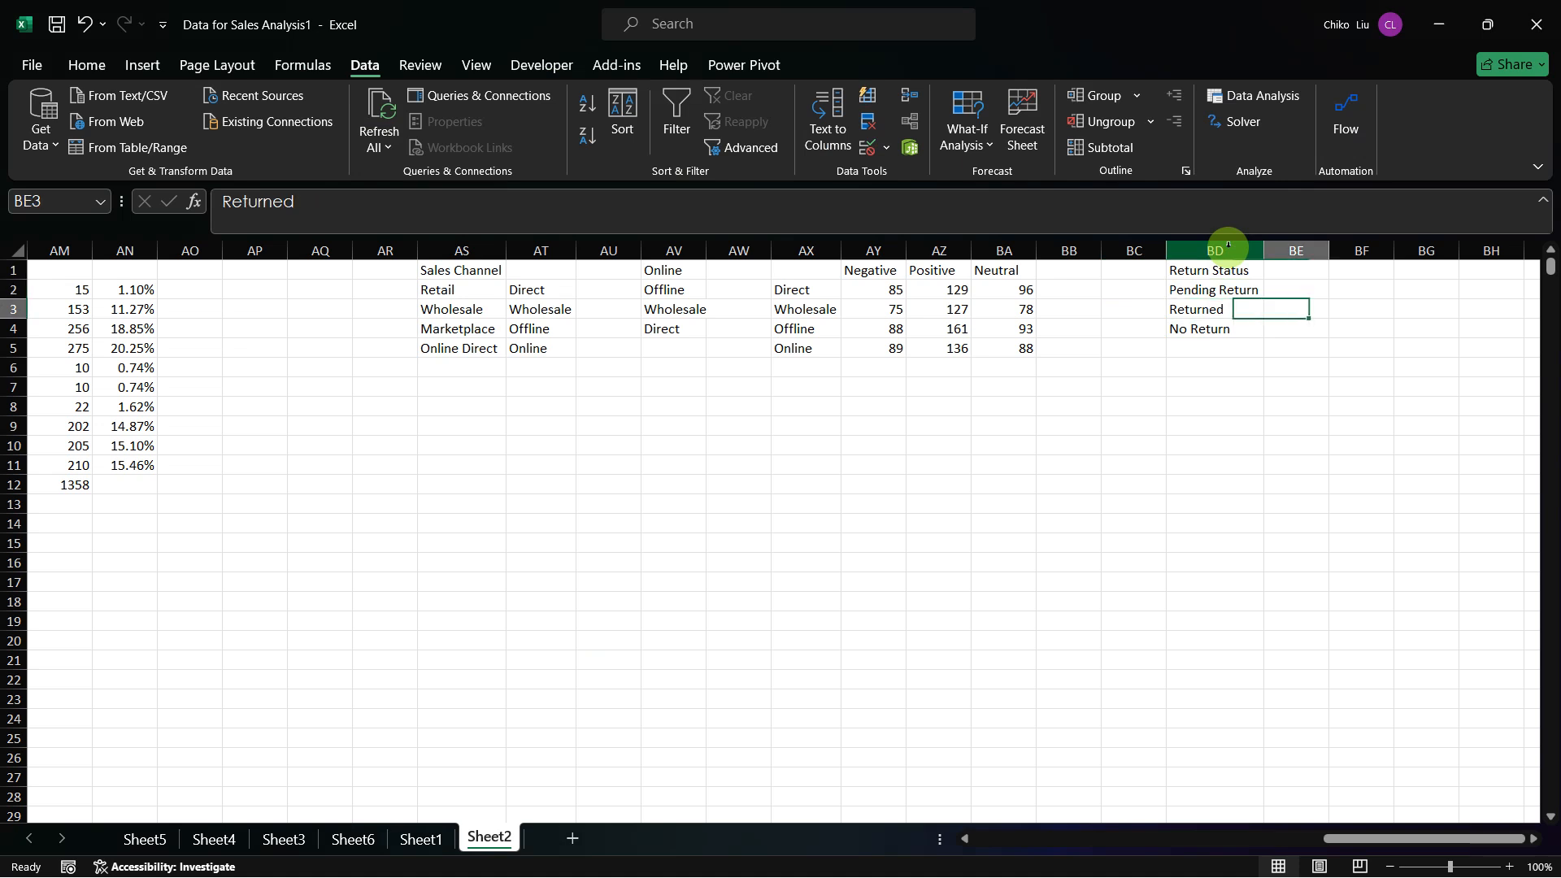
{"action": "key", "text": "Left"}
{"action": "key", "text": "Up"}
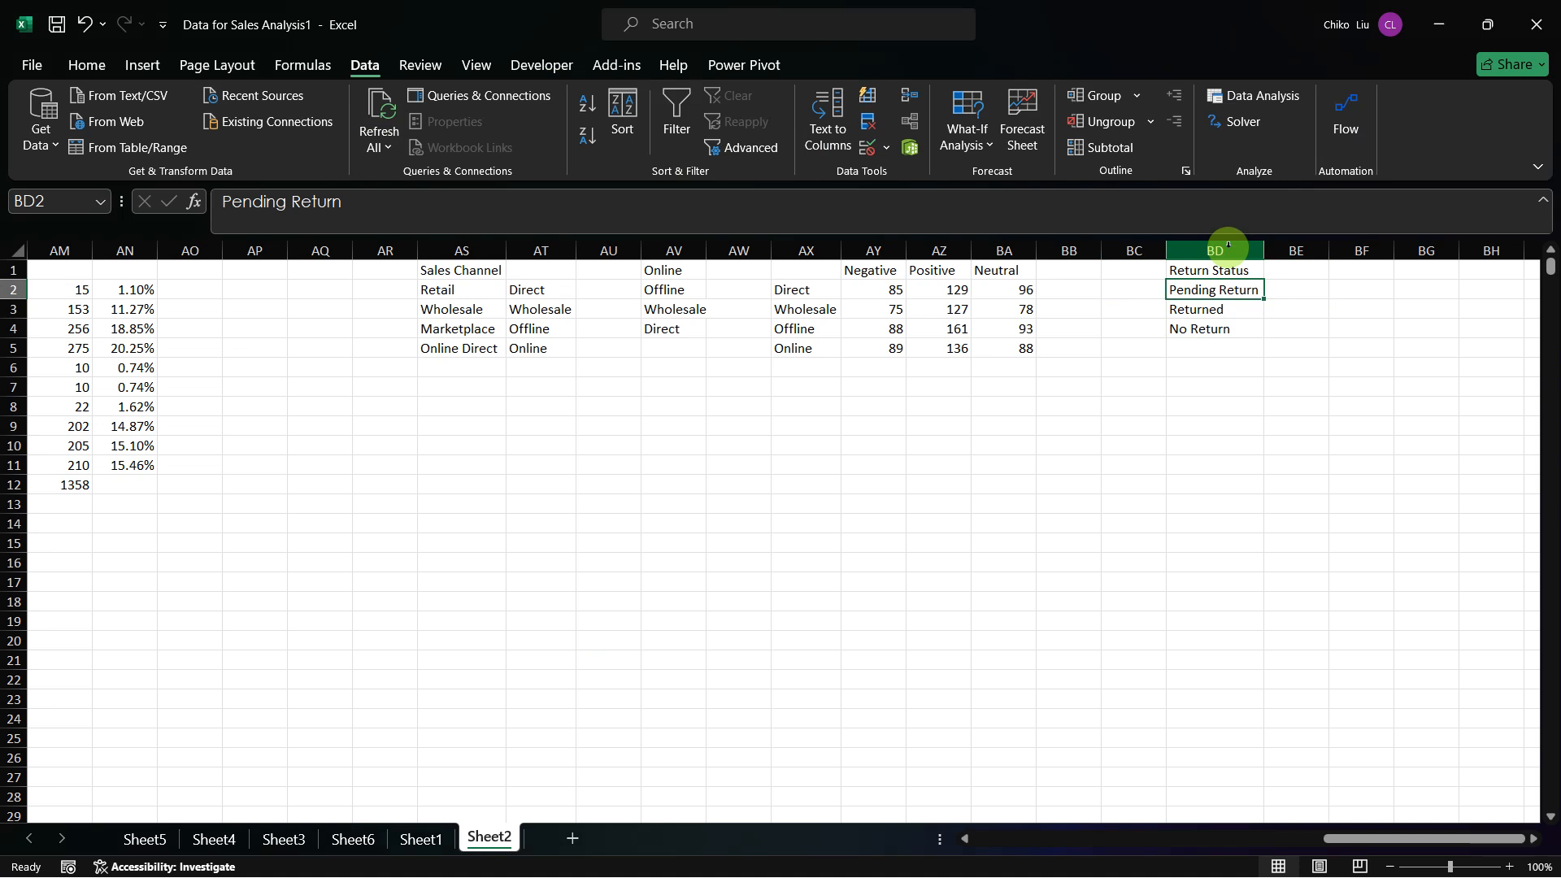
{"action": "key", "text": "Right"}
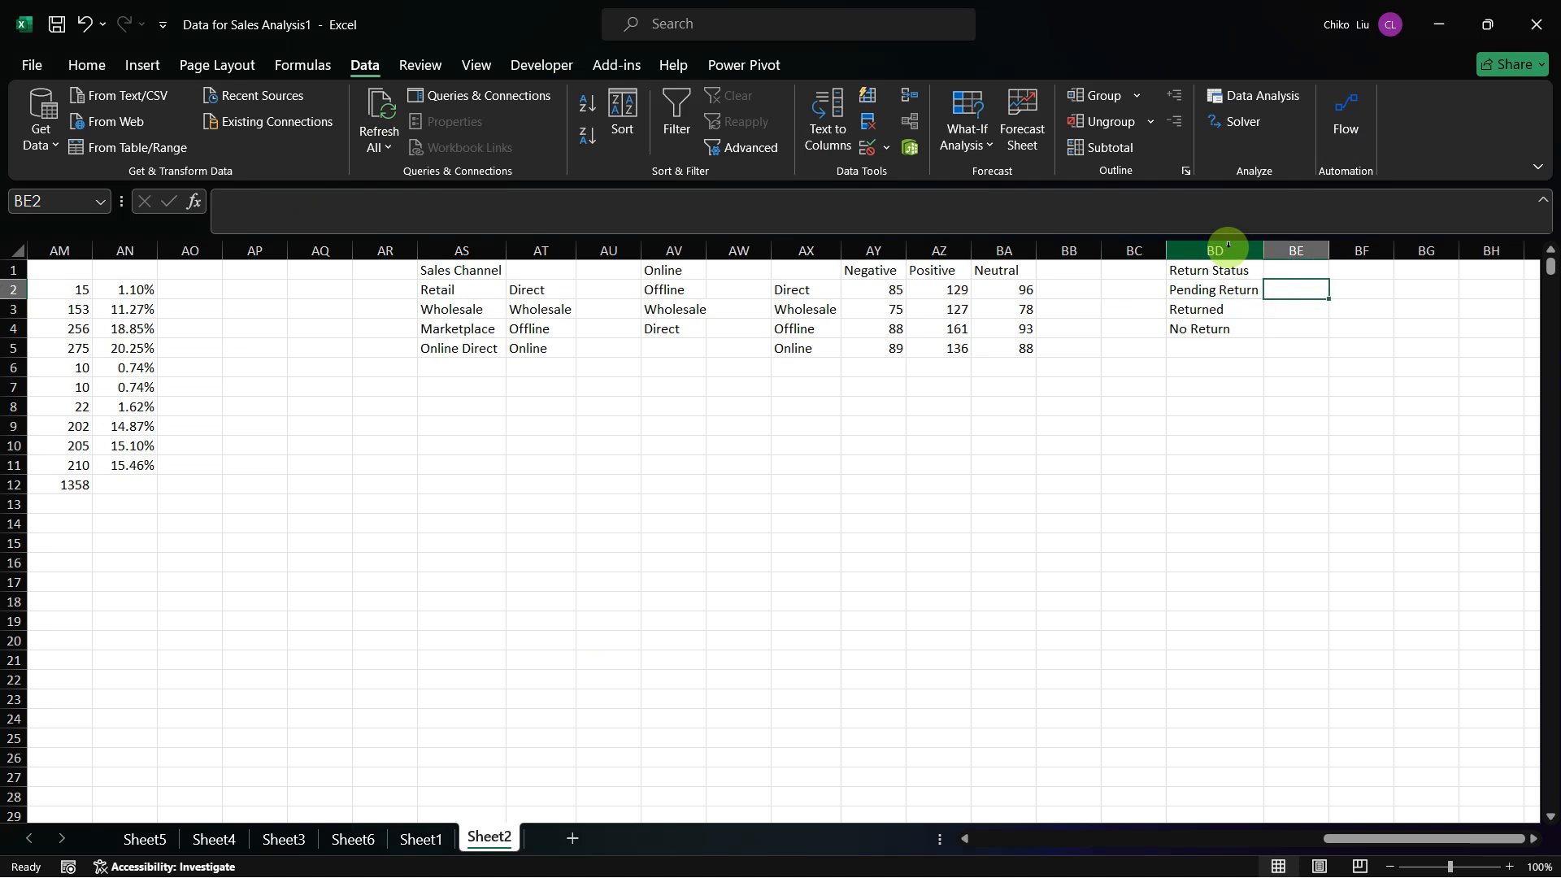
{"action": "key", "text": "Left"}
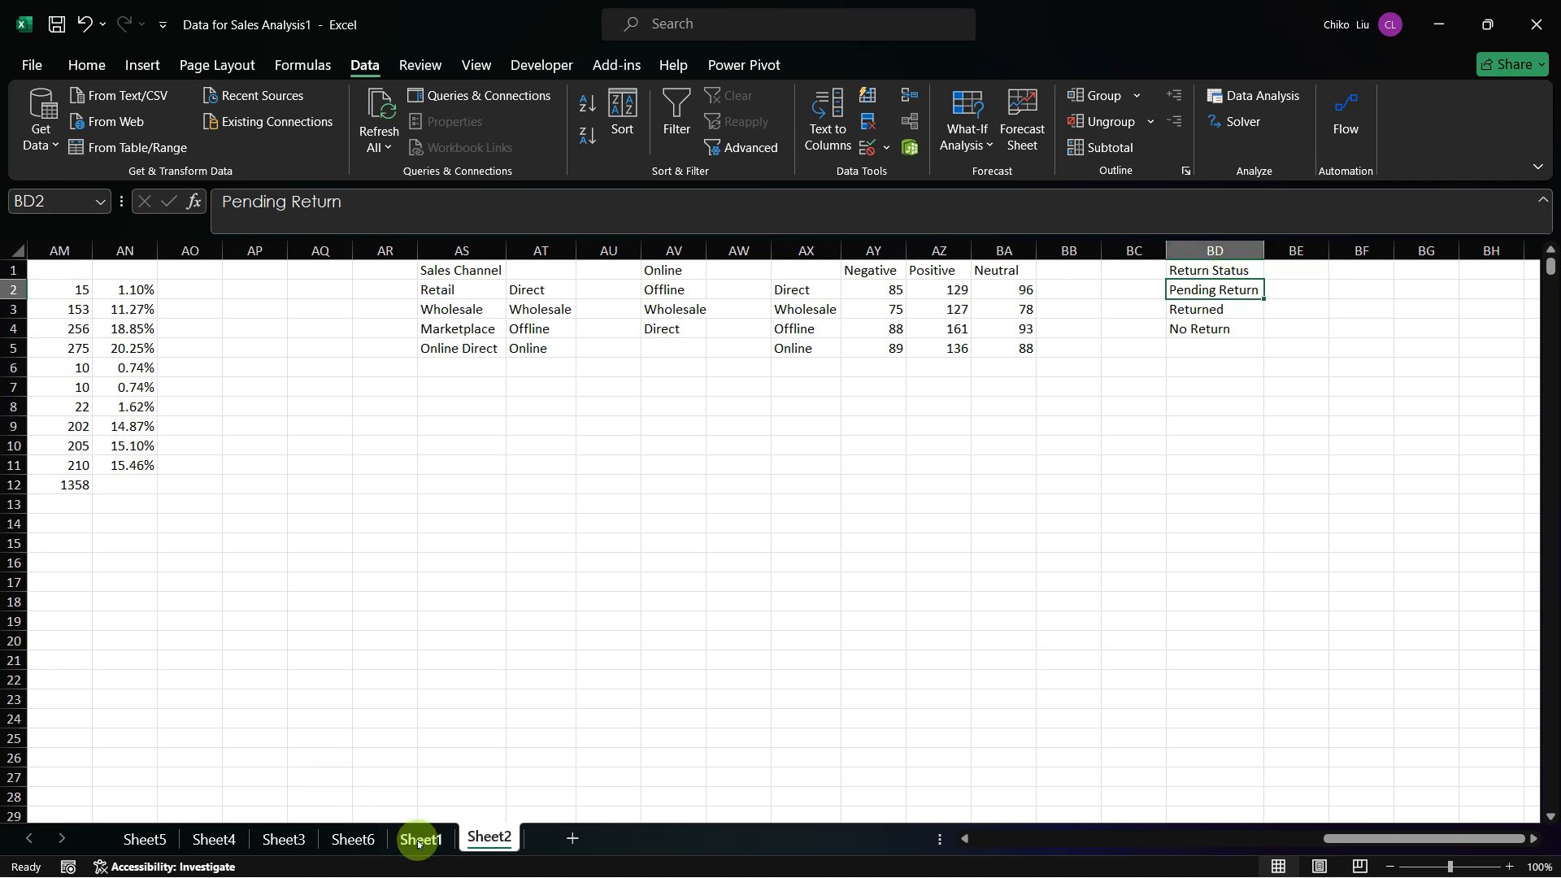
- Check Table 9's return categories in the PDF and enter Not Returned beside Pending Return in Sheet2's cell BE2
{"action": "left_click", "coordinate": [1284, 291]}
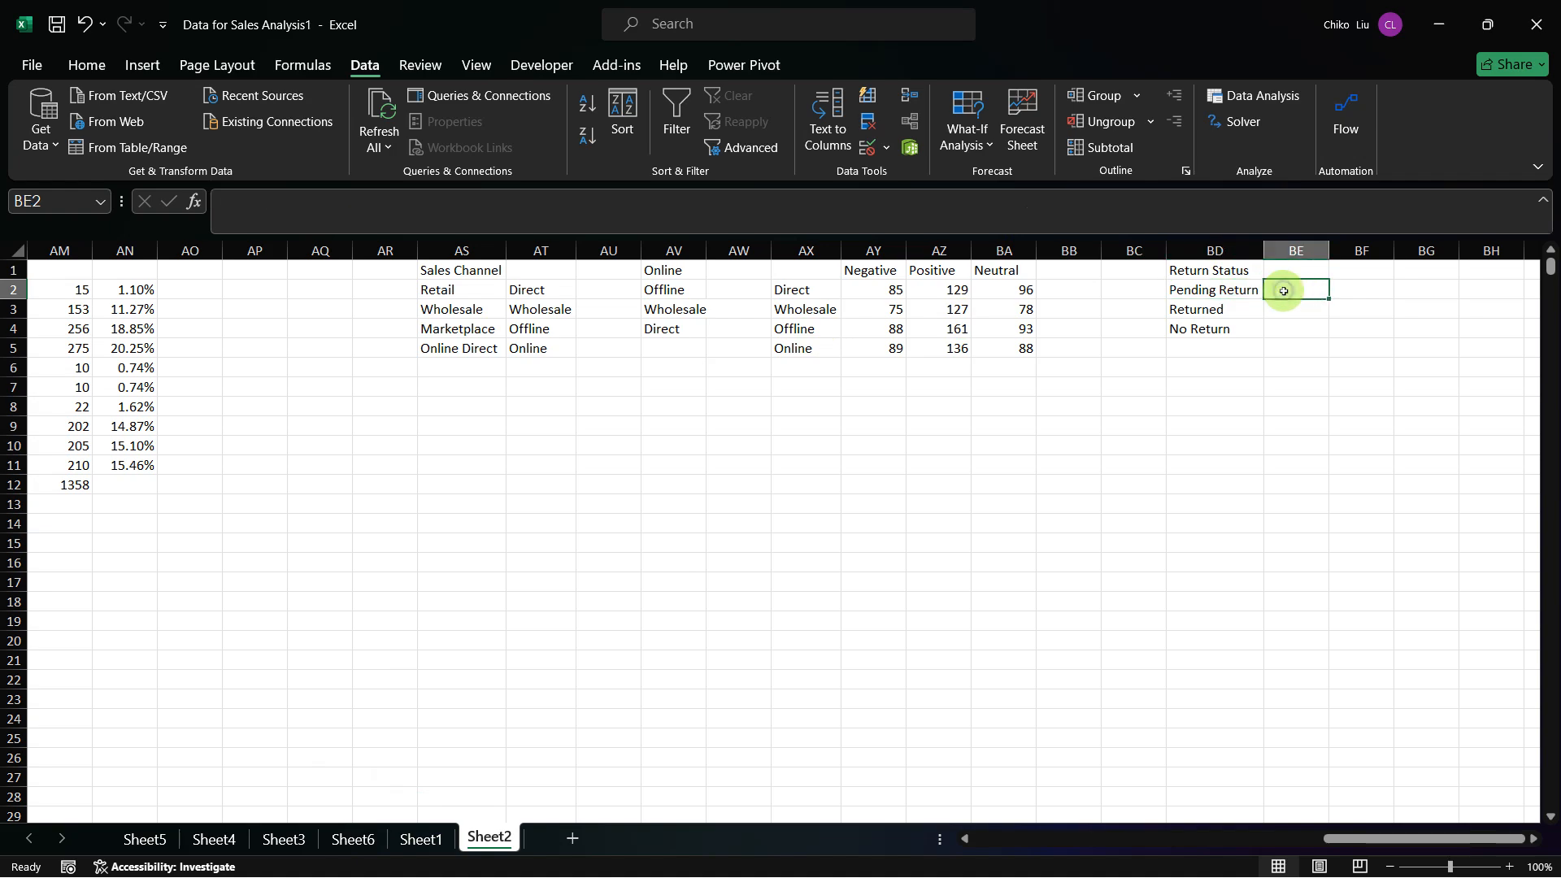
{"action": "key", "text": "alt+Tab"}
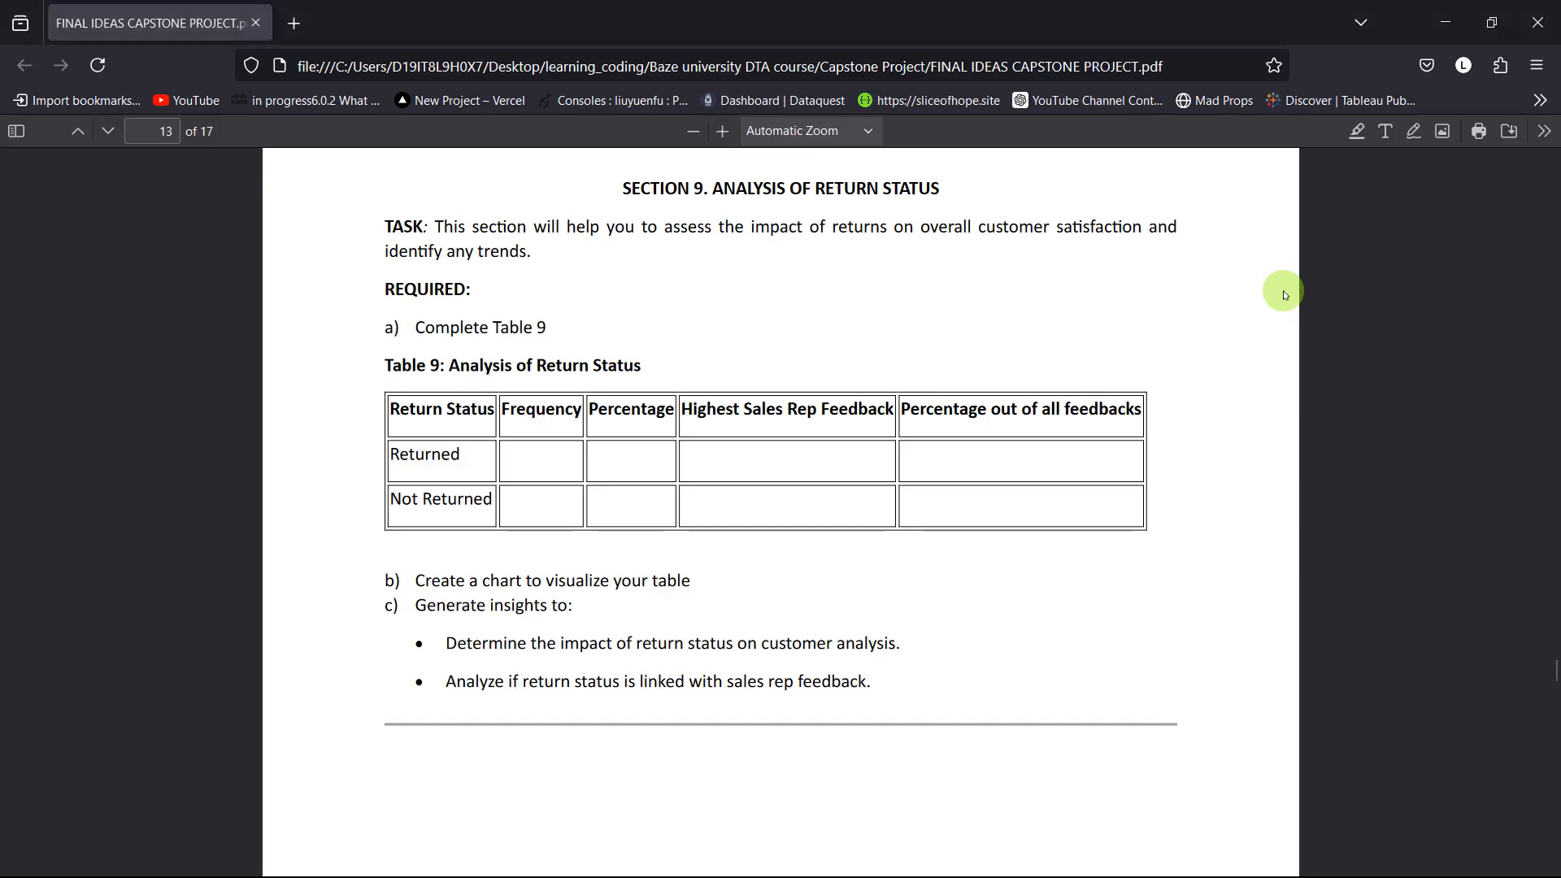
{"action": "key", "text": "alt+Tab"}
{"action": "type", "text": "Not Returned"}
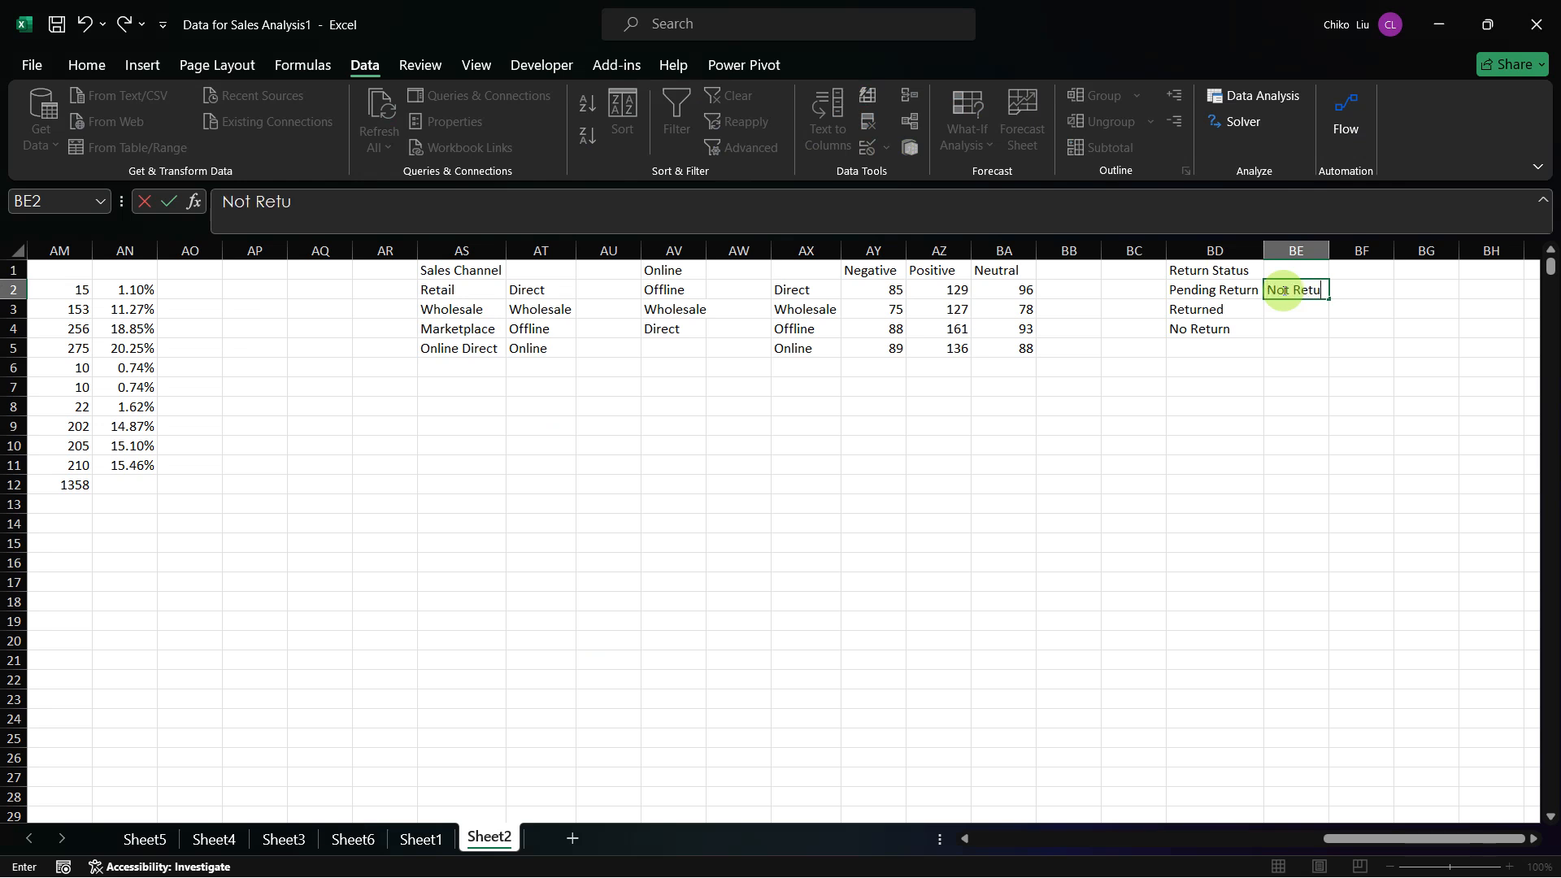
{"action": "key", "text": "Return"}
- Enter Returned in BE3 and Not Returned in BE4, and auto-fit column BE to its entries
{"action": "type", "text": "Re"}
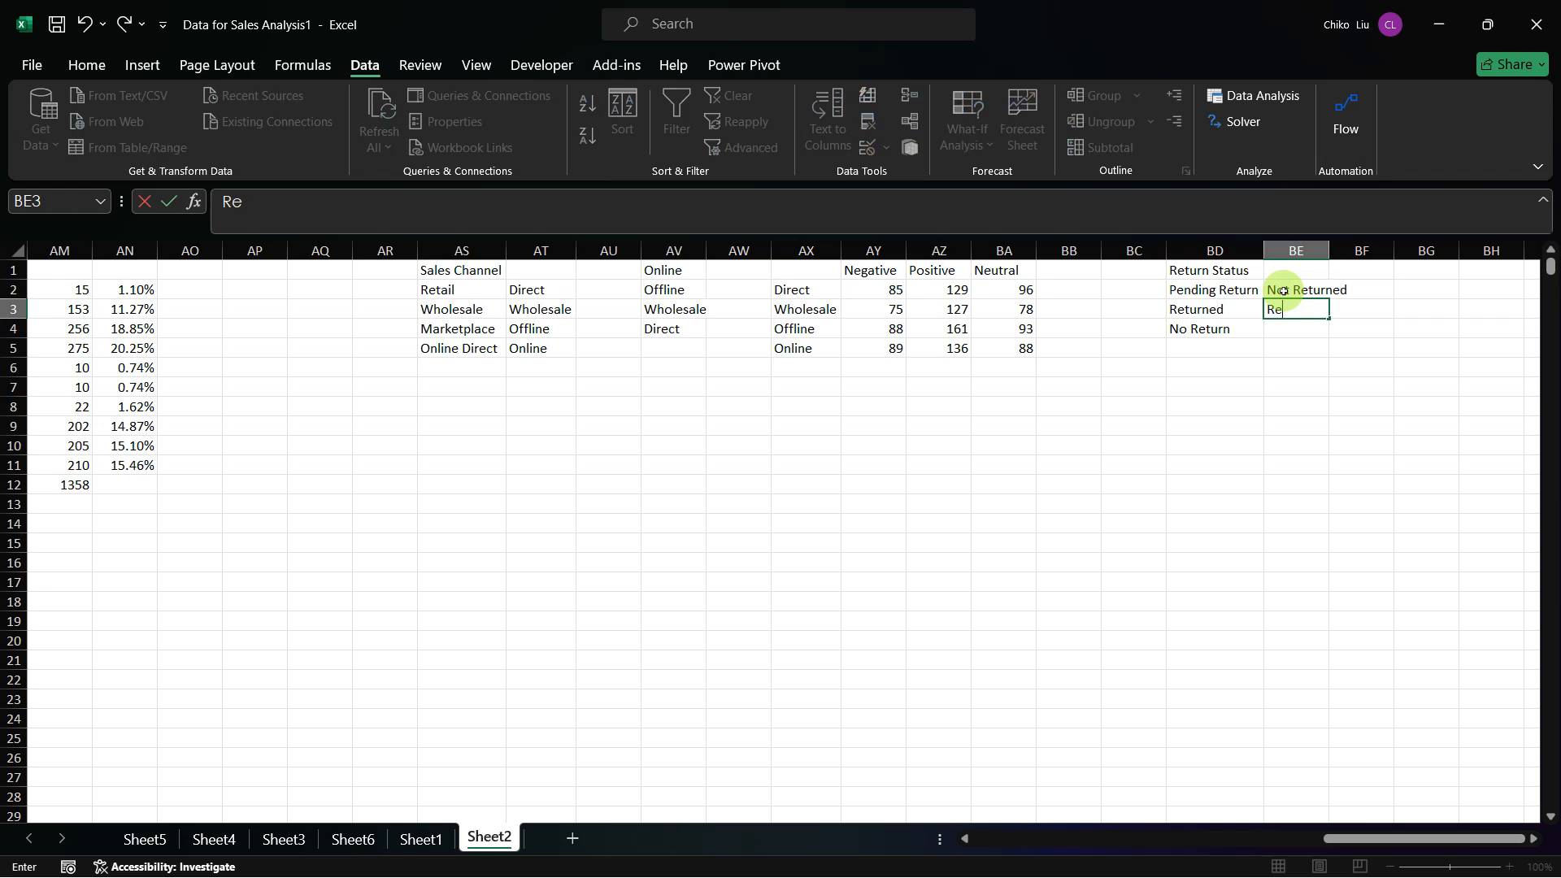
{"action": "type", "text": "turned"}
{"action": "key", "text": "Return"}
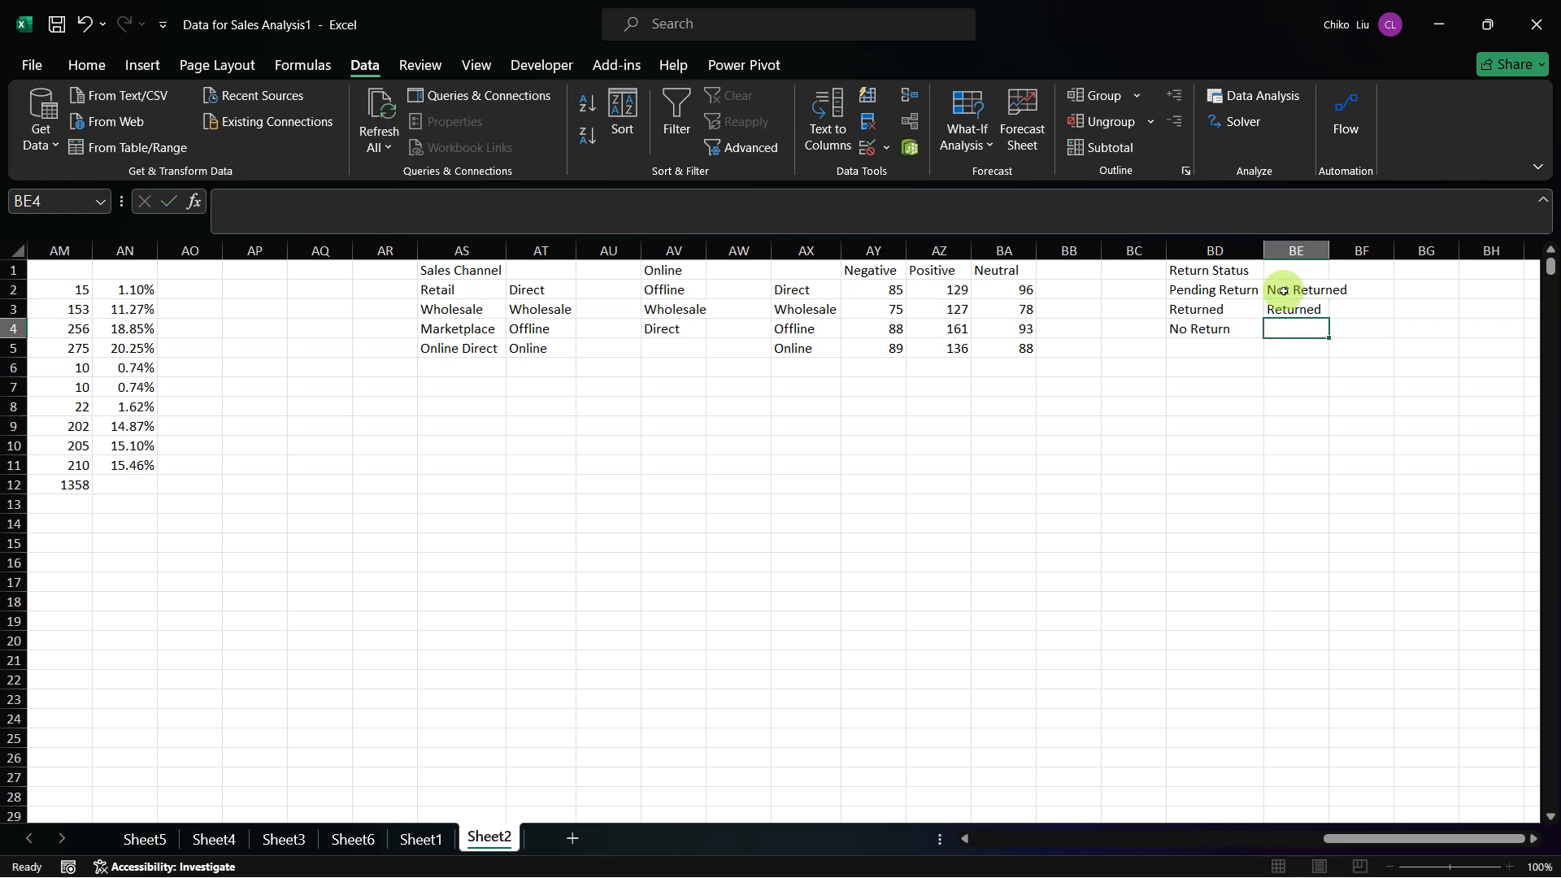
{"action": "type", "text": "Not Returned"}
{"action": "key", "text": "Return"}
{"action": "key", "text": "Up"}
{"action": "key", "text": "Up"}
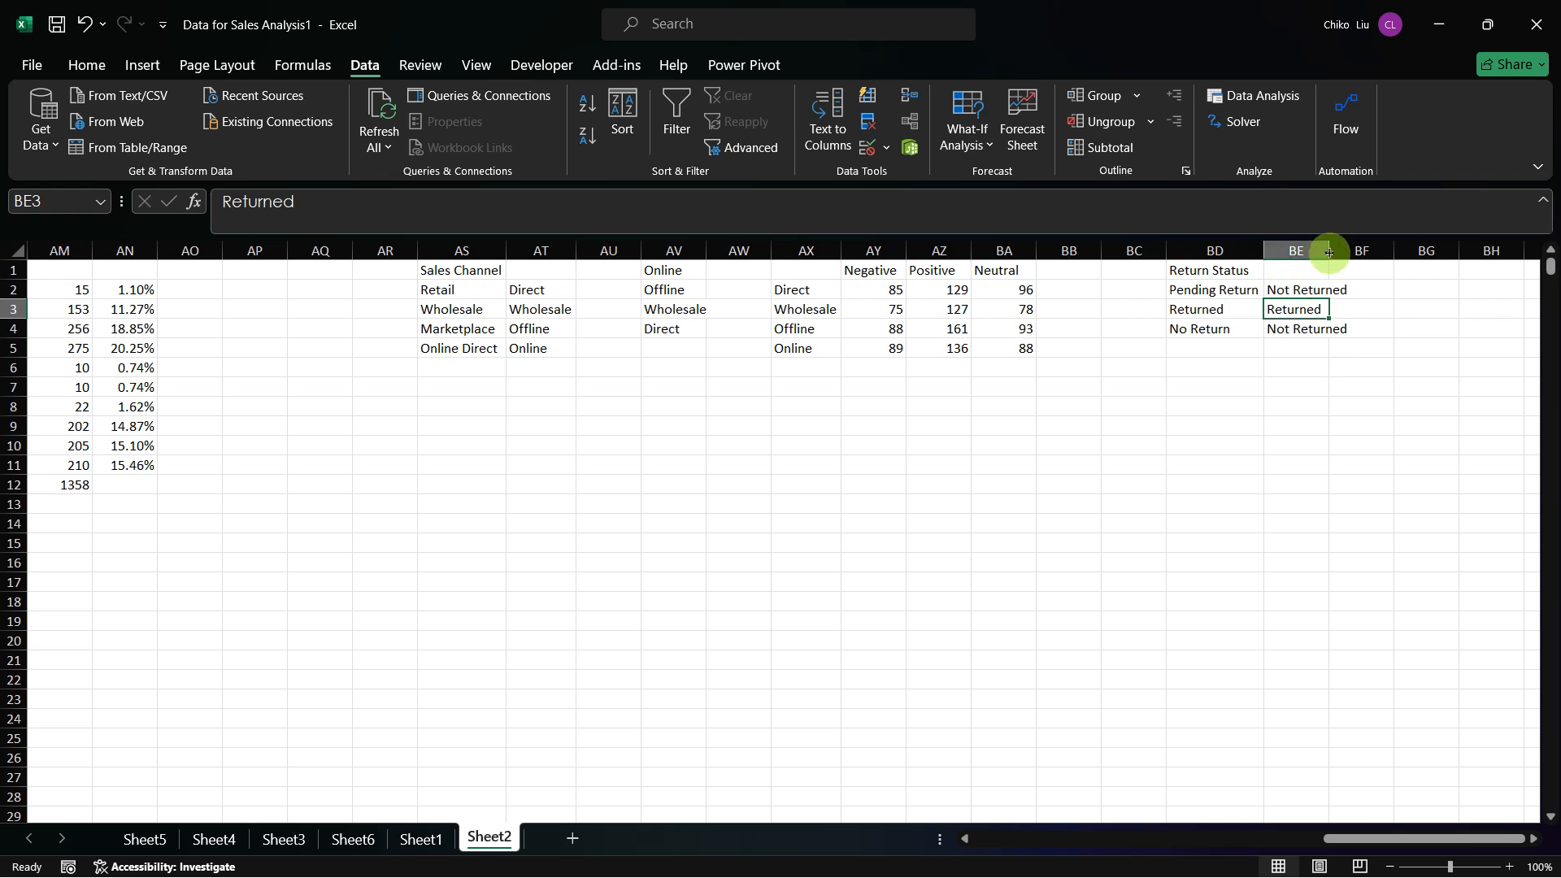
{"action": "double_click", "coordinate": [1329, 253]}
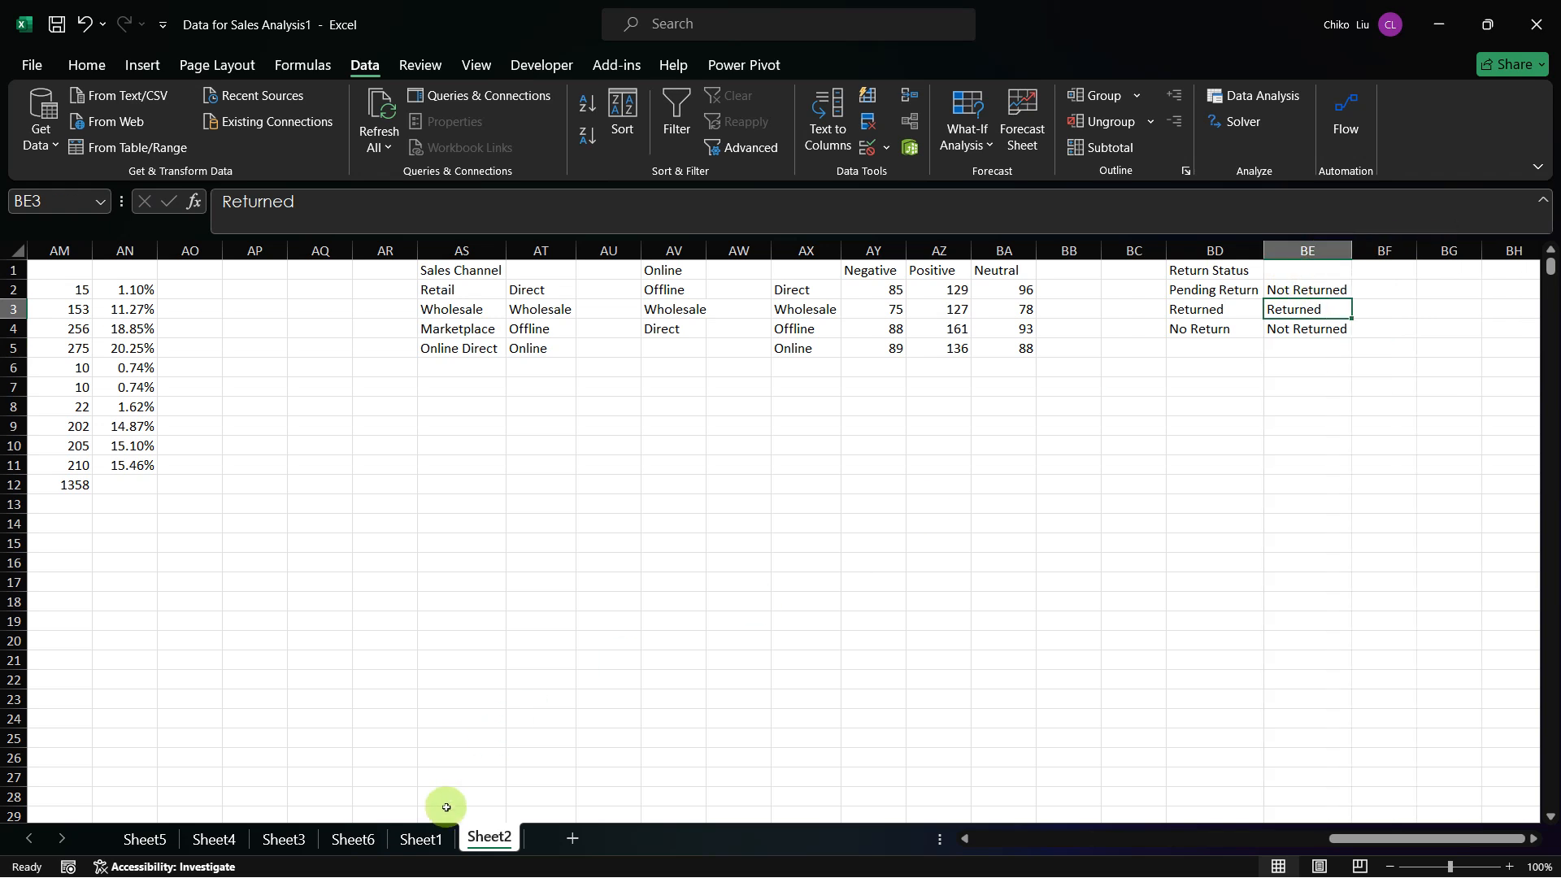
- Insert an empty column in Sheet1 between Return Status and Customer Feedback
{"action": "left_click", "coordinate": [420, 838]}
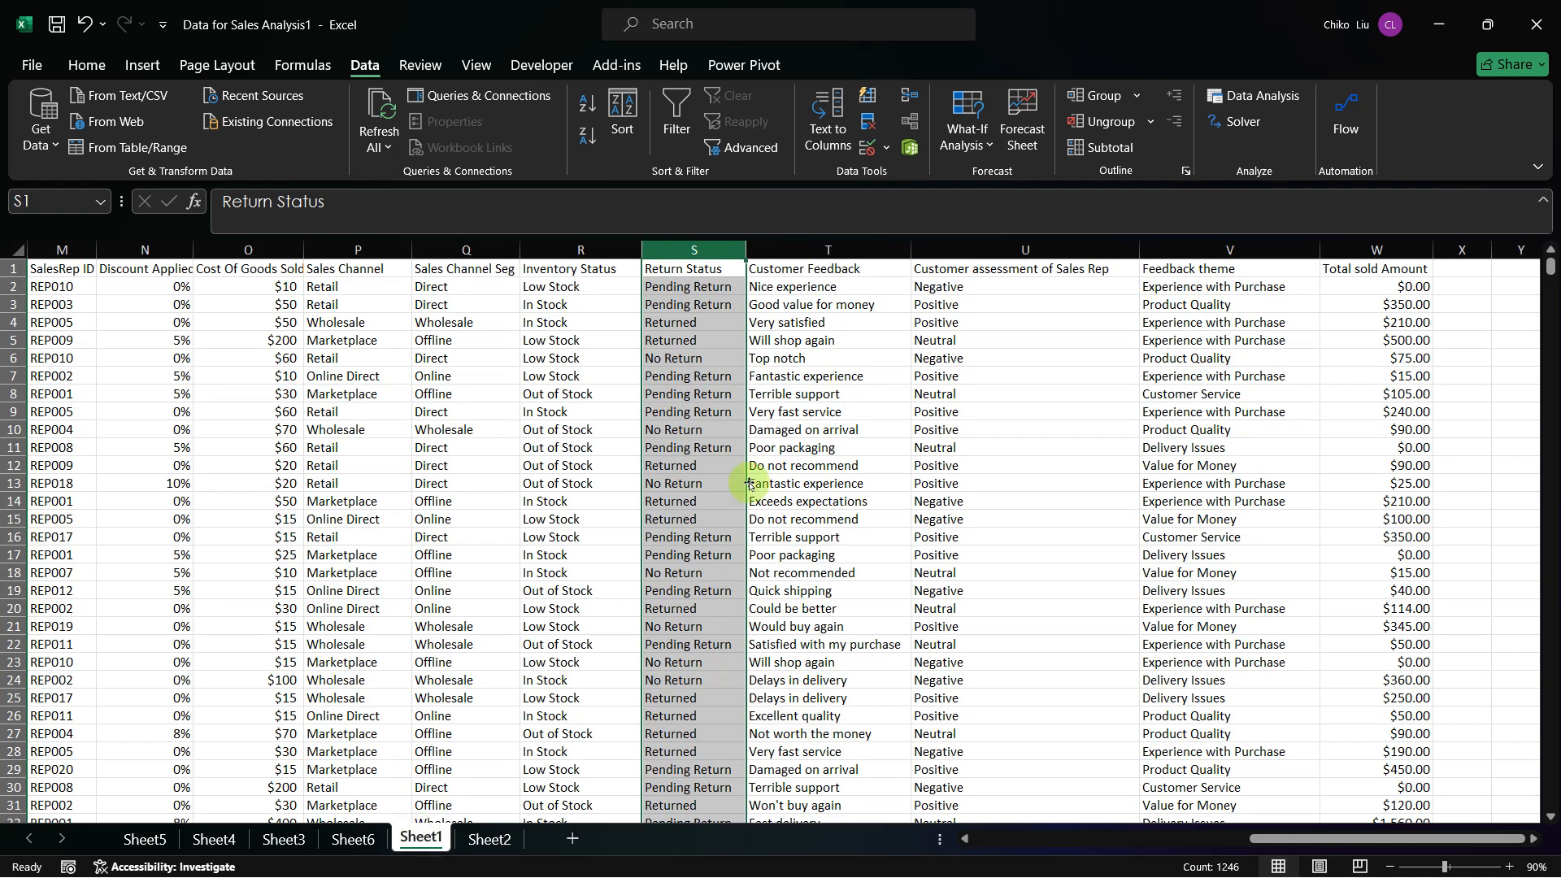
{"action": "left_click", "coordinate": [783, 250], "text": "ctrl"}
{"action": "right_click", "coordinate": [783, 249]}
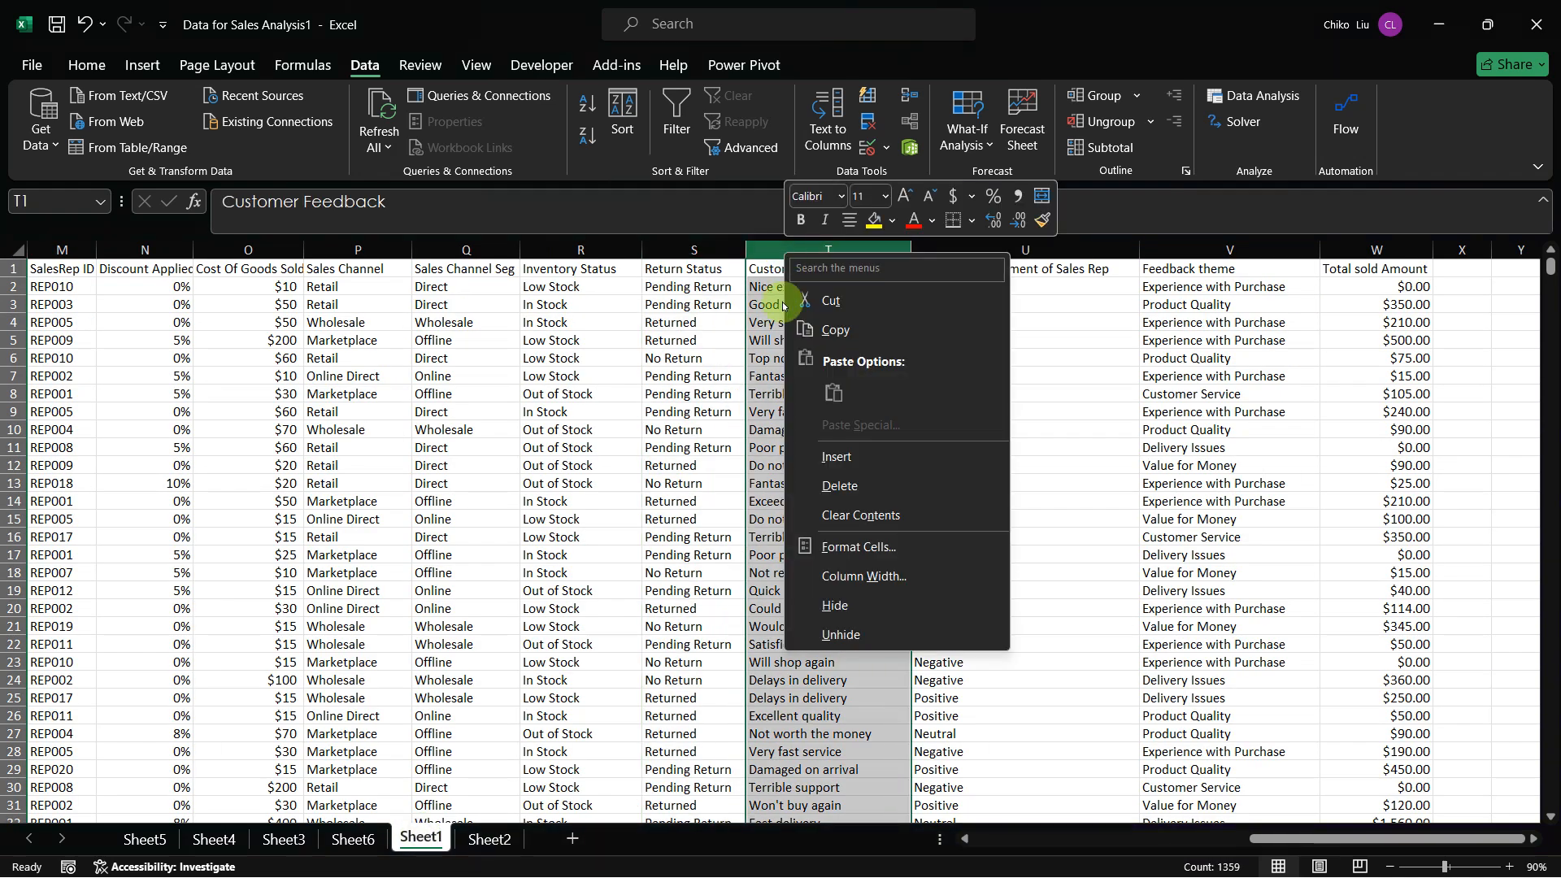
{"action": "key", "text": "Escape"}
{"action": "key", "text": "ctrl+shift+plus"}
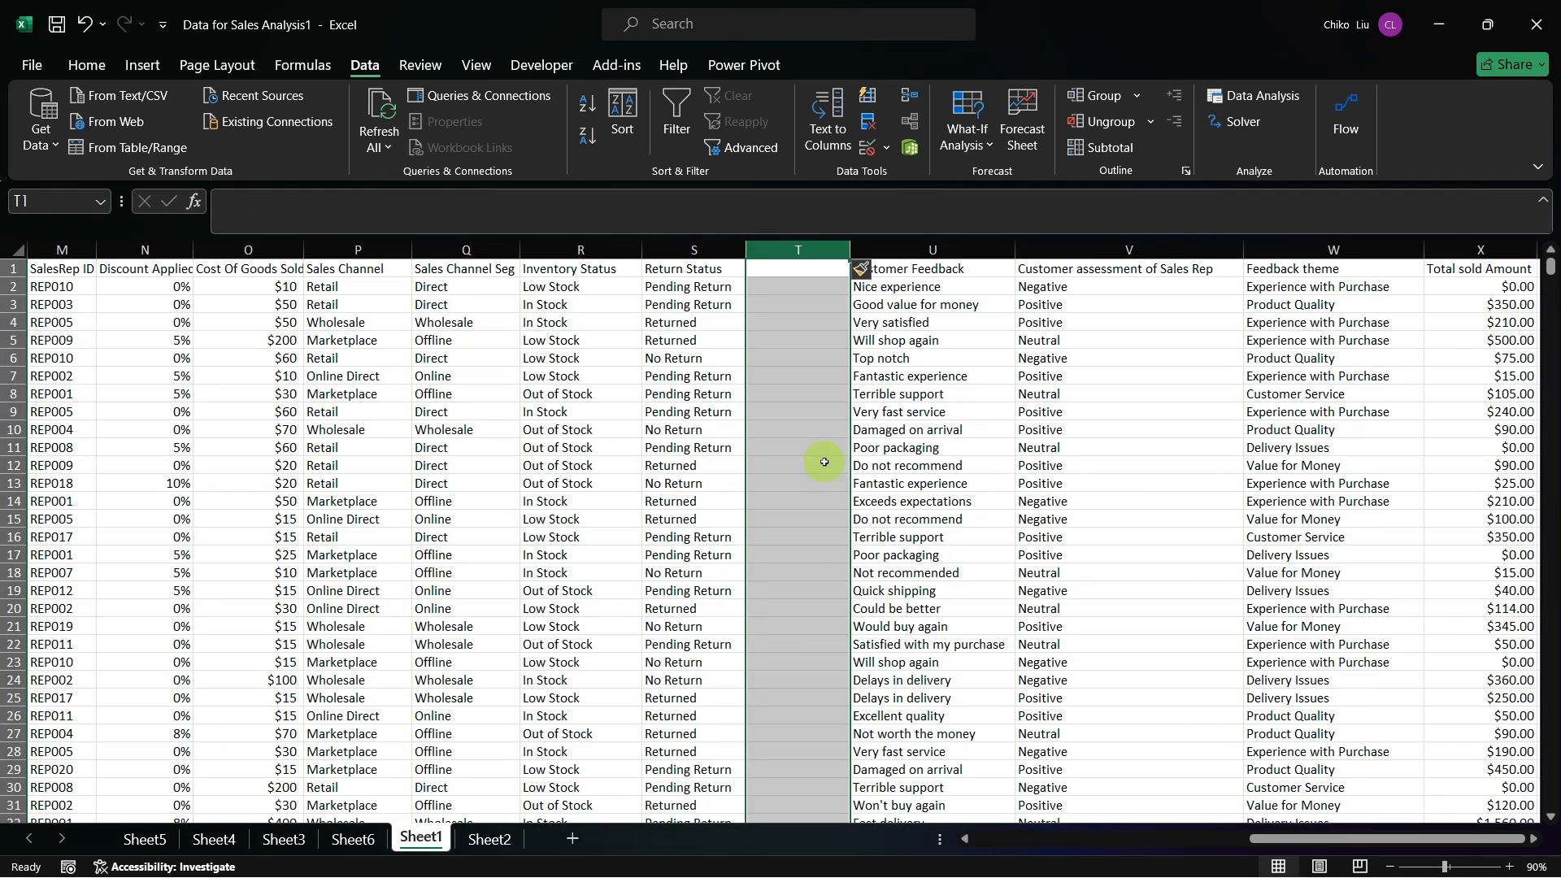
- Enter the header Return Status seg in cell T1 and widen column T slightly to fit it
{"action": "type", "text": "Return"}
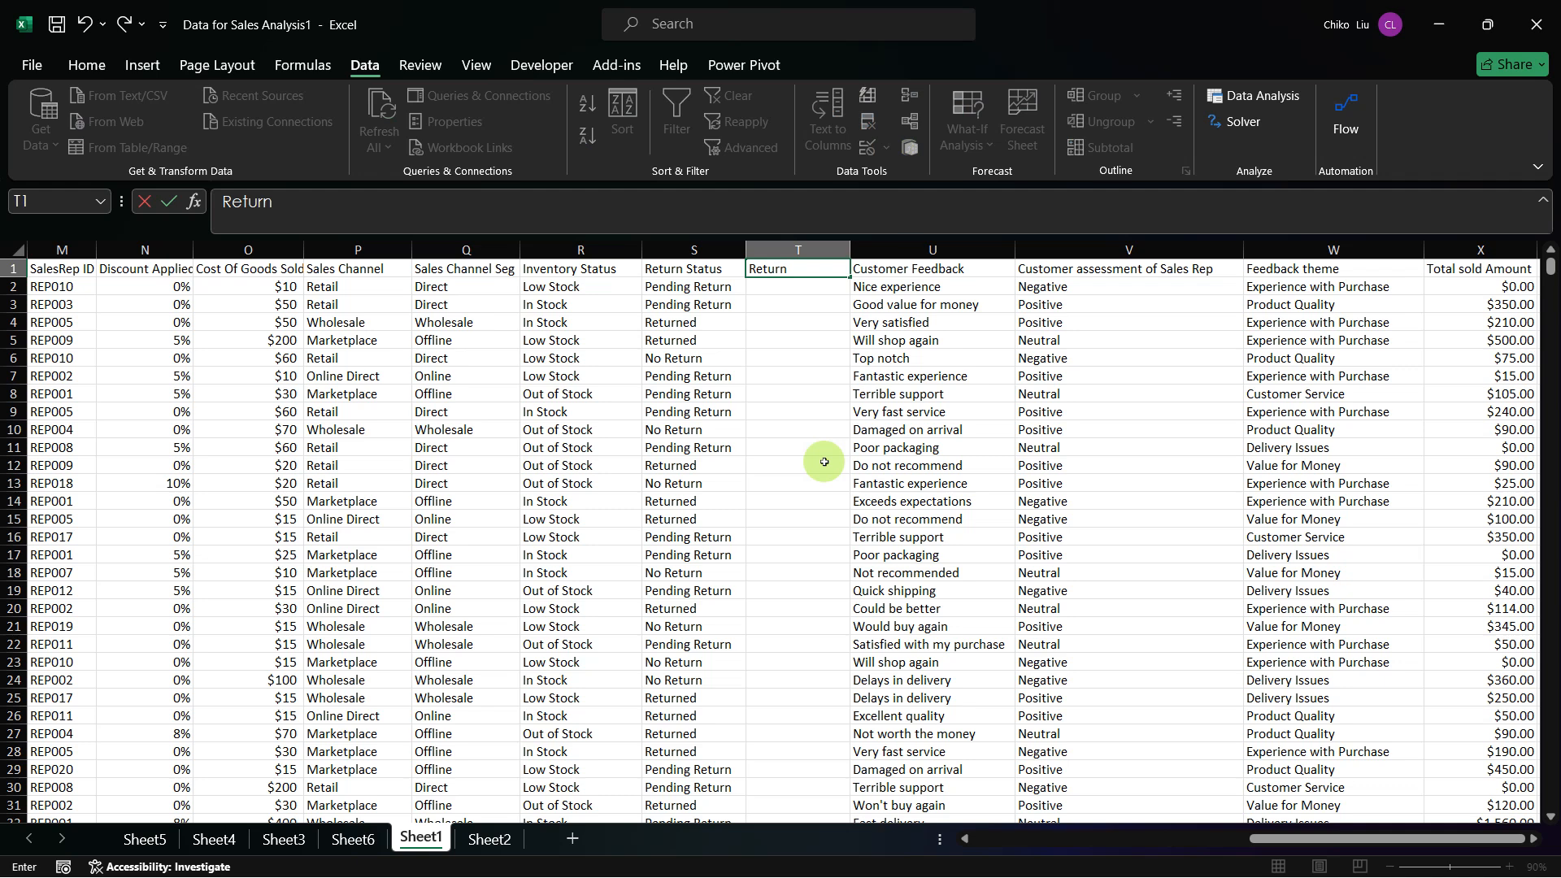
{"action": "type", "text": "Status seg"}
{"action": "key", "text": "Return"}
{"action": "key", "text": "Up"}
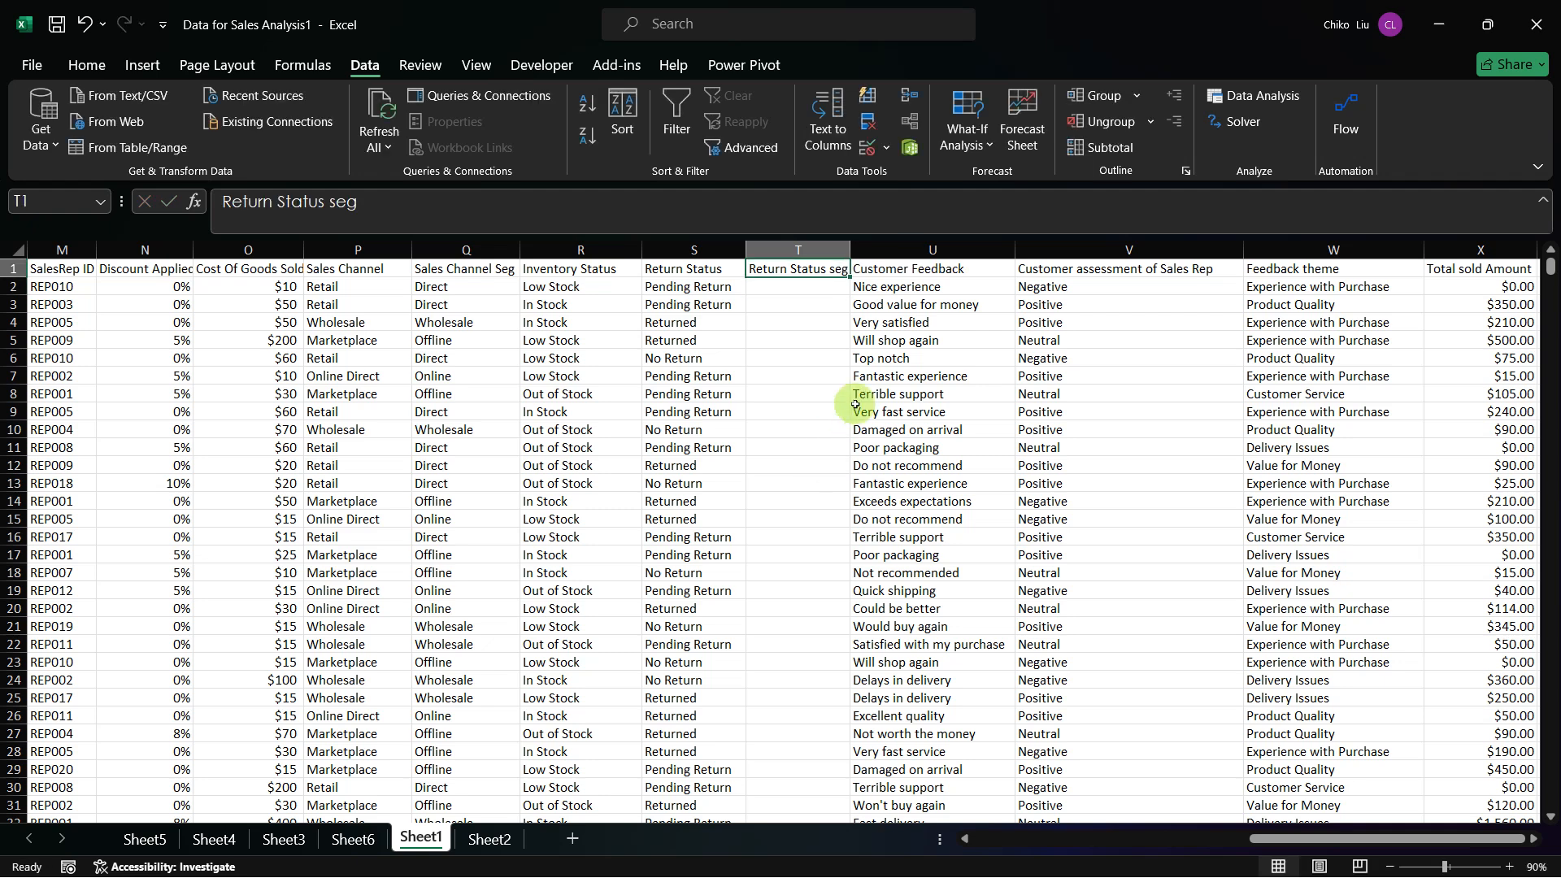
{"action": "left_click_drag", "start_coordinate": [851, 250], "coordinate": [854, 250]}
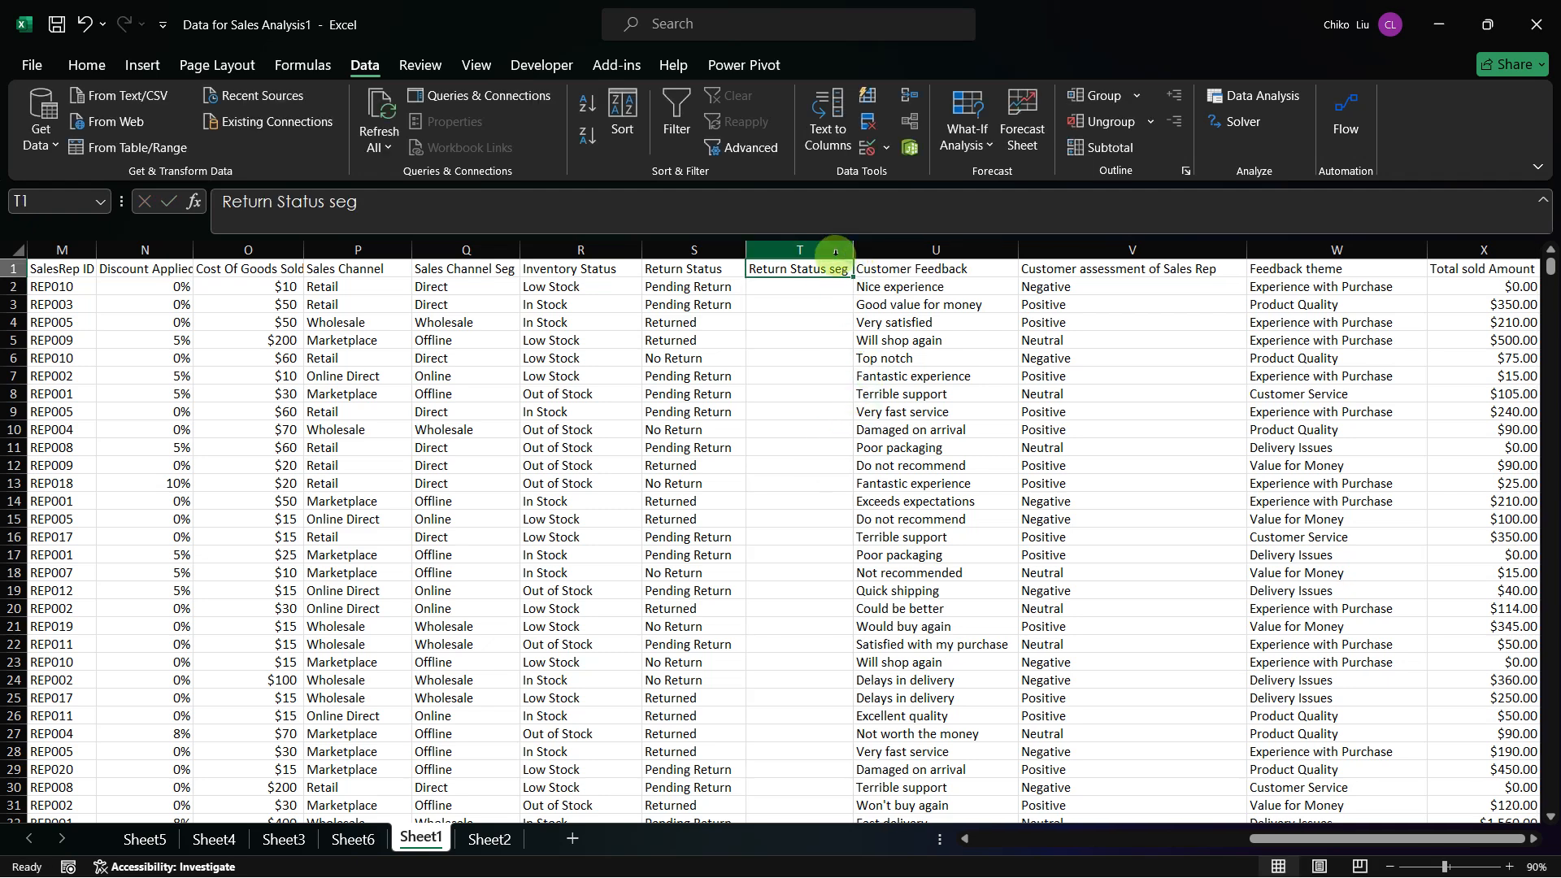
- Enter Not Returned in cells T2 and T3 and Returned in cells T4 and T5 of the Return Status seg column
{"action": "left_click", "coordinate": [810, 288]}
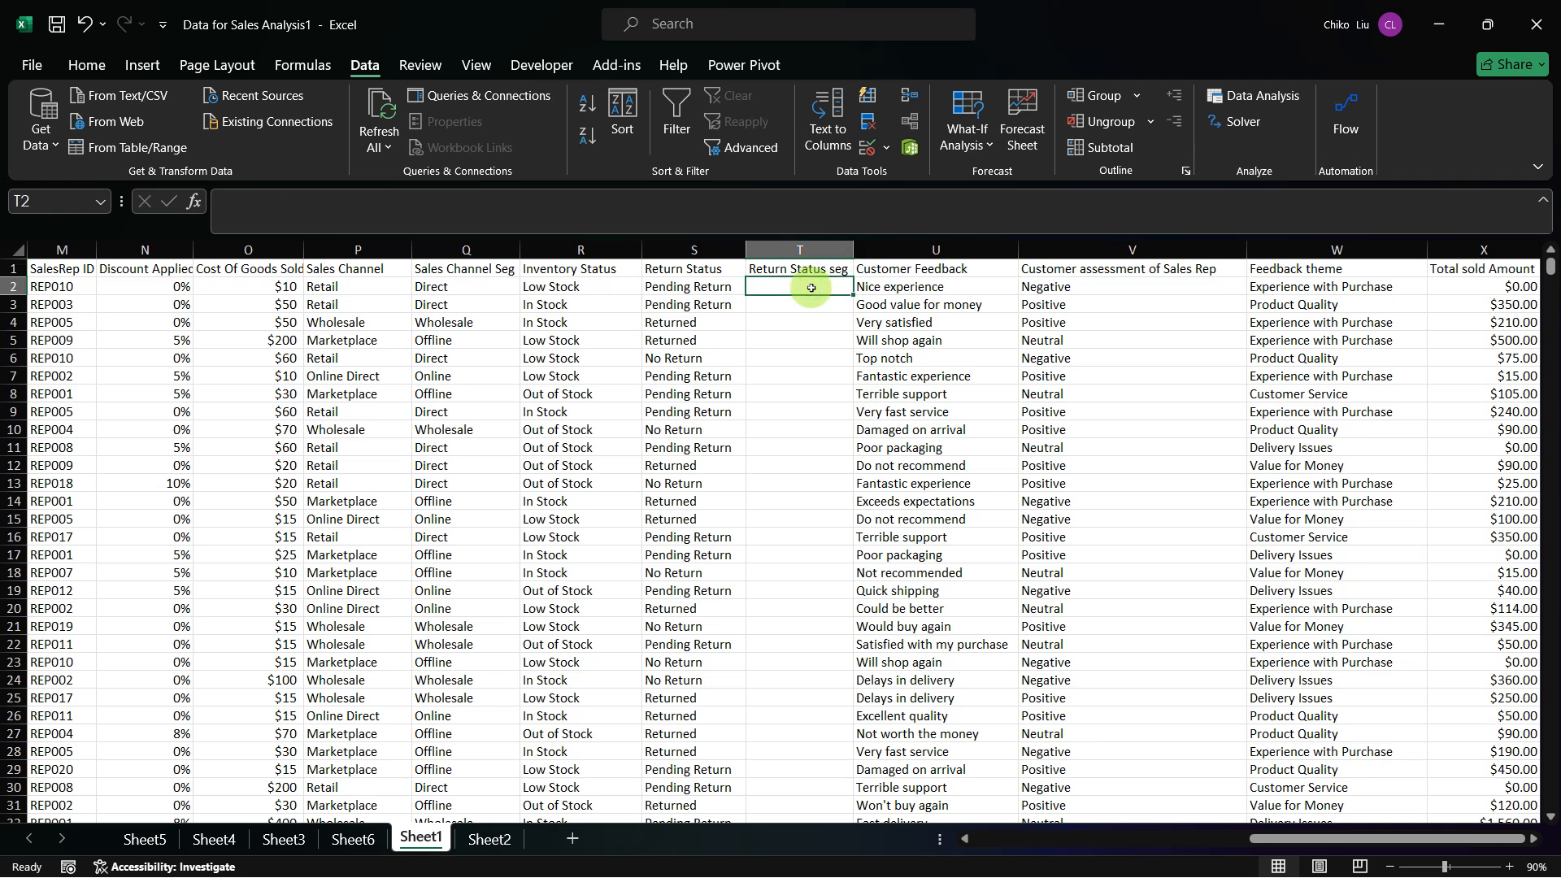
{"action": "type", "text": "Not"}
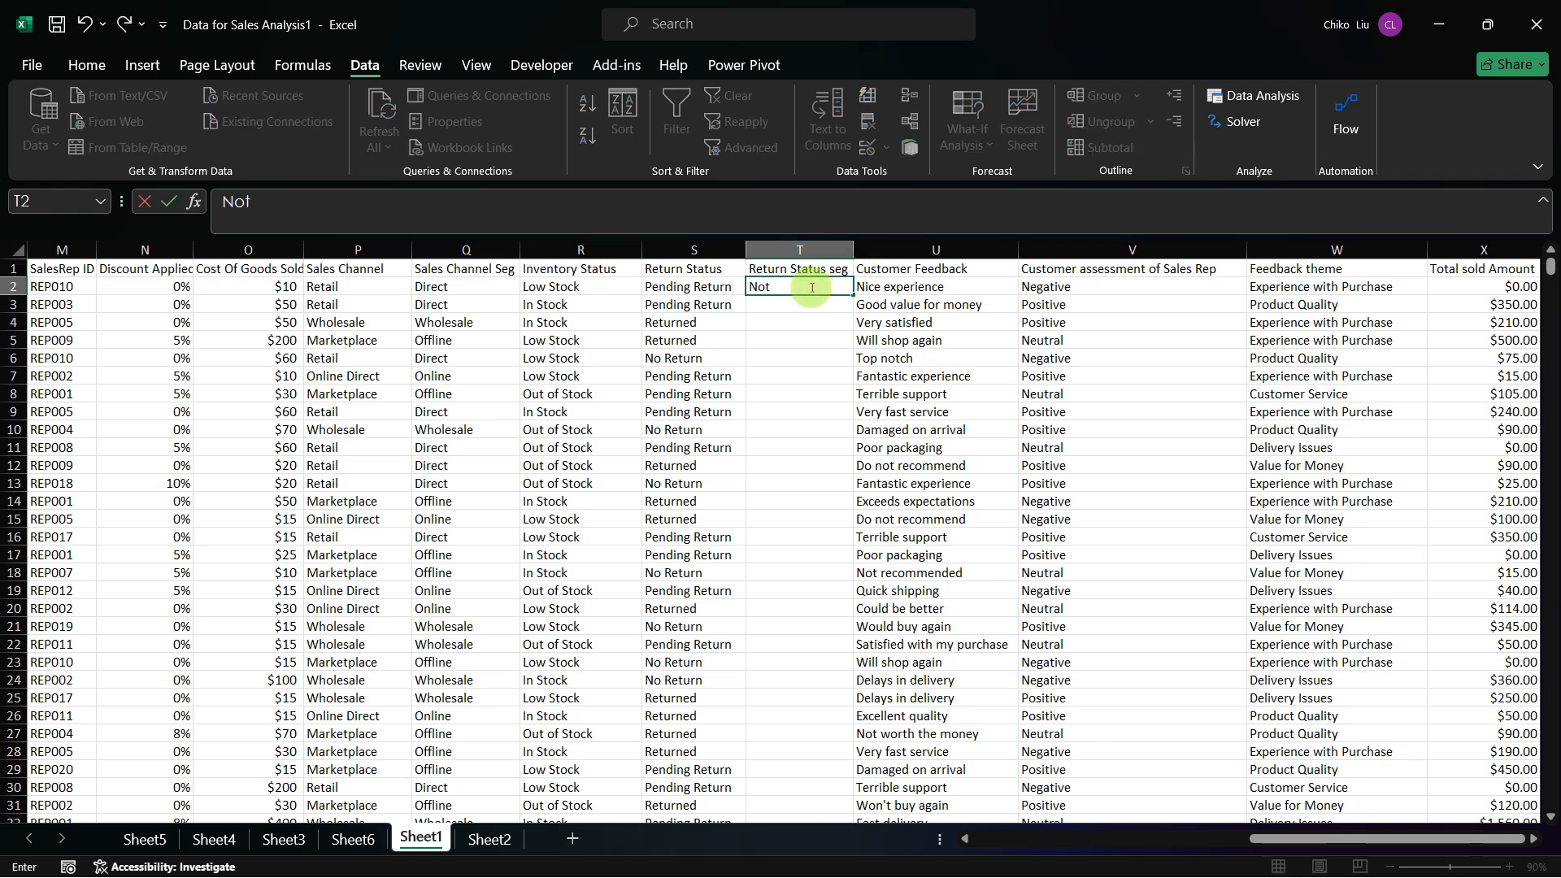
{"action": "type", "text": " Returned"}
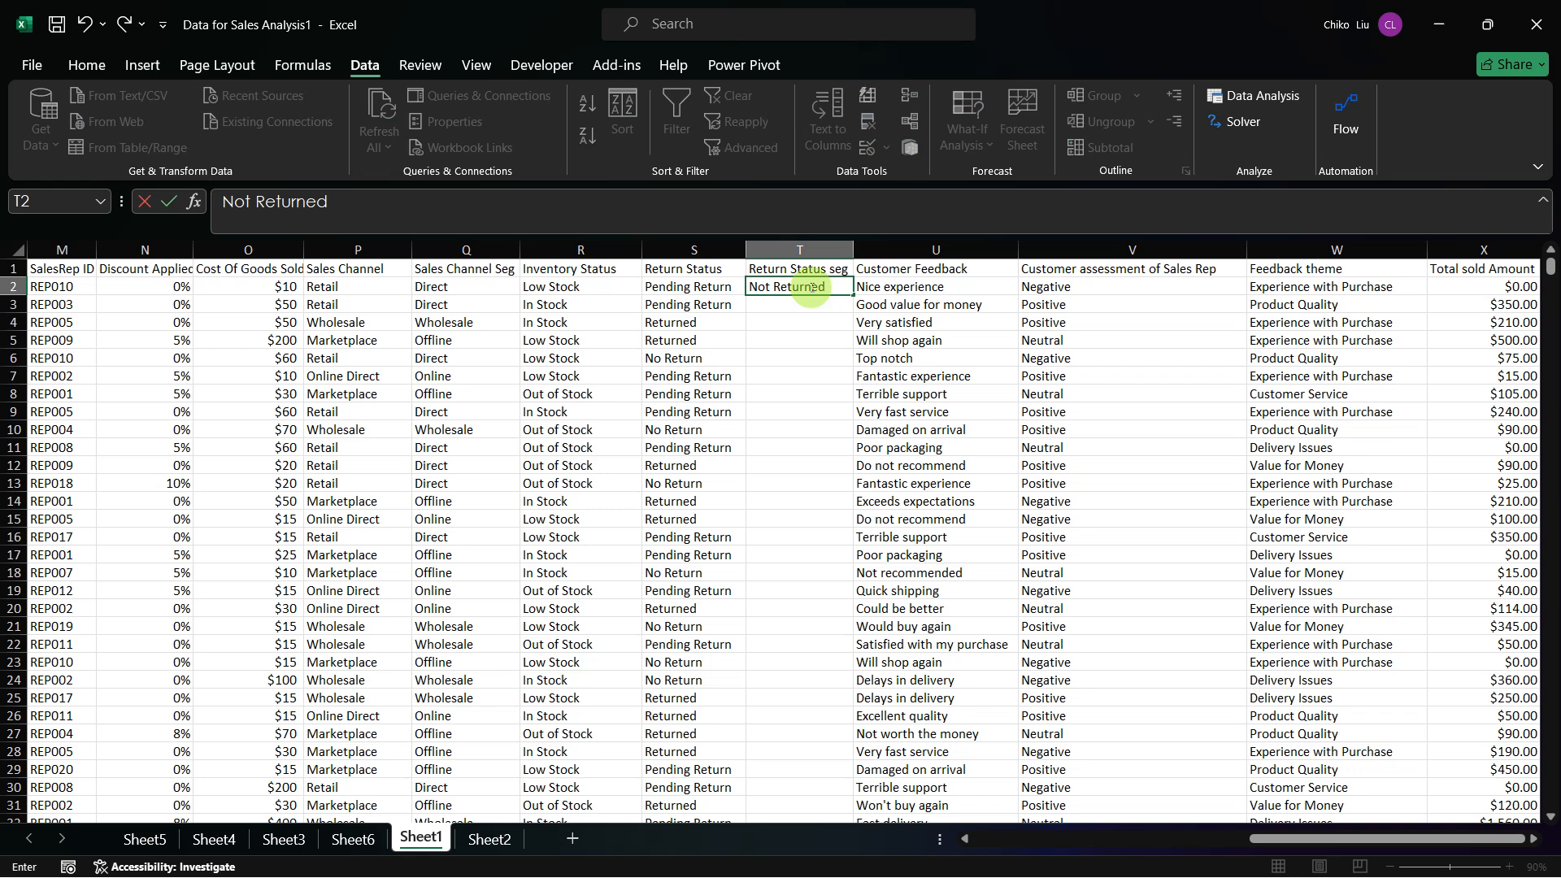
{"action": "key", "text": "Return"}
{"action": "type", "text": "Not Returned"}
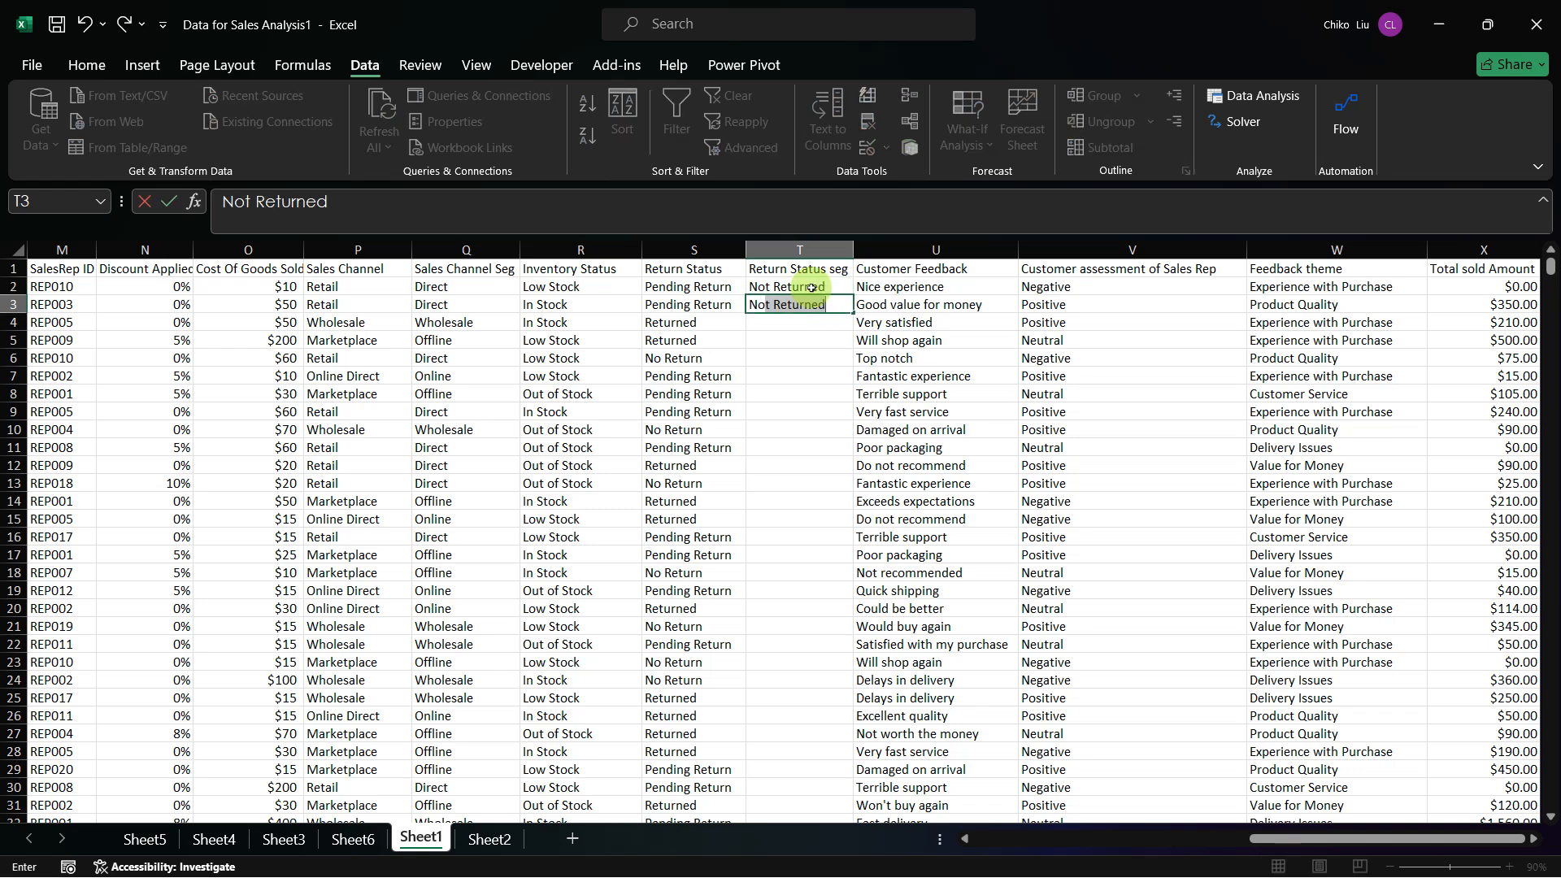
{"action": "key", "text": "Return"}
{"action": "type", "text": "Re"}
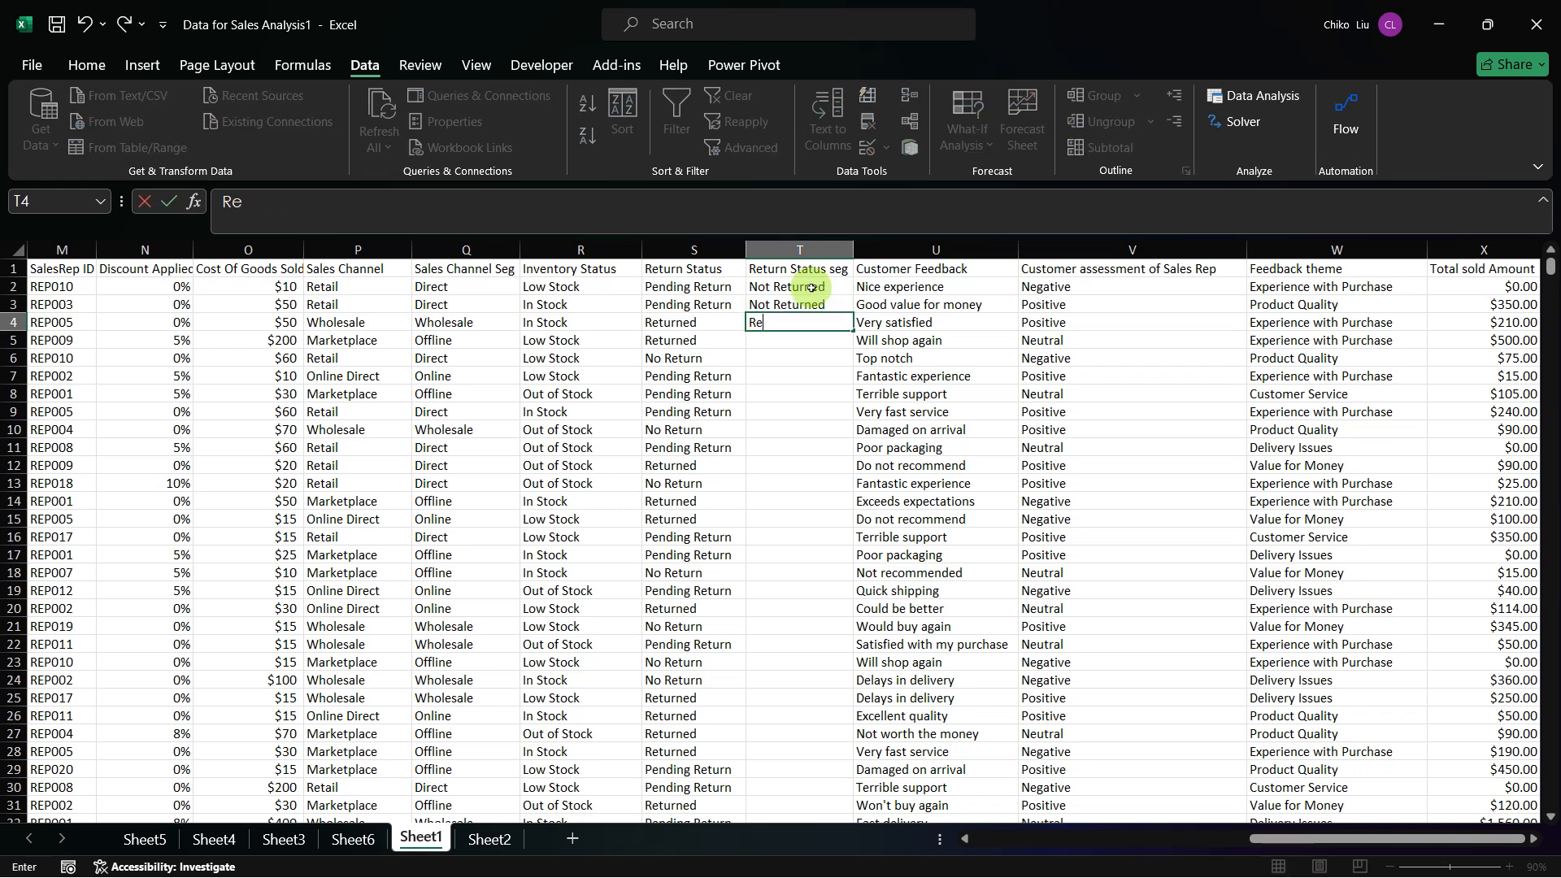
{"action": "type", "text": "turned"}
{"action": "key", "text": "Return"}
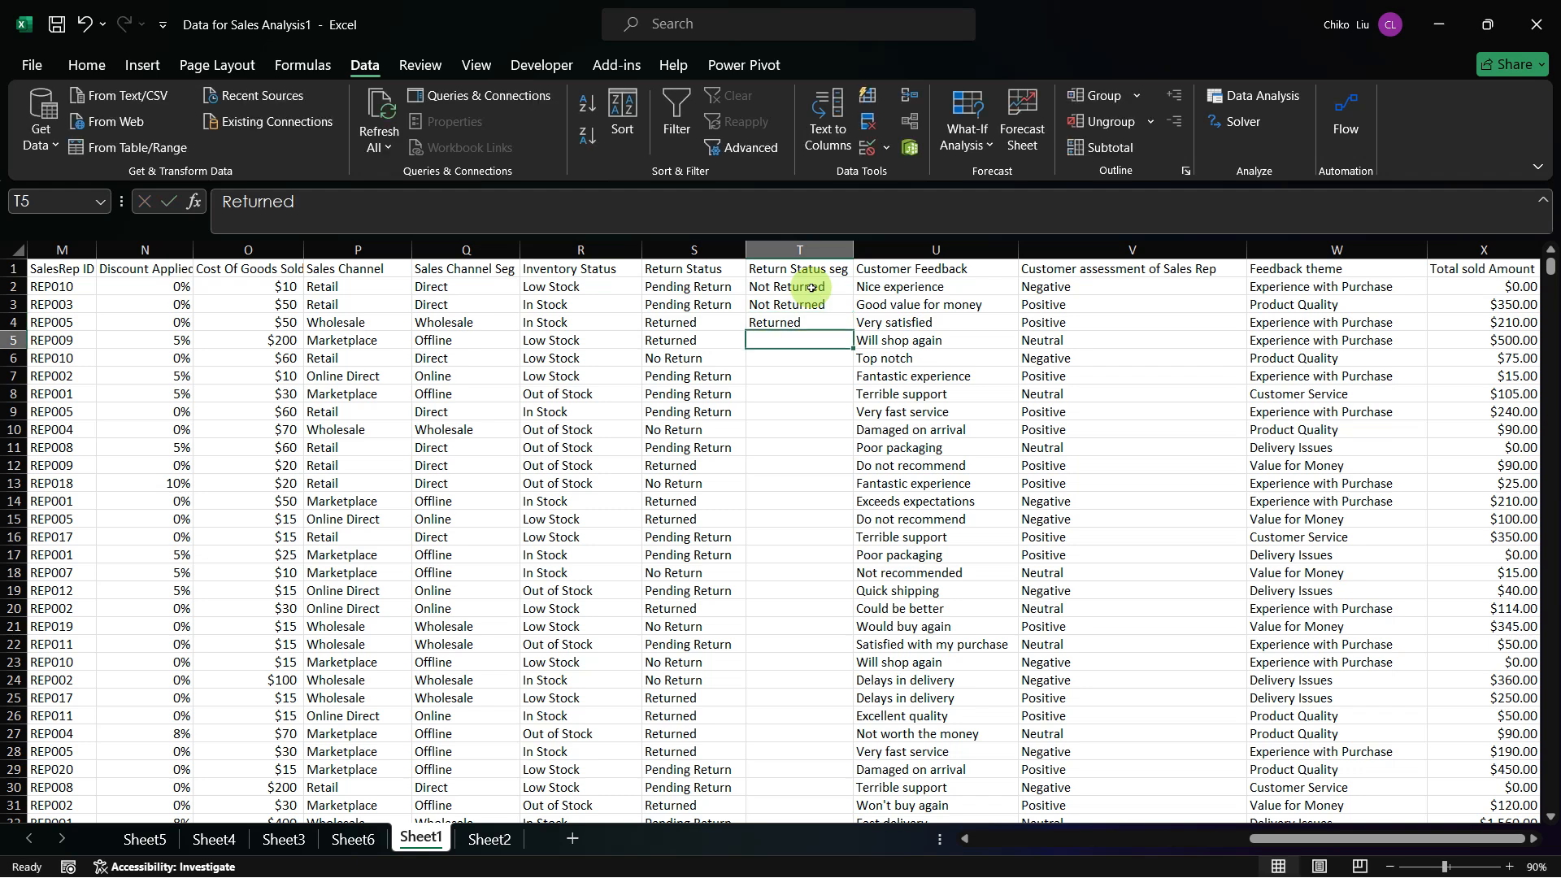
{"action": "type", "text": "Returned"}
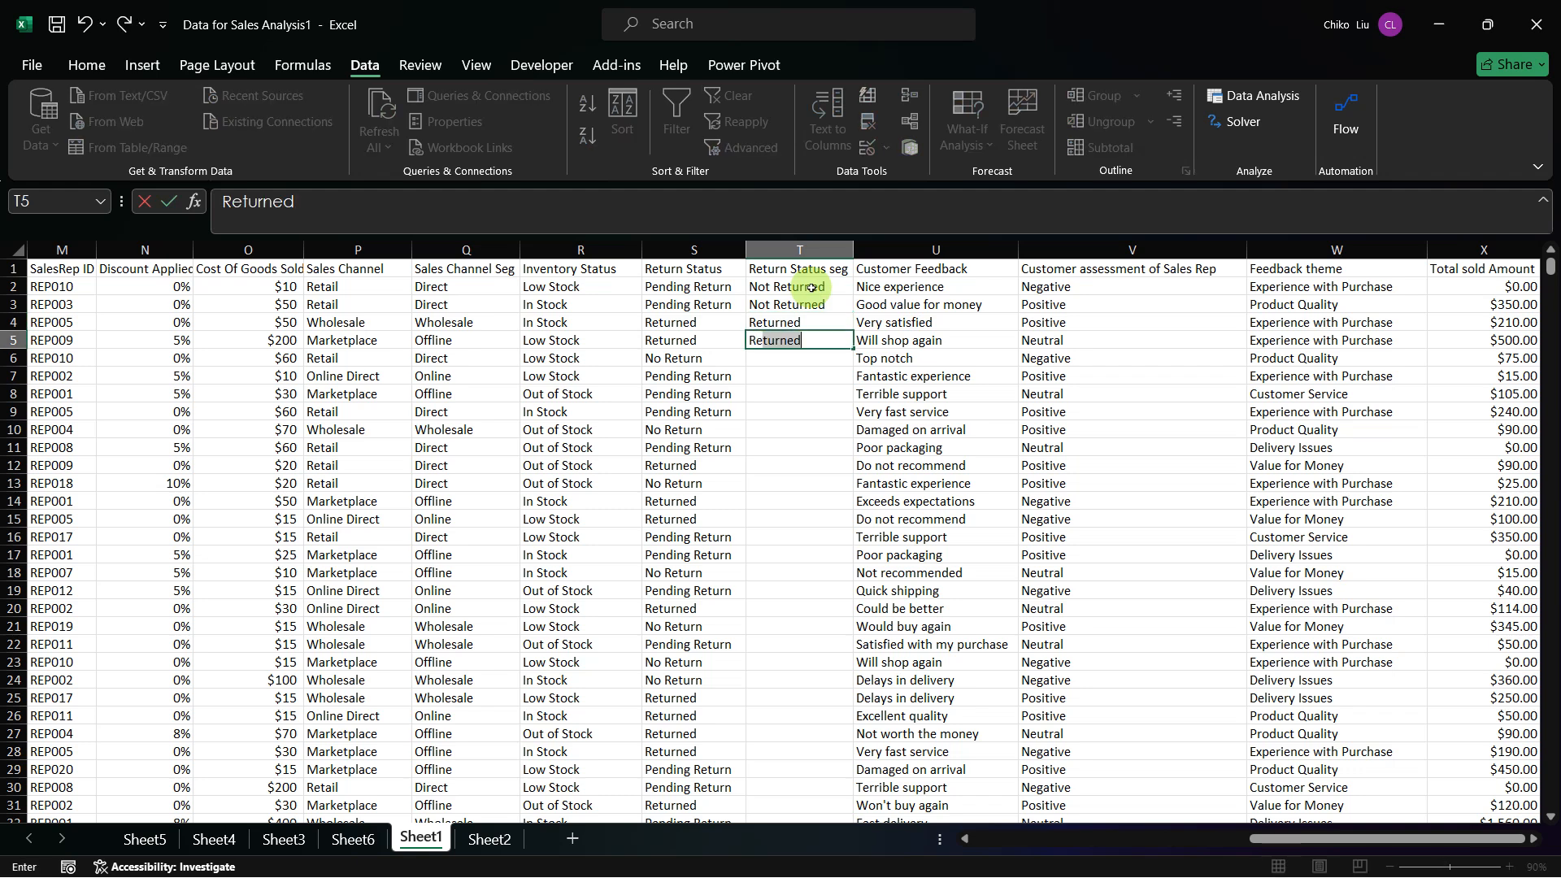
{"action": "key", "text": "Up"}
{"action": "key", "text": "Up"}
{"action": "key", "text": "Up"}
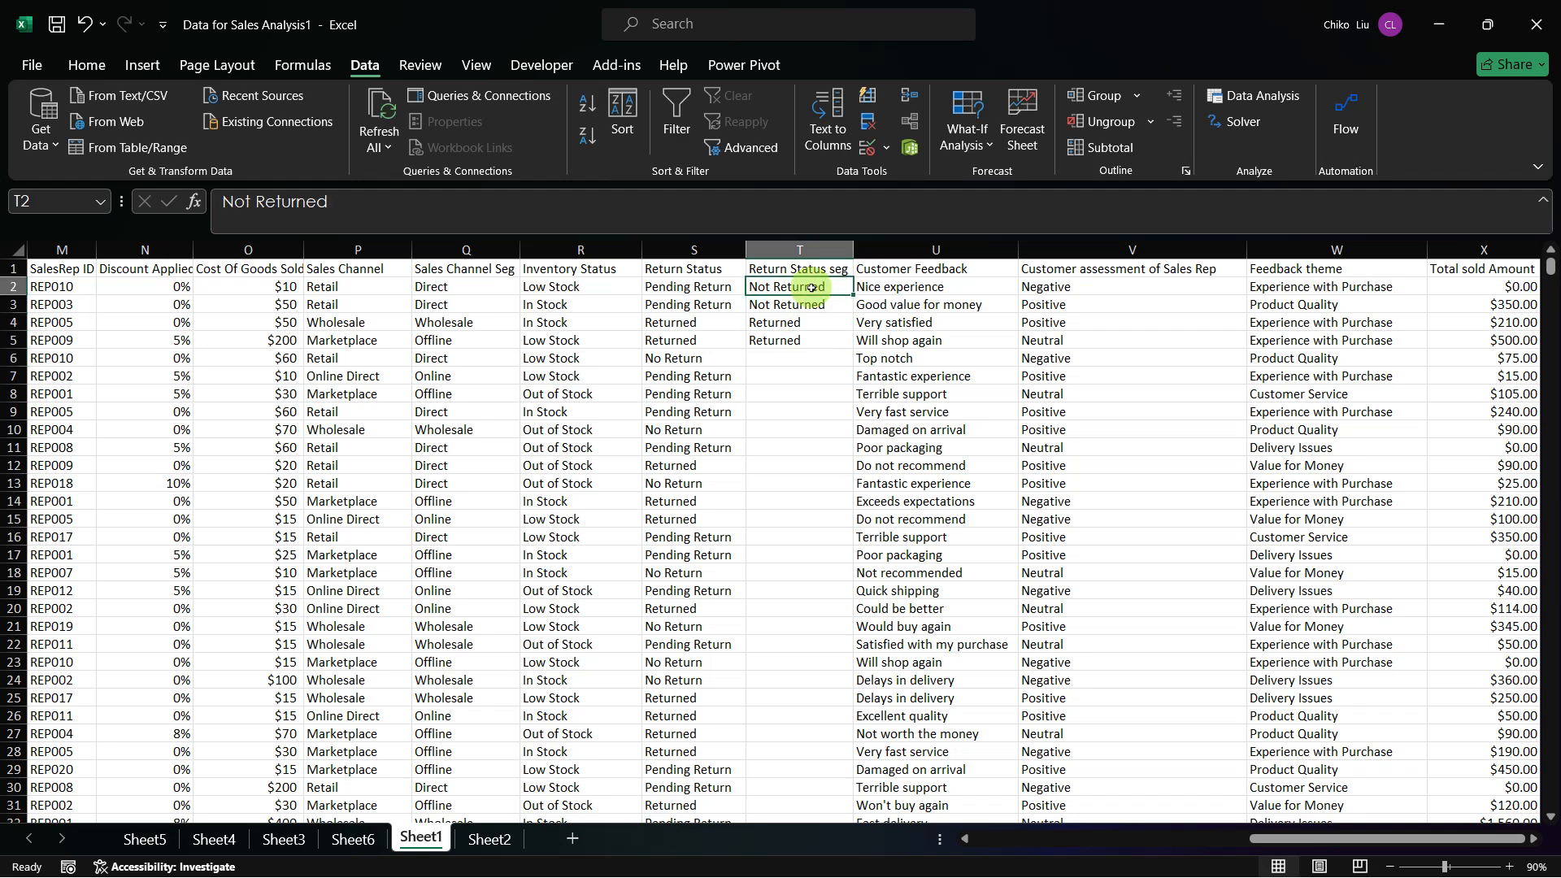
- Try to Flash Fill the rest of the Return Status seg column from the sample entries in T2:T5
{"action": "key", "text": "ctrl+shift+Down"}
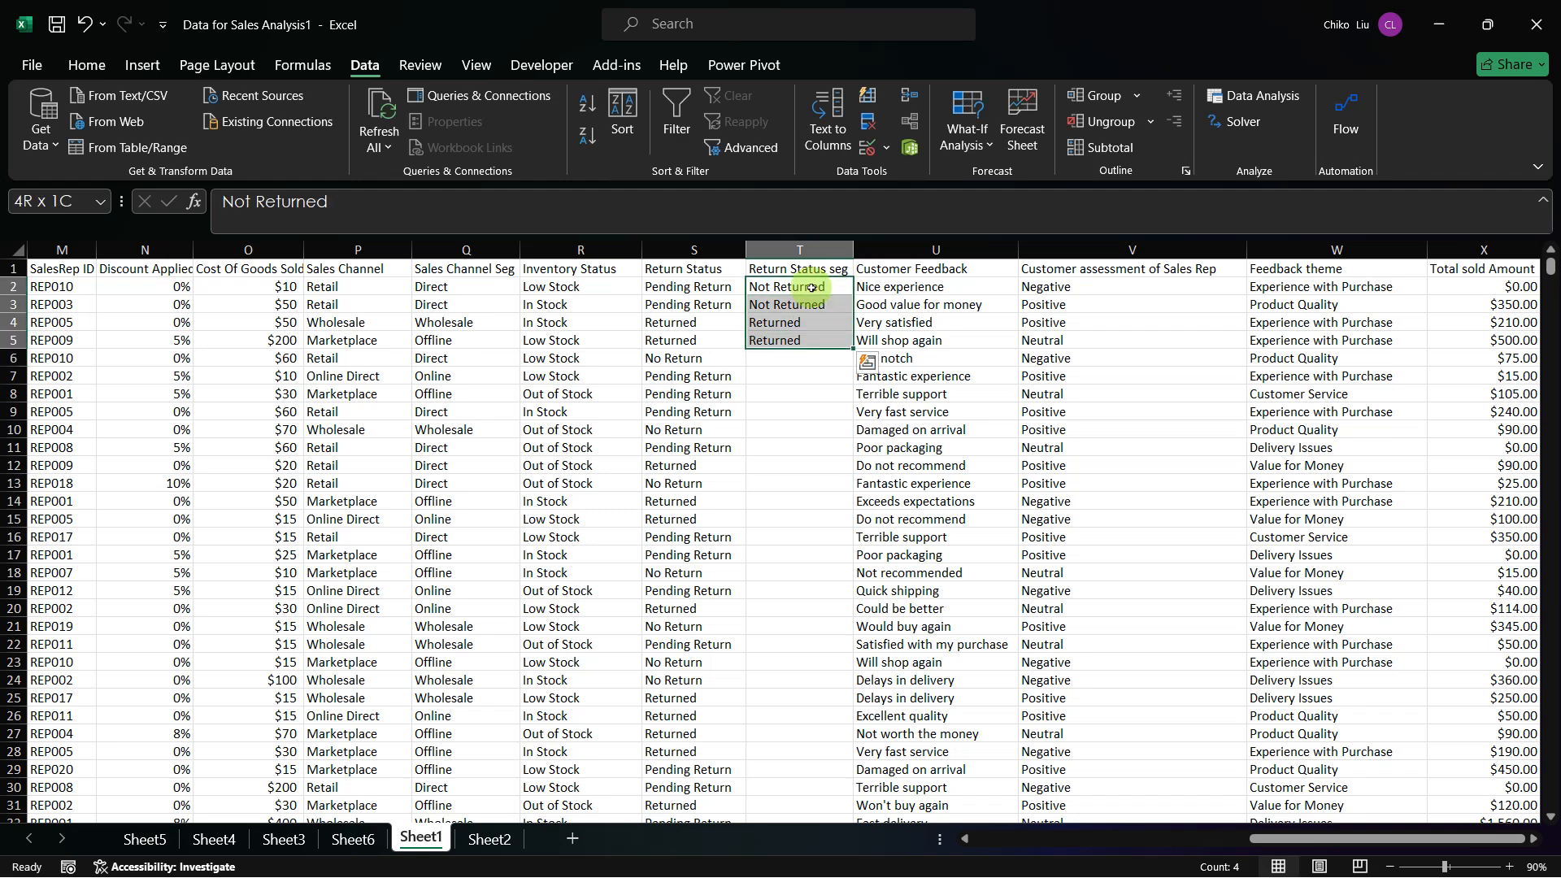
{"action": "key", "text": "ctrl+shift+Down"}
{"action": "key", "text": "ctrl+e"}
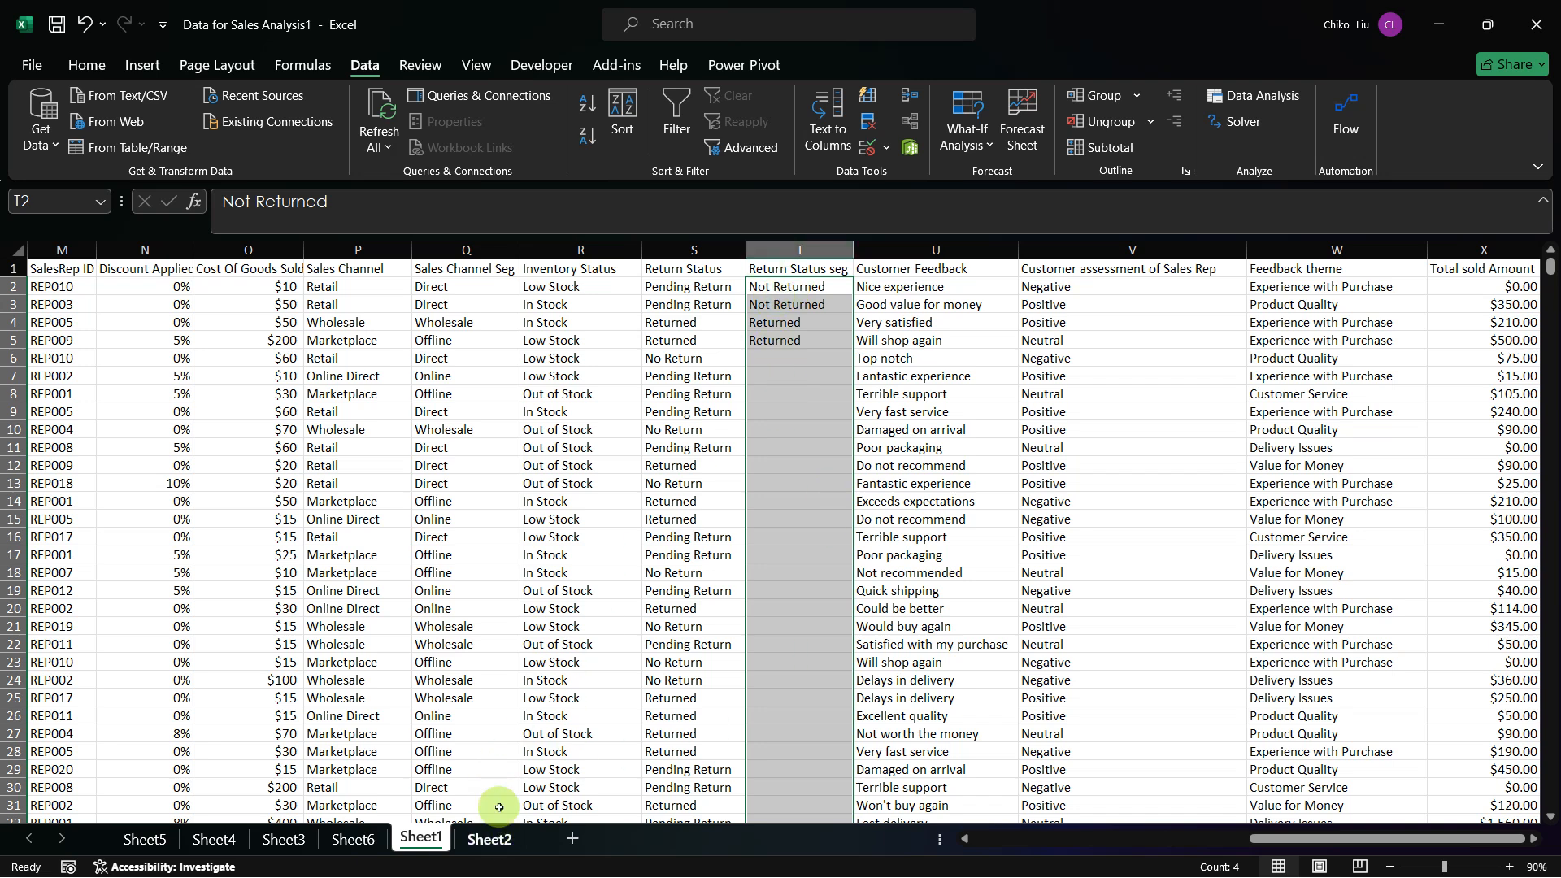
{"action": "left_click", "coordinate": [813, 286]}
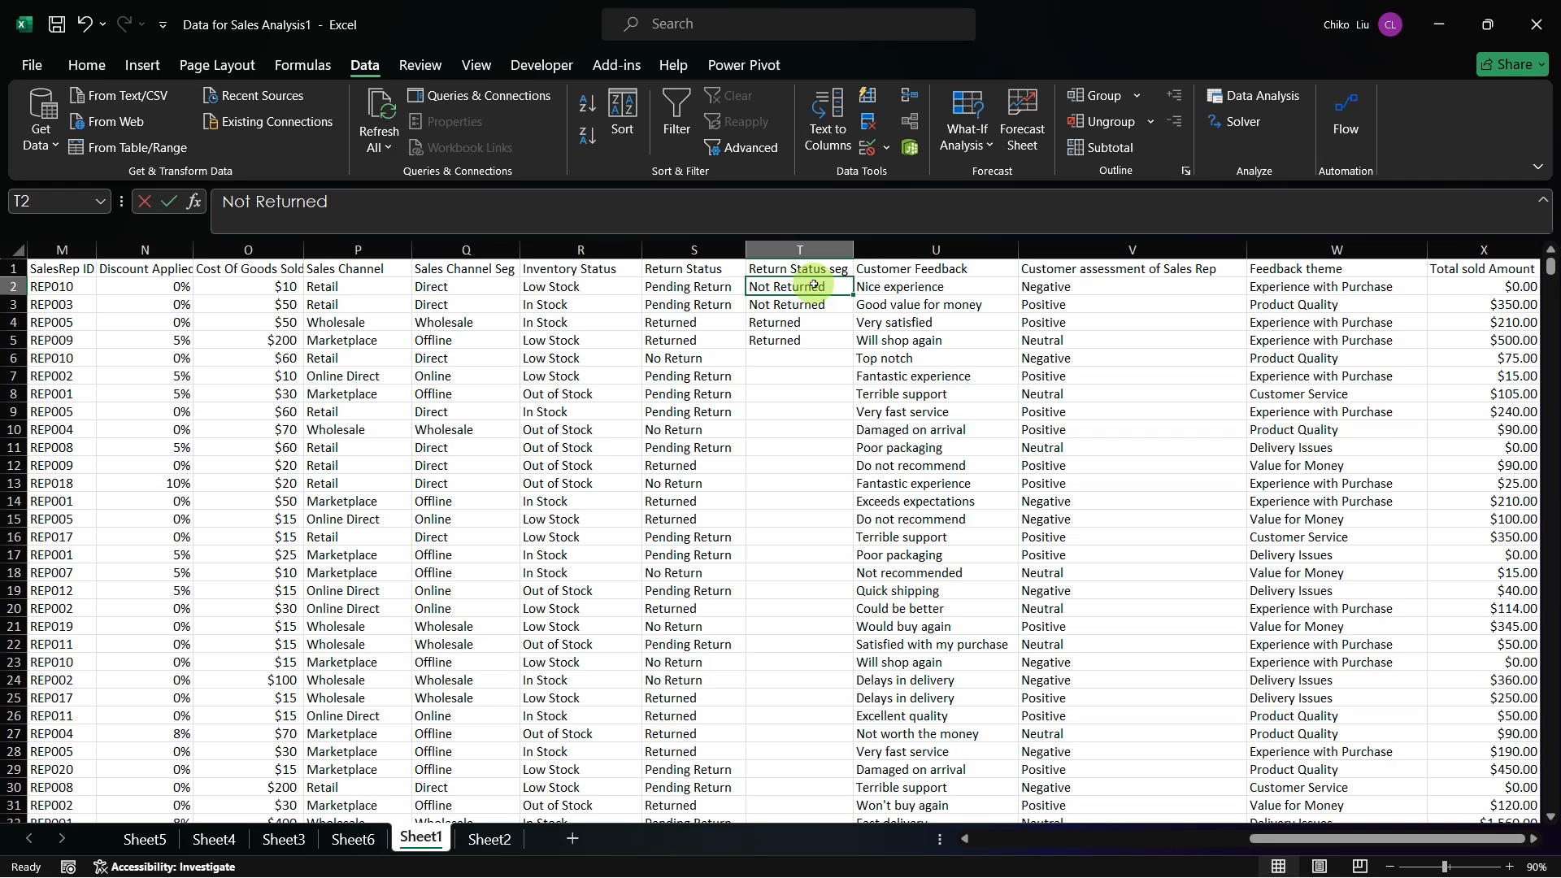
{"action": "type", "text": "=VLOOKUP("}
{"action": "key", "text": "Escape"}
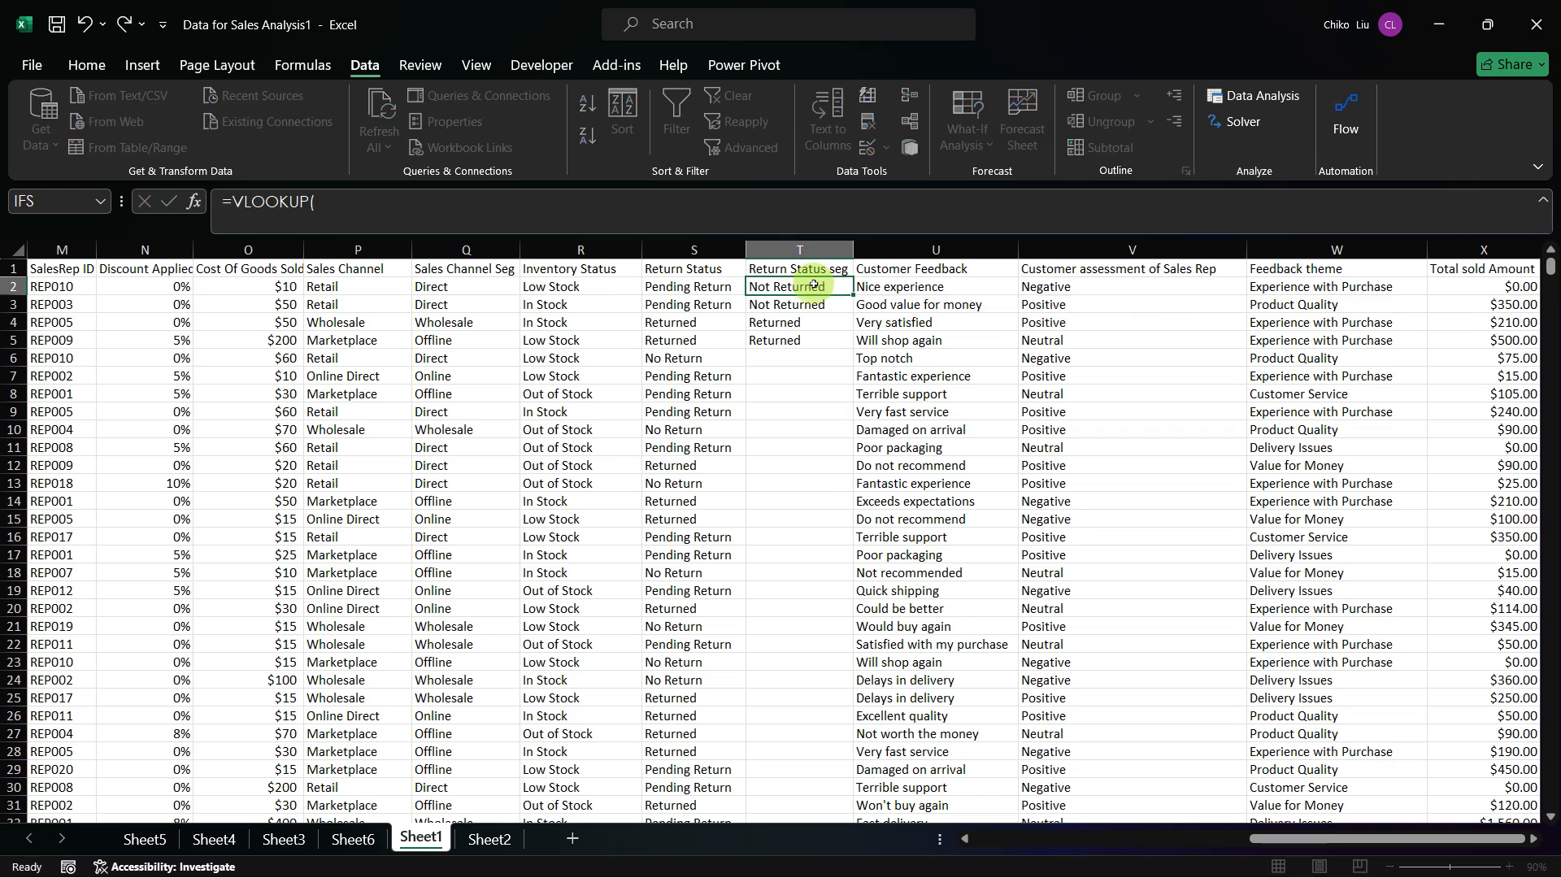
- Move Sheet2's category entries from BE2:BE4 to BC2:BC4, and auto-fit column BC to them
{"action": "left_click", "coordinate": [491, 840]}
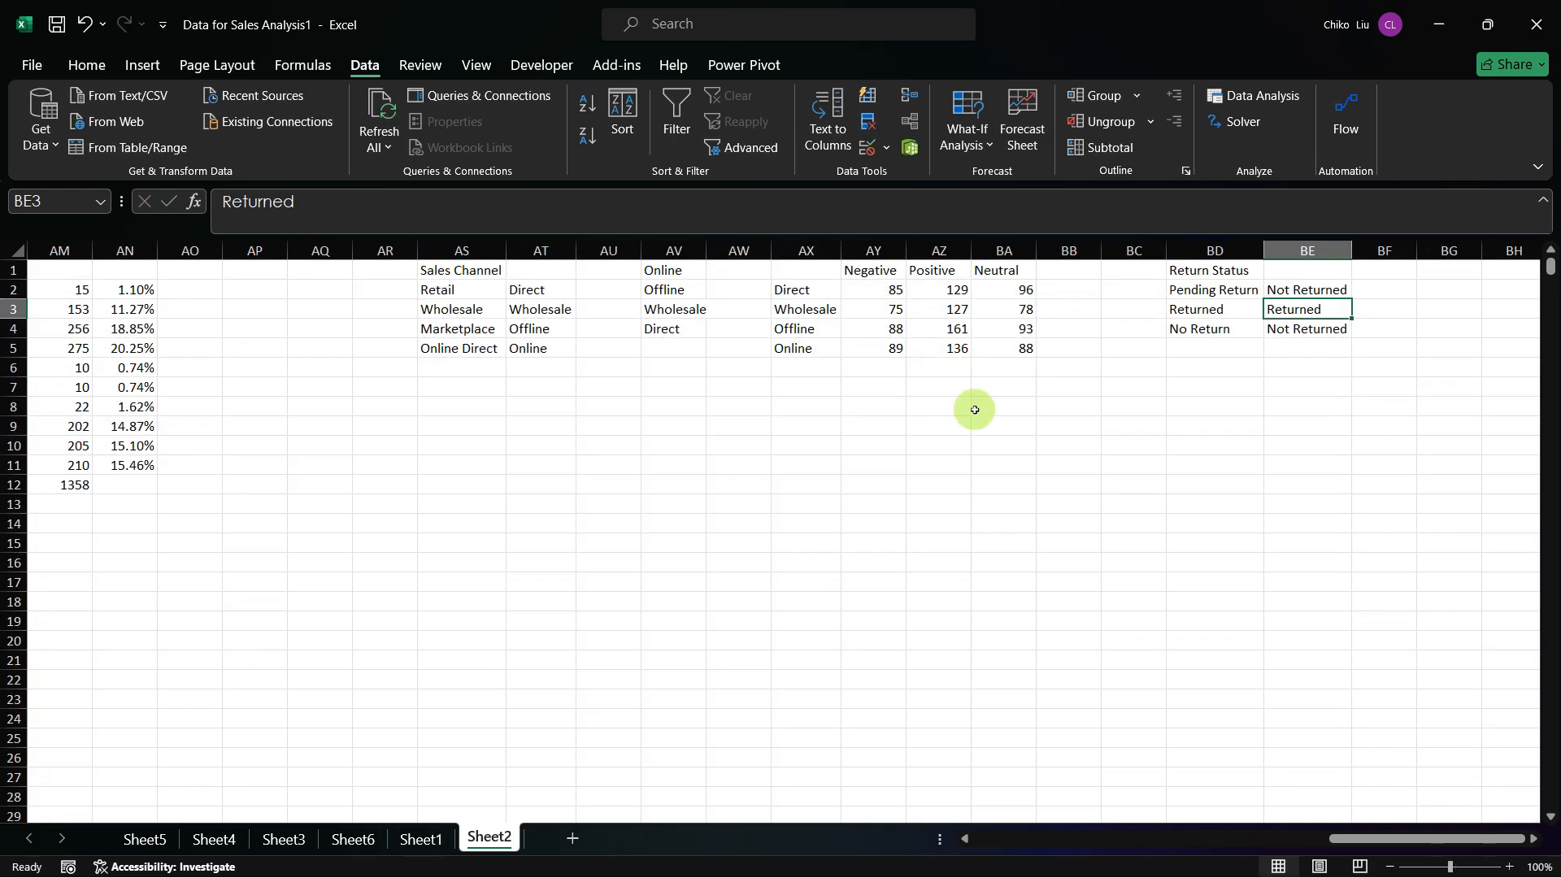
{"action": "left_click", "coordinate": [1284, 289]}
{"action": "left_click_drag", "start_coordinate": [1286, 306], "coordinate": [1287, 325]}
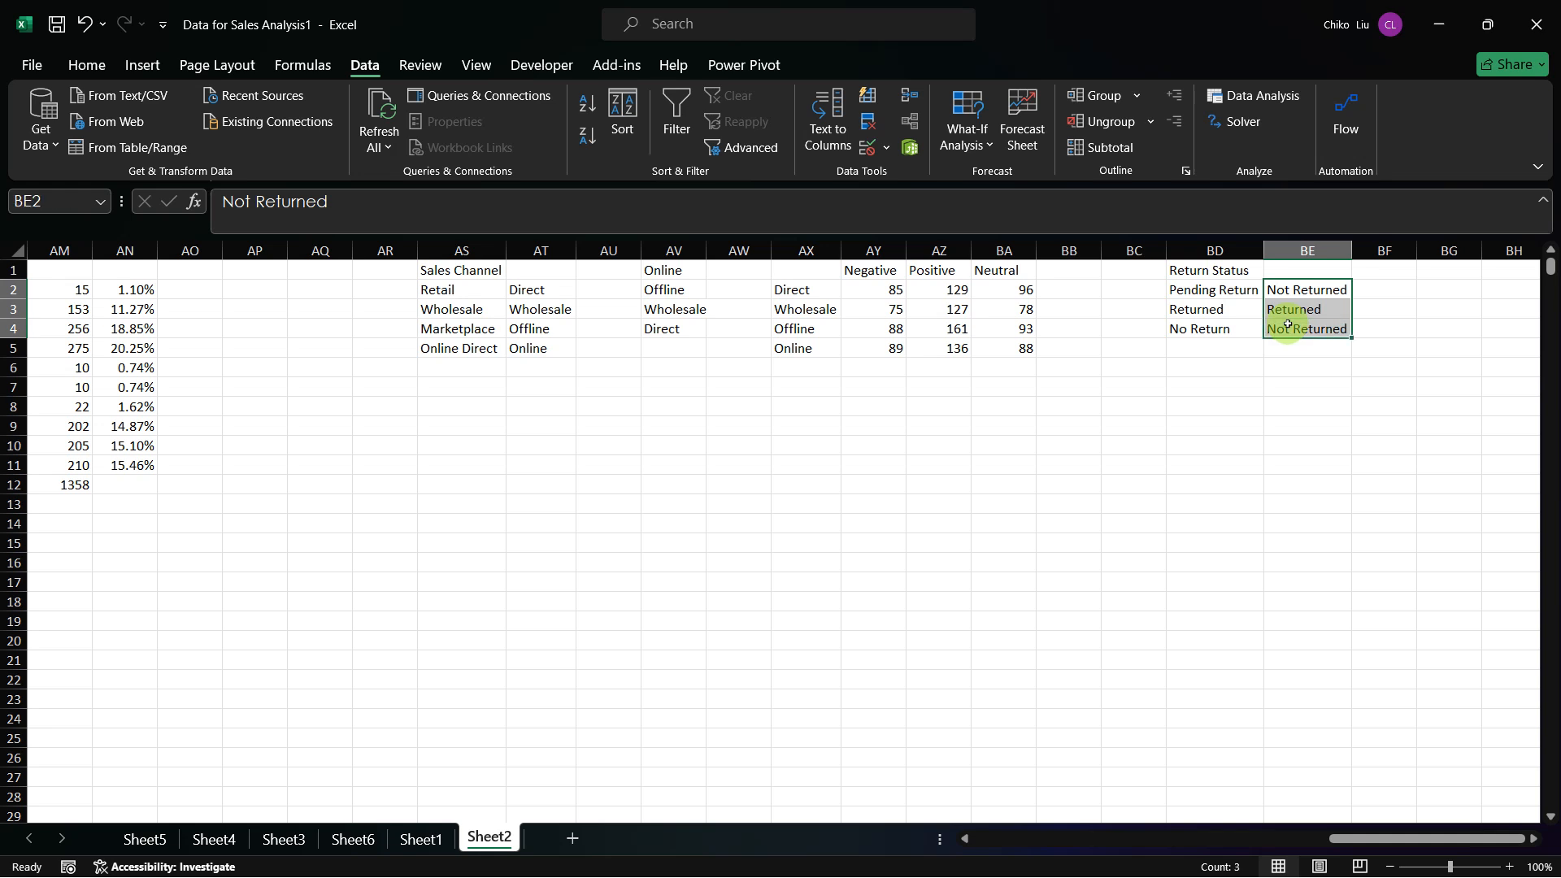
{"action": "key", "text": "ctrl+c"}
{"action": "key", "text": "Left"}
{"action": "key", "text": "Left"}
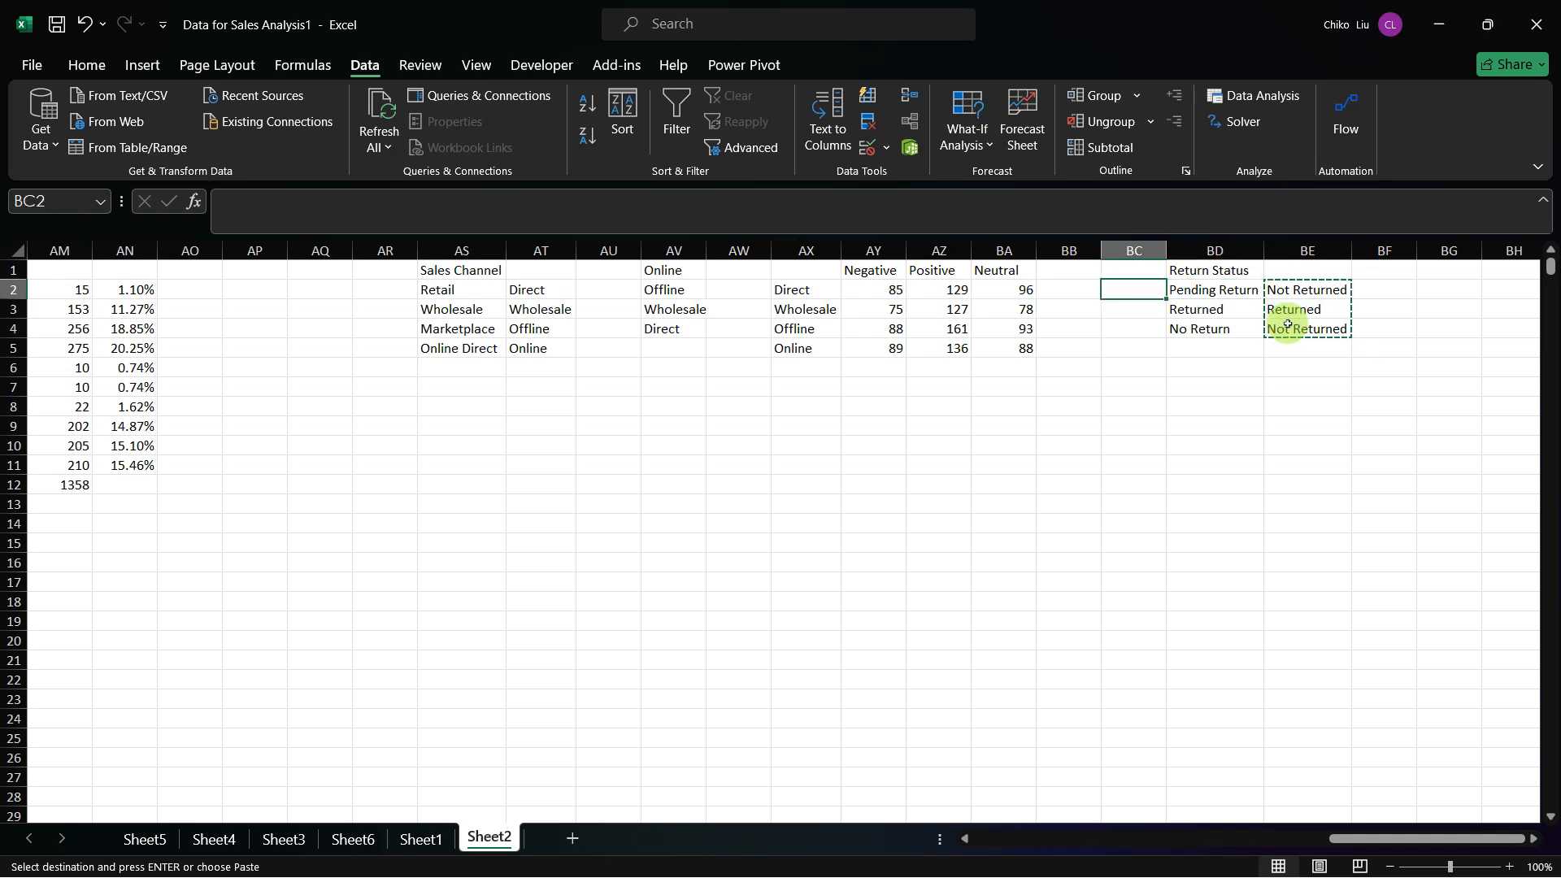
{"action": "key", "text": "ctrl+v"}
{"action": "double_click", "coordinate": [1165, 250]}
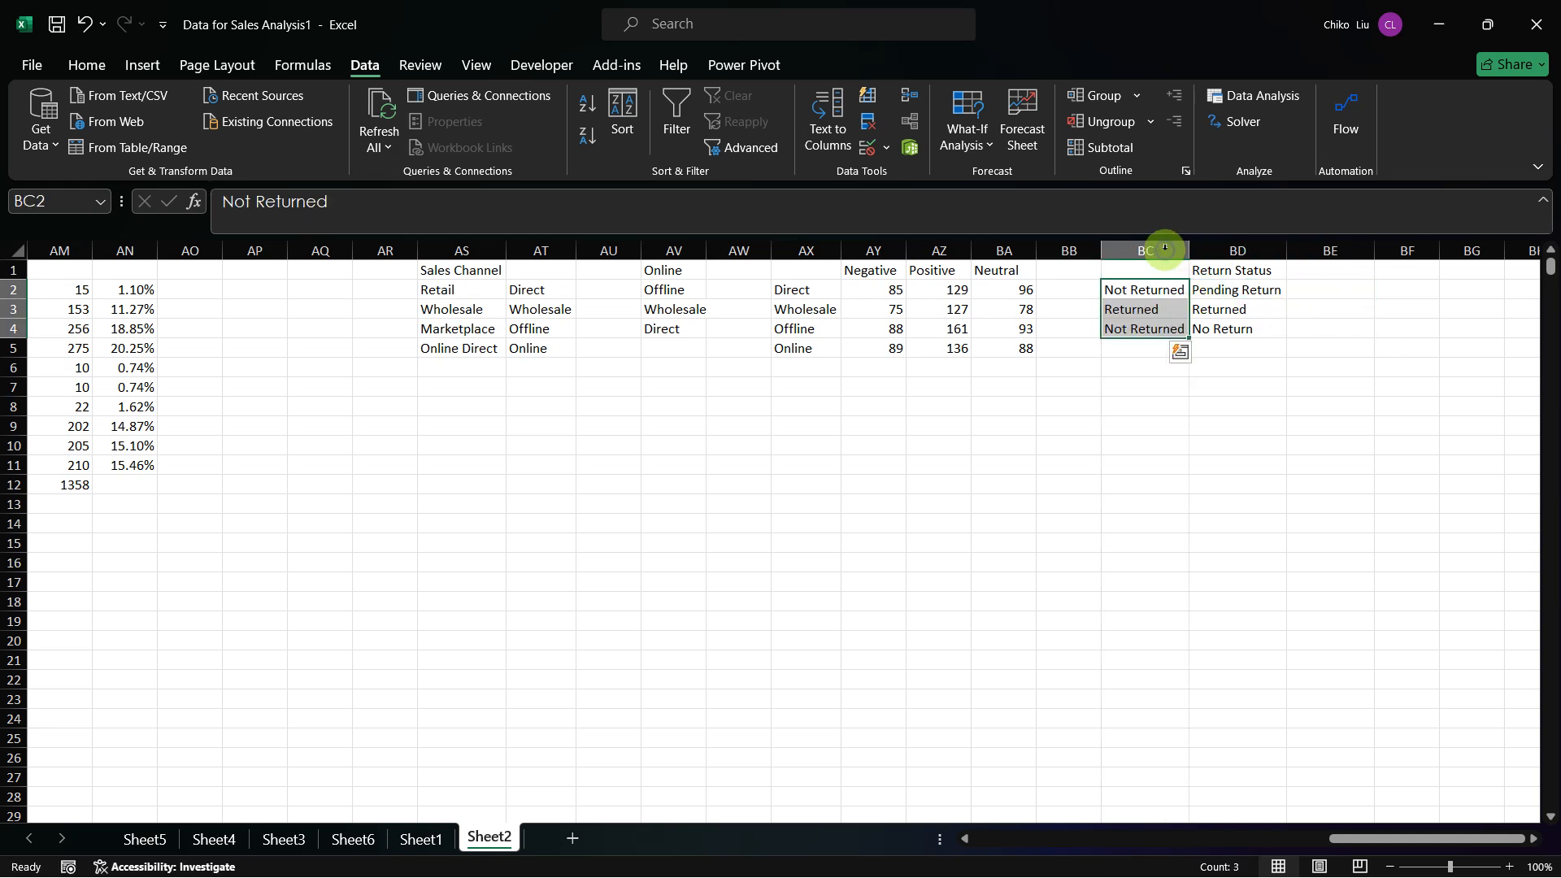
- Start a VLOOKUP formula in Sheet1 cell T2 with $S2 as the lookup value
{"action": "left_click", "coordinate": [421, 838]}
{"action": "type", "text": "=vlookup("}
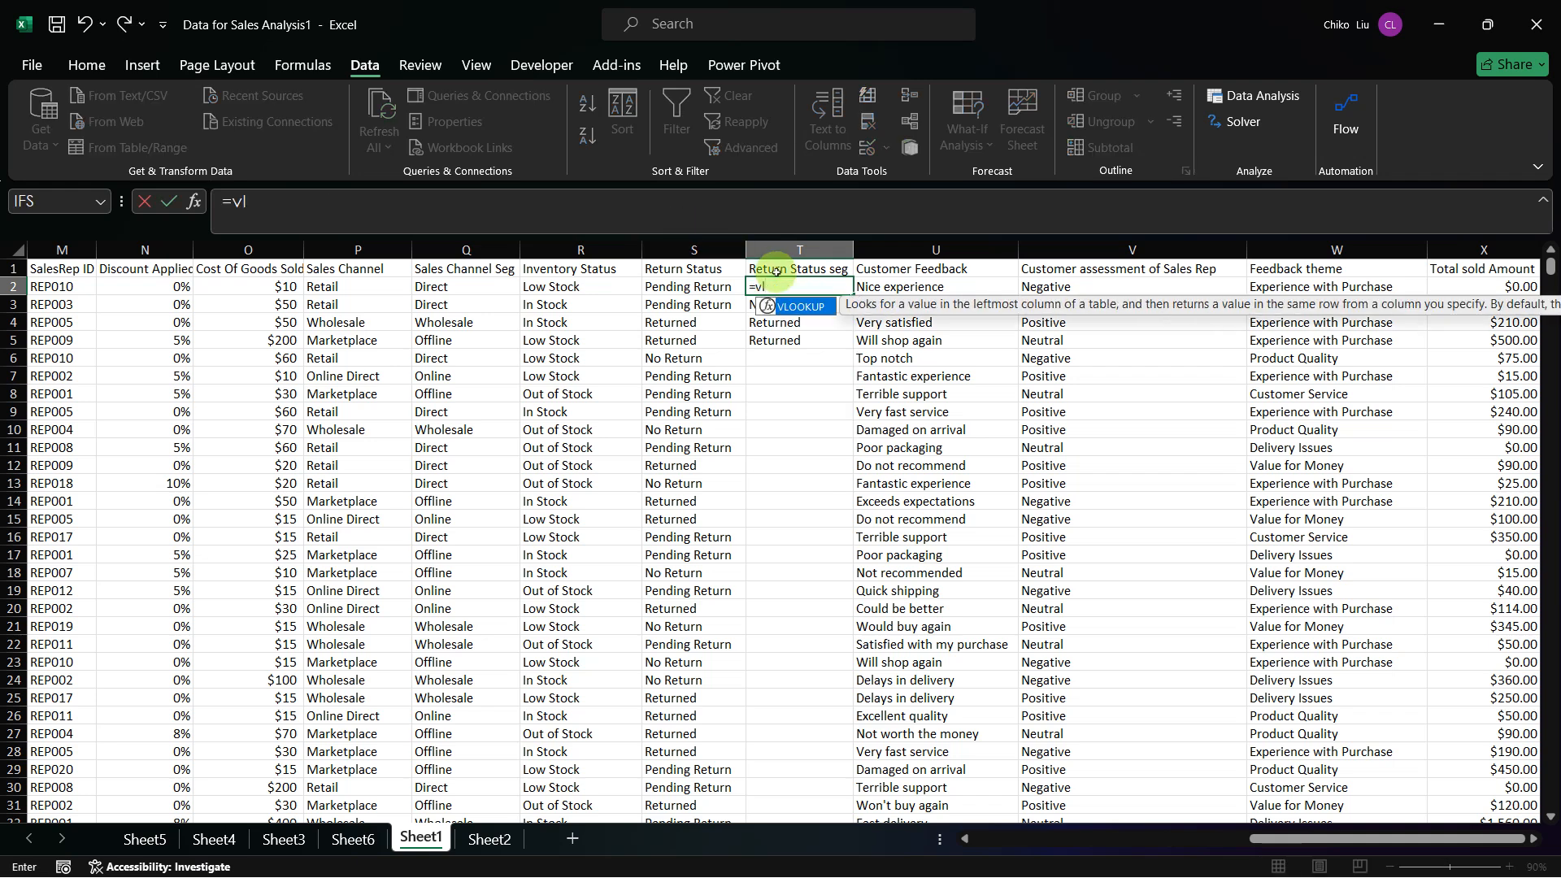
{"action": "left_click", "coordinate": [711, 285]}
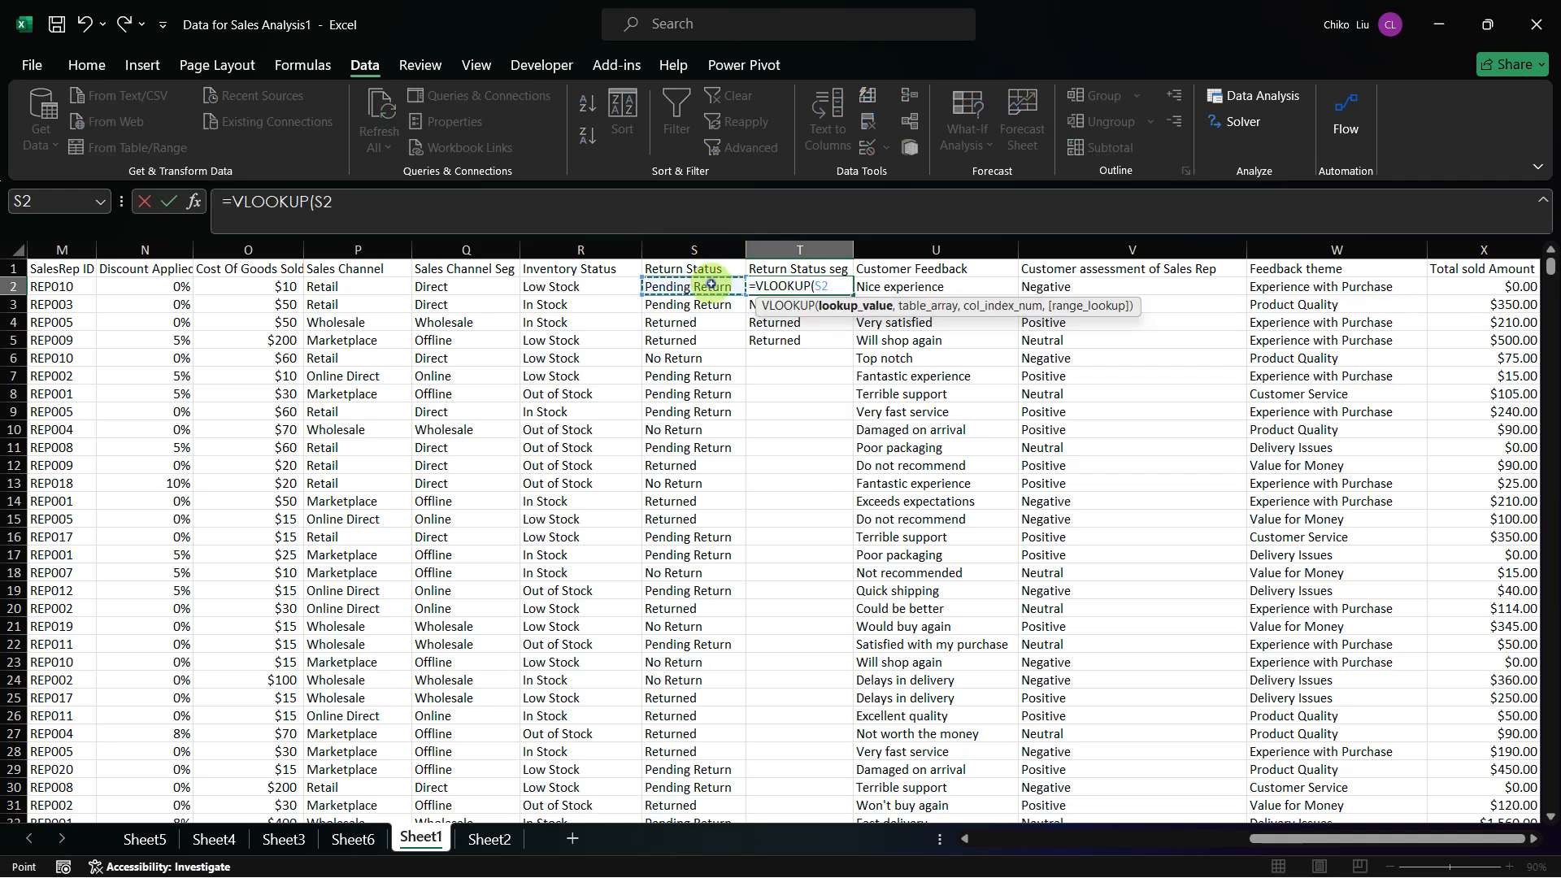
{"action": "key", "text": "F4"}
{"action": "key", "text": "F4"}
{"action": "key", "text": "F4"}
{"action": "type", "text": ","}
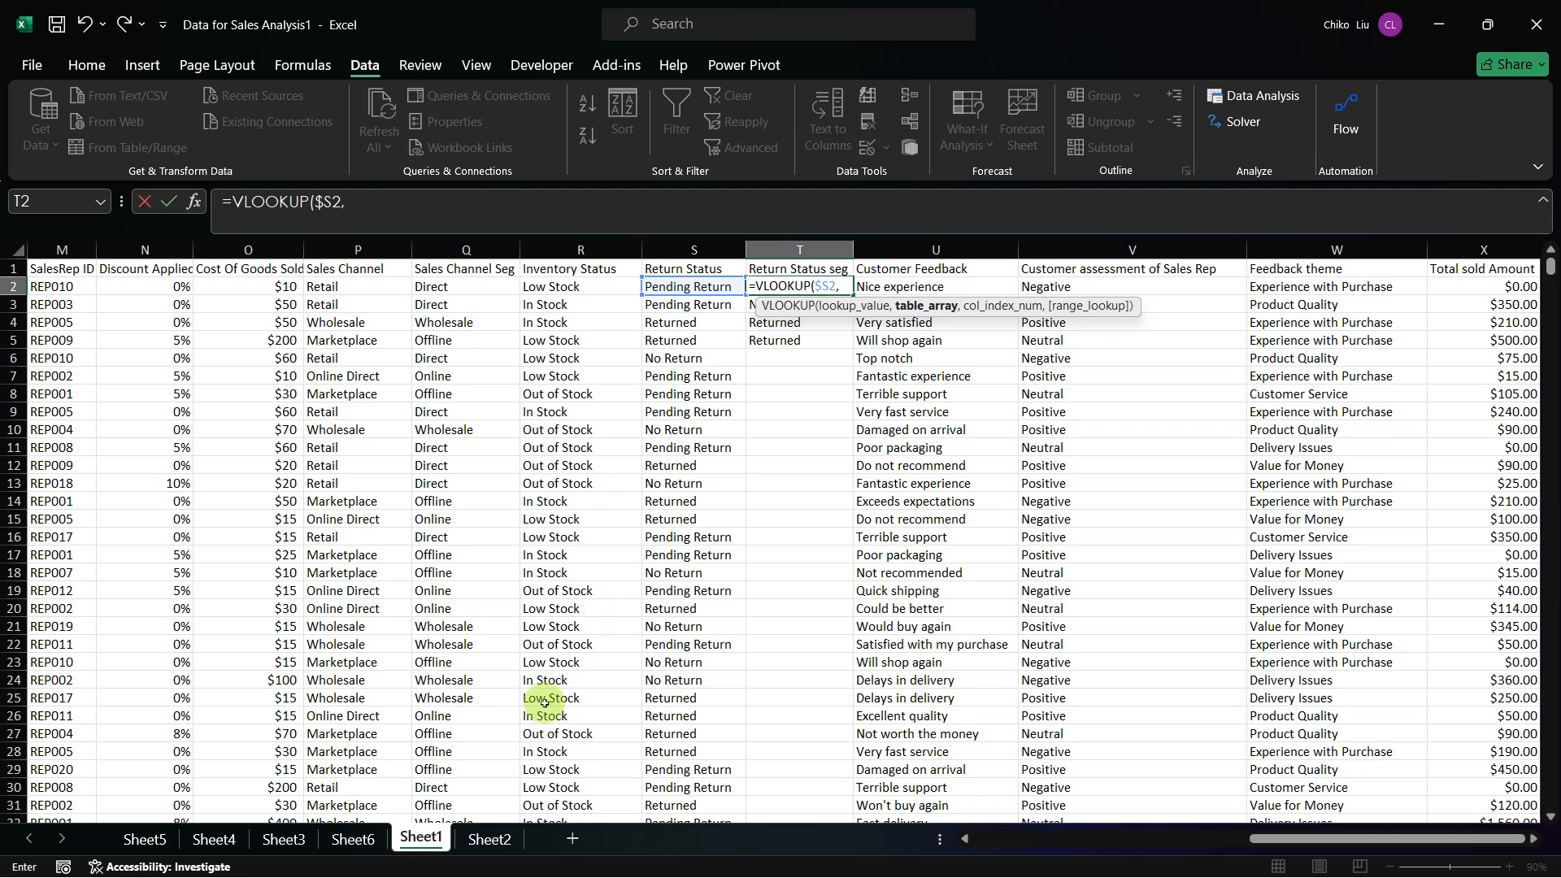
- Try to complete the VLOOKUP with table Sheet2!$BC$2:$BD$4, column index -1 and range lookup 0
{"action": "left_click", "coordinate": [490, 838]}
{"action": "left_click_drag", "start_coordinate": [1207, 288], "coordinate": [1167, 331]}
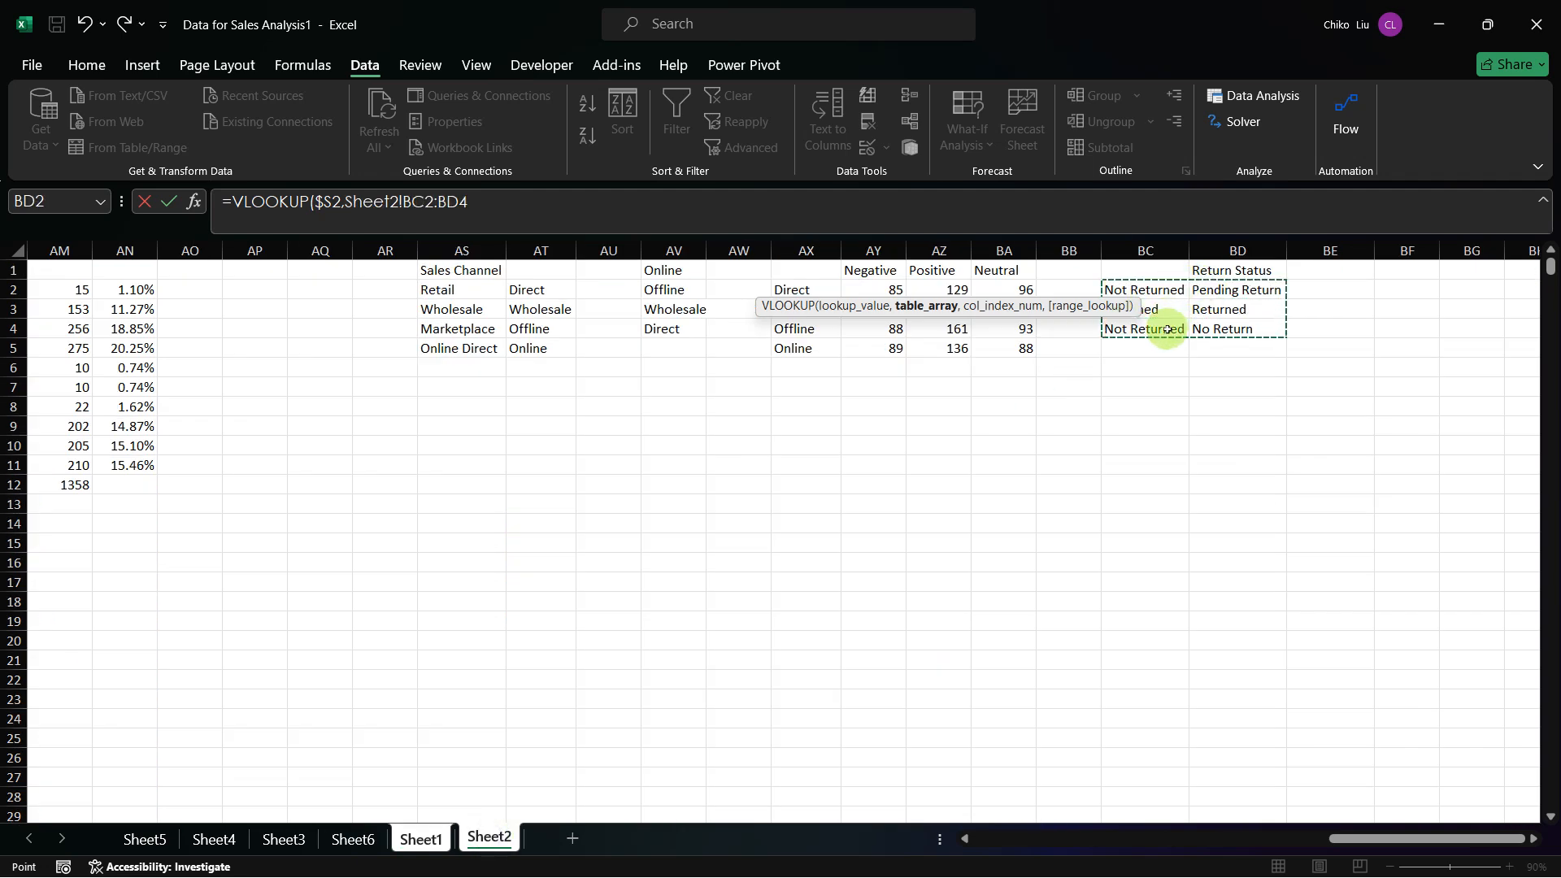
{"action": "key", "text": "F4"}
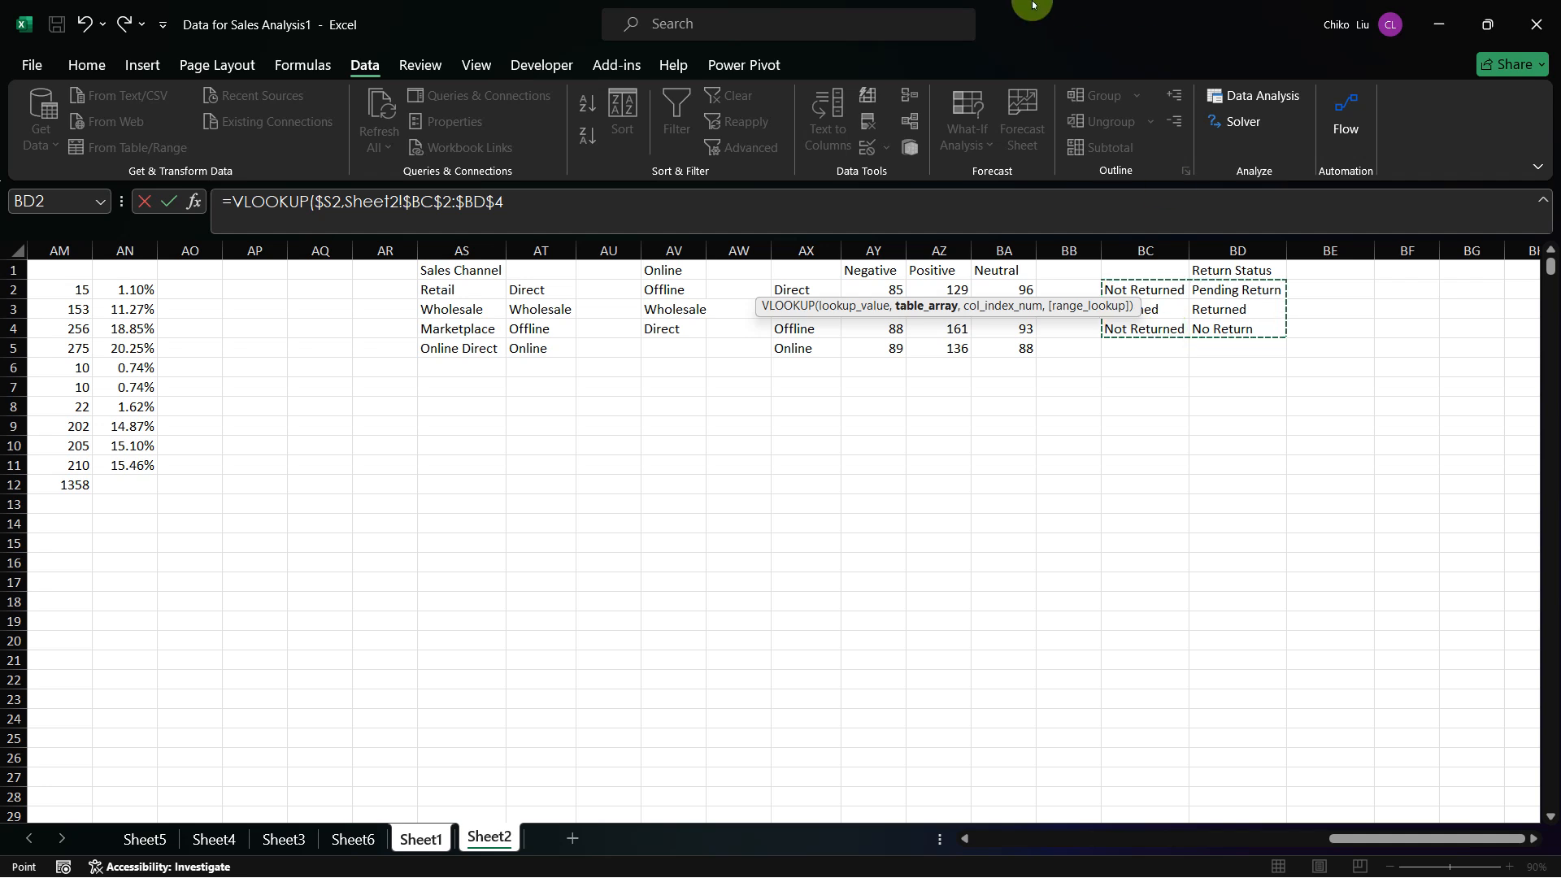
{"action": "left_click", "coordinate": [904, 208]}
{"action": "type", "text": ",2,0"}
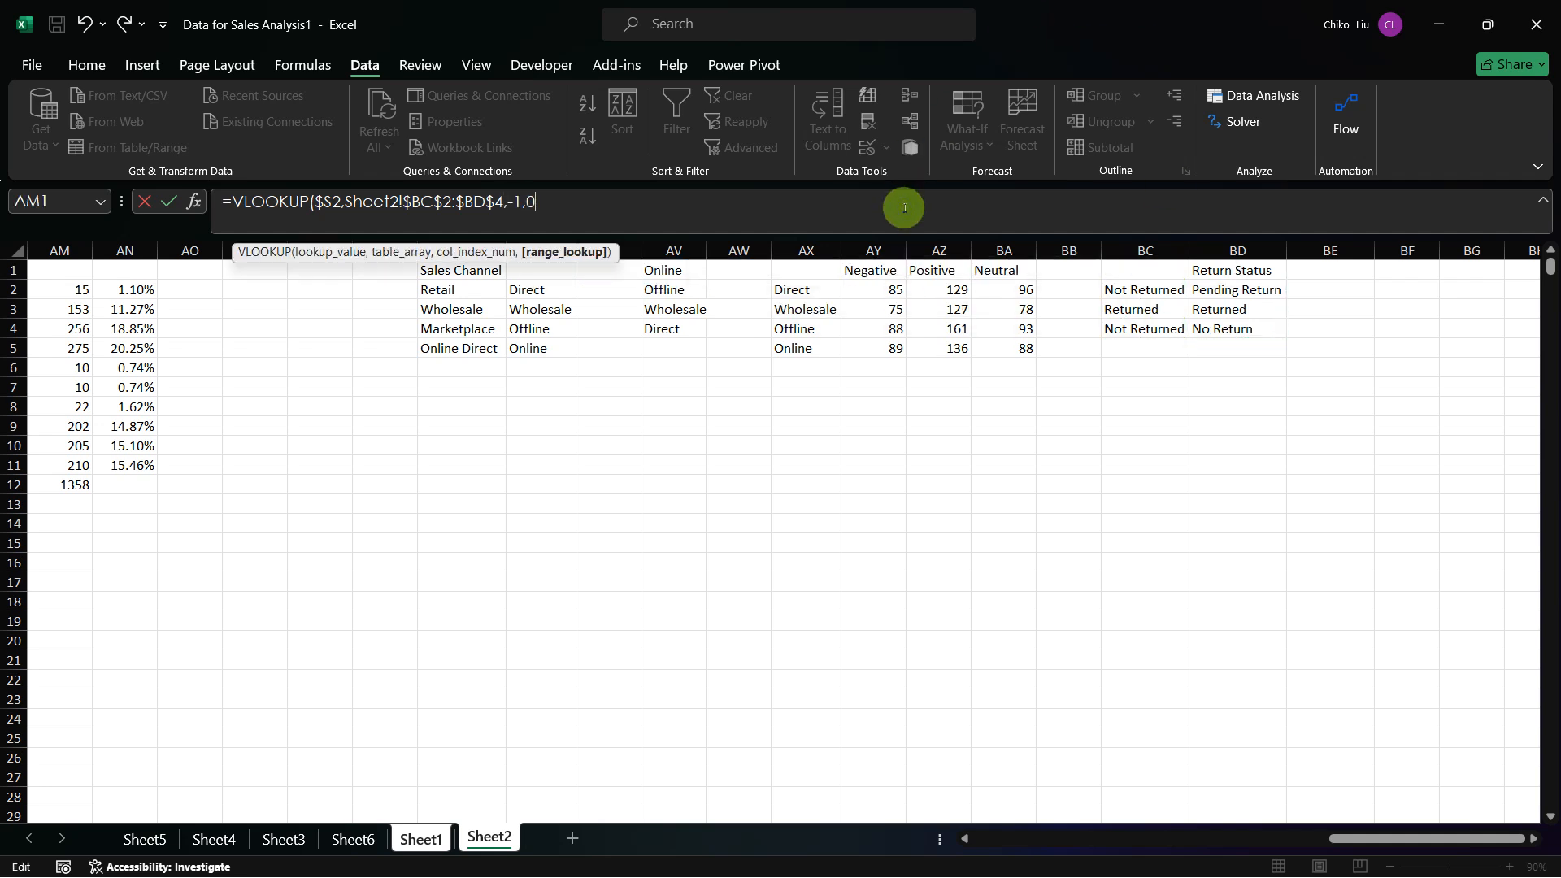
{"action": "key", "text": "Return"}
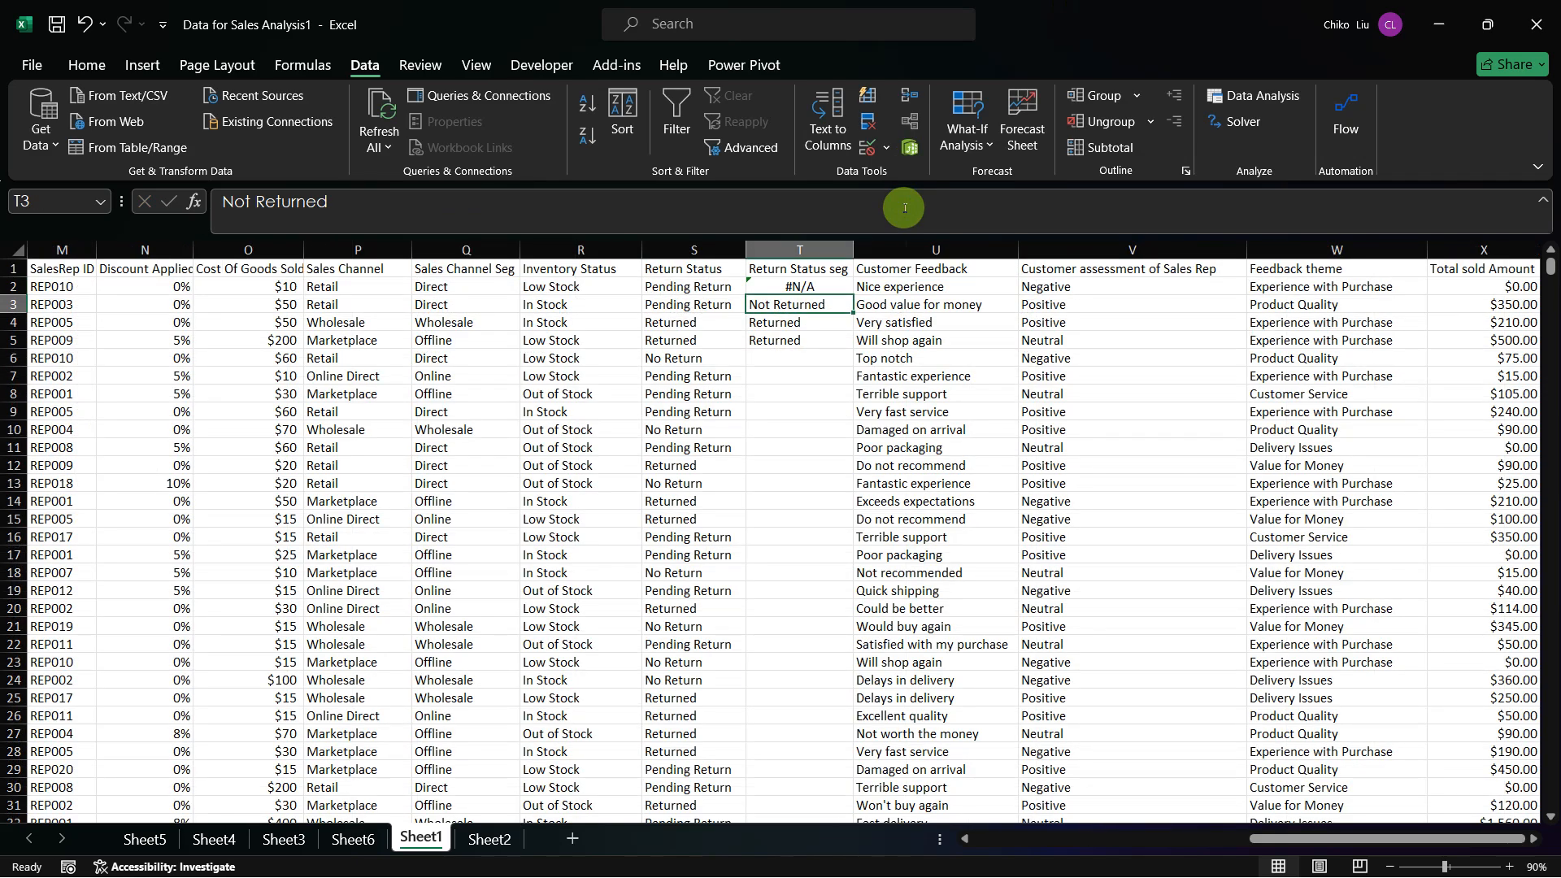
- Try column index 1 in T2's VLOOKUP formula, and clear the formula from the cell
{"action": "key", "text": "Up"}
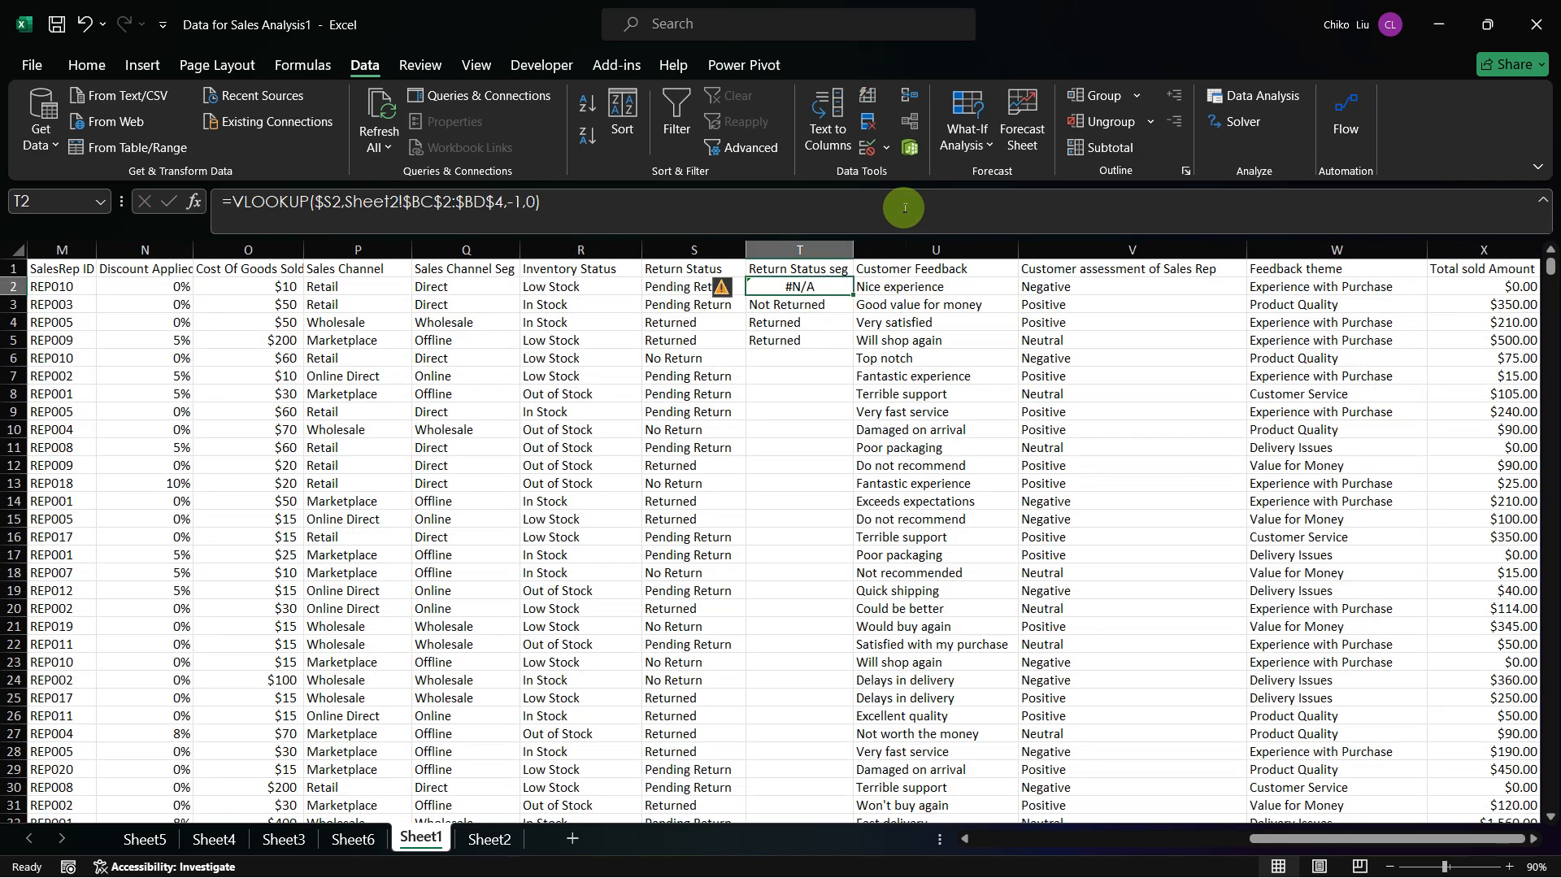
{"action": "left_click", "coordinate": [520, 204]}
{"action": "key", "text": "BackSpace"}
{"action": "key", "text": "Return"}
{"action": "key", "text": "Up"}
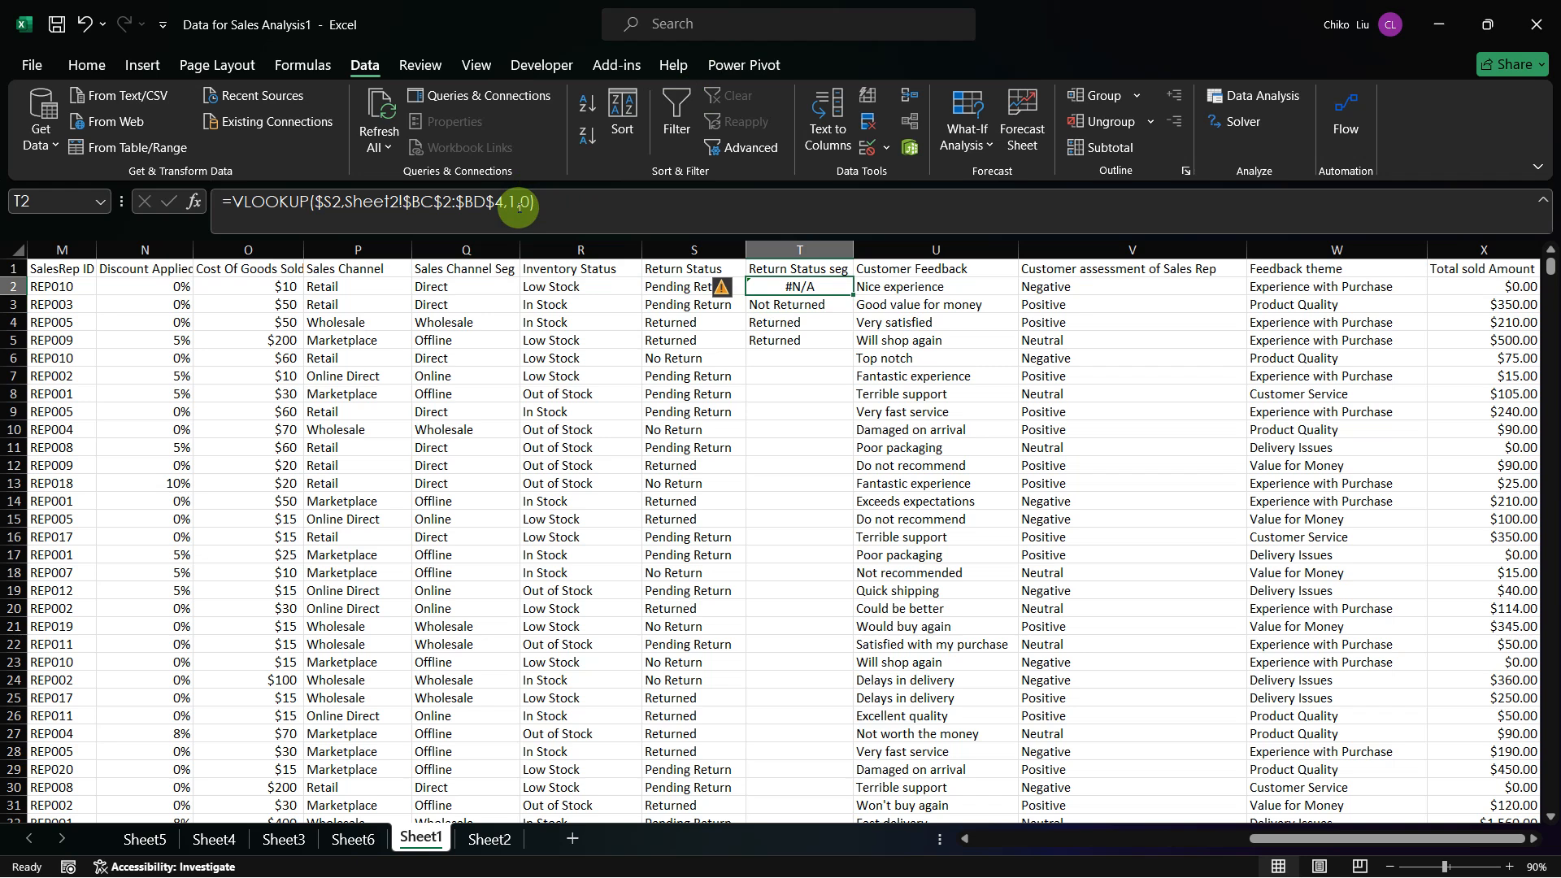
{"action": "key", "text": "Delete"}
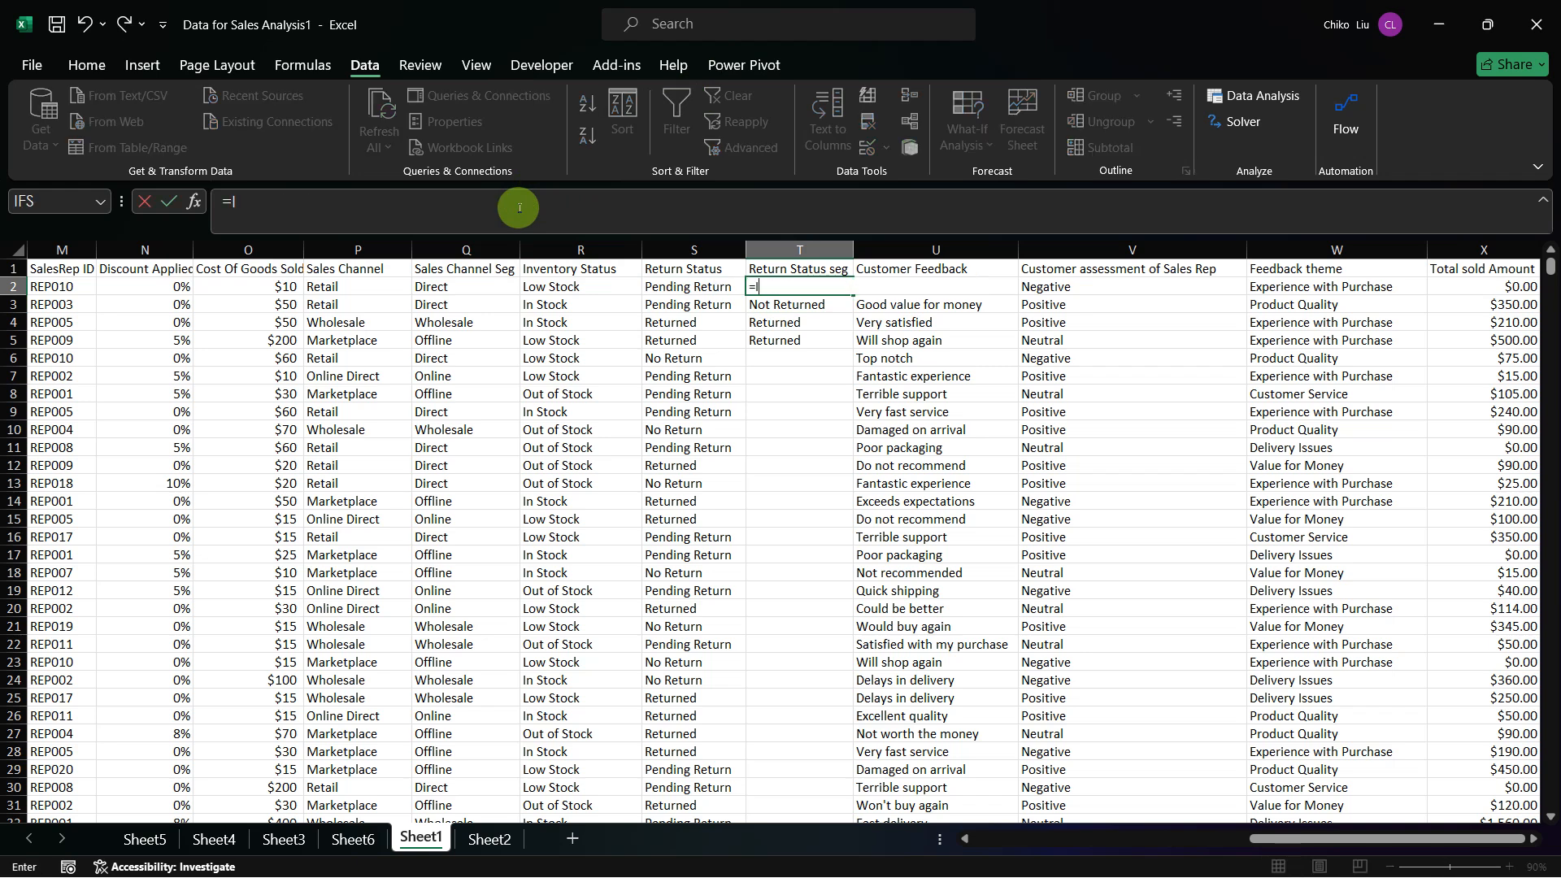
- Start an INDEX formula in Sheet1 cell T2 with the array Sheet2!$BC$2:$BC$4
{"action": "type", "text": "=INDEX("}
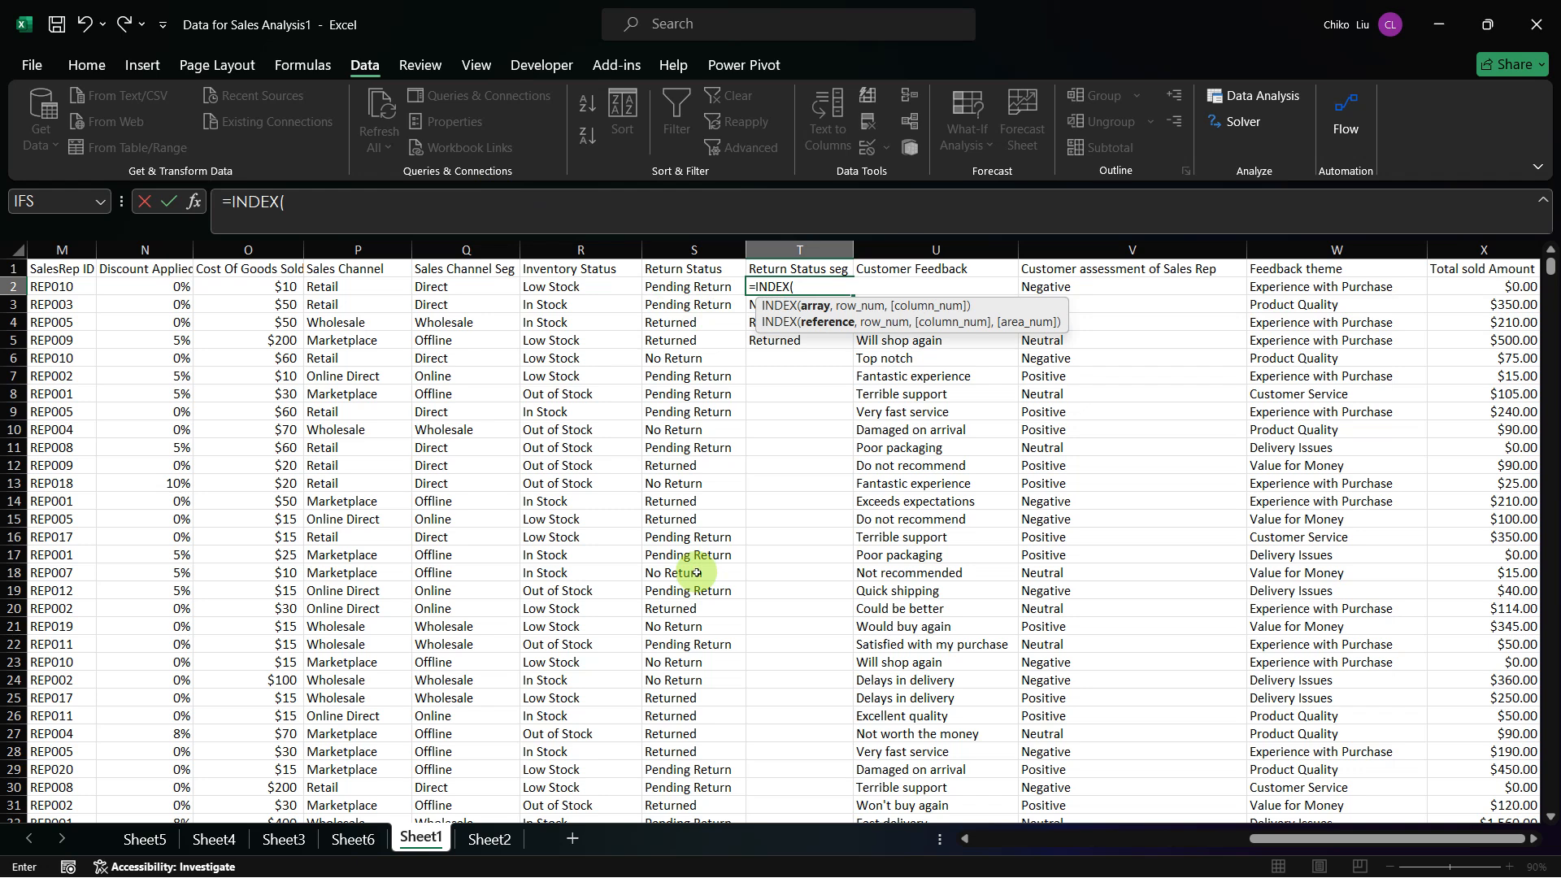
{"action": "left_click", "coordinate": [497, 837]}
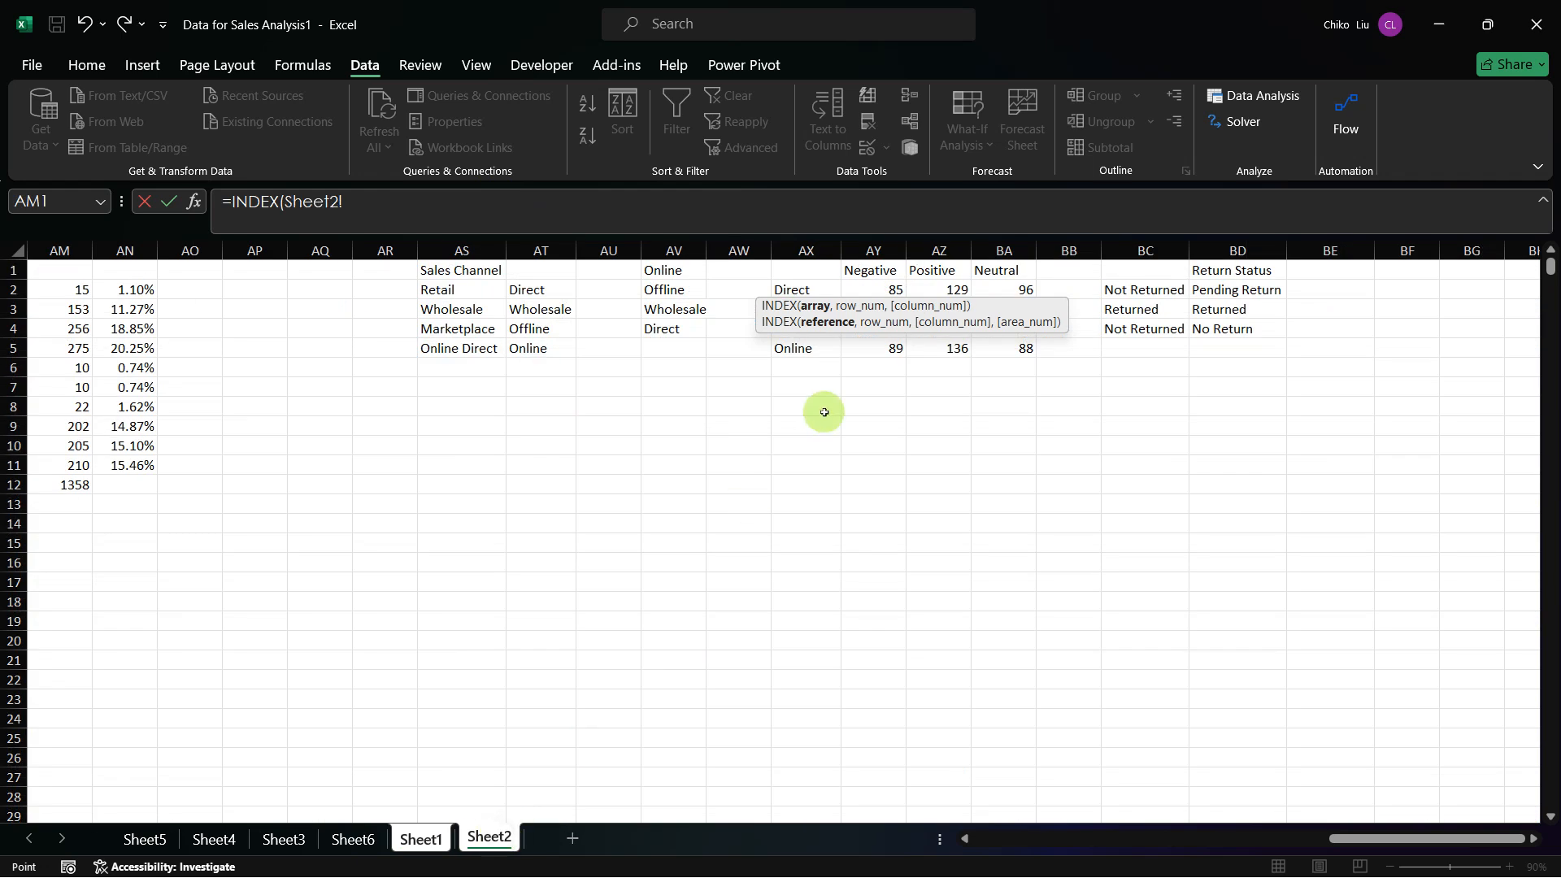
{"action": "left_click_drag", "start_coordinate": [1122, 290], "coordinate": [1133, 323]}
{"action": "key", "text": "F4"}
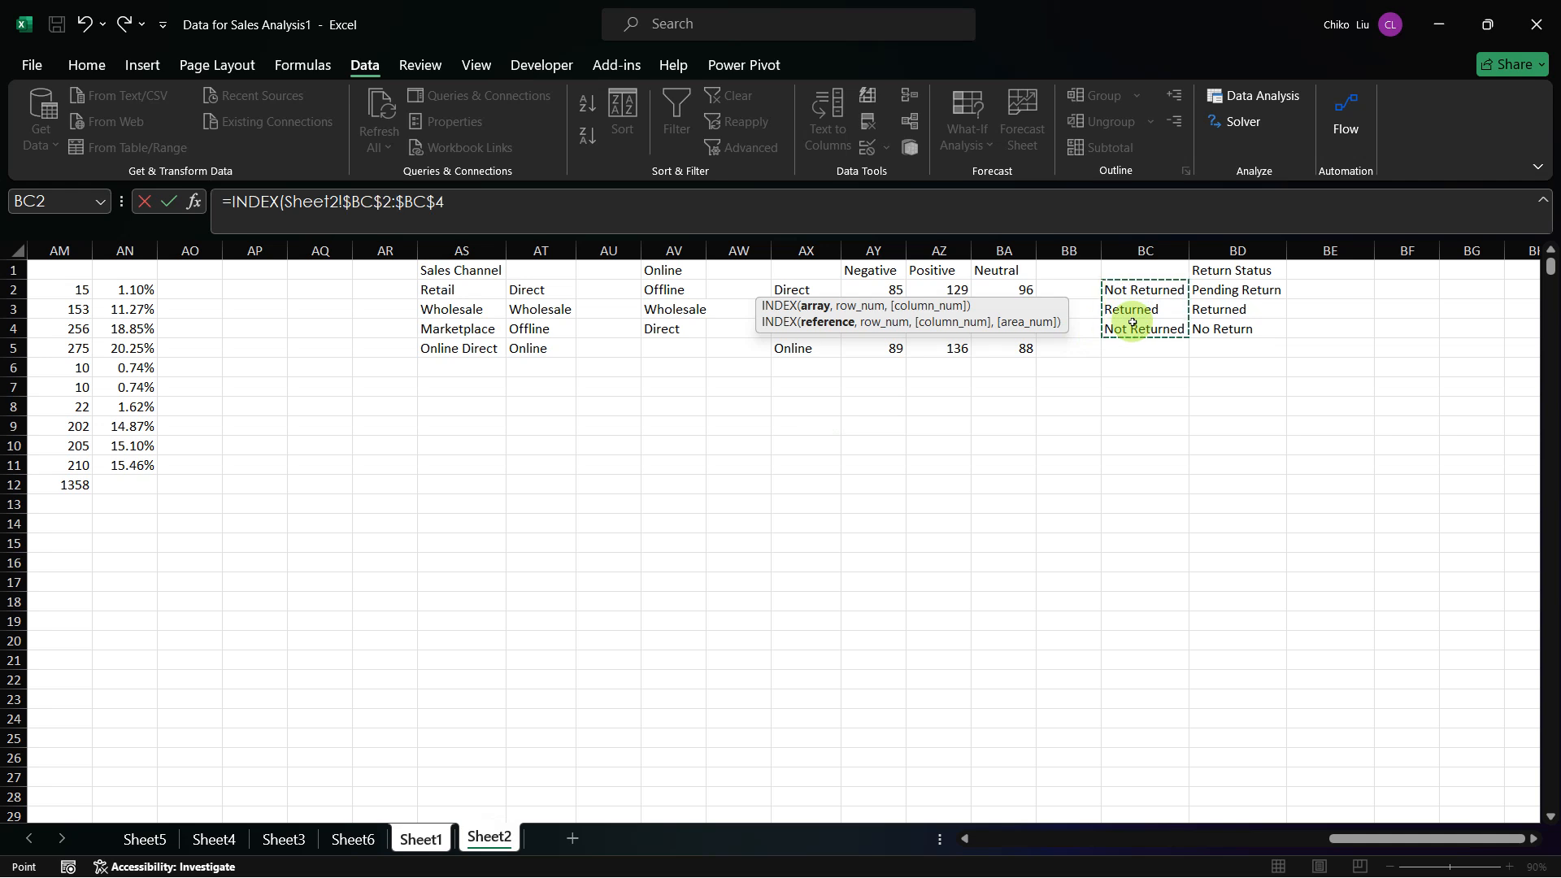
- Nest a MATCH function as the INDEX row number, with Sheet1!$S2 as its lookup value
{"action": "type", "text": ",MATCH("}
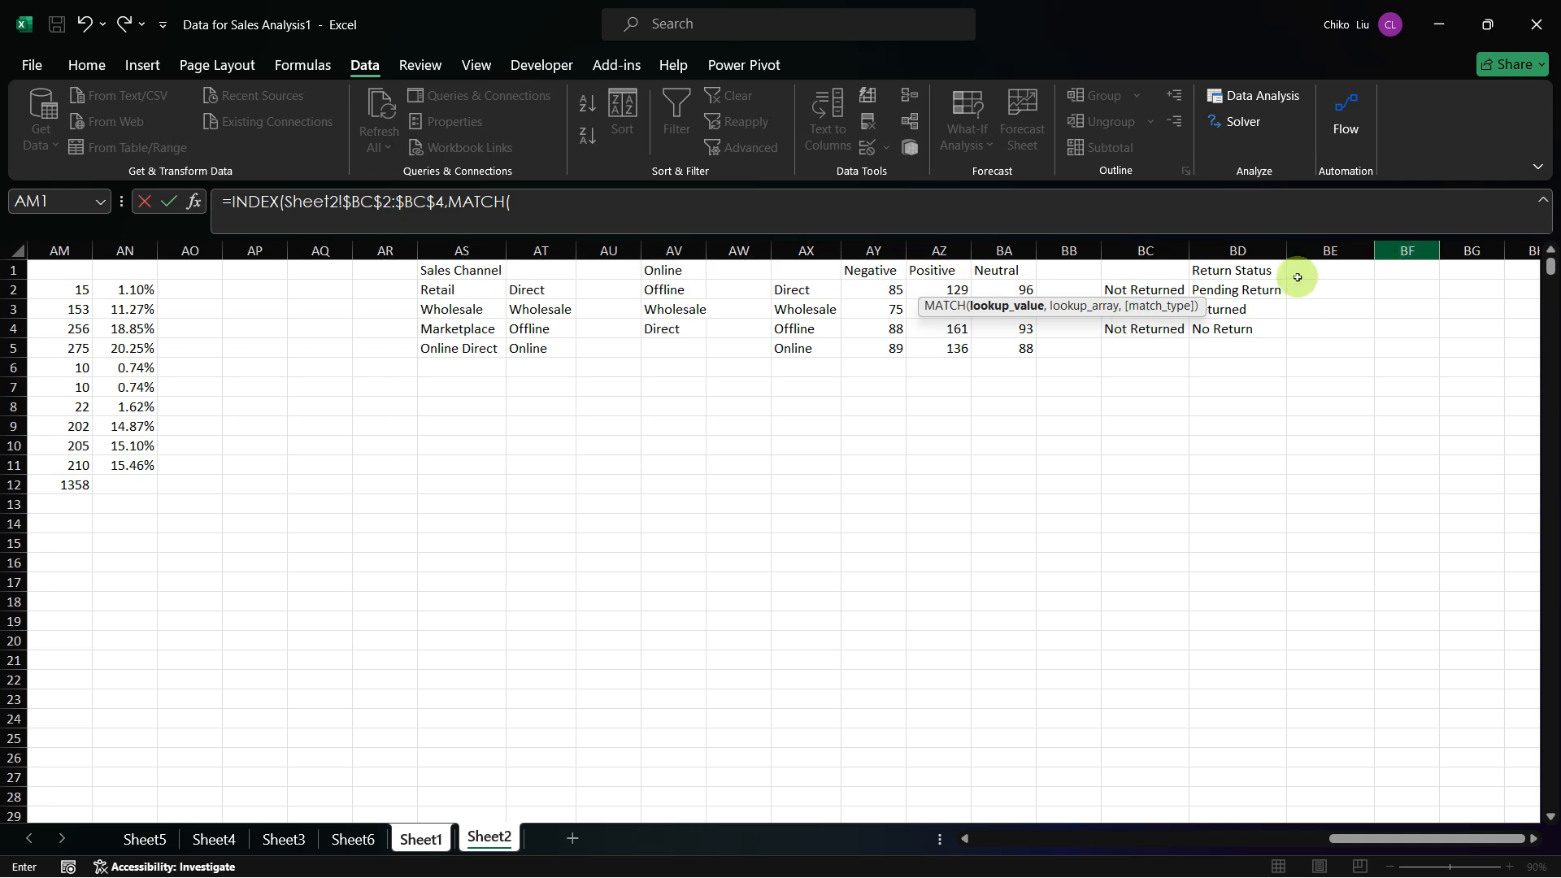
{"action": "left_click", "coordinate": [420, 838]}
{"action": "left_click", "coordinate": [683, 289]}
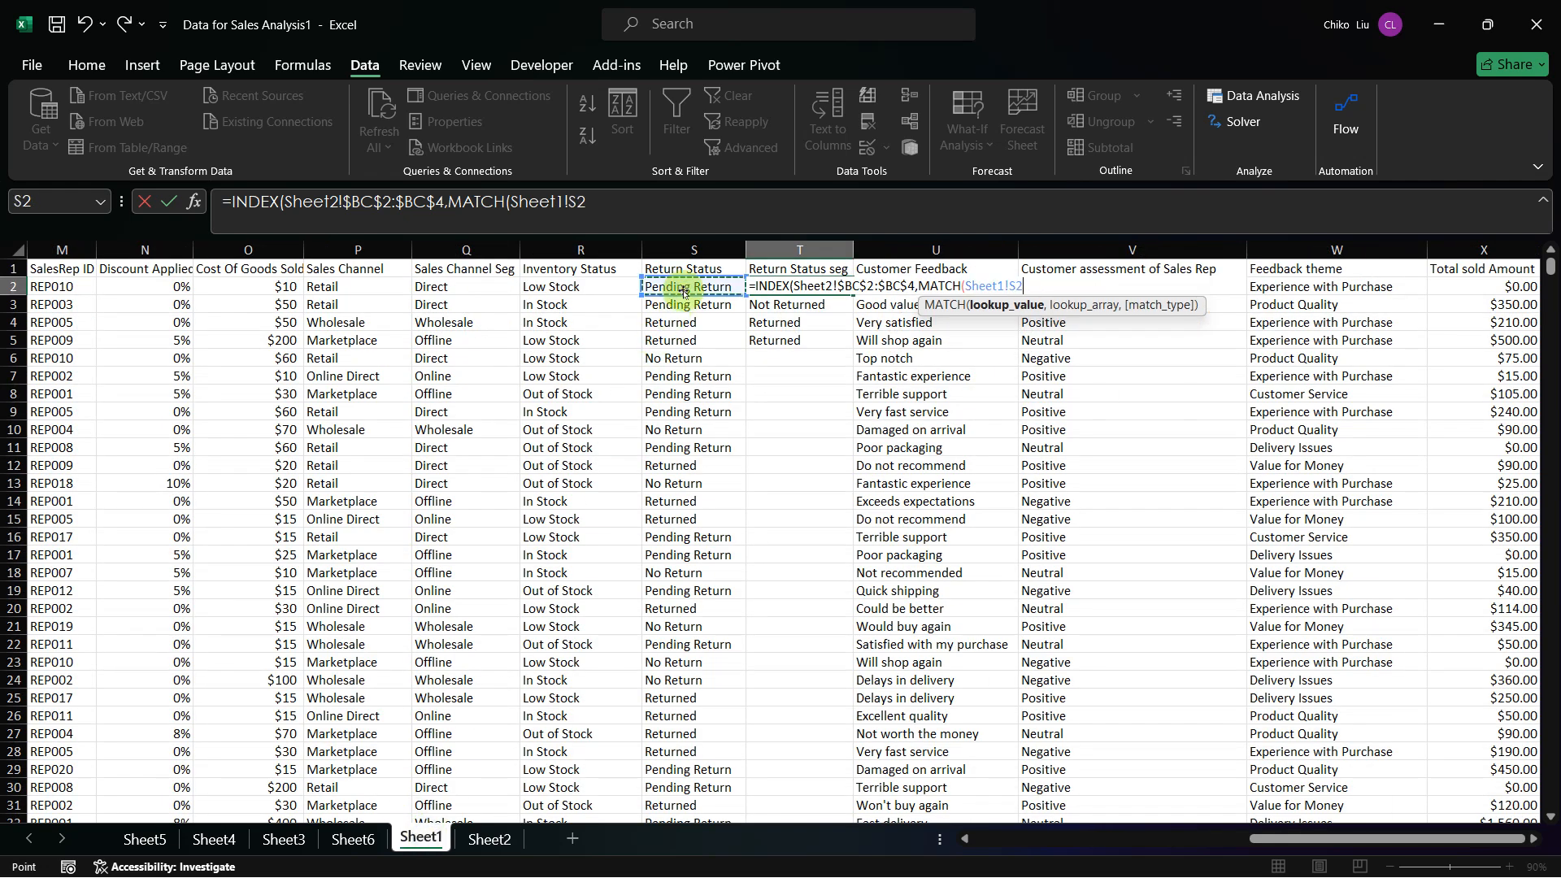
{"action": "key", "text": "F4"}
{"action": "key", "text": "F4"}
{"action": "key", "text": "F4"}
{"action": "key", "text": "F4"}
{"action": "key", "text": "F4"}
{"action": "type", "text": ","}
- Complete the formula with lookup array Sheet2!$BD$2:$BD$4 and match type 0, and enter it in T2
{"action": "left_click", "coordinate": [486, 840]}
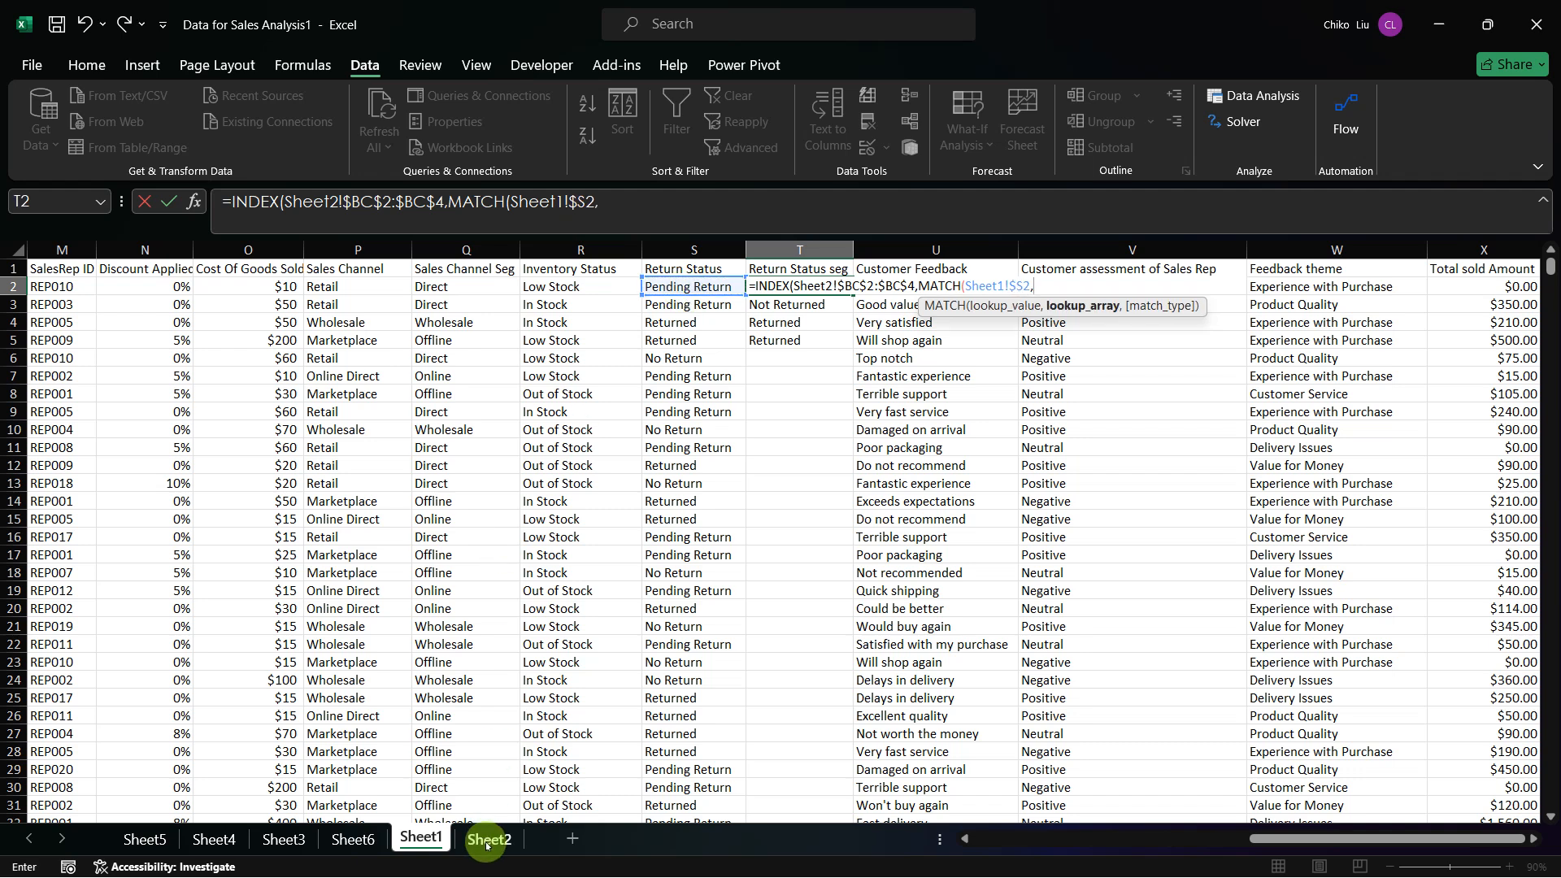
{"action": "left_click_drag", "start_coordinate": [1225, 285], "coordinate": [1227, 324]}
{"action": "key", "text": "F4"}
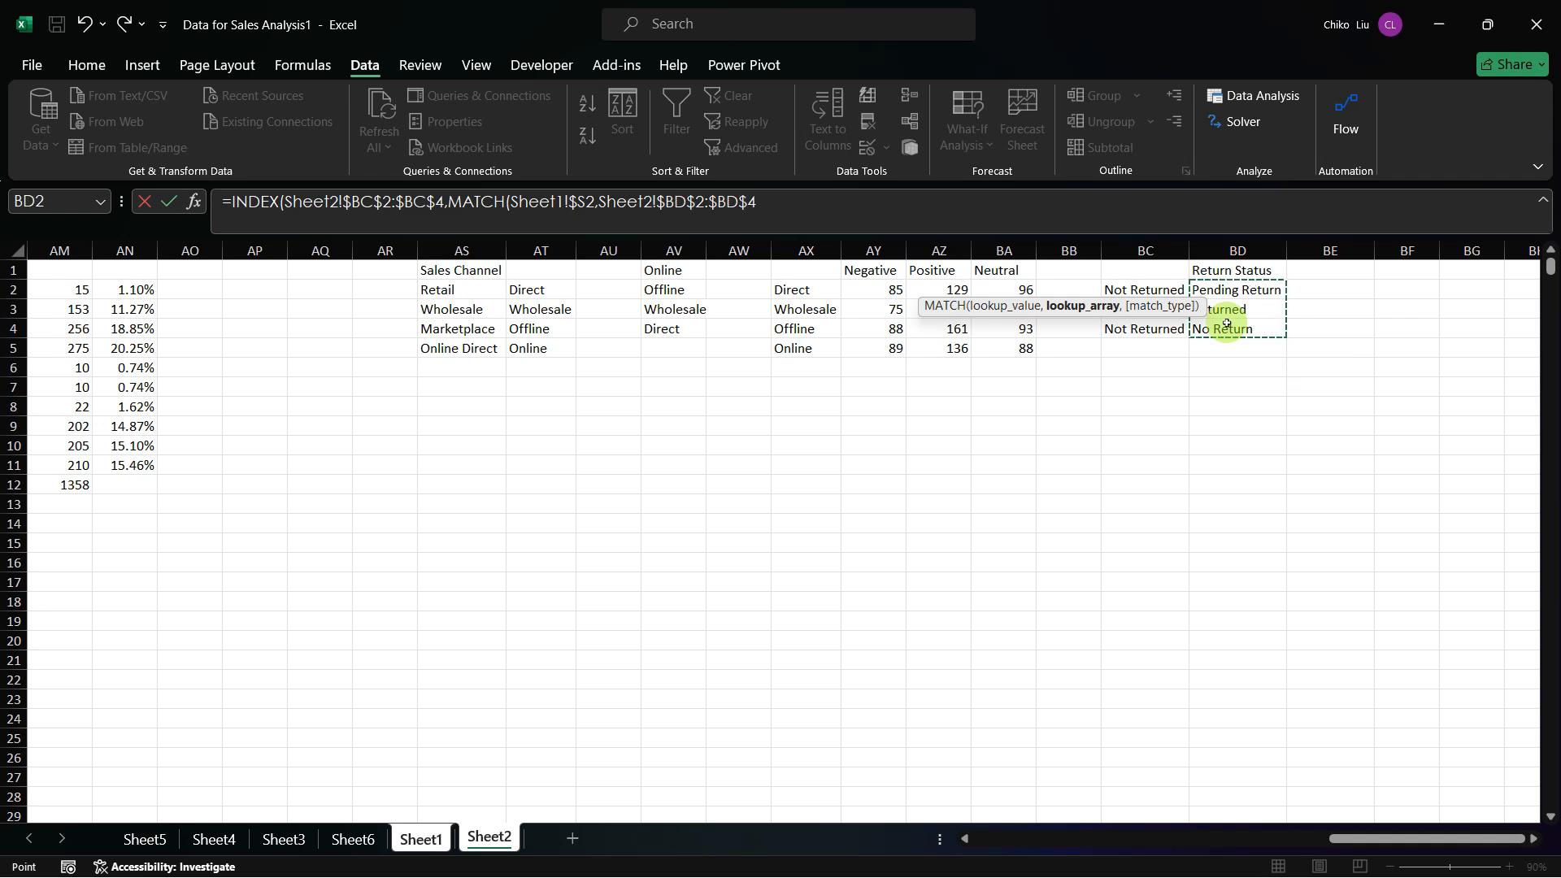
{"action": "type", "text": ",0"}
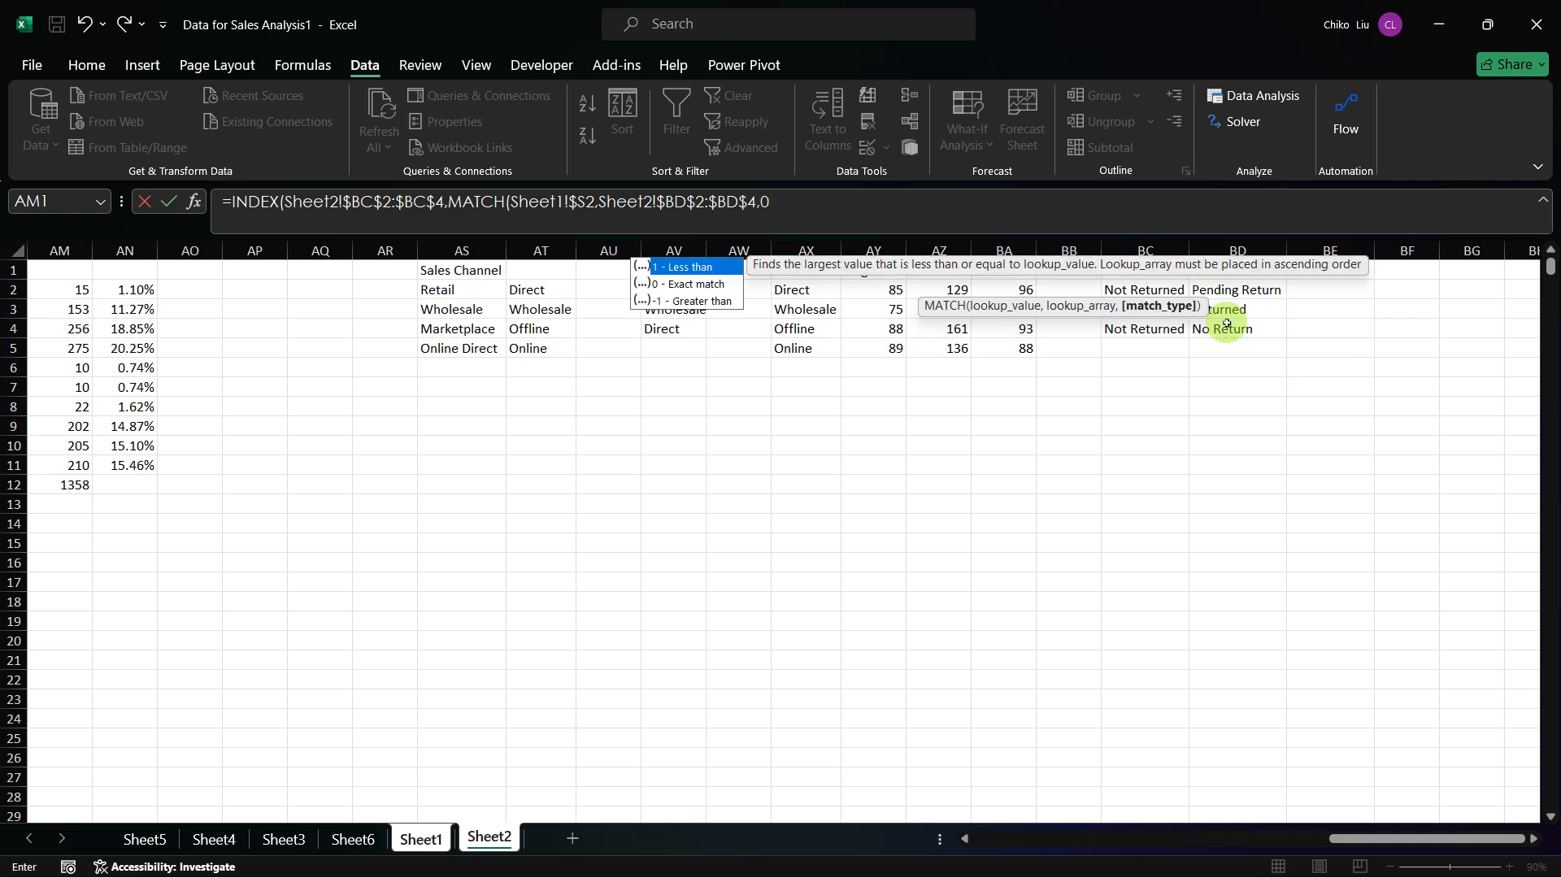
{"action": "type", "text": "))"}
{"action": "key", "text": "Return"}
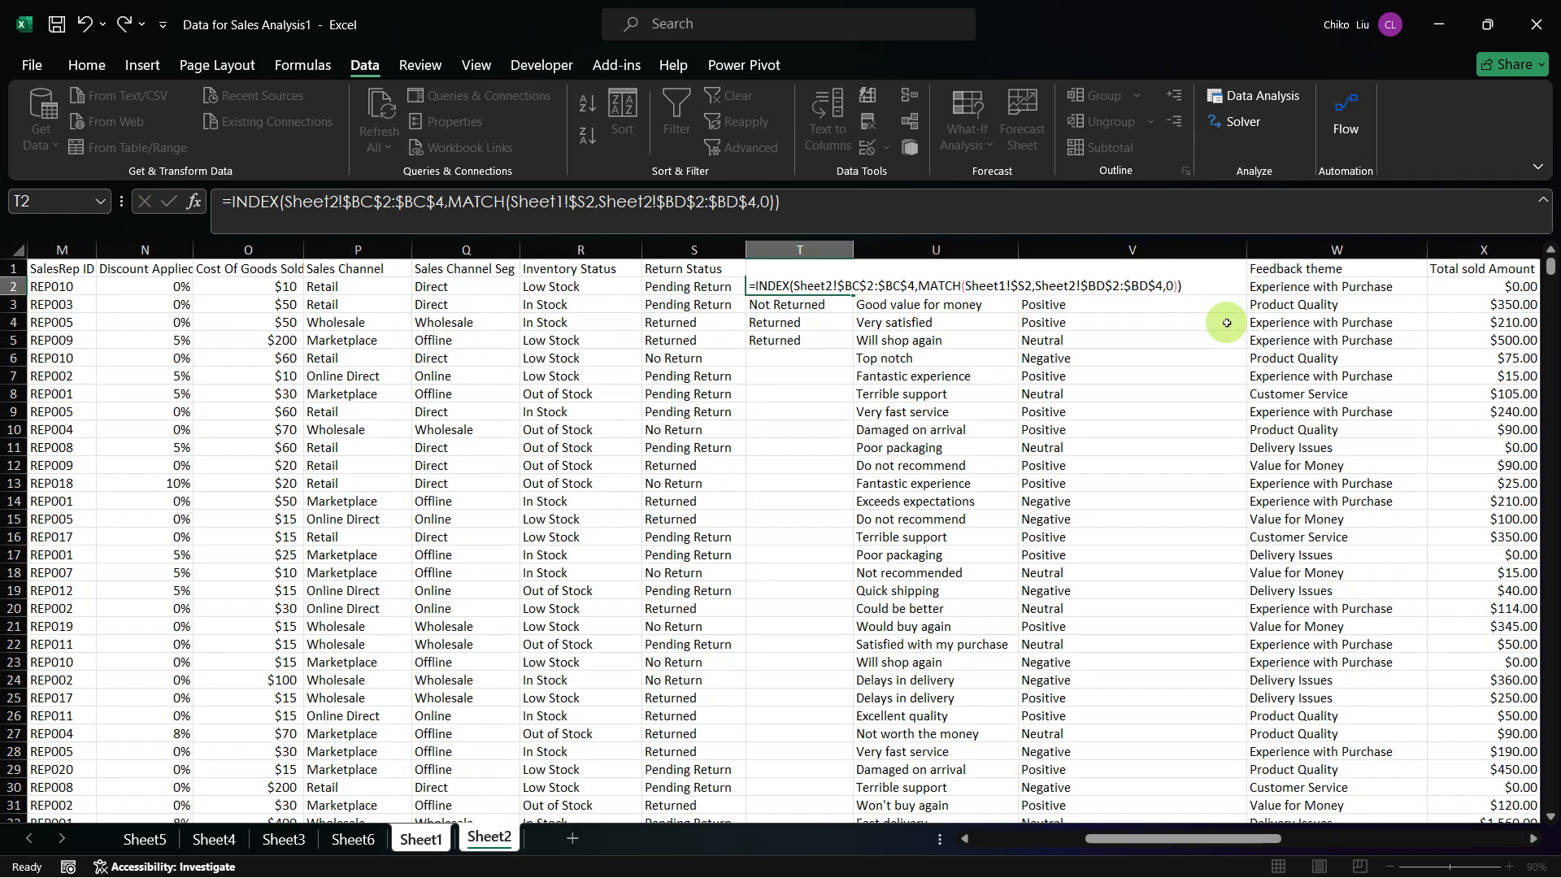
- Fill the INDEX-MATCH formula from T2 down the entire Return Status seg column
{"action": "key", "text": "Up"}
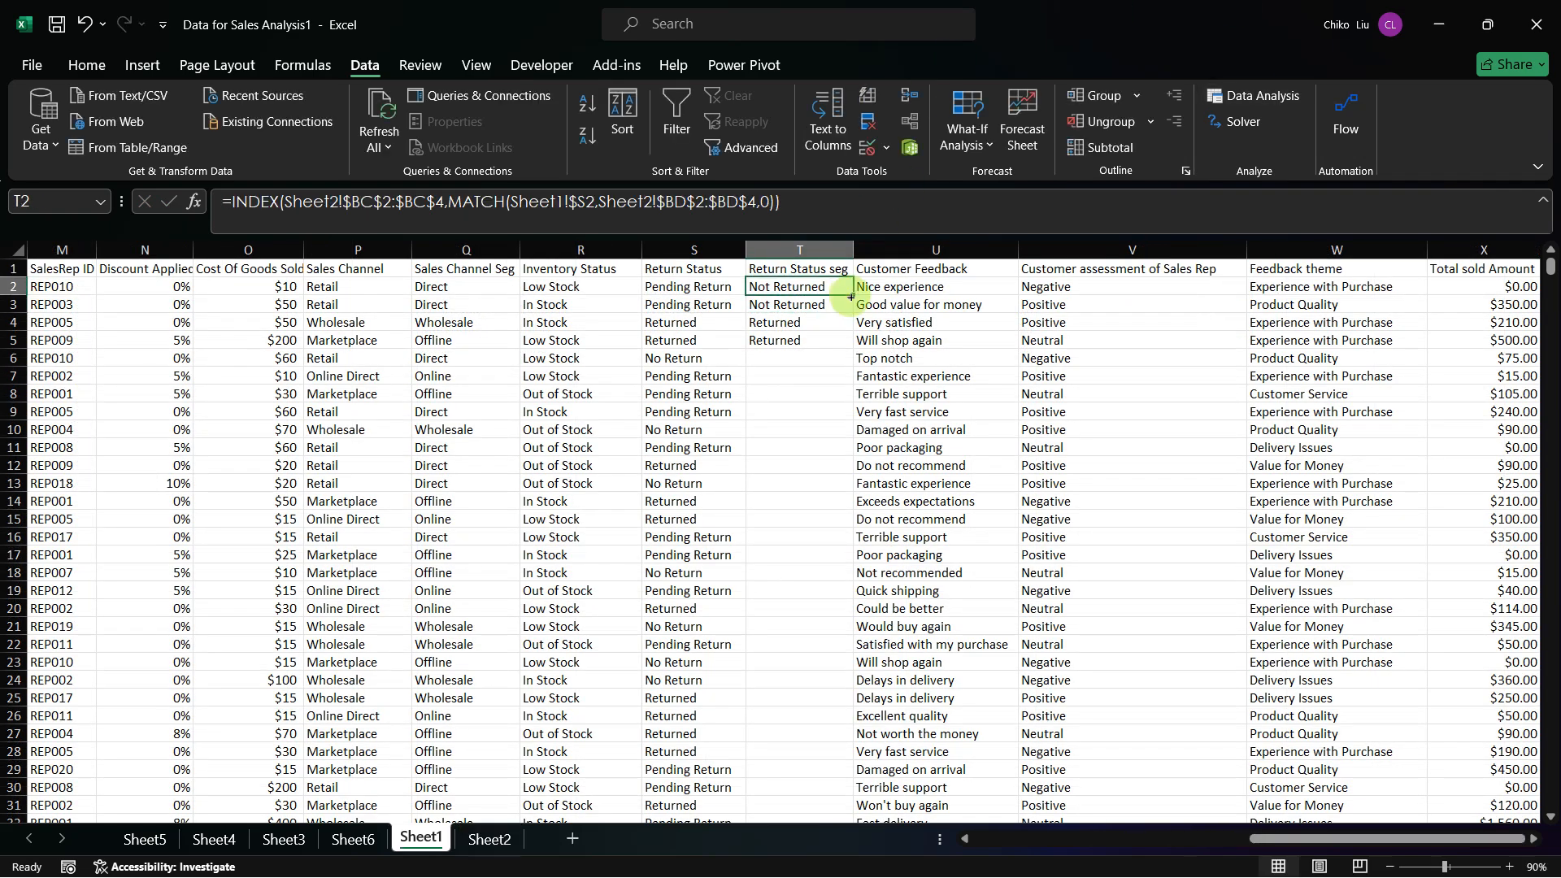
{"action": "left_click_drag", "start_coordinate": [852, 296], "coordinate": [853, 347]}
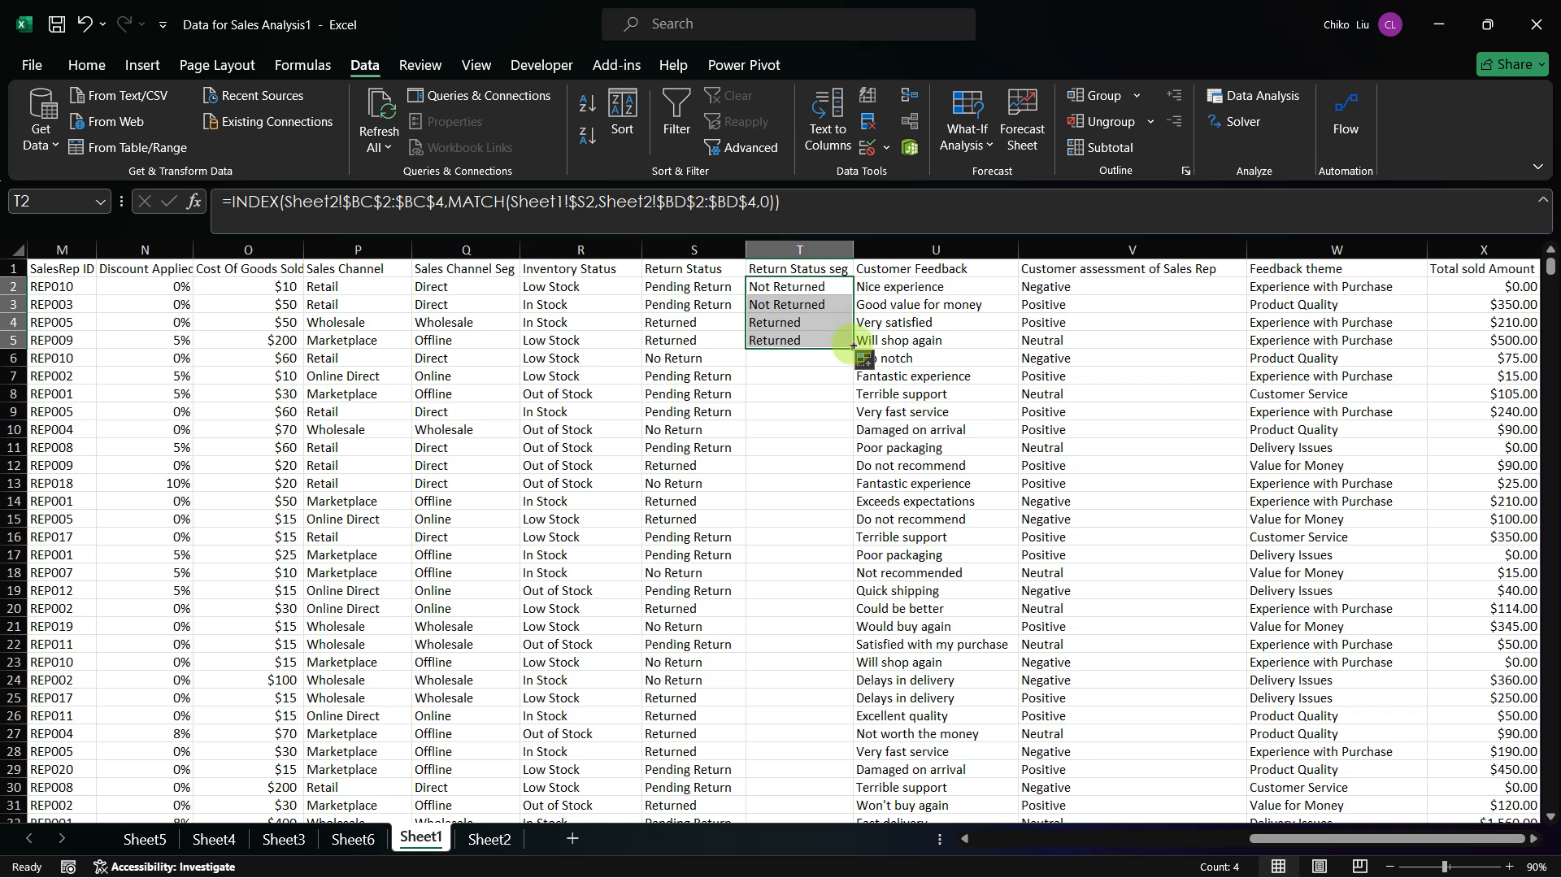
{"action": "double_click", "coordinate": [853, 347]}
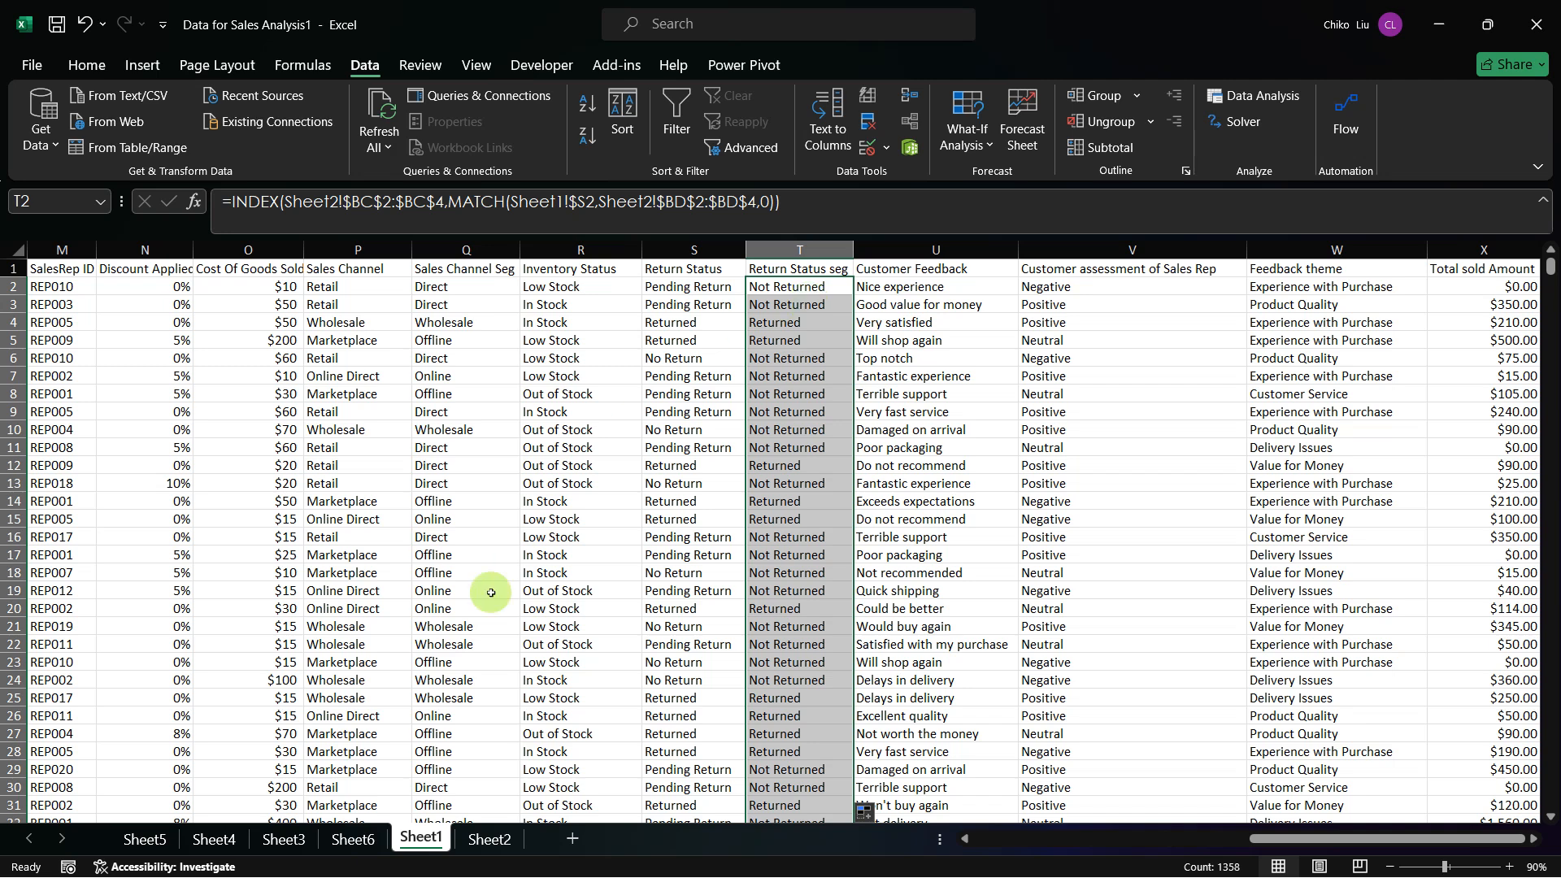
- Copy Sheet2's return statuses from BD2:BD4 to BF2:BF4, and auto-fit column BF to them
{"action": "left_click", "coordinate": [488, 838]}
{"action": "scroll", "coordinate": [1128, 453], "scroll_direction": "right", "scroll_amount": 3}
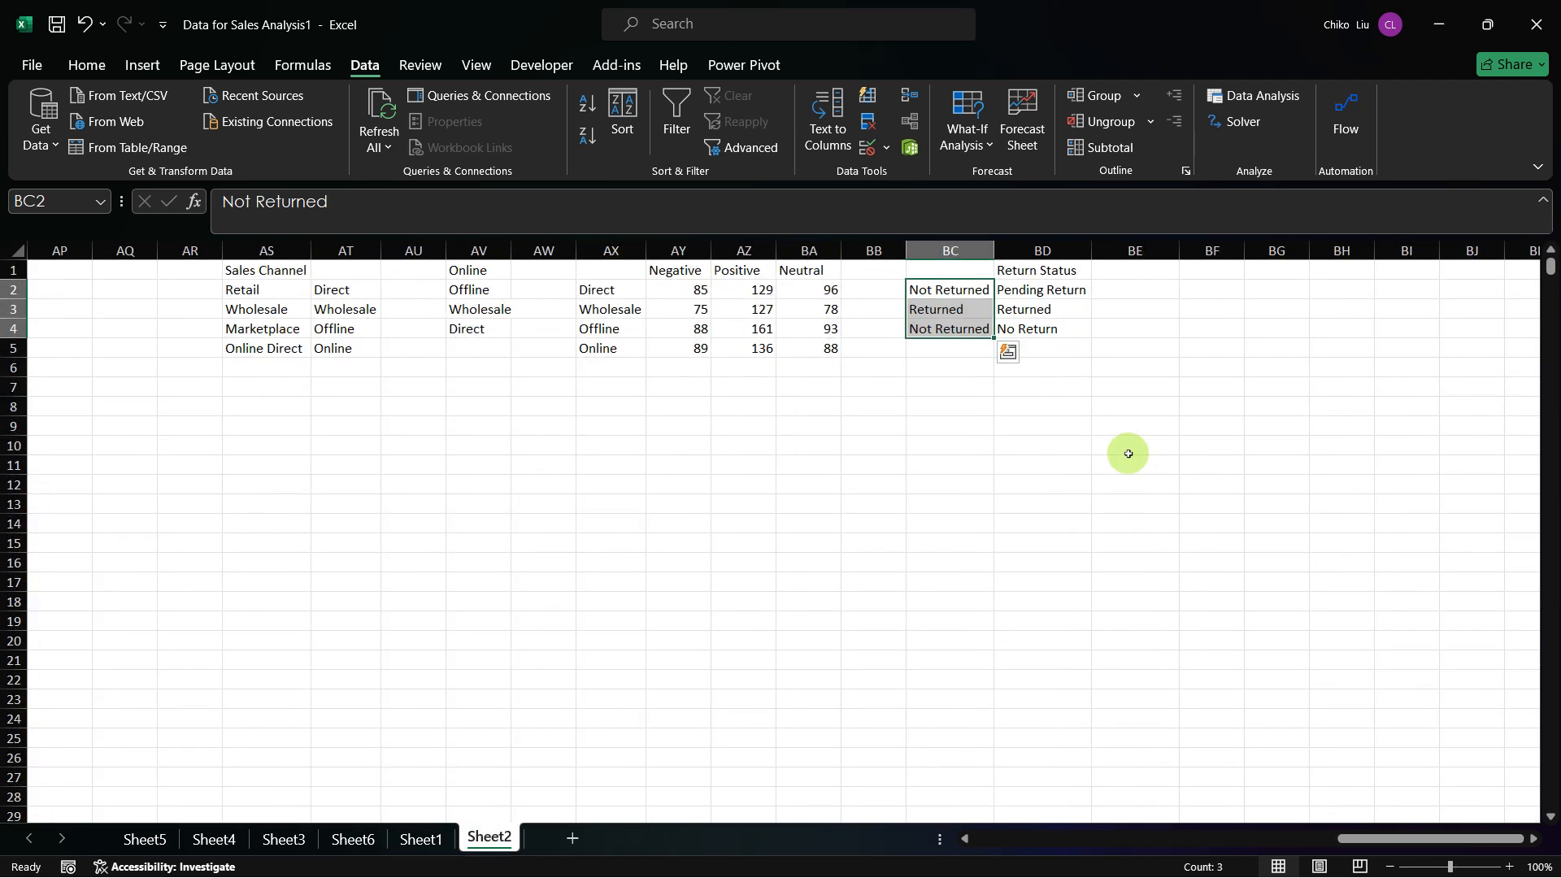
{"action": "left_click_drag", "start_coordinate": [895, 289], "coordinate": [891, 329]}
{"action": "key", "text": "ctrl+c"}
{"action": "key", "text": "Right"}
{"action": "key", "text": "Right"}
{"action": "key", "text": "shift+Down"}
{"action": "key", "text": "shift+Down"}
{"action": "key", "text": "ctrl+v"}
{"action": "double_click", "coordinate": [1114, 250]}
- Try the formula =INDEX(Sheet1!$S$2:$S$1246,Sheet2!BF2) in Sheet2 cell BG2 beside the Pending Return label
{"action": "left_click", "coordinate": [1182, 294]}
{"action": "key", "text": "Escape"}
{"action": "type", "text": "=INDEX"}
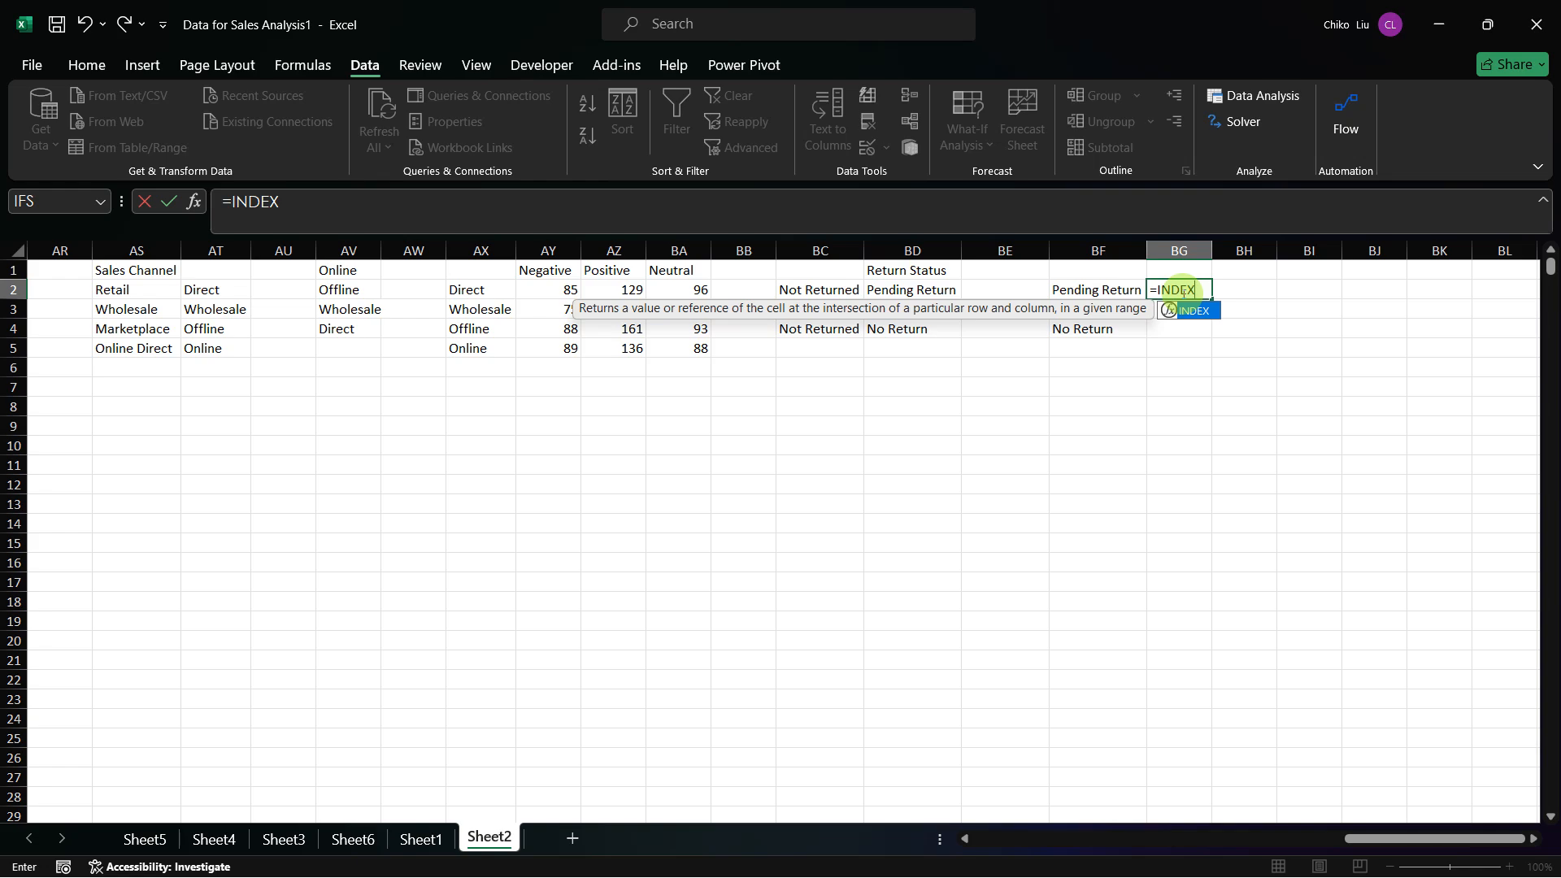
{"action": "type", "text": "("}
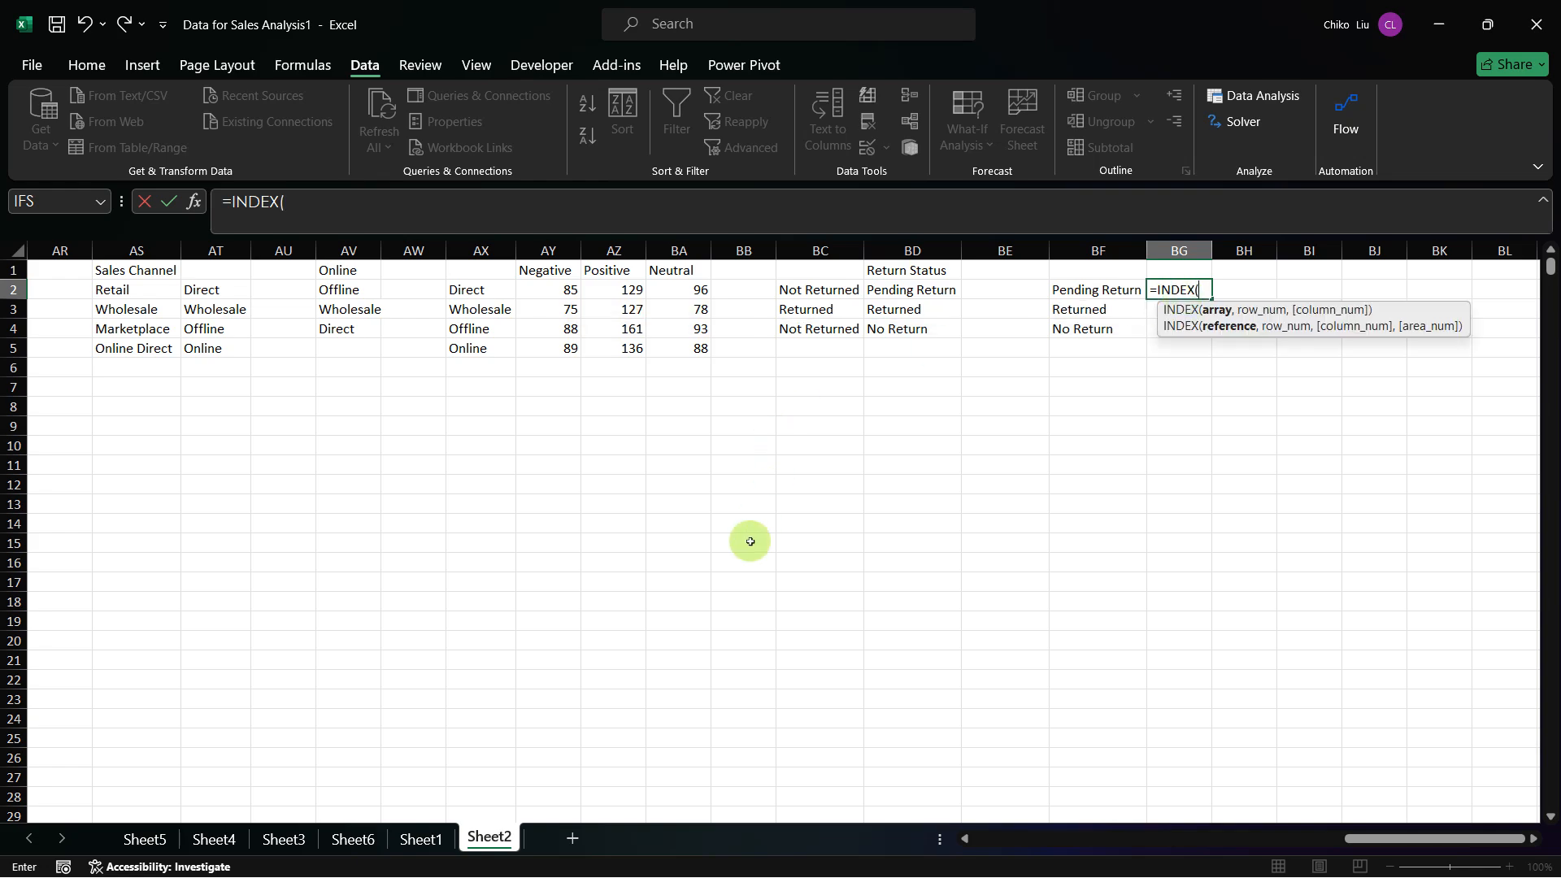
{"action": "left_click", "coordinate": [420, 838]}
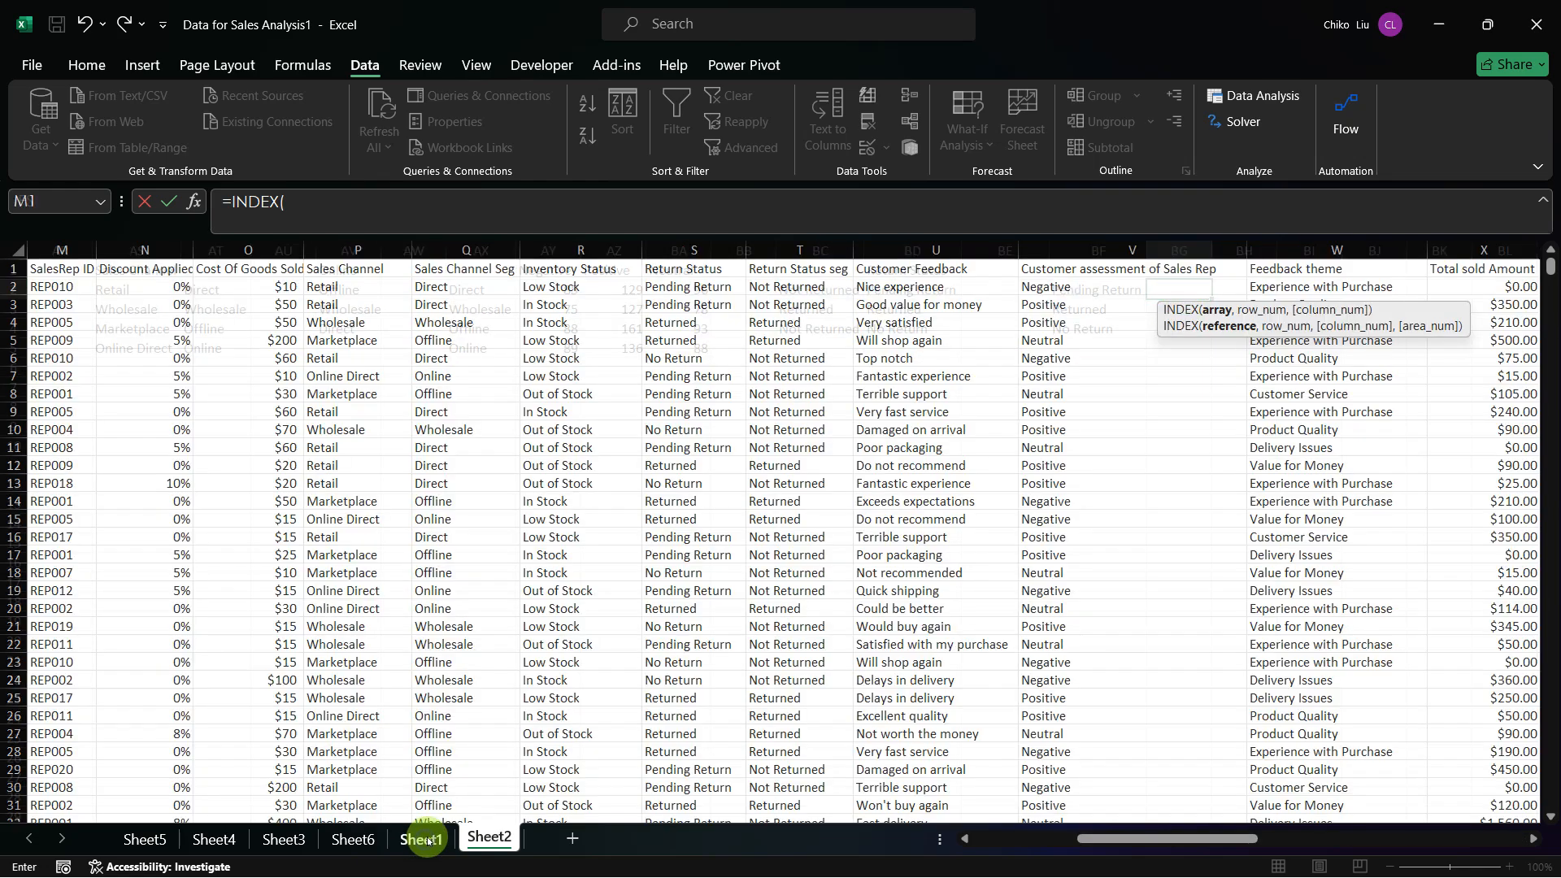
{"action": "left_click", "coordinate": [694, 285]}
{"action": "key", "text": "ctrl+shift+Down"}
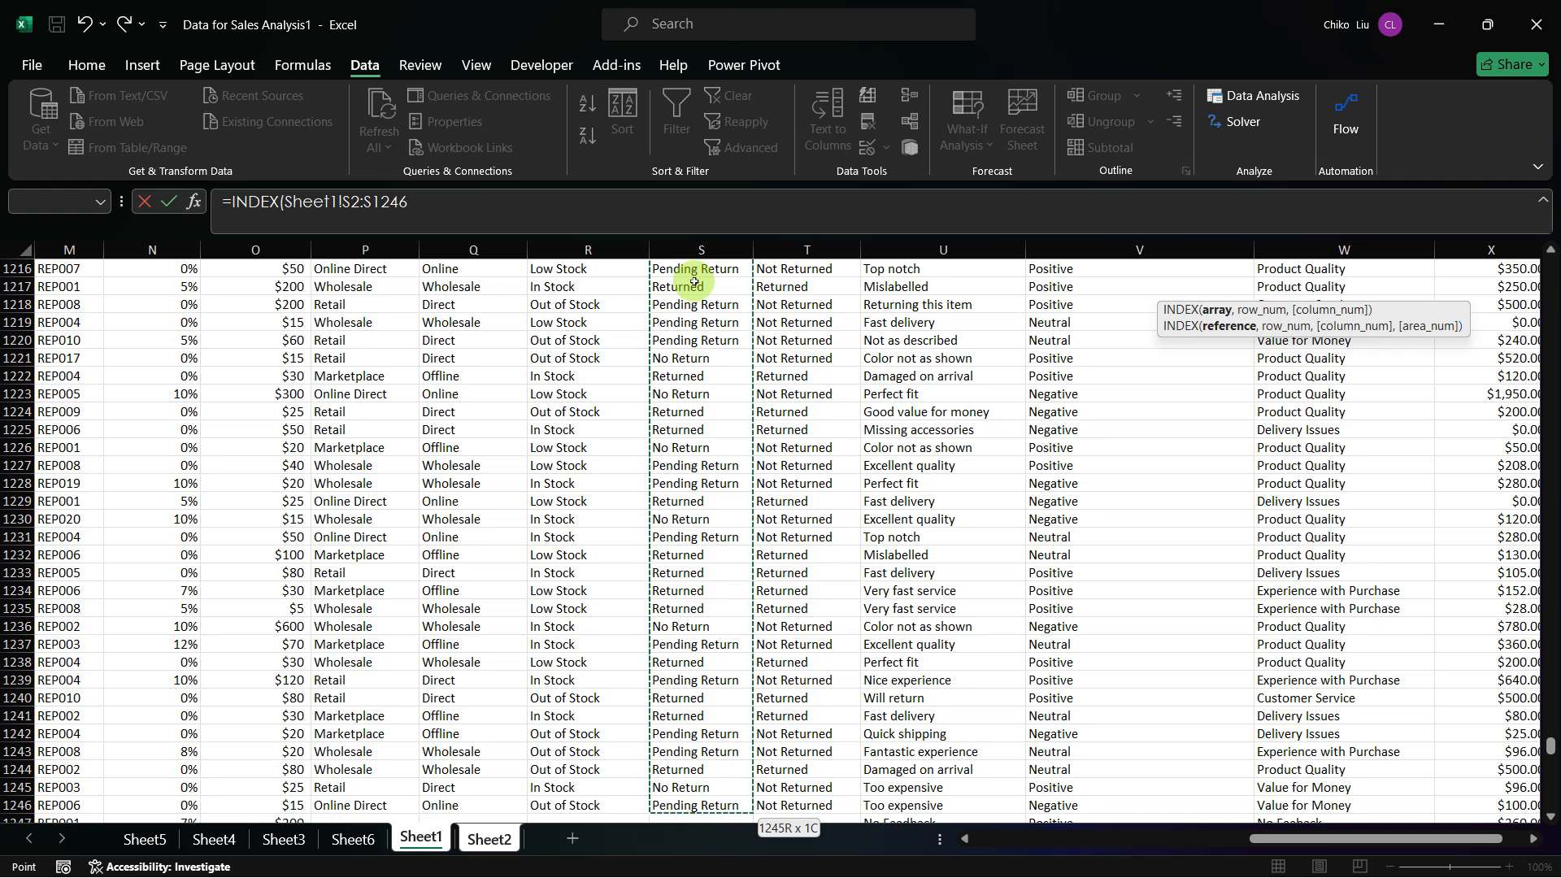
{"action": "key", "text": "F4"}
{"action": "type", "text": ","}
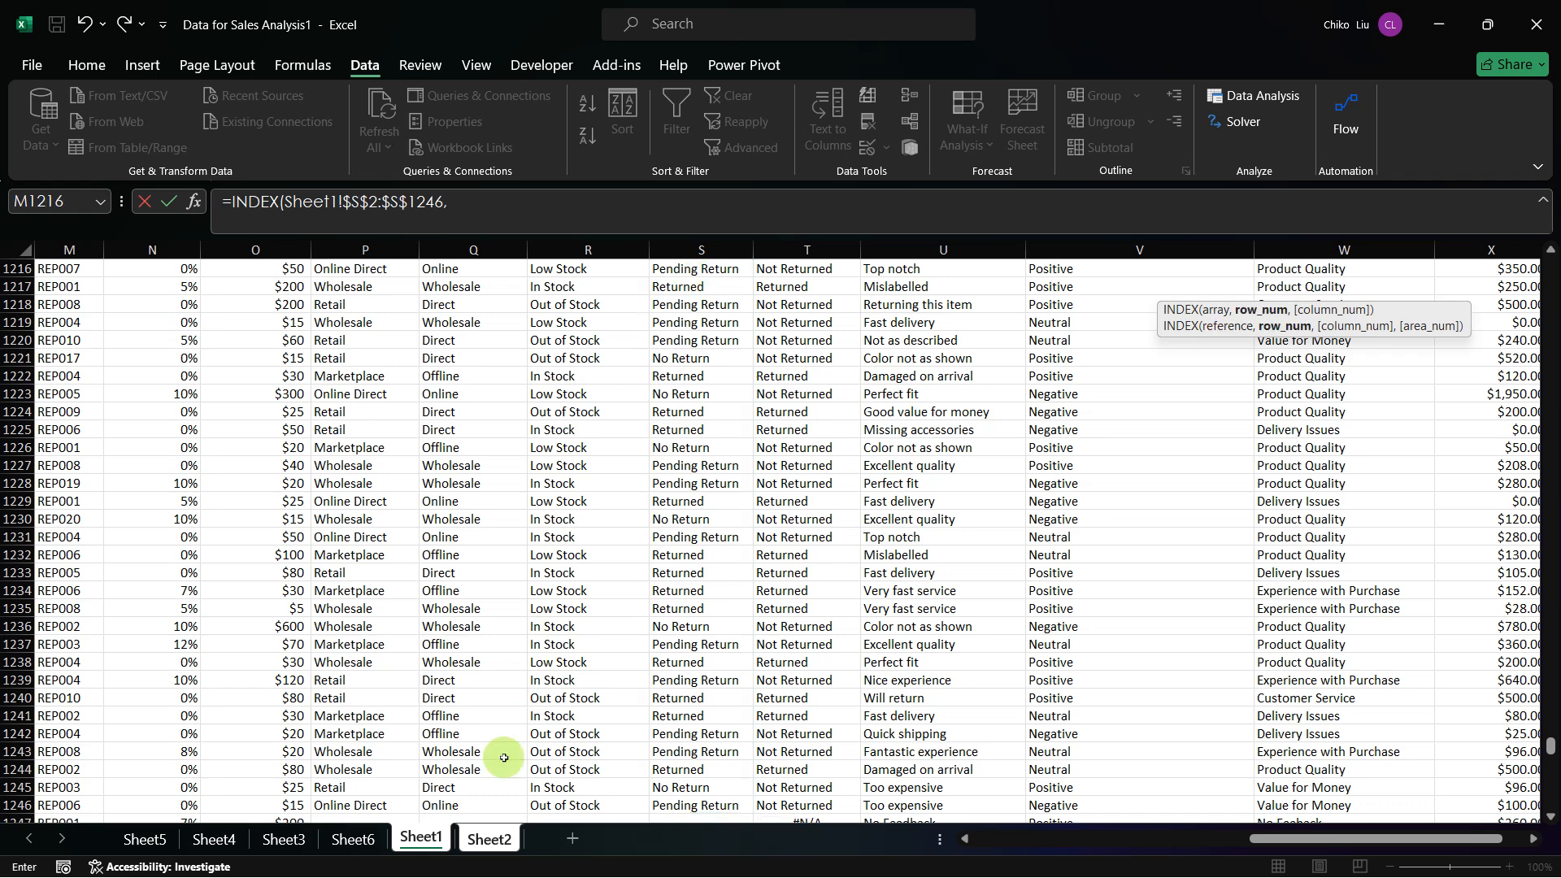
{"action": "left_click", "coordinate": [489, 838]}
{"action": "left_click", "coordinate": [1104, 288]}
{"action": "key", "text": "Return"}
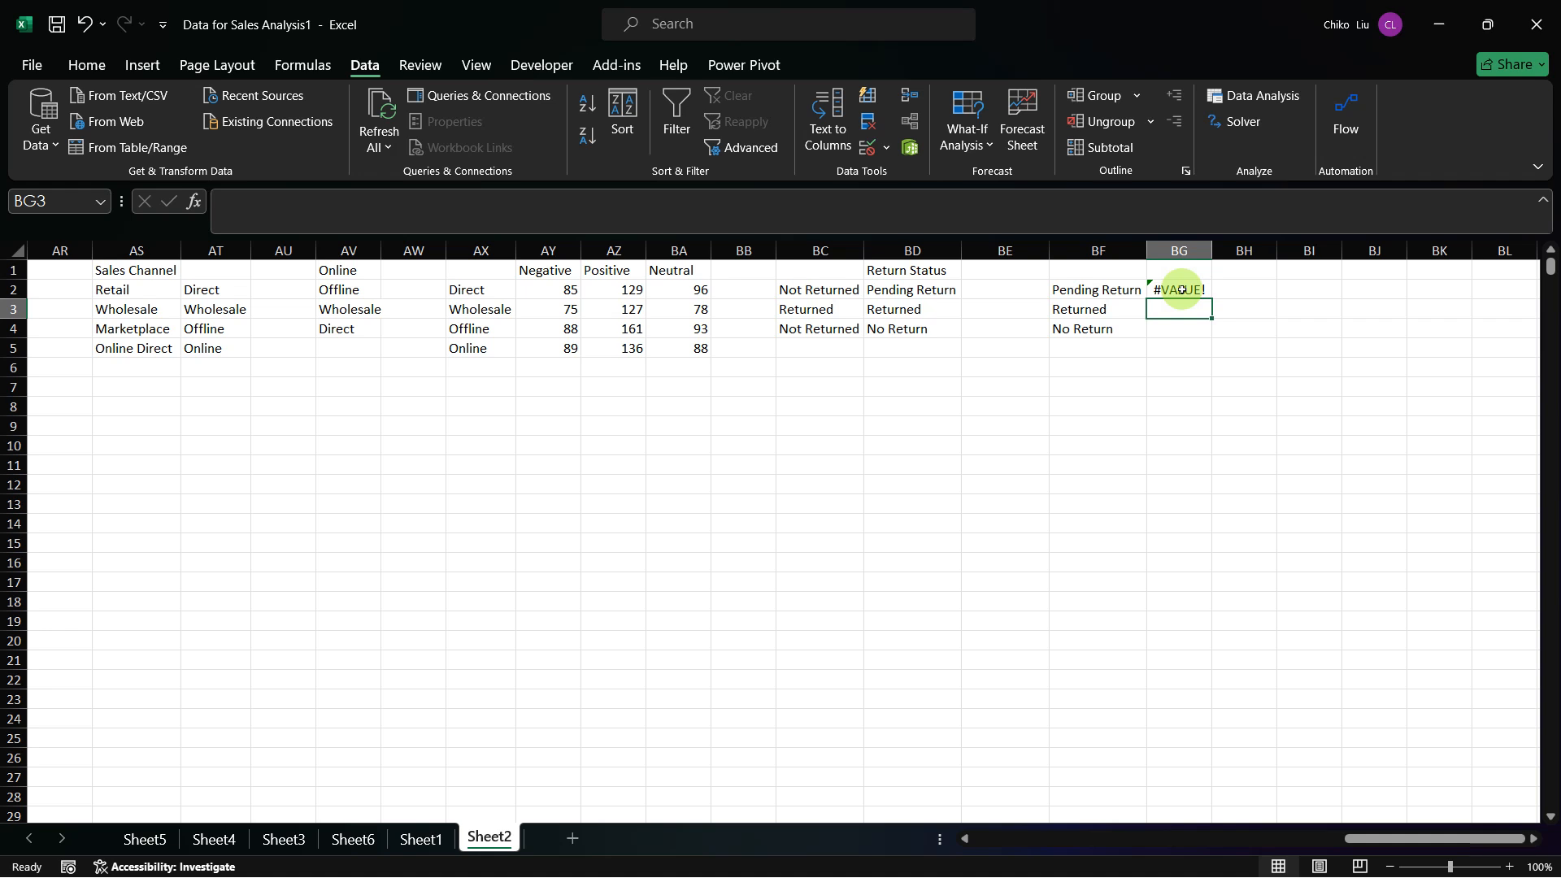
- Check BG2's INDEX formula using the reference form of the function arguments, and clear the cell
{"action": "left_click", "coordinate": [1181, 290]}
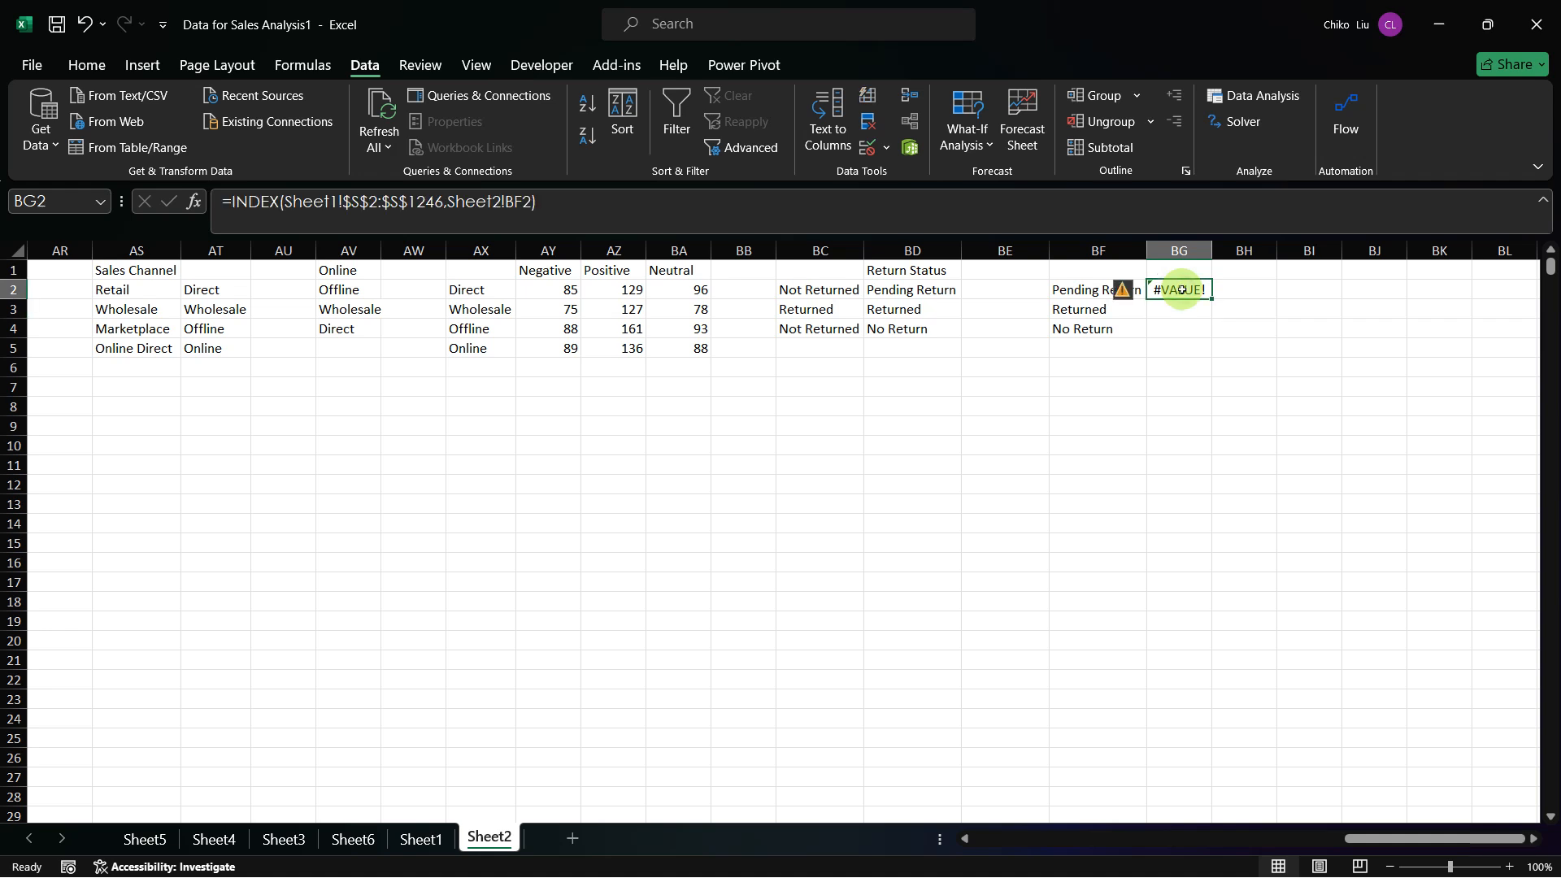
{"action": "left_click", "coordinate": [508, 201]}
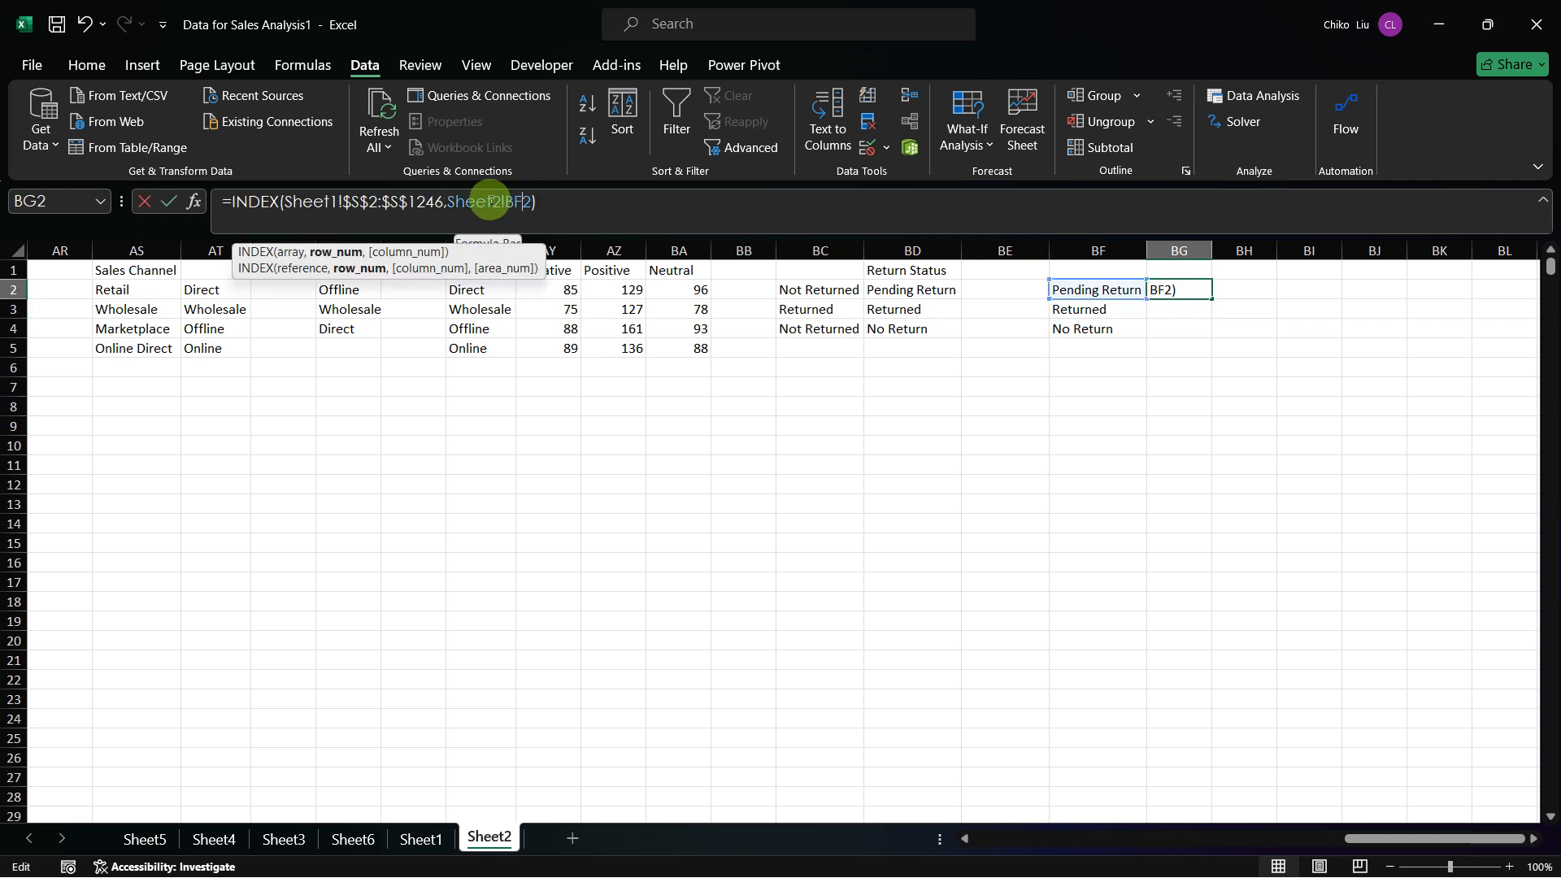
{"action": "left_click", "coordinate": [194, 202]}
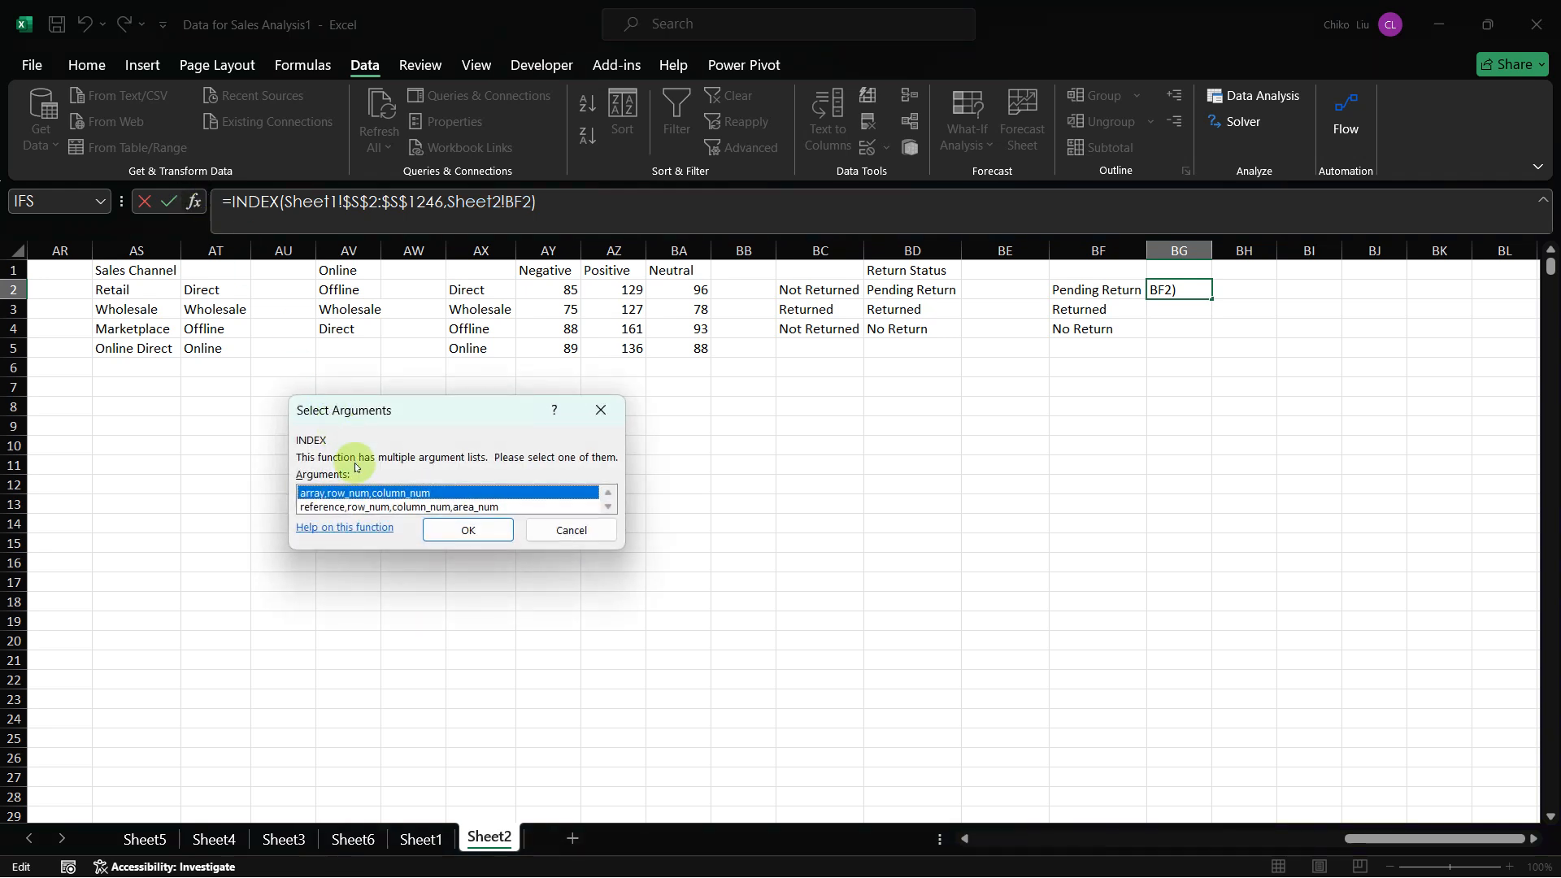
{"action": "left_click", "coordinate": [386, 507]}
{"action": "left_click", "coordinate": [443, 530]}
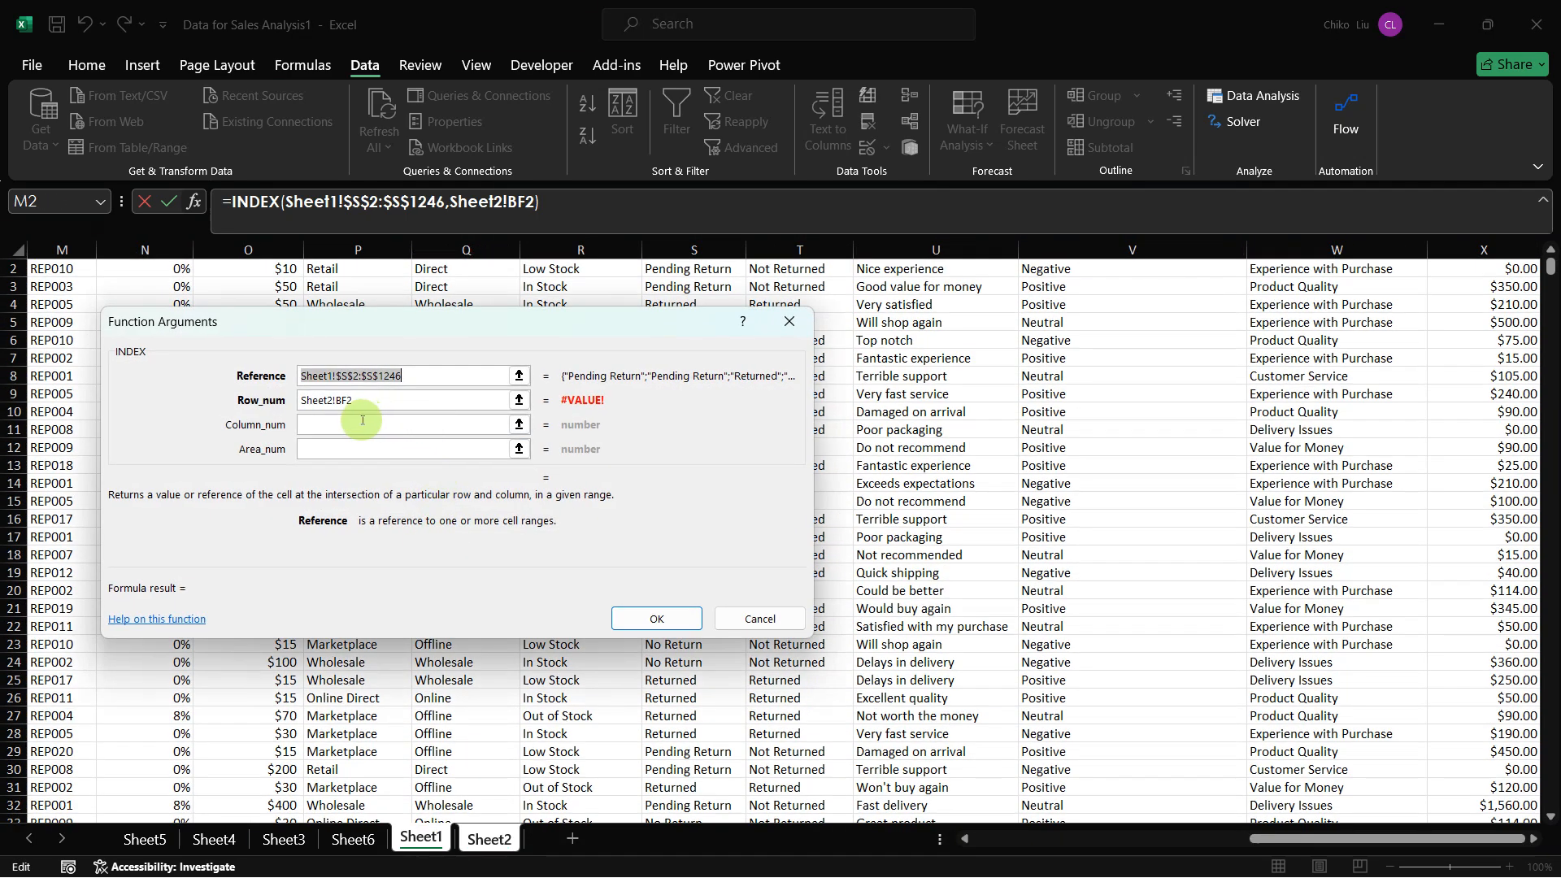
{"action": "left_click", "coordinate": [413, 402]}
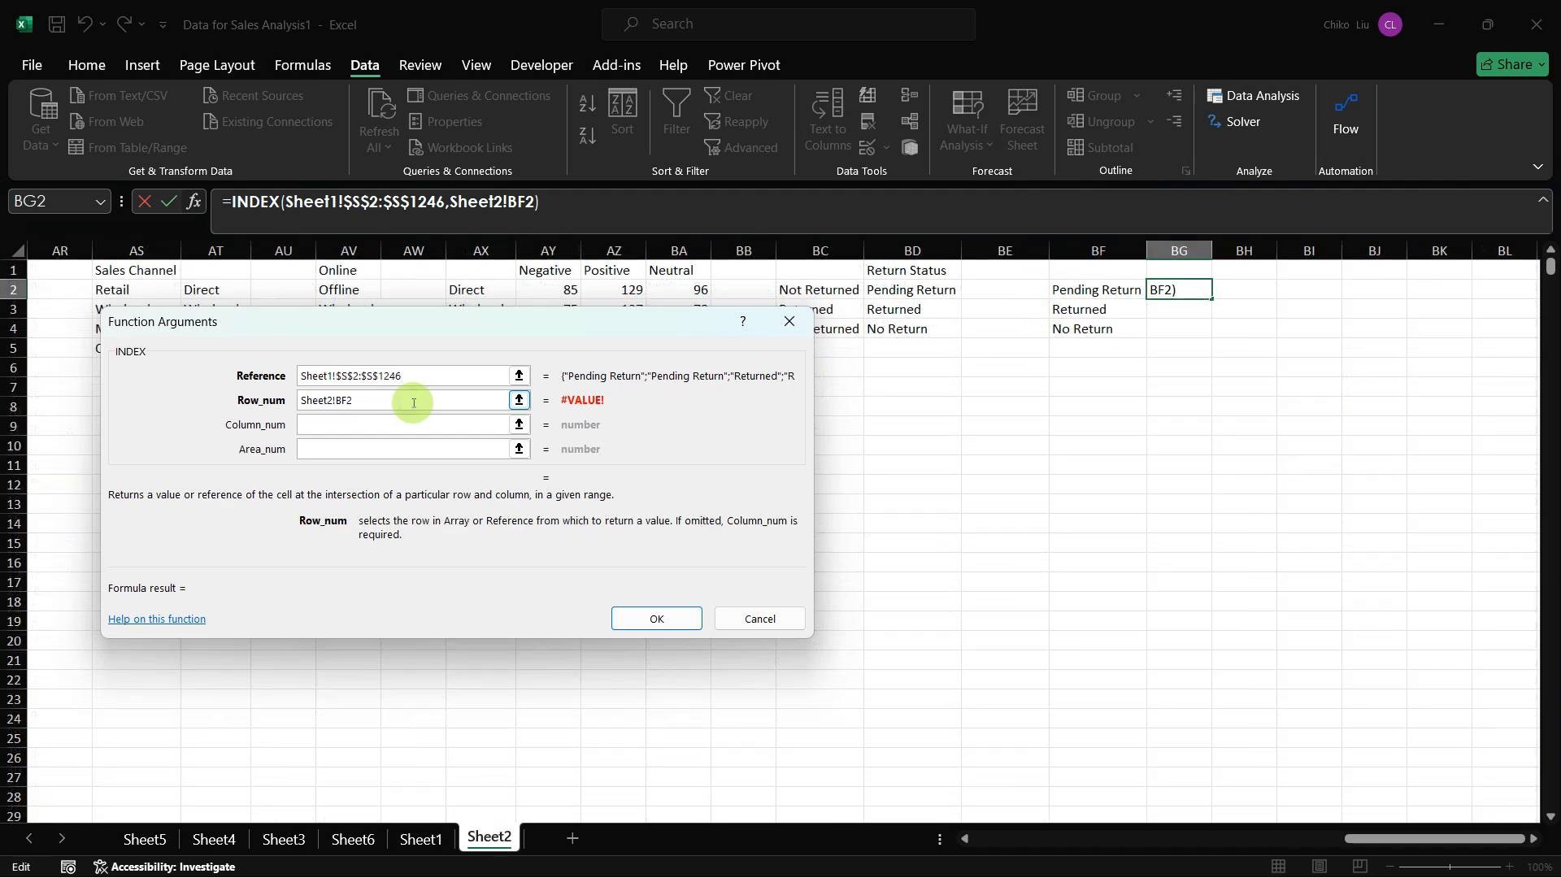
{"action": "key", "text": "Return"}
{"action": "key", "text": "Delete"}
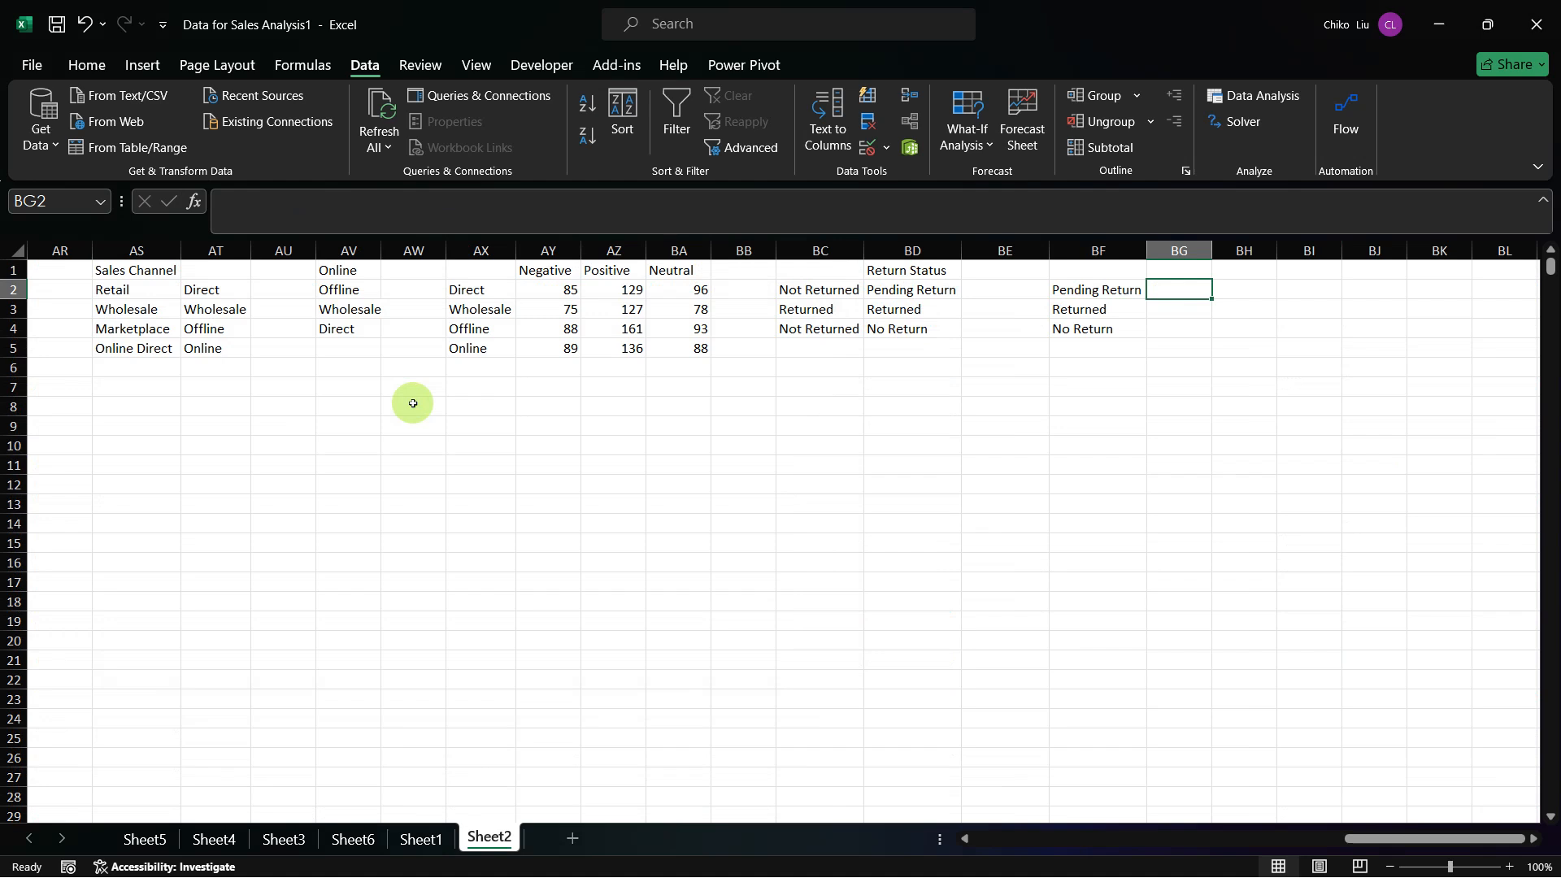
- Start an INDEX formula in Sheet2 cell BG2 with the absolute array Sheet1!$S$2:$S$1246
{"action": "type", "text": "=I"}
{"action": "type", "text": "N"}
{"action": "key", "text": "BackSpace"}
{"action": "type", "text": "INDEX("}
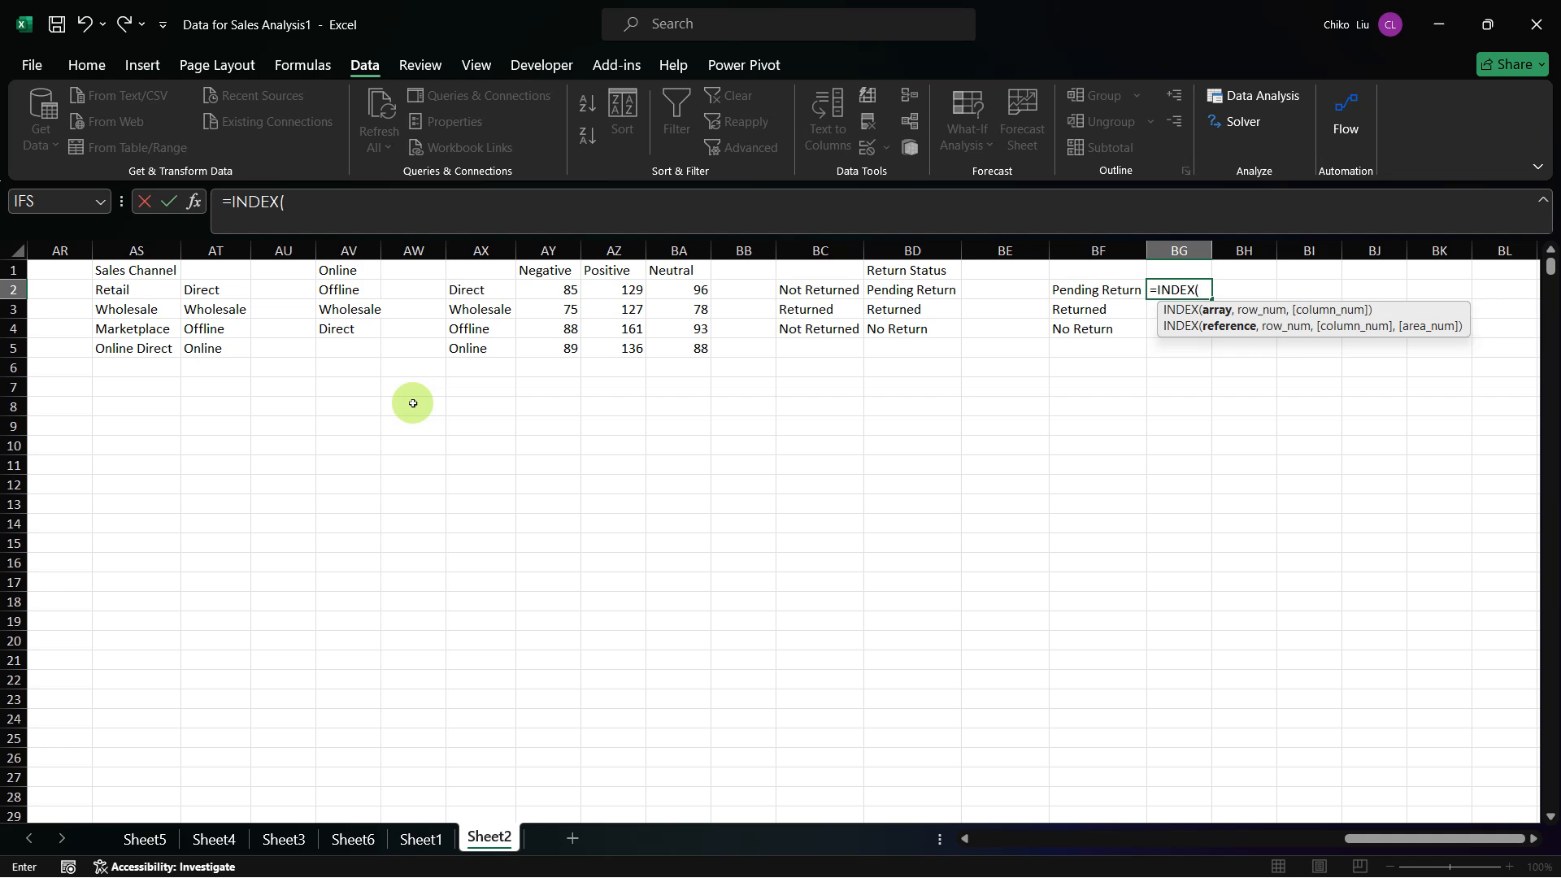
{"action": "left_click", "coordinate": [420, 839]}
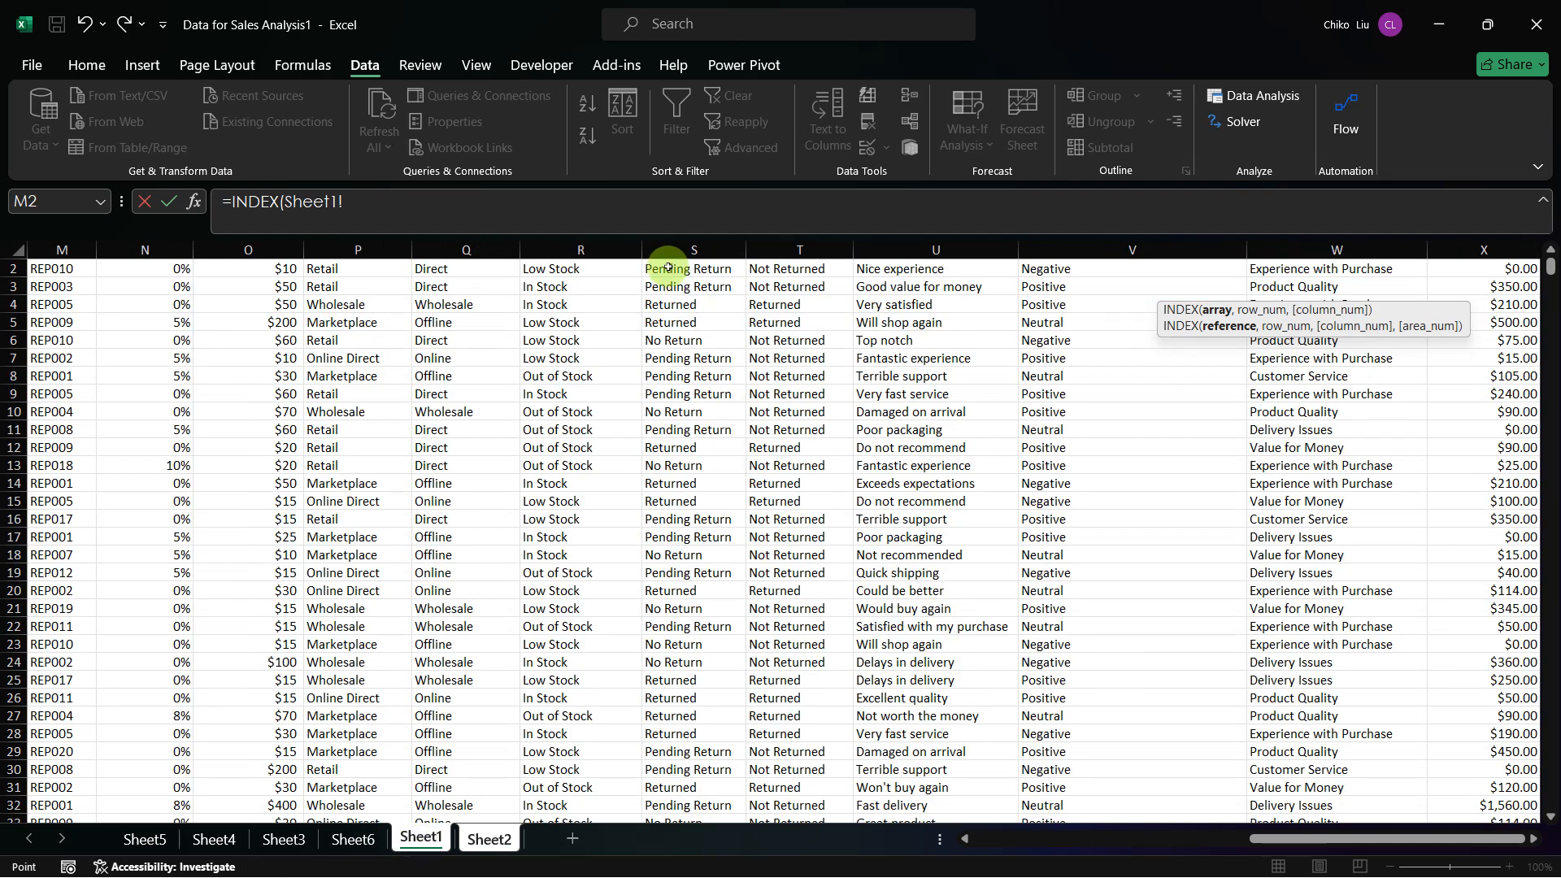
{"action": "left_click", "coordinate": [759, 303]}
{"action": "key", "text": "ctrl+Up"}
{"action": "key", "text": "Left"}
{"action": "key", "text": "Down"}
{"action": "key", "text": "ctrl+shift+Down"}
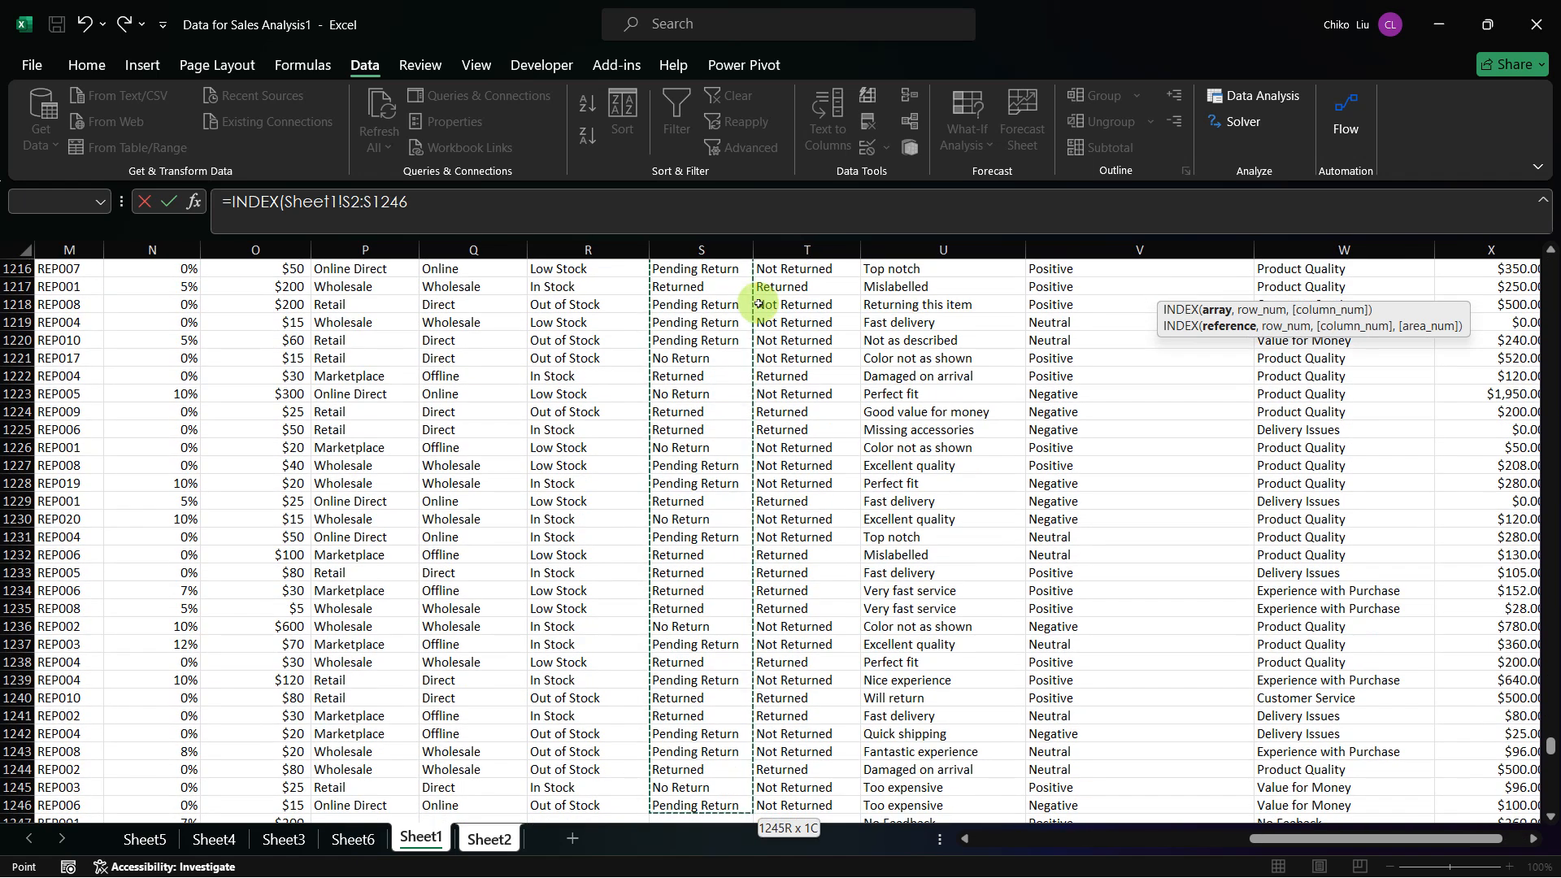
{"action": "key", "text": "F4"}
{"action": "type", "text": ","}
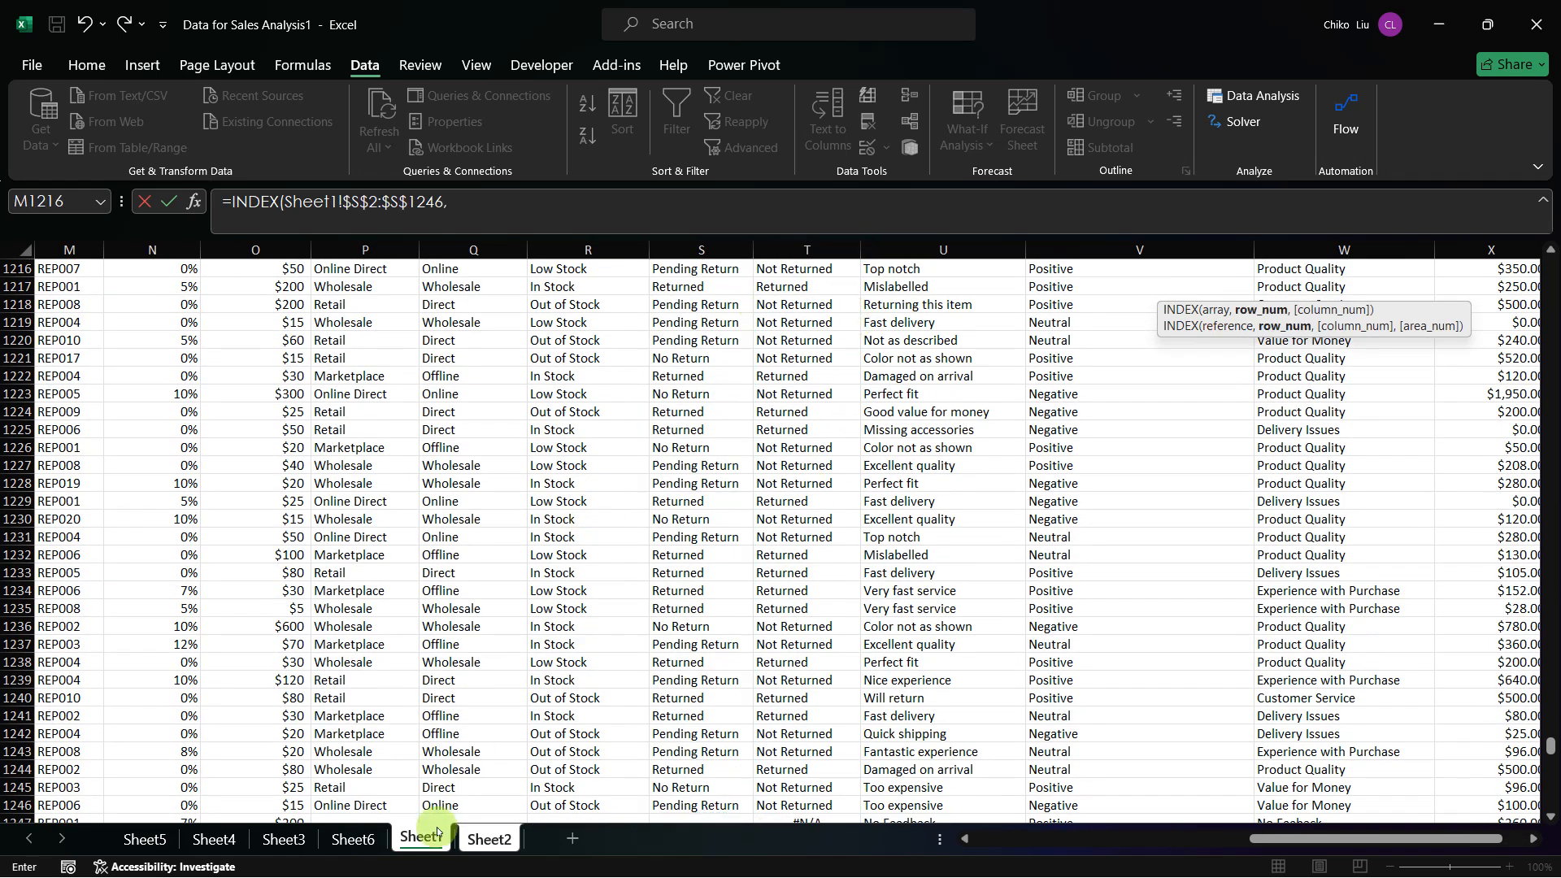
- Try Sheet2!BF2 as the row number and 1 as the column number in BG2's INDEX formula, and clear the cell
{"action": "left_click", "coordinate": [489, 839]}
{"action": "left_click", "coordinate": [1095, 291]}
{"action": "type", "text": ","}
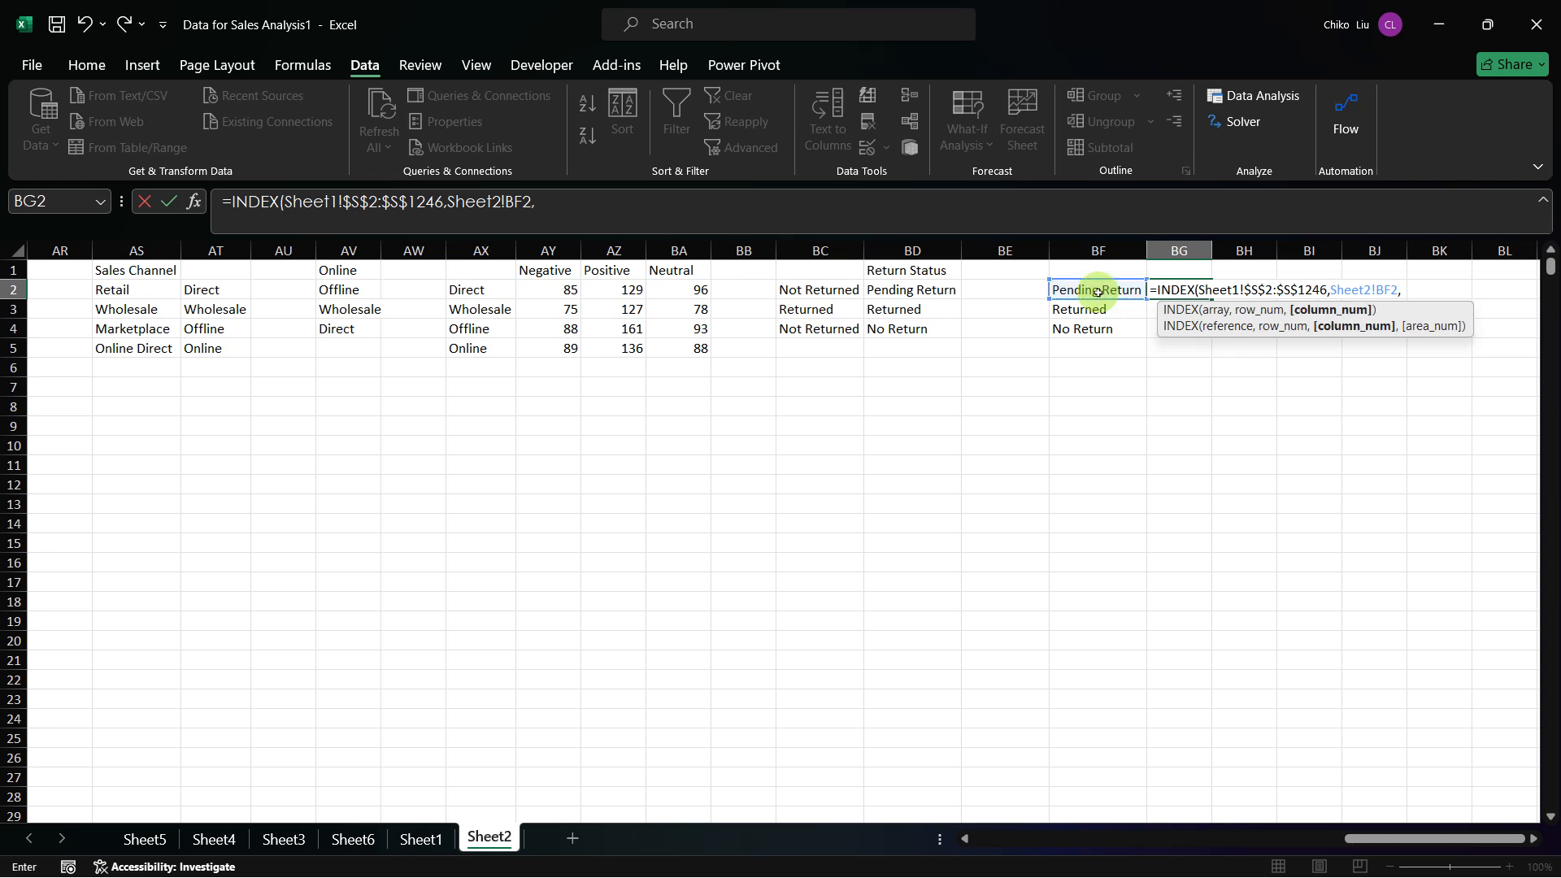
{"action": "type", "text": "1"}
{"action": "key", "text": "Return"}
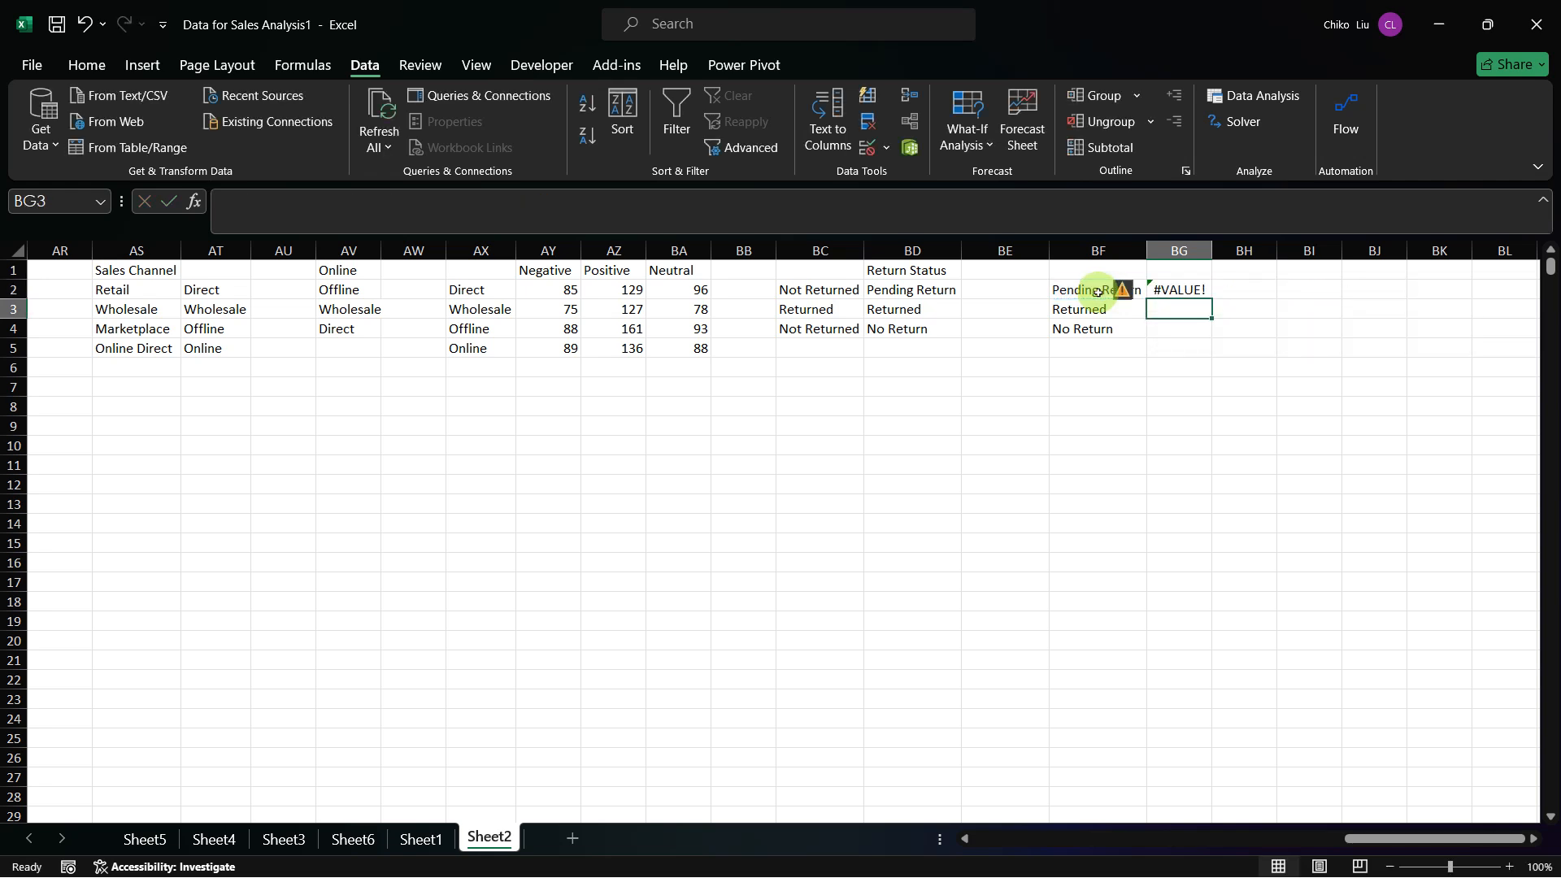
{"action": "key", "text": "Up"}
{"action": "key", "text": "Delete"}
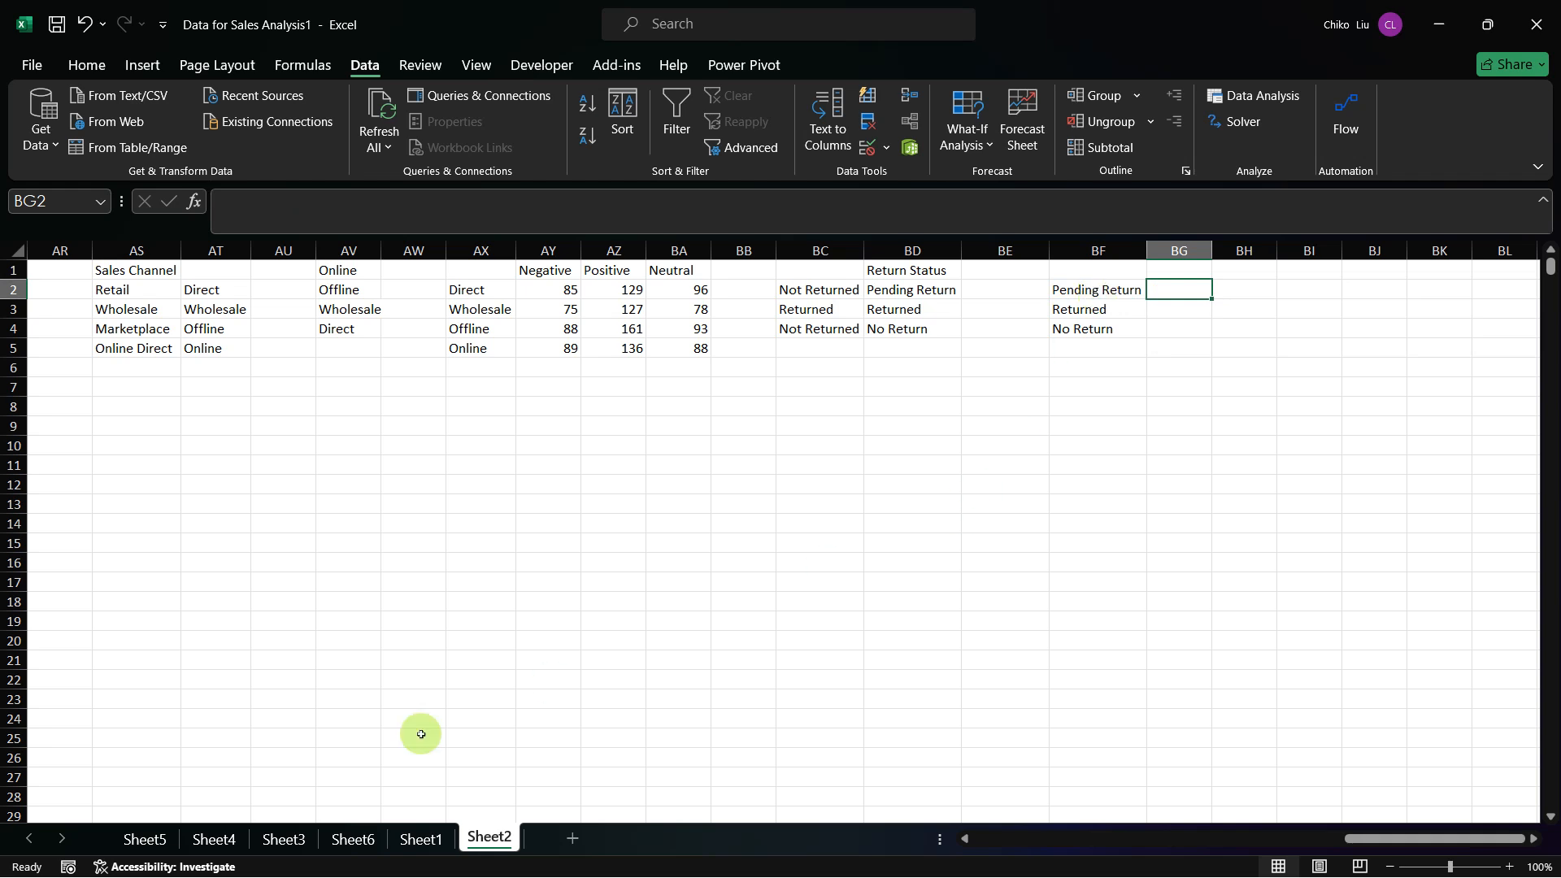
{"action": "left_click", "coordinate": [1029, 404]}
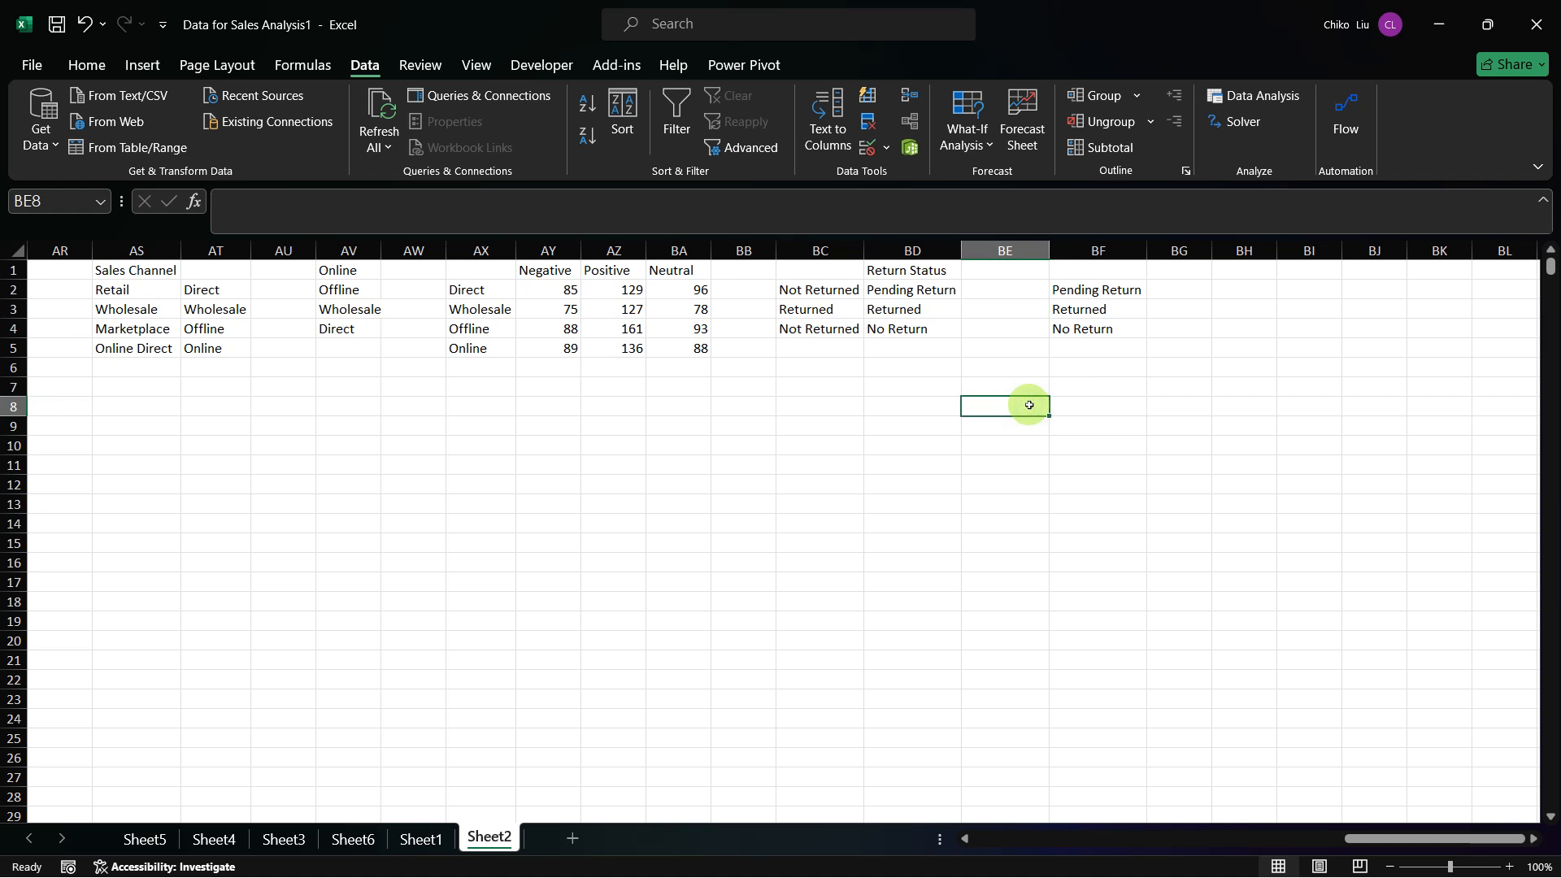
{"action": "key", "text": "Up"}
{"action": "key", "text": "Up"}
{"action": "key", "text": "Up"}
{"action": "key", "text": "Up"}
{"action": "key", "text": "Up"}
{"action": "key", "text": "Up"}
{"action": "key", "text": "Right"}
{"action": "key", "text": "Right"}
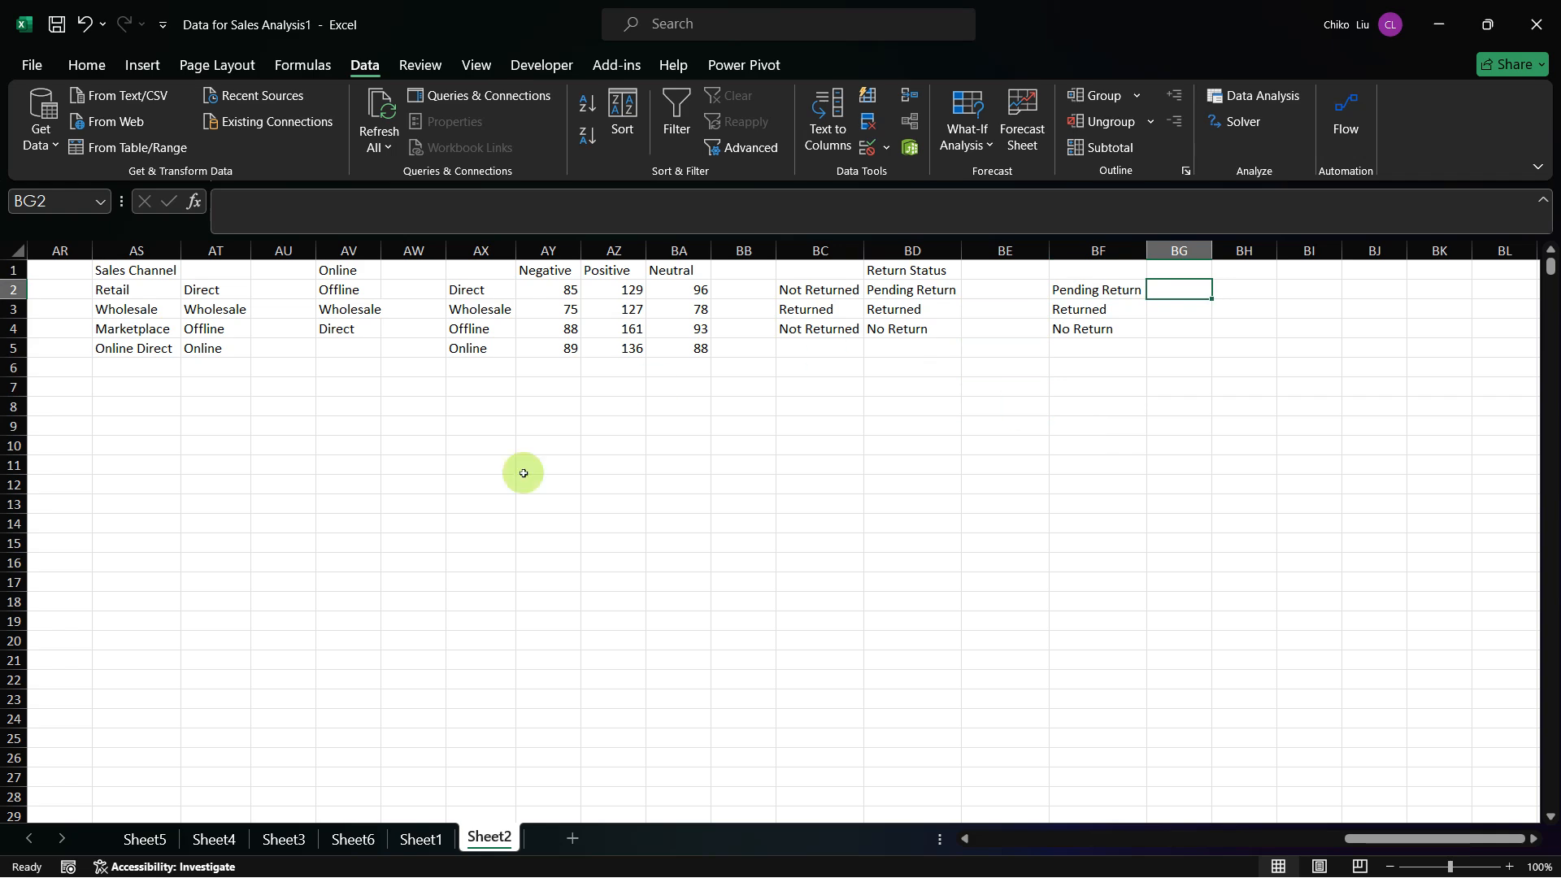
- Inspect Sheet1's Return Status seg column from T2 down to its last filled row
{"action": "left_click", "coordinate": [431, 839]}
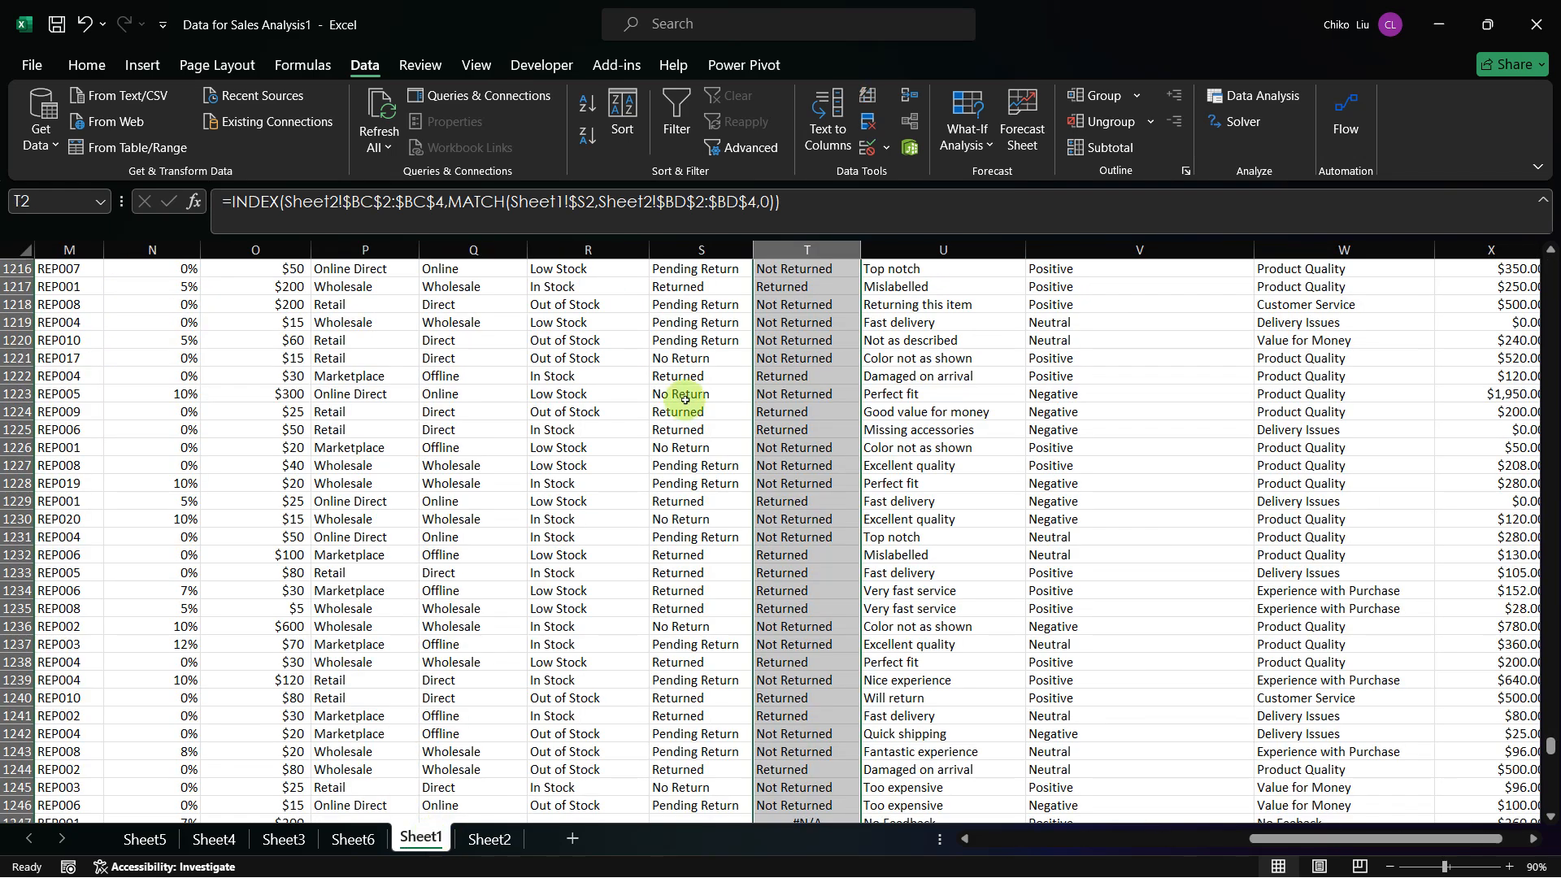
{"action": "scroll", "coordinate": [801, 401], "scroll_direction": "down", "scroll_amount": 10}
{"action": "scroll", "coordinate": [809, 407], "scroll_direction": "up", "scroll_amount": 15}
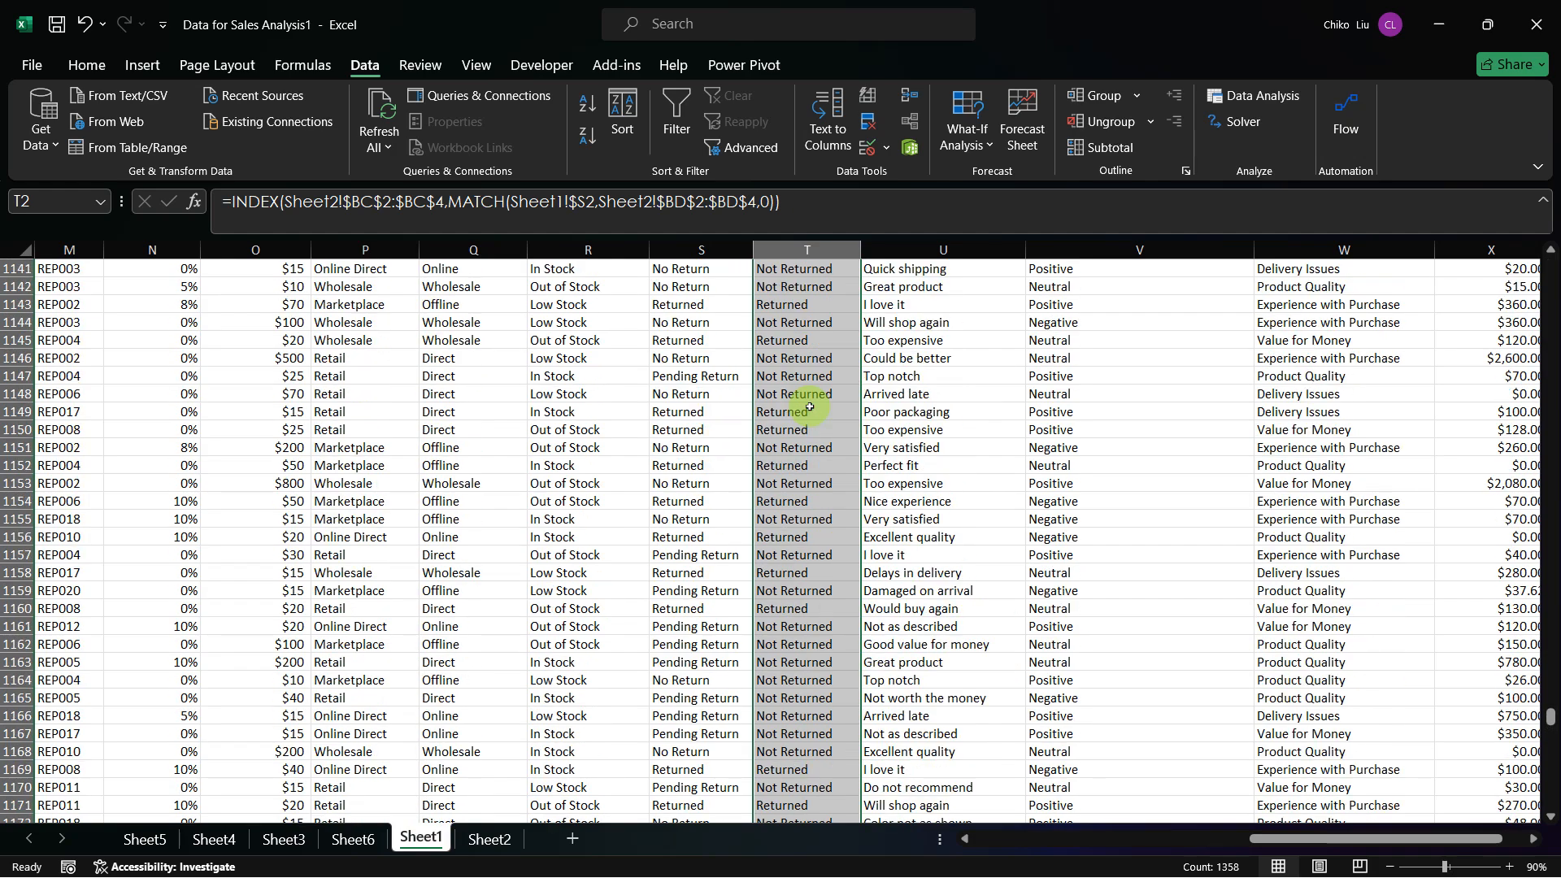
{"action": "left_click_drag", "start_coordinate": [1554, 715], "coordinate": [1553, 422]}
{"action": "key", "text": "ctrl+Home"}
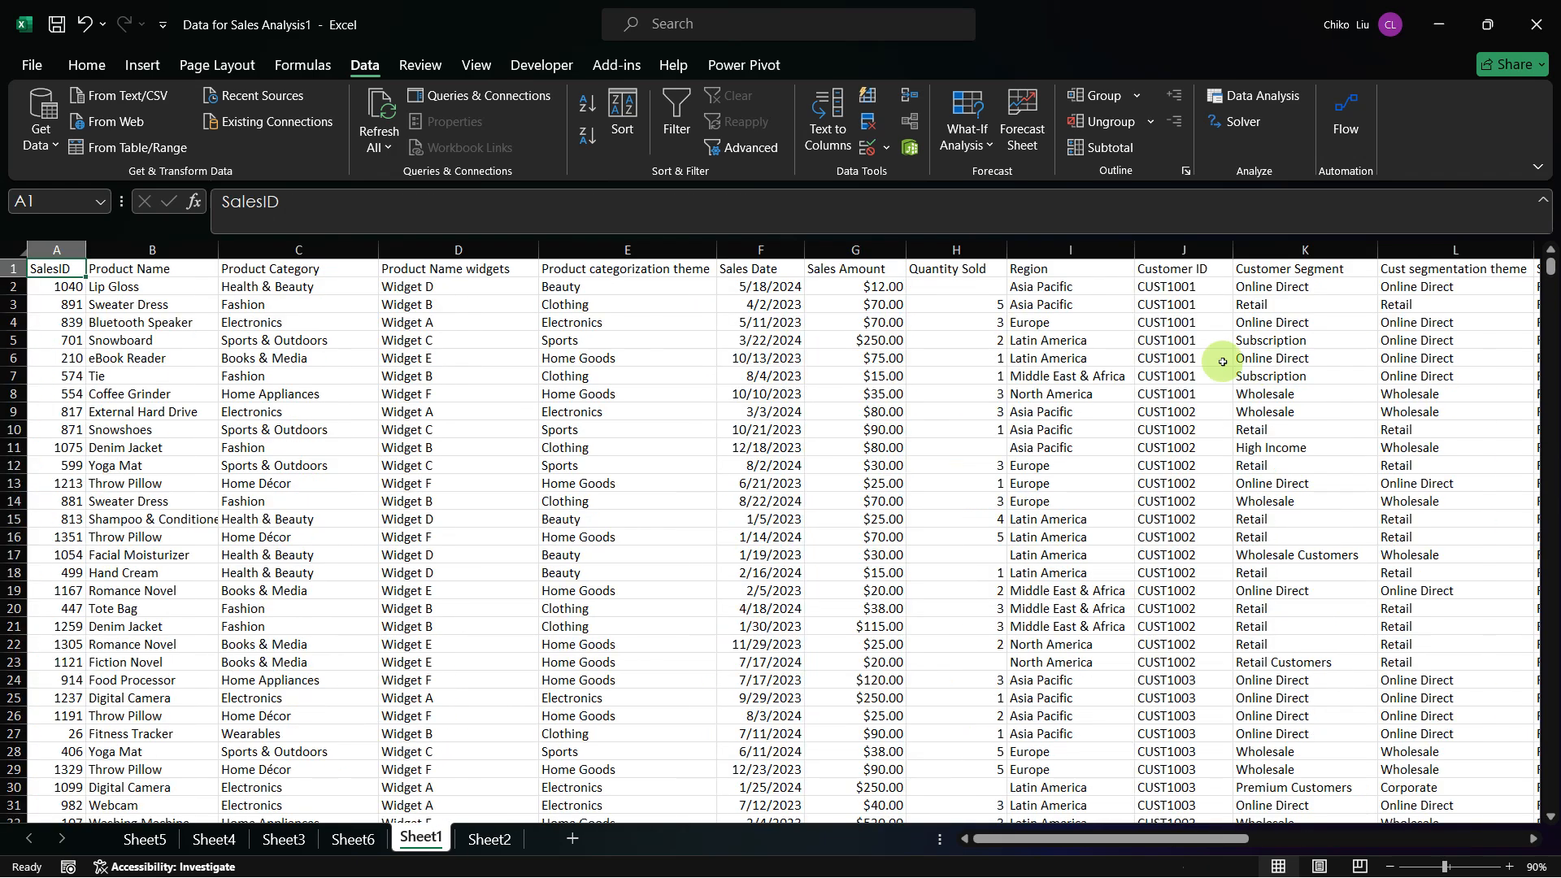
{"action": "left_click", "coordinate": [868, 324]}
{"action": "scroll", "coordinate": [868, 329], "scroll_direction": "right", "scroll_amount": 4}
{"action": "scroll", "coordinate": [869, 329], "scroll_direction": "right", "scroll_amount": 5}
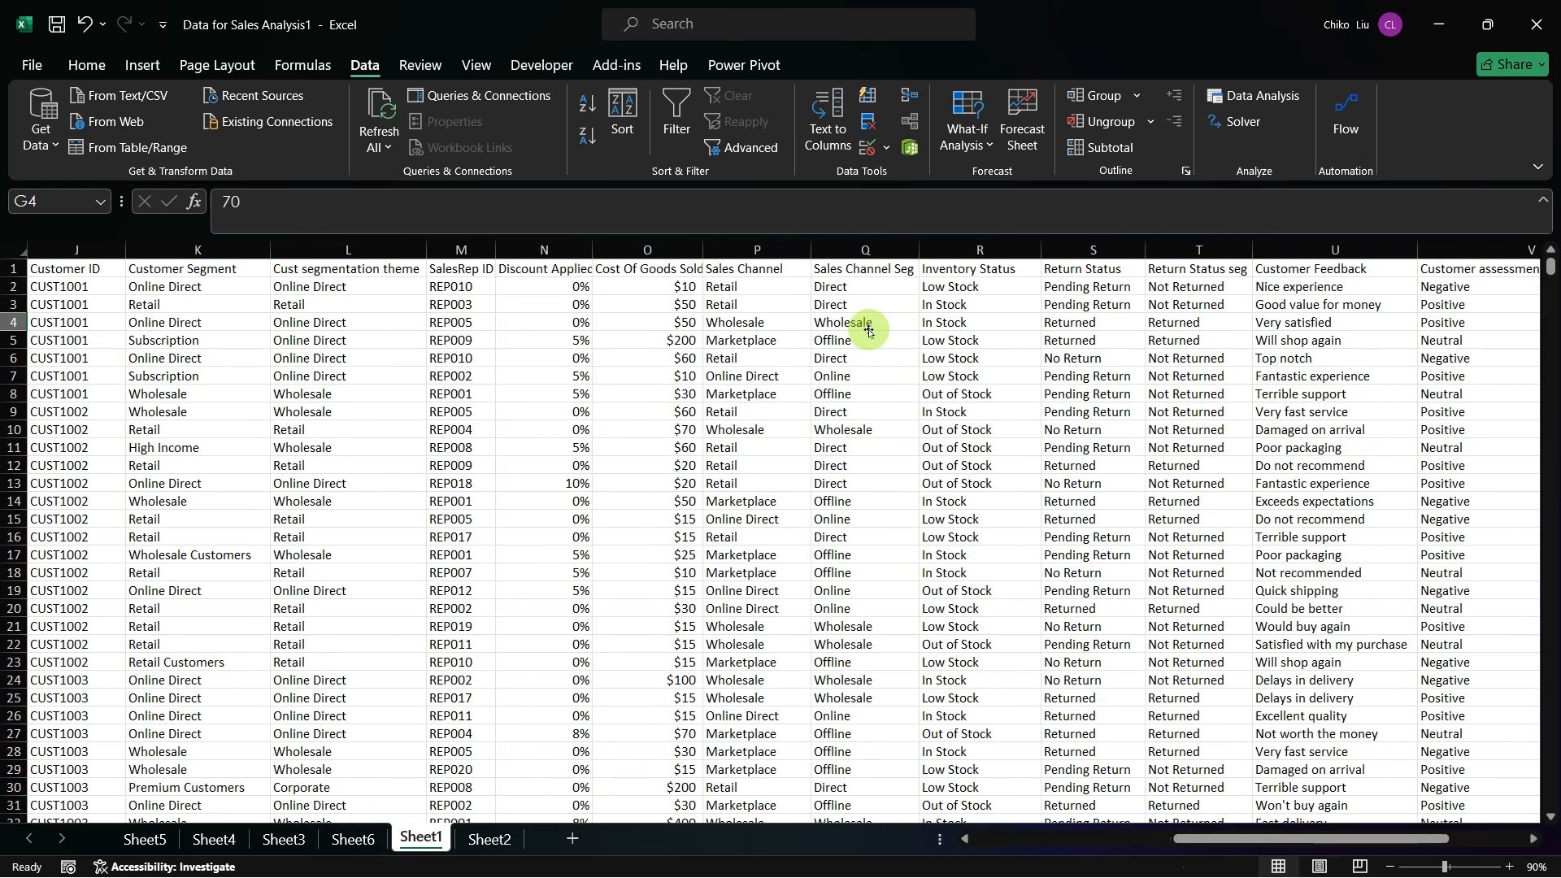
{"action": "left_click", "coordinate": [961, 288]}
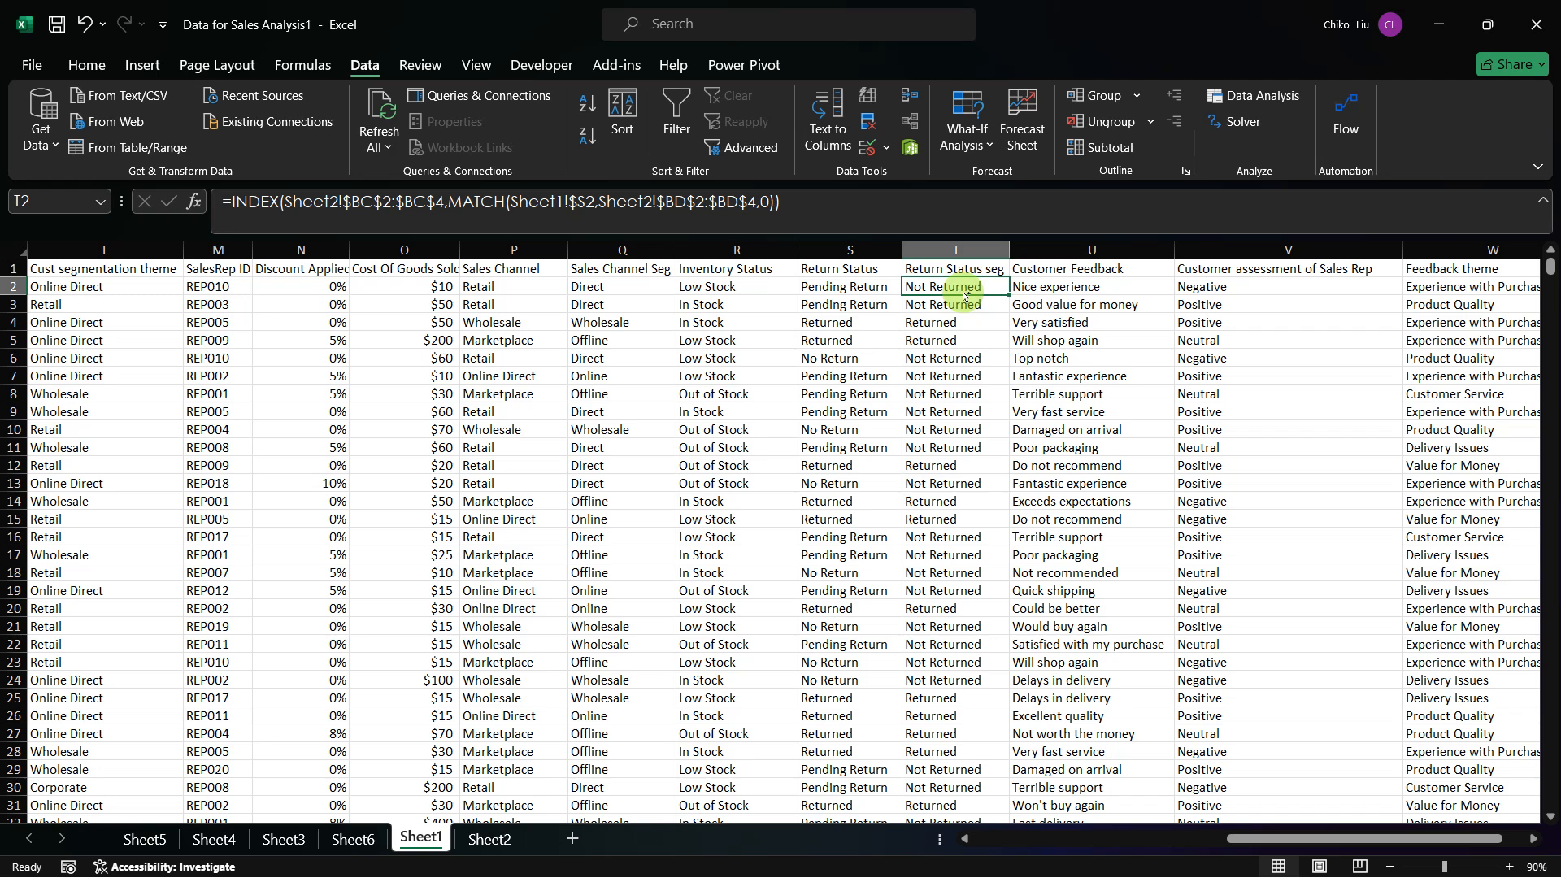
{"action": "key", "text": "ctrl+shift+Down"}
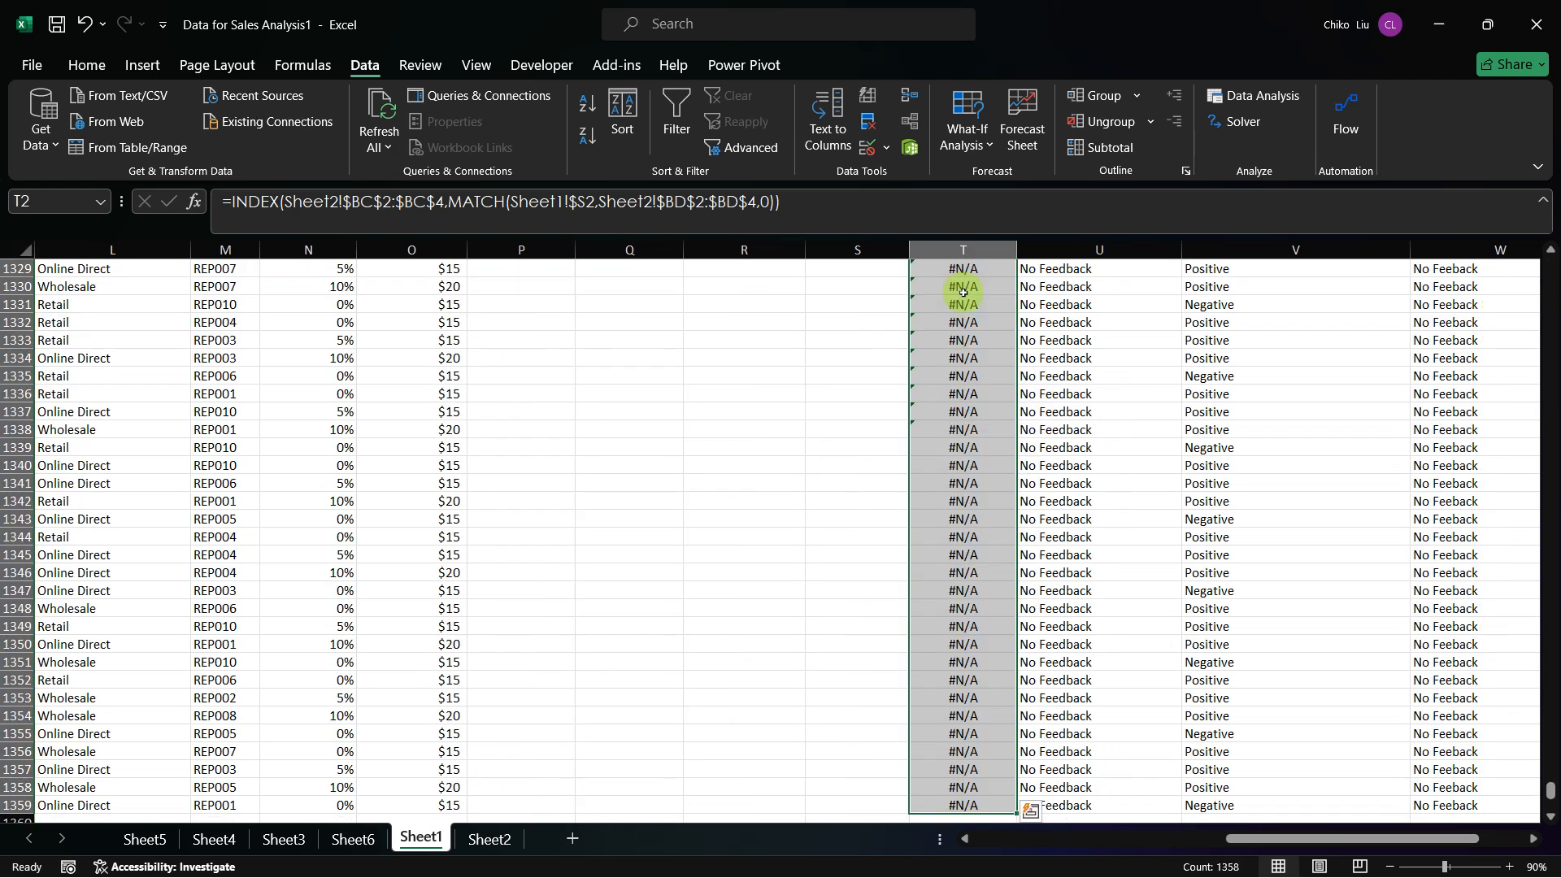
{"action": "scroll", "coordinate": [923, 388], "scroll_direction": "up", "scroll_amount": 9}
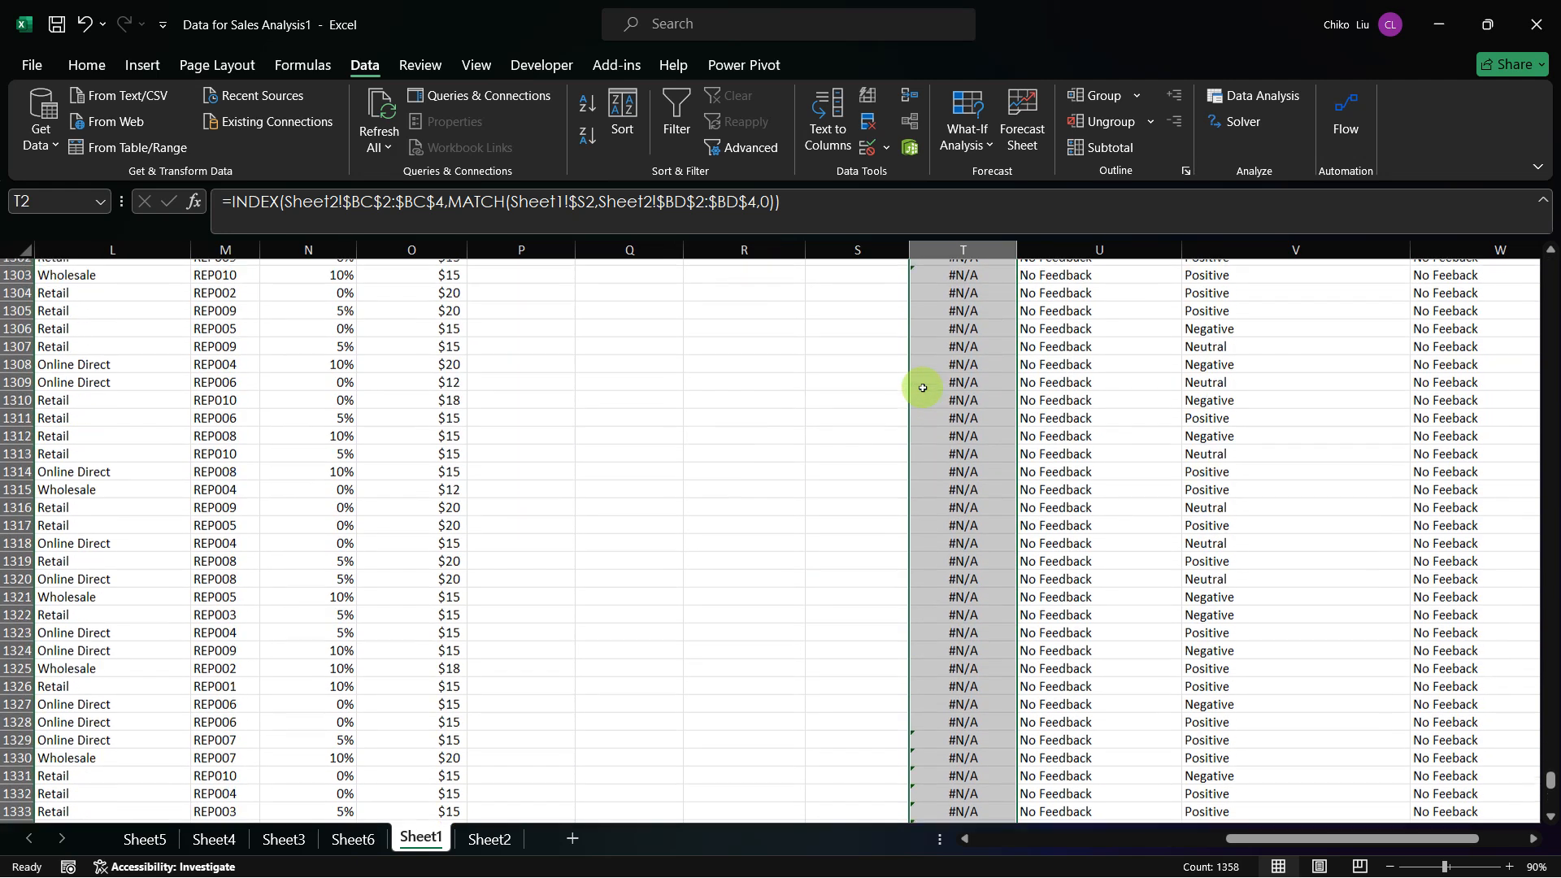
- Clear the Return Status seg formulas from T1247 downward, where the Return Status column has no entries
{"action": "left_click", "coordinate": [830, 368]}
{"action": "key", "text": "ctrl+Up"}
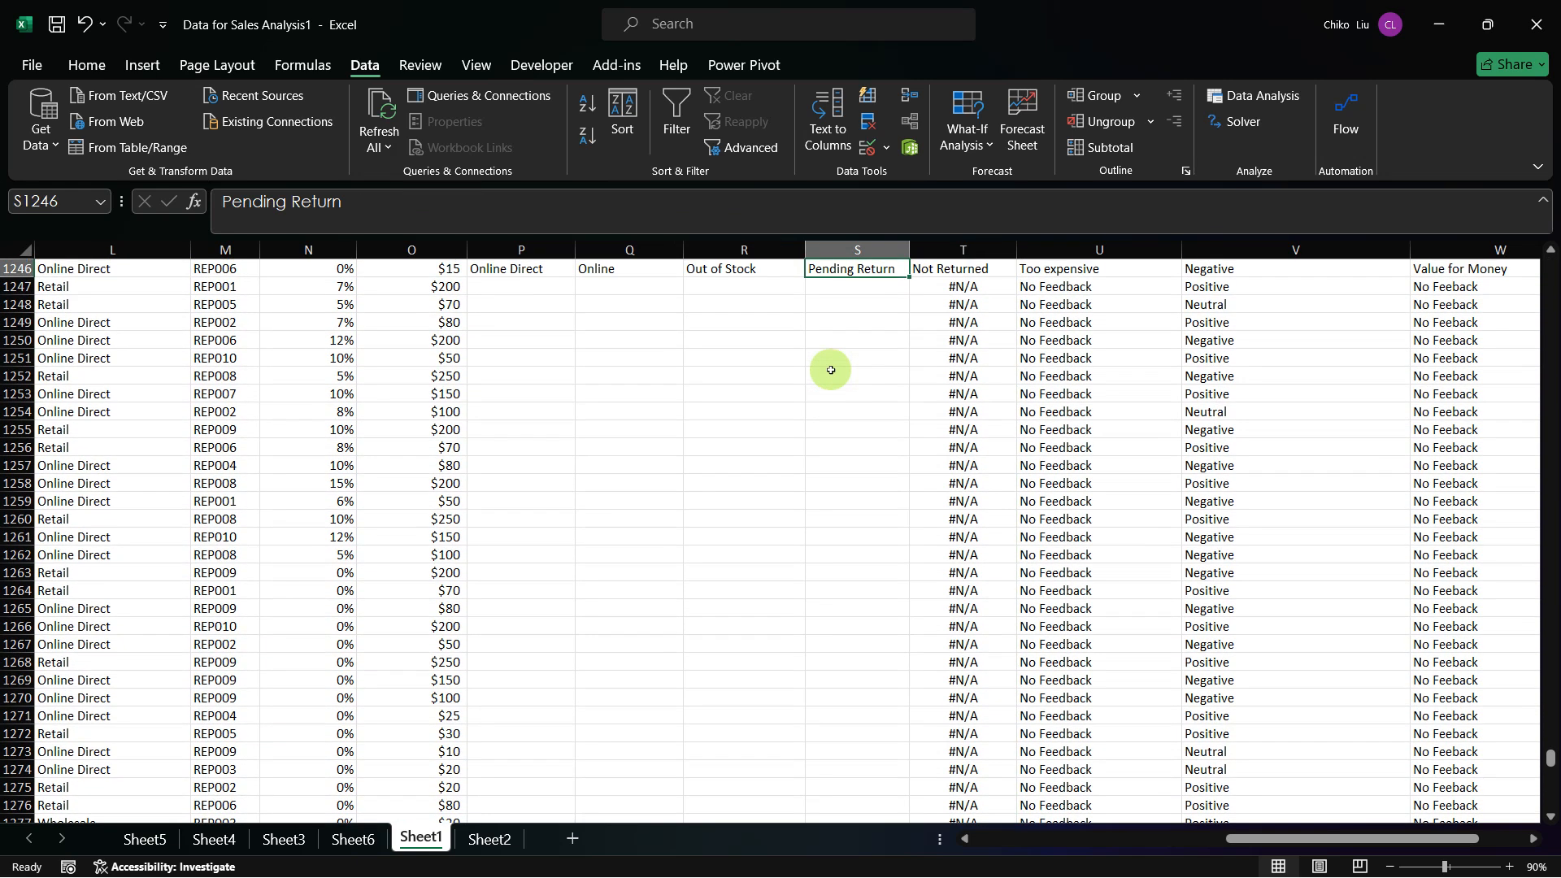
{"action": "key", "text": "Right"}
{"action": "key", "text": "Down"}
{"action": "key", "text": "ctrl+shift+Down"}
{"action": "key", "text": "Delete"}
- Replace the Return Status seg formulas in T2:T1246 with their values
{"action": "scroll", "coordinate": [951, 424], "scroll_direction": "up", "scroll_amount": 20}
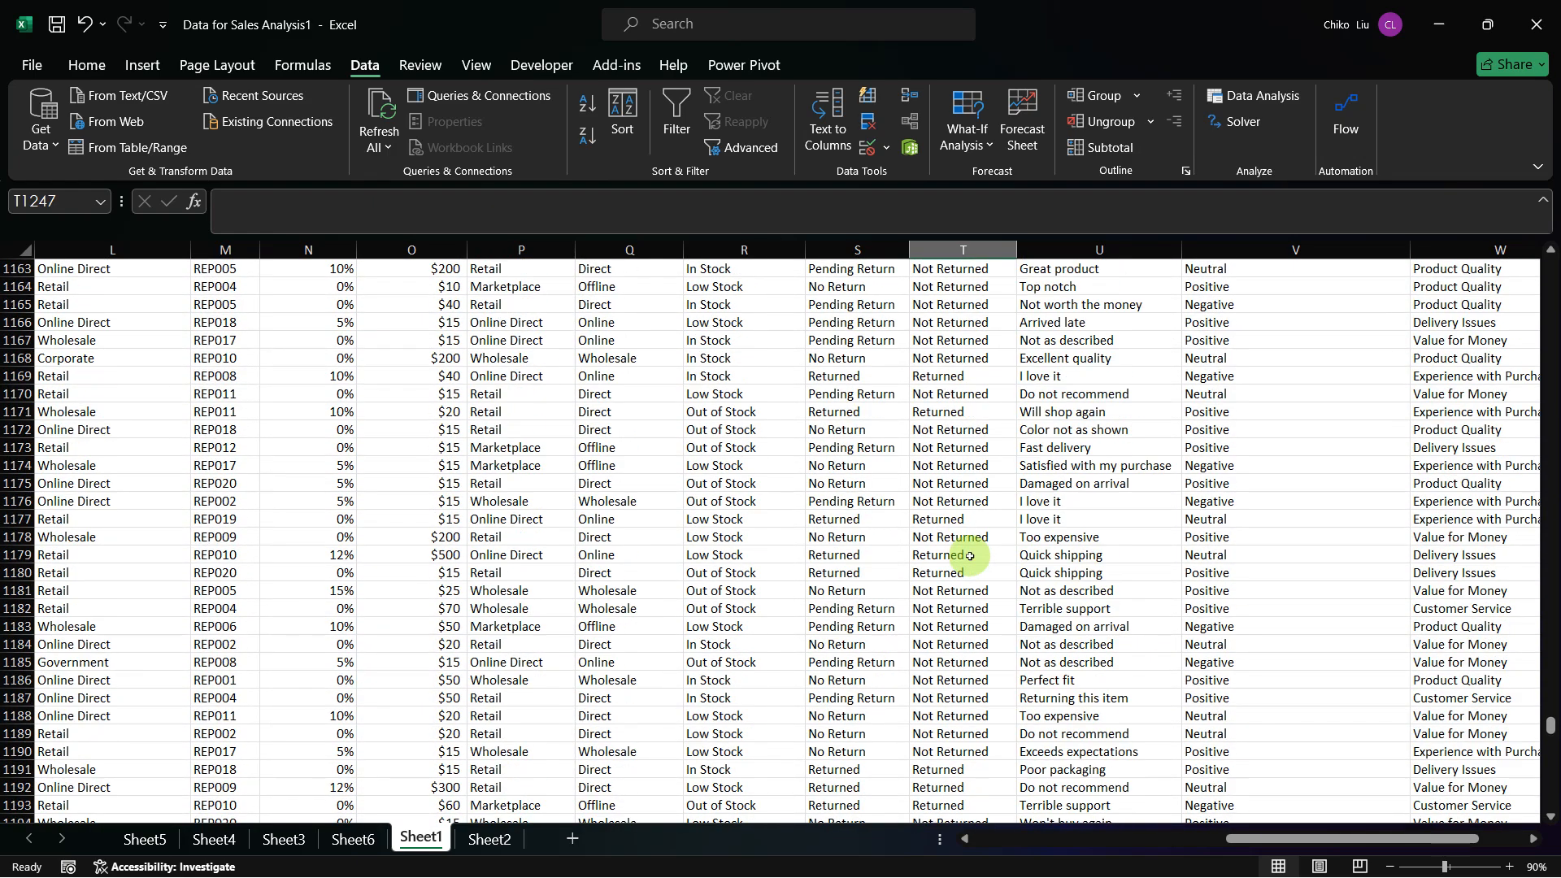
{"action": "scroll", "coordinate": [969, 555], "scroll_direction": "down", "scroll_amount": 16}
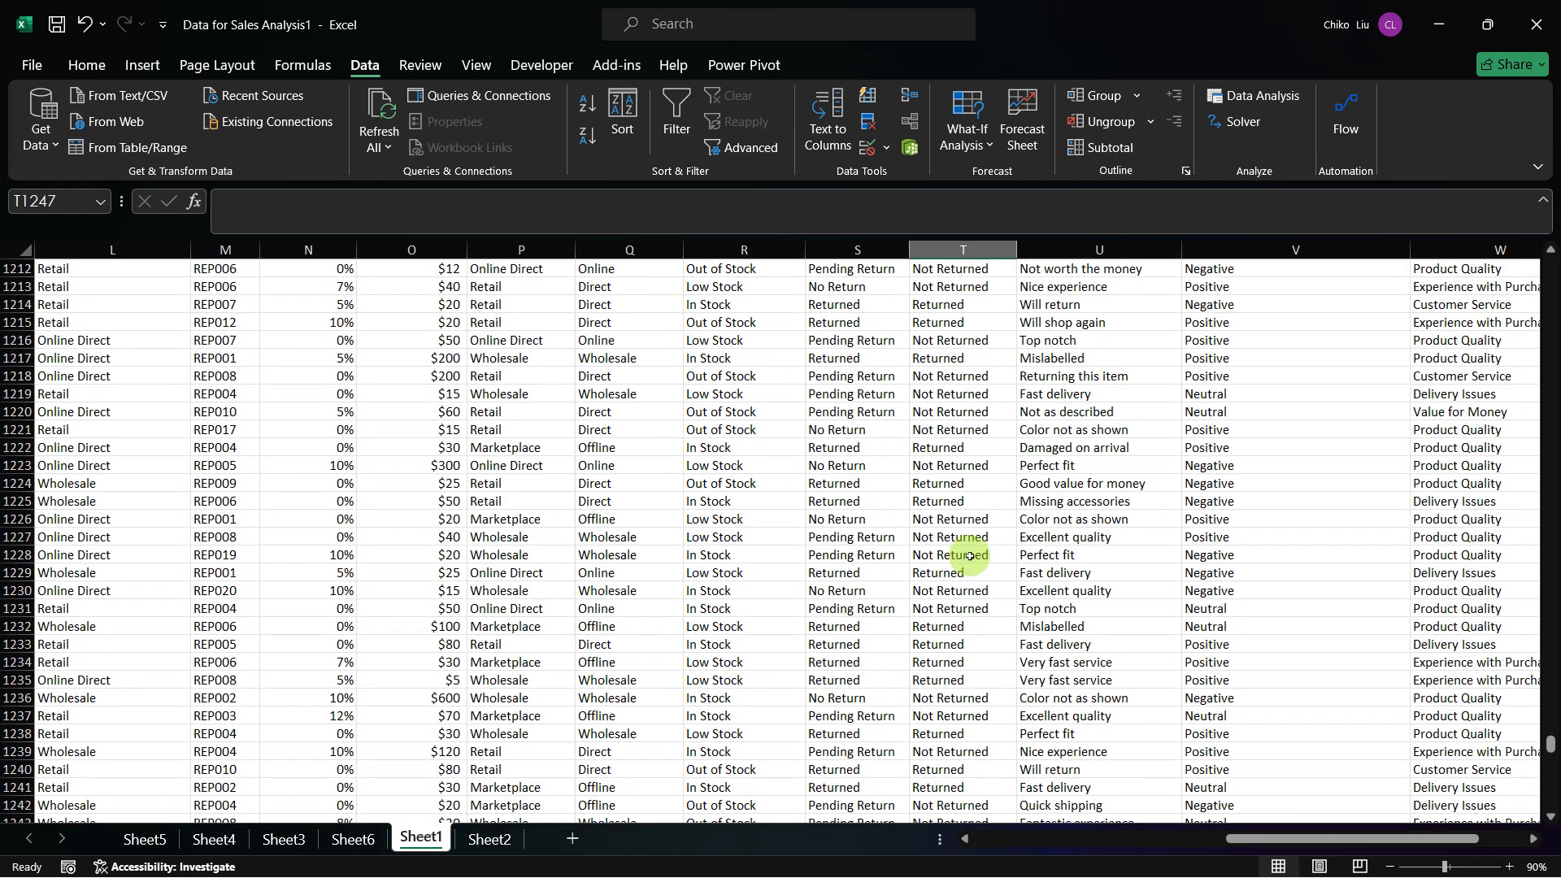
{"action": "scroll", "coordinate": [969, 555], "scroll_direction": "down", "scroll_amount": 2}
{"action": "left_click", "coordinate": [972, 770]}
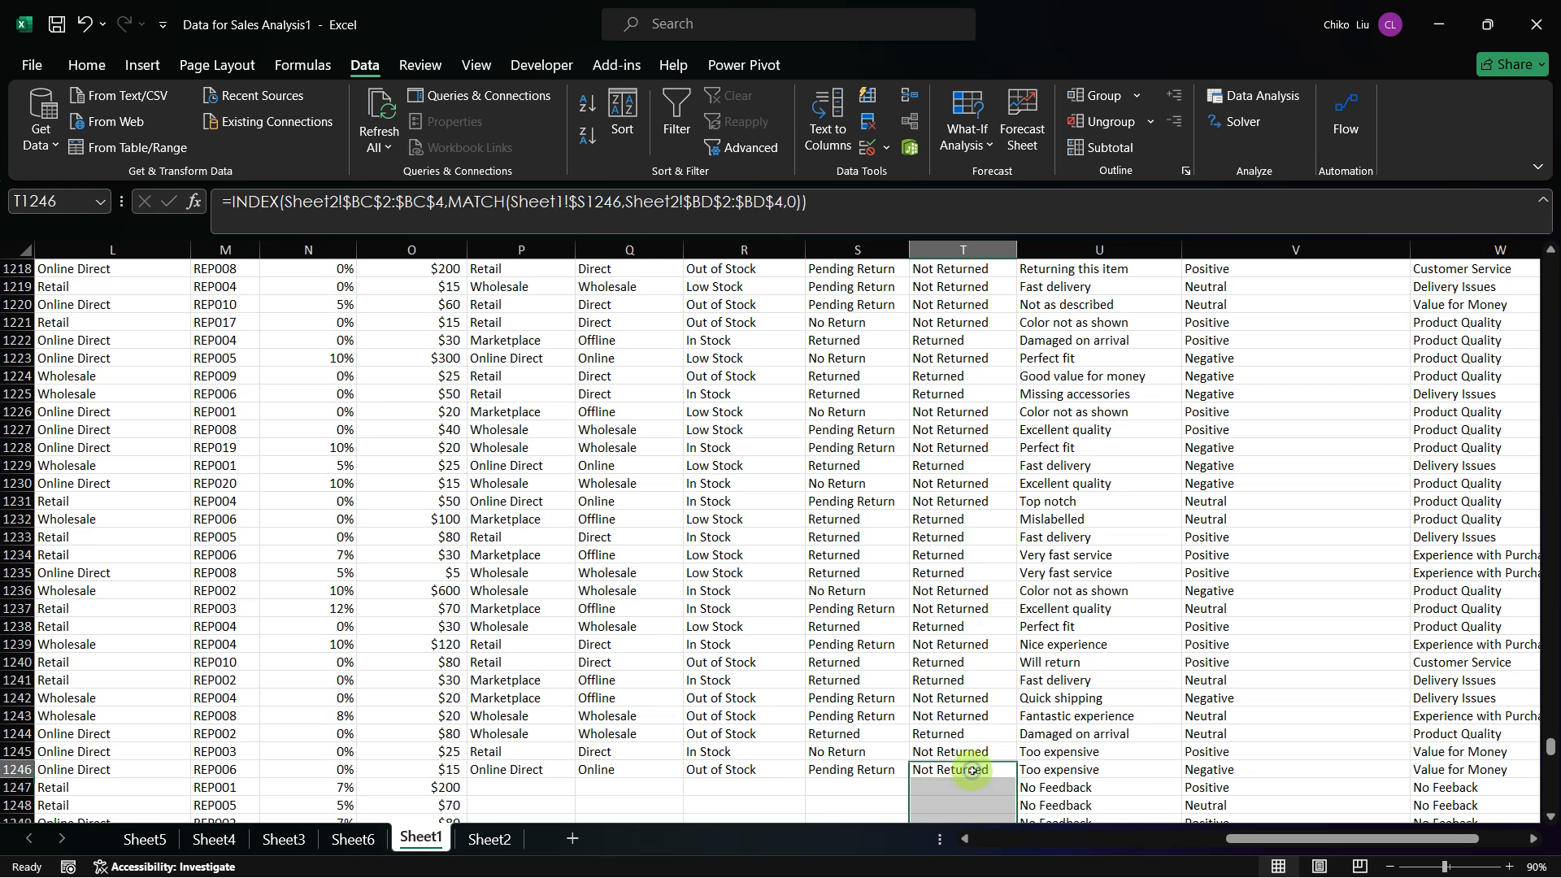
{"action": "key", "text": "ctrl+shift+Up"}
{"action": "key", "text": "shift+Down"}
{"action": "key", "text": "ctrl+c"}
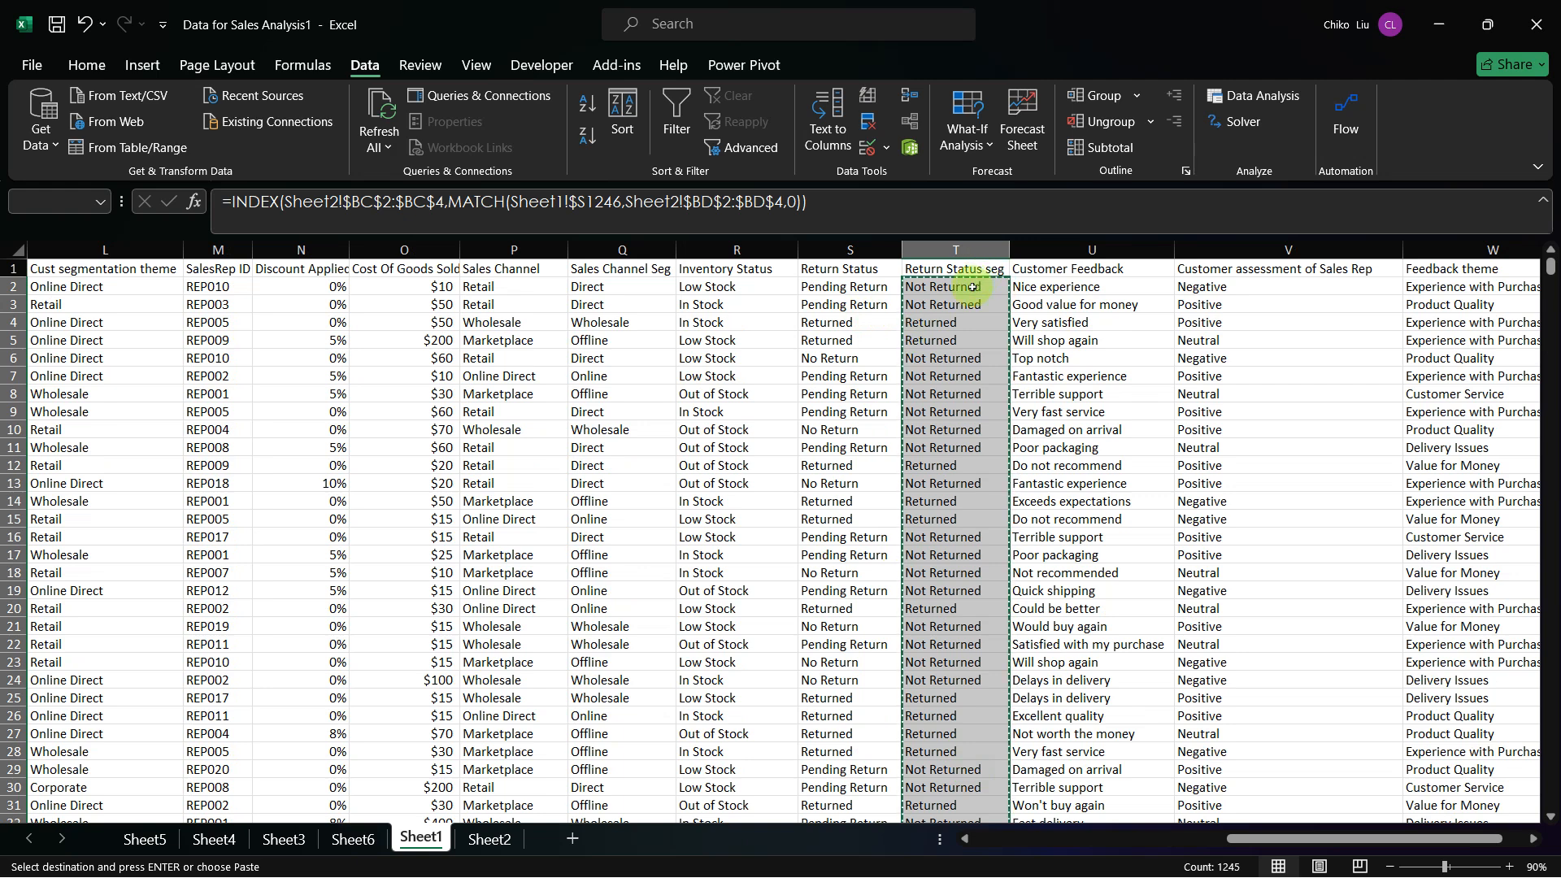
{"action": "right_click", "coordinate": [976, 346]}
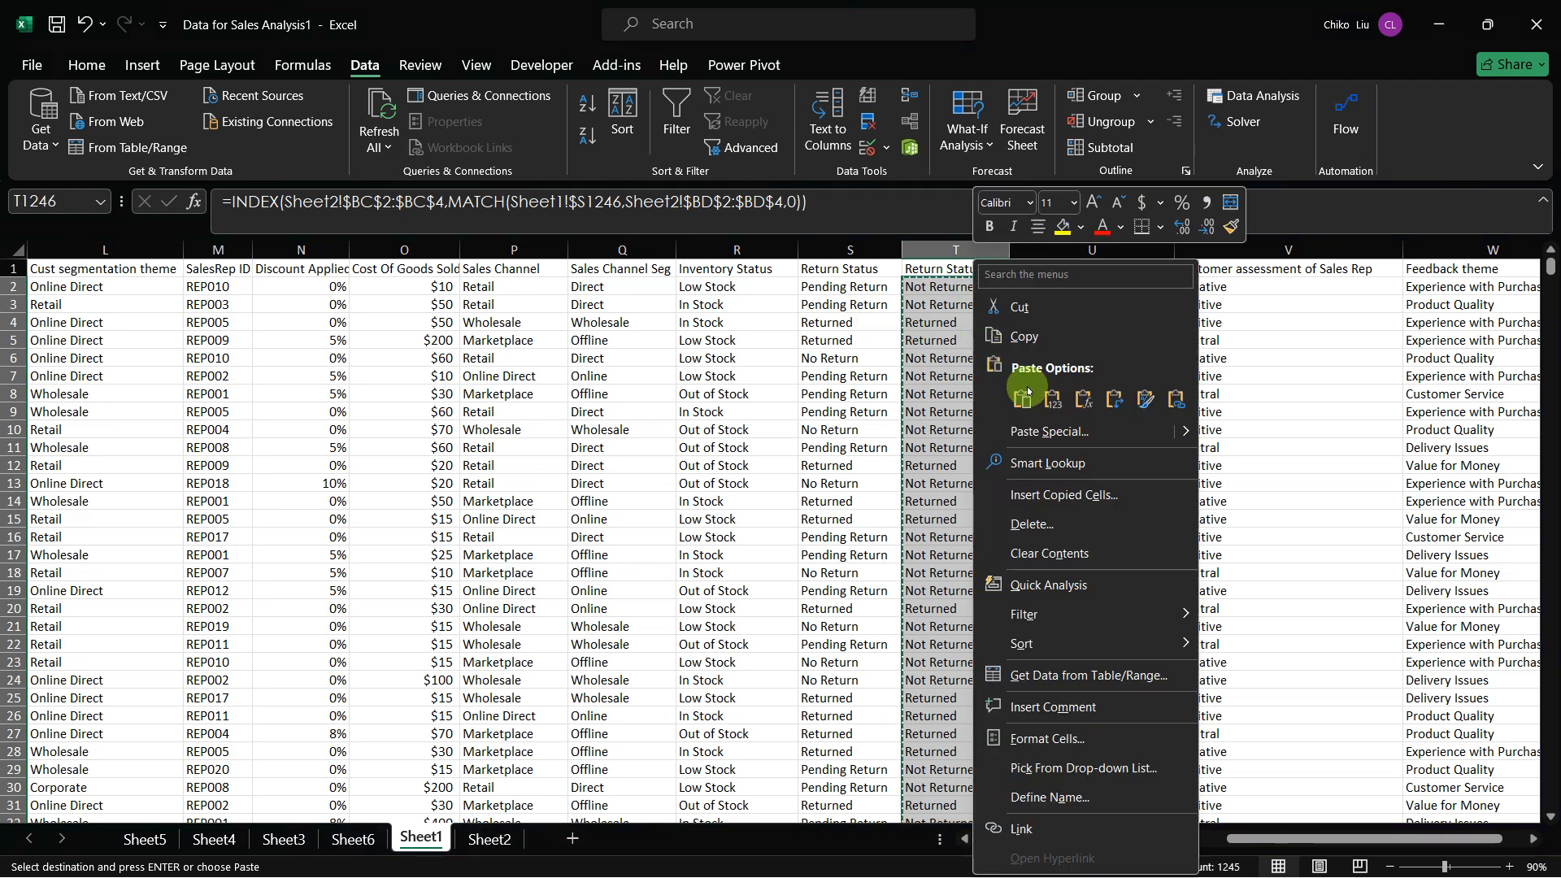
{"action": "left_click", "coordinate": [1049, 399]}
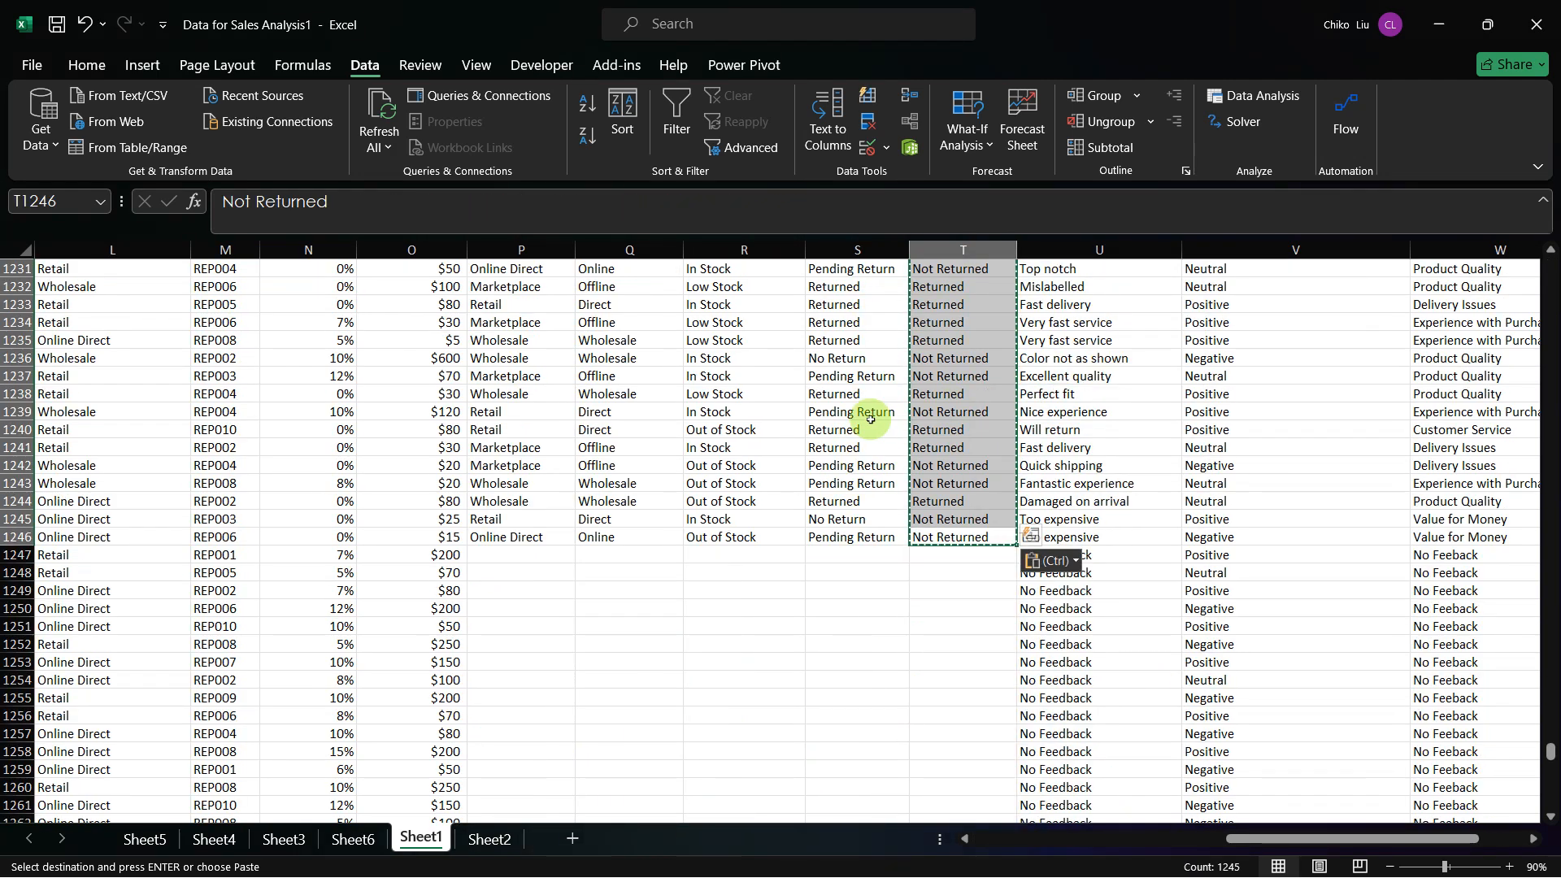
{"action": "left_click", "coordinate": [146, 840]}
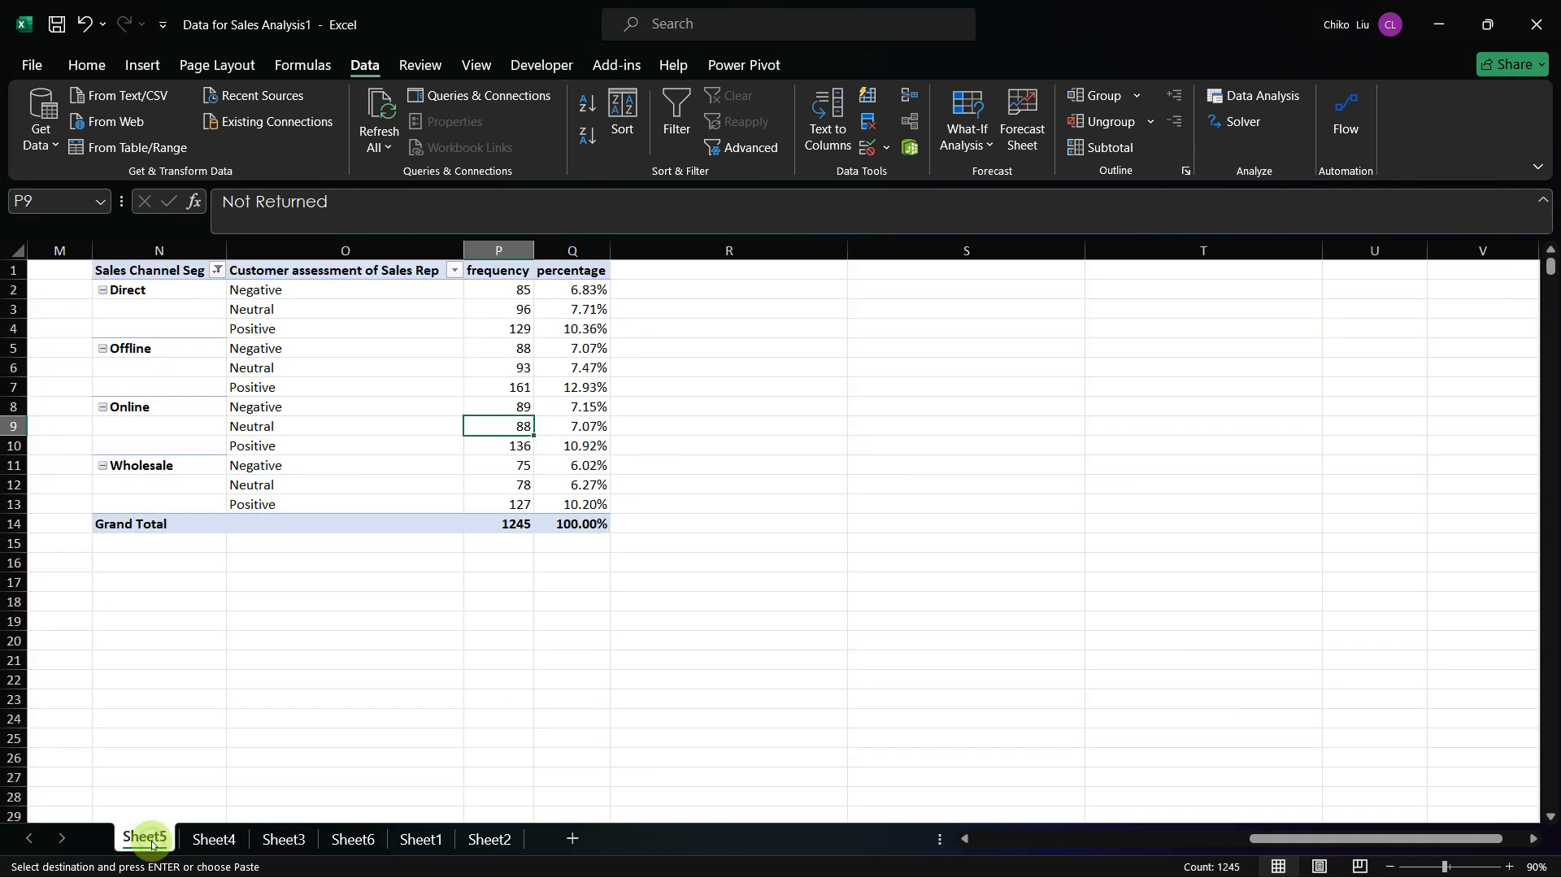
{"action": "left_click_drag", "start_coordinate": [185, 271], "coordinate": [574, 536]}
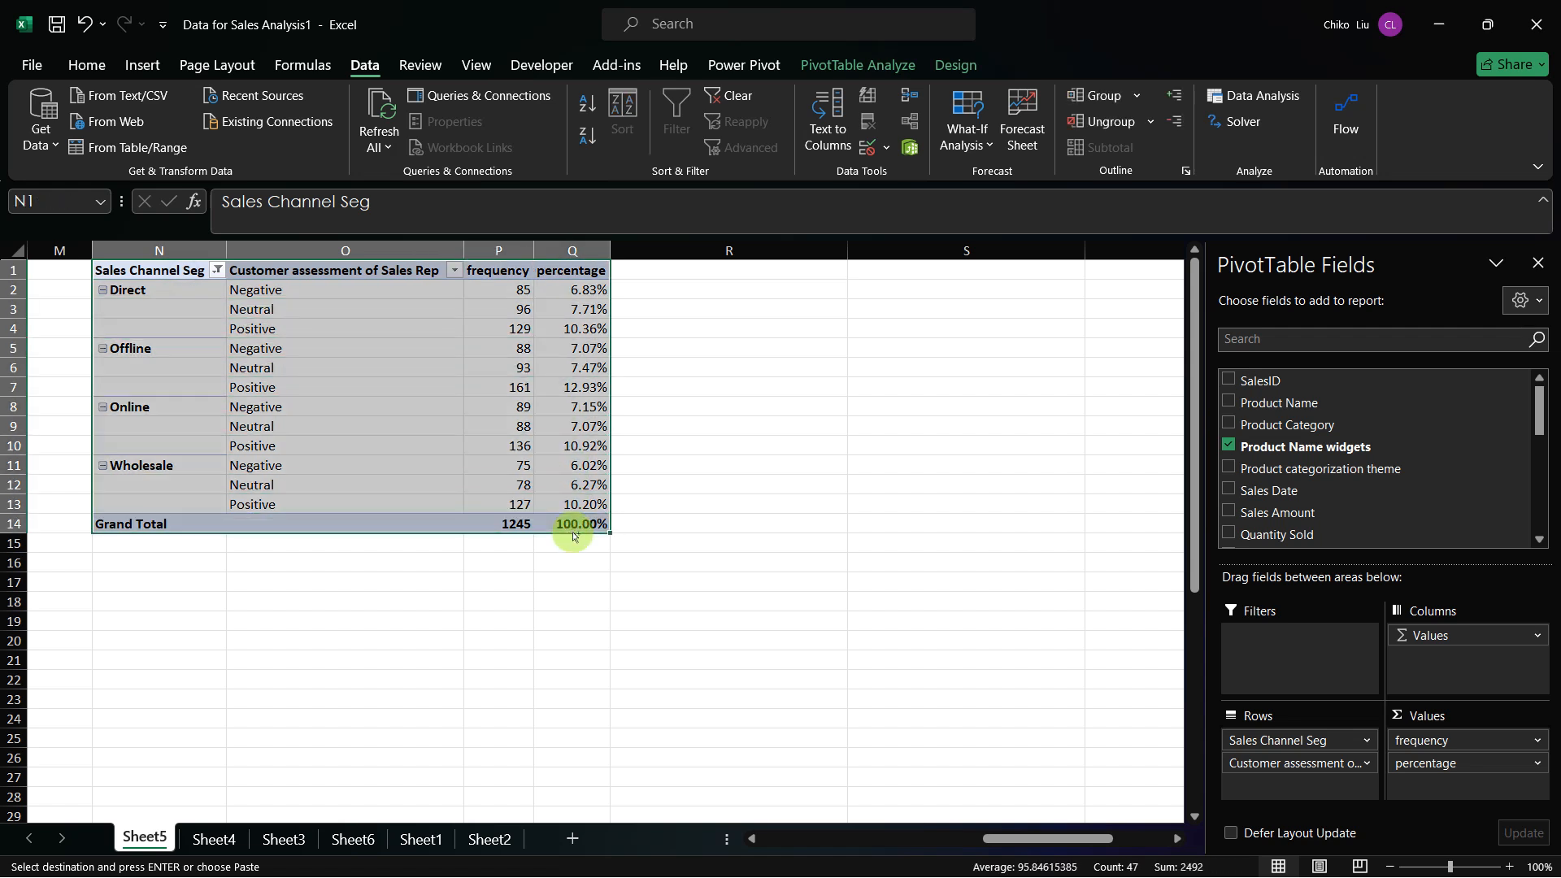
{"action": "key", "text": "ctrl+c"}
{"action": "left_click", "coordinate": [202, 837]}
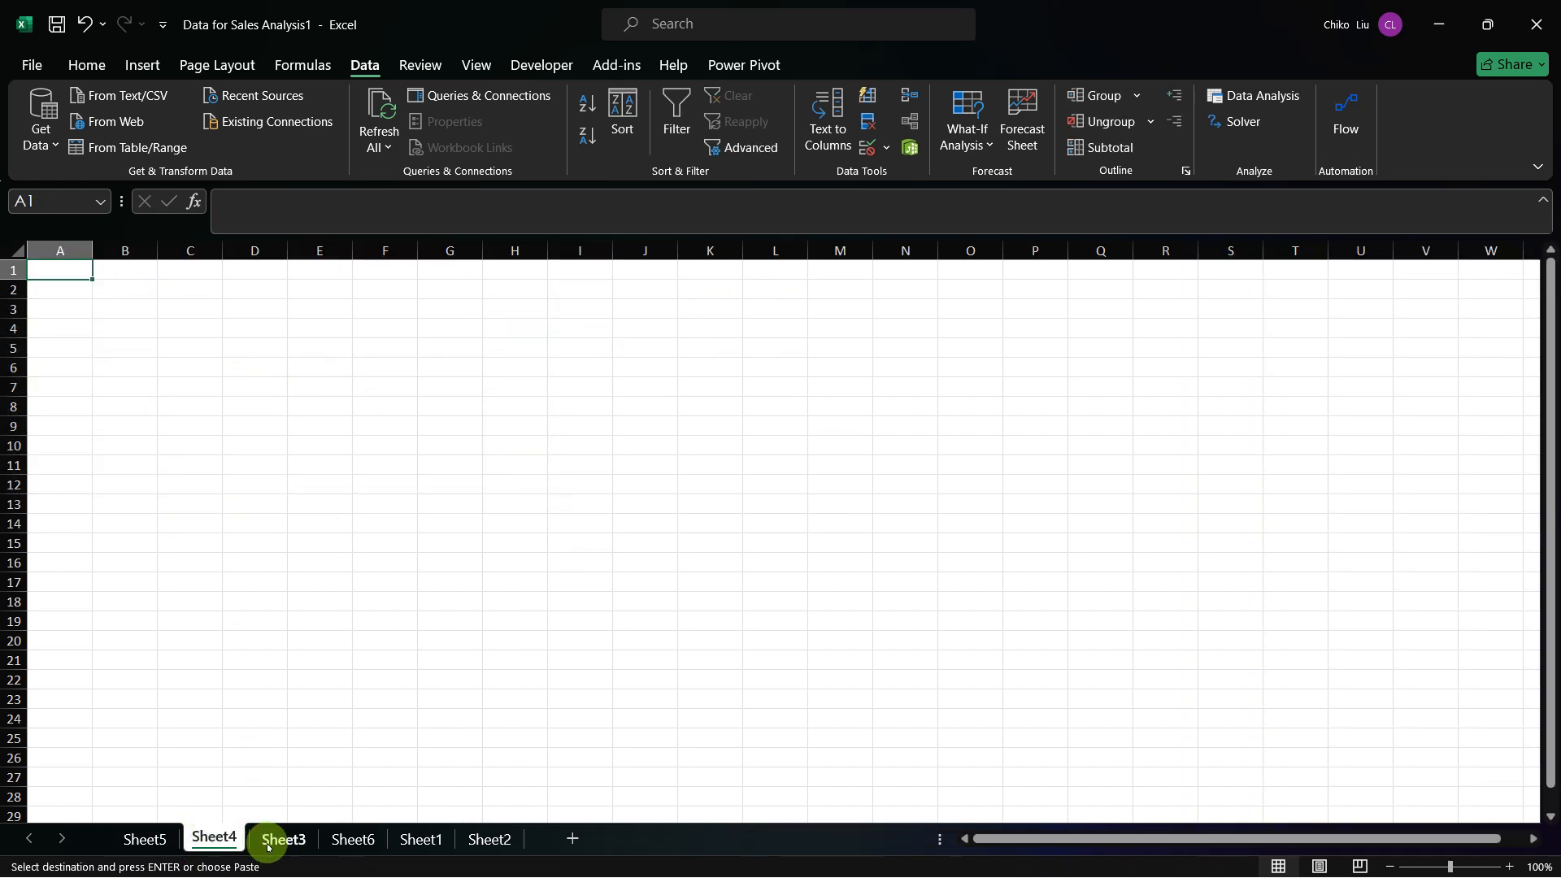
- Duplicate Sheet3's Product categorization theme pivot table to cell F117 and refresh the copy
{"action": "left_click", "coordinate": [264, 842]}
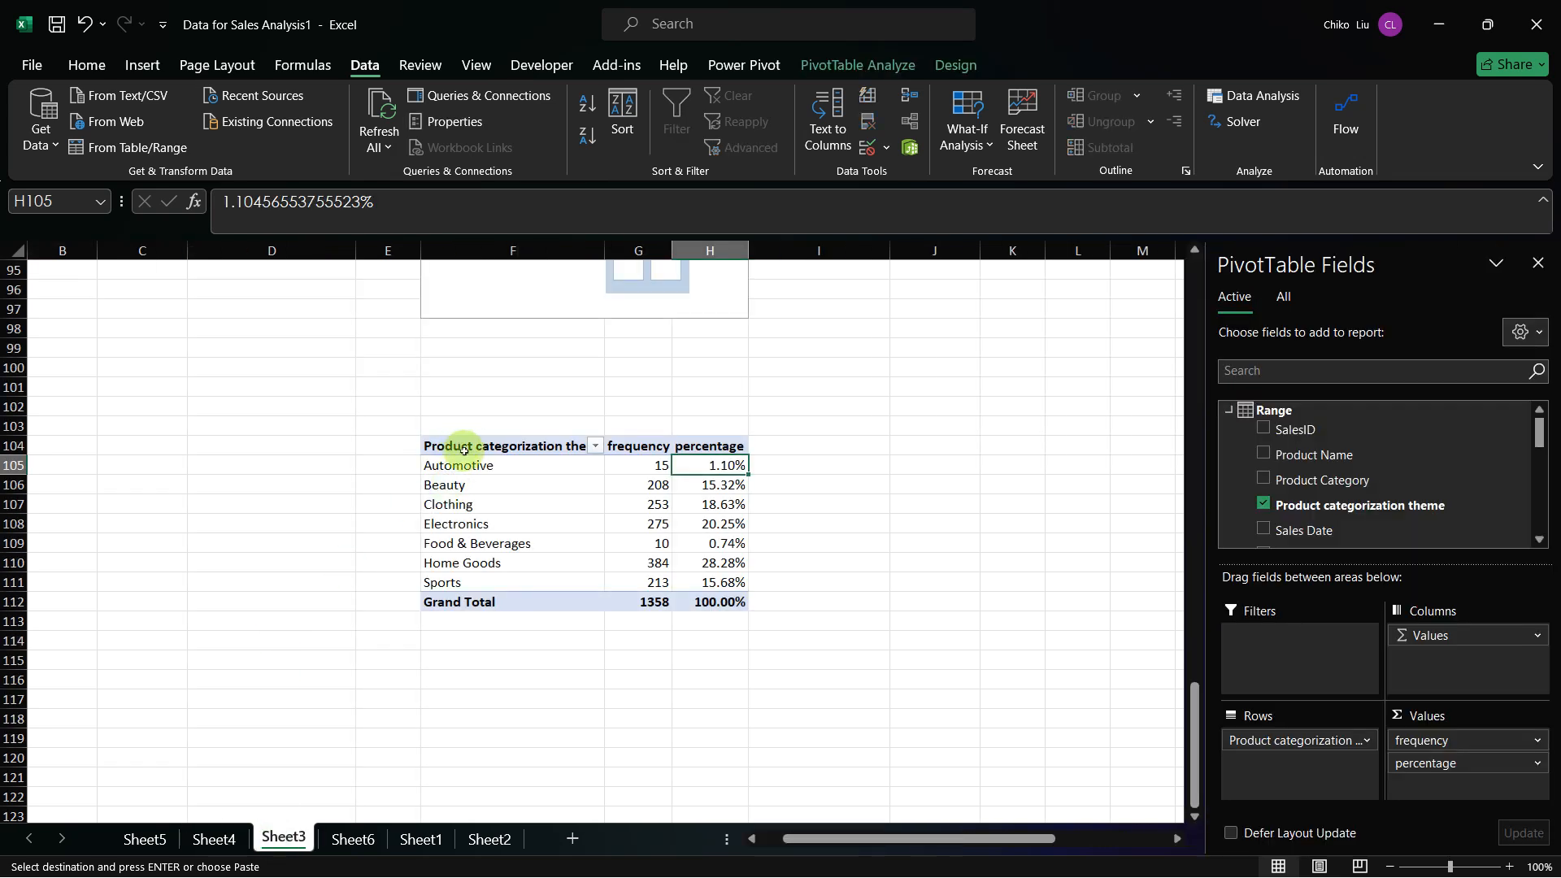
{"action": "left_click_drag", "start_coordinate": [463, 449], "coordinate": [734, 605]}
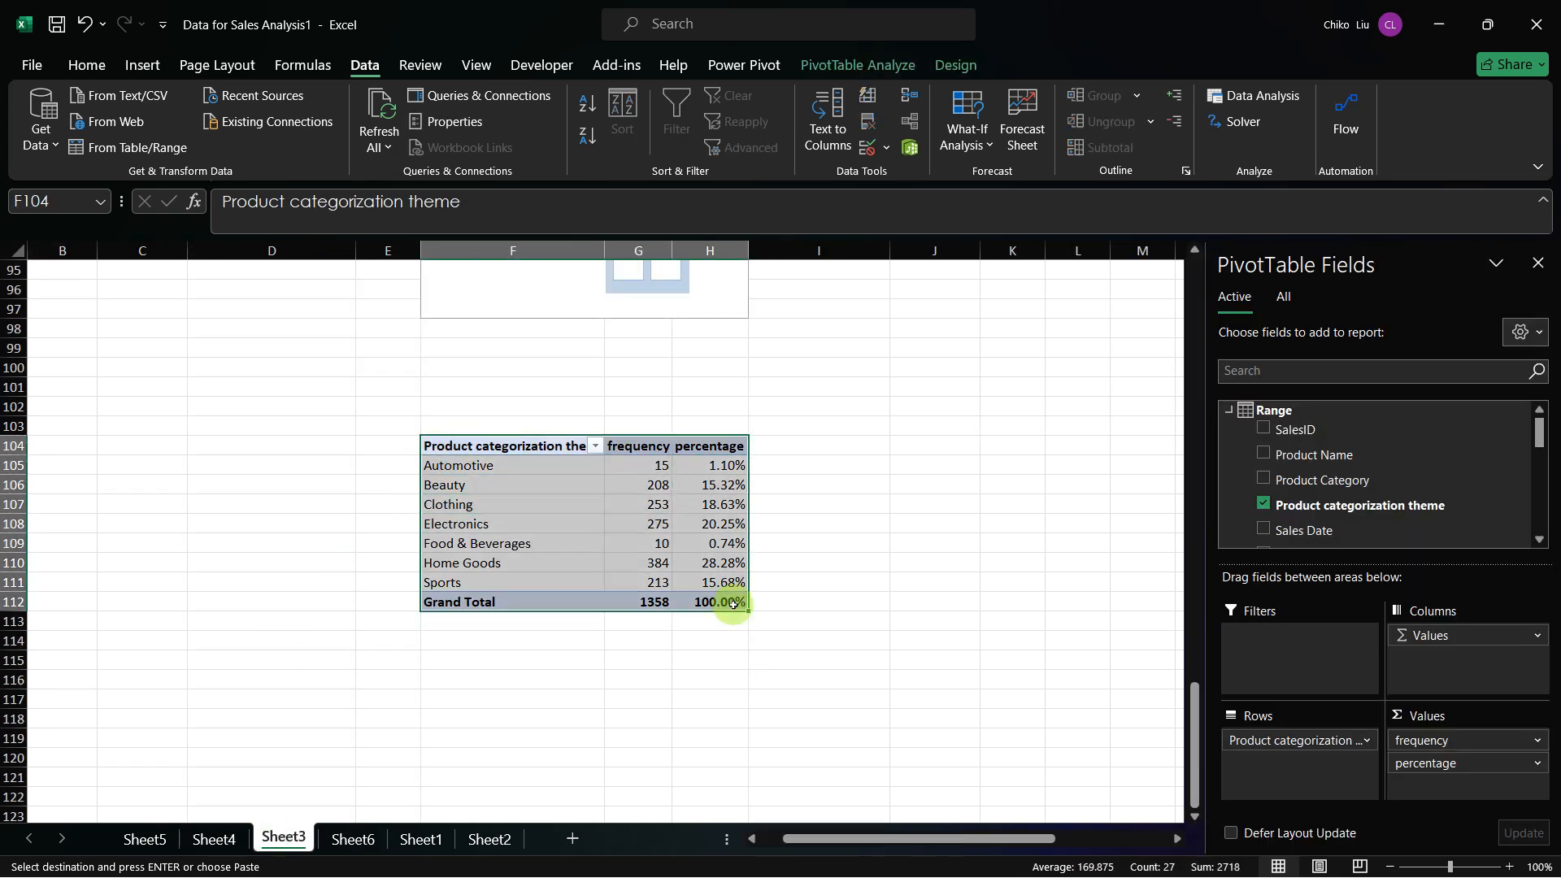
{"action": "left_click", "coordinate": [499, 706]}
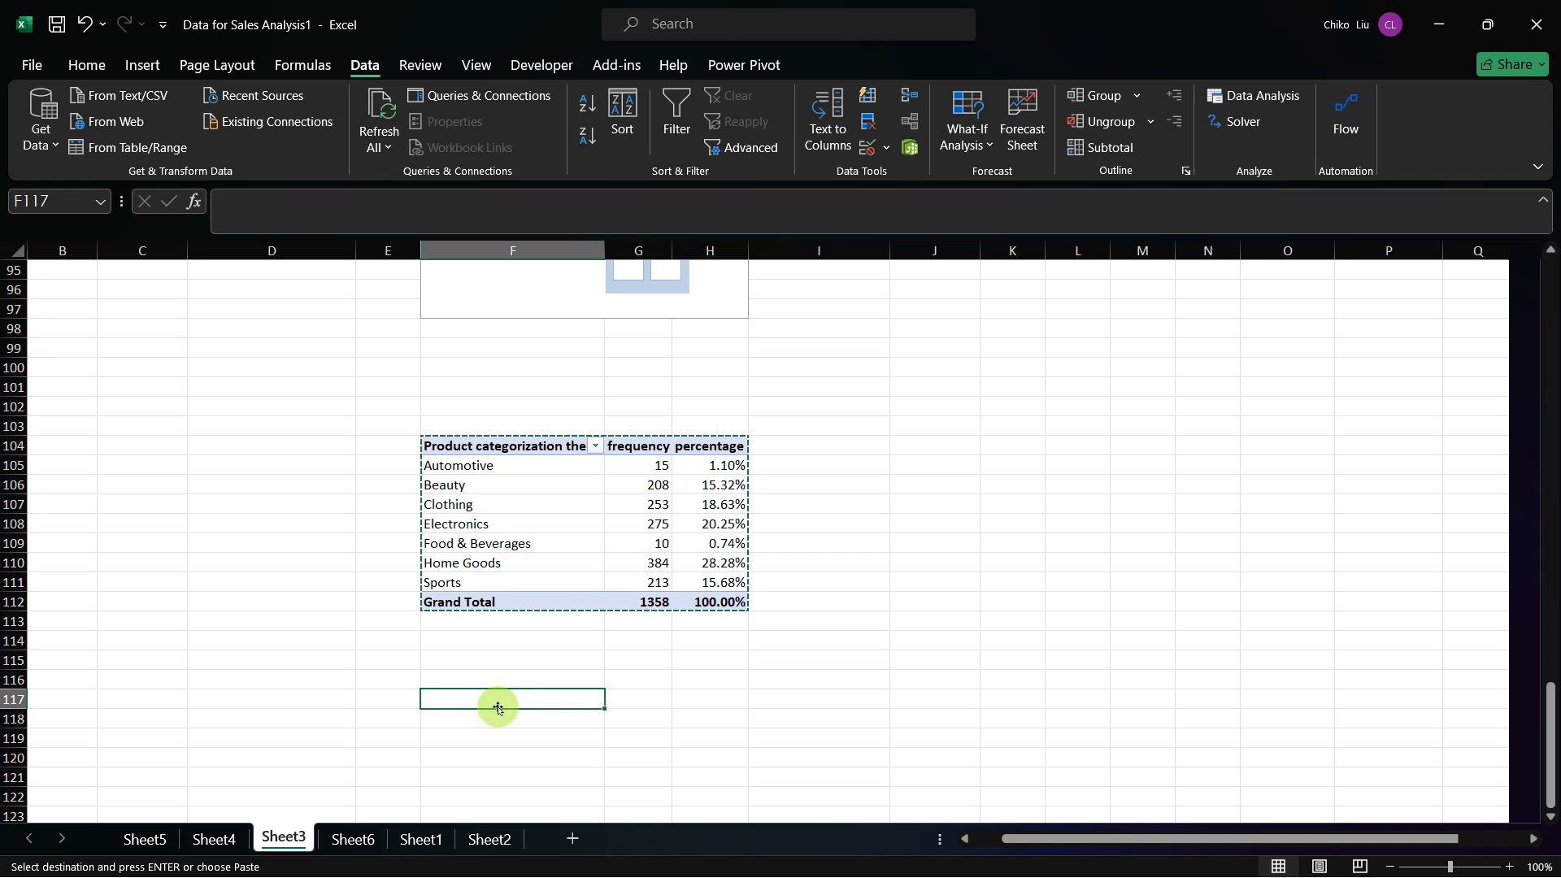
{"action": "key", "text": "ctrl+v"}
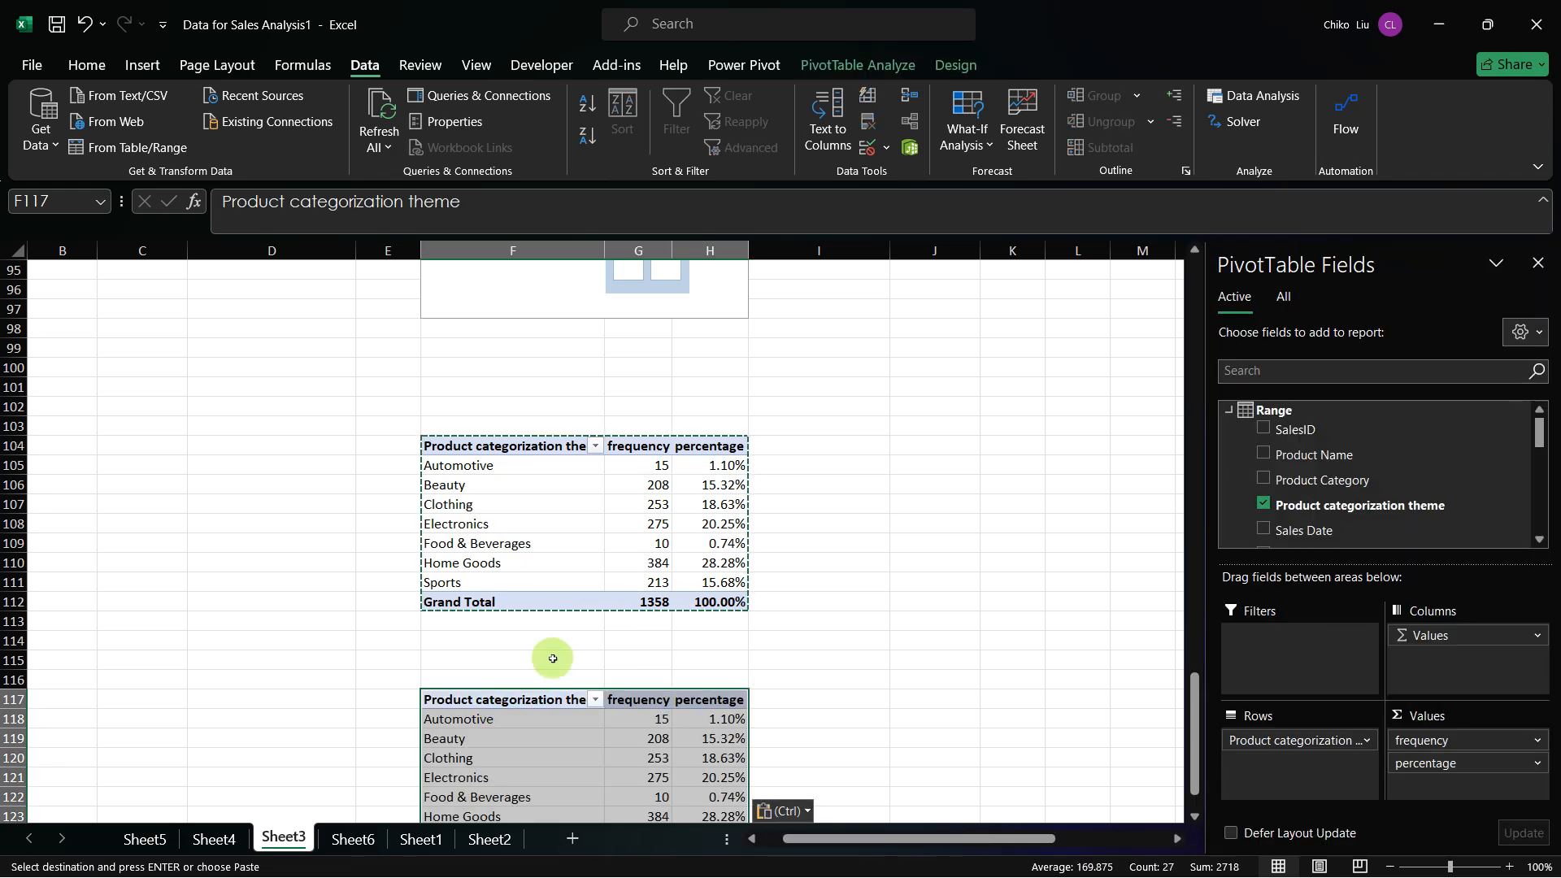
{"action": "right_click", "coordinate": [527, 699]}
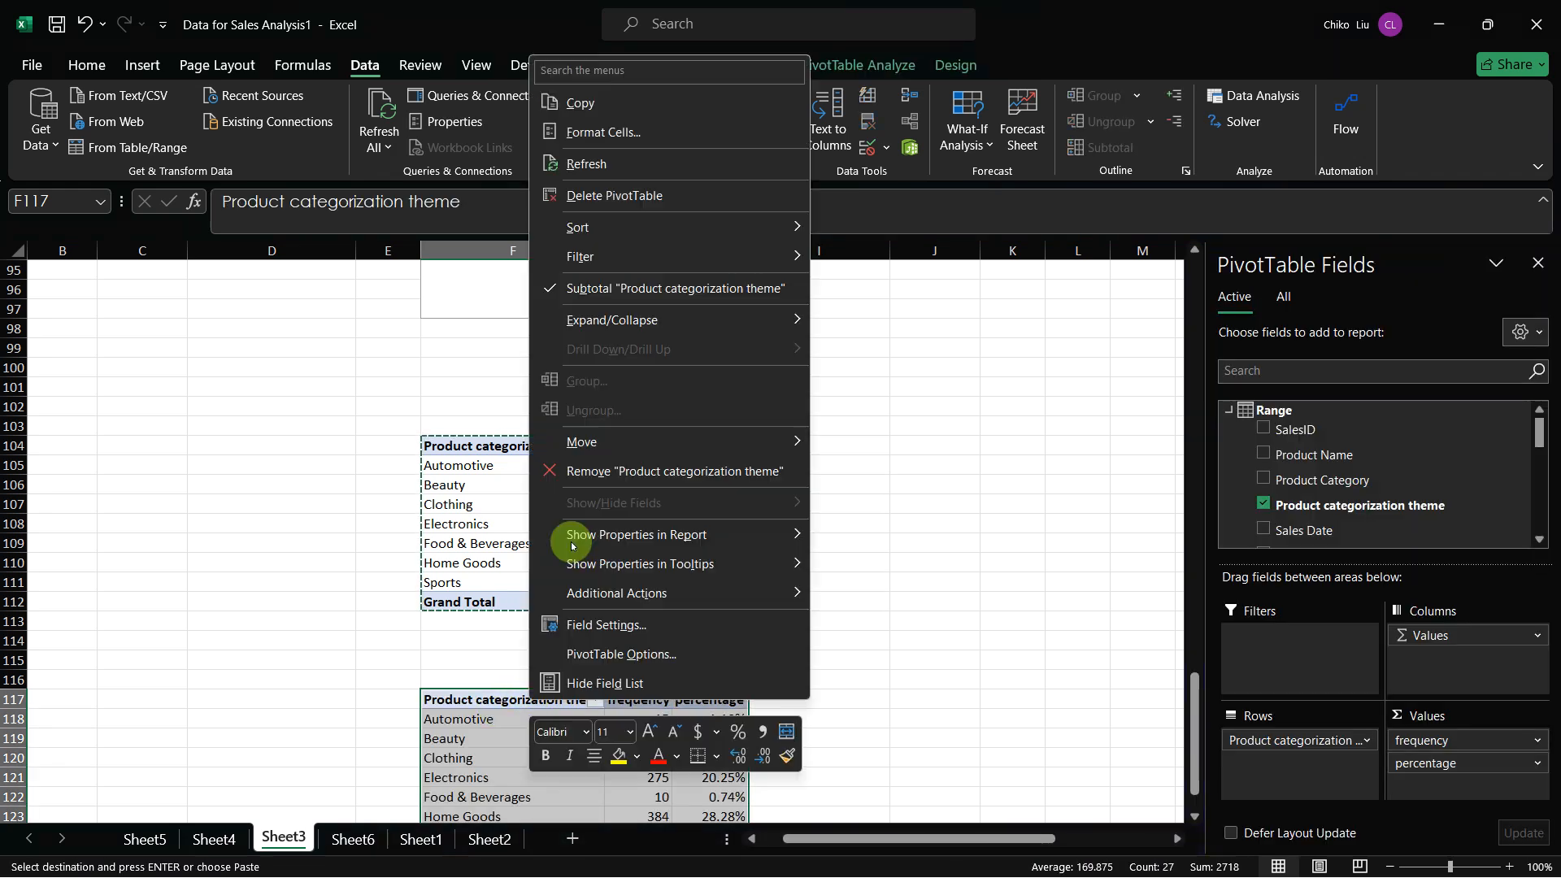
{"action": "left_click", "coordinate": [560, 167]}
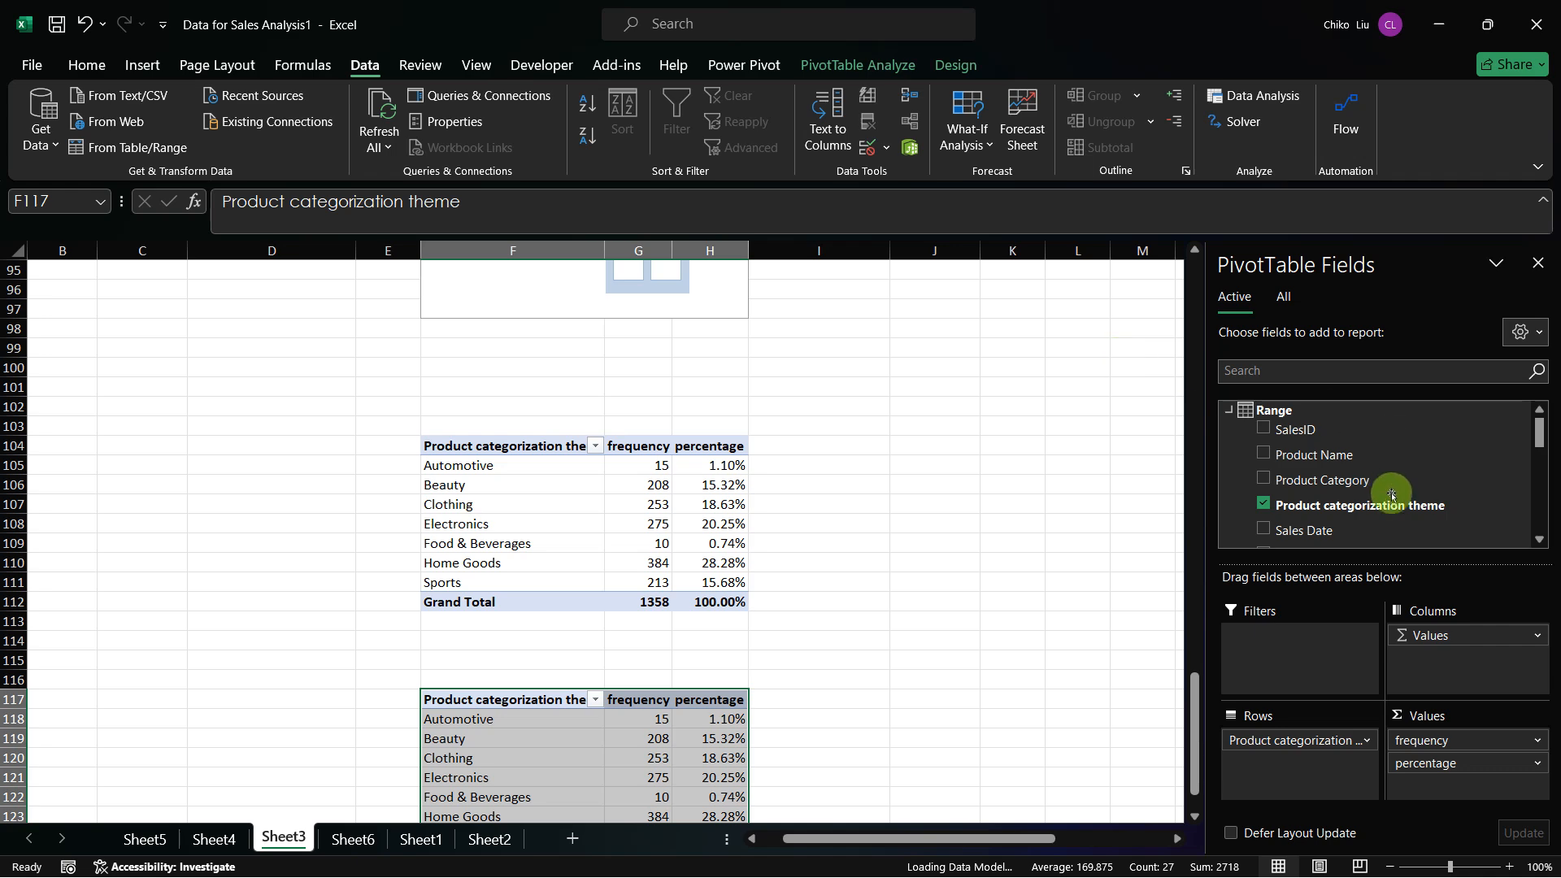
- Check Table 9's required columns in the capstone project PDF, and return to Sheet6 of the Excel workbook
{"action": "key", "text": "alt+Tab"}
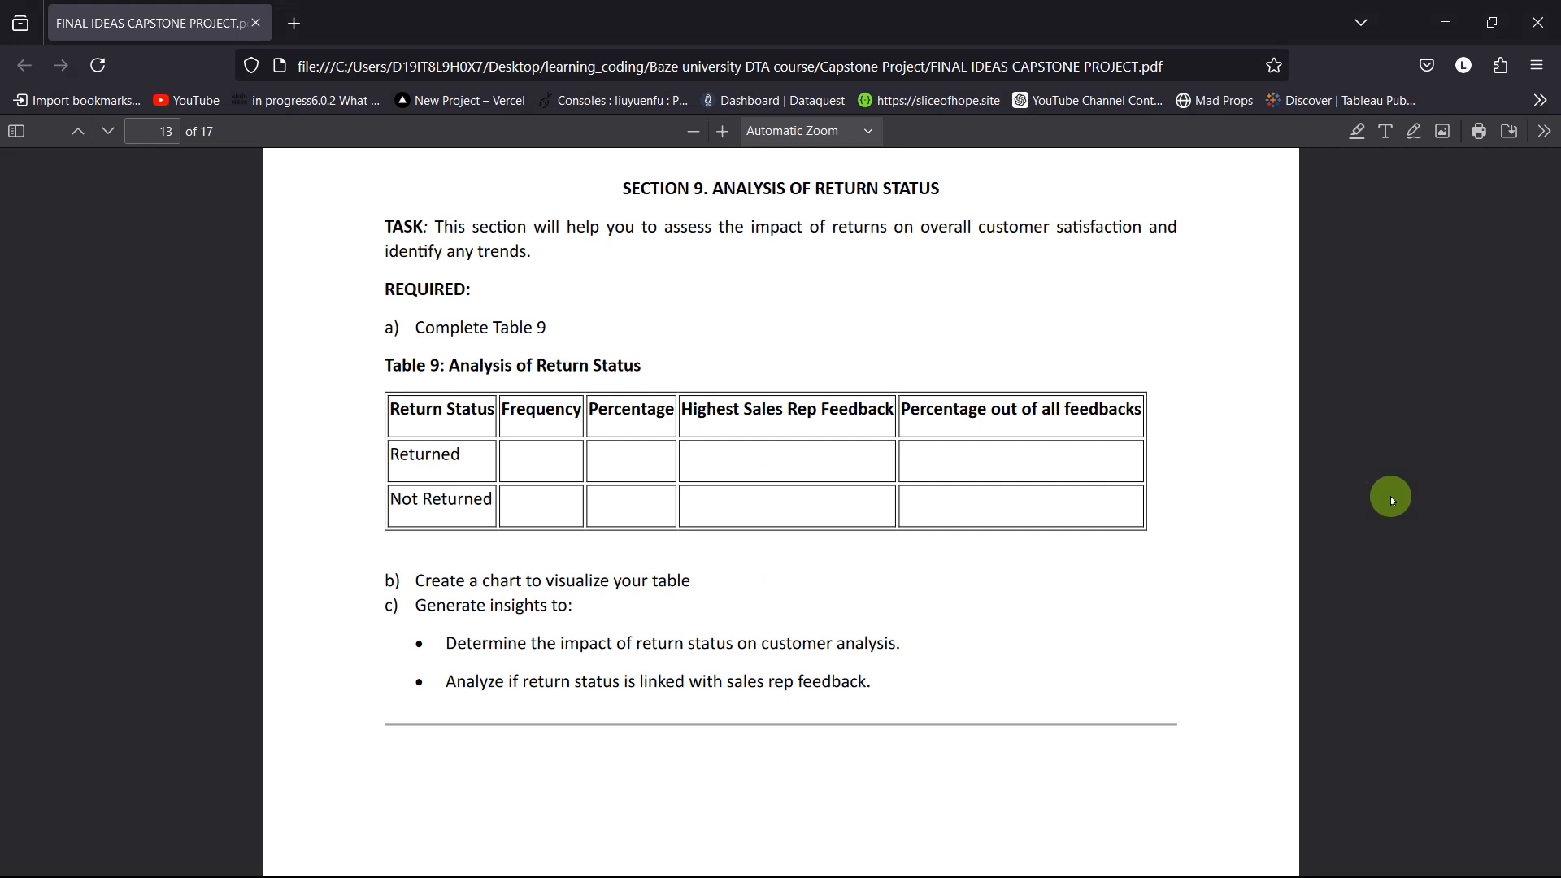
{"action": "key", "text": "alt+Tab"}
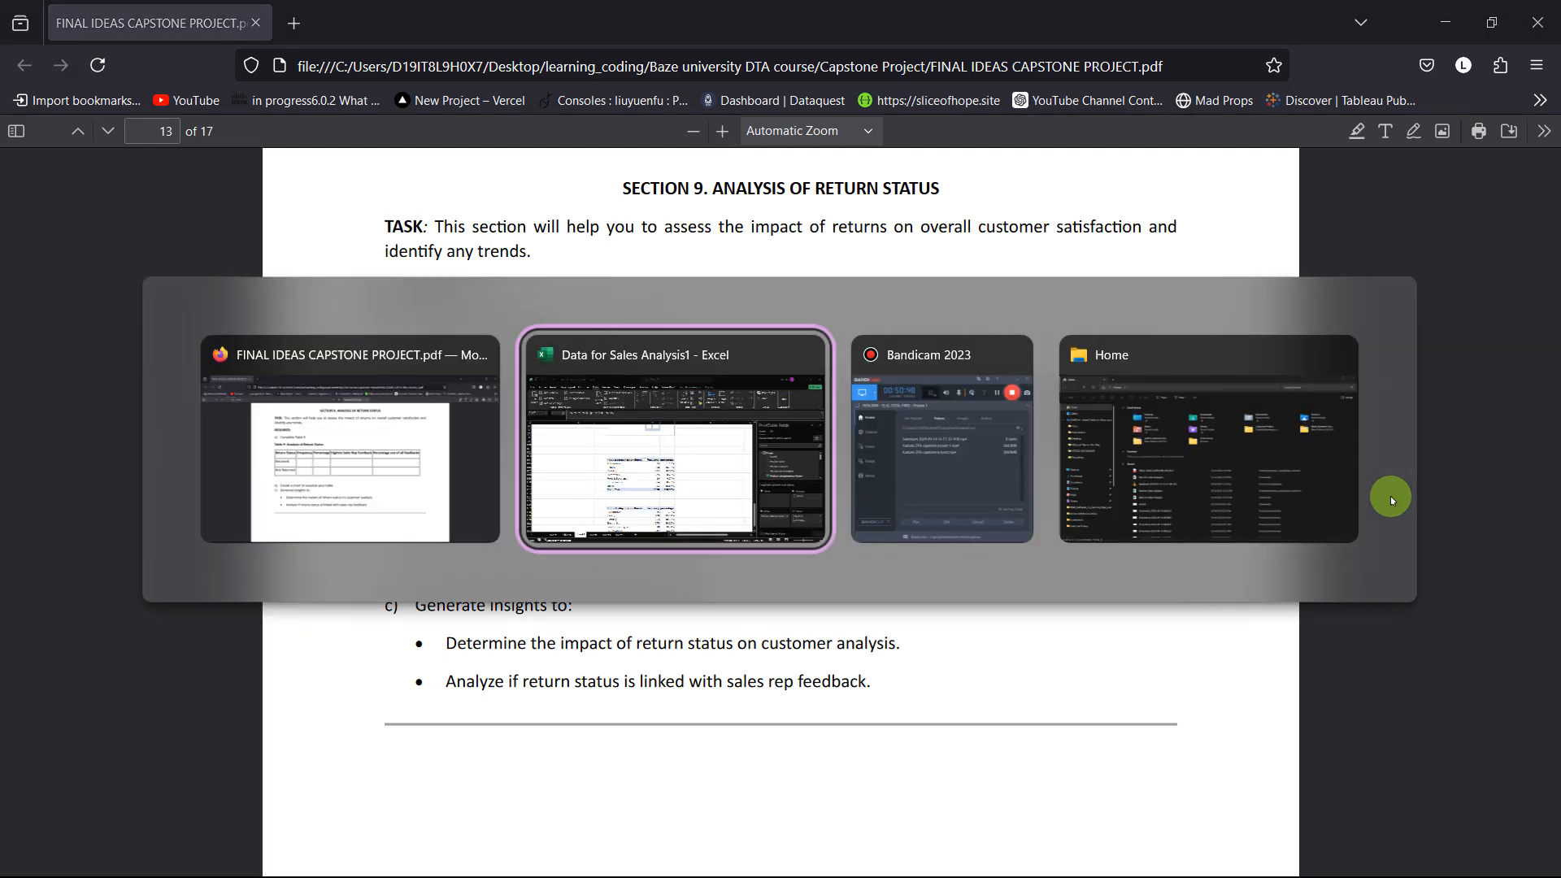
{"action": "key", "text": "ctrl+Page_Down"}
{"action": "key", "text": "ctrl+Page_Down"}
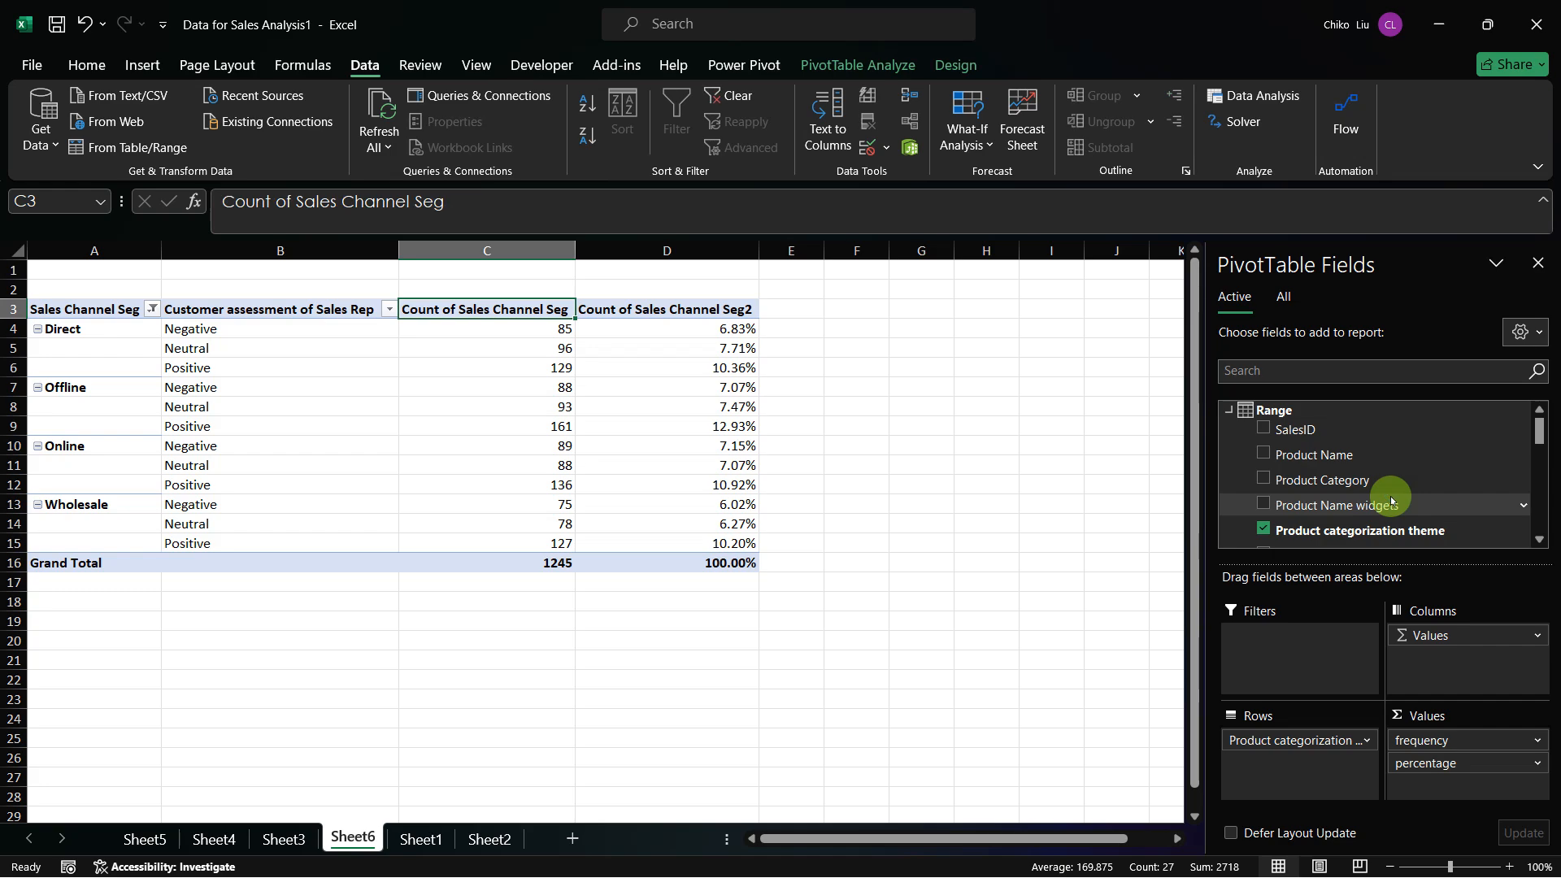
- Look through Sheet1's column headers for the return status and sales rep assessment fields needed for Table 9
{"action": "key", "text": "ctrl+Up"}
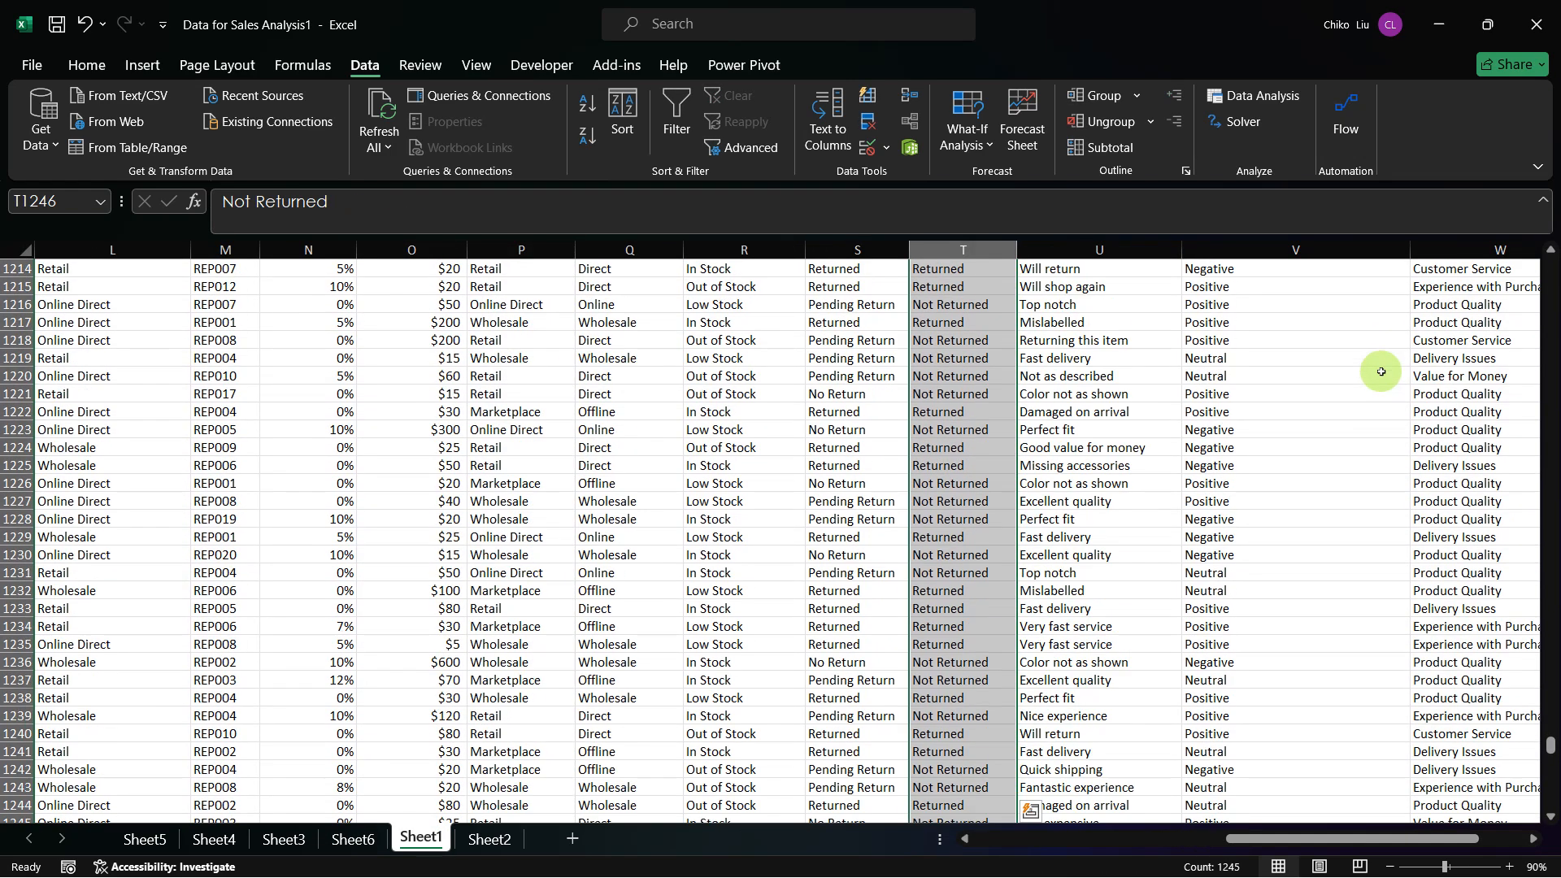
{"action": "key", "text": "Right"}
{"action": "key", "text": "Right"}
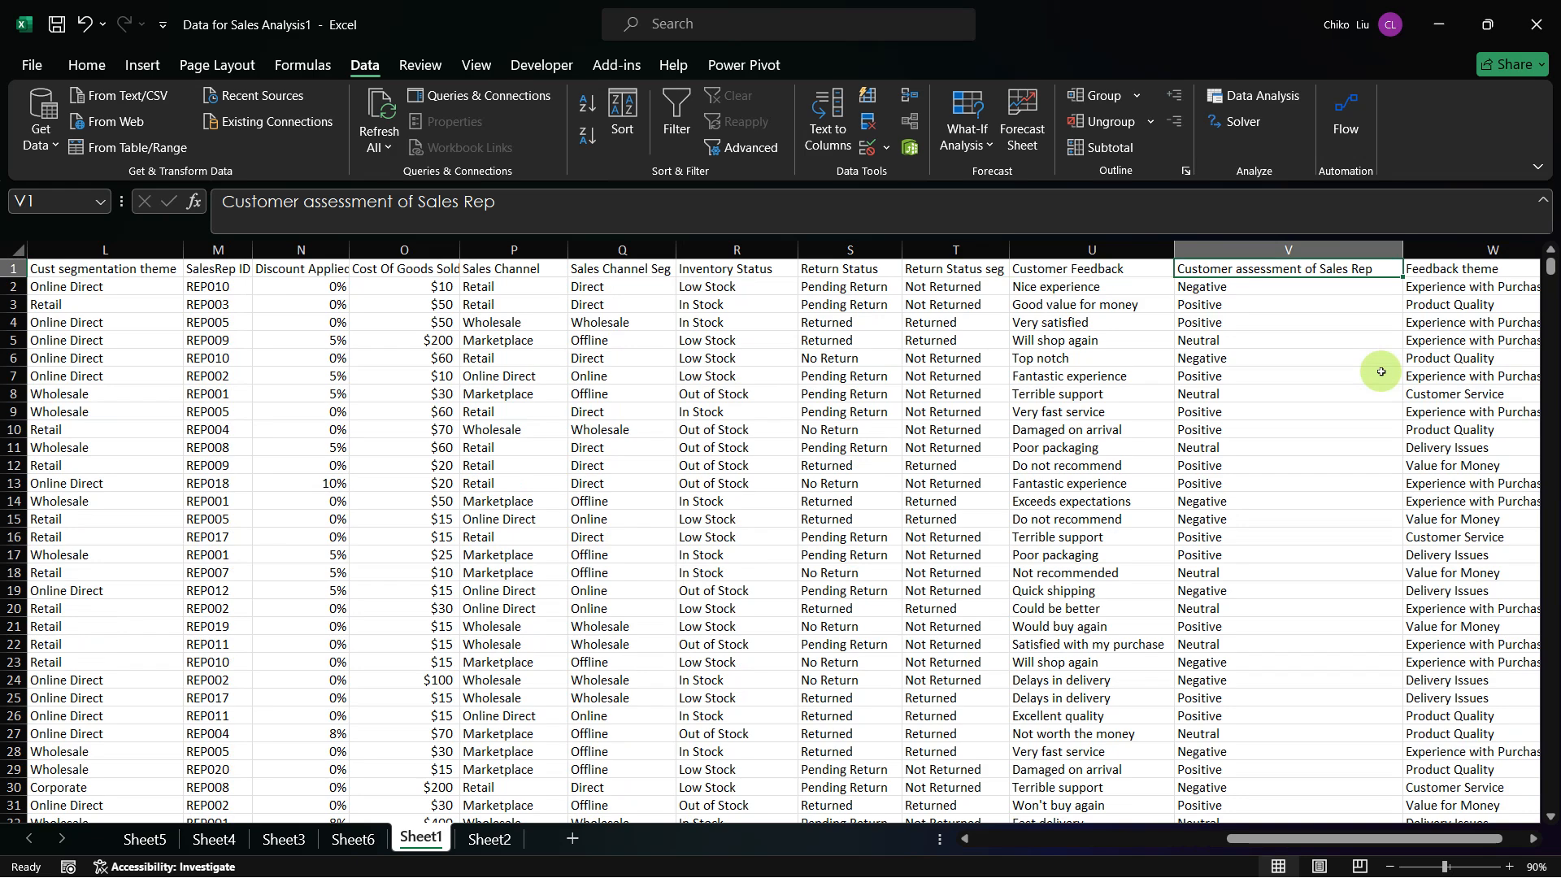
{"action": "key", "text": "Right"}
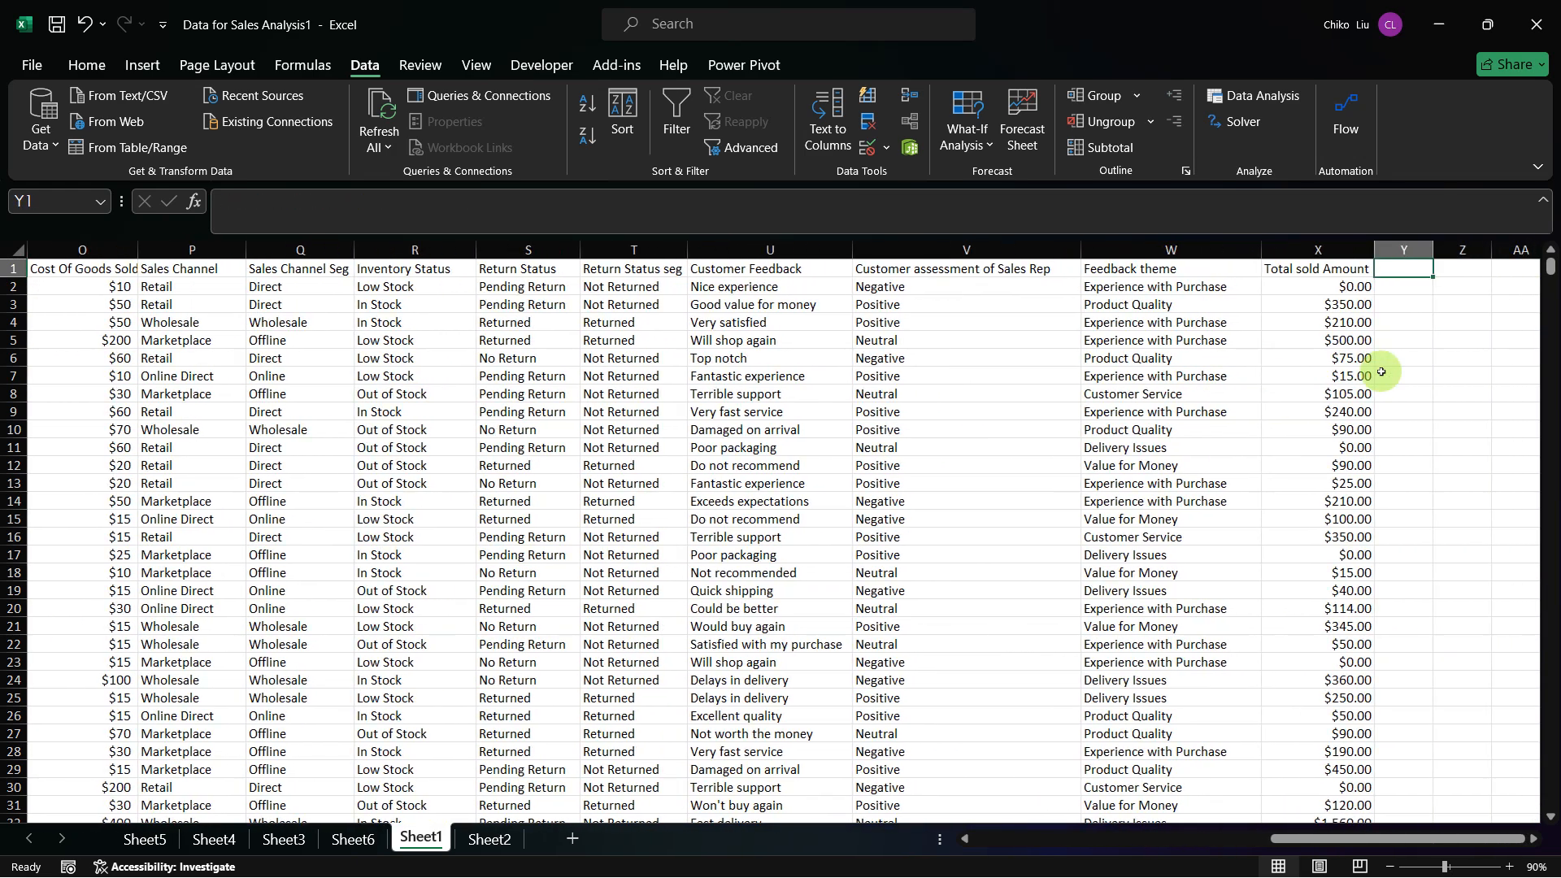
{"action": "key", "text": "Left"}
{"action": "key", "text": "Left"}
{"action": "key", "text": "Left"}
{"action": "key", "text": "Left"}
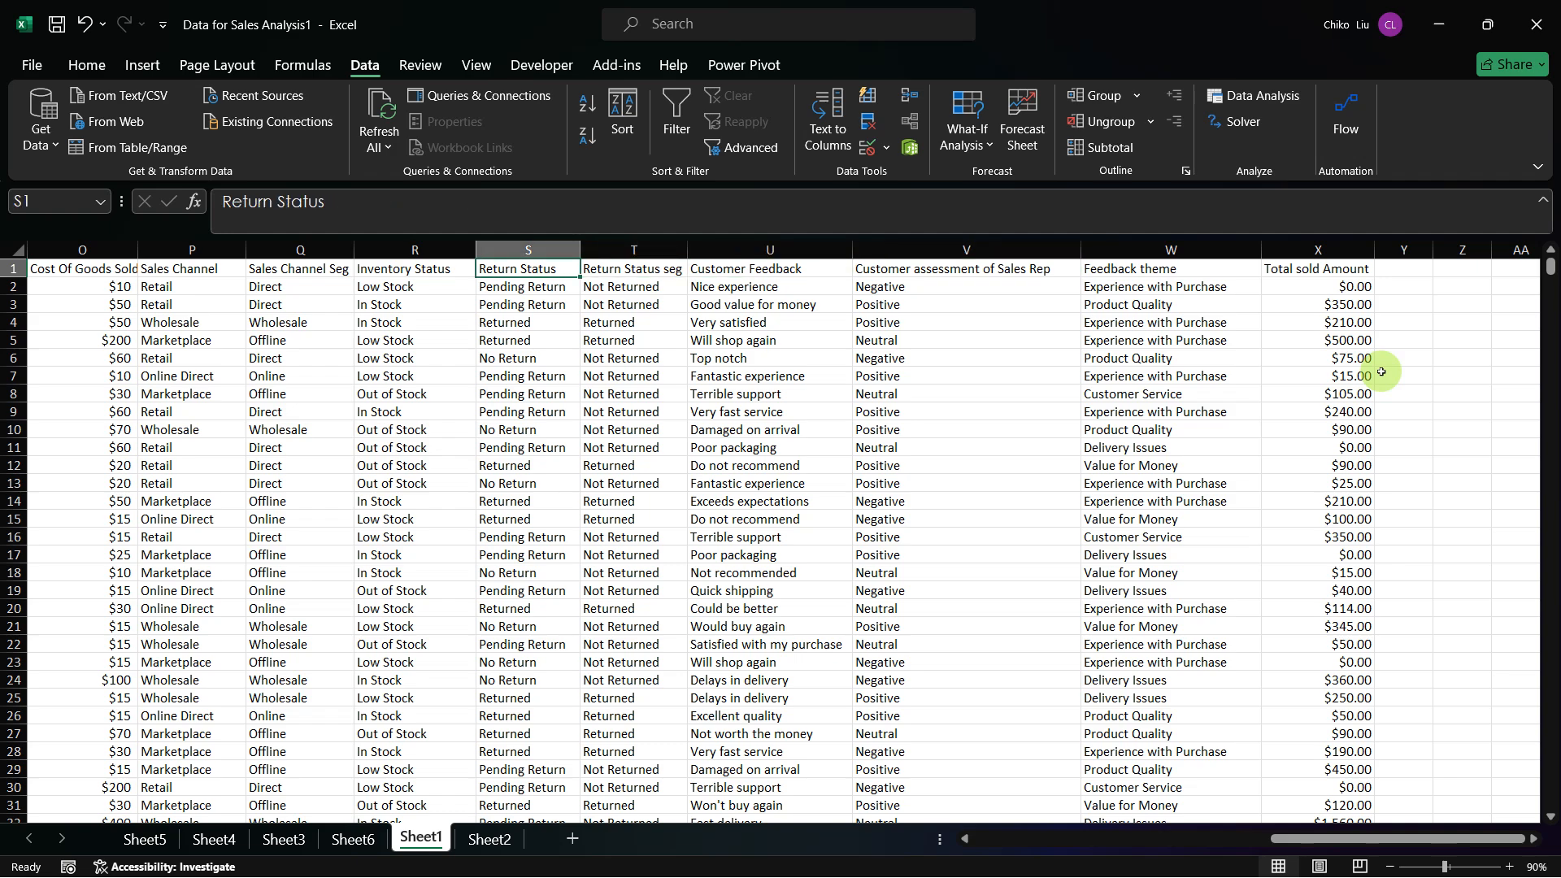
{"action": "key", "text": "Left"}
{"action": "key", "text": "Left"}
{"action": "key", "text": "Left"}
{"action": "key", "text": "Left"}
{"action": "key", "text": "Left"}
{"action": "key", "text": "Left"}
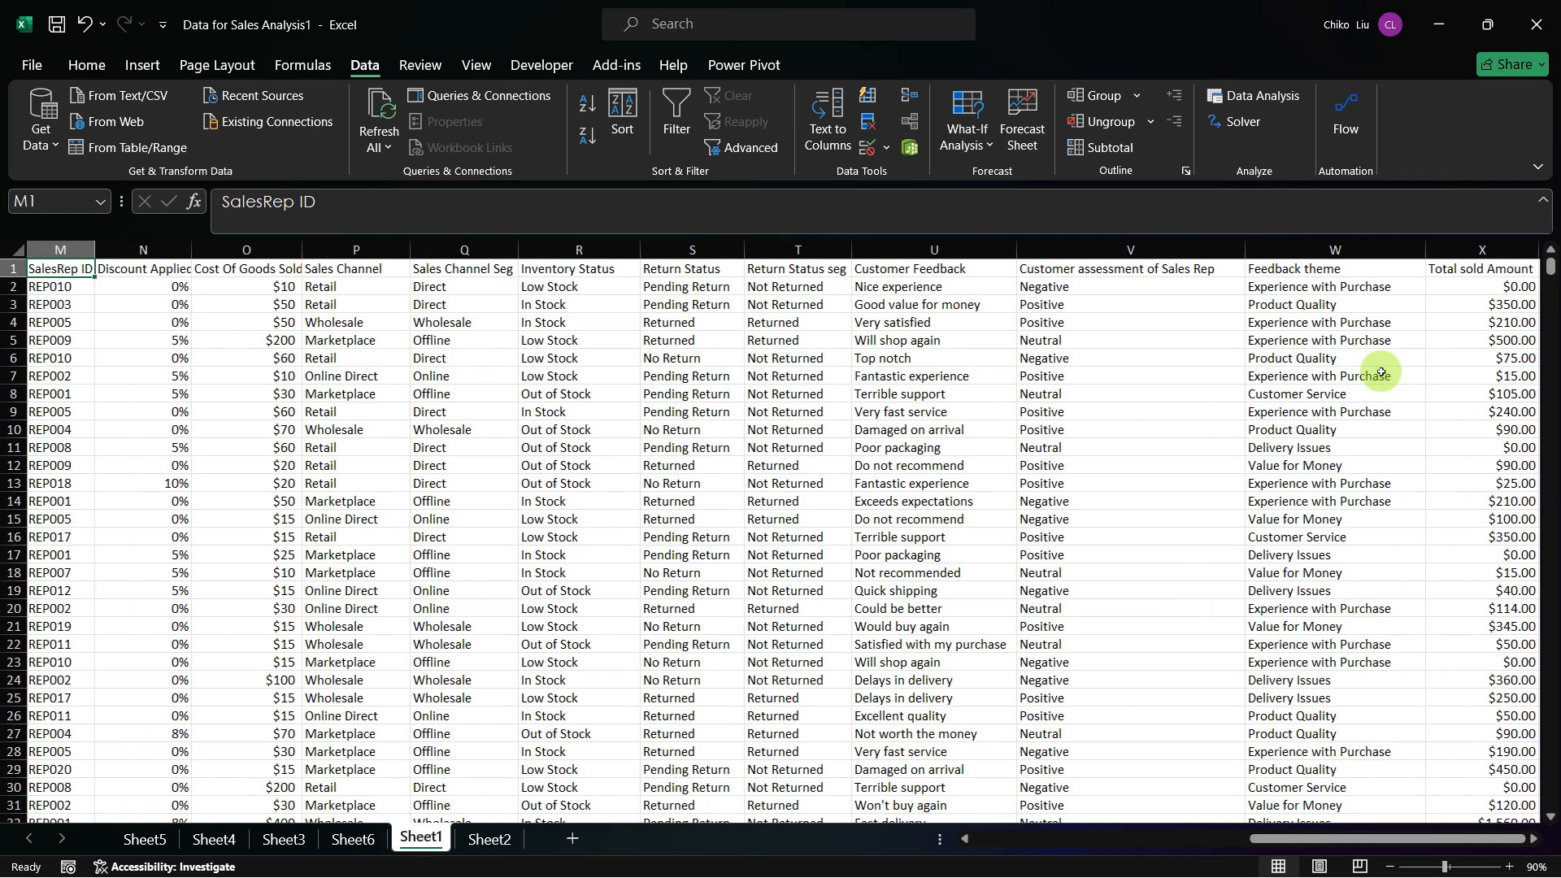
{"action": "key", "text": "Left"}
{"action": "key", "text": "Left"}
{"action": "key", "text": "Left"}
{"action": "key", "text": "Left"}
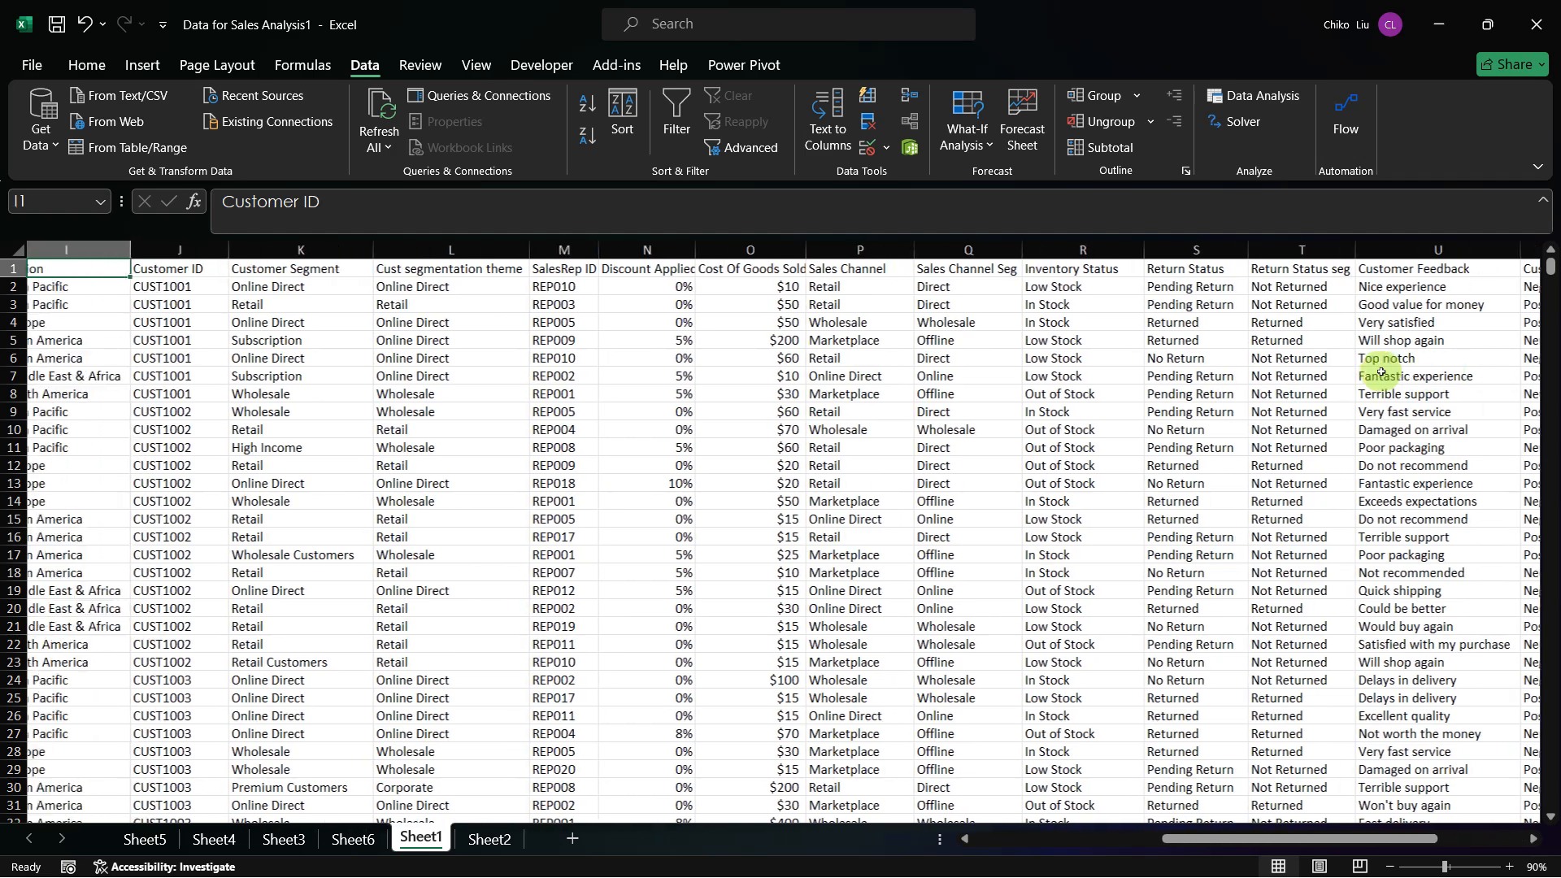
{"action": "key", "text": "Right"}
{"action": "key", "text": "Right"}
{"action": "key", "text": "Right"}
{"action": "key", "text": "Right"}
{"action": "key", "text": "Right"}
{"action": "key", "text": "Right"}
{"action": "key", "text": "Right"}
{"action": "key", "text": "Right"}
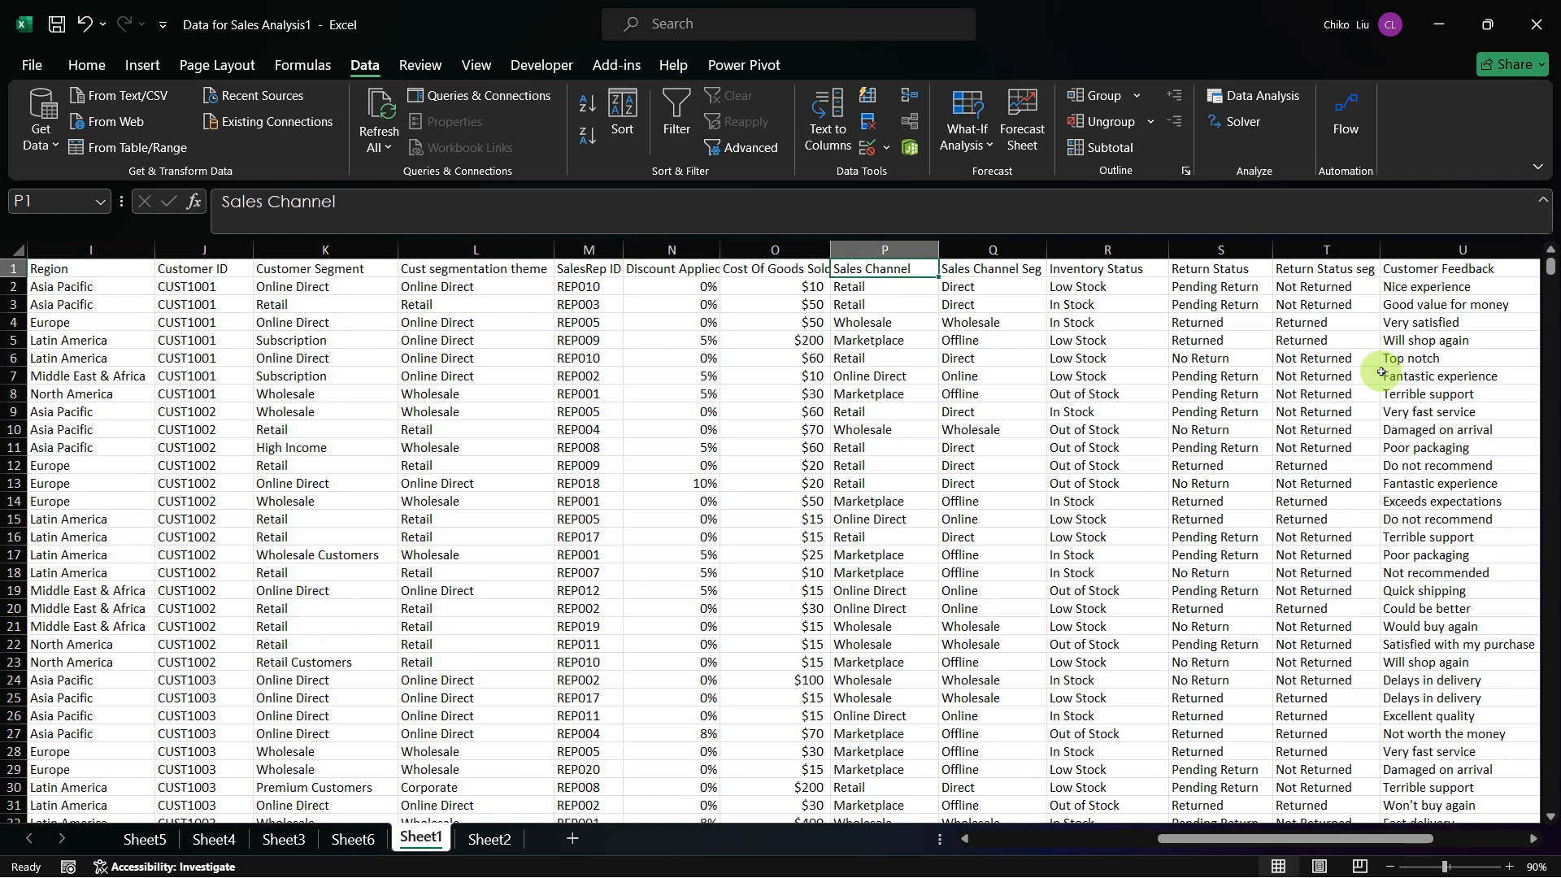
{"action": "key", "text": "Right"}
{"action": "key", "text": "Right"}
{"action": "key", "text": "Right"}
{"action": "key", "text": "Right"}
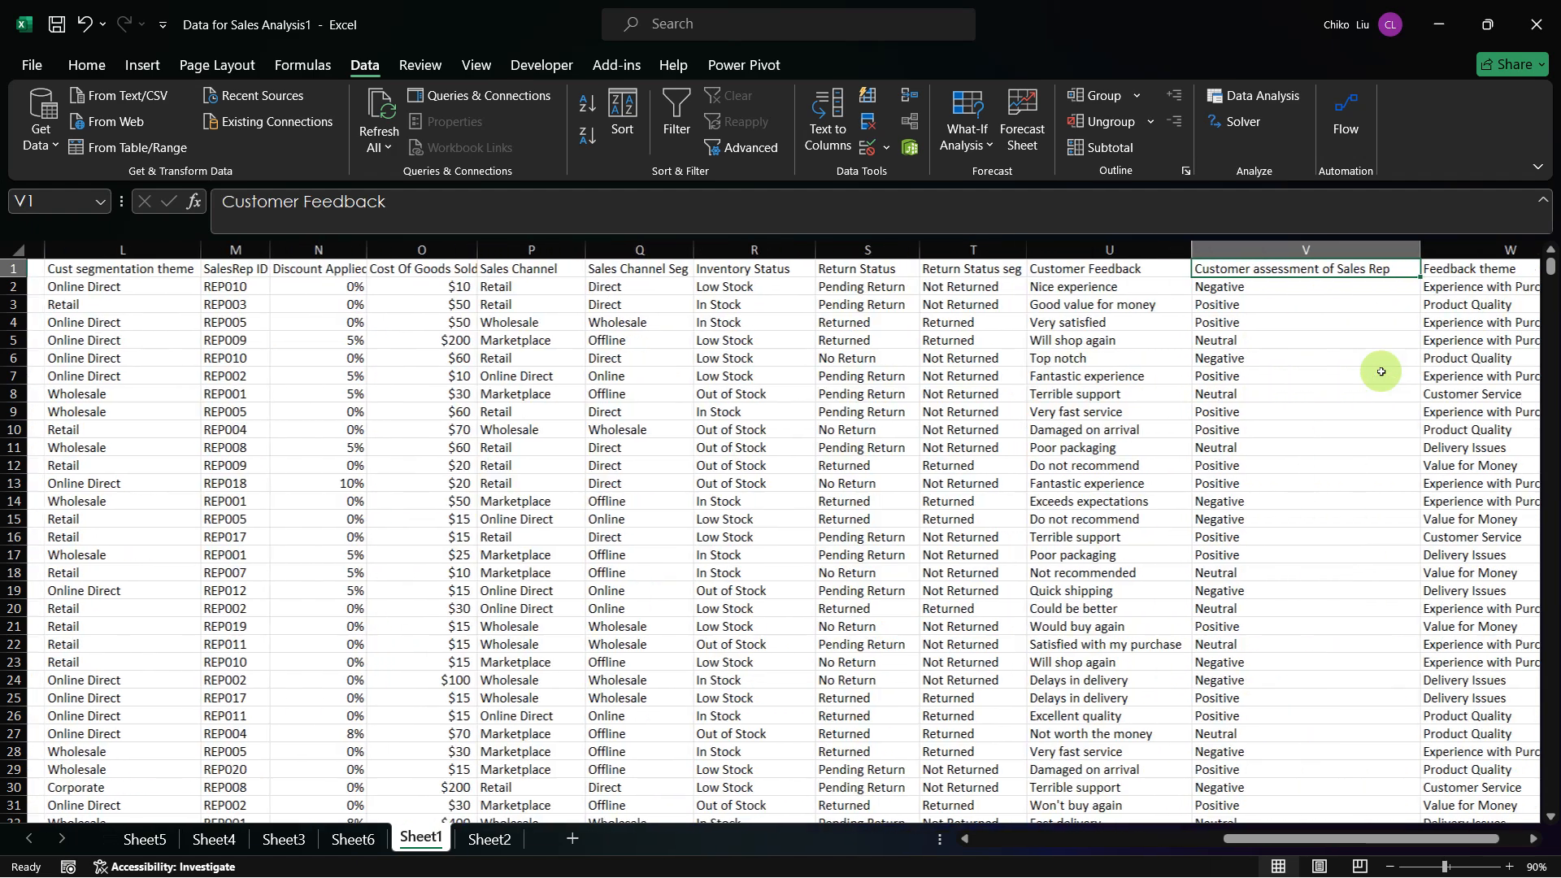
{"action": "key", "text": "Left"}
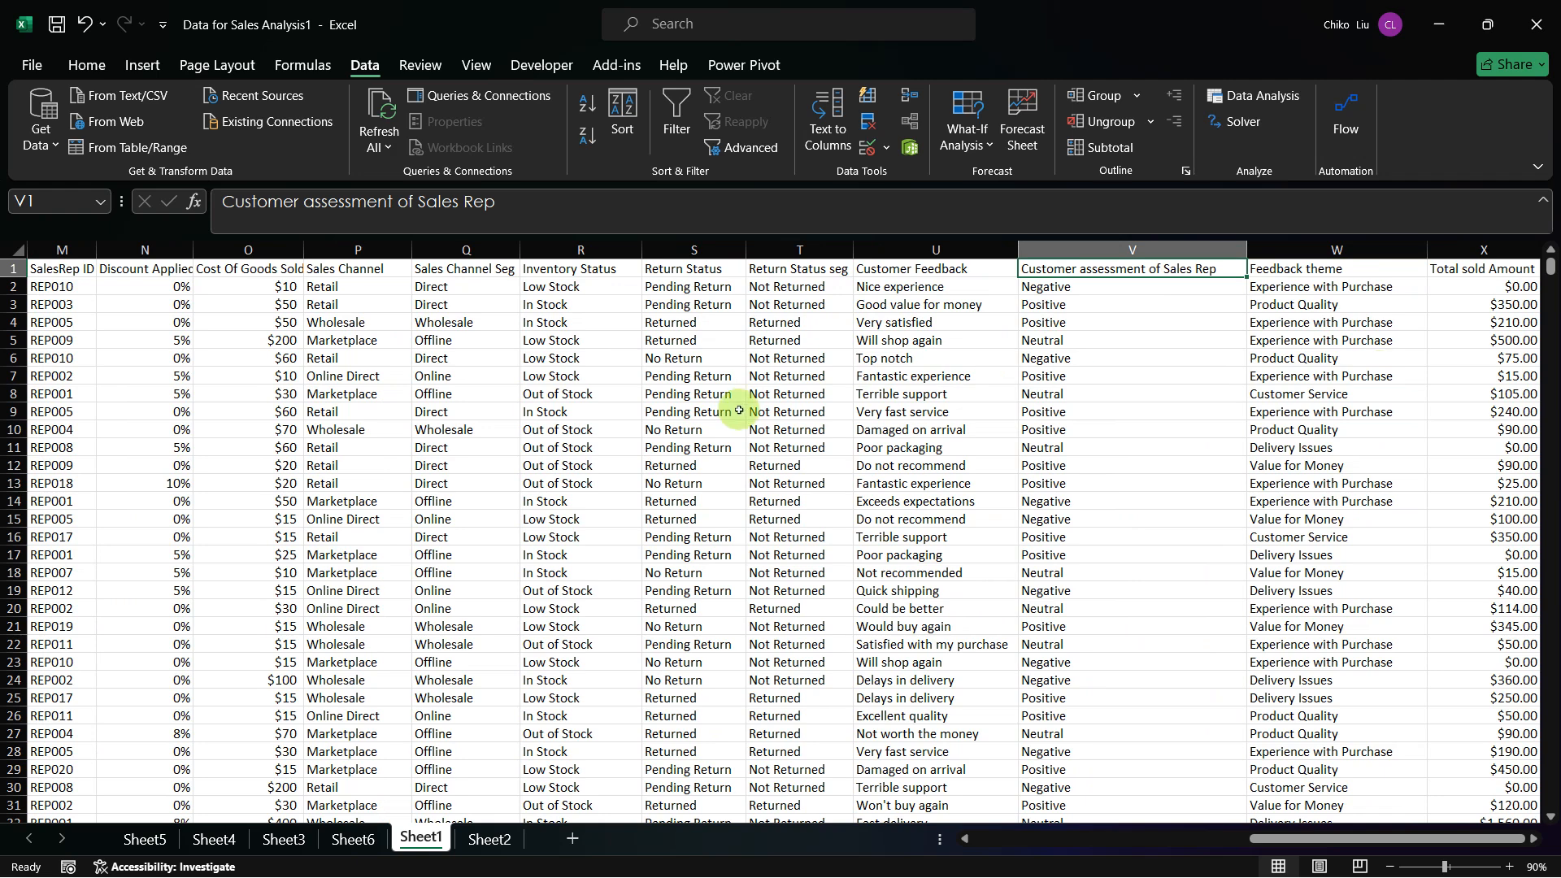
- Remove the Product categorization theme field from the copied pivot table at F117 on Sheet3
{"action": "left_click", "coordinate": [132, 838]}
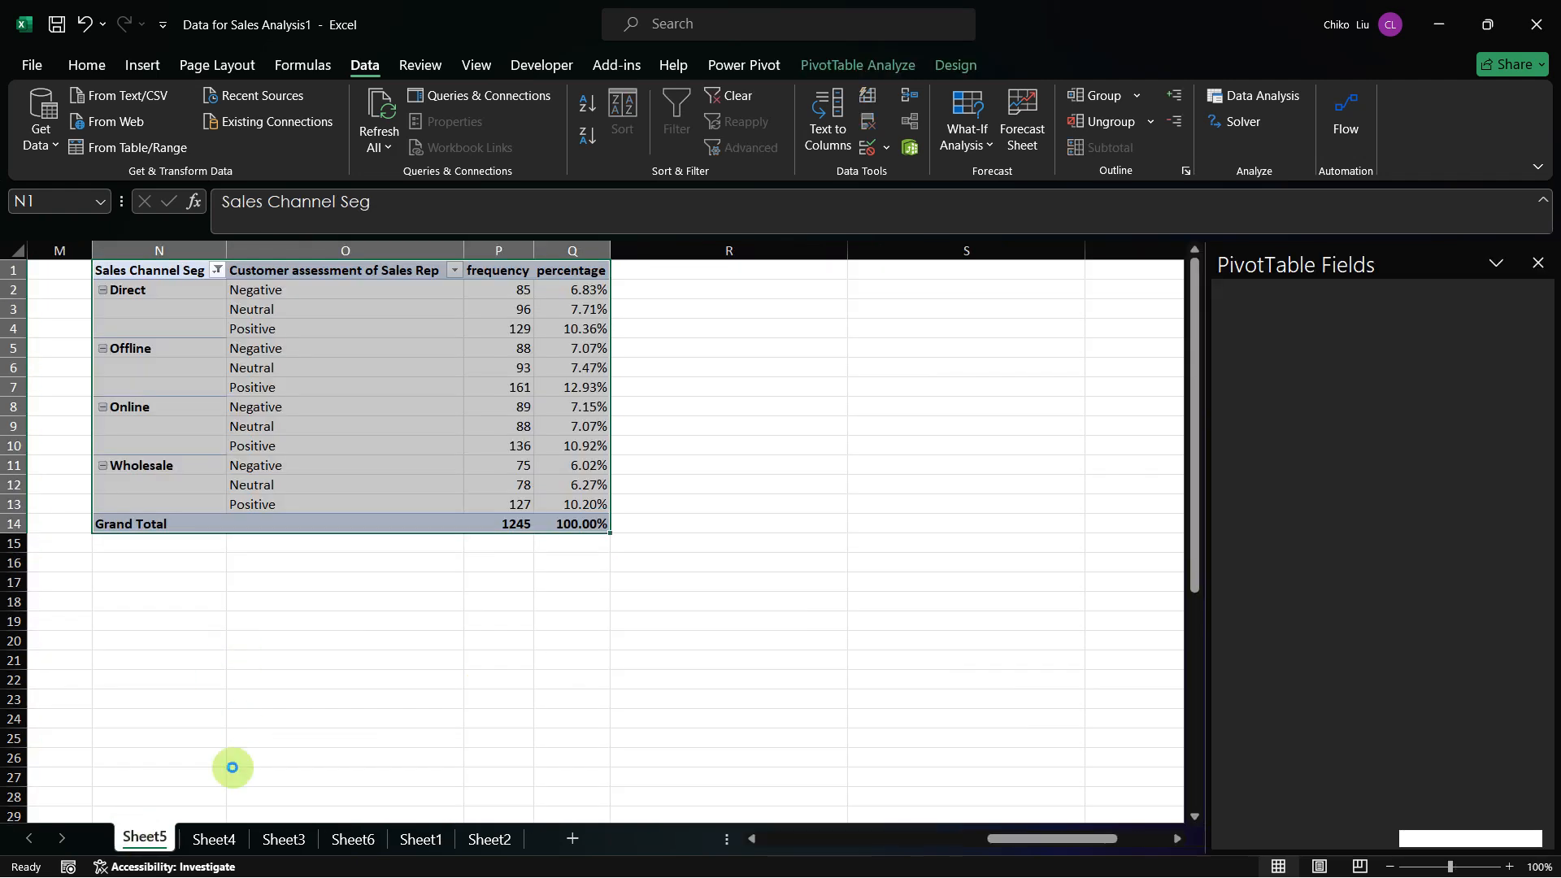
{"action": "left_click", "coordinate": [214, 838]}
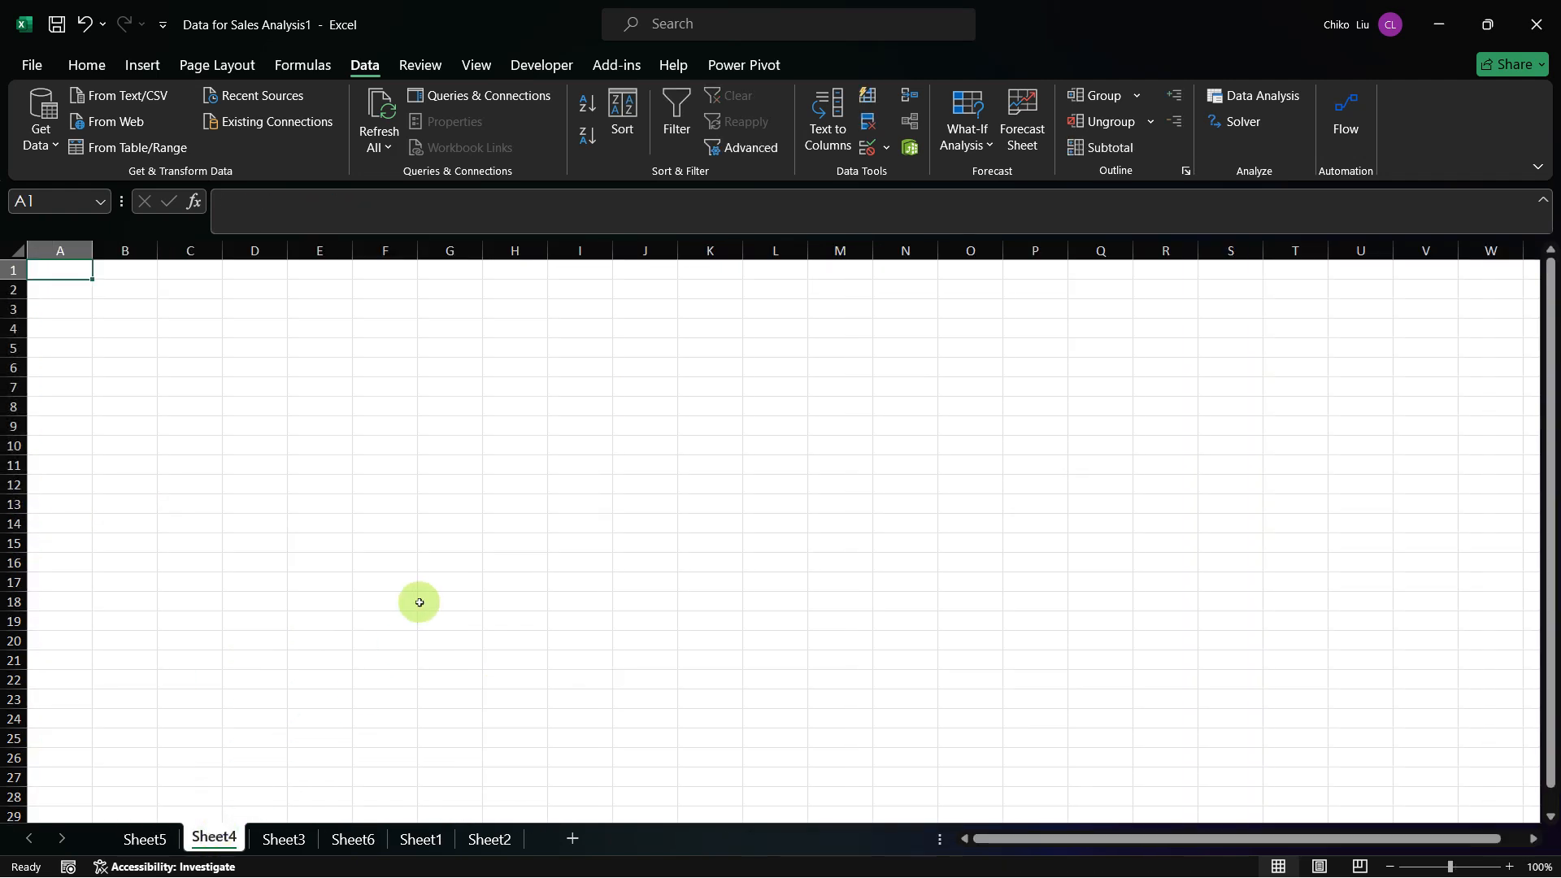
{"action": "left_click", "coordinate": [280, 839]}
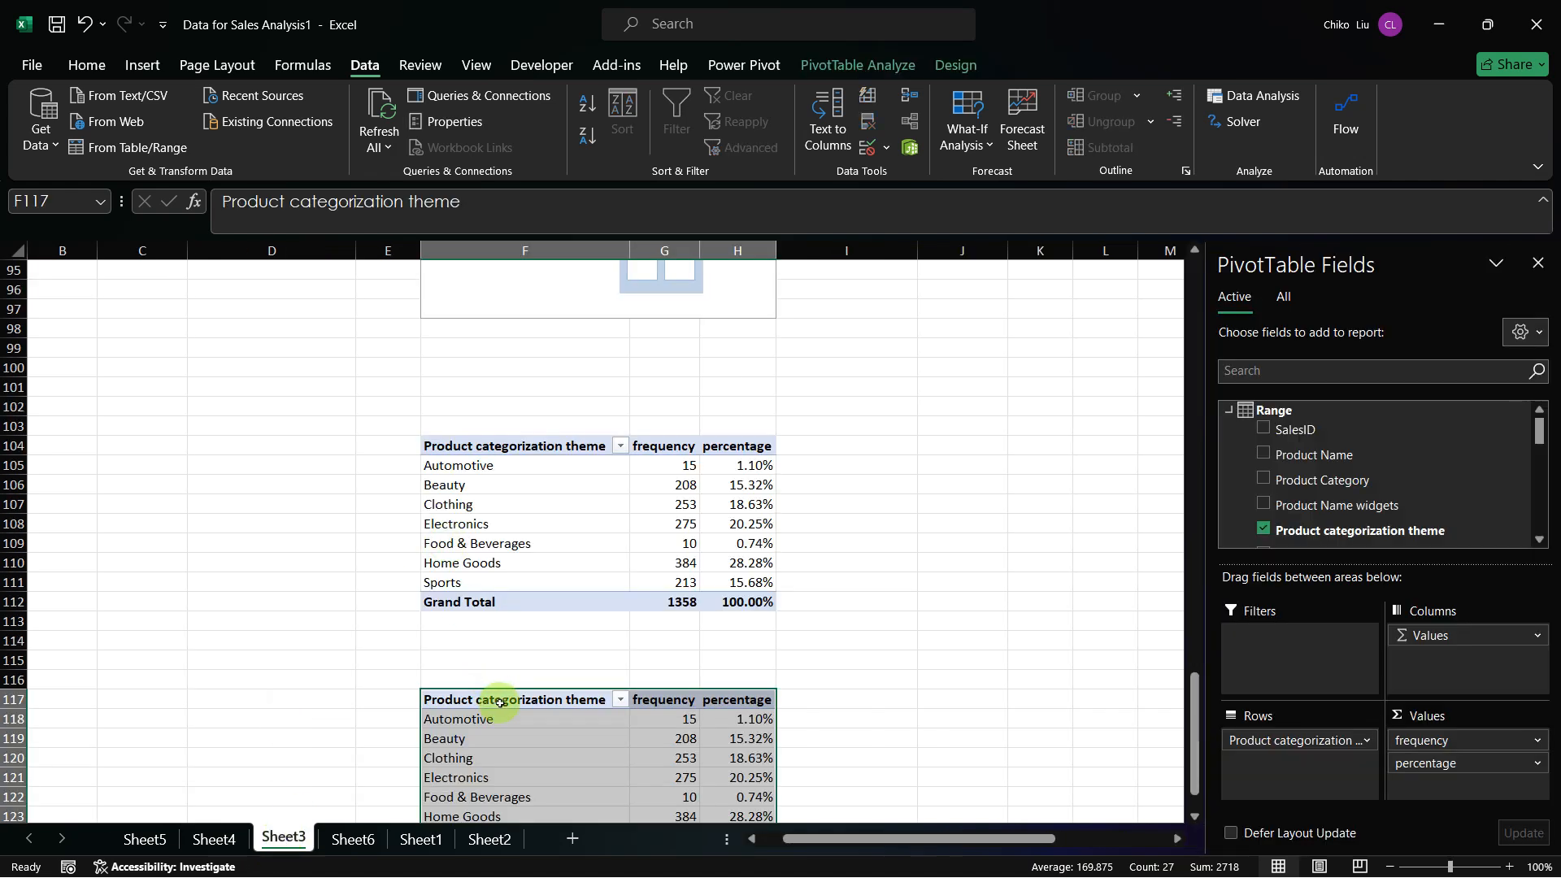
{"action": "left_click", "coordinate": [1264, 529]}
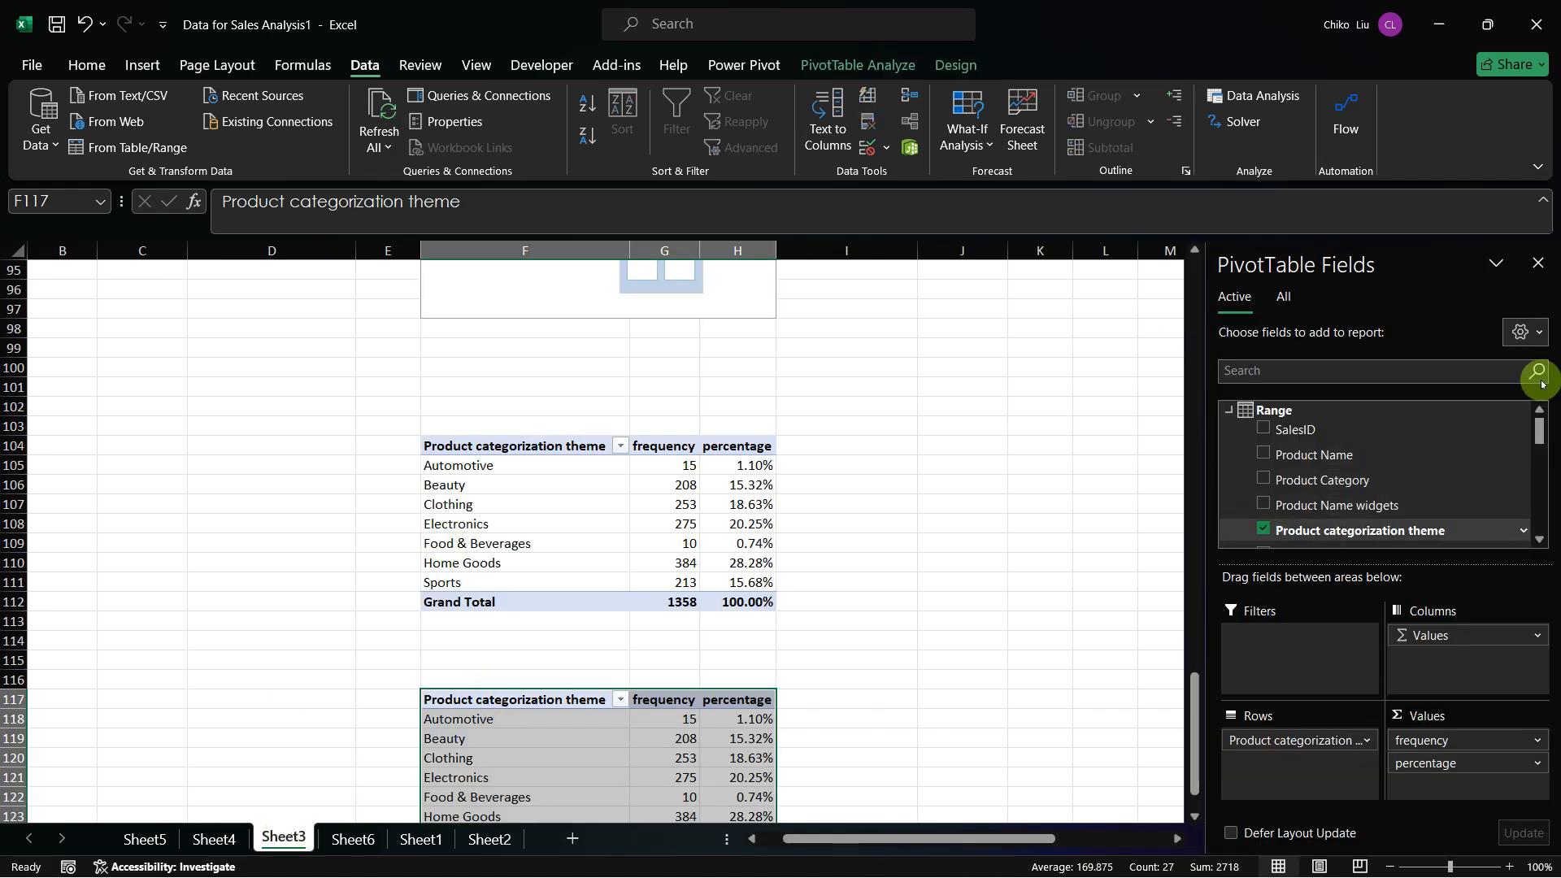
{"action": "left_click_drag", "start_coordinate": [1536, 423], "coordinate": [1538, 474]}
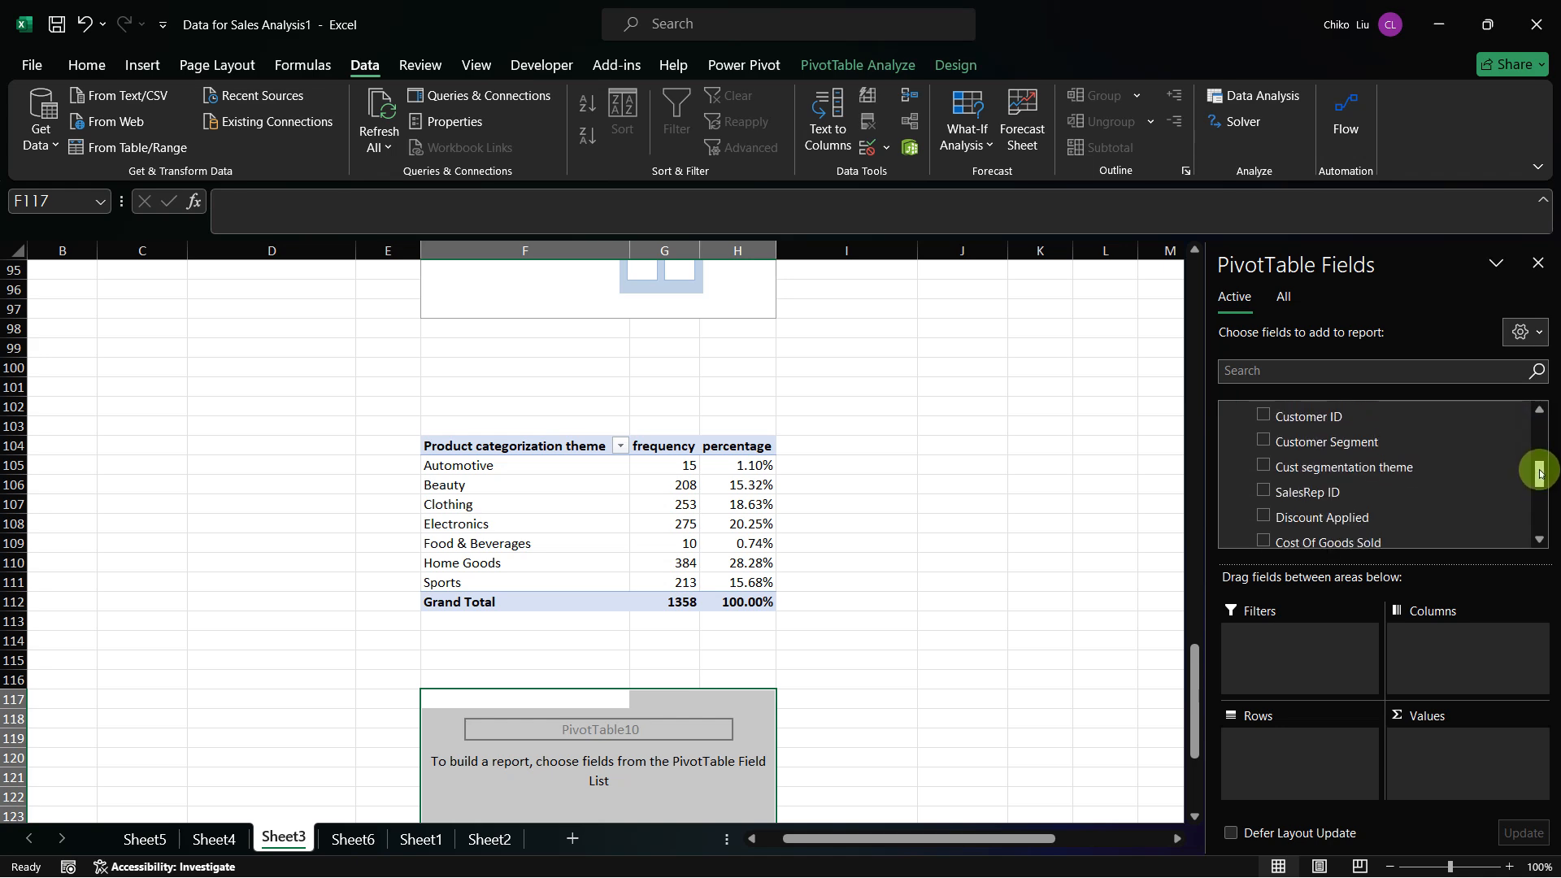
- Check the column headers from Sales Channel Seg to Customer assessment of Sales Rep in Sheet1 for the return status field
{"action": "key", "text": "ctrl+Page_Down"}
{"action": "key", "text": "ctrl+Page_Down"}
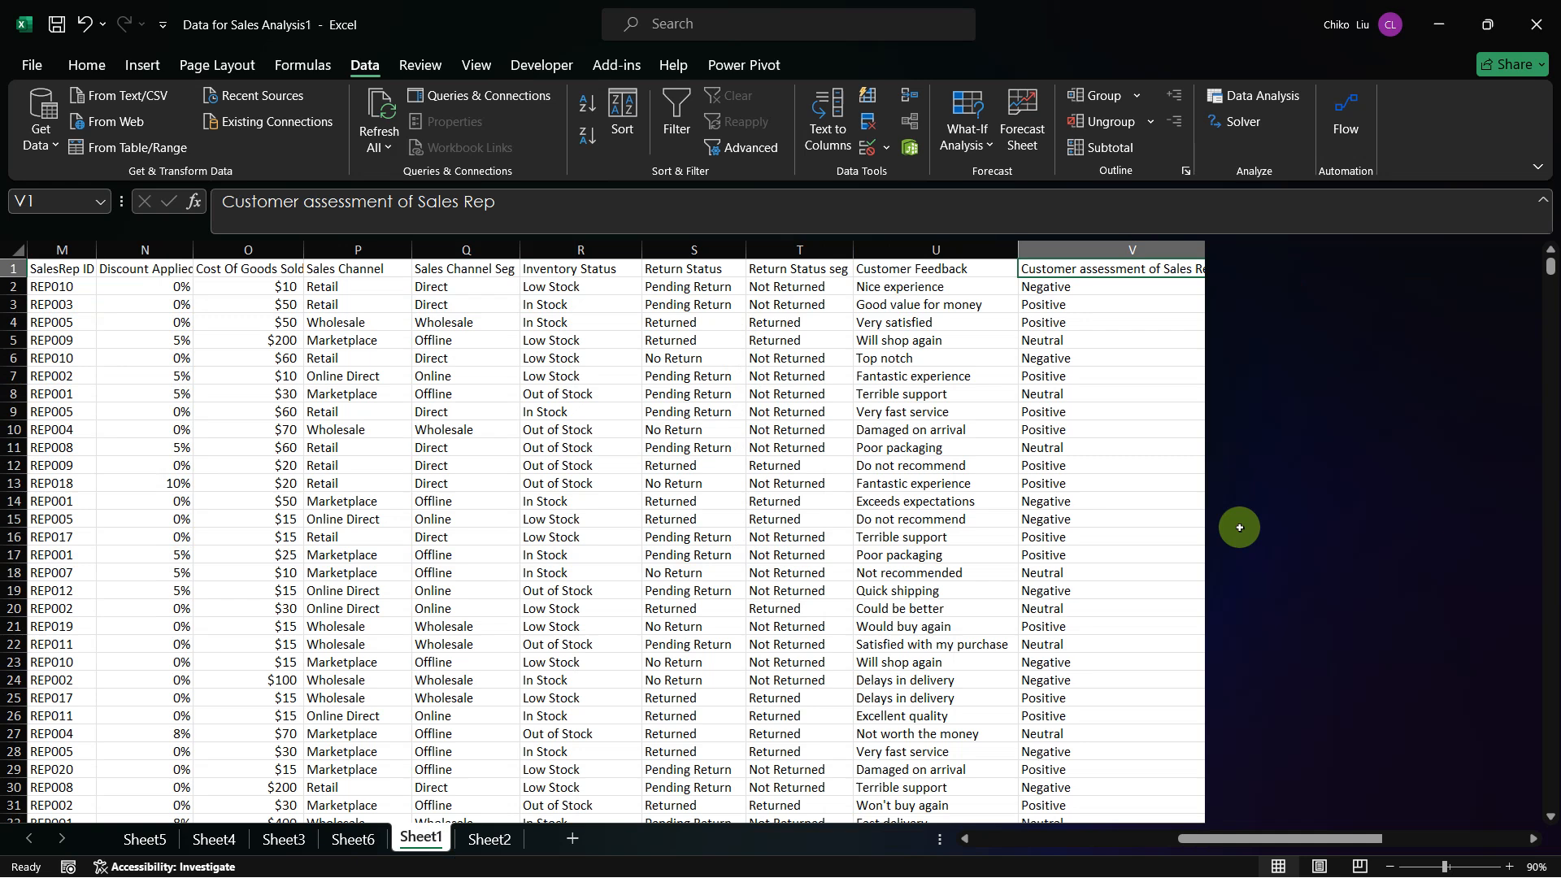
{"action": "key", "text": "Left"}
{"action": "key", "text": "Left"}
{"action": "key", "text": "Left"}
{"action": "key", "text": "Left"}
{"action": "key", "text": "Left"}
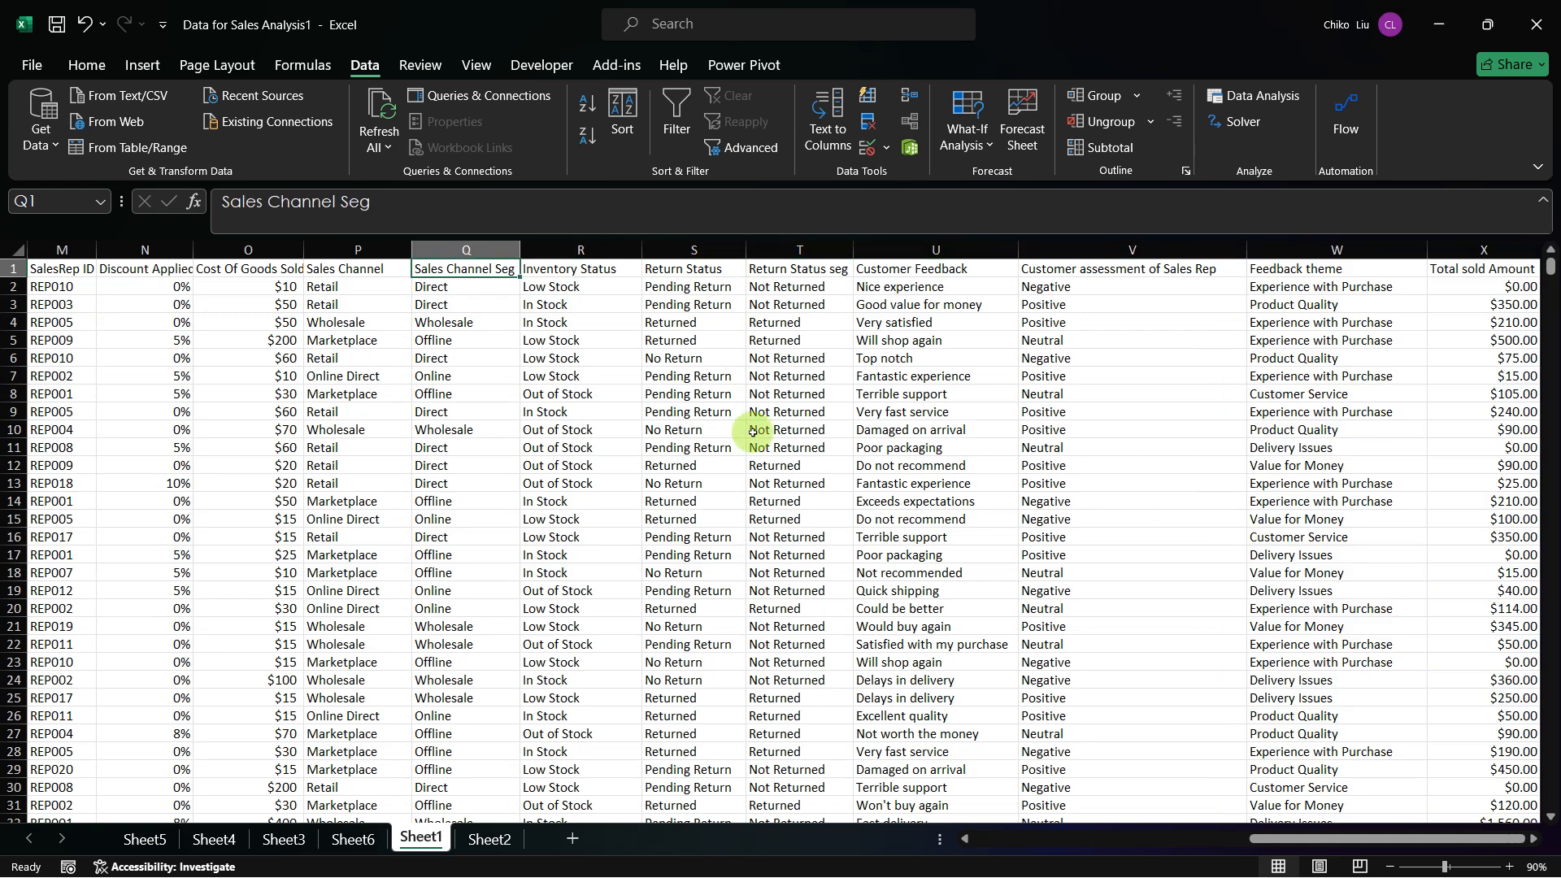
{"action": "key", "text": "Right"}
{"action": "key", "text": "Right"}
{"action": "key", "text": "Right"}
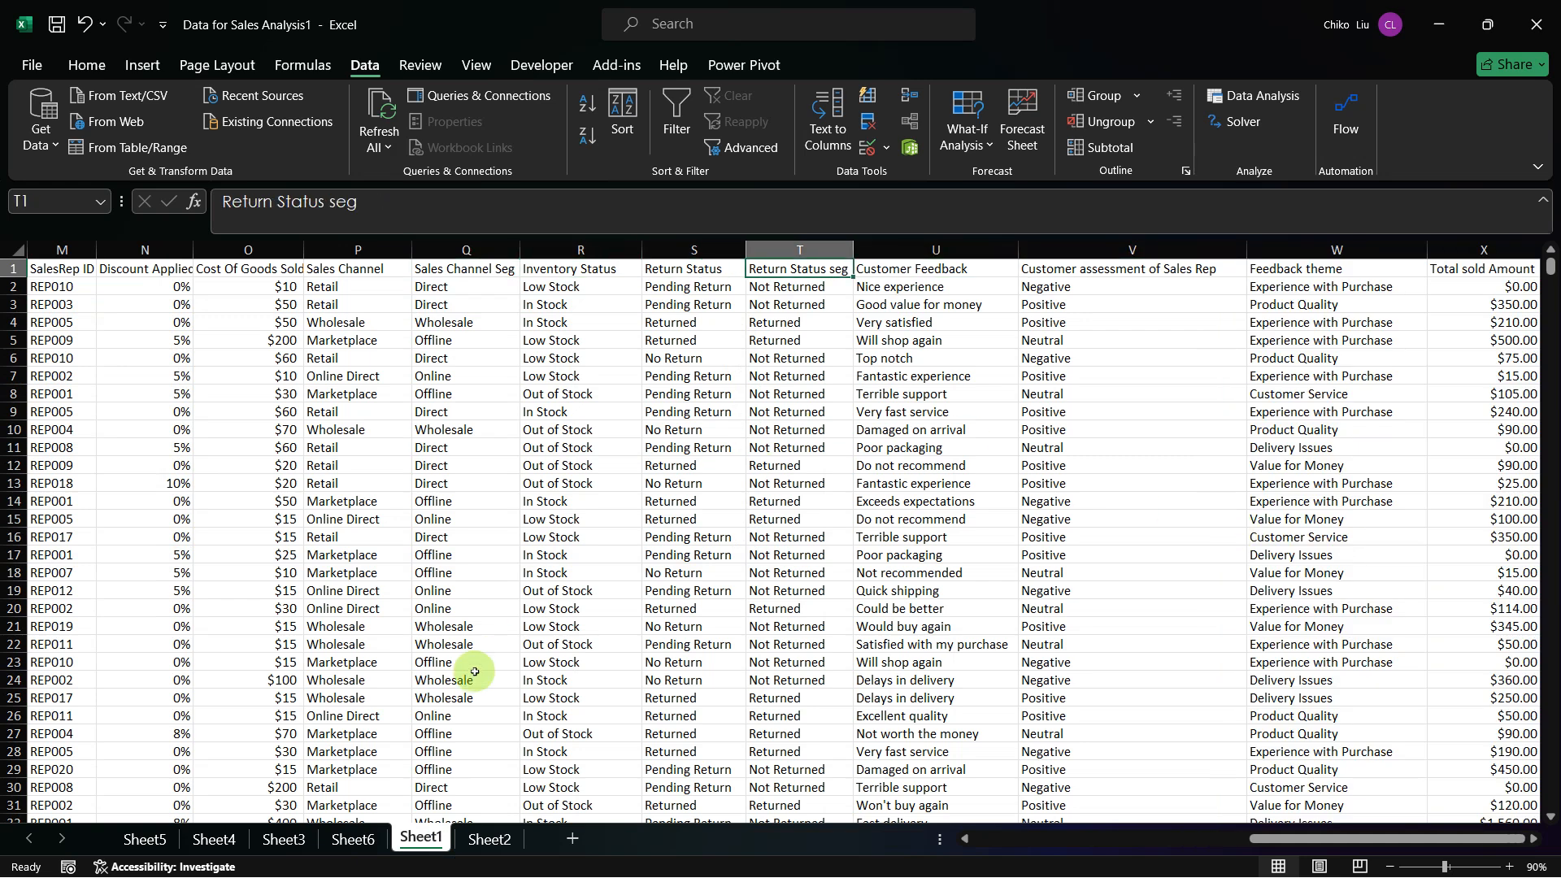
- Add Return Status seg as the row field of Sheet3's empty pivot table and filter out its blank entries
{"action": "left_click", "coordinate": [281, 838]}
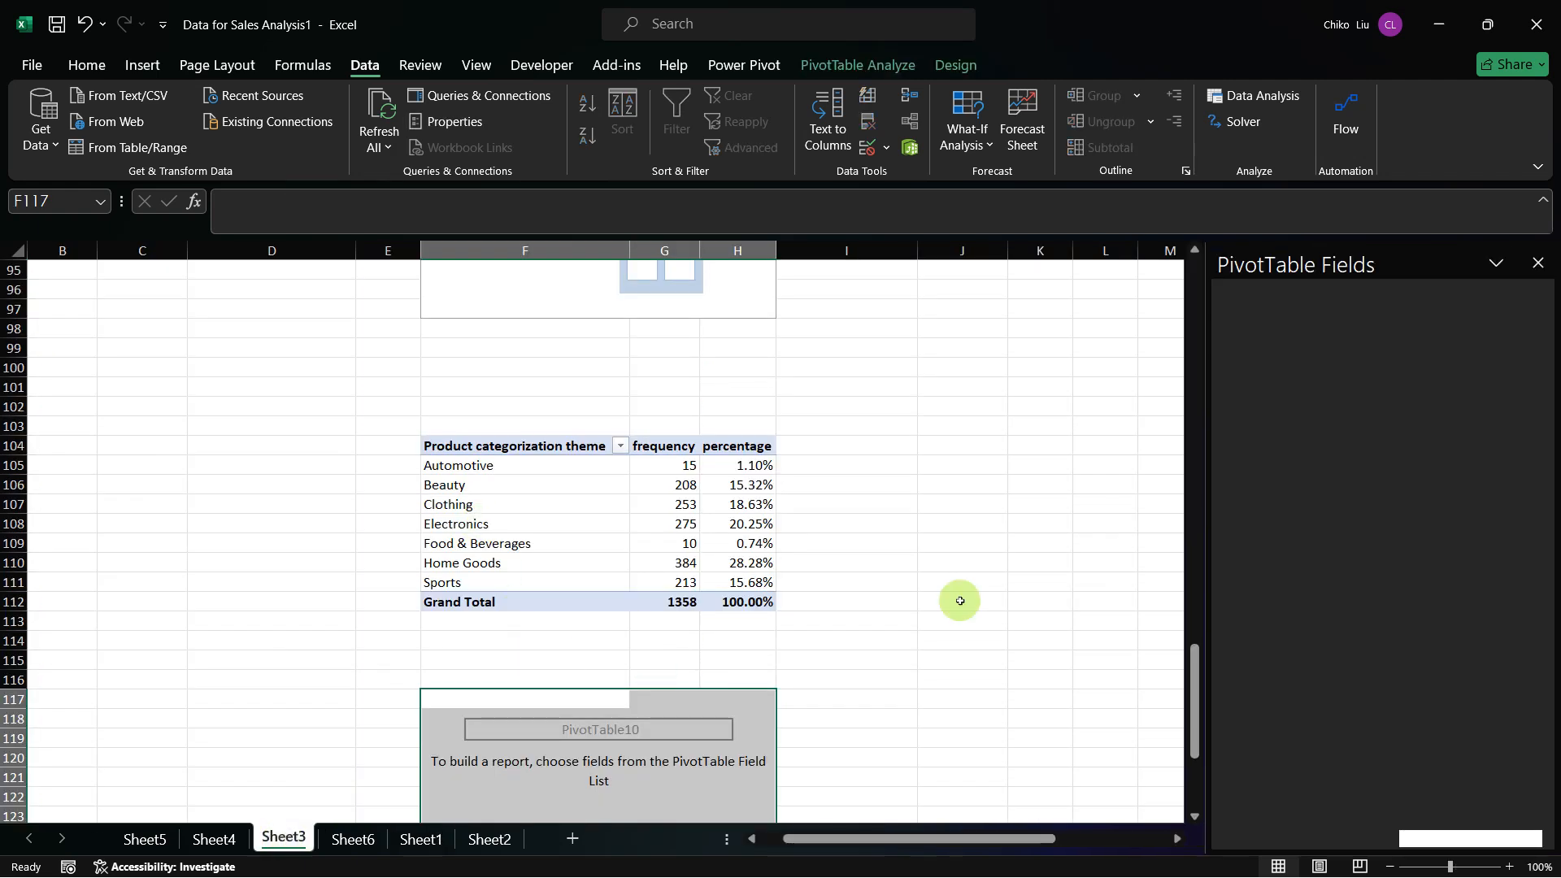
{"action": "left_click_drag", "start_coordinate": [1537, 423], "coordinate": [1537, 498]}
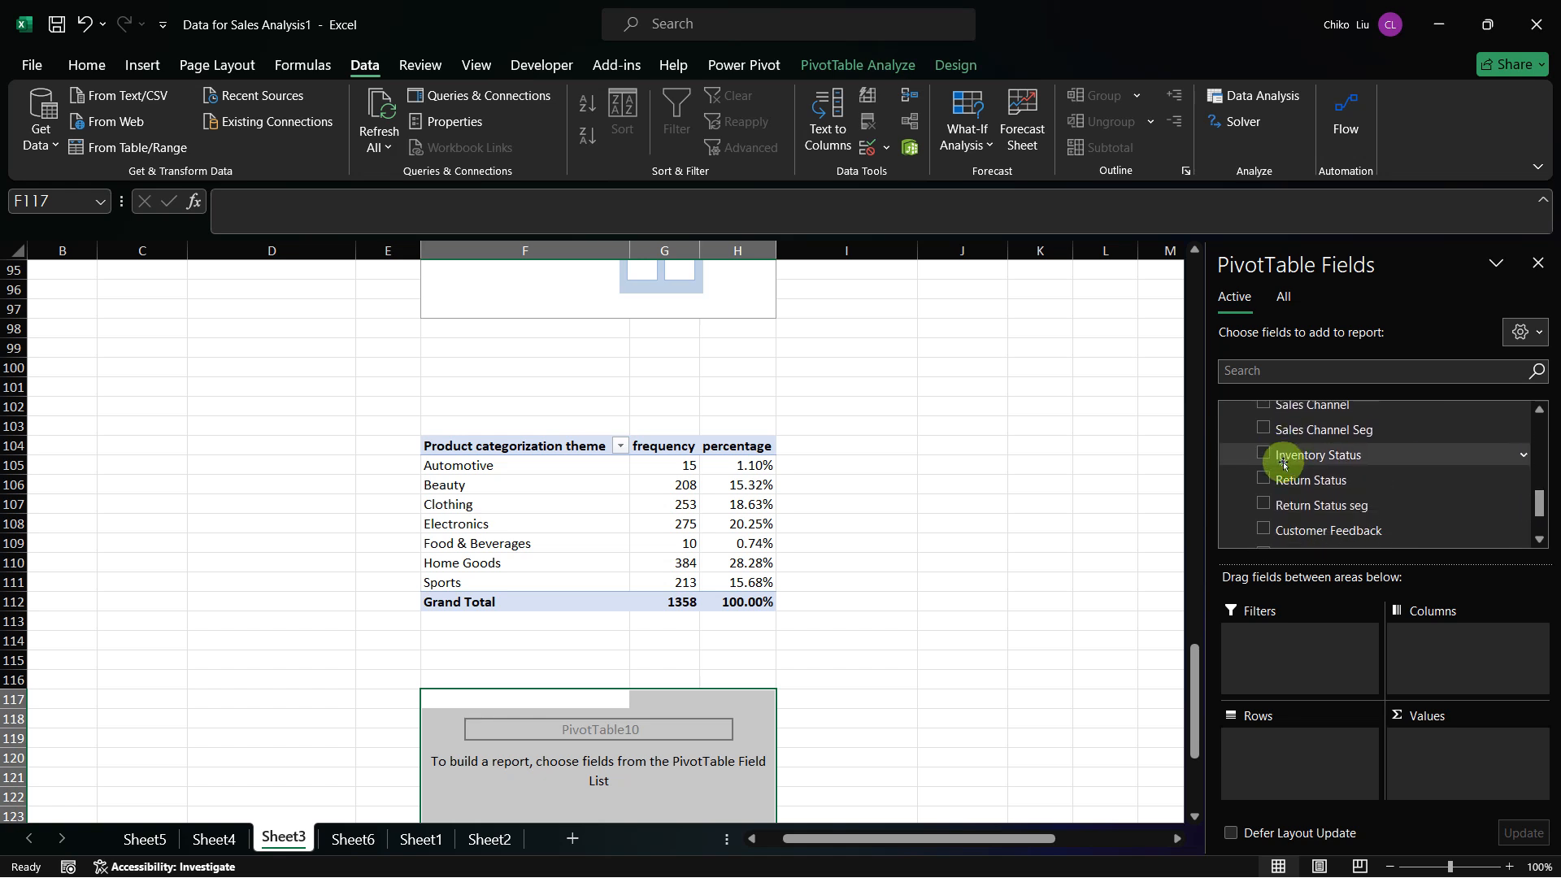
{"action": "left_click", "coordinate": [1263, 505]}
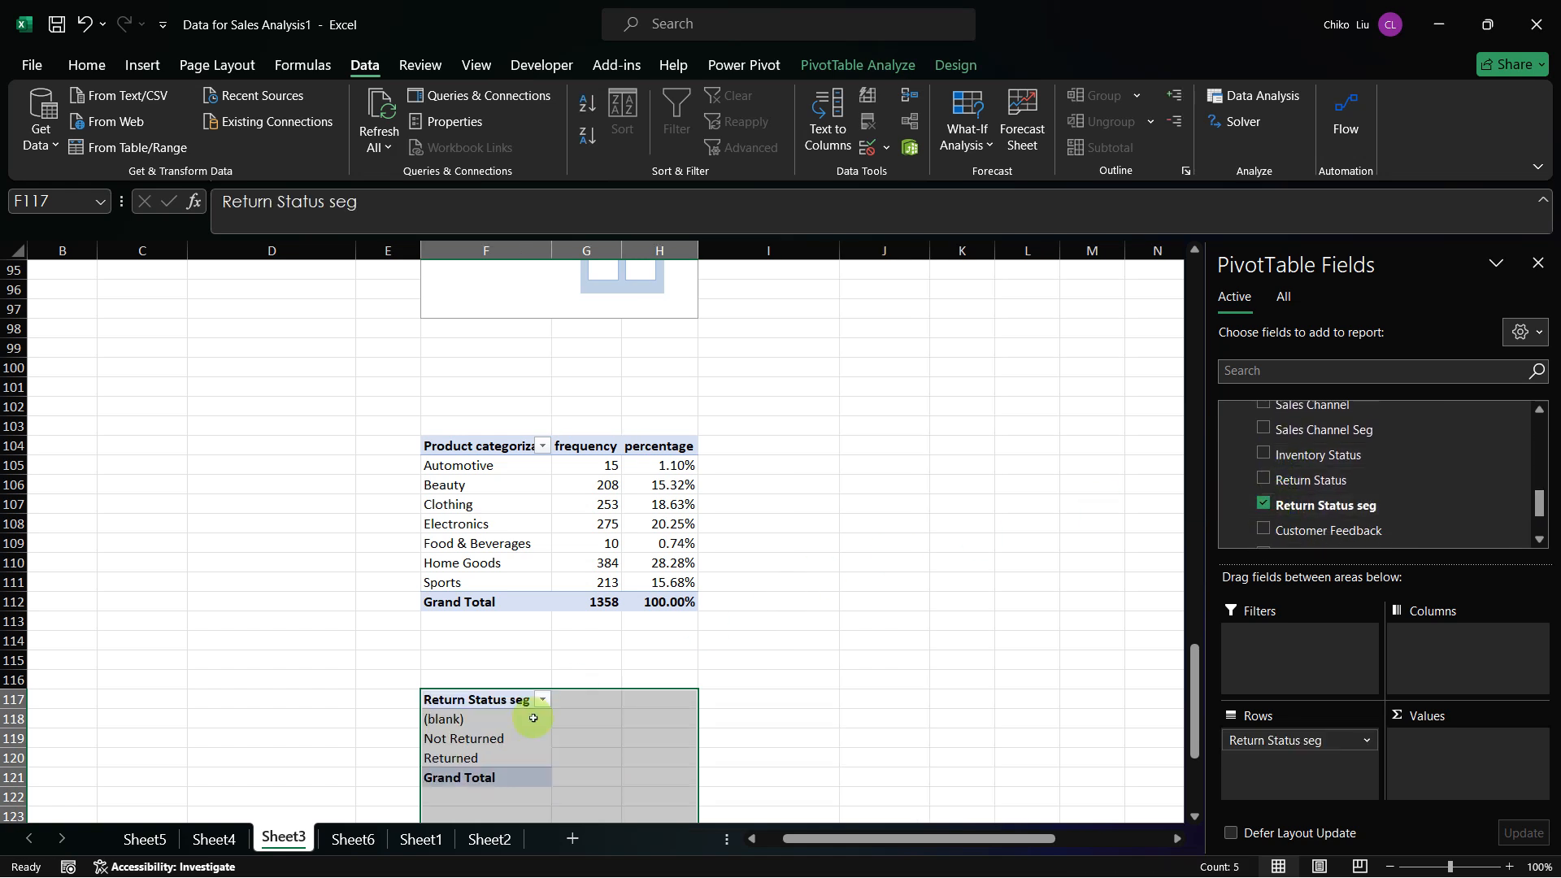
{"action": "left_click", "coordinate": [543, 701]}
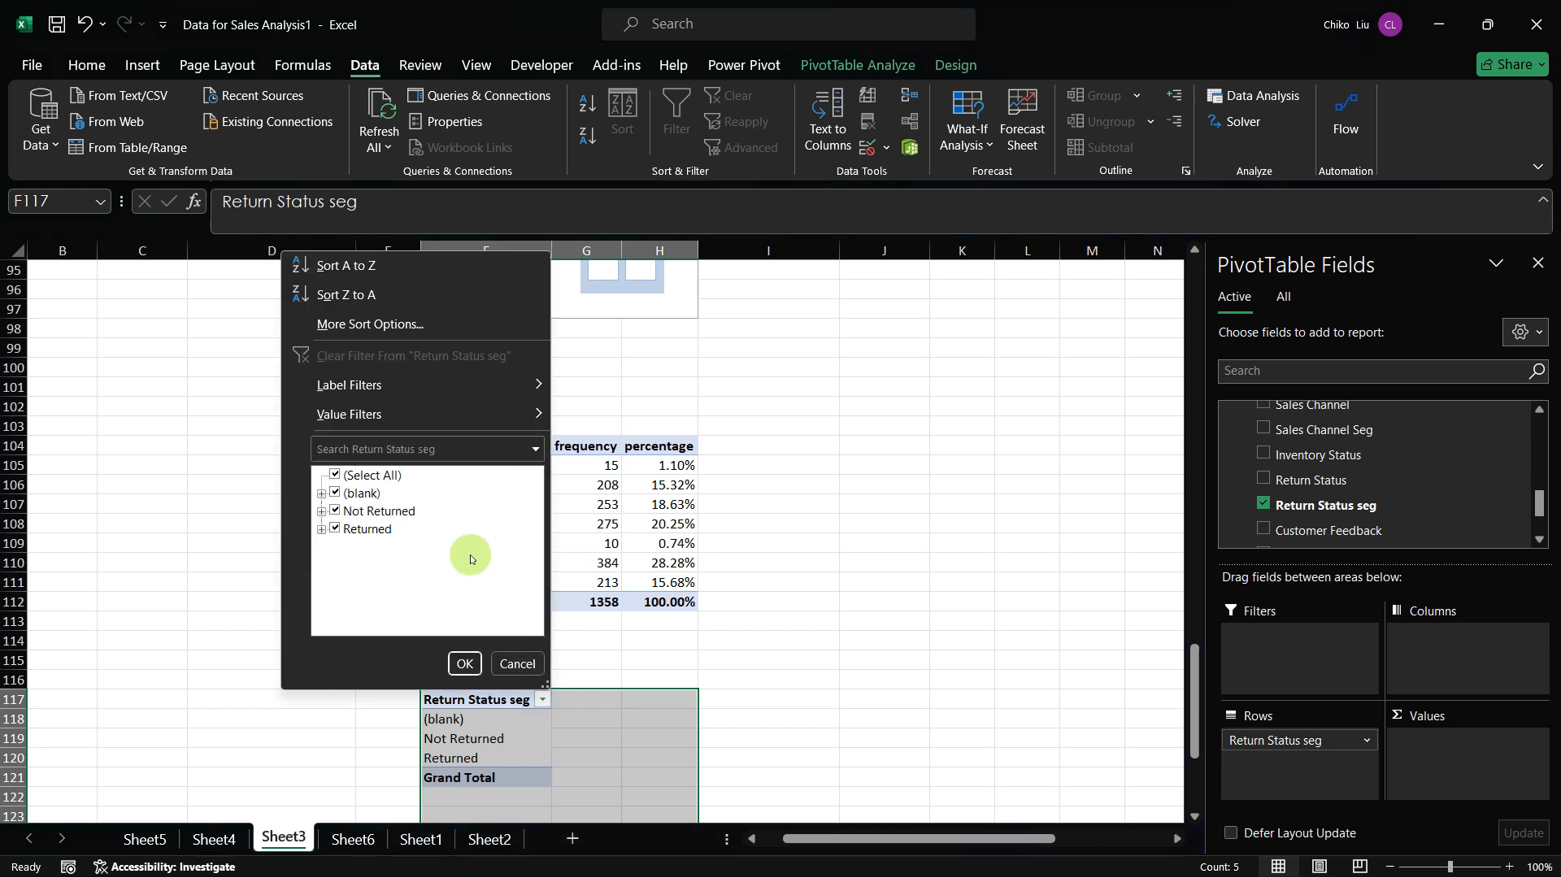
{"action": "left_click", "coordinate": [335, 494]}
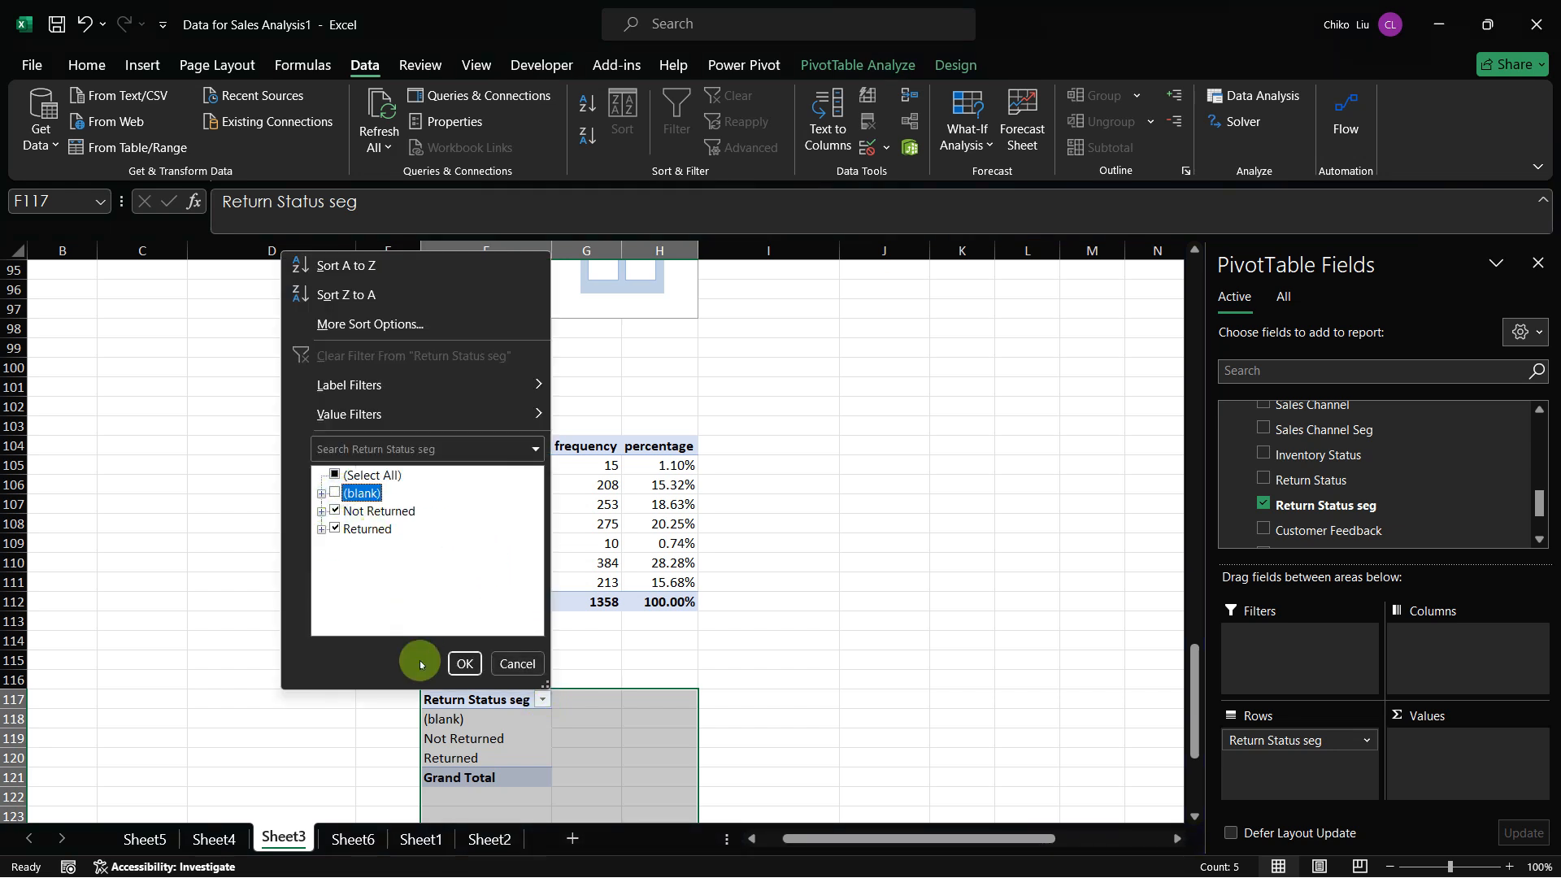
{"action": "left_click", "coordinate": [457, 663]}
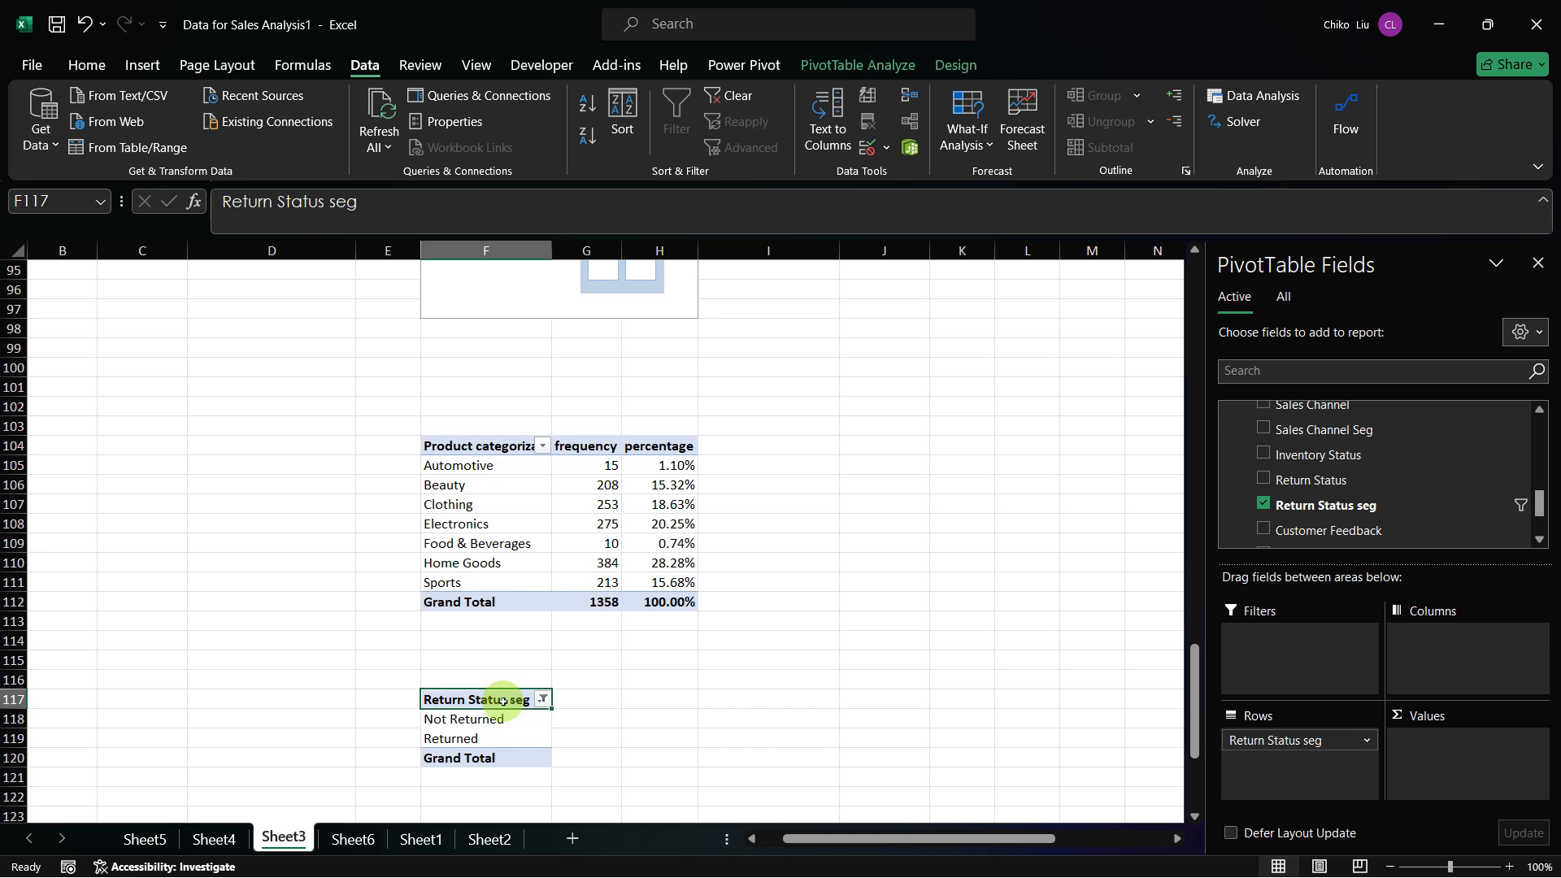
{"action": "key", "text": "Right"}
{"action": "key", "text": "Left"}
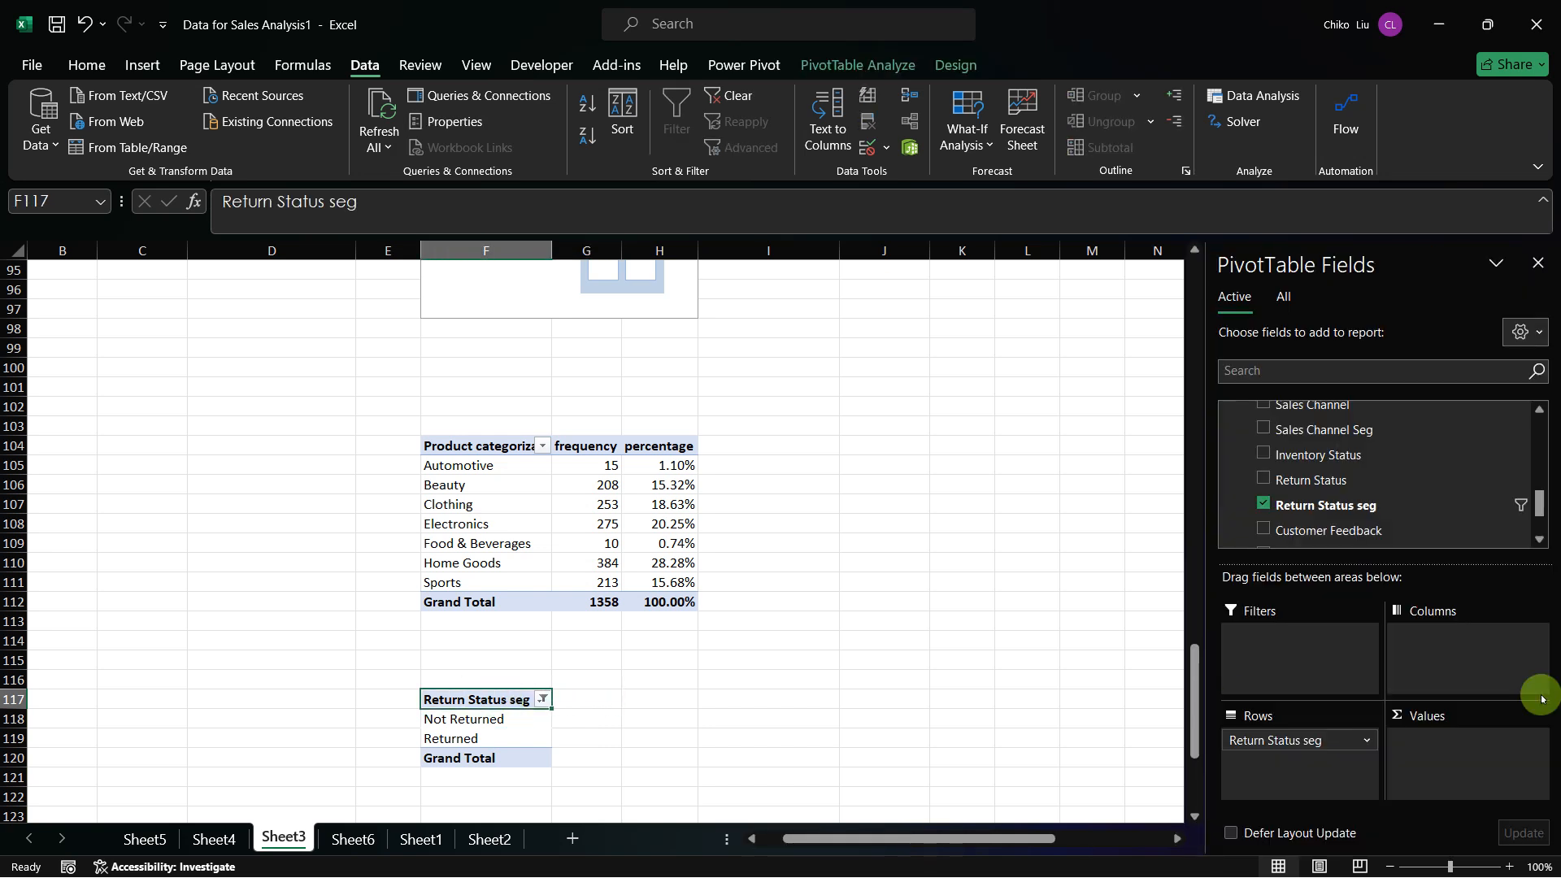
- Add two counts of Return Status seg to the pivot table and show the second as % of Grand Total
{"action": "left_click_drag", "start_coordinate": [1330, 505], "coordinate": [1429, 766]}
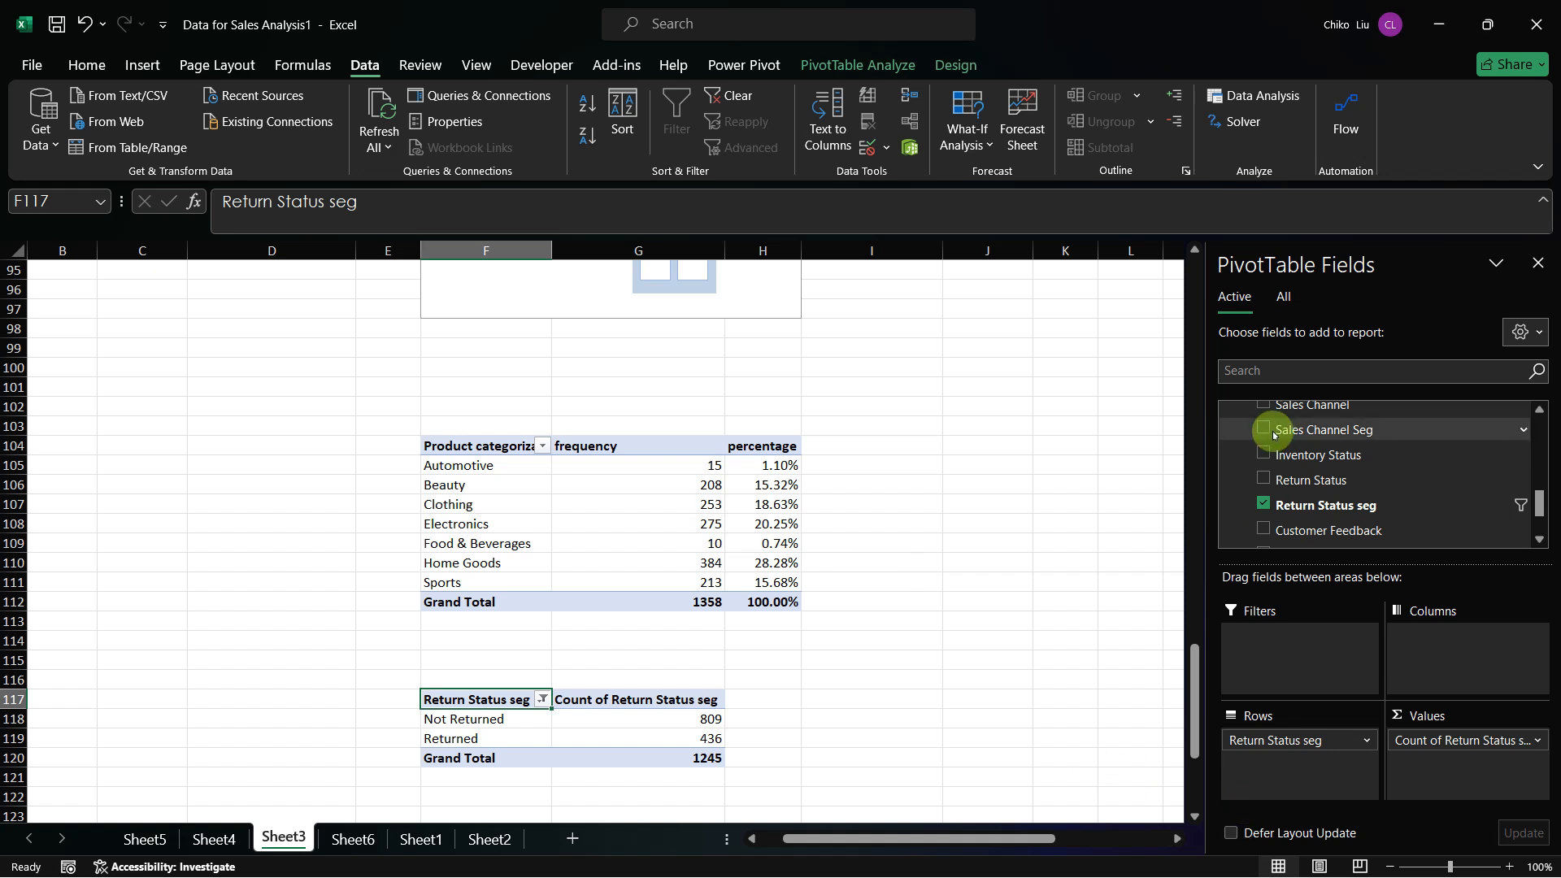
{"action": "left_click_drag", "start_coordinate": [1298, 505], "coordinate": [1424, 776]}
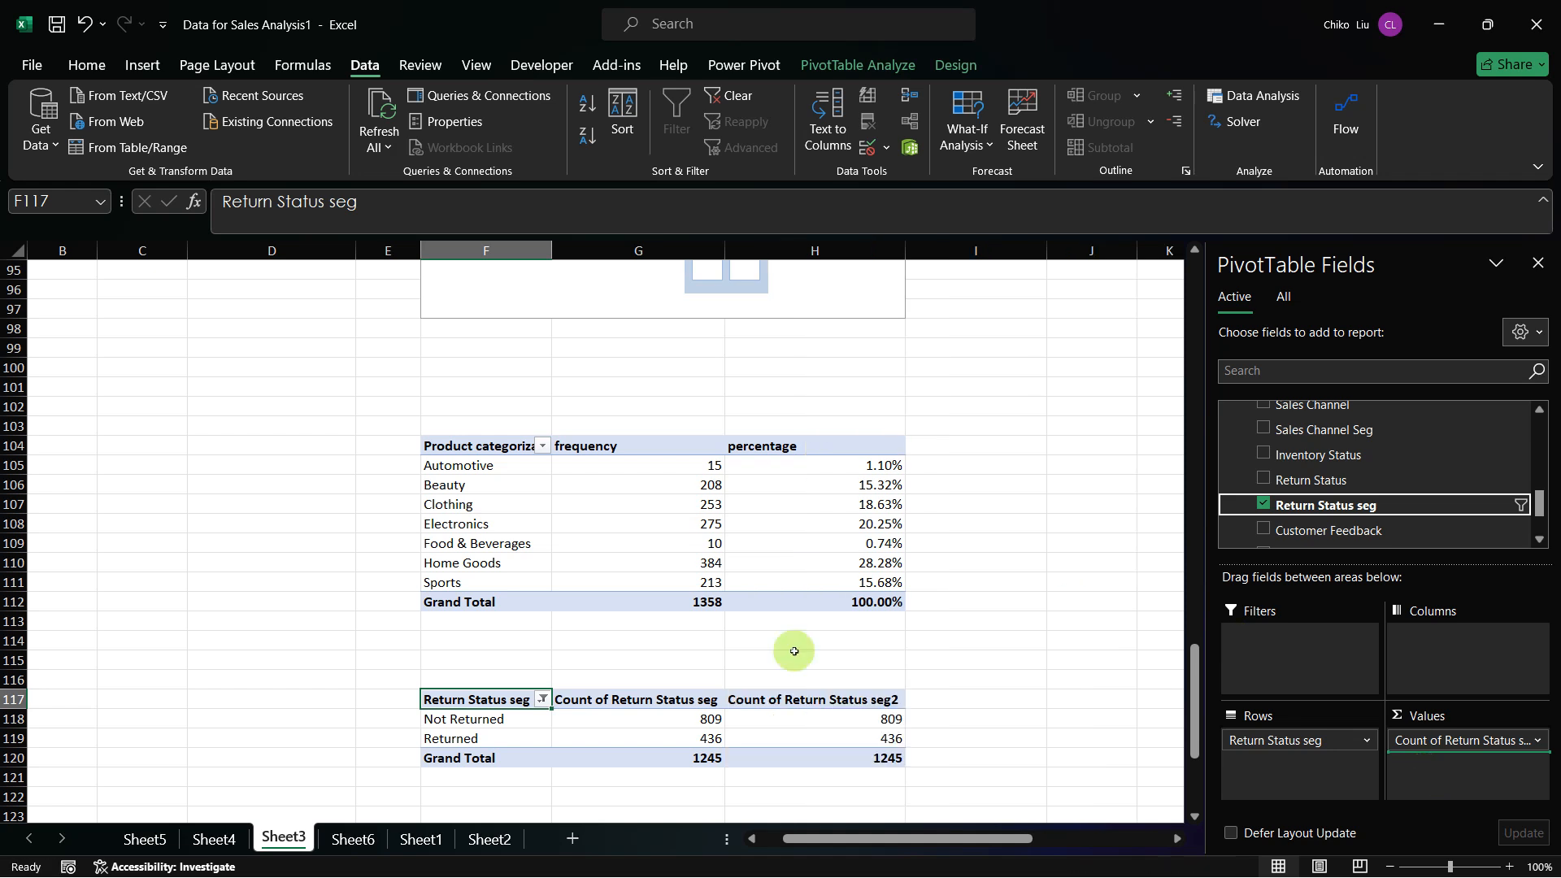
{"action": "left_click", "coordinate": [773, 719]}
{"action": "right_click", "coordinate": [776, 721]}
{"action": "mouse_move", "coordinate": [914, 563]}
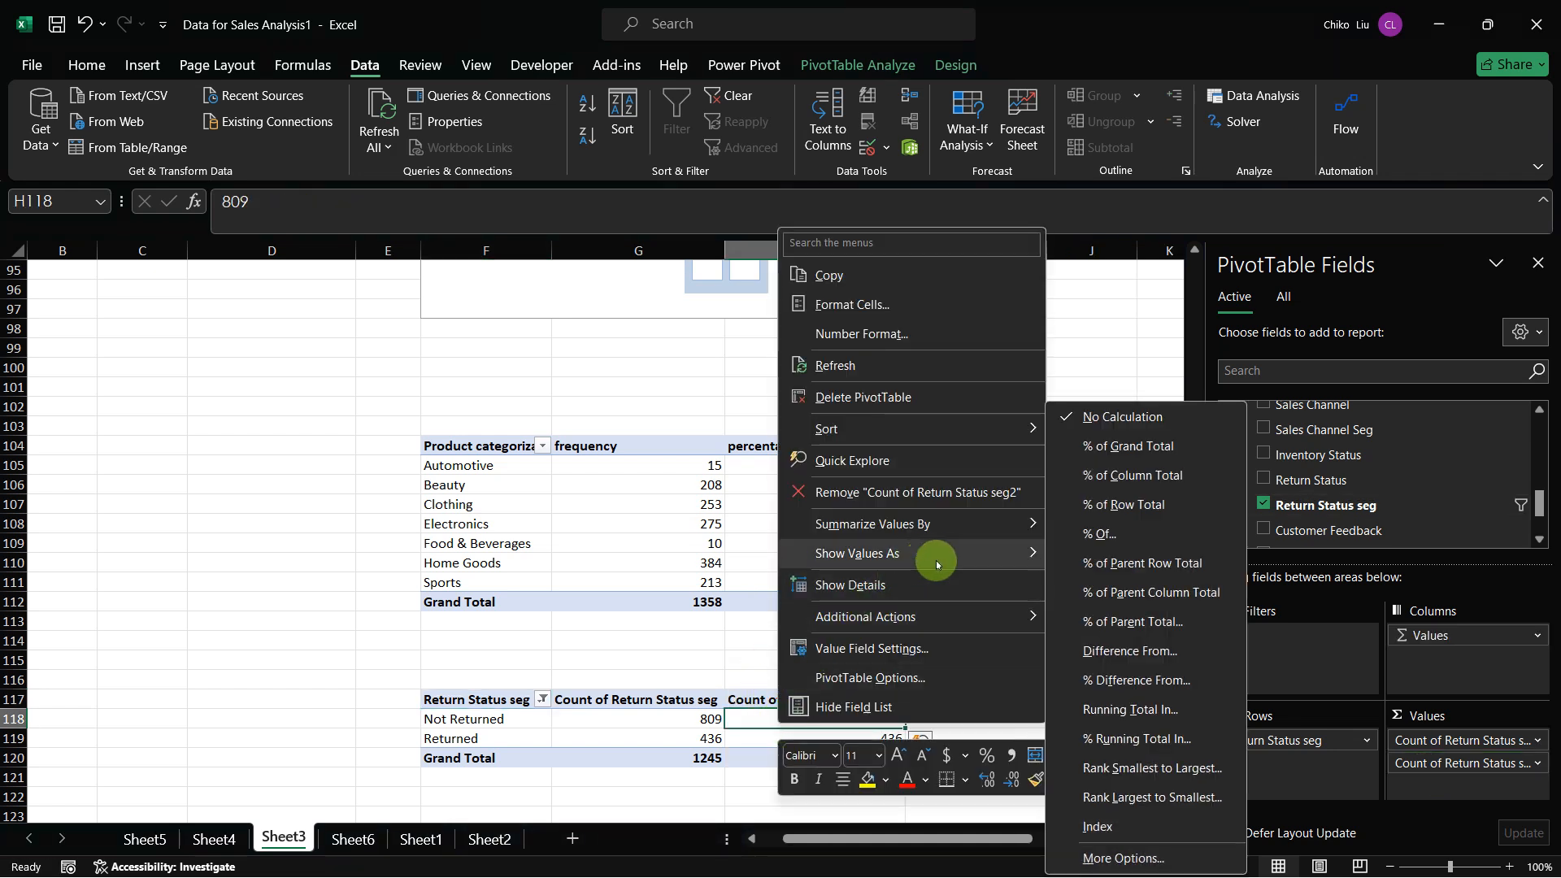
{"action": "left_click", "coordinate": [1136, 453]}
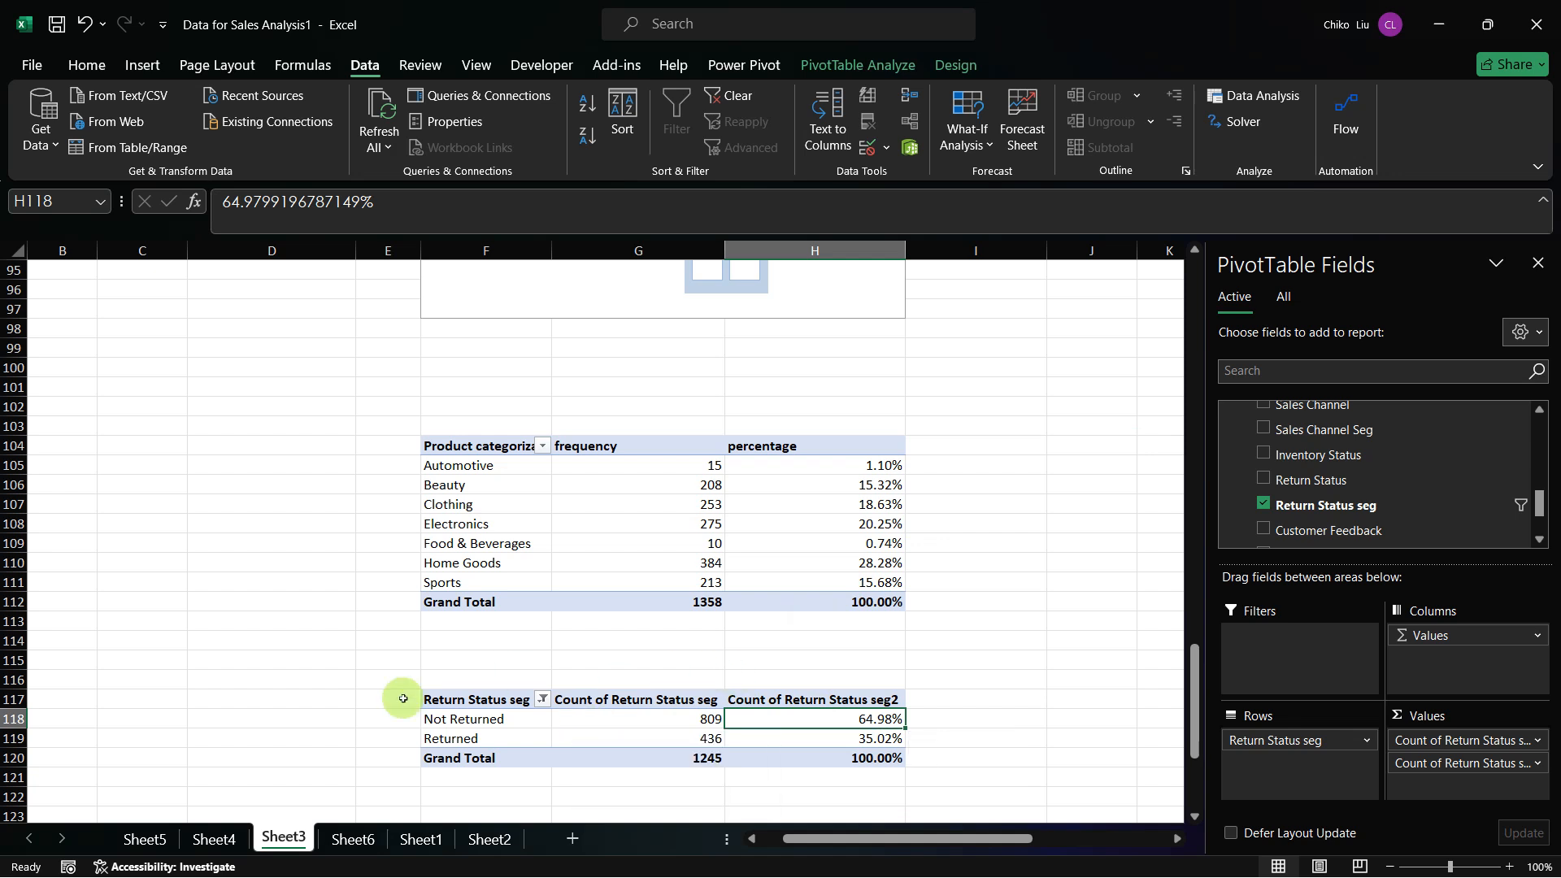
- Add a count of Customer assessment of Sales Rep to the return status pivot table's values
{"action": "left_click_drag", "start_coordinate": [1545, 508], "coordinate": [1539, 524]}
{"action": "left_click_drag", "start_coordinate": [1285, 515], "coordinate": [1411, 779]}
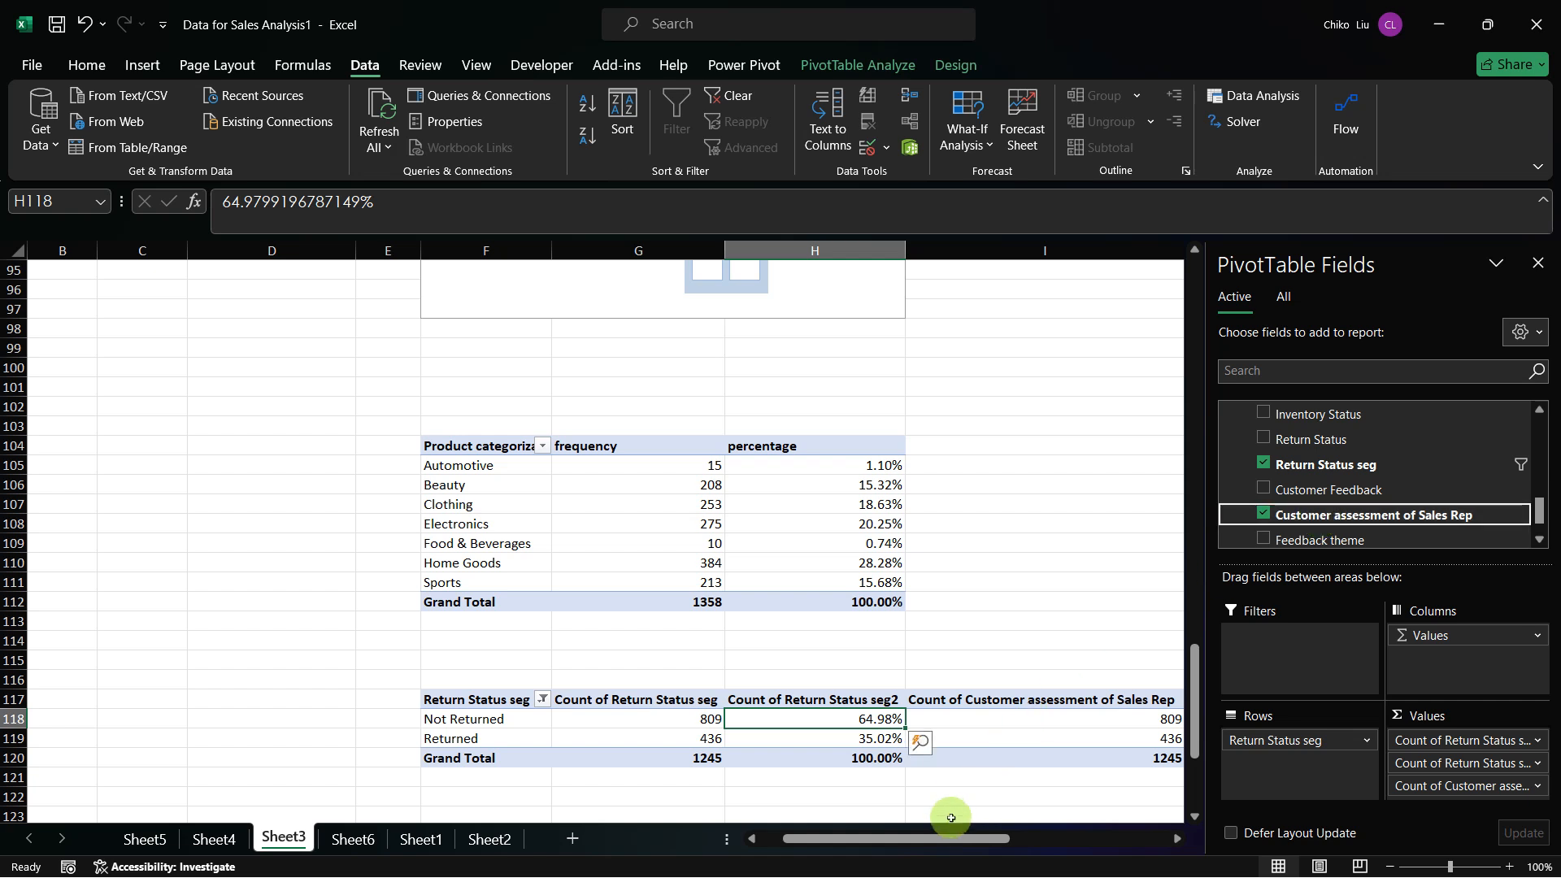
{"action": "left_click_drag", "start_coordinate": [950, 839], "coordinate": [983, 834]}
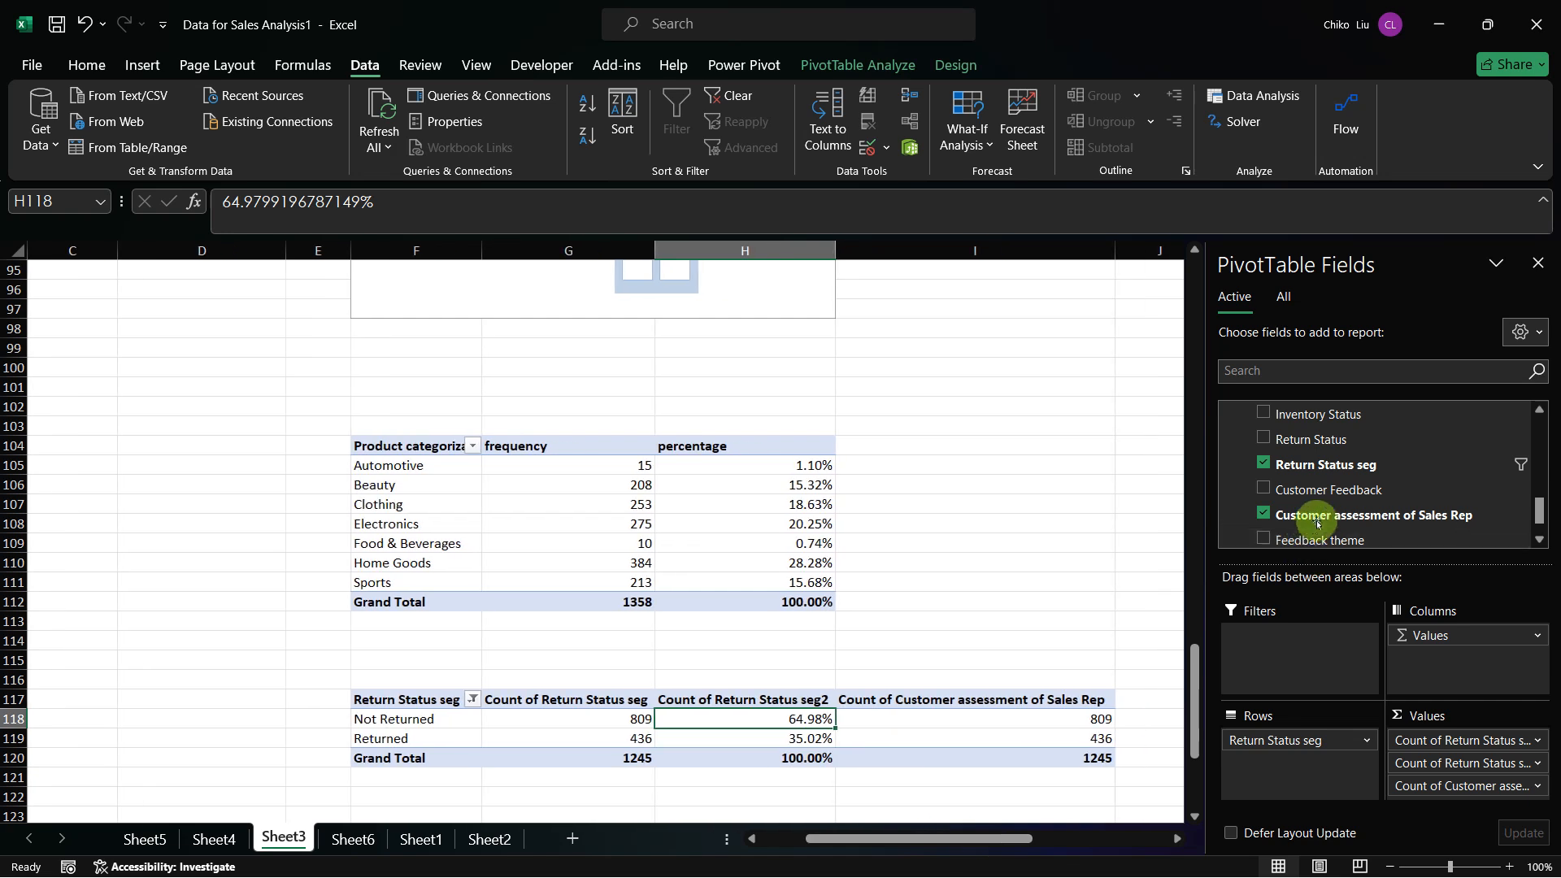
- Add Customer assessment of Sales Rep as a second row field beneath Return Status seg
{"action": "left_click_drag", "start_coordinate": [1323, 521], "coordinate": [1276, 763]}
{"action": "scroll", "coordinate": [638, 715], "scroll_direction": "right", "scroll_amount": 3}
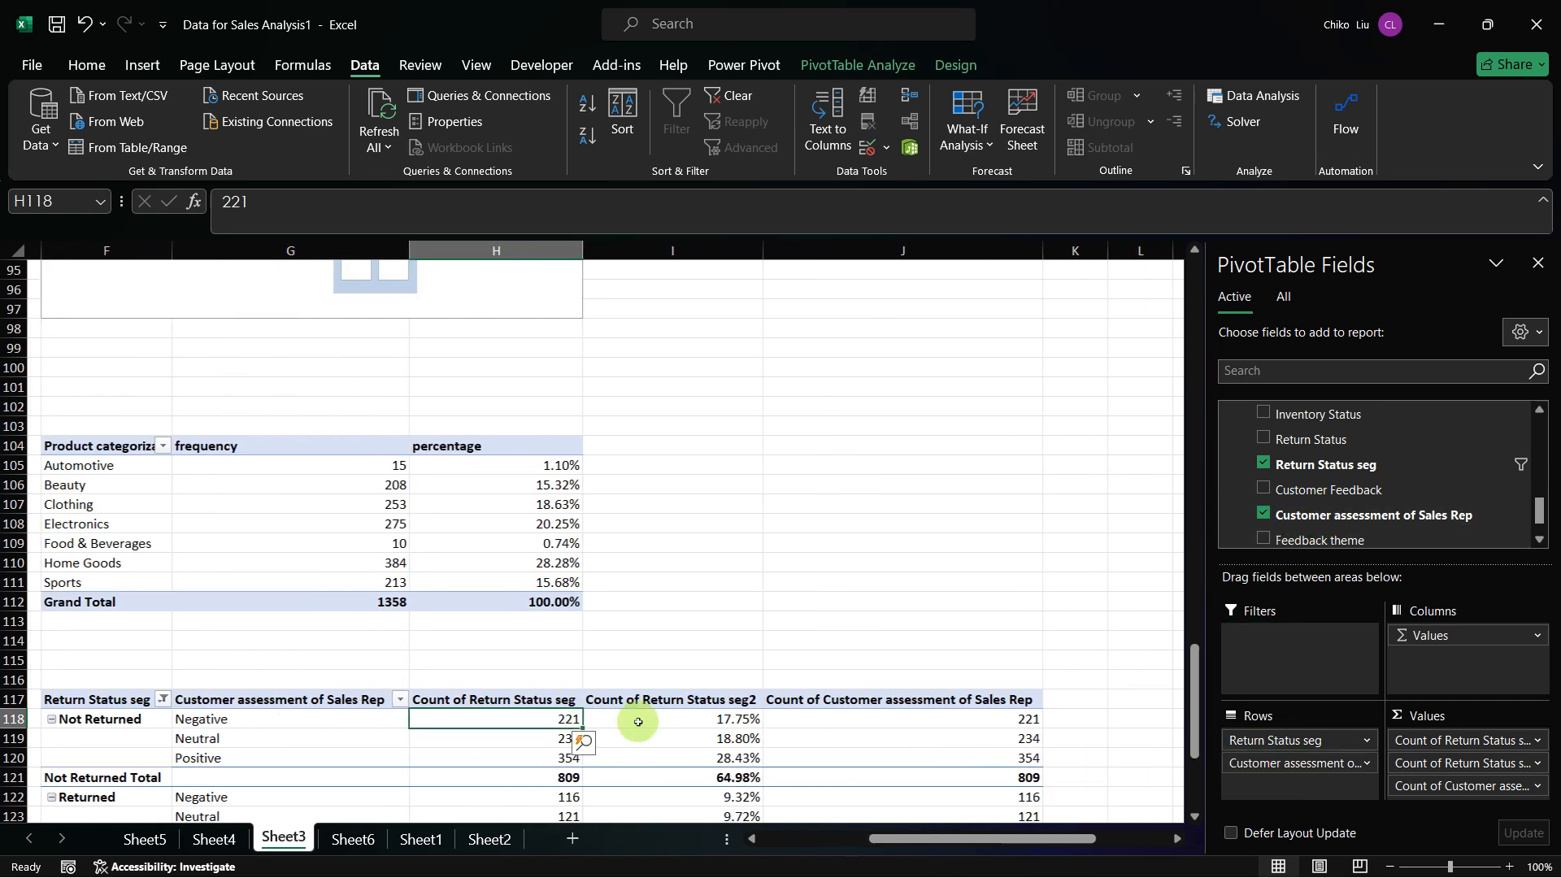
{"action": "scroll", "coordinate": [638, 720], "scroll_direction": "down", "scroll_amount": 3}
{"action": "scroll", "coordinate": [638, 721], "scroll_direction": "down", "scroll_amount": 1}
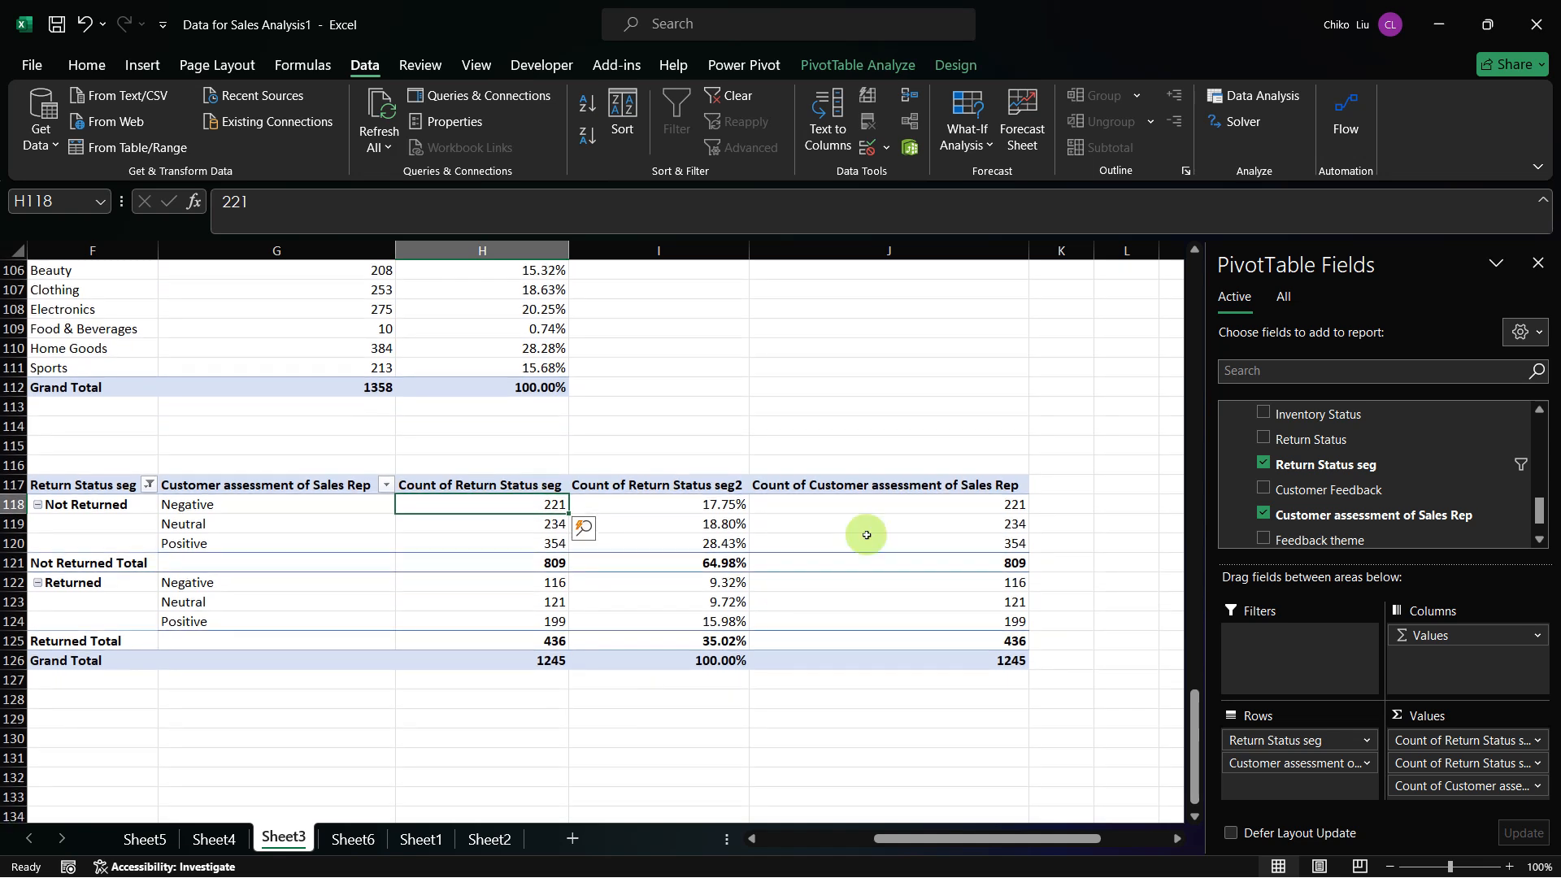
- Compare the customer assessment counts with the return status counts for each Negative, Neutral and Positive row
{"action": "left_click", "coordinate": [932, 508]}
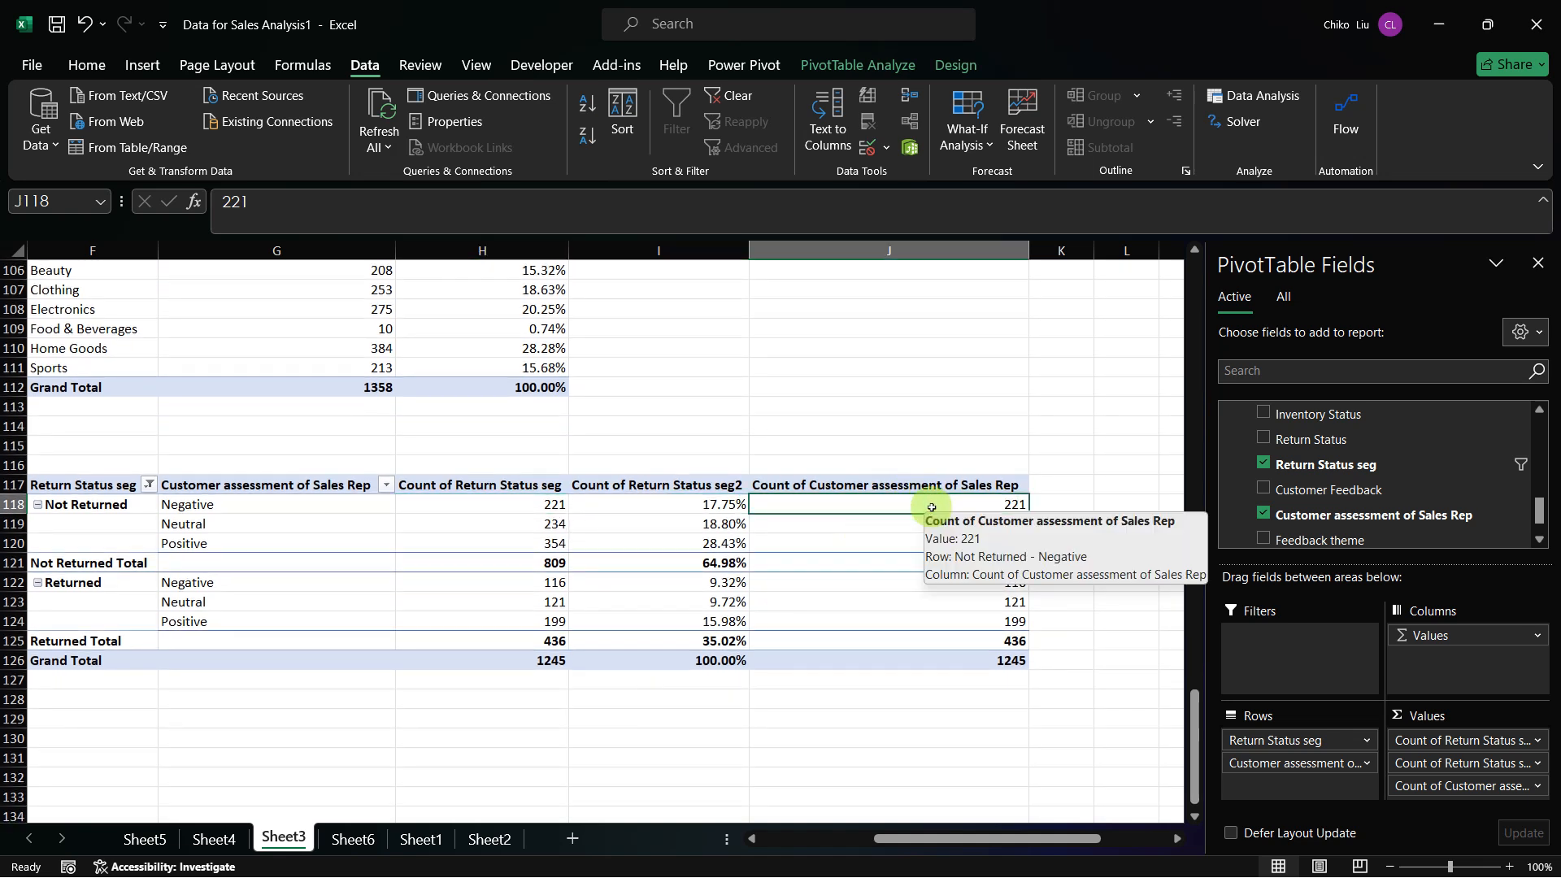
{"action": "scroll", "coordinate": [931, 507], "scroll_direction": "left", "scroll_amount": 1}
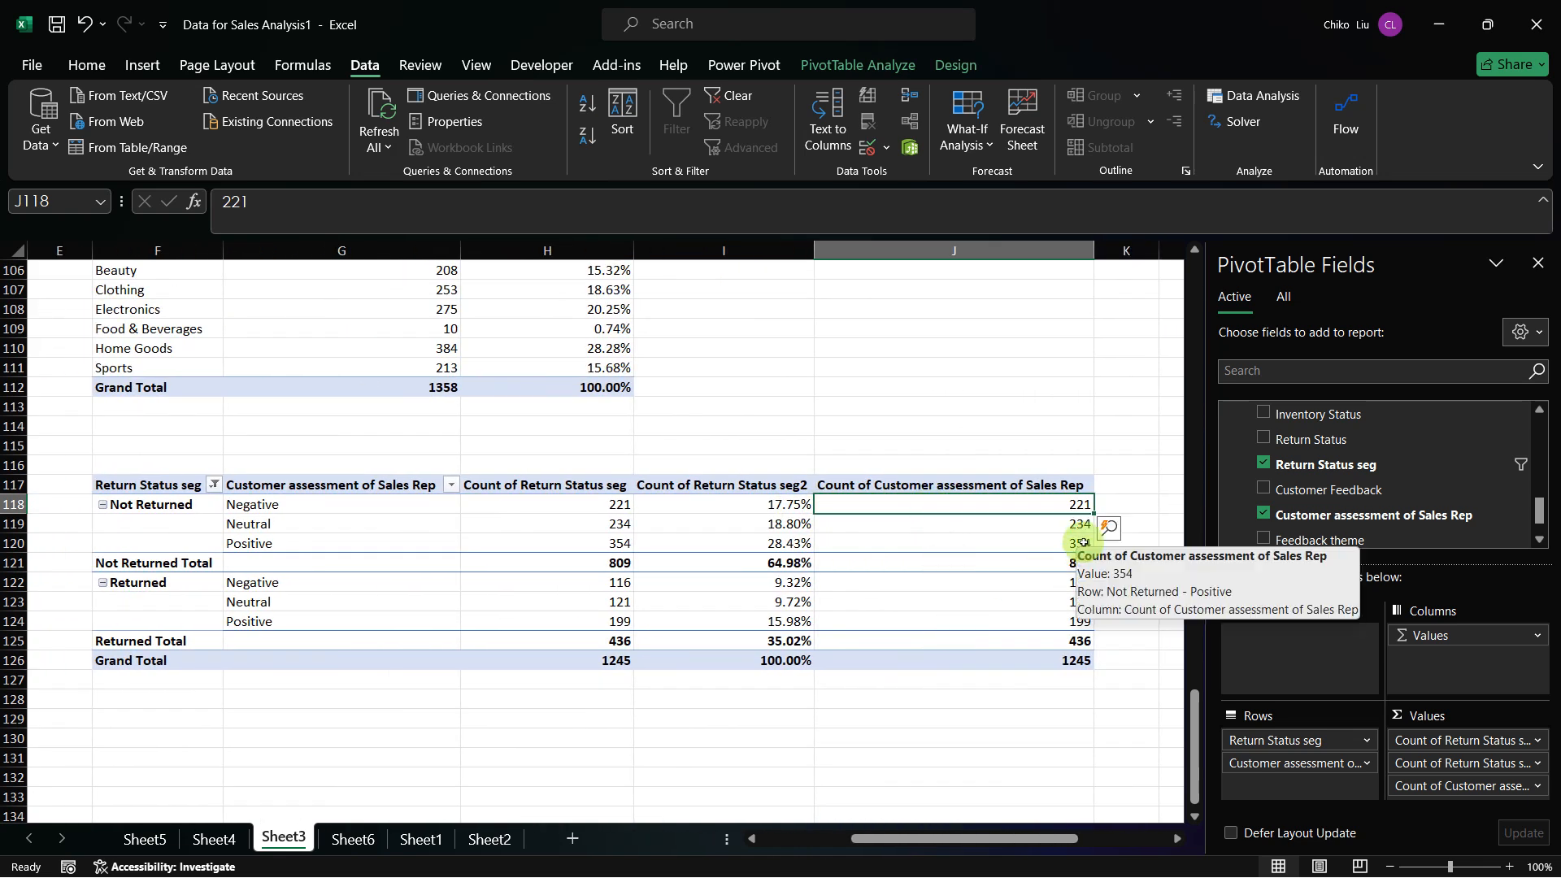
{"action": "key", "text": "Down"}
{"action": "key", "text": "Down"}
{"action": "key", "text": "Left"}
{"action": "key", "text": "Left"}
{"action": "key", "text": "Left"}
{"action": "key", "text": "Left"}
{"action": "key", "text": "Left"}
{"action": "key", "text": "Right"}
{"action": "key", "text": "Right"}
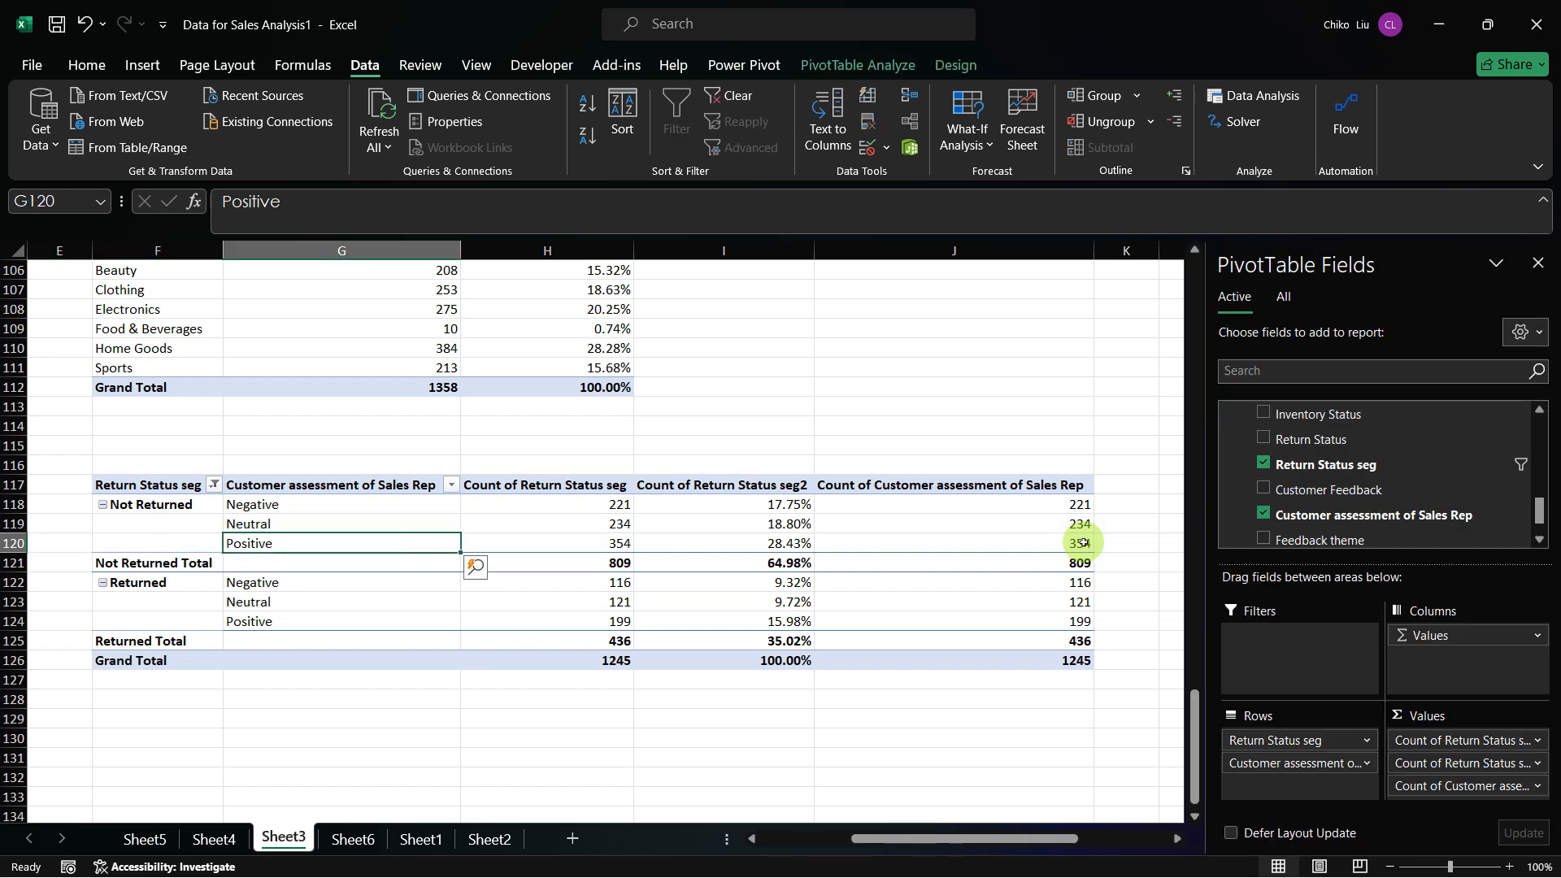
- Filter Customer assessment of Sales Rep in the return status pivot table to show only Positive
{"action": "key", "text": "Right"}
{"action": "key", "text": "Right"}
{"action": "key", "text": "Right"}
{"action": "key", "text": "Right"}
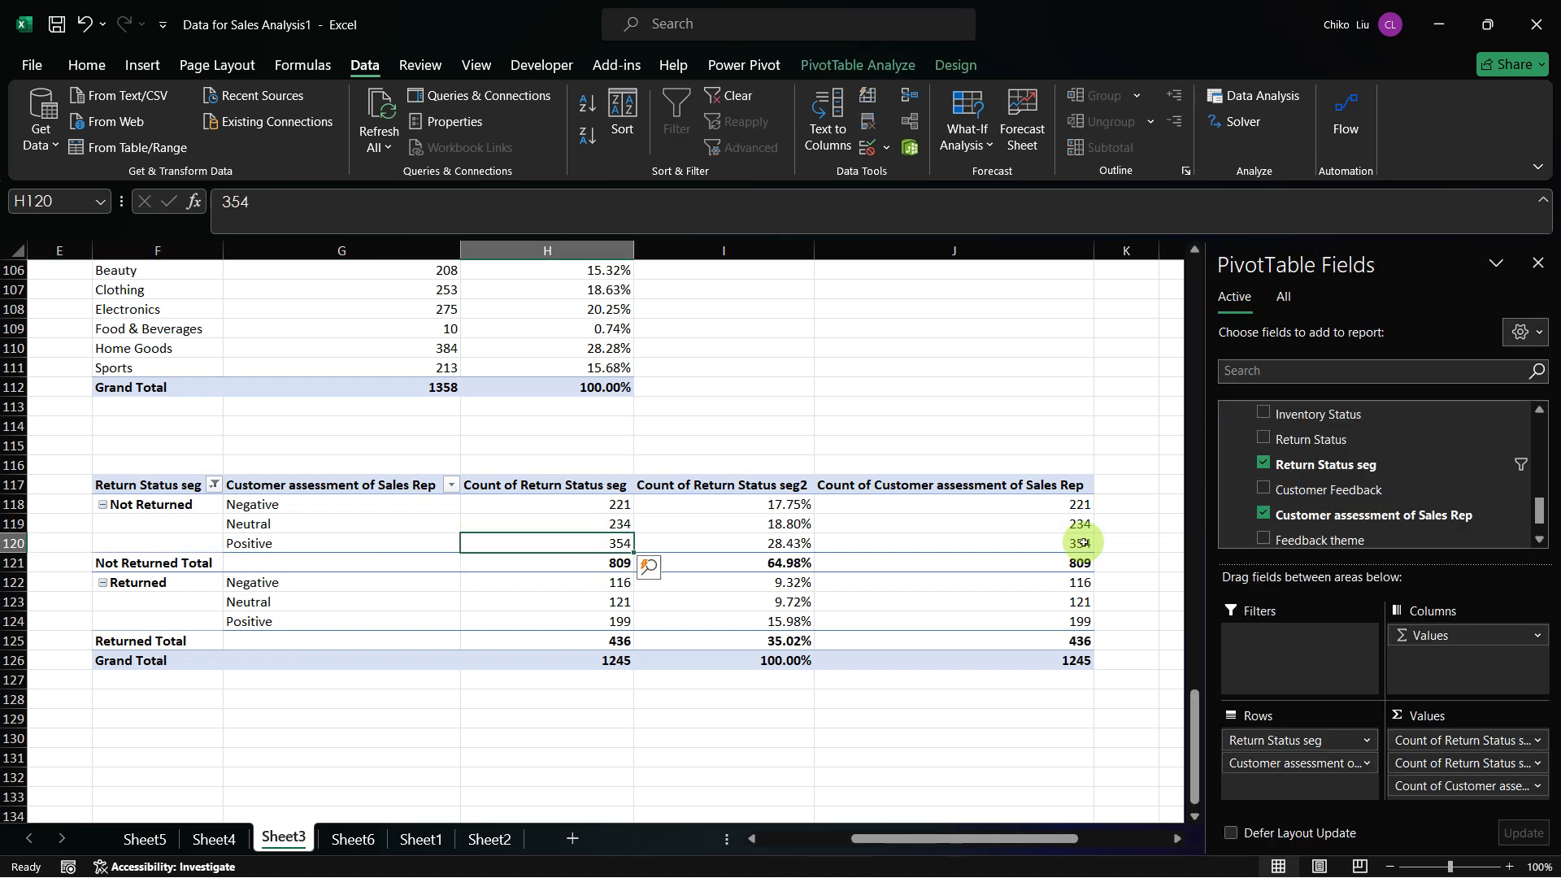
{"action": "key", "text": "Left"}
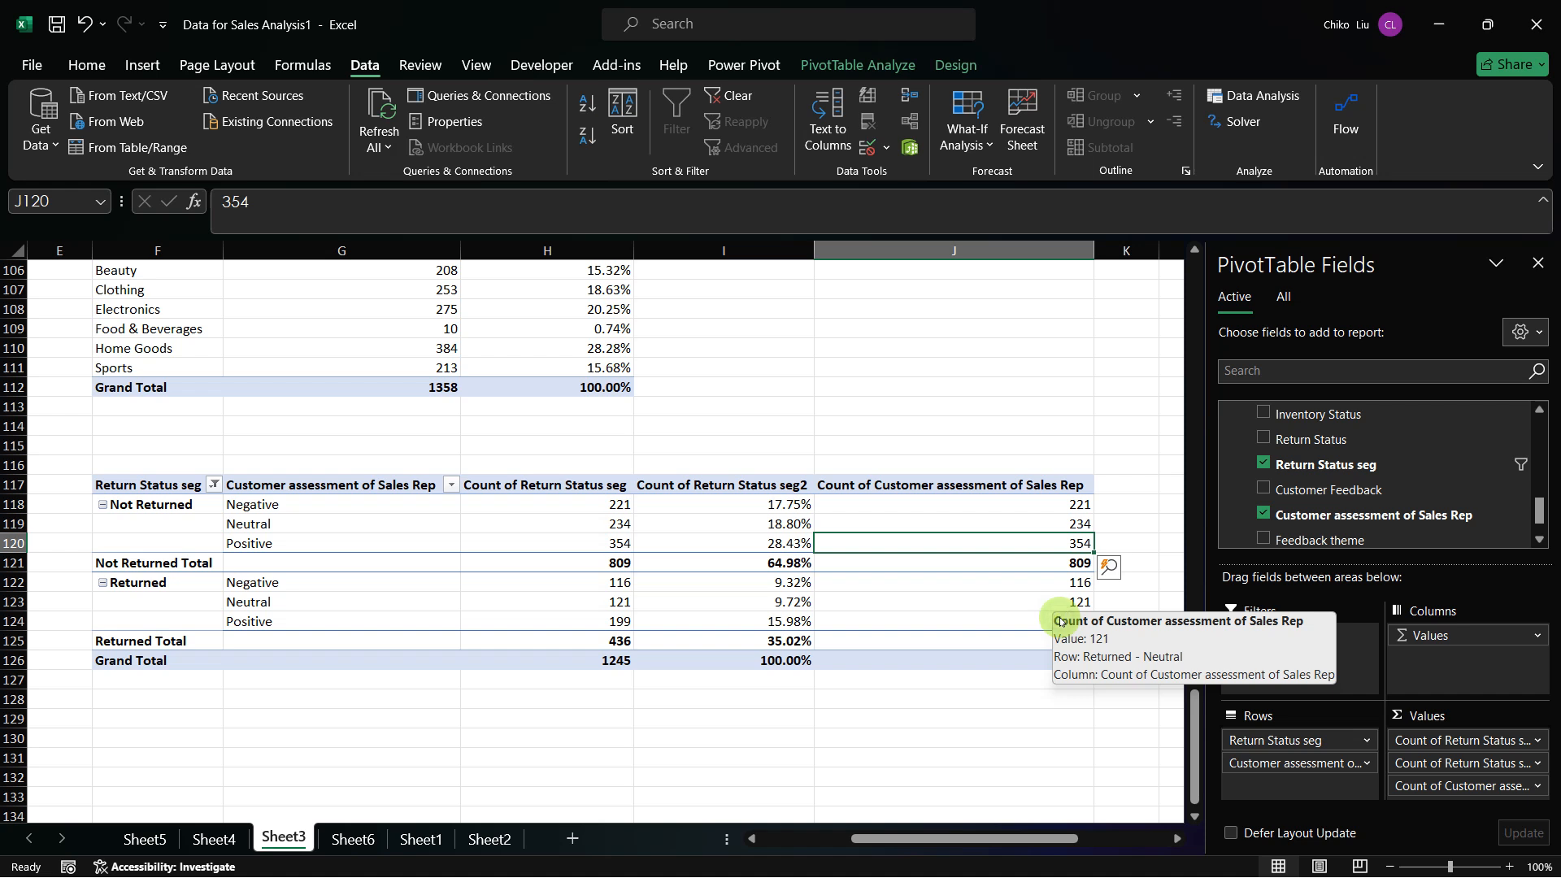
{"action": "left_click", "coordinate": [1004, 621]}
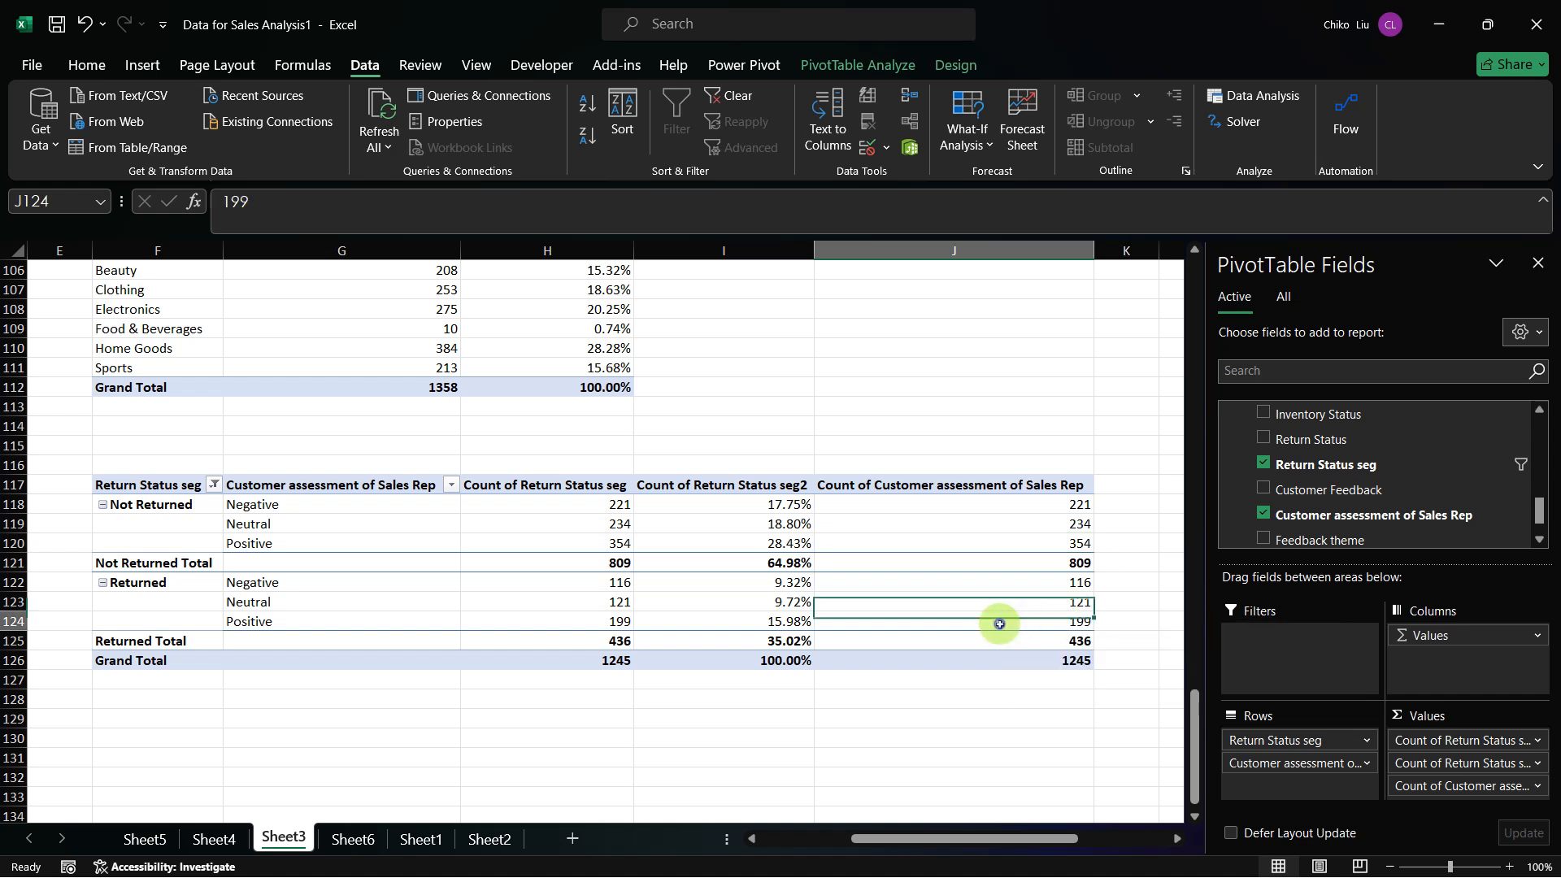
{"action": "left_click", "coordinate": [452, 485]}
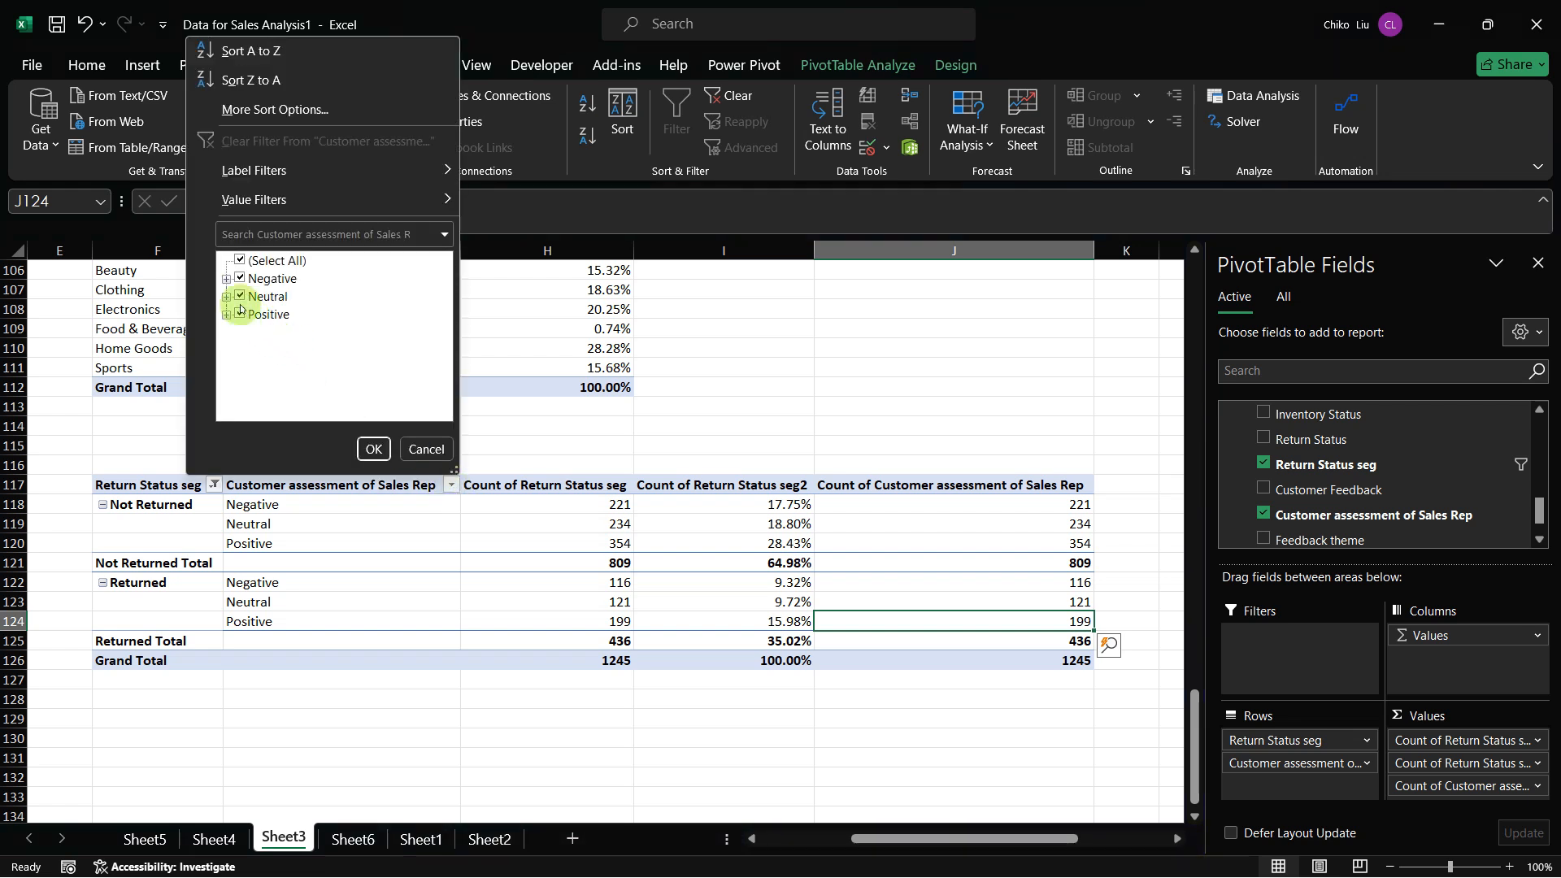
{"action": "left_click", "coordinate": [238, 261]}
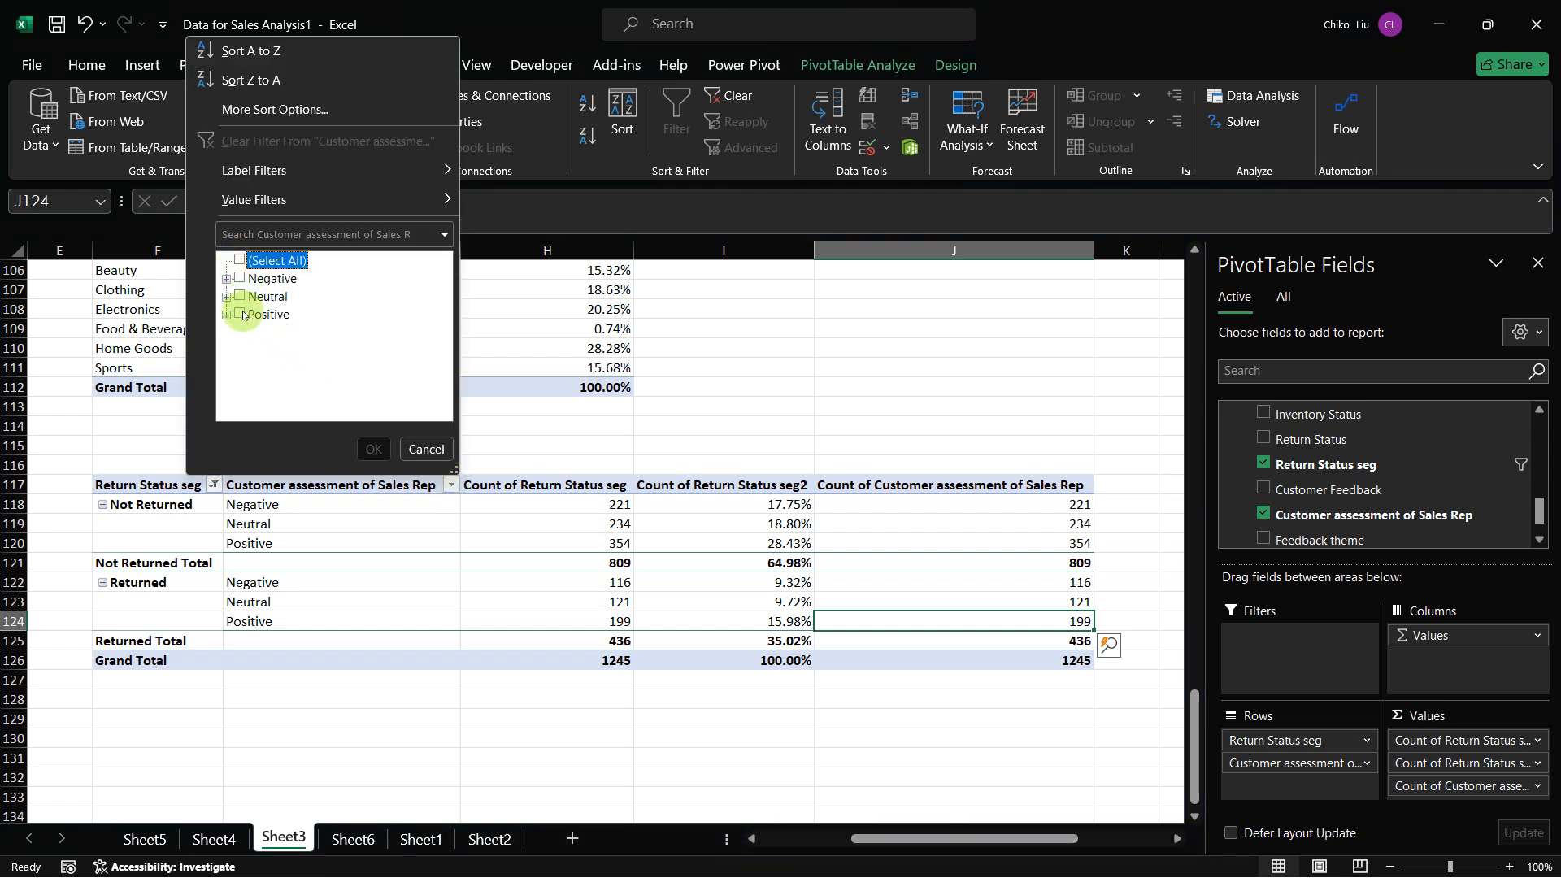
{"action": "left_click", "coordinate": [239, 313]}
{"action": "left_click", "coordinate": [372, 450]}
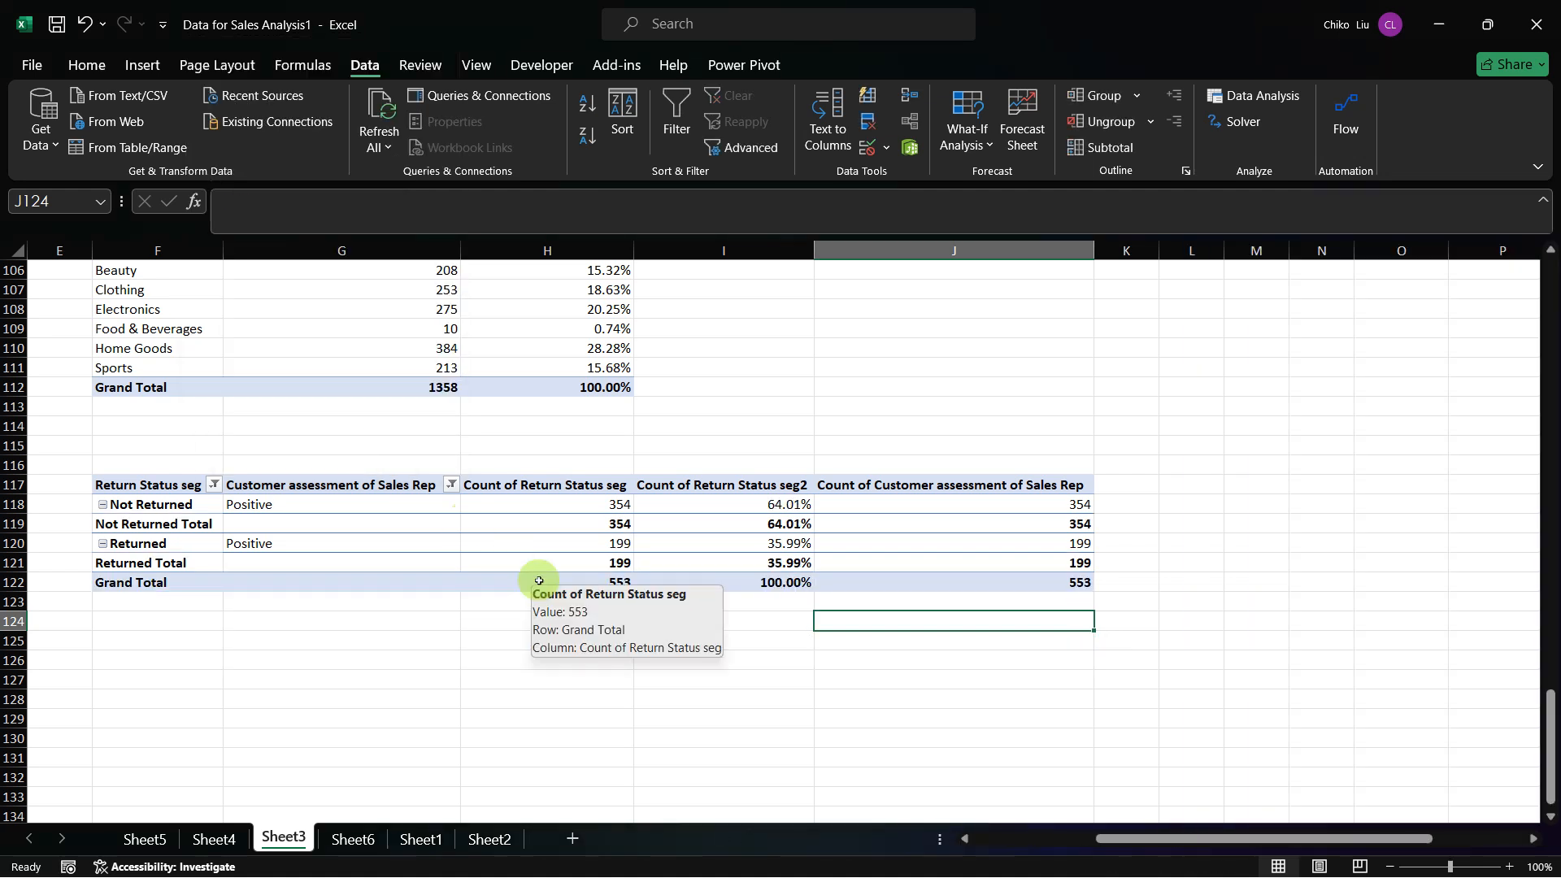
{"action": "mouse_move", "coordinate": [833, 566]}
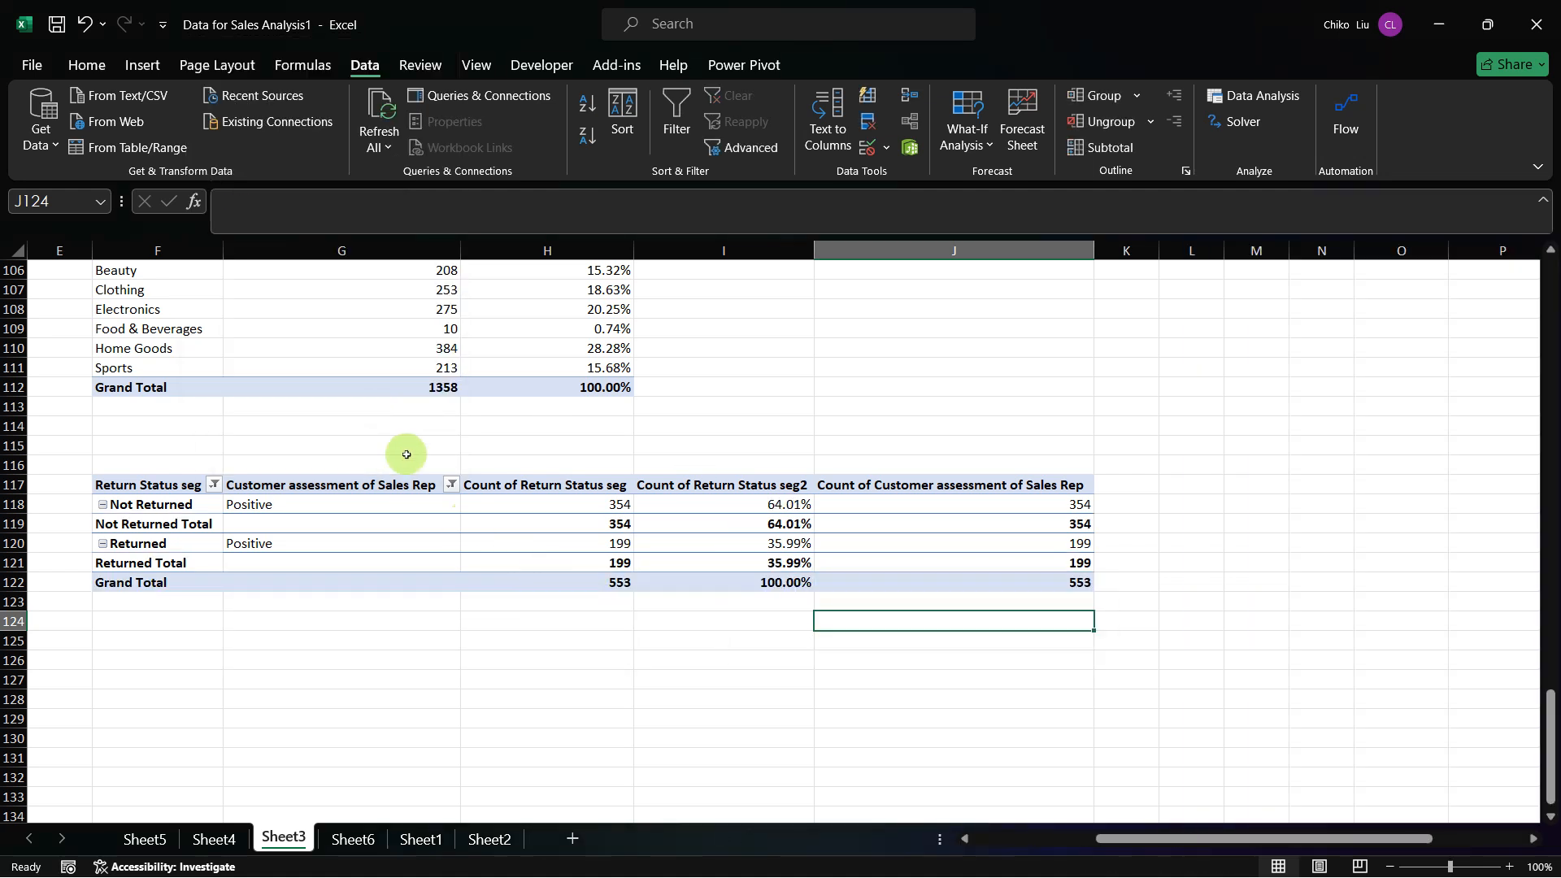
- Move Customer assessment of Sales Rep from the row fields to the report filter, keeping only Positive selected
{"action": "left_click", "coordinate": [429, 486]}
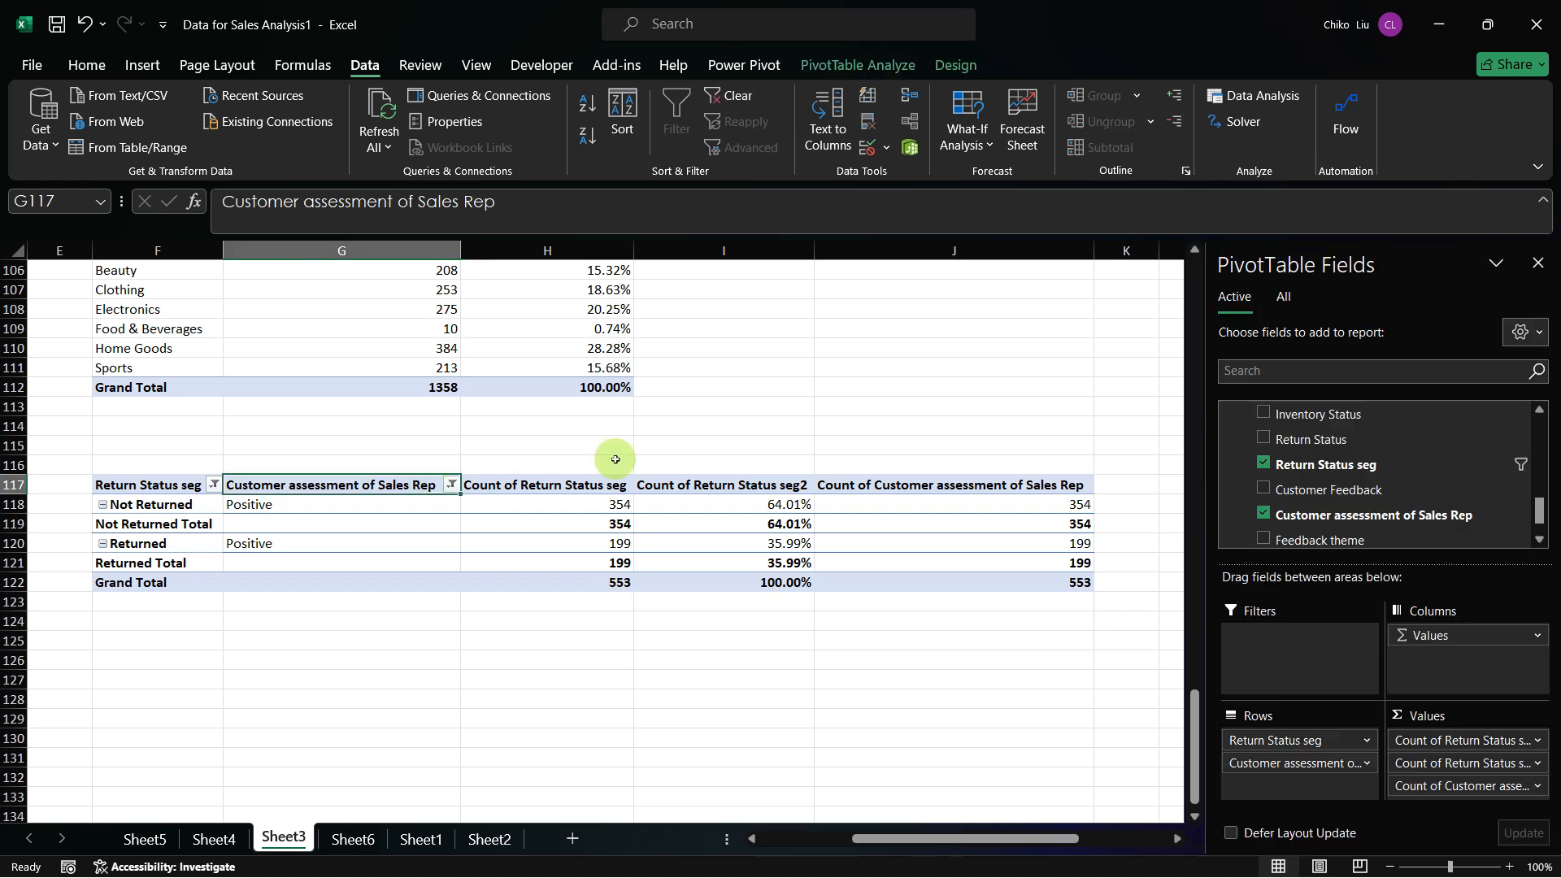
{"action": "left_click_drag", "start_coordinate": [1295, 763], "coordinate": [1304, 639]}
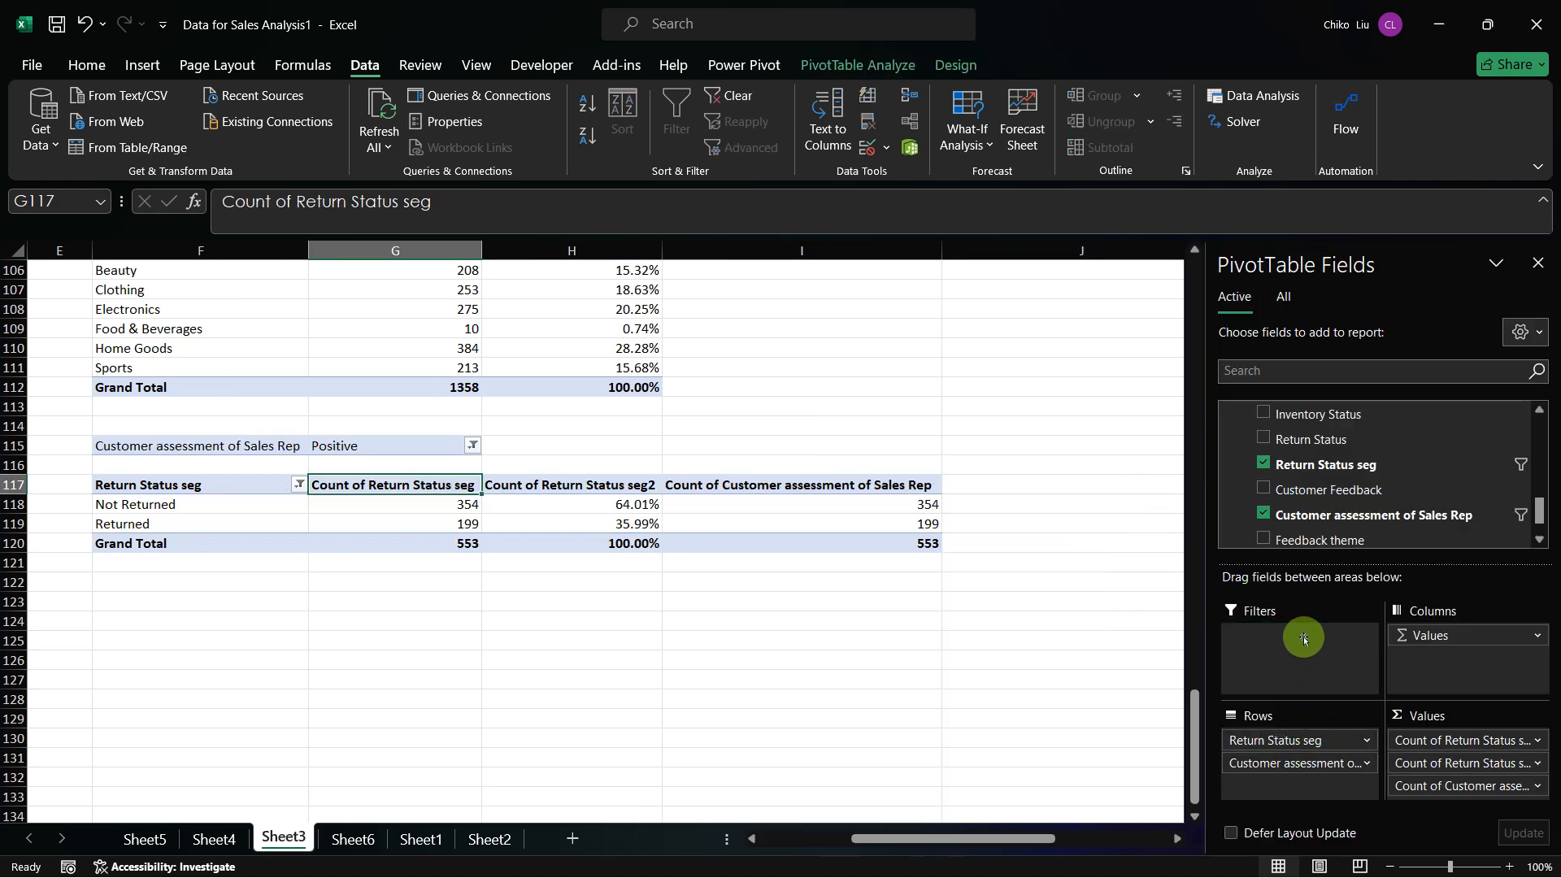
{"action": "left_click", "coordinate": [1365, 636]}
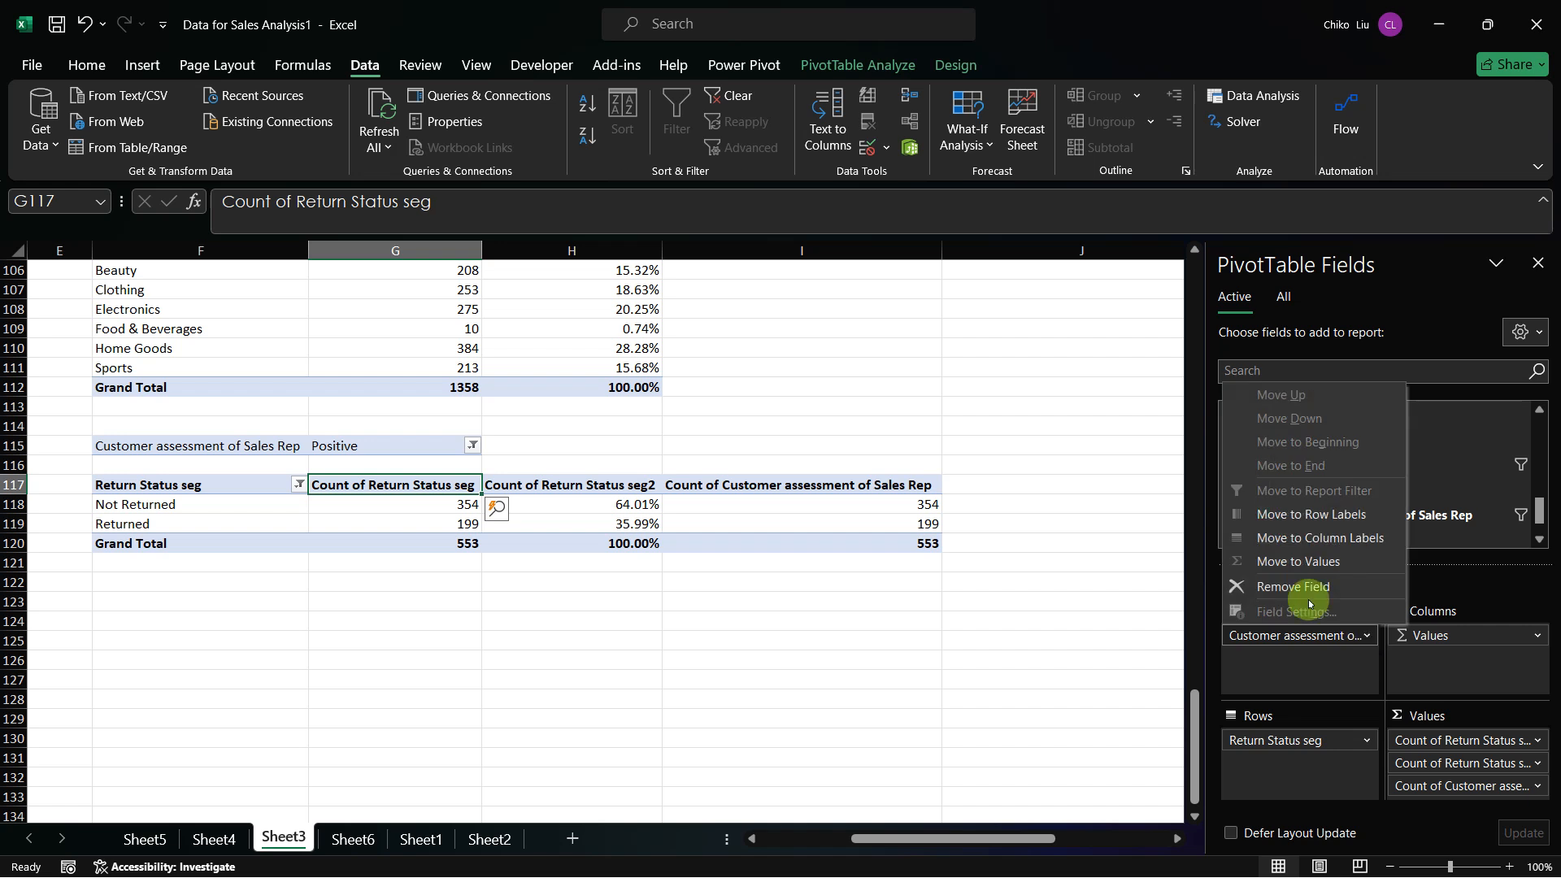
{"action": "left_click", "coordinate": [473, 446]}
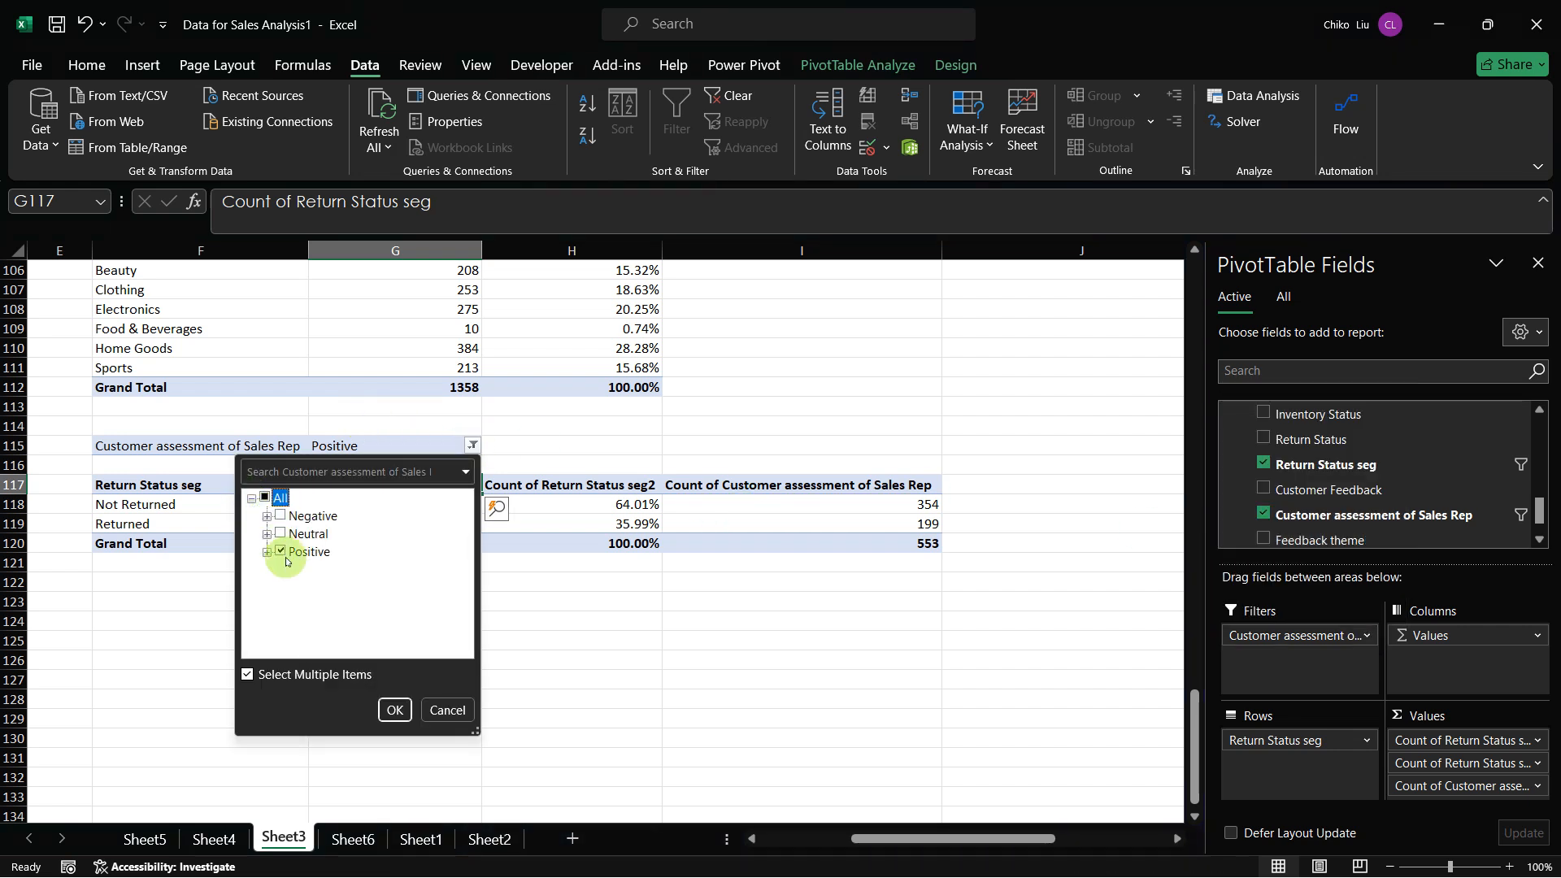
{"action": "left_click", "coordinate": [395, 711]}
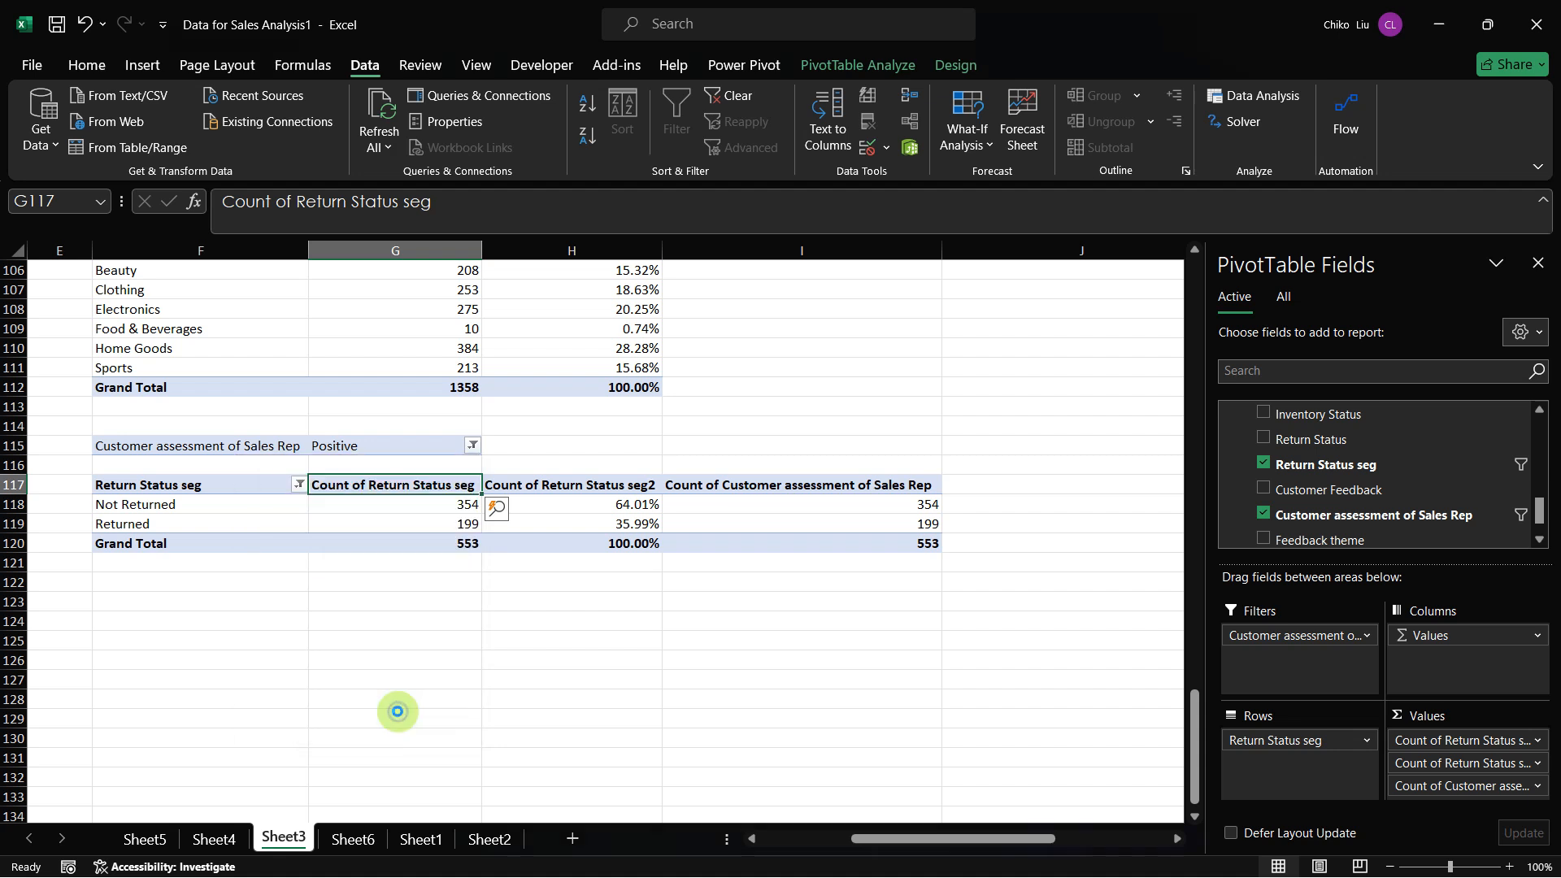
- Rename the count of Customer assessment of Sales Rep value field as "Highest sales Rep Feedback"
{"action": "left_click", "coordinate": [729, 483]}
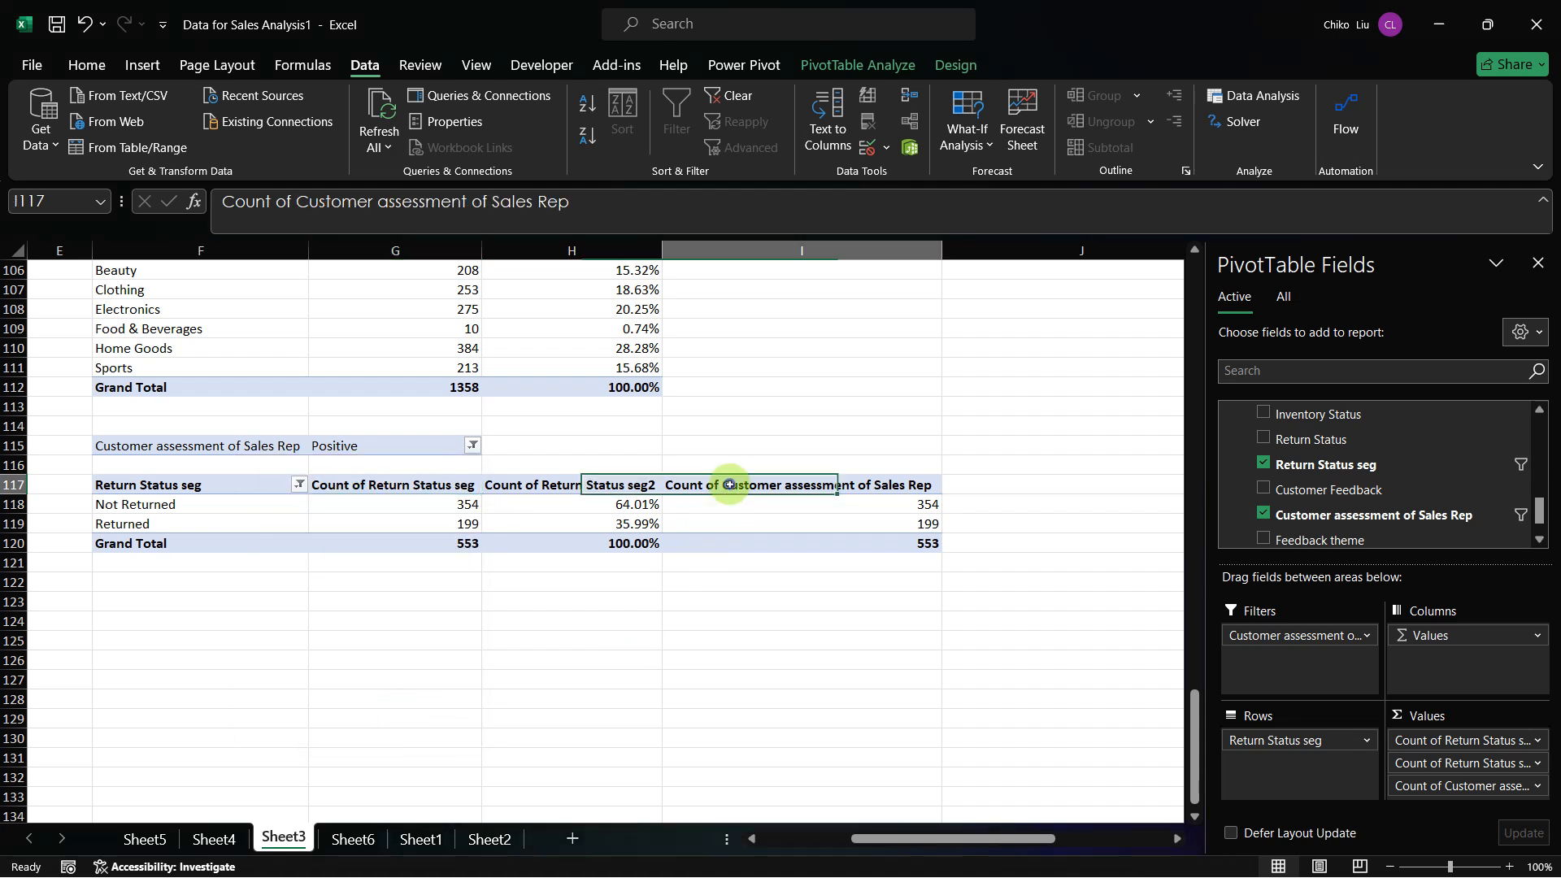
{"action": "left_click", "coordinate": [1533, 787]}
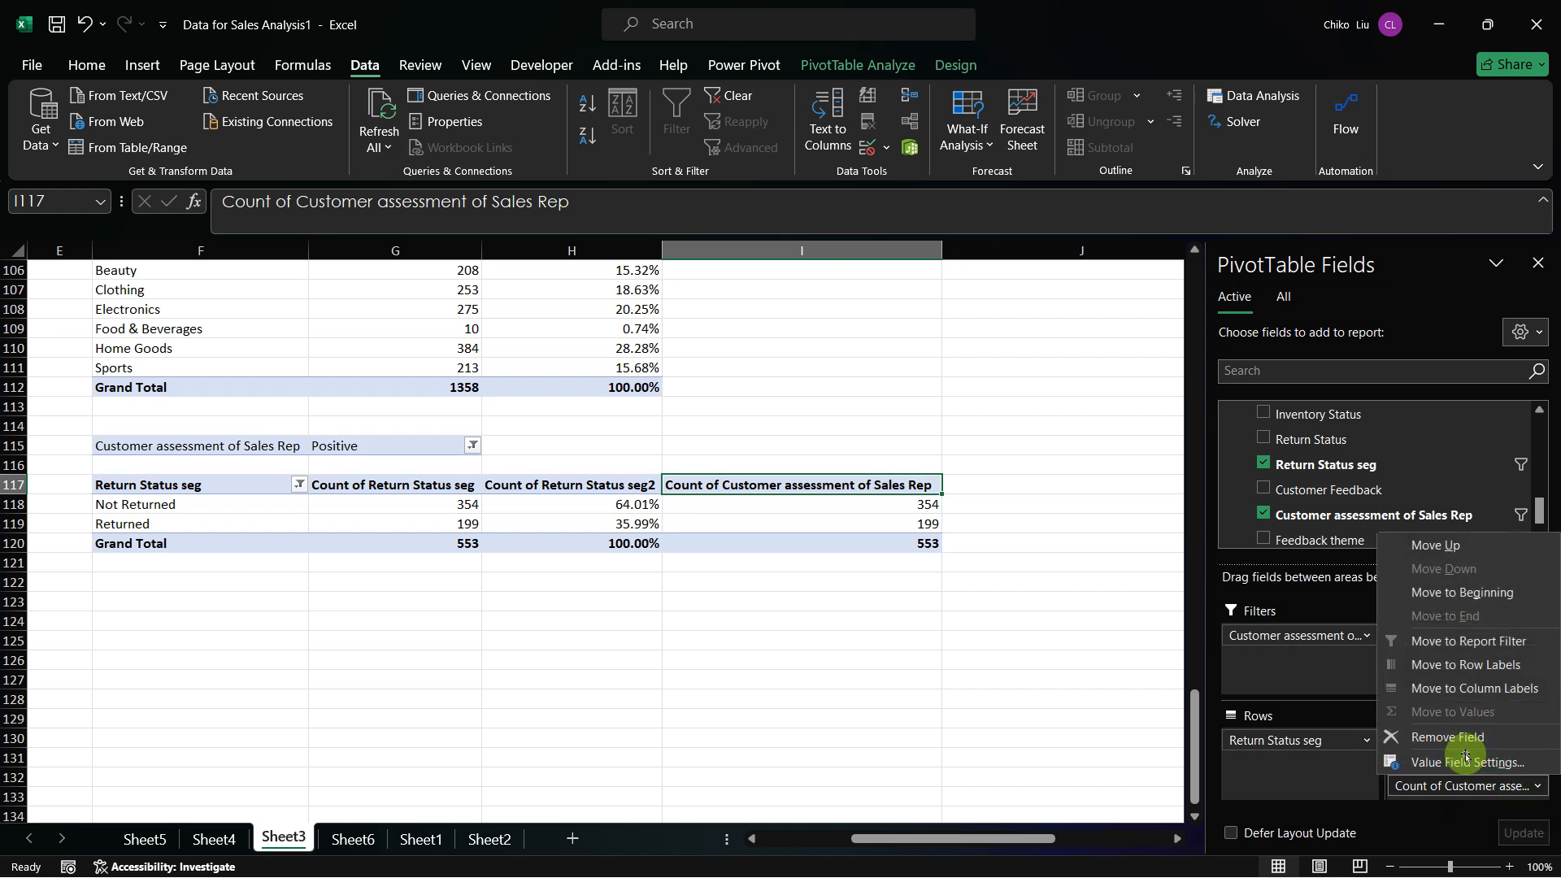
{"action": "left_click", "coordinate": [1466, 761]}
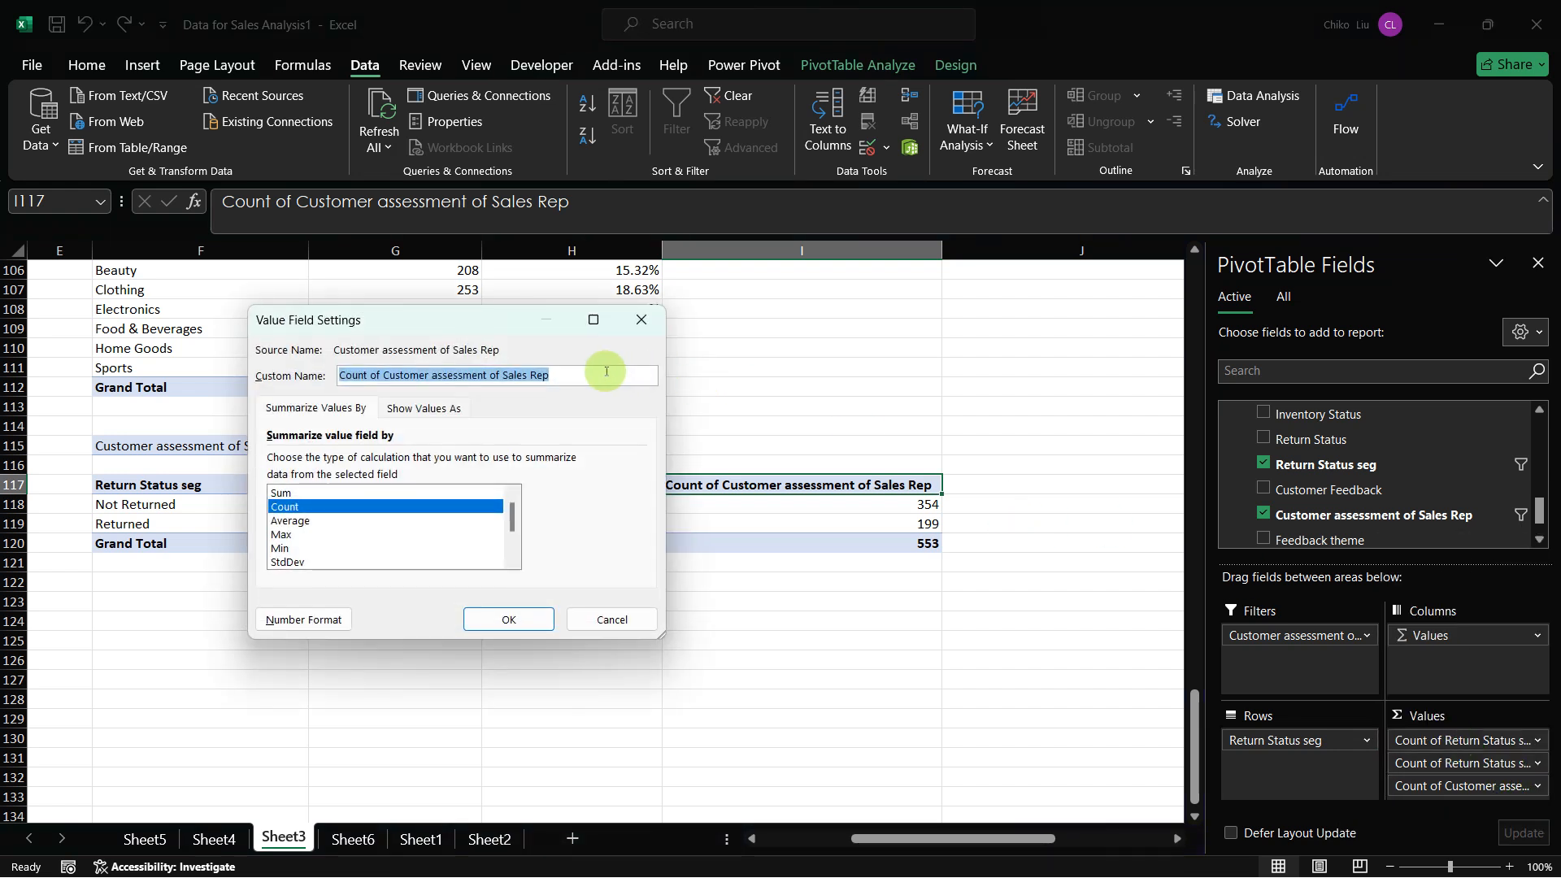
{"action": "left_click_drag", "start_coordinate": [516, 321], "coordinate": [902, 503]}
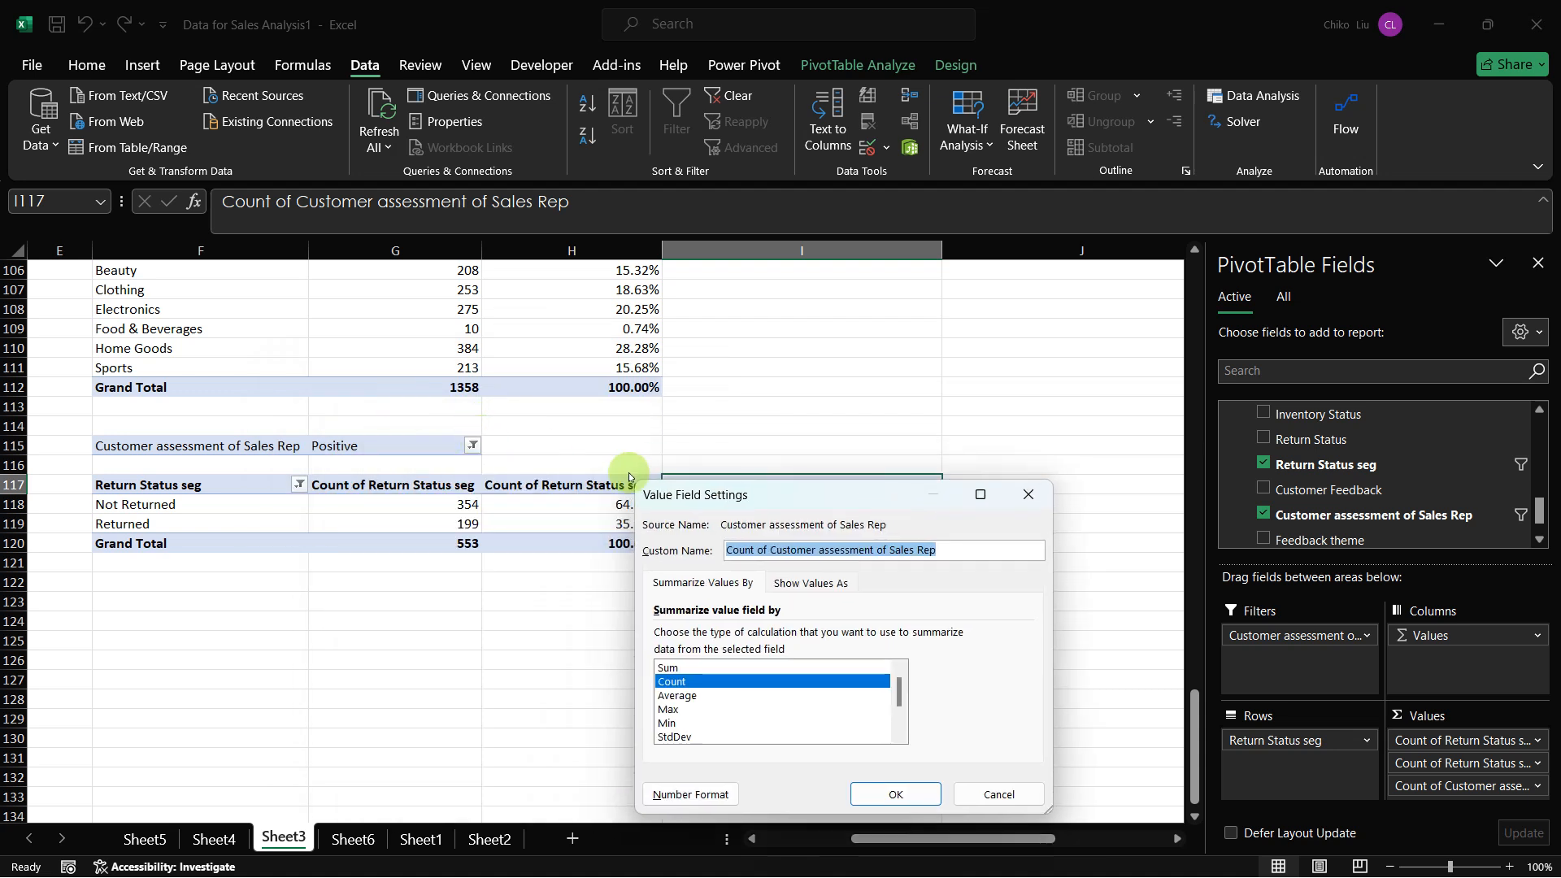
{"action": "type", "text": "hl"}
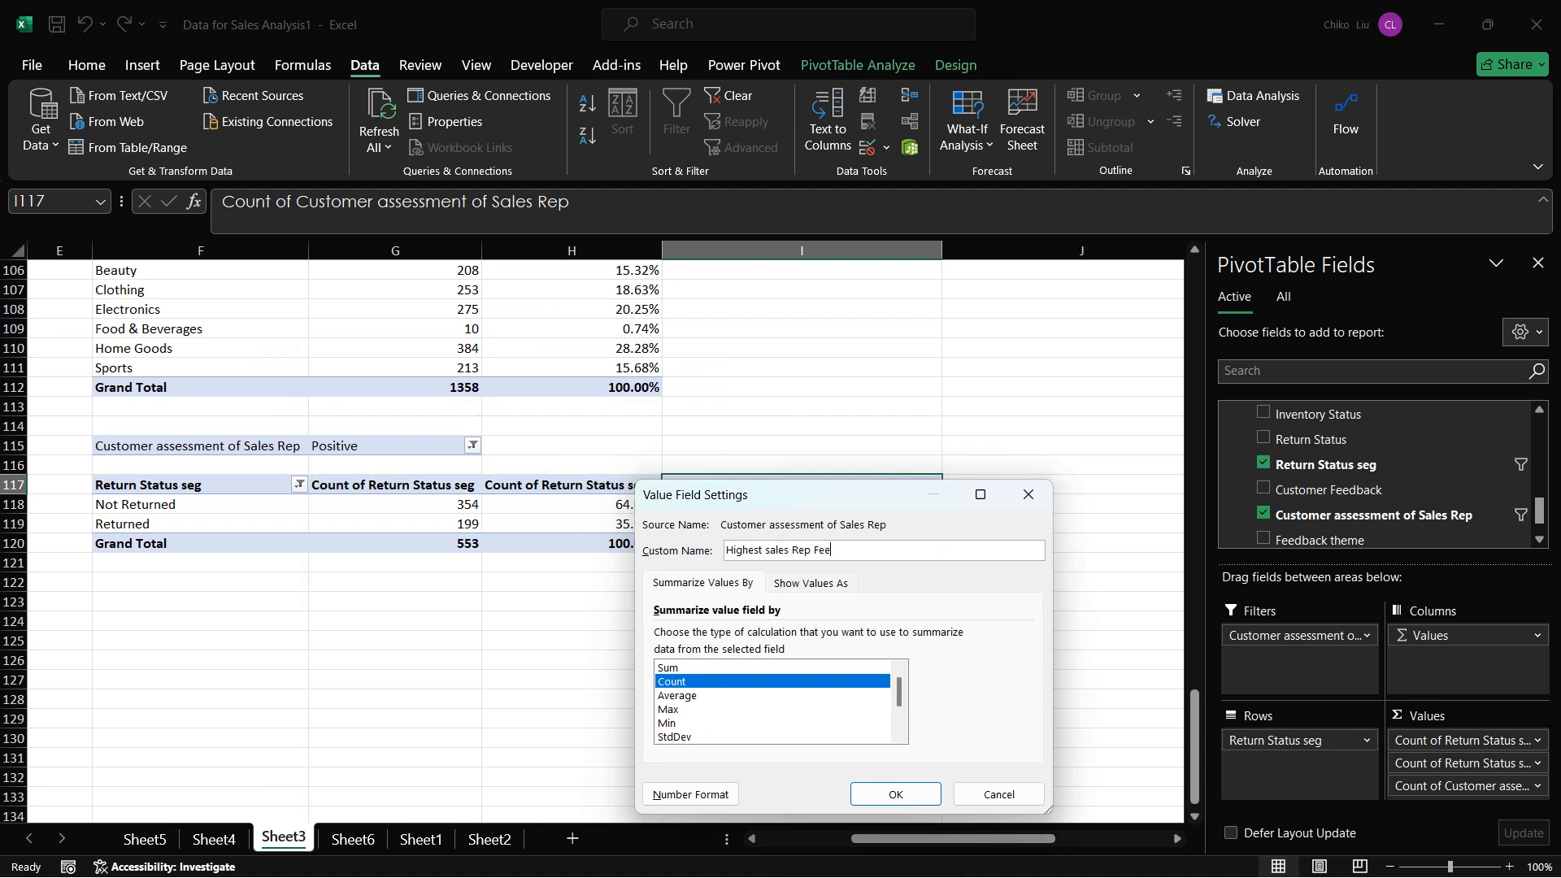
{"action": "key", "text": "Return"}
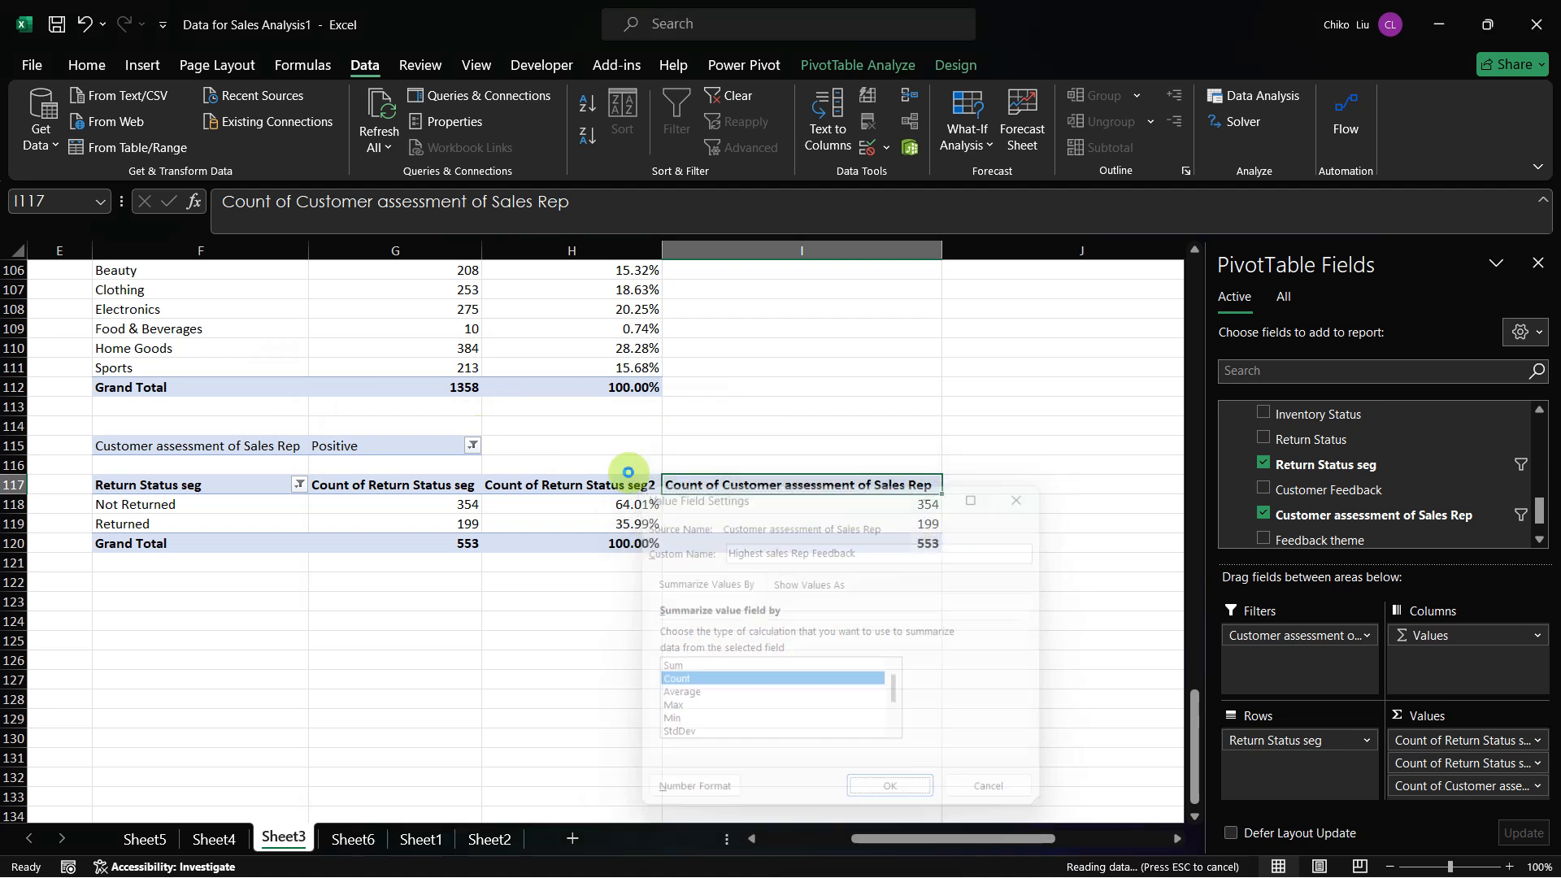
- Rename the second Return Status seg value field, shown as % of Grand Total, as "percentage"
{"action": "left_click", "coordinate": [599, 486]}
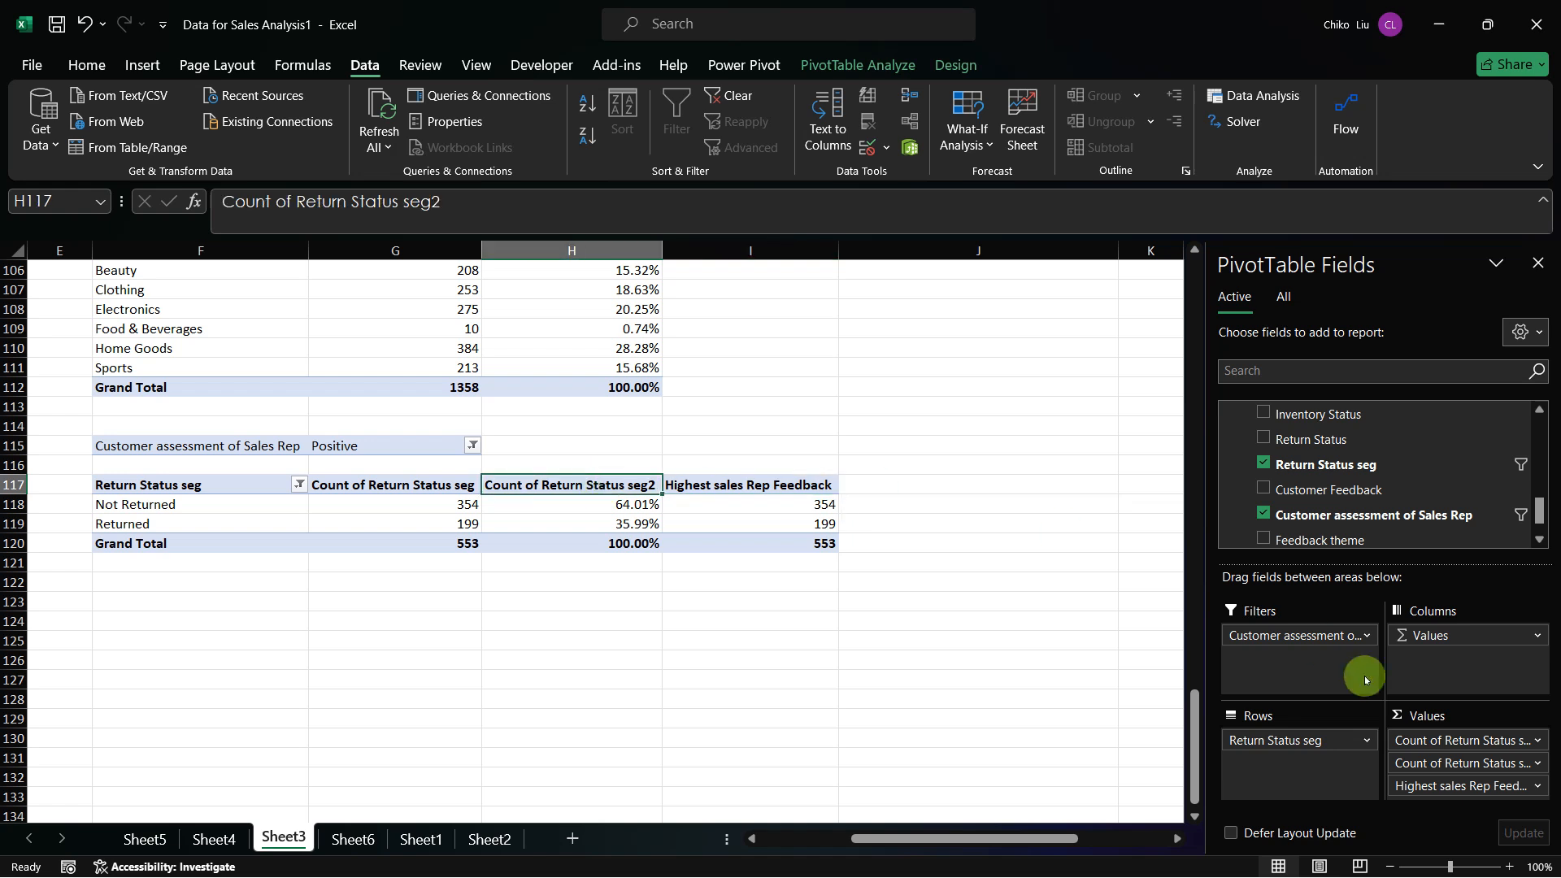
{"action": "left_click", "coordinate": [1536, 763]}
{"action": "left_click", "coordinate": [1469, 739]}
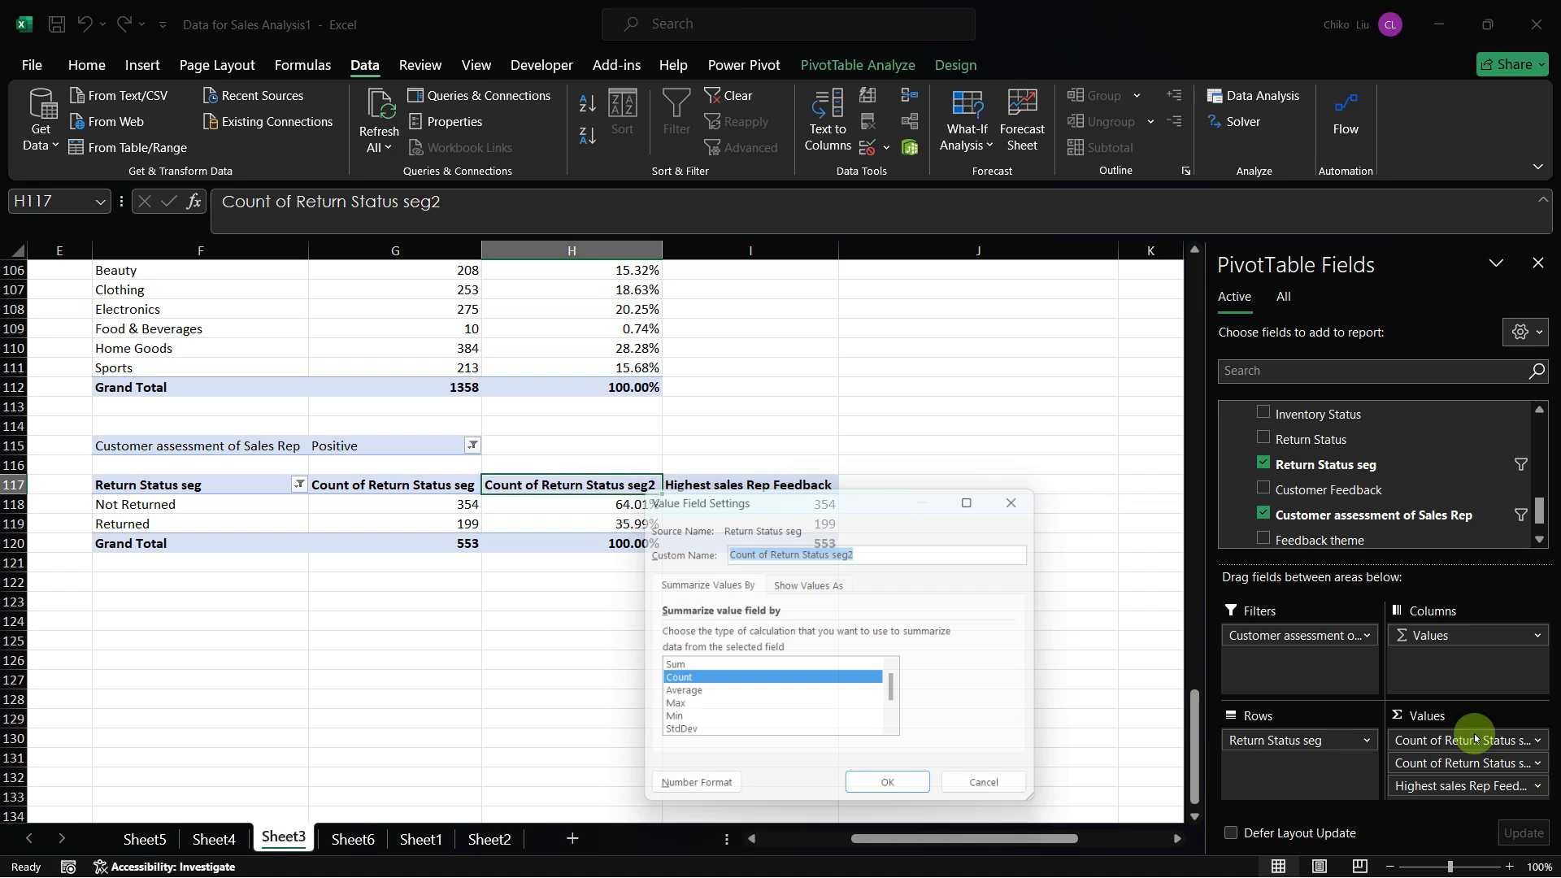
{"action": "type", "text": "p"}
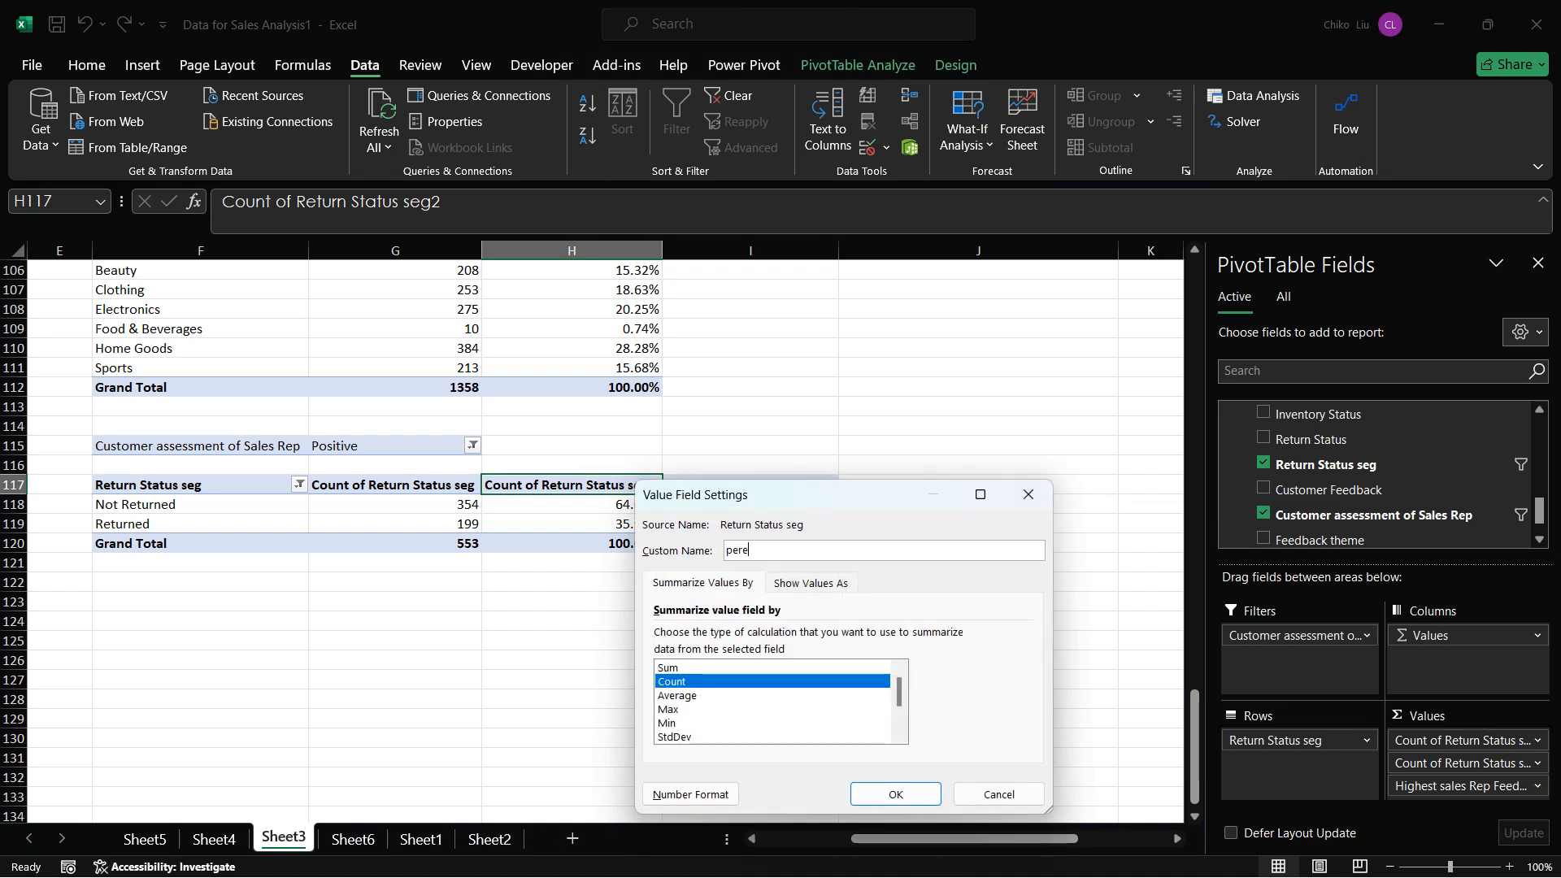
{"action": "type", "text": "ercentage"}
{"action": "key", "text": "Return"}
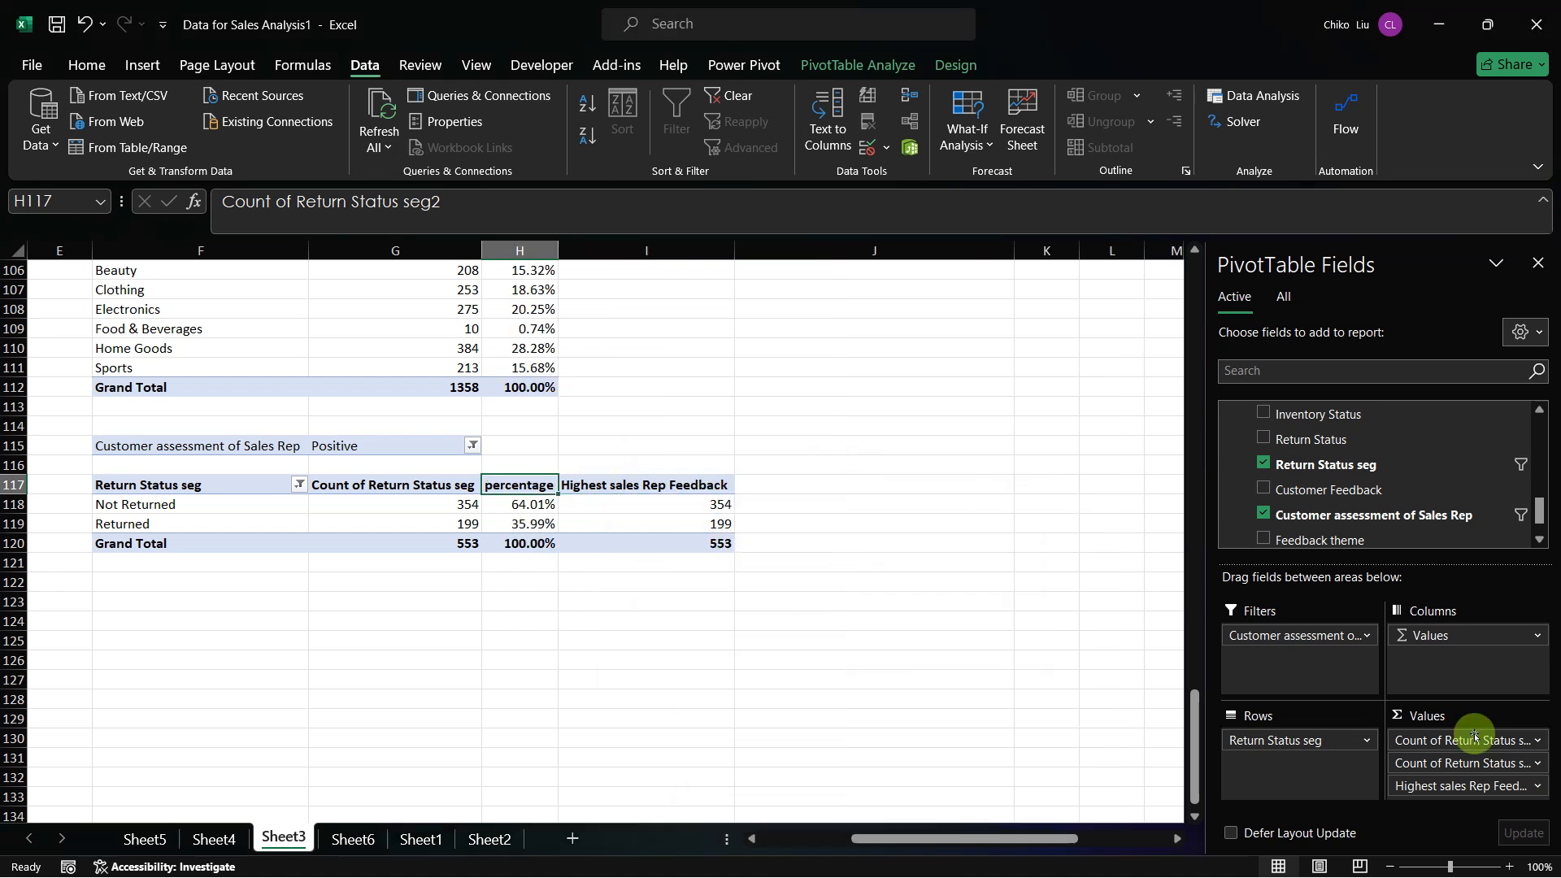
- Rename the first Return Status seg count field as "frequency"
{"action": "left_click", "coordinate": [1536, 740]}
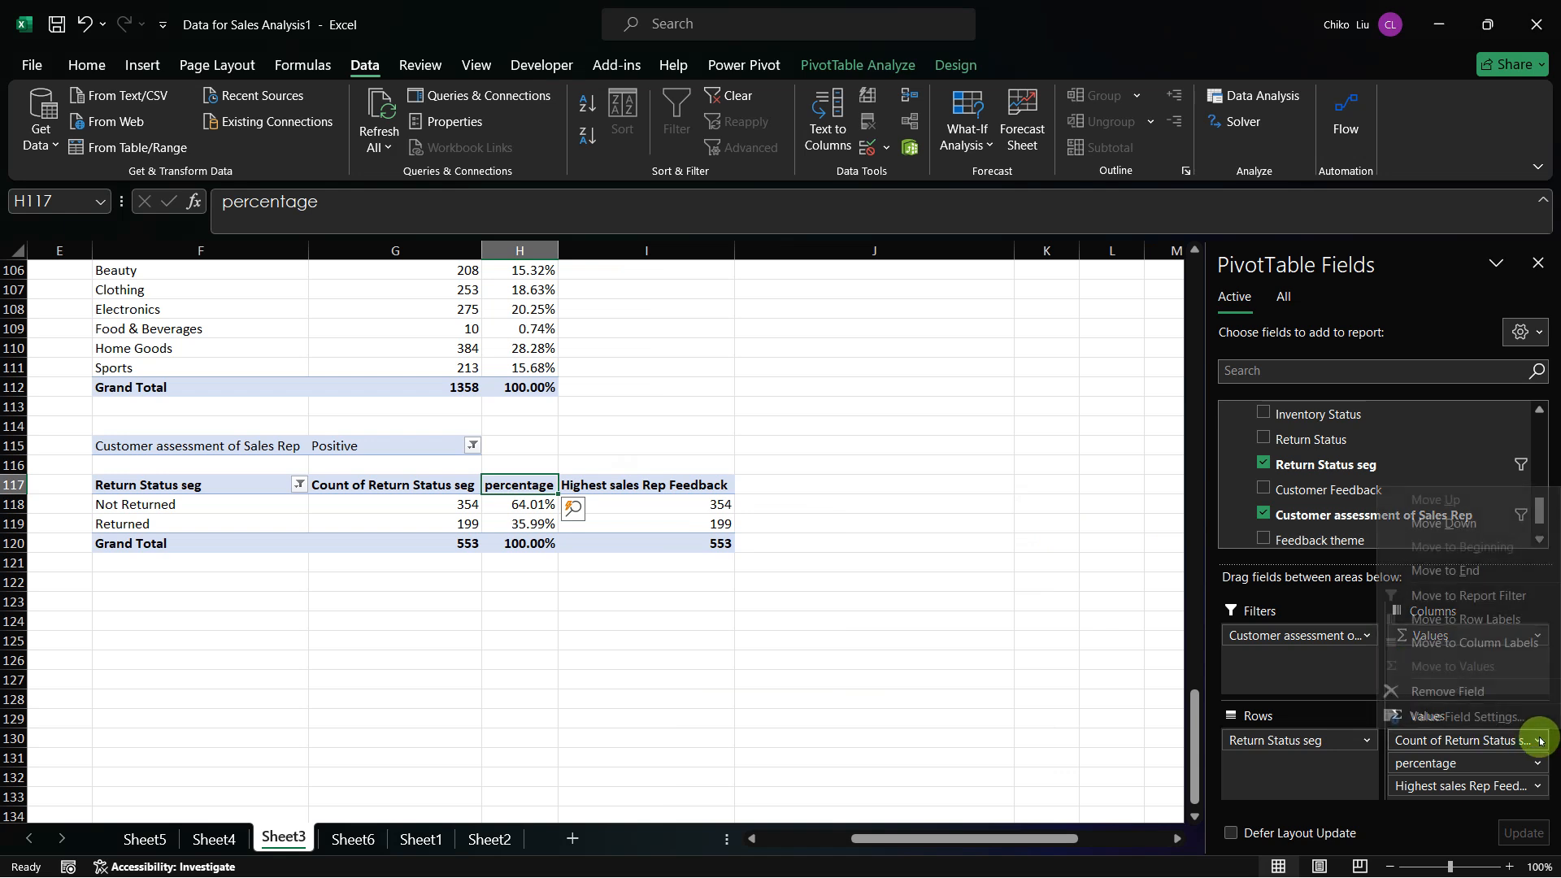
{"action": "left_click", "coordinate": [1454, 714]}
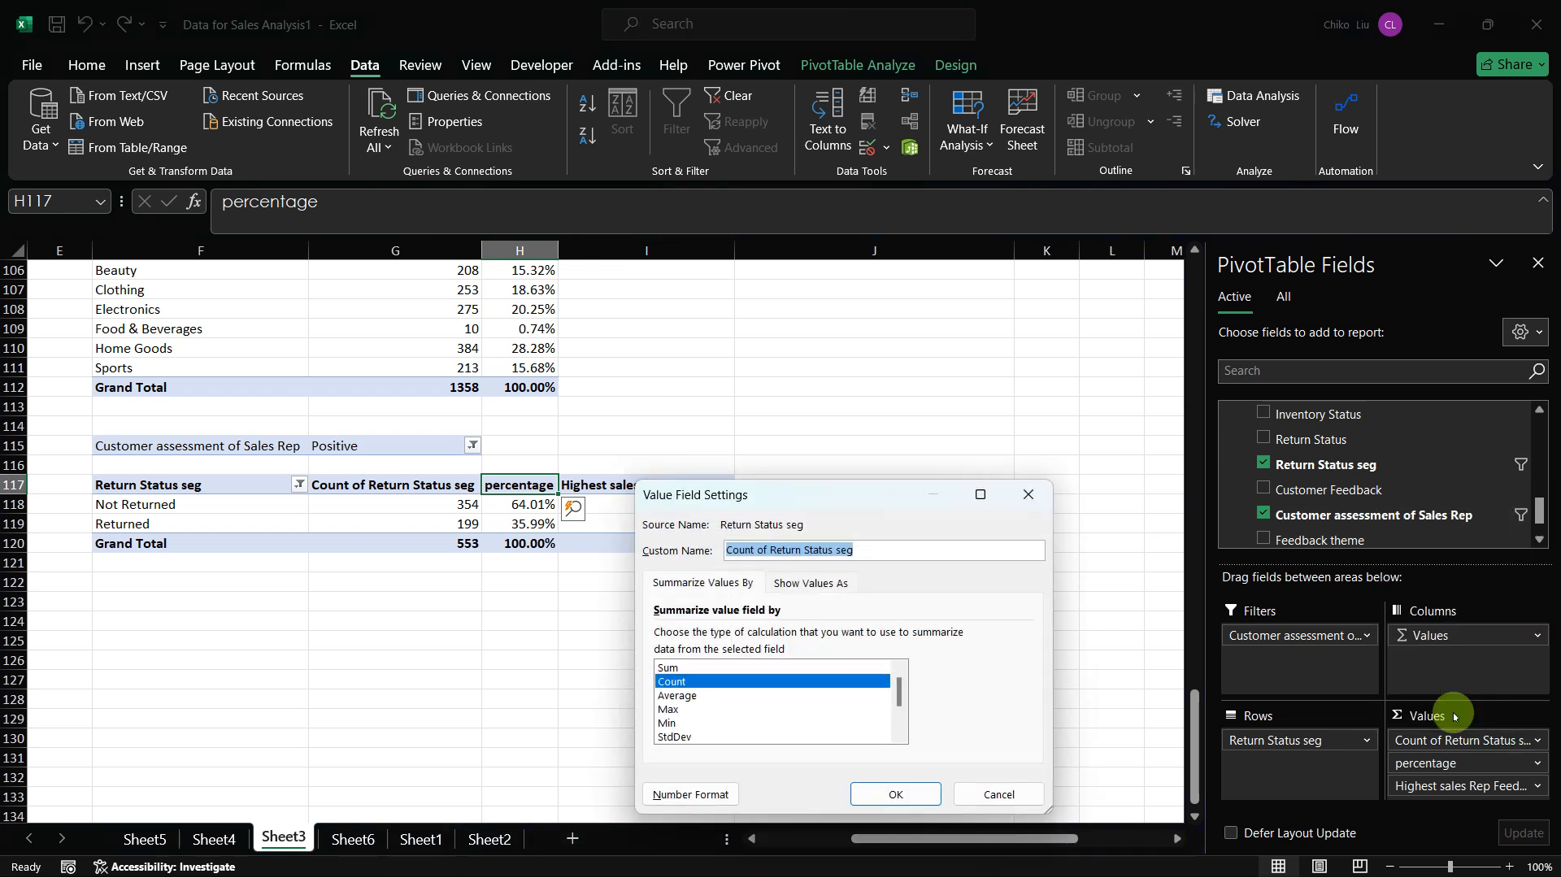
{"action": "type", "text": "frequen"}
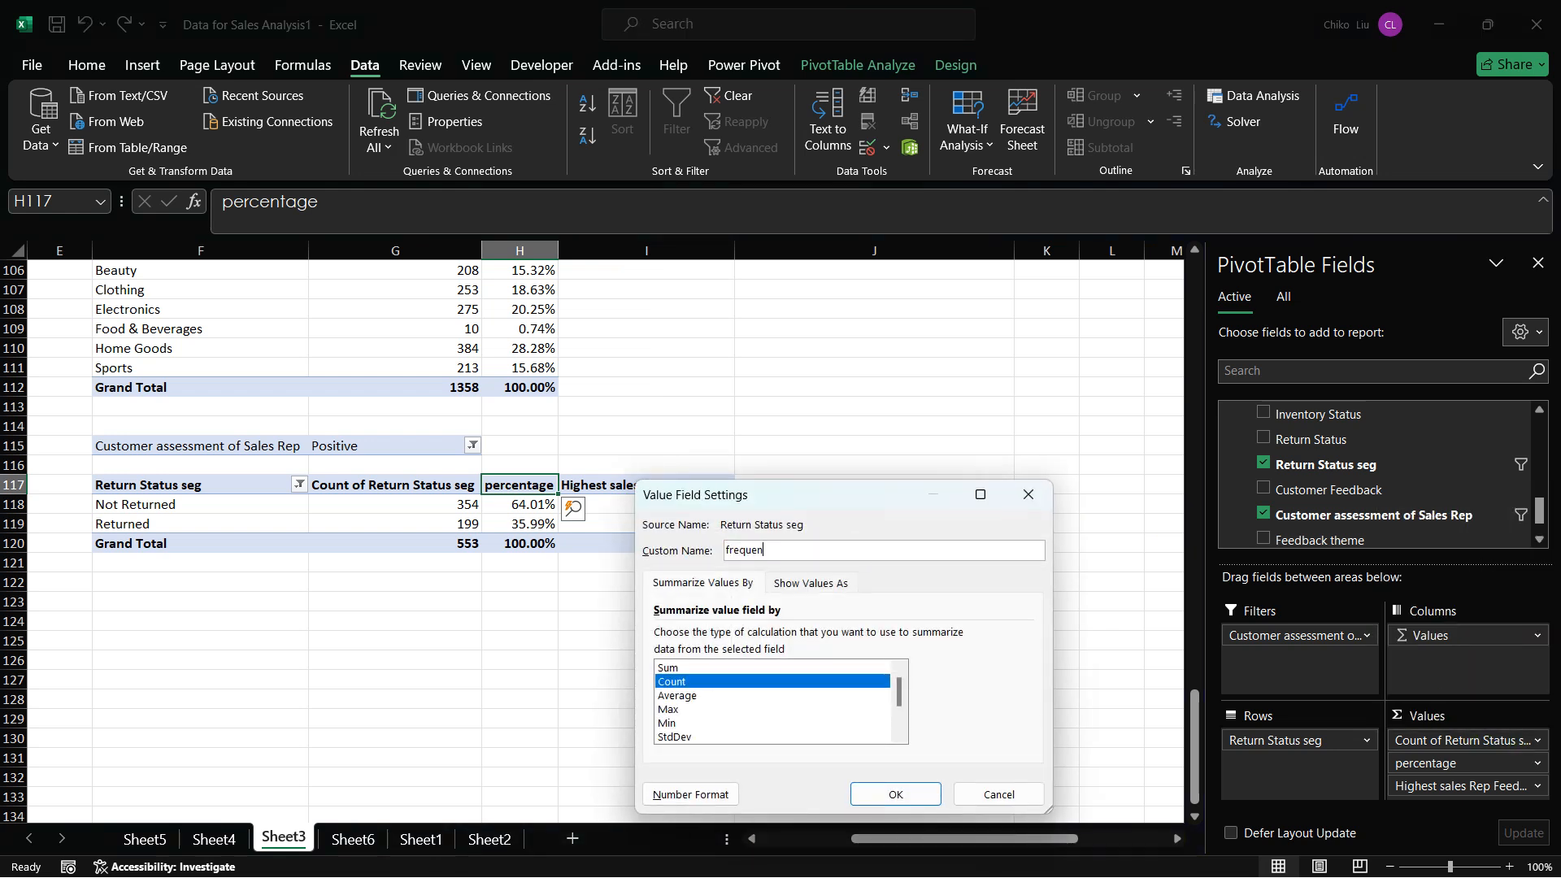
{"action": "key", "text": "Return"}
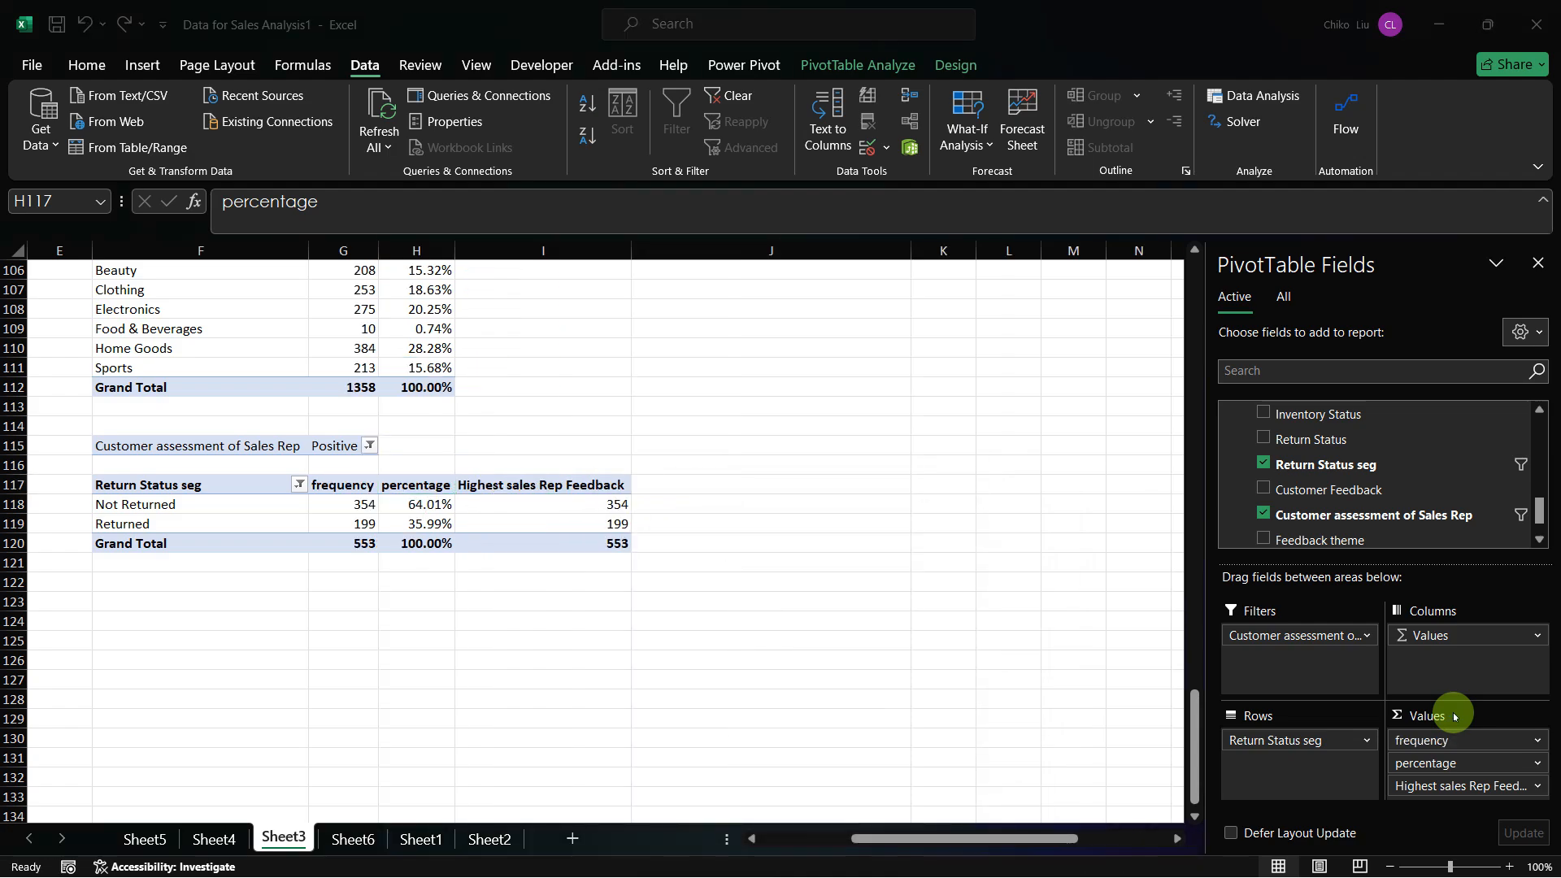
- Check Table 9's required columns in the project PDF and add another count of Customer assessment of Sales Rep to the pivot values
{"action": "key", "text": "alt+Tab"}
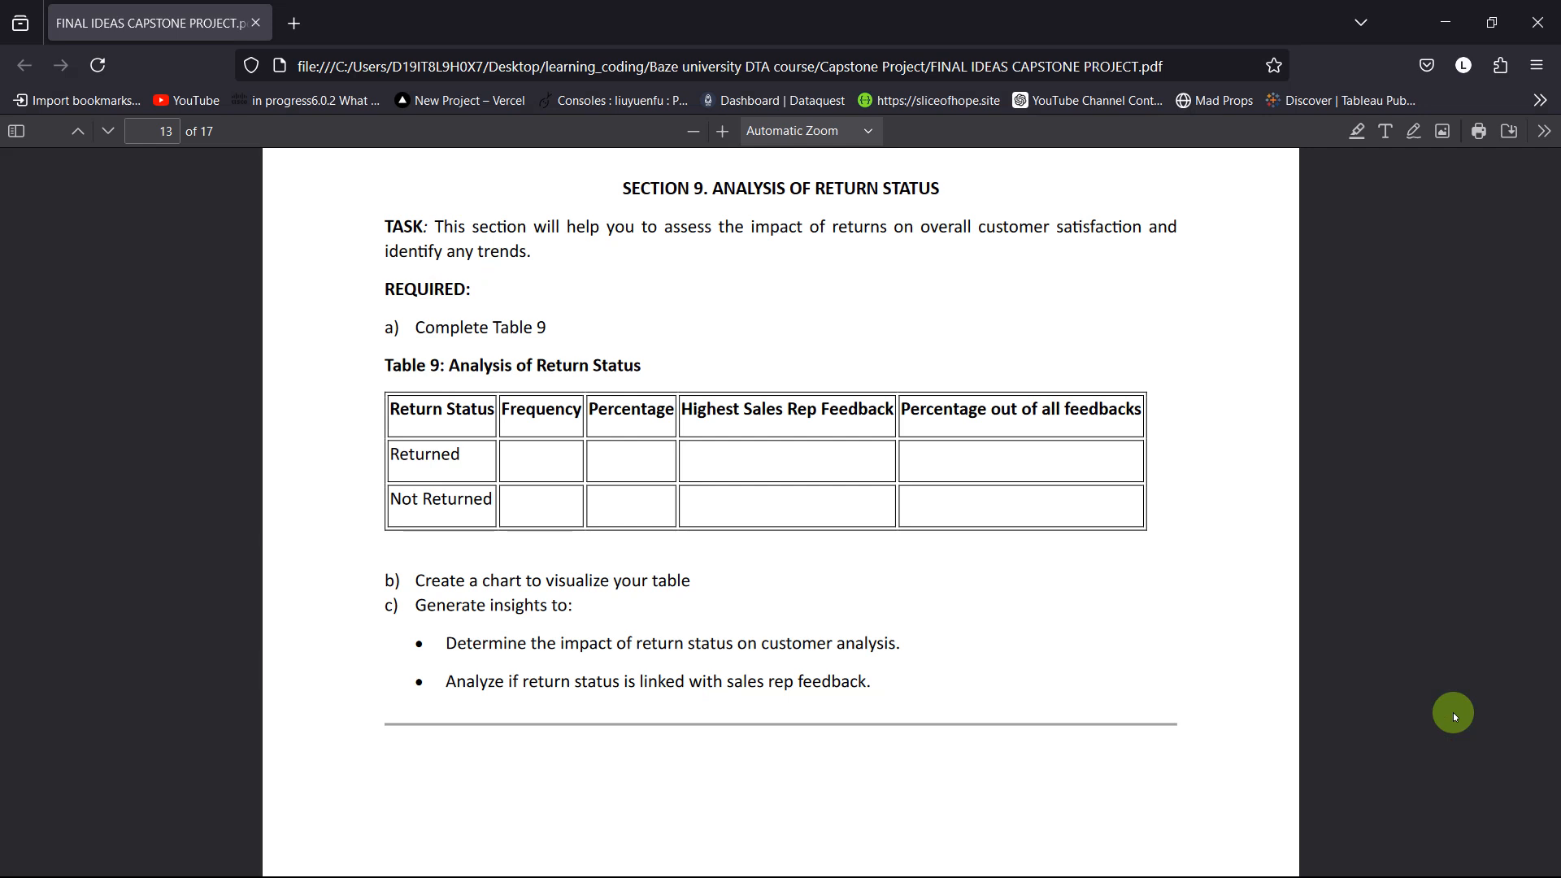
{"action": "key", "text": "alt+Tab"}
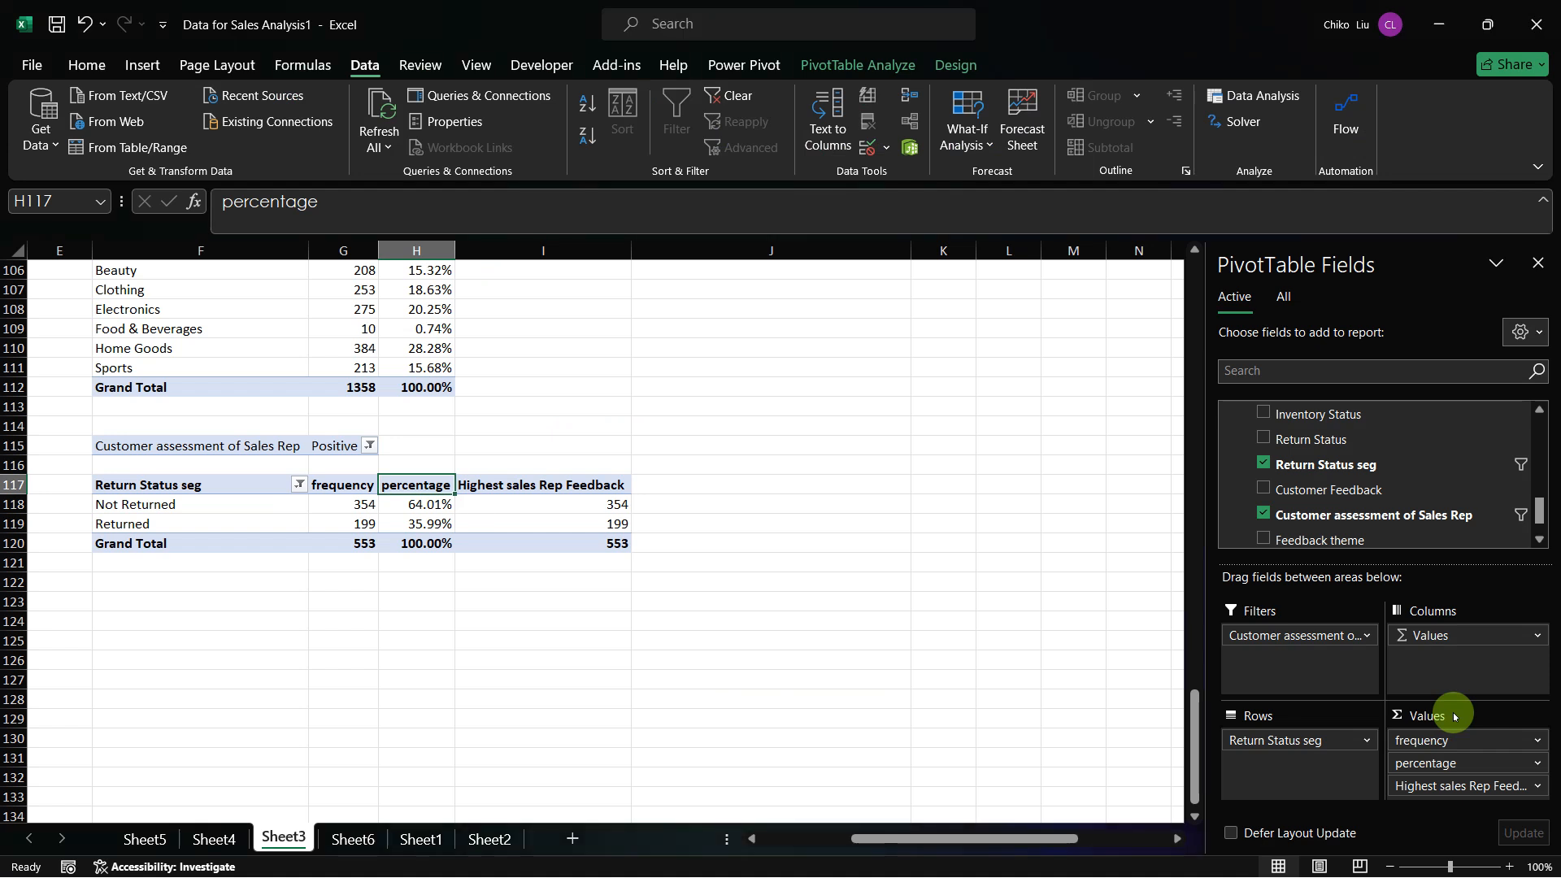
{"action": "key", "text": "Right"}
{"action": "key", "text": "Down"}
{"action": "key", "text": "Up"}
{"action": "key", "text": "Down"}
{"action": "key", "text": "Up"}
{"action": "key", "text": "Down"}
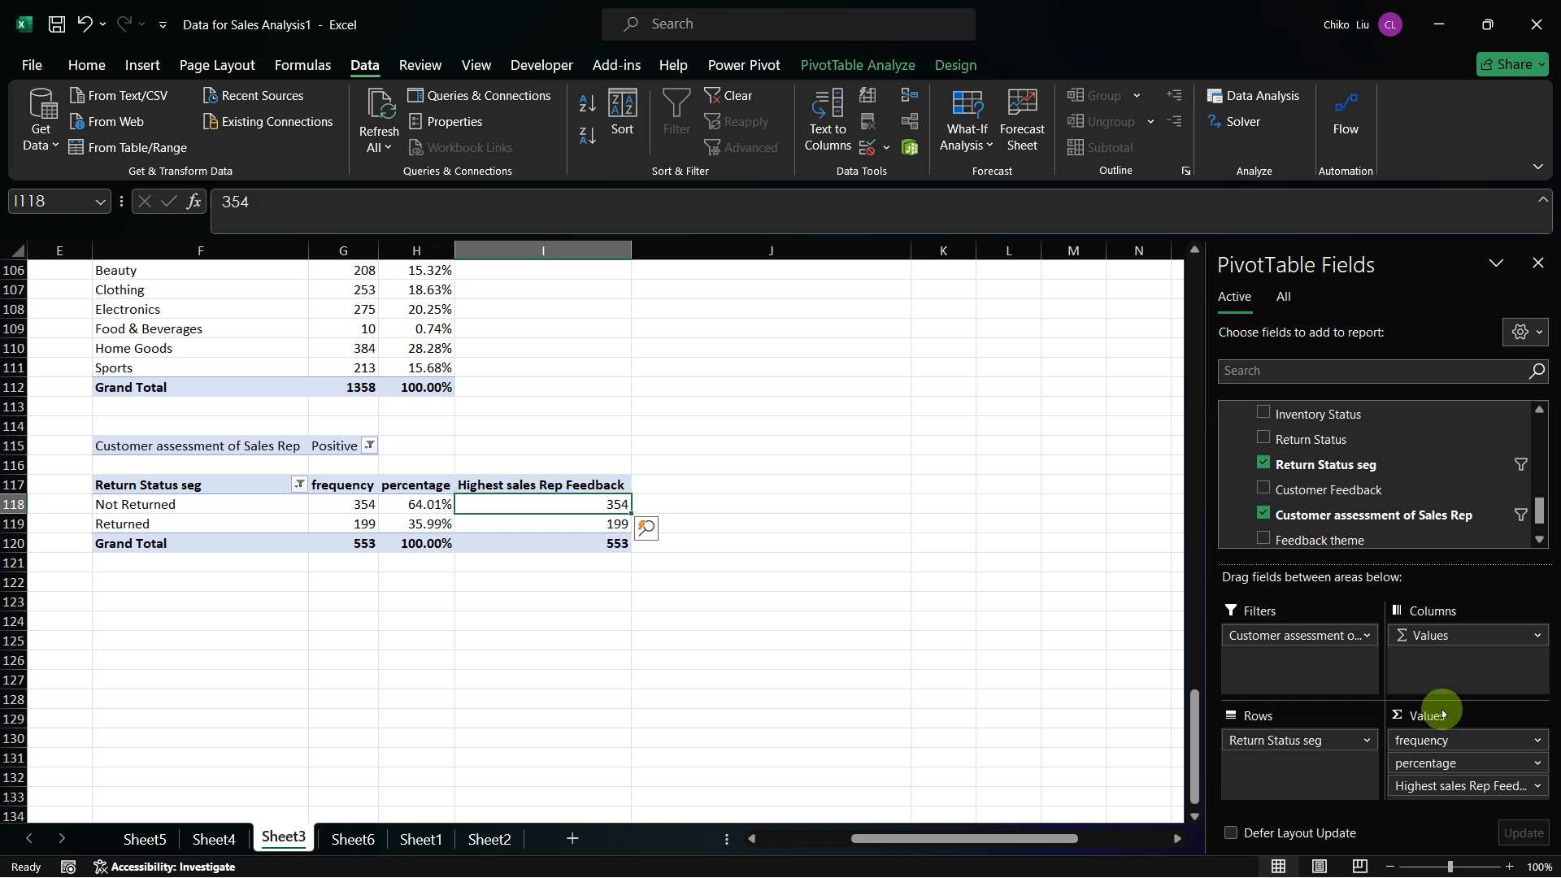
{"action": "left_click_drag", "start_coordinate": [1304, 519], "coordinate": [1433, 799]}
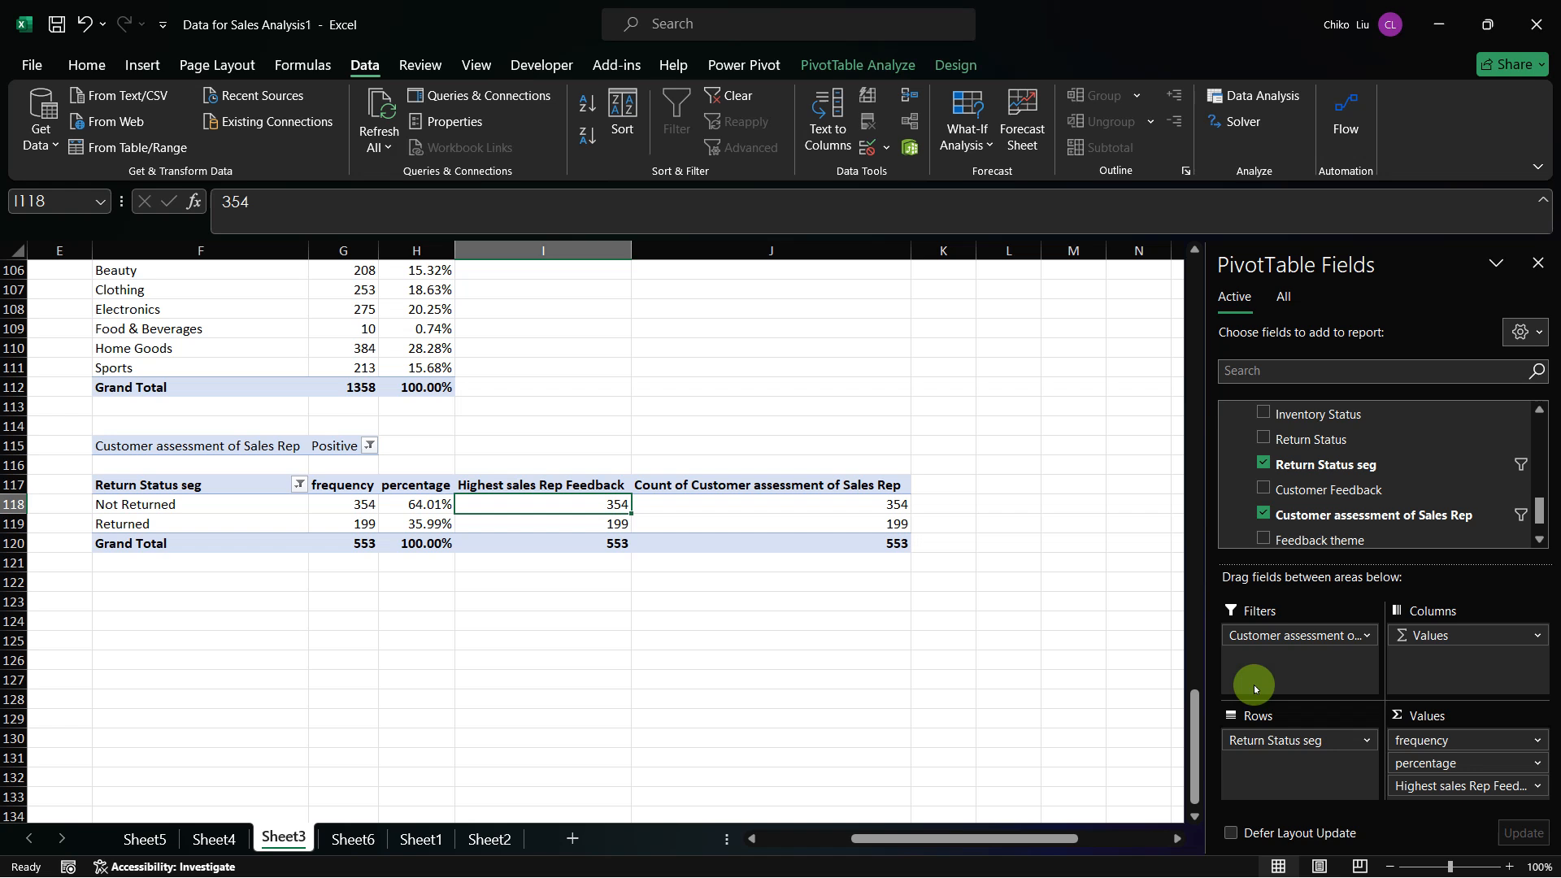
{"action": "right_click", "coordinate": [885, 505]}
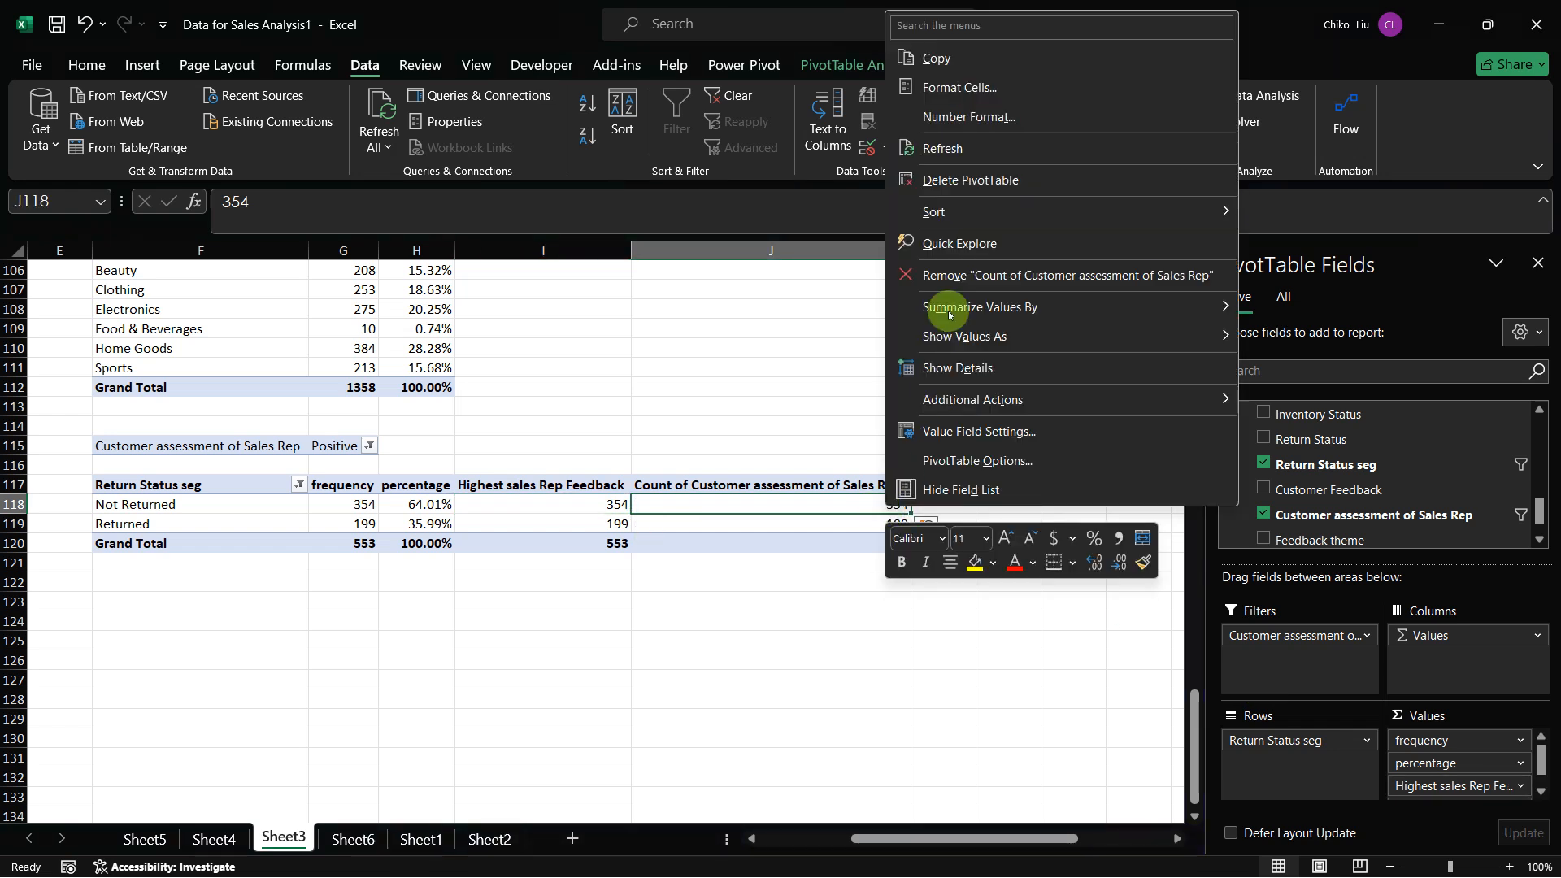
{"action": "mouse_move", "coordinate": [1018, 340]}
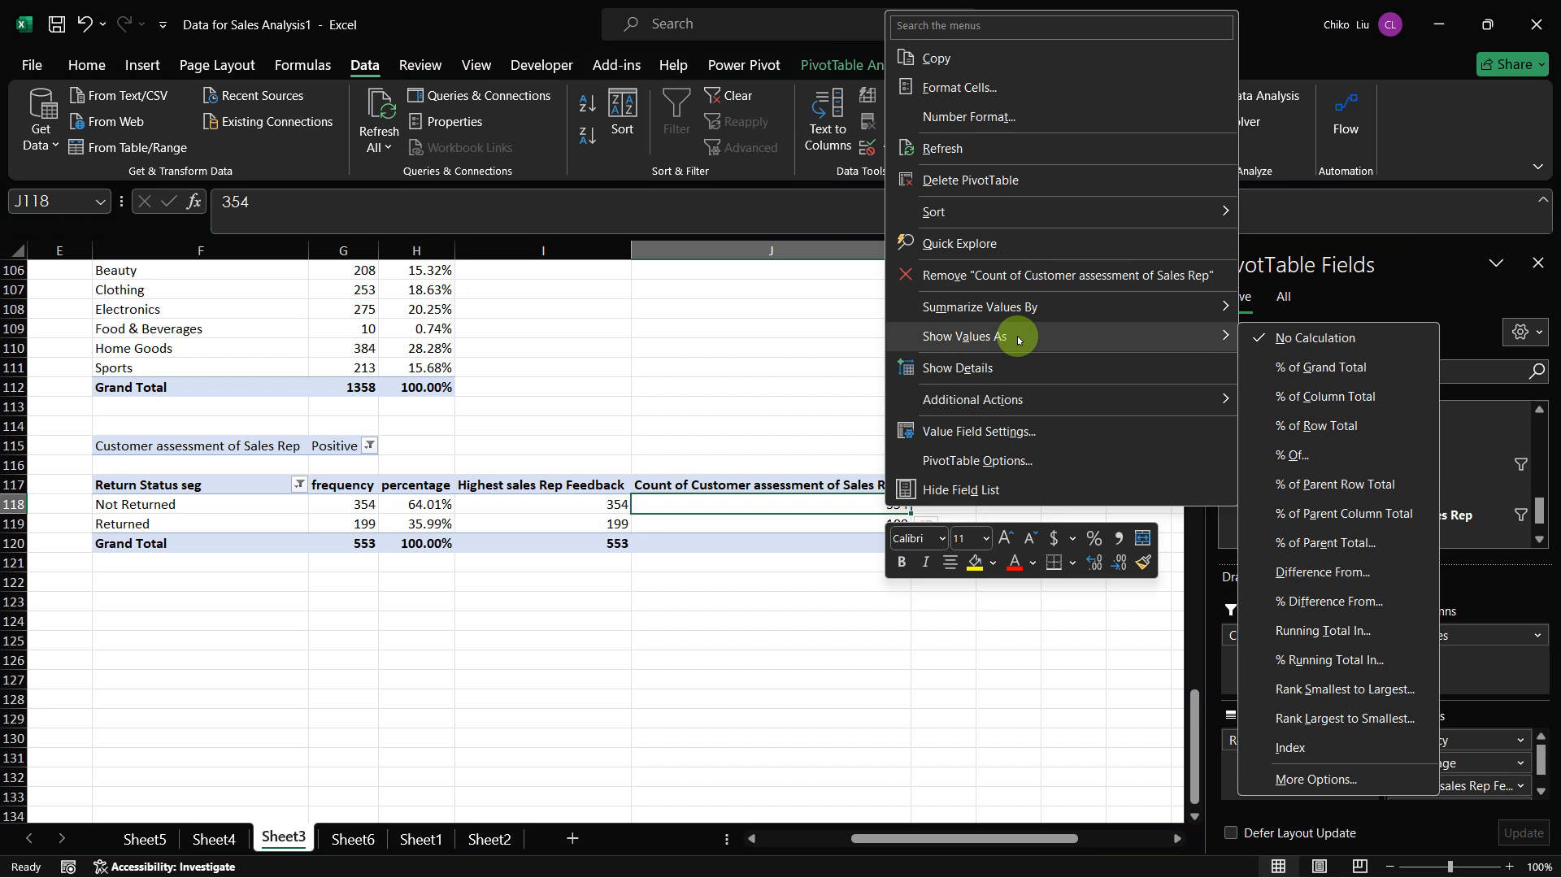
{"action": "left_click", "coordinate": [1282, 459]}
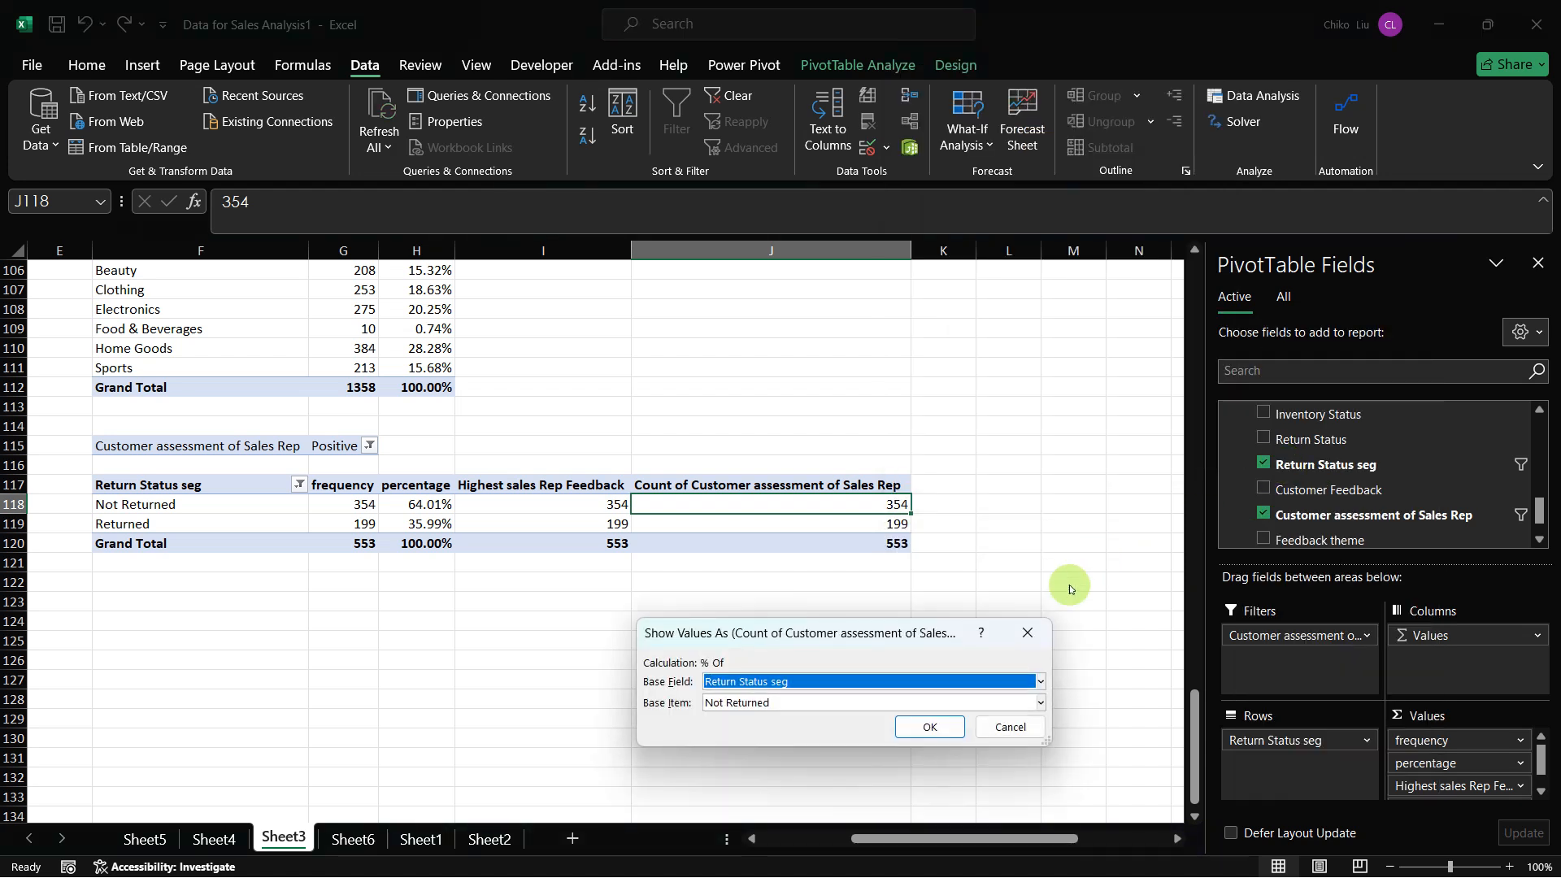
{"action": "left_click", "coordinate": [1041, 683]}
{"action": "left_click", "coordinate": [1039, 701]}
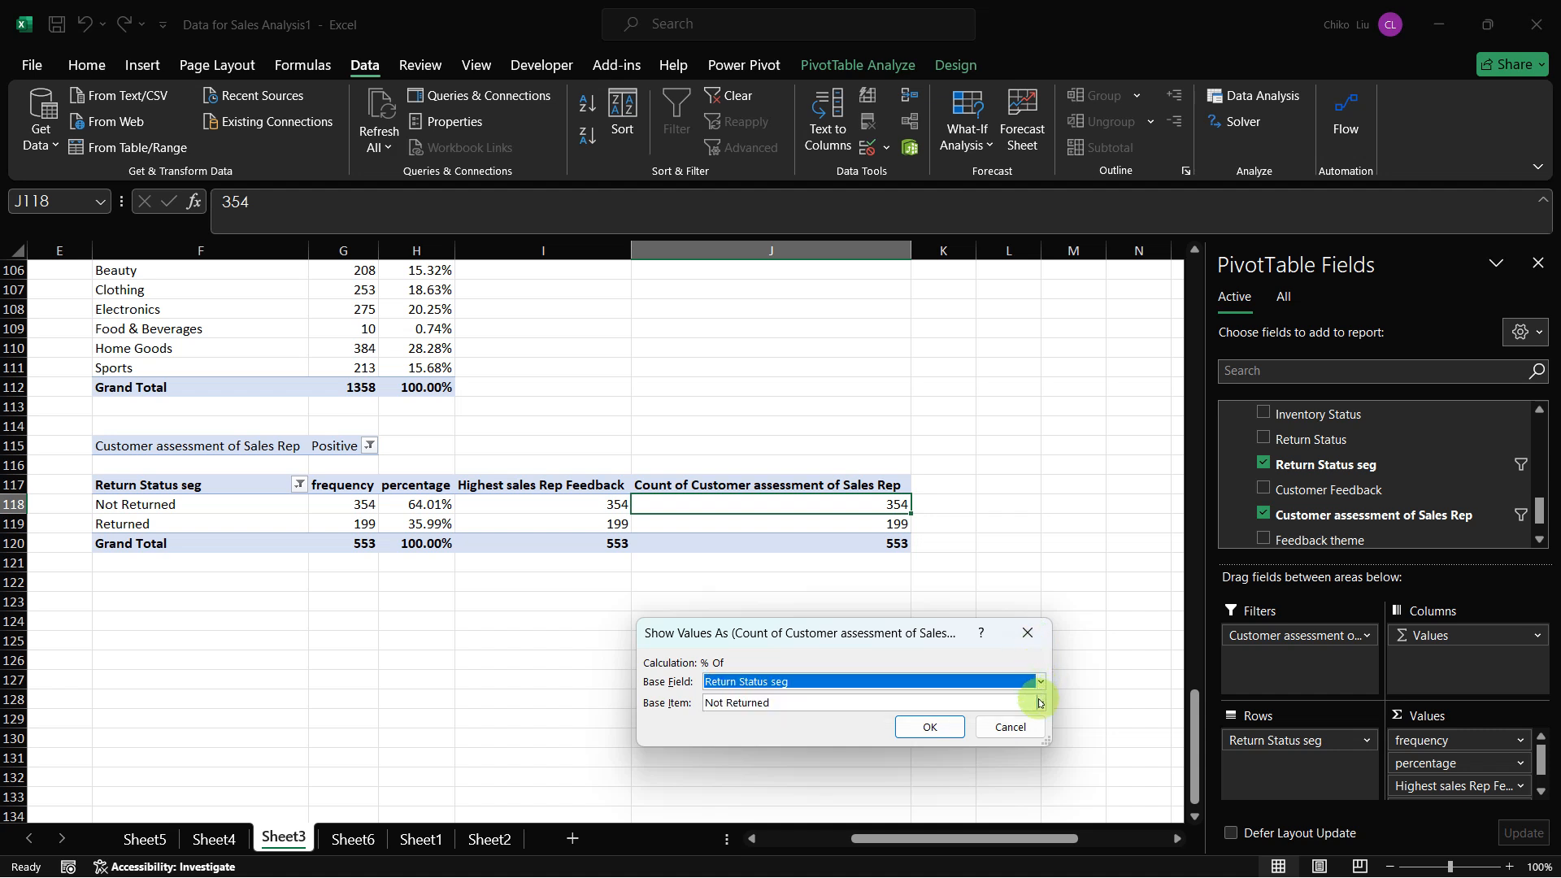
{"action": "left_click", "coordinate": [1040, 704]}
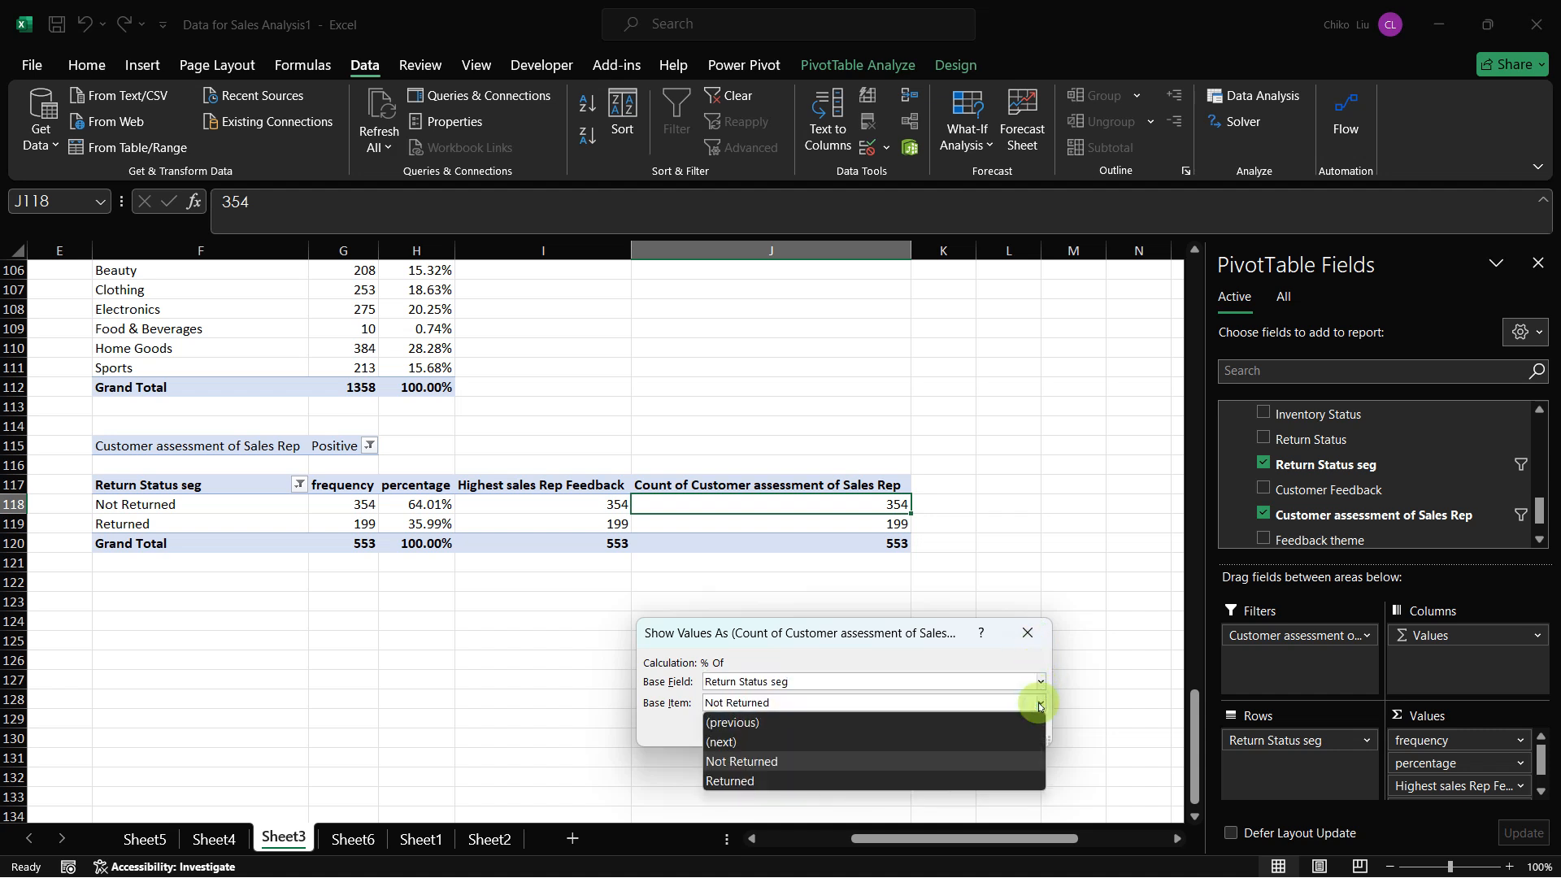
{"action": "left_click", "coordinate": [1029, 641]}
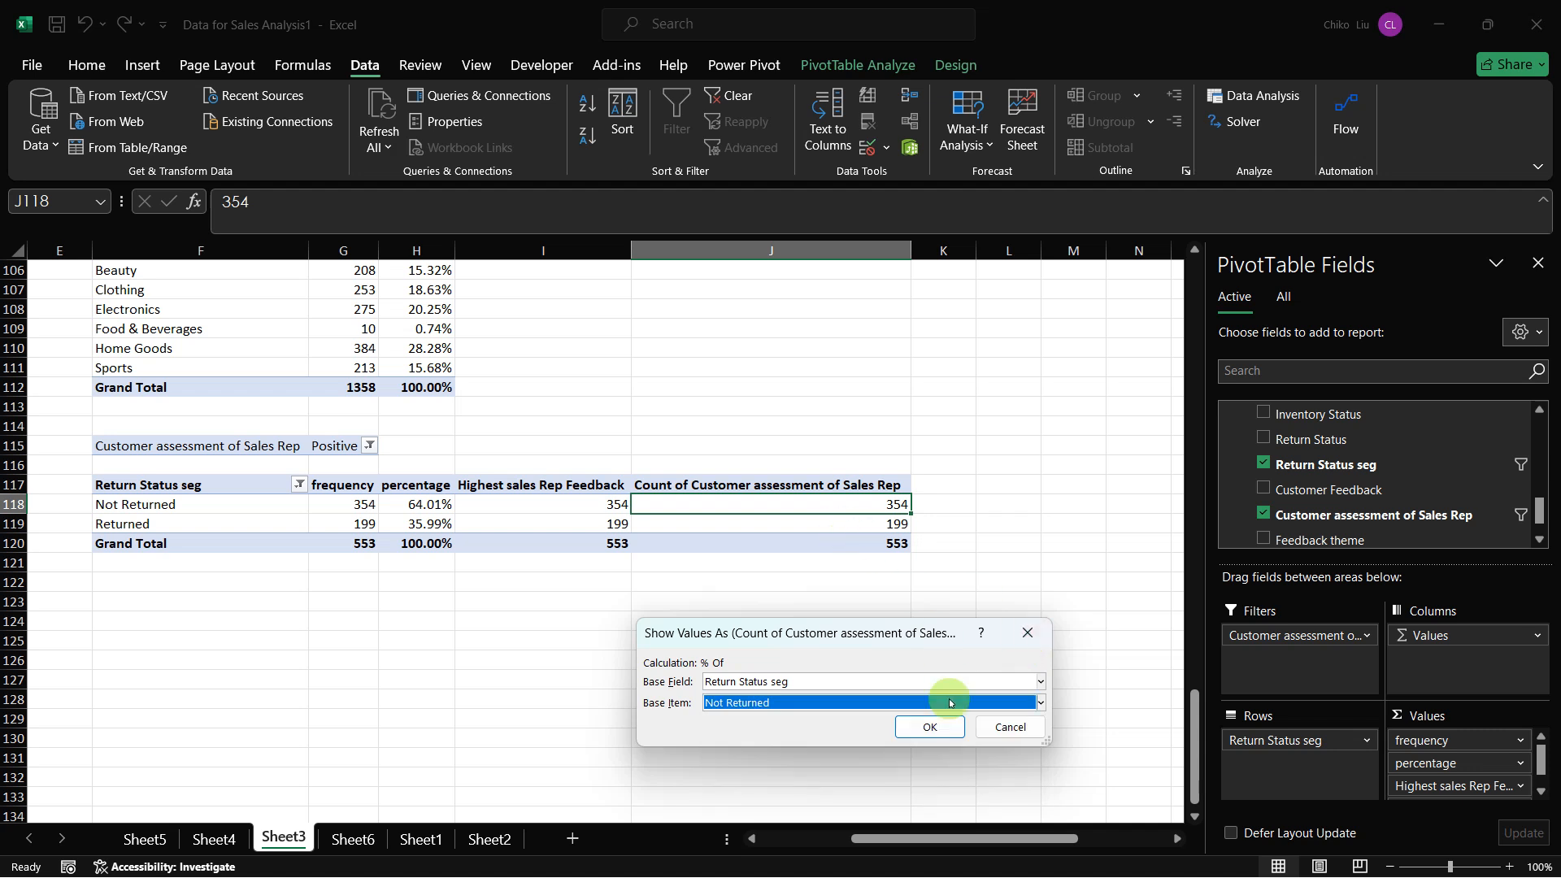
{"action": "left_click", "coordinate": [997, 735]}
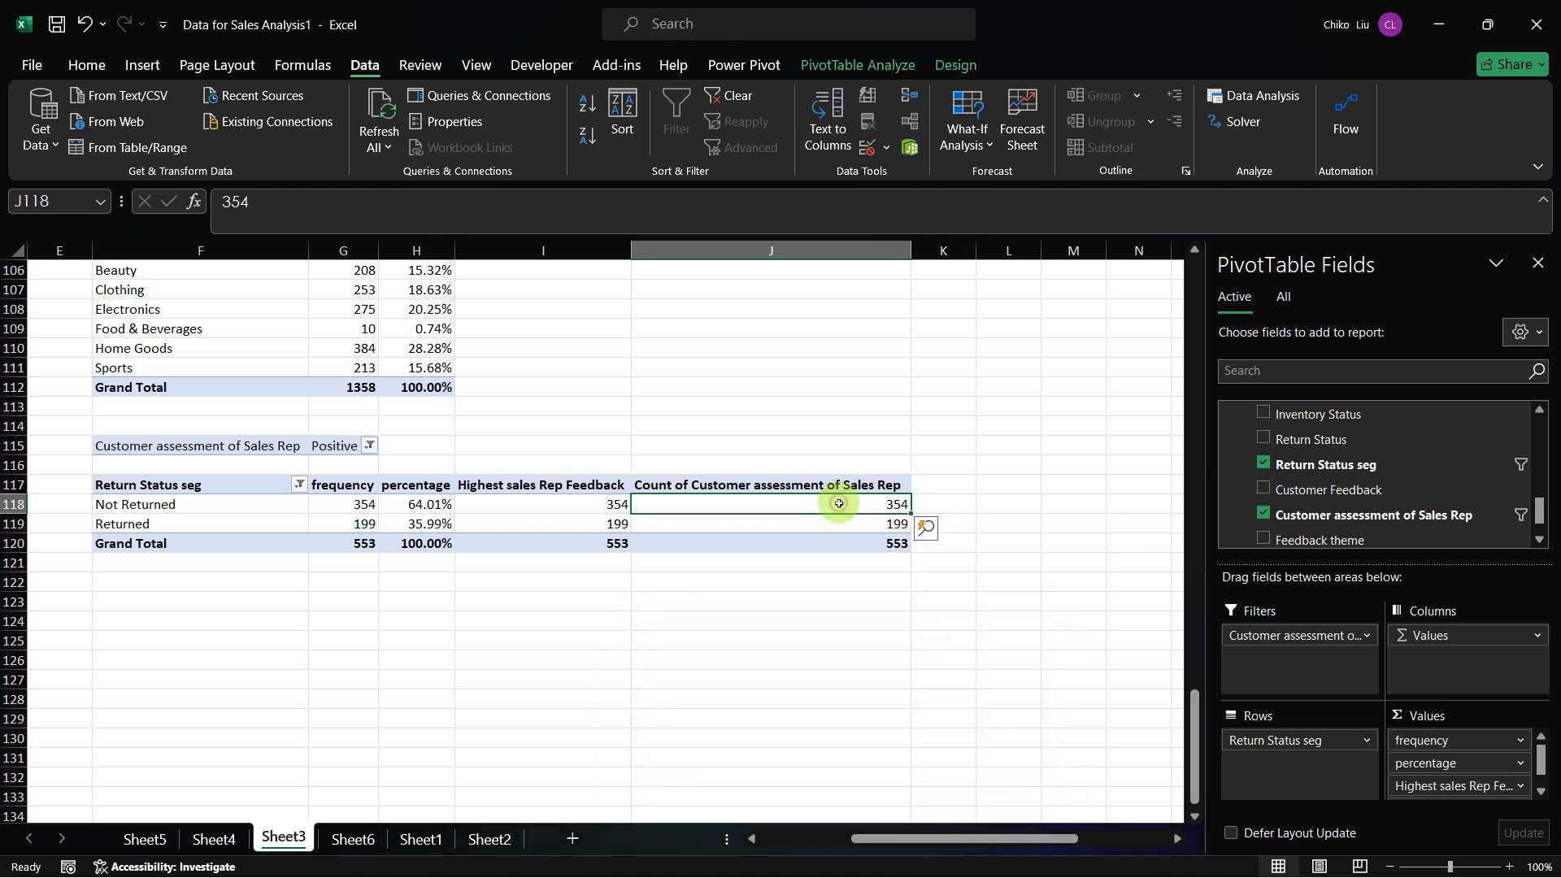
- Show the count of Customer assessment of Sales Rep as % of Column Total
{"action": "right_click", "coordinate": [851, 504]}
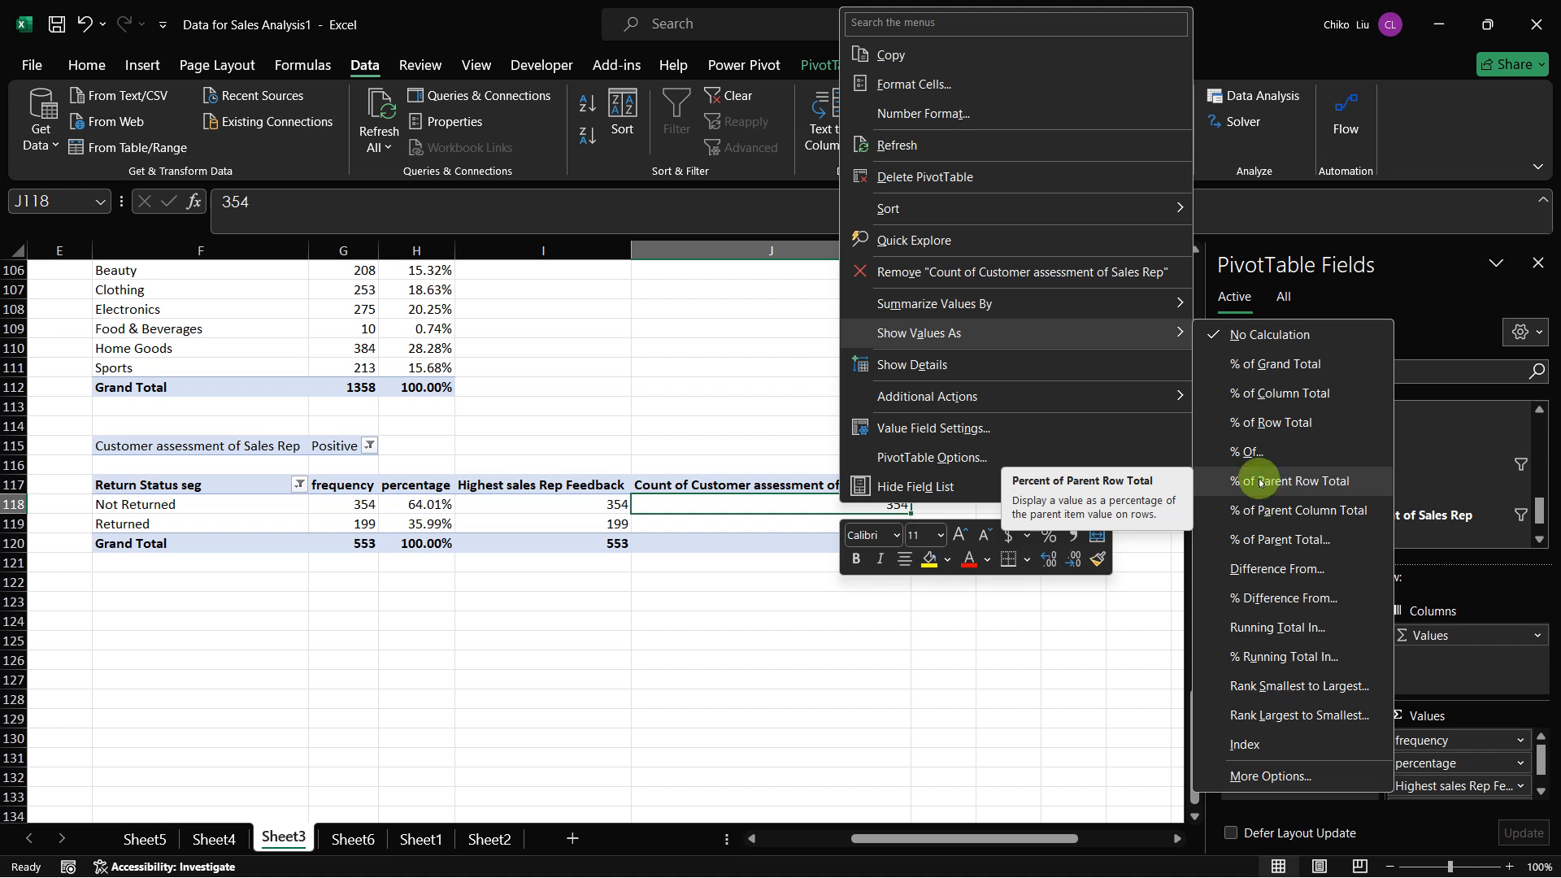
{"action": "left_click", "coordinate": [1278, 393]}
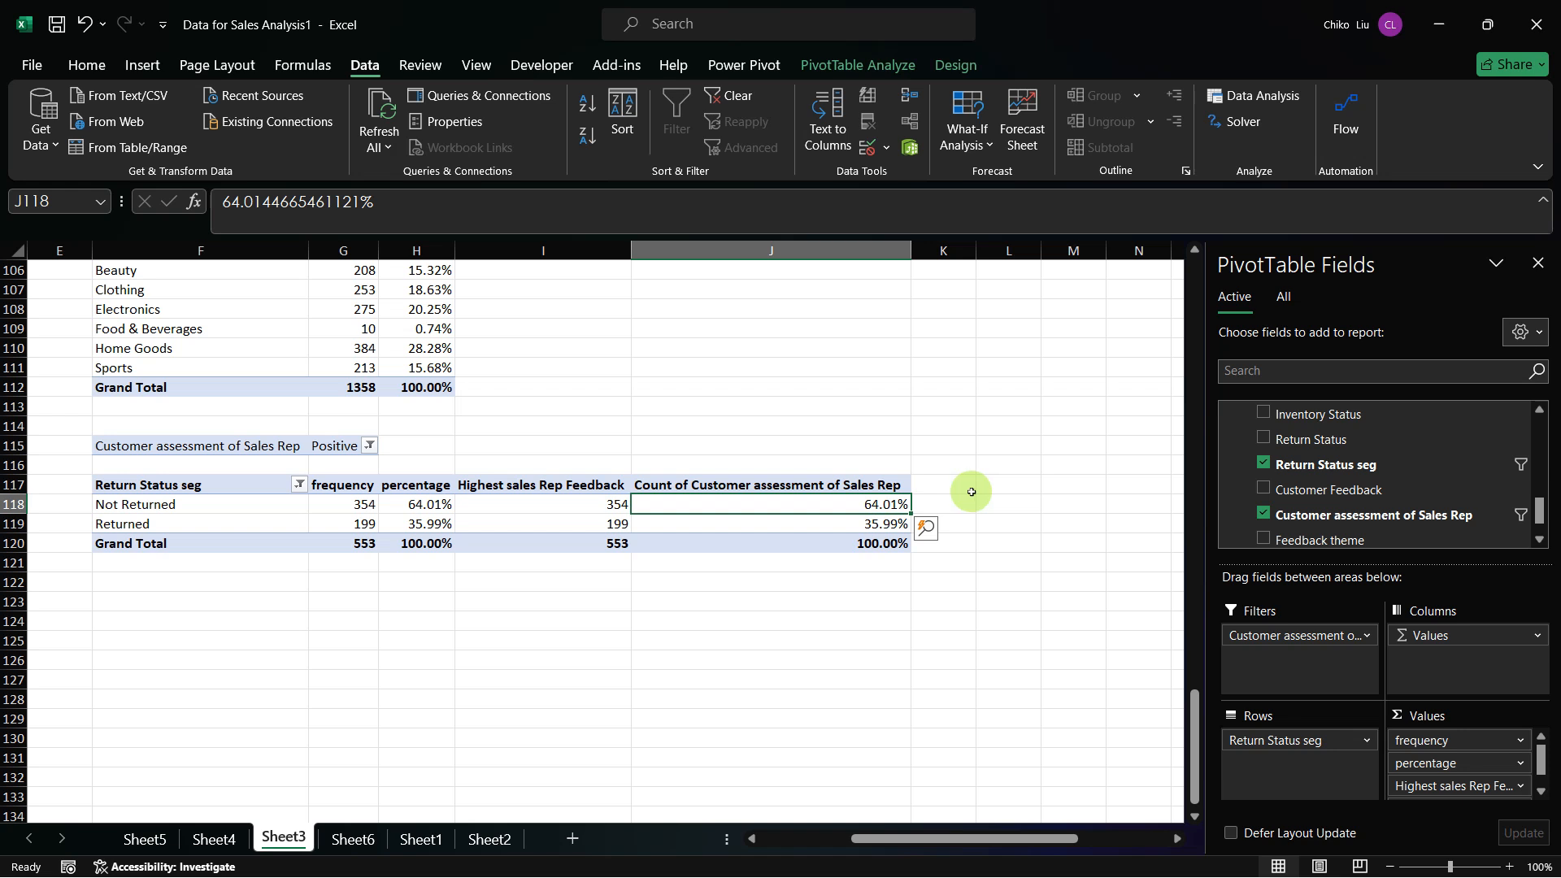
{"action": "key", "text": "Down"}
{"action": "key", "text": "Up"}
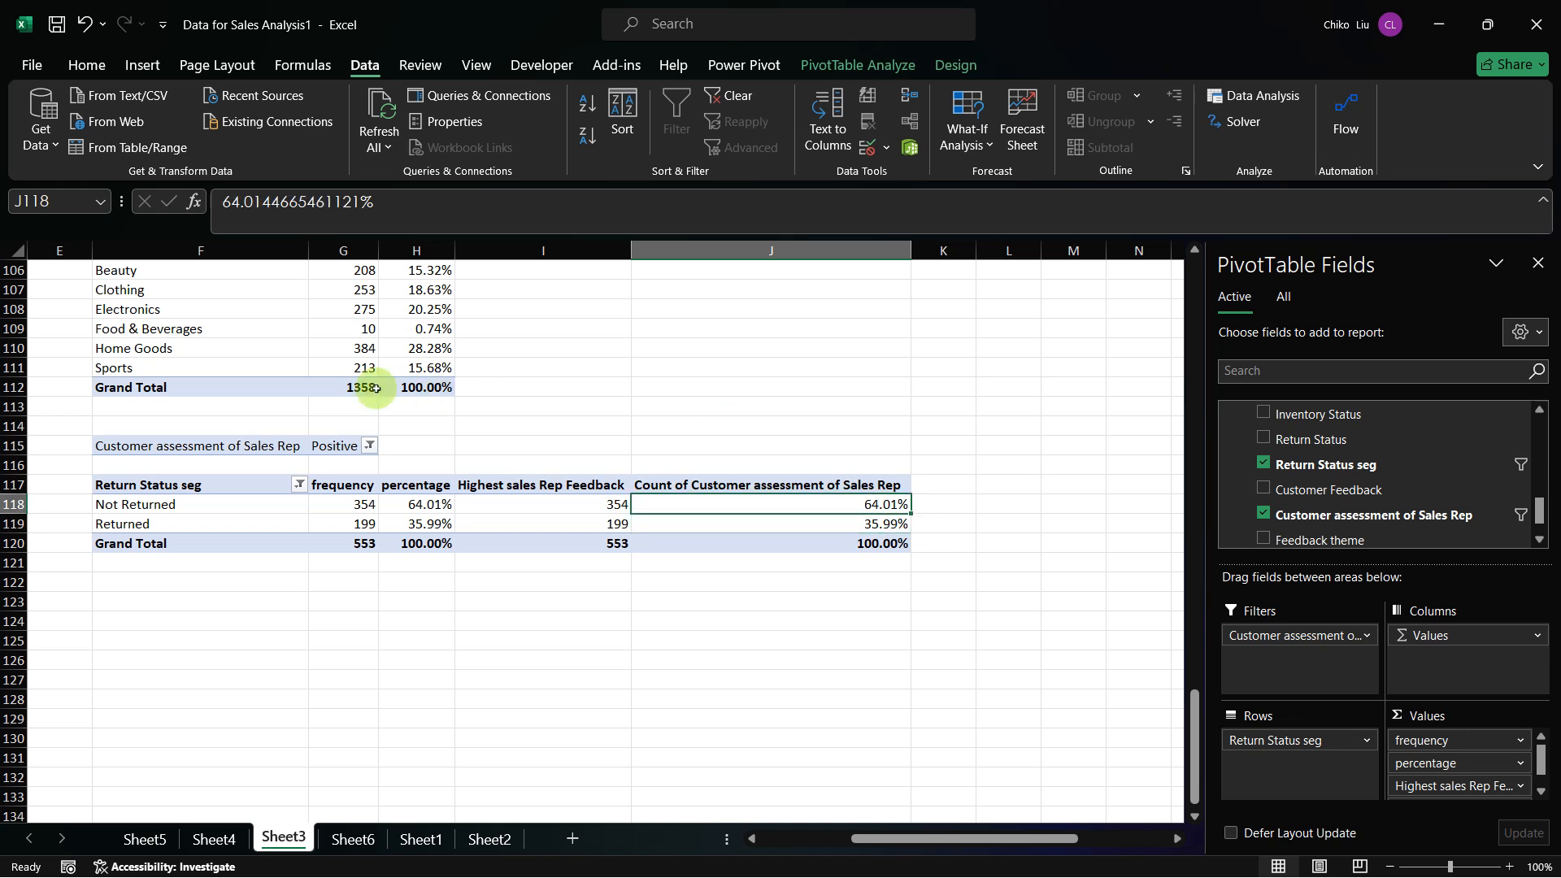
- Reset the Customer assessment of Sales Rep report filter to include all assessments
{"action": "left_click", "coordinate": [368, 444]}
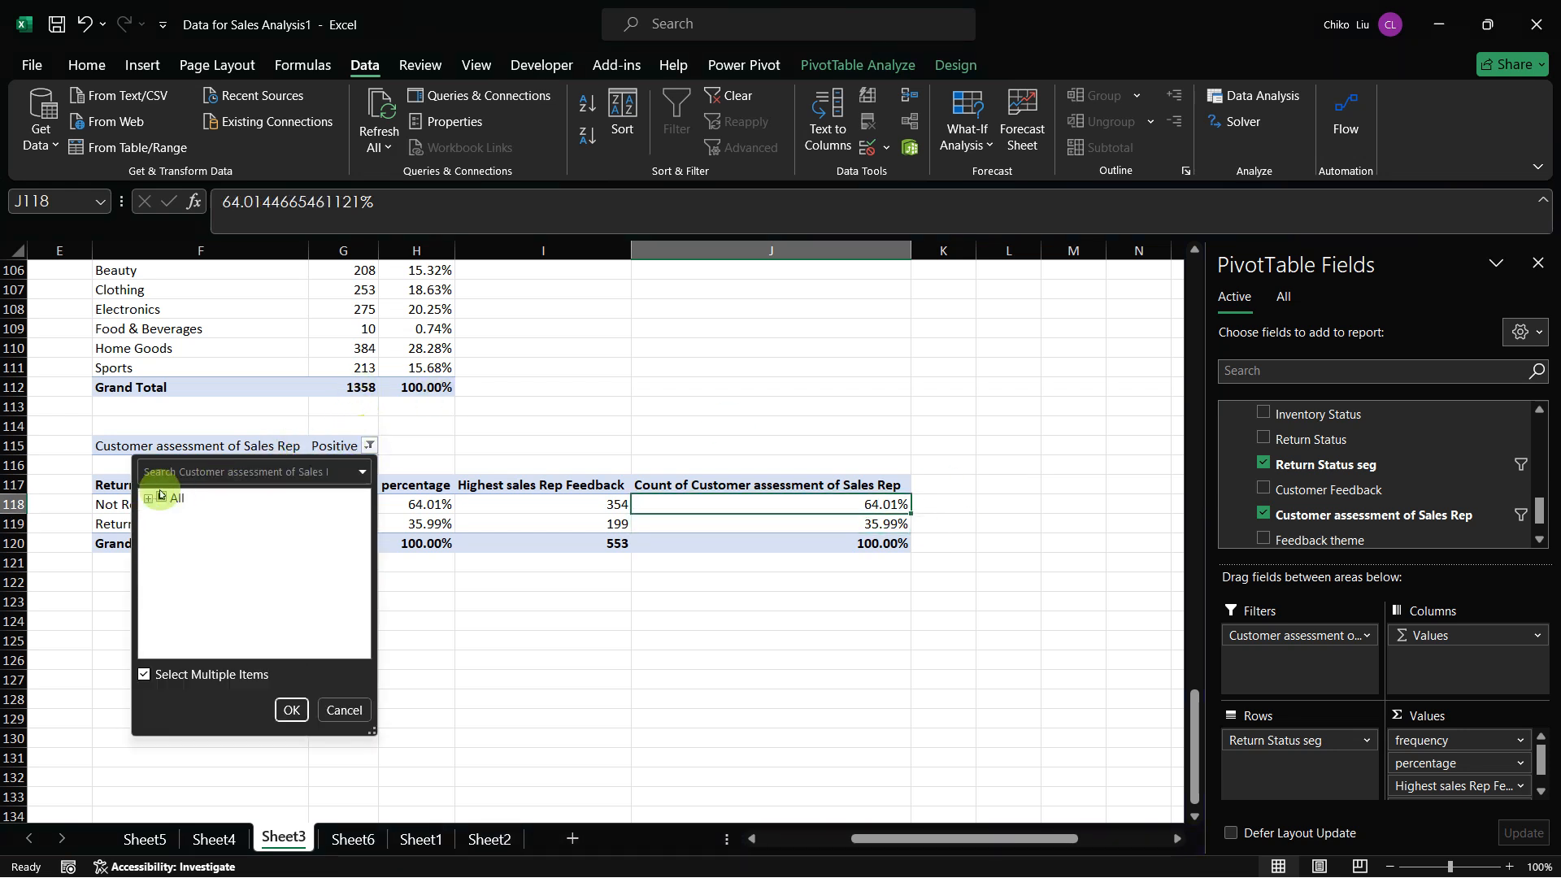
{"action": "left_click", "coordinate": [290, 710]}
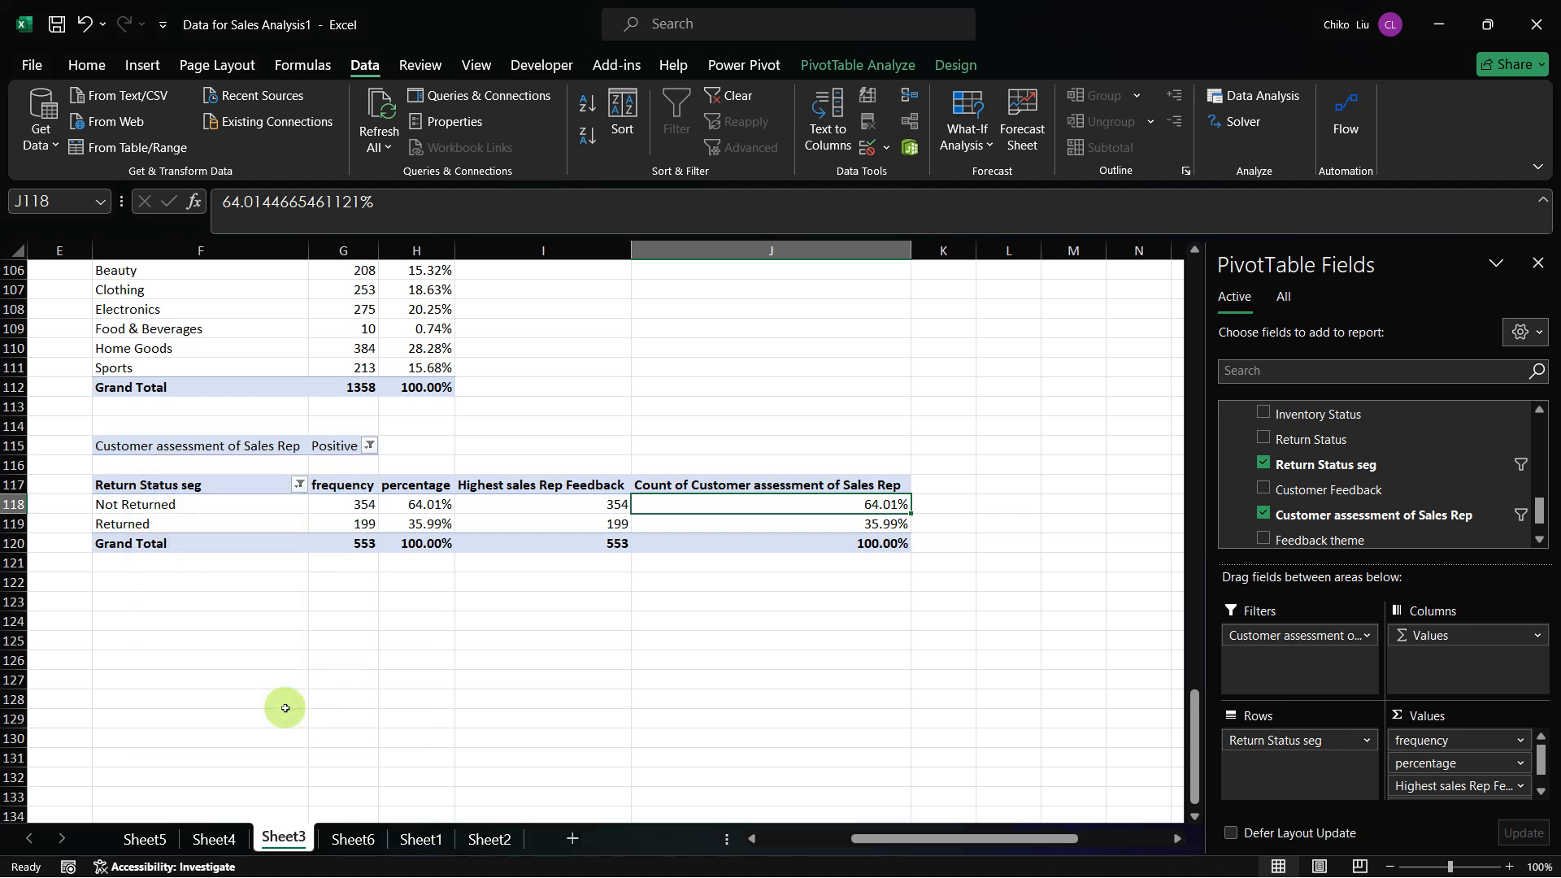
{"action": "left_click", "coordinate": [369, 446]}
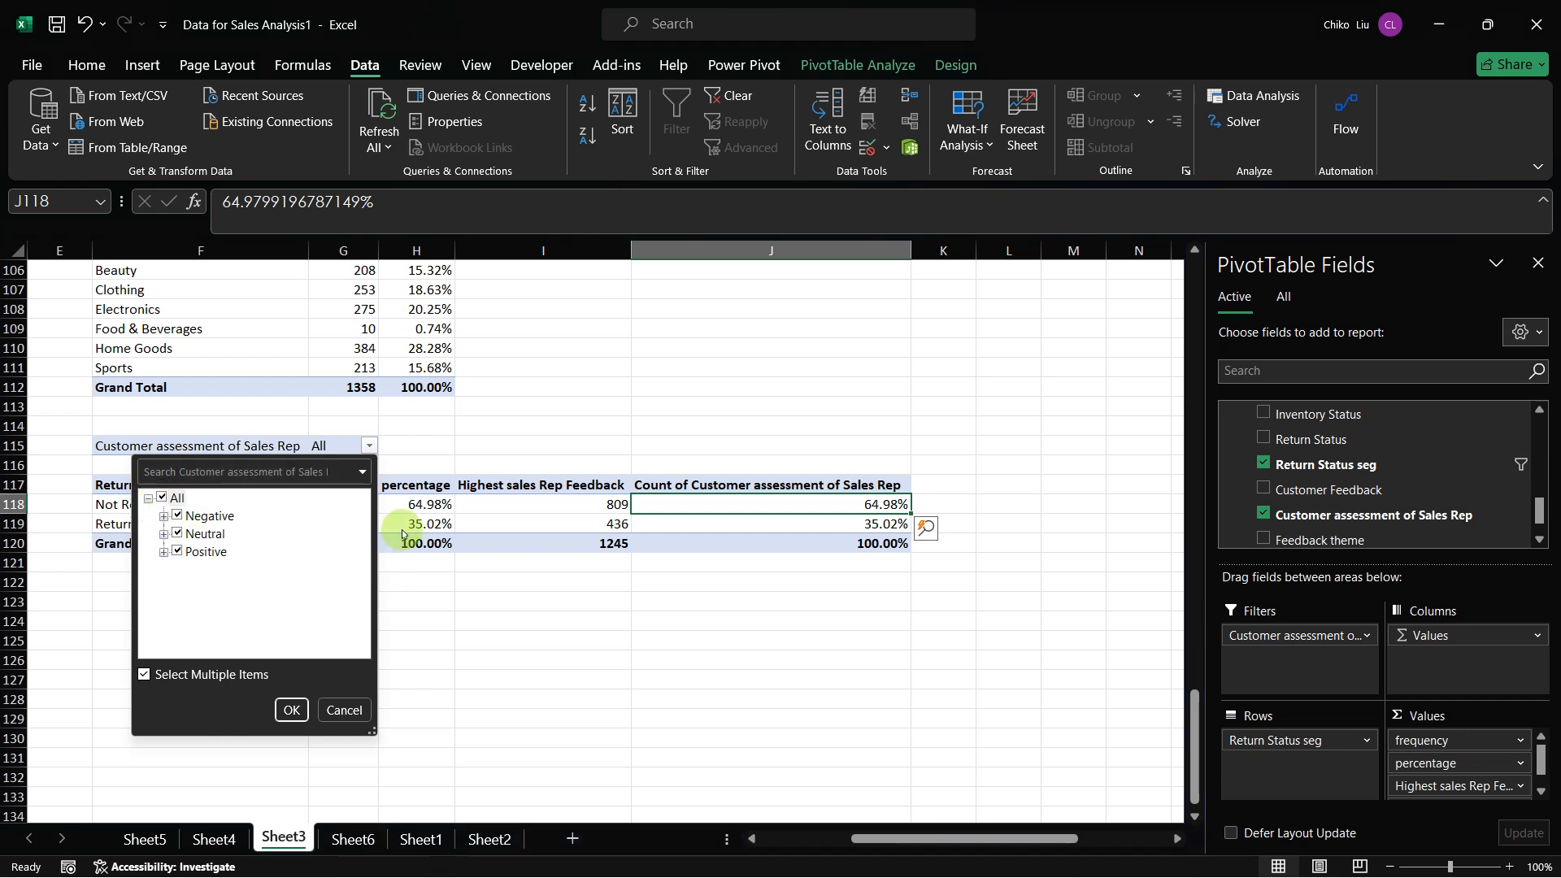
{"action": "left_click", "coordinate": [336, 708]}
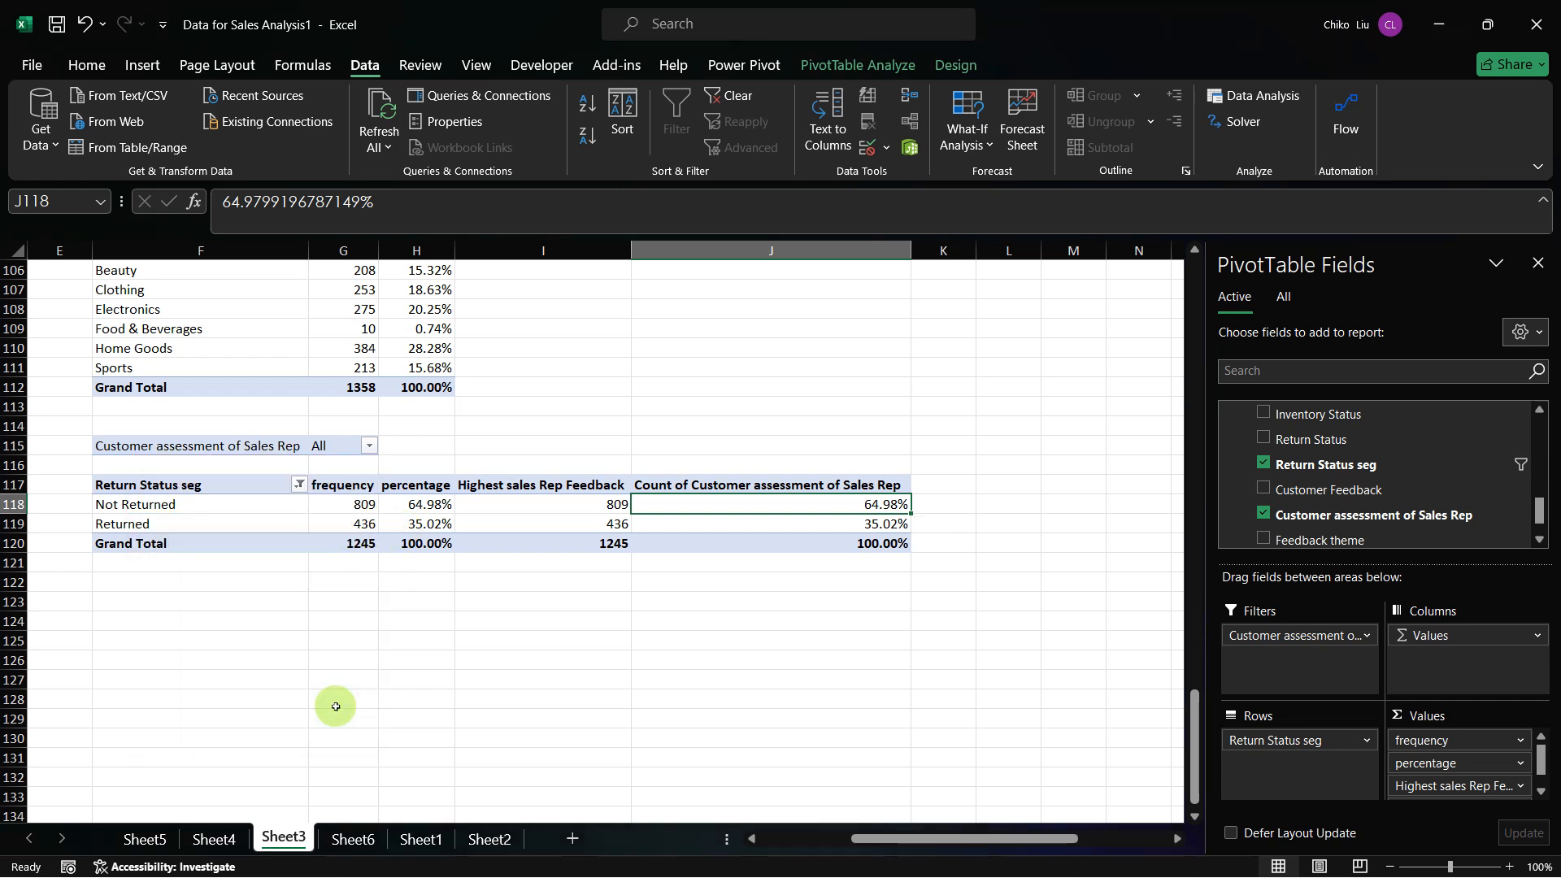
- Exclude Negative and Neutral from the Customer assessment of Sales Rep report filter, keeping only Positive
{"action": "left_click", "coordinate": [370, 446]}
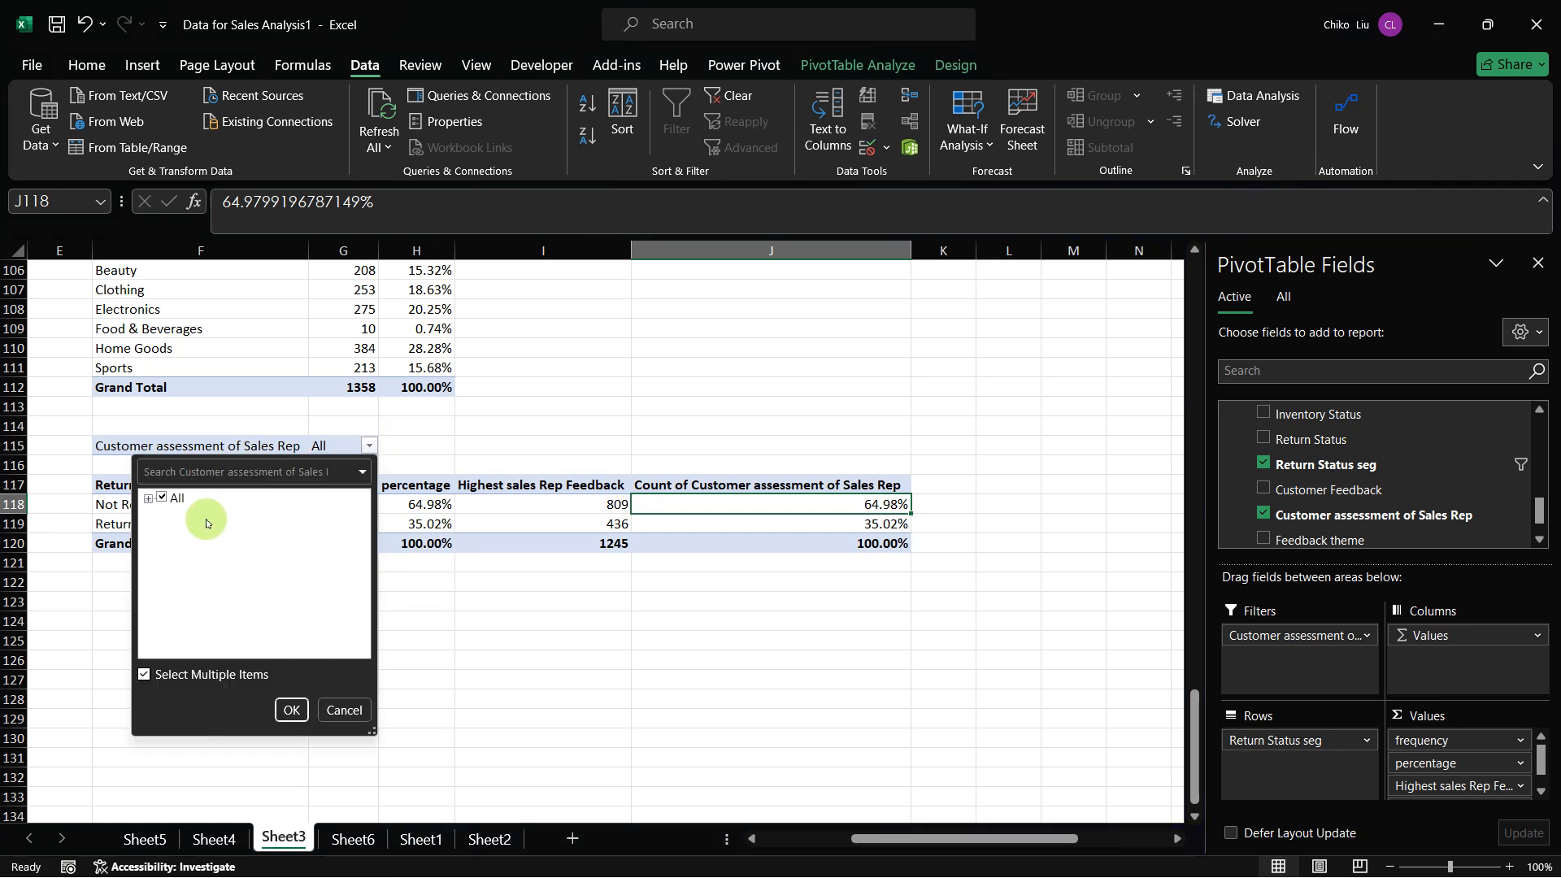
{"action": "left_click", "coordinate": [177, 516]}
{"action": "left_click", "coordinate": [203, 534]}
{"action": "left_click", "coordinate": [286, 711]}
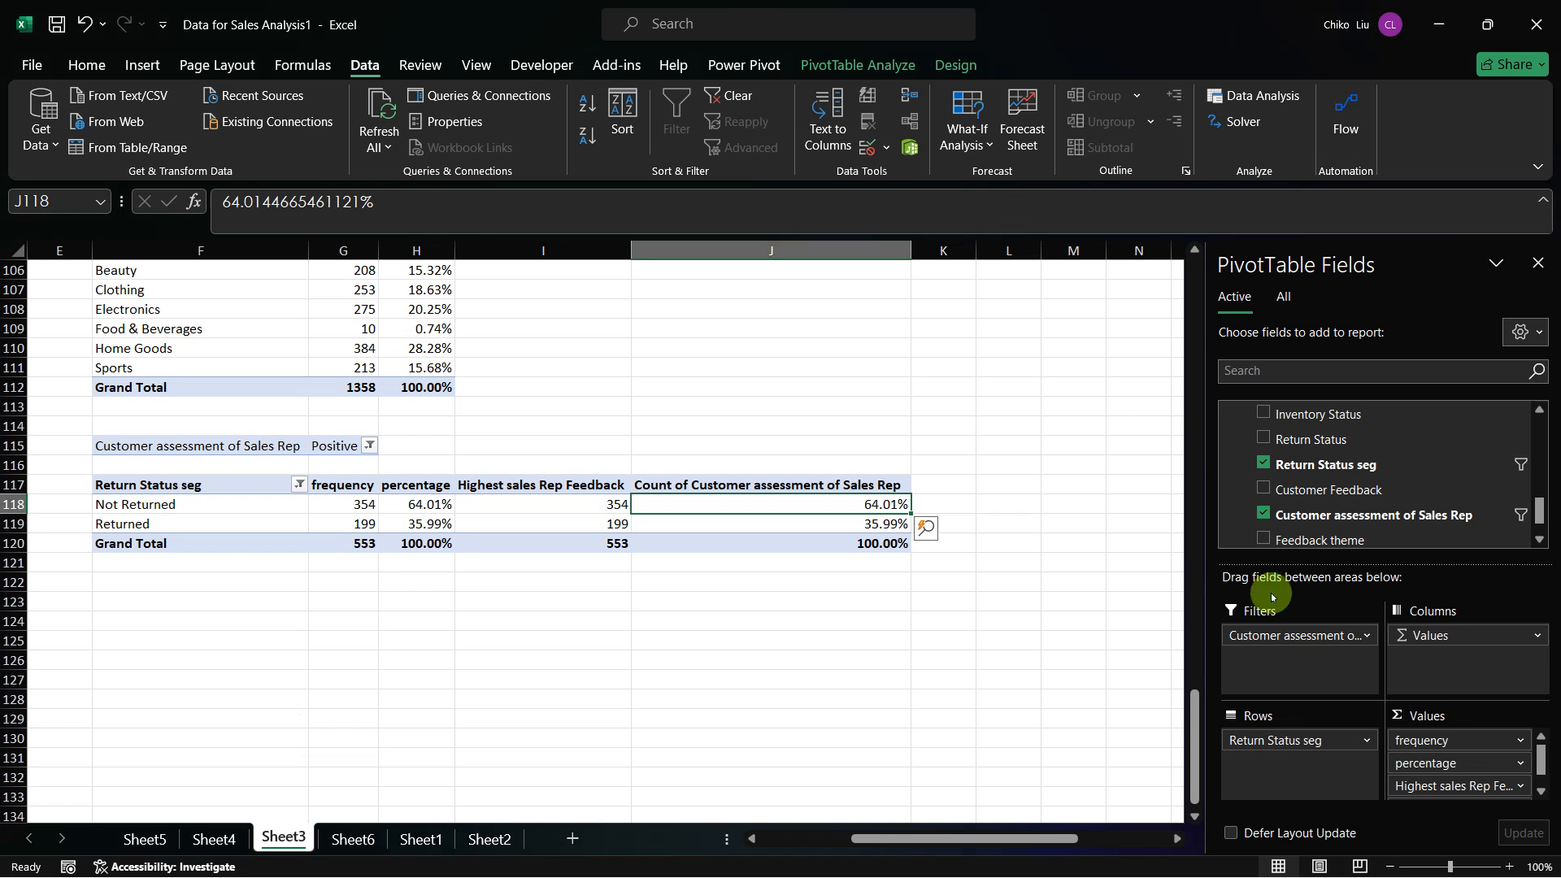
- Move Customer assessment of Sales Rep into the pivot rows beneath Return Status seg and clear its filter
{"action": "left_click_drag", "start_coordinate": [1311, 516], "coordinate": [1304, 771]}
{"action": "left_click", "coordinate": [536, 484]}
{"action": "left_click", "coordinate": [324, 262]}
{"action": "left_click", "coordinate": [455, 448]}
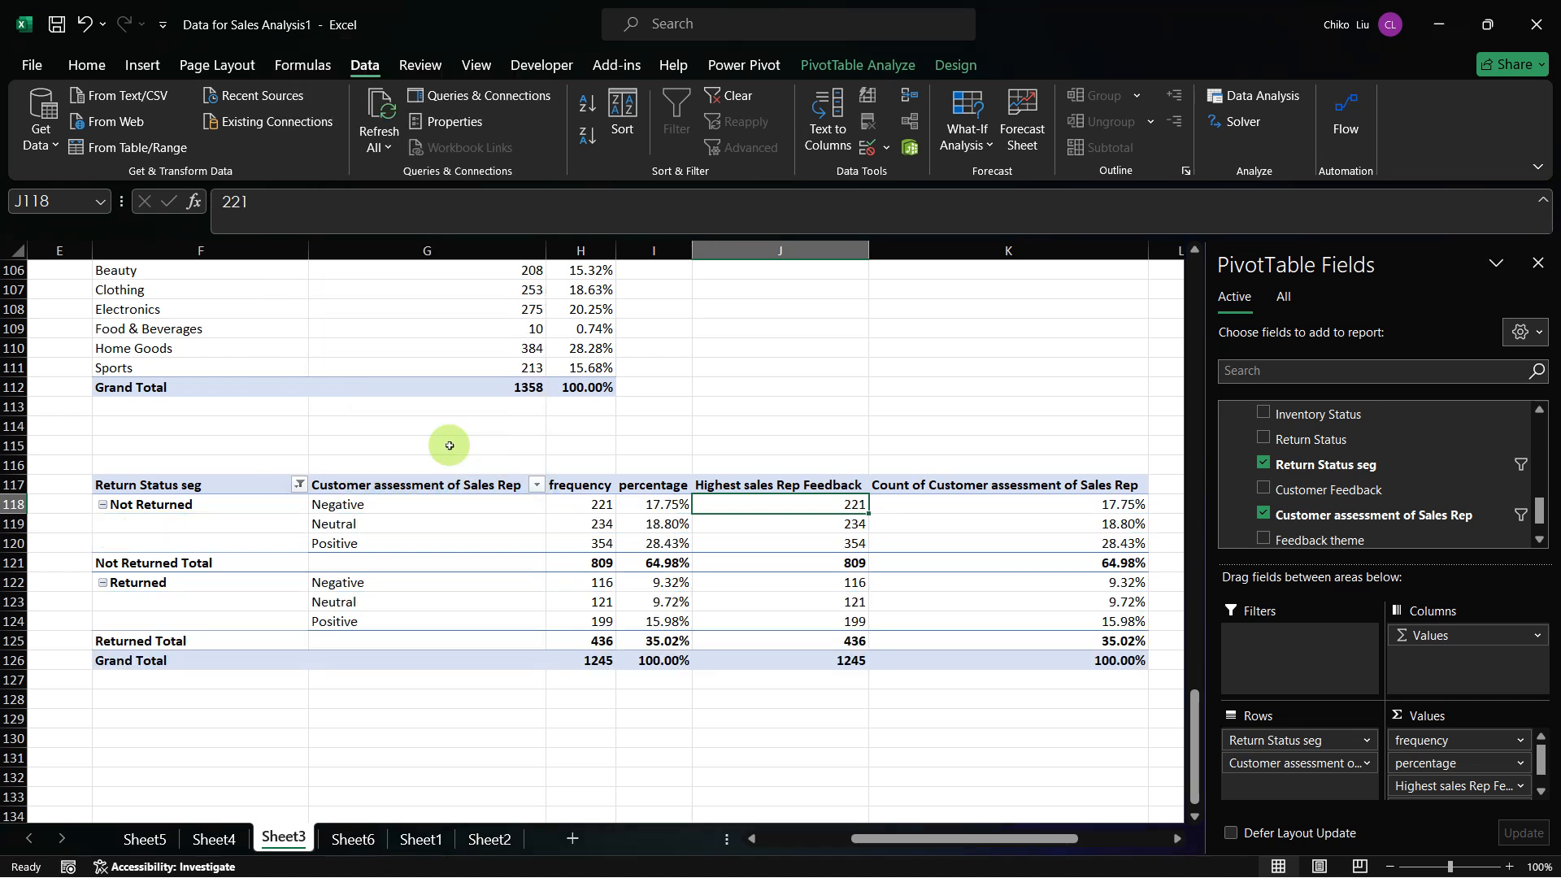
- Try showing the count of Customer assessment of Sales Rep as % of Parent Column Total
{"action": "left_click", "coordinate": [404, 549]}
{"action": "key", "text": "Right"}
{"action": "key", "text": "Right"}
{"action": "key", "text": "Right"}
{"action": "key", "text": "Right"}
{"action": "key", "text": "Right"}
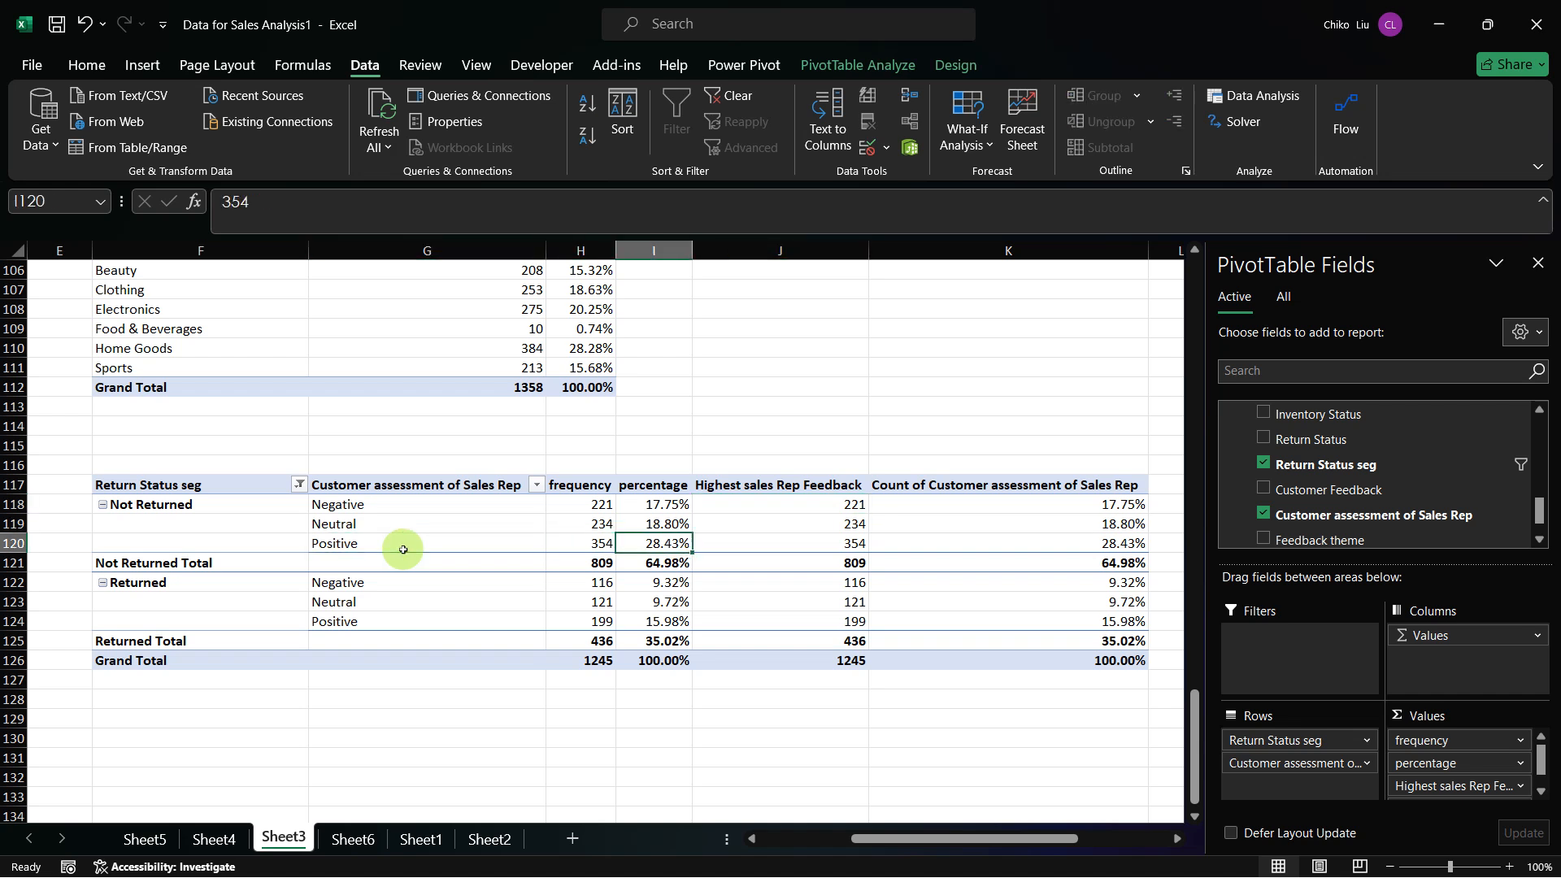
{"action": "key", "text": "Left"}
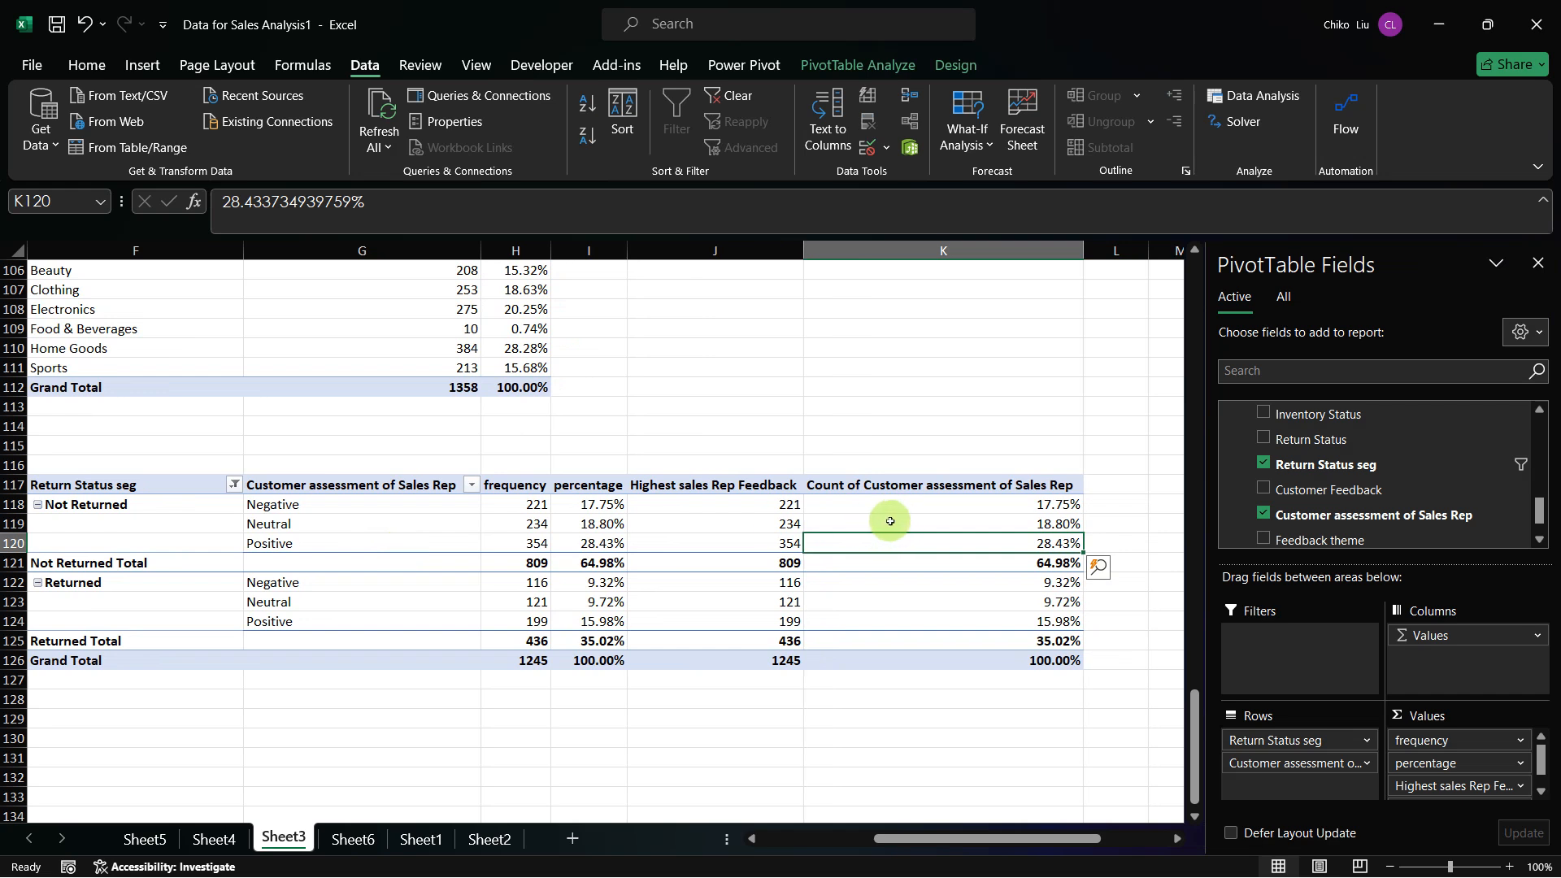
{"action": "mouse_move", "coordinate": [887, 519]}
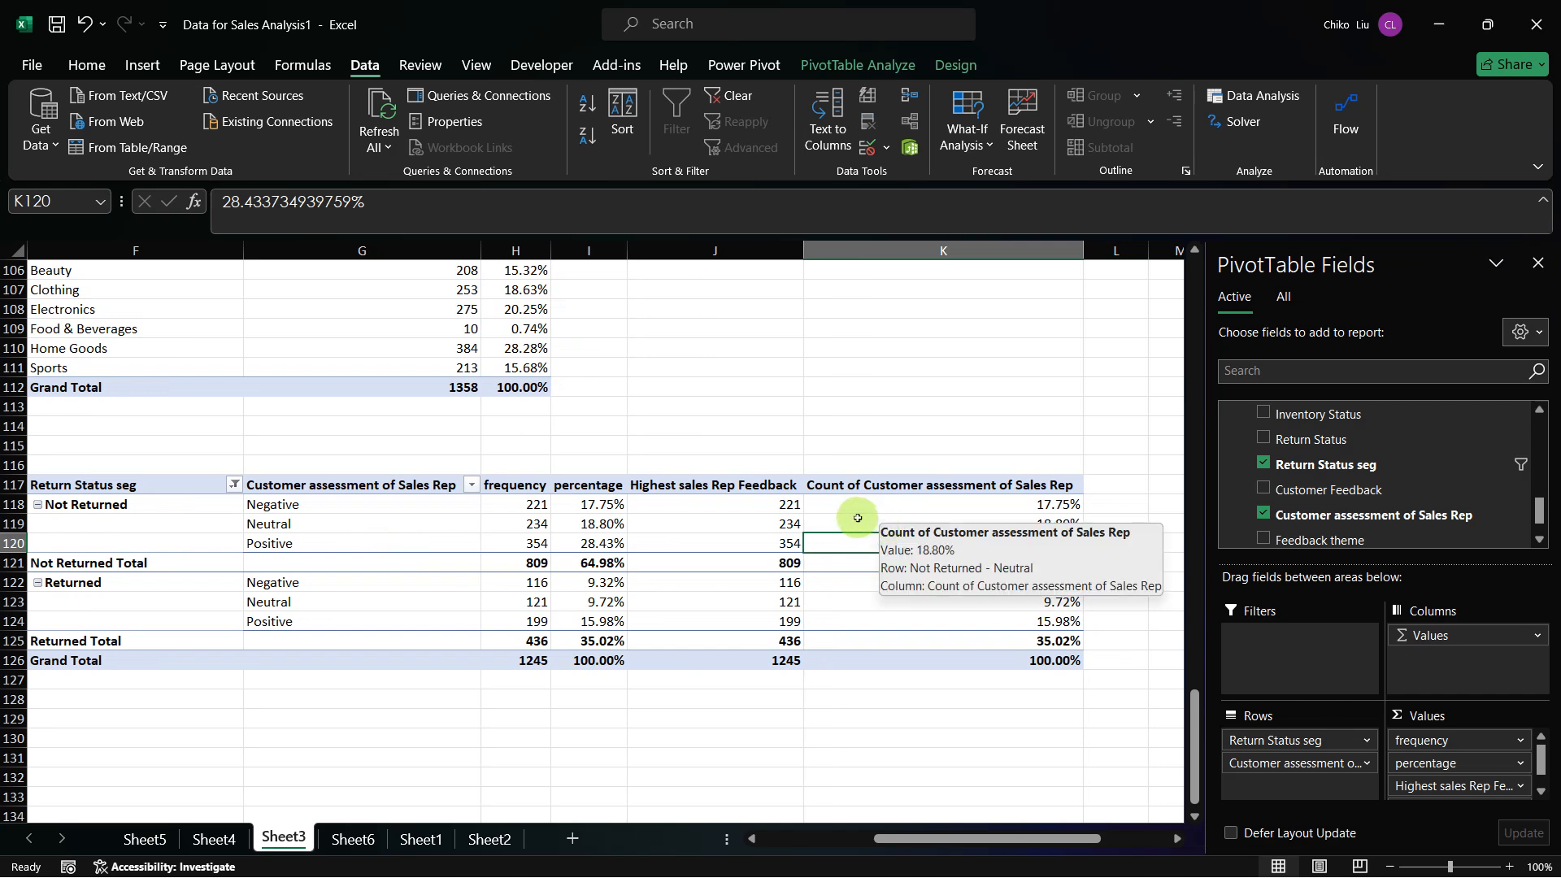
{"action": "left_click", "coordinate": [856, 517]}
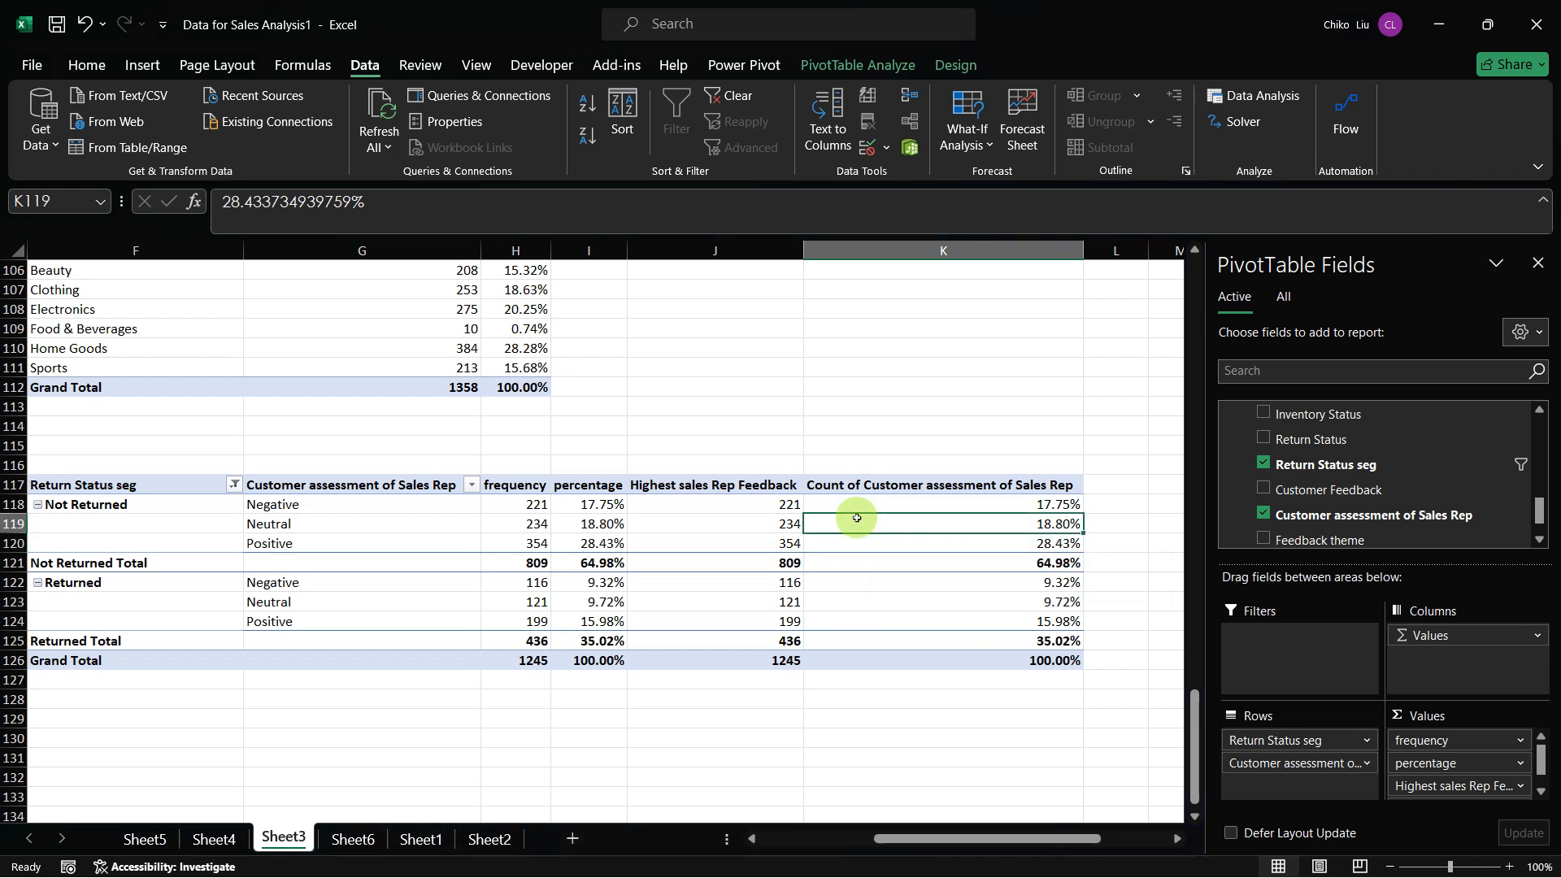
{"action": "right_click", "coordinate": [856, 518]}
{"action": "mouse_move", "coordinate": [960, 349]}
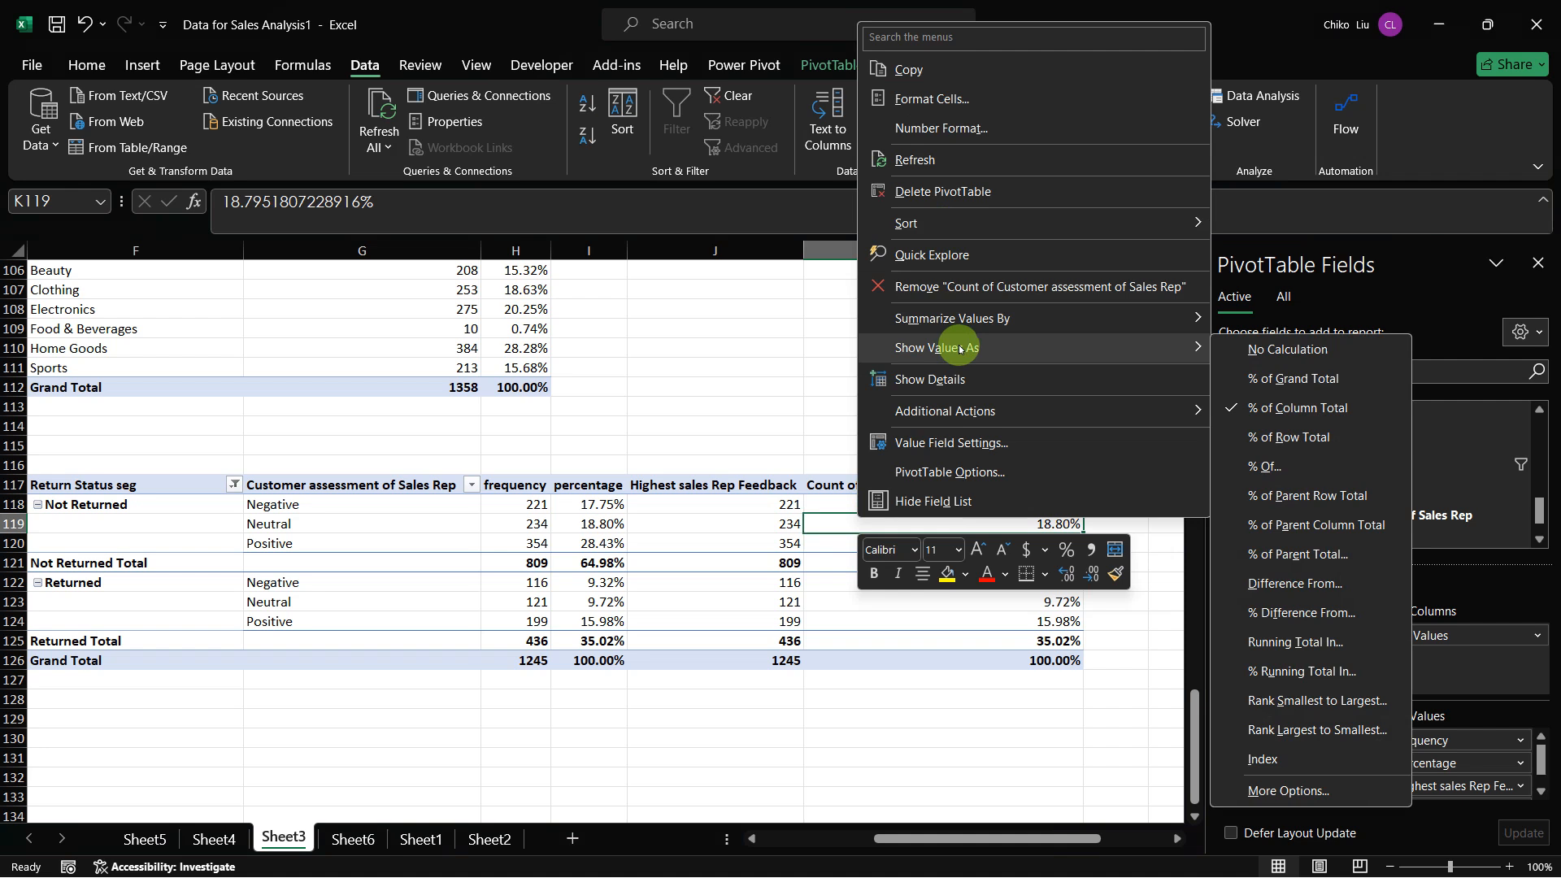
{"action": "left_click", "coordinate": [1248, 518]}
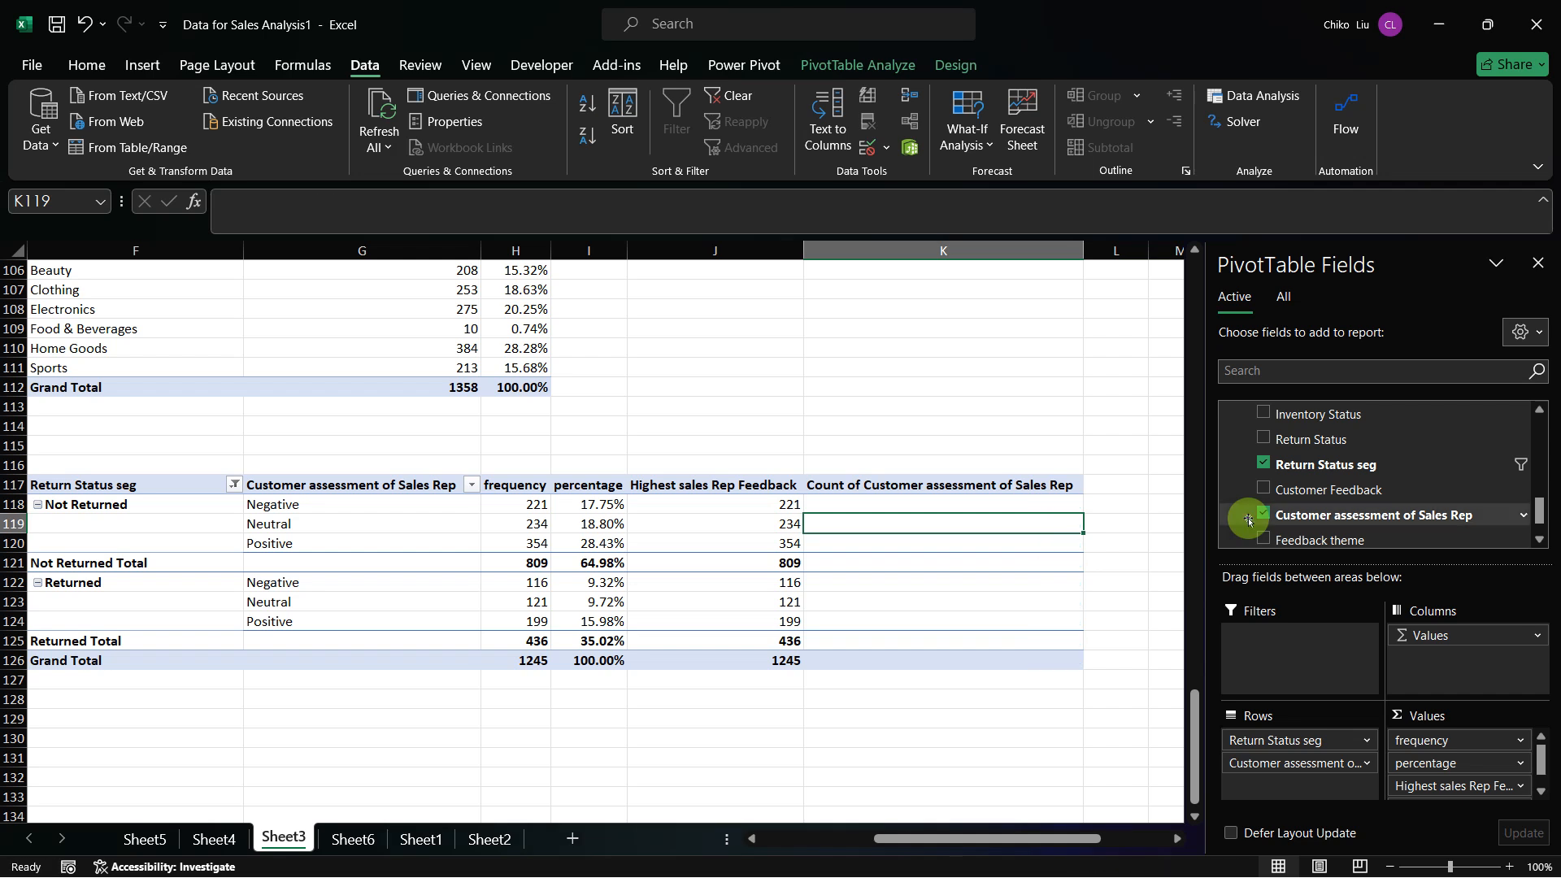
- Try showing the assessment count as % of Parent Total with Customer assessment of Sales Rep as base field, and undo it
{"action": "right_click", "coordinate": [1028, 527]}
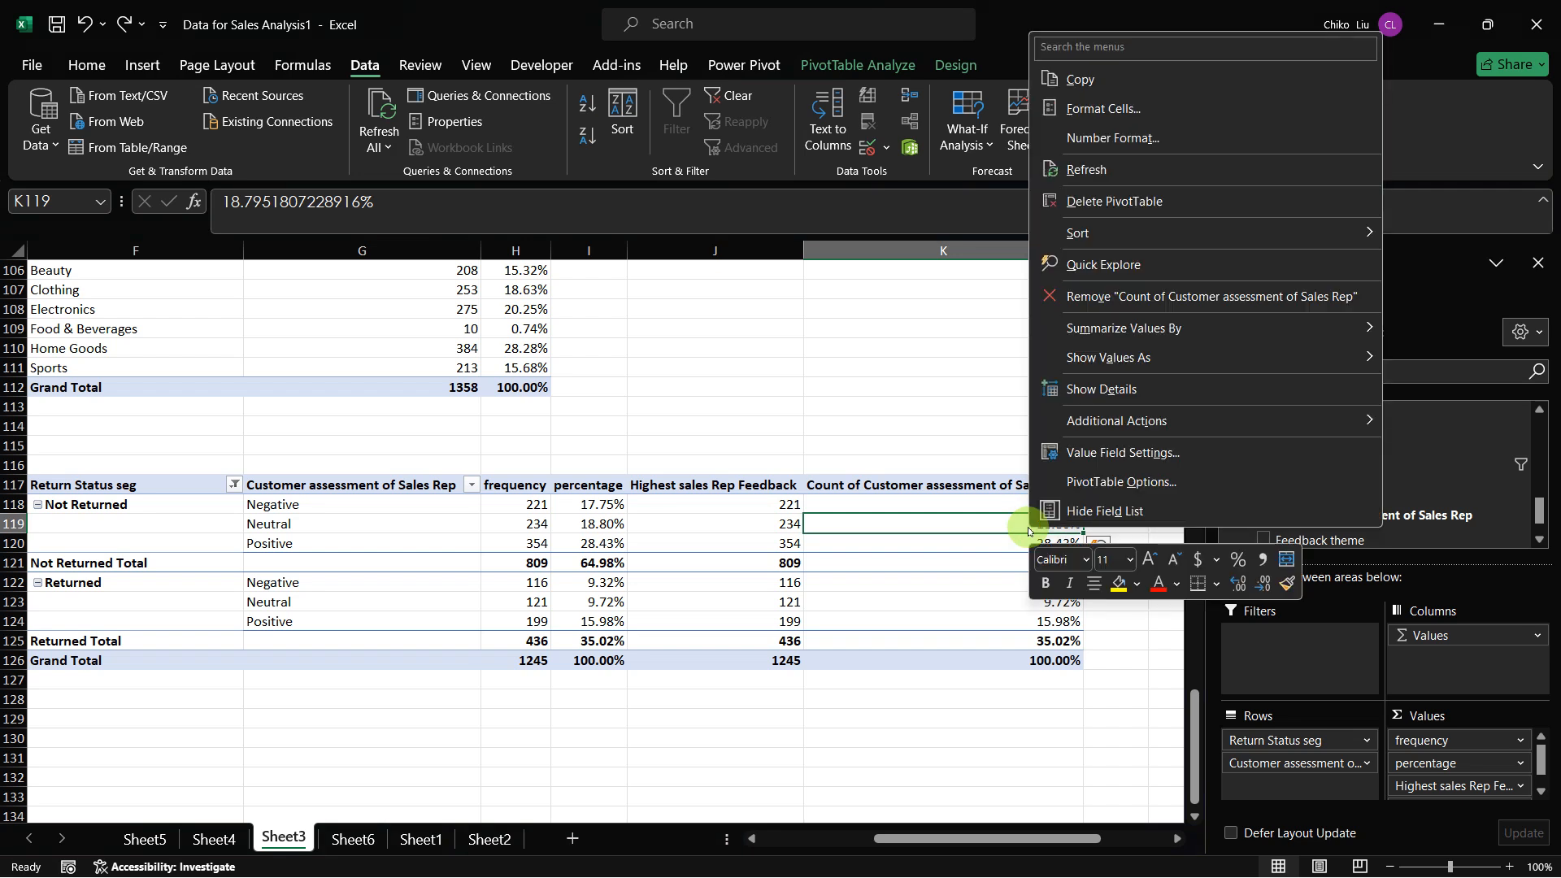
{"action": "mouse_move", "coordinate": [1138, 357]}
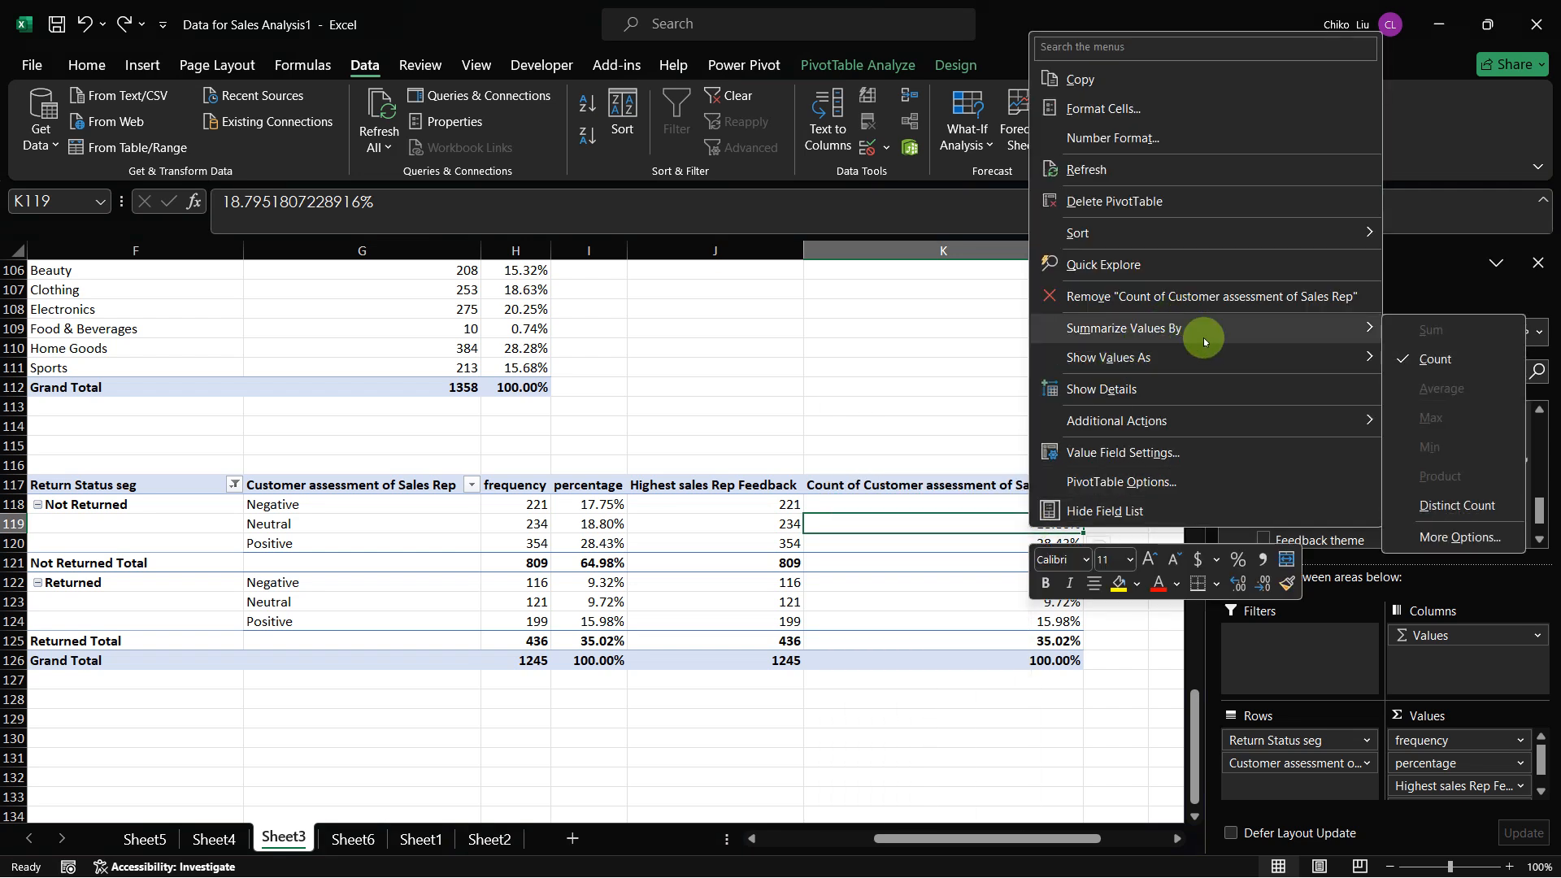
{"action": "mouse_move", "coordinate": [1212, 363]}
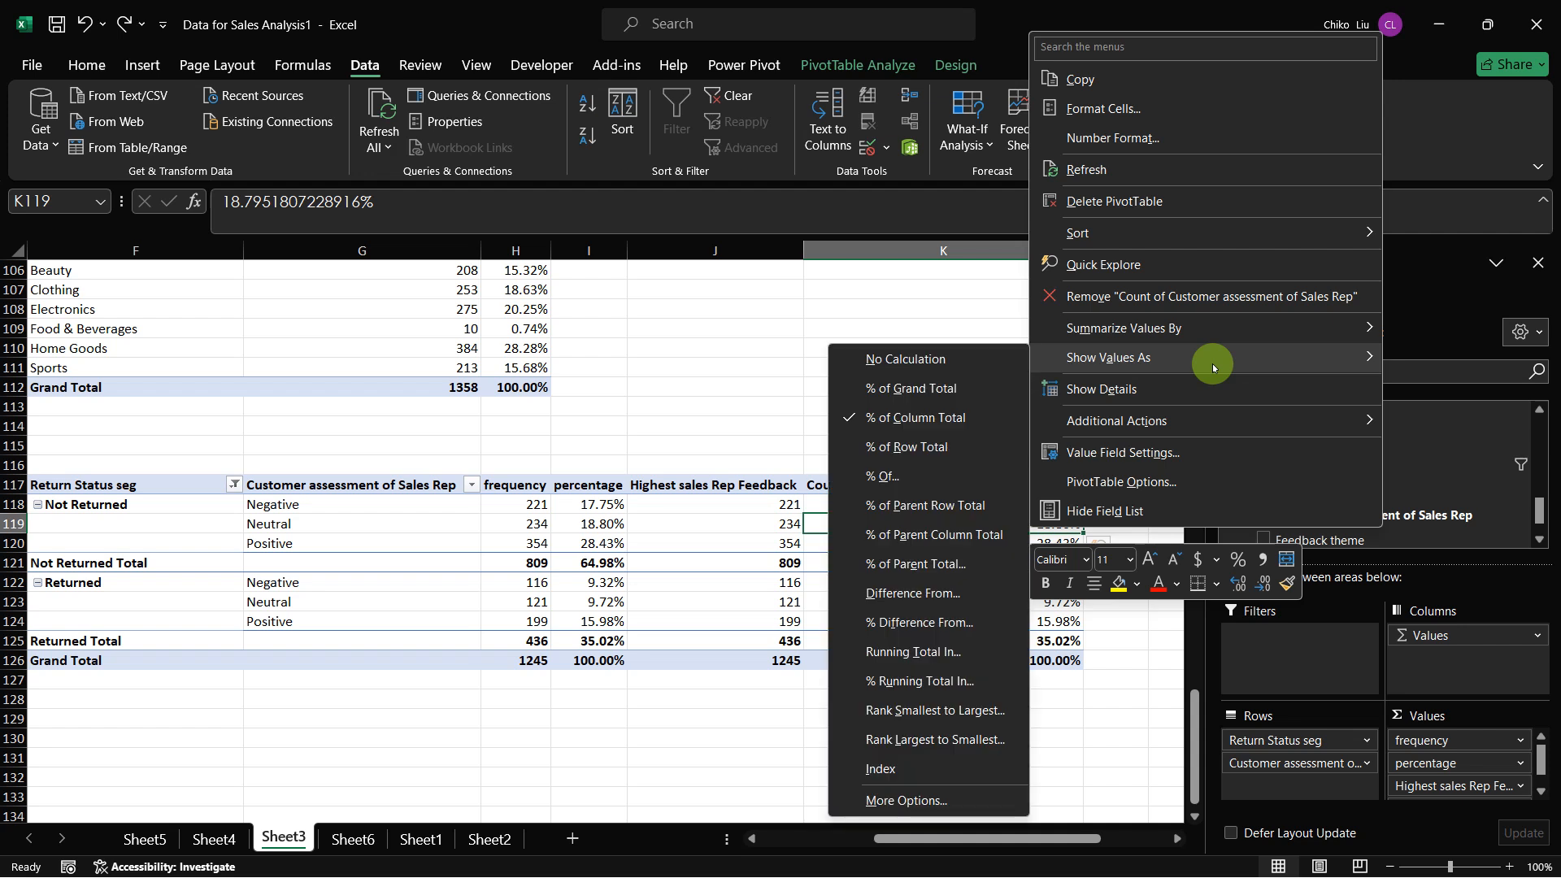
{"action": "left_click", "coordinate": [935, 565]}
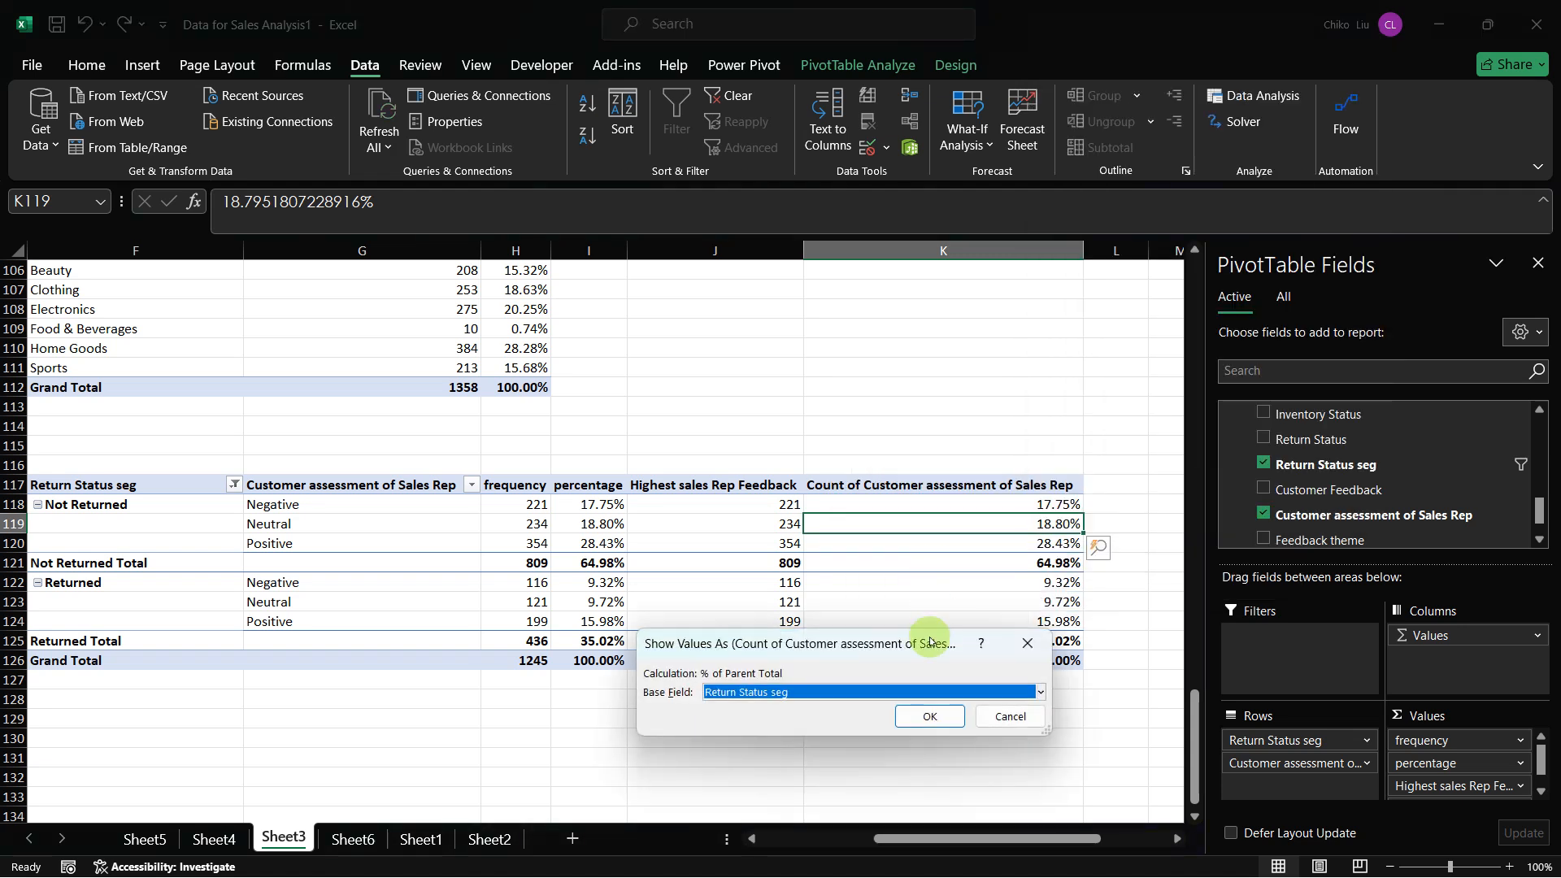
{"action": "left_click", "coordinate": [1039, 692]}
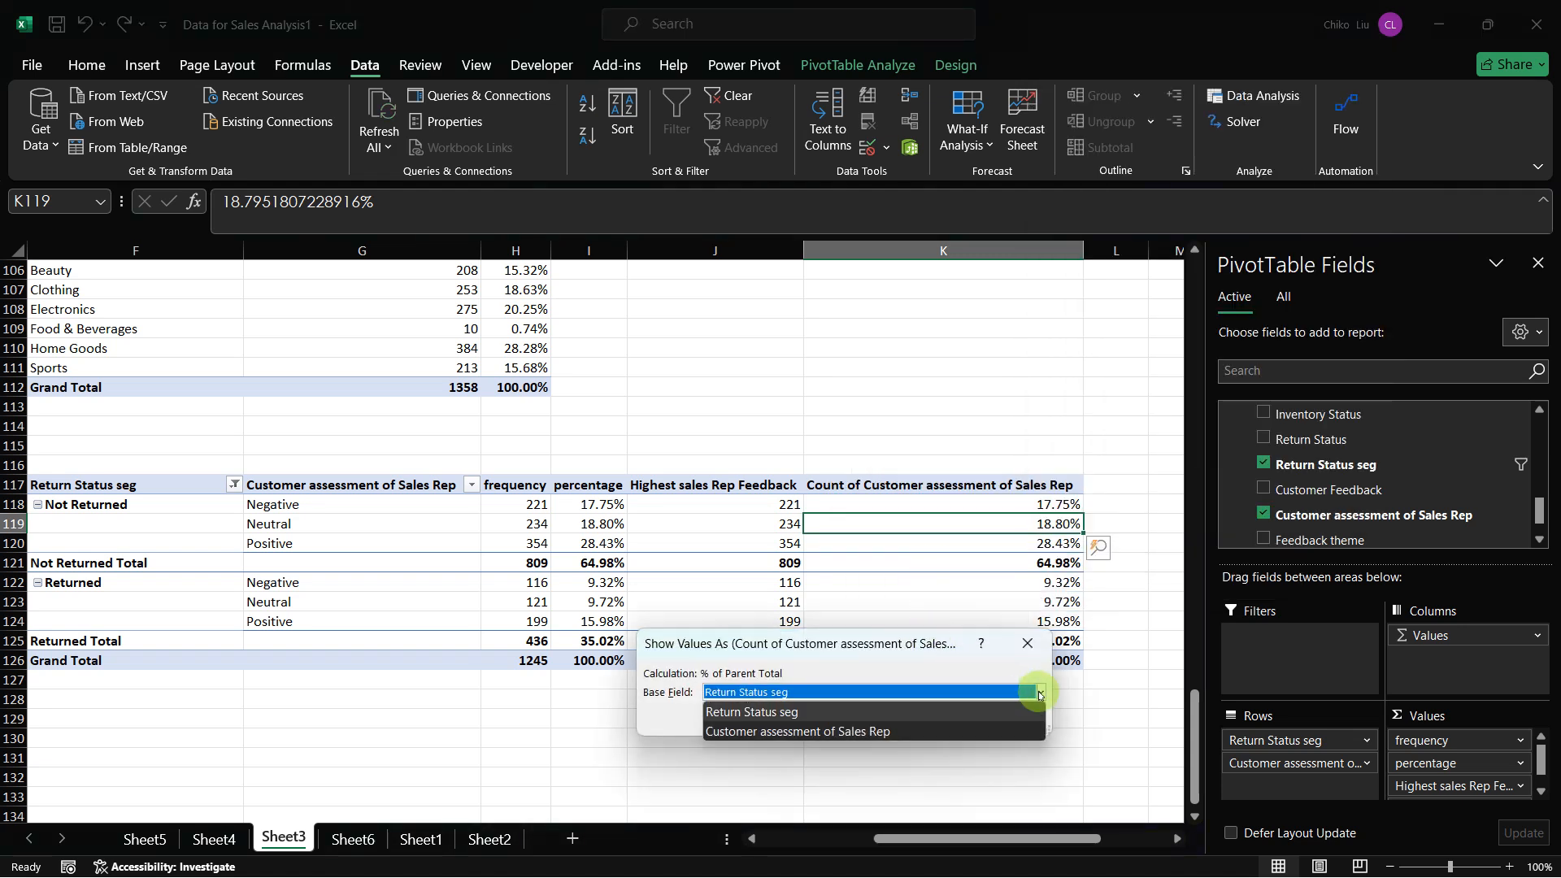
{"action": "left_click", "coordinate": [997, 730]}
{"action": "left_click", "coordinate": [929, 716]}
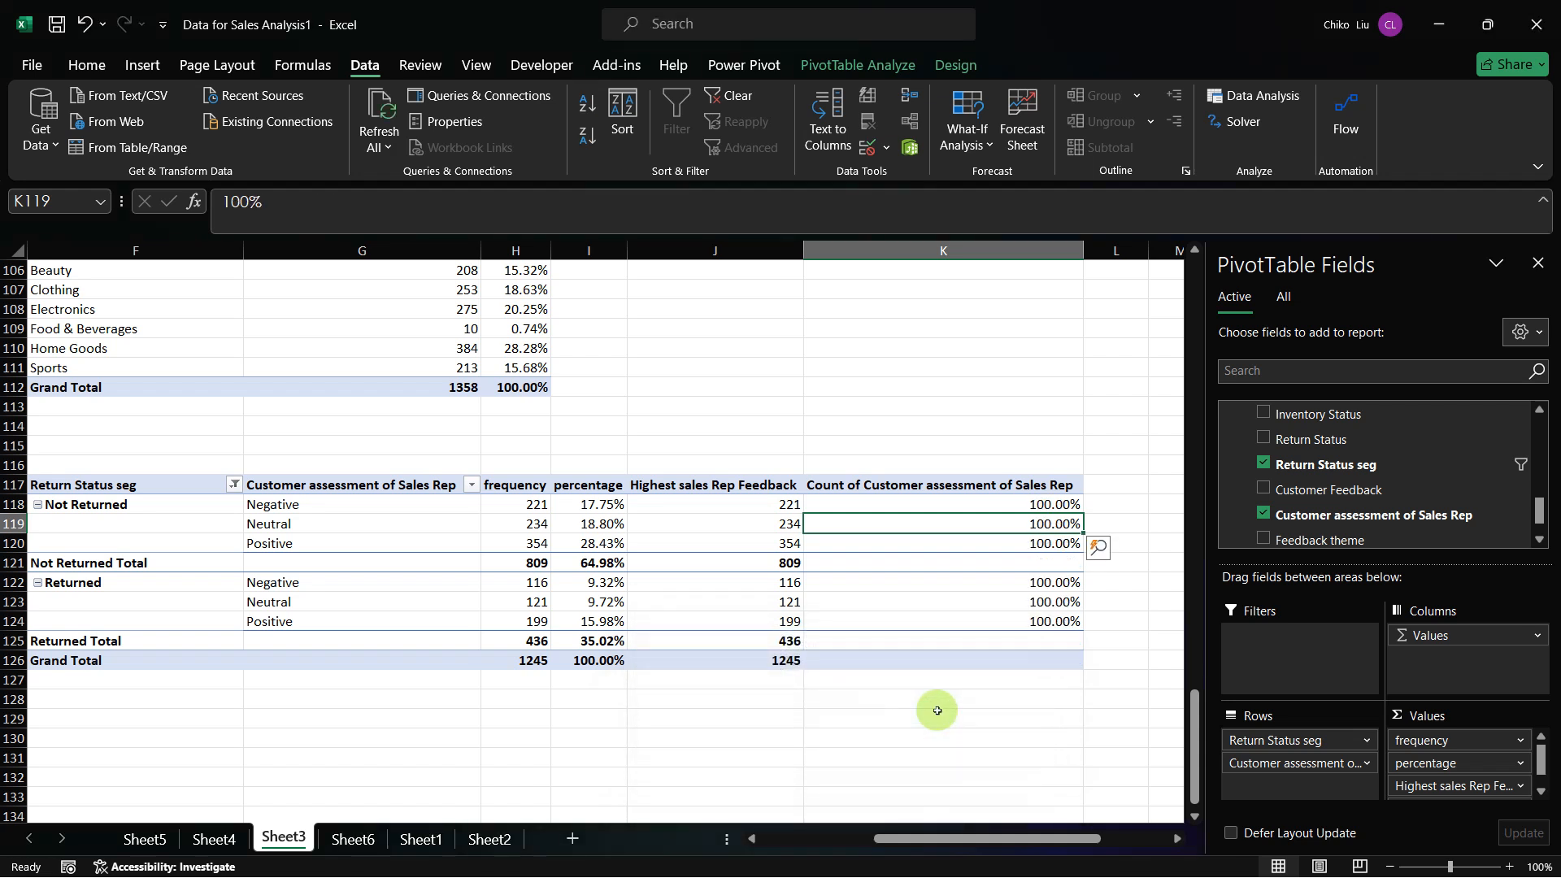
{"action": "key", "text": "ctrl+z"}
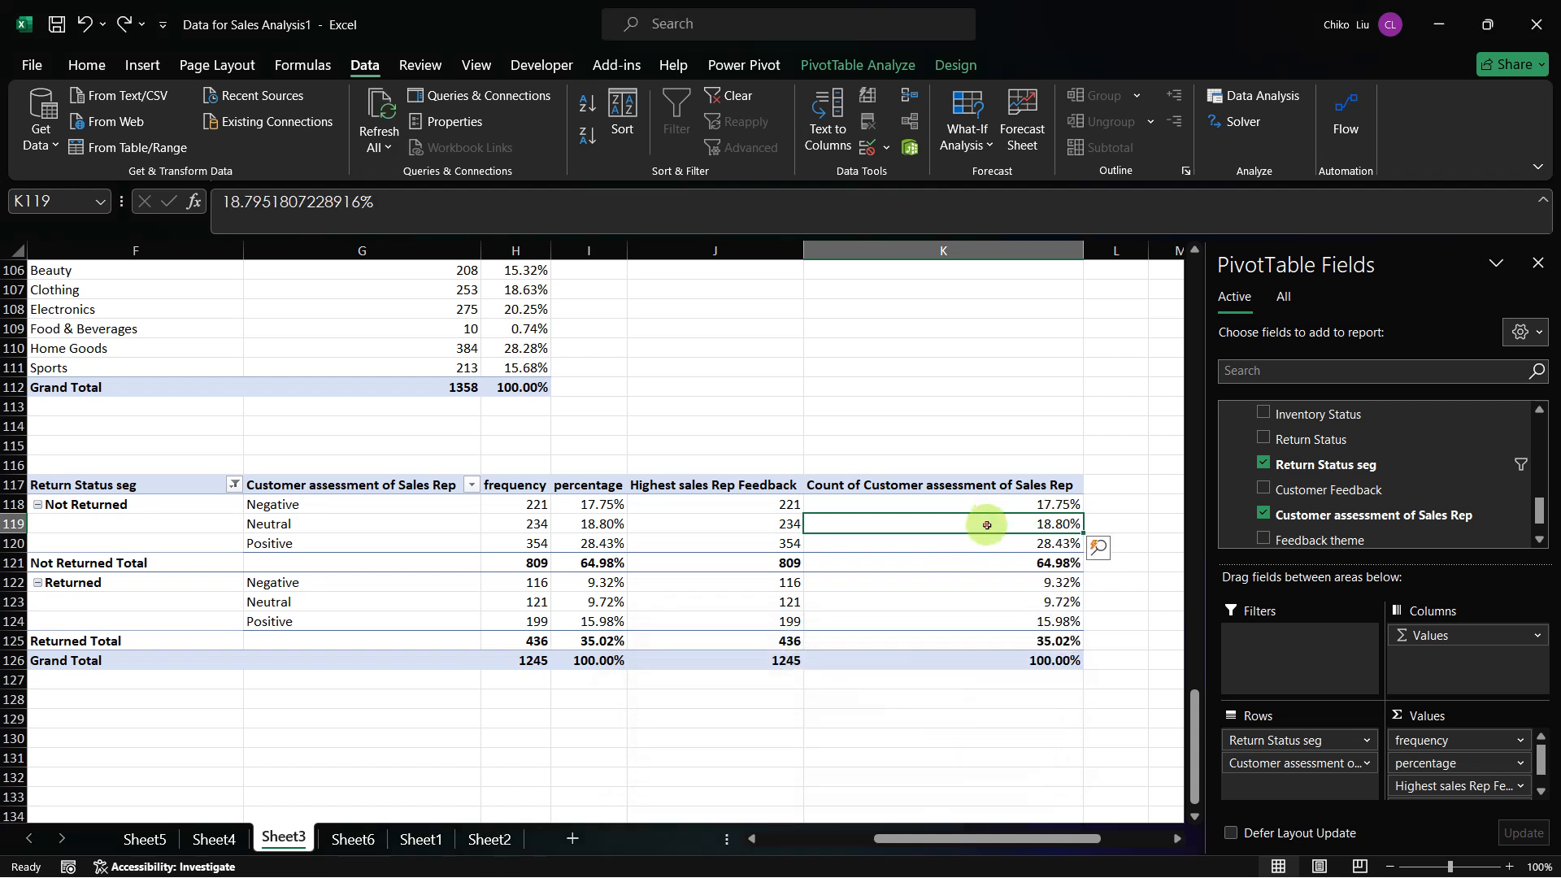
- Show the assessment count as % Of, with base field Customer assessment of Sales Rep and base item Positive
{"action": "right_click", "coordinate": [986, 525]}
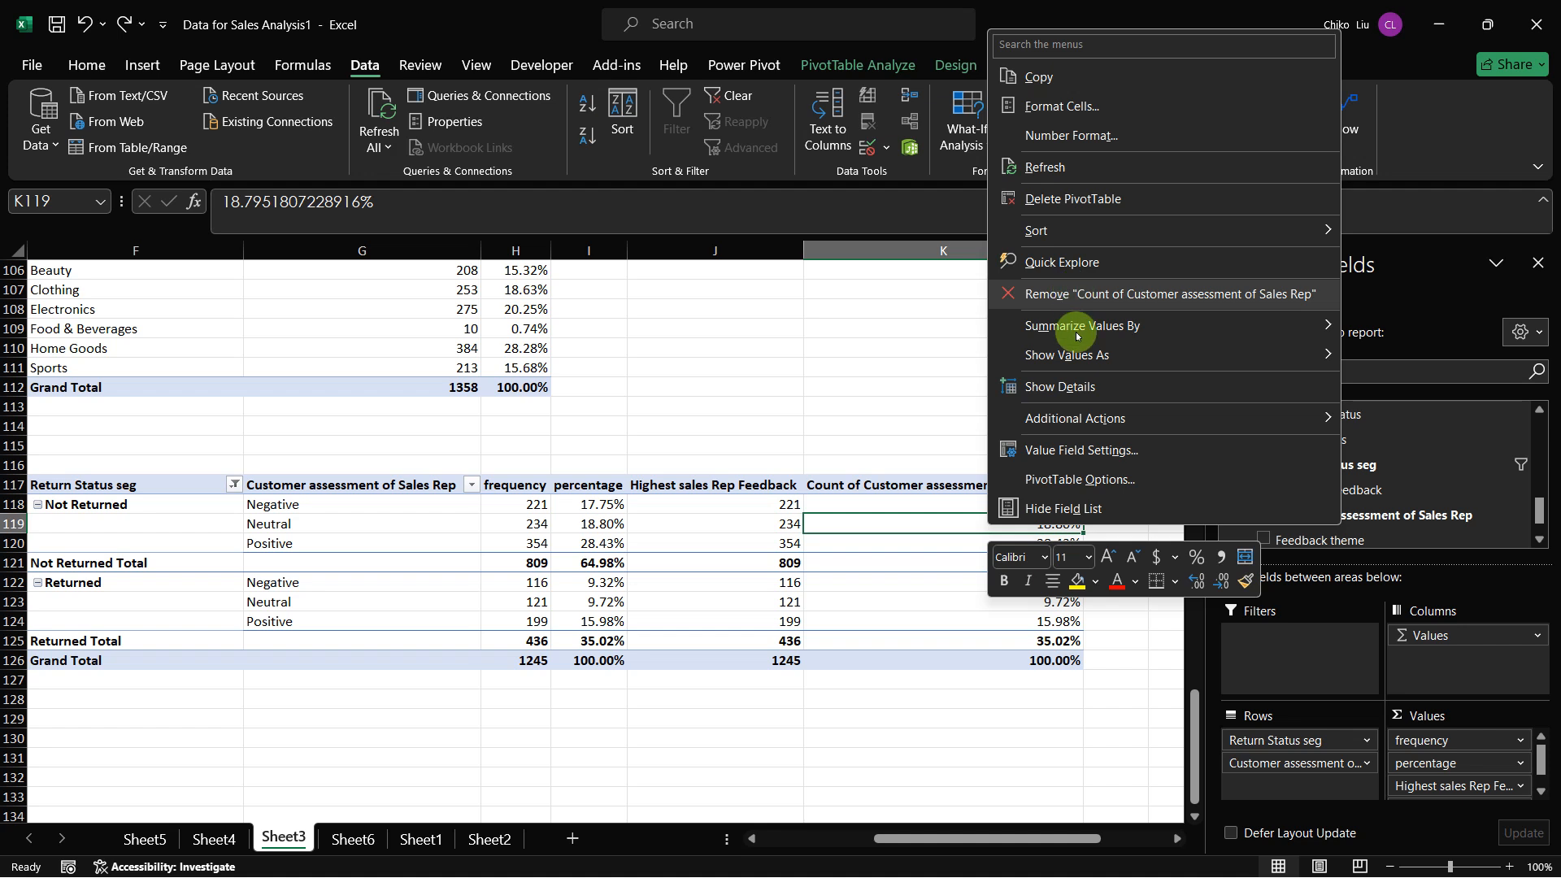
{"action": "mouse_move", "coordinate": [1077, 358]}
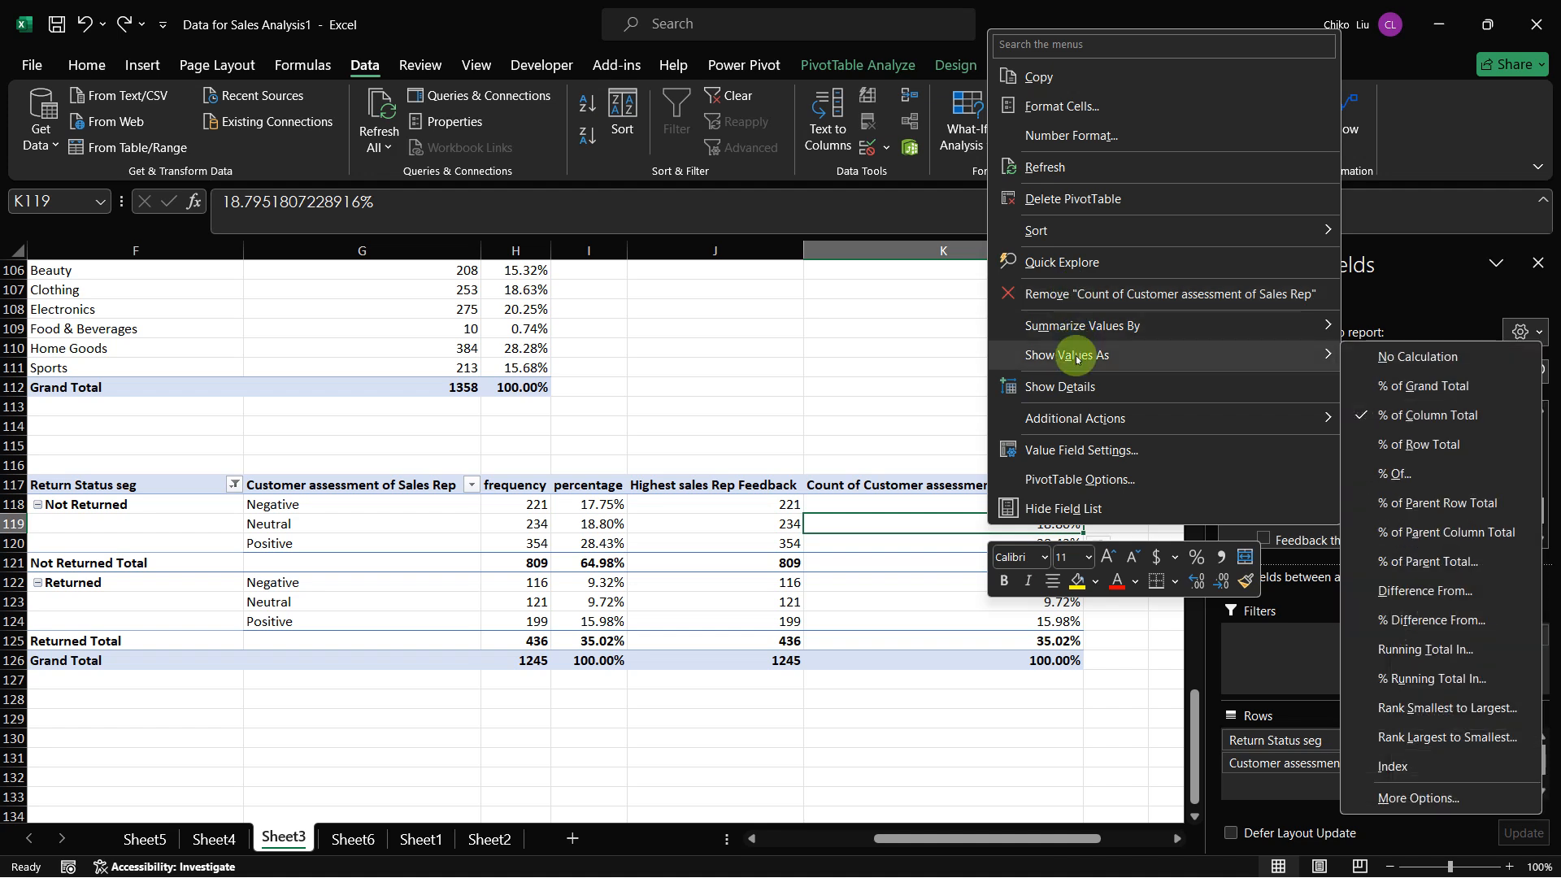
{"action": "left_click", "coordinate": [1395, 473]}
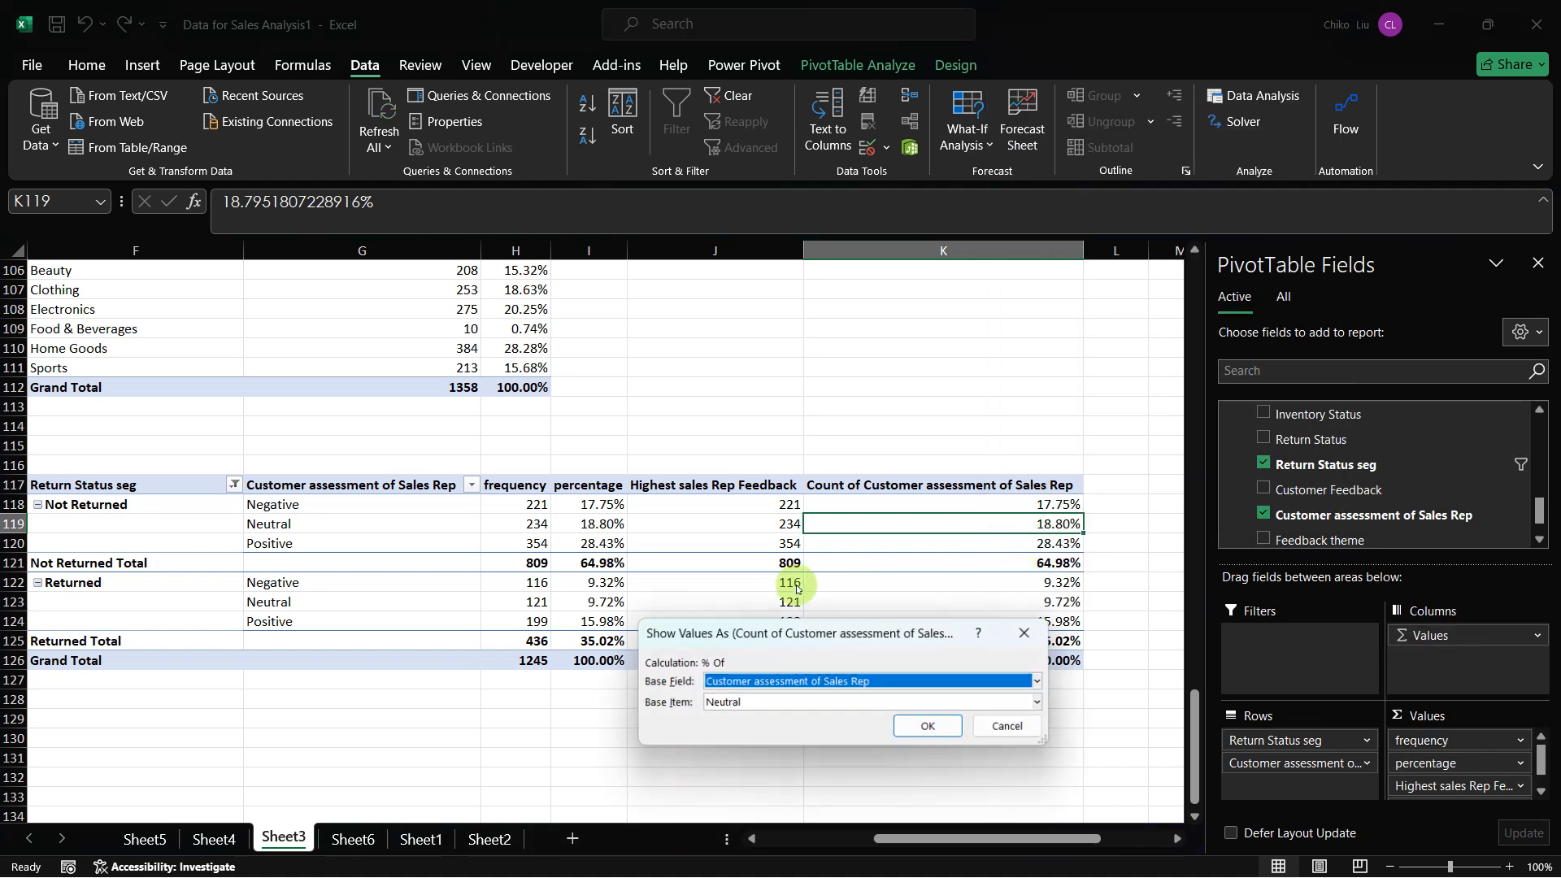
{"action": "left_click", "coordinate": [1040, 704]}
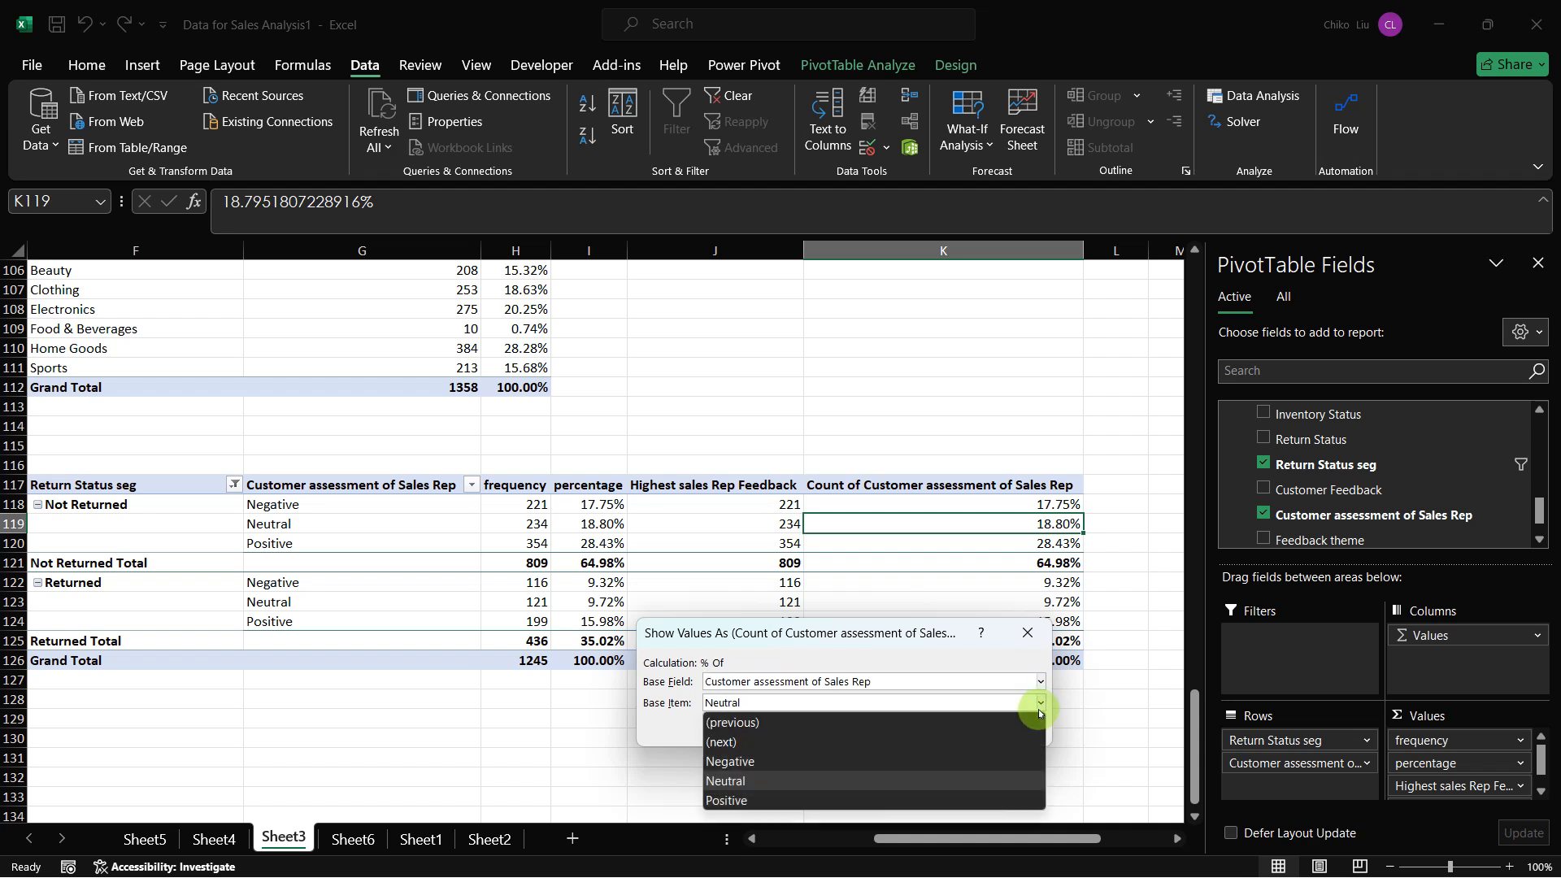
{"action": "left_click", "coordinate": [956, 798]}
{"action": "left_click", "coordinate": [909, 727]}
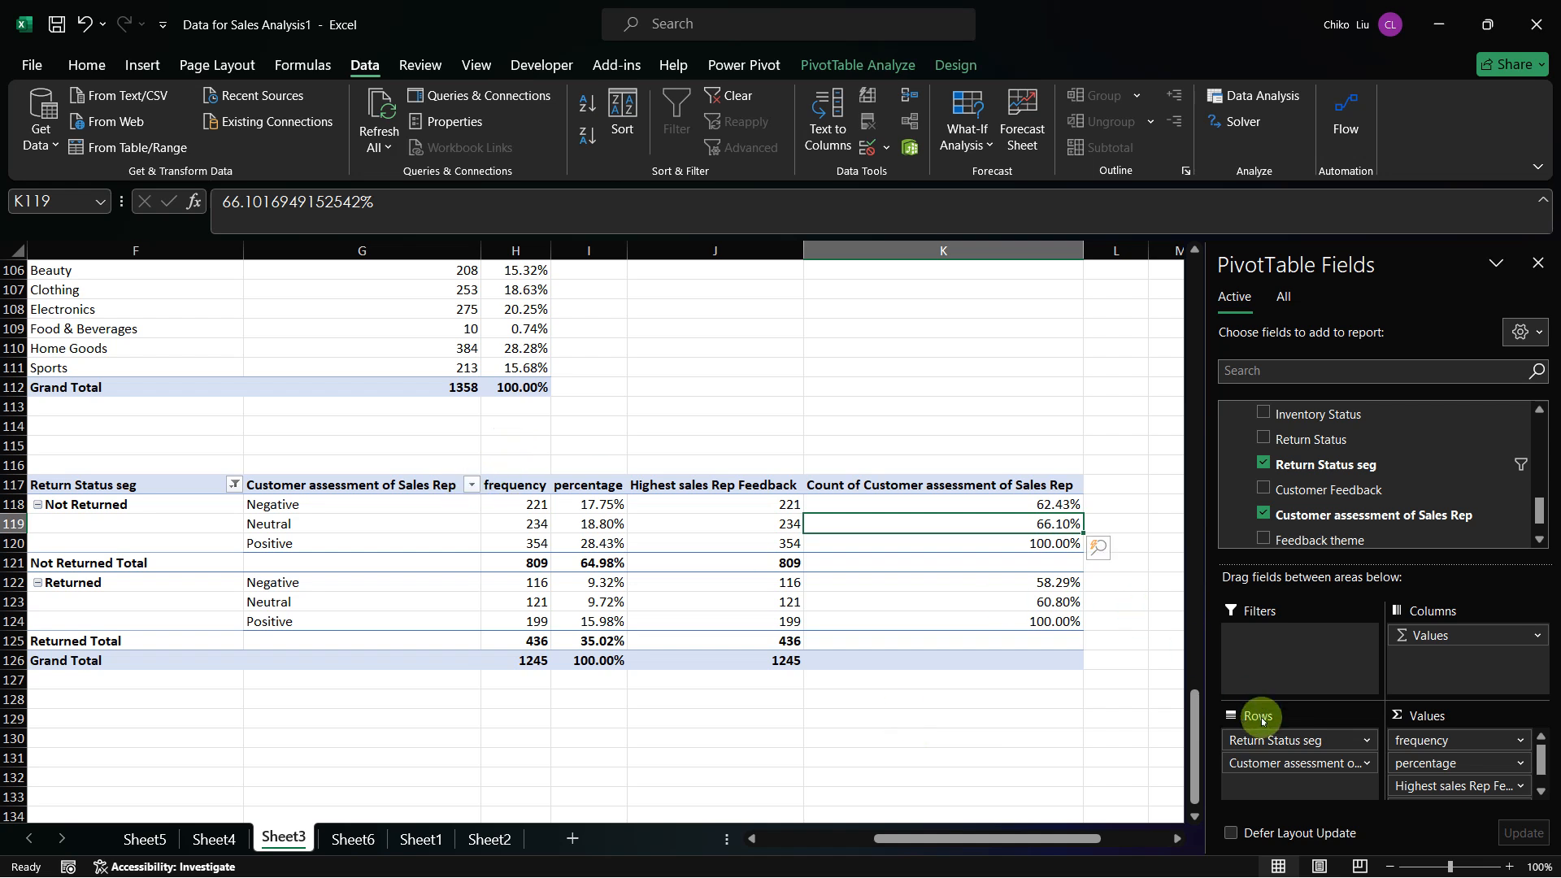
- Try moving Customer assessment of Sales Rep into the pivot filters, and undo both that move and the % Of calculation
{"action": "left_click_drag", "start_coordinate": [1256, 762], "coordinate": [1259, 657]}
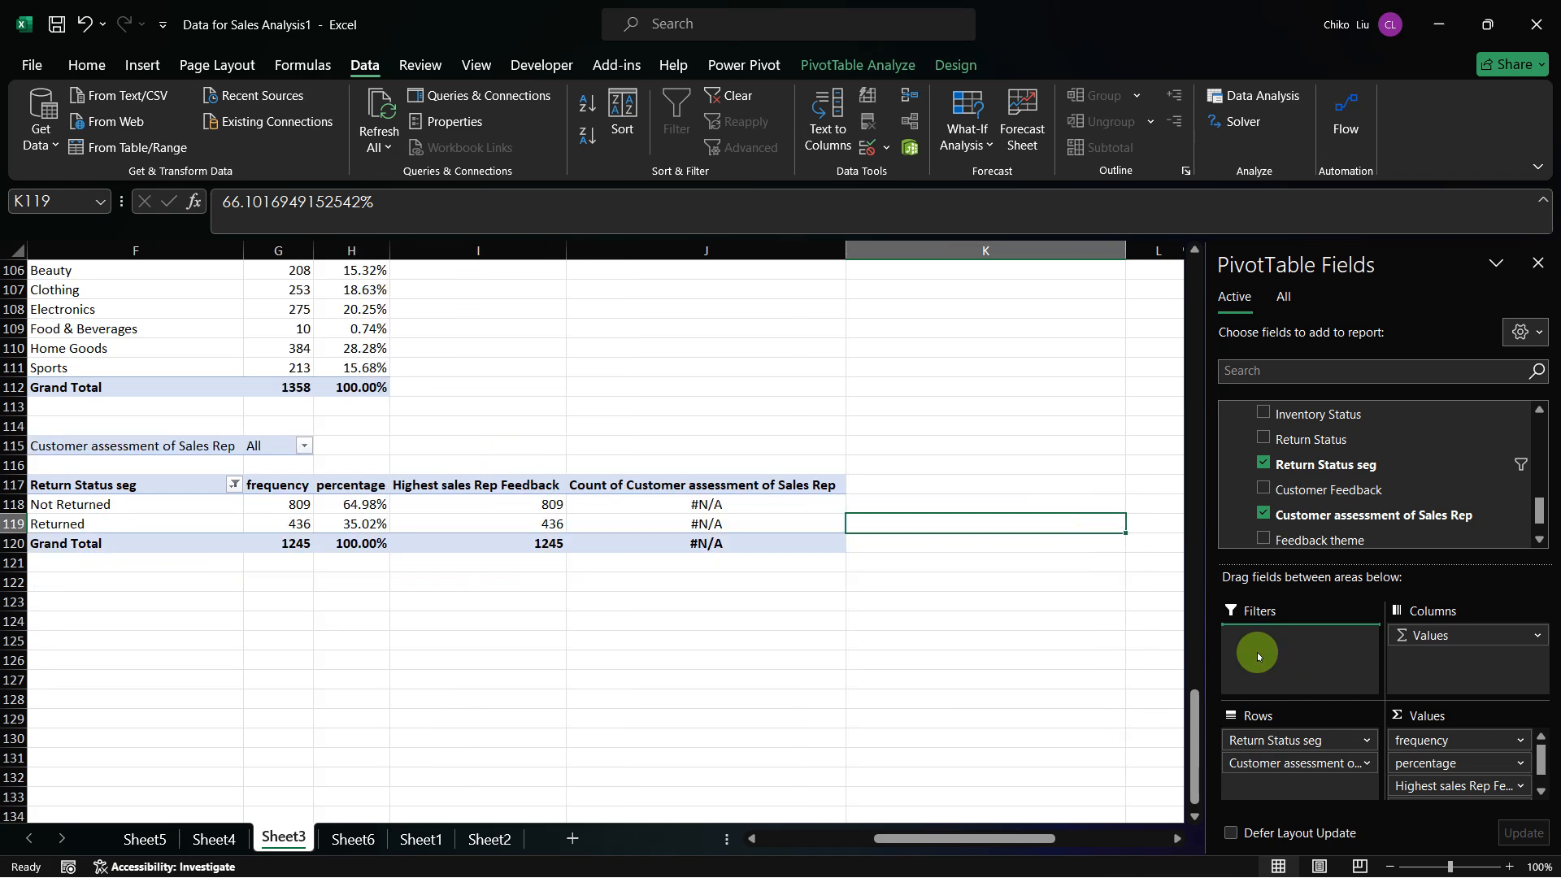
{"action": "key", "text": "ctrl+z"}
{"action": "key", "text": "ctrl+z"}
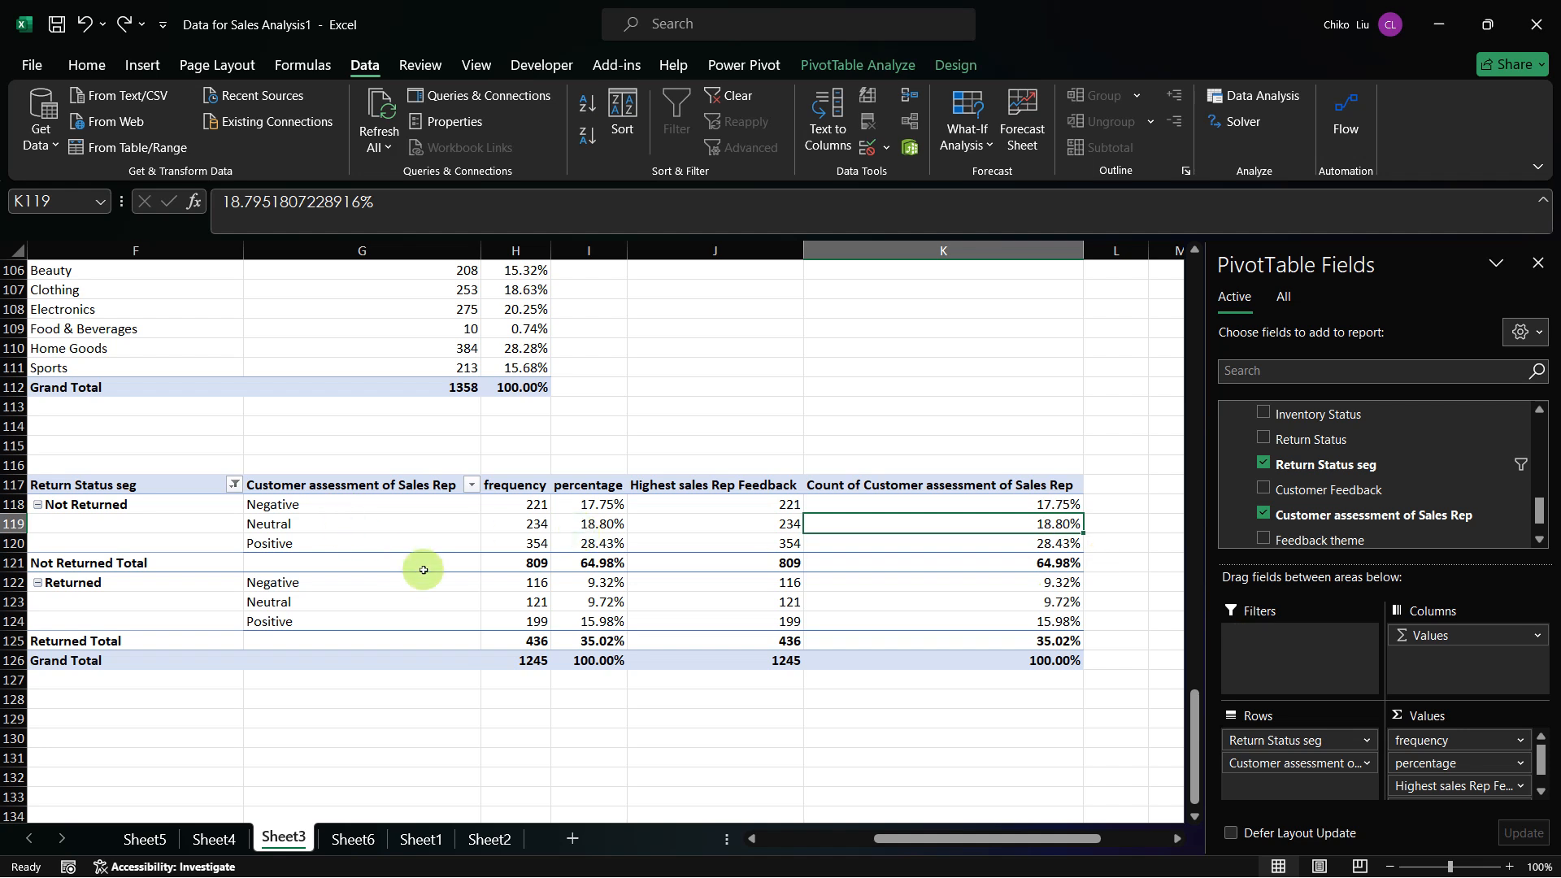
- Check the Not Returned positive assessment percentage against the Table 9 requirements in the capstone project PDF
{"action": "left_click", "coordinate": [1031, 546]}
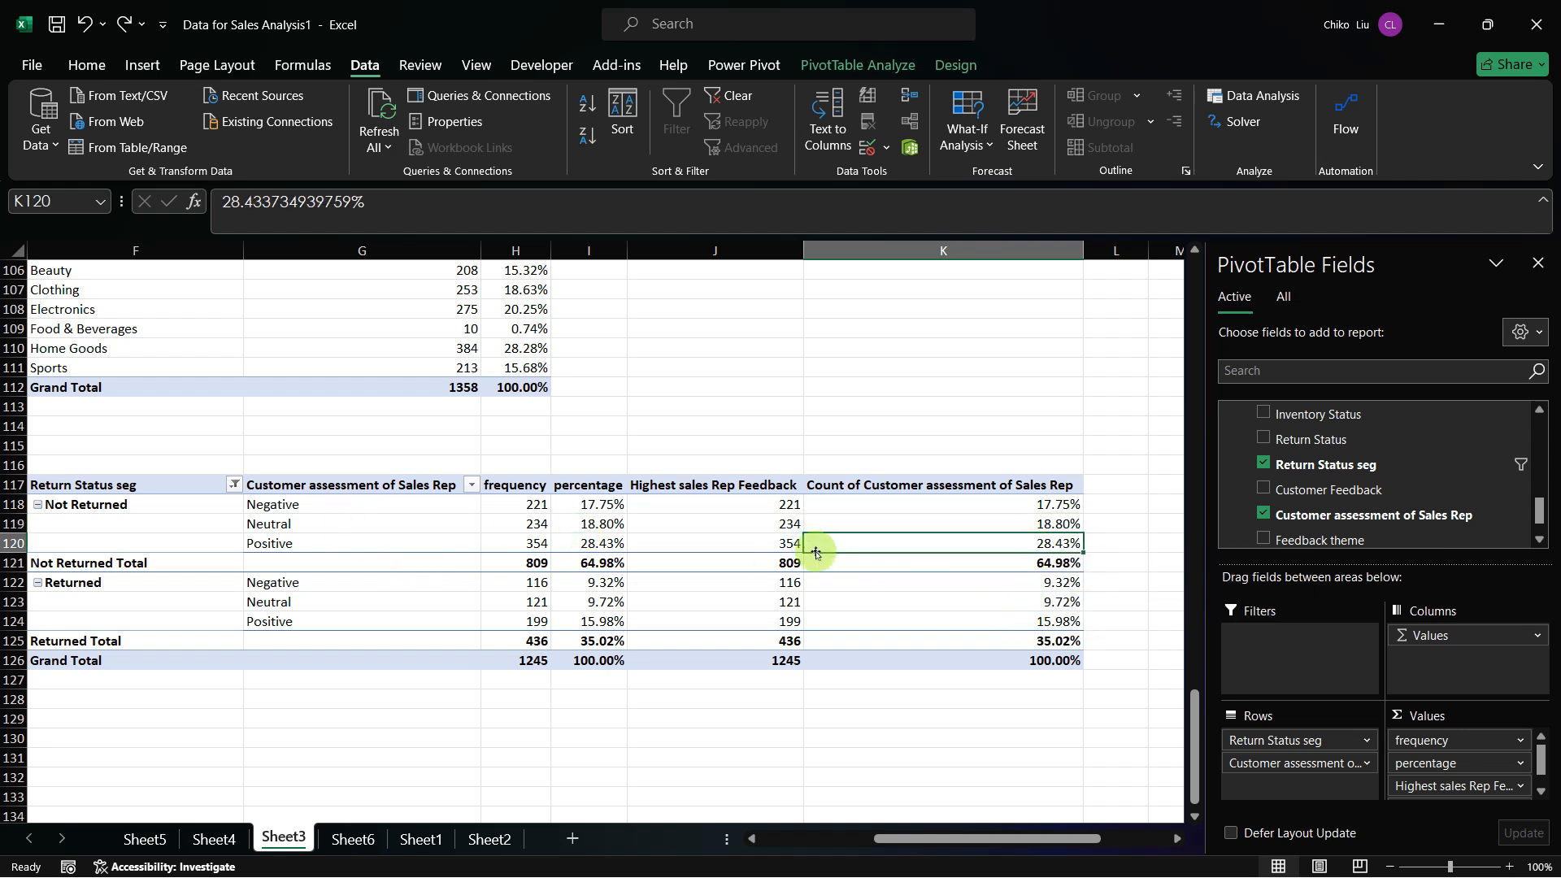
{"action": "mouse_move", "coordinate": [1033, 549]}
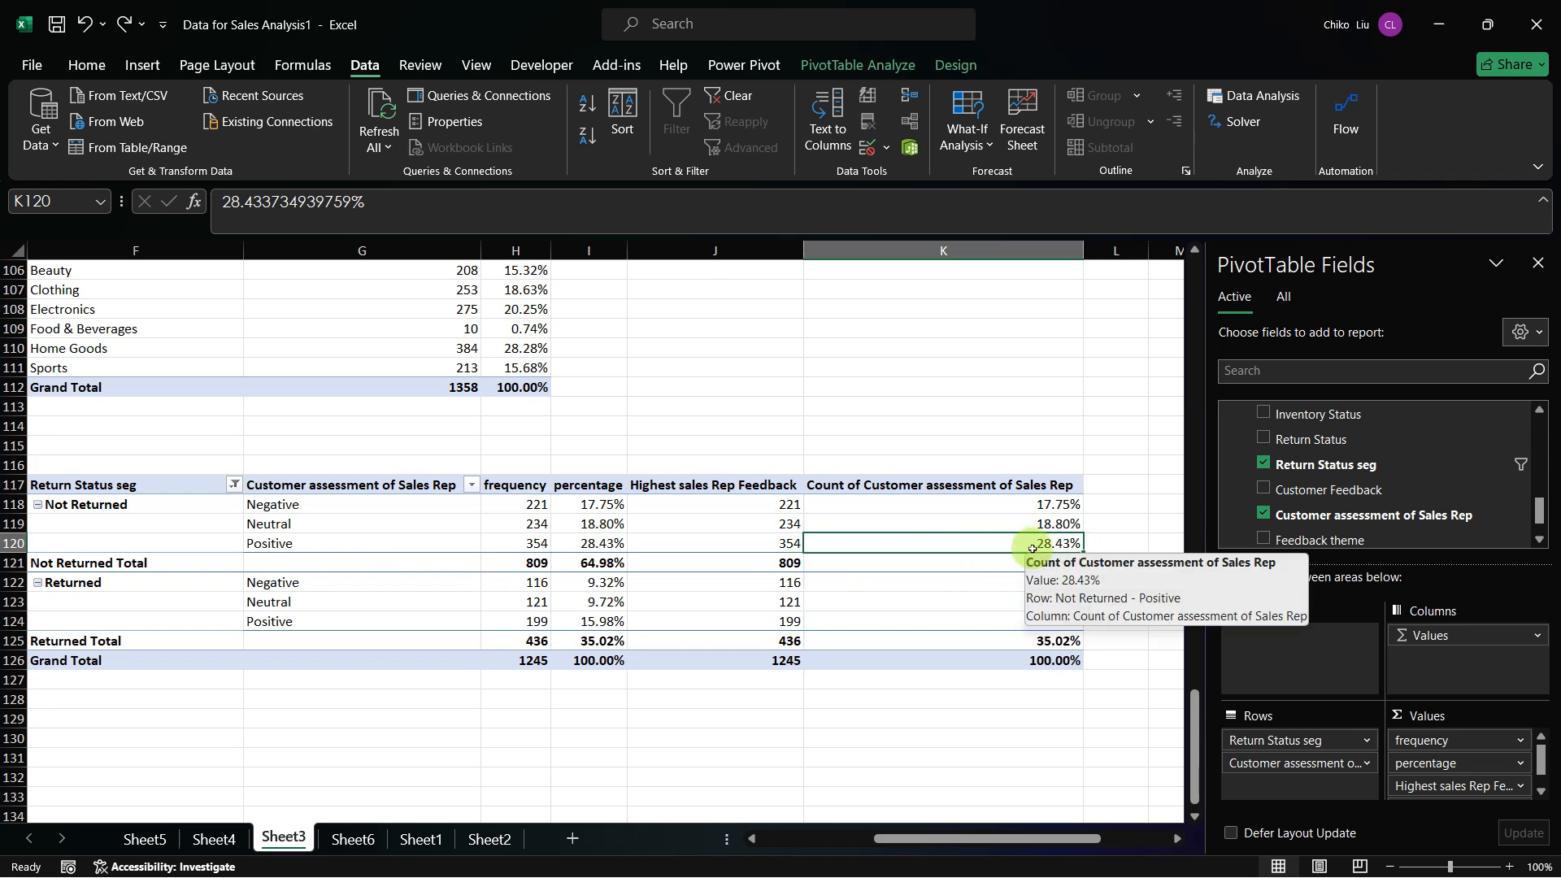
{"action": "key", "text": "alt+Tab"}
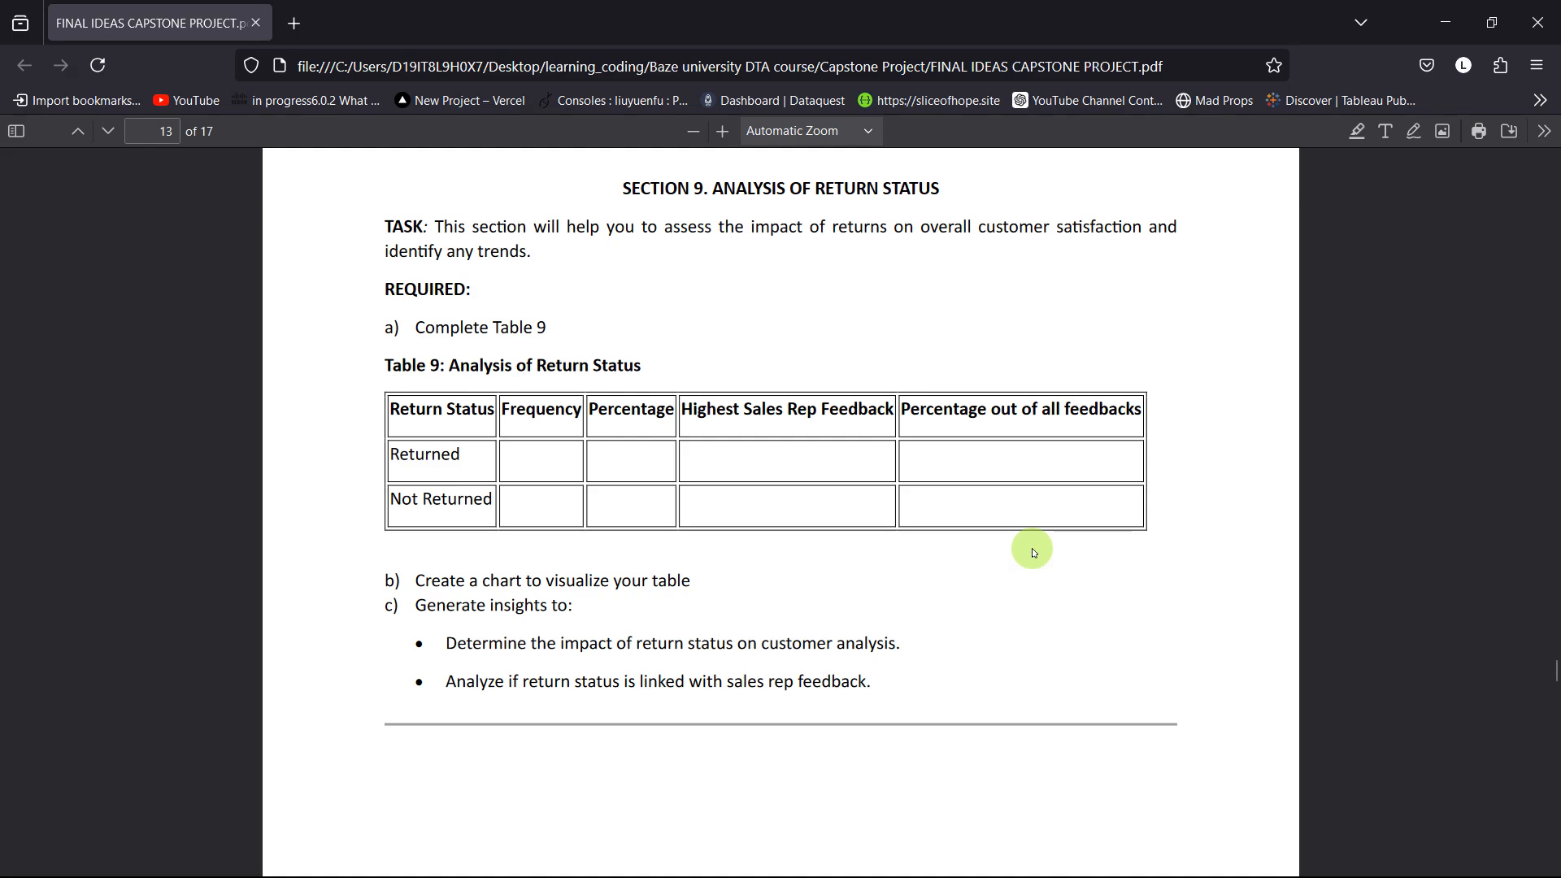
{"action": "key", "text": "alt+Tab"}
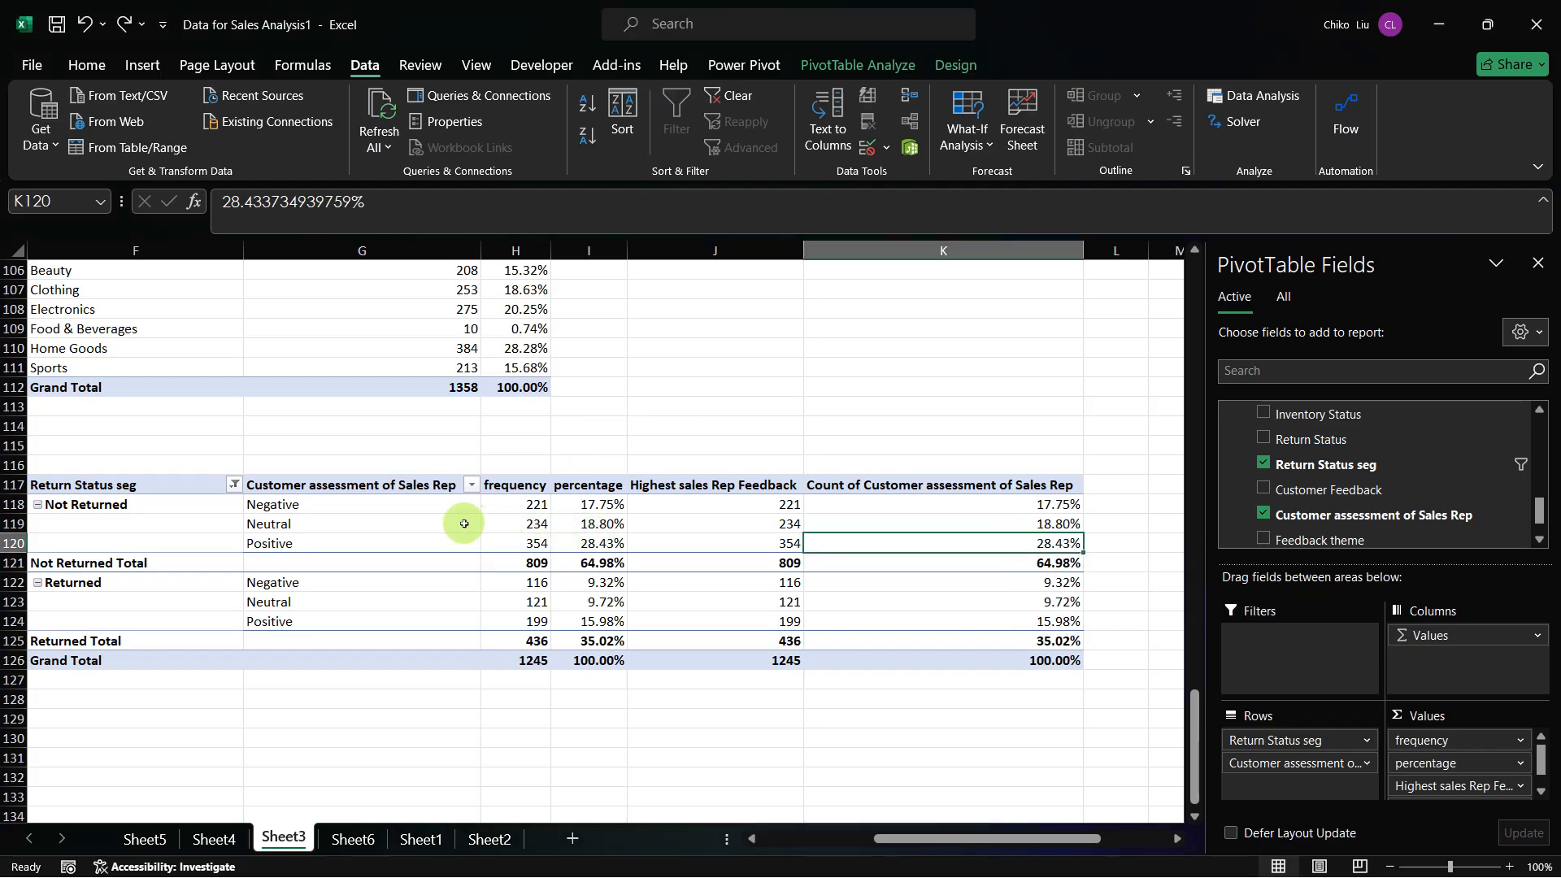
- Turn off all subtotals in the return status pivot
{"action": "left_click", "coordinate": [224, 562]}
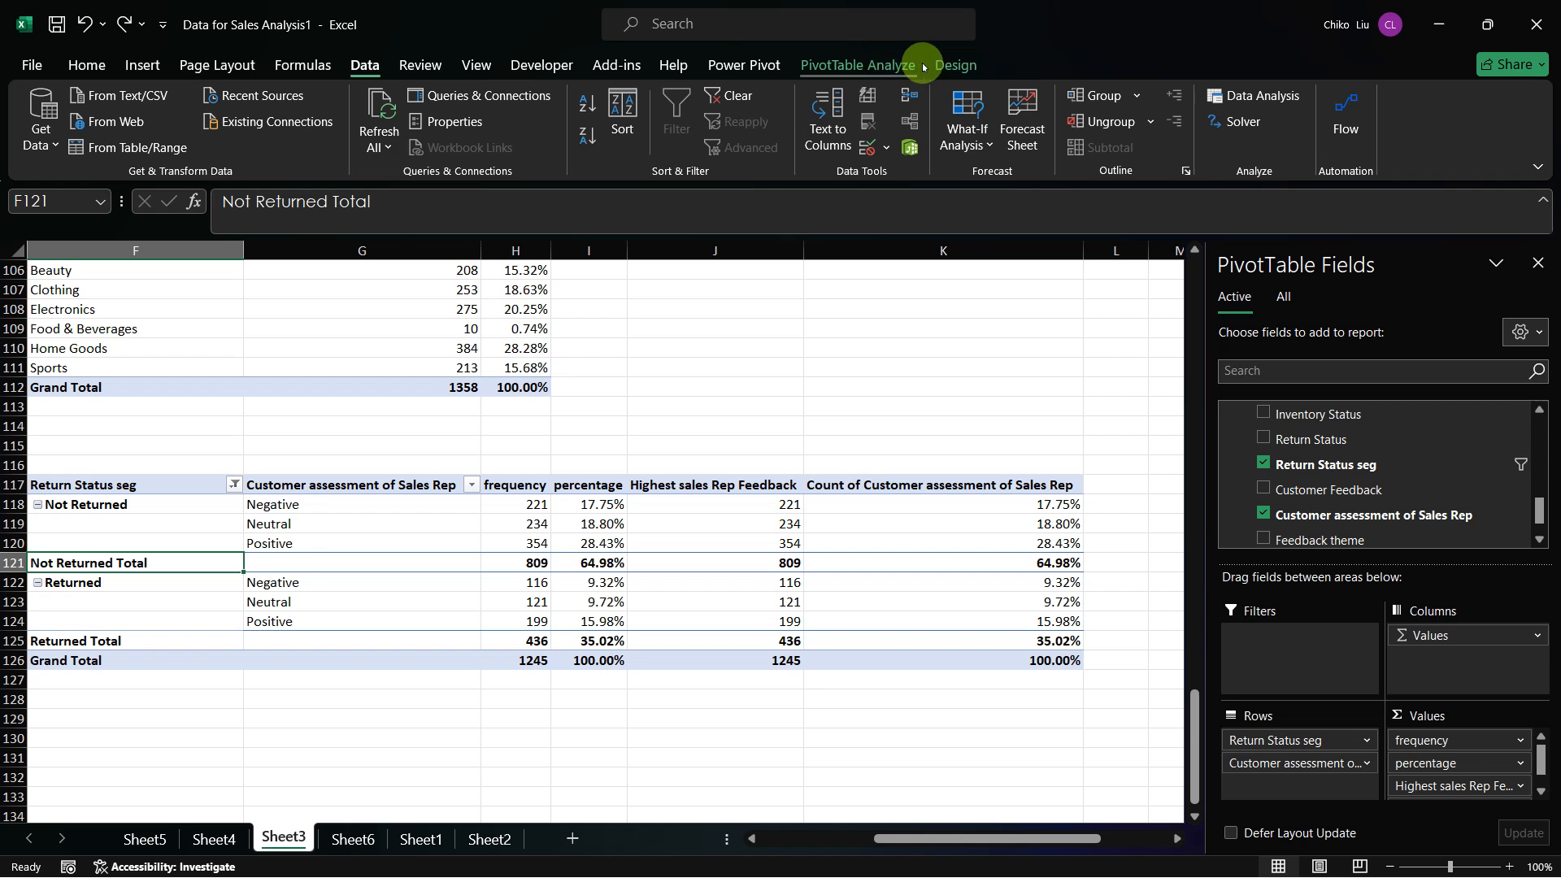
{"action": "left_click", "coordinate": [953, 65]}
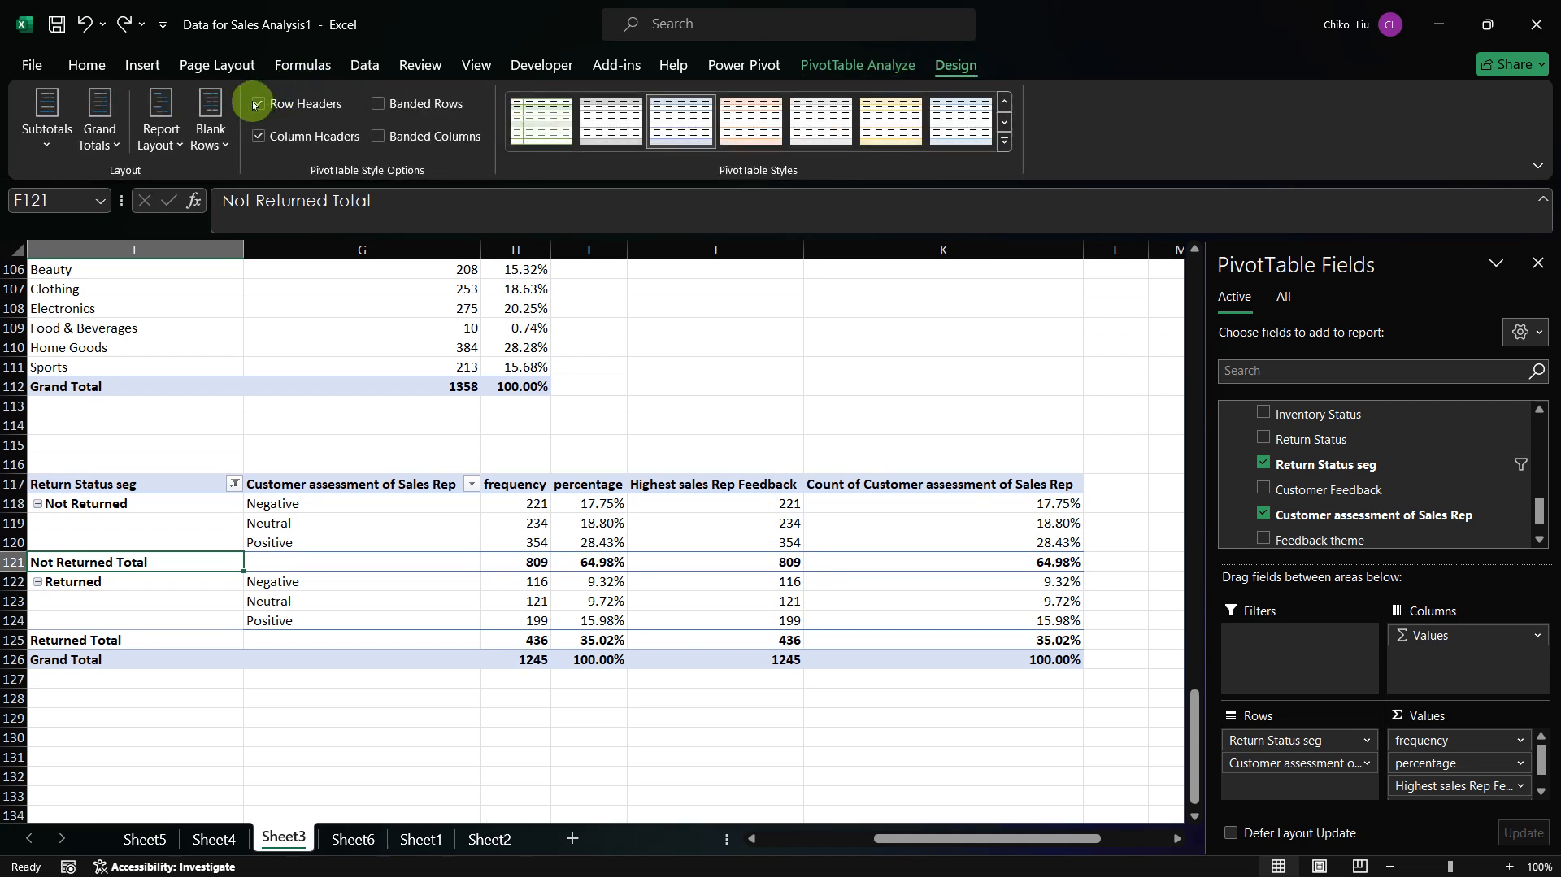
{"action": "left_click", "coordinate": [49, 137]}
{"action": "left_click", "coordinate": [106, 185]}
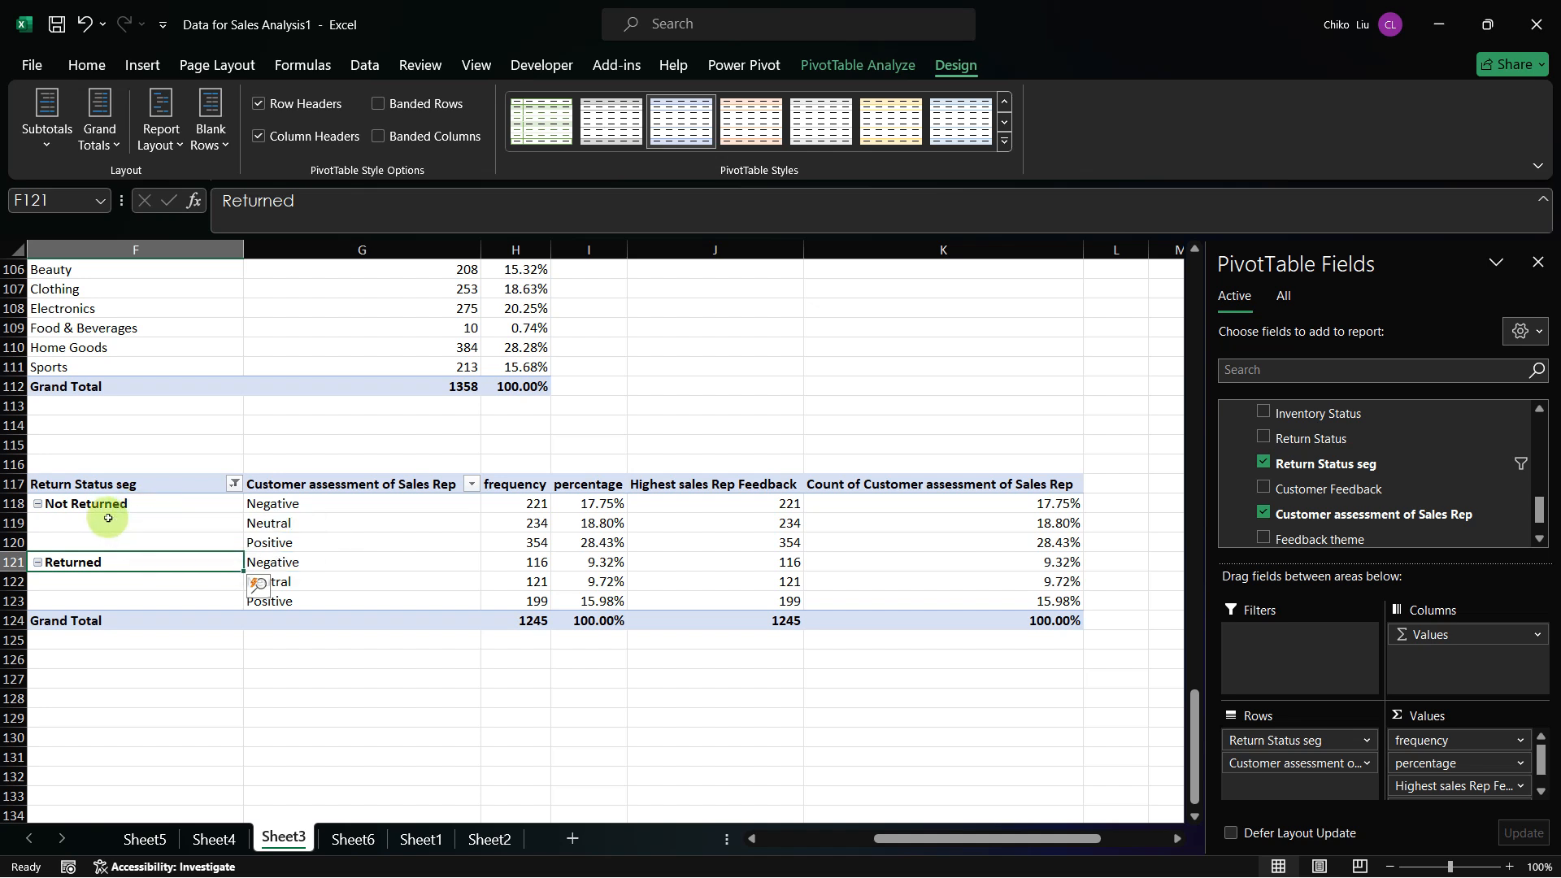
- Set the return status pivot's layout to repeat all item labels
{"action": "right_click", "coordinate": [139, 521]}
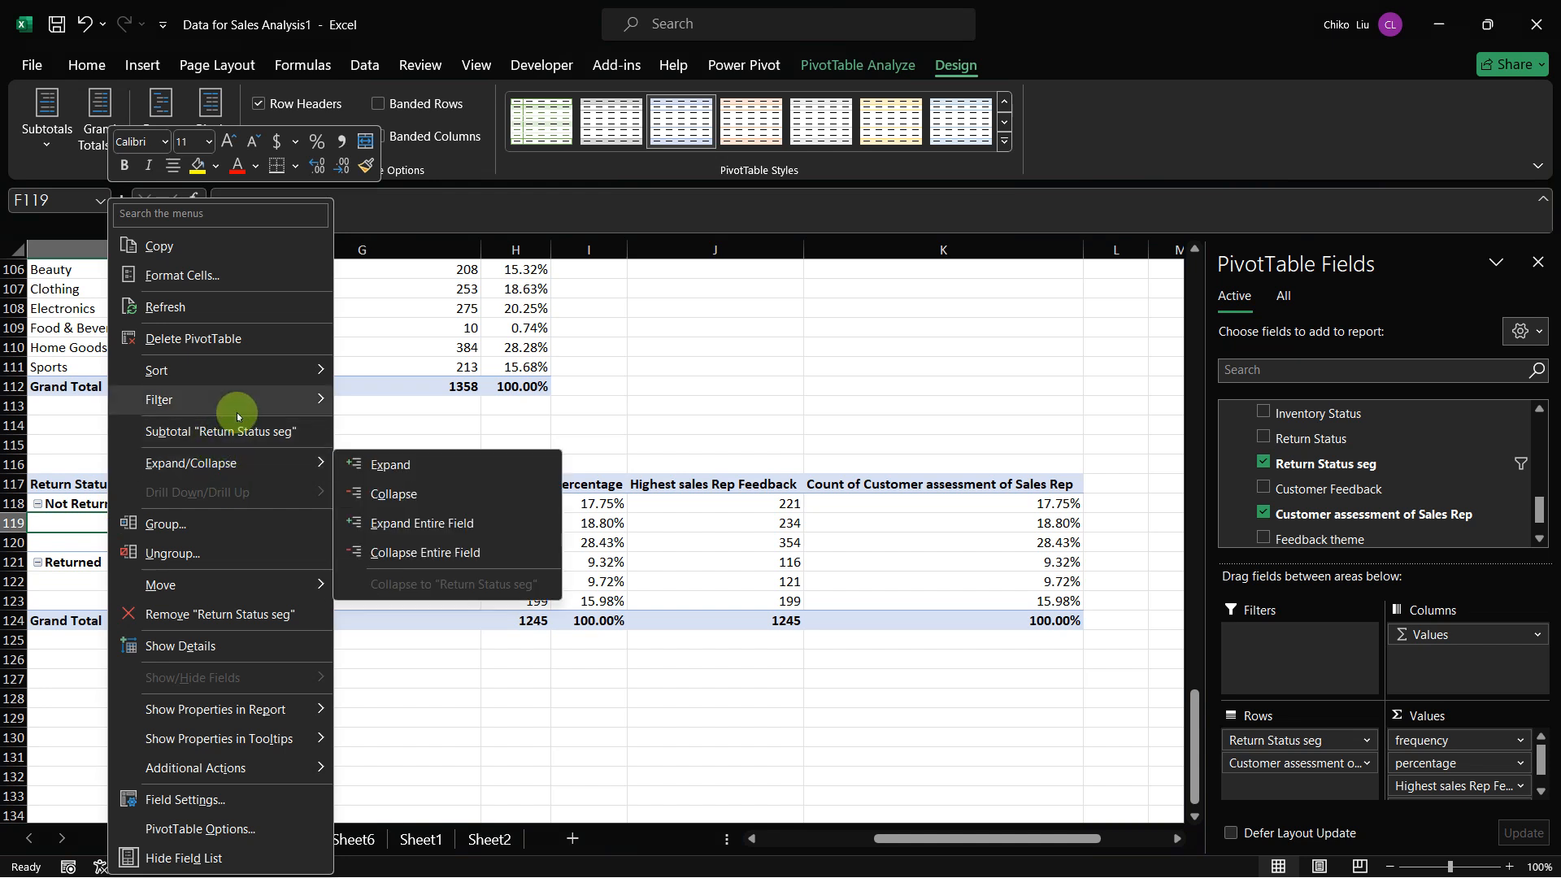
{"action": "left_click", "coordinate": [30, 150]}
{"action": "left_click", "coordinate": [161, 138]}
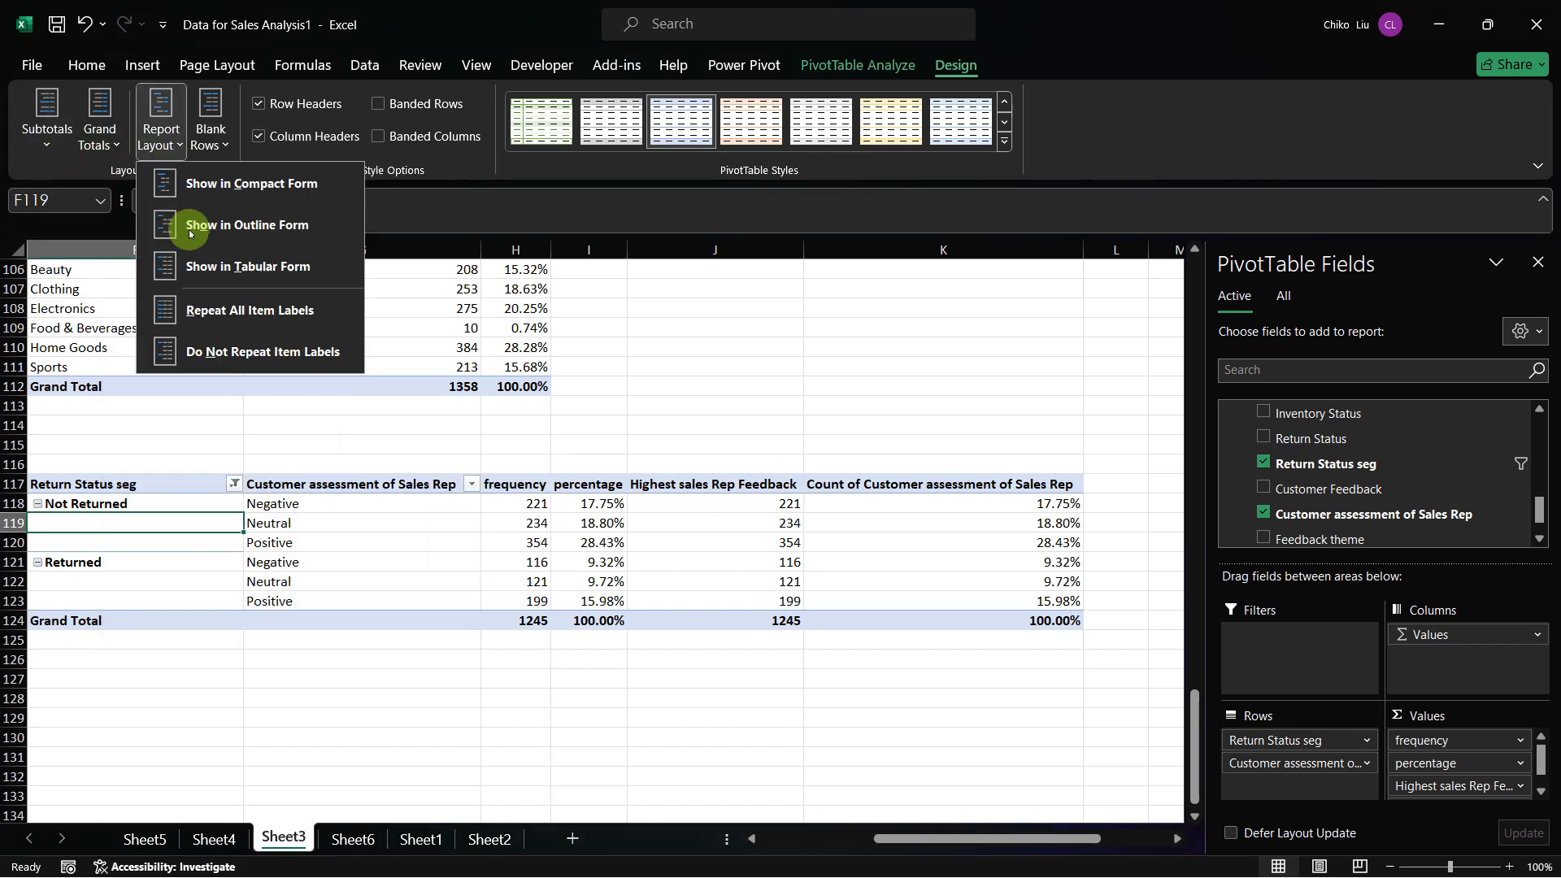
{"action": "left_click", "coordinate": [213, 312]}
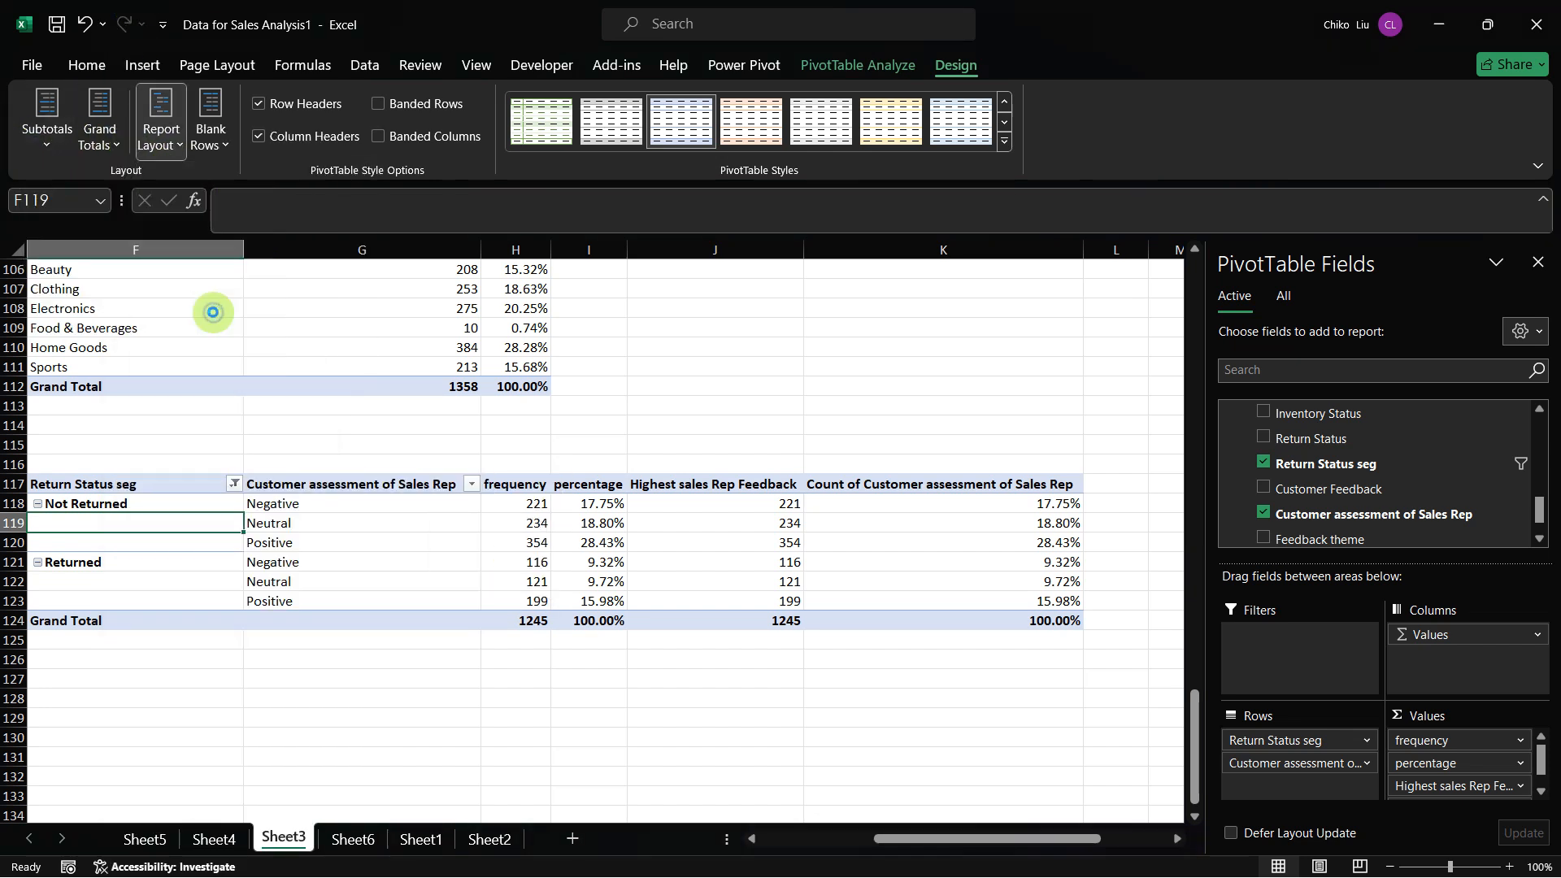
- Examine the pivot's frequencies and percentages per assessment, comparing them with the Table 9 columns in the project PDF
{"action": "left_click", "coordinate": [154, 542]}
{"action": "left_click", "coordinate": [154, 541]}
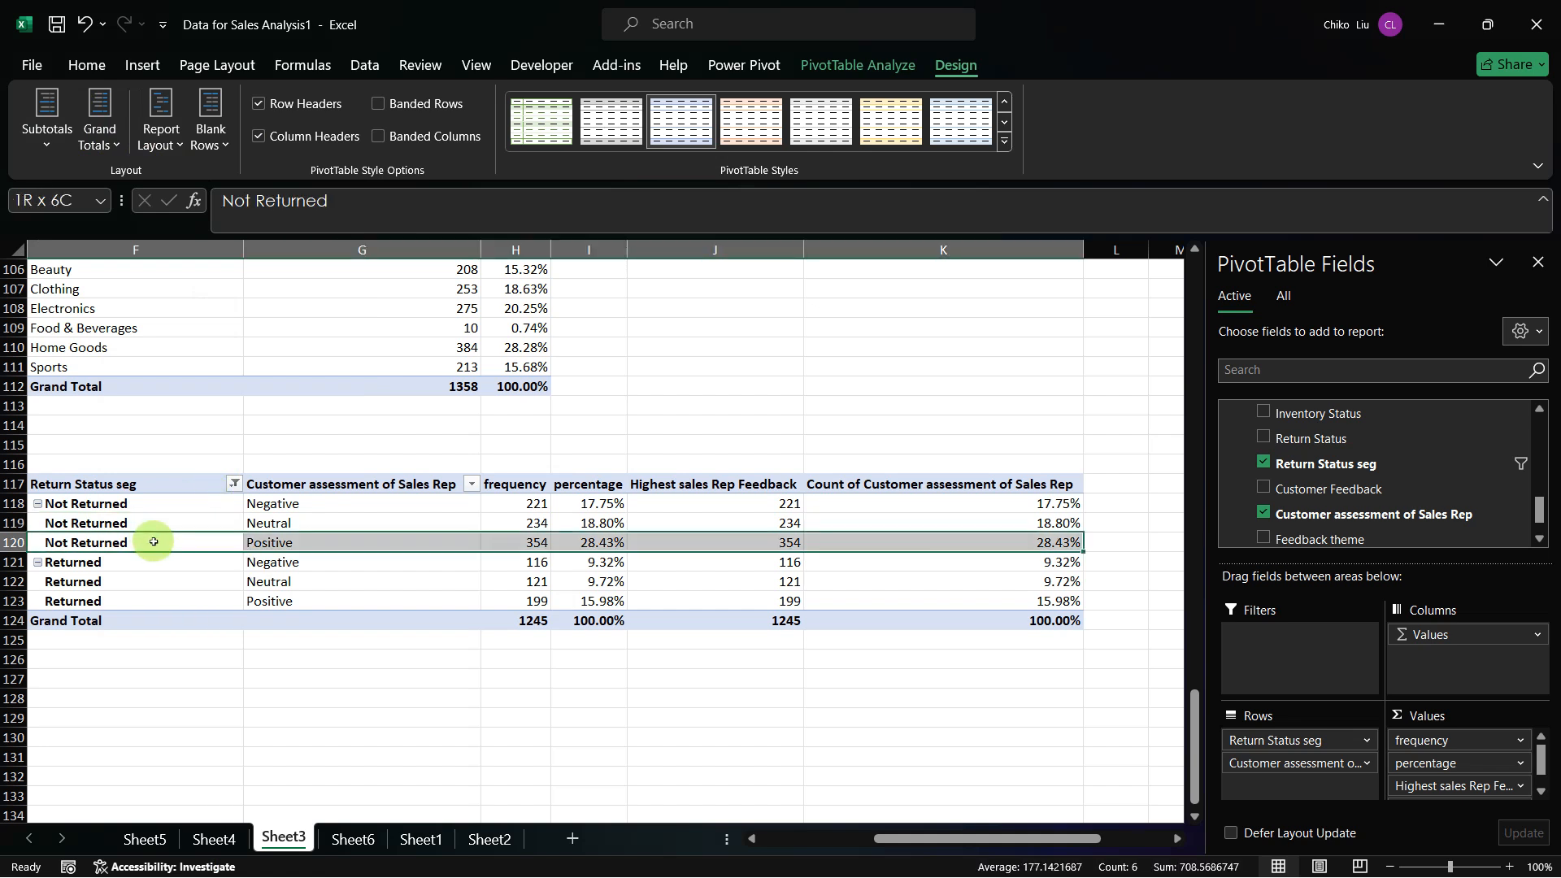
{"action": "left_click", "coordinate": [593, 504]}
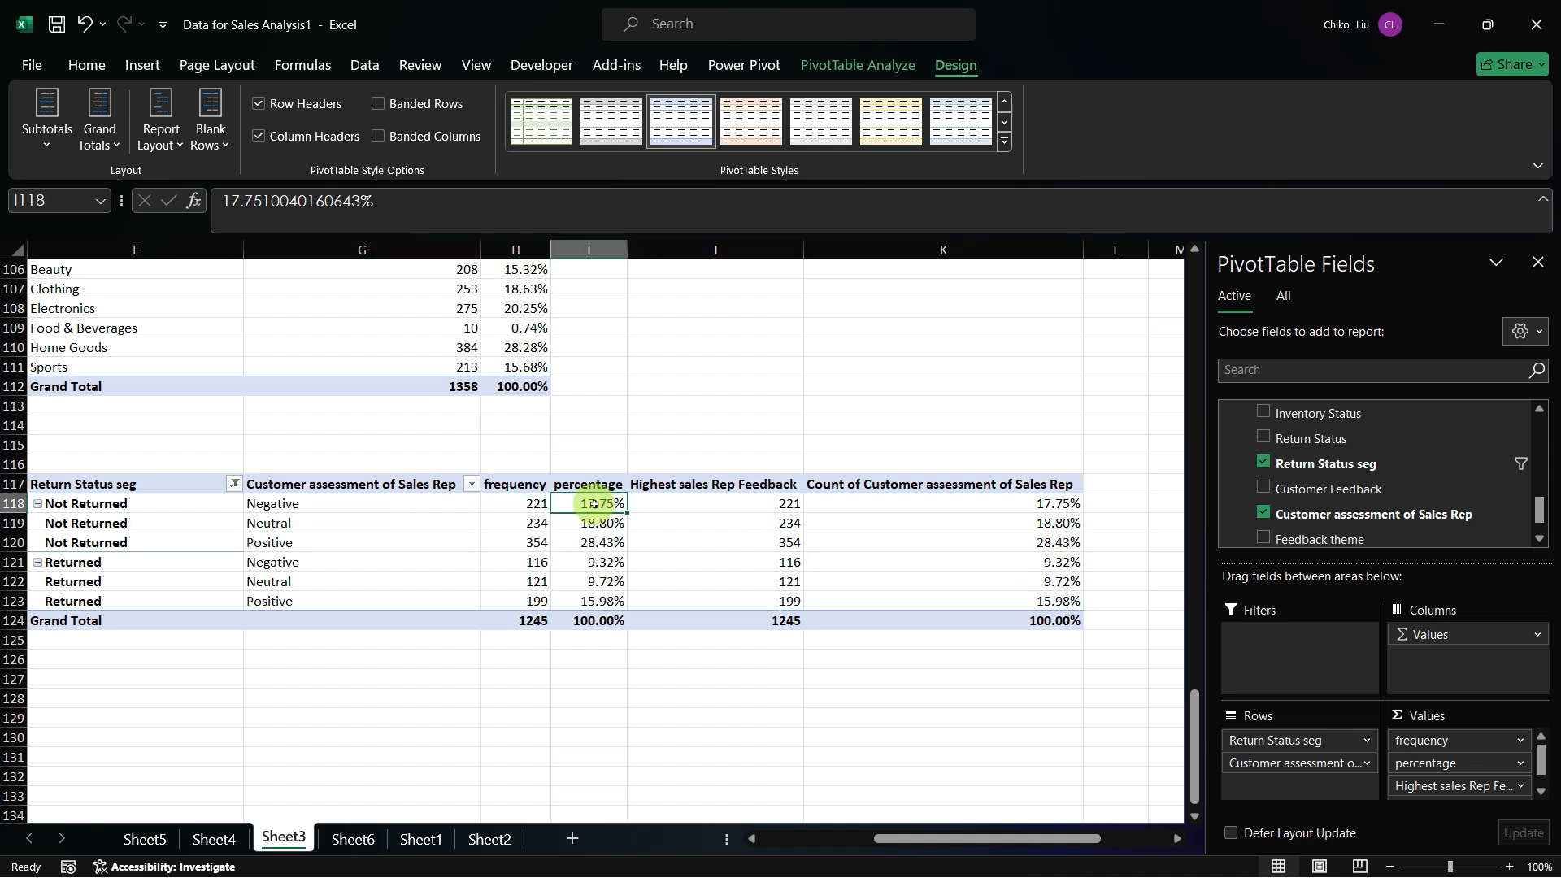
{"action": "right_click", "coordinate": [594, 504]}
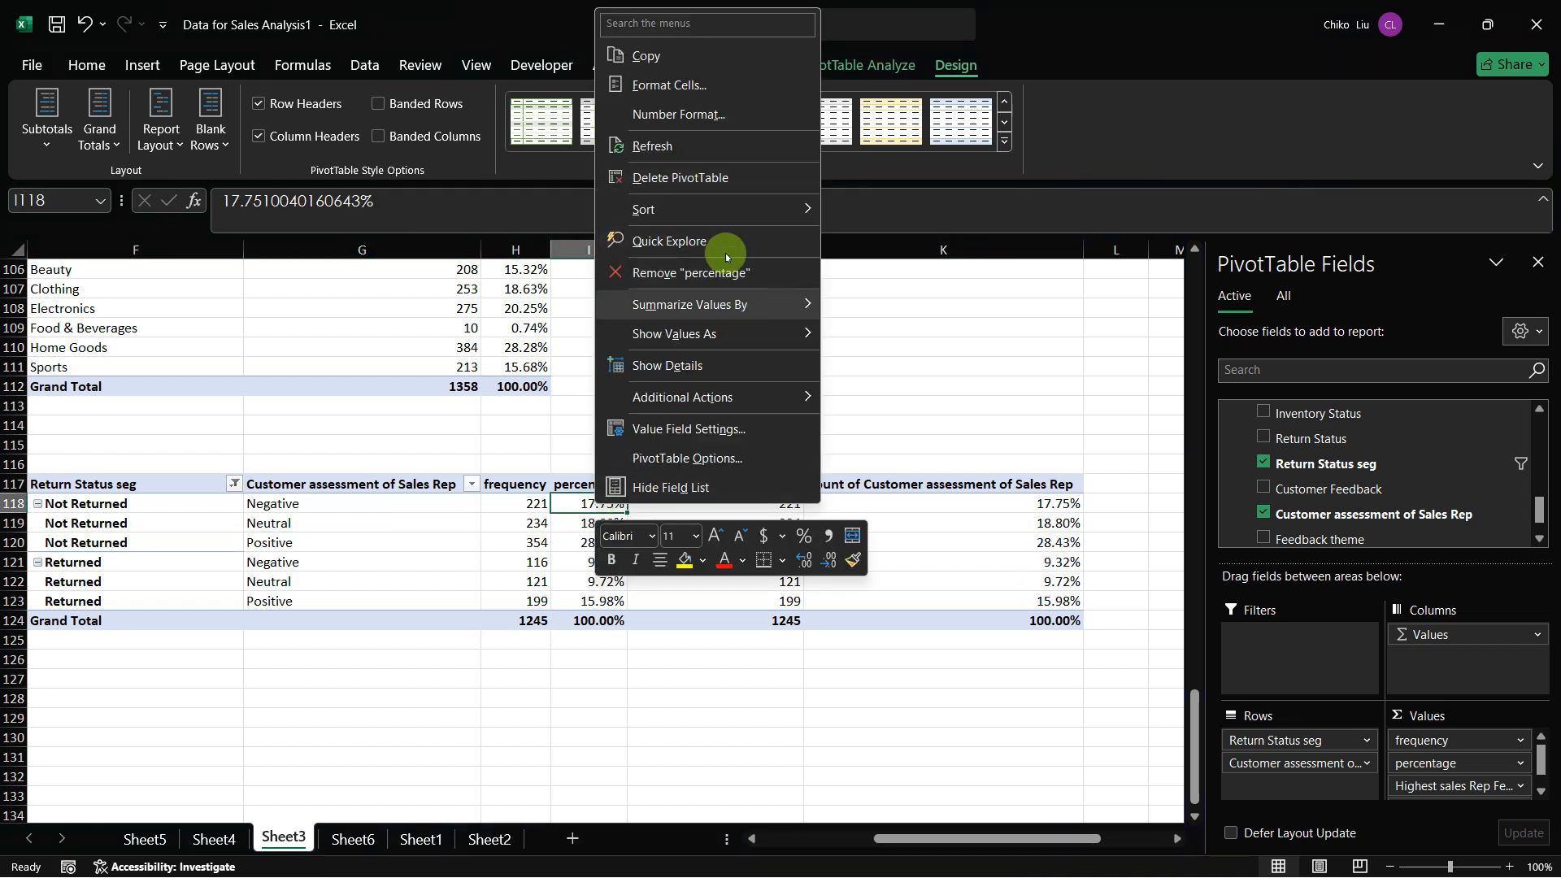
{"action": "left_click", "coordinate": [1011, 503]}
{"action": "left_click", "coordinate": [1011, 503]}
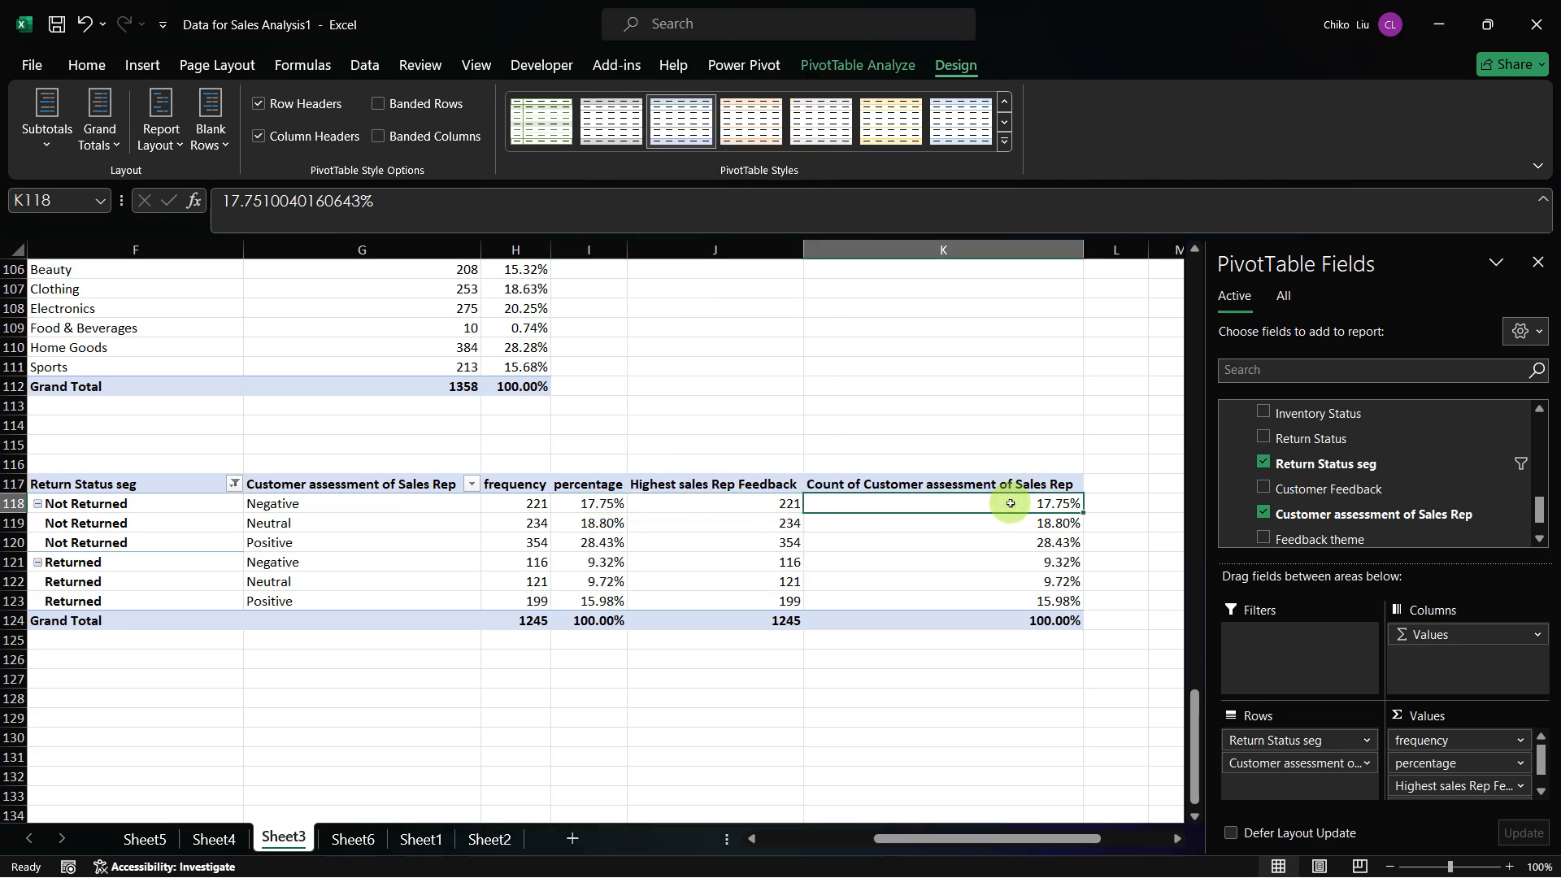
{"action": "key", "text": "alt+Tab"}
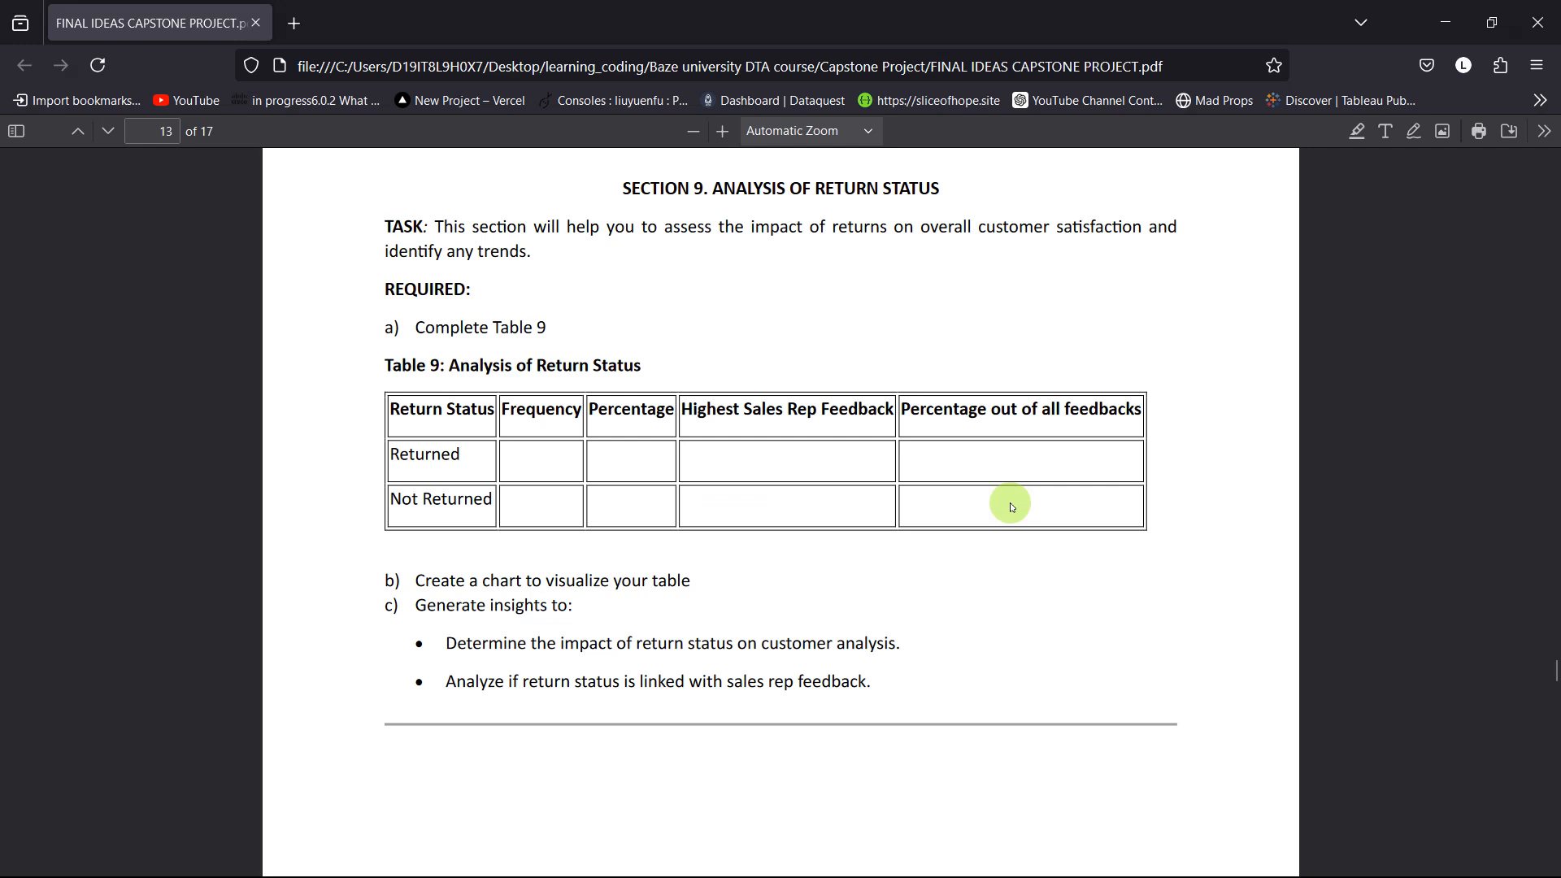
{"action": "key", "text": "alt+Tab"}
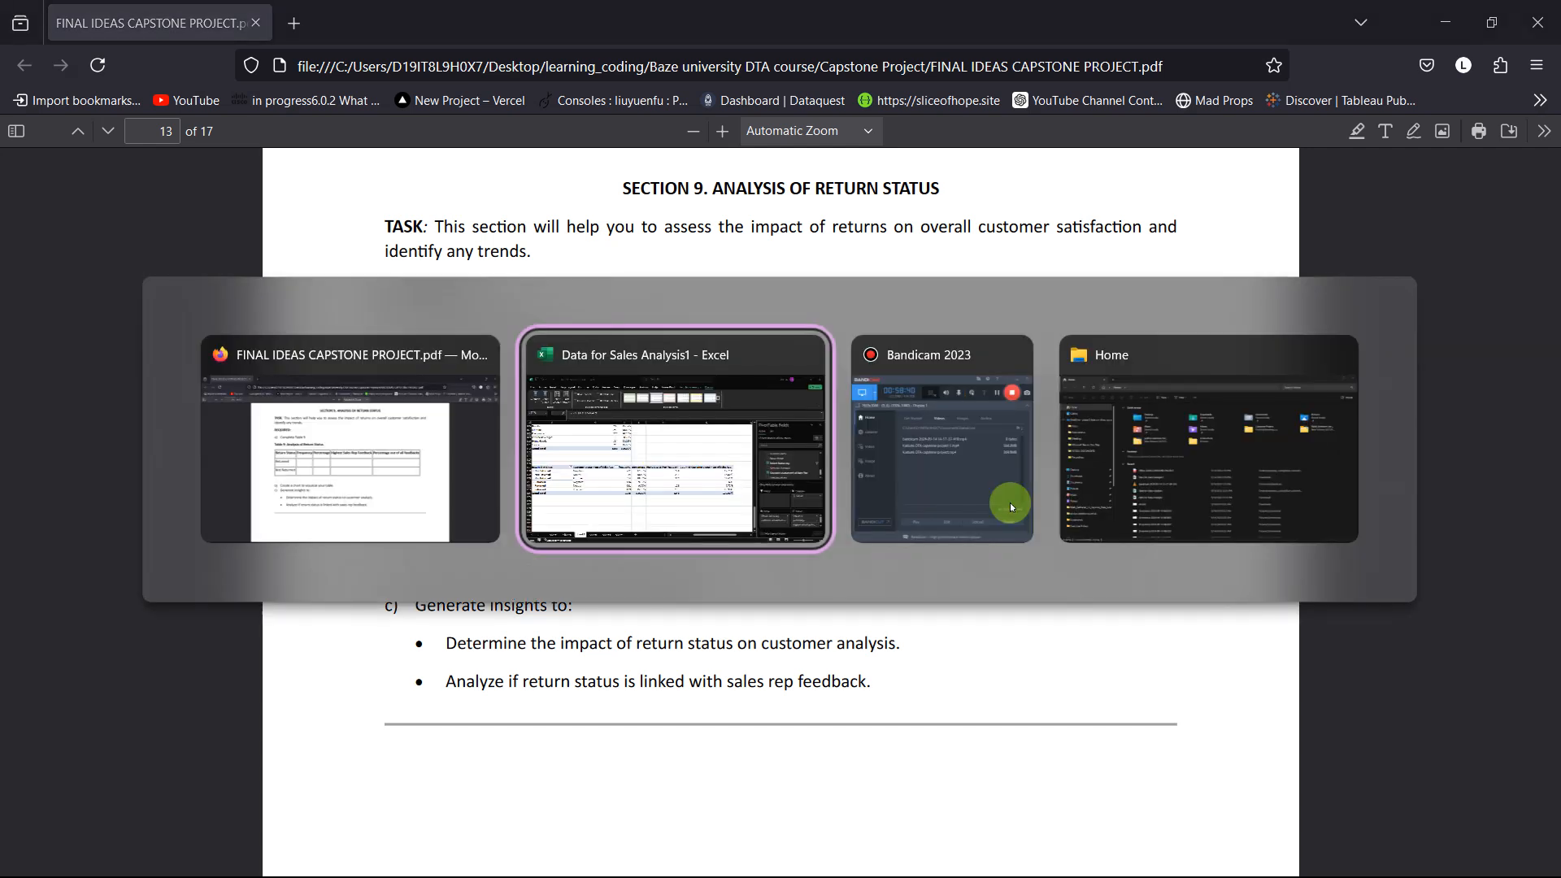
{"action": "key", "text": "Left"}
{"action": "key", "text": "Left"}
{"action": "key", "text": "Left"}
{"action": "key", "text": "Left"}
{"action": "key", "text": "Left"}
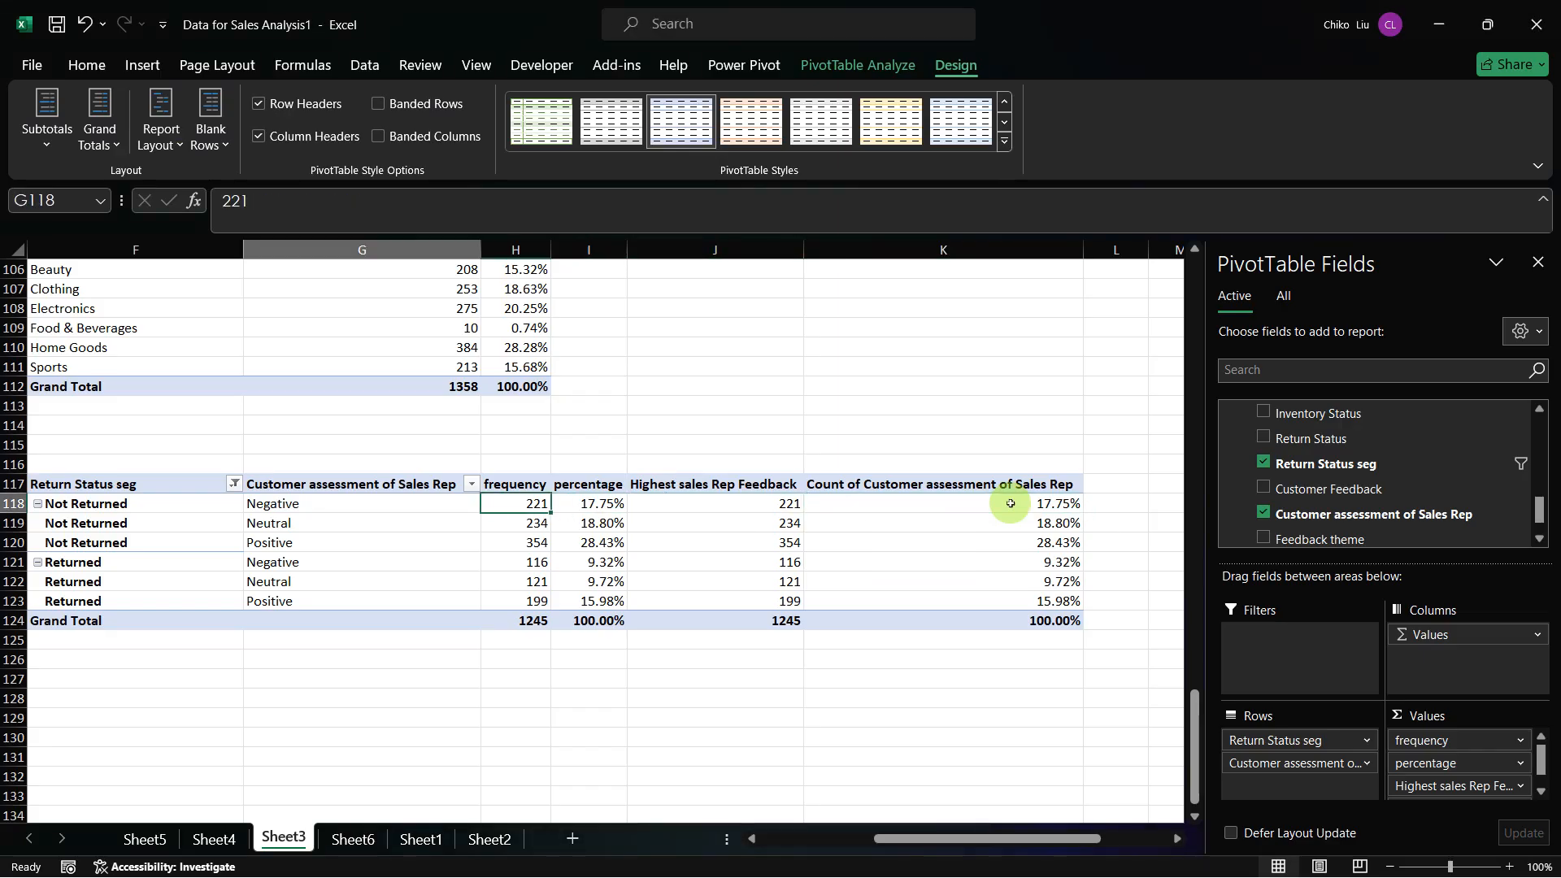
{"action": "key", "text": "Left"}
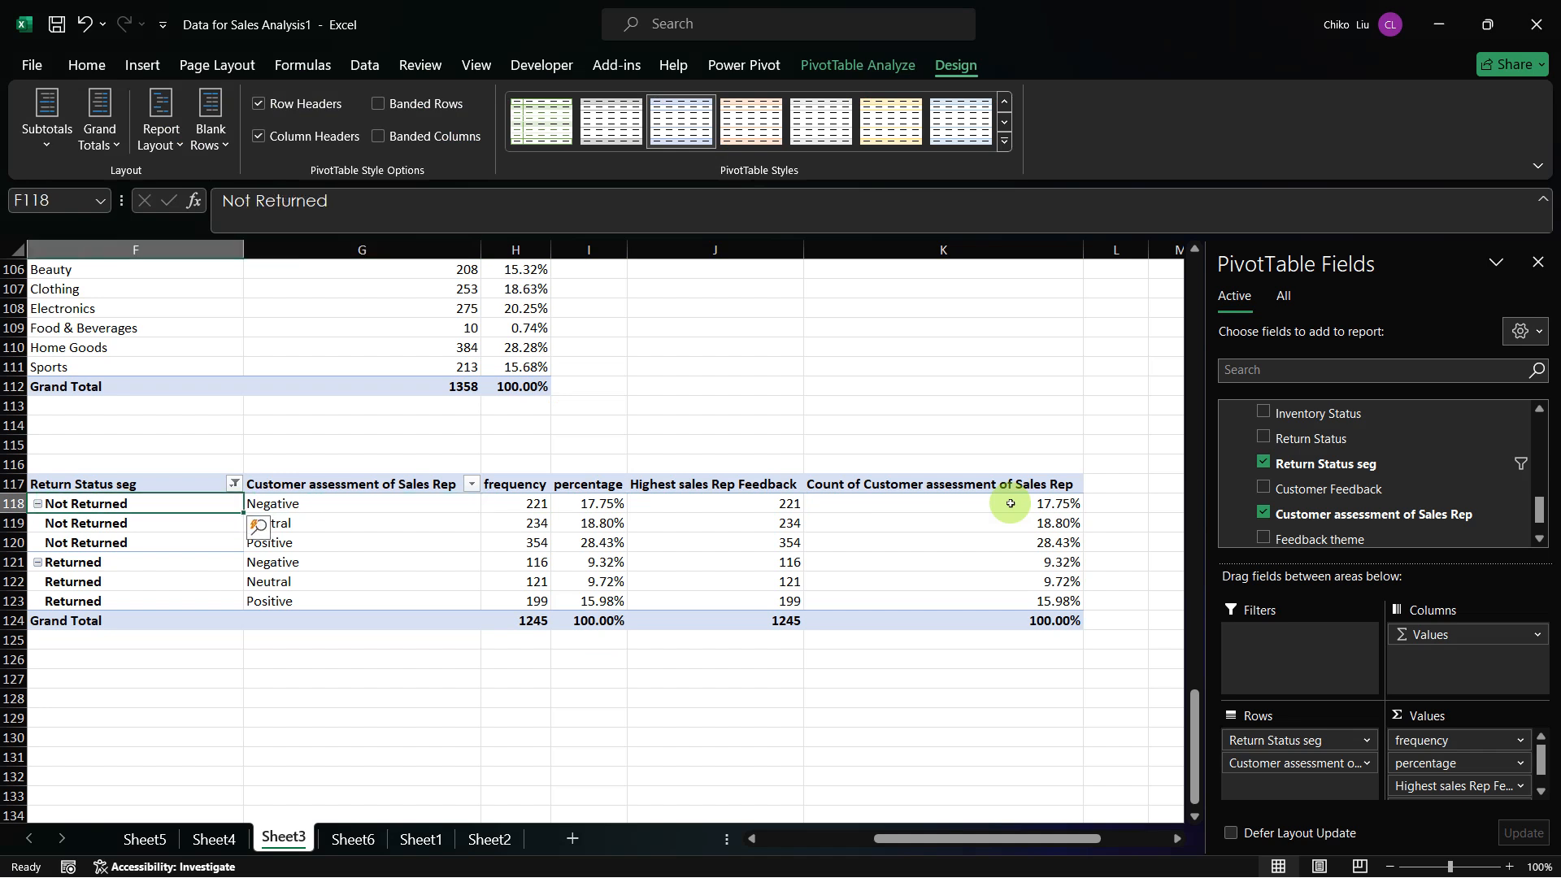
{"action": "key", "text": "Down"}
{"action": "key", "text": "Down"}
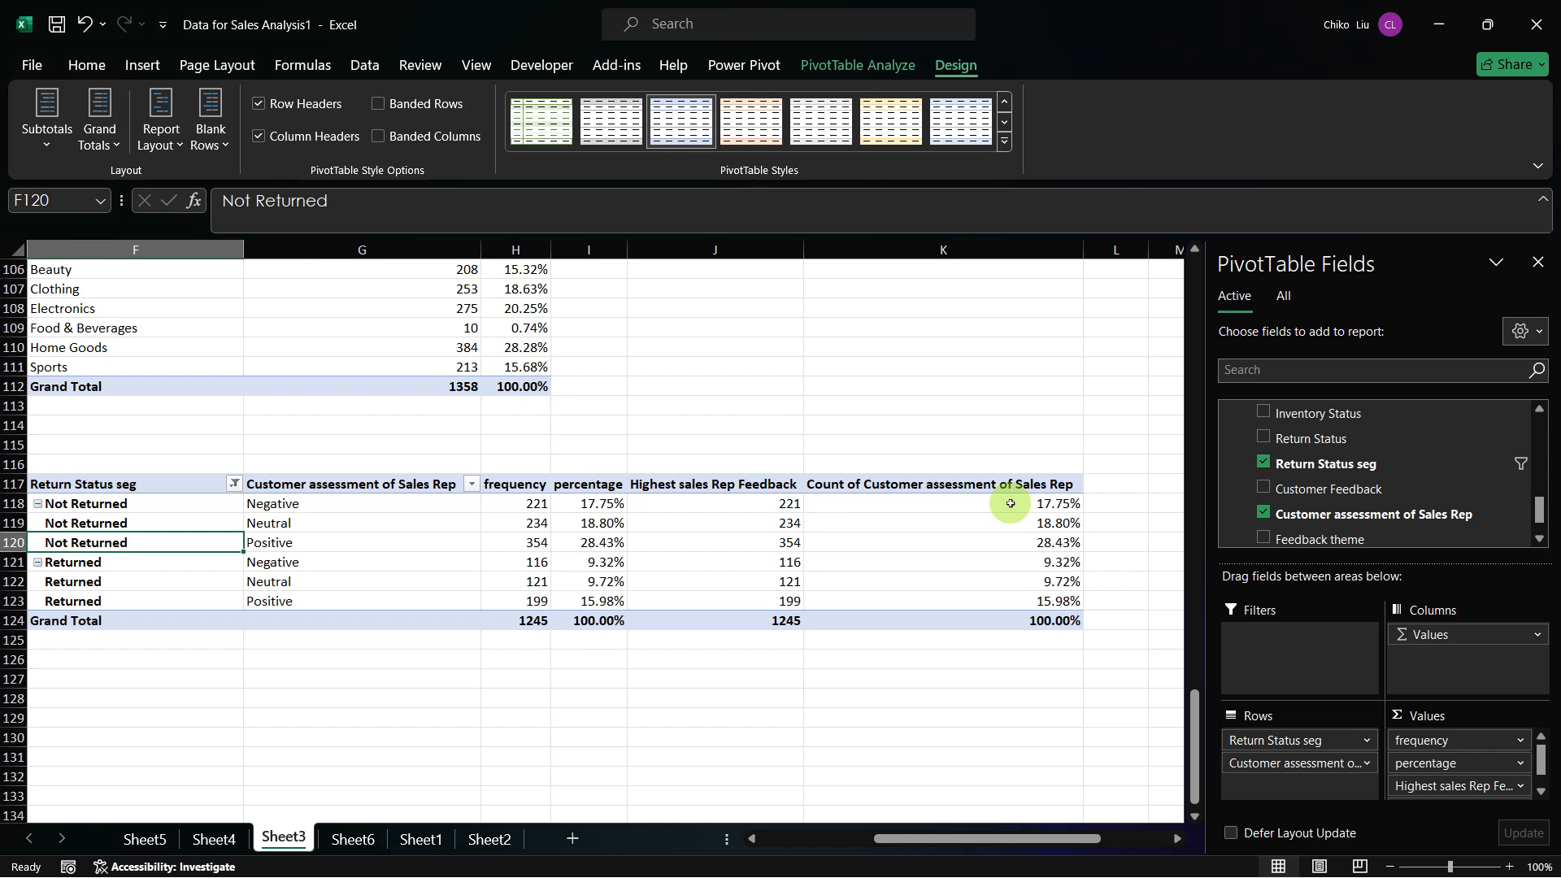
{"action": "key", "text": "Right"}
{"action": "key", "text": "Right"}
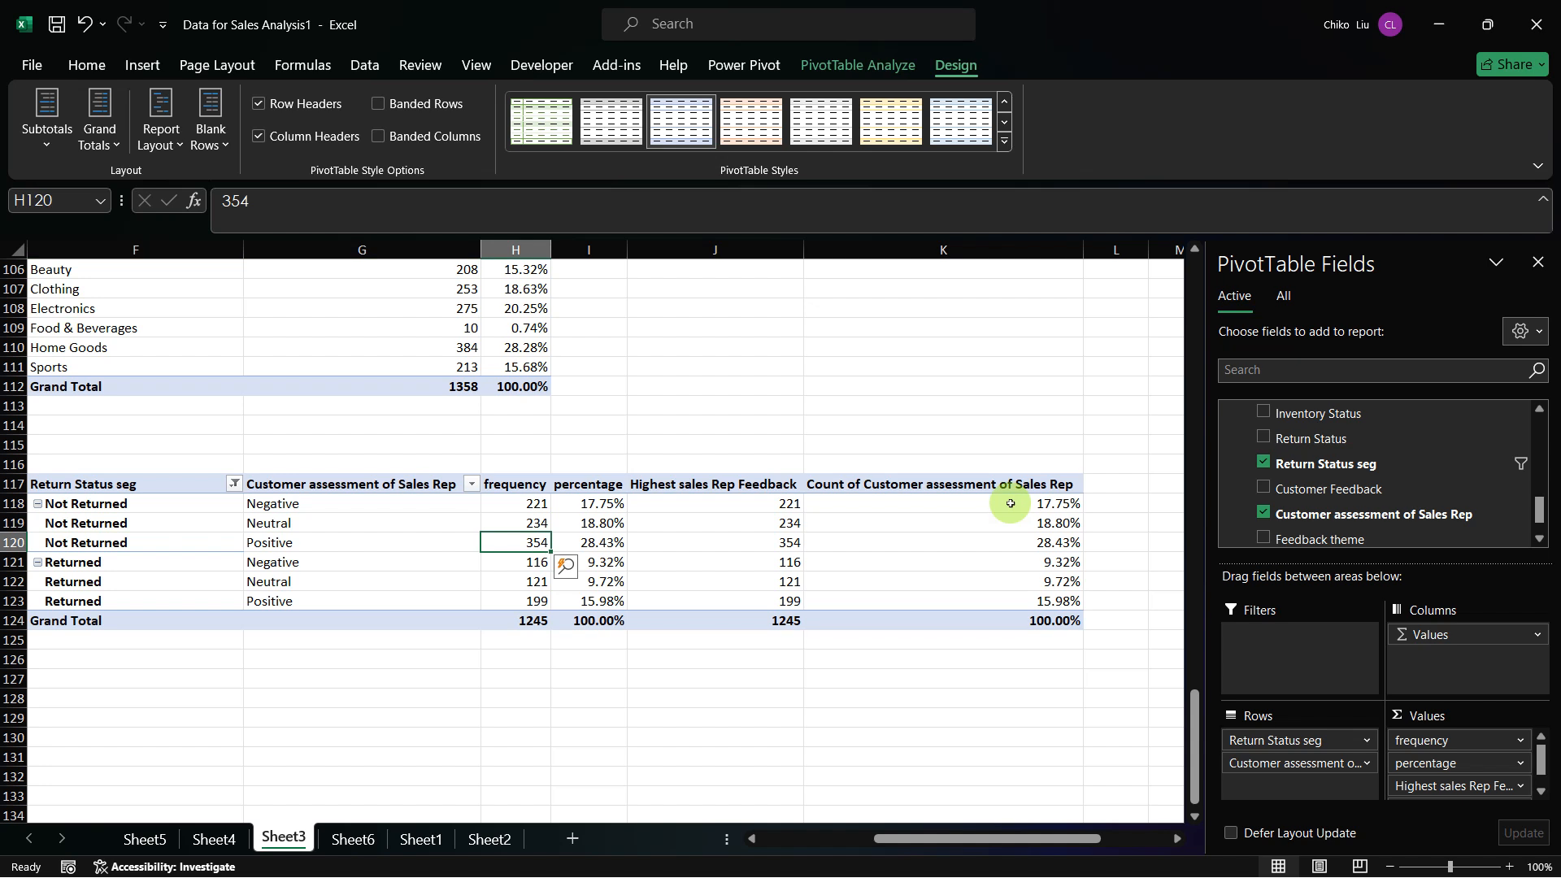
- Copy the whole return status pivot and paste it as values starting at cell F128
{"action": "left_click", "coordinate": [178, 487]}
{"action": "key", "text": "ctrl+shift+Right"}
{"action": "key", "text": "ctrl+shift+Down"}
{"action": "key", "text": "ctrl+c"}
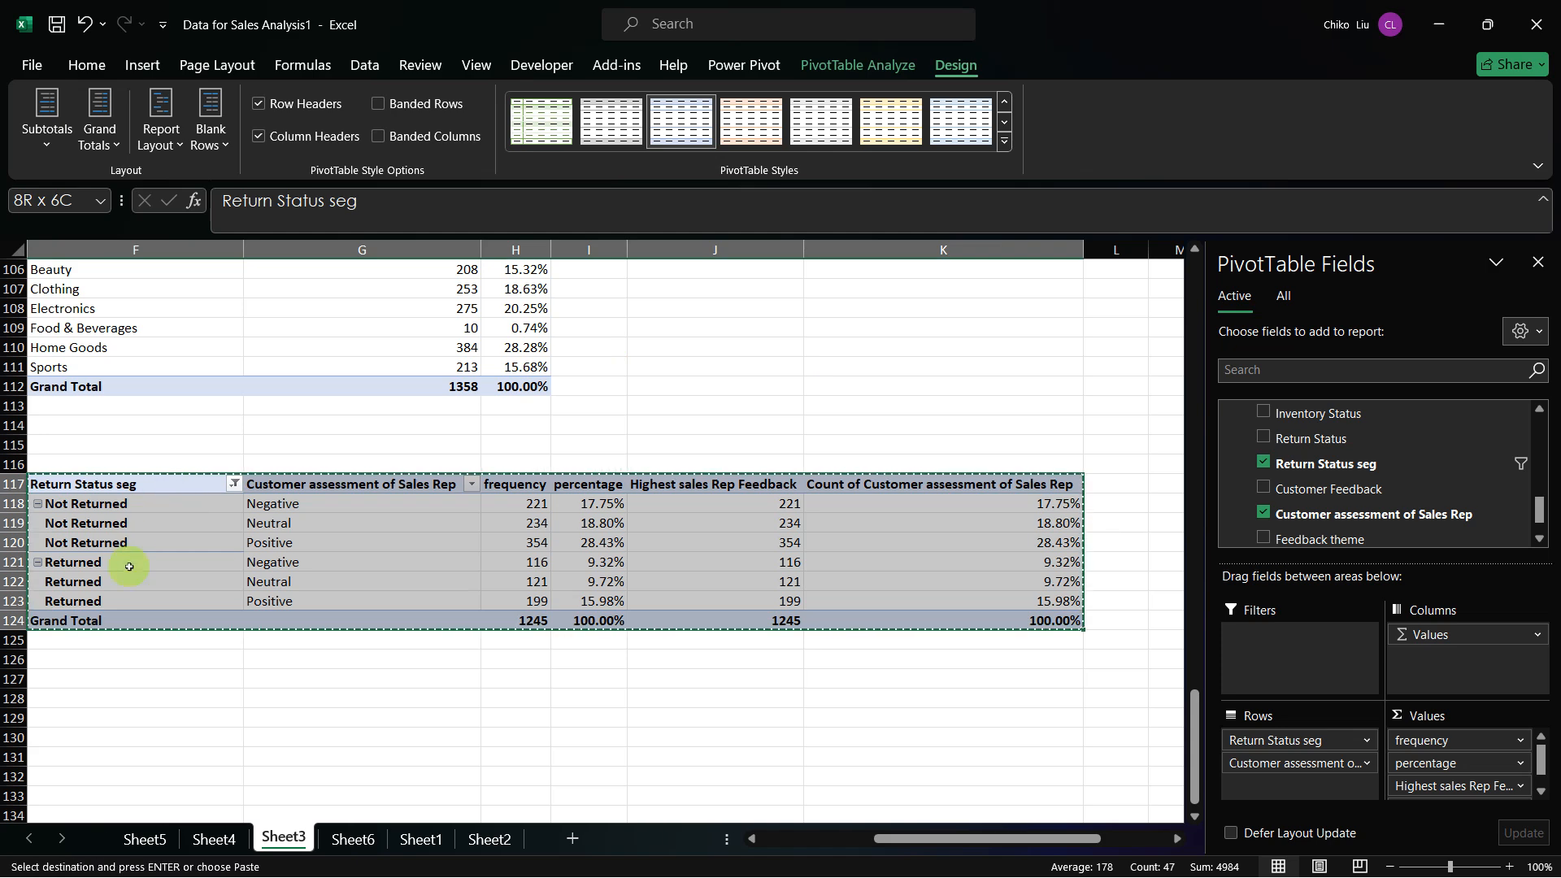
{"action": "left_click", "coordinate": [190, 698]}
{"action": "right_click", "coordinate": [190, 699]}
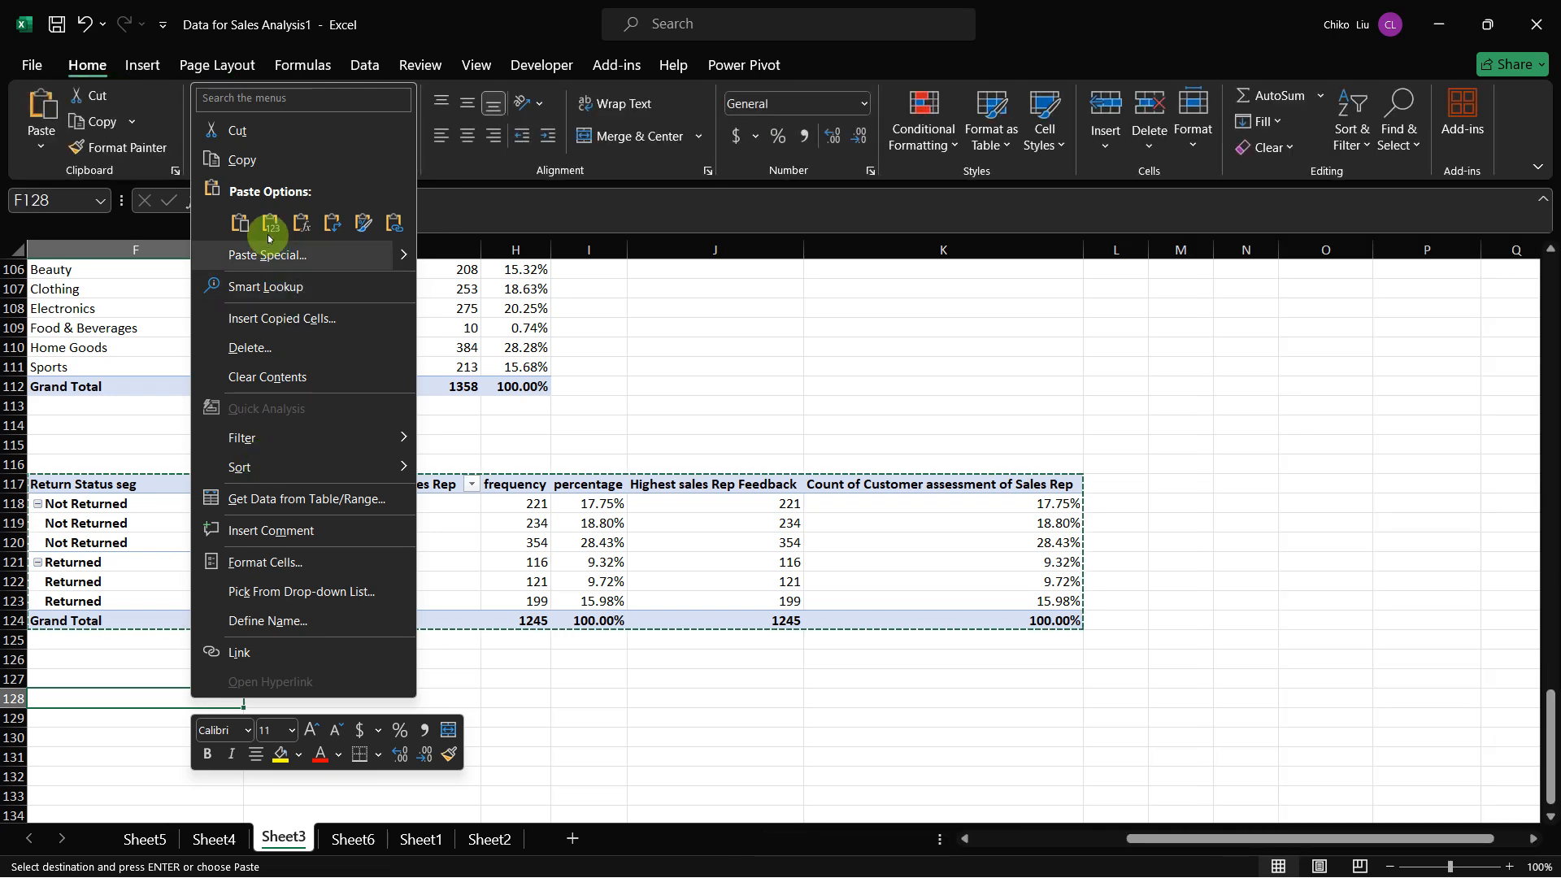
{"action": "left_click", "coordinate": [267, 230]}
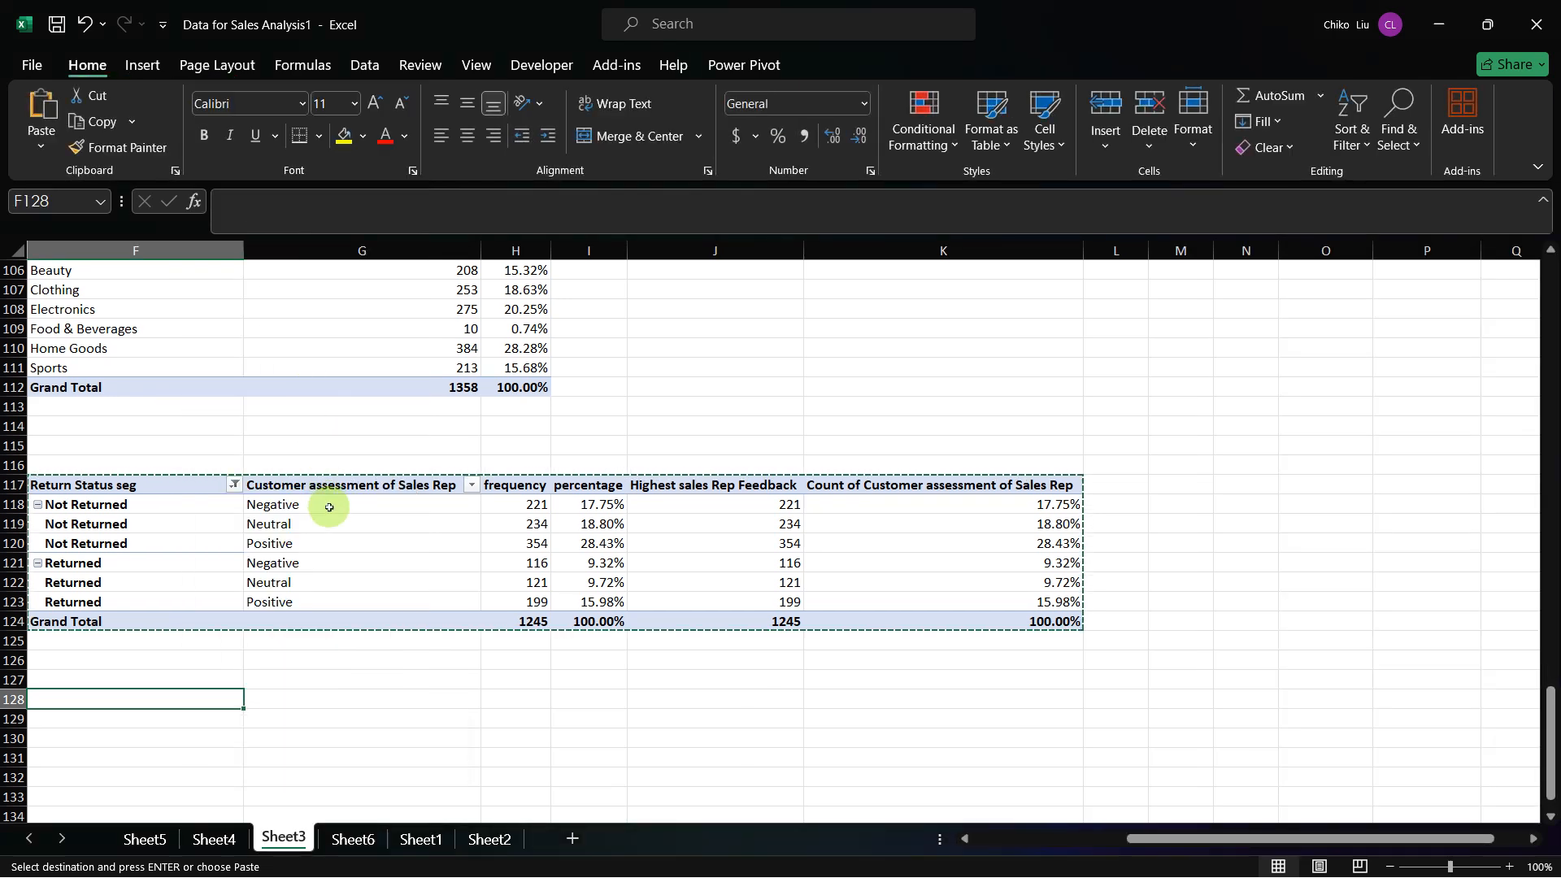
{"action": "scroll", "coordinate": [328, 507], "scroll_direction": "down", "scroll_amount": 2}
{"action": "scroll", "coordinate": [328, 506], "scroll_direction": "down", "scroll_amount": 1}
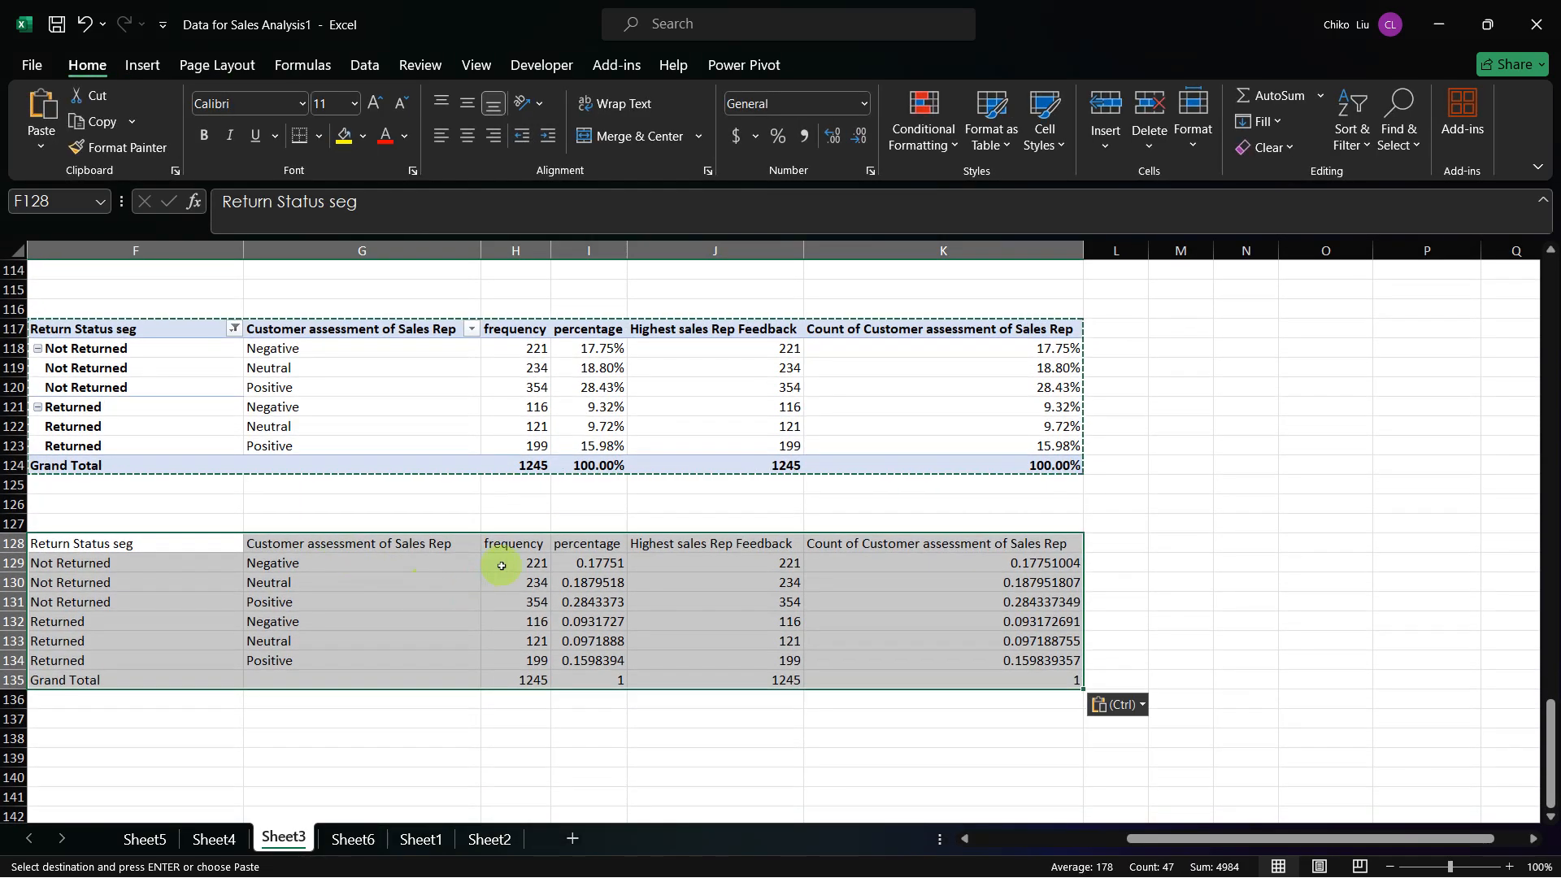
- Enter the row labels Not Returned in F138 and Returned in F139 beneath the pasted table
{"action": "left_click_drag", "start_coordinate": [498, 565], "coordinate": [516, 599]}
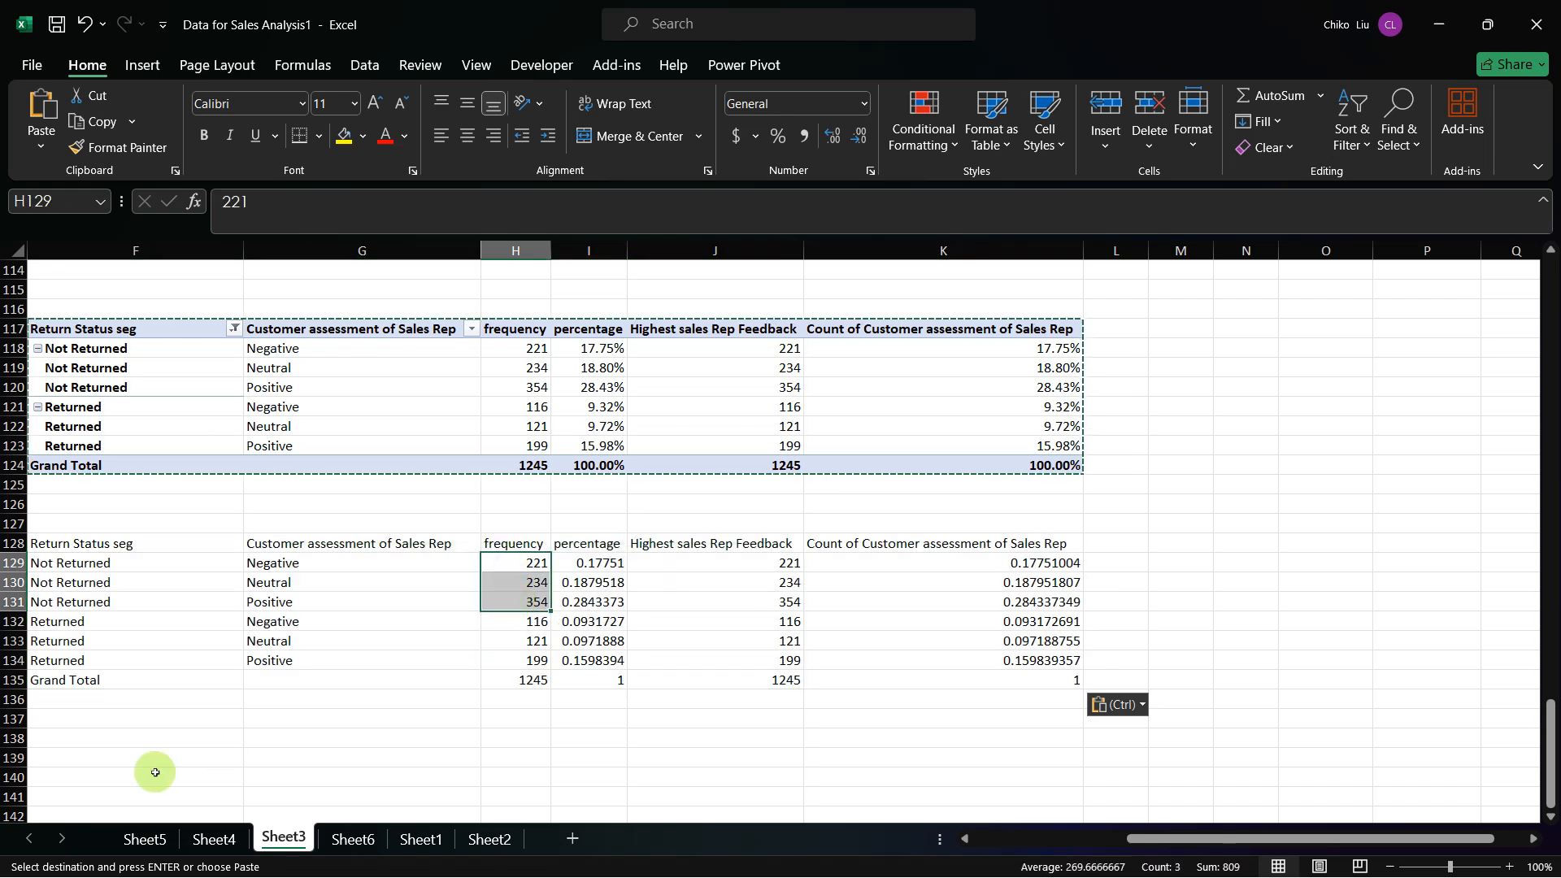
{"action": "left_click", "coordinate": [106, 748]}
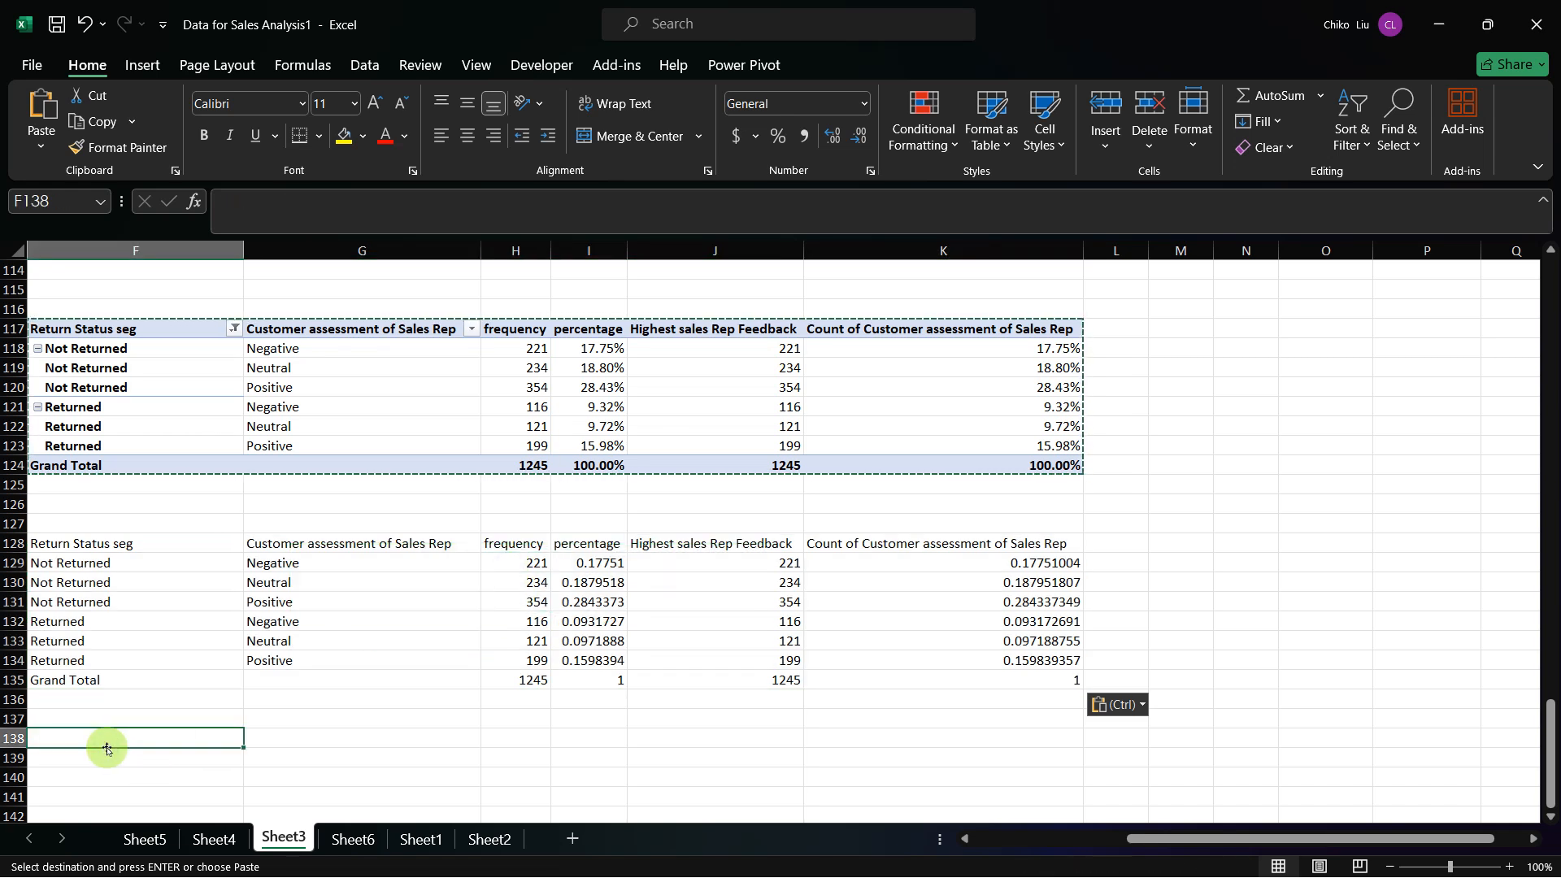
{"action": "type", "text": "Not Return"}
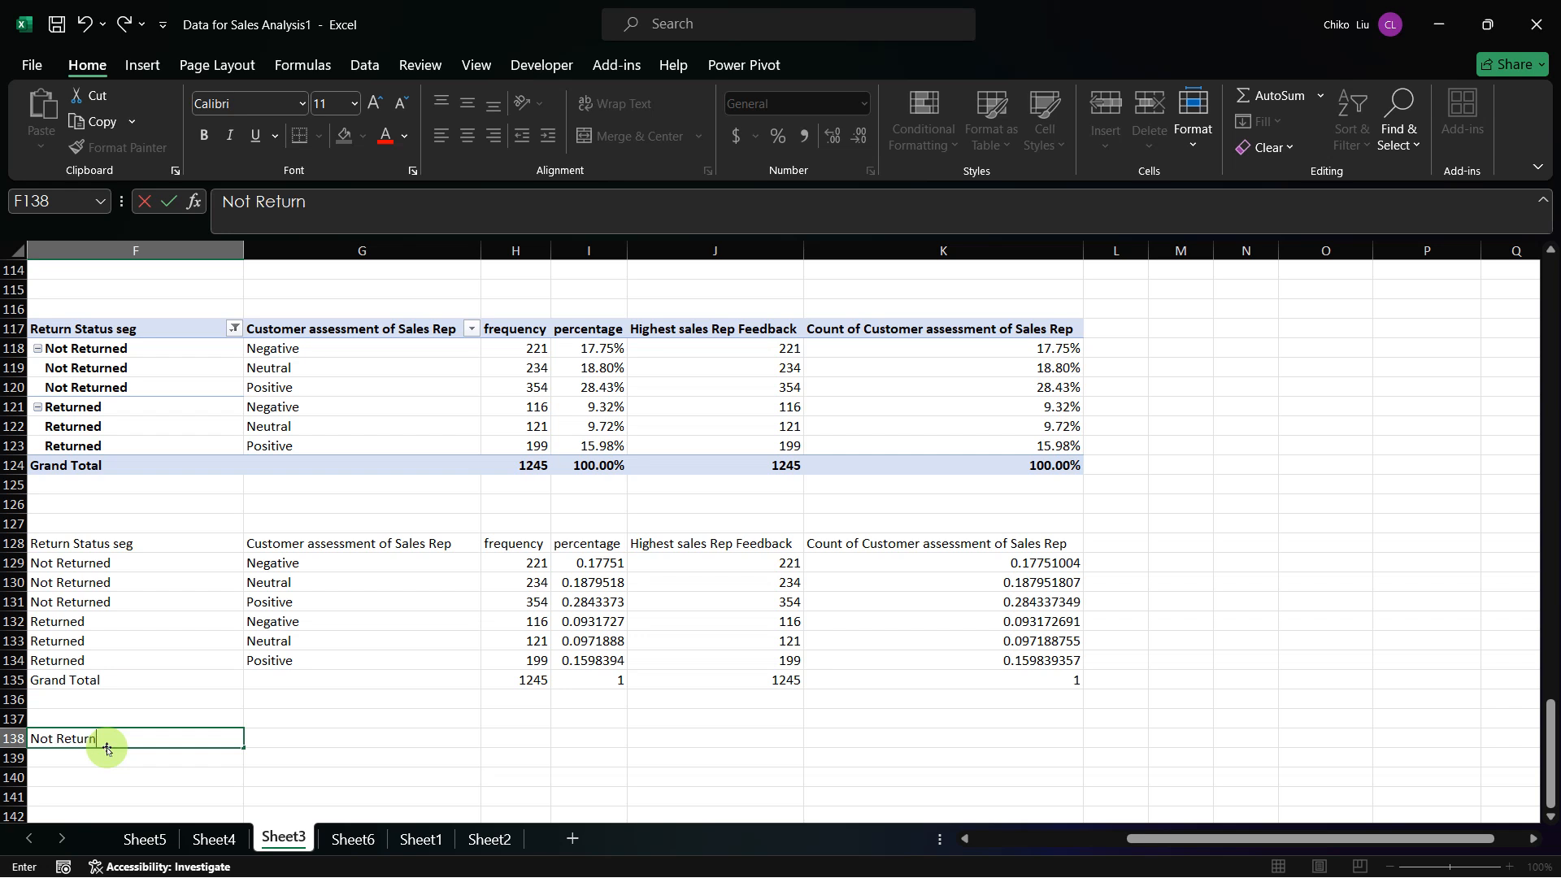
{"action": "key", "text": "Return"}
{"action": "type", "text": "Returned"}
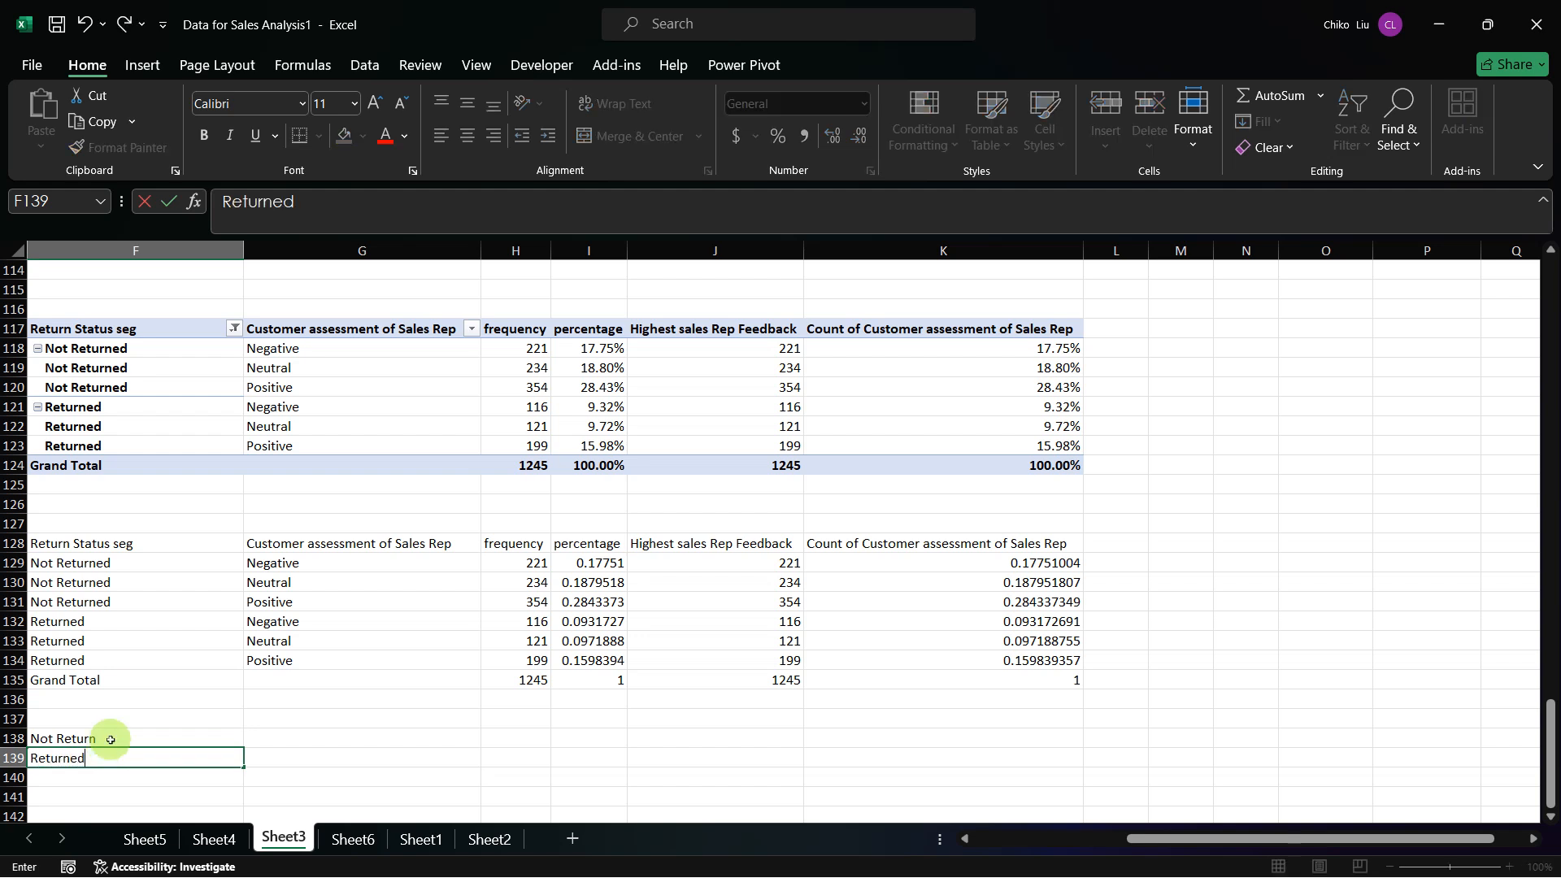
{"action": "left_click", "coordinate": [111, 738]}
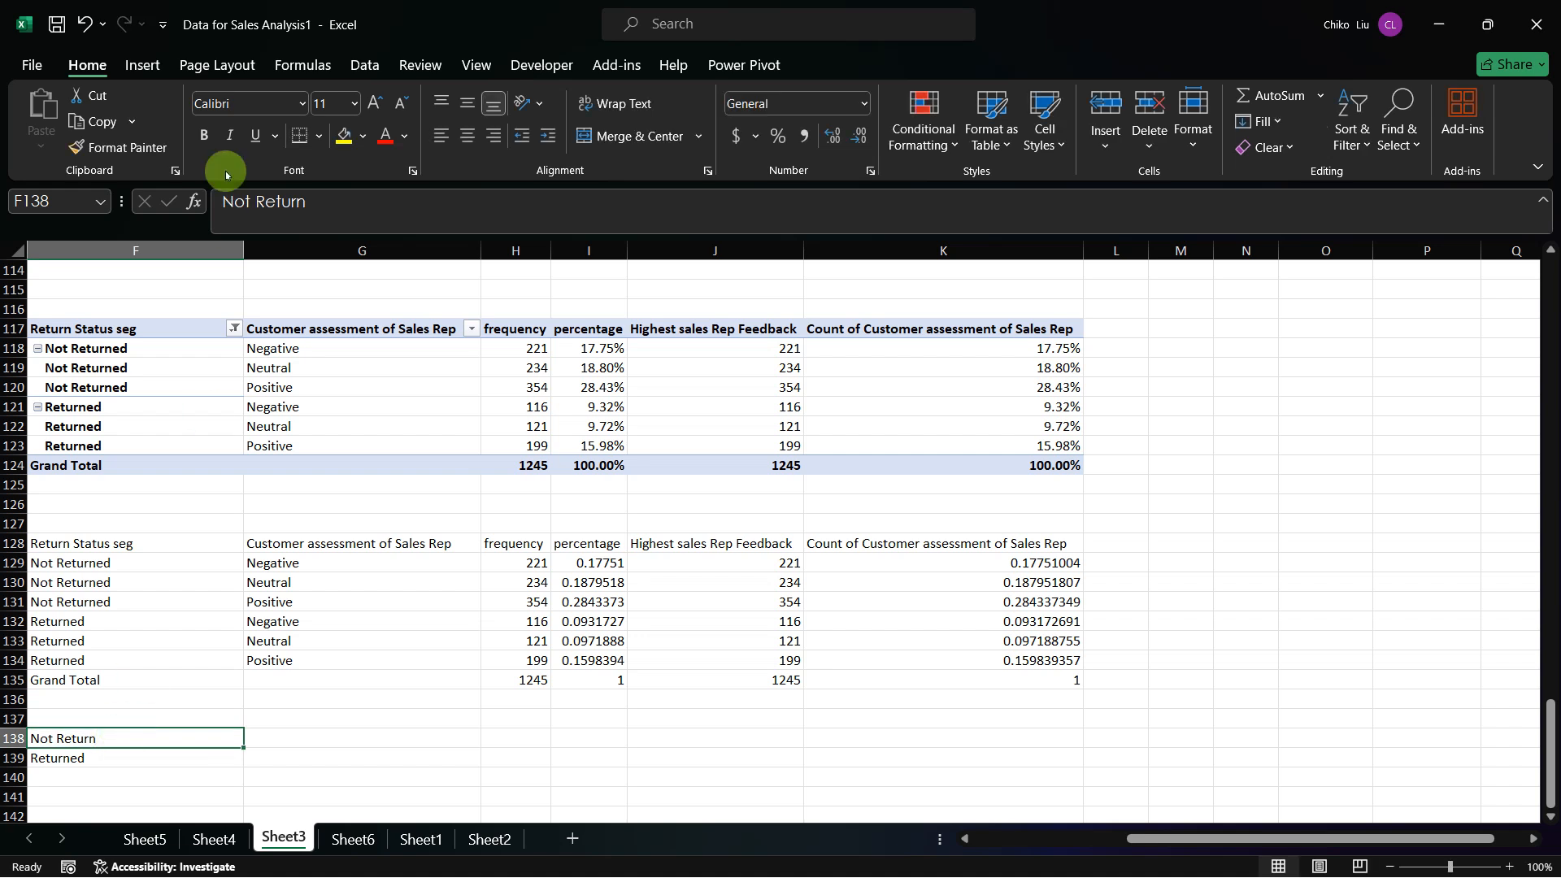
{"action": "left_click", "coordinate": [323, 202]}
{"action": "type", "text": "ed"}
{"action": "key", "text": "Return"}
- Total the frequency per return status in G138 with =SUMIF($F$129:$F$134,$F138,H129:H134) and fill the formula down to G139
{"action": "key", "text": "Up"}
{"action": "key", "text": "Right"}
{"action": "type", "text": "=sum"}
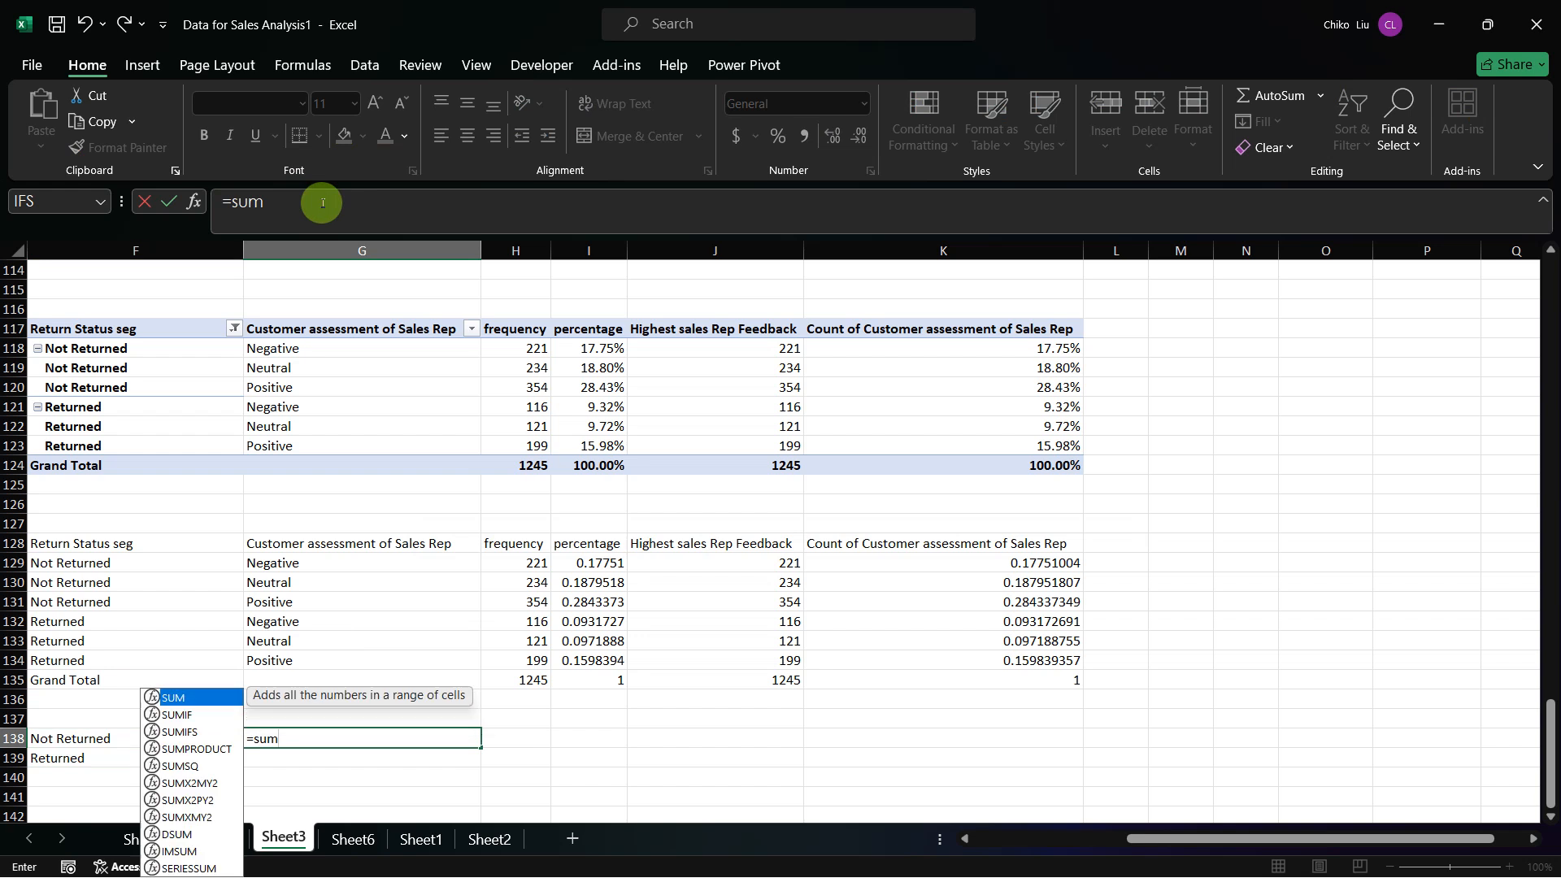
{"action": "key", "text": "Tab"}
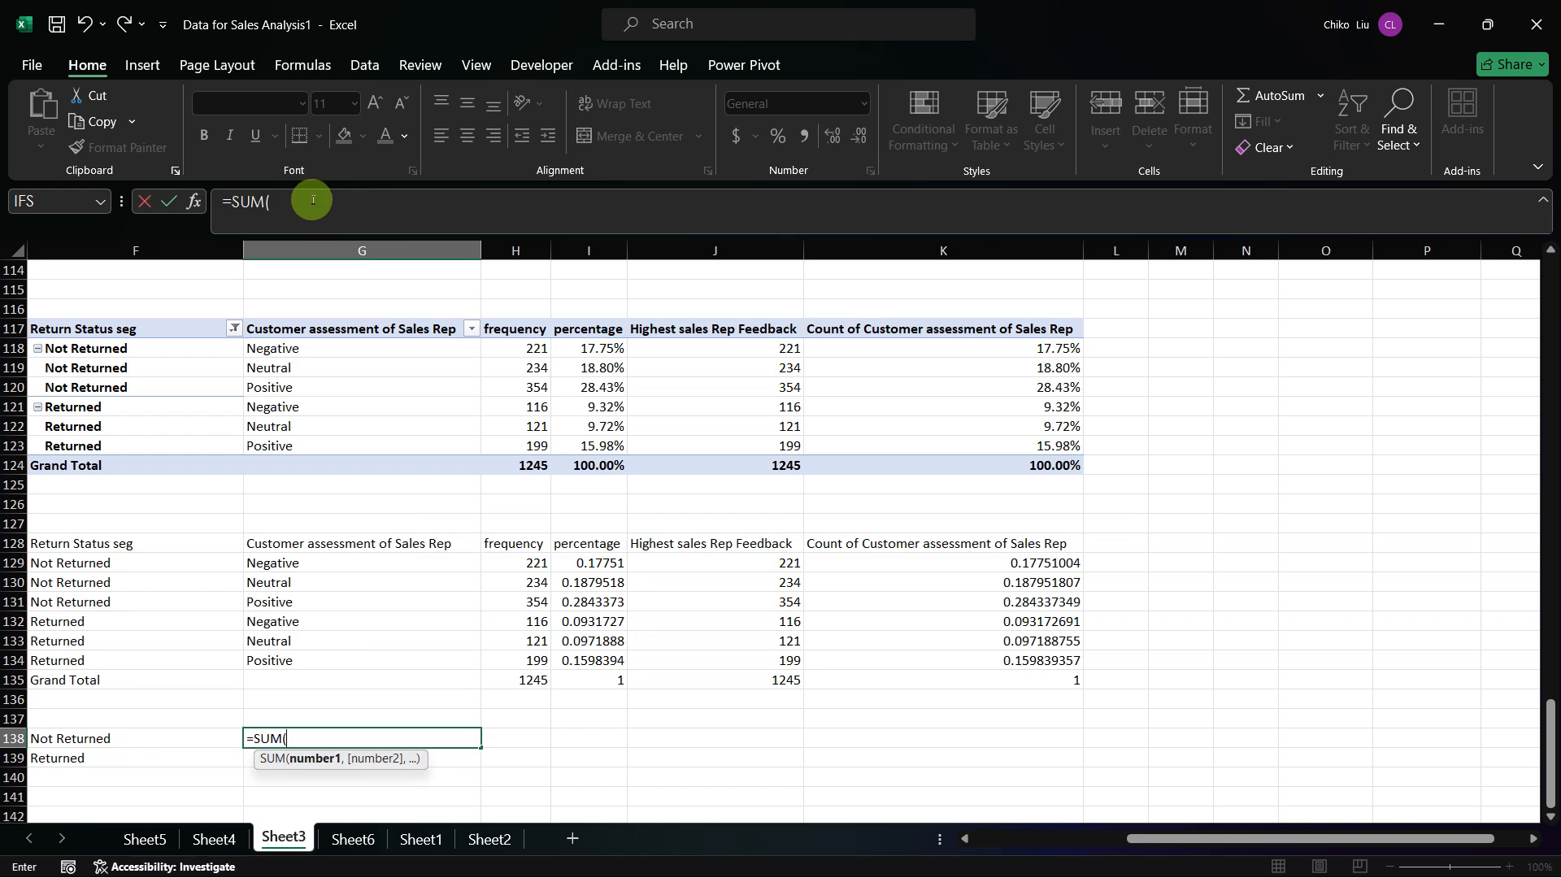
{"action": "key", "text": "BackSpace"}
{"action": "type", "text": "if"}
{"action": "key", "text": "Tab"}
{"action": "left_click_drag", "start_coordinate": [96, 562], "coordinate": [110, 661]}
{"action": "key", "text": "F4"}
{"action": "type", "text": ","}
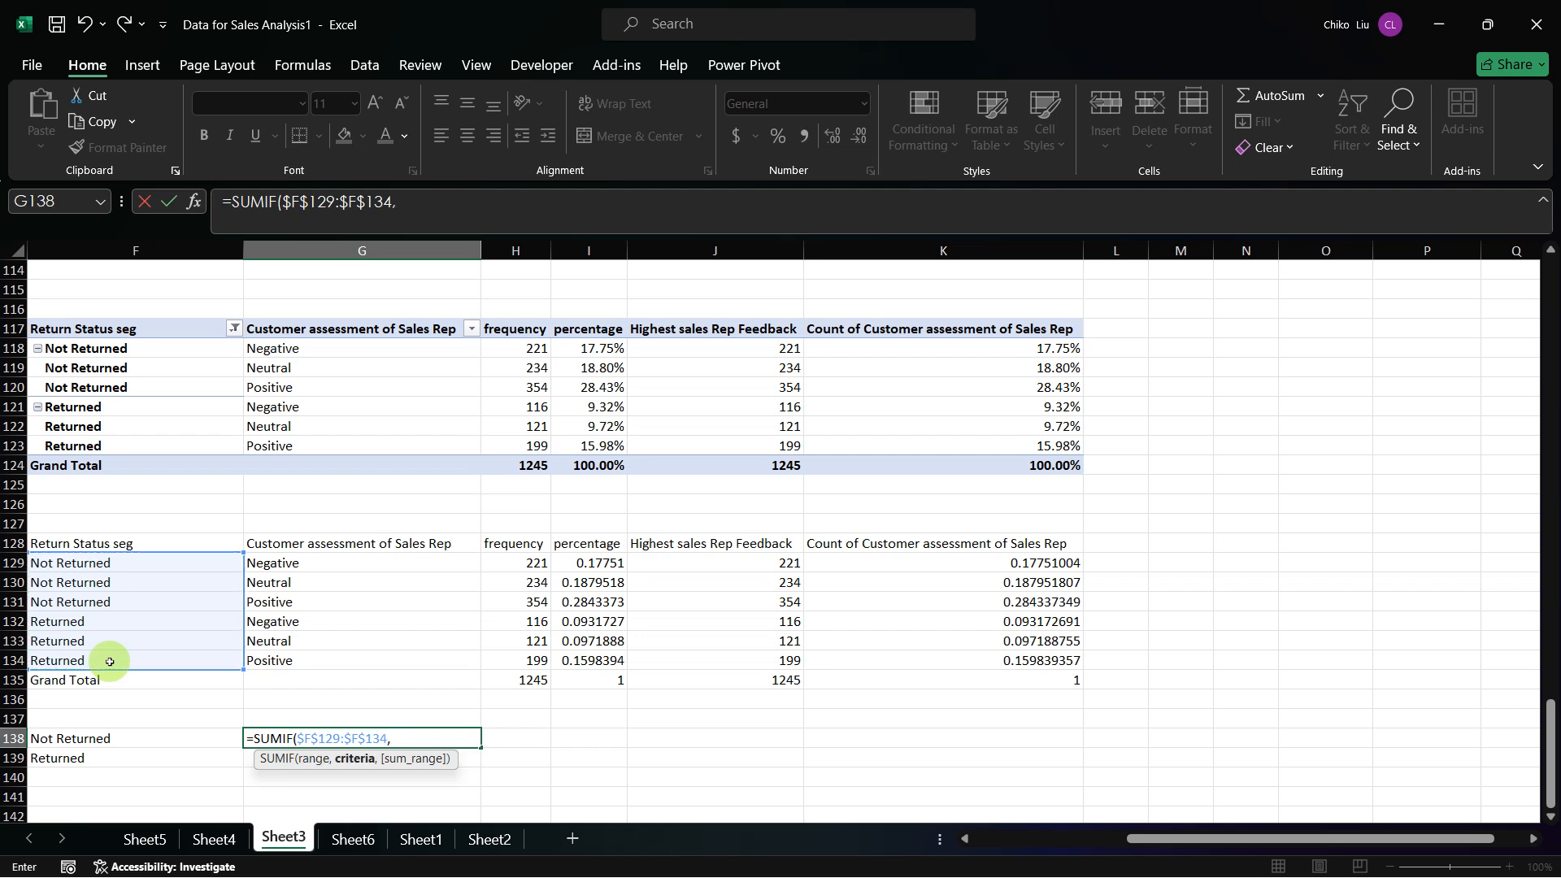
{"action": "left_click", "coordinate": [96, 738]}
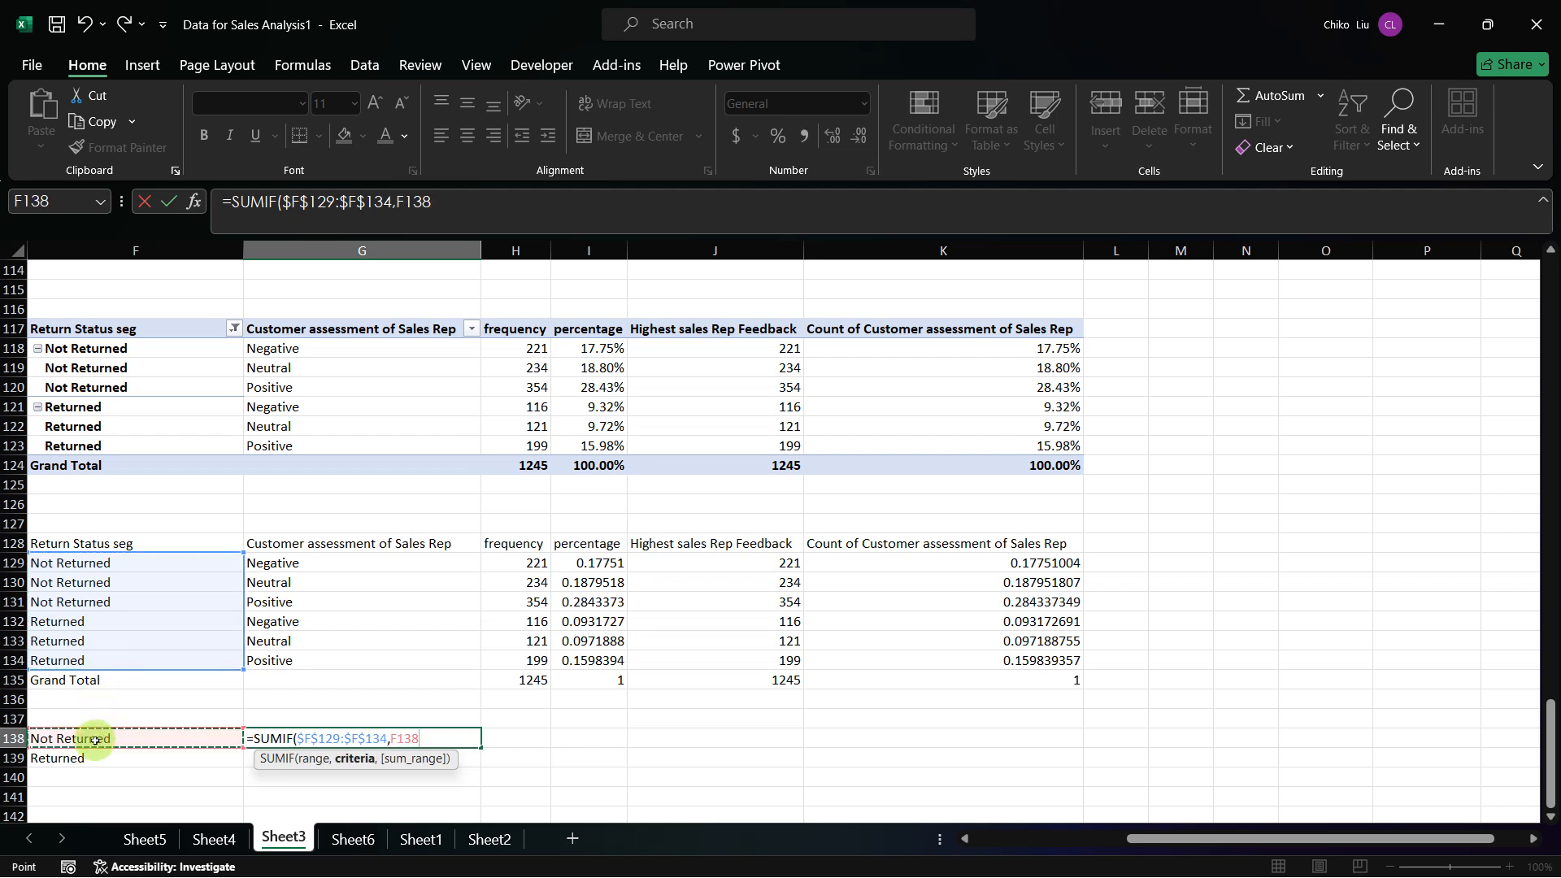
{"action": "key", "text": "F4"}
{"action": "type", "text": ","}
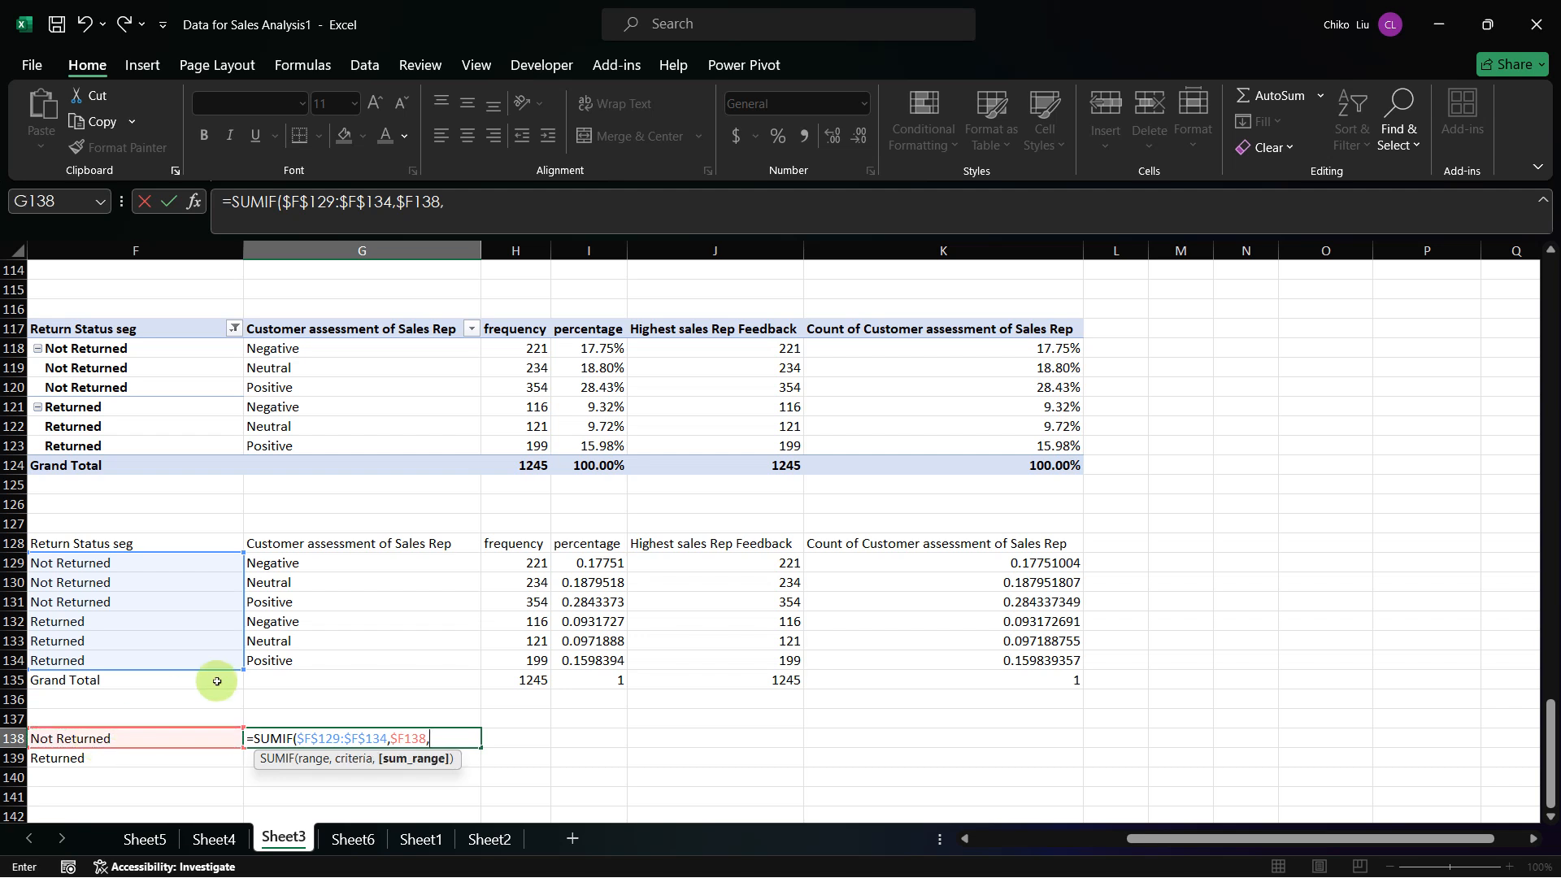
{"action": "left_click_drag", "start_coordinate": [516, 561], "coordinate": [523, 660]}
{"action": "key", "text": "Return"}
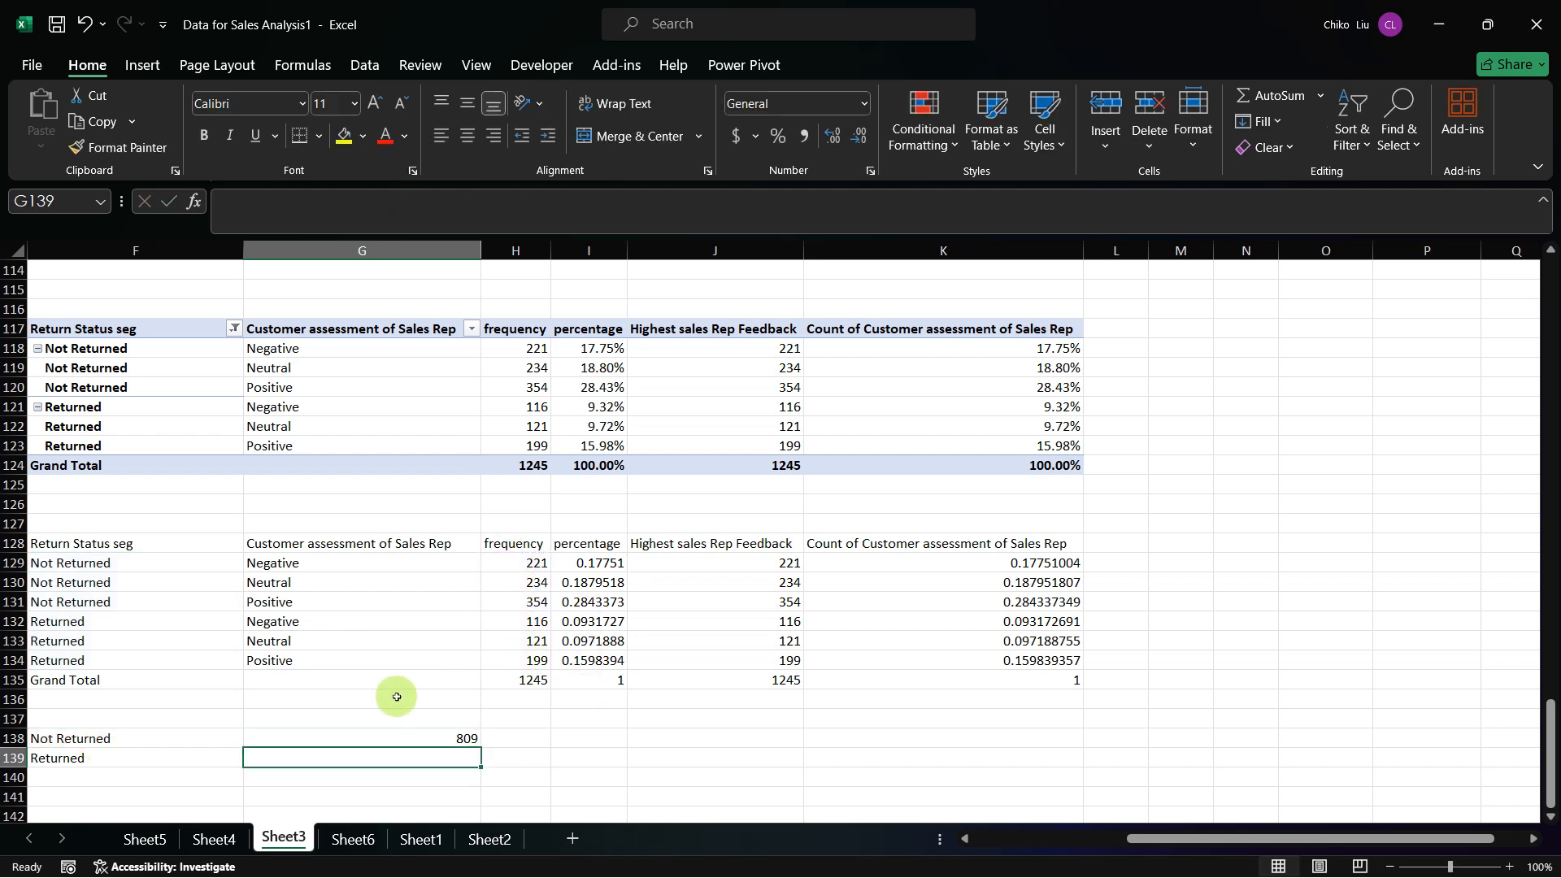
{"action": "left_click", "coordinate": [474, 739]}
{"action": "left_click_drag", "start_coordinate": [478, 744], "coordinate": [480, 761]}
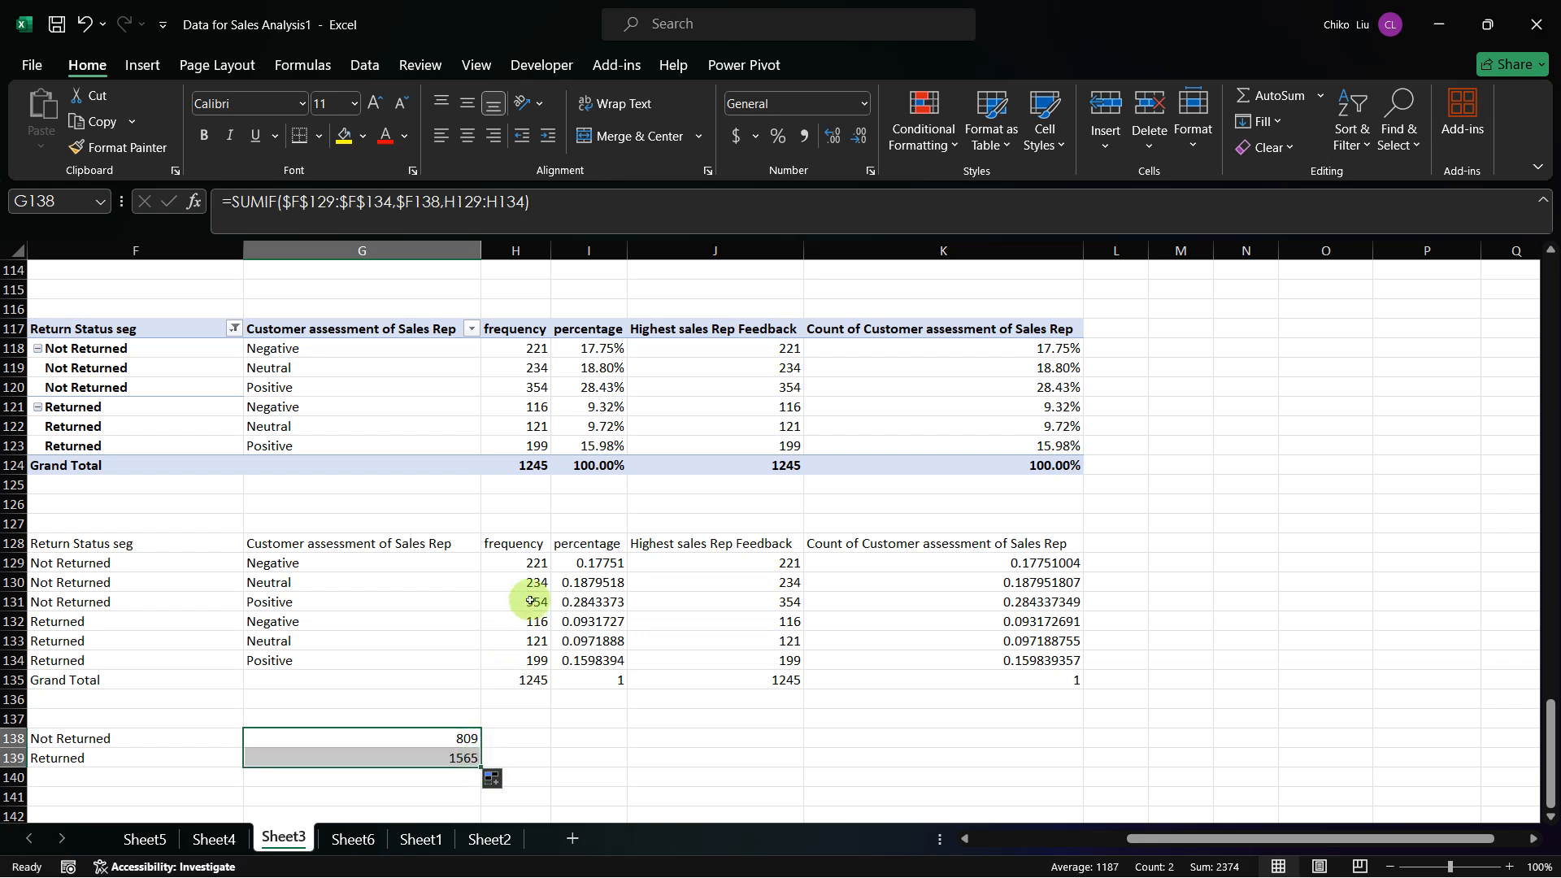
- Calculate each status's share in H138:H139 with =G138/SUM($G$138:$G$139), and format both cells as percentages
{"action": "left_click", "coordinate": [517, 739]}
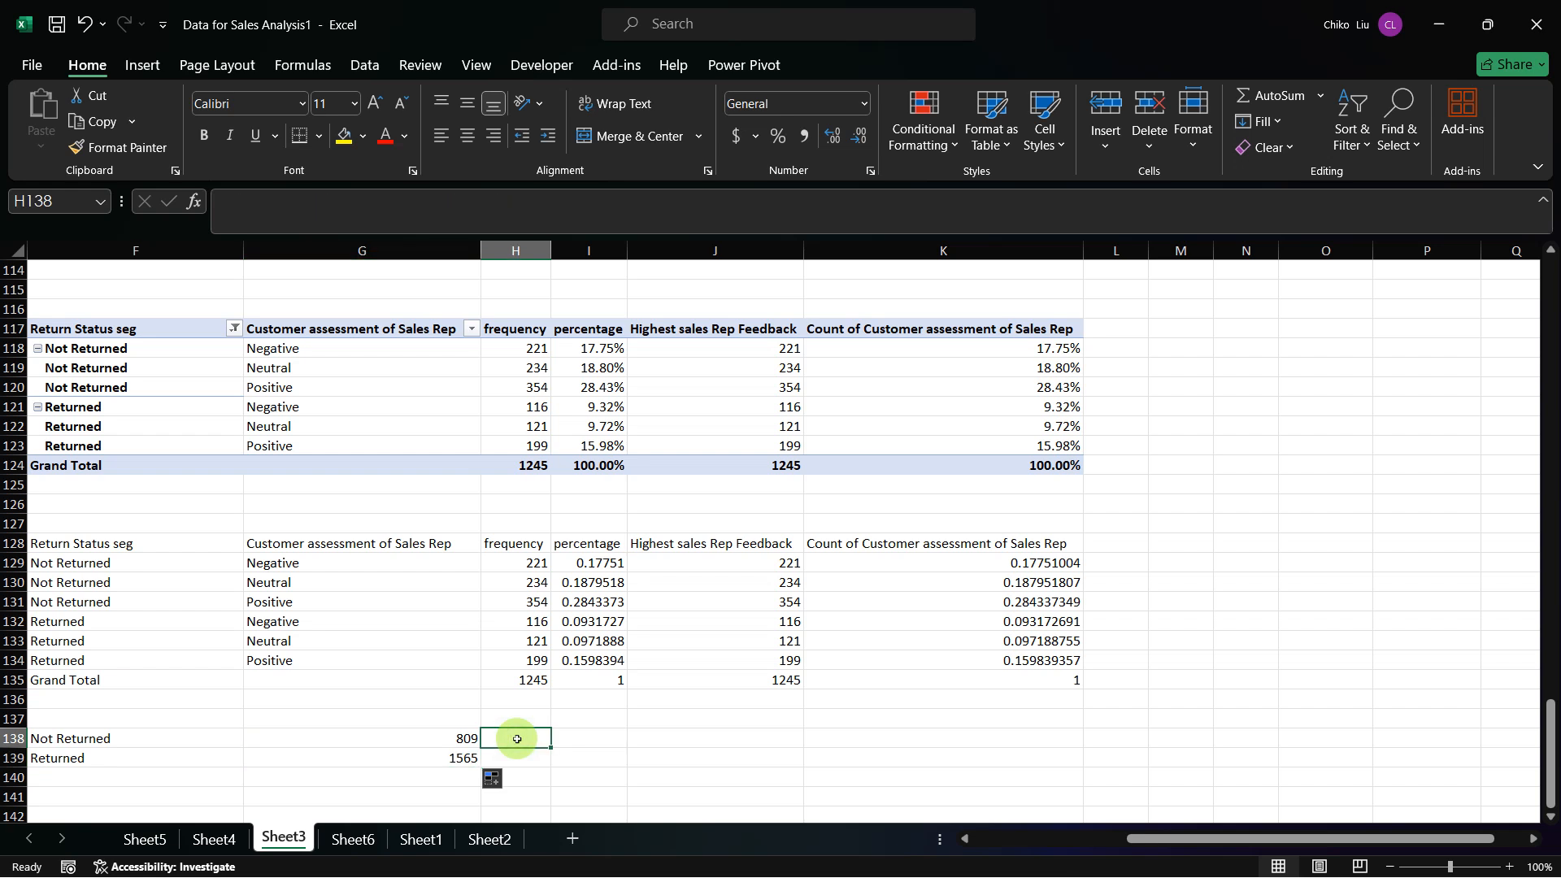
{"action": "left_click", "coordinate": [449, 740]}
{"action": "type", "text": "sum"}
{"action": "key", "text": "Tab"}
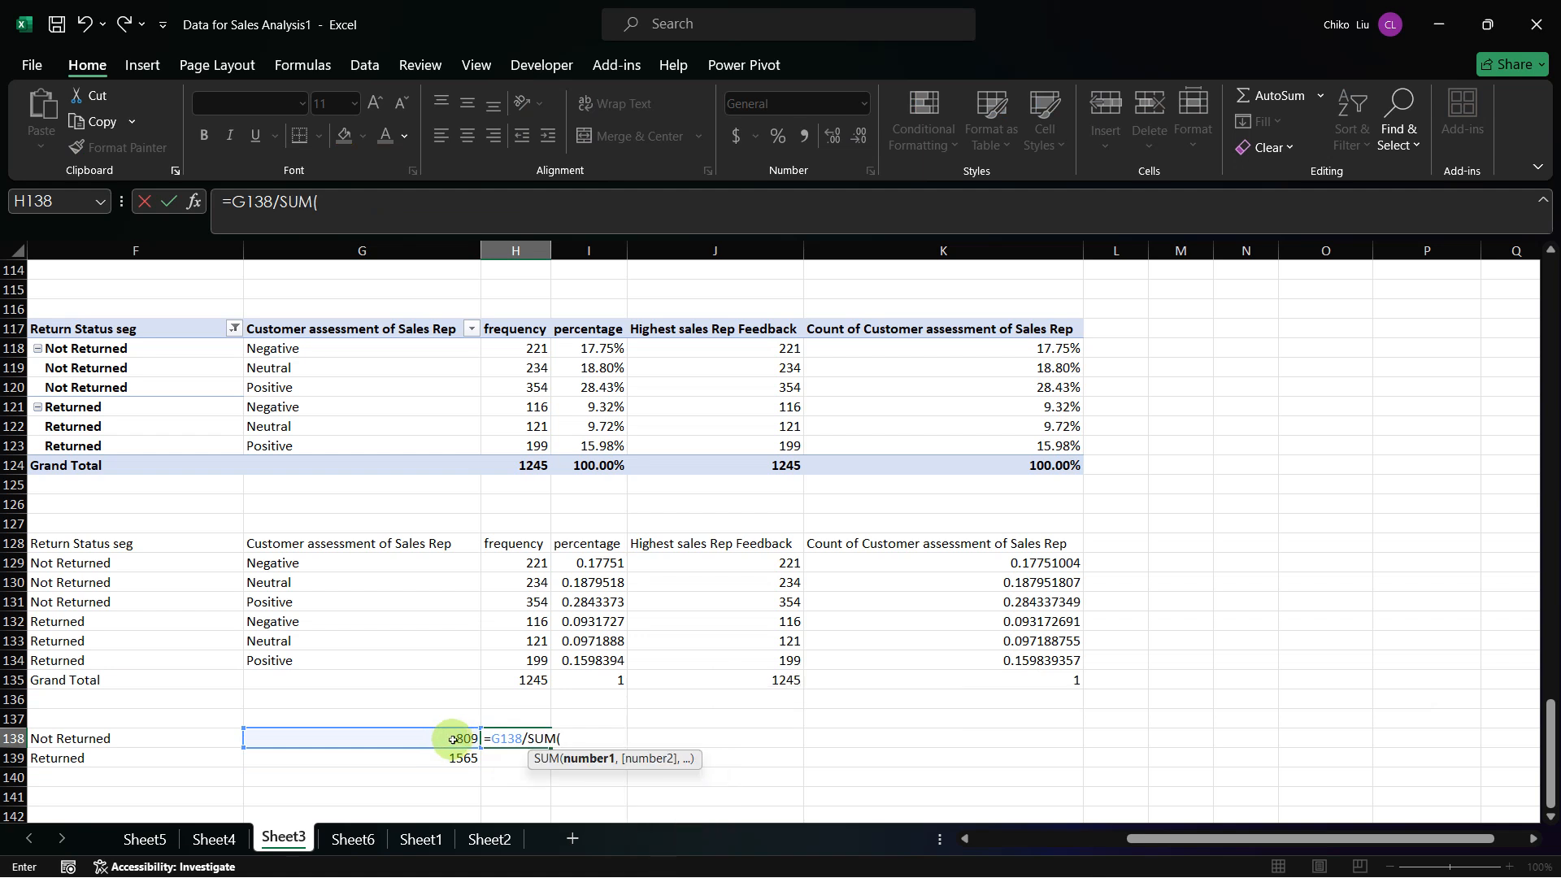
{"action": "left_click_drag", "start_coordinate": [452, 740], "coordinate": [452, 757]}
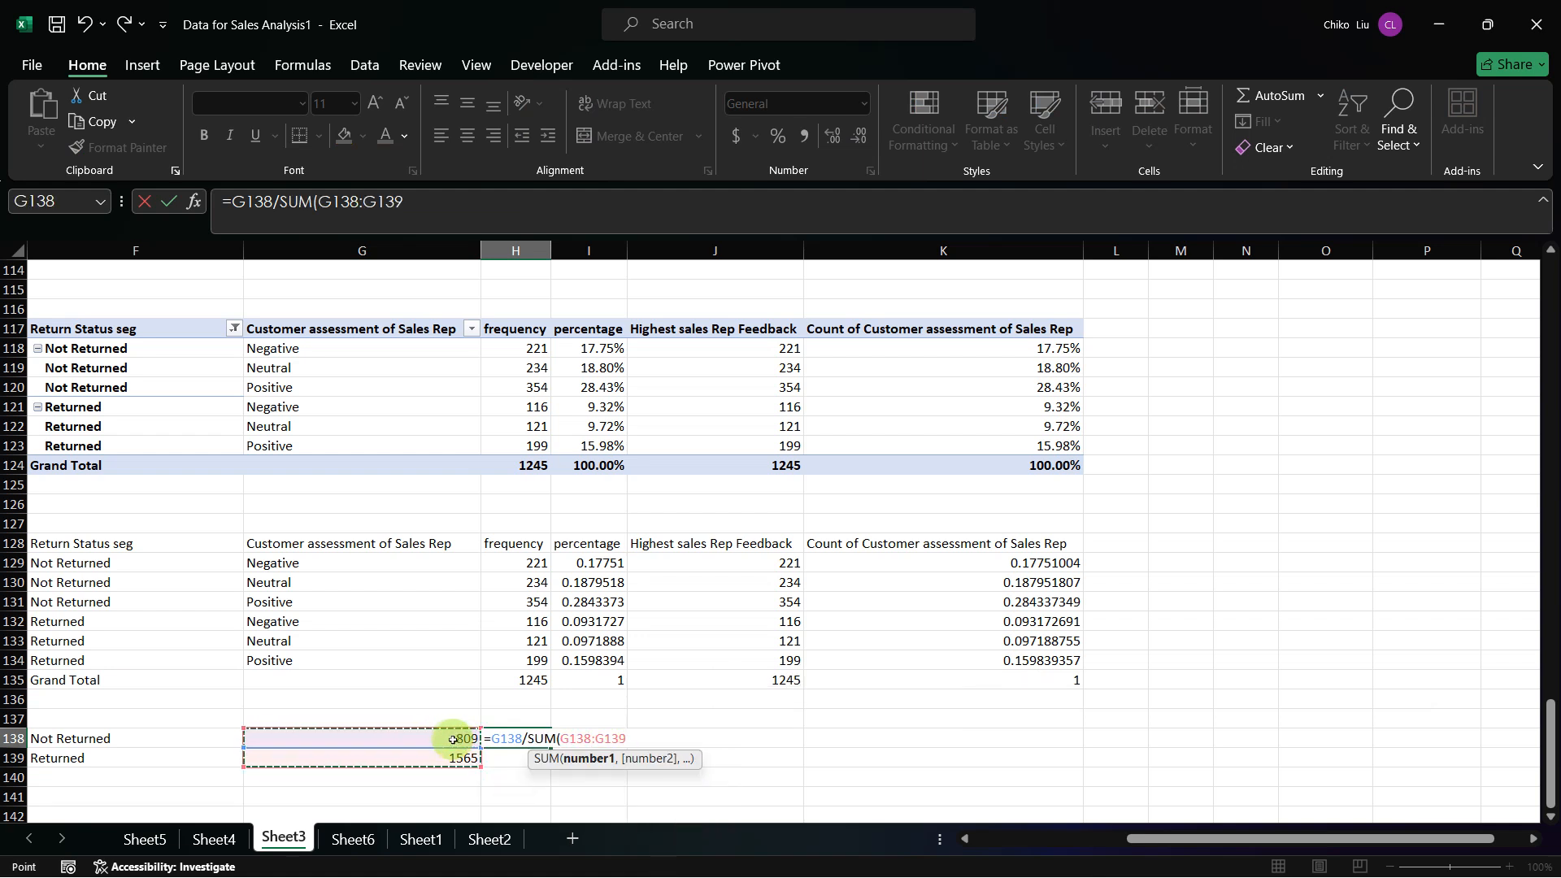
{"action": "key", "text": "F4"}
{"action": "key", "text": "Return"}
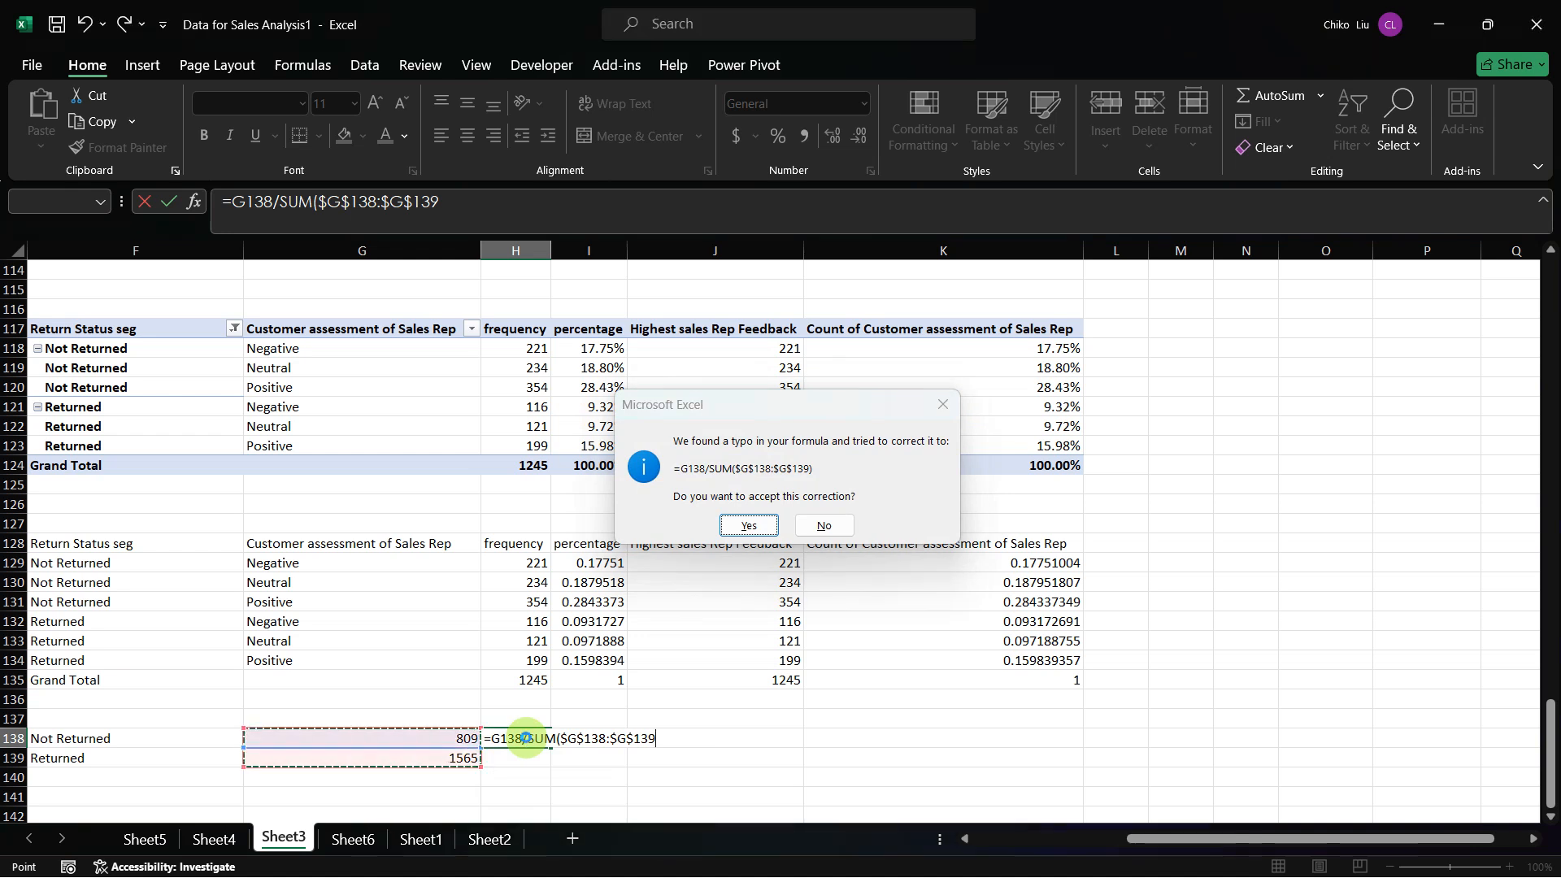
{"action": "key", "text": "Return"}
{"action": "left_click", "coordinate": [542, 740]}
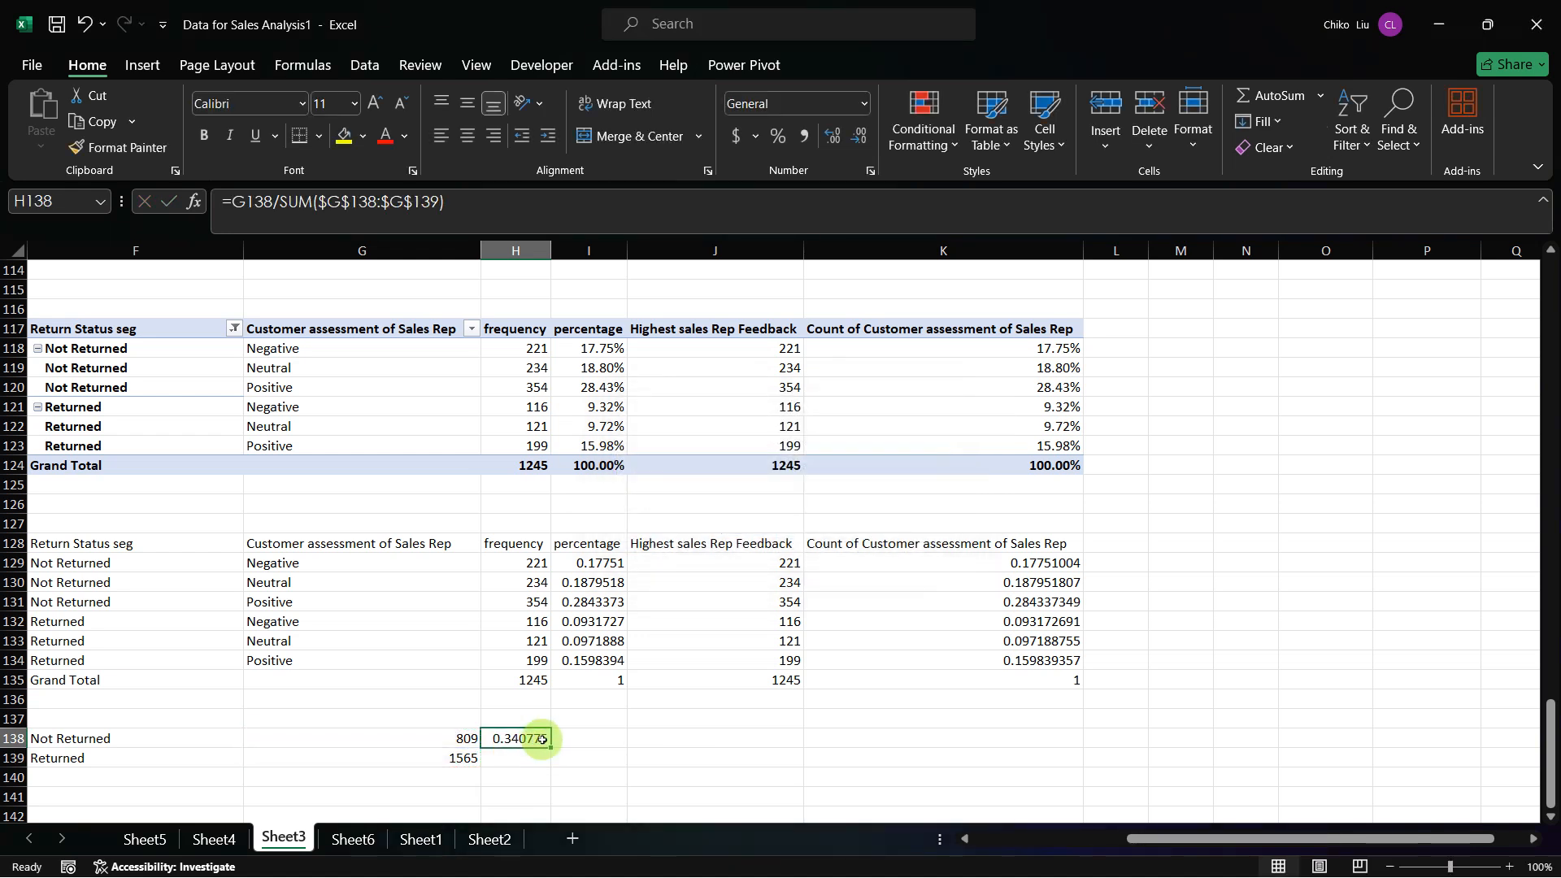
{"action": "left_click_drag", "start_coordinate": [550, 746], "coordinate": [547, 764]}
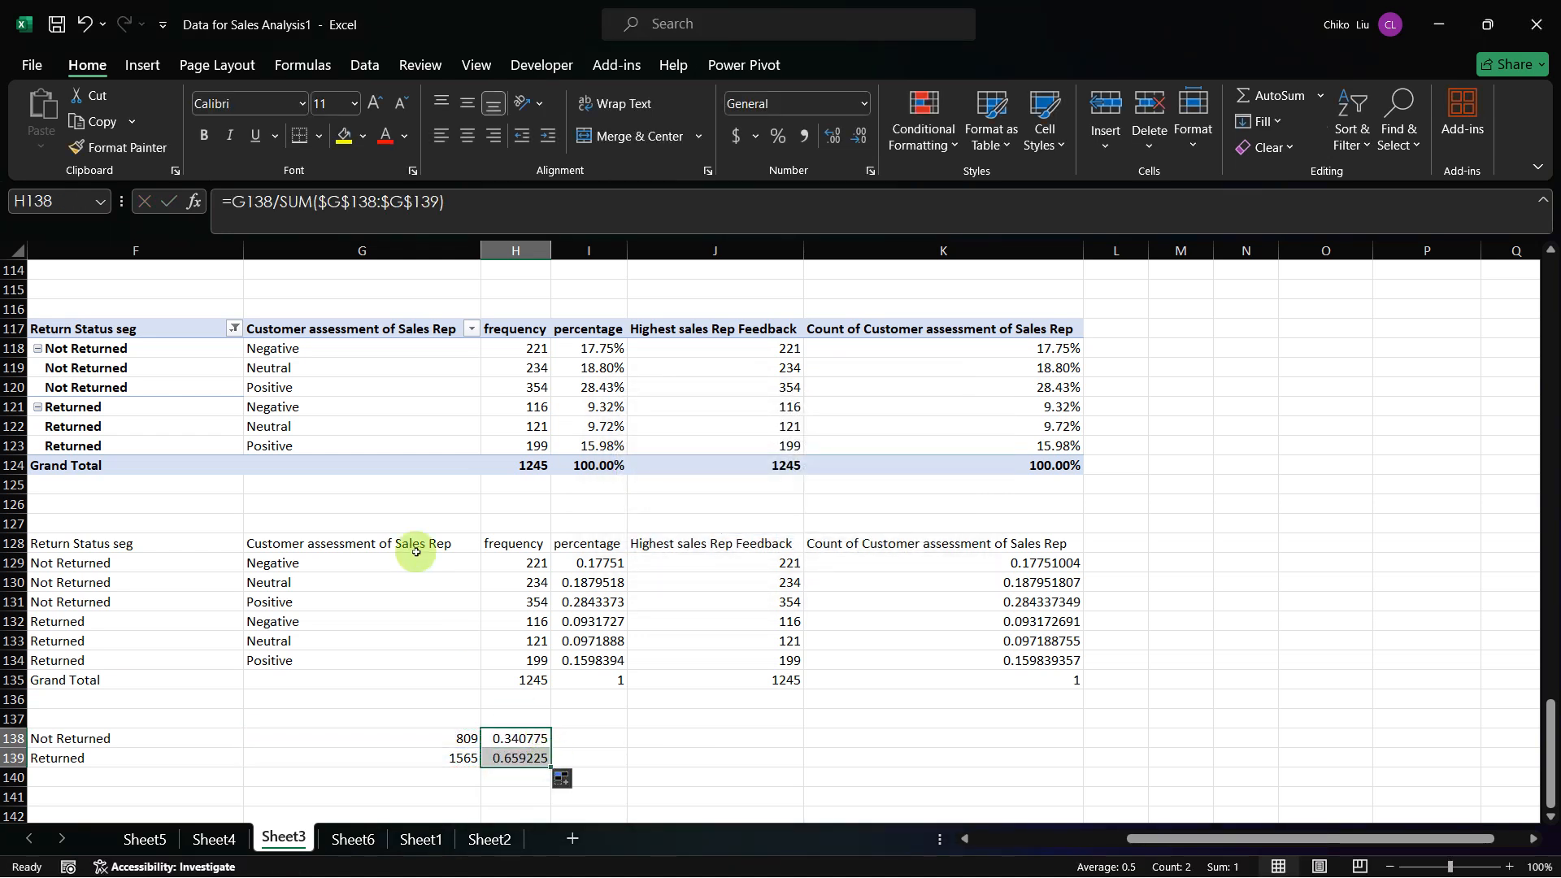
{"action": "left_click", "coordinate": [773, 140]}
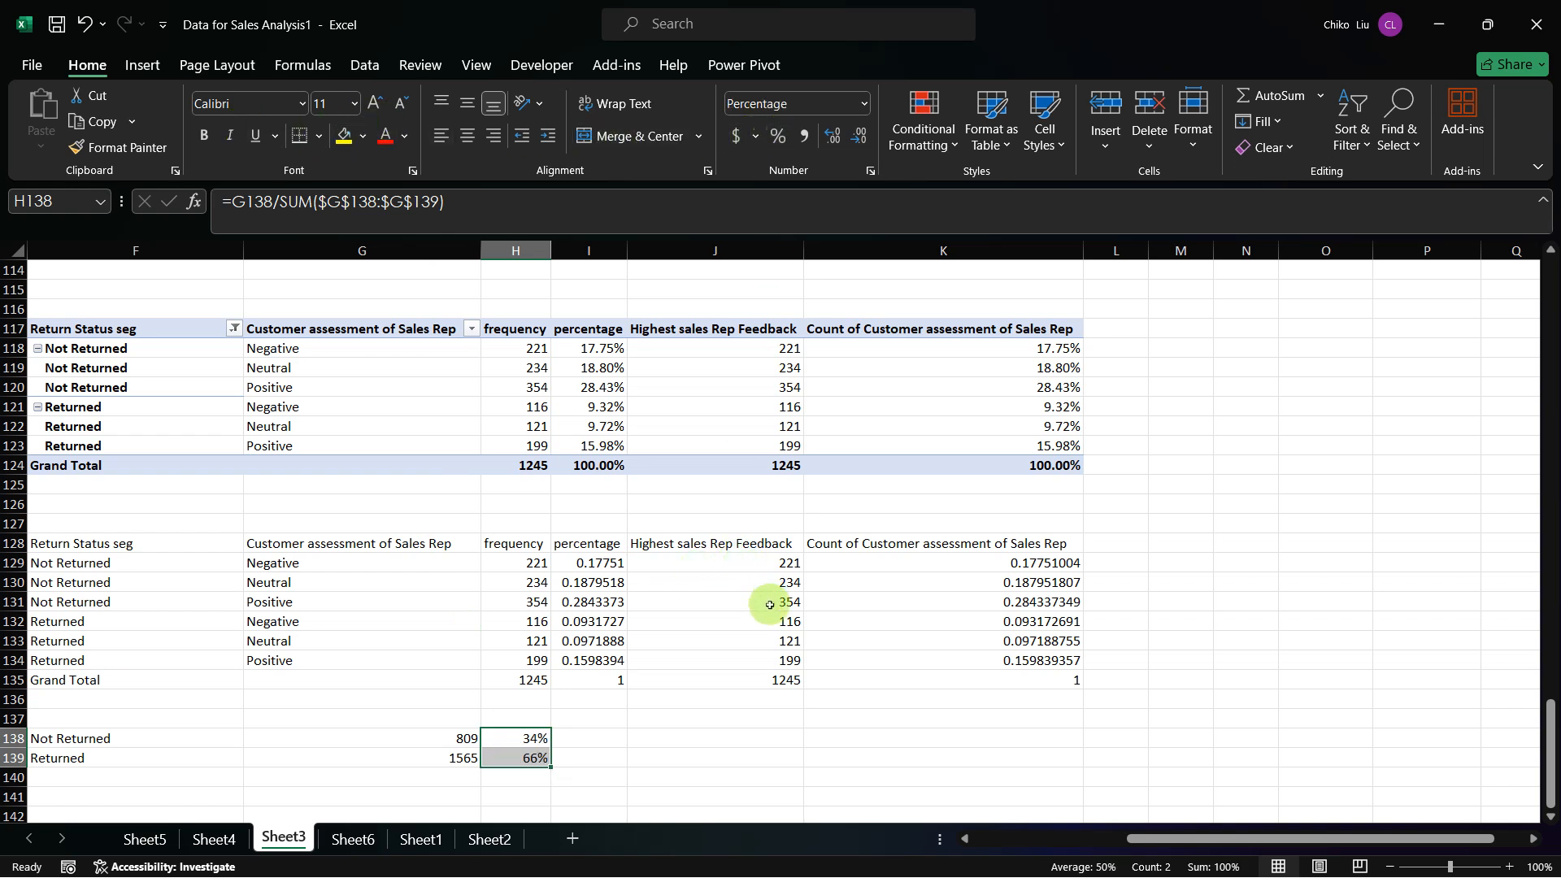
- Copy the Positive rows' Highest sales Rep Feedback values from J131 to I138 and from J134 to I139
{"action": "left_click", "coordinate": [382, 602]}
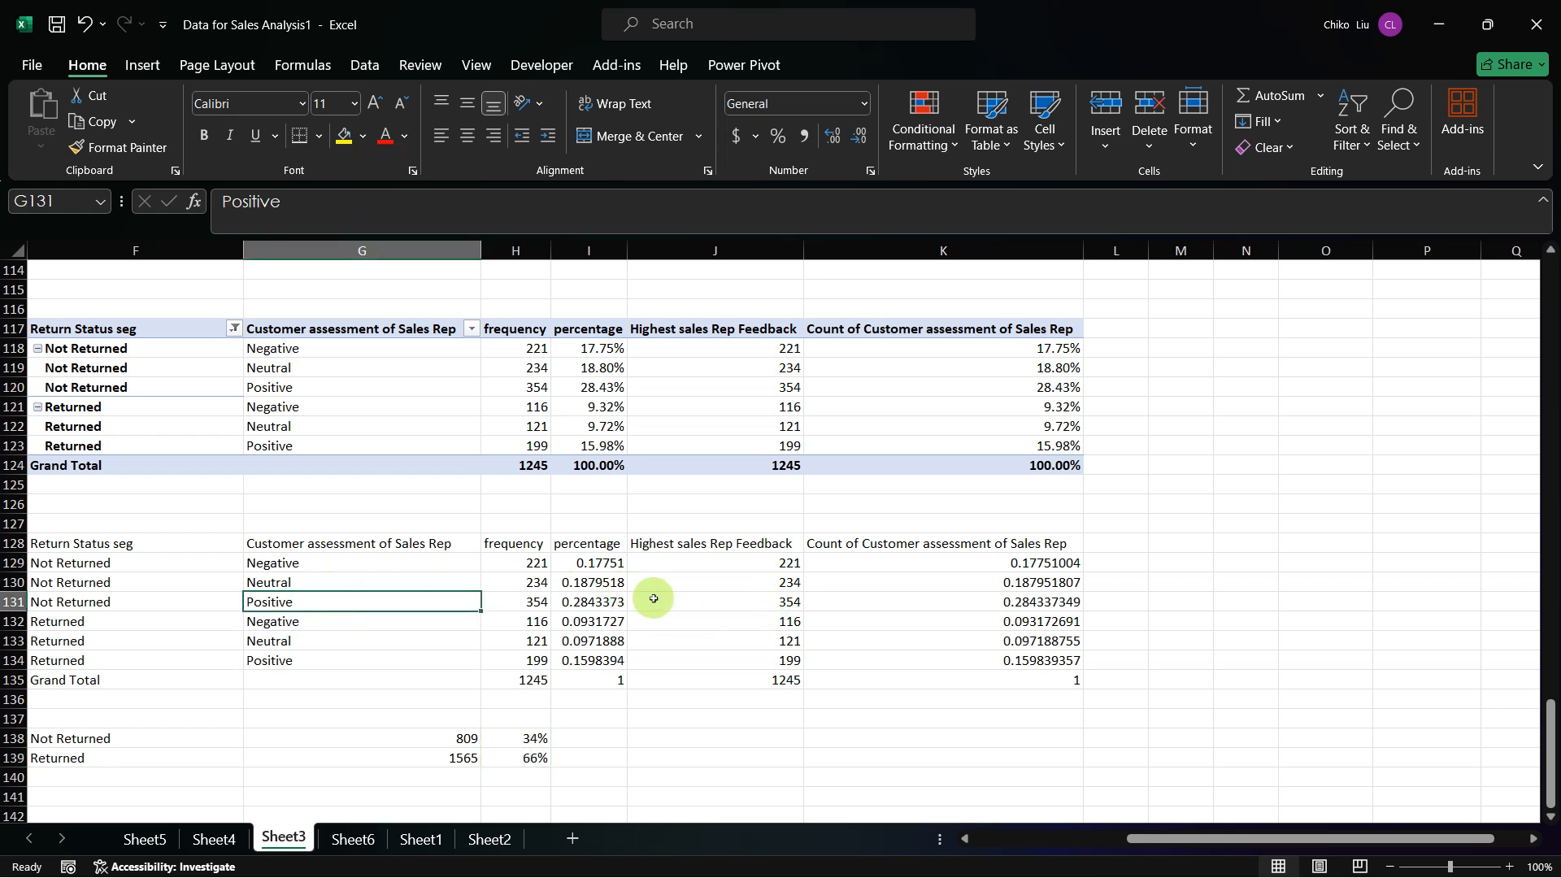
{"action": "left_click", "coordinate": [673, 605]}
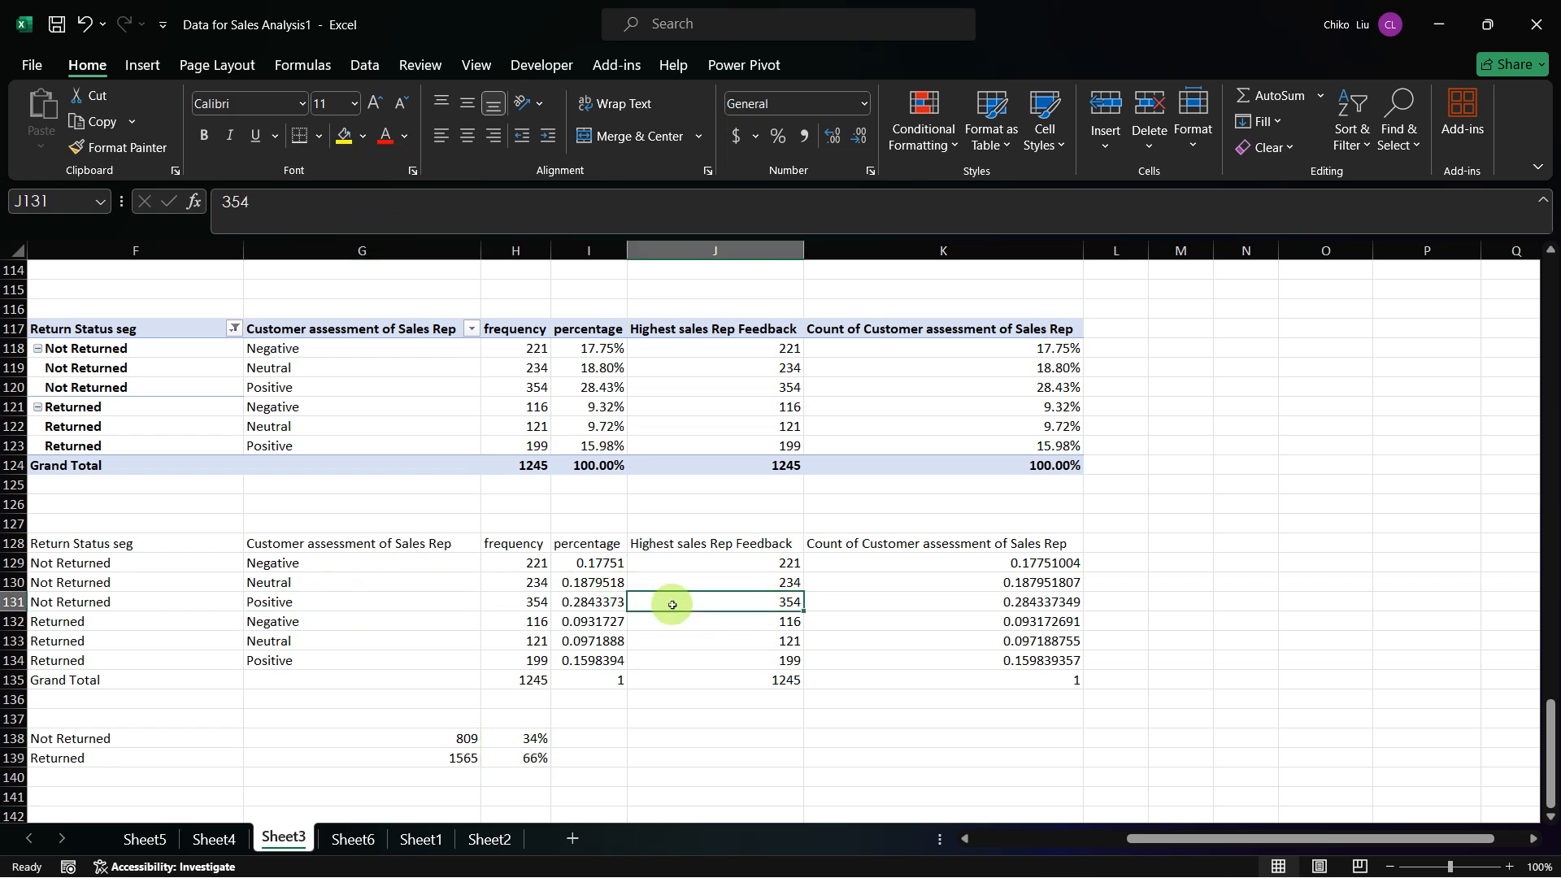
{"action": "key", "text": "ctrl+c"}
{"action": "left_click", "coordinate": [573, 739]}
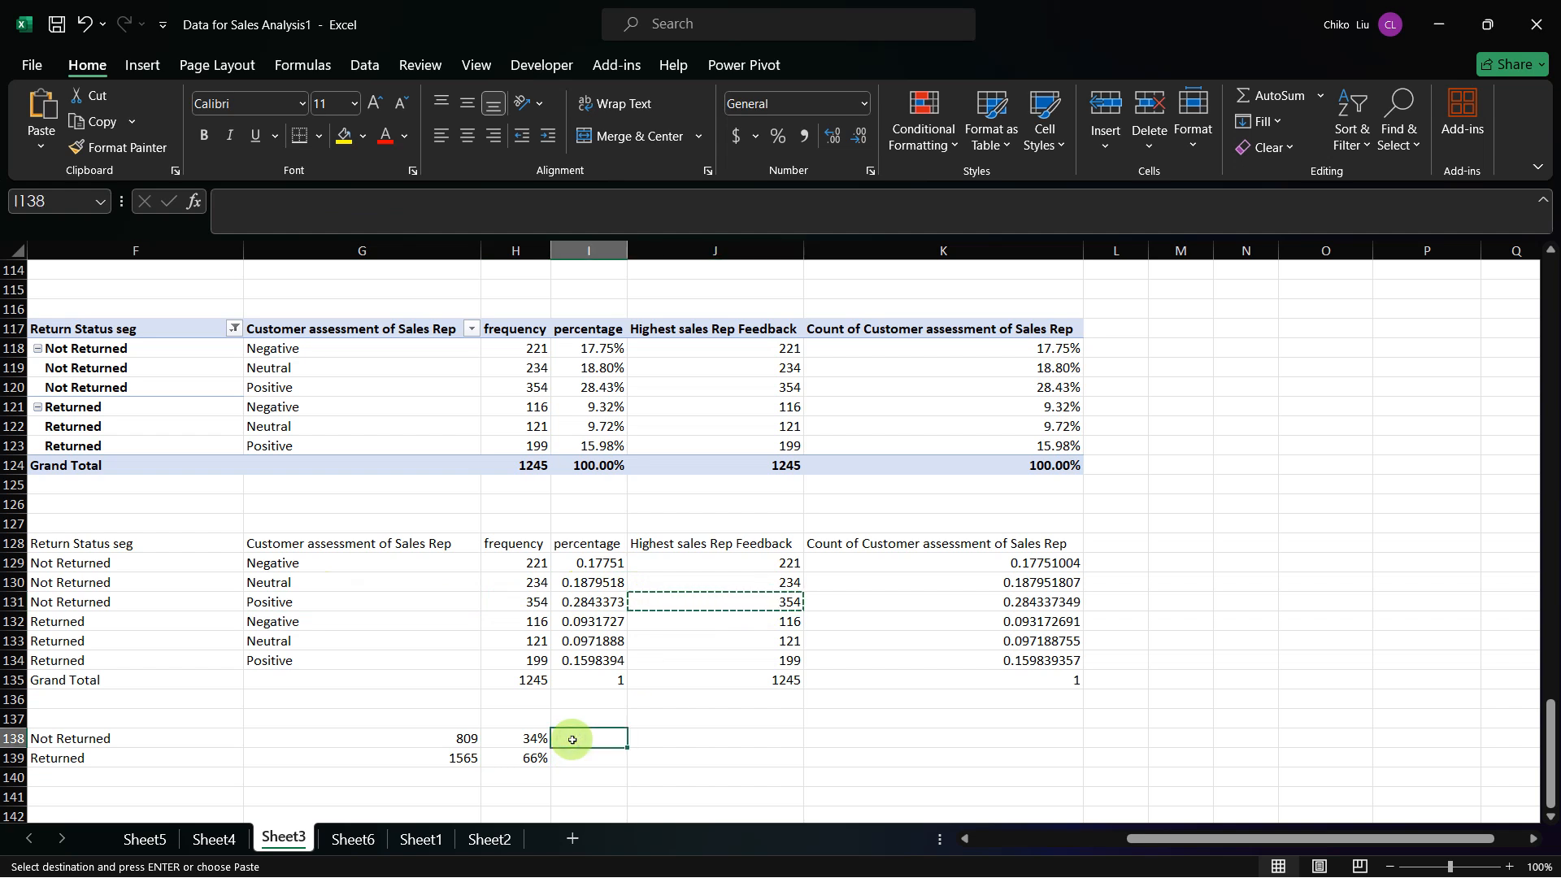
{"action": "key", "text": "ctrl+v"}
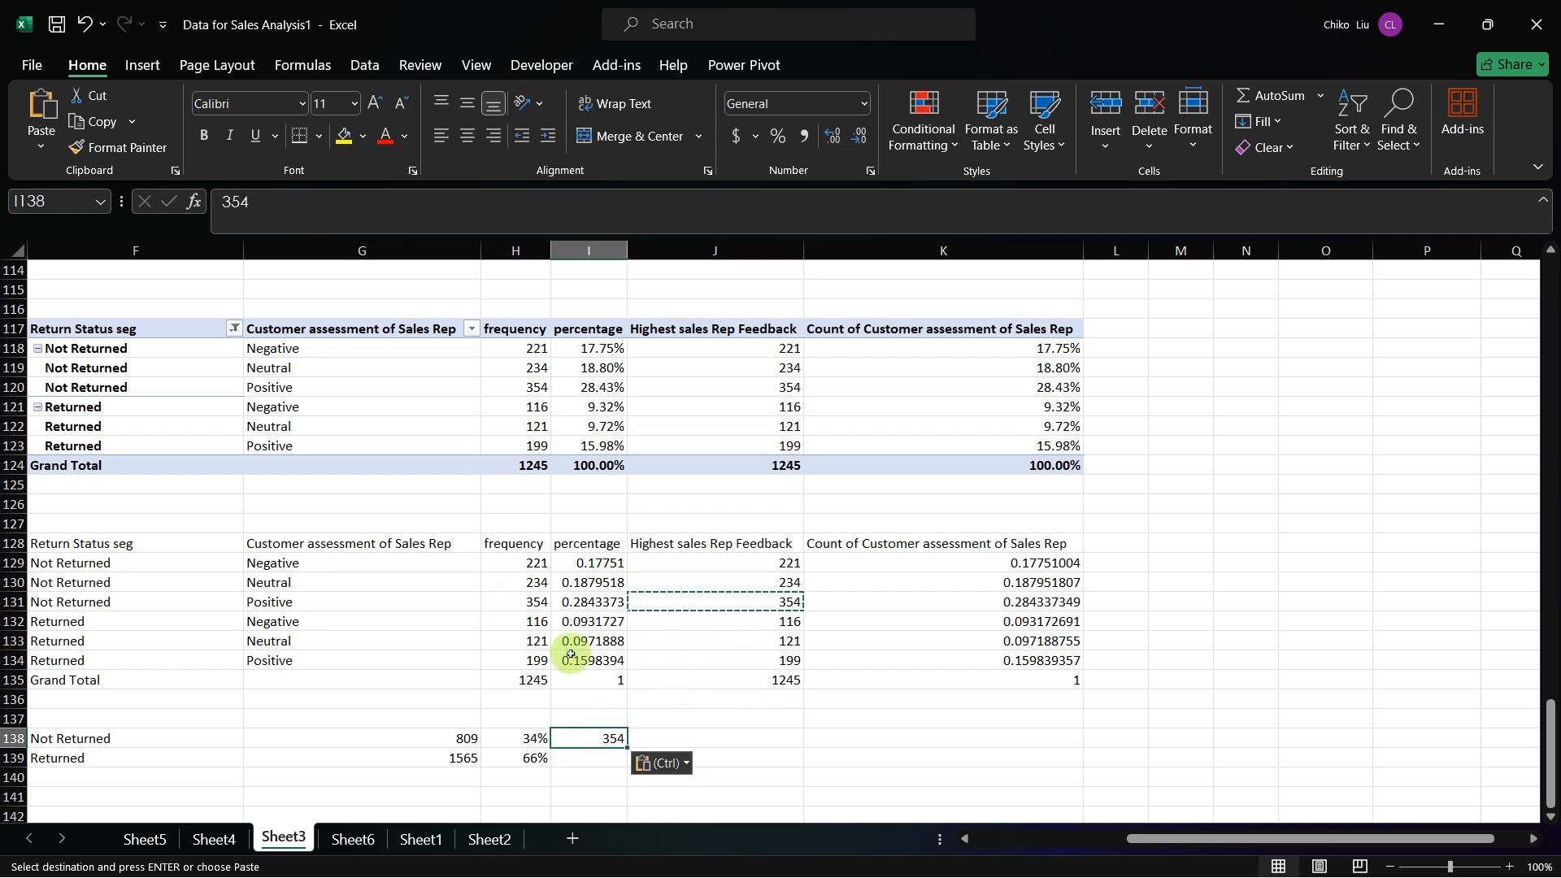
{"action": "left_click", "coordinate": [693, 661]}
{"action": "key", "text": "ctrl+c"}
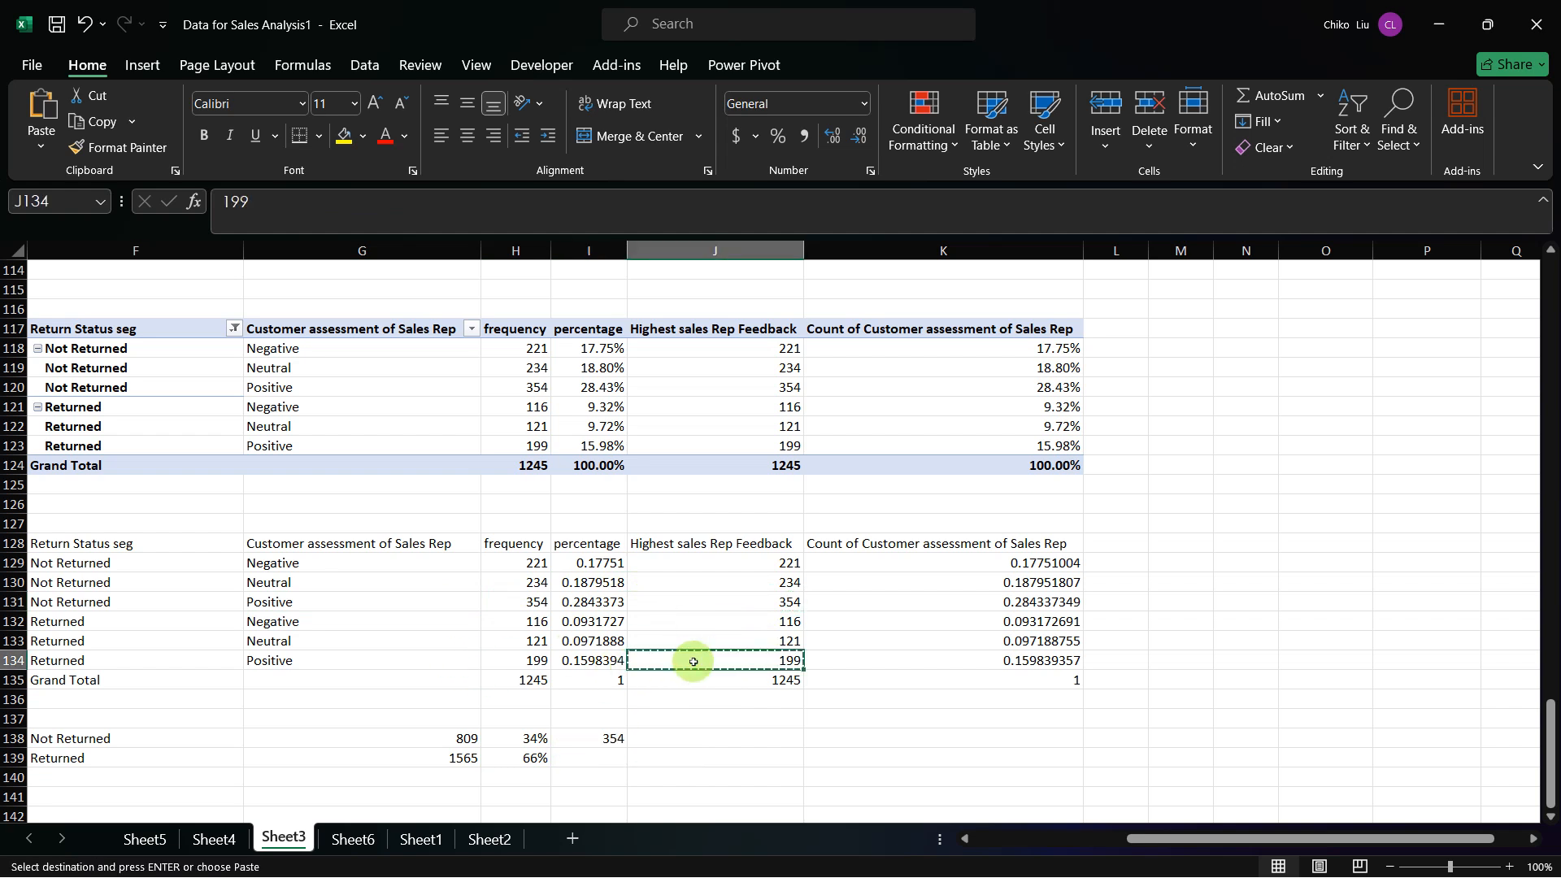
{"action": "left_click", "coordinate": [595, 761]}
{"action": "key", "text": "ctrl+v"}
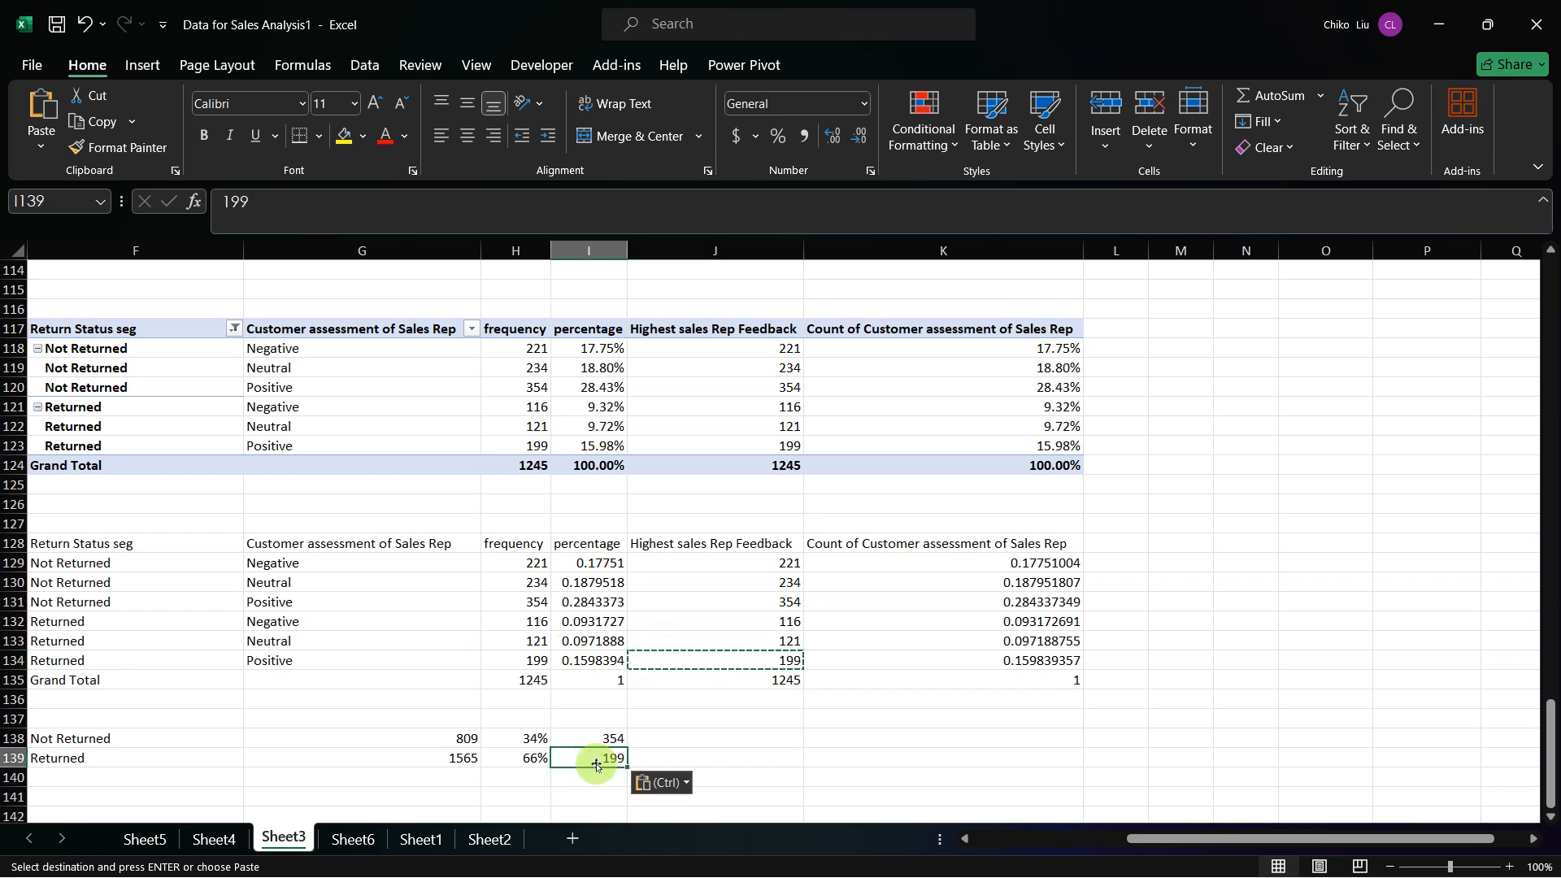
- Copy the Positive rows' share values in K131 and K134 together and paste them into J138:J139
{"action": "key", "text": "Right"}
{"action": "key", "text": "Up"}
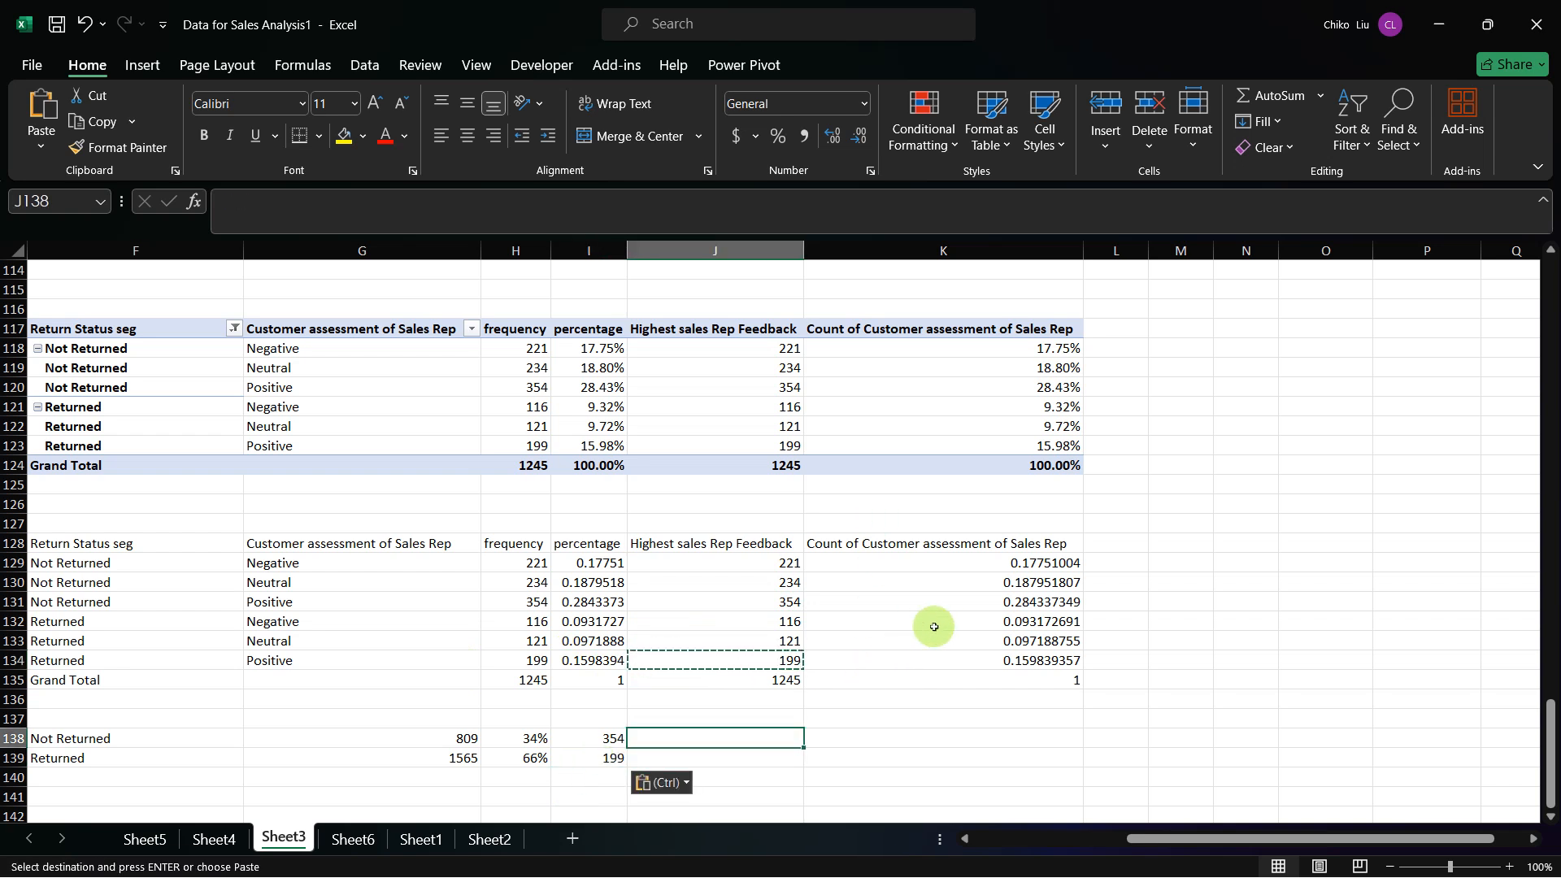
{"action": "left_click", "coordinate": [999, 604]}
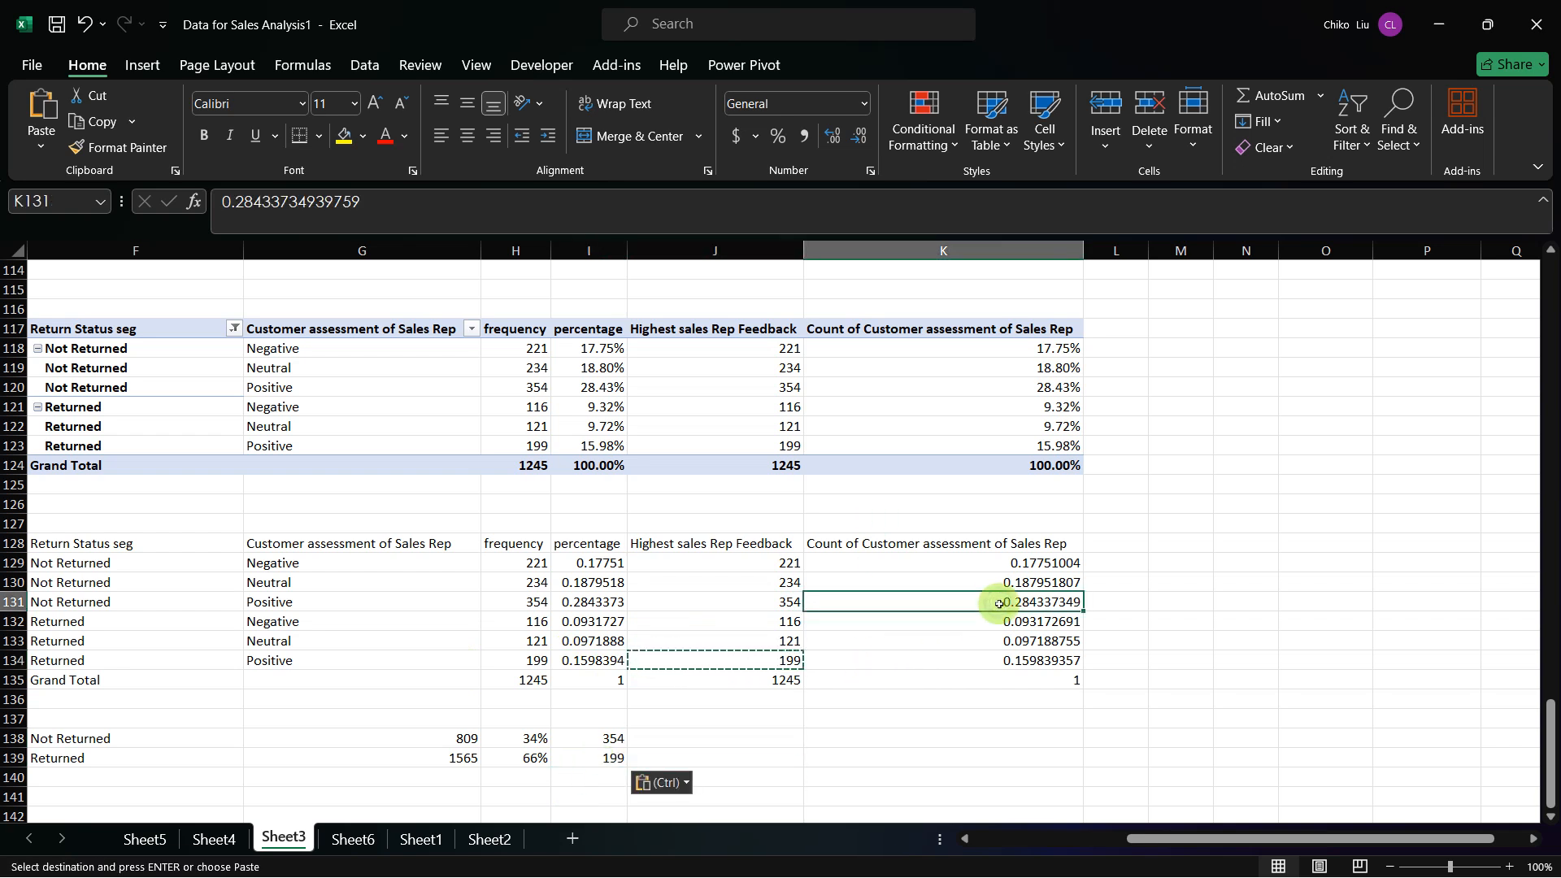
{"action": "left_click", "coordinate": [996, 668], "text": "ctrl"}
{"action": "key", "text": "ctrl+c"}
{"action": "left_click", "coordinate": [665, 739]}
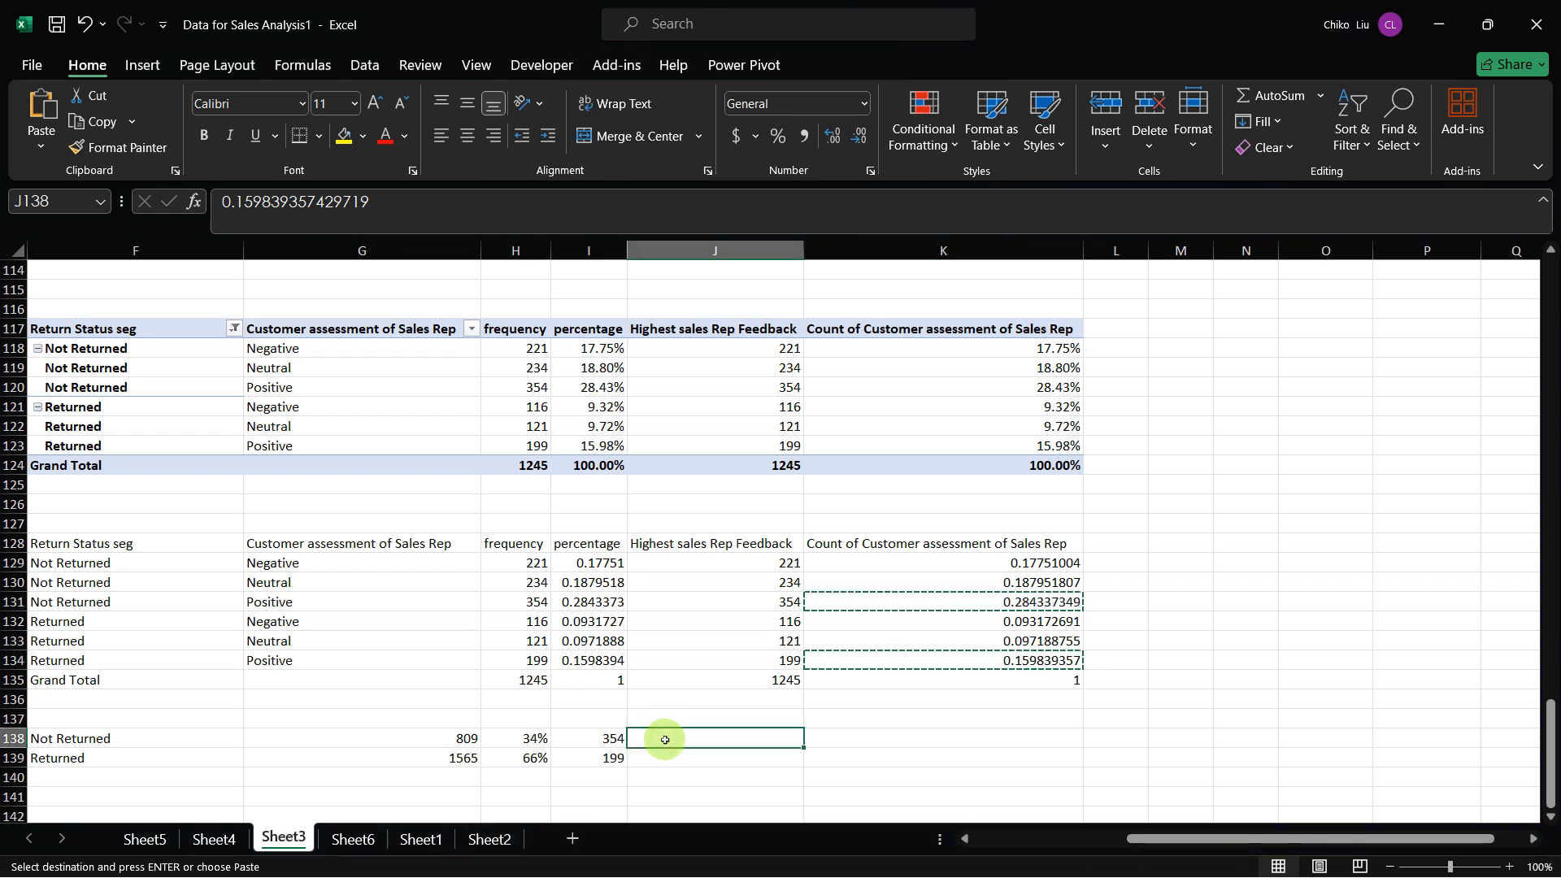
{"action": "right_click", "coordinate": [666, 740]}
{"action": "left_click", "coordinate": [744, 263]}
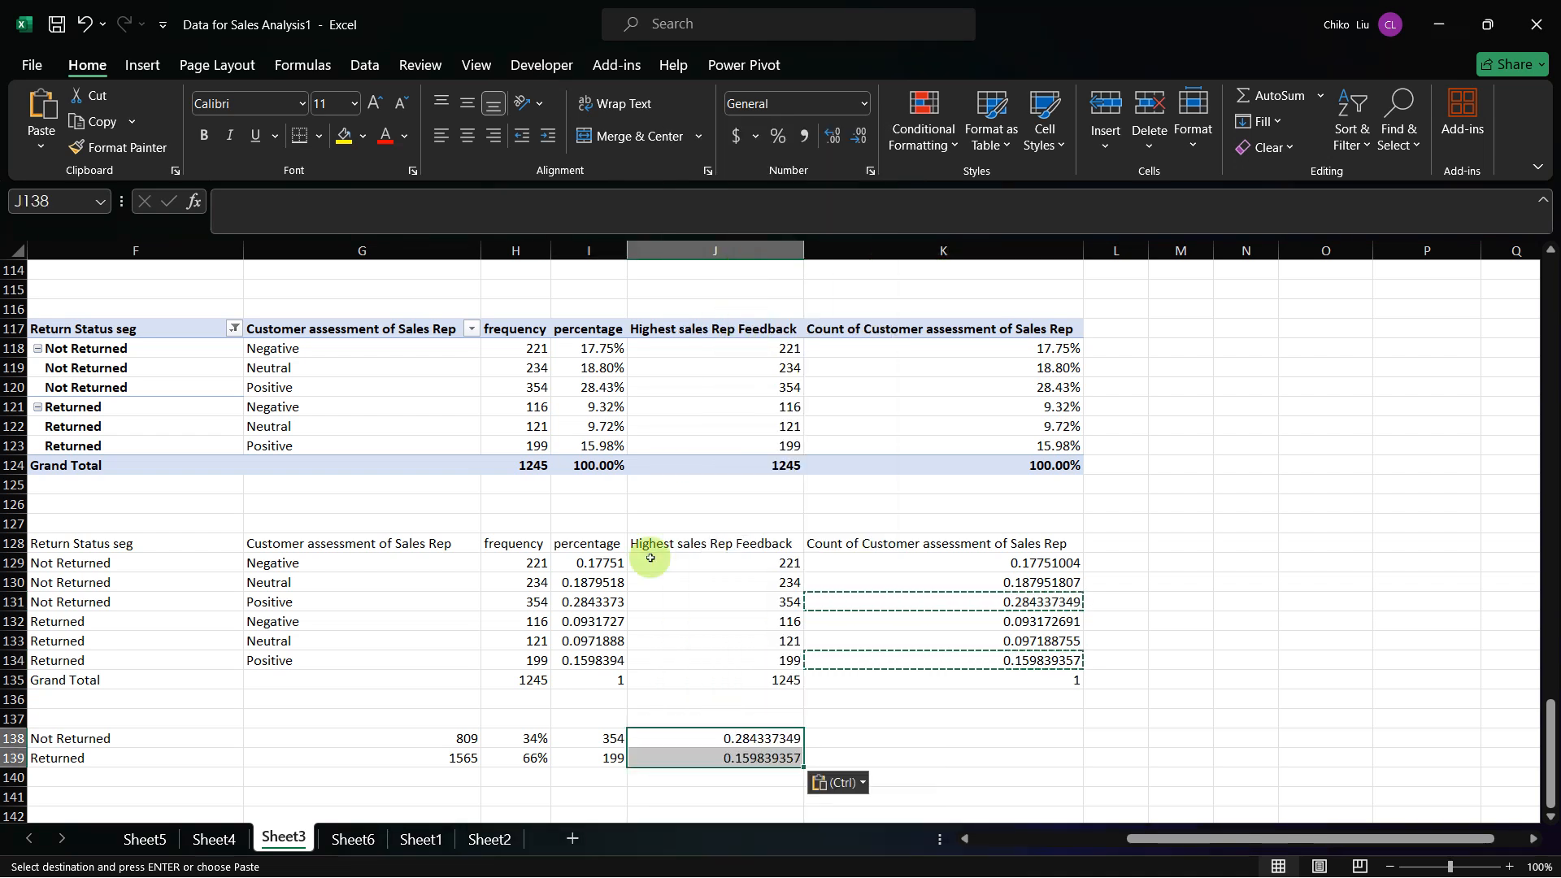
- Apply the percentage format of H138:H139 to the pasted shares in J138:J139 with Format Painter
{"action": "left_click_drag", "start_coordinate": [529, 738], "coordinate": [524, 758]}
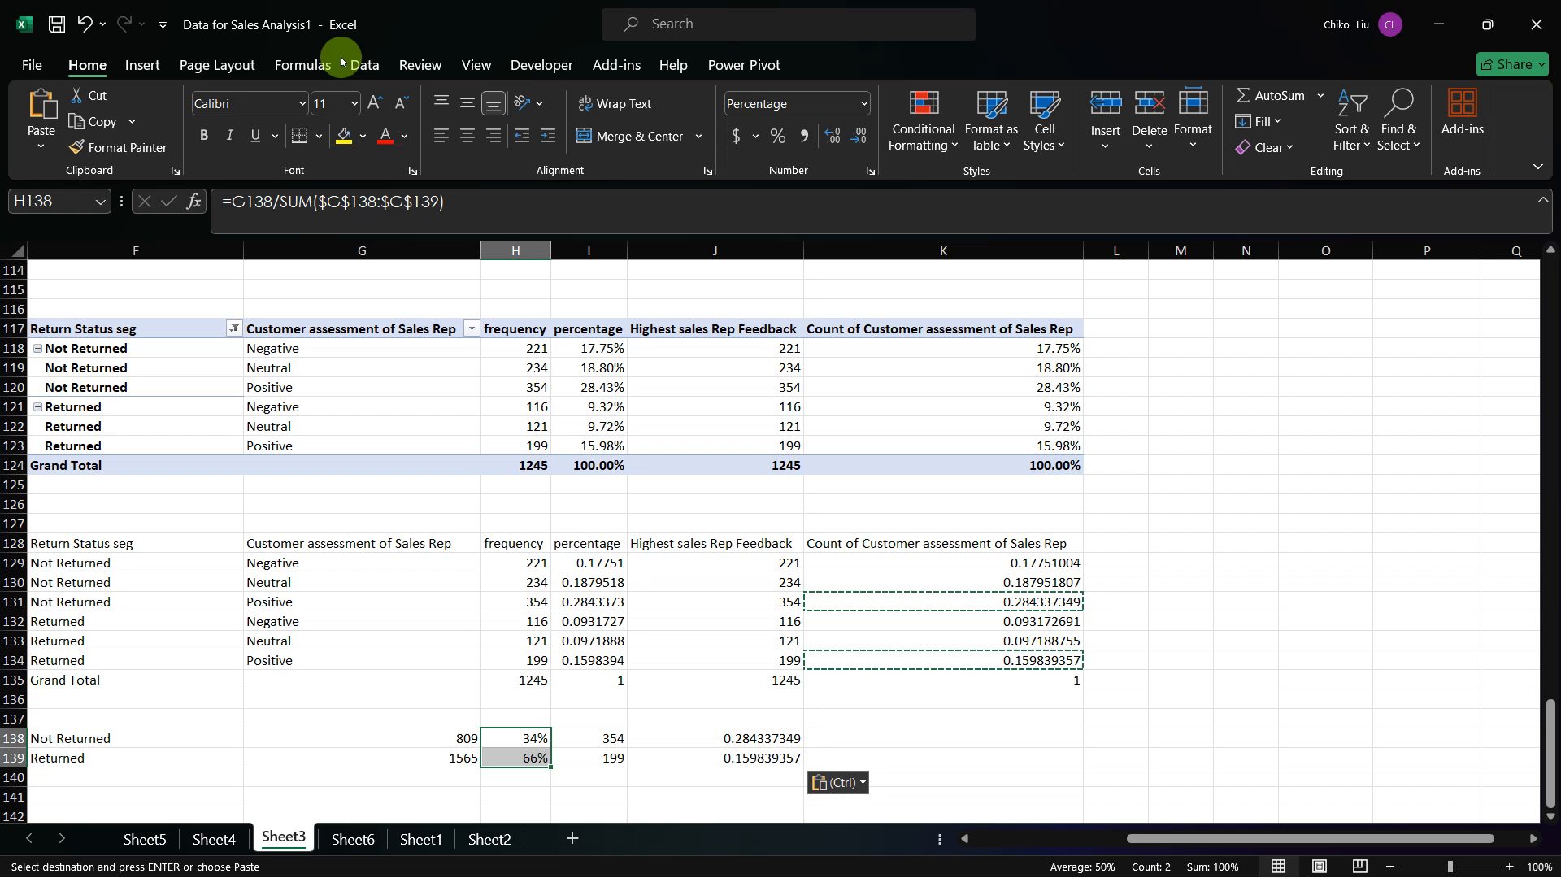
{"action": "left_click", "coordinate": [120, 147]}
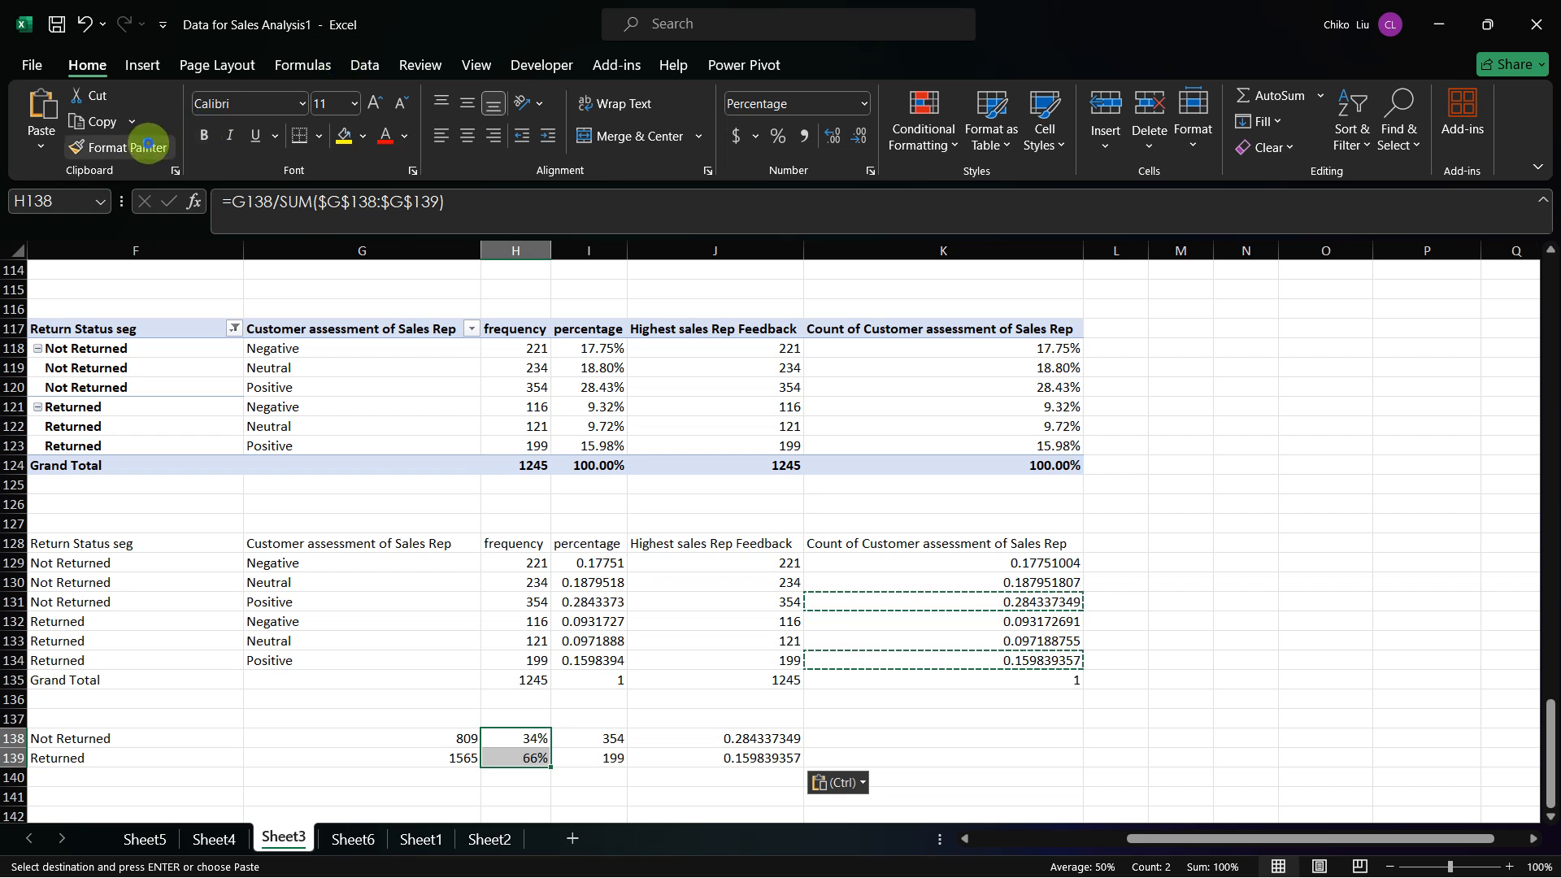
{"action": "left_click", "coordinate": [674, 744]}
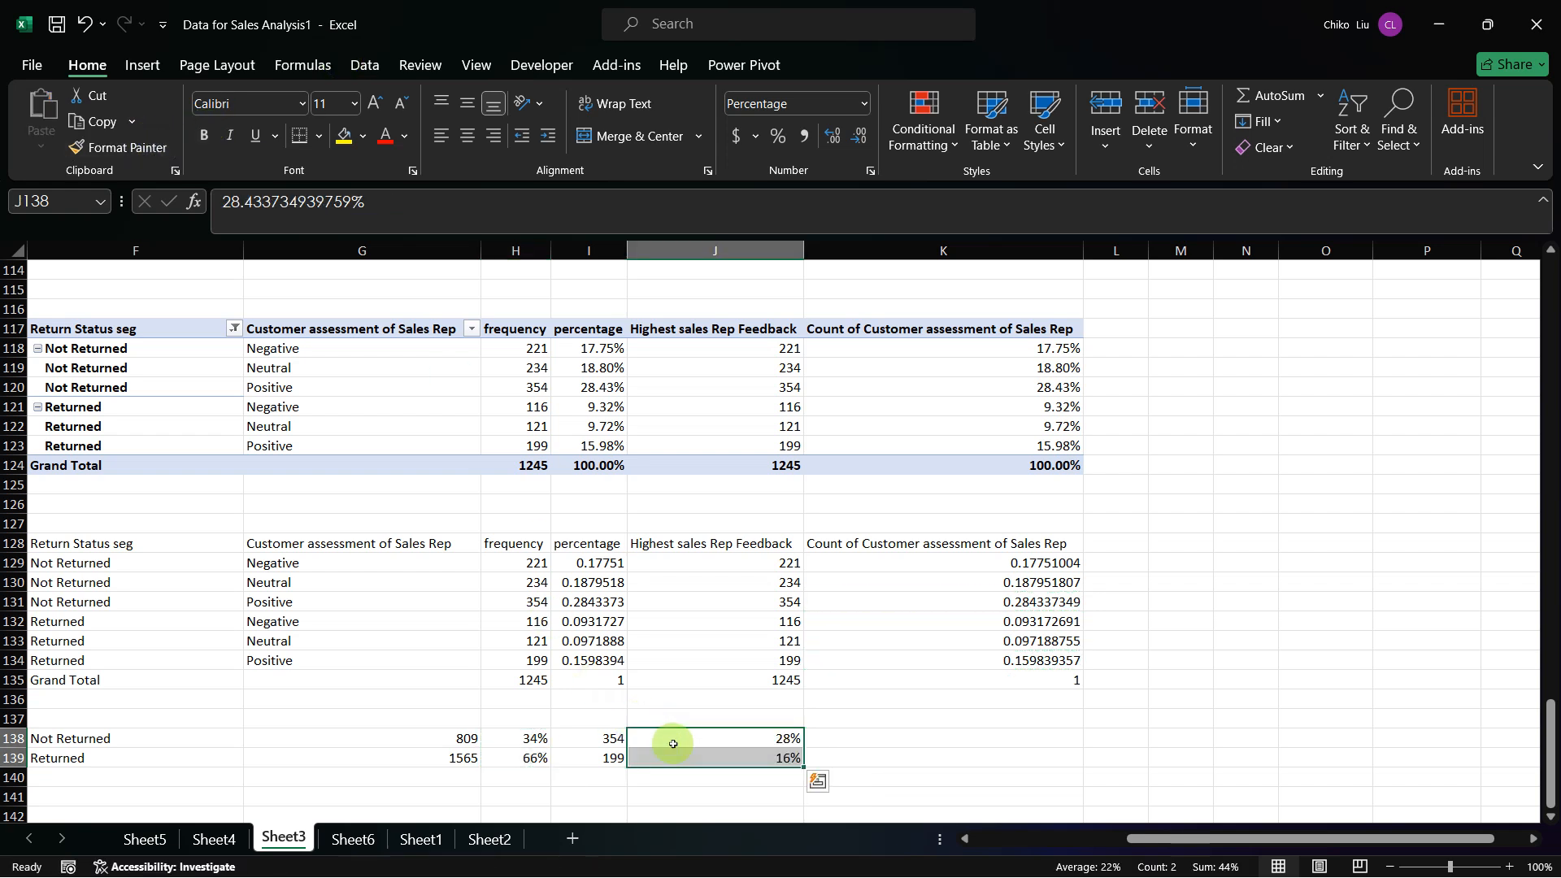
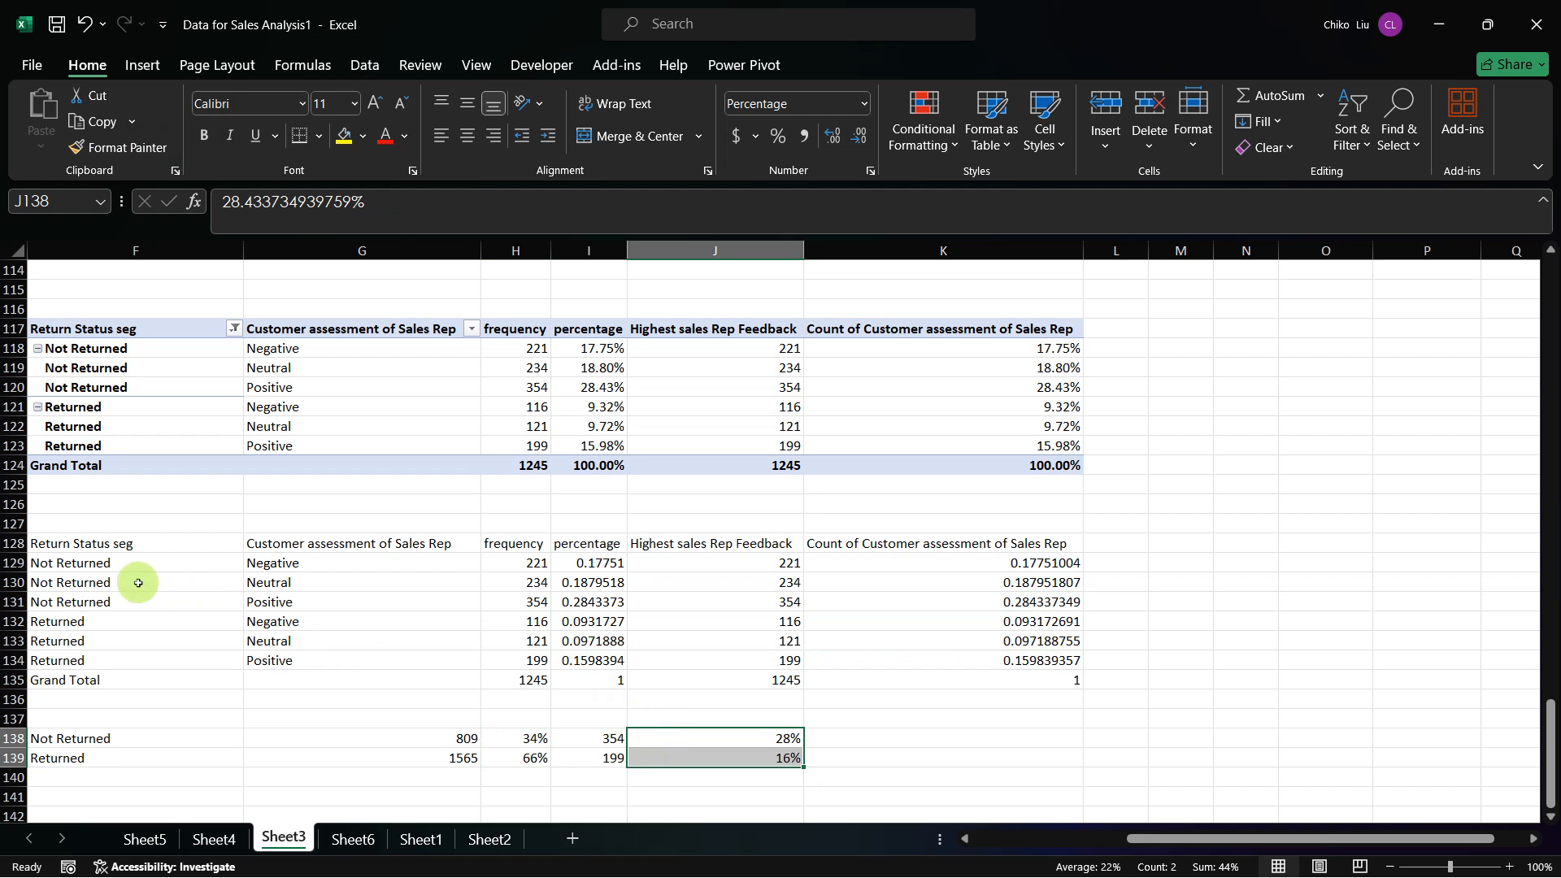
- Check Table 9 in the capstone PDF, and remove Customer assessment of Sales Rep from the return status PivotTable's rows
{"action": "key", "text": "alt+Tab"}
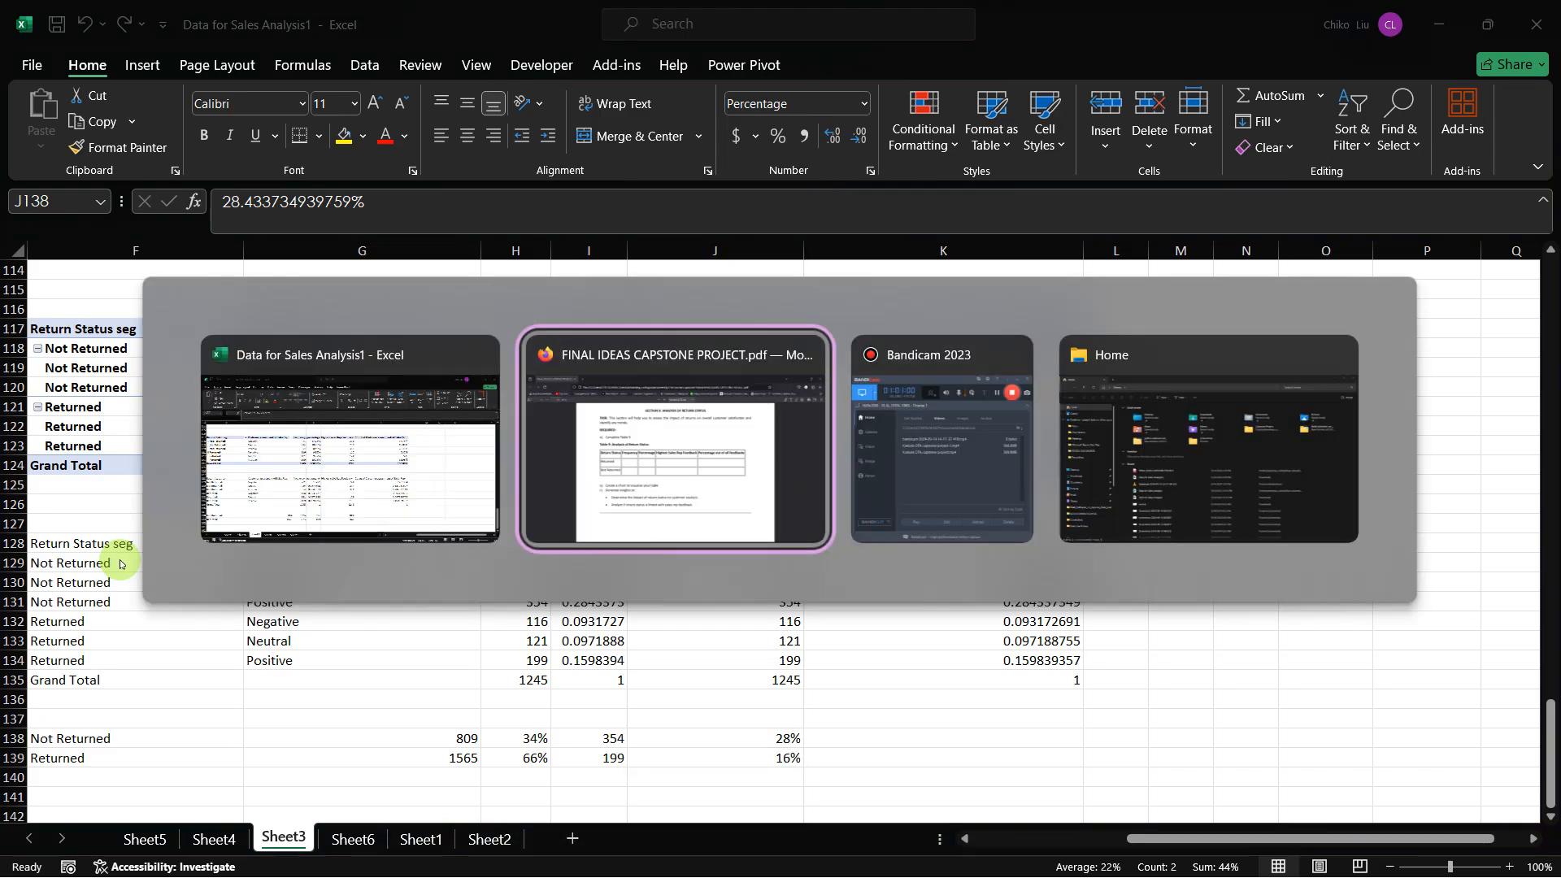
{"action": "key", "text": "alt+Tab"}
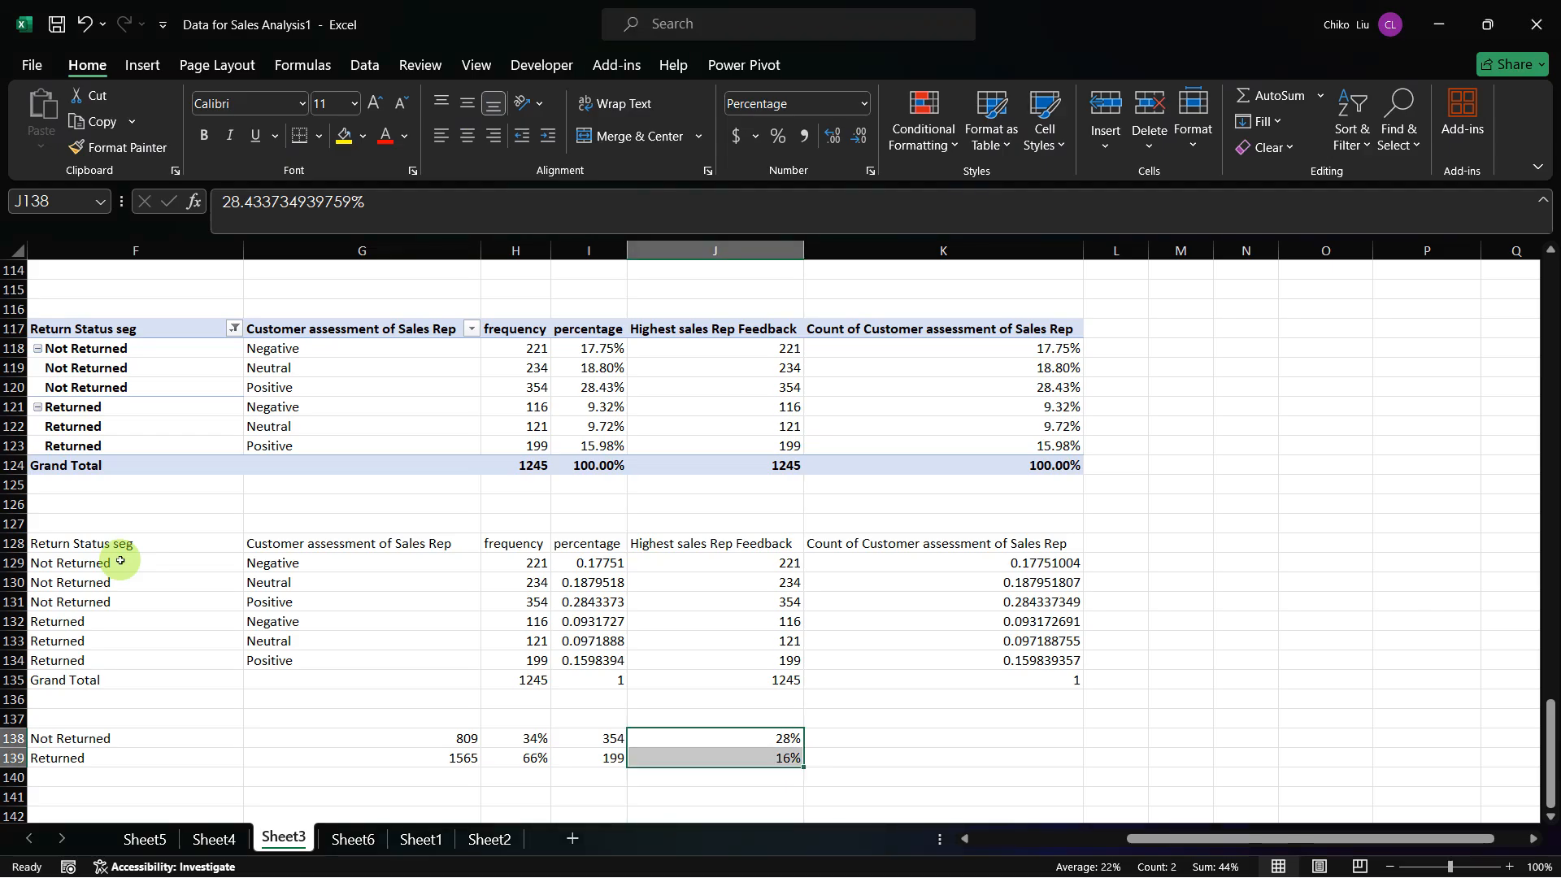
{"action": "key", "text": "alt+Tab"}
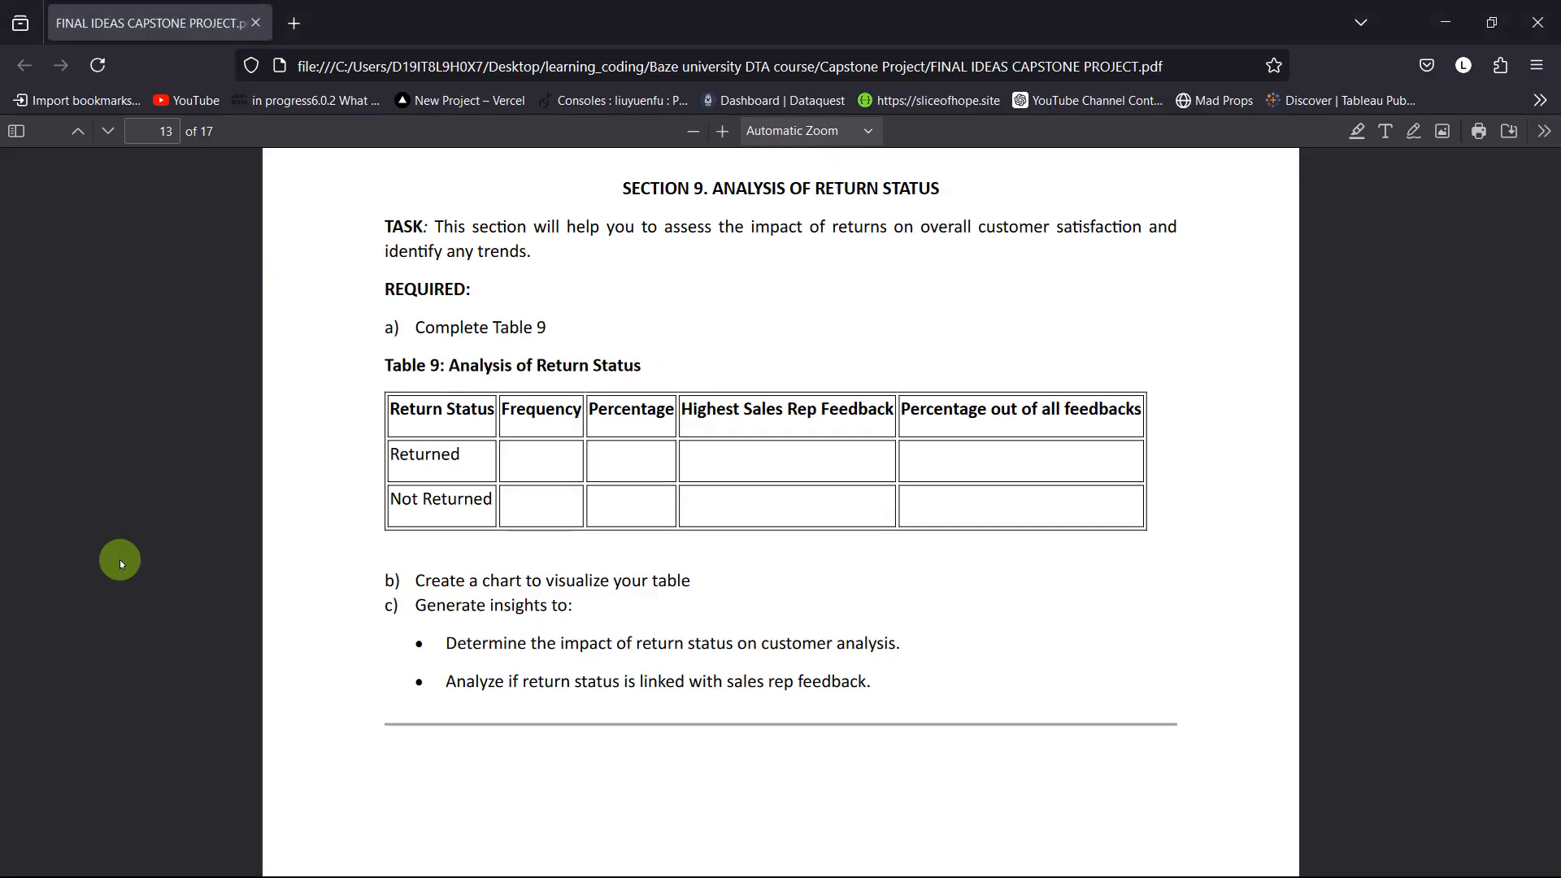
{"action": "key", "text": "alt+Tab"}
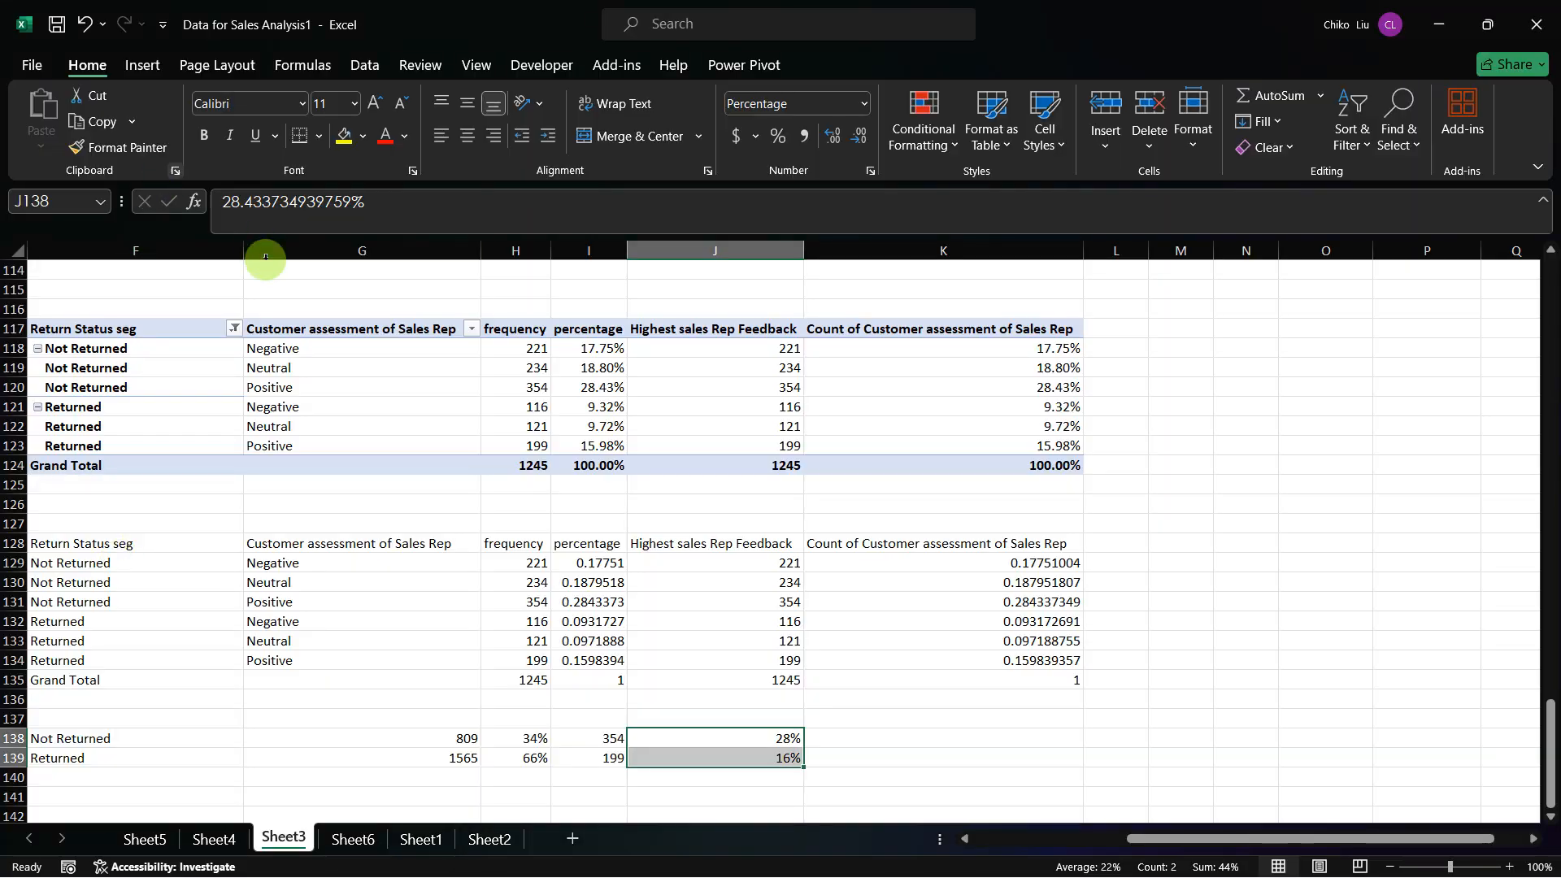
{"action": "left_click", "coordinate": [443, 329]}
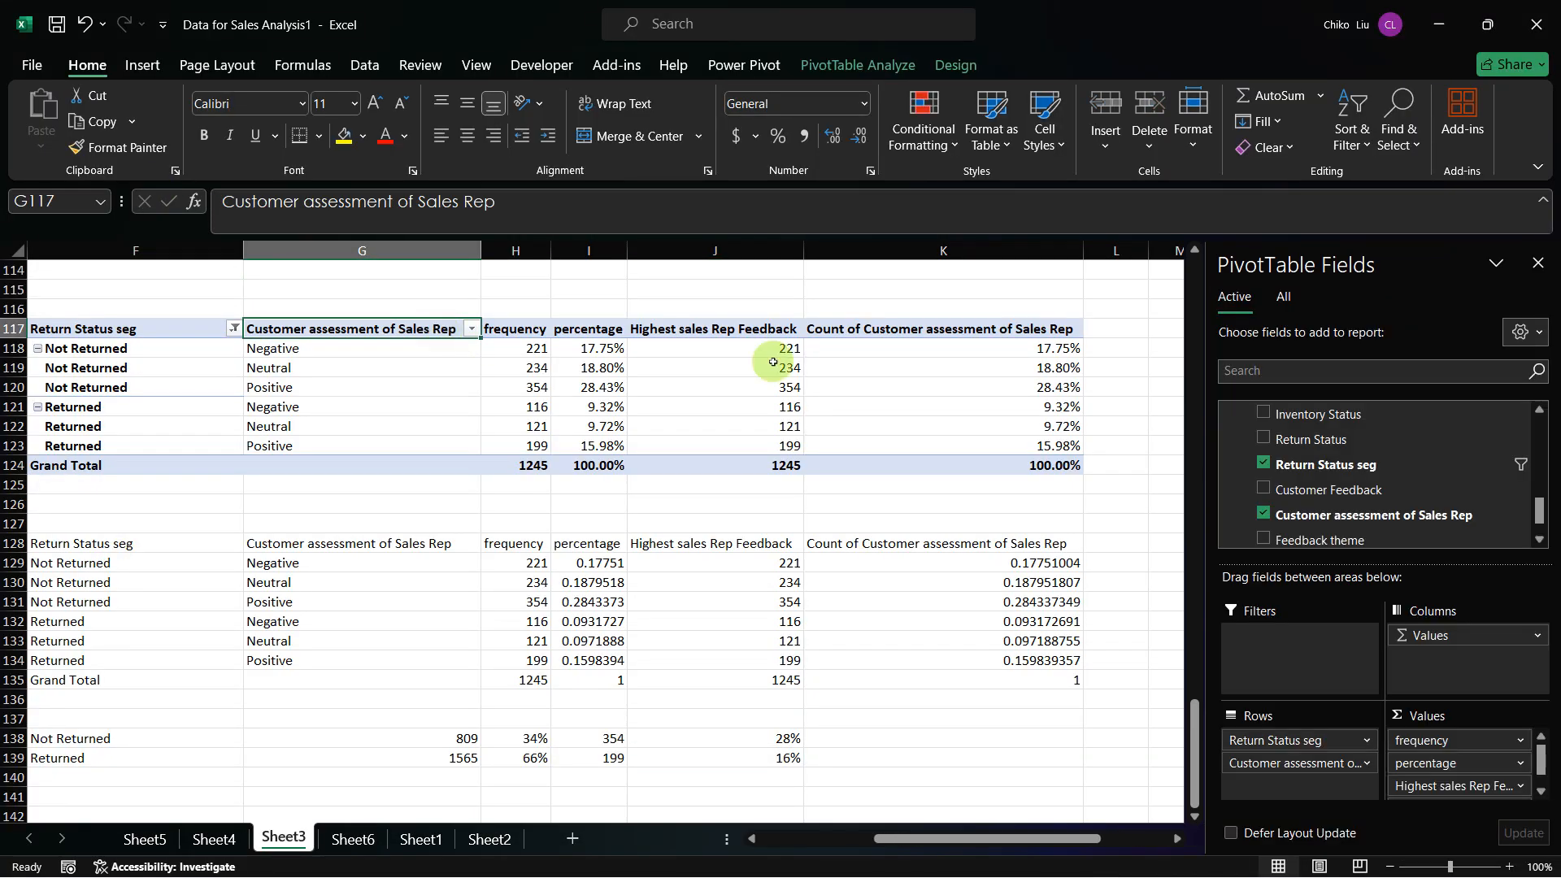
{"action": "left_click", "coordinate": [1369, 764]}
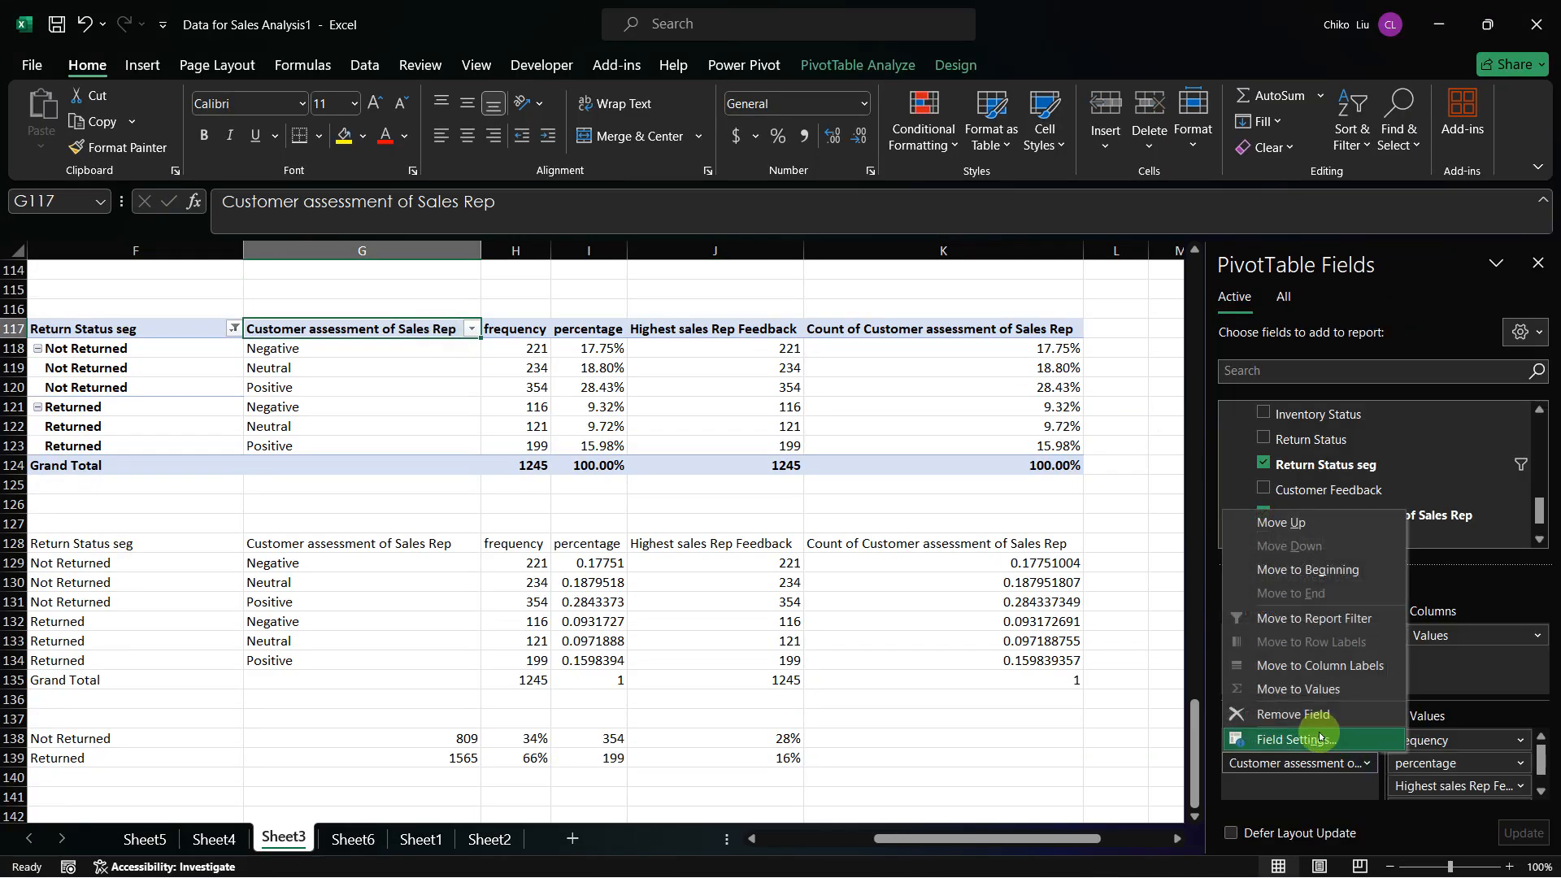
{"action": "left_click", "coordinate": [1301, 712]}
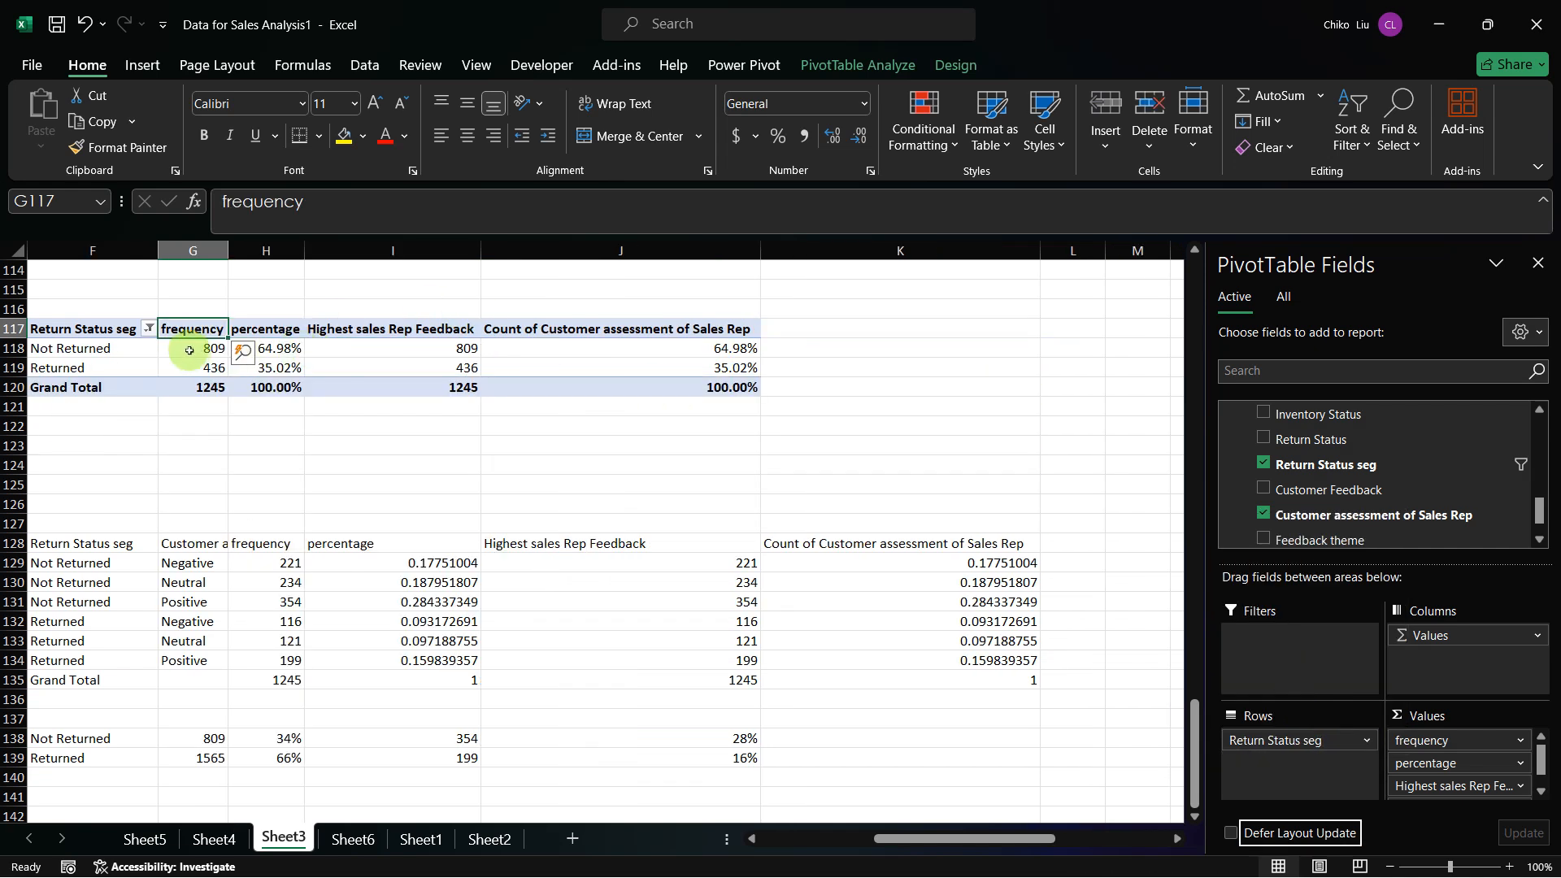
- Make the SUMIF sum range in G138 absolute as $H$129:$H$134 and fill the formula down to G139
{"action": "left_click", "coordinate": [202, 761]}
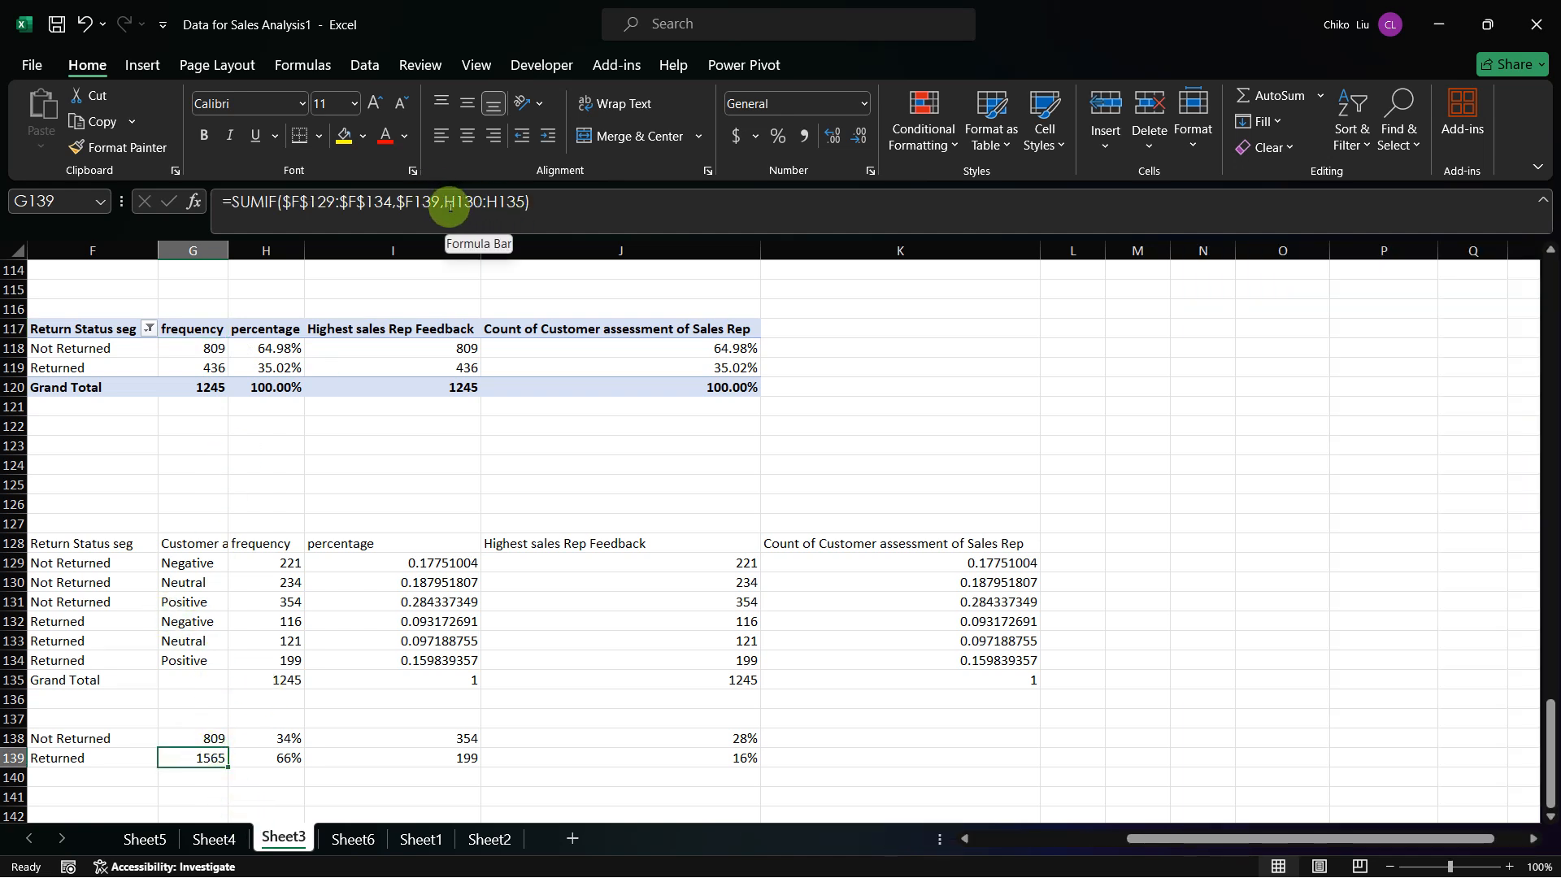
{"action": "left_click", "coordinate": [218, 738]}
{"action": "left_click_drag", "start_coordinate": [444, 202], "coordinate": [514, 202]}
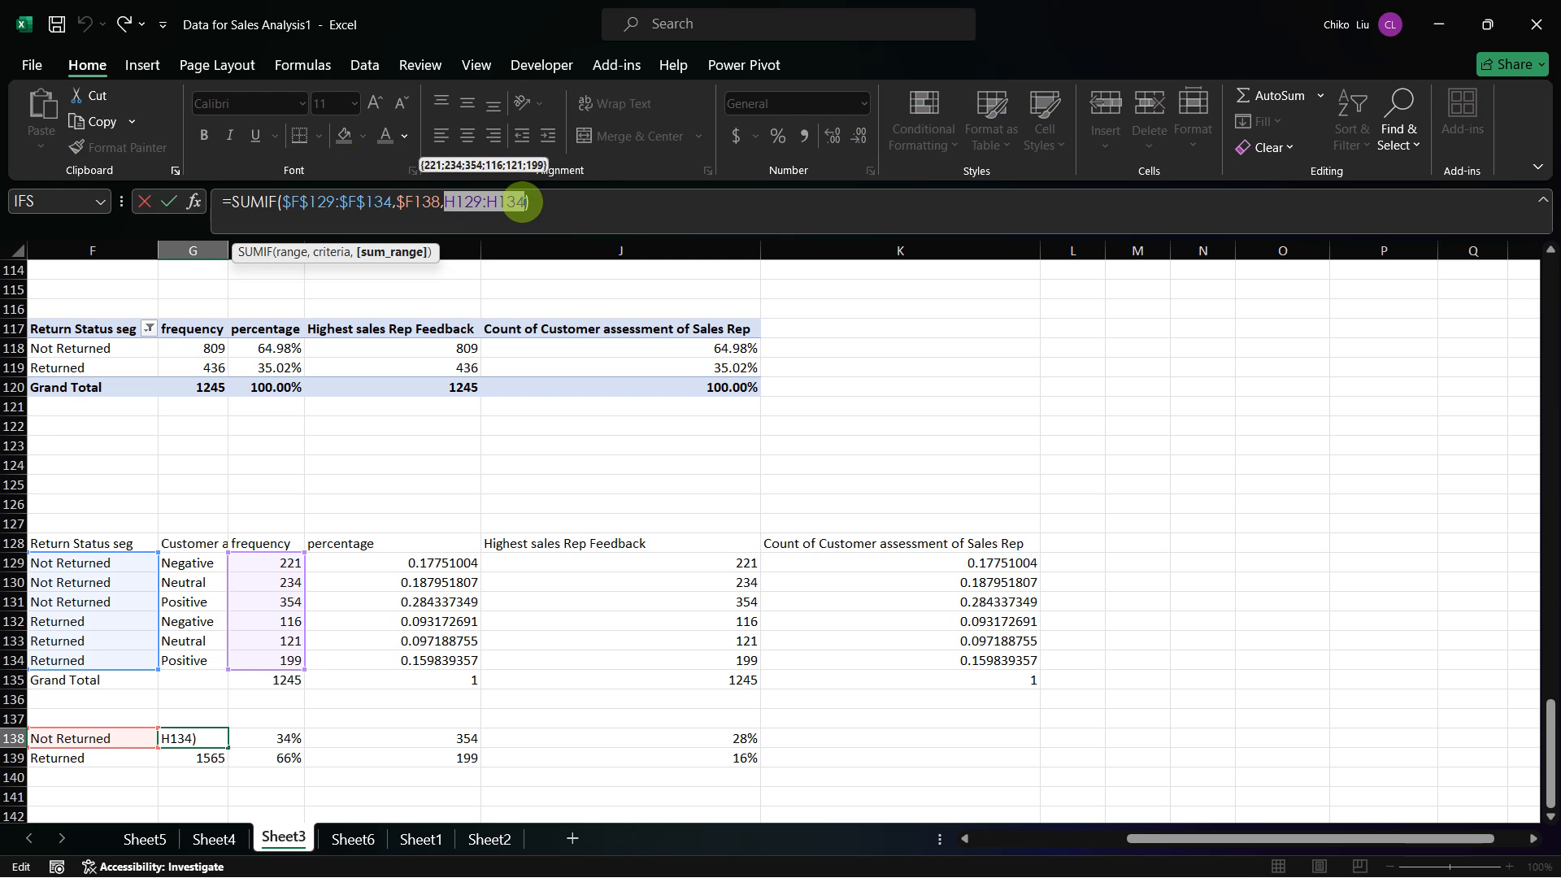
{"action": "key", "text": "Return"}
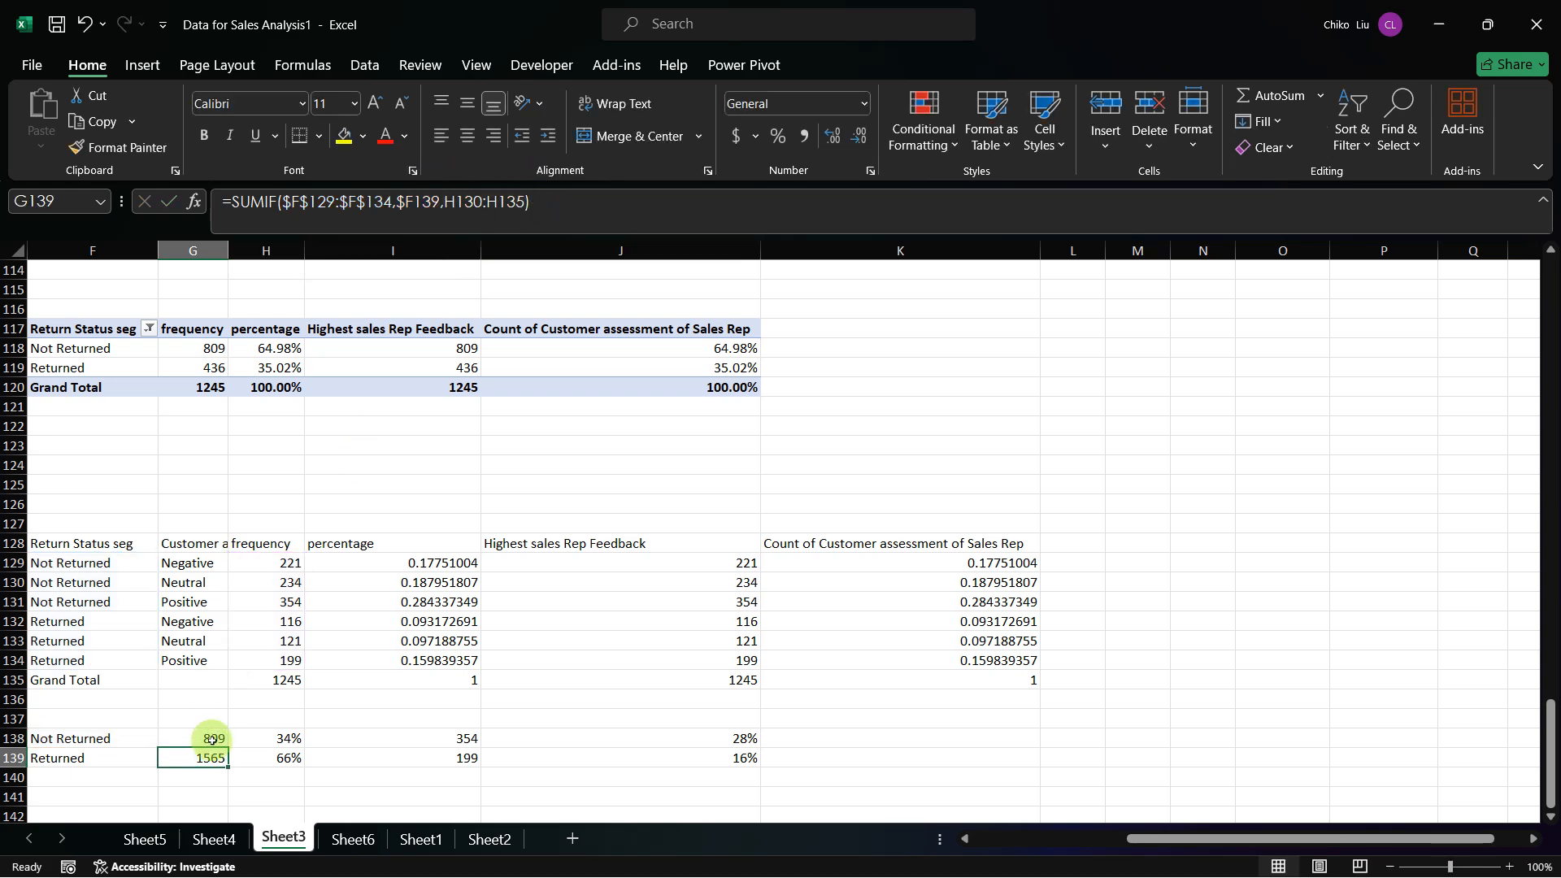
{"action": "left_click", "coordinate": [213, 739]}
{"action": "left_click_drag", "start_coordinate": [227, 747], "coordinate": [220, 762]}
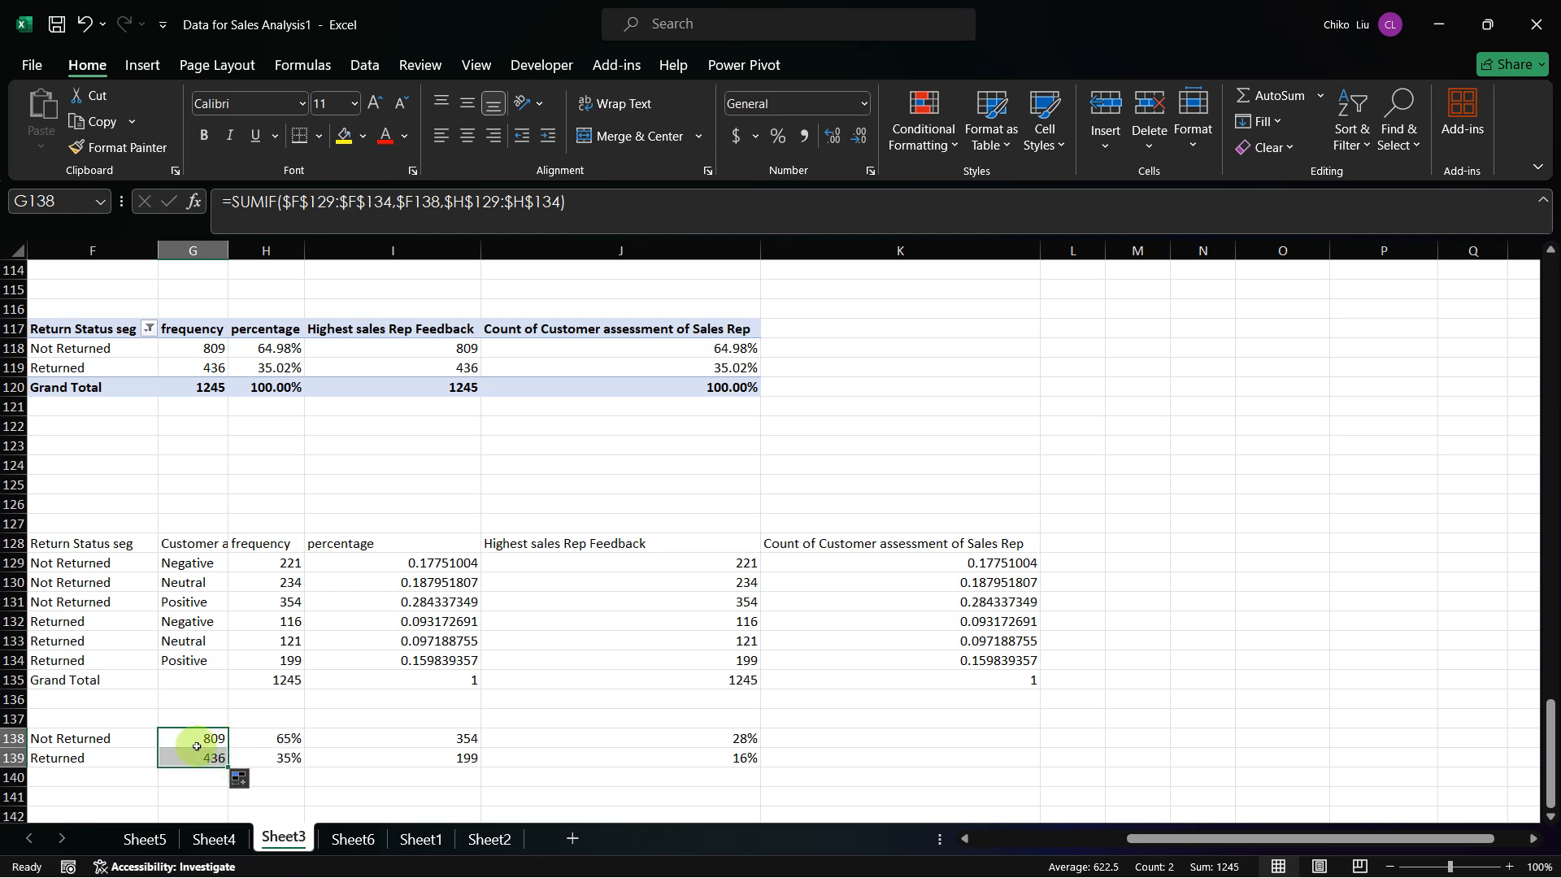
- Add Customer assessment of Sales Rep as a report filter to the return status PivotTable
{"action": "mouse_move", "coordinate": [208, 366]}
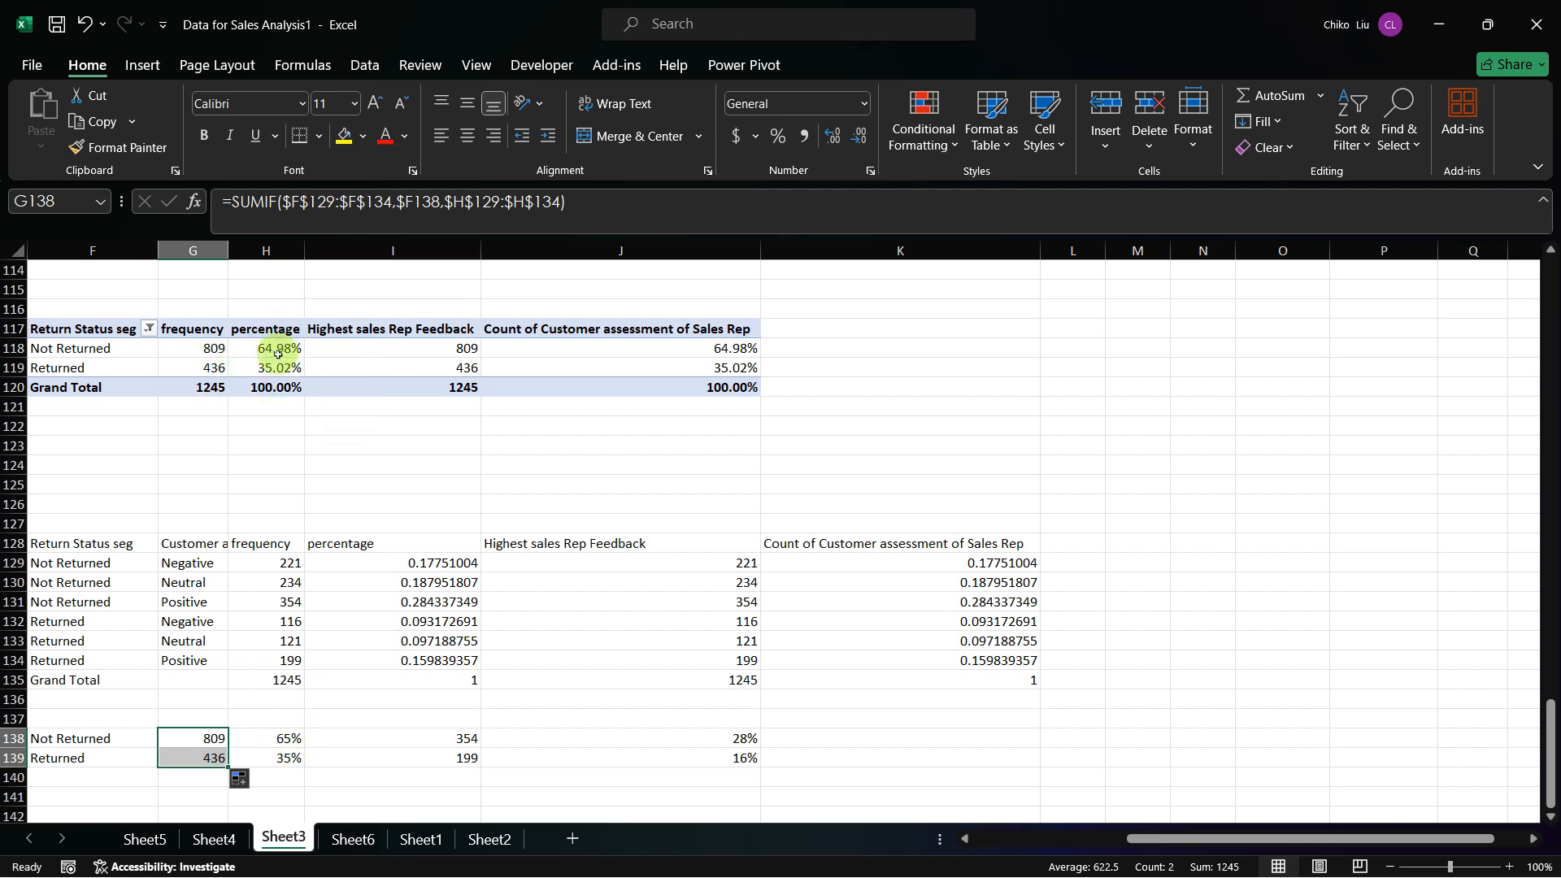
{"action": "mouse_move", "coordinate": [382, 349]}
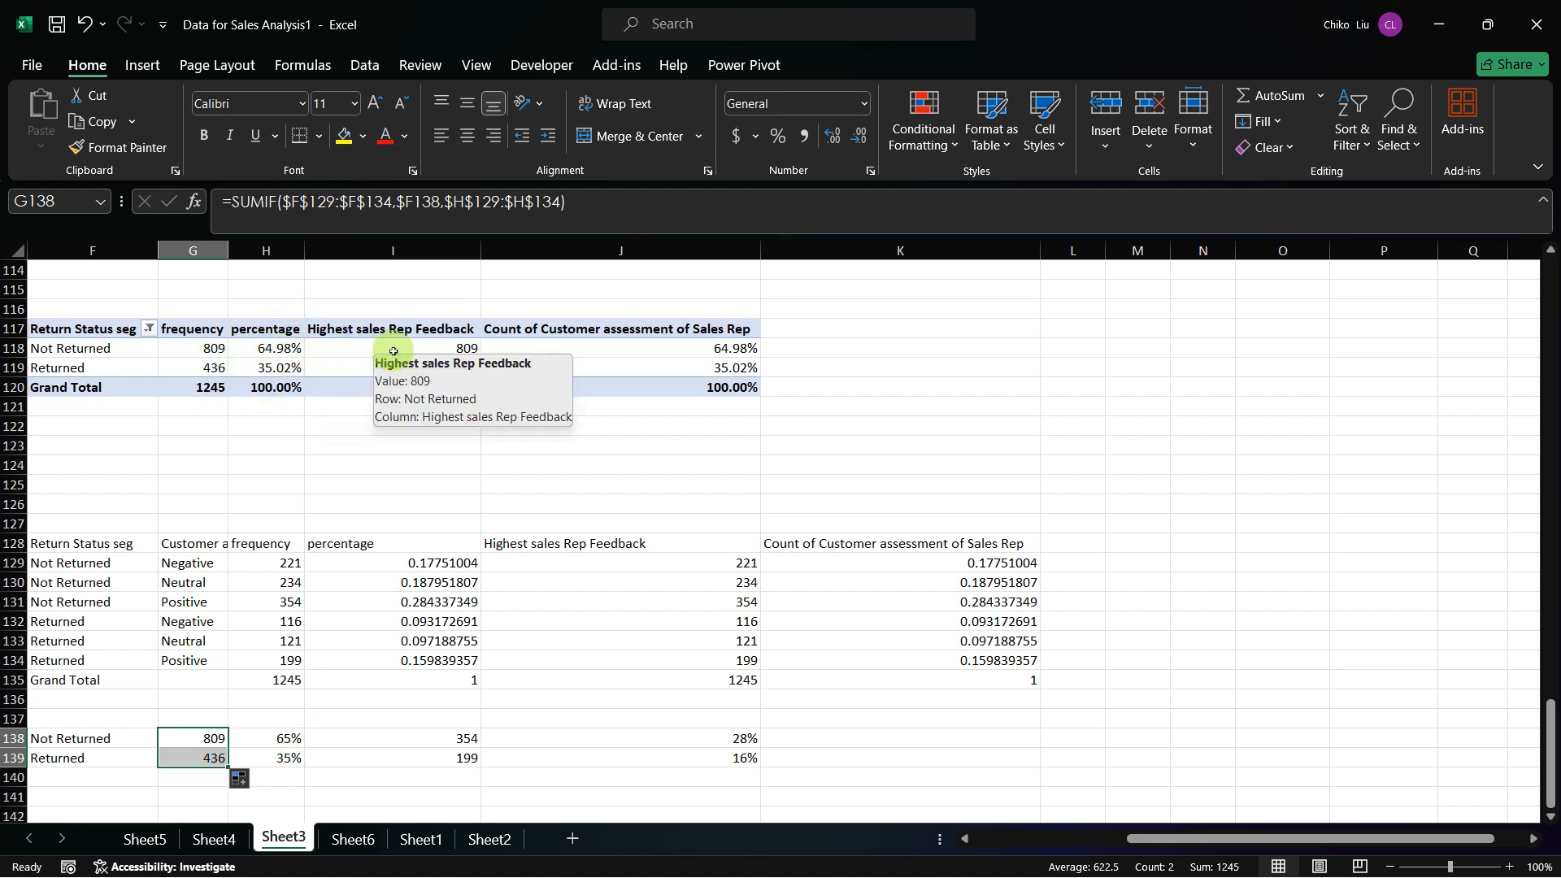
{"action": "left_click", "coordinate": [393, 351]}
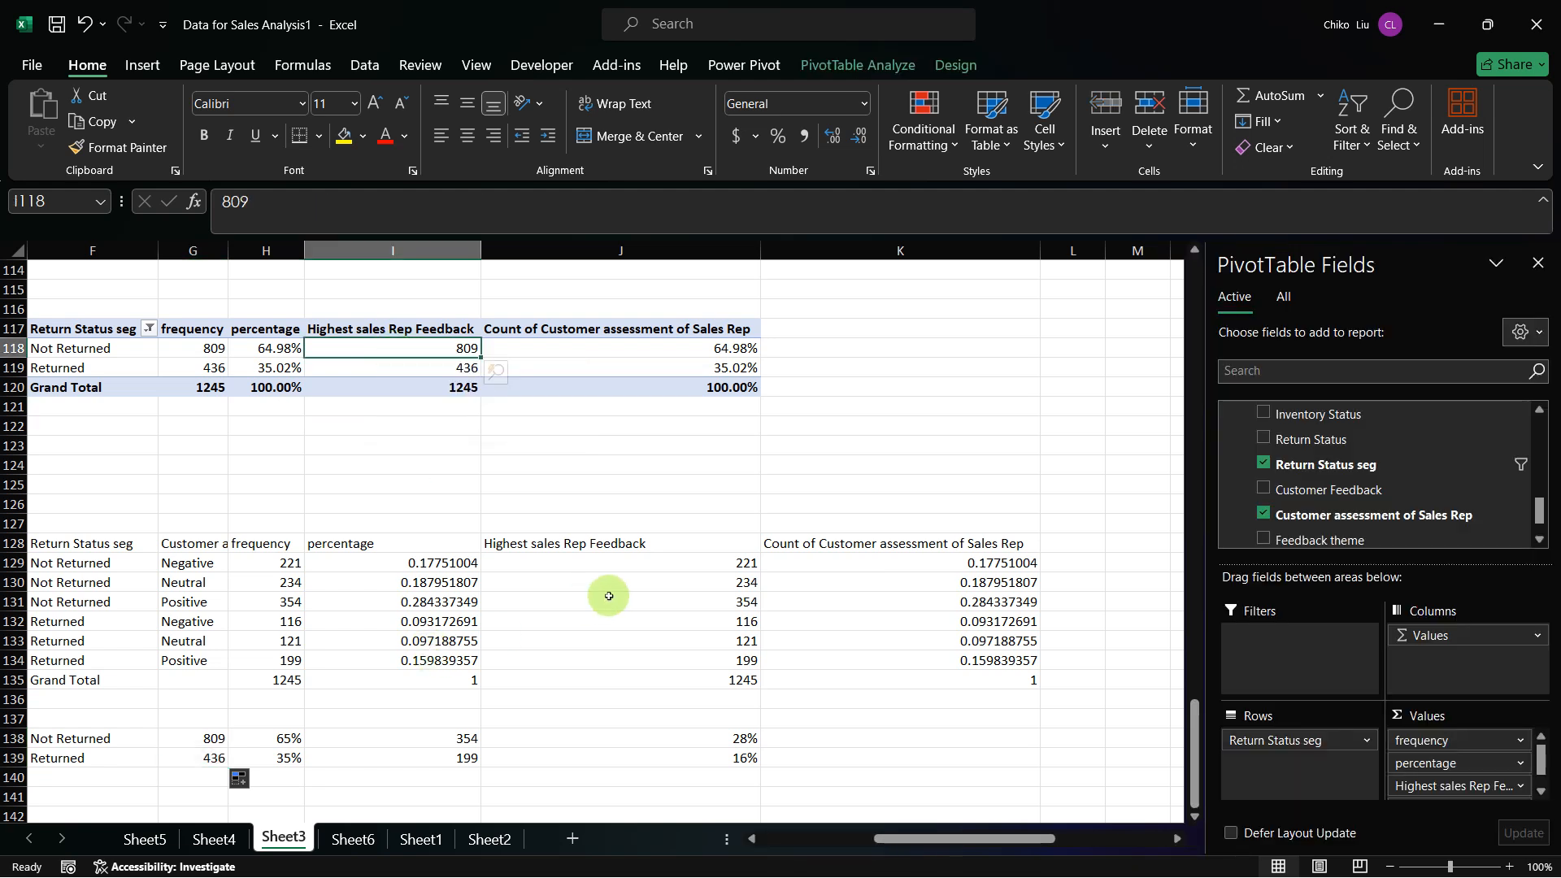
{"action": "left_click", "coordinate": [188, 602]}
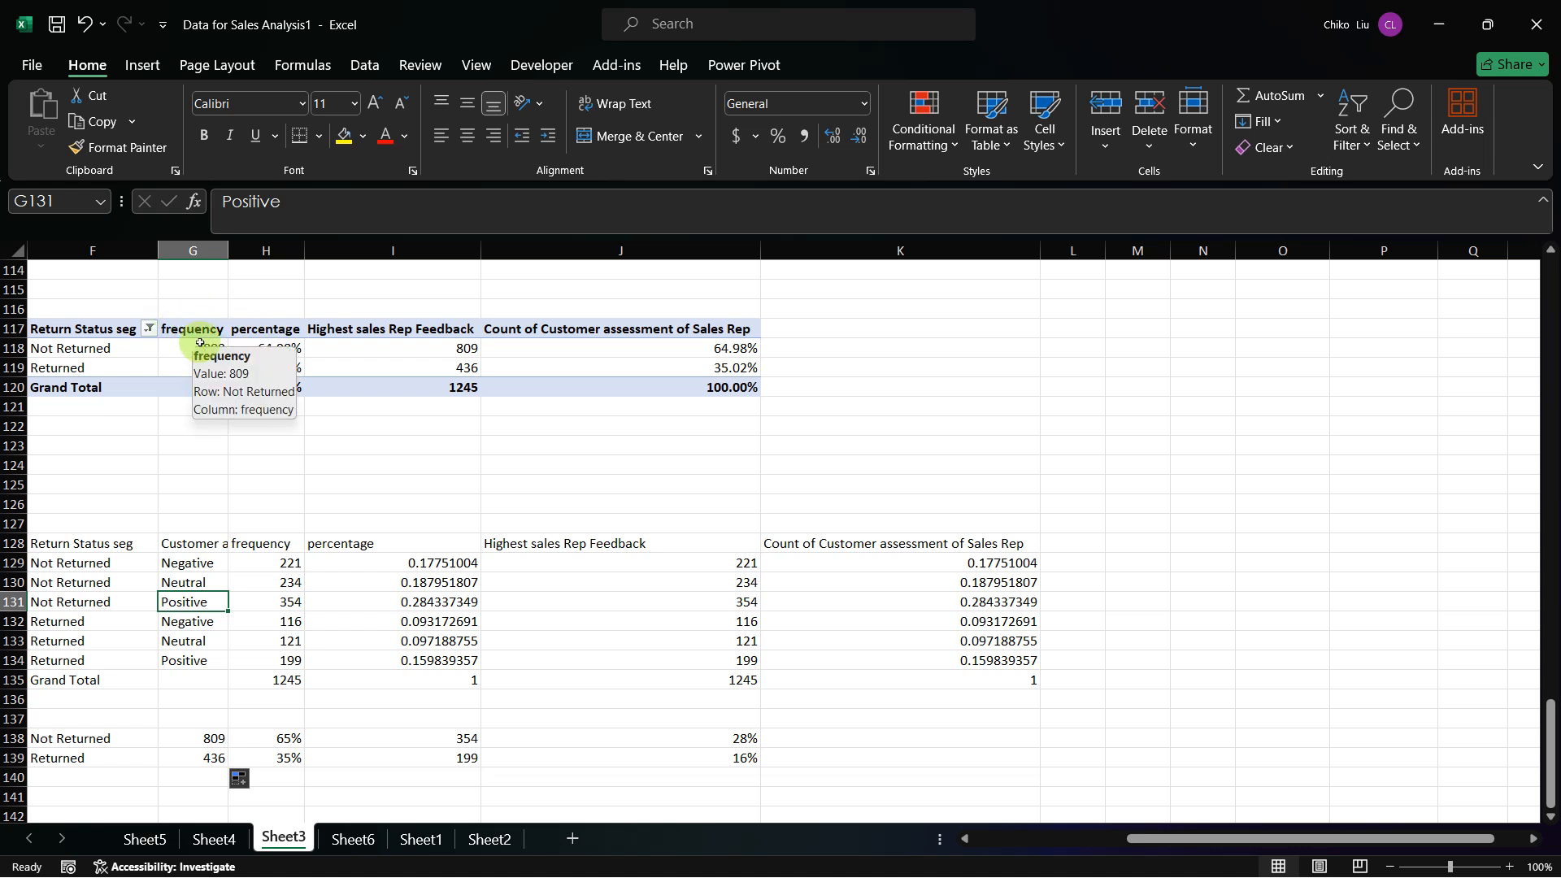
{"action": "left_click", "coordinate": [192, 327]}
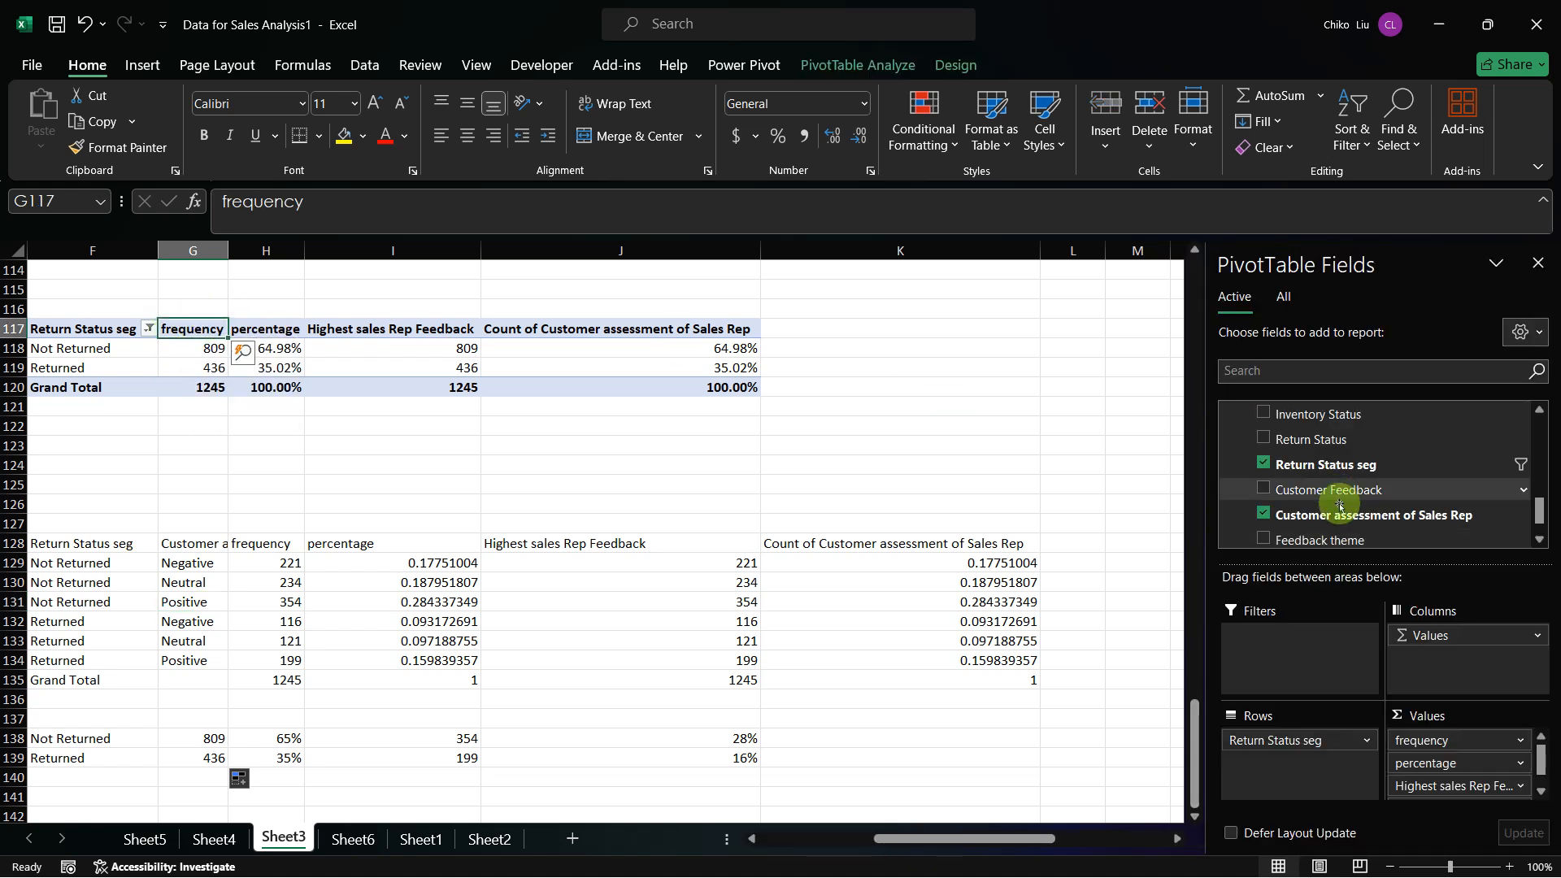
{"action": "left_click_drag", "start_coordinate": [1340, 521], "coordinate": [1293, 642]}
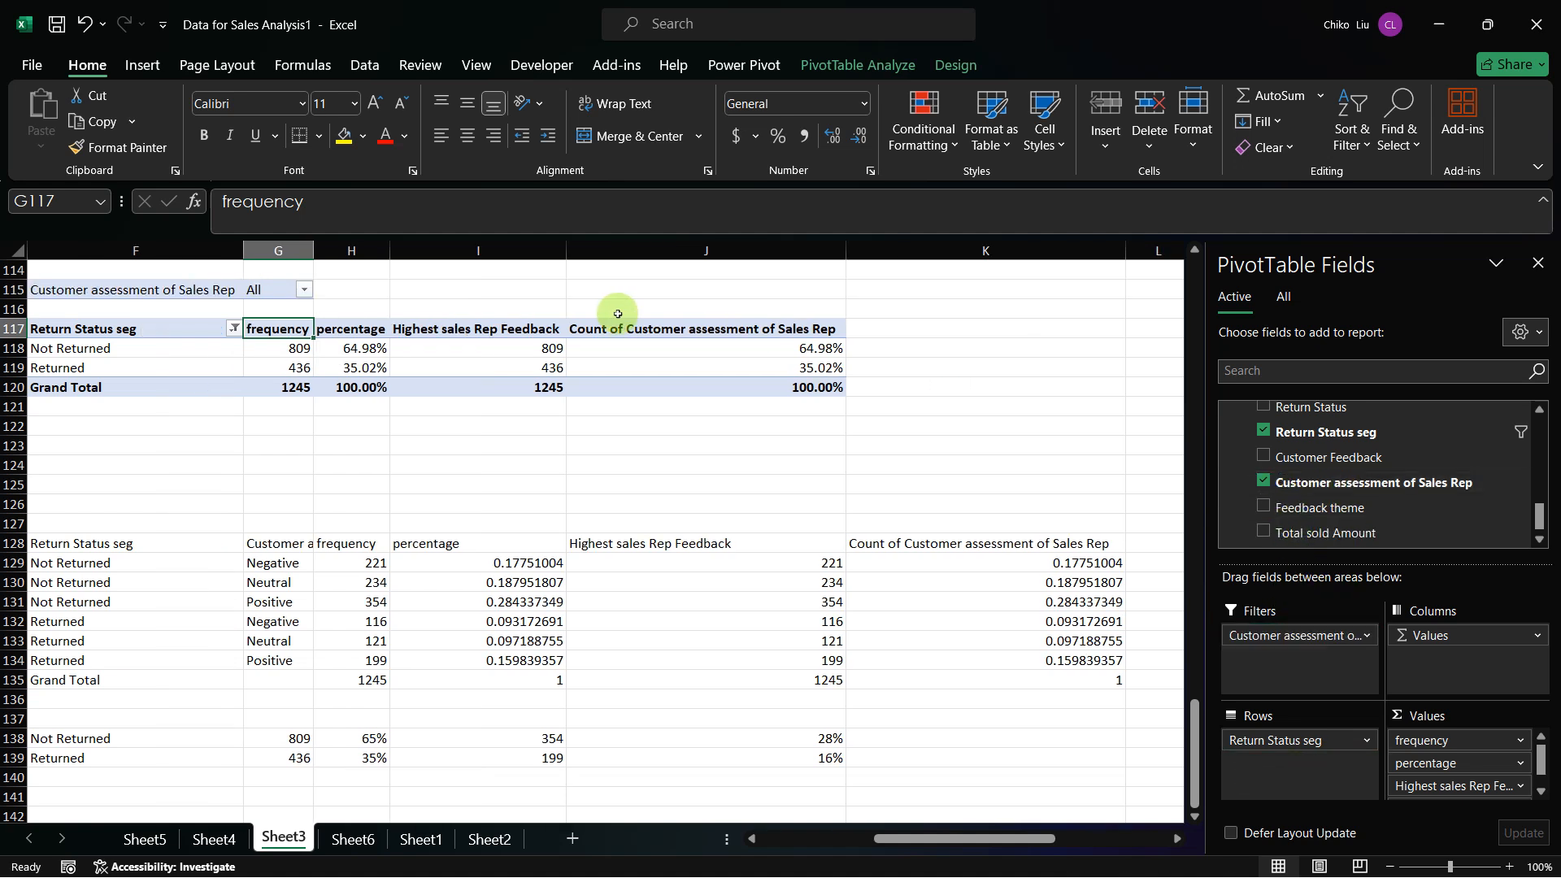
- Filter the PivotTable's Customer assessment of Sales Rep to Positive only
{"action": "left_click", "coordinate": [308, 289]}
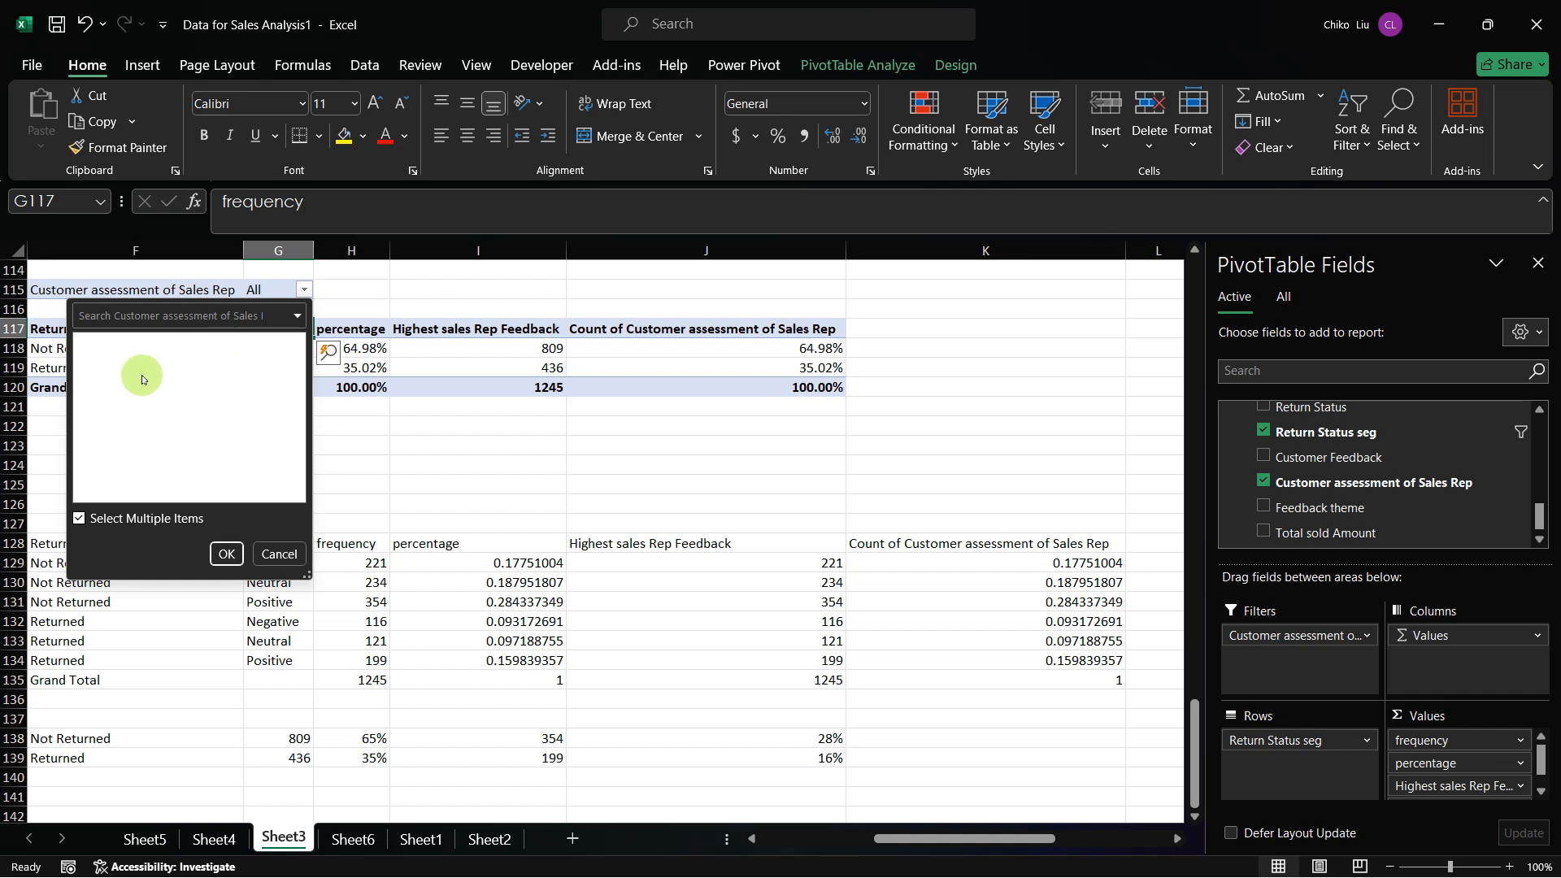
{"action": "left_click", "coordinate": [99, 342]}
{"action": "left_click", "coordinate": [84, 343]}
{"action": "left_click", "coordinate": [112, 396]}
{"action": "left_click", "coordinate": [225, 553]}
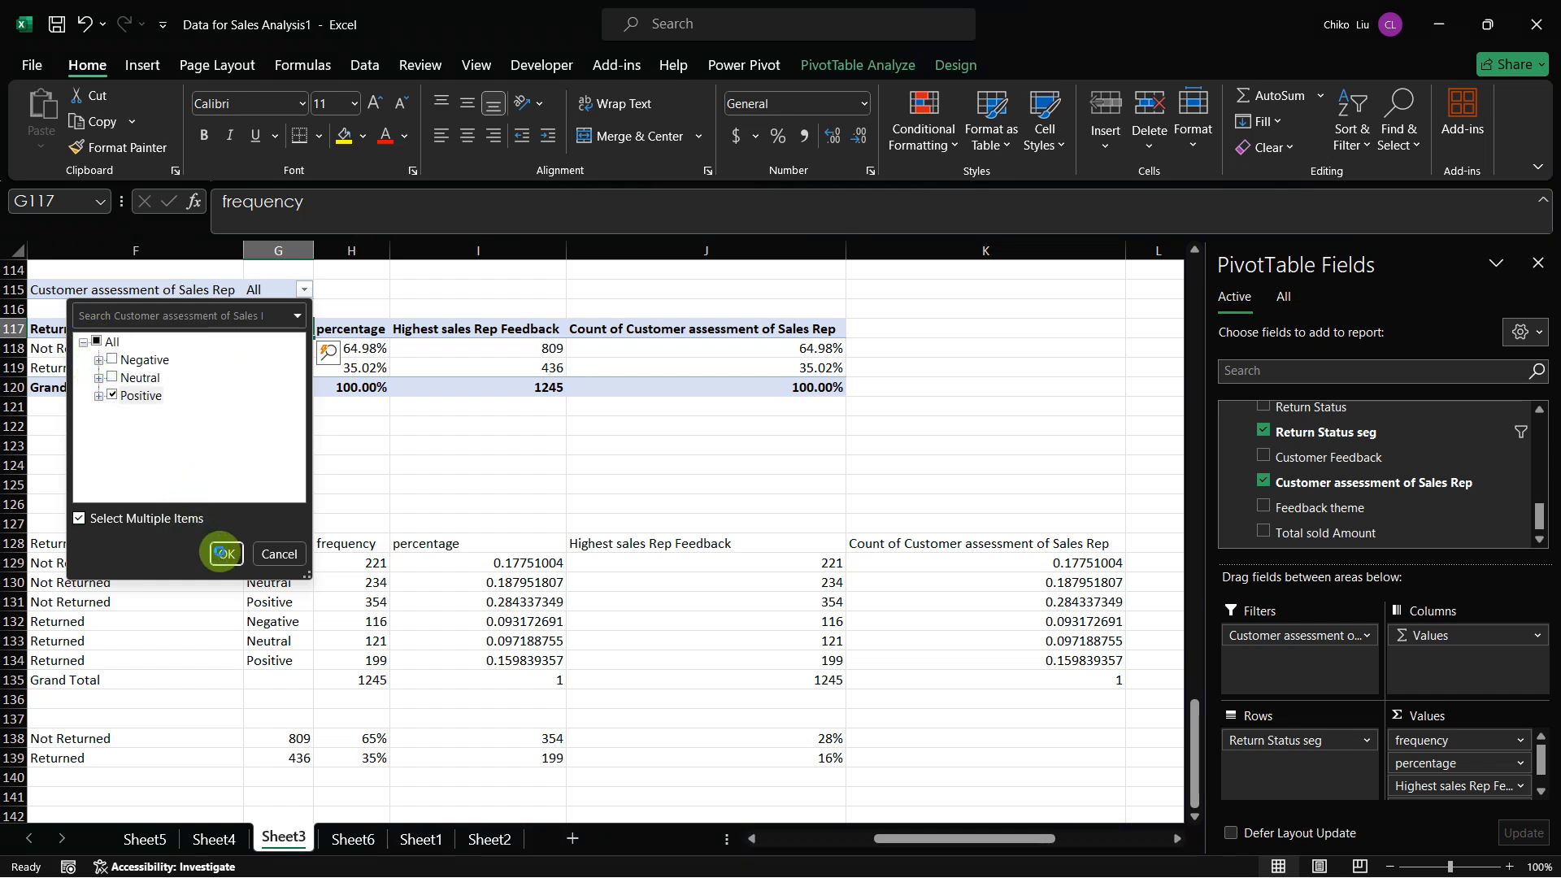
- Copy the filtered Highest sales Rep Feedback values from I118:I119 to the summary cells I138:I139
{"action": "left_click_drag", "start_coordinate": [498, 348], "coordinate": [498, 366]}
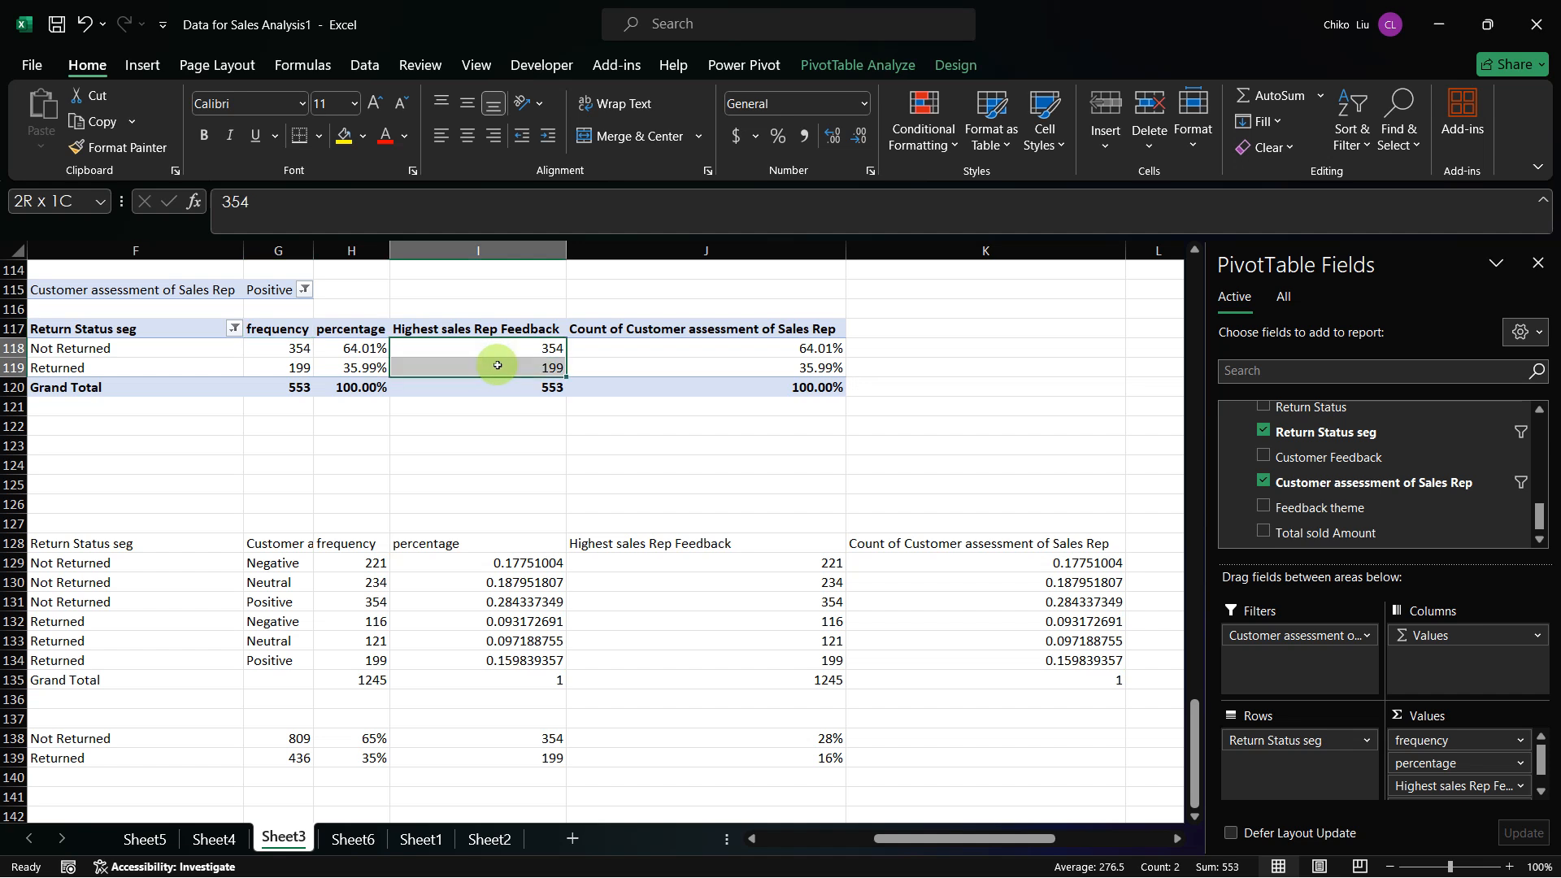
{"action": "left_click_drag", "start_coordinate": [547, 739], "coordinate": [548, 757]}
{"action": "key", "text": "ctrl+v"}
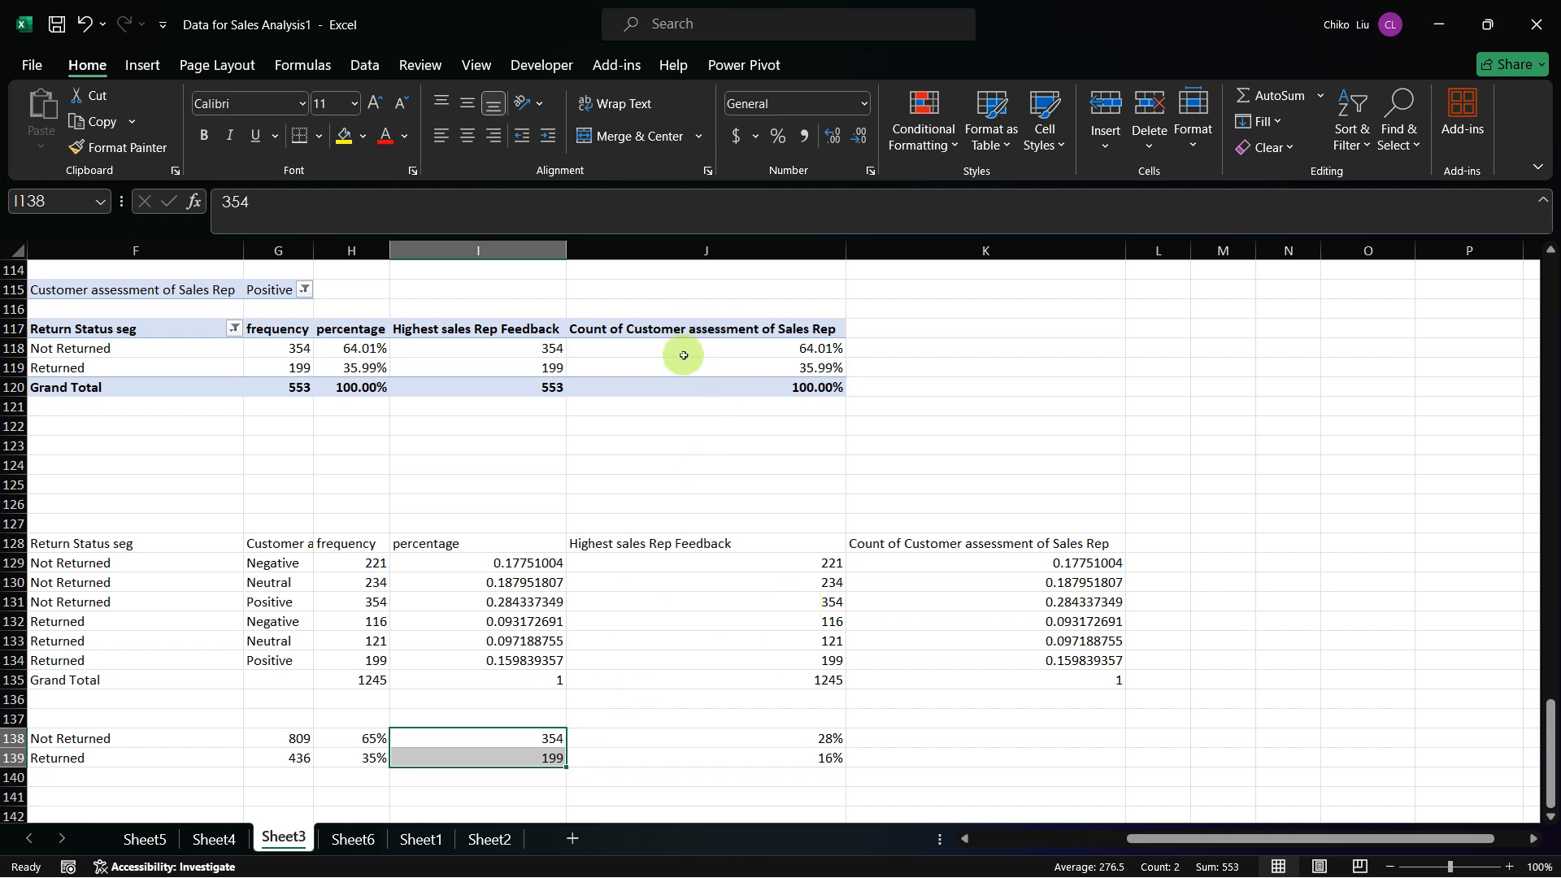
- Compare the shares in J118, K131 and J139 against Table 9's Percentage out of all feedbacks column in the PDF
{"action": "left_click", "coordinate": [595, 344]}
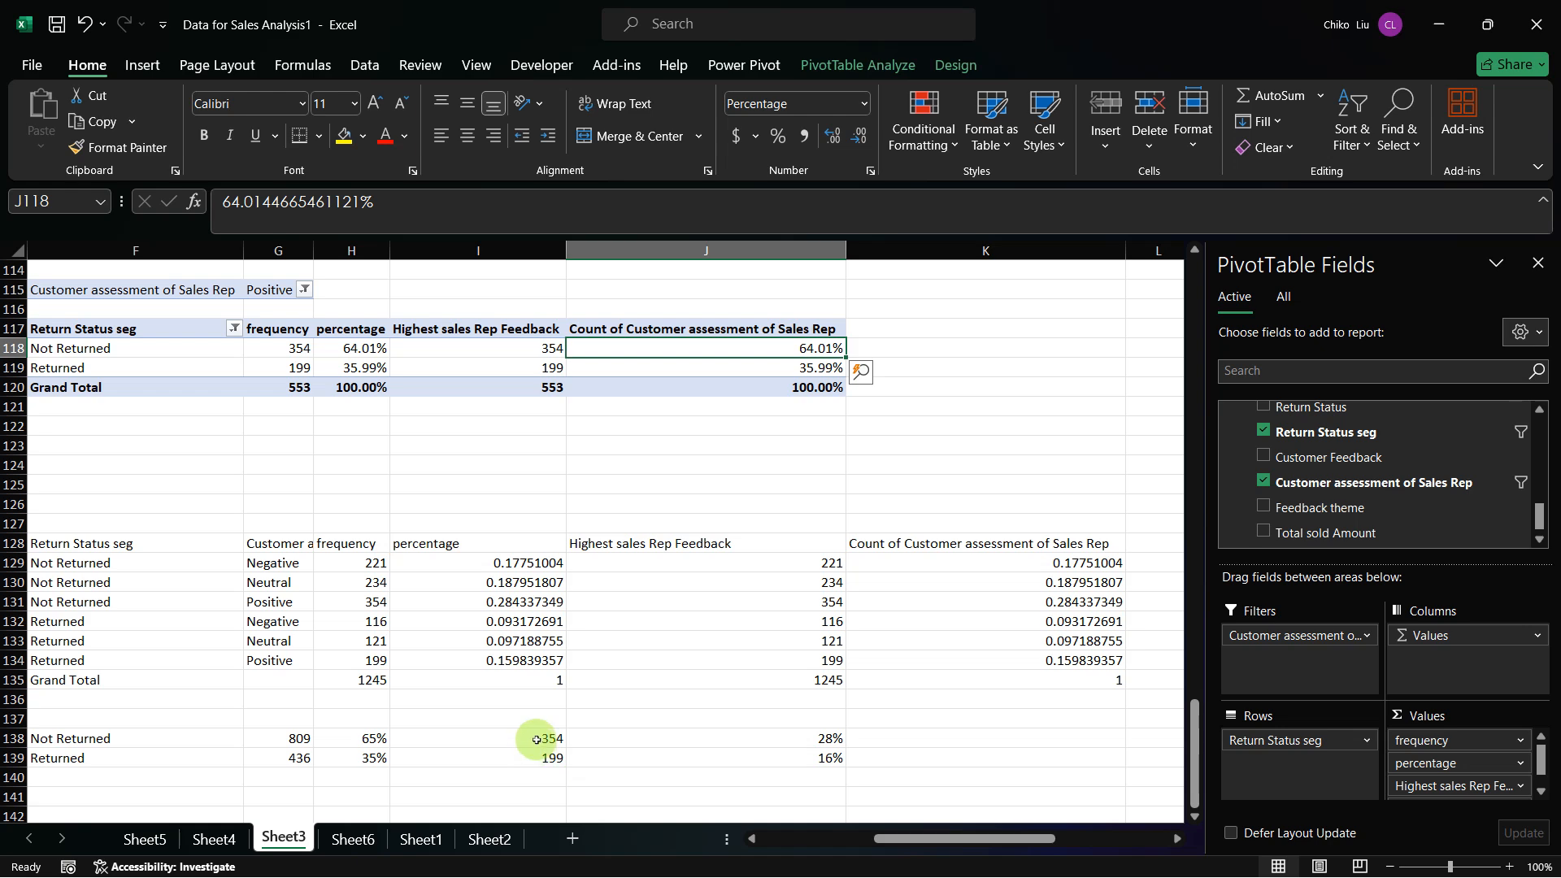
{"action": "key", "text": "alt+Tab"}
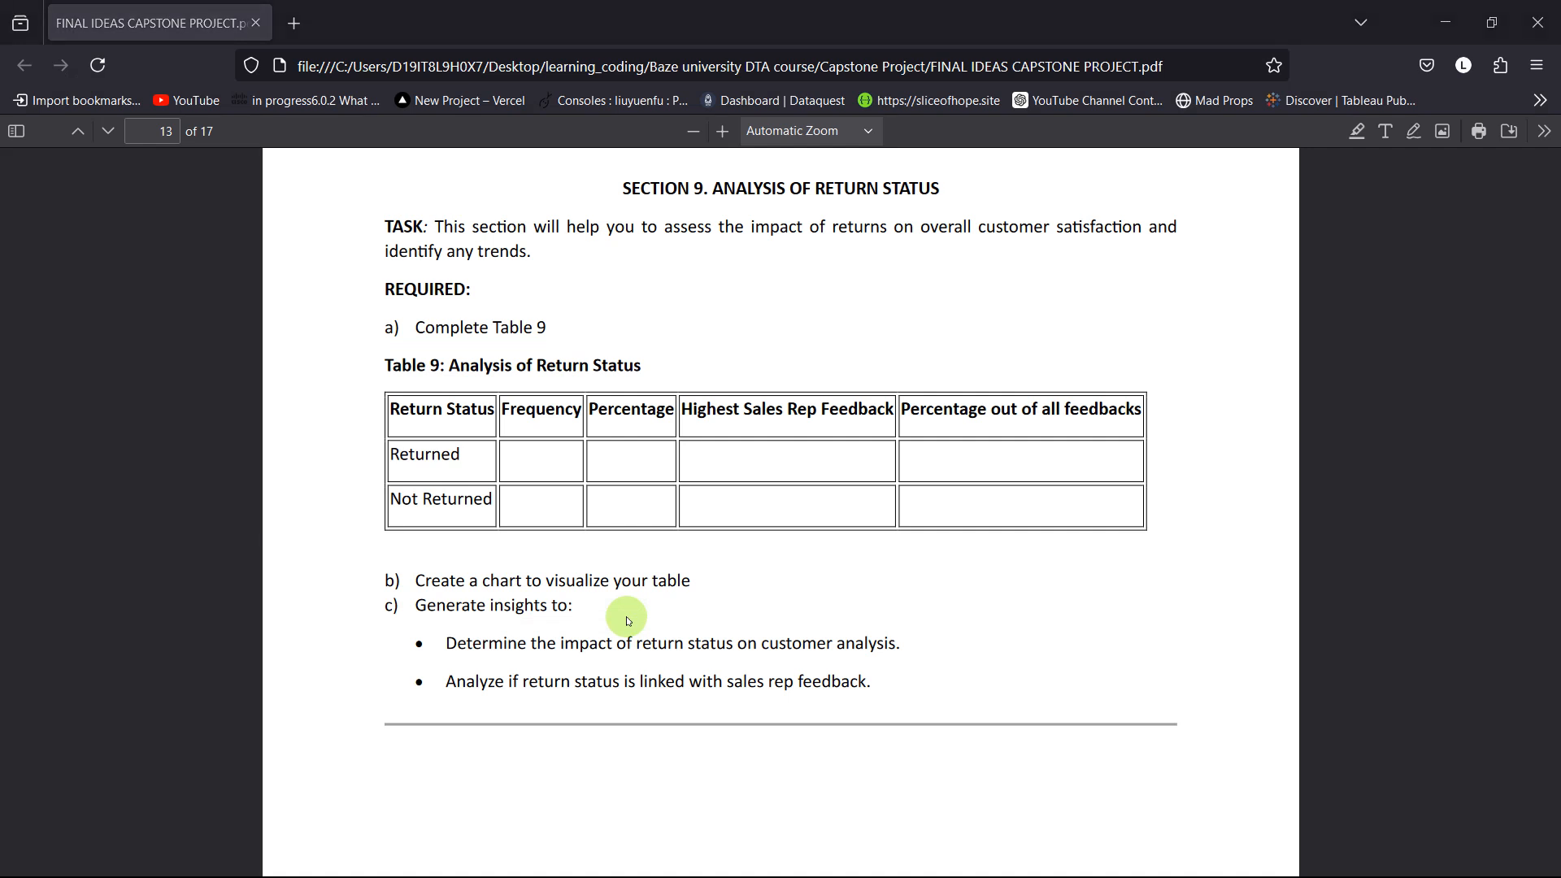
{"action": "key", "text": "alt+Tab"}
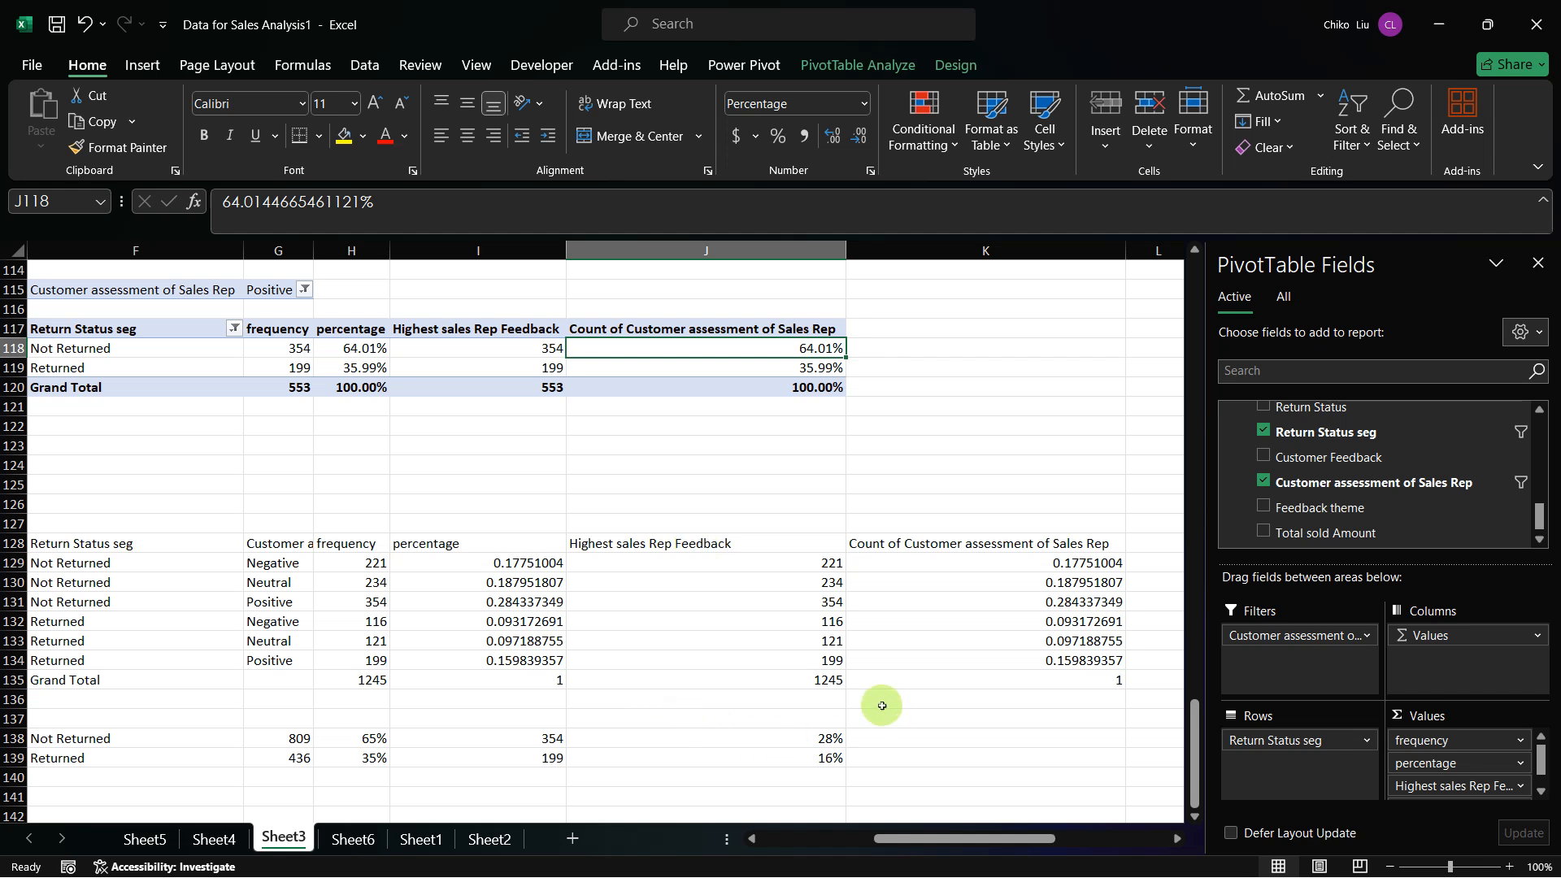
{"action": "left_click", "coordinate": [1056, 603]}
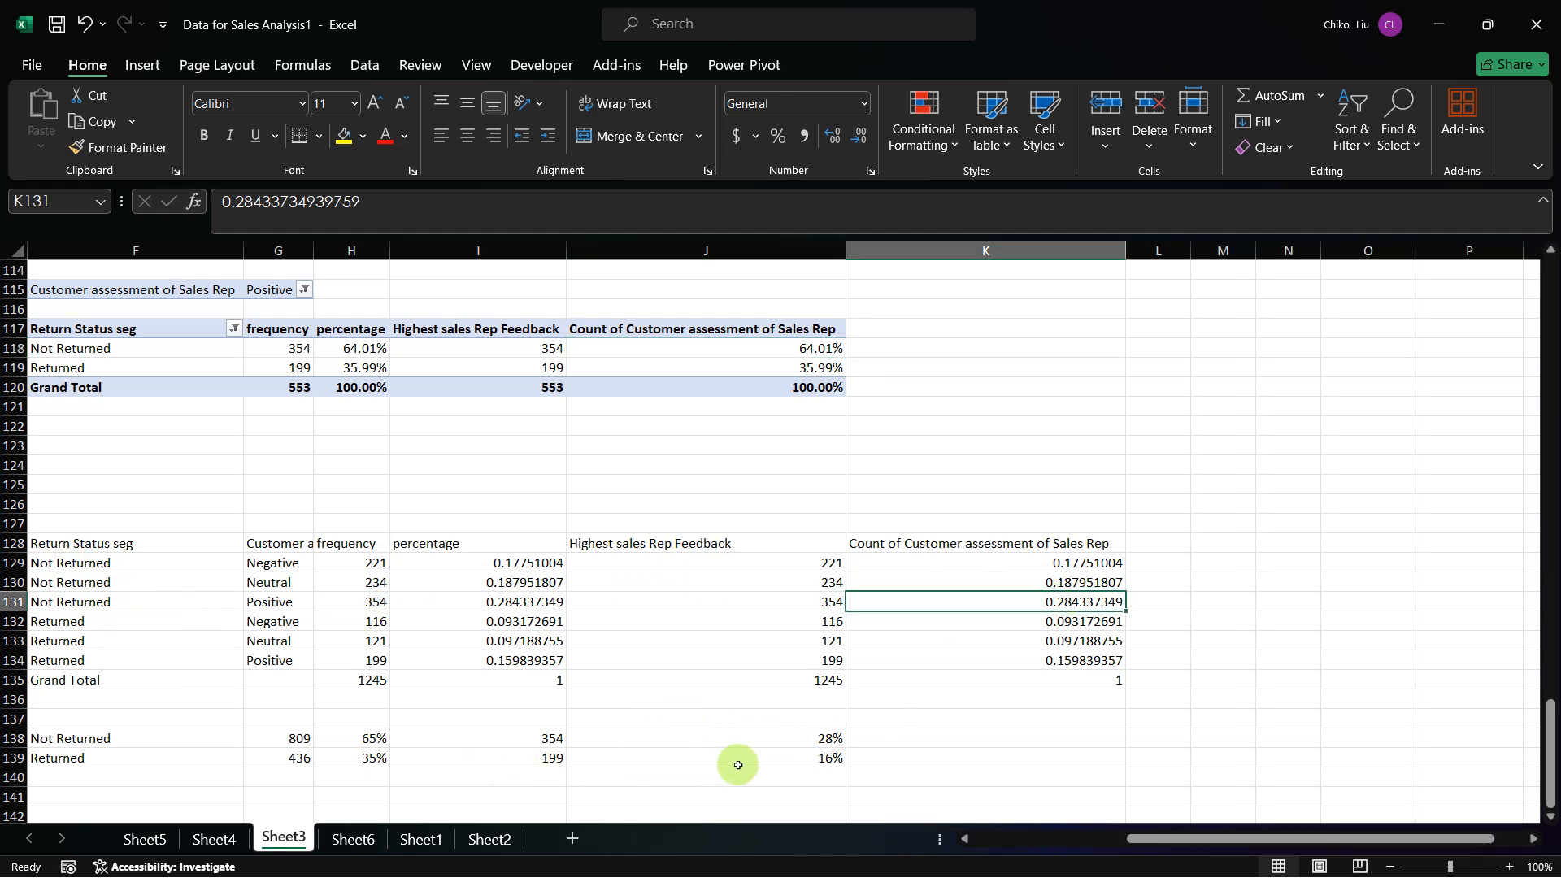
{"action": "left_click", "coordinate": [798, 762]}
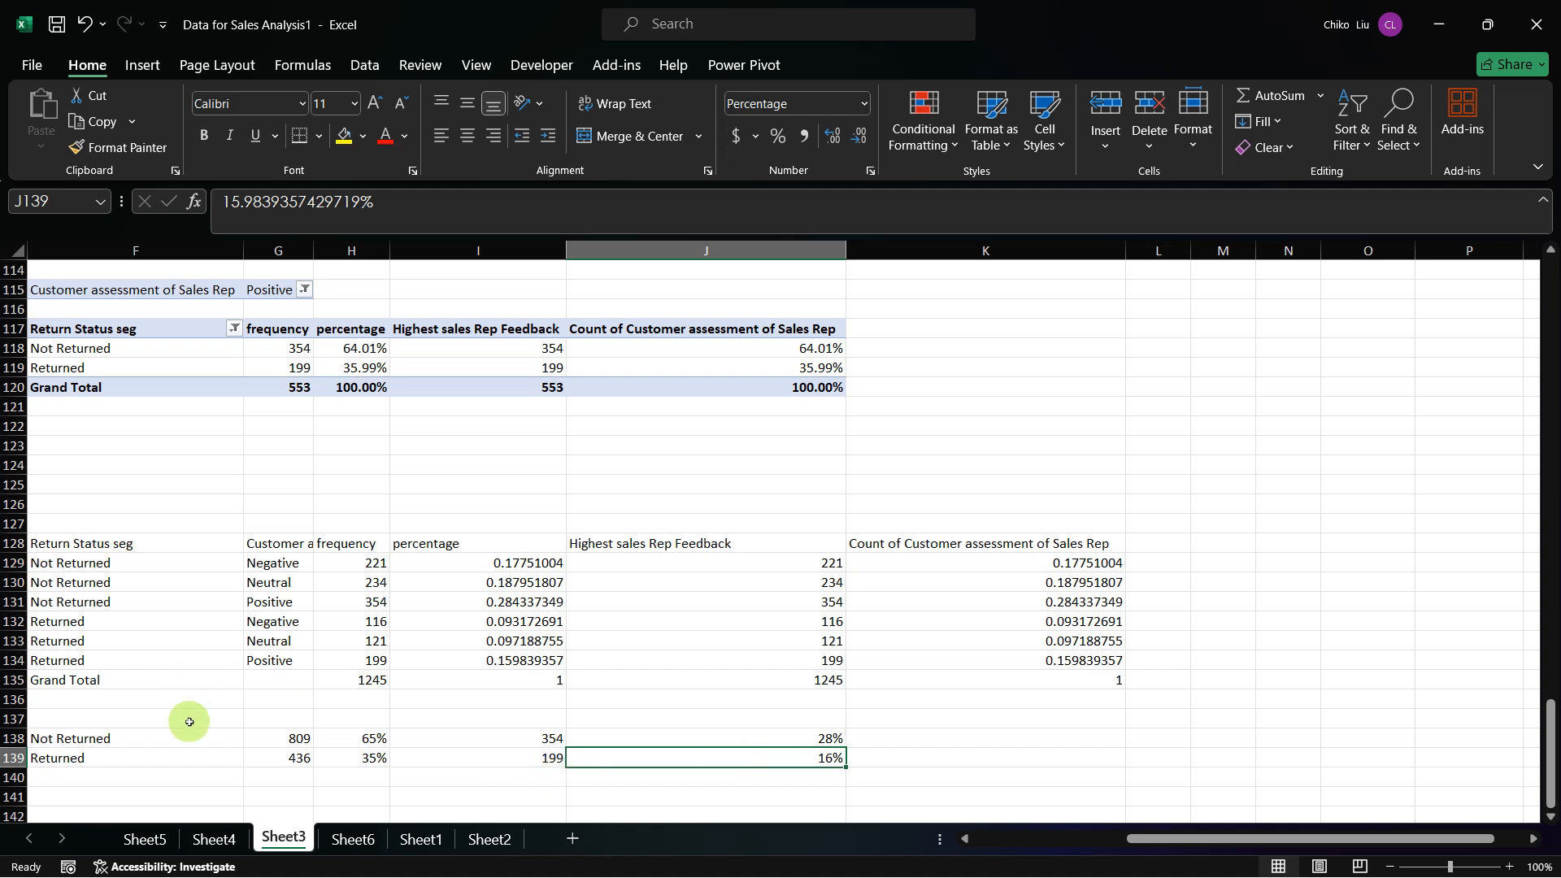
- Try to paste Table 9's header row from the capstone PDF into F137 above the summary, and undo the paste
{"action": "key", "text": "Left"}
{"action": "key", "text": "Left"}
{"action": "key", "text": "Left"}
{"action": "key", "text": "Left"}
{"action": "key", "text": "Up"}
{"action": "key", "text": "Up"}
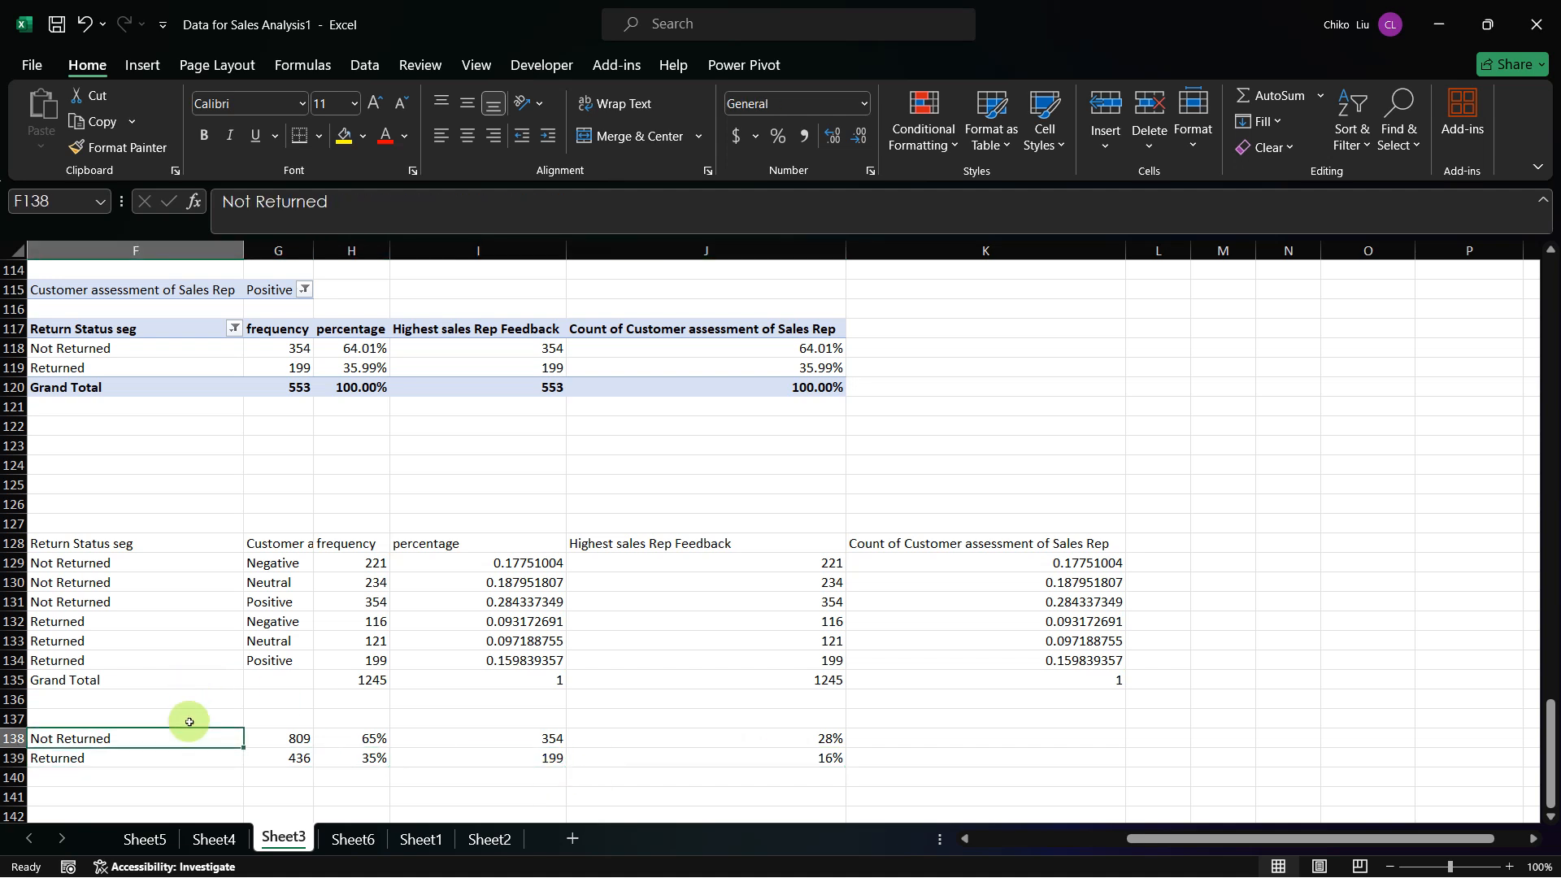
{"action": "key", "text": "alt+Tab"}
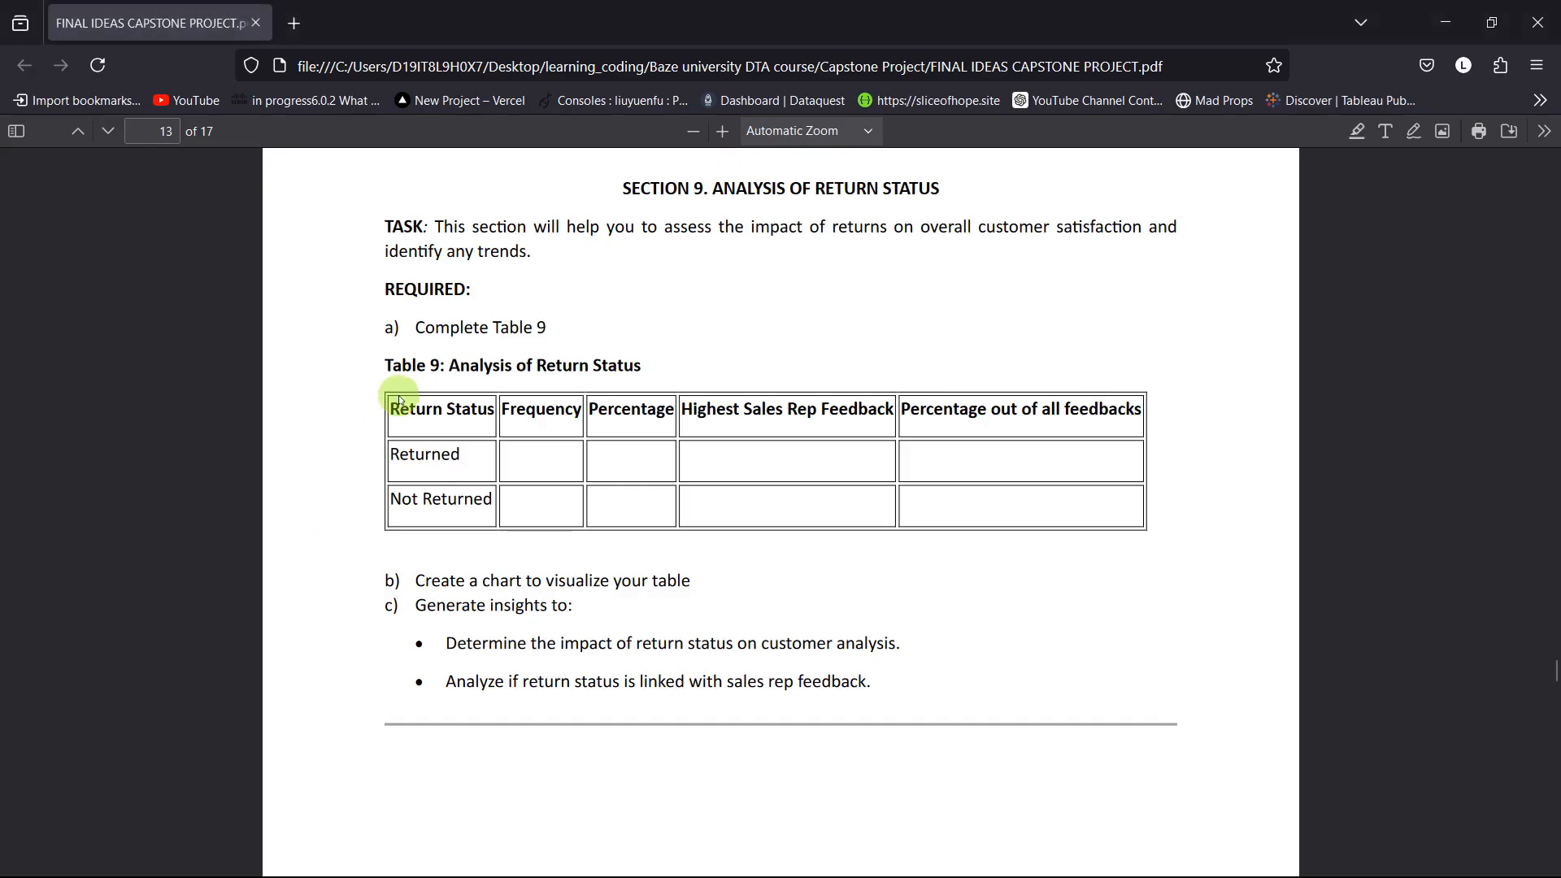
{"action": "left_click_drag", "start_coordinate": [392, 412], "coordinate": [1136, 417]}
{"action": "key", "text": "super+c"}
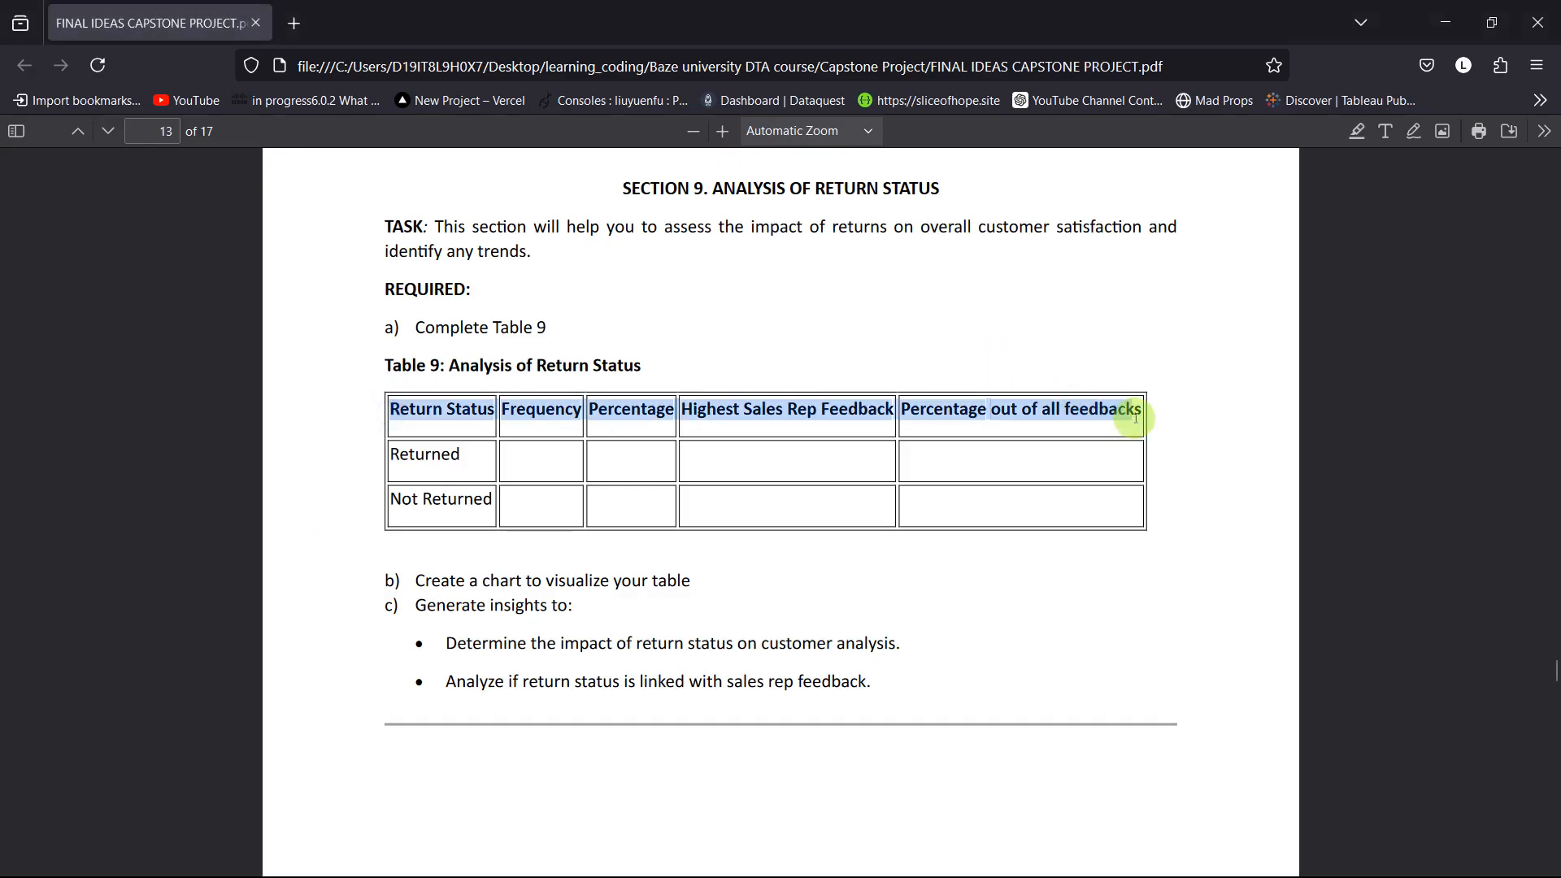
{"action": "key", "text": "alt+Tab"}
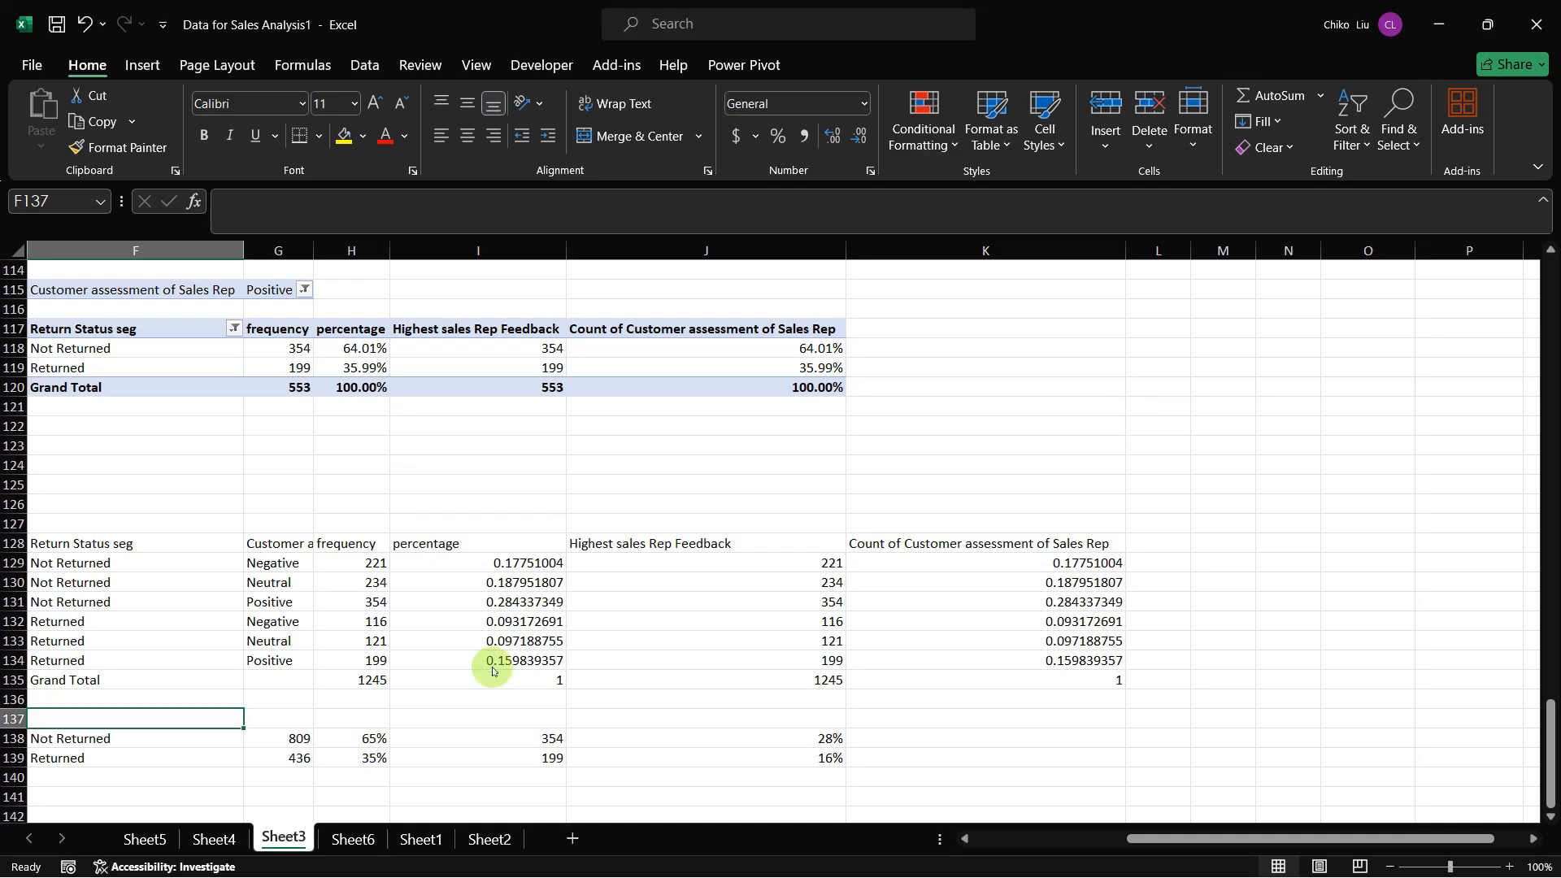
{"action": "right_click", "coordinate": [226, 719]}
{"action": "left_click", "coordinate": [274, 238]}
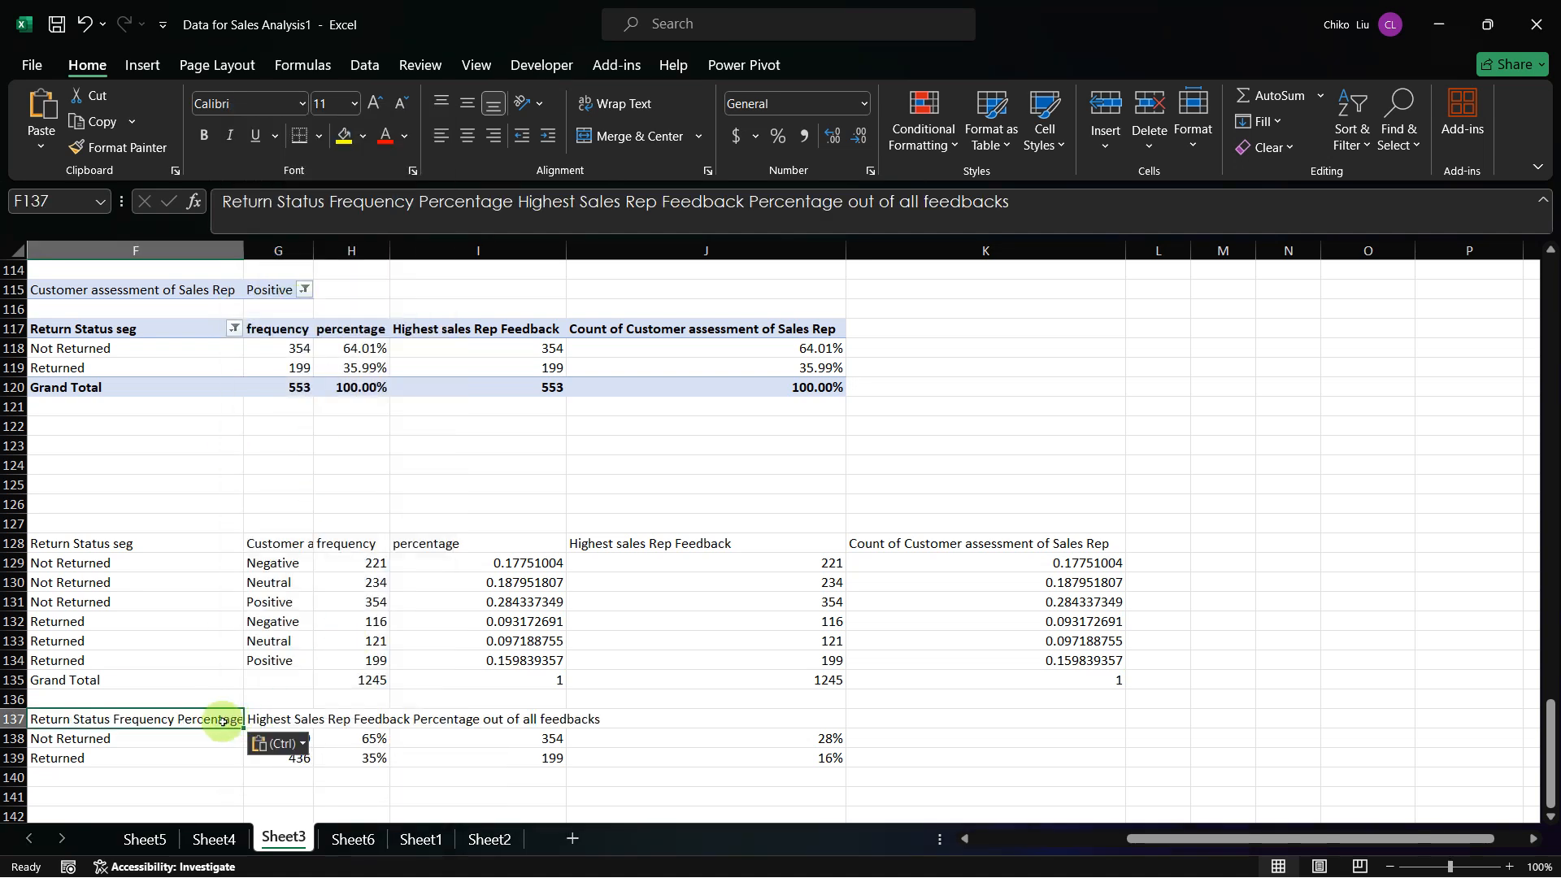
{"action": "key", "text": "ctrl+z"}
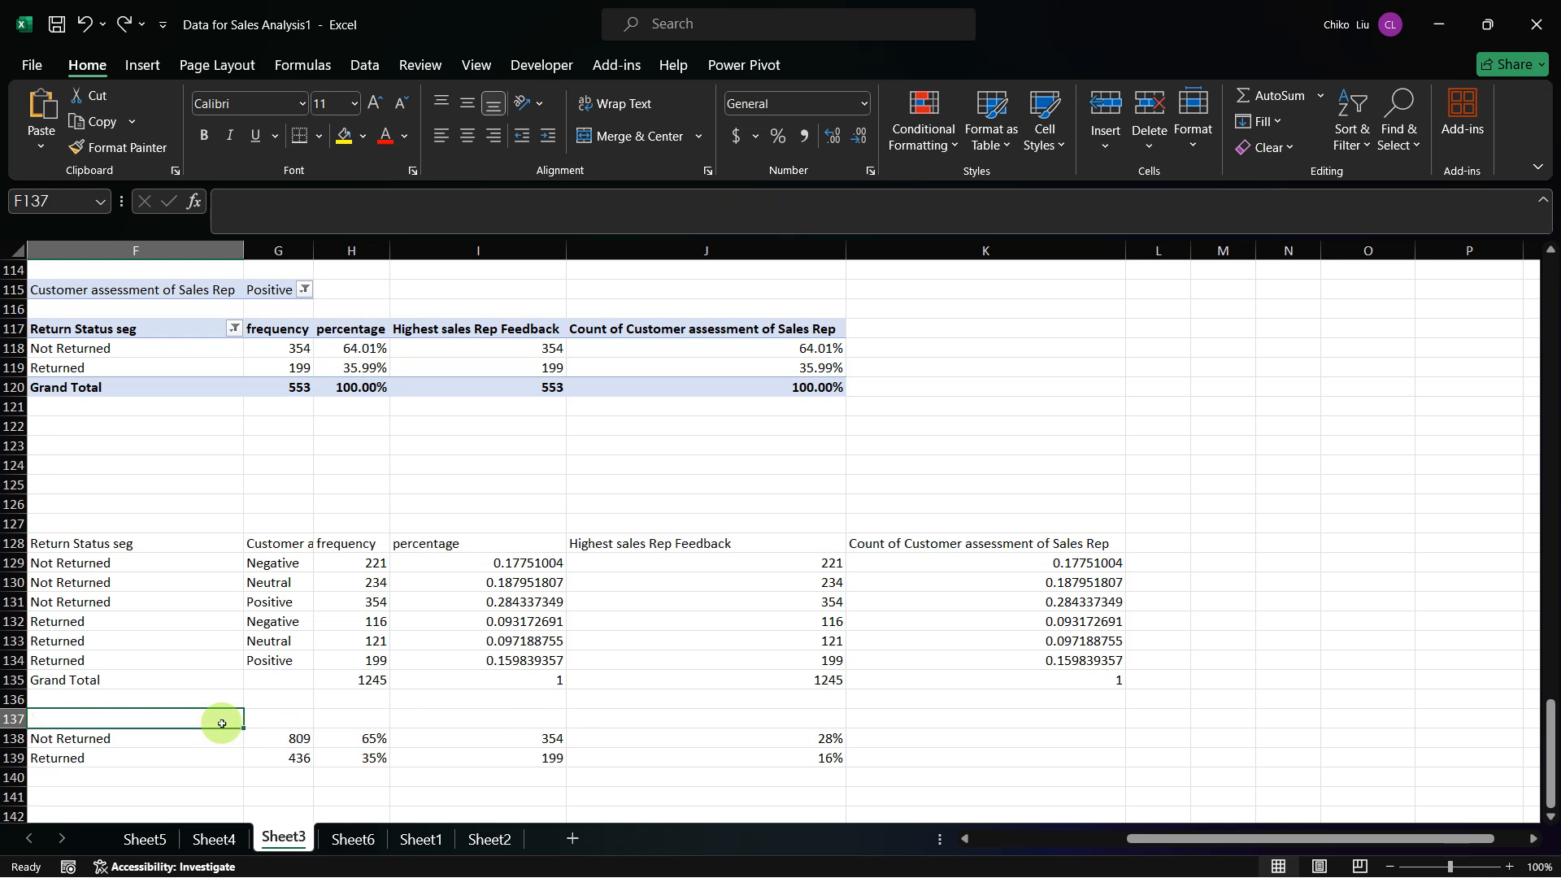
- Enter the Table 9 column headings Return Status, Freq and Percentage in F137:H137 above the summary
{"action": "key", "text": "alt+Tab"}
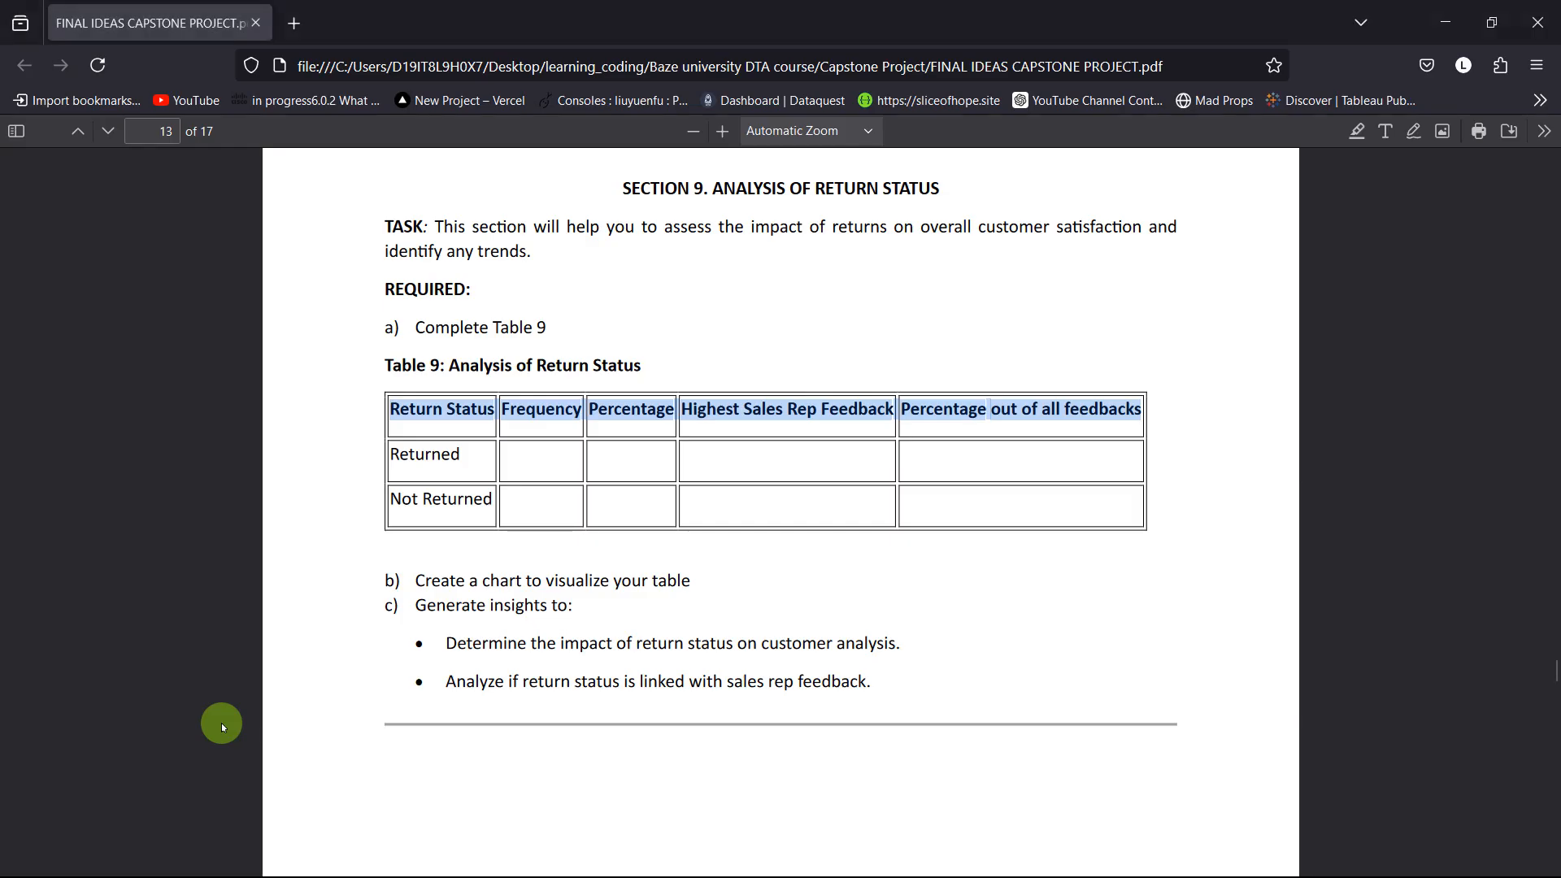
{"action": "key", "text": "alt+Tab"}
{"action": "type", "text": "R"}
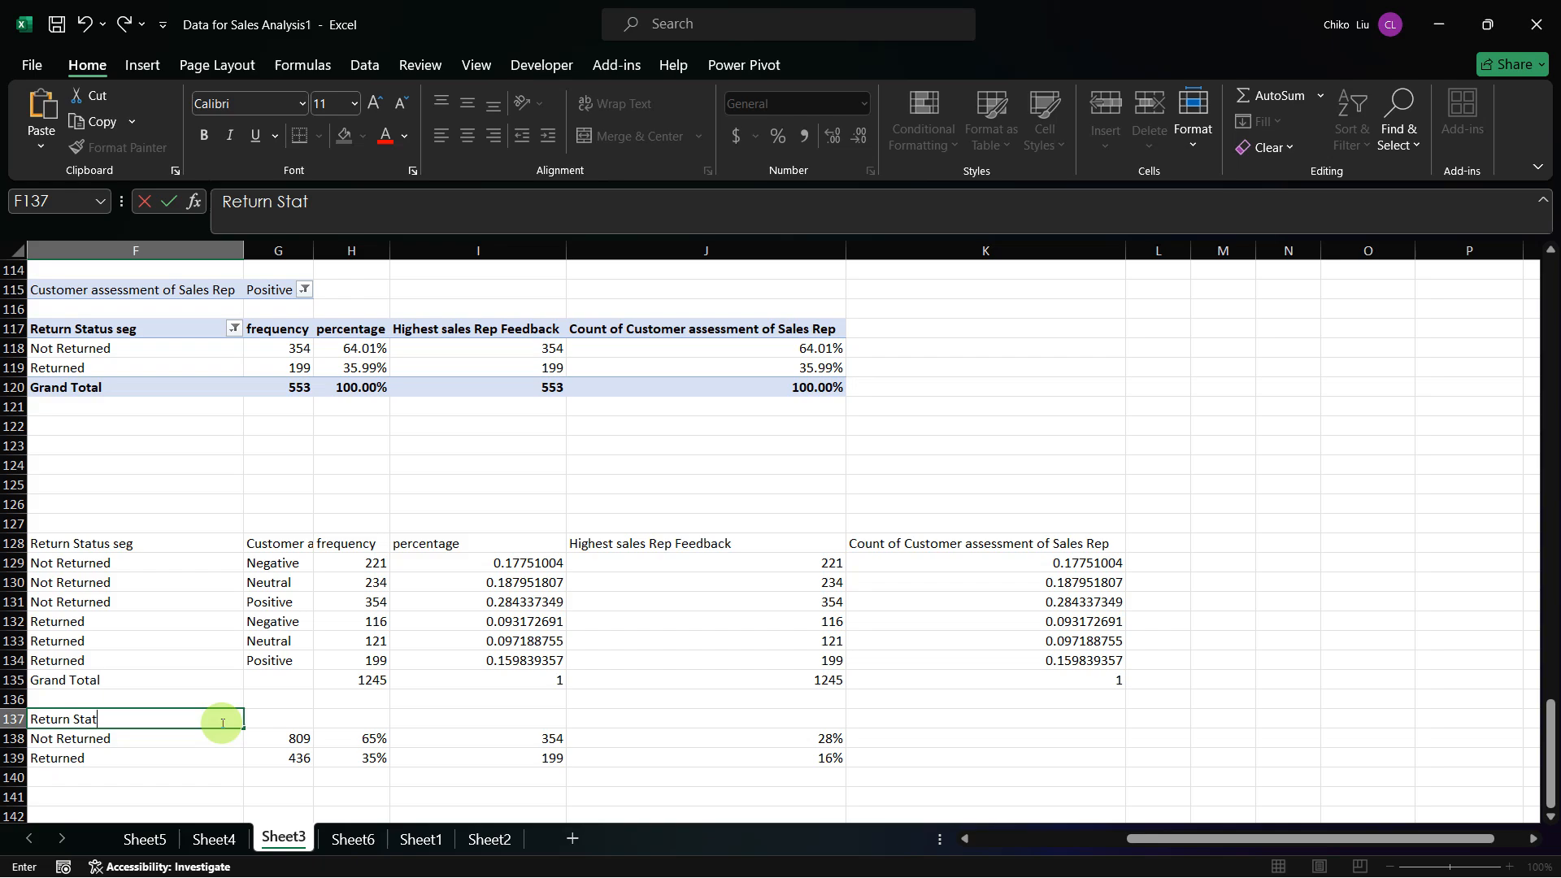
{"action": "type", "text": "eturn Status"}
{"action": "key", "text": "Tab"}
{"action": "key", "text": "alt+Tab"}
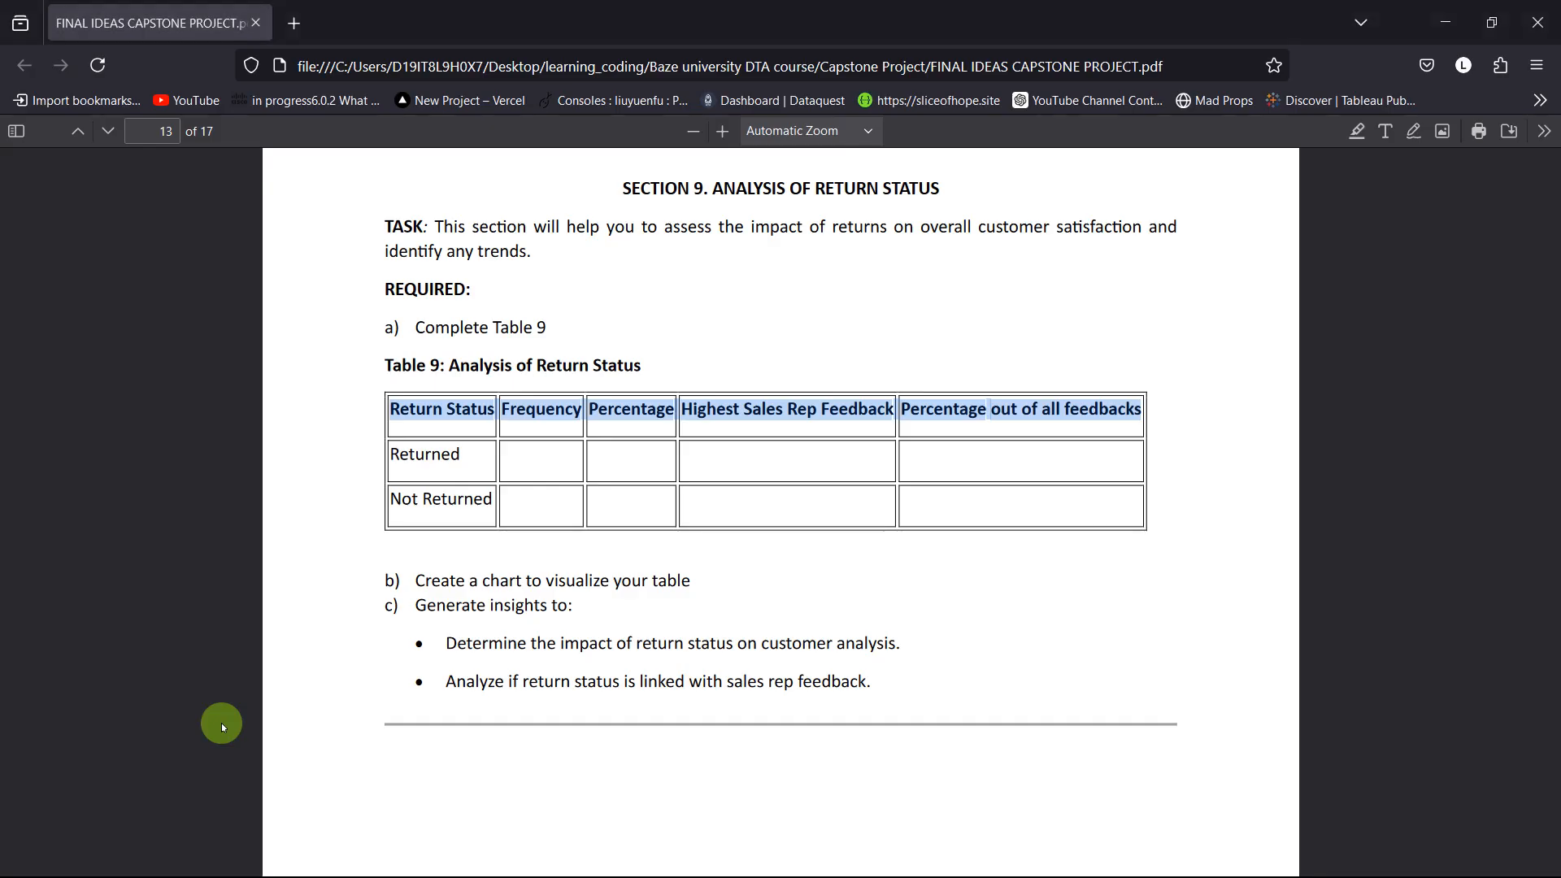
{"action": "key", "text": "alt+Tab"}
{"action": "type", "text": "Fre"}
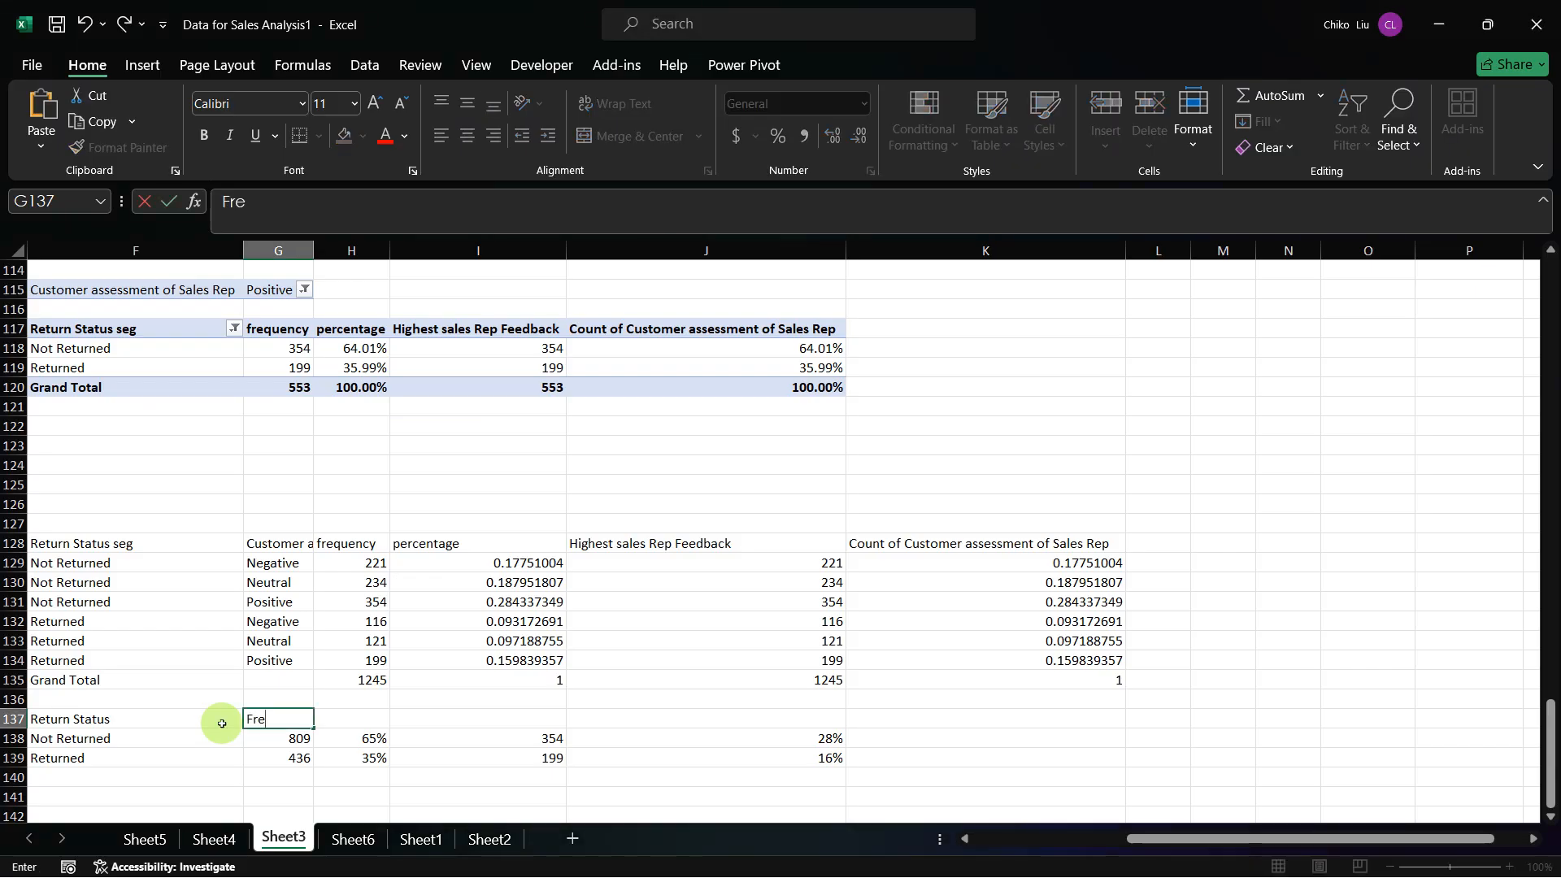
{"action": "key", "text": "Tab"}
{"action": "type", "text": "erc"}
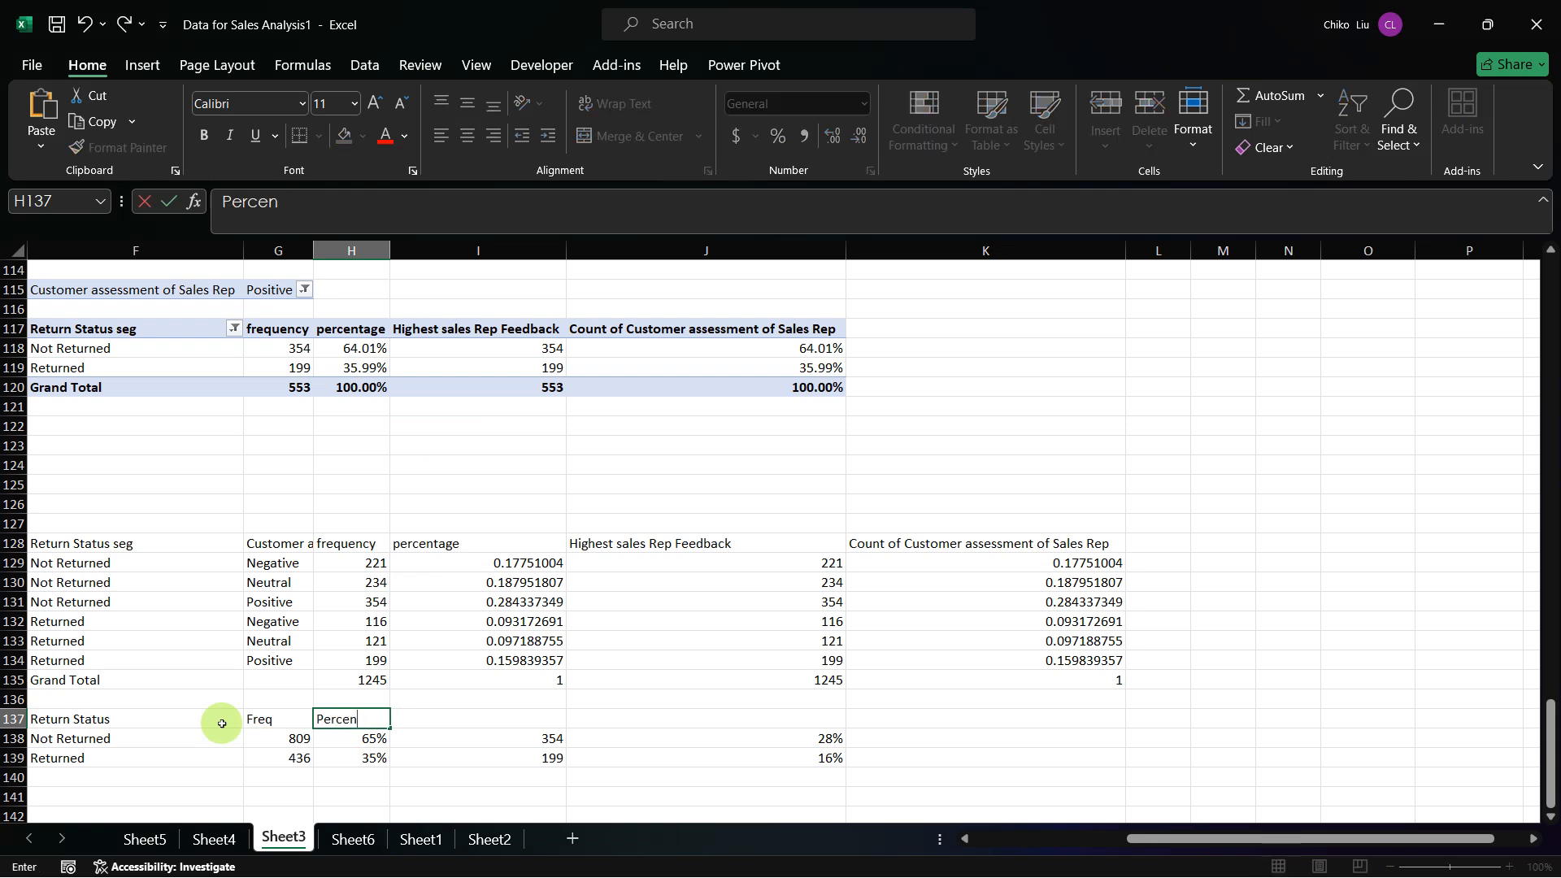
{"action": "key", "text": "Tab"}
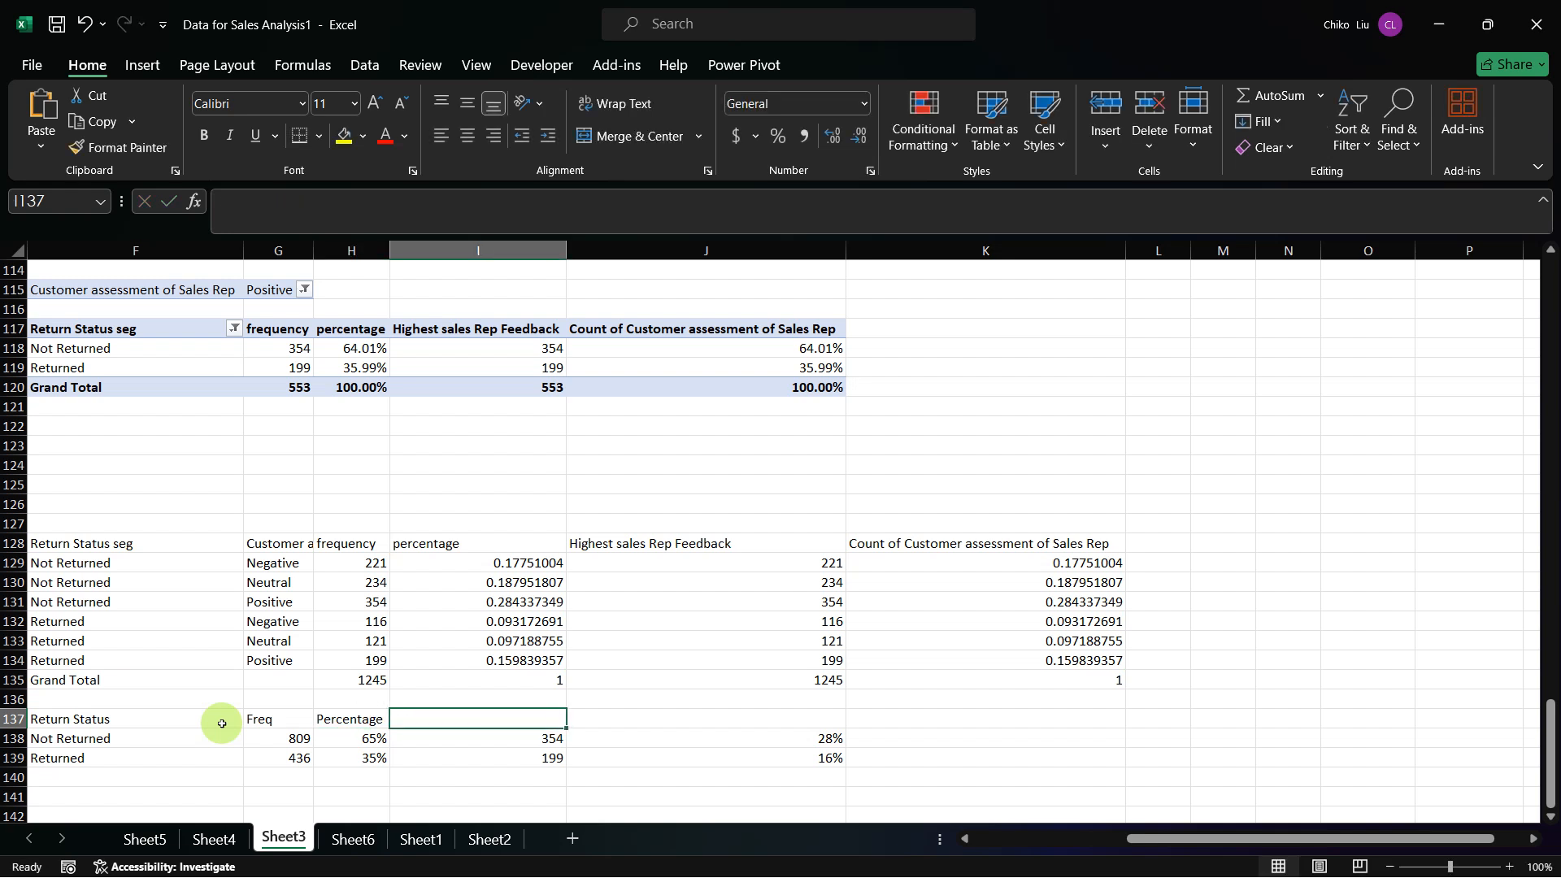
- Copy the Highest sales Rep Feedback heading from J128 to I137 in the summary's header row
{"action": "key", "text": "Up"}
{"action": "key", "text": "Up"}
{"action": "key", "text": "Up"}
{"action": "key", "text": "Up"}
{"action": "key", "text": "Up"}
{"action": "key", "text": "Up"}
{"action": "key", "text": "Up"}
{"action": "key", "text": "Up"}
{"action": "key", "text": "Up"}
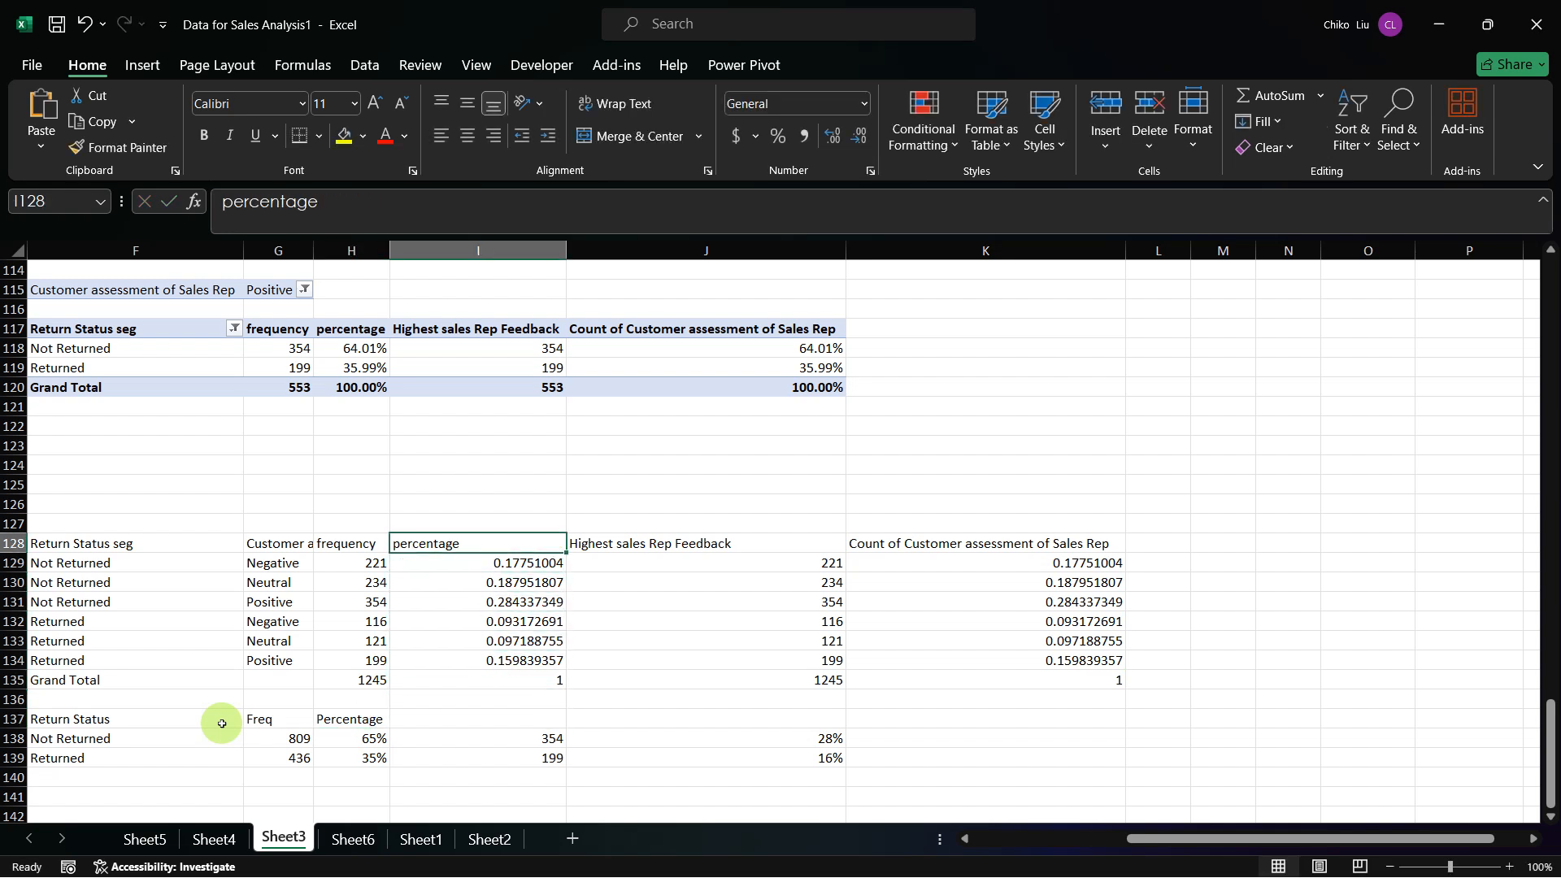
{"action": "key", "text": "Right"}
{"action": "key", "text": "ctrl+c"}
{"action": "key", "text": "Down"}
{"action": "key", "text": "Down"}
{"action": "key", "text": "Down"}
{"action": "key", "text": "Down"}
{"action": "key", "text": "Down"}
{"action": "key", "text": "Down"}
{"action": "key", "text": "Down"}
{"action": "key", "text": "Down"}
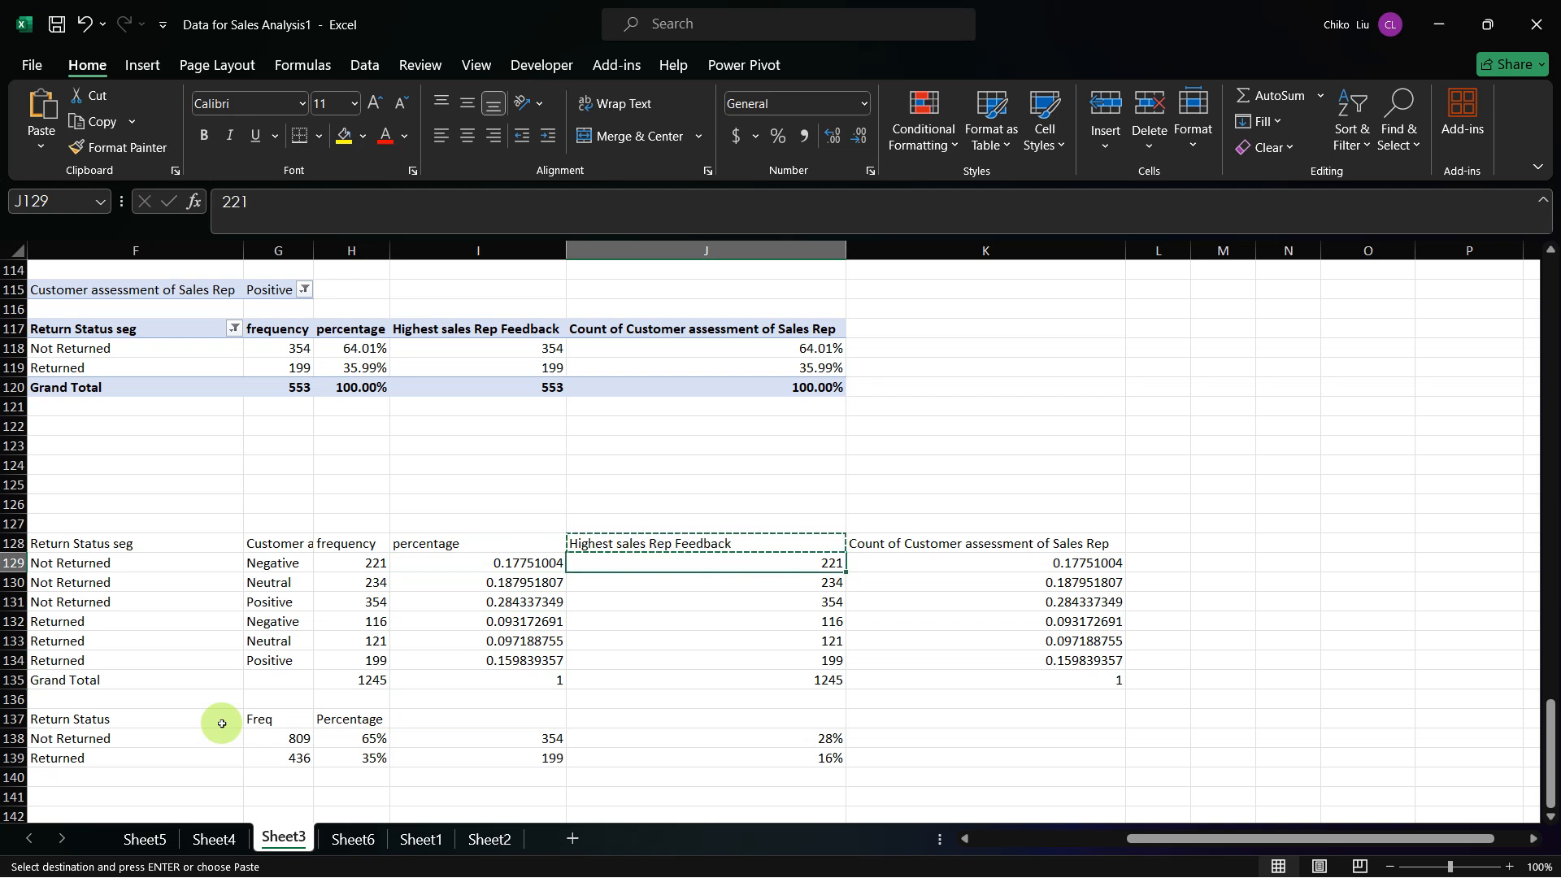
{"action": "key", "text": "Down"}
{"action": "key", "text": "Left"}
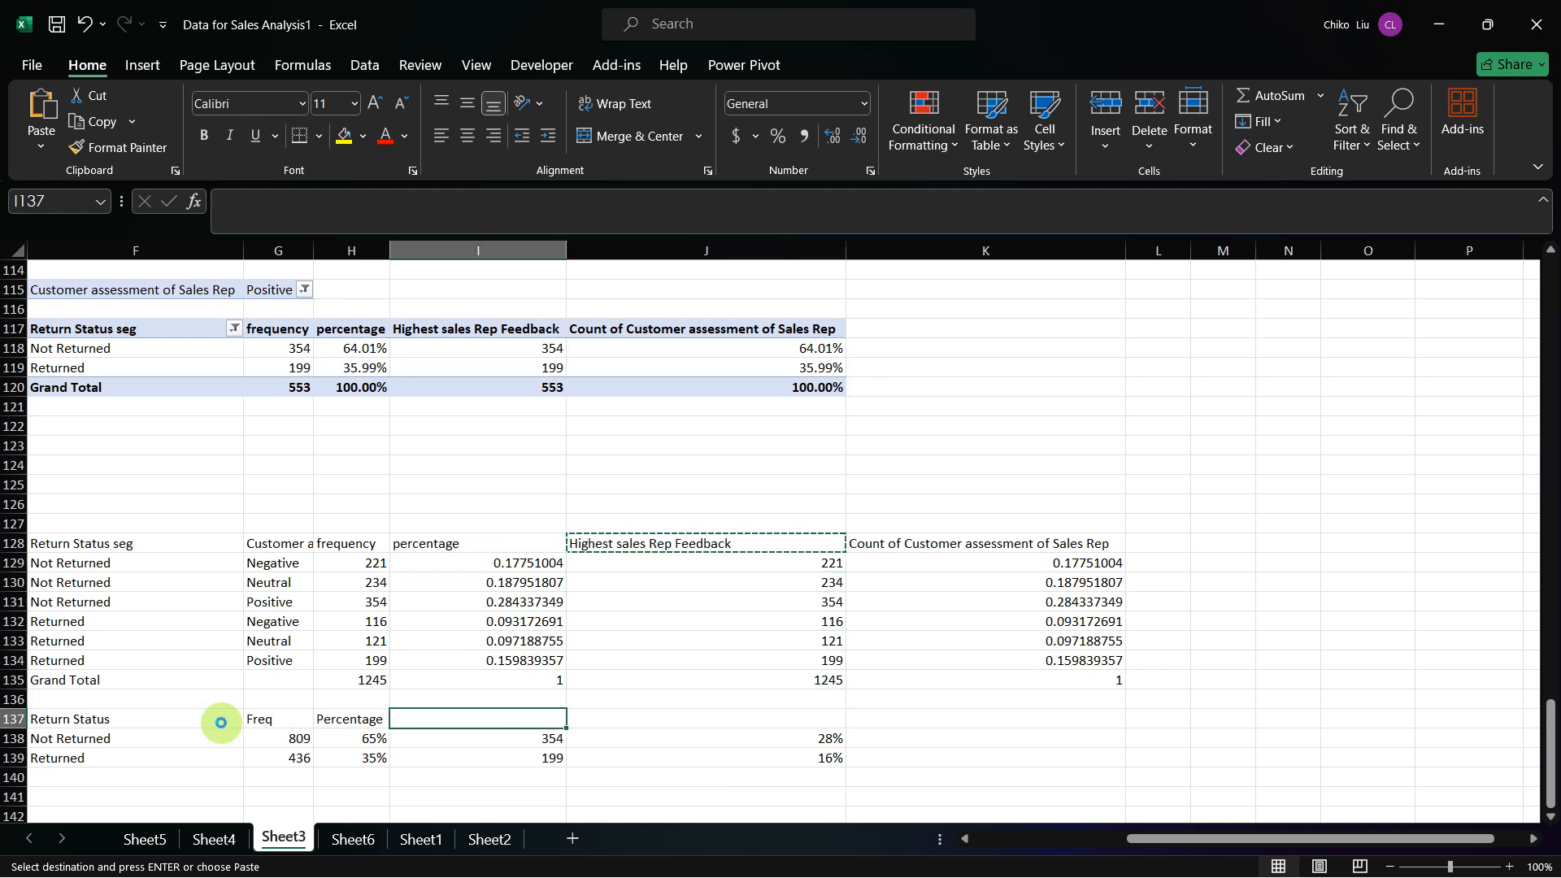
{"action": "key", "text": "ctrl+v"}
{"action": "key", "text": "Right"}
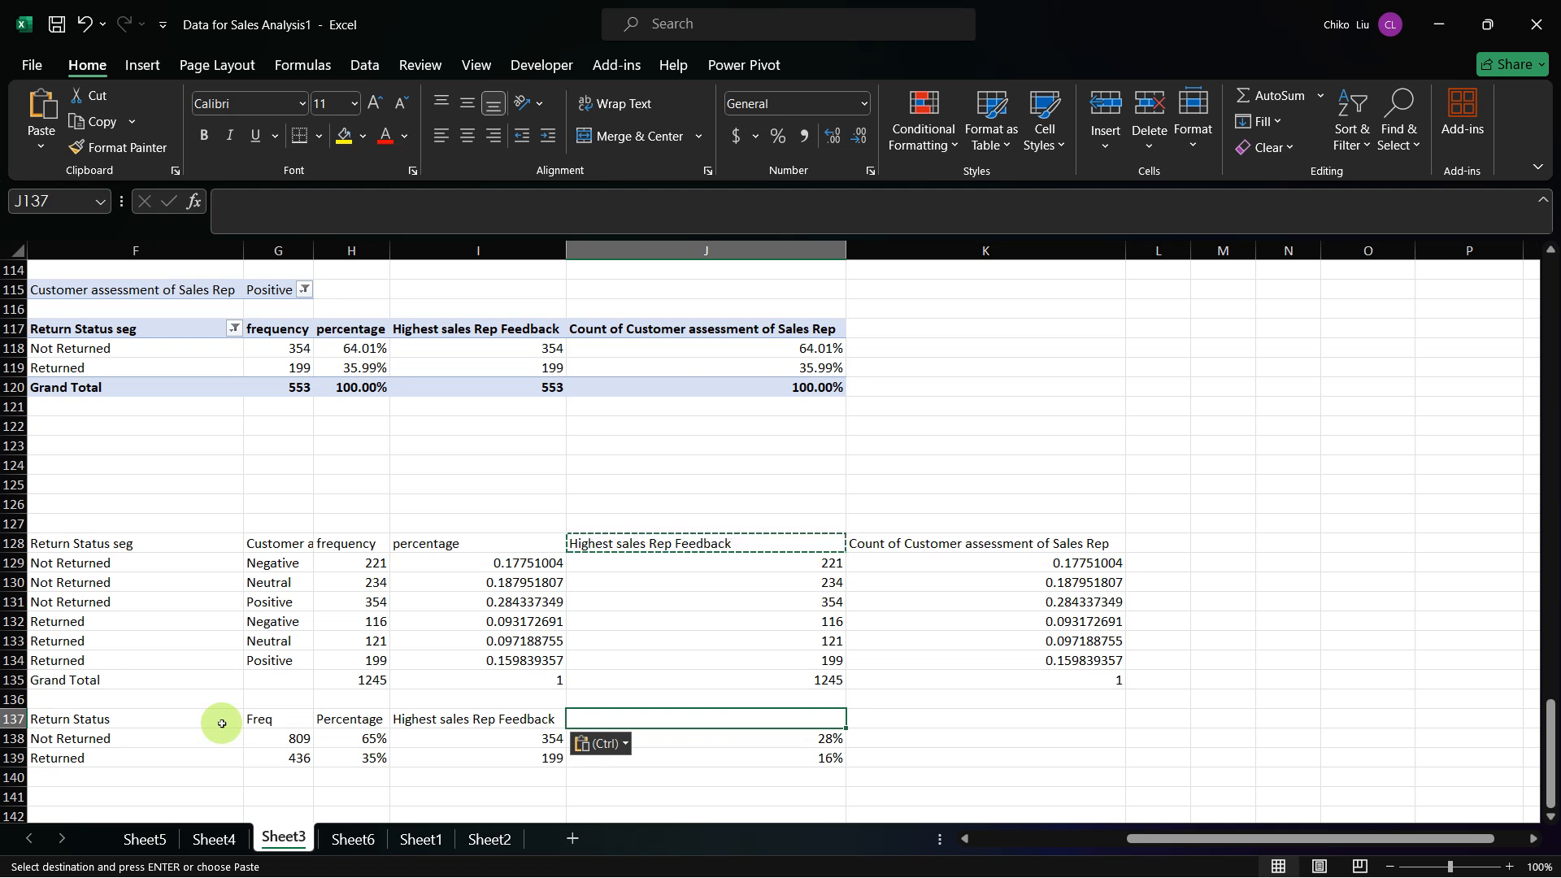
- Enter "% out of all feeback" as the summary's last column heading in J137
{"action": "type", "text": "% out of all feeback"}
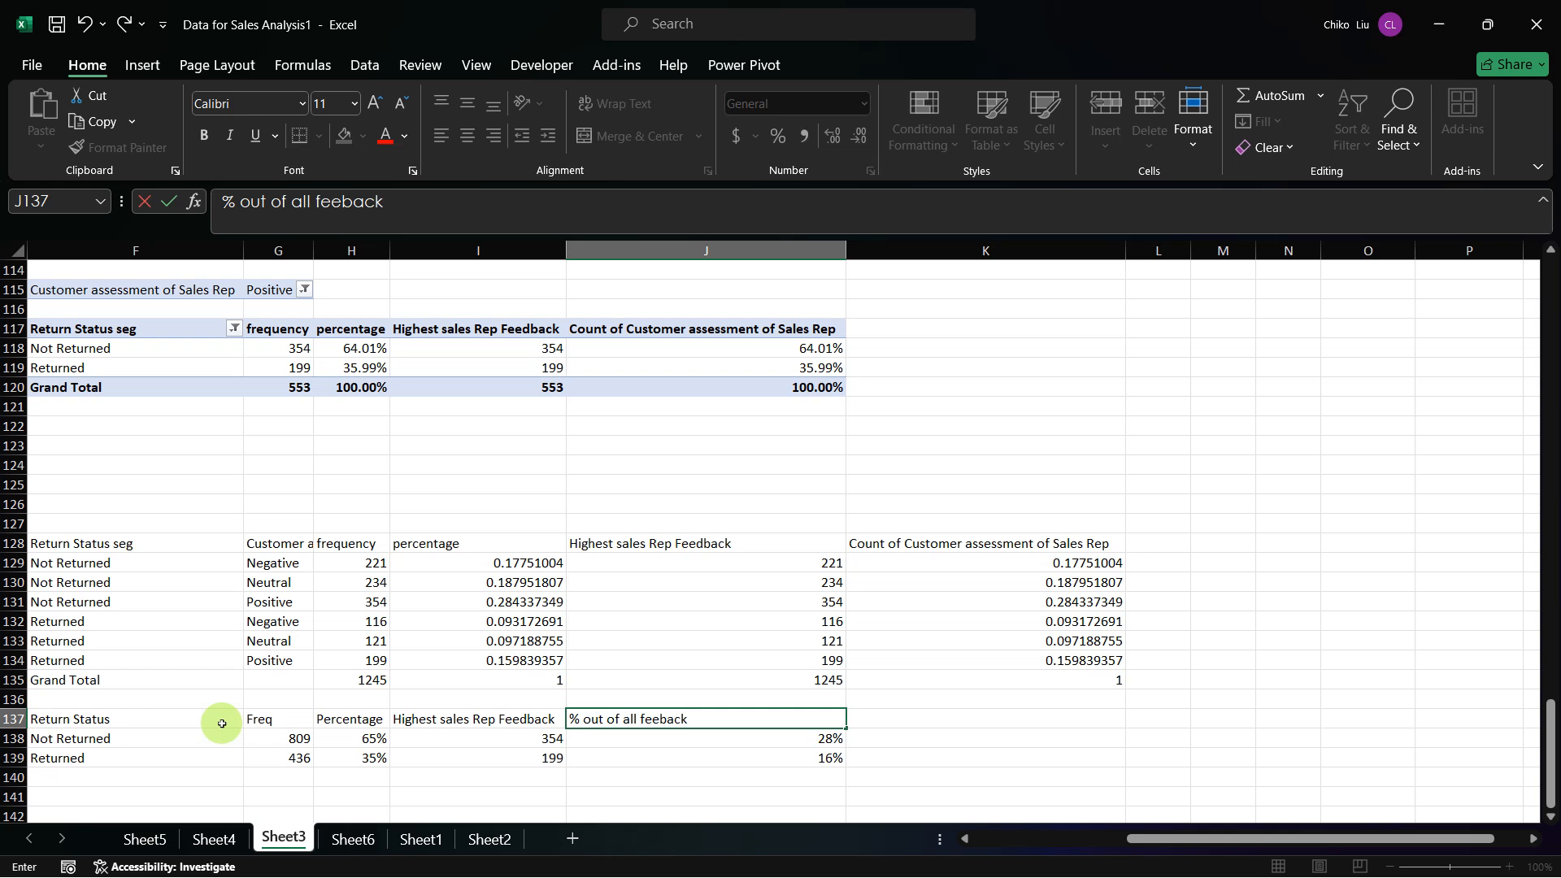
{"action": "key", "text": "Return"}
{"action": "key", "text": "Left"}
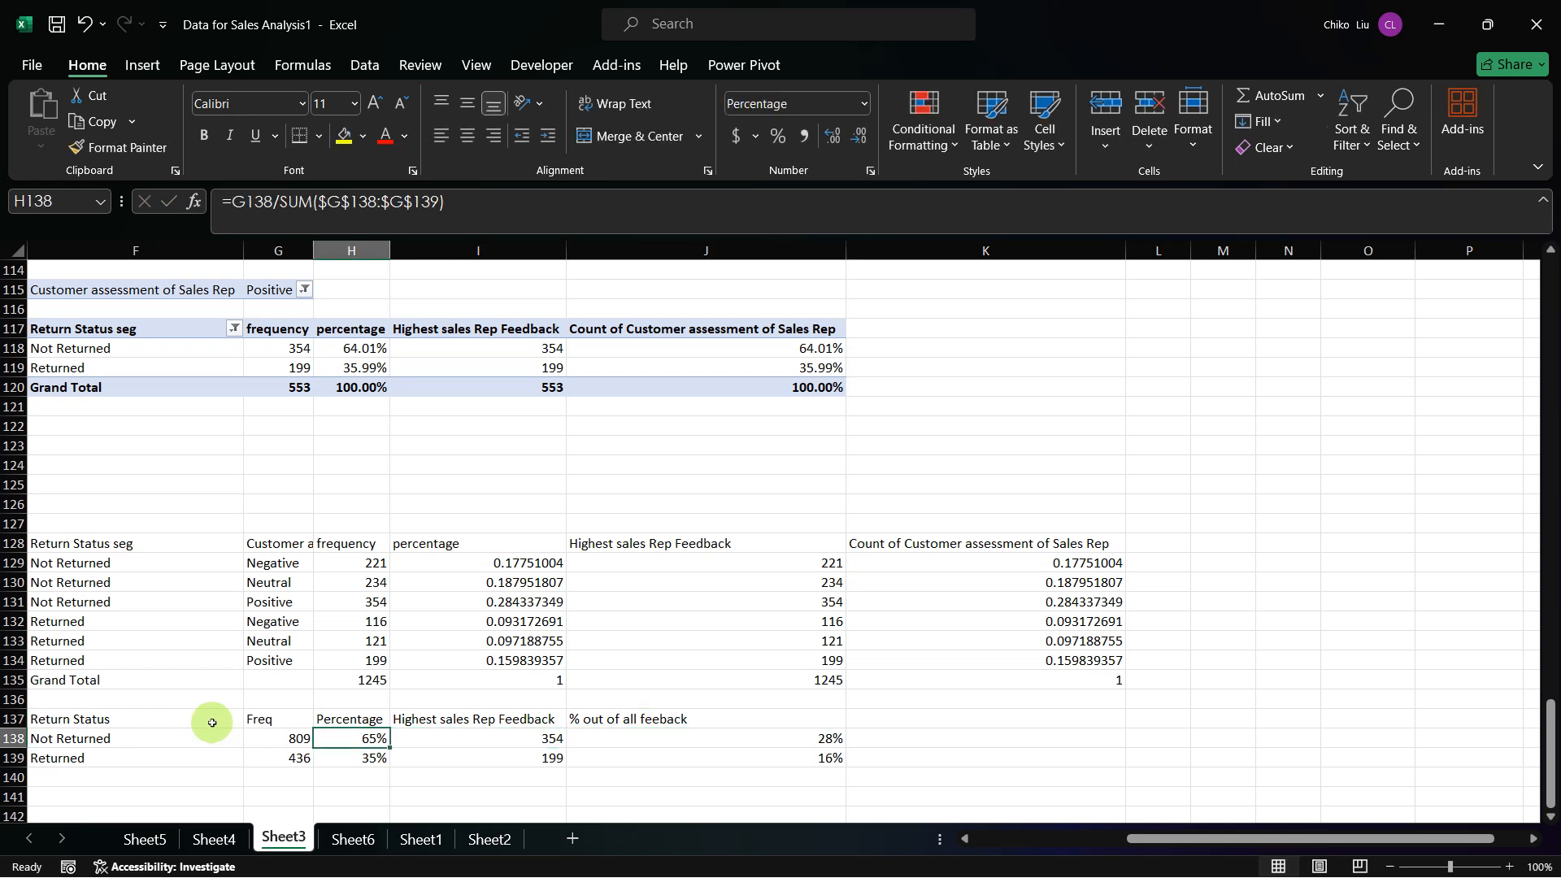
{"action": "left_click", "coordinate": [417, 721]}
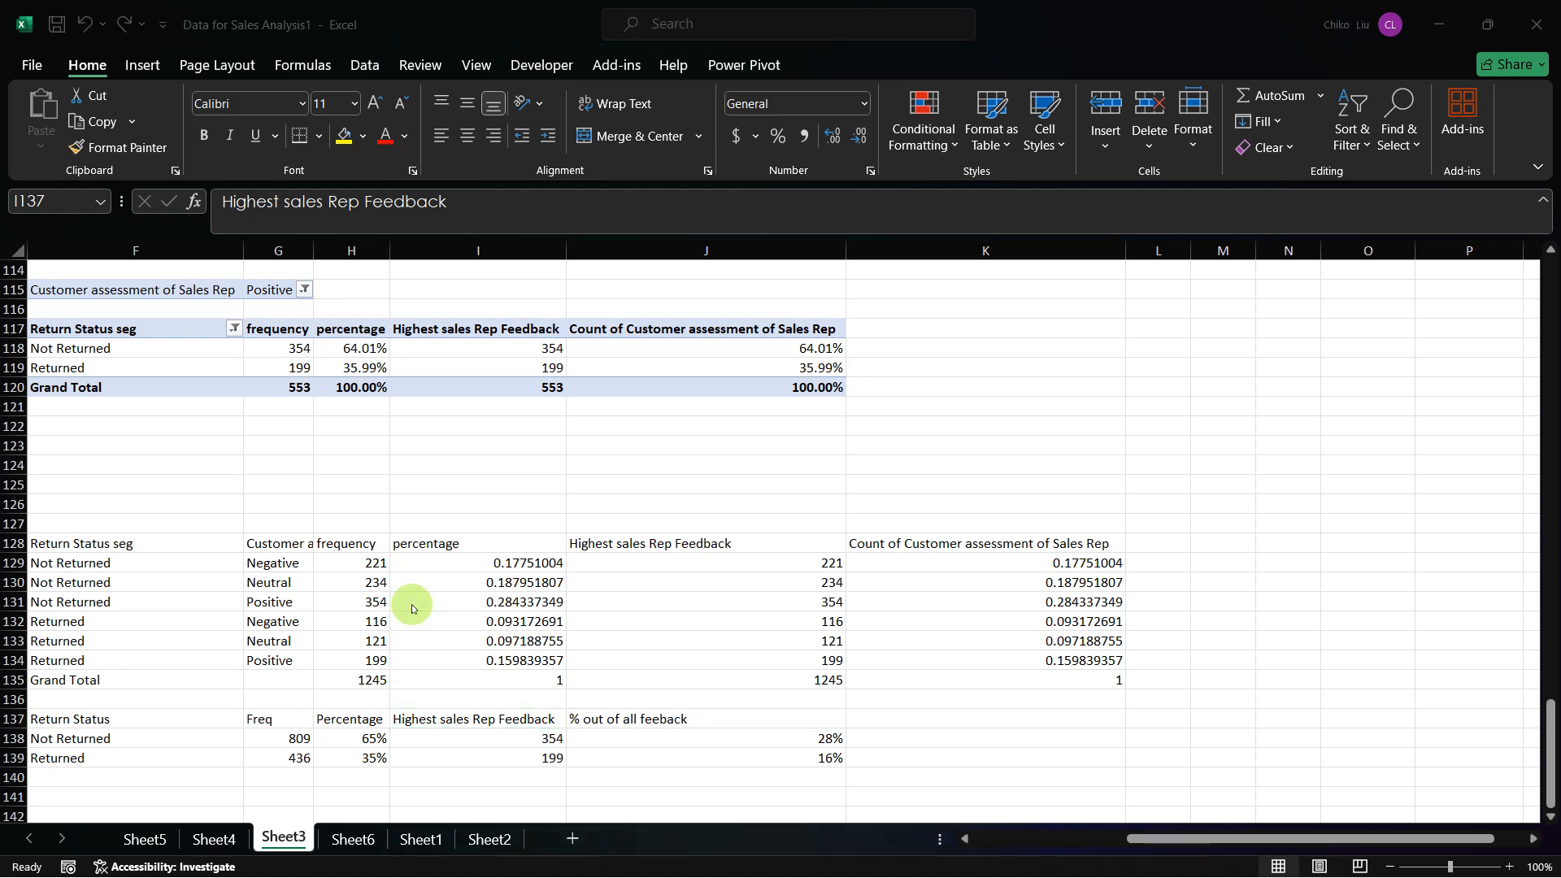
- Read the Section 10 Price Analysis task and the Table 10 layout in the capstone PDF, and return to the workbook
{"action": "key", "text": "alt+Tab"}
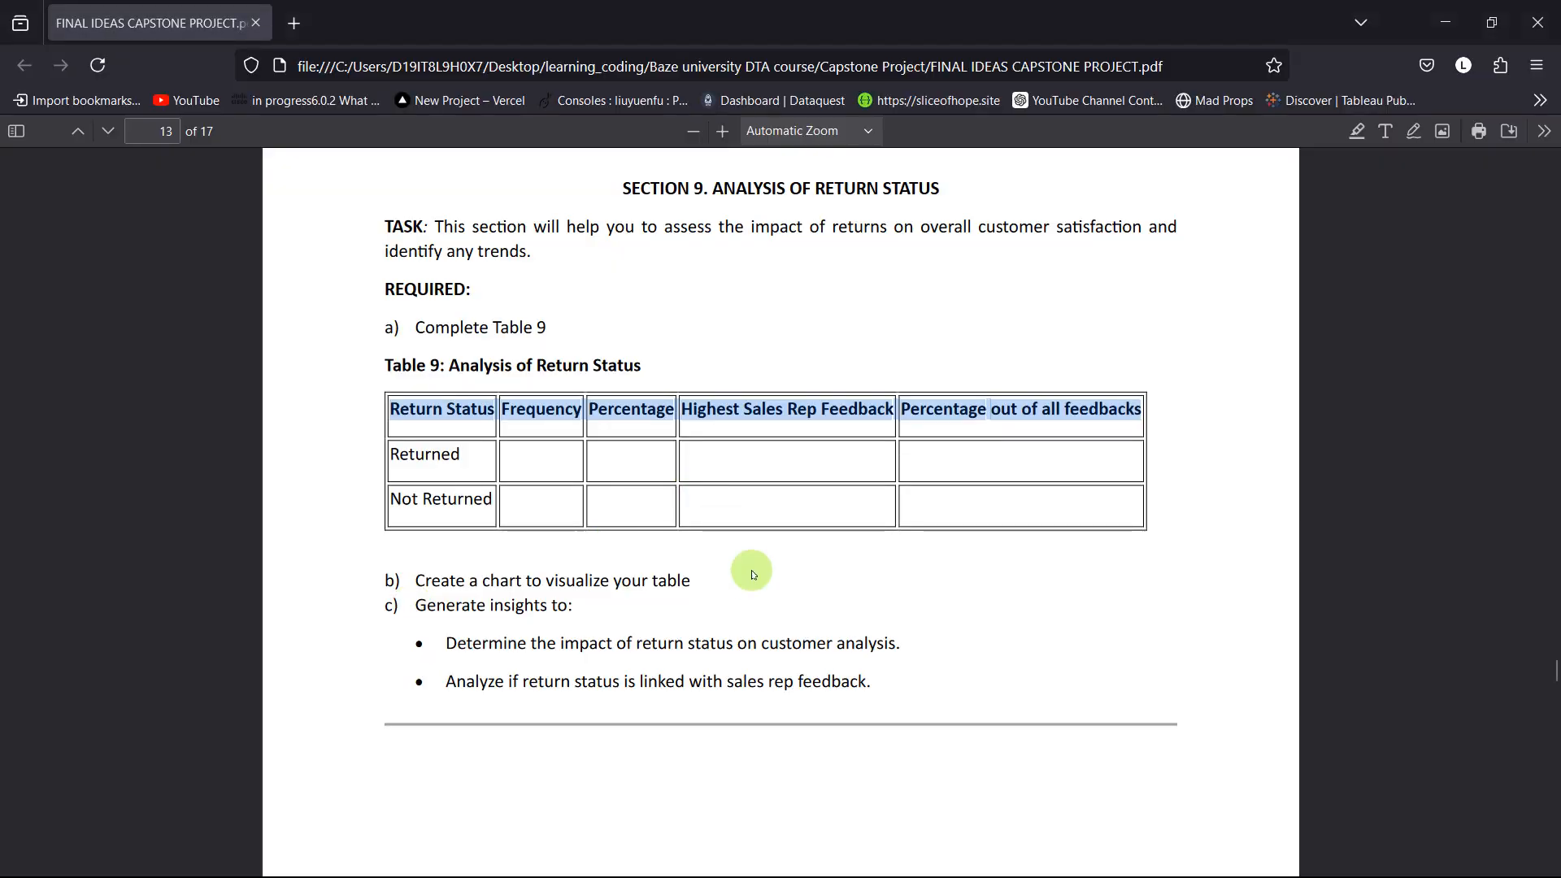
{"action": "scroll", "coordinate": [749, 568], "scroll_direction": "down", "scroll_amount": 10}
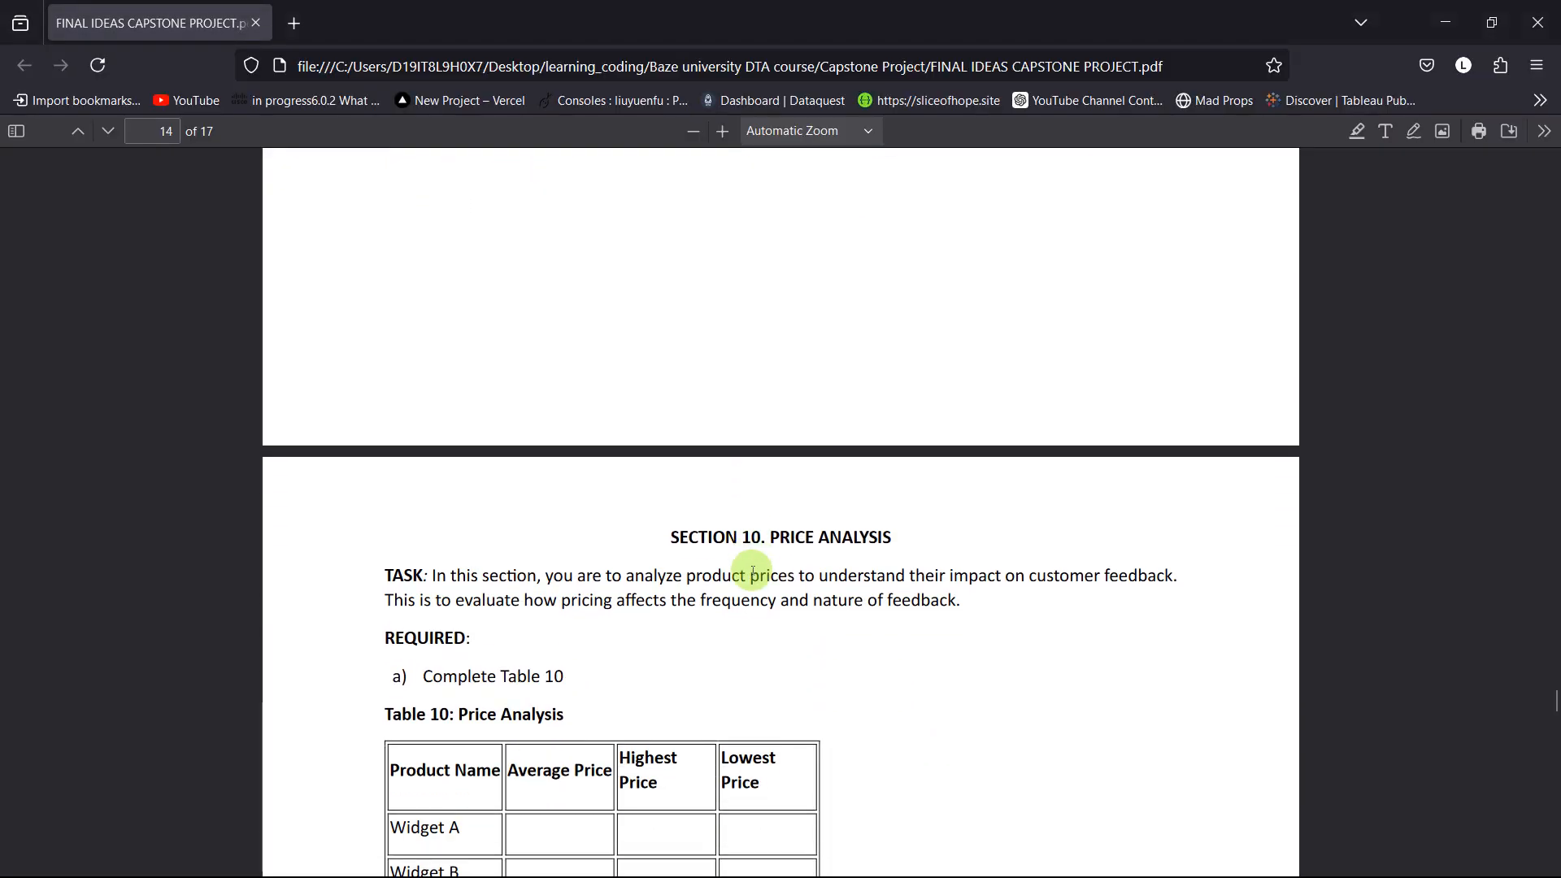
{"action": "scroll", "coordinate": [753, 572], "scroll_direction": "down", "scroll_amount": 4}
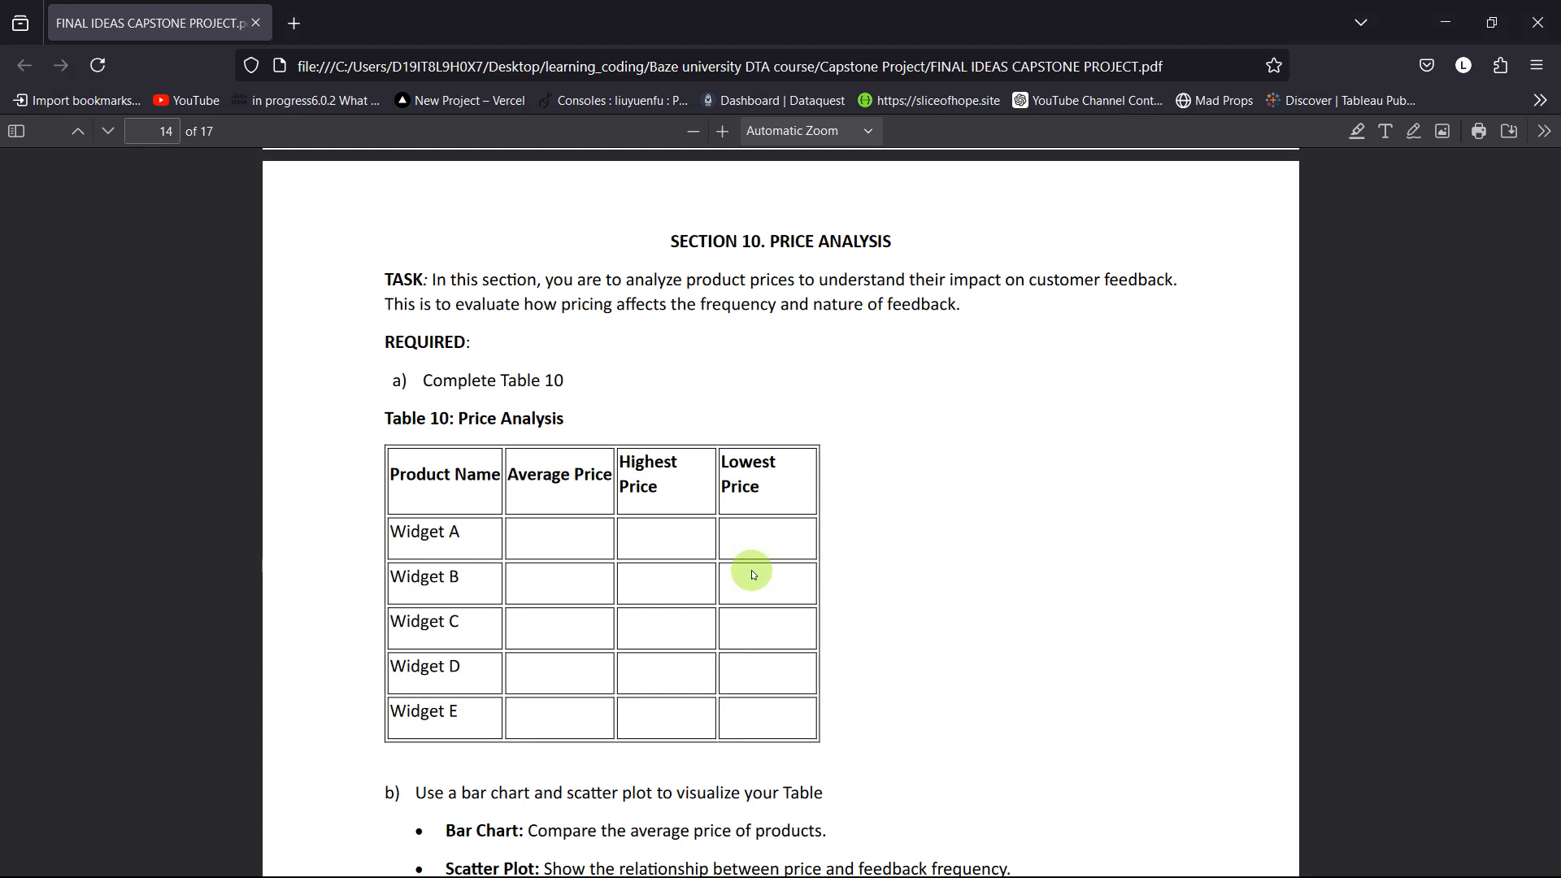
{"action": "key", "text": "alt+Tab"}
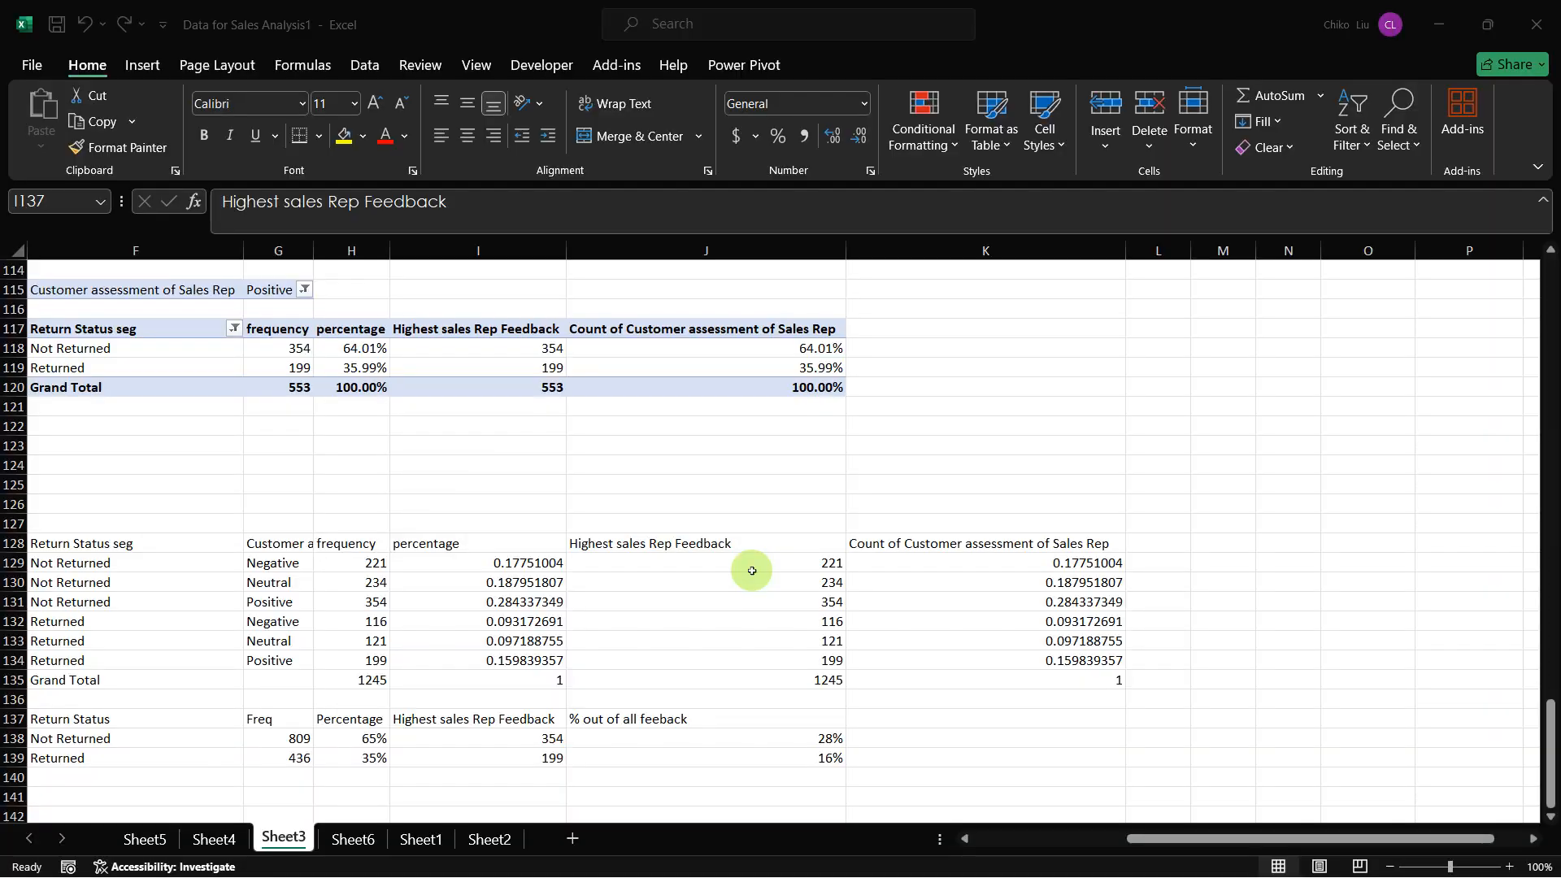
- Look through Sheet6, Sheet3 and Sheet4 for existing analysis tables and free space
{"action": "left_click", "coordinate": [353, 837]}
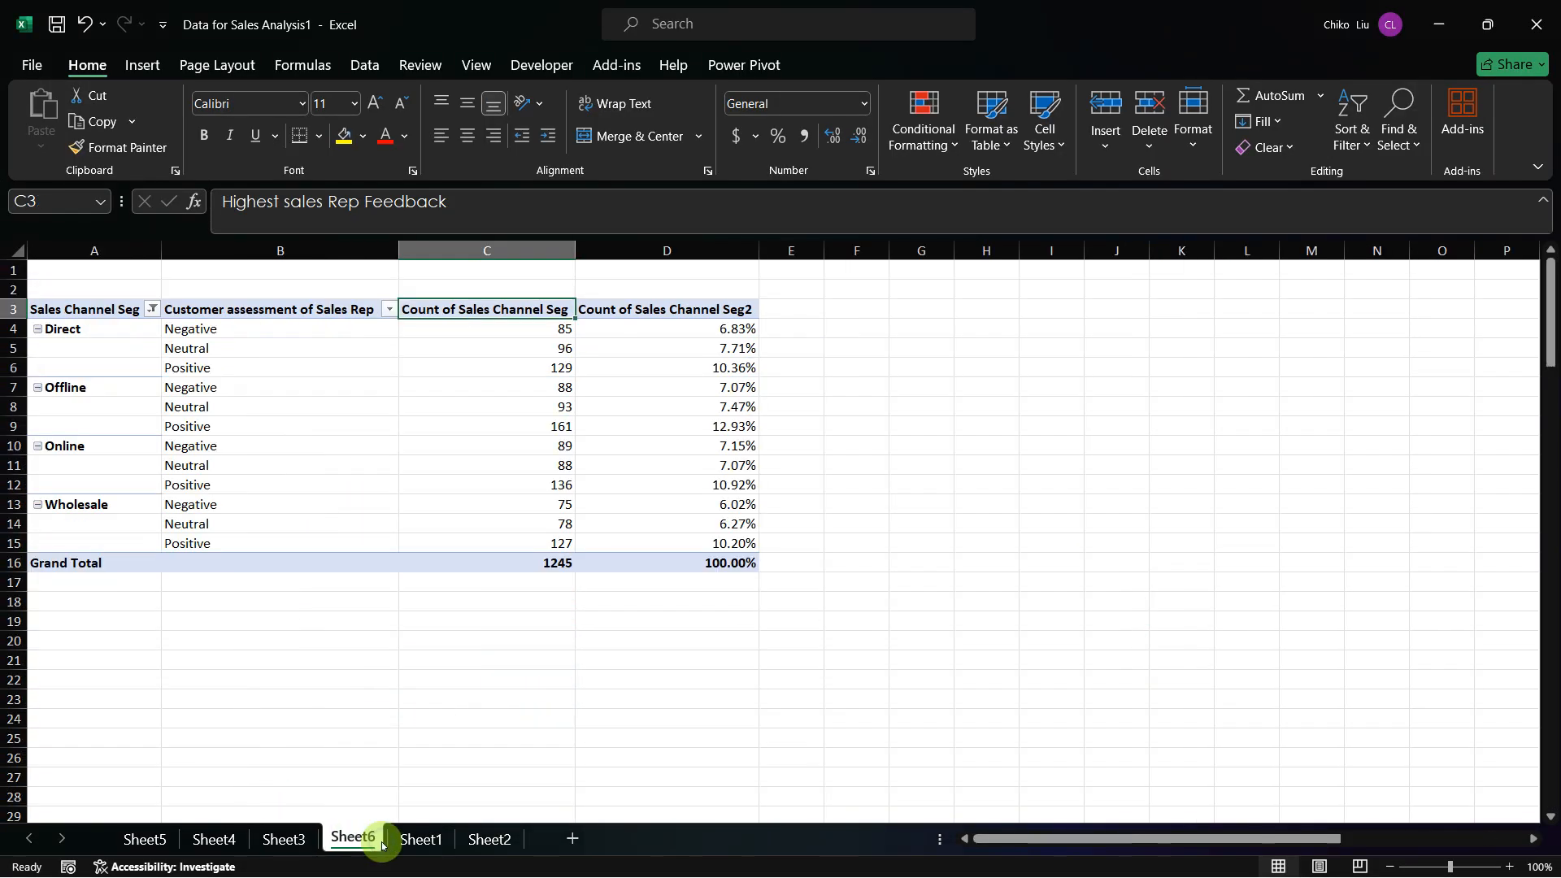
{"action": "left_click", "coordinate": [273, 839]}
{"action": "scroll", "coordinate": [227, 495], "scroll_direction": "up", "scroll_amount": 5}
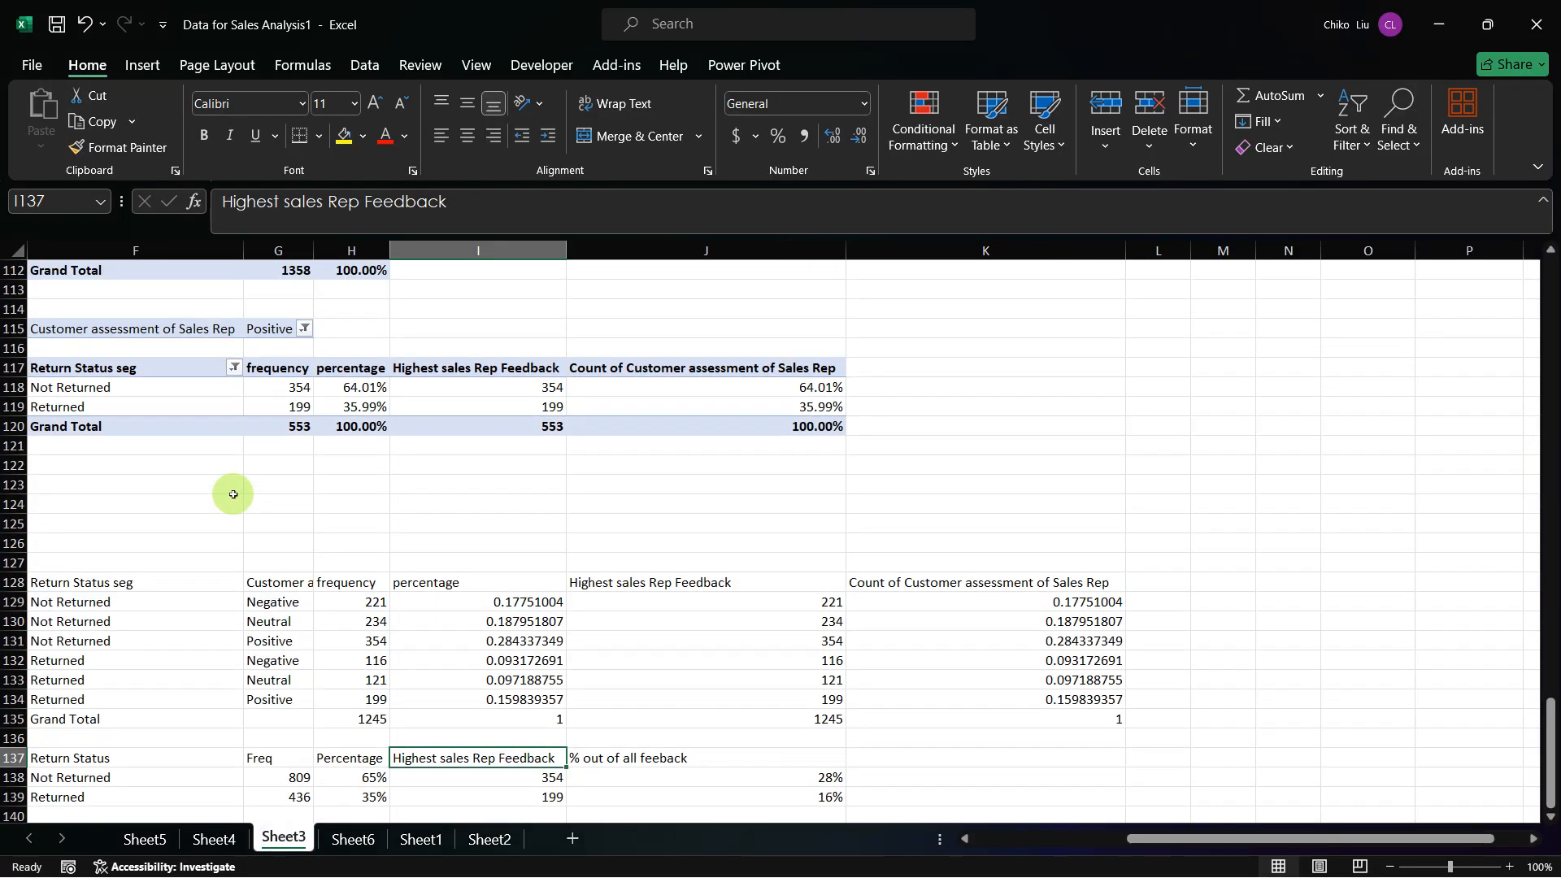
{"action": "scroll", "coordinate": [234, 494], "scroll_direction": "up", "scroll_amount": 20}
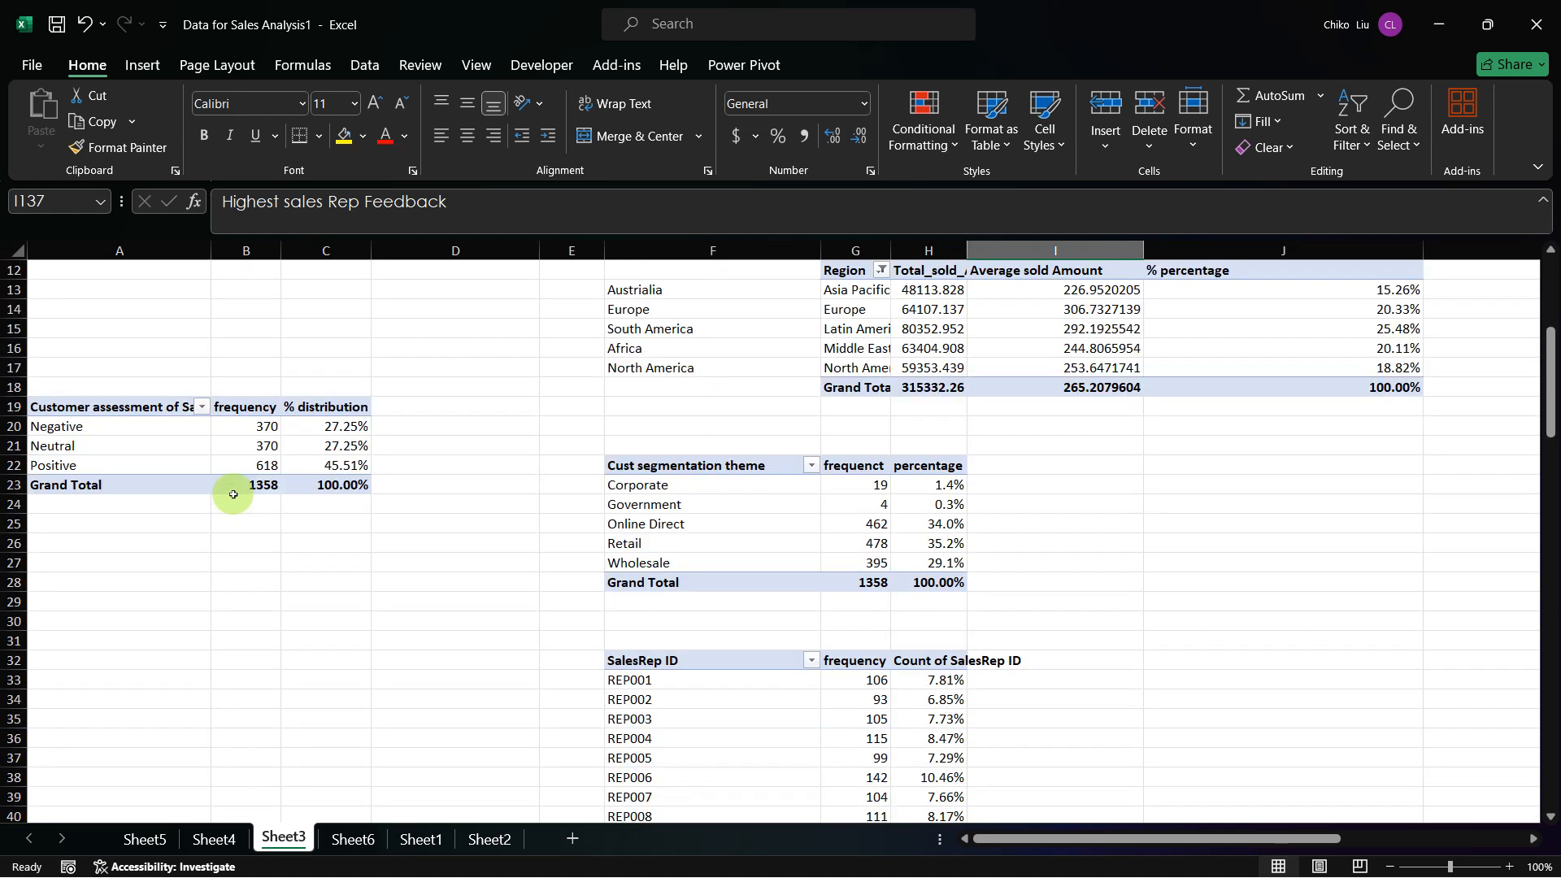
{"action": "left_click", "coordinate": [214, 840]}
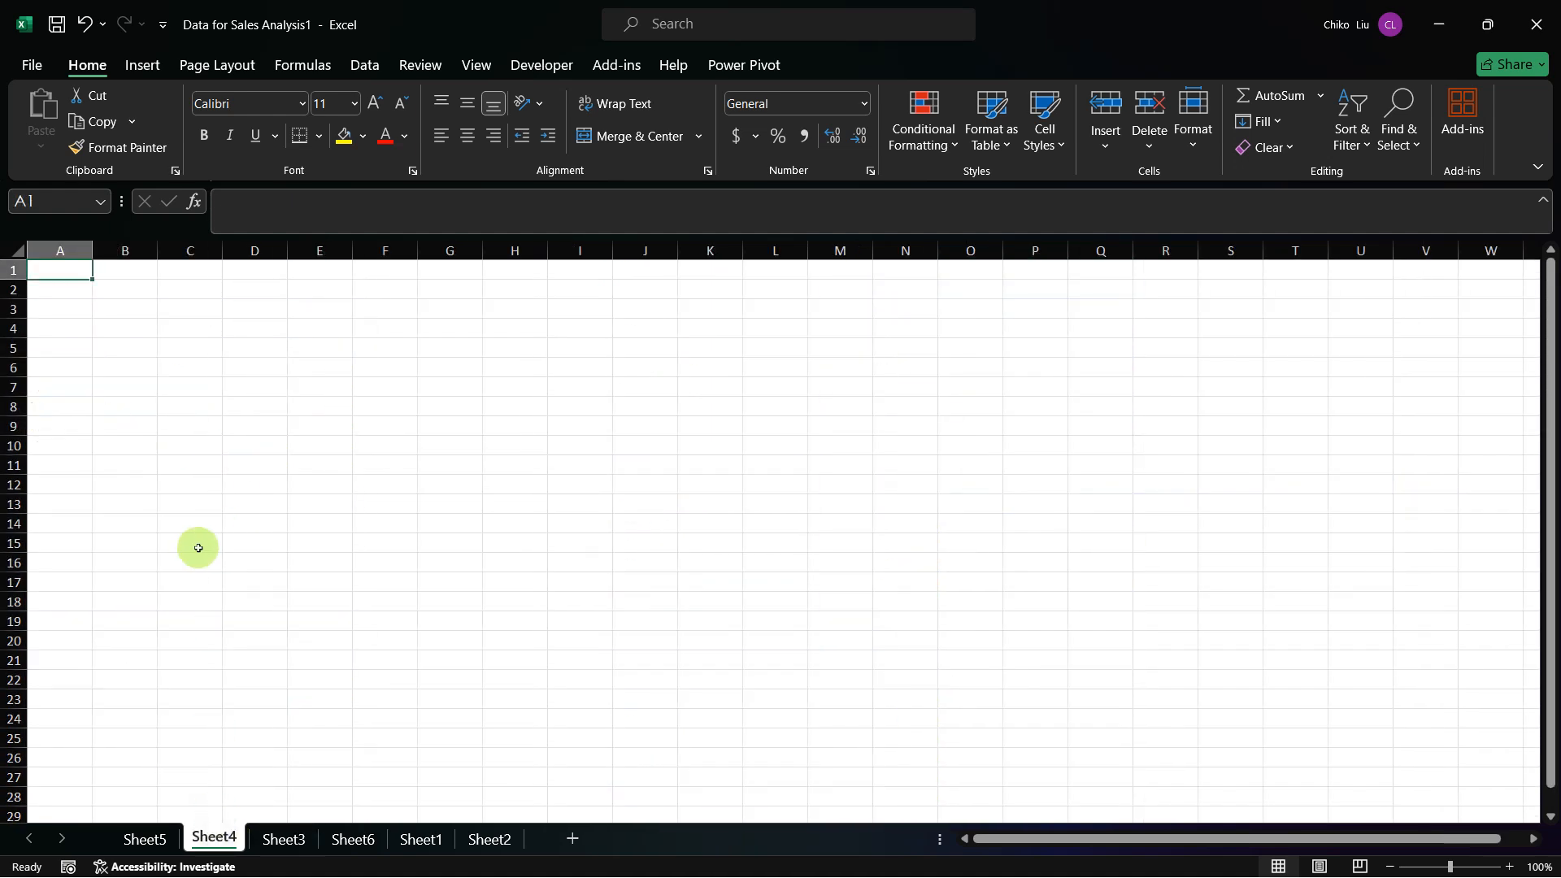
{"action": "left_click", "coordinate": [351, 838]}
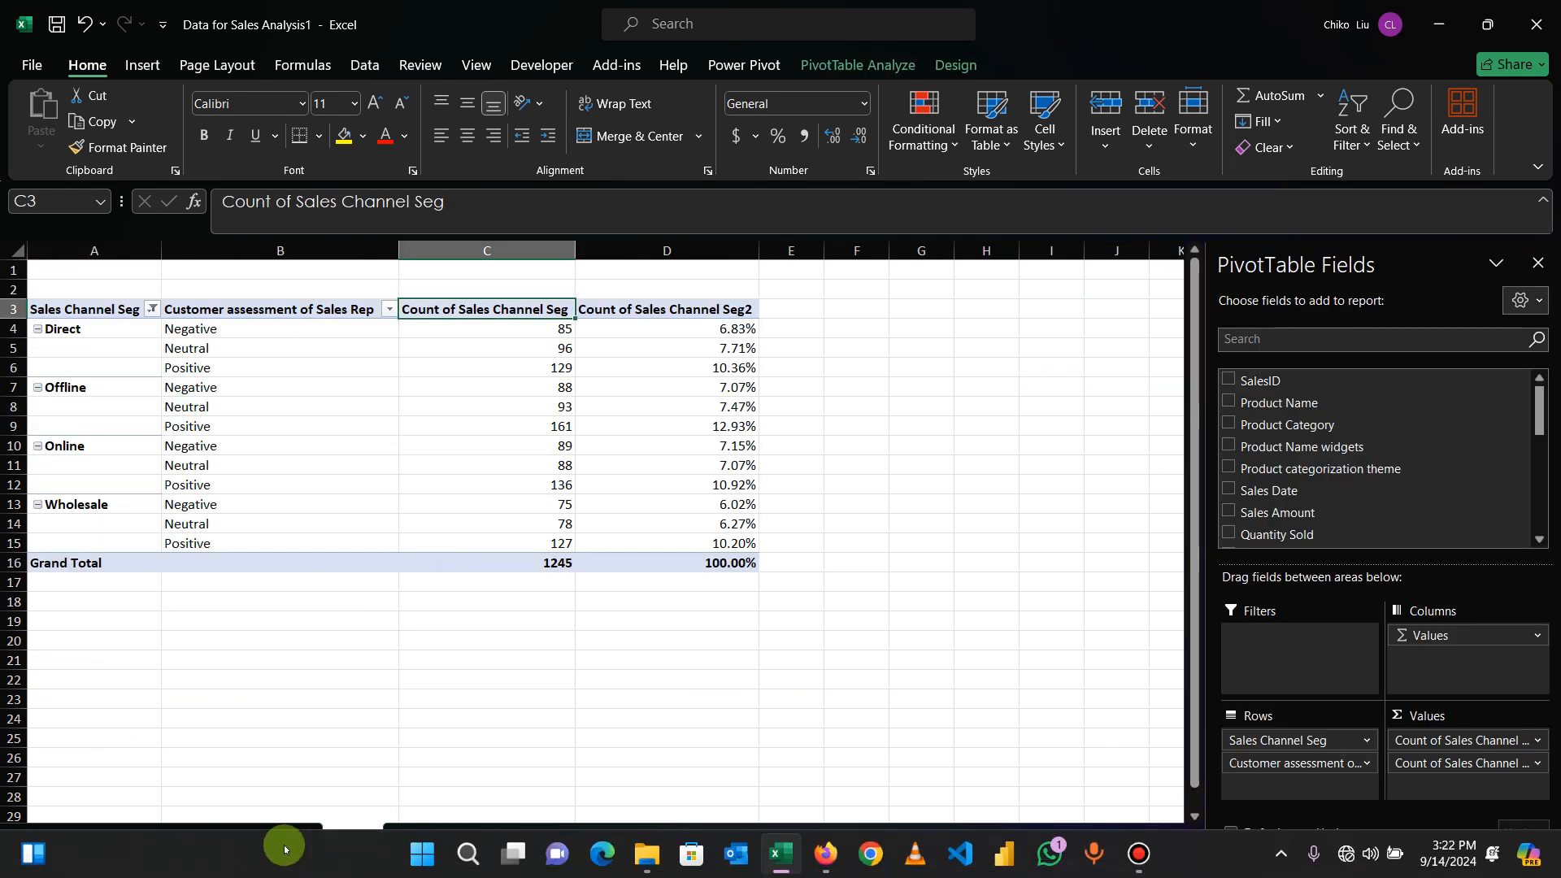
{"action": "left_click", "coordinate": [283, 842]}
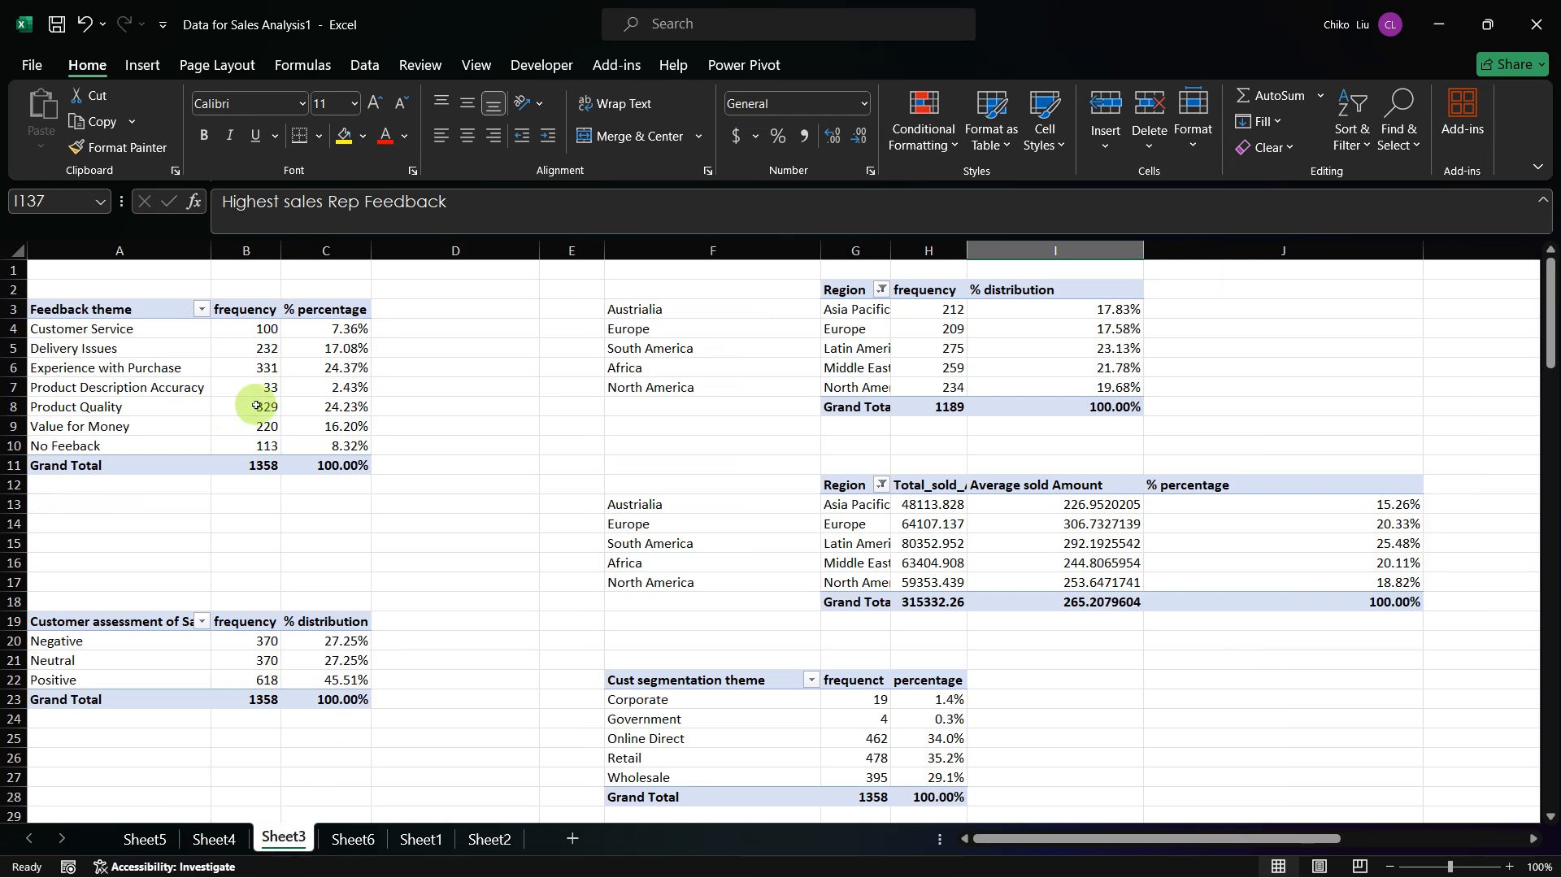
- Examine the PivotTables on Sheet3, from the feedback theme and region tables across to the SalesRep ID tables
{"action": "scroll", "coordinate": [256, 407], "scroll_direction": "down", "scroll_amount": 5}
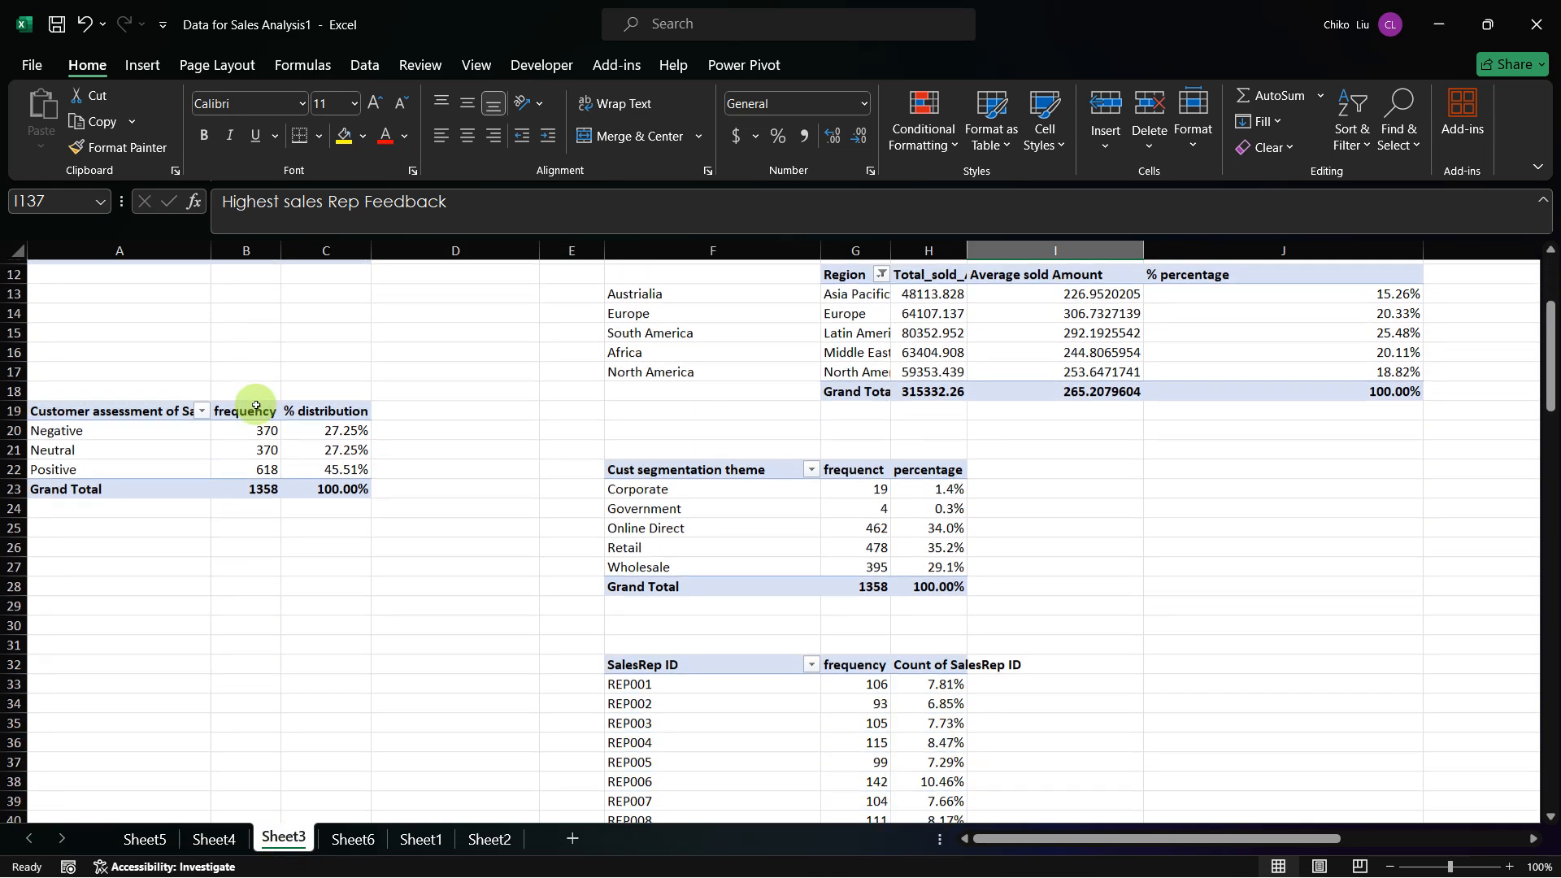
{"action": "scroll", "coordinate": [256, 406], "scroll_direction": "down", "scroll_amount": 5}
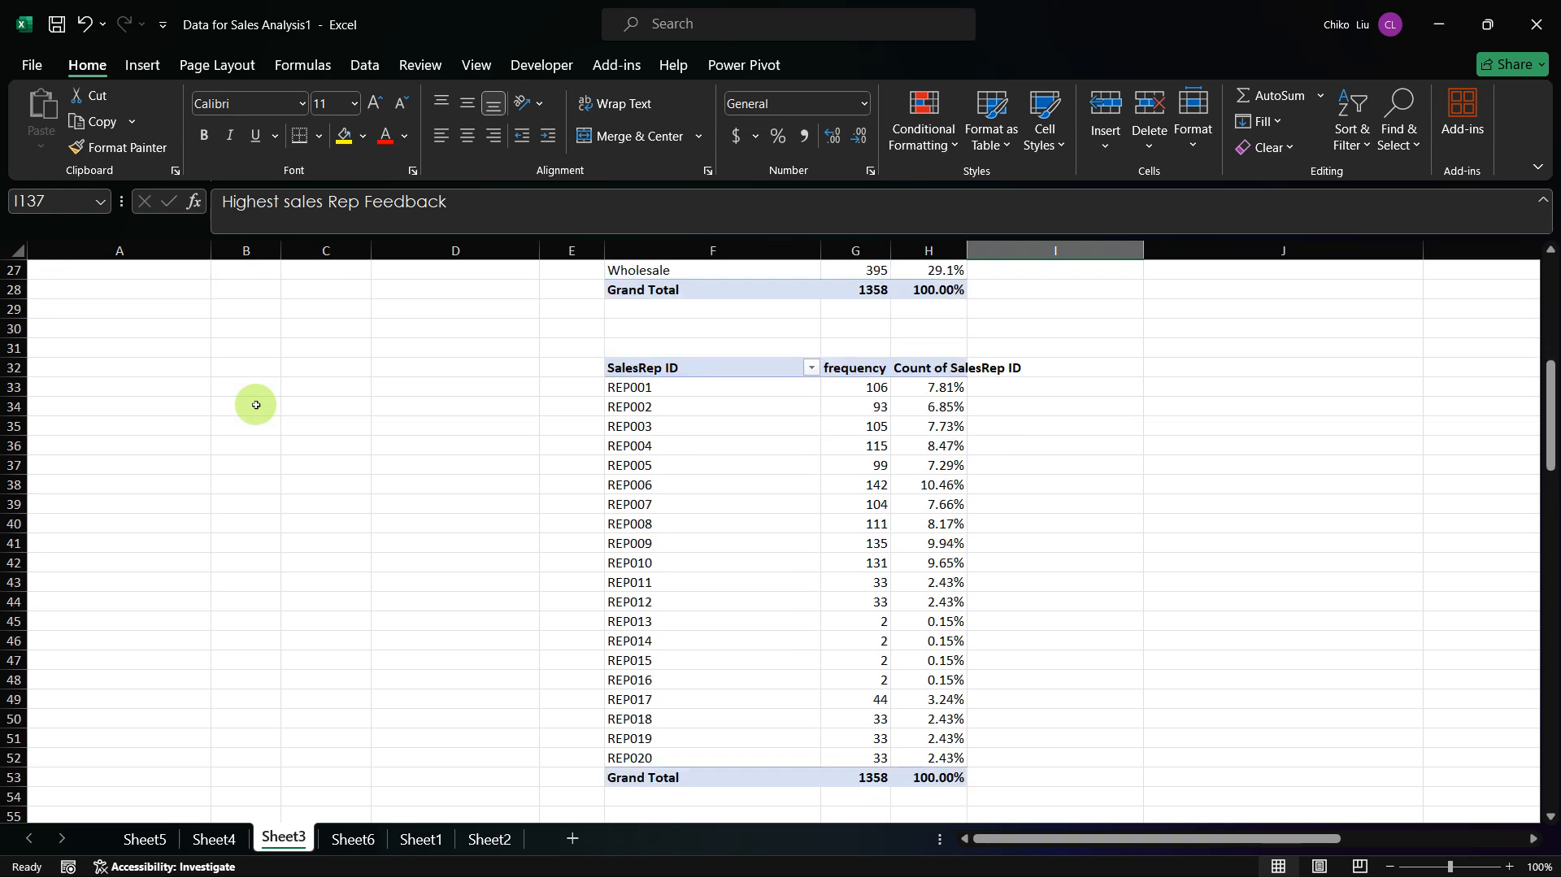
{"action": "scroll", "coordinate": [256, 405], "scroll_direction": "down", "scroll_amount": 12}
{"action": "scroll", "coordinate": [256, 405], "scroll_direction": "up", "scroll_amount": 9}
{"action": "scroll", "coordinate": [256, 405], "scroll_direction": "up", "scroll_amount": 13}
{"action": "scroll", "coordinate": [256, 405], "scroll_direction": "right", "scroll_amount": 5}
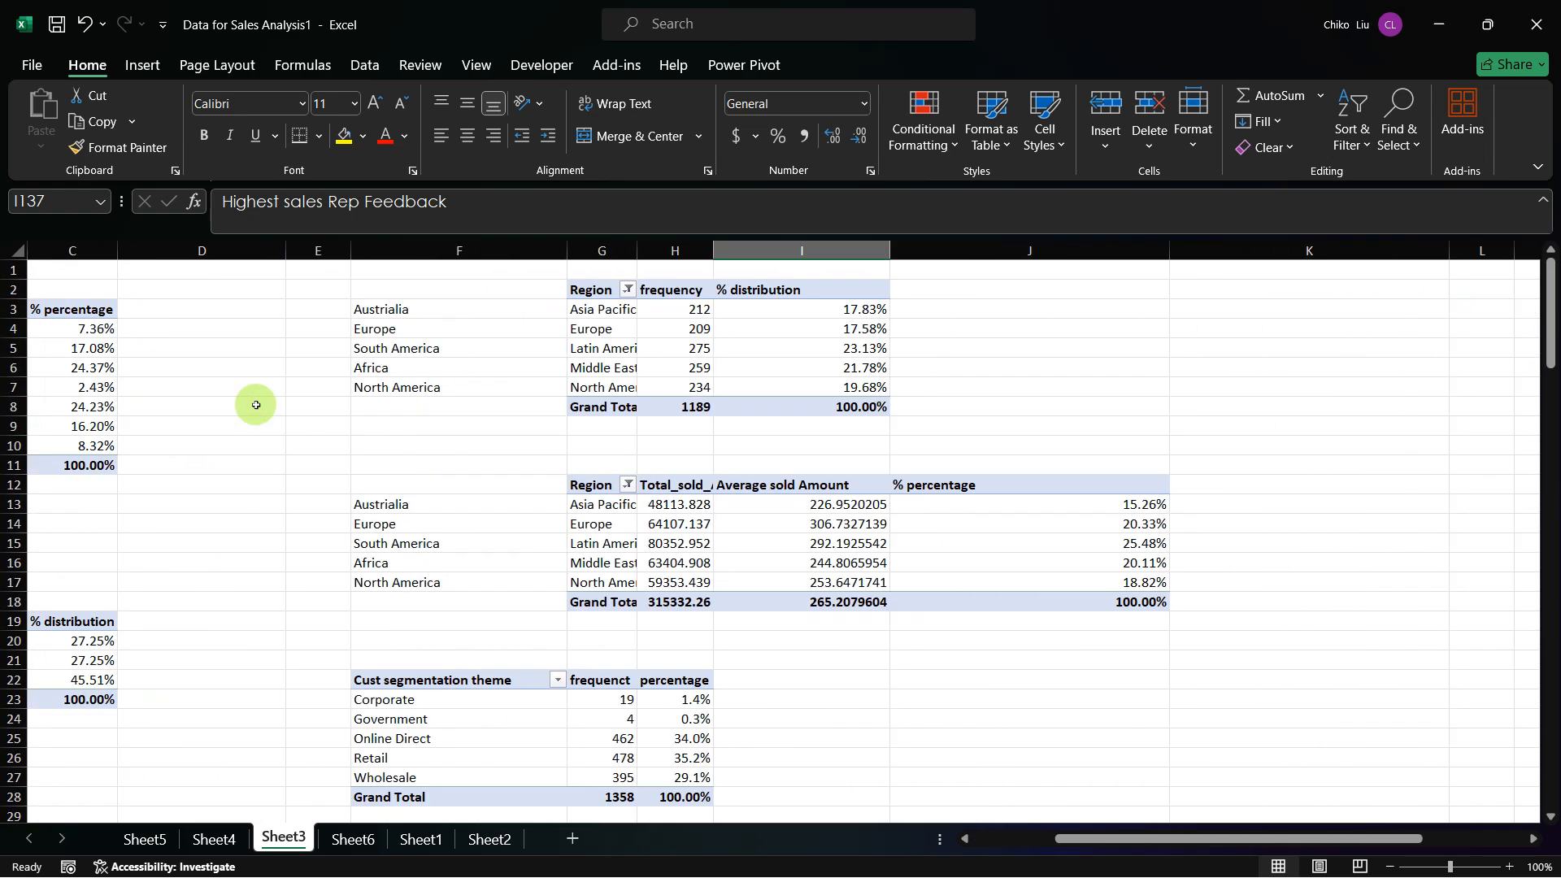
{"action": "scroll", "coordinate": [256, 405], "scroll_direction": "right", "scroll_amount": 8}
{"action": "scroll", "coordinate": [257, 405], "scroll_direction": "left", "scroll_amount": 10}
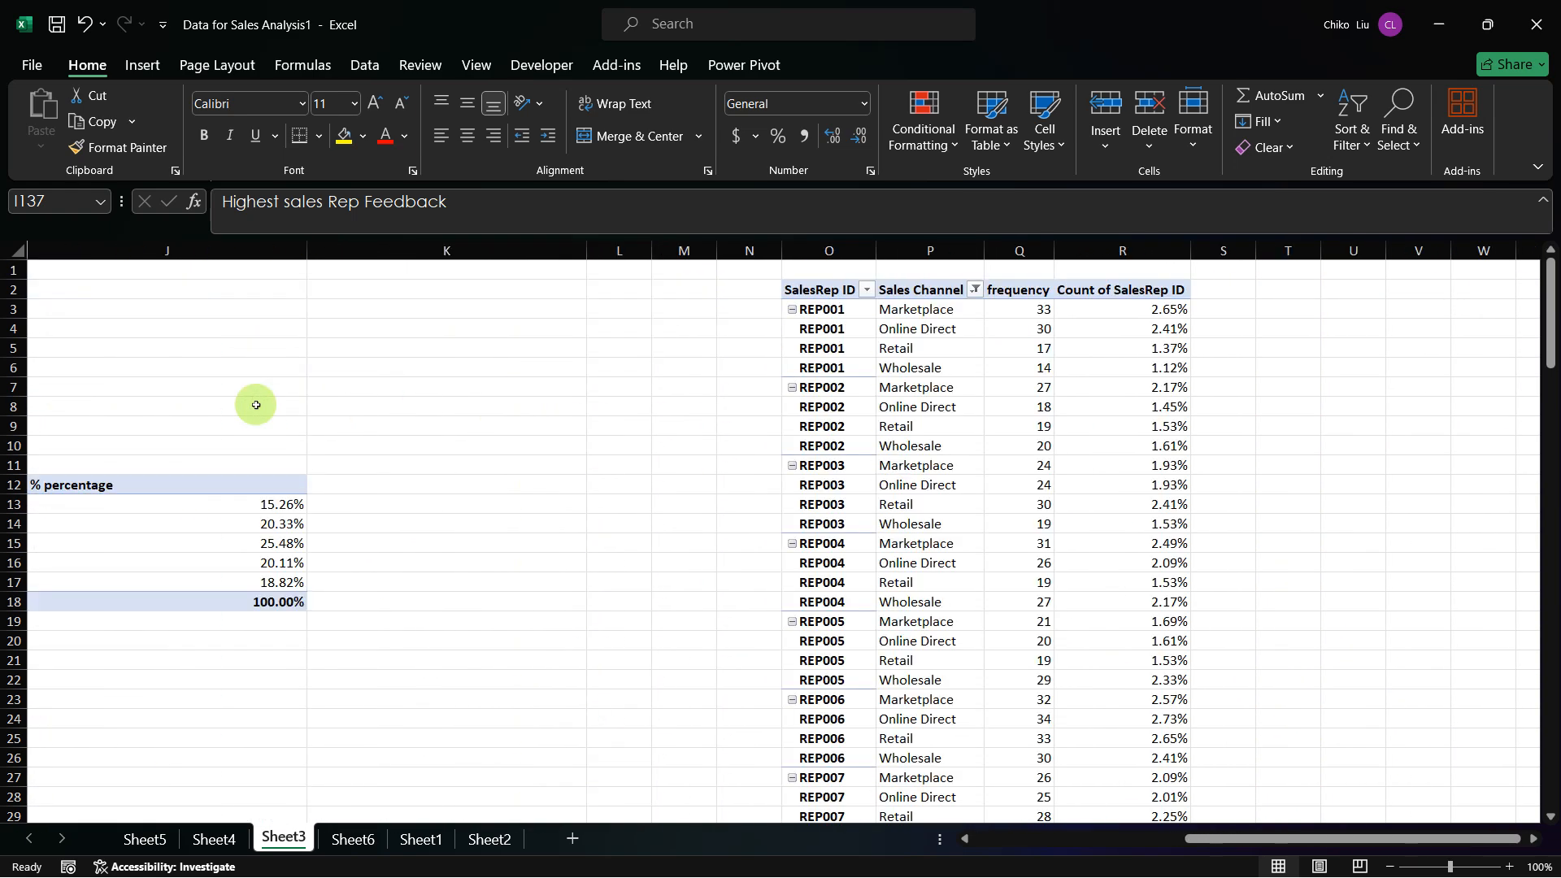
{"action": "scroll", "coordinate": [379, 411], "scroll_direction": "left", "scroll_amount": 2}
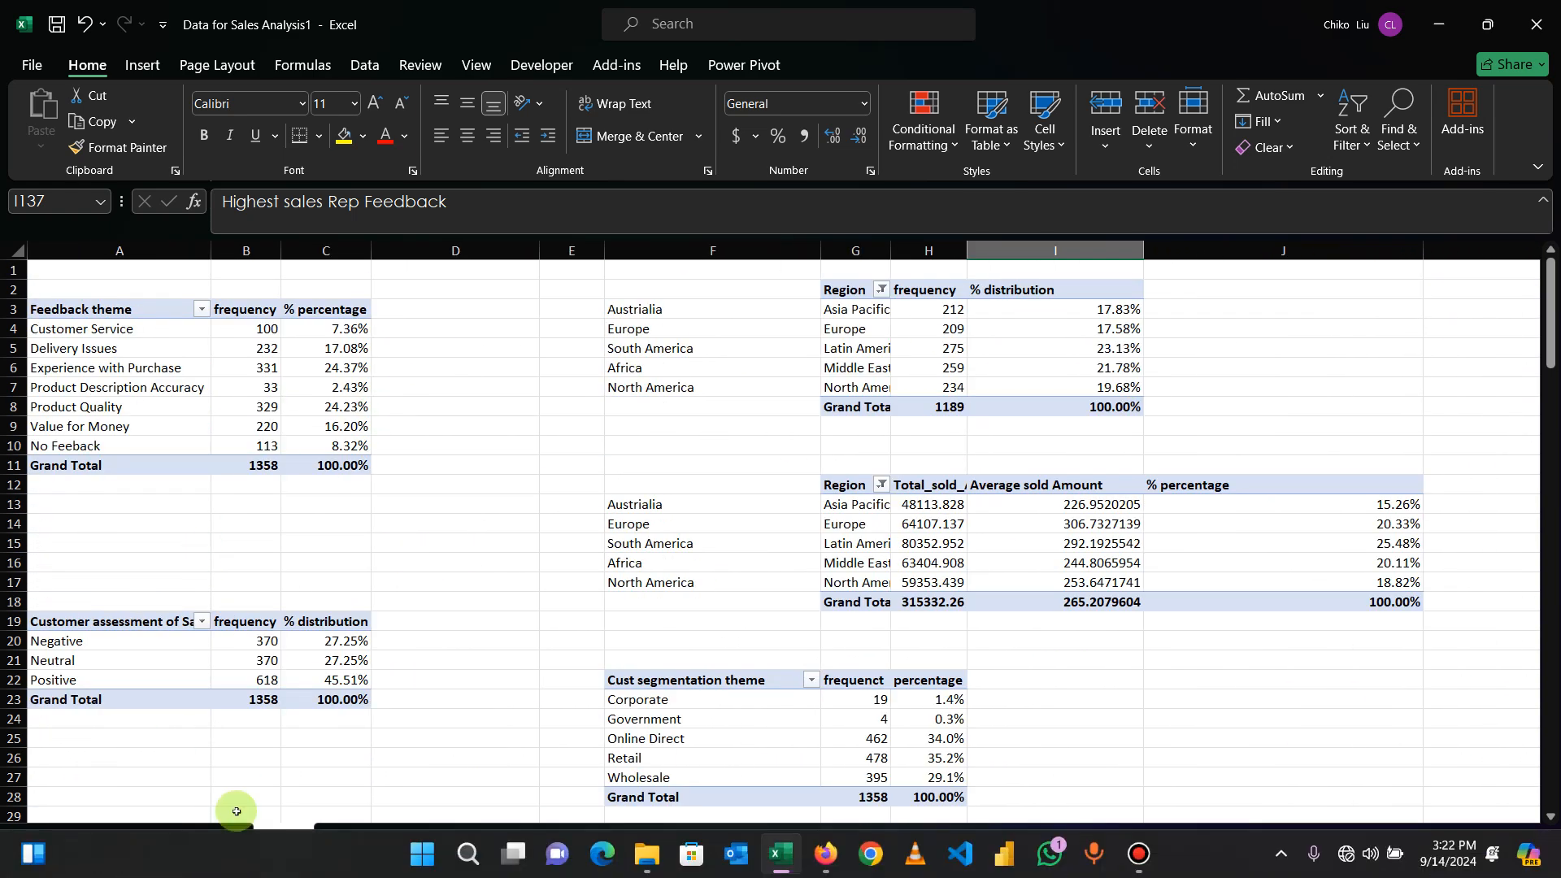
- Look through Sheet2, Sheet6, Sheet5 and Sheet4 for a PivotTable to reuse for the price analysis
{"action": "left_click", "coordinate": [489, 837]}
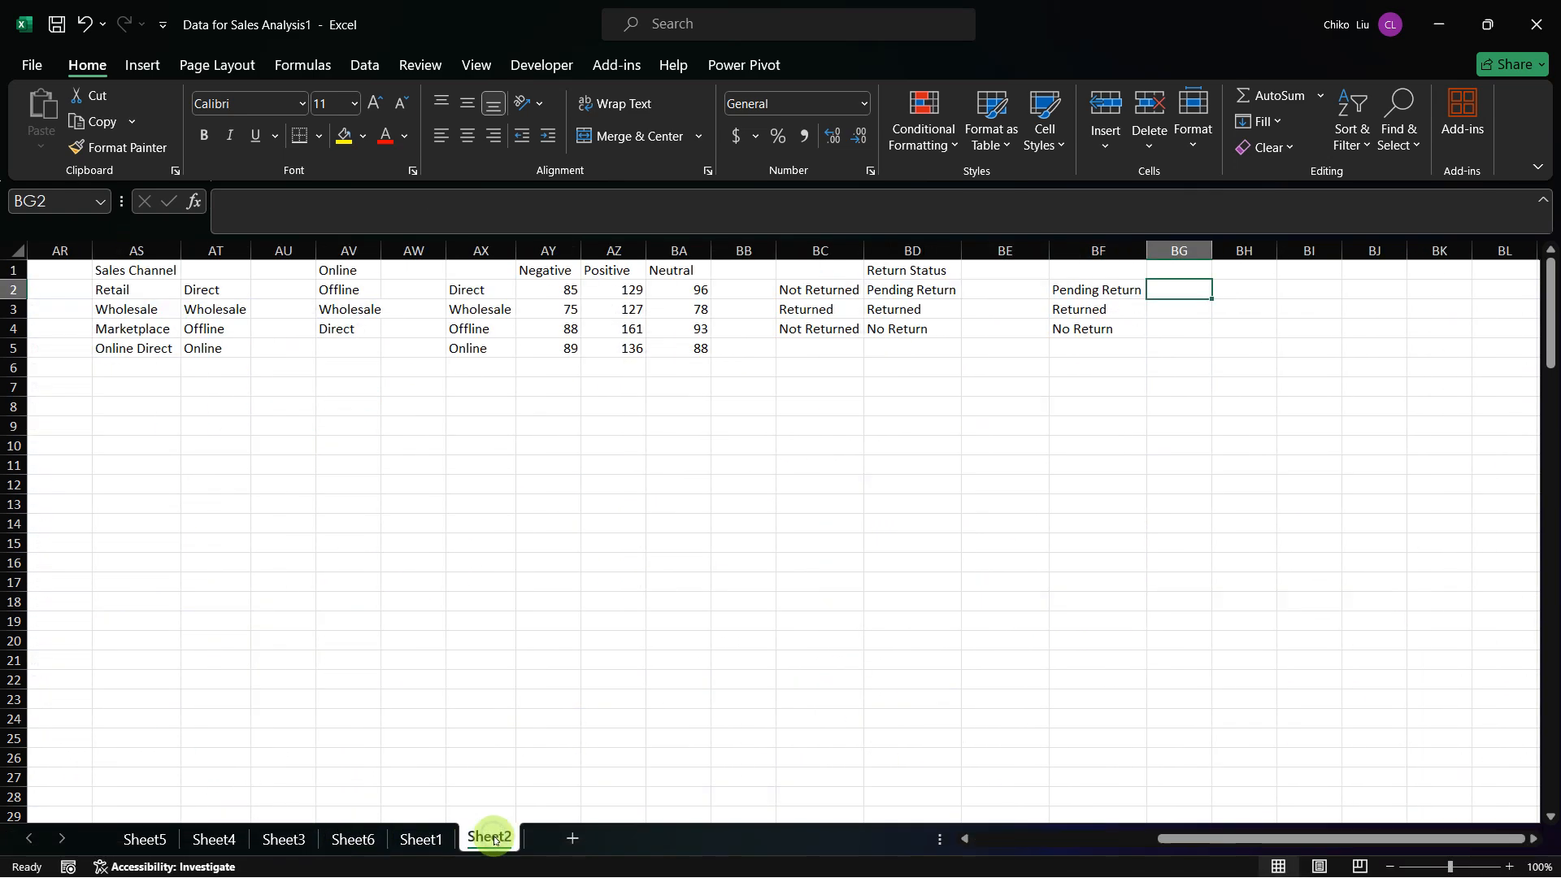
{"action": "left_click", "coordinate": [343, 838]}
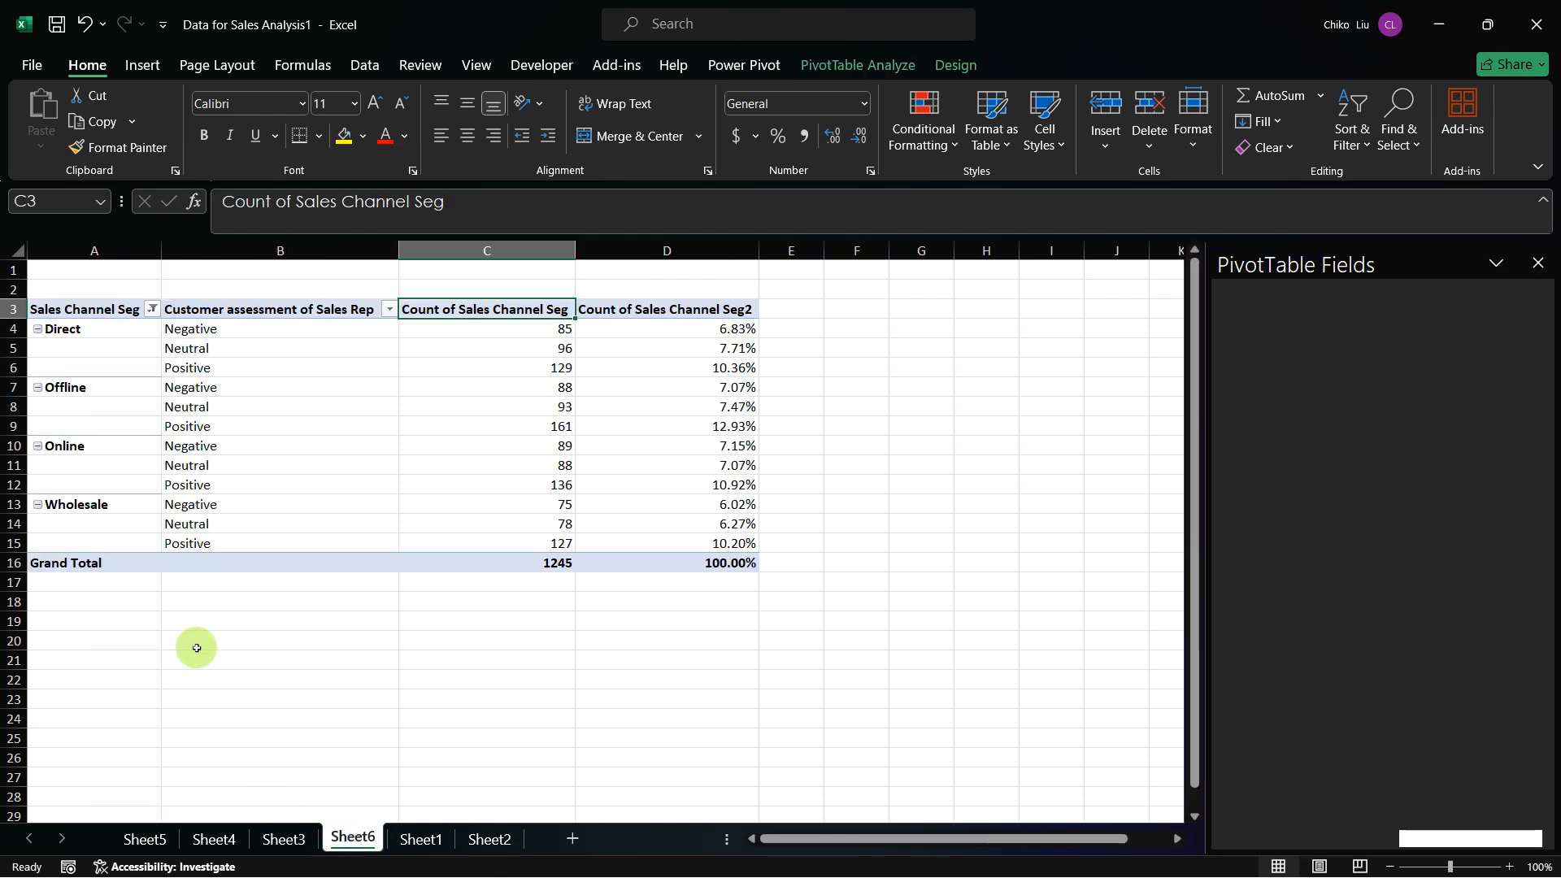
{"action": "left_click", "coordinate": [144, 838]}
{"action": "left_click", "coordinate": [213, 837]}
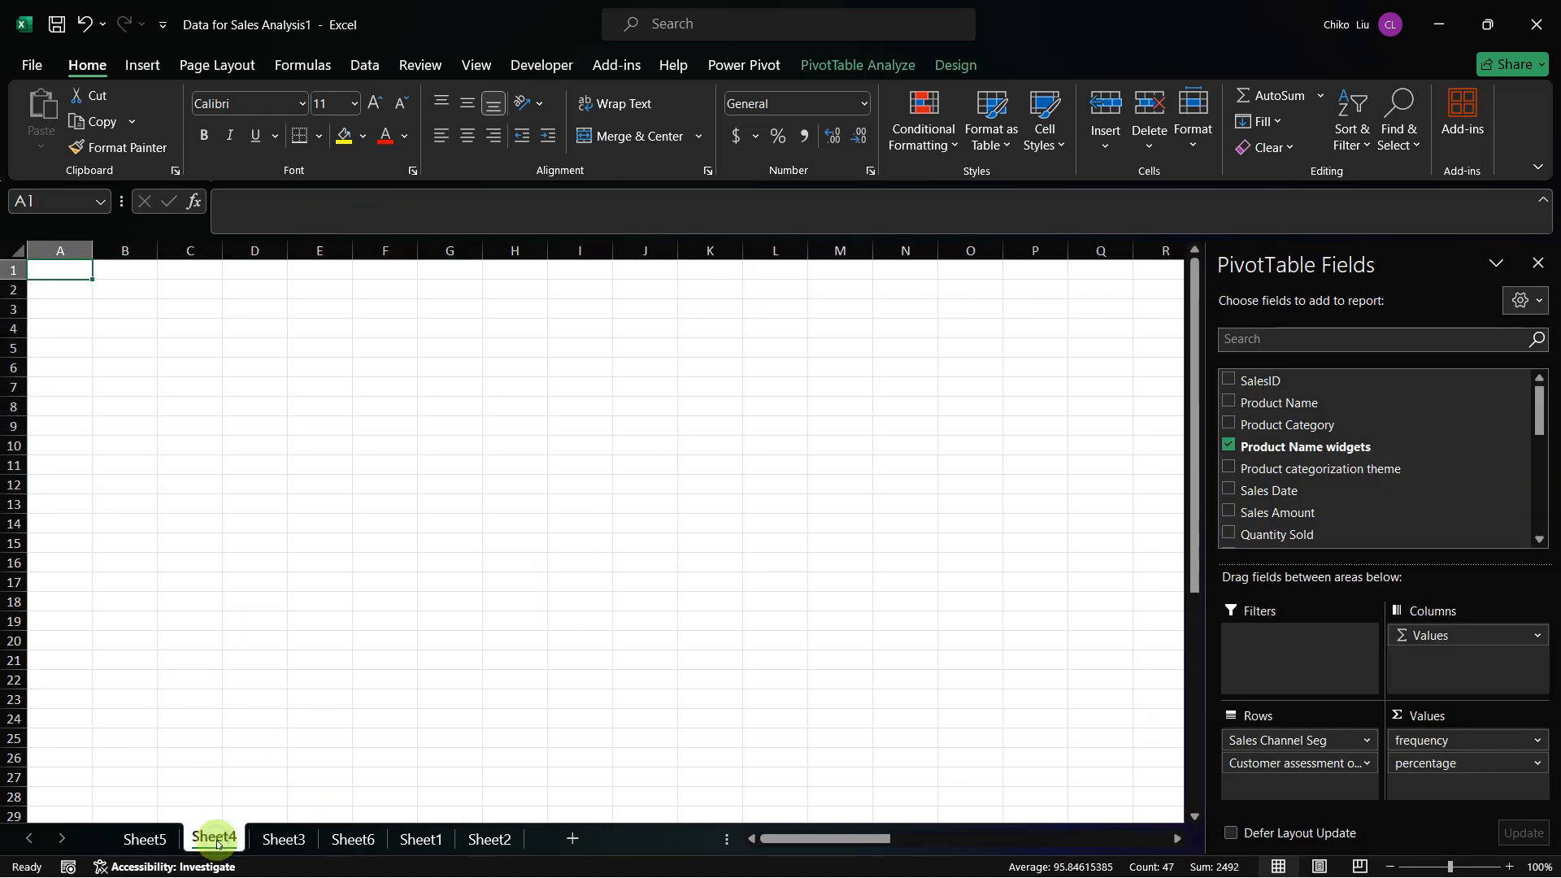
{"action": "left_click", "coordinate": [352, 840]}
- Examine the PivotTables on Sheet3, from the region and return status tables across to the SalesRep ID by Sales Channel table
{"action": "left_click", "coordinate": [289, 828]}
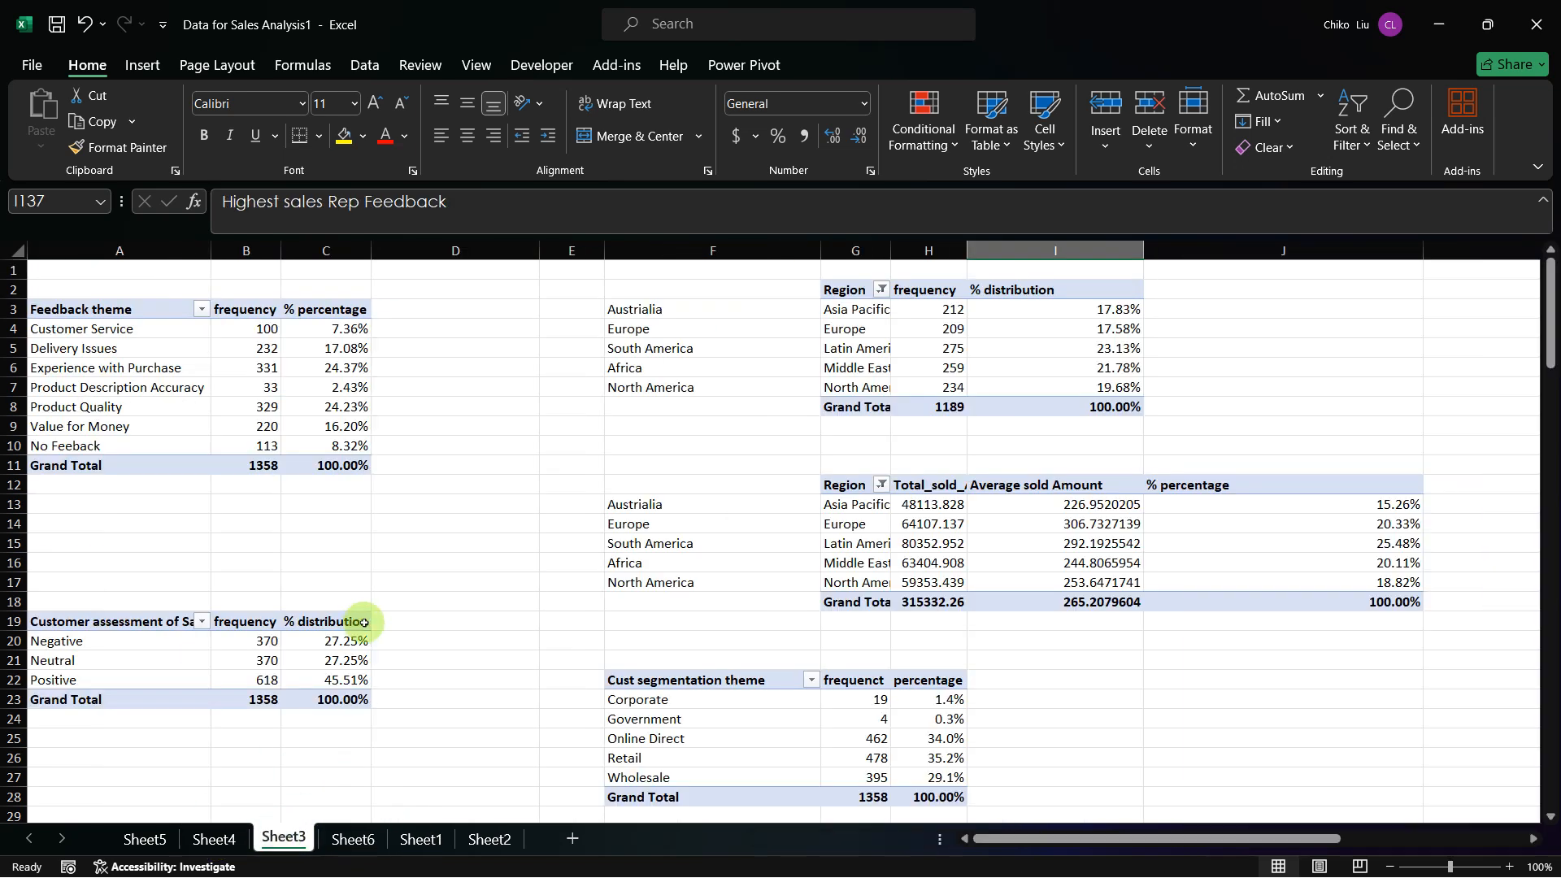
{"action": "scroll", "coordinate": [363, 623], "scroll_direction": "right", "scroll_amount": 10}
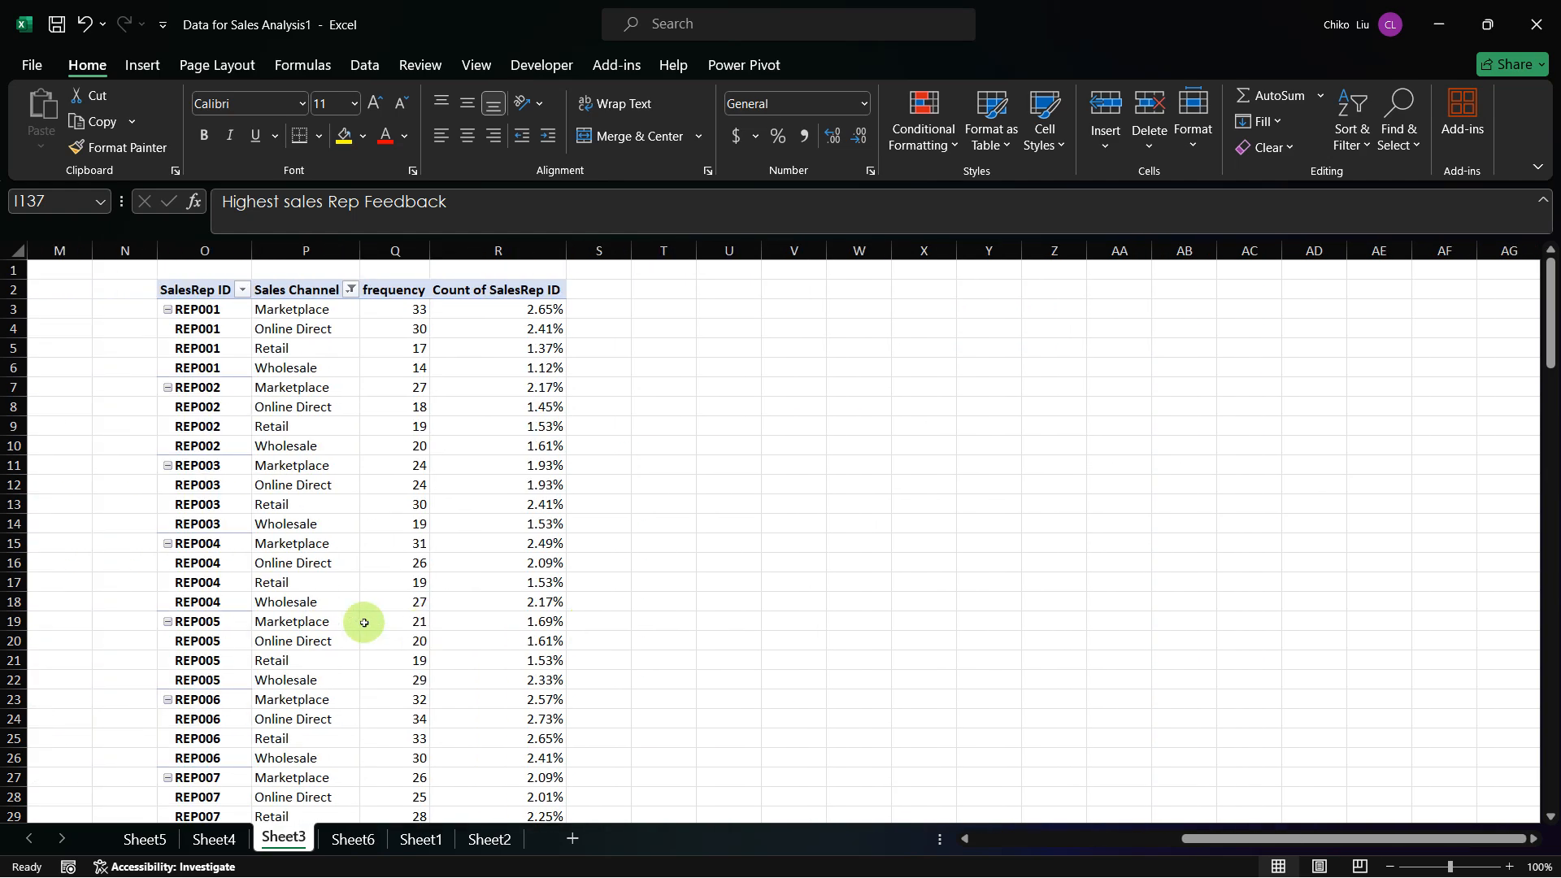
{"action": "scroll", "coordinate": [364, 623], "scroll_direction": "left", "scroll_amount": 8}
{"action": "scroll", "coordinate": [364, 623], "scroll_direction": "down", "scroll_amount": 2}
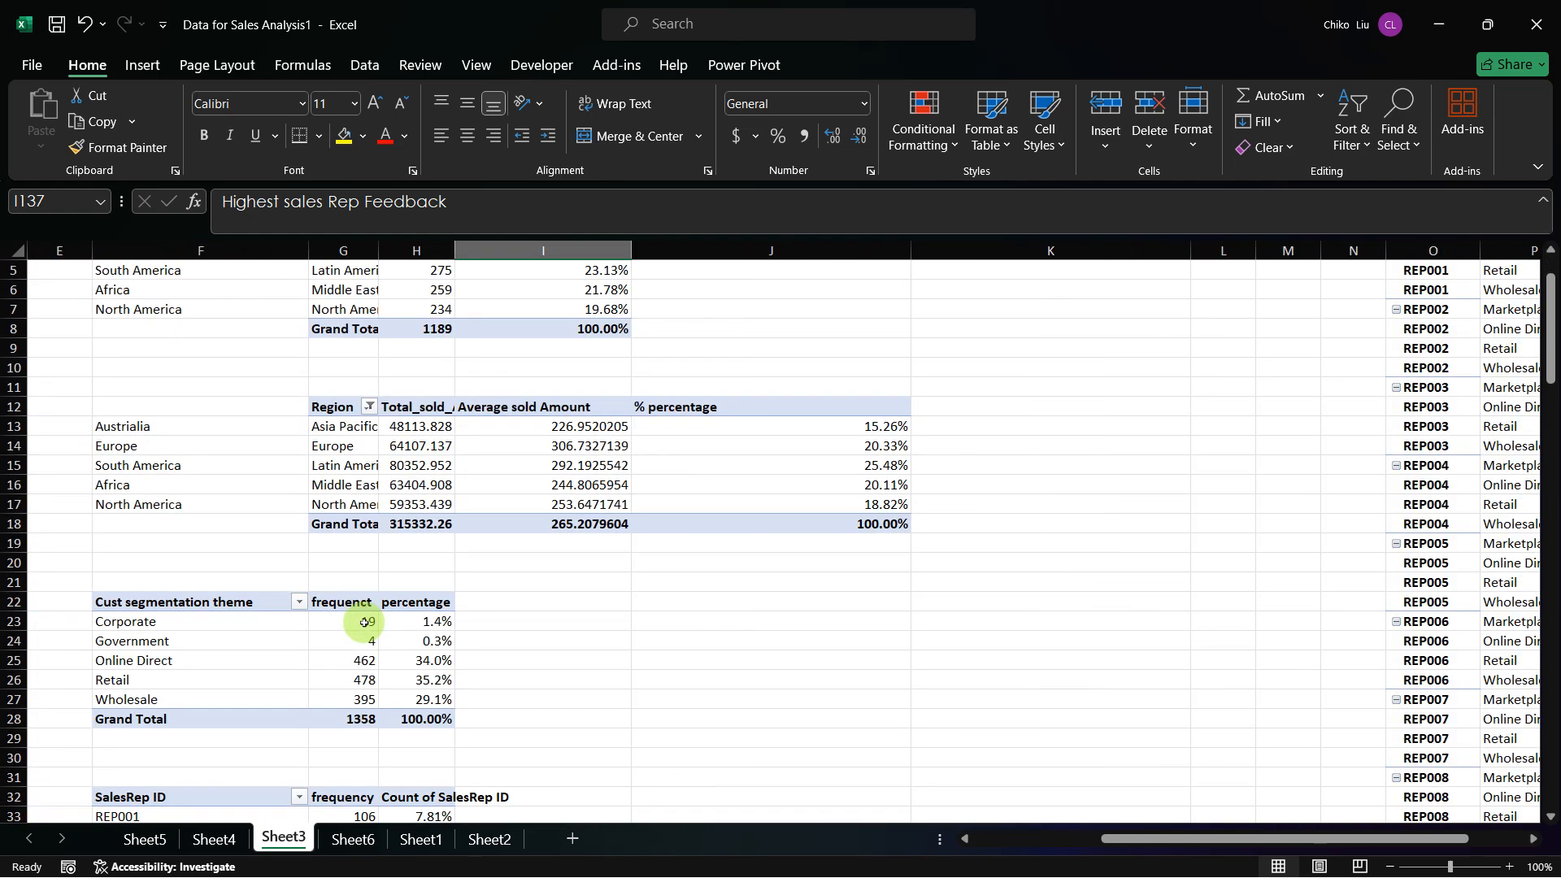
{"action": "scroll", "coordinate": [363, 623], "scroll_direction": "left", "scroll_amount": 1}
{"action": "scroll", "coordinate": [363, 623], "scroll_direction": "down", "scroll_amount": 10}
{"action": "scroll", "coordinate": [364, 623], "scroll_direction": "down", "scroll_amount": 19}
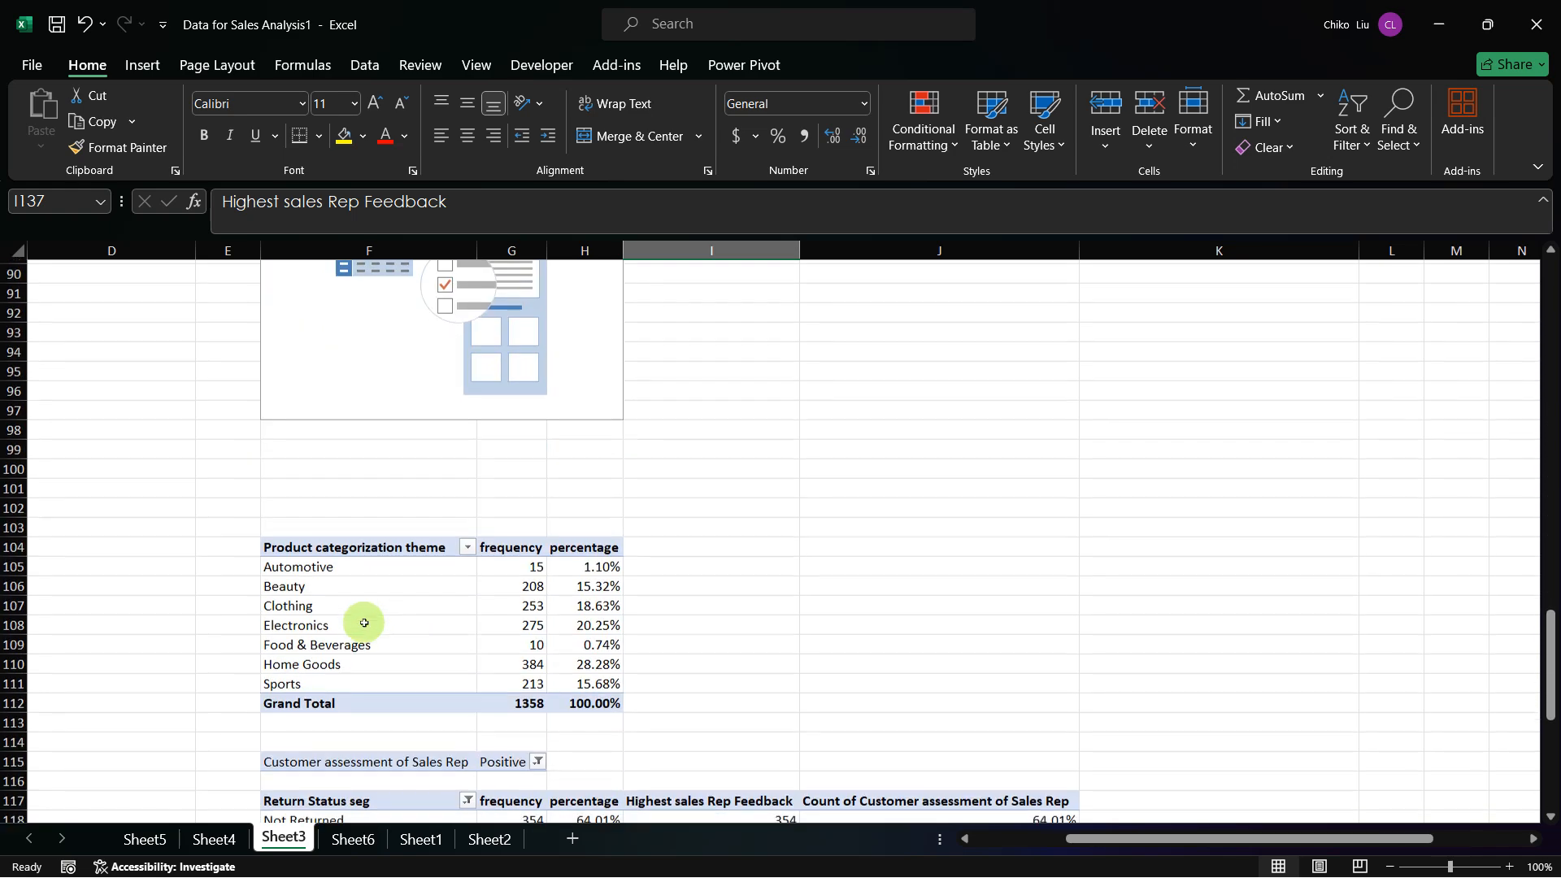
{"action": "scroll", "coordinate": [363, 623], "scroll_direction": "down", "scroll_amount": 4}
{"action": "scroll", "coordinate": [364, 623], "scroll_direction": "left", "scroll_amount": 3}
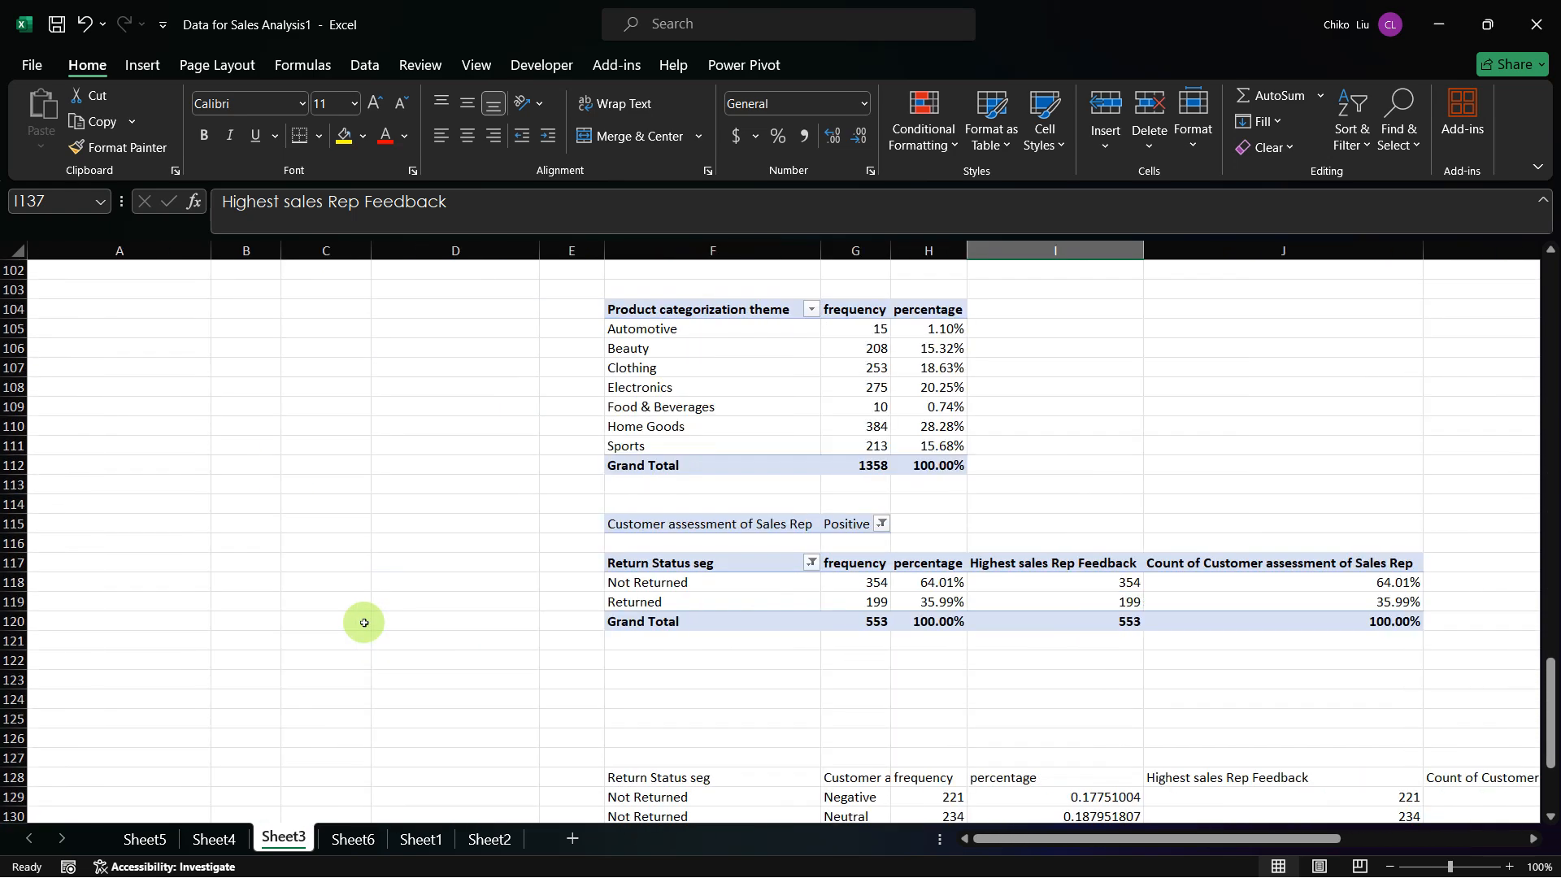
{"action": "scroll", "coordinate": [364, 623], "scroll_direction": "up", "scroll_amount": 20}
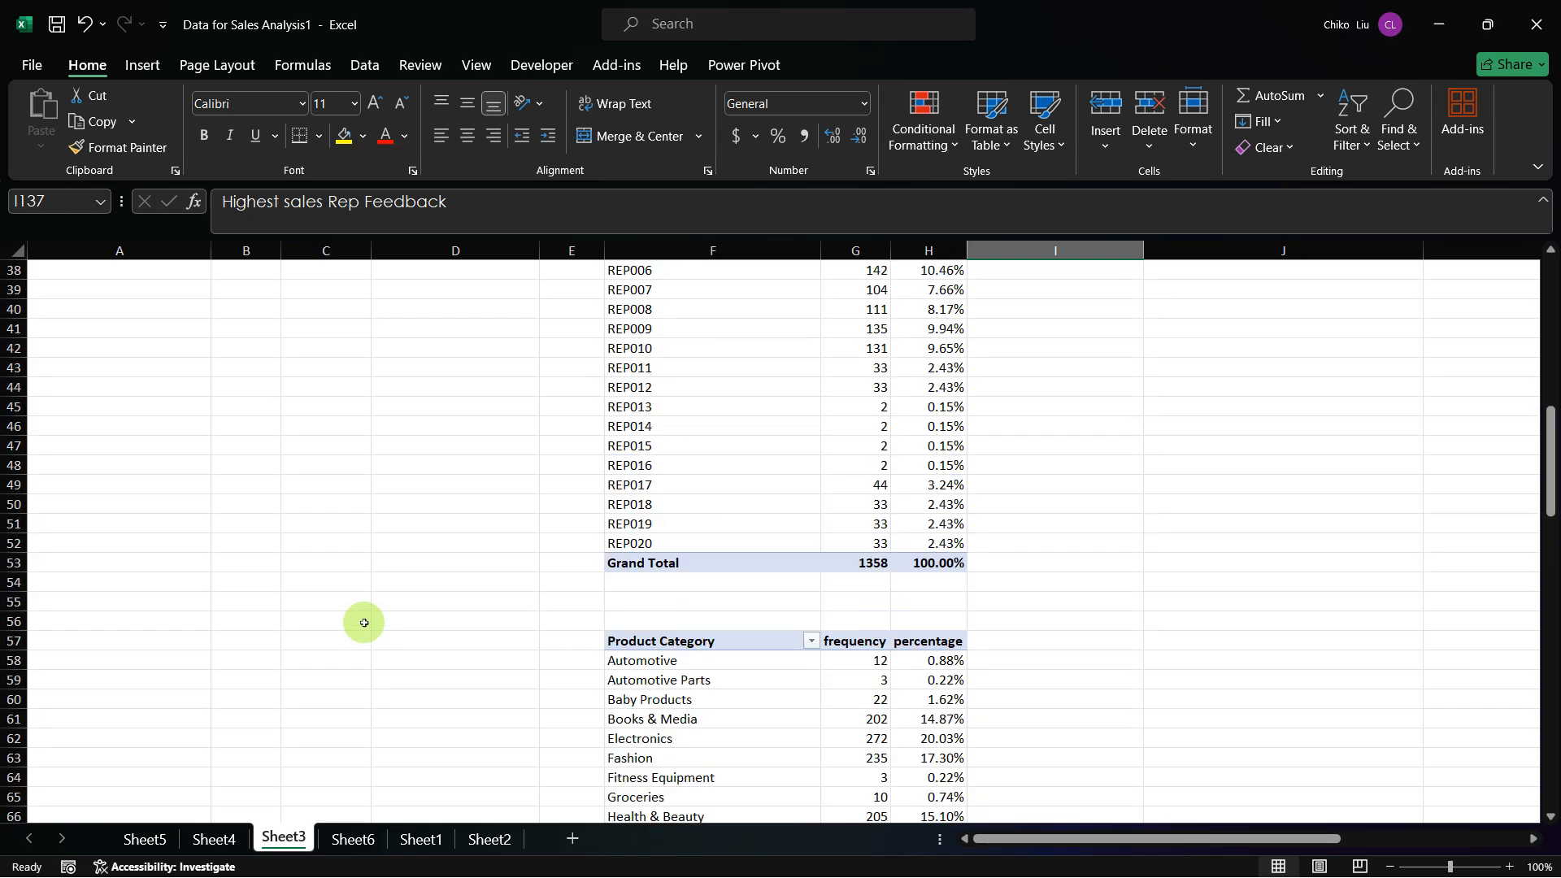
{"action": "scroll", "coordinate": [364, 623], "scroll_direction": "down", "scroll_amount": 2}
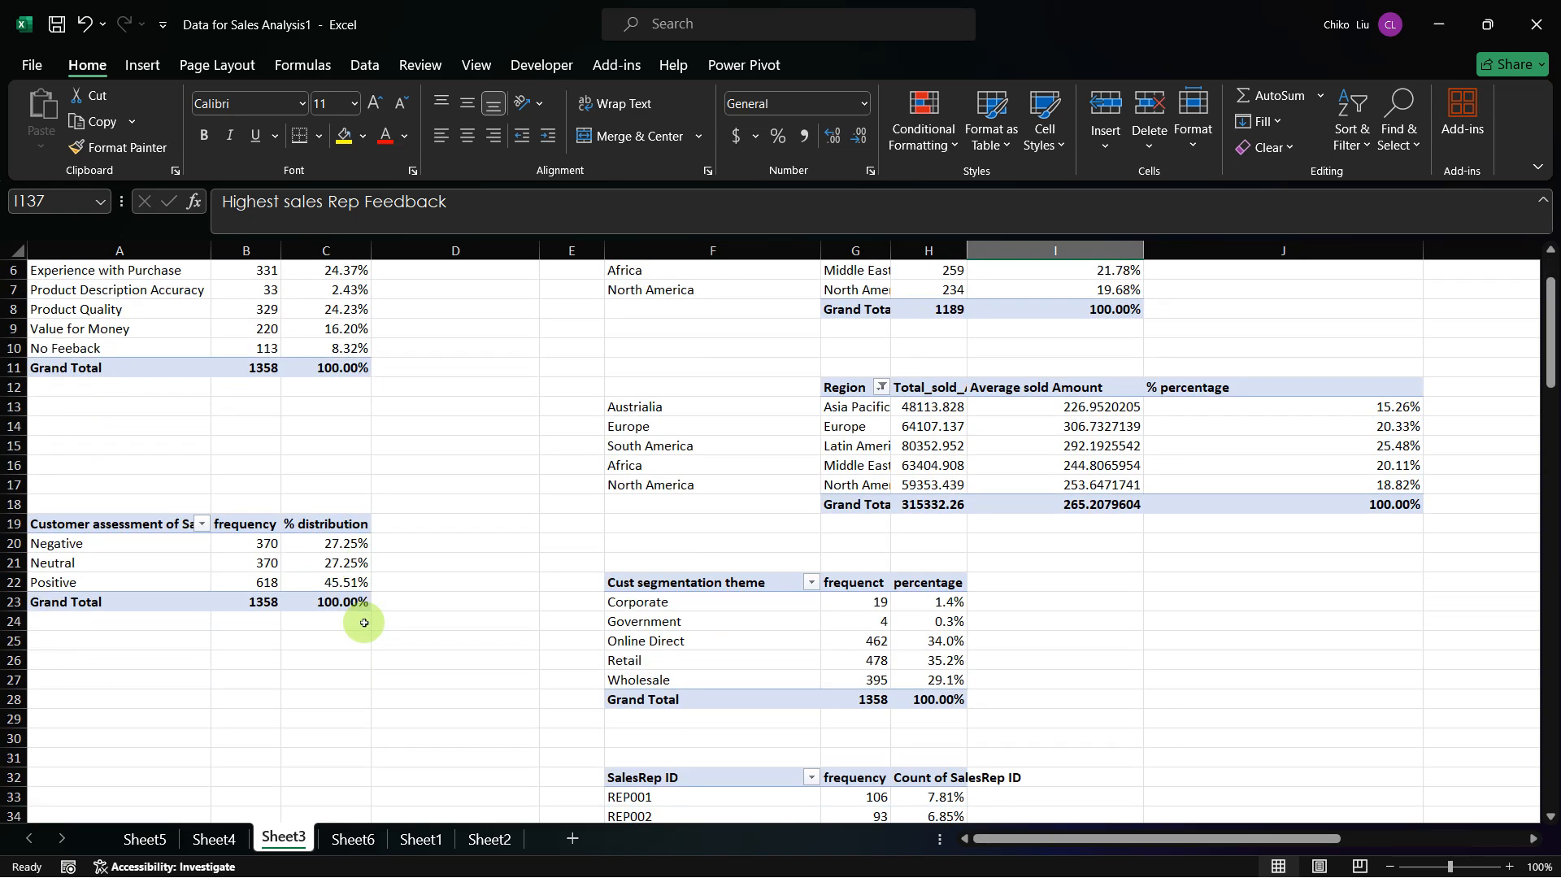
{"action": "scroll", "coordinate": [363, 623], "scroll_direction": "right", "scroll_amount": 6}
{"action": "scroll", "coordinate": [364, 623], "scroll_direction": "up", "scroll_amount": 2}
{"action": "scroll", "coordinate": [364, 624], "scroll_direction": "right", "scroll_amount": 1}
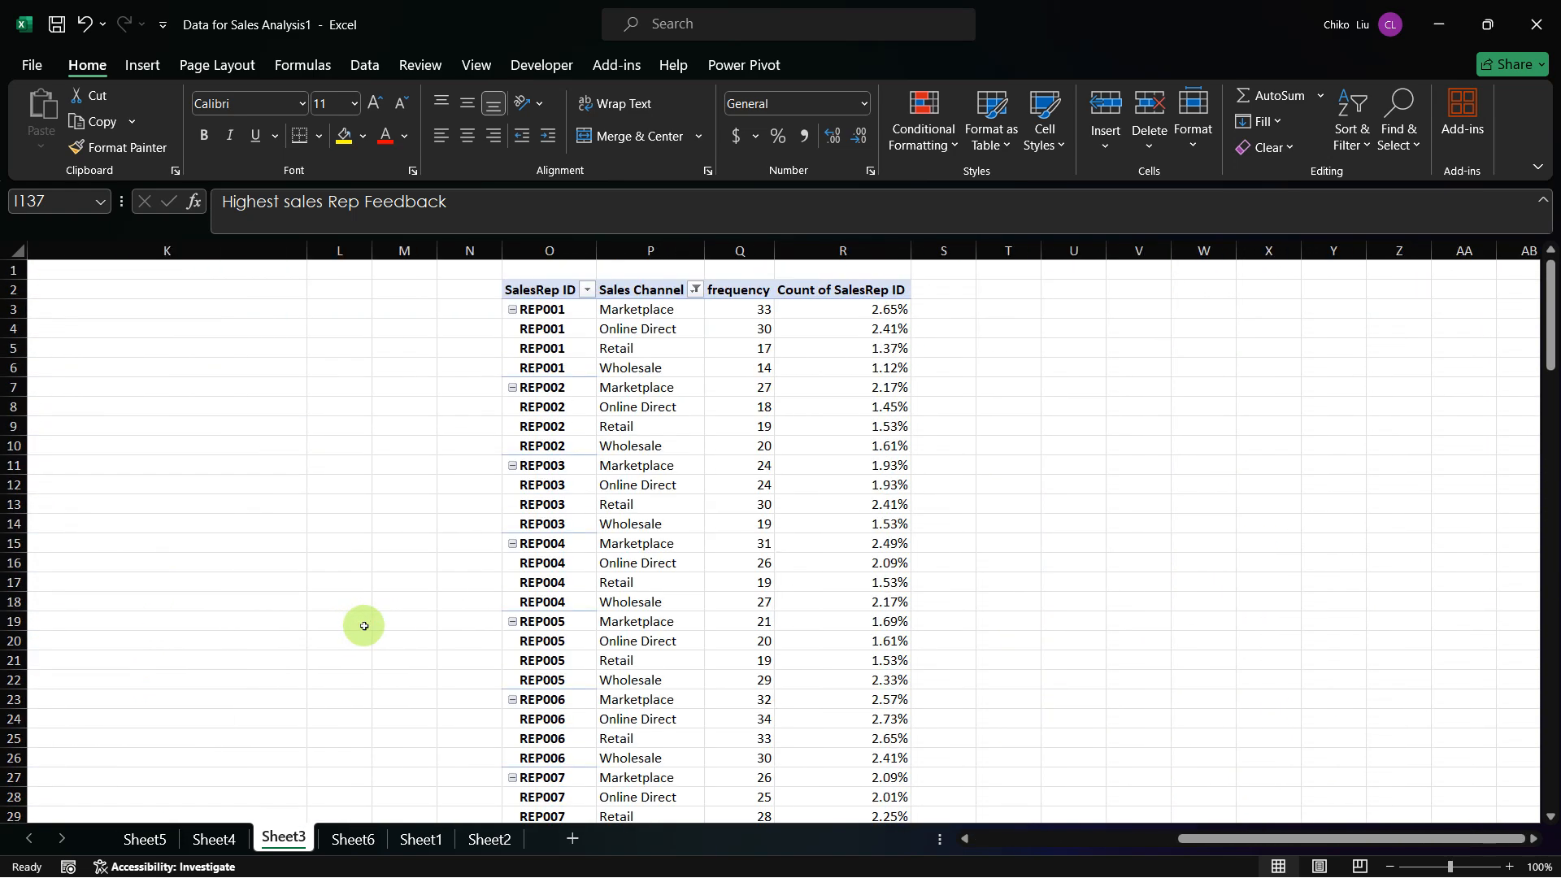
{"action": "scroll", "coordinate": [363, 625], "scroll_direction": "down", "scroll_amount": 6}
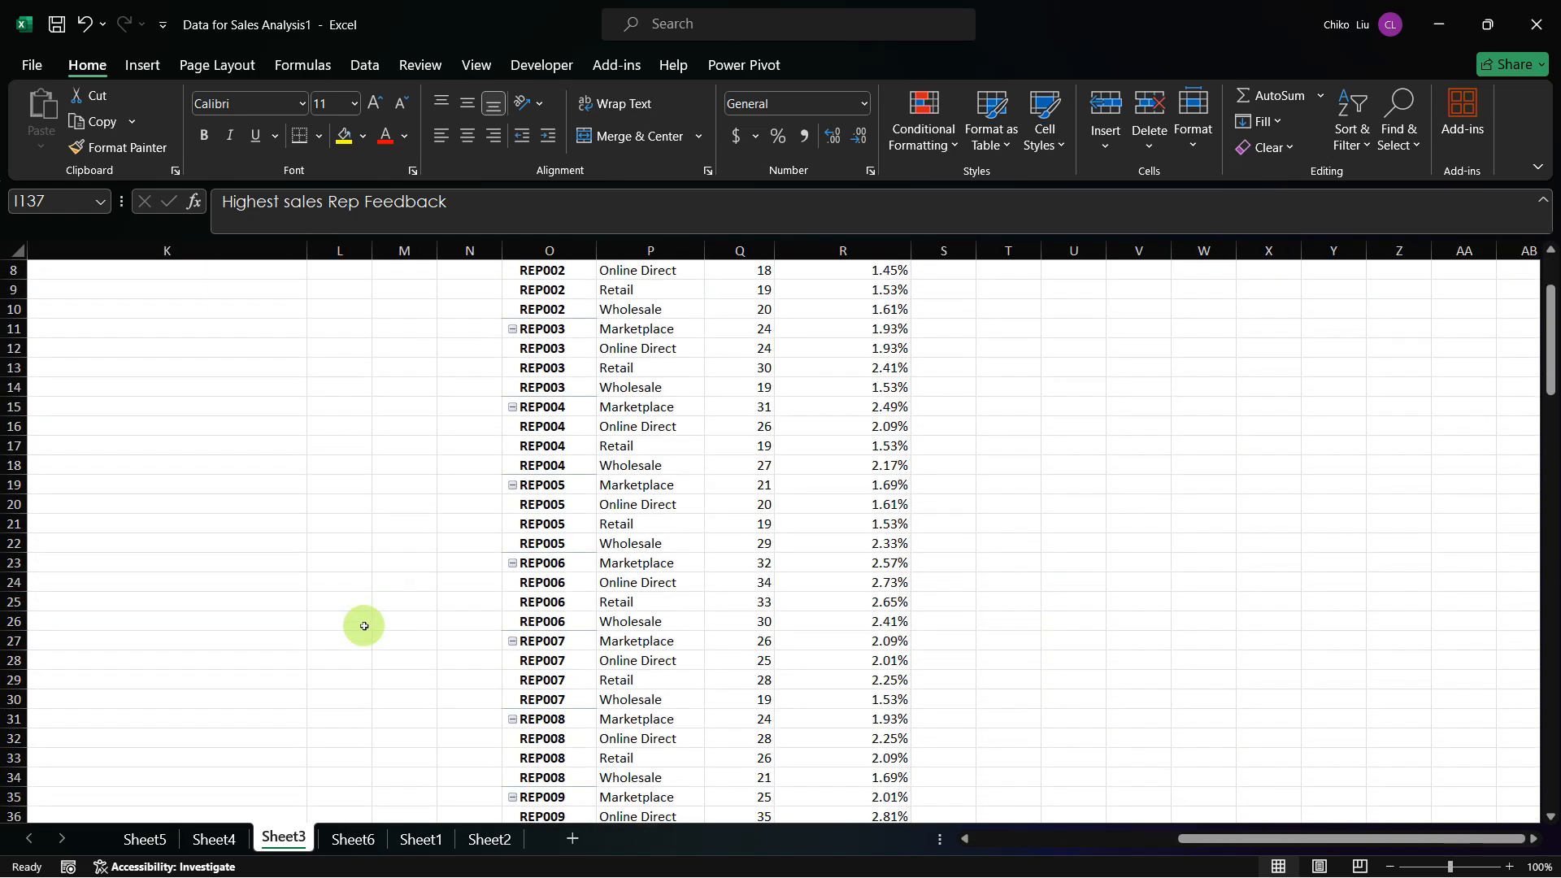
- On Sheet6, copy the sales channel PivotTable in A3:D16 and paste the copy at A21
{"action": "left_click", "coordinate": [353, 840]}
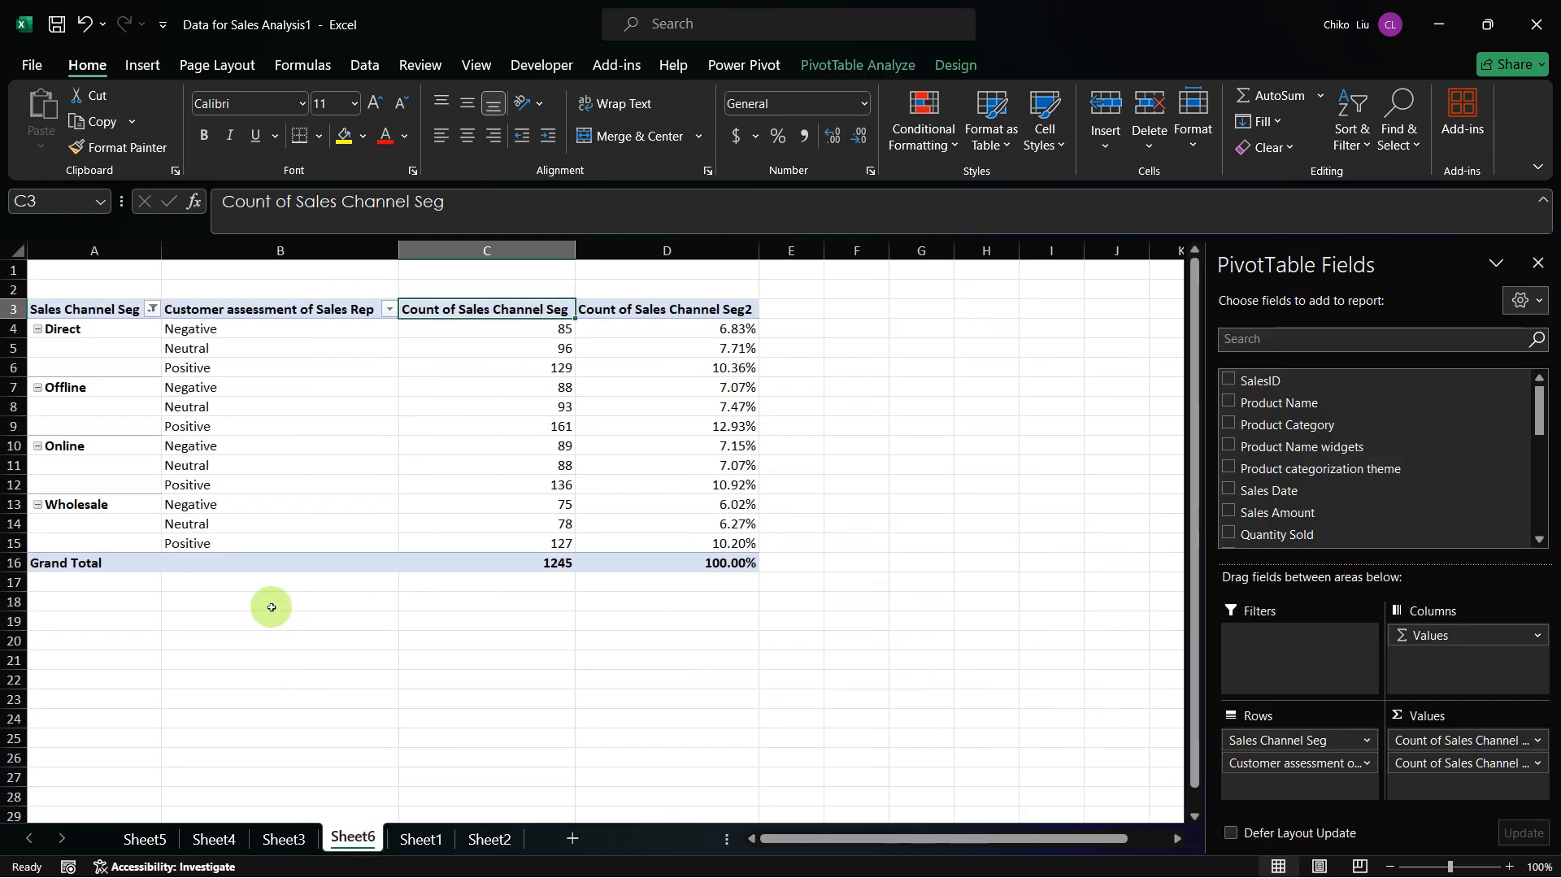
{"action": "scroll", "coordinate": [271, 607], "scroll_direction": "down", "scroll_amount": 8}
{"action": "scroll", "coordinate": [272, 608], "scroll_direction": "up", "scroll_amount": 8}
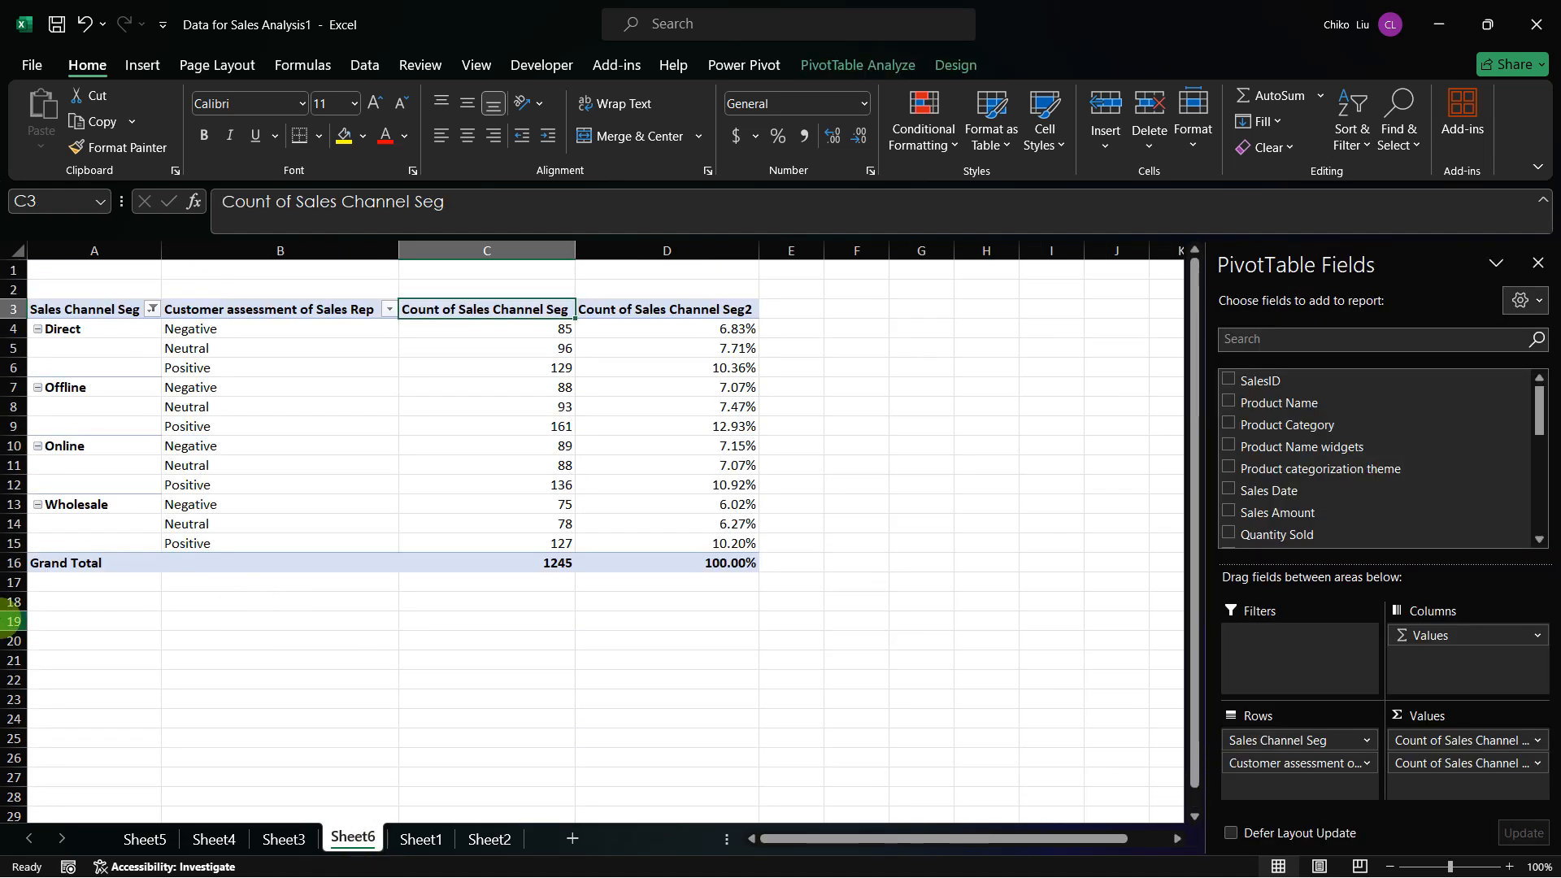
{"action": "left_click_drag", "start_coordinate": [112, 311], "coordinate": [692, 519]}
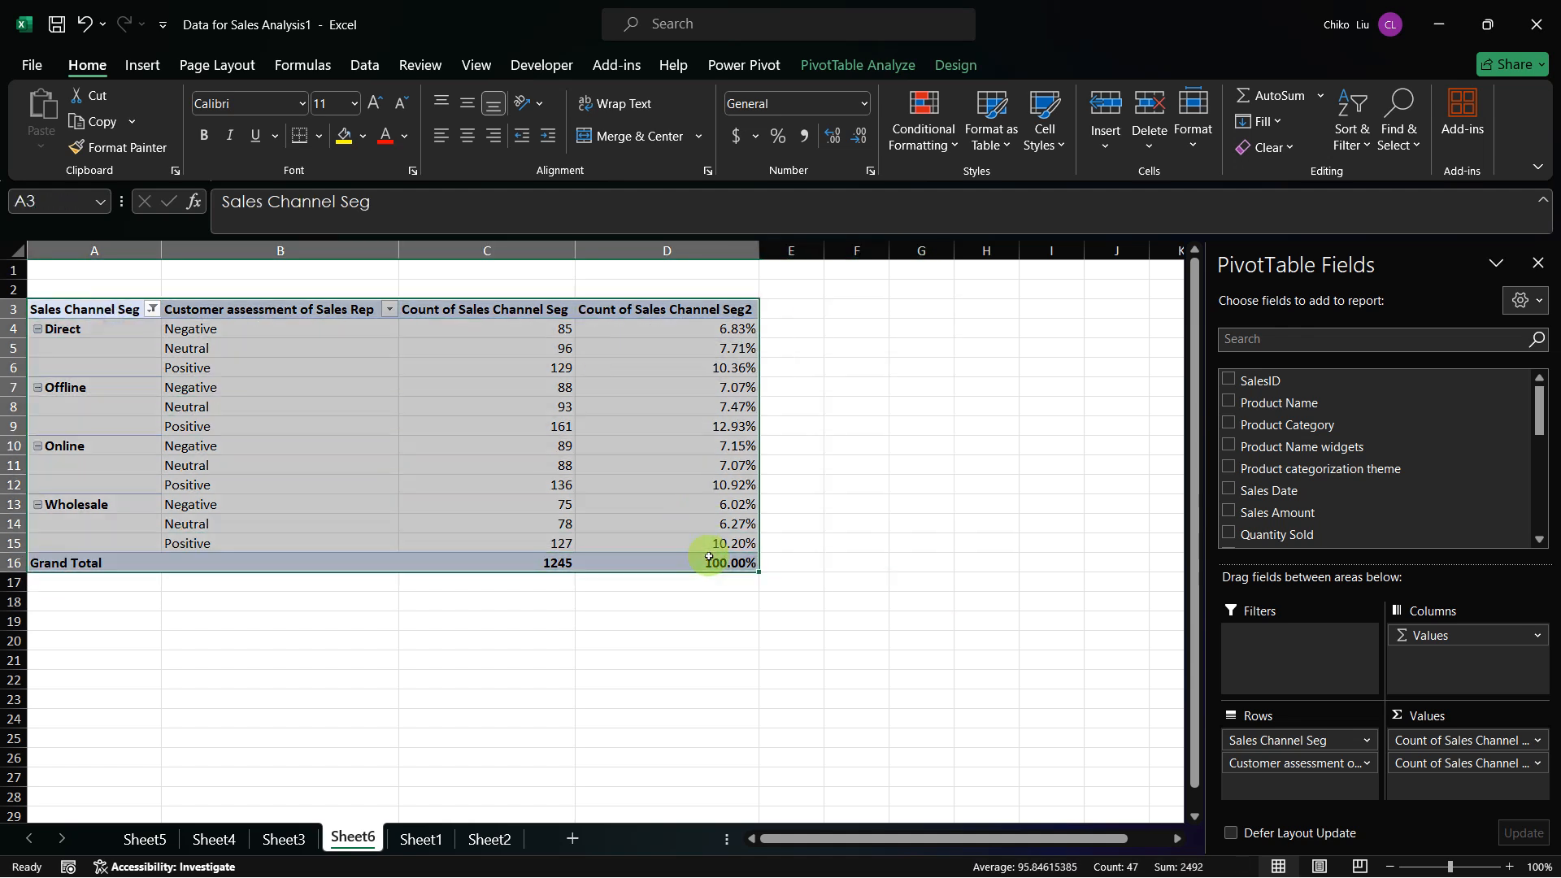
{"action": "key", "text": "ctrl+c"}
{"action": "left_click", "coordinate": [120, 656]}
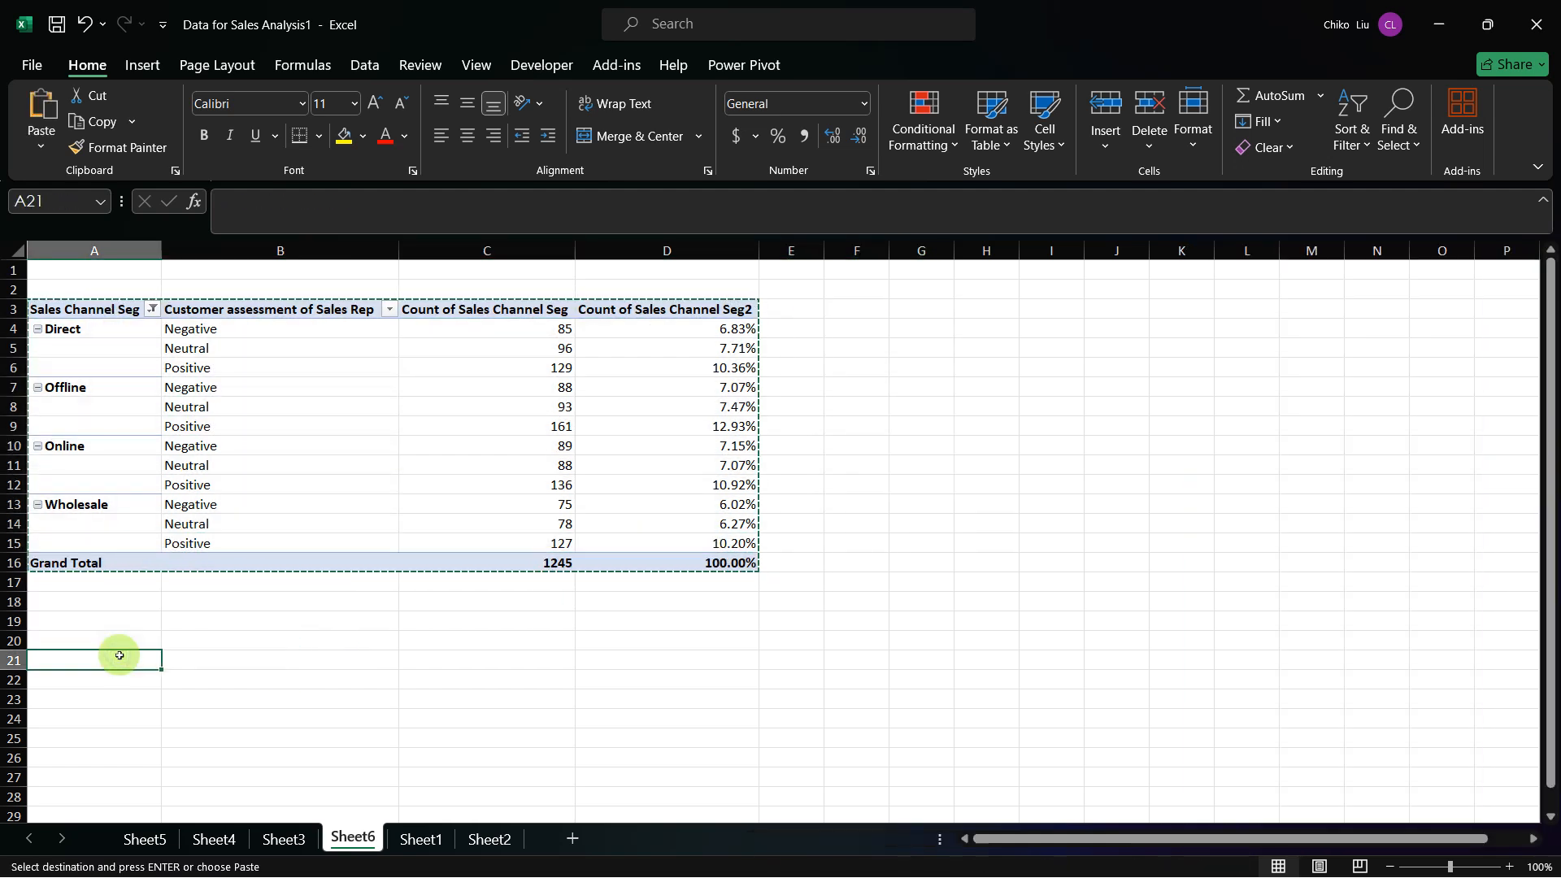
{"action": "key", "text": "ctrl+v"}
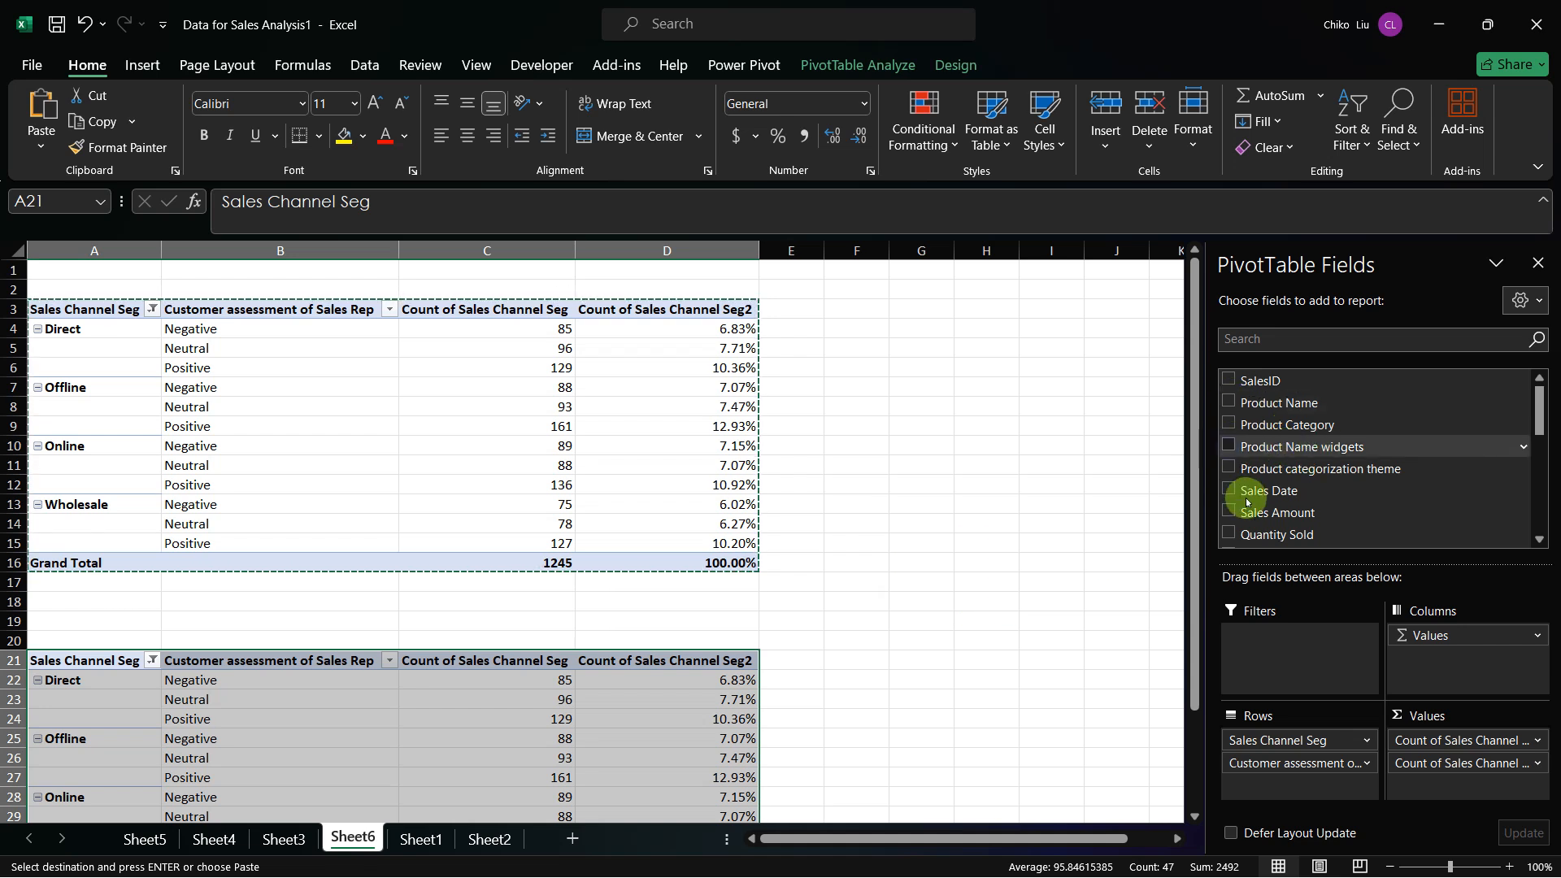
- Make Product Name widgets the copied PivotTable's only row field, removing Customer assessment of Sales Rep and Sales Channel Seg
{"action": "left_click", "coordinate": [1229, 446]}
{"action": "left_click", "coordinate": [1333, 786]}
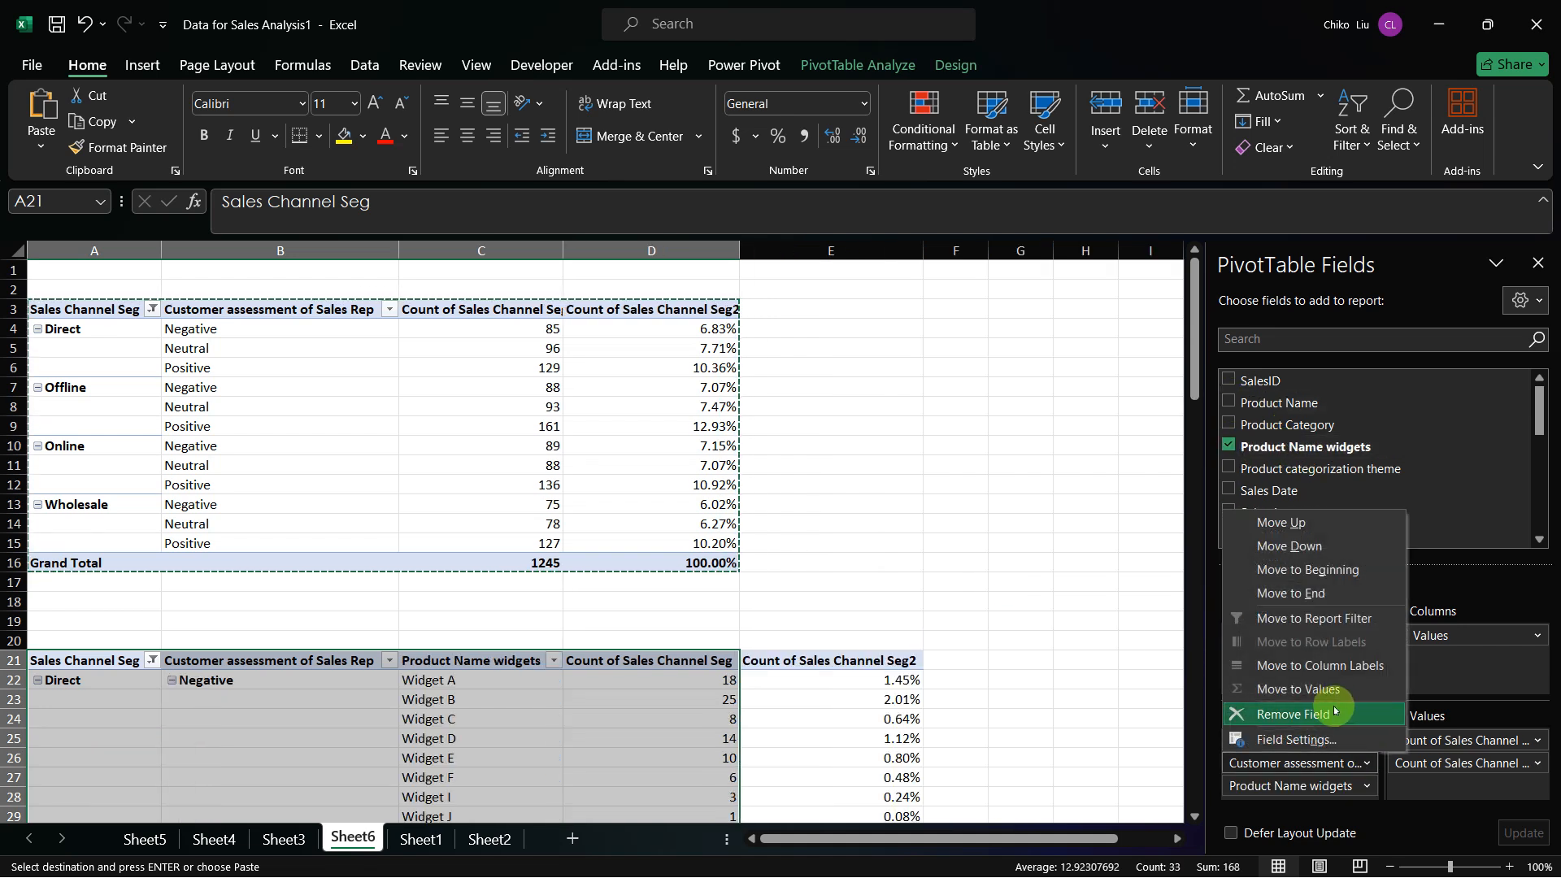
{"action": "left_click", "coordinate": [1334, 714]}
{"action": "left_click", "coordinate": [1367, 742]}
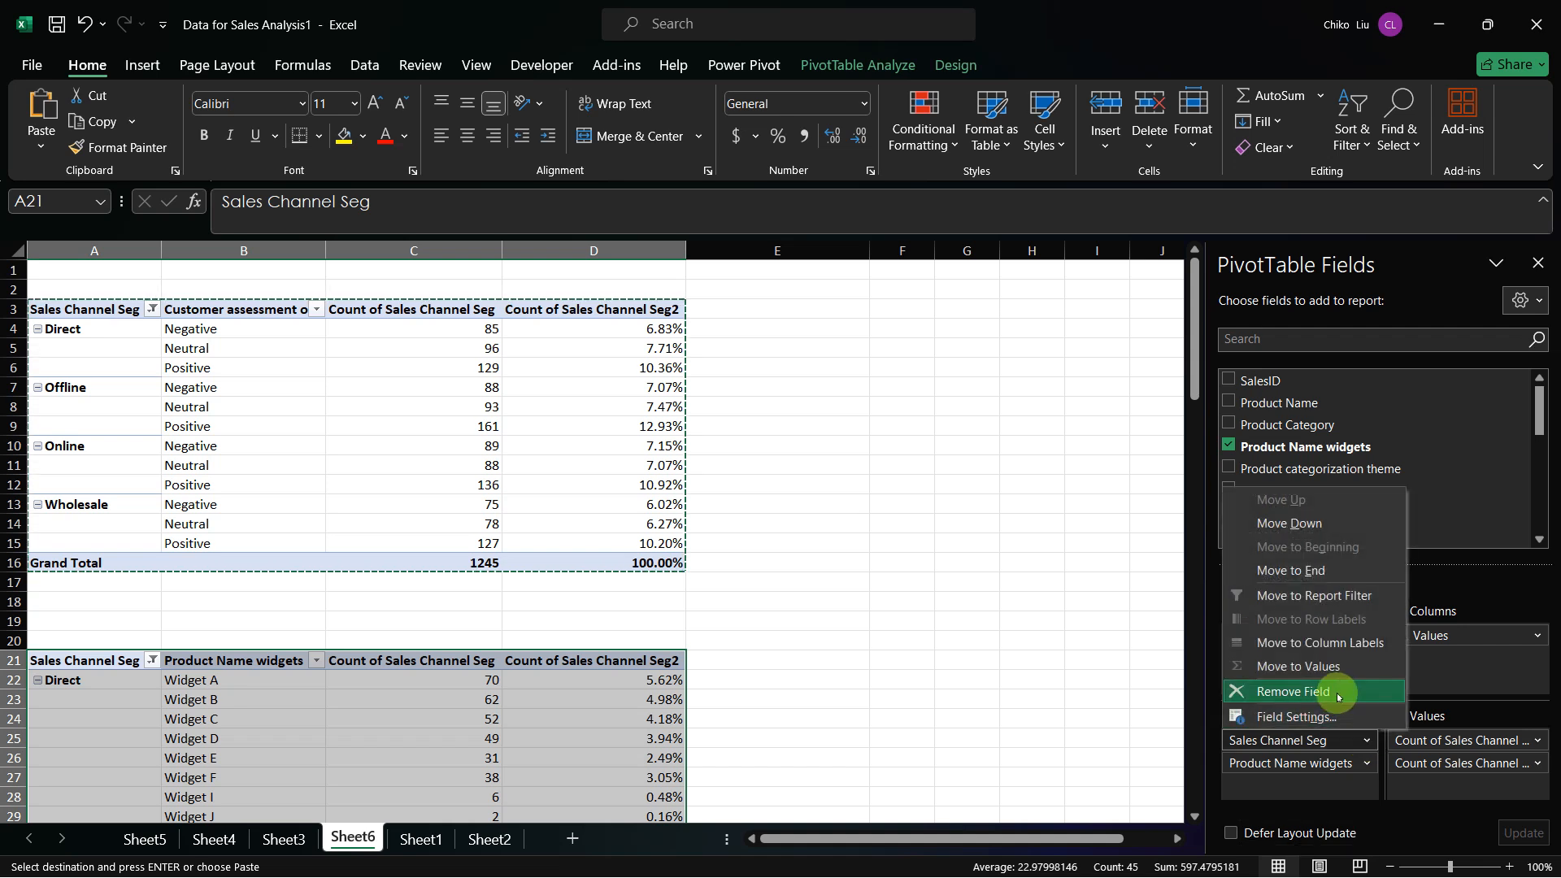
{"action": "left_click", "coordinate": [1340, 691]}
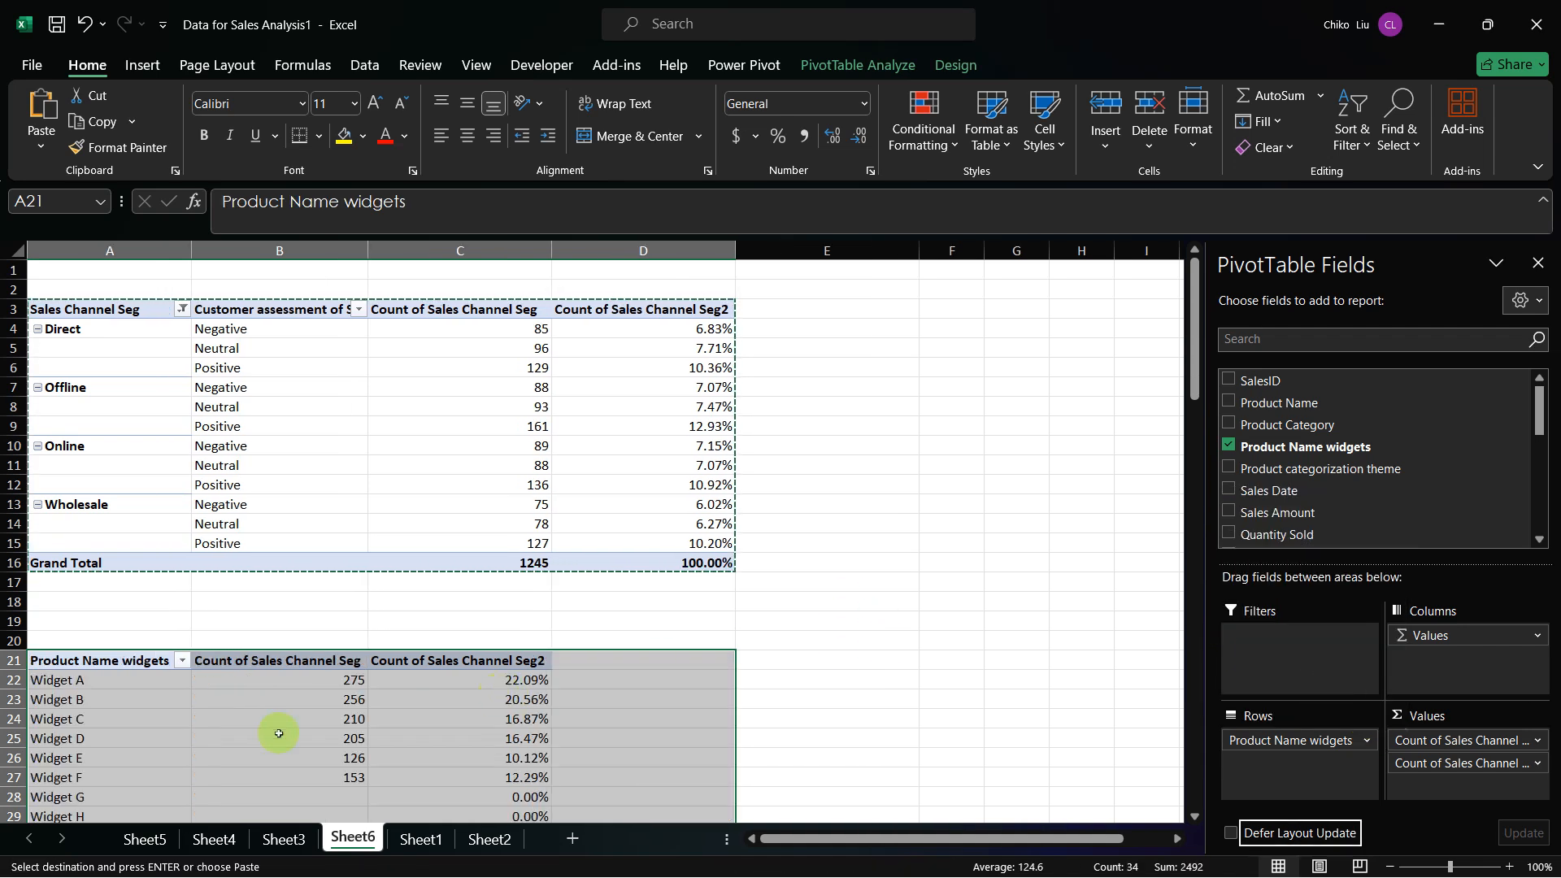
- Check the Table 10 layout in the capstone PDF and remove both Sales Channel Seg count values from the copied PivotTable
{"action": "mouse_move", "coordinate": [279, 734]}
{"action": "key", "text": "alt+Tab"}
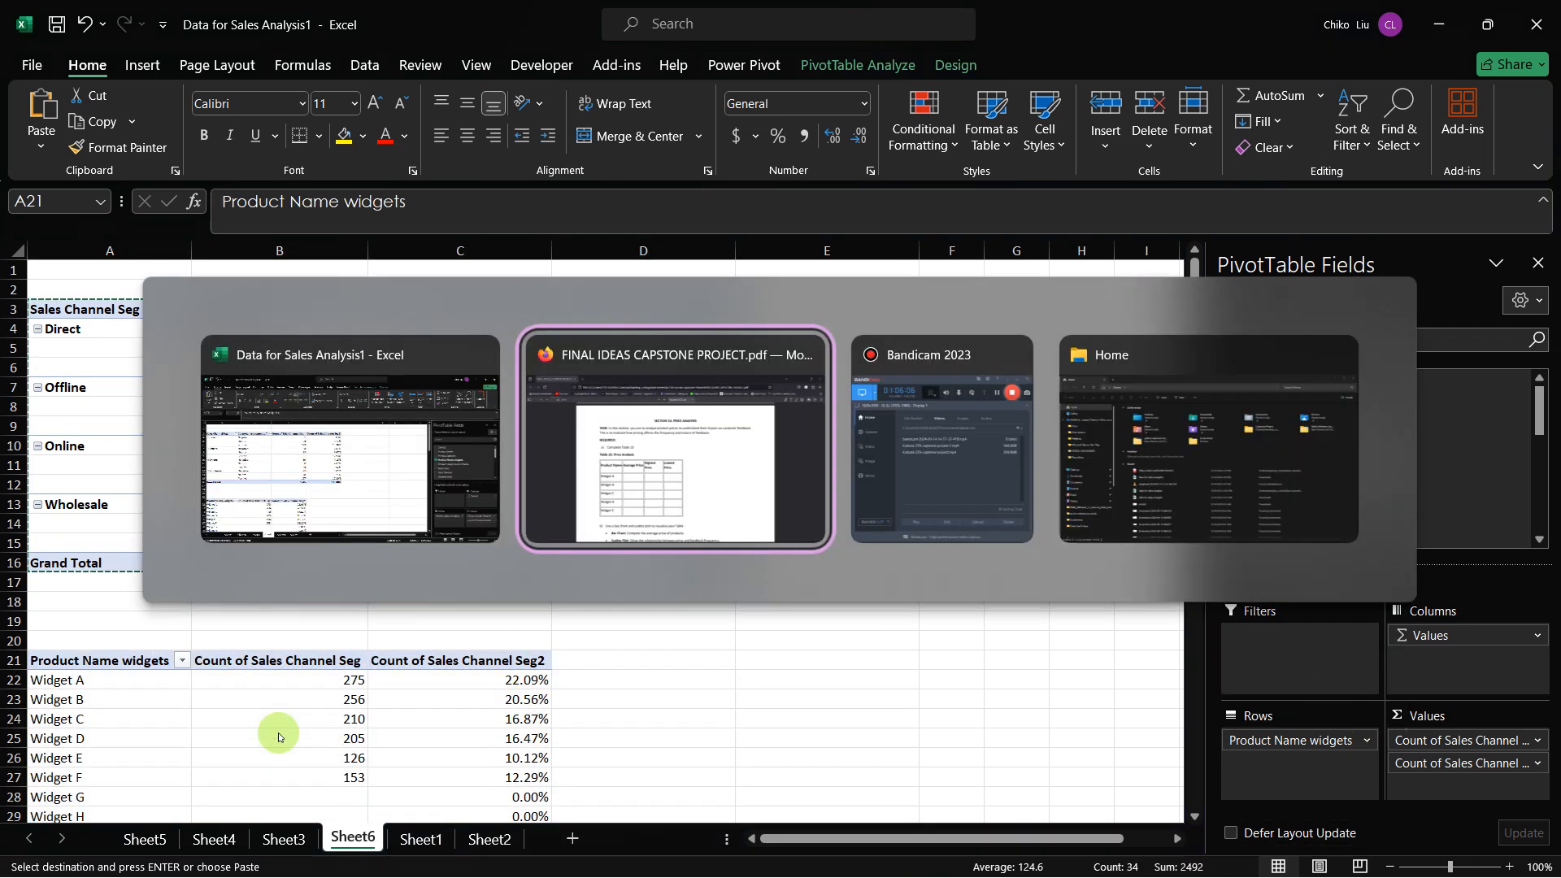
{"action": "key", "text": "alt+Tab"}
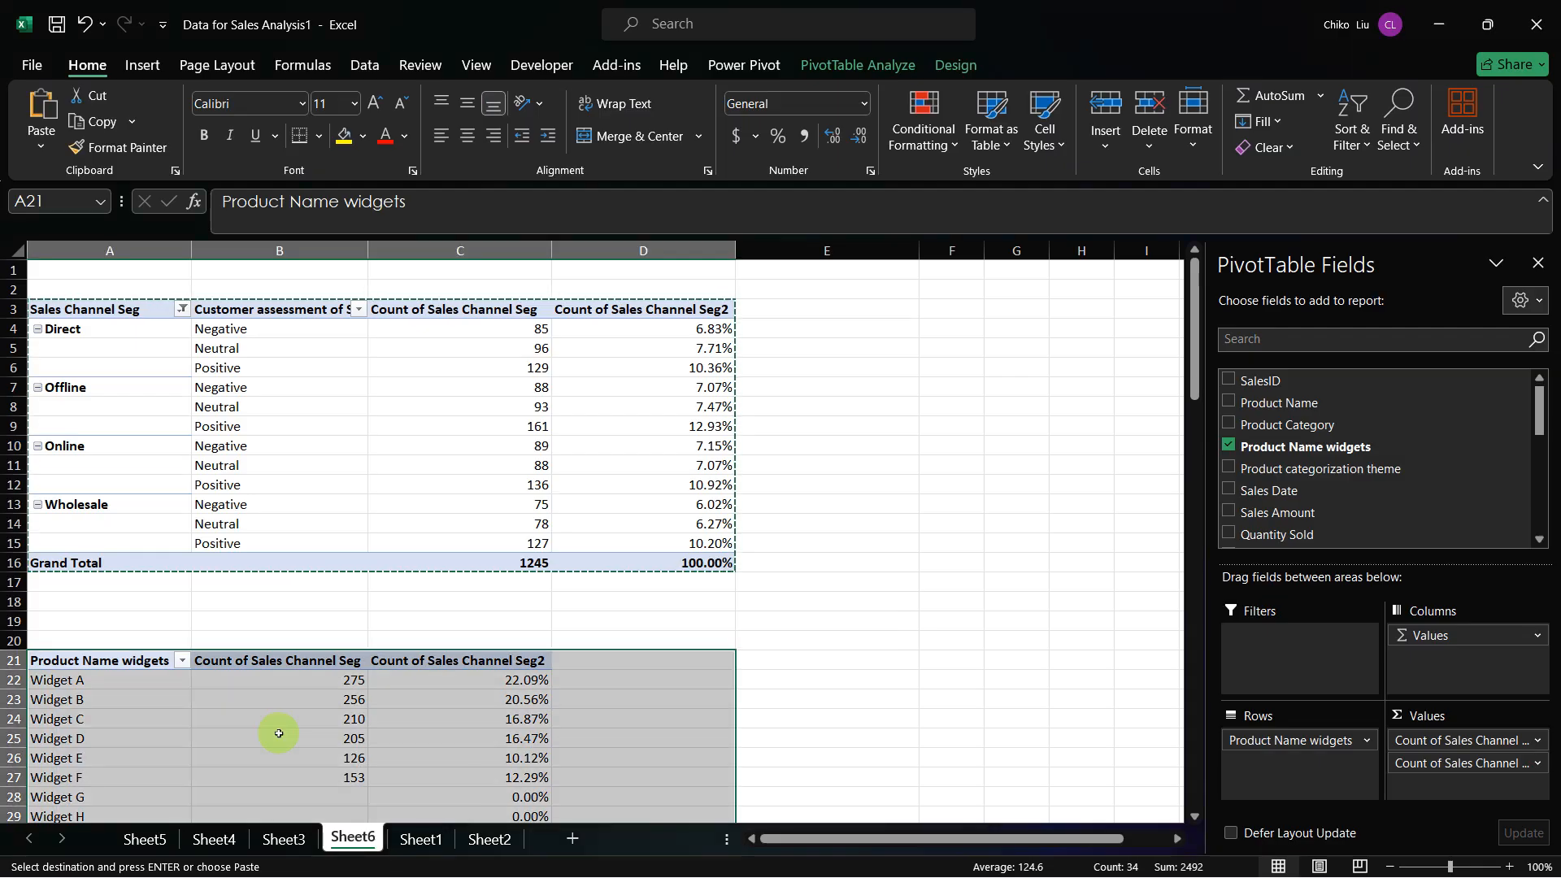
{"action": "left_click", "coordinate": [1532, 763]}
{"action": "left_click", "coordinate": [1456, 715]}
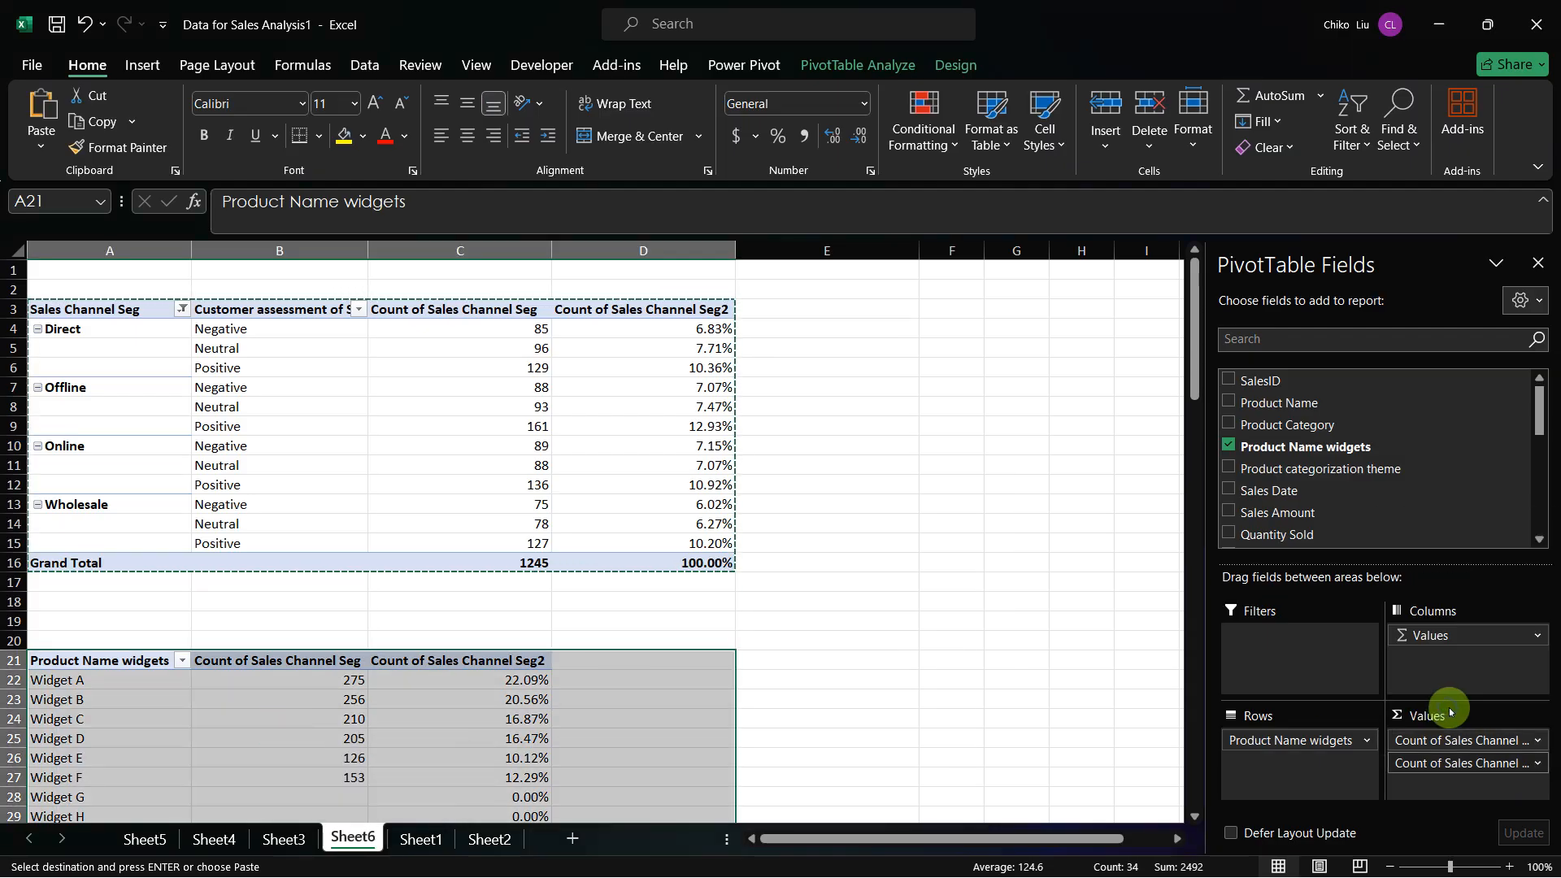
{"action": "left_click", "coordinate": [1528, 740]}
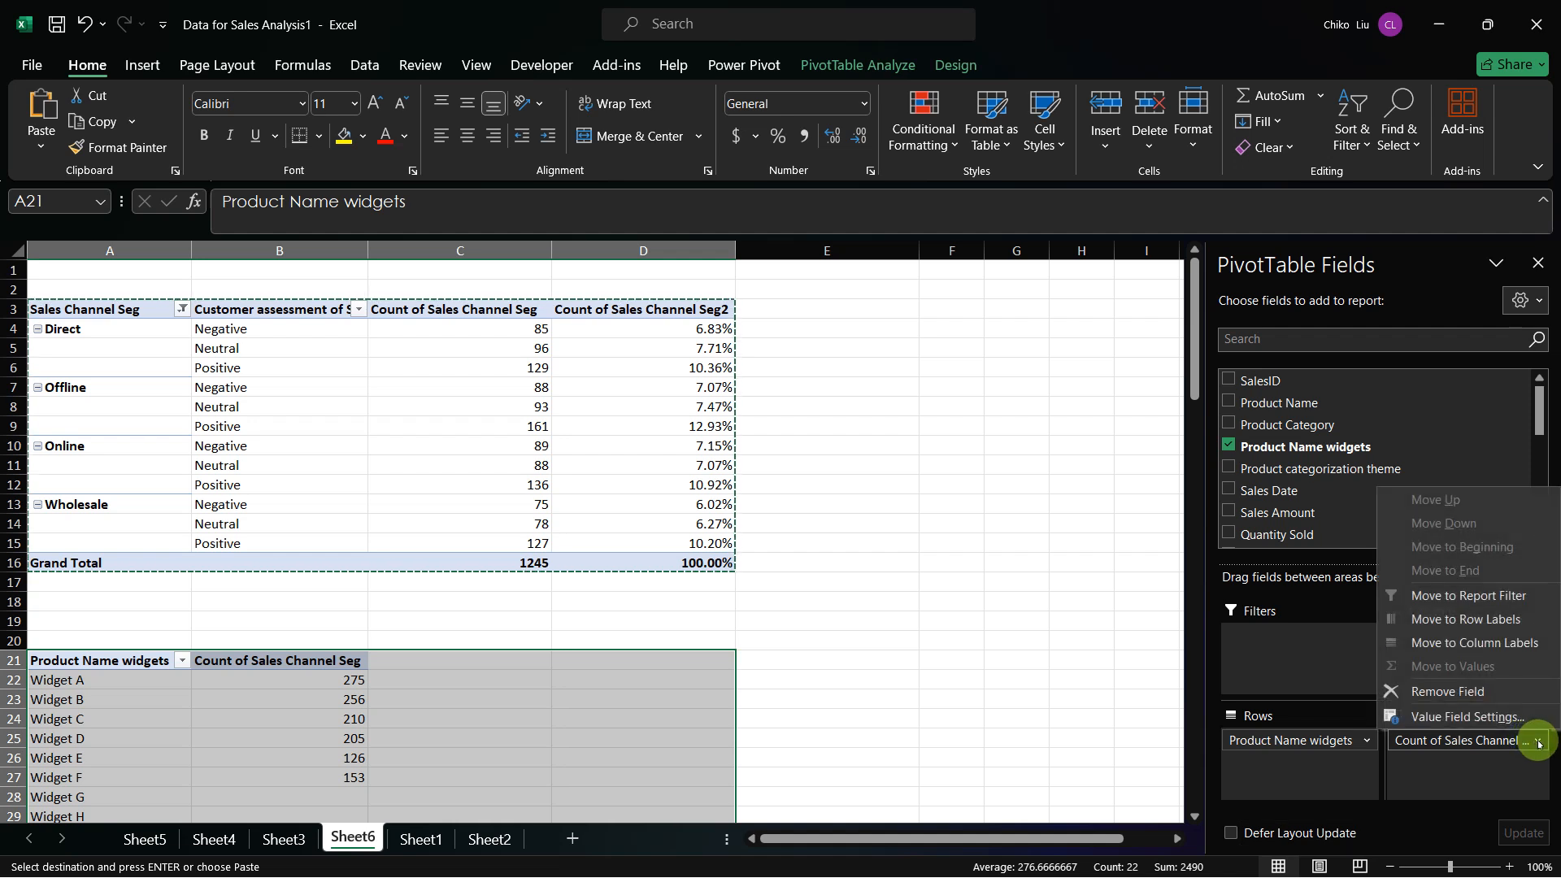
{"action": "left_click", "coordinate": [1500, 693]}
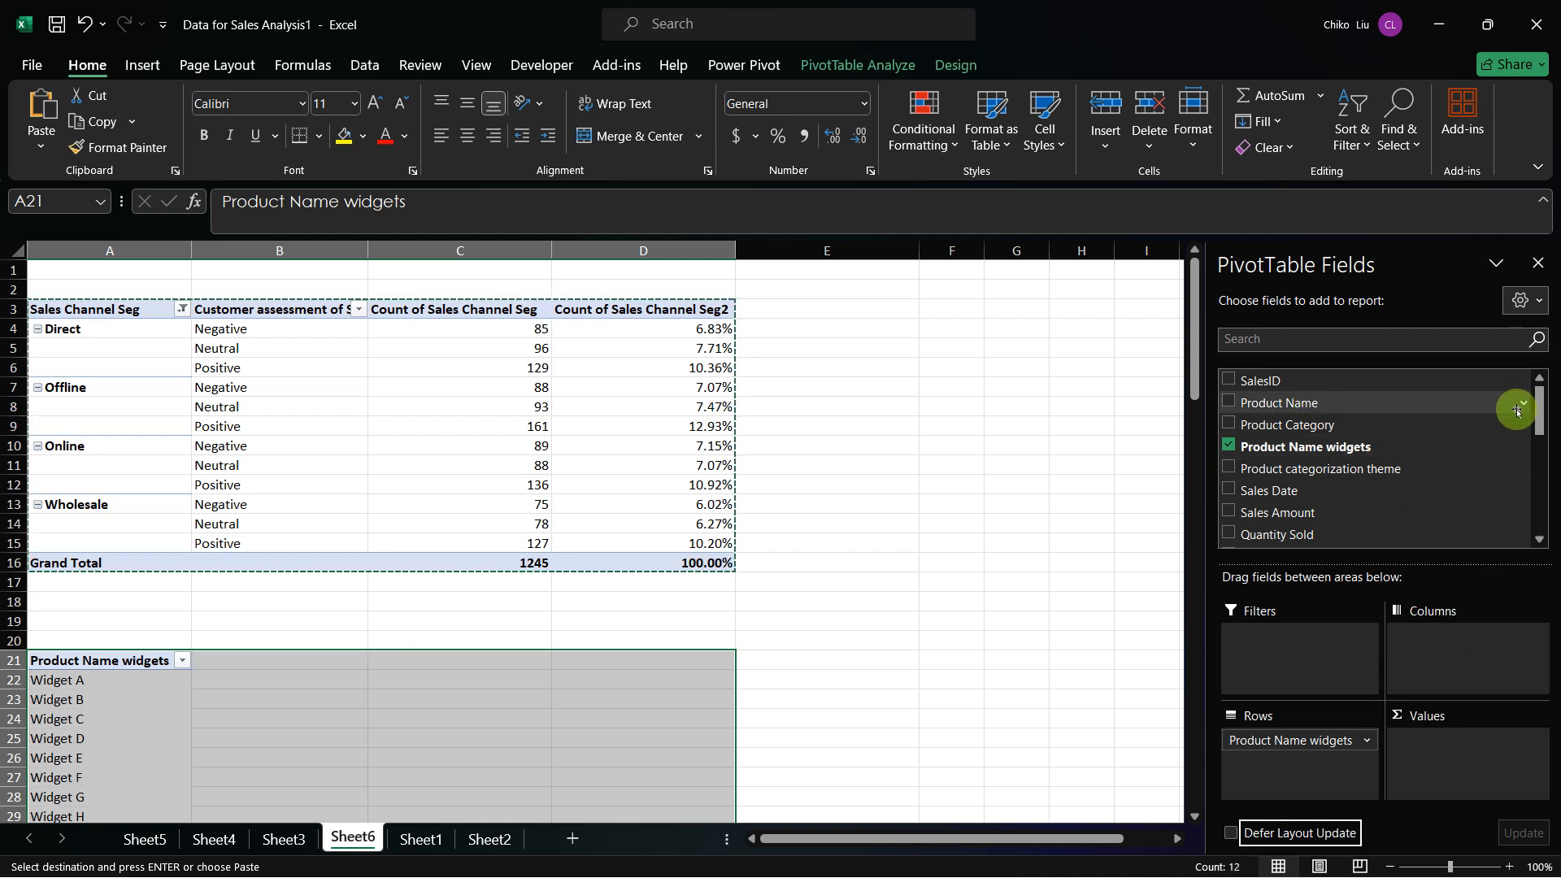
- Add Sales Amount to the widget PivotTable's values and summarize it by Average
{"action": "left_click_drag", "start_coordinate": [1537, 414], "coordinate": [1538, 420]}
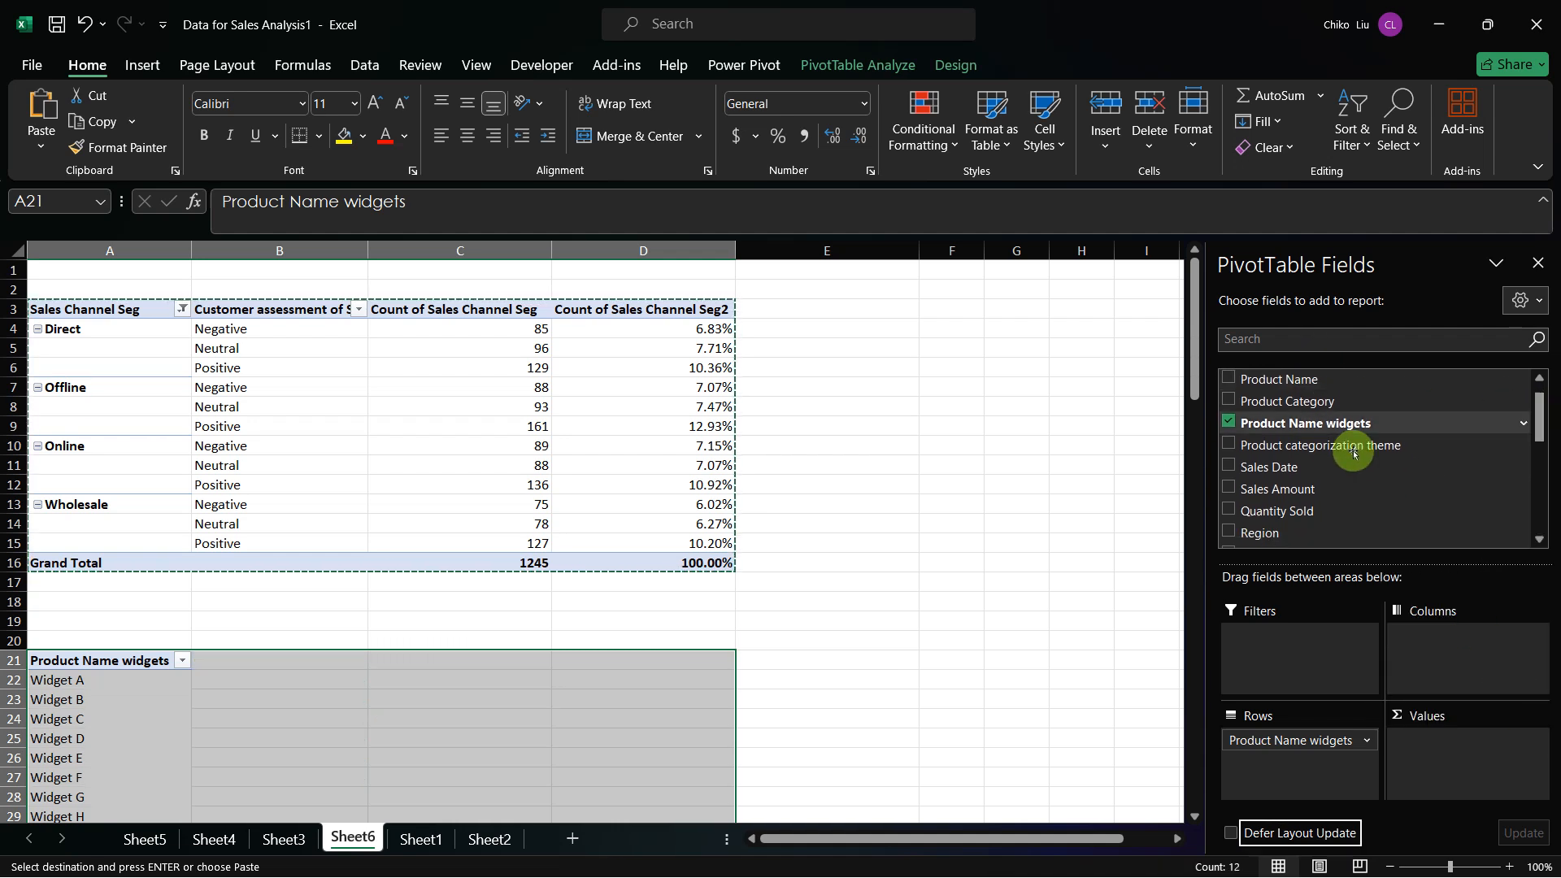
{"action": "left_click_drag", "start_coordinate": [1306, 489], "coordinate": [1433, 750]}
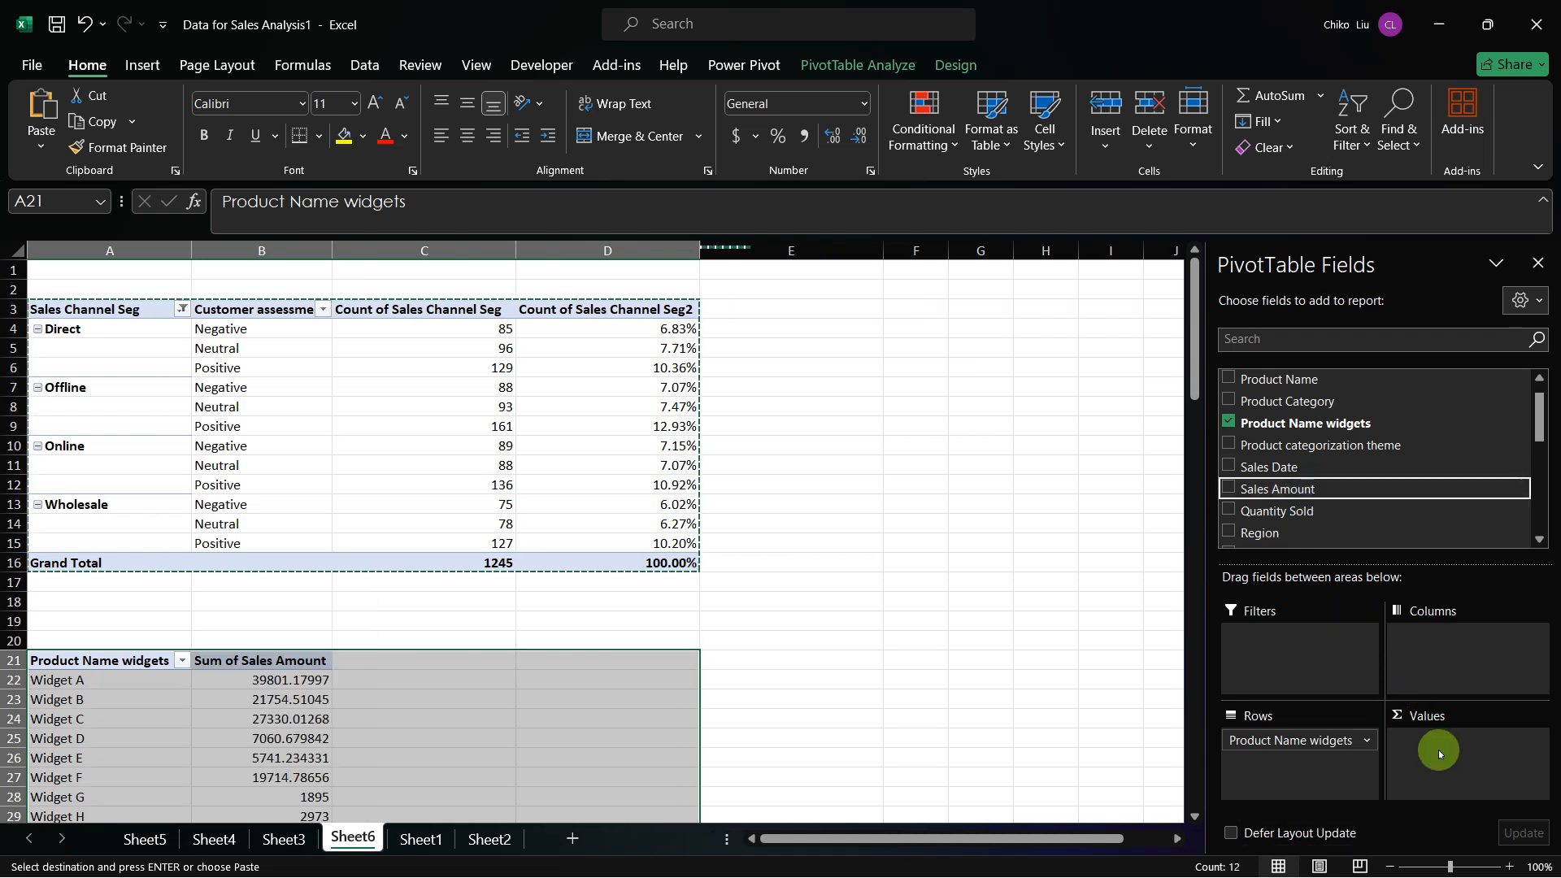
{"action": "left_click", "coordinate": [268, 681]}
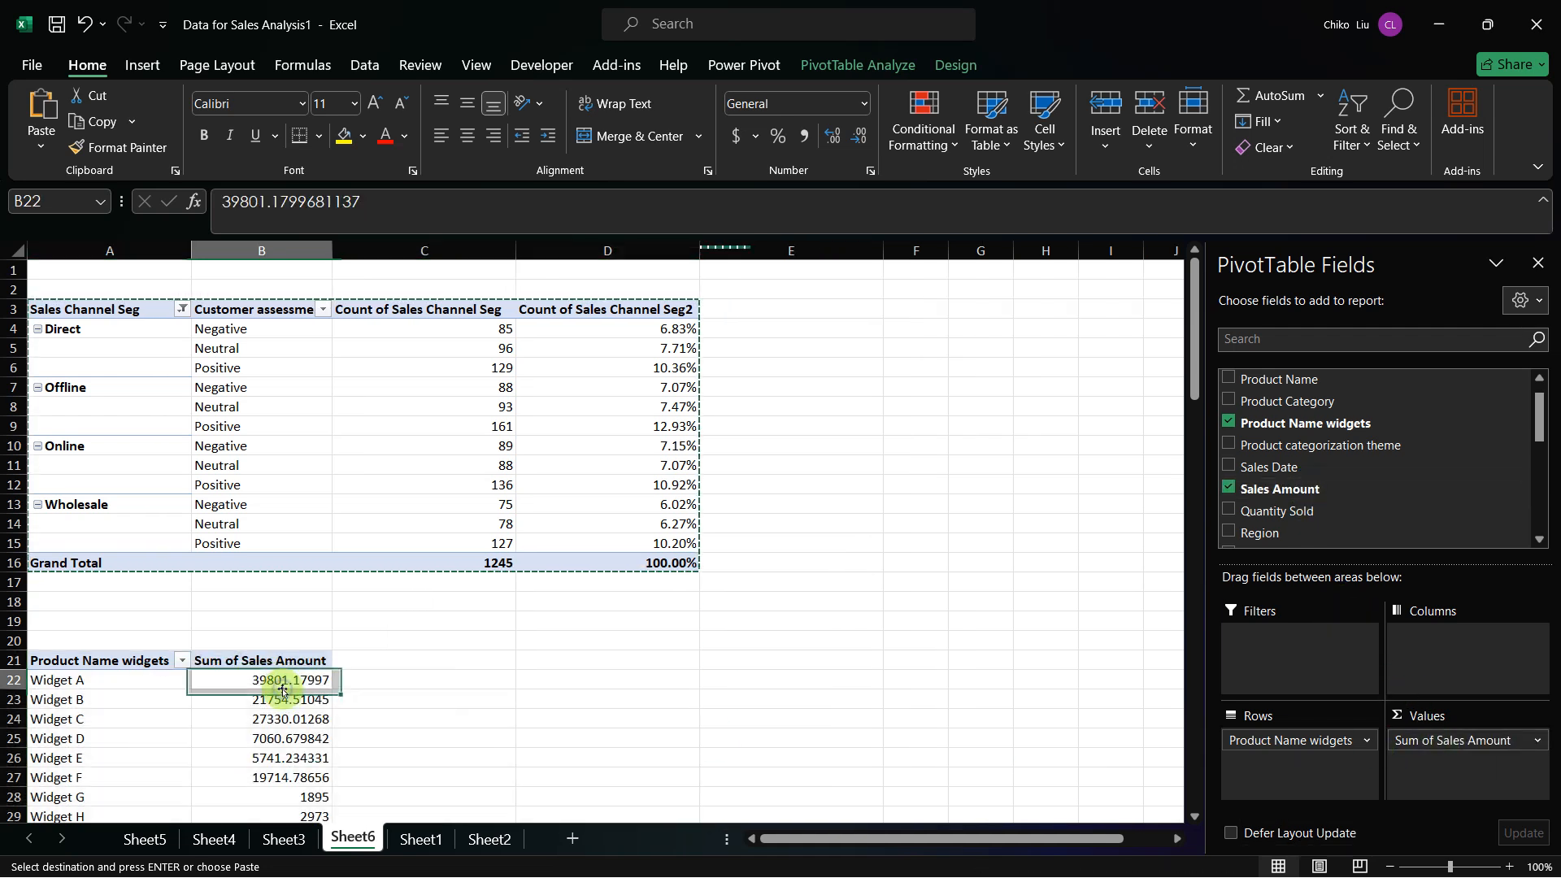
{"action": "left_click", "coordinate": [1539, 741]}
{"action": "left_click", "coordinate": [1489, 720]}
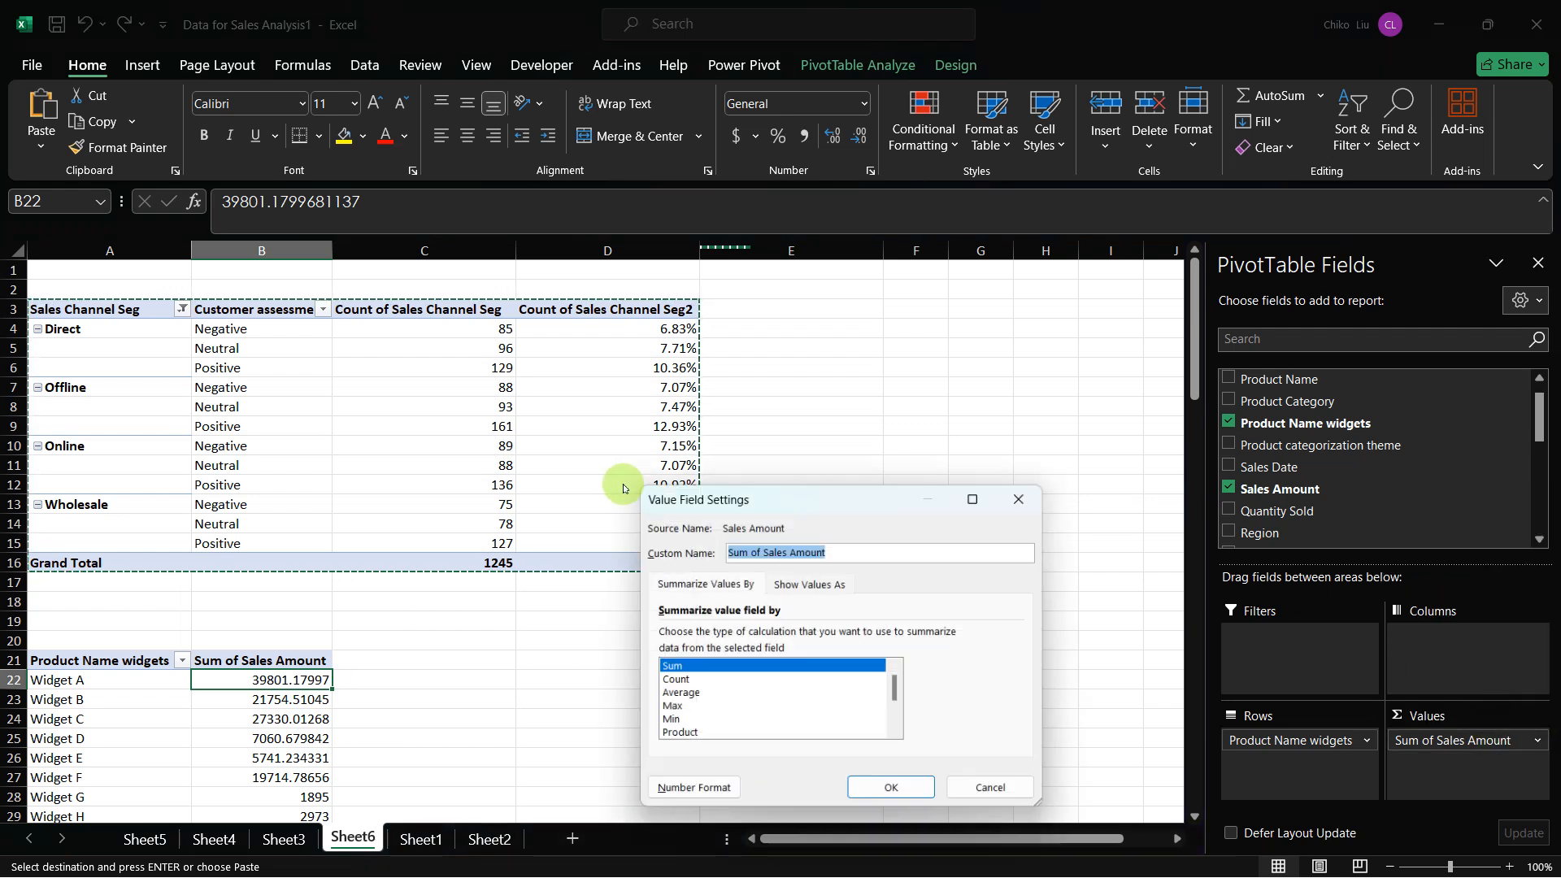
{"action": "left_click", "coordinate": [674, 696]}
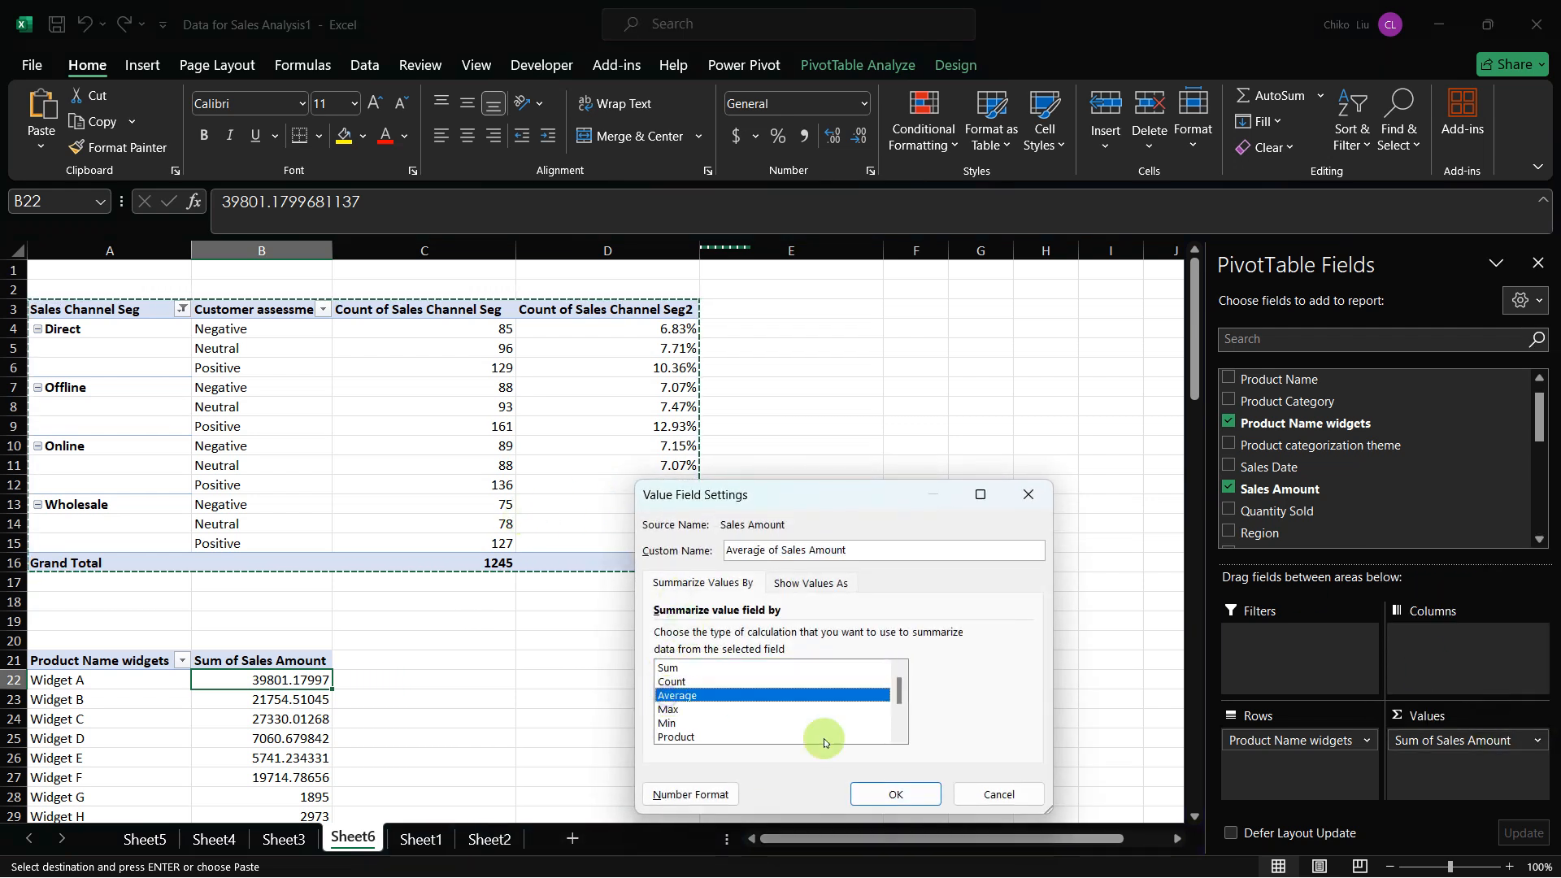
{"action": "left_click", "coordinate": [895, 794]}
{"action": "scroll", "coordinate": [384, 688], "scroll_direction": "down", "scroll_amount": 2}
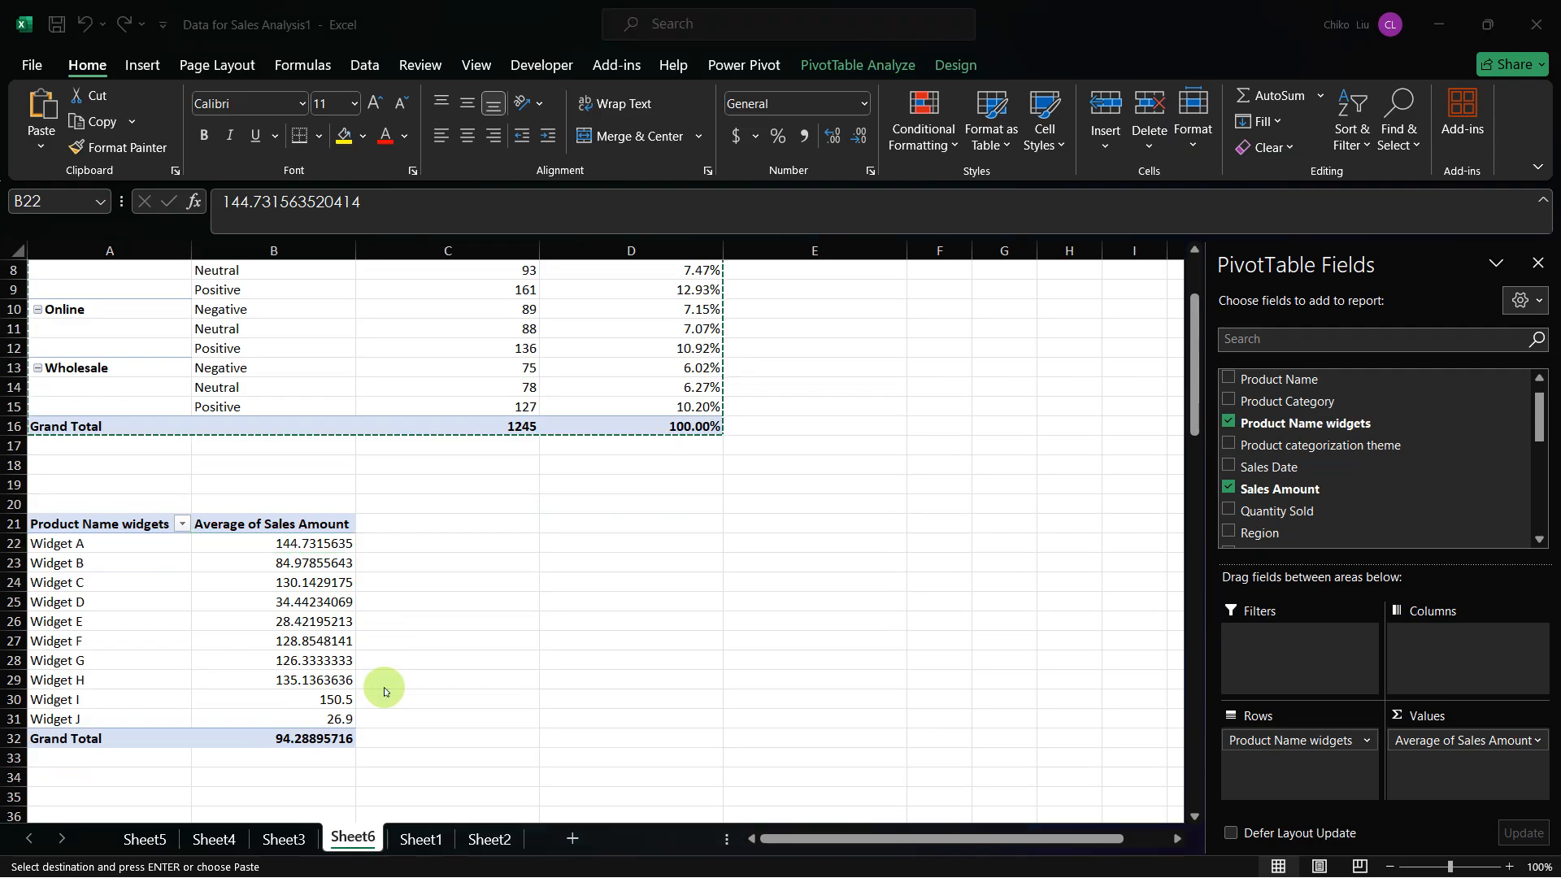
- Add Sales Amount a second time to the widget PivotTable's values and summarize it by Max
{"action": "key", "text": "alt+Tab"}
{"action": "key", "text": "alt+Tab"}
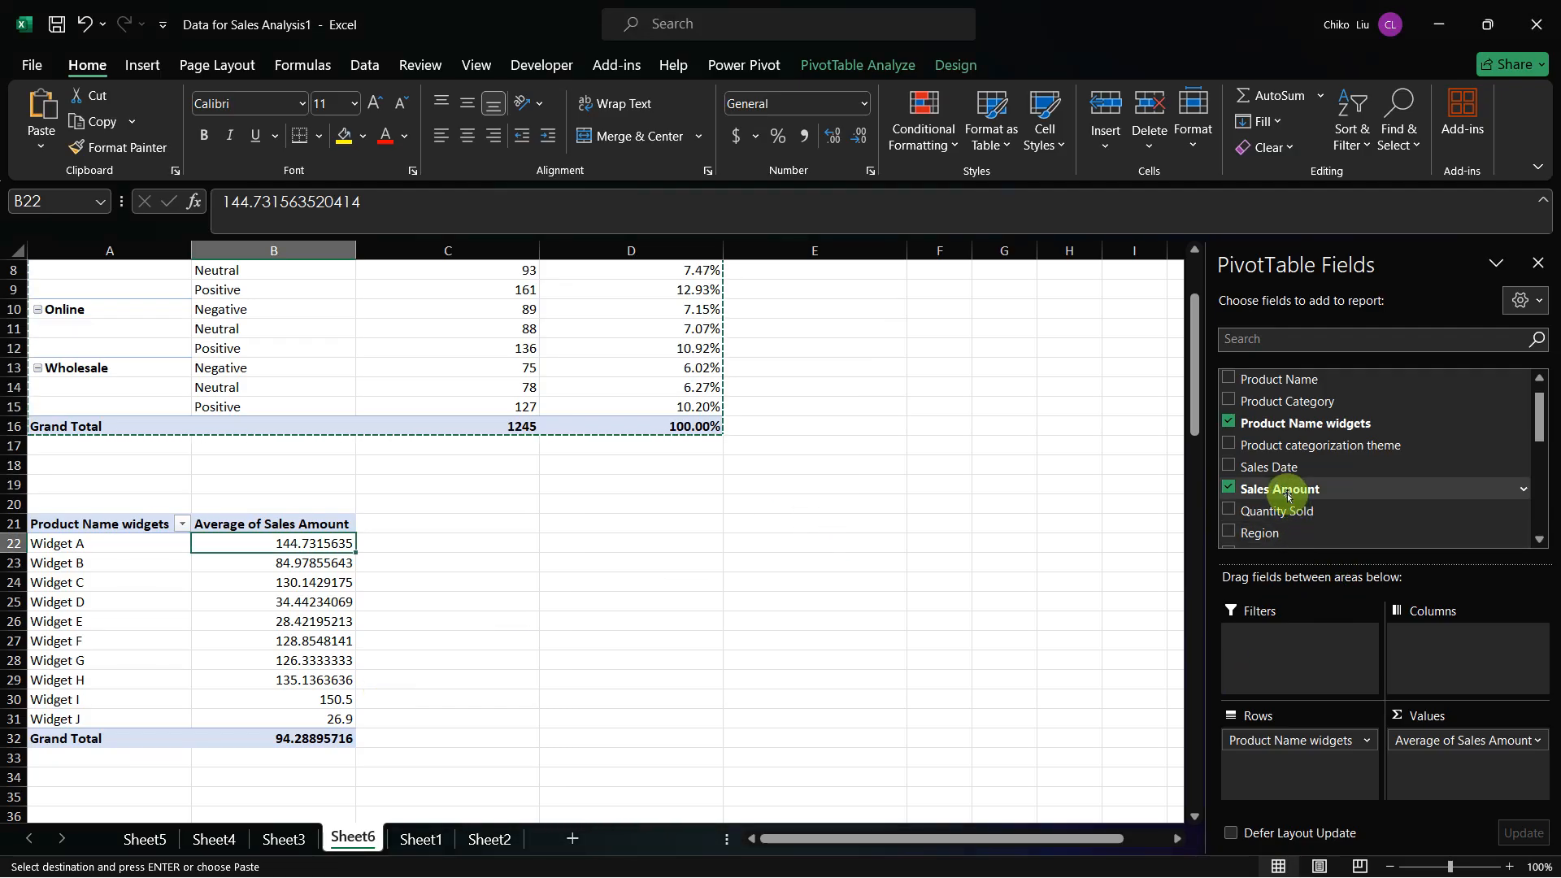
{"action": "left_click_drag", "start_coordinate": [1287, 494], "coordinate": [1433, 777]}
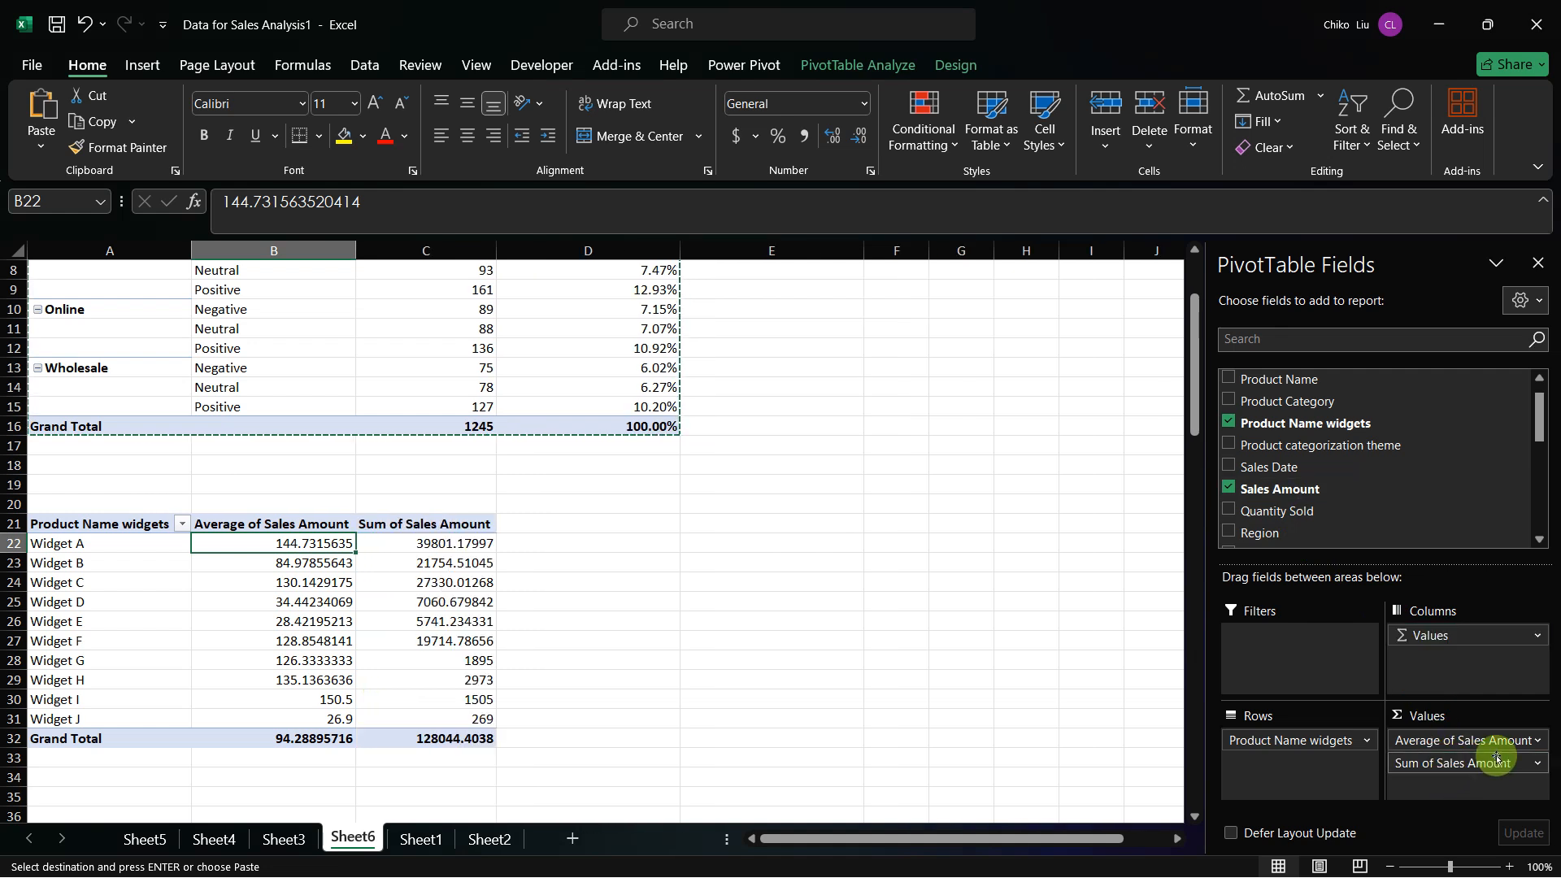
{"action": "left_click", "coordinate": [1536, 764]}
{"action": "left_click", "coordinate": [1499, 739]}
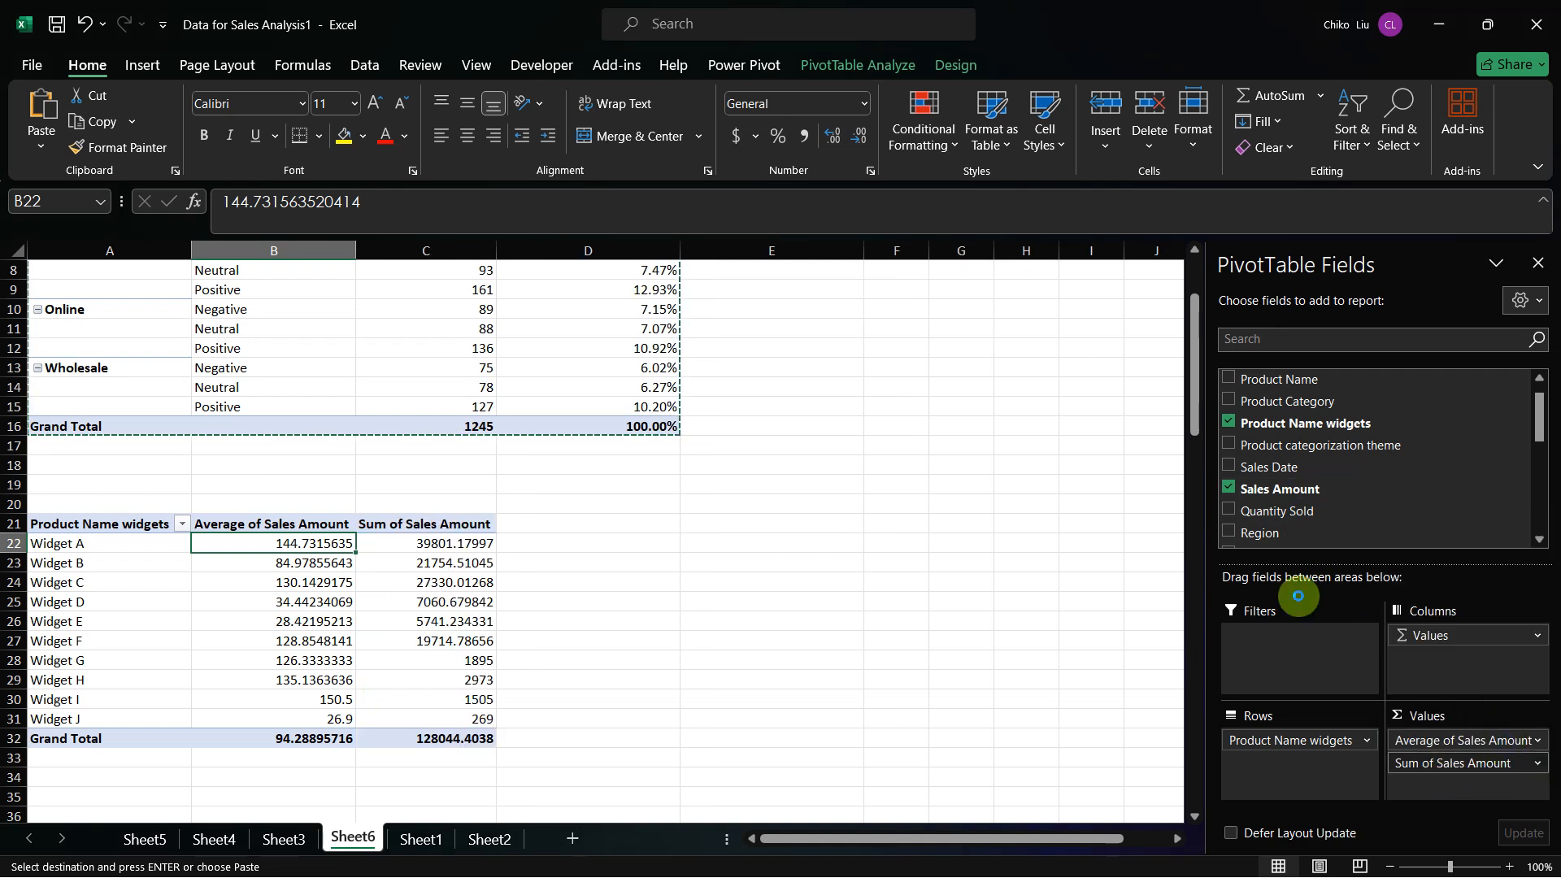
{"action": "left_click", "coordinate": [691, 707]}
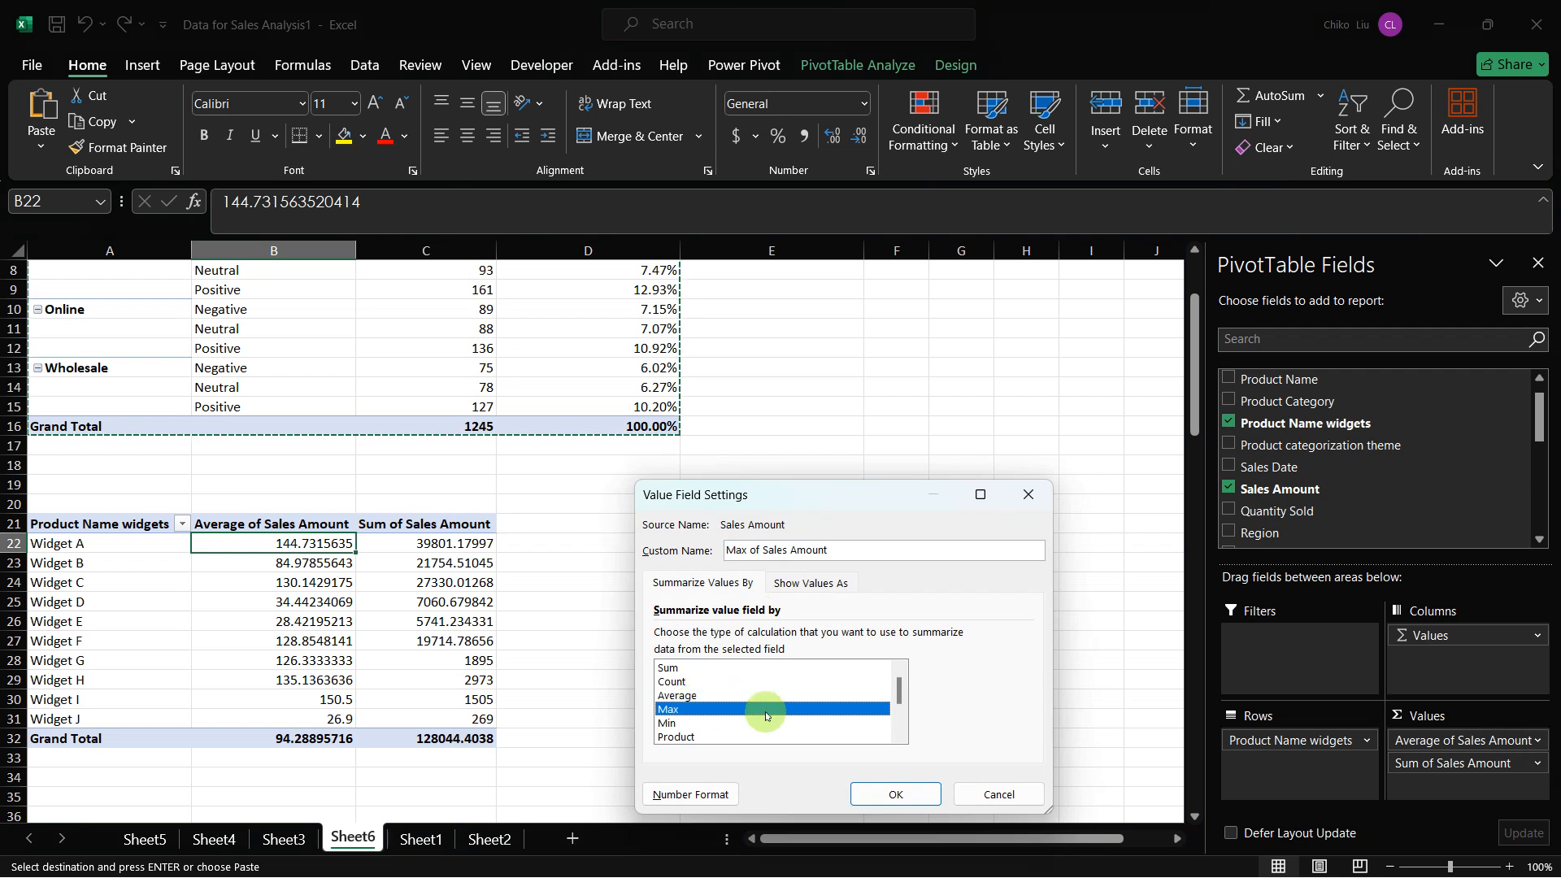
{"action": "left_click", "coordinate": [872, 792]}
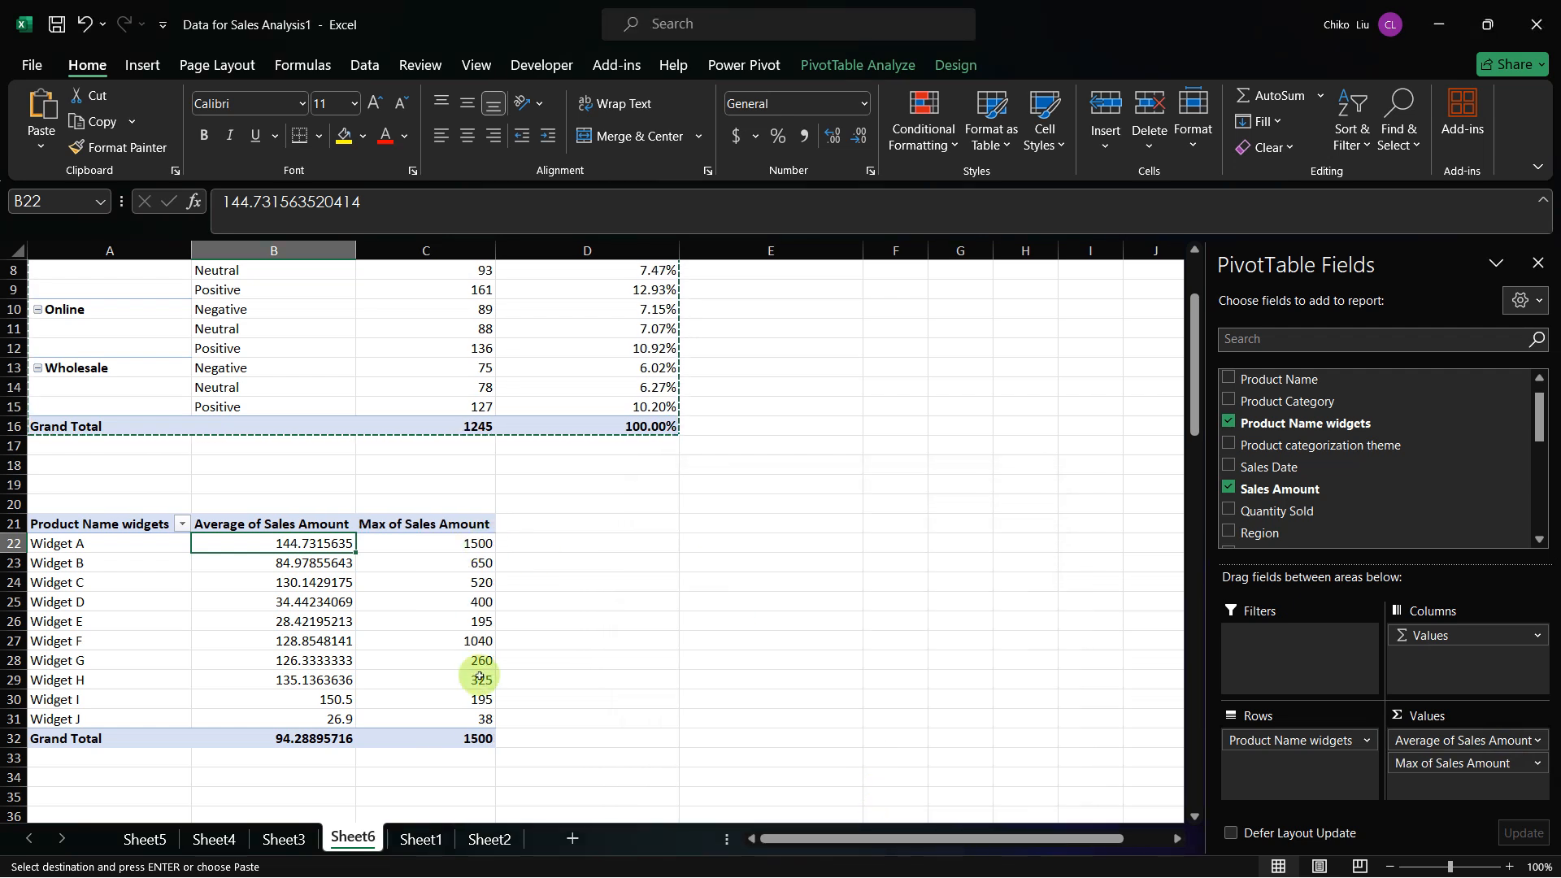
- Add Sales Amount a third time to the widget PivotTable's values, summarize it by Min, and select that column's widget values
{"action": "left_click_drag", "start_coordinate": [1250, 492], "coordinate": [1421, 782]}
{"action": "left_click_drag", "start_coordinate": [1421, 779], "coordinate": [1435, 782]}
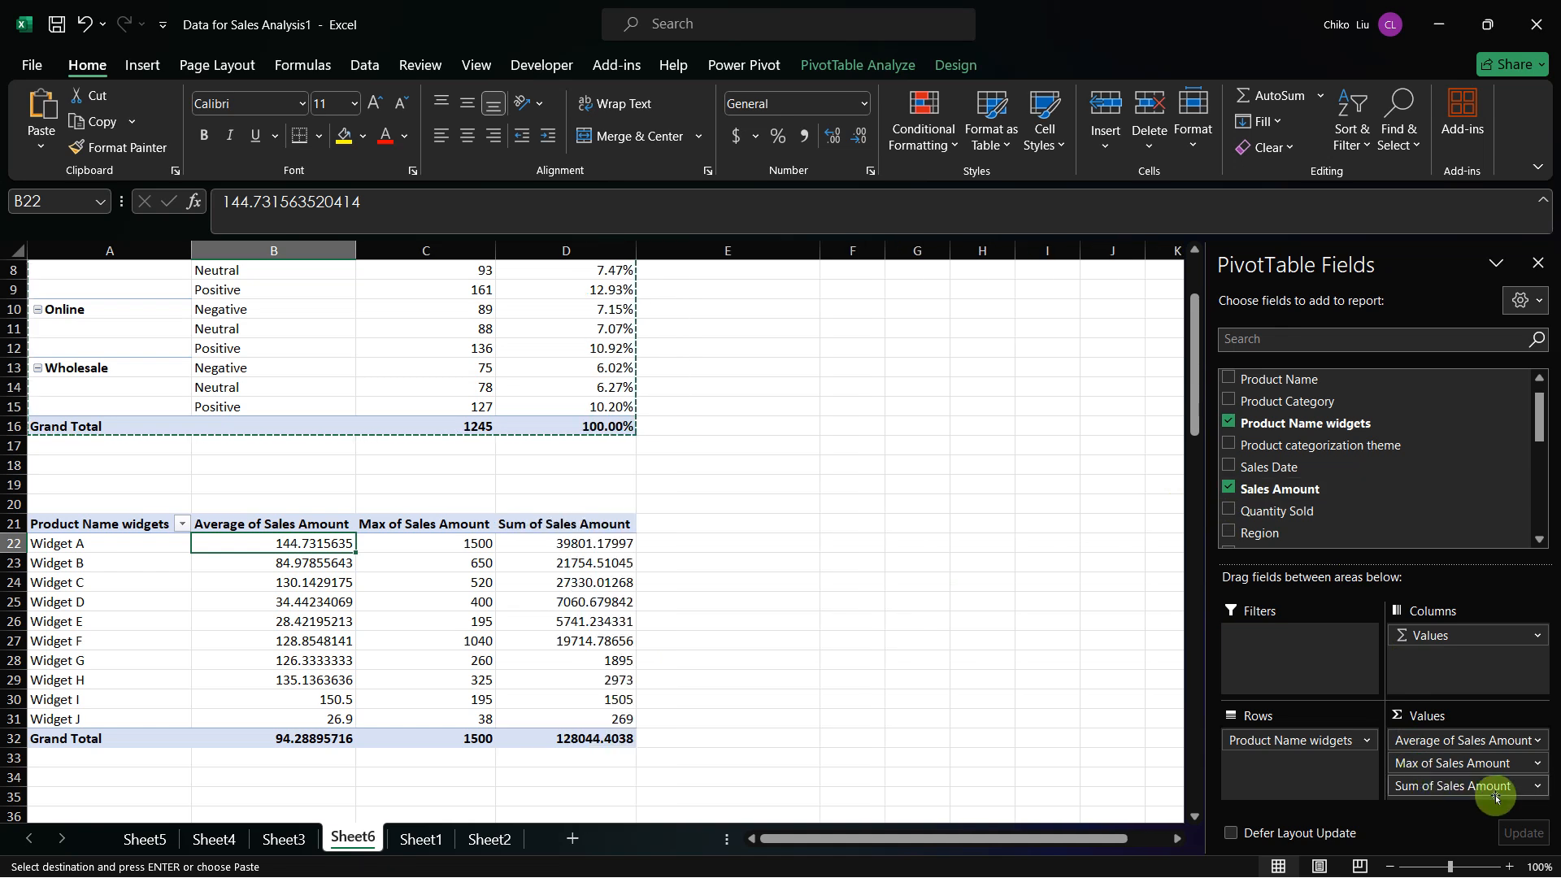
{"action": "left_click", "coordinate": [1508, 783]}
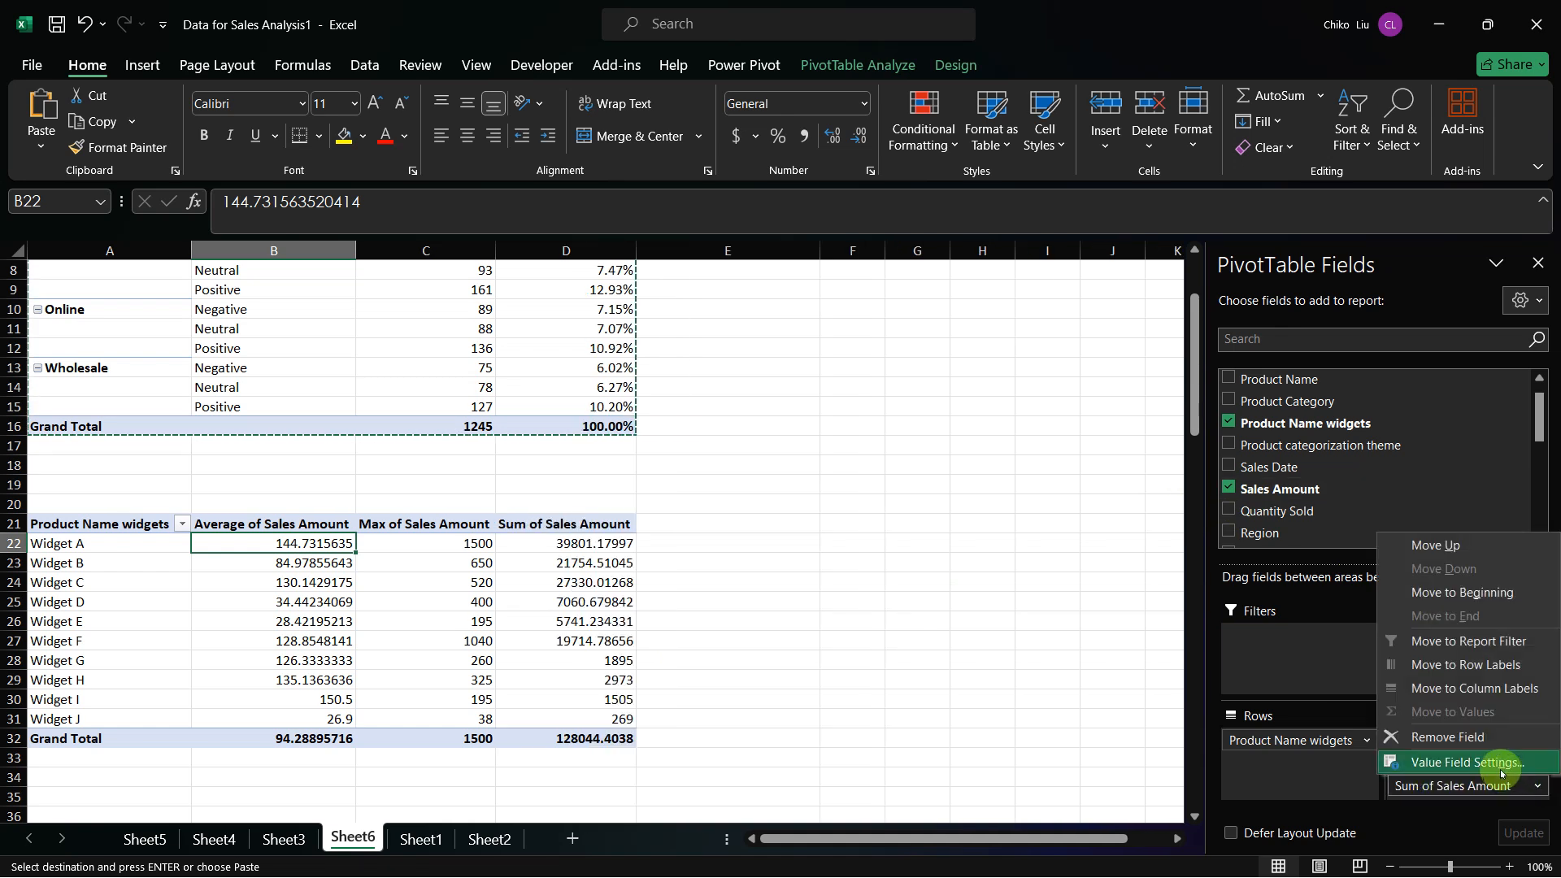
{"action": "left_click", "coordinate": [1502, 764]}
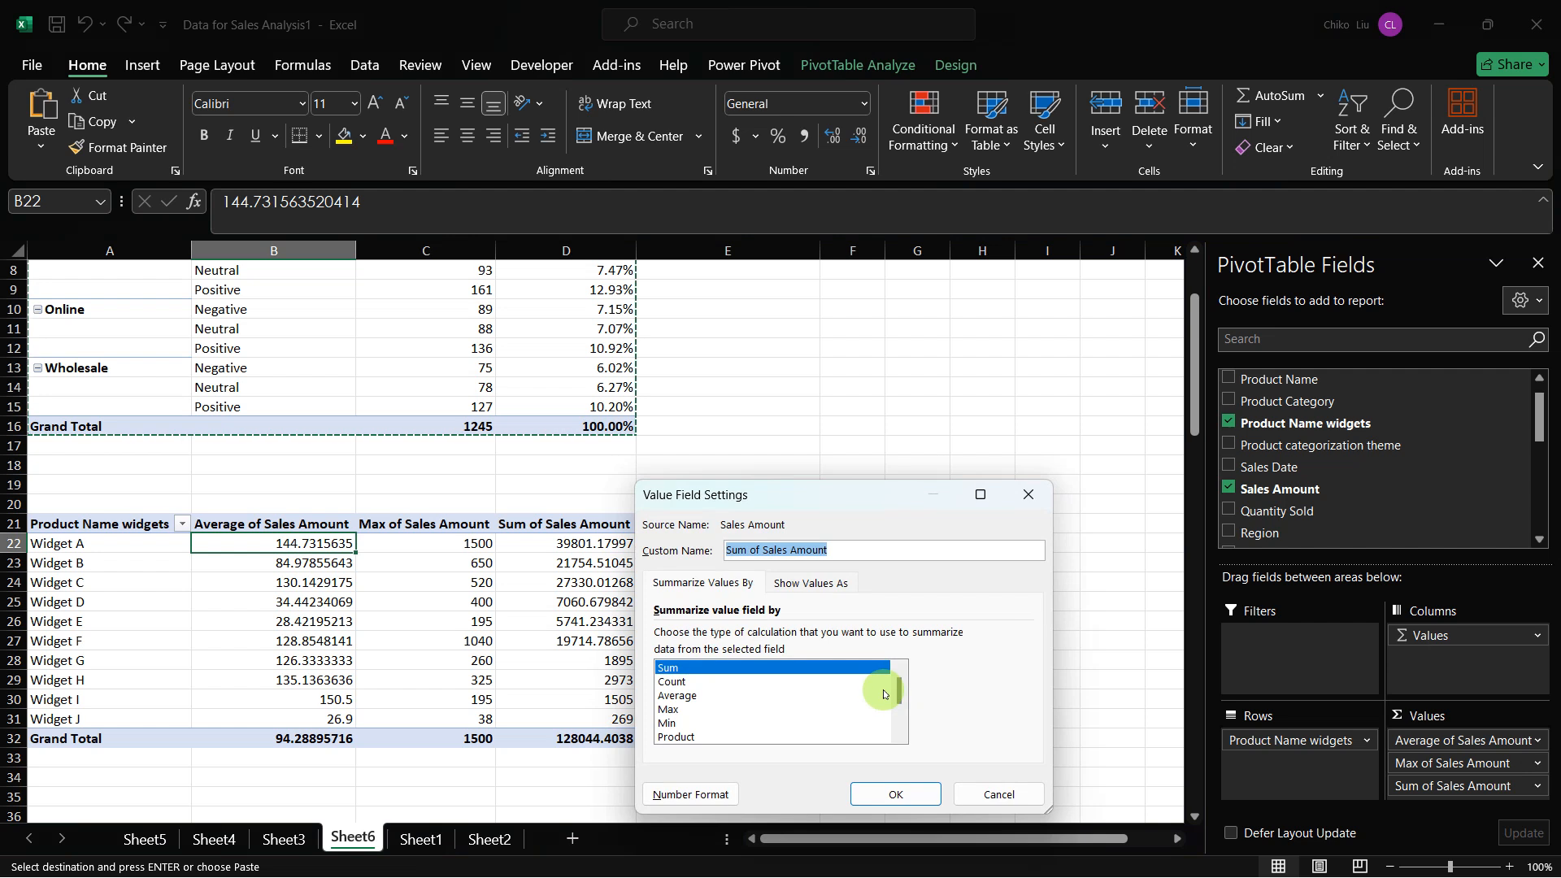
{"action": "mouse_move", "coordinate": [898, 689]}
{"action": "left_mouse_down"}
{"action": "mouse_move", "coordinate": [898, 719]}
{"action": "mouse_move", "coordinate": [901, 679]}
{"action": "left_mouse_up"}
{"action": "left_click", "coordinate": [668, 723]}
{"action": "left_click", "coordinate": [862, 794]}
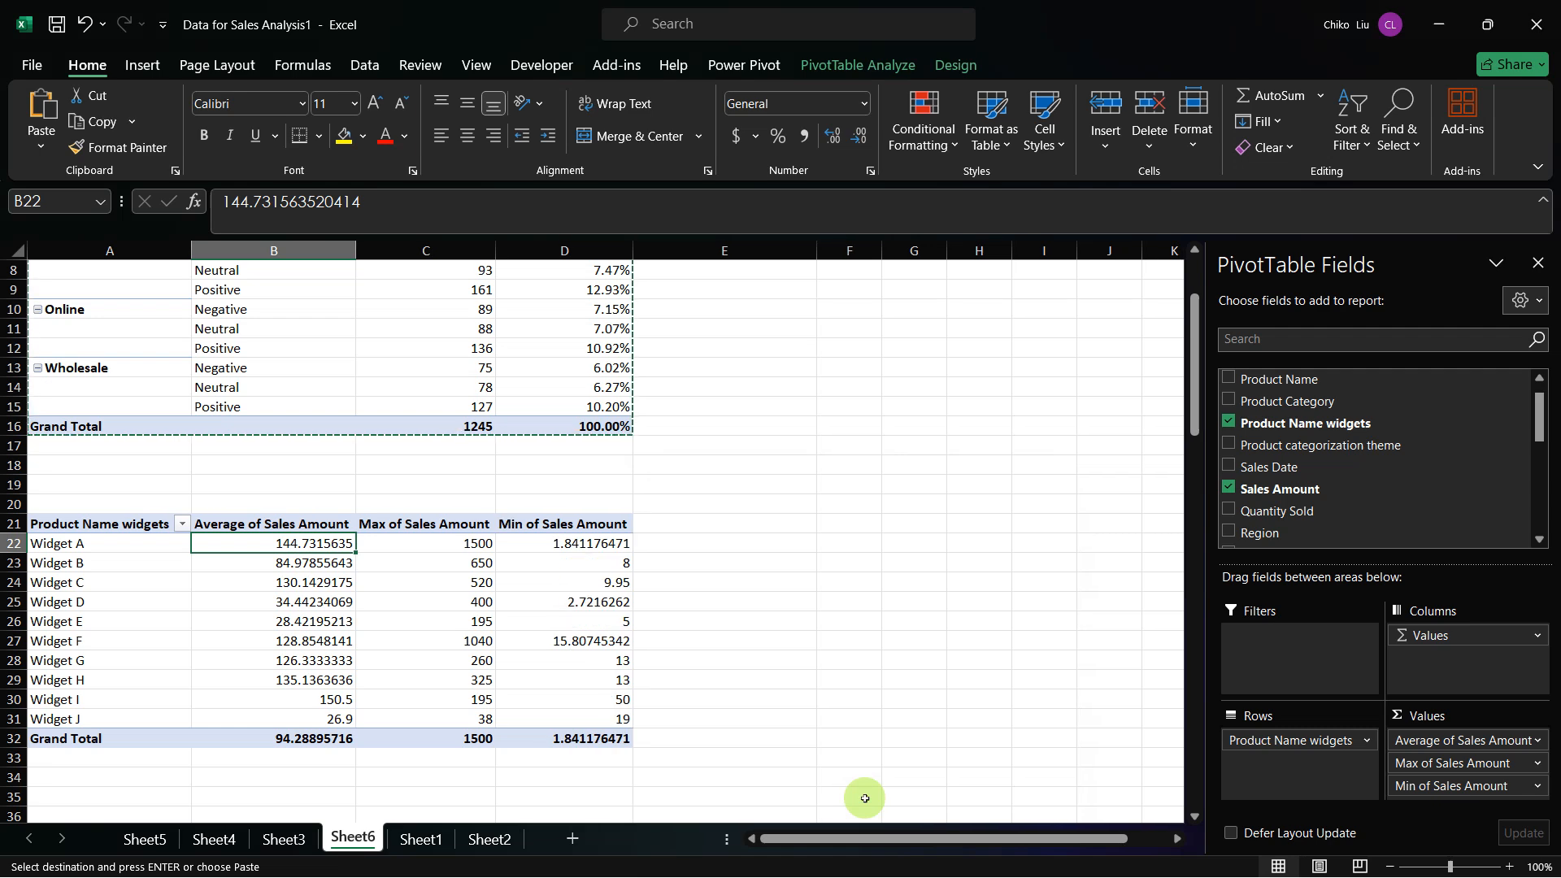
{"action": "left_click", "coordinate": [570, 642]}
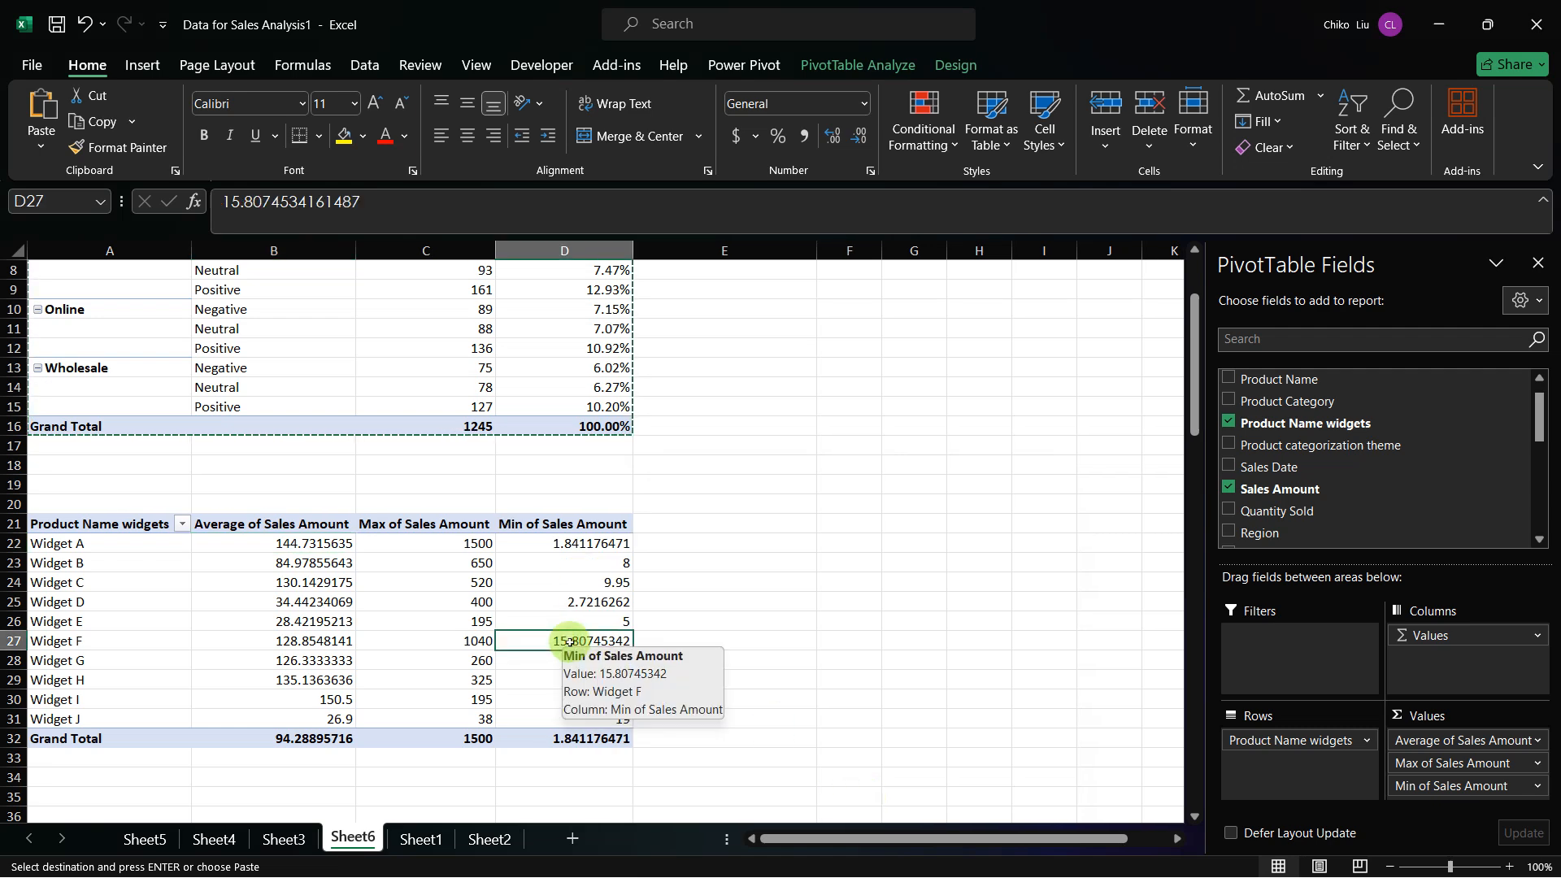
{"action": "left_click_drag", "start_coordinate": [586, 545], "coordinate": [606, 719]}
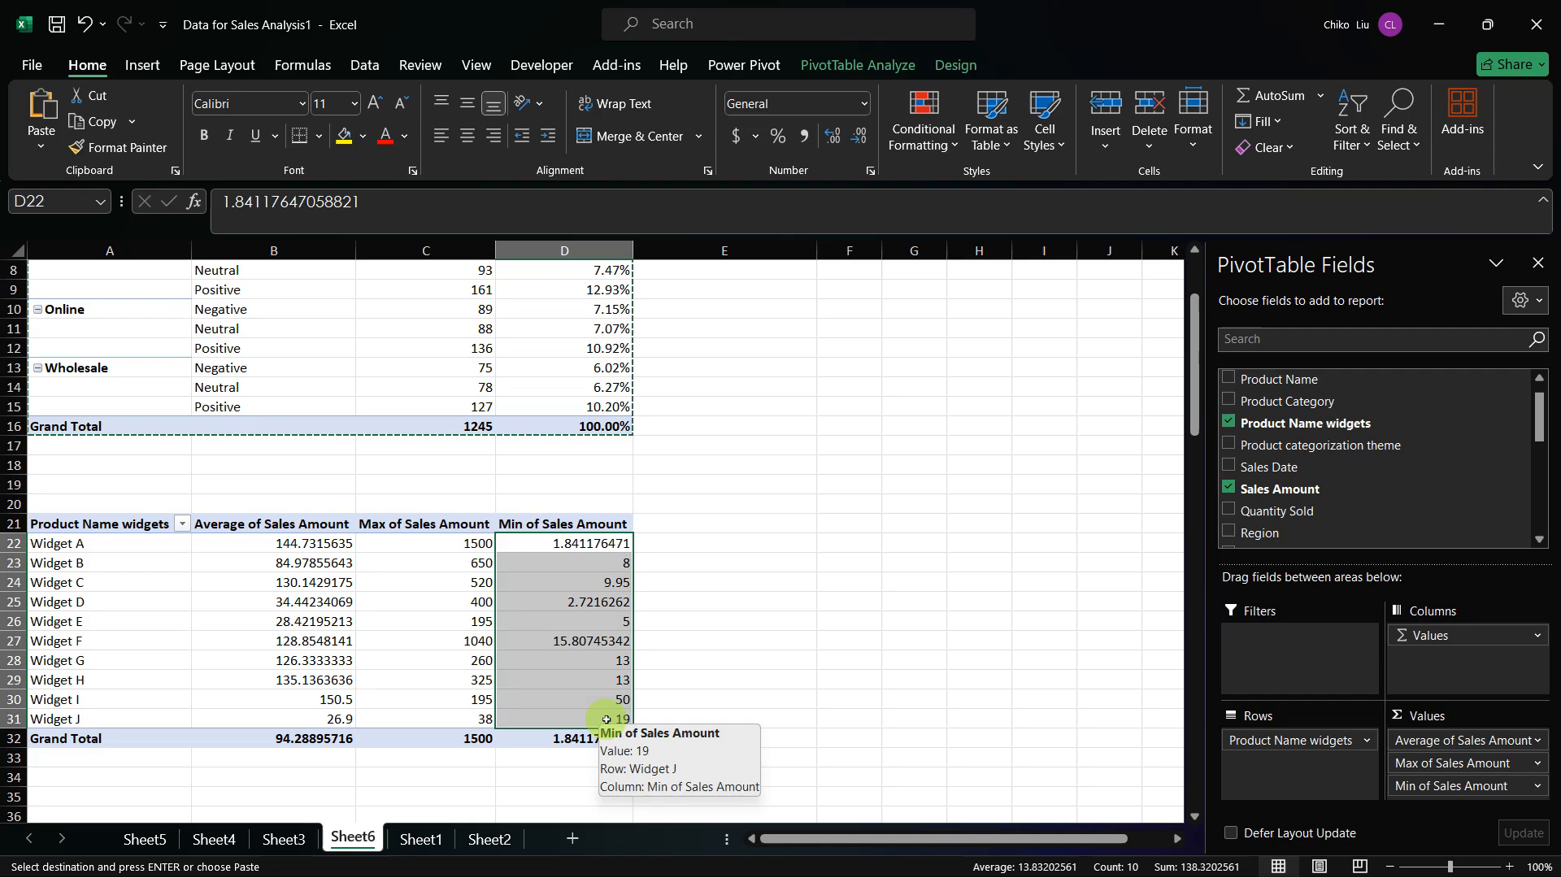
- Switch to the capstone PDF and read the Table 11 Discount Analysis requirements, then return to the workbook
{"action": "key", "text": "alt+Tab"}
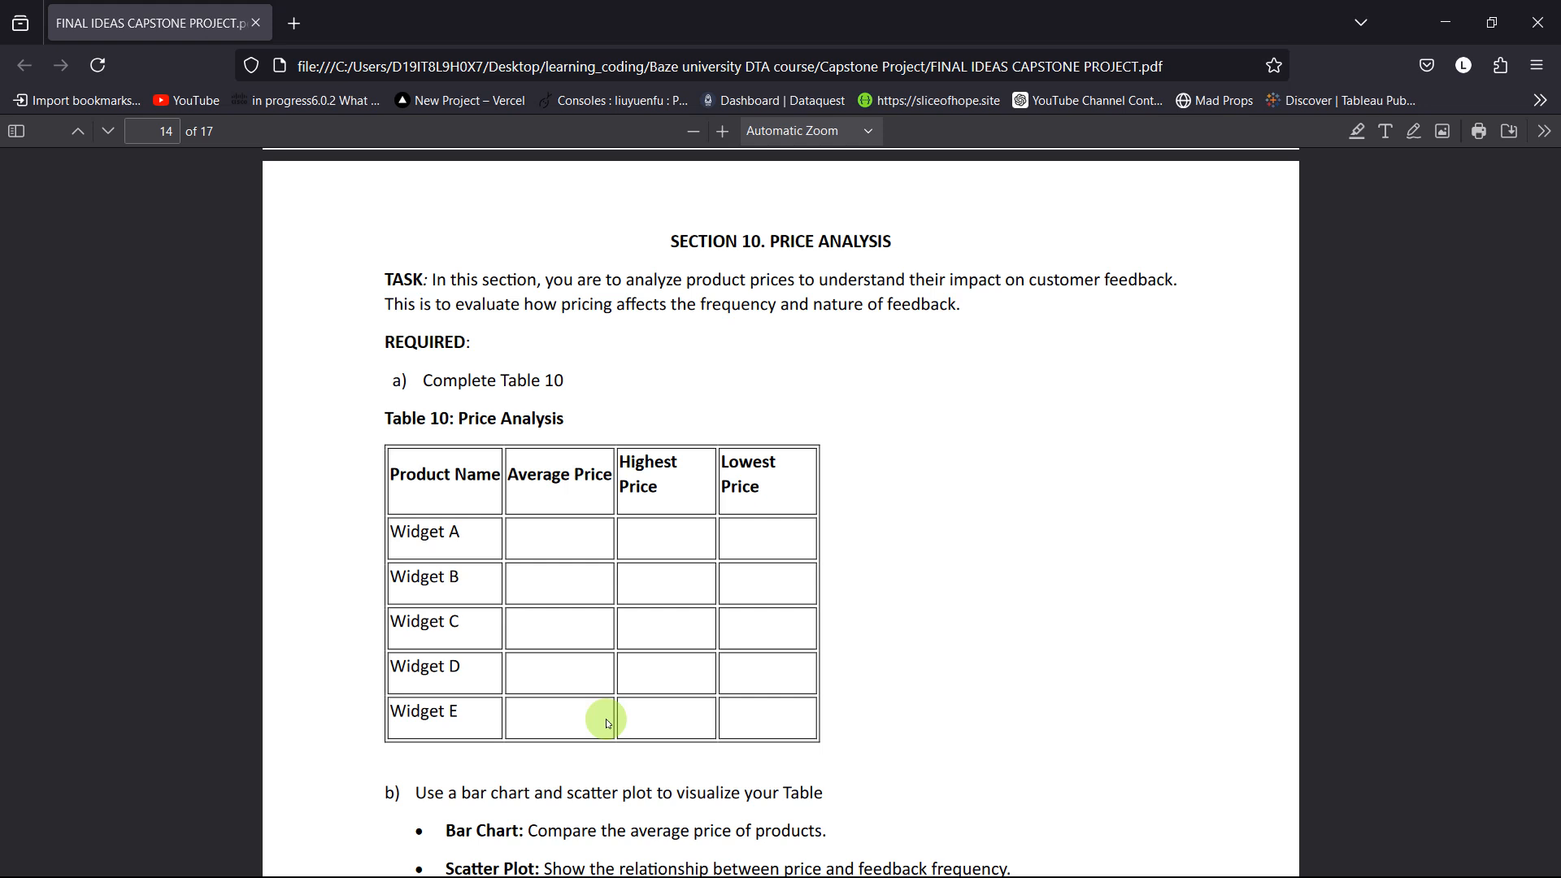
{"action": "scroll", "coordinate": [1055, 561], "scroll_direction": "down", "scroll_amount": 8}
{"action": "scroll", "coordinate": [1054, 561], "scroll_direction": "down", "scroll_amount": 8}
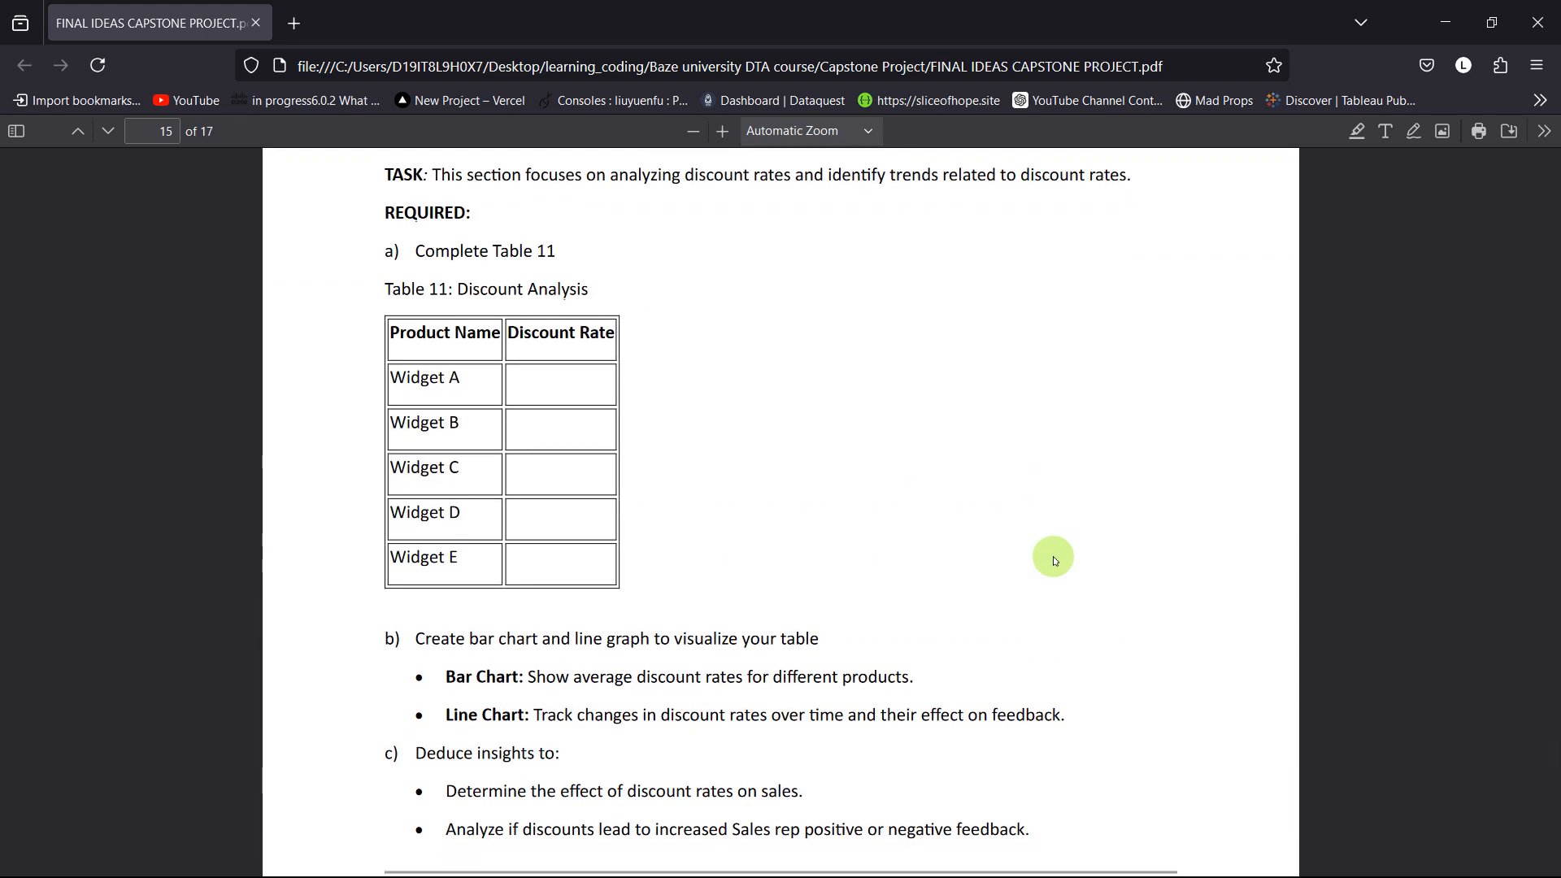
{"action": "key", "text": "alt+Tab"}
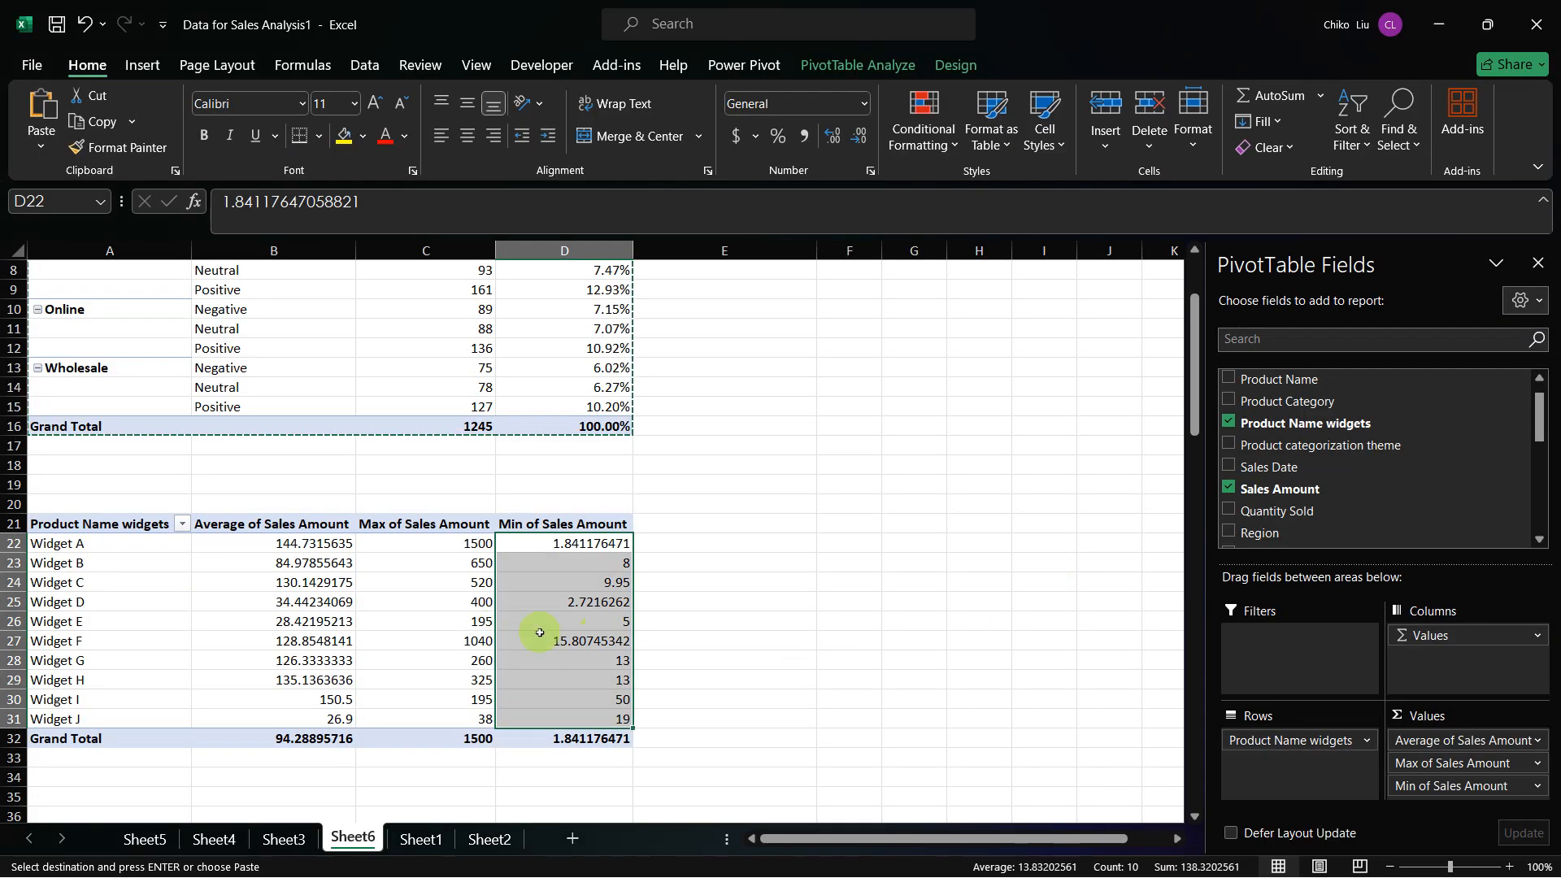
- Look through the column headers on Sheet1 for the discount field needed in Table 11
{"action": "left_click", "coordinate": [421, 839]}
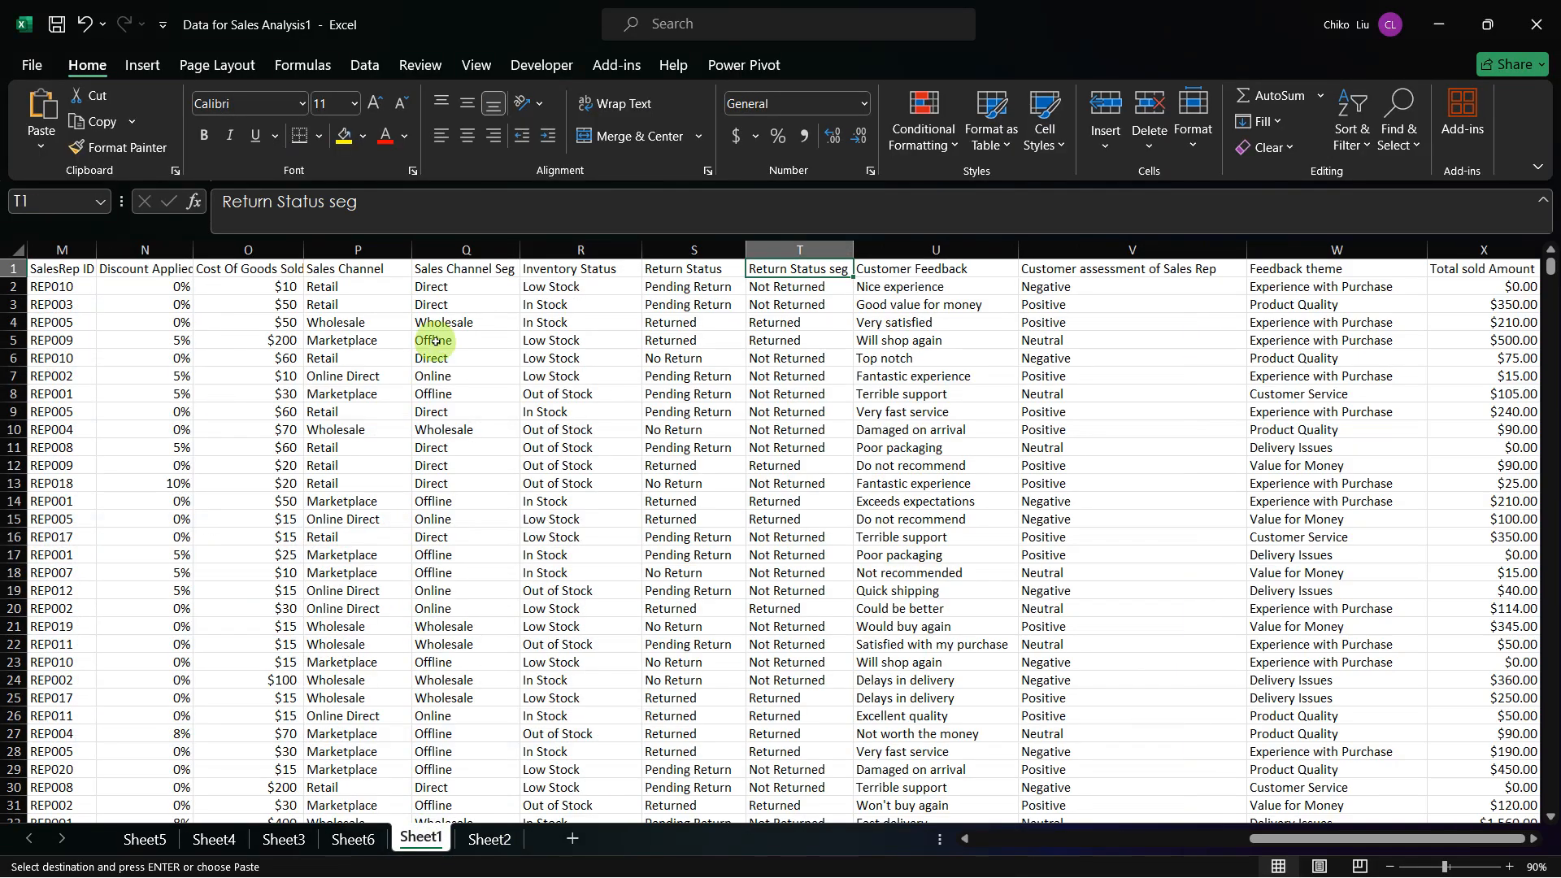
{"action": "key", "text": "Left"}
{"action": "key", "text": "Left"}
{"action": "key", "text": "Left"}
{"action": "key", "text": "Left"}
{"action": "key", "text": "Left"}
{"action": "key", "text": "Left"}
{"action": "key", "text": "Left"}
{"action": "key", "text": "Left"}
{"action": "key", "text": "Left"}
{"action": "key", "text": "Left"}
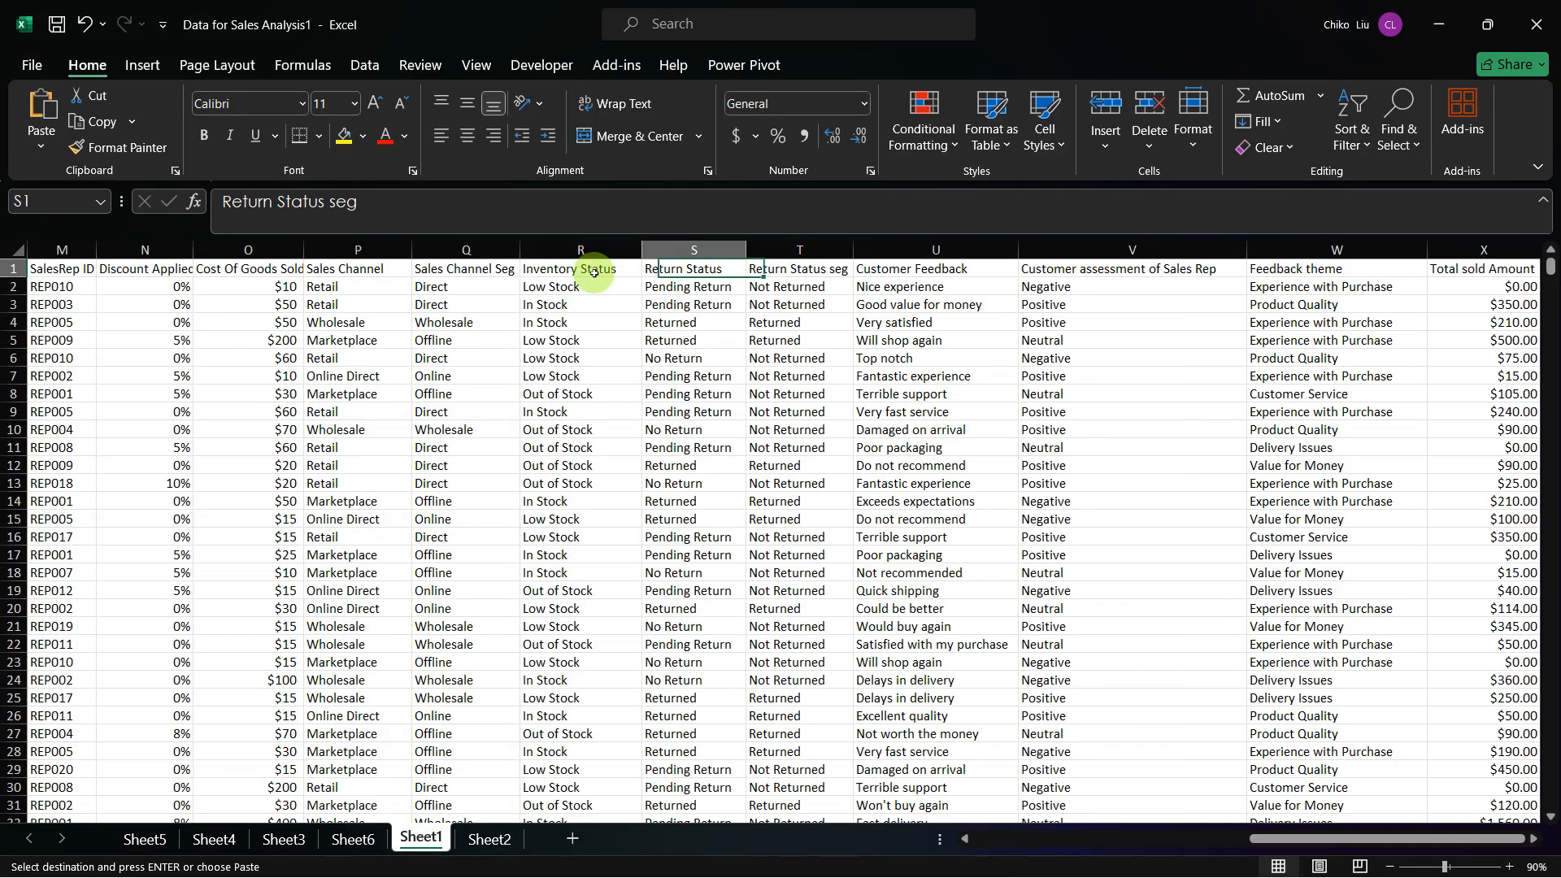
{"action": "key", "text": "Left"}
{"action": "key", "text": "Left"}
{"action": "key", "text": "Left"}
{"action": "key", "text": "Left"}
{"action": "key", "text": "Left"}
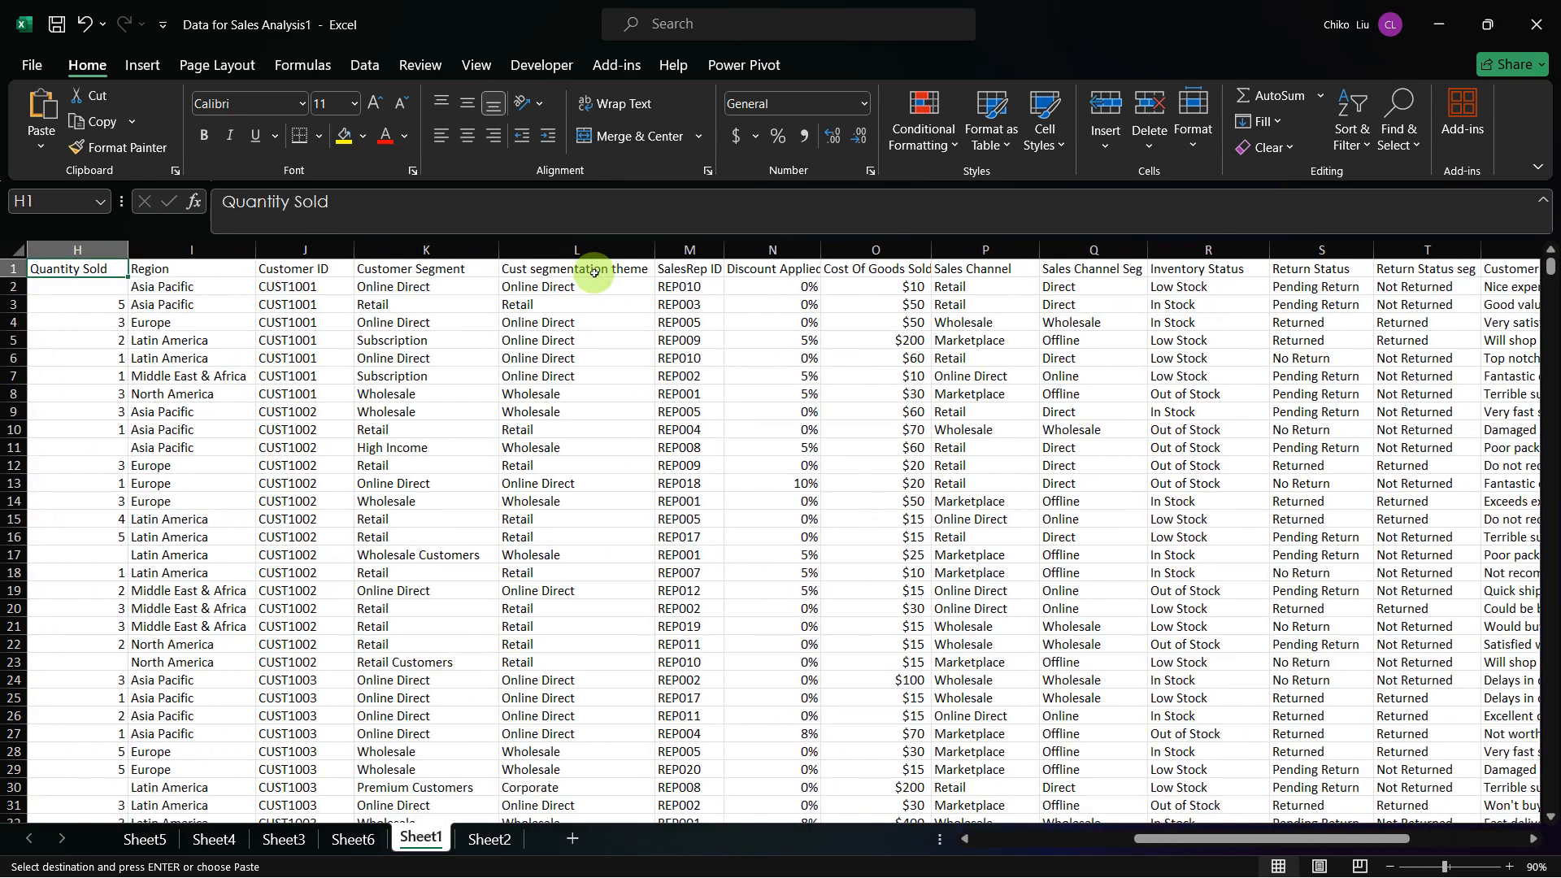
{"action": "key", "text": "Left"}
{"action": "key", "text": "Left"}
{"action": "key", "text": "Right"}
{"action": "key", "text": "Right"}
{"action": "key", "text": "Right"}
{"action": "key", "text": "Right"}
{"action": "key", "text": "Right"}
{"action": "key", "text": "Right"}
{"action": "key", "text": "Right"}
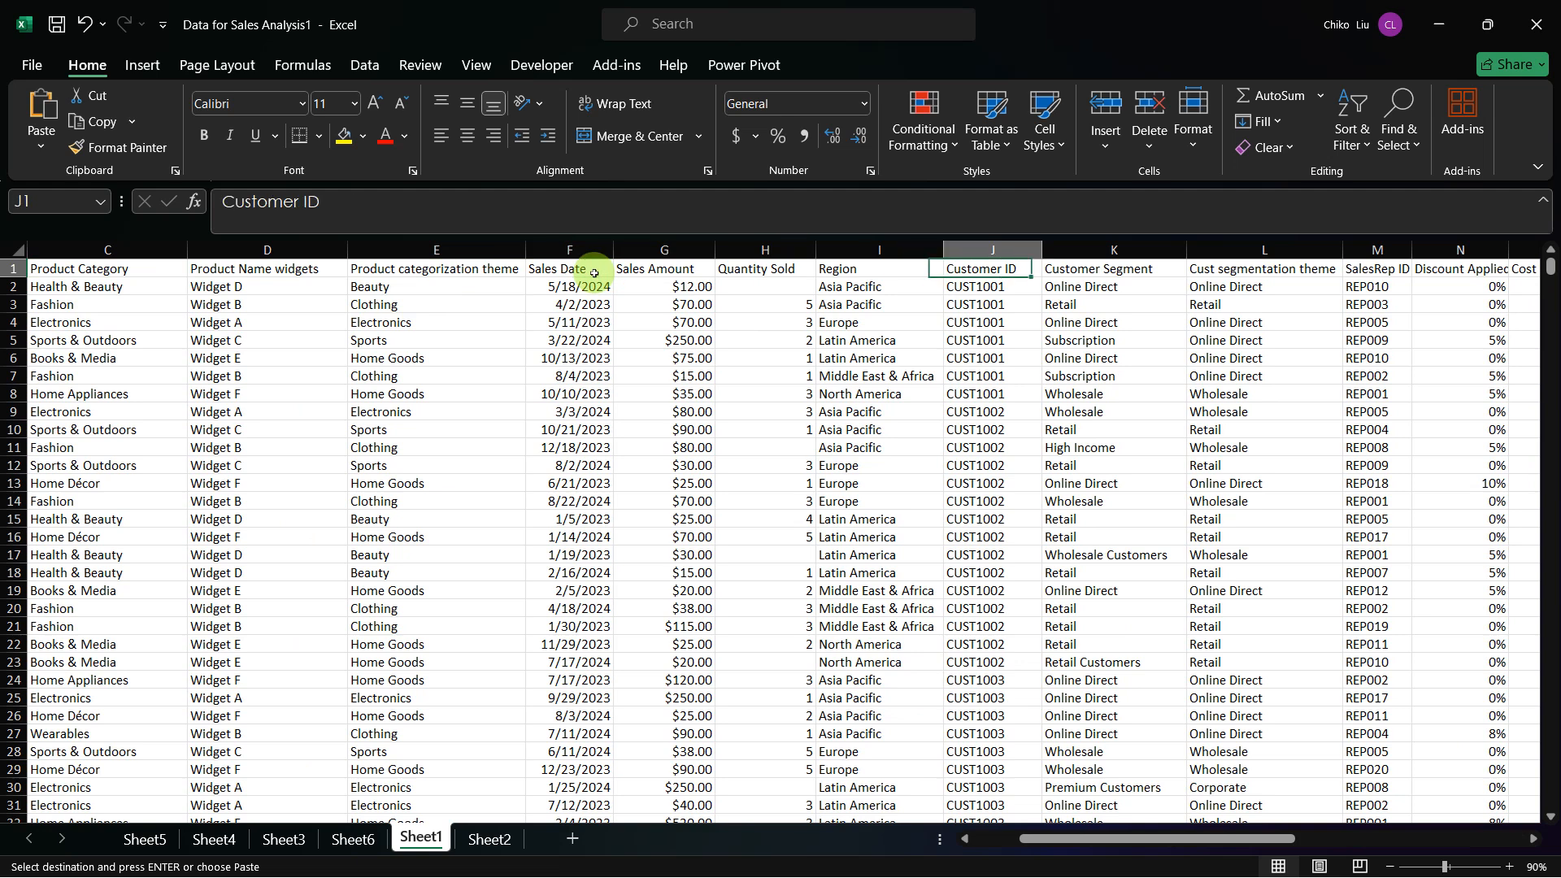
{"action": "key", "text": "Right"}
{"action": "key", "text": "Right"}
{"action": "key", "text": "Right"}
{"action": "key", "text": "Right"}
{"action": "key", "text": "Right"}
{"action": "key", "text": "Right"}
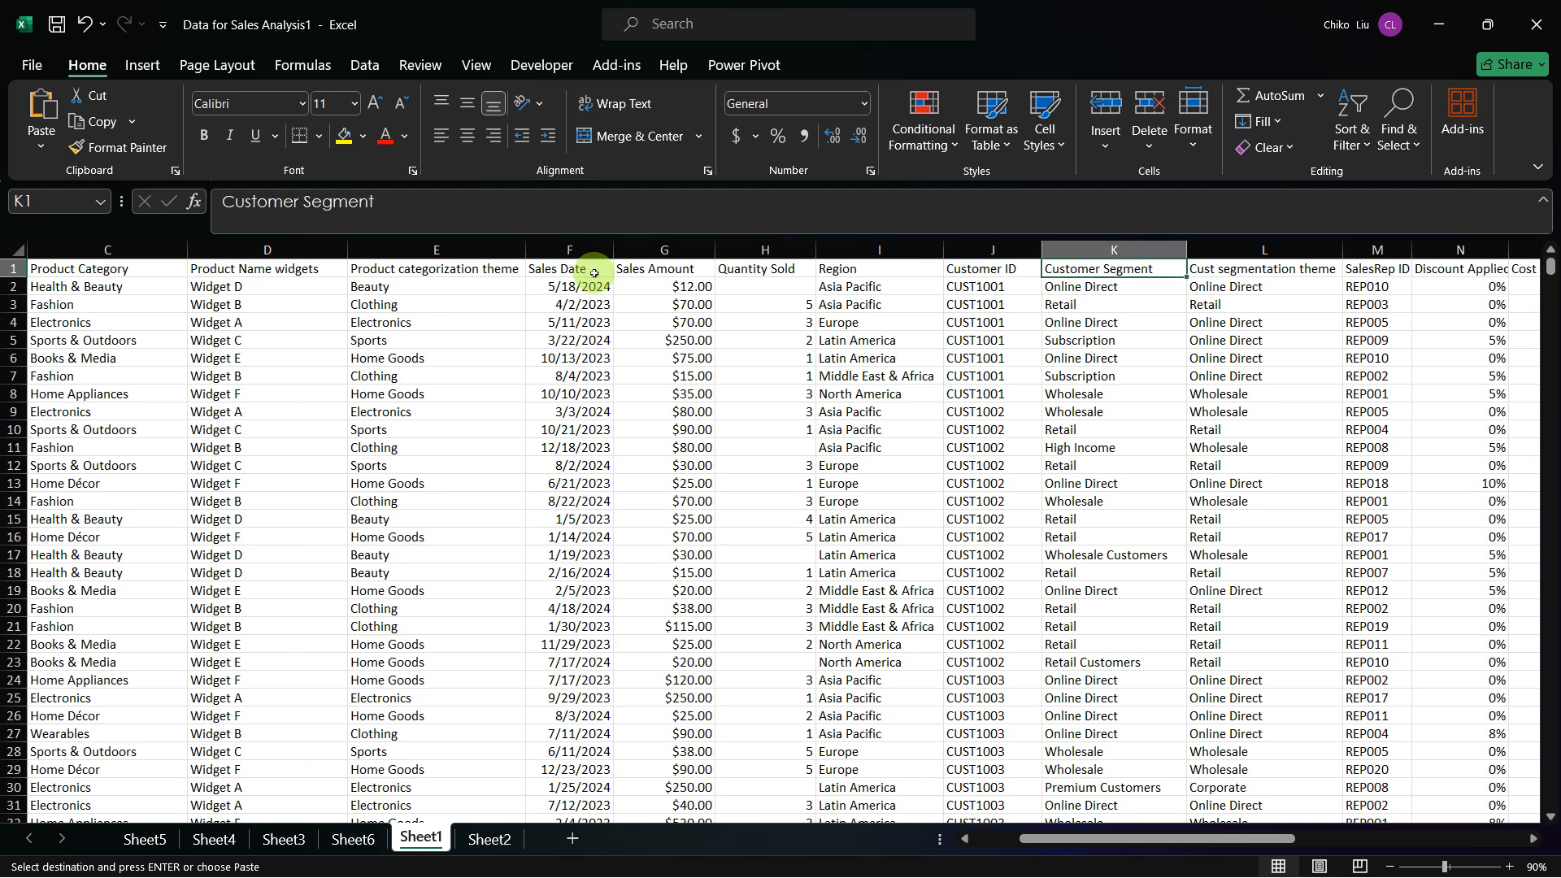
{"action": "key", "text": "Right"}
{"action": "key", "text": "Left"}
{"action": "key", "text": "Left"}
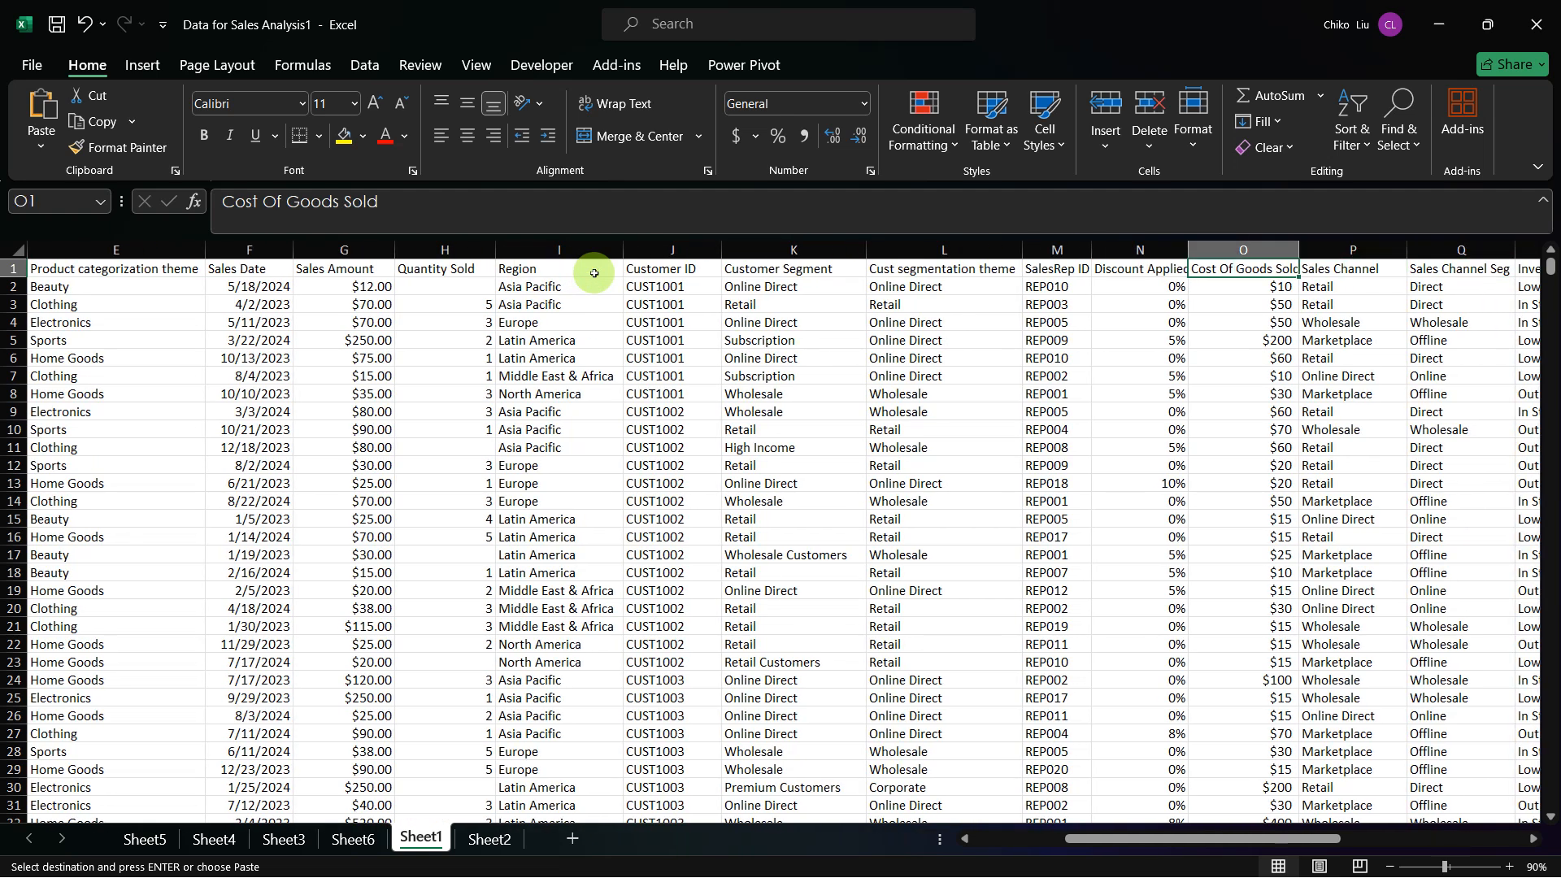
{"action": "key", "text": "Left"}
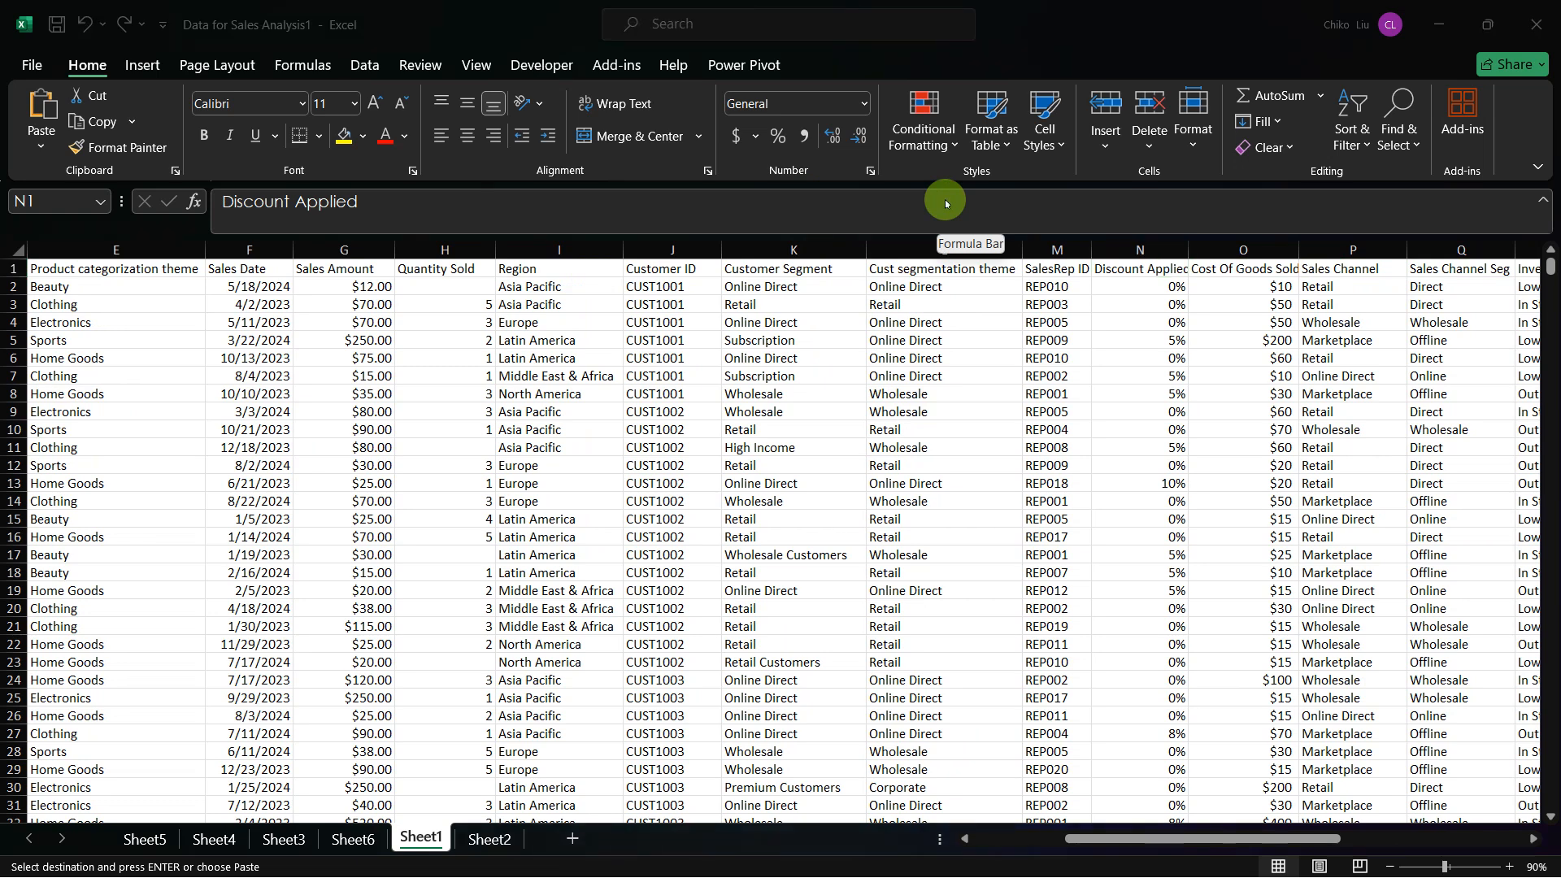
- Review the Table 10, Table 11 and Table 12 layouts and their chart and insight requirements in the capstone PDF
{"action": "key", "text": "alt+Tab"}
{"action": "scroll", "coordinate": [1032, 235], "scroll_direction": "up", "scroll_amount": 5}
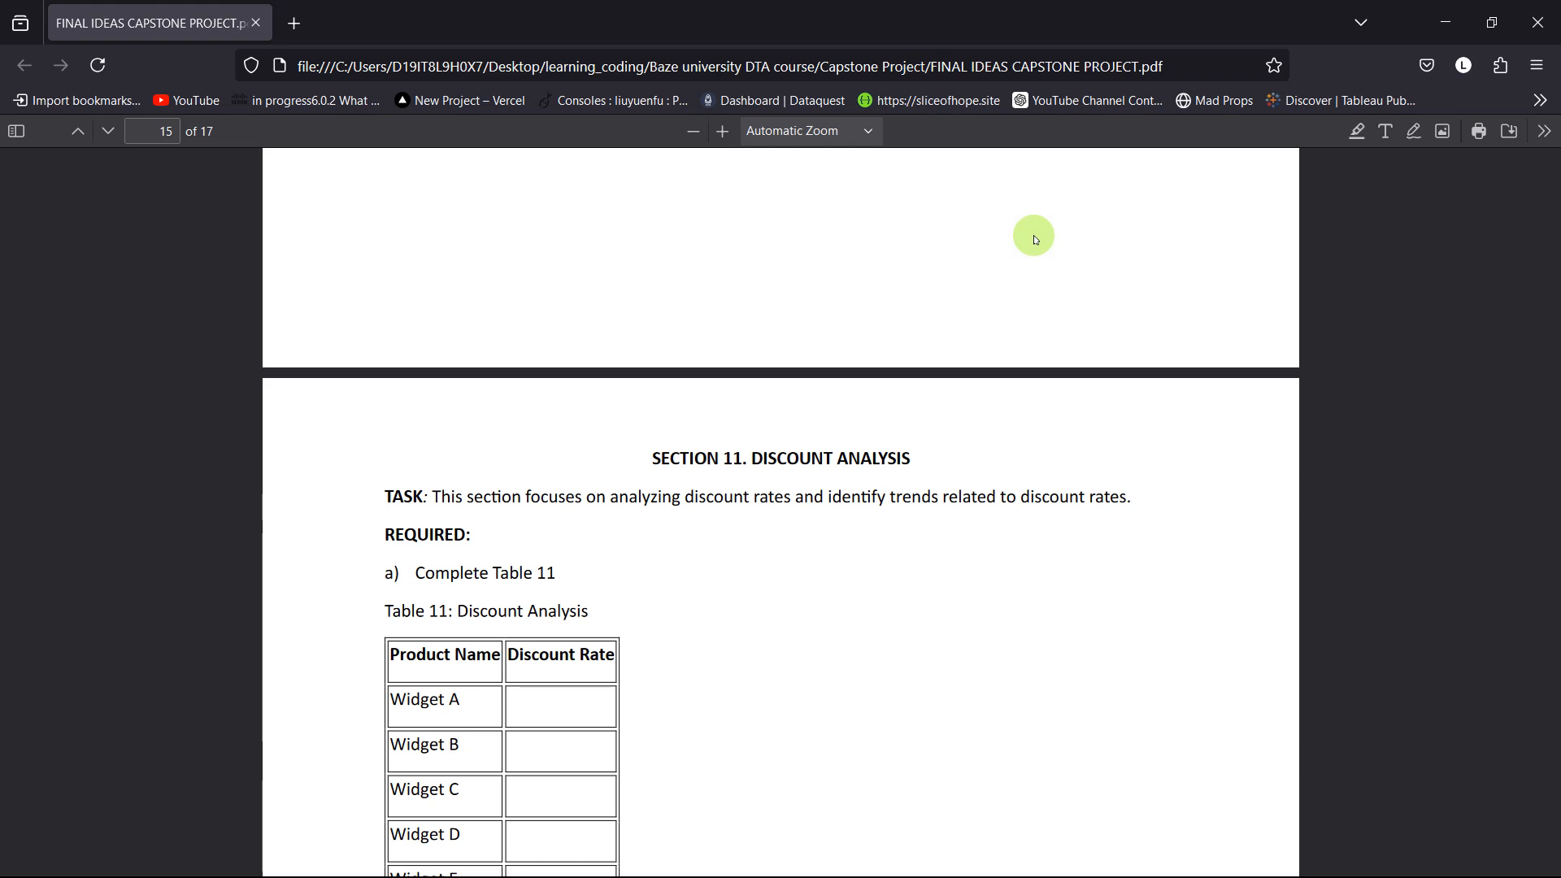
{"action": "scroll", "coordinate": [1033, 236], "scroll_direction": "down", "scroll_amount": 5}
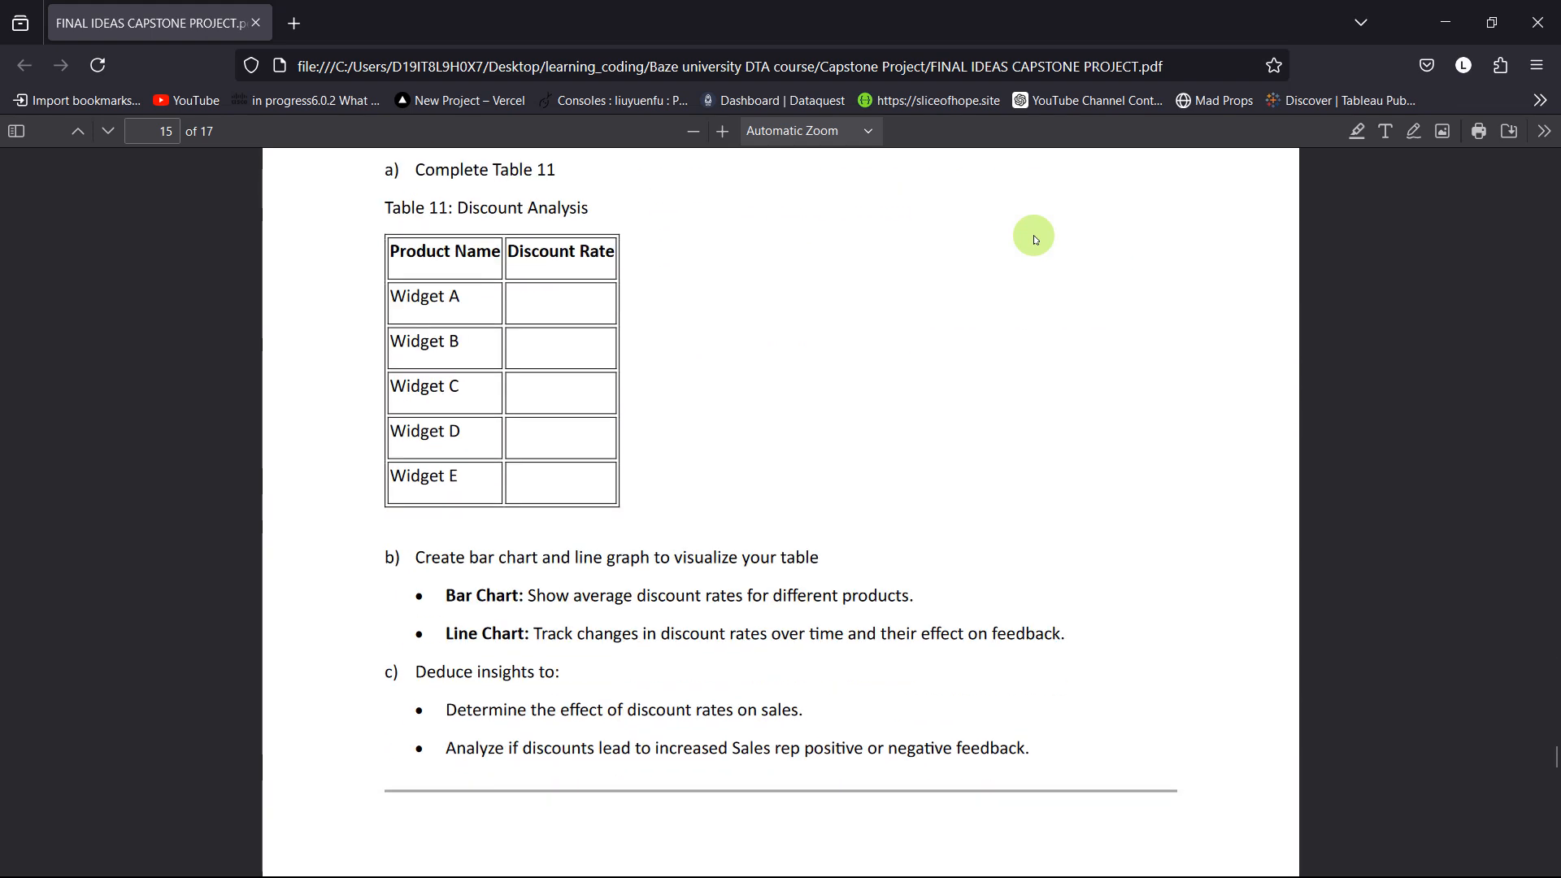
{"action": "scroll", "coordinate": [1032, 236], "scroll_direction": "down", "scroll_amount": 10}
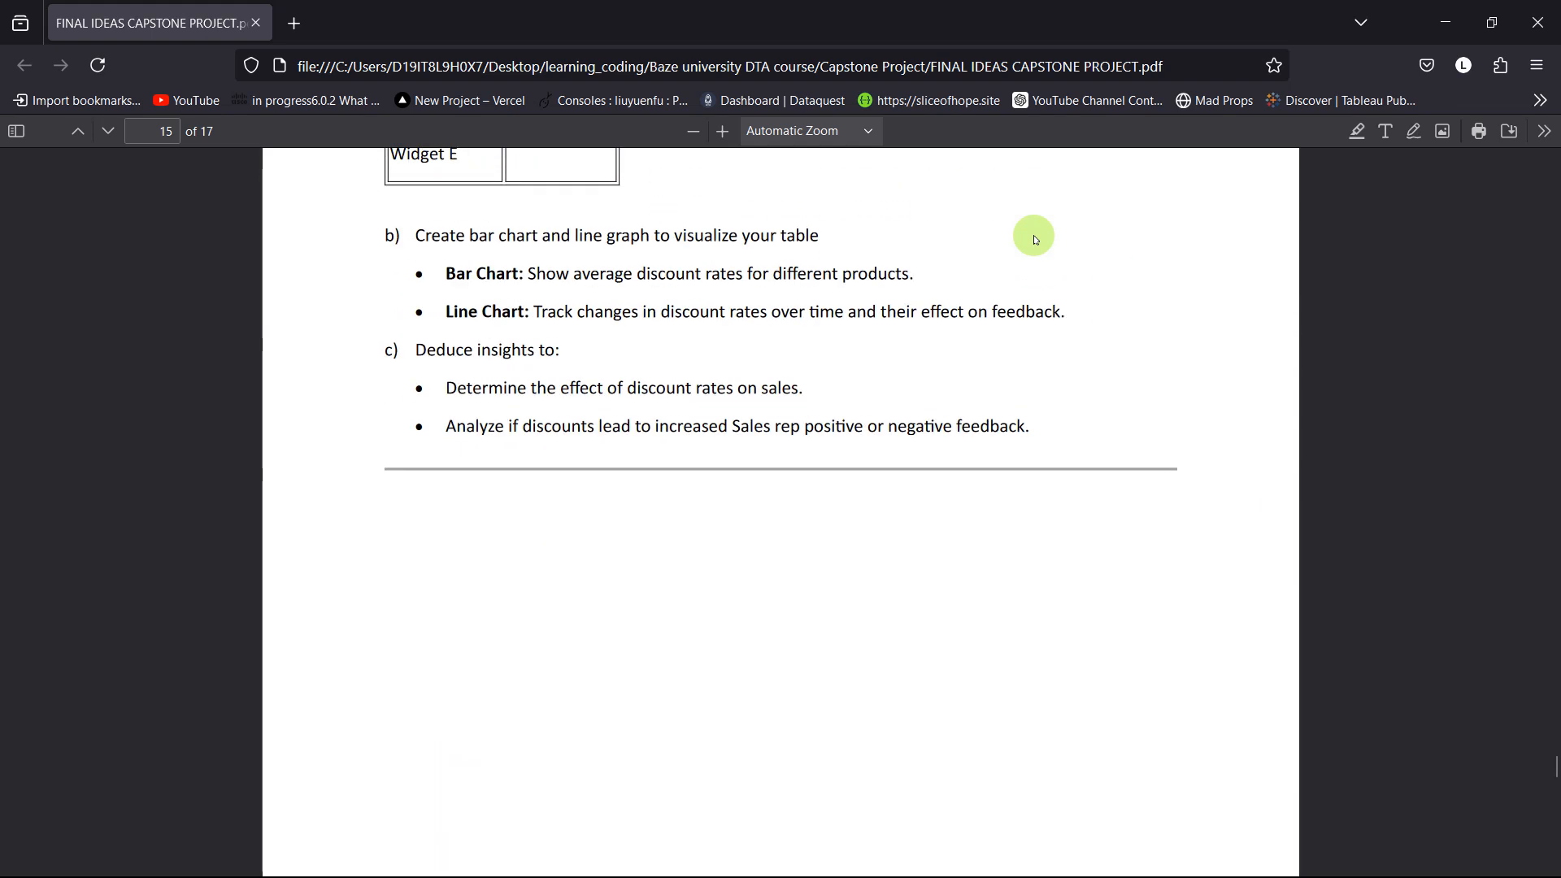
{"action": "scroll", "coordinate": [1032, 236], "scroll_direction": "up", "scroll_amount": 20}
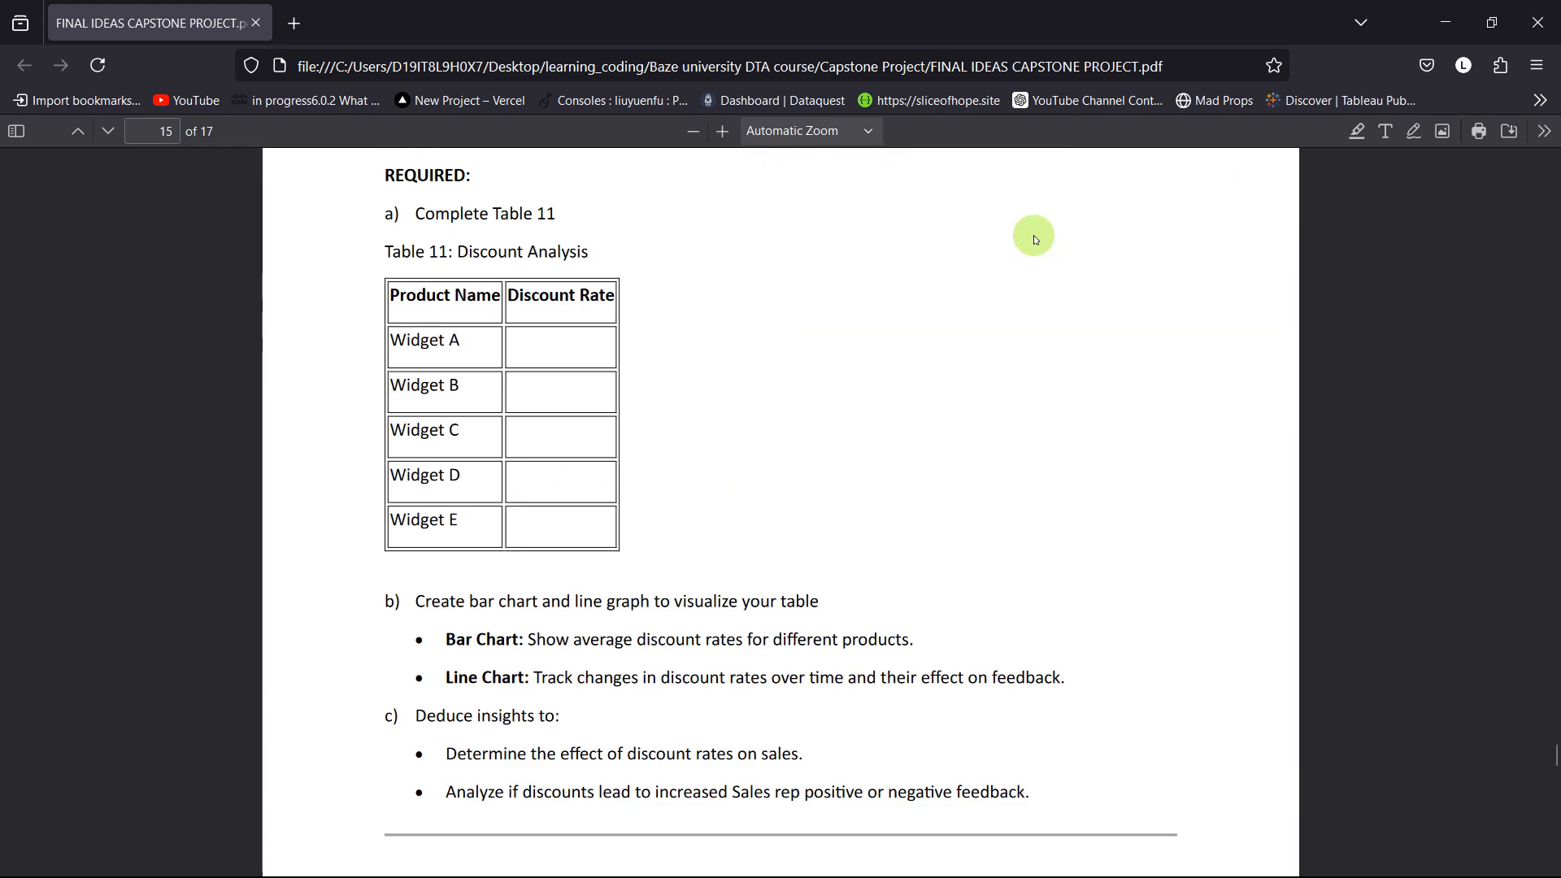
{"action": "scroll", "coordinate": [1032, 236], "scroll_direction": "up", "scroll_amount": 2}
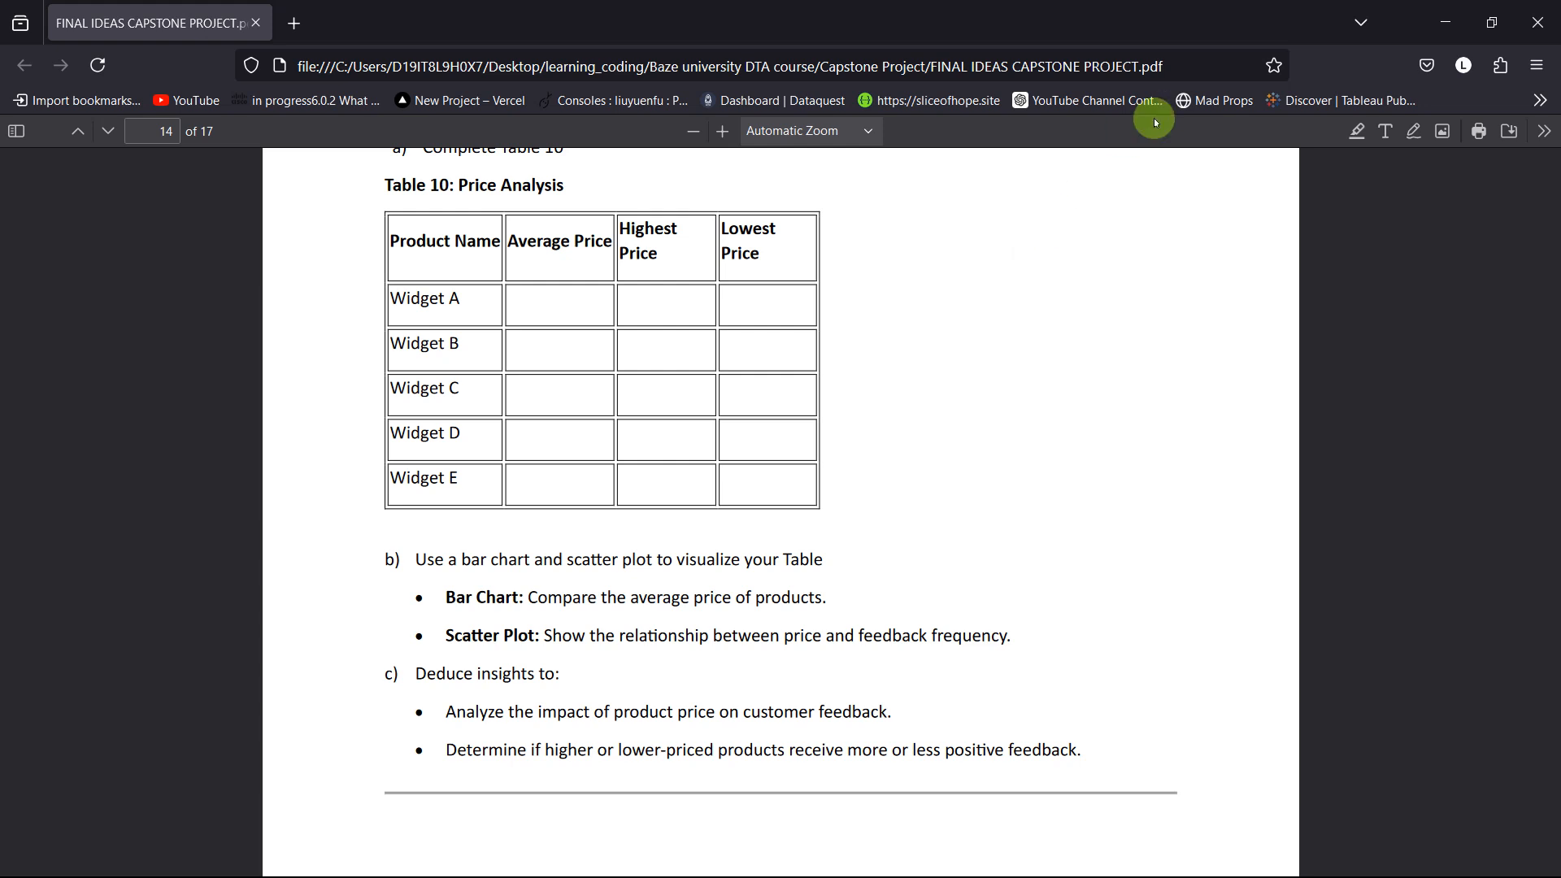
{"action": "scroll", "coordinate": [1144, 403], "scroll_direction": "down", "scroll_amount": 20}
{"action": "scroll", "coordinate": [1145, 404], "scroll_direction": "down", "scroll_amount": 2}
{"action": "scroll", "coordinate": [1145, 403], "scroll_direction": "up", "scroll_amount": 6}
{"action": "scroll", "coordinate": [1144, 404], "scroll_direction": "down", "scroll_amount": 5}
{"action": "scroll", "coordinate": [1145, 403], "scroll_direction": "down", "scroll_amount": 10}
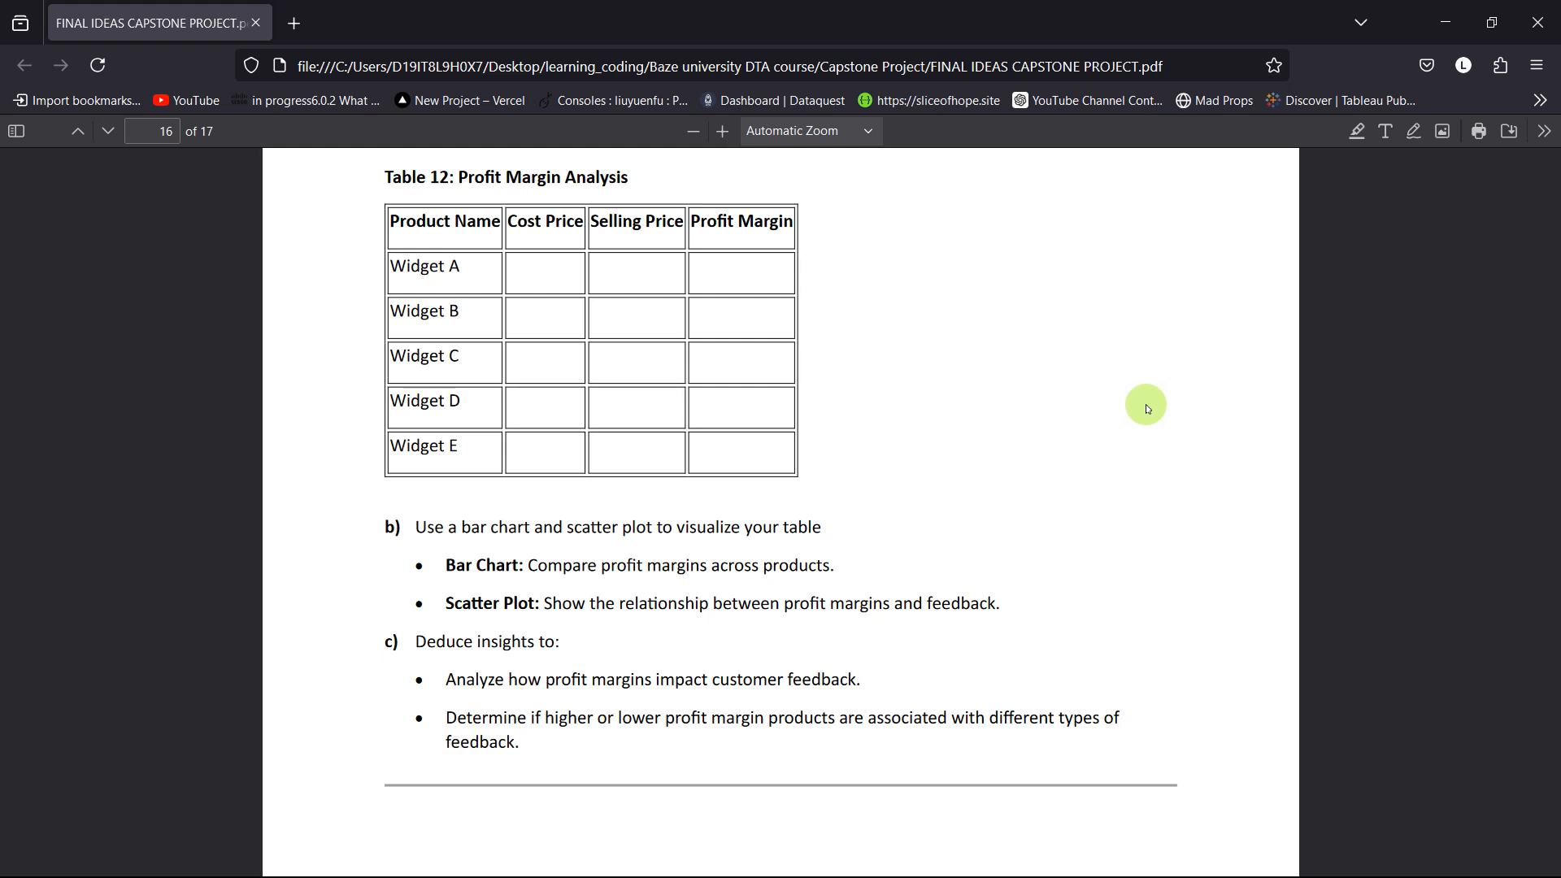
- Back on Sheet1 of the workbook, insert a column before Sales Channel and enter the header Profit Margin in P1
{"action": "key", "text": "alt+Tab"}
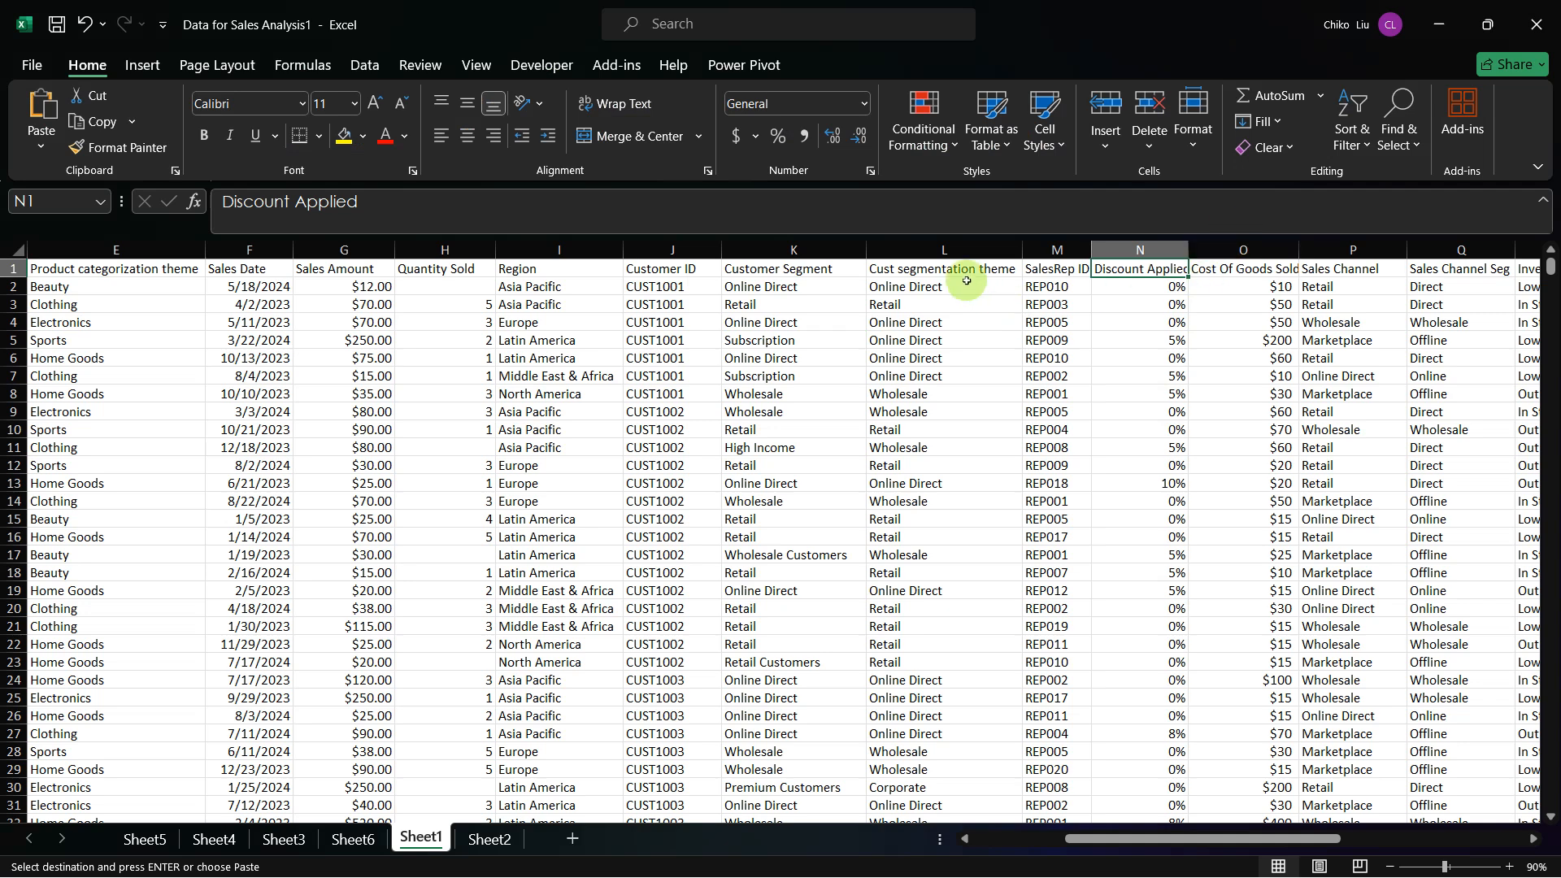
{"action": "key", "text": "Right"}
{"action": "key", "text": "Right"}
{"action": "key", "text": "Right"}
{"action": "key", "text": "Left"}
{"action": "key", "text": "Left"}
{"action": "key", "text": "Left"}
{"action": "key", "text": "Left"}
{"action": "key", "text": "Left"}
{"action": "key", "text": "Left"}
{"action": "key", "text": "Left"}
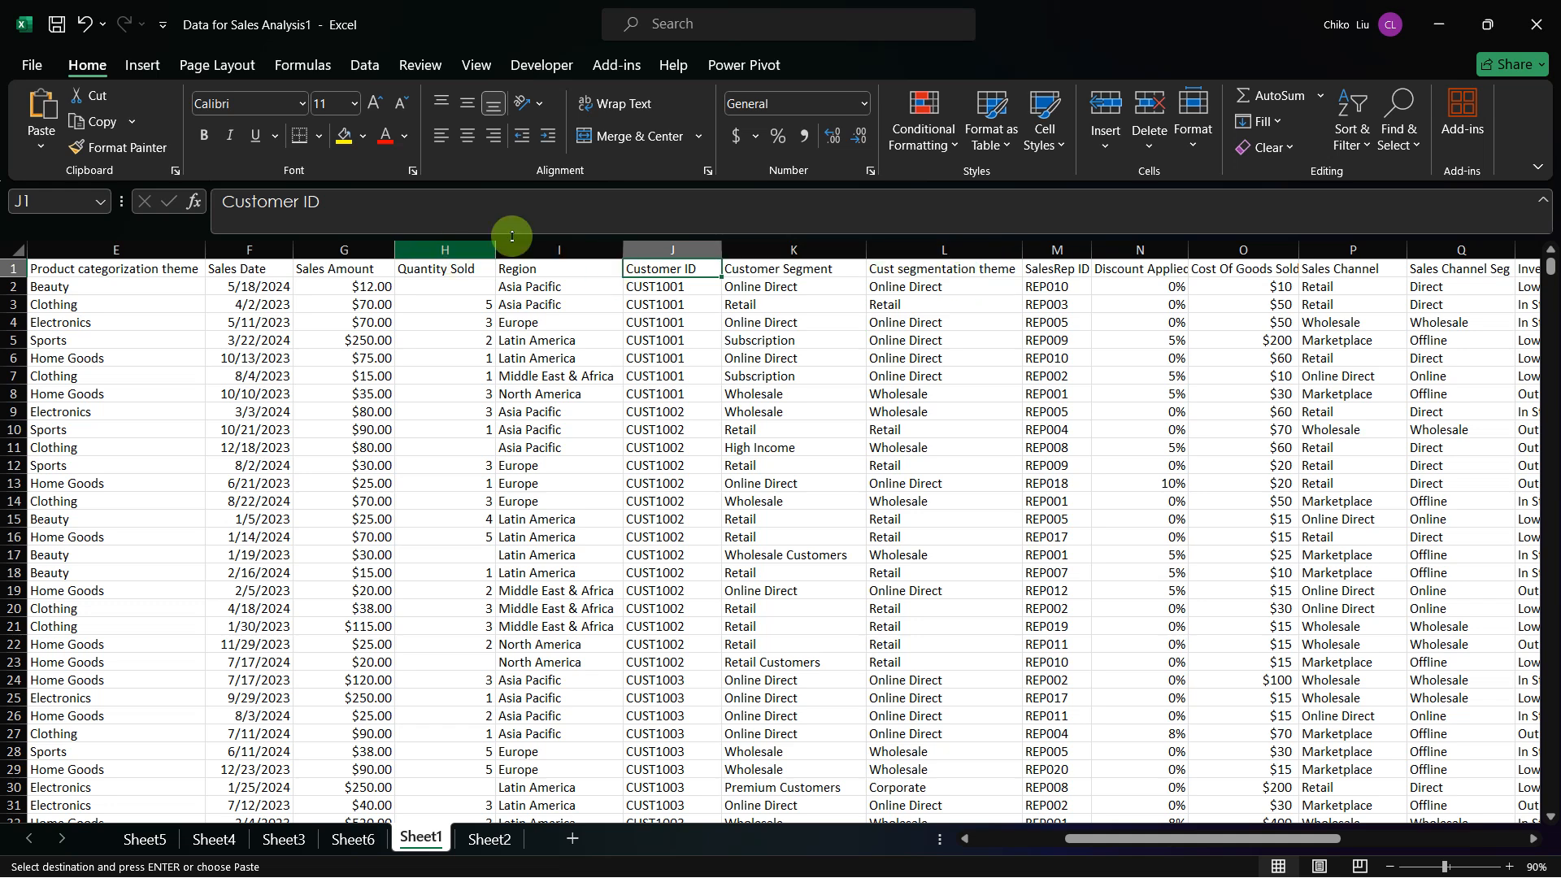
{"action": "left_click", "coordinate": [1318, 255]}
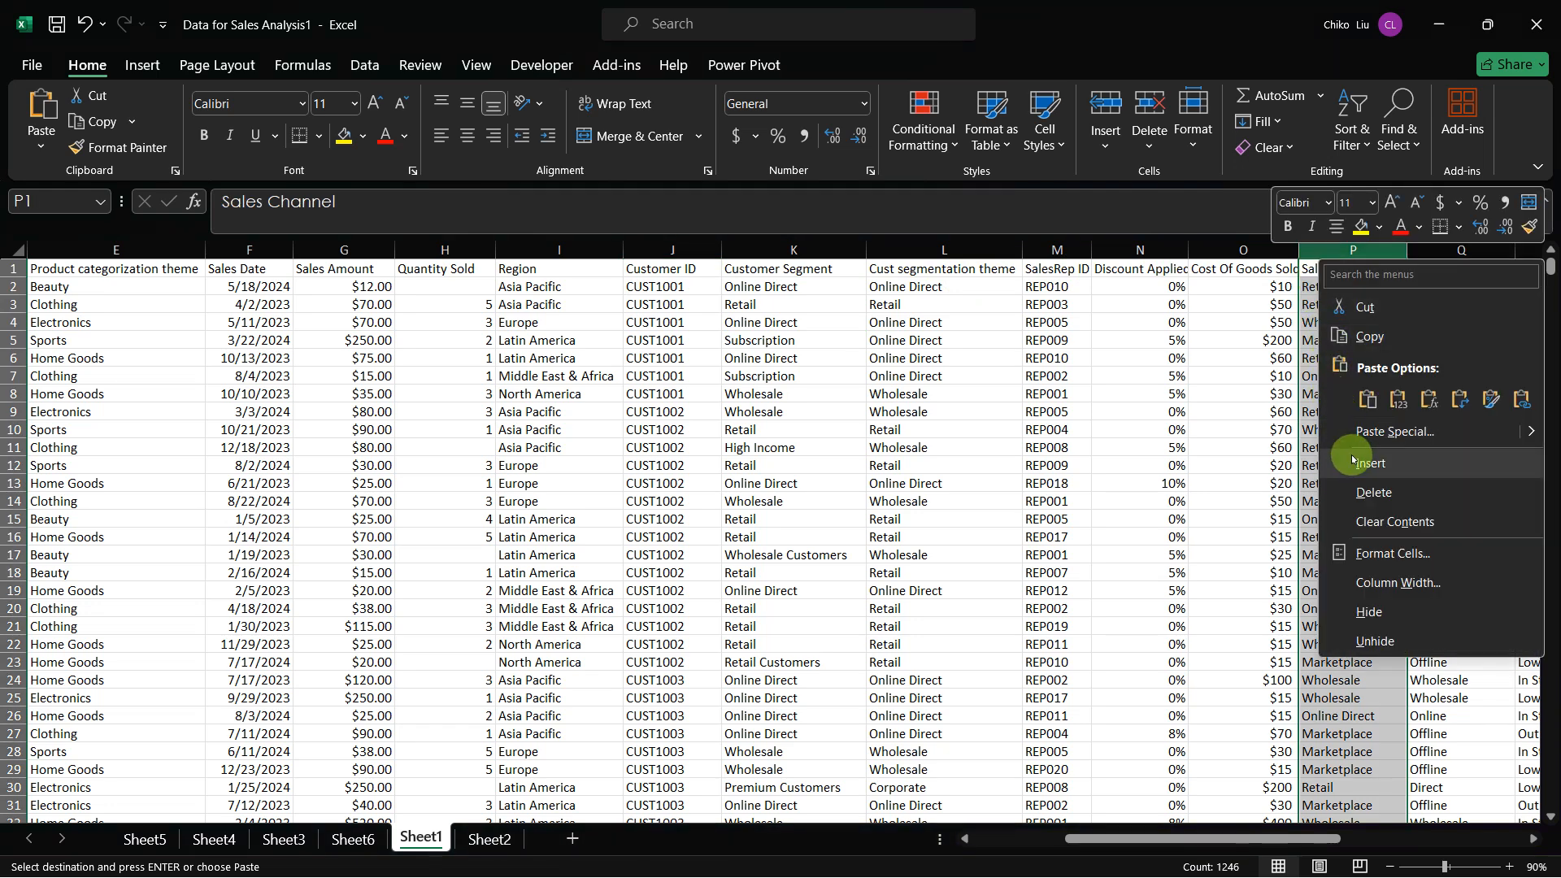
{"action": "left_click", "coordinate": [1353, 461]}
{"action": "left_click", "coordinate": [1332, 267]}
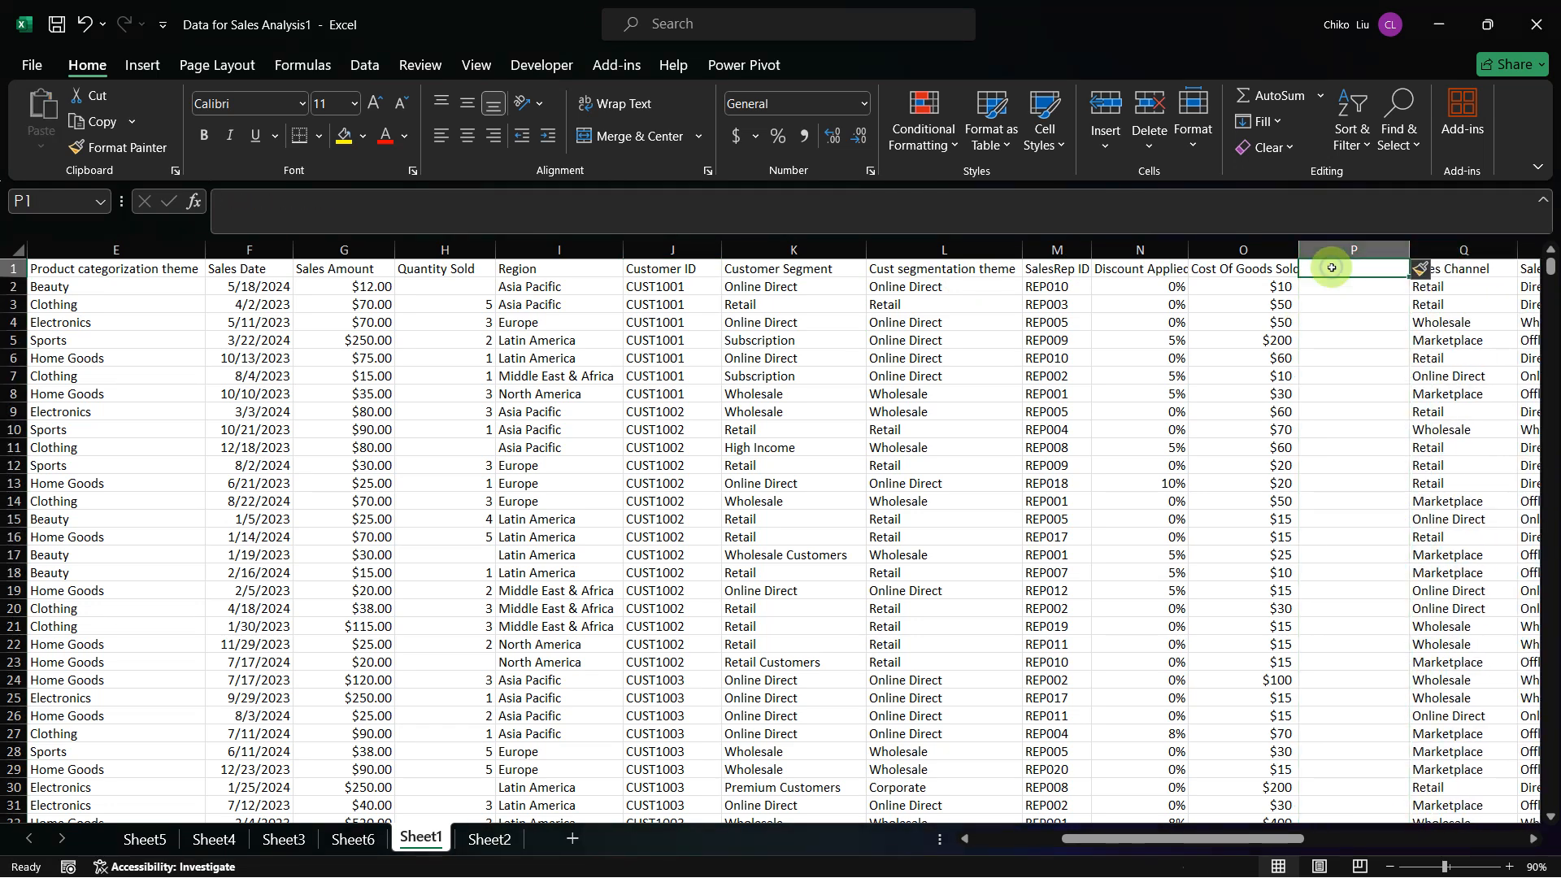
{"action": "type", "text": "Profit Margin"}
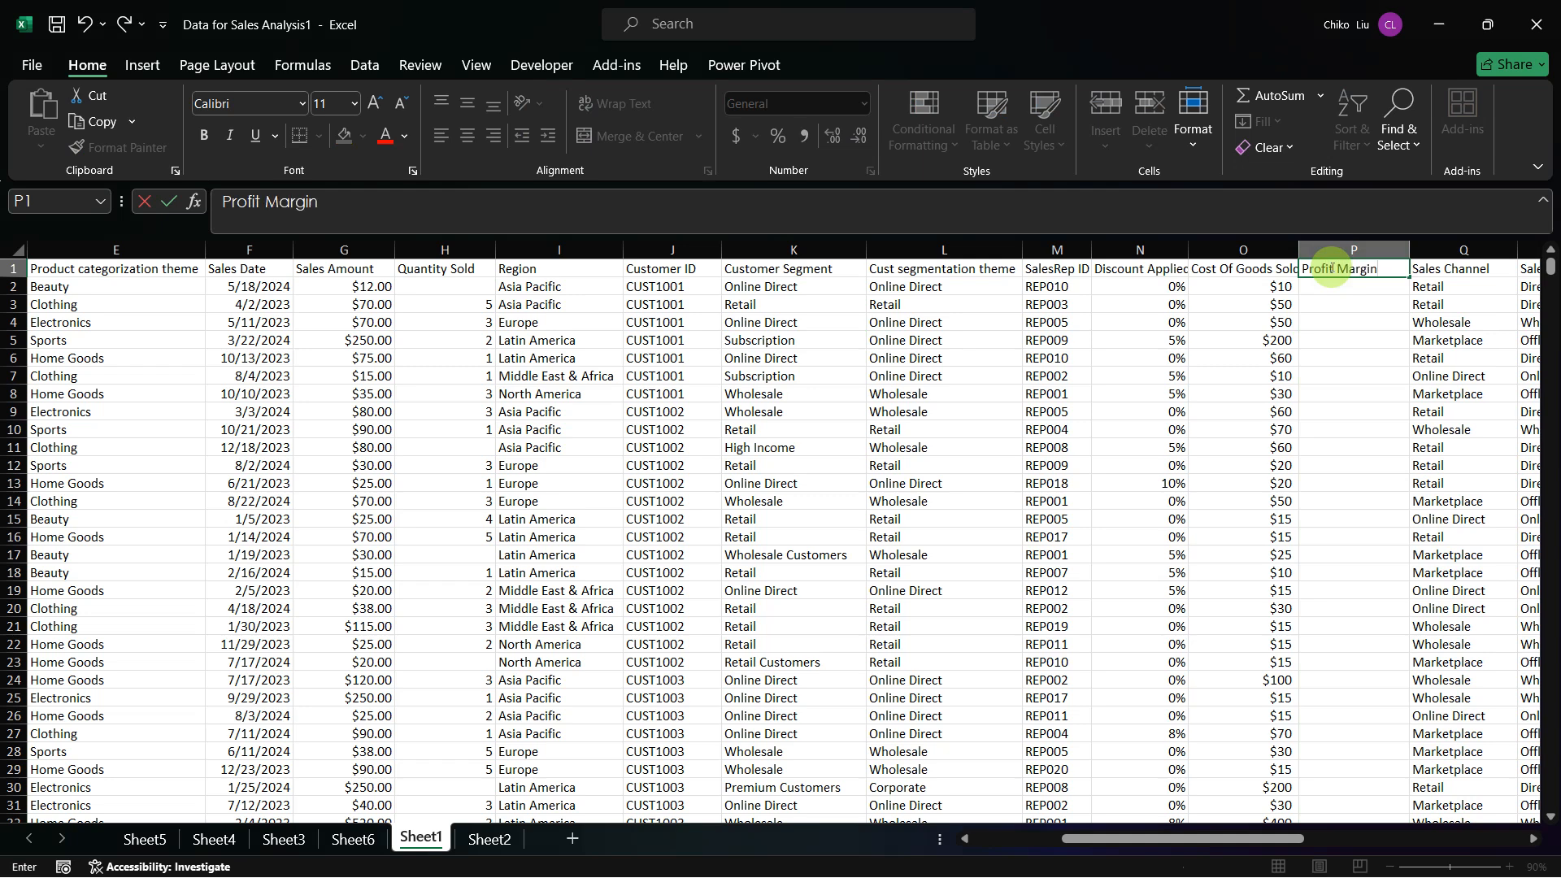
{"action": "key", "text": "Return"}
- Enter the formula =G2-O2 in P2 and fill it down the Profit Margin column
{"action": "type", "text": "="}
{"action": "key", "text": "Left"}
{"action": "key", "text": "Left"}
{"action": "key", "text": "Left"}
{"action": "key", "text": "Left"}
{"action": "key", "text": "Left"}
{"action": "key", "text": "Left"}
{"action": "key", "text": "Left"}
{"action": "key", "text": "Left"}
{"action": "key", "text": "Left"}
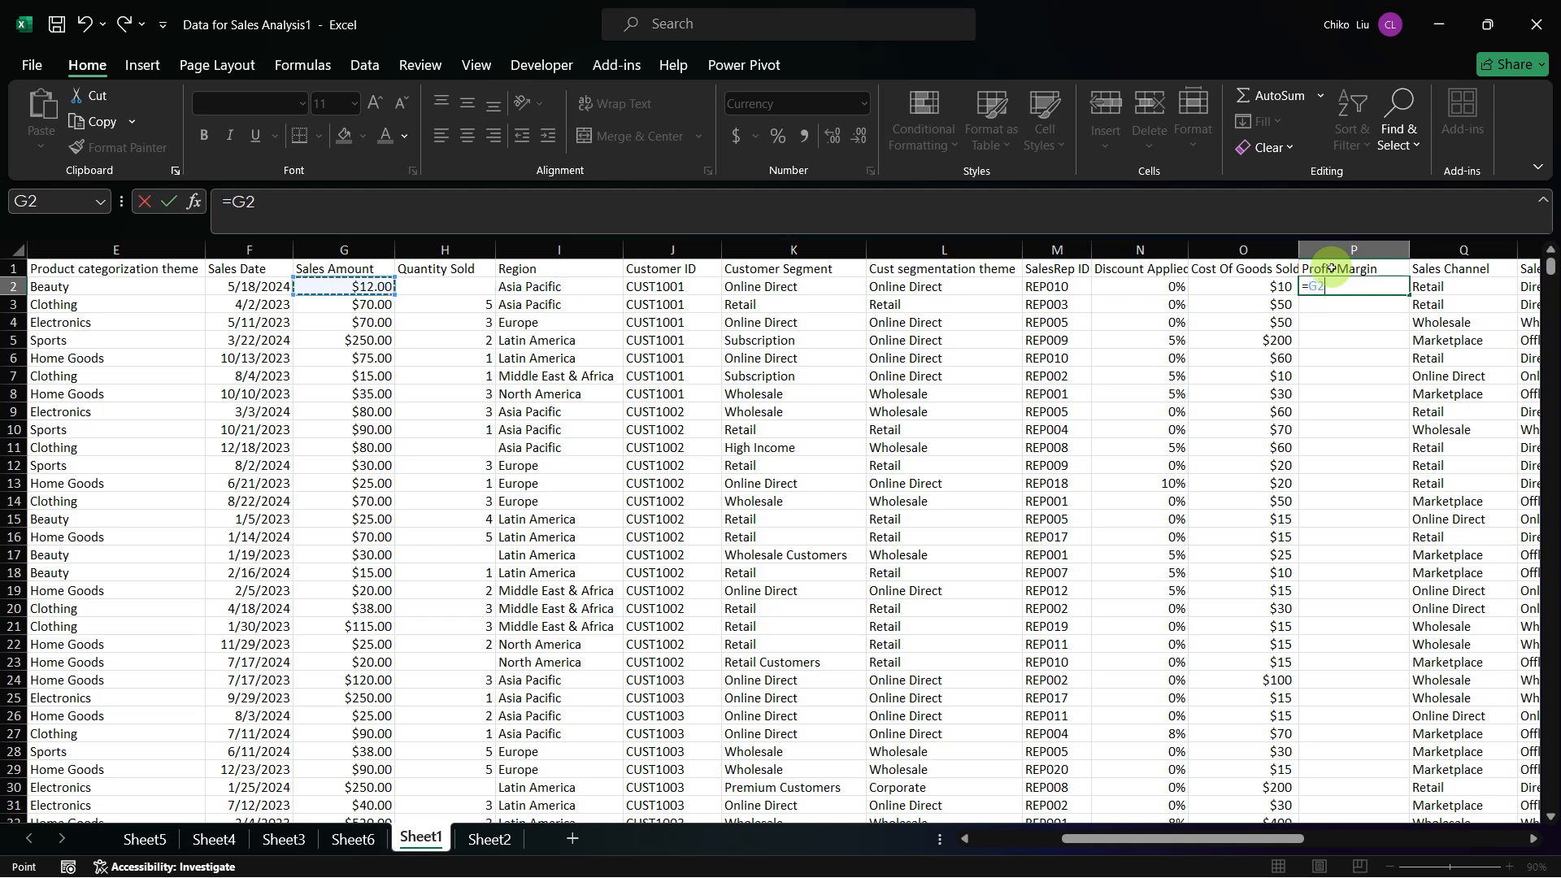
{"action": "type", "text": "-"}
{"action": "left_click", "coordinate": [1283, 286]}
{"action": "key", "text": "Return"}
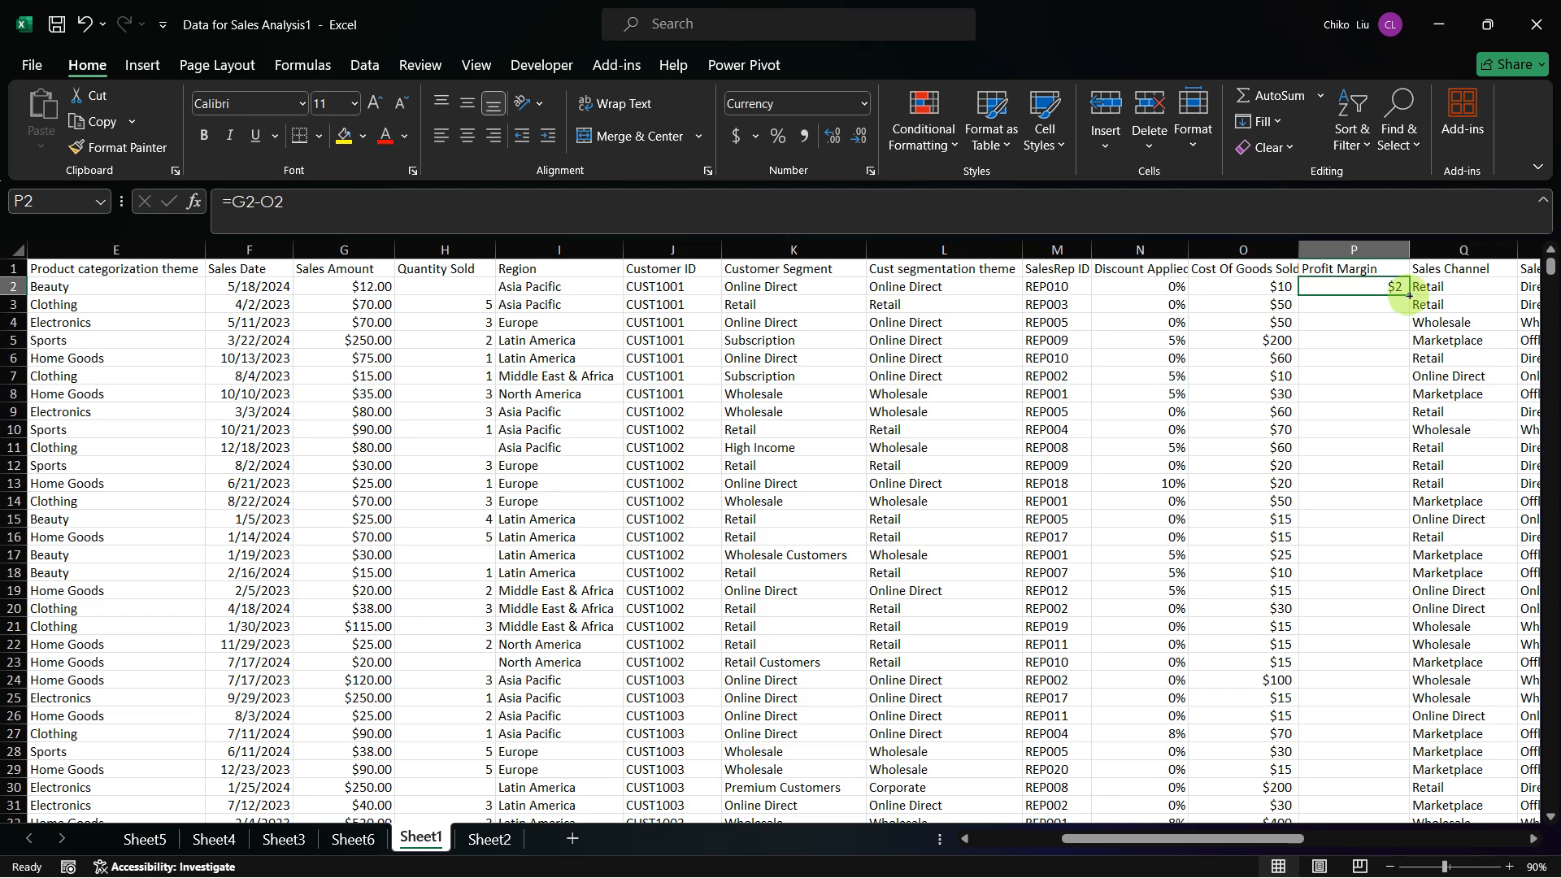
{"action": "double_click", "coordinate": [1409, 294]}
{"action": "scroll", "coordinate": [1304, 481], "scroll_direction": "down", "scroll_amount": 4}
{"action": "scroll", "coordinate": [1304, 480], "scroll_direction": "down", "scroll_amount": 10}
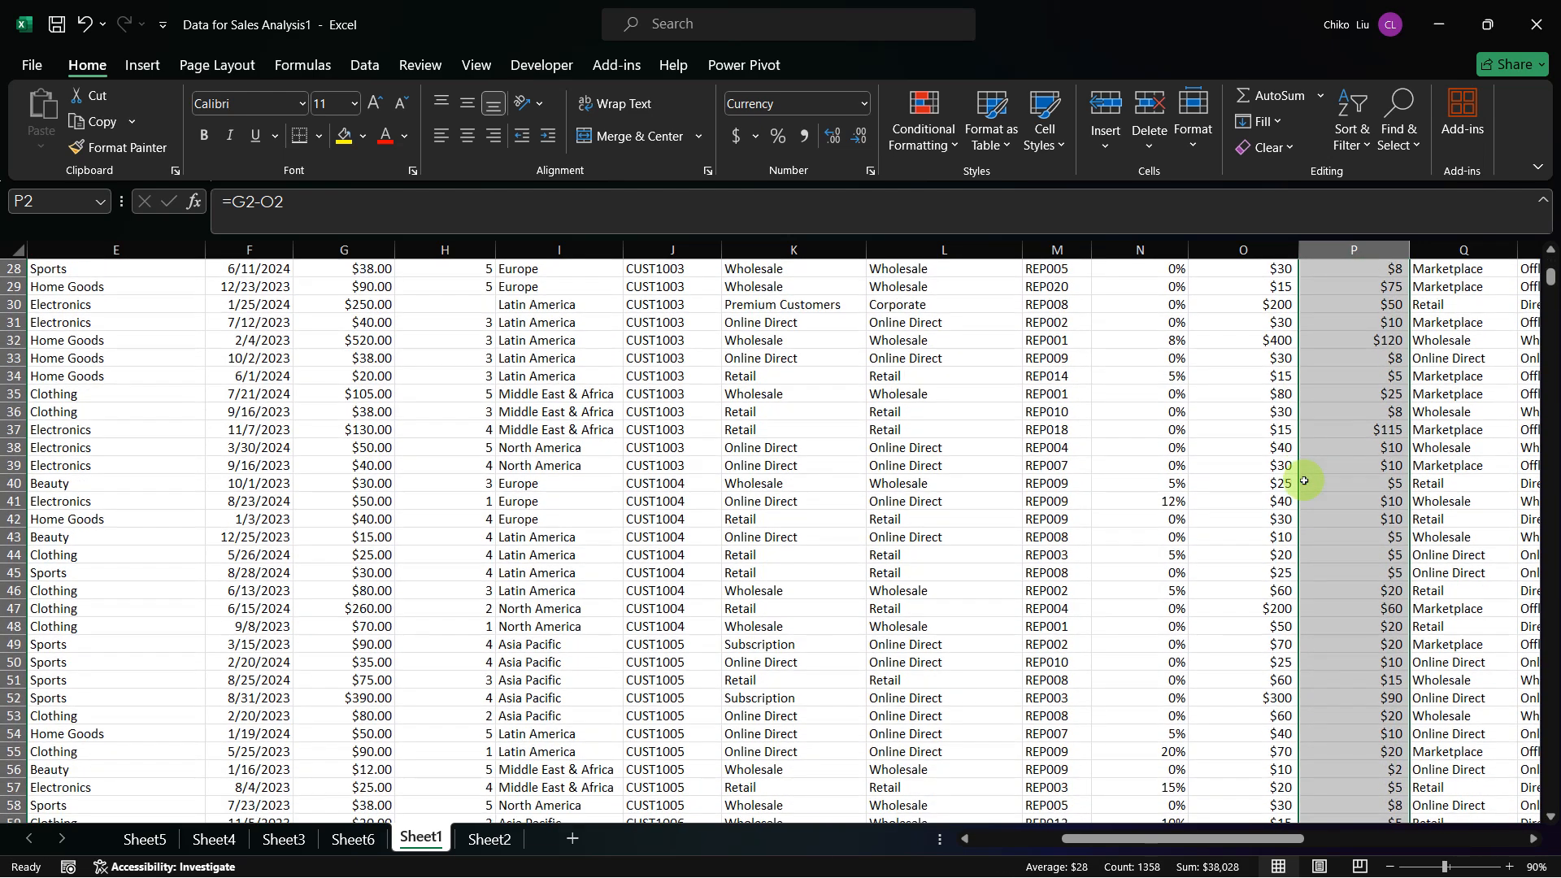
- Add header filters to Sheet1, inspect only the ($13) Profit Margin records, and clear that column's filter
{"action": "scroll", "coordinate": [1304, 481], "scroll_direction": "up", "scroll_amount": 15}
{"action": "left_click", "coordinate": [1362, 269]}
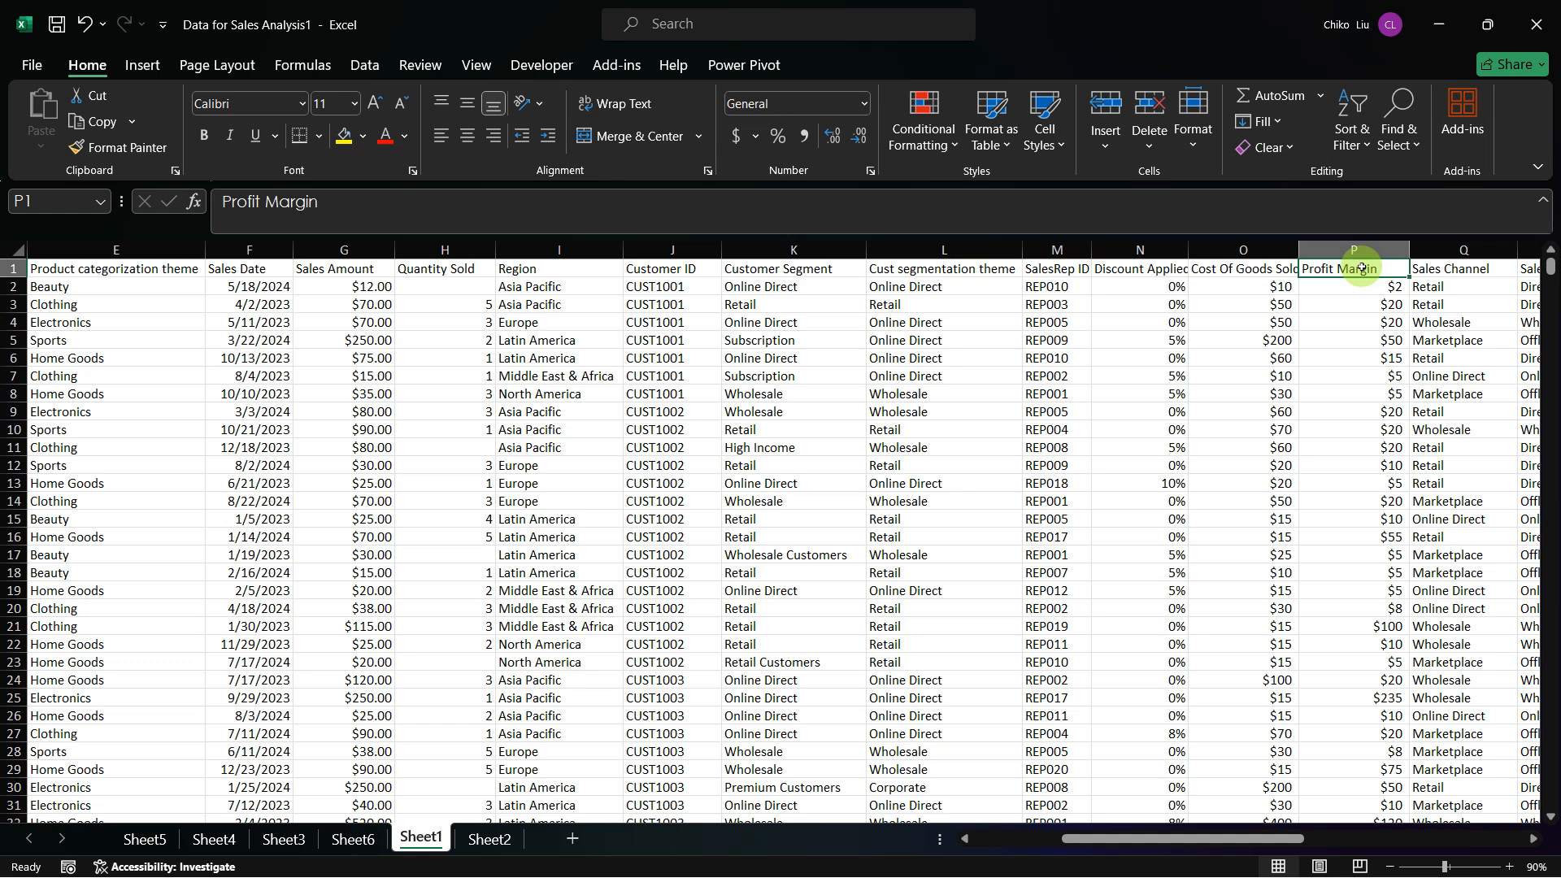
{"action": "key", "text": "ctrl+shift+l"}
{"action": "left_click", "coordinate": [1399, 269]}
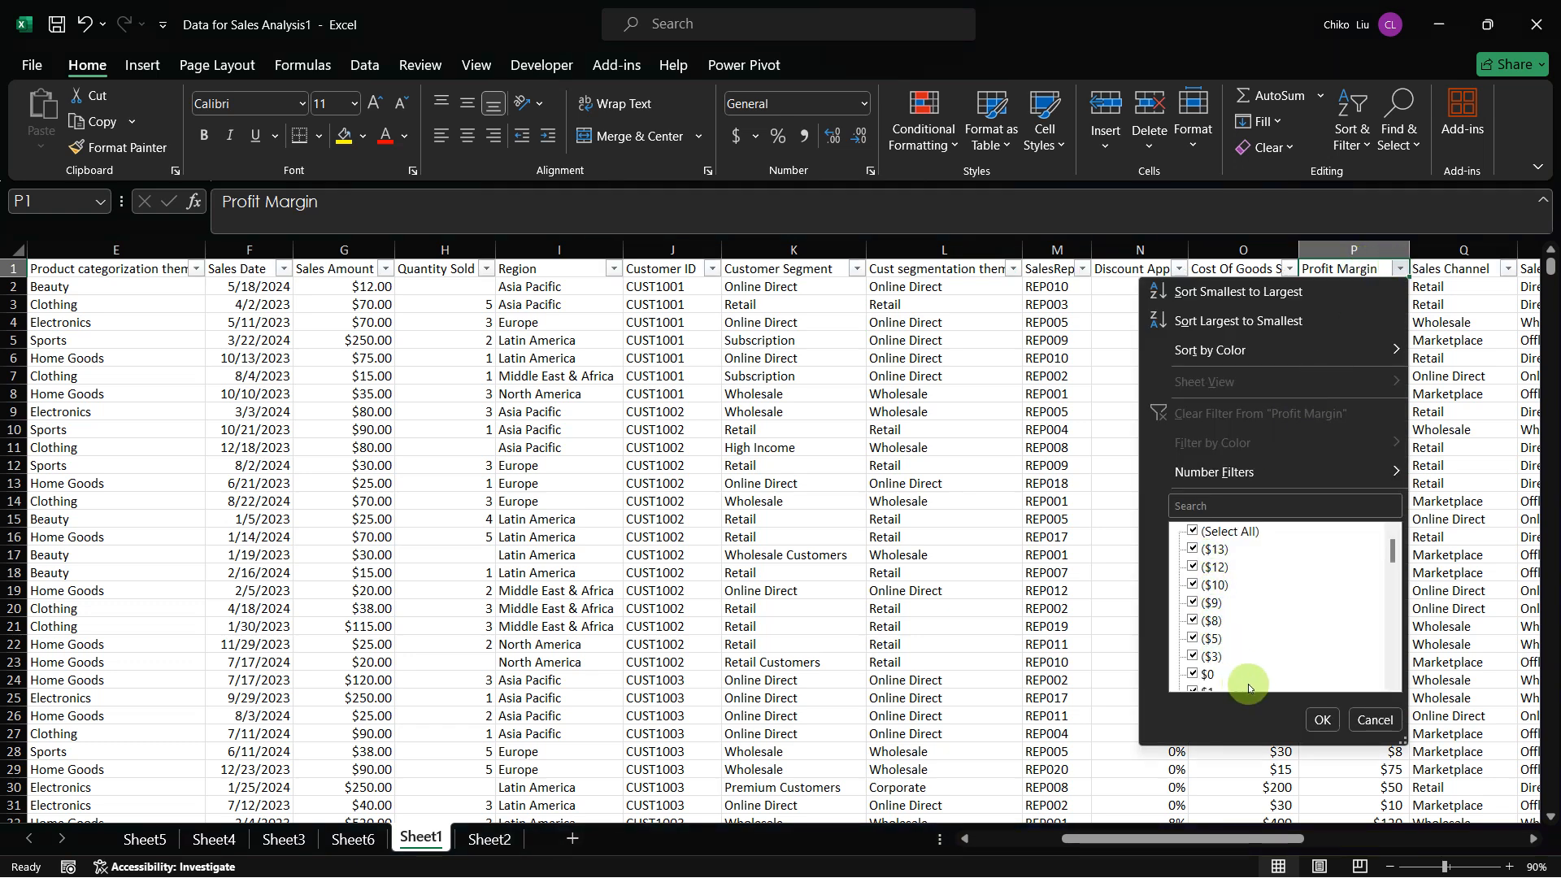
{"action": "left_click", "coordinate": [1193, 531]}
{"action": "left_click", "coordinate": [1194, 551]}
{"action": "key", "text": "Return"}
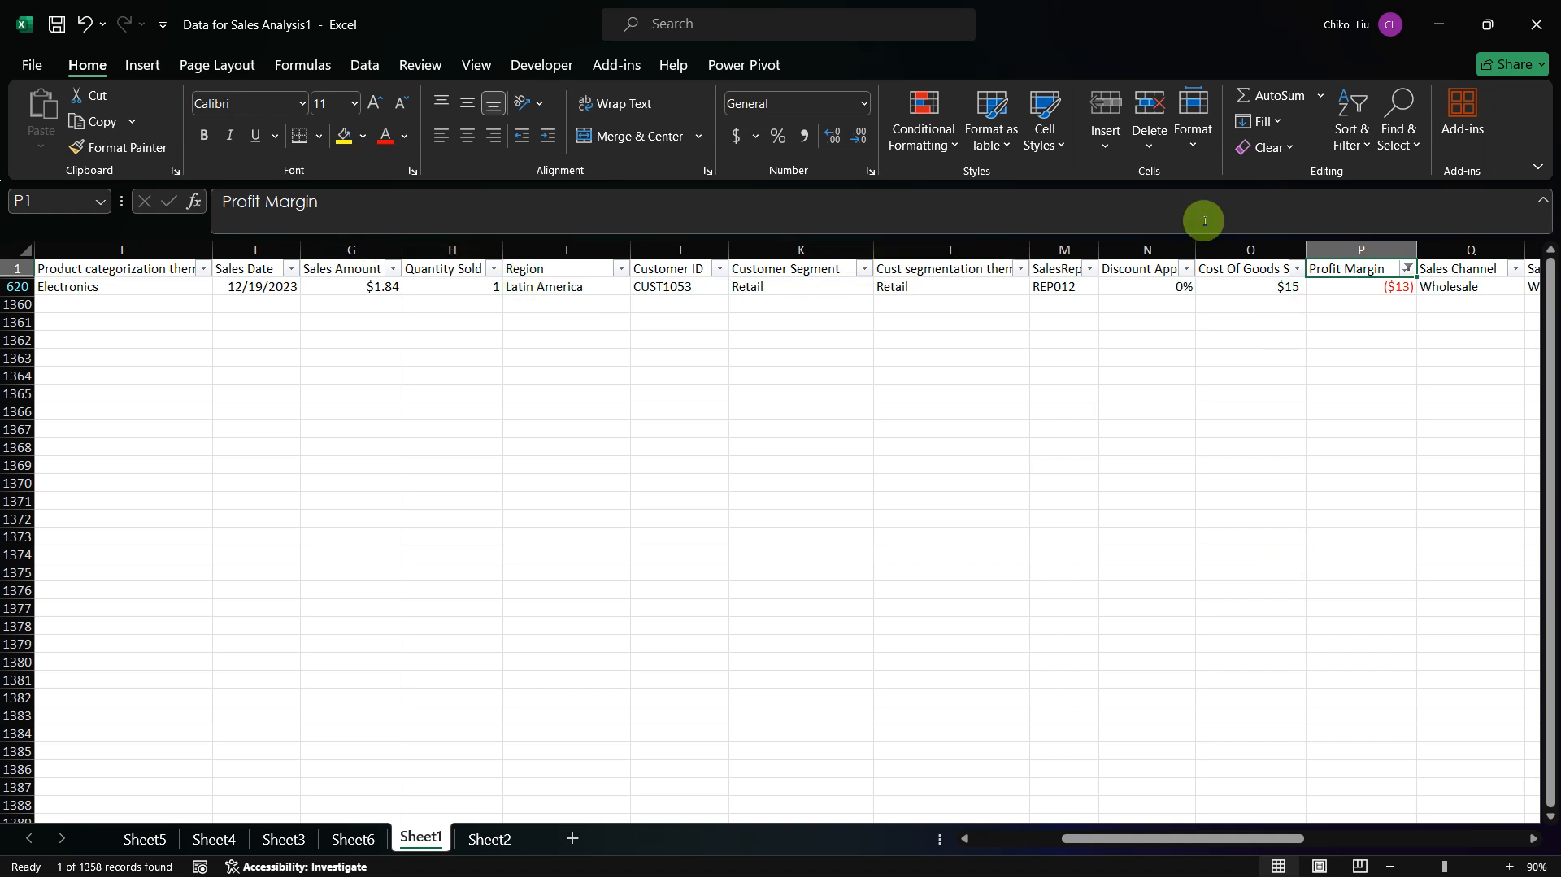
{"action": "left_click", "coordinate": [1409, 270]}
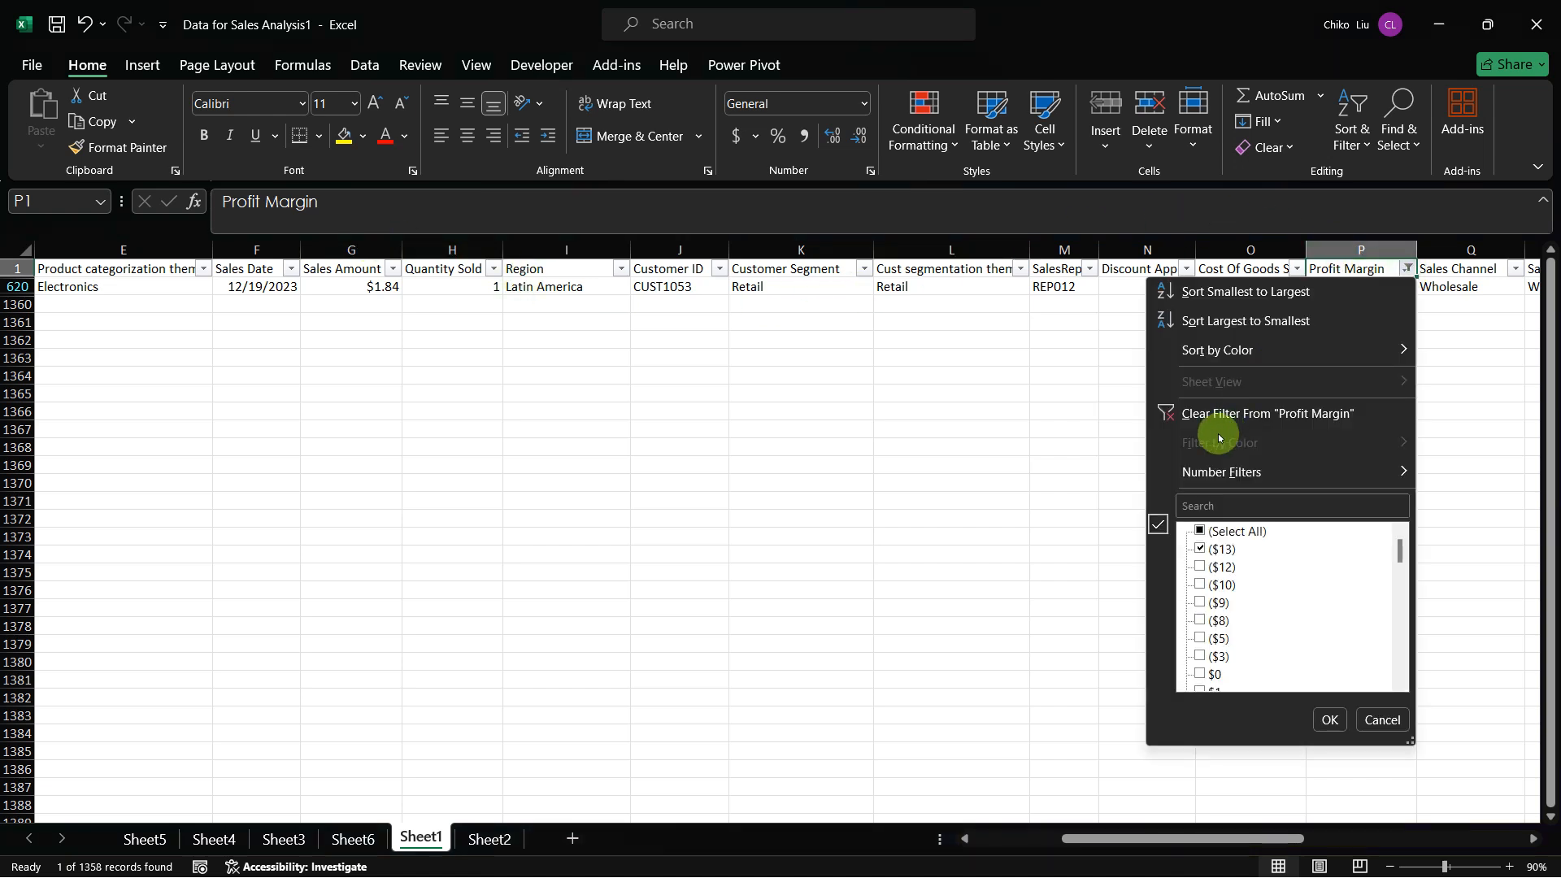
{"action": "left_click", "coordinate": [1173, 411]}
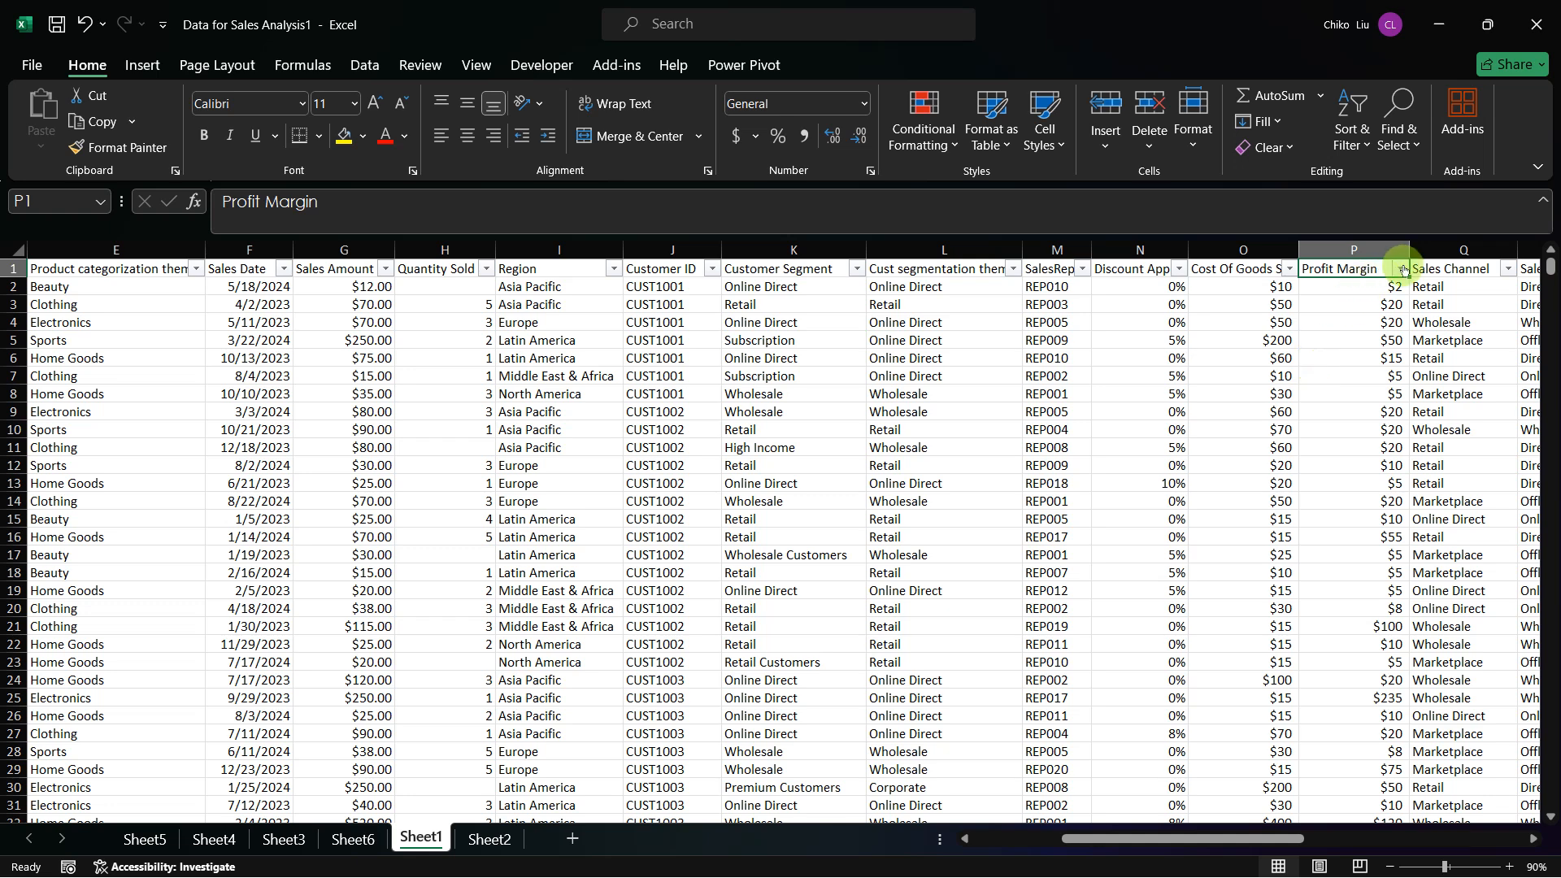
- Filter the Profit Margin column to only the ($12) records and clear the filter after checking them
{"action": "left_click", "coordinate": [1403, 269]}
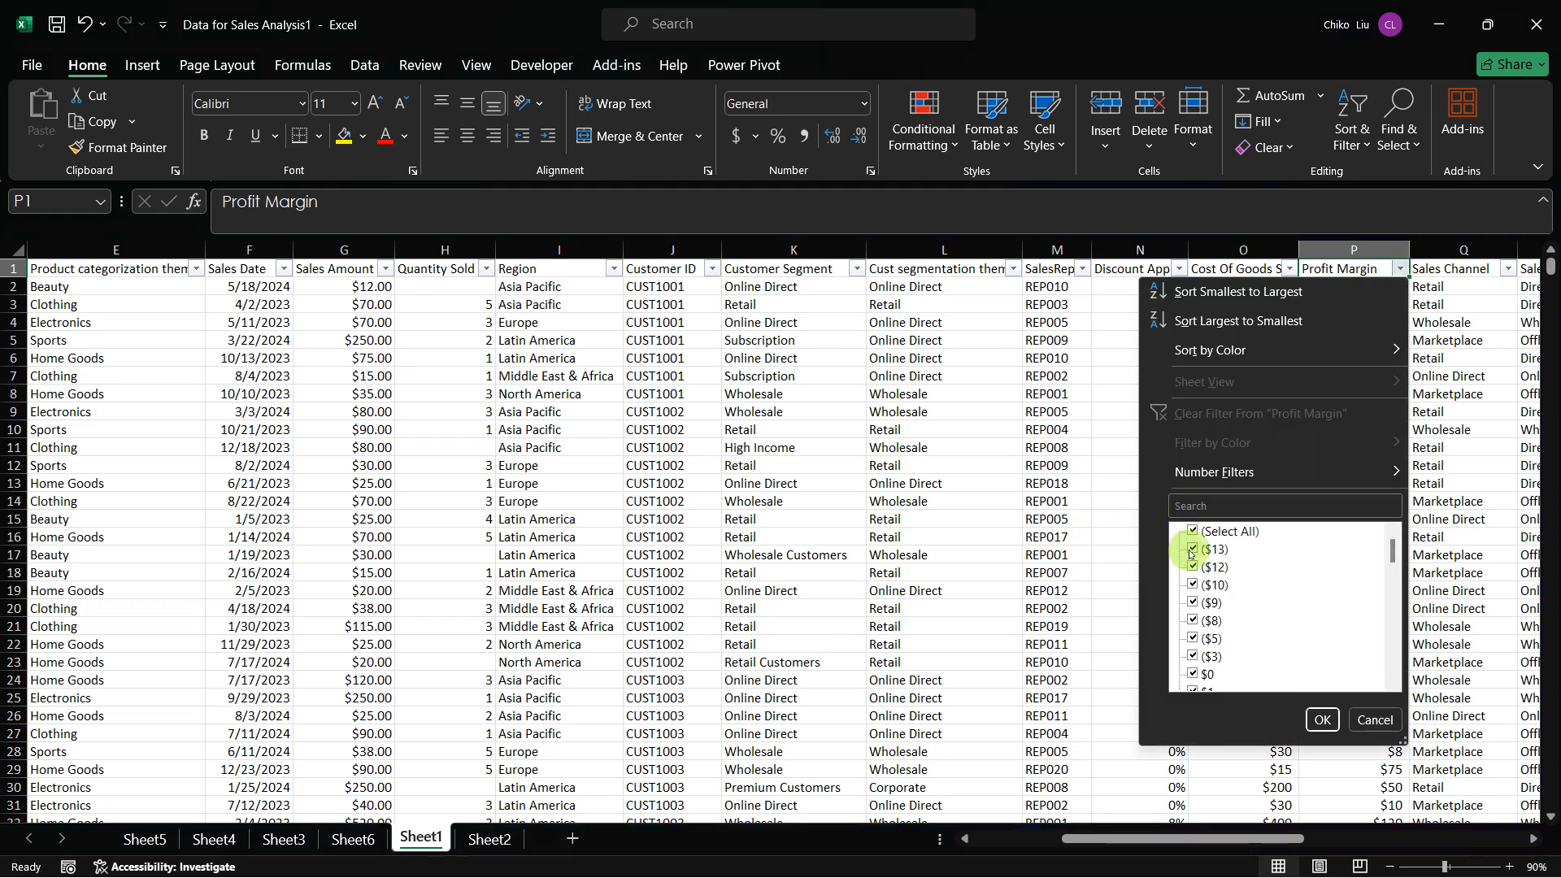
{"action": "left_click", "coordinate": [1192, 567]}
{"action": "key", "text": "Return"}
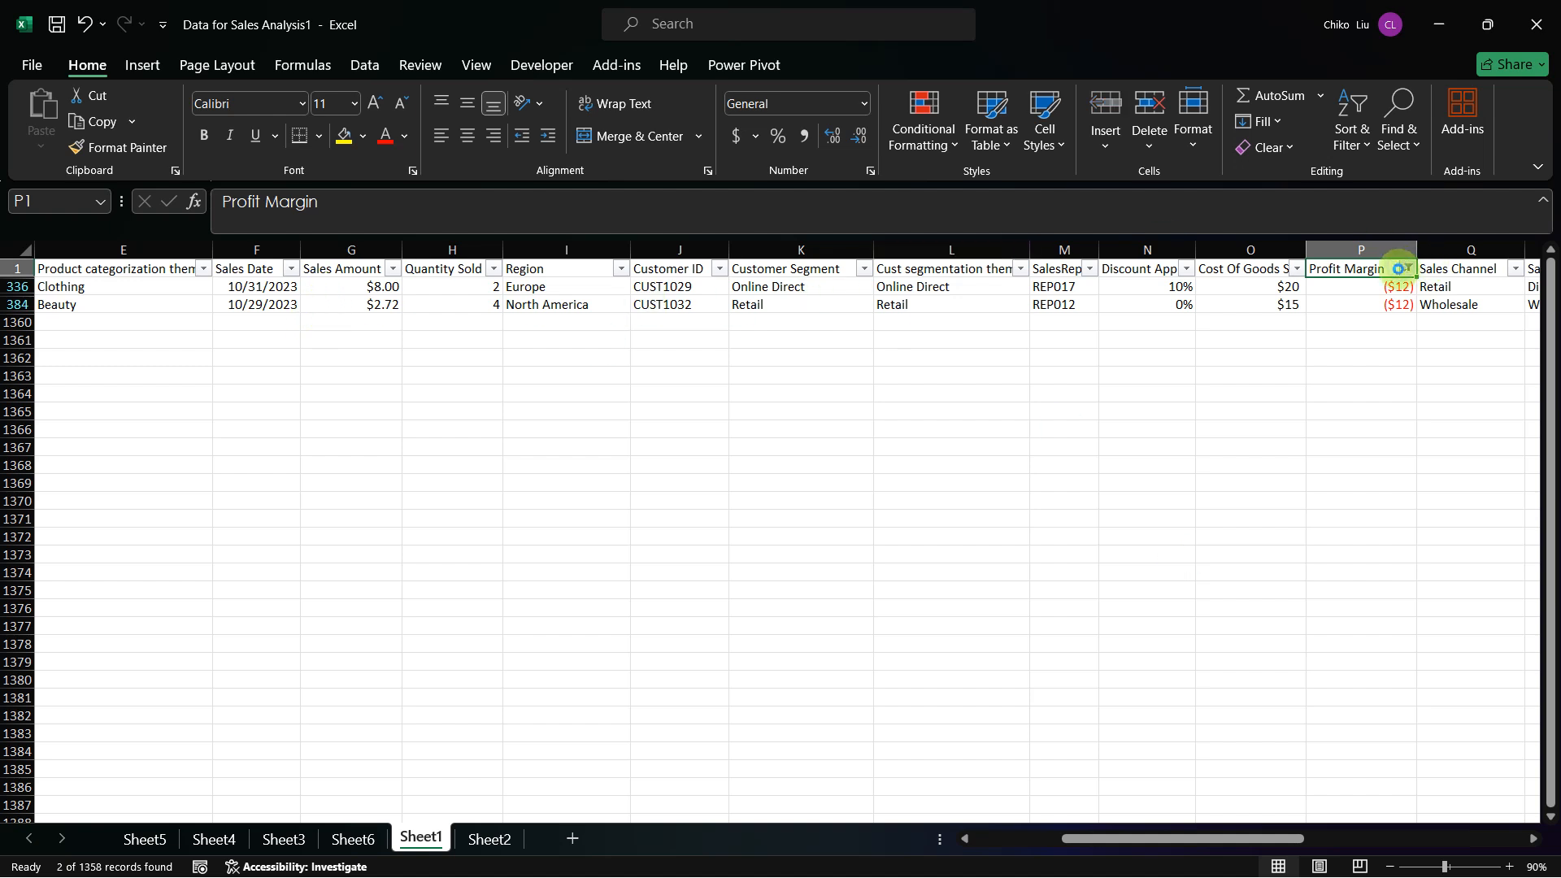
{"action": "left_click", "coordinate": [1403, 266]}
{"action": "left_click", "coordinate": [1219, 411]}
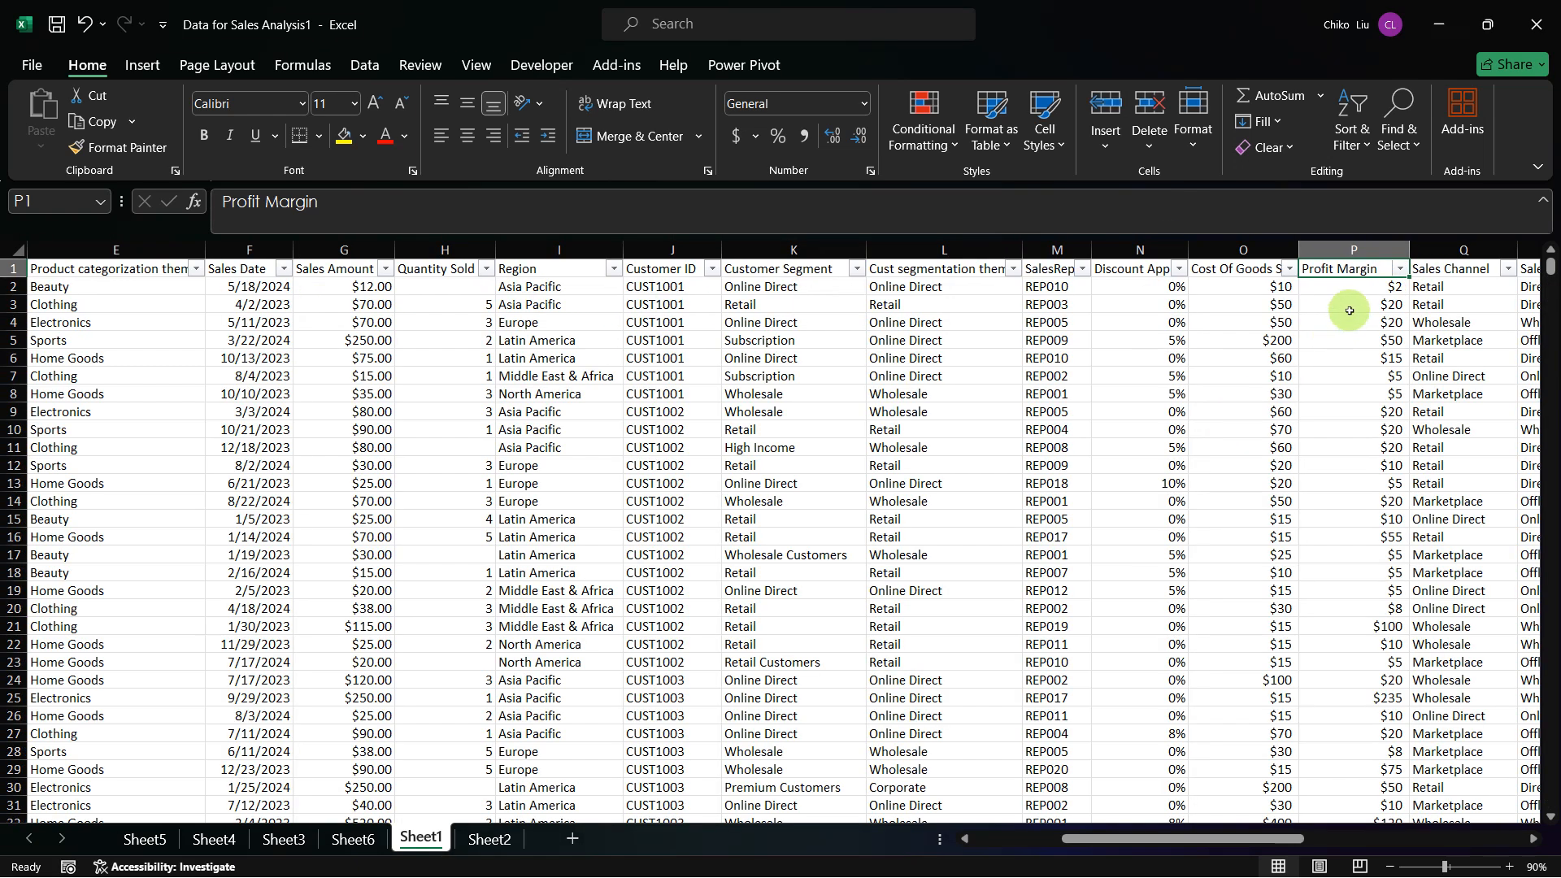
- Replace the Profit Margin formulas from P2 down with static values, and save the workbook with the header filters removed
{"action": "key", "text": "ctrl+shift+Down"}
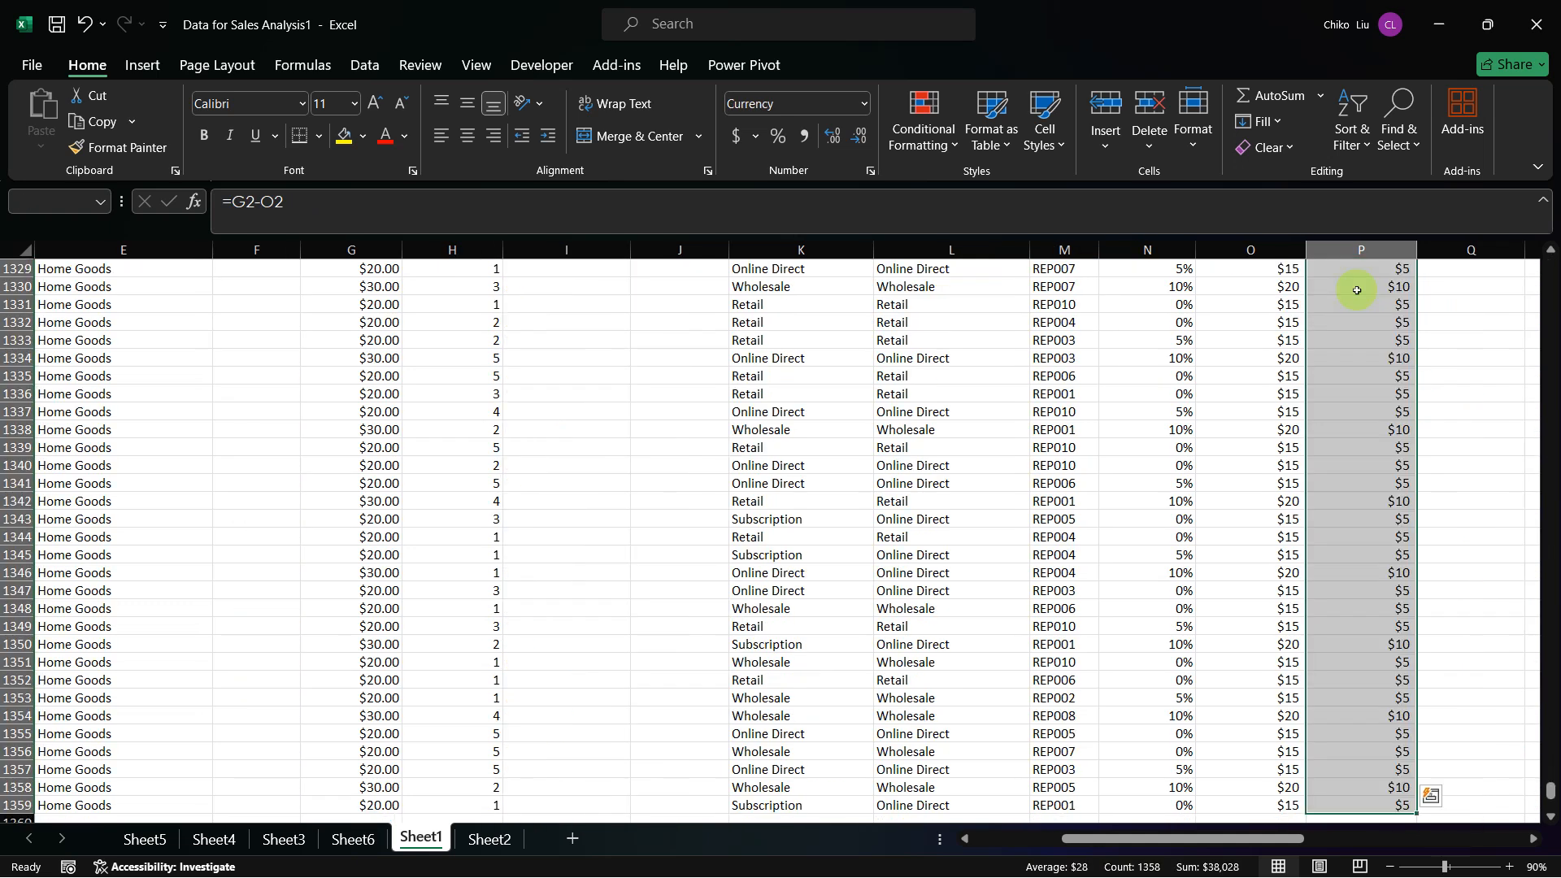
{"action": "scroll", "coordinate": [1364, 329], "scroll_direction": "up", "scroll_amount": 3}
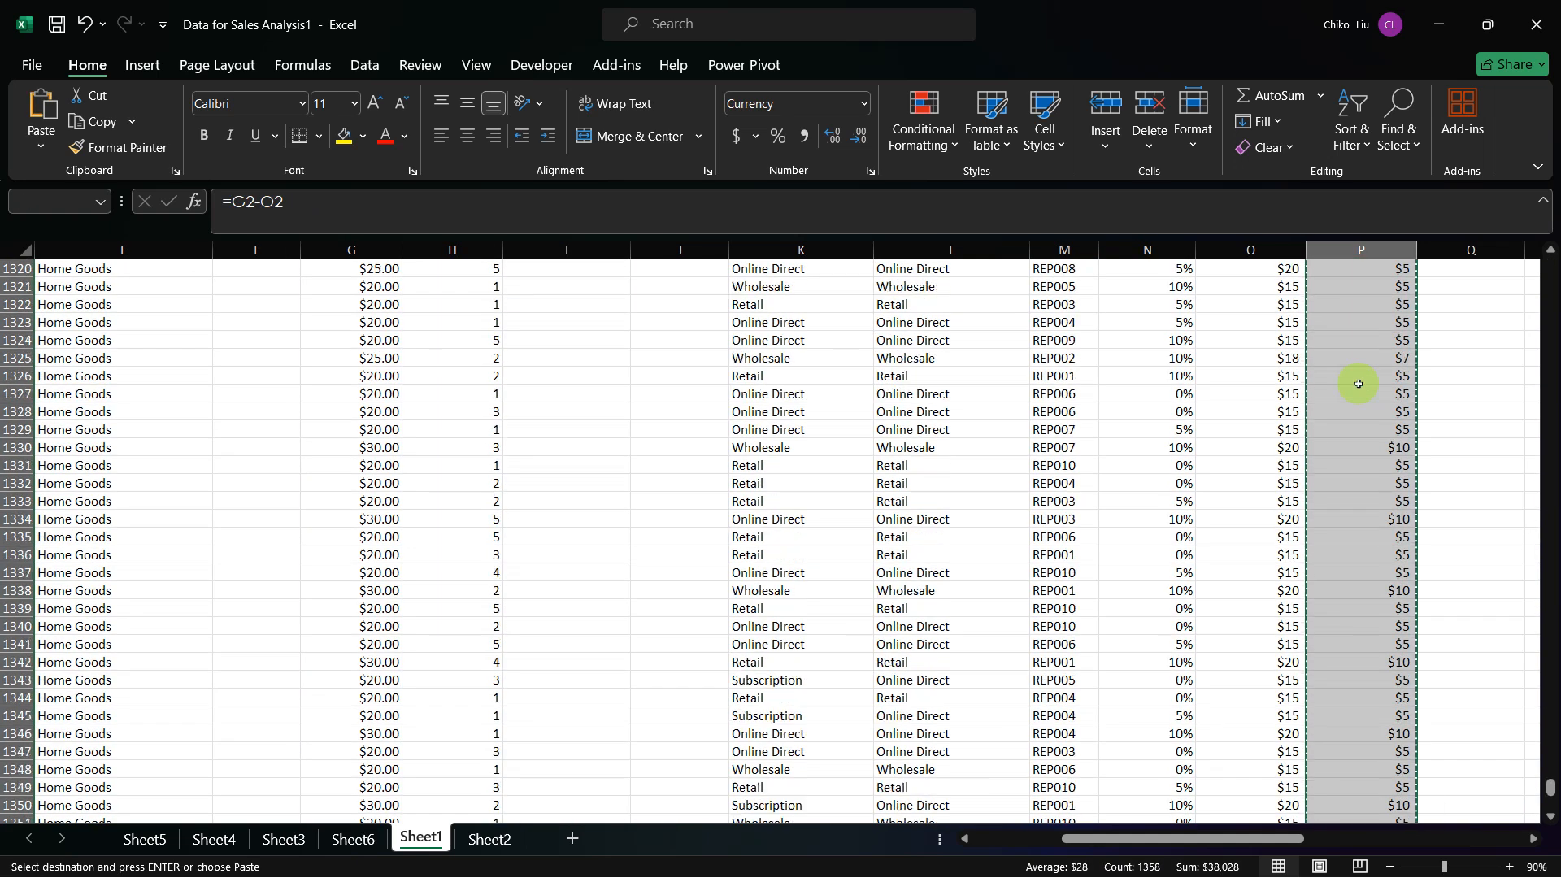
{"action": "key", "text": "ctrl+Up"}
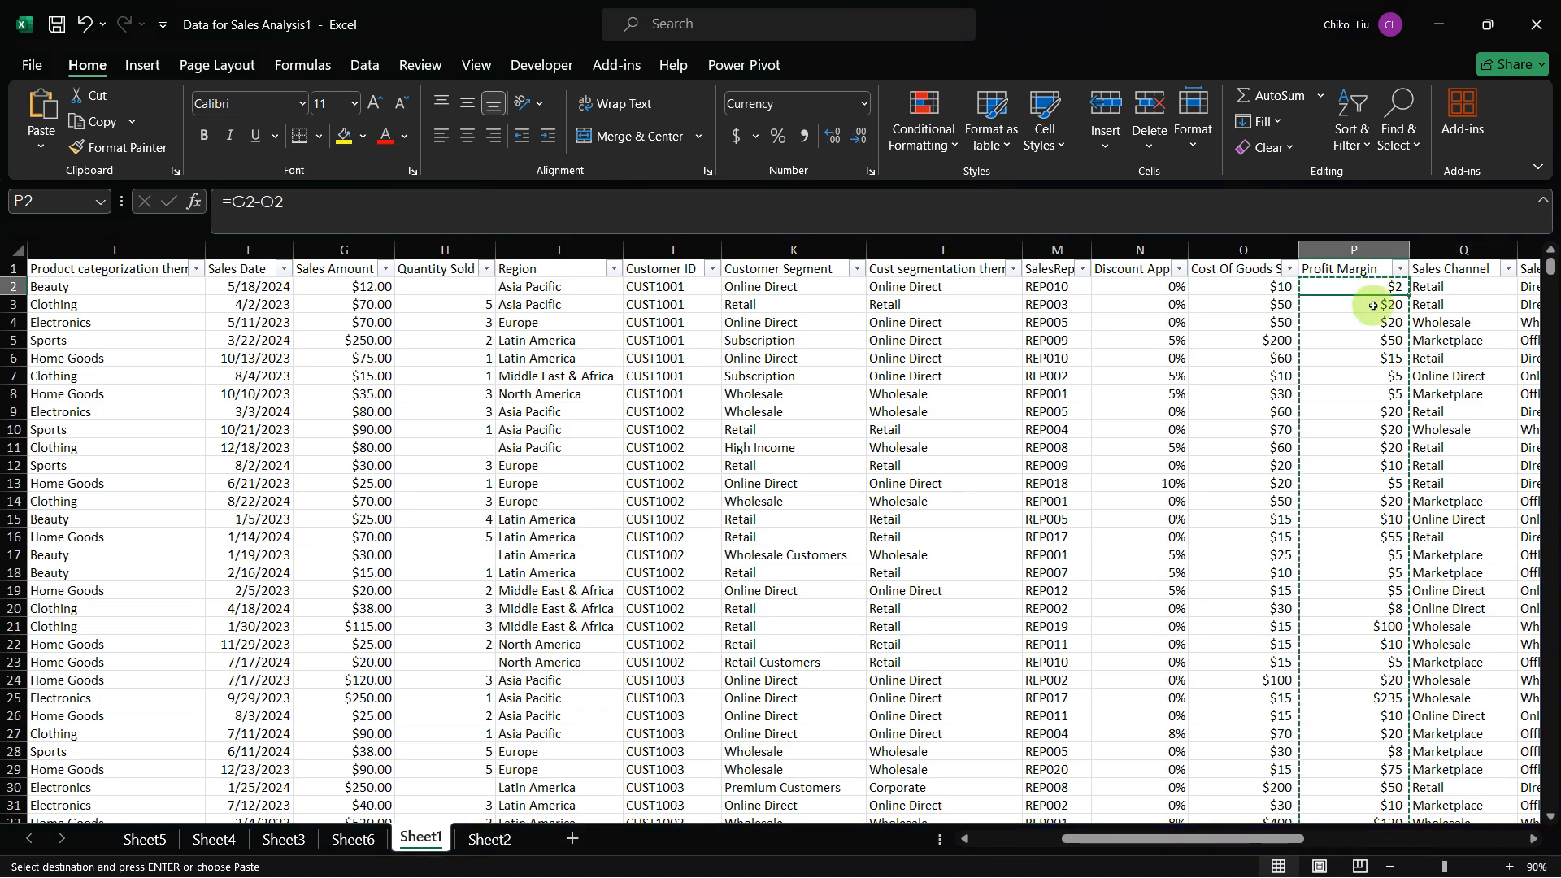
{"action": "right_click", "coordinate": [1371, 290]}
{"action": "left_click", "coordinate": [1228, 400]}
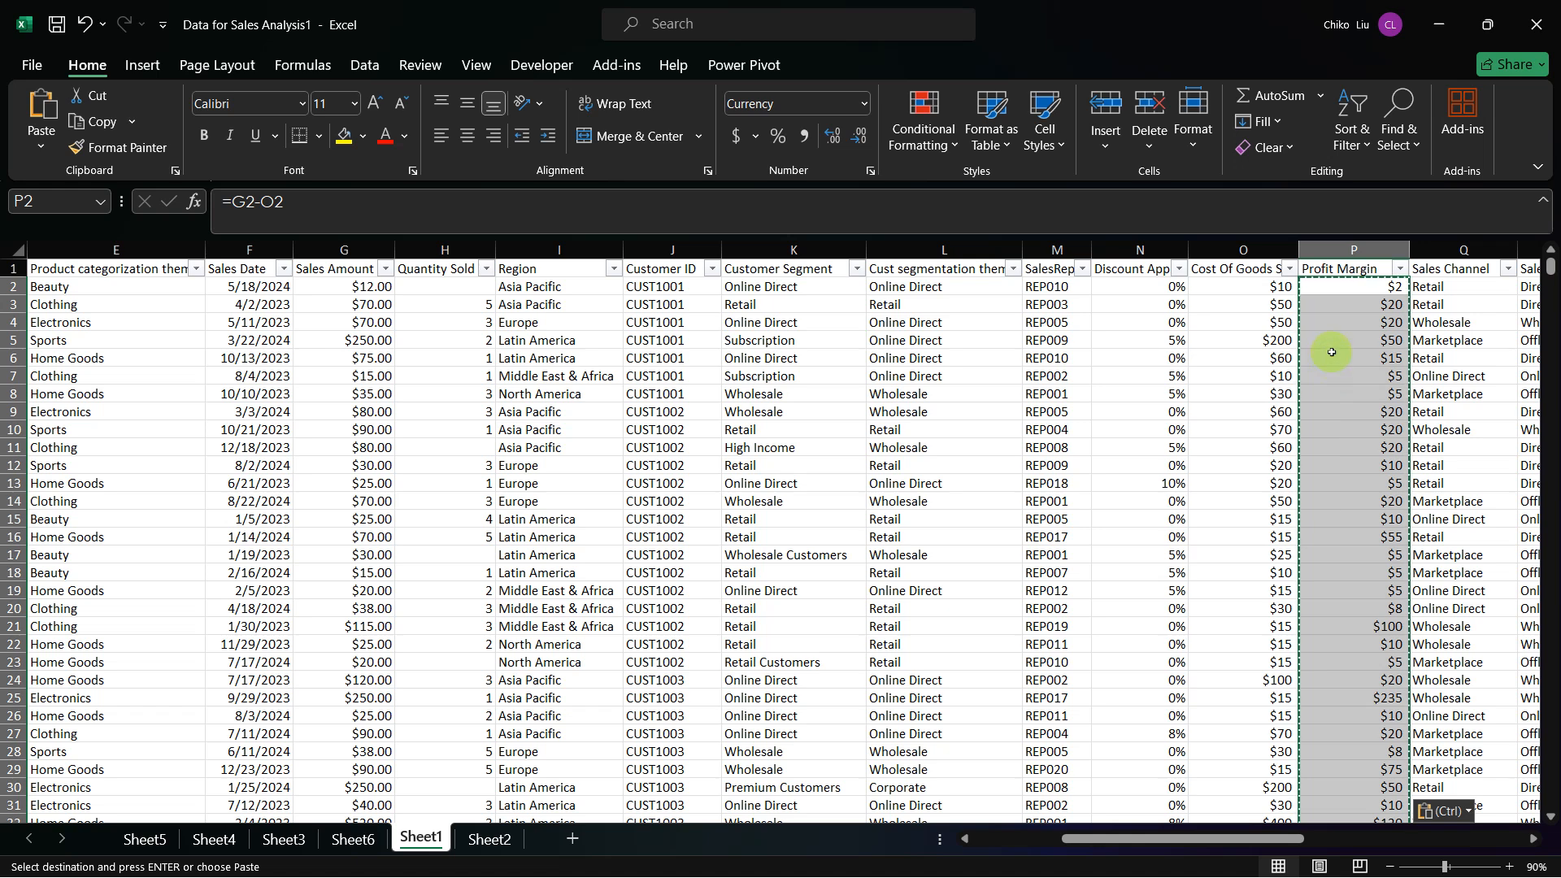
{"action": "left_click", "coordinate": [1349, 328]}
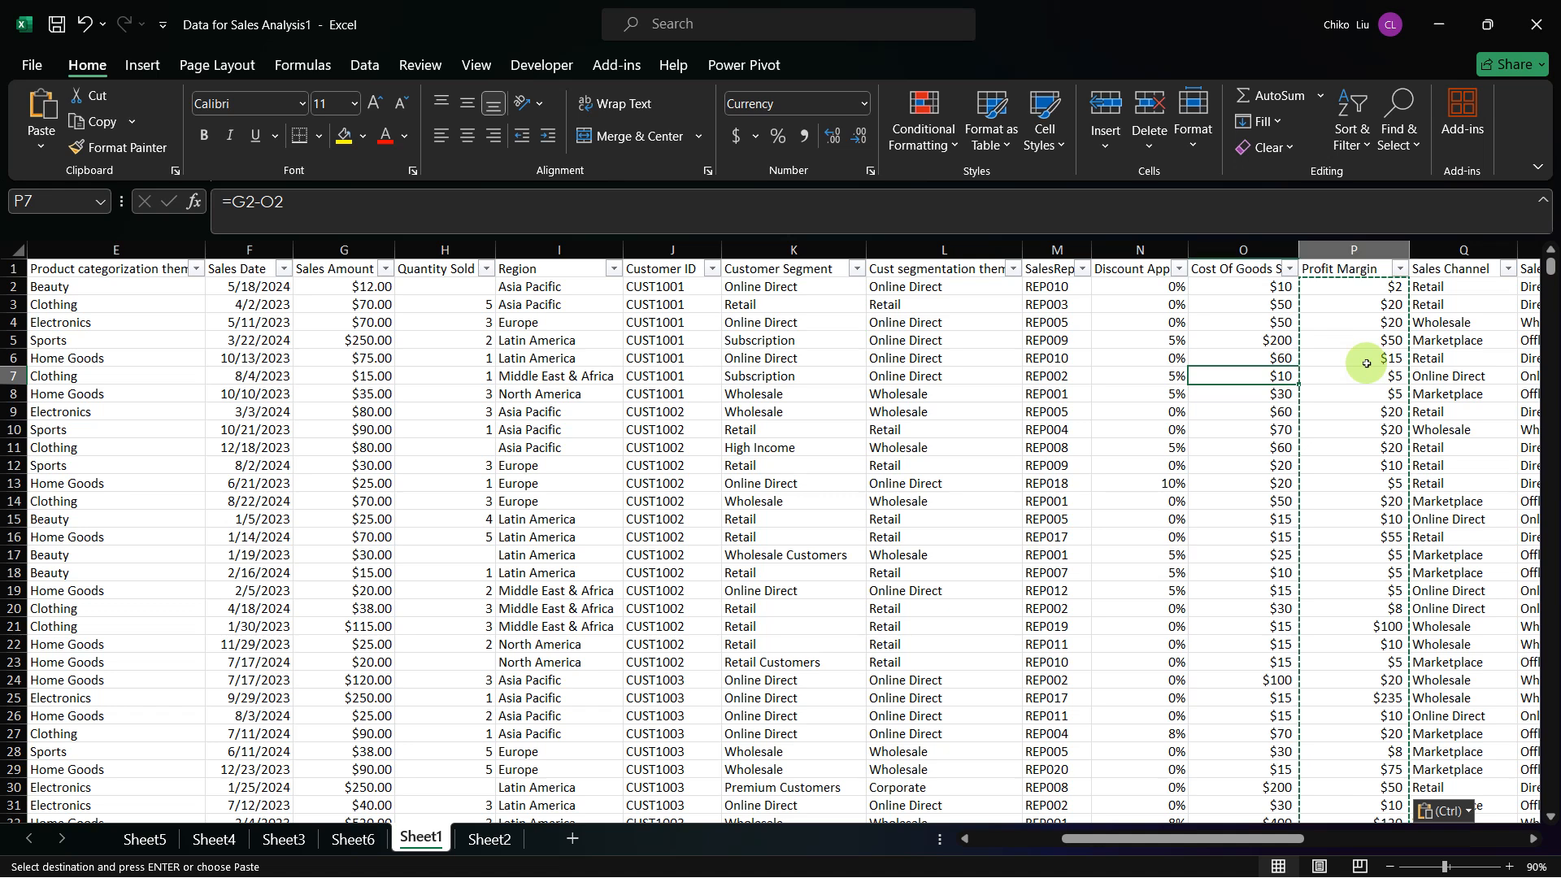
{"action": "key", "text": "Escape"}
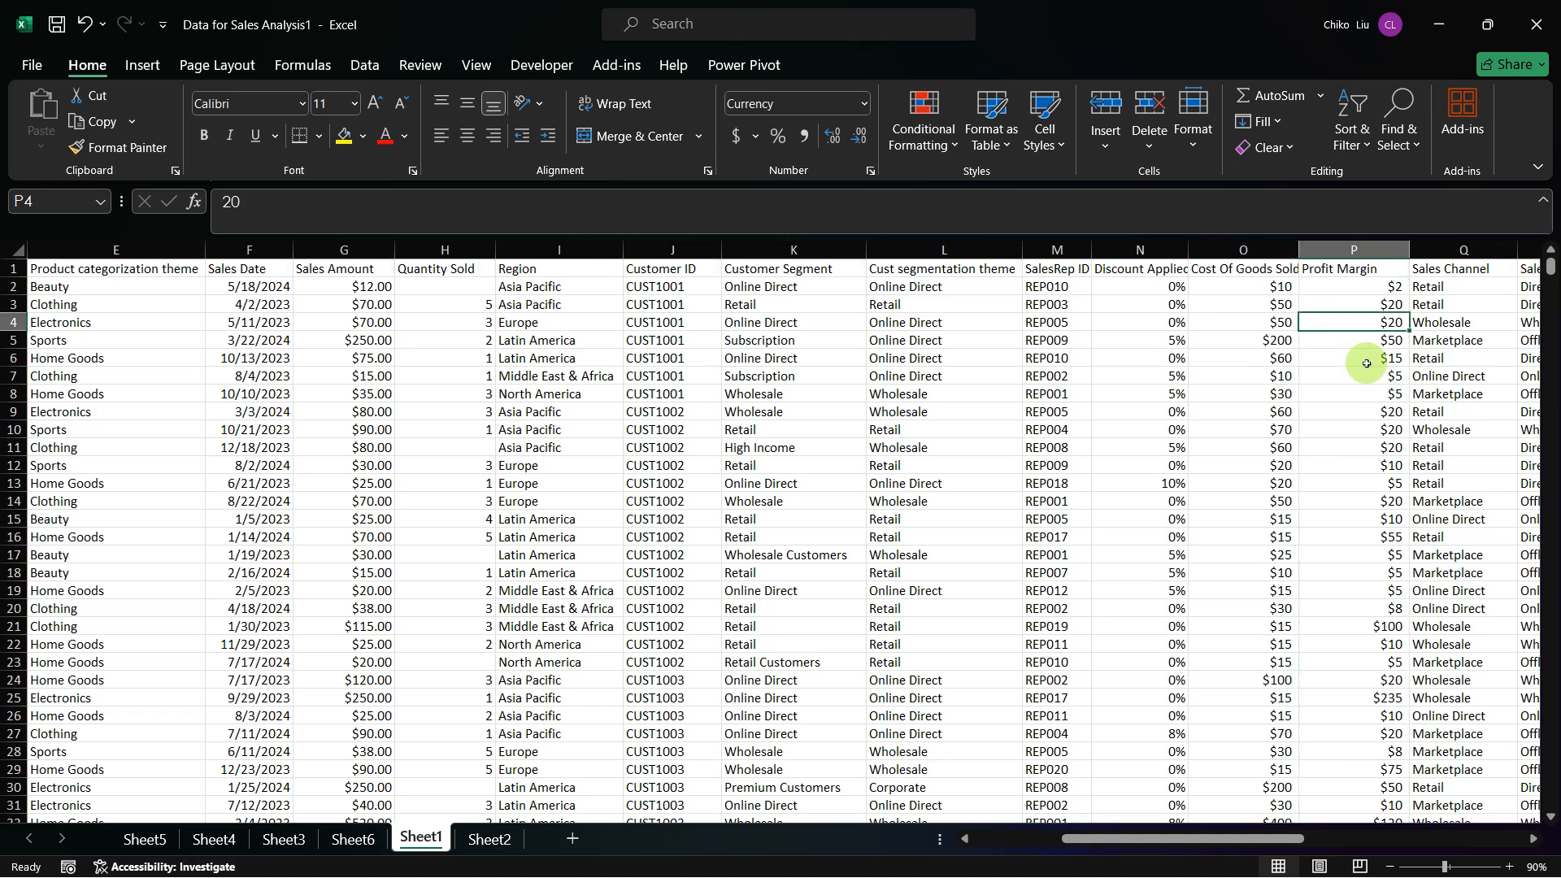
{"action": "key", "text": "ctrl+s"}
- Check the Table 12 Profit Margin Analysis layout in the capstone PDF and return to the workbook
{"action": "key", "text": "alt+Tab"}
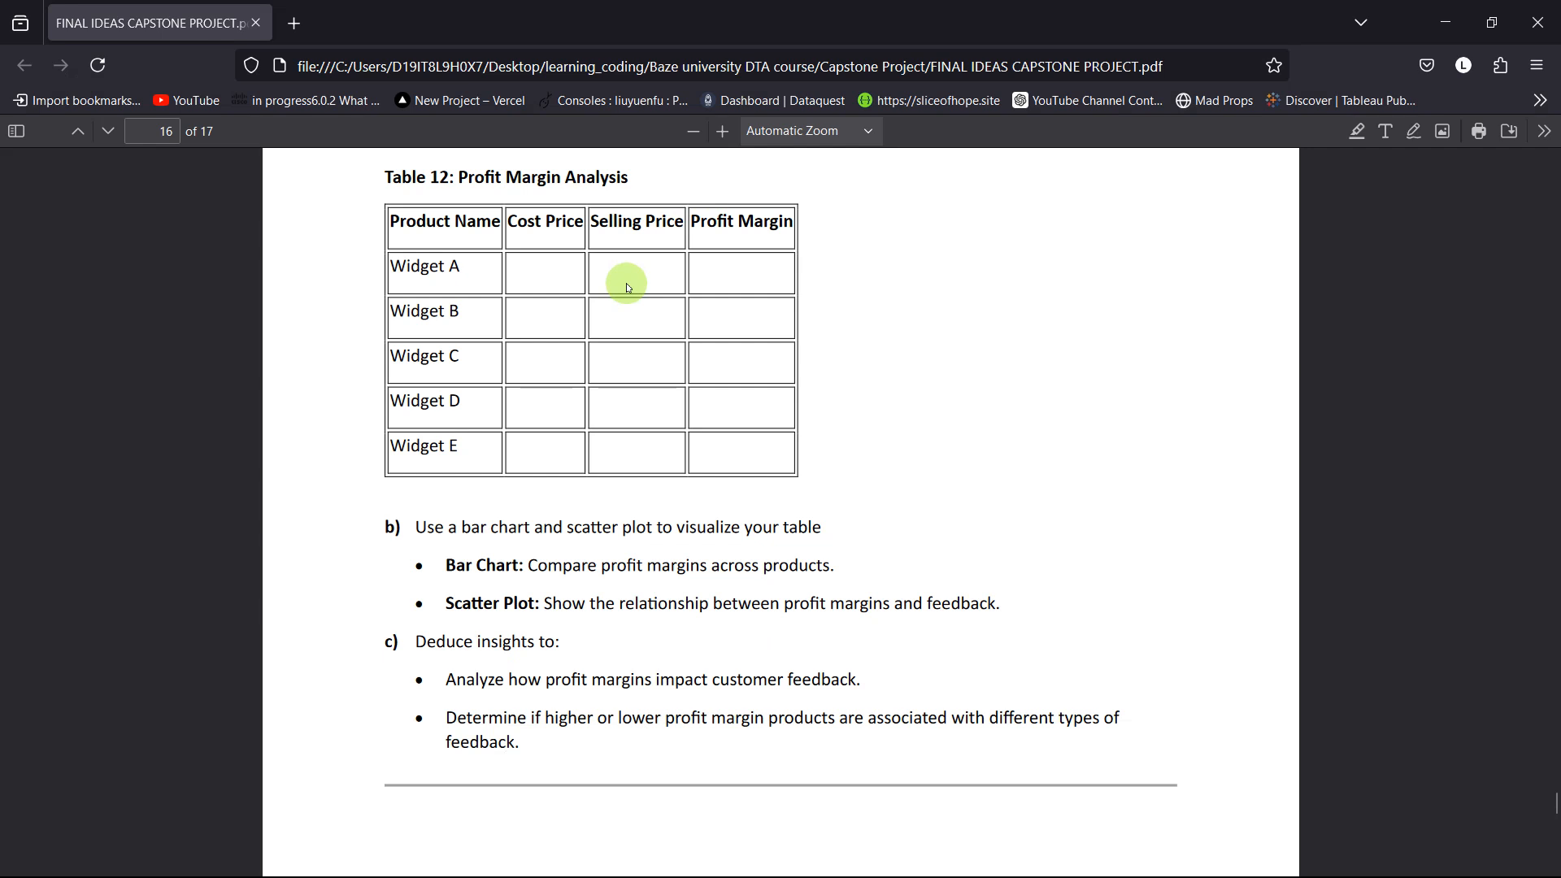
{"action": "key", "text": "alt+Tab"}
{"action": "left_click", "coordinate": [415, 359]}
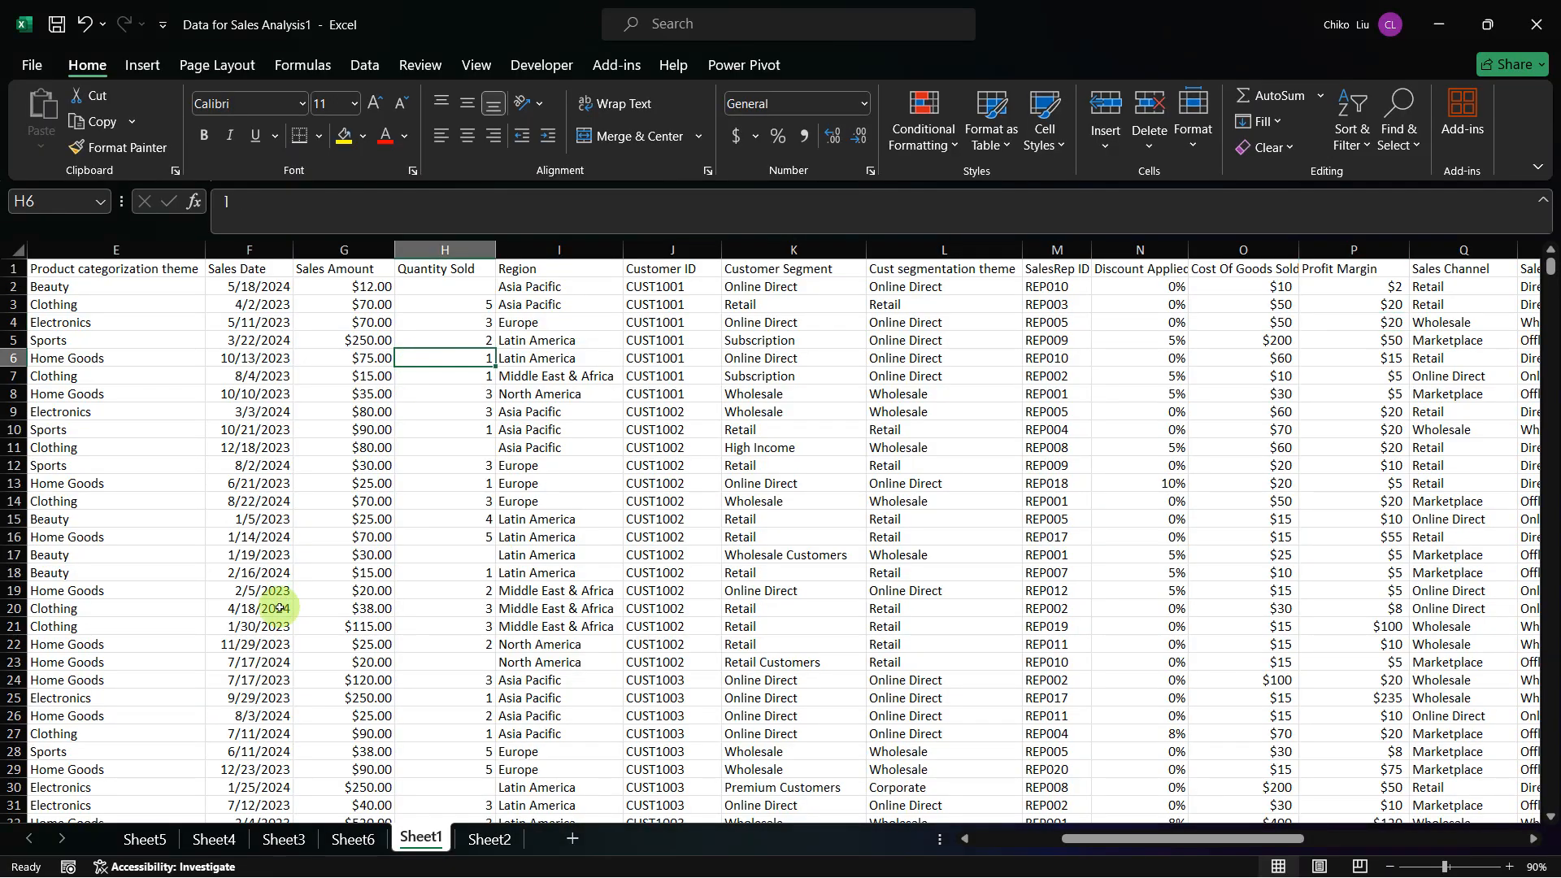
- On Sheet6, copy the Product Name widgets PivotTable with the Sales Amount statistics and paste the copy at A35
{"action": "left_click", "coordinate": [201, 840]}
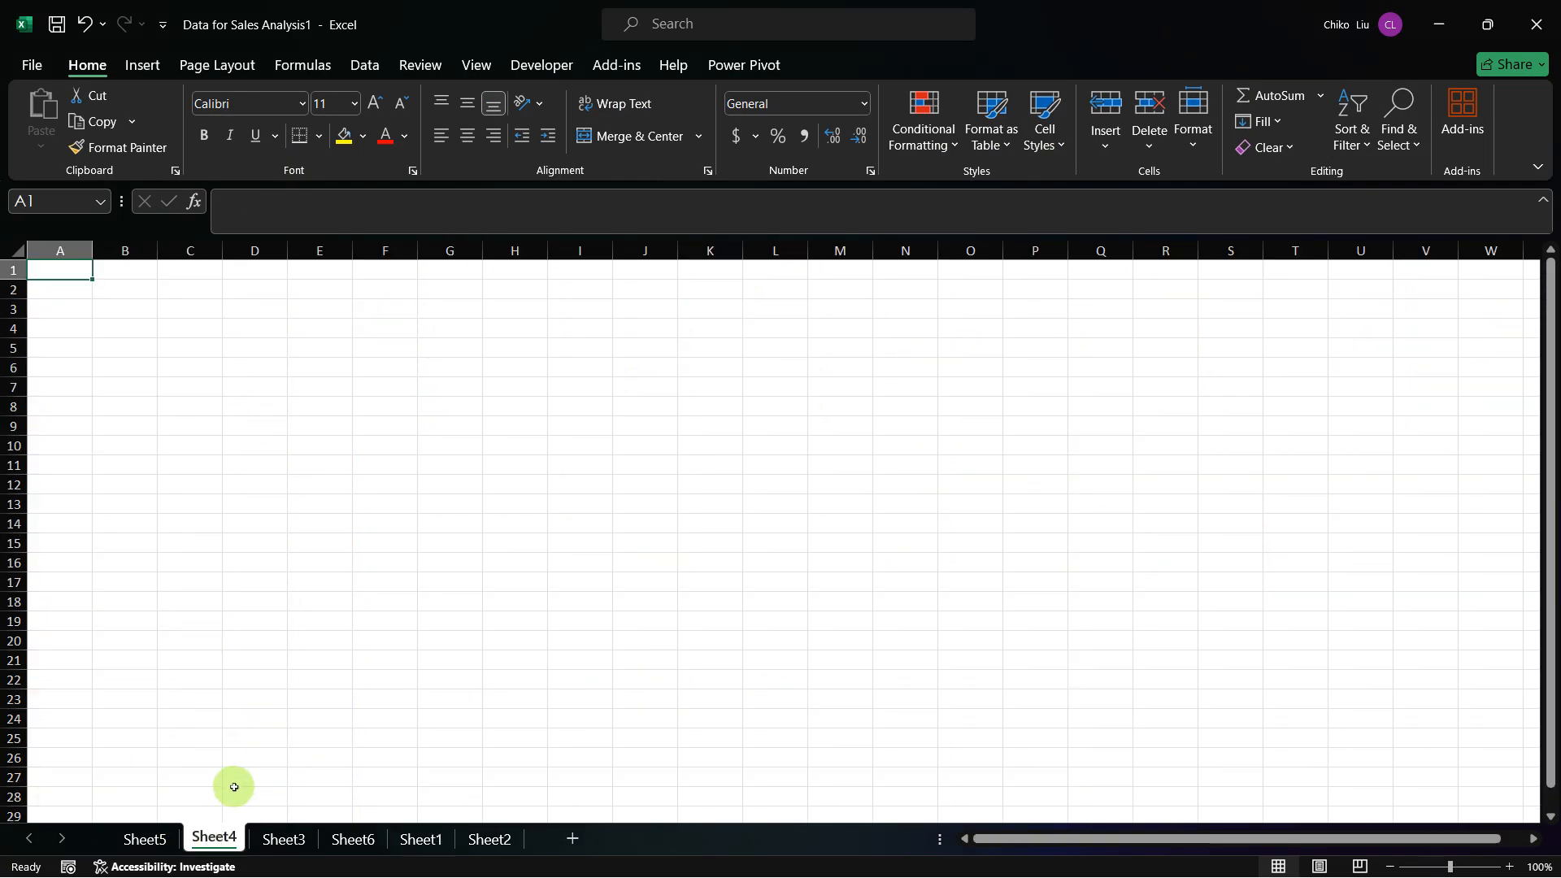
{"action": "left_click", "coordinate": [223, 838]}
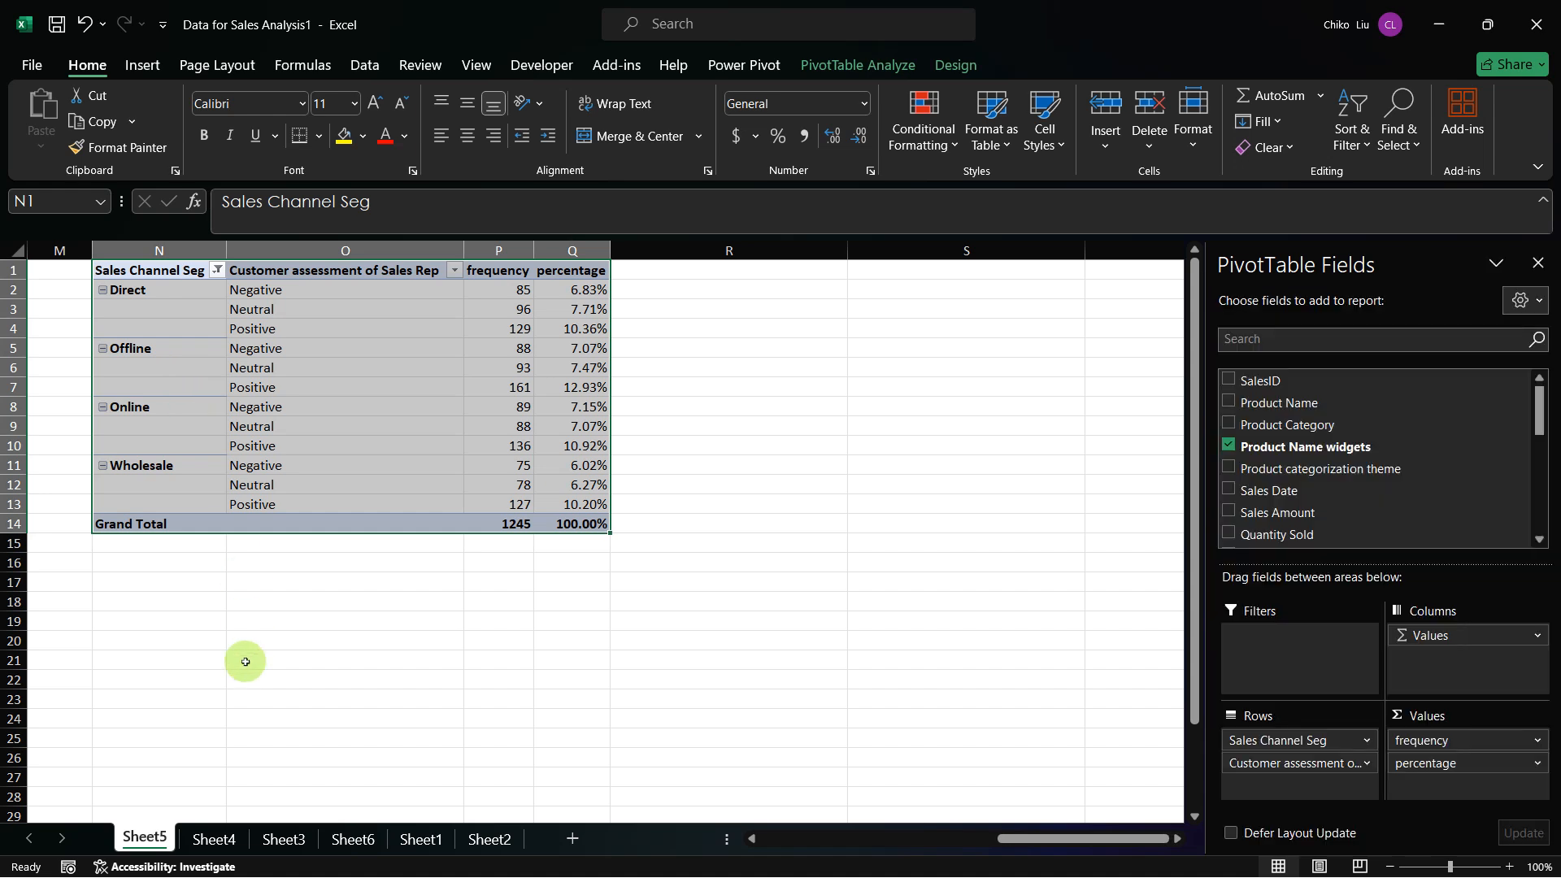
{"action": "left_click", "coordinate": [333, 845]}
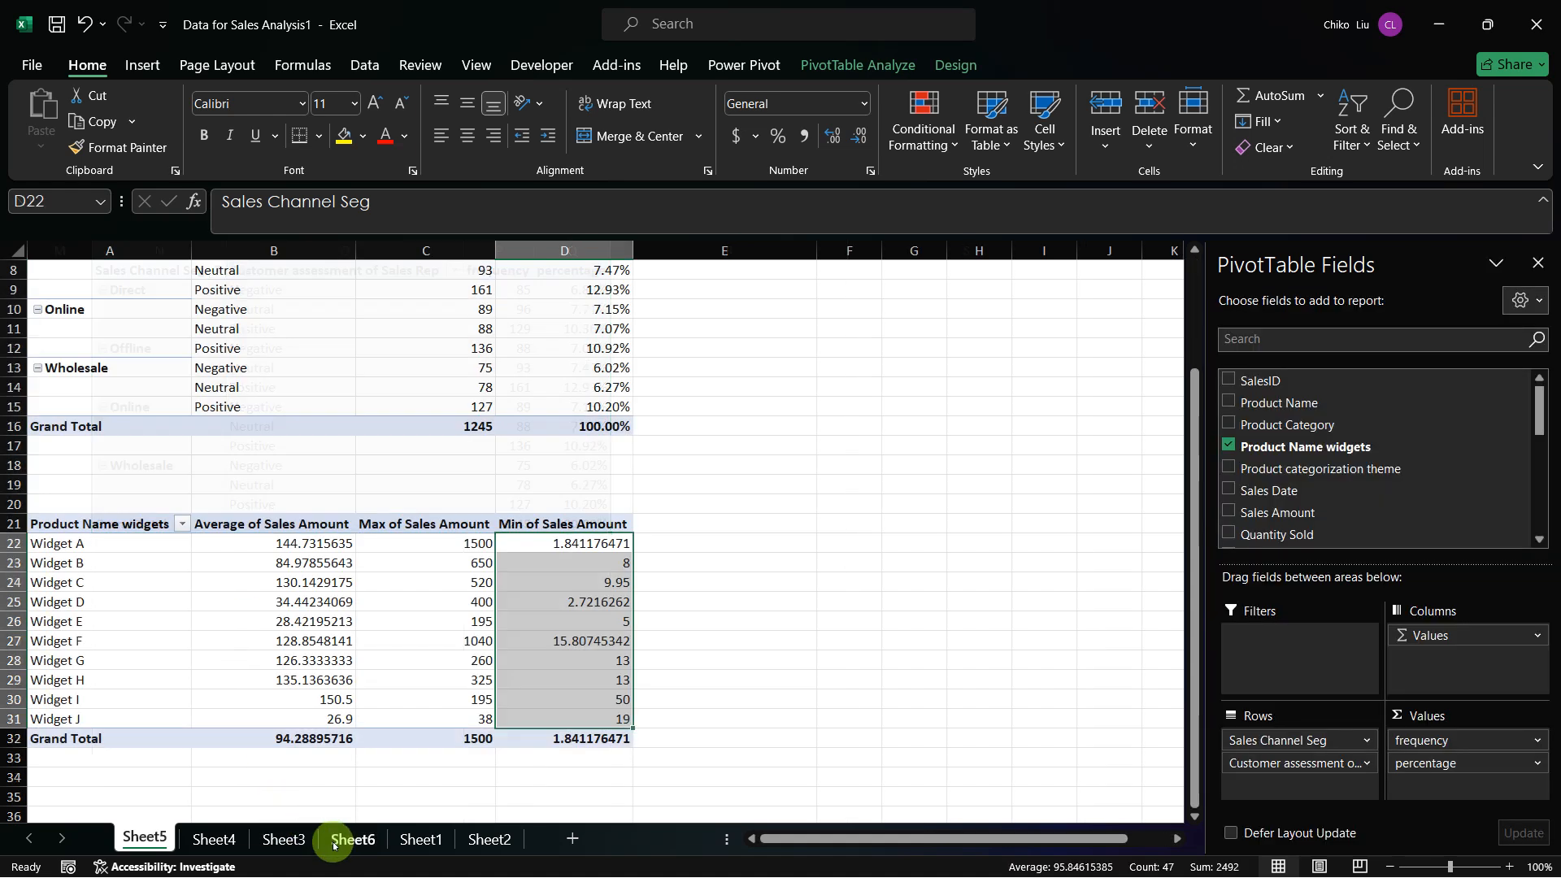
{"action": "left_click", "coordinate": [103, 527]}
{"action": "left_click", "coordinate": [103, 526]}
{"action": "key", "text": "ctrl+a"}
{"action": "key", "text": "ctrl+c"}
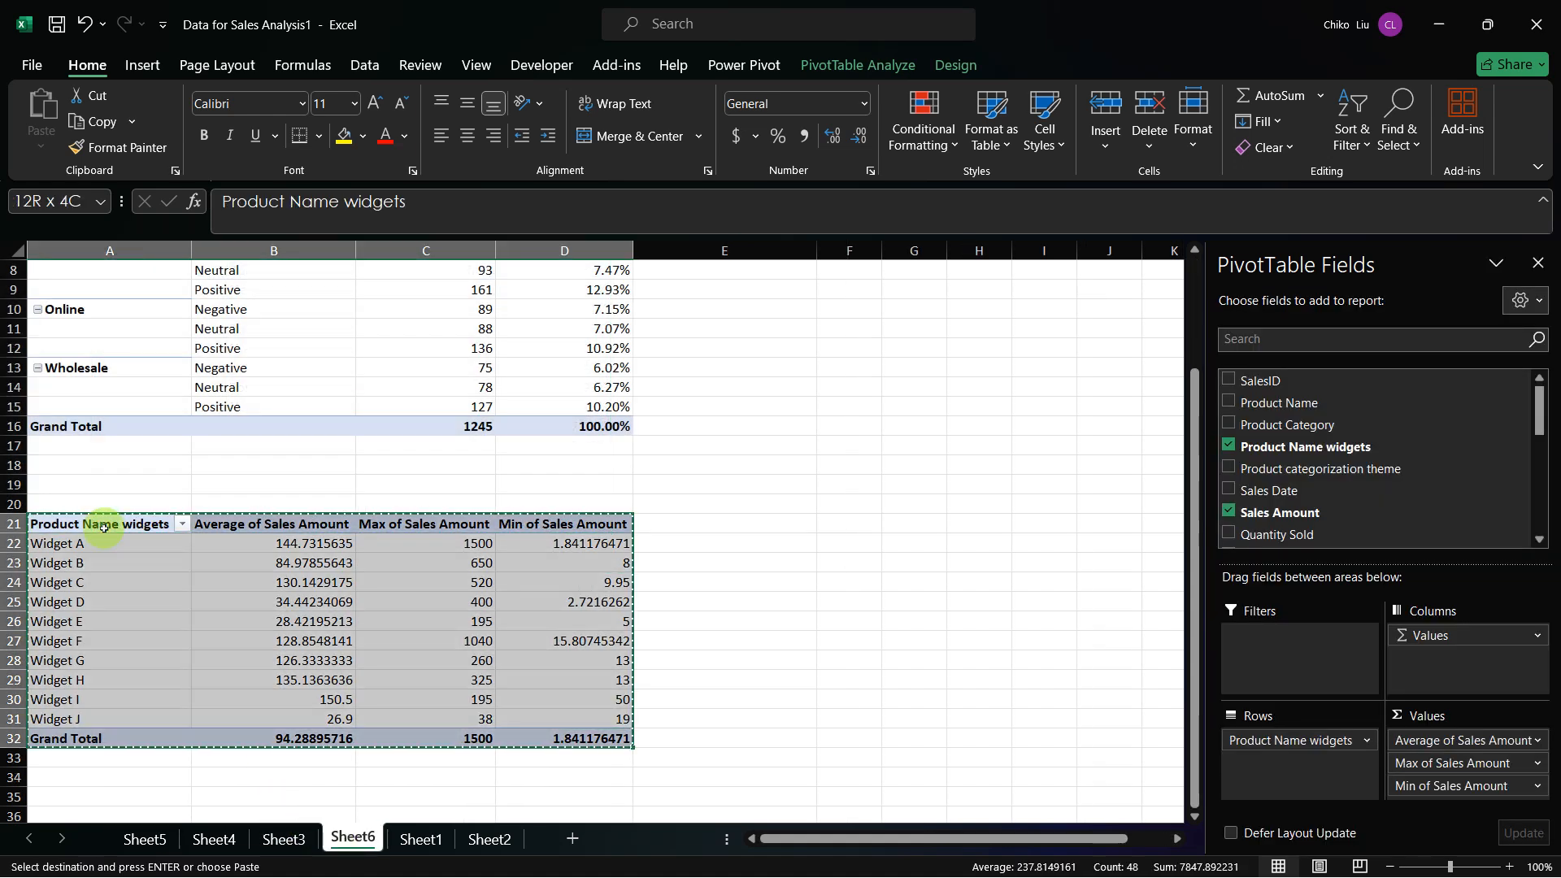
{"action": "key", "text": "Down"}
{"action": "key", "text": "Down"}
{"action": "key", "text": "Down"}
{"action": "key", "text": "Down"}
{"action": "key", "text": "Down"}
{"action": "key", "text": "Down"}
{"action": "key", "text": "Down"}
{"action": "key", "text": "Down"}
{"action": "key", "text": "Down"}
{"action": "key", "text": "Down"}
{"action": "key", "text": "Down"}
{"action": "key", "text": "Down"}
{"action": "key", "text": "Down"}
{"action": "key", "text": "Down"}
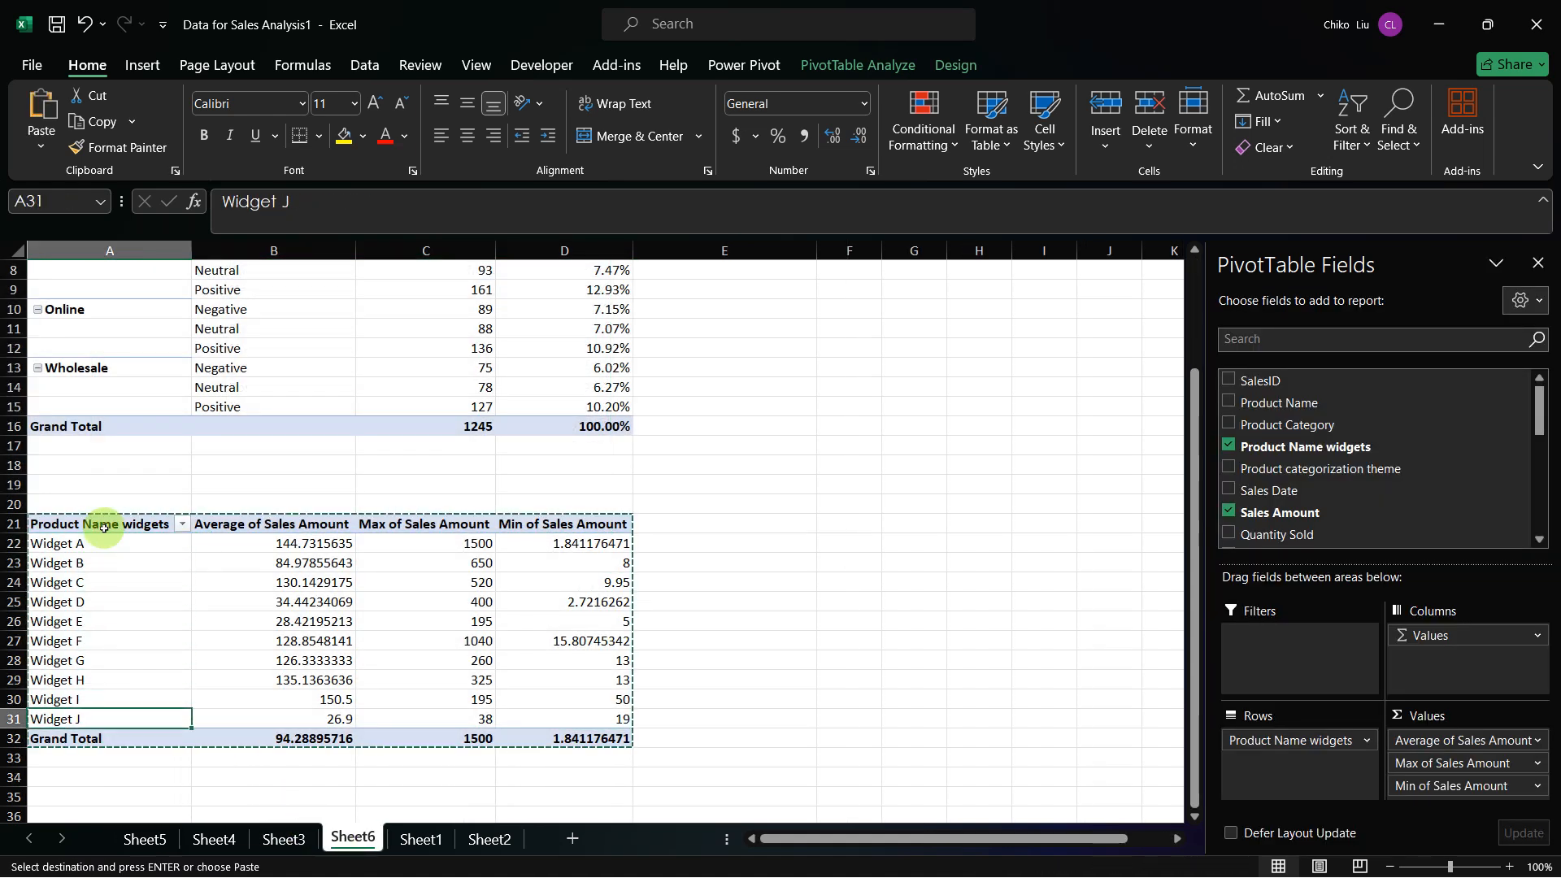
{"action": "key", "text": "ctrl+v"}
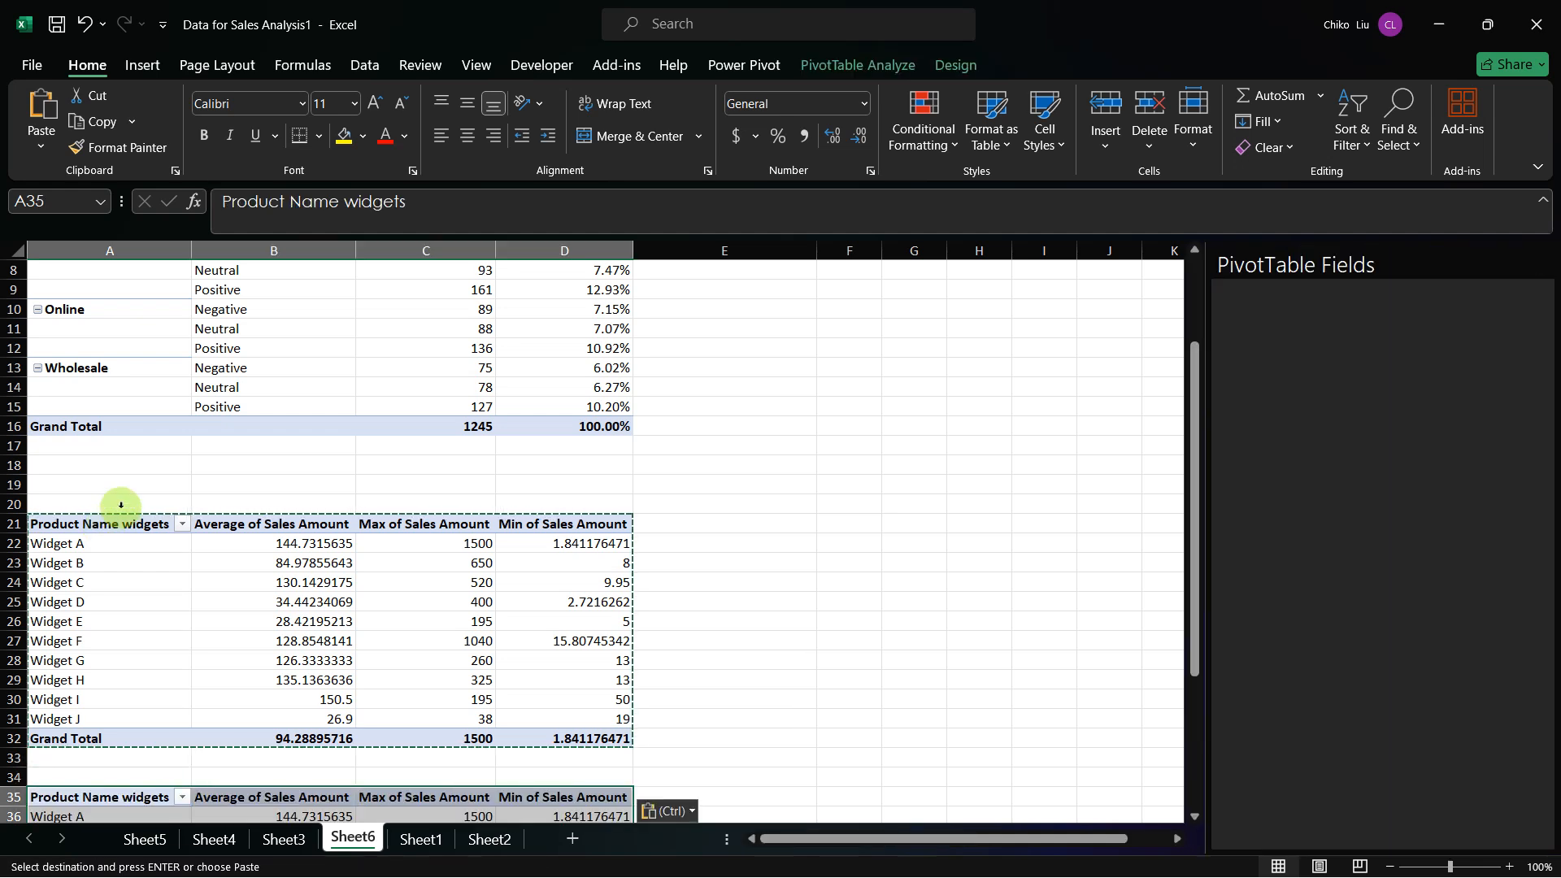
{"action": "scroll", "coordinate": [161, 551], "scroll_direction": "down", "scroll_amount": 3}
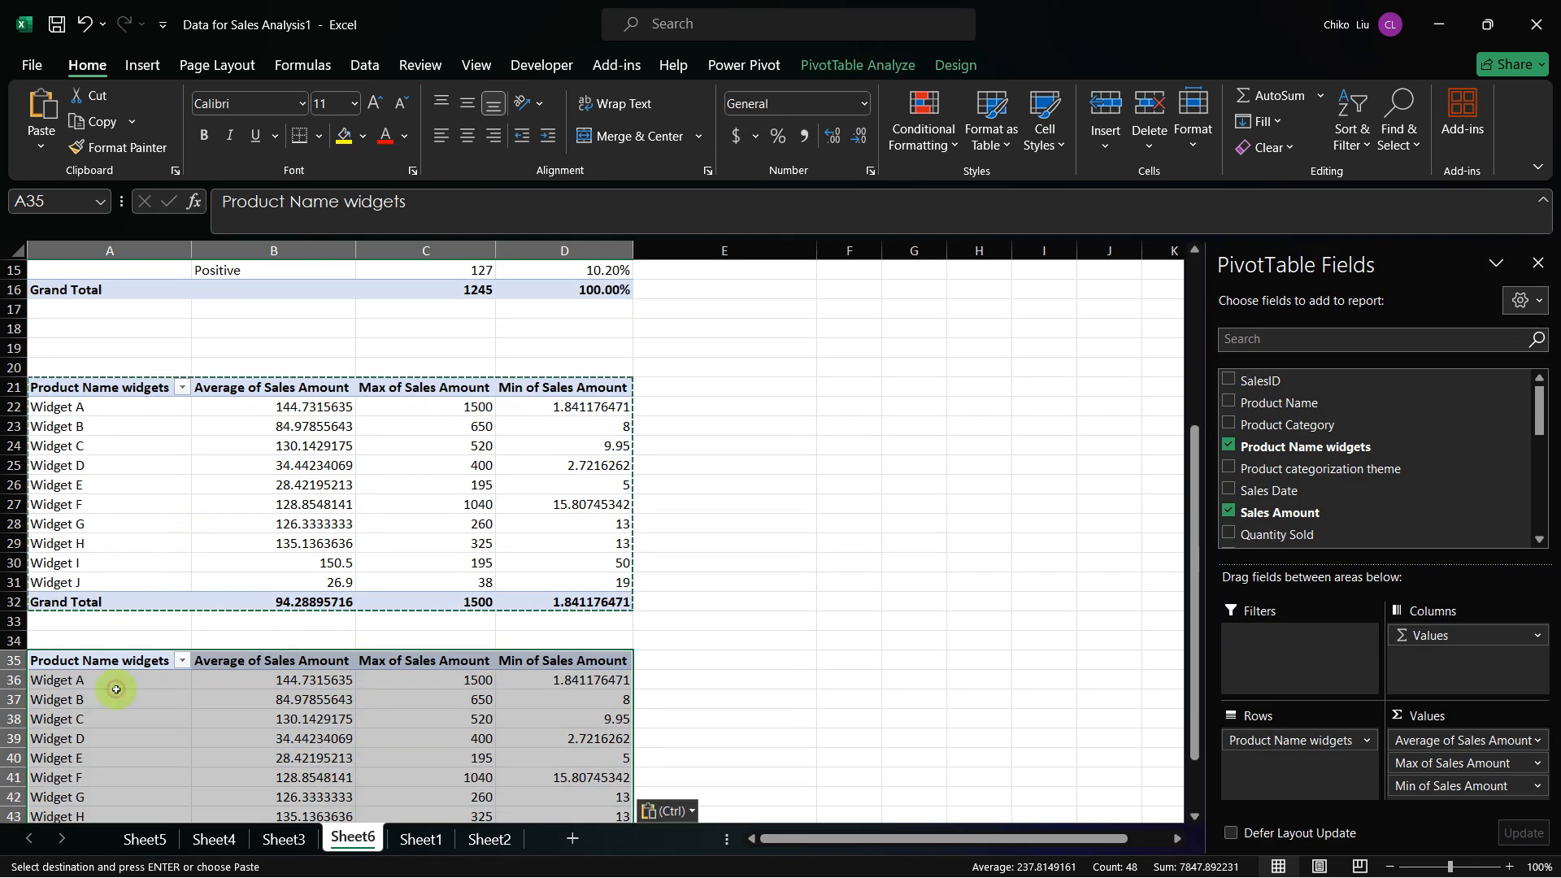
- Refresh the copied PivotTable and locate the Profit Margin field among its available fields
{"action": "right_click", "coordinate": [116, 689]}
{"action": "left_click", "coordinate": [173, 304]}
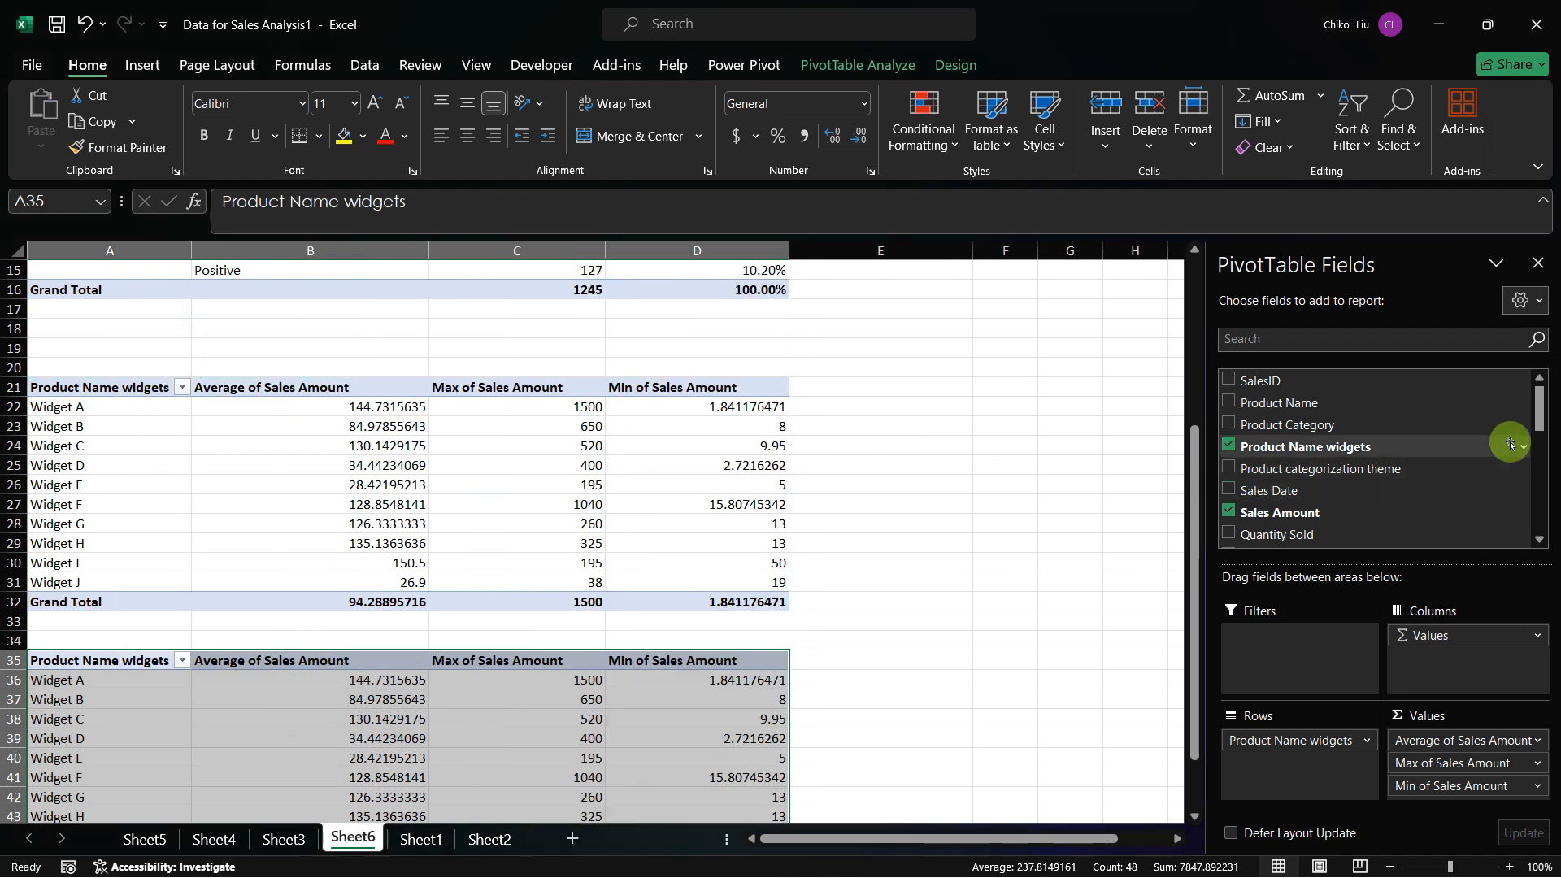
{"action": "left_click_drag", "start_coordinate": [1541, 411], "coordinate": [1542, 462]}
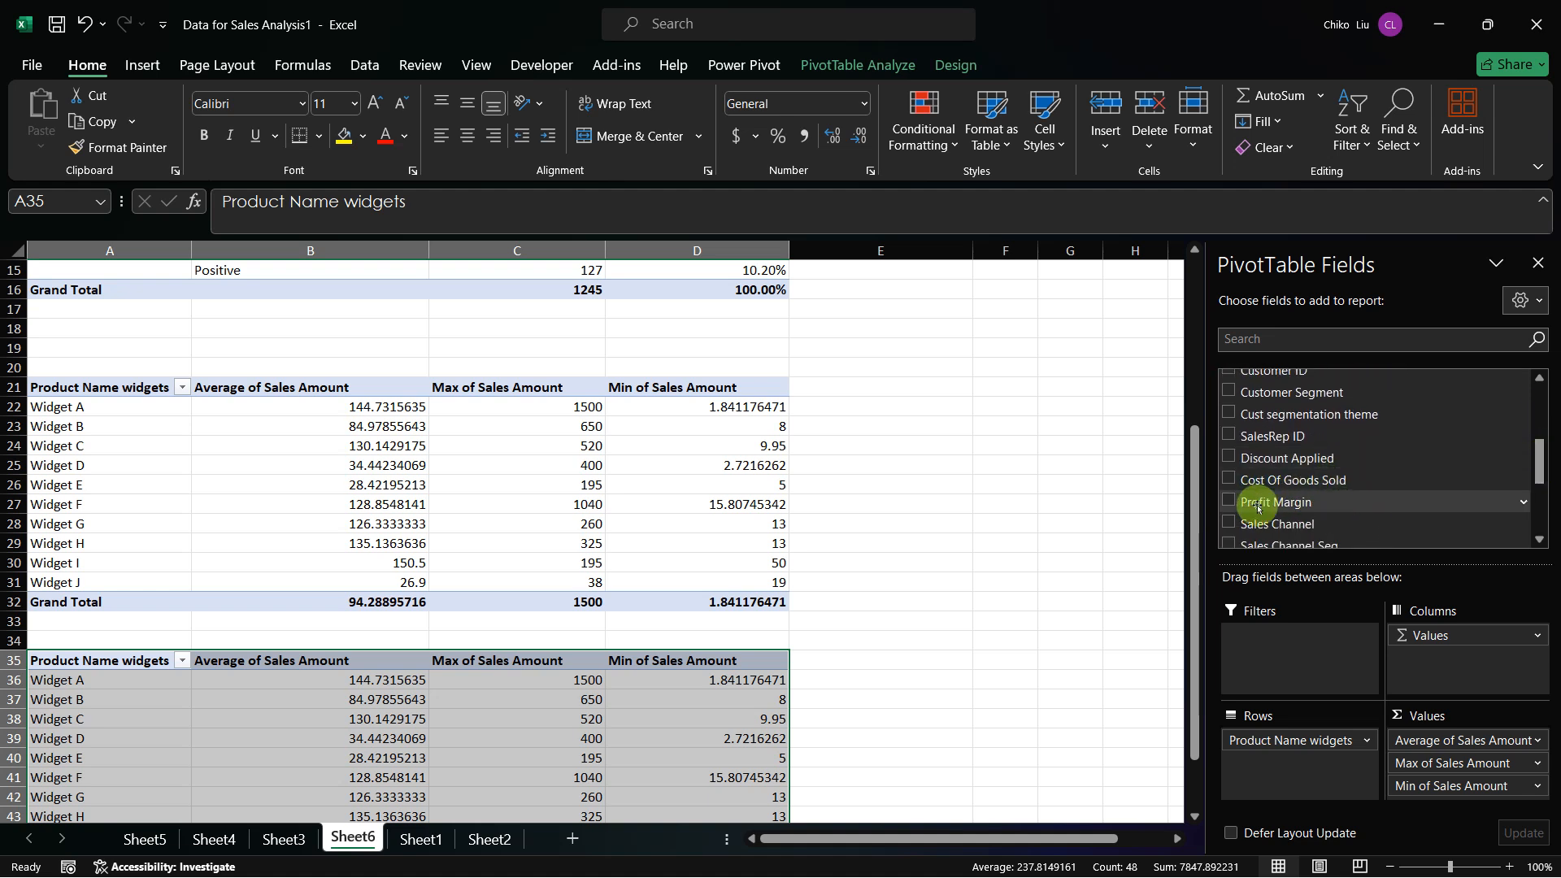
- Change the copied PivotTable's Average of Sales Amount value field to summarize by Sum
{"action": "left_click", "coordinate": [247, 664]}
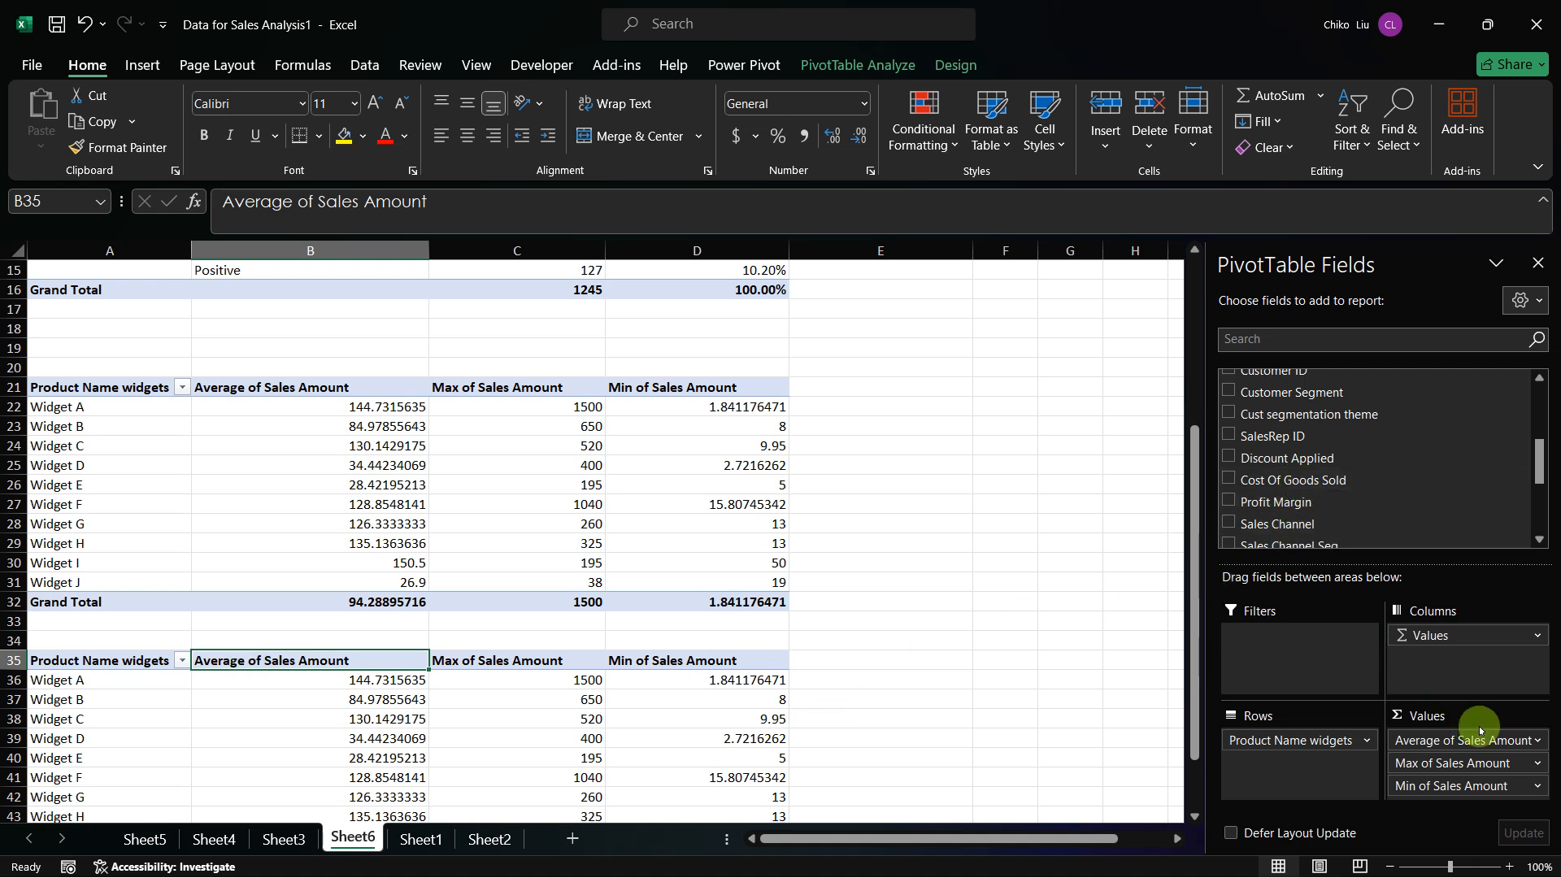
{"action": "left_click", "coordinate": [1535, 741]}
{"action": "left_click", "coordinate": [1496, 717]}
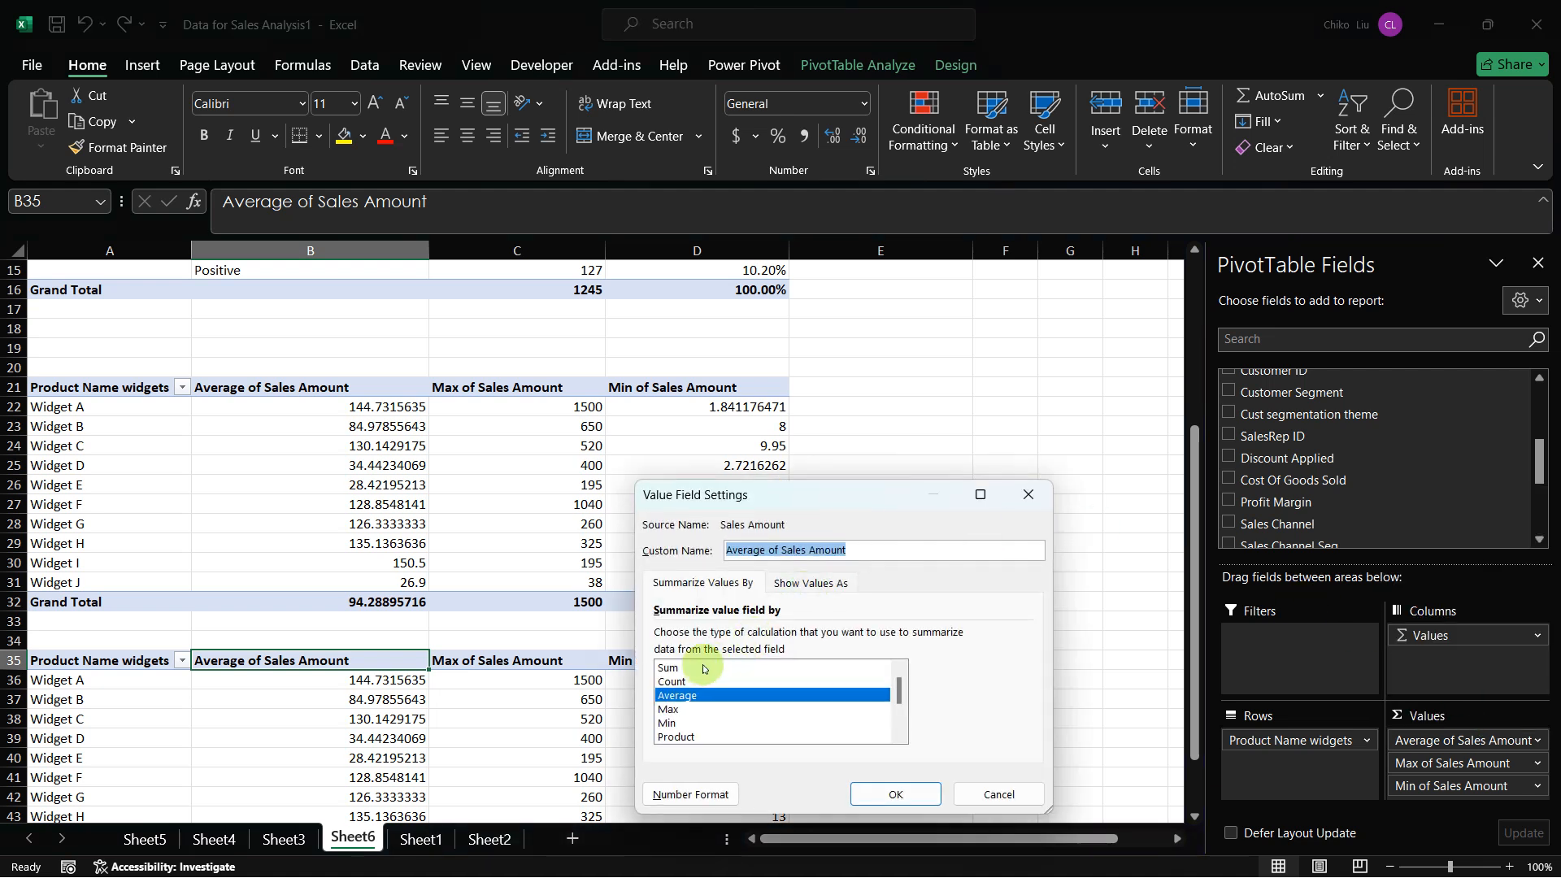
{"action": "left_click", "coordinate": [679, 669]}
{"action": "left_click", "coordinate": [927, 793]}
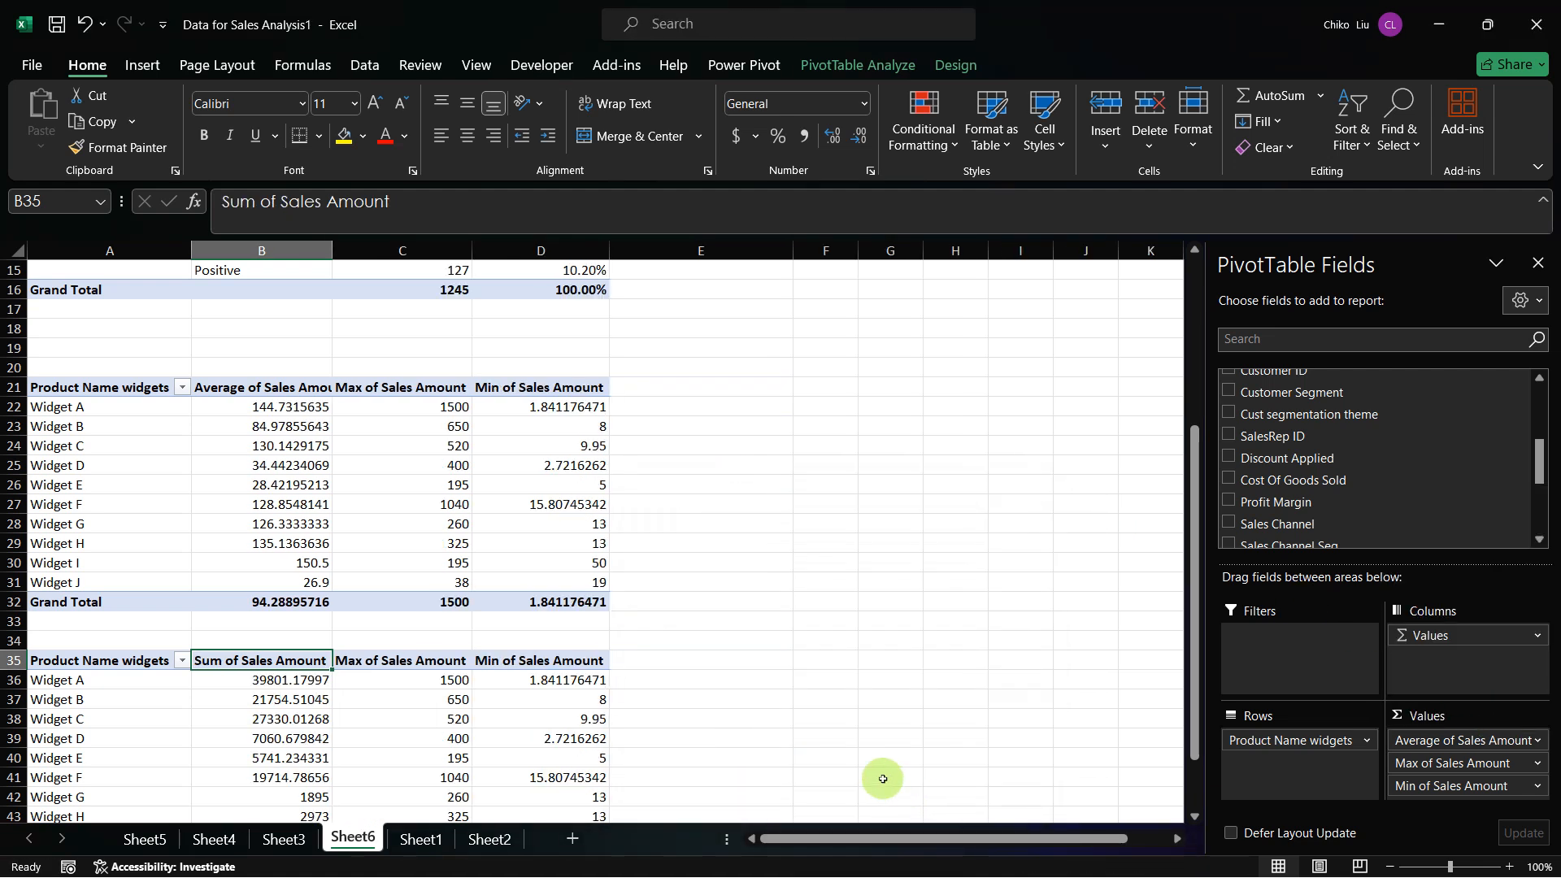
- Remove the Max of Sales Amount and Min of Sales Amount value fields from the copied PivotTable
{"action": "left_click", "coordinate": [1538, 766]}
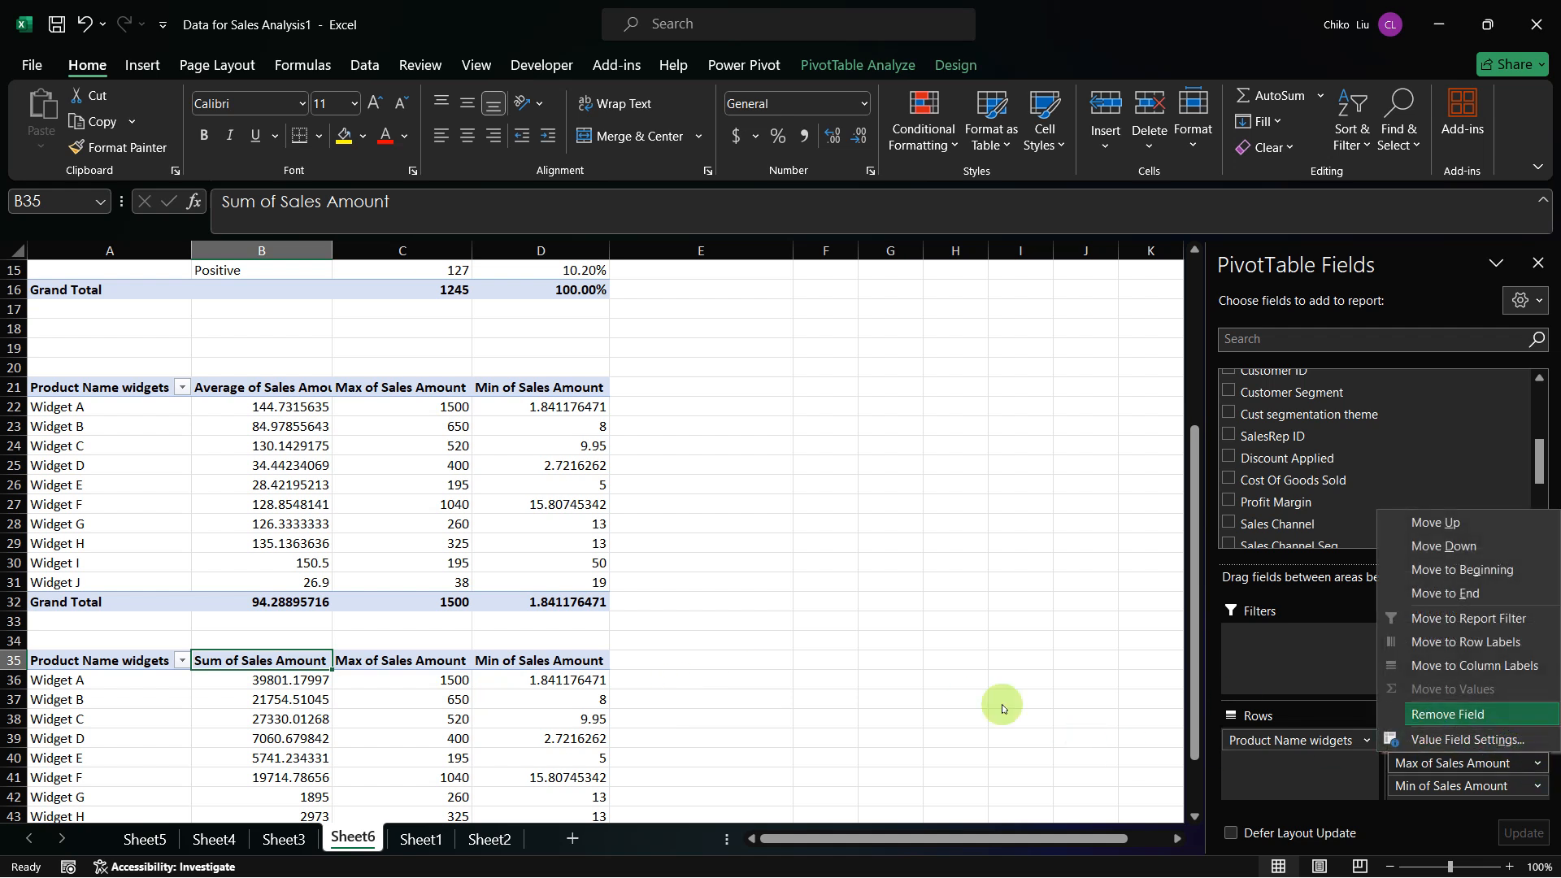
{"action": "left_click", "coordinate": [1405, 715]}
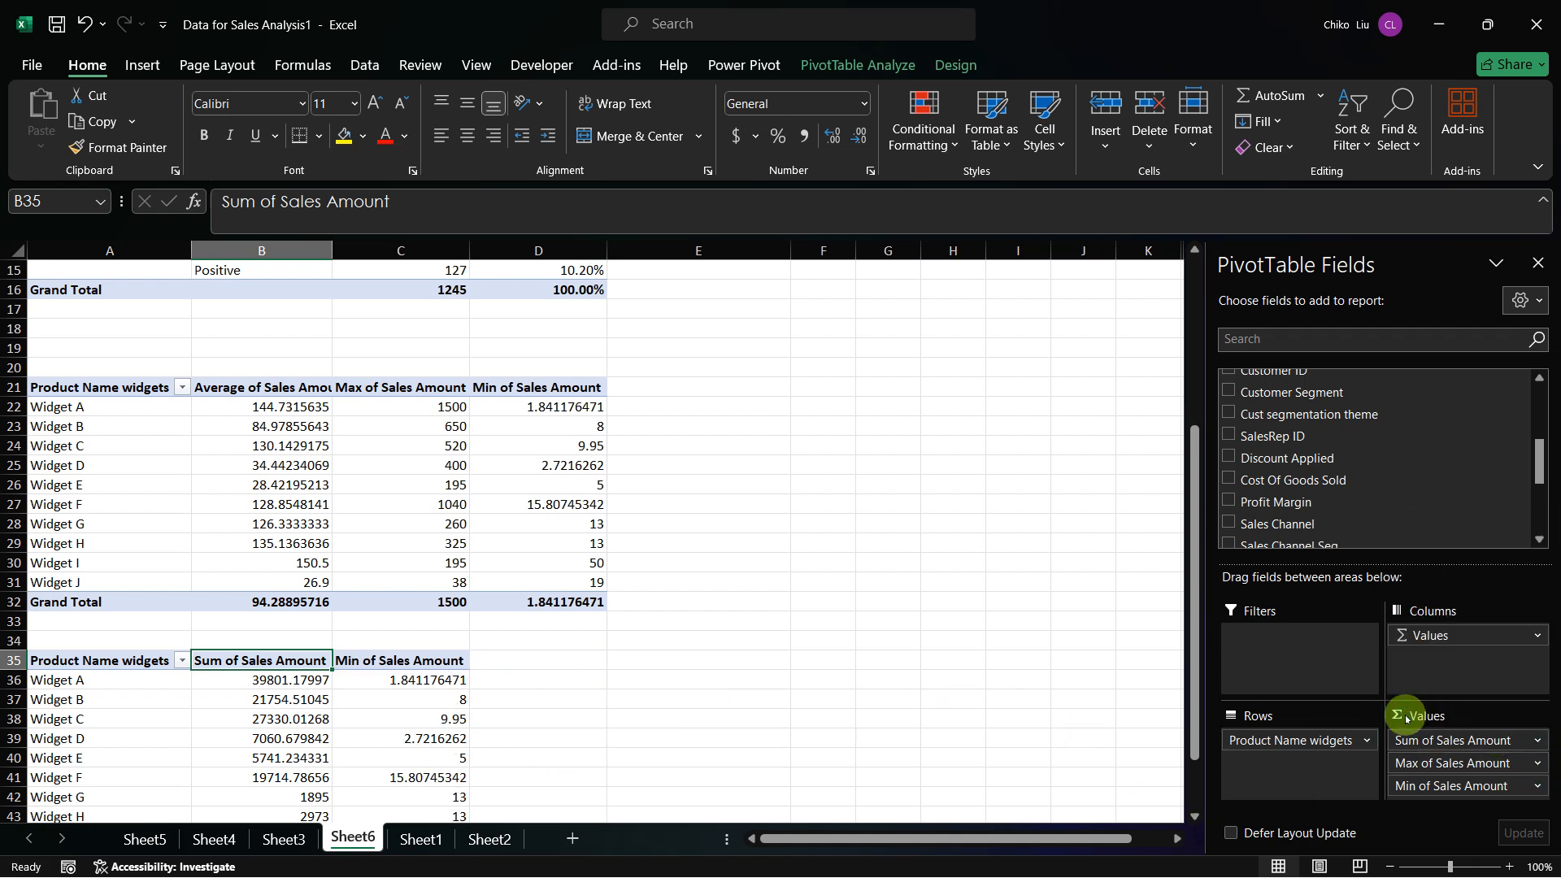
{"action": "left_click", "coordinate": [1538, 765]}
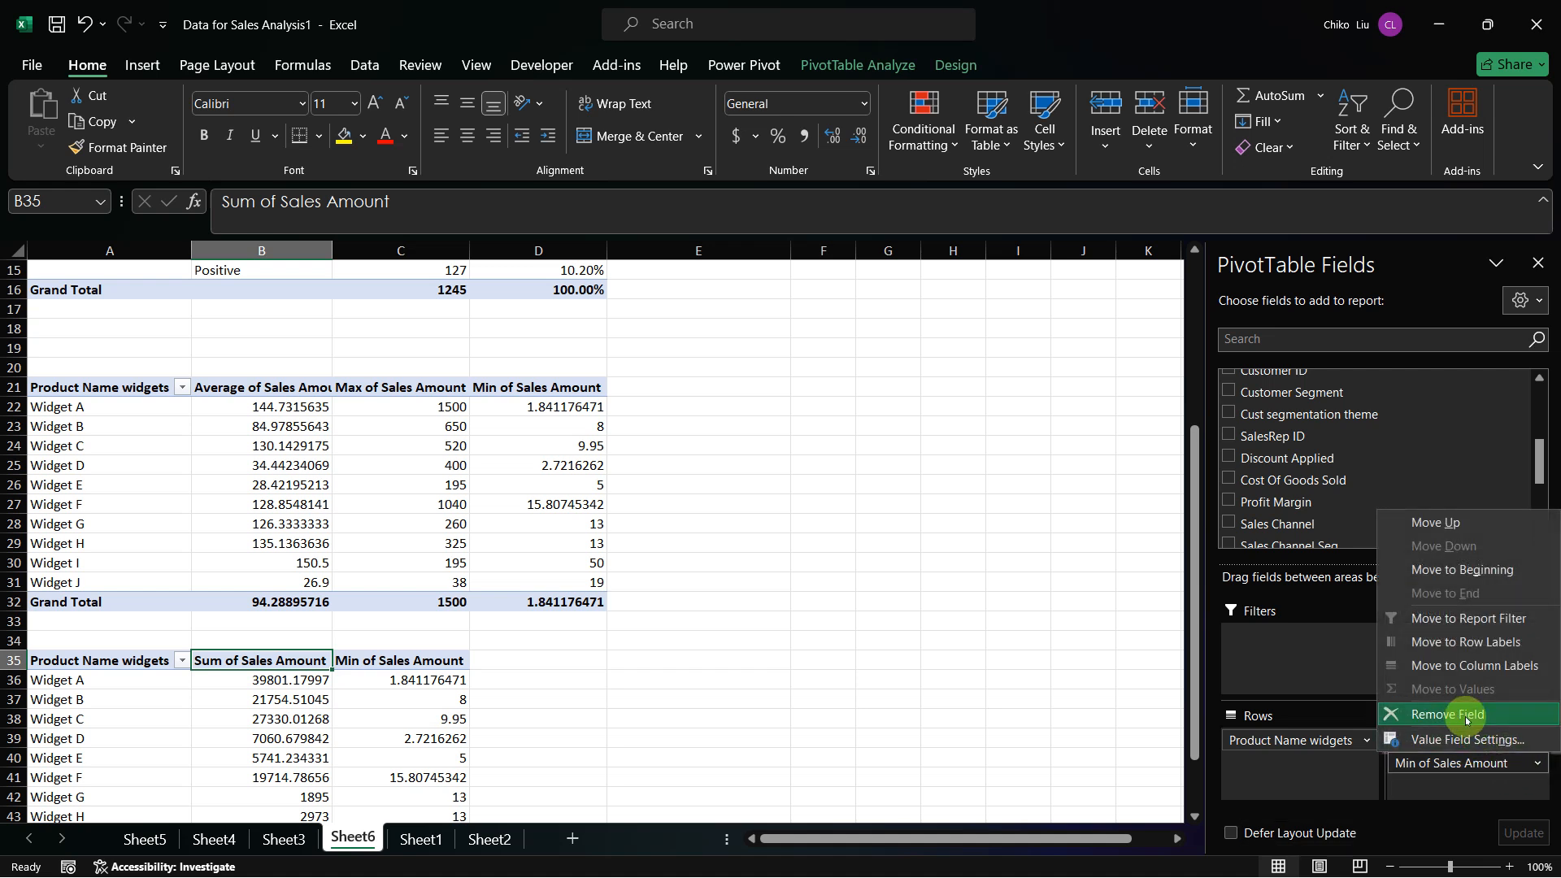
{"action": "left_click", "coordinate": [1419, 712]}
- Add Cost Of Goods Sold and Profit Margin as summed value fields after Sum of Sales Amount in the copied PivotTable
{"action": "left_click_drag", "start_coordinate": [1274, 474], "coordinate": [1424, 773]}
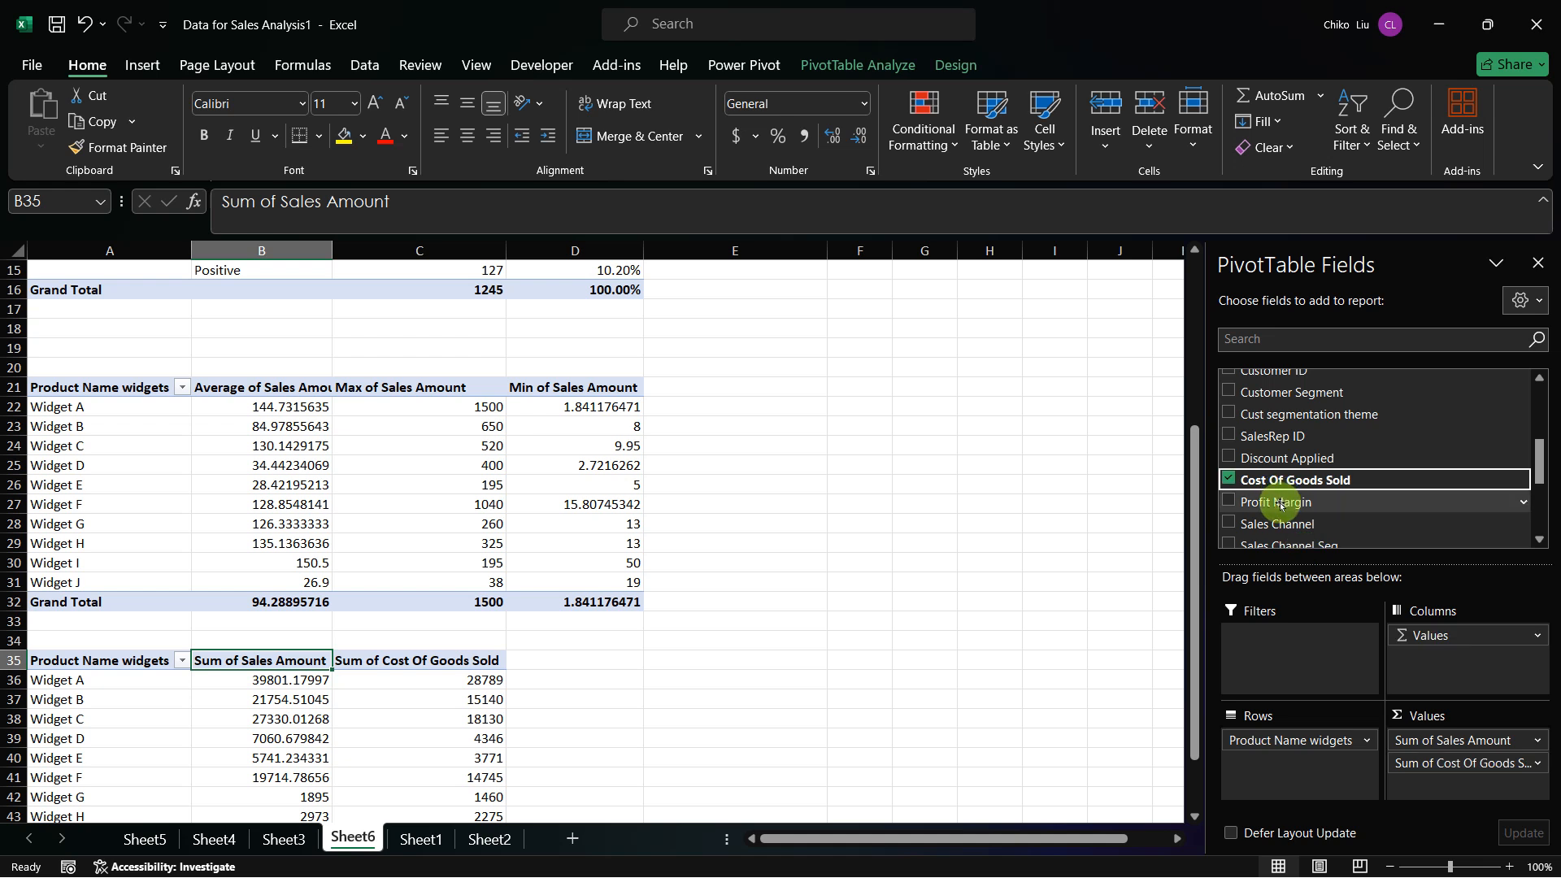
{"action": "left_click_drag", "start_coordinate": [1281, 511], "coordinate": [1424, 781]}
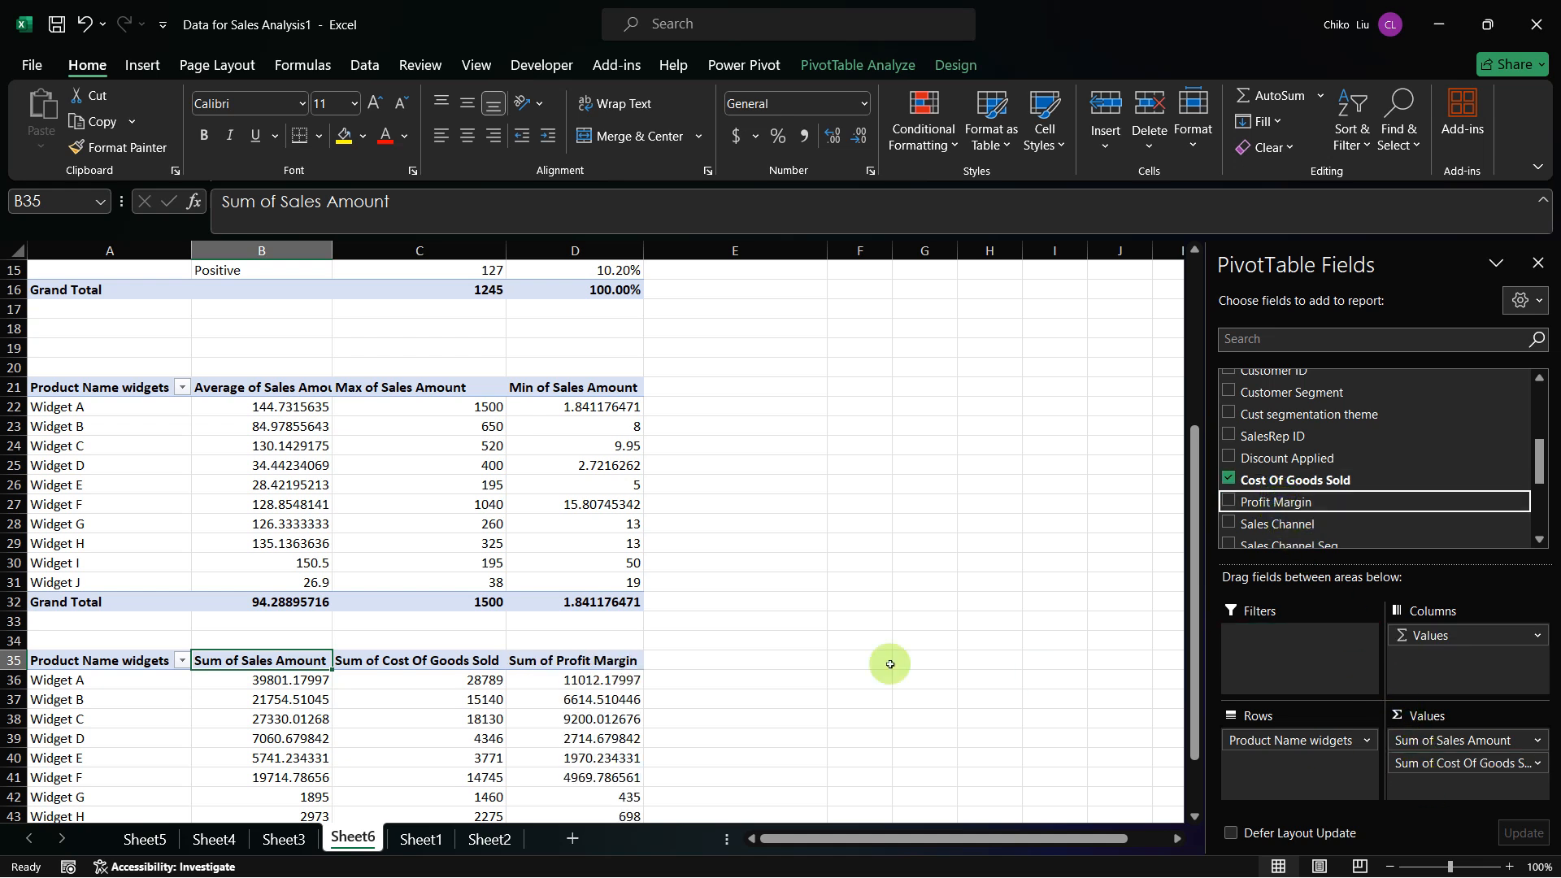
{"action": "left_click", "coordinate": [530, 700]}
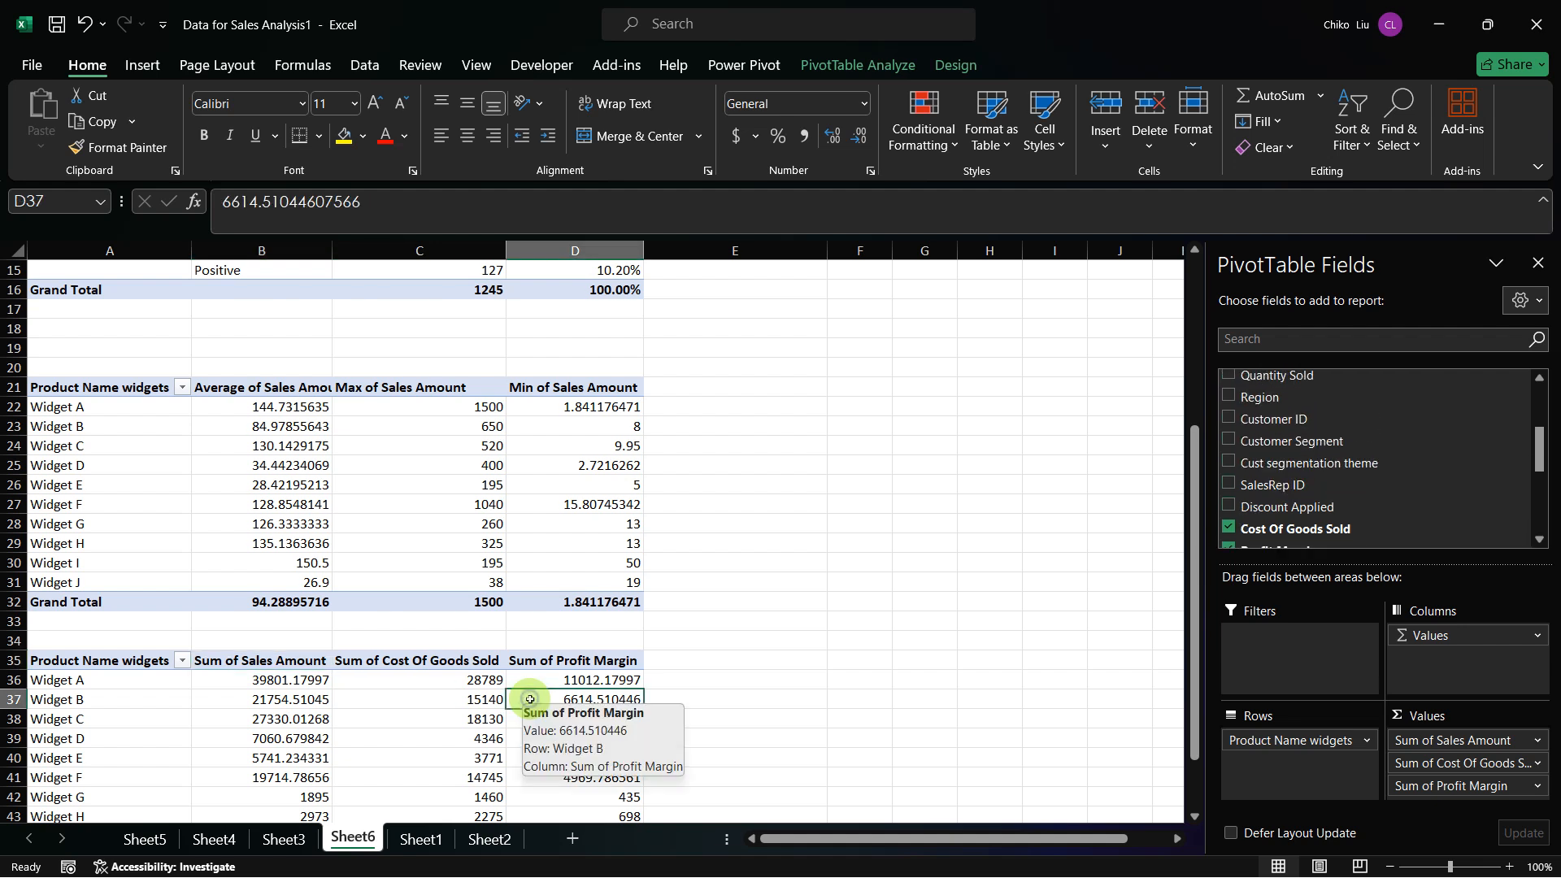
{"action": "scroll", "coordinate": [530, 699], "scroll_direction": "down", "scroll_amount": 3}
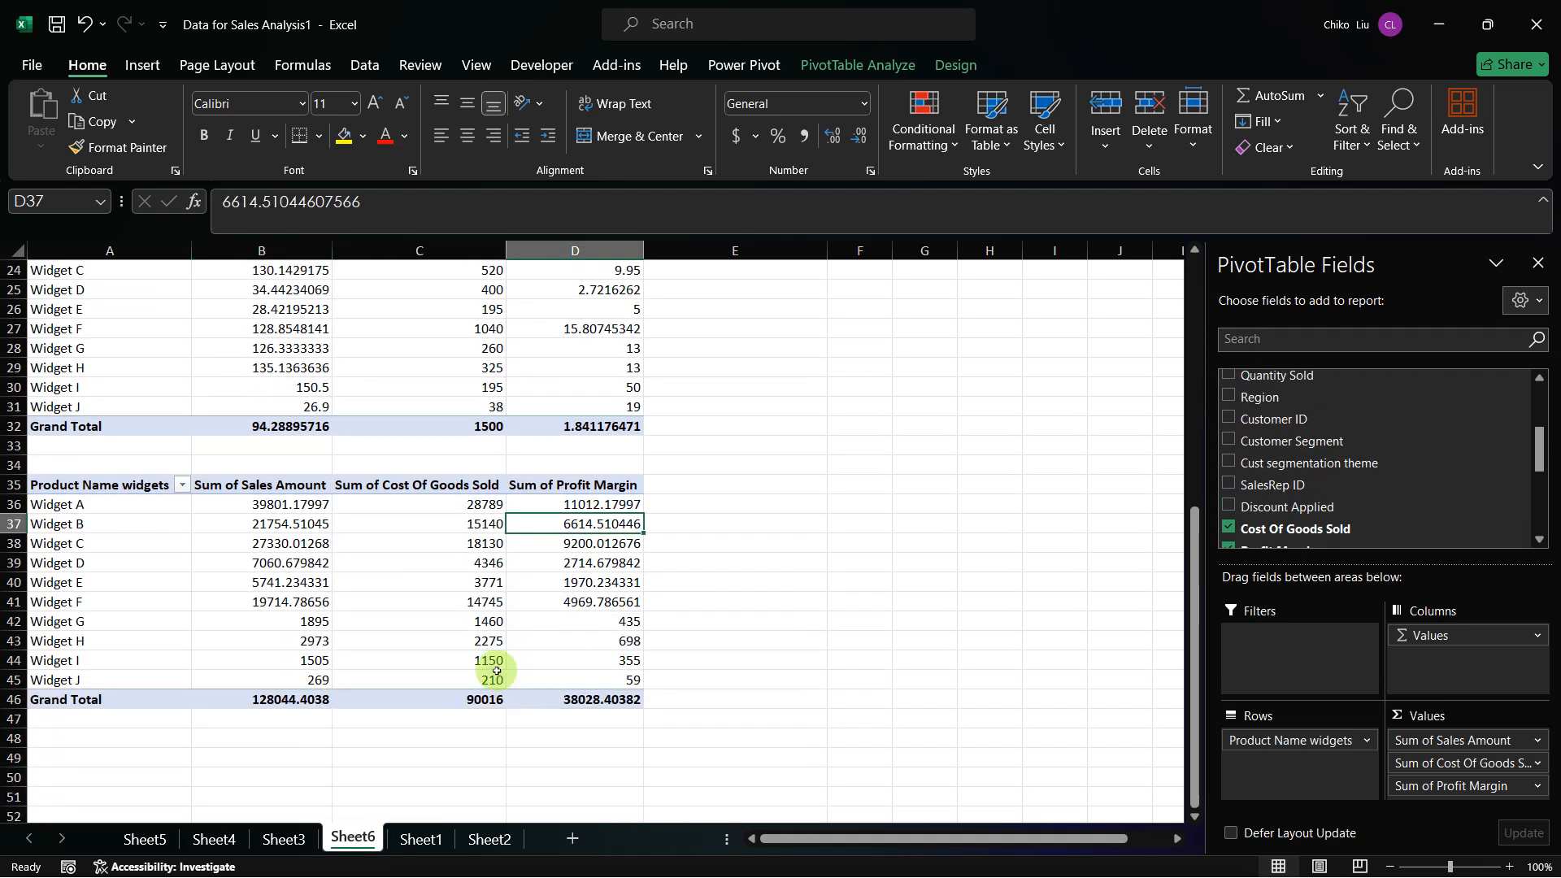
- Check Widget A's profit margin in E36 by subtracting its cost of goods sold from its sales amount, and clear the check formula
{"action": "left_click", "coordinate": [305, 504]}
{"action": "key", "text": "Right"}
{"action": "key", "text": "Right"}
{"action": "key", "text": "Right"}
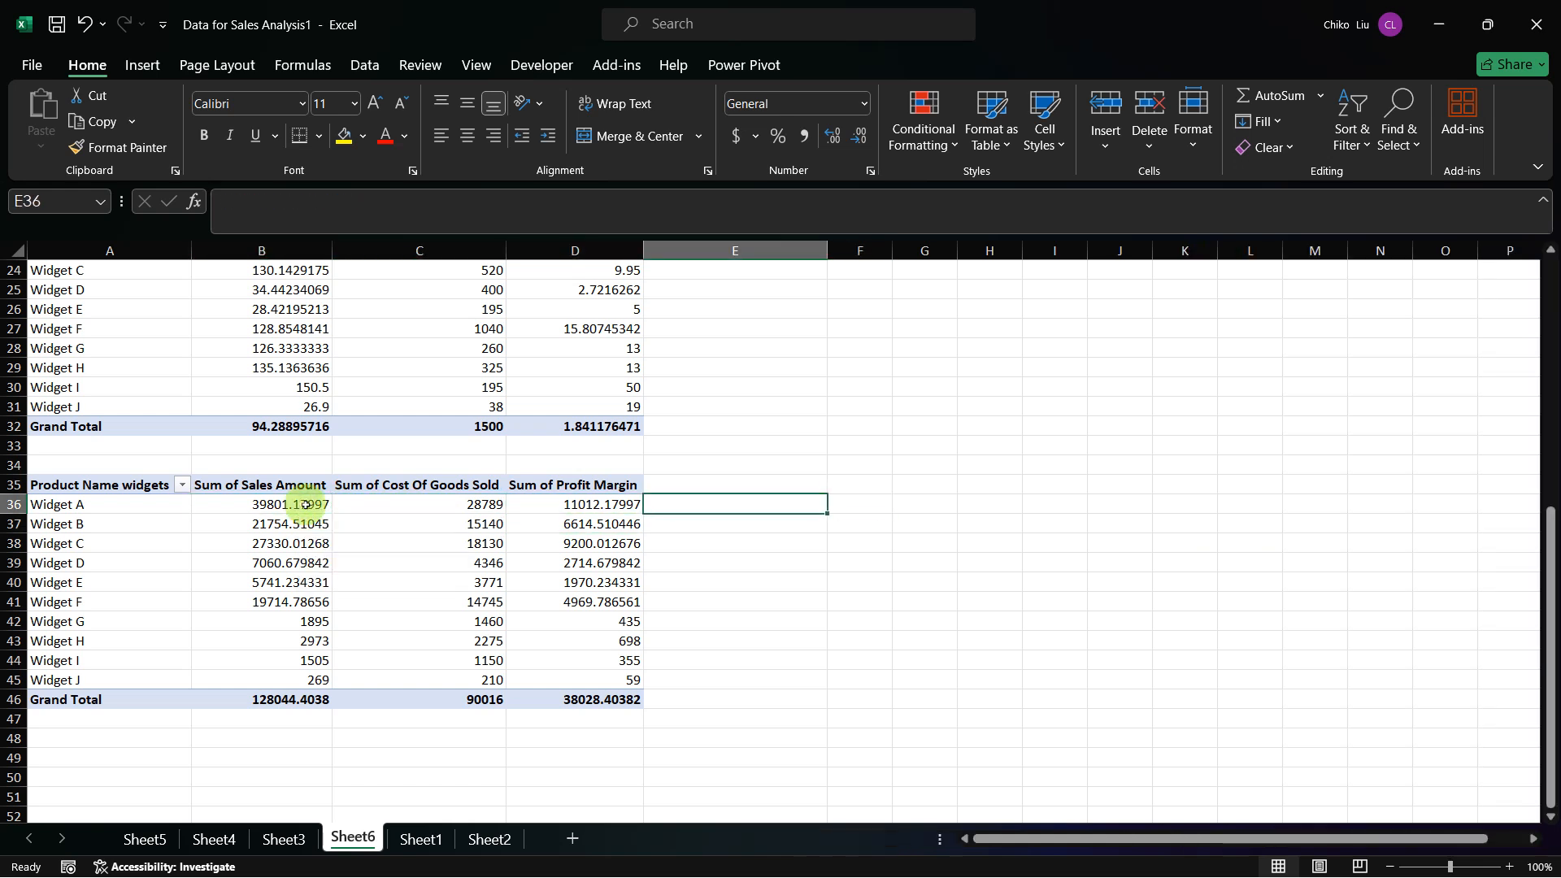
{"action": "type", "text": "="}
{"action": "left_click", "coordinate": [305, 504]}
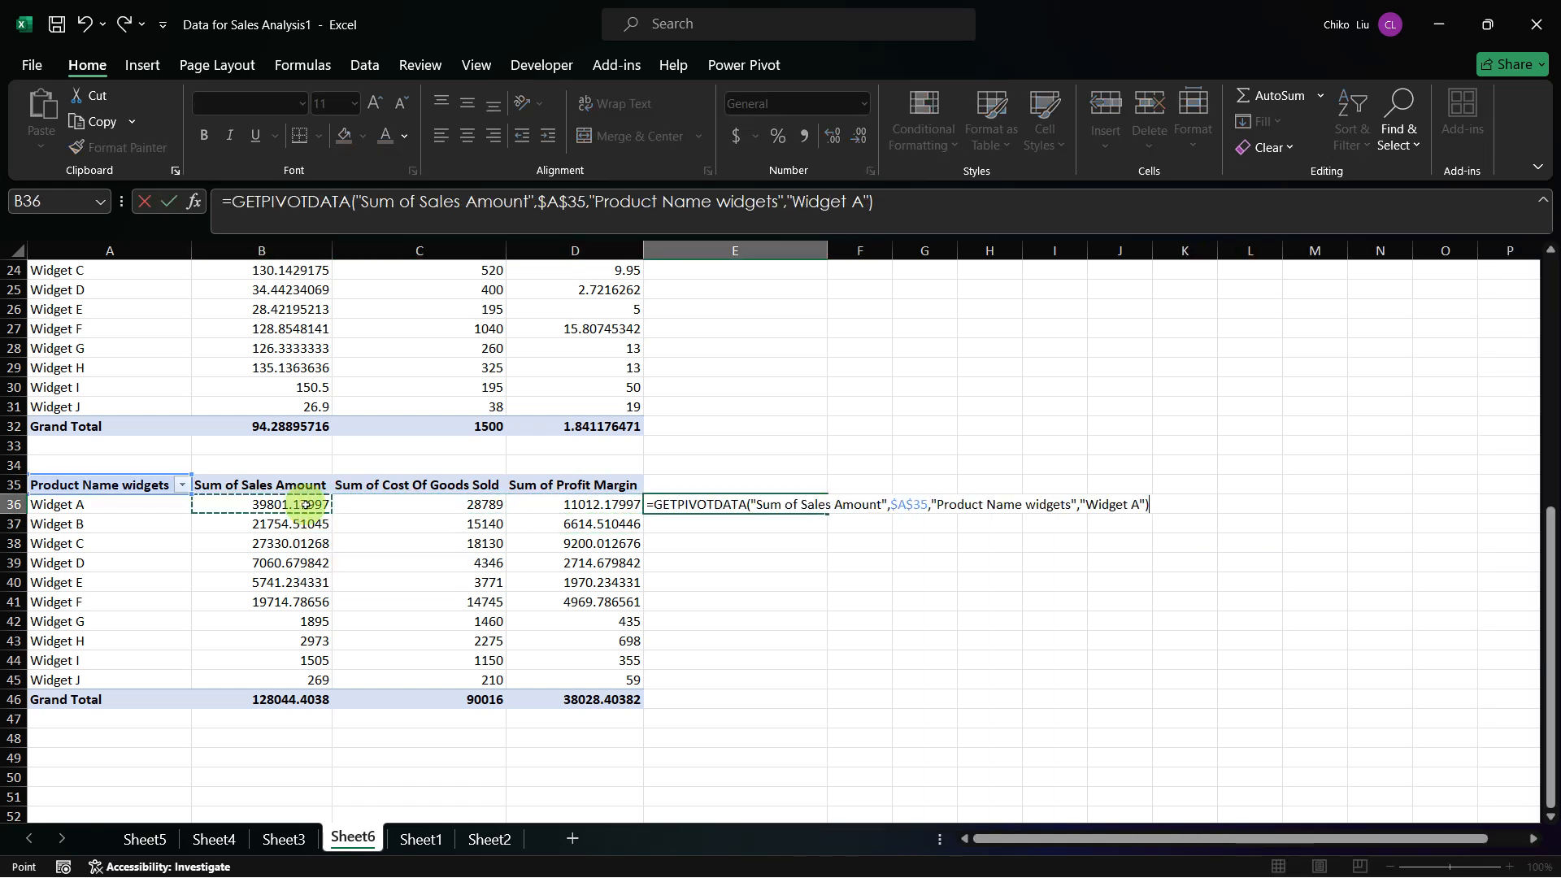
{"action": "type", "text": "-"}
{"action": "left_click", "coordinate": [436, 504]}
{"action": "key", "text": "Return"}
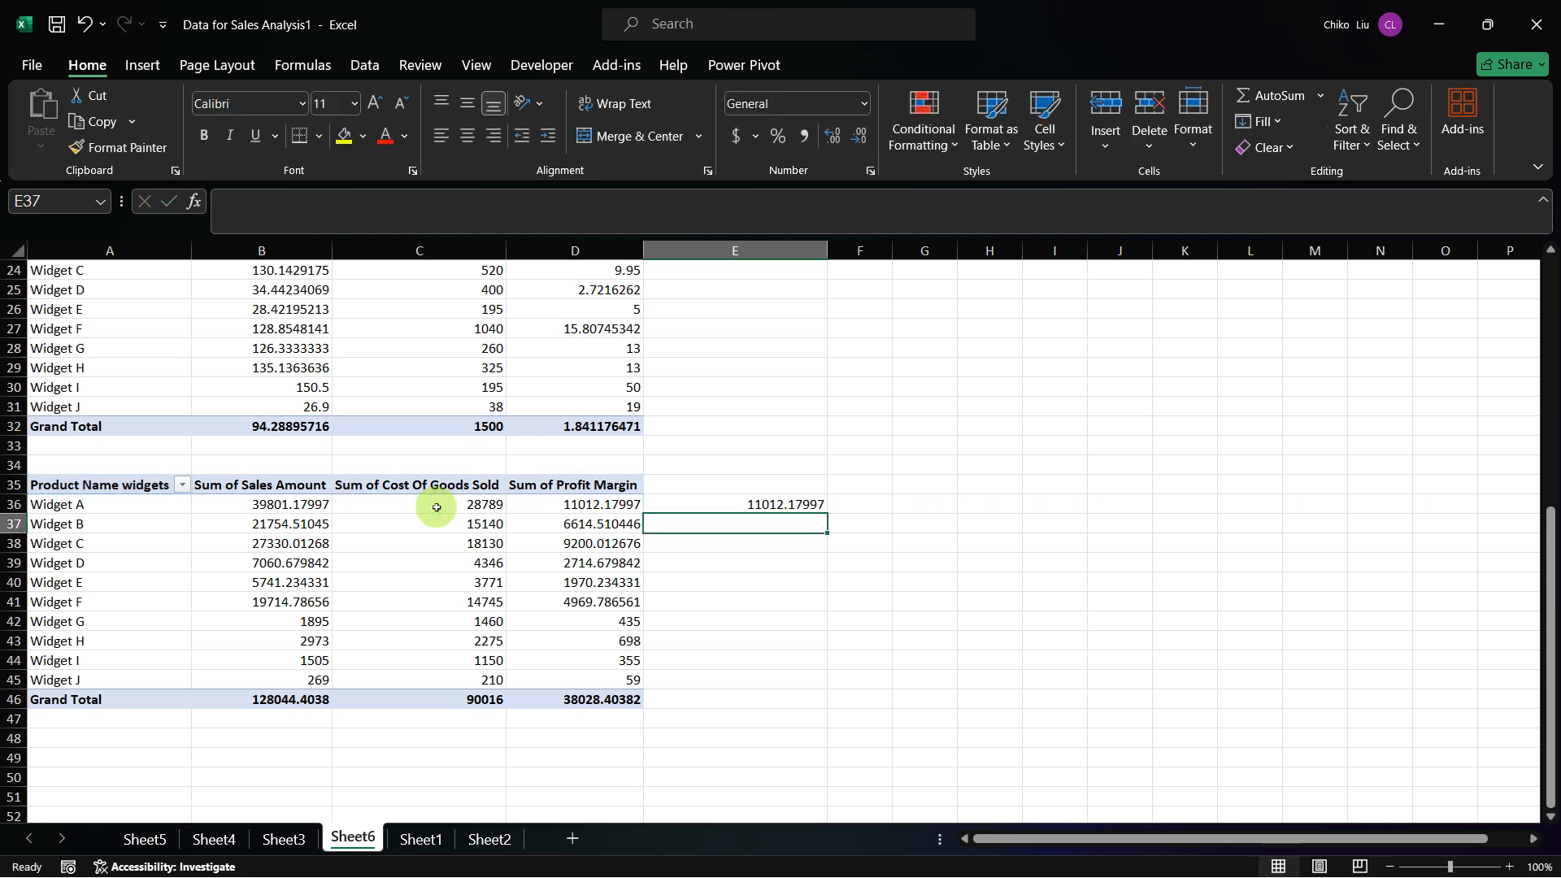
{"action": "left_click", "coordinate": [707, 499]}
{"action": "key", "text": "Delete"}
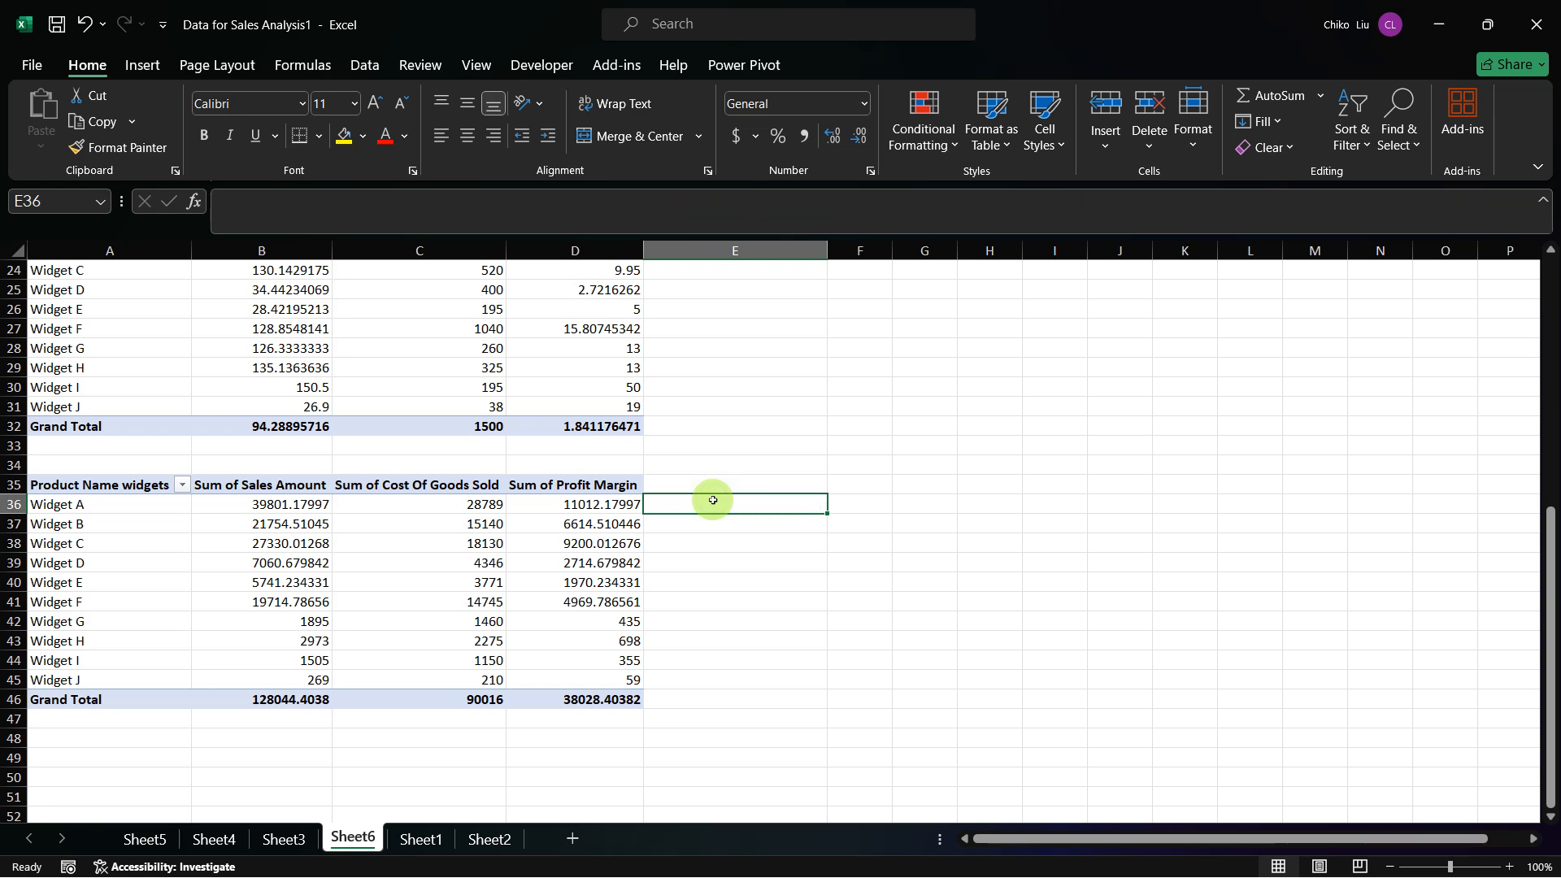
- Switch to the capstone project PDF in the browser and review the Section 12 profit margin requirements through to the submission guideline
{"action": "key", "text": "alt+Tab"}
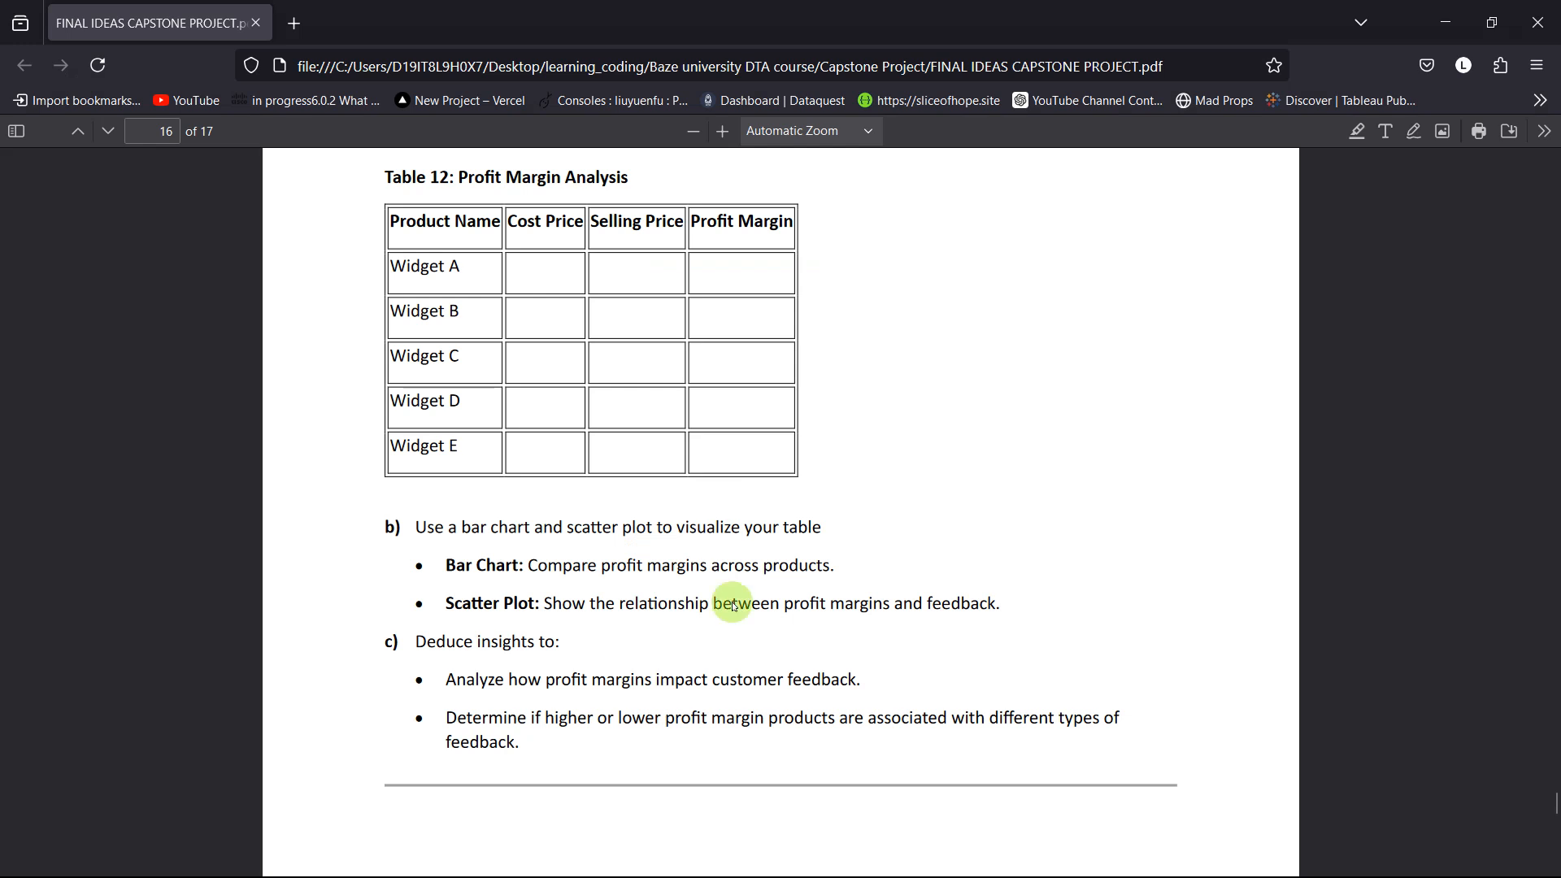
{"action": "scroll", "coordinate": [715, 500], "scroll_direction": "up", "scroll_amount": 3}
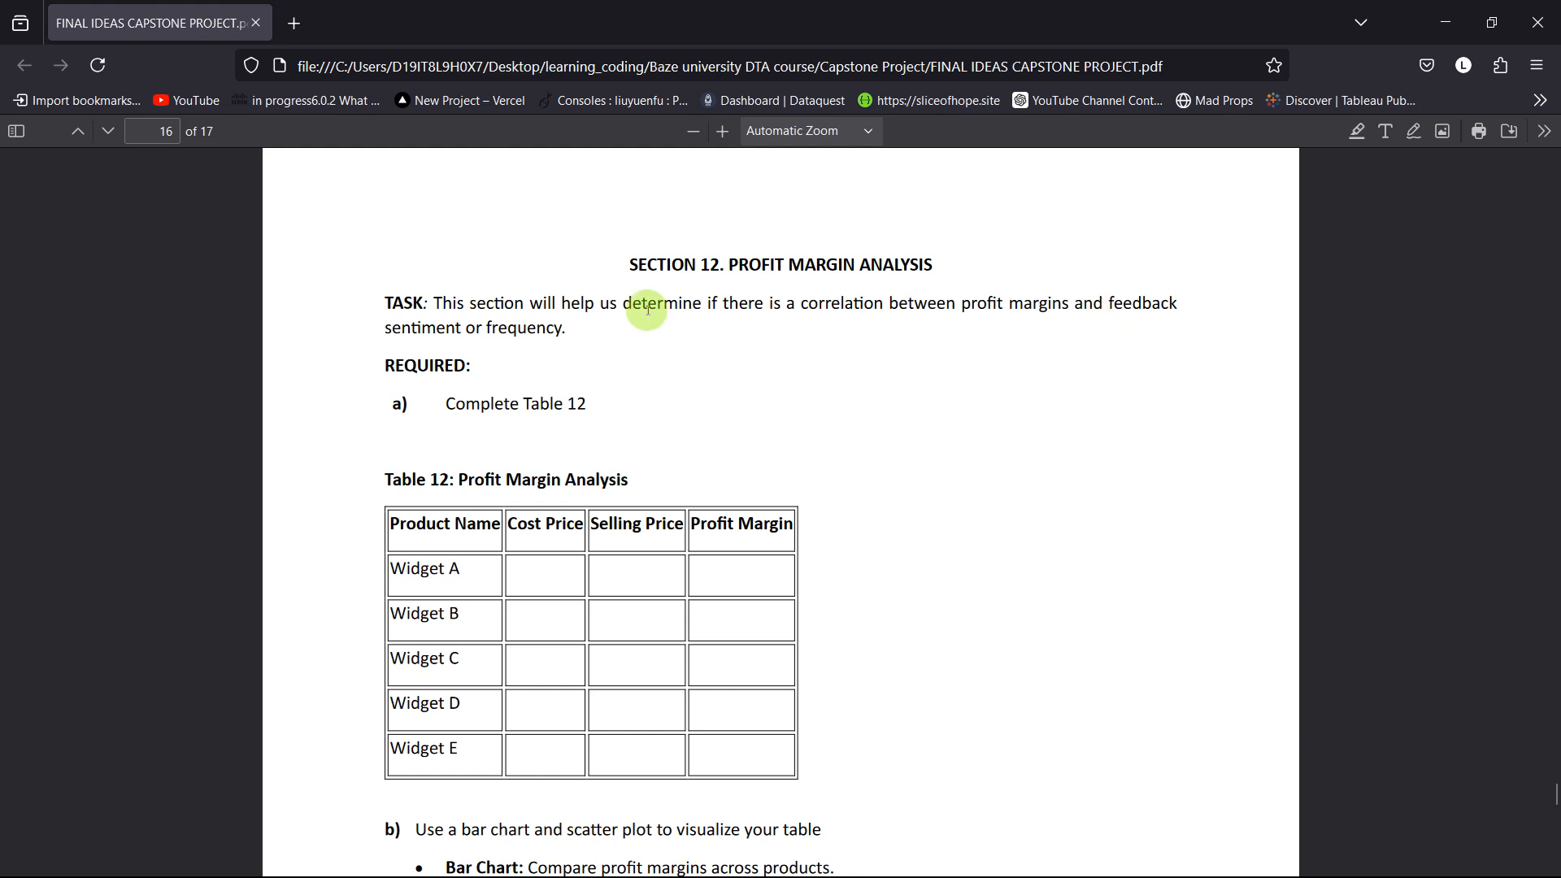
{"action": "scroll", "coordinate": [648, 309], "scroll_direction": "down", "scroll_amount": 5}
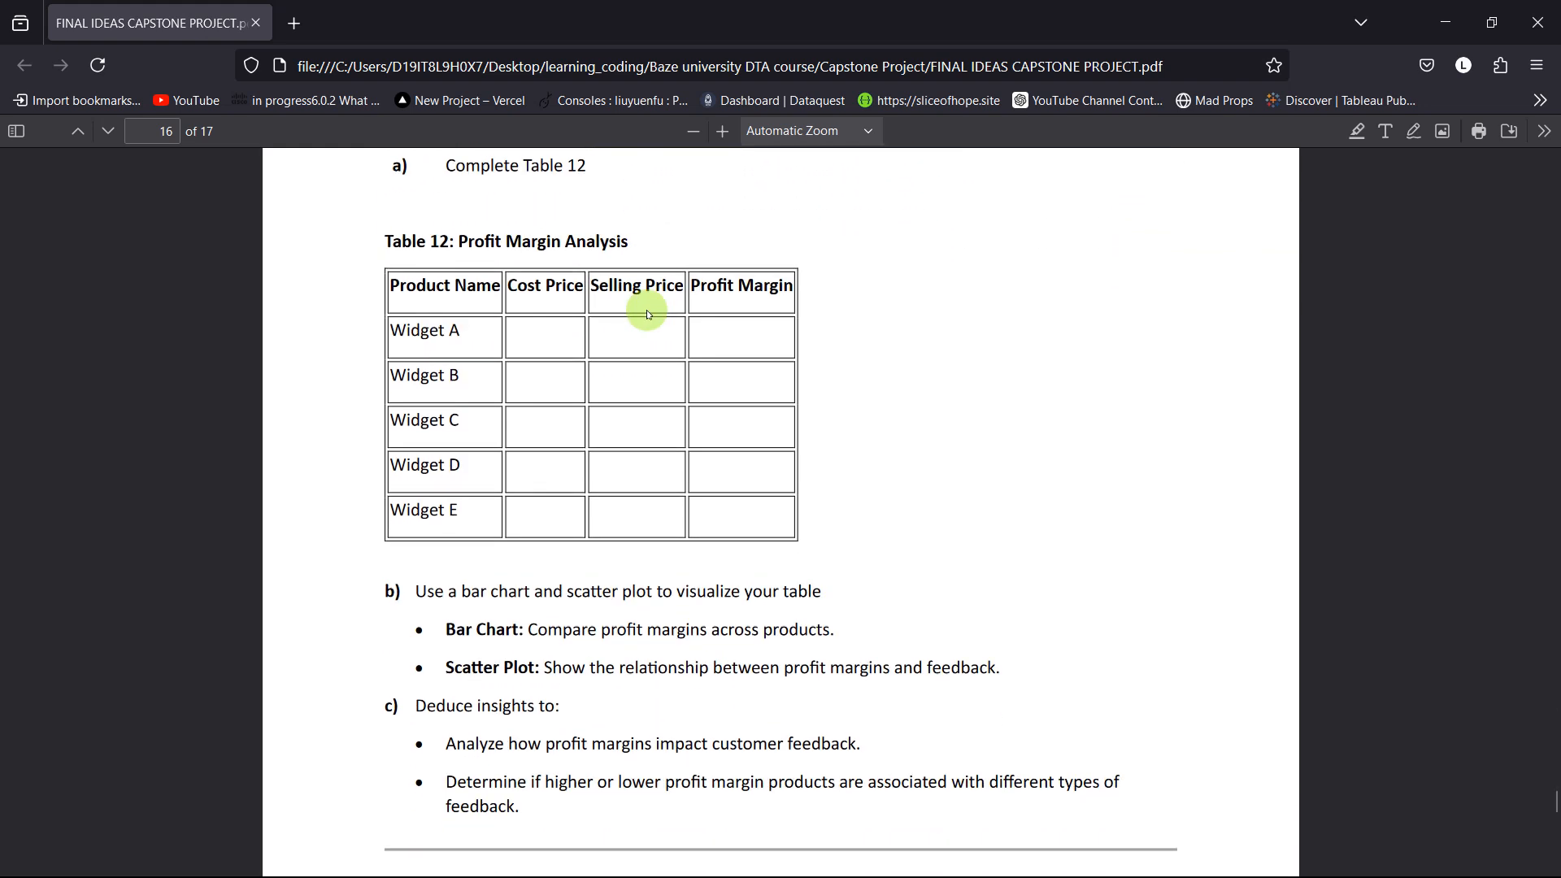
{"action": "scroll", "coordinate": [648, 315], "scroll_direction": "up", "scroll_amount": 1}
{"action": "scroll", "coordinate": [648, 315], "scroll_direction": "down", "scroll_amount": 7}
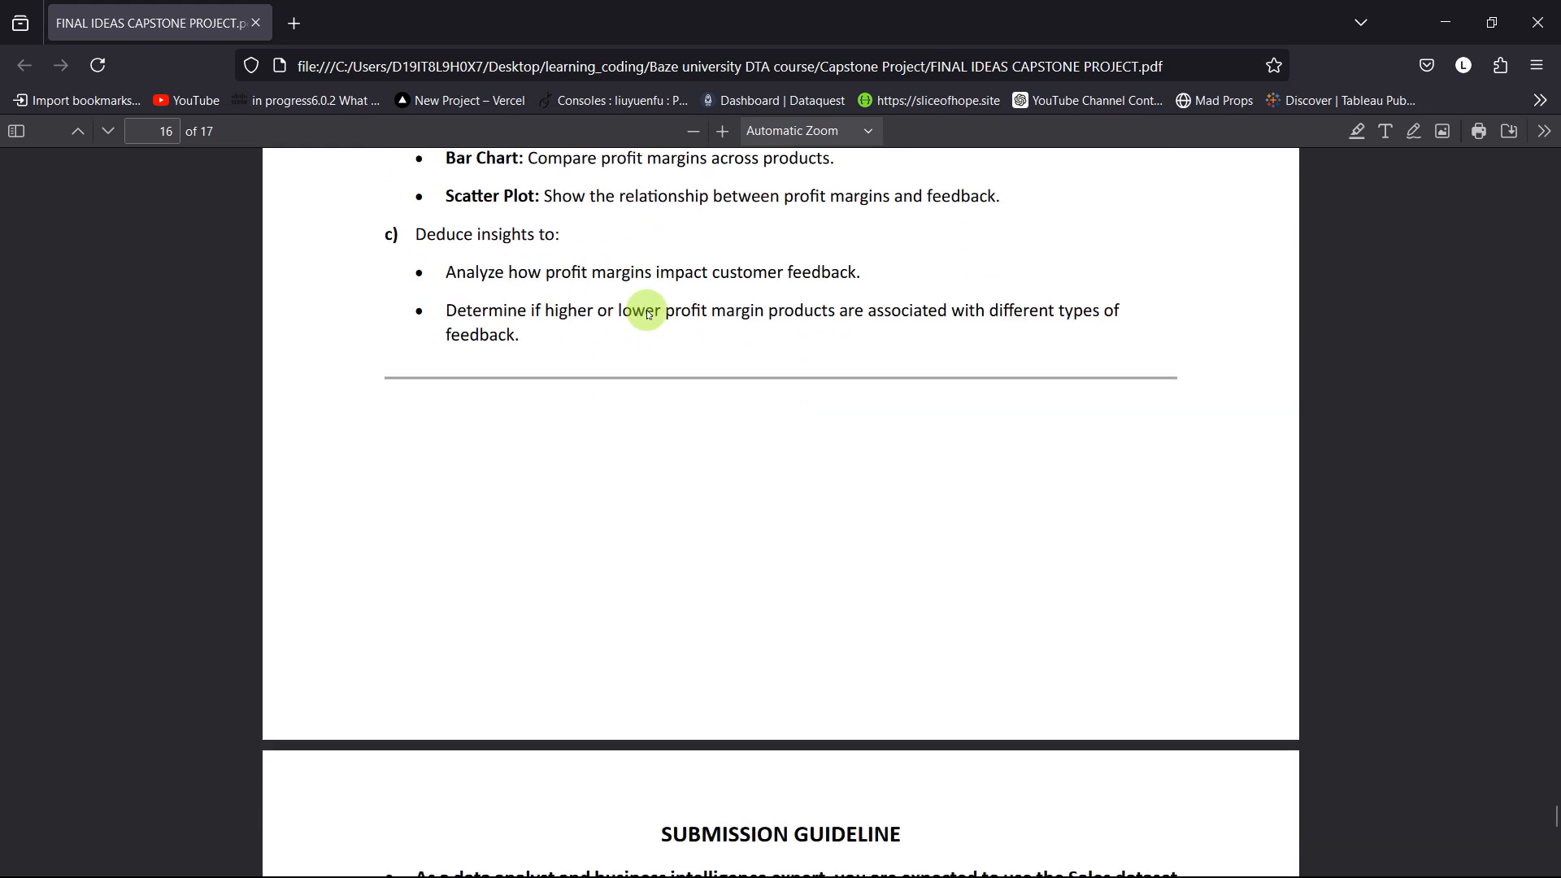
{"action": "scroll", "coordinate": [648, 315], "scroll_direction": "down", "scroll_amount": 3}
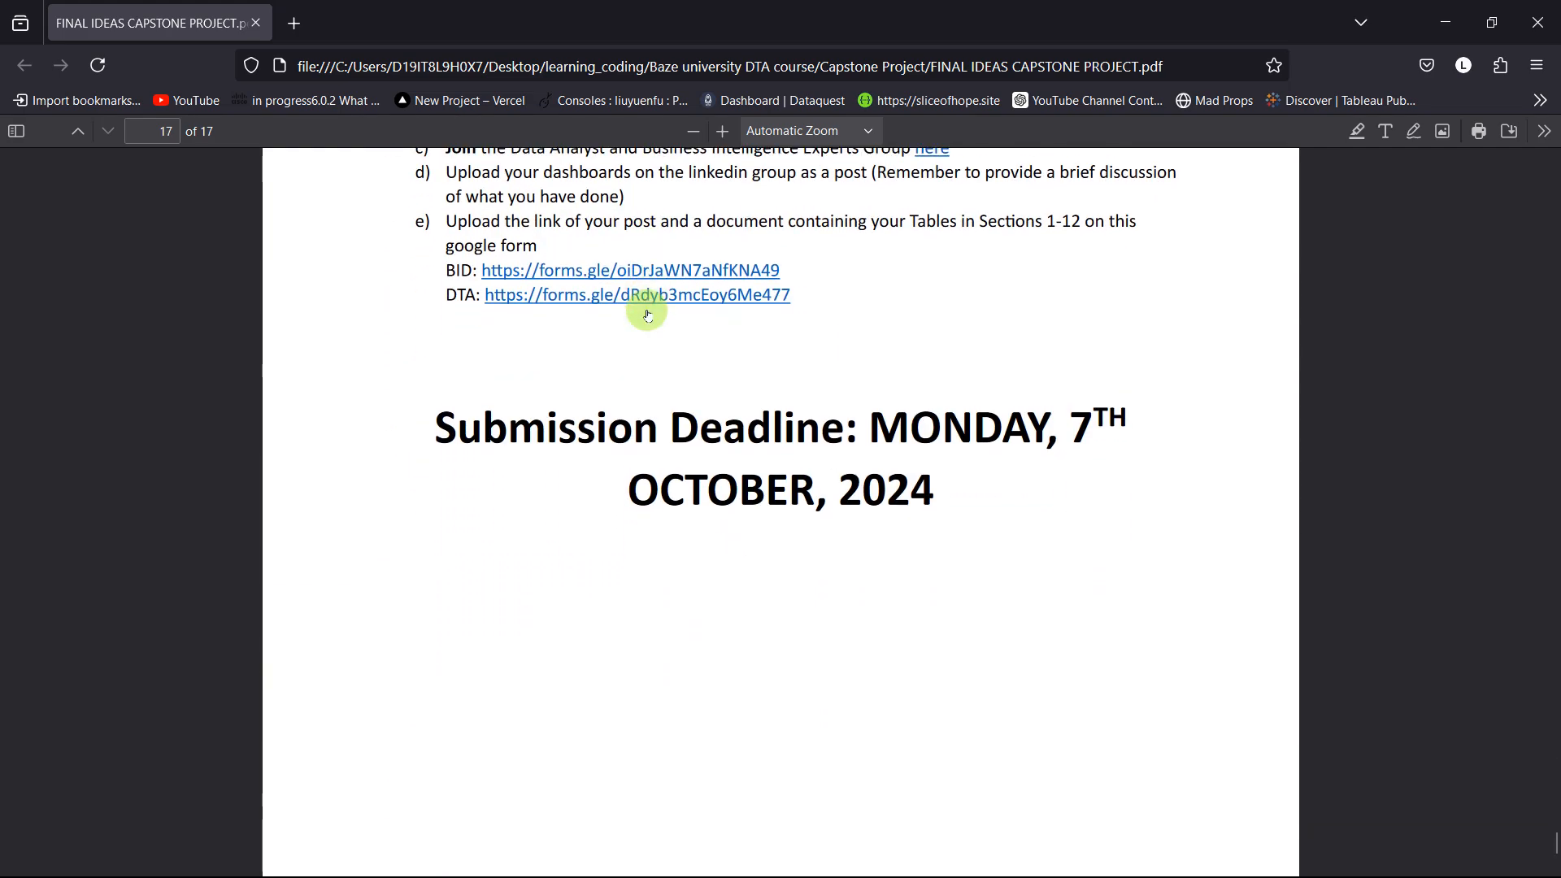
- Go back through Sections 7 to 11 of the PDF, examining the product name, sales channel, return status and discount tasks
{"action": "scroll", "coordinate": [648, 313], "scroll_direction": "up", "scroll_amount": 8}
{"action": "scroll", "coordinate": [647, 312], "scroll_direction": "up", "scroll_amount": 20}
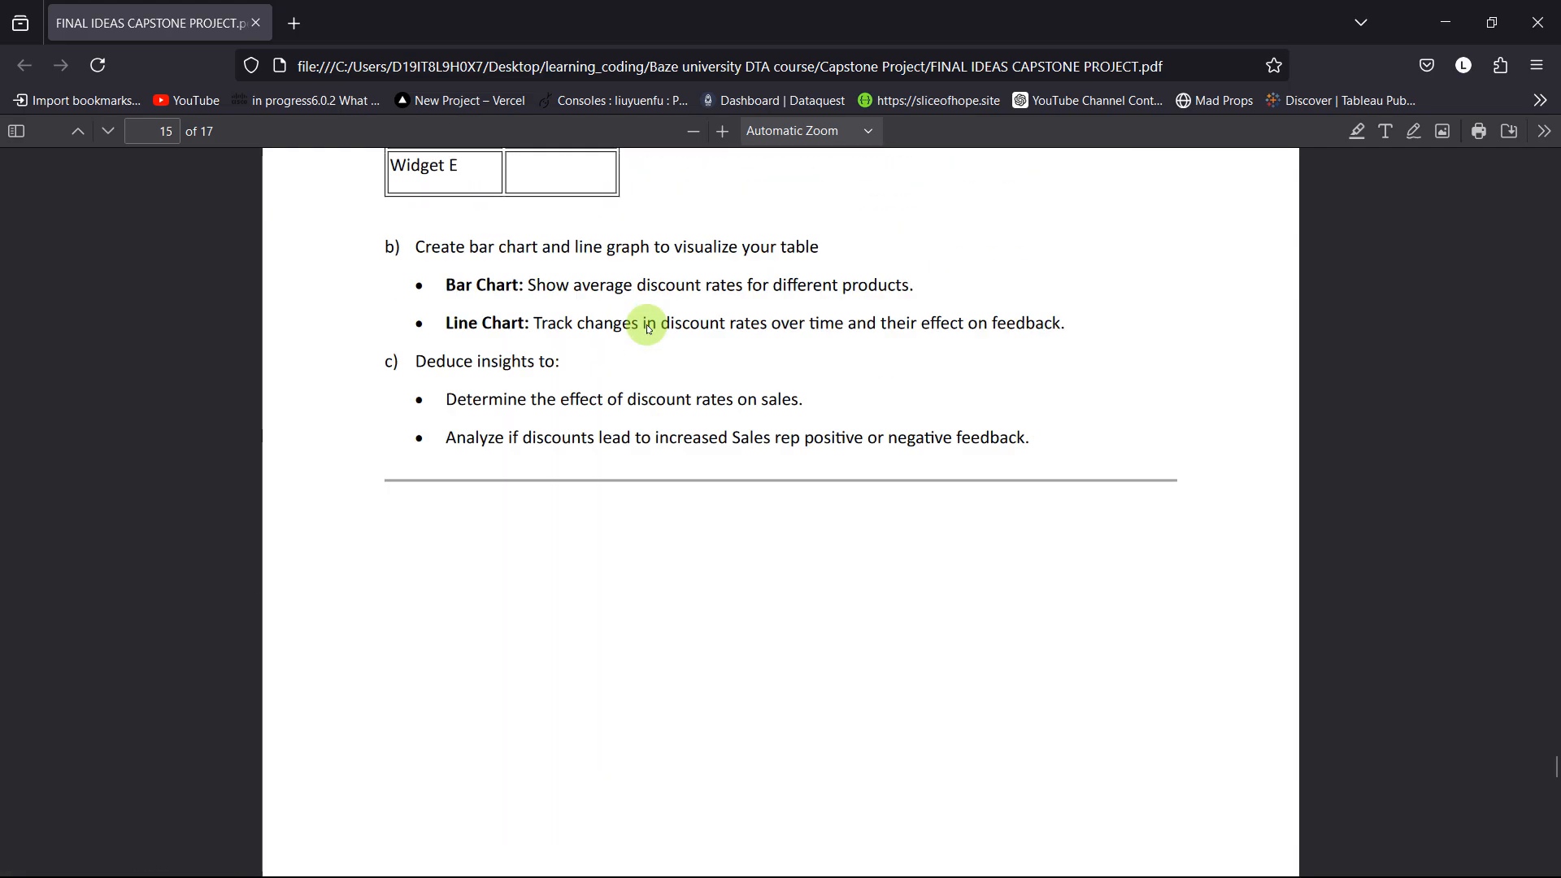
{"action": "scroll", "coordinate": [648, 325], "scroll_direction": "up", "scroll_amount": 15}
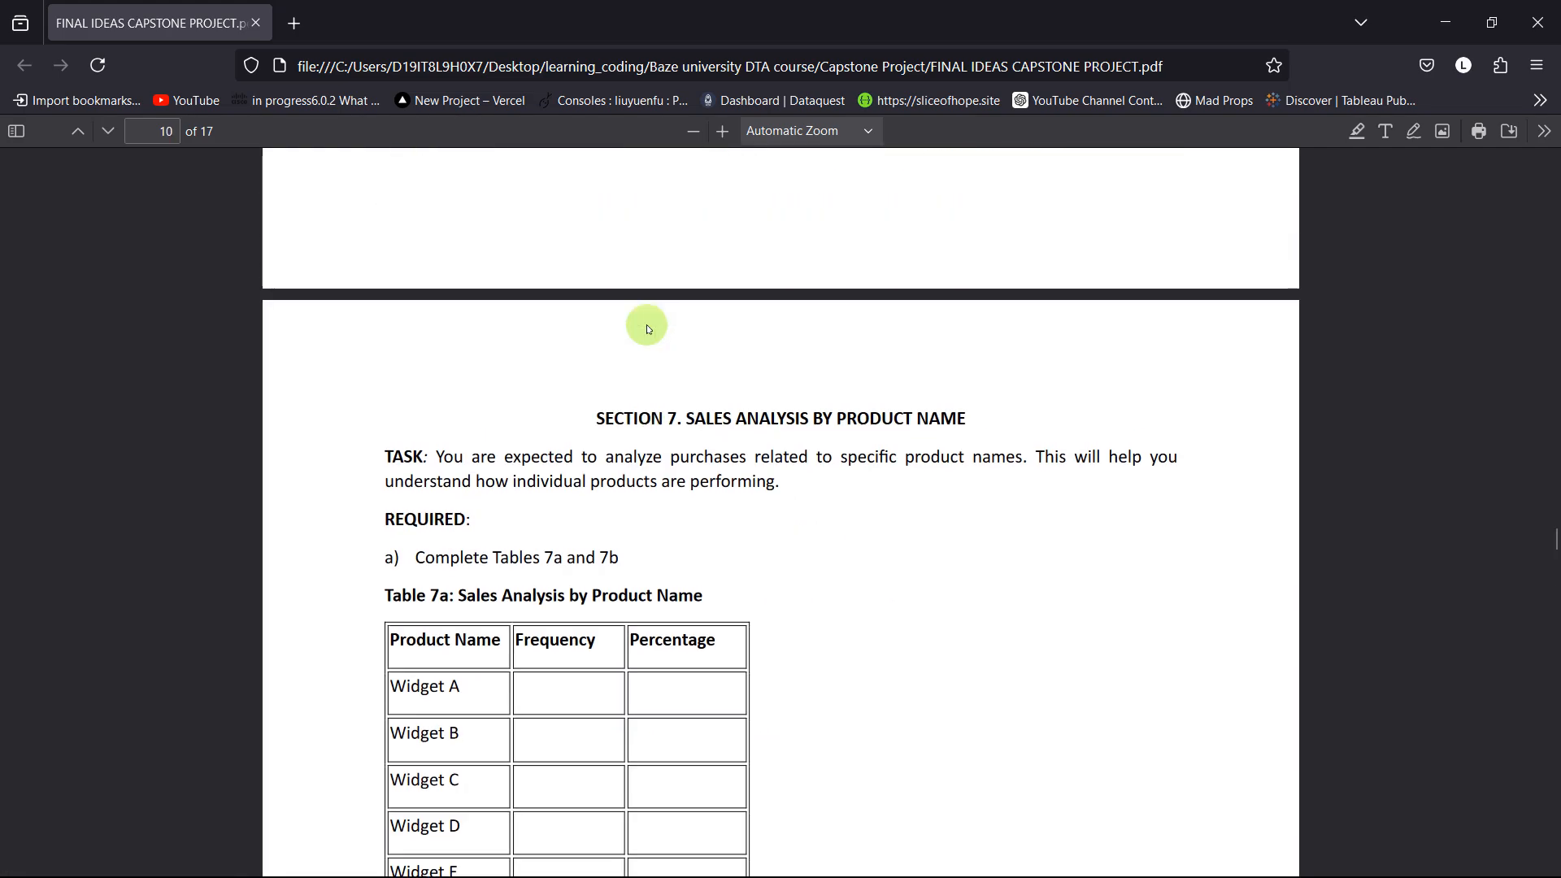
{"action": "scroll", "coordinate": [653, 313], "scroll_direction": "up", "scroll_amount": 5}
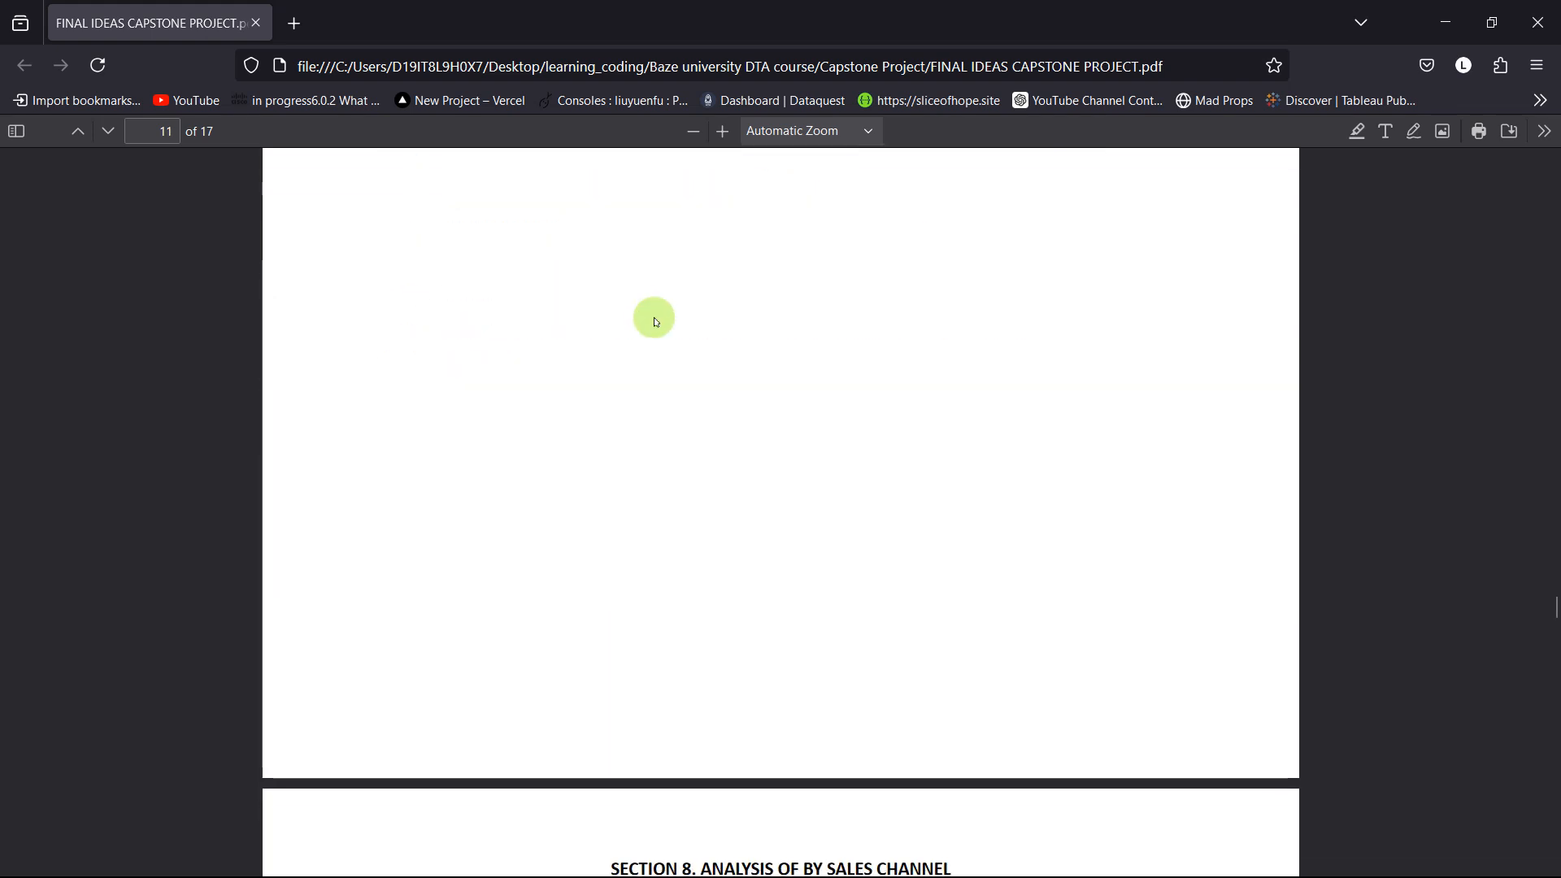
{"action": "scroll", "coordinate": [655, 322], "scroll_direction": "up", "scroll_amount": 10}
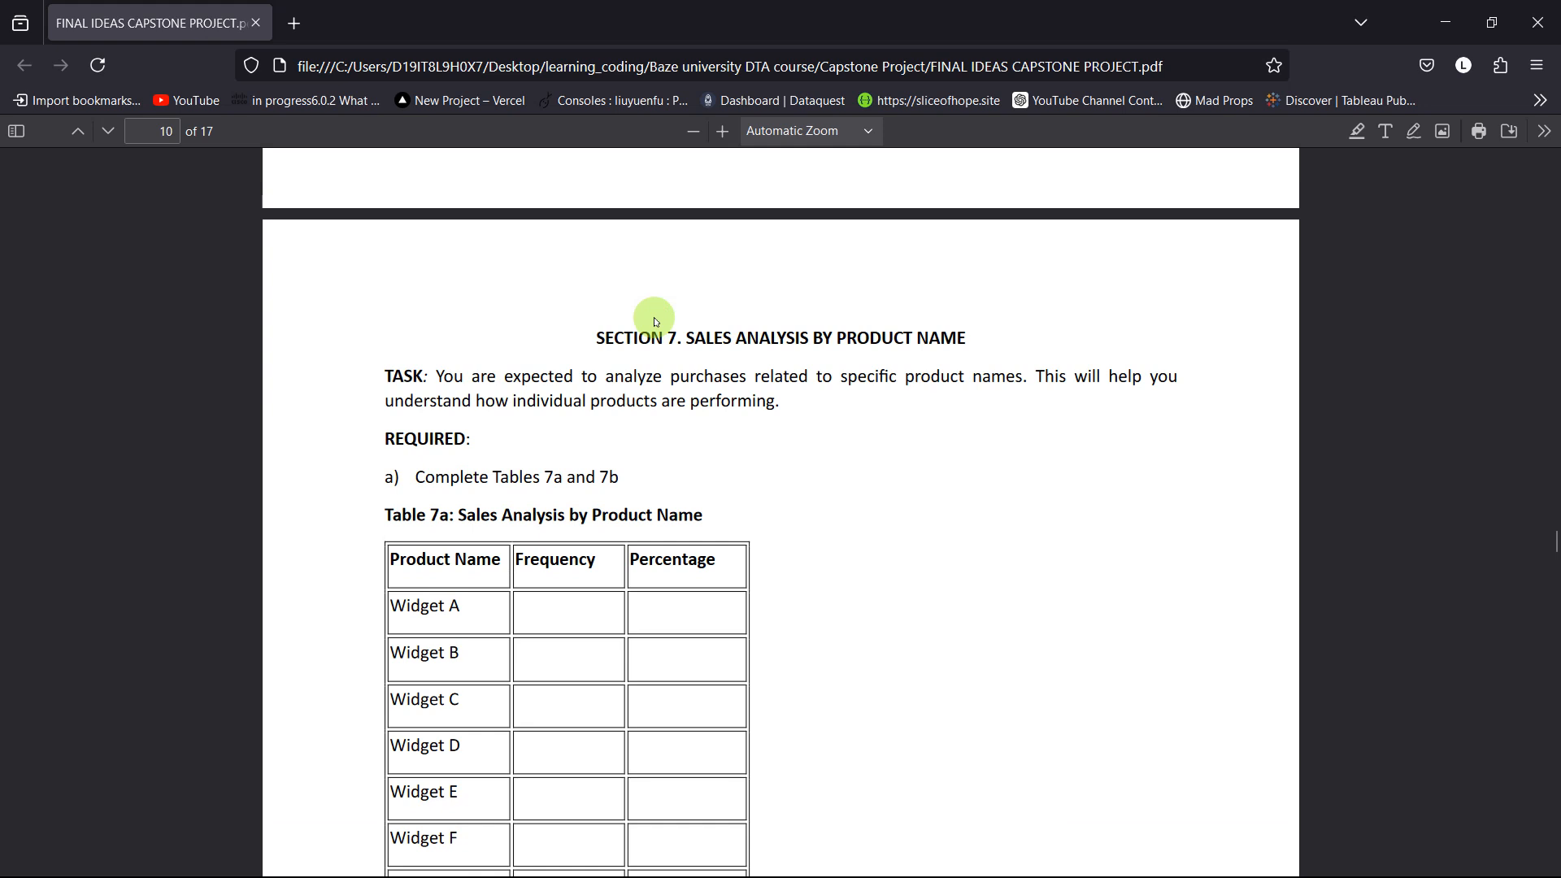
{"action": "scroll", "coordinate": [655, 322], "scroll_direction": "down", "scroll_amount": 20}
{"action": "scroll", "coordinate": [656, 321], "scroll_direction": "down", "scroll_amount": 8}
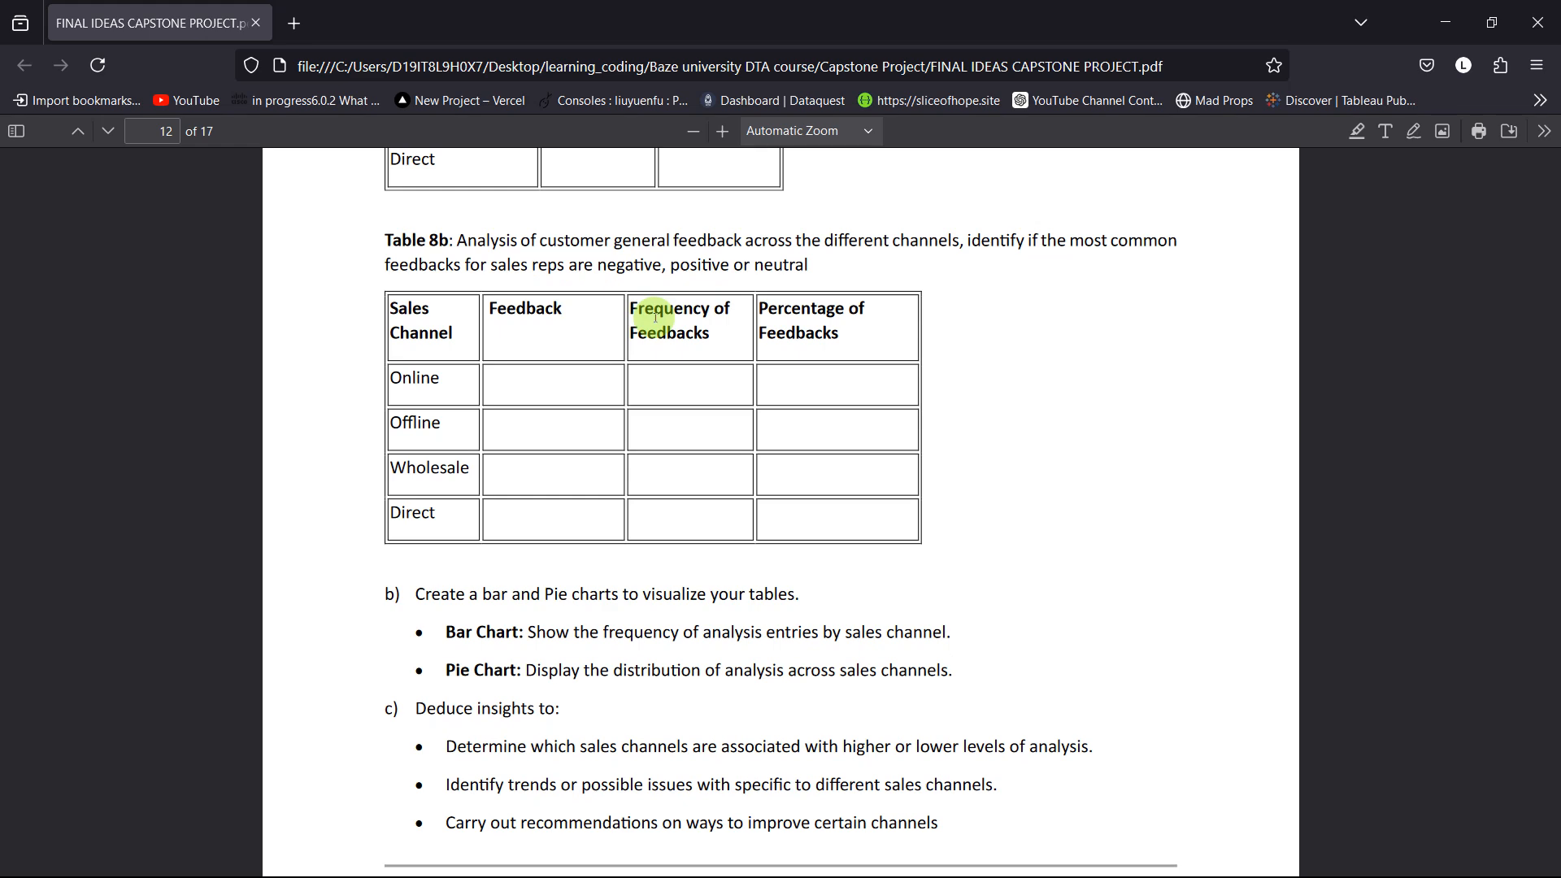
{"action": "scroll", "coordinate": [656, 317], "scroll_direction": "up", "scroll_amount": 5}
{"action": "scroll", "coordinate": [656, 317], "scroll_direction": "down", "scroll_amount": 15}
{"action": "scroll", "coordinate": [656, 309], "scroll_direction": "down", "scroll_amount": 10}
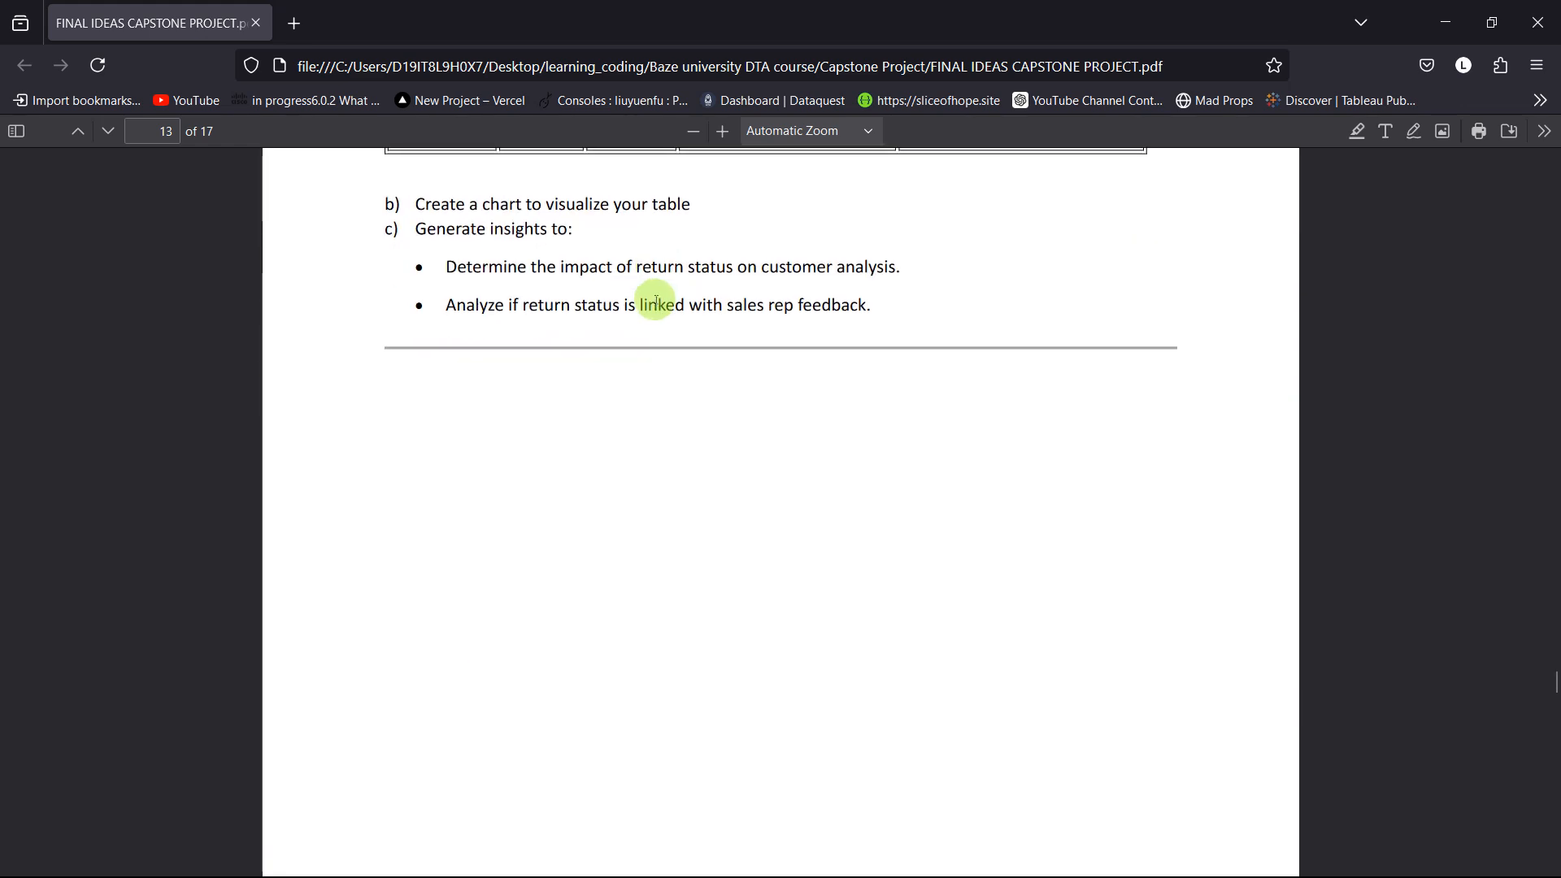
{"action": "scroll", "coordinate": [657, 304], "scroll_direction": "down", "scroll_amount": 15}
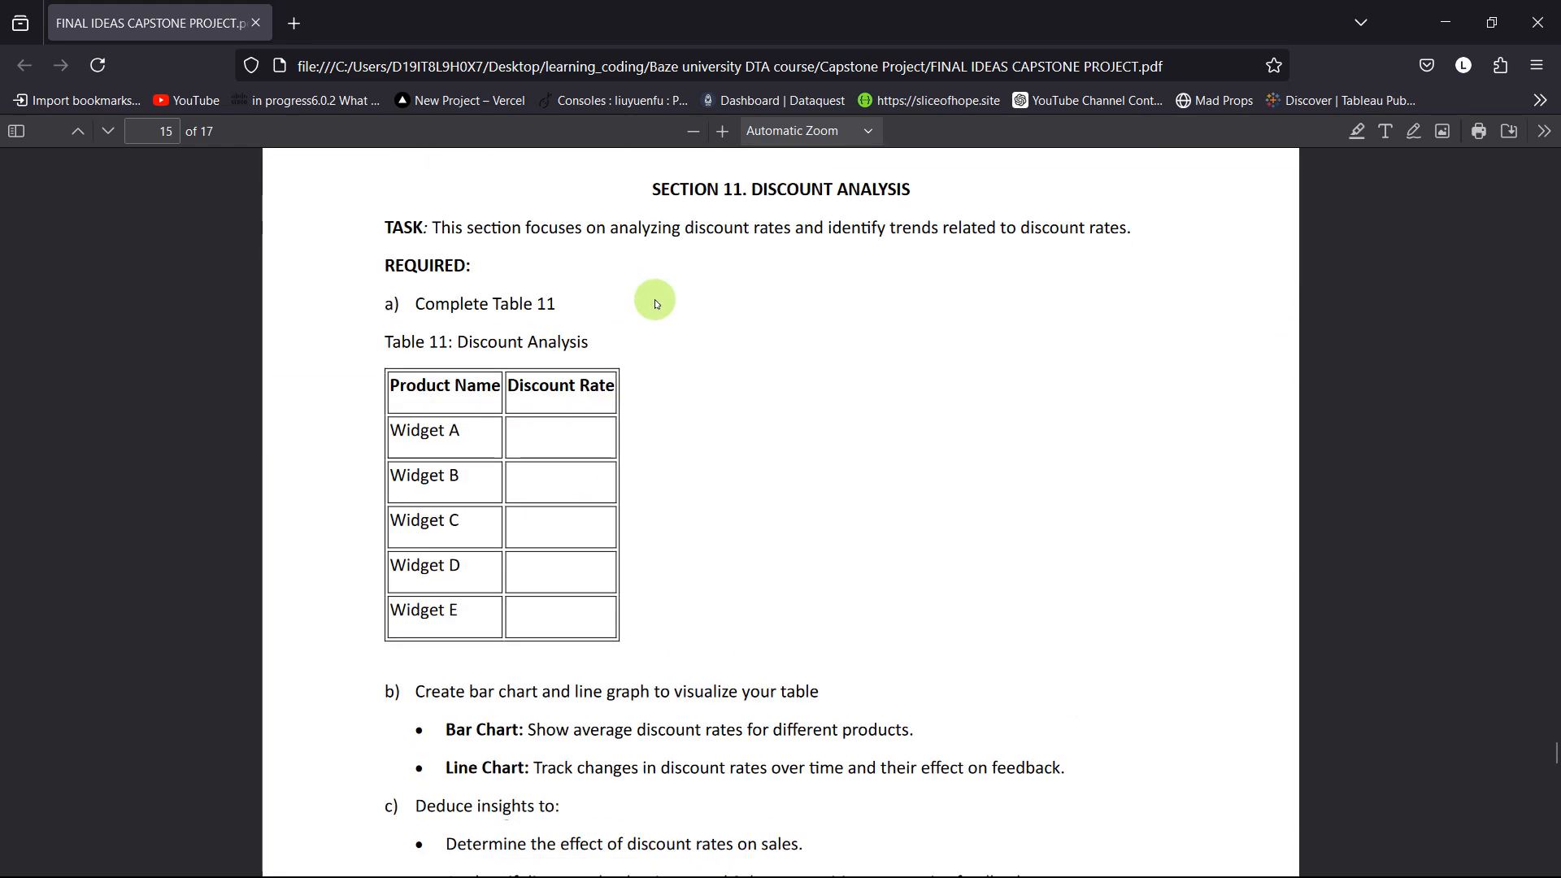
{"action": "scroll", "coordinate": [657, 304], "scroll_direction": "down", "scroll_amount": 12}
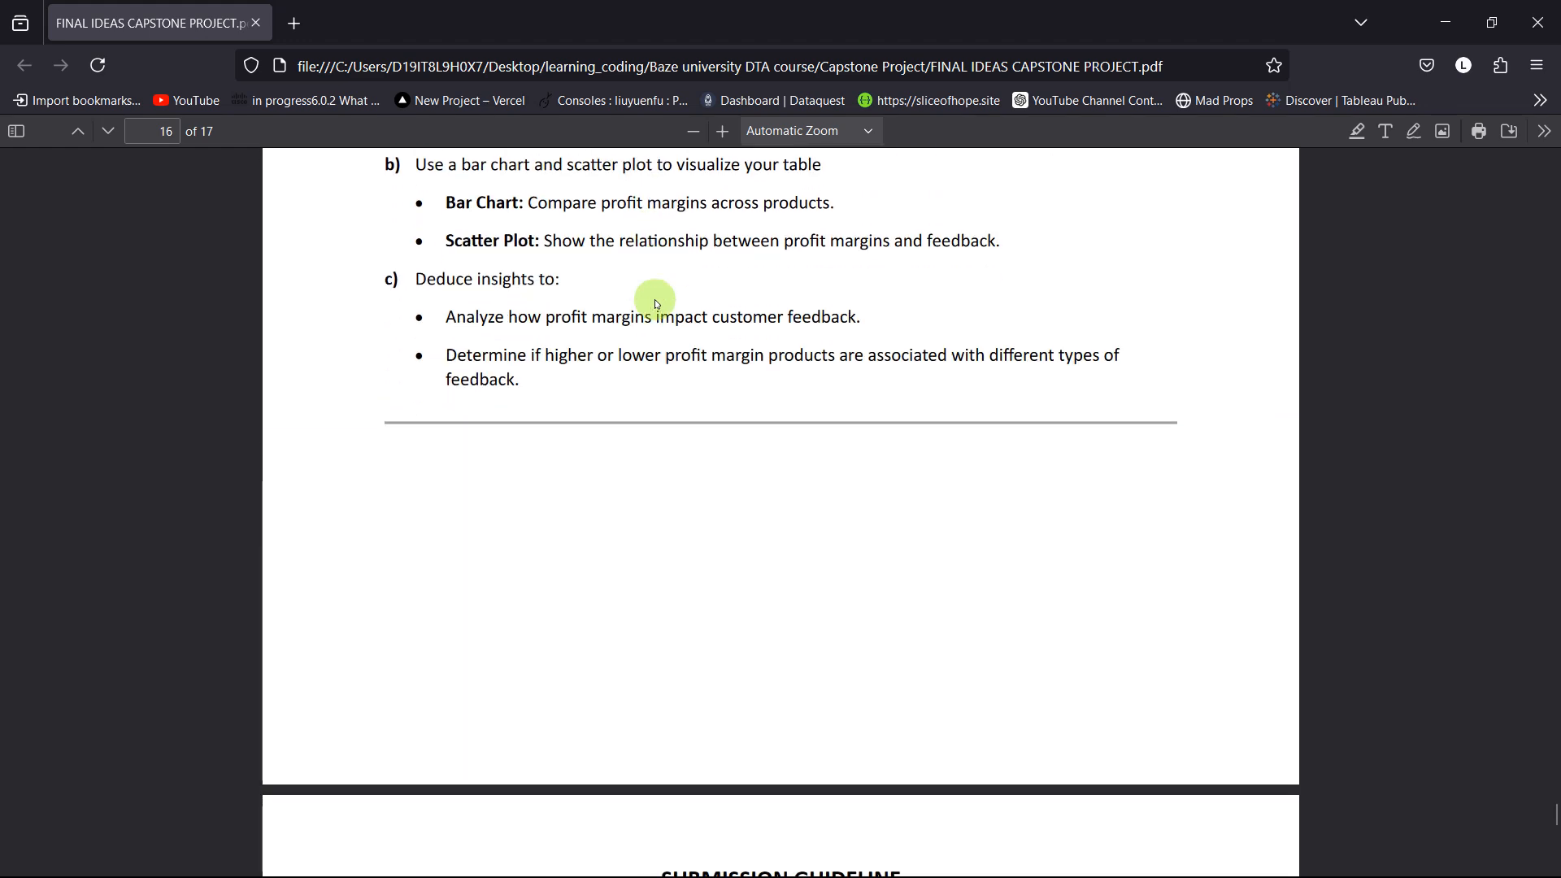
- Reread the Section 12 task, and survey the rest of the PDF including the first-page submission guideline, Table 9 and Table 1
{"action": "scroll", "coordinate": [657, 304], "scroll_direction": "up", "scroll_amount": 5}
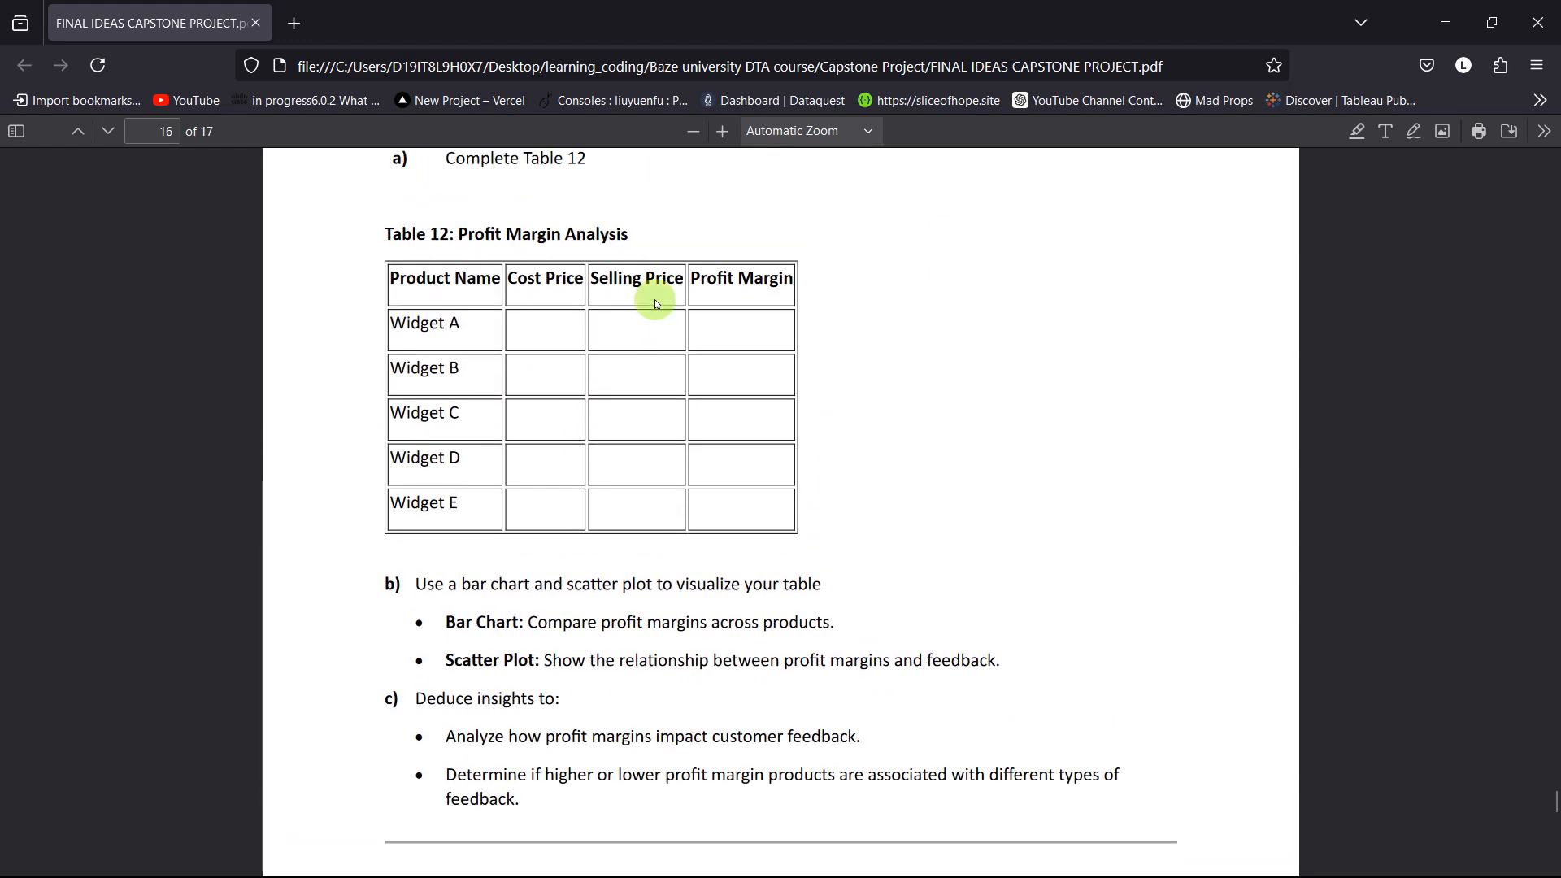
{"action": "scroll", "coordinate": [656, 302], "scroll_direction": "up", "scroll_amount": 3}
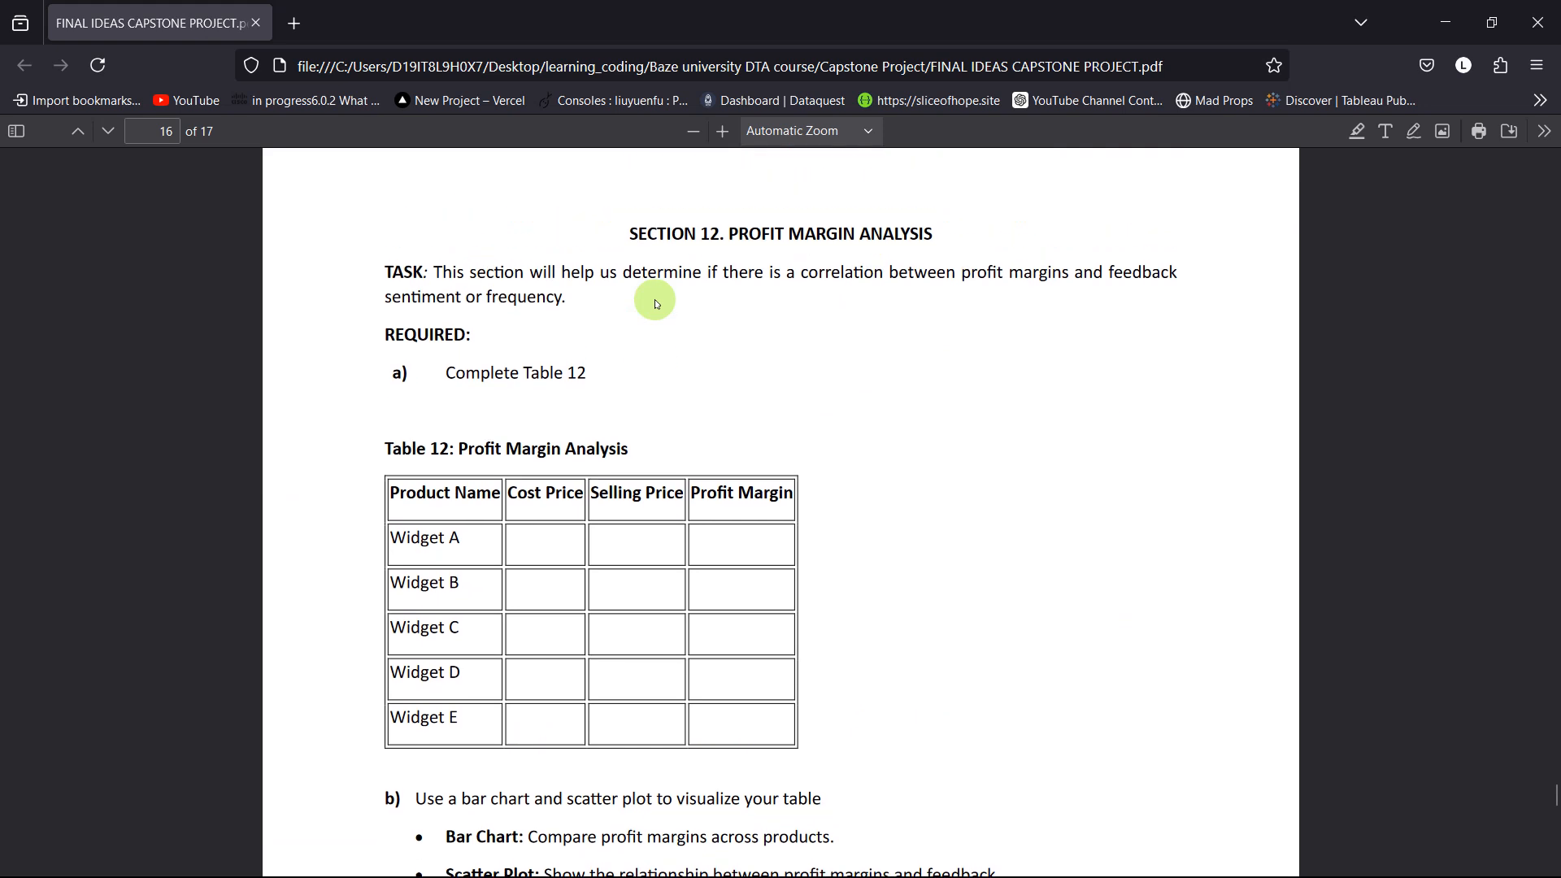
{"action": "scroll", "coordinate": [657, 303], "scroll_direction": "up", "scroll_amount": 10}
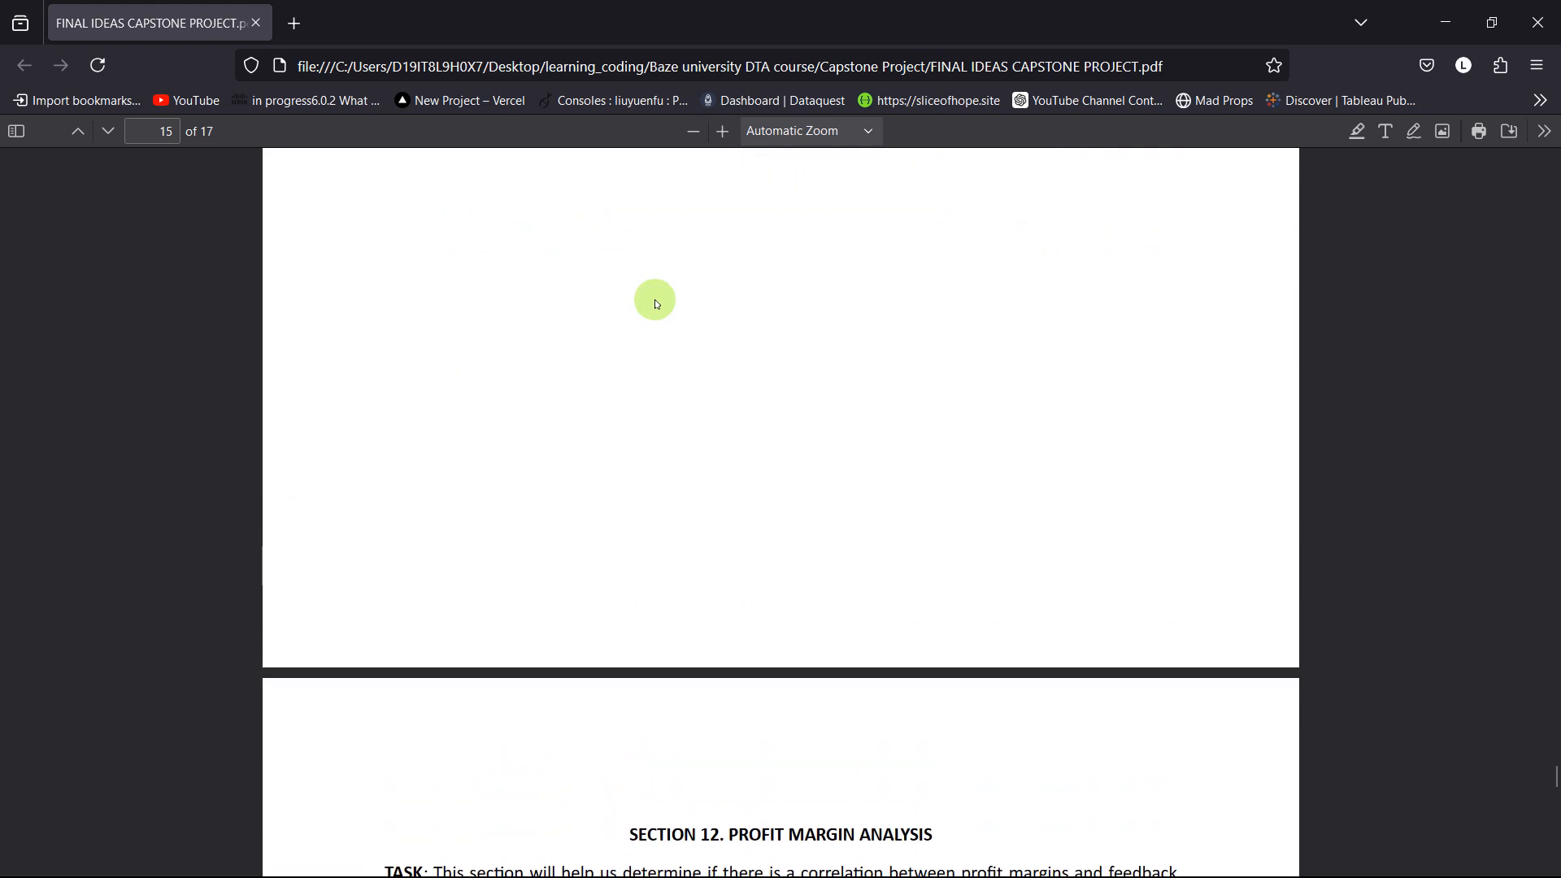
{"action": "scroll", "coordinate": [657, 302], "scroll_direction": "down", "scroll_amount": 7}
{"action": "scroll", "coordinate": [655, 302], "scroll_direction": "down", "scroll_amount": 15}
{"action": "scroll", "coordinate": [698, 389], "scroll_direction": "up", "scroll_amount": 20}
{"action": "scroll", "coordinate": [698, 389], "scroll_direction": "up", "scroll_amount": 20}
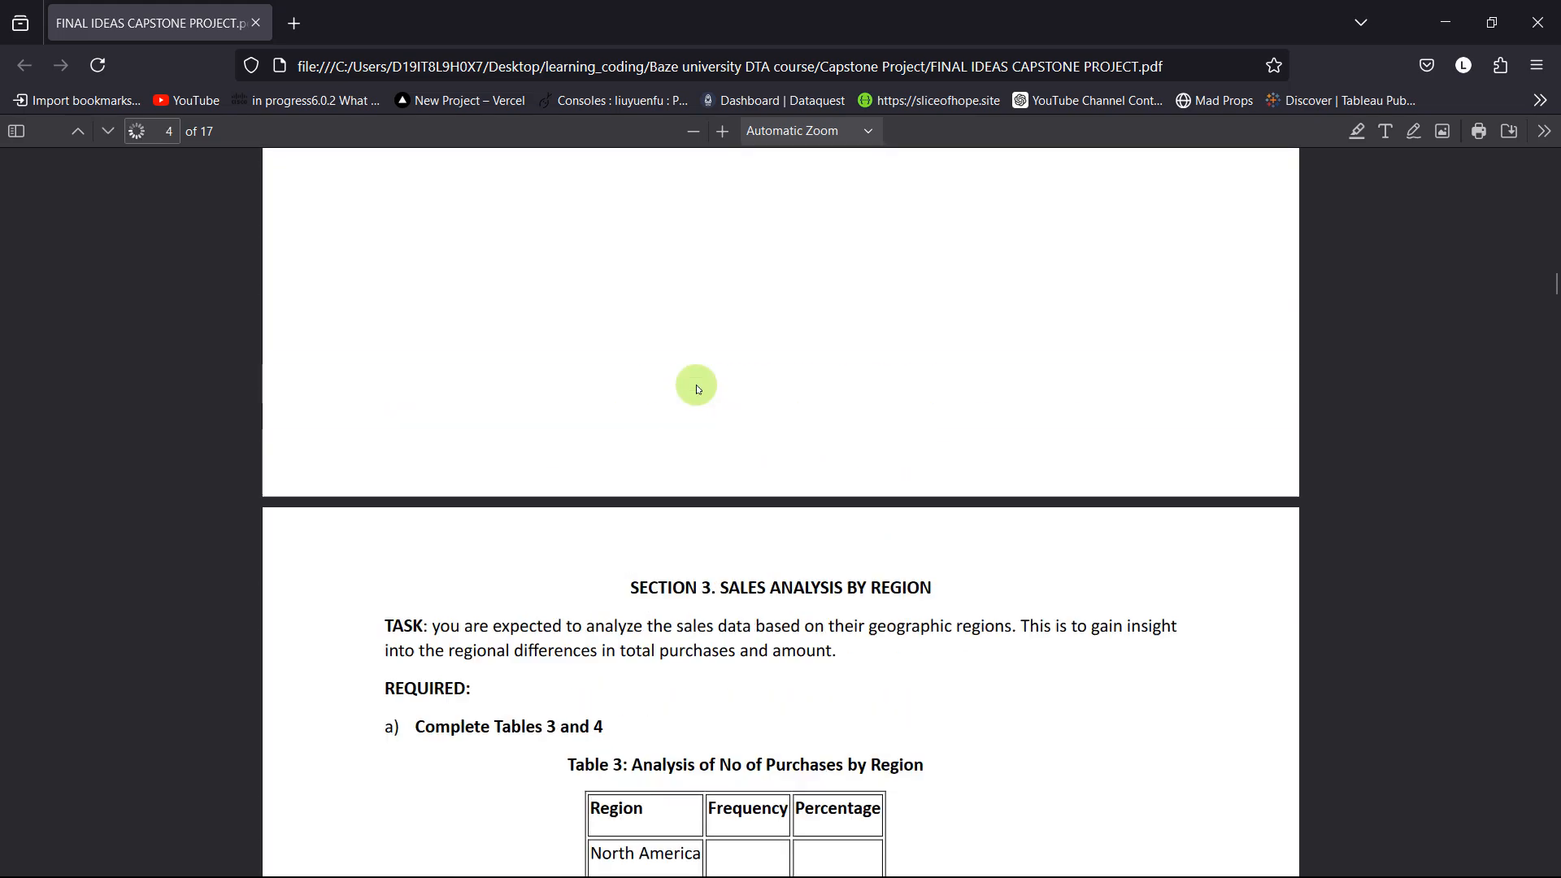
{"action": "scroll", "coordinate": [698, 388], "scroll_direction": "up", "scroll_amount": 15}
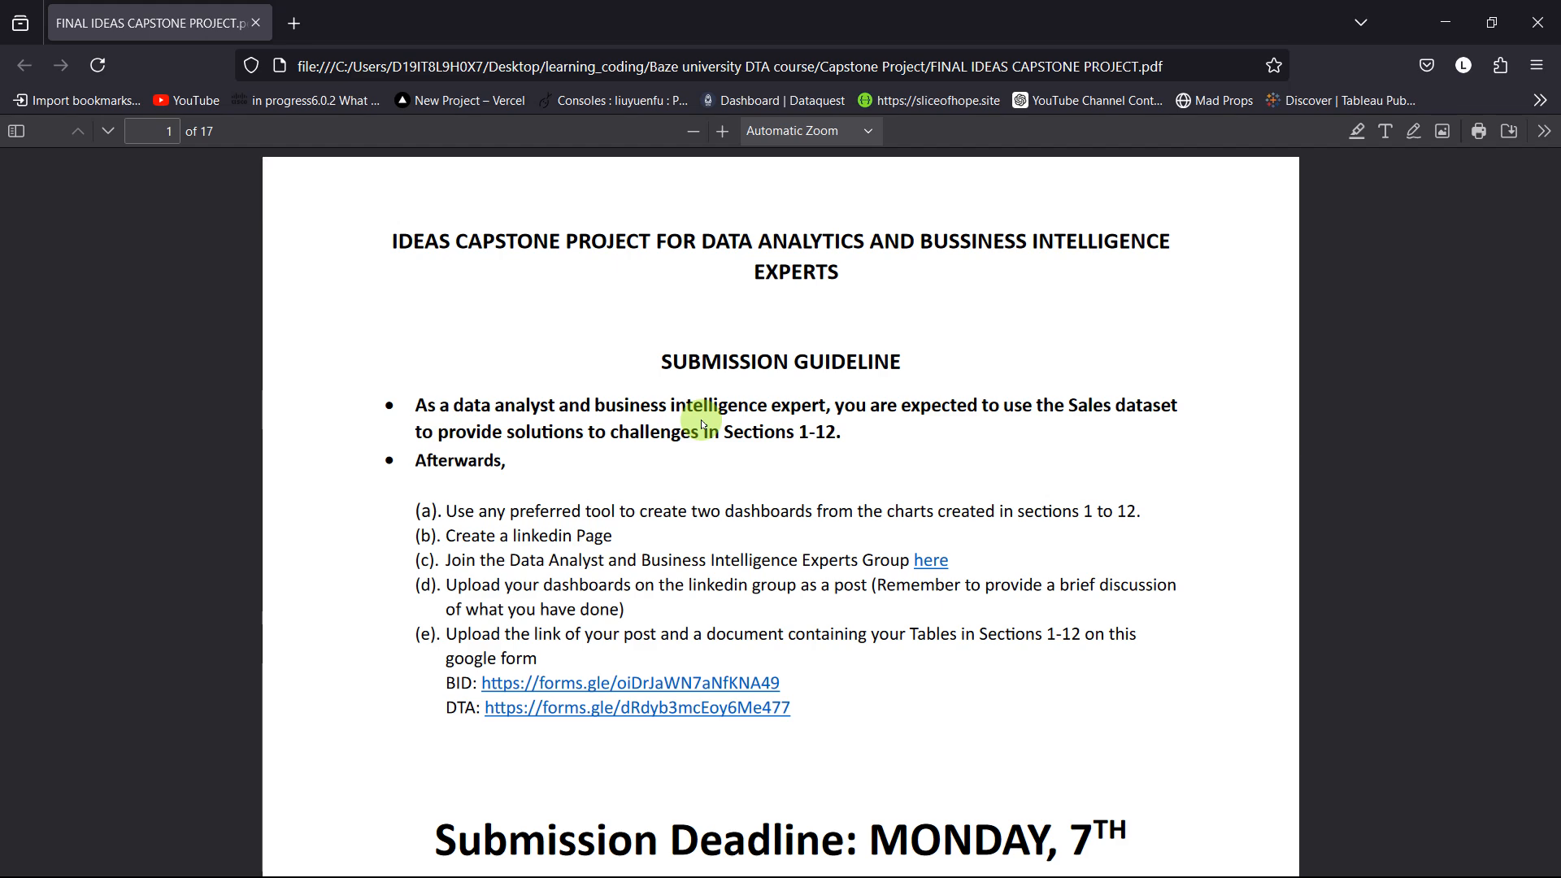
{"action": "left_click_drag", "start_coordinate": [1533, 168], "coordinate": [1549, 677]}
{"action": "scroll", "coordinate": [1549, 678], "scroll_direction": "down", "scroll_amount": 4}
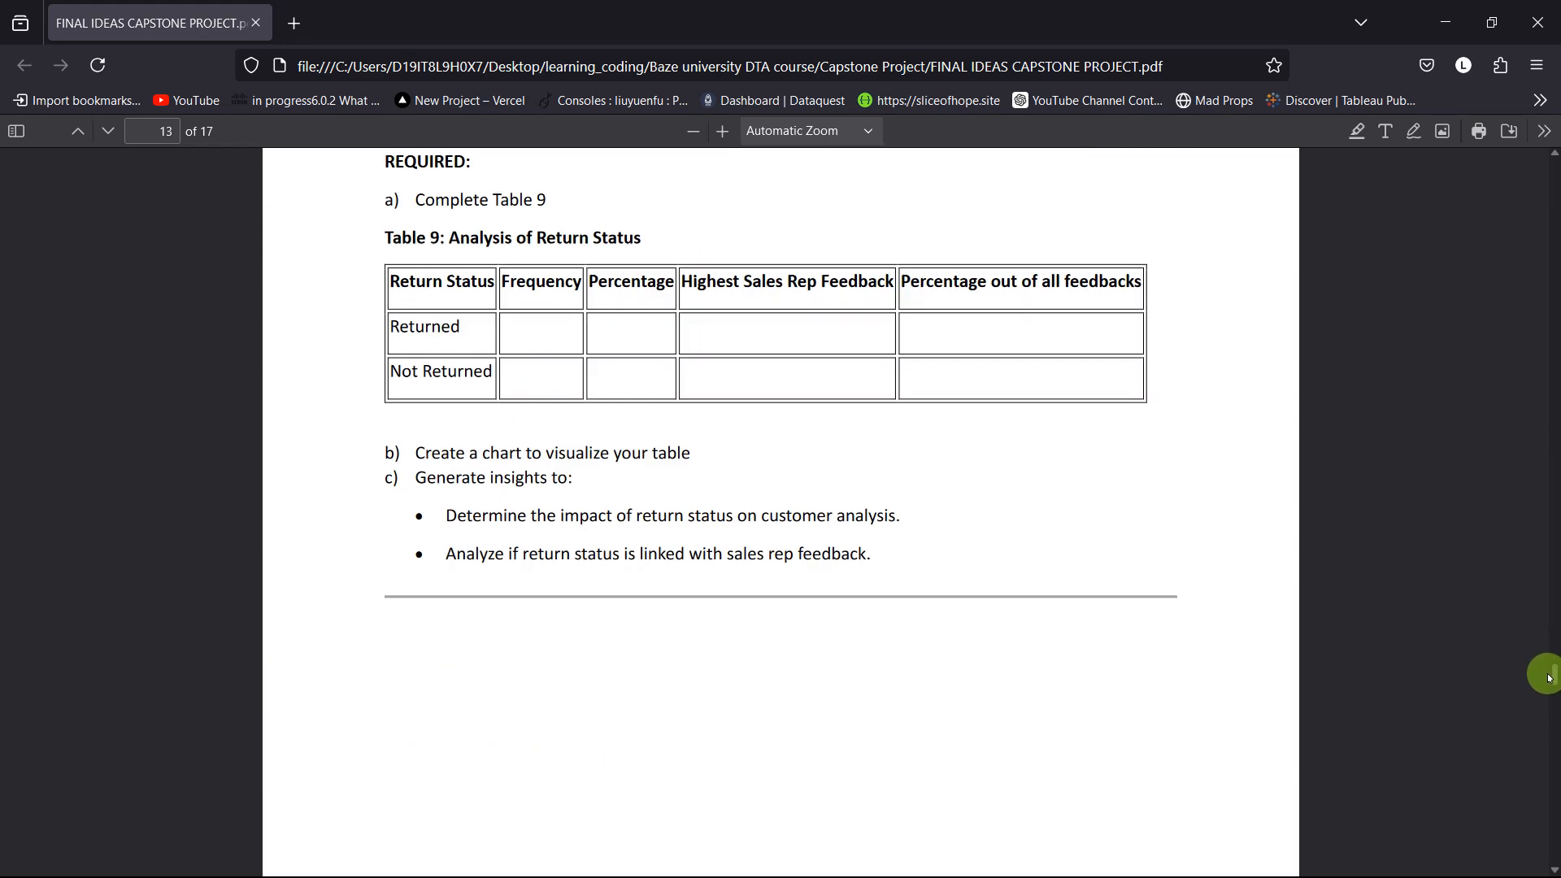
{"action": "left_click_drag", "start_coordinate": [1549, 677], "coordinate": [1539, 218]}
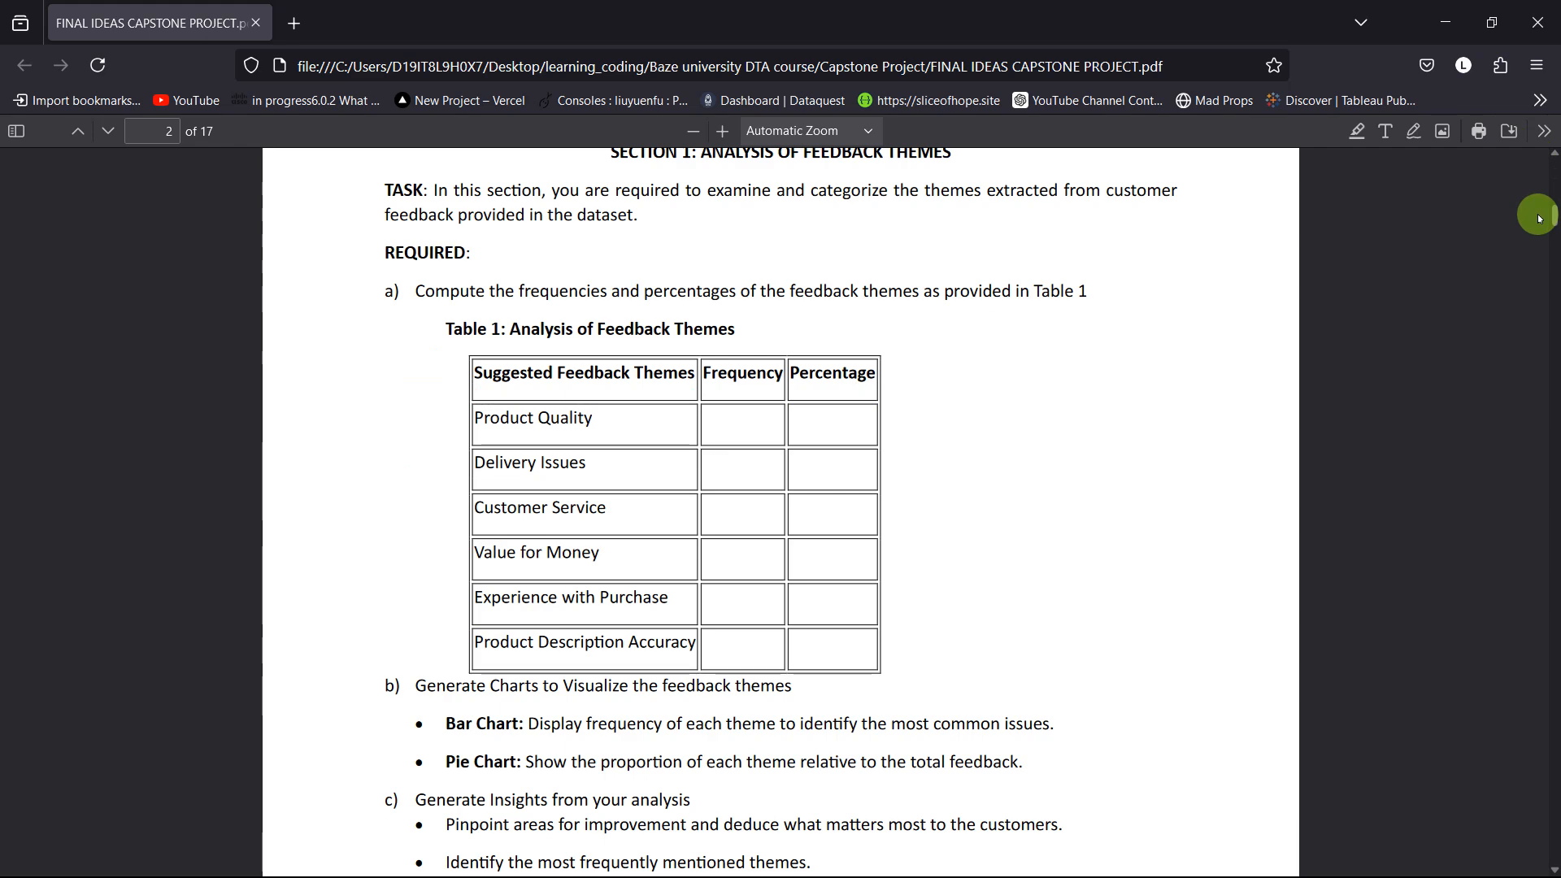
- Switch to Excel and review the feedback theme, region, customer segment and sales rep PivotTables on Sheet3
{"action": "key", "text": "alt+Tab"}
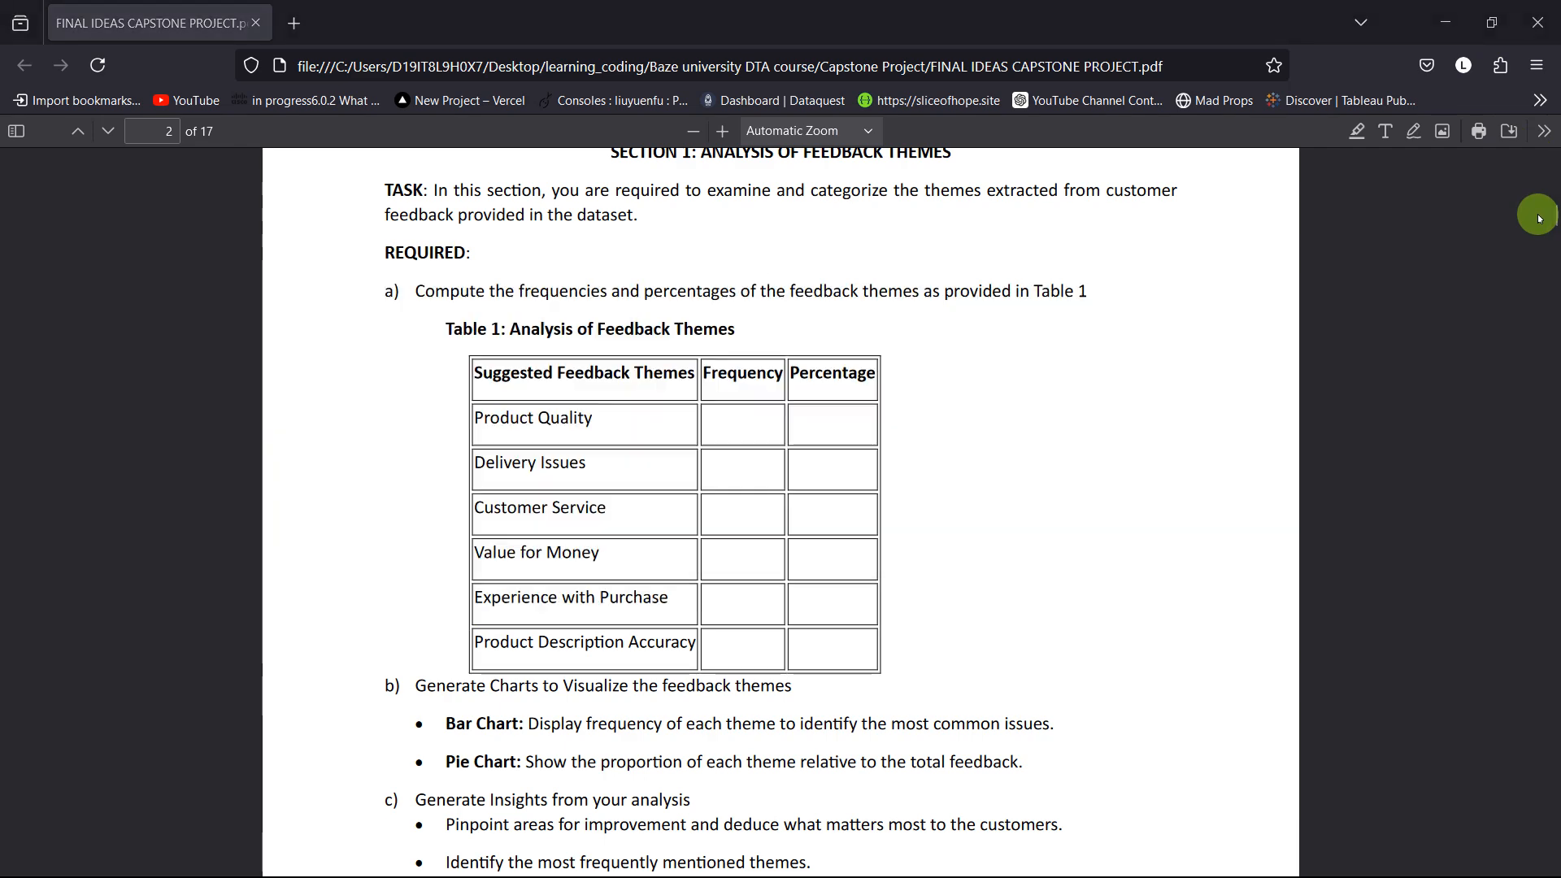
{"action": "scroll", "coordinate": [399, 685], "scroll_direction": "up", "scroll_amount": 8}
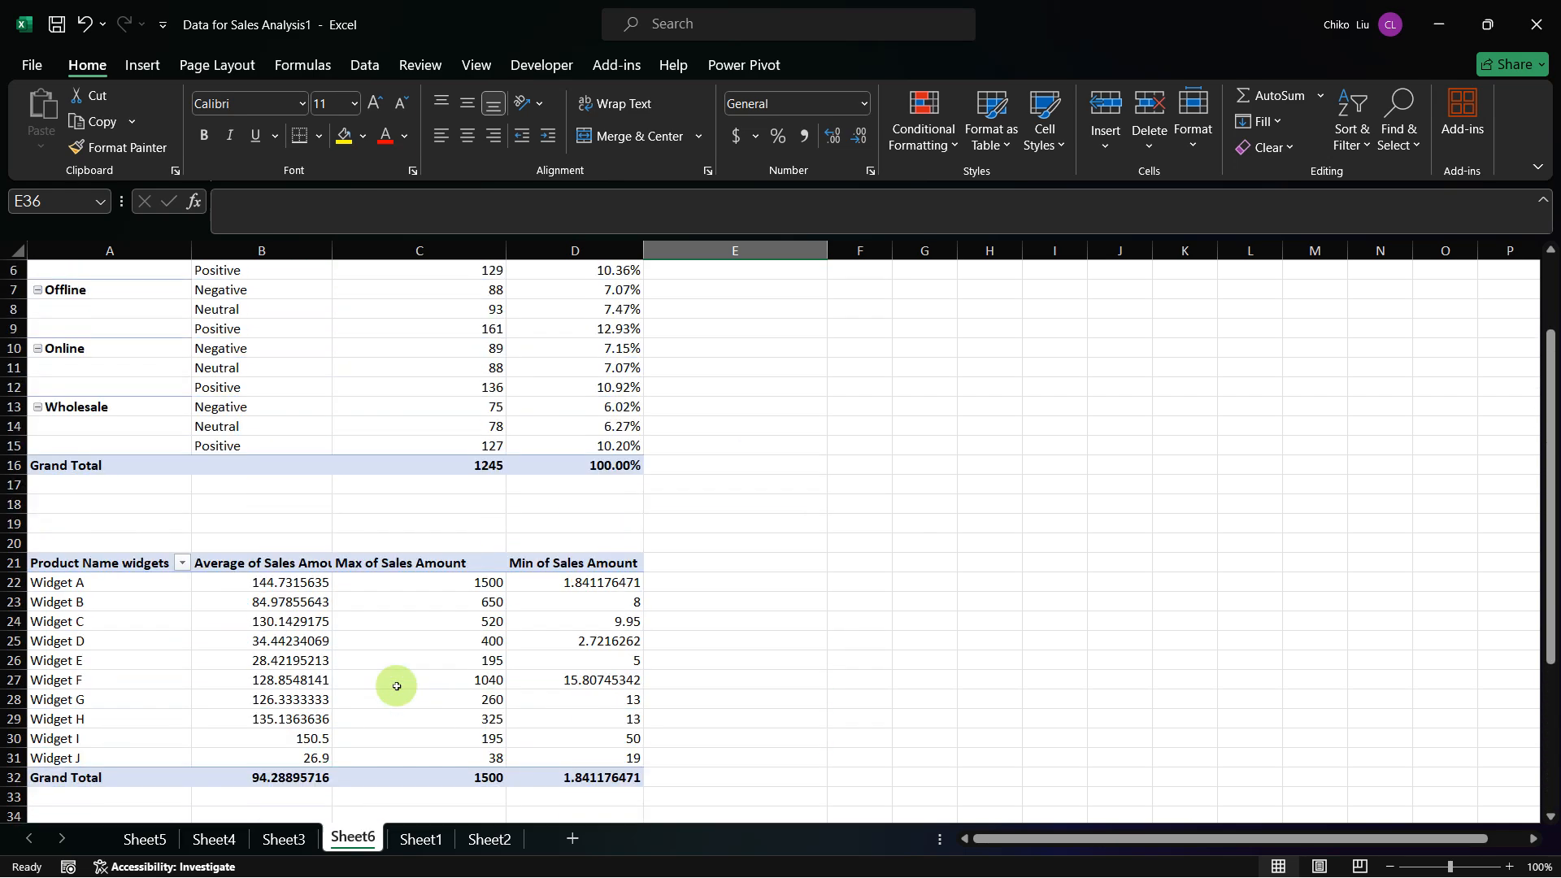
{"action": "left_click", "coordinate": [277, 840]}
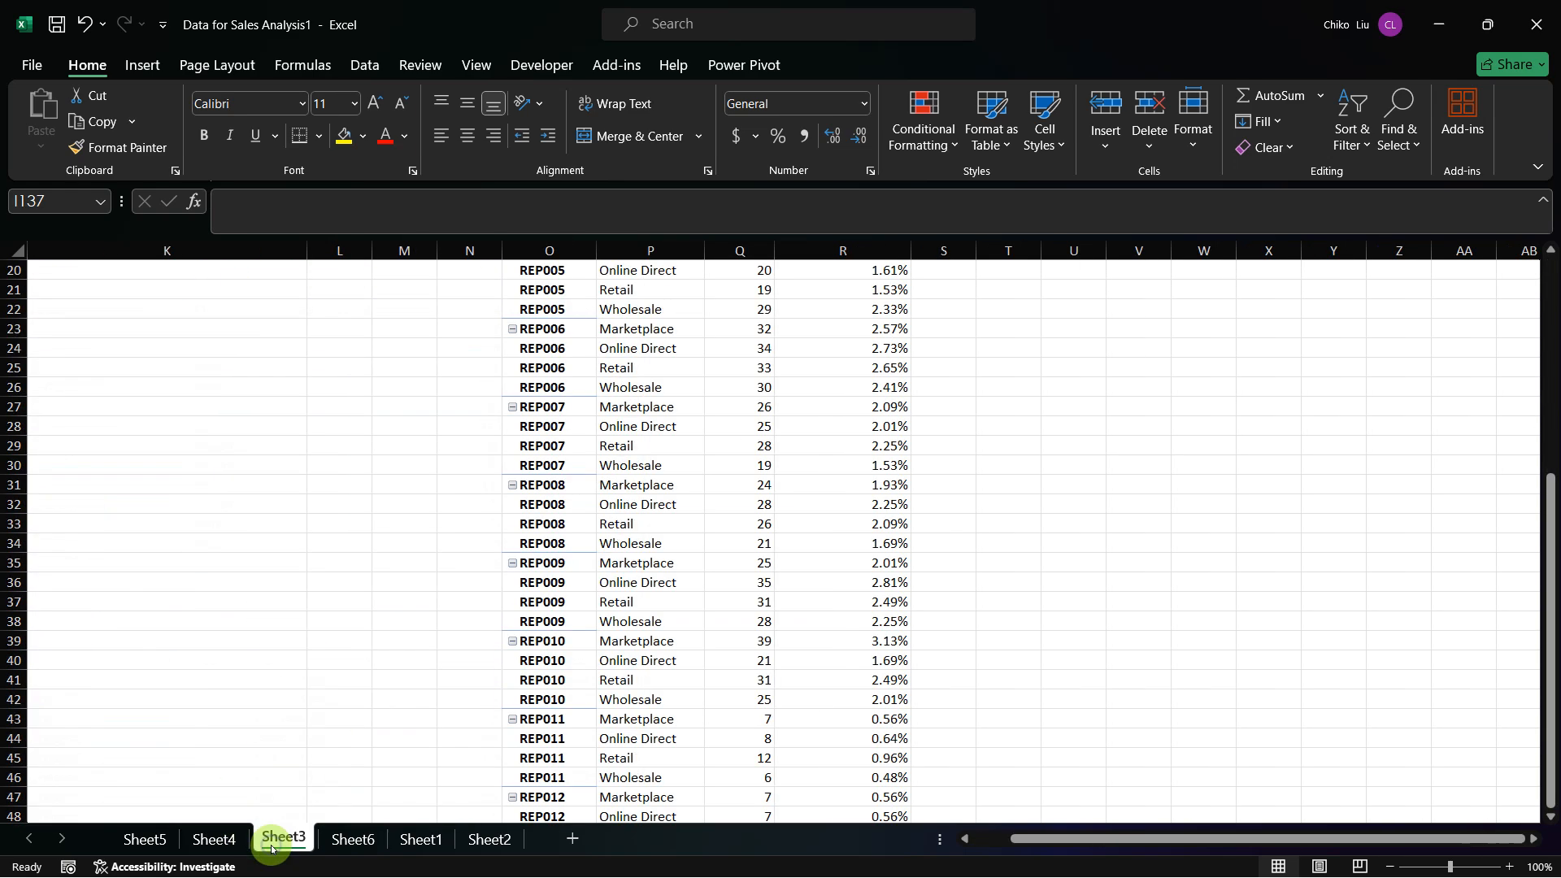
{"action": "scroll", "coordinate": [264, 496], "scroll_direction": "up", "scroll_amount": 7}
{"action": "scroll", "coordinate": [263, 496], "scroll_direction": "left", "scroll_amount": 5}
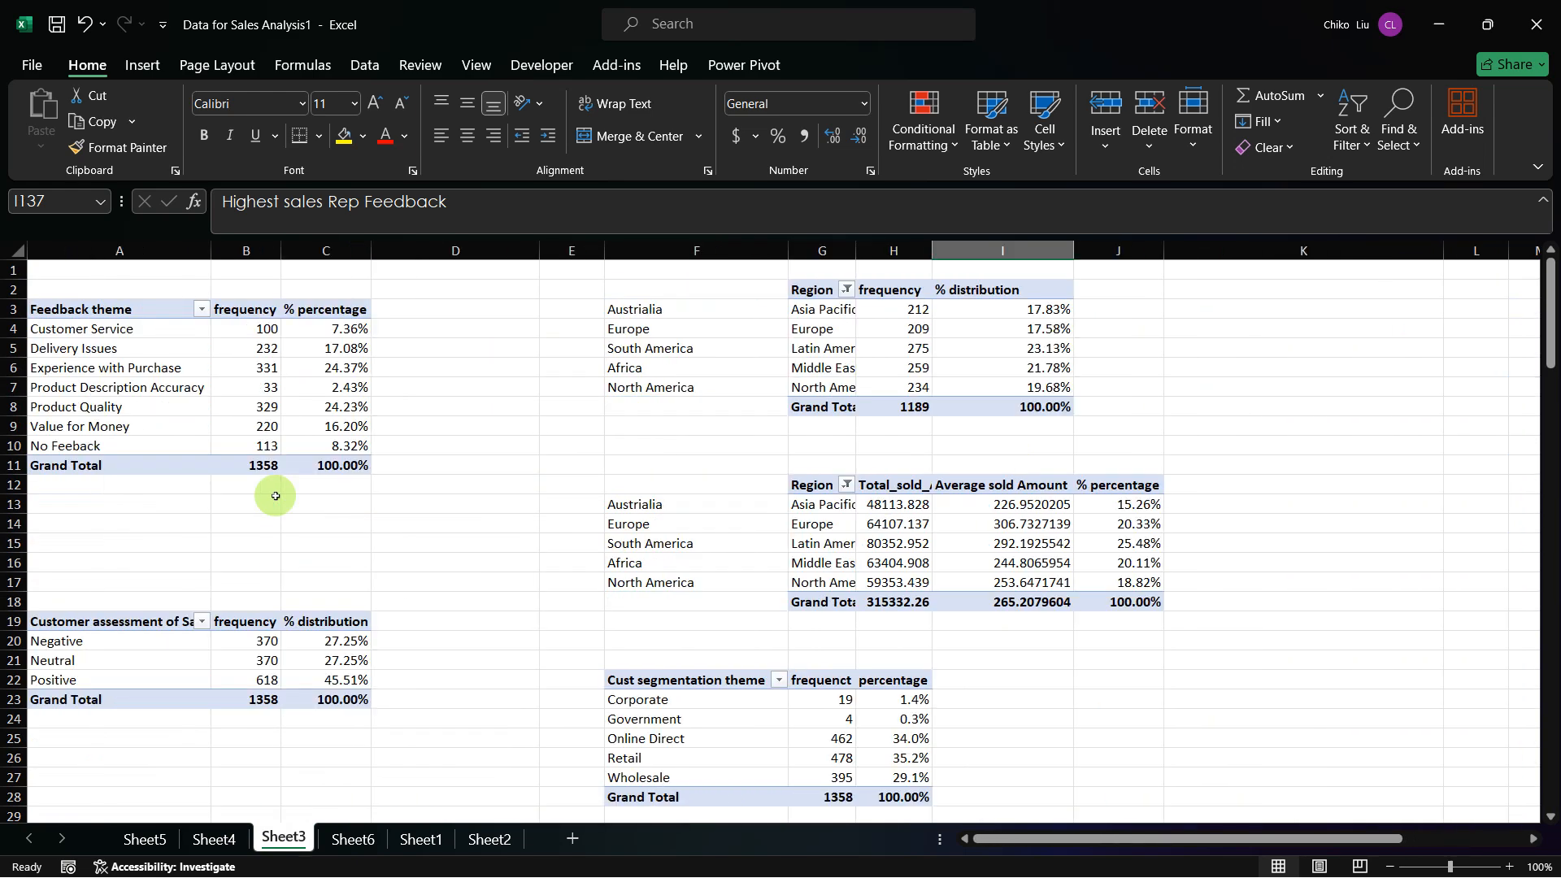
{"action": "scroll", "coordinate": [276, 496], "scroll_direction": "right", "scroll_amount": 4}
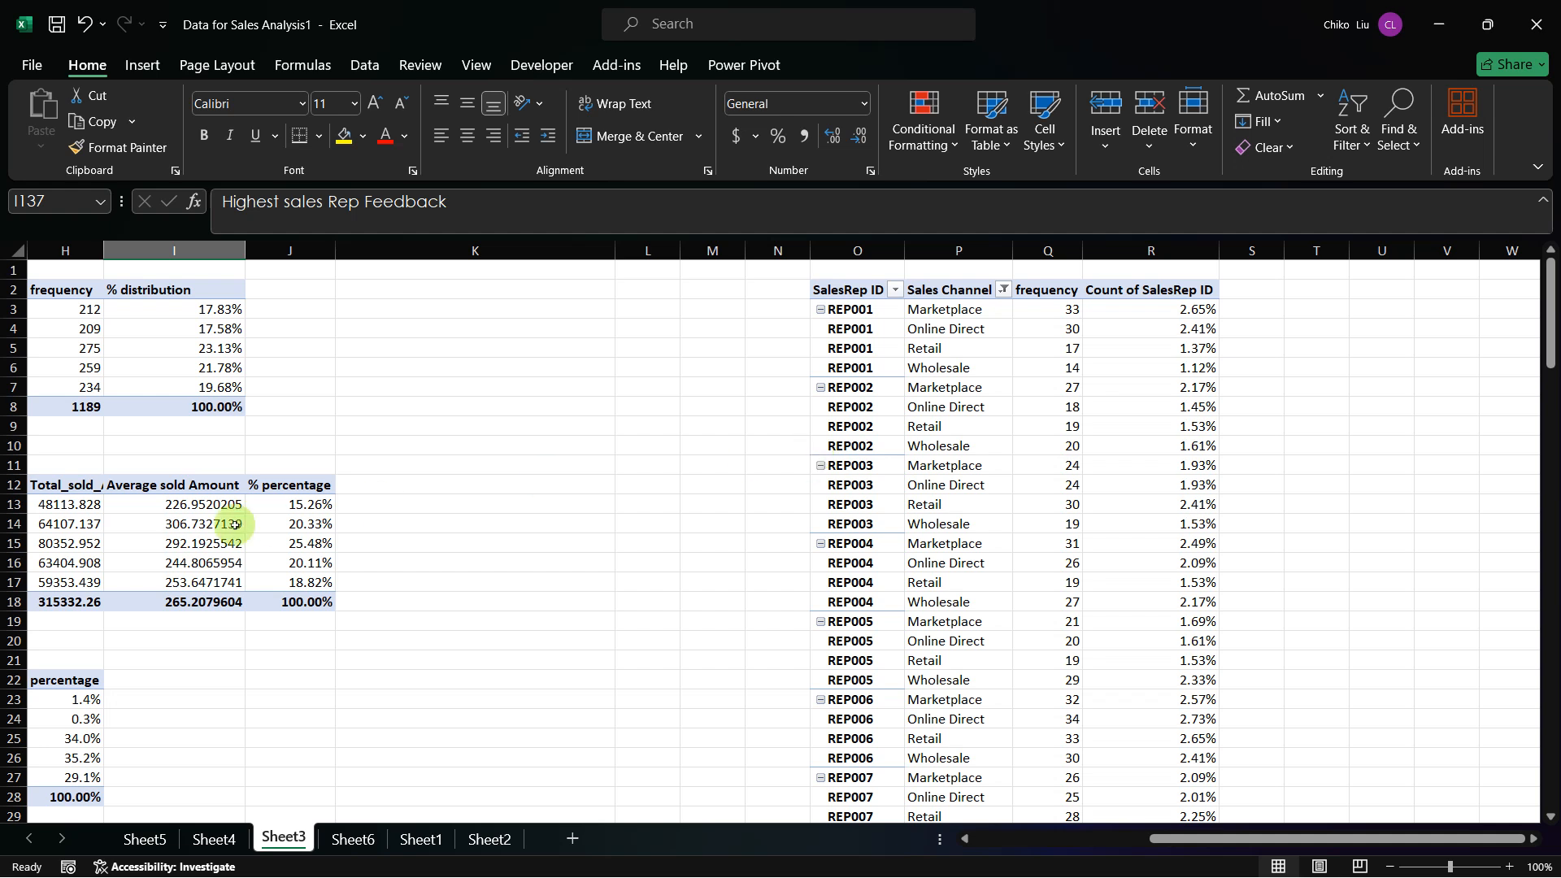
{"action": "mouse_move", "coordinate": [234, 524]}
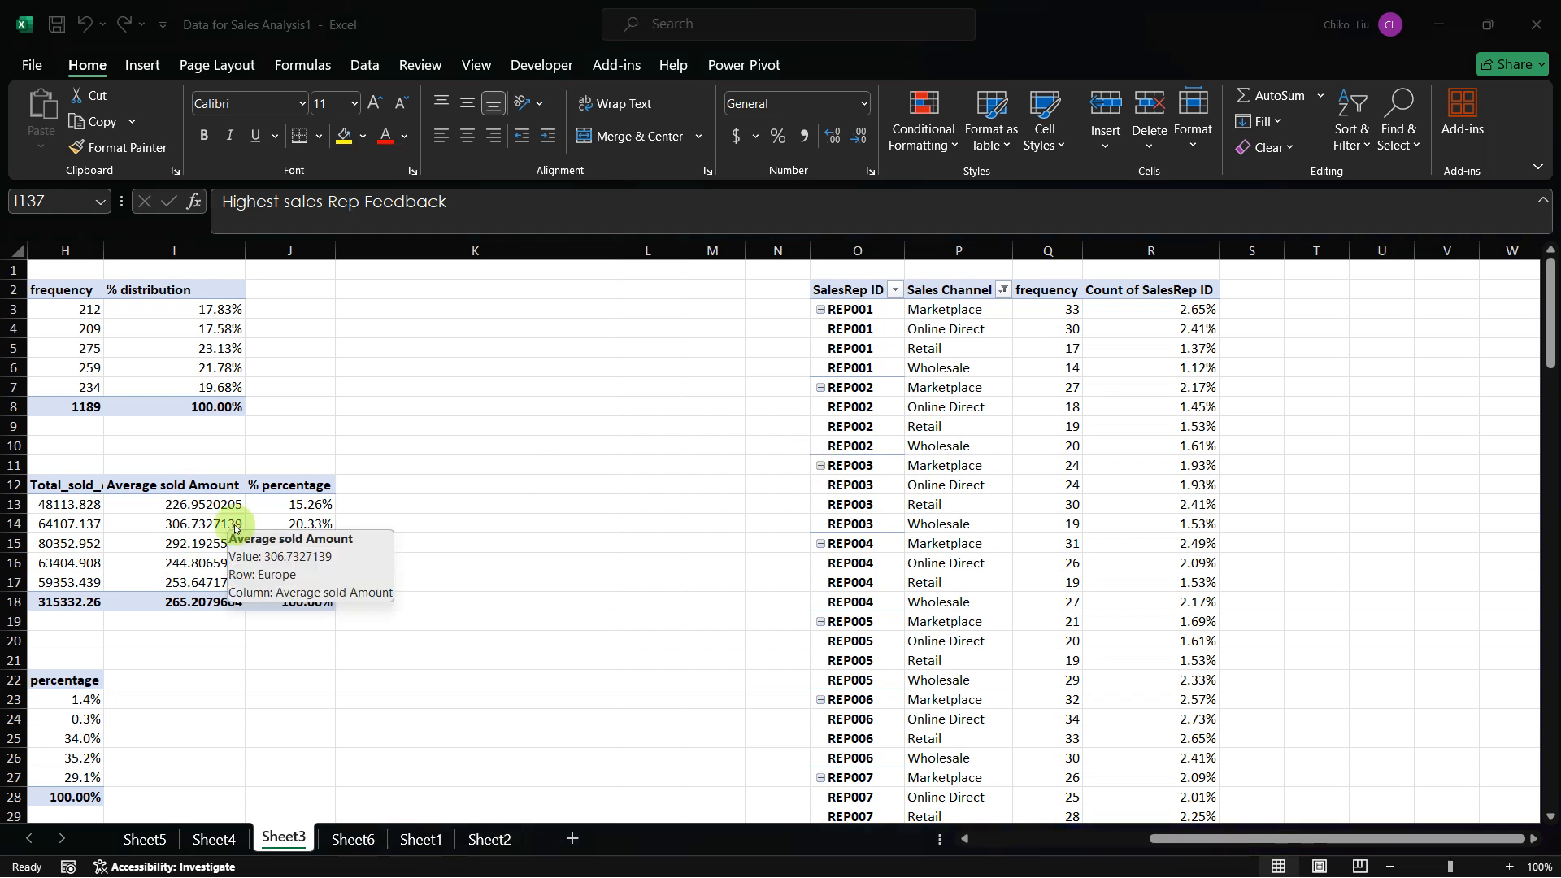
- Return to the capstone project PDF and look over the required tables from Table 4 through Table 12
{"action": "key", "text": "alt+Tab"}
{"action": "scroll", "coordinate": [636, 527], "scroll_direction": "down", "scroll_amount": 1}
{"action": "scroll", "coordinate": [636, 527], "scroll_direction": "down", "scroll_amount": 20}
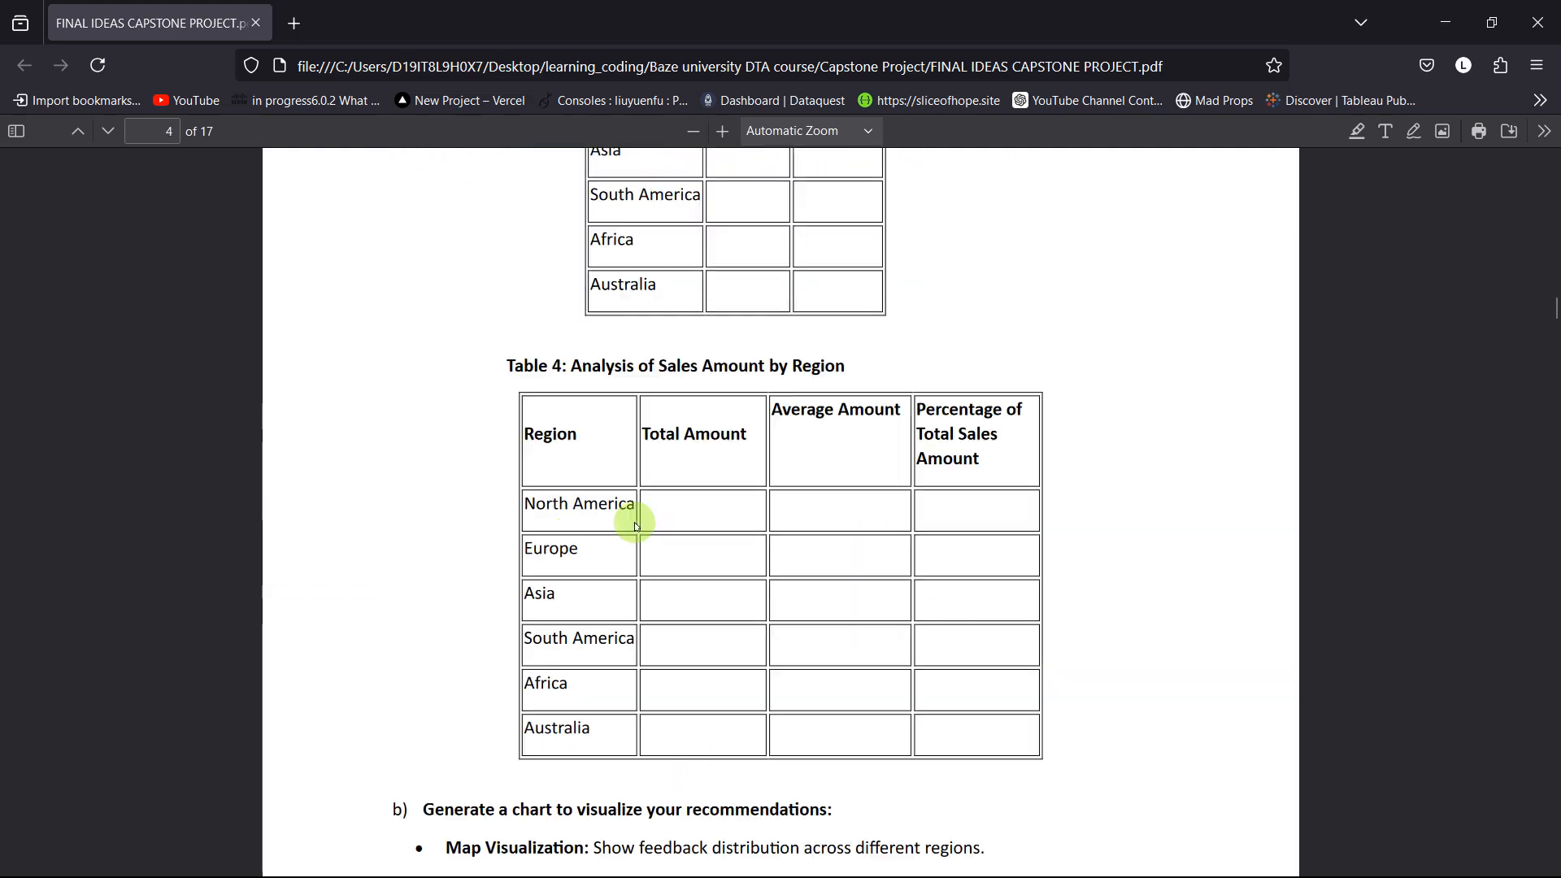
{"action": "scroll", "coordinate": [636, 527], "scroll_direction": "down", "scroll_amount": 20}
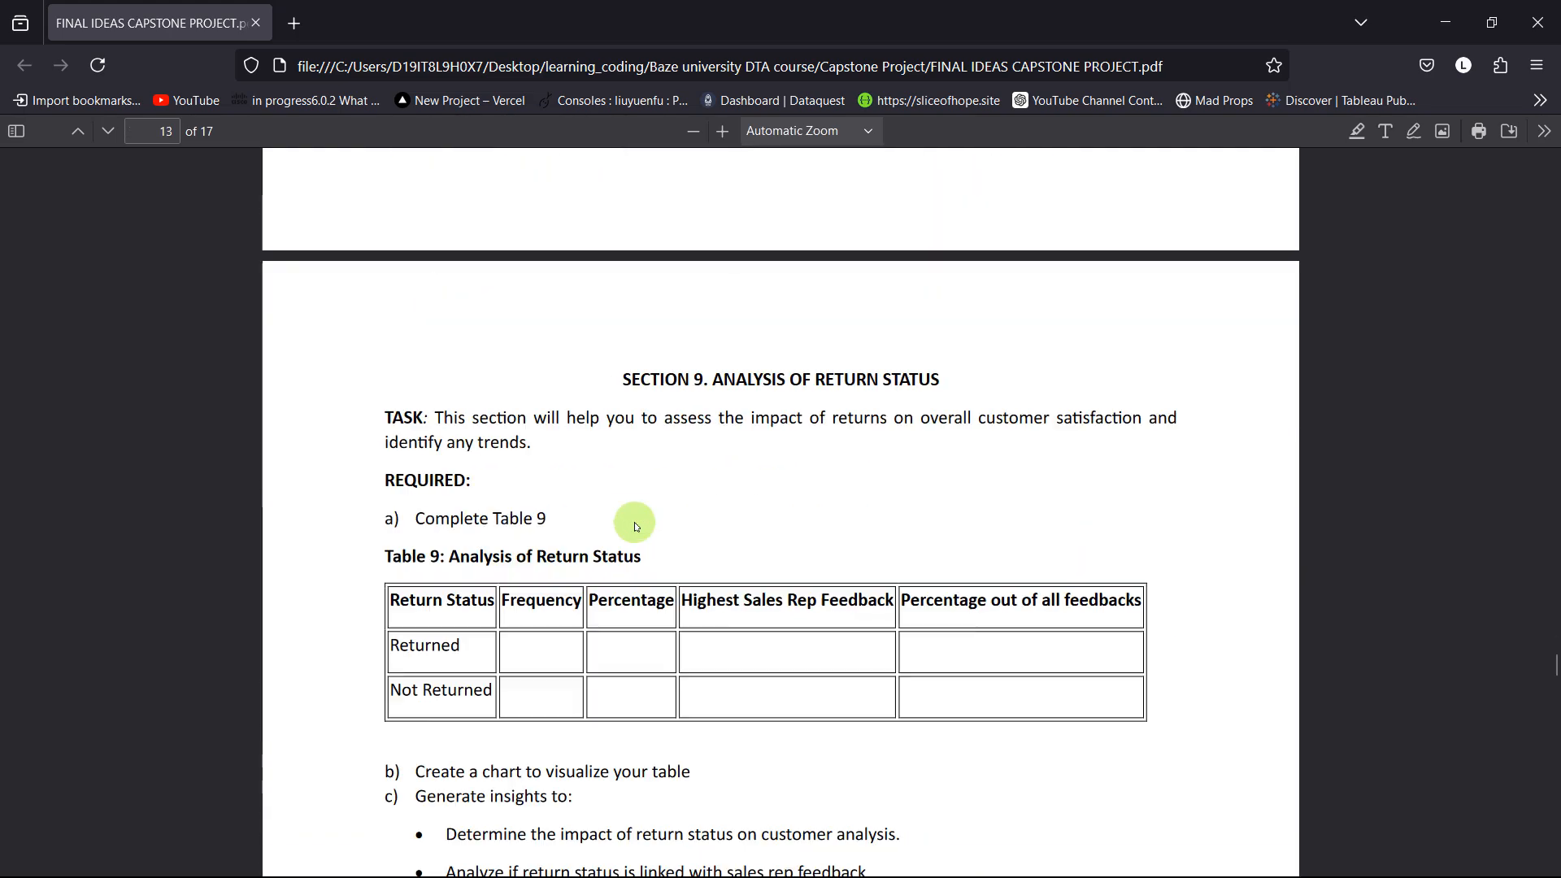
{"action": "scroll", "coordinate": [635, 521], "scroll_direction": "up", "scroll_amount": 6}
{"action": "scroll", "coordinate": [635, 523], "scroll_direction": "down", "scroll_amount": 3}
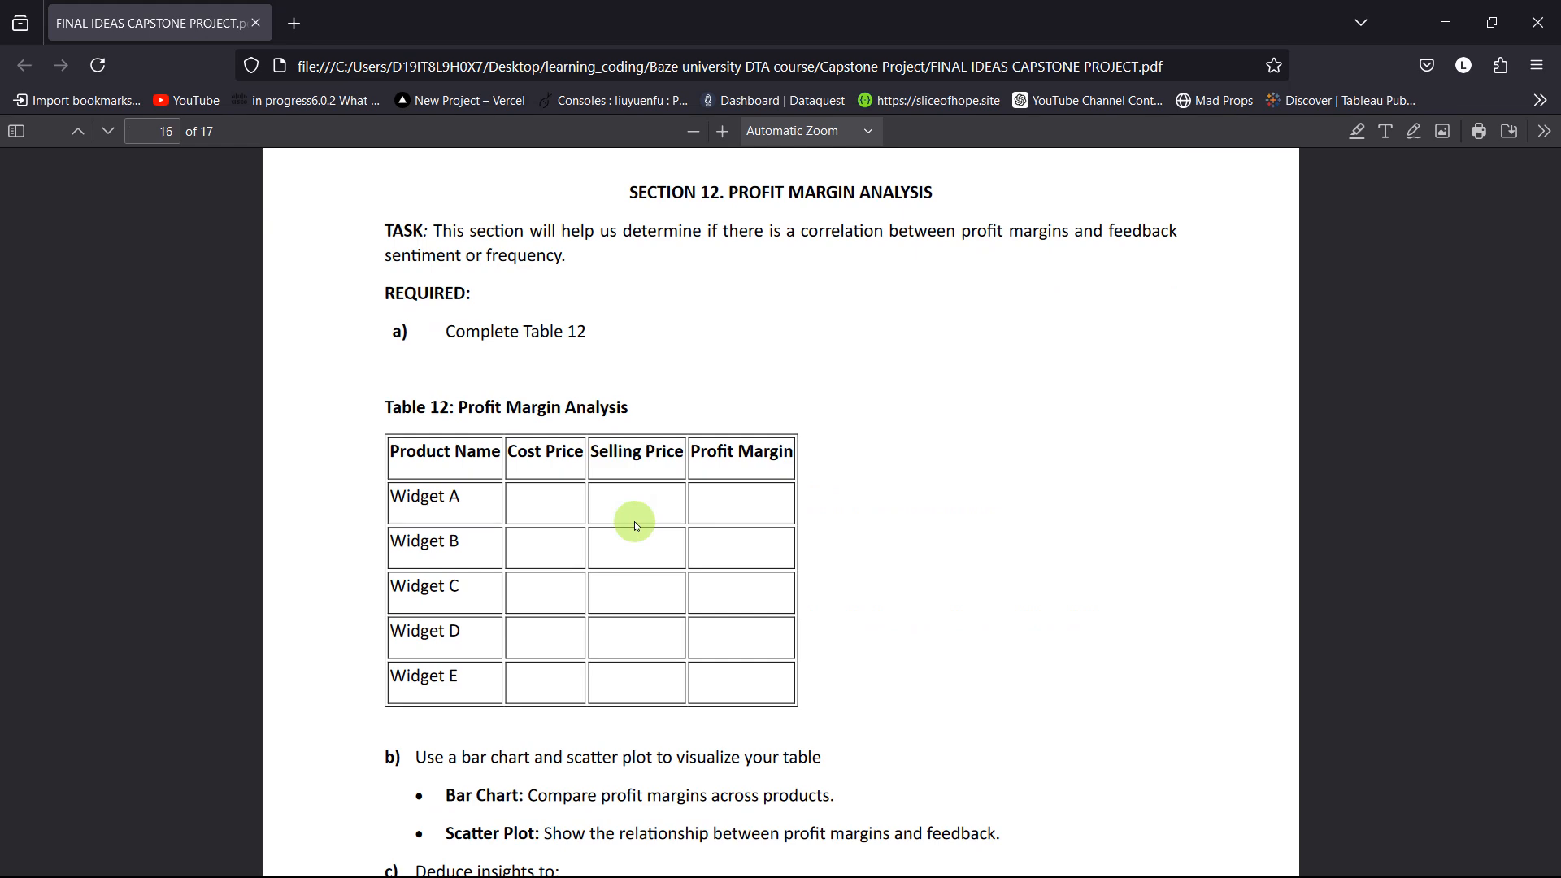
{"action": "key", "text": "alt+Tab"}
{"action": "key", "text": "Tab"}
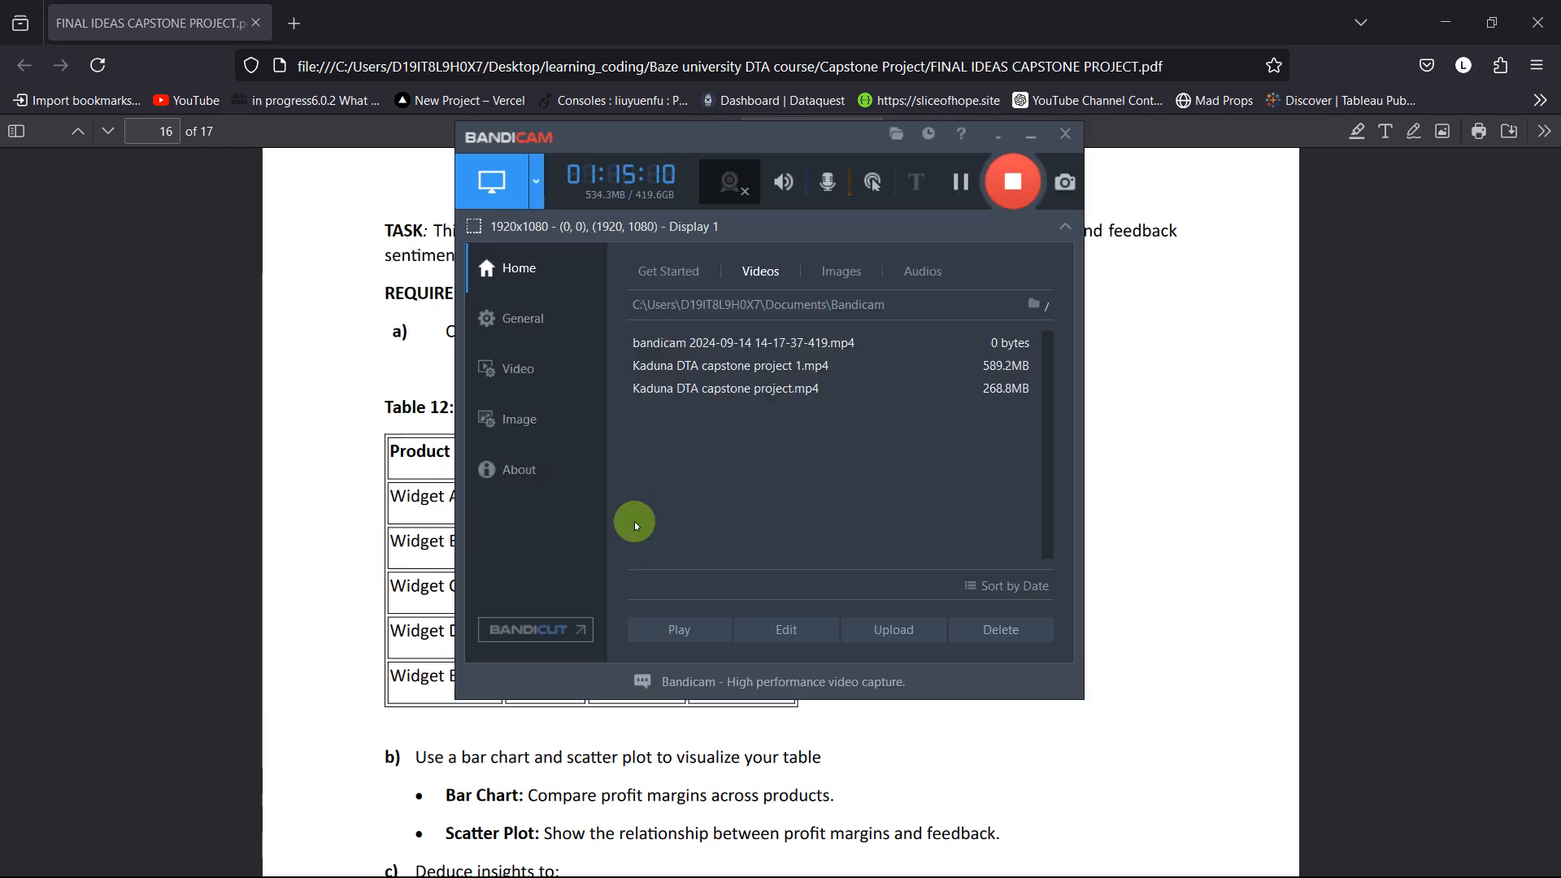
{"action": "key", "text": "alt+Tab"}
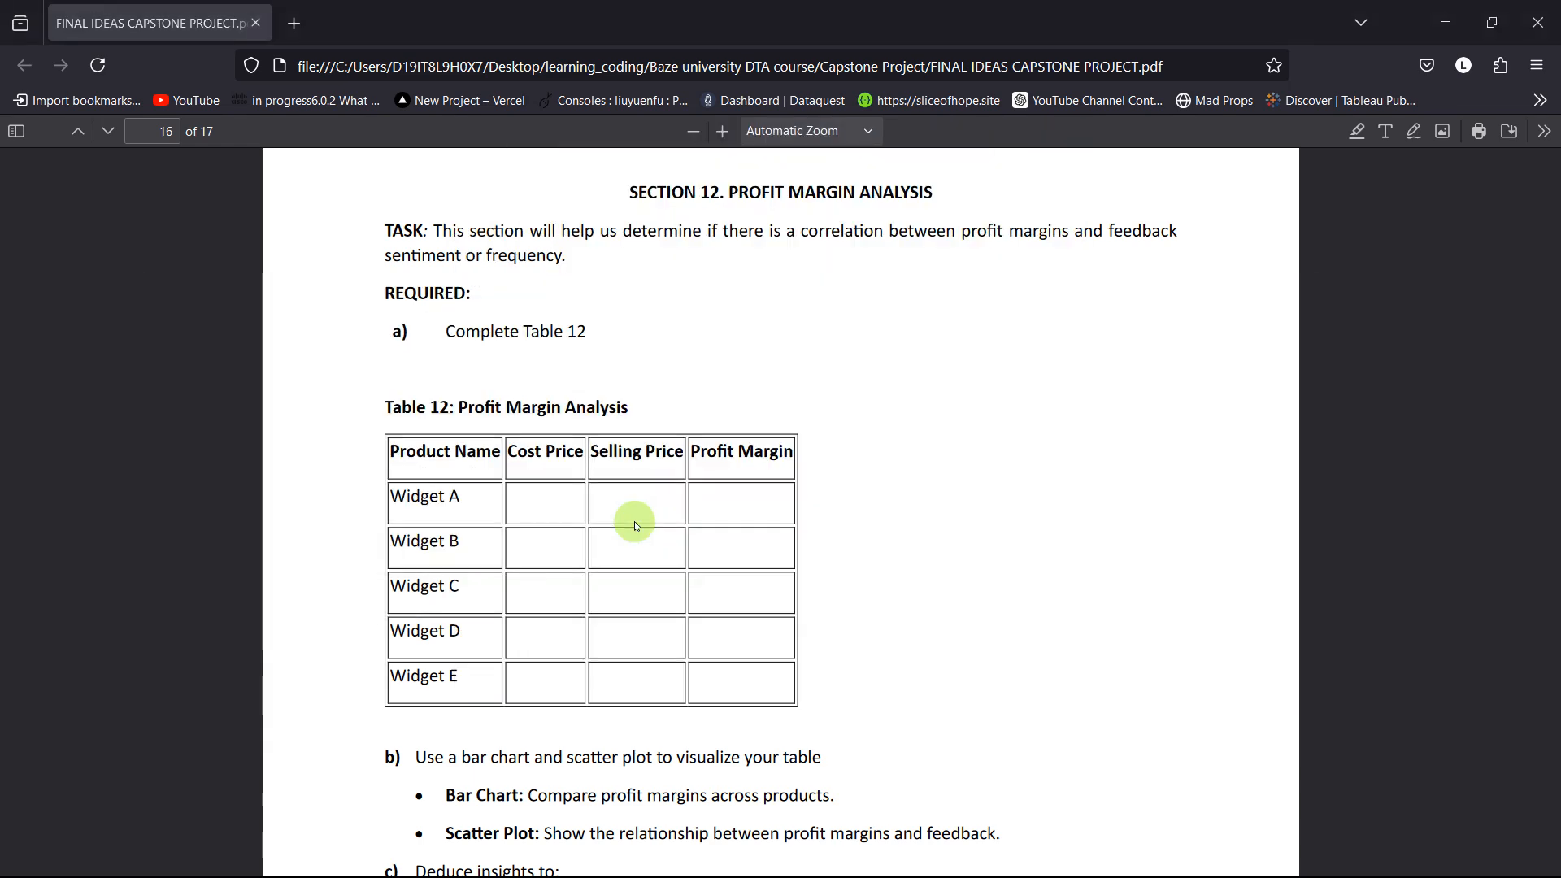
- Reread the Section 11 discount analysis task in the PDF, including Table 11 and its bar and line chart requirements
{"action": "scroll", "coordinate": [634, 520], "scroll_direction": "up", "scroll_amount": 10}
{"action": "scroll", "coordinate": [636, 525], "scroll_direction": "up", "scroll_amount": 10}
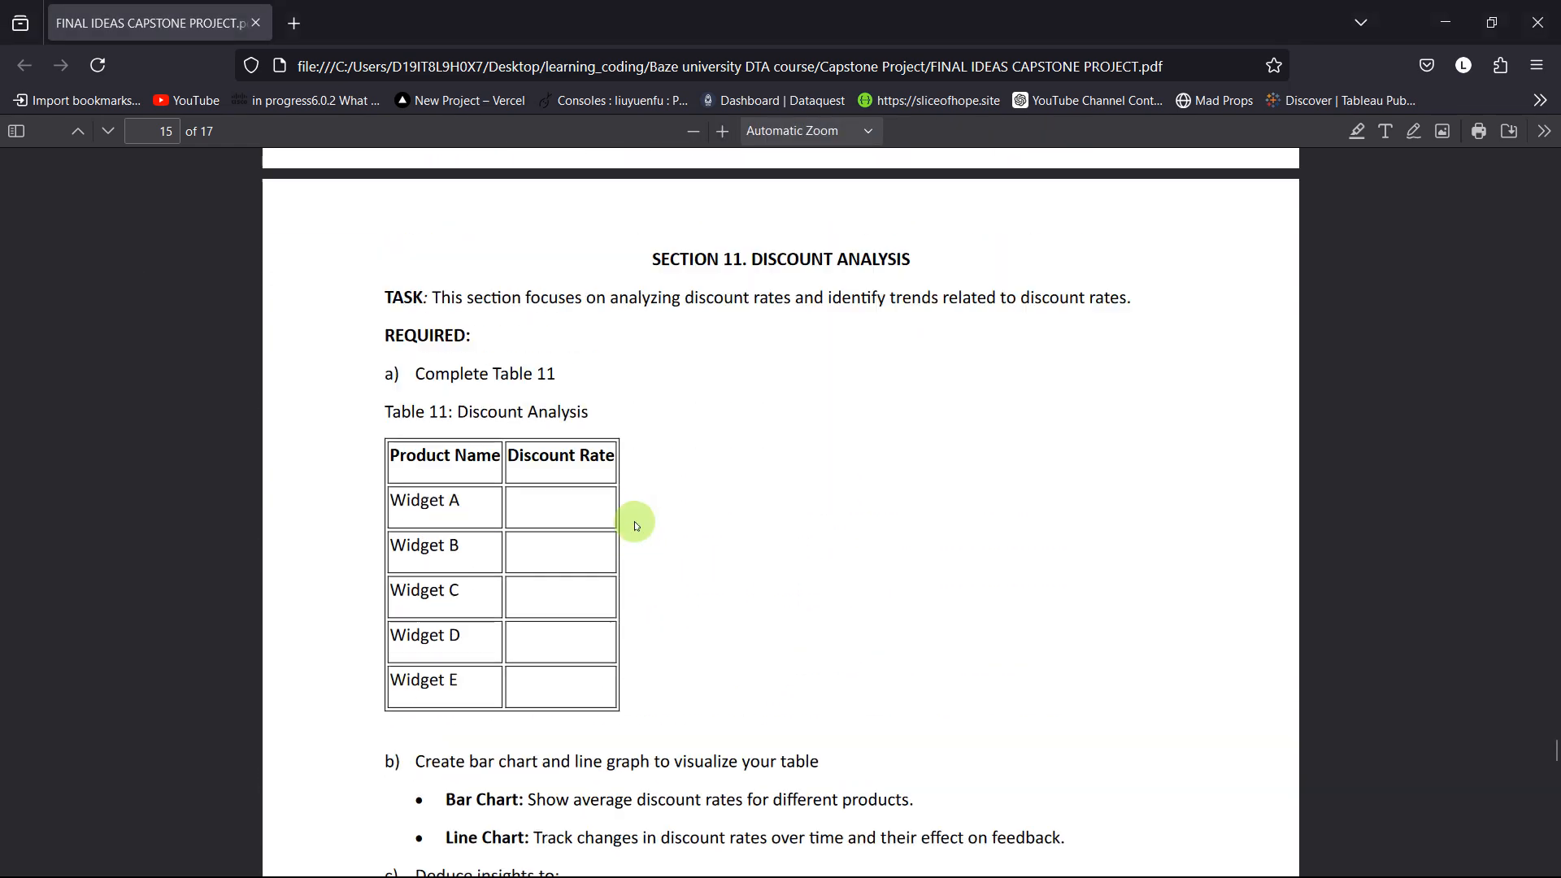
{"action": "scroll", "coordinate": [636, 525], "scroll_direction": "down", "scroll_amount": 2}
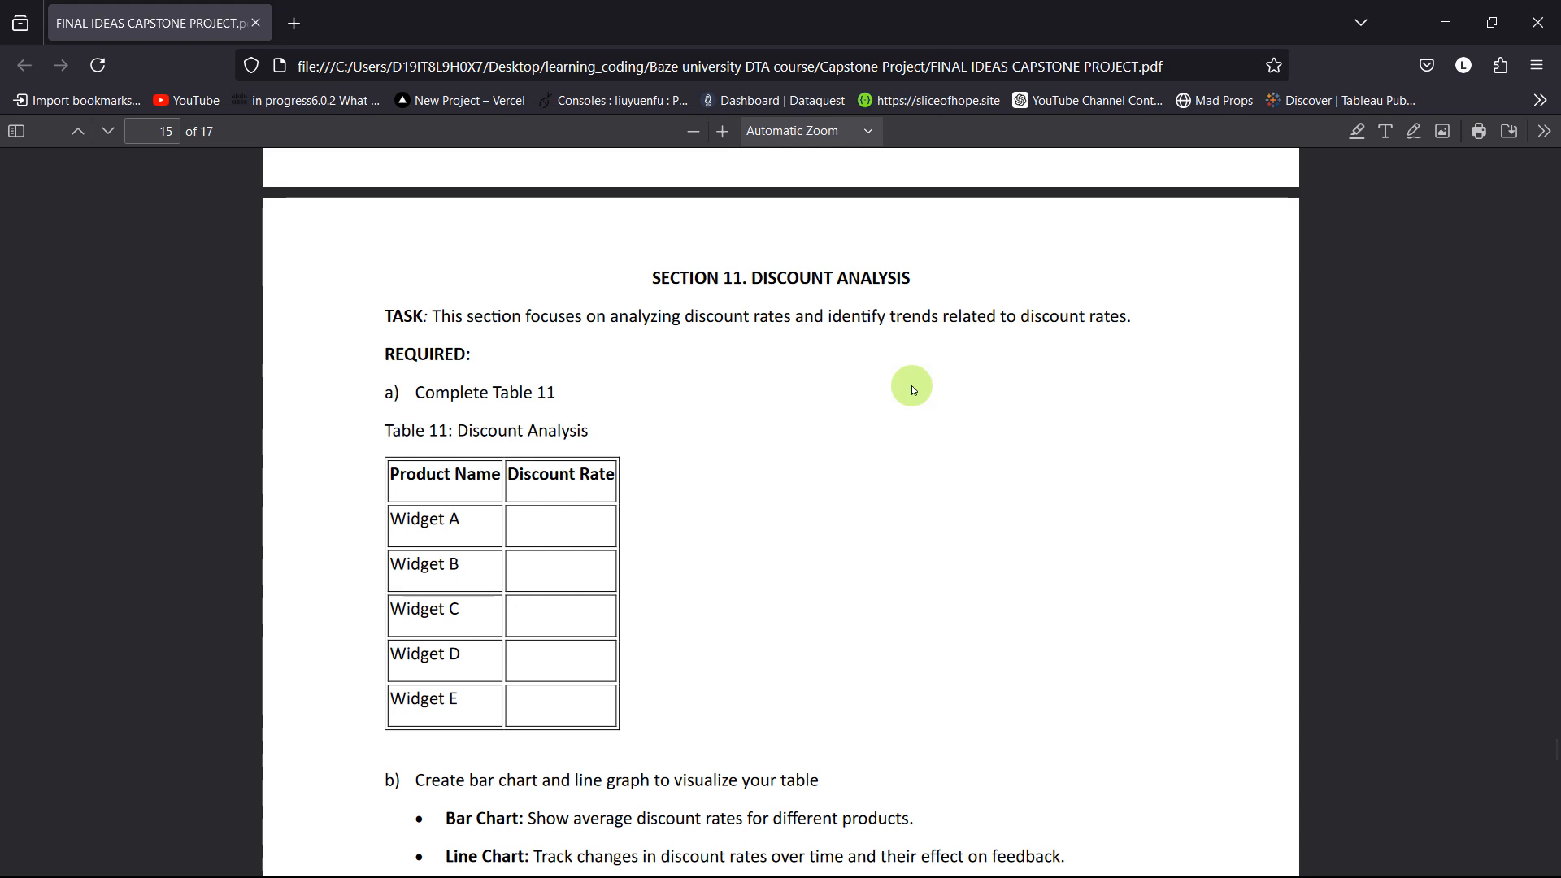
- Switch to Excel and bring up the raw sales data on Sheet1
{"action": "key", "text": "alt+Tab"}
{"action": "key", "text": "alt+Tab"}
{"action": "left_click", "coordinate": [827, 412]}
{"action": "key", "text": "ctrl+Page_Down"}
{"action": "key", "text": "ctrl+Page_Down"}
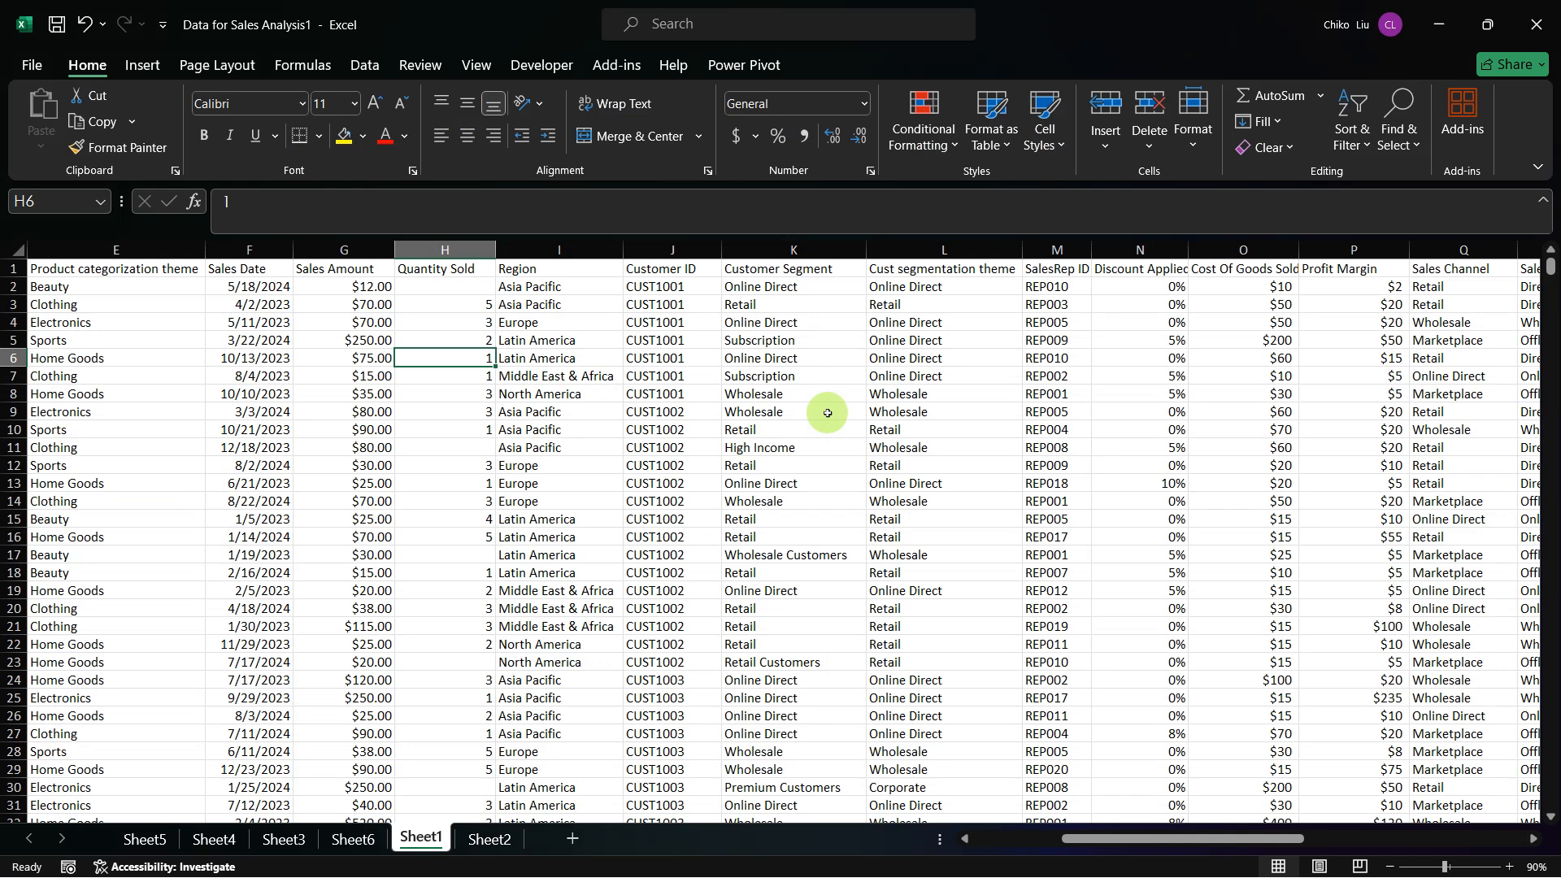
{"action": "key", "text": "ctrl+Page_Up"}
{"action": "key", "text": "ctrl+Page_Up"}
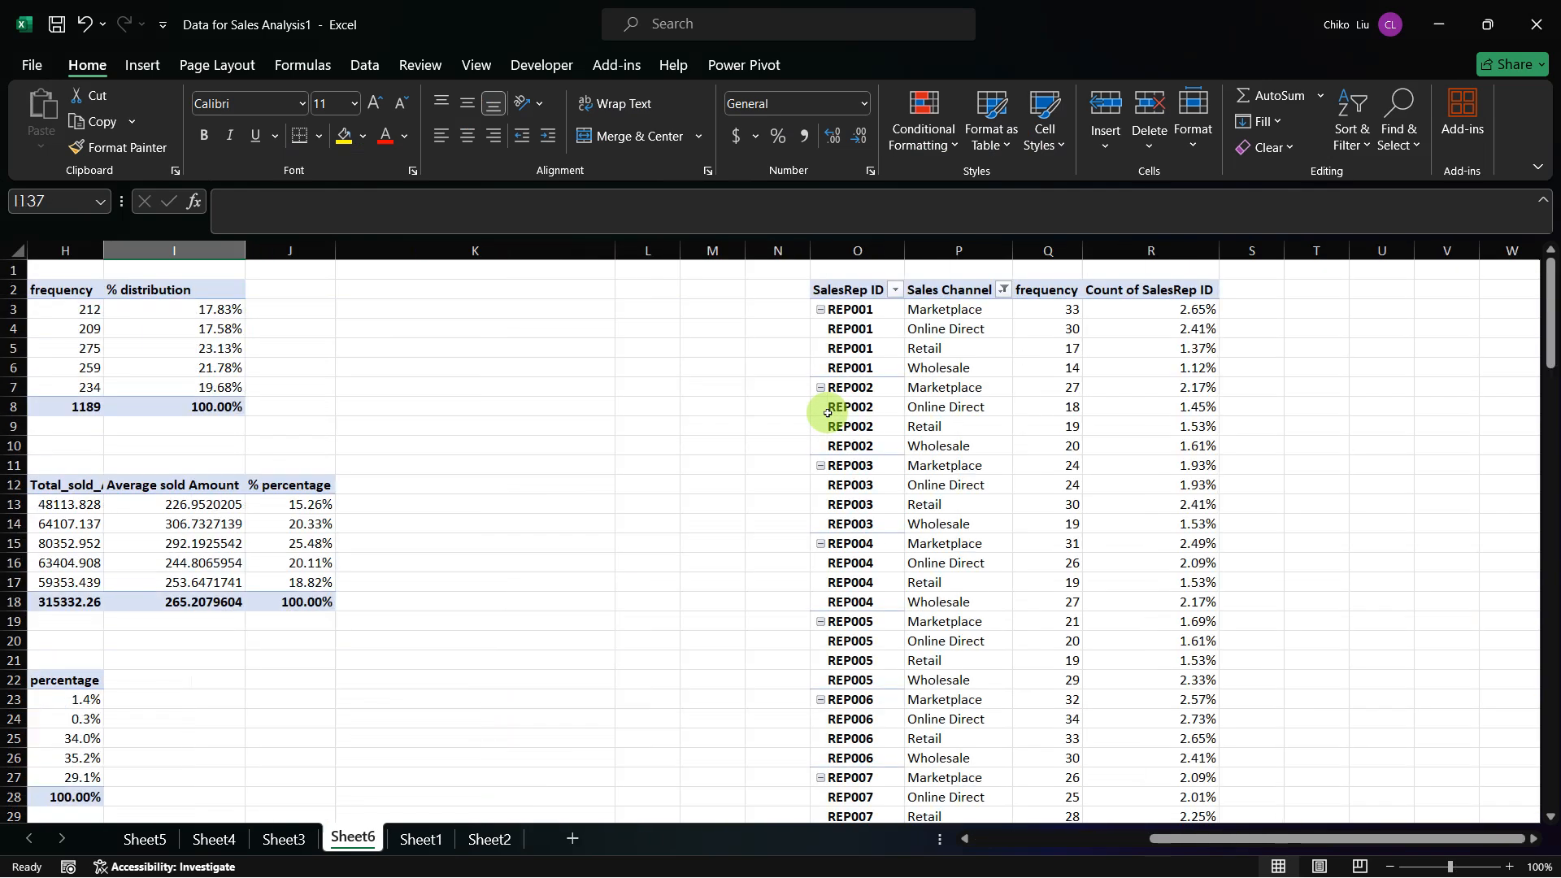
{"action": "key", "text": "ctrl+Page_Up"}
{"action": "key", "text": "ctrl+Page_Down"}
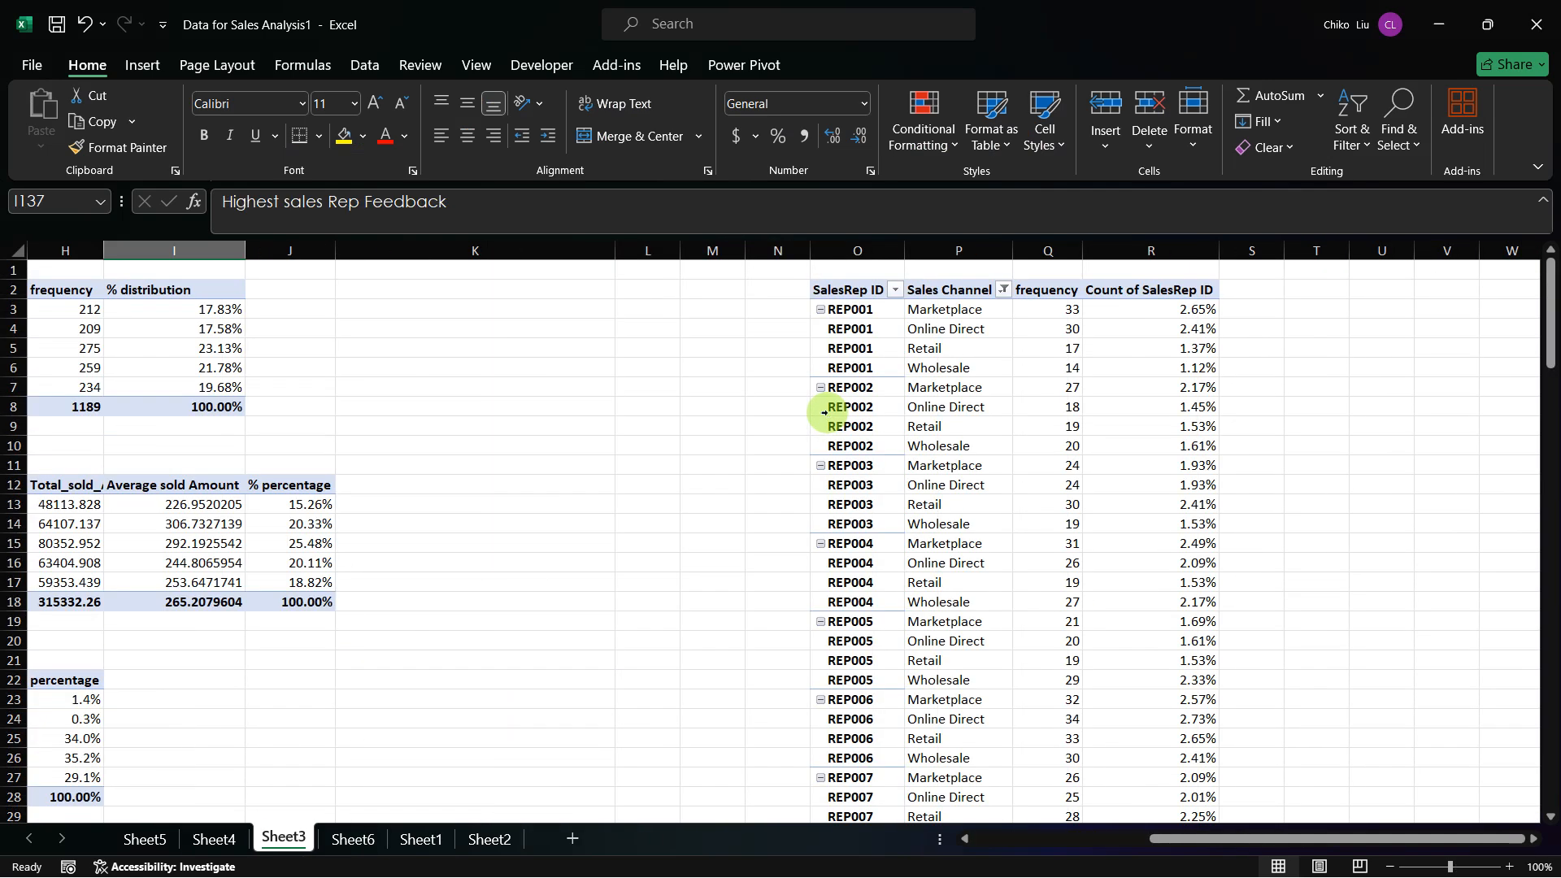
{"action": "key", "text": "ctrl+Page_Down"}
{"action": "key", "text": "ctrl+Page_Down"}
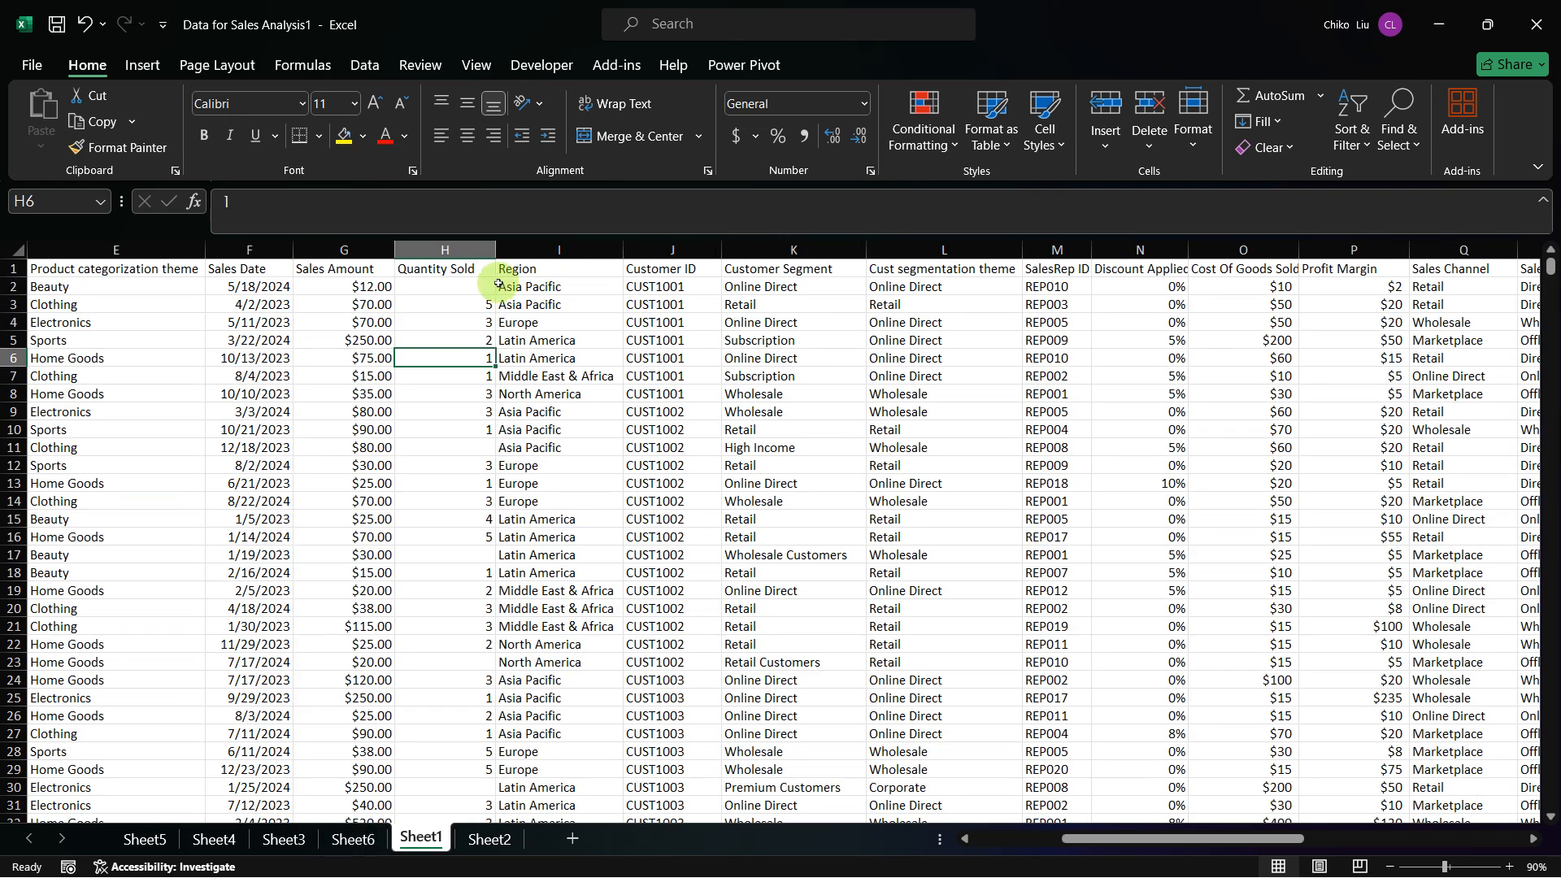
- Insert a 2-D line chart of the Sales Date and Discount Applied columns, and widen it to span columns E to P
{"action": "left_click", "coordinate": [265, 267]}
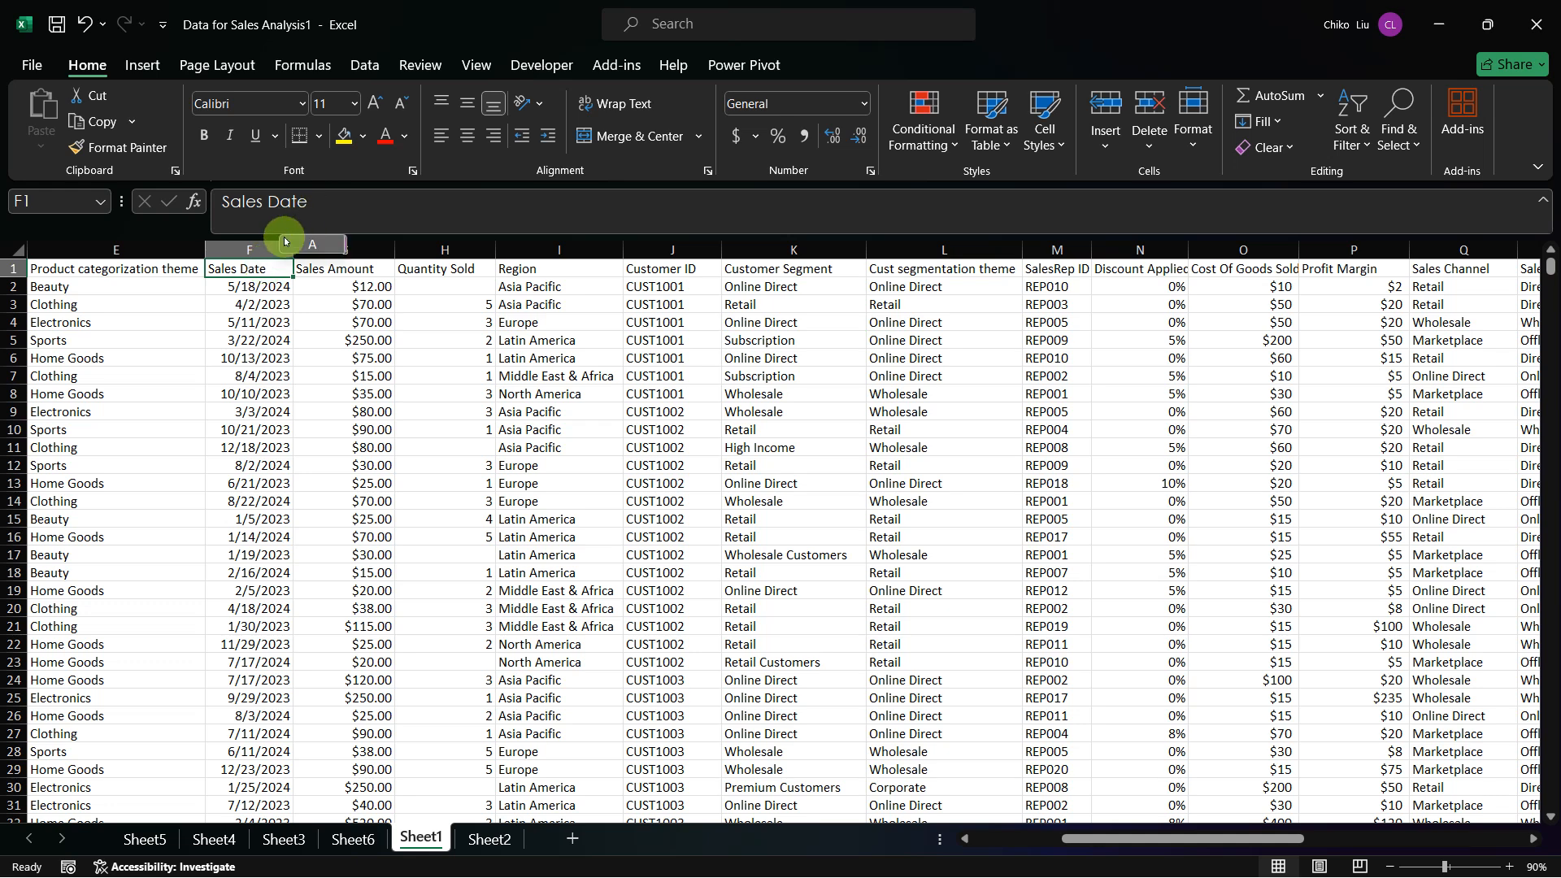
{"action": "left_click", "coordinate": [268, 245]}
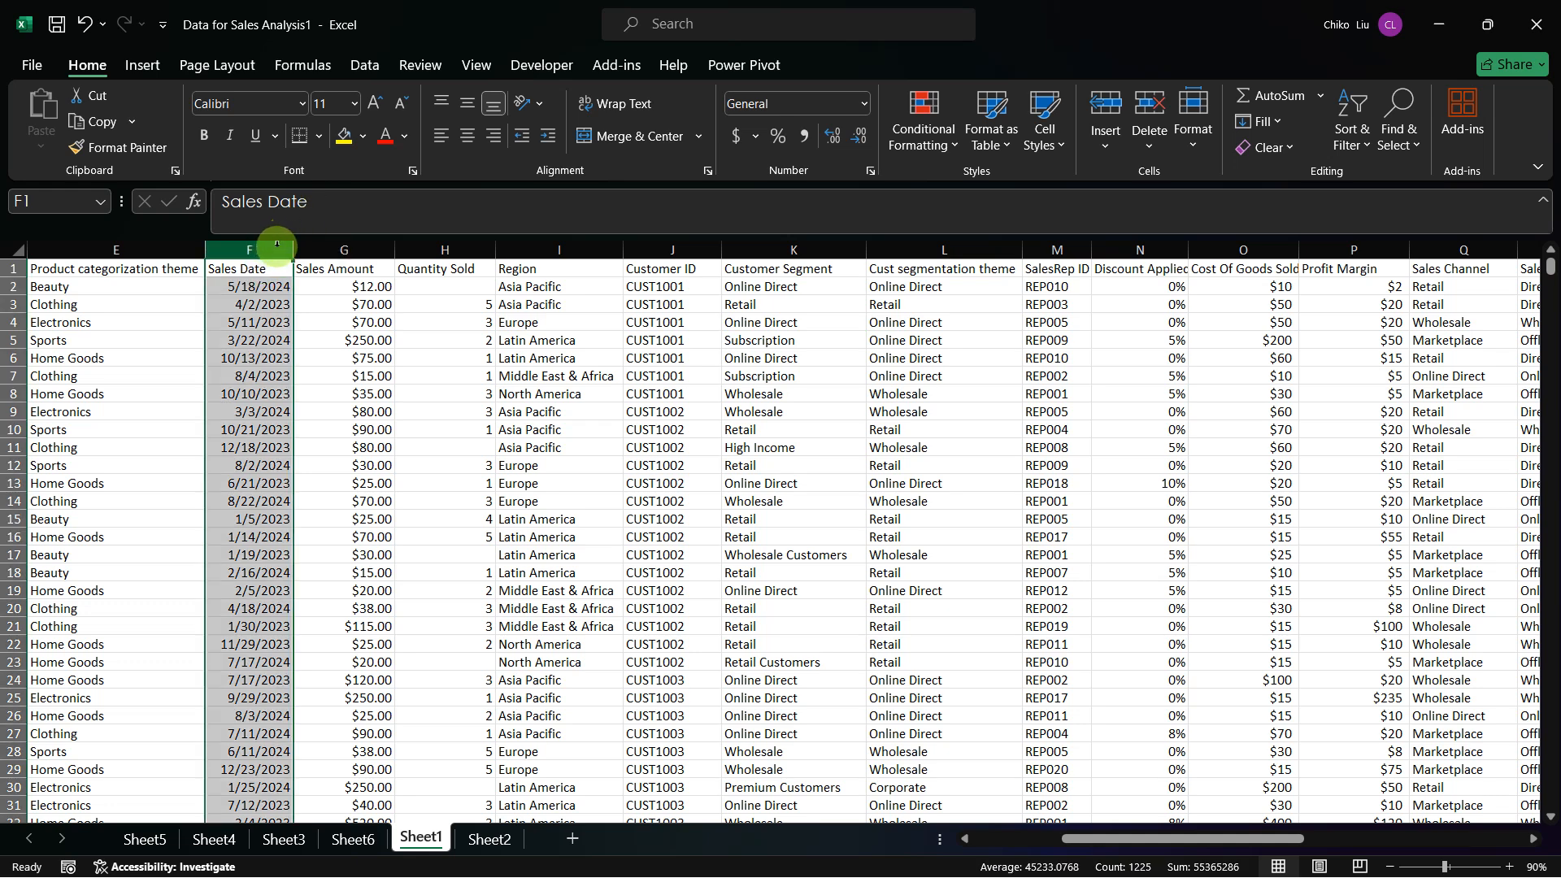
{"action": "left_click", "coordinate": [1126, 253], "text": "ctrl"}
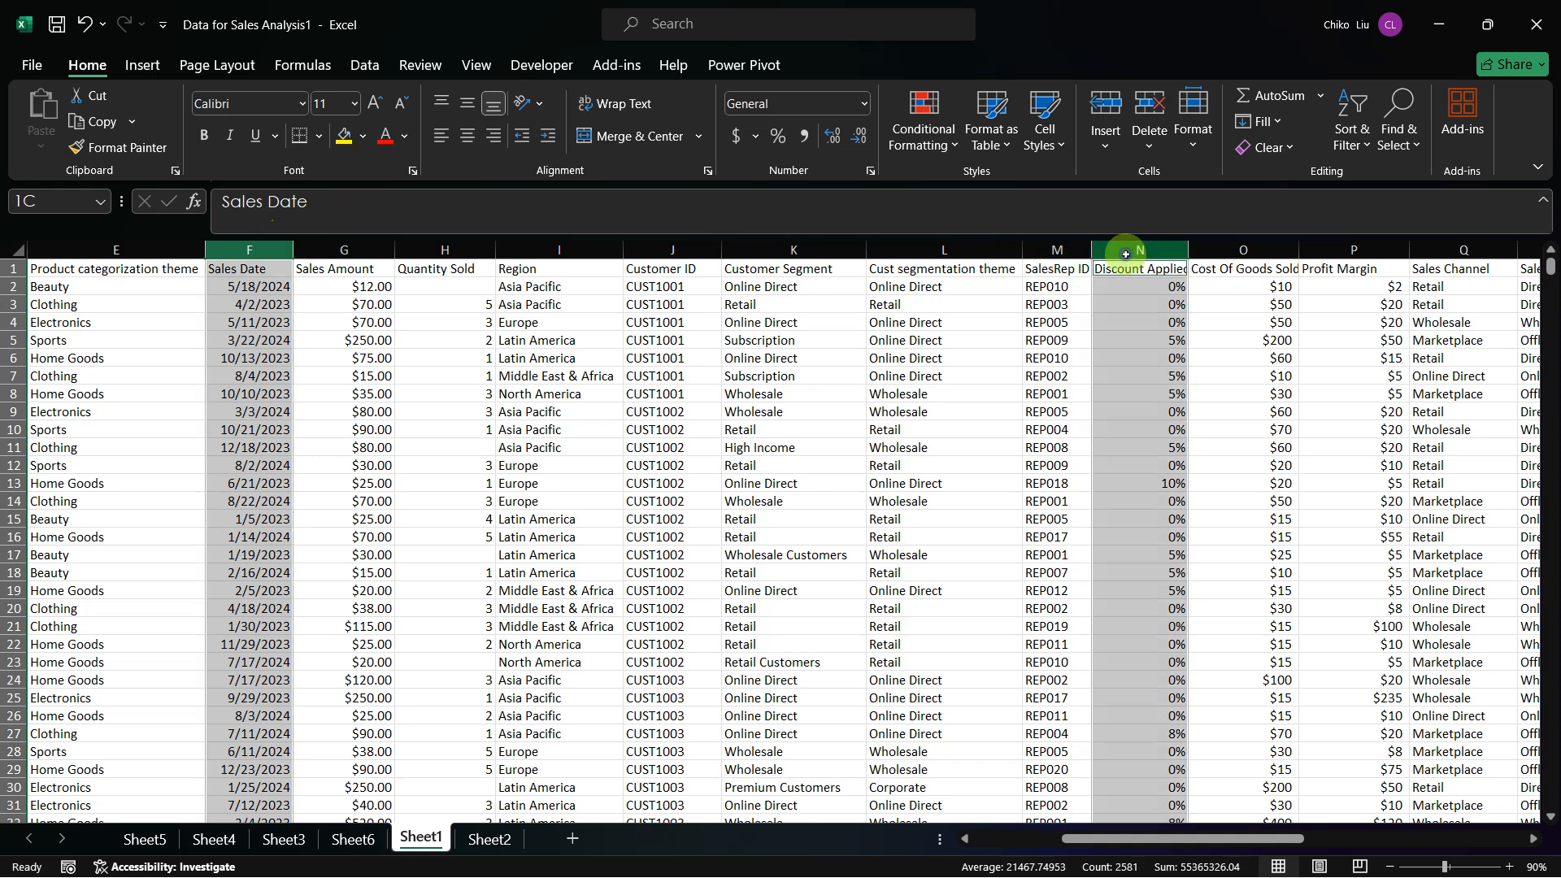
{"action": "left_click", "coordinate": [139, 69]}
{"action": "left_click", "coordinate": [608, 121]}
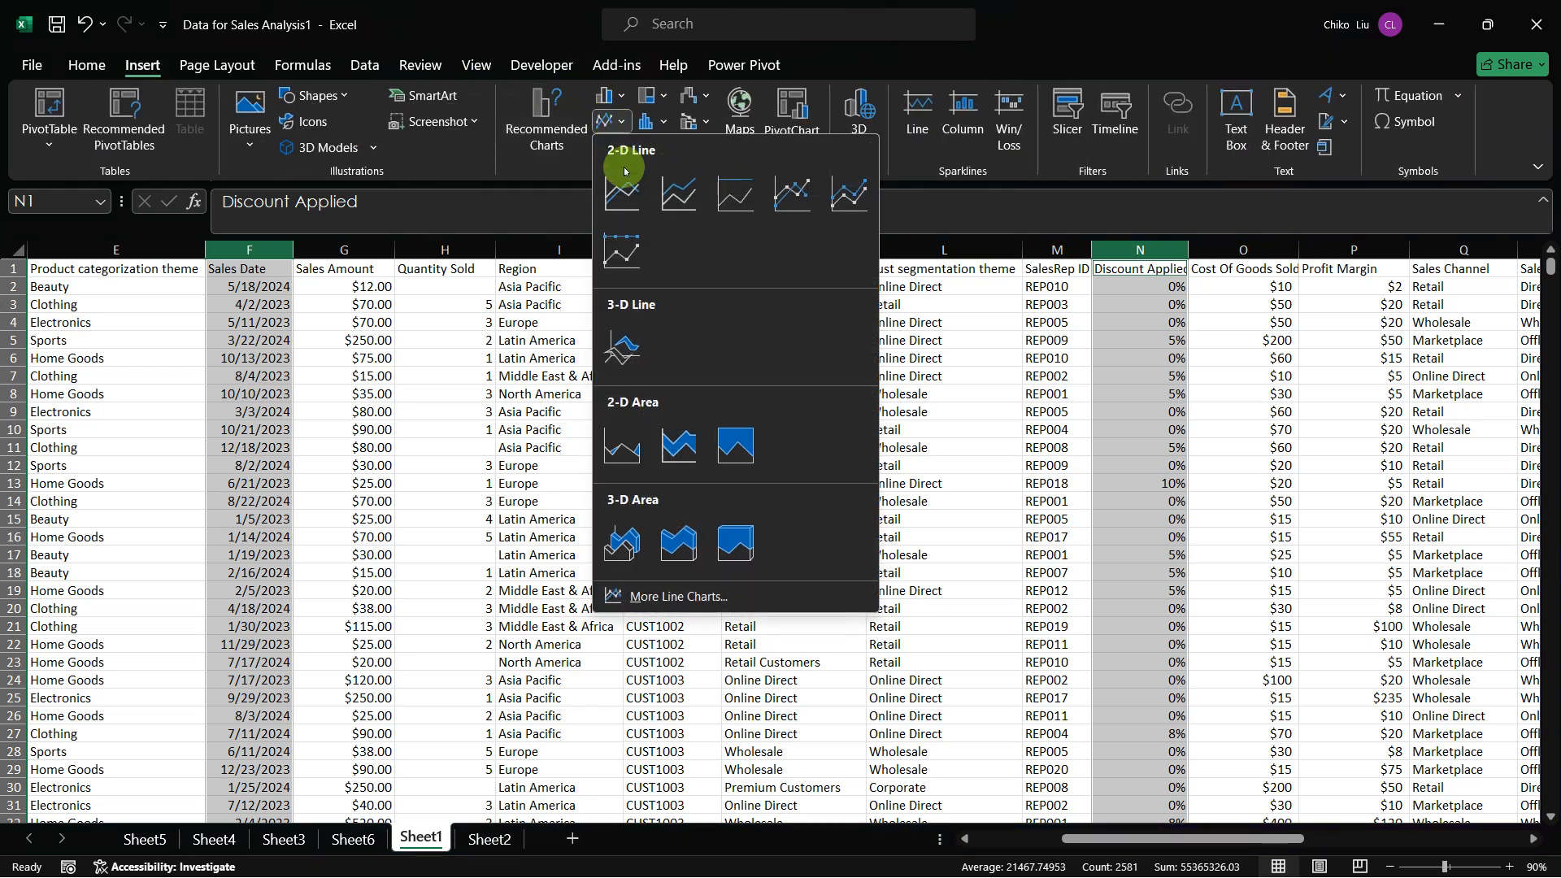
{"action": "left_click", "coordinate": [624, 189]}
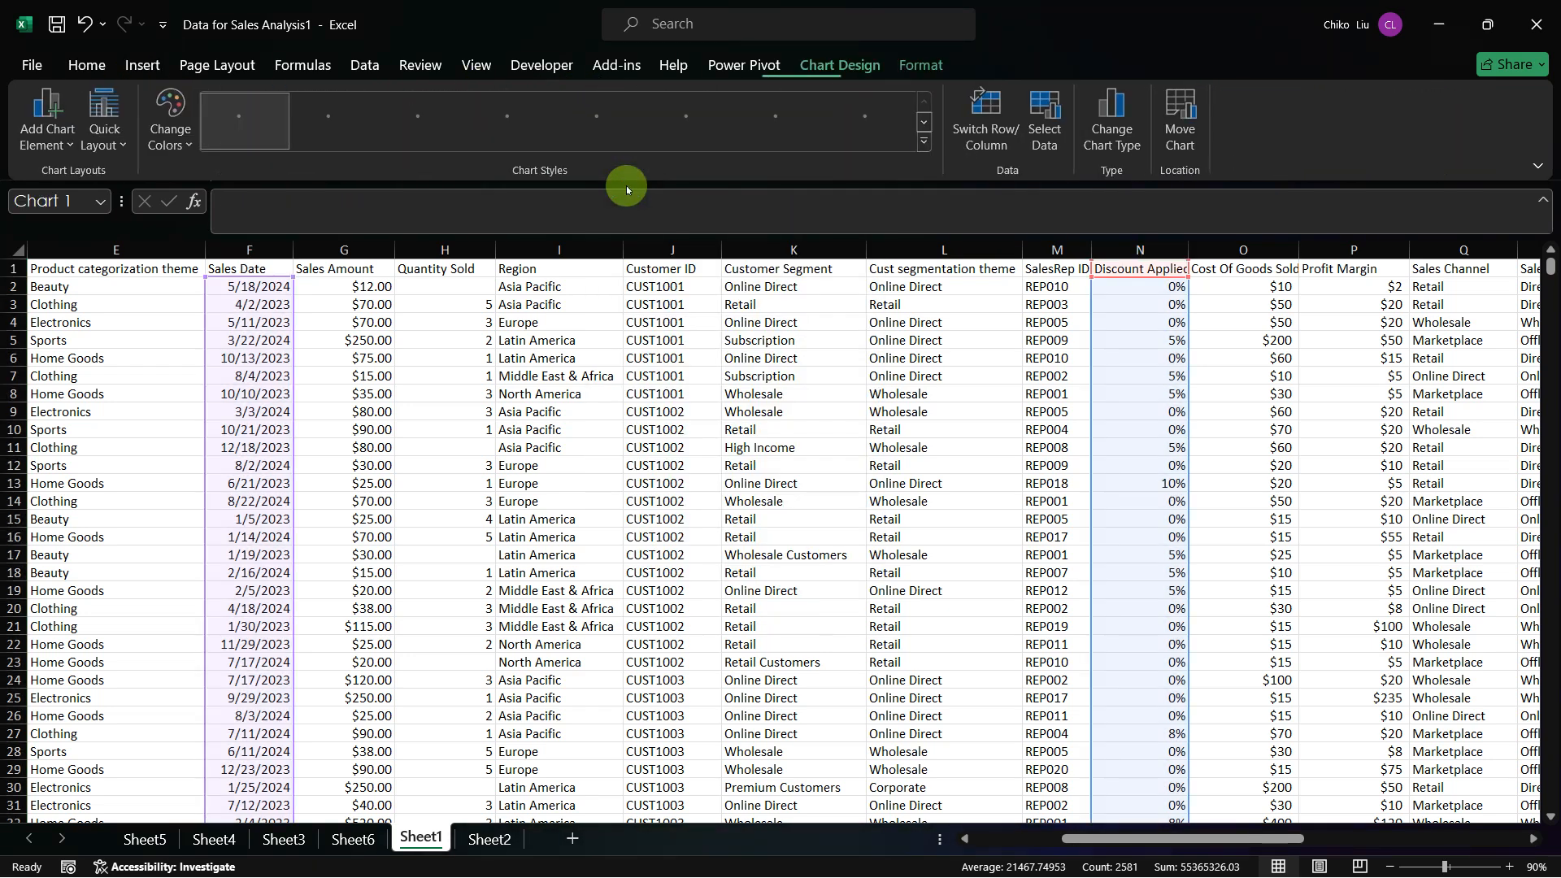
{"action": "left_click_drag", "start_coordinate": [622, 545], "coordinate": [118, 544]}
{"action": "left_click_drag", "start_coordinate": [1003, 540], "coordinate": [1343, 539]}
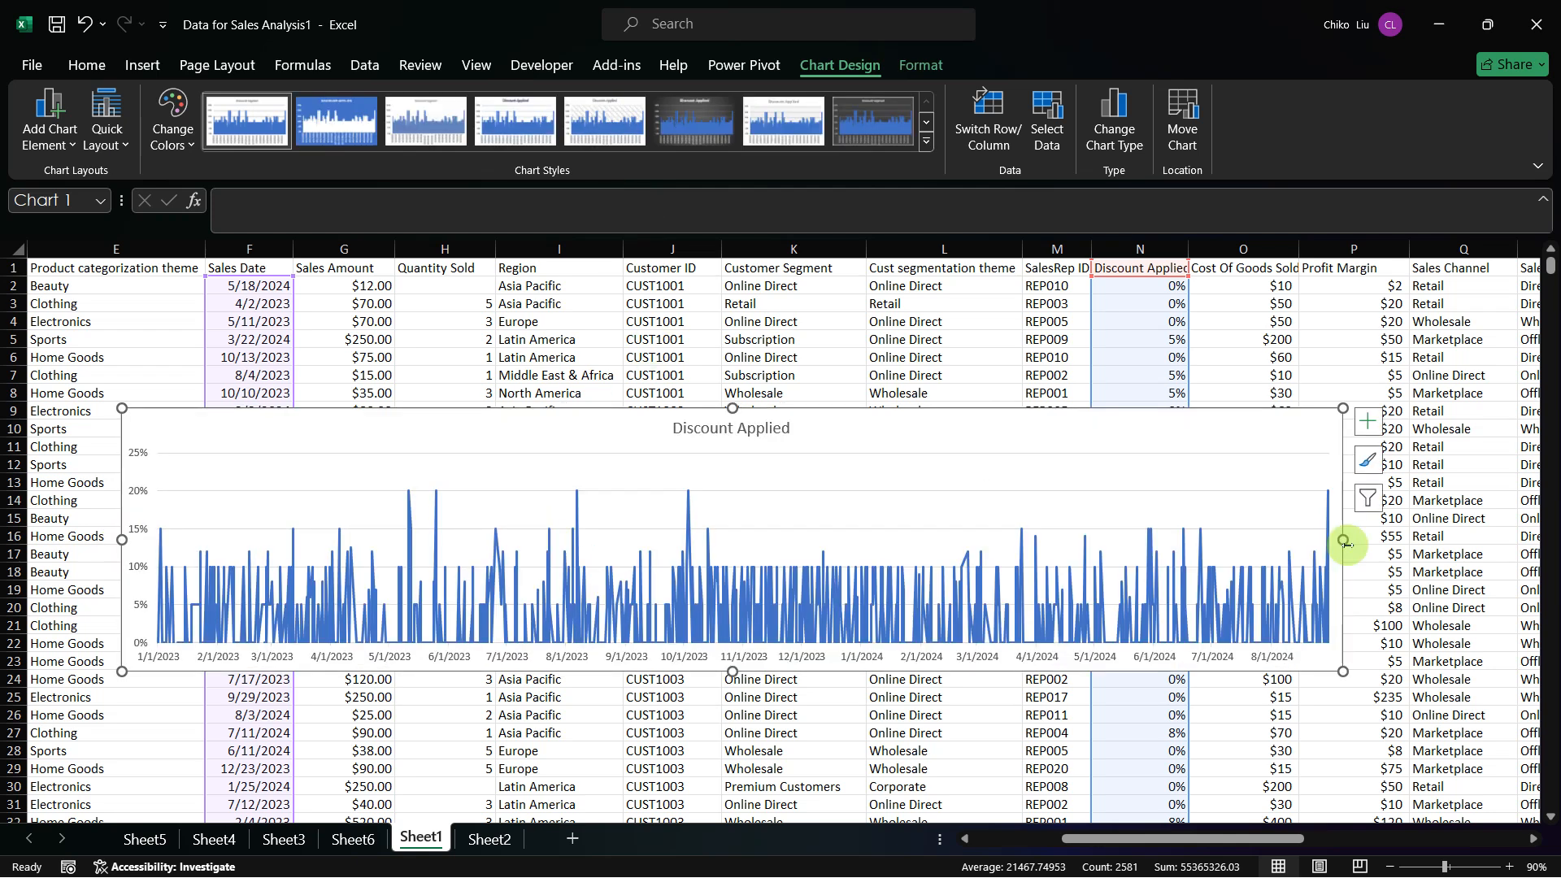
{"action": "right_click", "coordinate": [1175, 657]}
{"action": "left_click", "coordinate": [1153, 661]}
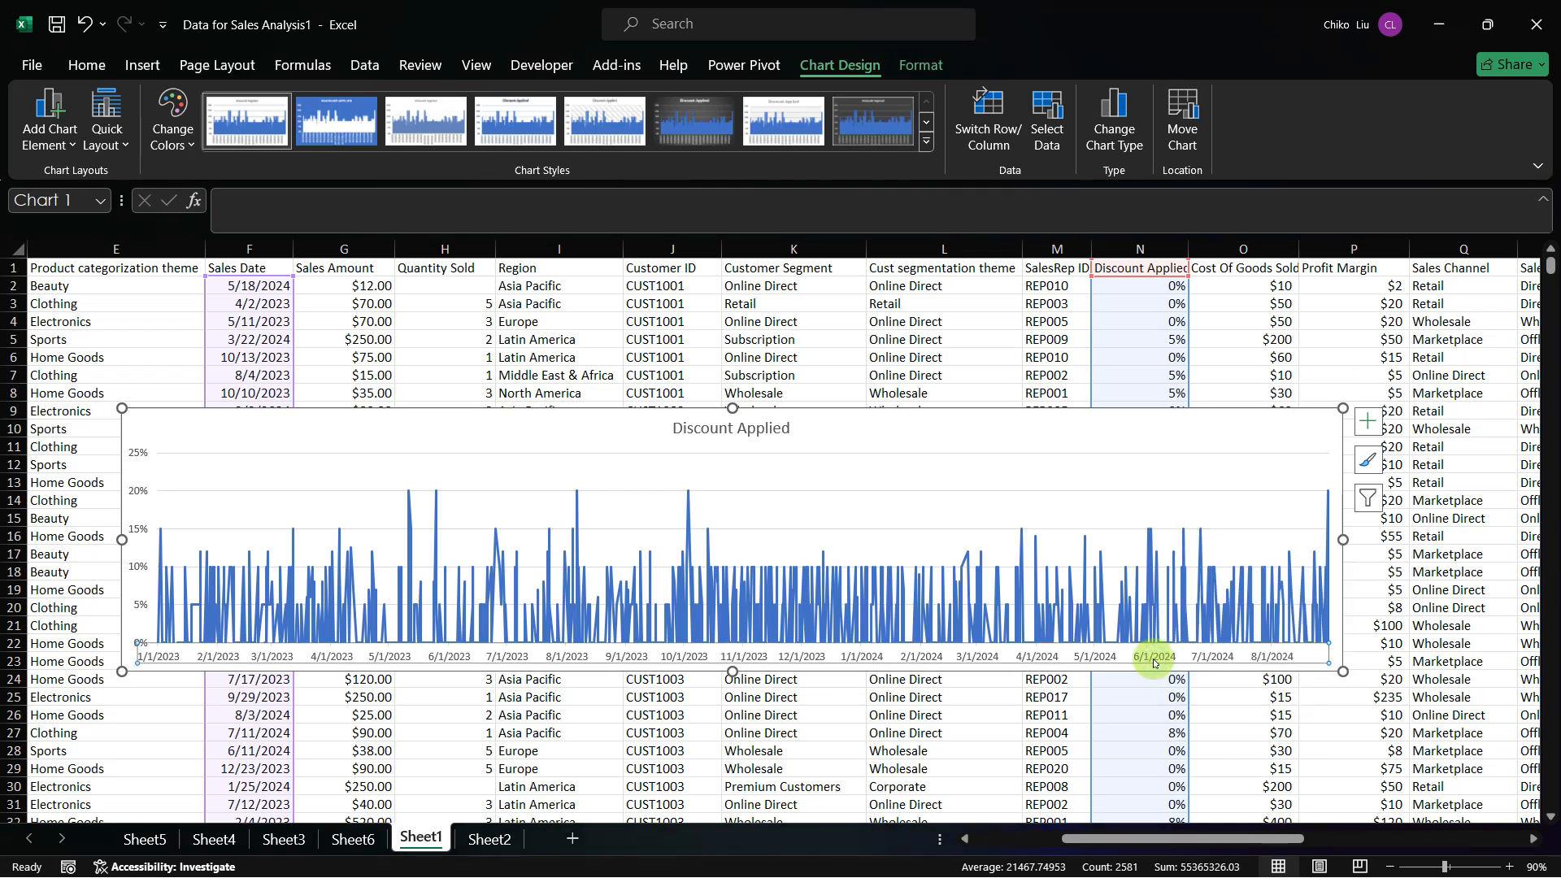
{"action": "left_click", "coordinate": [1362, 423]}
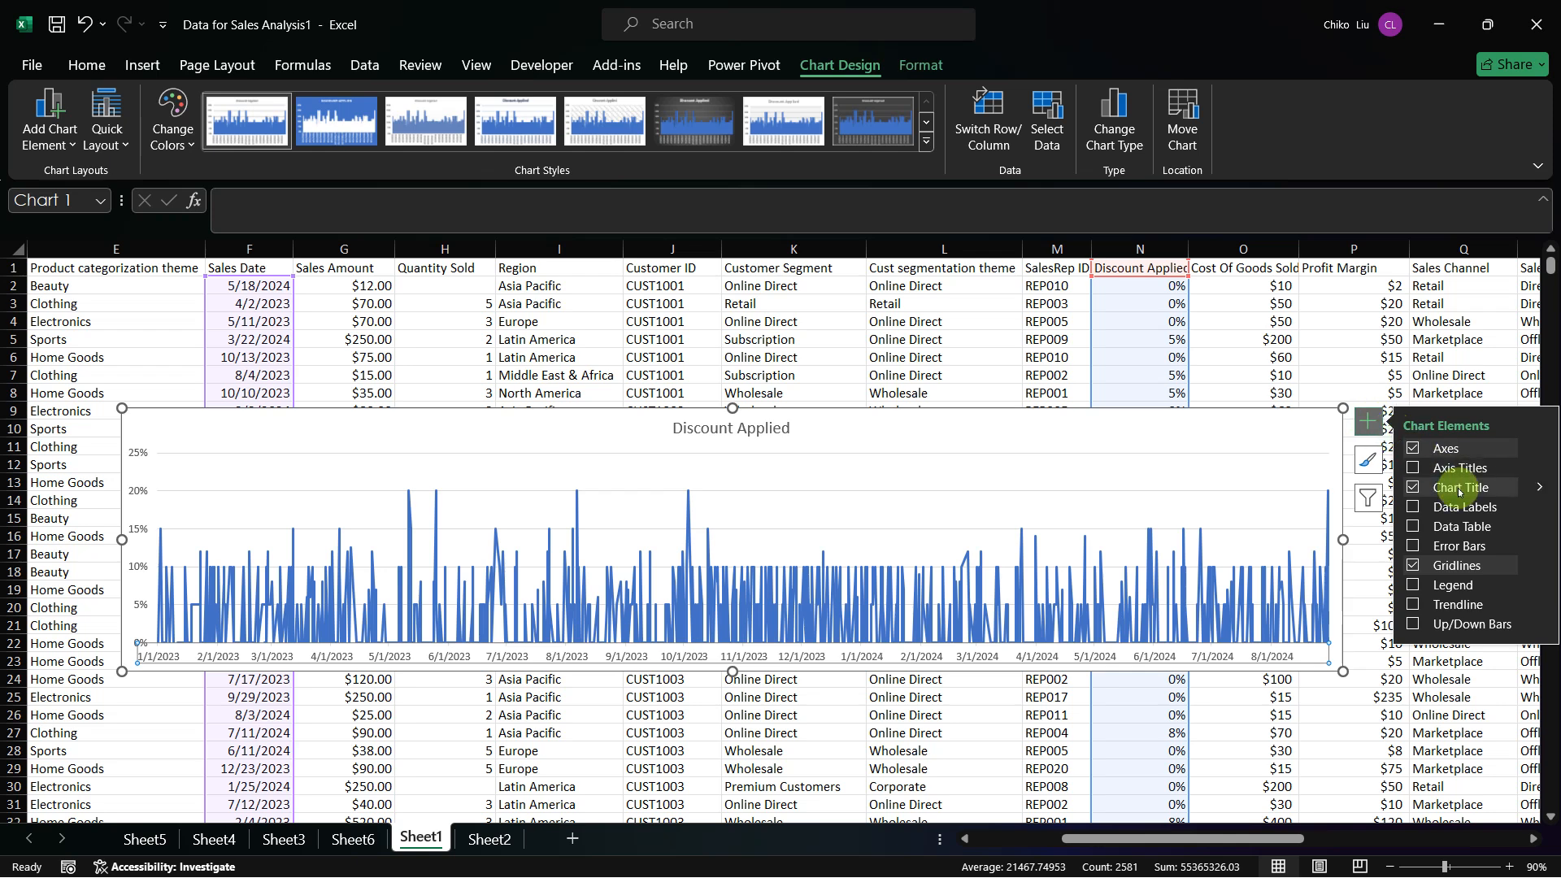
{"action": "left_click", "coordinate": [1537, 507]}
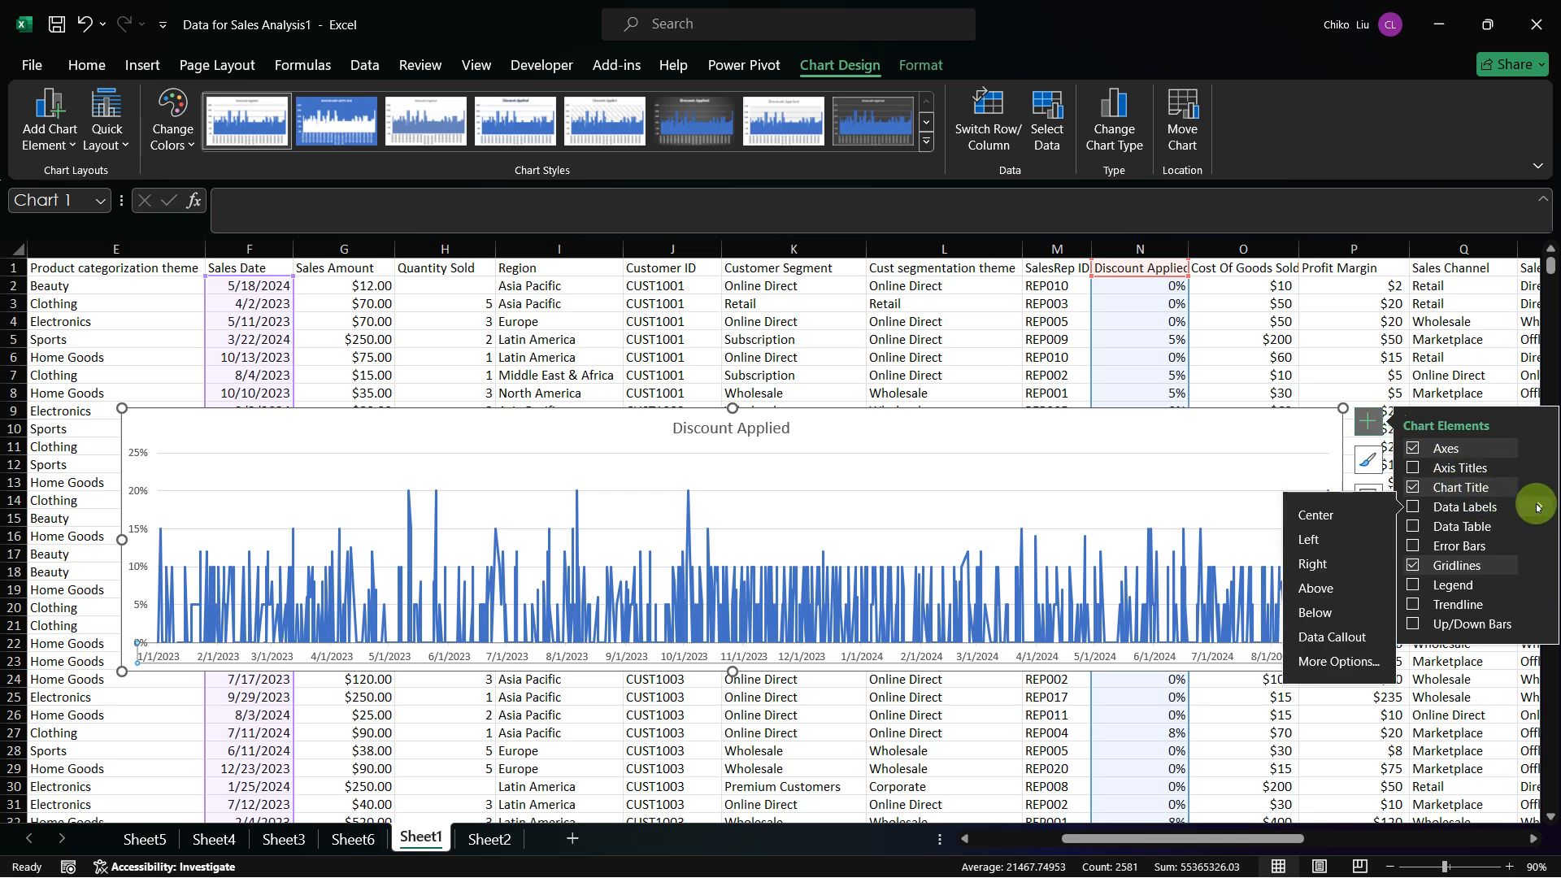
{"action": "left_click", "coordinate": [1532, 527]}
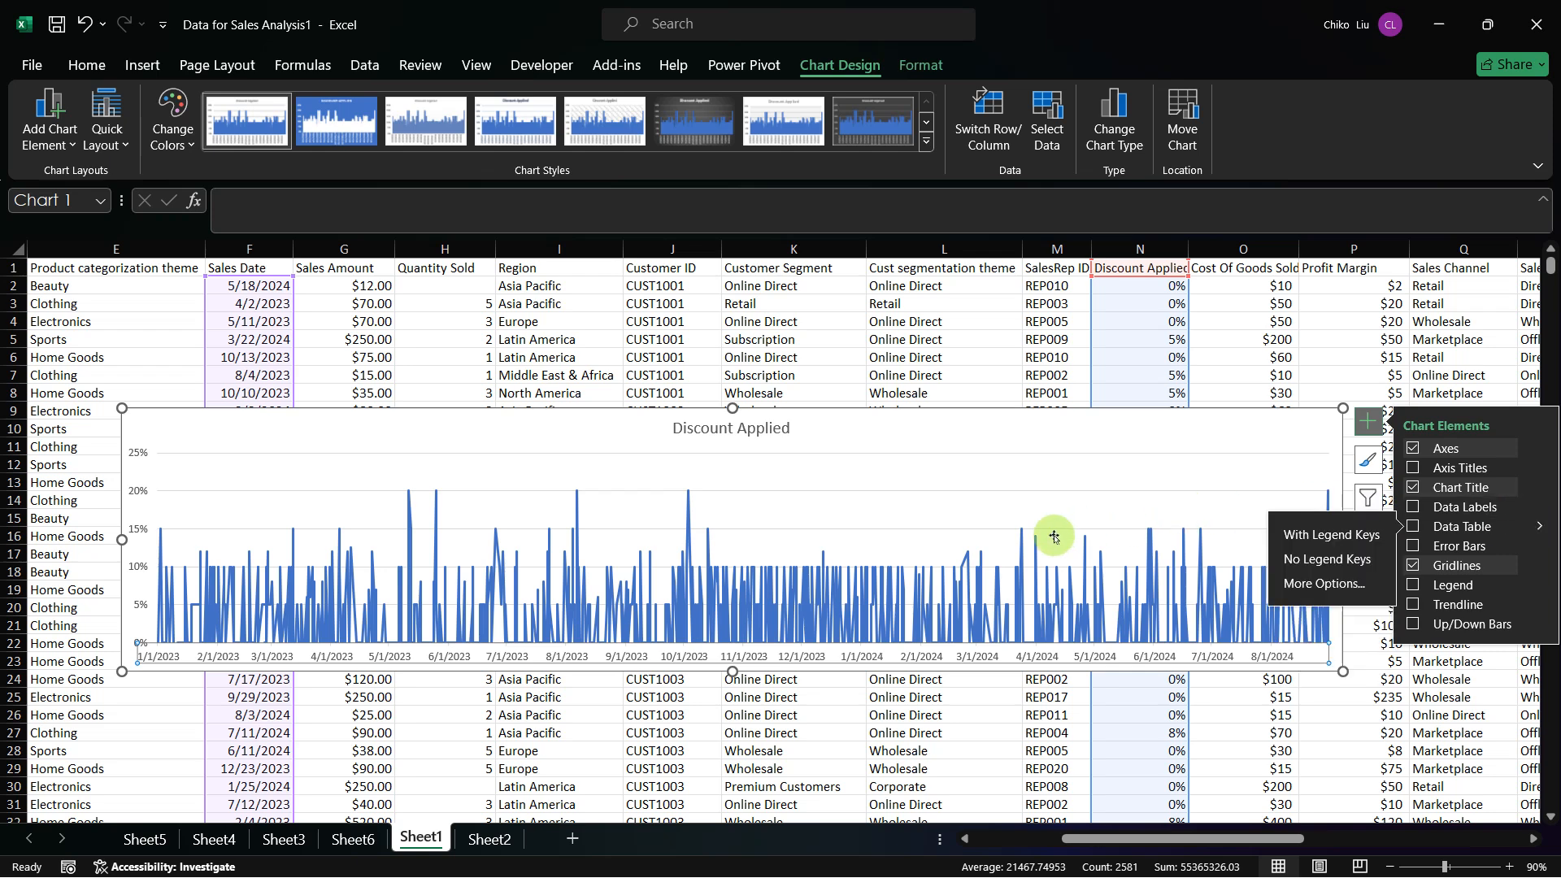
{"action": "right_click", "coordinate": [1053, 436]}
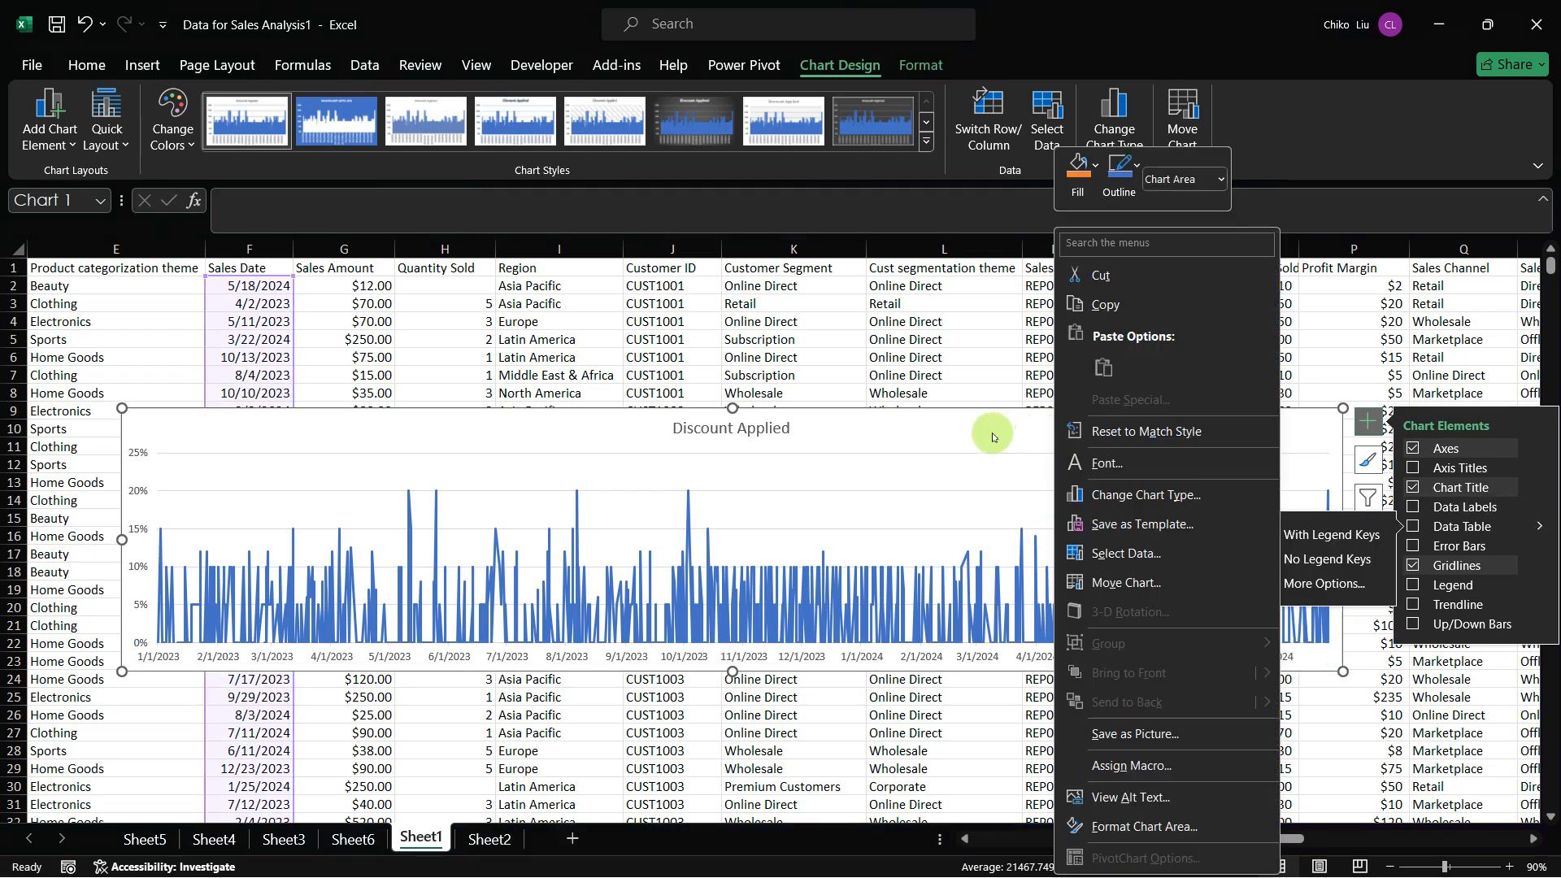
{"action": "key", "text": "Escape"}
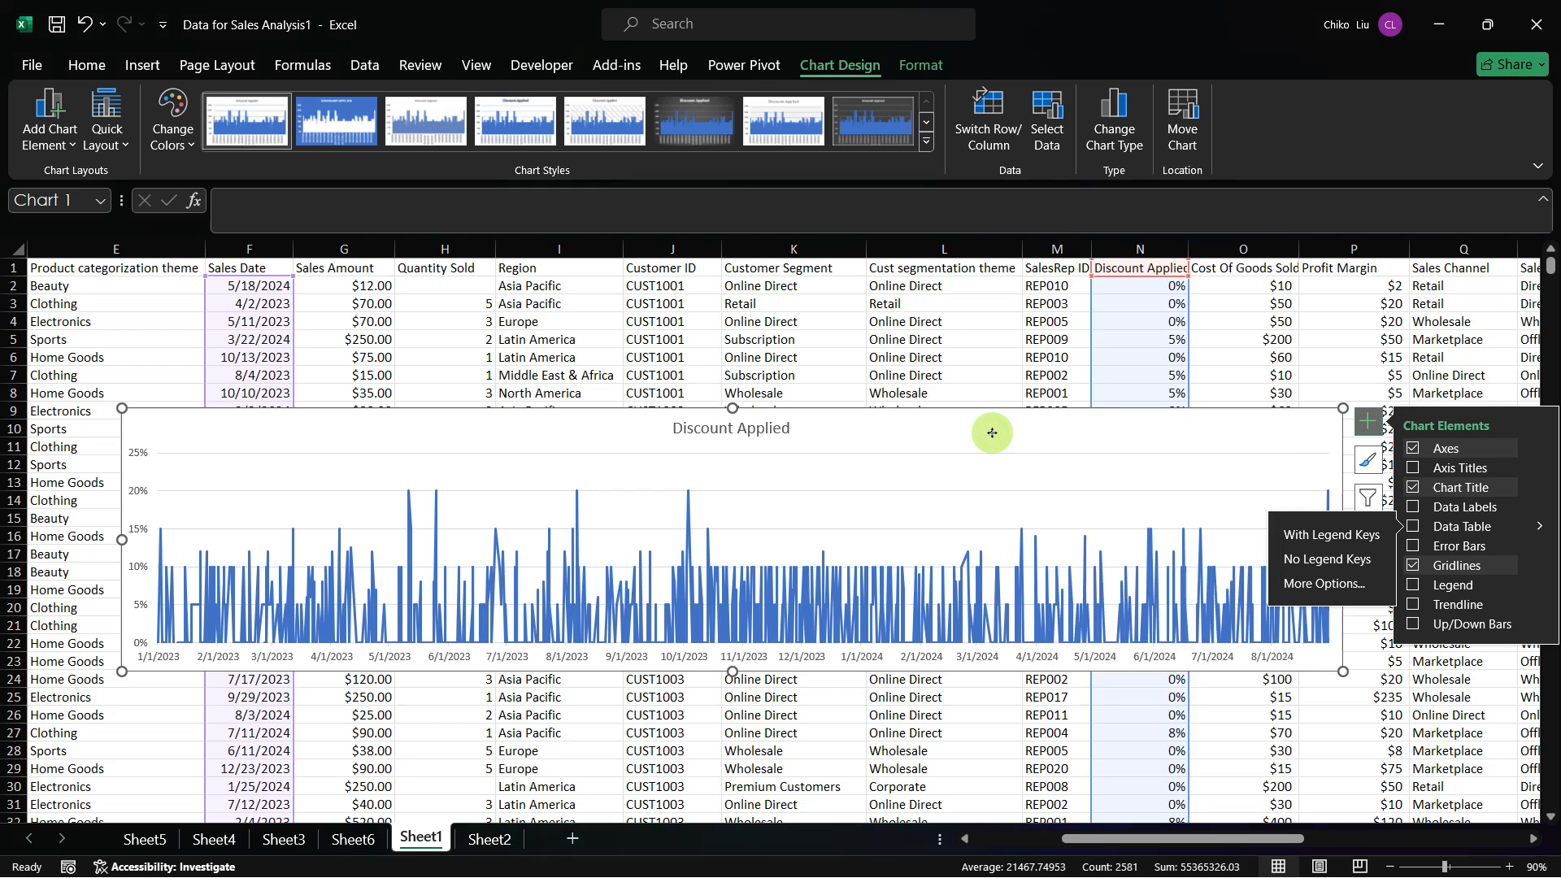
- Check the line chart's data source and horizontal axis label range without changing them
{"action": "right_click", "coordinate": [992, 433]}
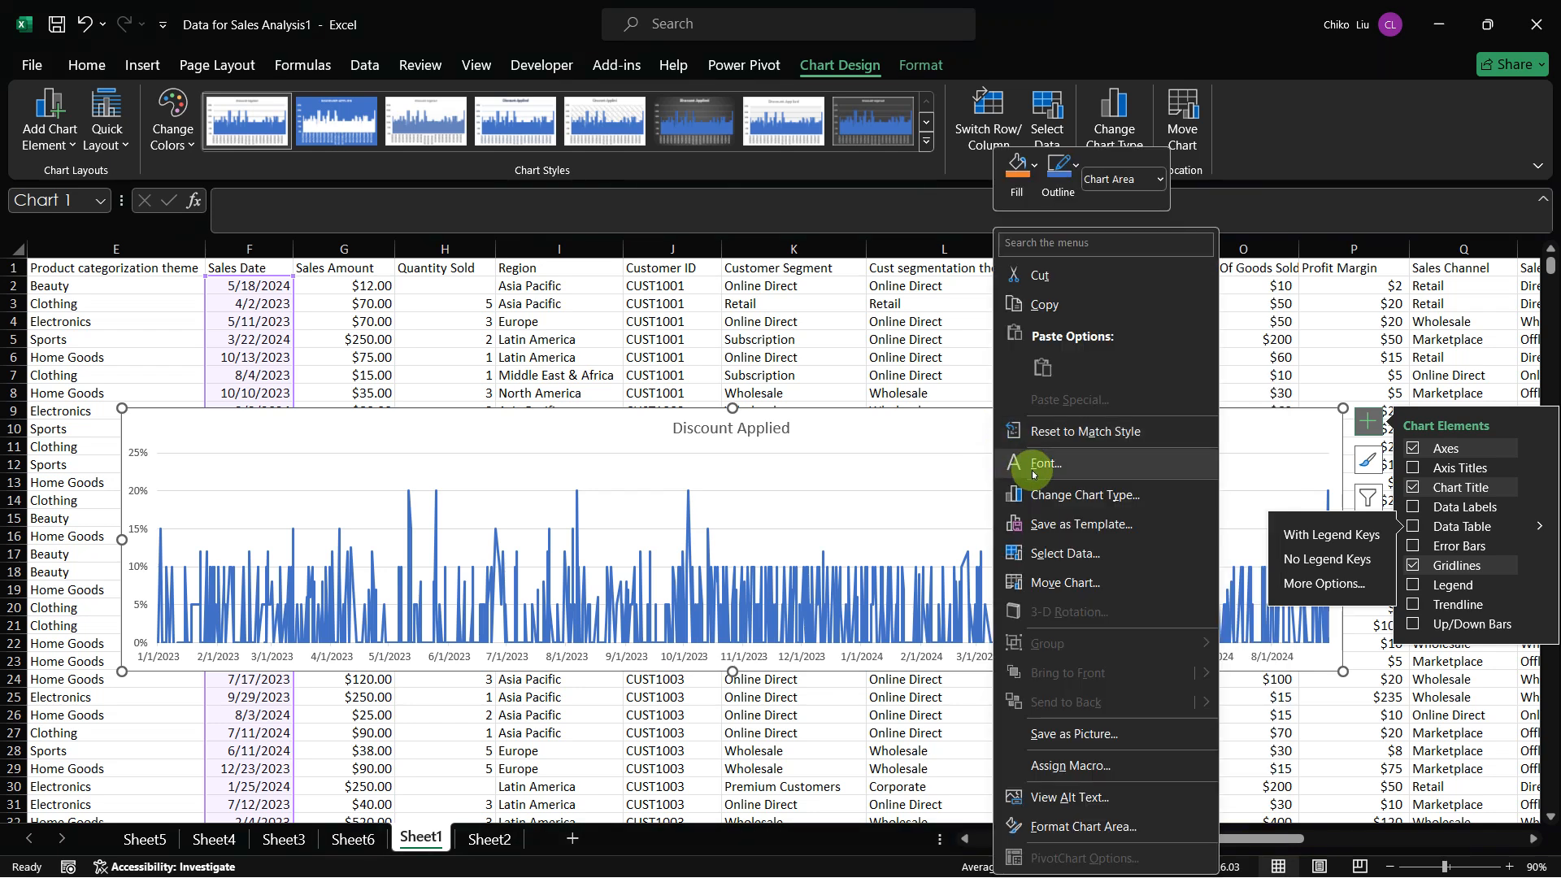
{"action": "left_click", "coordinate": [1065, 553]}
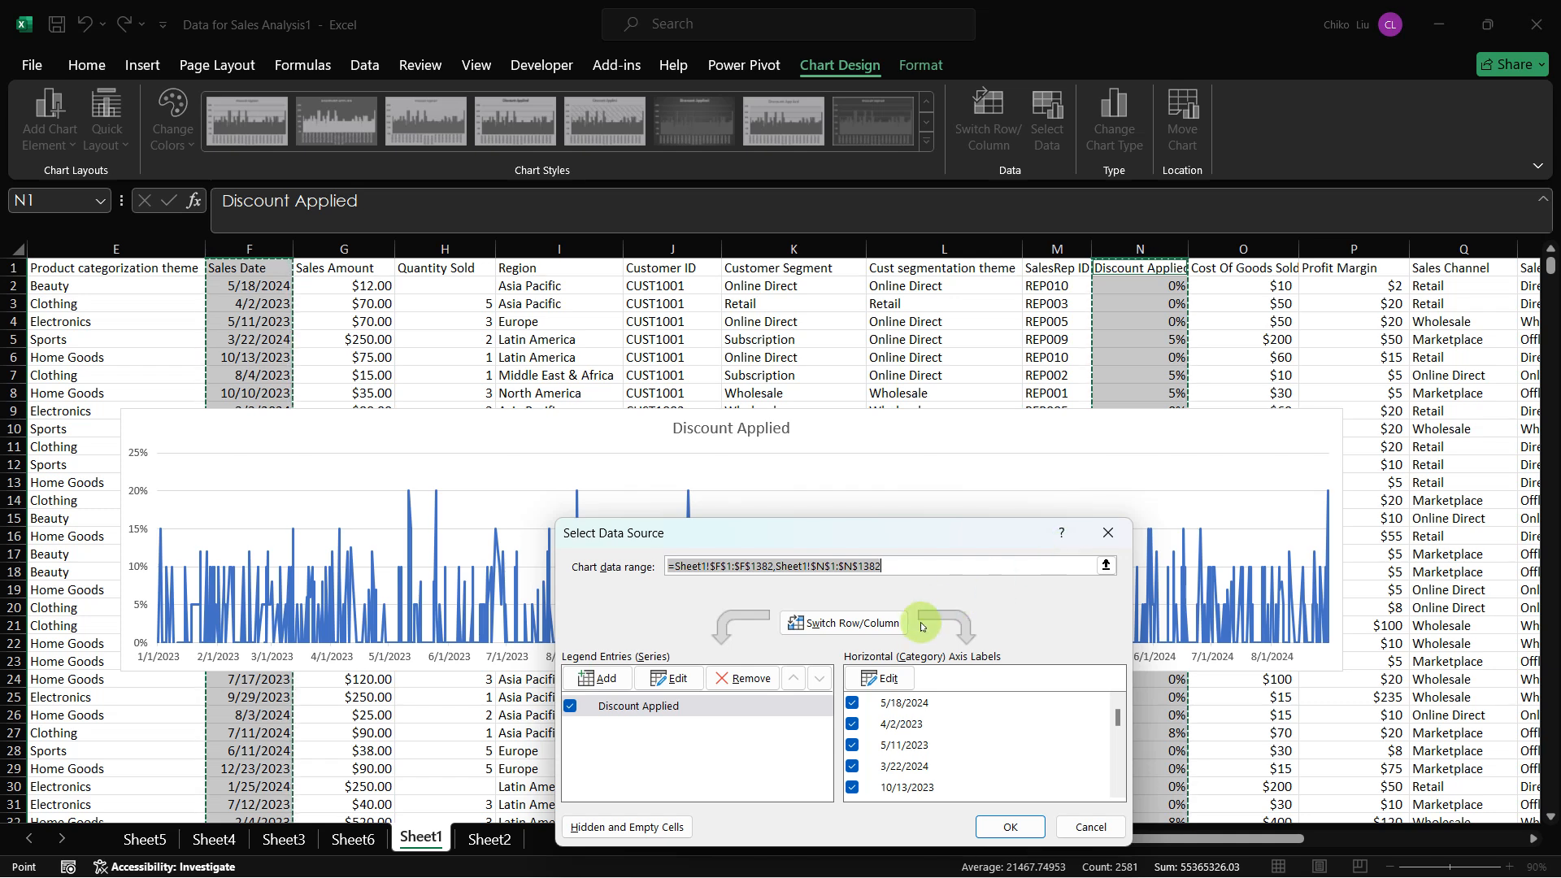
{"action": "left_click", "coordinate": [907, 677]}
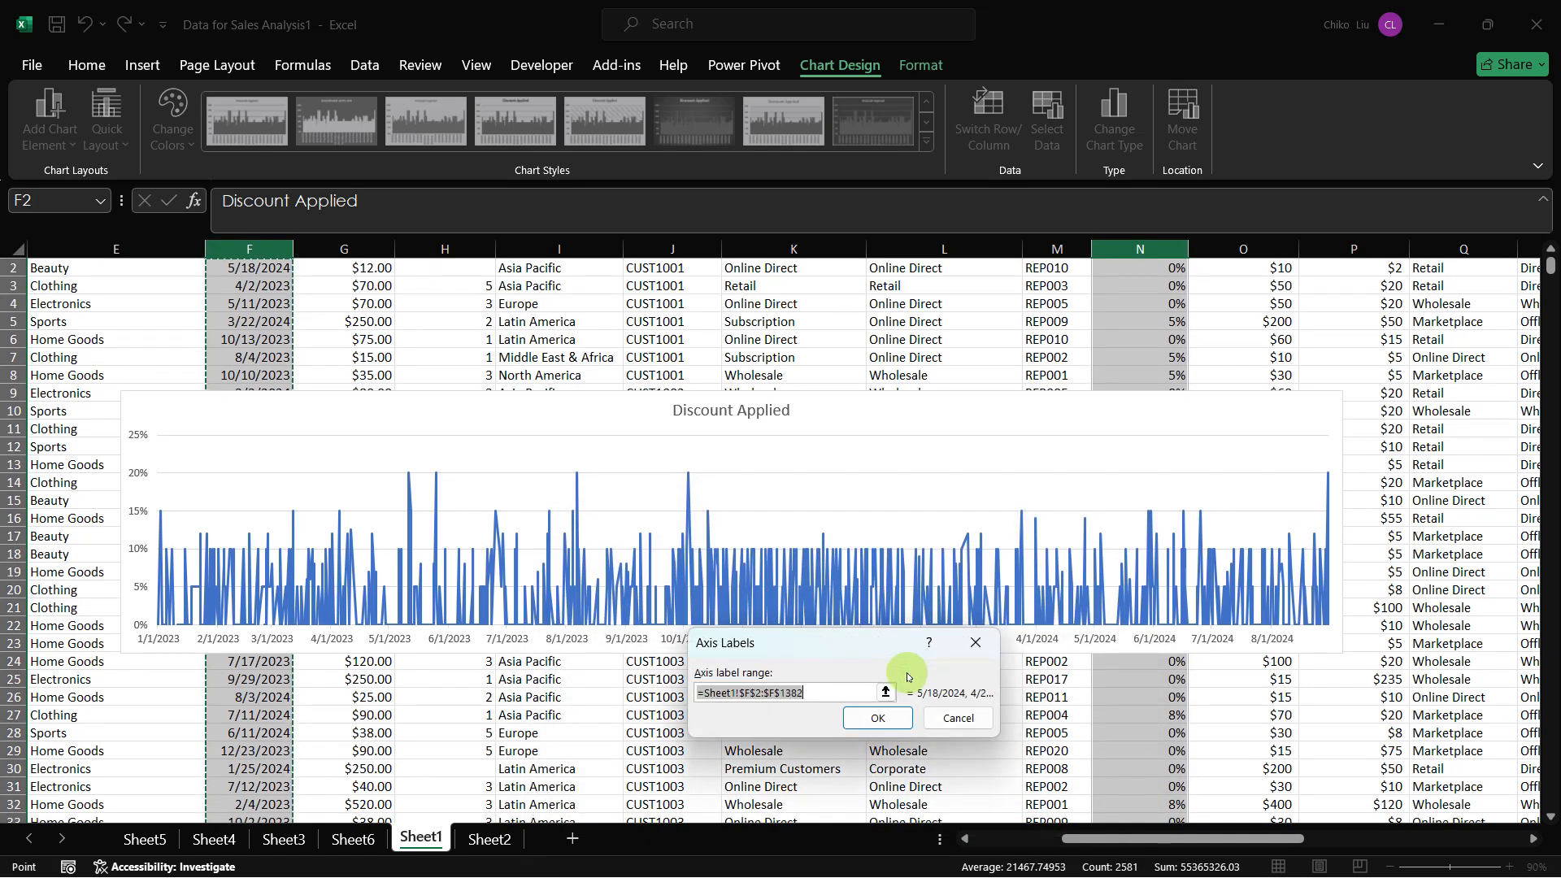
{"action": "left_click", "coordinate": [885, 715]}
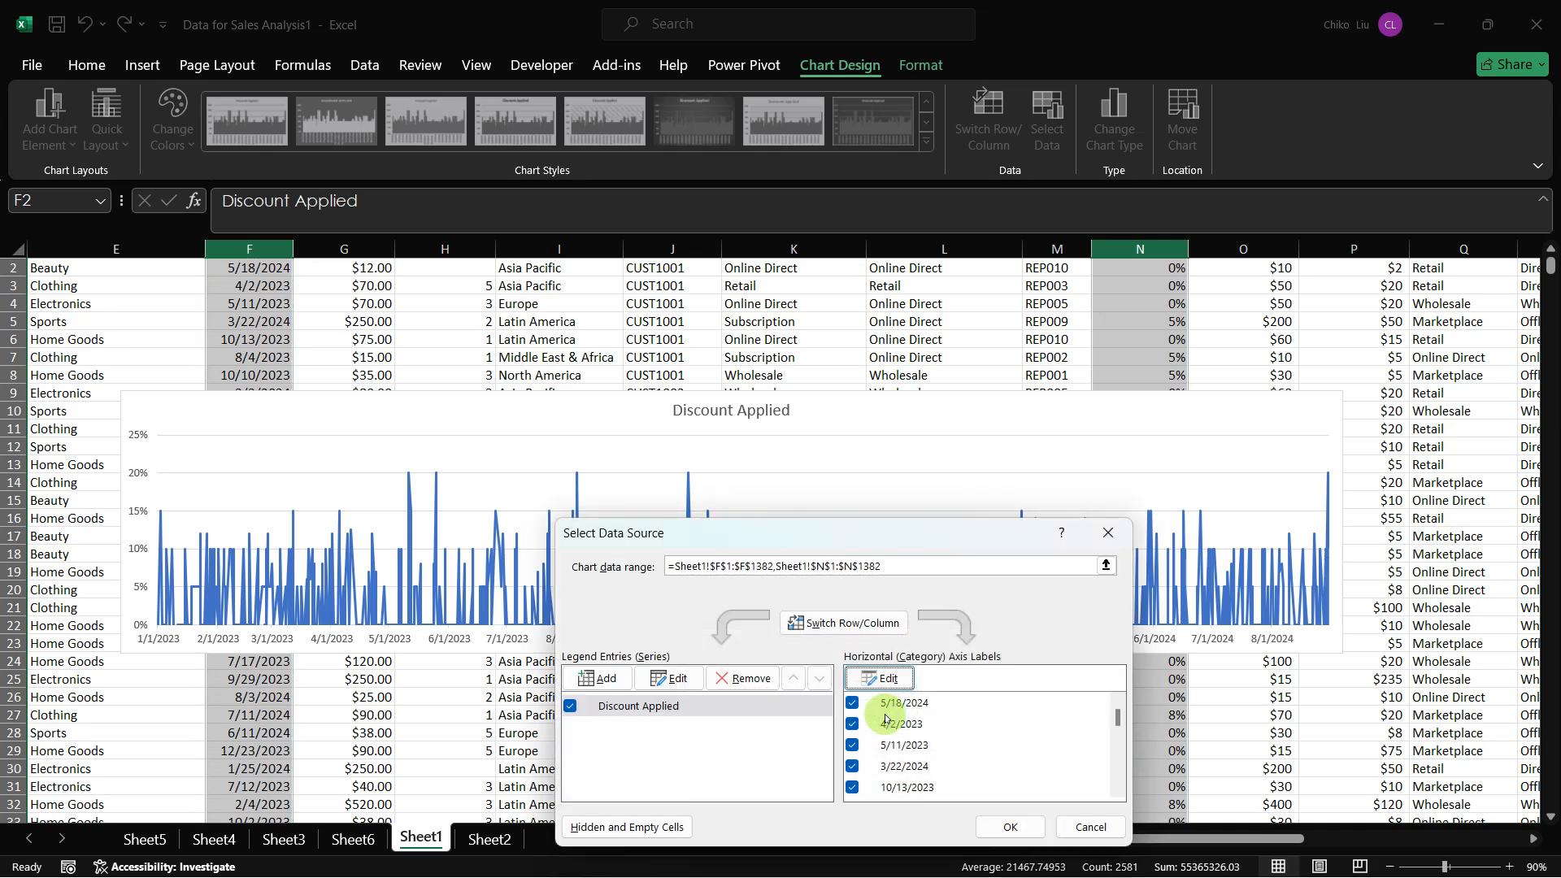
{"action": "left_click", "coordinate": [1085, 827]}
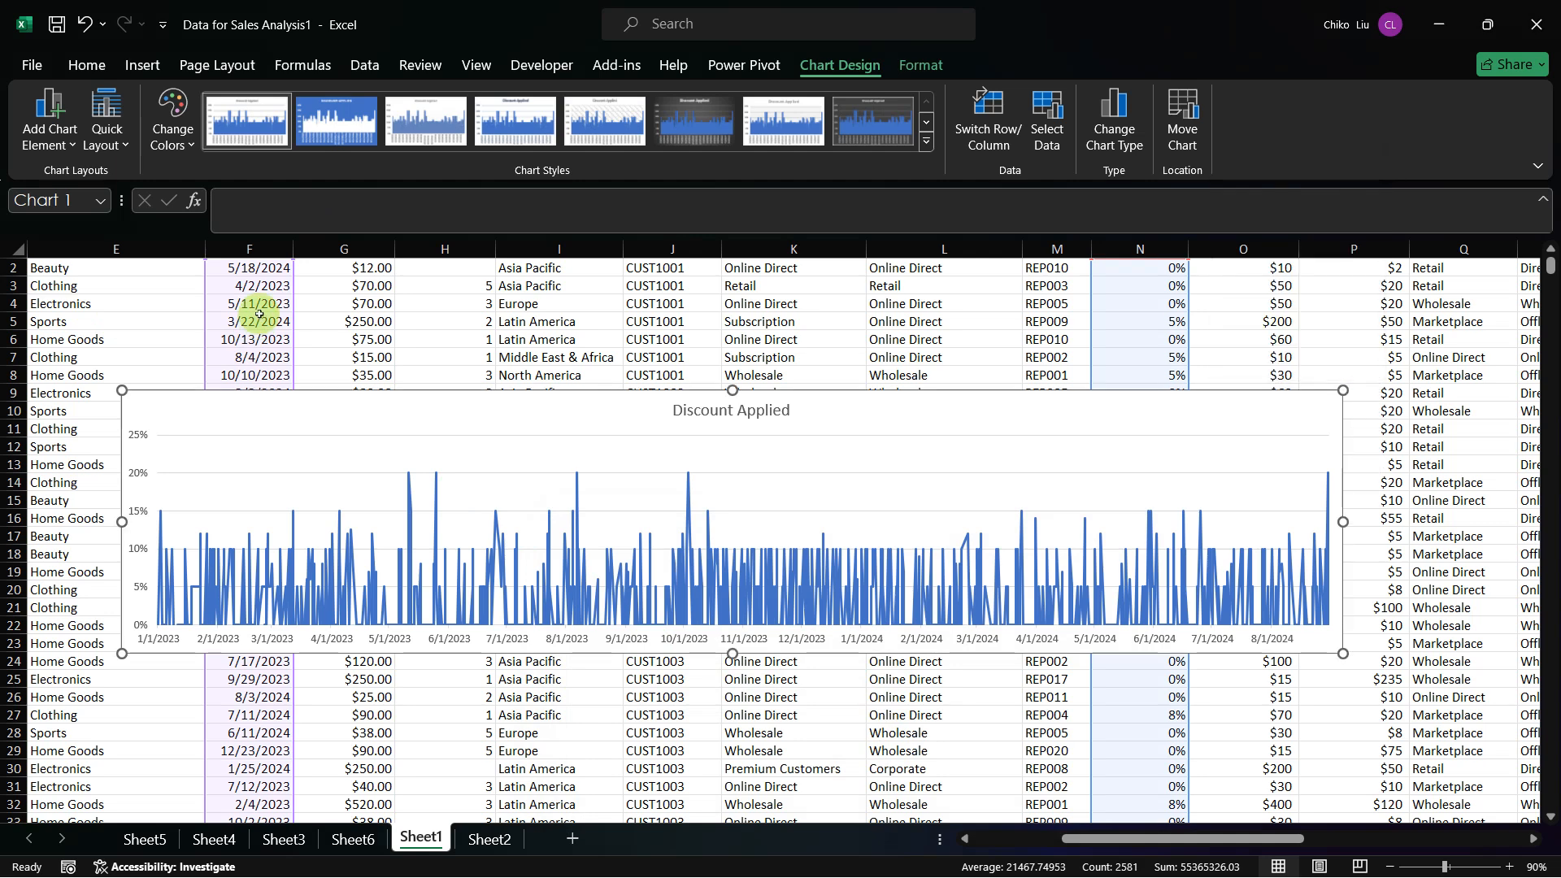
- Turn on filters for the Sheet1 header row and look over the year and month entries in the Sales Date filter
{"action": "scroll", "coordinate": [255, 313], "scroll_direction": "up", "scroll_amount": 1}
{"action": "left_click", "coordinate": [253, 266]}
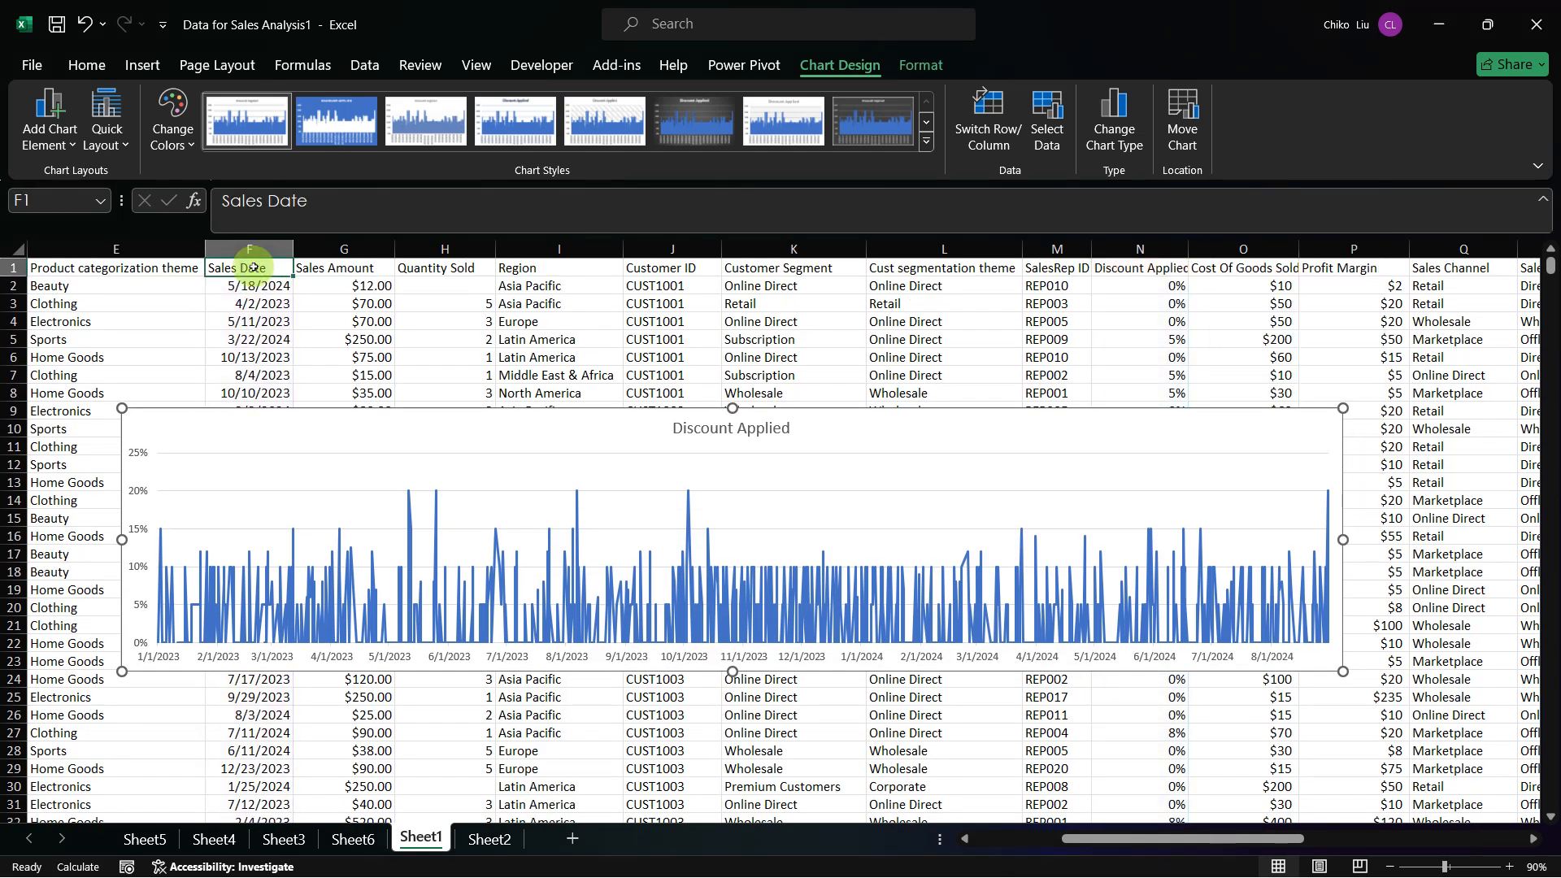
{"action": "key", "text": "ctrl+shift+l"}
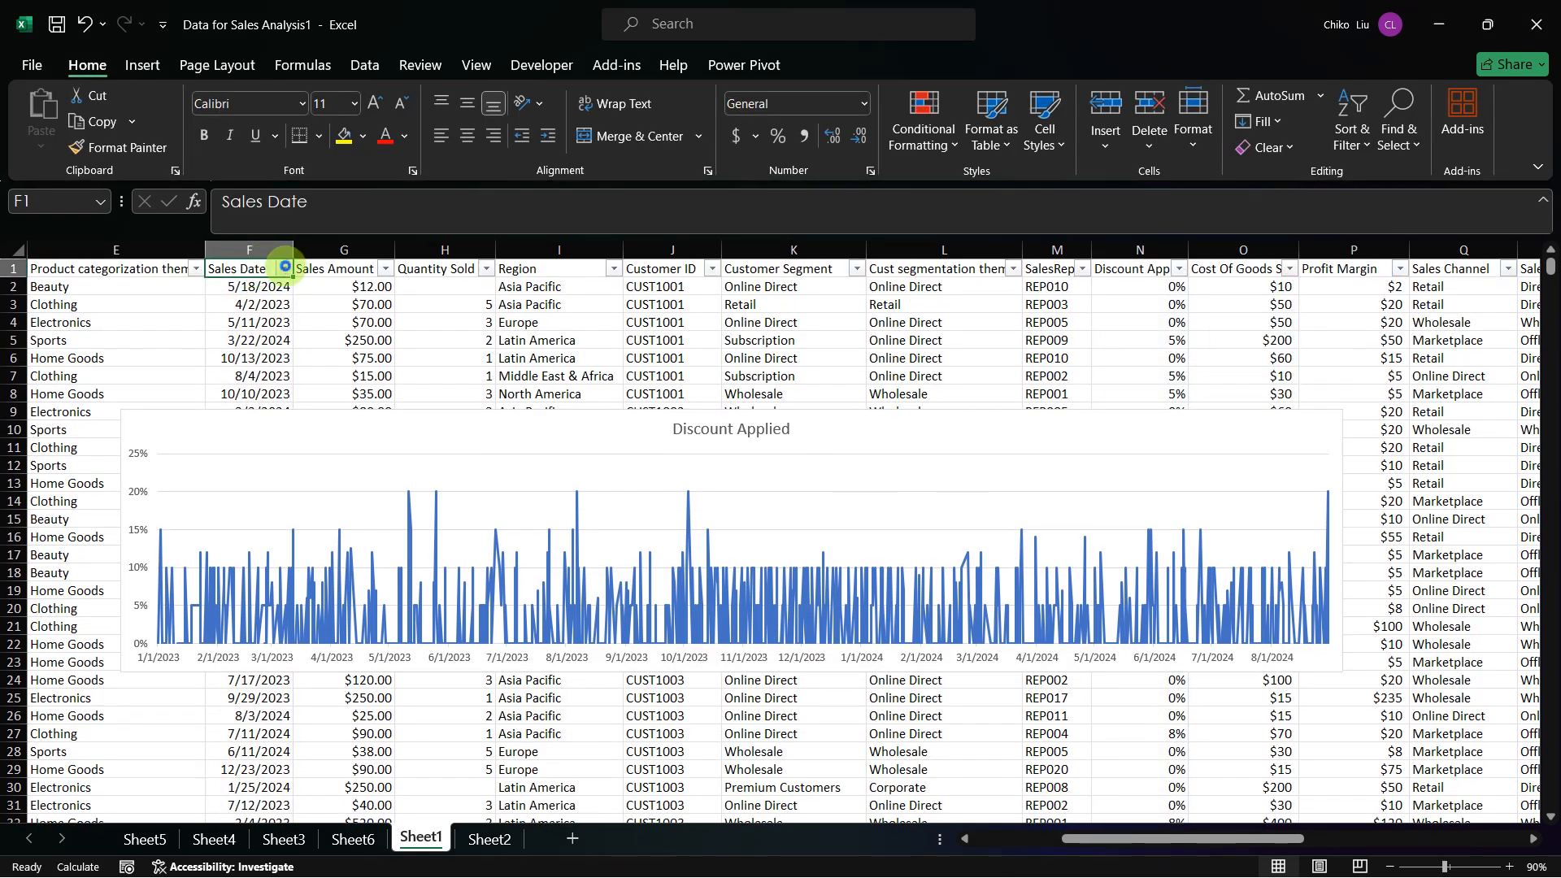
{"action": "left_click", "coordinate": [285, 268]}
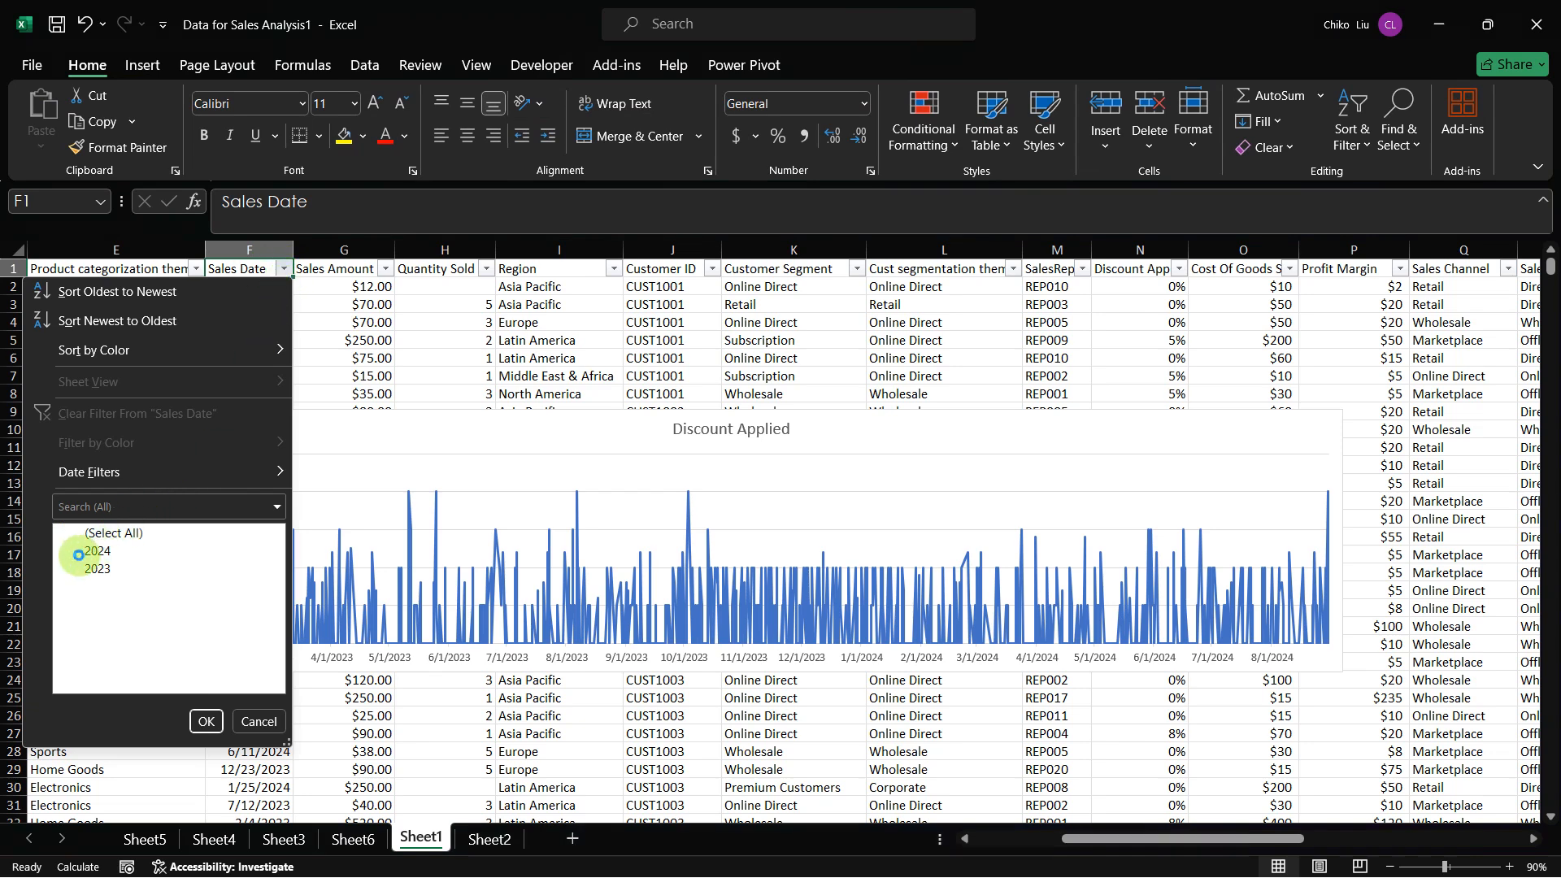
{"action": "left_click", "coordinate": [63, 558]}
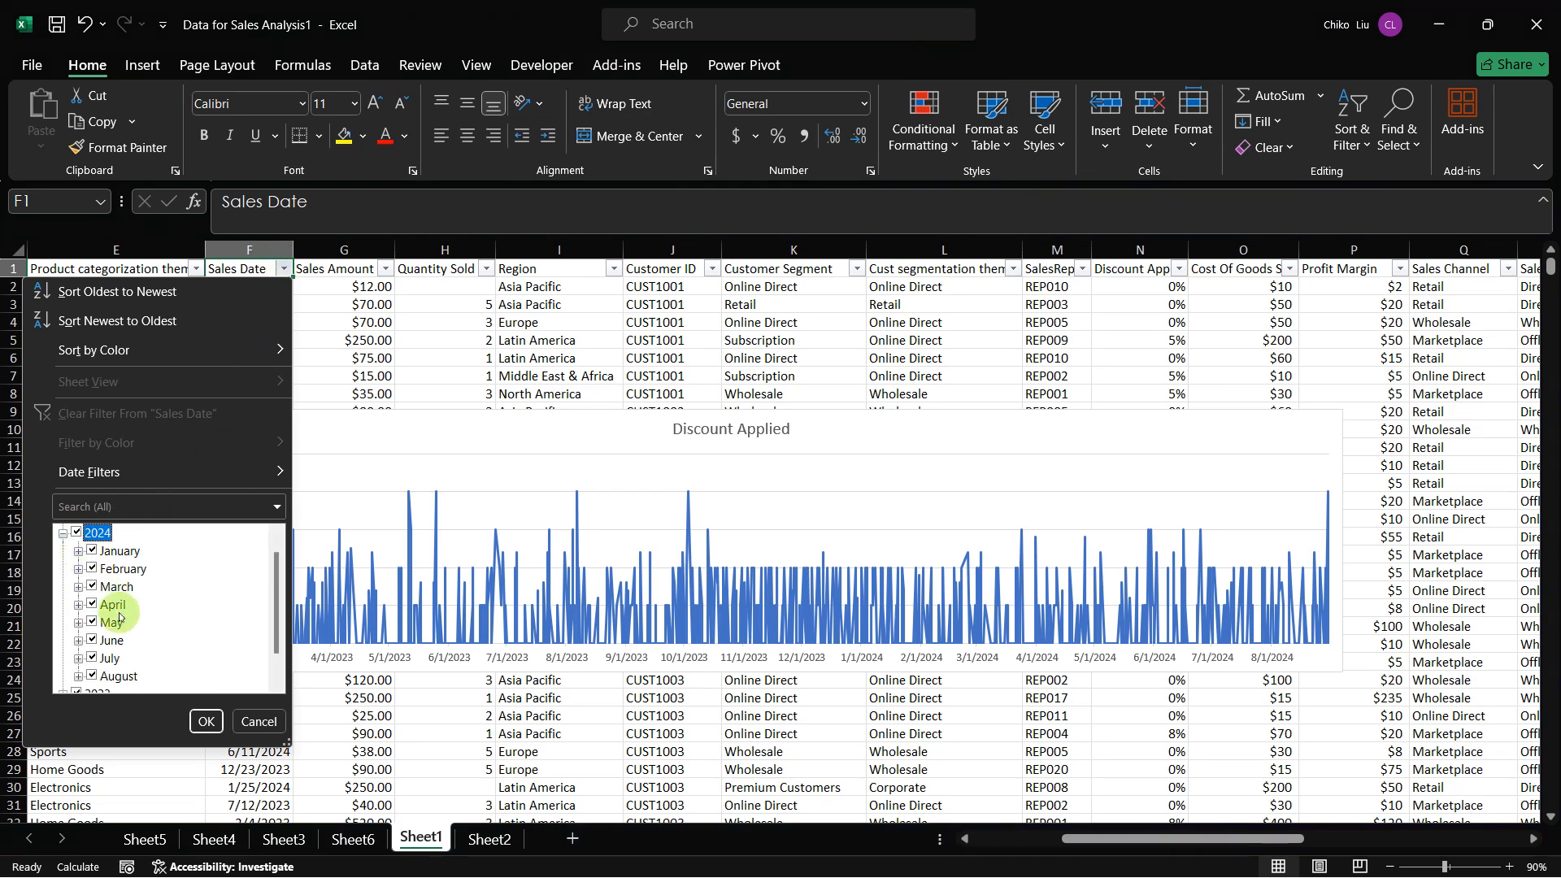
{"action": "scroll", "coordinate": [113, 597], "scroll_direction": "down", "scroll_amount": 1}
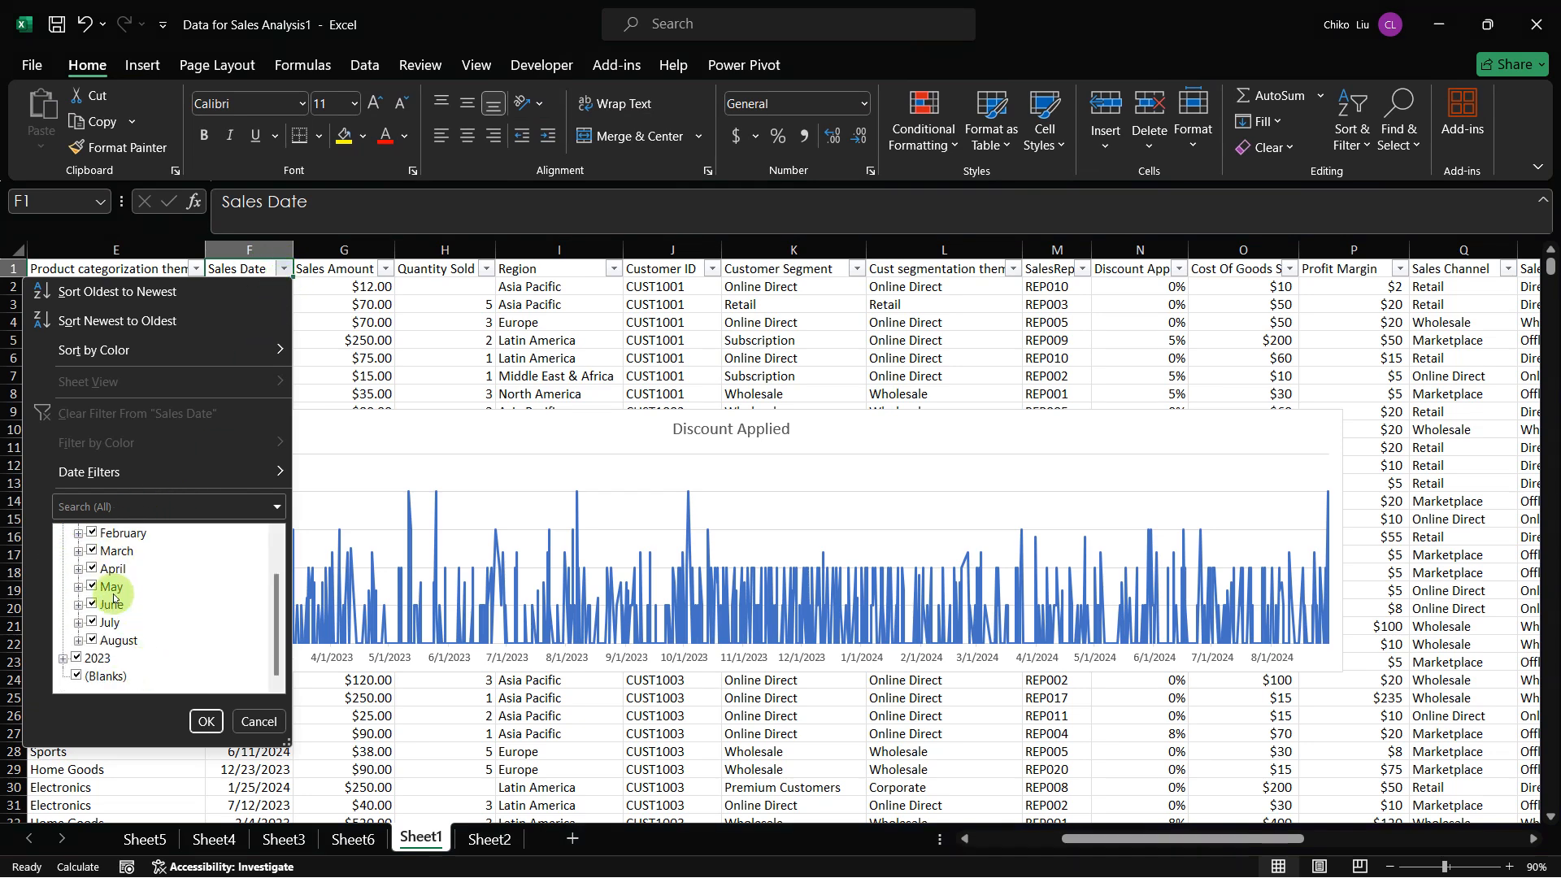
{"action": "left_click", "coordinate": [252, 720]}
- Shorten the Discount Applied line chart's source ranges on Sheet1 so they end at row 1359
{"action": "left_click", "coordinate": [297, 420]}
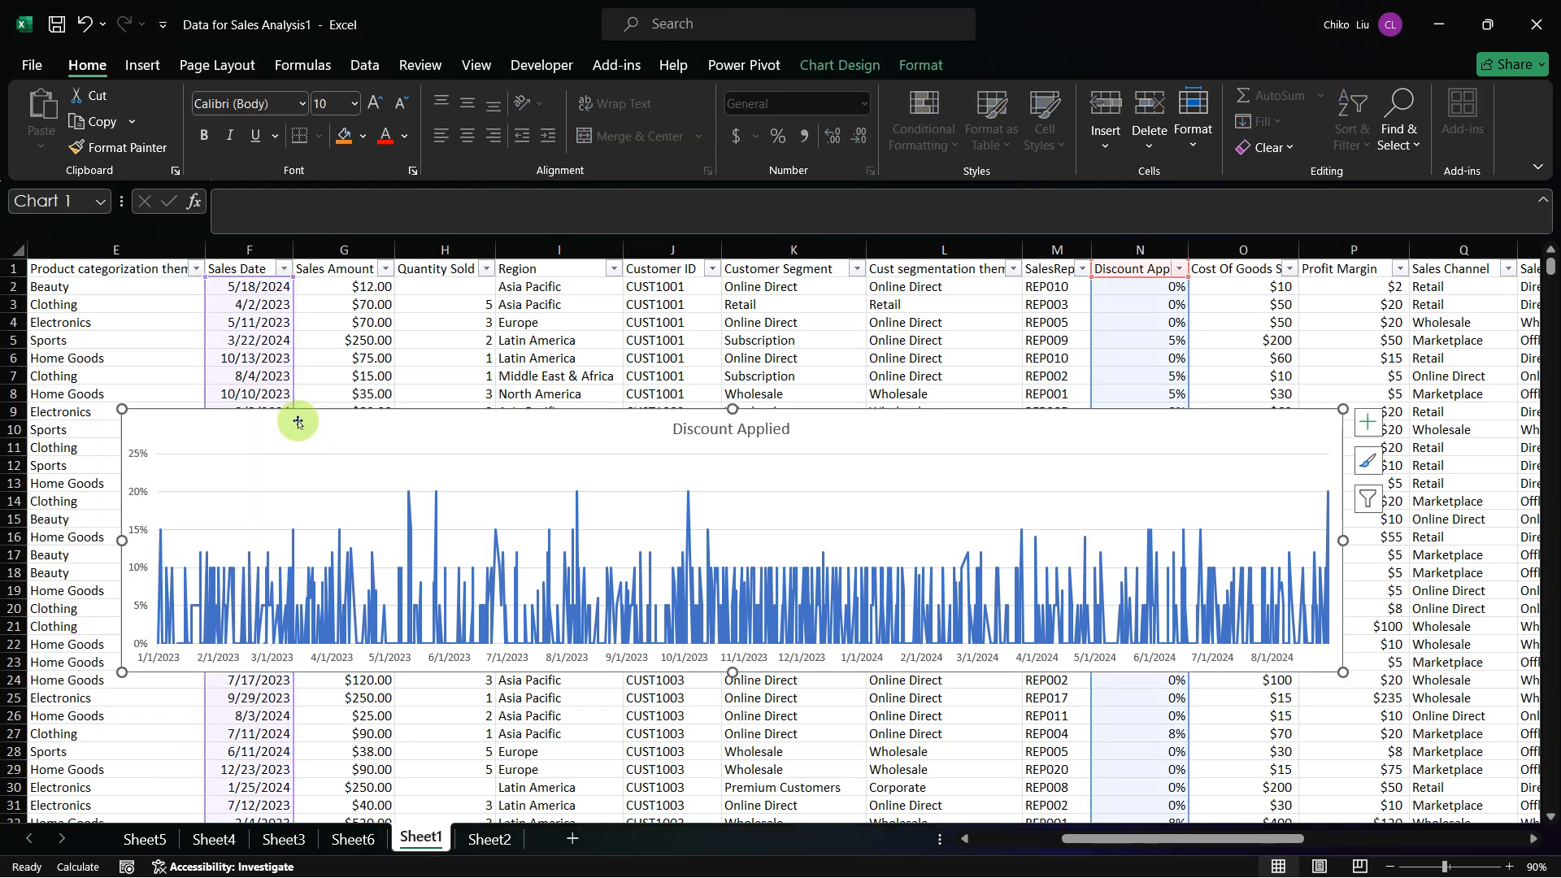
{"action": "double_click", "coordinate": [297, 422]}
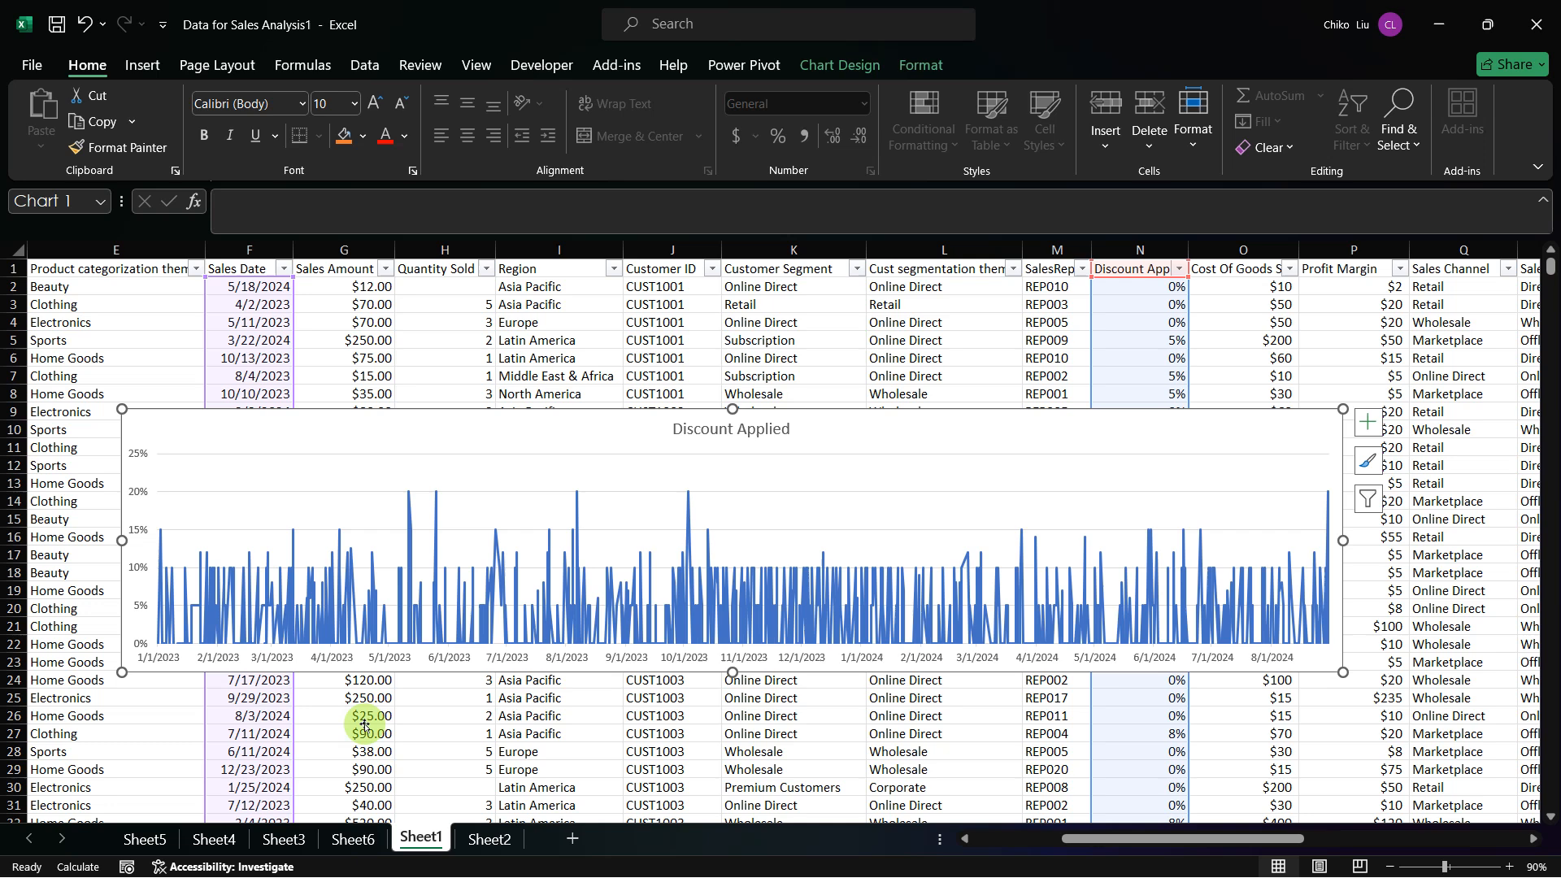
{"action": "scroll", "coordinate": [374, 718], "scroll_direction": "down", "scroll_amount": 1}
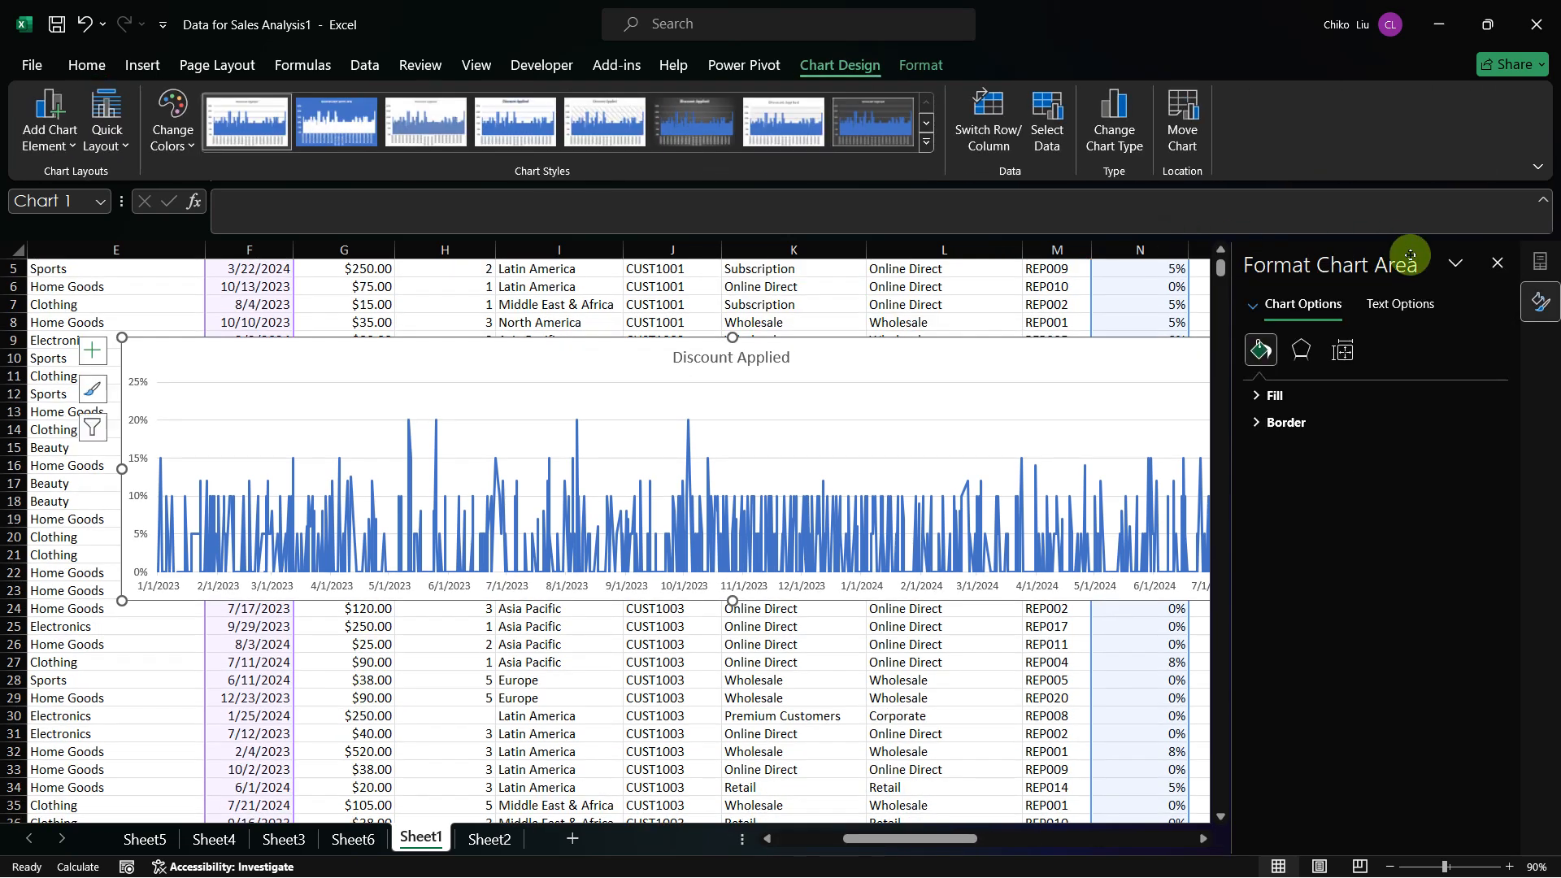
{"action": "left_click", "coordinate": [1498, 263]}
{"action": "scroll", "coordinate": [1060, 605], "scroll_direction": "down", "scroll_amount": 1}
{"action": "scroll", "coordinate": [1059, 606], "scroll_direction": "down", "scroll_amount": 20}
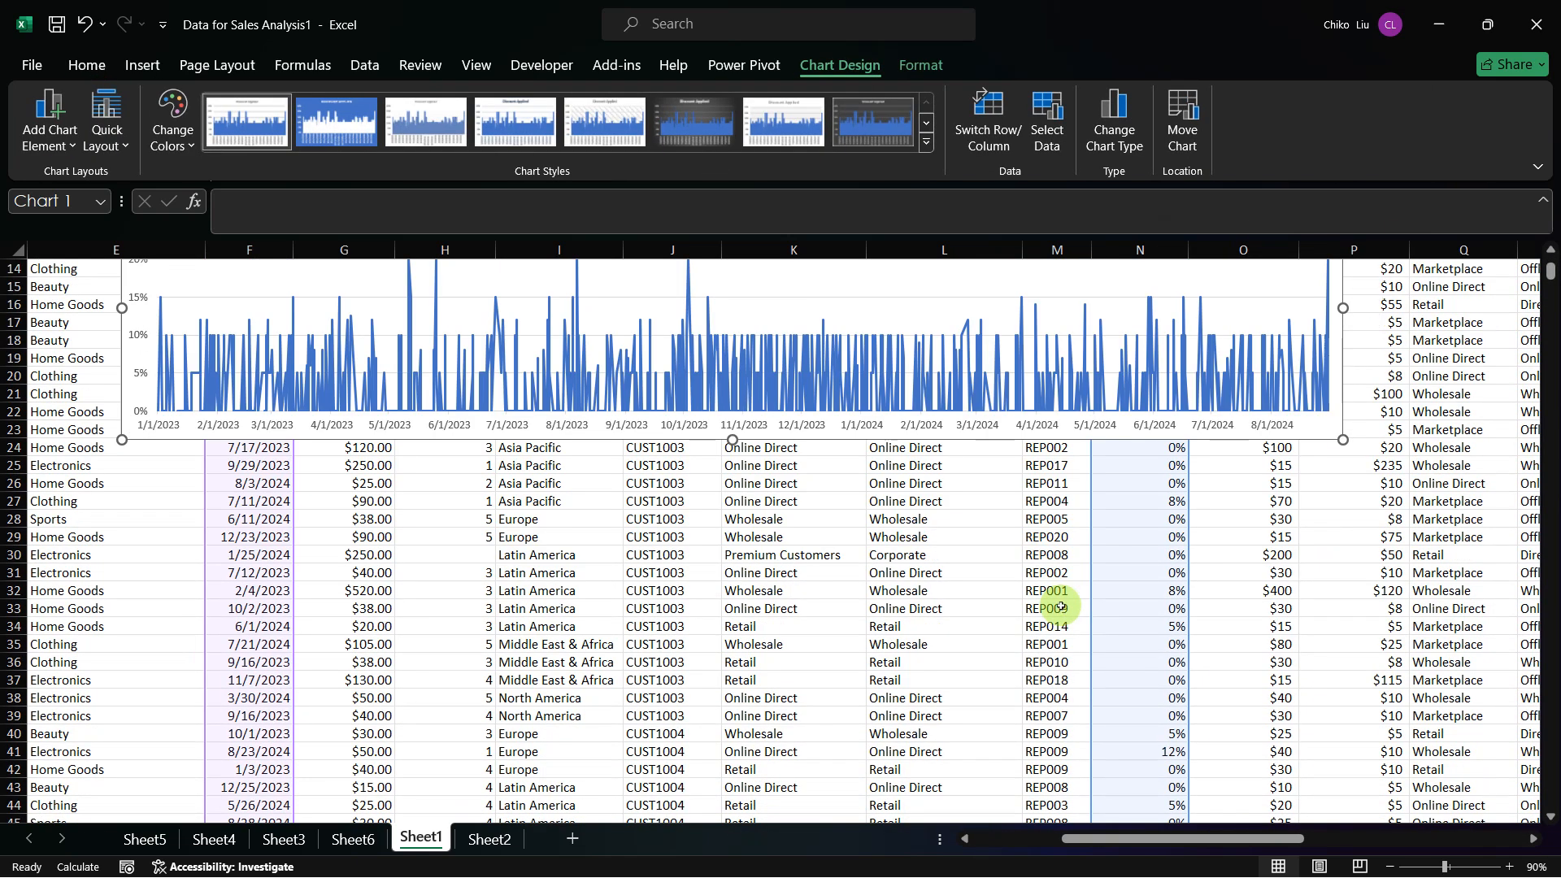
{"action": "scroll", "coordinate": [1059, 605], "scroll_direction": "down", "scroll_amount": 20}
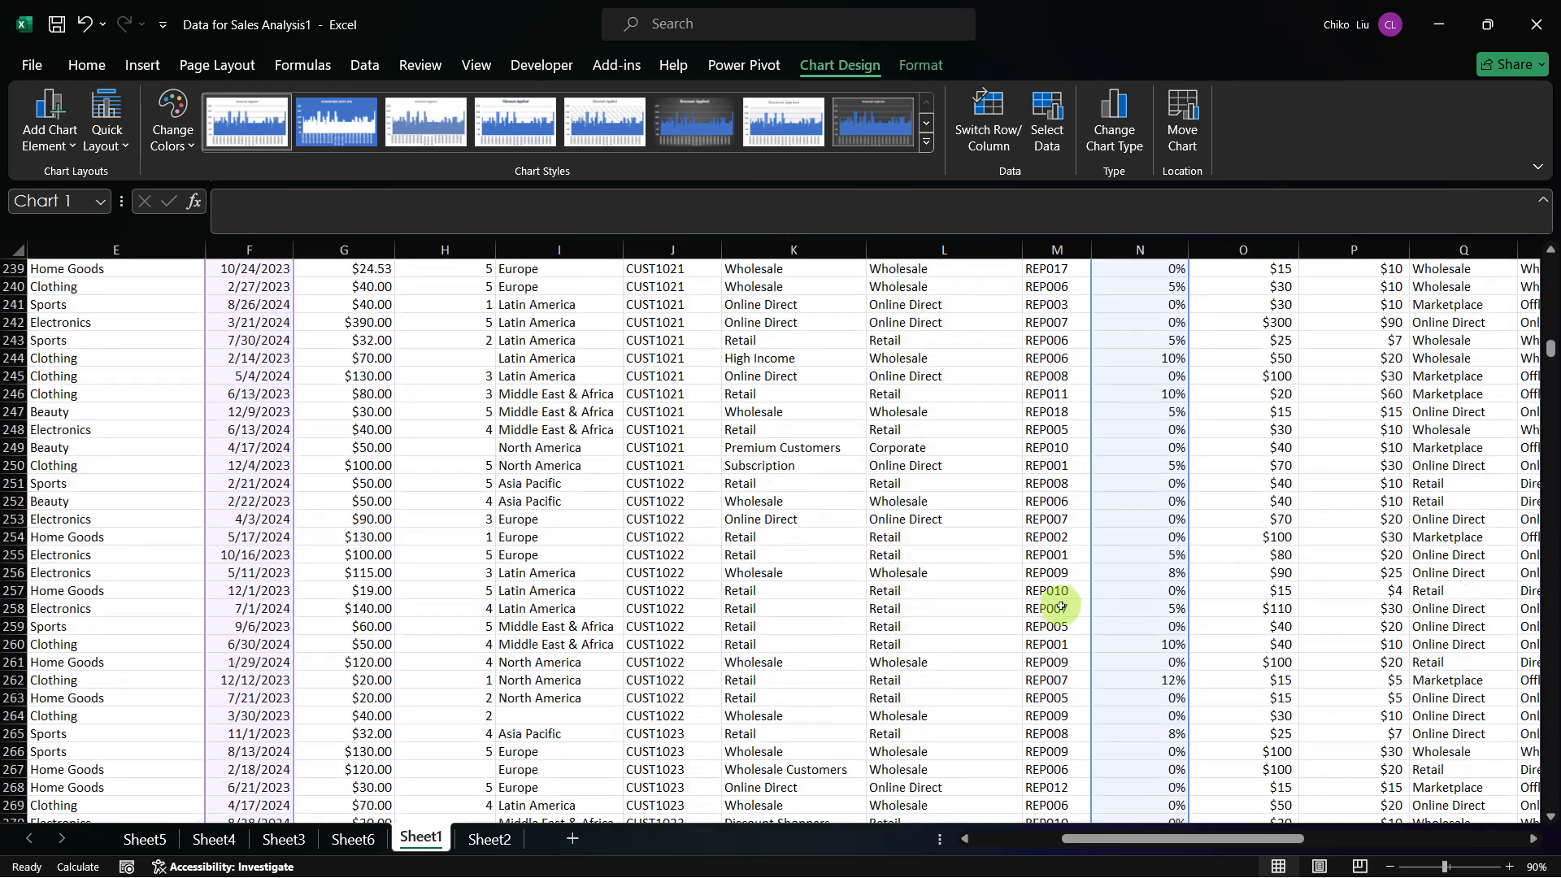
{"action": "scroll", "coordinate": [1059, 606], "scroll_direction": "down", "scroll_amount": 20}
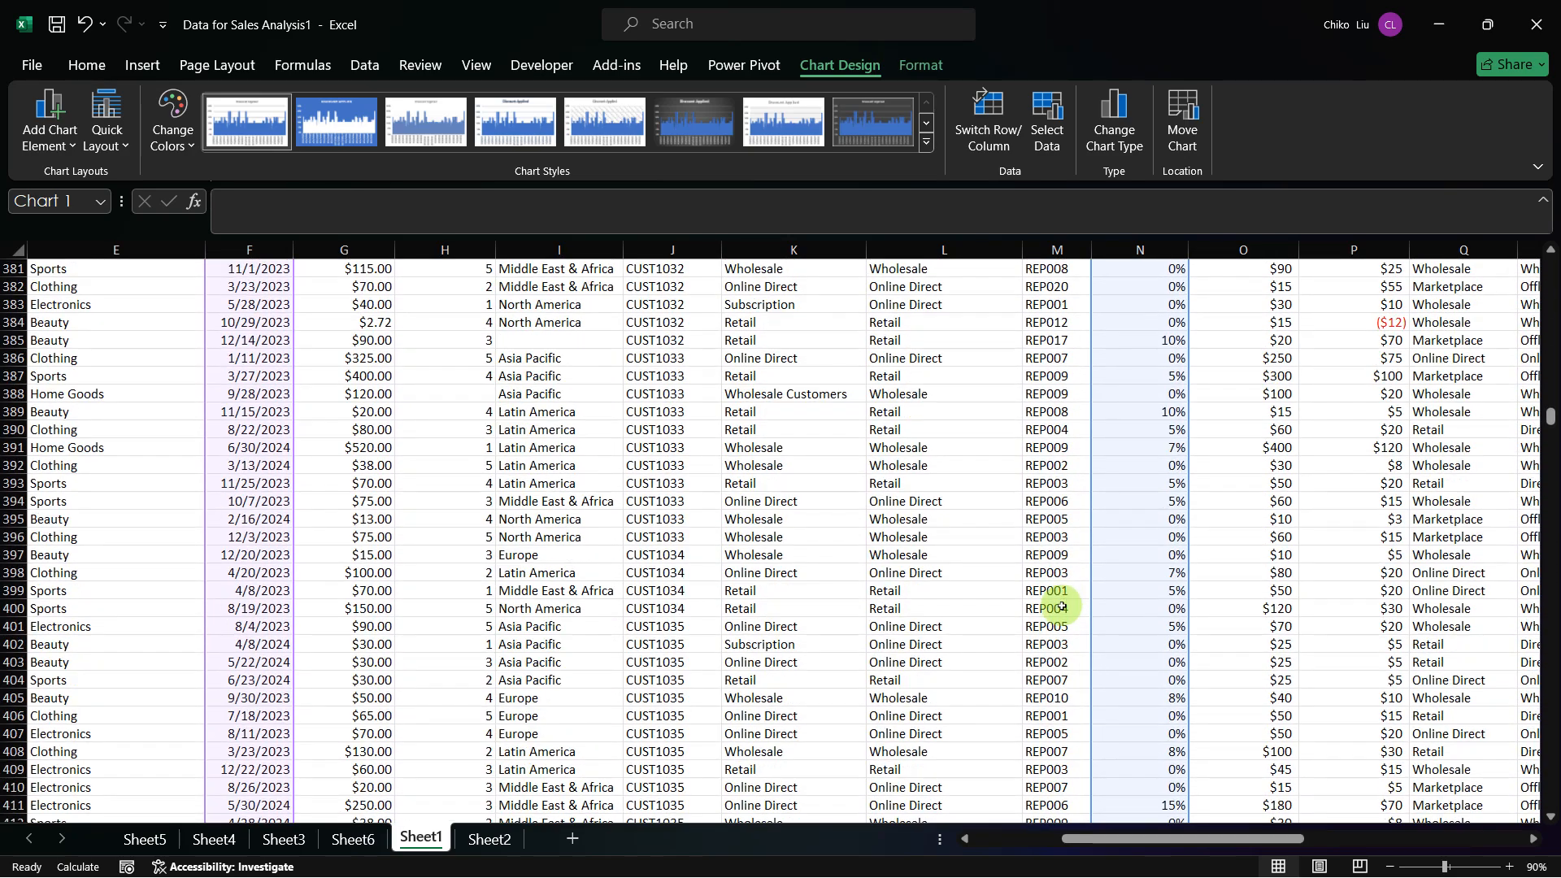
{"action": "scroll", "coordinate": [1059, 606], "scroll_direction": "down", "scroll_amount": 8}
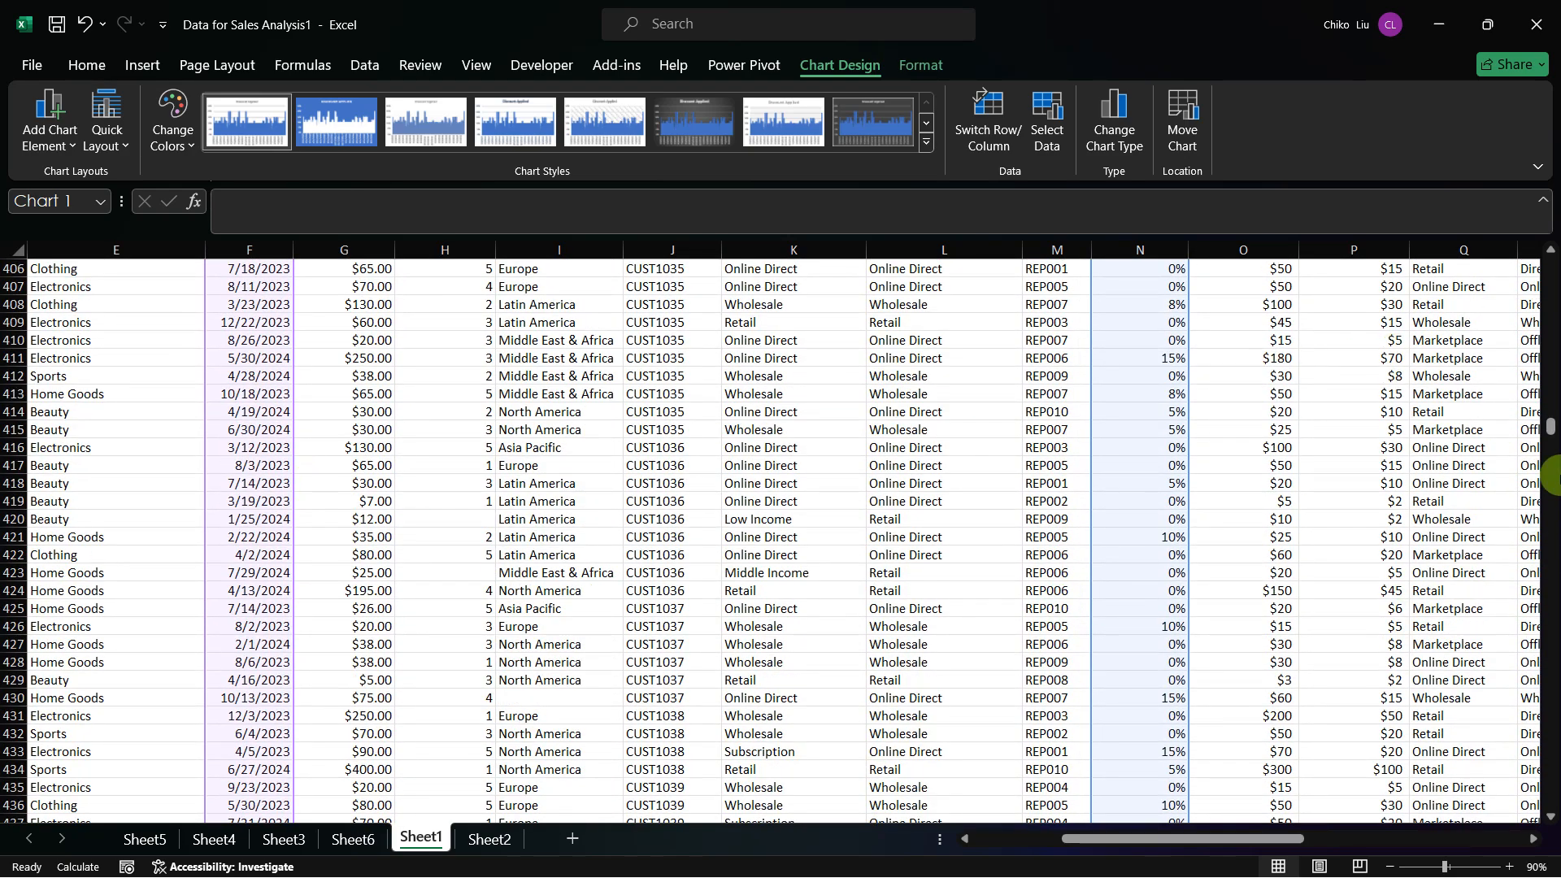
{"action": "left_click_drag", "start_coordinate": [1548, 428], "coordinate": [1519, 847]}
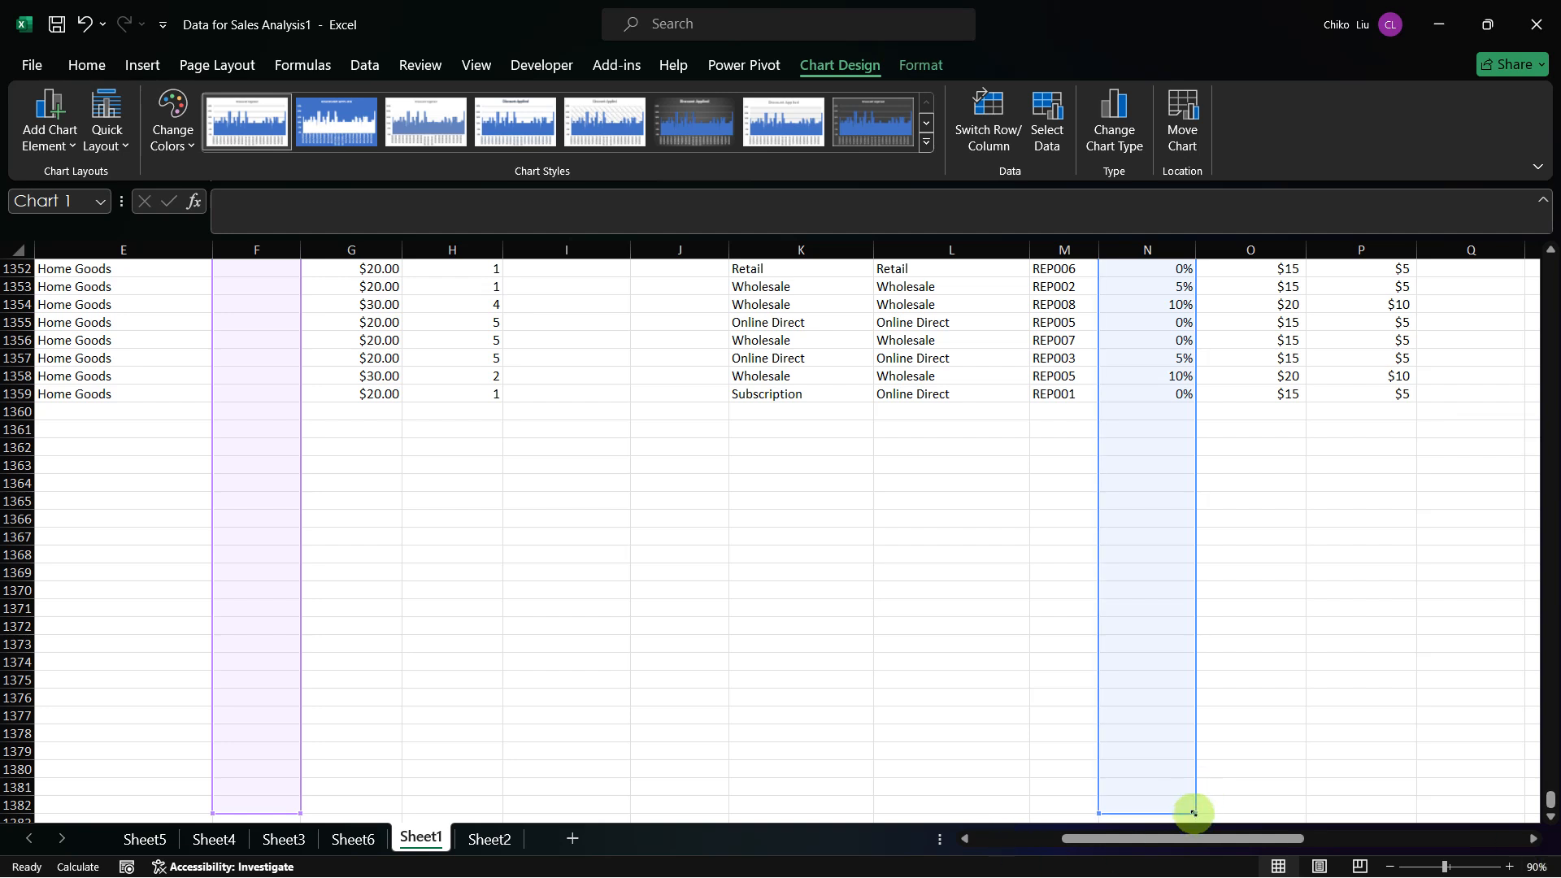
{"action": "left_click_drag", "start_coordinate": [1194, 813], "coordinate": [1153, 400]}
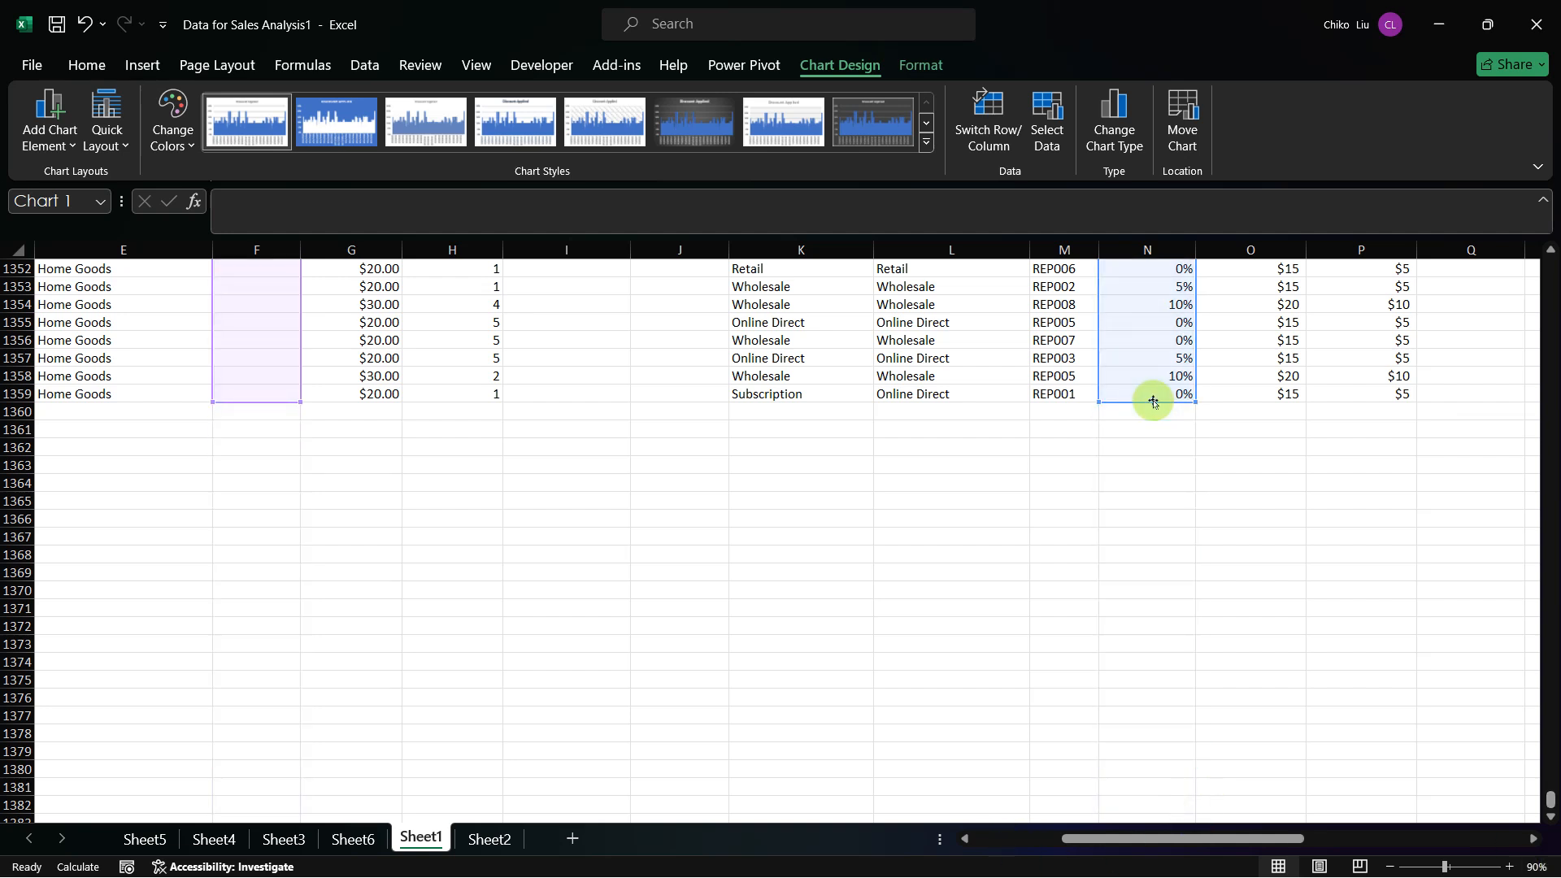
- Trim the chart's source ranges further to end at row 1246, the last row with a sales date
{"action": "scroll", "coordinate": [1150, 523], "scroll_direction": "up", "scroll_amount": 2}
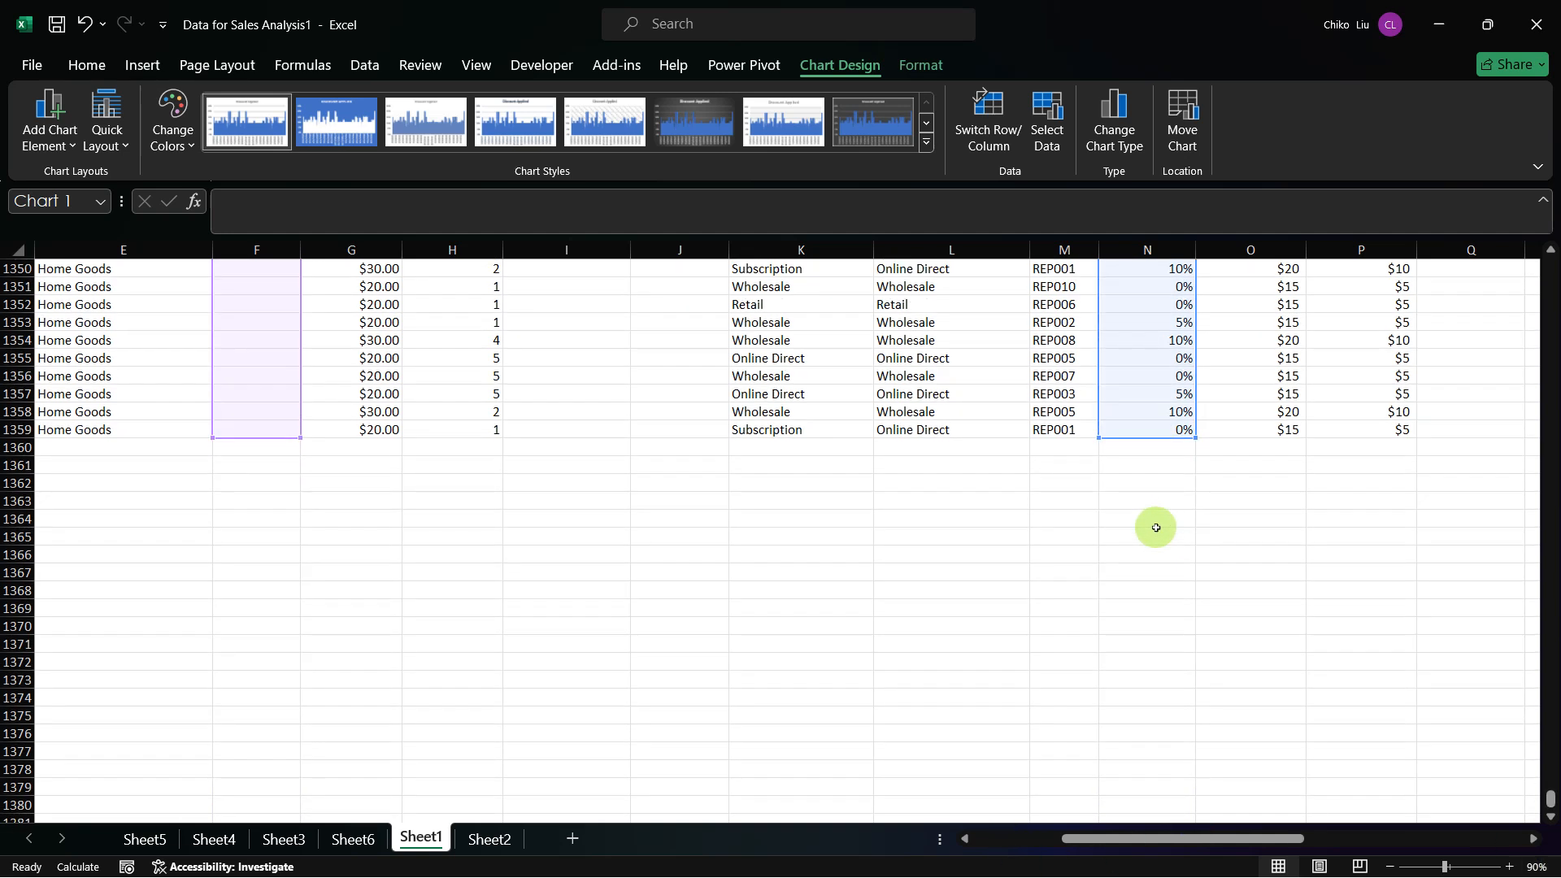
{"action": "scroll", "coordinate": [1156, 528], "scroll_direction": "up", "scroll_amount": 4}
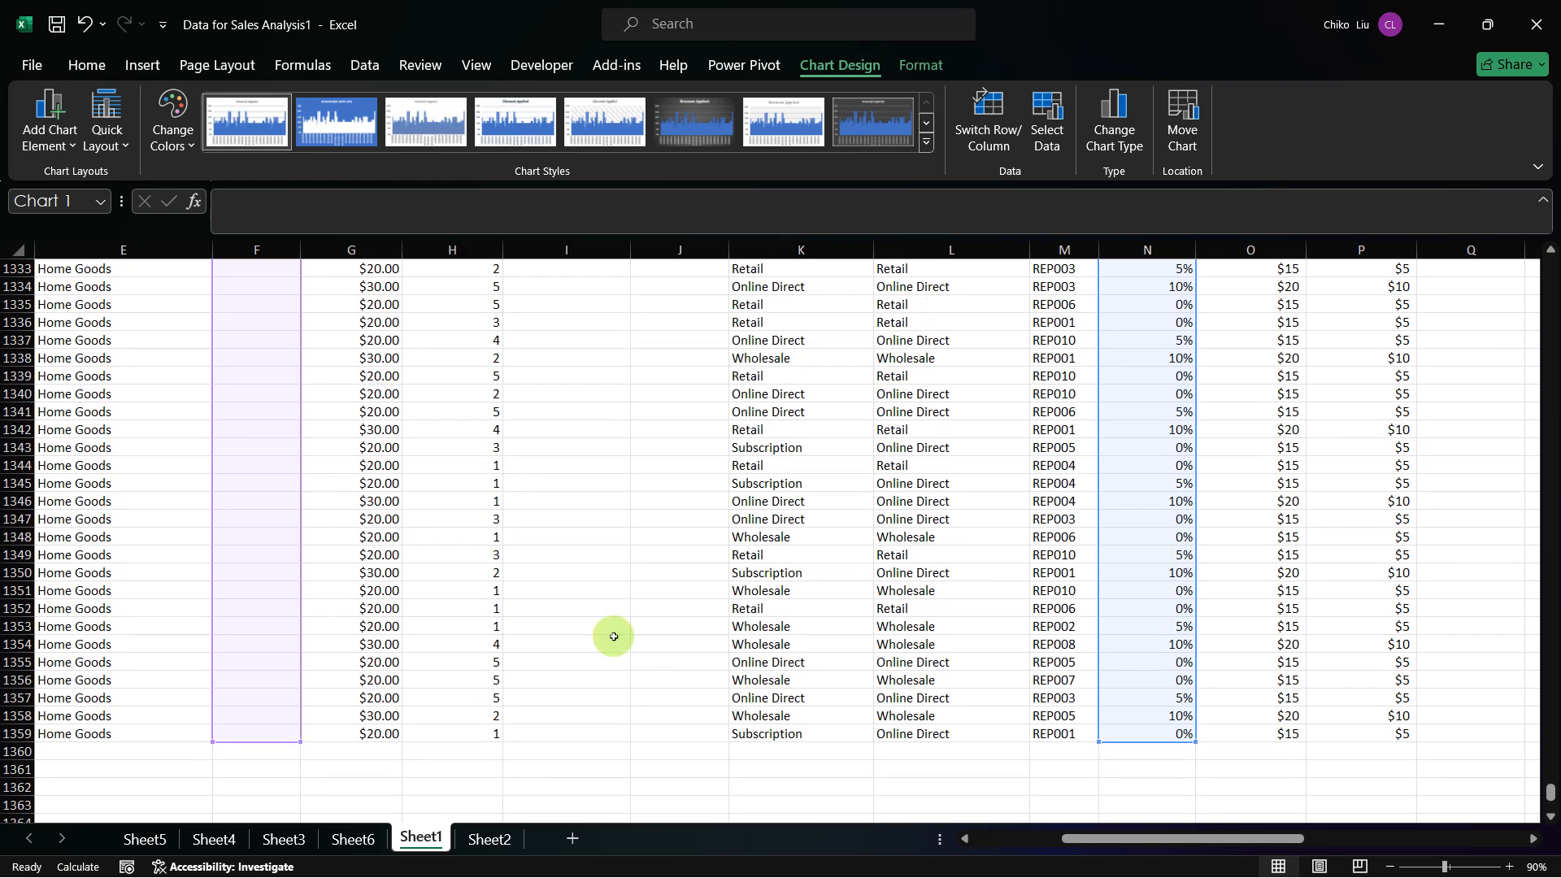
{"action": "left_click_drag", "start_coordinate": [299, 738], "coordinate": [291, 318]}
{"action": "scroll", "coordinate": [295, 321], "scroll_direction": "up", "scroll_amount": 6}
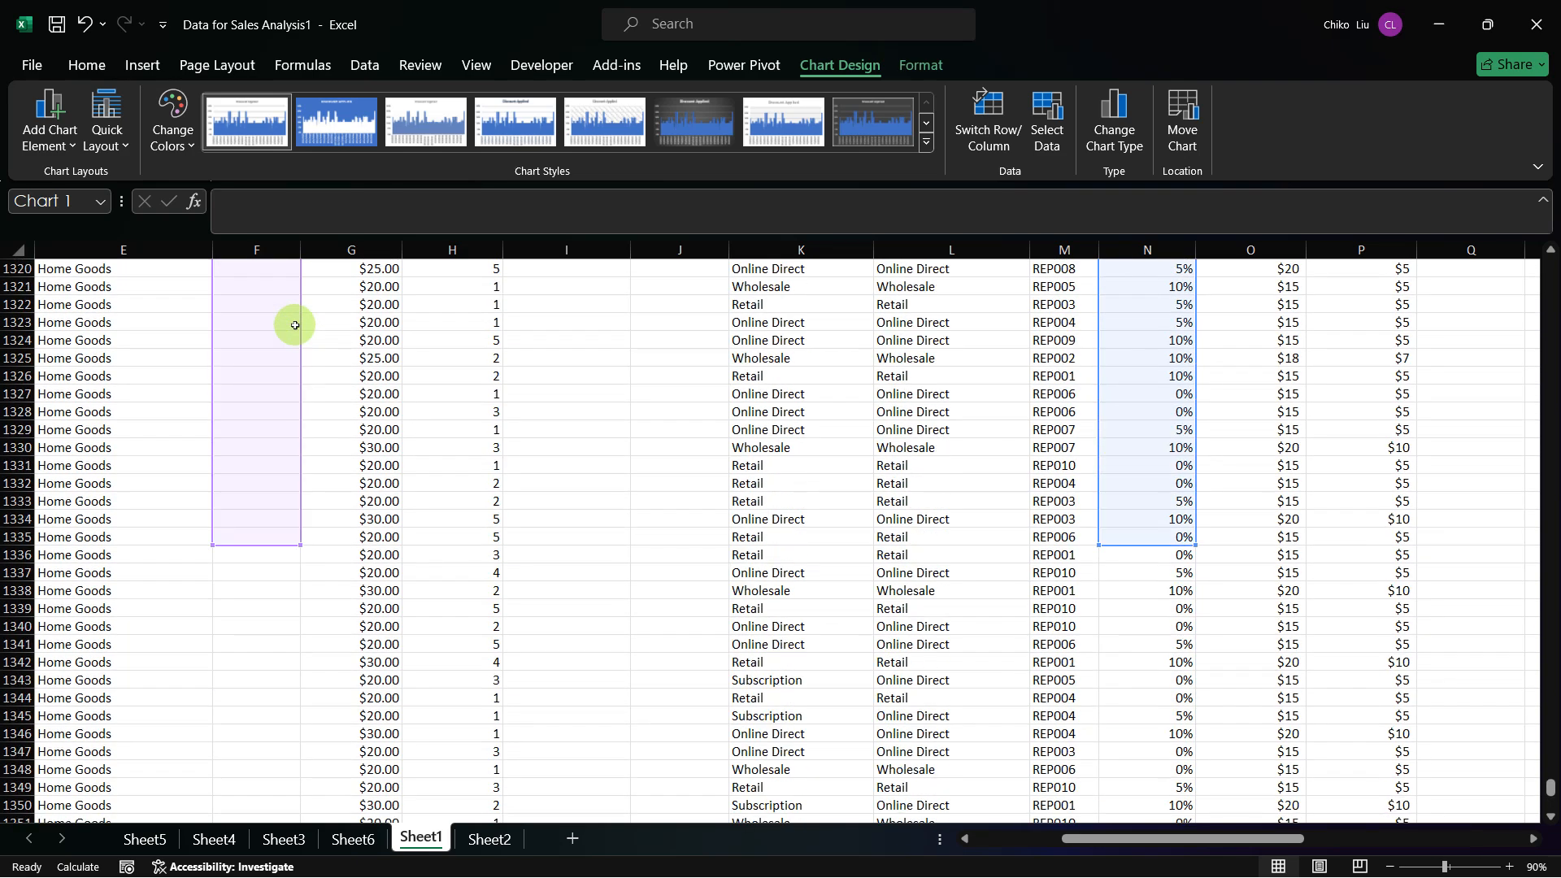
{"action": "left_click_drag", "start_coordinate": [299, 616], "coordinate": [293, 270]}
{"action": "scroll", "coordinate": [296, 421], "scroll_direction": "up", "scroll_amount": 8}
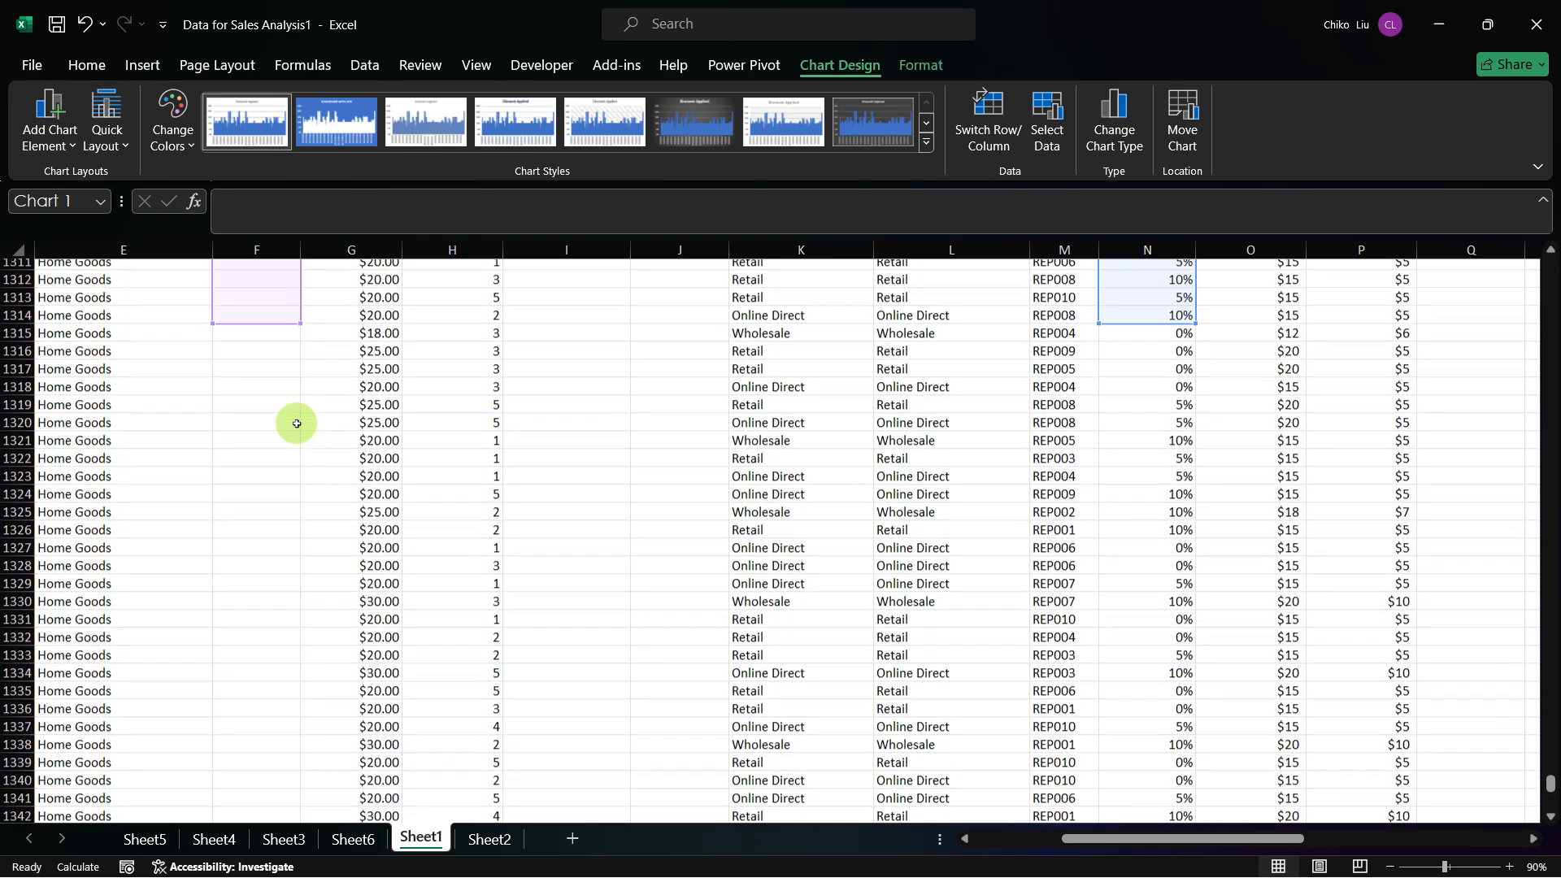
{"action": "left_click_drag", "start_coordinate": [302, 693], "coordinate": [269, 261]}
{"action": "scroll", "coordinate": [272, 464], "scroll_direction": "up", "scroll_amount": 7}
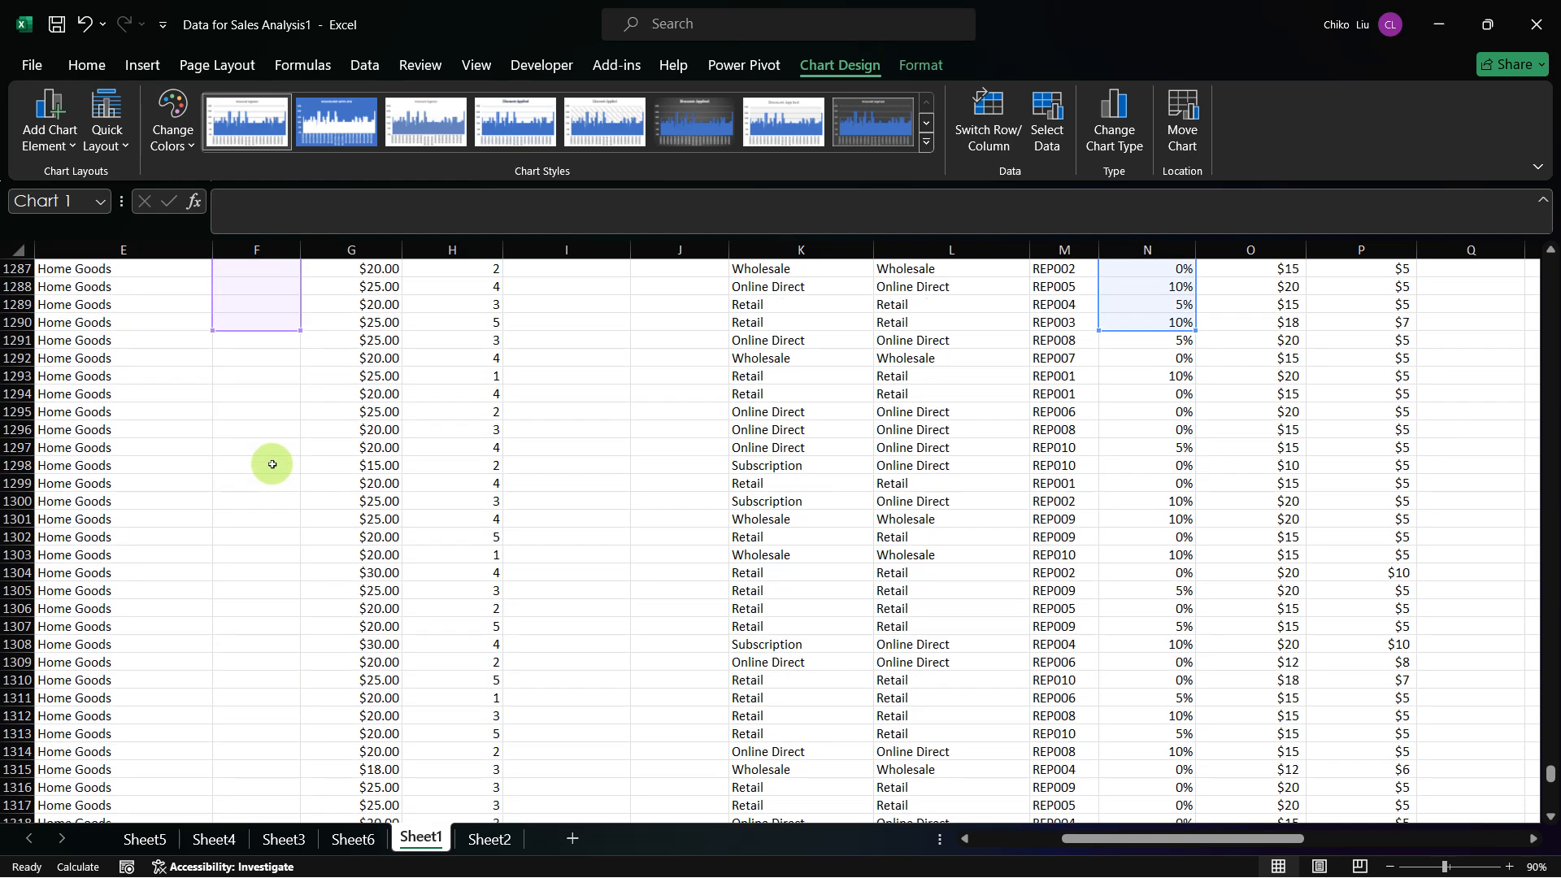
{"action": "left_click_drag", "start_coordinate": [300, 613], "coordinate": [292, 801]}
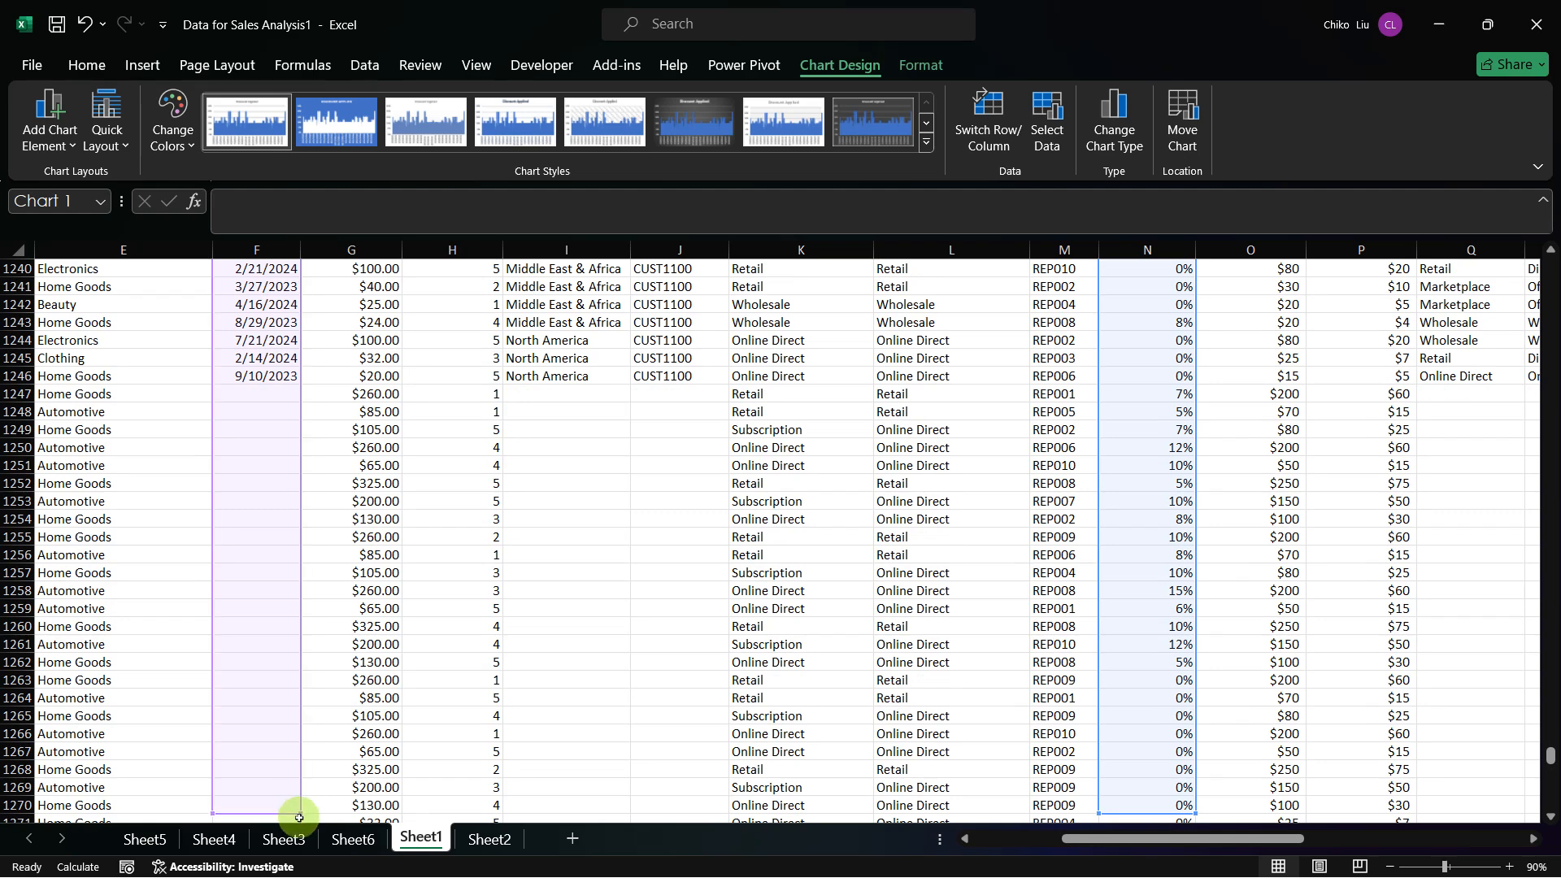
{"action": "left_click_drag", "start_coordinate": [299, 814], "coordinate": [280, 379]}
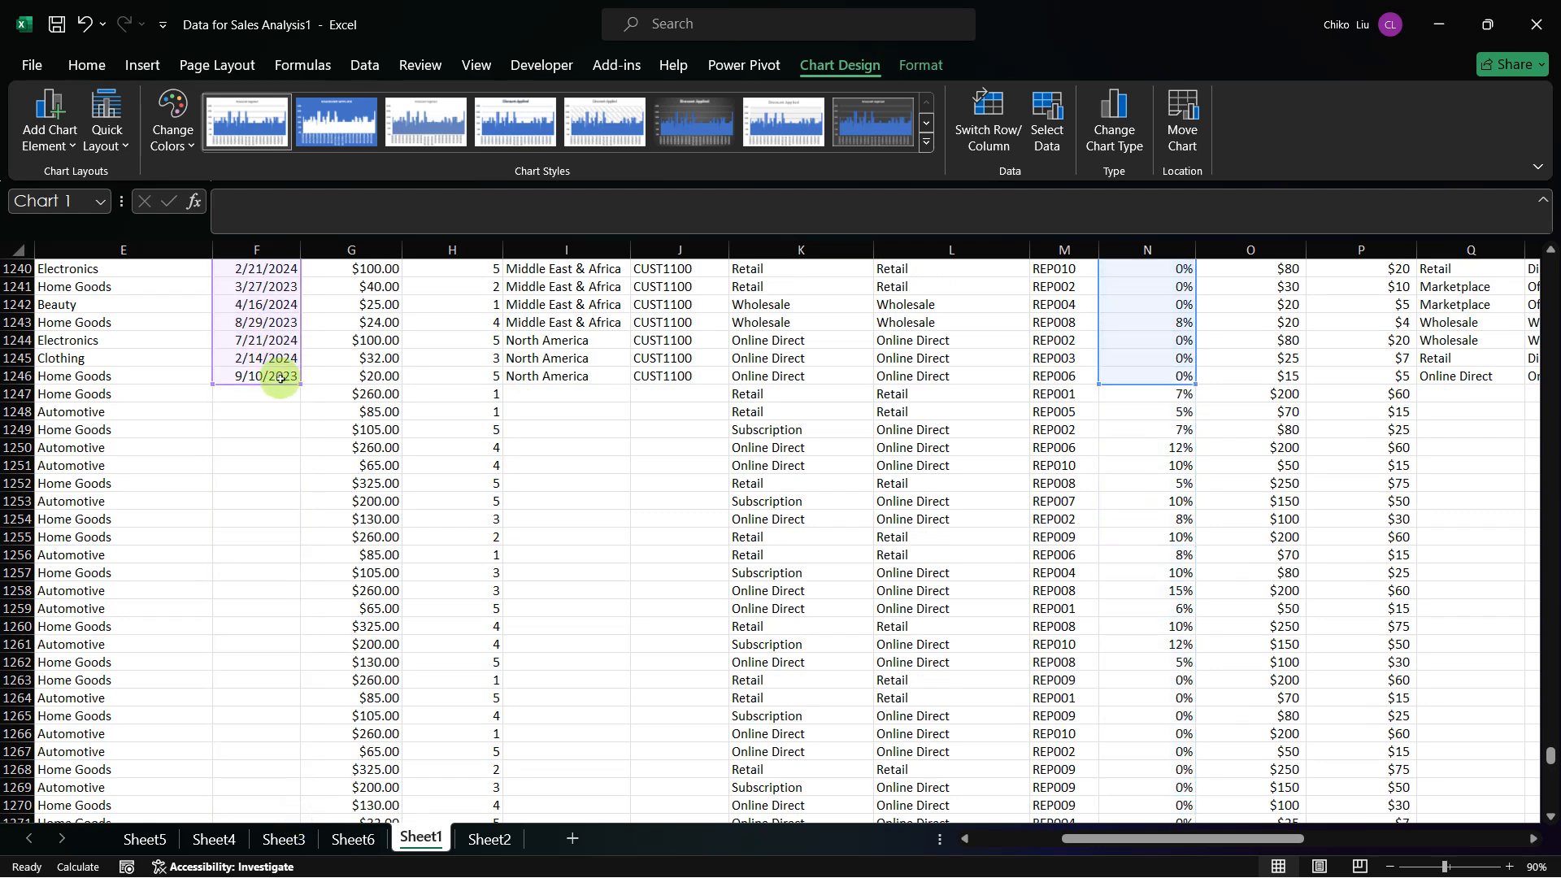
- Delete the Discount Applied line chart from Sheet1
{"action": "scroll", "coordinate": [513, 464], "scroll_direction": "up", "scroll_amount": 11}
{"action": "scroll", "coordinate": [513, 465], "scroll_direction": "up", "scroll_amount": 13}
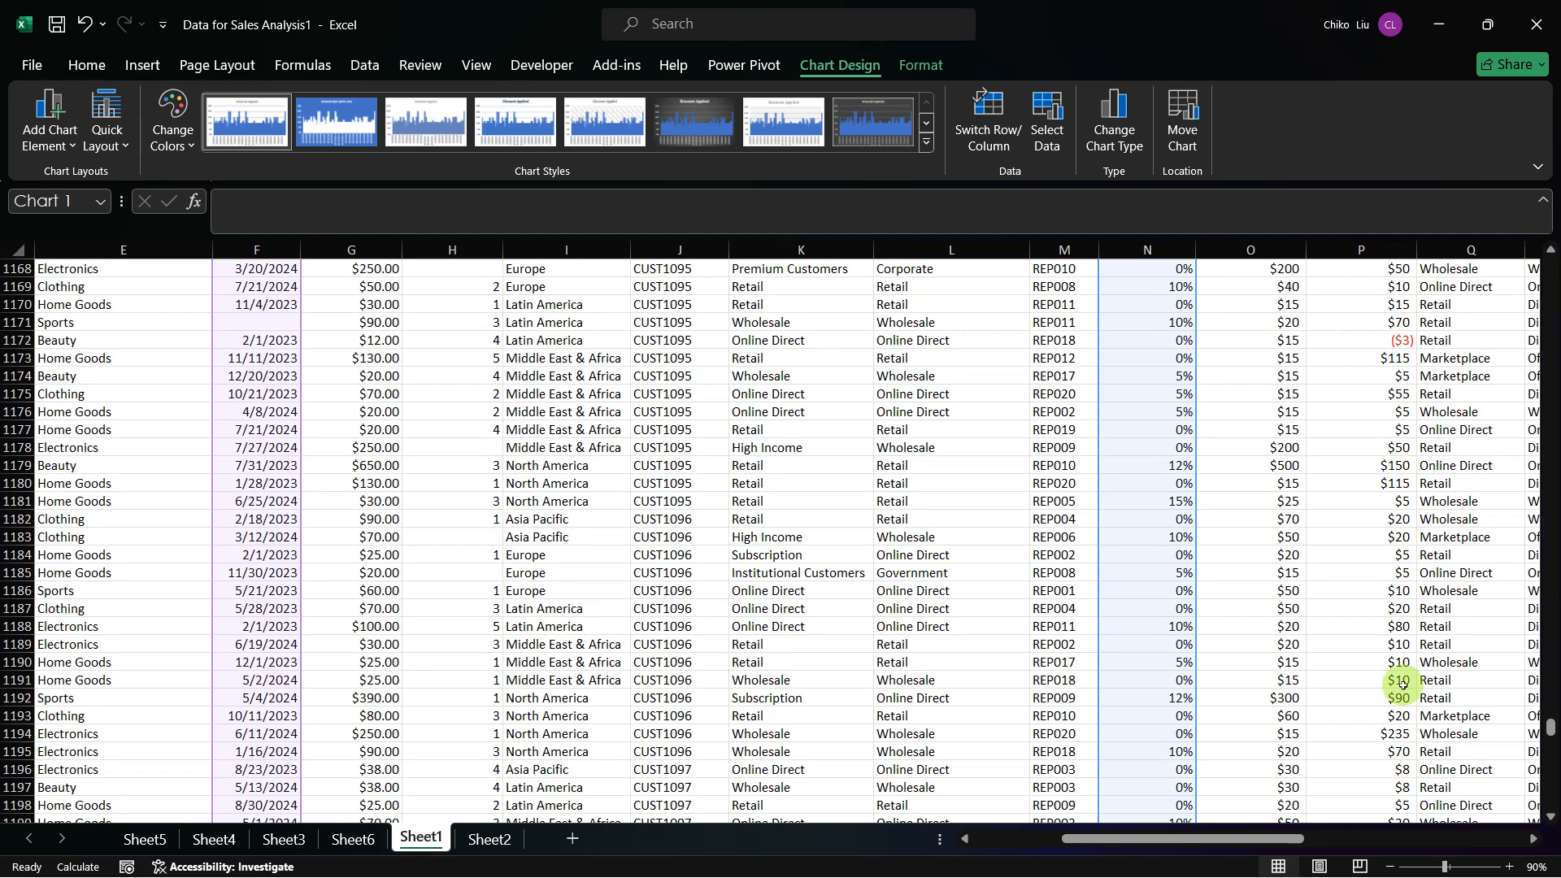
{"action": "left_click_drag", "start_coordinate": [1550, 726], "coordinate": [1547, 259]}
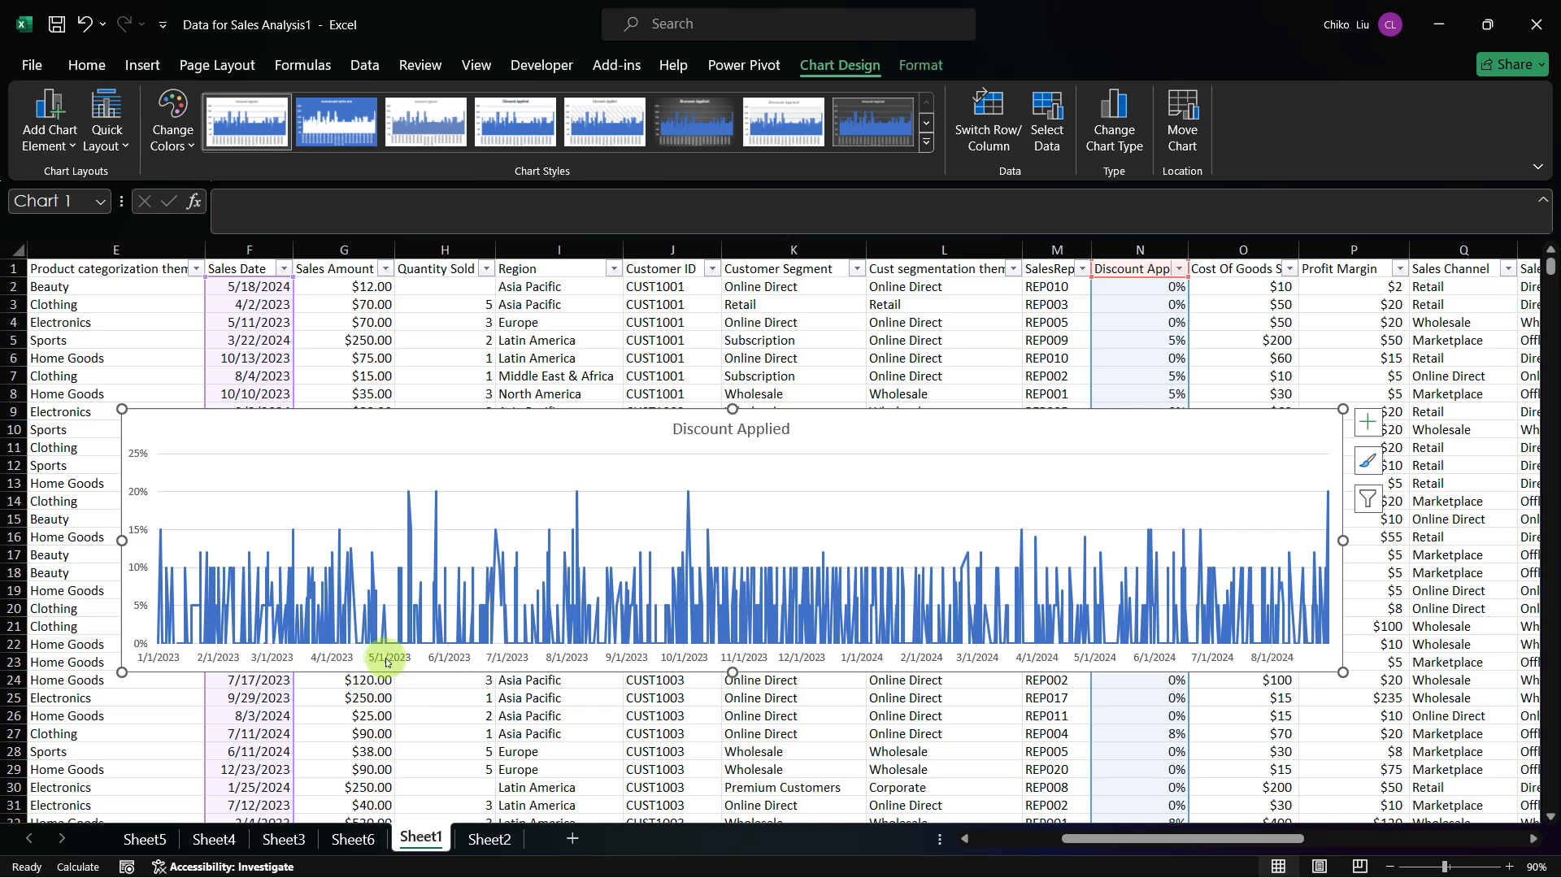
{"action": "left_click", "coordinate": [415, 534]}
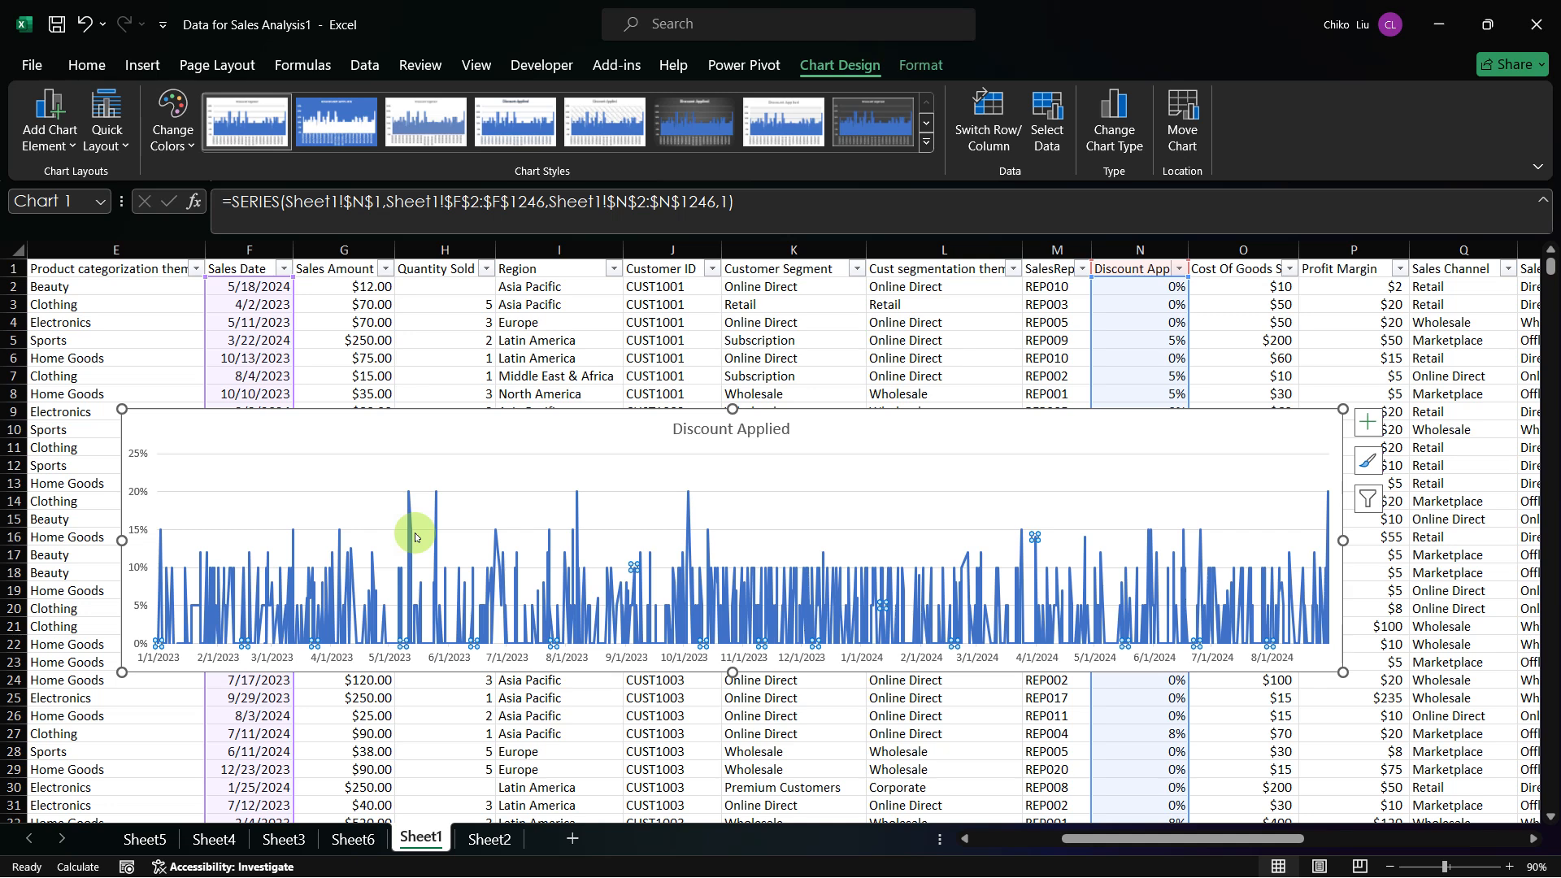
{"action": "left_click", "coordinate": [891, 434]}
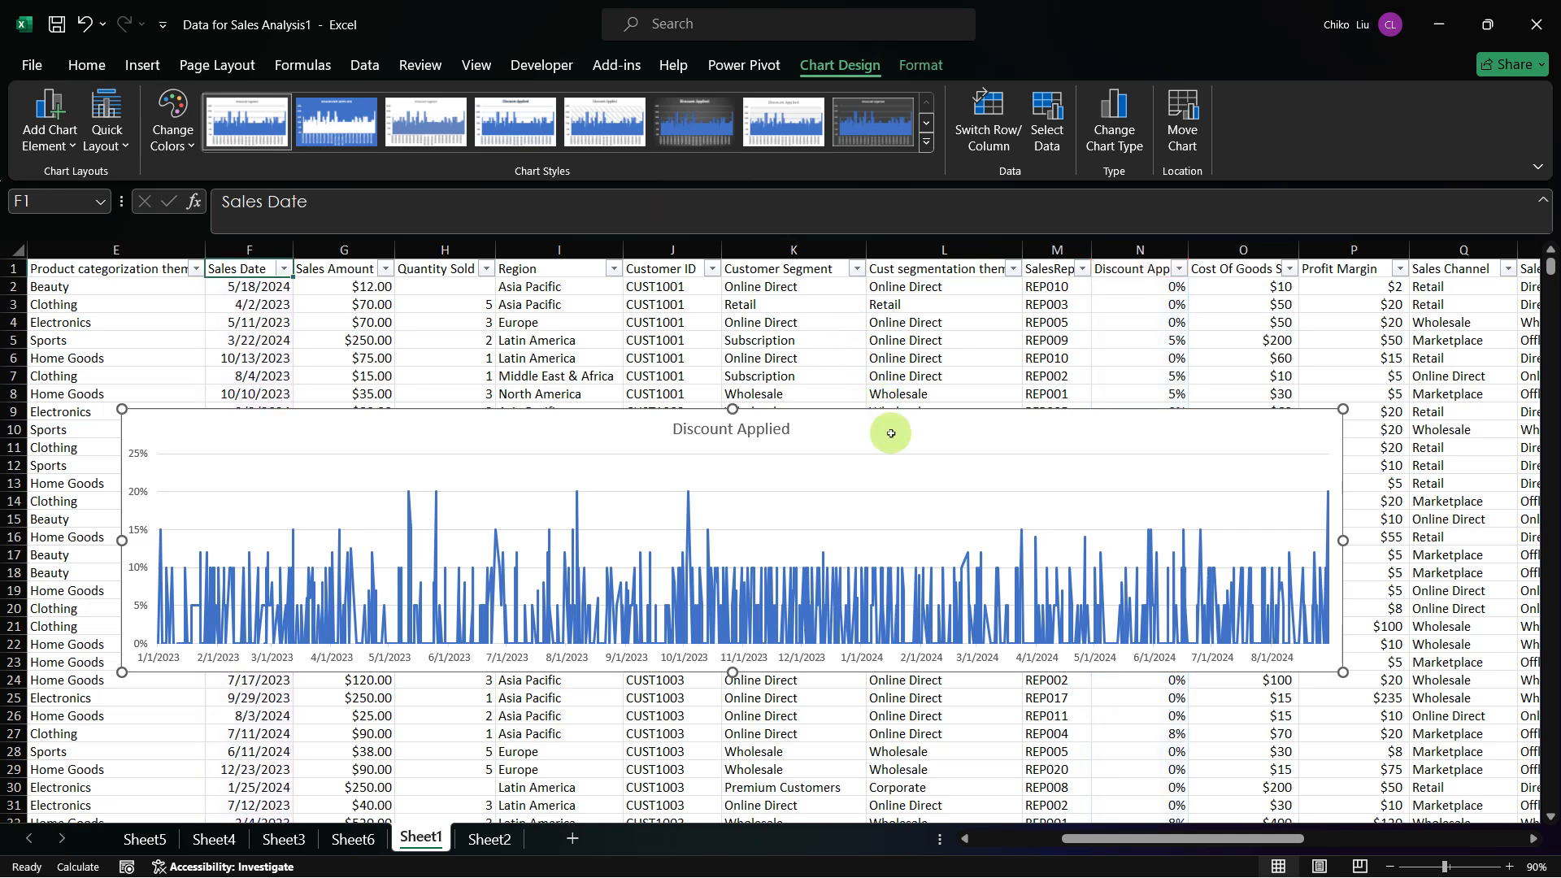
{"action": "key", "text": "Delete"}
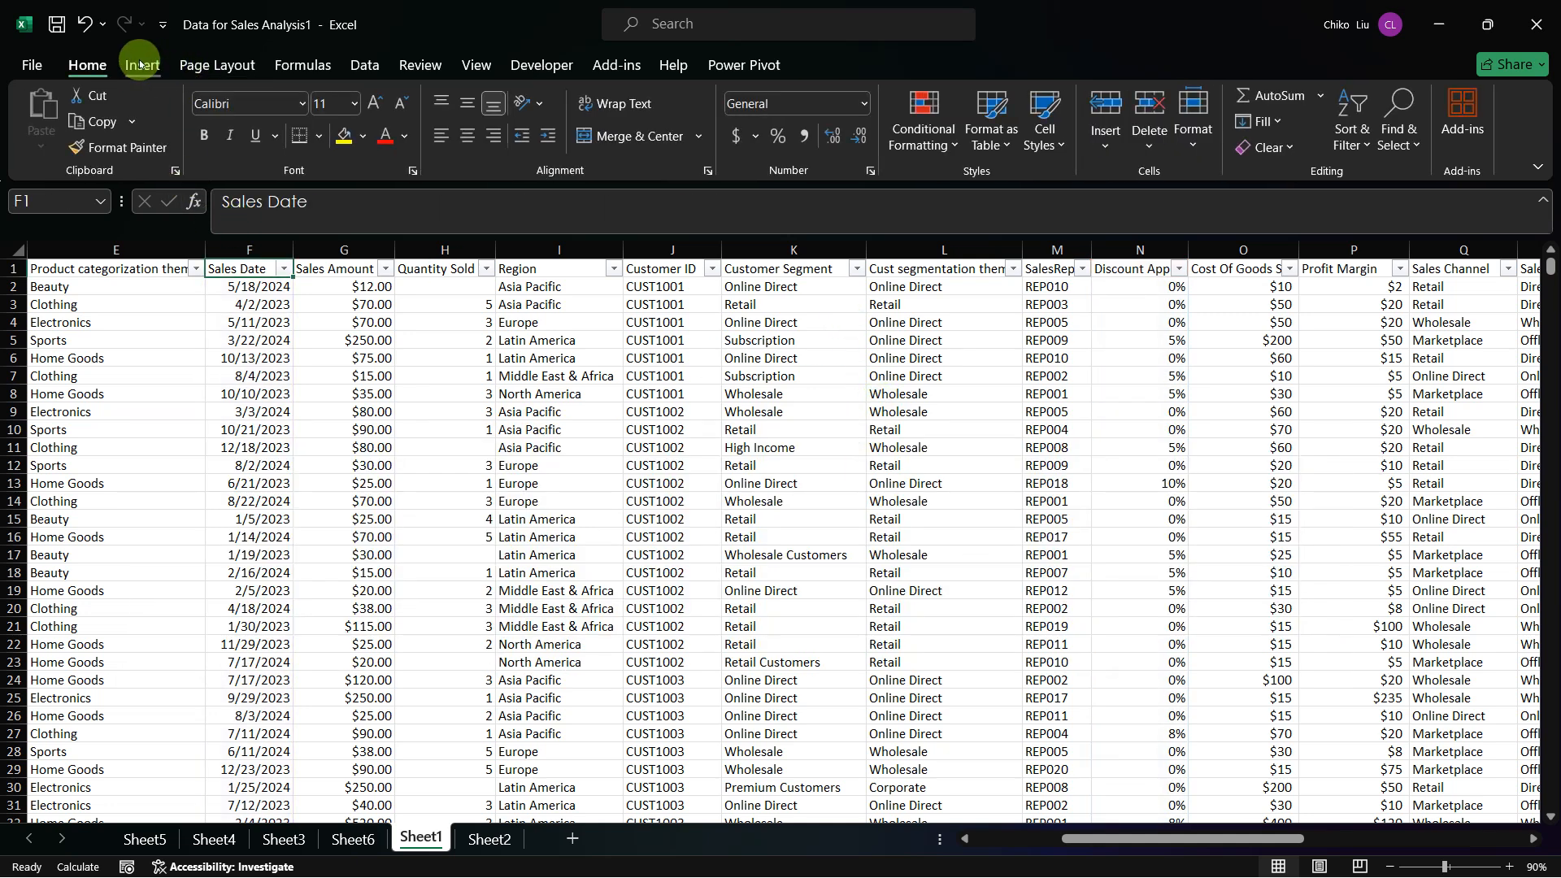
- Insert a PivotTable on a new worksheet from the Sheet1 range A1:Y1359
{"action": "left_click", "coordinate": [142, 64]}
{"action": "left_click", "coordinate": [50, 102]}
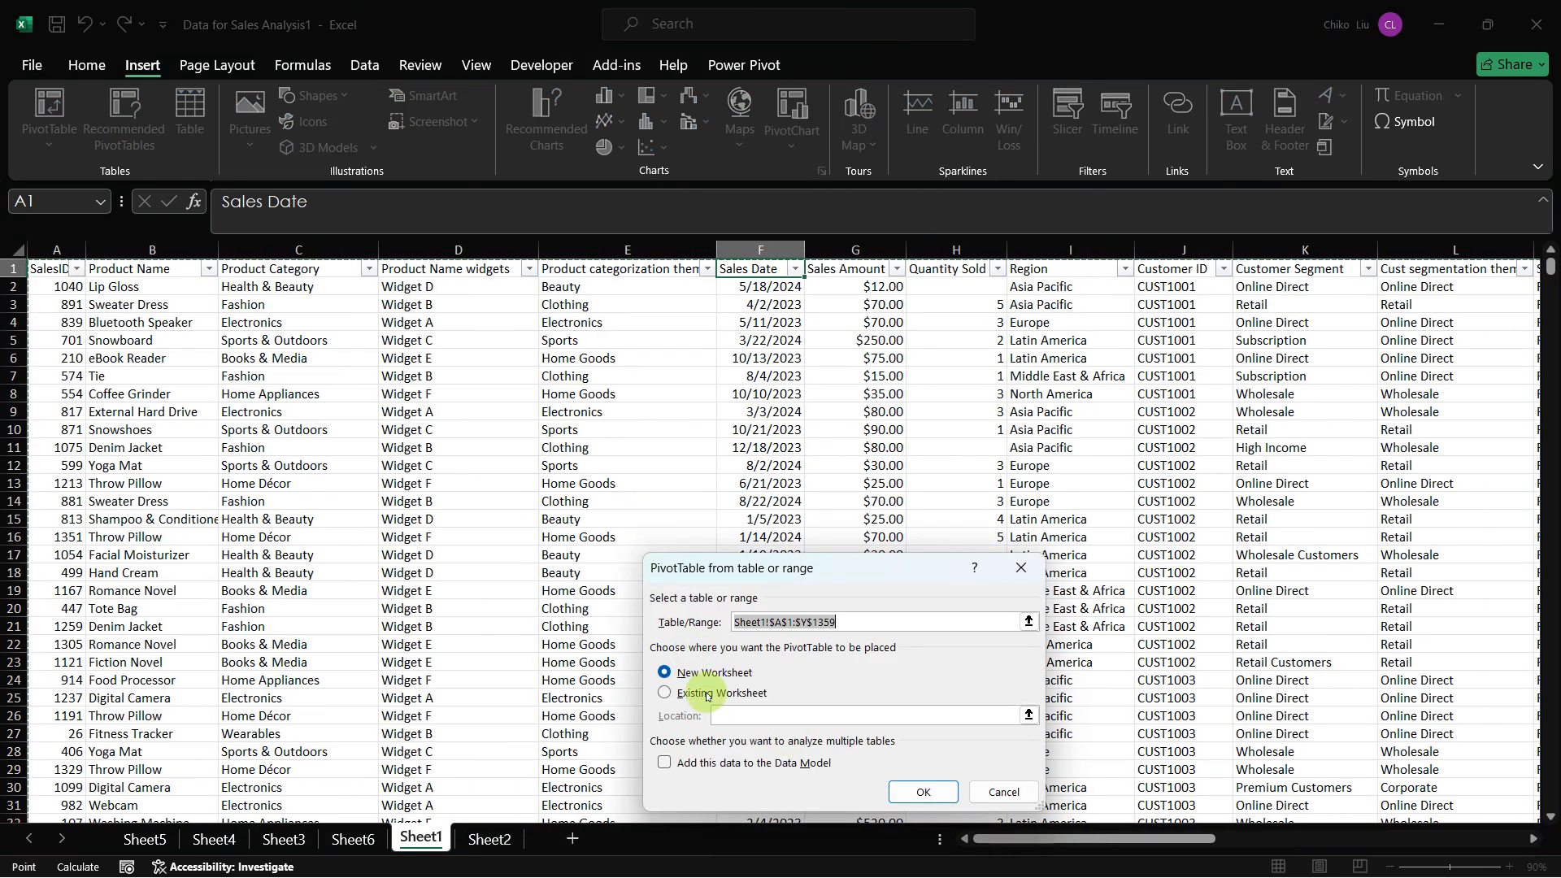
{"action": "left_click", "coordinate": [911, 794]}
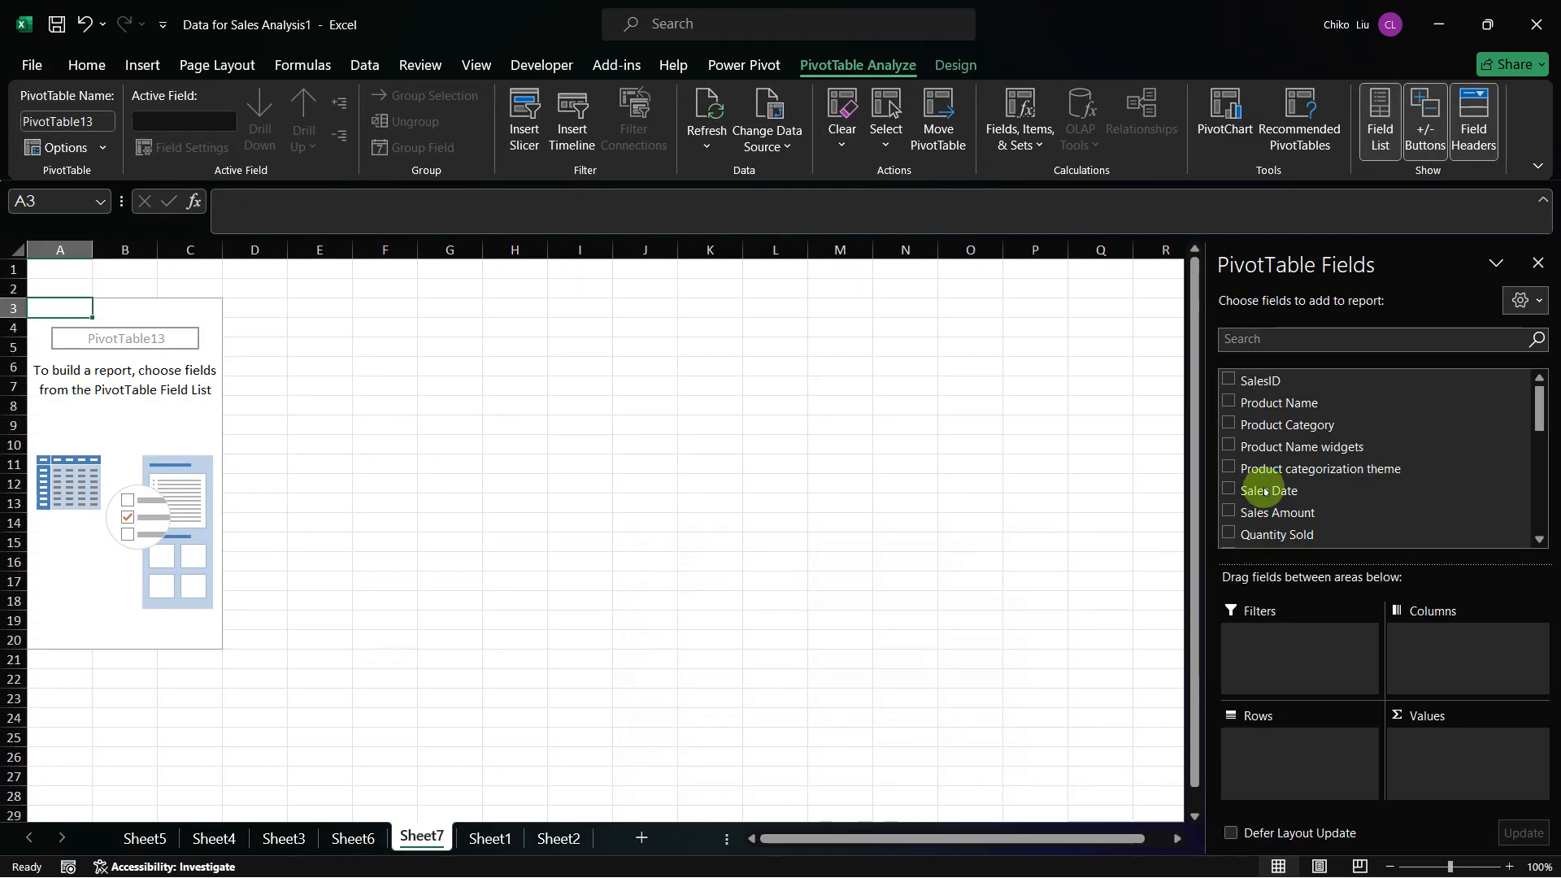
- Add Sales Date to the PivotTable's rows and Discount Applied to its values
{"action": "left_click", "coordinate": [1229, 489]}
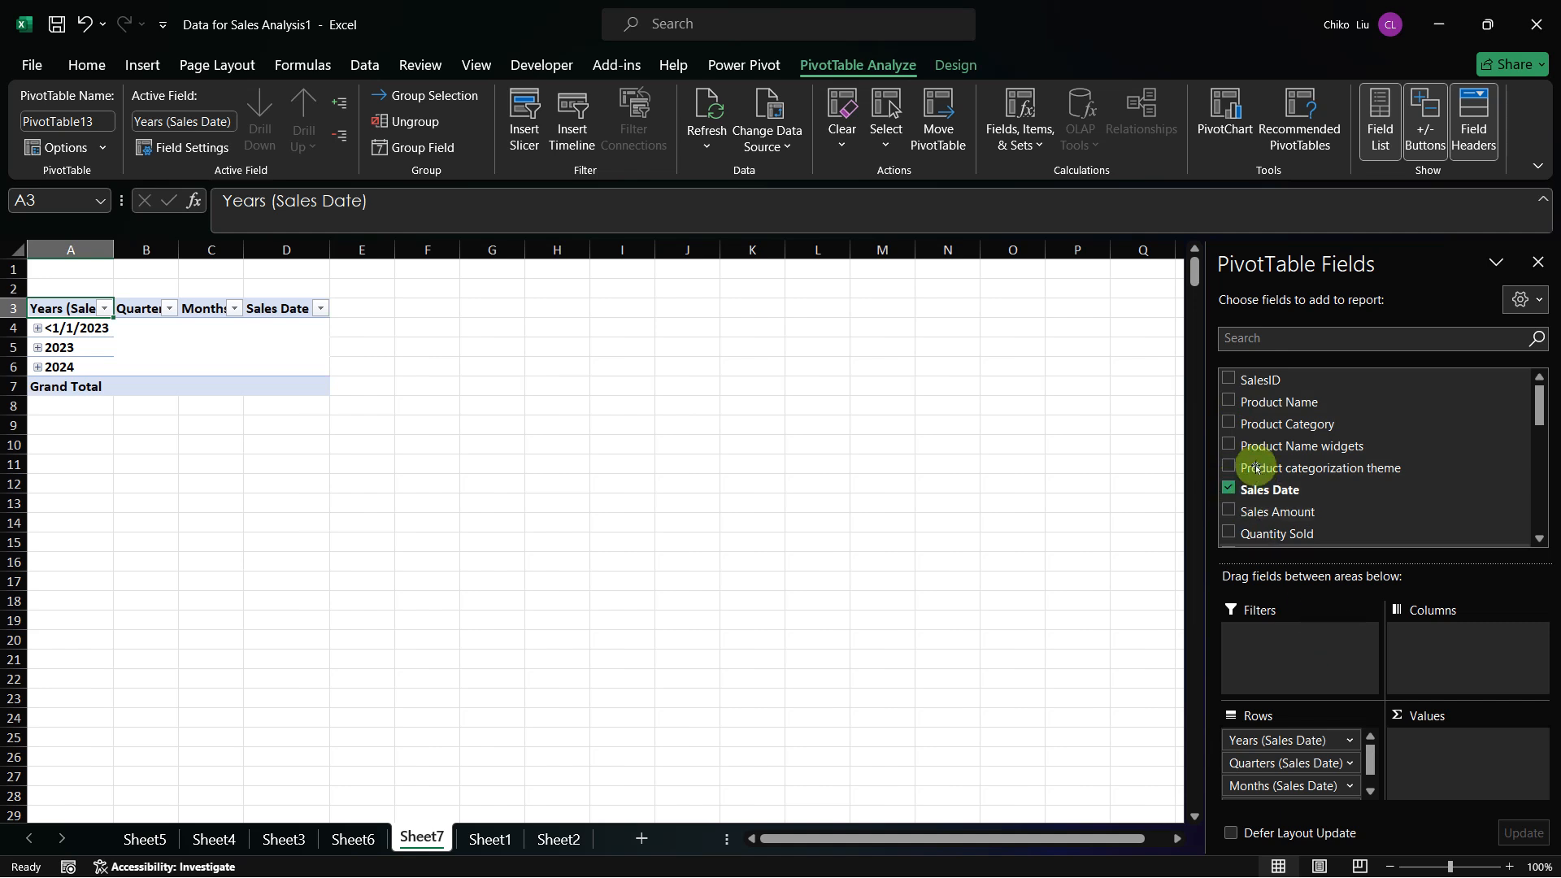
{"action": "left_click_drag", "start_coordinate": [1538, 397], "coordinate": [1537, 440]}
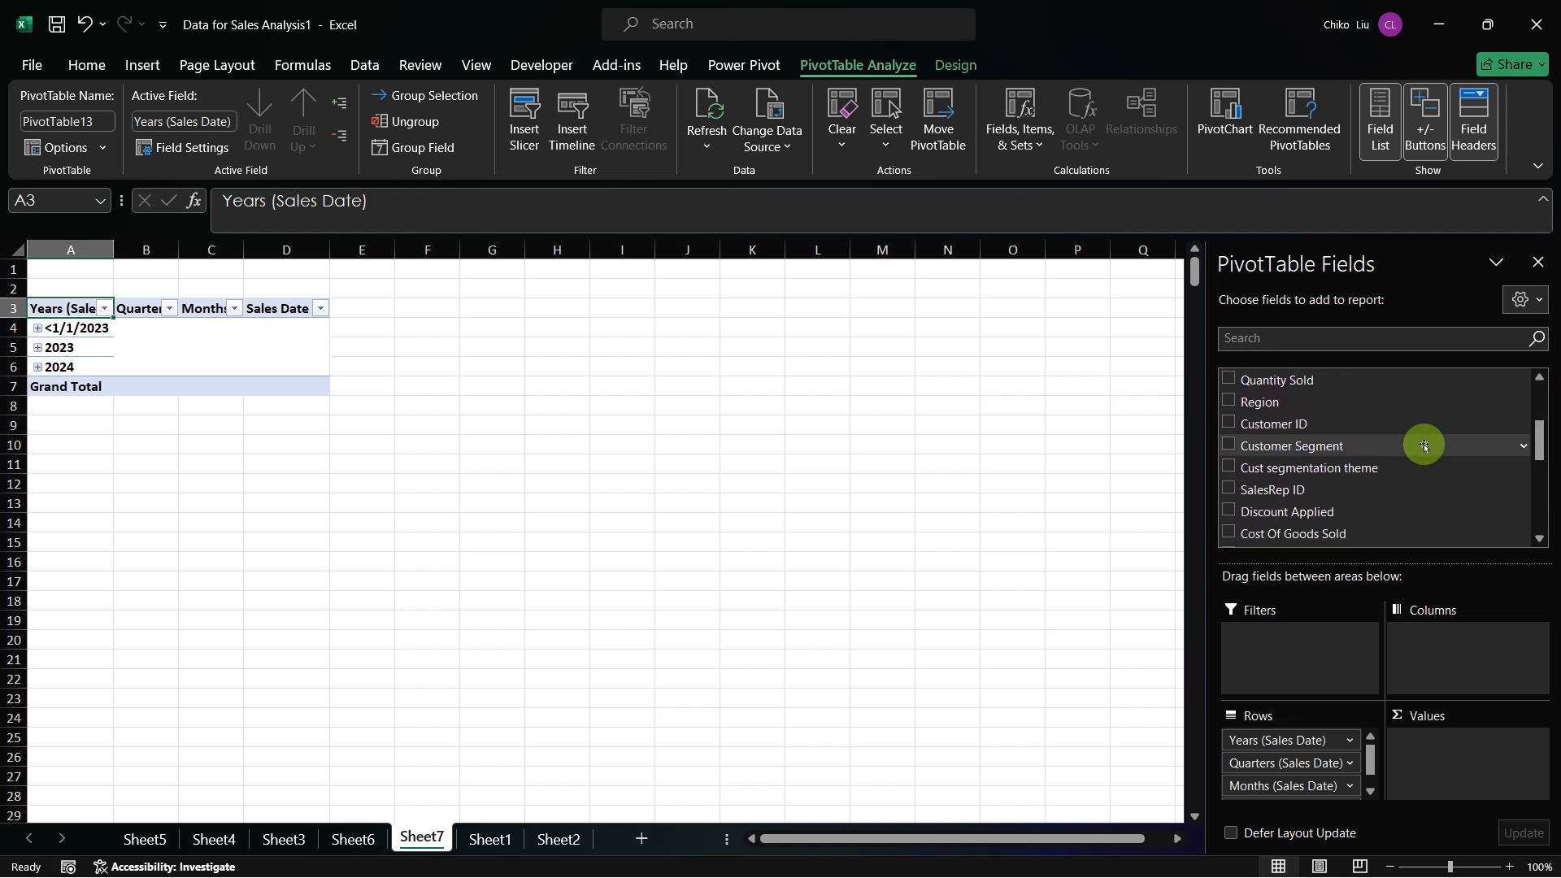
{"action": "left_click_drag", "start_coordinate": [1301, 512], "coordinate": [1437, 766]}
- Move the Years, Months and Sales Date fields to the PivotTable's columns and remove the Quarters field
{"action": "left_click_drag", "start_coordinate": [1279, 739], "coordinate": [1427, 634]}
{"action": "left_click_drag", "start_coordinate": [1257, 779], "coordinate": [1419, 657]}
{"action": "left_click_drag", "start_coordinate": [1280, 744], "coordinate": [1456, 651]}
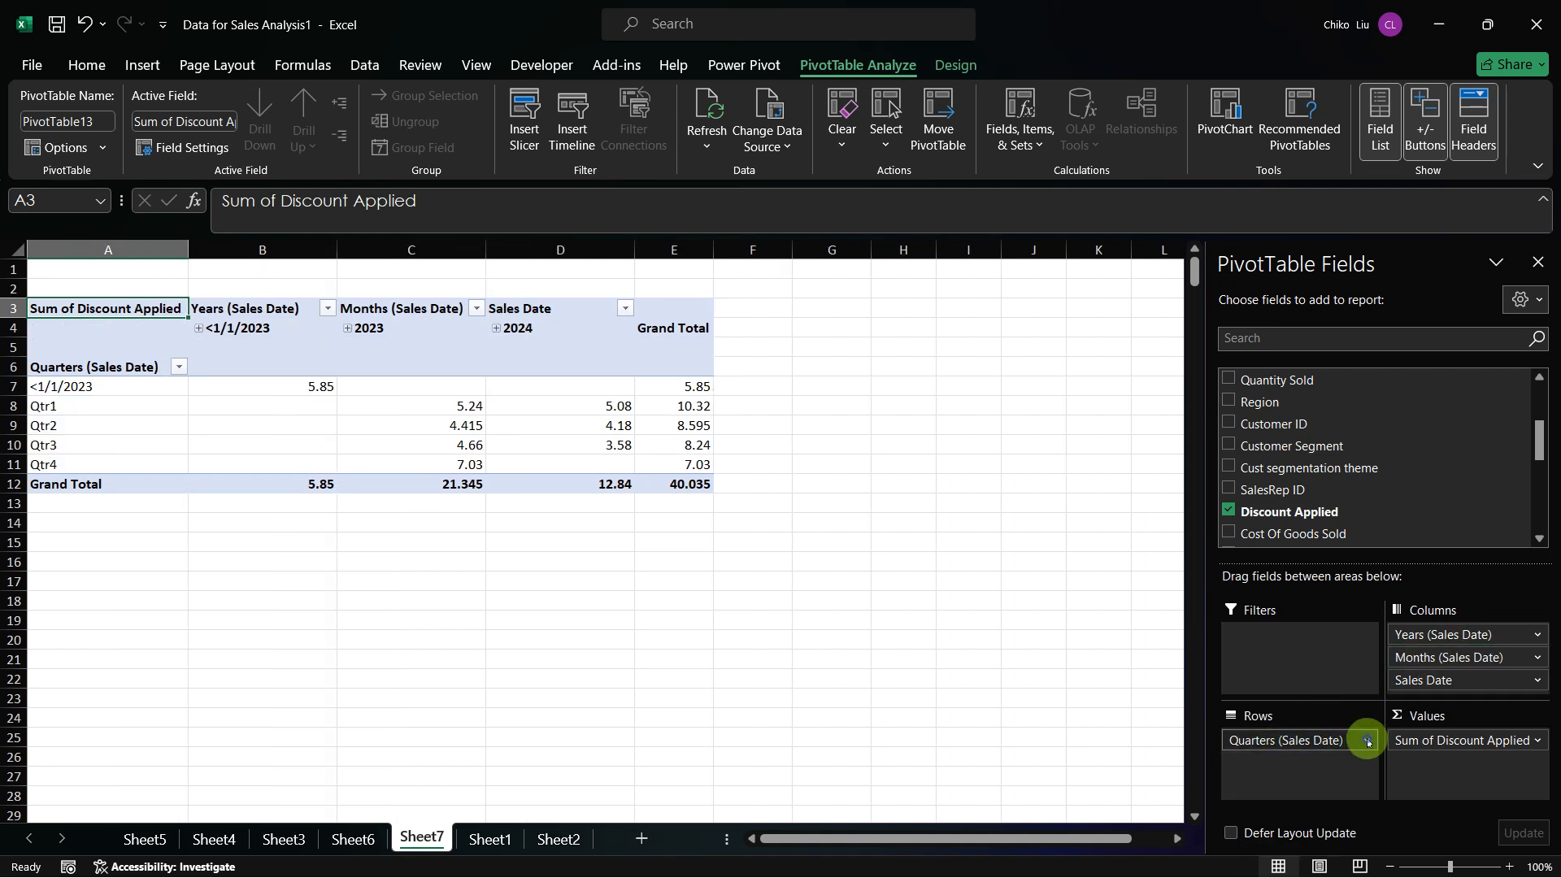
{"action": "left_click", "coordinate": [1368, 741]}
{"action": "left_click", "coordinate": [1304, 695]}
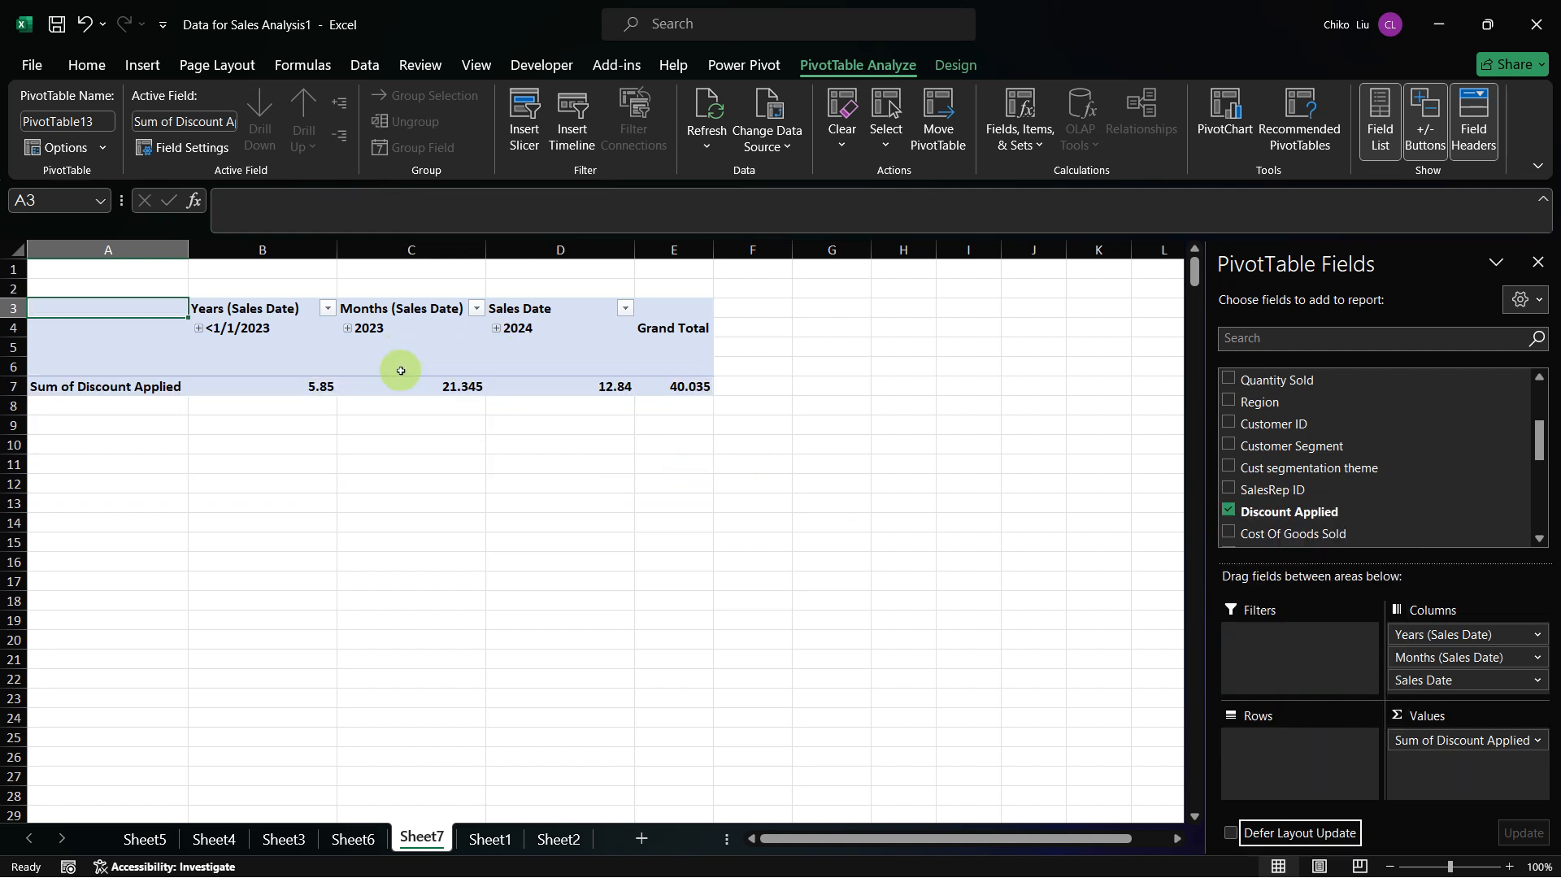
- Expand the 2023 and <1/1/2023 column groups, and remove the Sales Date field from the columns
{"action": "left_click", "coordinate": [348, 329]}
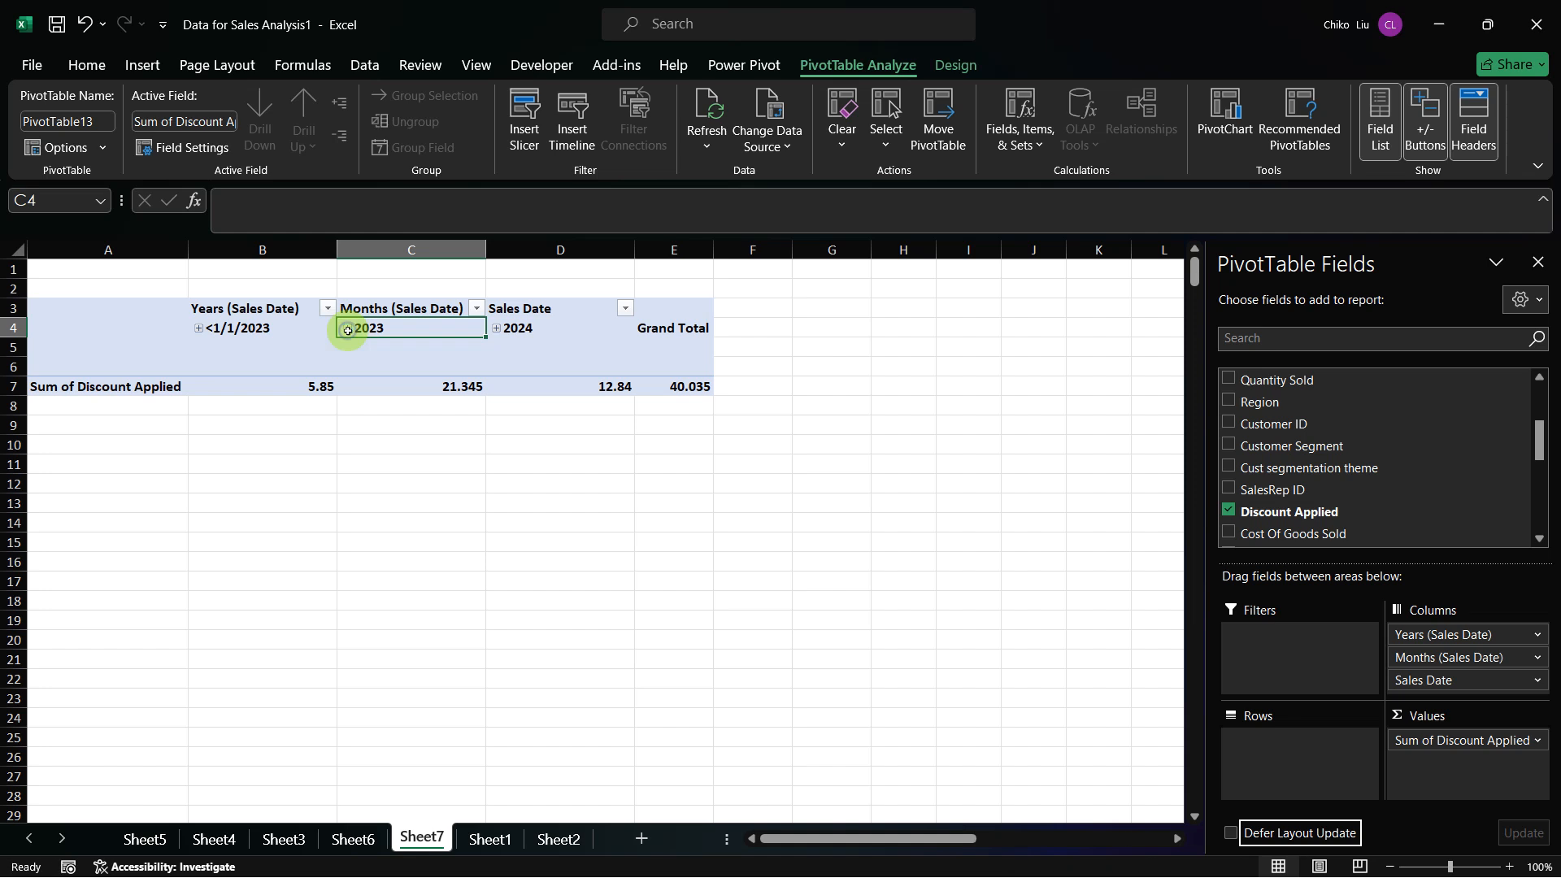
{"action": "left_click", "coordinate": [200, 329]}
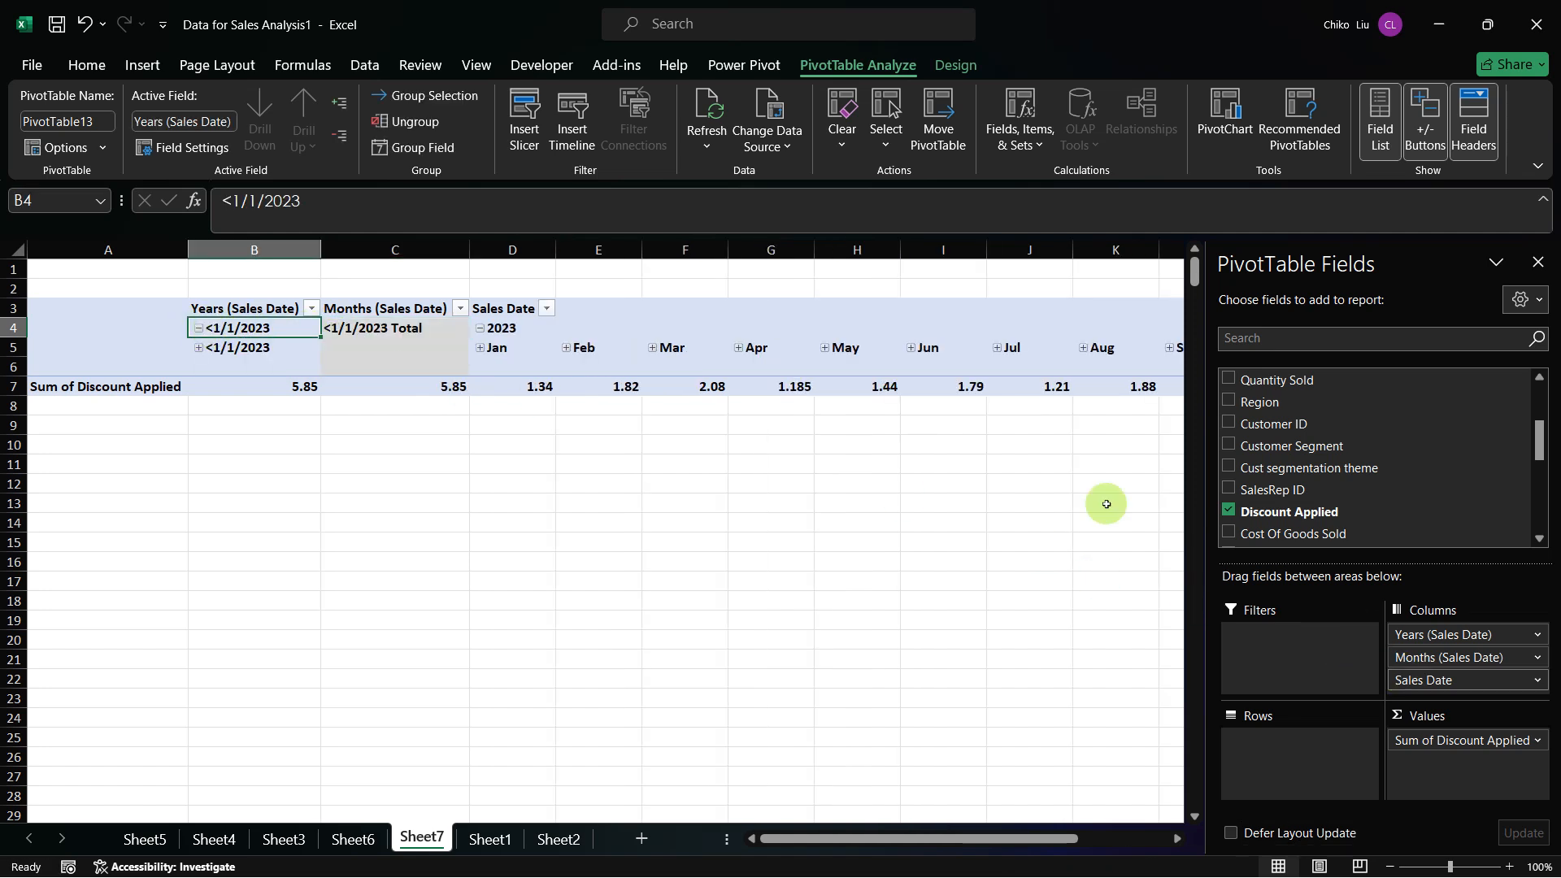
{"action": "left_click", "coordinate": [1537, 687]}
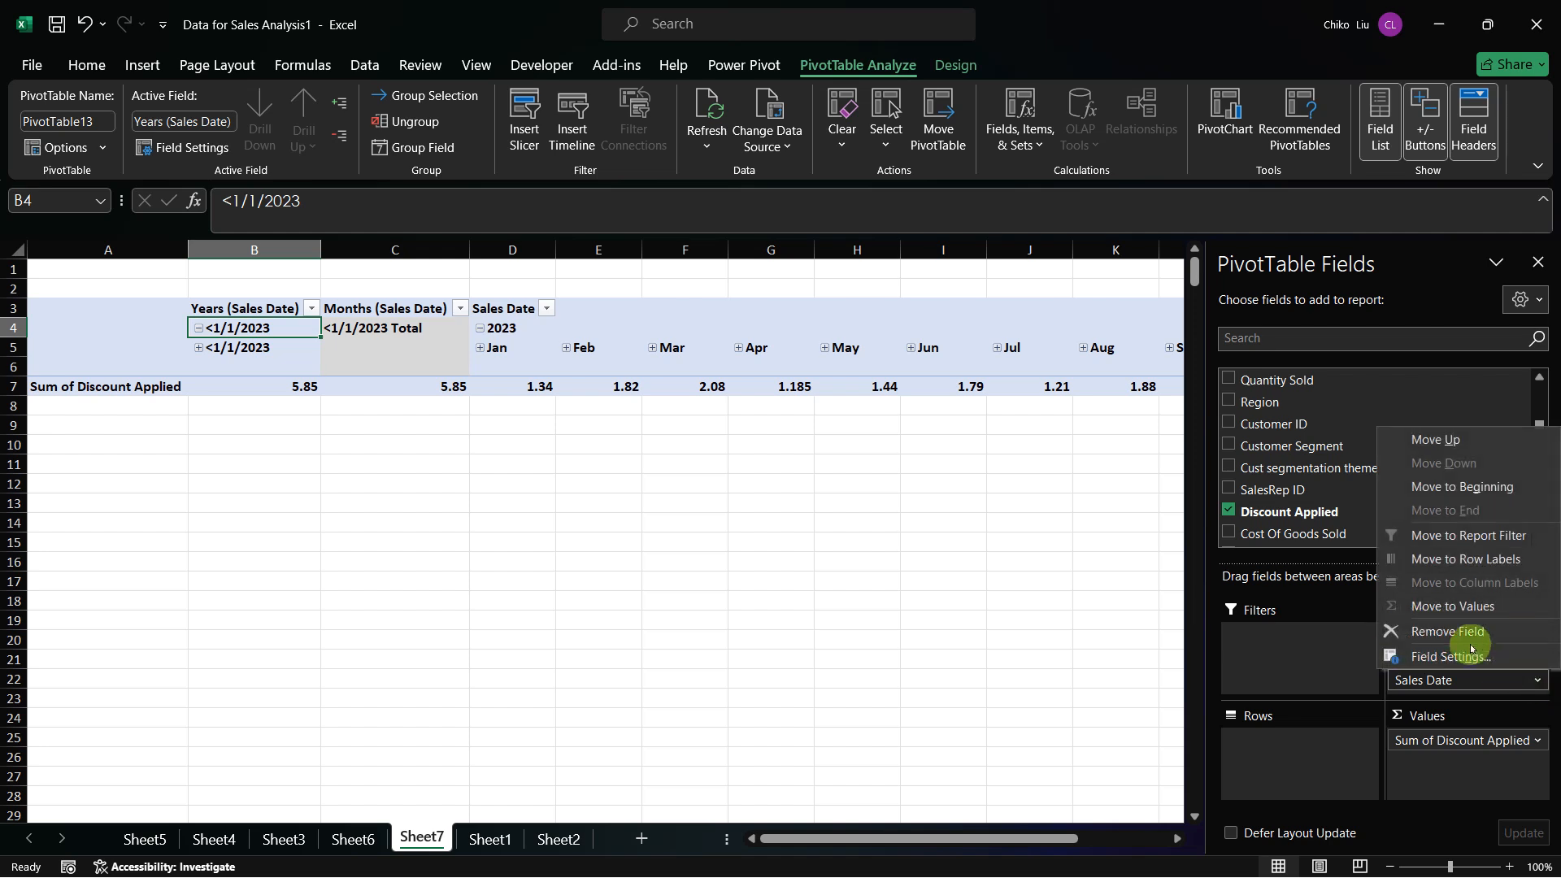
{"action": "left_click", "coordinate": [1464, 637]}
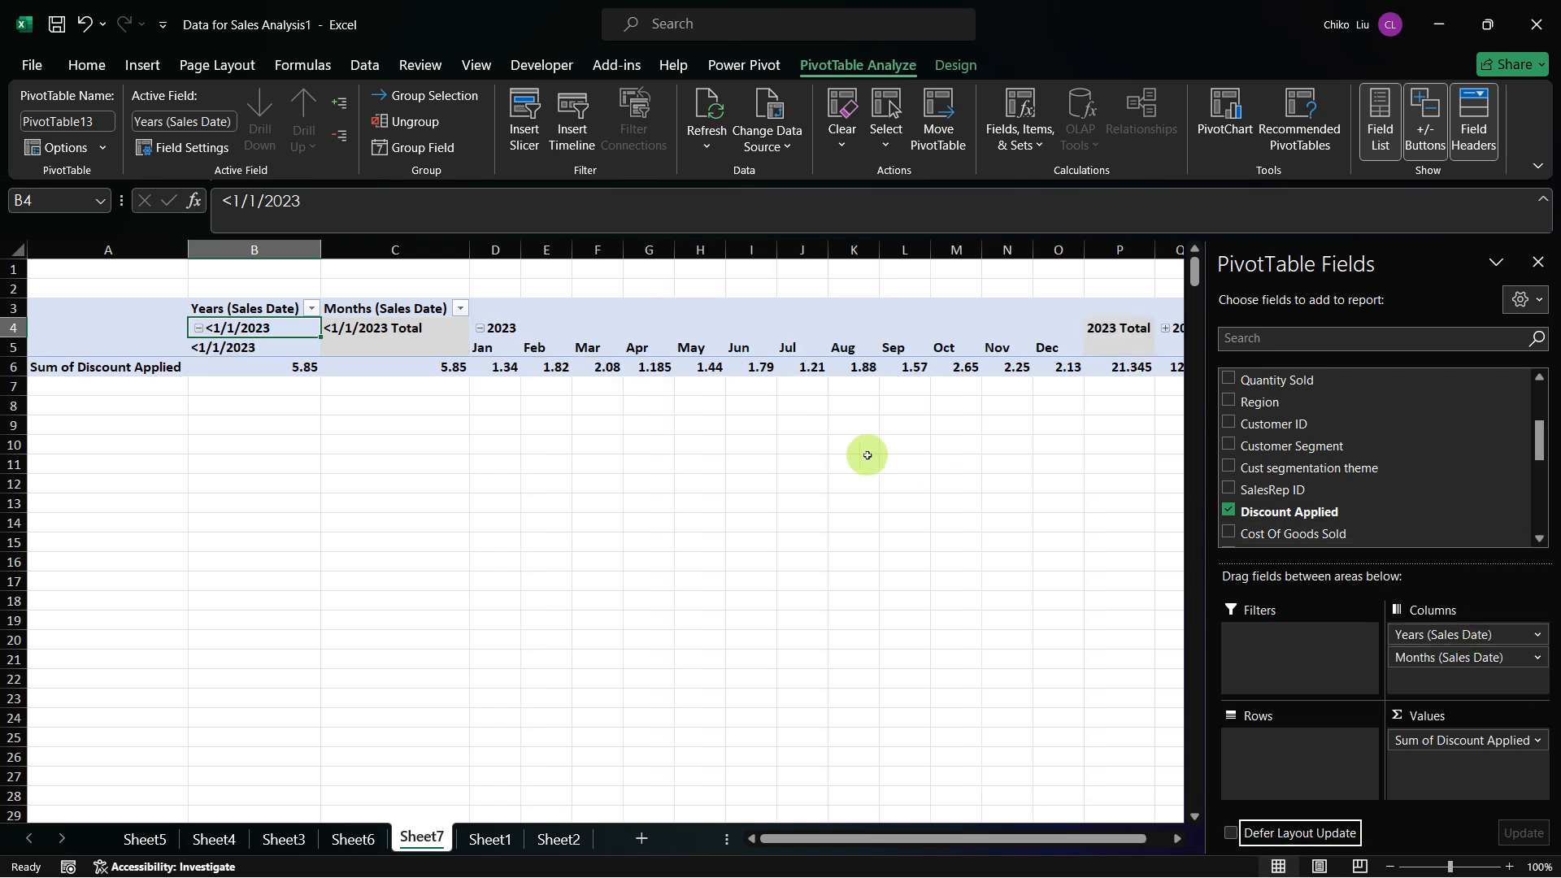
- Change the PivotTable's Discount Applied value field to summarize by Average
{"action": "left_click", "coordinate": [294, 366]}
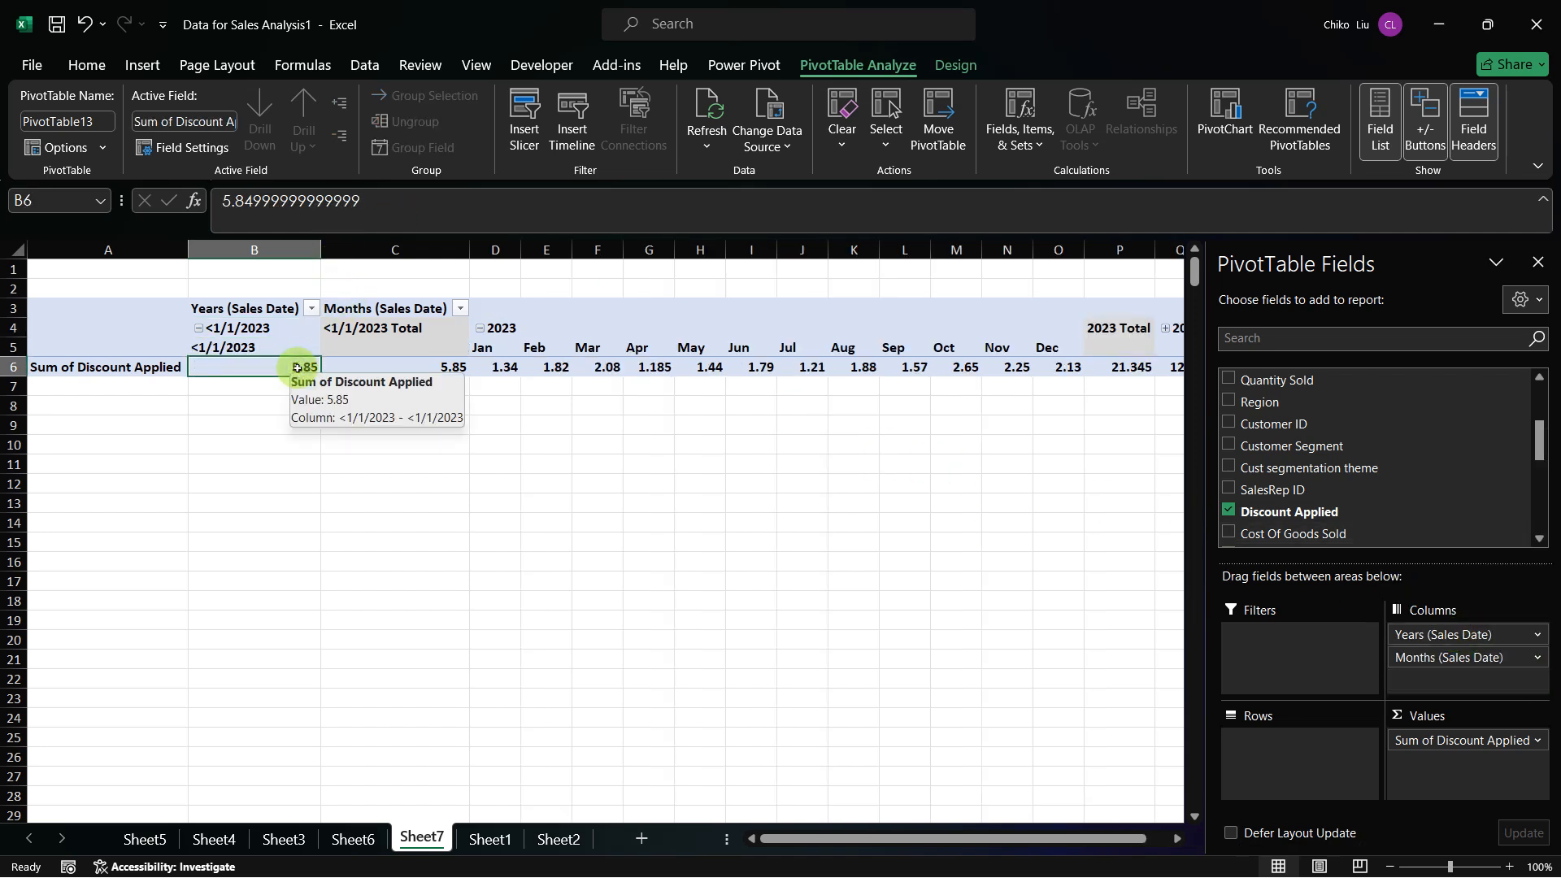
{"action": "left_click", "coordinate": [506, 367]}
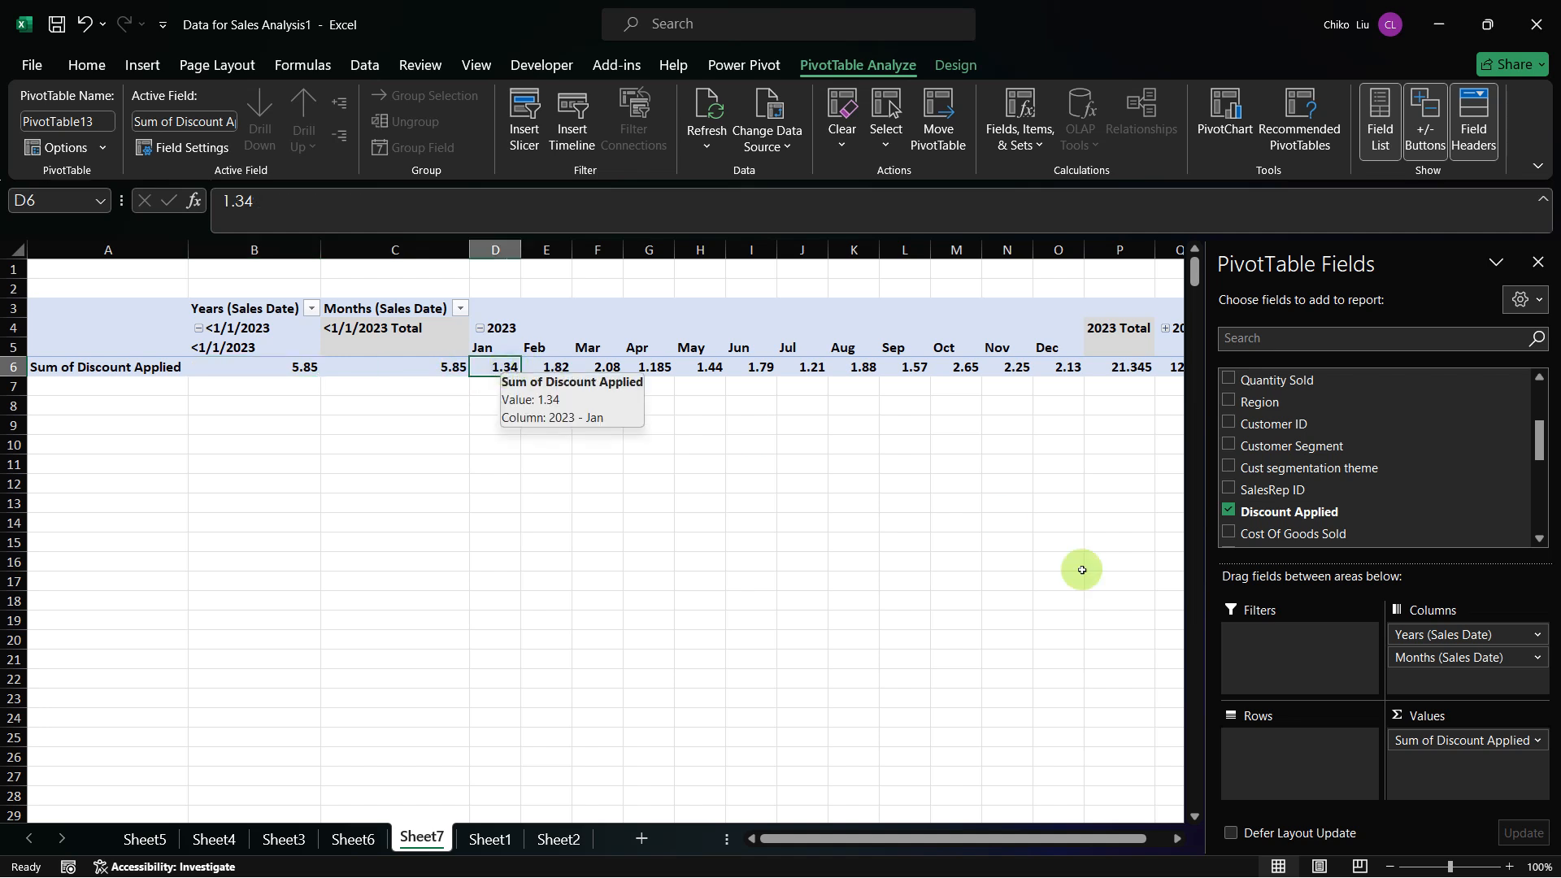
{"action": "left_click", "coordinate": [1537, 744]}
{"action": "left_click", "coordinate": [1461, 721]}
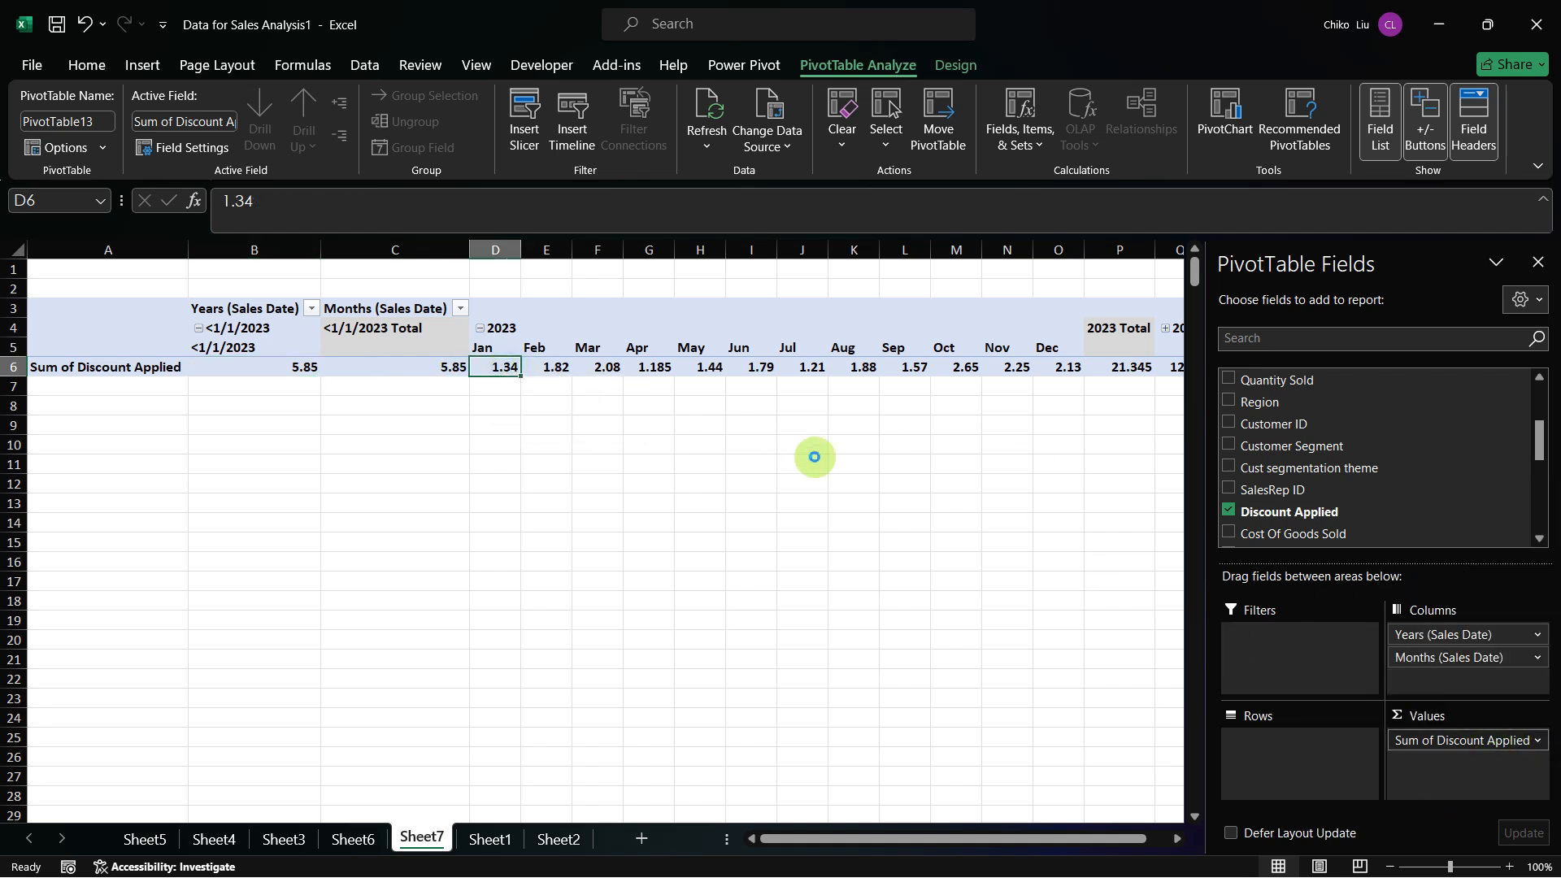
{"action": "left_click", "coordinate": [678, 694]}
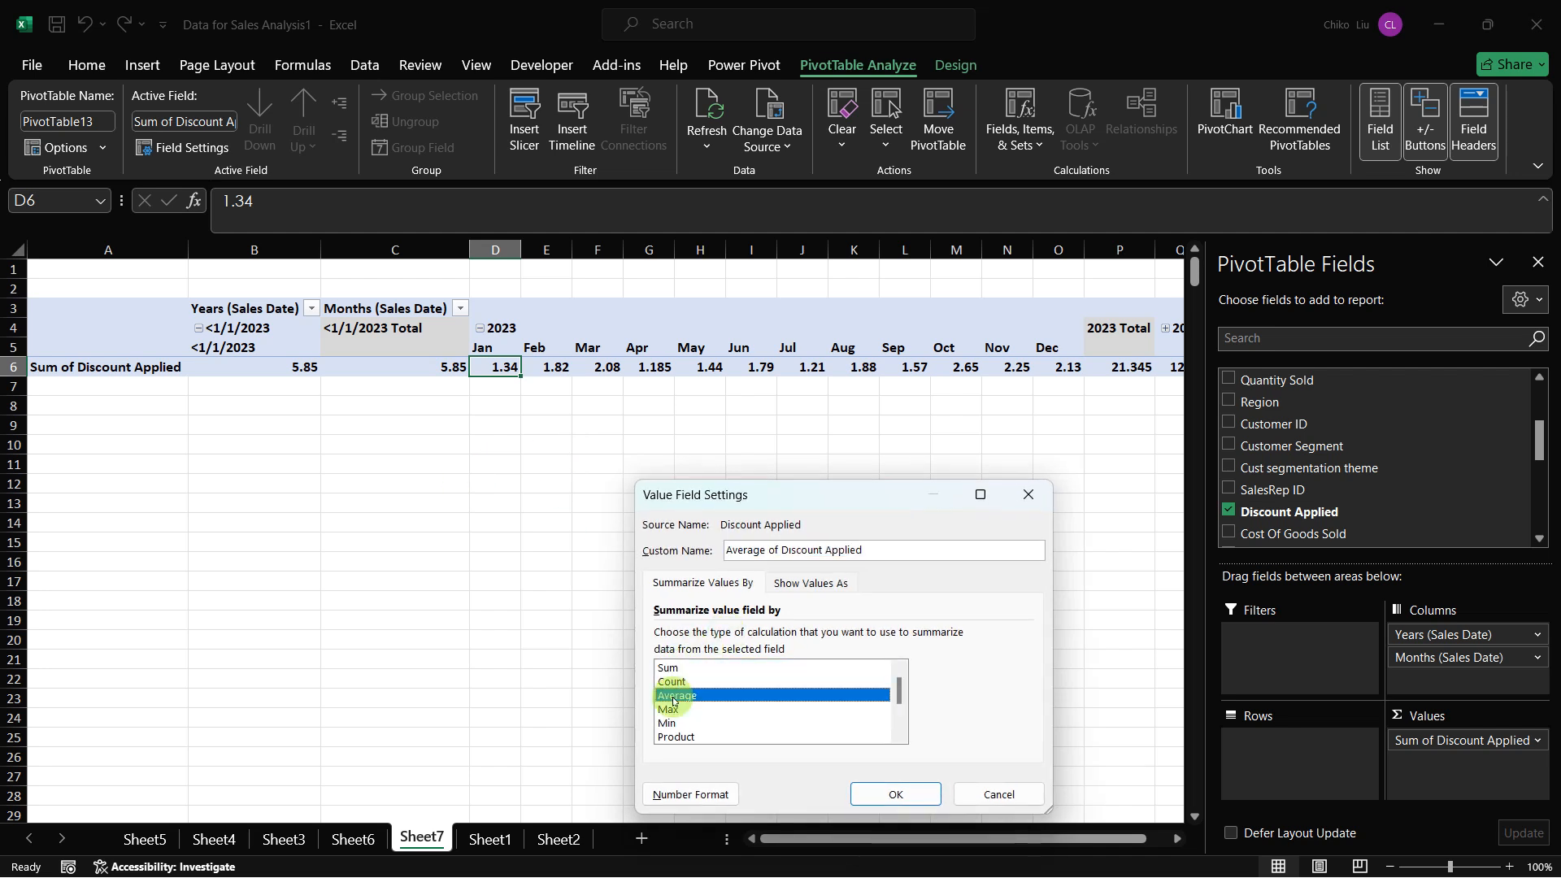
{"action": "left_click", "coordinate": [878, 797]}
{"action": "scroll", "coordinate": [689, 615], "scroll_direction": "right", "scroll_amount": 8}
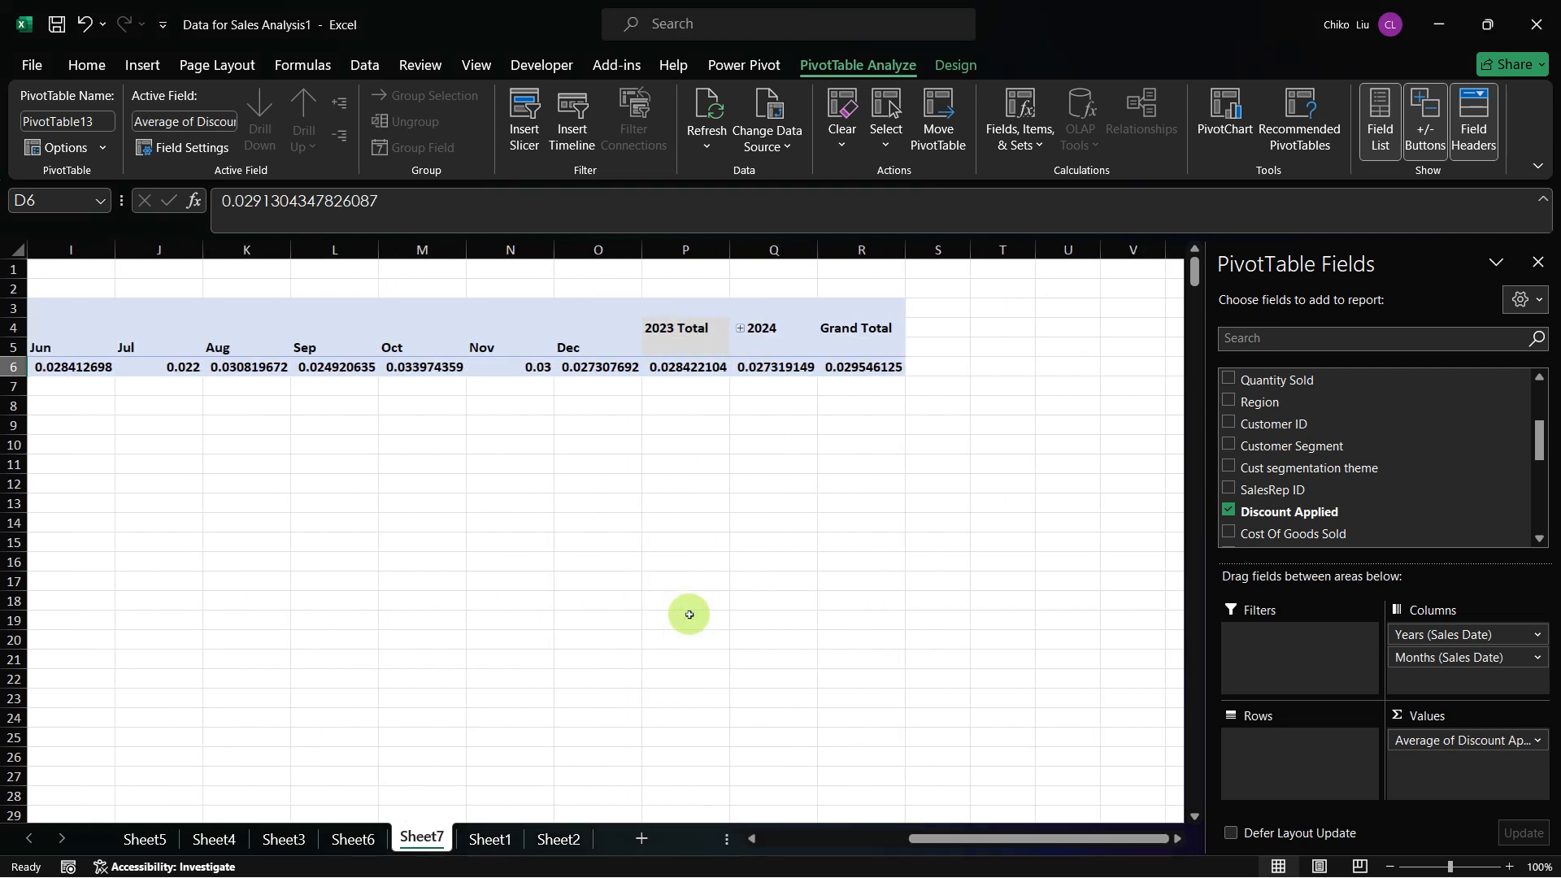
{"action": "scroll", "coordinate": [690, 615], "scroll_direction": "left", "scroll_amount": 8}
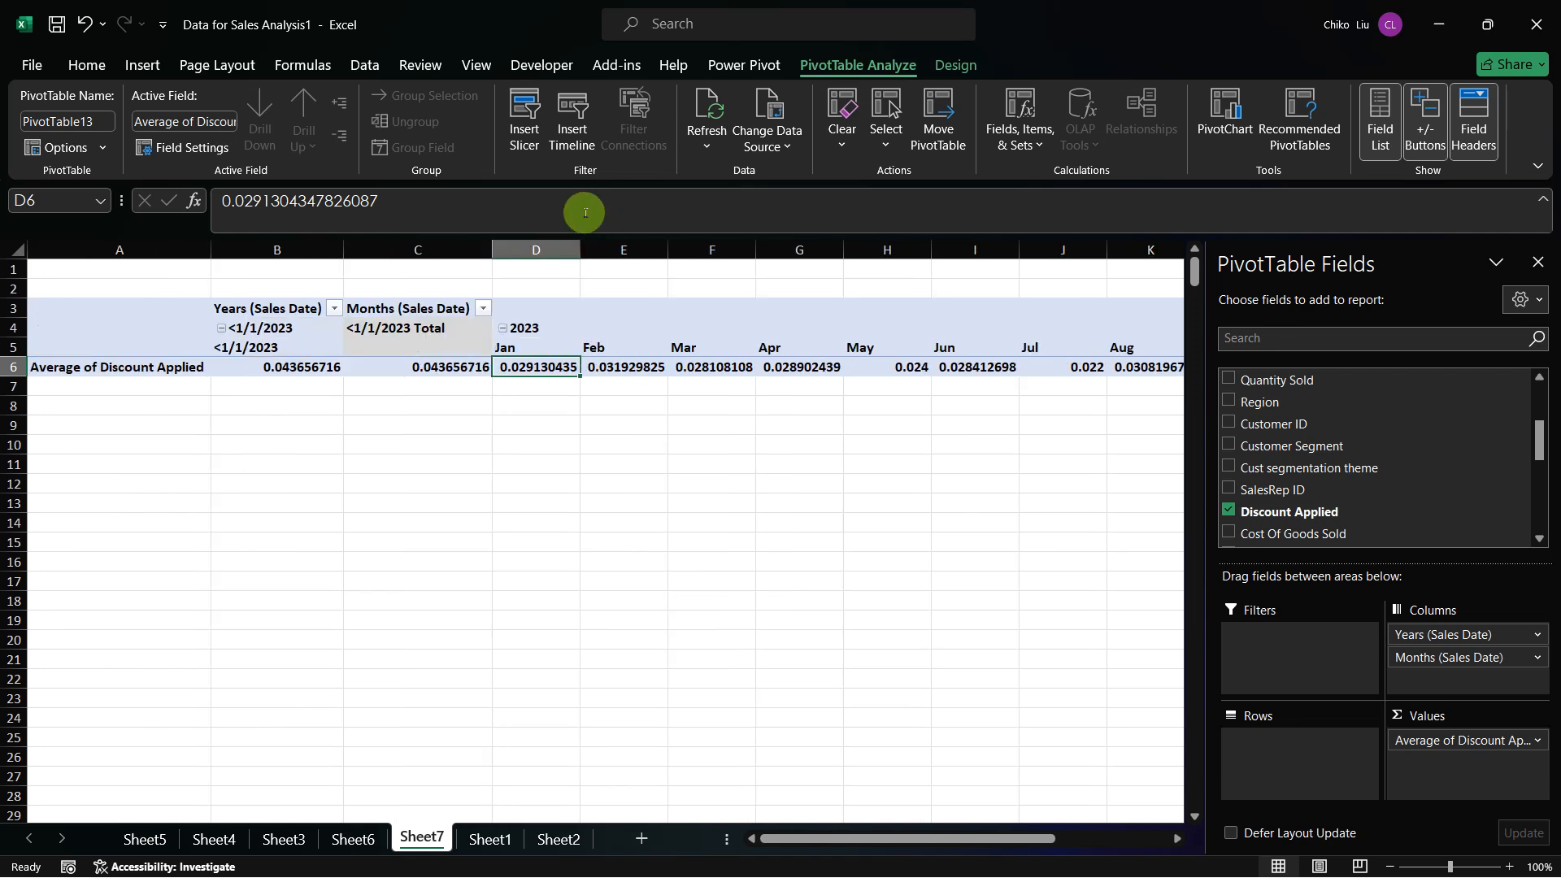
- Format the average discount values in B6:R6 as percentages
{"action": "left_click", "coordinate": [88, 65]}
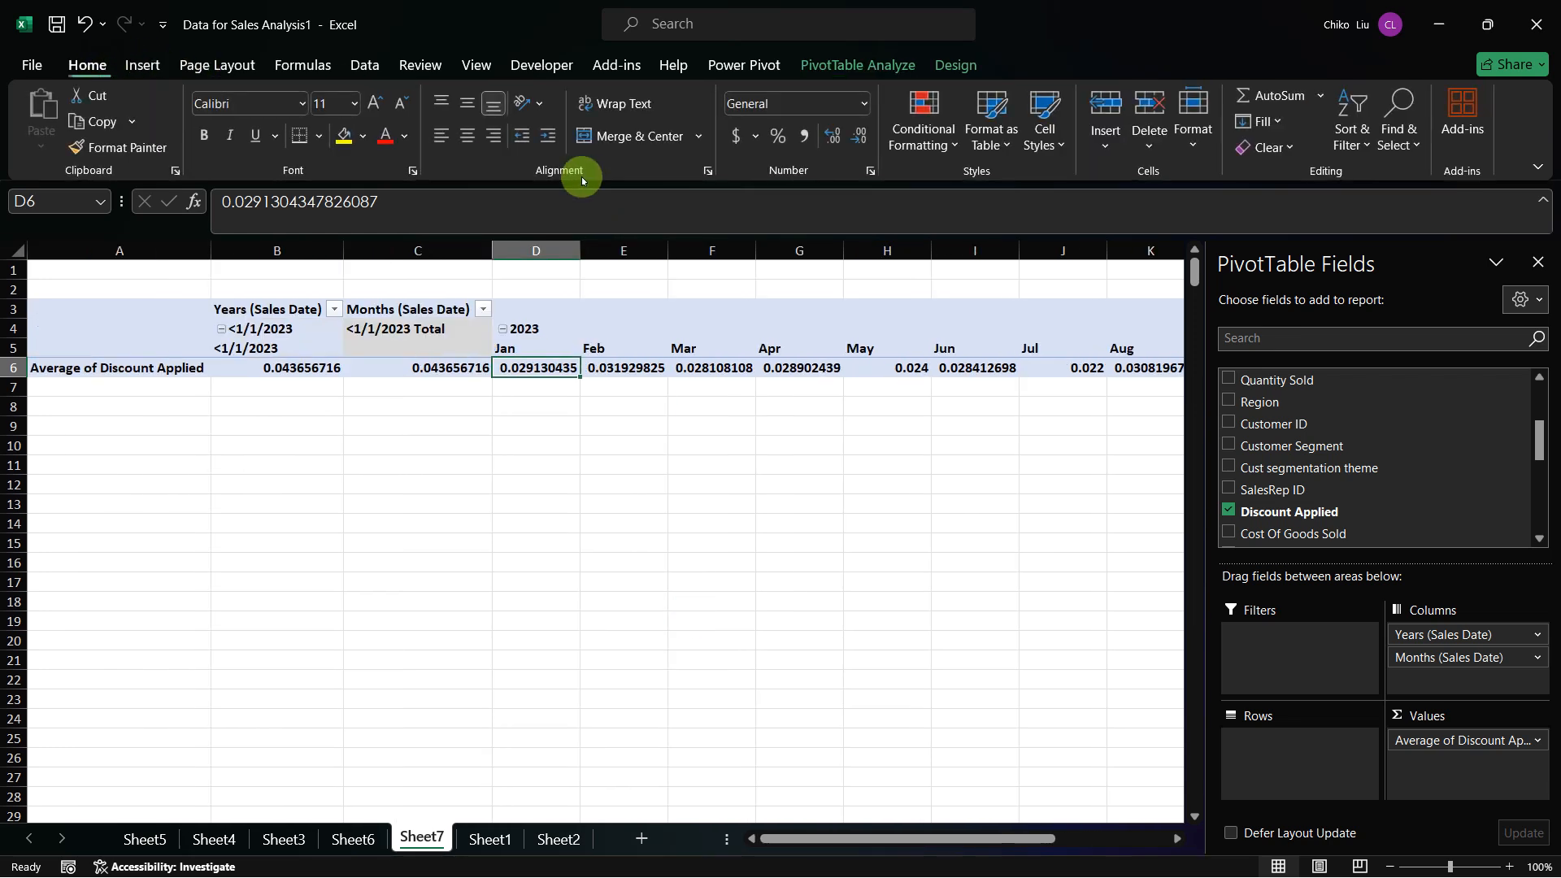
{"action": "left_click", "coordinate": [779, 137]}
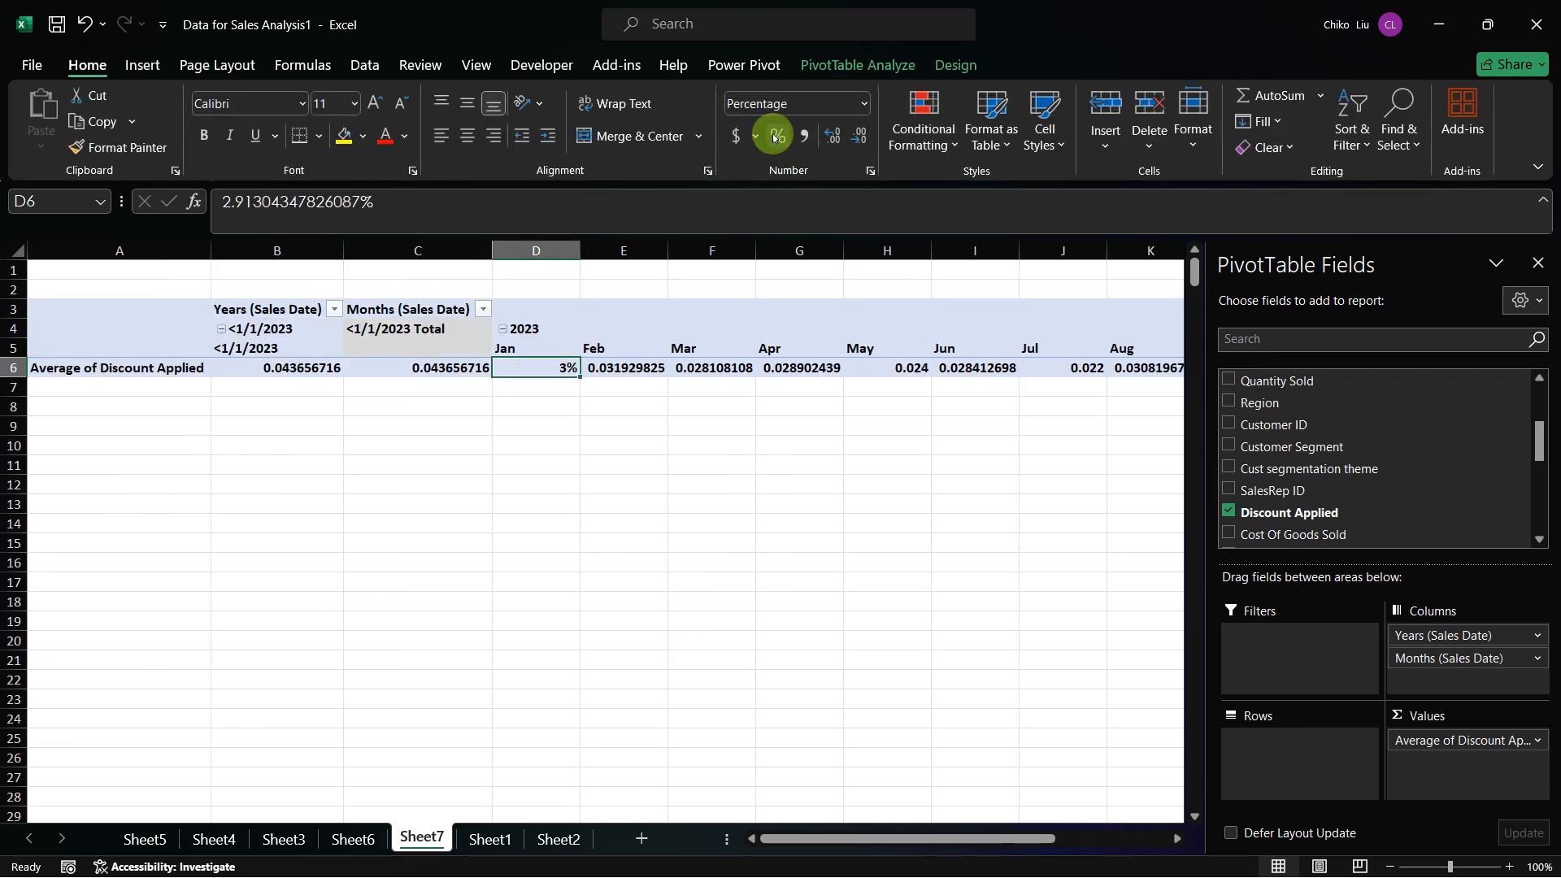
{"action": "left_click", "coordinate": [279, 373]}
{"action": "key", "text": "ctrl+shift+Right"}
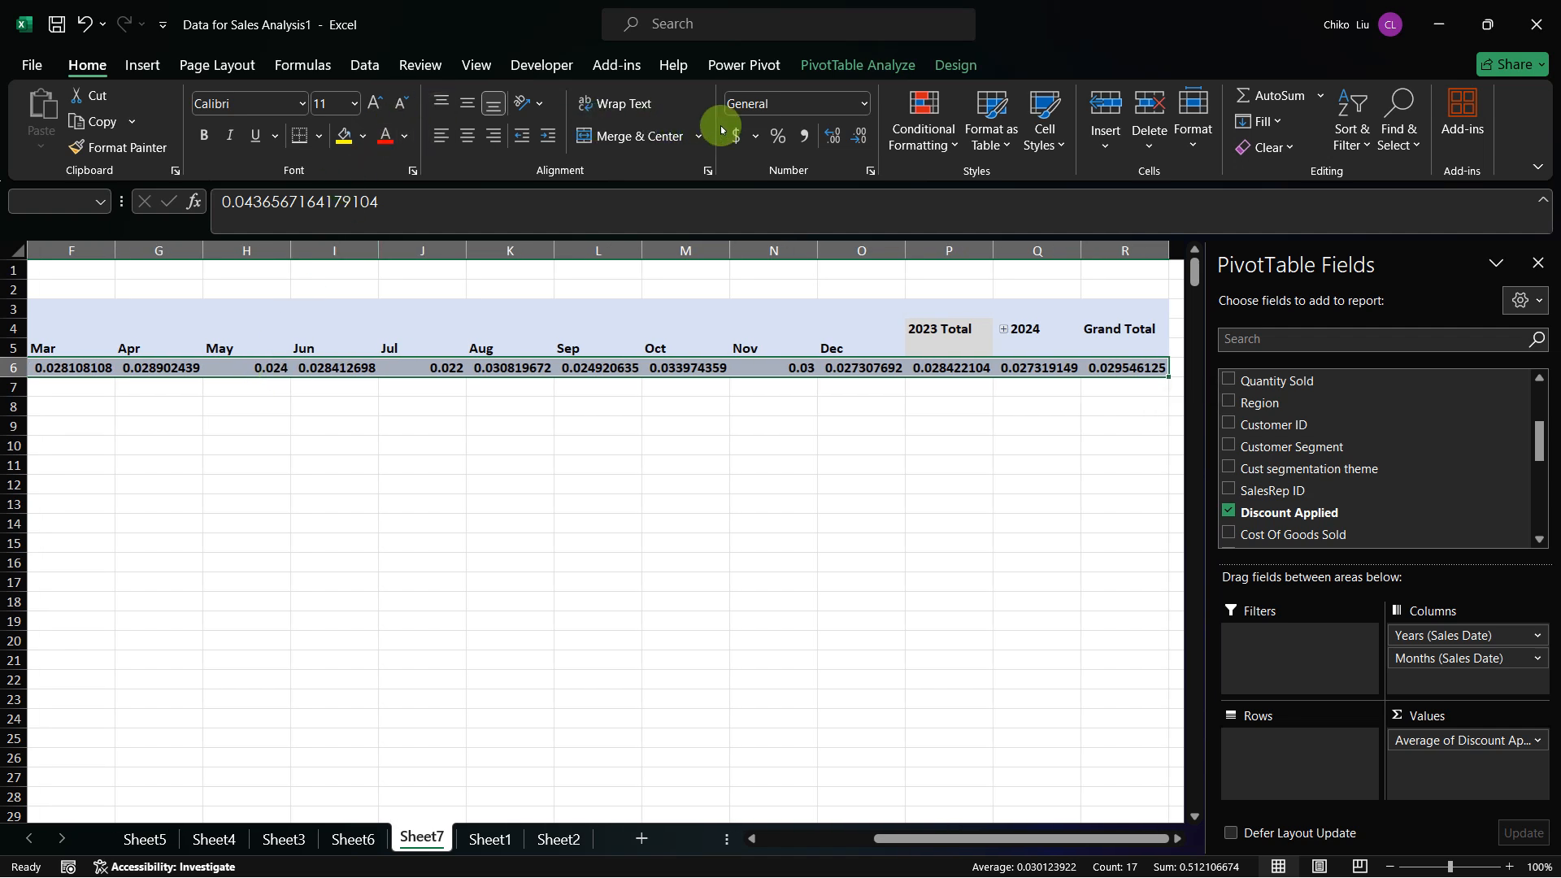
{"action": "left_click", "coordinate": [779, 137]}
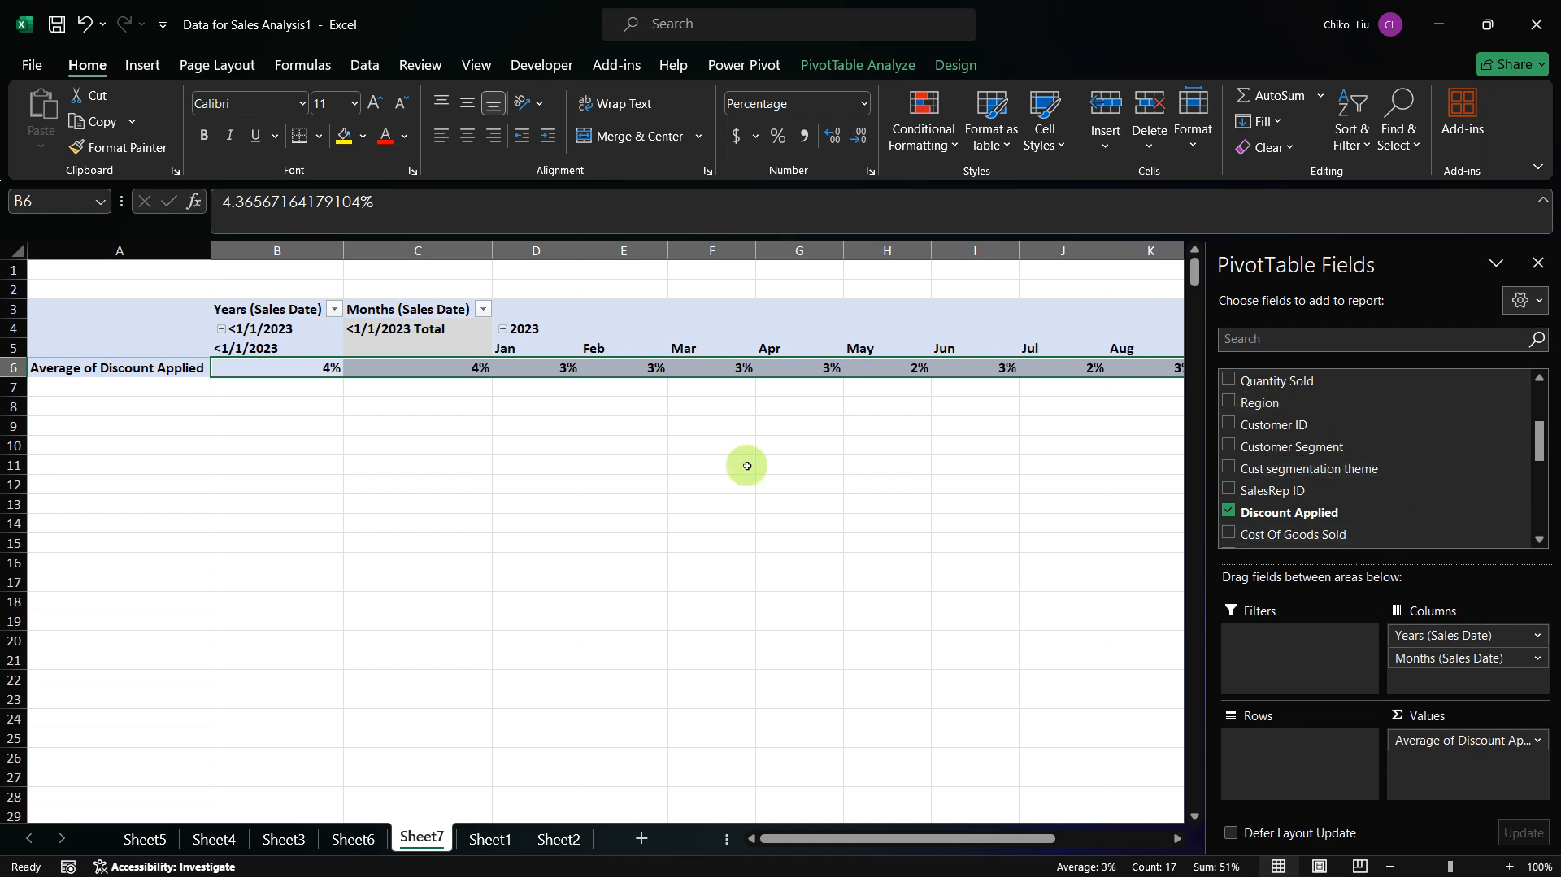
- Deselect the PivotTable, save the workbook and switch to Power BI Desktop
{"action": "left_click", "coordinate": [693, 514]}
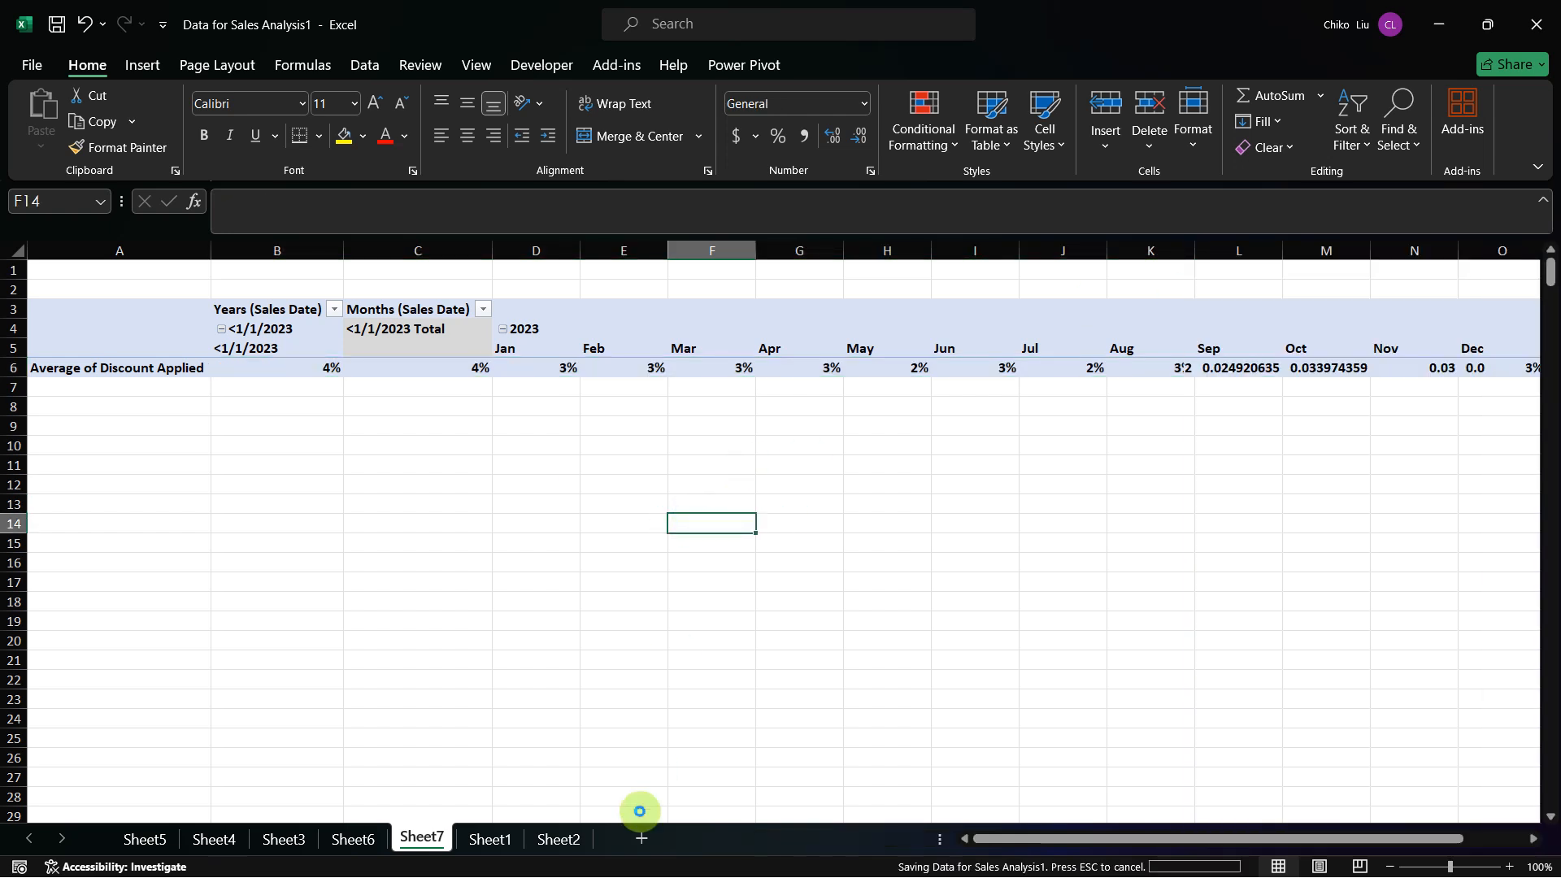
{"action": "left_click", "coordinate": [1046, 854]}
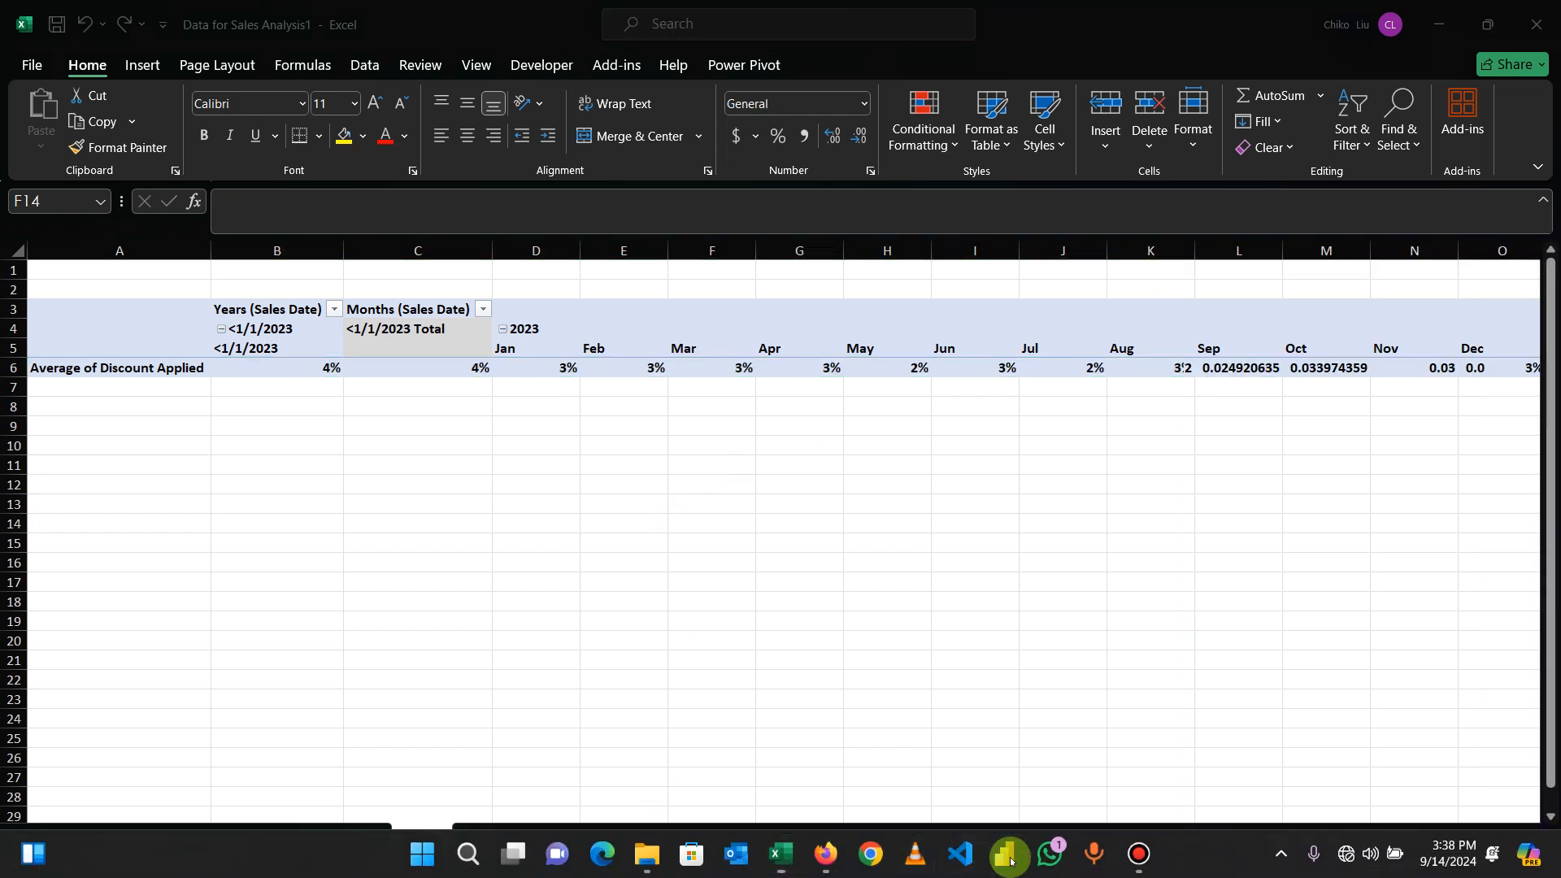
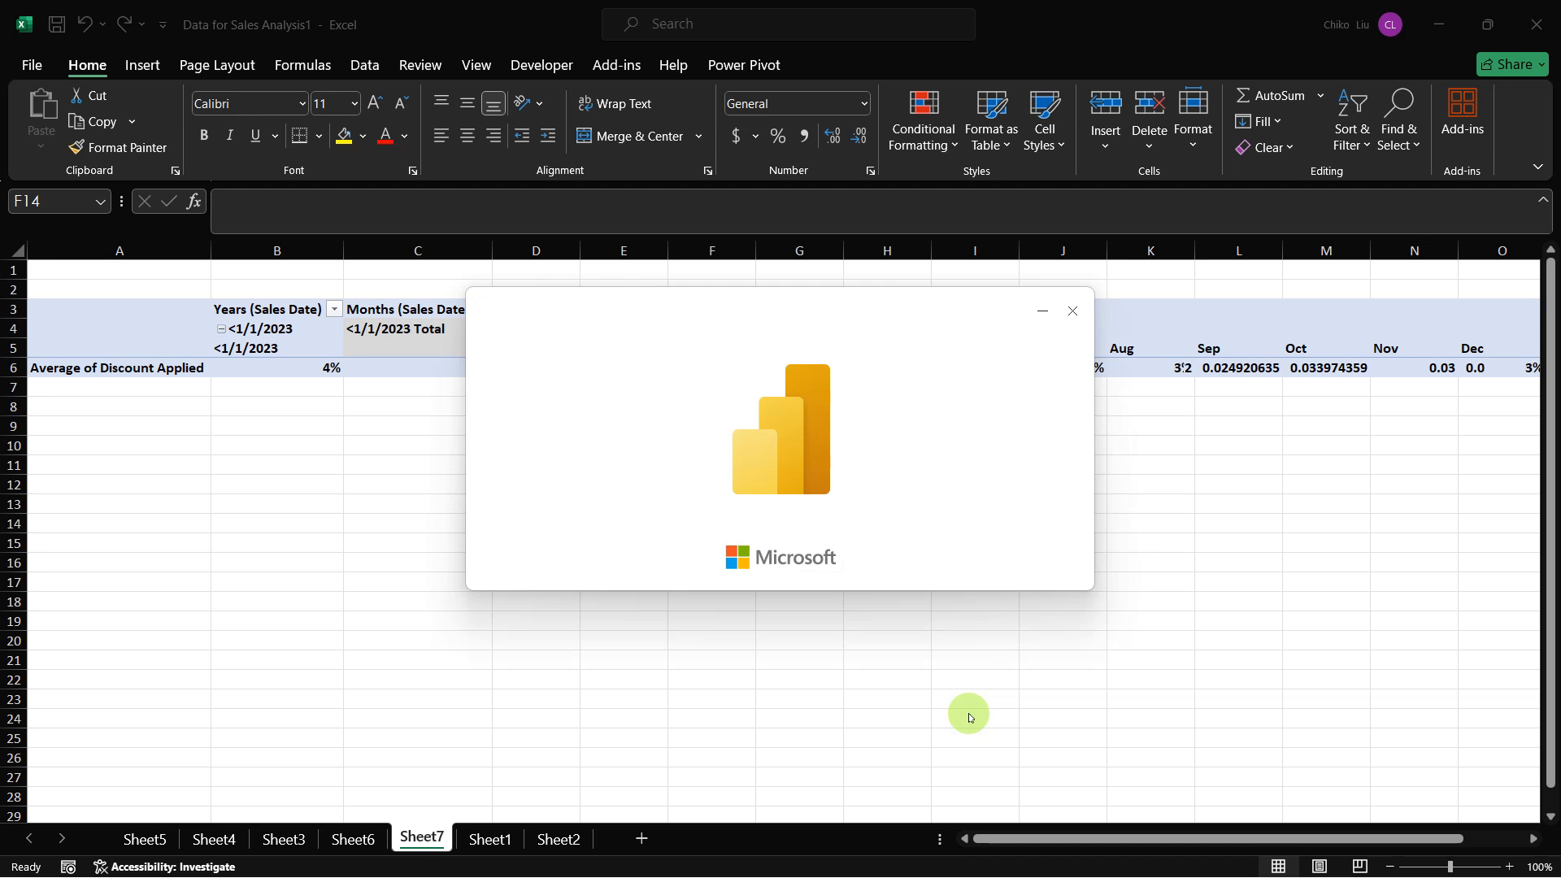
- Read the Section 10 price analysis task in the capstone project PDF in Firefox, and bring up the blank Power BI Desktop report
{"action": "key", "text": "alt+Tab"}
{"action": "key", "text": "alt+Tab"}
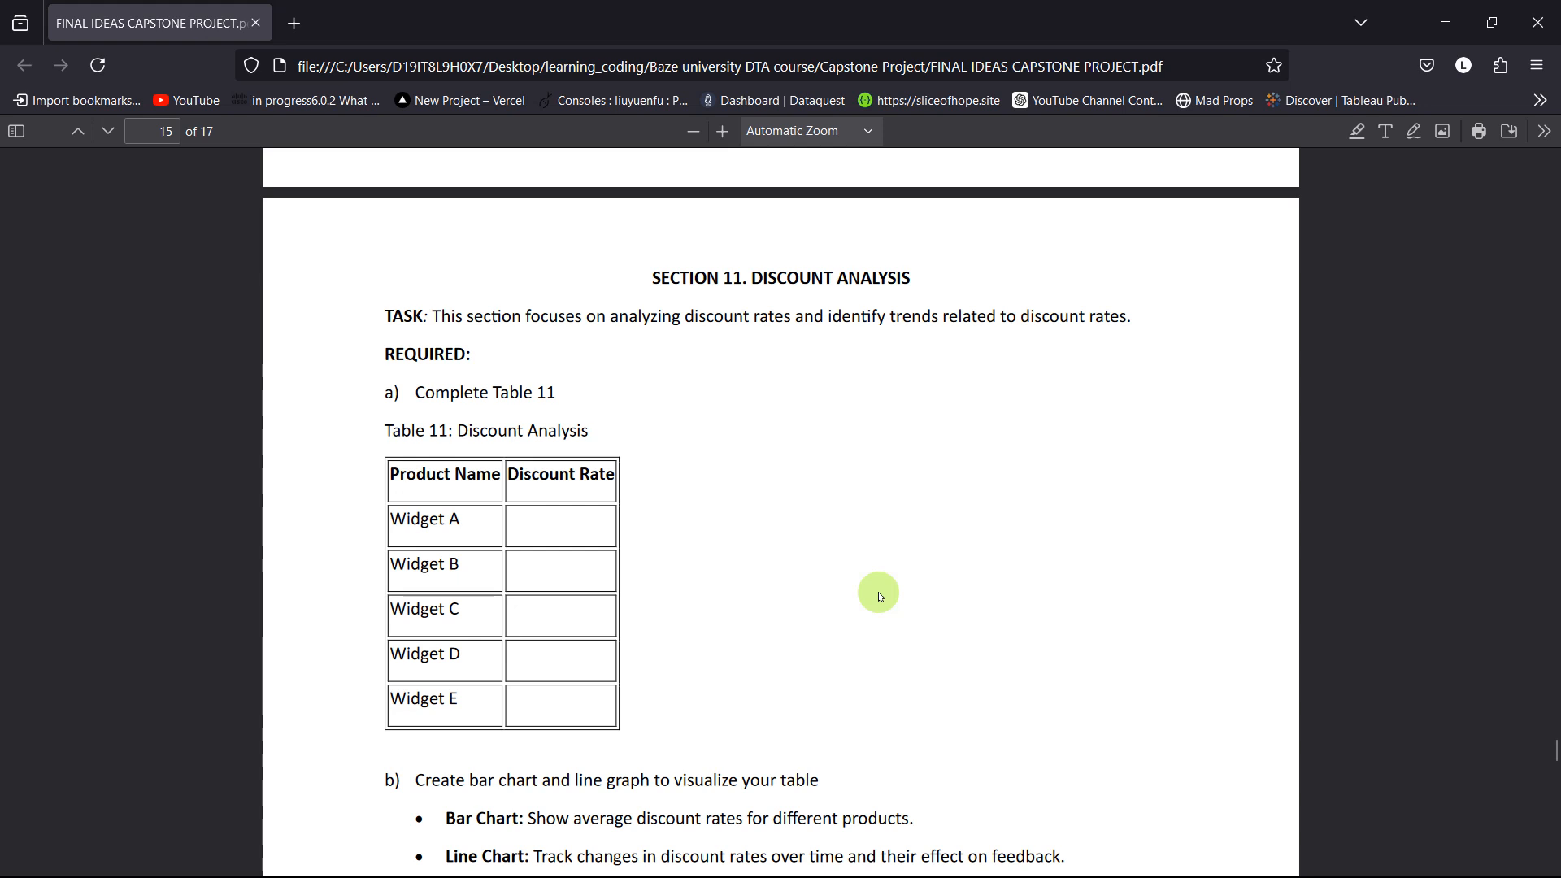
{"action": "scroll", "coordinate": [878, 592], "scroll_direction": "up", "scroll_amount": 10}
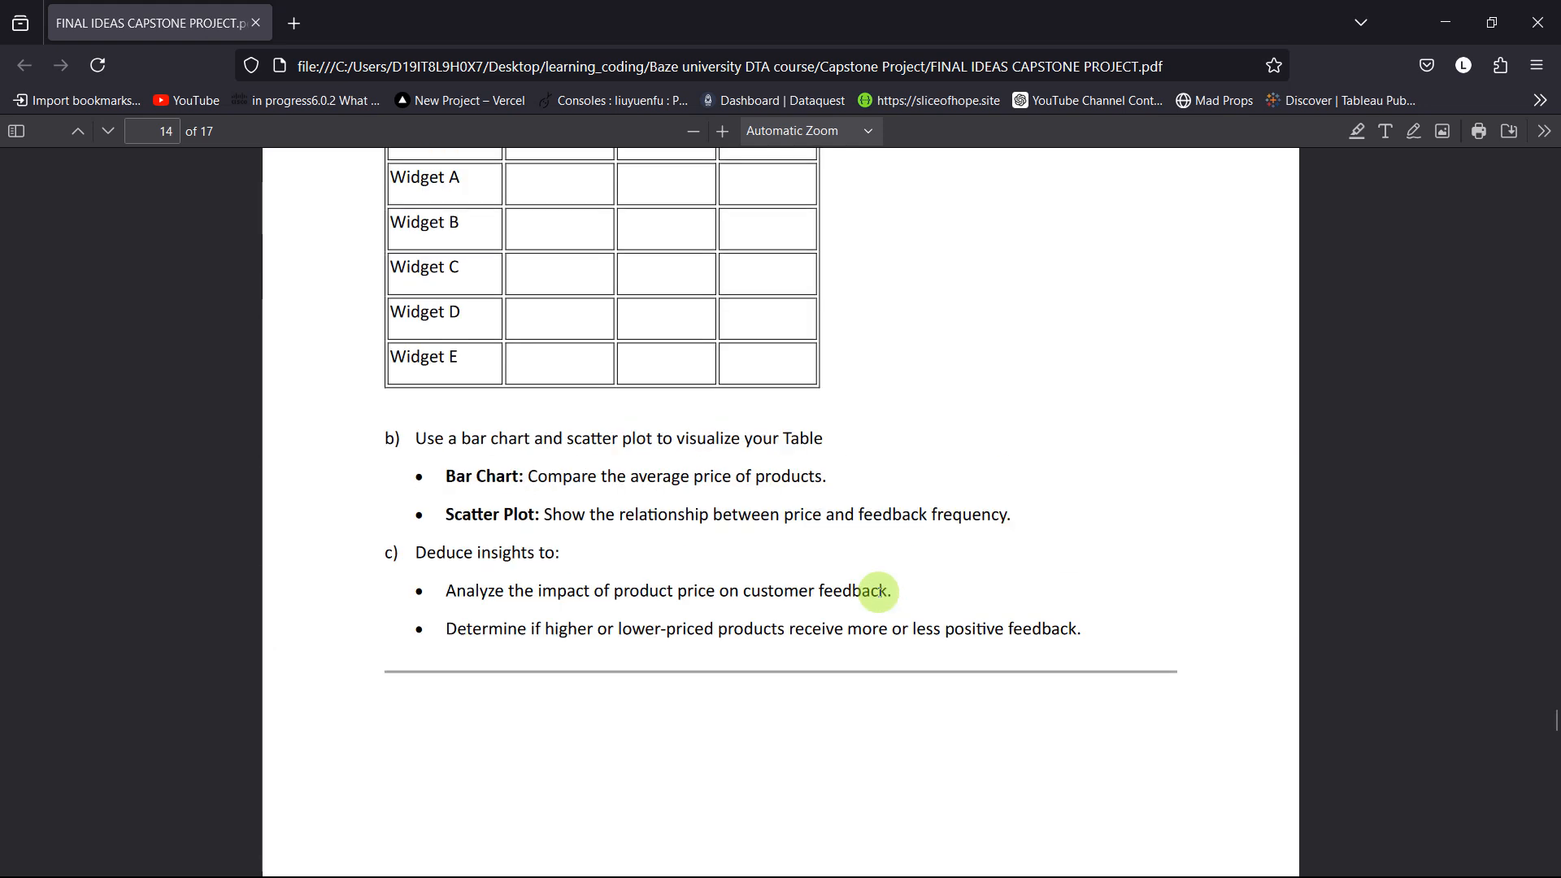
{"action": "scroll", "coordinate": [878, 592], "scroll_direction": "up", "scroll_amount": 3}
{"action": "scroll", "coordinate": [878, 592], "scroll_direction": "up", "scroll_amount": 3}
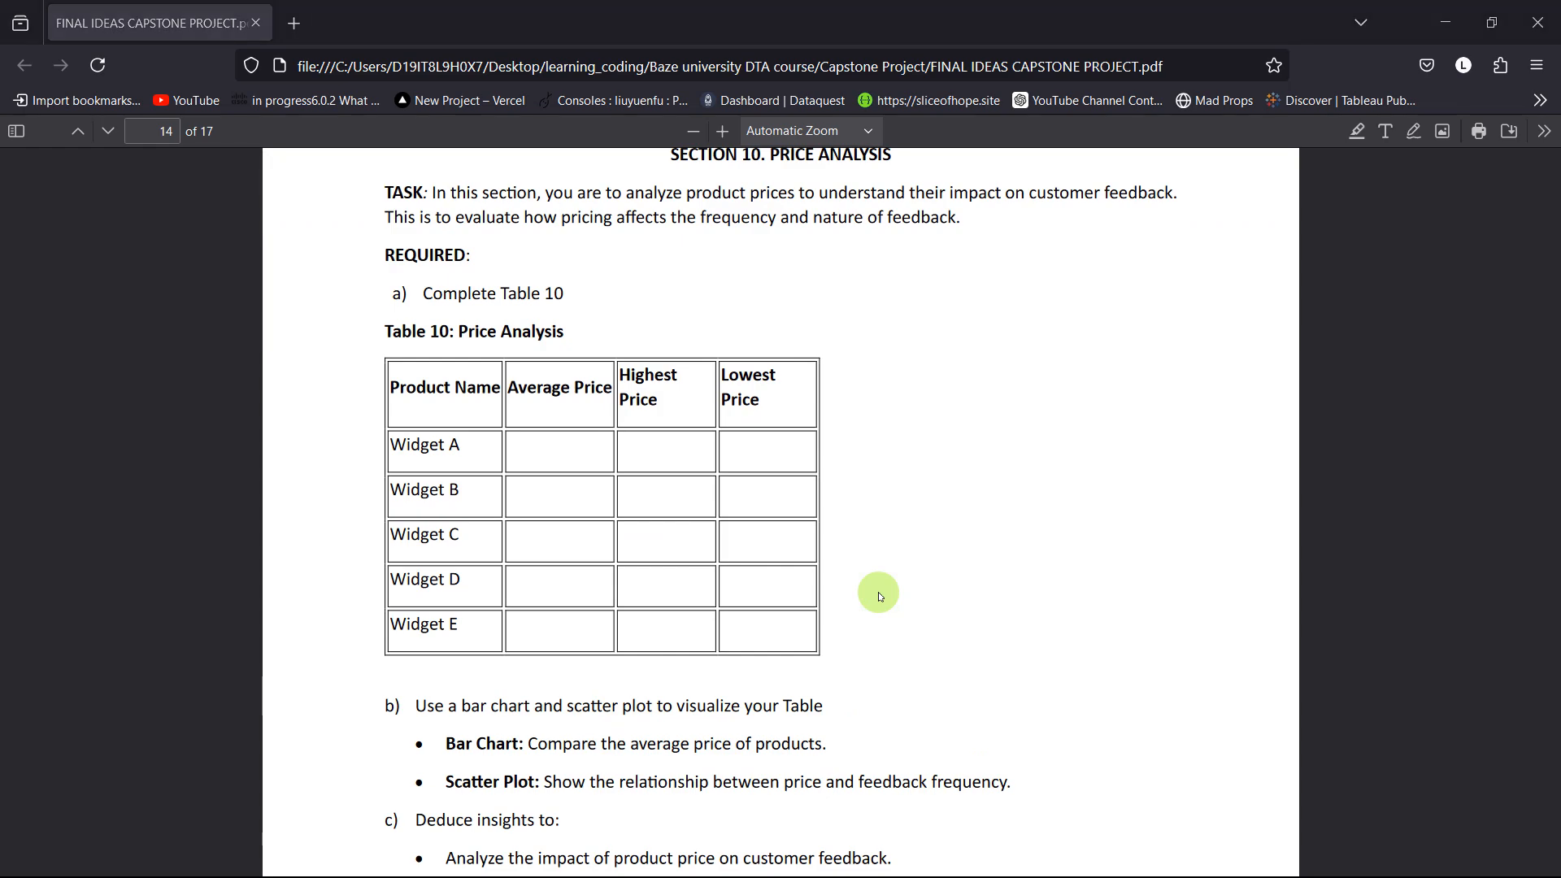
{"action": "key", "text": "alt+Tab"}
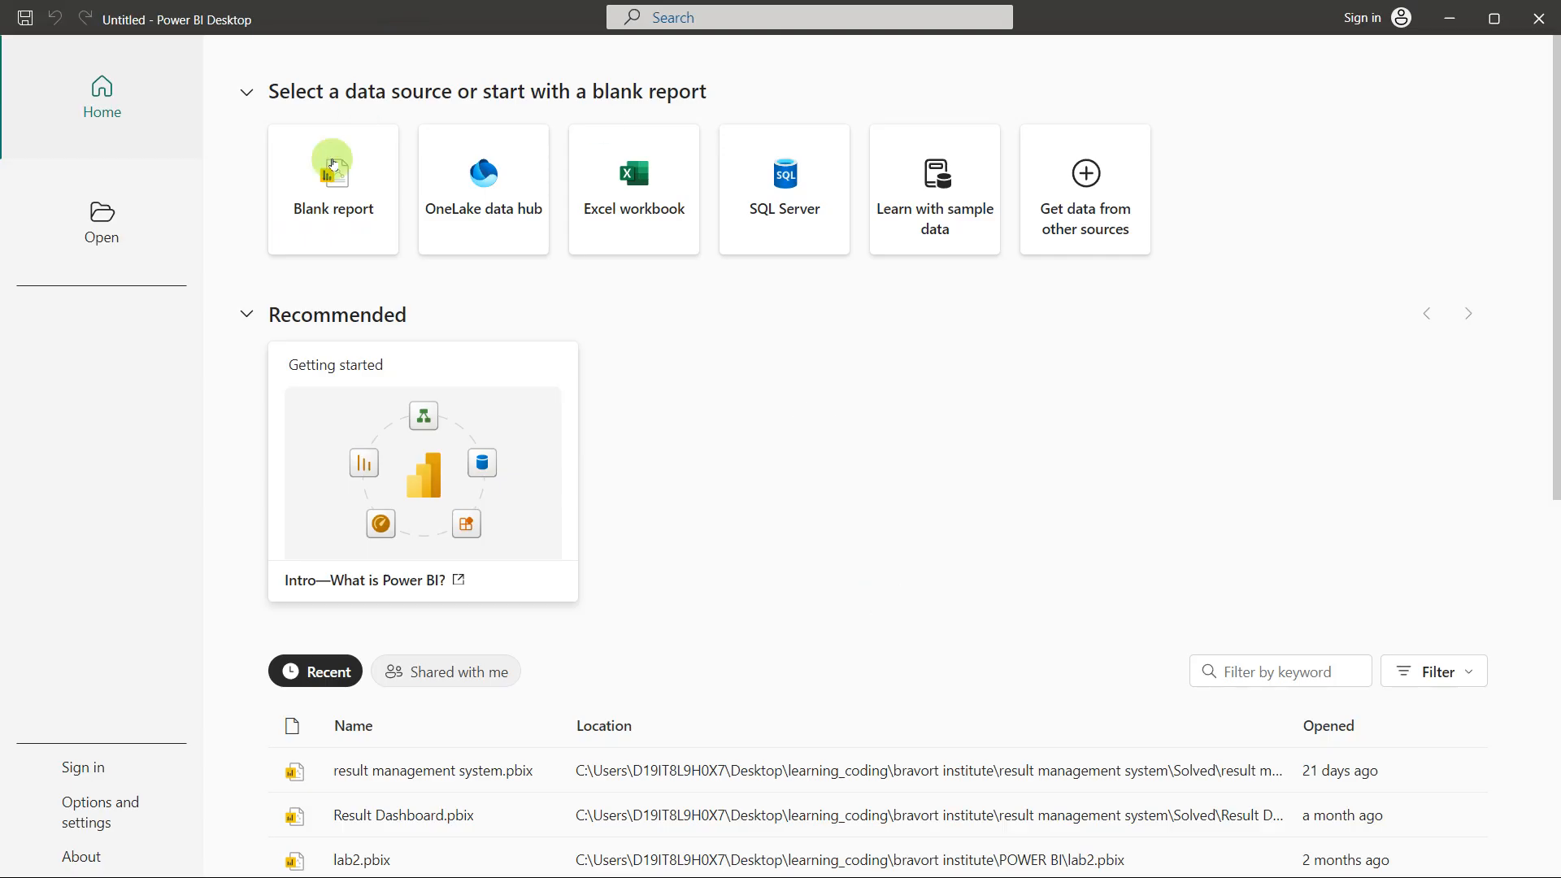
{"action": "left_click", "coordinate": [318, 194]}
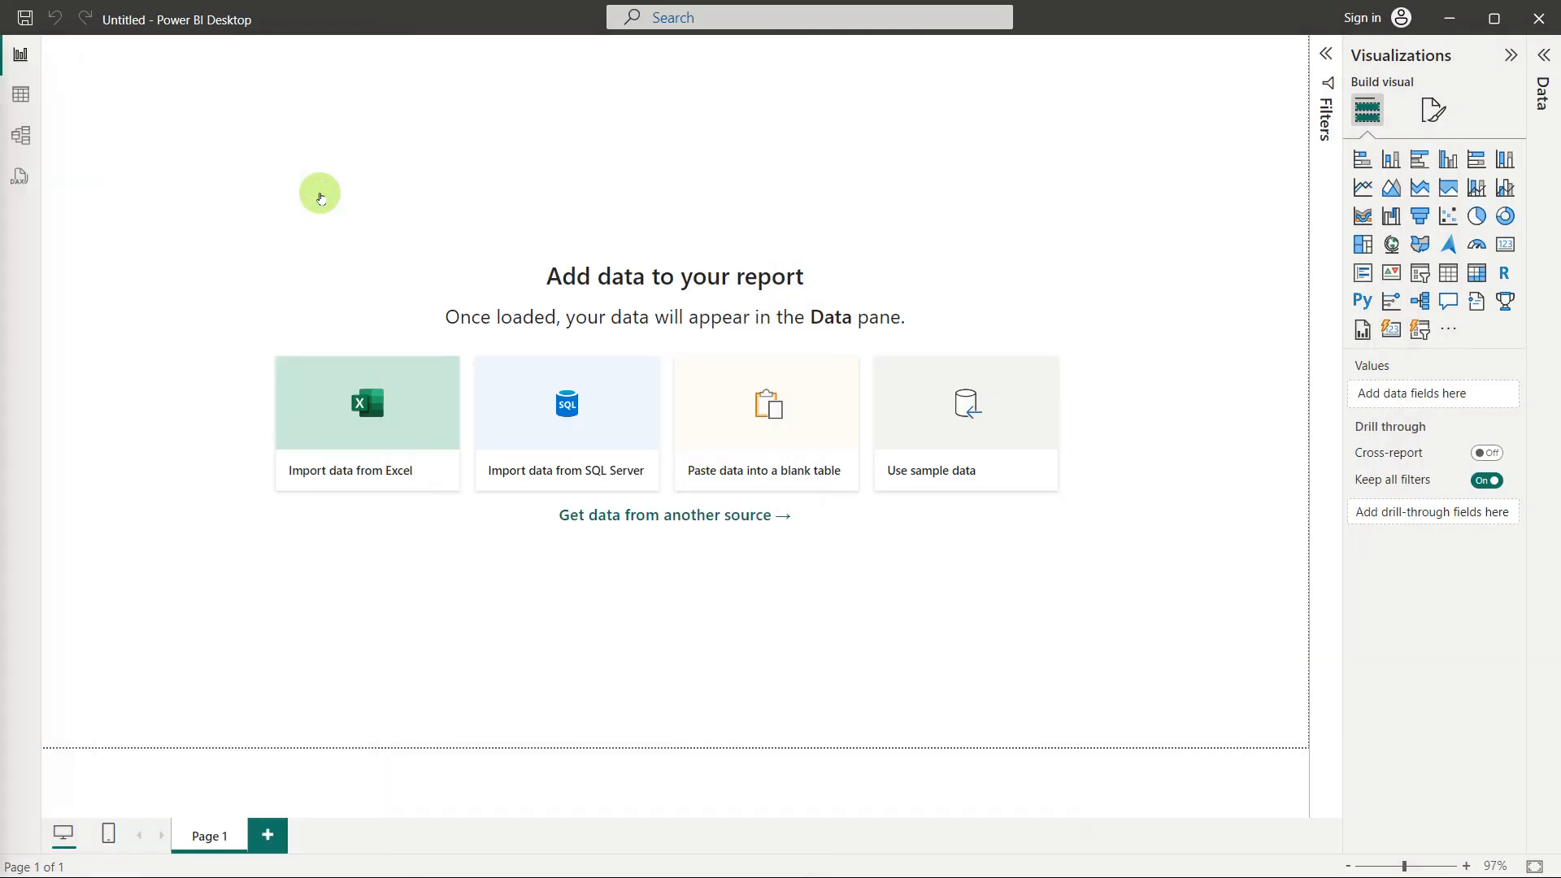
- Return to the capstone project PDF and examine the table, chart and insight requirements of Sections 6 to 10
{"action": "key", "text": "alt+Tab"}
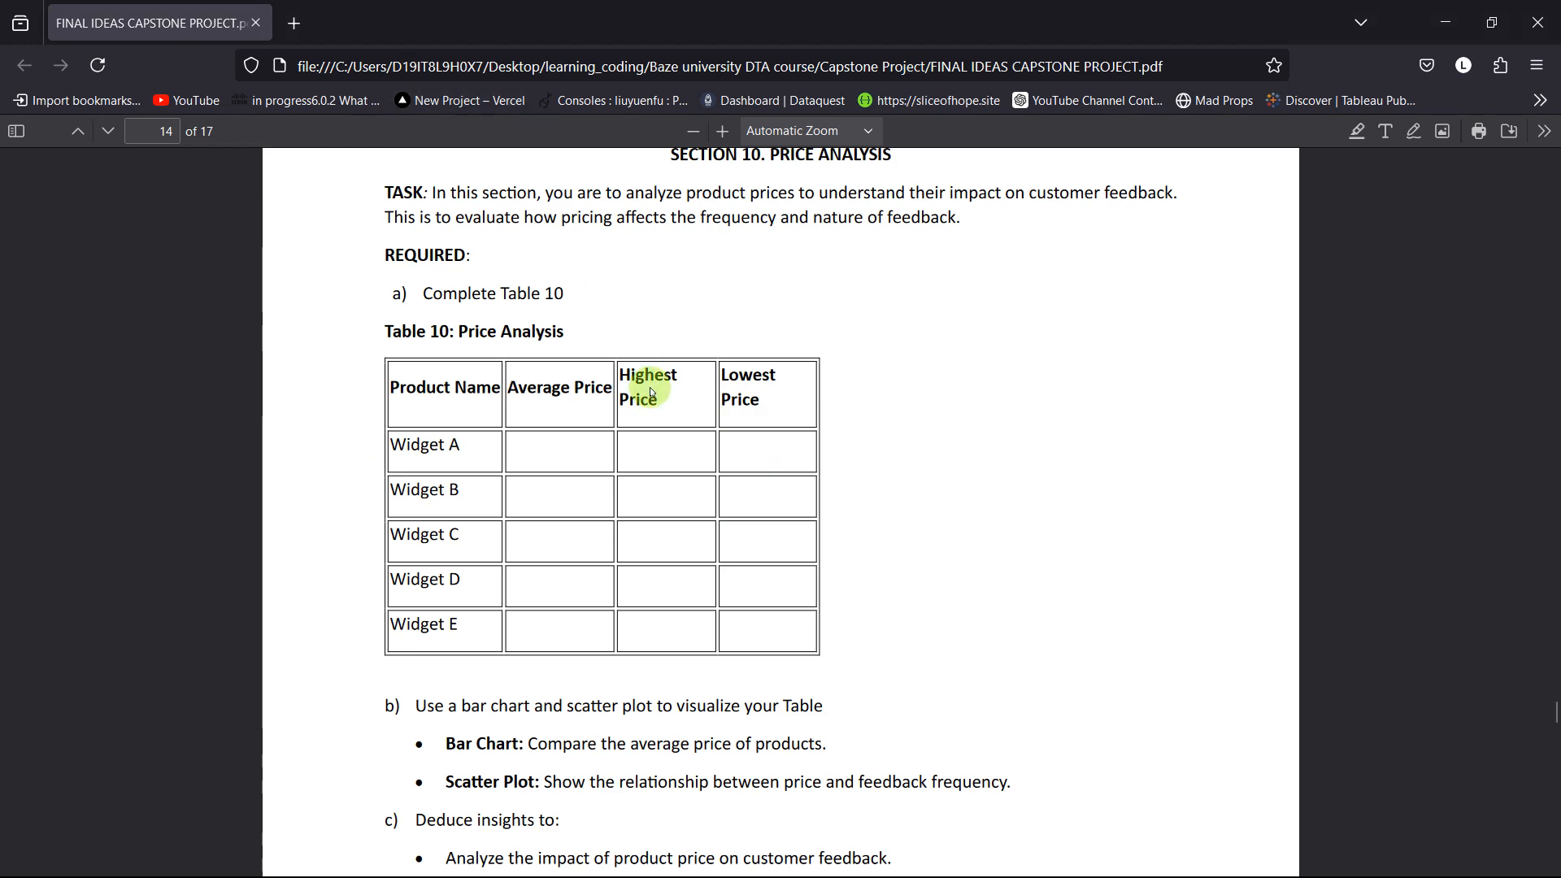
{"action": "scroll", "coordinate": [650, 387], "scroll_direction": "up", "scroll_amount": 10}
{"action": "scroll", "coordinate": [652, 392], "scroll_direction": "up", "scroll_amount": 4}
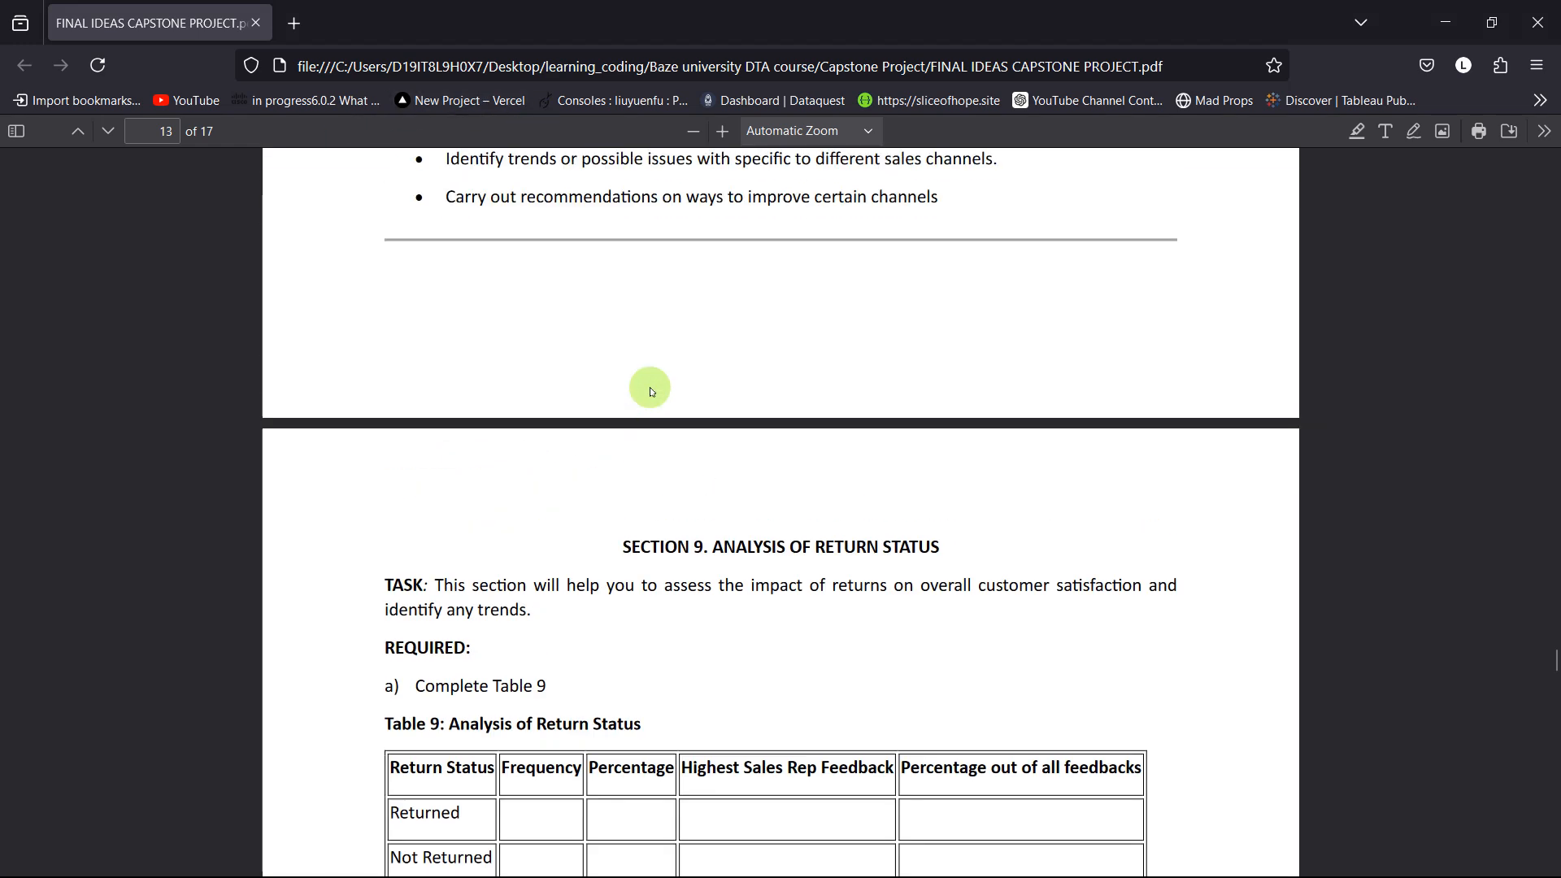
{"action": "scroll", "coordinate": [651, 387], "scroll_direction": "up", "scroll_amount": 20}
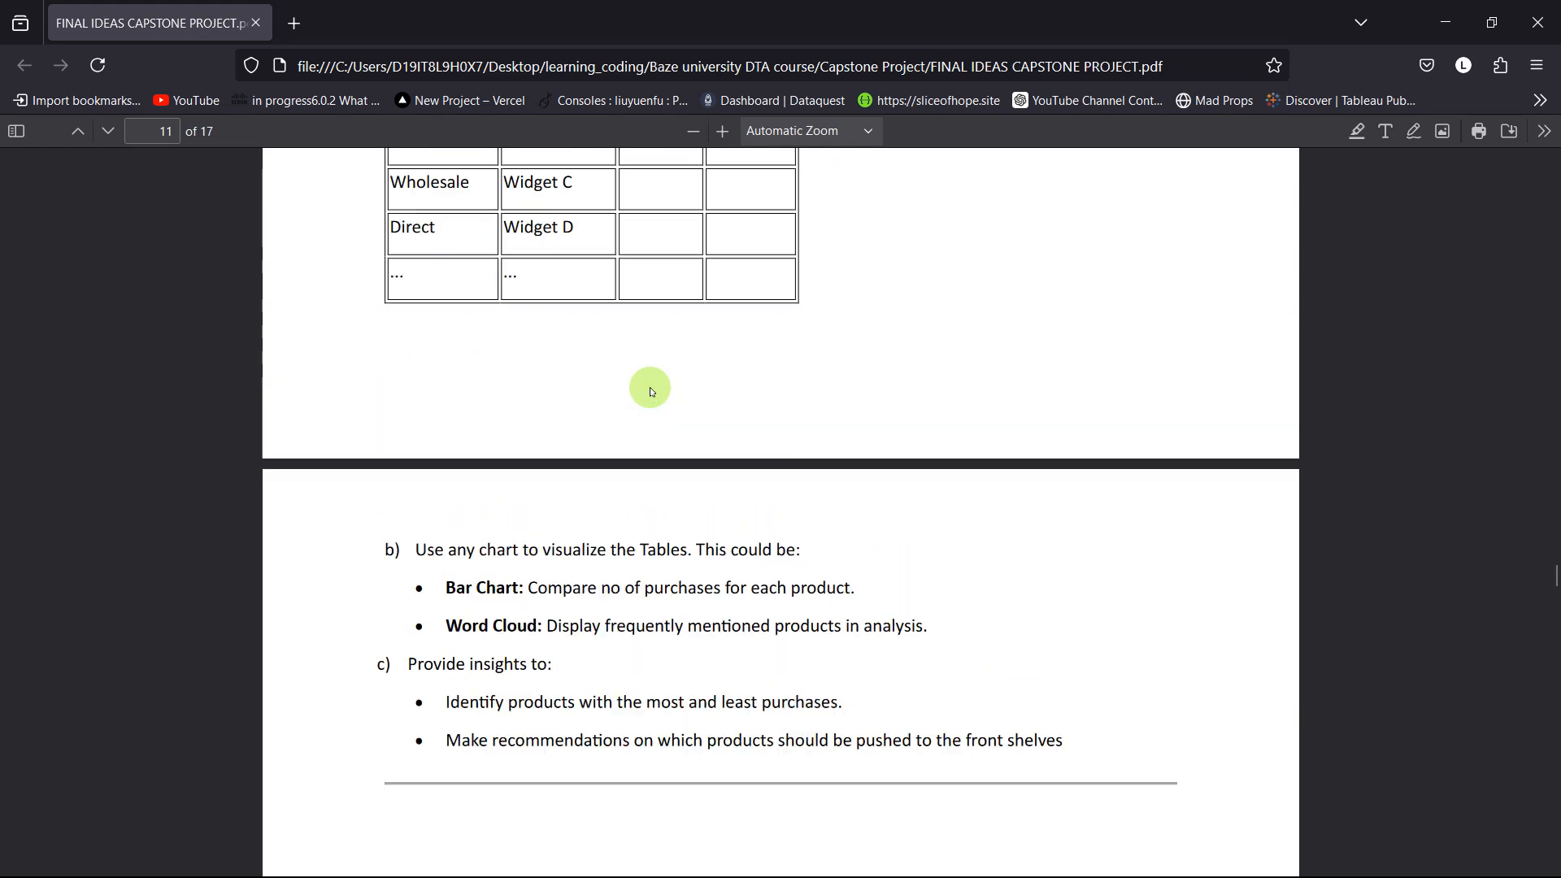
{"action": "scroll", "coordinate": [650, 387], "scroll_direction": "up", "scroll_amount": 15}
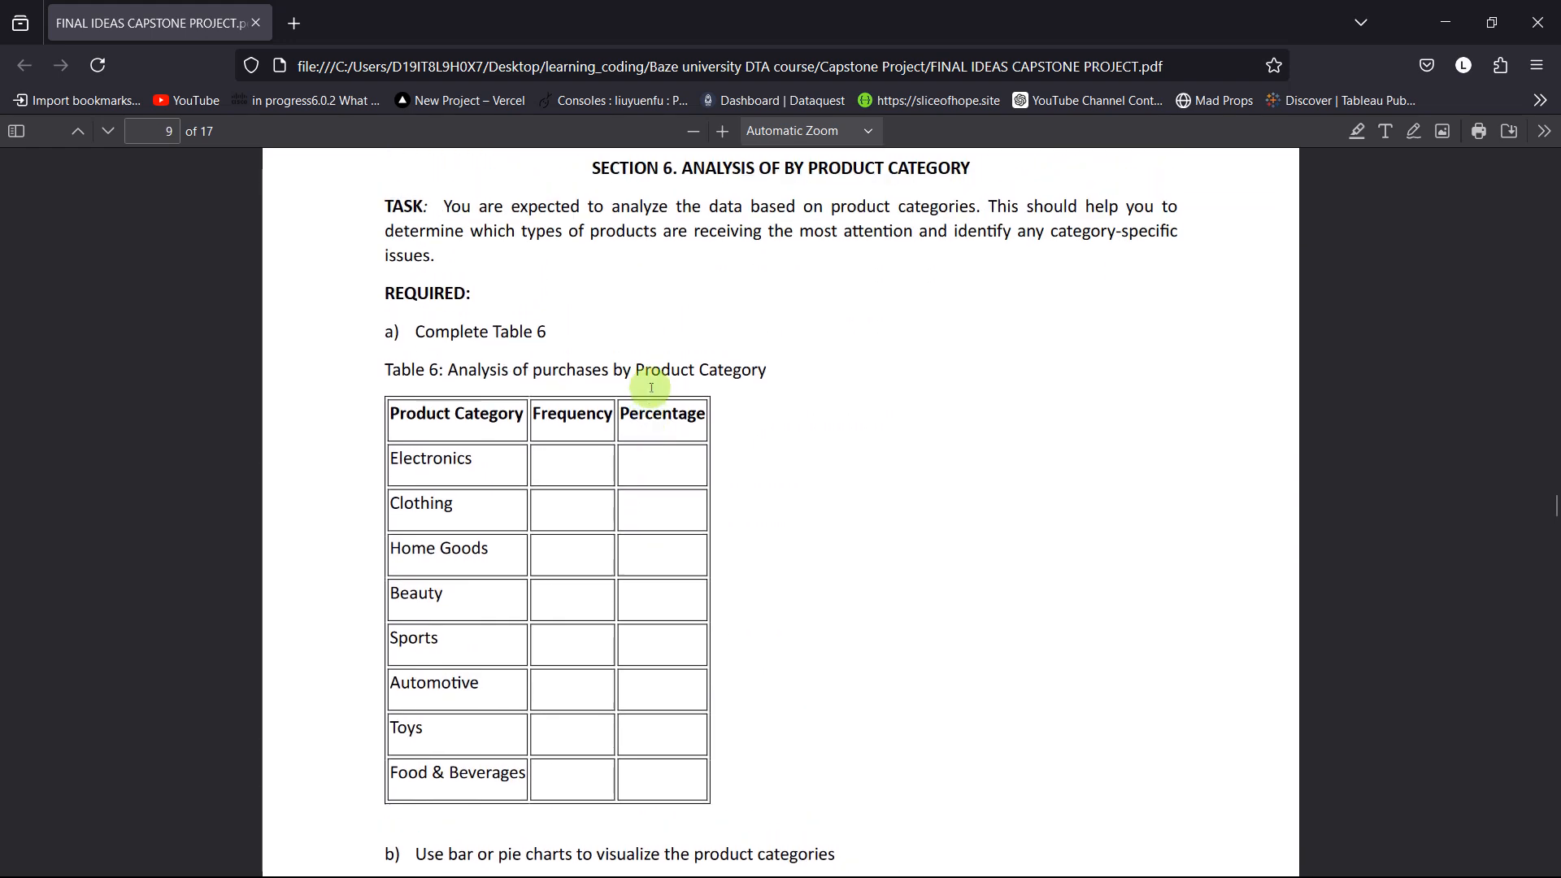
{"action": "scroll", "coordinate": [650, 387], "scroll_direction": "down", "scroll_amount": 11}
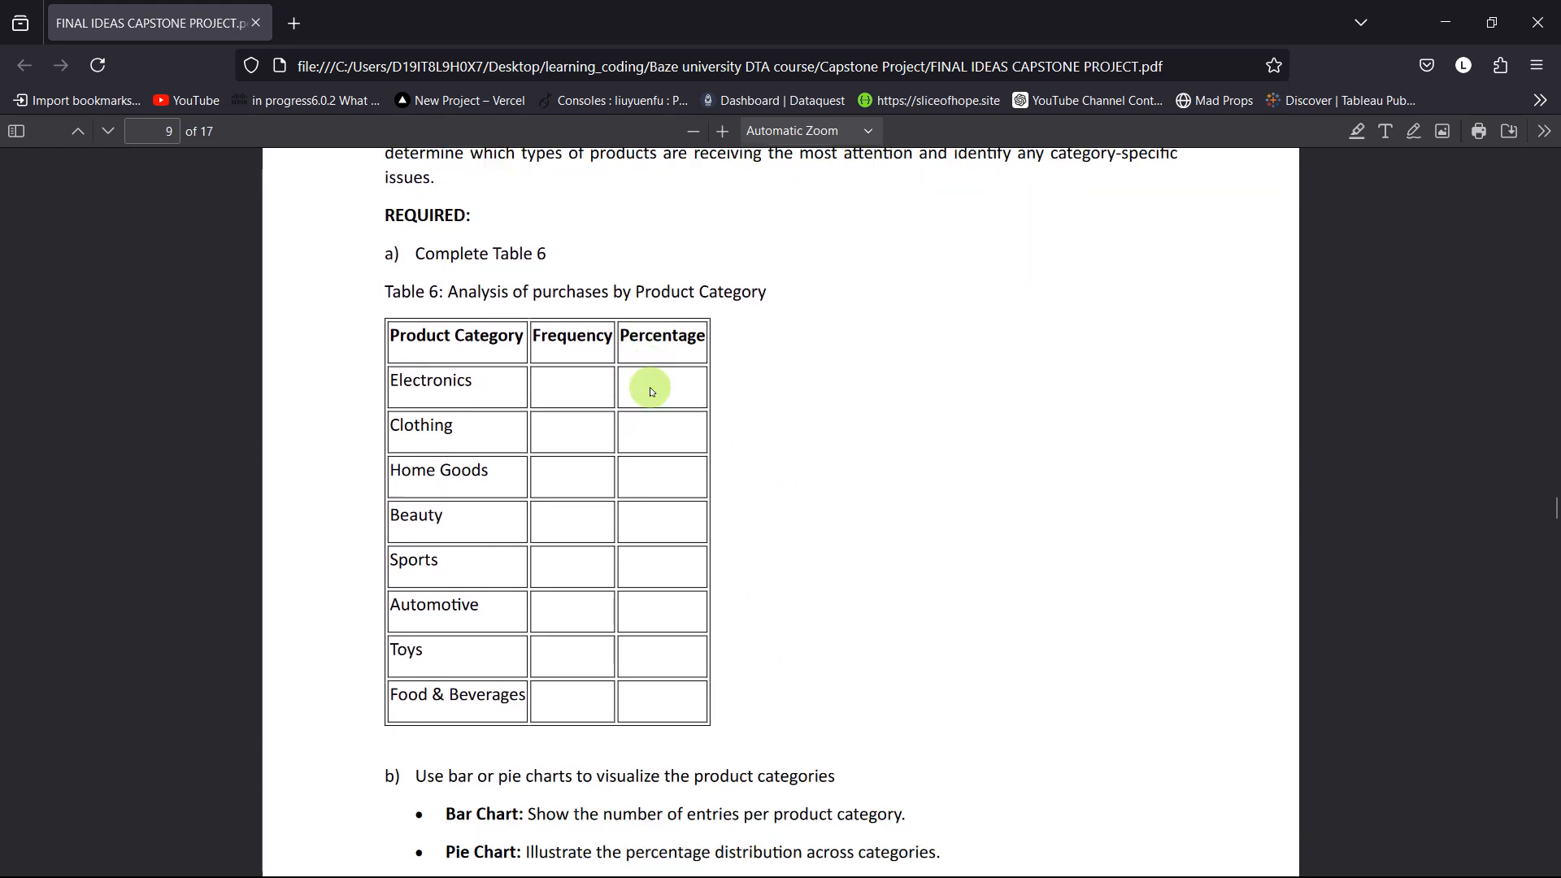
{"action": "scroll", "coordinate": [651, 391], "scroll_direction": "up", "scroll_amount": 5}
{"action": "scroll", "coordinate": [651, 392], "scroll_direction": "down", "scroll_amount": 15}
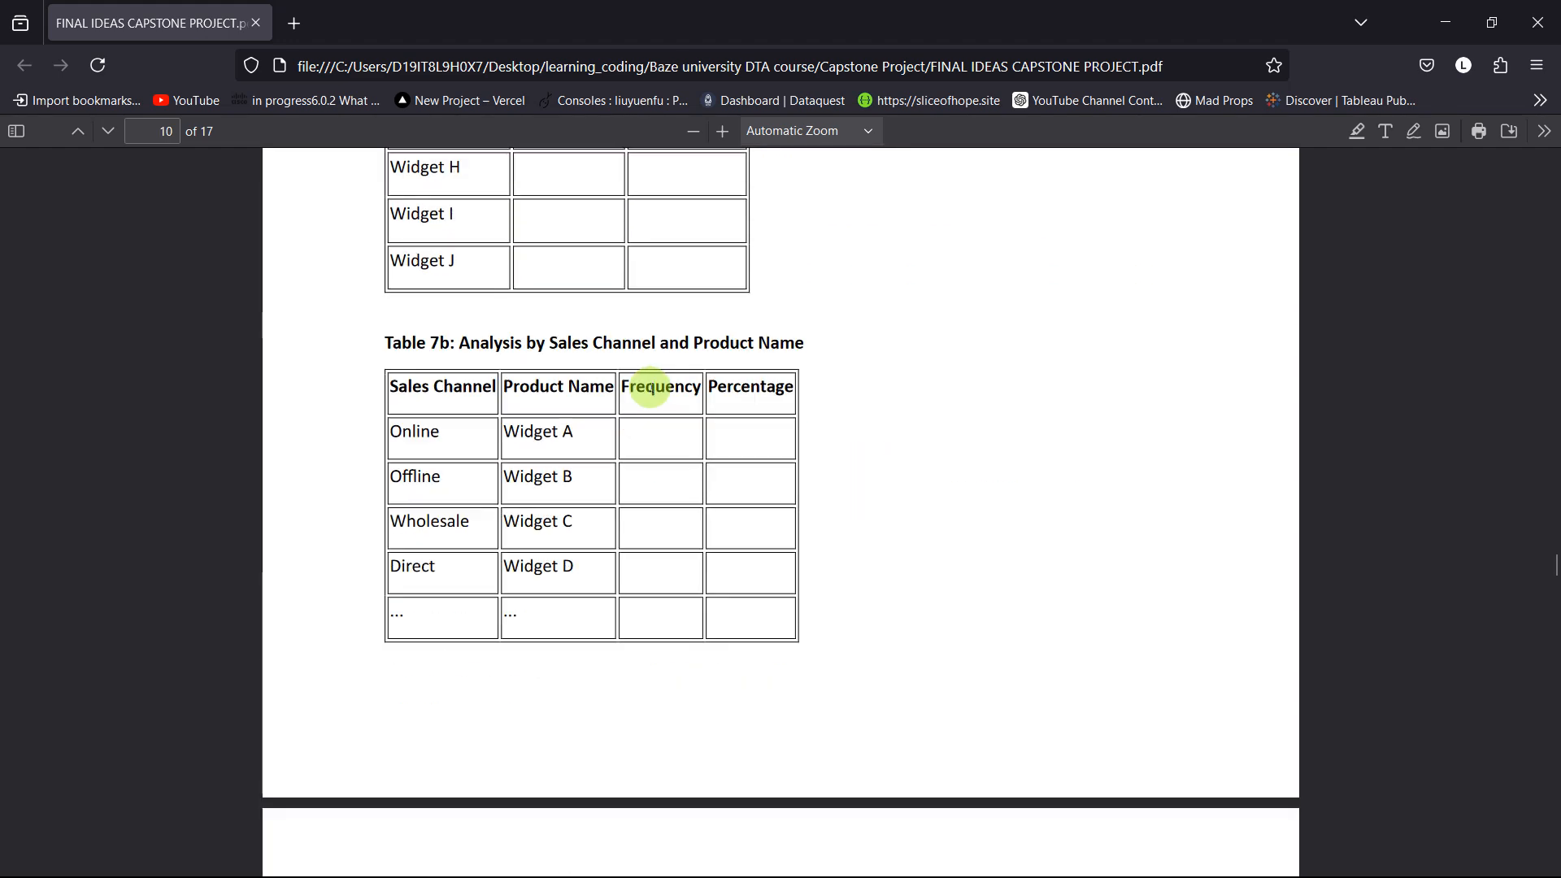
{"action": "scroll", "coordinate": [651, 392], "scroll_direction": "down", "scroll_amount": 2}
{"action": "scroll", "coordinate": [651, 392], "scroll_direction": "up", "scroll_amount": 12}
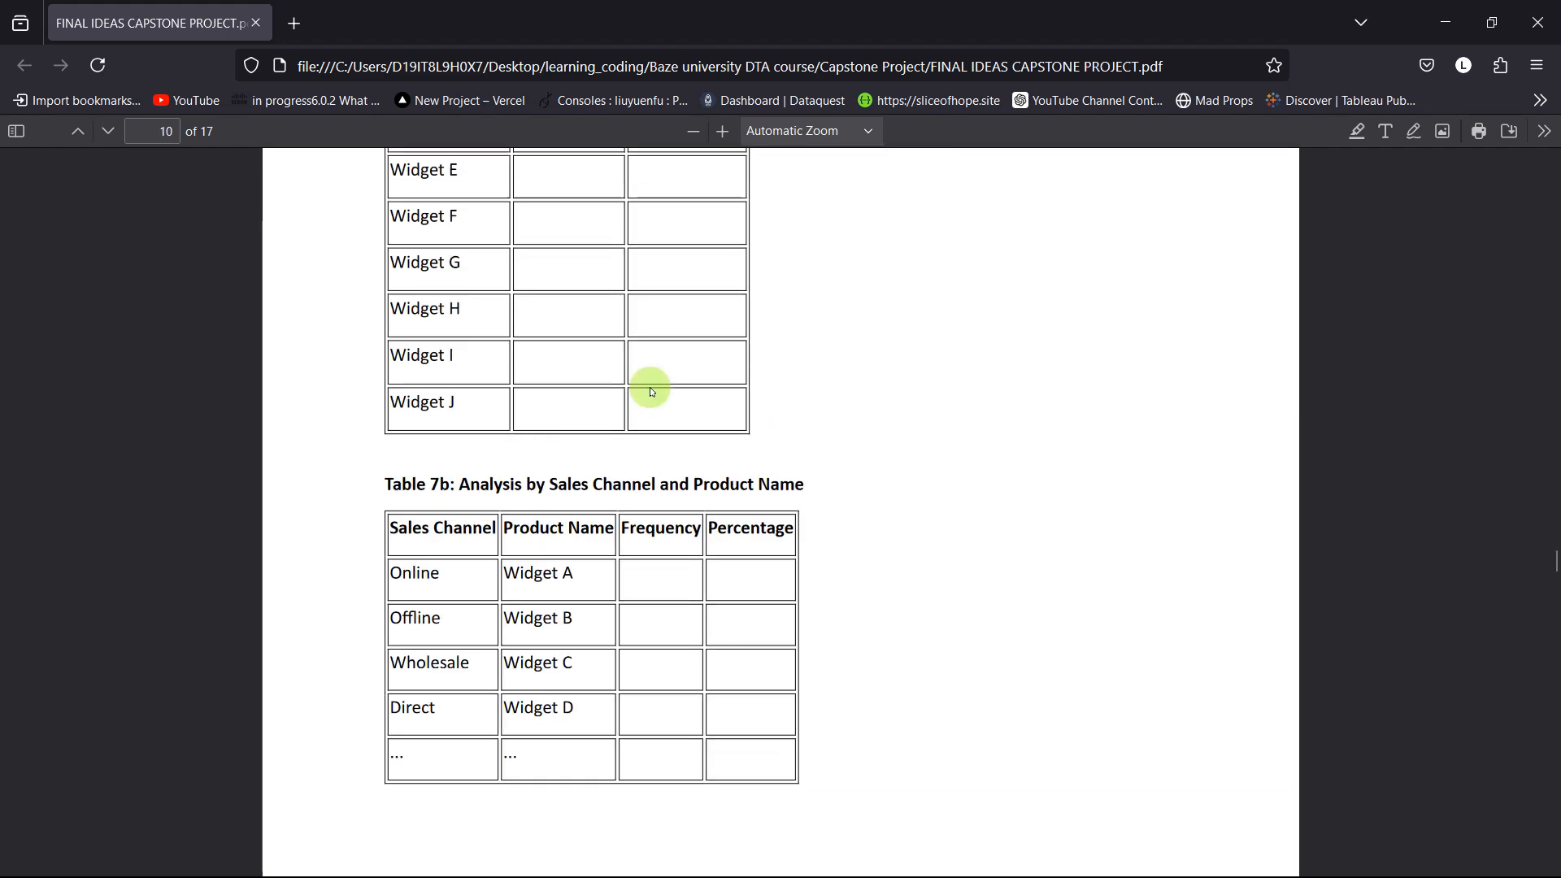
{"action": "scroll", "coordinate": [651, 393], "scroll_direction": "down", "scroll_amount": 20}
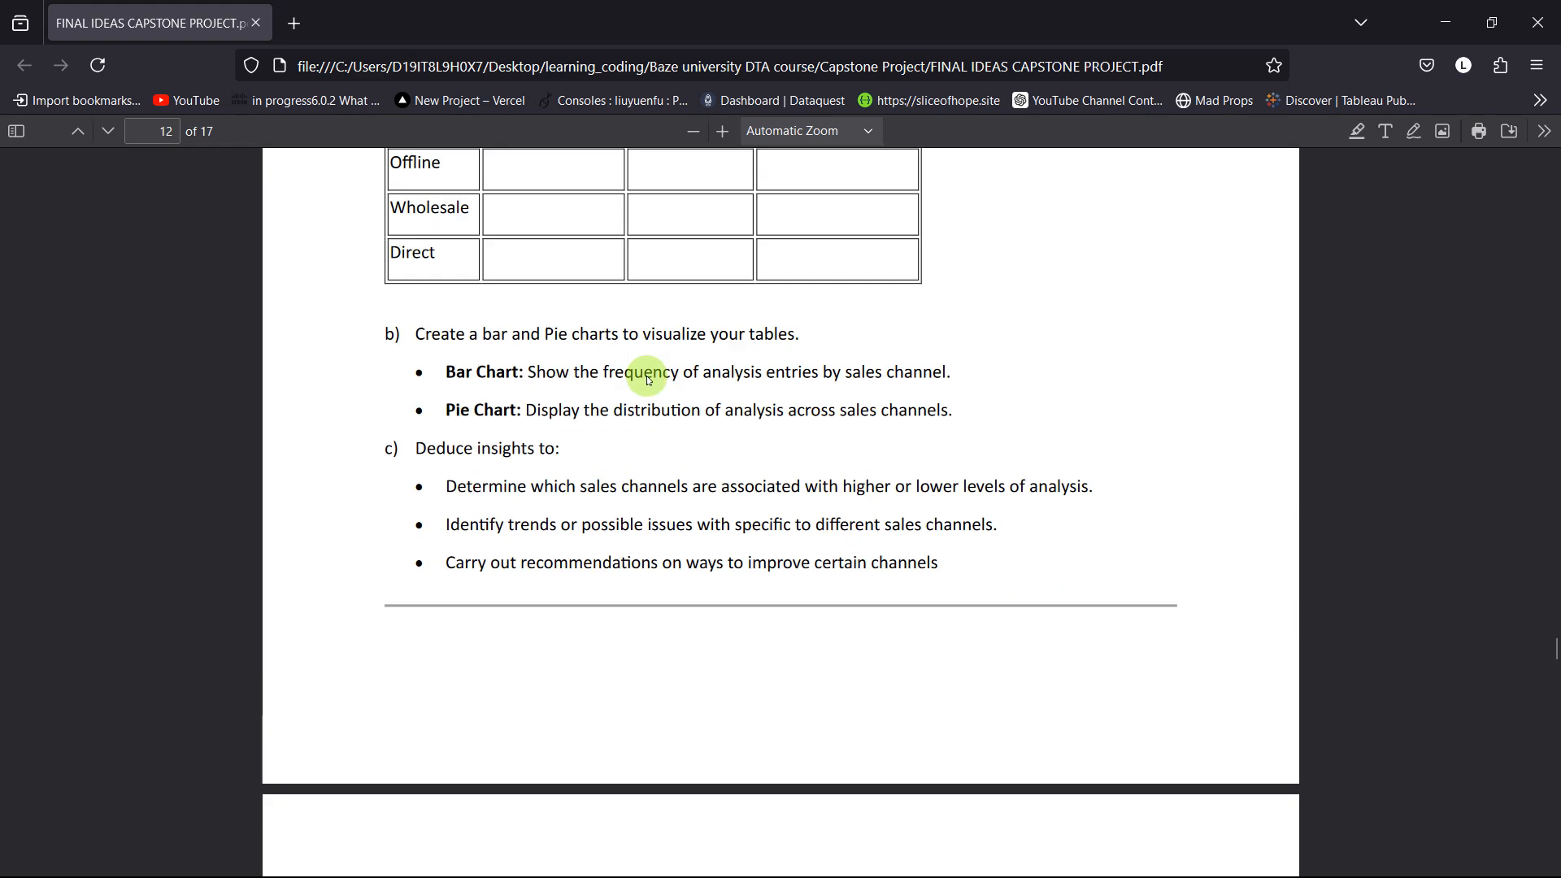
{"action": "scroll", "coordinate": [648, 380], "scroll_direction": "down", "scroll_amount": 3}
{"action": "scroll", "coordinate": [648, 380], "scroll_direction": "up", "scroll_amount": 3}
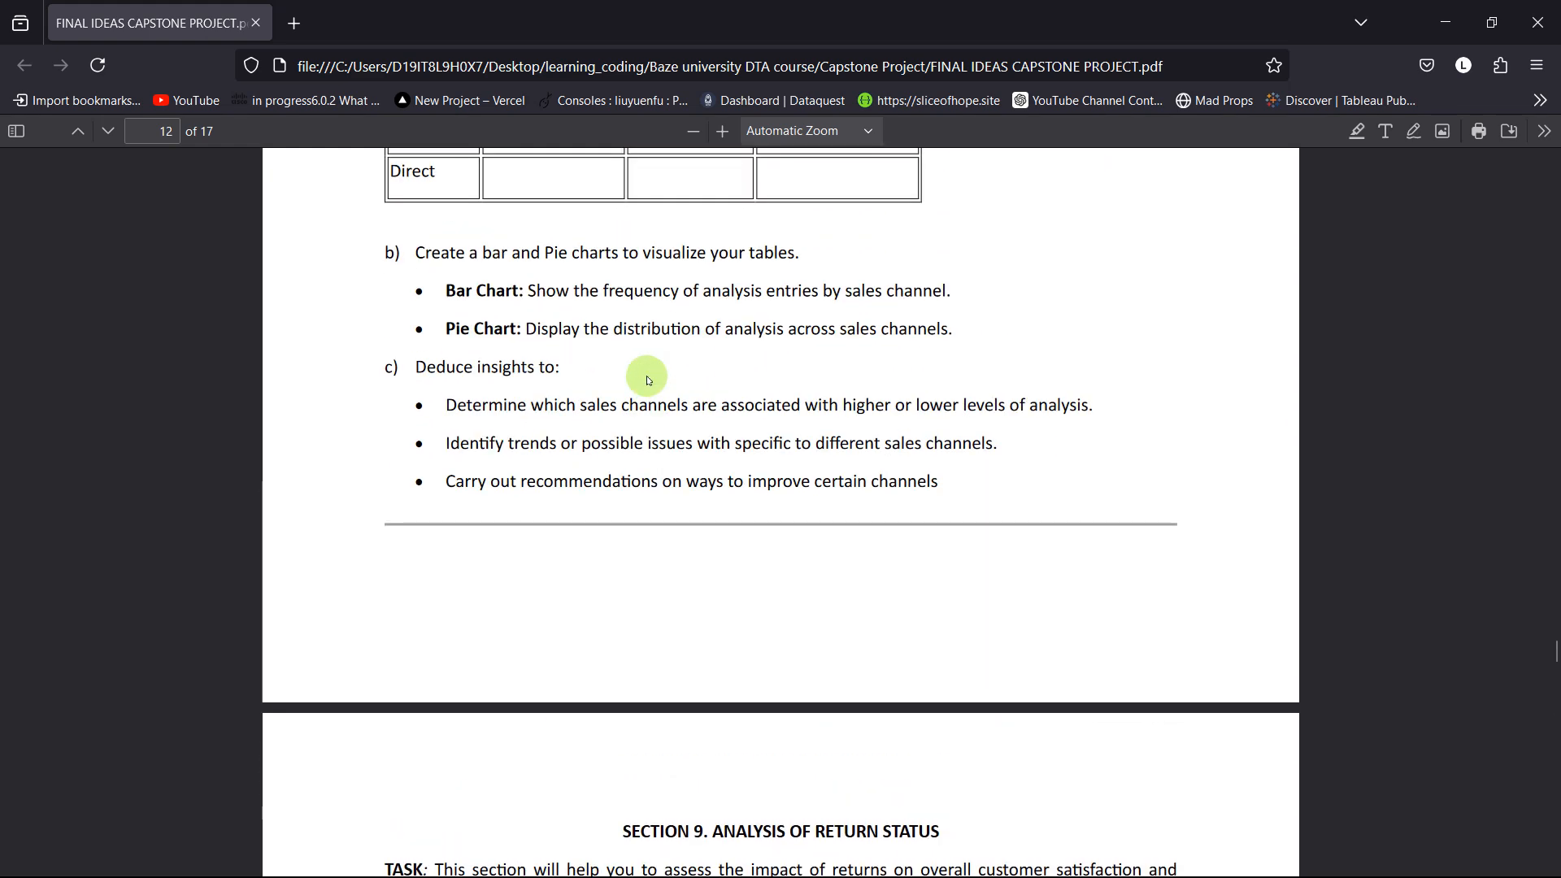
{"action": "scroll", "coordinate": [648, 380], "scroll_direction": "down", "scroll_amount": 20}
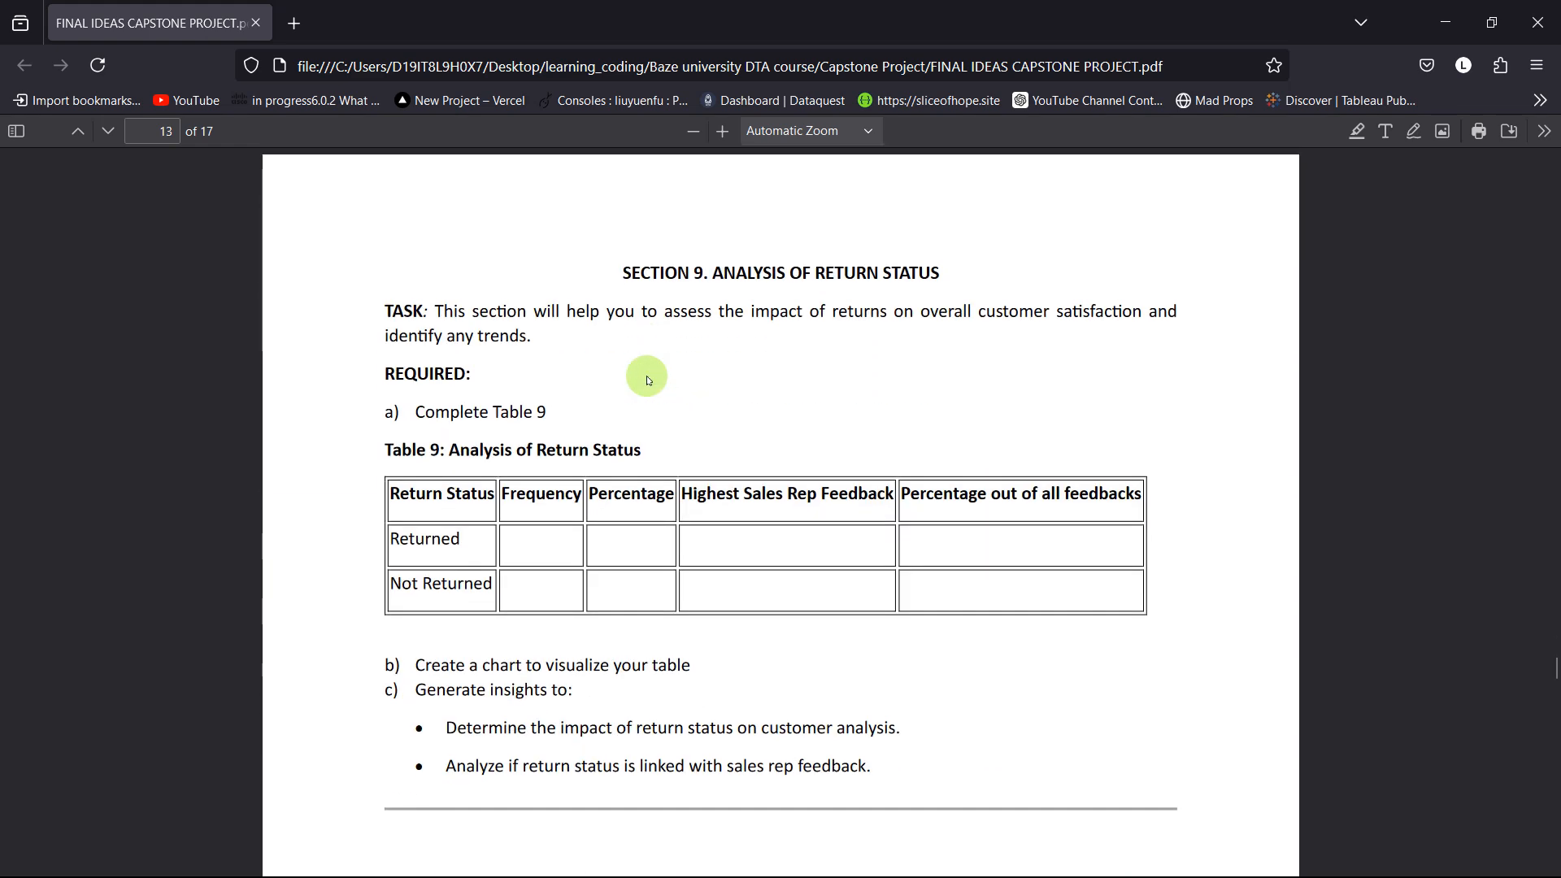
{"action": "scroll", "coordinate": [648, 380], "scroll_direction": "down", "scroll_amount": 15}
{"action": "scroll", "coordinate": [648, 380], "scroll_direction": "up", "scroll_amount": 8}
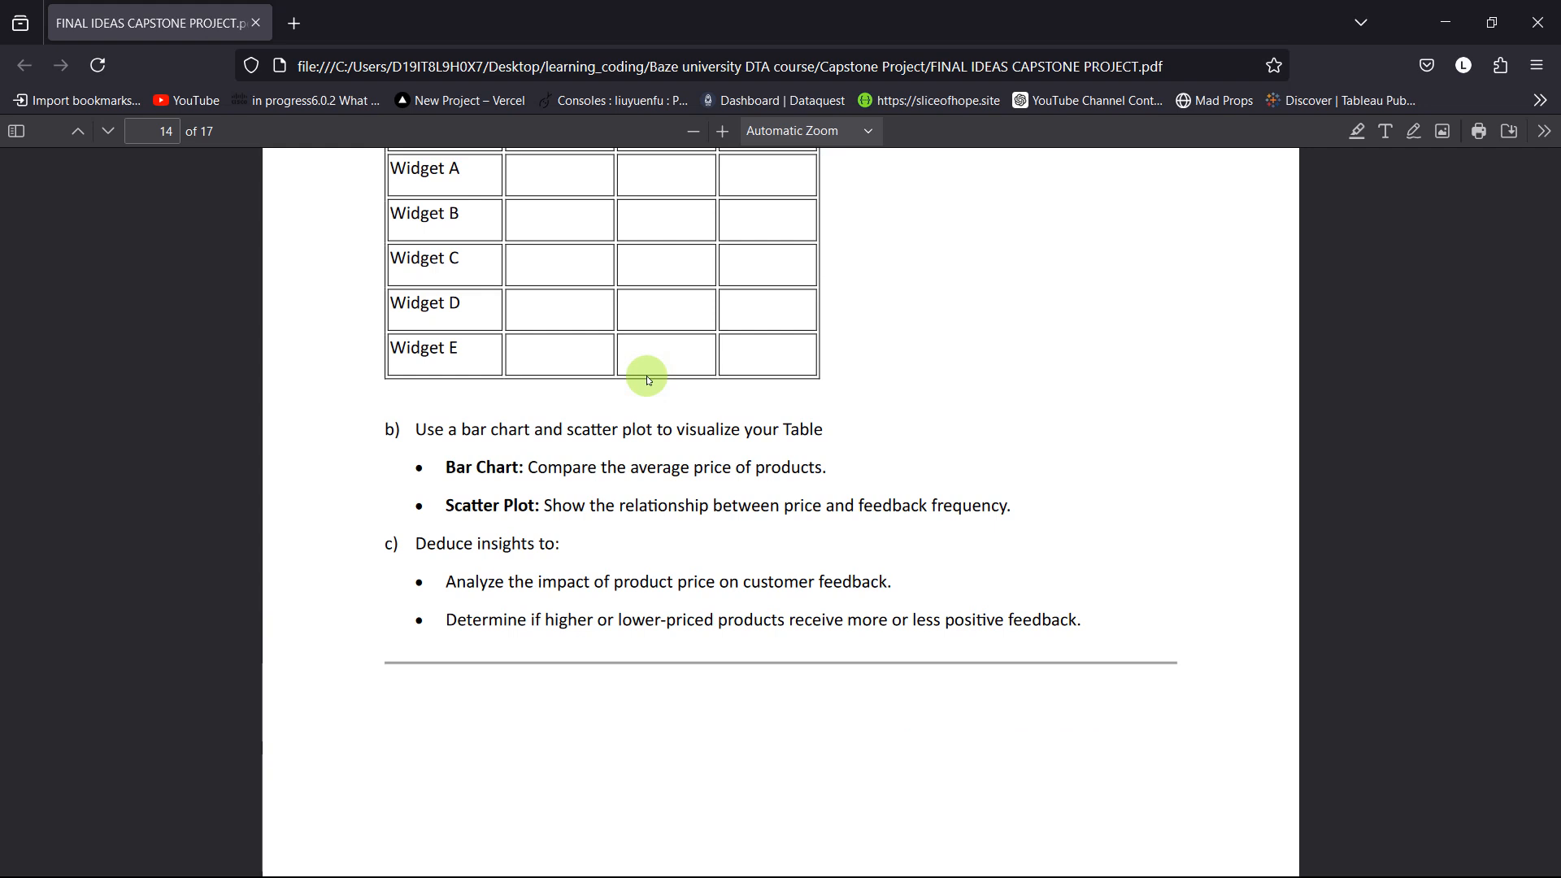
{"action": "scroll", "coordinate": [647, 376], "scroll_direction": "up", "scroll_amount": 15}
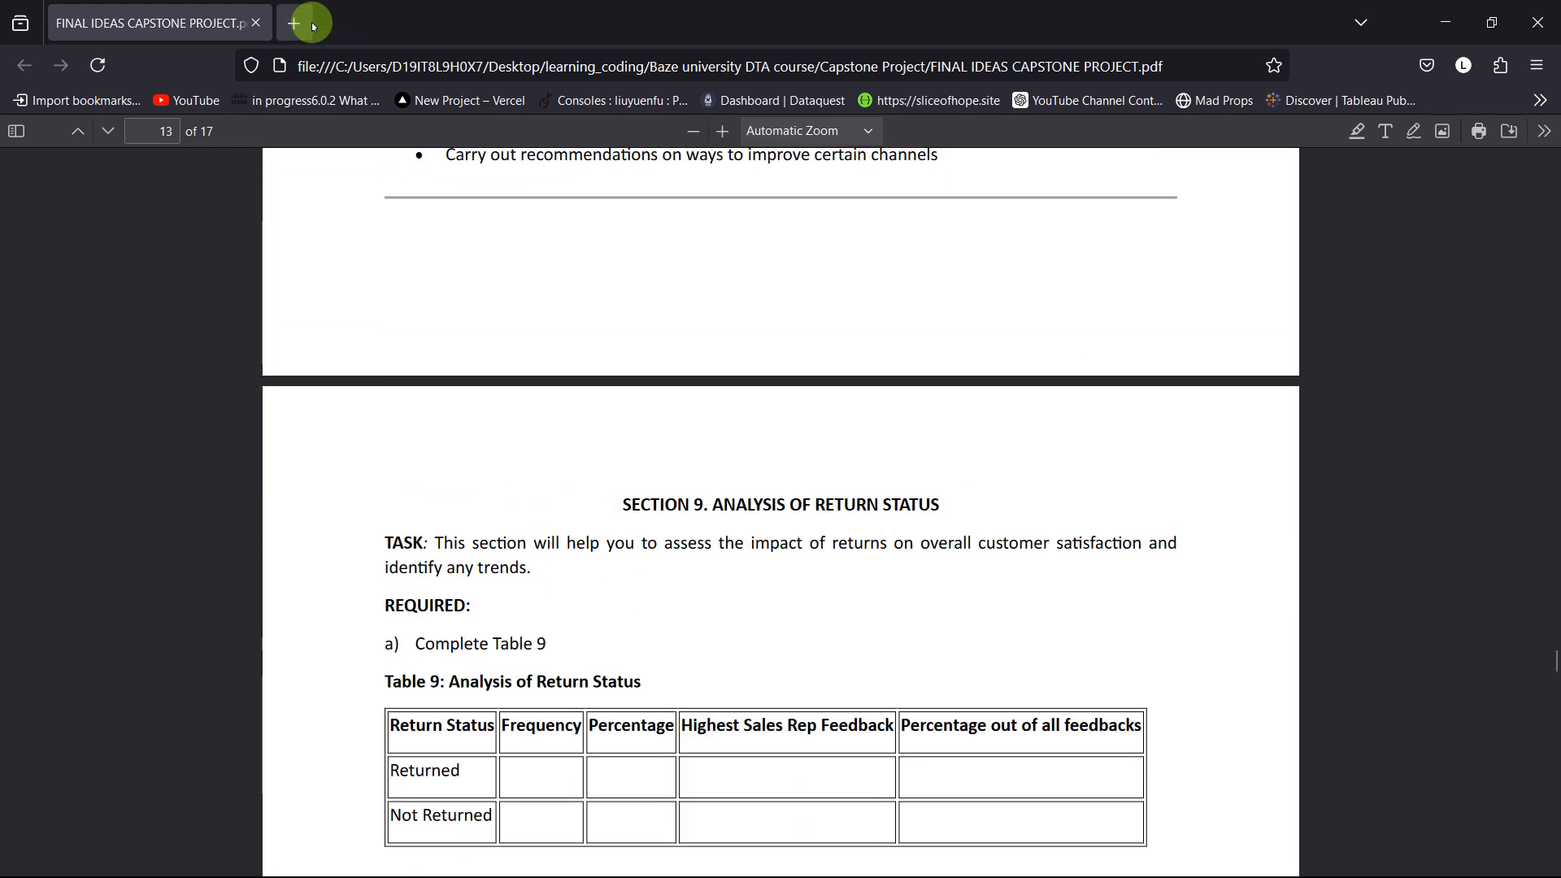
- Open github.com in a new browser tab, checking the network connection and reloading the page until it responds
{"action": "left_click", "coordinate": [303, 24]}
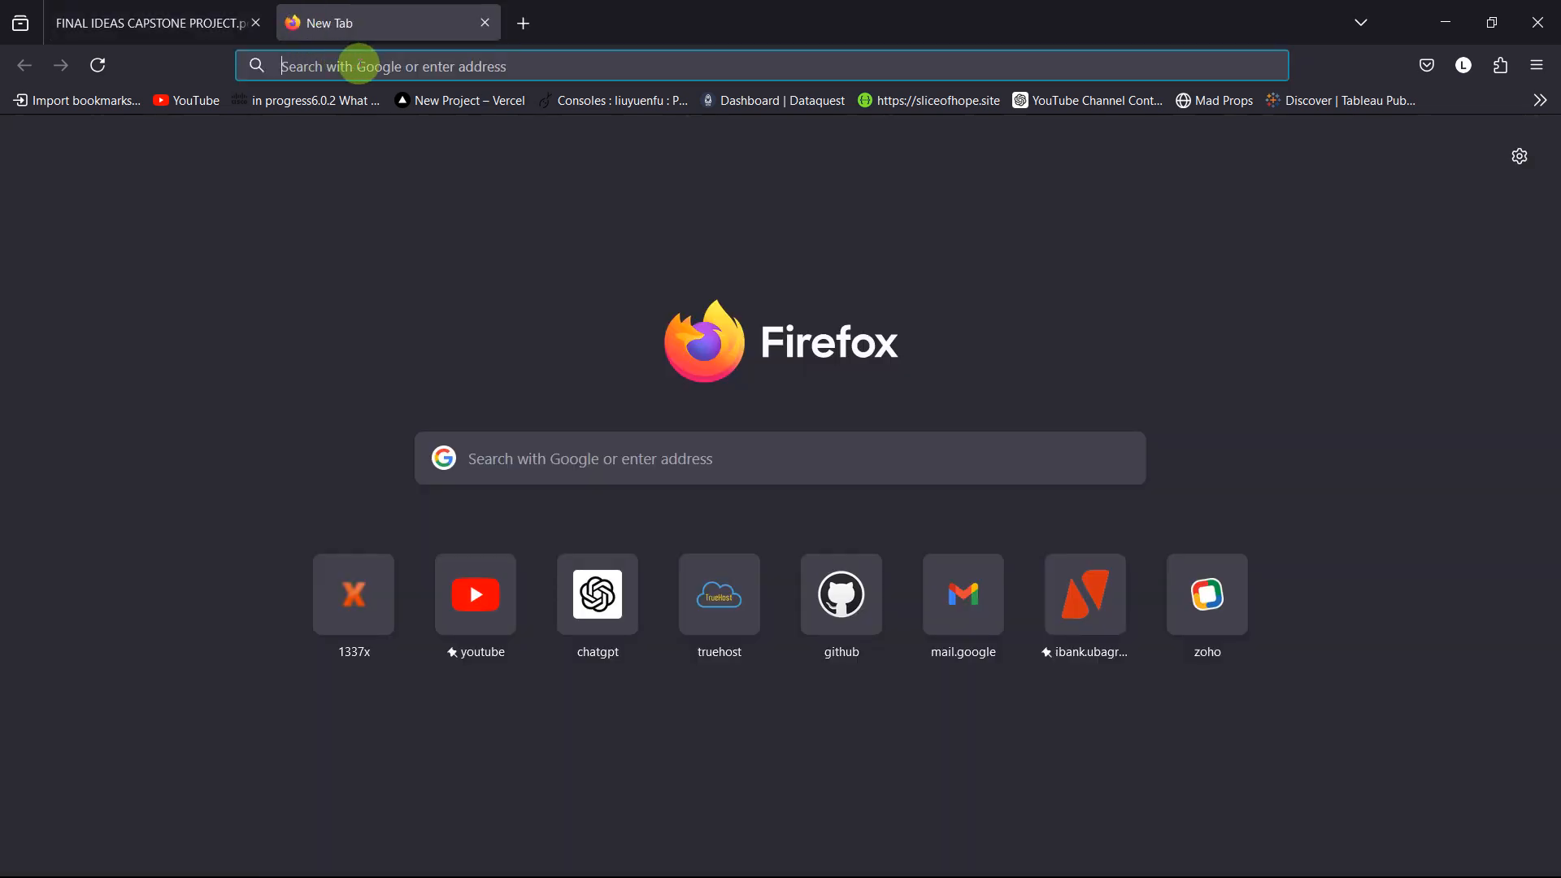
{"action": "type", "text": "github.com/"}
{"action": "key", "text": "Return"}
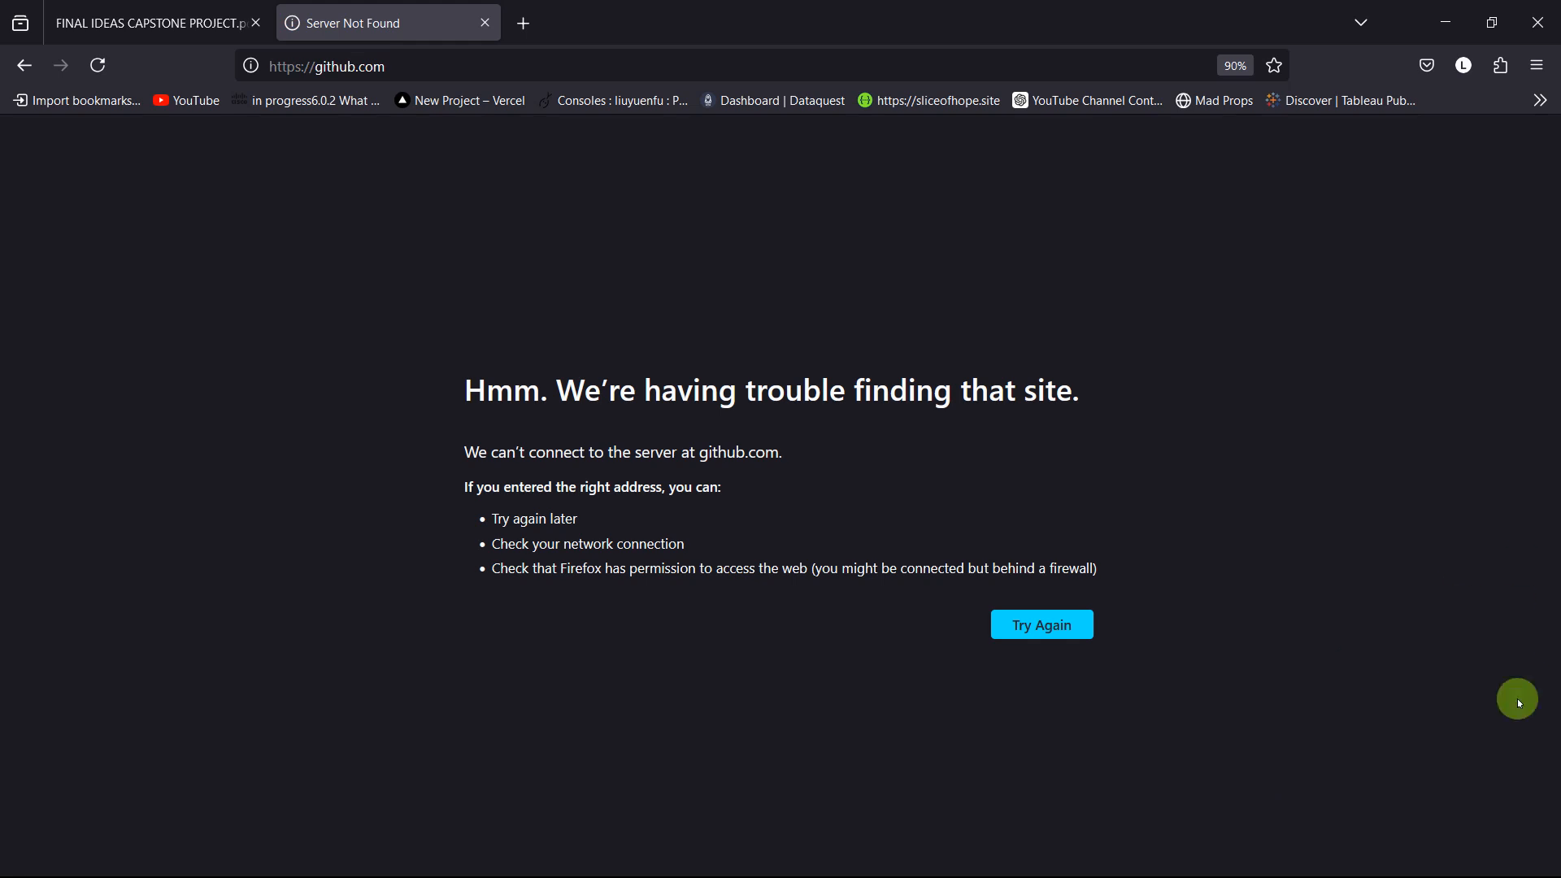
{"action": "left_click", "coordinate": [1033, 618]}
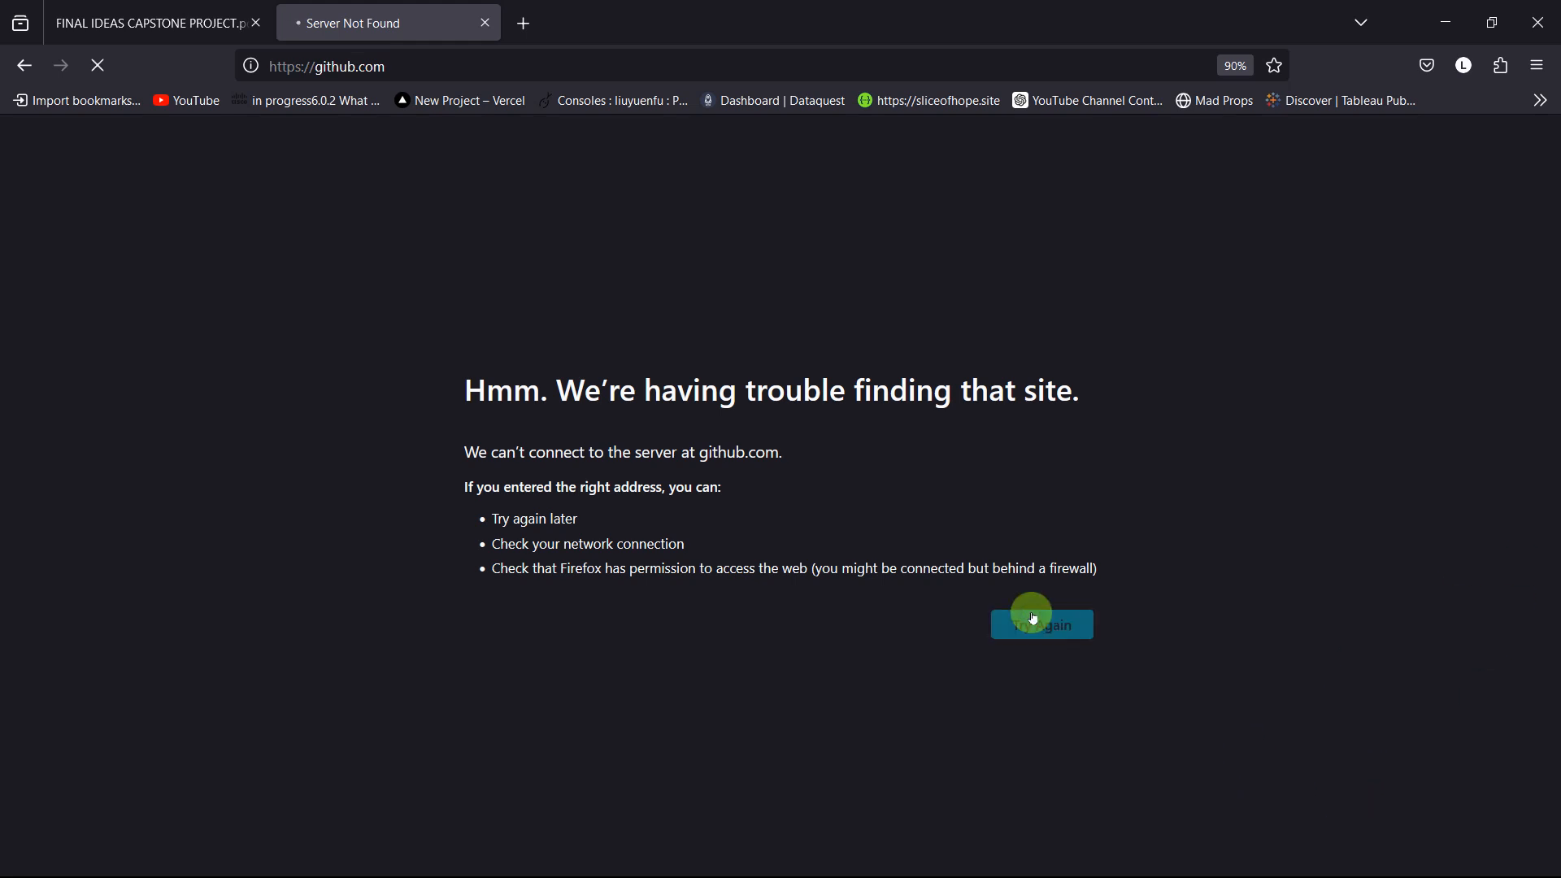
{"action": "mouse_move", "coordinate": [1285, 840]}
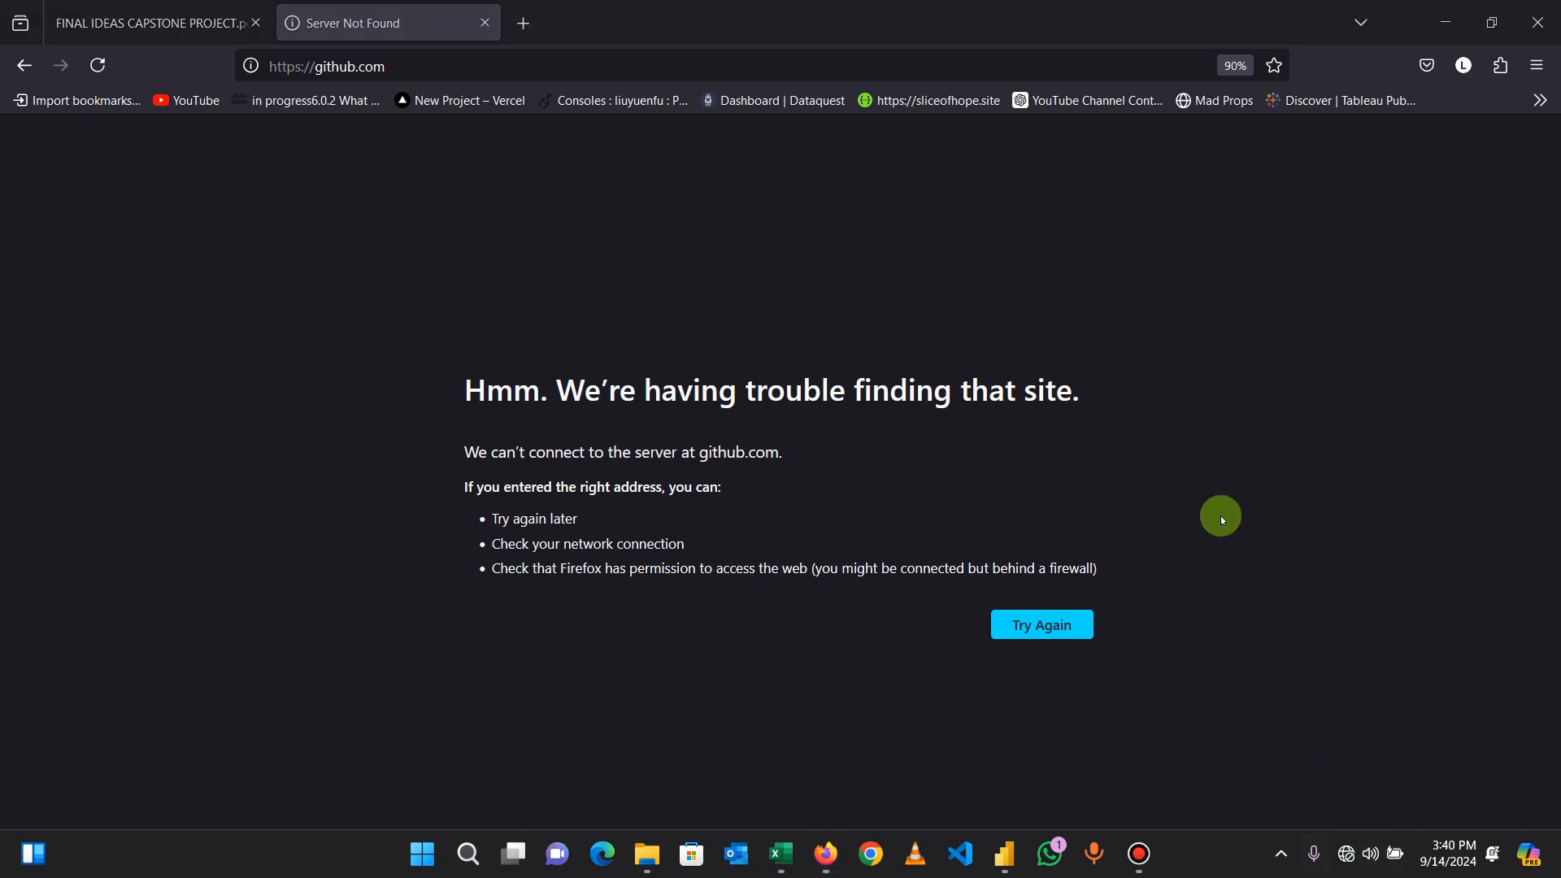
{"action": "key", "text": "super+a"}
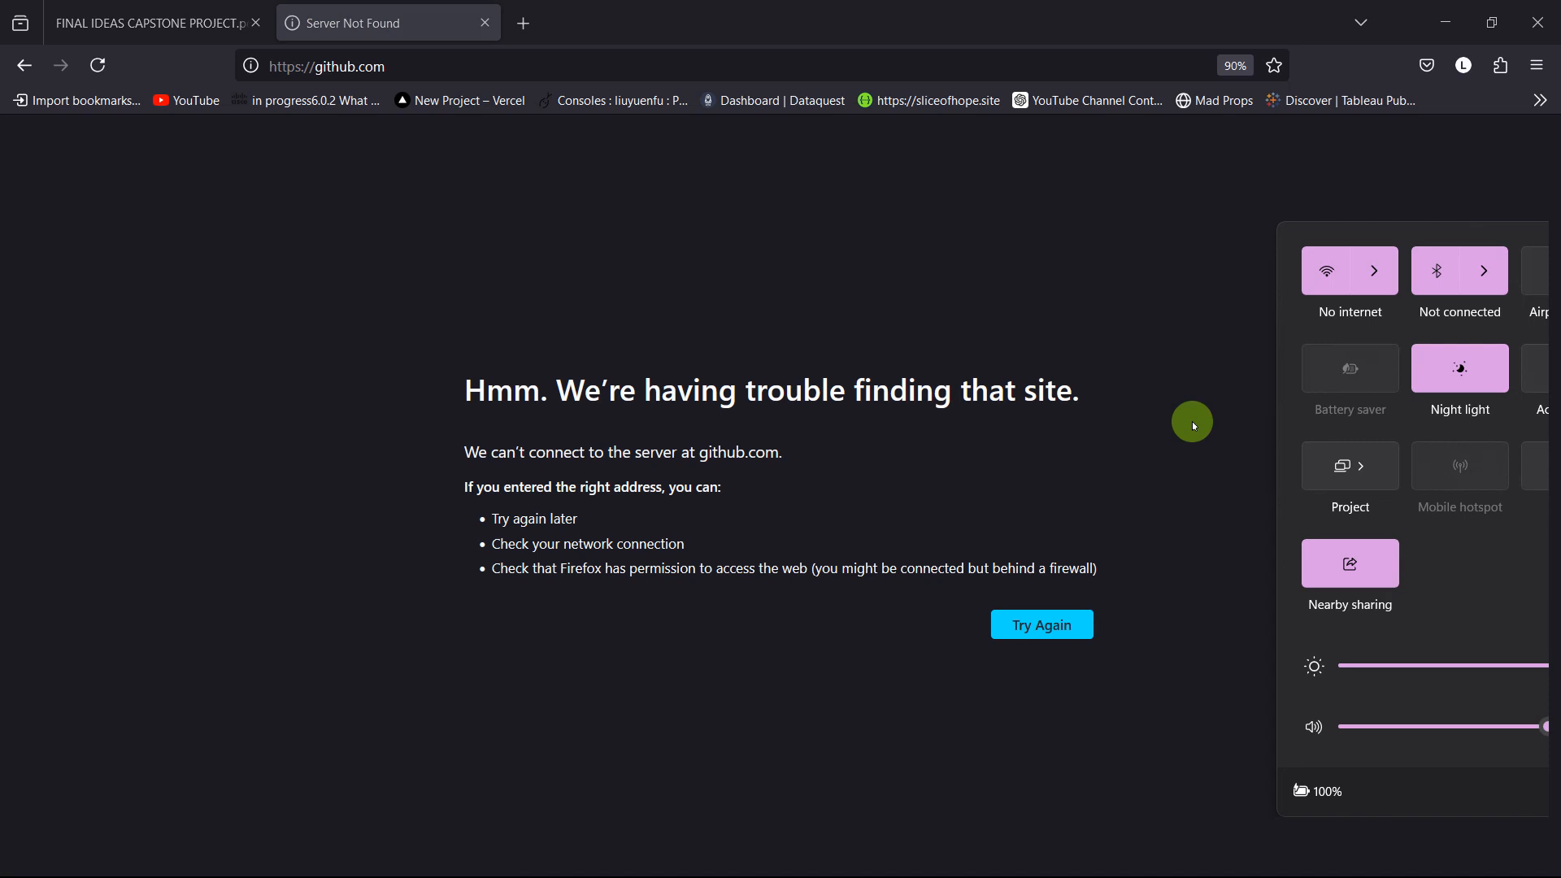
{"action": "left_click", "coordinate": [1073, 625]}
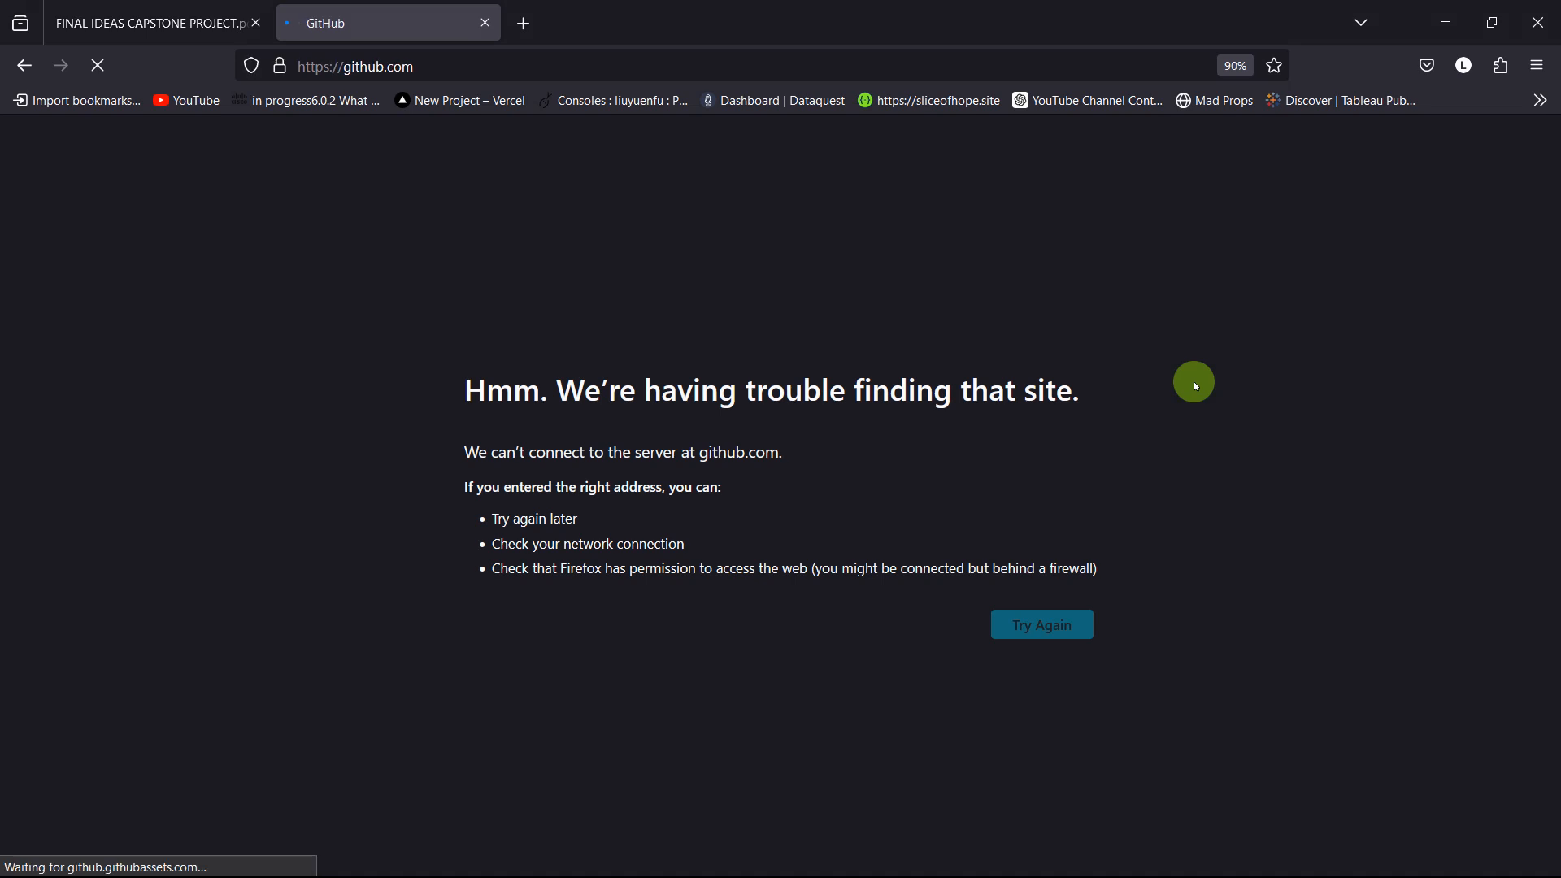
- Switch to Power BI Desktop and import Sheet1 of Data for Sales Analysis1.xlsx from Excel, choosing to transform the data in Power Query Editor
{"action": "key", "text": "alt+Tab"}
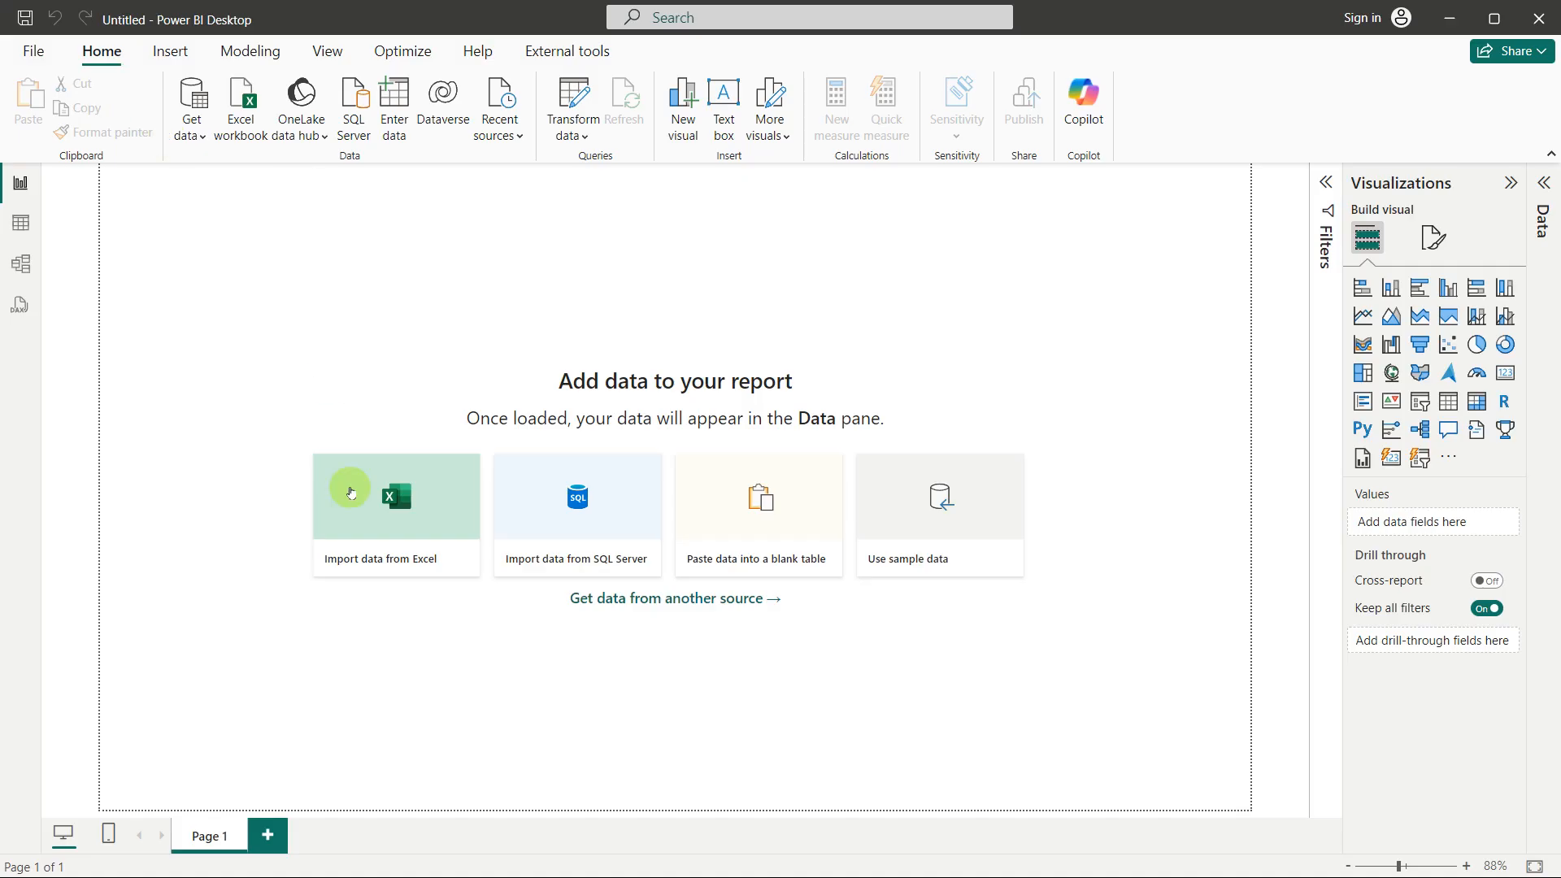
{"action": "left_click", "coordinate": [350, 559]}
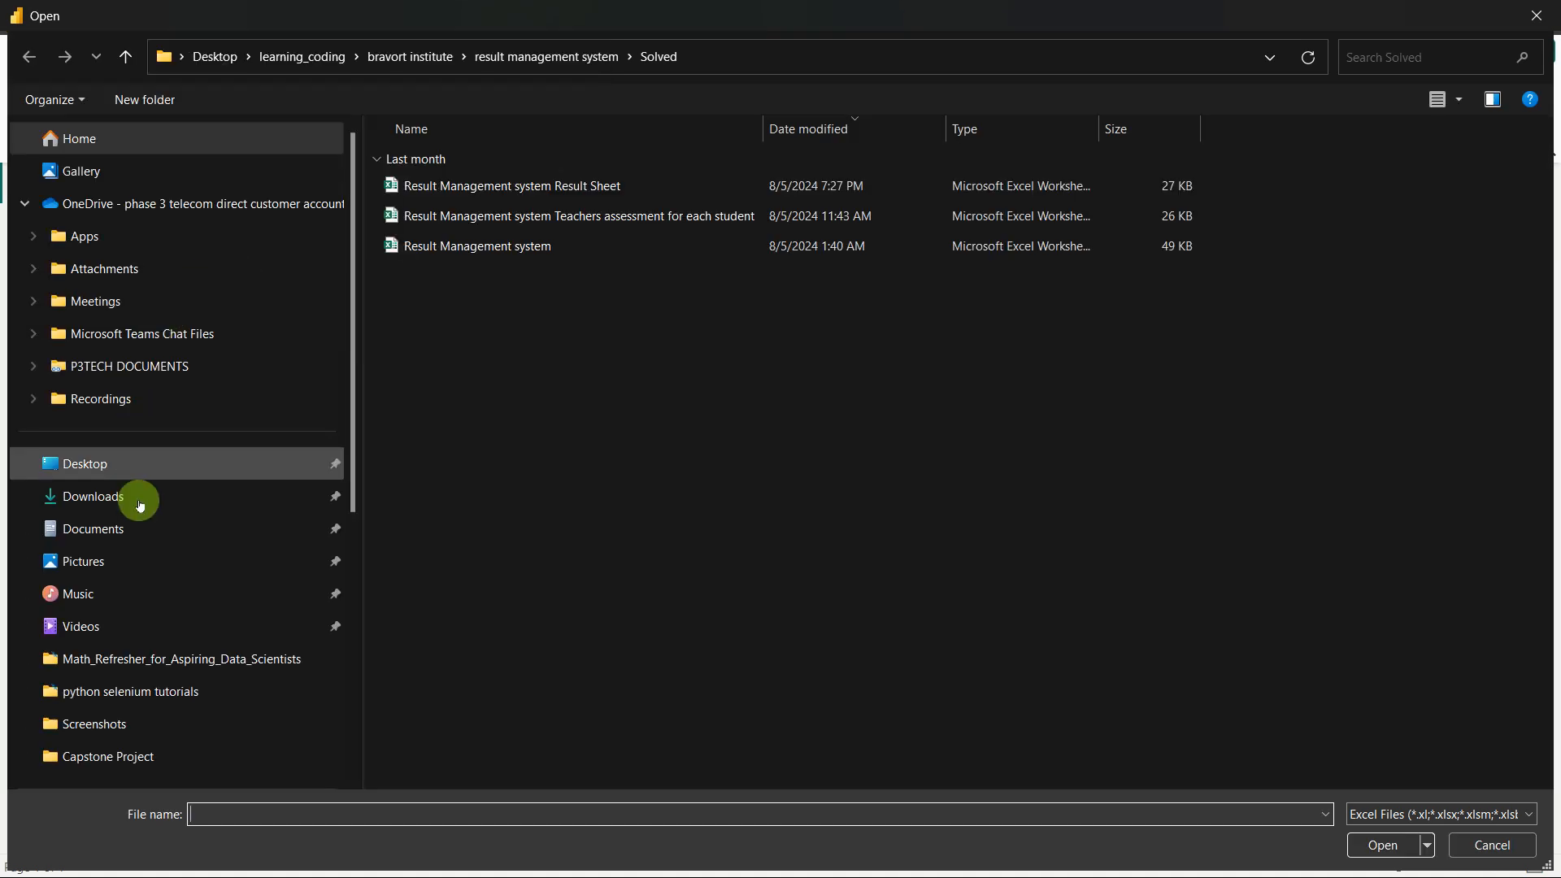
{"action": "left_click", "coordinate": [135, 497]}
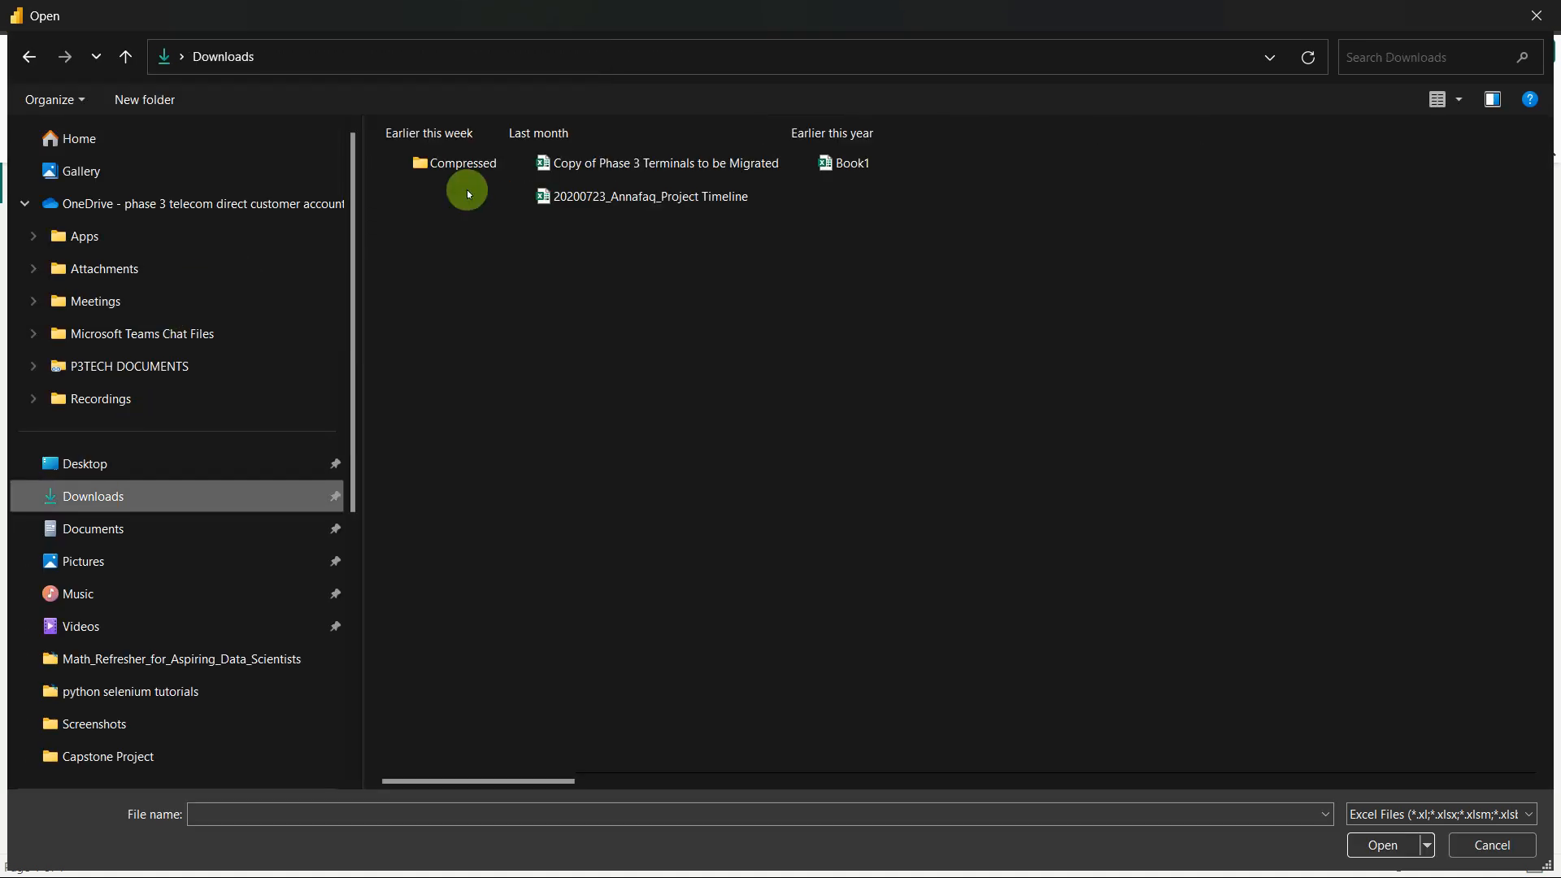
{"action": "double_click", "coordinate": [533, 169]}
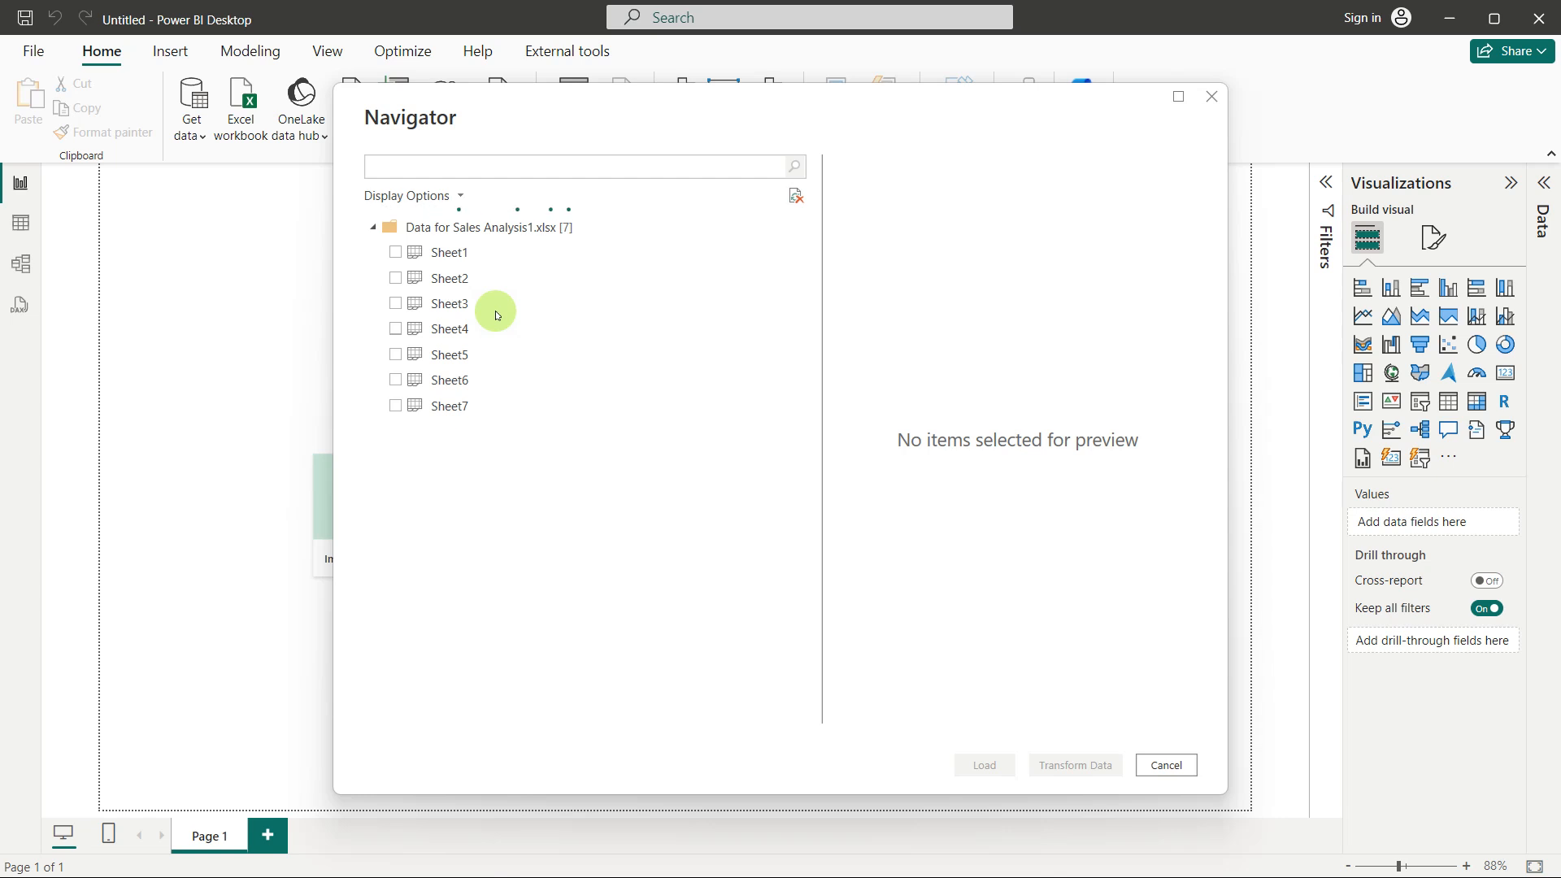
{"action": "left_click", "coordinate": [387, 255]}
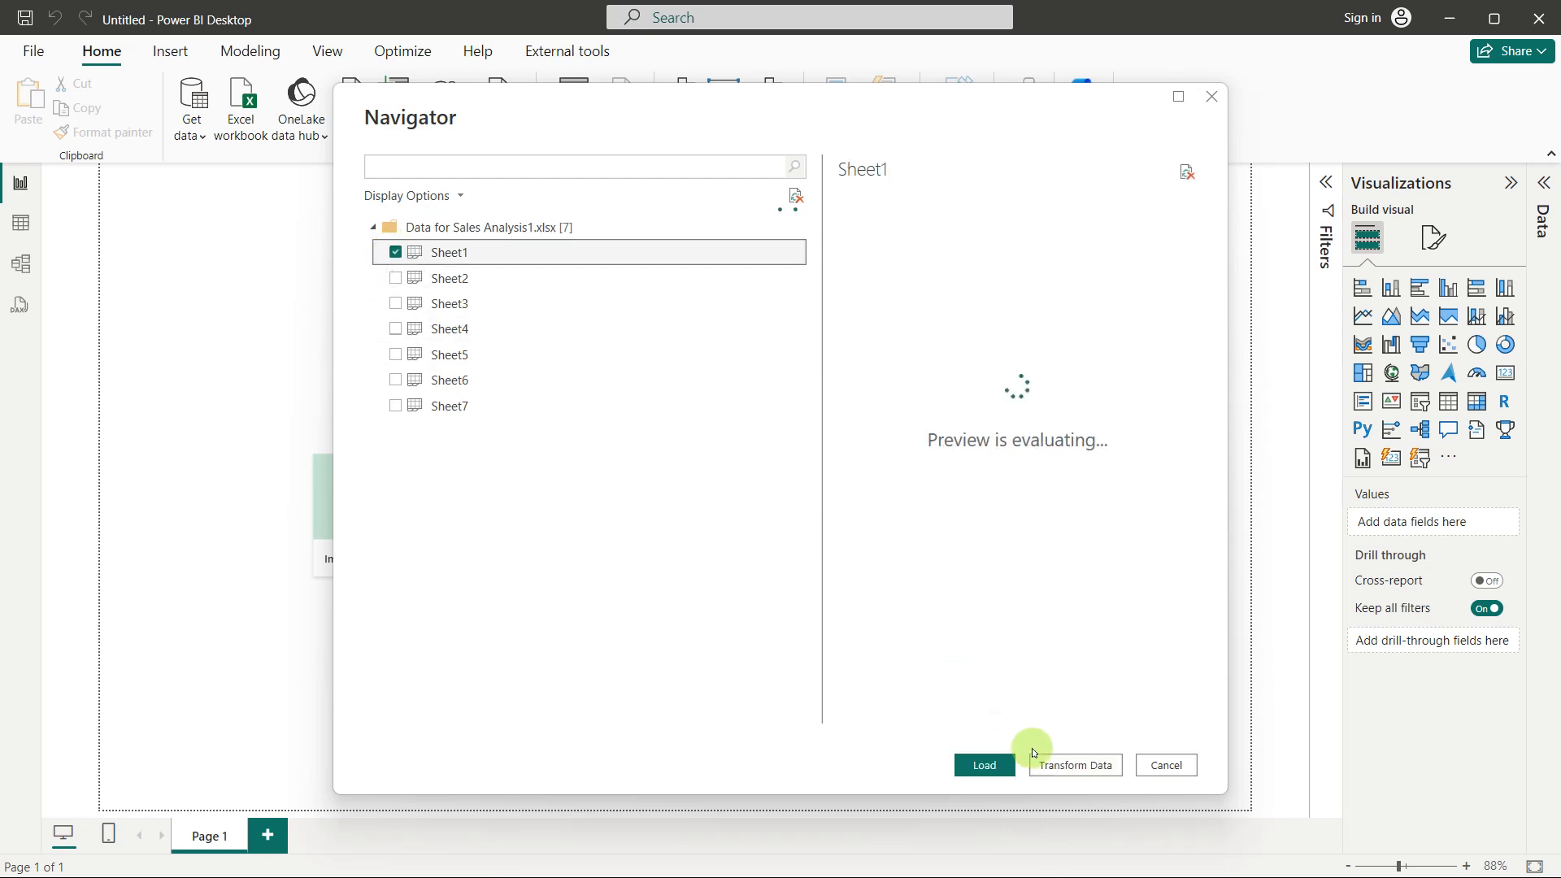
{"action": "left_click", "coordinate": [1060, 771]}
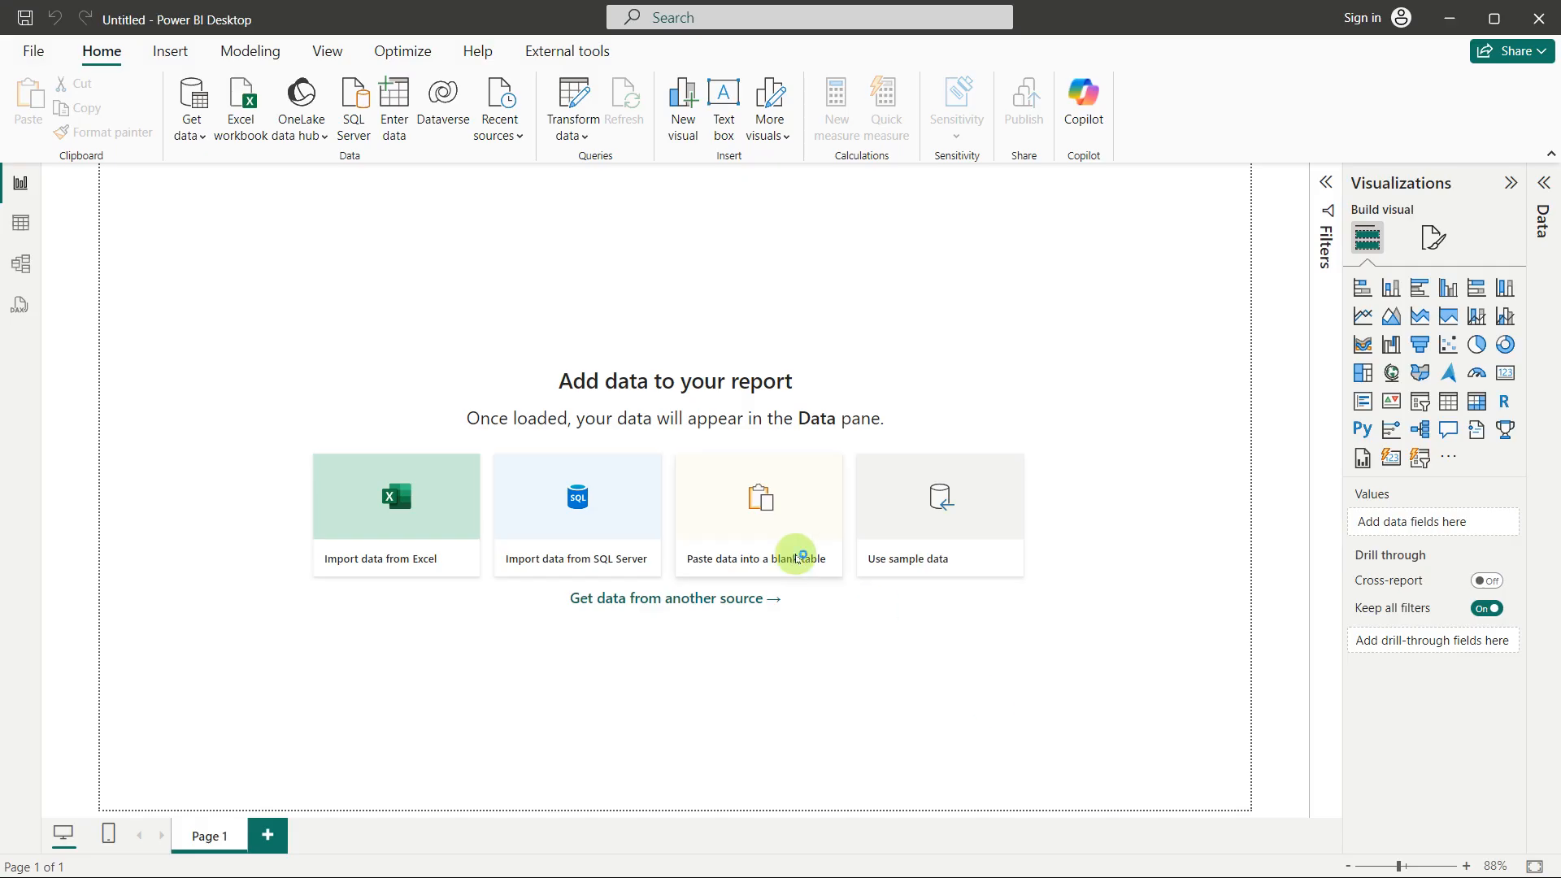
{"action": "key", "text": "alt+Tab"}
{"action": "key", "text": "alt+shift+Tab"}
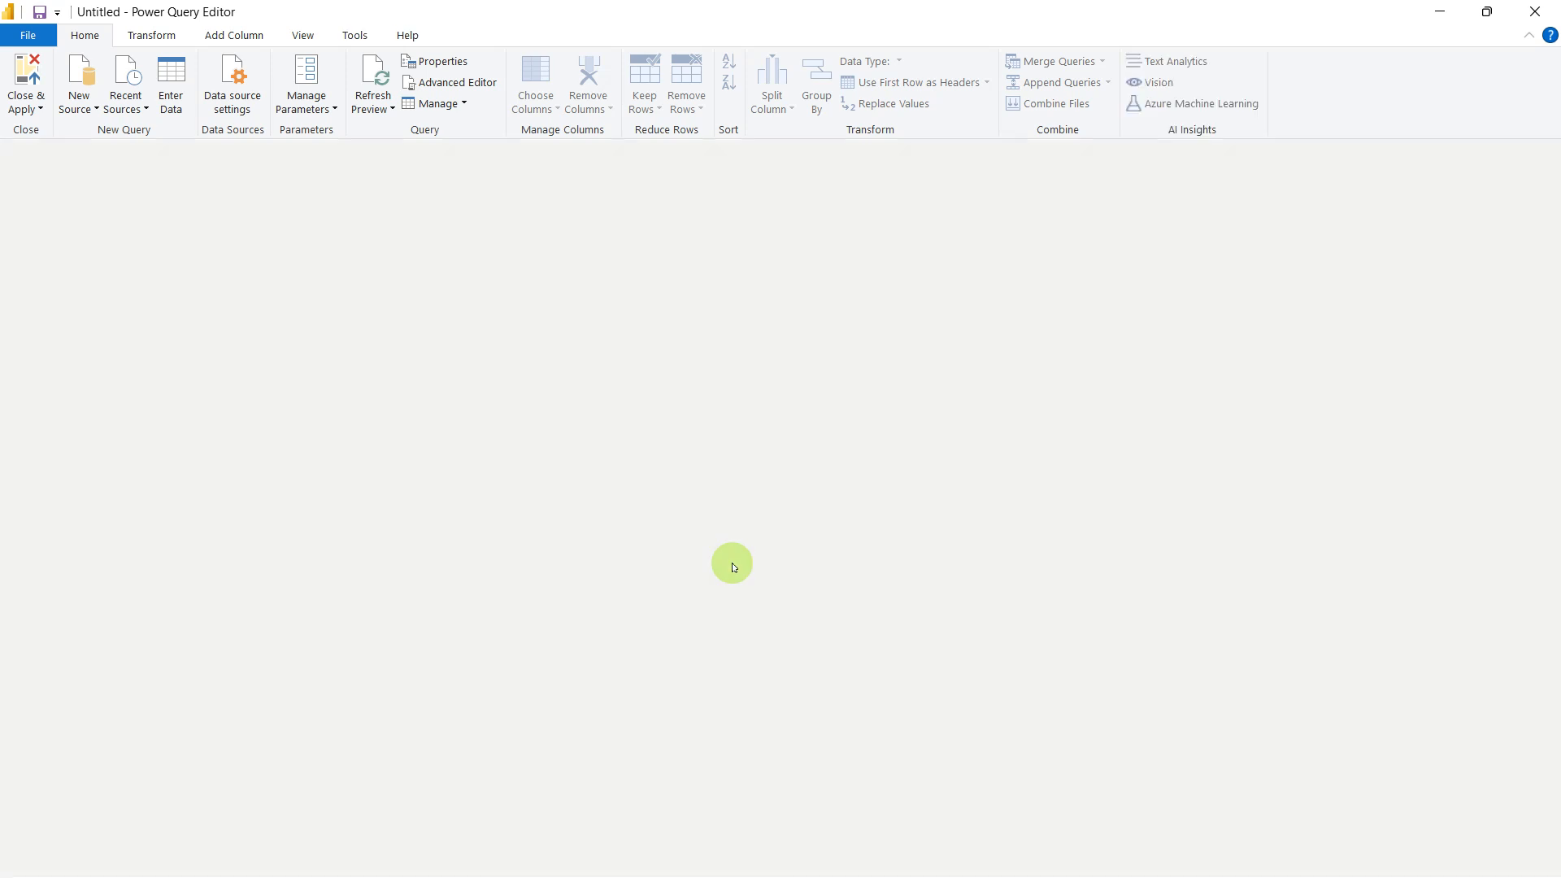
- Switch to GitHub in Firefox and open the account's own repositories list
{"action": "key", "text": "alt+Tab"}
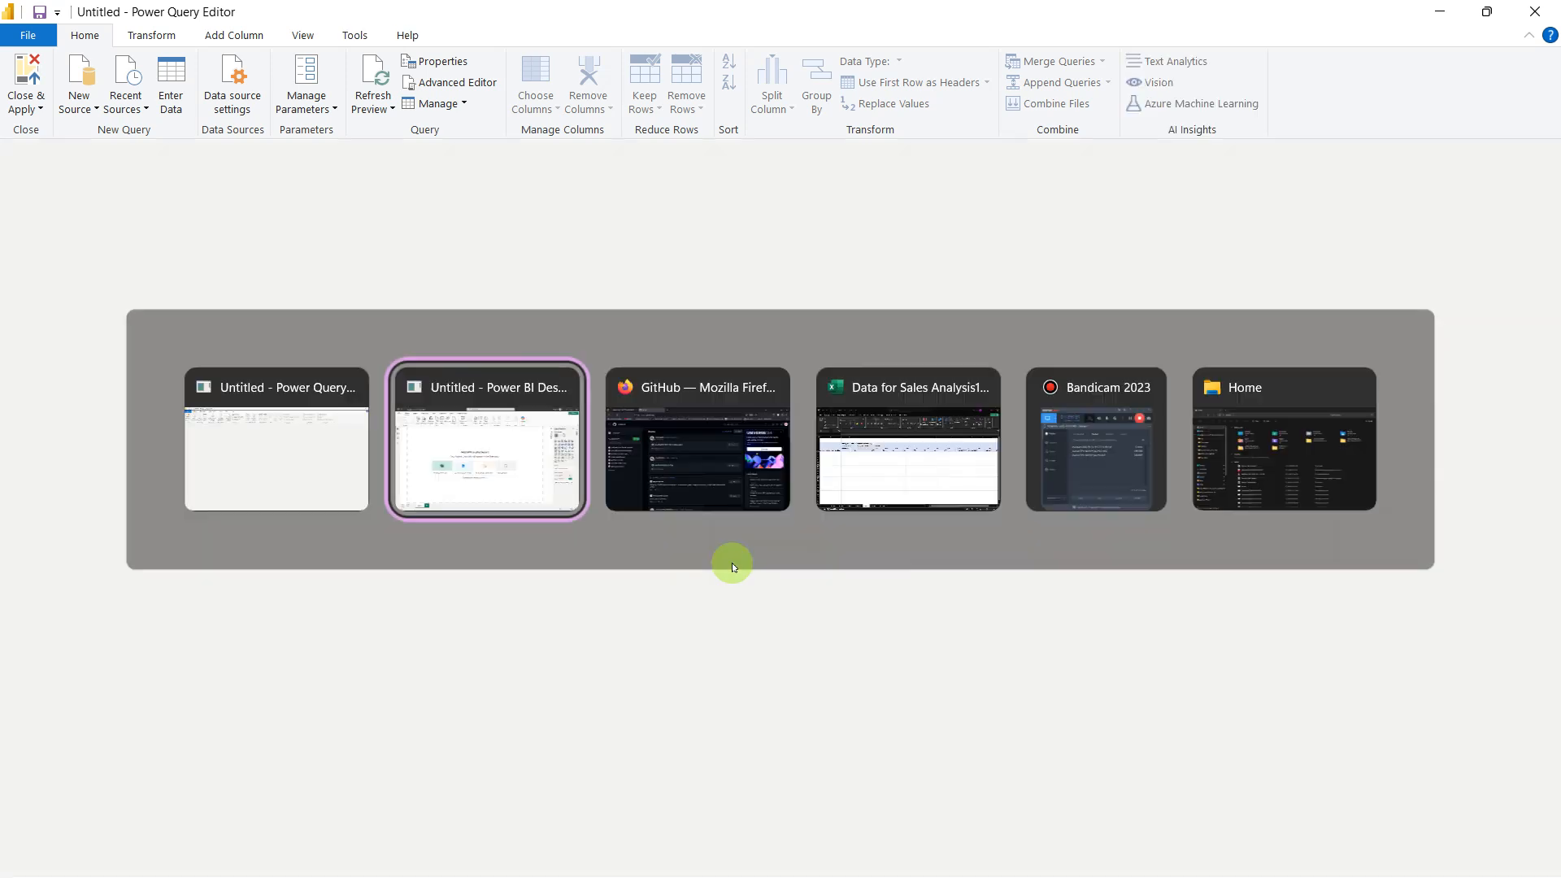
{"action": "key", "text": "alt+Tab"}
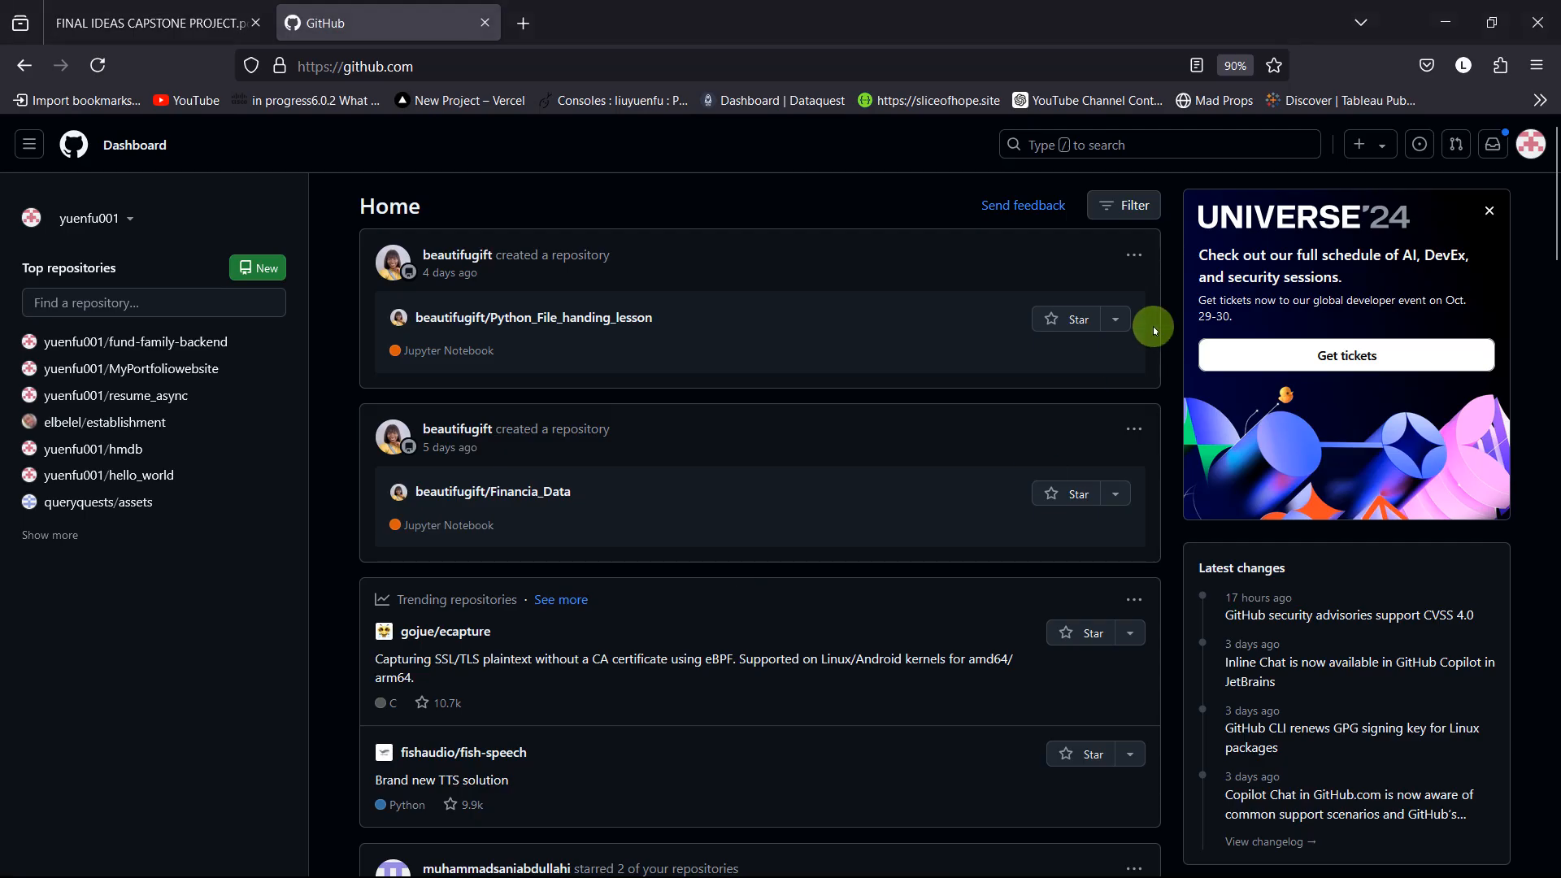
{"action": "left_click", "coordinate": [1517, 155]}
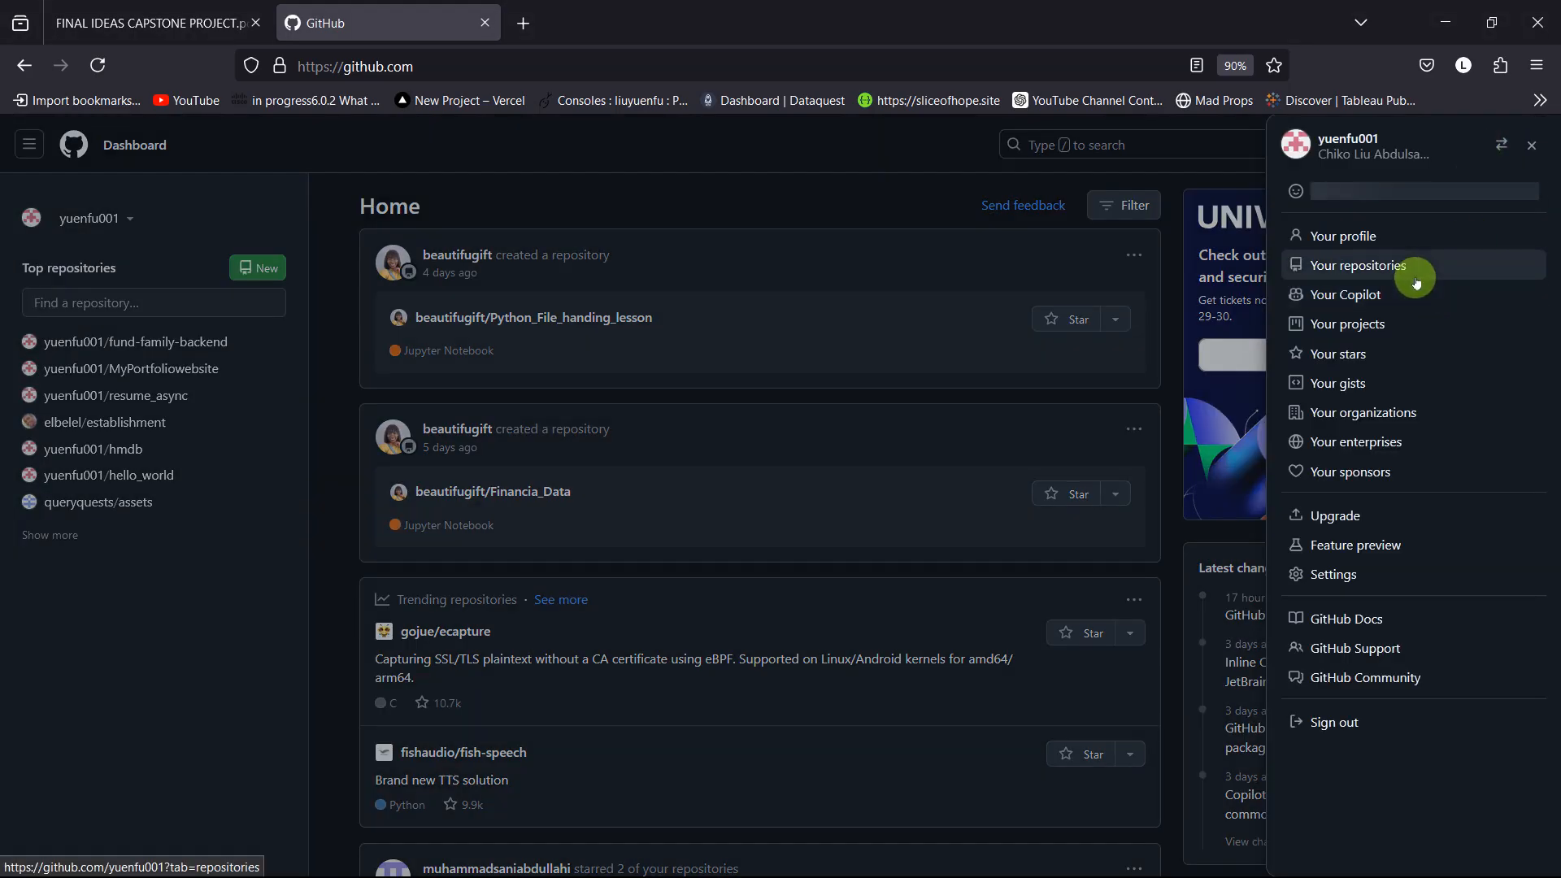
{"action": "left_click", "coordinate": [1297, 327]}
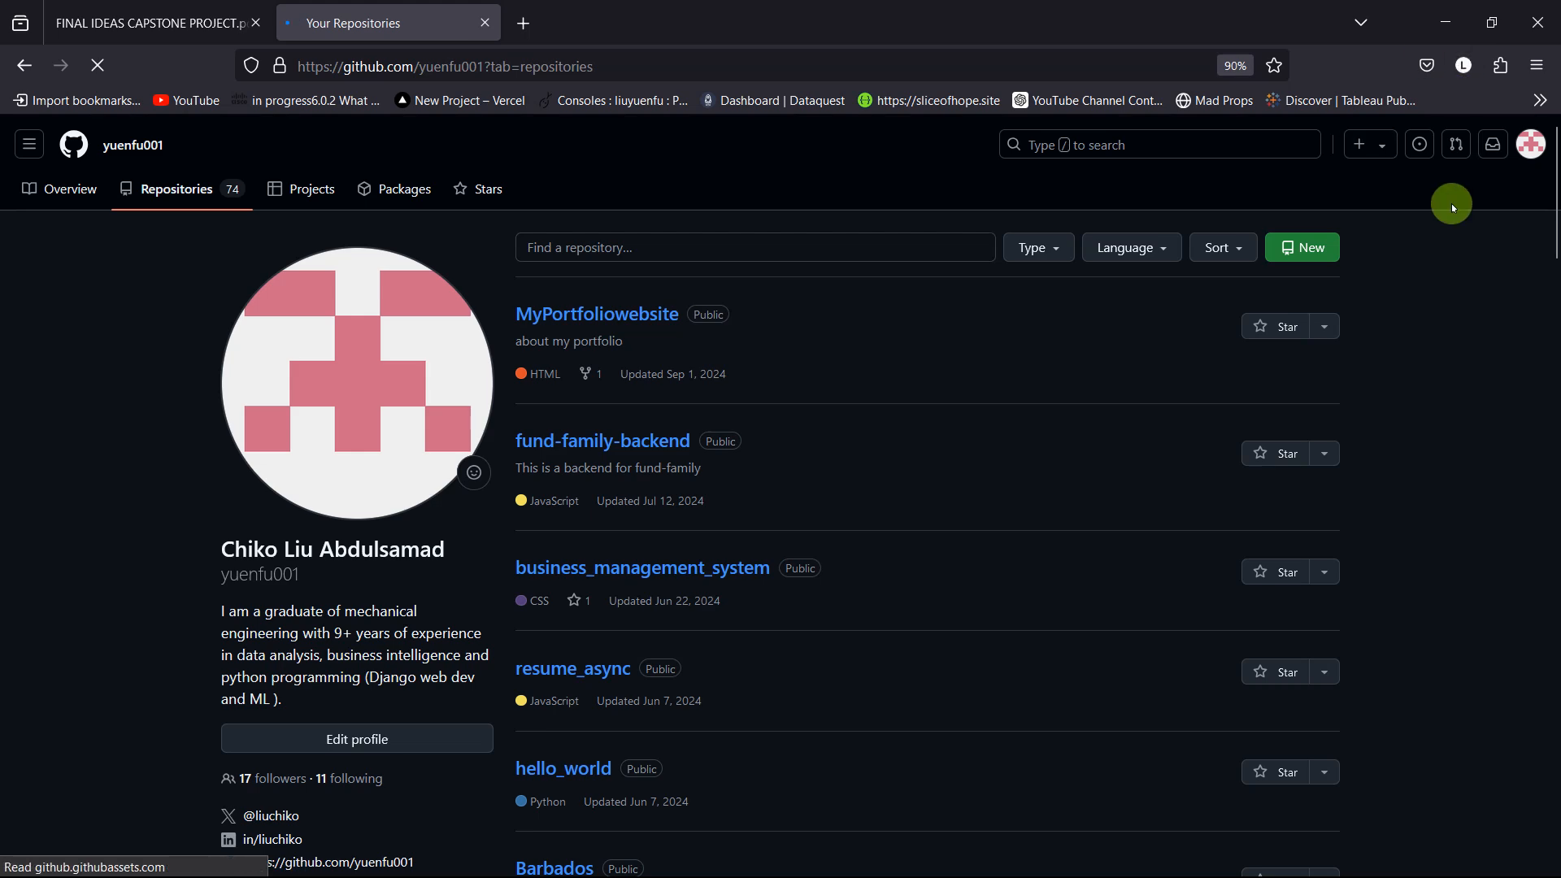
- Look through the first page of the account's repositories and go on to the second page
{"action": "scroll", "coordinate": [834, 521], "scroll_direction": "down", "scroll_amount": 5}
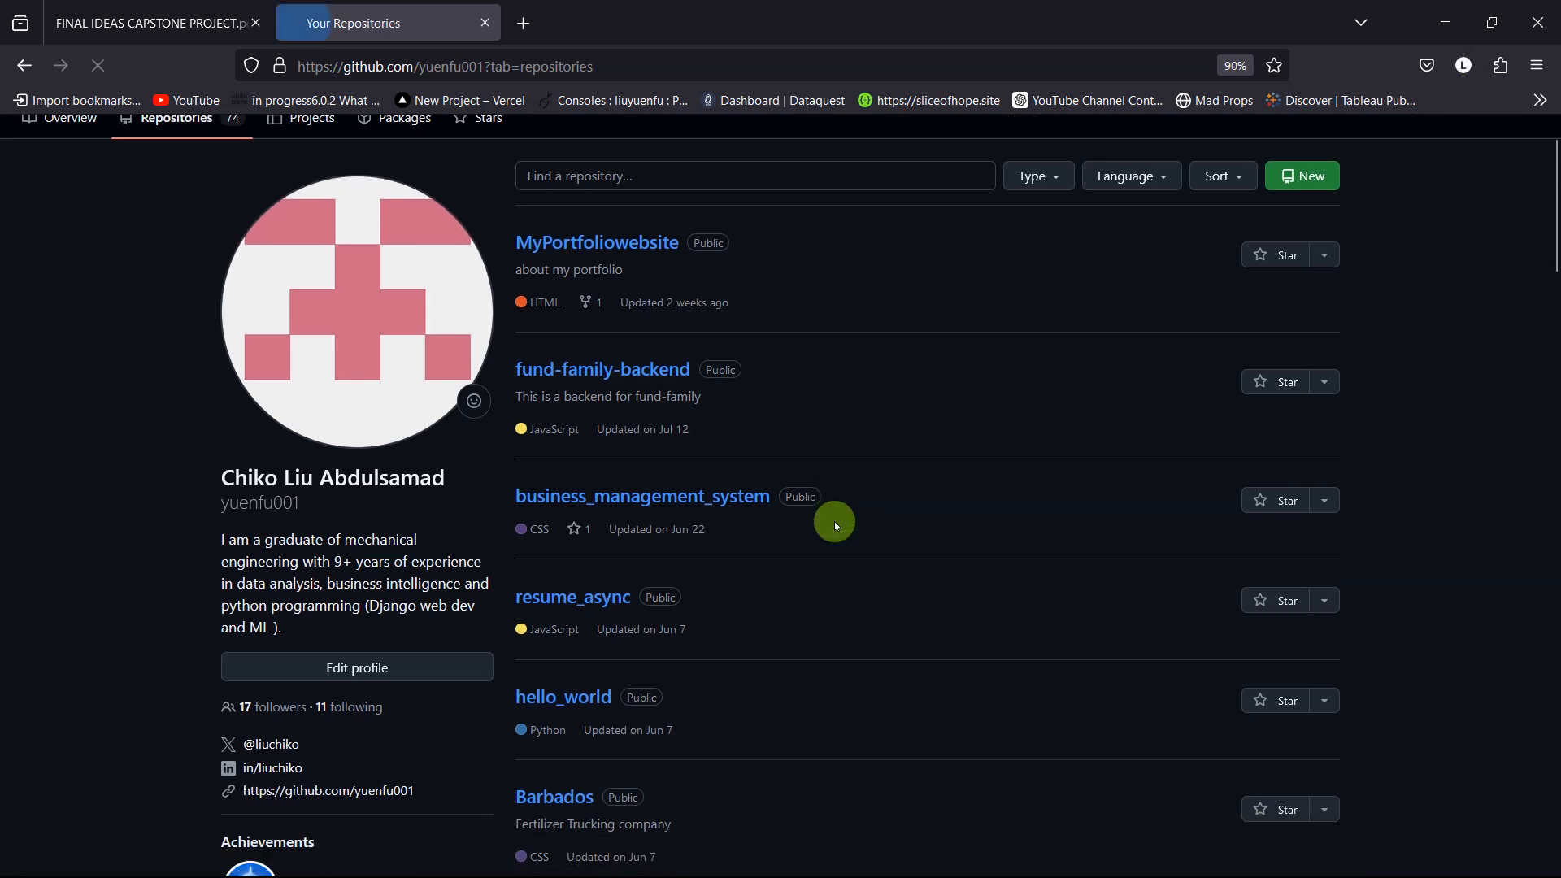
{"action": "scroll", "coordinate": [834, 520], "scroll_direction": "down", "scroll_amount": 15}
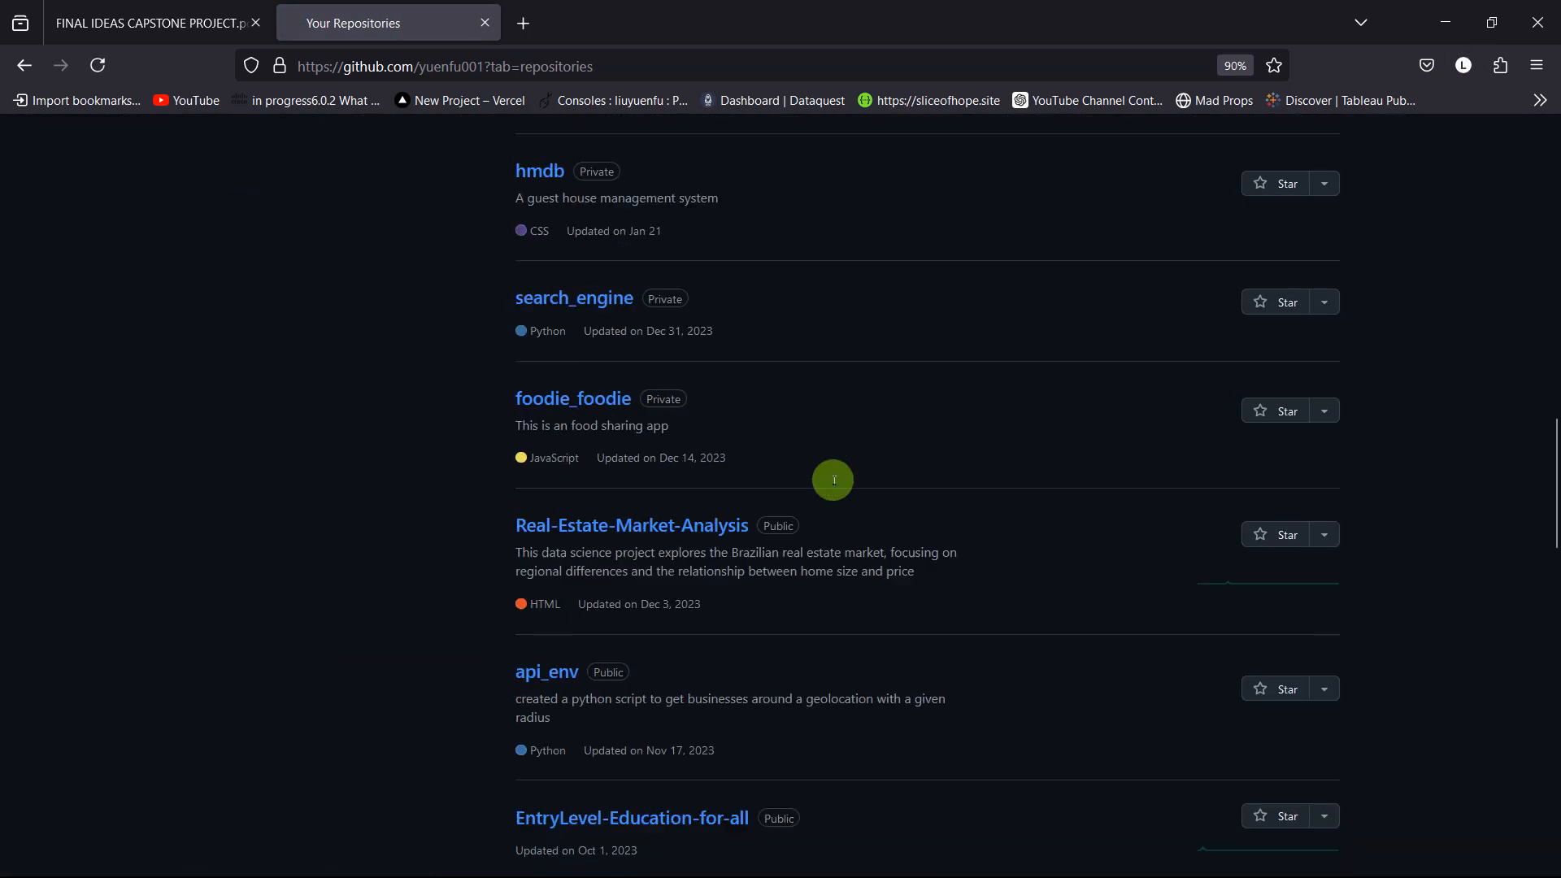
{"action": "scroll", "coordinate": [832, 484], "scroll_direction": "down", "scroll_amount": 2}
{"action": "scroll", "coordinate": [834, 483], "scroll_direction": "down", "scroll_amount": 7}
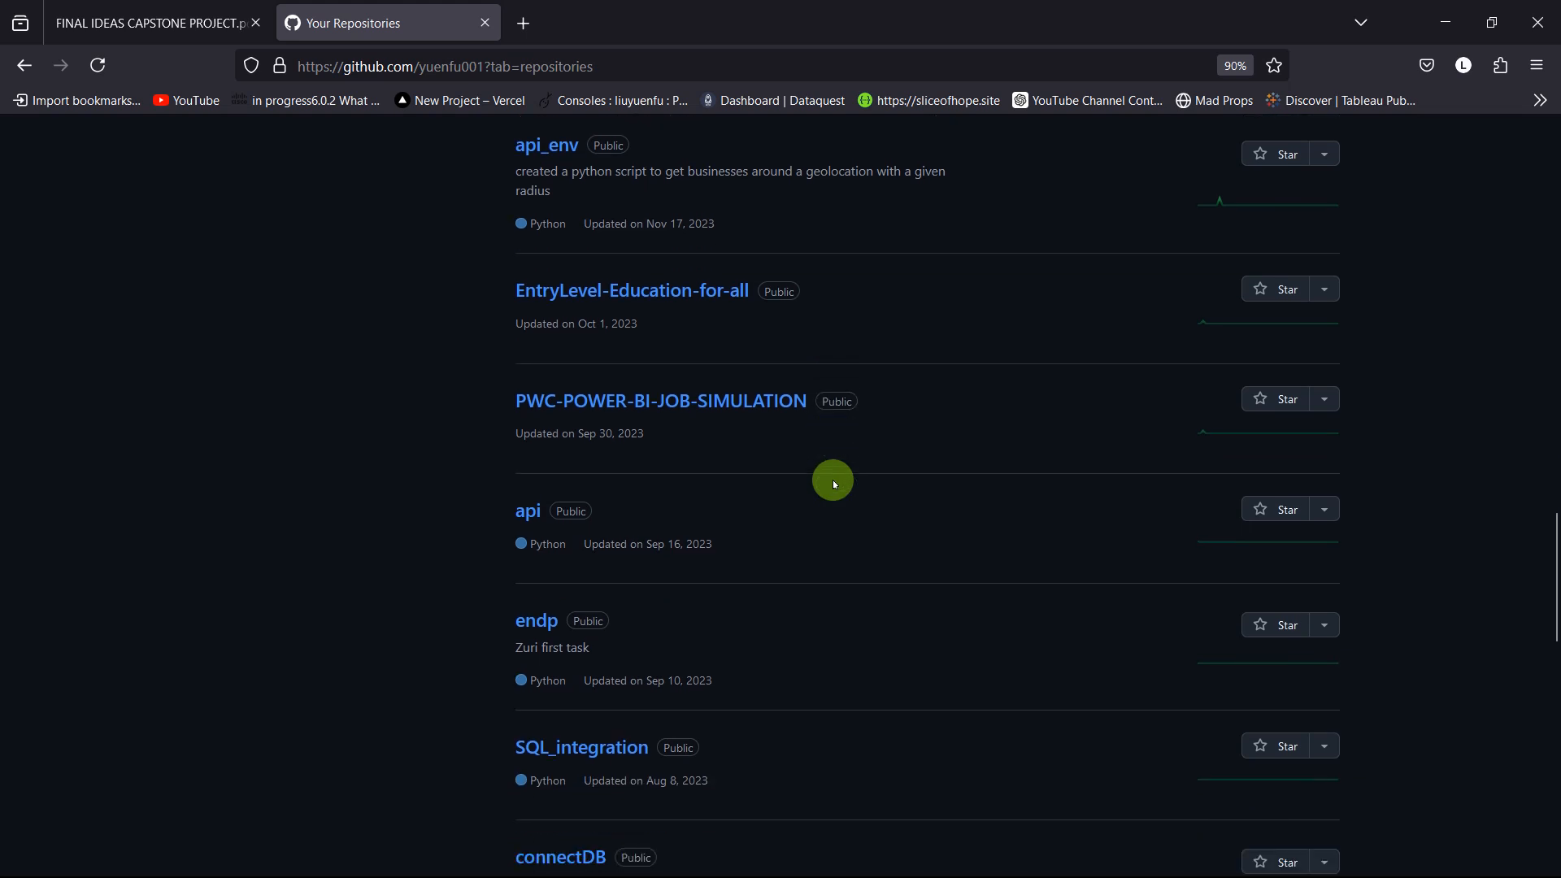
{"action": "scroll", "coordinate": [833, 480], "scroll_direction": "down", "scroll_amount": 8}
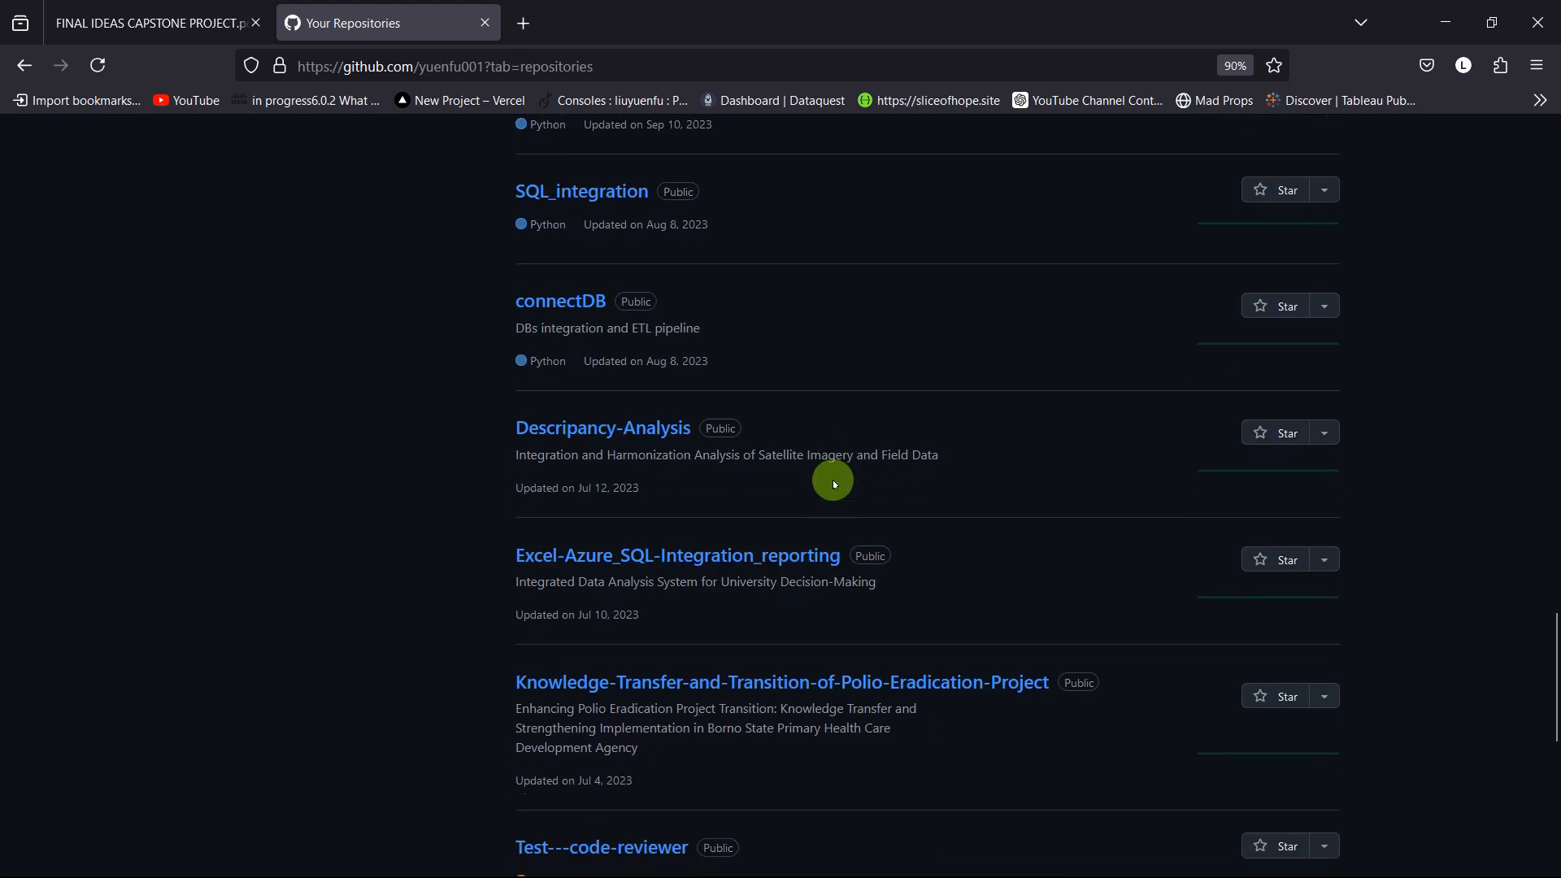
{"action": "scroll", "coordinate": [833, 480], "scroll_direction": "down", "scroll_amount": 3}
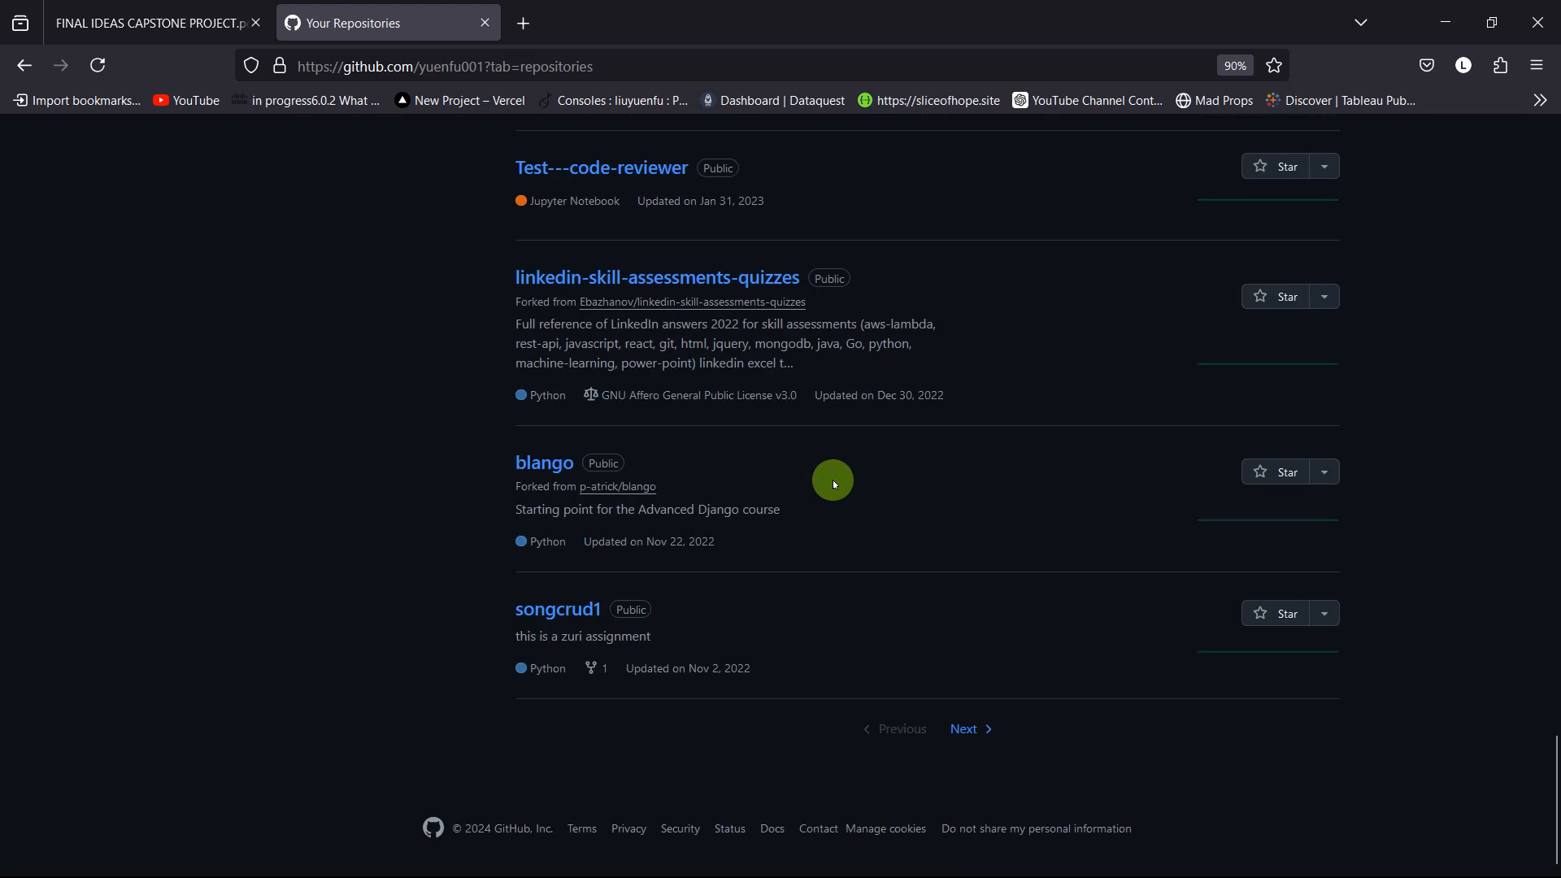
{"action": "left_click", "coordinate": [966, 726]}
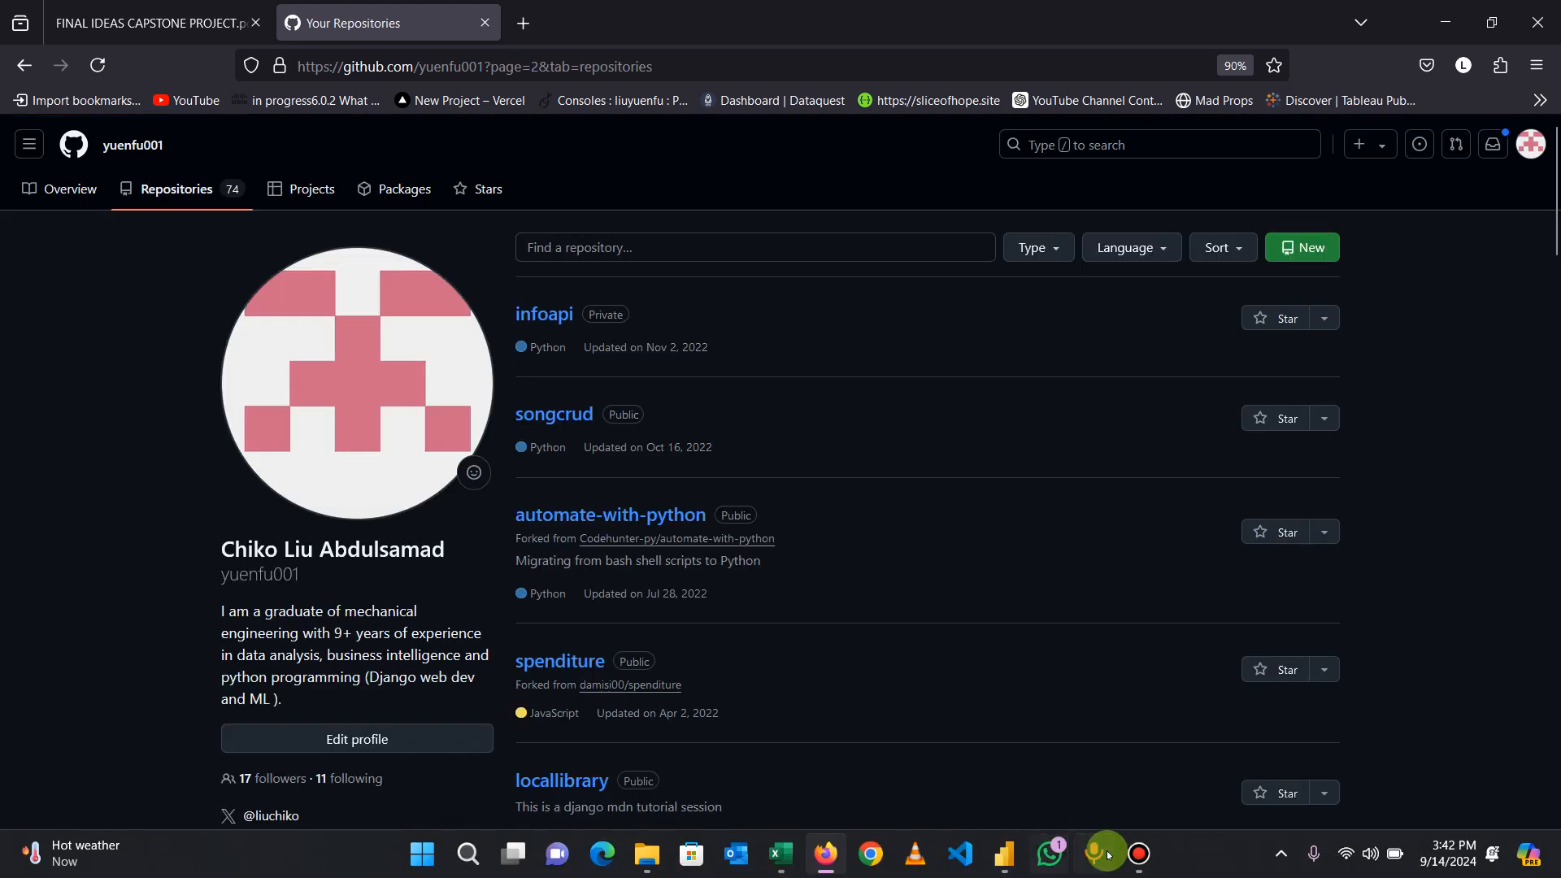
{"action": "left_click", "coordinate": [1106, 854]}
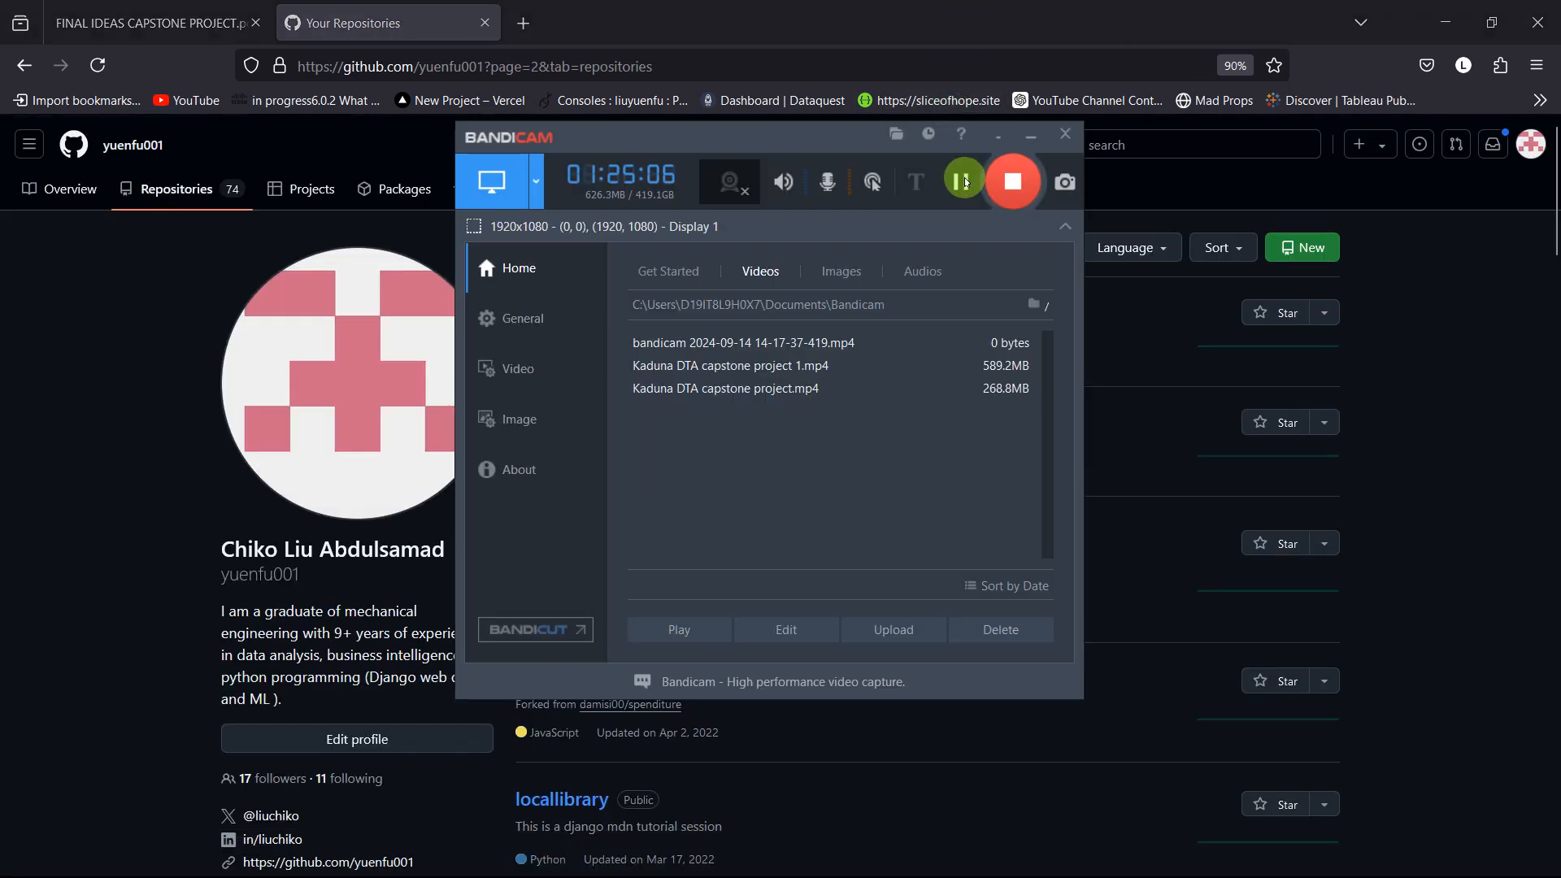